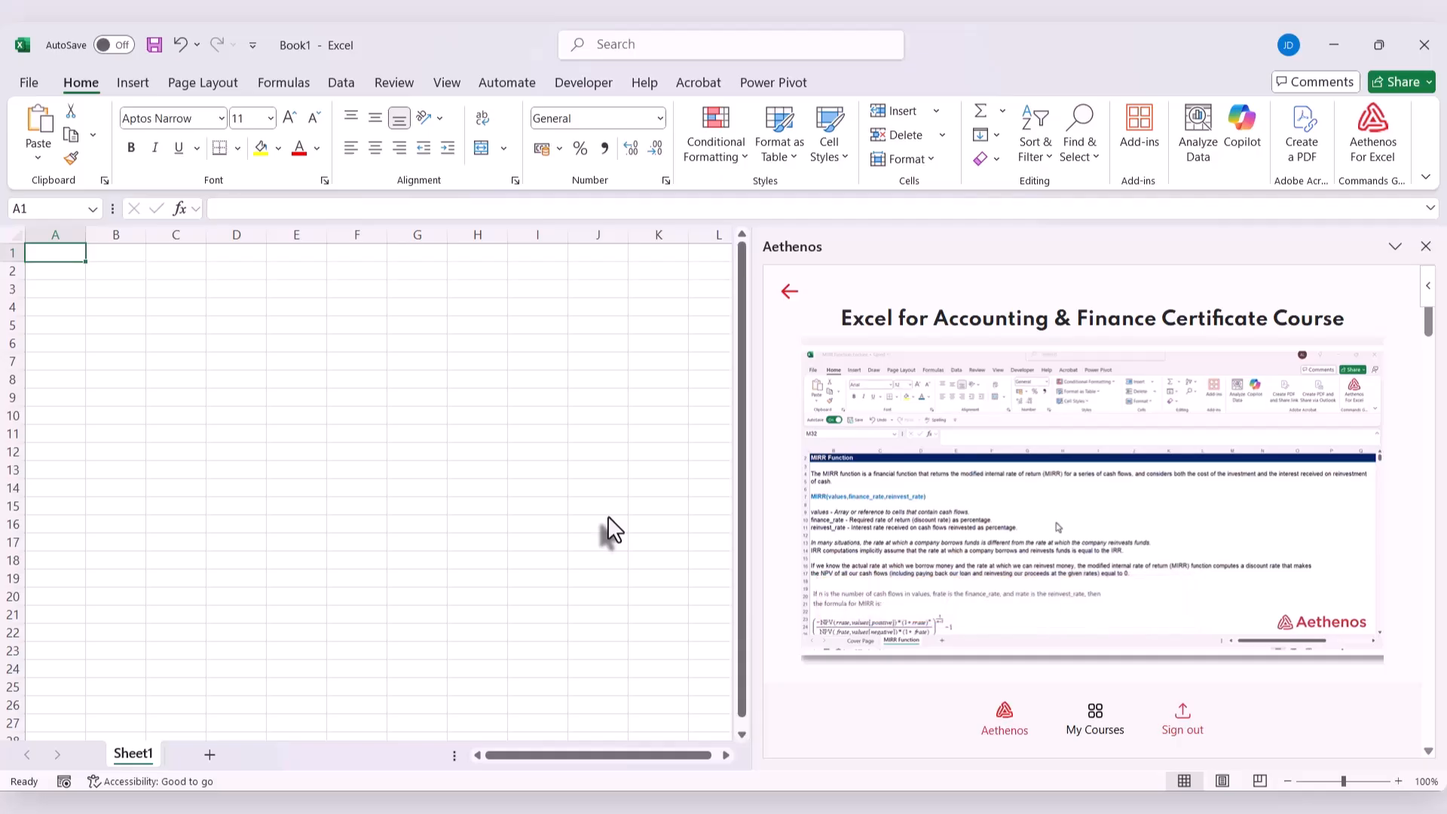
# Show the MIRR Function lecture video in picture-in-picture and browse the course outline to its entry
pyautogui.click(1365, 618)
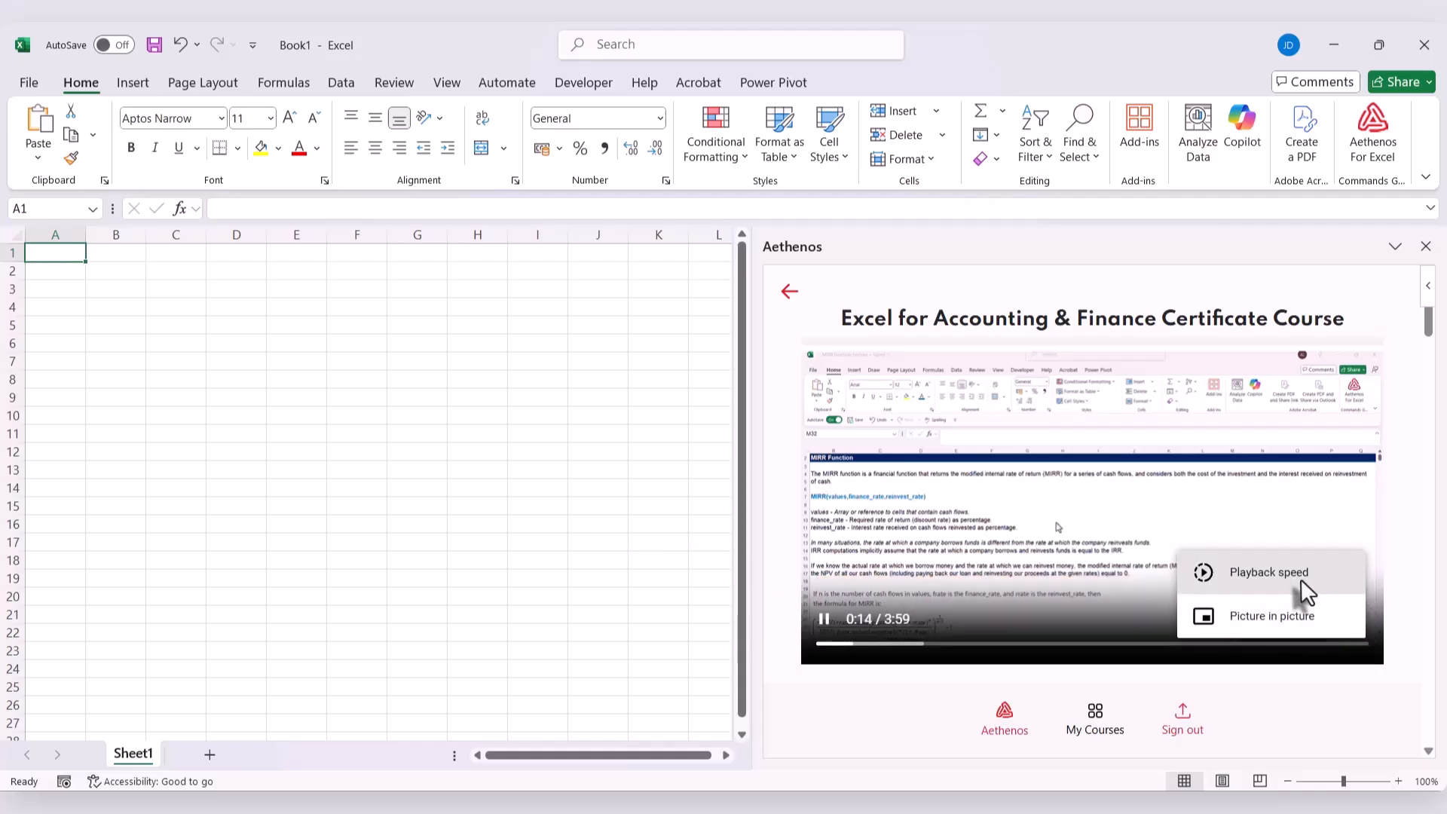
pyautogui.click(1274, 615)
pyautogui.scroll(-5, 1138, 622)
pyautogui.scroll(-3, 1138, 622)
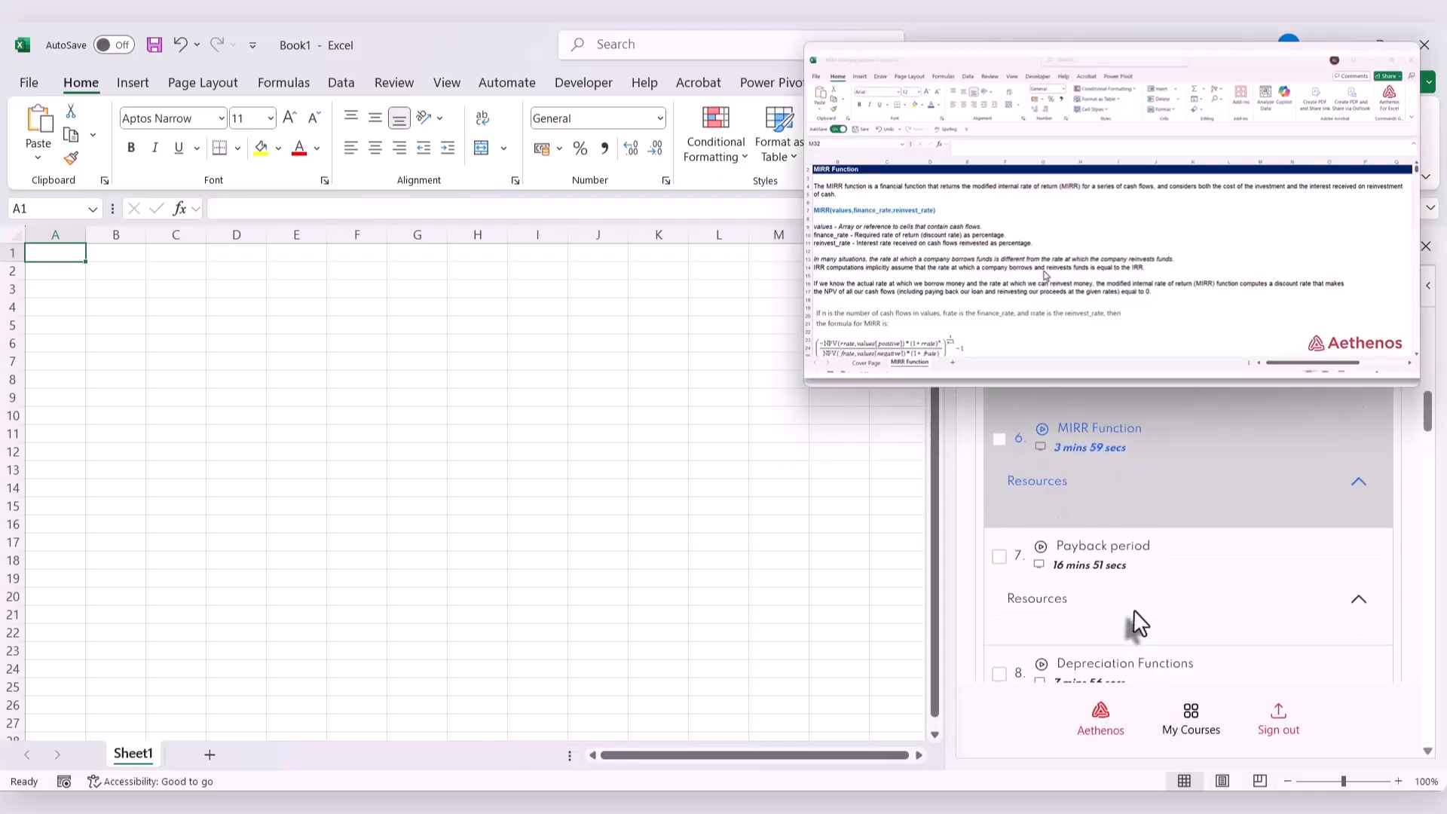
# Load MIRR Function_Lecture.xlsx from the MIRR Function resources and show the cash flow table on its MIRR Function sheet
pyautogui.click(1357, 480)
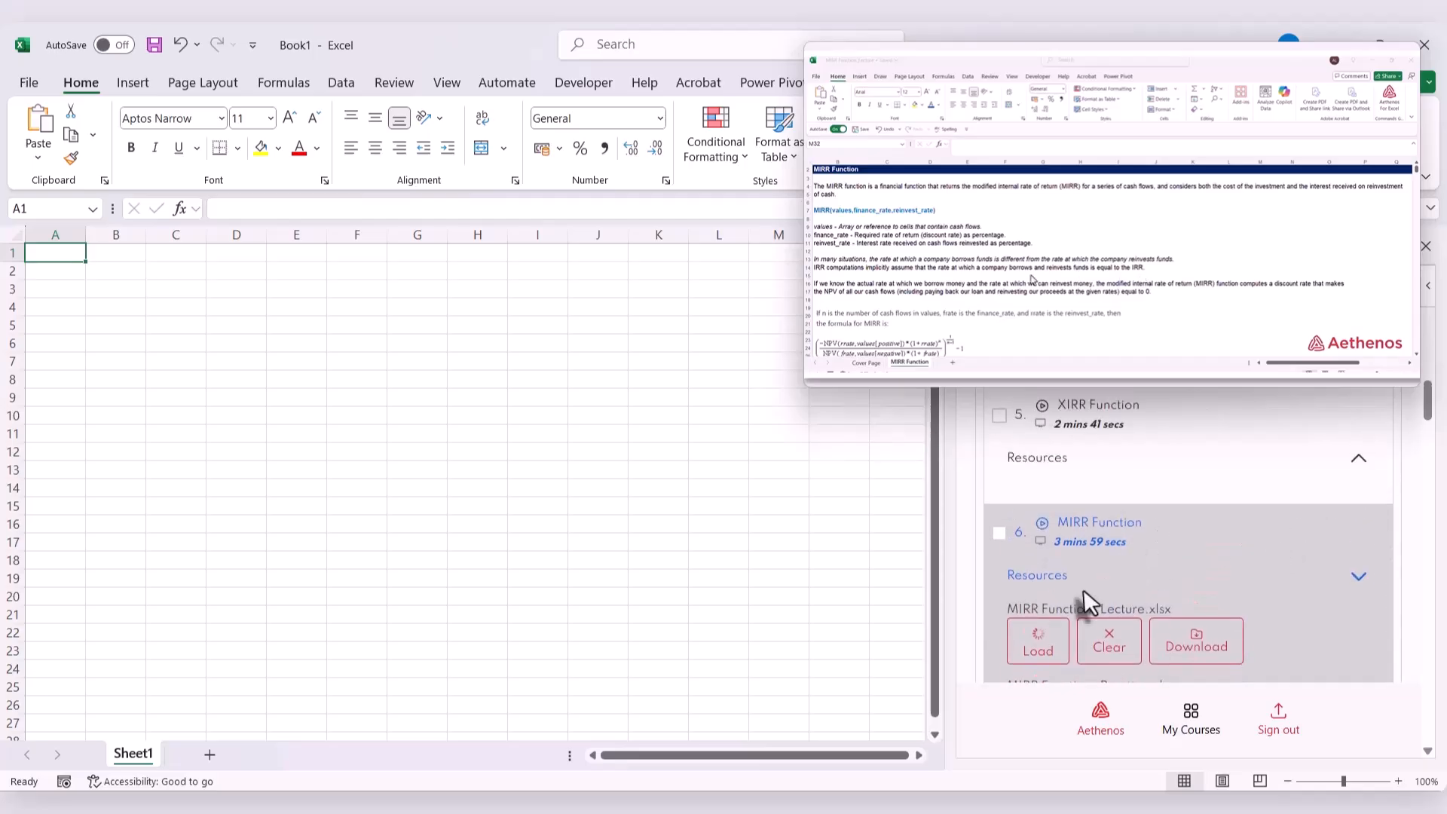
pyautogui.click(1035, 631)
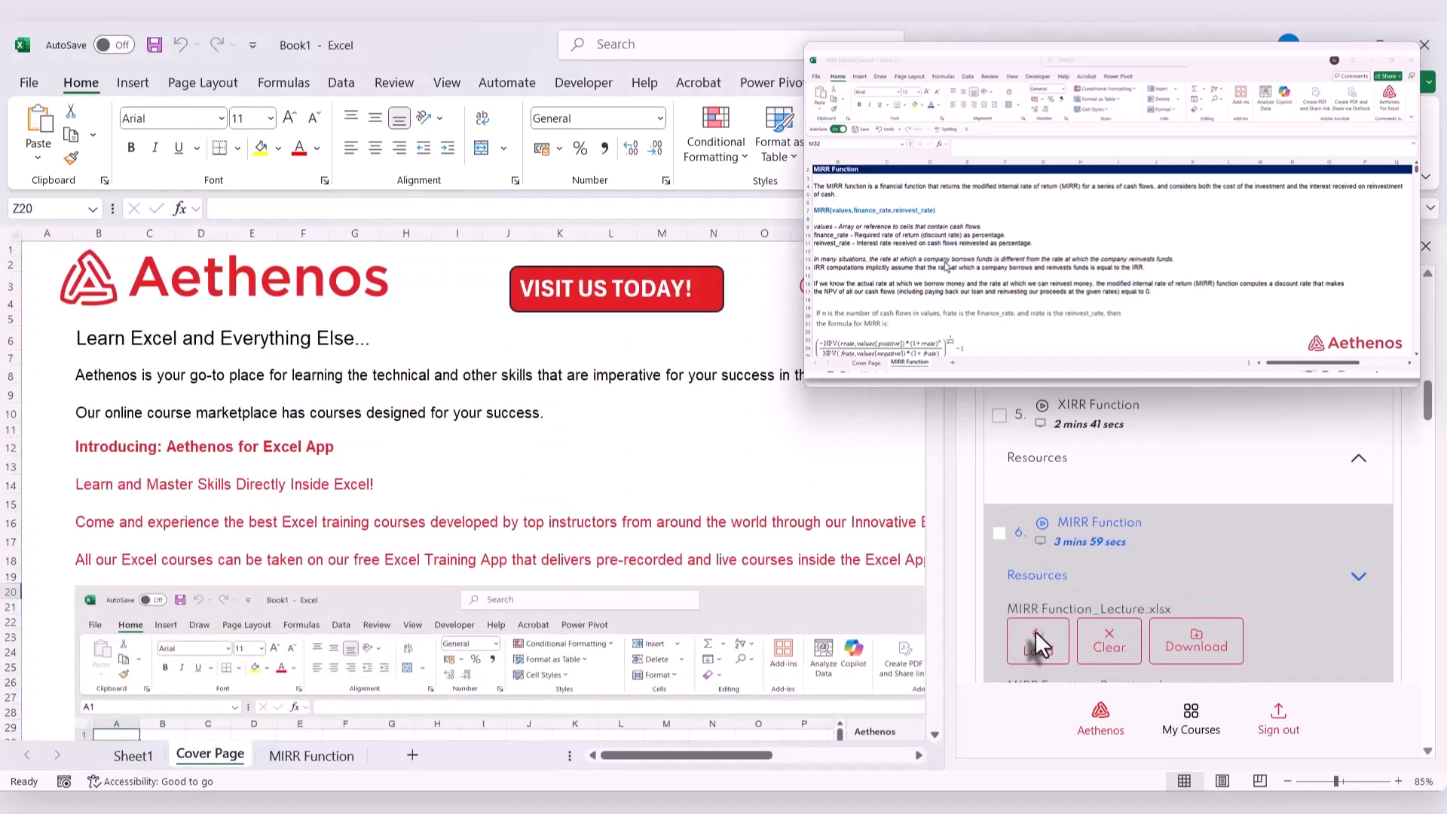
pyautogui.click(312, 756)
pyautogui.scroll(2, 474, 664)
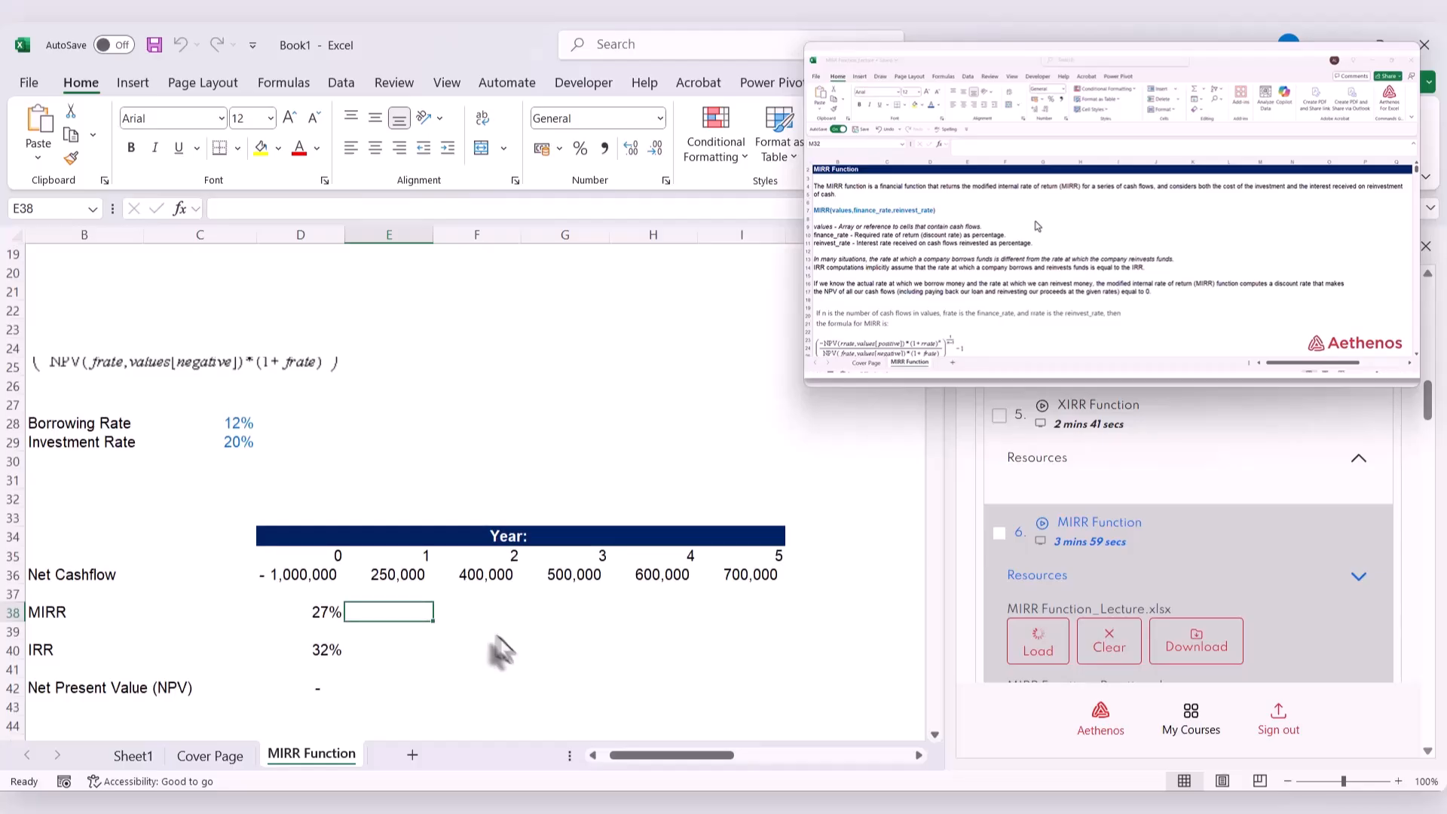
pyautogui.moveTo(646, 755); pyautogui.dragTo(607, 755)
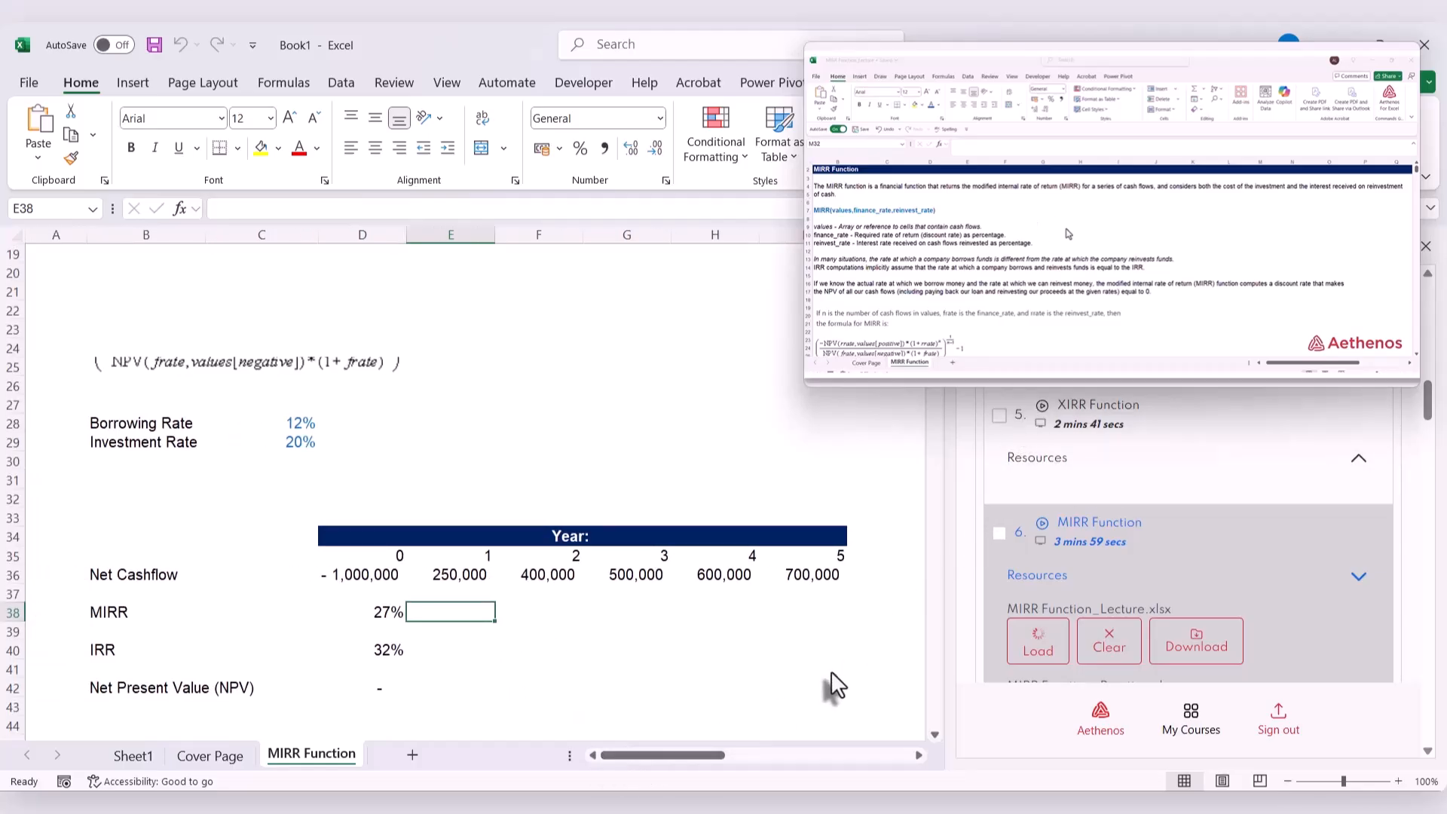
# Enlarge the floating MIRR Function lecture video over the worksheet
pyautogui.moveTo(1078, 360)
pyautogui.moveTo(1079, 380); pyautogui.dragTo(1097, 476)
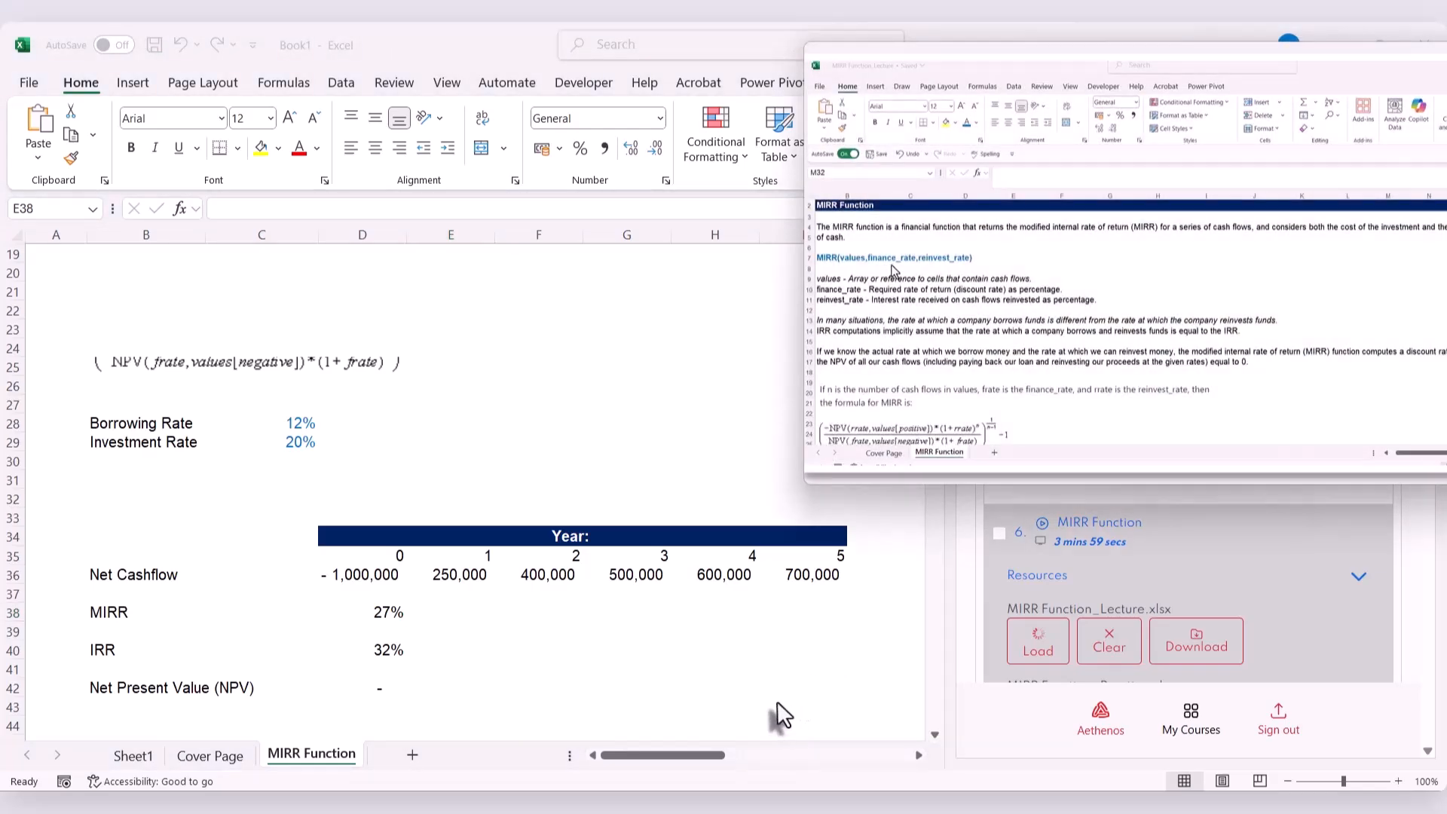
pyautogui.scroll(6, 776, 701)
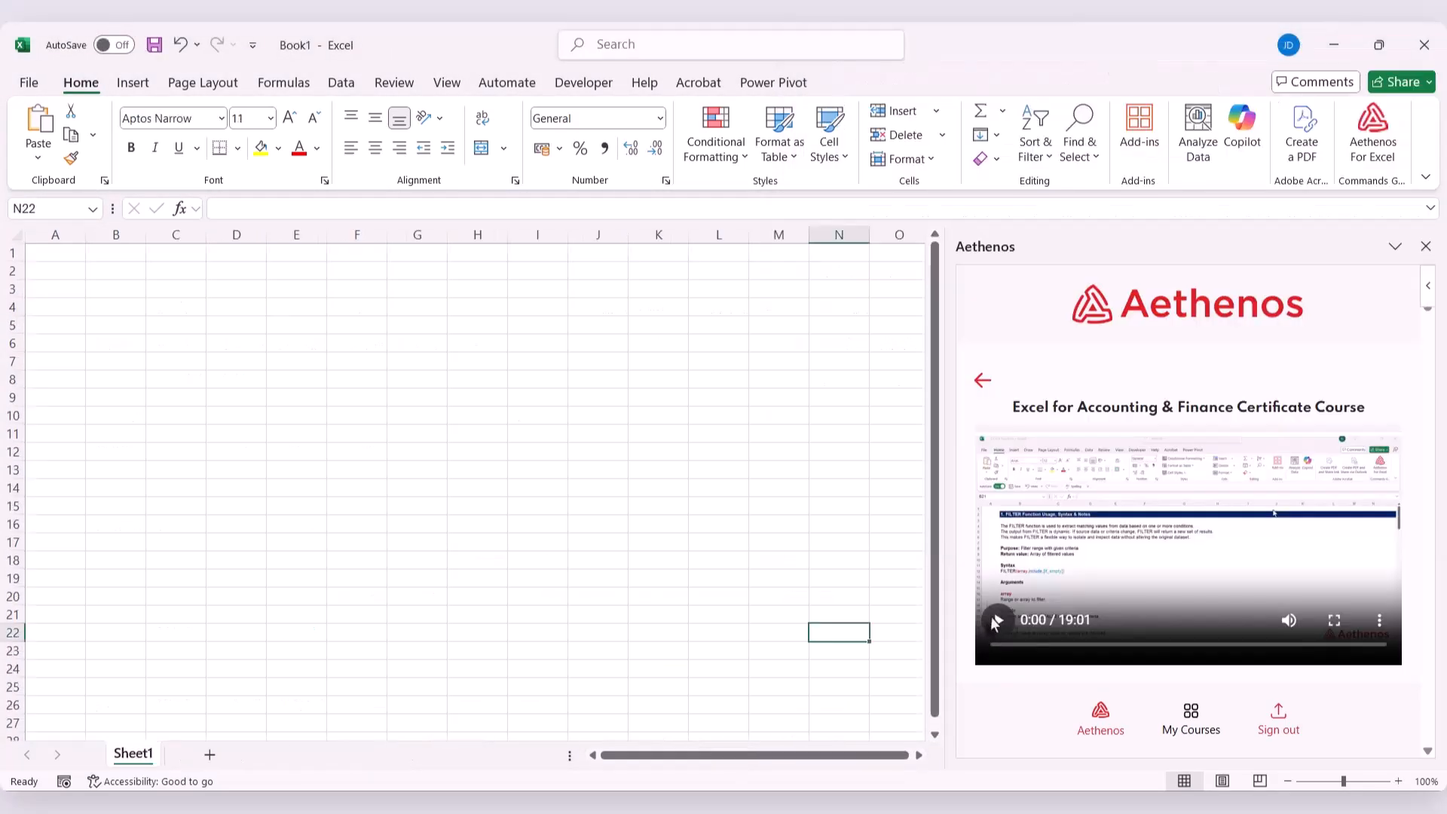
# Play the FILTER function lecture in a widened course pane and switch the lecture video to picture-in-picture
pyautogui.click(994, 622)
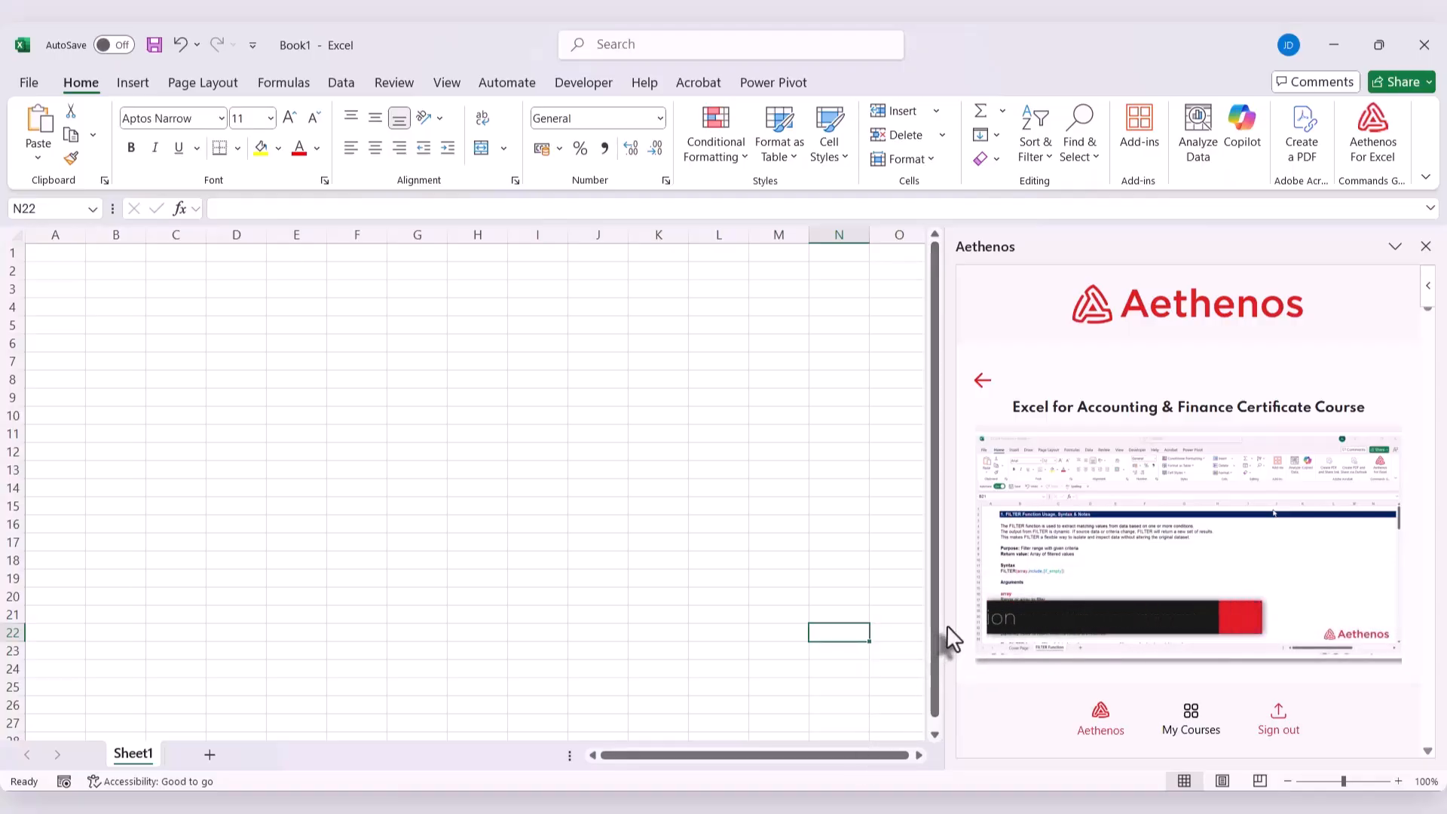
pyautogui.moveTo(946, 627); pyautogui.dragTo(699, 642)
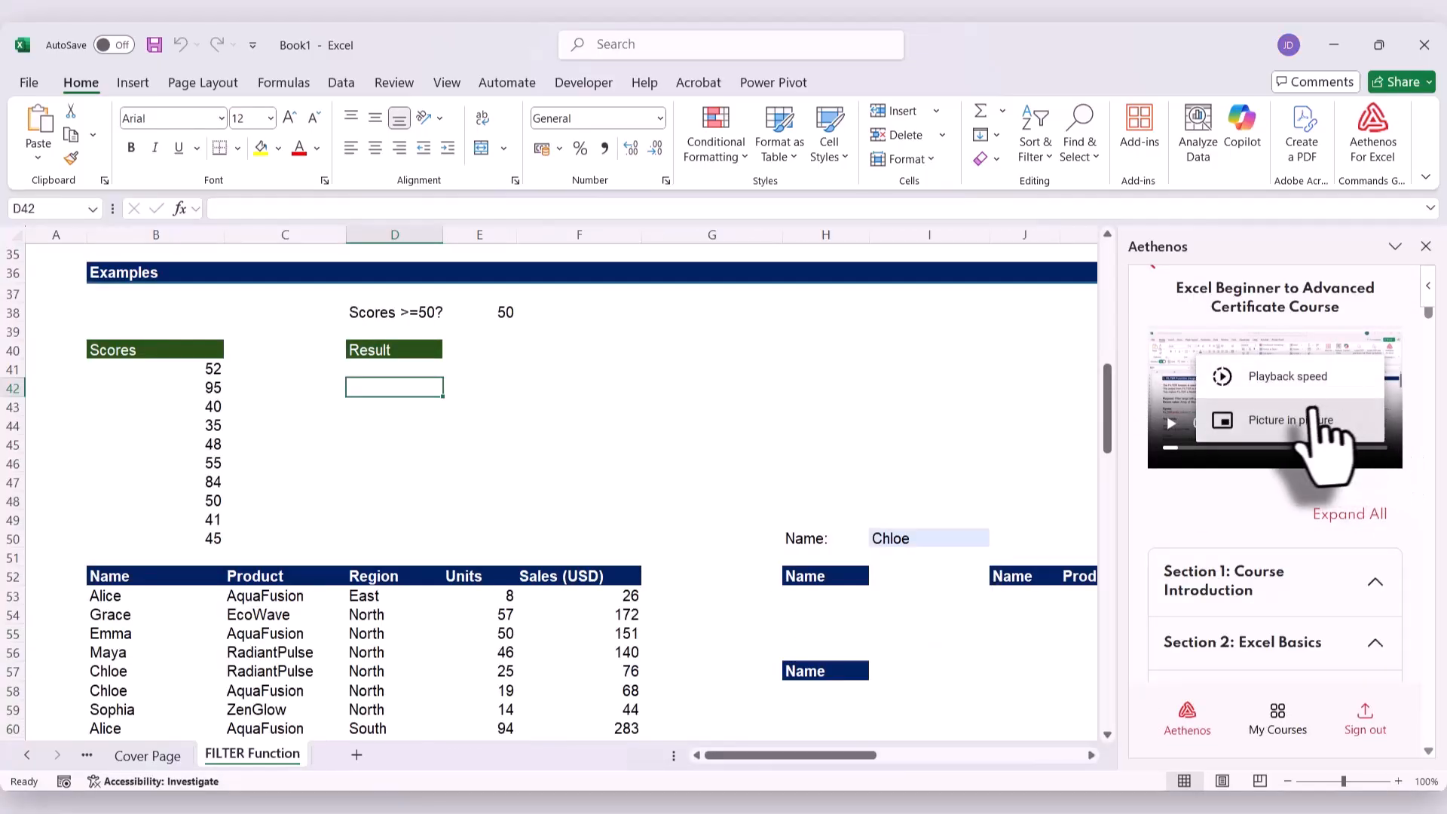
pyautogui.click(1309, 415)
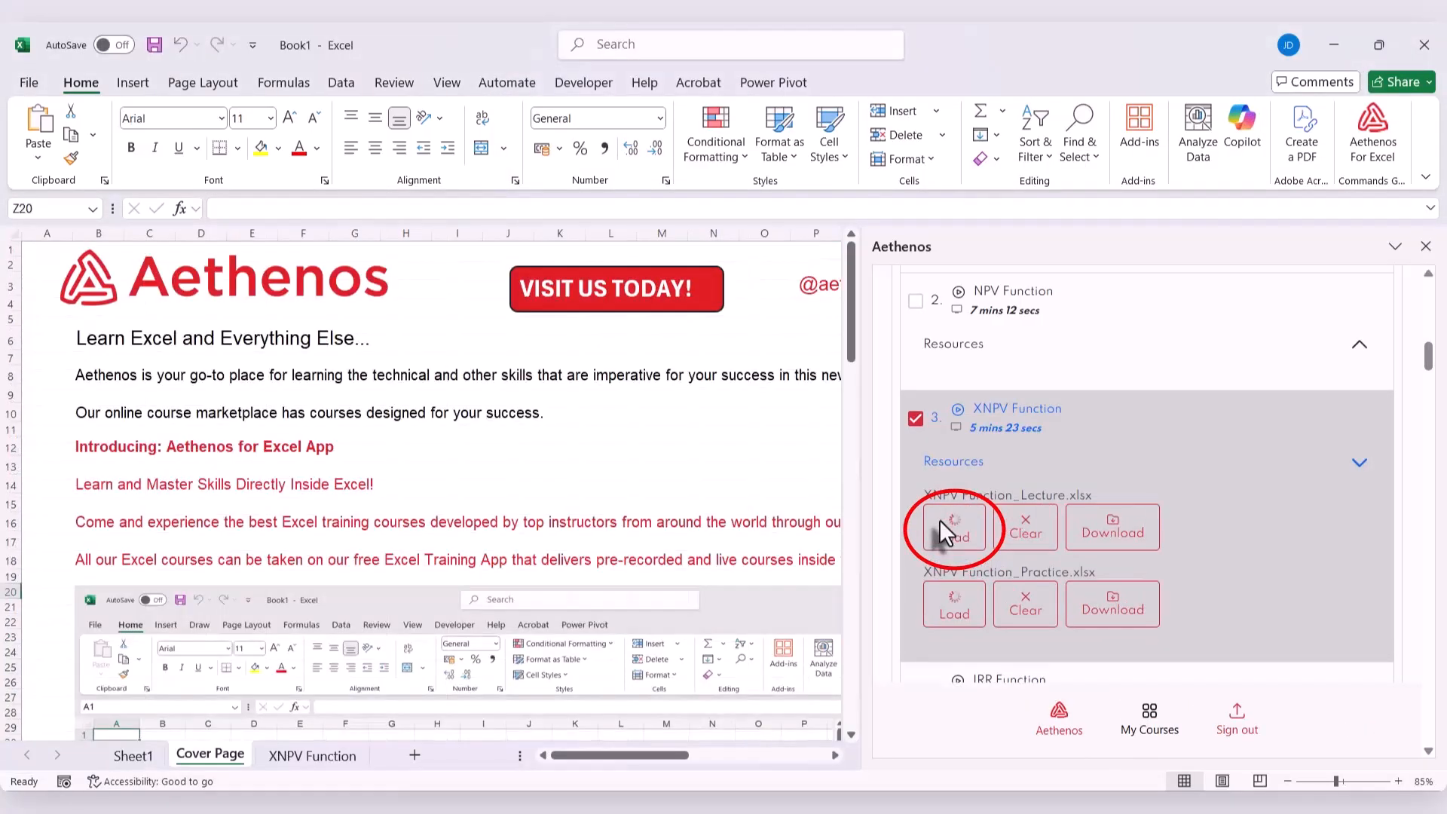
# View the XNPV Function sheet in a widened worksheet area, and clear XNPV Function_Lecture.xlsx from the workbook
pyautogui.click(311, 754)
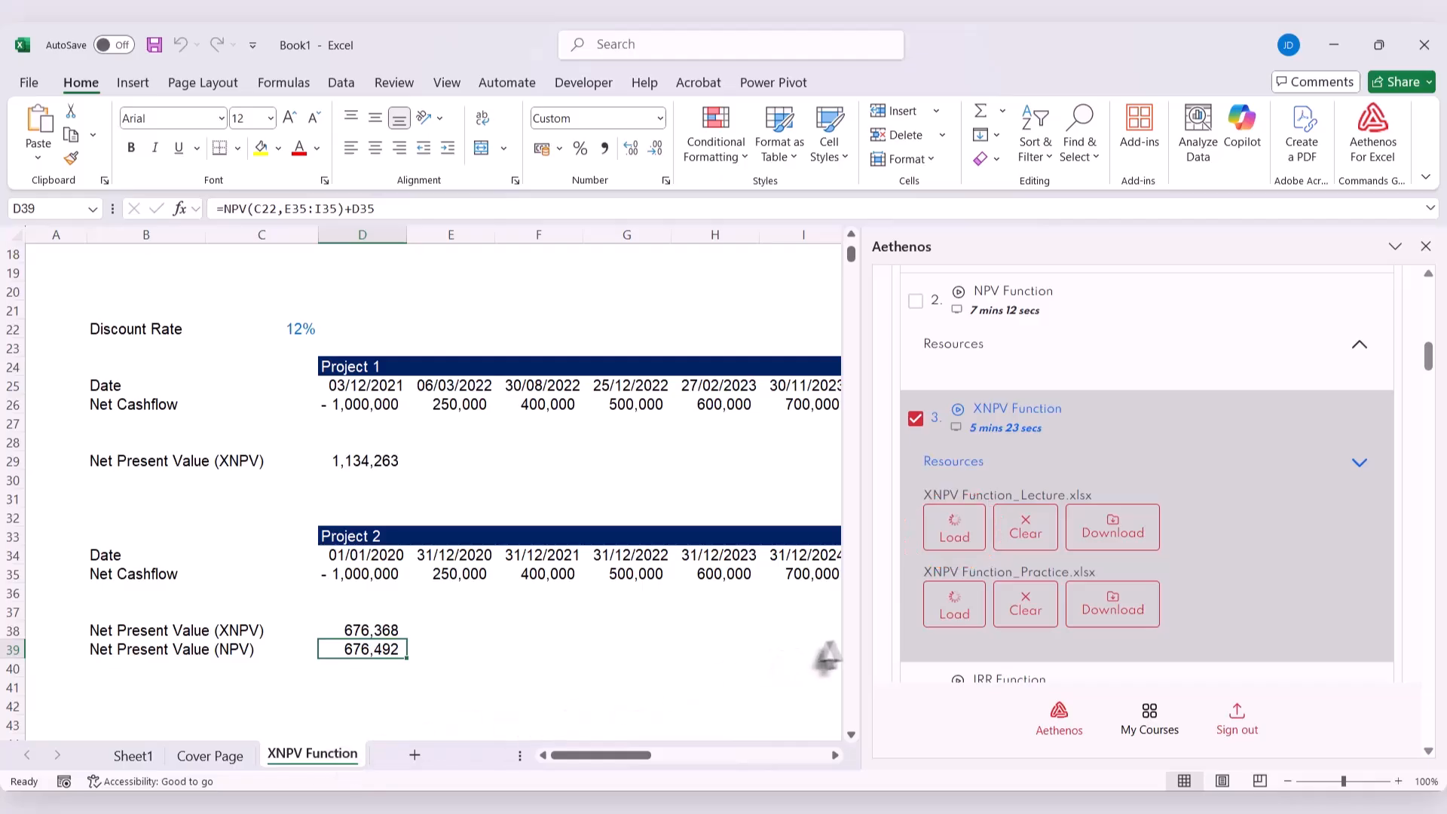
pyautogui.moveTo(861, 623)
pyautogui.mouseDown()
pyautogui.moveTo(972, 641)
pyautogui.moveTo(980, 627)
pyautogui.mouseUp()
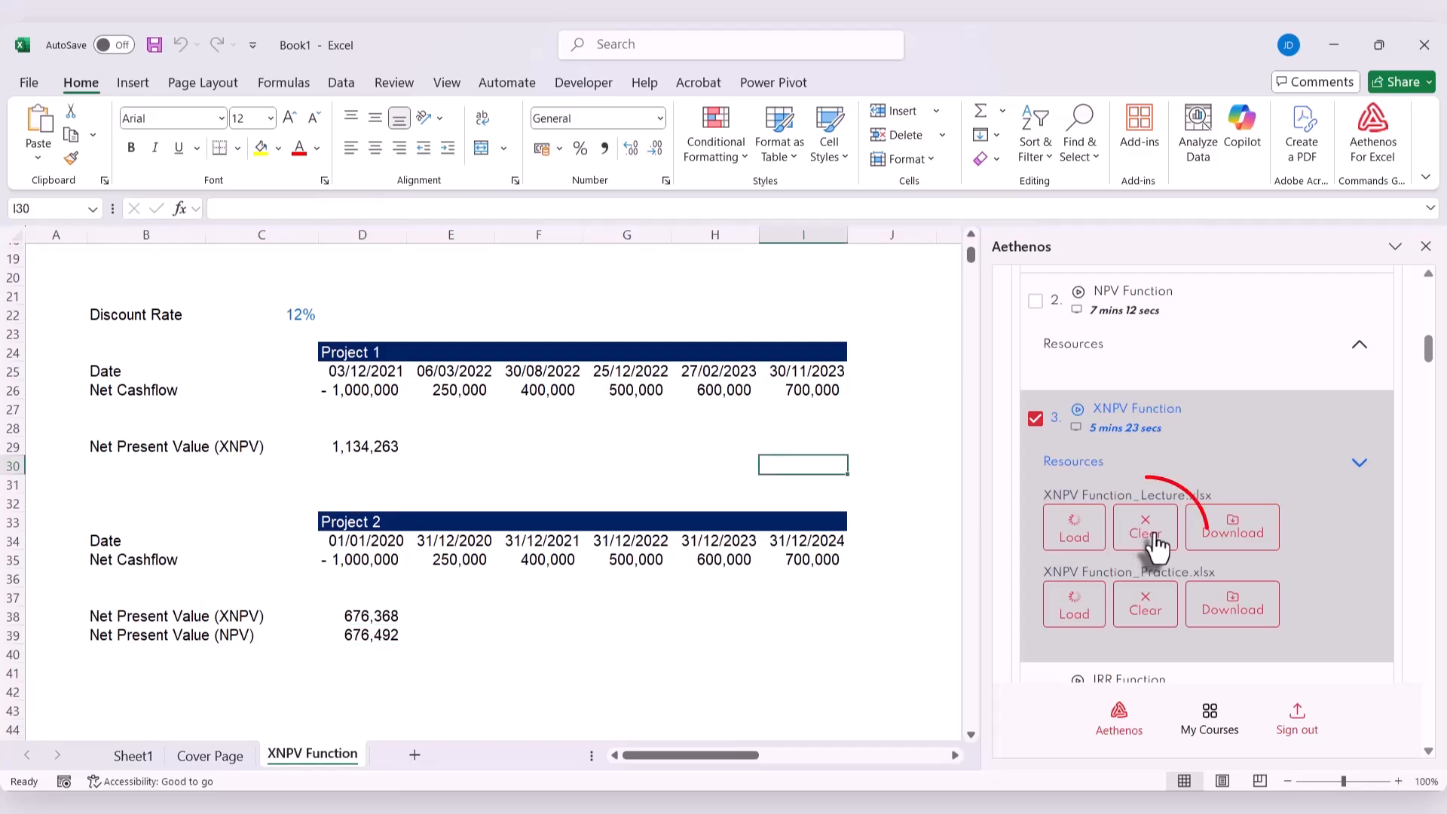
pyautogui.click(1151, 537)
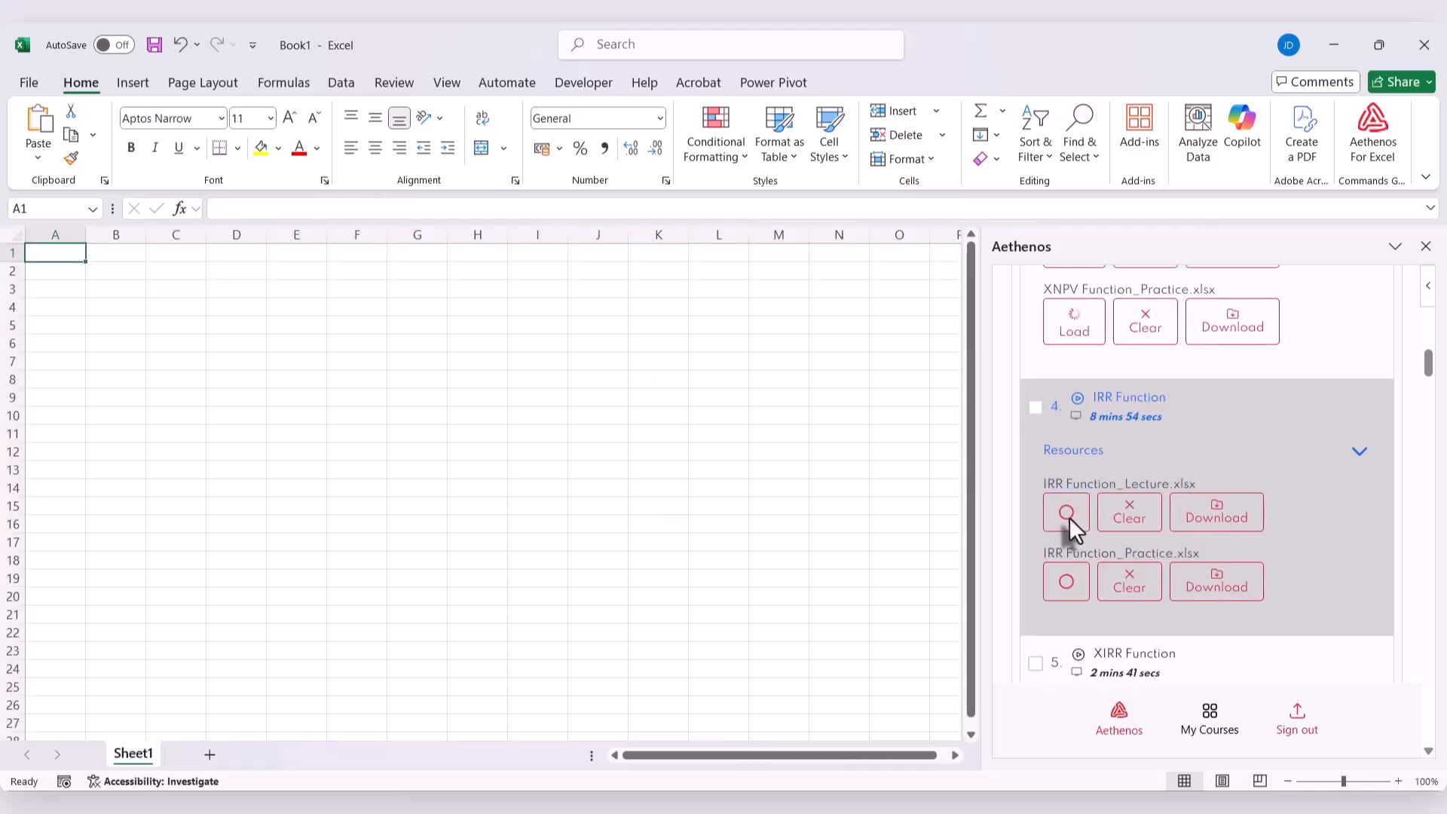
# Load IRR Function_Lecture.xlsx to view its IRR Function sheet, and download the same lecture file
pyautogui.click(1070, 518)
pyautogui.click(290, 756)
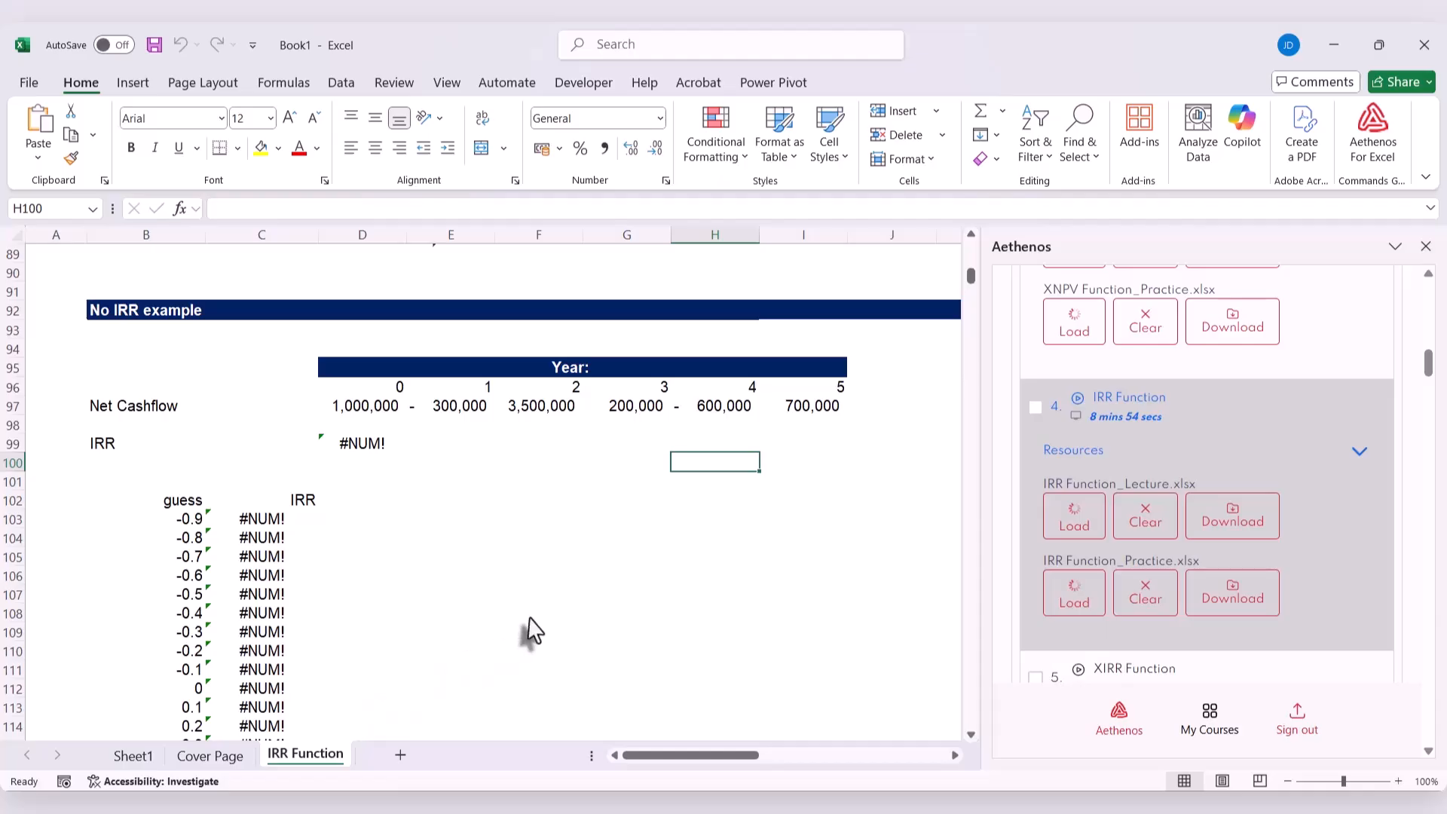
pyautogui.scroll(-1, 529, 626)
pyautogui.scroll(2, 530, 617)
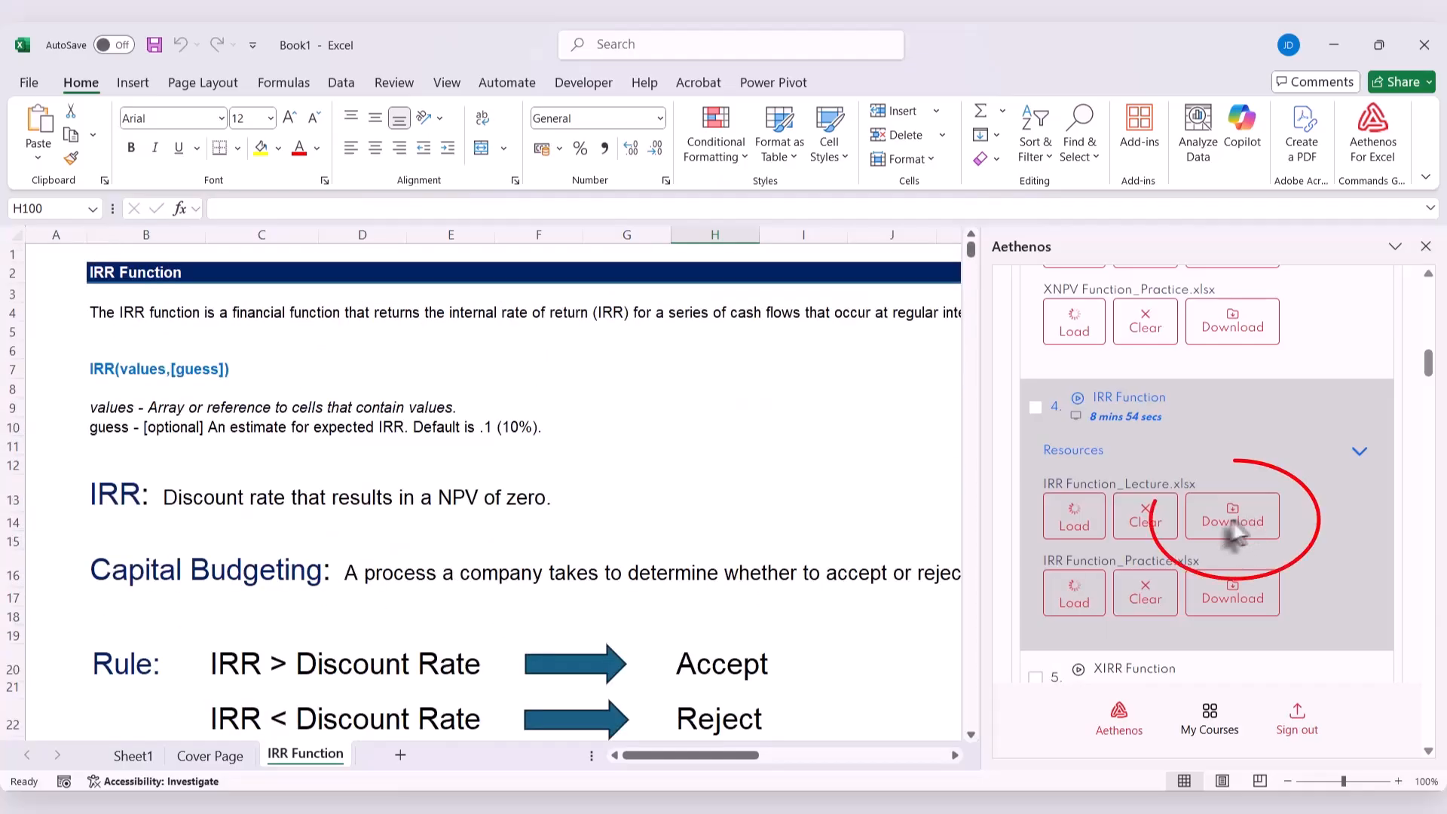
pyautogui.click(1247, 521)
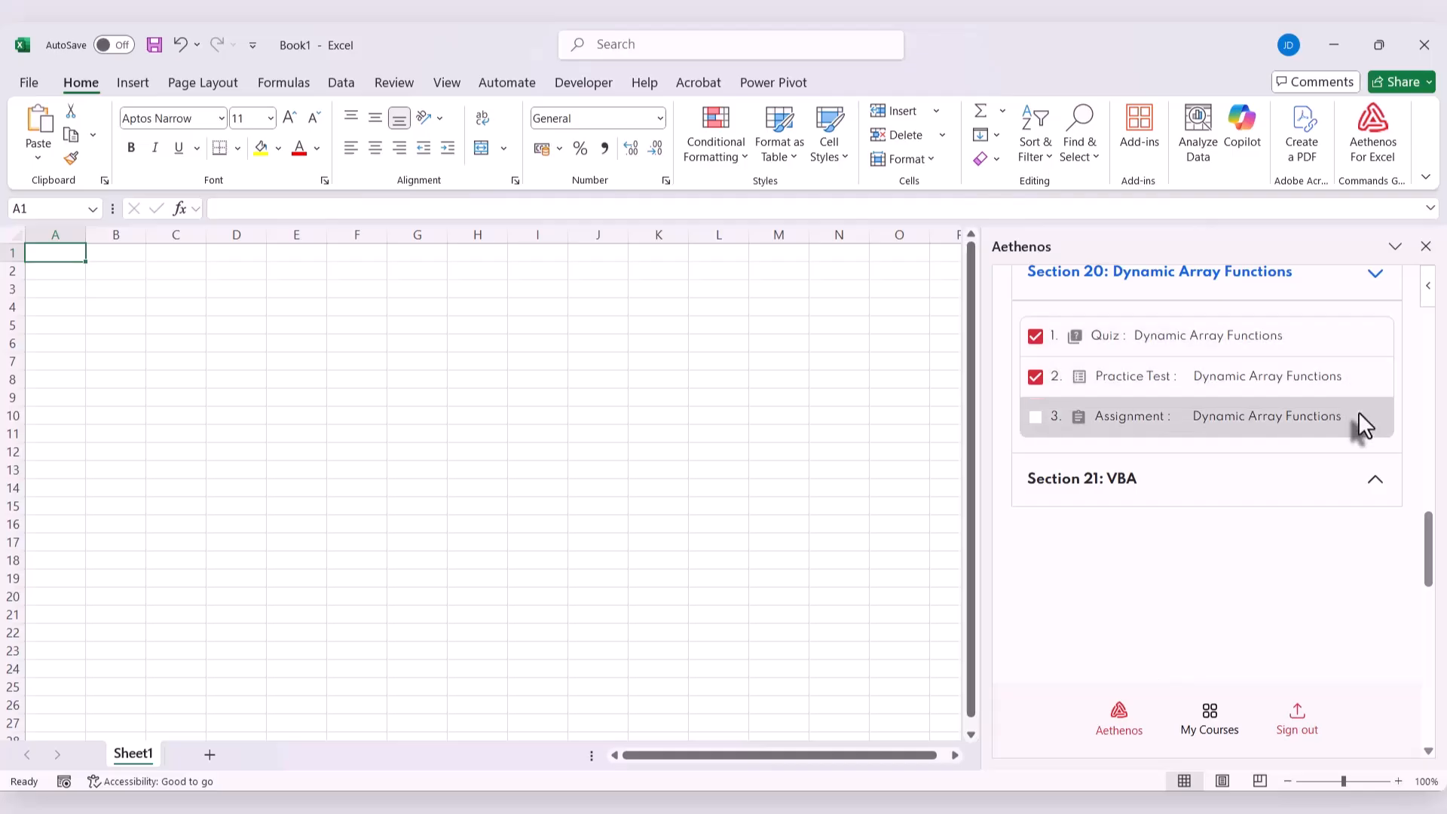
# Expand Section 21: VBA in the course outline to view its coding exercise
pyautogui.click(1374, 479)
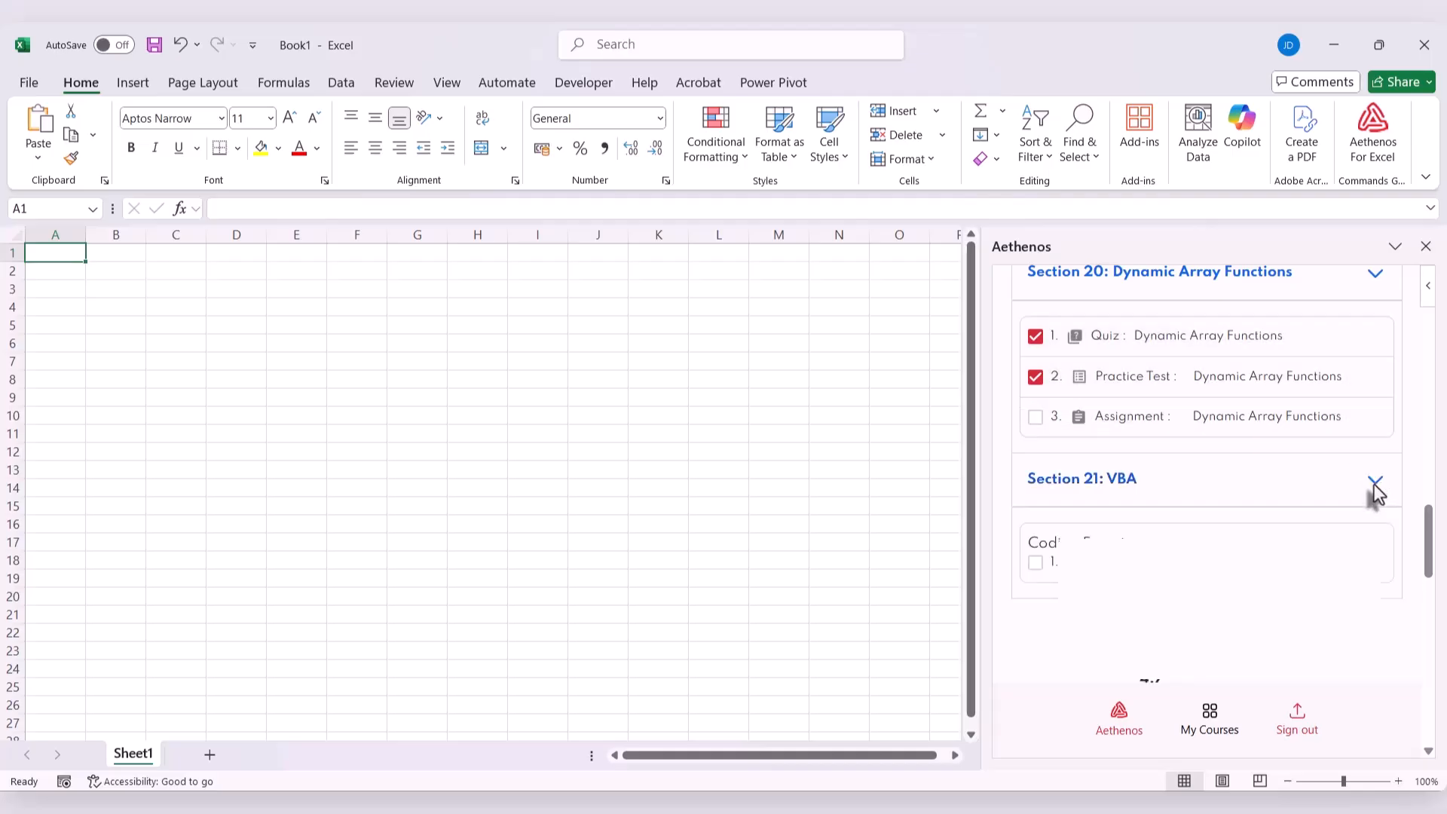
pyautogui.scroll(-1, 1374, 482)
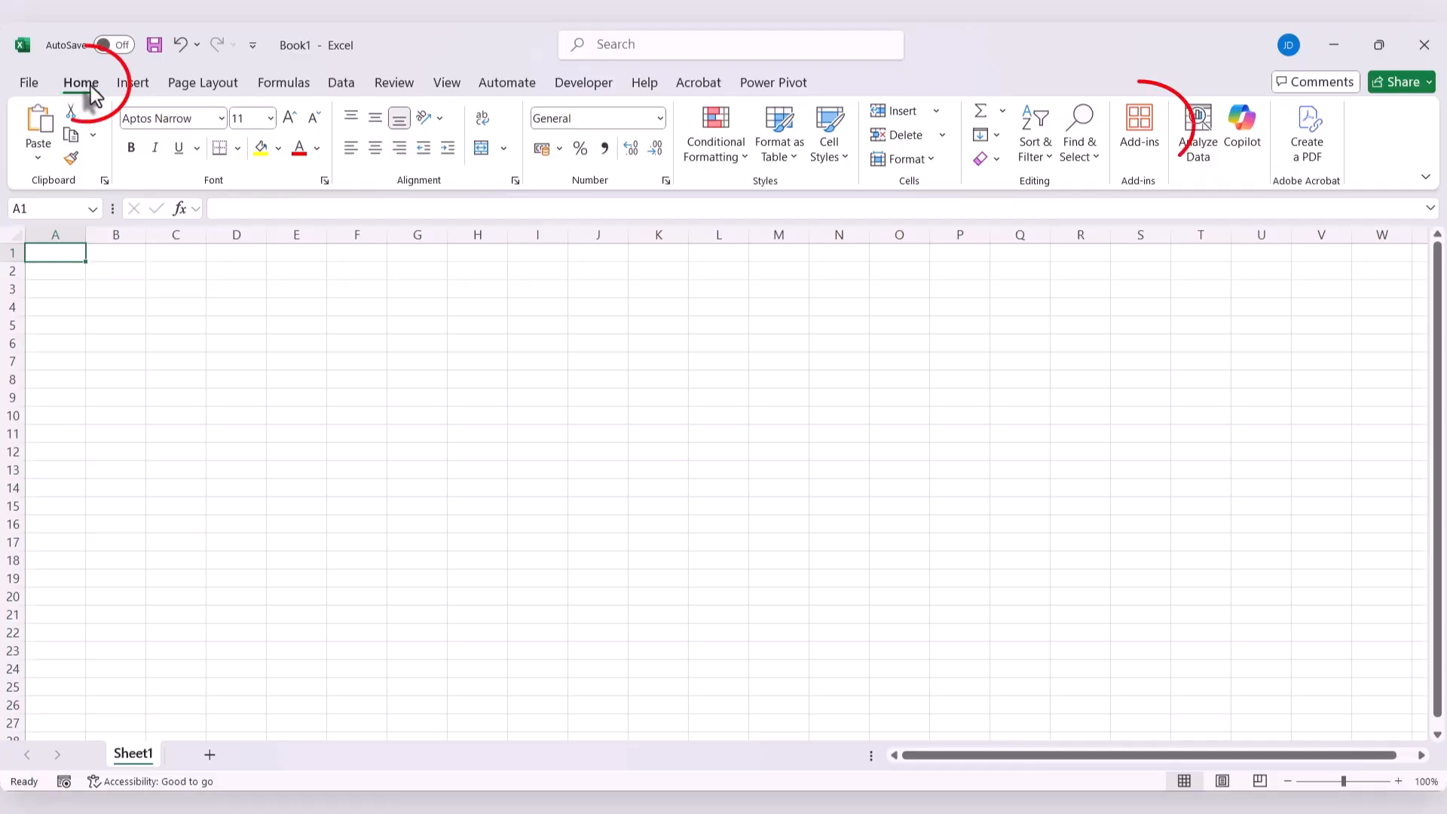
# Search the add-ins for "Aethen" and open the Aethenos for Excel add-in
pyautogui.click(1140, 150)
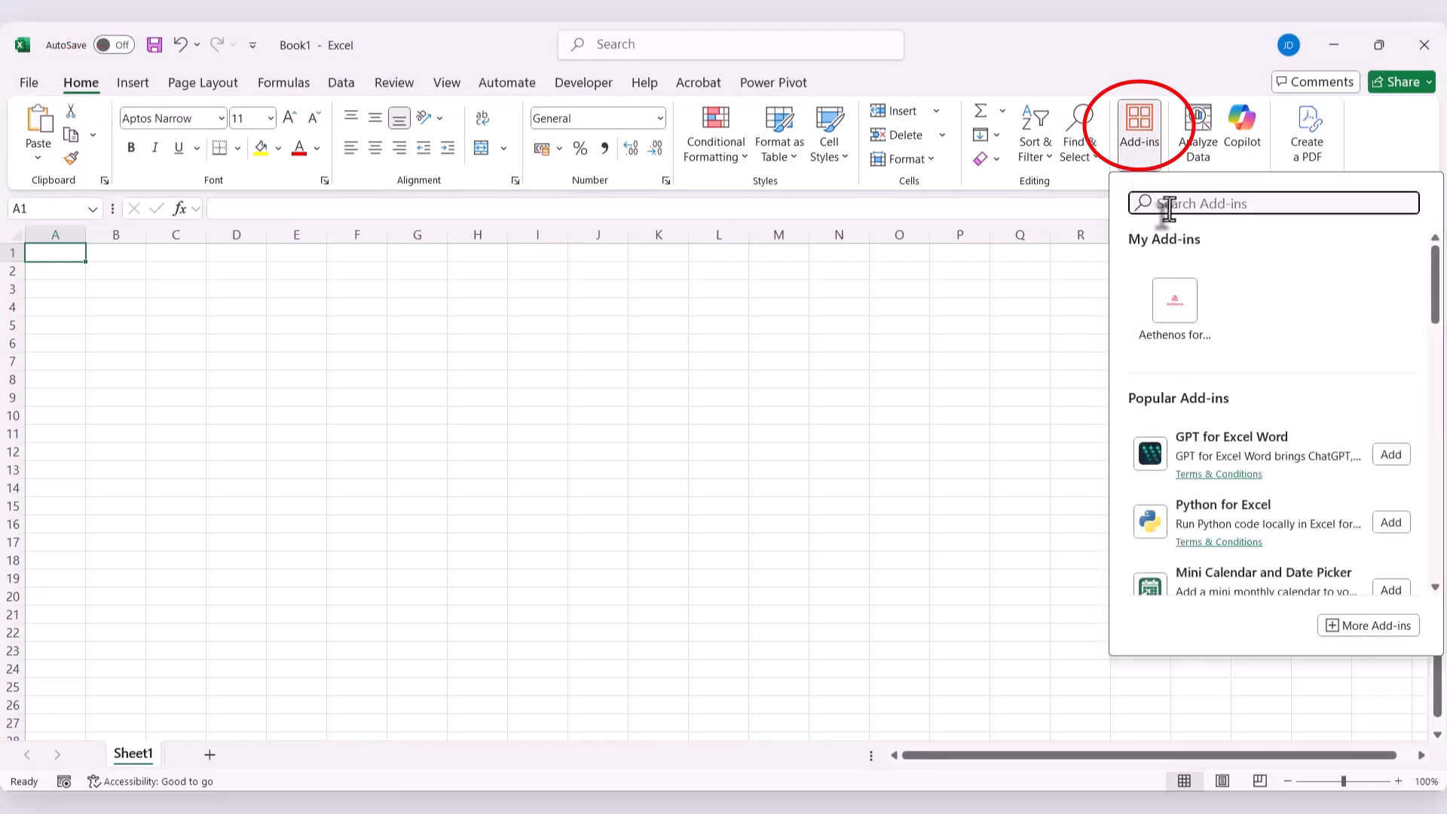
pyautogui.write('Aethen')
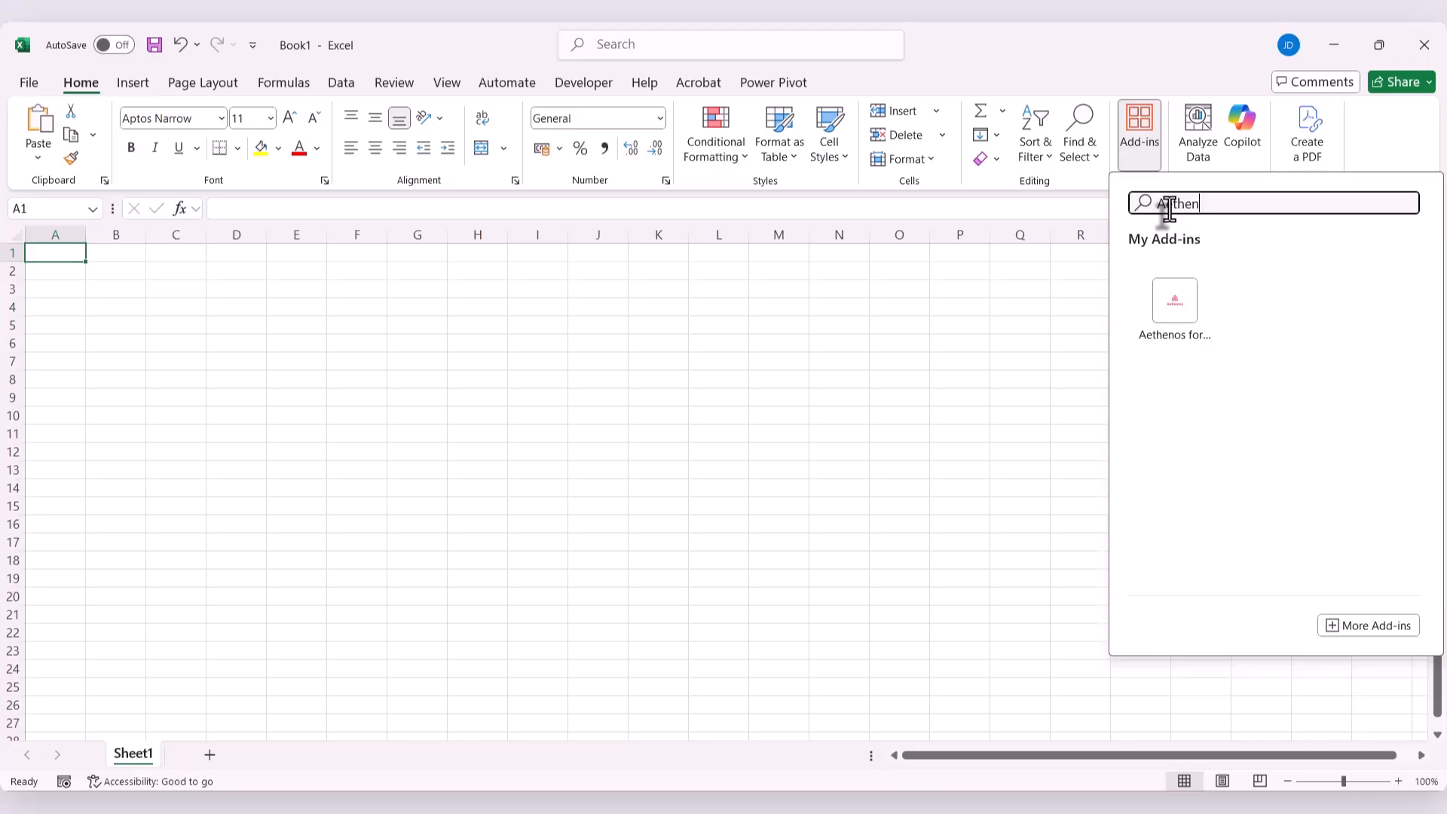
pyautogui.click(1155, 319)
pyautogui.scroll(-2, 1425, 573)
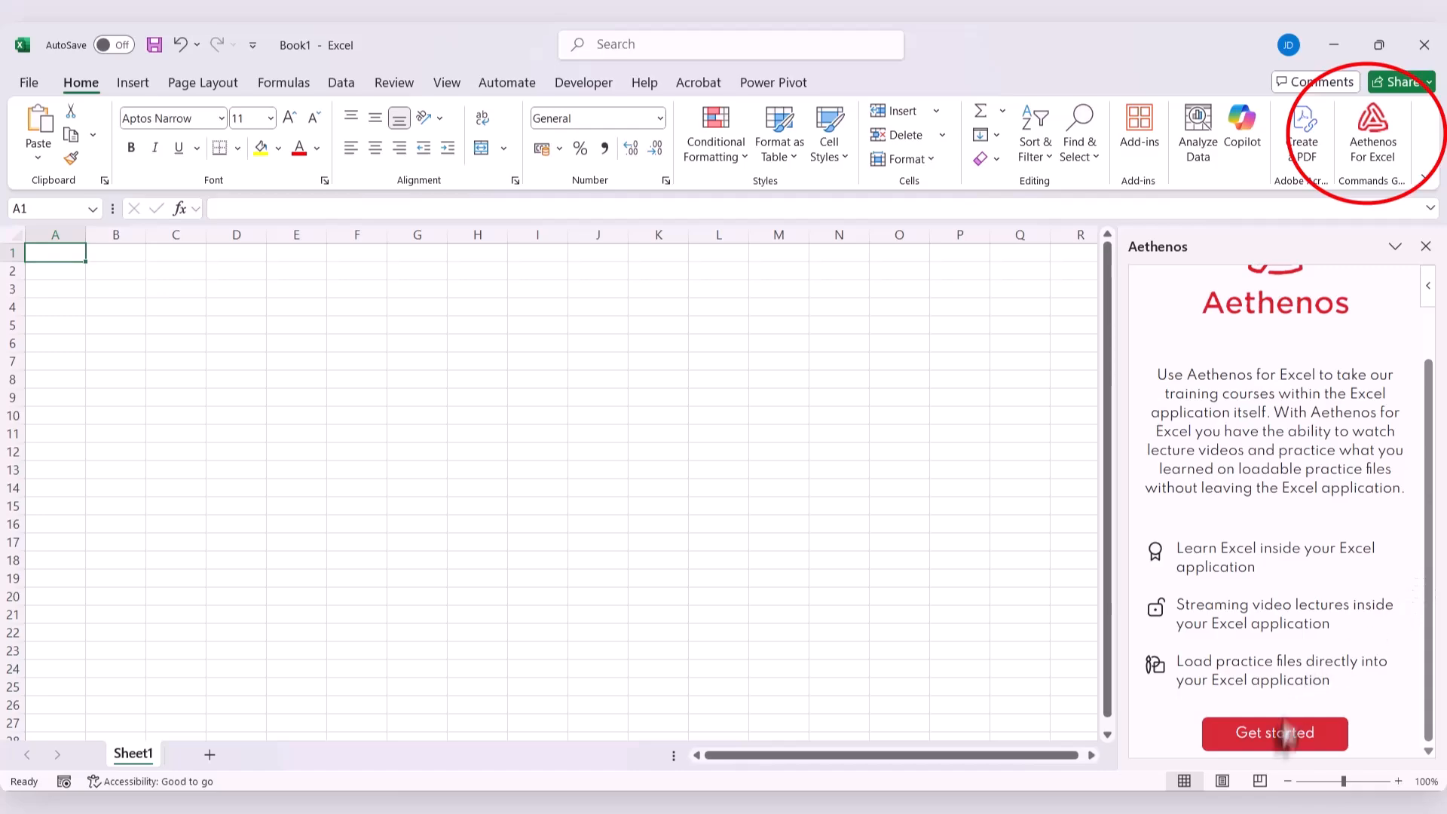
# Get started with Aethenos, log in with the filled-in account credentials, and browse the enrolled courses
pyautogui.click(1277, 731)
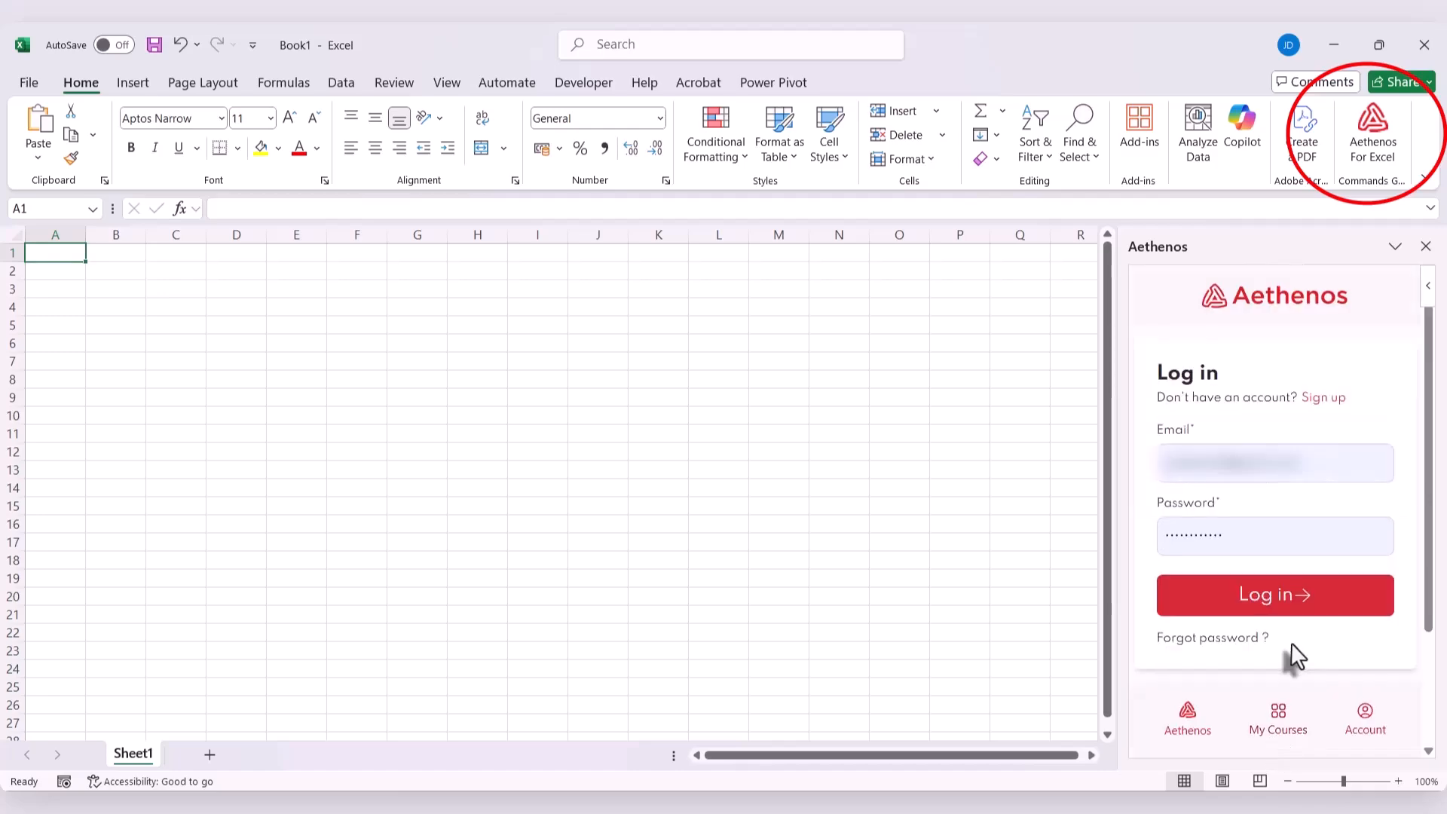
pyautogui.click(1210, 590)
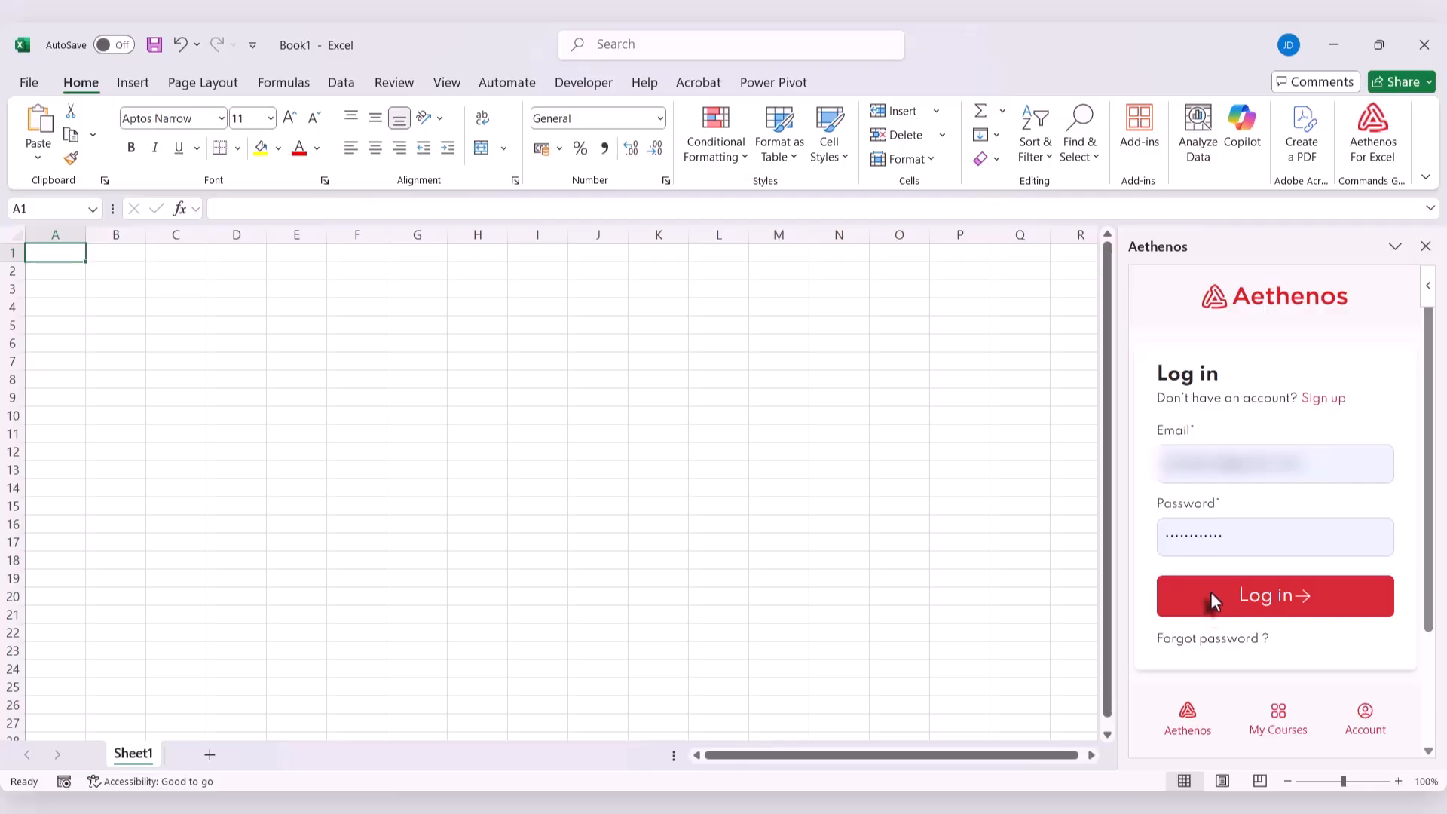
pyautogui.scroll(-5, 1246, 445)
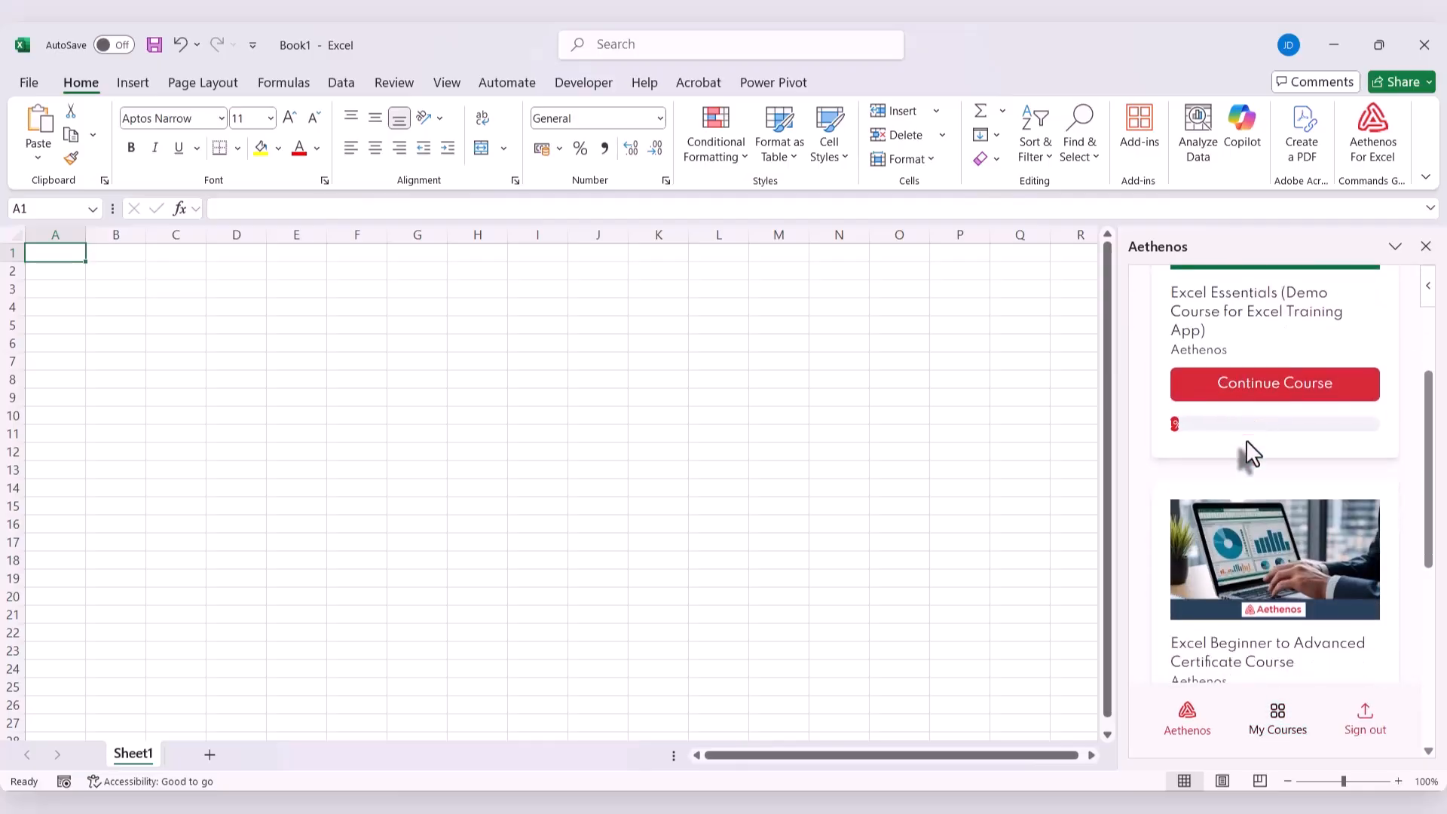
pyautogui.scroll(-3, 1246, 440)
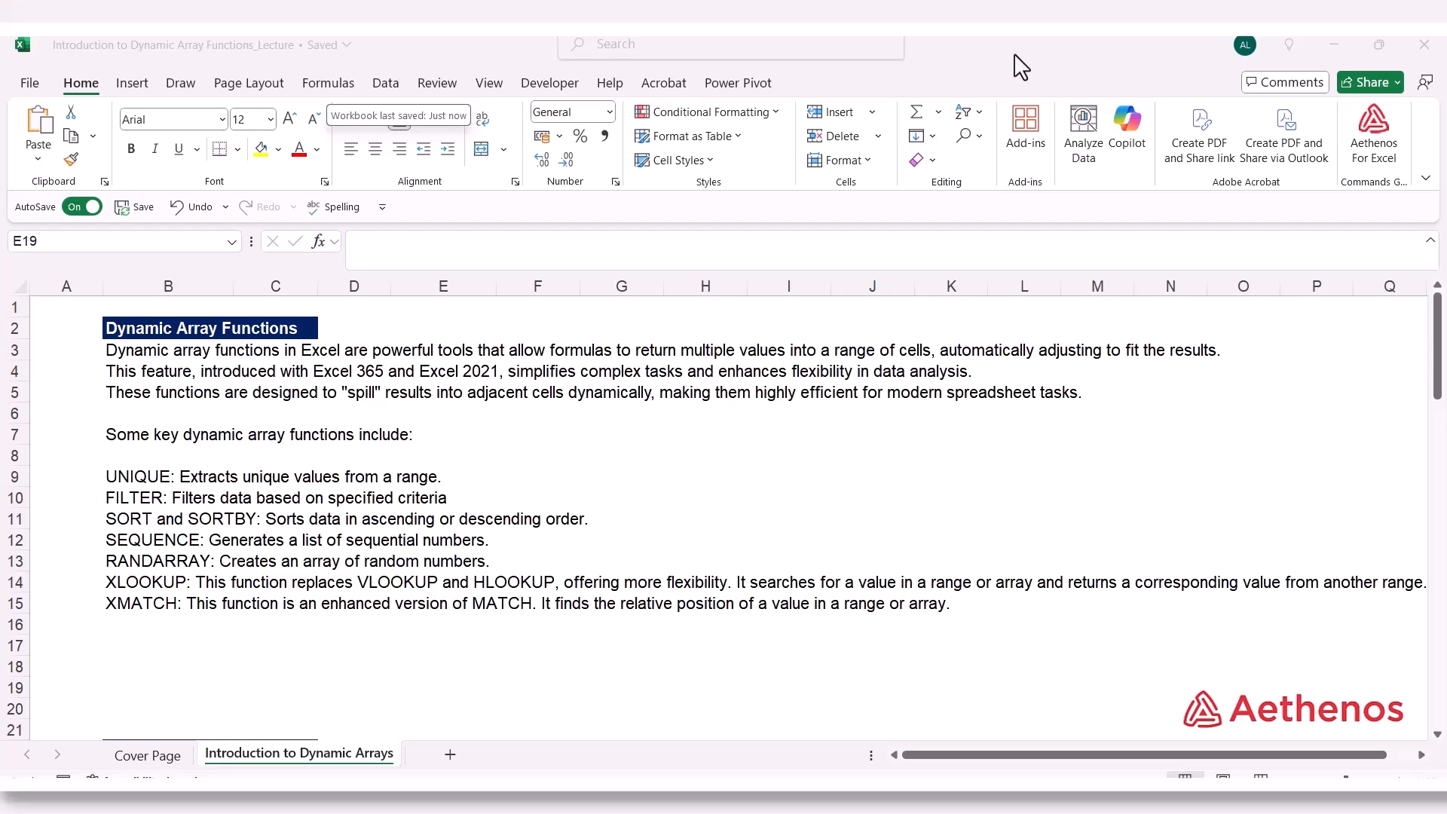
# In the CSE Formulas & Functions table, enter =C29*D29 in Total Wages cell E29 and fill it down through E34
pyautogui.scroll(-7, 1030, 480)
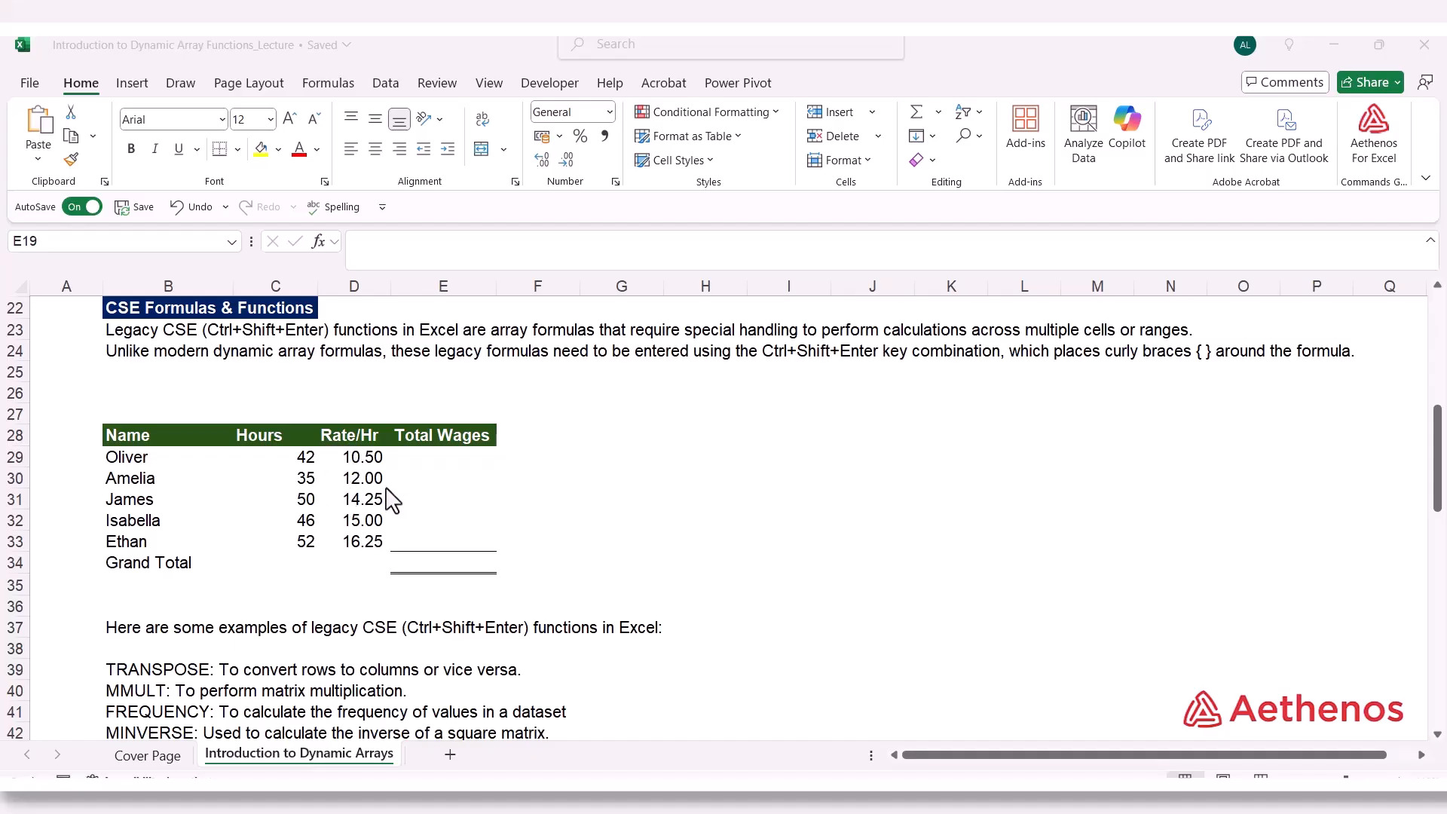
pyautogui.click(423, 463)
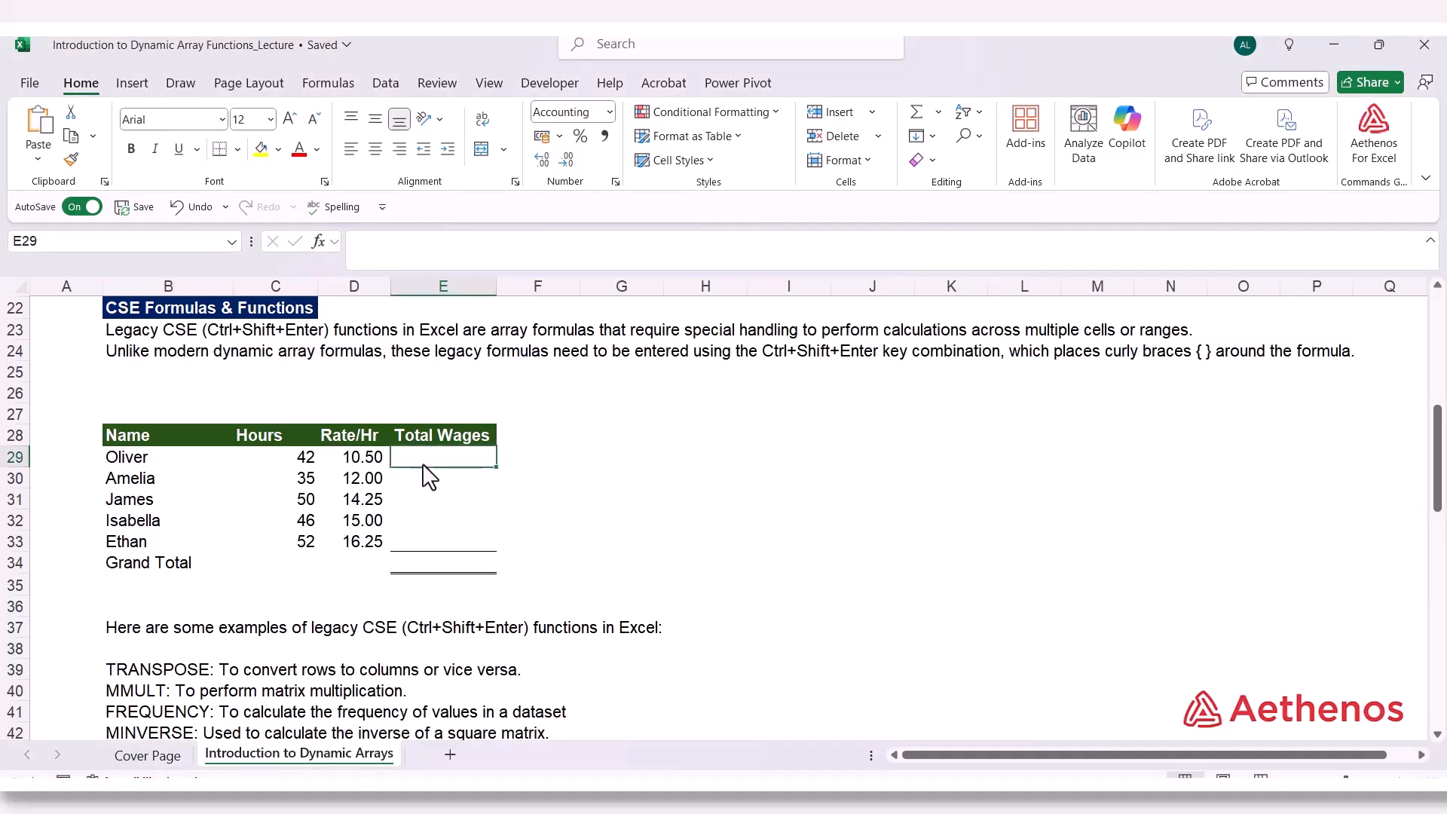
pyautogui.write('=')
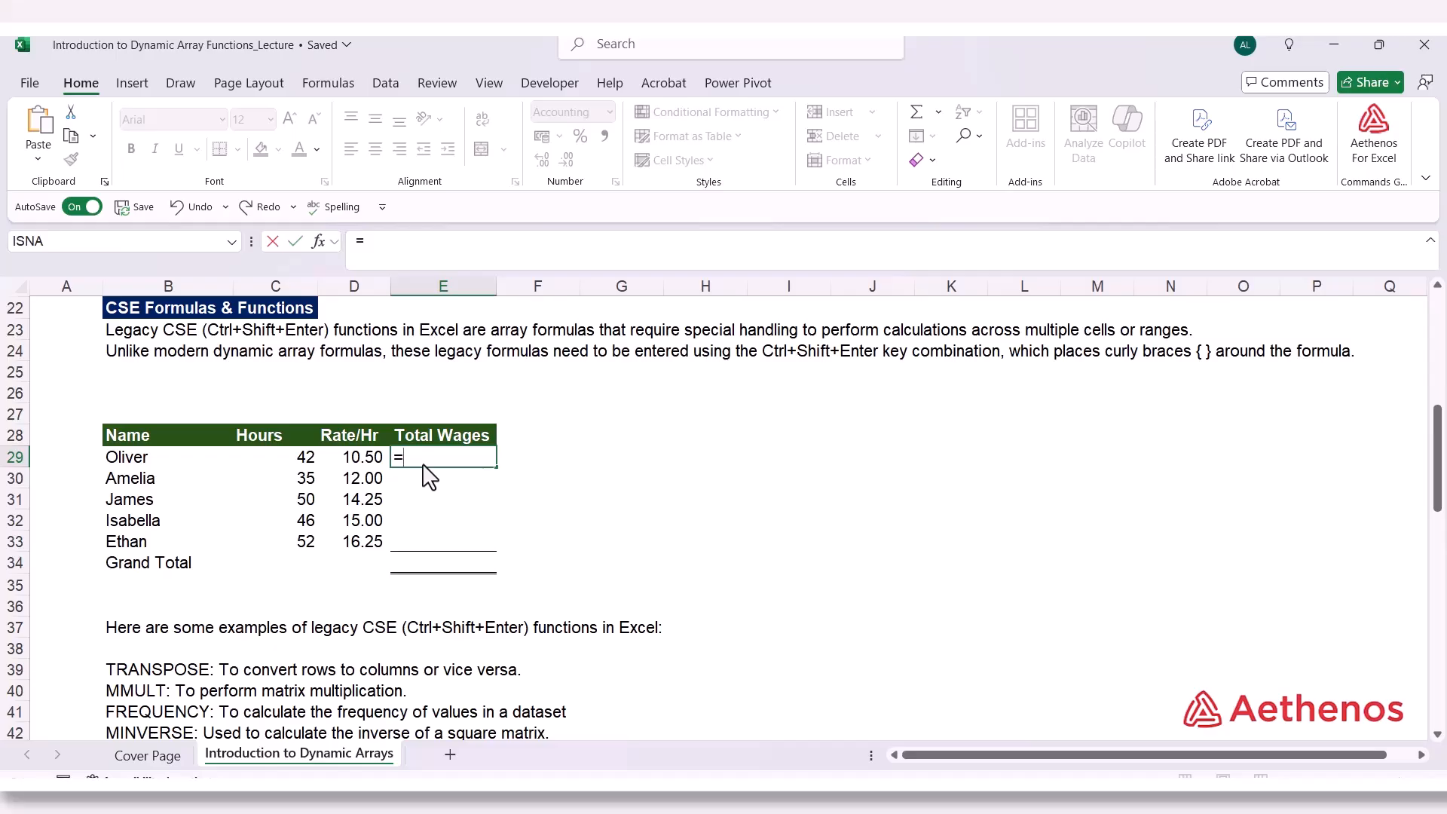
pyautogui.press('Left')
pyautogui.press('Left')
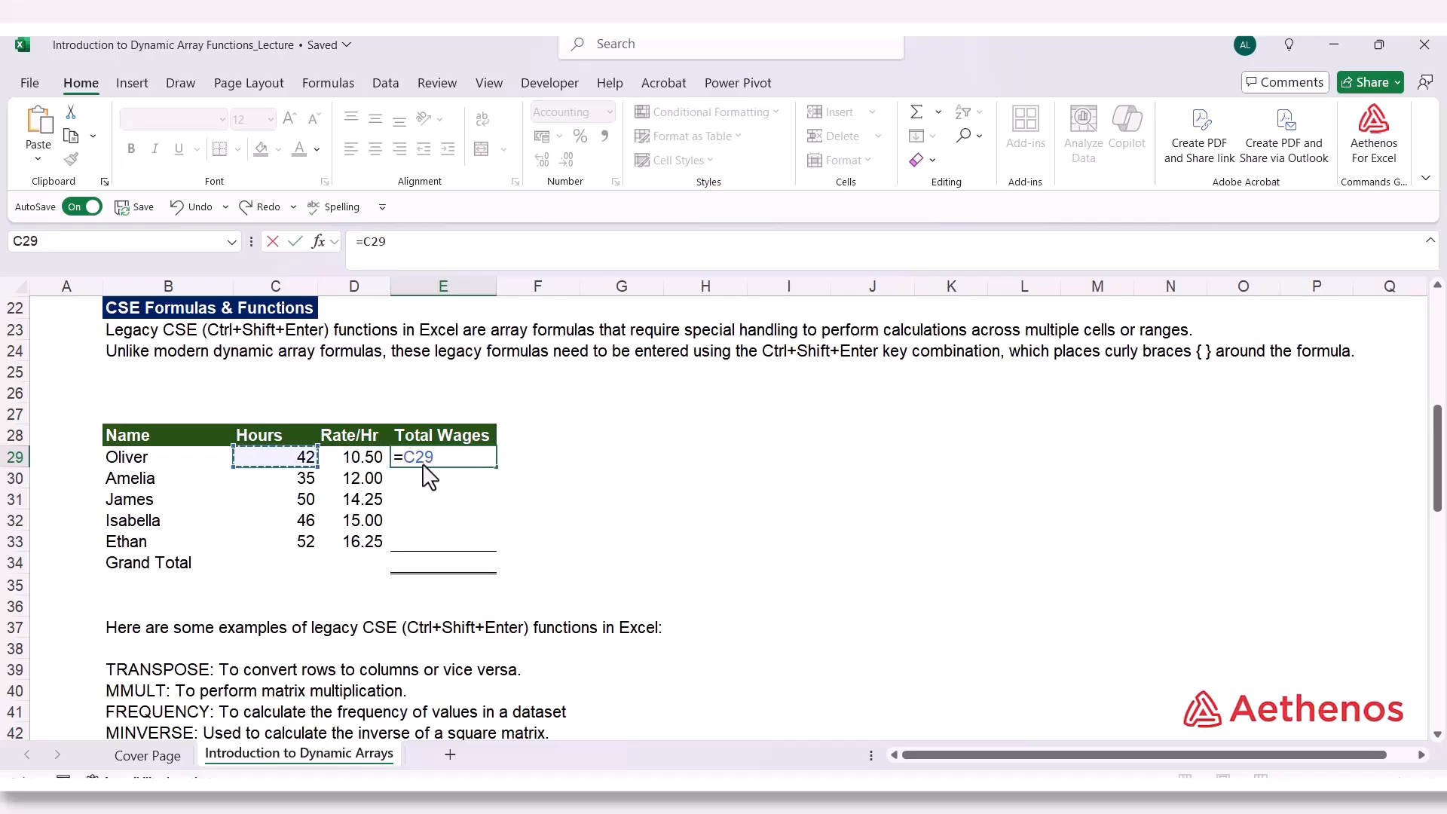
pyautogui.write('*')
pyautogui.press('Left')
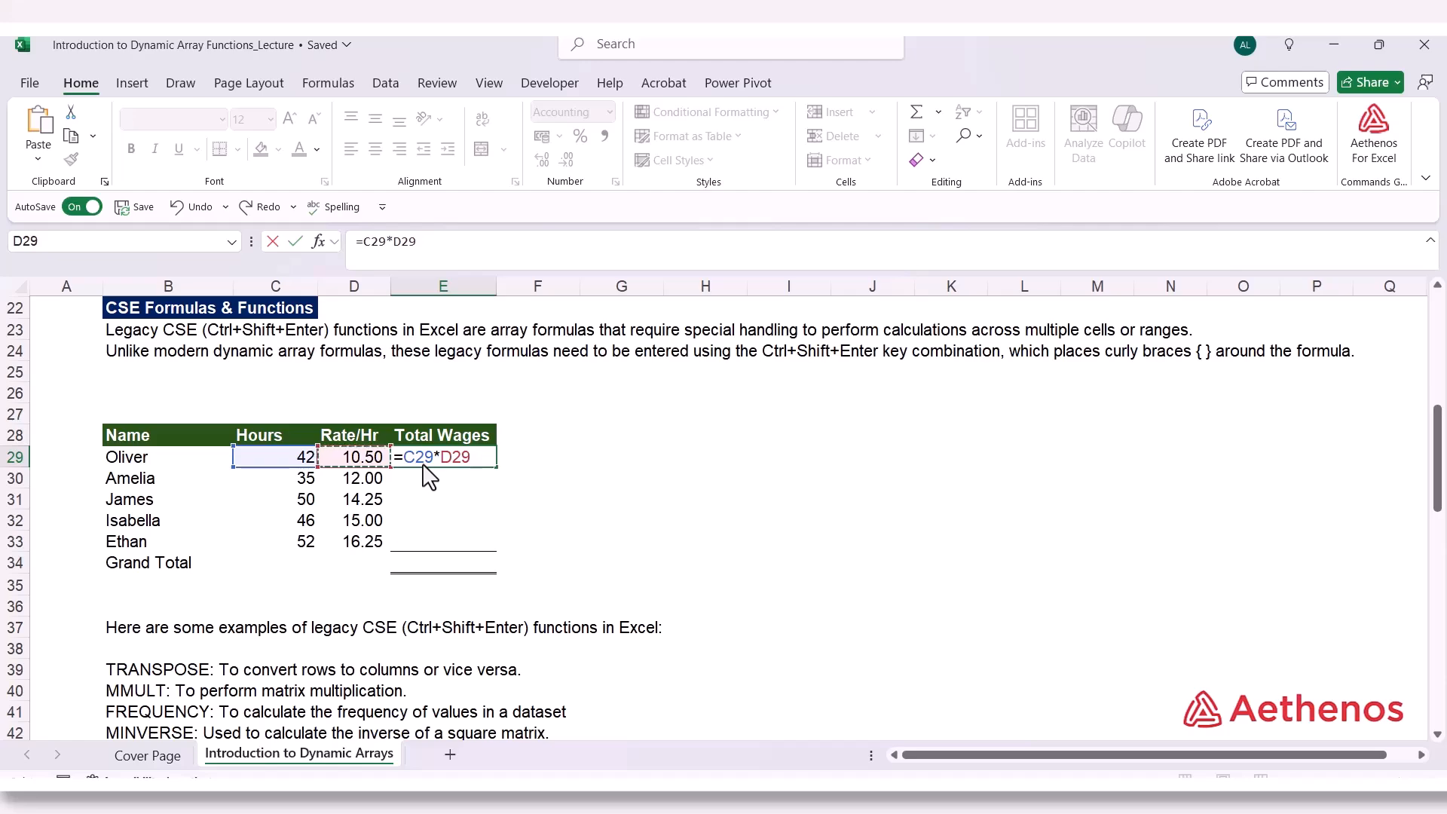
pyautogui.hotkey('ctrl', 'Return')
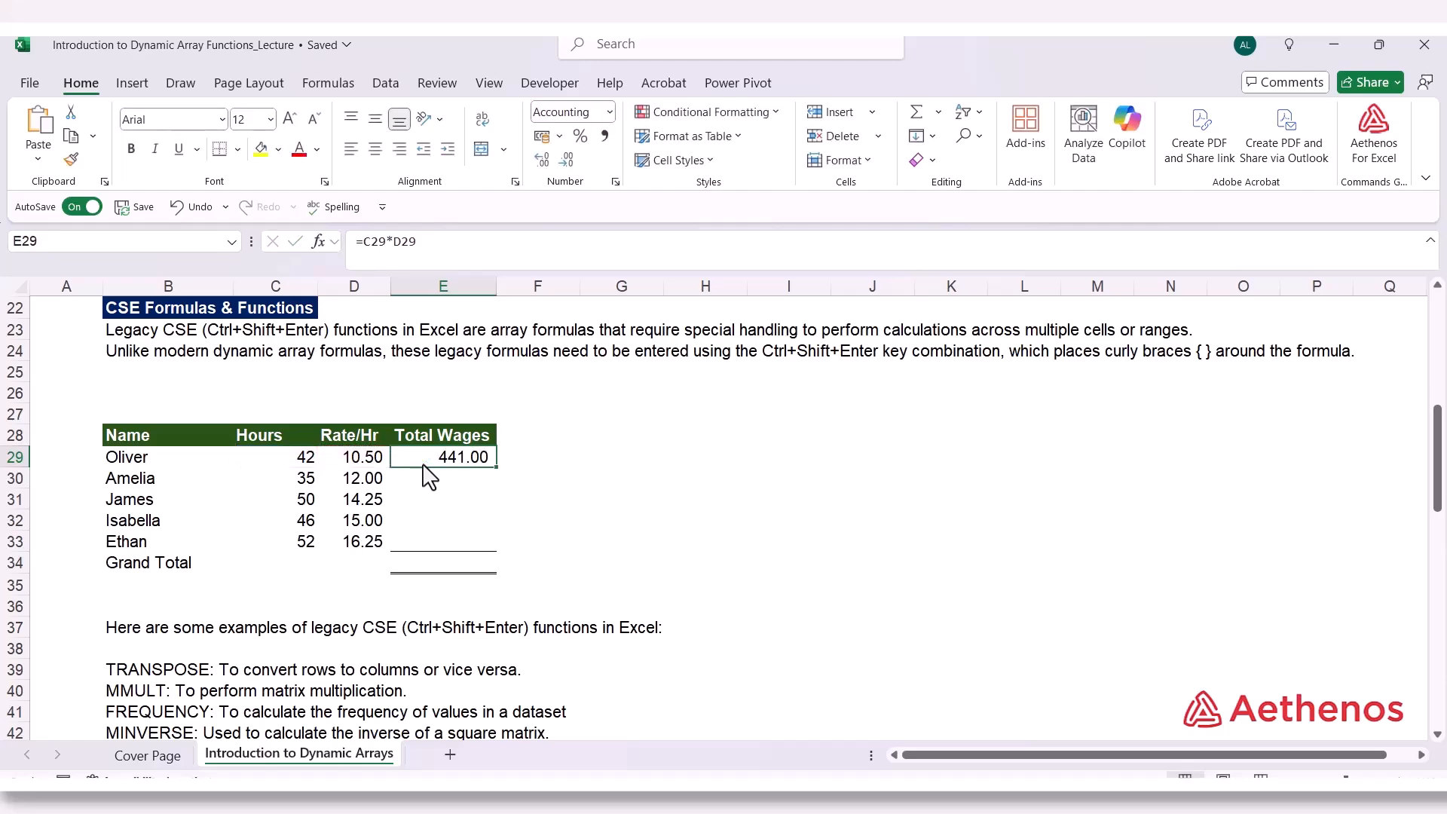
pyautogui.doubleClick(495, 467)
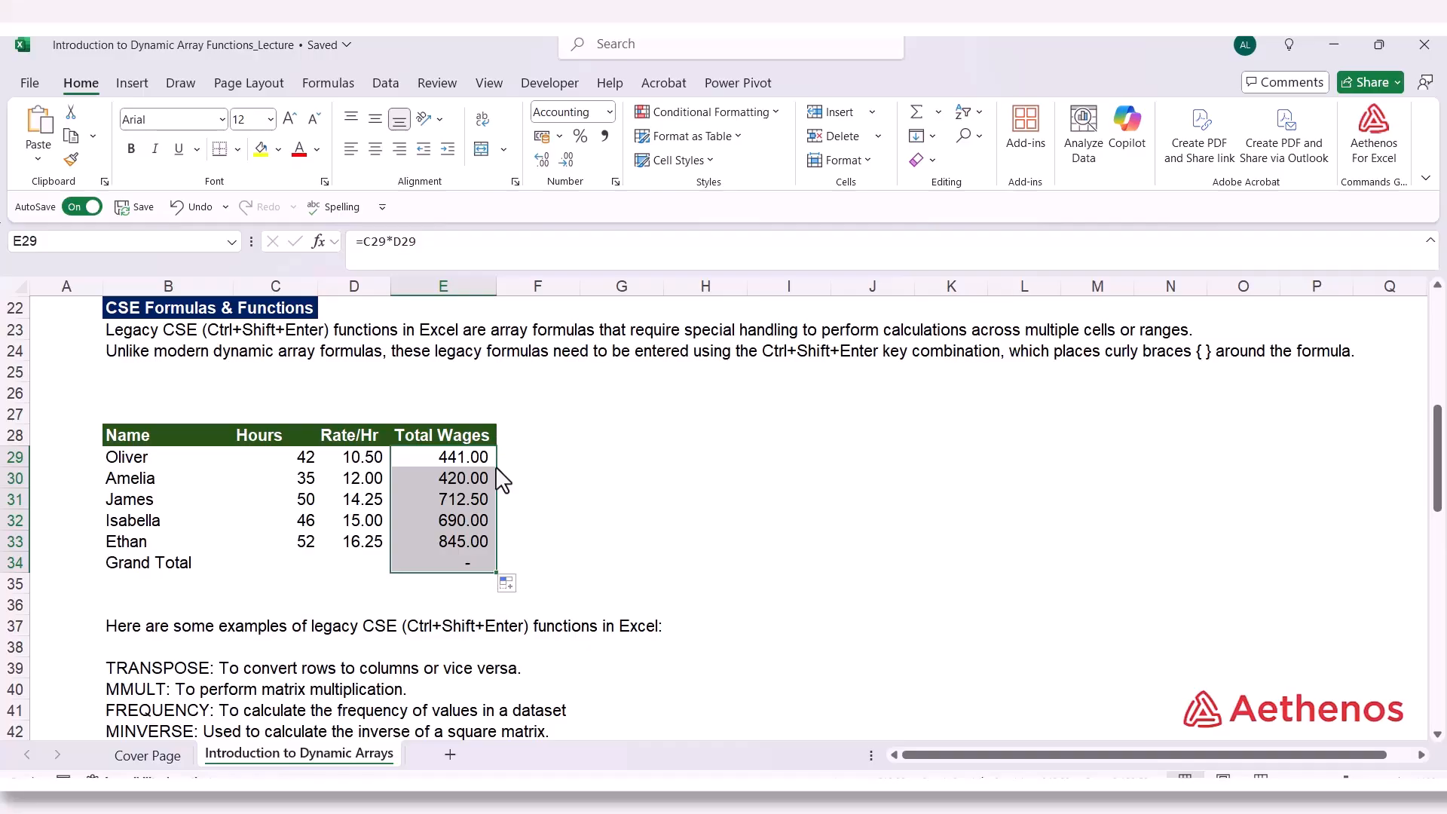
# Reapply the total-row border to the Grand Total cell E34
pyautogui.click(443, 560)
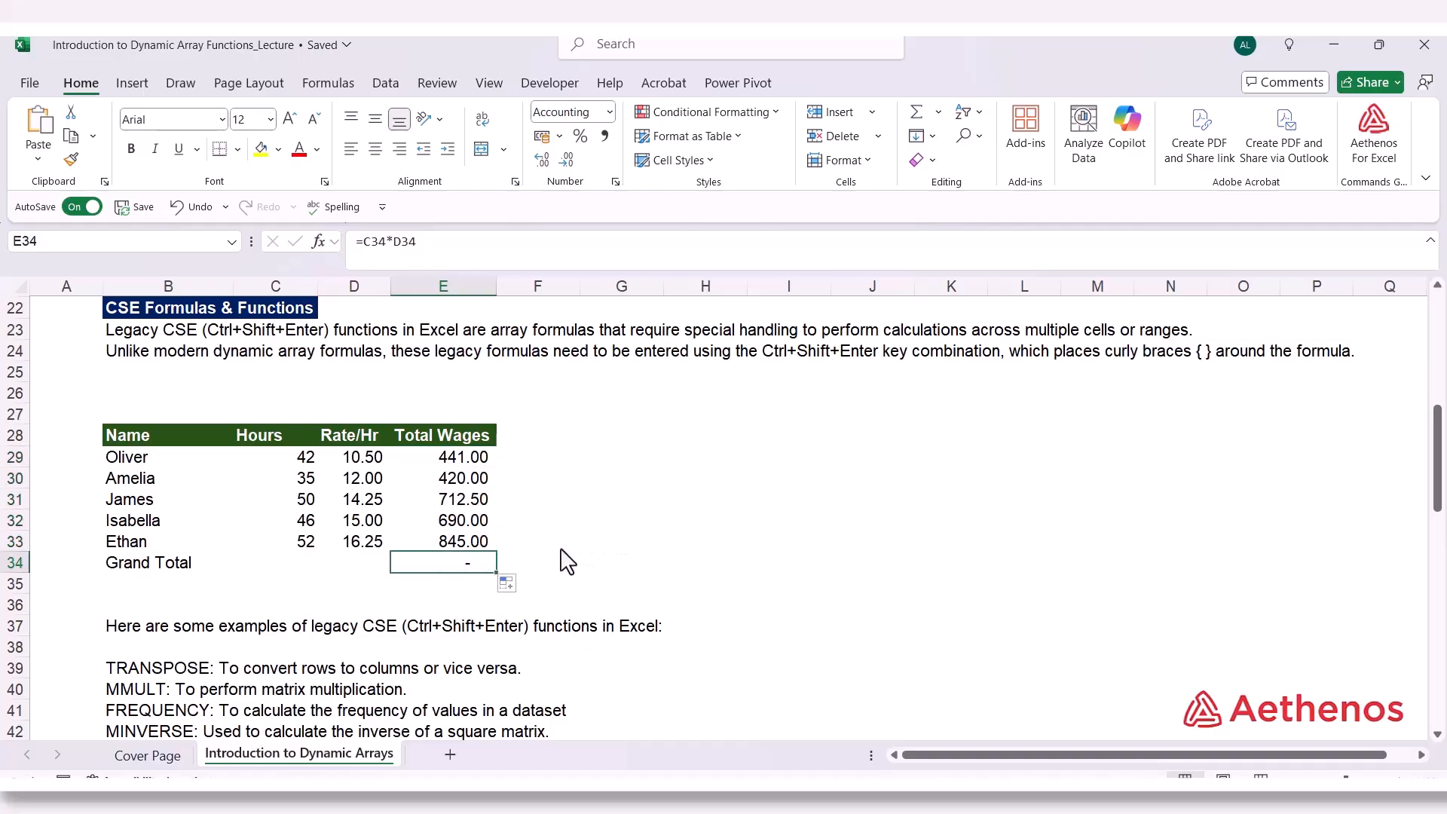
pyautogui.click(238, 149)
pyautogui.click(317, 533)
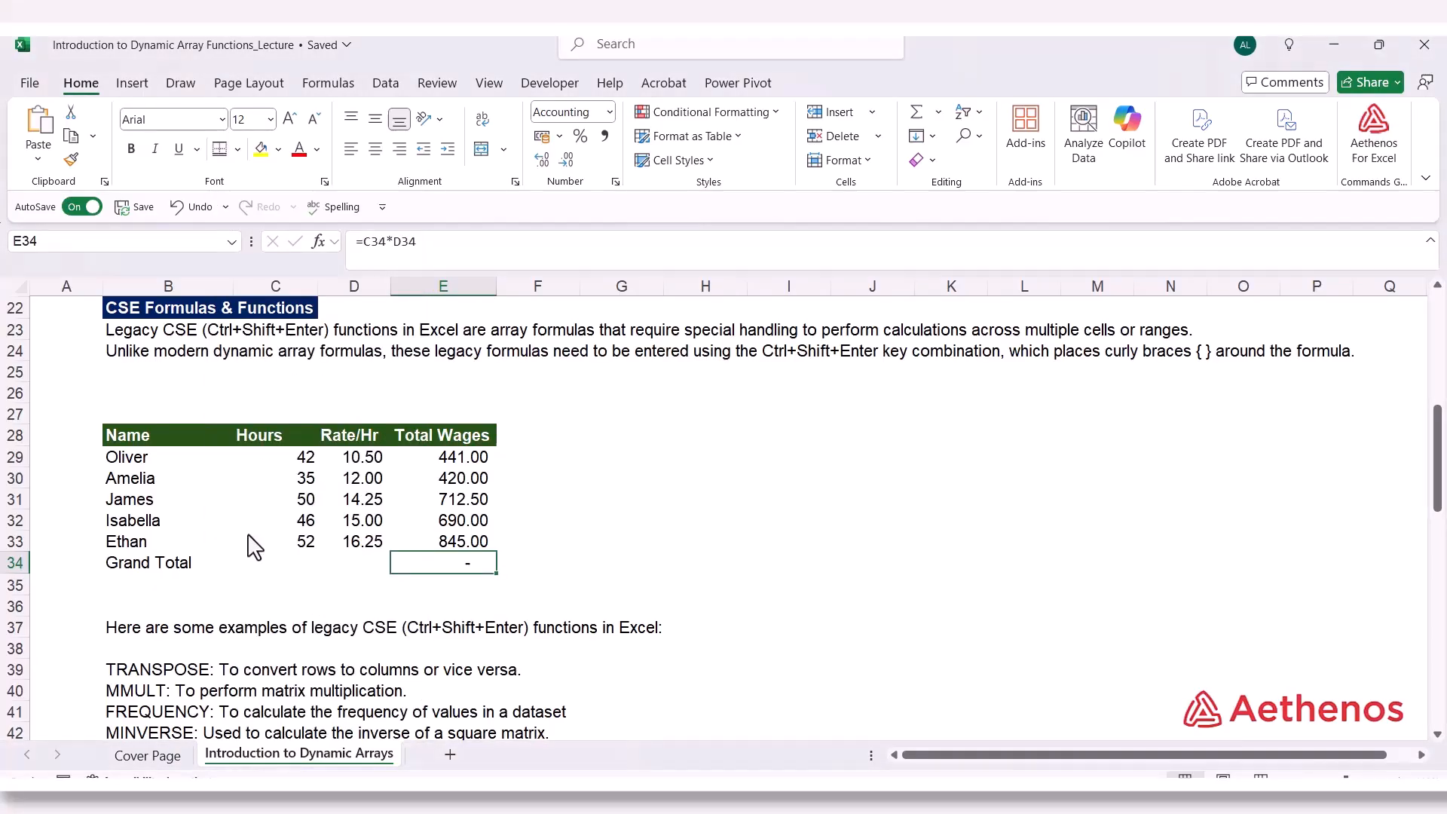
# Enter =SUM(E29:E33) in Grand Total cell E34 to add up the Total Wages column
pyautogui.click(549, 573)
pyautogui.click(439, 577)
pyautogui.write('=sum')
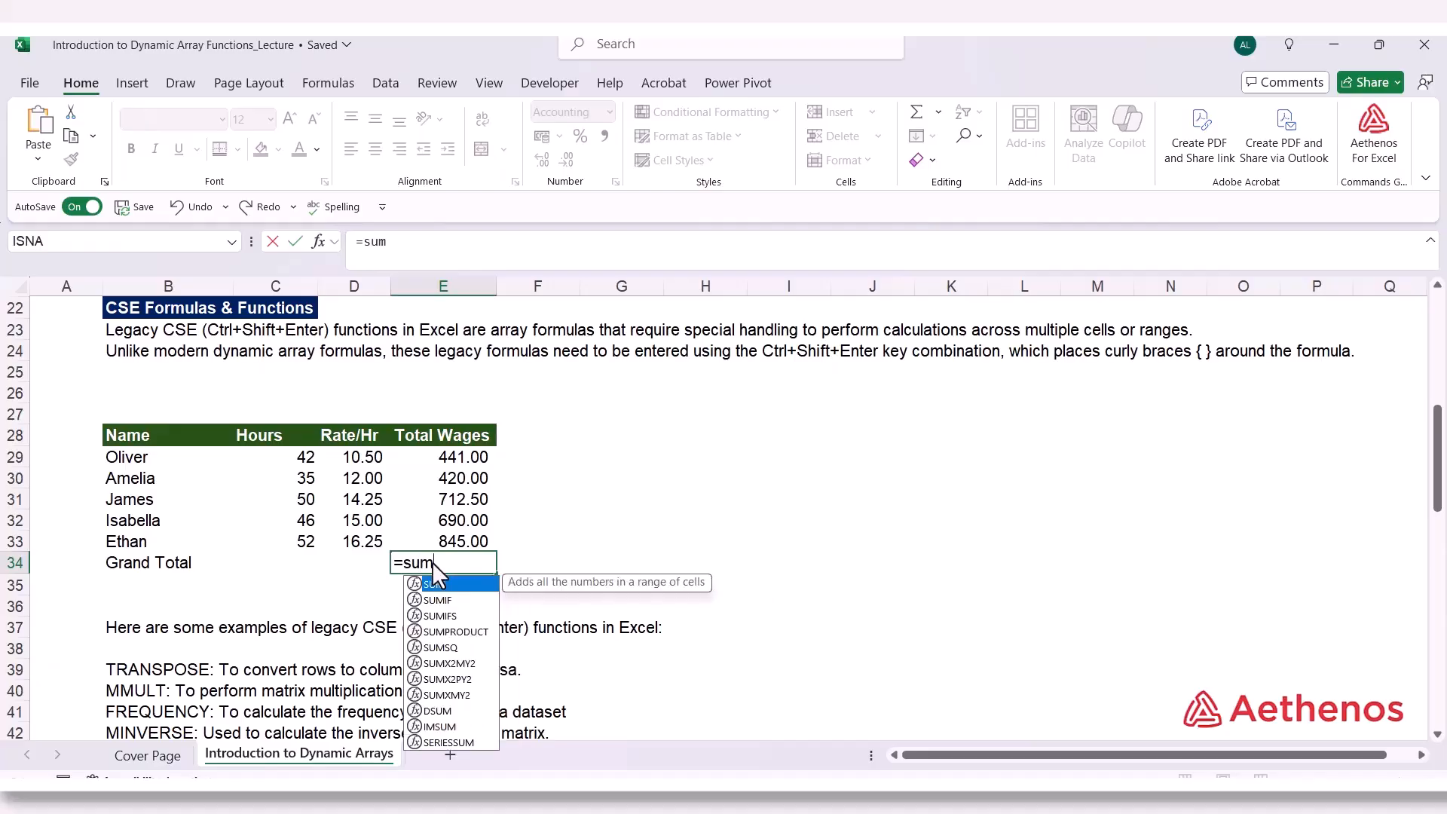
pyautogui.press('Tab')
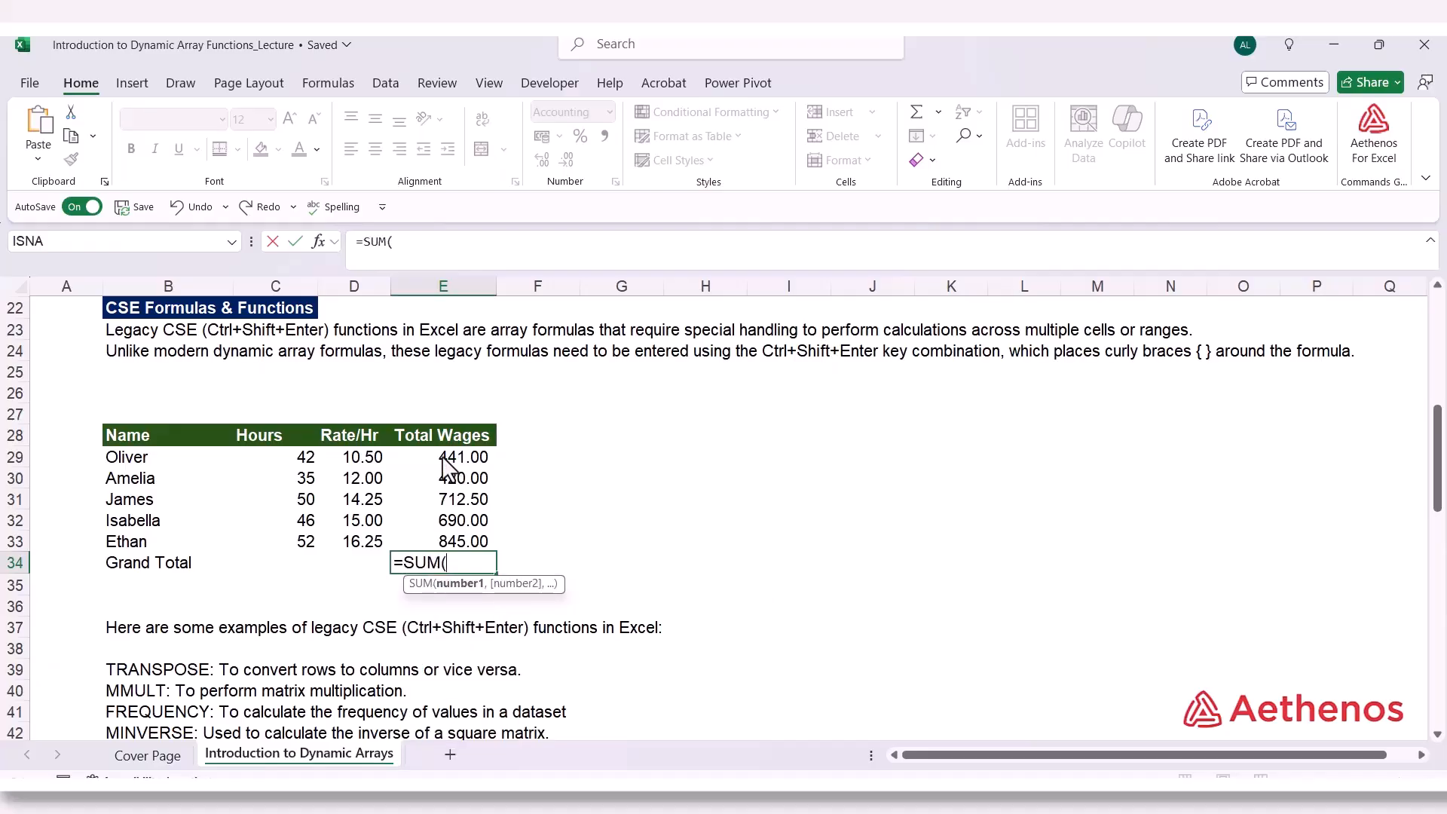
pyautogui.moveTo(459, 457); pyautogui.dragTo(440, 539)
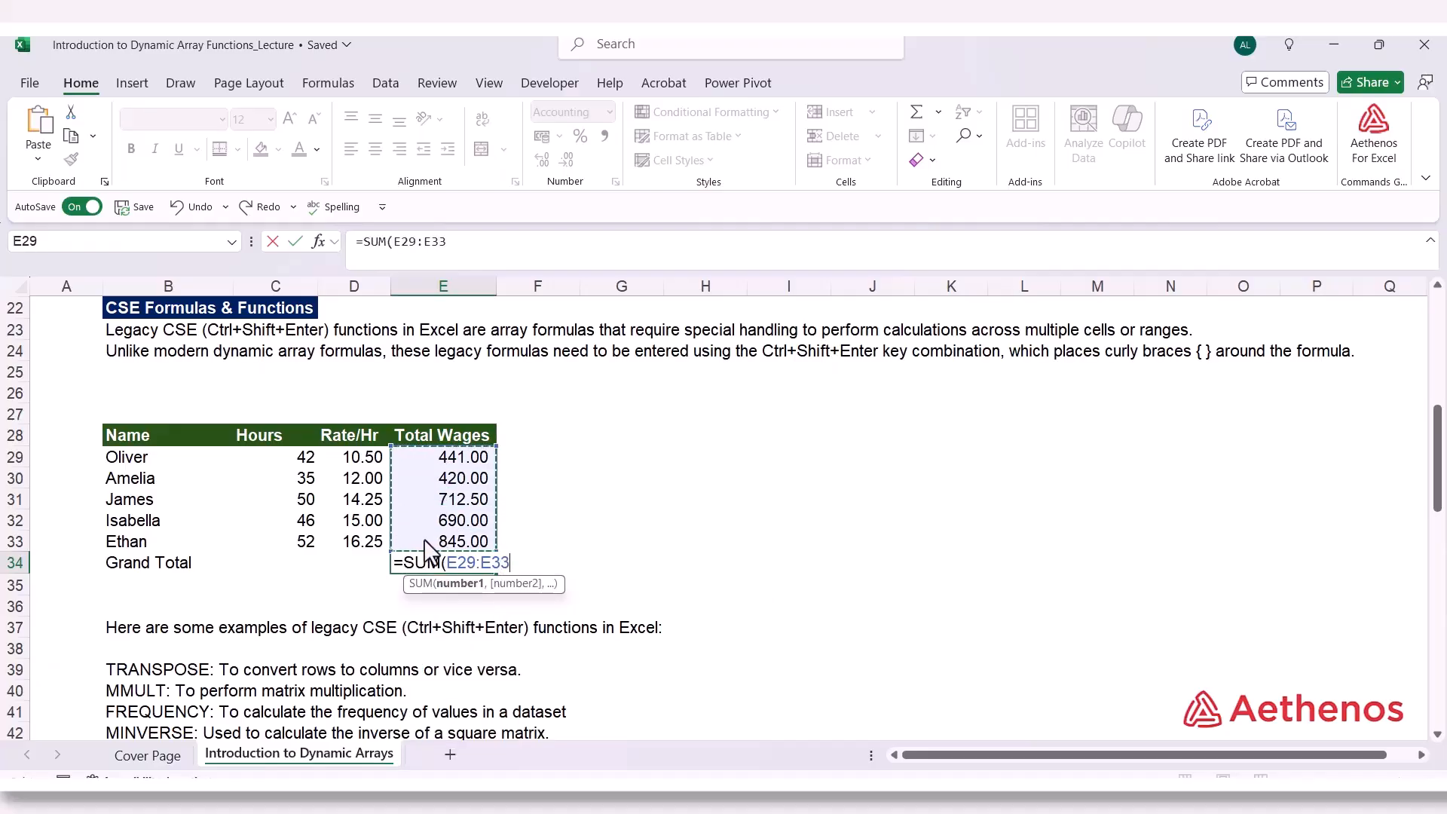
pyautogui.write(')')
pyautogui.press('Return')
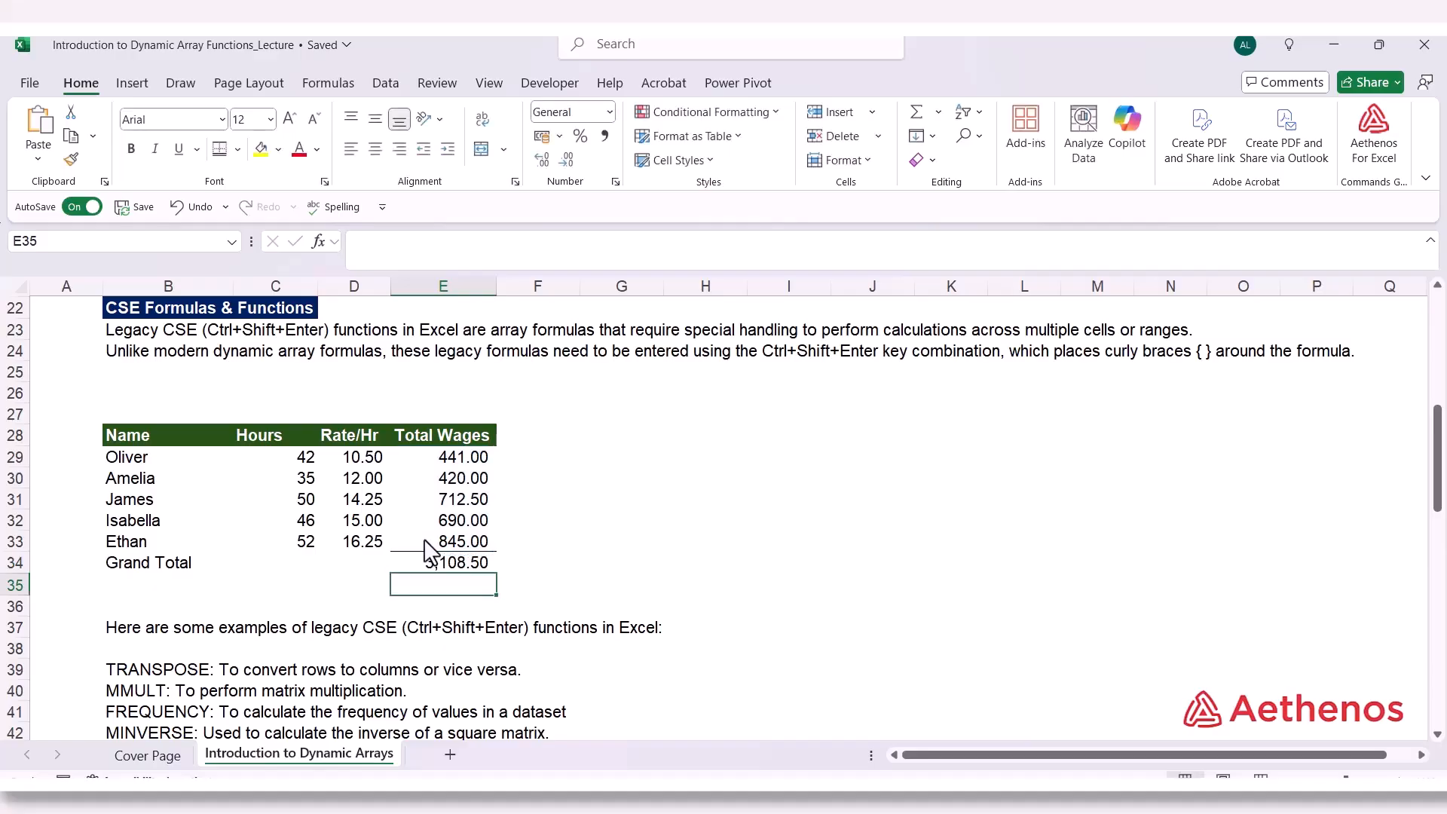
# Examine the conventional formulas behind the first Total Wages cell E29 and the Grand Total cell E34
pyautogui.click(437, 460)
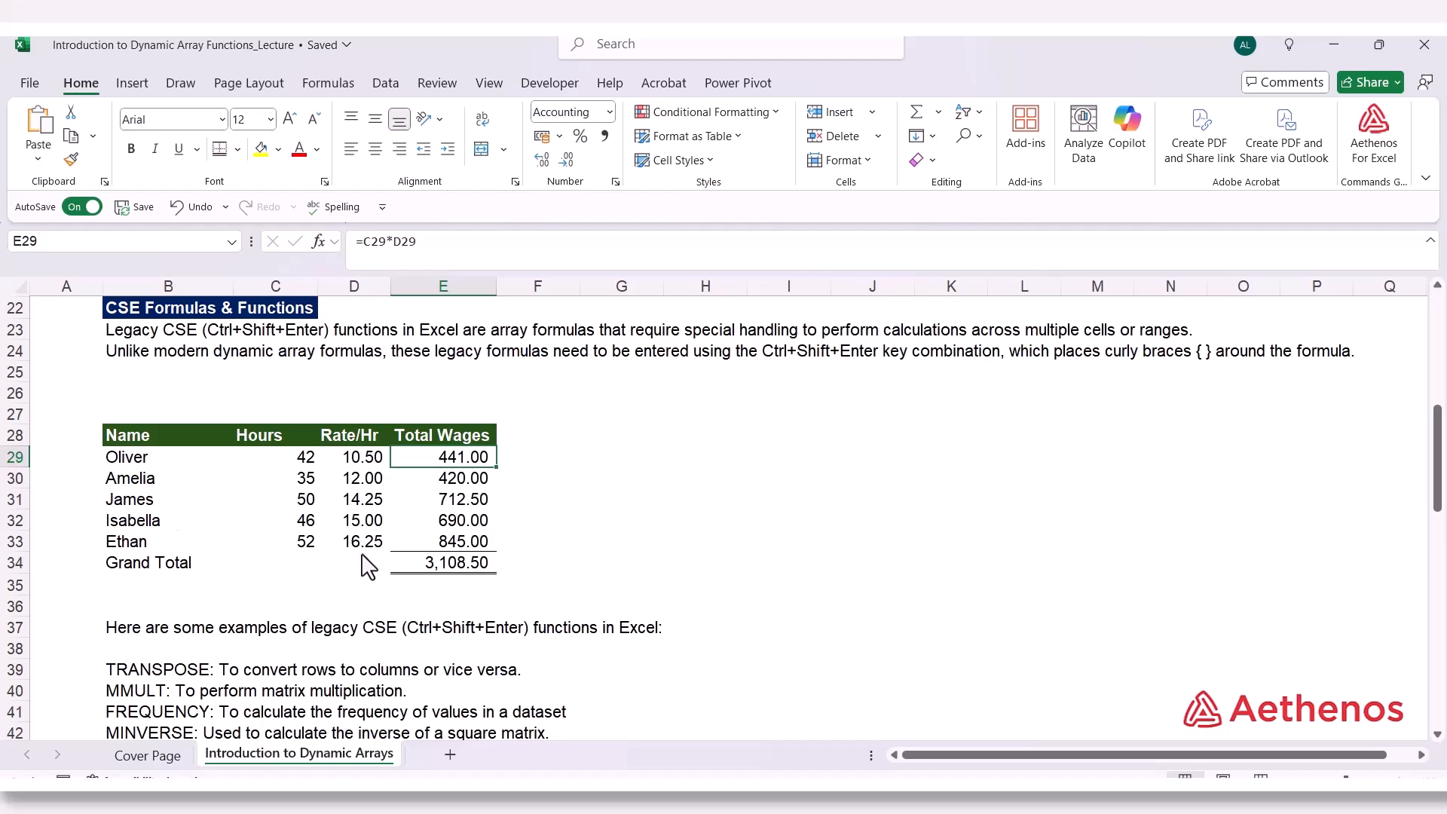
pyautogui.click(418, 567)
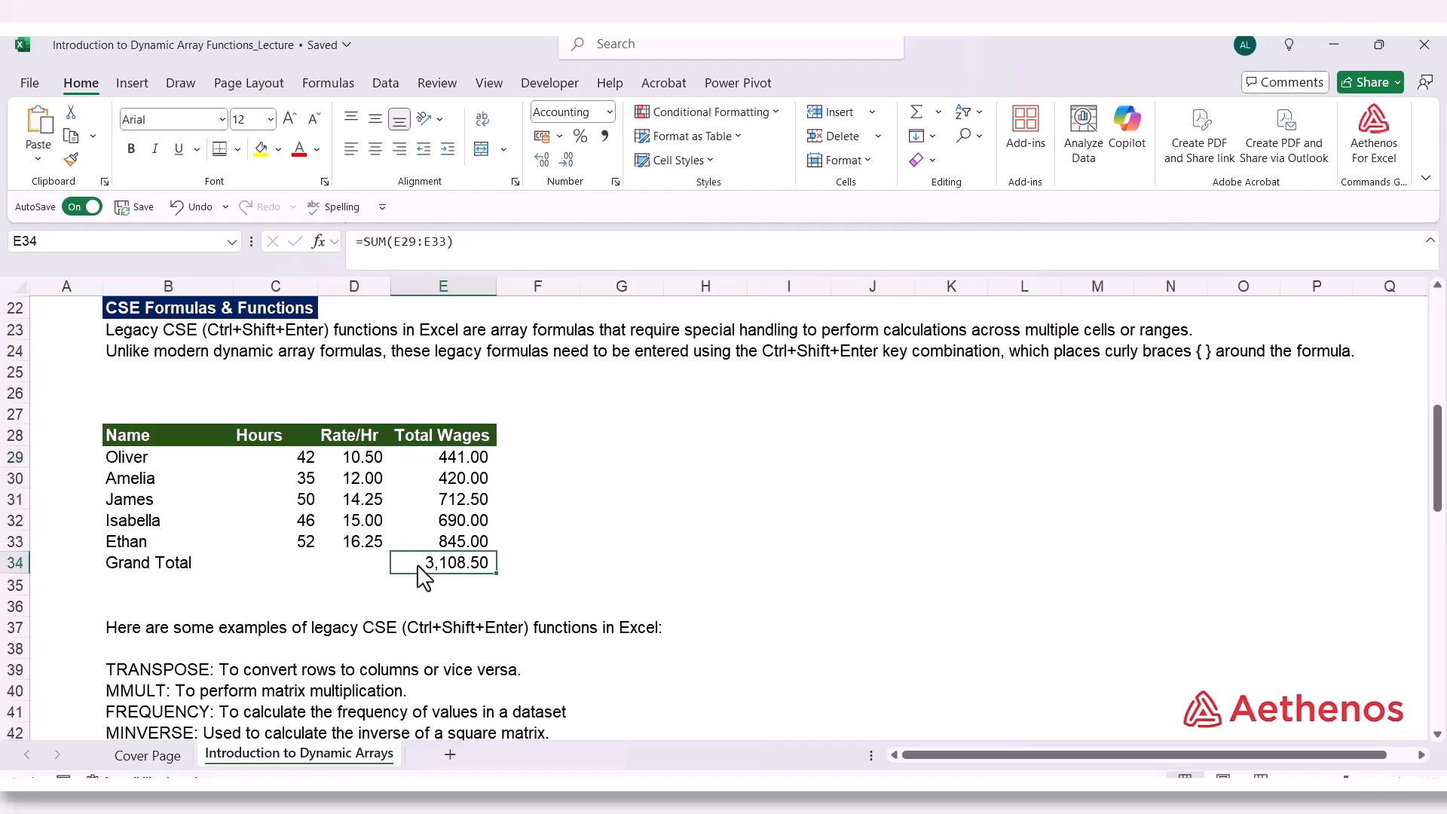
pyautogui.doubleClick(418, 566)
pyautogui.press('Escape')
pyautogui.doubleClick(446, 458)
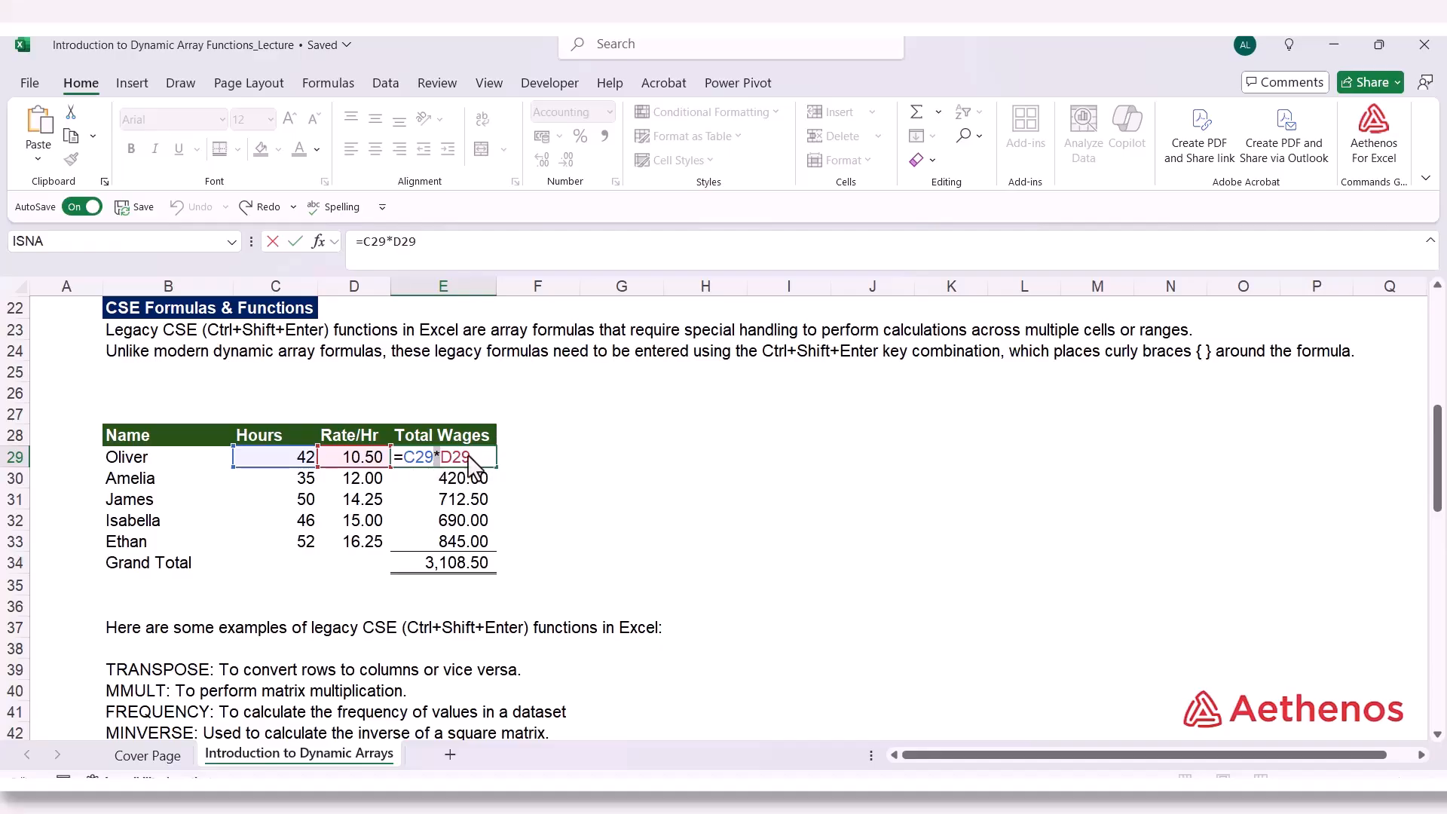
pyautogui.hotkey('ctrl', 'Return')
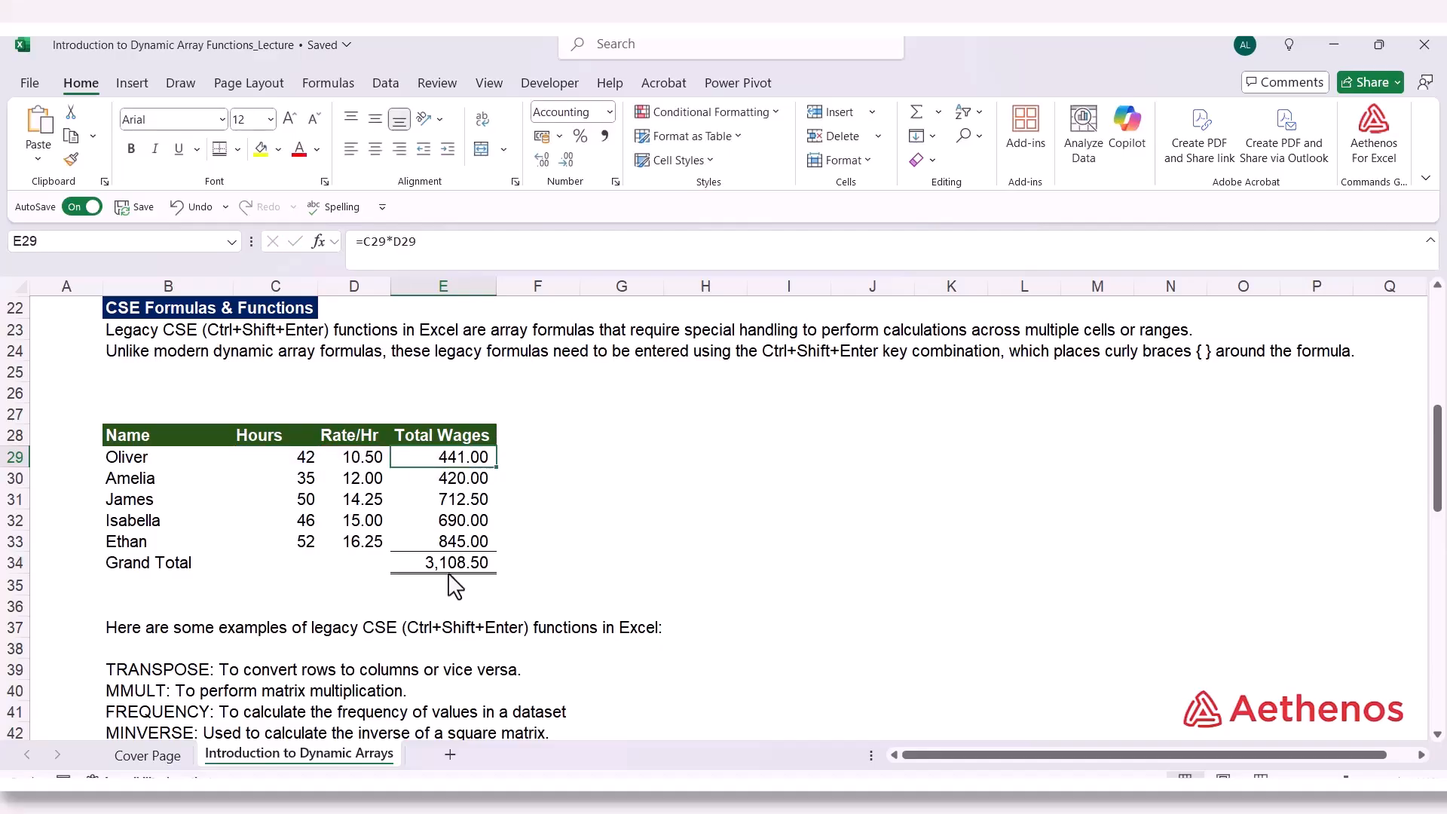
pyautogui.click(569, 466)
pyautogui.click(448, 461)
# Enter the legacy CSE array formula {=C29:C33*D29:D33} across cells F29:F33 beside the Total Wages column
pyautogui.moveTo(536, 466); pyautogui.dragTo(545, 538)
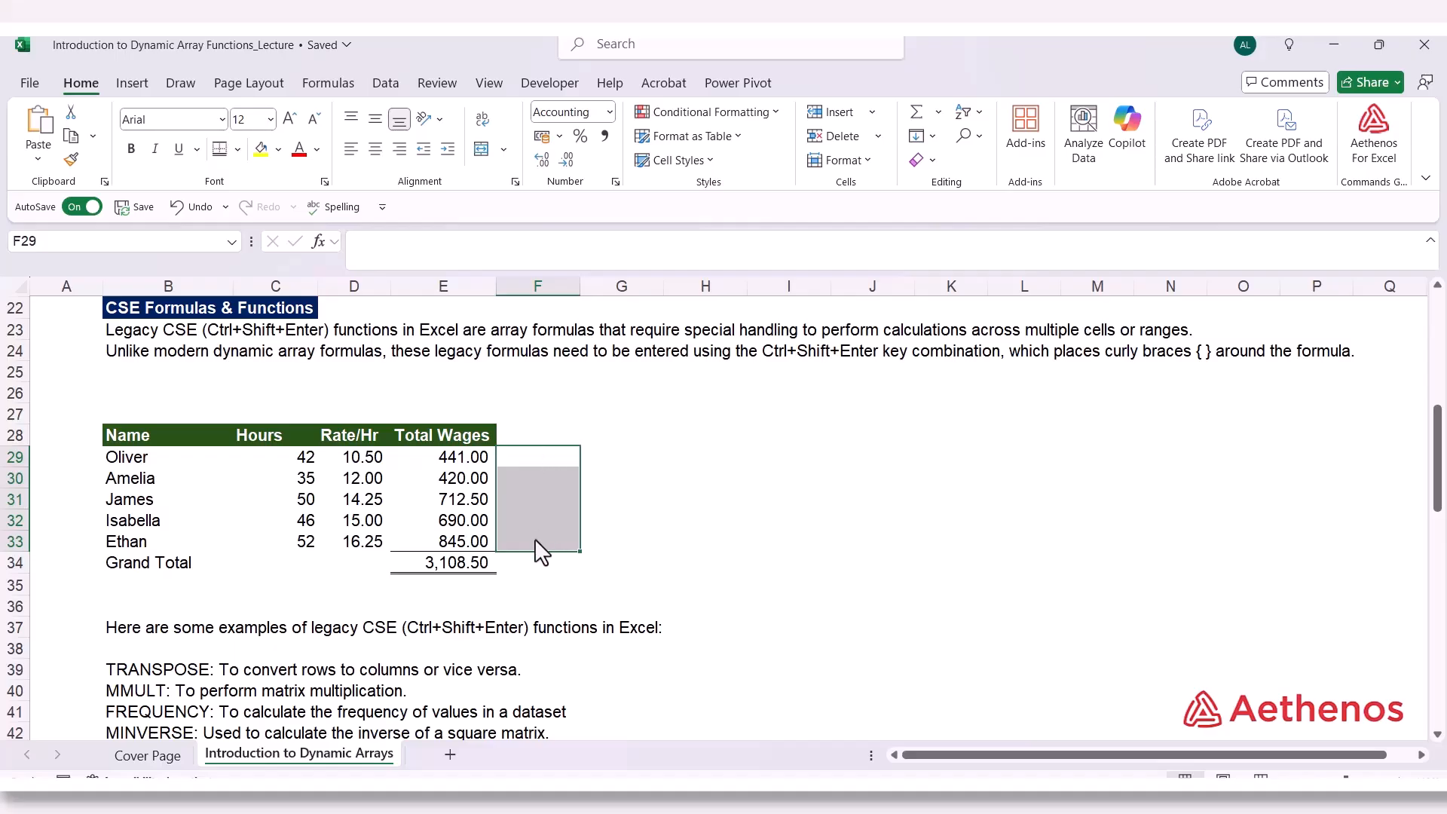
pyautogui.write('=')
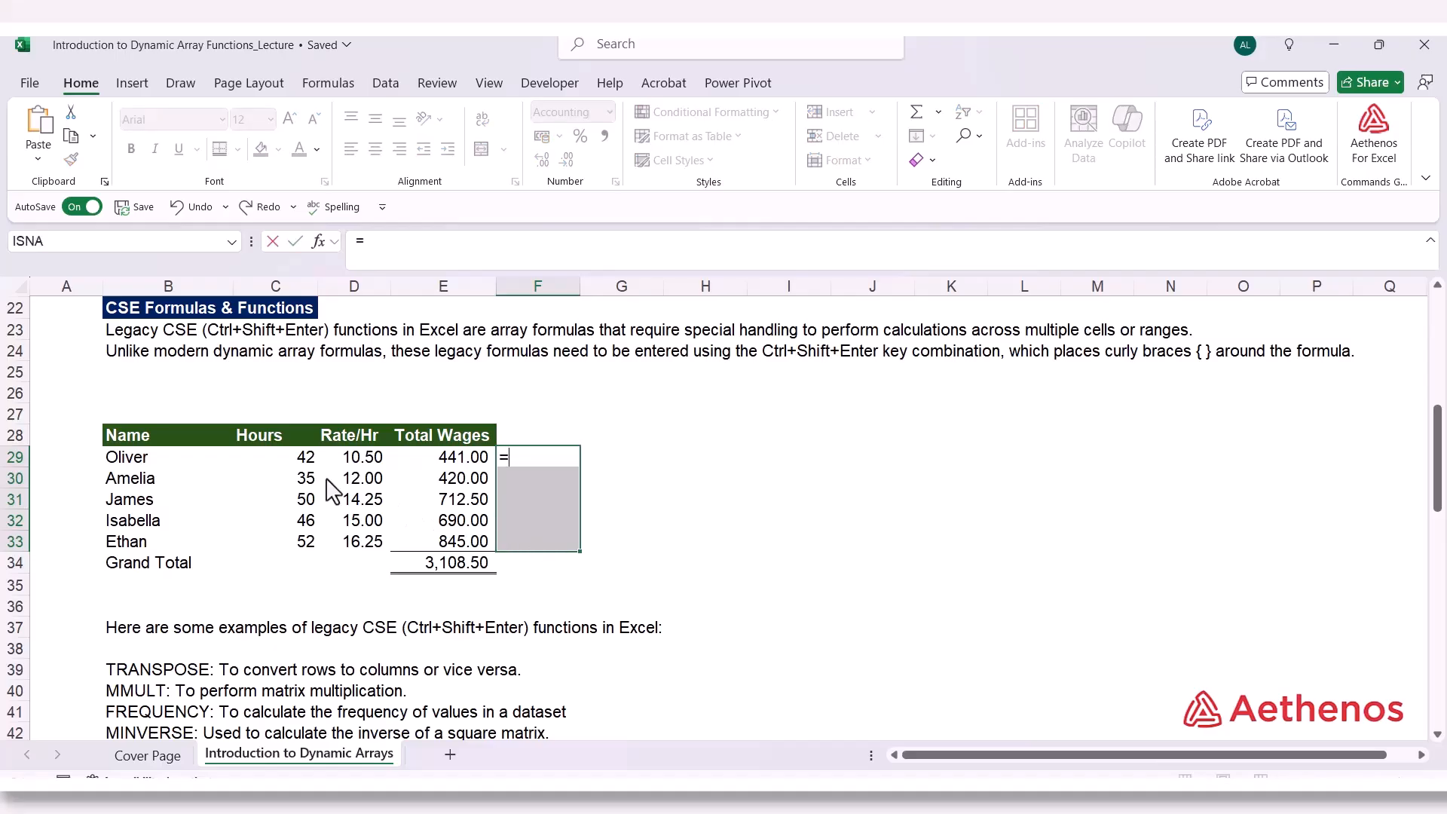
pyautogui.click(309, 462)
pyautogui.moveTo(309, 462); pyautogui.dragTo(304, 541)
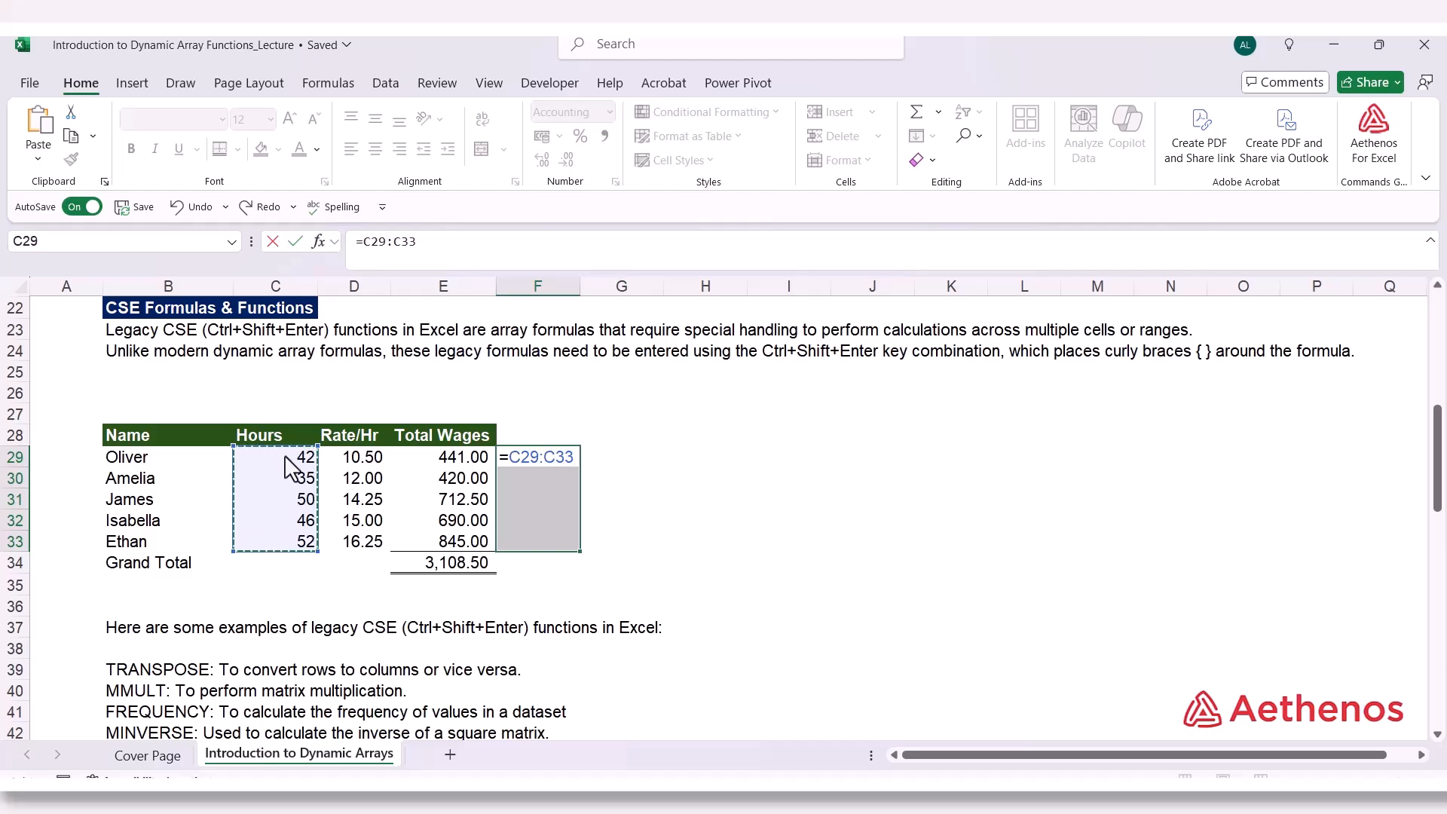
pyautogui.write('*')
pyautogui.moveTo(347, 457); pyautogui.dragTo(347, 539)
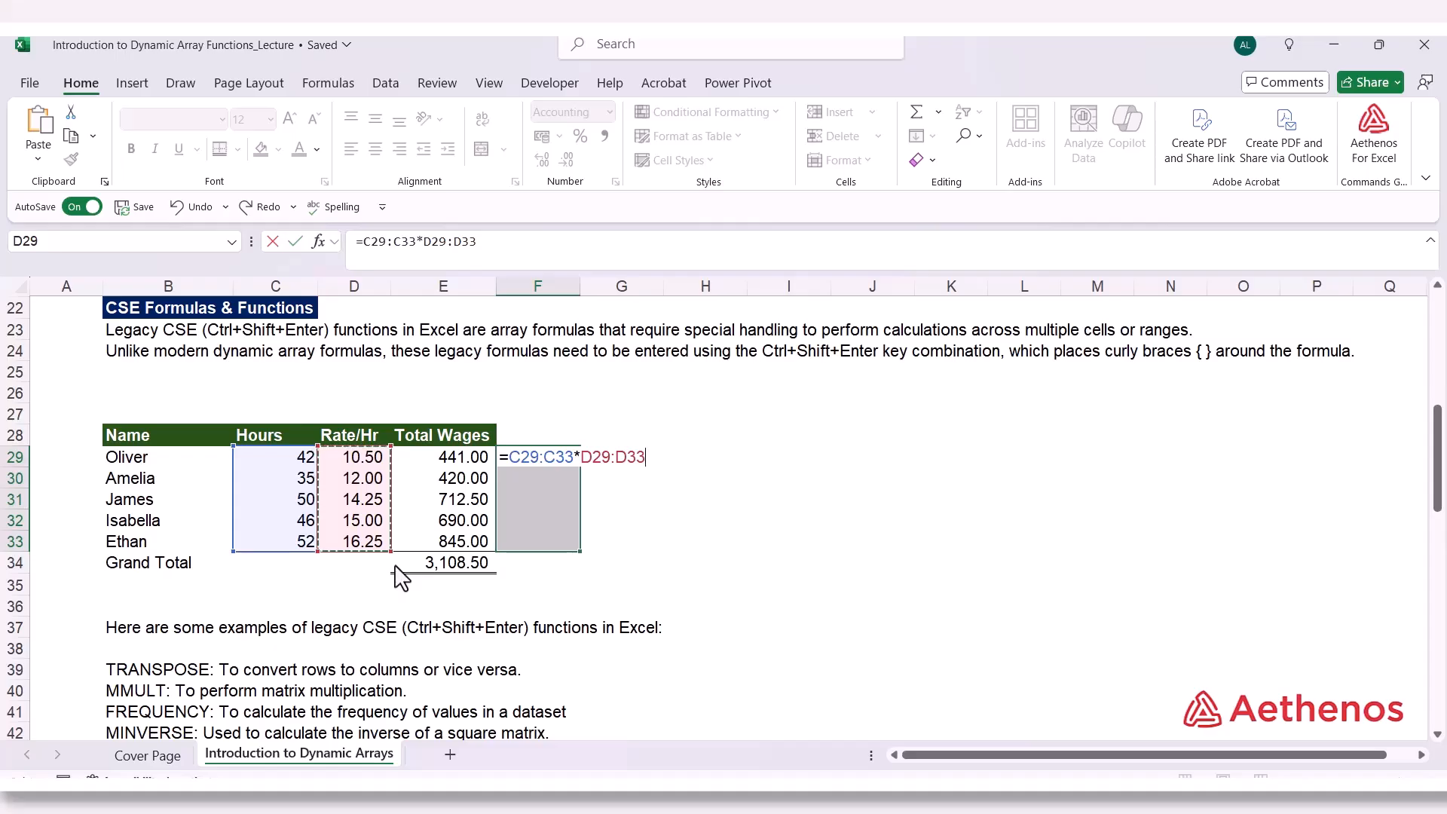
pyautogui.hotkey('ctrl', 'shift', 'Return')
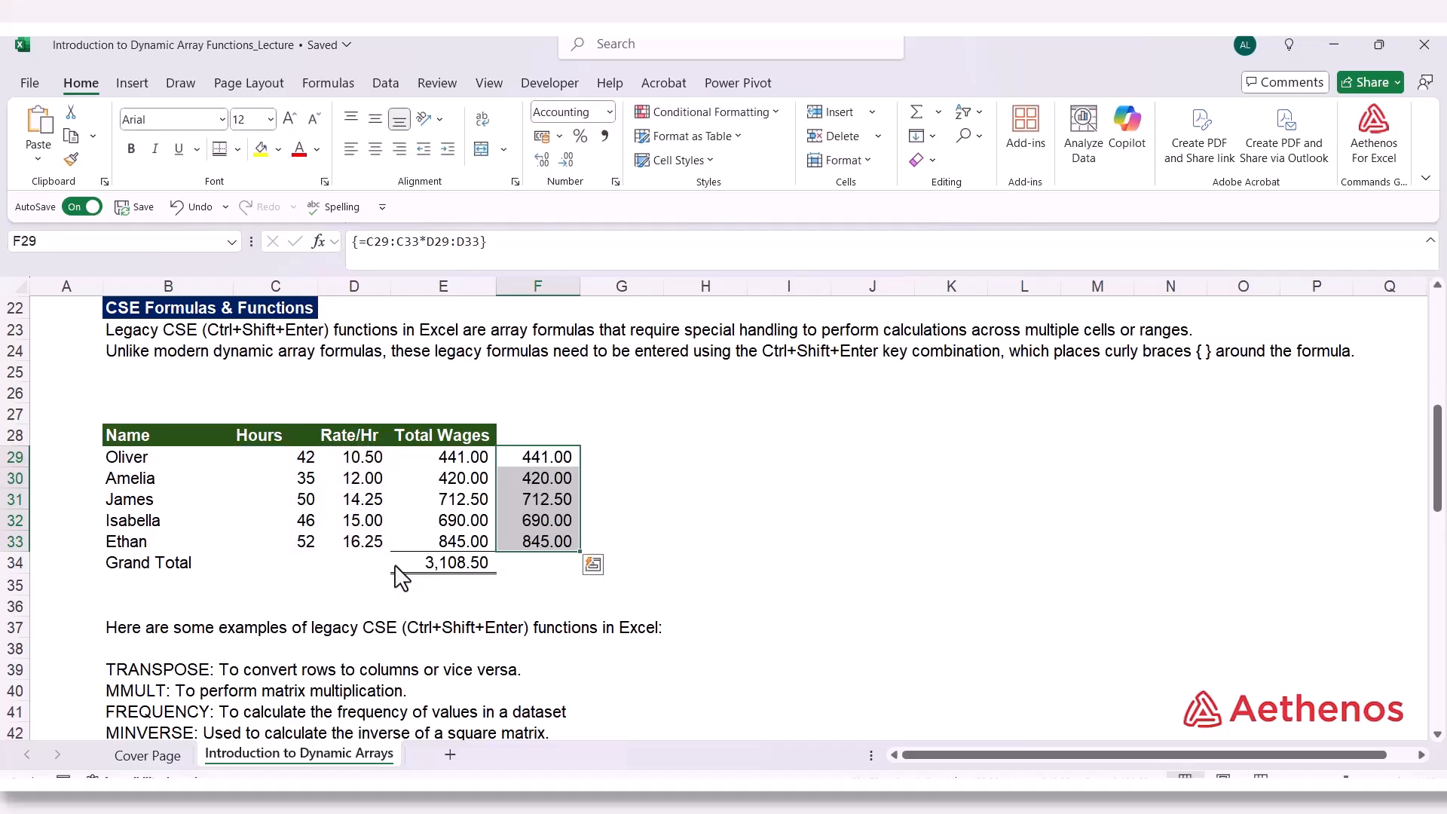
# Inspect the array formula in individual cells of F29:F33 and shrink the formula bar to one line
pyautogui.click(539, 458)
pyautogui.click(536, 500)
pyautogui.click(537, 541)
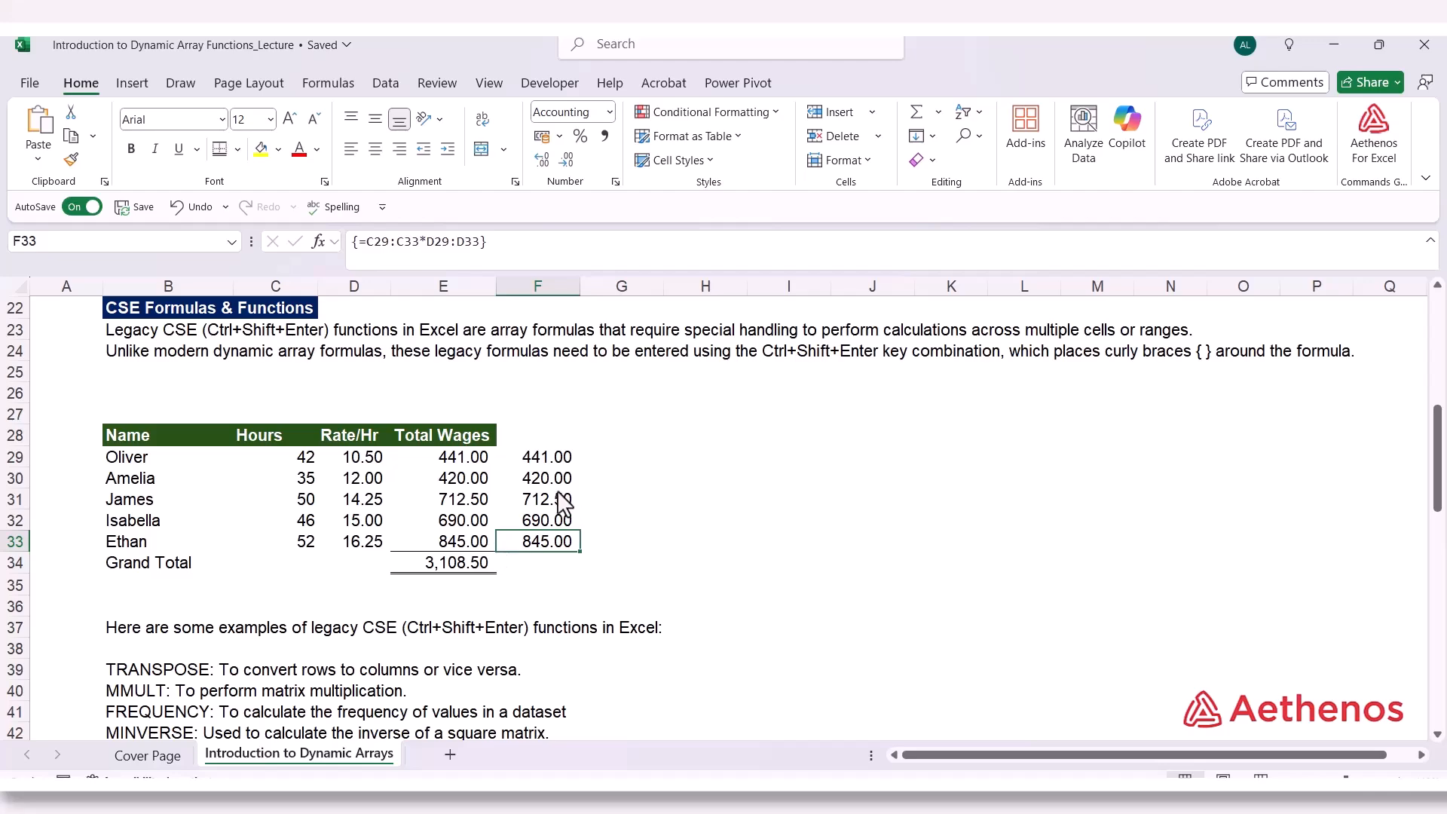
pyautogui.click(546, 458)
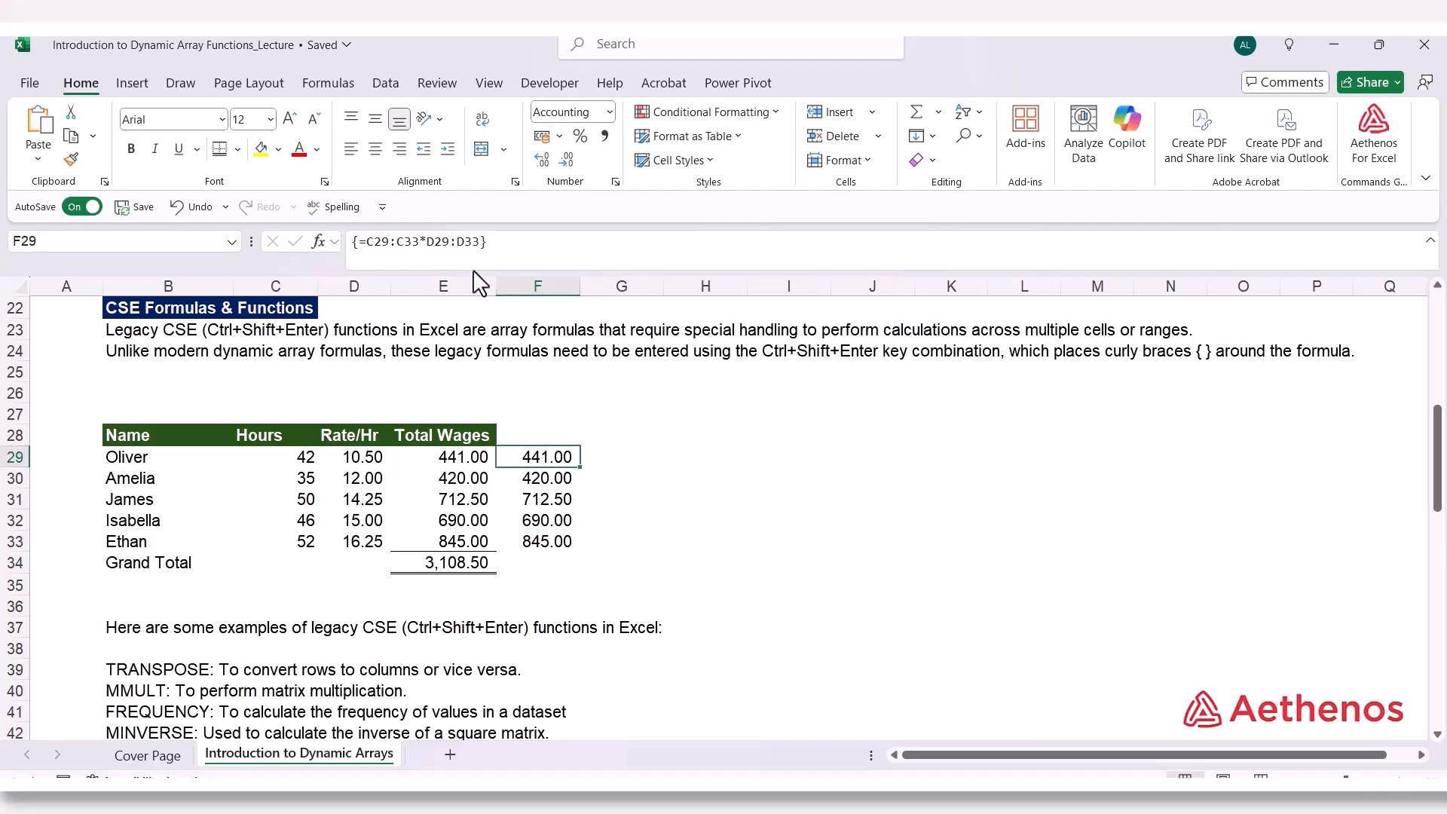
pyautogui.moveTo(465, 273); pyautogui.dragTo(465, 262)
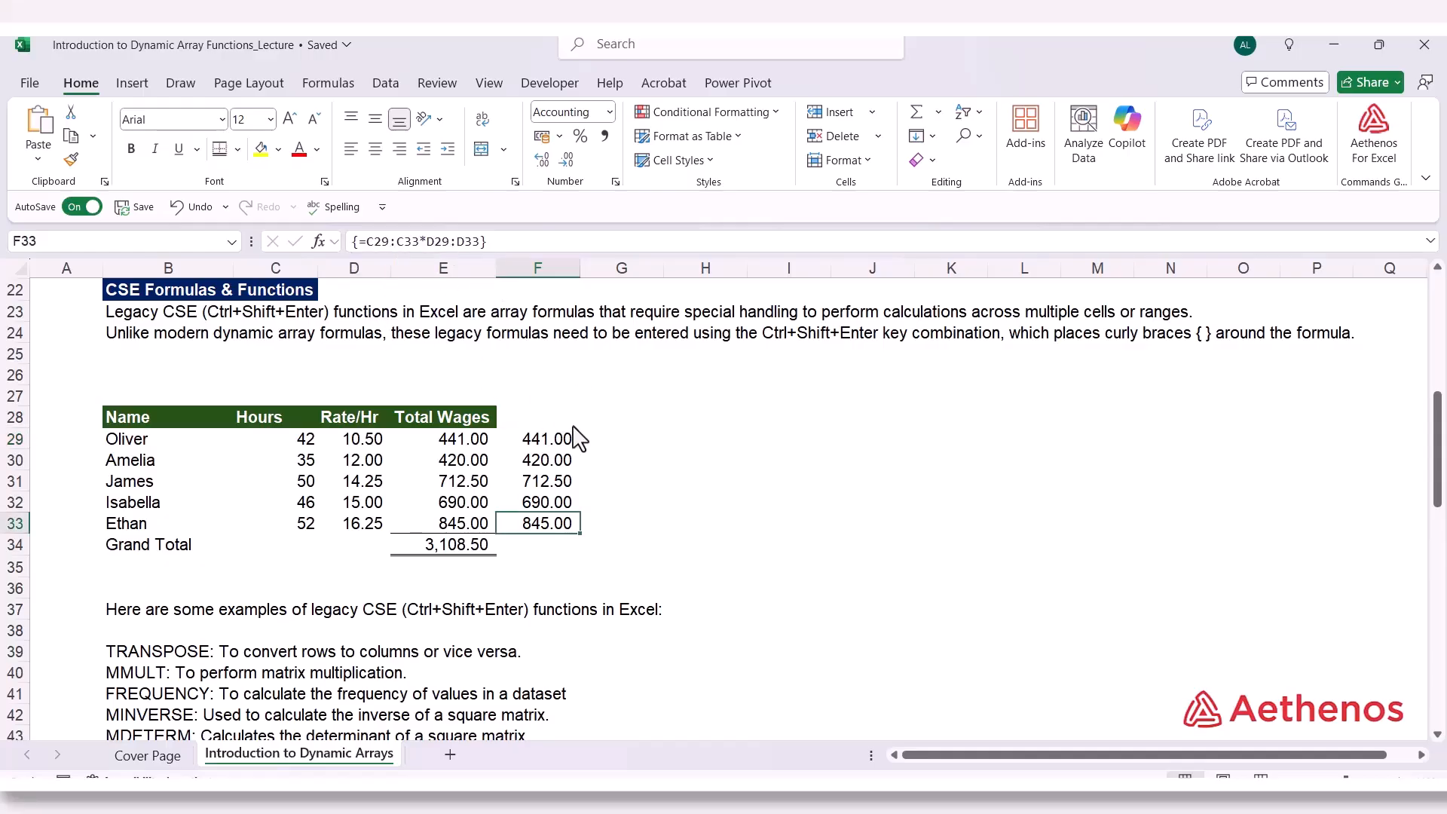
pyautogui.click(544, 445)
pyautogui.click(548, 462)
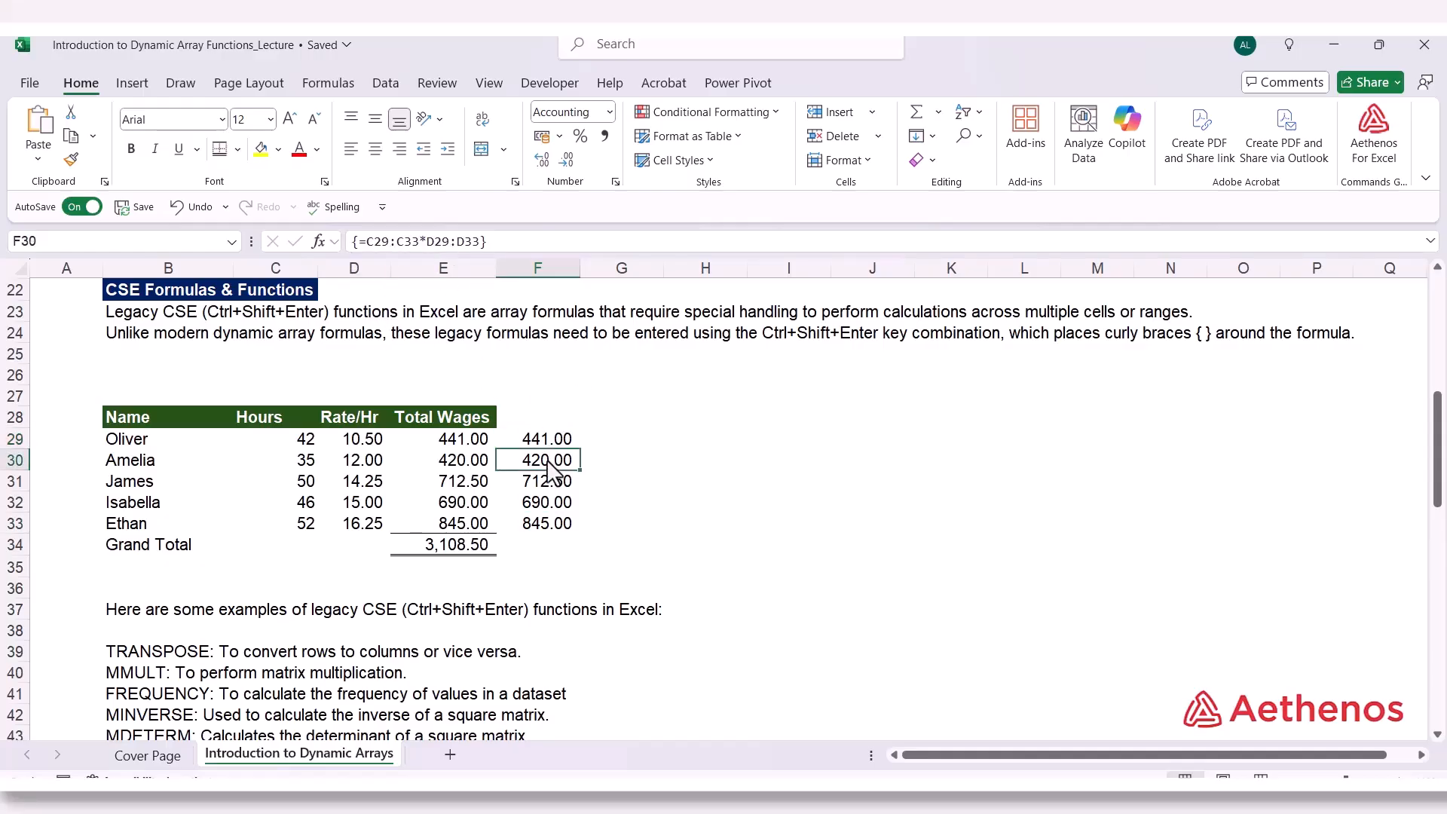
pyautogui.click(554, 483)
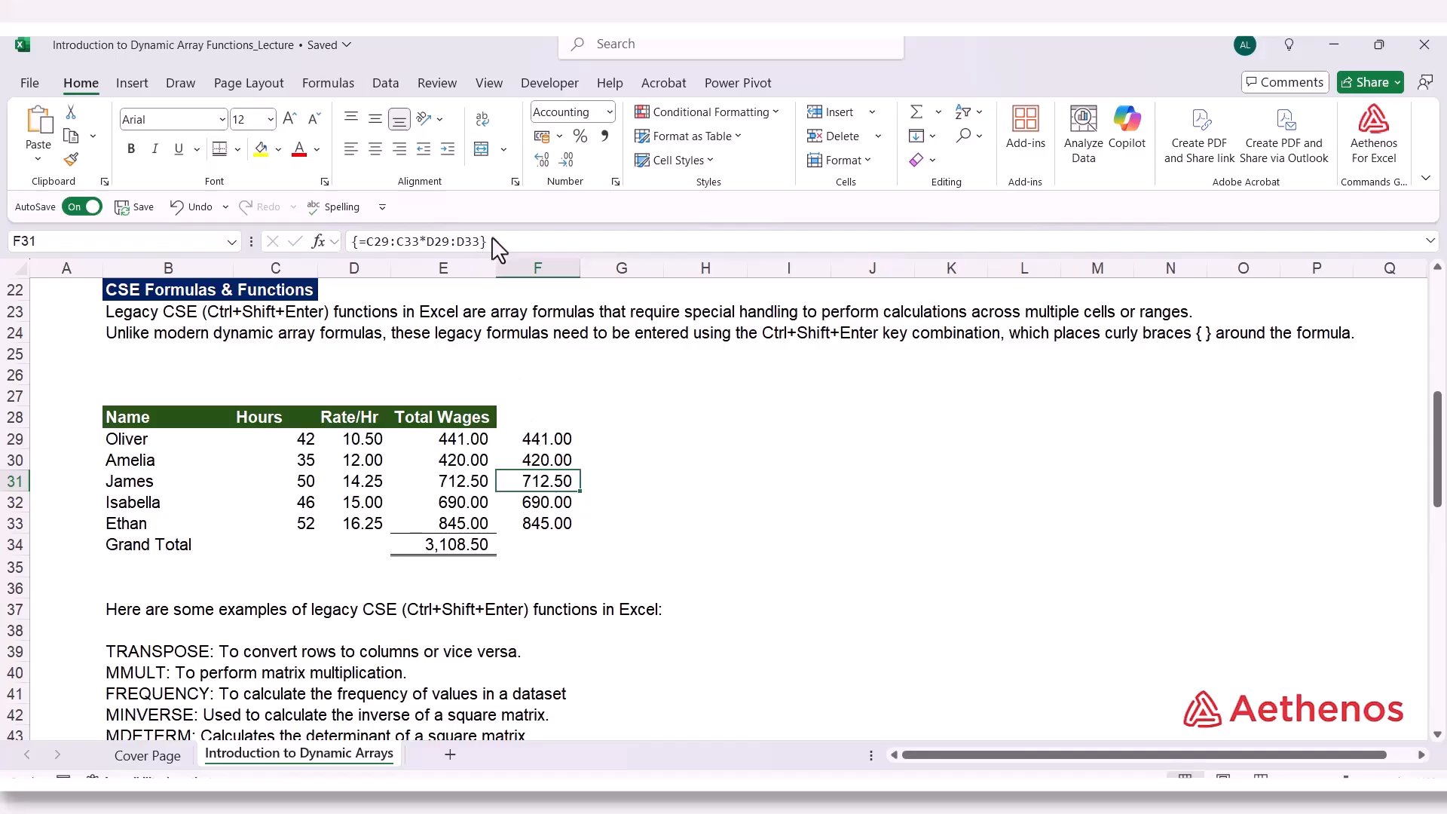
pyautogui.click(597, 458)
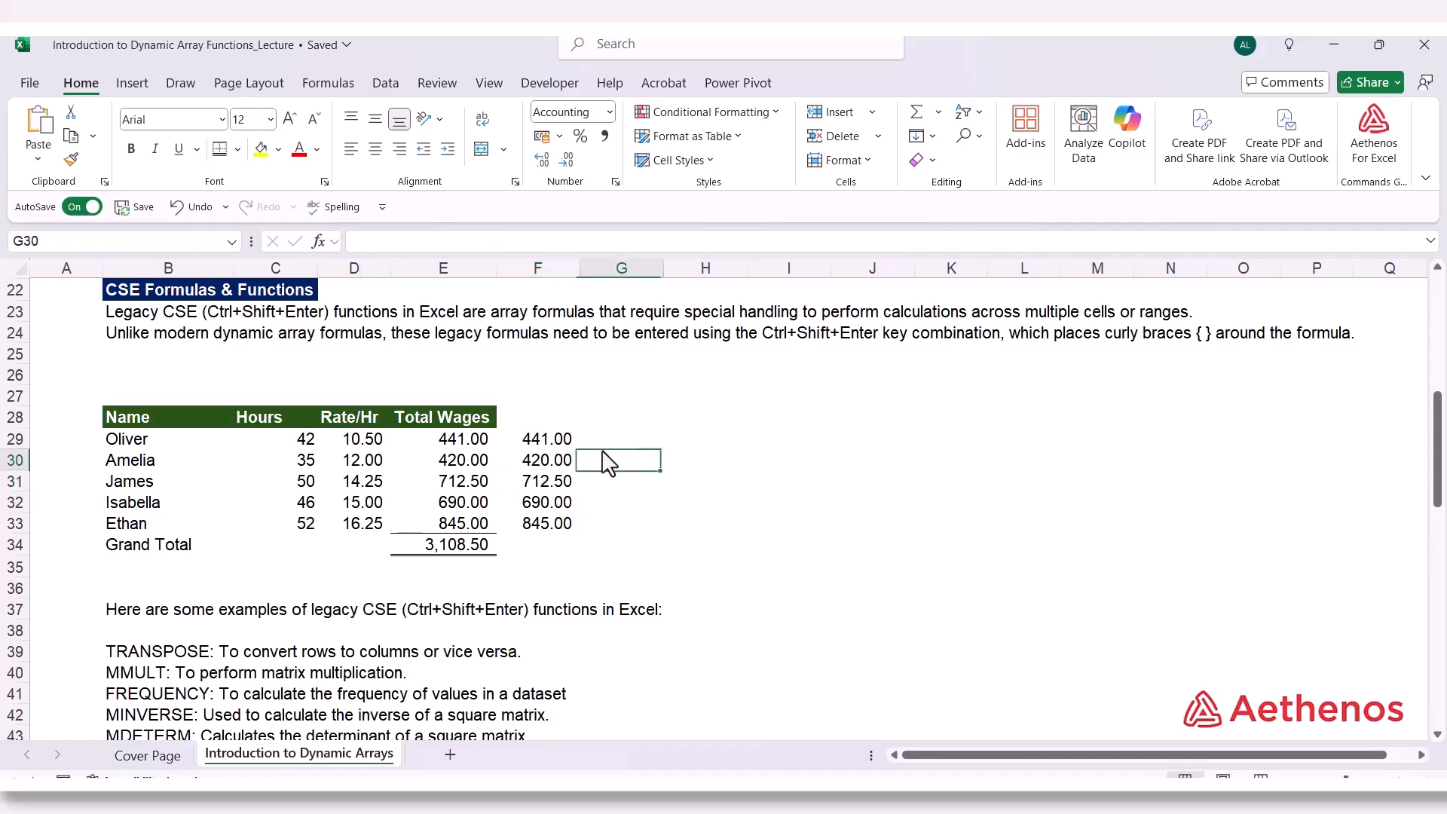
# Compare the array range F29:F33 with the ordinary formulas in E29 and Grand Total cell E34
pyautogui.moveTo(561, 444); pyautogui.dragTo(559, 537)
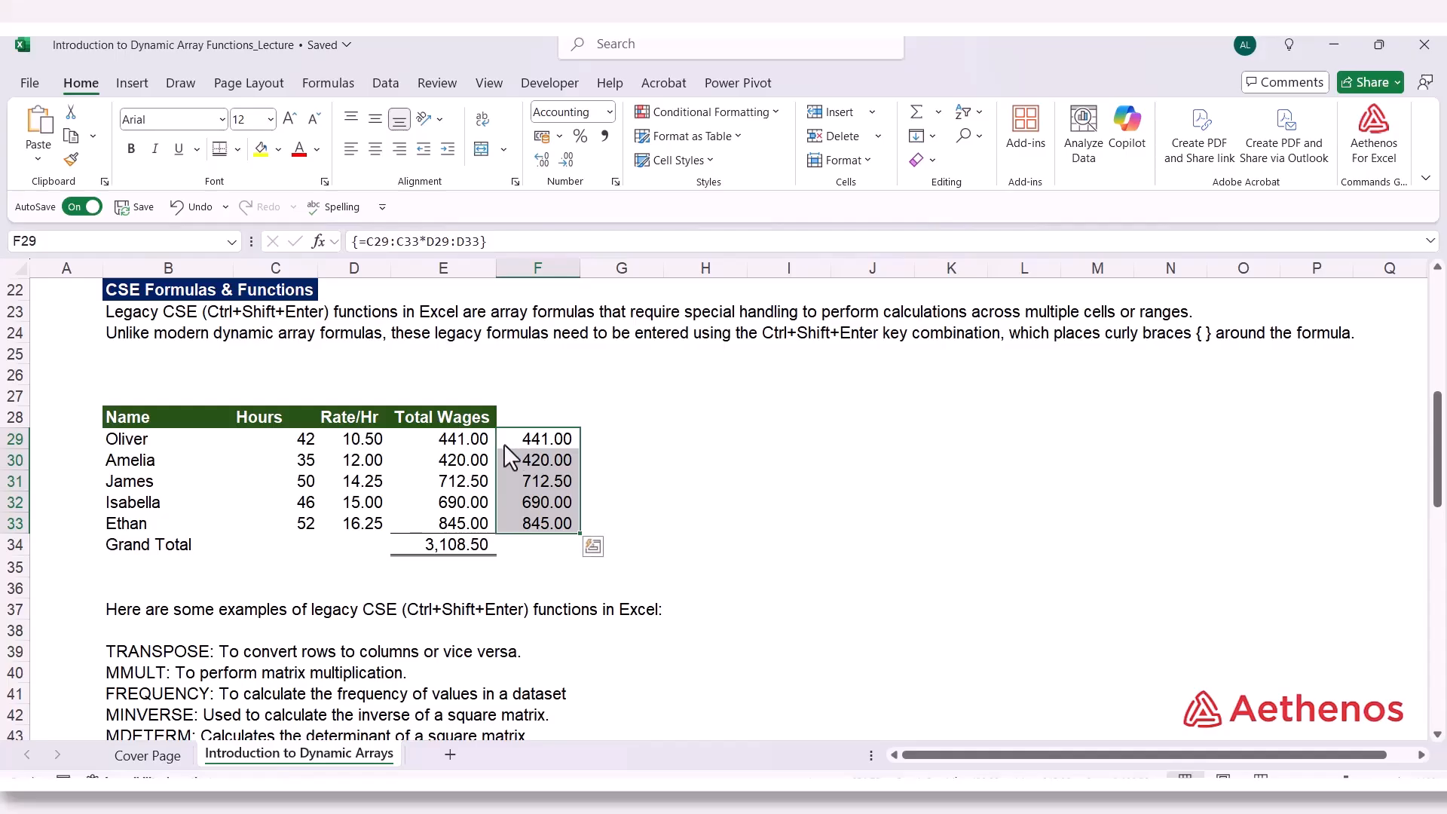
pyautogui.click(452, 448)
pyautogui.moveTo(557, 445); pyautogui.dragTo(557, 530)
pyautogui.click(453, 450)
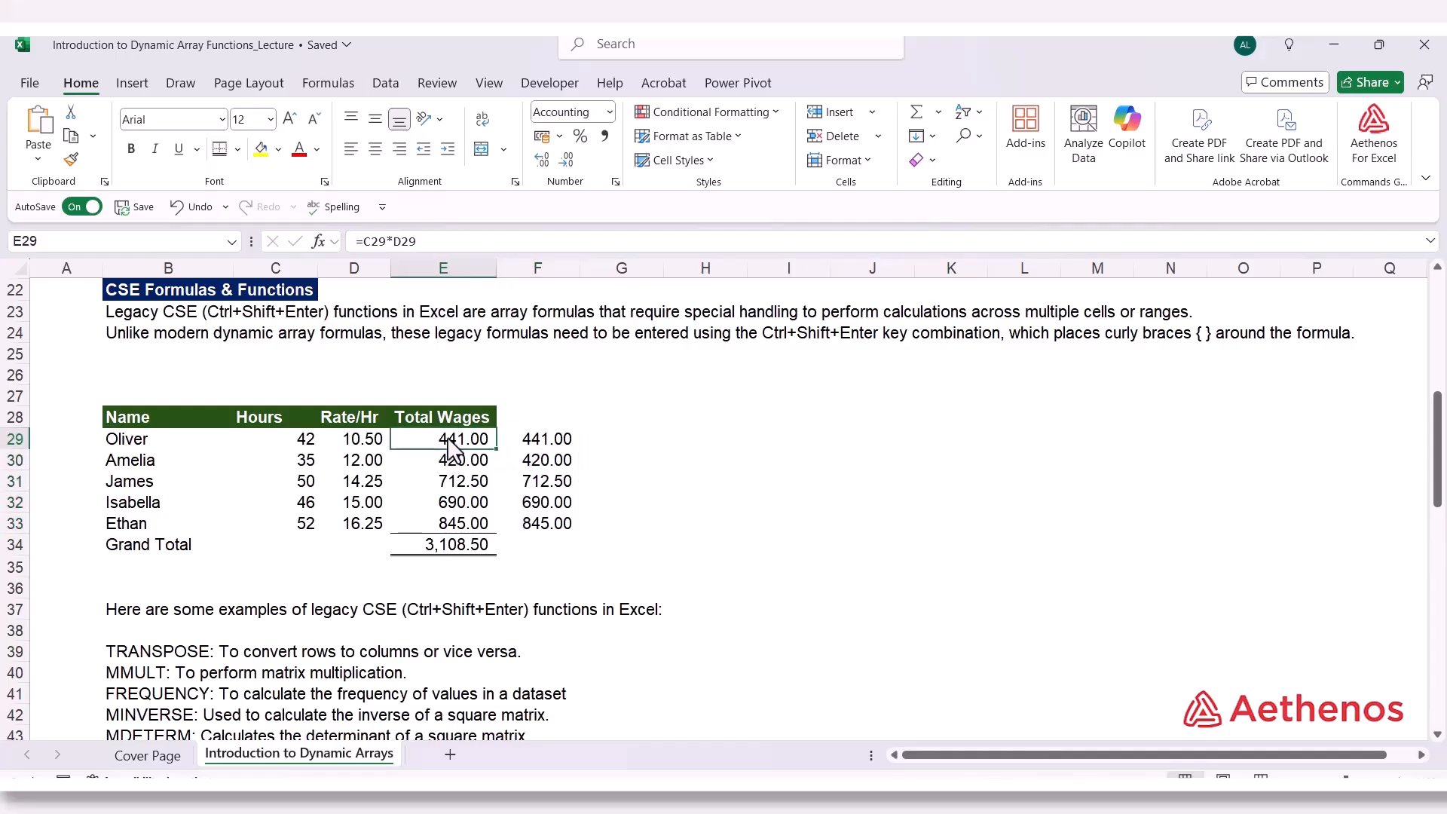
pyautogui.doubleClick(452, 451)
pyautogui.press('Escape')
pyautogui.doubleClick(428, 544)
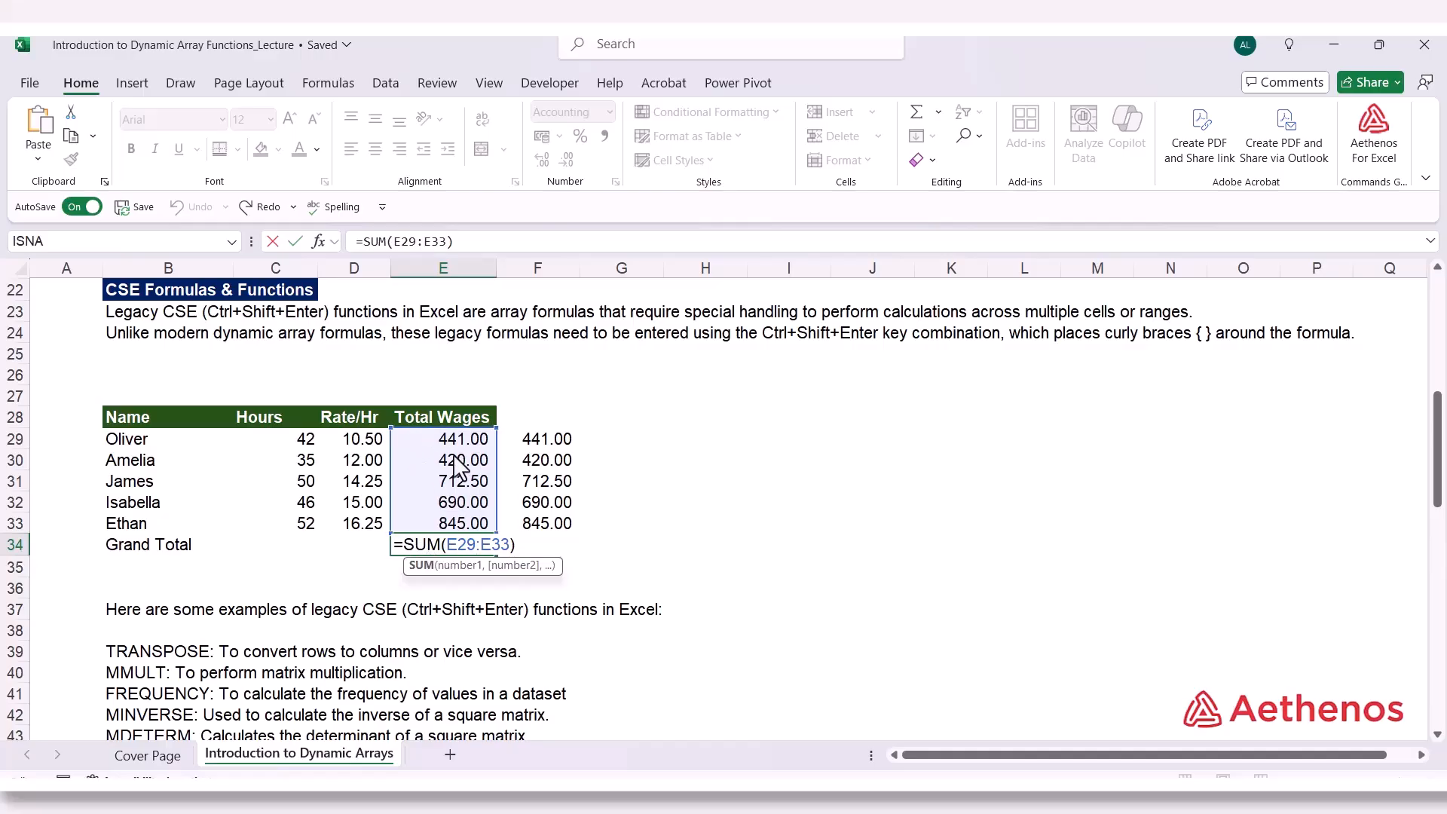
pyautogui.hotkey('ctrl', 'Return')
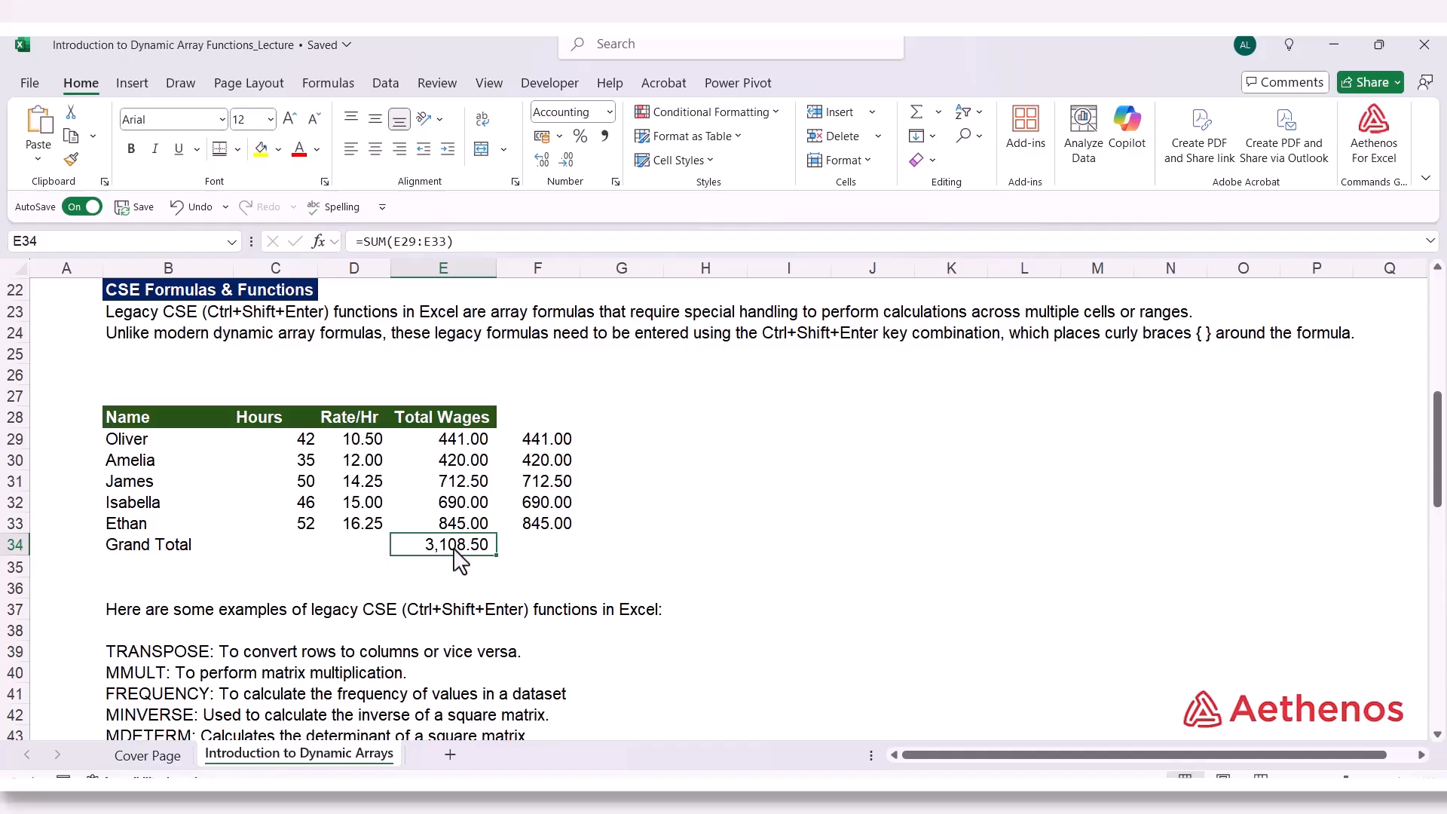
# Enter the legacy CSE array formula {=SUM(C29:C33*D29:D33)} in cell F34 to calculate the grand total directly from hours and rates
pyautogui.click(551, 546)
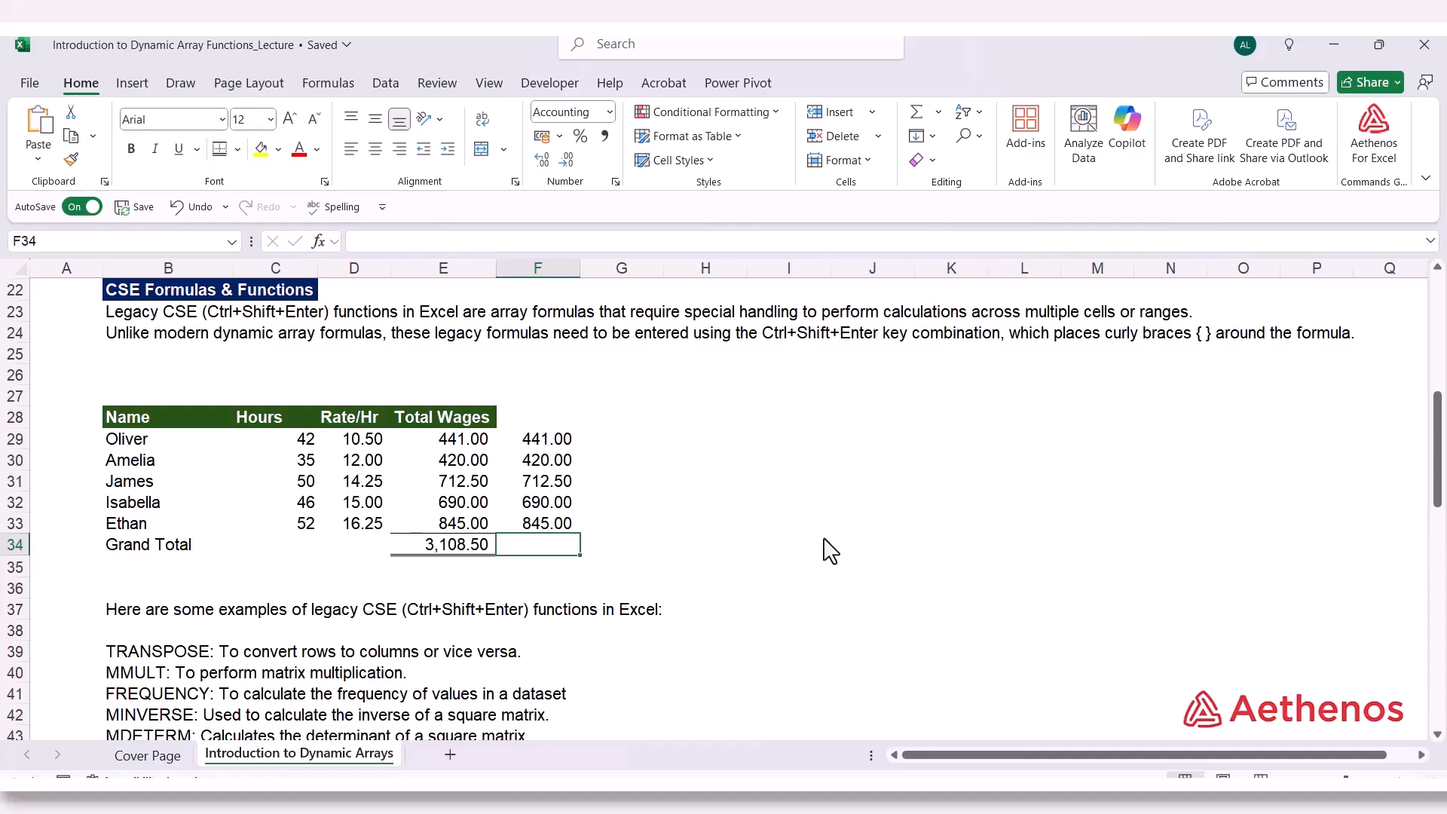
pyautogui.write('=')
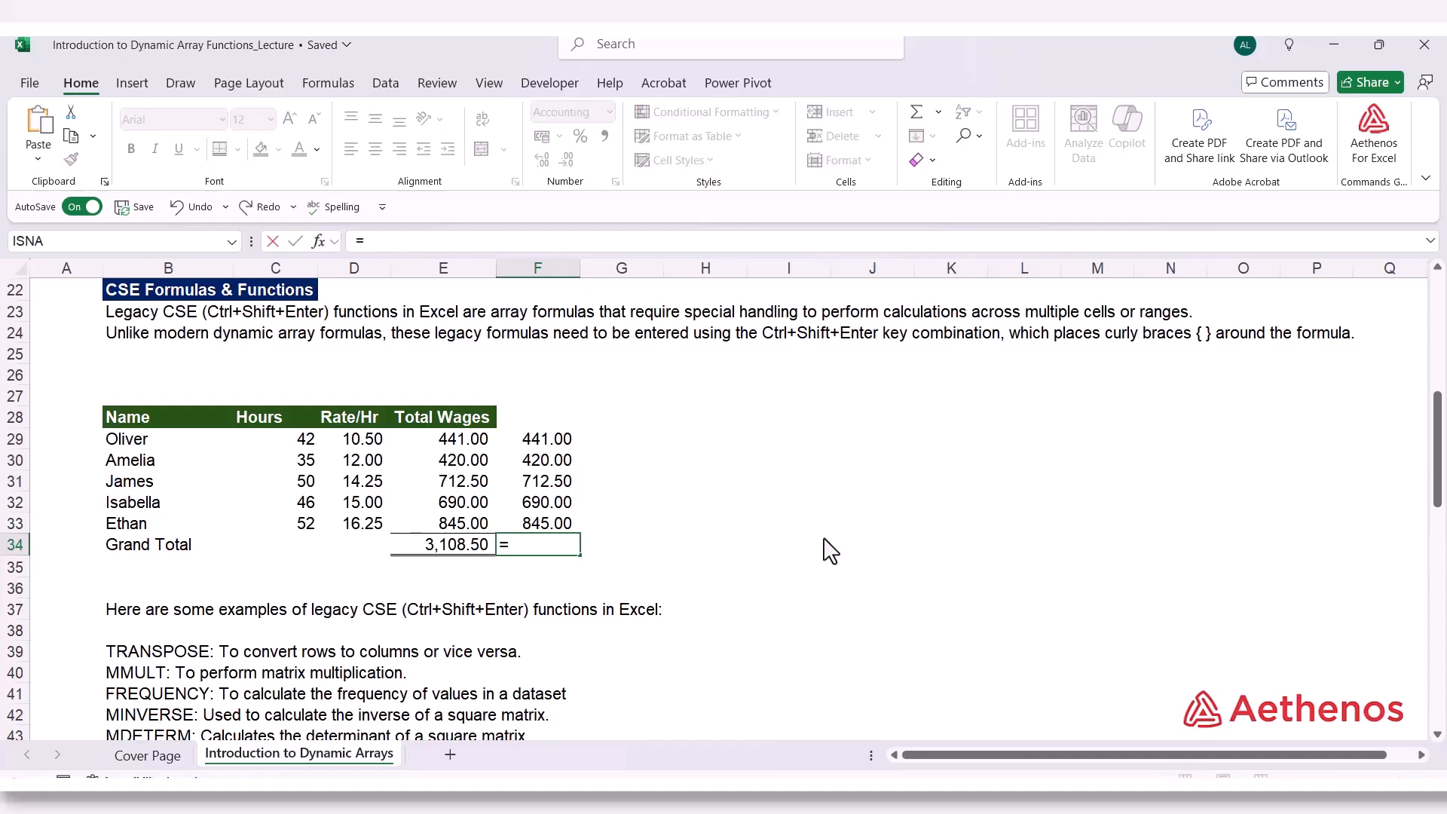
pyautogui.write('sum')
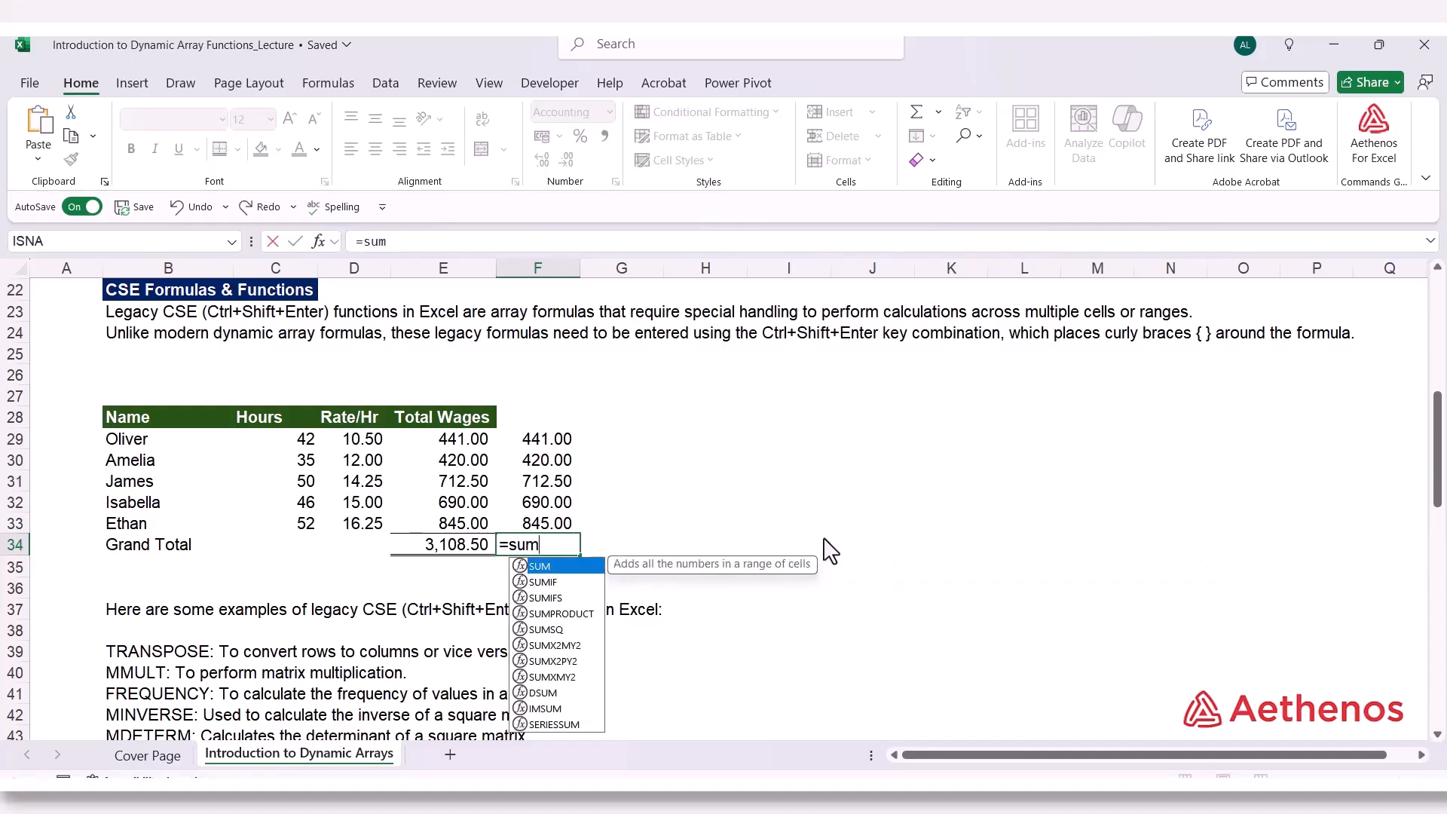
pyautogui.press('Tab')
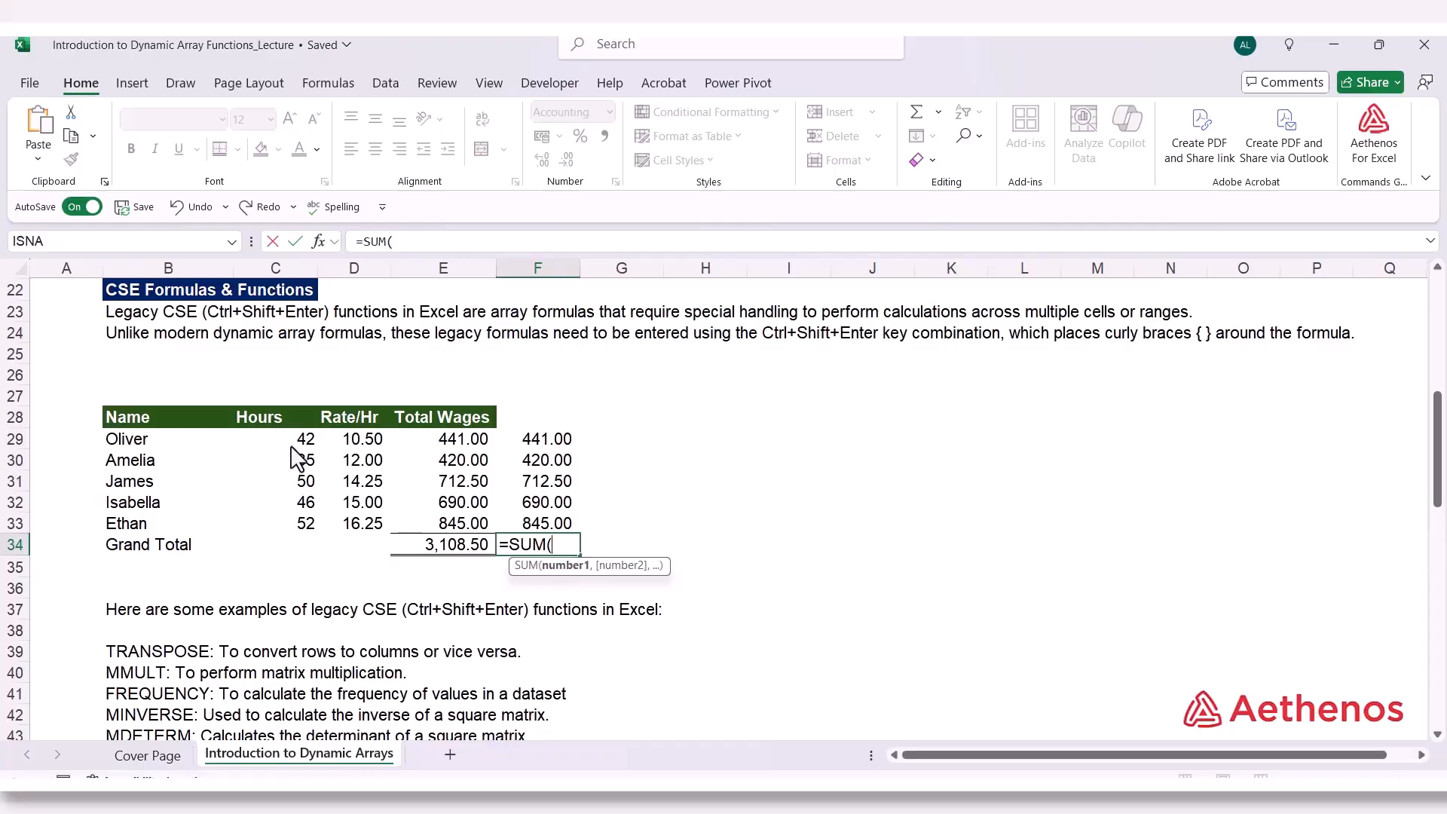
pyautogui.moveTo(302, 441); pyautogui.dragTo(286, 537)
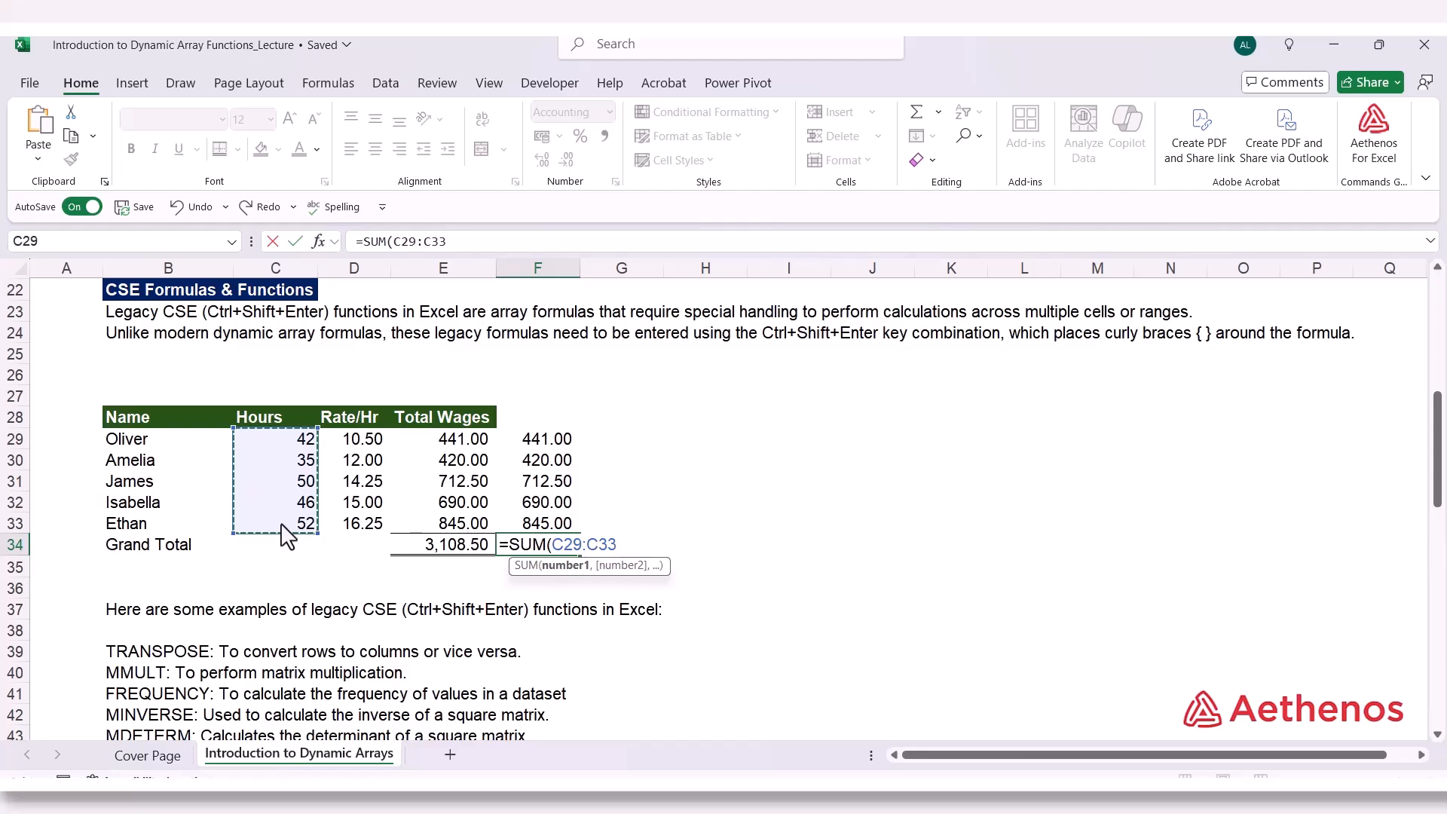
pyautogui.write('*')
pyautogui.moveTo(357, 441); pyautogui.dragTo(358, 532)
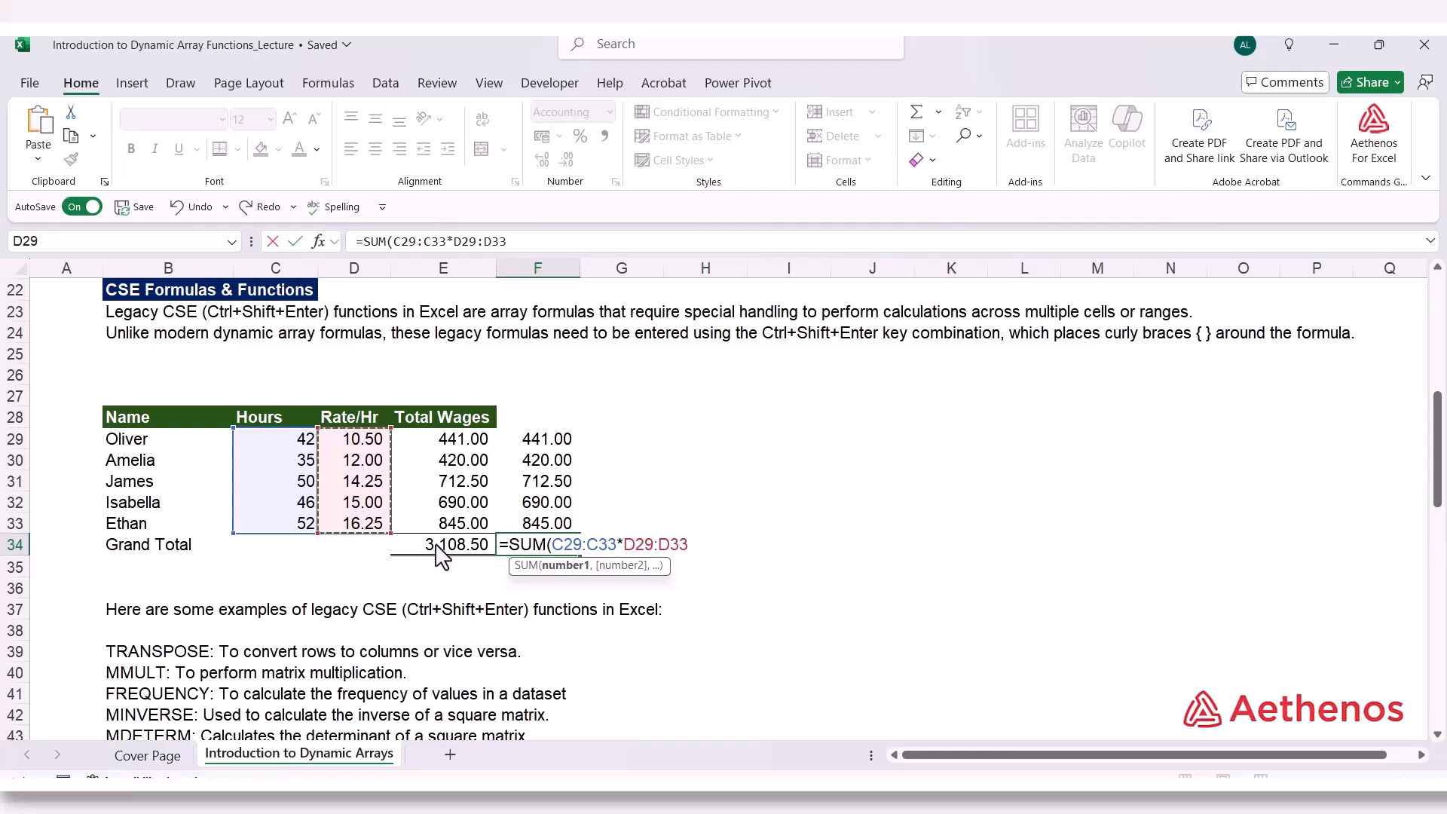
pyautogui.write(')')
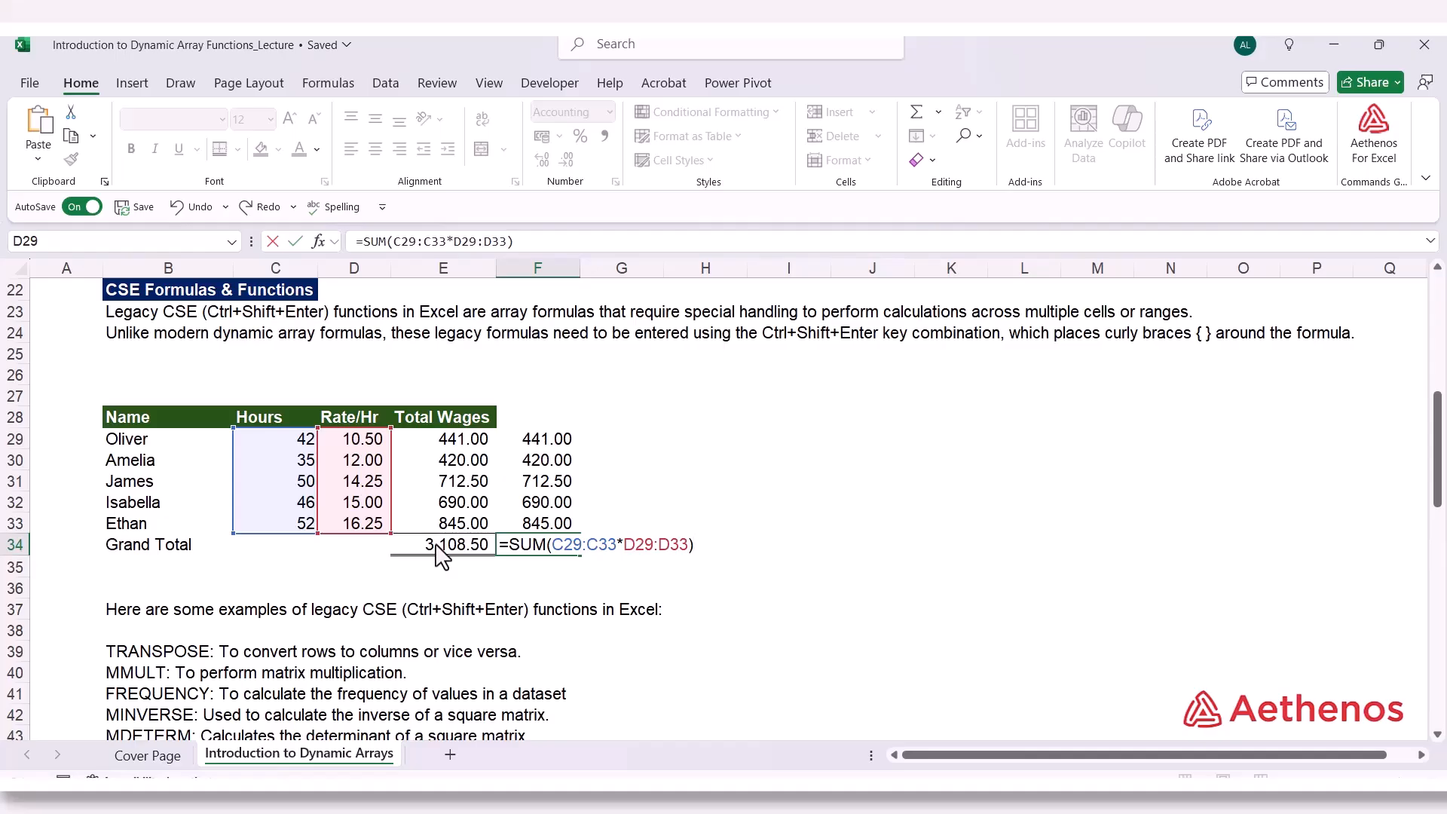
pyautogui.hotkey('ctrl', 'shift', 'Return')
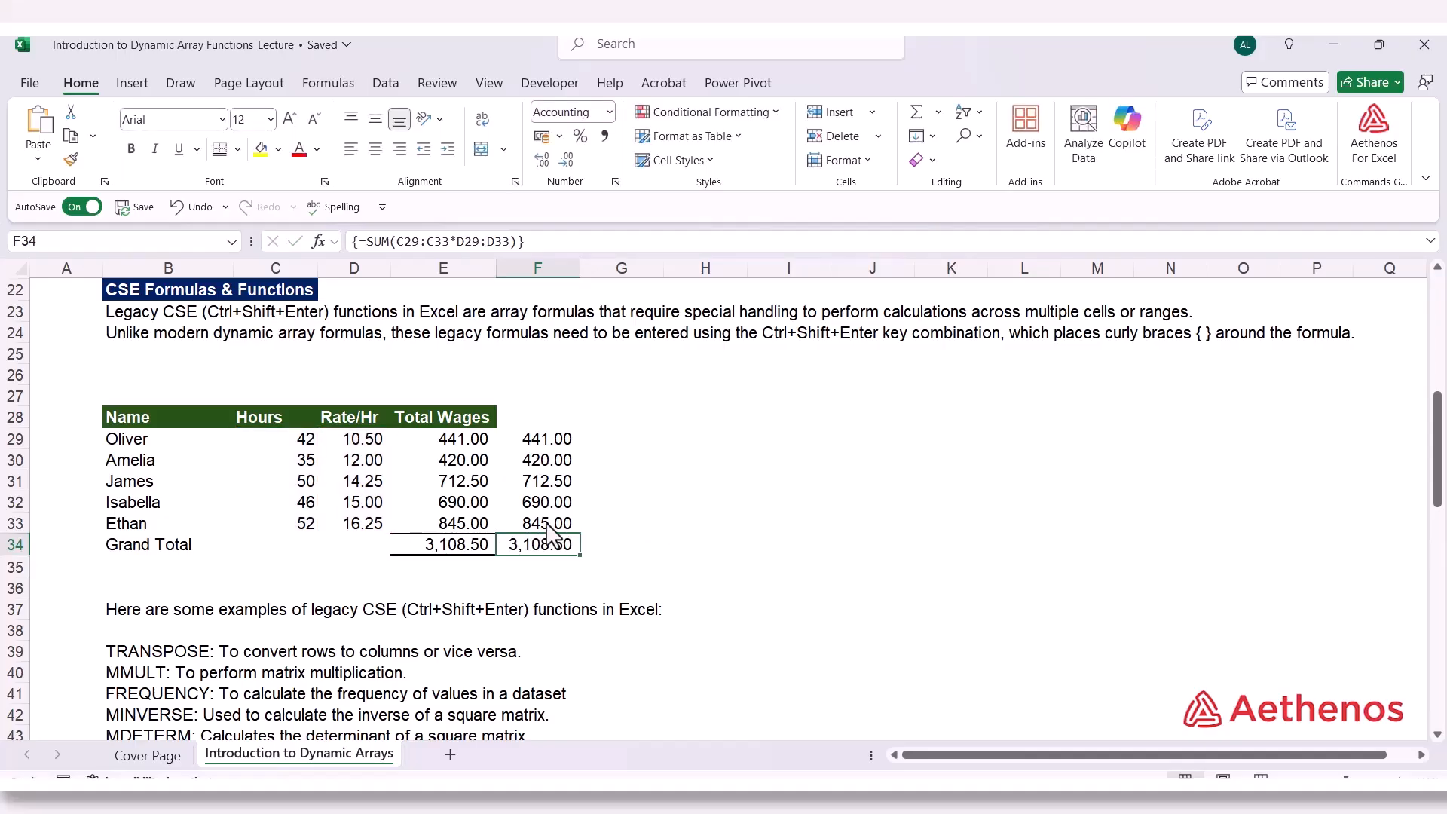
# Compare the formulas in E34, F34 and F29:F33, and view the list of legacy CSE function examples below the table
pyautogui.click(436, 548)
pyautogui.click(533, 553)
pyautogui.moveTo(549, 440); pyautogui.dragTo(546, 518)
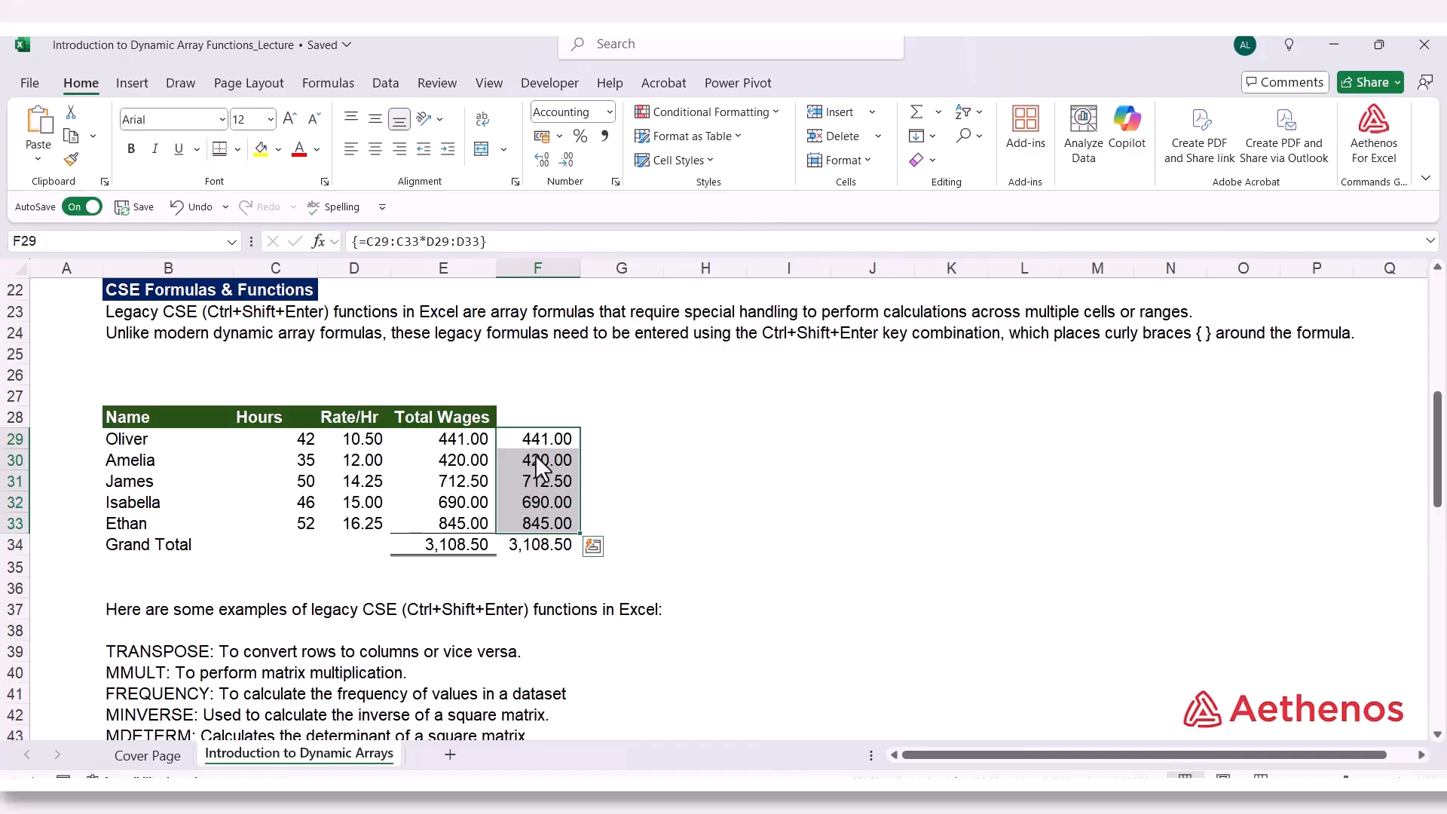
pyautogui.click(533, 545)
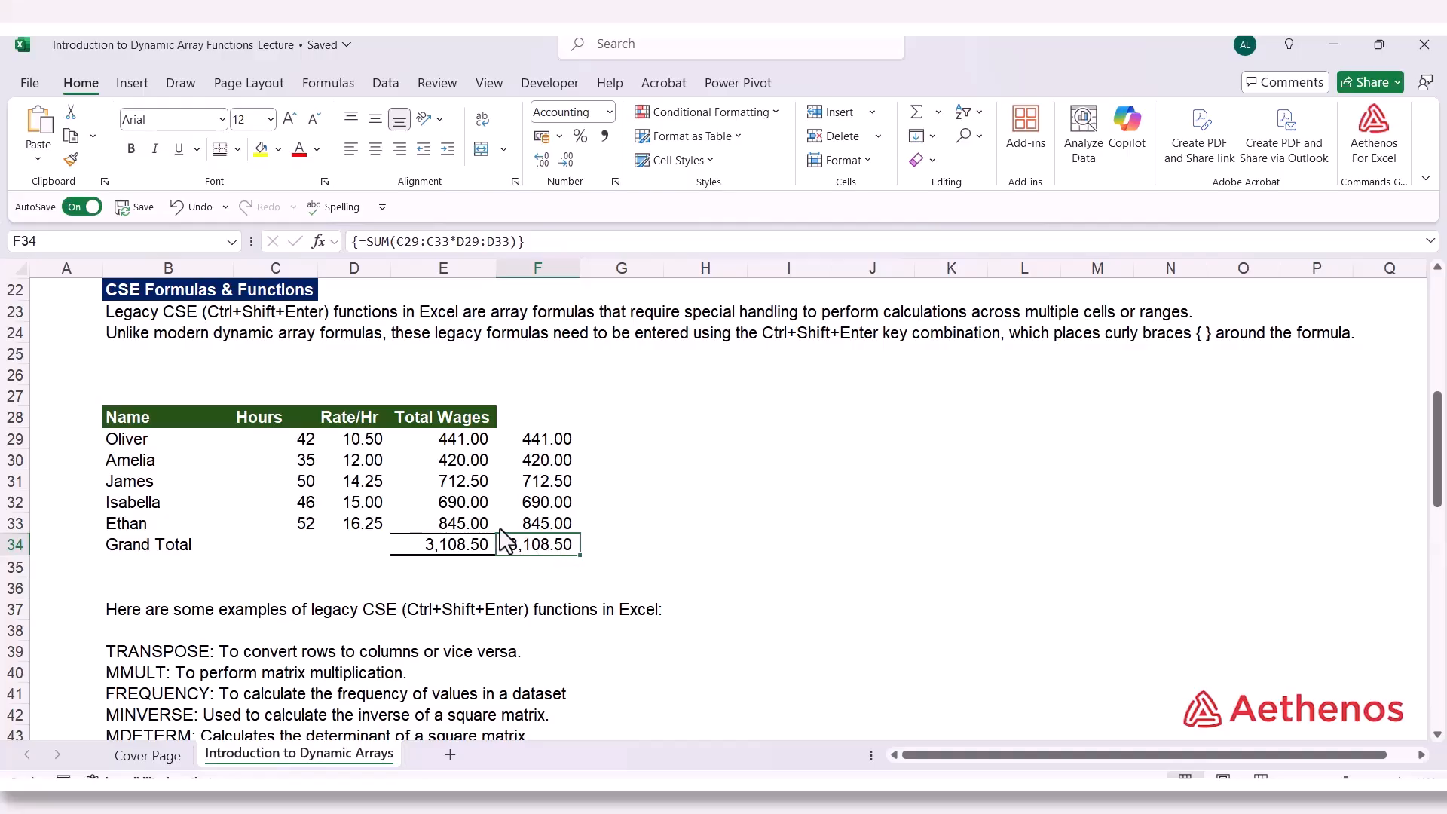
pyautogui.click(645, 522)
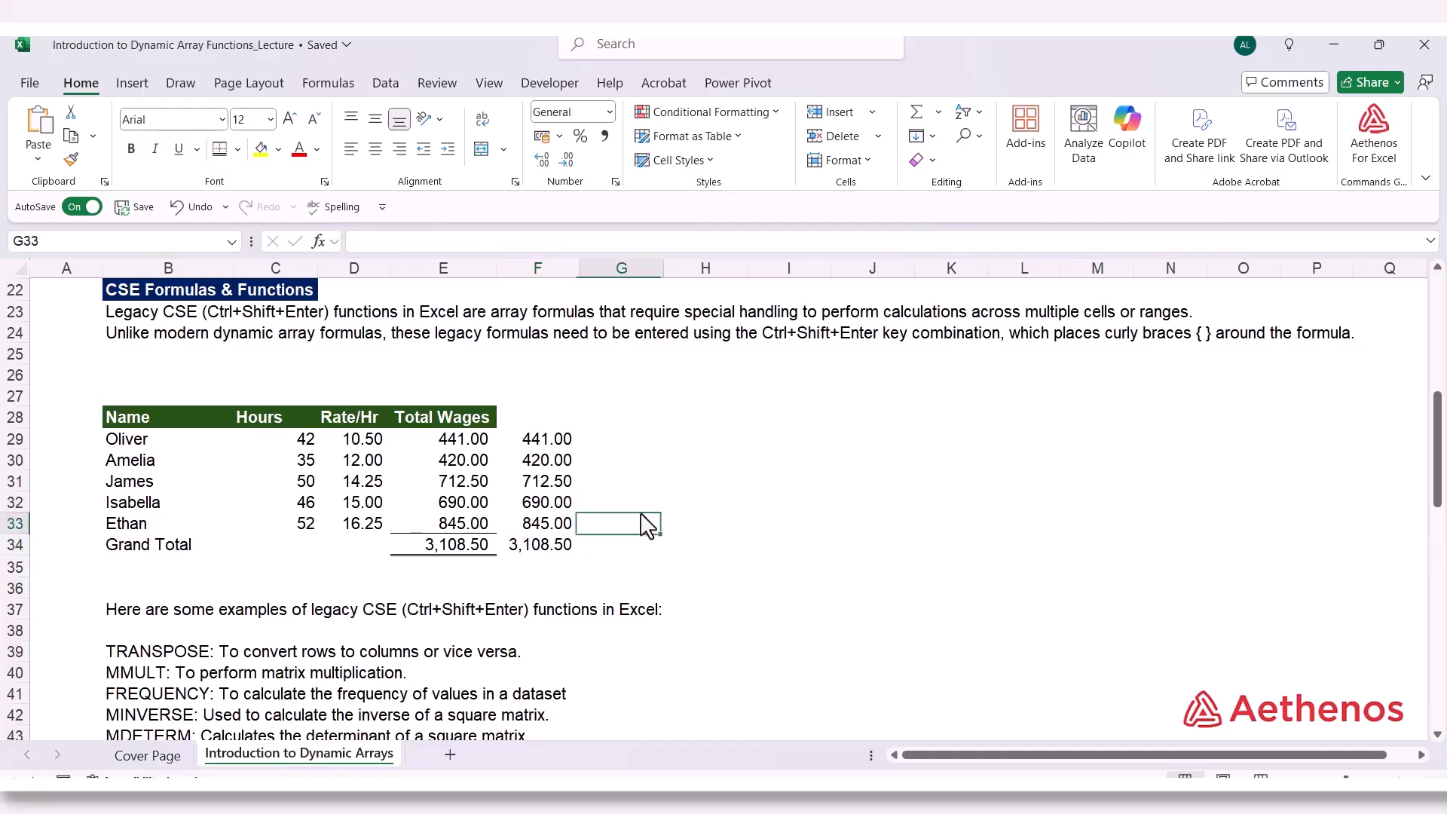
pyautogui.scroll(-3, 650, 546)
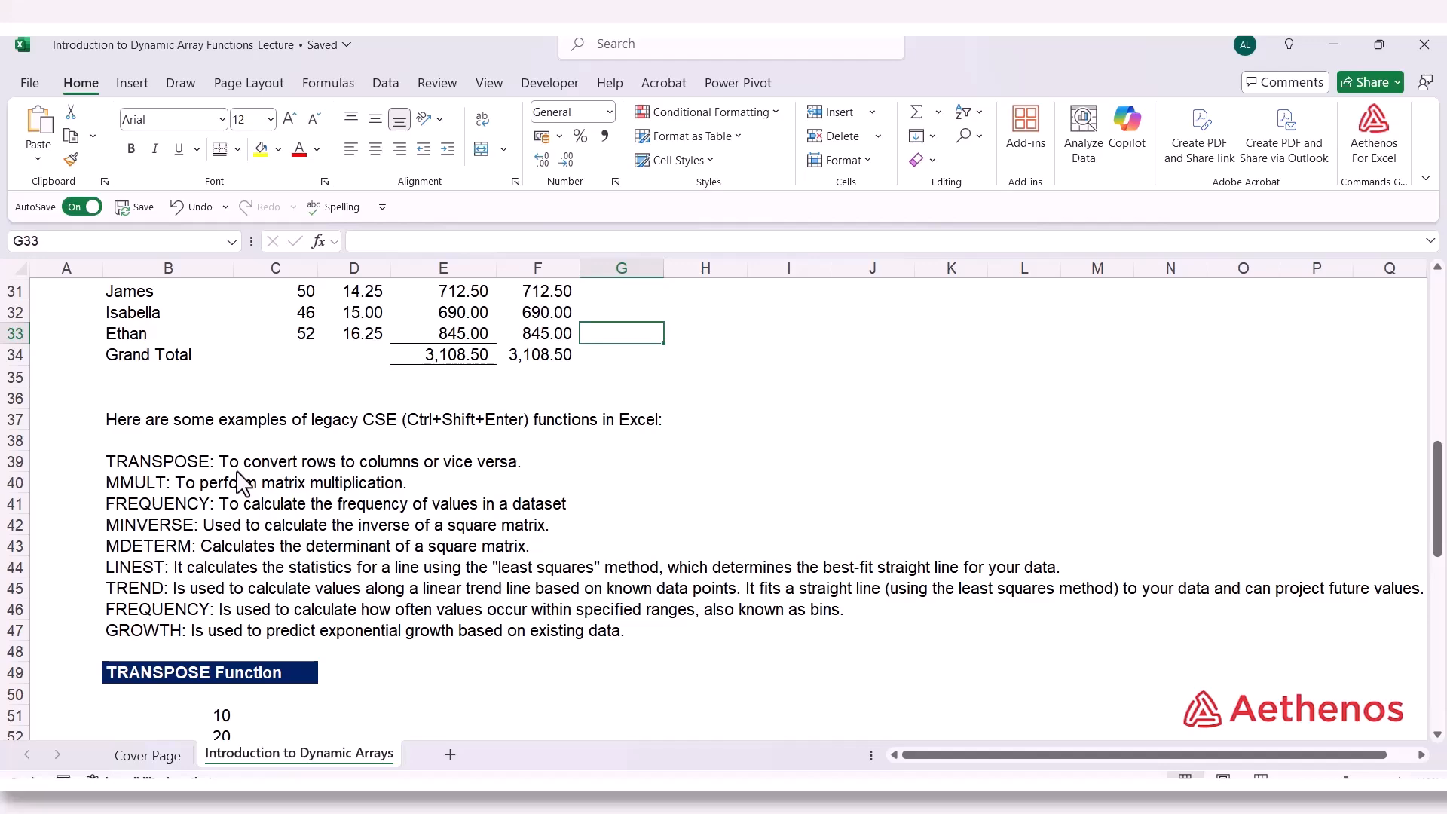
# Examine the vertical source values in B51:B55 of the TRANSPOSE Function section and the empty cells beside them
pyautogui.scroll(-3, 282, 544)
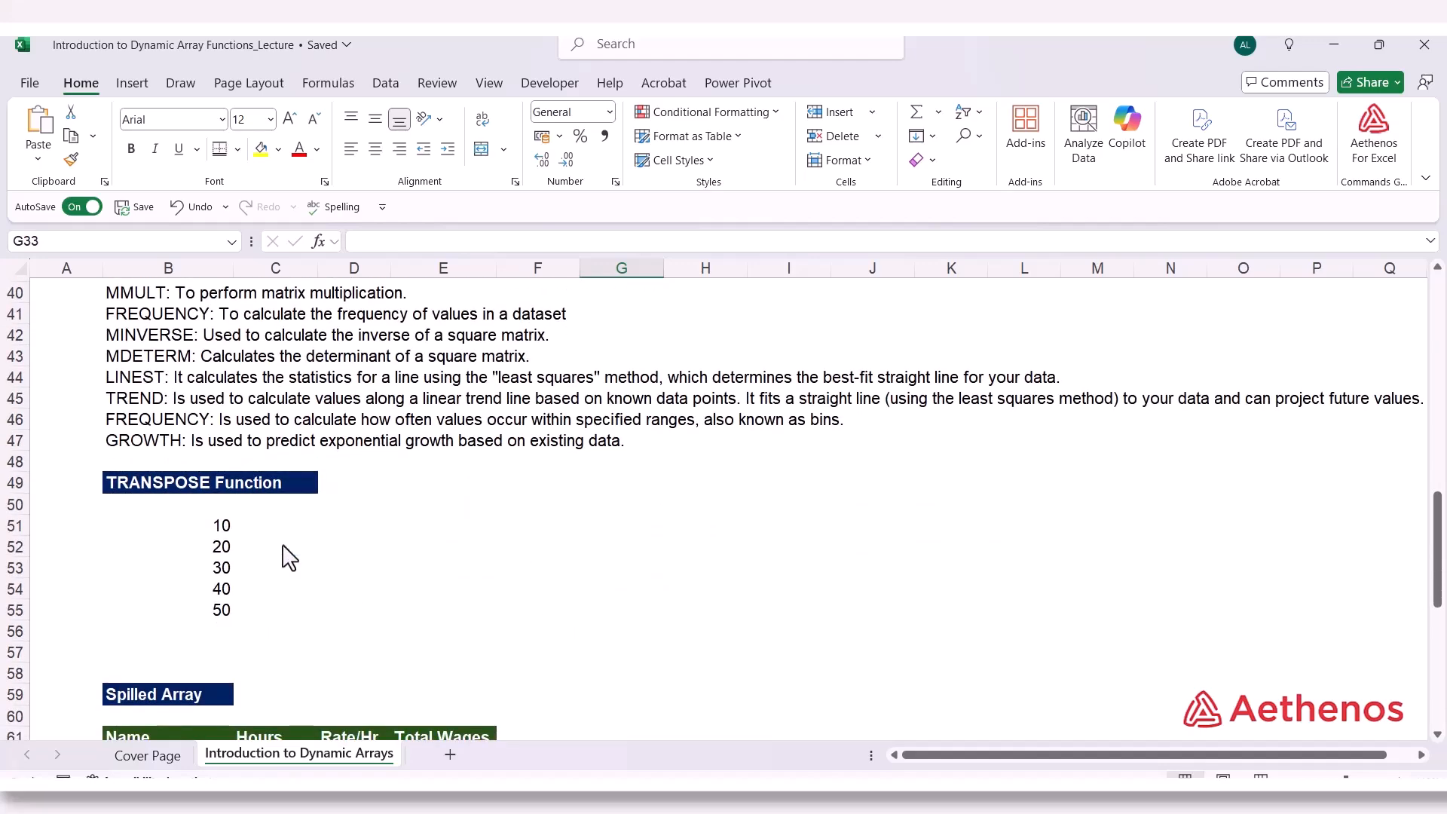
pyautogui.click(220, 534)
pyautogui.moveTo(219, 540); pyautogui.dragTo(213, 614)
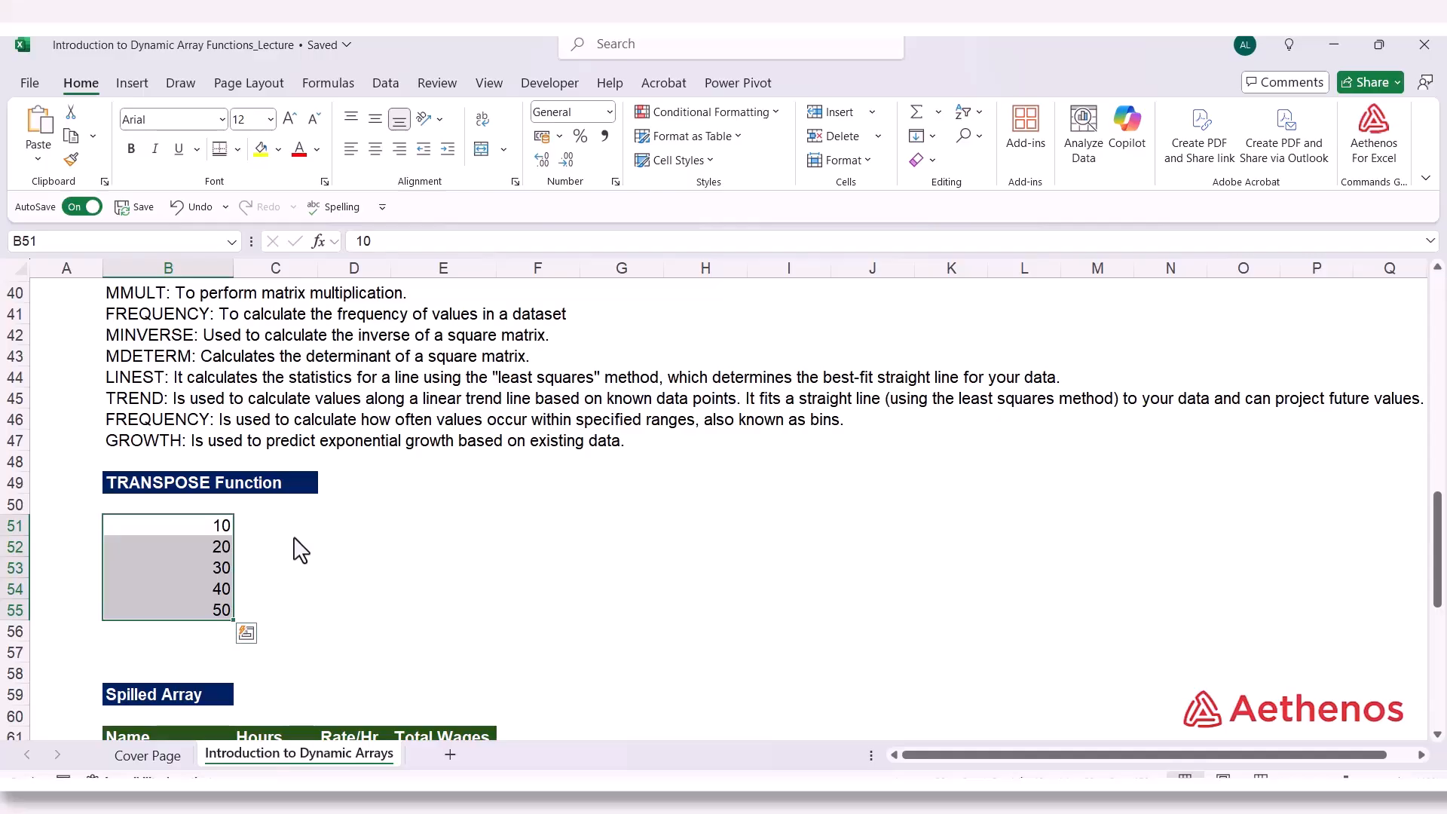
pyautogui.click(216, 528)
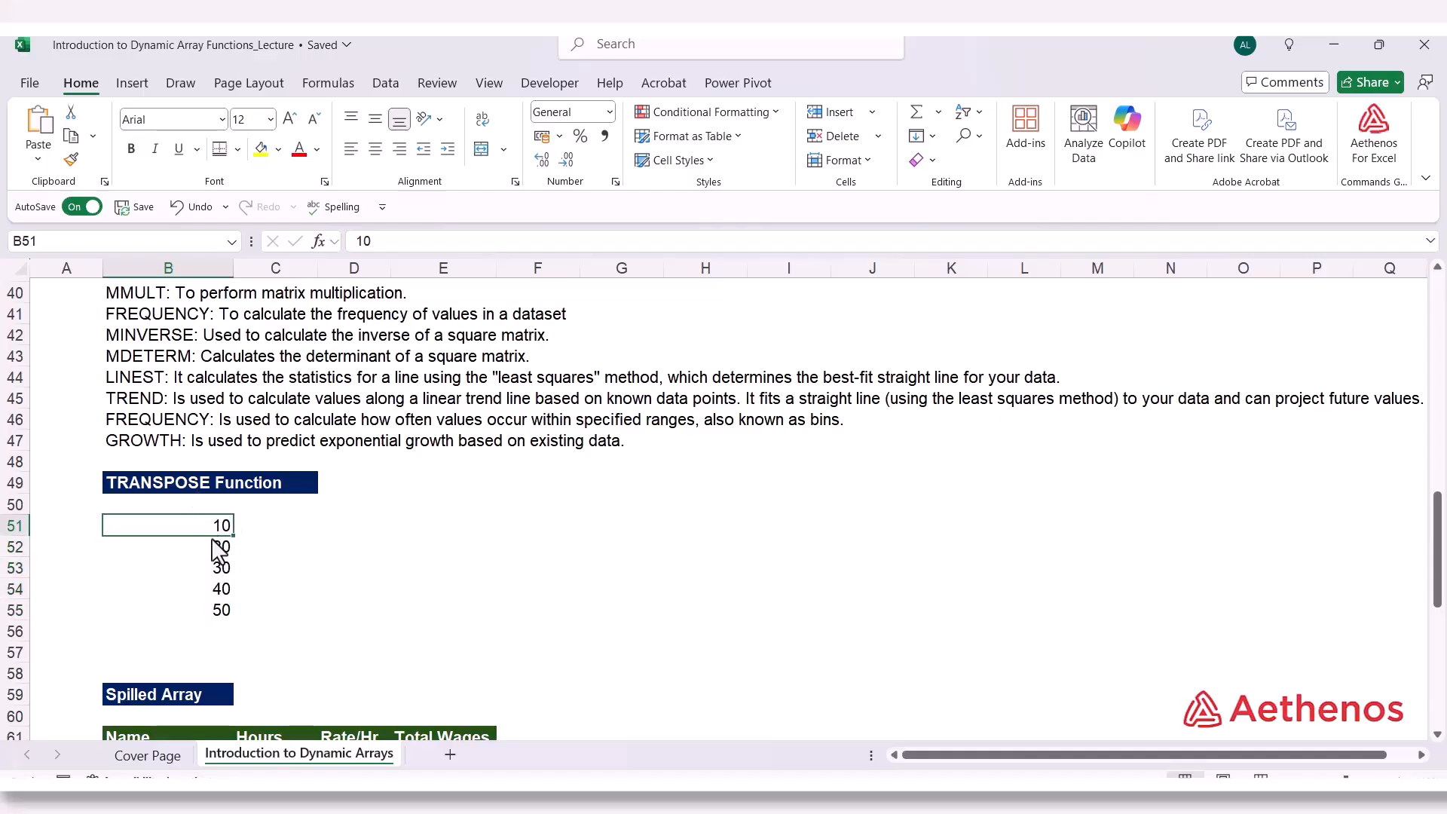
pyautogui.press('Down')
pyautogui.press('Down')
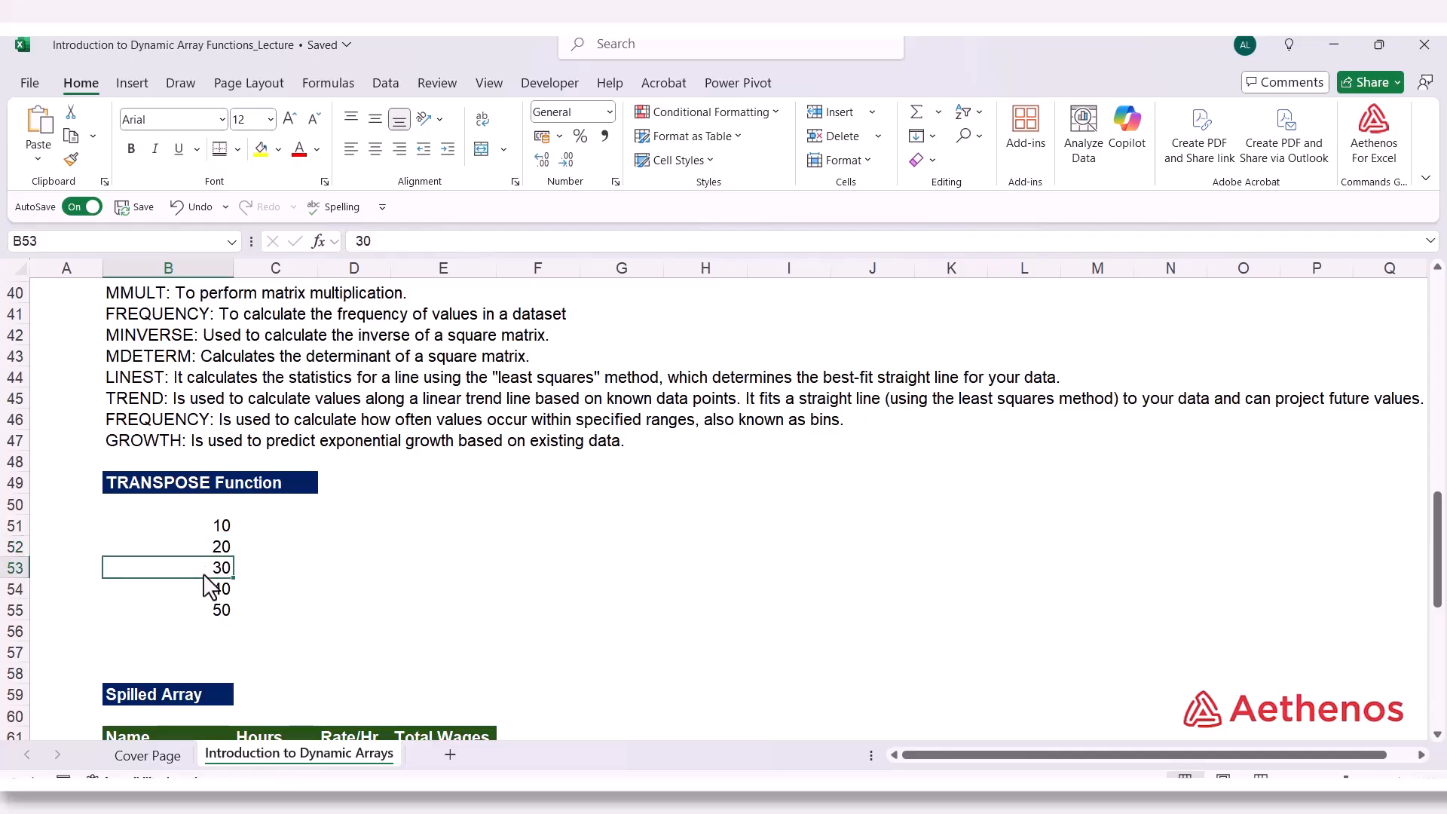
pyautogui.click(209, 534)
pyautogui.click(209, 563)
pyautogui.click(186, 613)
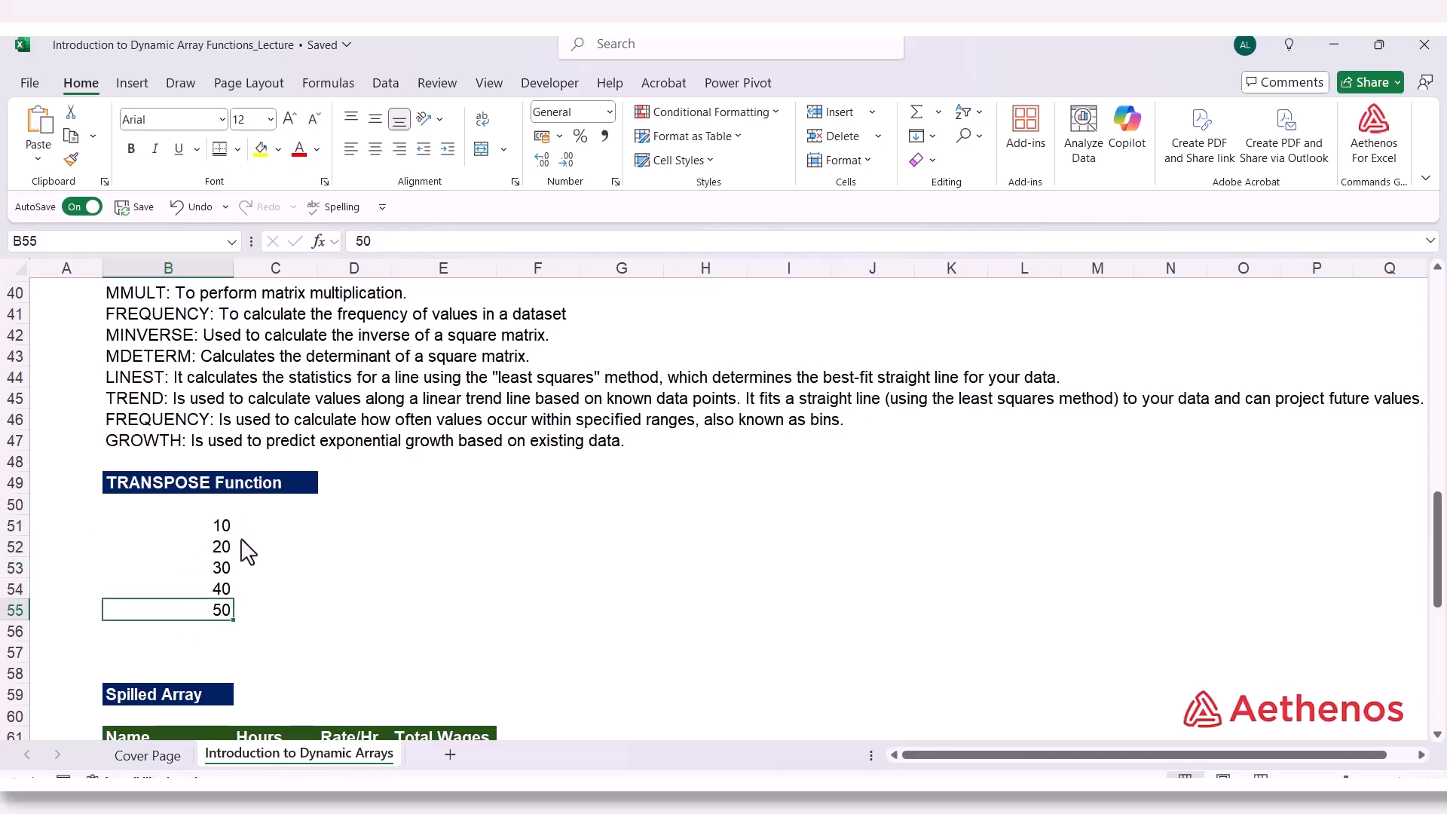
pyautogui.moveTo(221, 534); pyautogui.dragTo(219, 568)
pyautogui.click(399, 530)
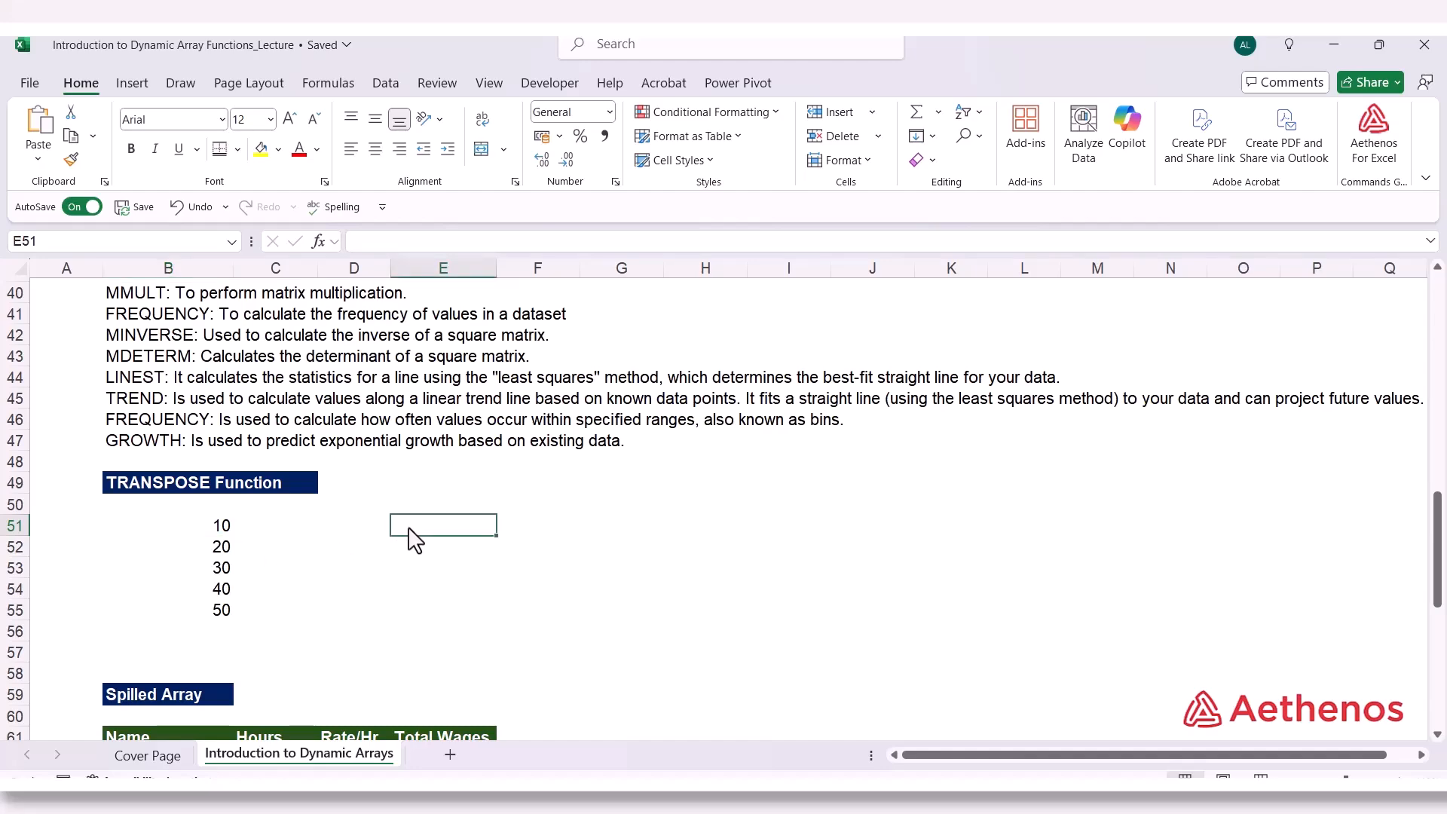
pyautogui.moveTo(218, 529); pyautogui.dragTo(215, 614)
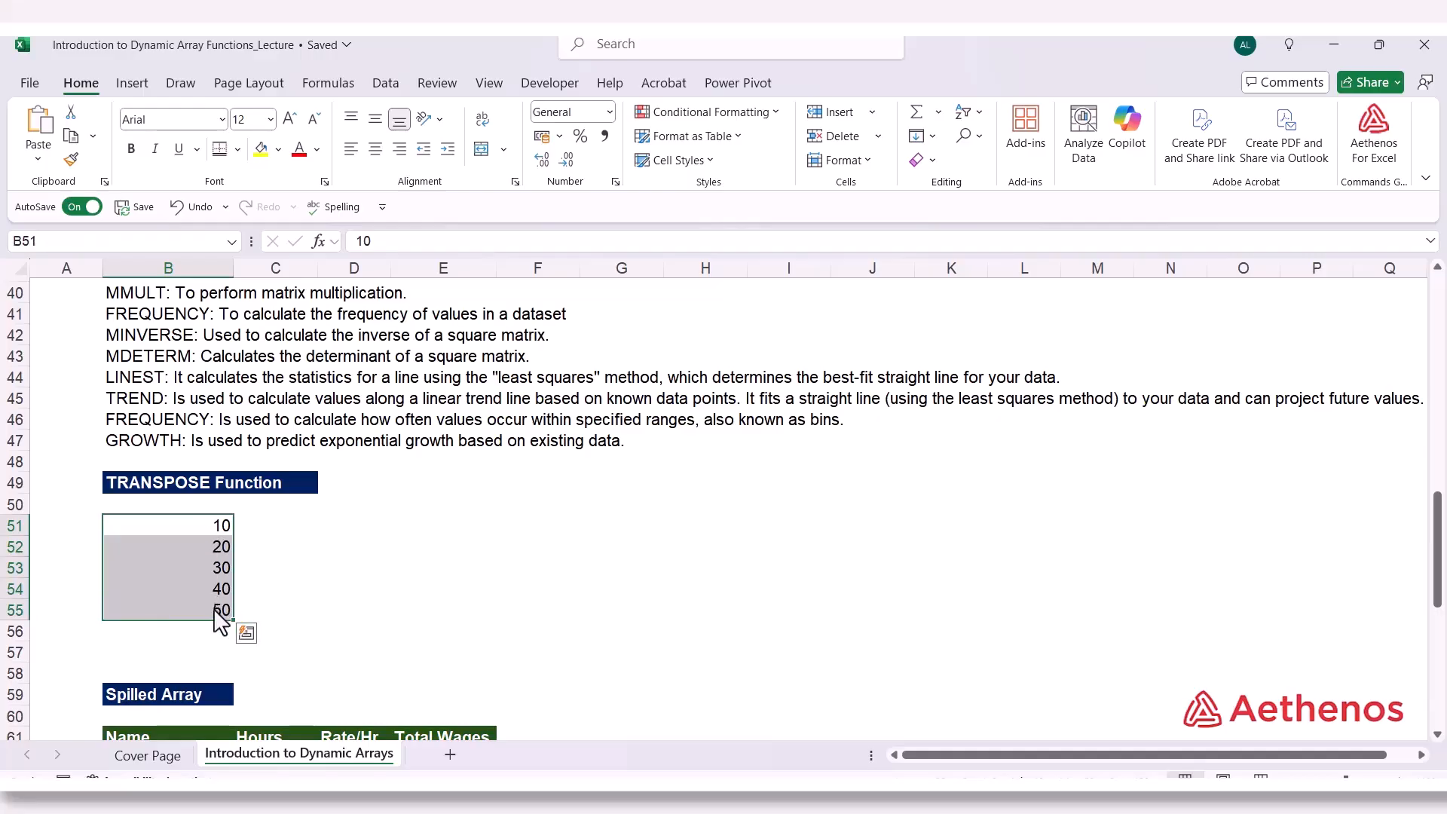
pyautogui.click(369, 528)
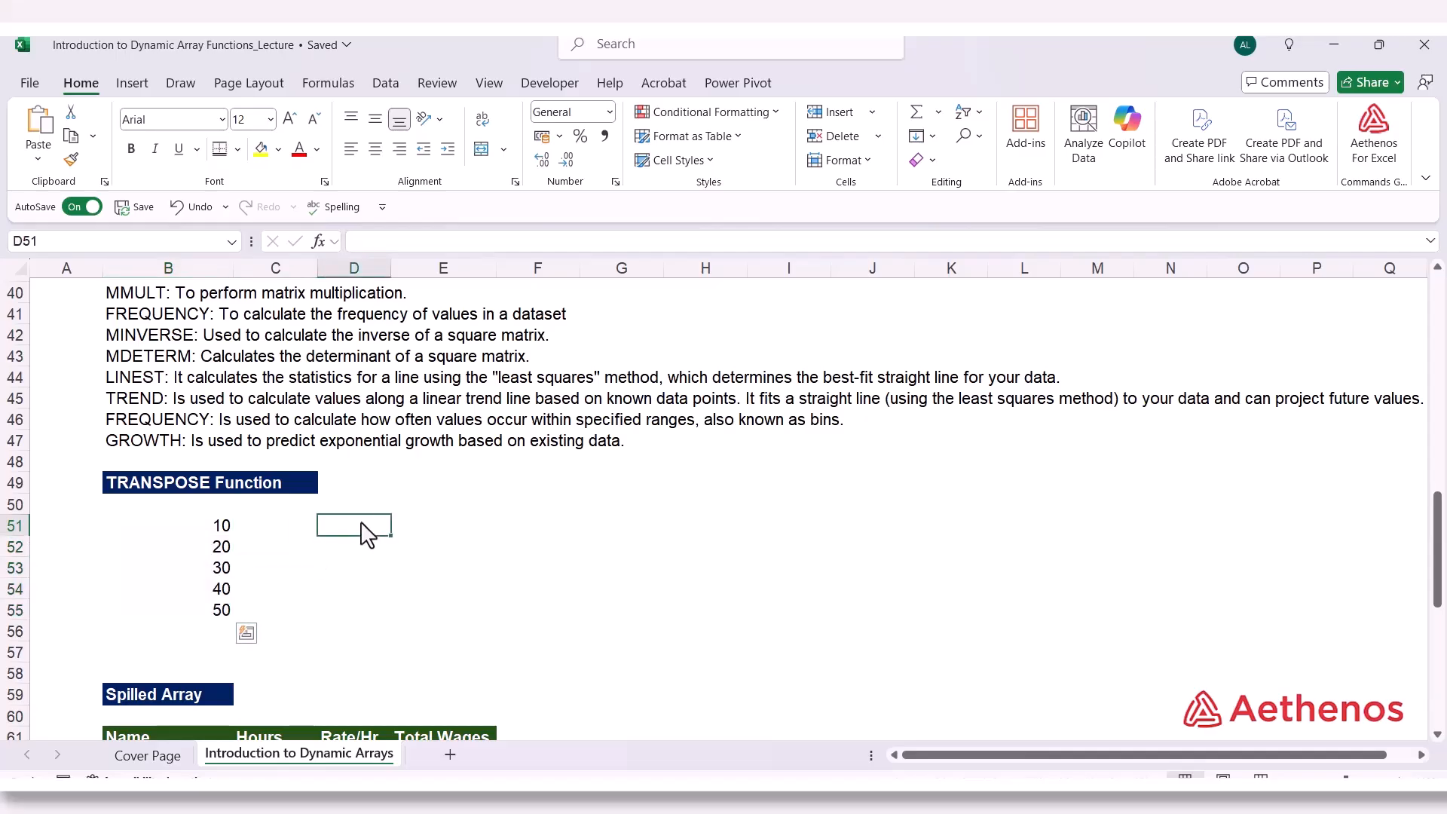
# Enter the legacy CSE array formula {=TRANSPOSE(B51:B55)} across the horizontal range E51:I51
pyautogui.moveTo(403, 530); pyautogui.dragTo(708, 531)
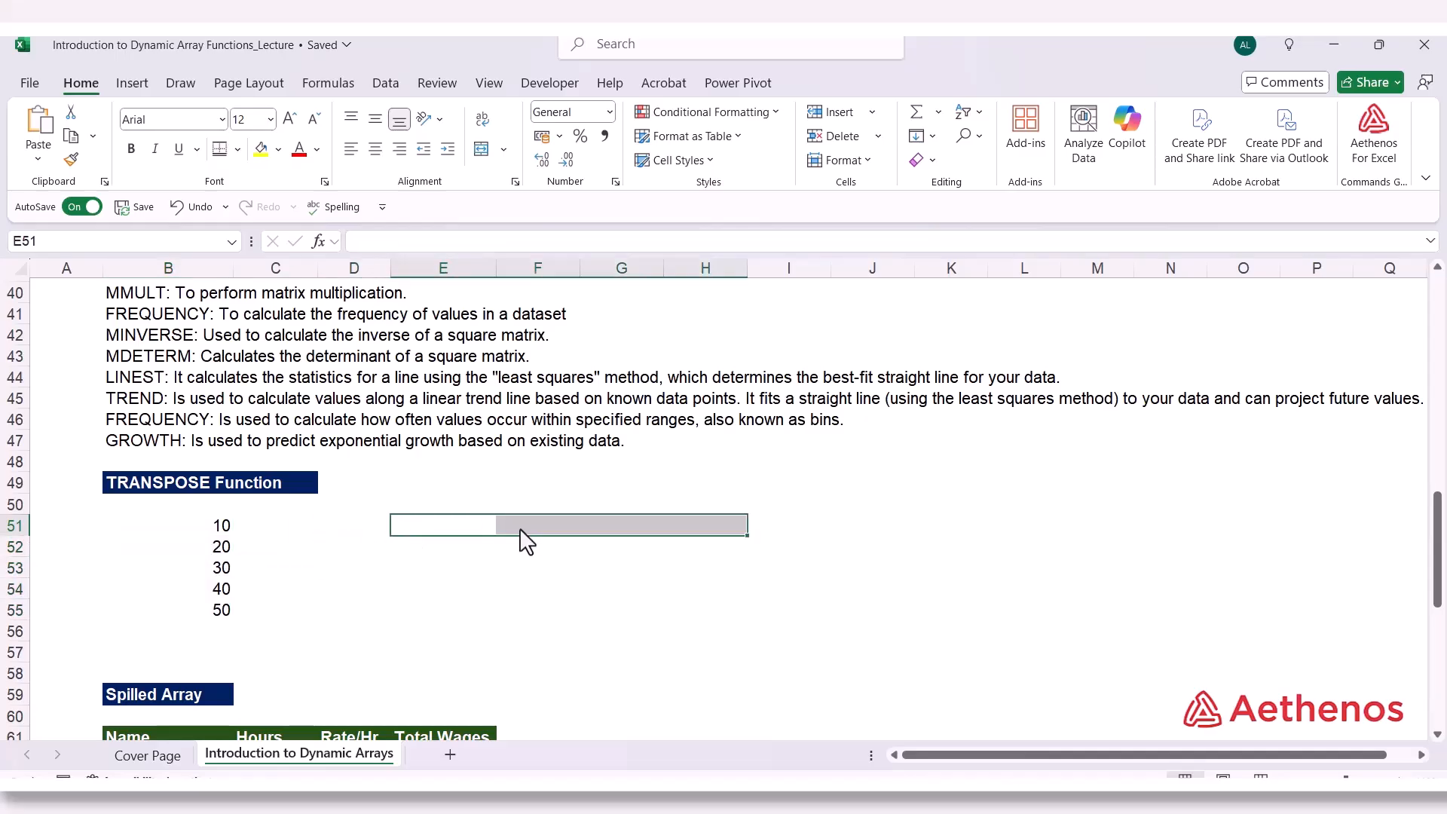
pyautogui.moveTo(457, 537); pyautogui.dragTo(777, 543)
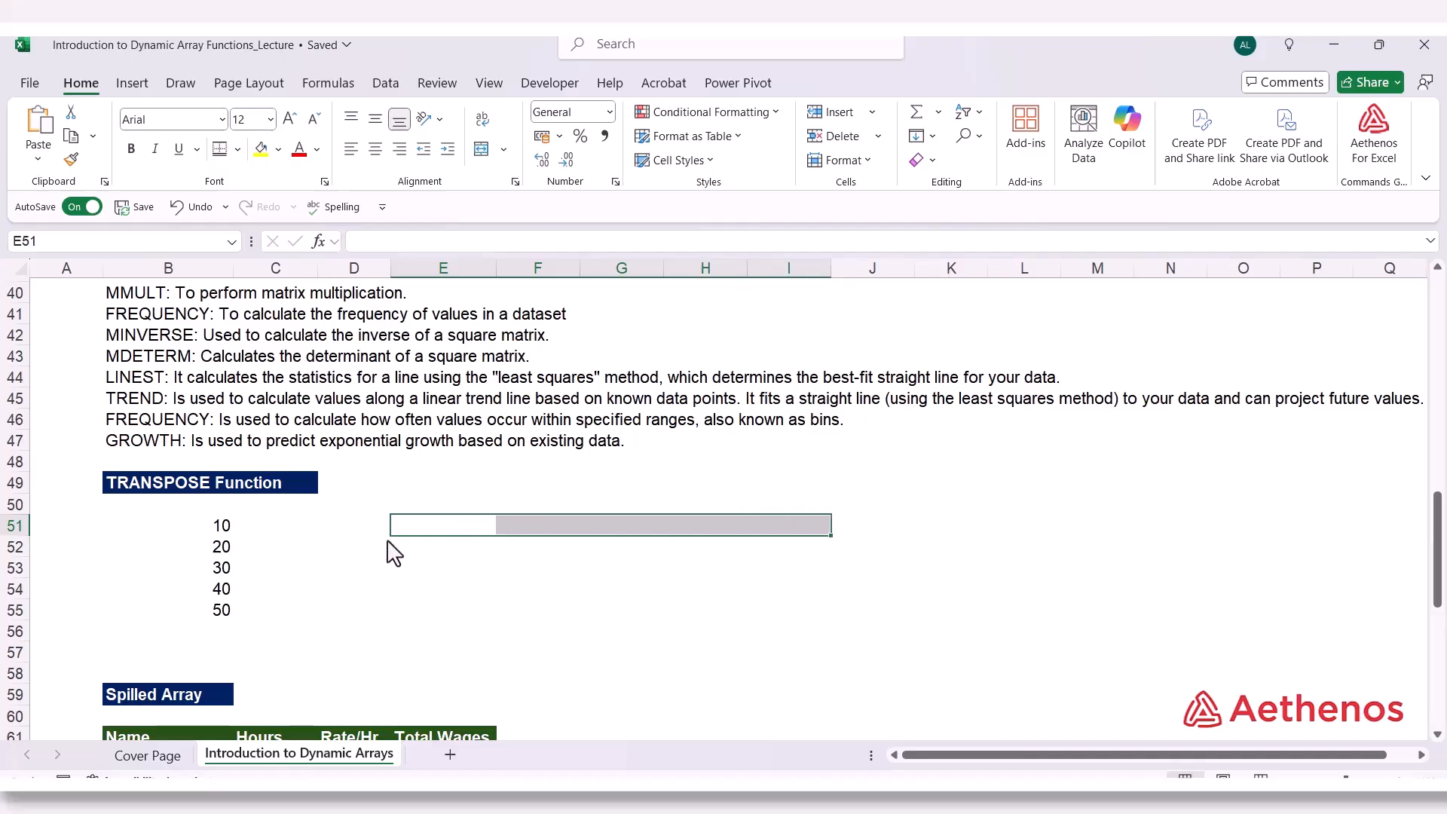
pyautogui.write('=tra')
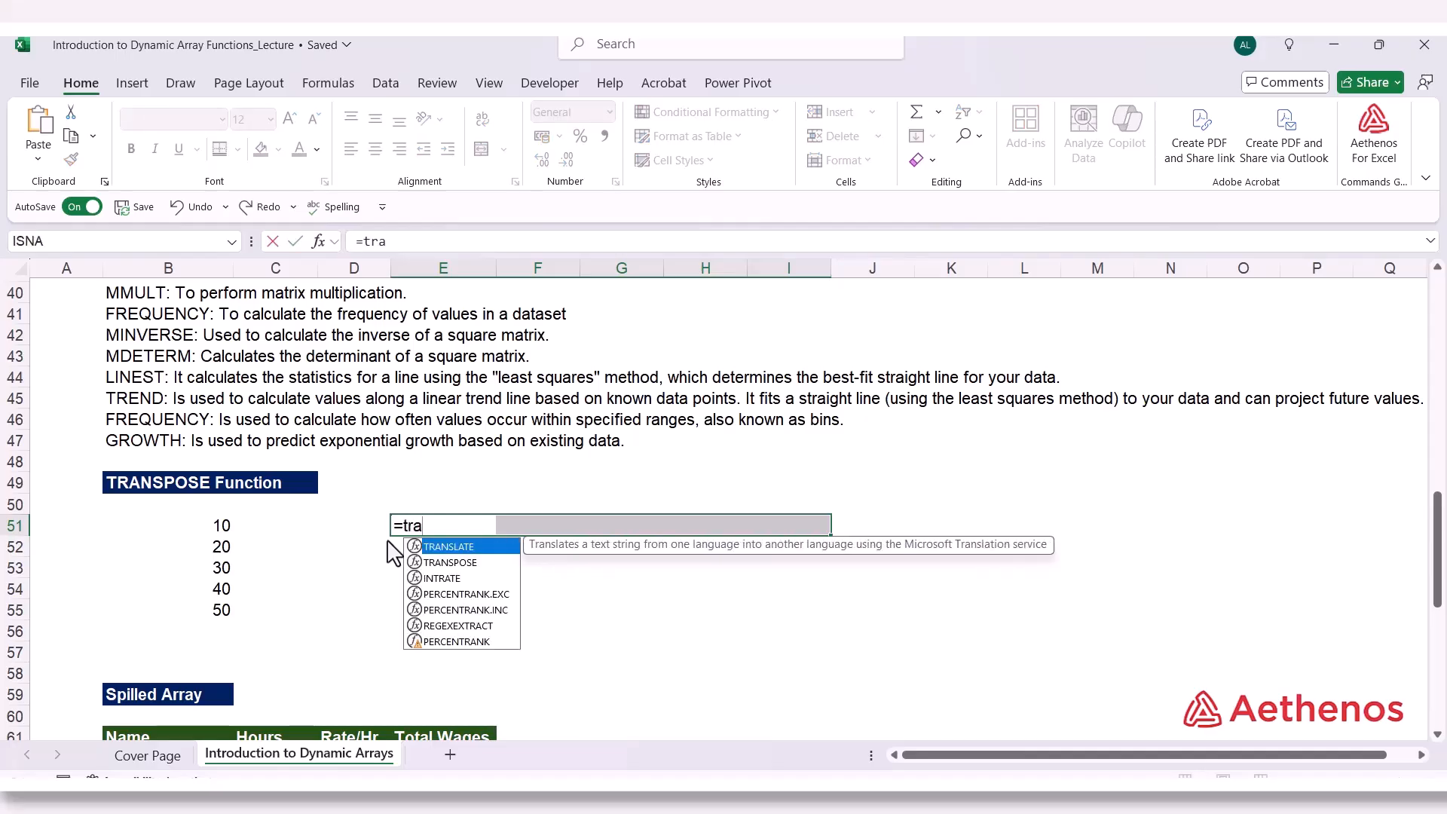
pyautogui.press('Down')
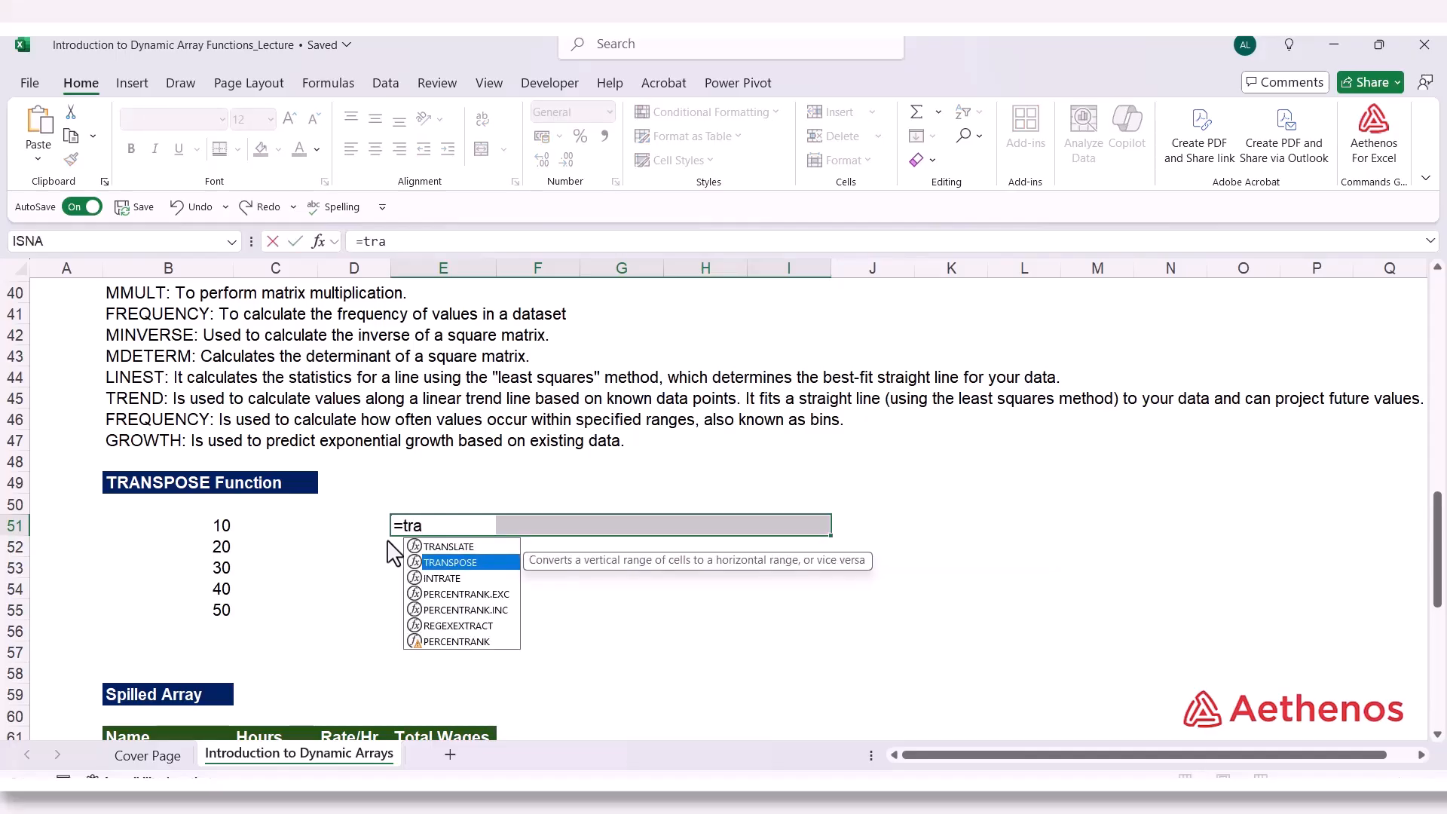
pyautogui.press('Tab')
pyautogui.moveTo(219, 526); pyautogui.dragTo(211, 622)
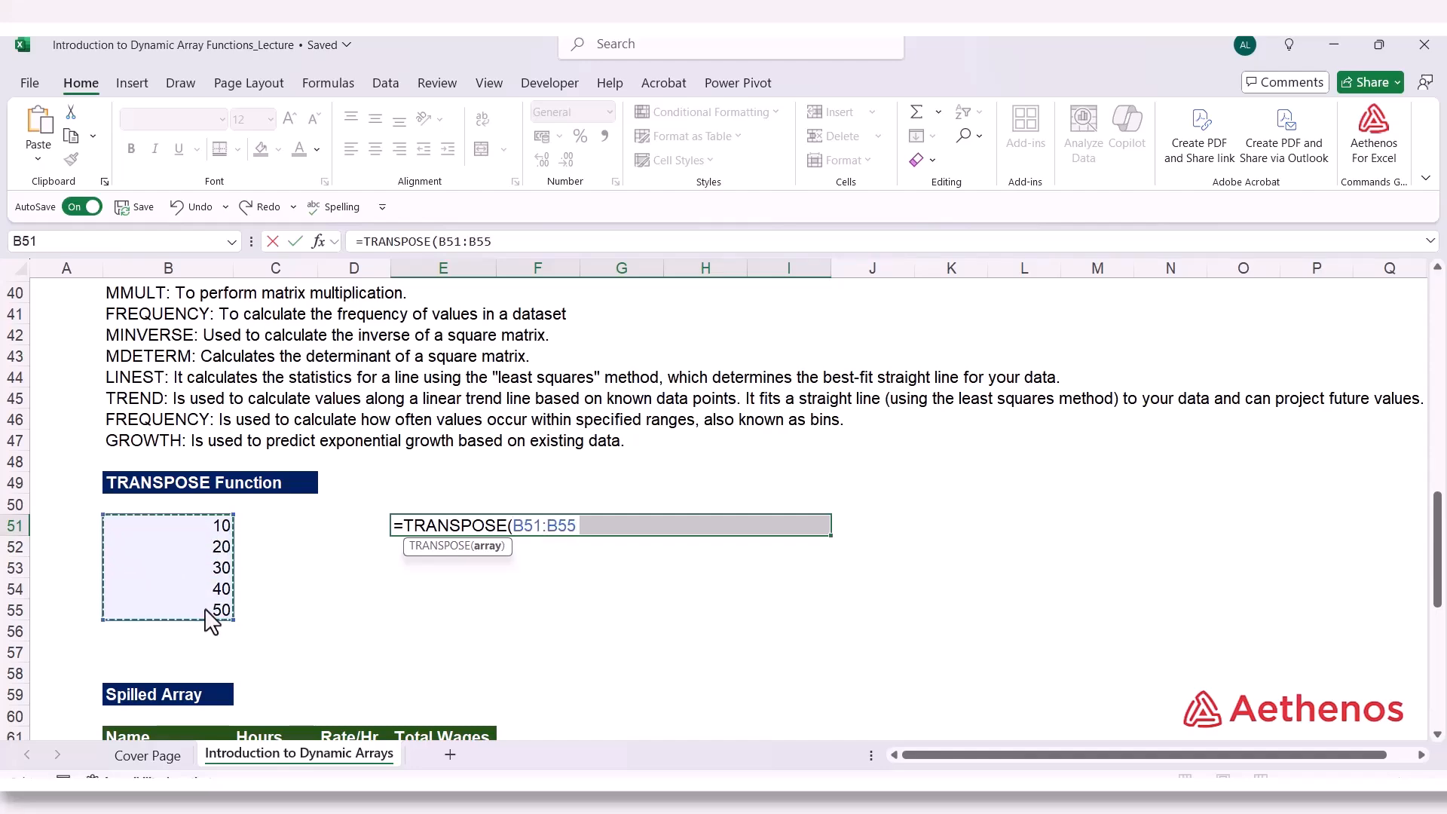
pyautogui.write(')')
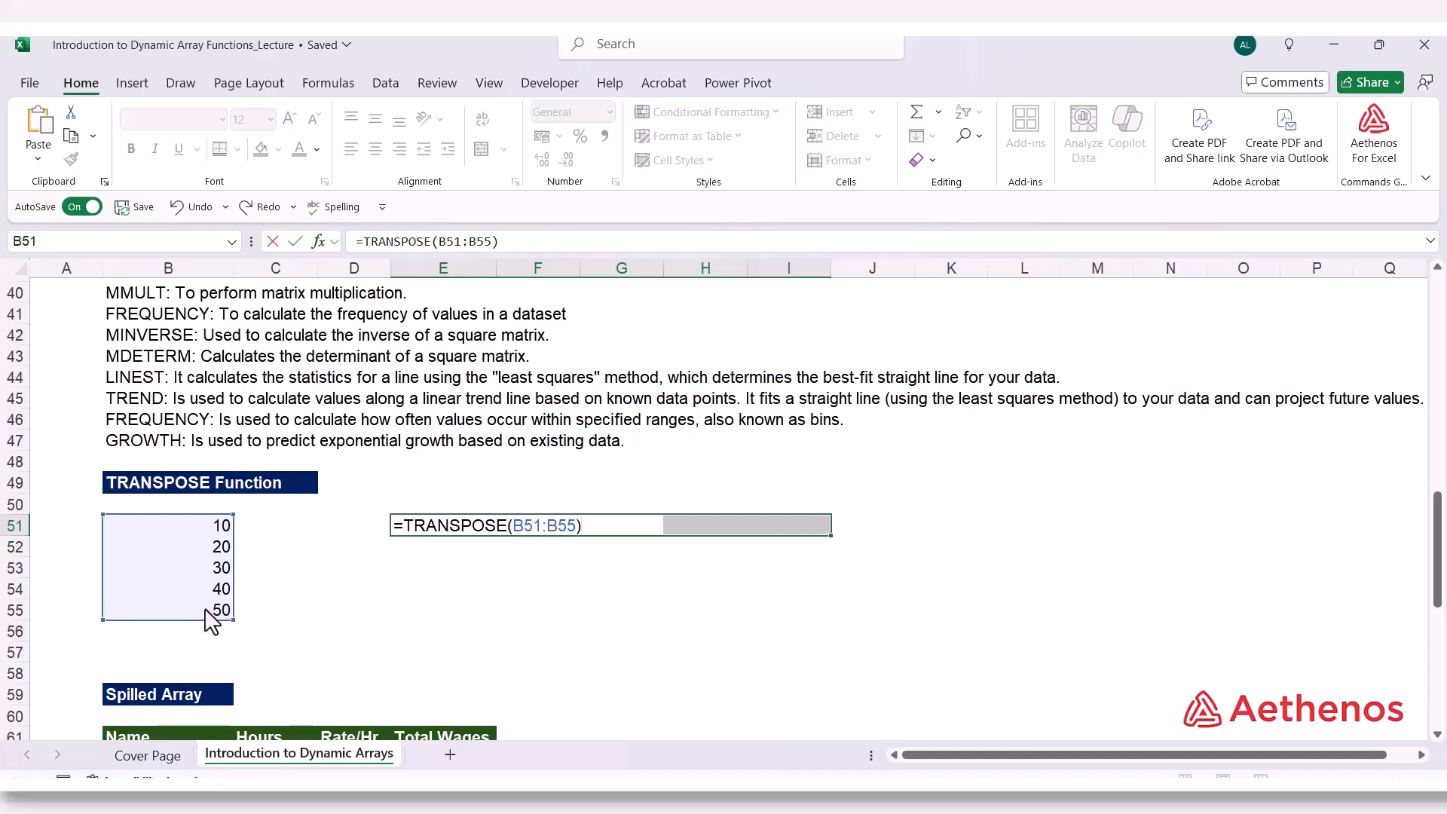
pyautogui.hotkey('ctrl', 'shift', 'Return')
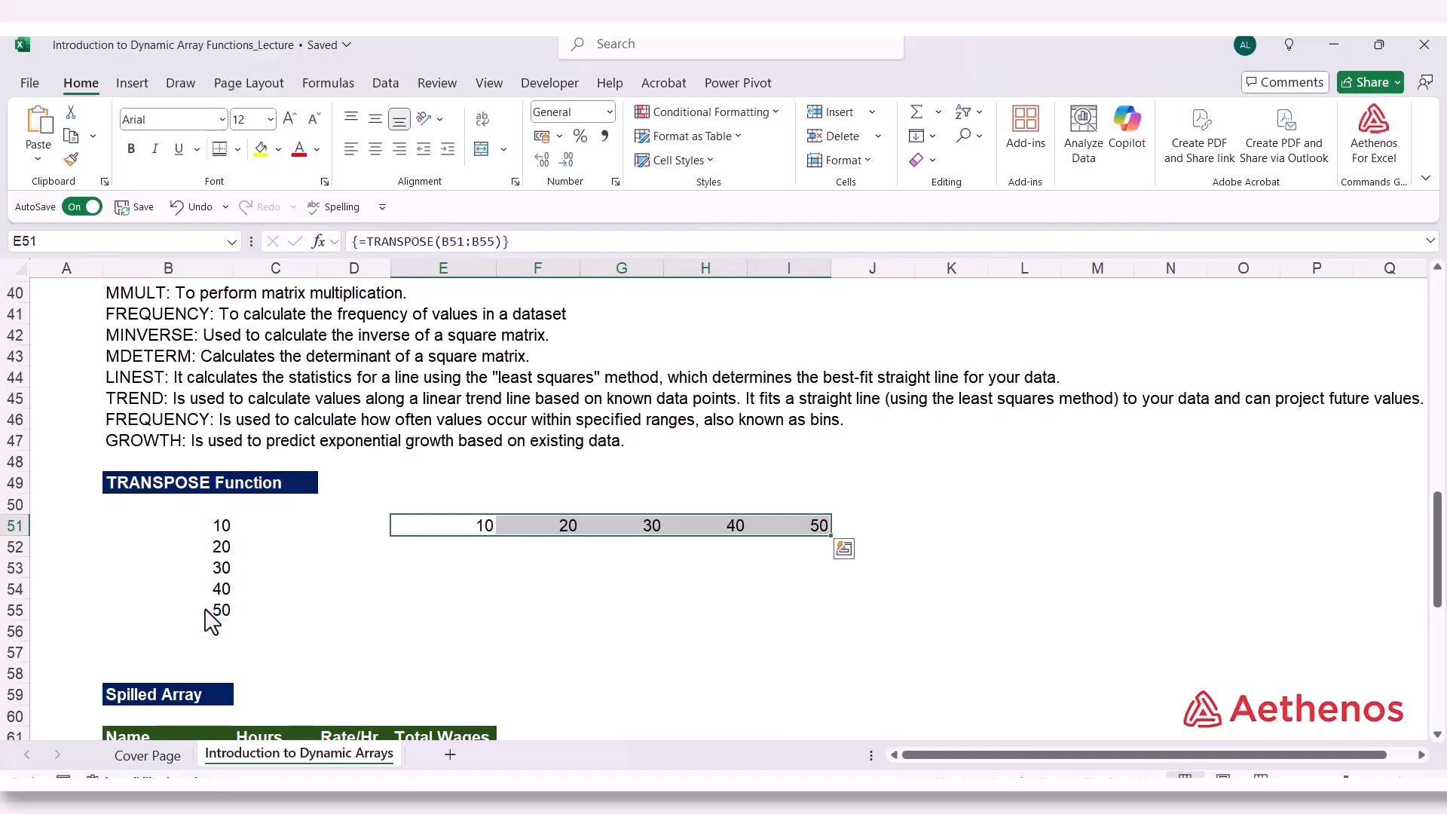
# Inspect the array formula in the individual cells of the transposed row E51:I51
pyautogui.click(429, 528)
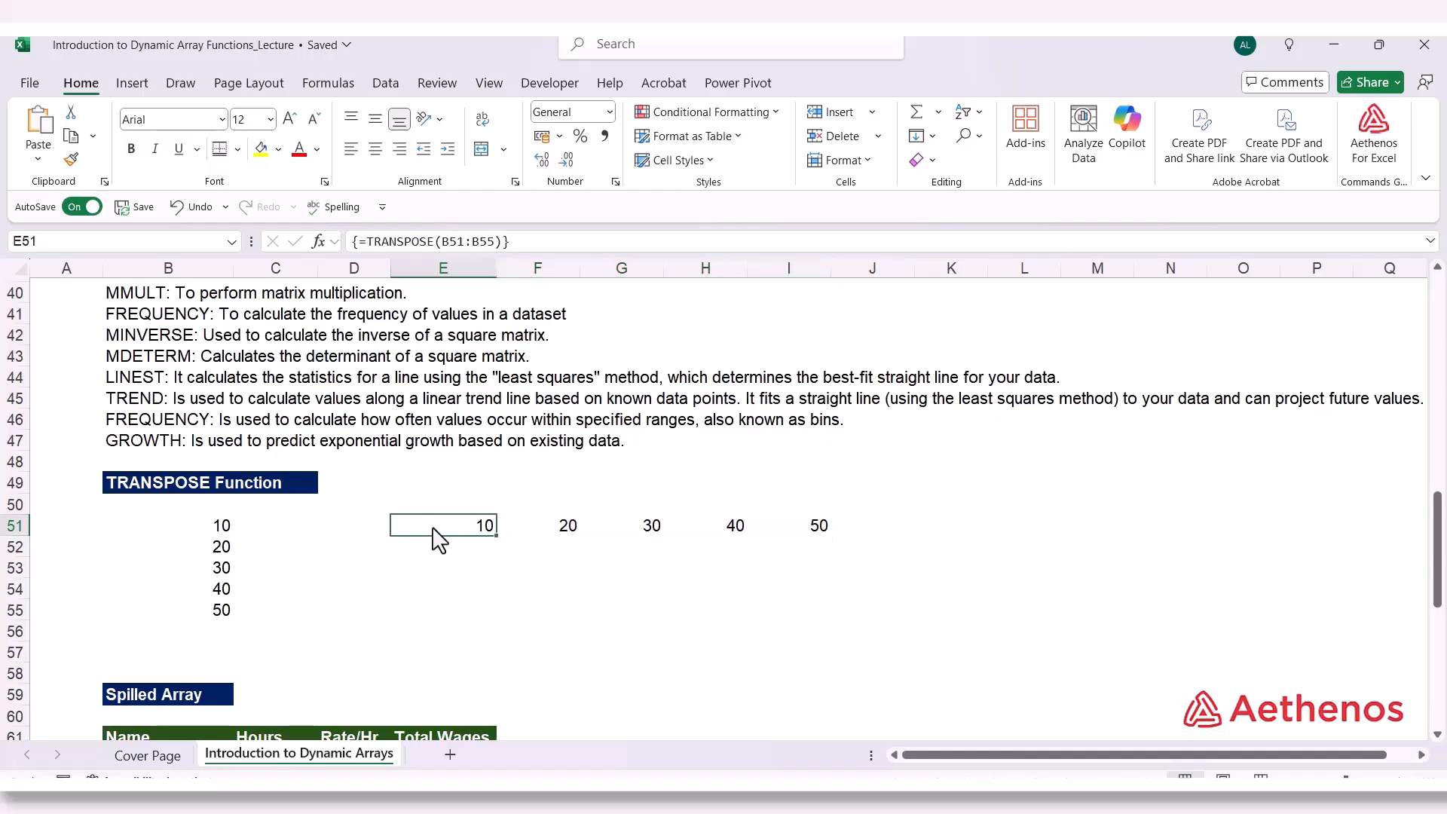
pyautogui.click(623, 528)
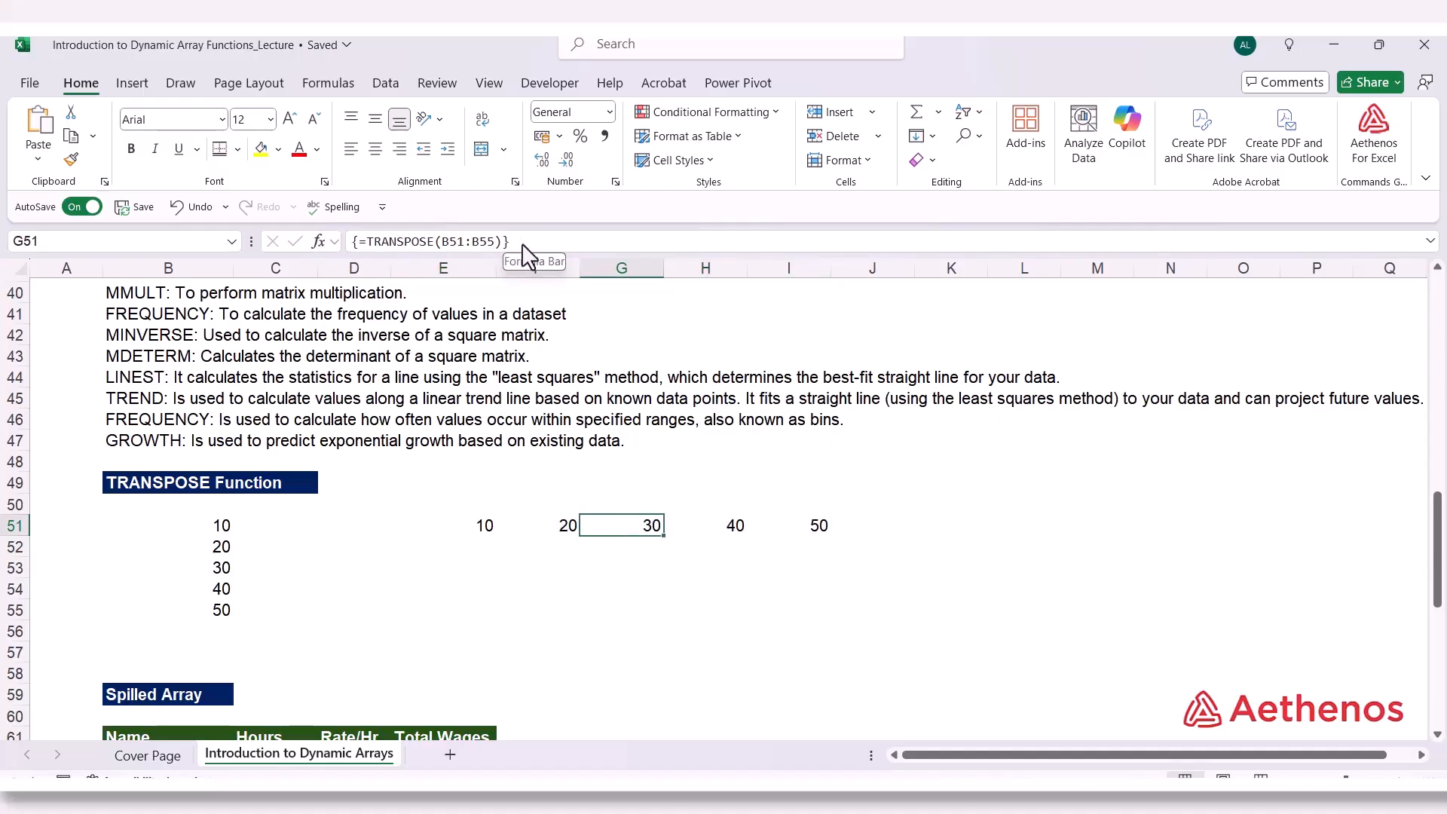
pyautogui.click(474, 532)
pyautogui.click(577, 535)
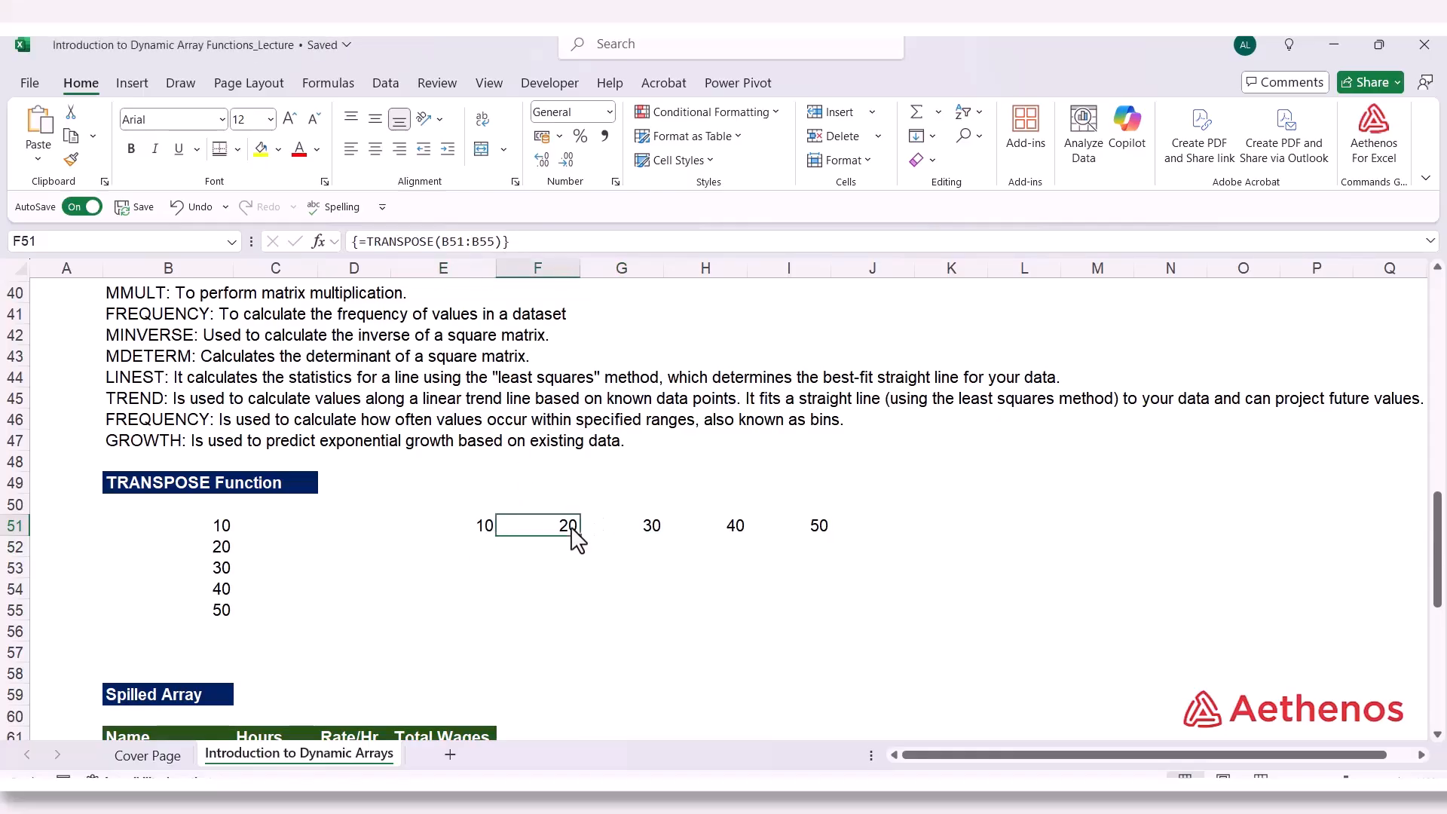
pyautogui.click(639, 536)
pyautogui.click(784, 538)
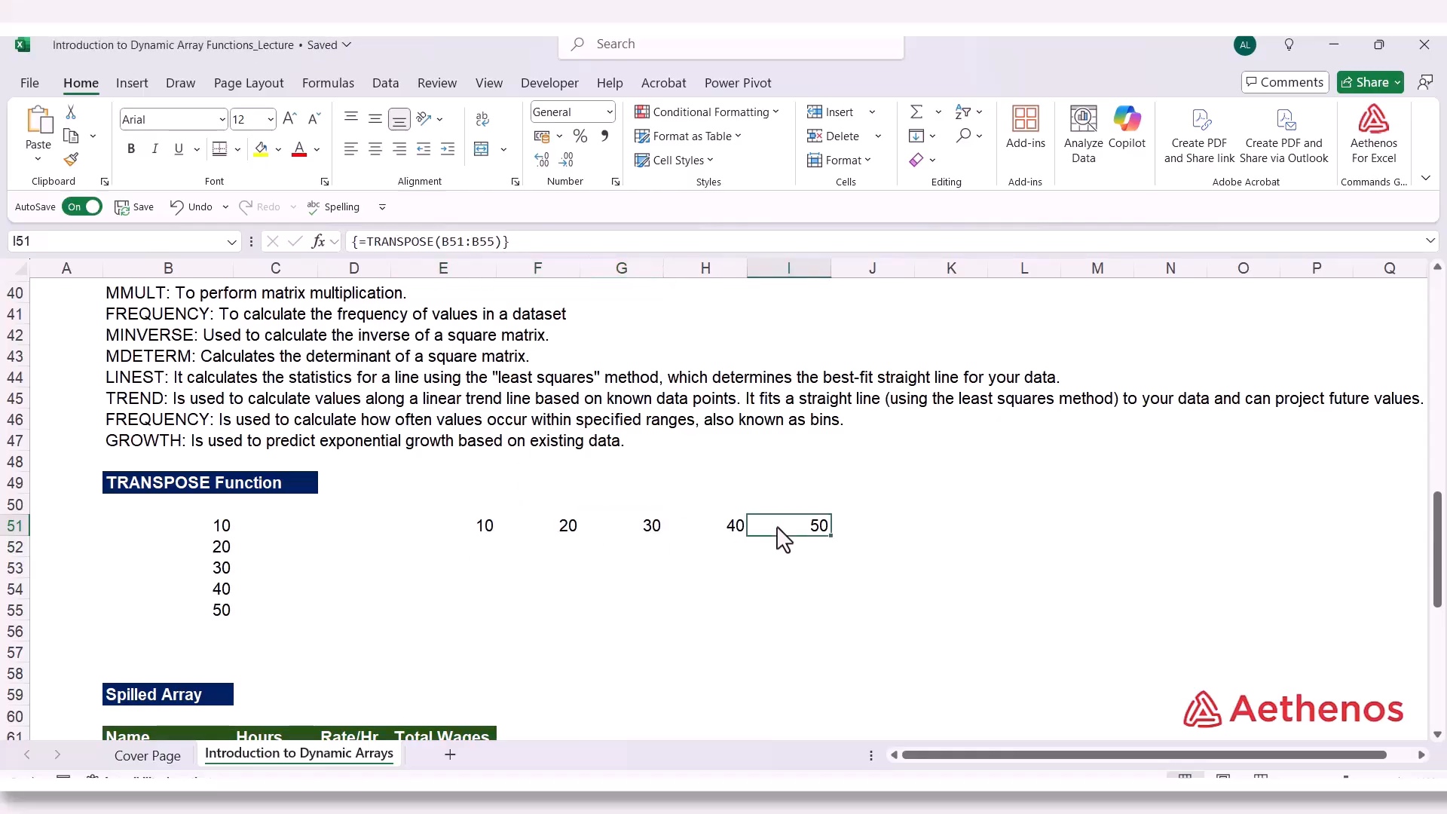
# Change the source value in B53 to 35 and check the transposed row E51:I51
pyautogui.click(221, 573)
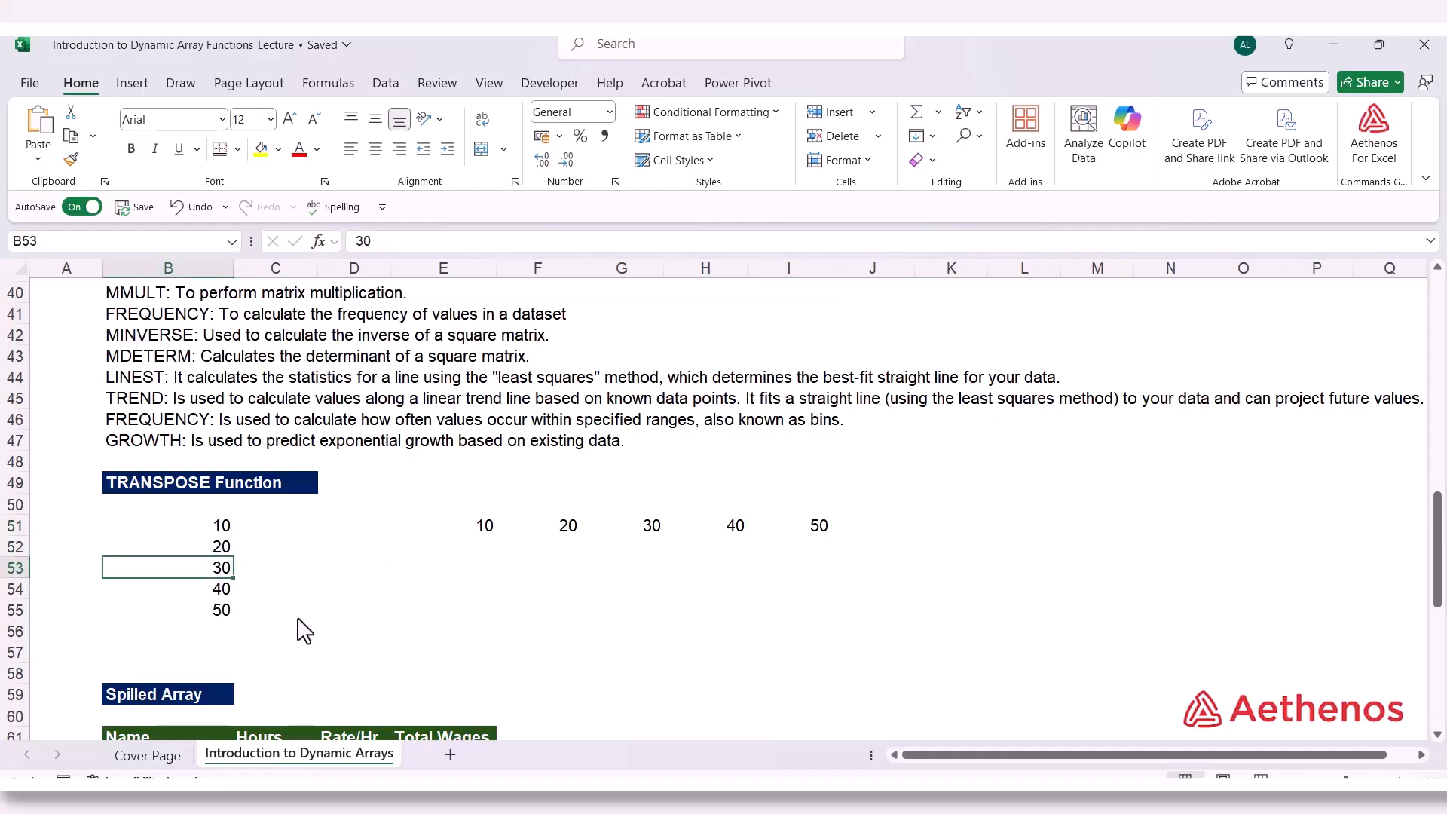
pyautogui.write('35')
pyautogui.press('Return')
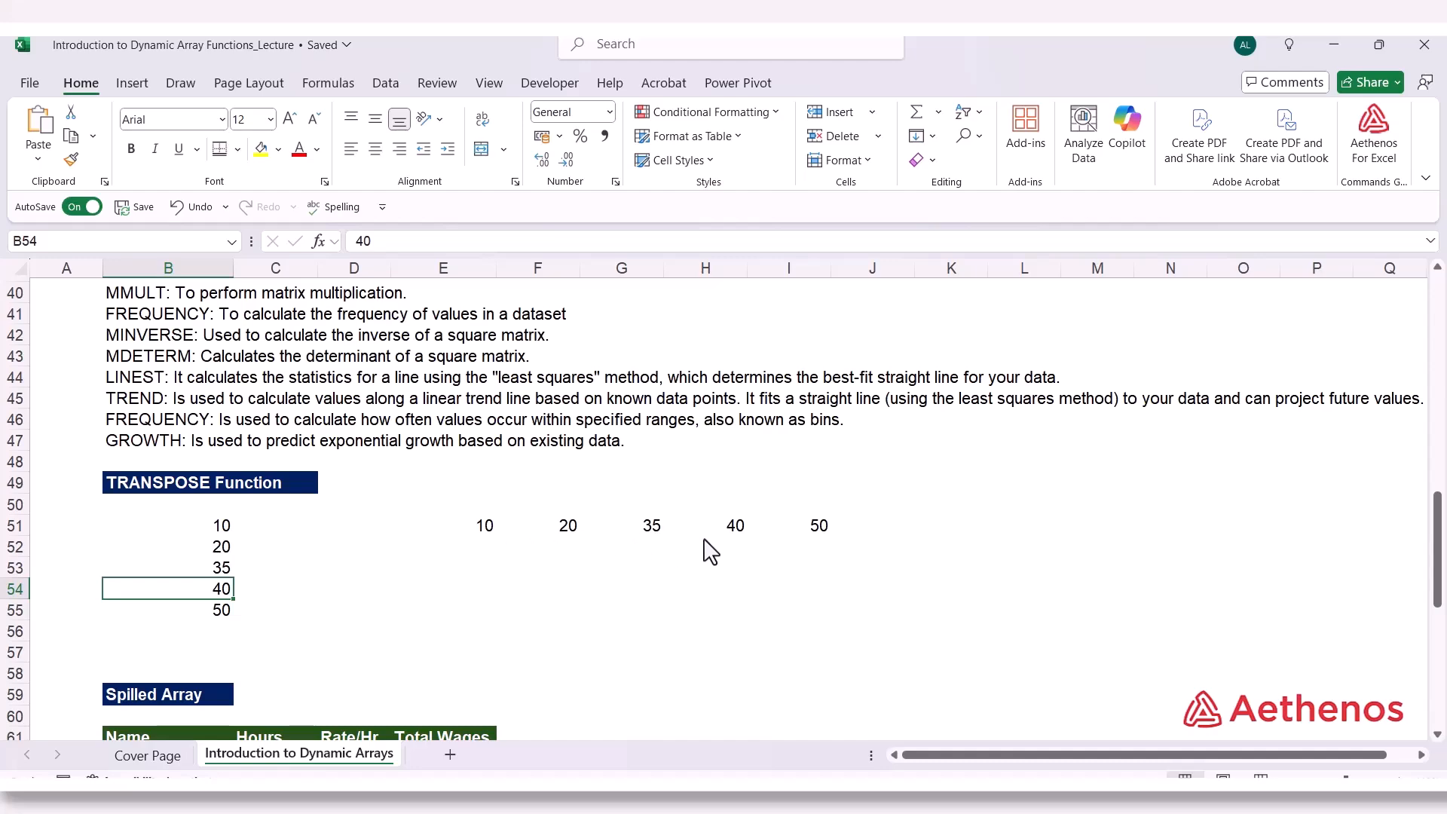
pyautogui.click(491, 528)
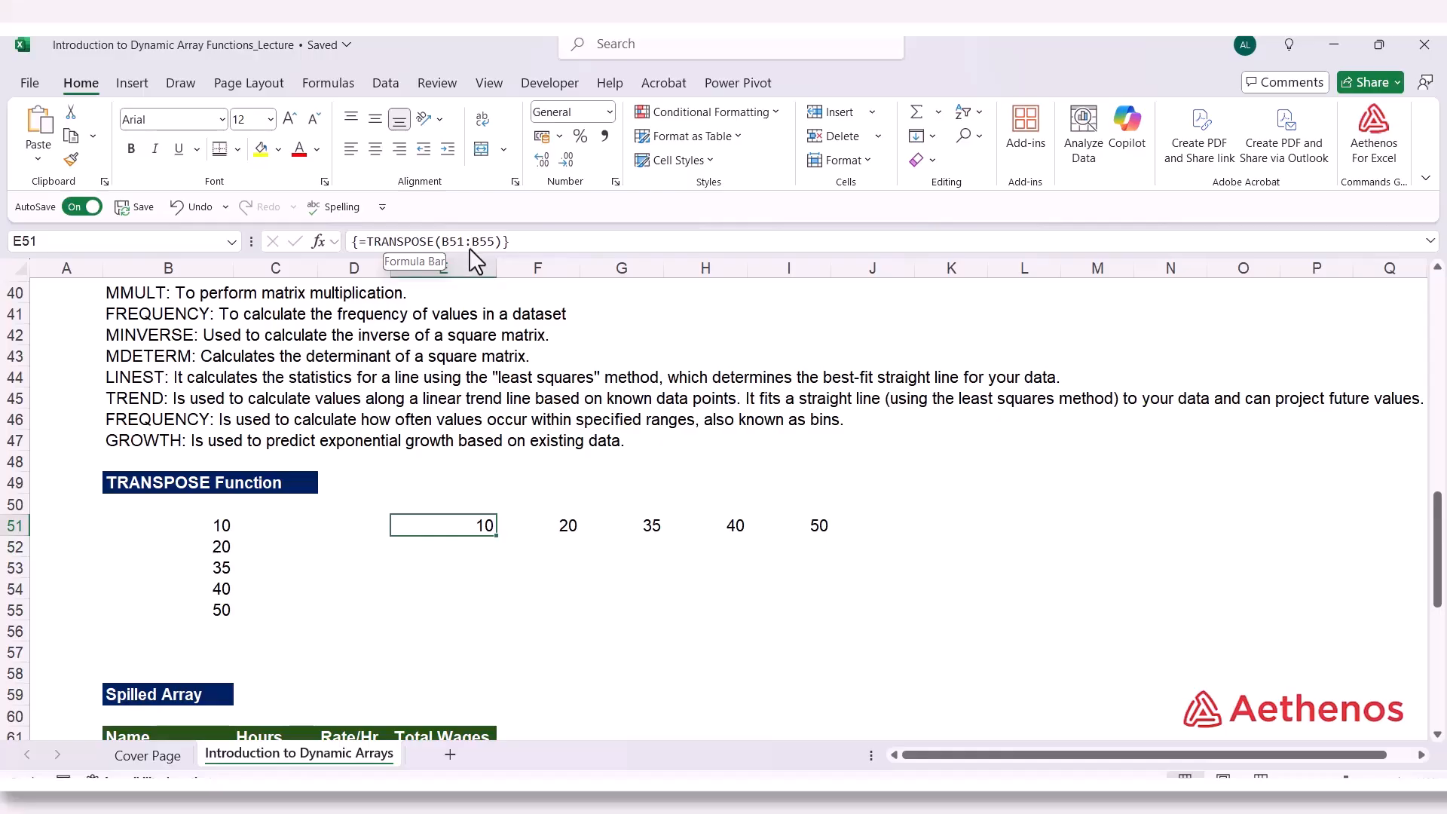
pyautogui.moveTo(464, 526); pyautogui.dragTo(778, 517)
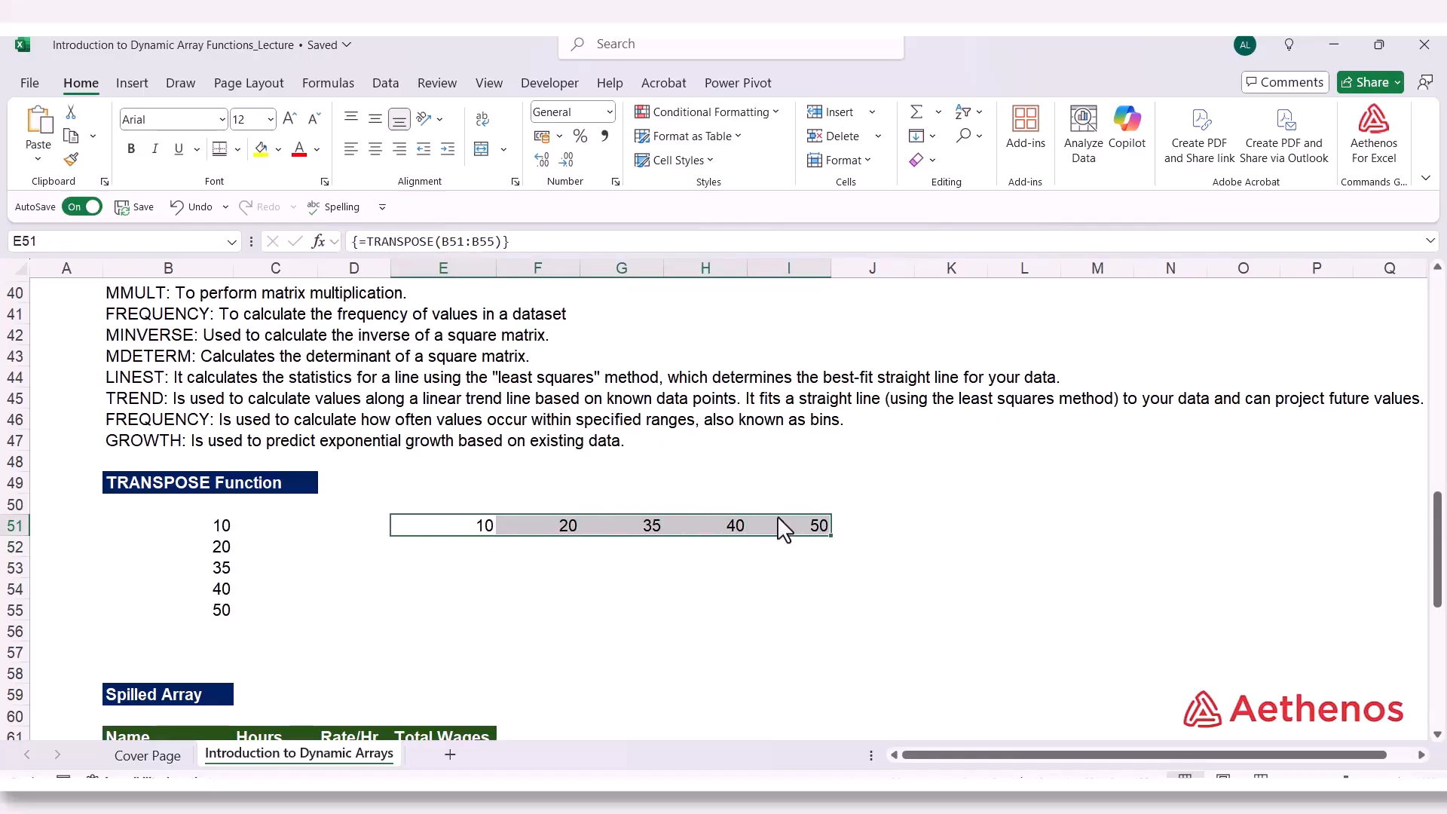
# Enter the dynamic array formula =TRANSPOSE(B51:B55) in the single cell E54
pyautogui.click(430, 591)
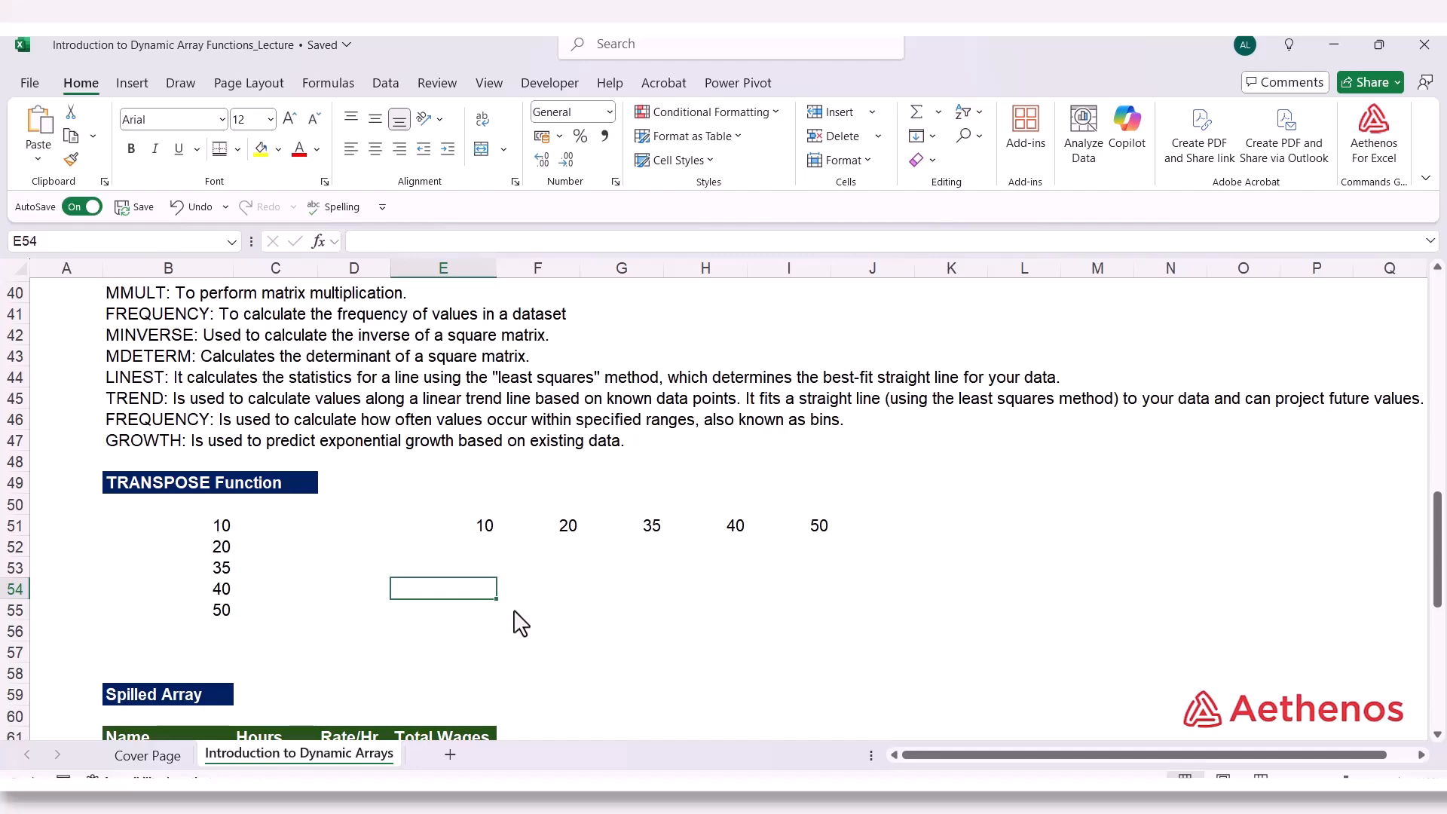
pyautogui.write('=tra')
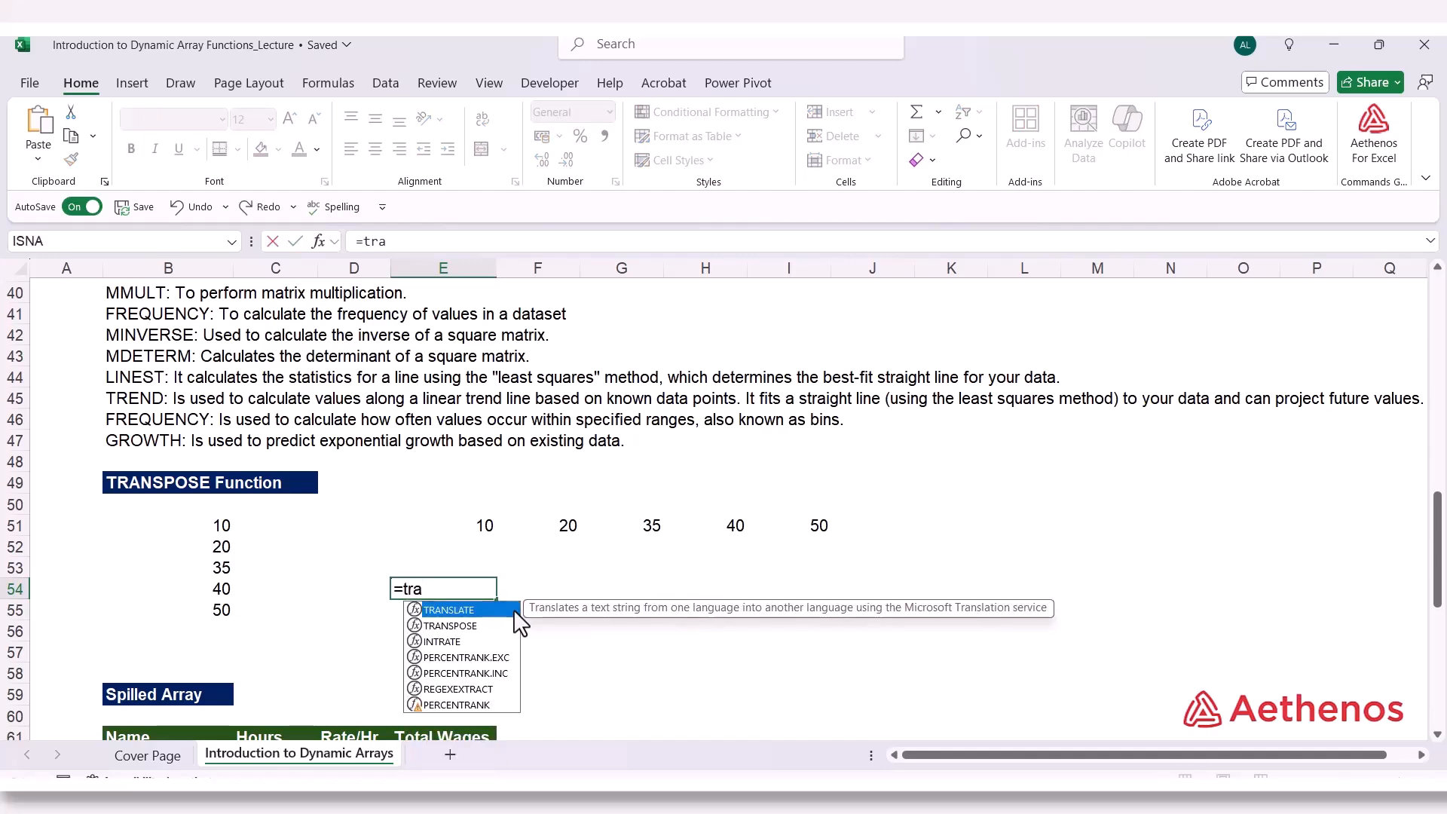
pyautogui.press('Down')
pyautogui.press('Tab')
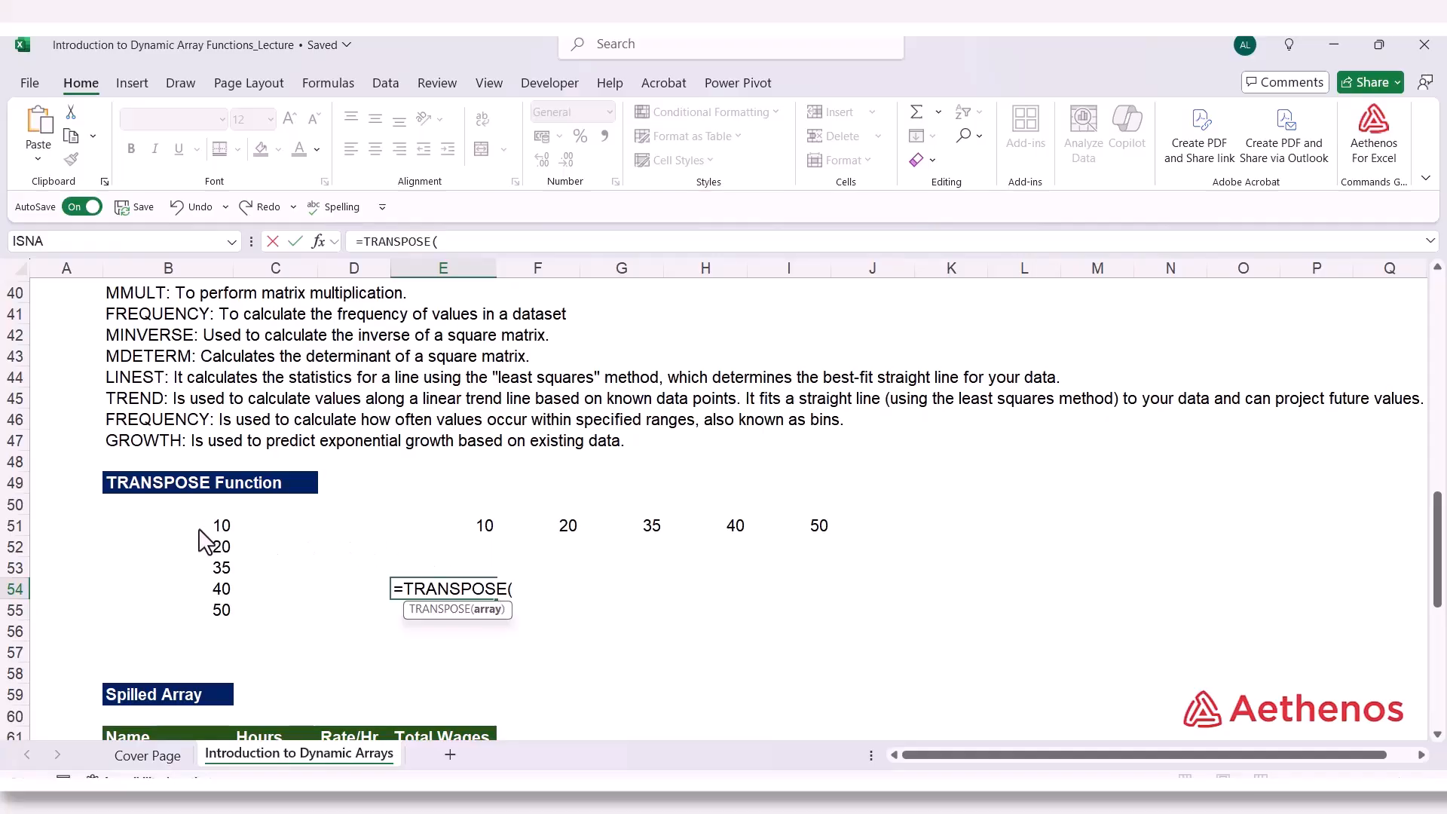
pyautogui.moveTo(205, 540); pyautogui.dragTo(197, 620)
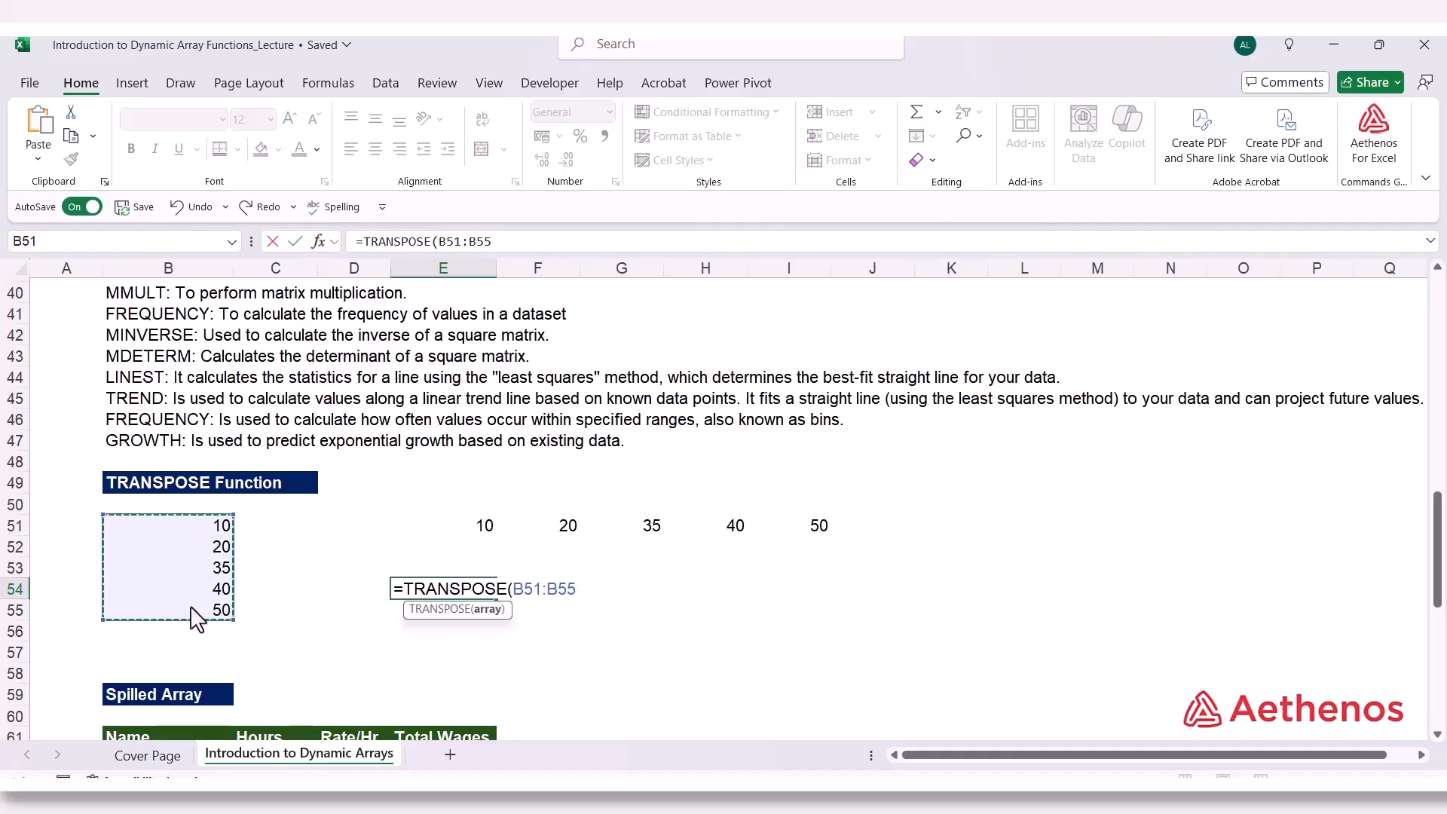
pyautogui.write(')')
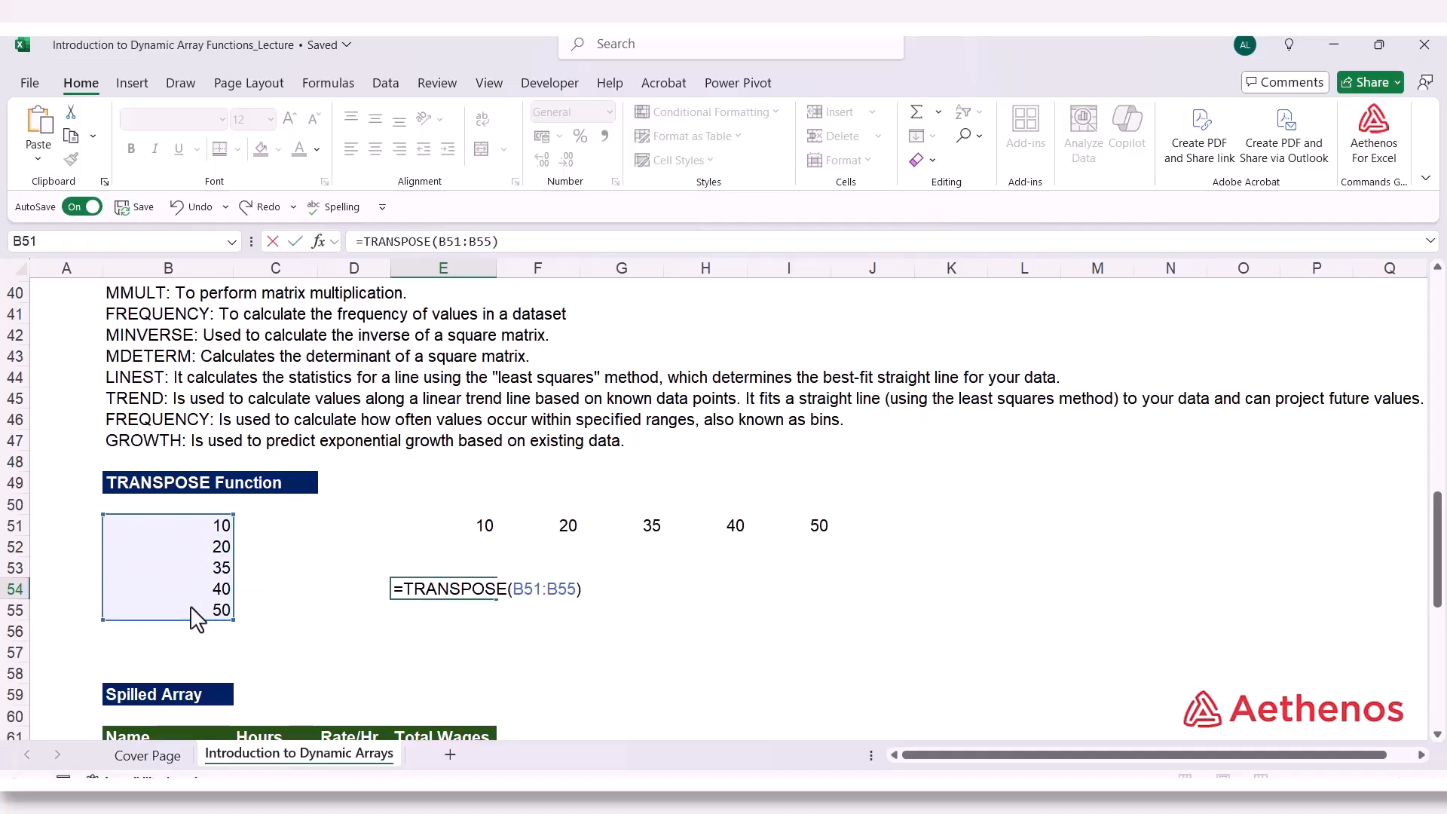
pyautogui.press('Return')
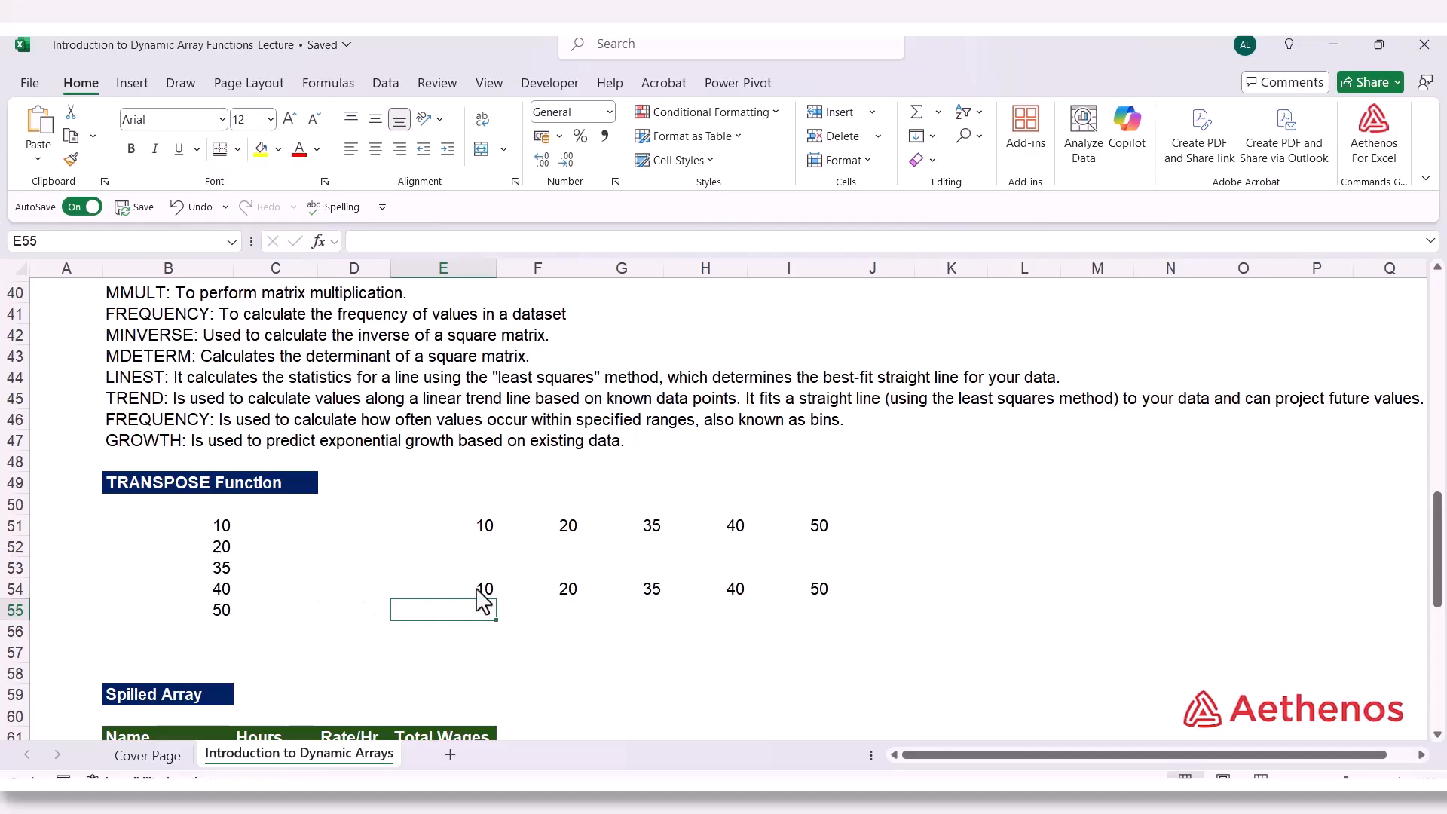
# Inspect the formula in E54 and in each cell of its spill range F54:I54
pyautogui.doubleClick(478, 589)
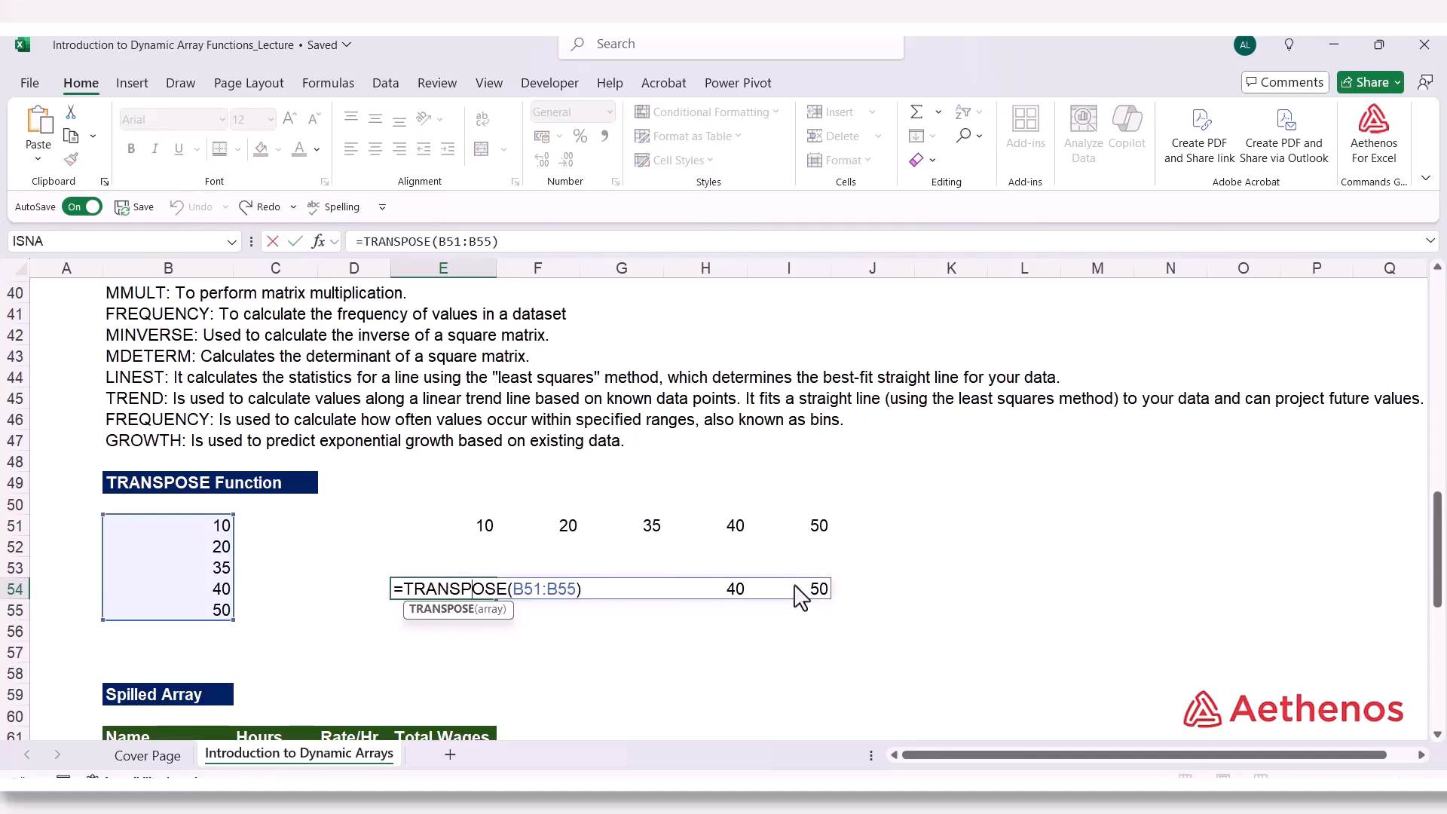
pyautogui.hotkey('ctrl', 'Return')
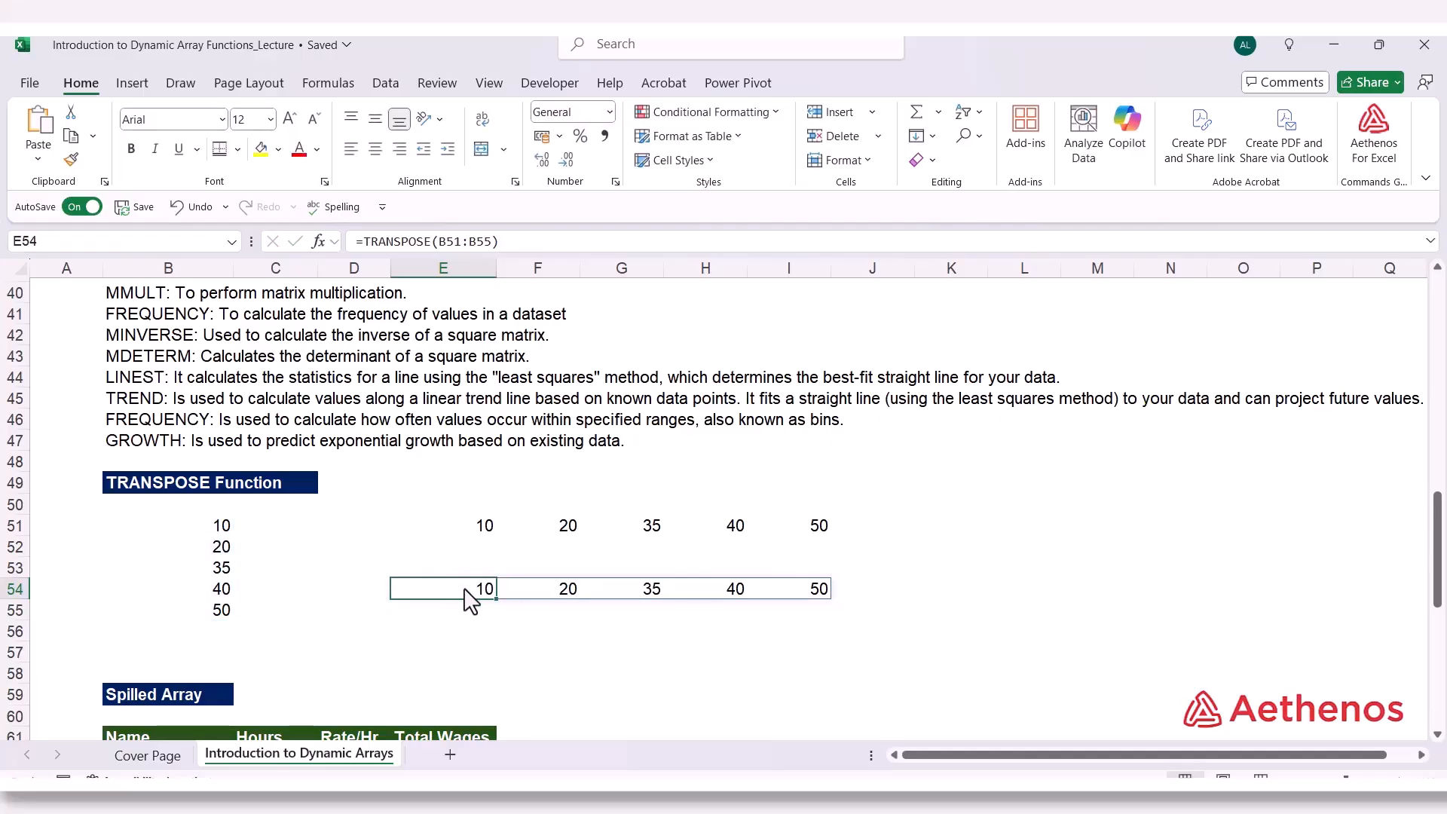
pyautogui.click(562, 592)
pyautogui.click(627, 592)
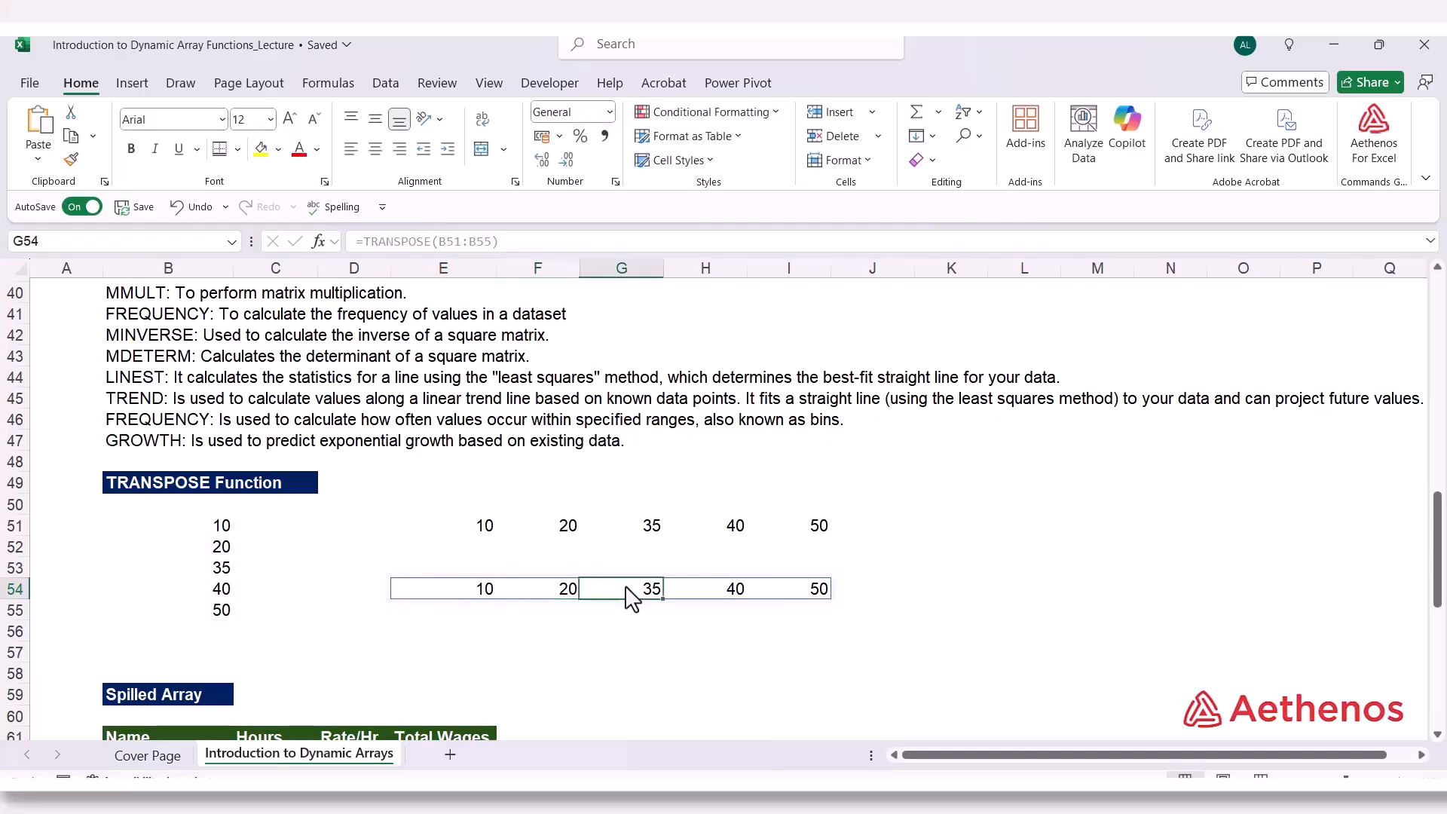
pyautogui.click(694, 588)
pyautogui.click(775, 595)
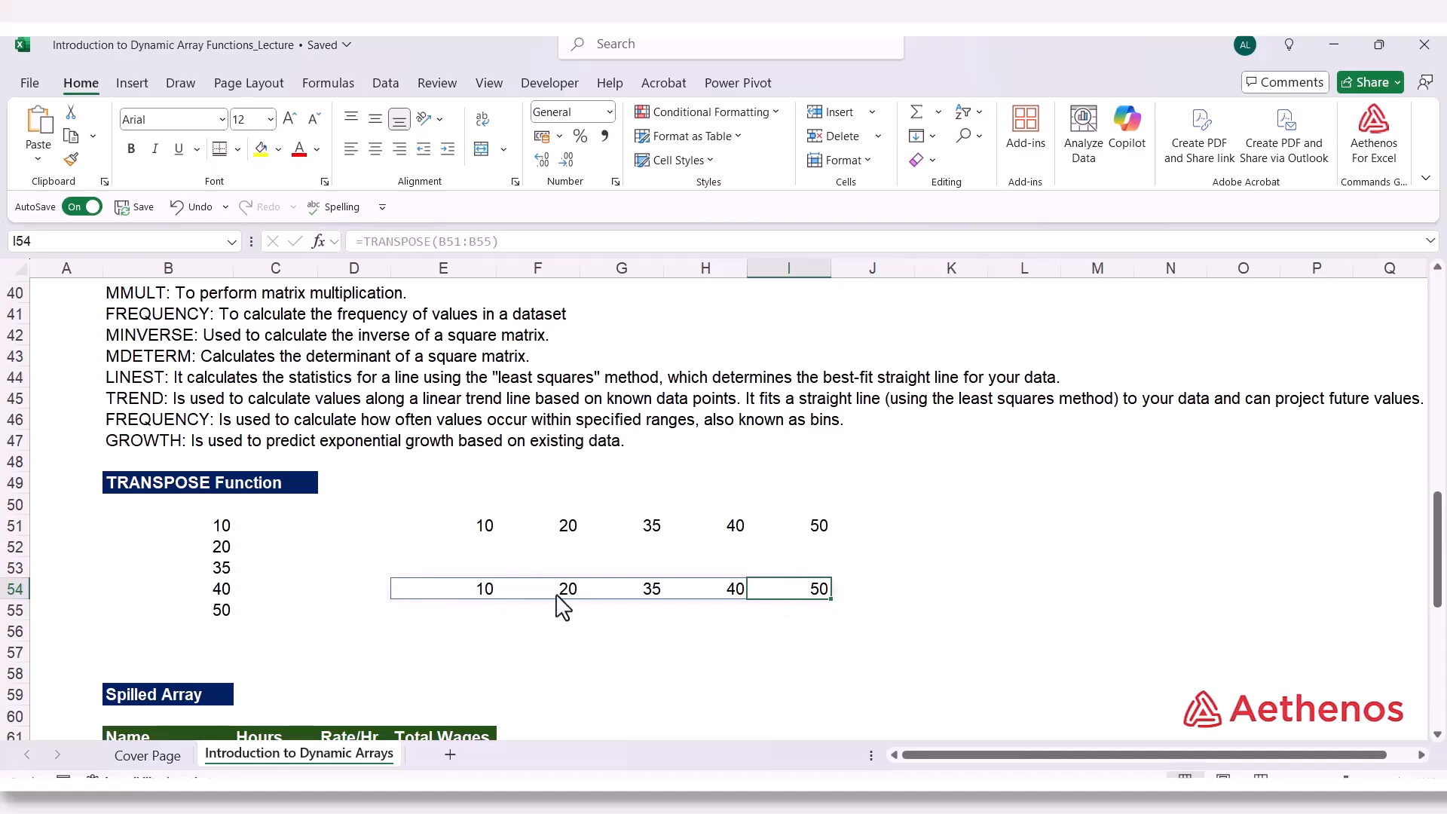
pyautogui.click(559, 596)
pyautogui.click(654, 599)
pyautogui.click(727, 603)
pyautogui.click(782, 607)
pyautogui.click(673, 656)
# View the legacy TRANSPOSE array formula in E51 in edit mode for comparison, leaving without editing it
pyautogui.click(491, 527)
pyautogui.doubleClick(490, 531)
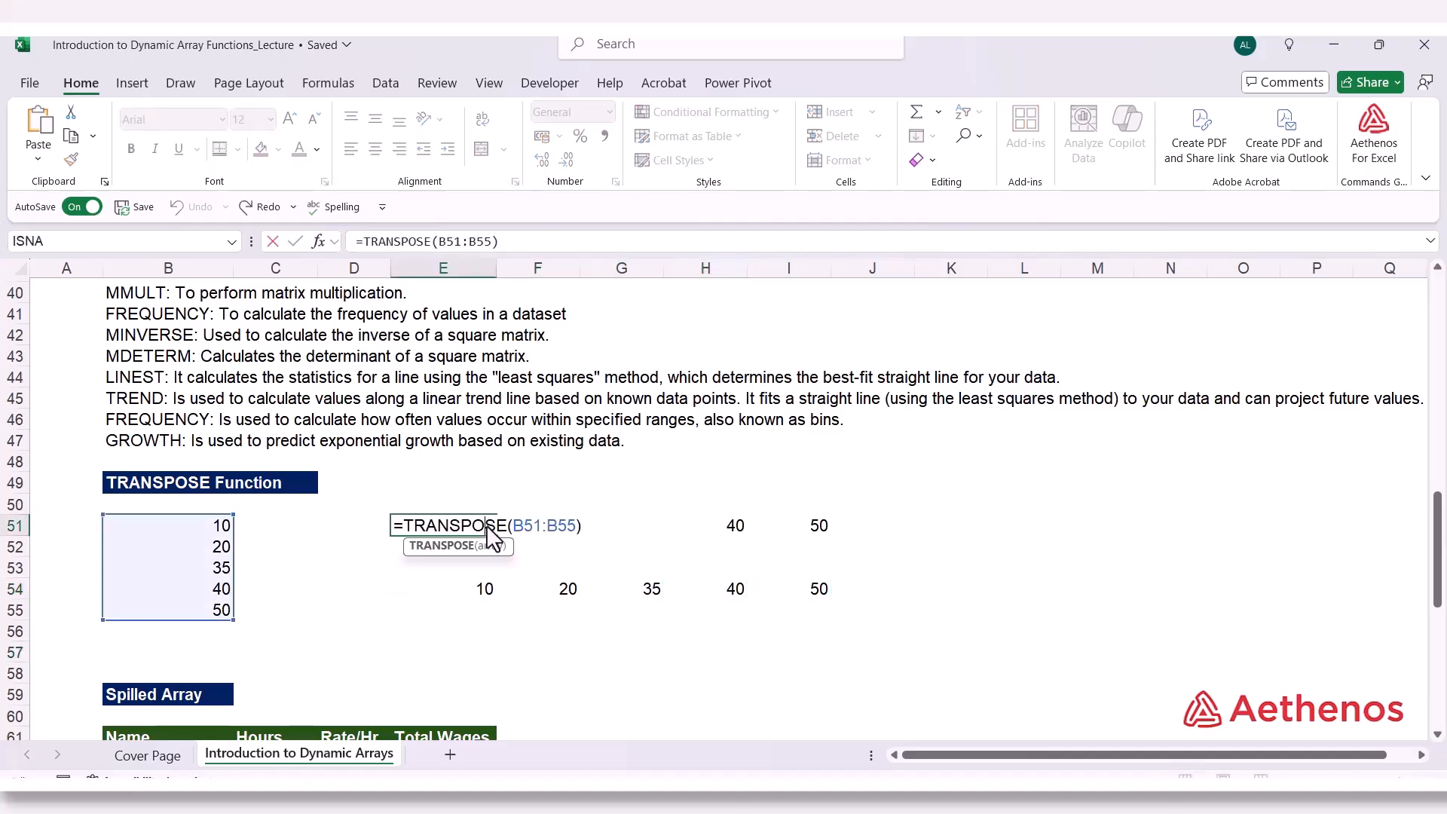
pyautogui.press('Escape')
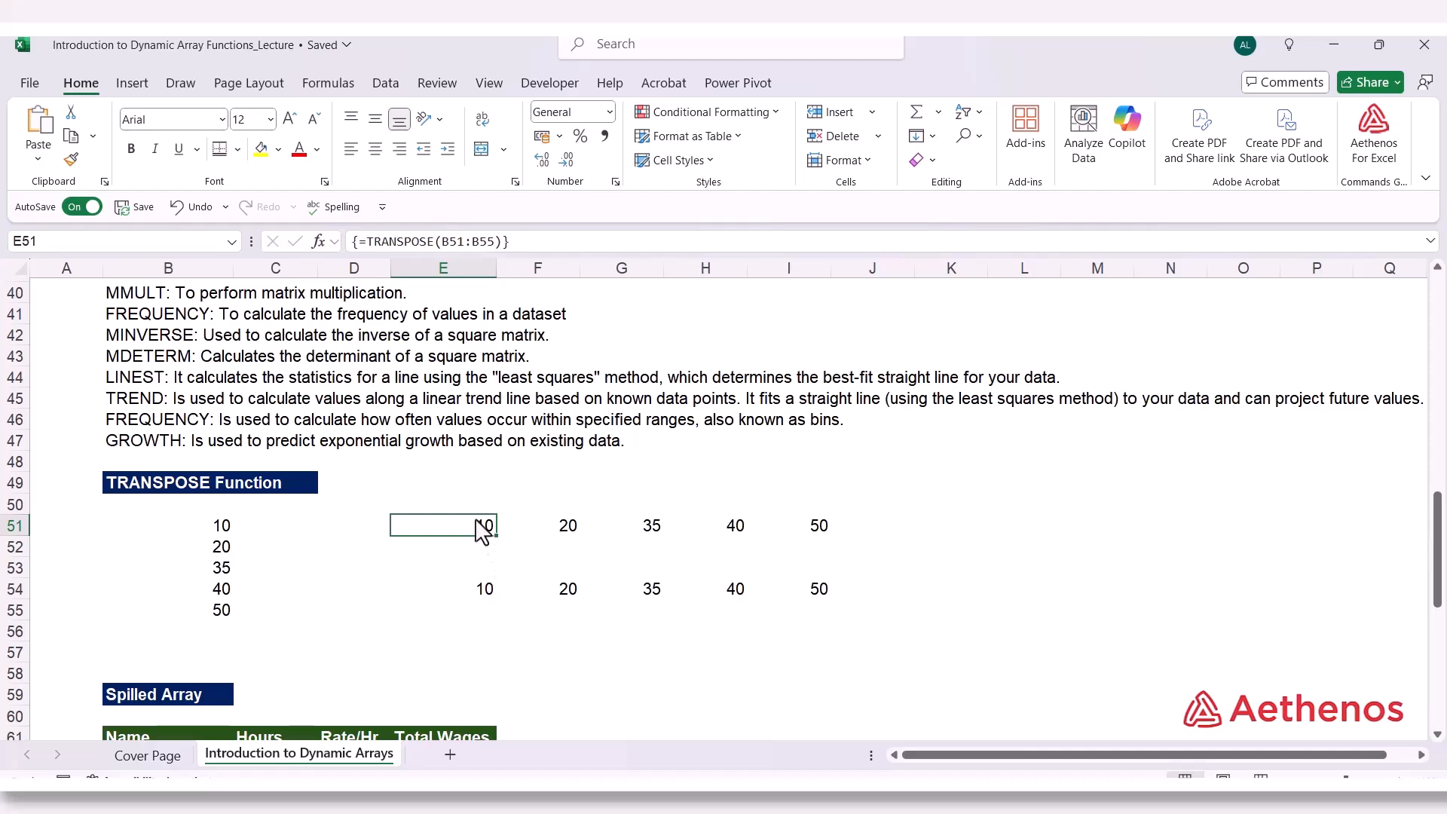
# Compare the legacy TRANSPOSE formula in E51 with the dynamic one in E54 in edit mode, leaving both without editing
pyautogui.doubleClick(480, 528)
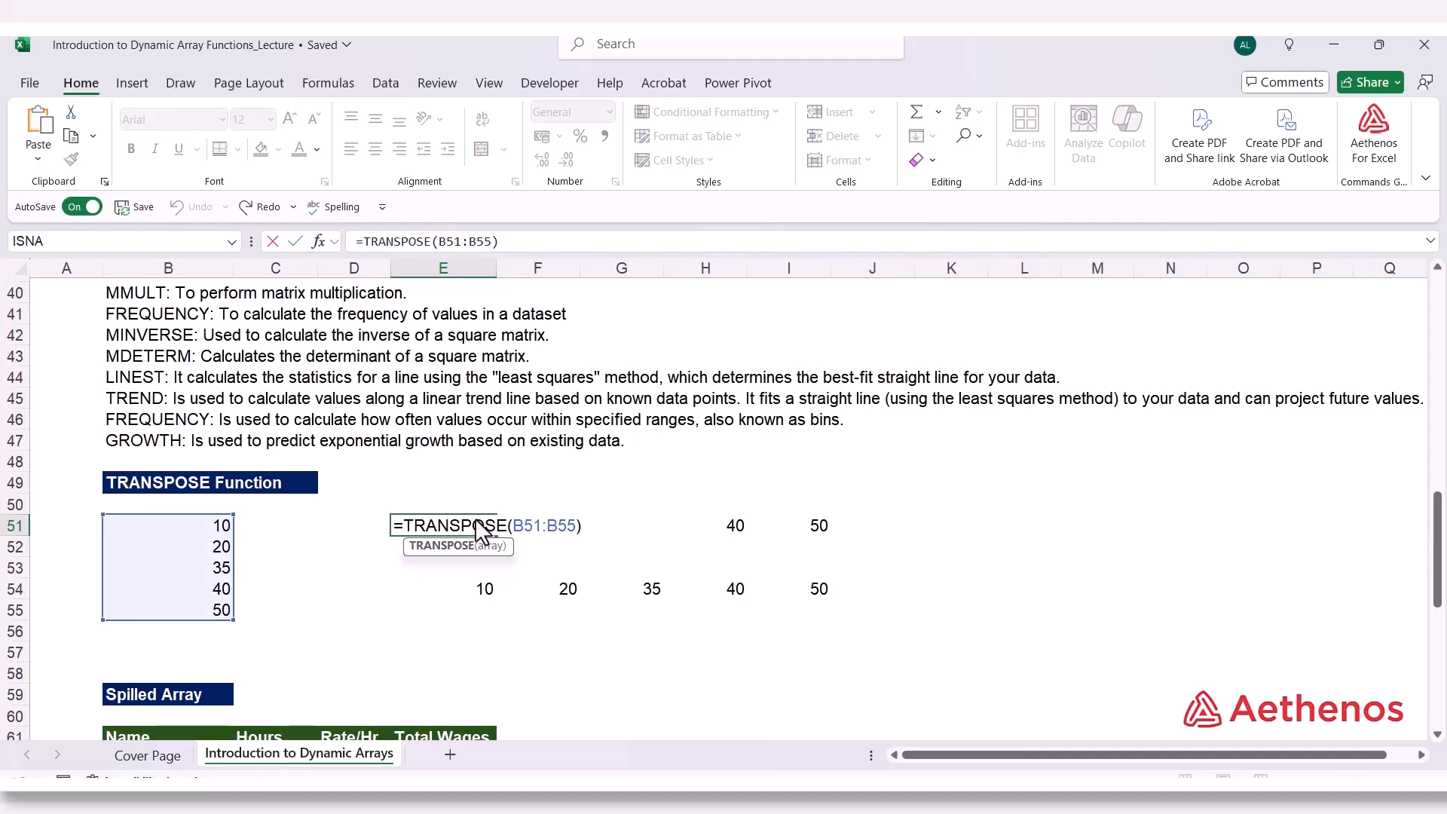
pyautogui.press('Escape')
pyautogui.click(480, 590)
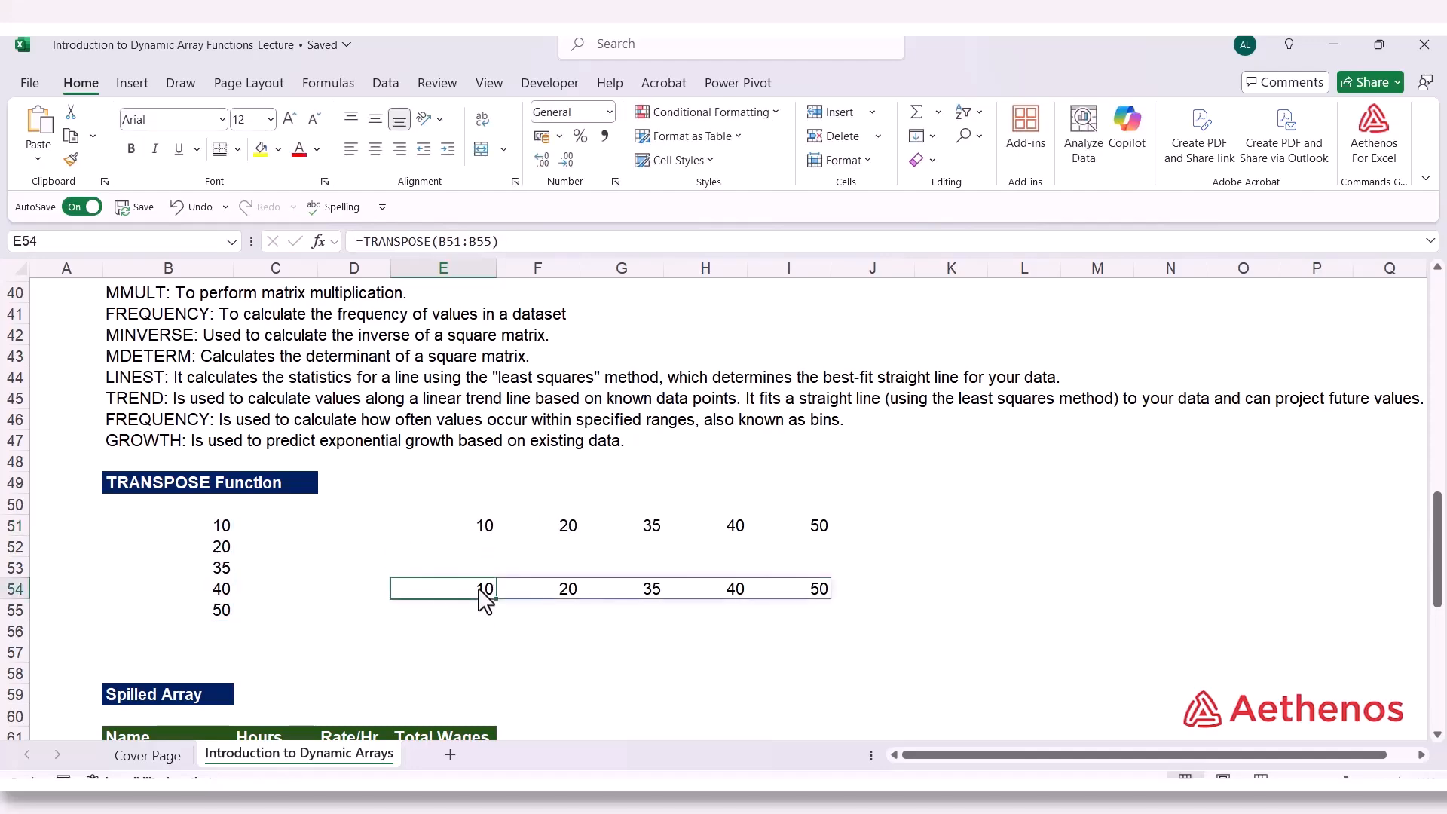
pyautogui.doubleClick(480, 590)
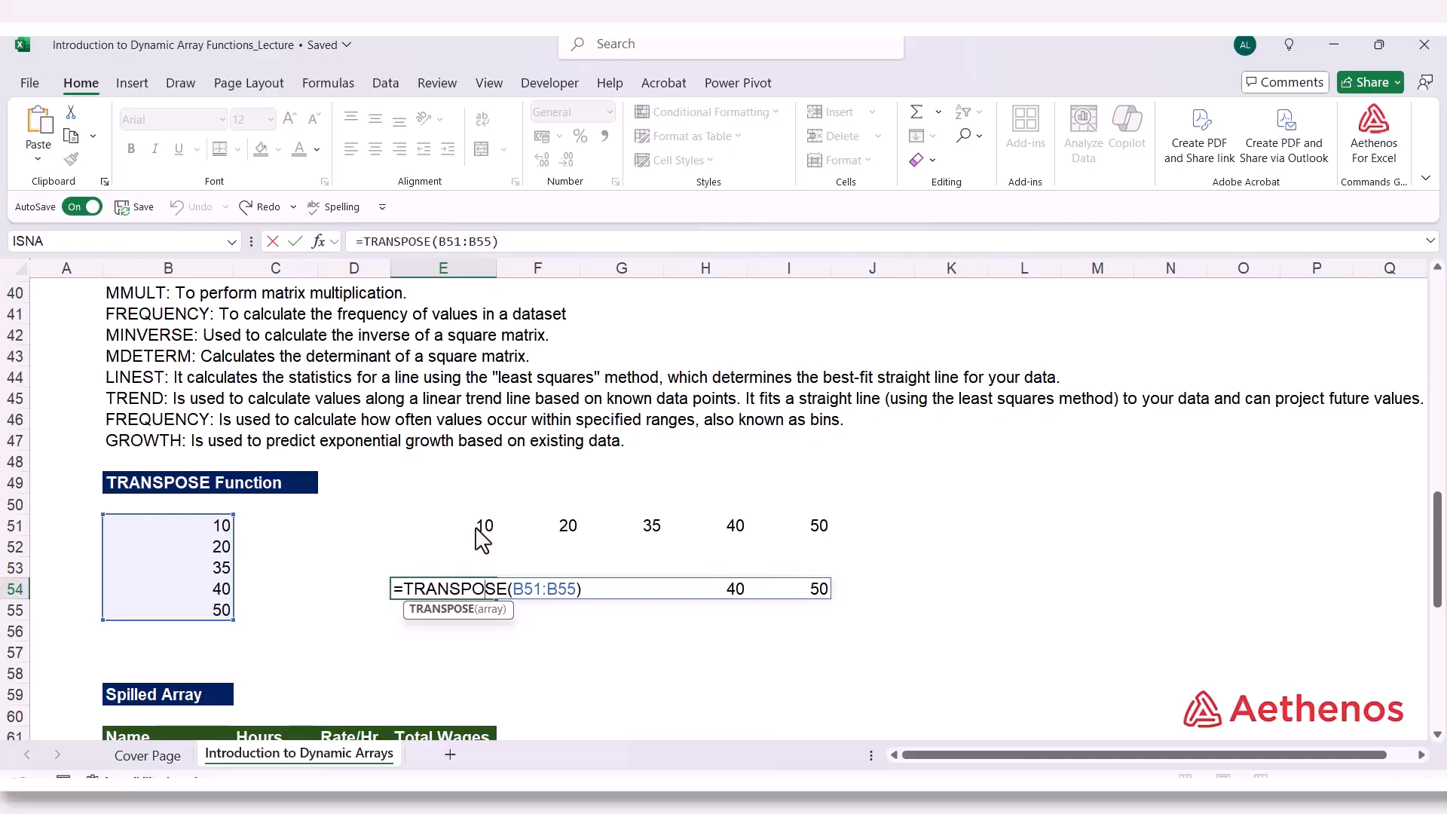
pyautogui.hotkey('ctrl', 'Return')
pyautogui.click(441, 647)
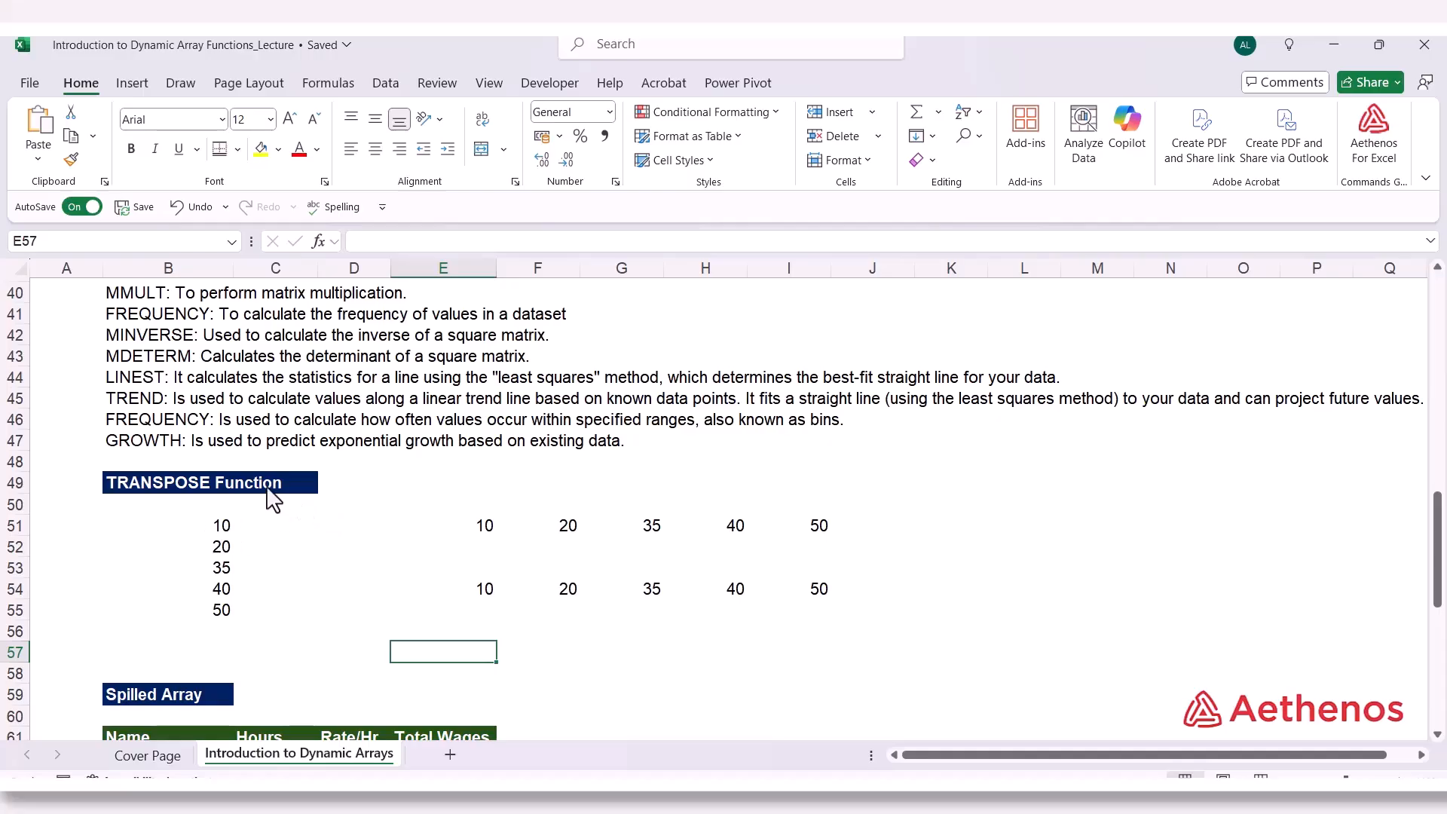
# Look back over the CSE wages table and the list of legacy functions, and check the spill range starting at E54
pyautogui.scroll(1, 265, 532)
pyautogui.scroll(5, 261, 520)
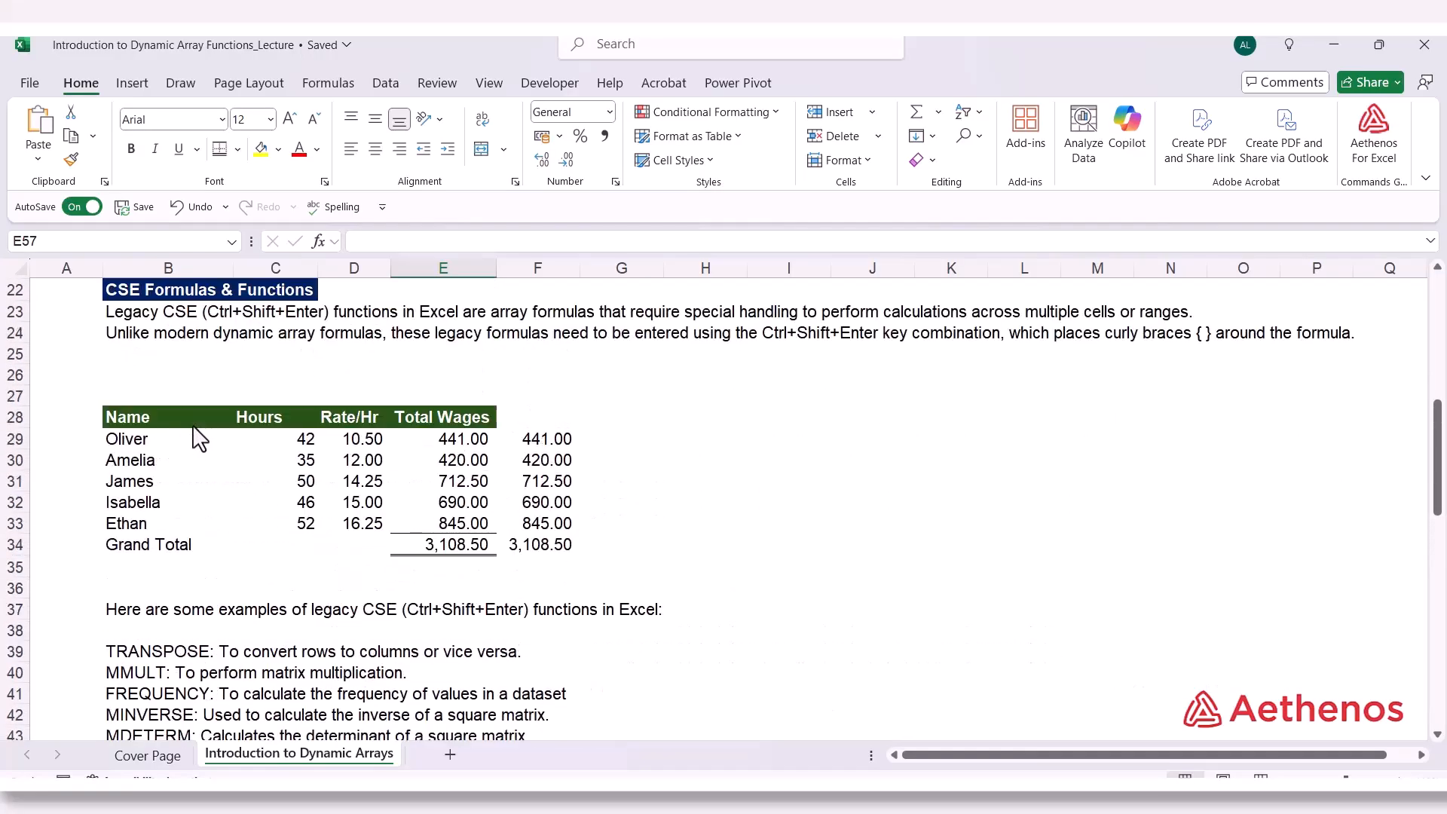
pyautogui.scroll(-5, 285, 550)
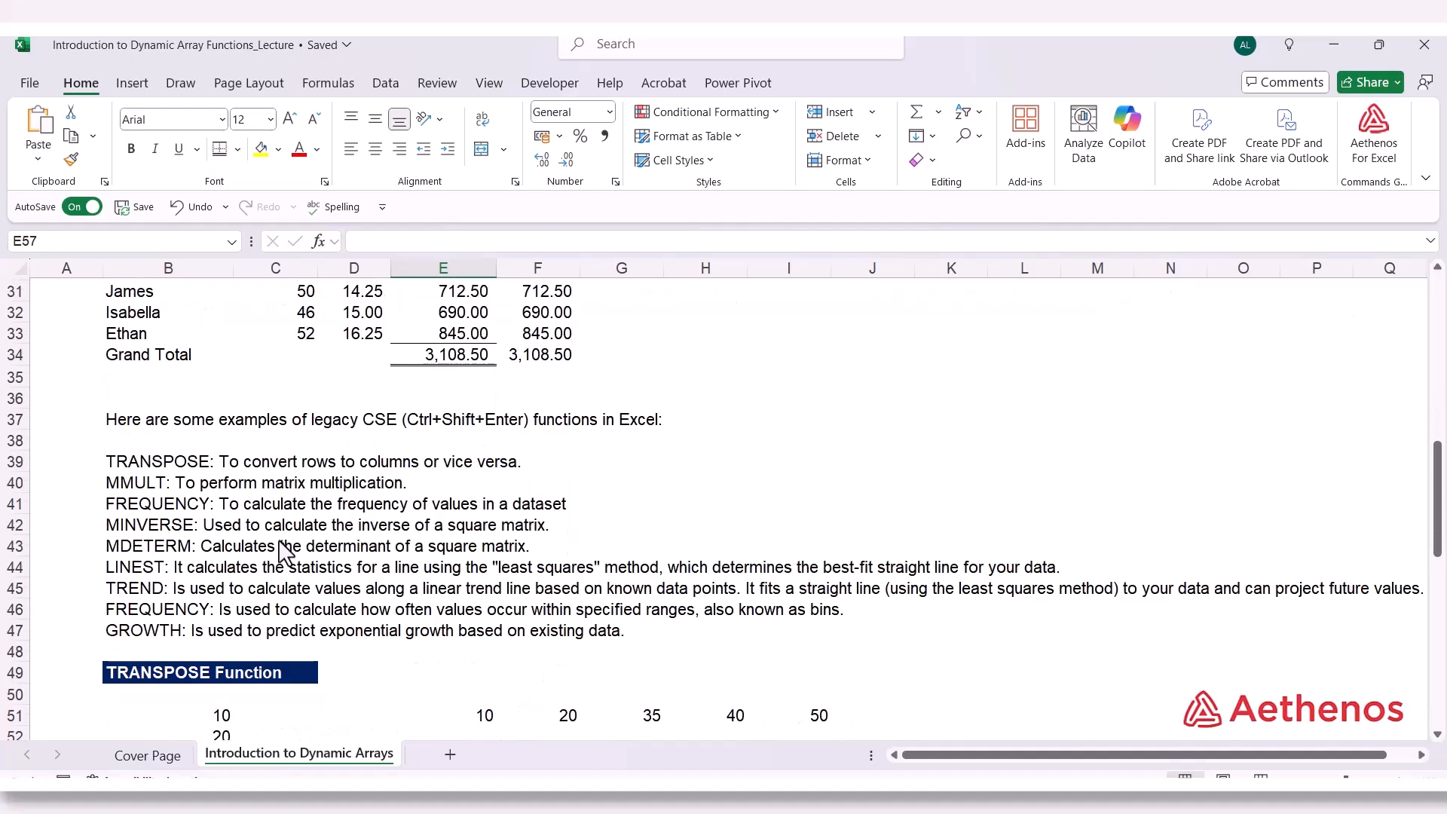
pyautogui.click(483, 655)
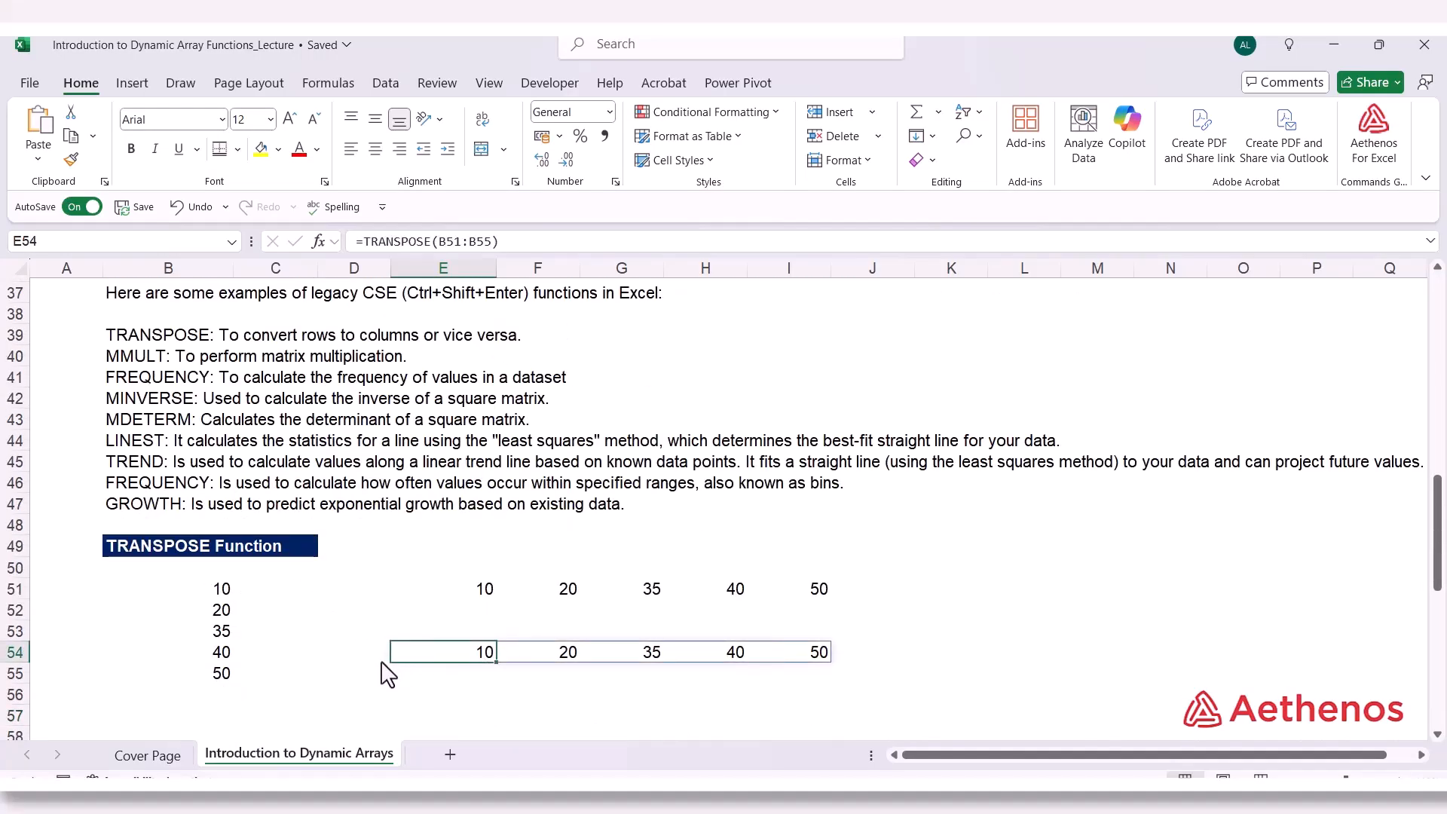
pyautogui.click(343, 692)
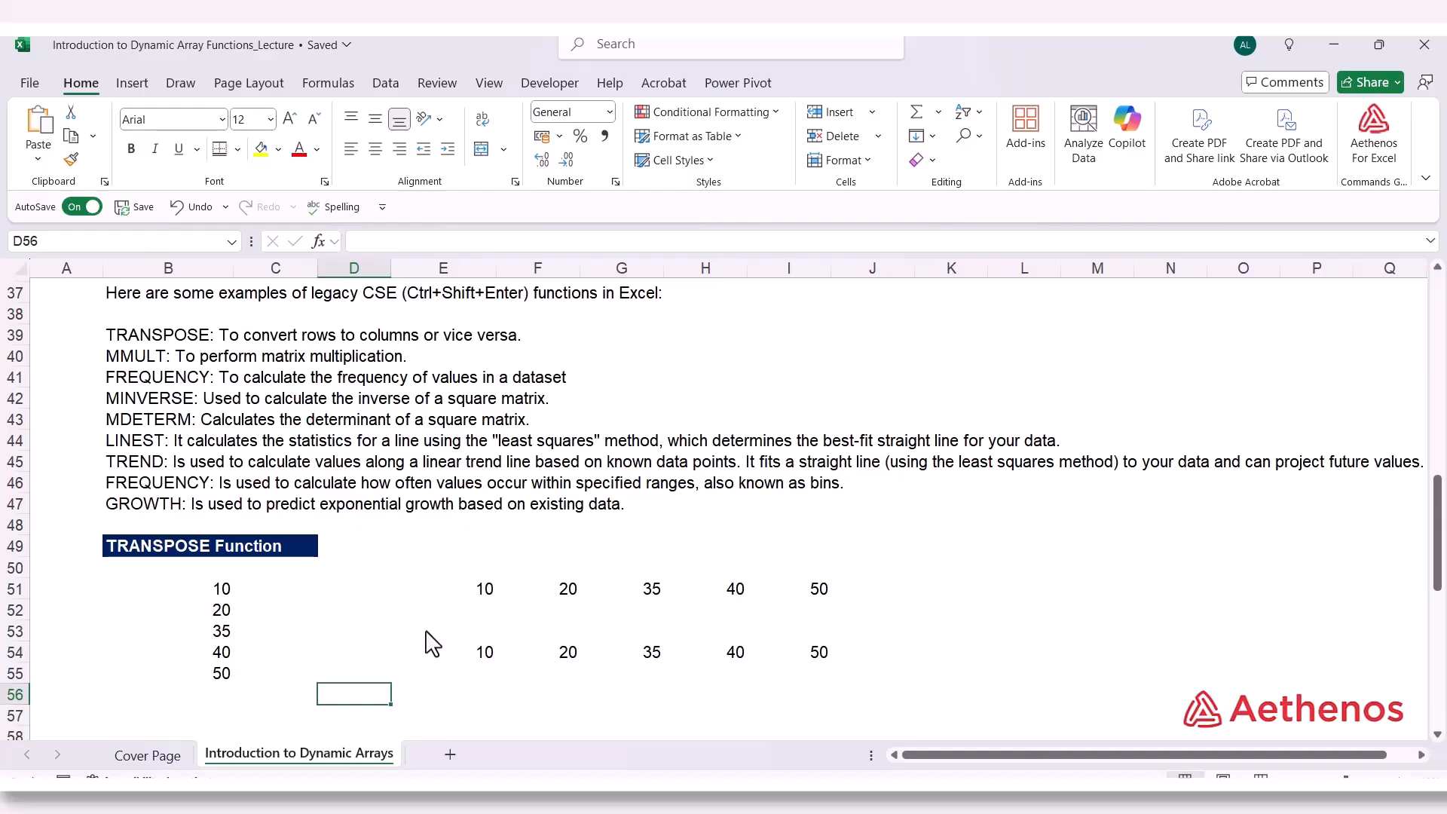
# Enter the dynamic array formula =C62:C66*D62:D66 in E62 to calculate Total Wages in the Spilled Array table
pyautogui.scroll(-4, 431, 642)
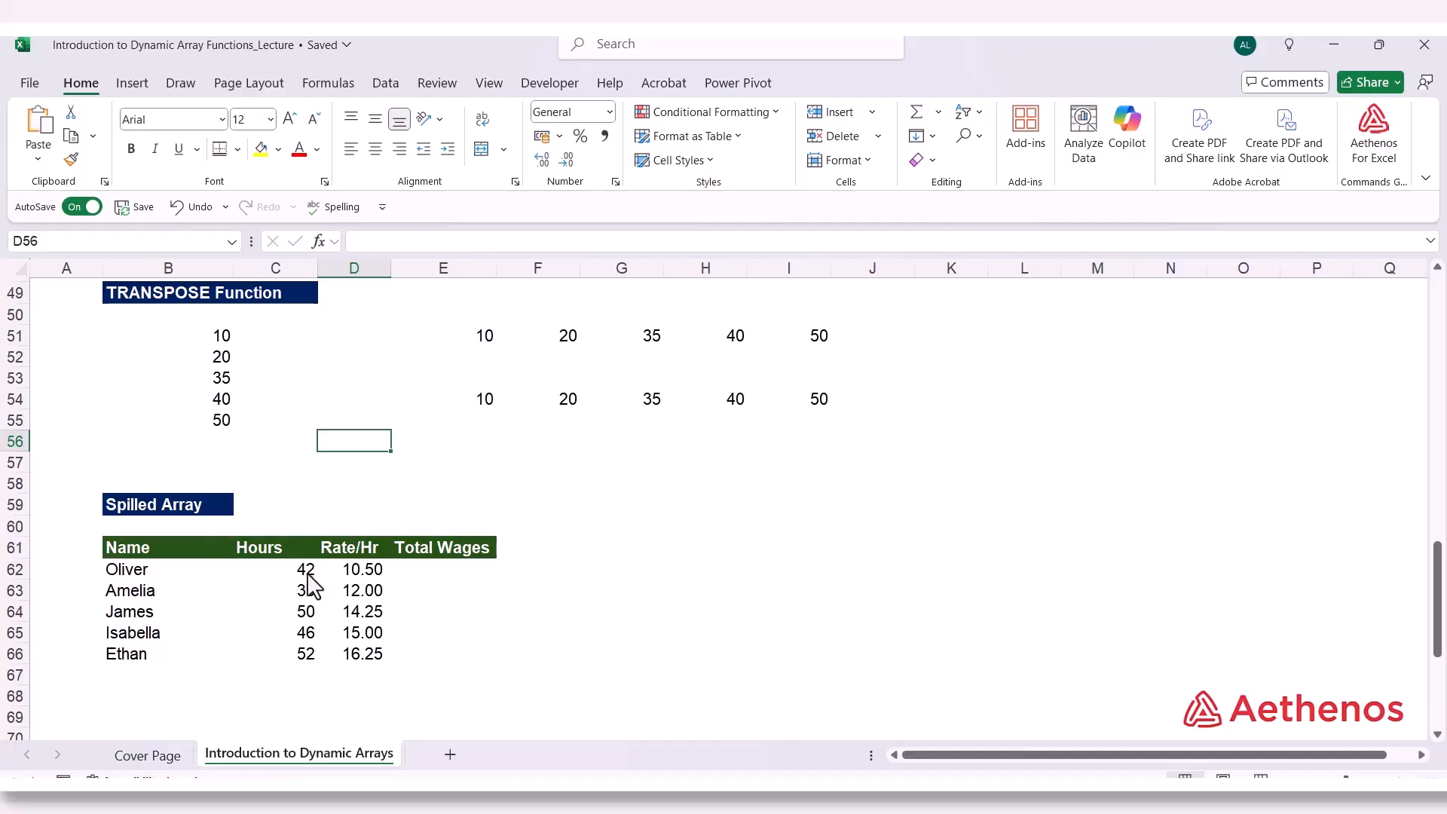
pyautogui.click(441, 571)
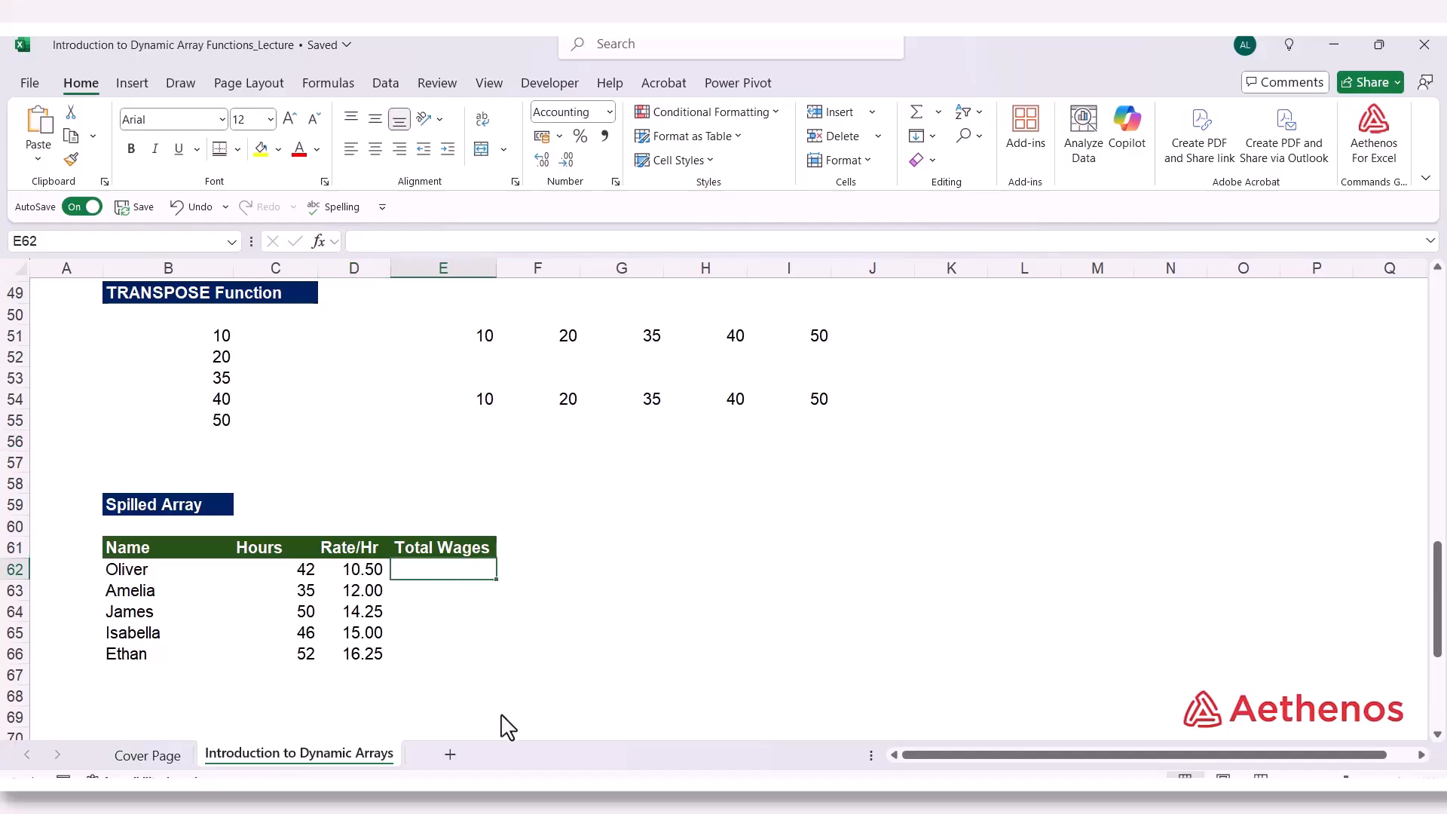
pyautogui.write('=')
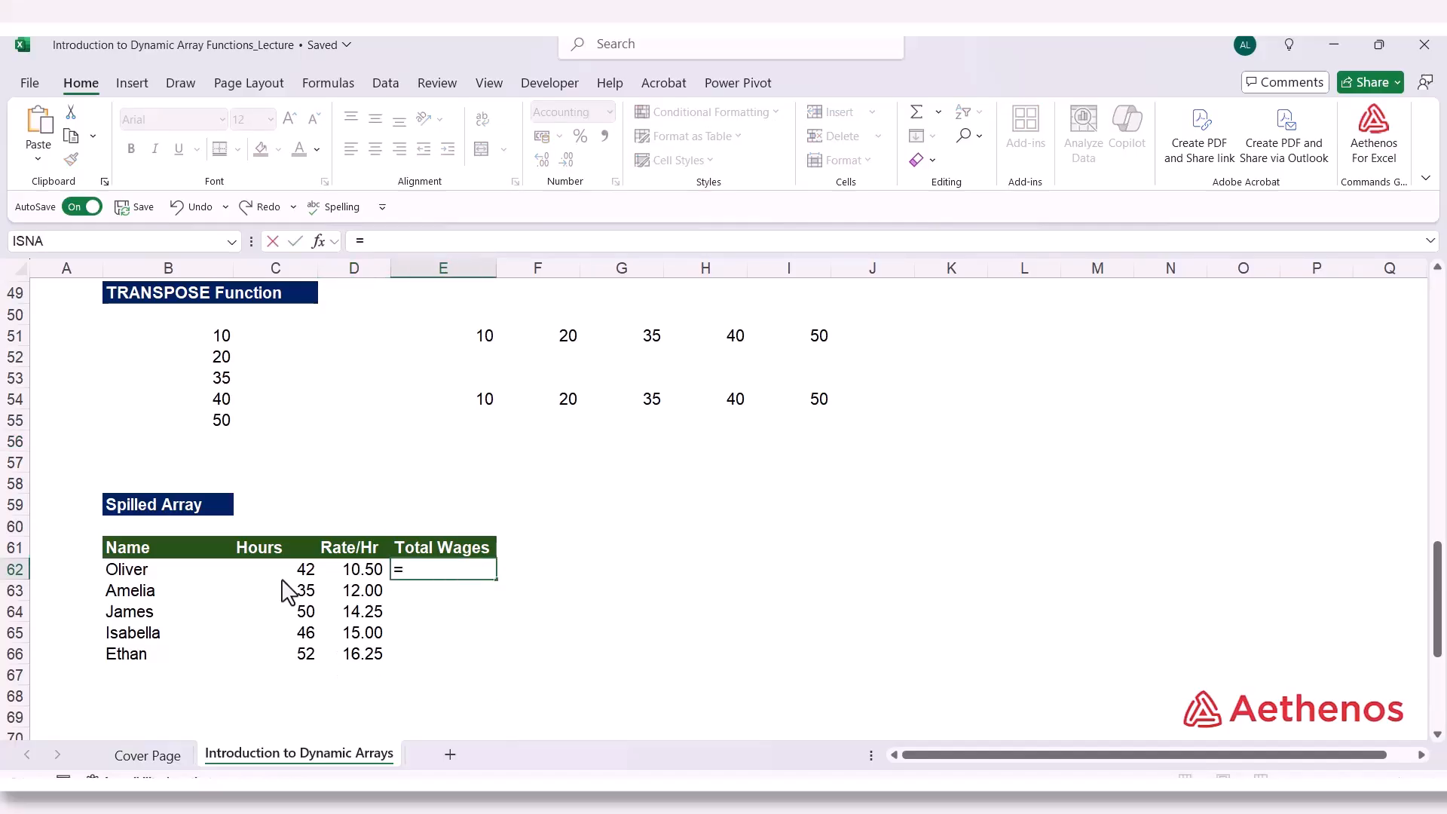
pyautogui.moveTo(285, 572); pyautogui.dragTo(281, 659)
pyautogui.write('*')
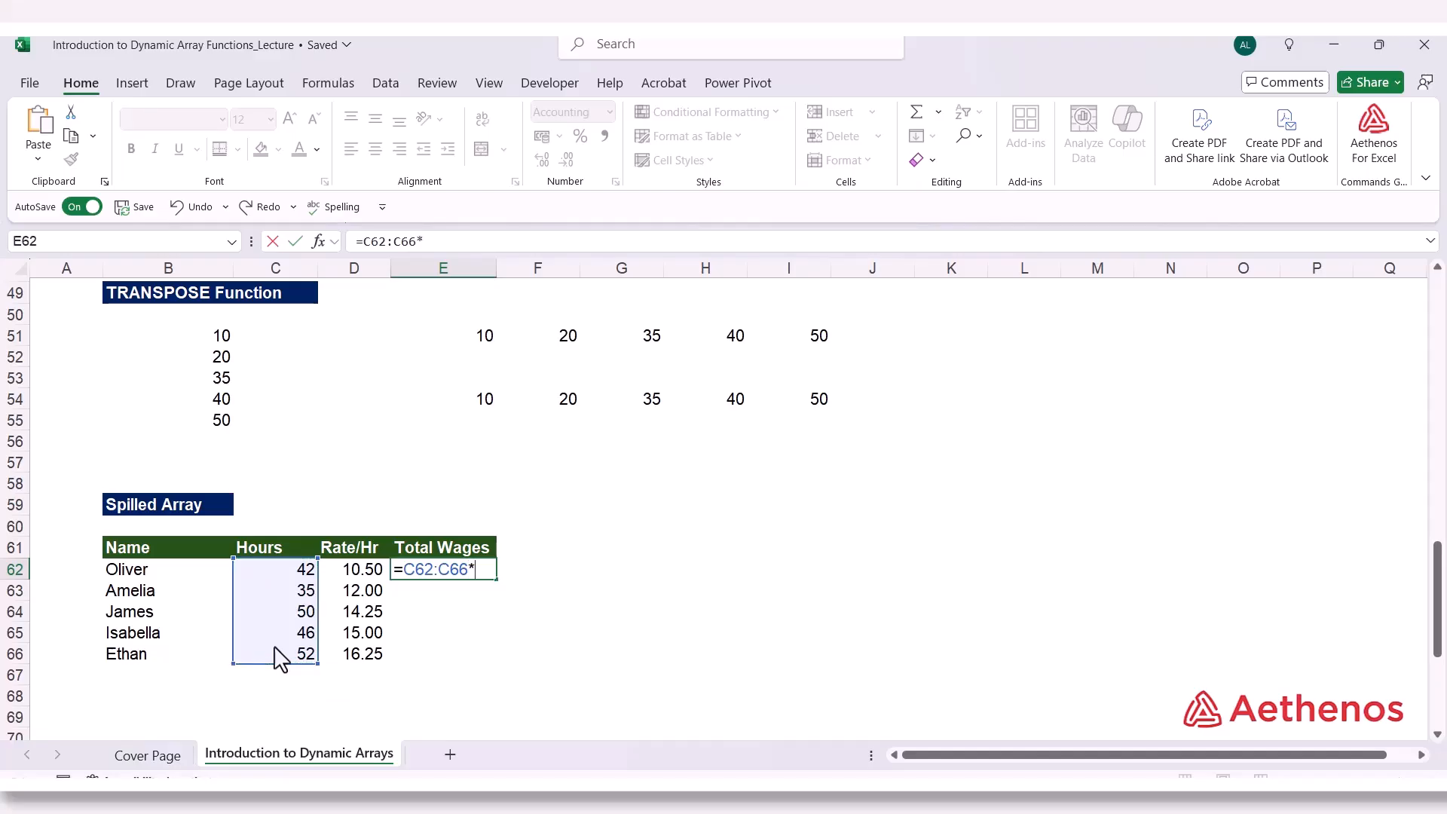
pyautogui.moveTo(363, 570); pyautogui.dragTo(370, 664)
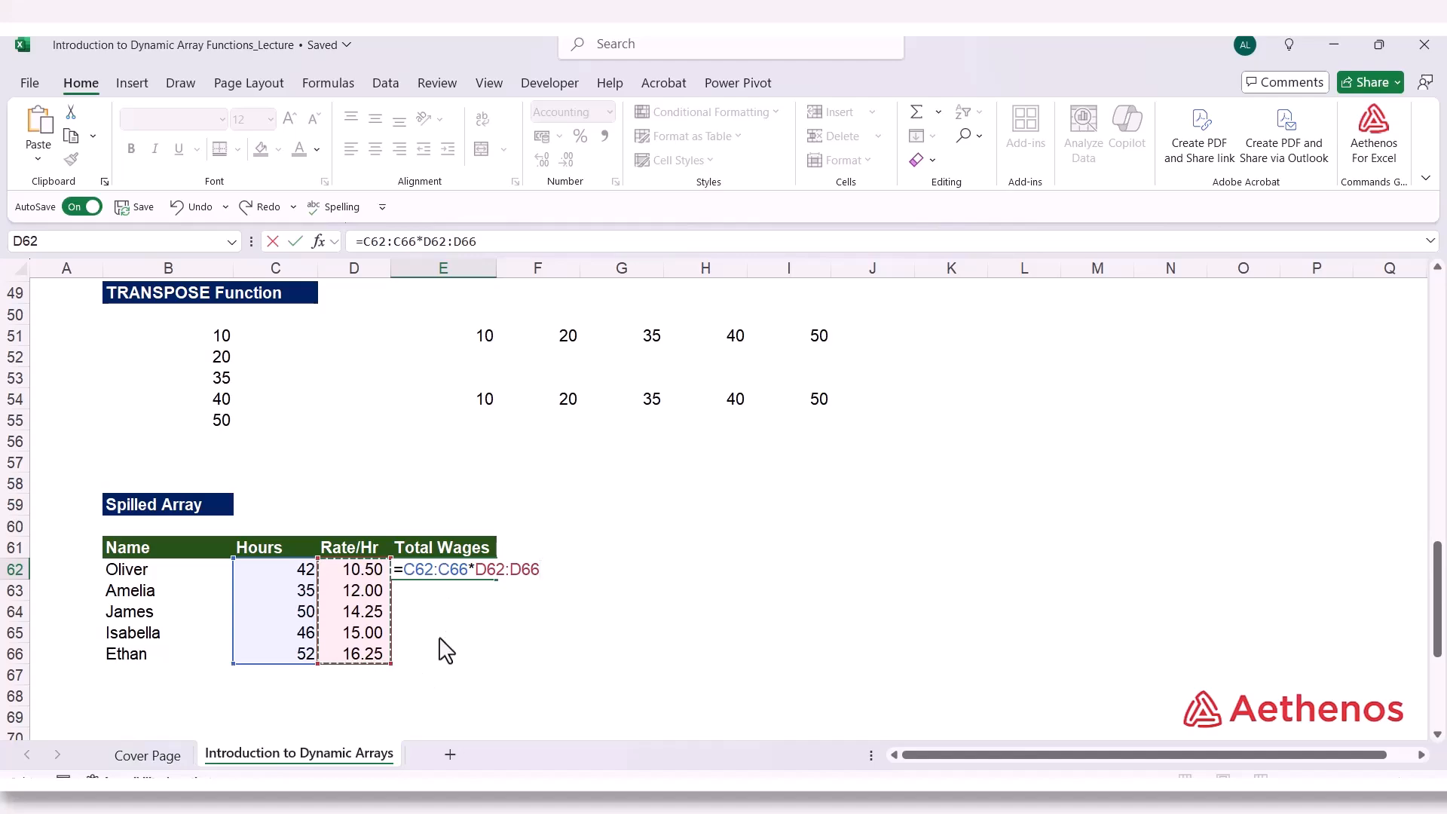
pyautogui.press('Return')
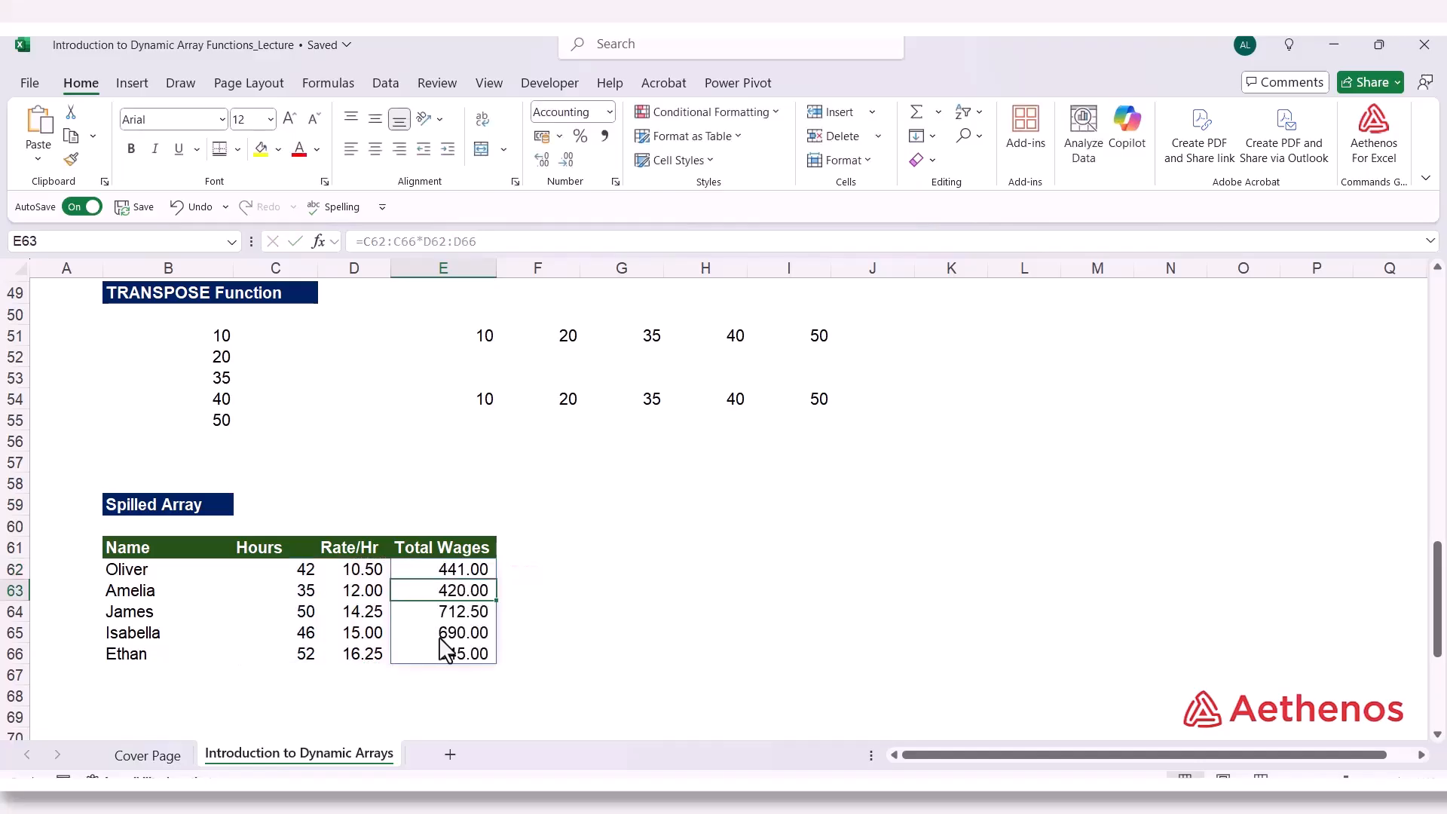
# Inspect the formula in E62 and in each cell of its spill range E63:E66, comparing the source cell with the spilled cells
pyautogui.click(435, 570)
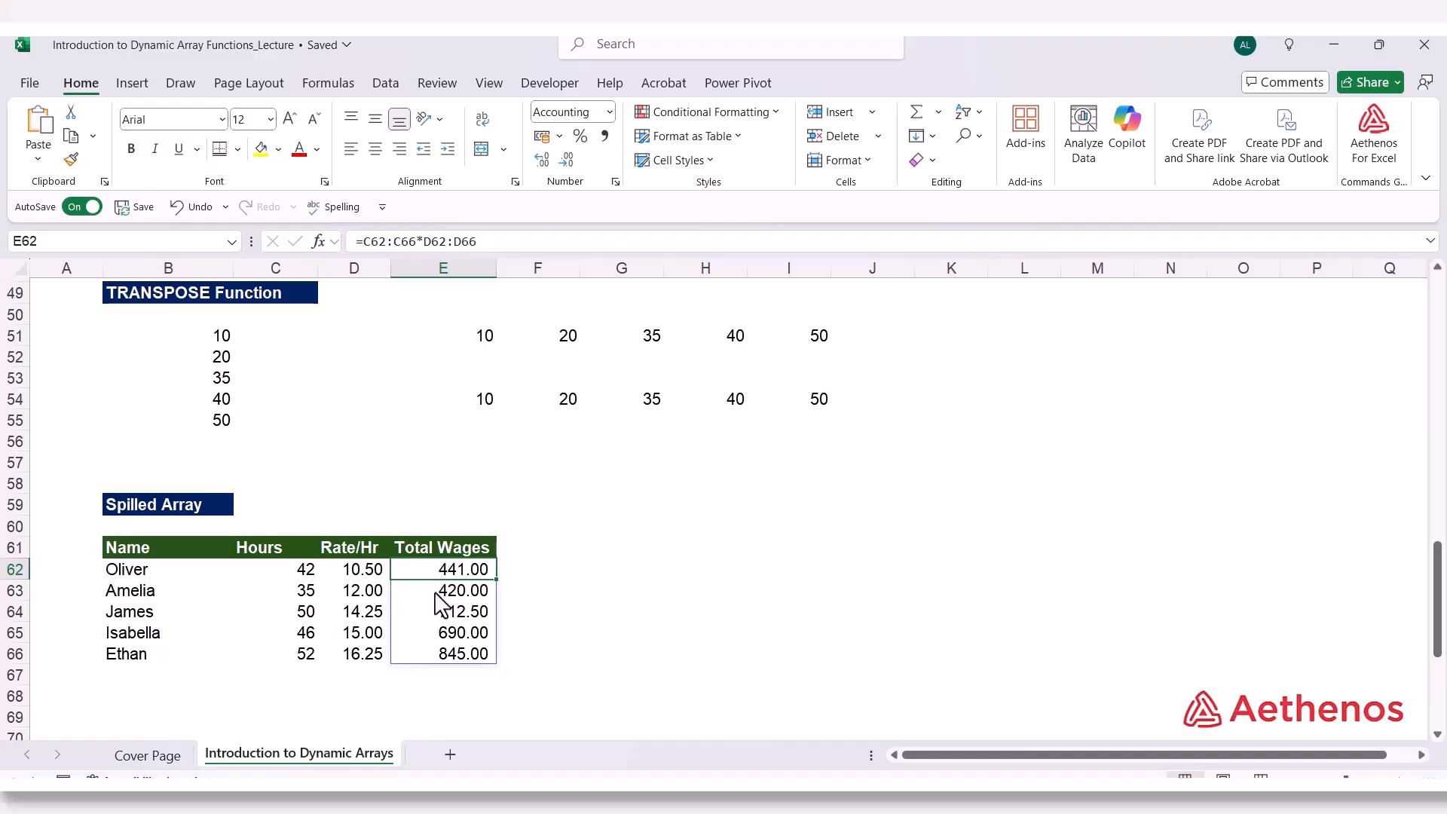
pyautogui.click(437, 596)
pyautogui.click(435, 614)
pyautogui.click(430, 635)
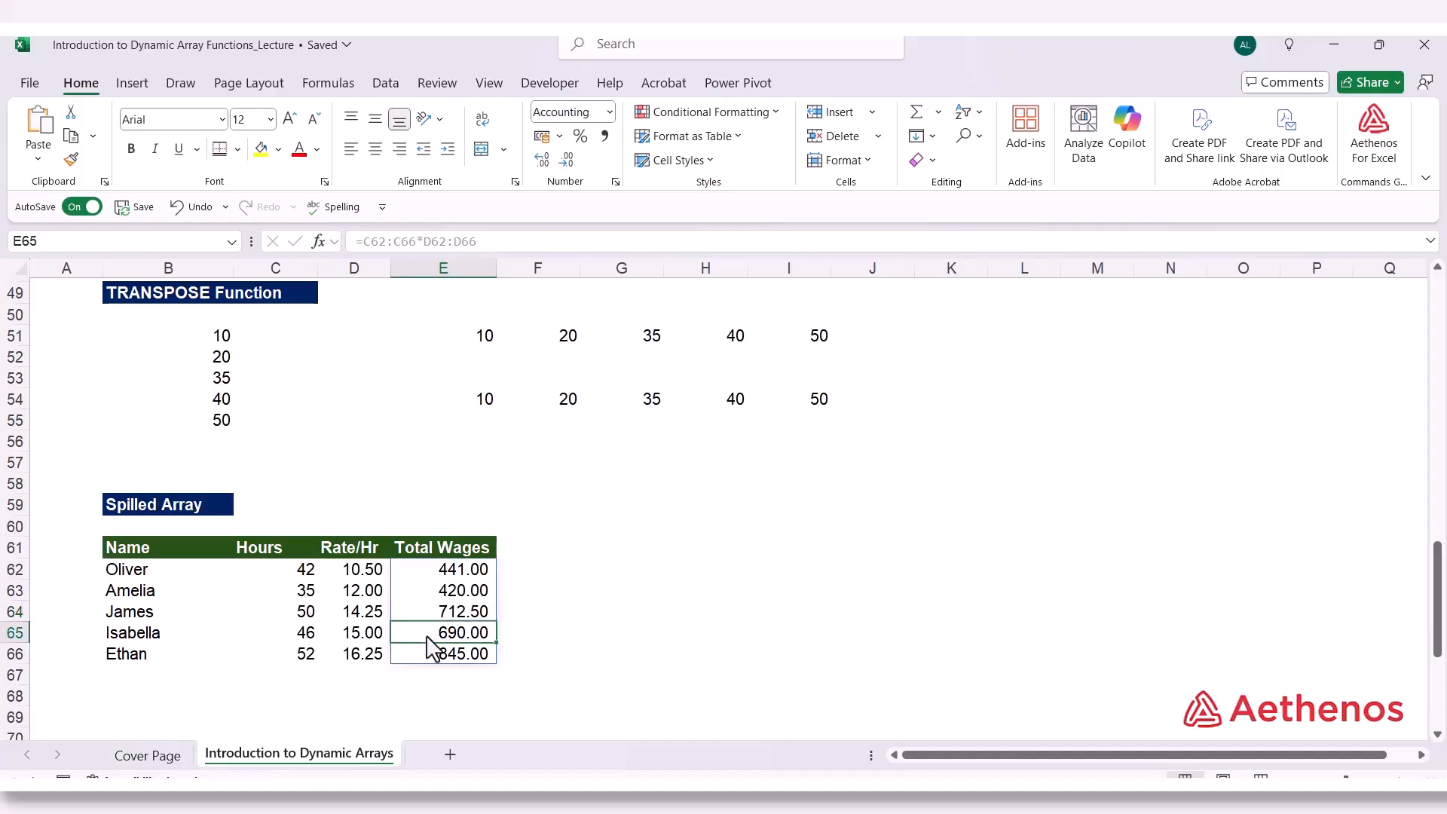
pyautogui.click(422, 654)
pyautogui.click(423, 574)
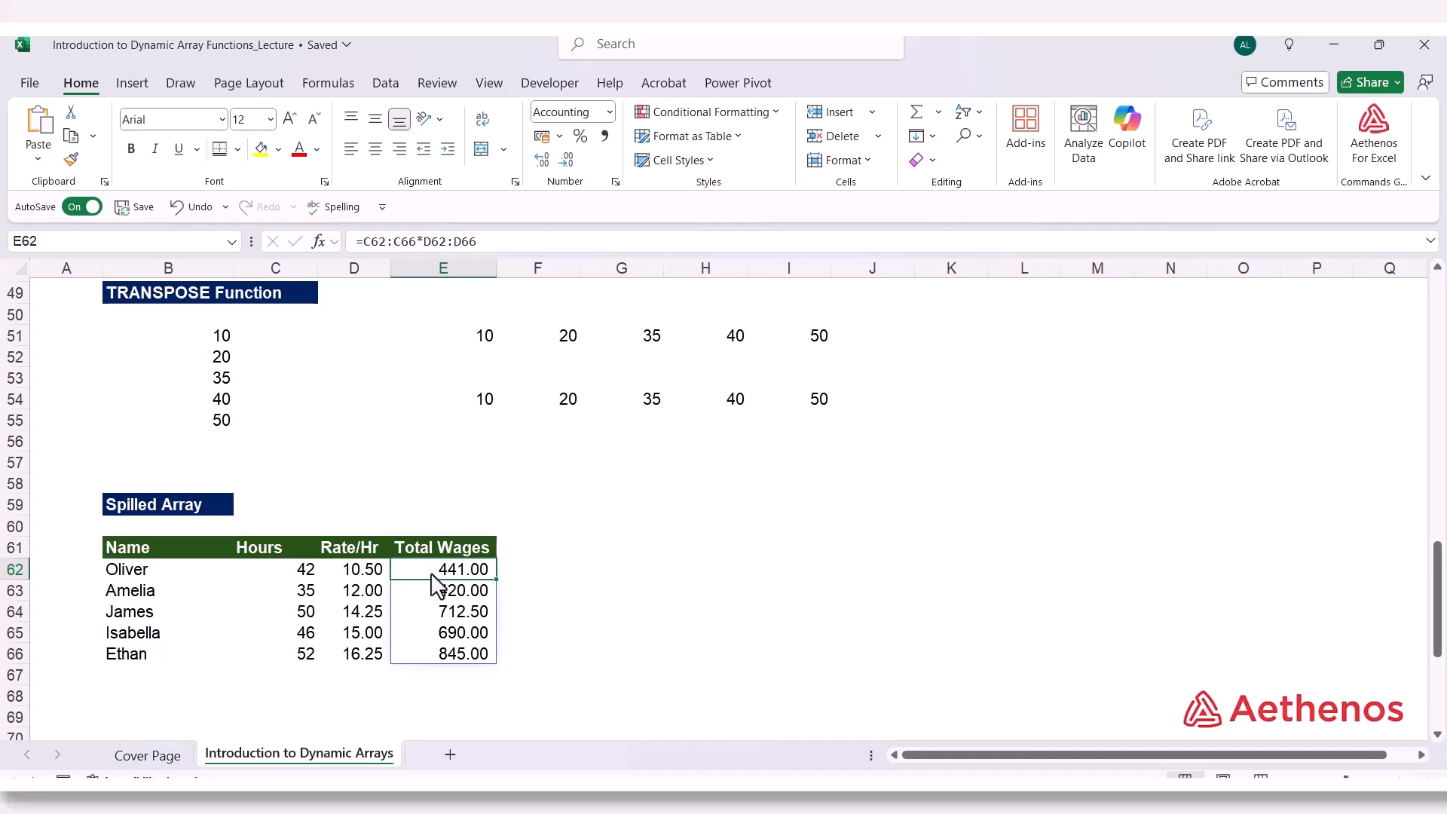
pyautogui.click(435, 592)
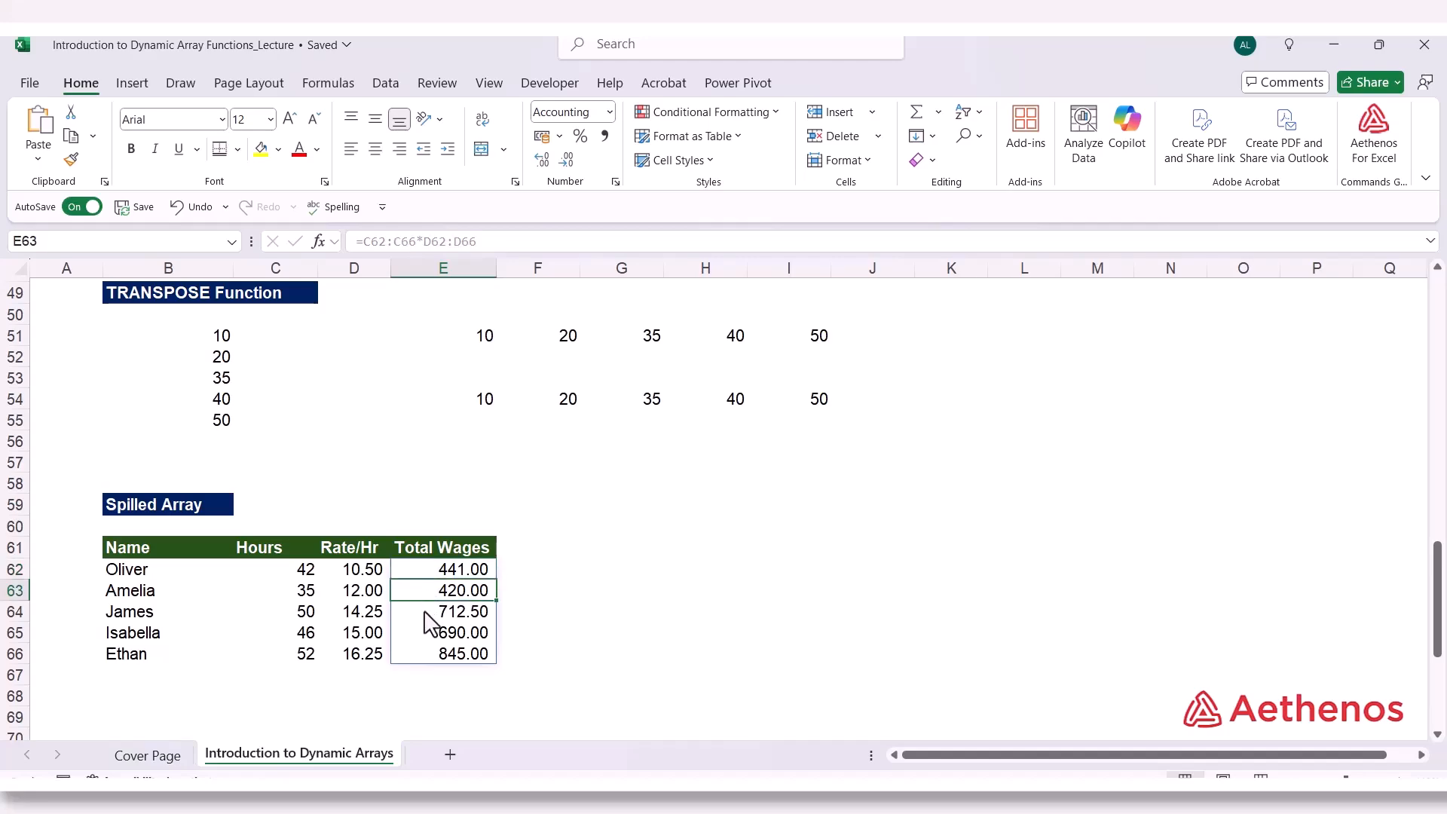
pyautogui.click(426, 612)
pyautogui.click(425, 635)
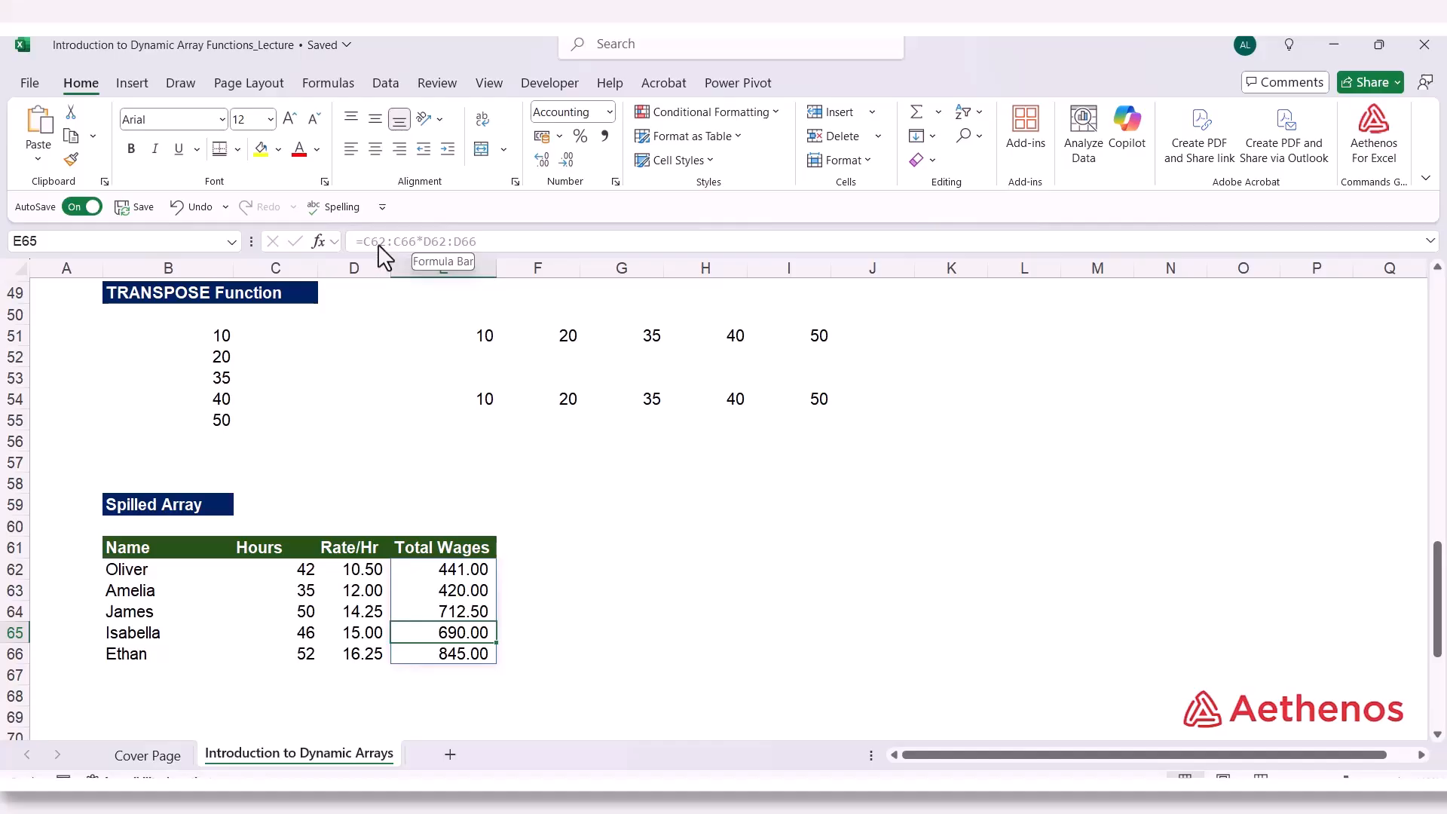
pyautogui.click(445, 656)
pyautogui.click(445, 615)
pyautogui.click(441, 571)
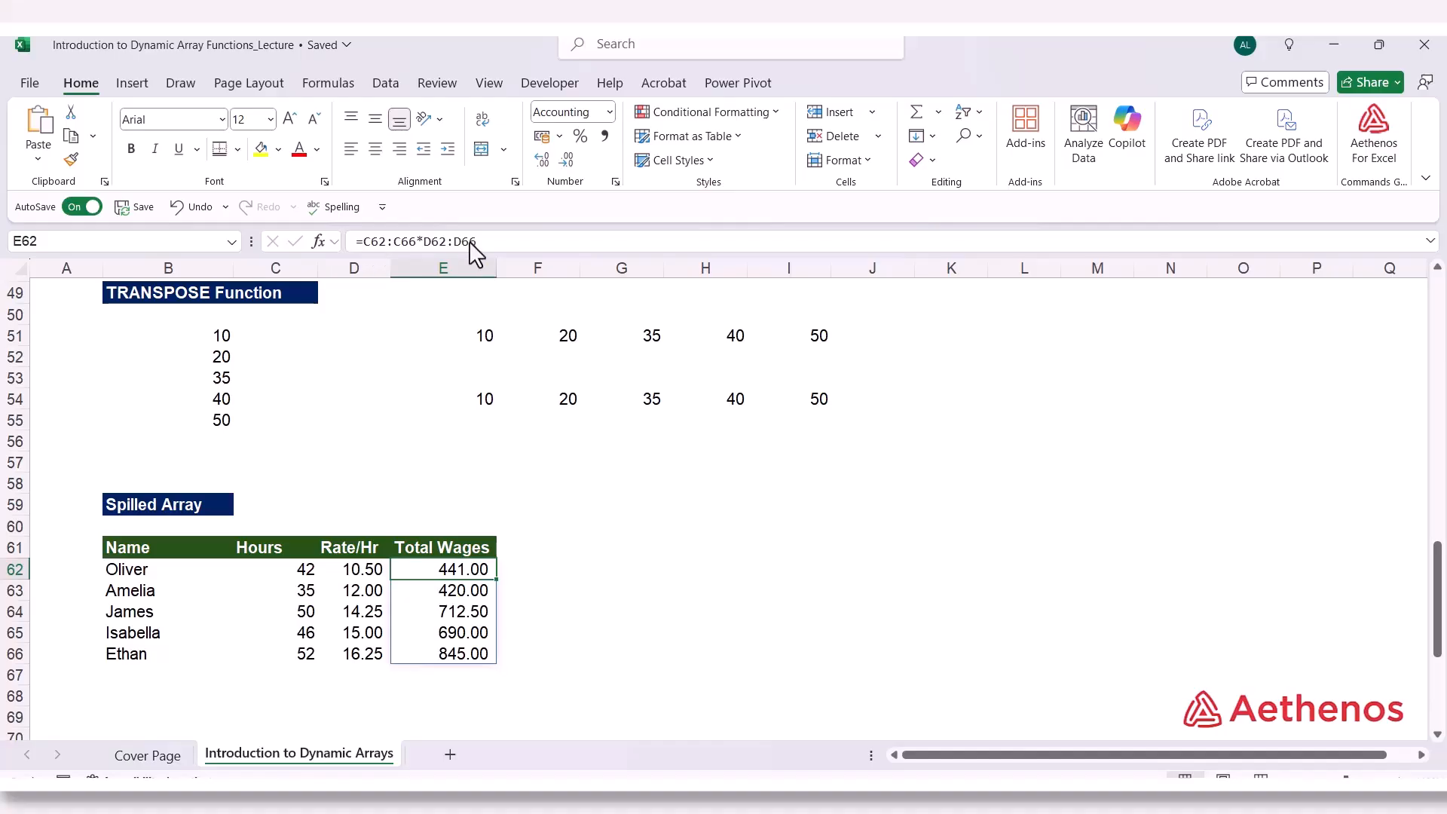
pyautogui.click(649, 606)
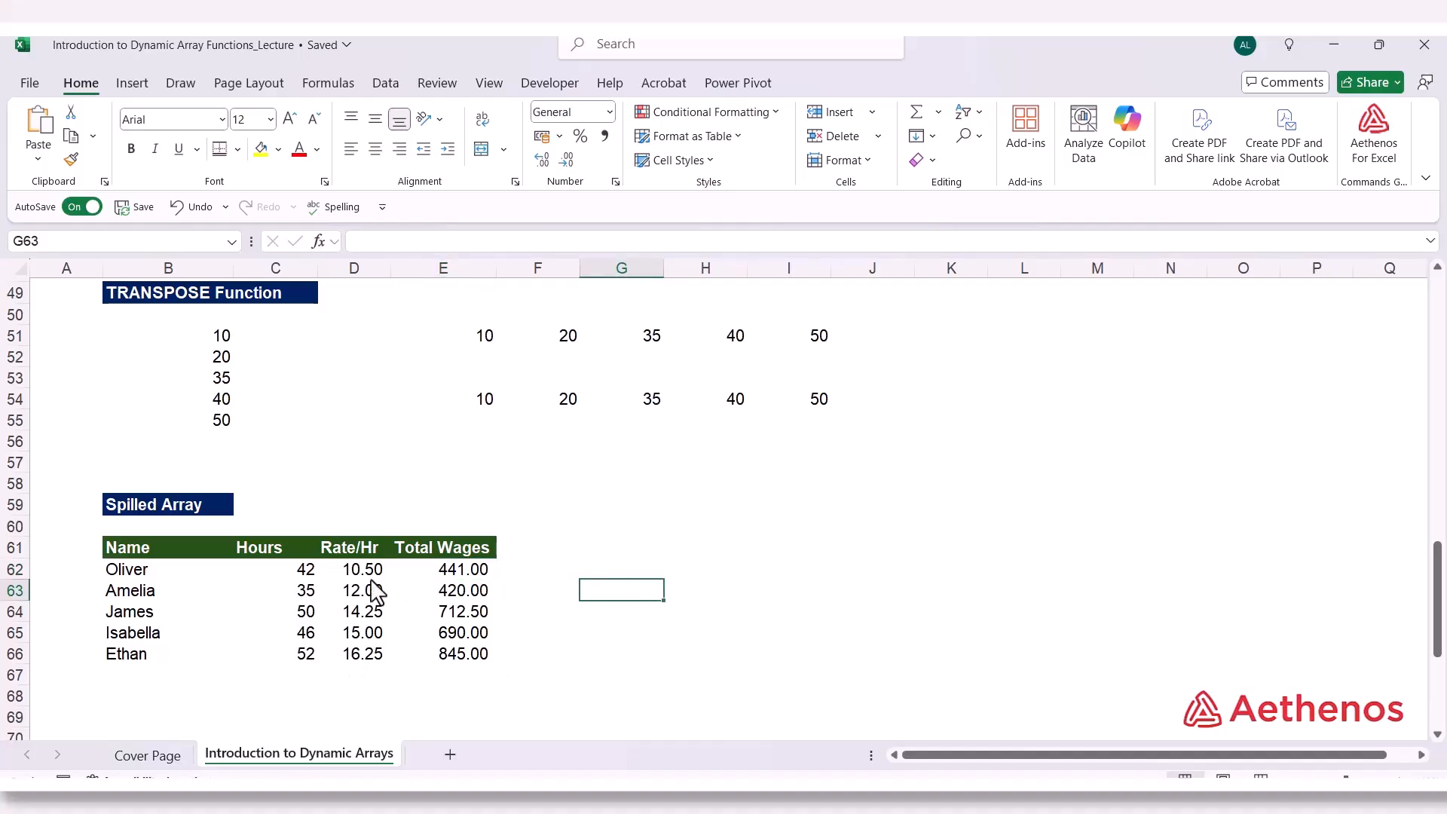
# Enter the formula =SUM(C62:C66*D62:D66) in E67 to total the wages below the Spilled Array table
pyautogui.scroll(-1, 381, 595)
pyautogui.scroll(1, 377, 625)
pyautogui.click(461, 675)
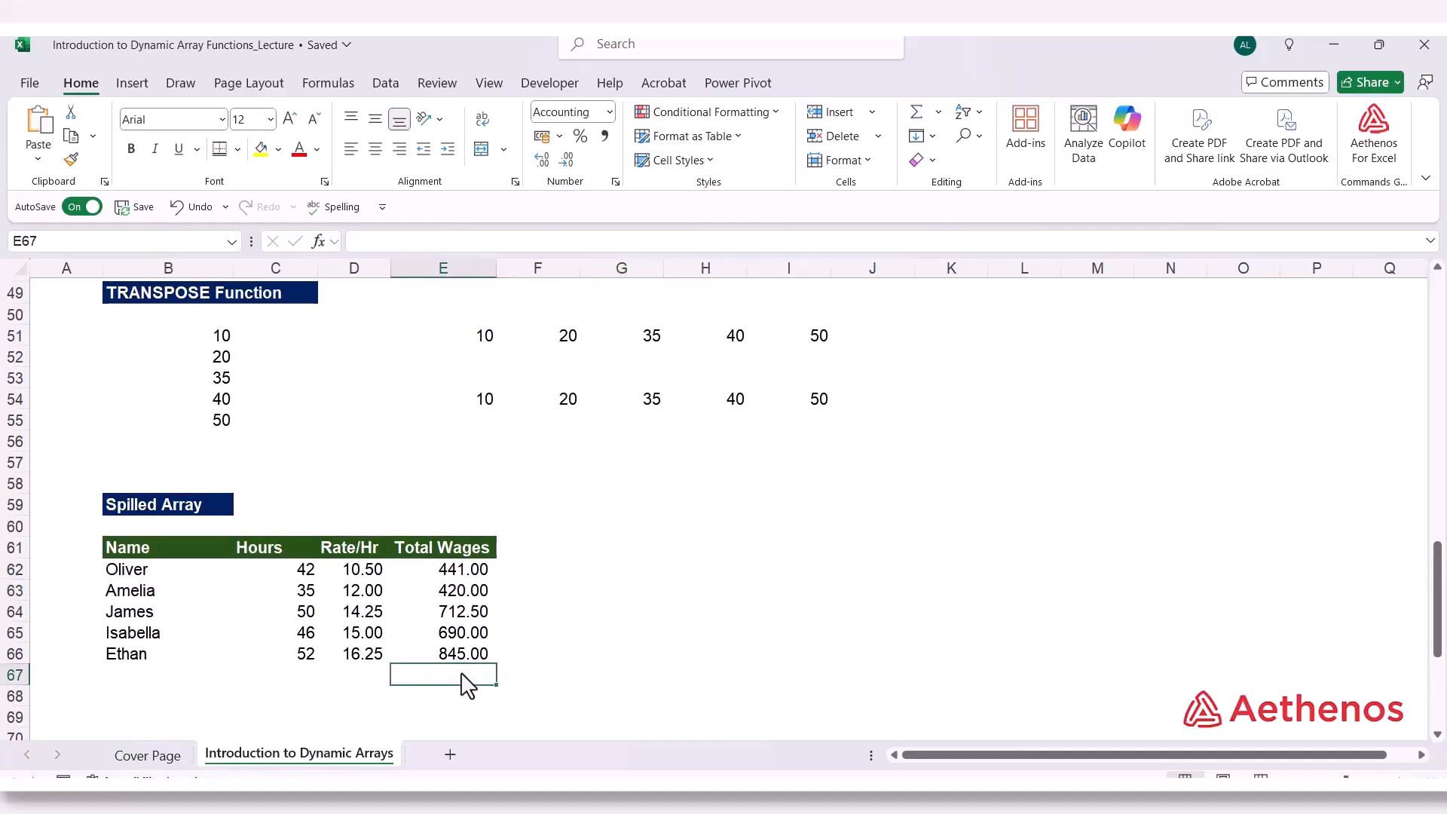
pyautogui.write('=')
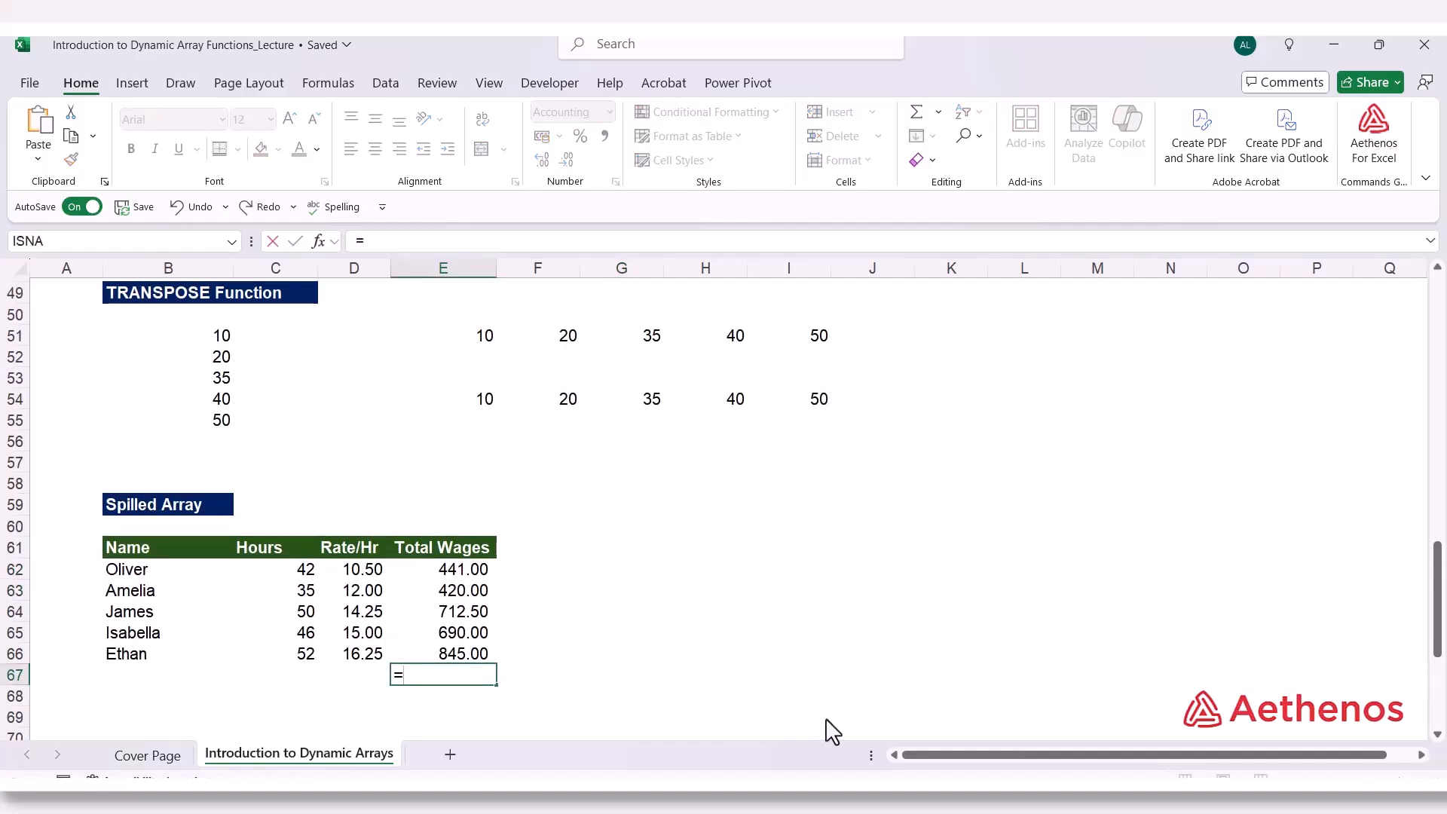
pyautogui.write('sum')
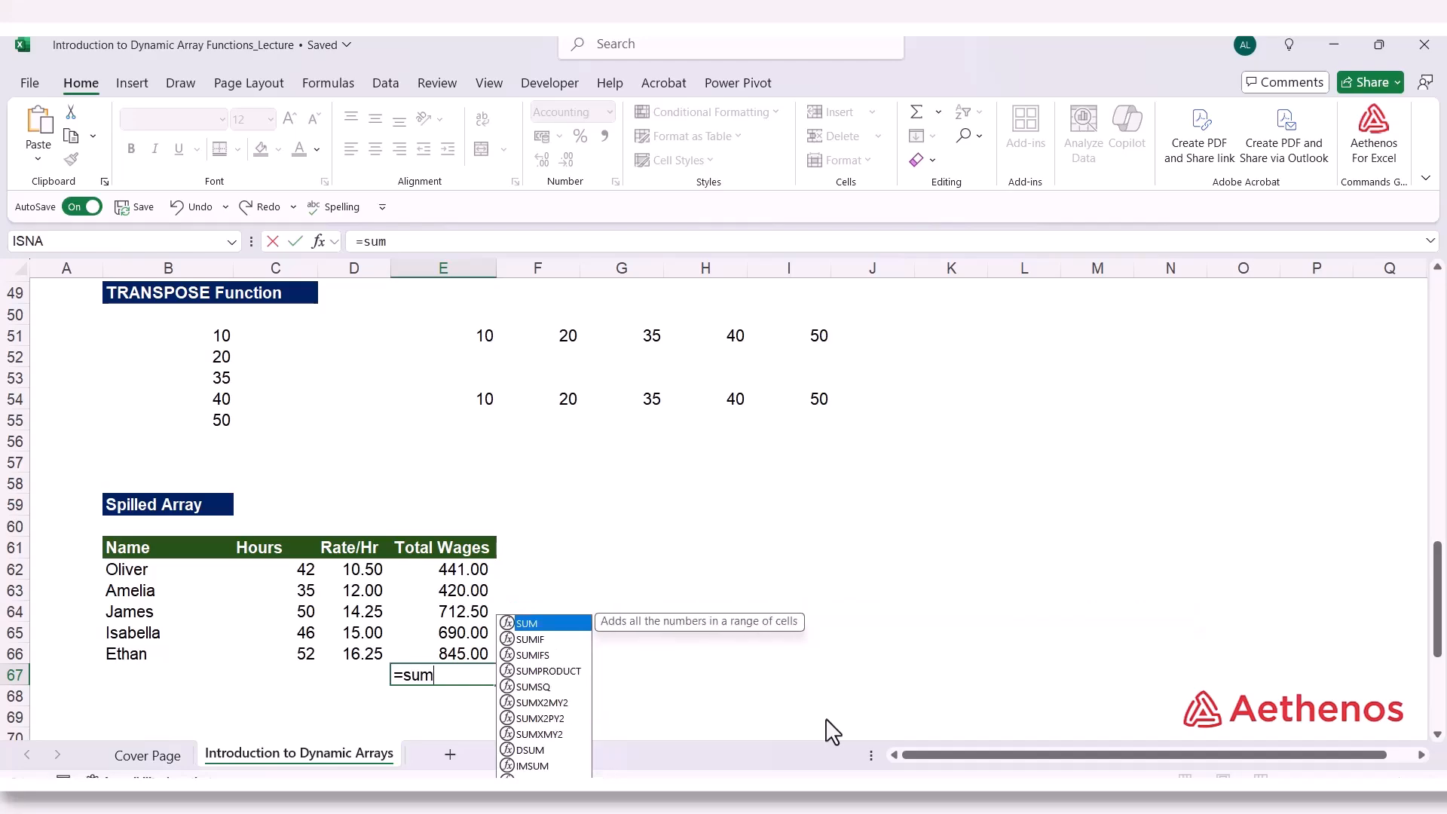
pyautogui.press('Tab')
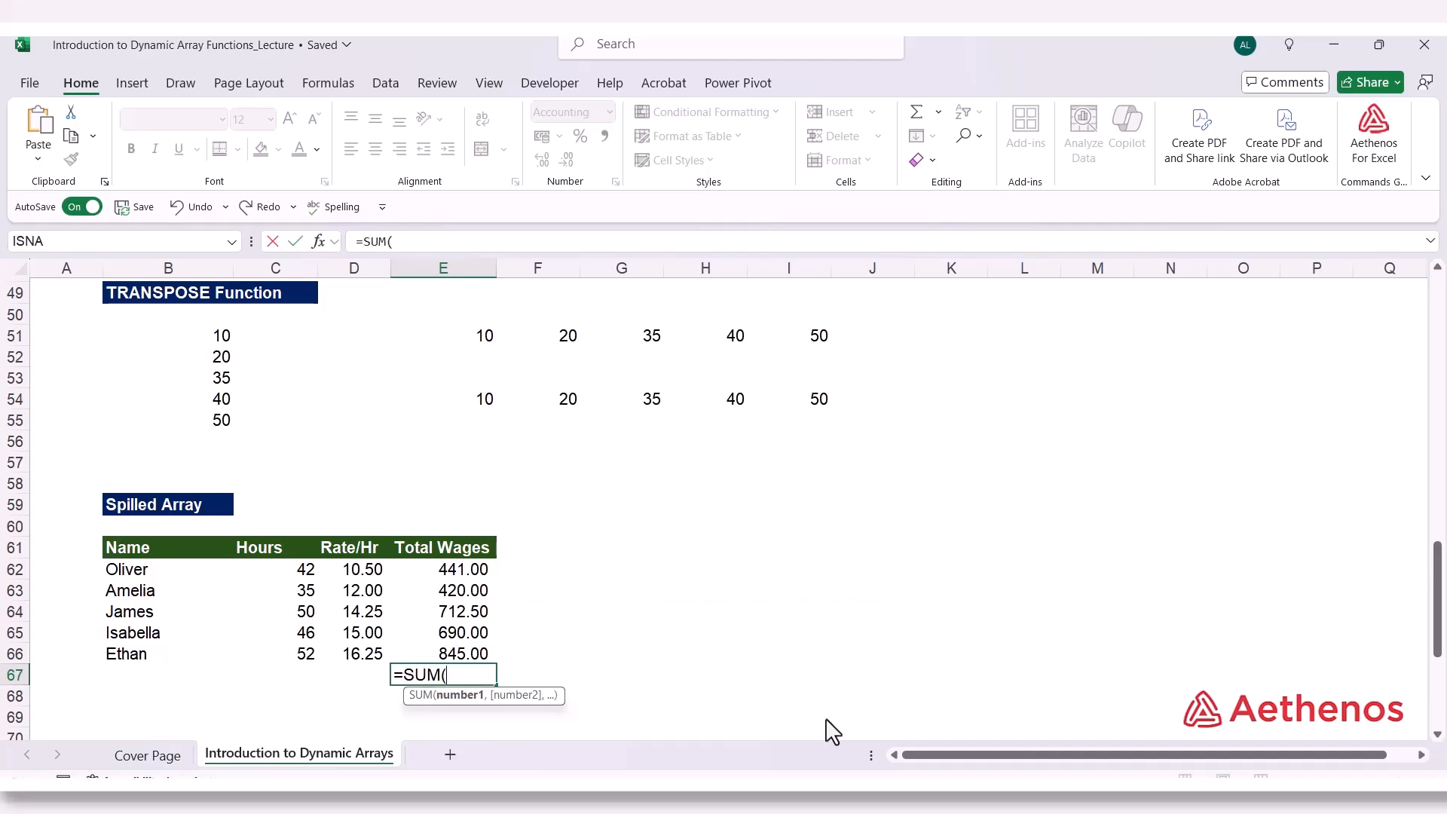
pyautogui.moveTo(281, 572); pyautogui.dragTo(278, 667)
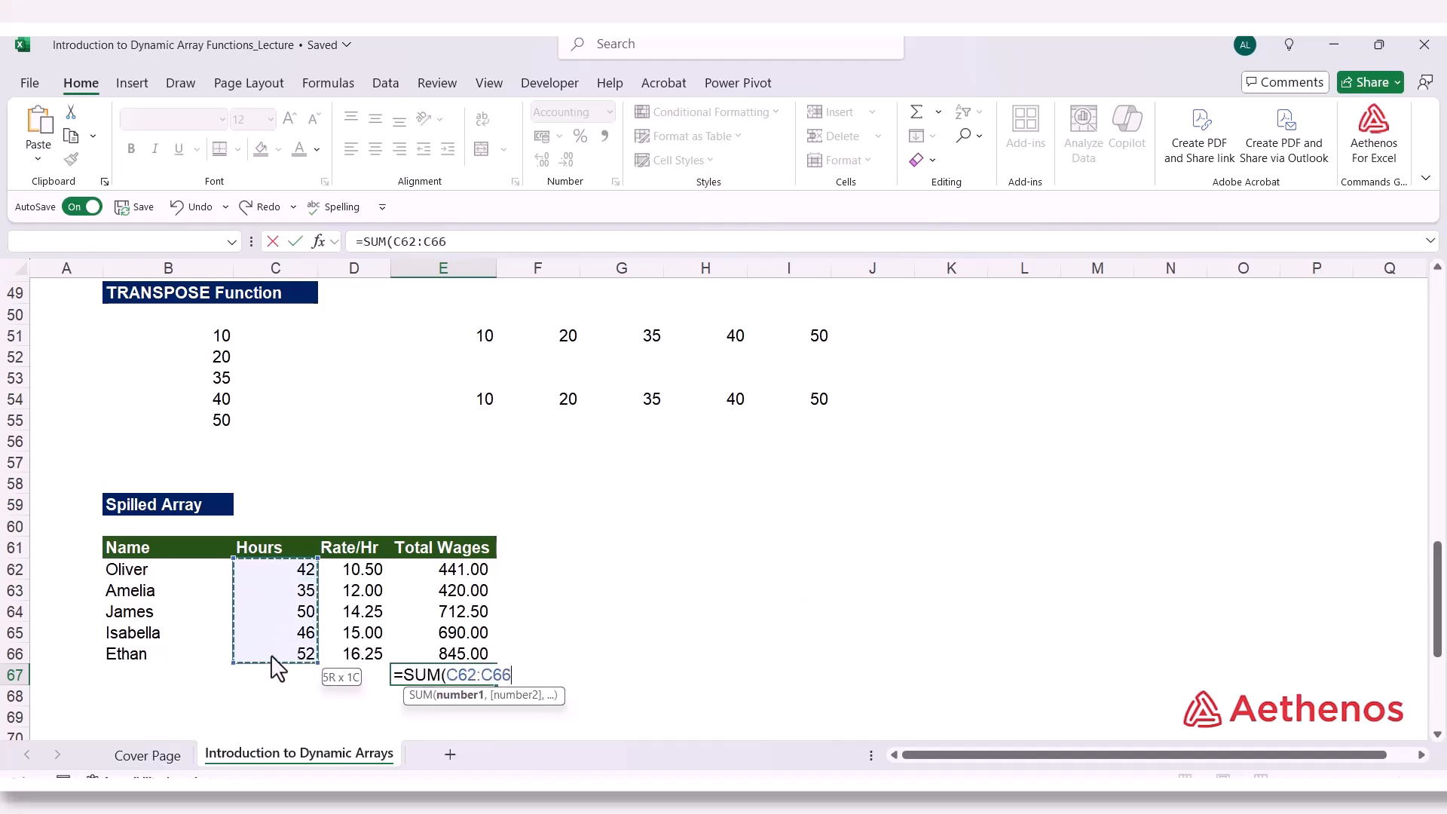
pyautogui.write('*')
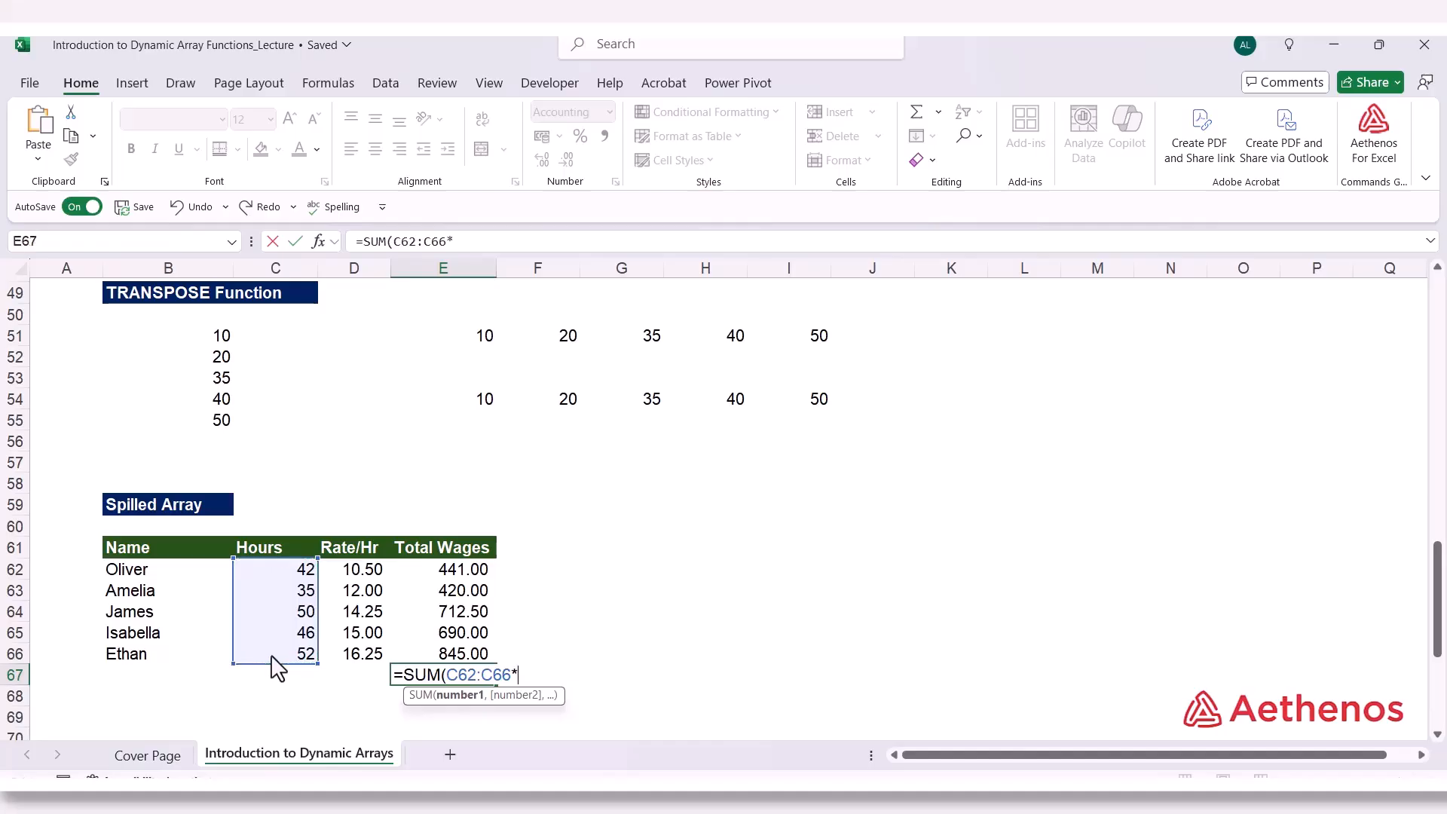
pyautogui.moveTo(373, 577); pyautogui.dragTo(354, 662)
pyautogui.write(')')
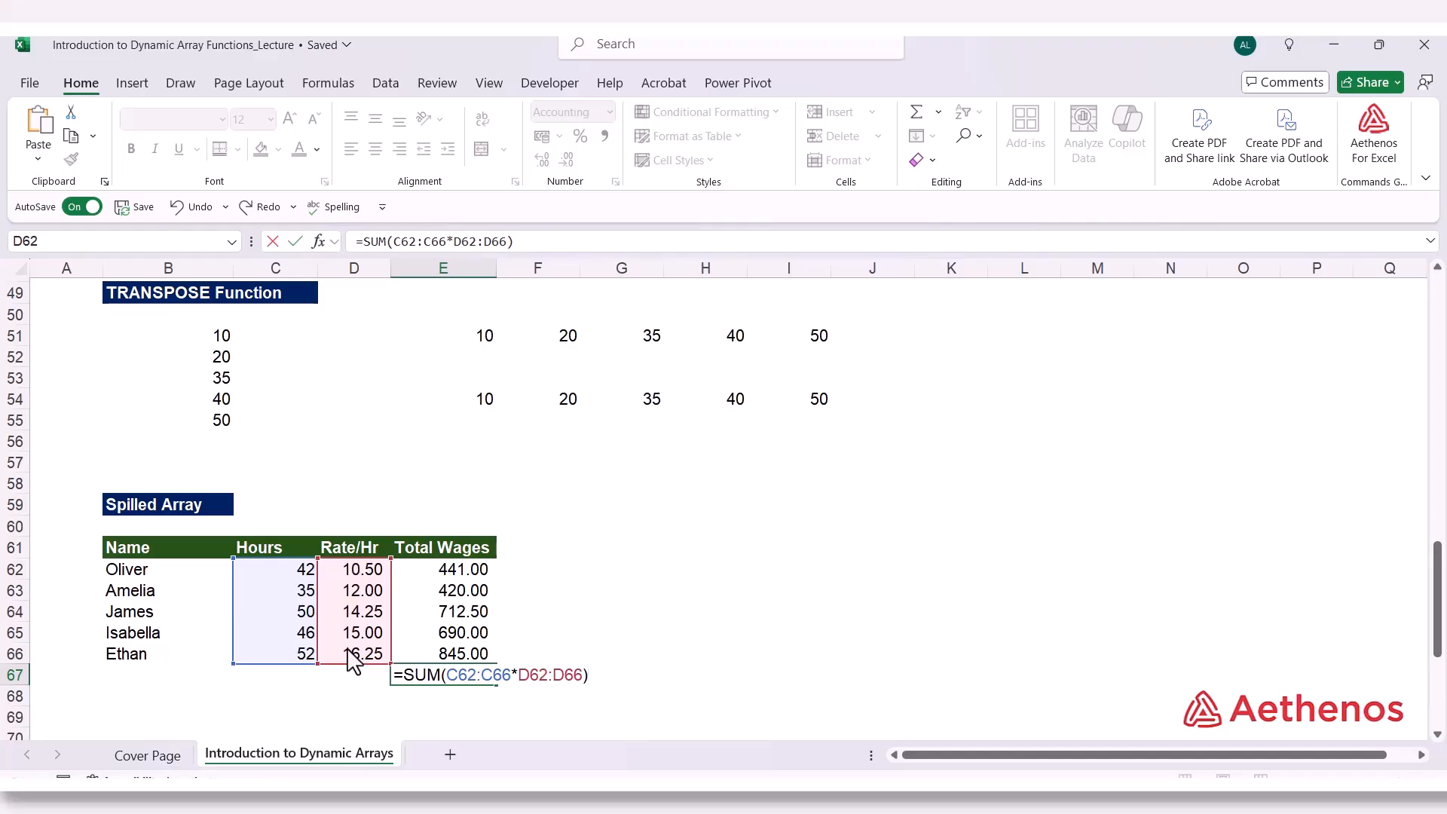
pyautogui.press('Return')
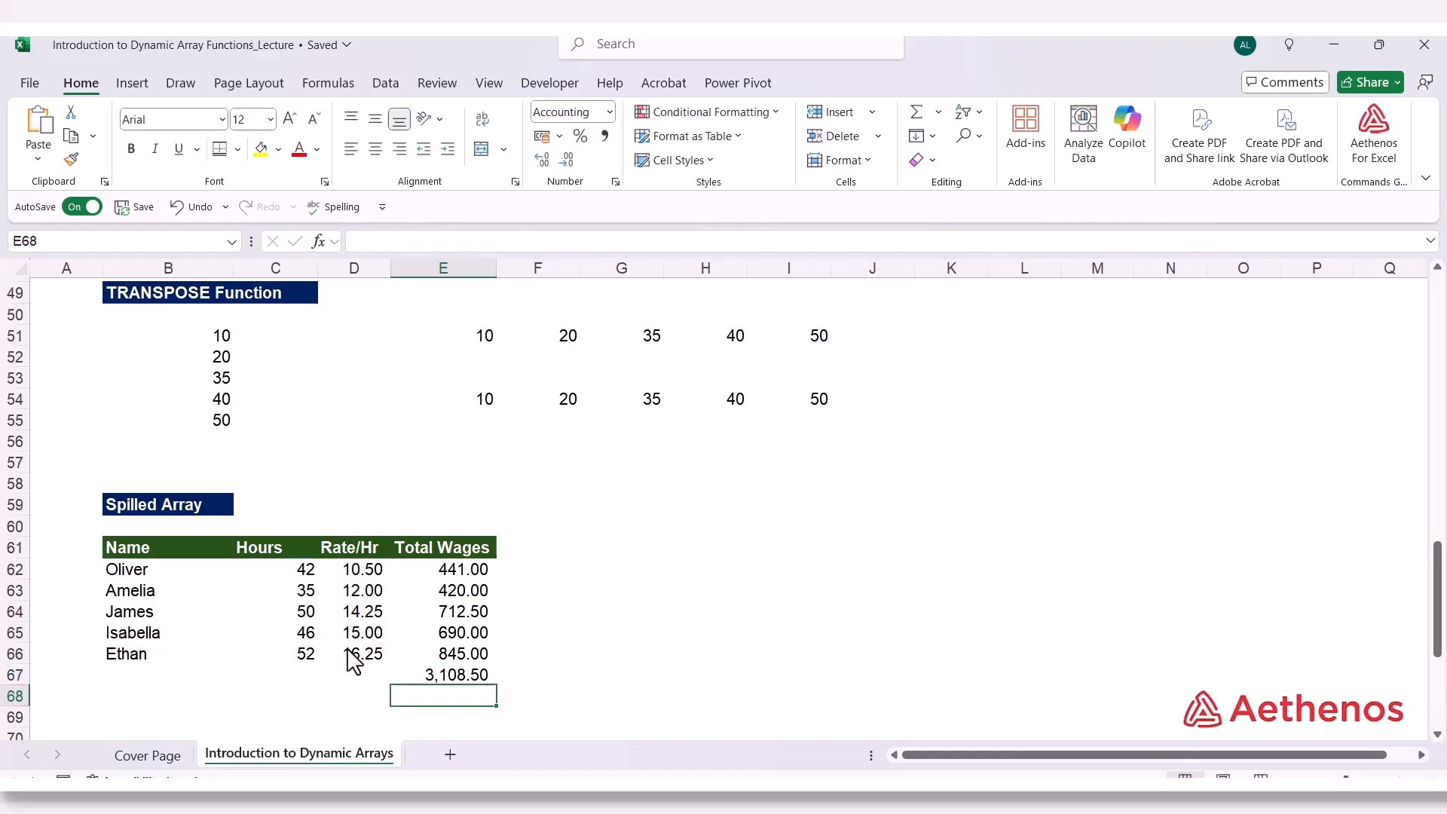
# Review the SUM formula in E67, the wages array formula in E62 and the TRANSPOSE formula in E54 without changing them
pyautogui.doubleClick(445, 675)
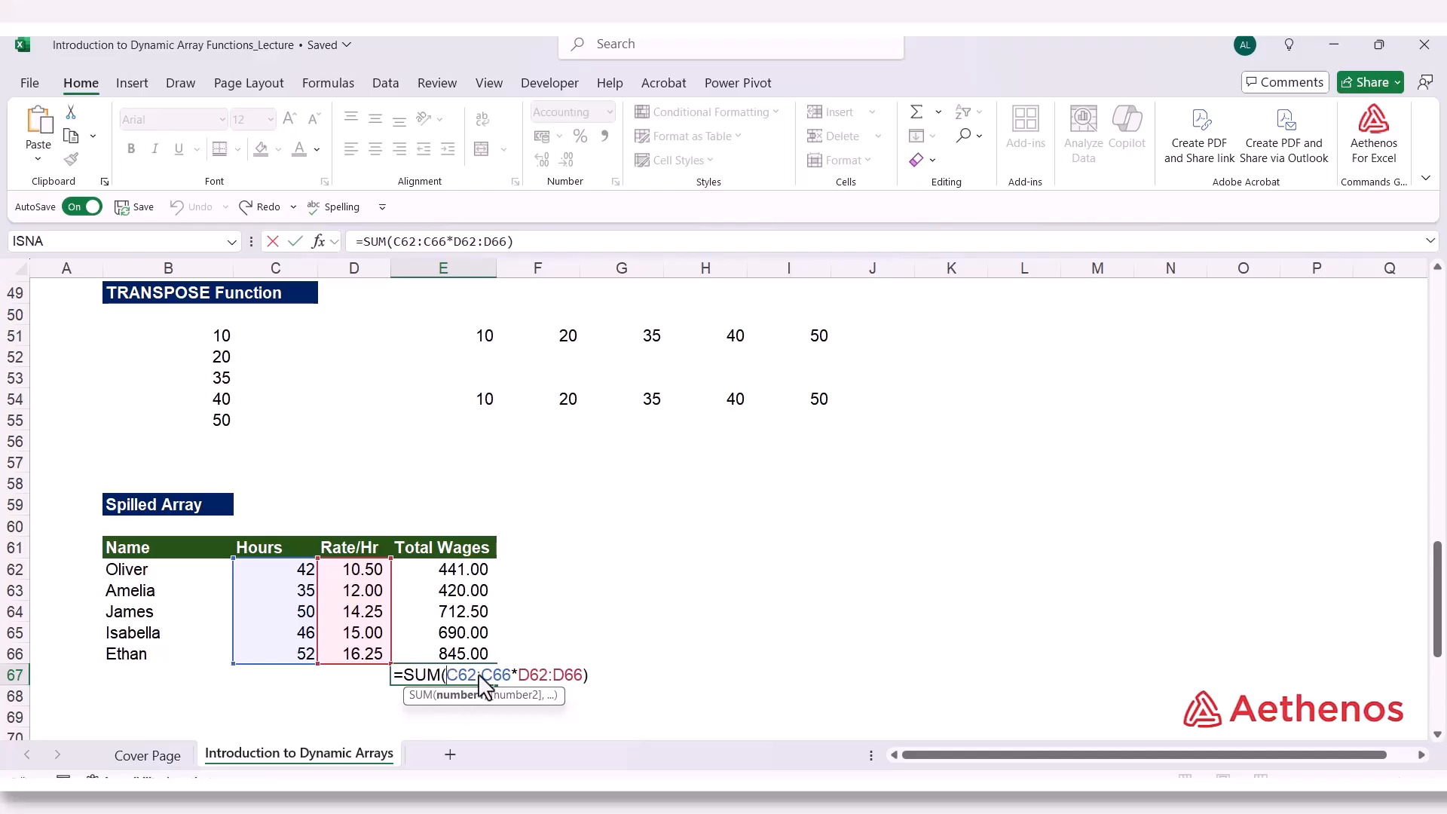
pyautogui.press('Escape')
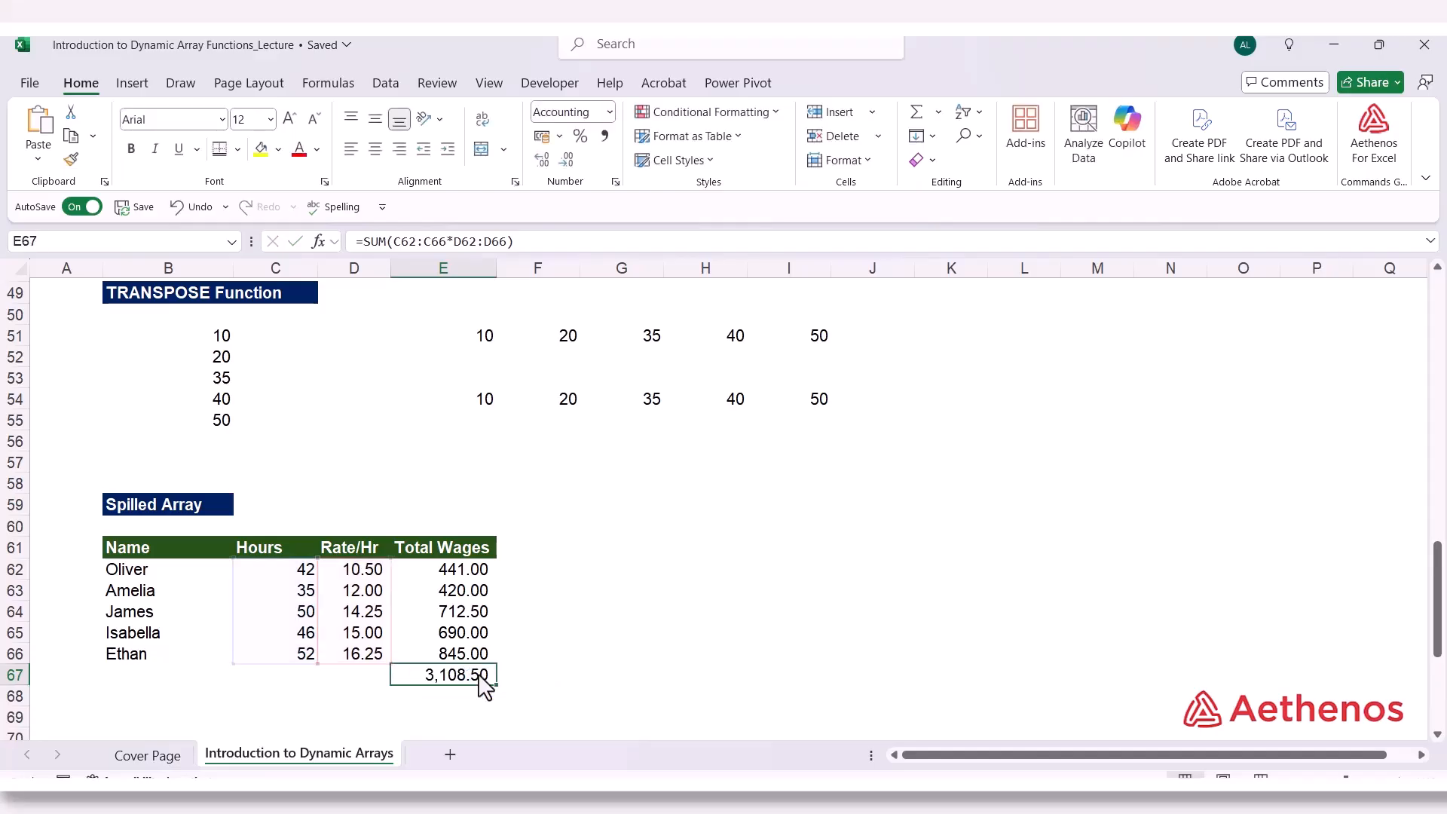
pyautogui.click(487, 407)
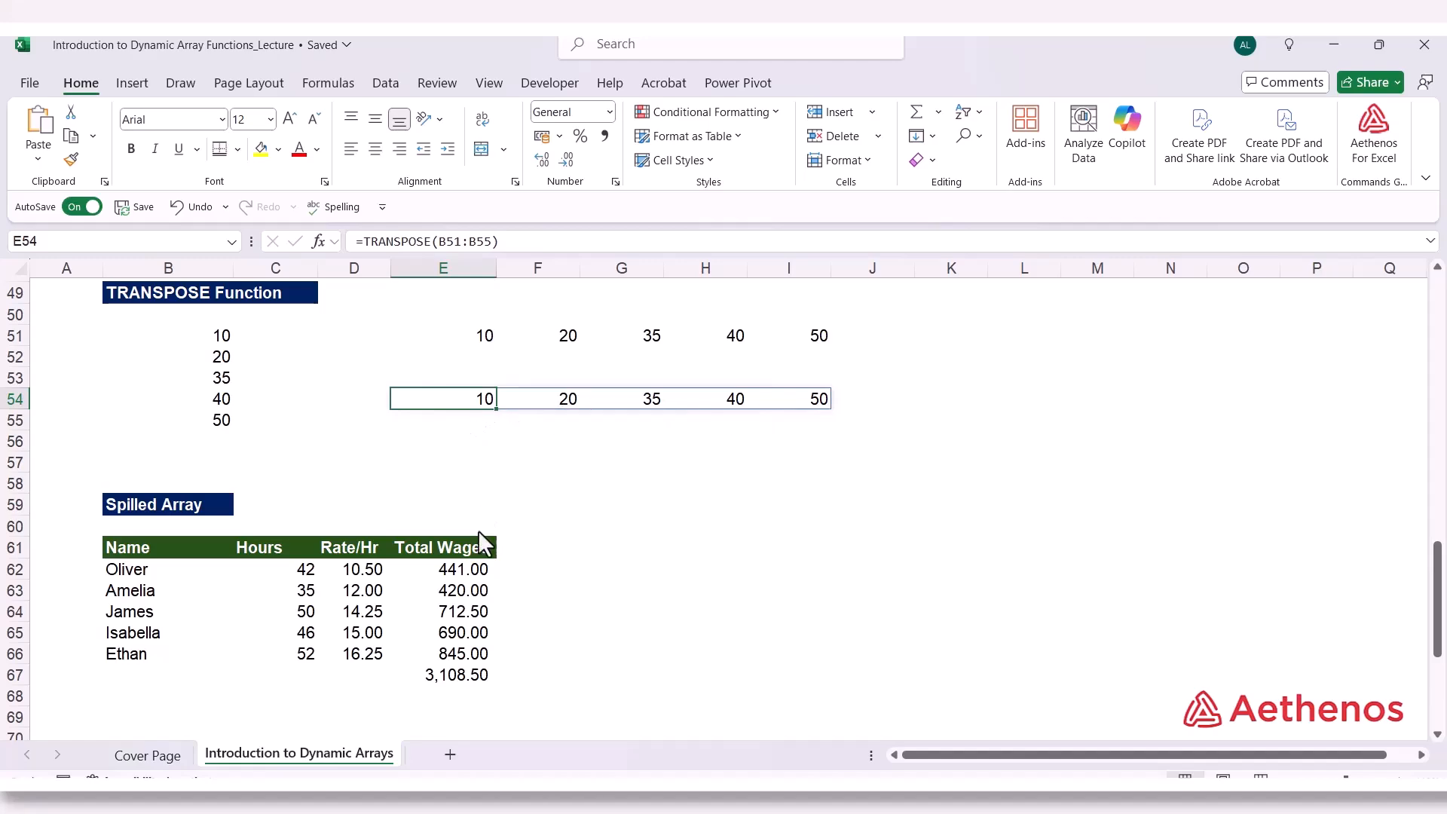
pyautogui.doubleClick(452, 576)
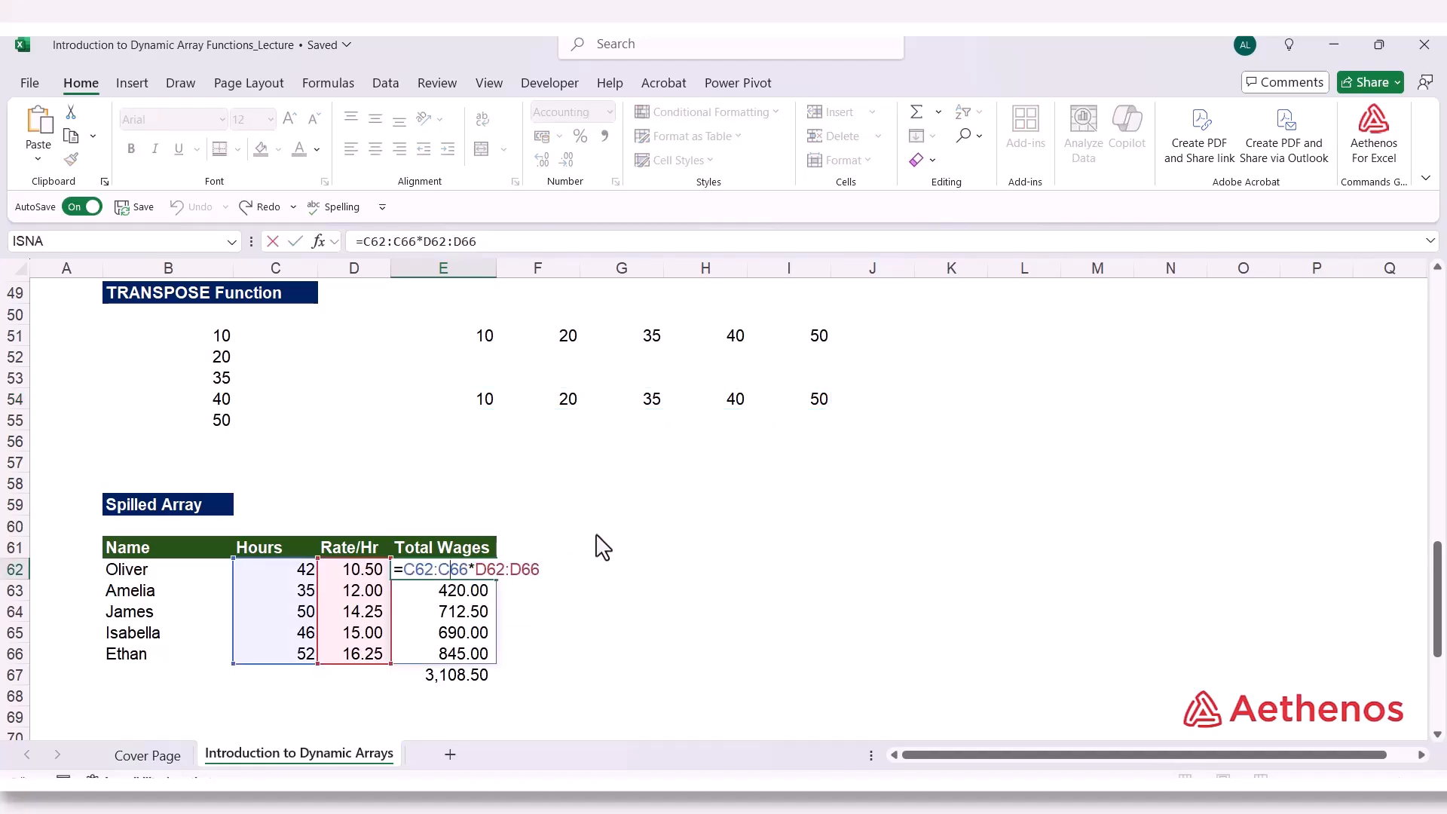
pyautogui.press('Escape')
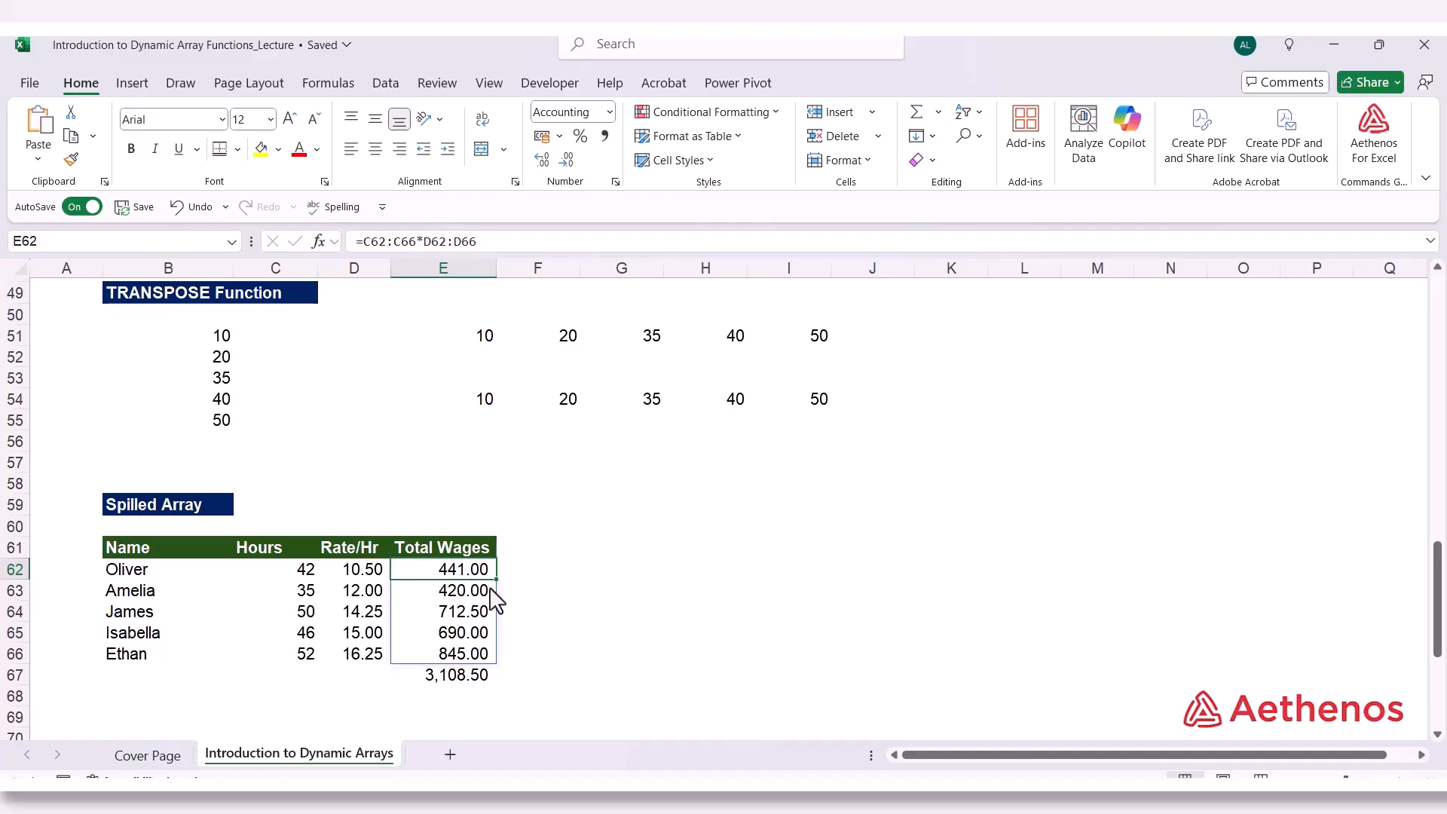
pyautogui.doubleClick(491, 402)
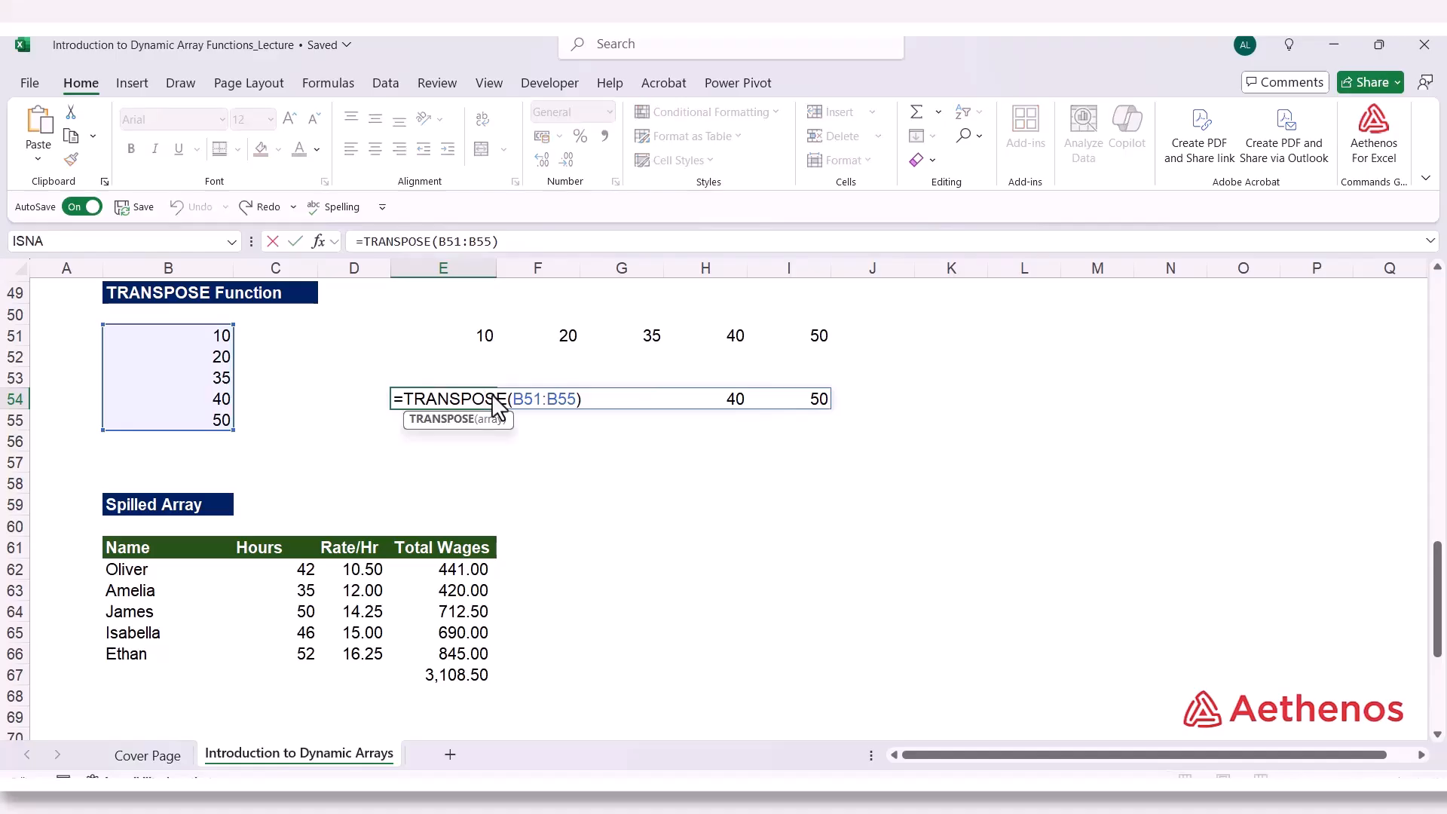
pyautogui.press('Escape')
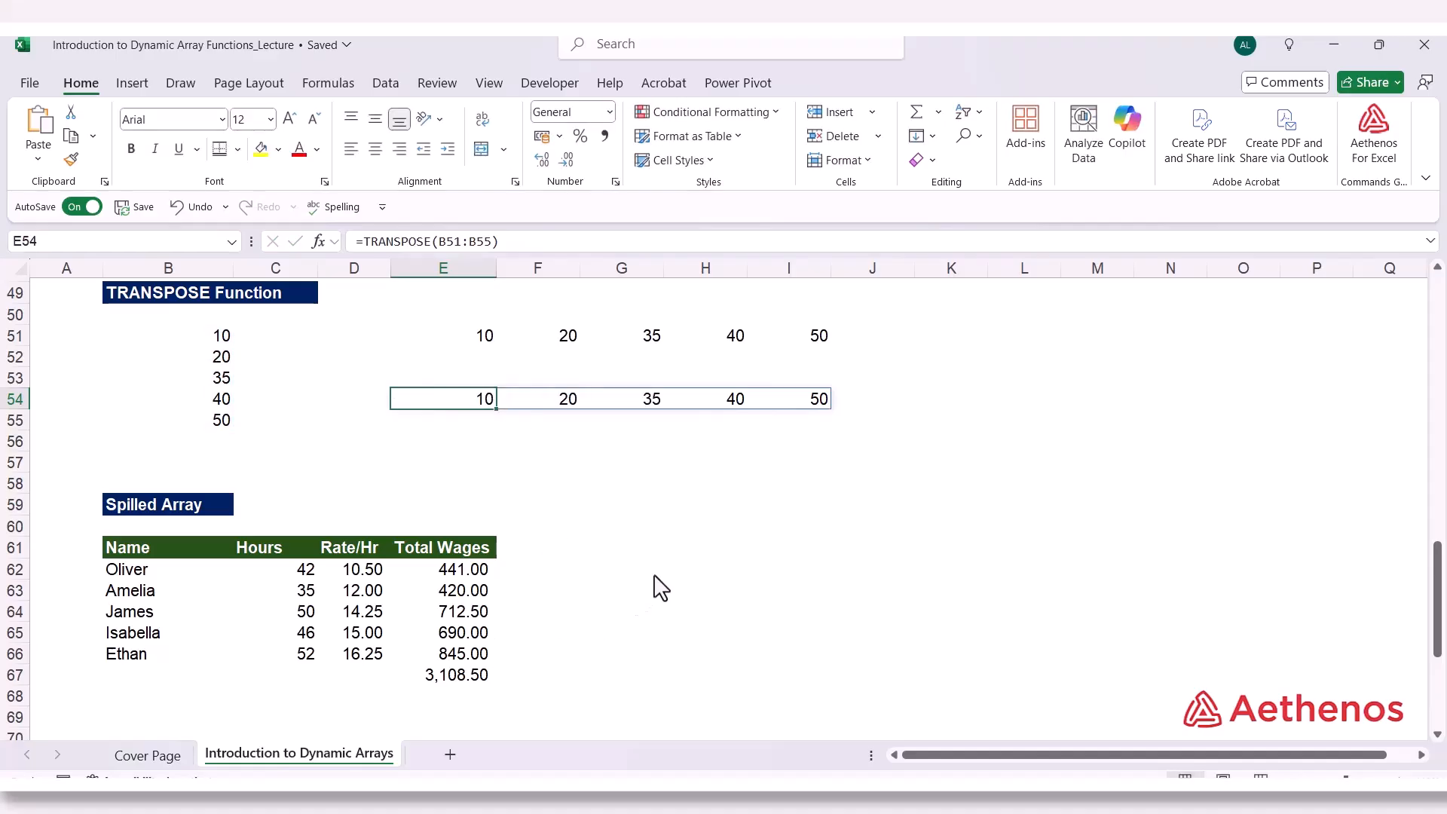
pyautogui.click(648, 571)
# Enter the dynamic array formula =C62:C66*D62:D66 in B72, directly under the #SPILL! Error heading
pyautogui.scroll(-4, 648, 573)
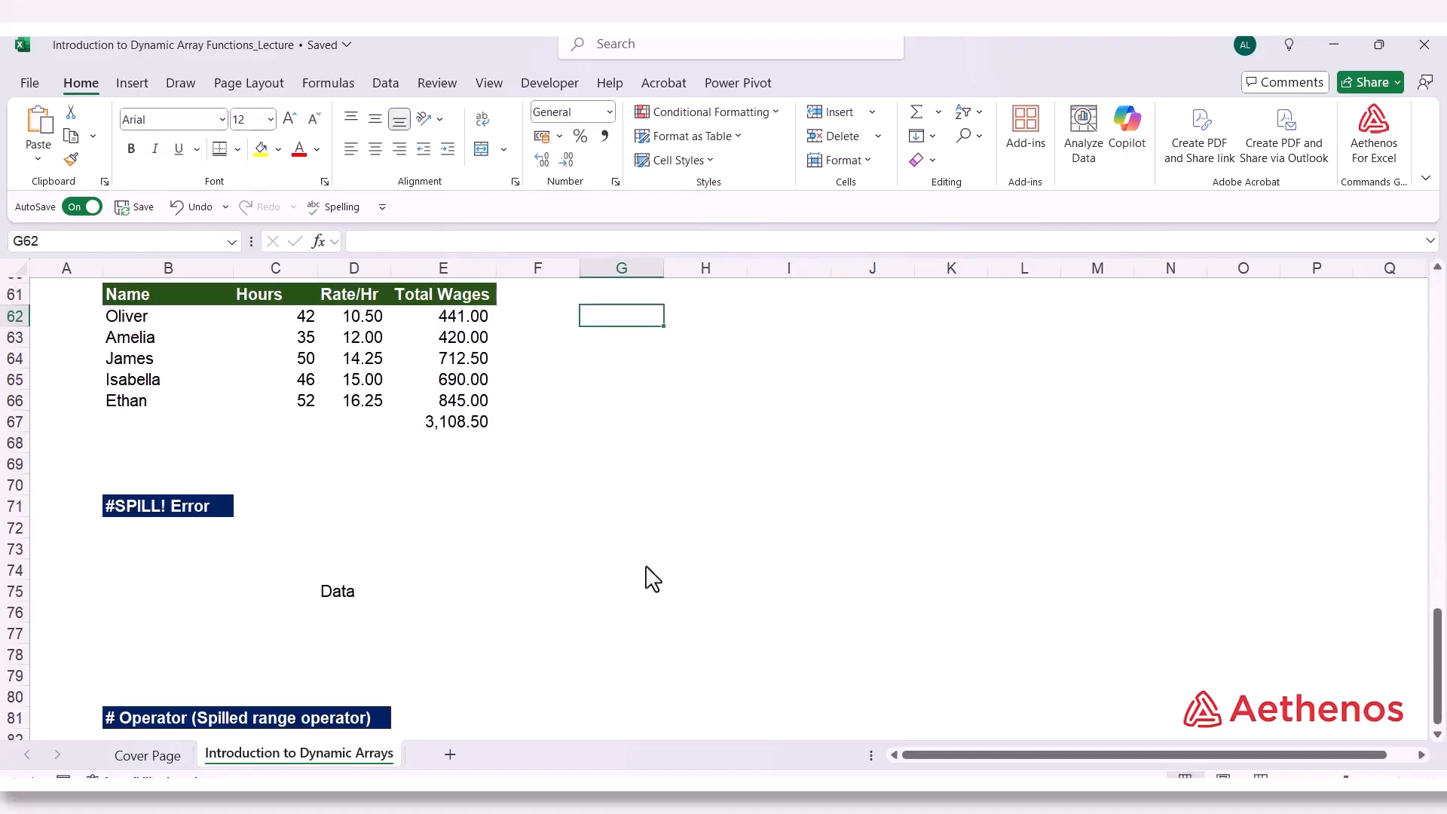
pyautogui.scroll(1, 646, 573)
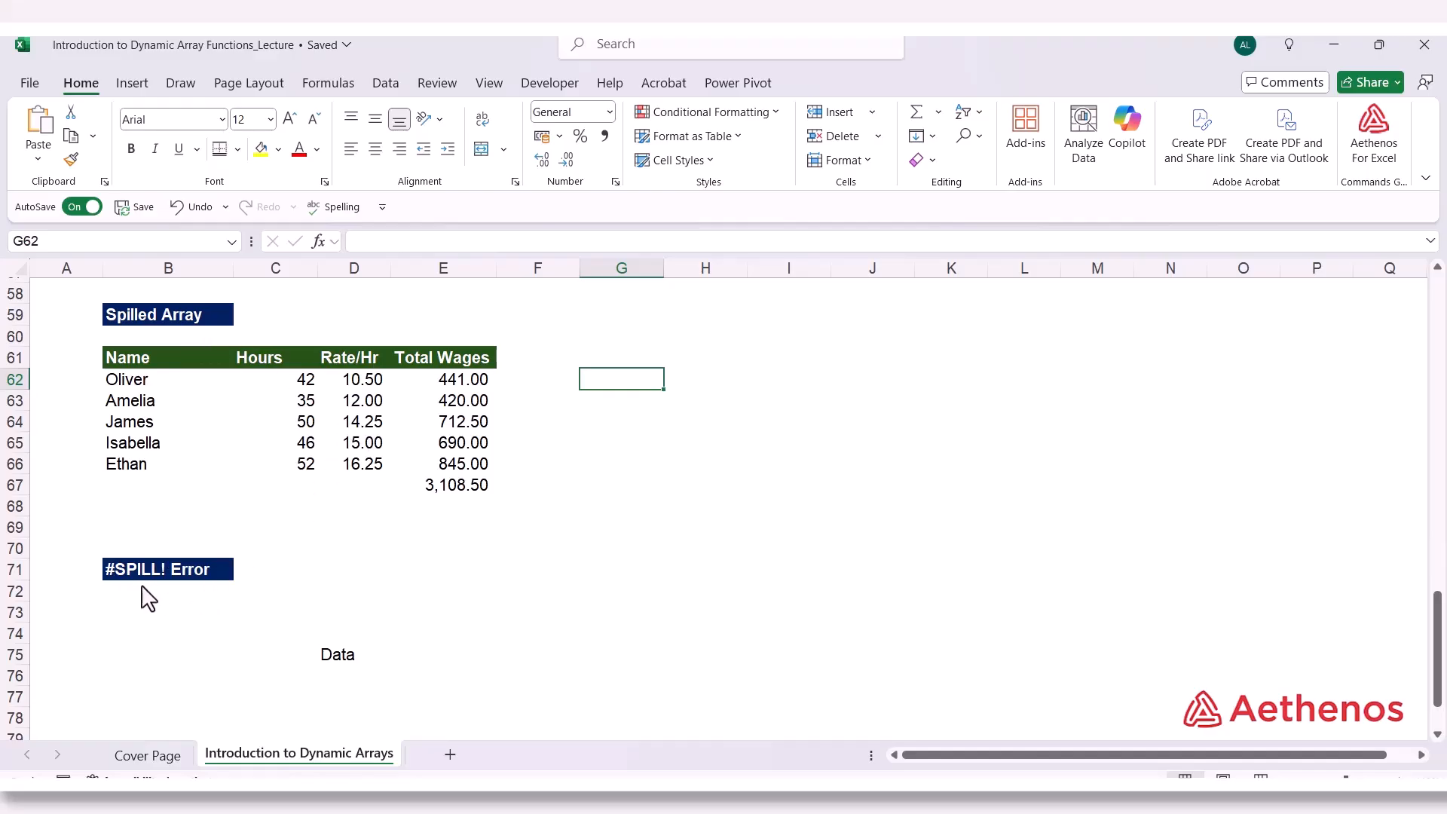
pyautogui.scroll(-1, 198, 603)
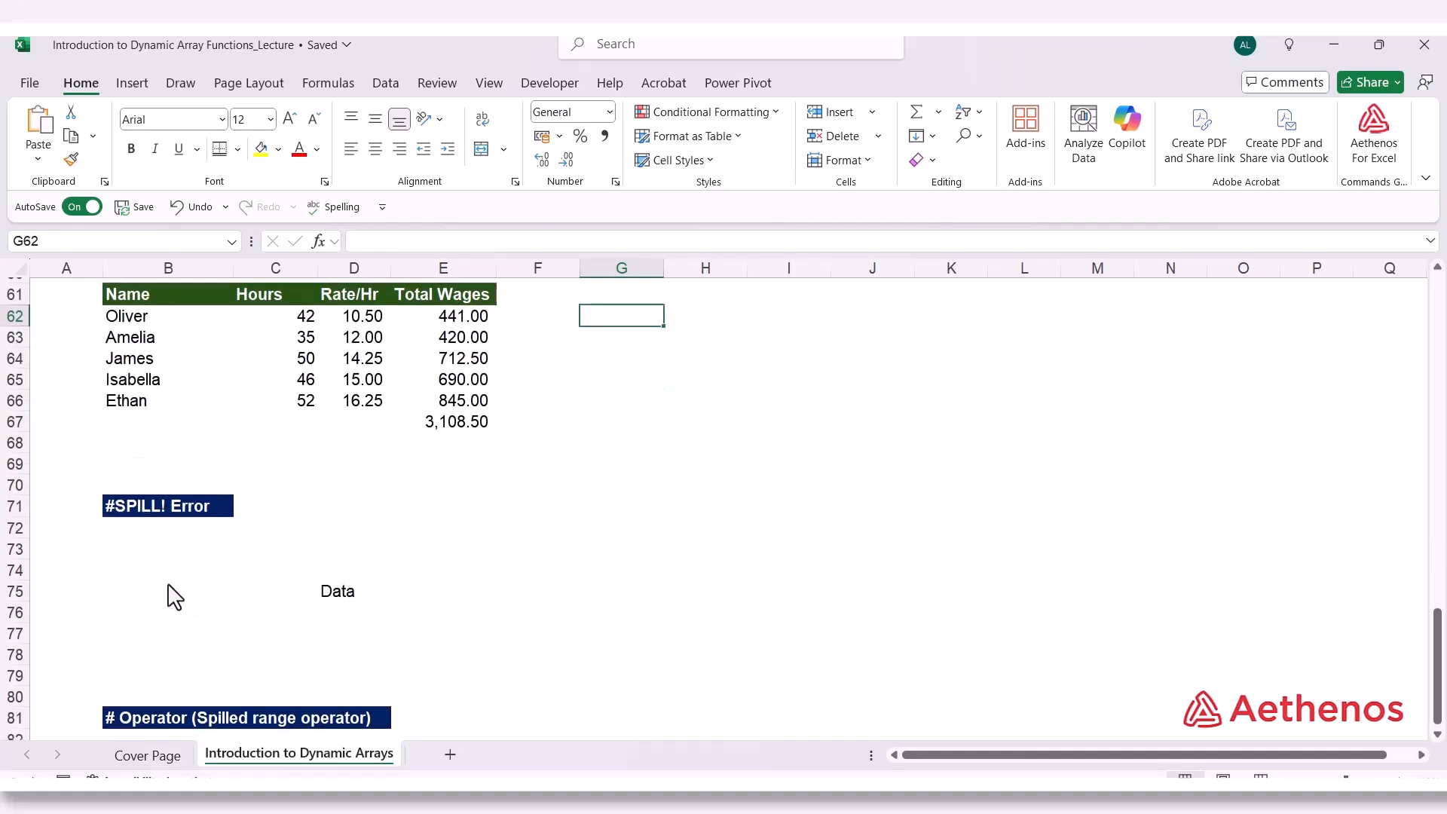
pyautogui.scroll(1, 171, 594)
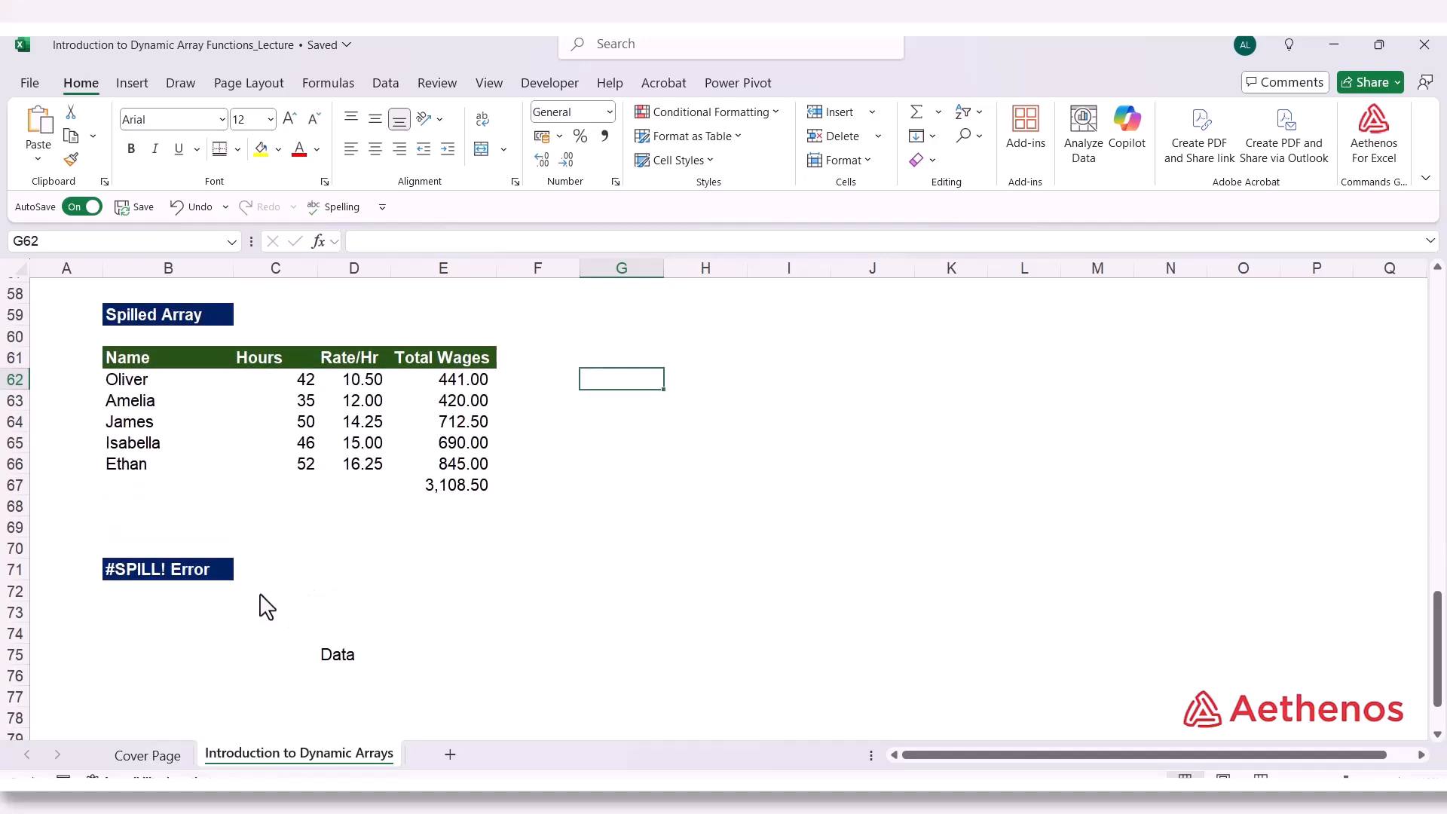
pyautogui.click(157, 595)
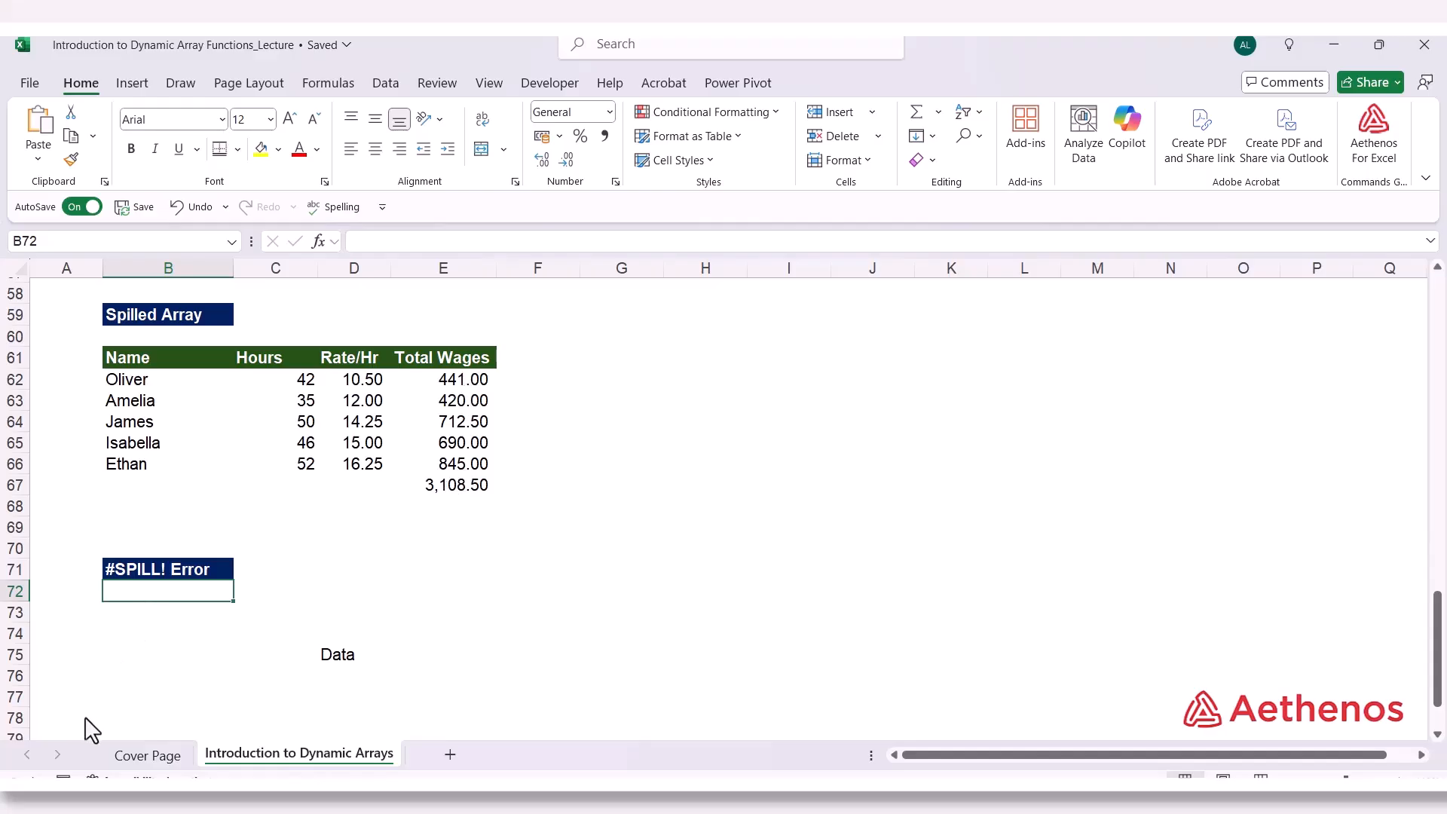
pyautogui.write('=')
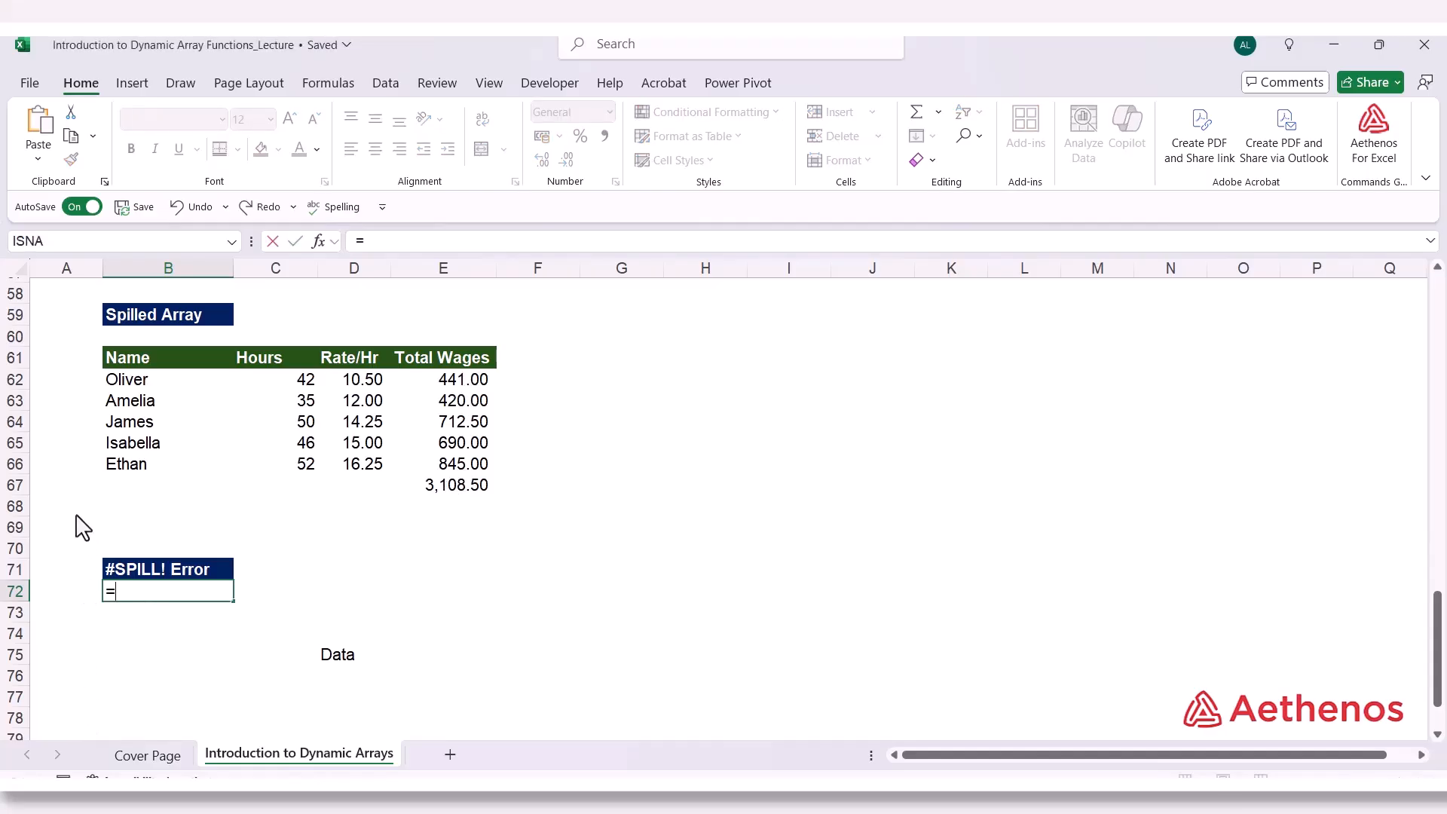
pyautogui.moveTo(283, 382); pyautogui.dragTo(283, 478)
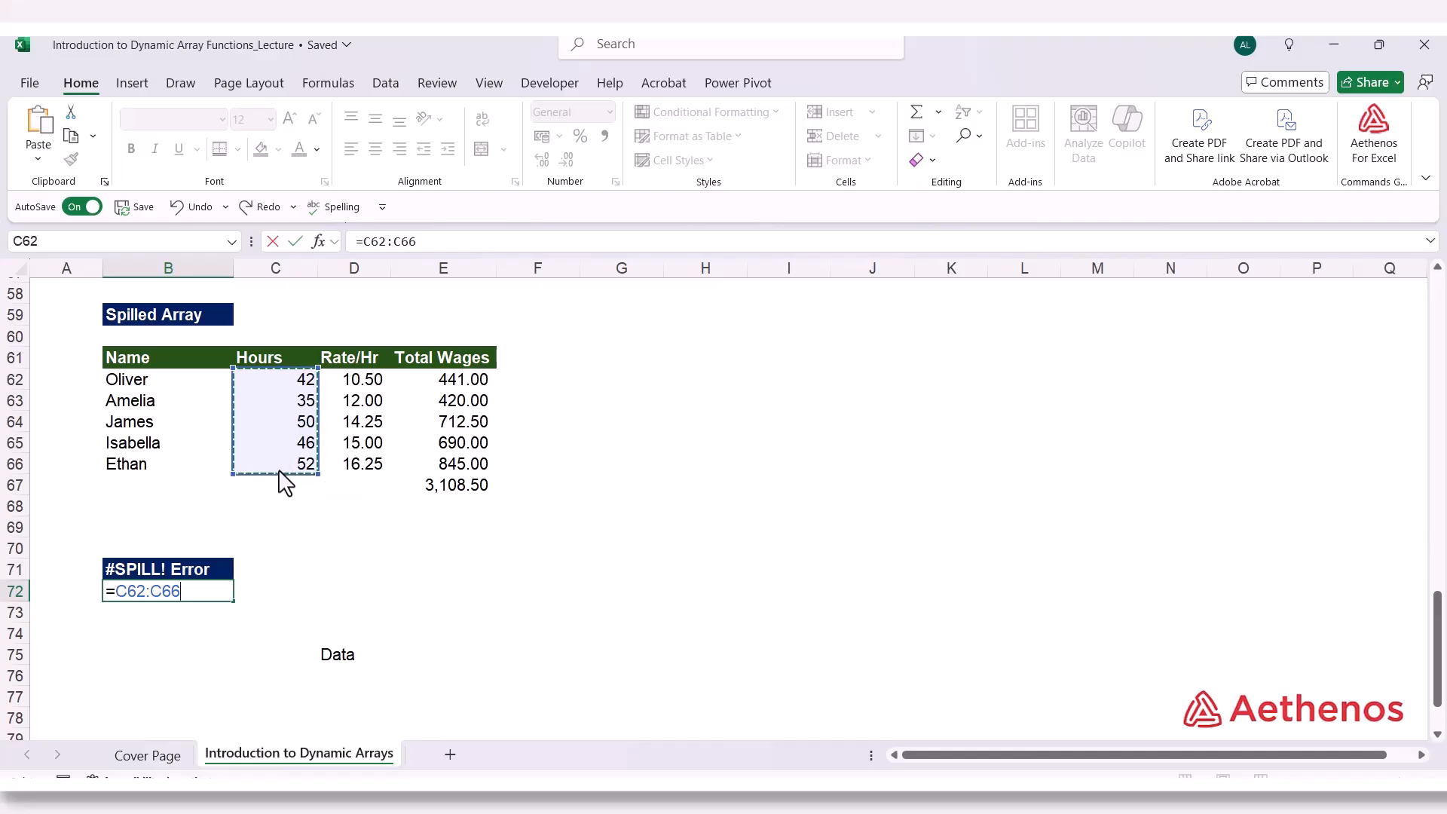
pyautogui.write('*')
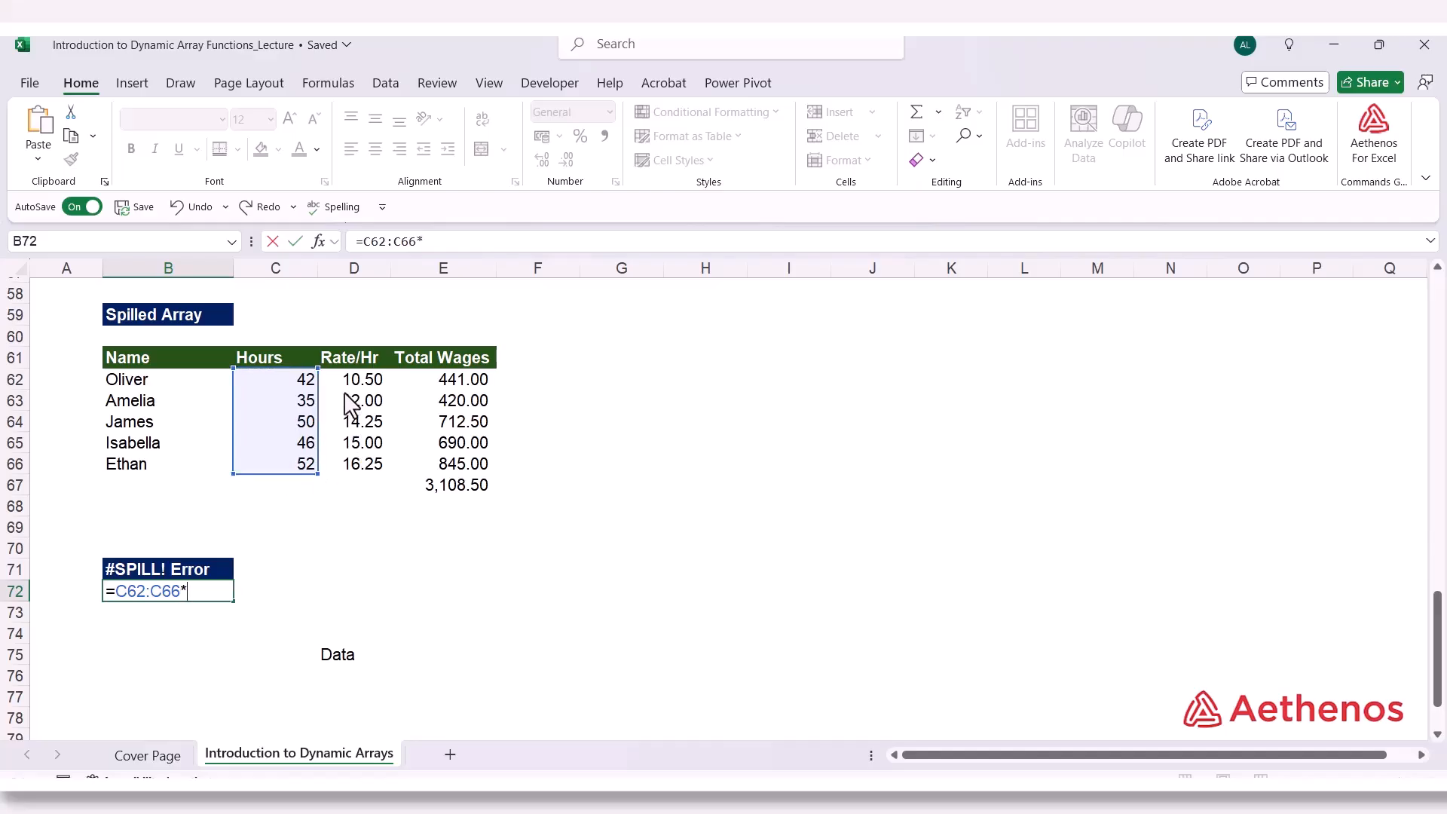
pyautogui.moveTo(363, 379); pyautogui.dragTo(364, 479)
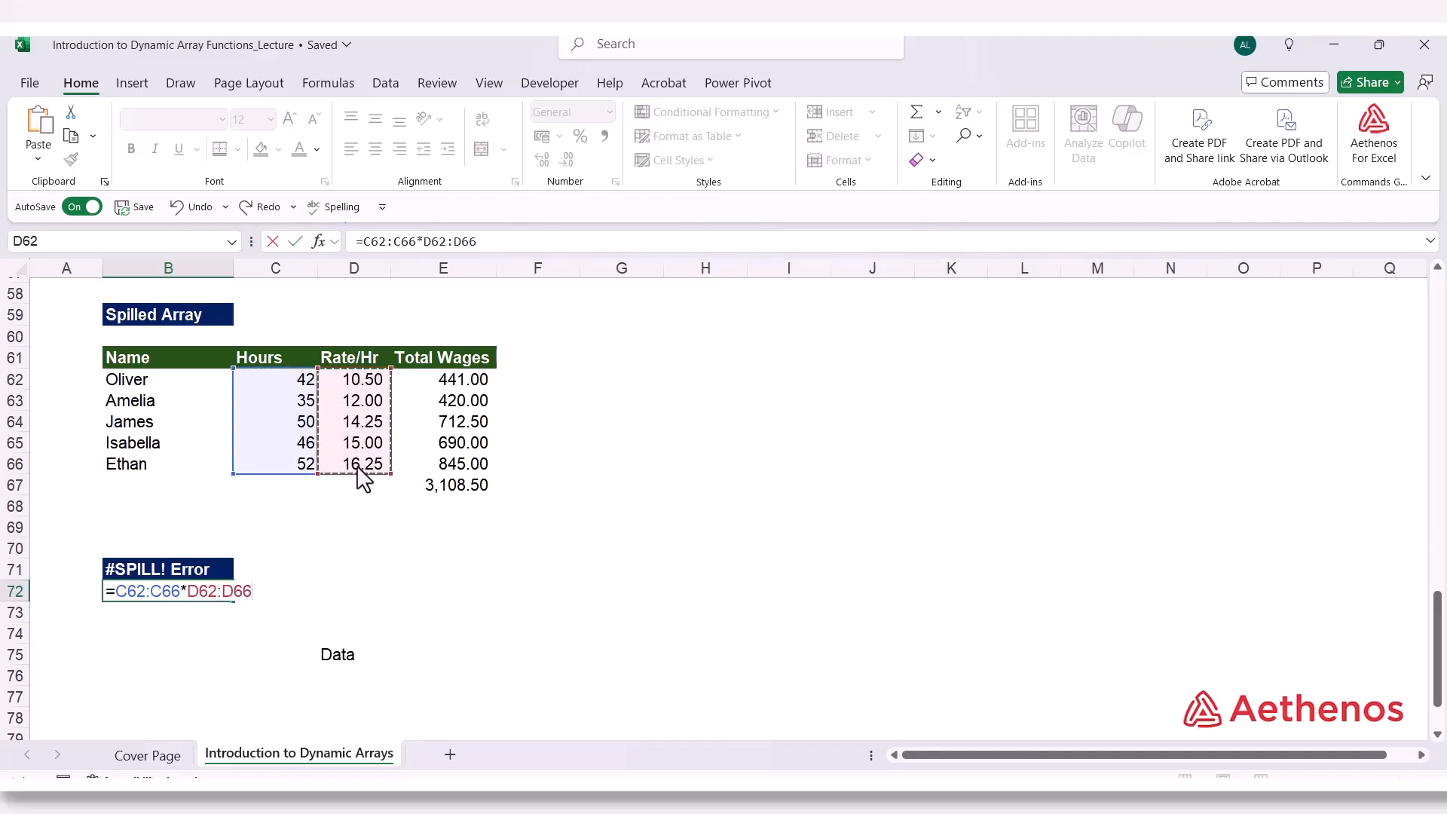
pyautogui.press('Return')
# Enter the same formula =C62:C66*D62:D66 in D72, above the cell containing Data, to demonstrate a blocked spill range
pyautogui.click(296, 594)
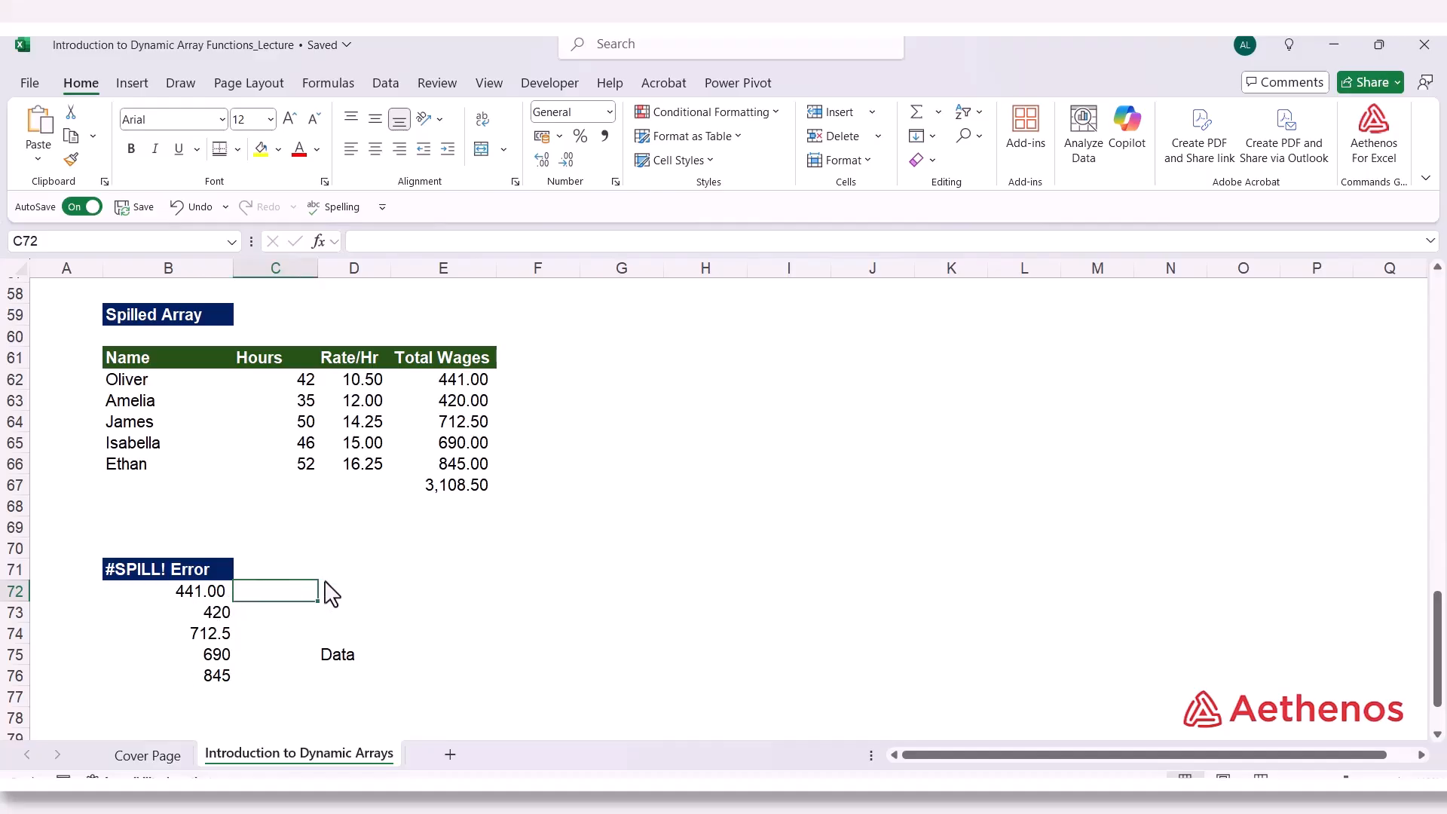
pyautogui.click(343, 599)
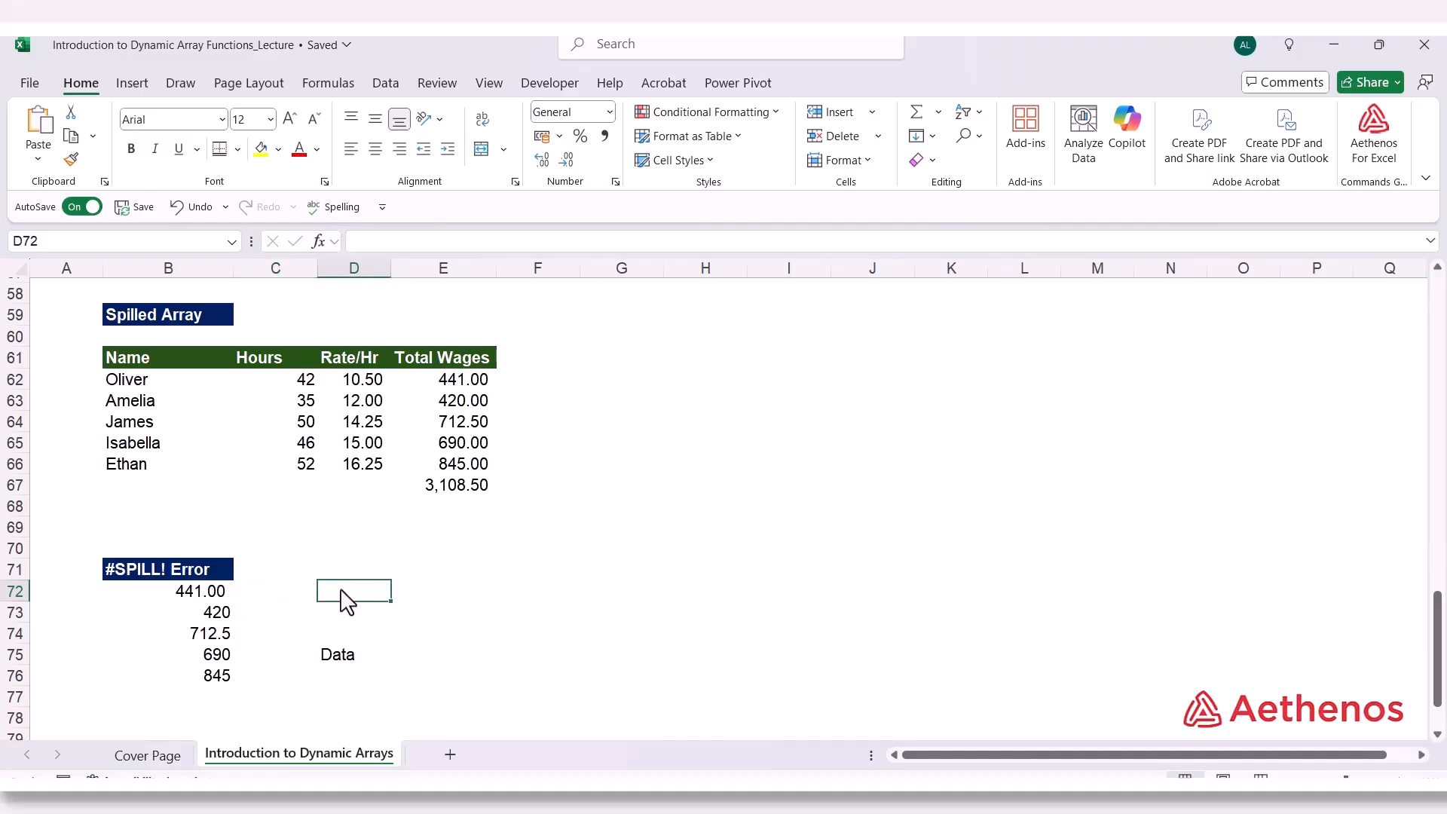
pyautogui.write('=')
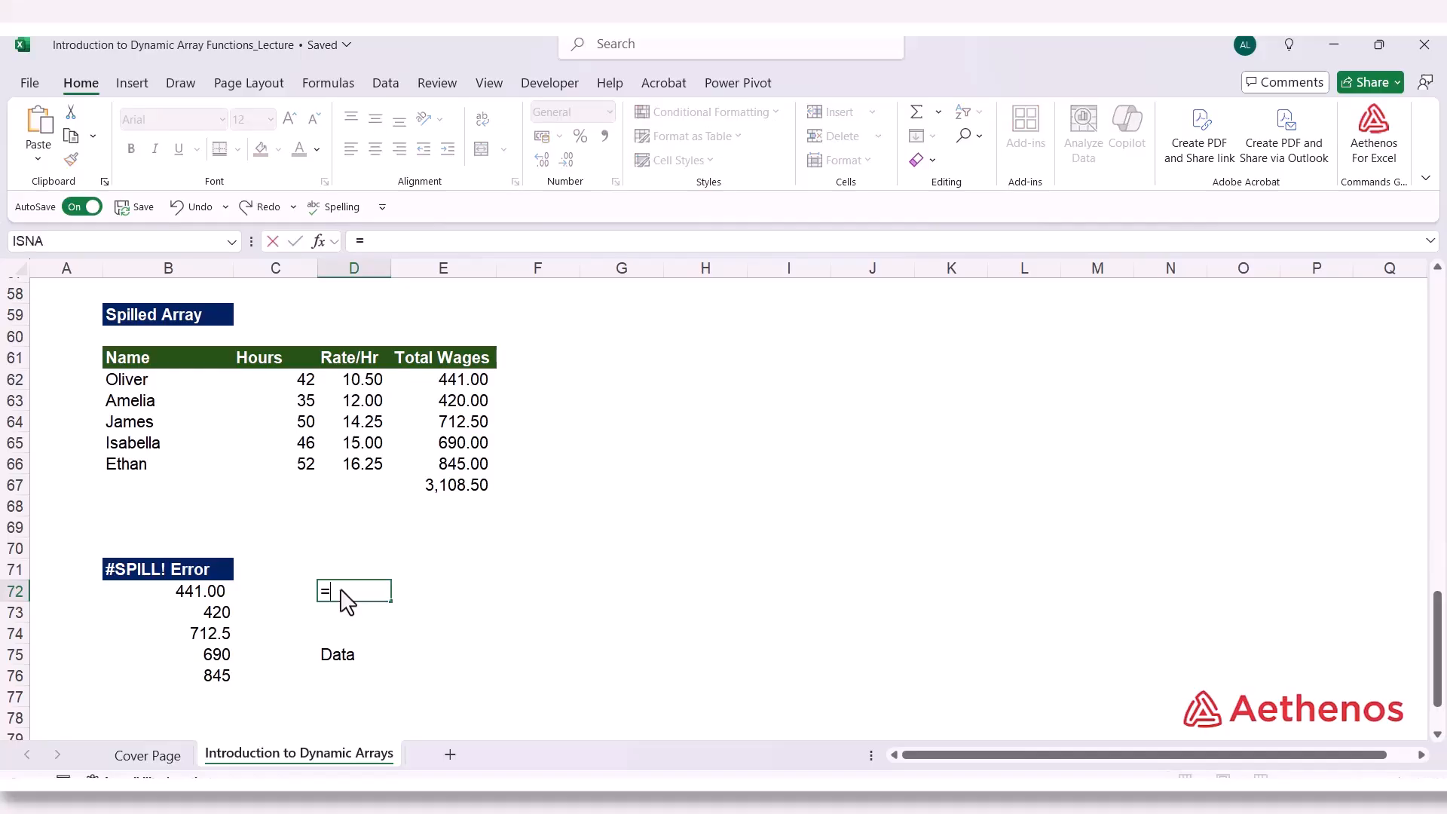
pyautogui.moveTo(285, 392); pyautogui.dragTo(263, 470)
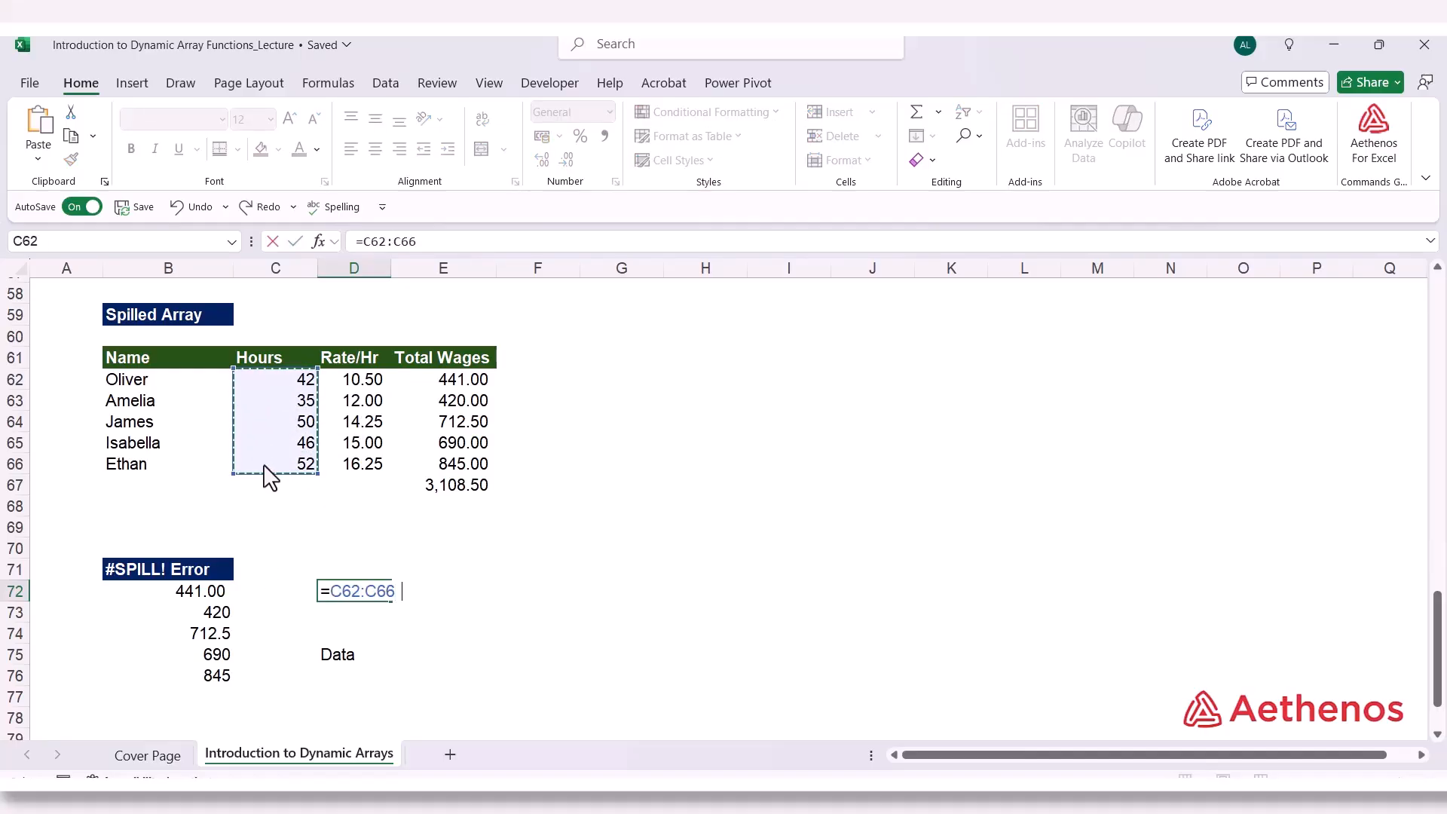
pyautogui.write('*')
pyautogui.moveTo(364, 381); pyautogui.dragTo(352, 480)
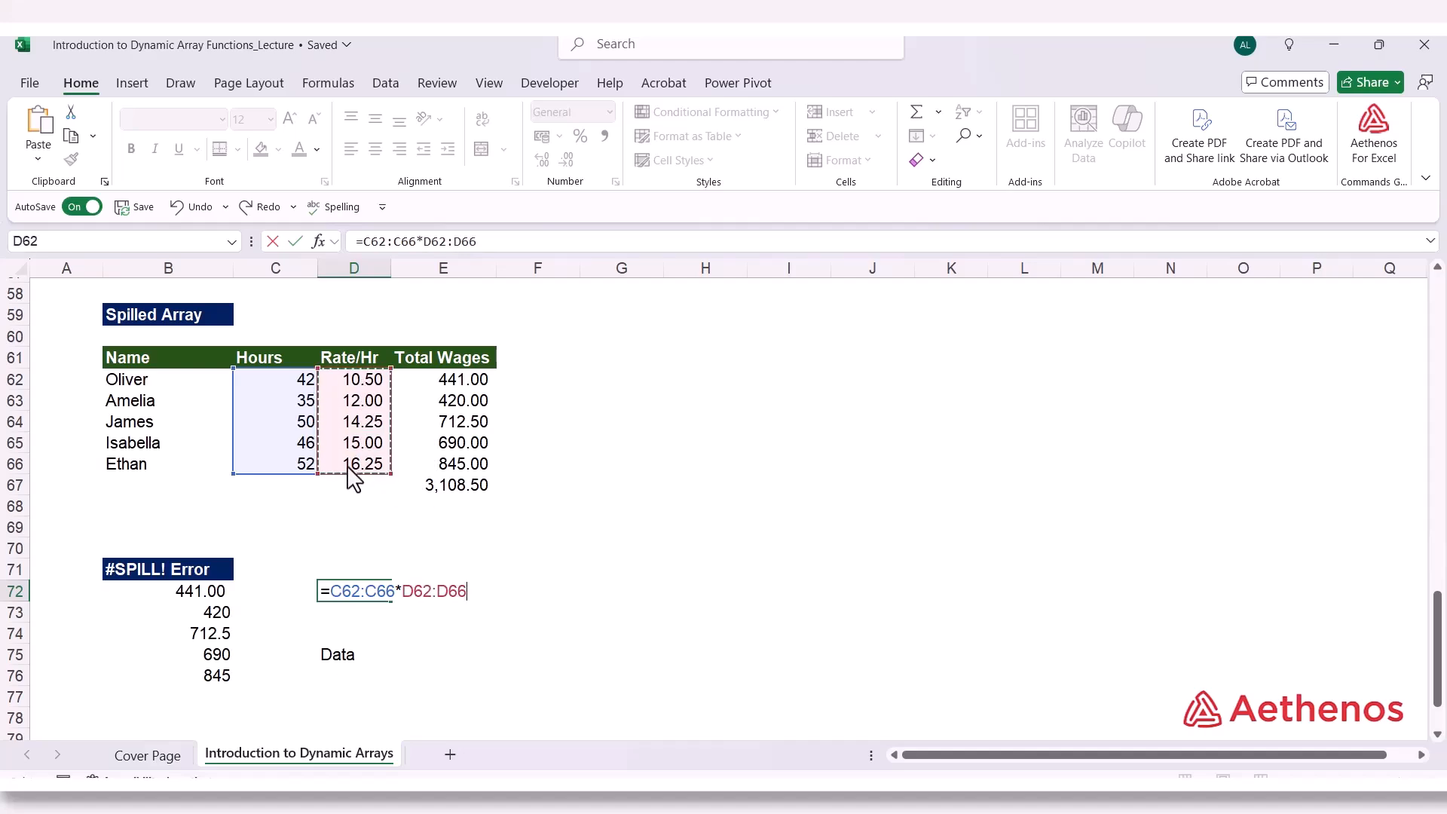
pyautogui.press('Return')
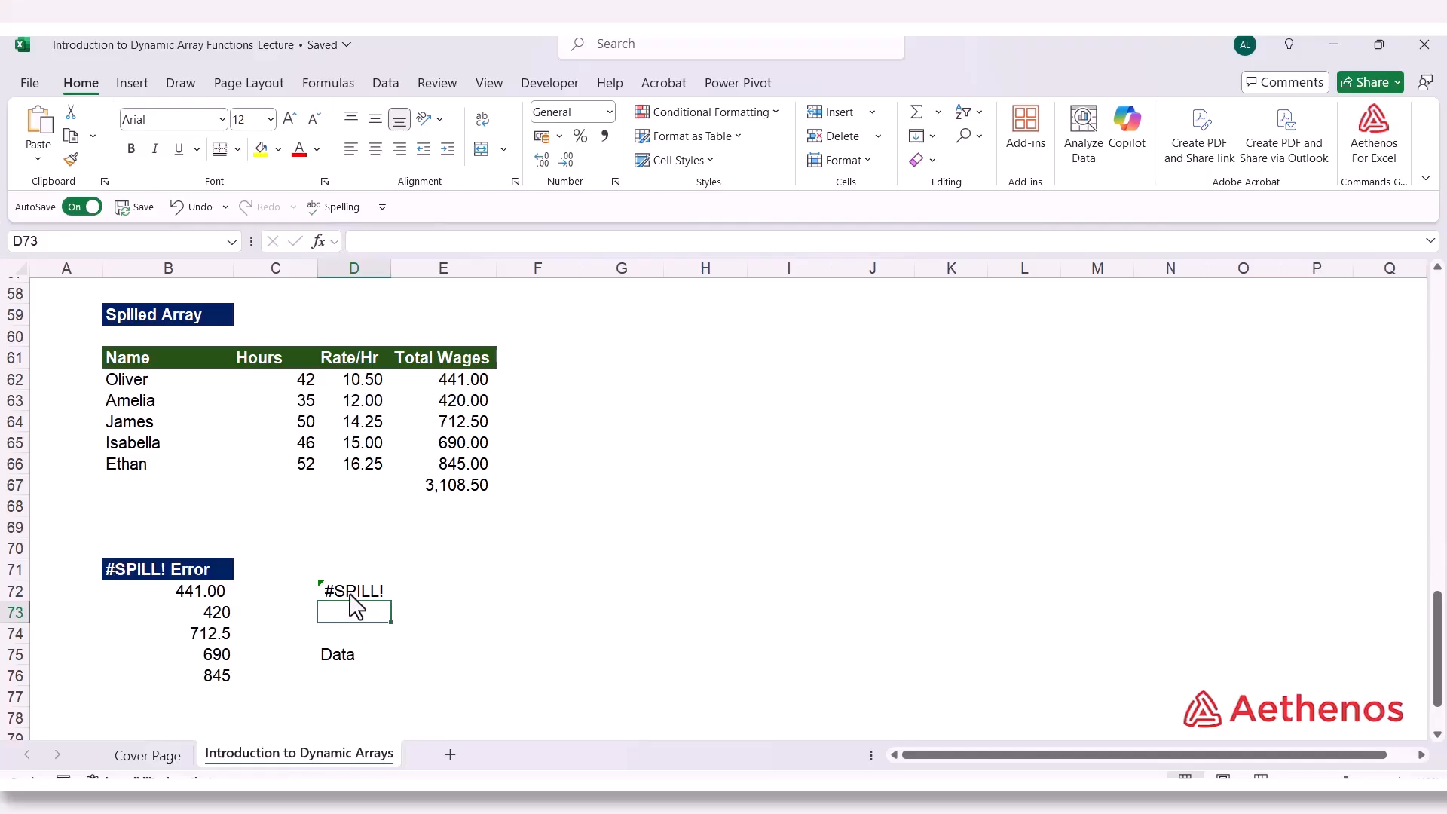
# Move the obstructing Data entry from D75 to E75 to clear the spill range of the formula in D72
pyautogui.click(338, 663)
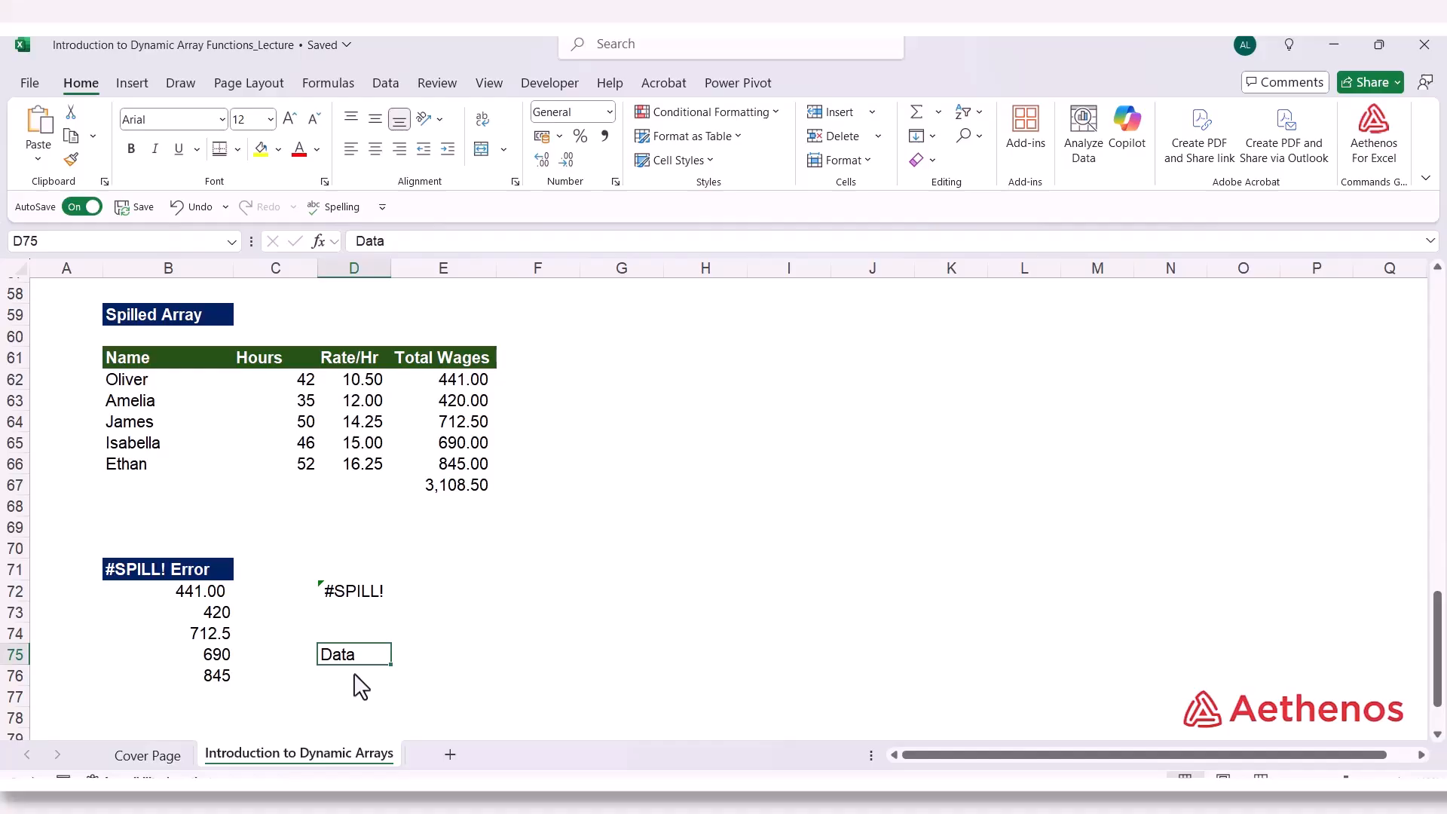
pyautogui.click(219, 674)
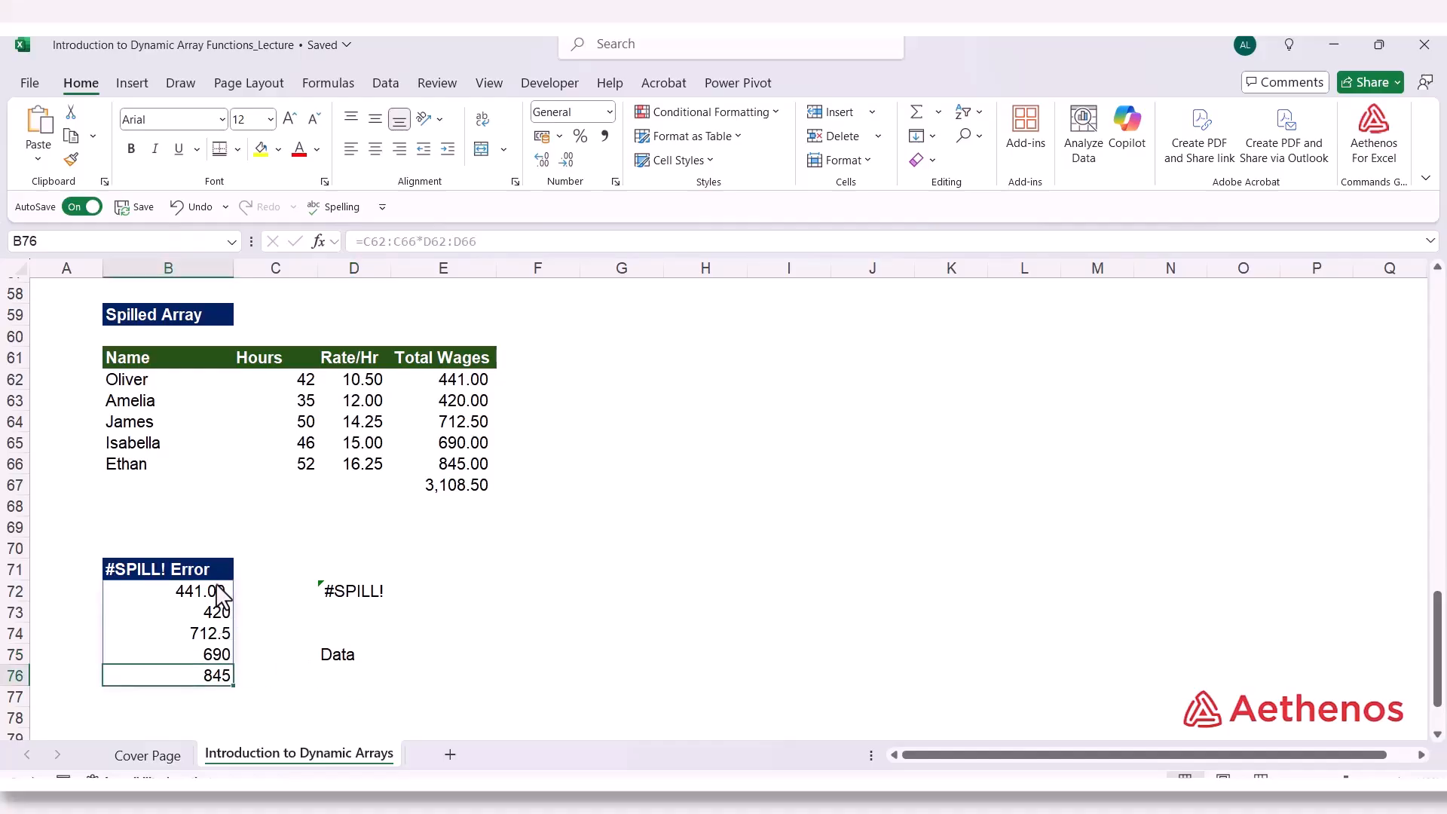
pyautogui.click(326, 656)
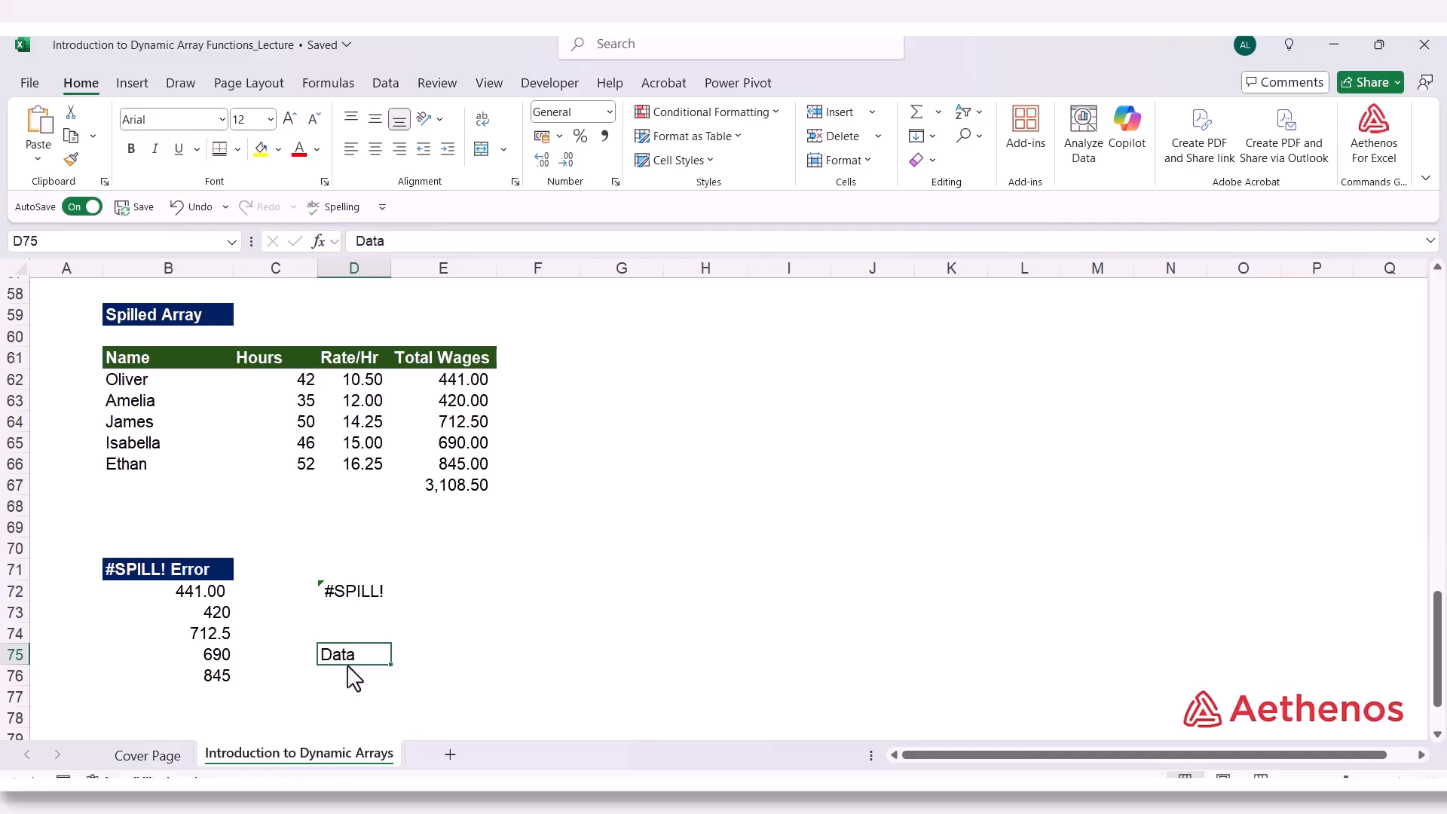
pyautogui.moveTo(348, 666); pyautogui.dragTo(440, 663)
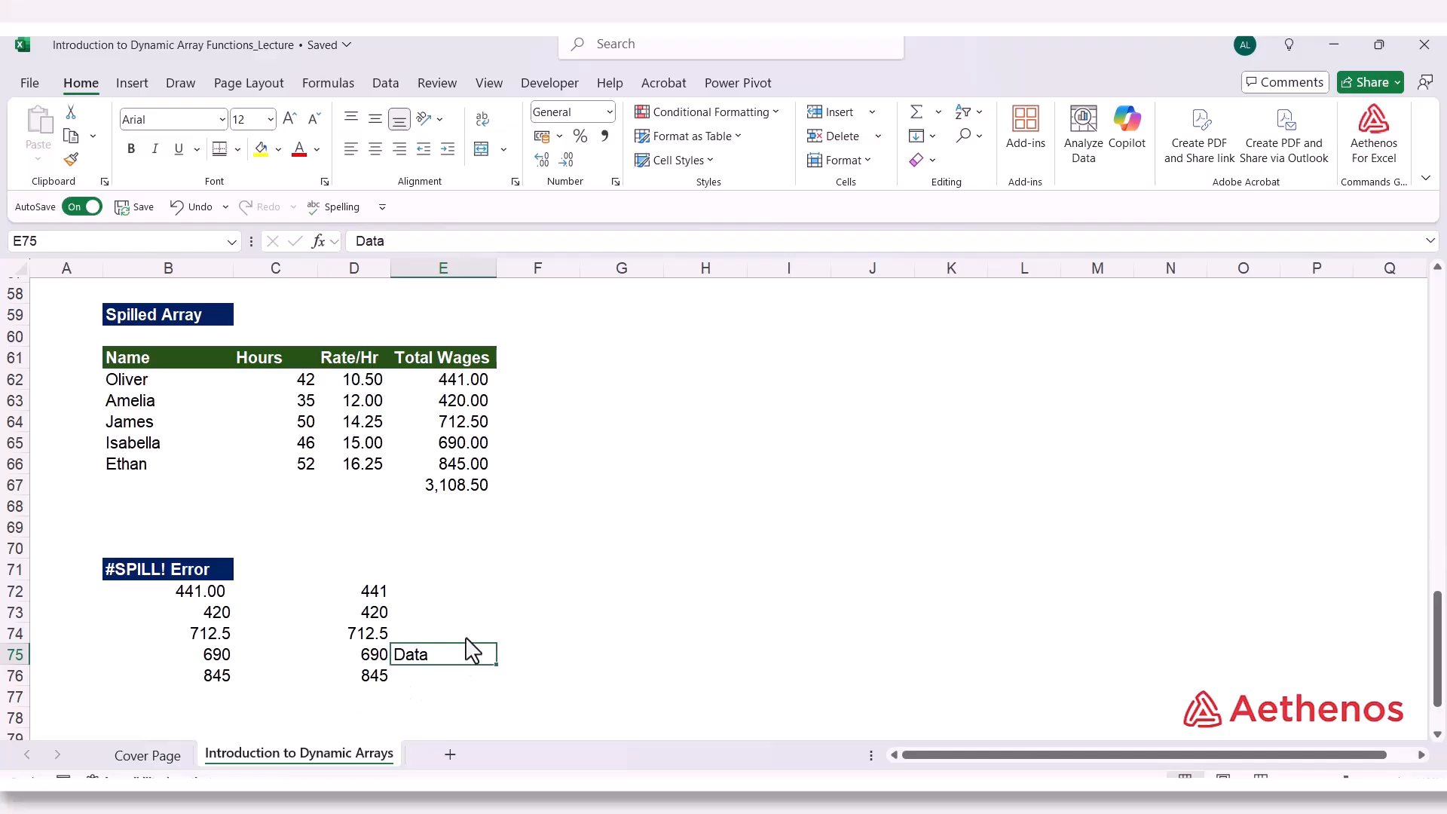
pyautogui.click(433, 671)
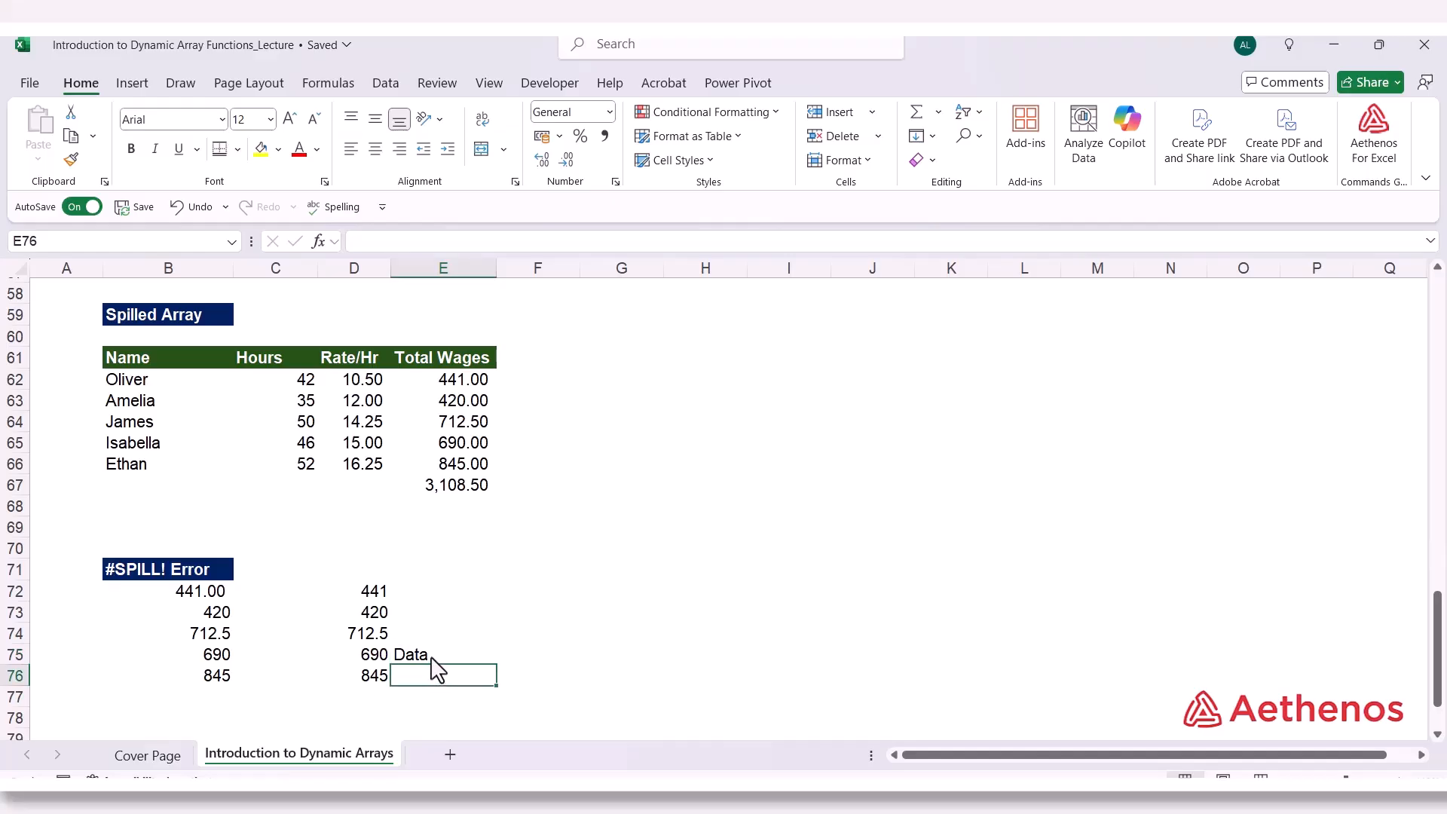
pyautogui.click(432, 658)
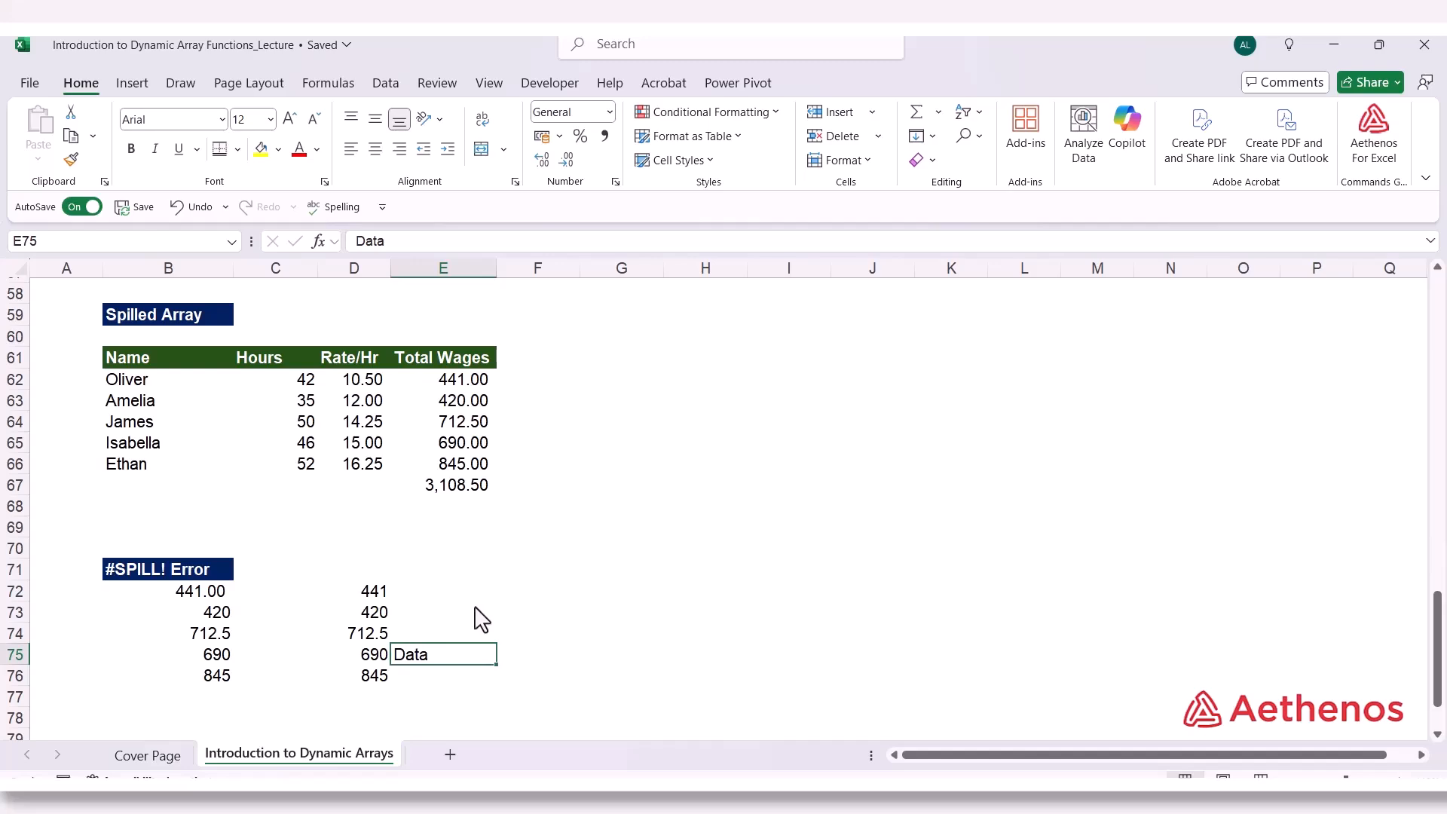
# Enter the dynamic array formula =C62:C66*D62:D66 in B83, in the # Operator (Spilled range operator) section
pyautogui.scroll(-3, 565, 550)
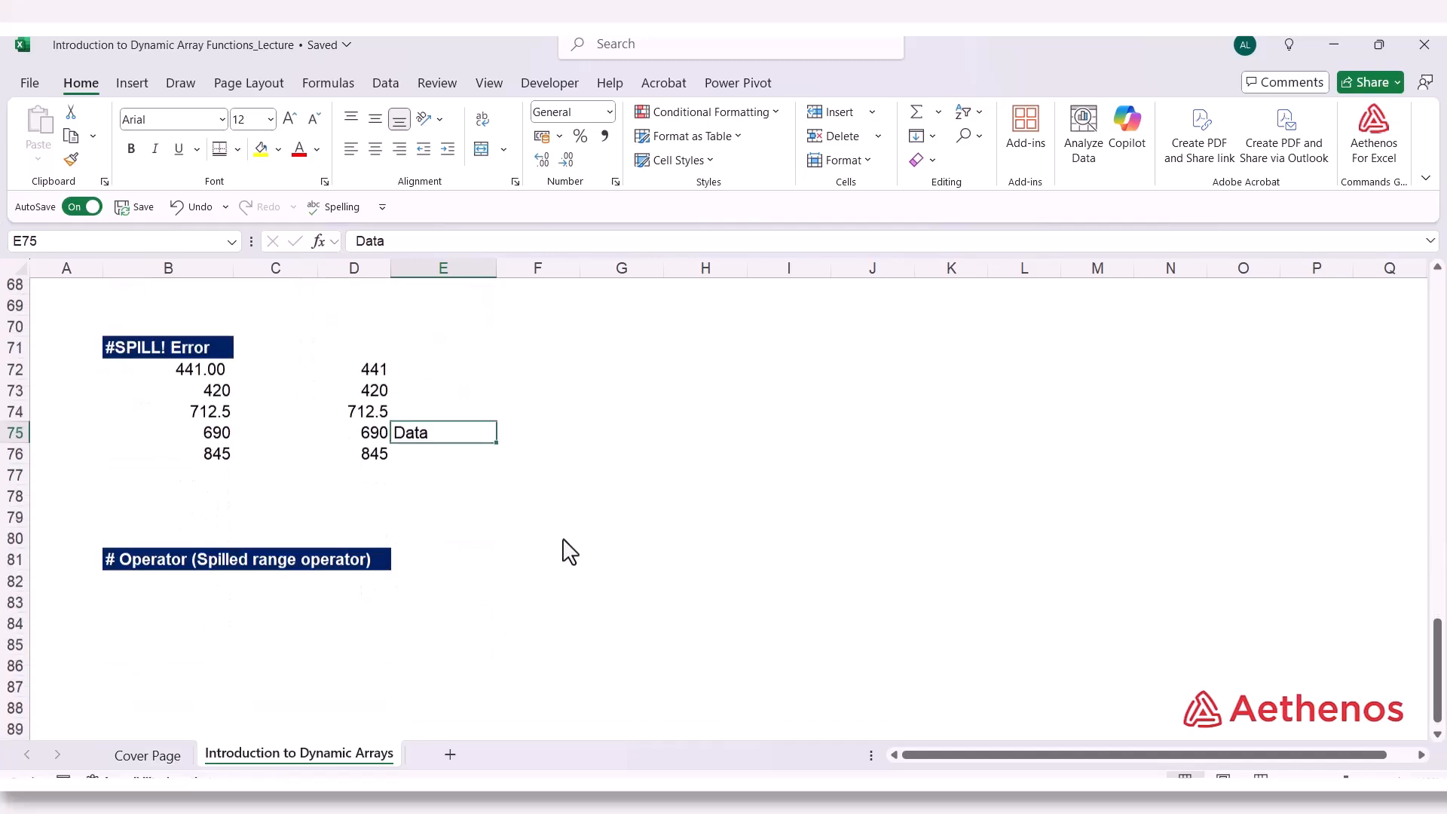
pyautogui.scroll(-1, 570, 551)
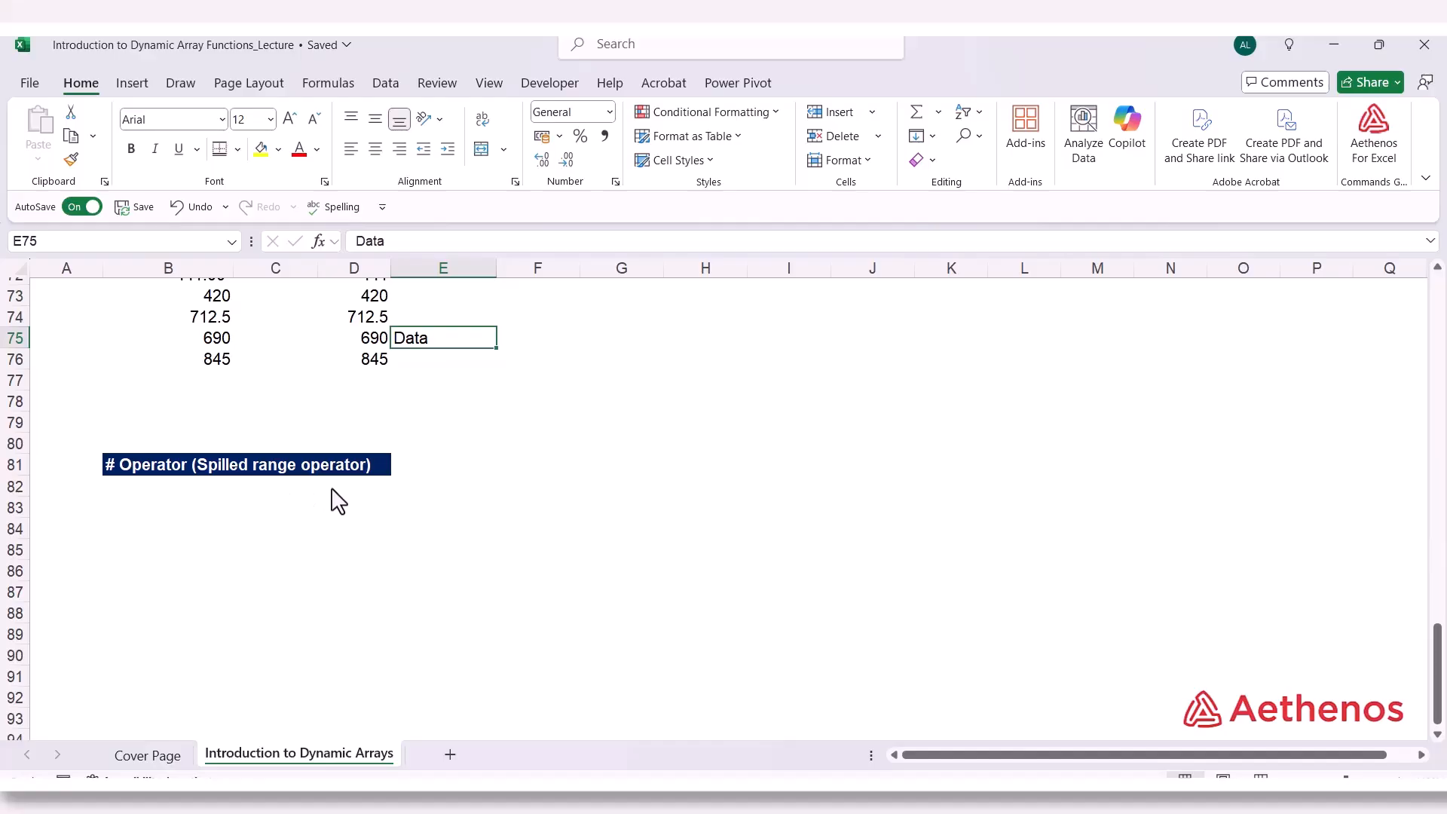
pyautogui.click(226, 511)
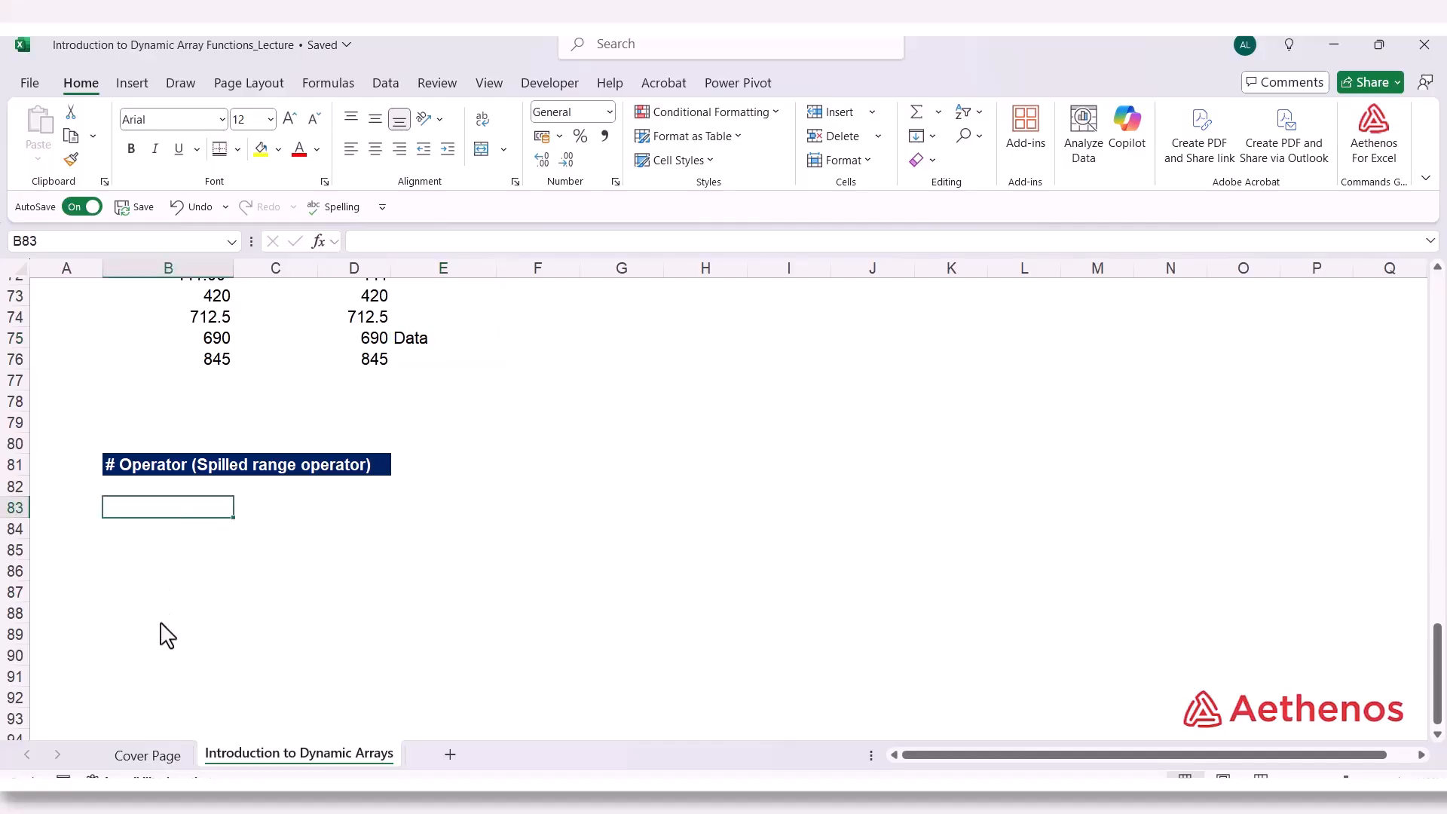
pyautogui.scroll(3, 154, 716)
pyautogui.write('=')
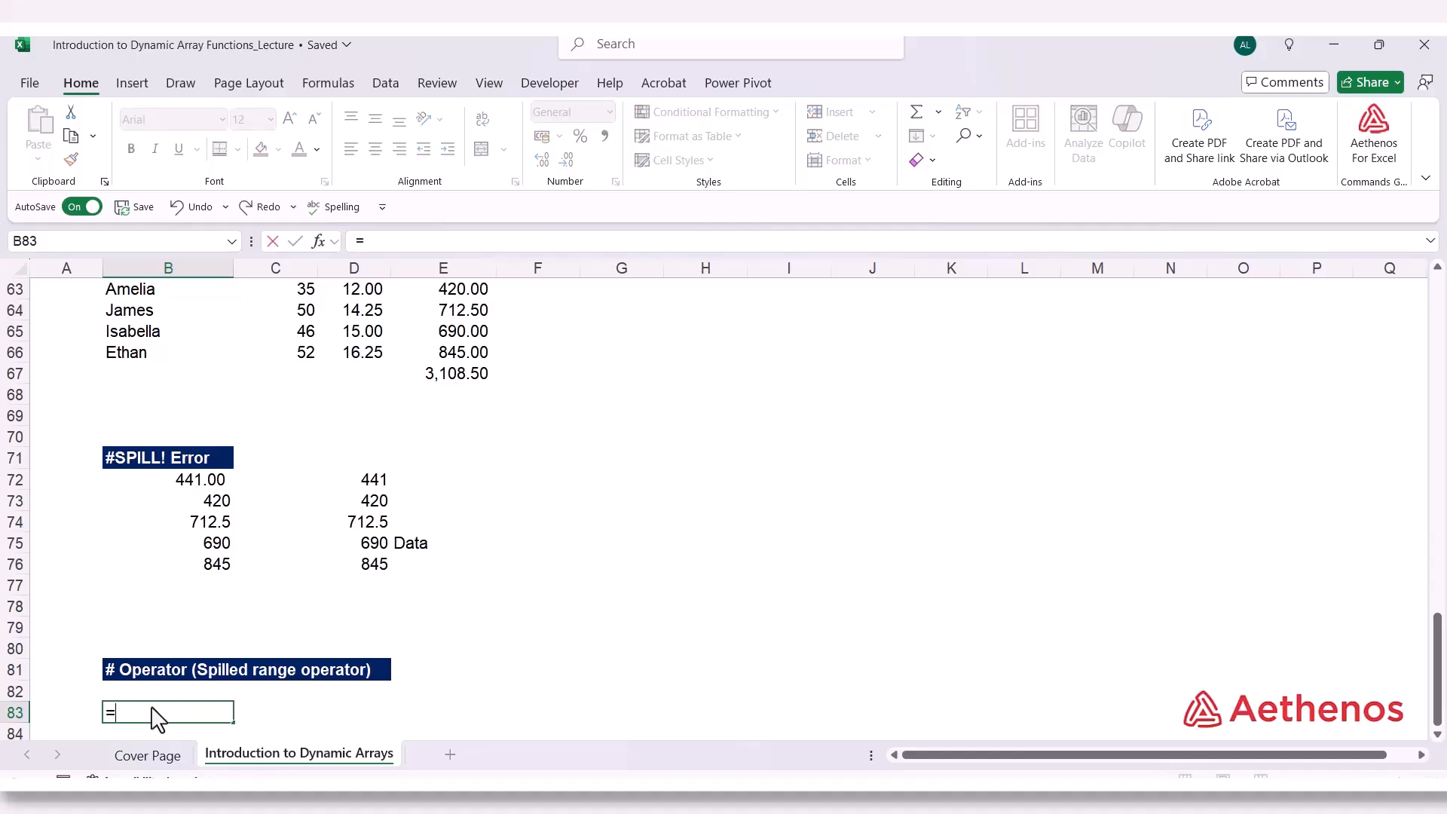
pyautogui.scroll(3, 155, 716)
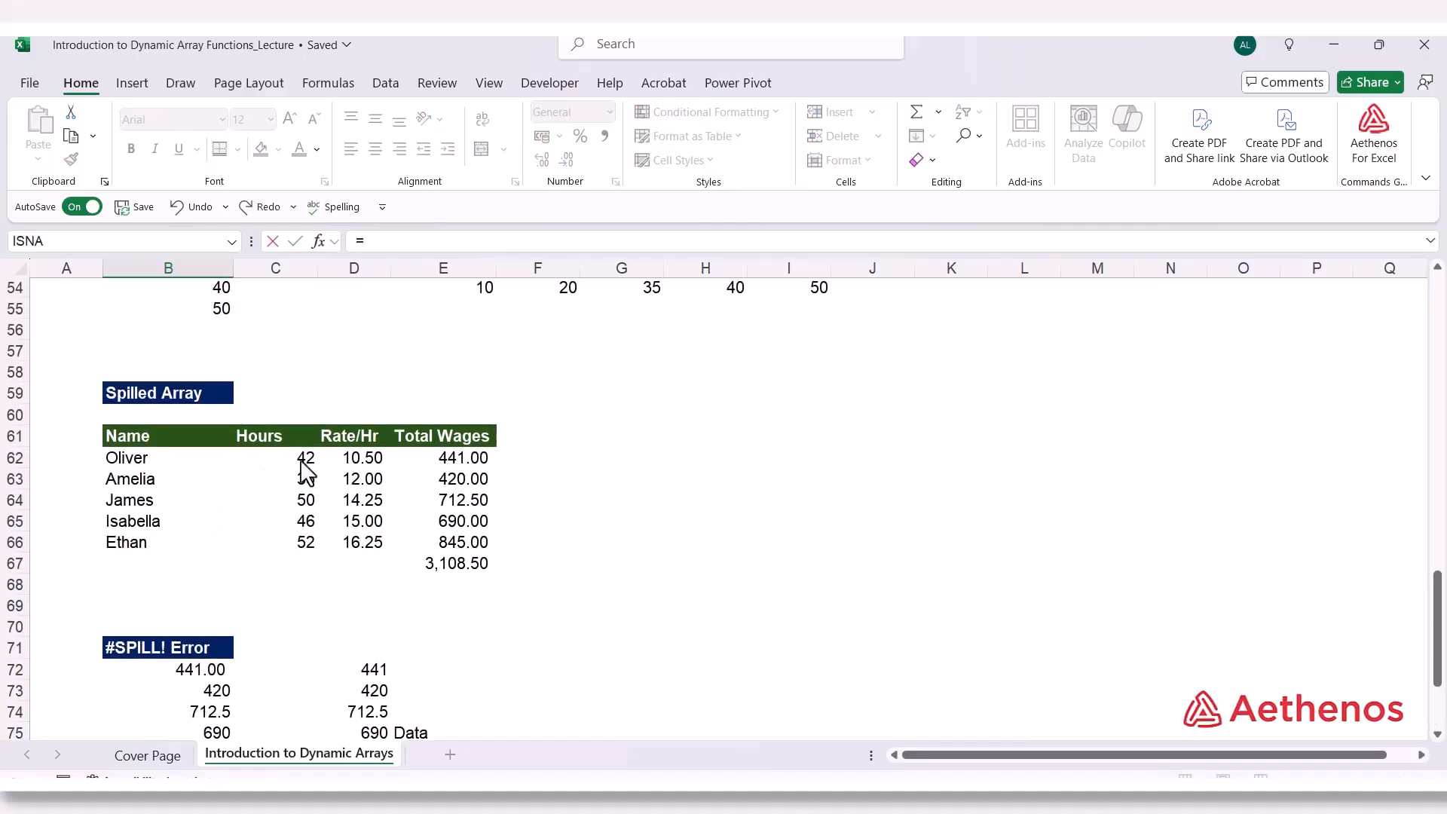
pyautogui.moveTo(301, 462); pyautogui.dragTo(294, 550)
pyautogui.write('*')
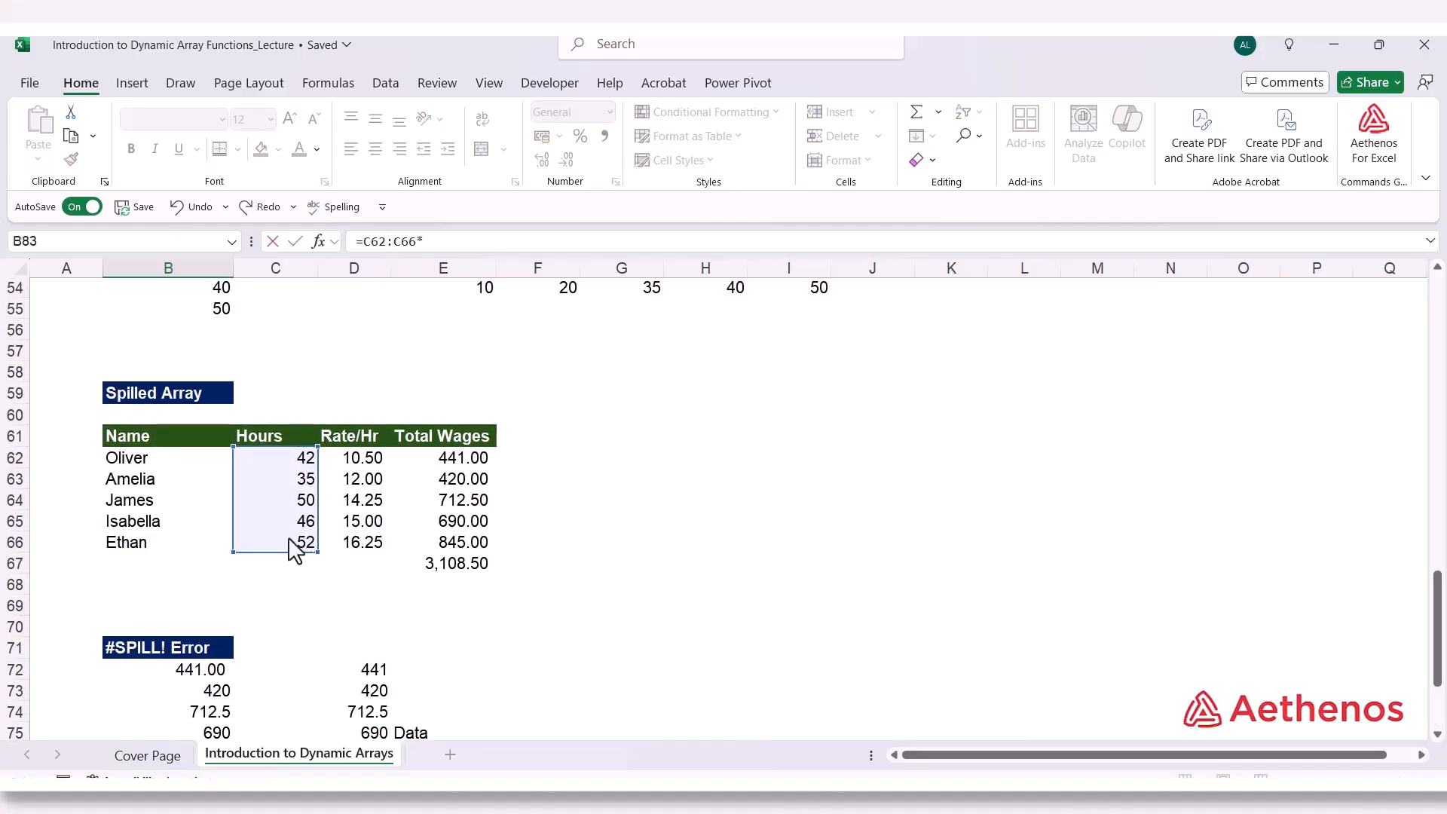
pyautogui.moveTo(360, 458); pyautogui.dragTo(345, 561)
pyautogui.press('Return')
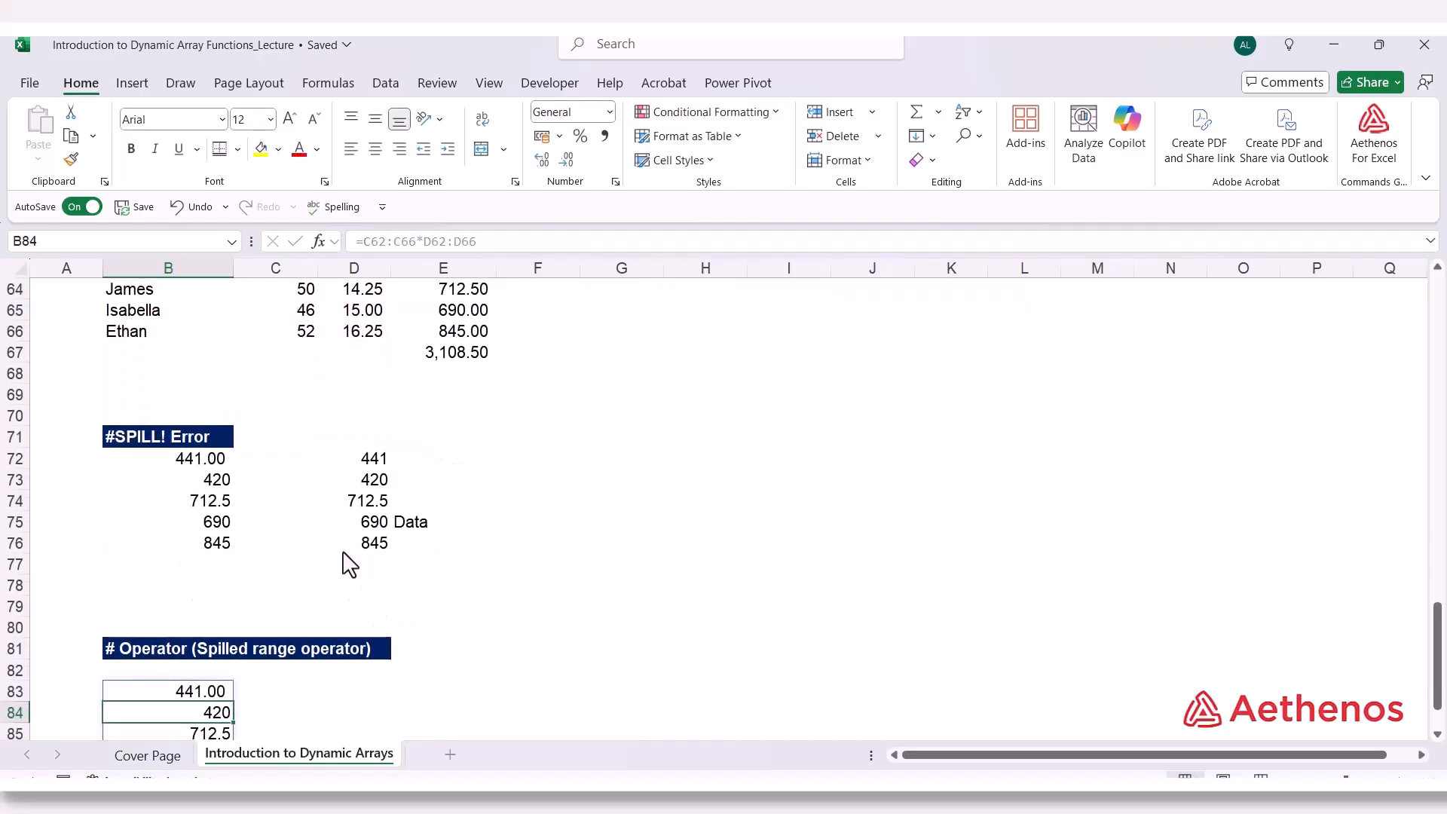
# Enter =SUM(B83#) in D83 to total the spilled range that starts in B83
pyautogui.scroll(-3, 349, 565)
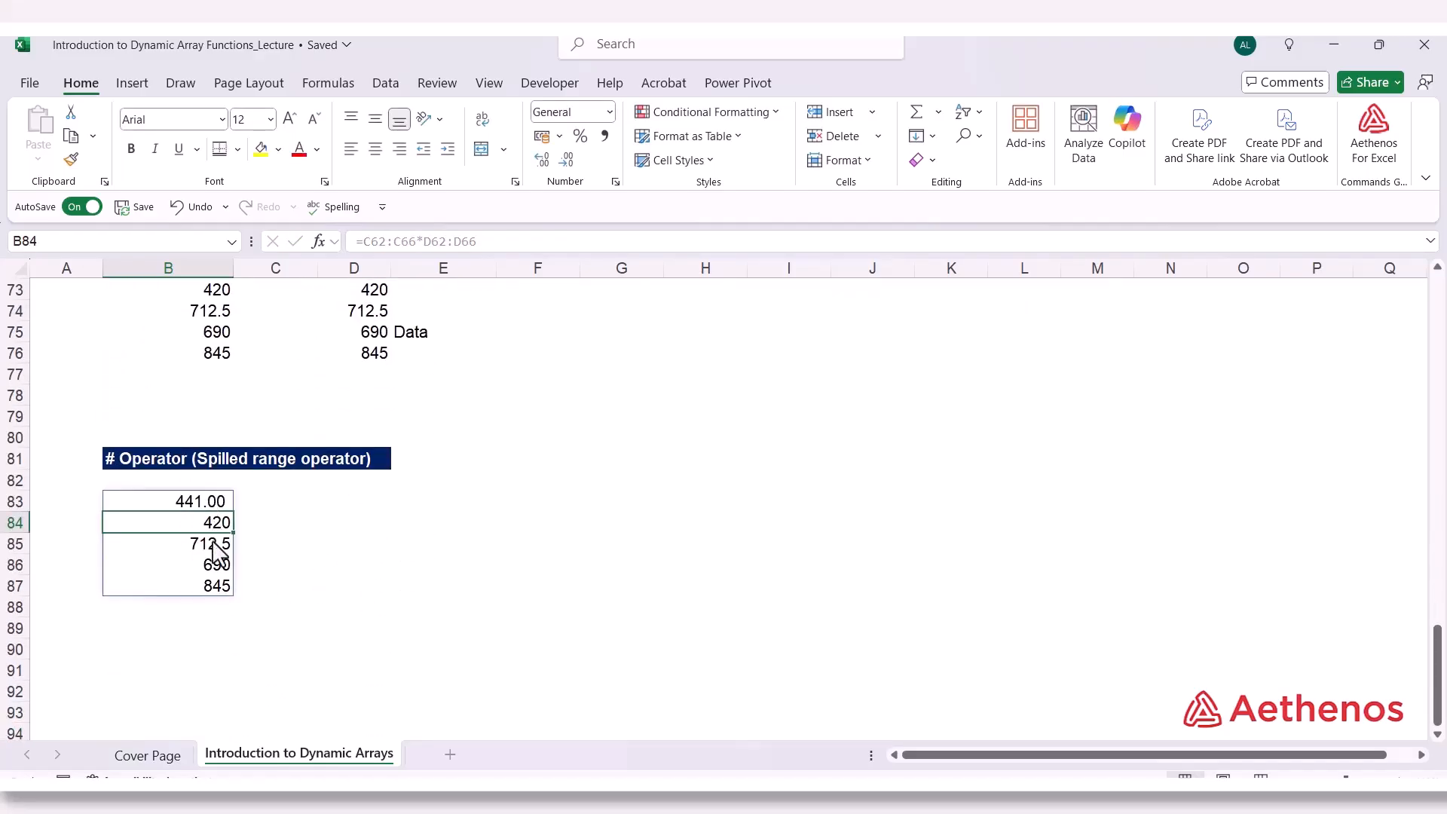
pyautogui.click(180, 587)
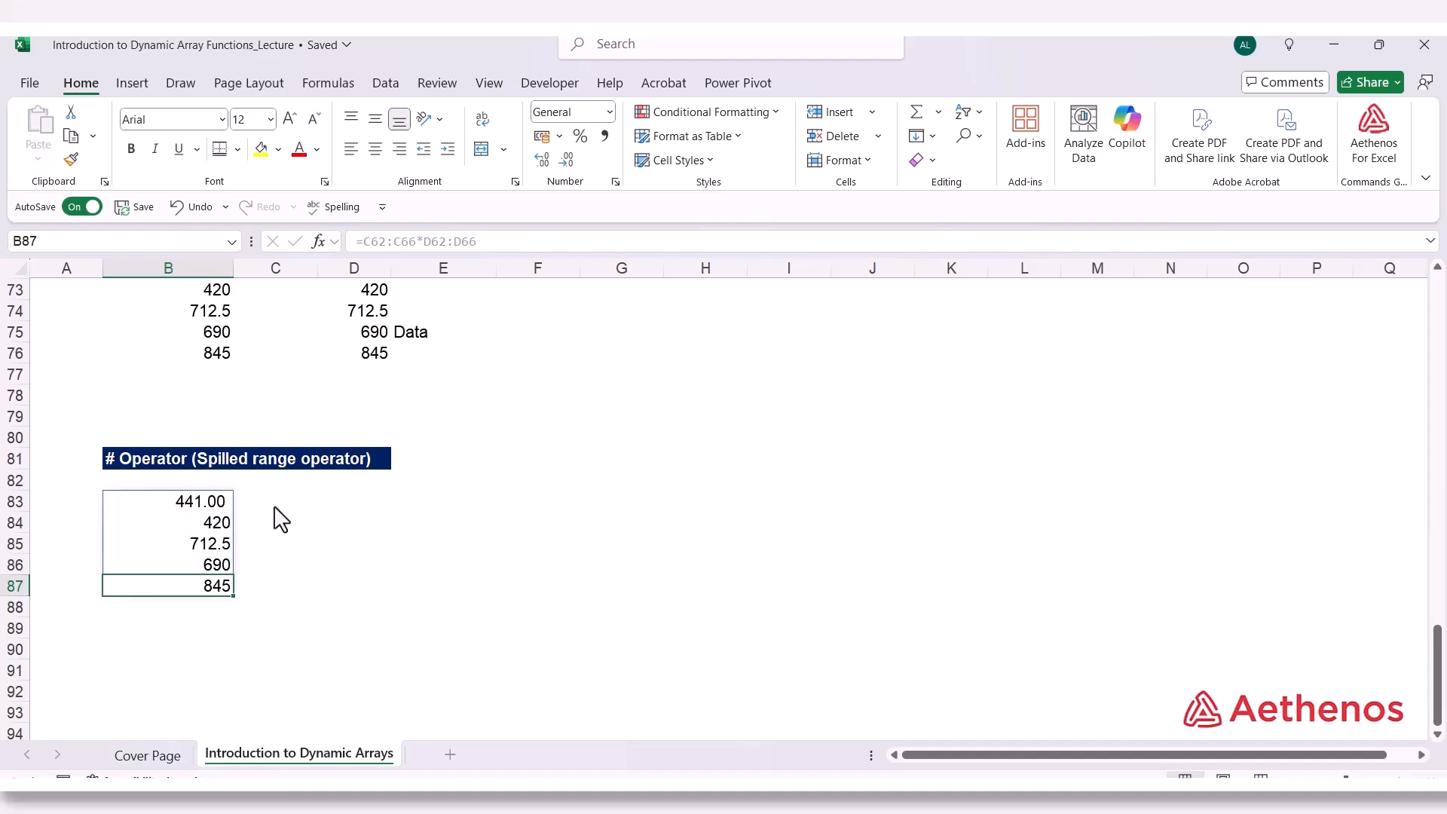
pyautogui.click(336, 508)
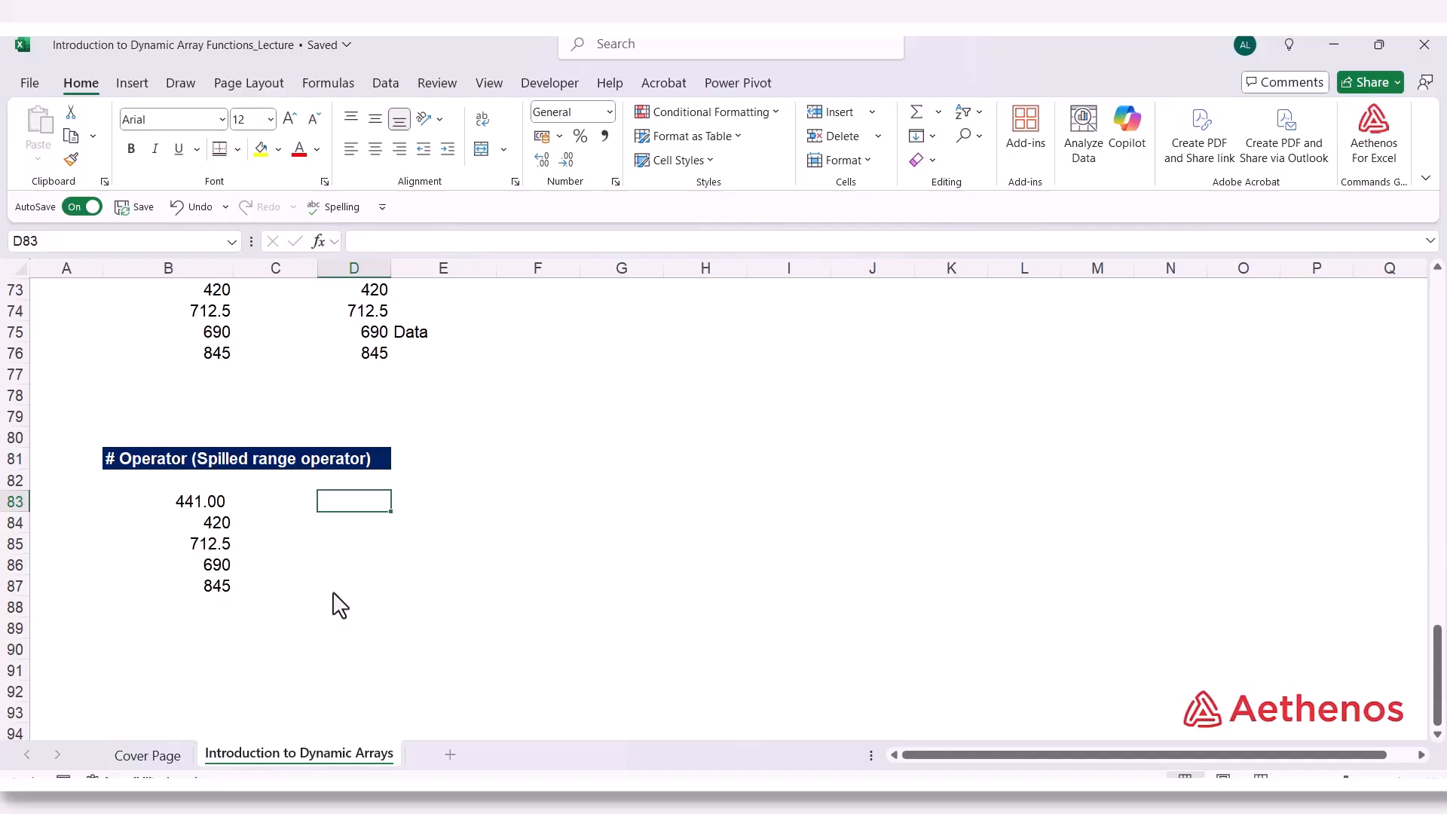
pyautogui.write('=sum')
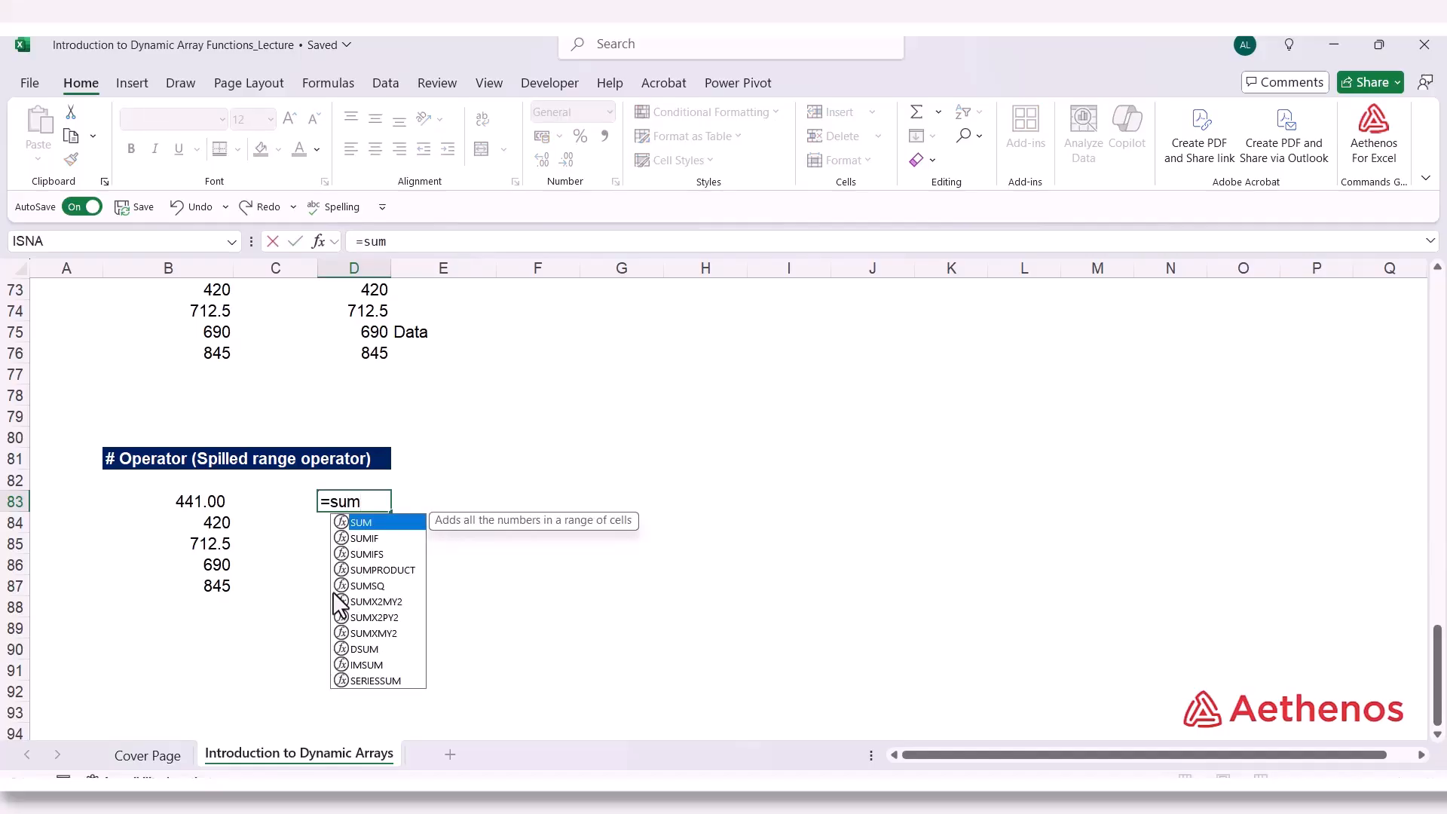
pyautogui.write('(')
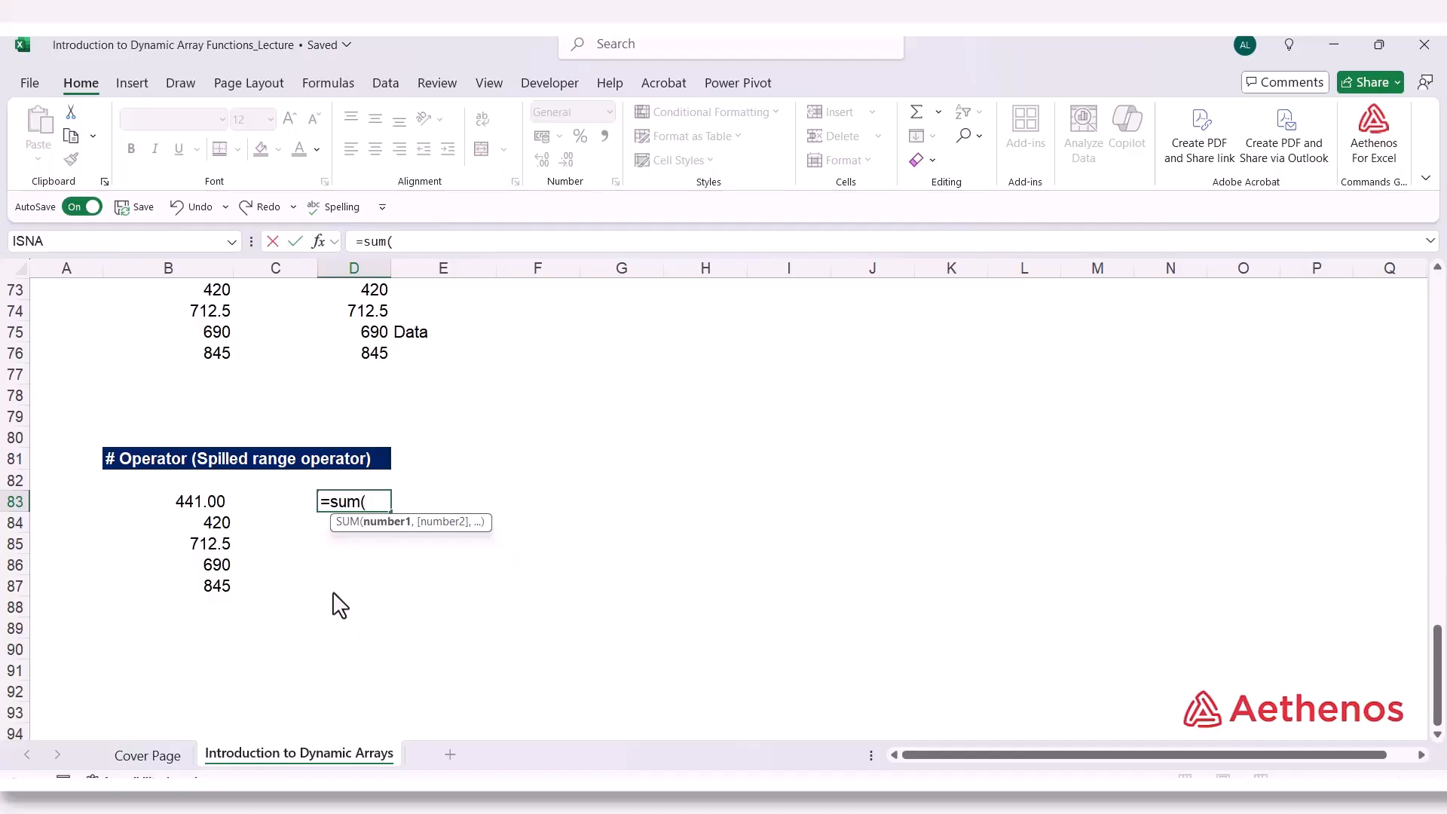
pyautogui.moveTo(186, 506); pyautogui.dragTo(197, 599)
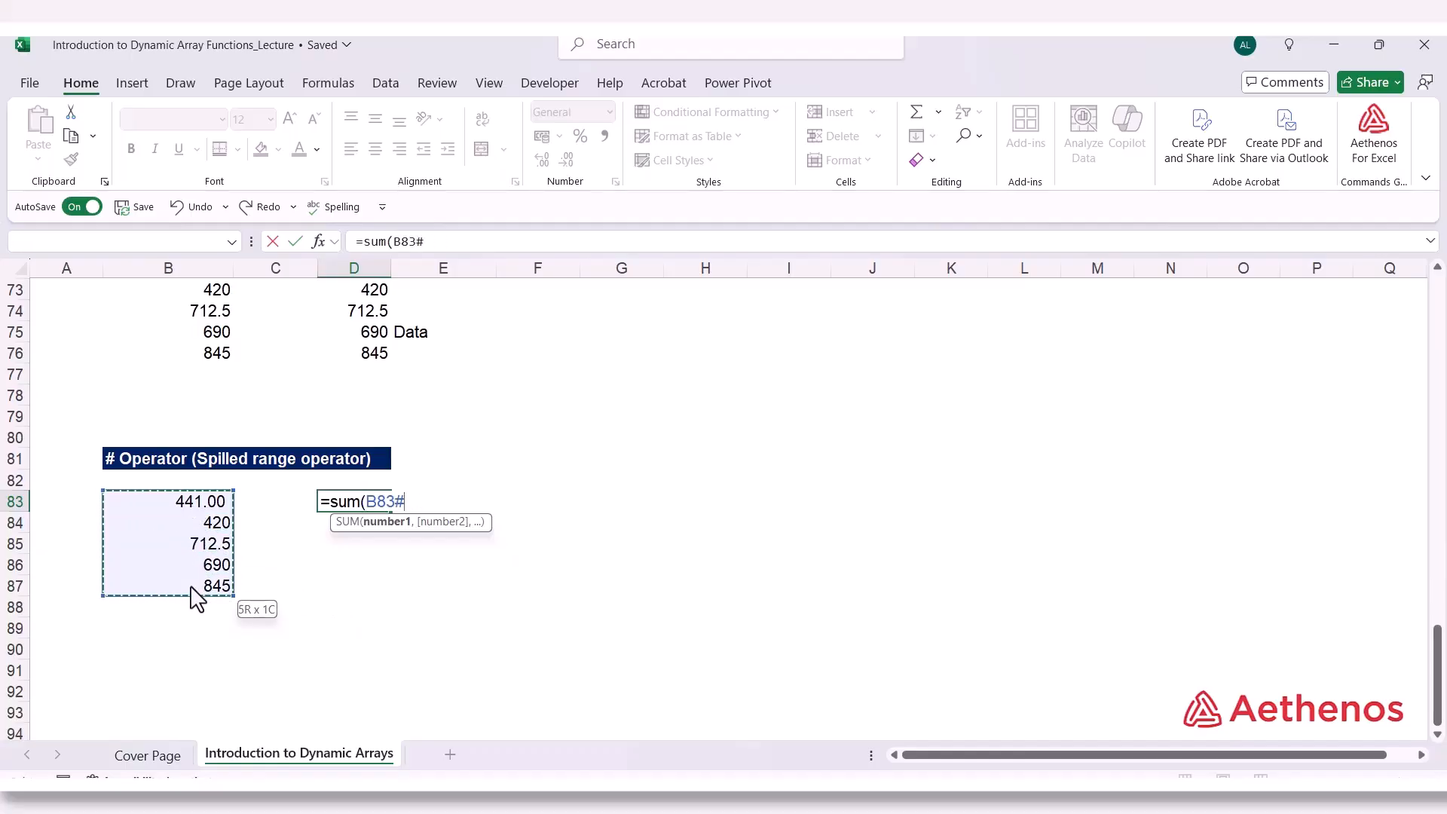
pyautogui.moveTo(190, 587); pyautogui.dragTo(191, 588)
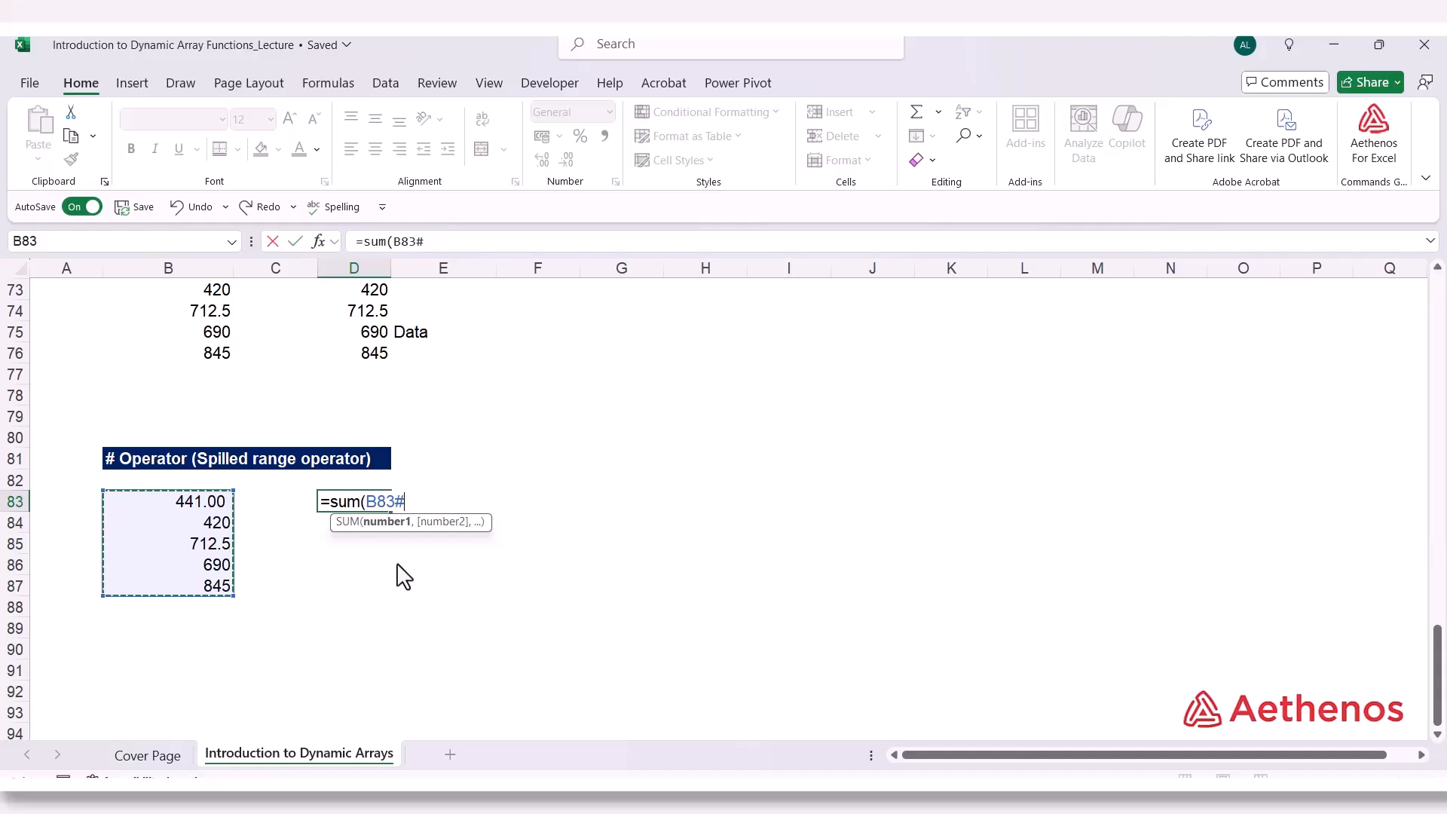
pyautogui.write(')')
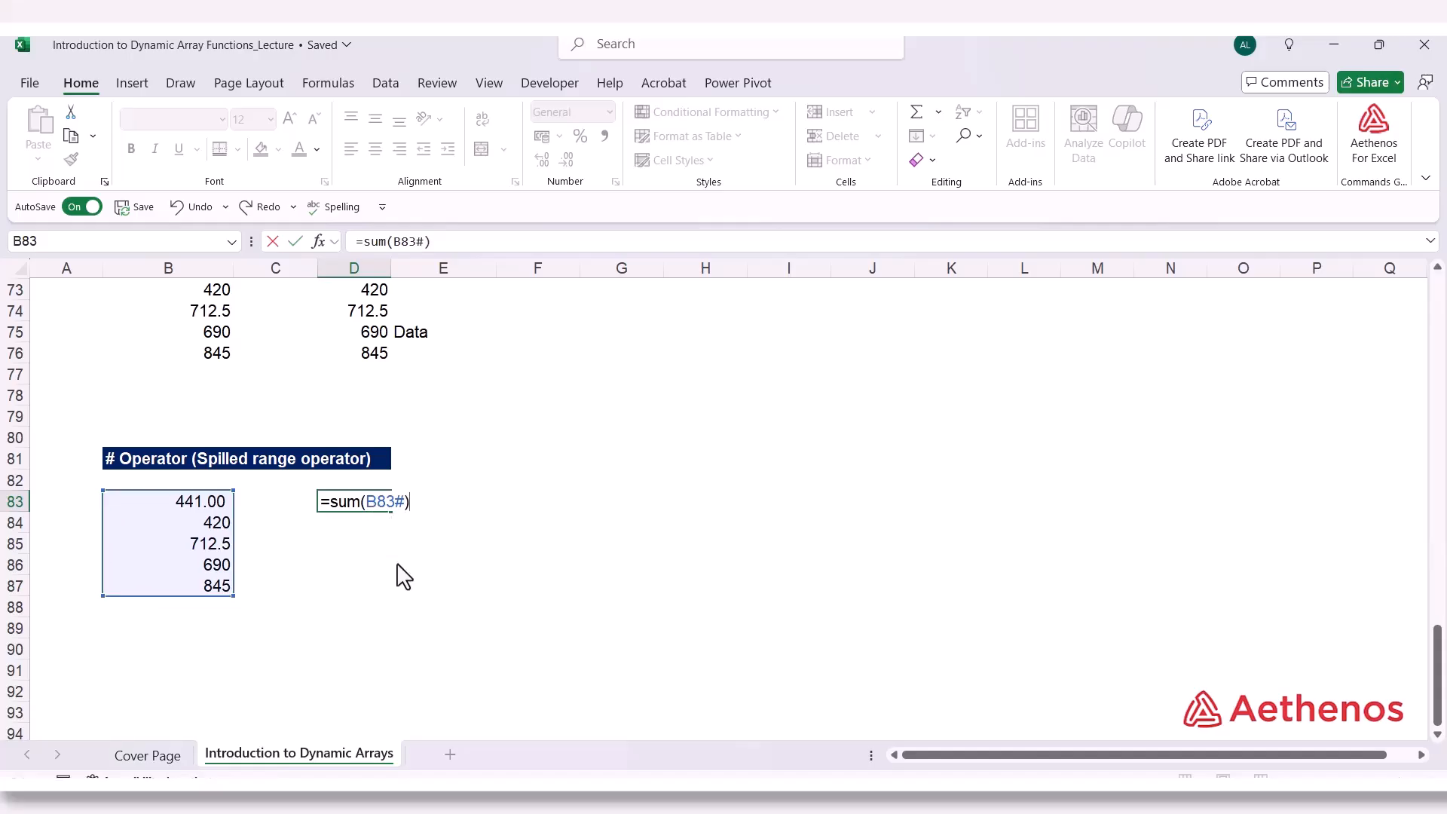
pyautogui.press('Return')
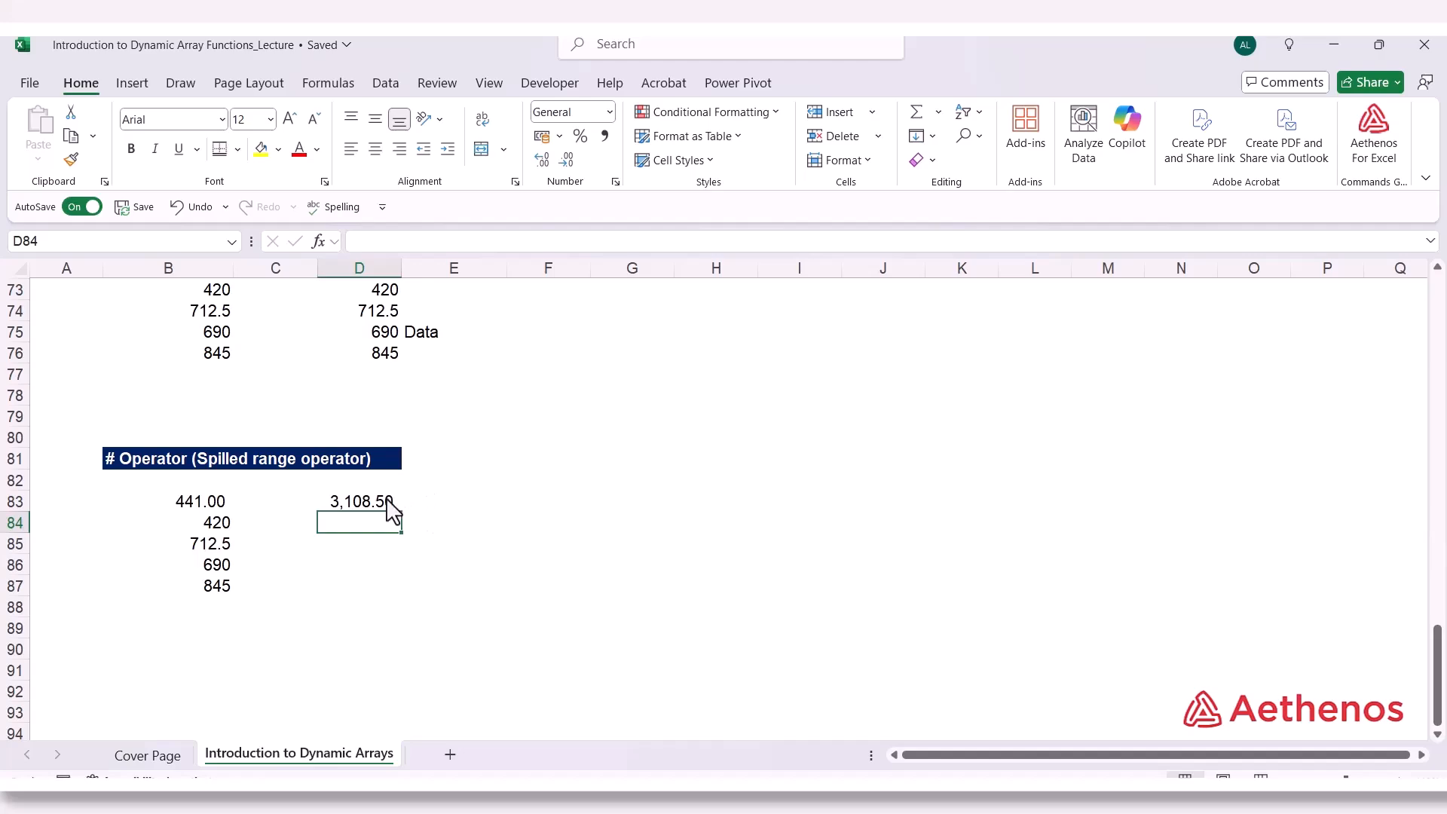
# Examine the # spilled range reference inside the SUM formula in D83
pyautogui.click(386, 499)
pyautogui.doubleClick(371, 499)
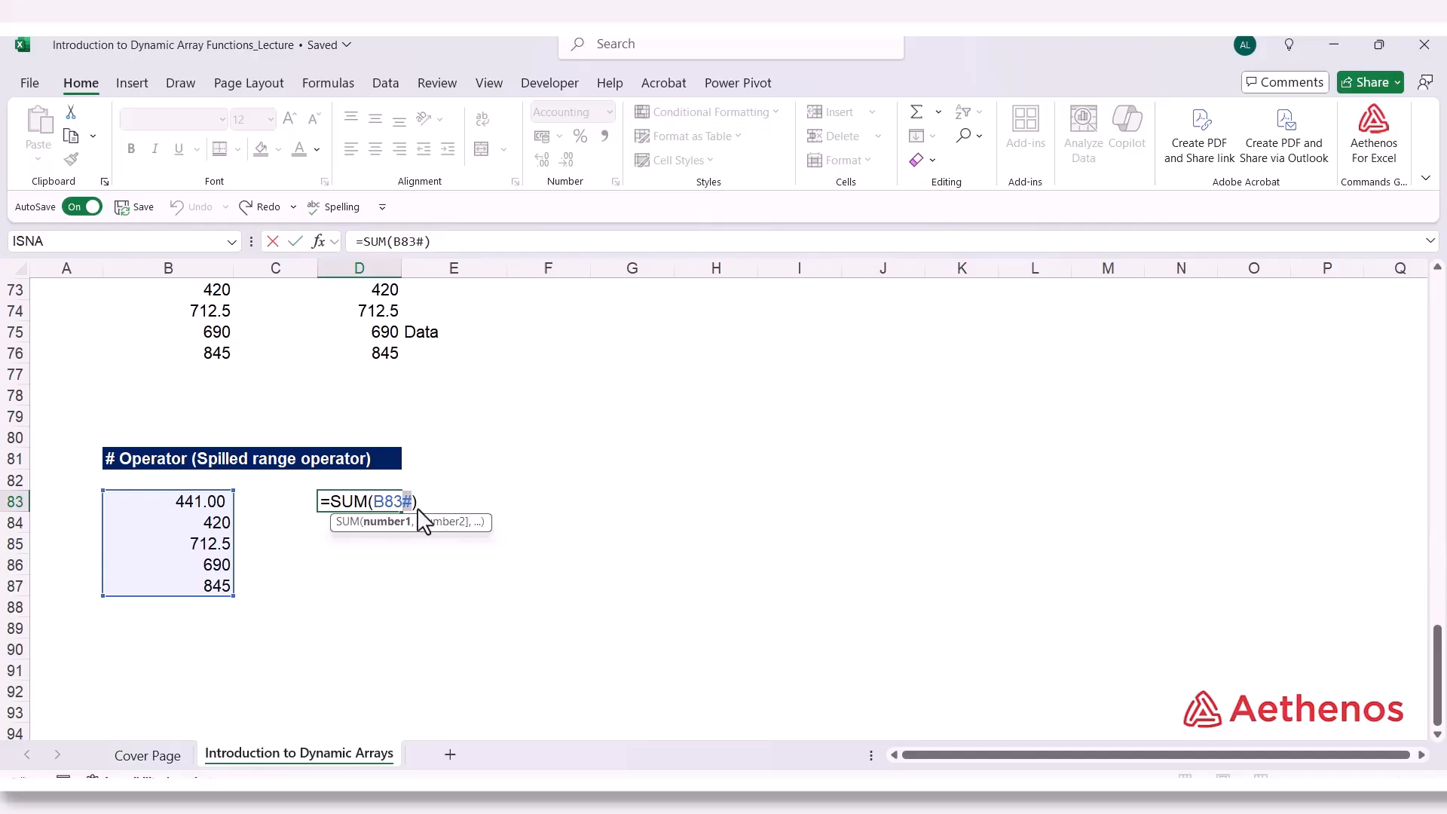
pyautogui.click(456, 503)
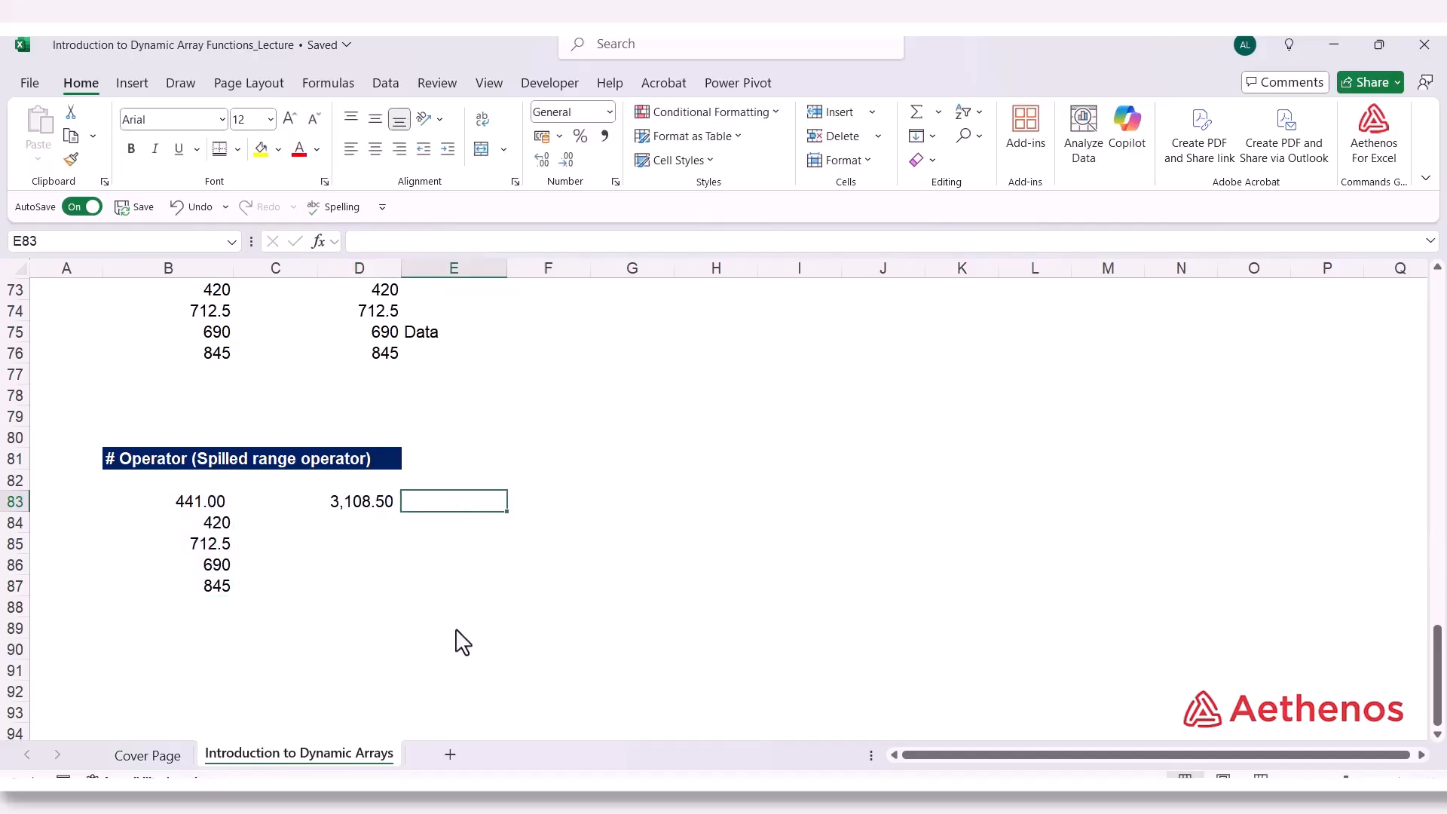
# Enter =SUM(B83#) in E83, writing the spilled range reference manually instead of selecting the range
pyautogui.write('=')
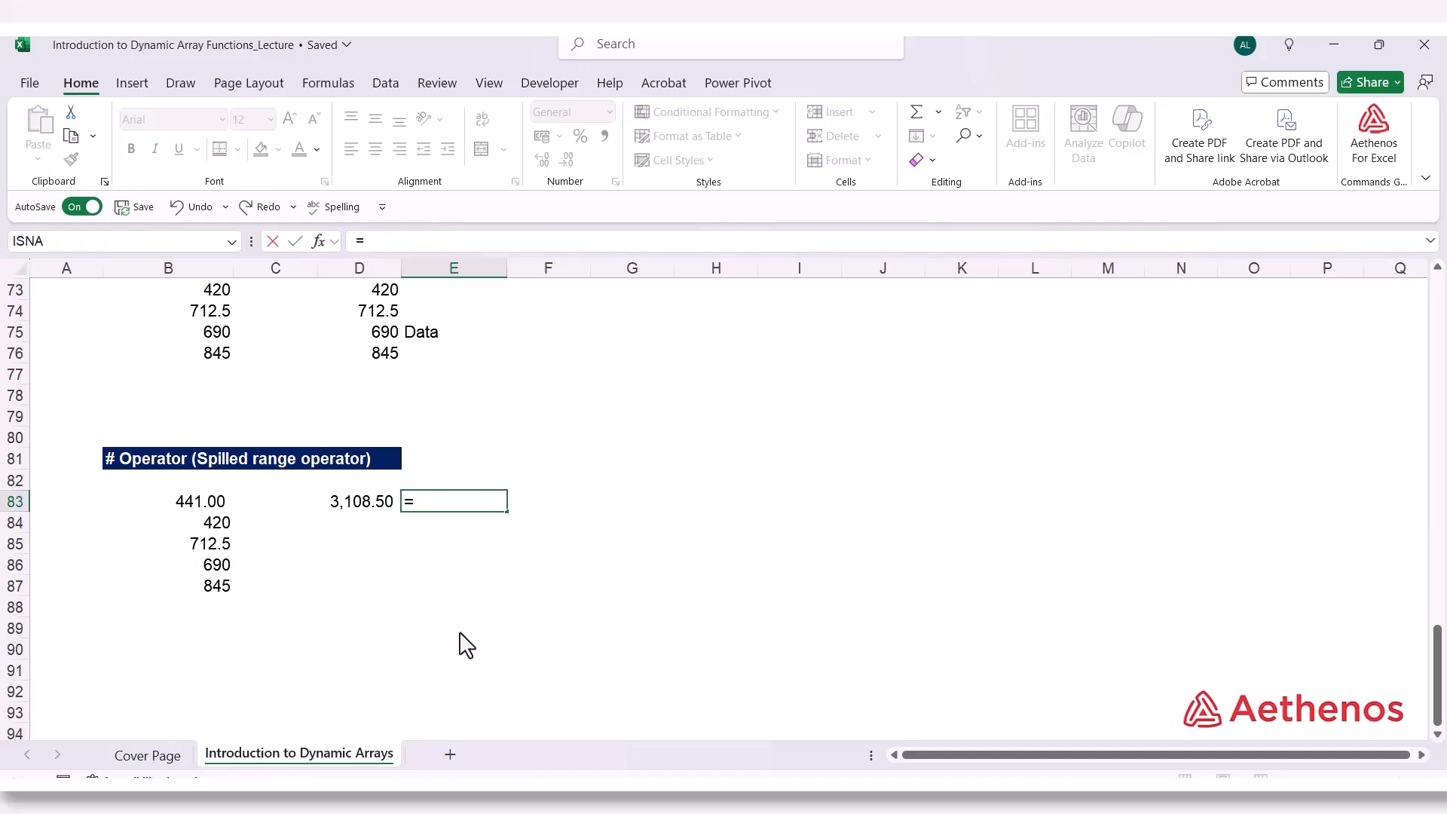
pyautogui.write('sum')
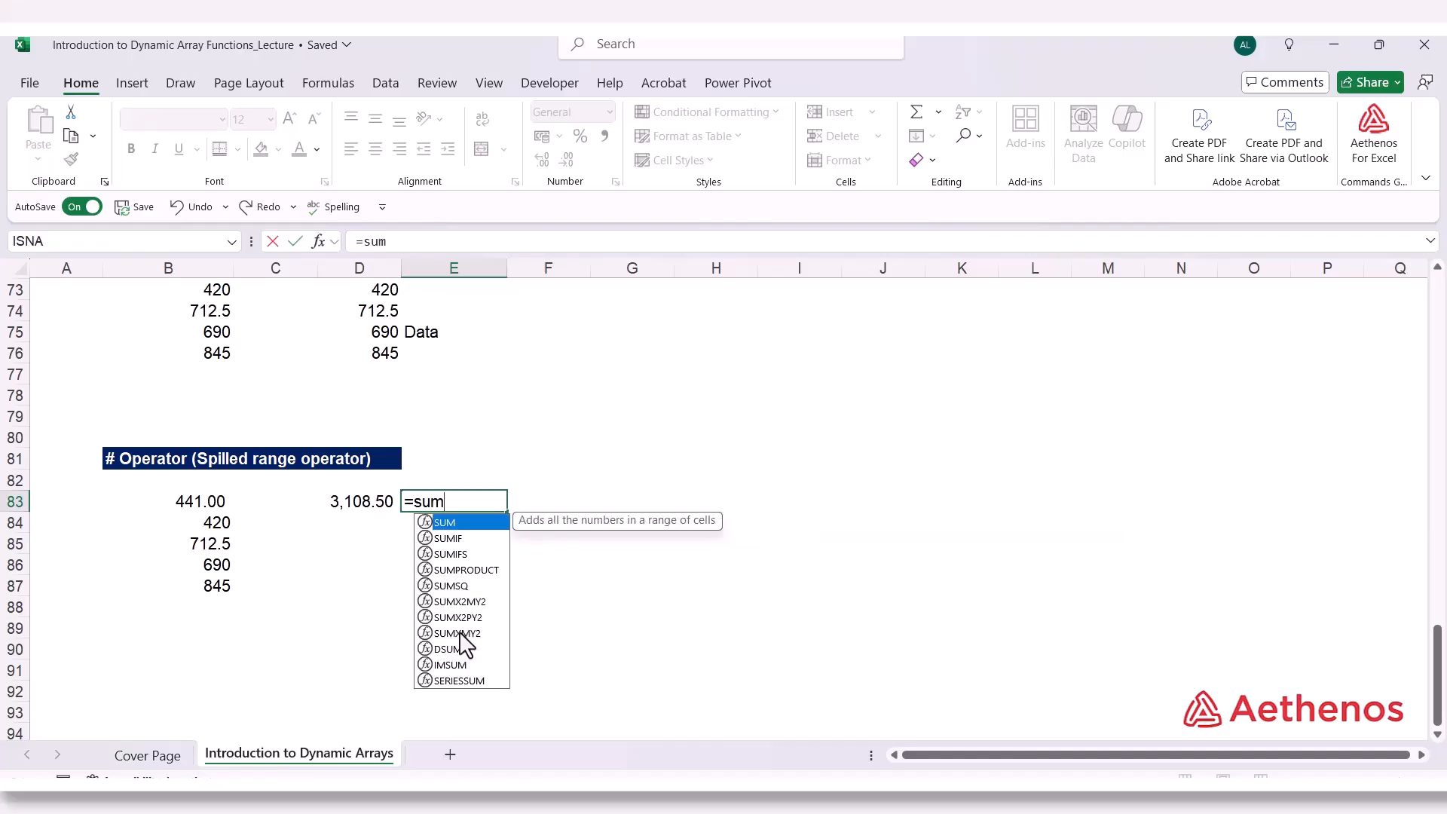
pyautogui.write('(')
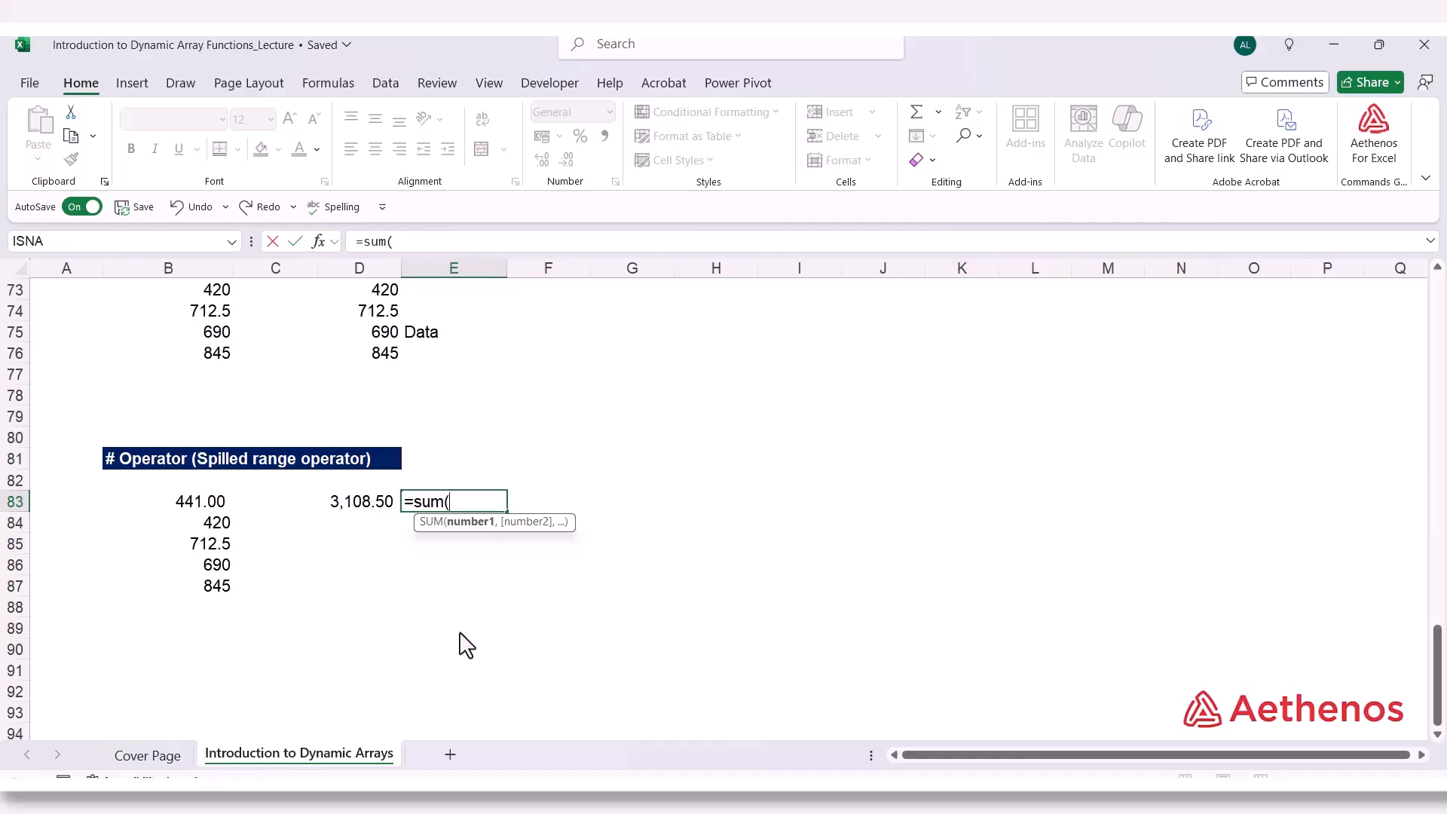
pyautogui.write('B')
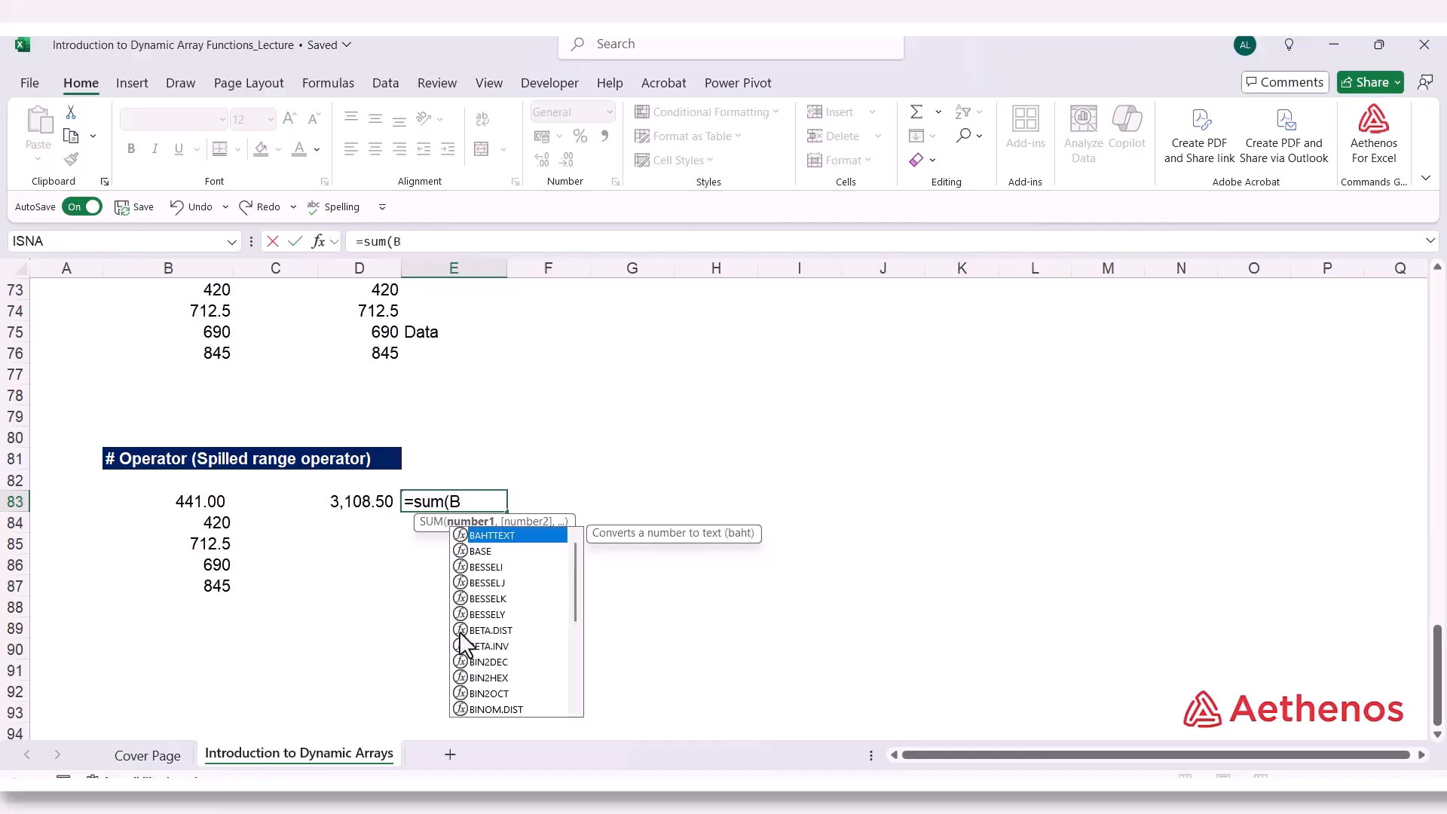
pyautogui.write('83')
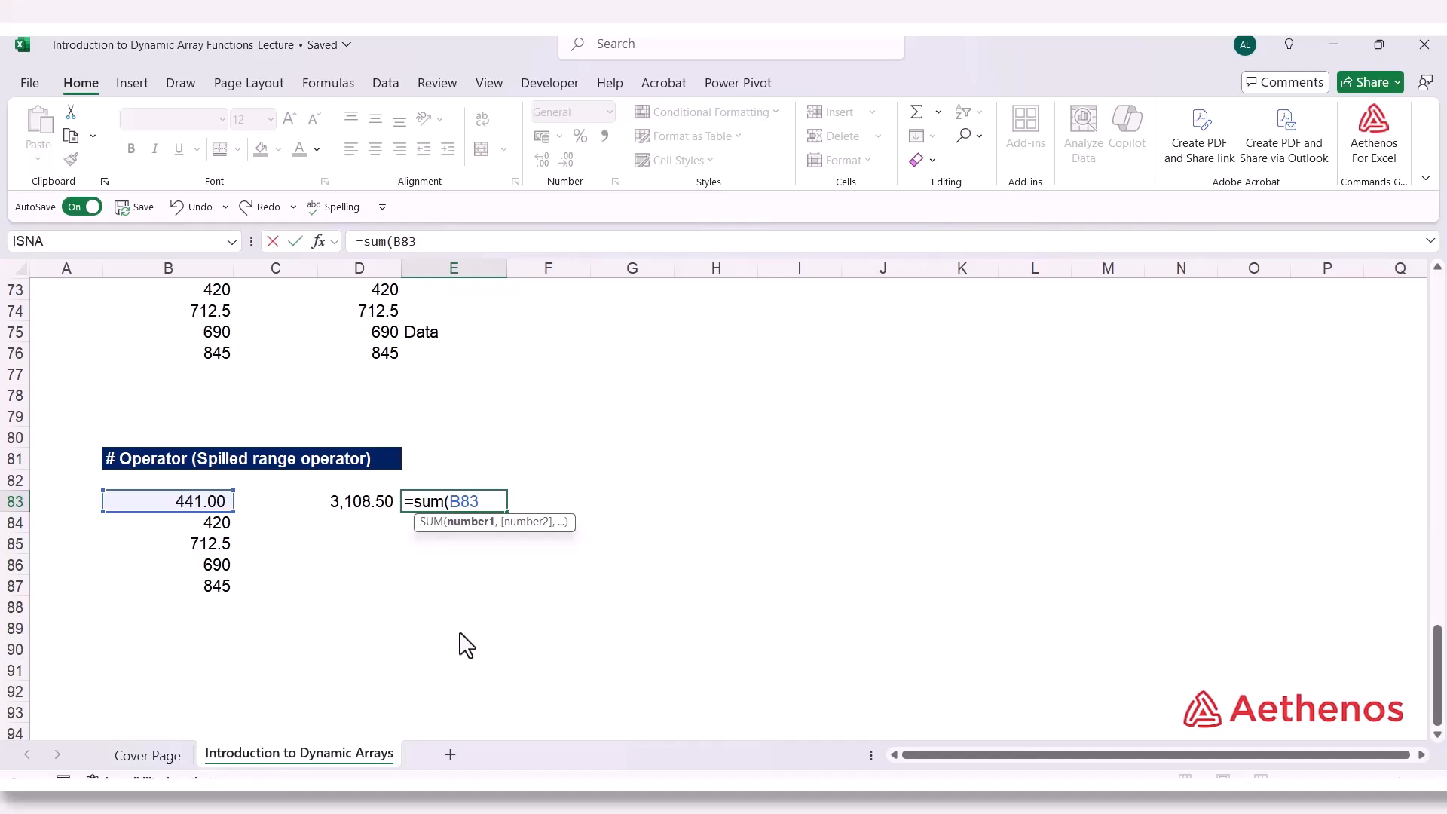
pyautogui.write('#')
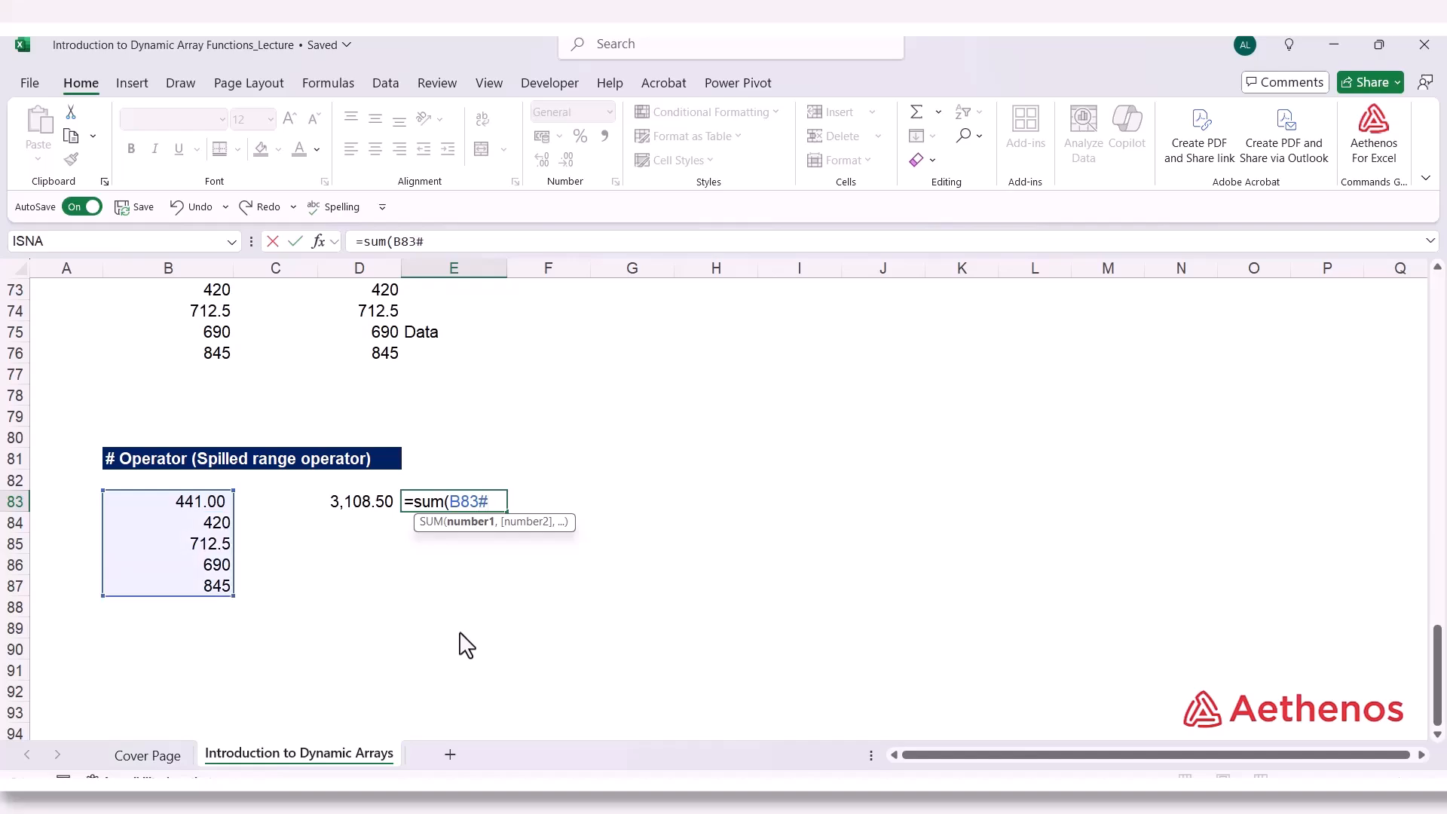
pyautogui.write(')')
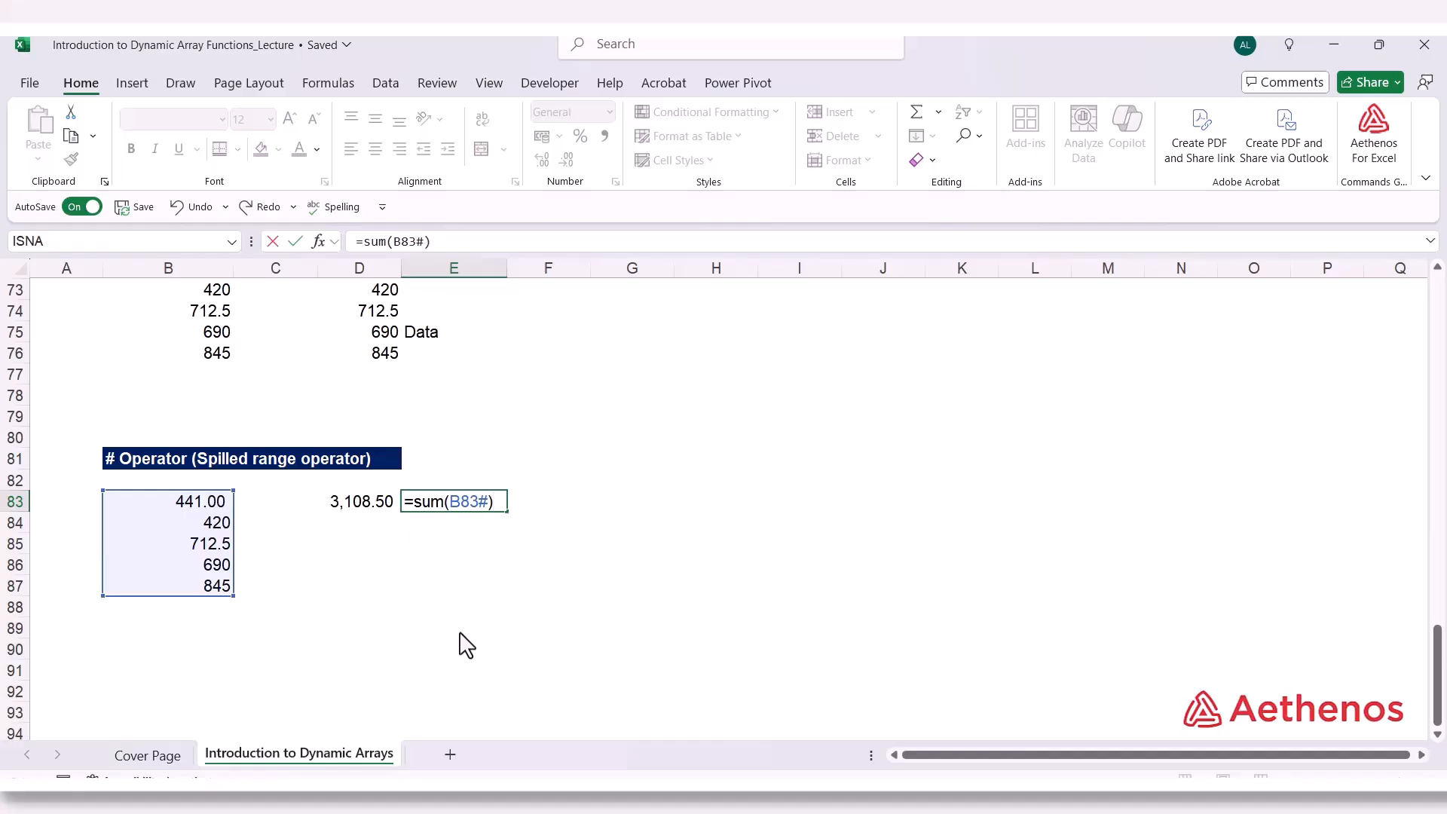
pyautogui.moveTo(450, 503); pyautogui.dragTo(478, 500)
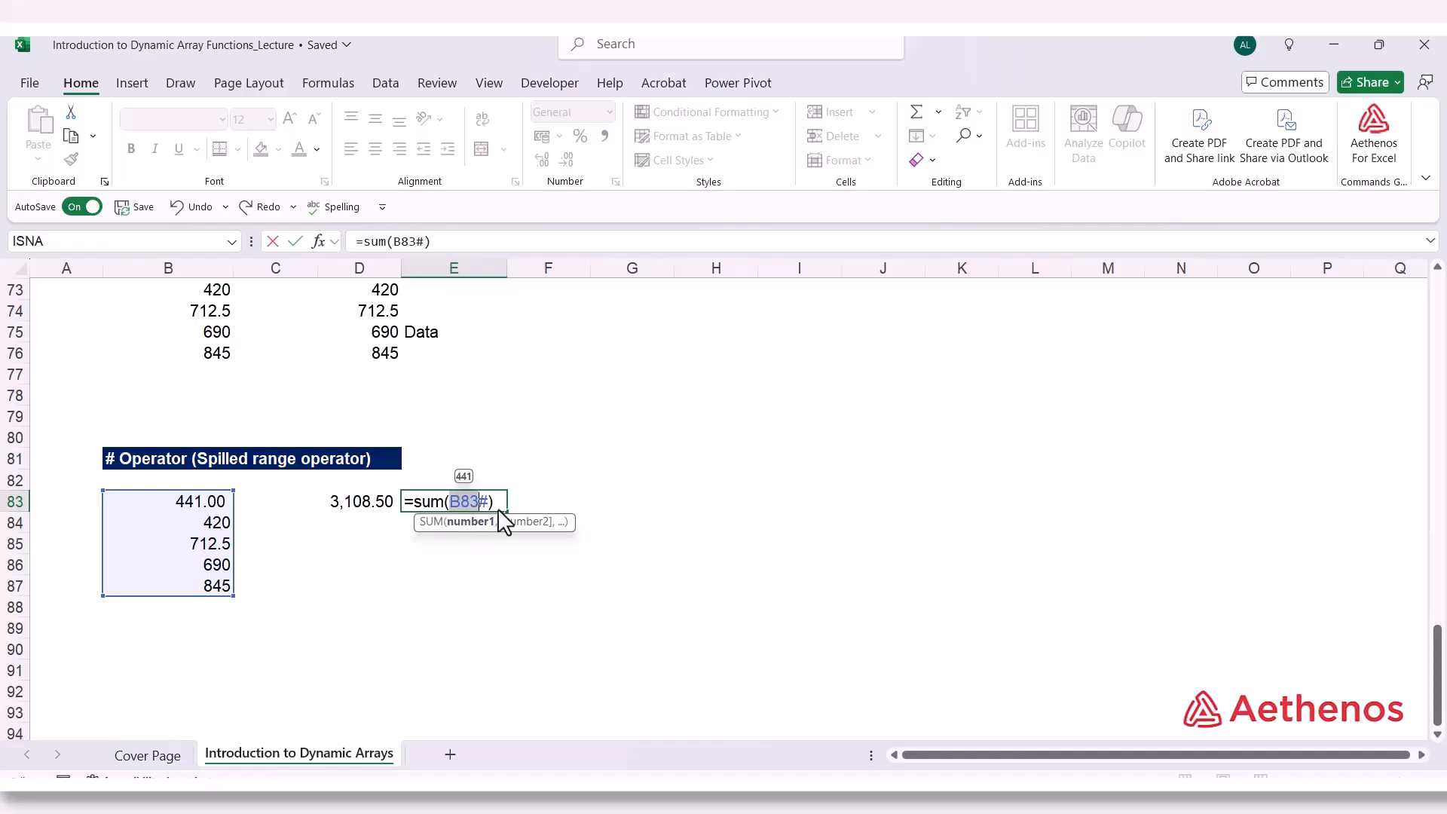
pyautogui.press('Return')
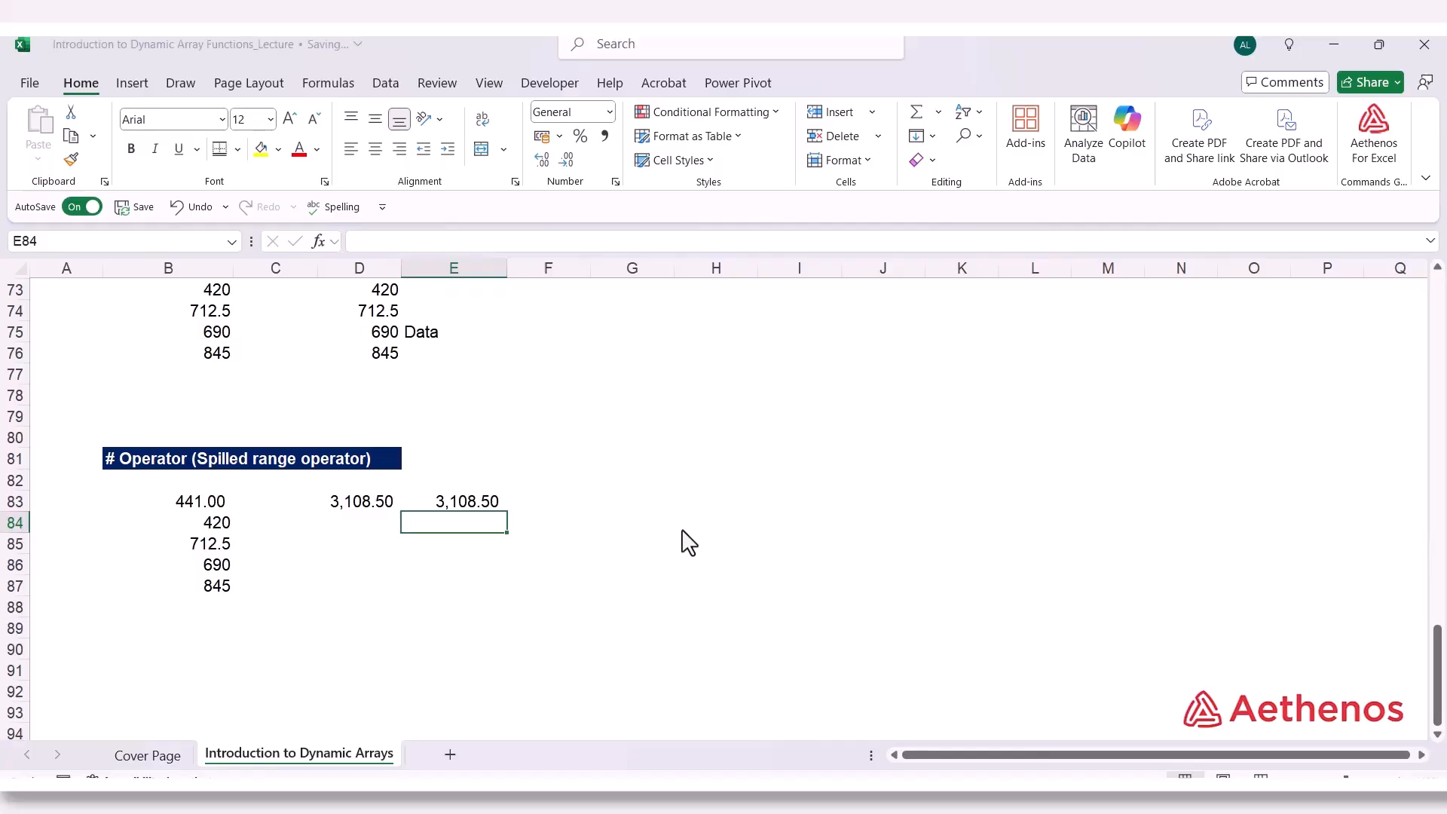
# In the TRANSPOSE Function section, enter =SUM(E54#) in E57 to total the horizontally spilled array
pyautogui.scroll(8, 682, 543)
pyautogui.scroll(2, 689, 543)
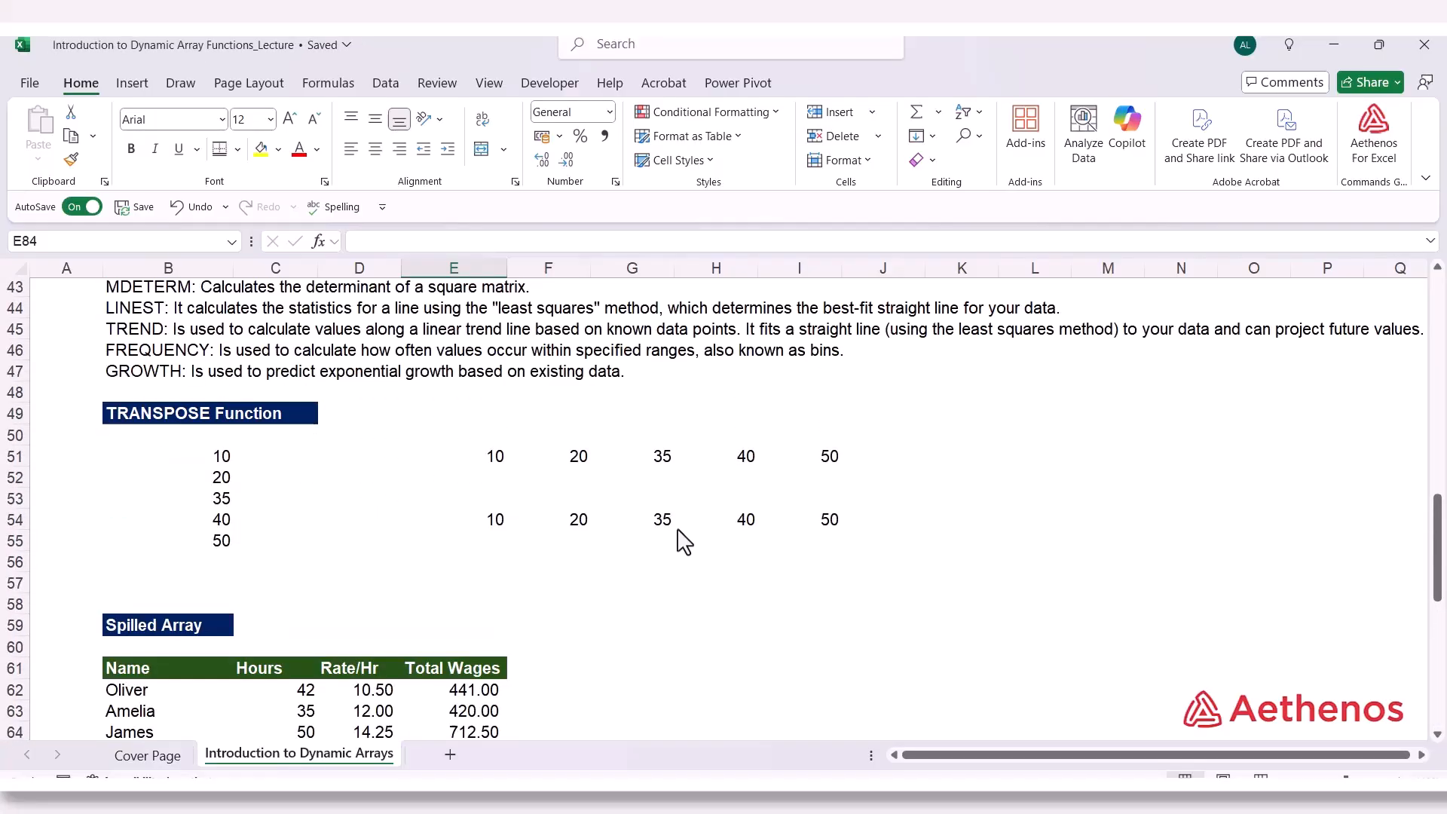
pyautogui.click(493, 533)
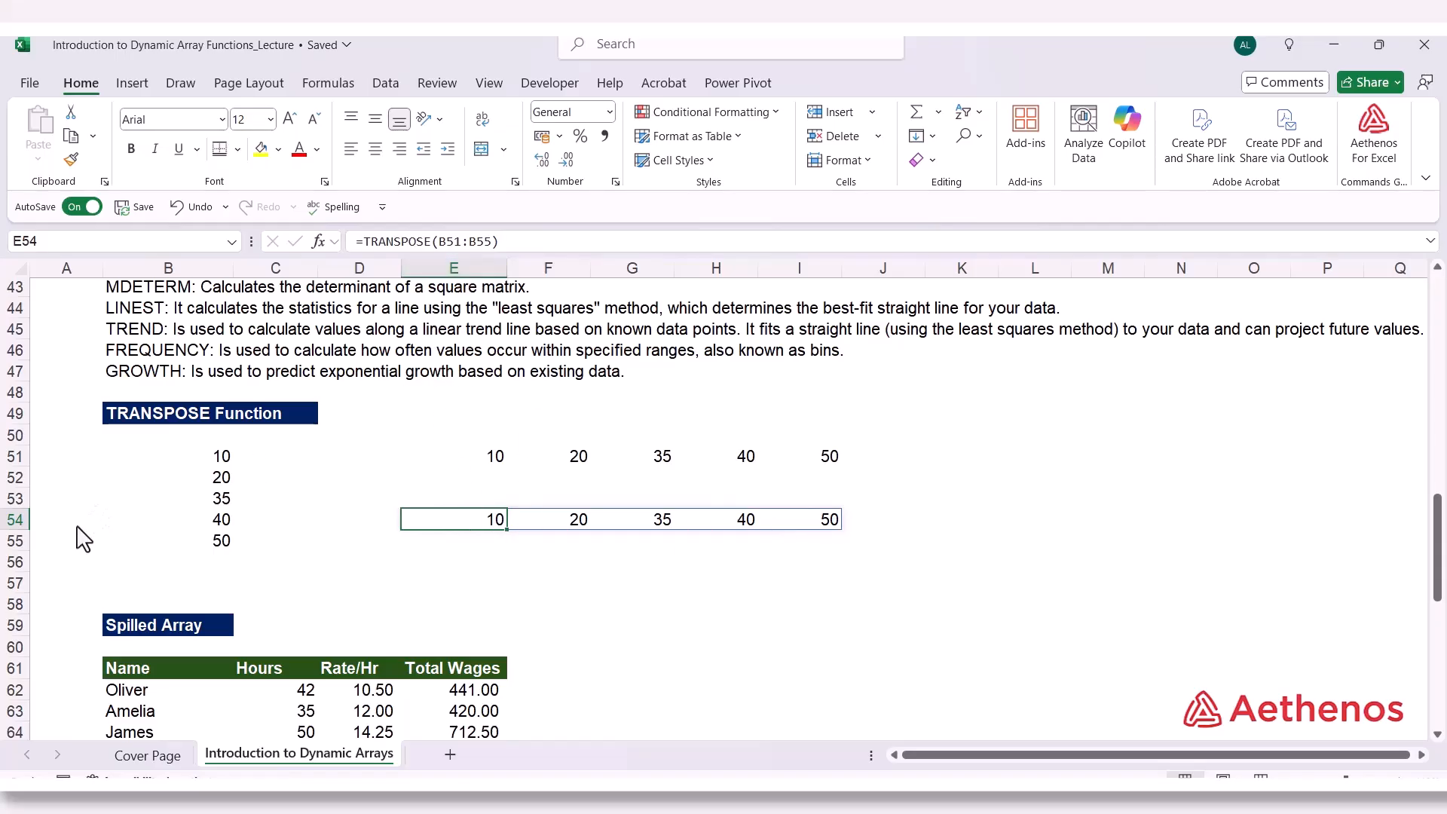
pyautogui.click(490, 585)
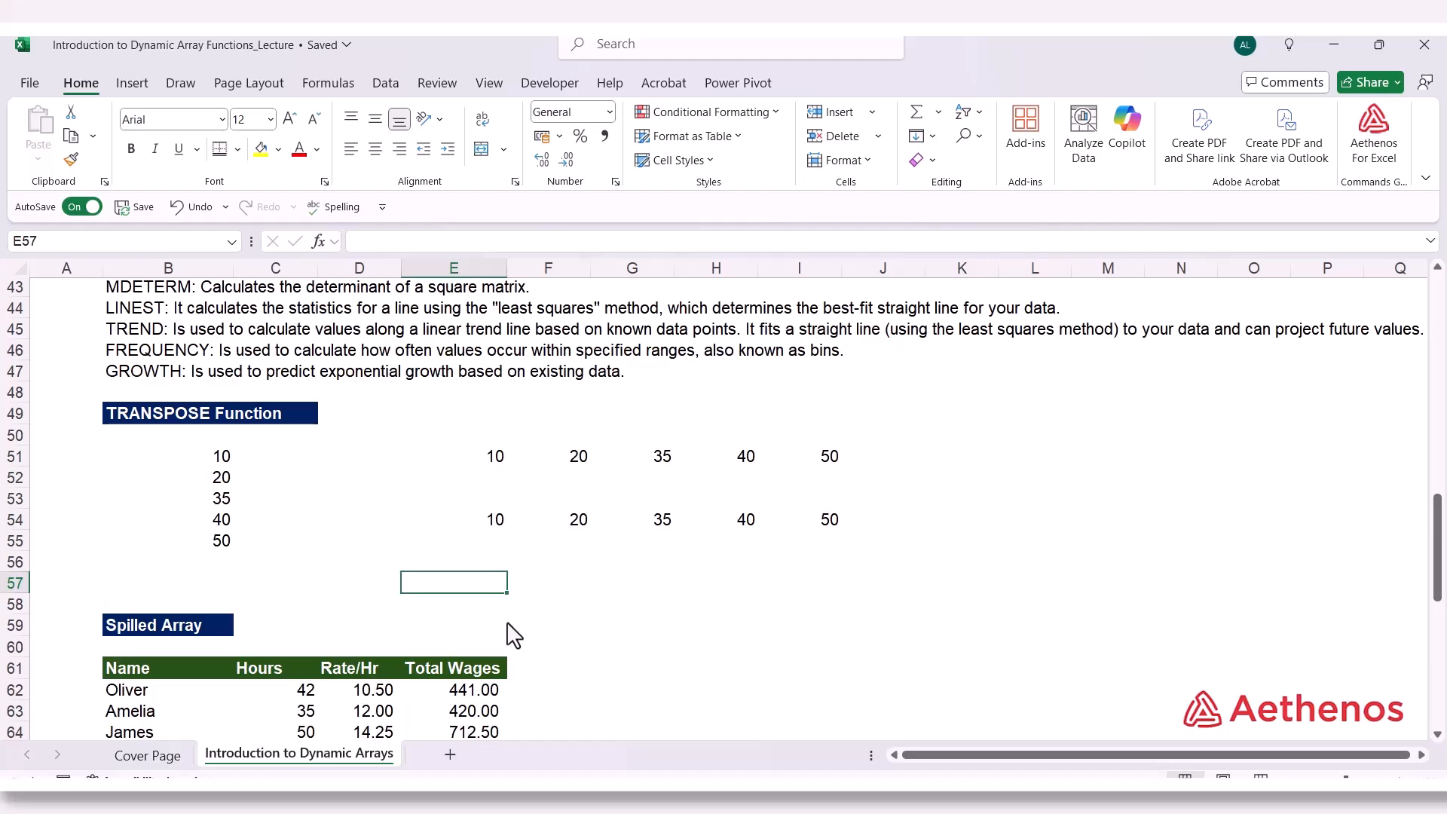
pyautogui.write('=su')
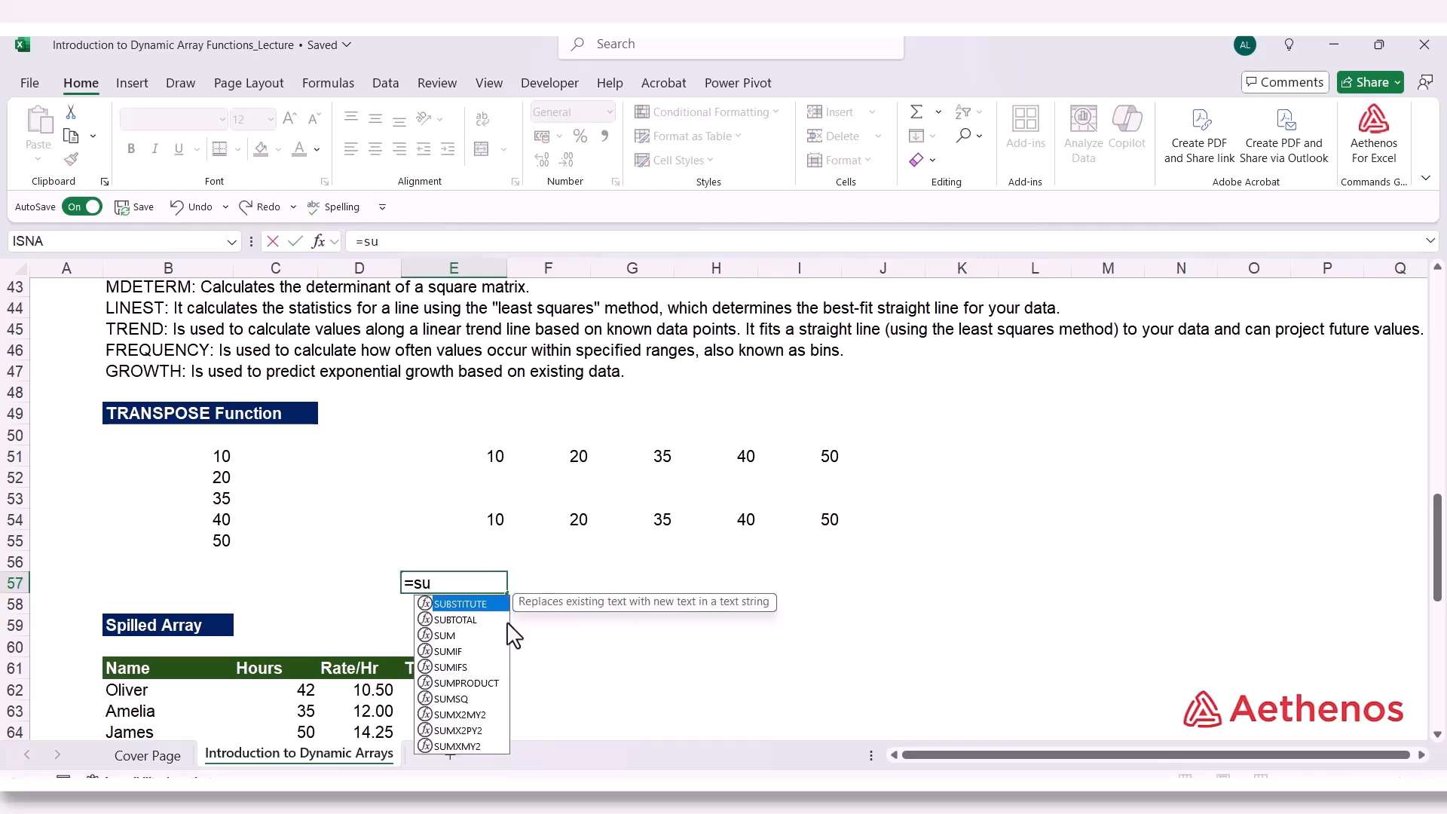
pyautogui.write('m(')
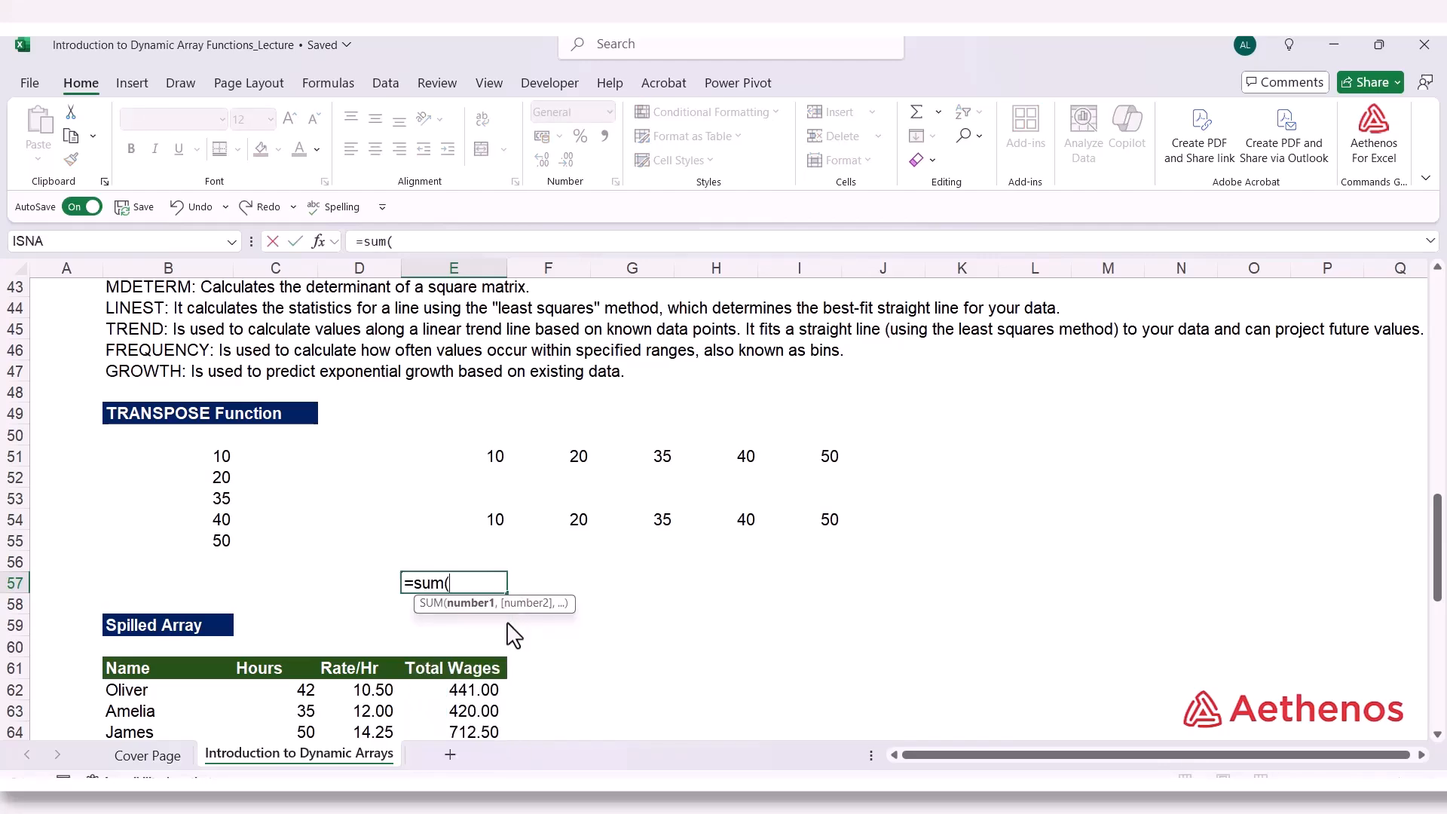
pyautogui.write('E')
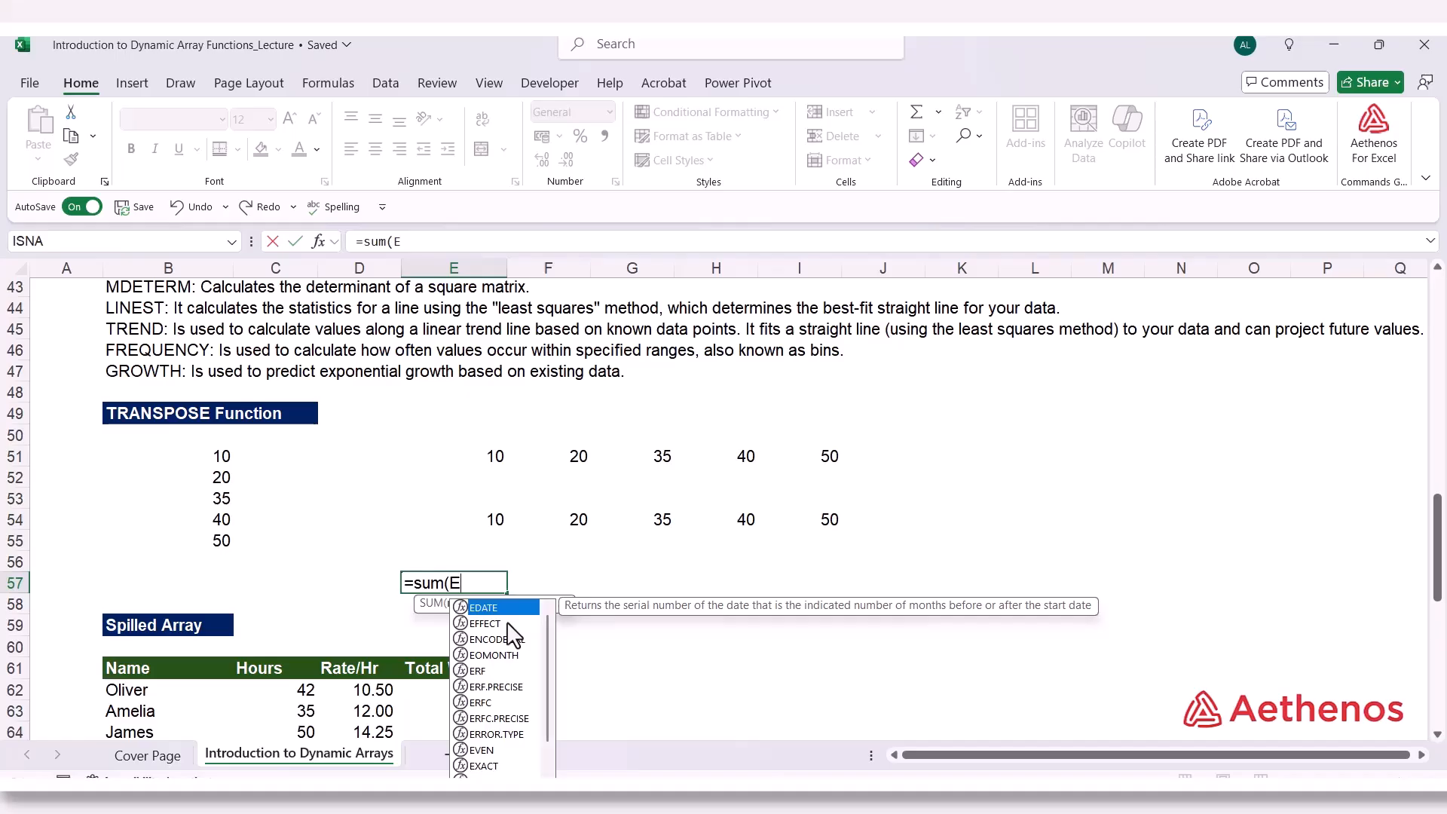
pyautogui.write('54')
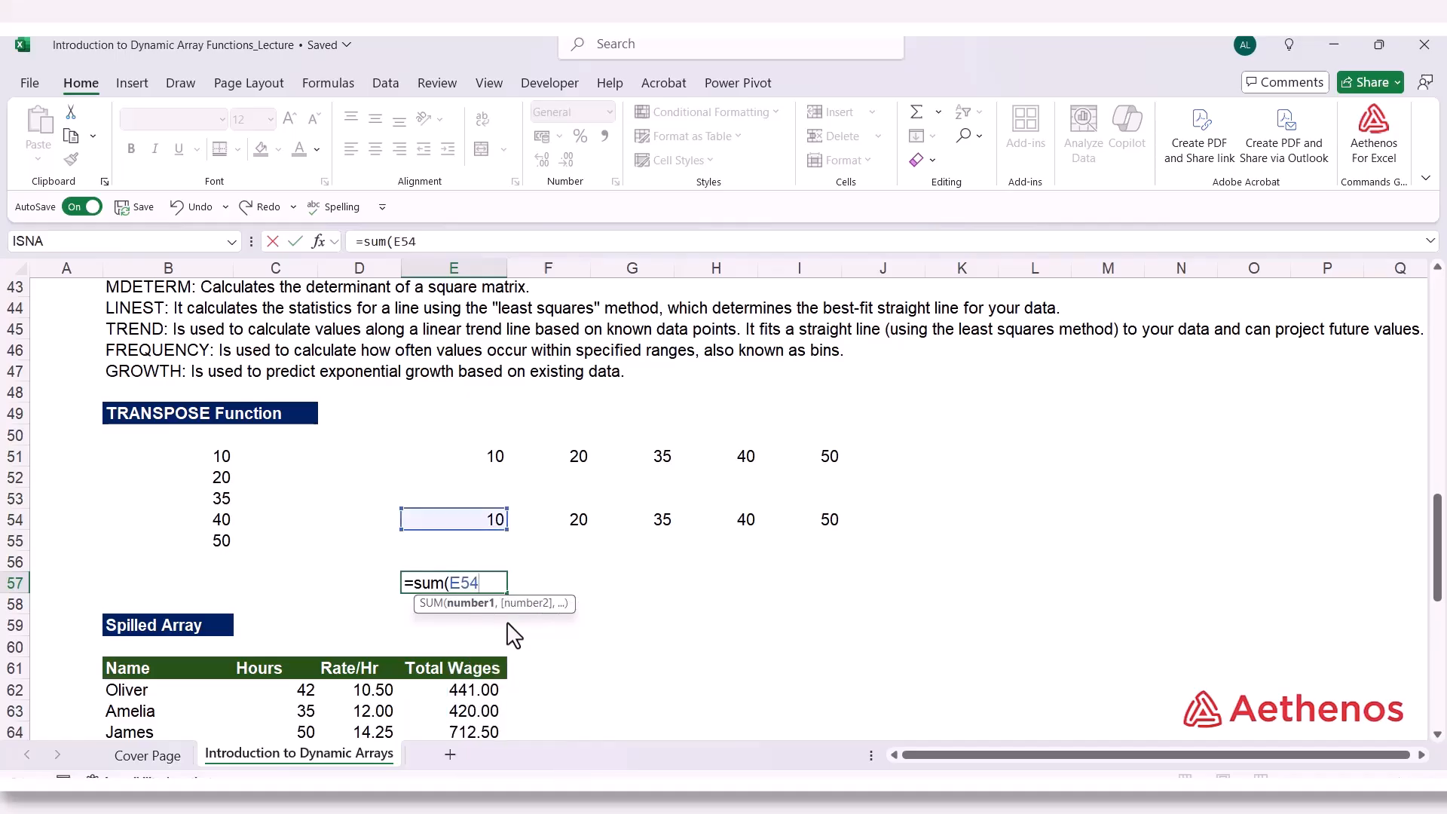
pyautogui.write('#')
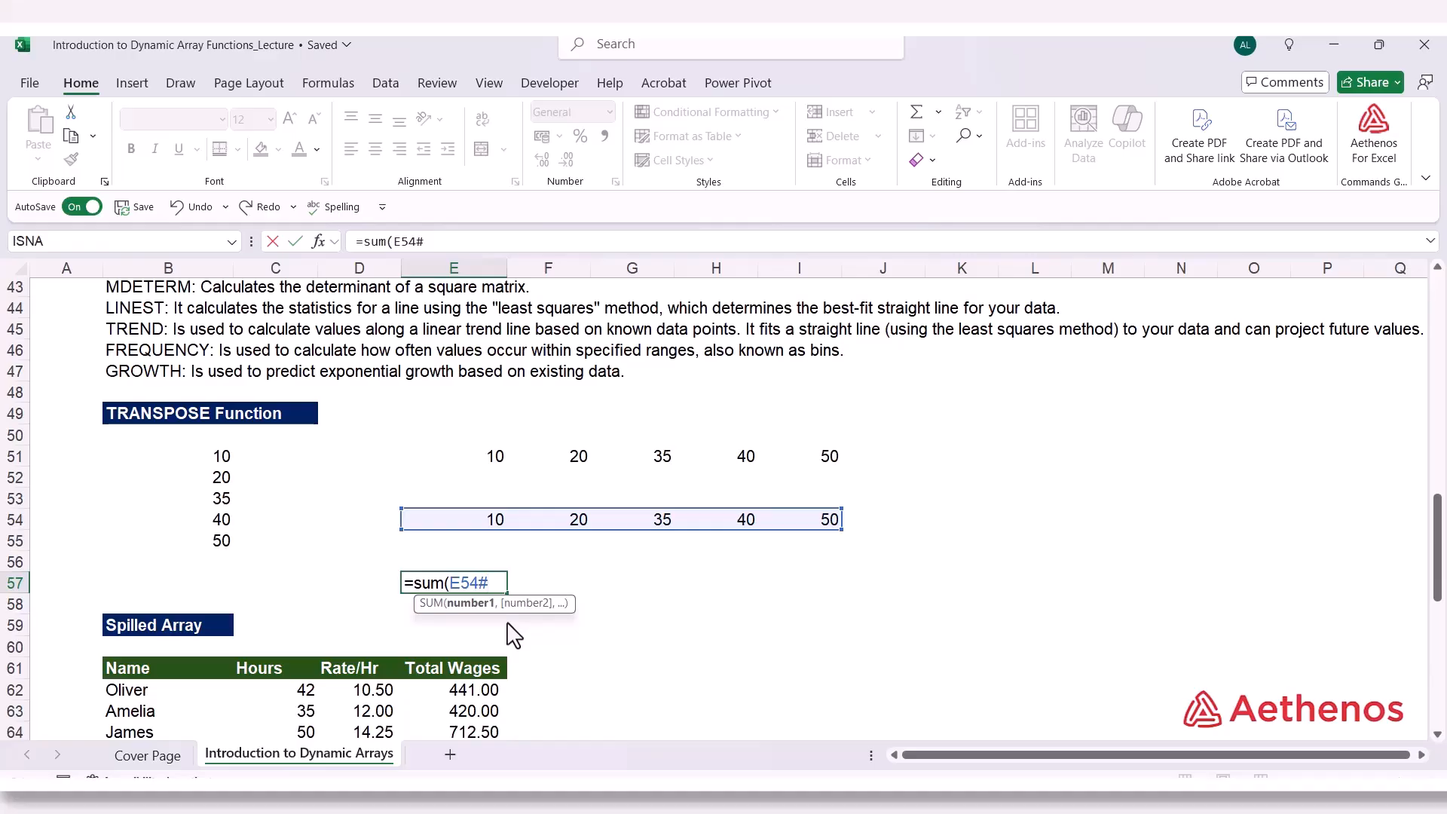
pyautogui.write(')')
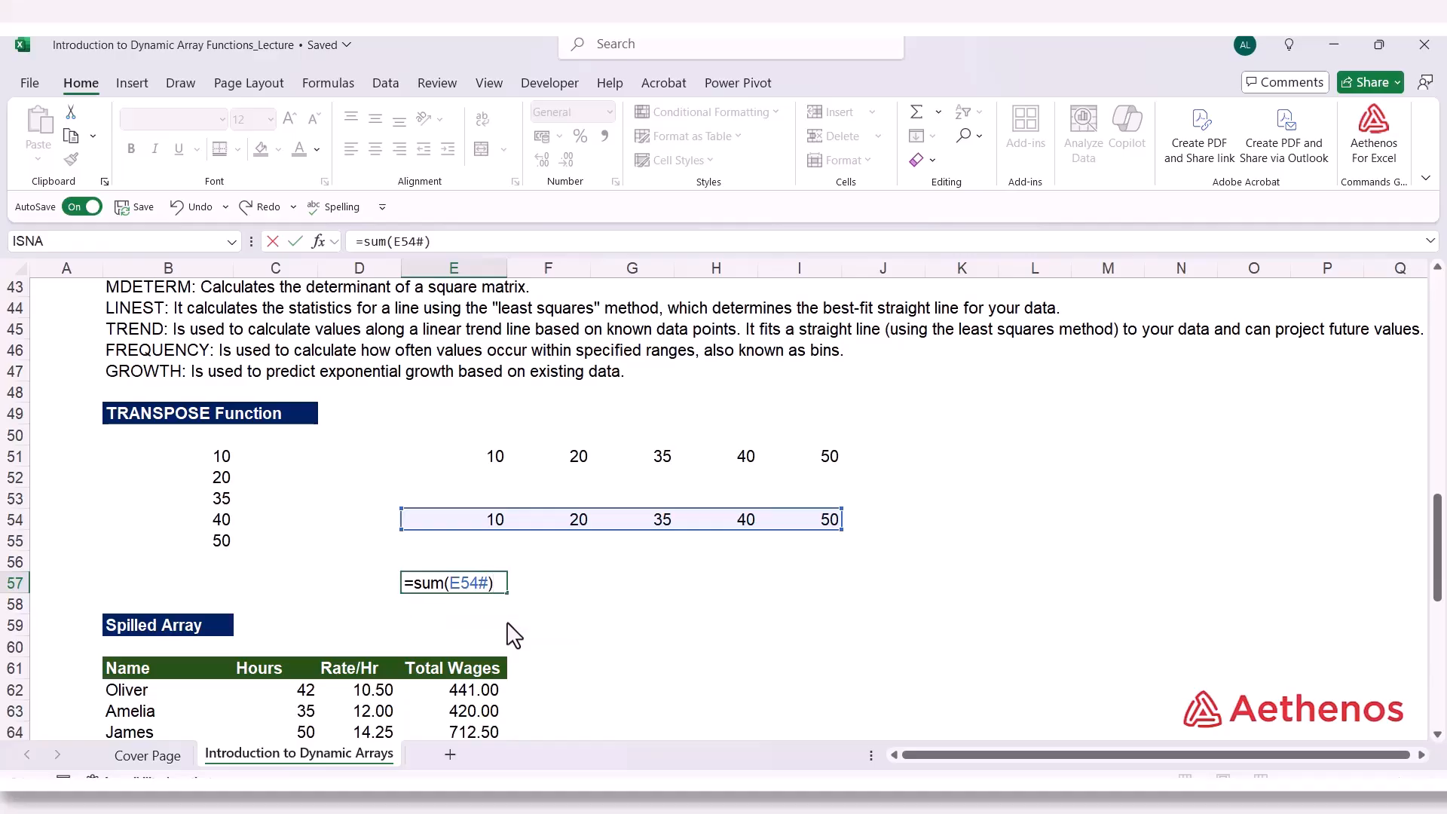
pyautogui.click(595, 624)
# Review the SUM formula in D83 and the spilled range it references in the # Operator section
pyautogui.scroll(-11, 595, 624)
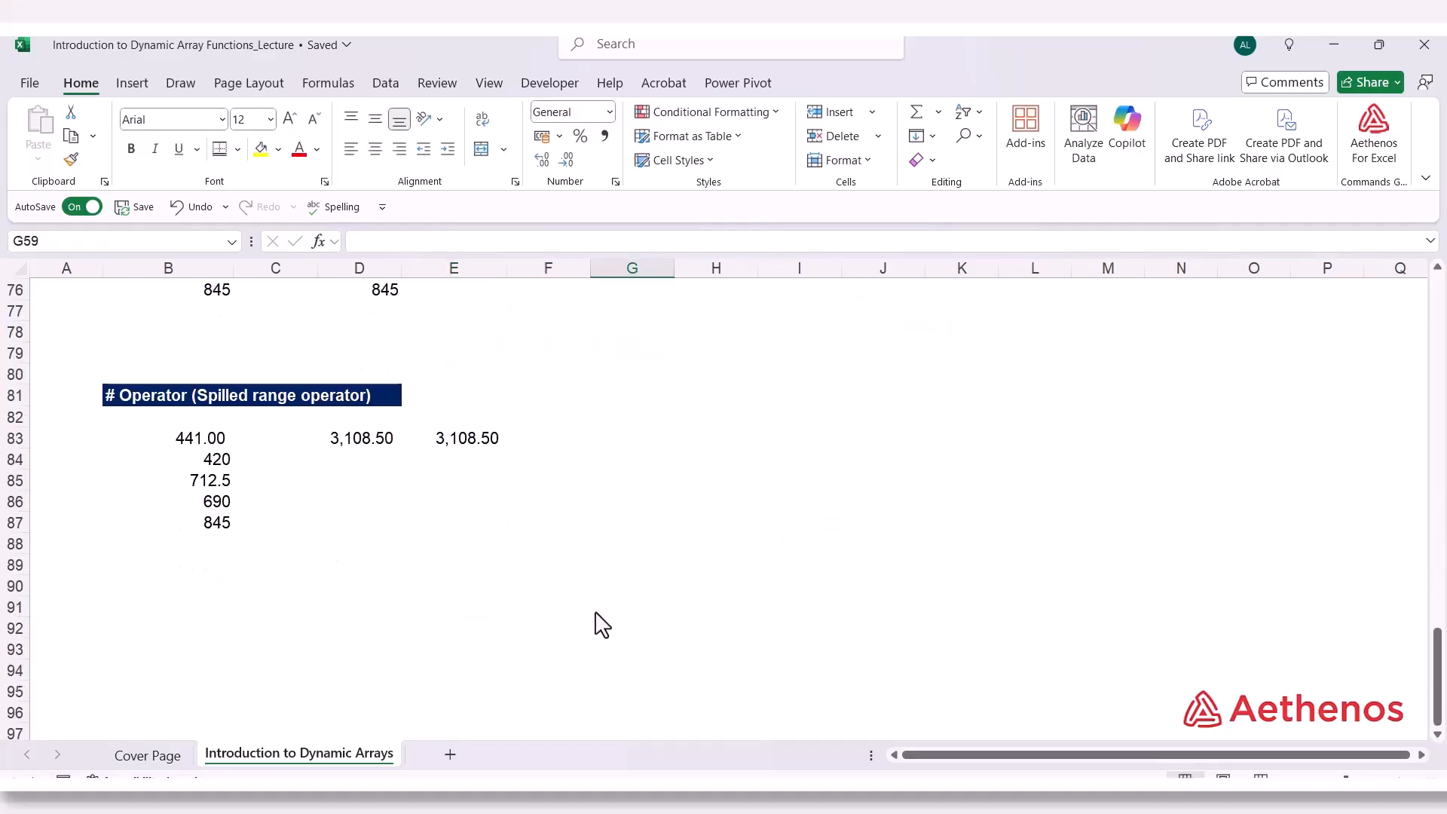
pyautogui.doubleClick(360, 443)
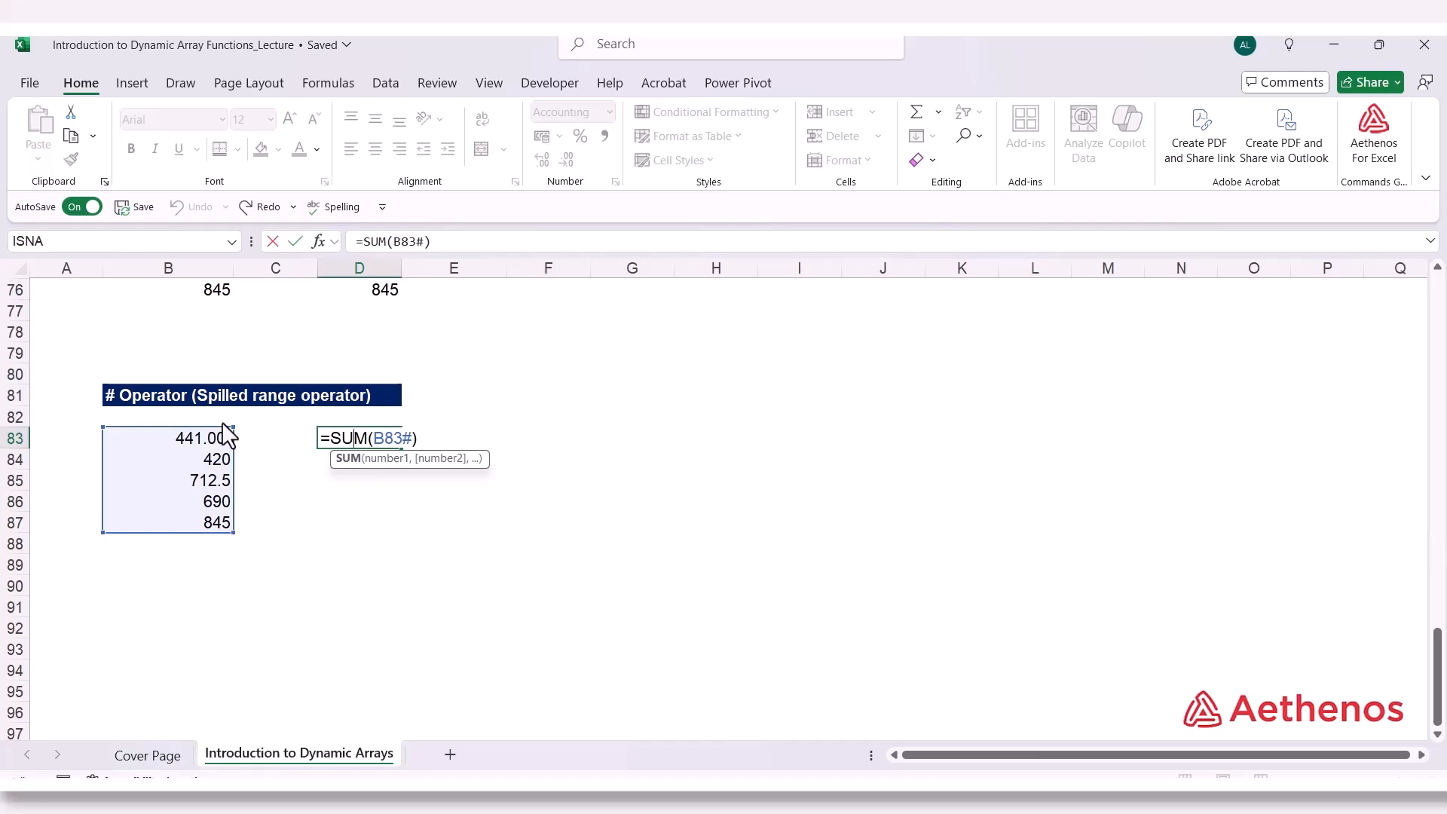
pyautogui.hotkey('ctrl', 'Return')
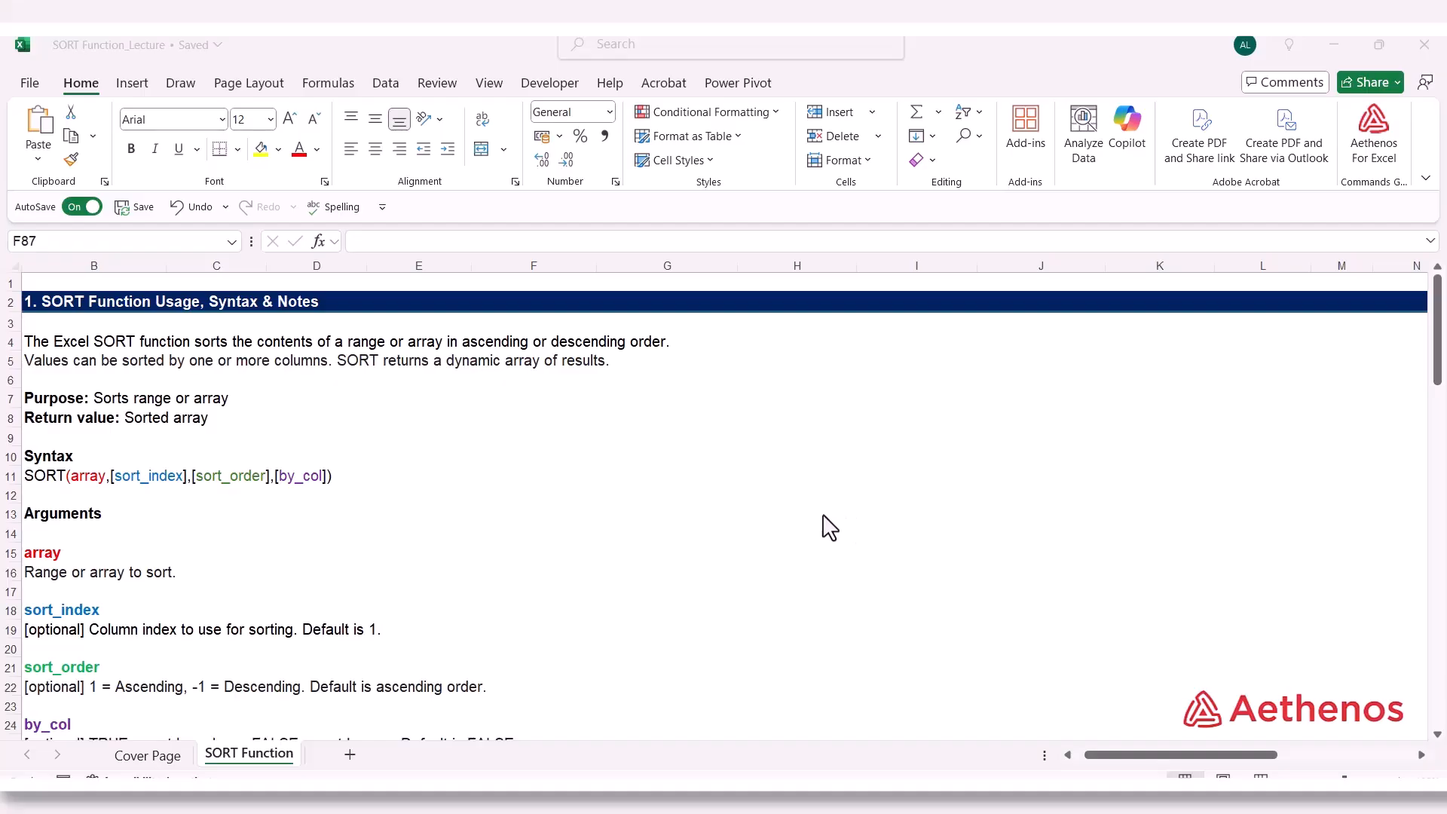
# In the Examples section, start a SORT formula in F42 with the product data B40:D49 as its array
pyautogui.scroll(-2, 587, 564)
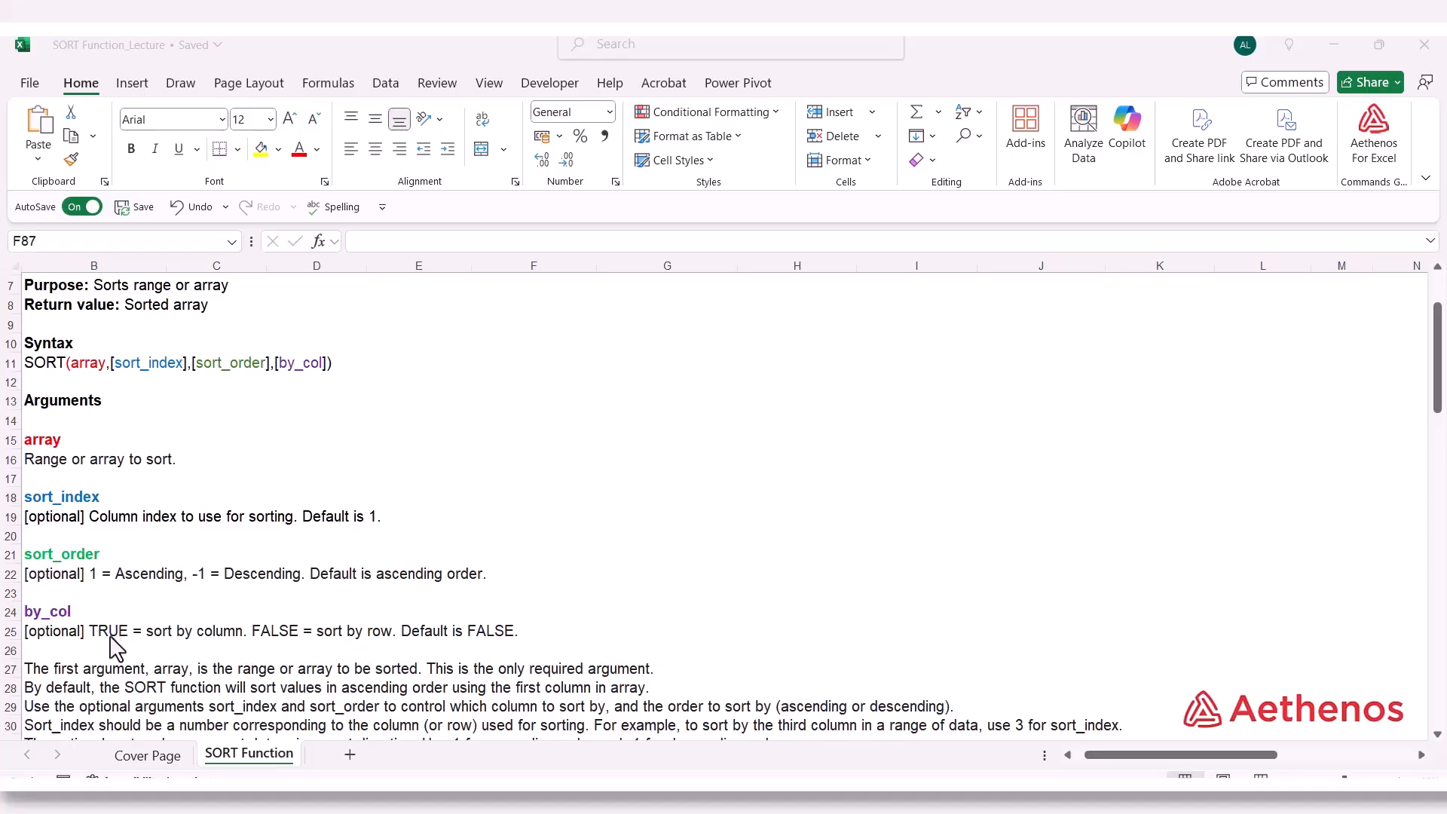
pyautogui.scroll(-9, 115, 648)
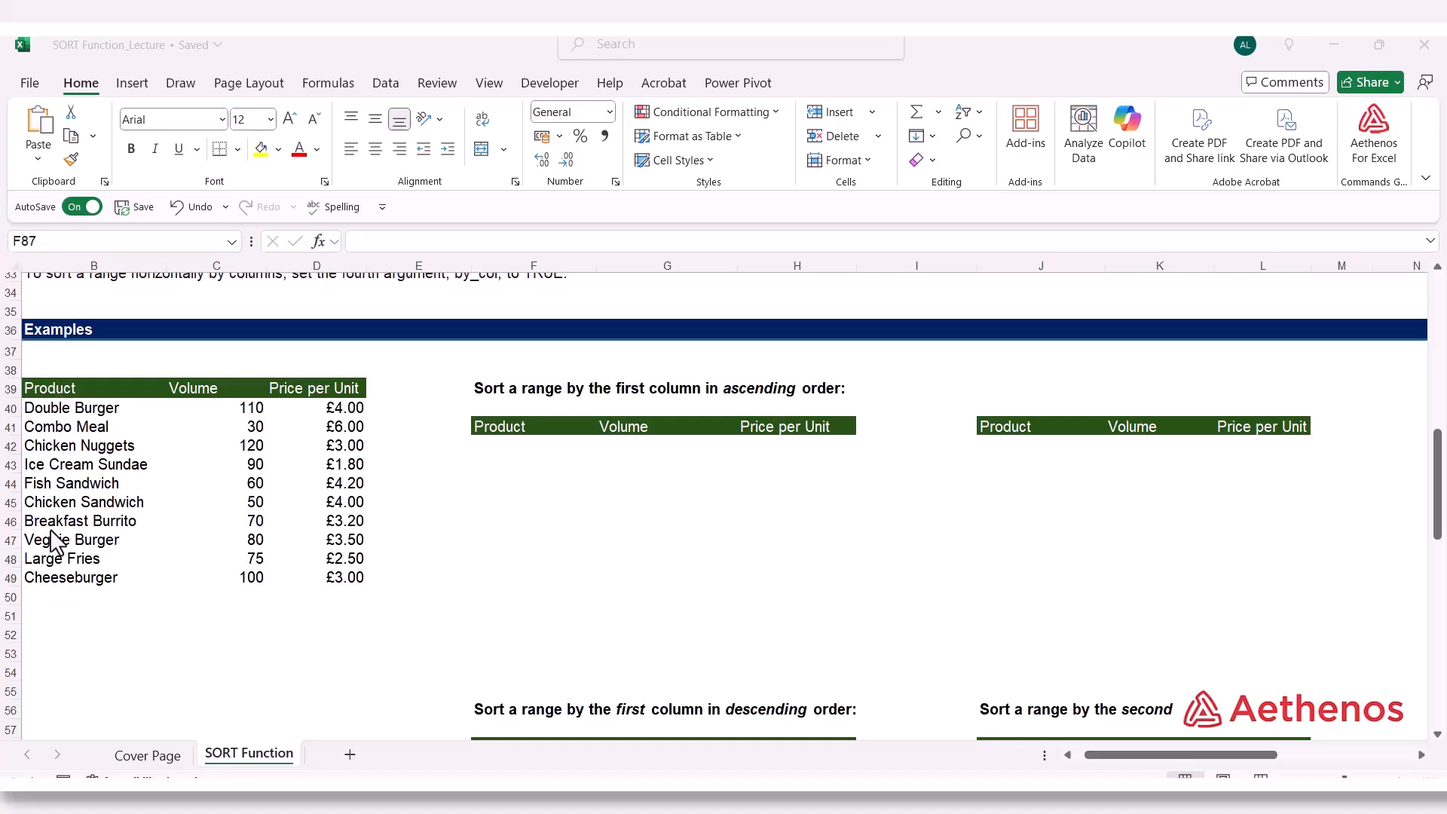
pyautogui.click(486, 447)
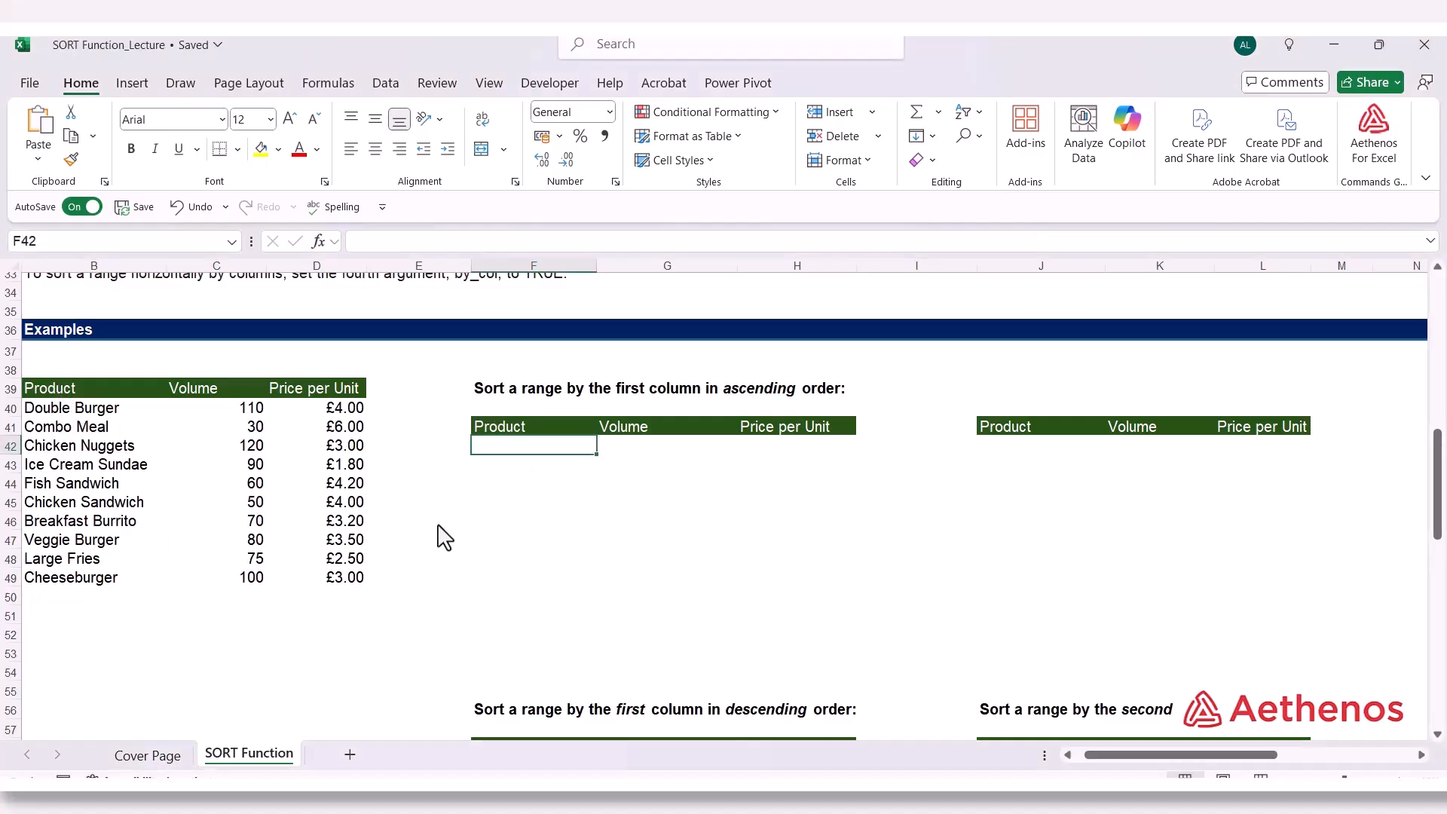
pyautogui.write('=')
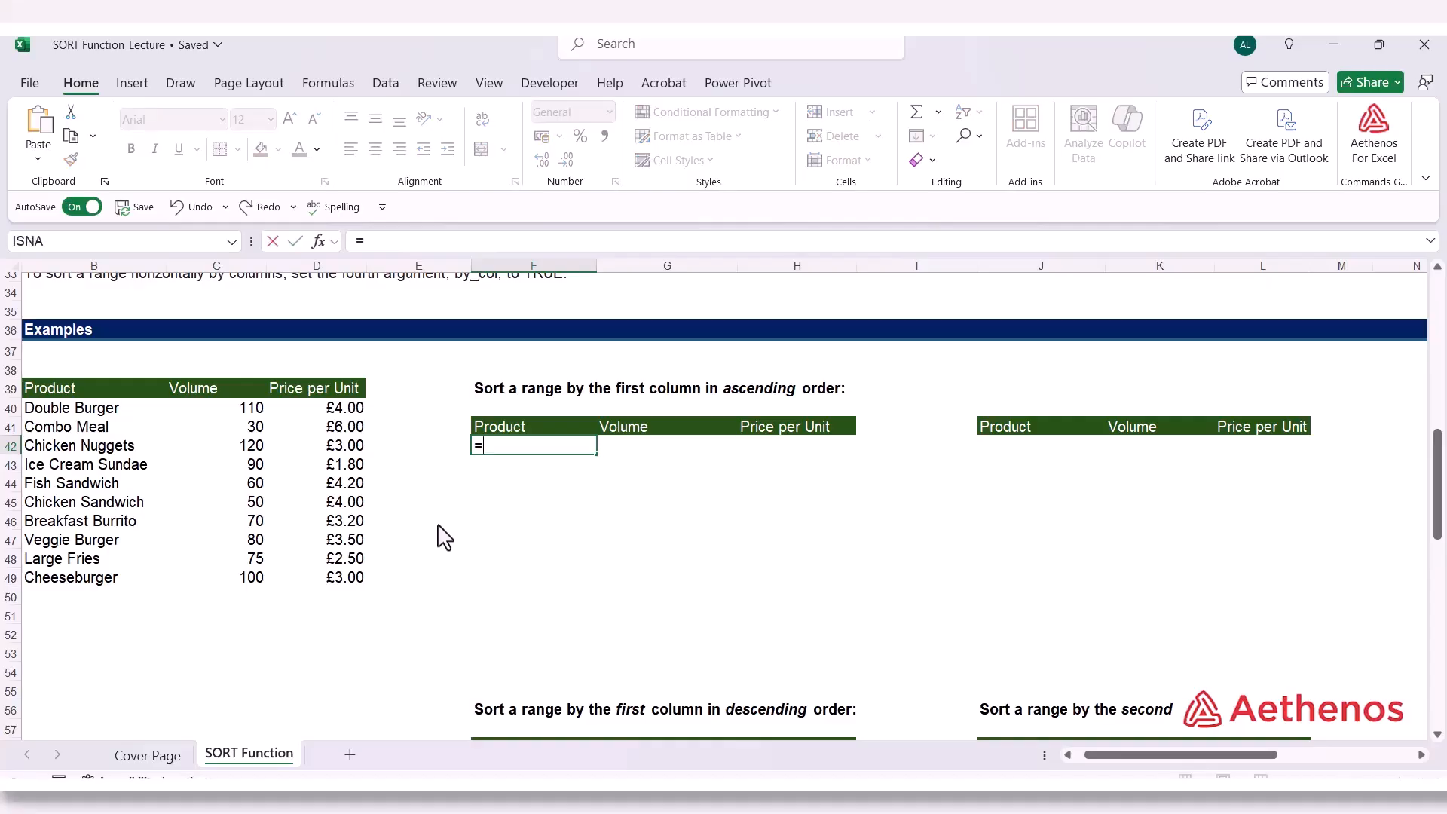
pyautogui.write('sort')
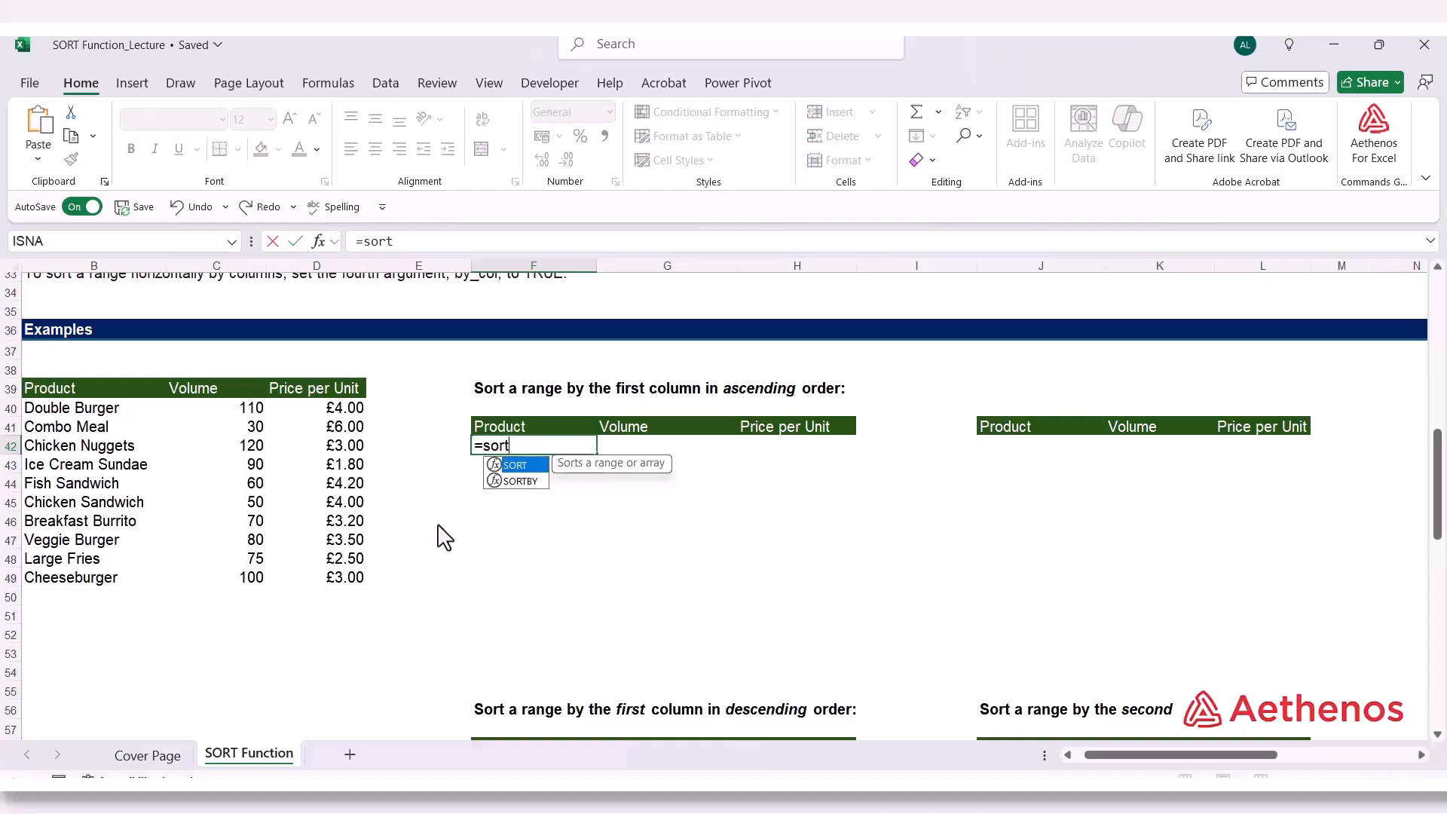
pyautogui.press('Tab')
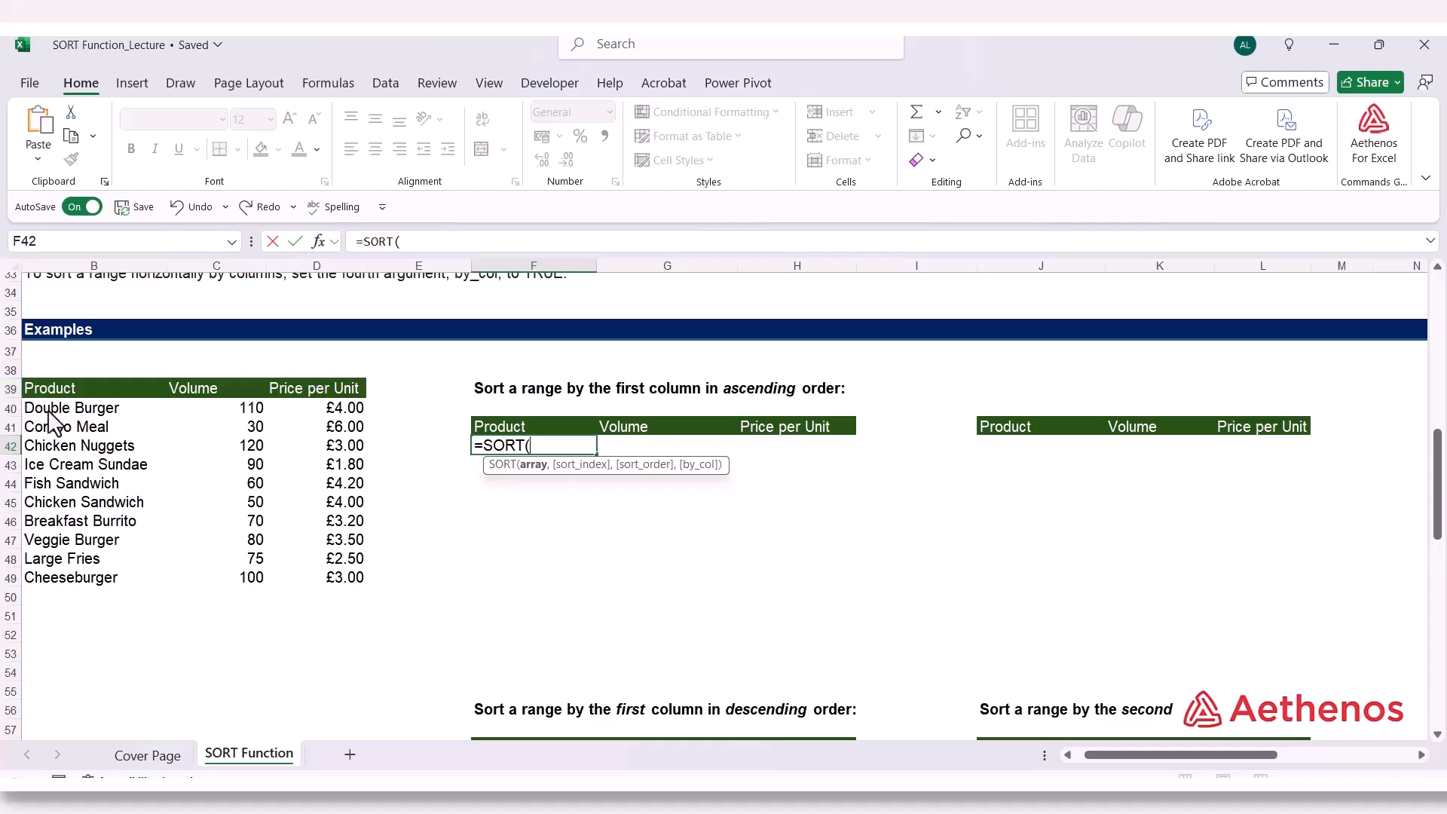
pyautogui.moveTo(45, 410); pyautogui.dragTo(309, 585)
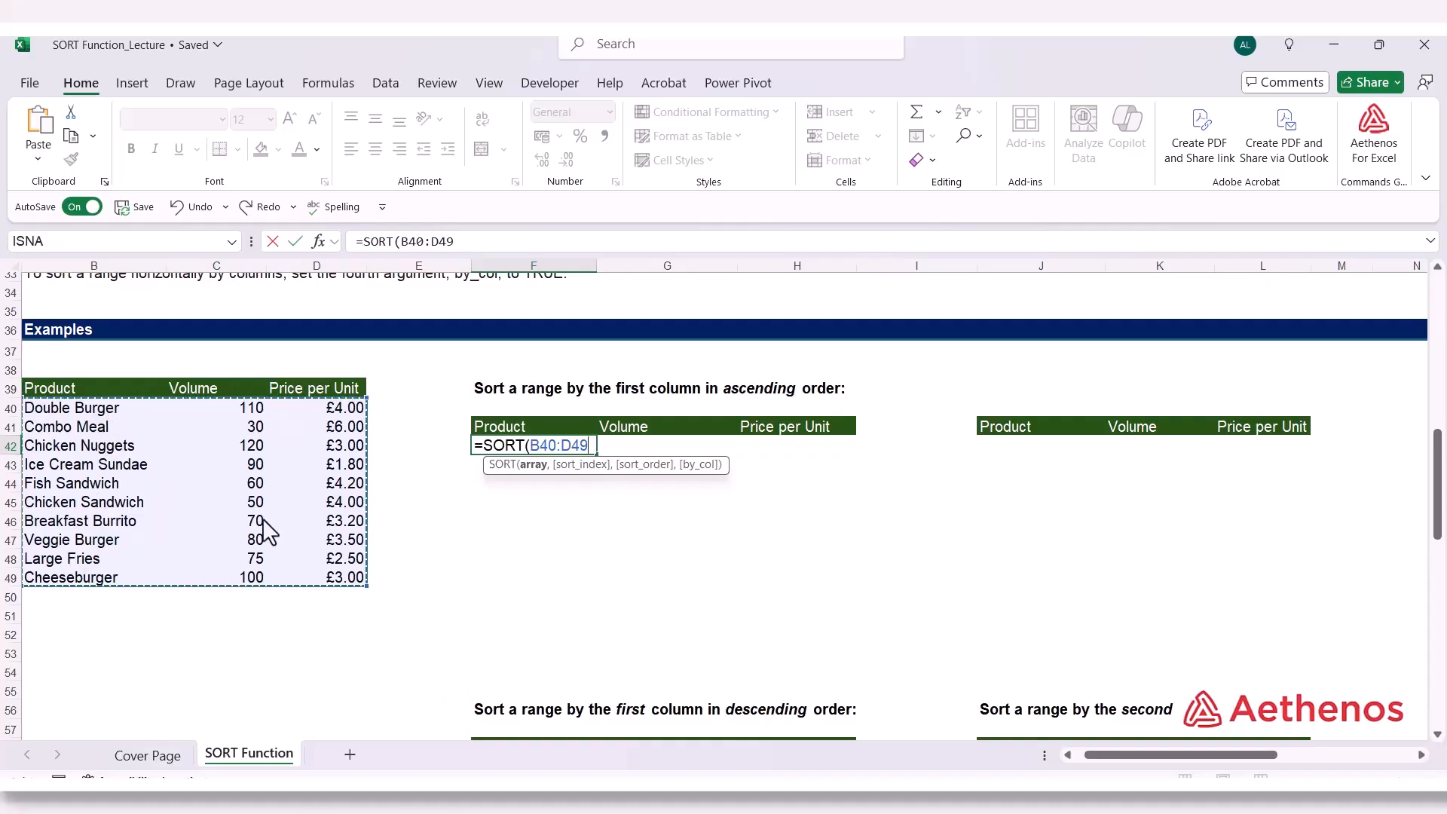
# Complete the F42 SORT formula with sort index 1, ascending sort order 1 and by_col FALSE
pyautogui.write(',1')
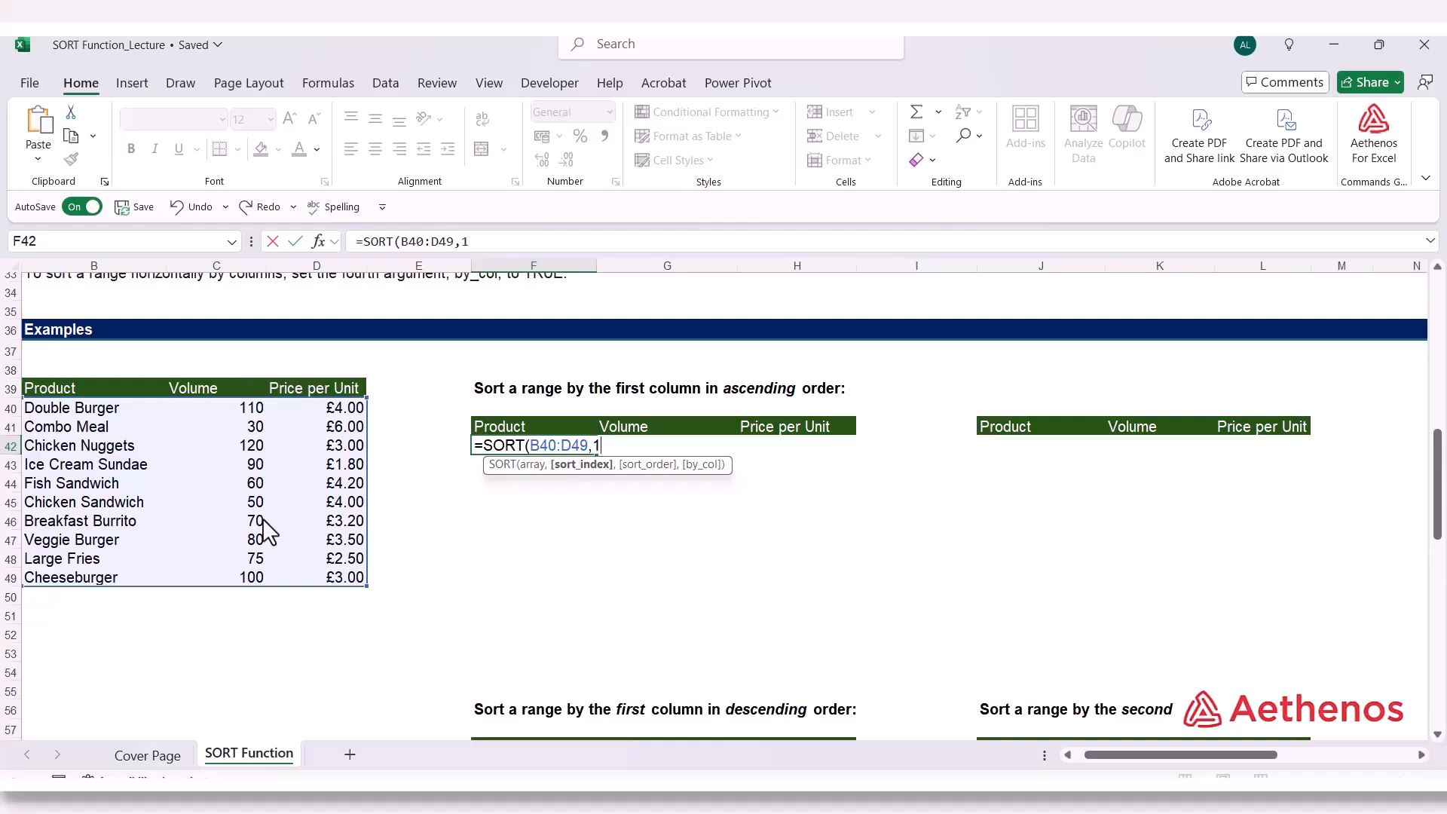
pyautogui.write(',')
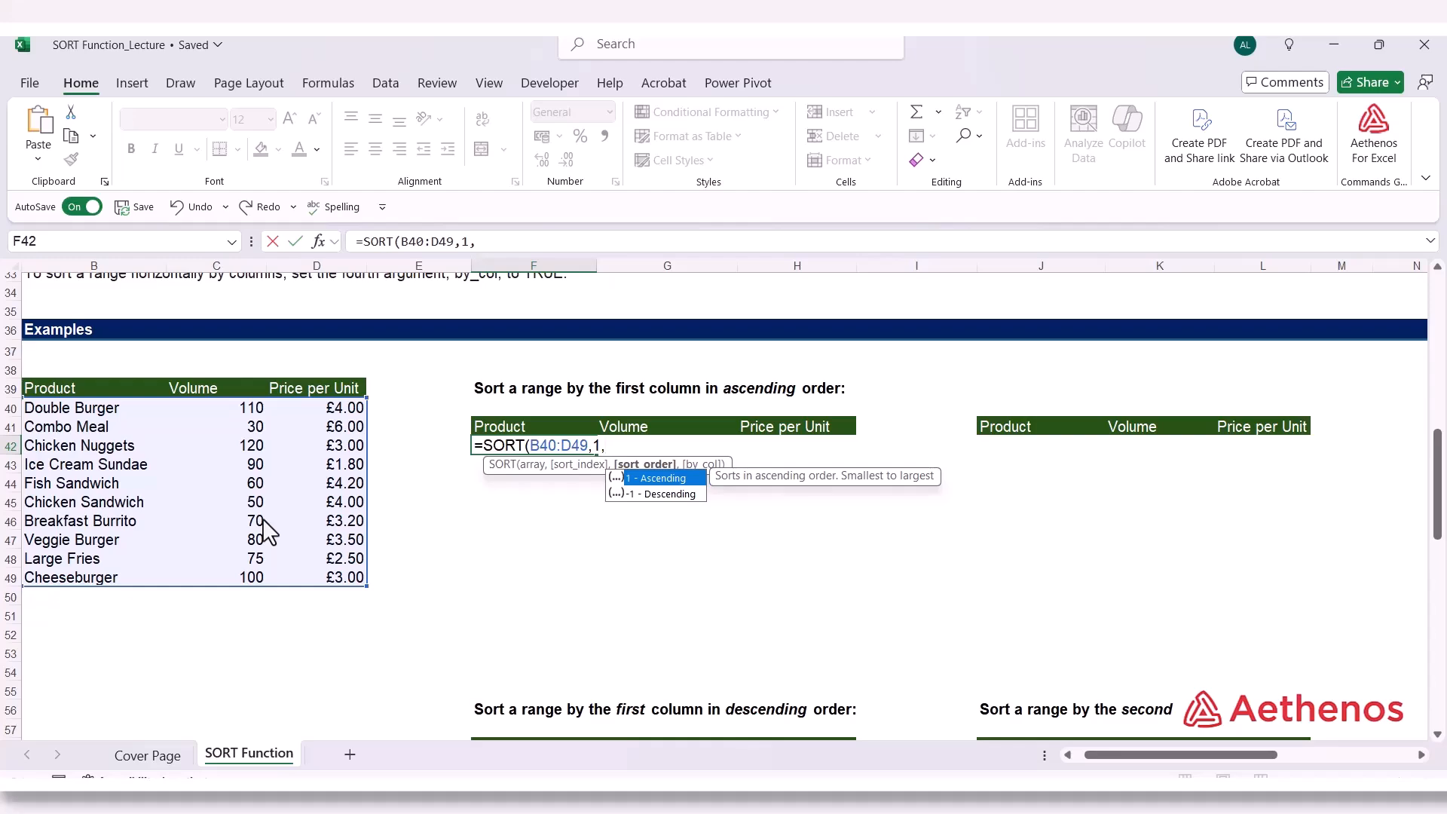
pyautogui.write('1')
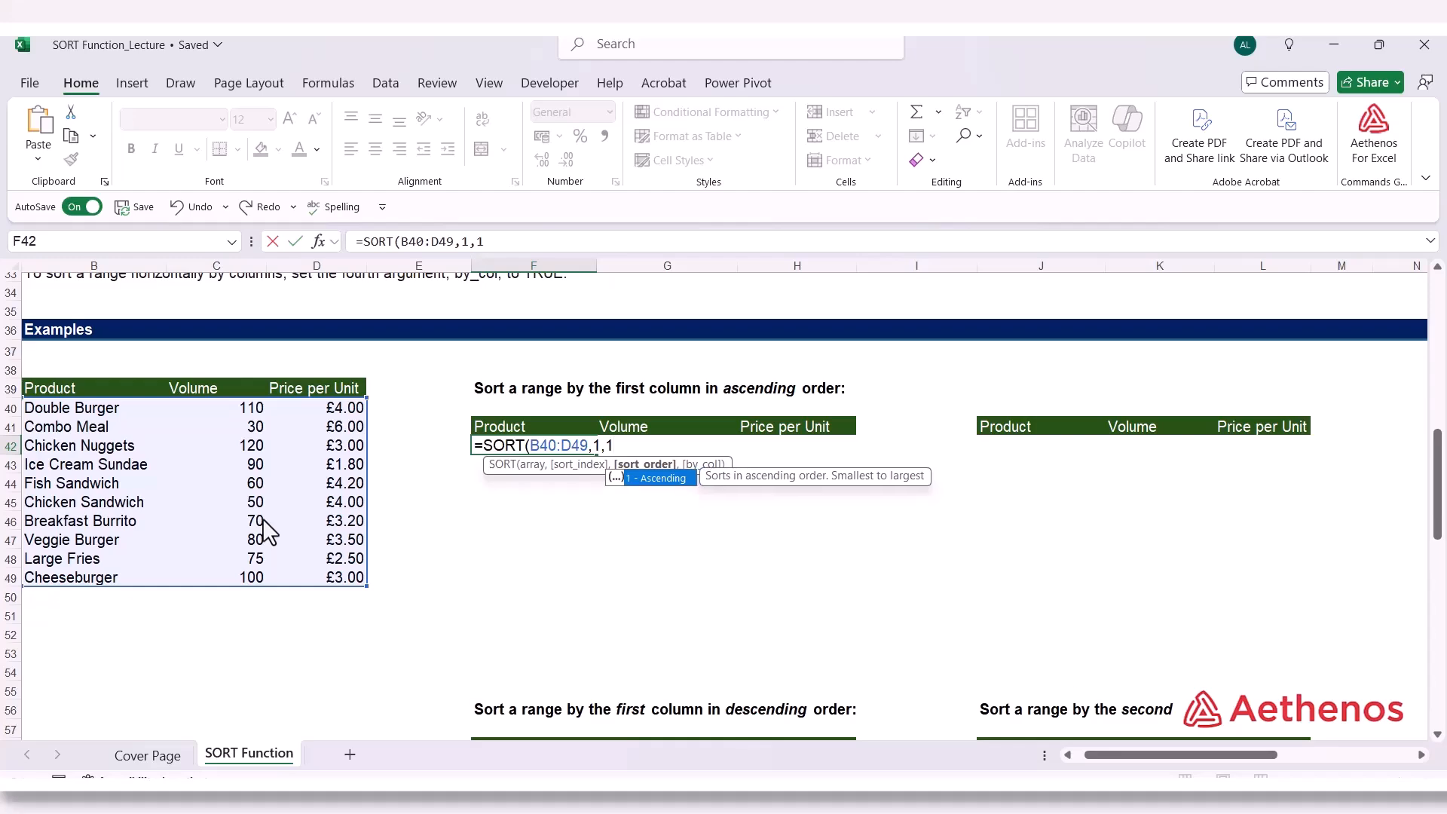
pyautogui.write(',')
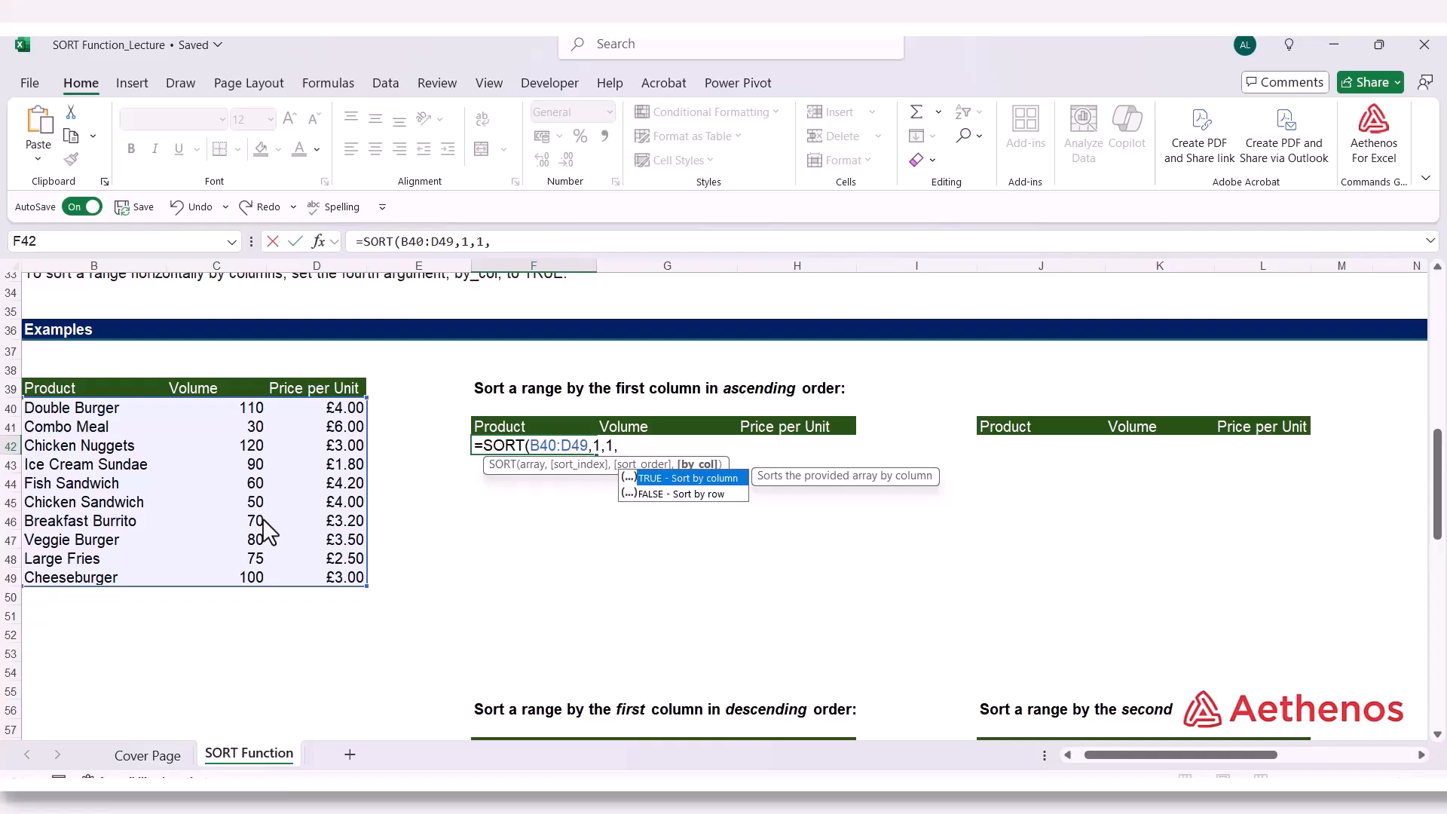
pyautogui.press('Down')
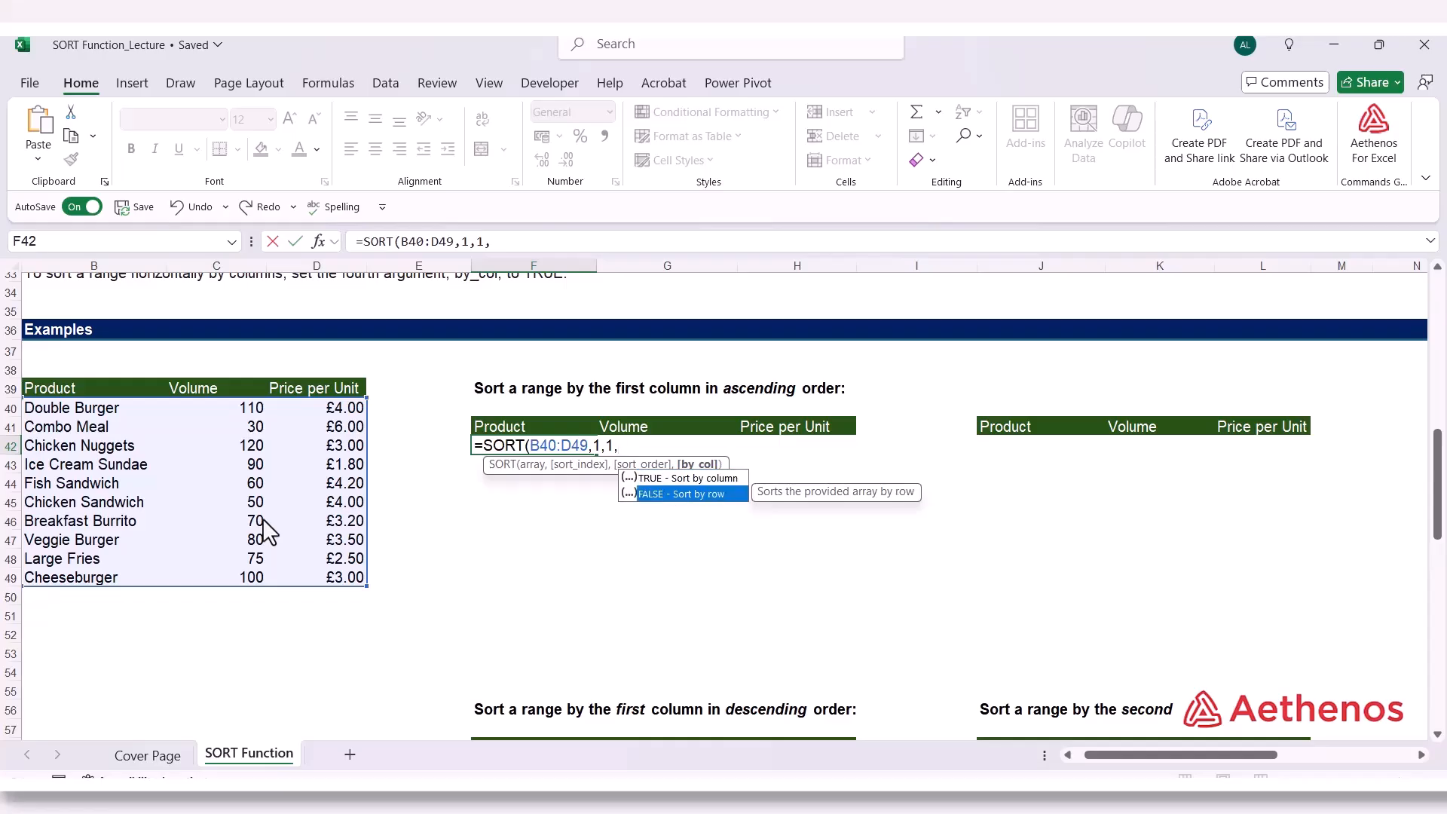
pyautogui.press('Tab')
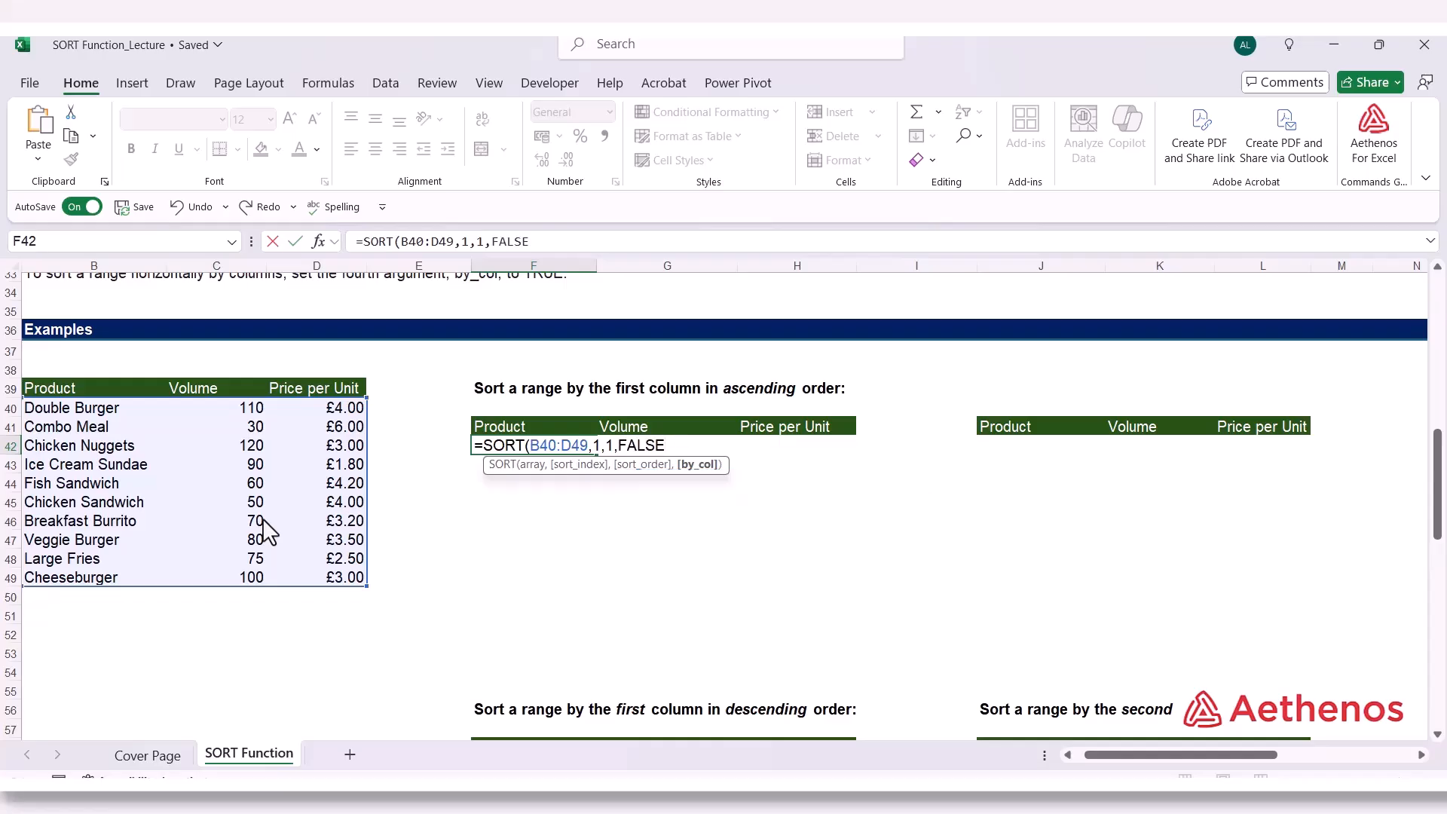
pyautogui.write(')')
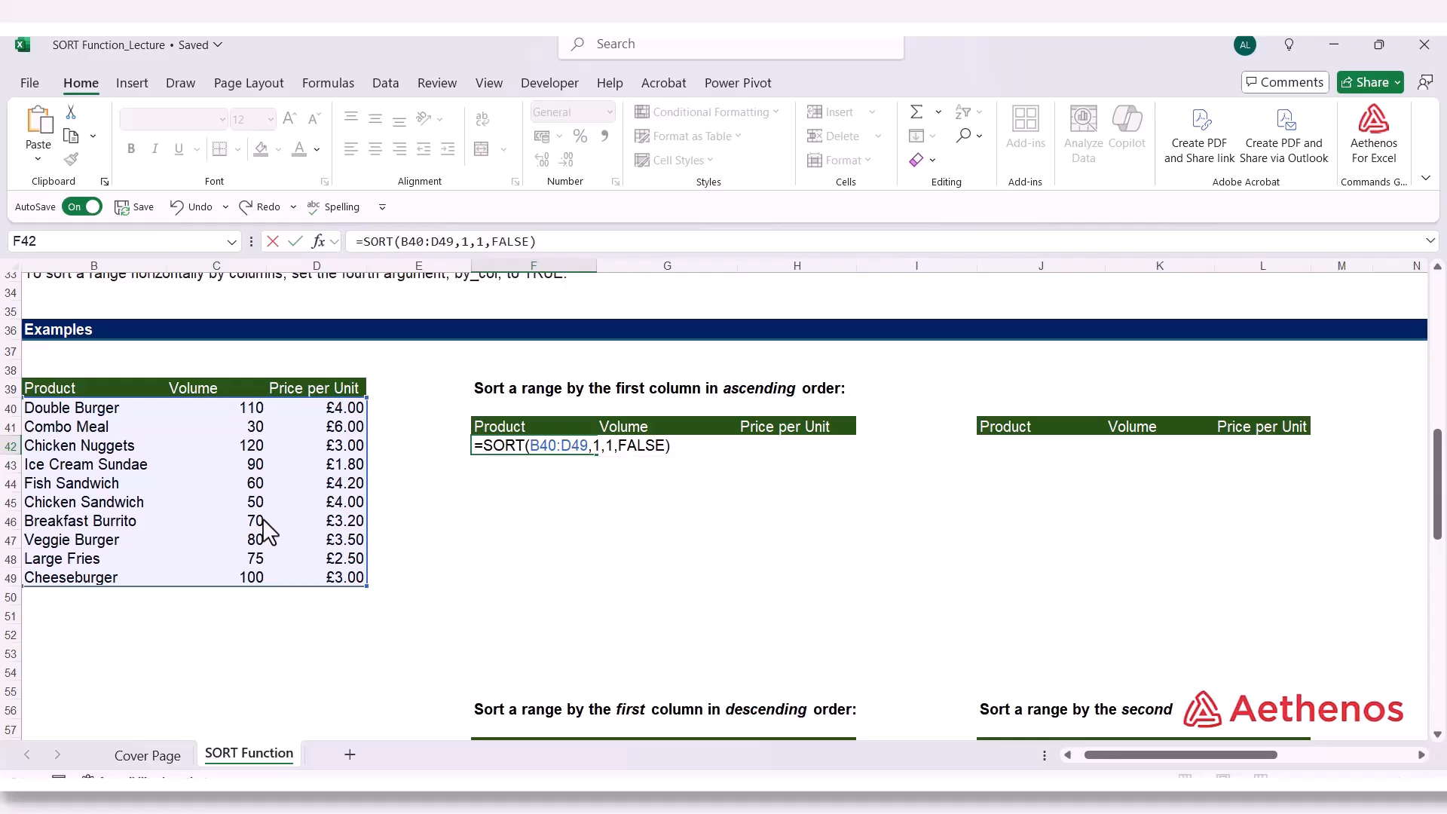
pyautogui.press('Return')
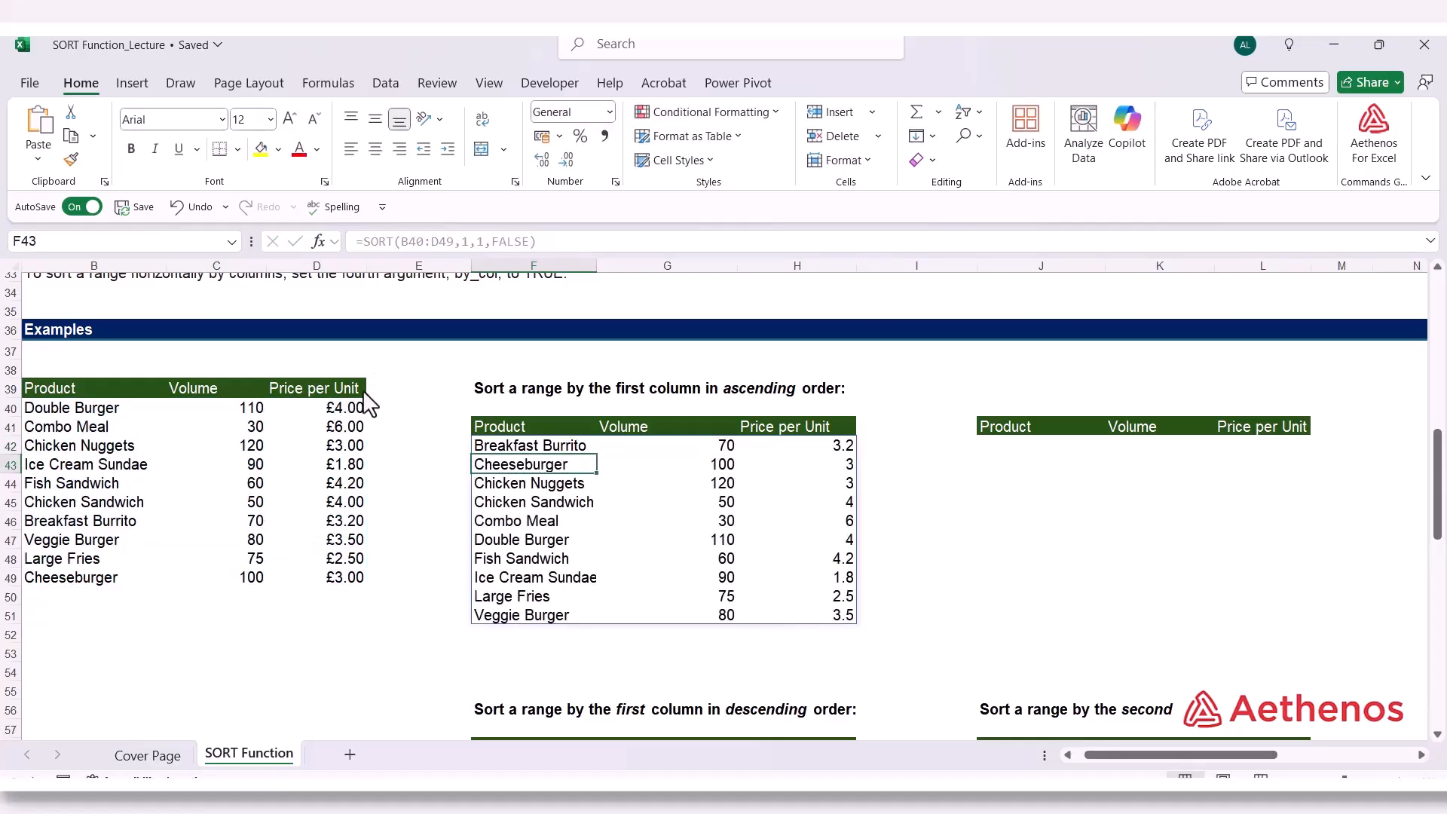
# Examine the order of the product names in the spilled results starting at F42
pyautogui.click(519, 448)
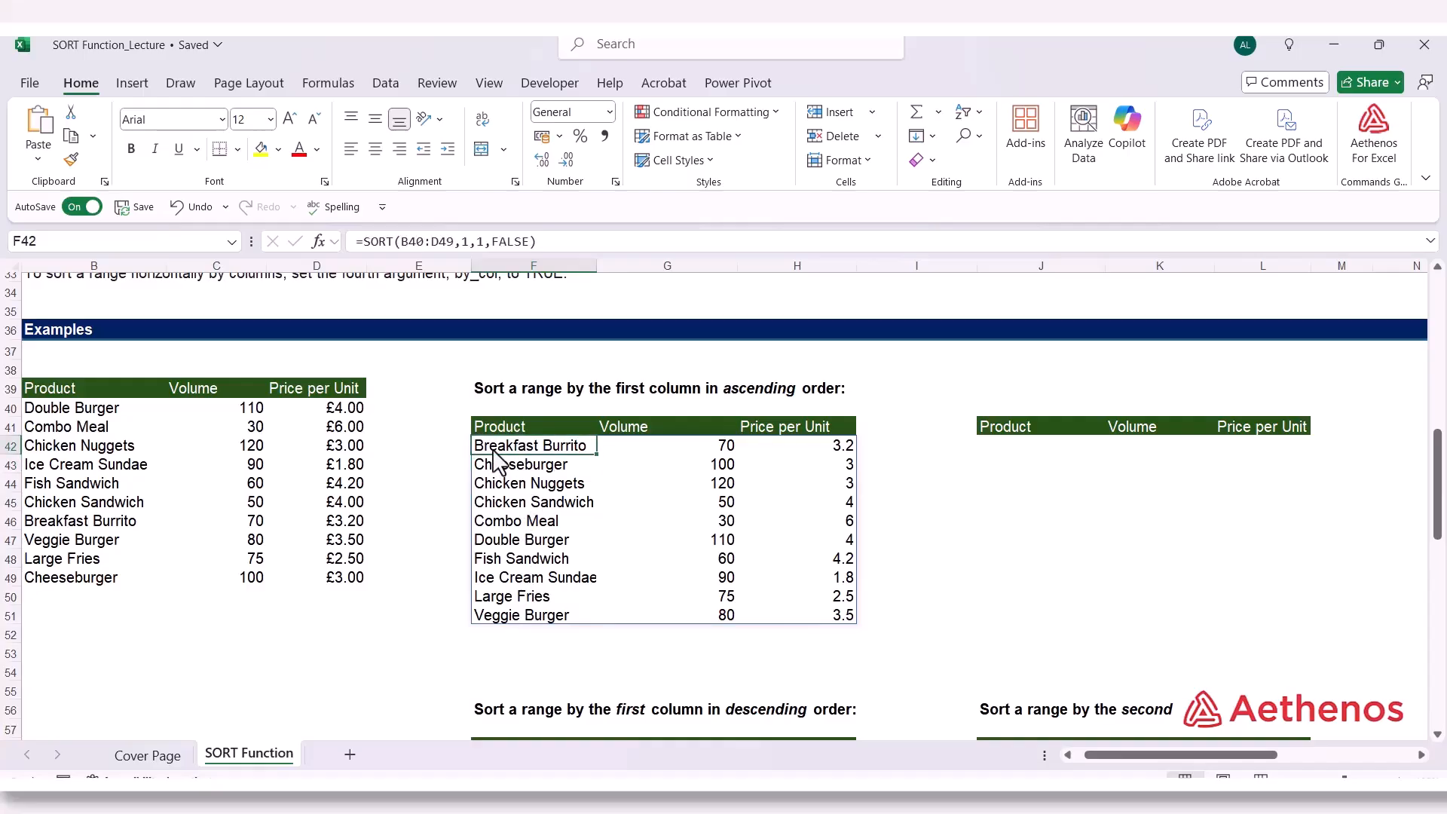
pyautogui.click(495, 469)
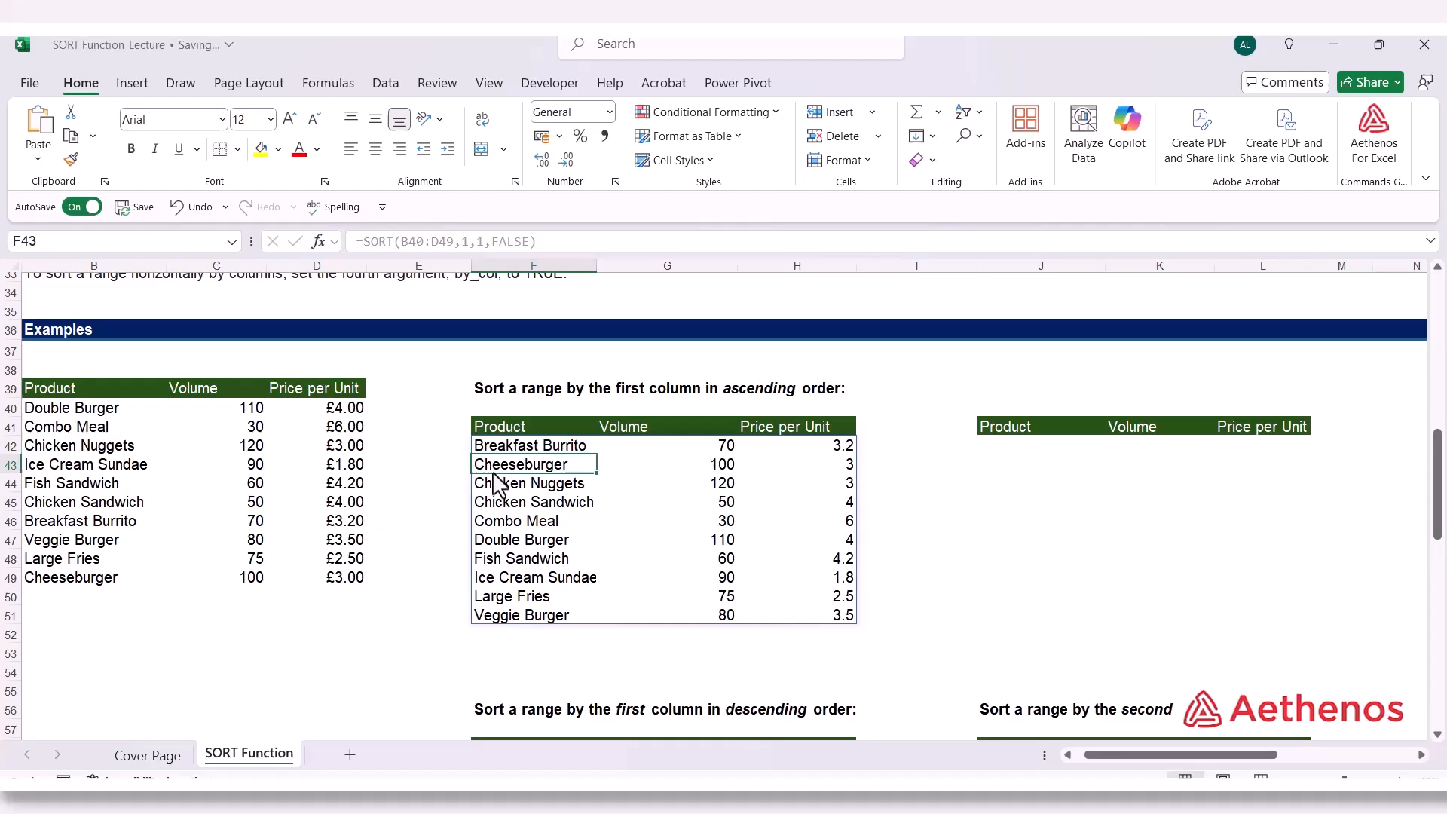
pyautogui.click(494, 545)
pyautogui.click(492, 561)
pyautogui.click(490, 578)
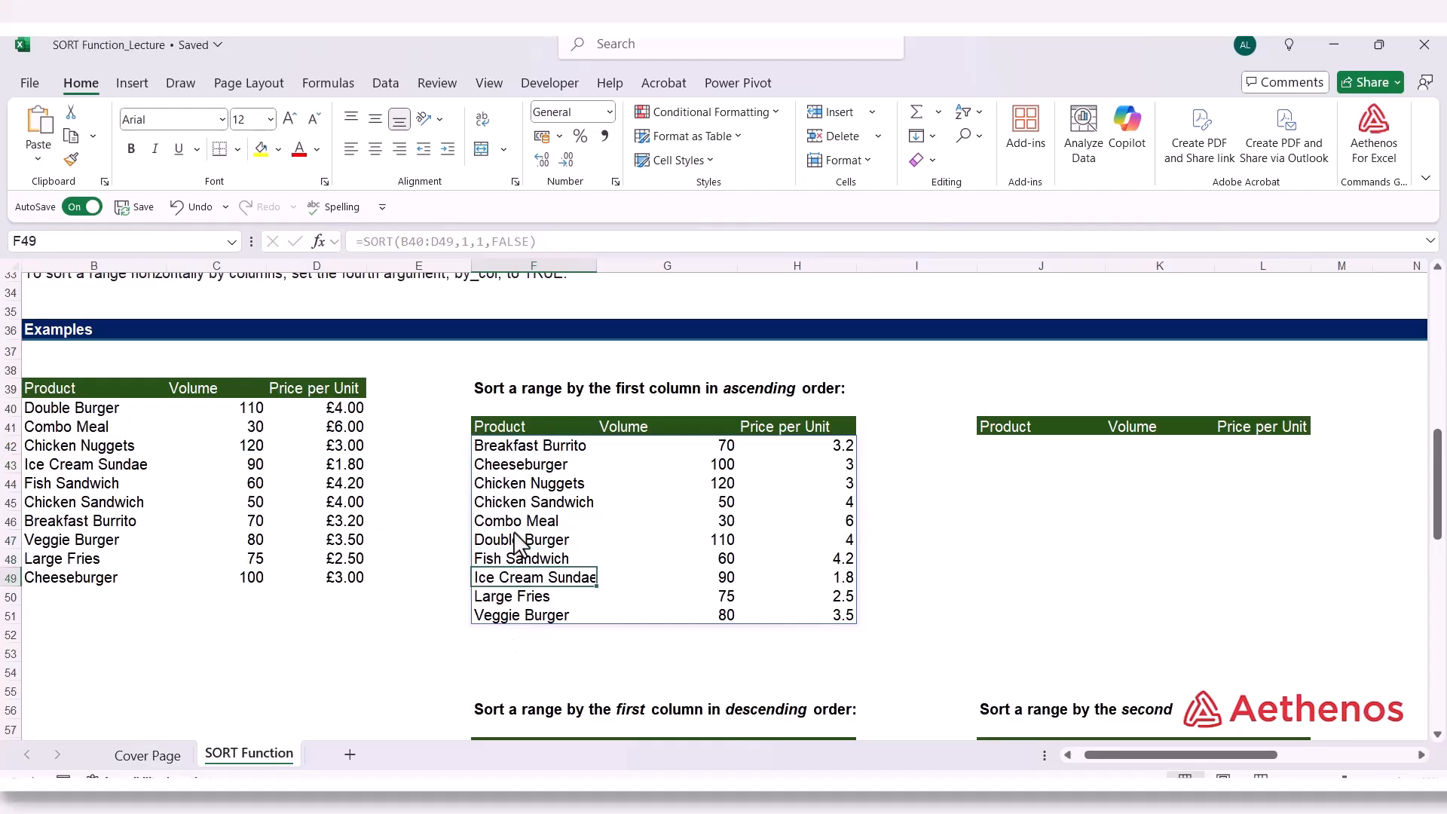
pyautogui.moveTo(517, 447); pyautogui.dragTo(510, 606)
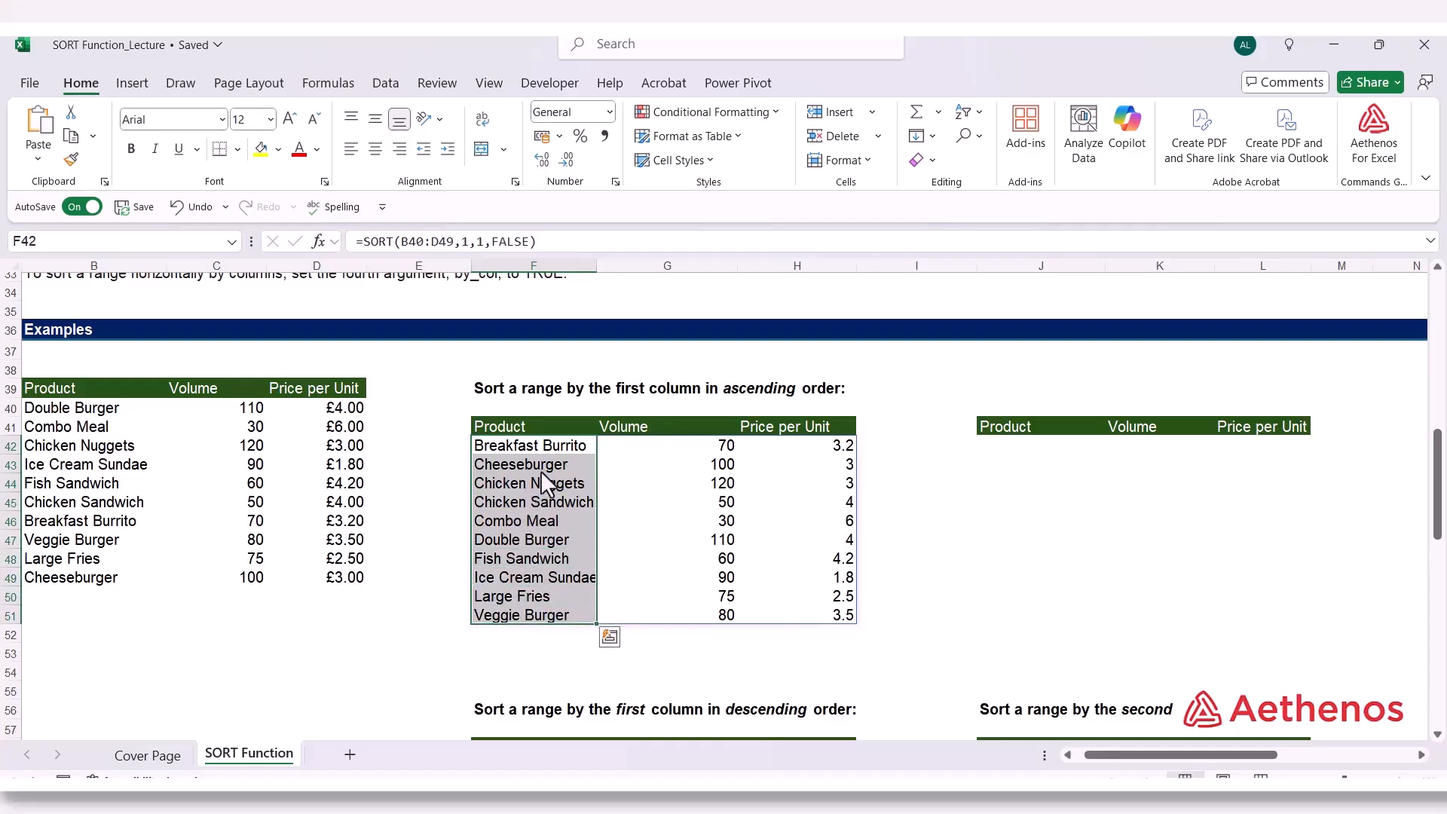
pyautogui.click(541, 444)
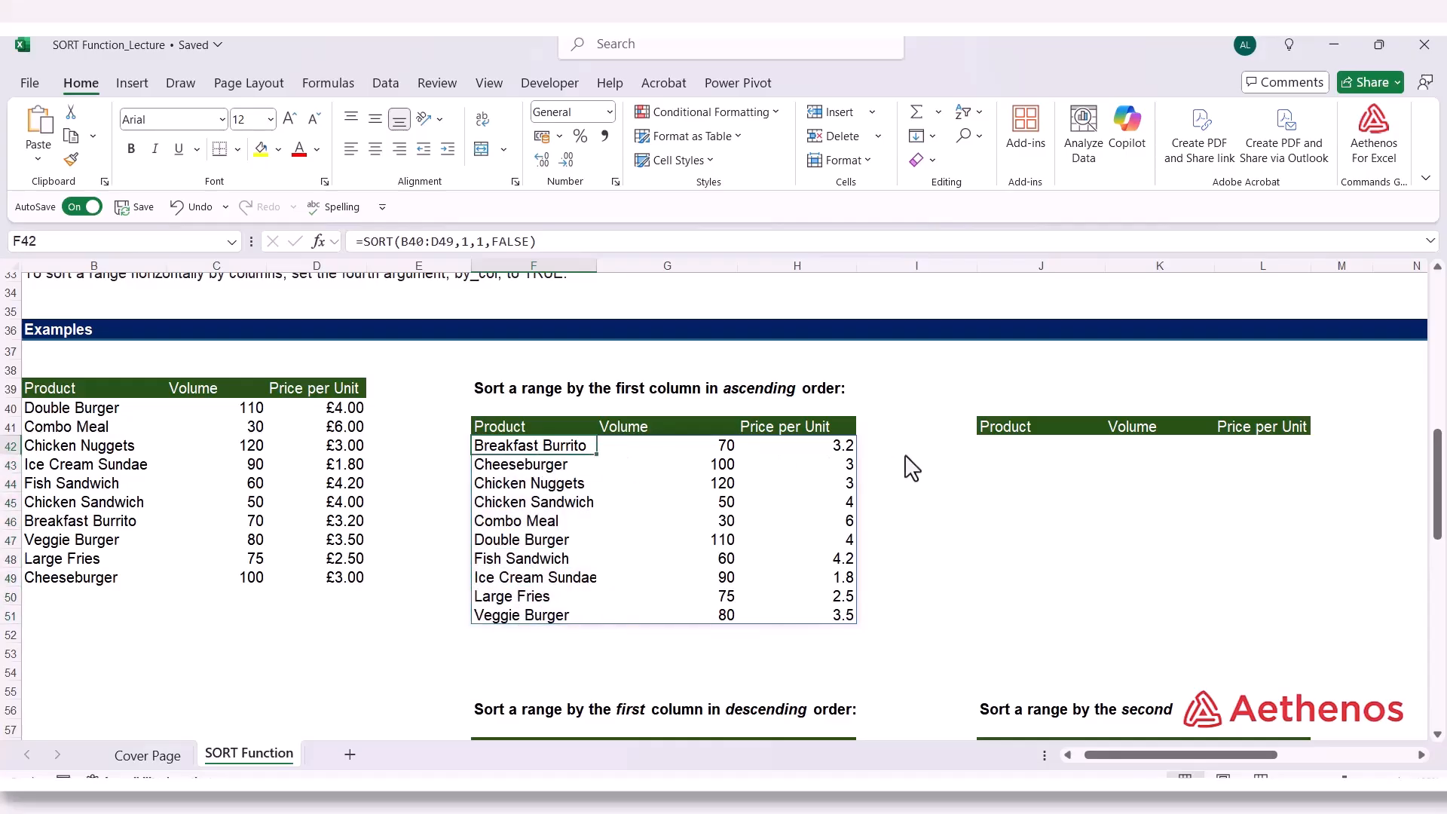
# Enter =SORT(B40:D49) in J42, leaving out all the optional arguments
pyautogui.click(1015, 457)
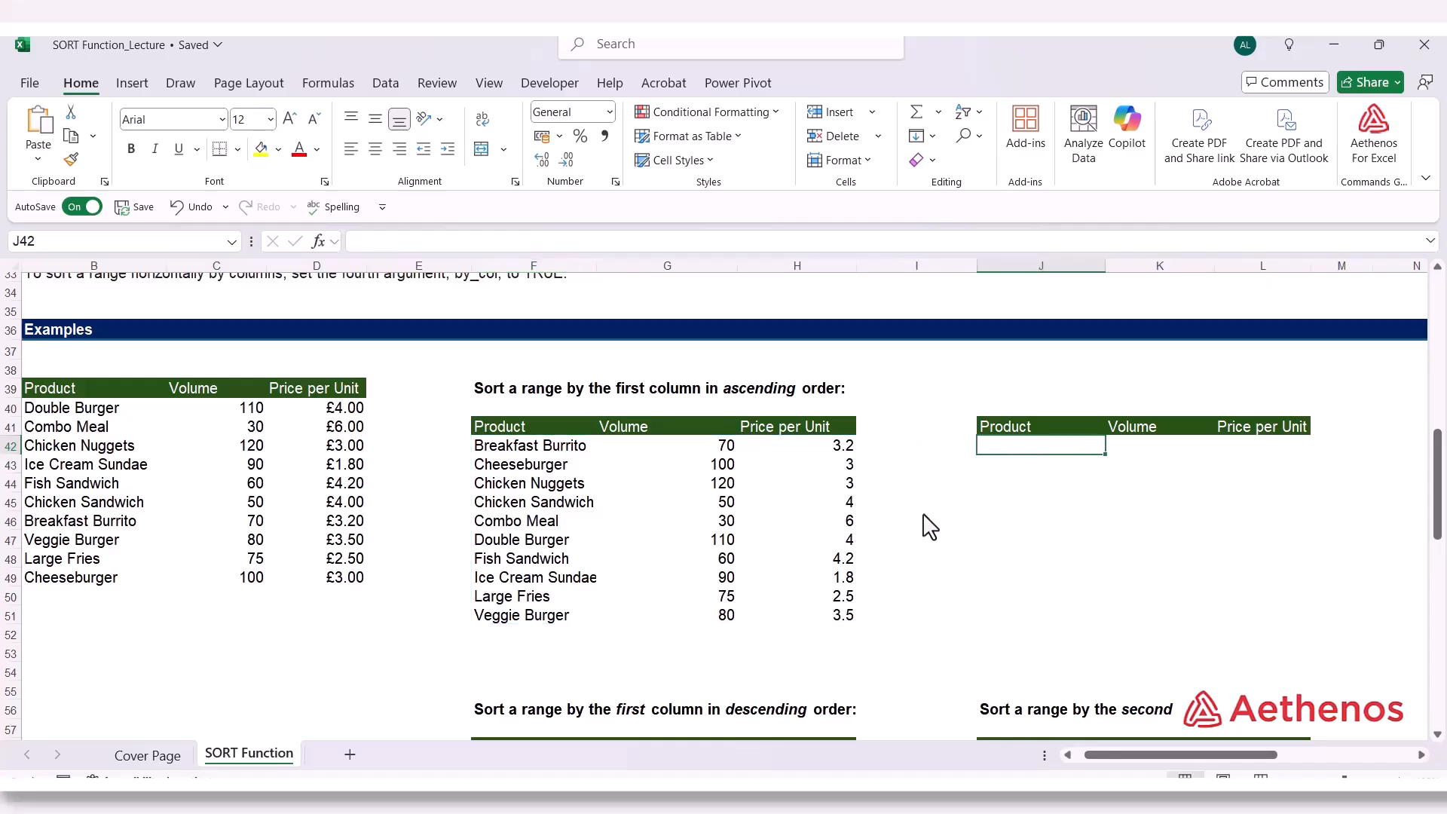
pyautogui.write('=so')
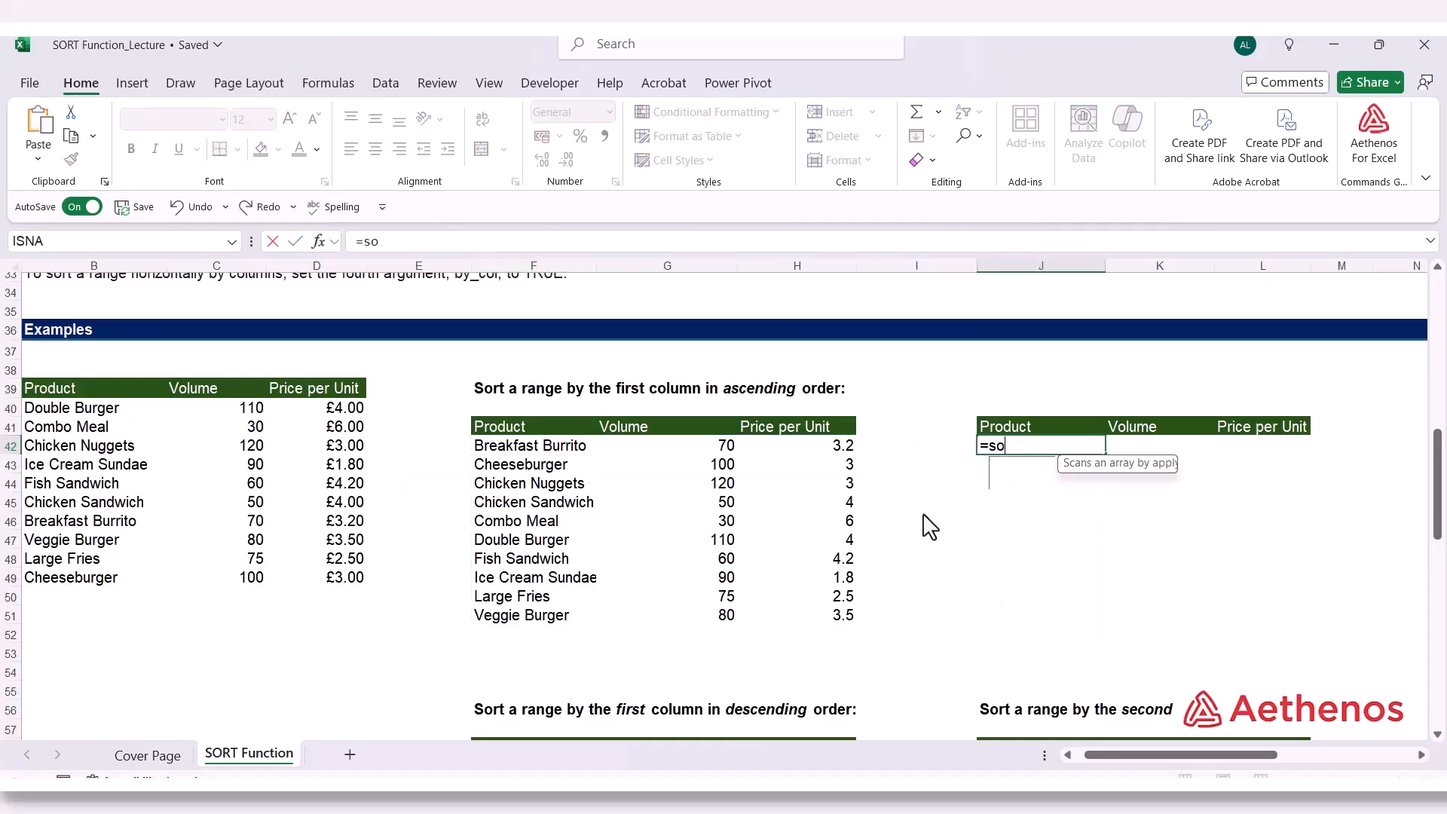
pyautogui.write('rt')
pyautogui.press('Tab')
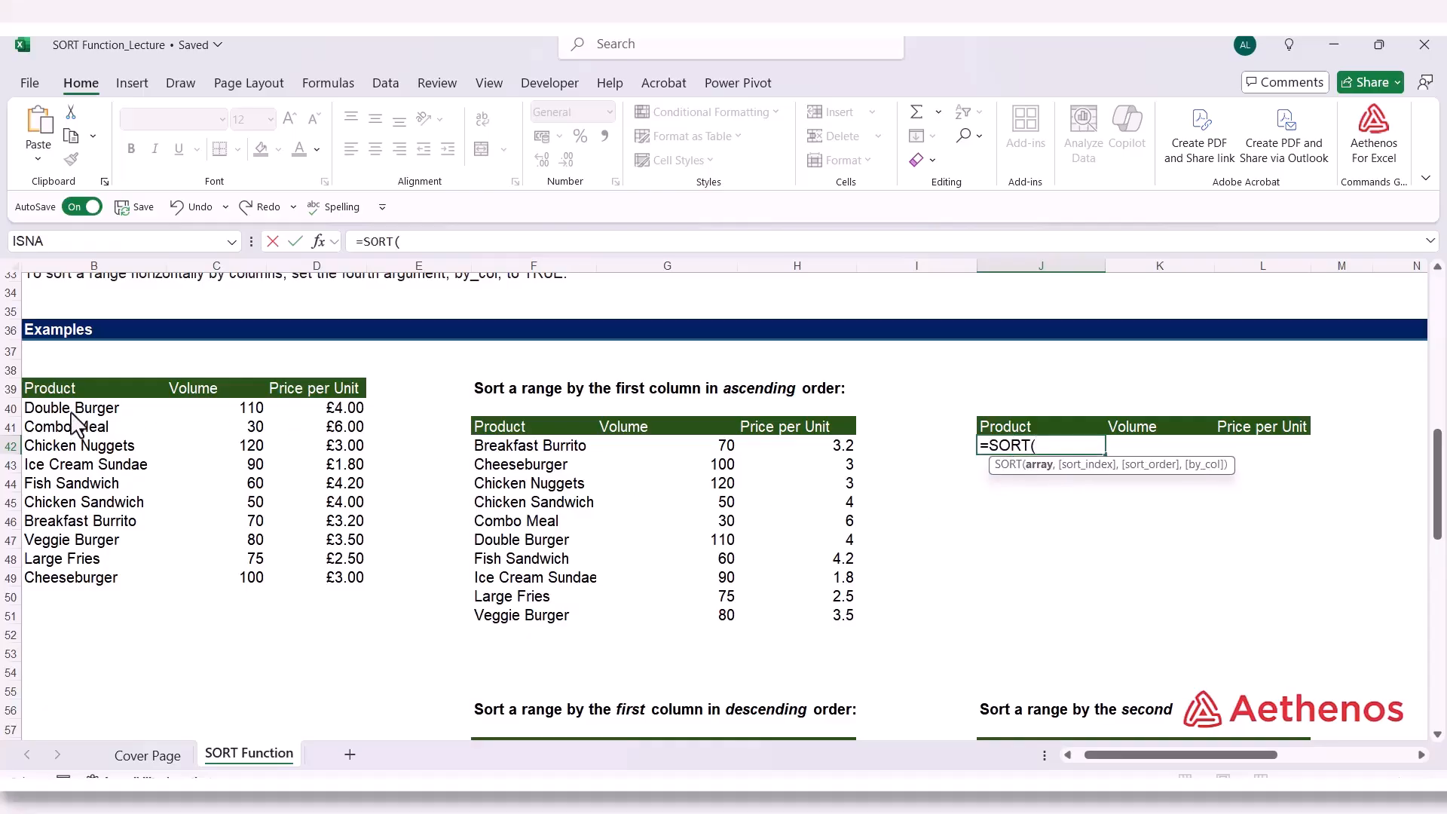
pyautogui.moveTo(73, 410); pyautogui.dragTo(321, 585)
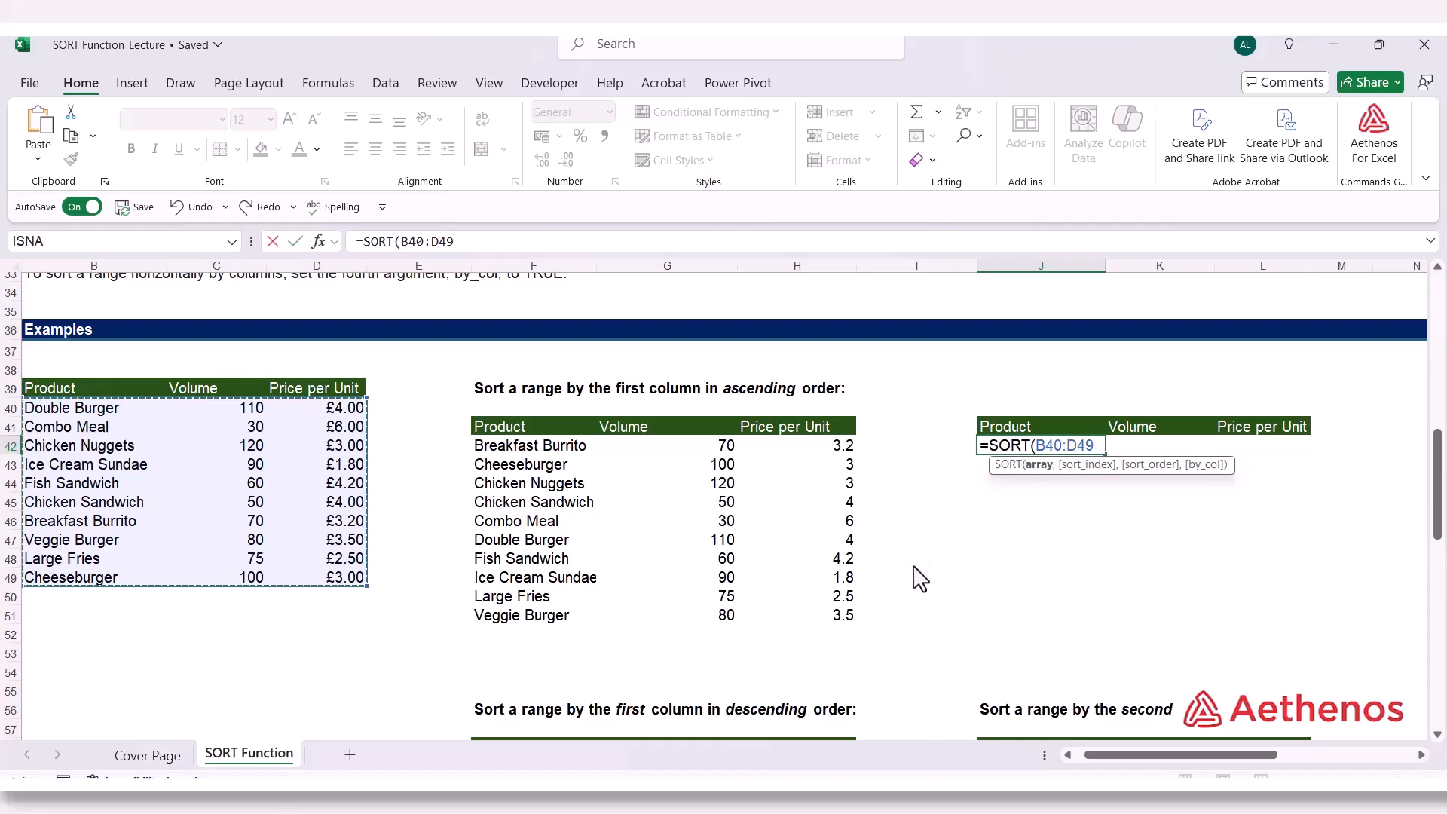
pyautogui.write(')')
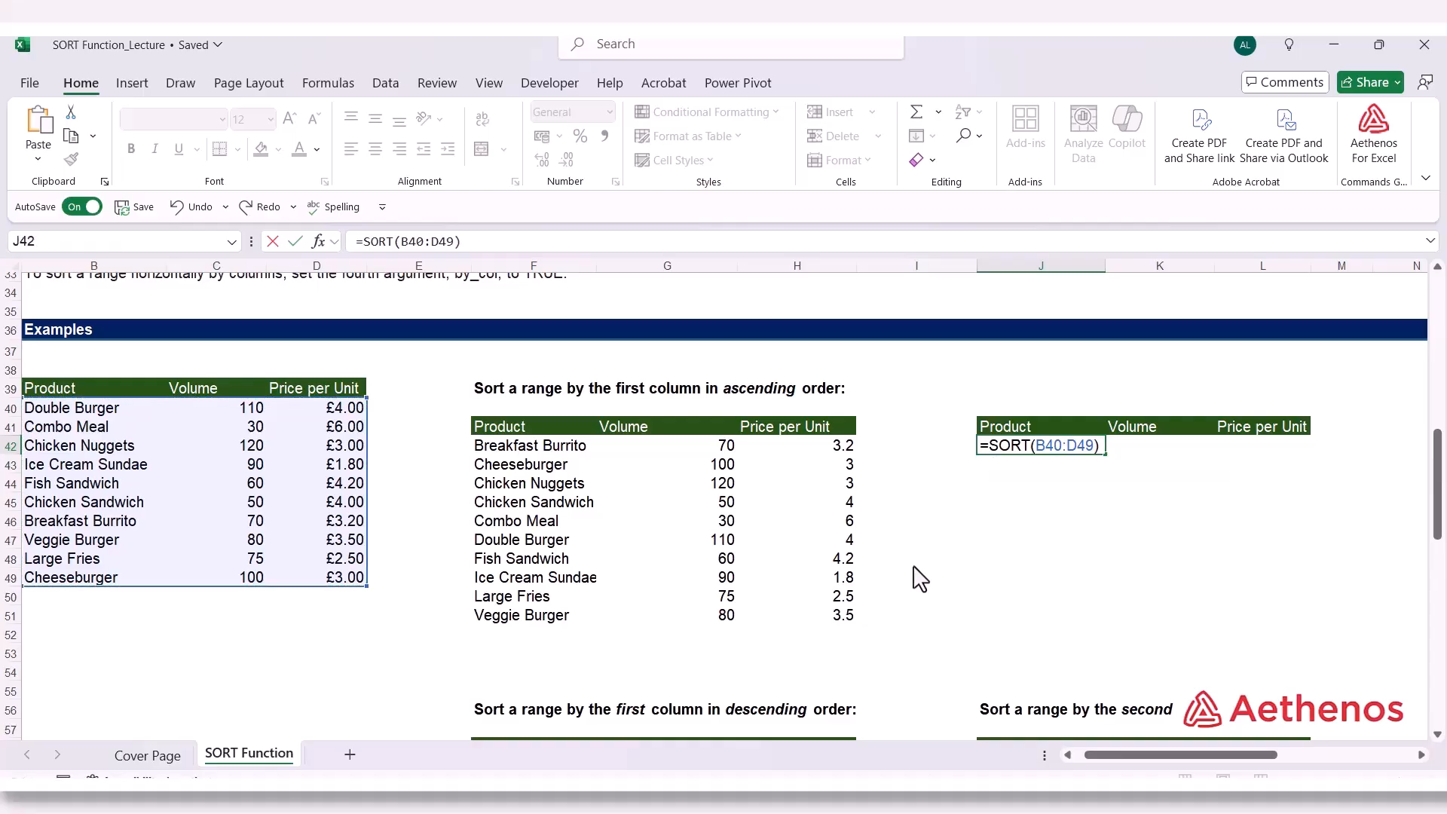
pyautogui.press('Return')
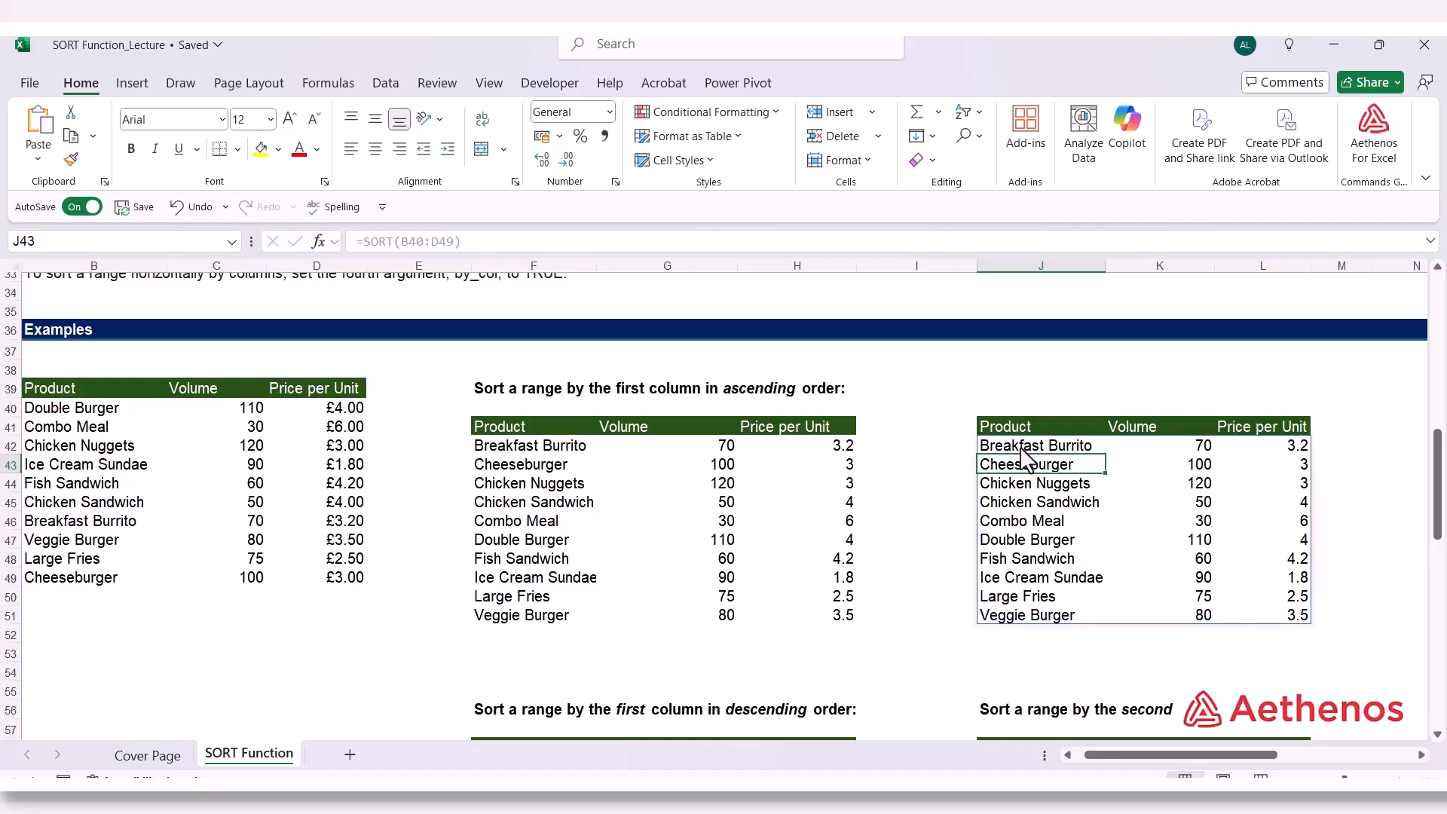
# Compare the SORT formula in J42 with the fully specified SORT formula in F42
pyautogui.click(1047, 446)
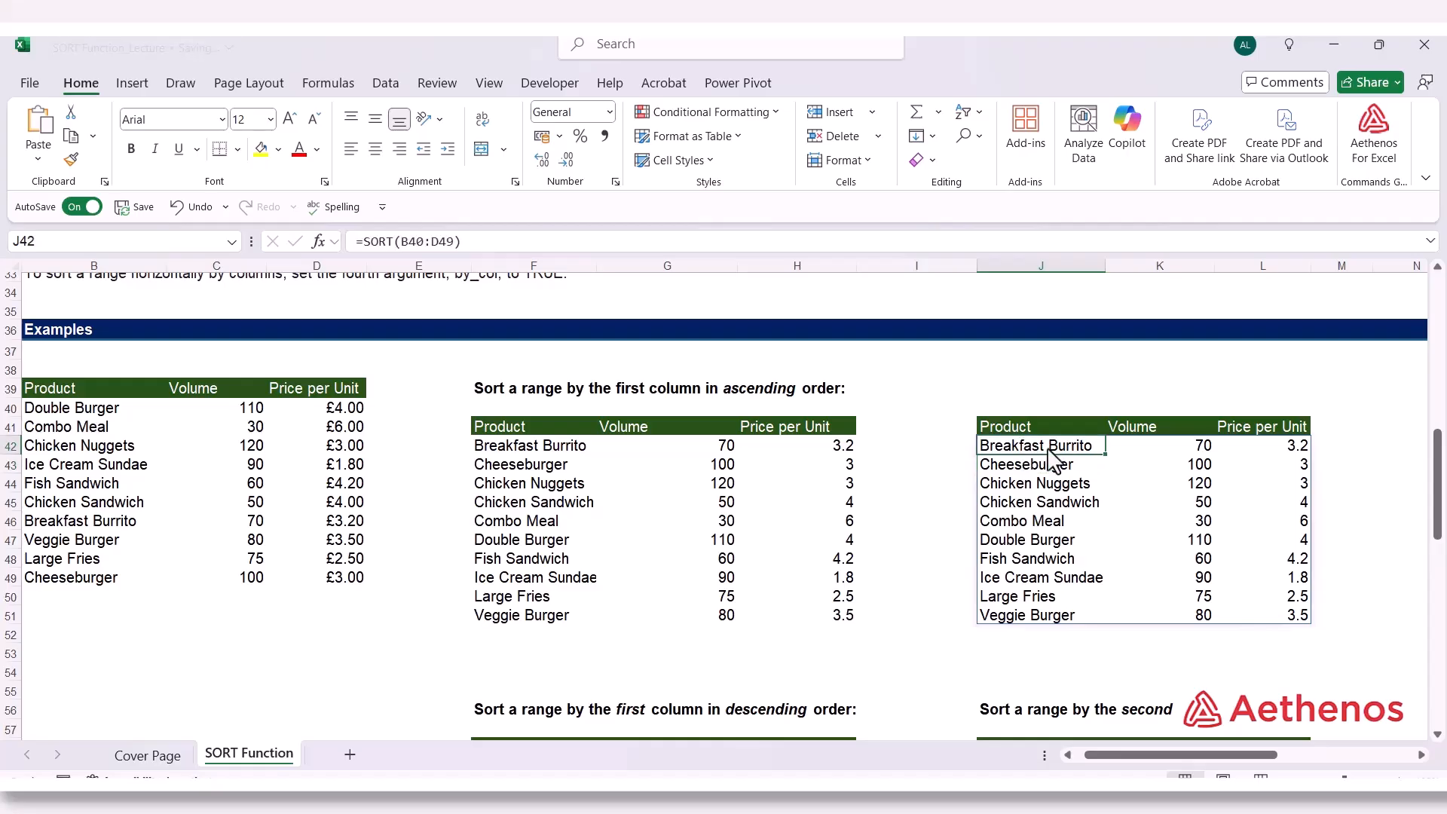
pyautogui.doubleClick(1047, 446)
pyautogui.click(528, 446)
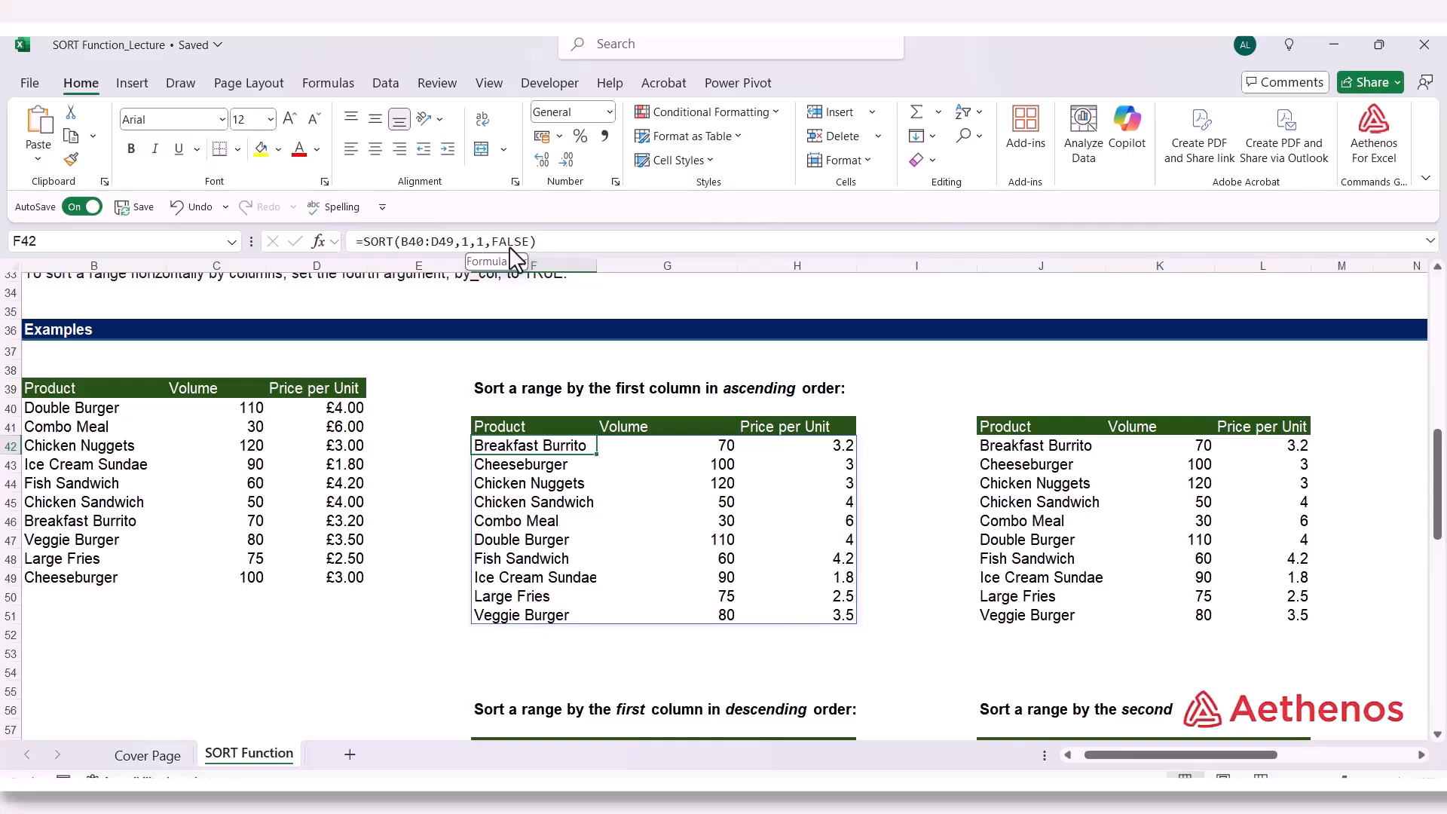
pyautogui.click(663, 577)
# Start a SORT formula in F59 with the product table B40:D49 as the array
pyautogui.scroll(-1, 603, 573)
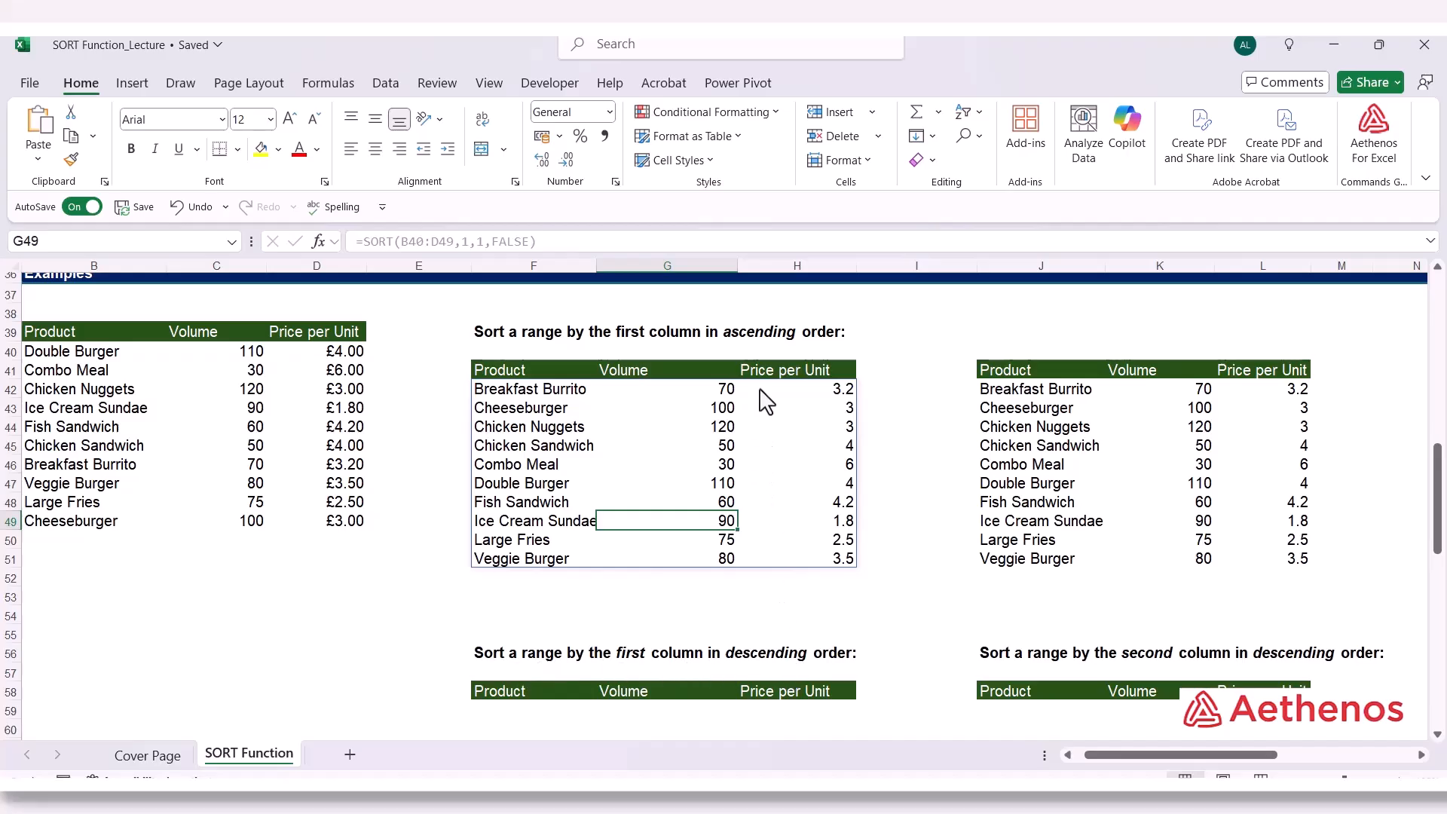
pyautogui.scroll(-4, 517, 613)
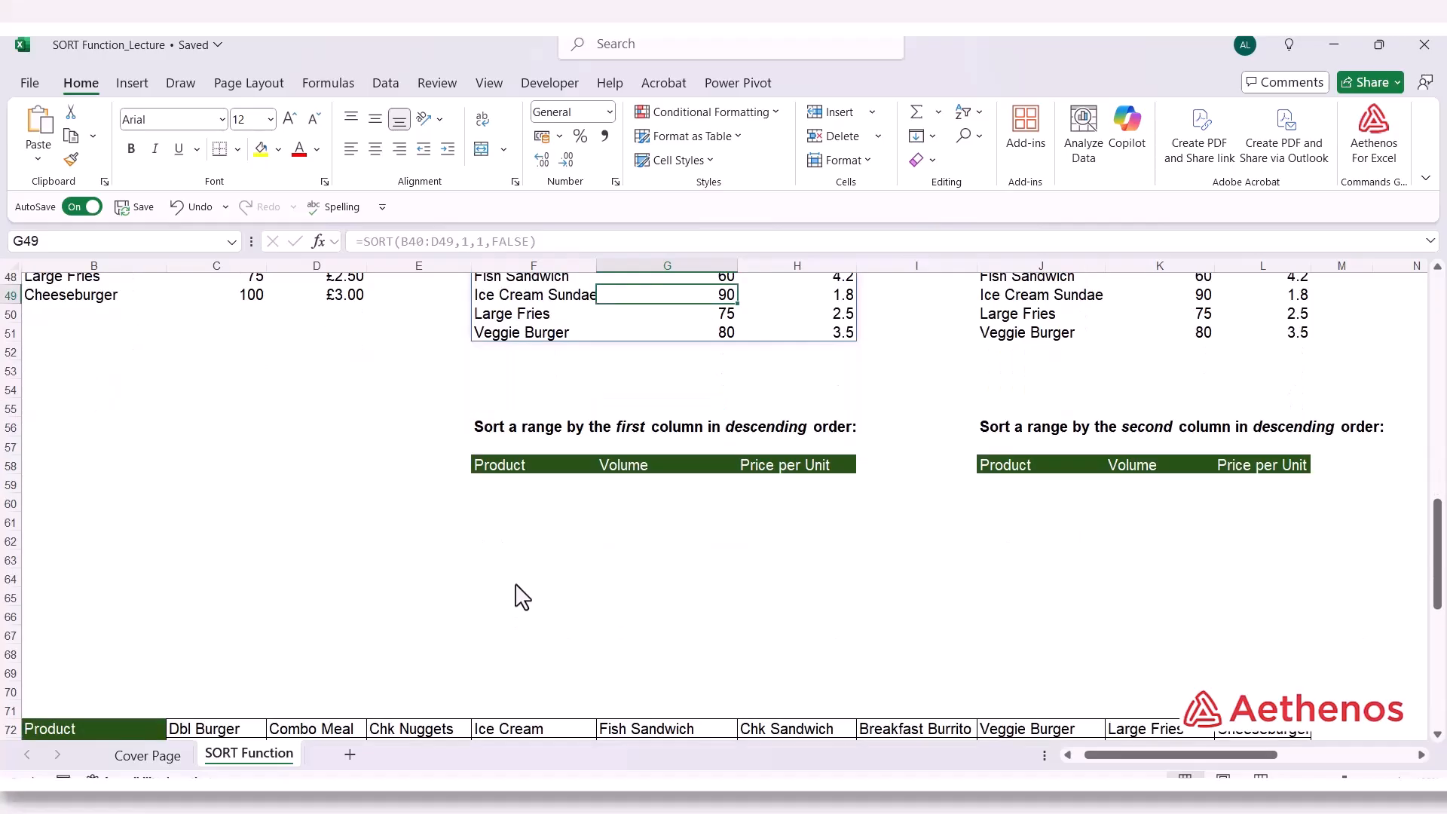
pyautogui.click(525, 494)
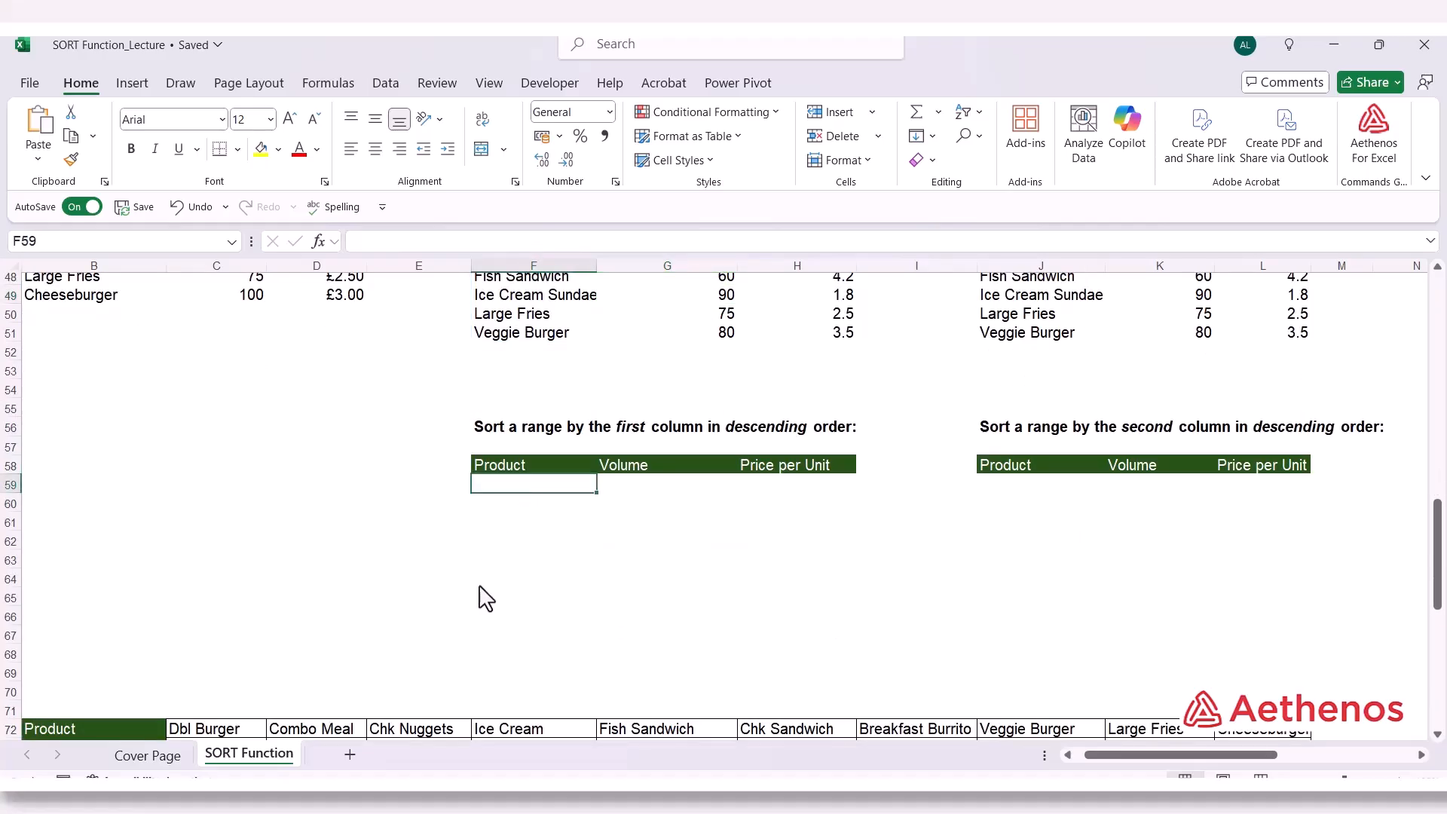
pyautogui.write('=sor')
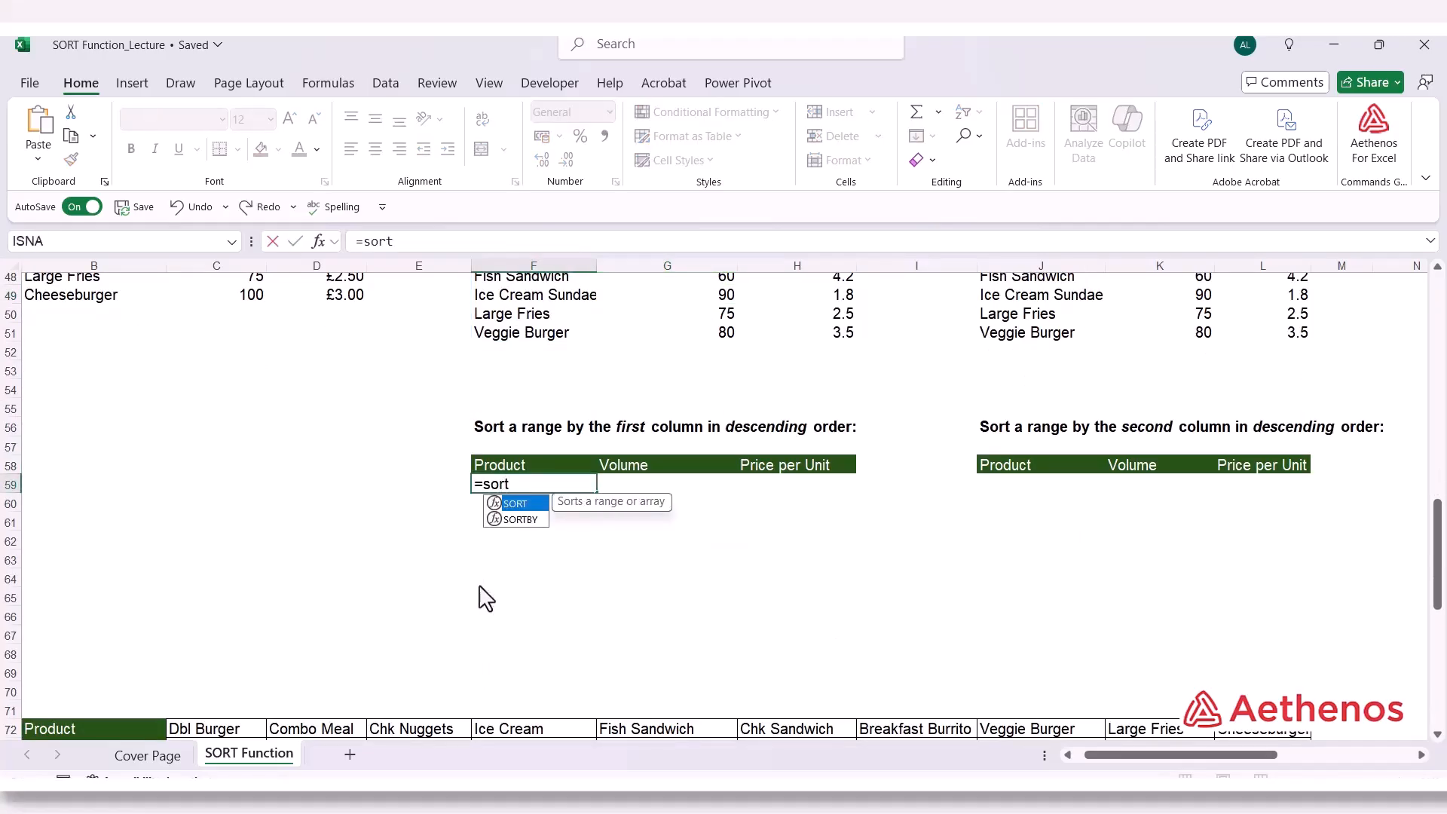
pyautogui.write('t')
pyautogui.press('Tab')
pyautogui.scroll(3, 486, 599)
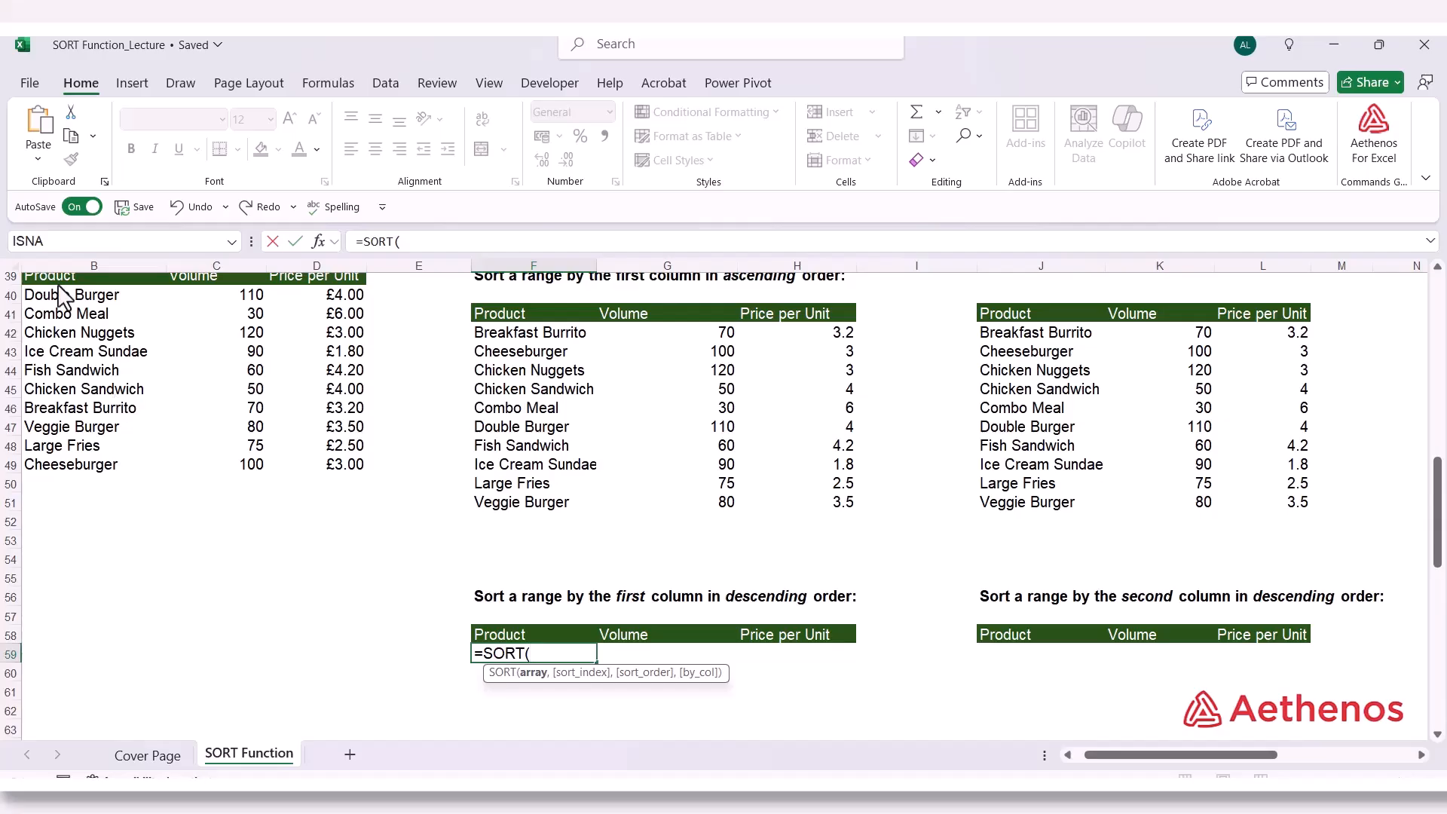
pyautogui.moveTo(68, 298); pyautogui.dragTo(215, 363)
pyautogui.moveTo(289, 452); pyautogui.dragTo(292, 466)
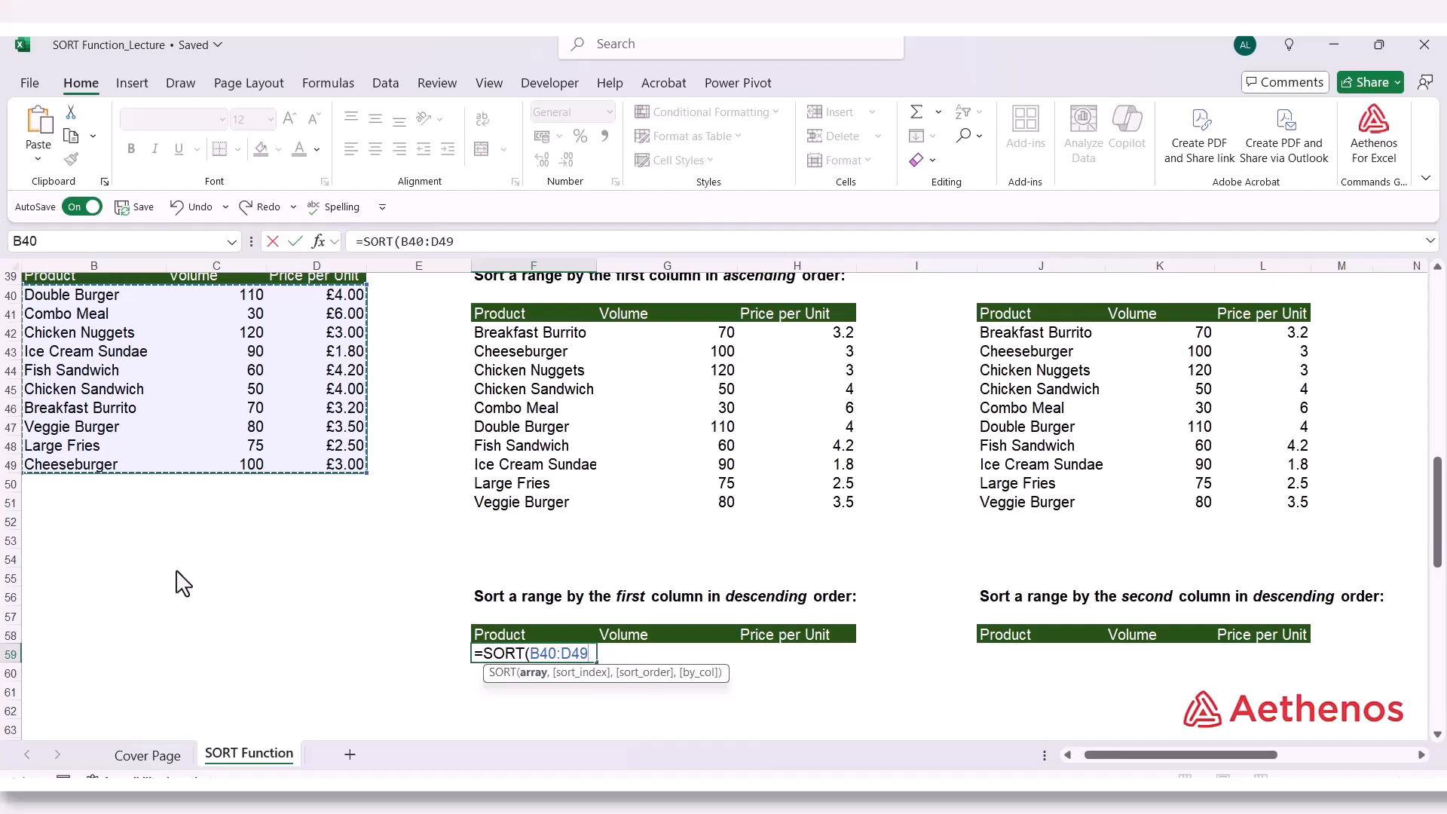
# Complete the F59 SORT formula with sort index 1 and sort order -1 for descending, leaving out by_col
pyautogui.write(',')
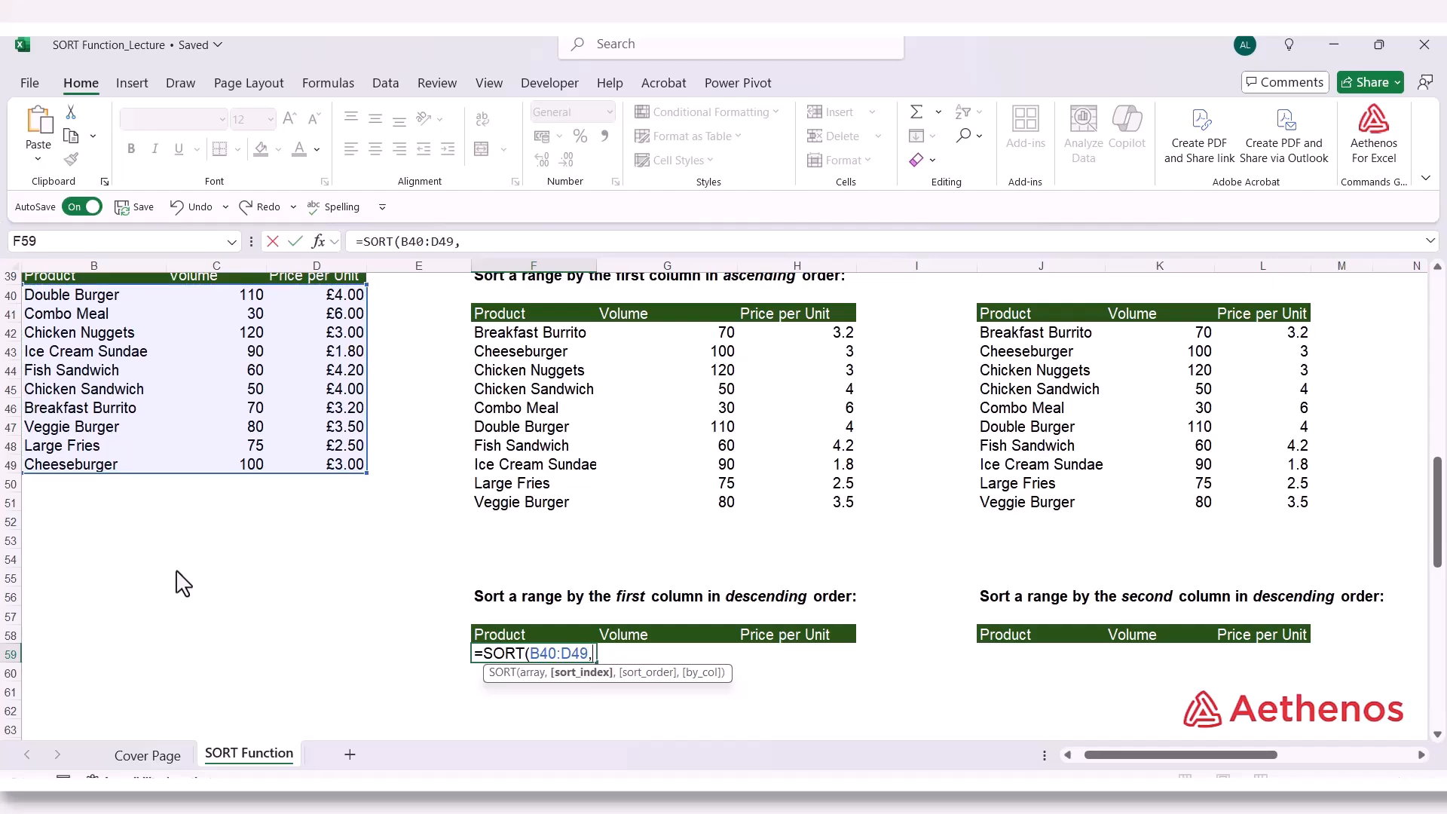
pyautogui.write('1,')
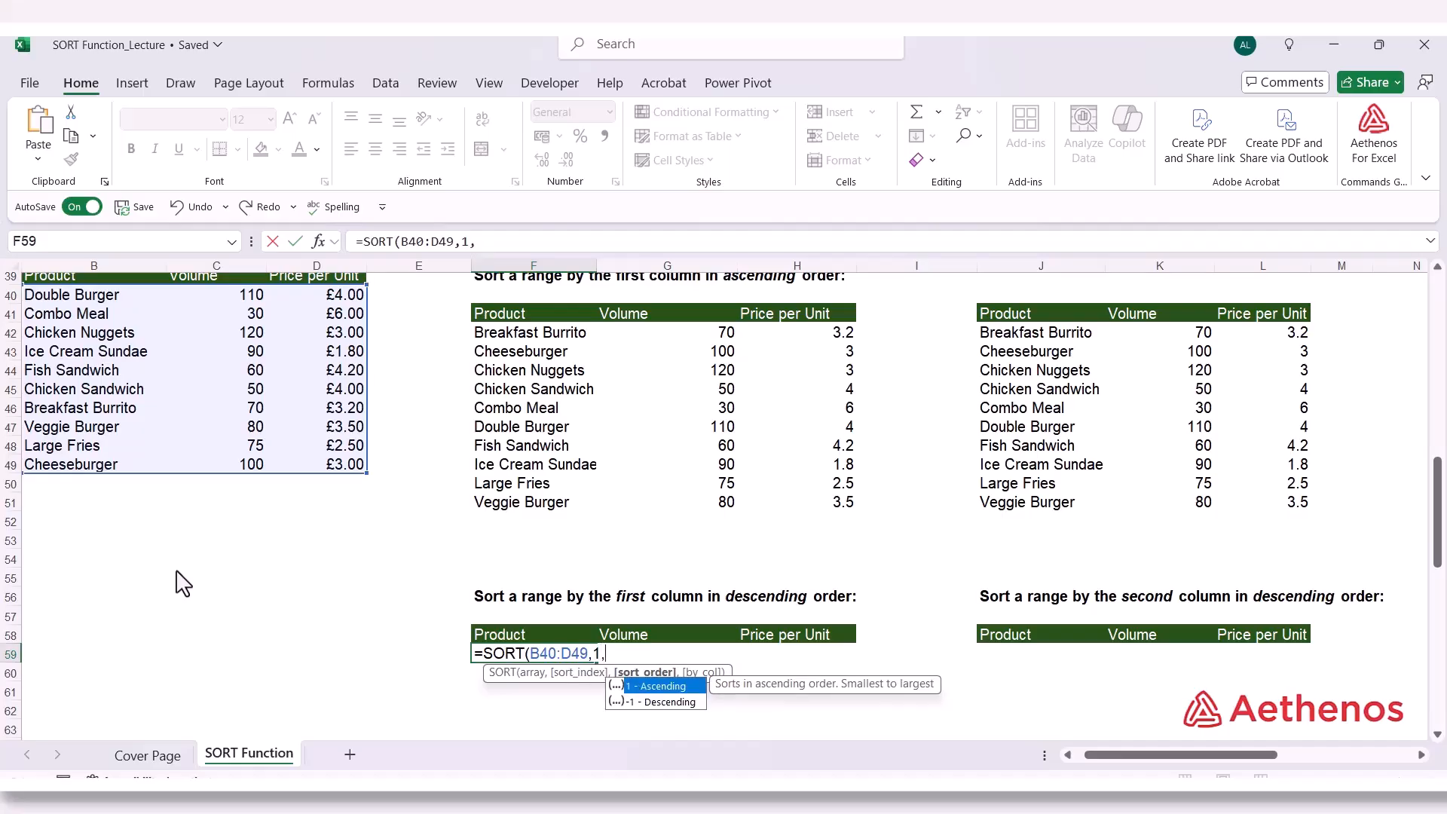
pyautogui.press('Down')
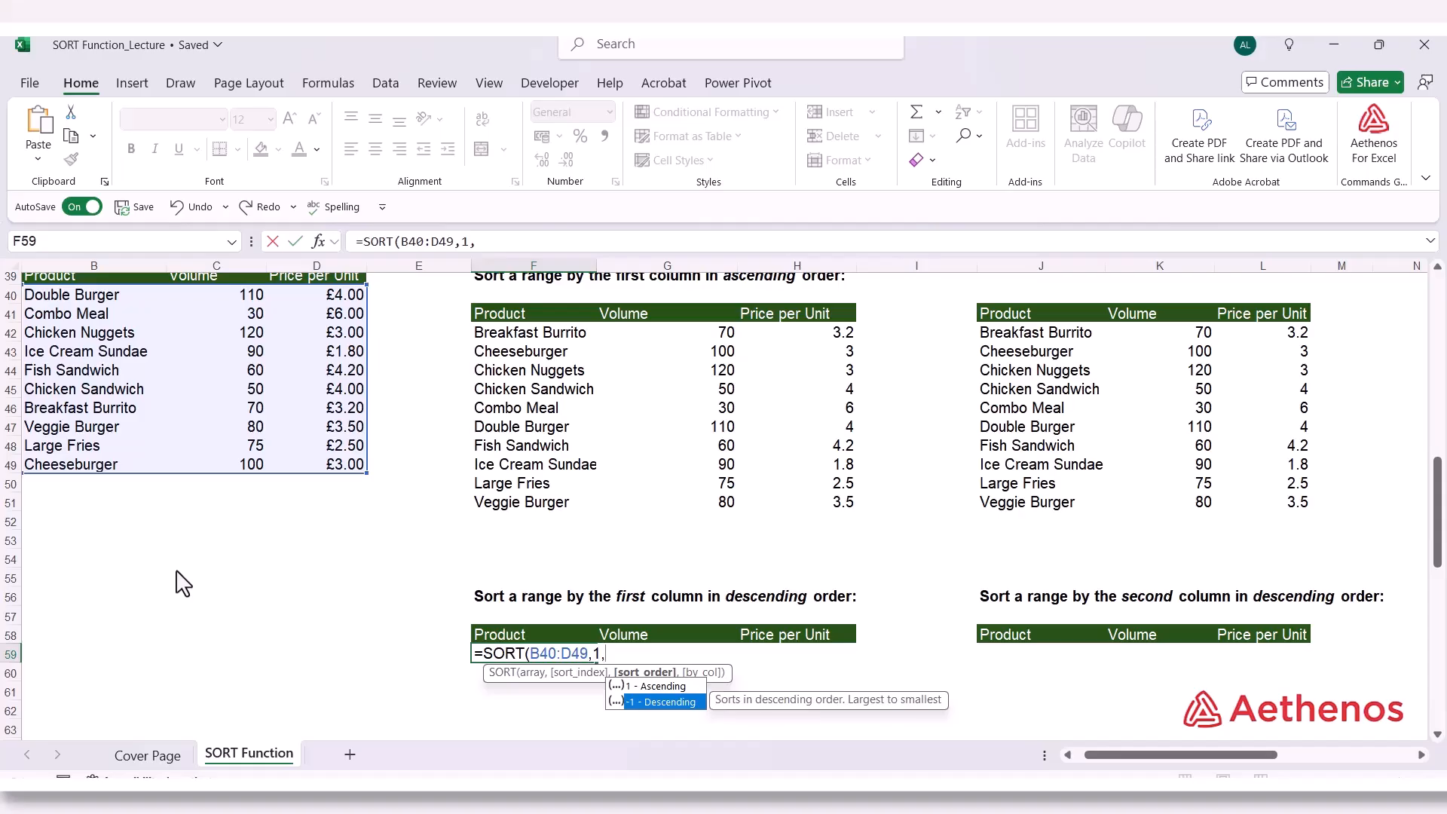
pyautogui.press('Tab')
pyautogui.write(')')
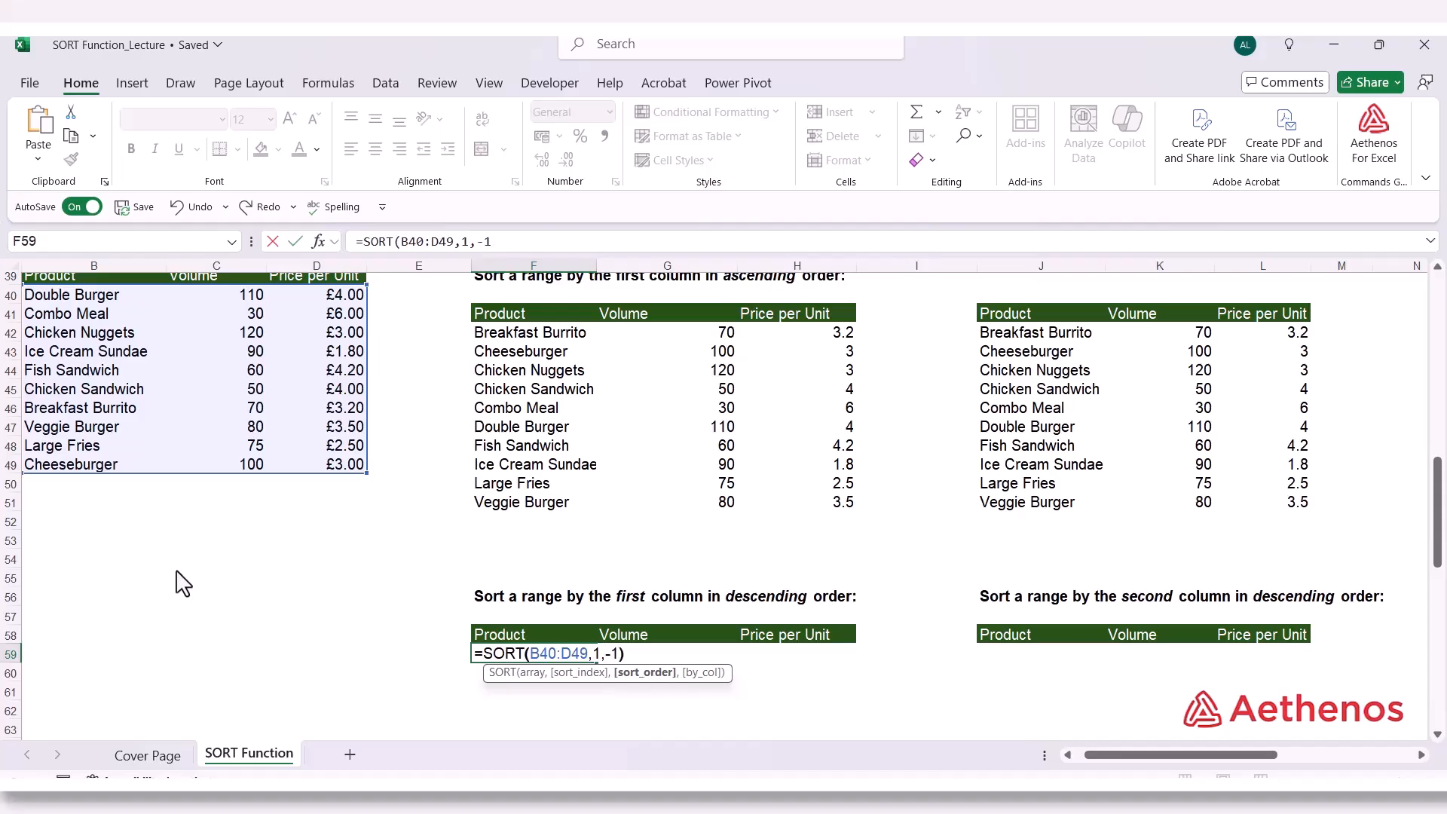
pyautogui.press('Return')
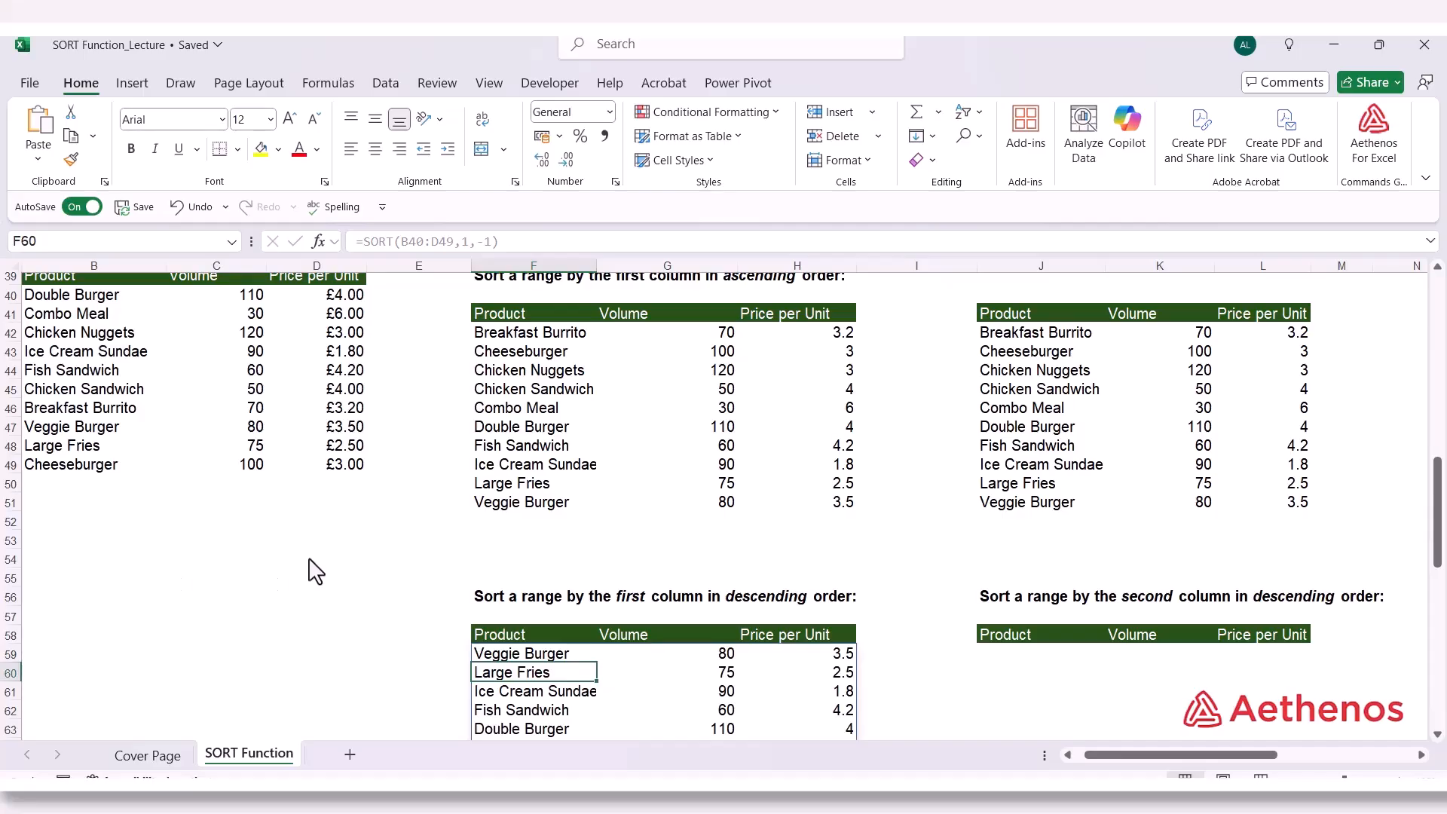
# Check the order of the product names in the spilled results starting at F59 from first to last row
pyautogui.scroll(-3, 310, 572)
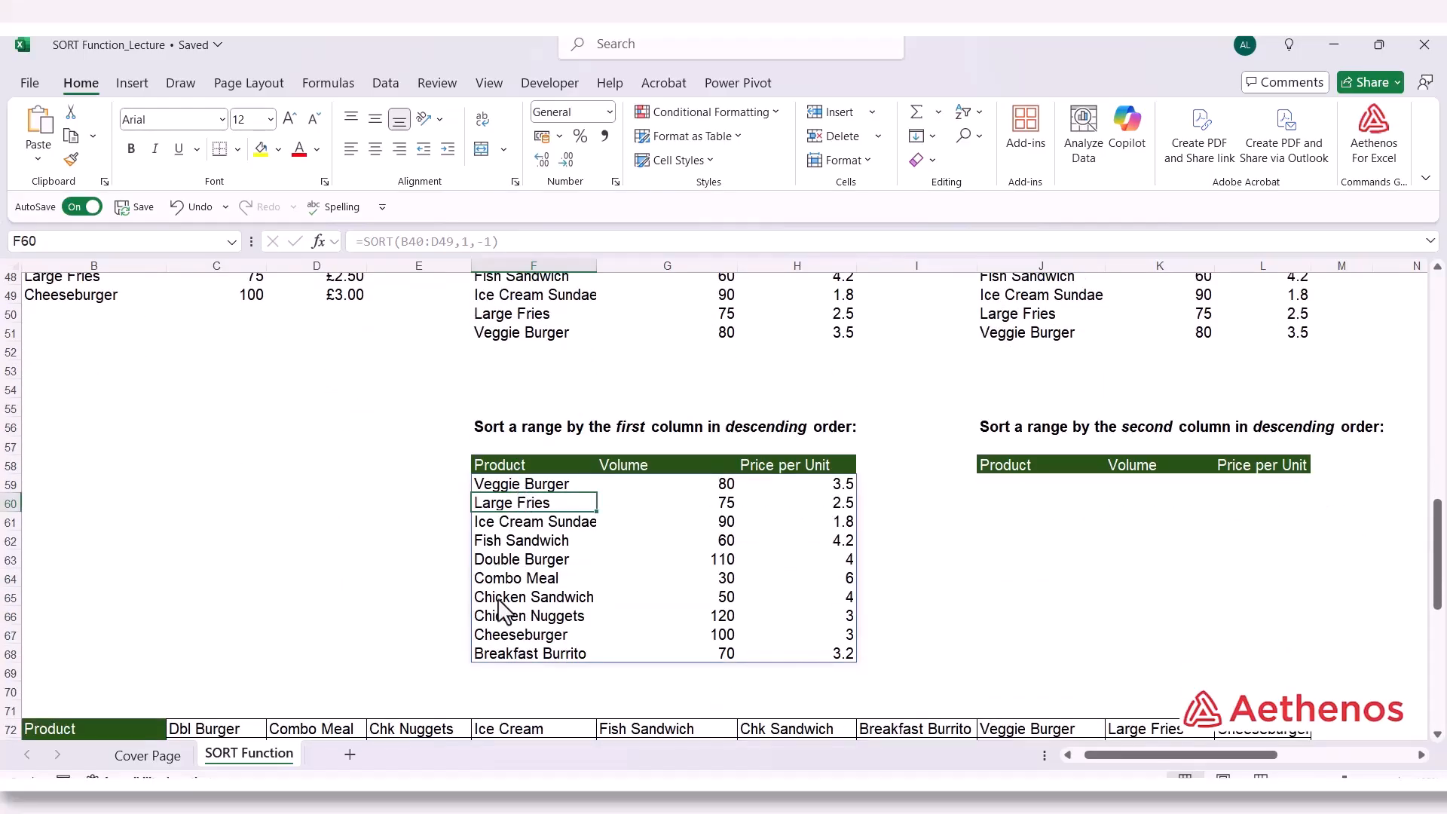
pyautogui.press('Up')
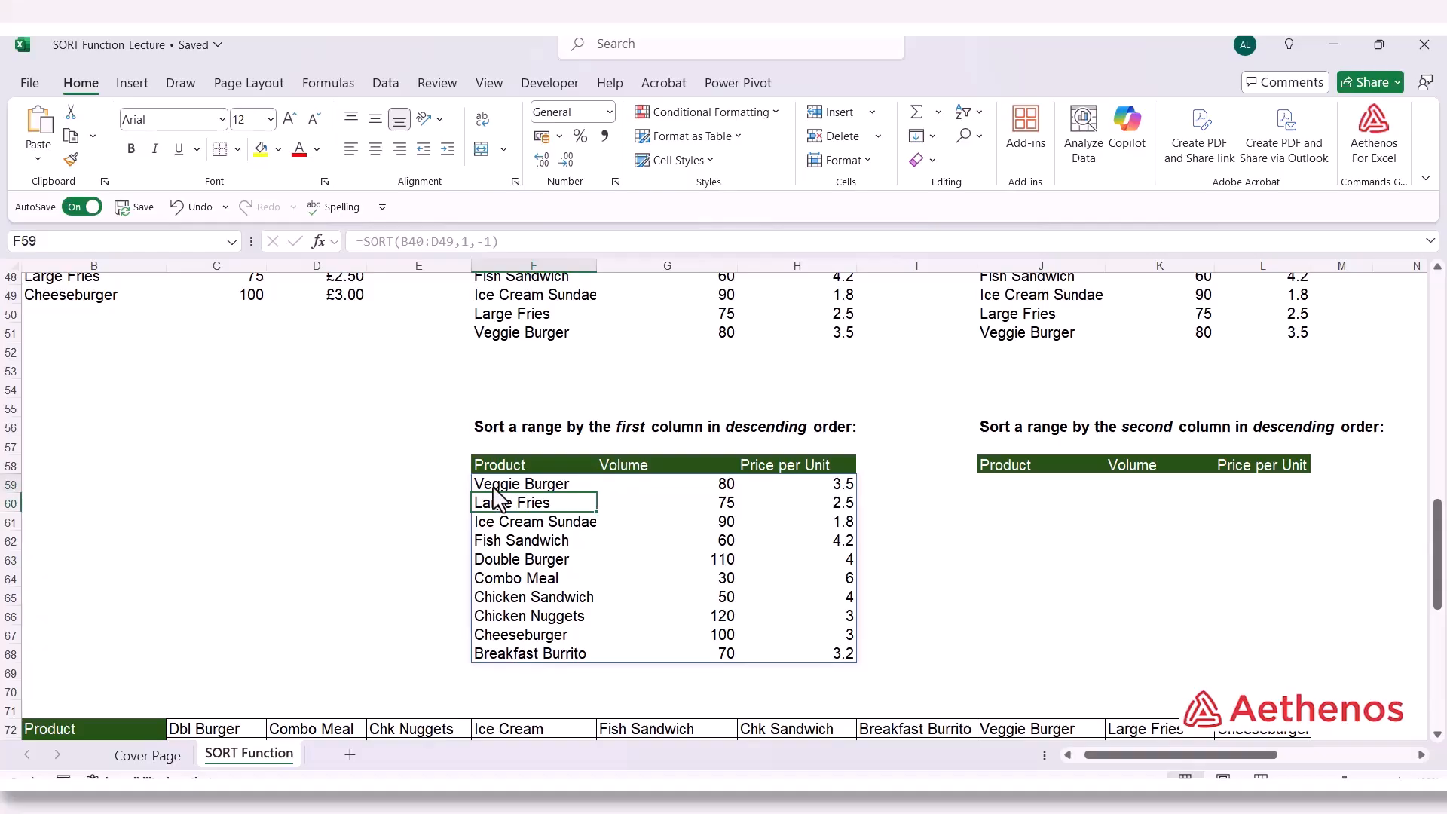
pyautogui.click(494, 653)
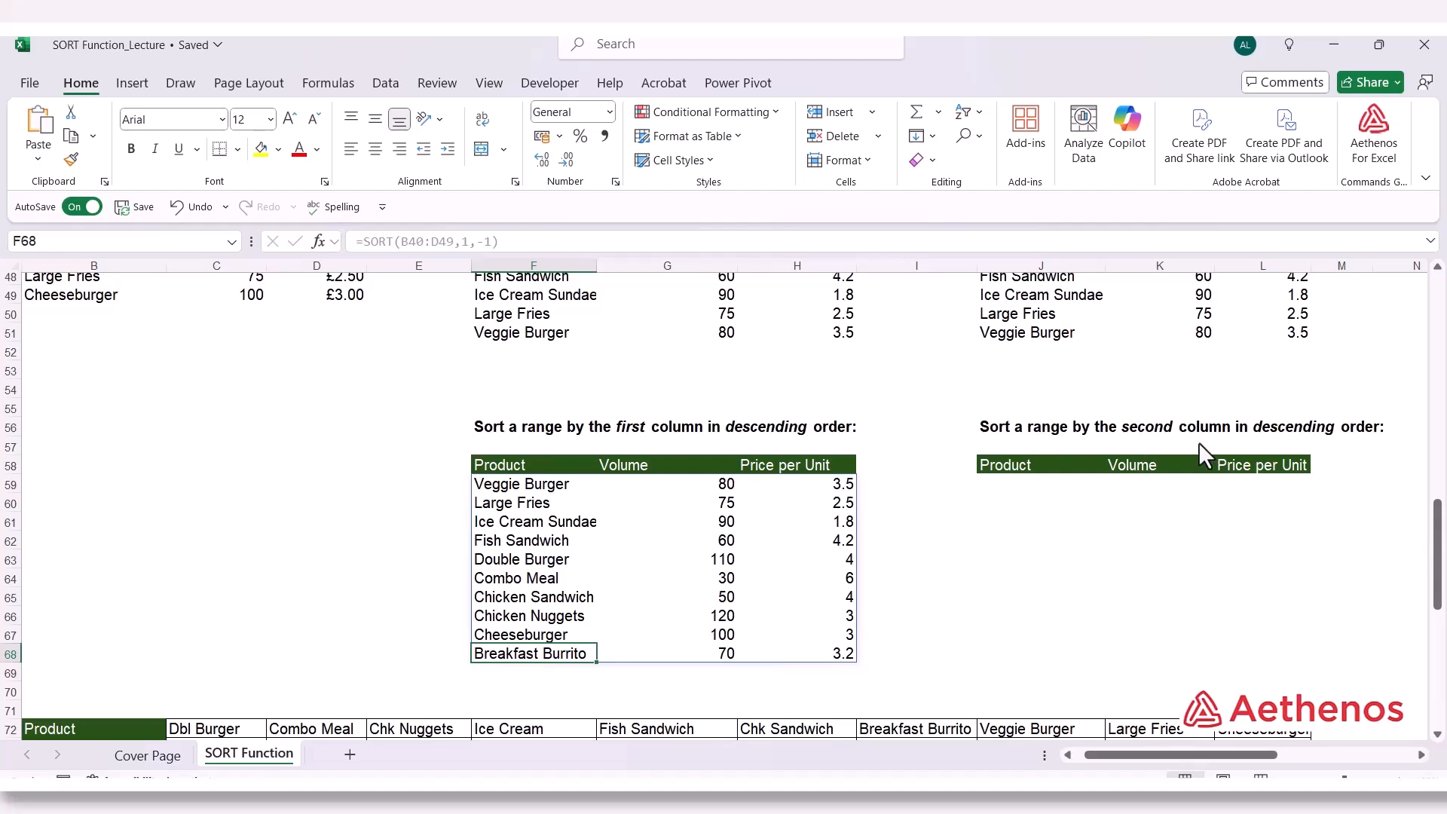
pyautogui.scroll(2, 1054, 481)
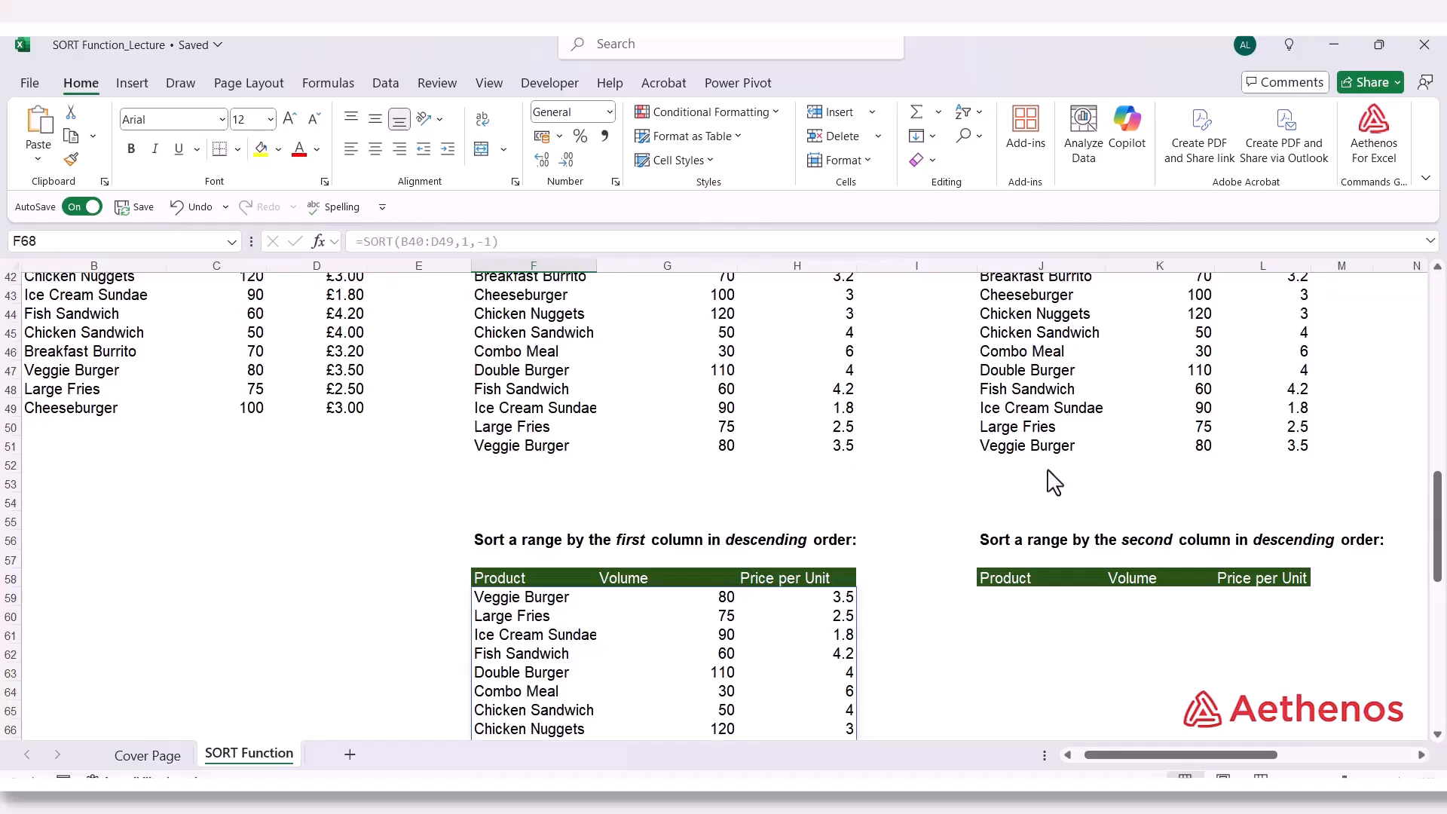
pyautogui.scroll(1, 1053, 481)
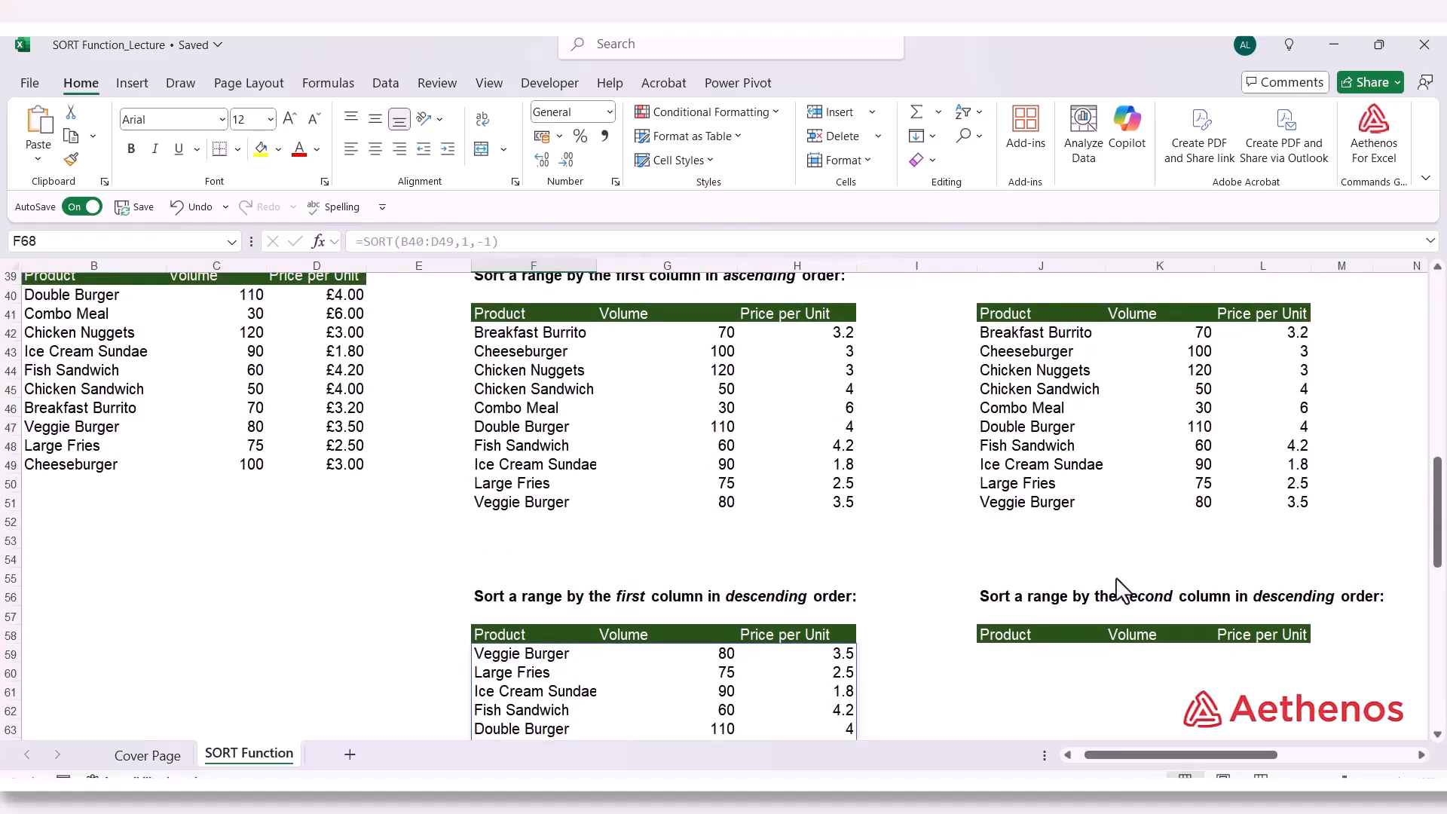
pyautogui.scroll(1, 392, 501)
pyautogui.scroll(-3, 572, 543)
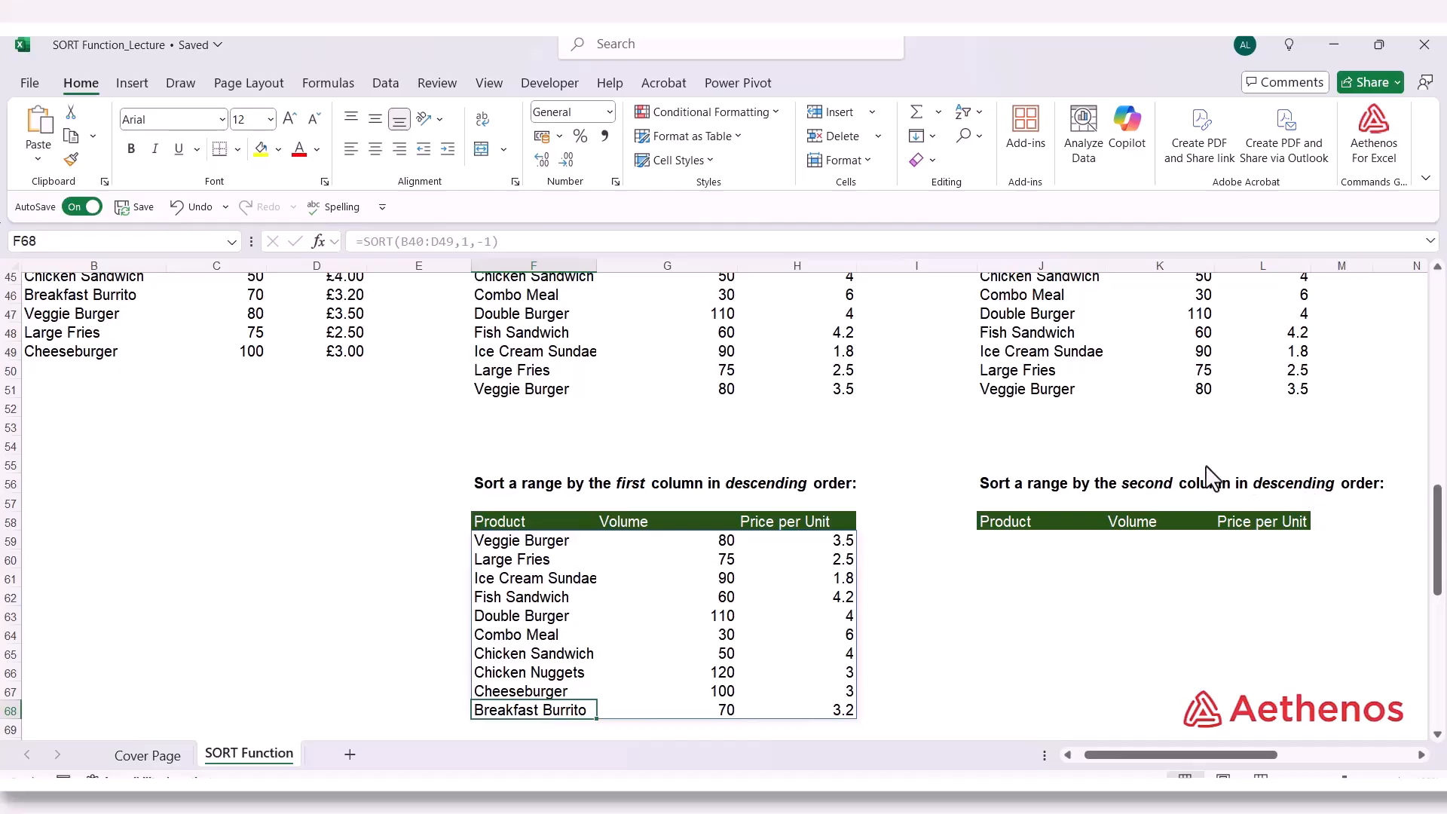
# Start a SORT formula in J59 with the product table B40:D49 as the array
pyautogui.click(1017, 542)
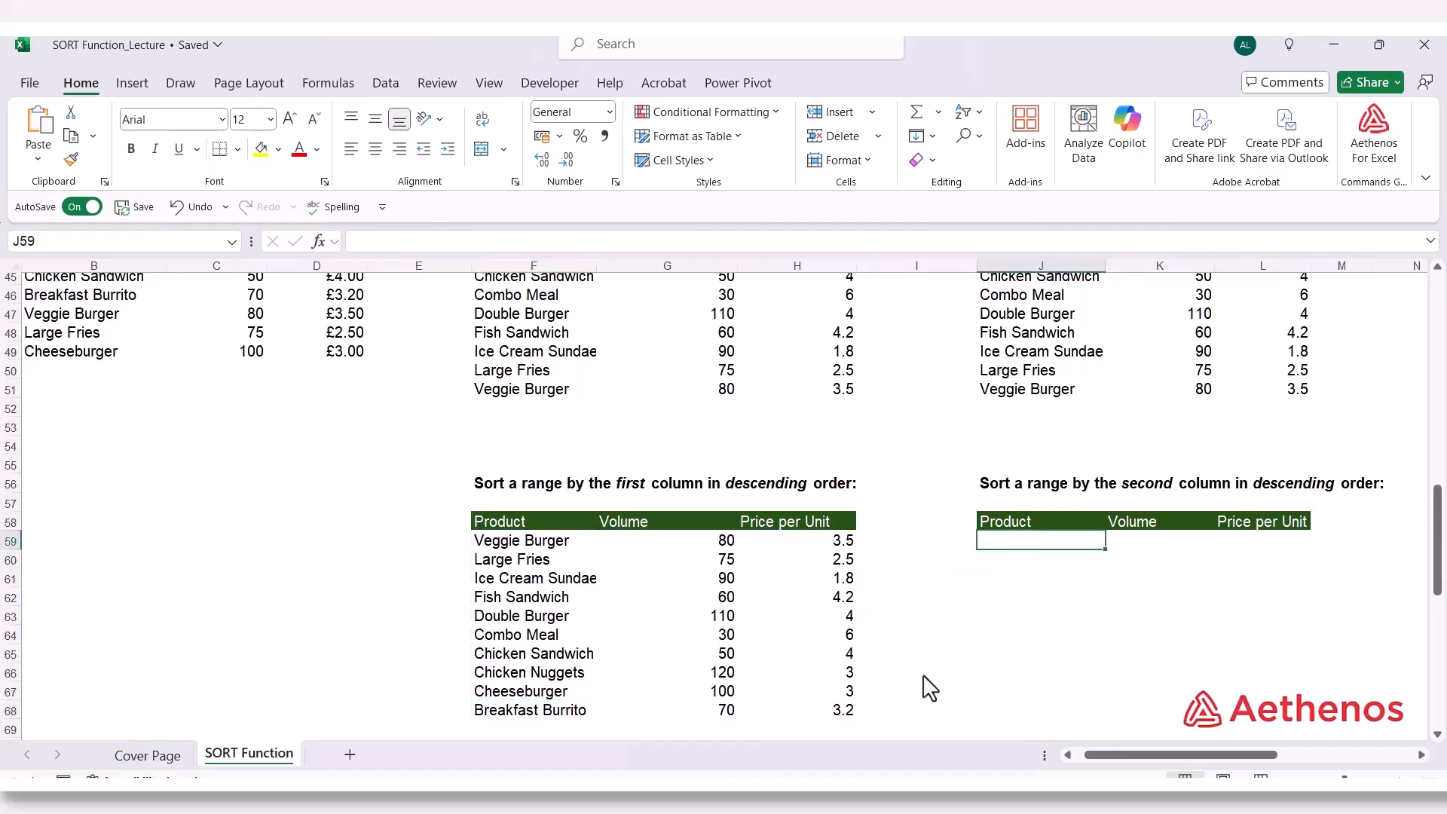
pyautogui.write('=')
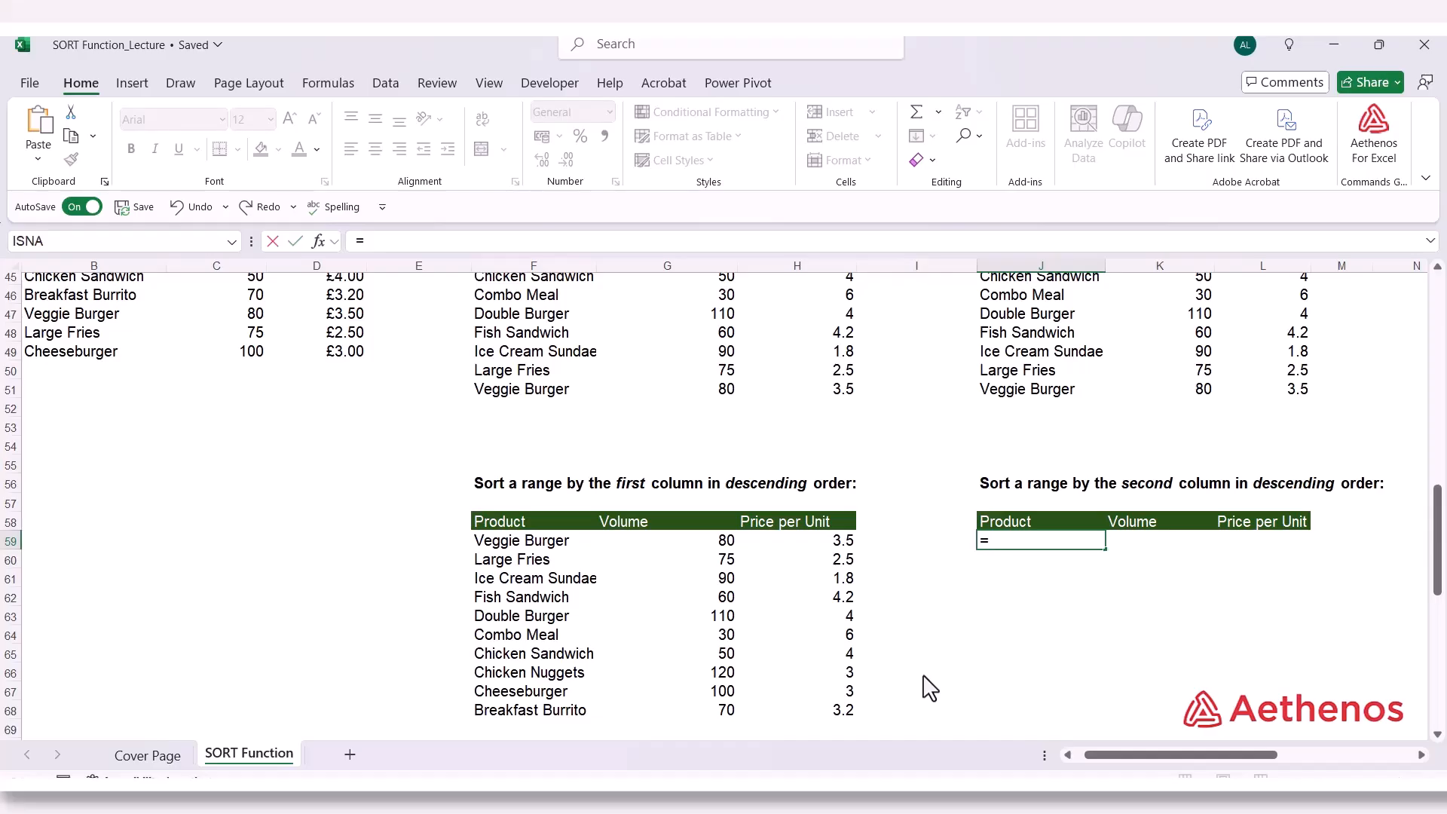
pyautogui.write('sort')
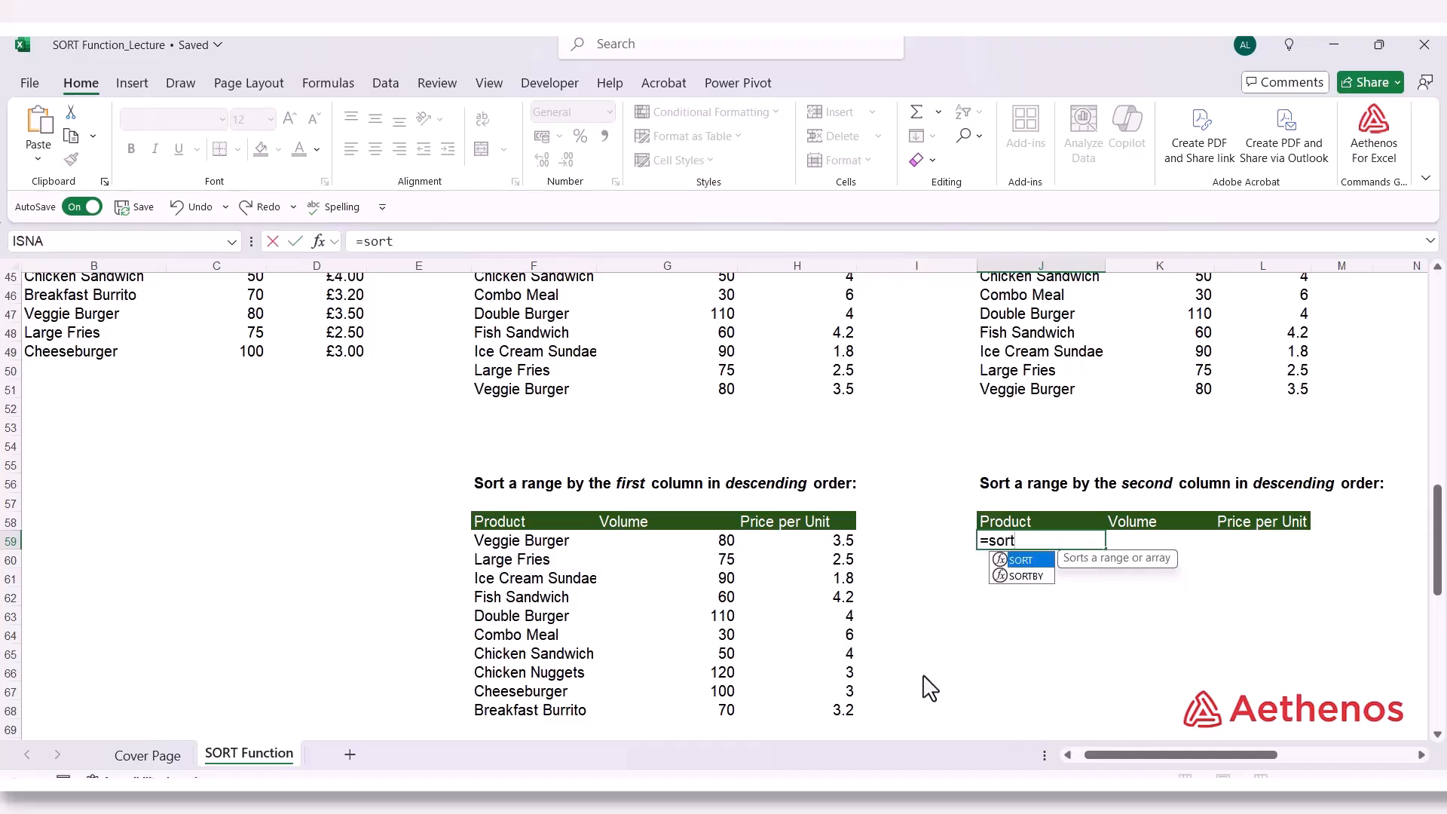
pyautogui.press('Tab')
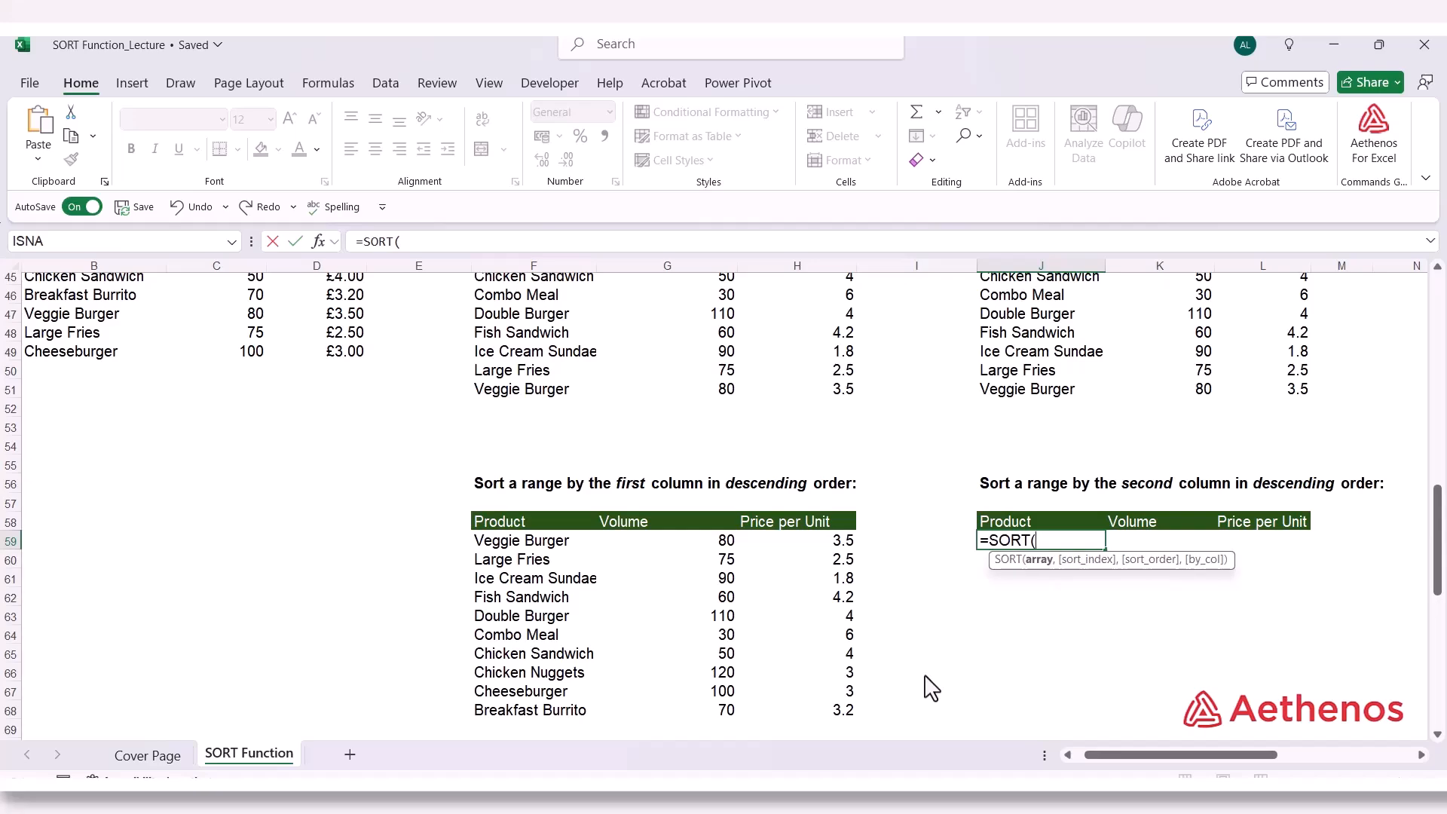
pyautogui.scroll(3, 932, 688)
pyautogui.moveTo(97, 354); pyautogui.dragTo(300, 528)
pyautogui.scroll(-2, 300, 530)
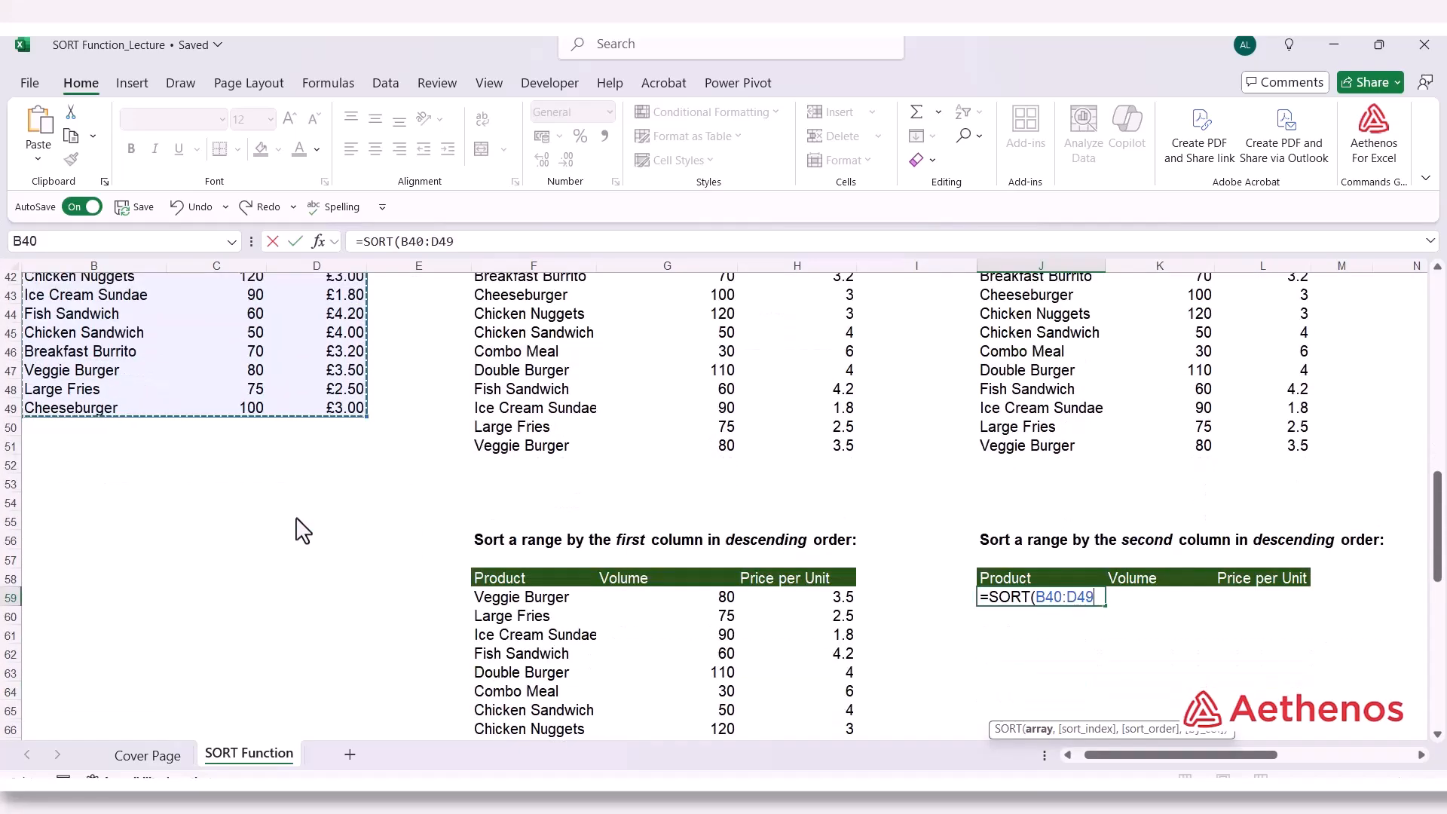
# Complete the J59 SORT formula with sort index 2 and descending sort order -1, leaving out by_col
pyautogui.write(',')
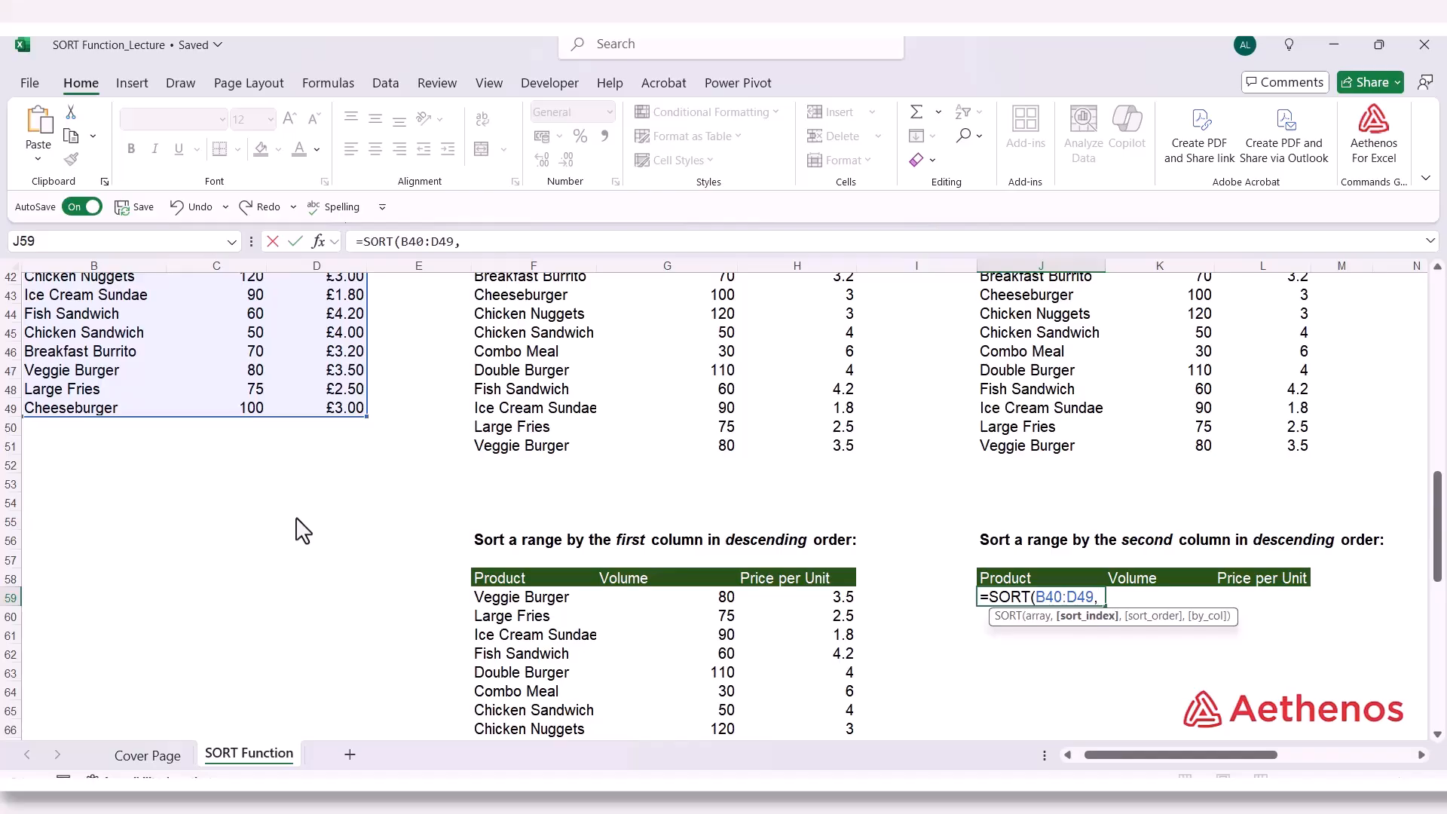
pyautogui.write('2,')
pyautogui.press('Down')
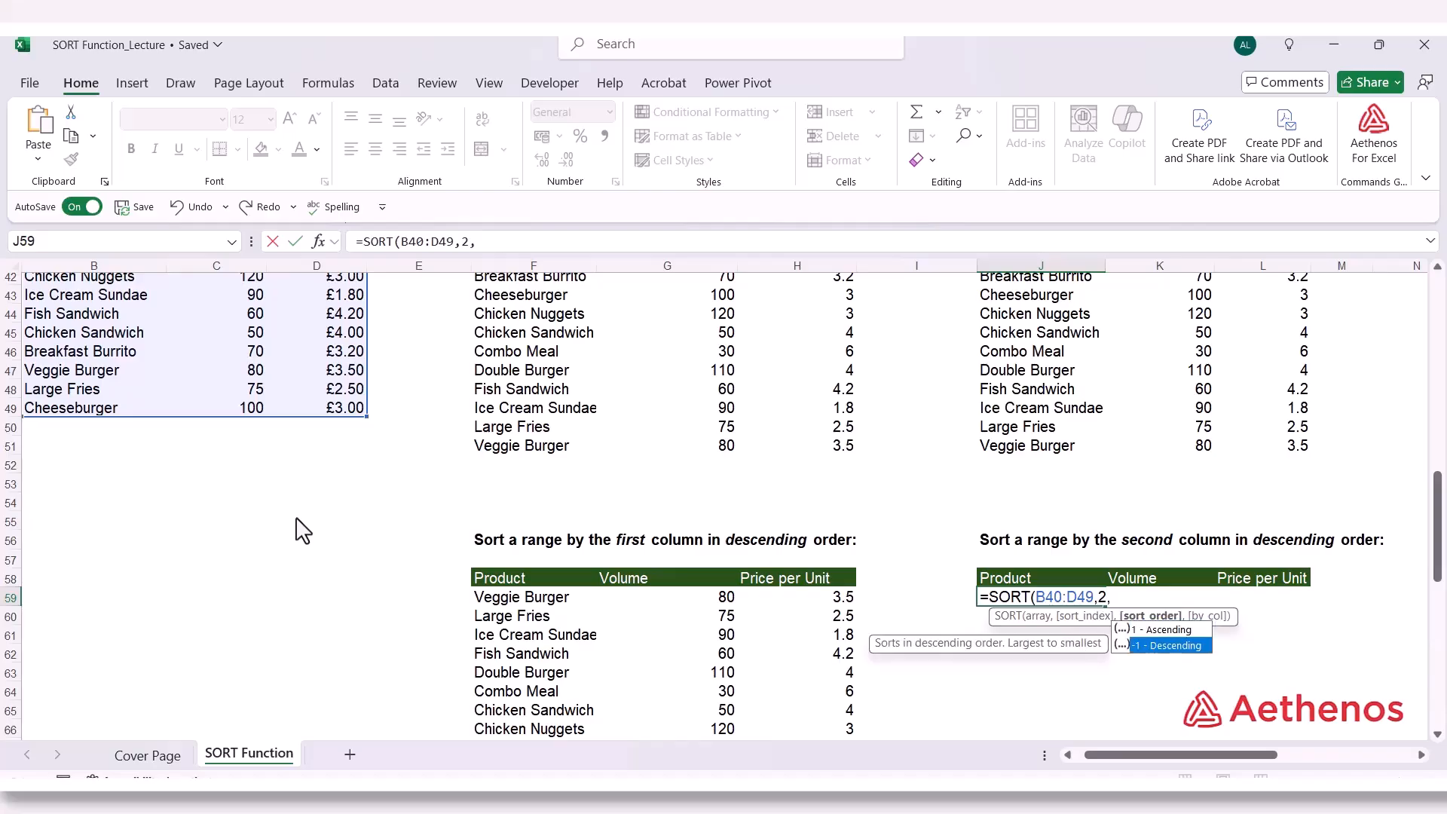
pyautogui.press('Tab')
pyautogui.write(')')
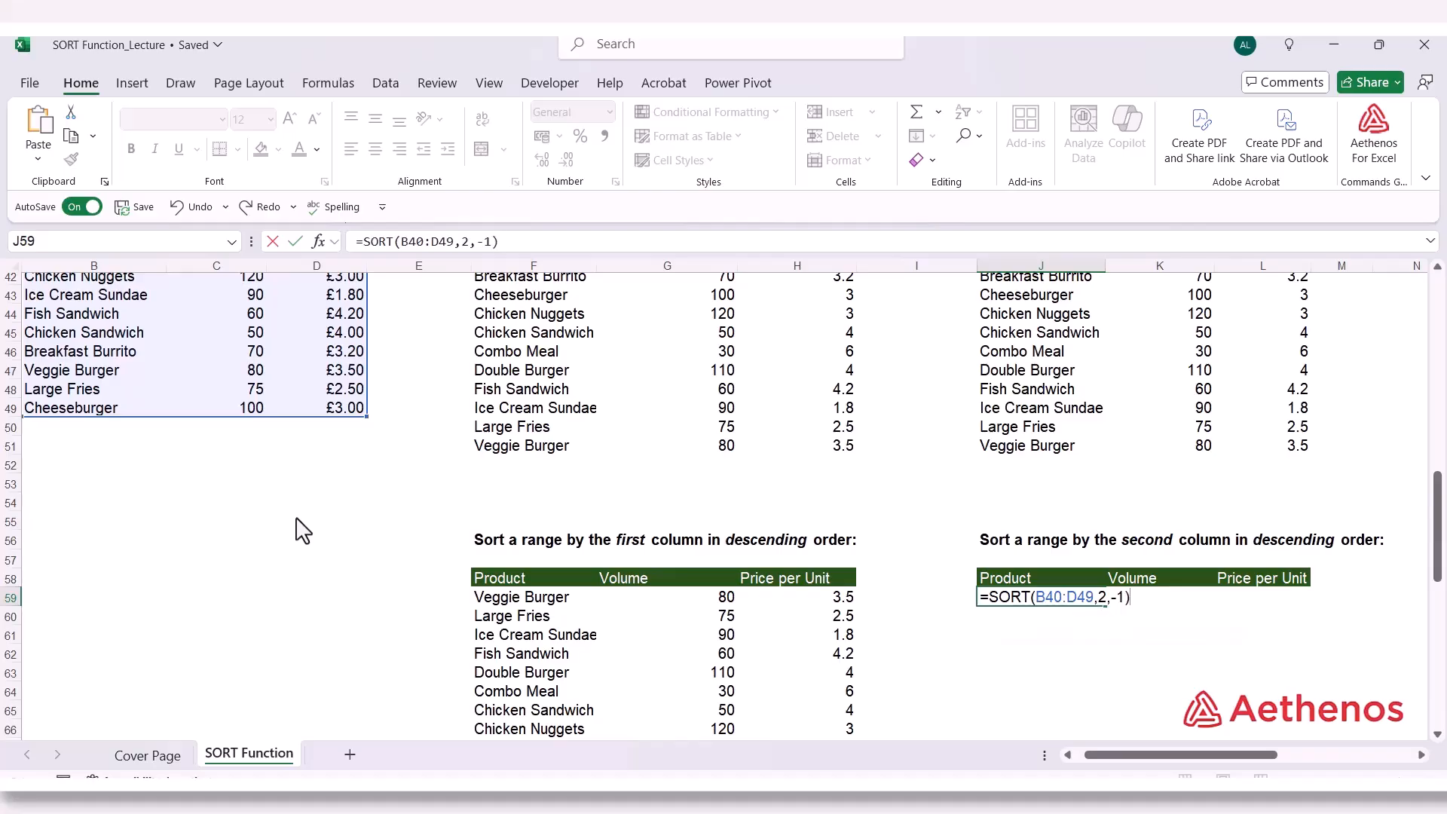
pyautogui.press('Return')
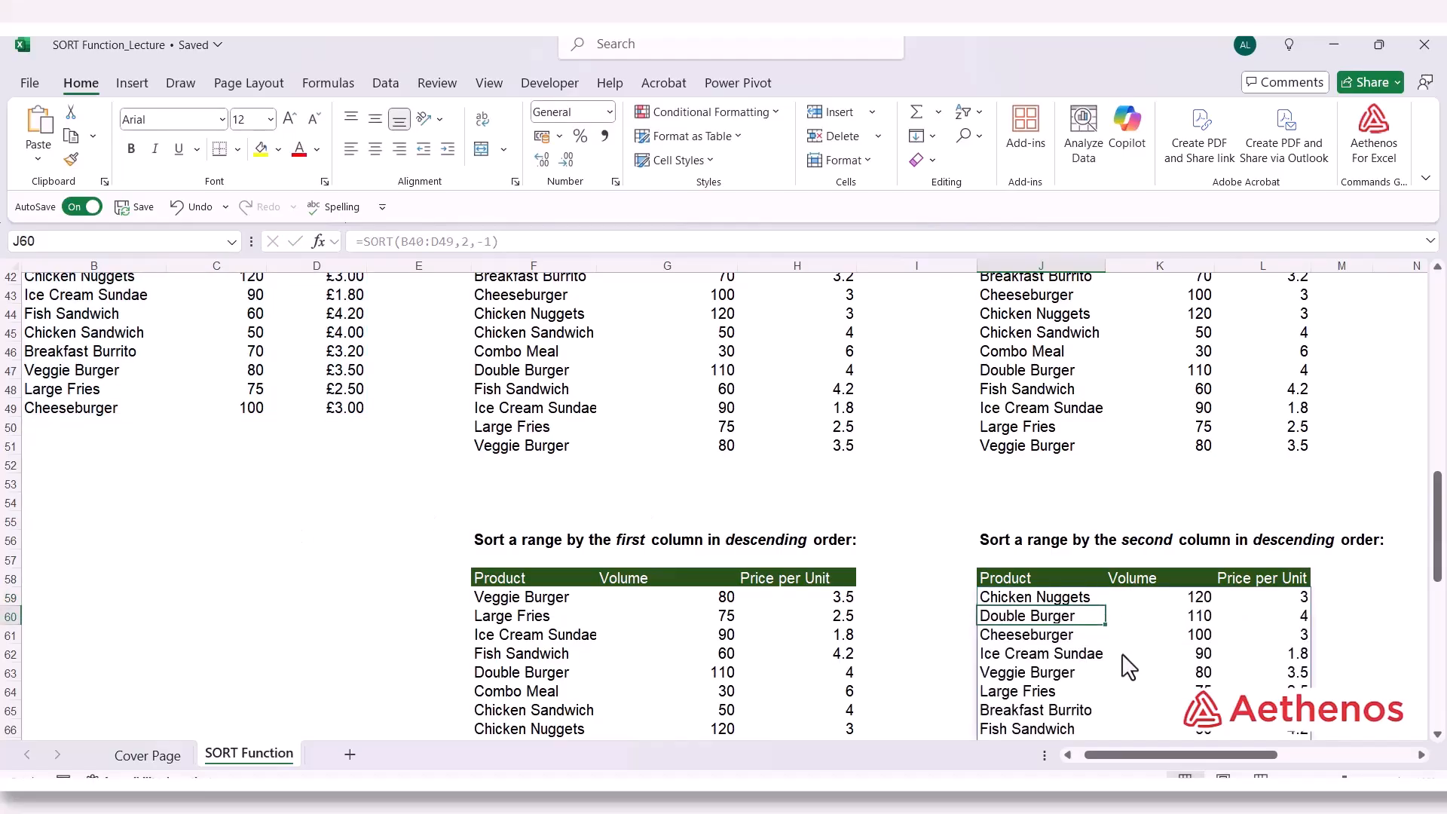
# Examine the order of the Volume values in the spilled results starting at J59, from K59 down to K68
pyautogui.scroll(-2, 1174, 648)
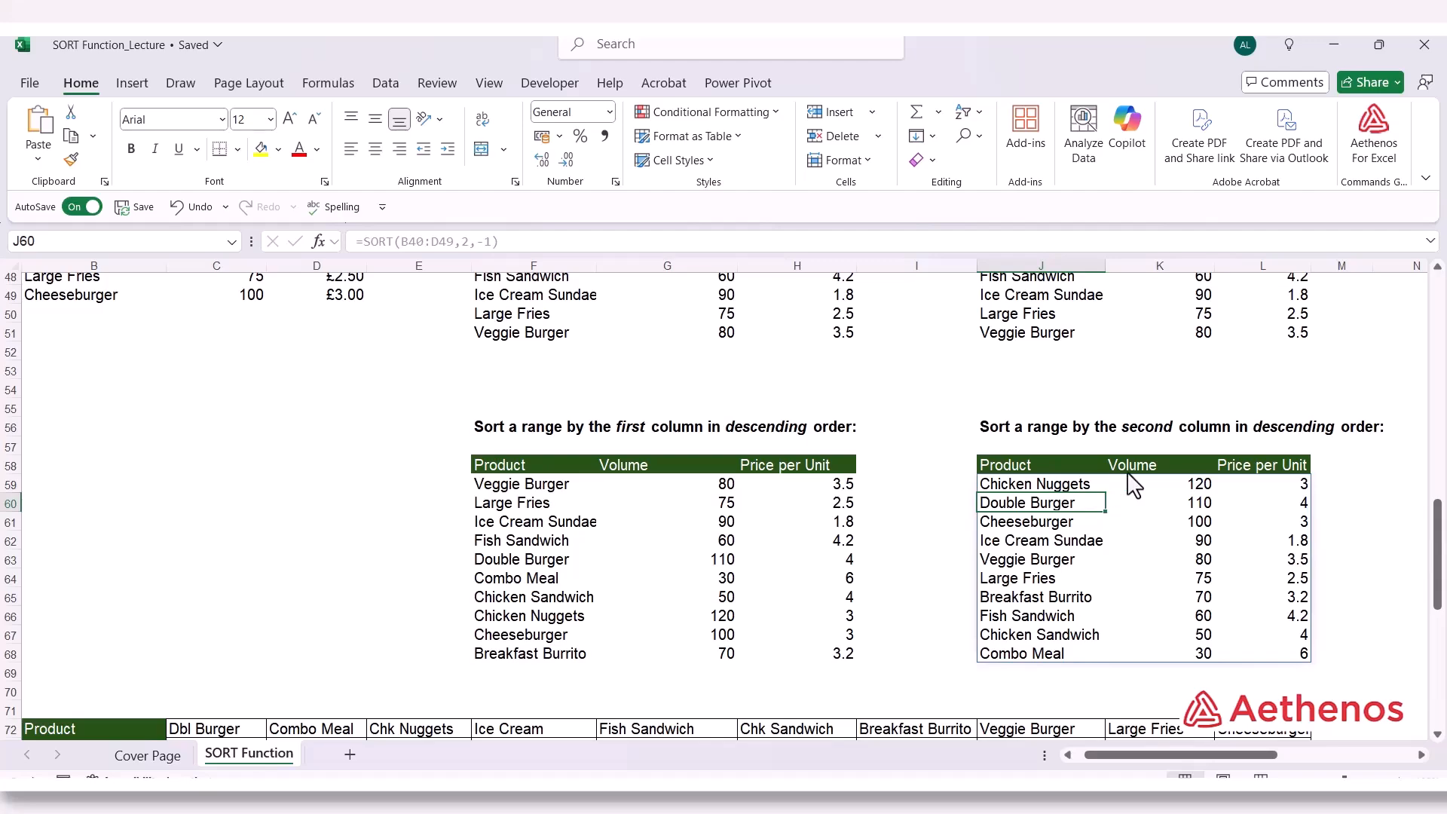
pyautogui.click(1189, 489)
pyautogui.press('Down')
pyautogui.press('Down')
pyautogui.press('Down')
pyautogui.press('Down')
pyautogui.press('Down')
pyautogui.press('Down')
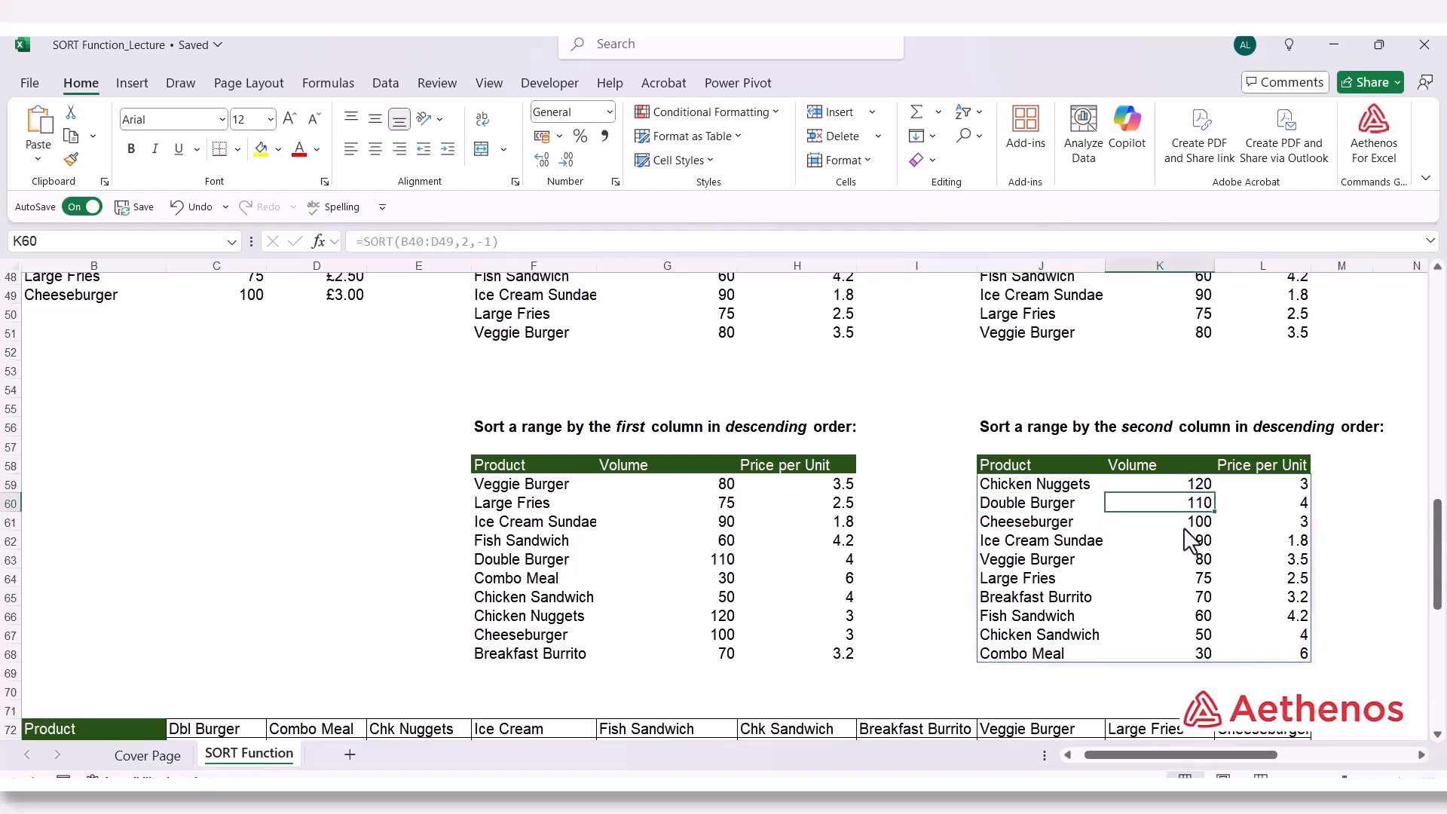
pyautogui.click(1176, 649)
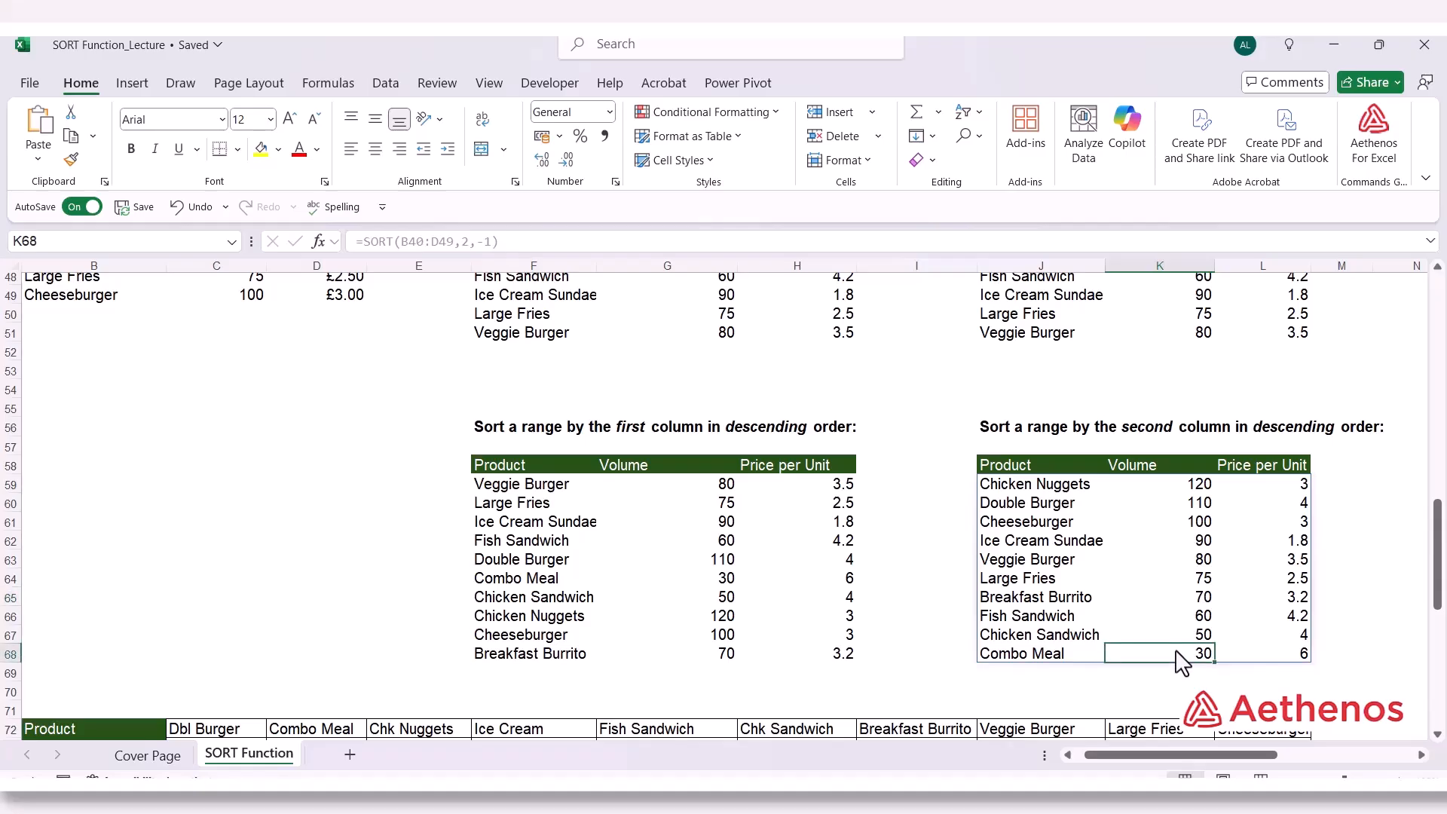
# Compare the layout of the horizontal product table in rows 72 to 74 with the vertical product table in B40:D49
pyautogui.scroll(-4, 326, 525)
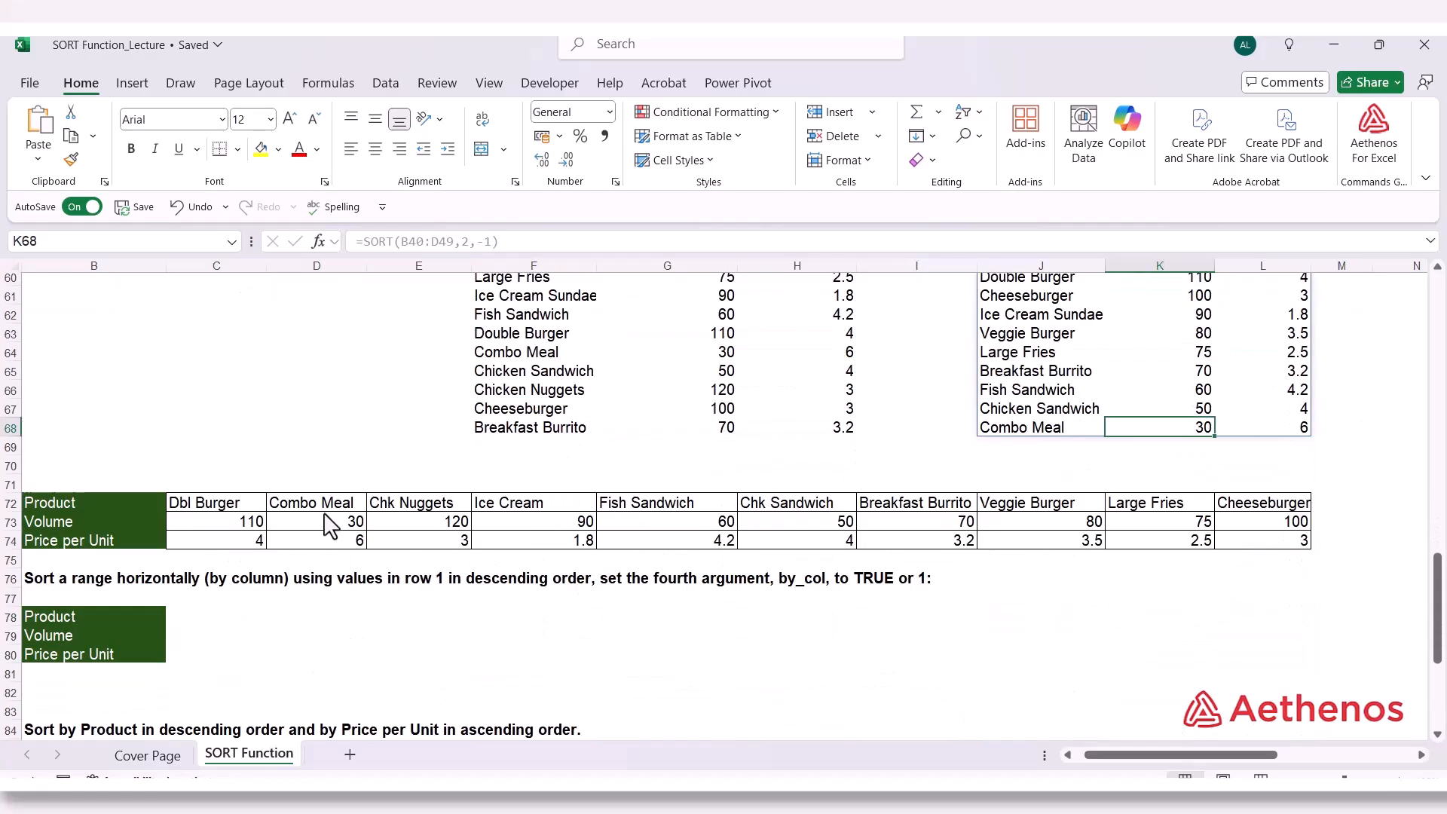
pyautogui.scroll(-3, 326, 526)
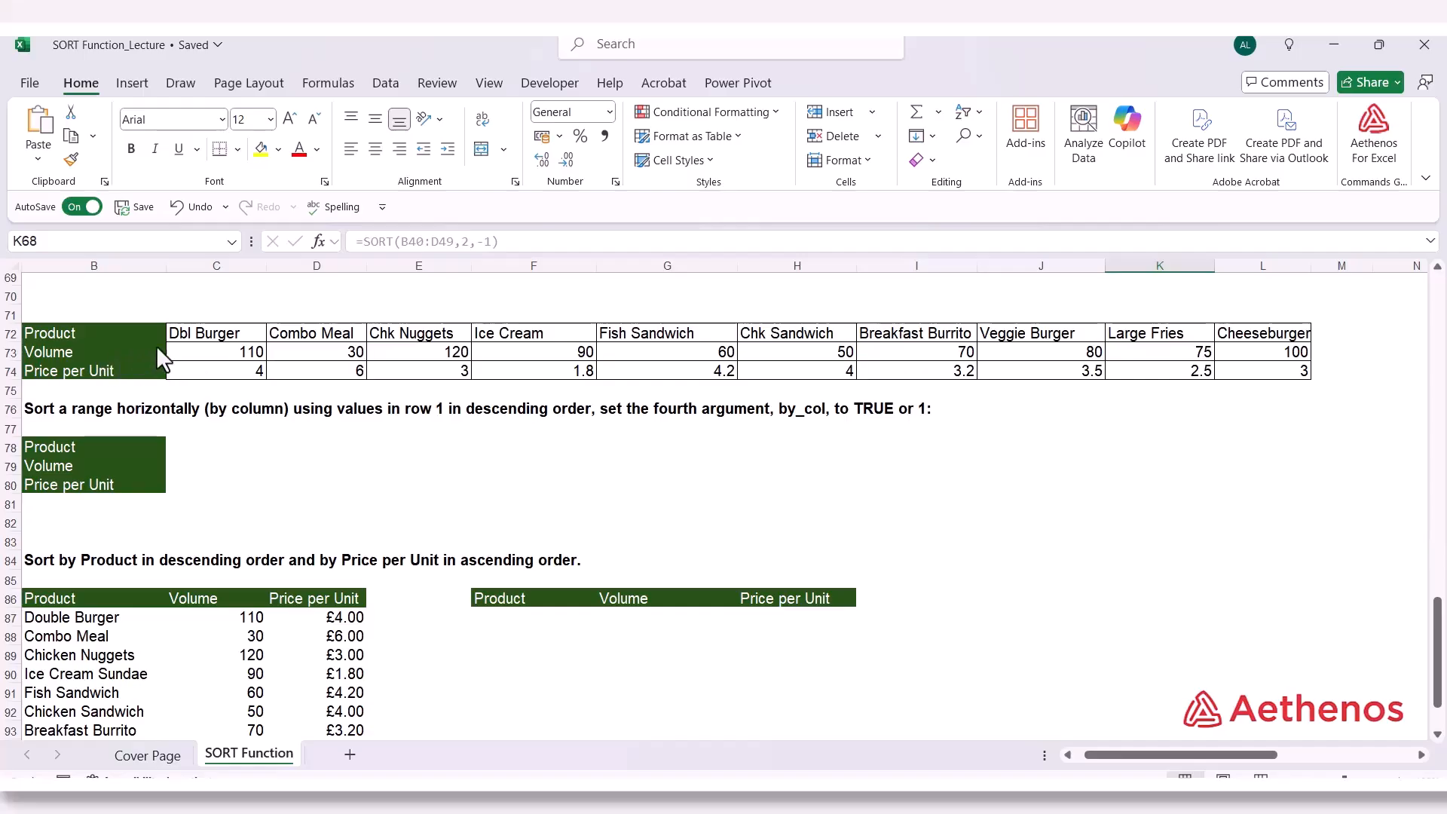
pyautogui.click(232, 340)
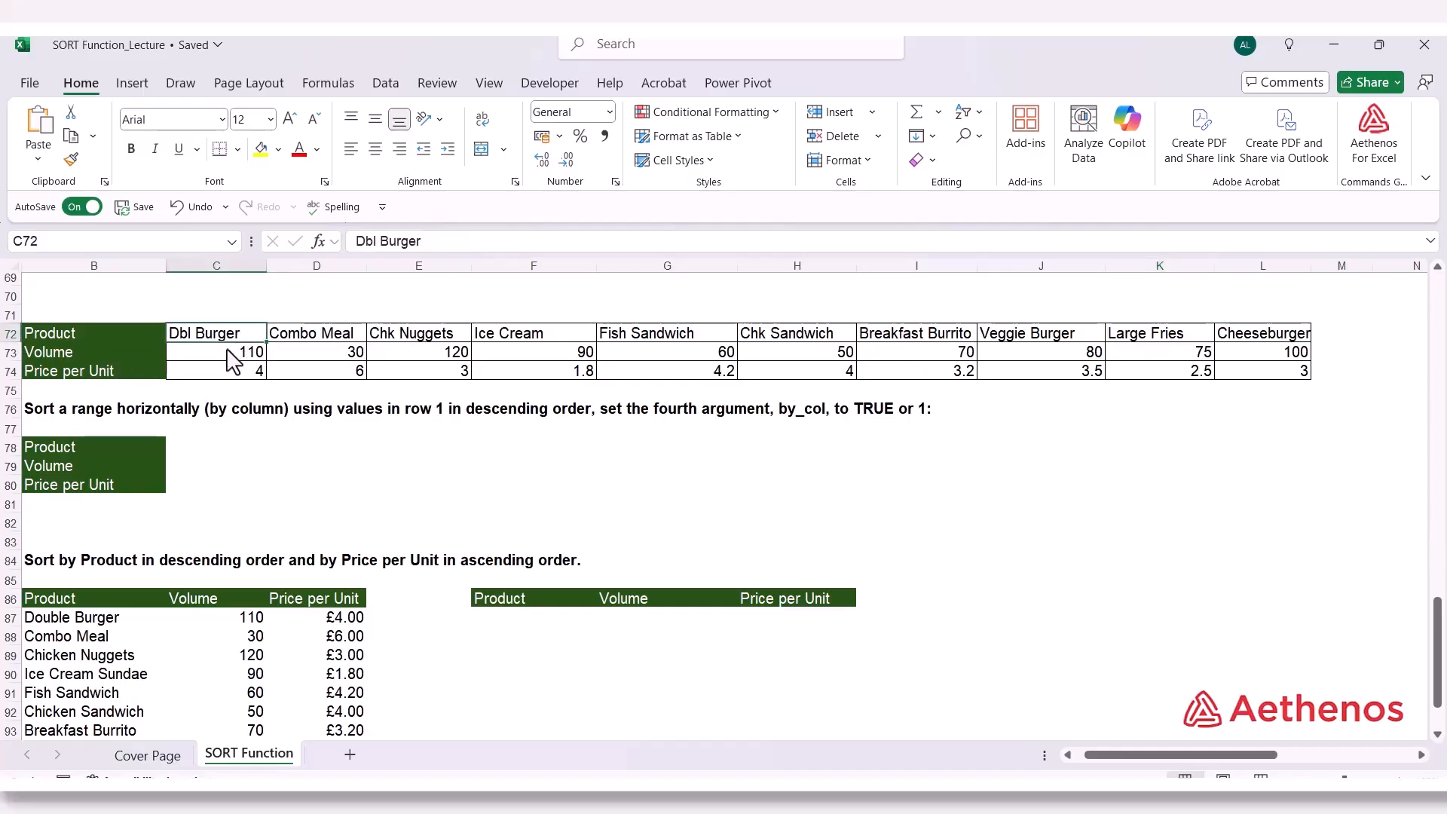
pyautogui.moveTo(319, 334); pyautogui.dragTo(318, 371)
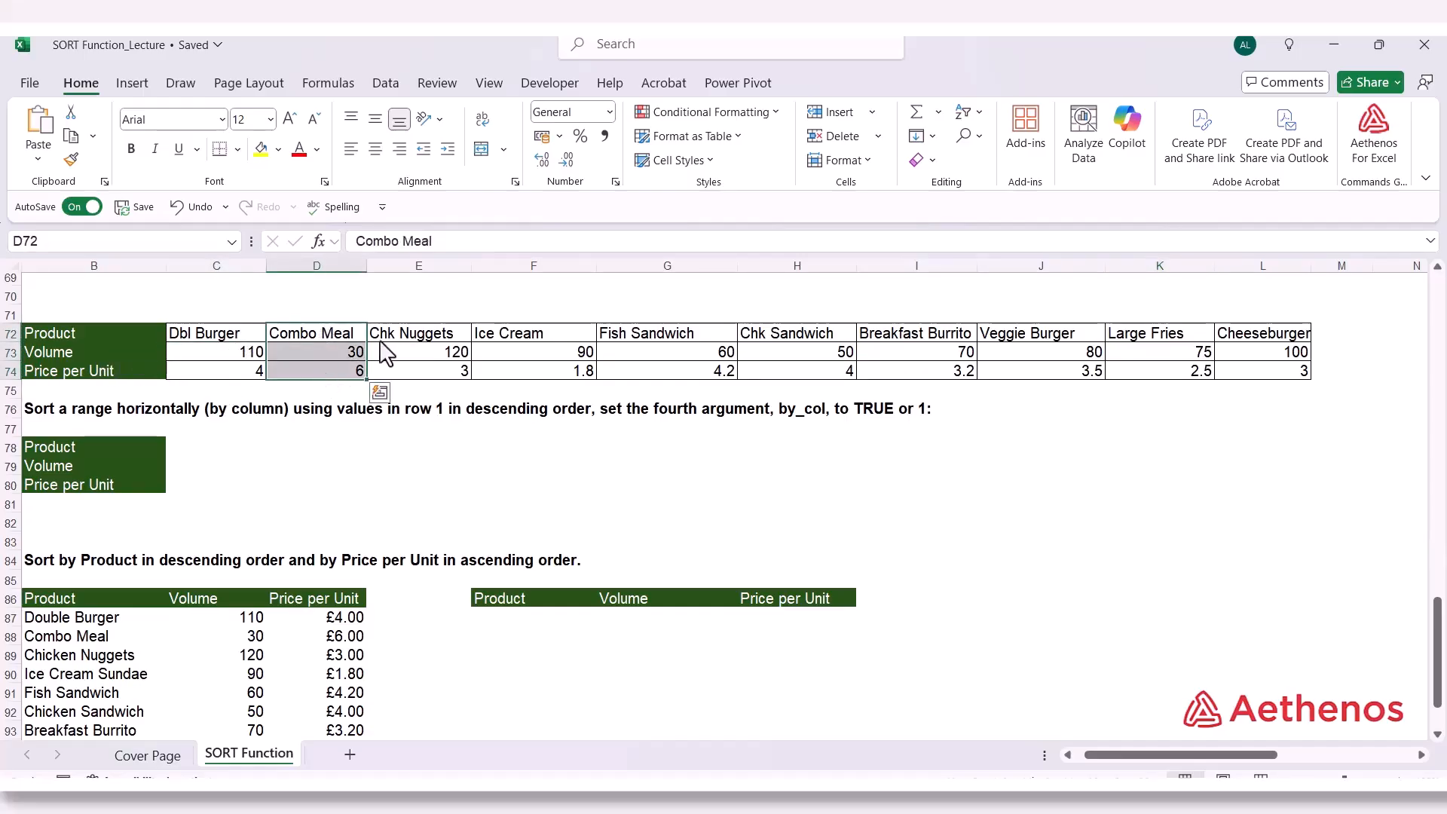
pyautogui.moveTo(376, 335); pyautogui.dragTo(407, 371)
pyautogui.scroll(3, 407, 369)
pyautogui.scroll(10, 410, 380)
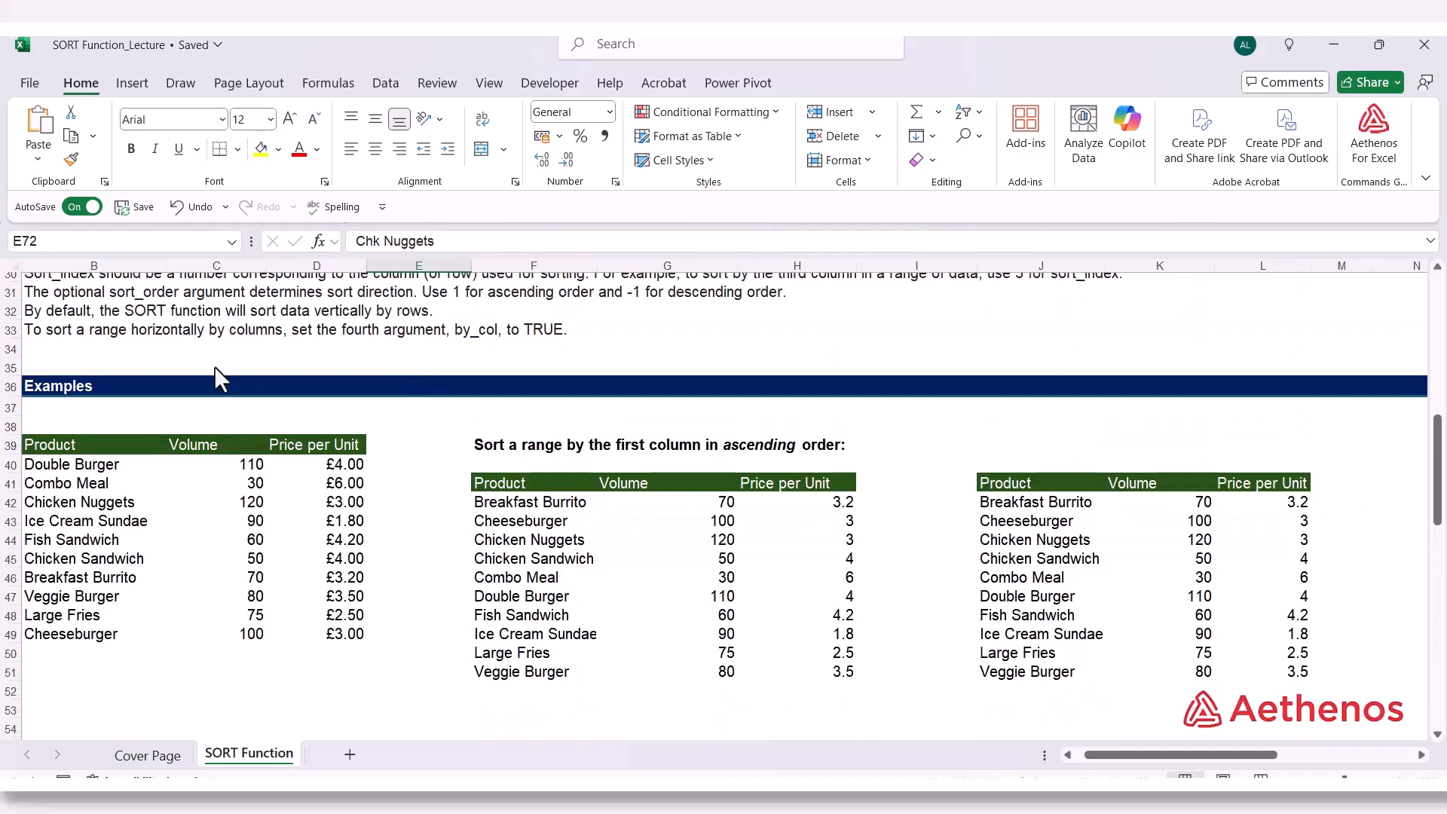
pyautogui.moveTo(143, 483); pyautogui.dragTo(268, 491)
pyautogui.scroll(-14, 247, 499)
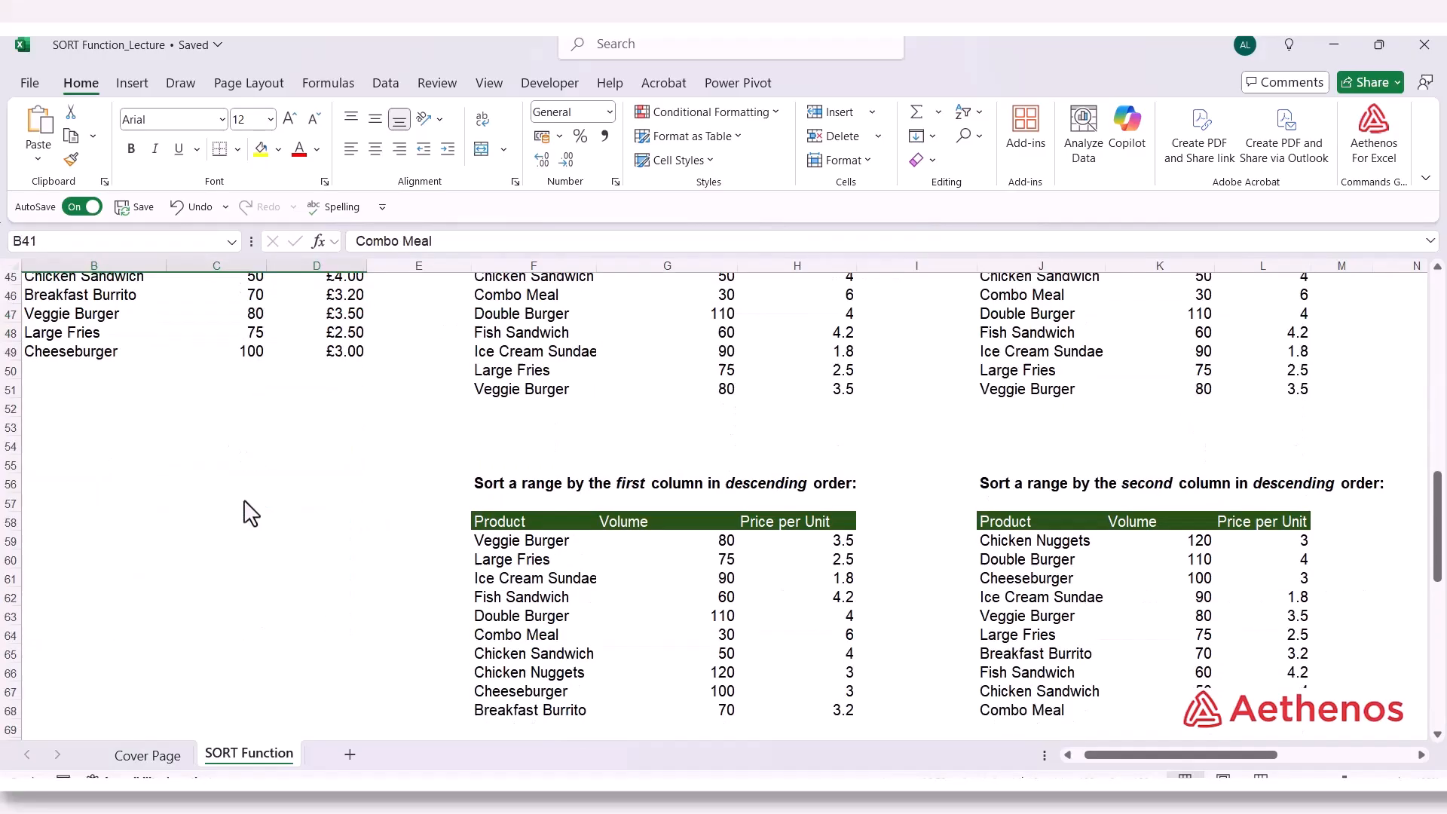
# Examine how the product name, volume and price are stacked in each column of the horizontal table, starting at C72
pyautogui.scroll(2, 247, 463)
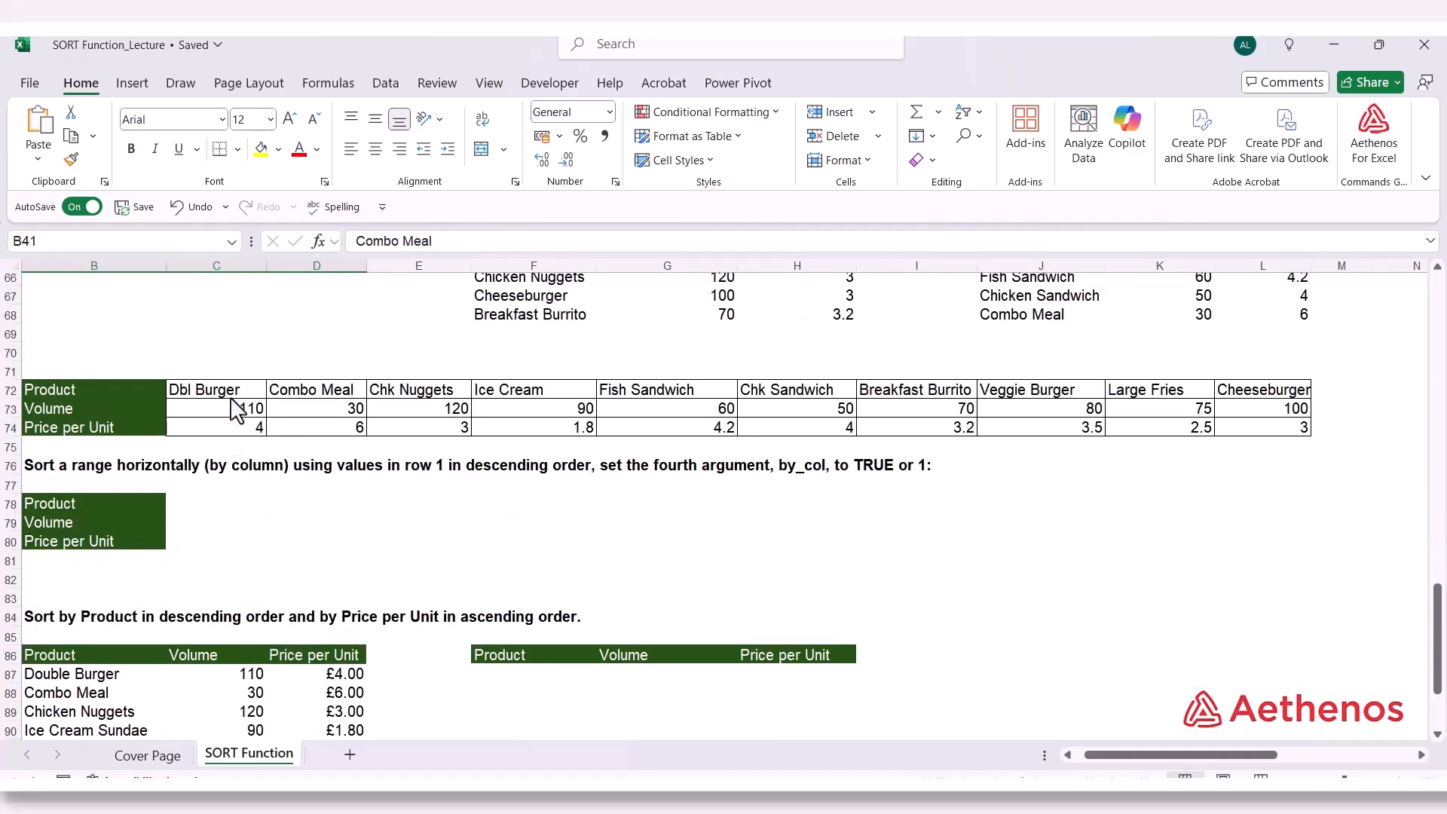
pyautogui.moveTo(235, 391); pyautogui.dragTo(237, 448)
pyautogui.moveTo(330, 390); pyautogui.dragTo(335, 430)
pyautogui.click(396, 391)
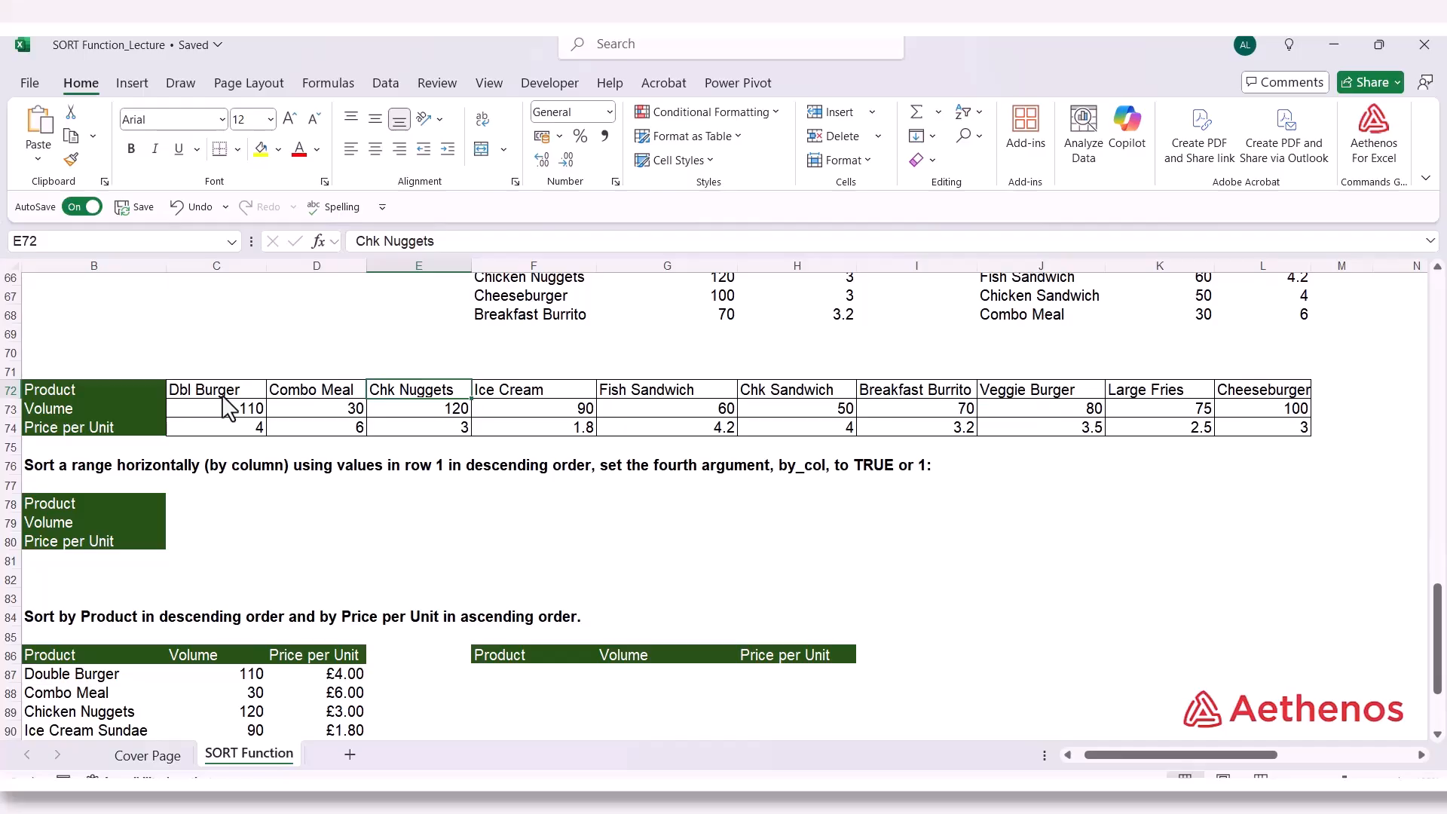
# Start a SORT formula in C78 with the horizontal product data C72:L74 as the array
pyautogui.click(190, 505)
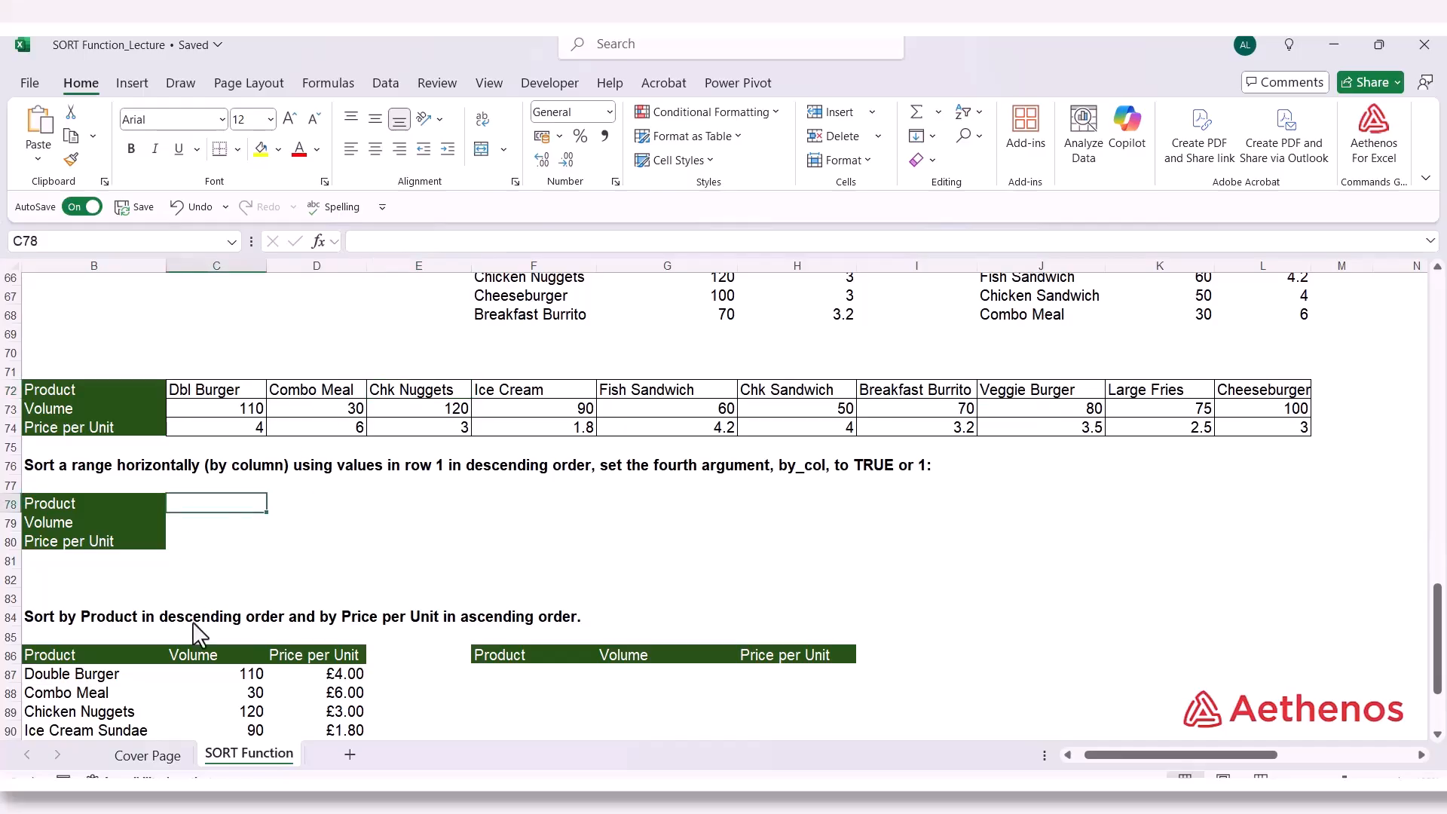
pyautogui.write('=sor')
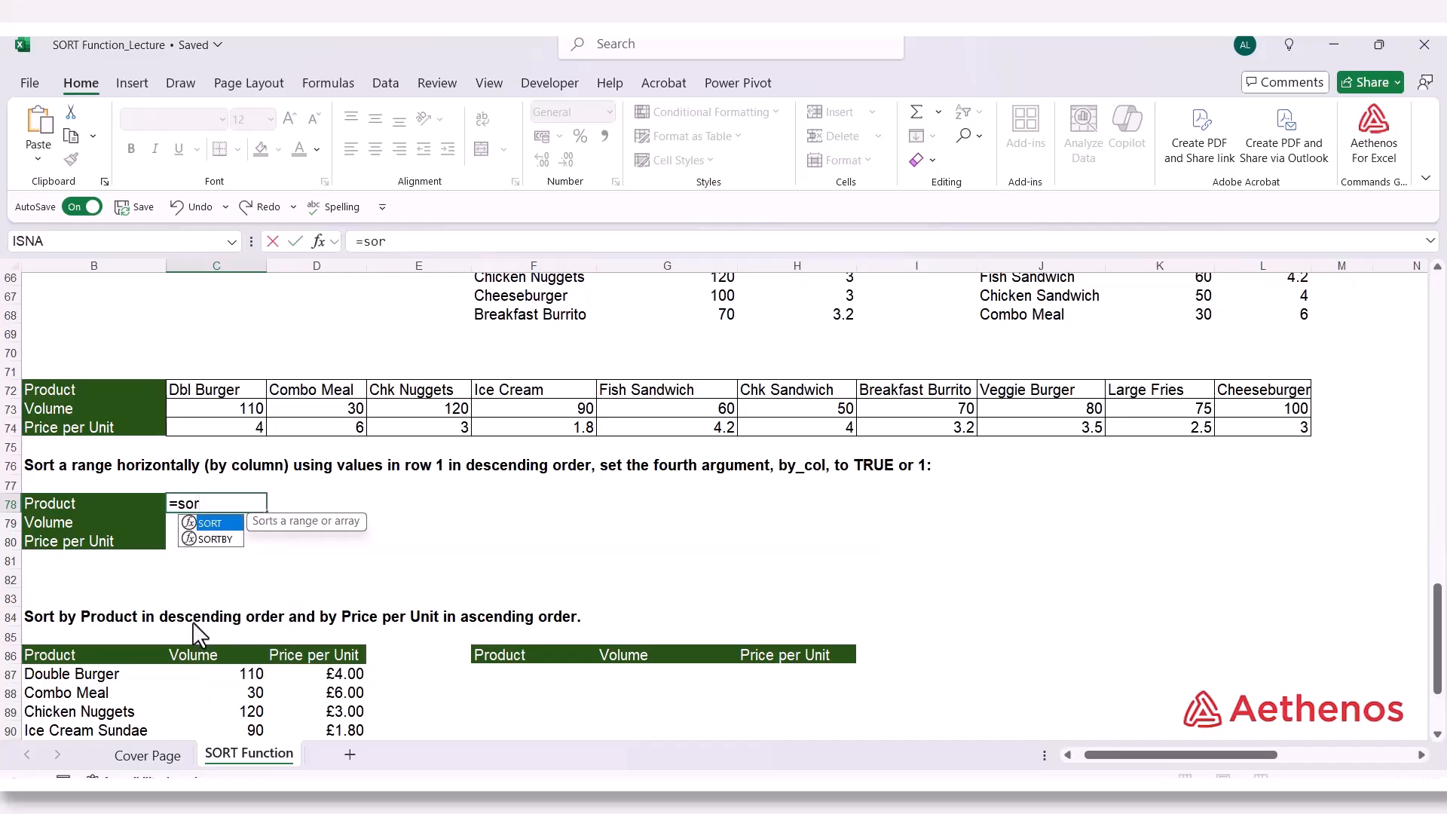
pyautogui.write('t')
pyautogui.press('Tab')
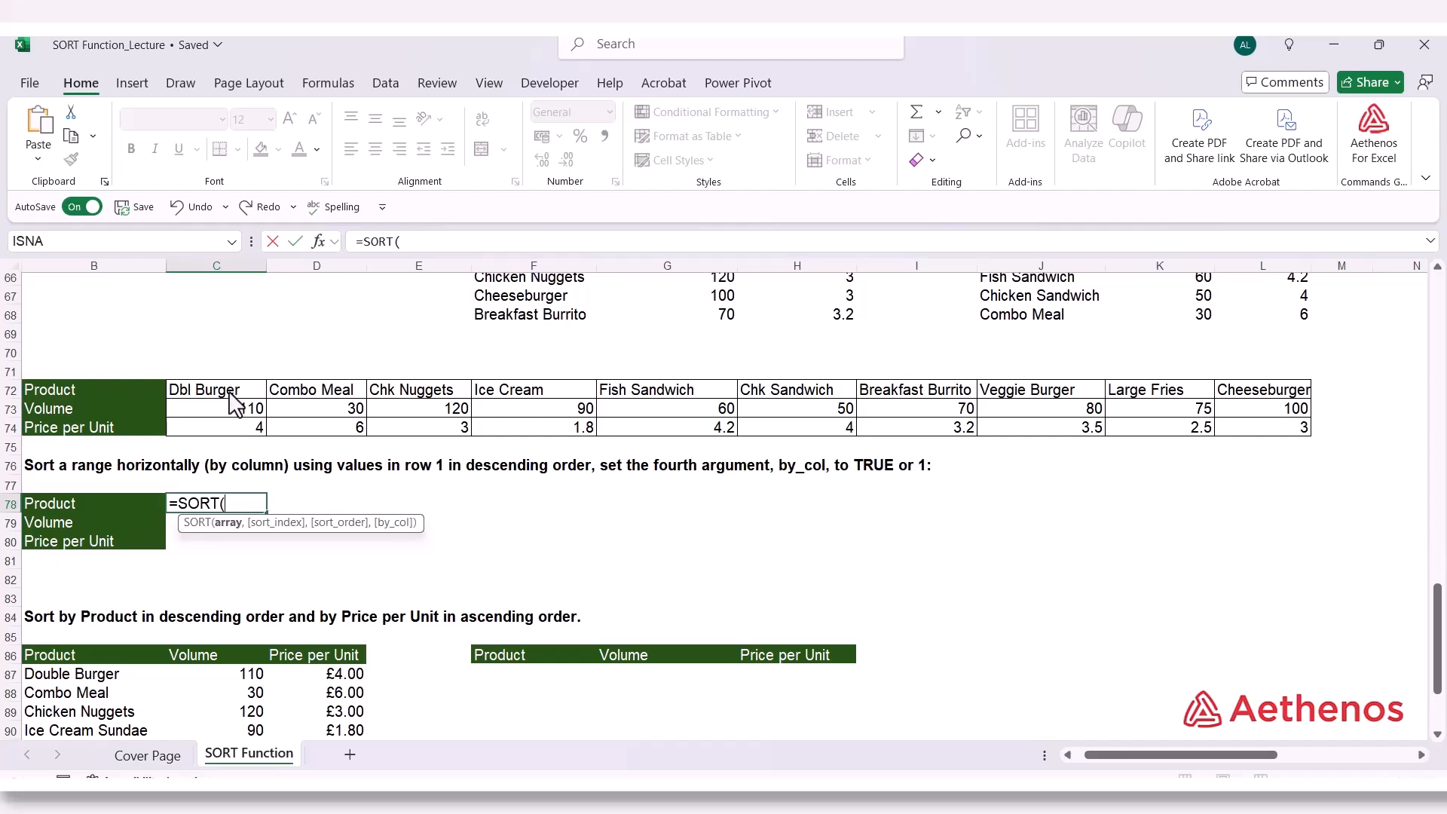
pyautogui.moveTo(237, 393); pyautogui.dragTo(1253, 443)
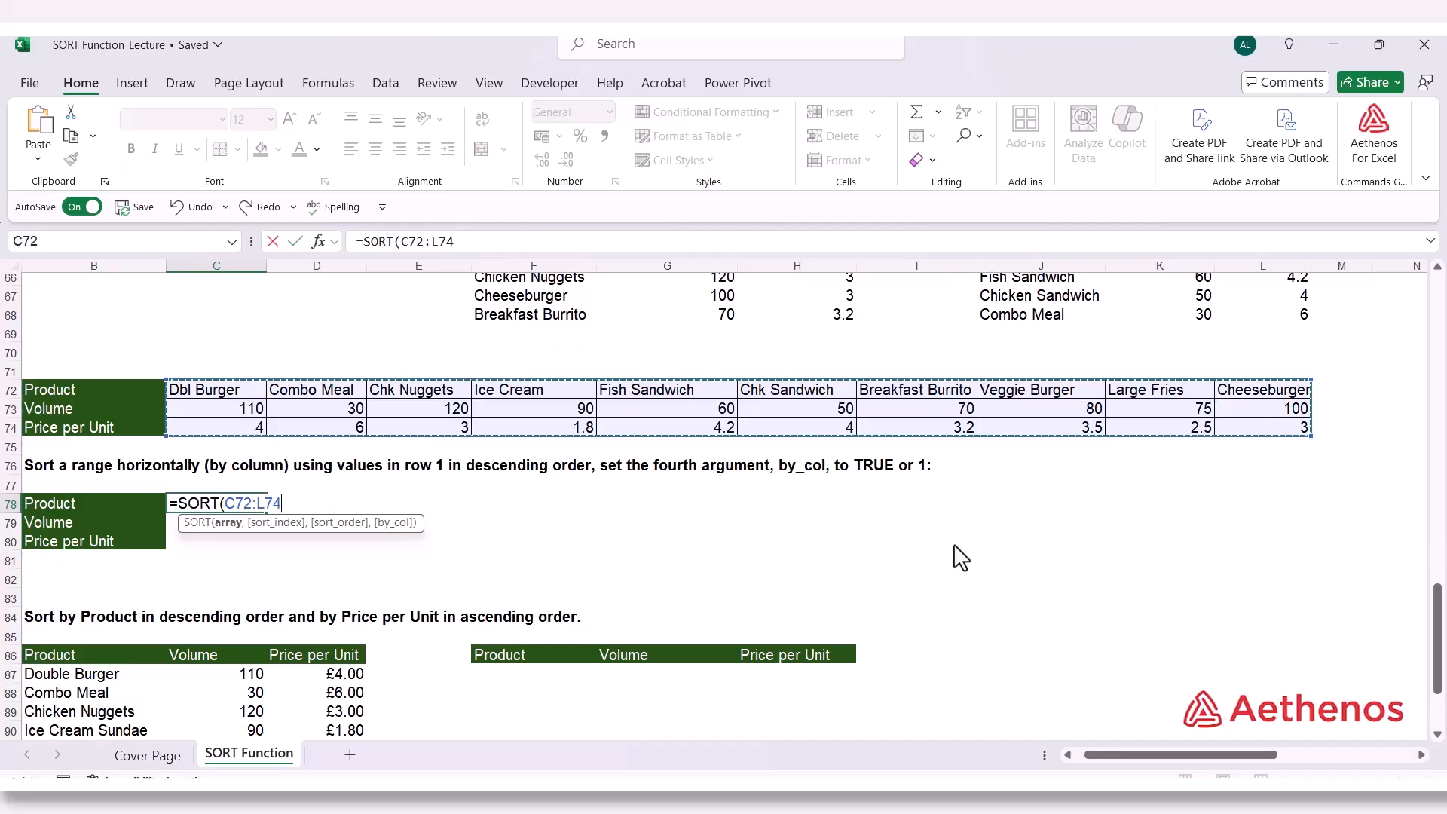
# Complete the C78 SORT formula with sort index 1, descending sort order -1 and by_col set to TRUE
pyautogui.write(',,')
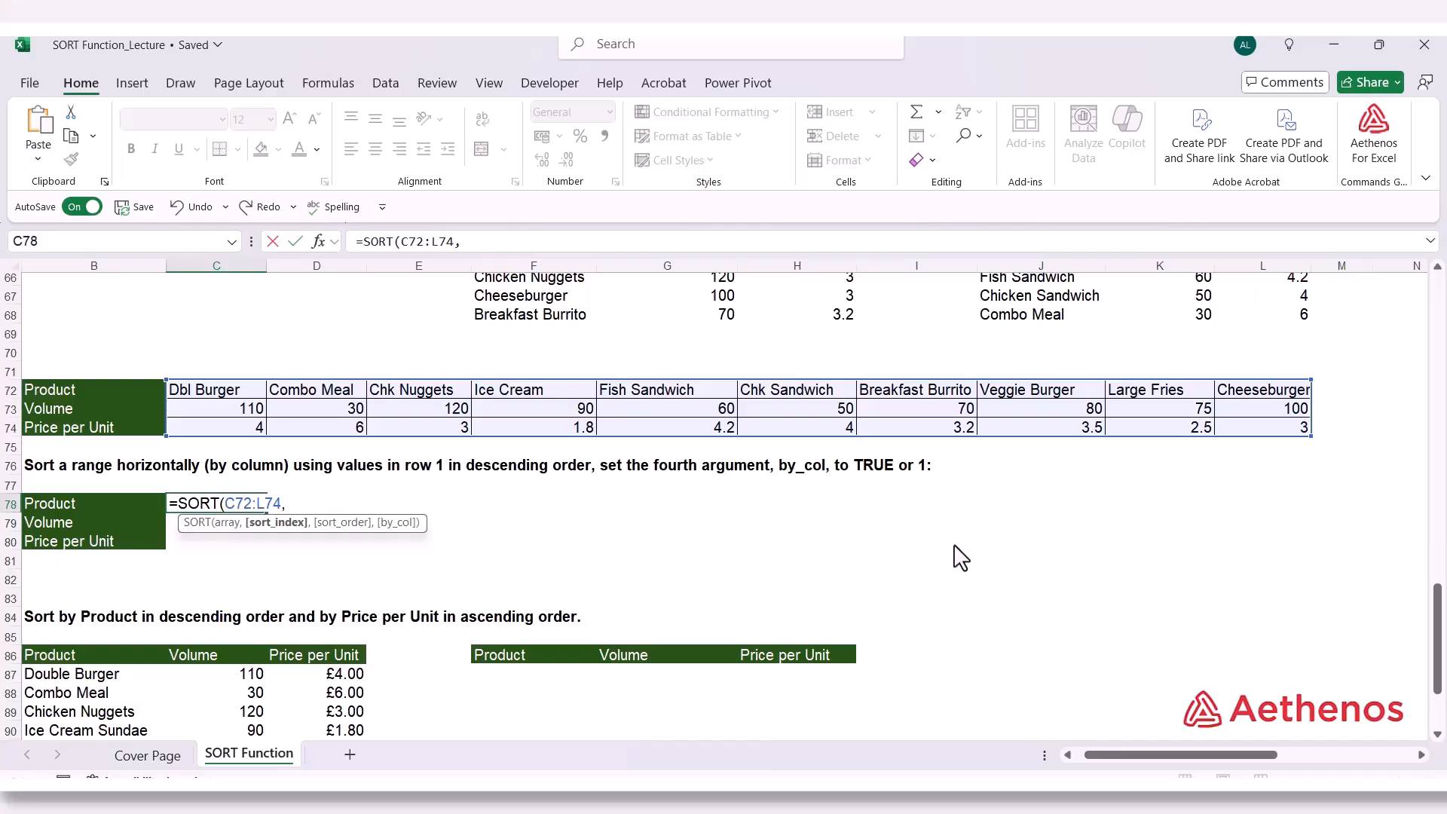
pyautogui.write('1,')
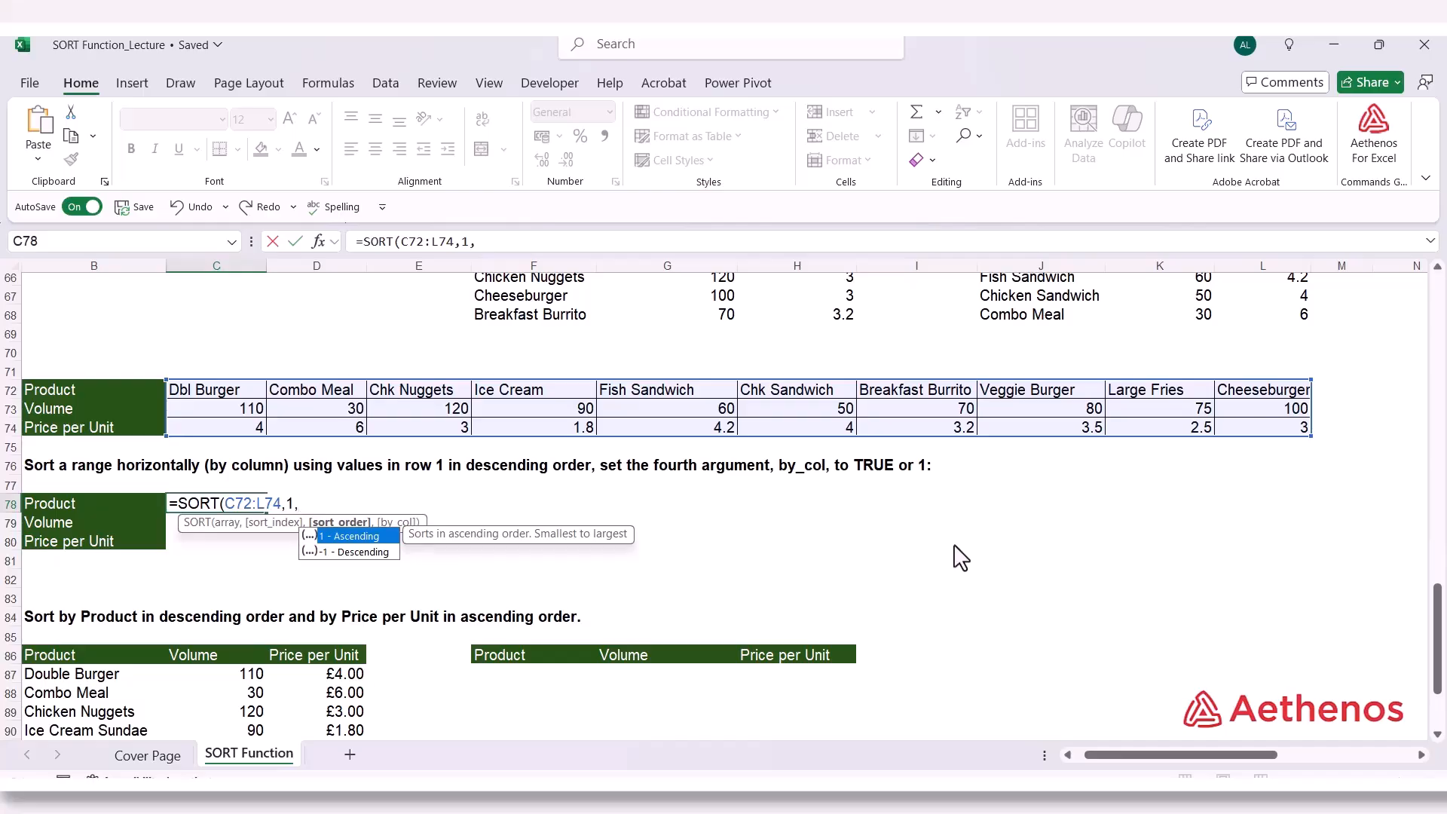
pyautogui.press('Down')
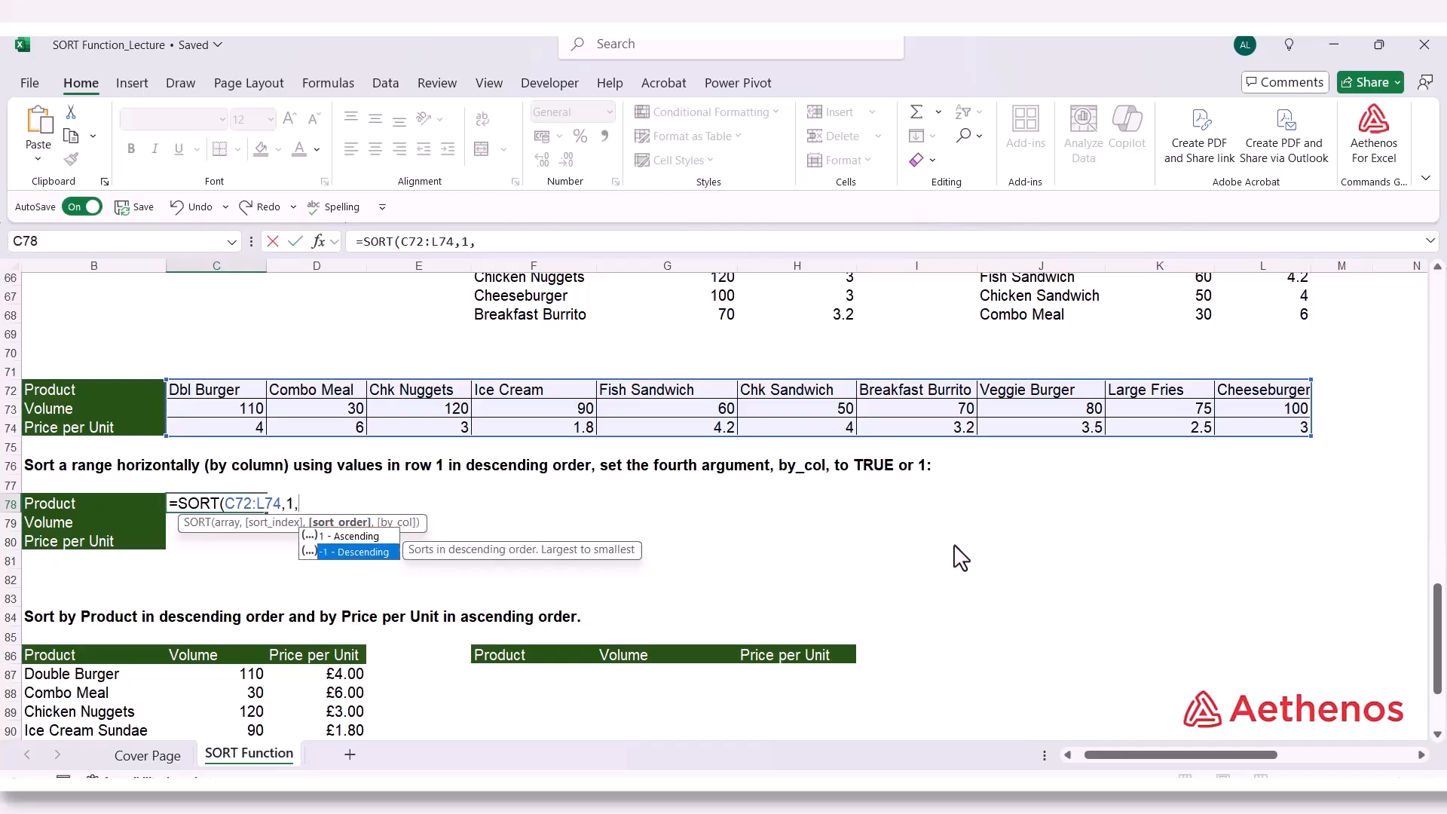
pyautogui.press('Tab')
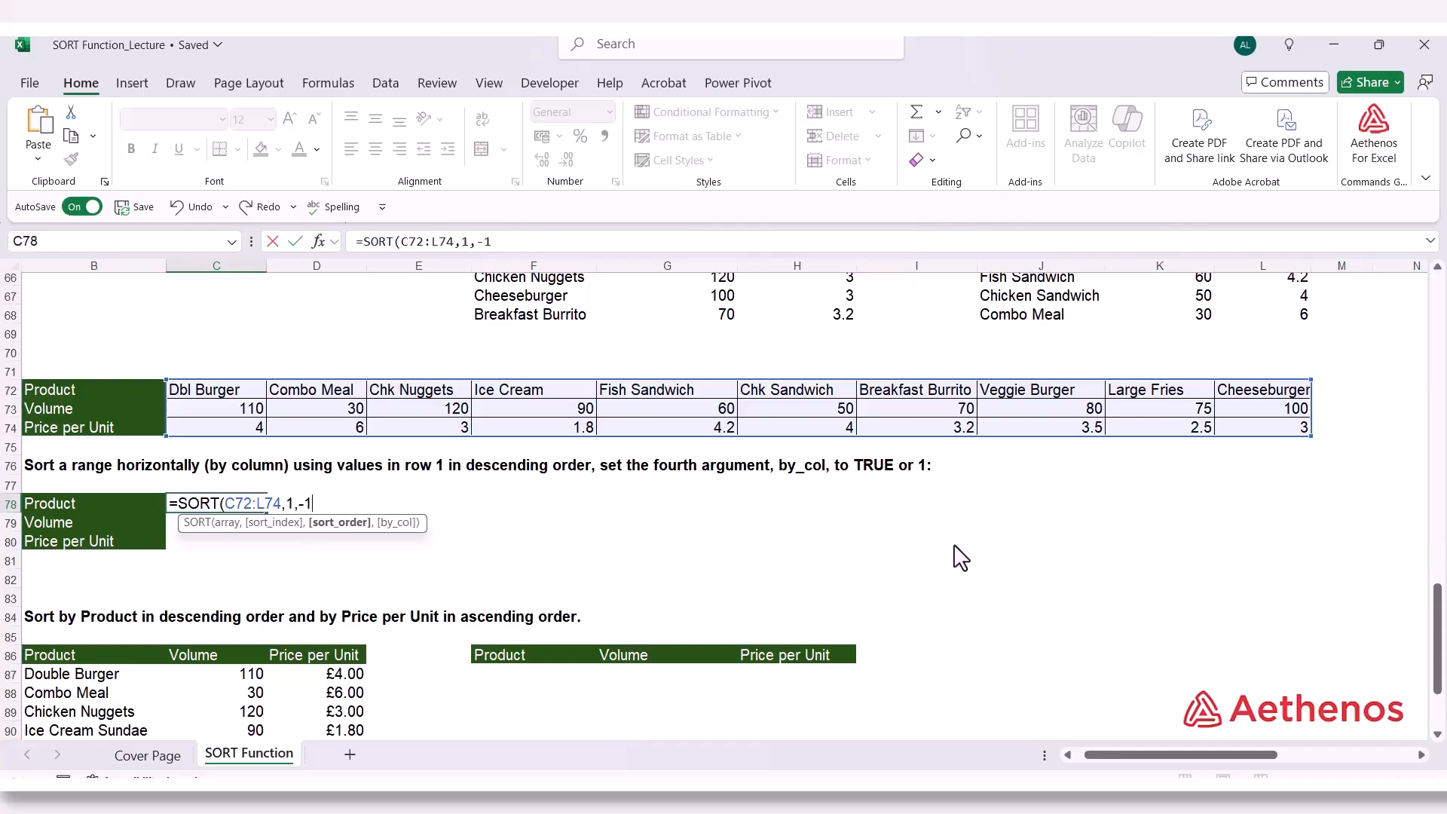
pyautogui.write(',')
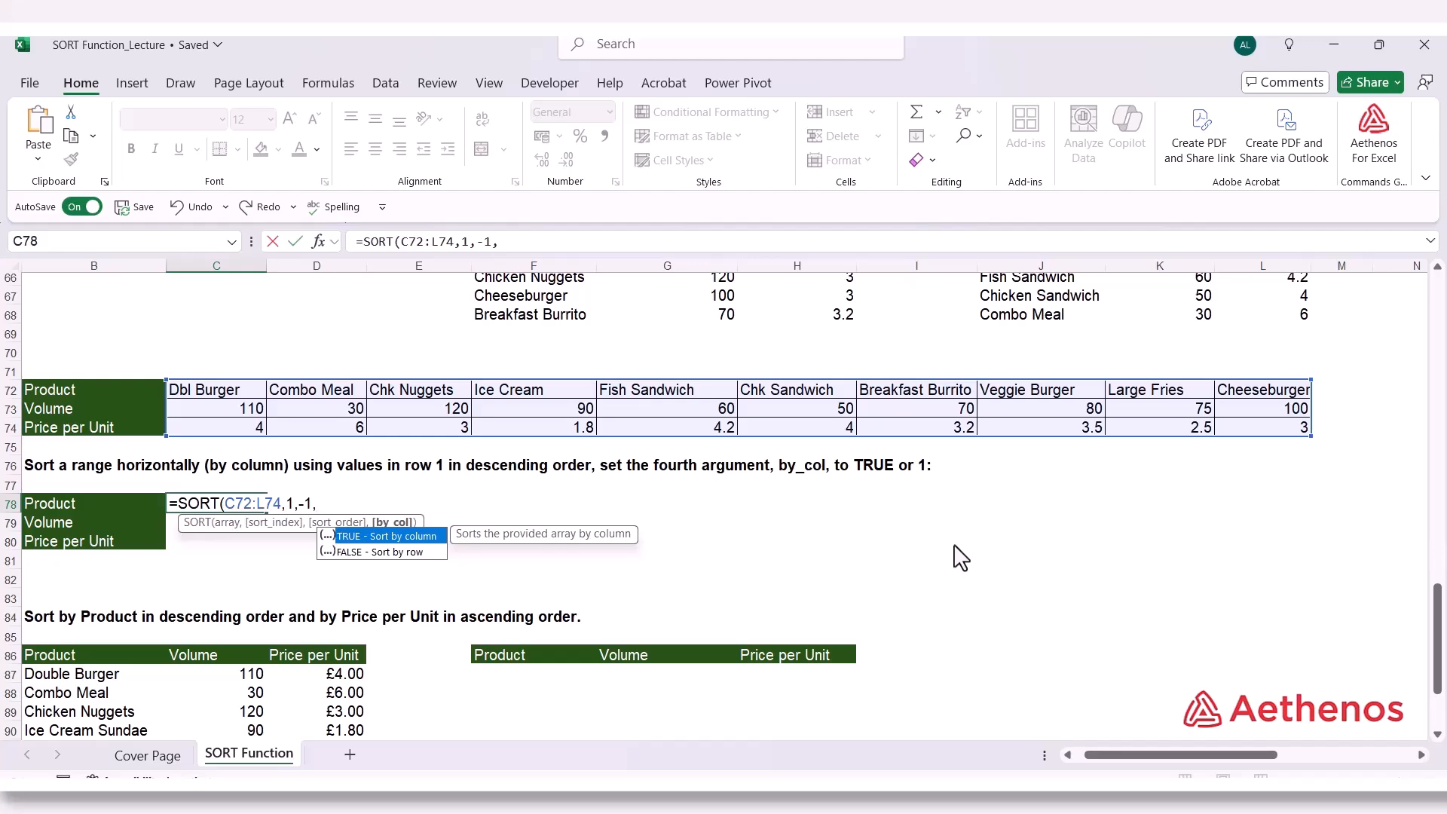
pyautogui.press('Tab')
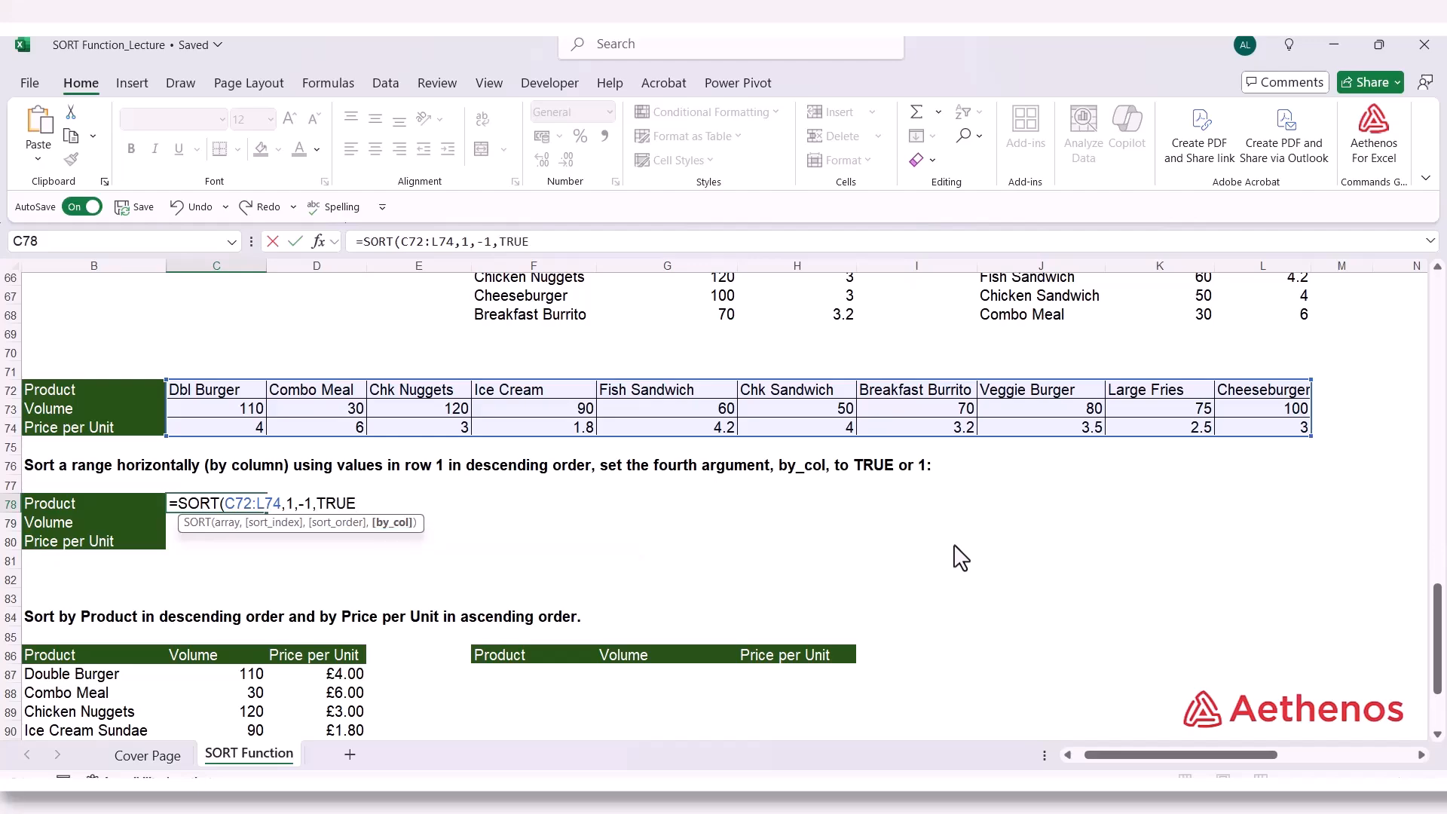
pyautogui.write(')')
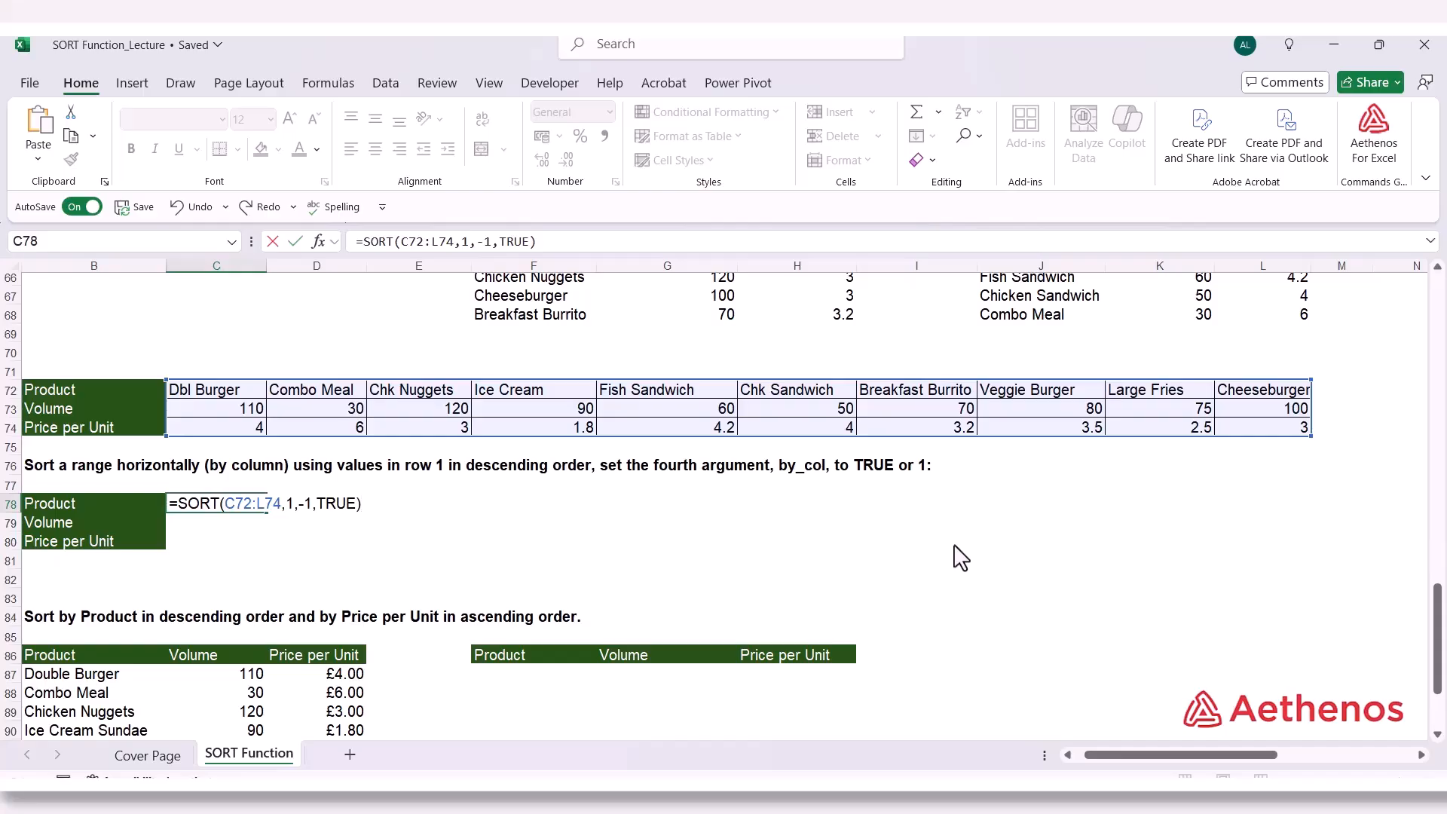
pyautogui.press('Return')
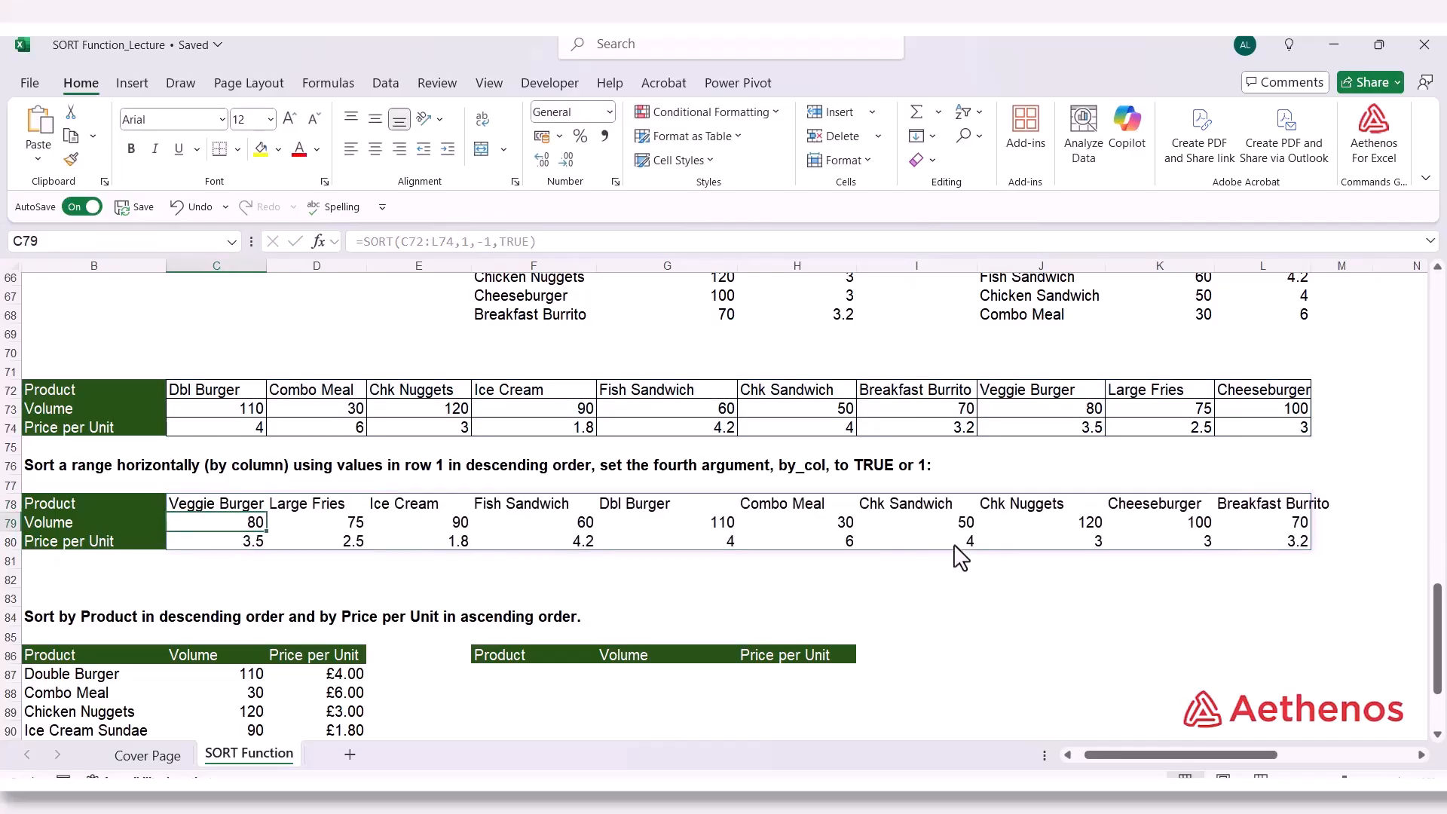
# Check the order of the product names across the horizontally sorted results, from C78 to L78
pyautogui.click(213, 503)
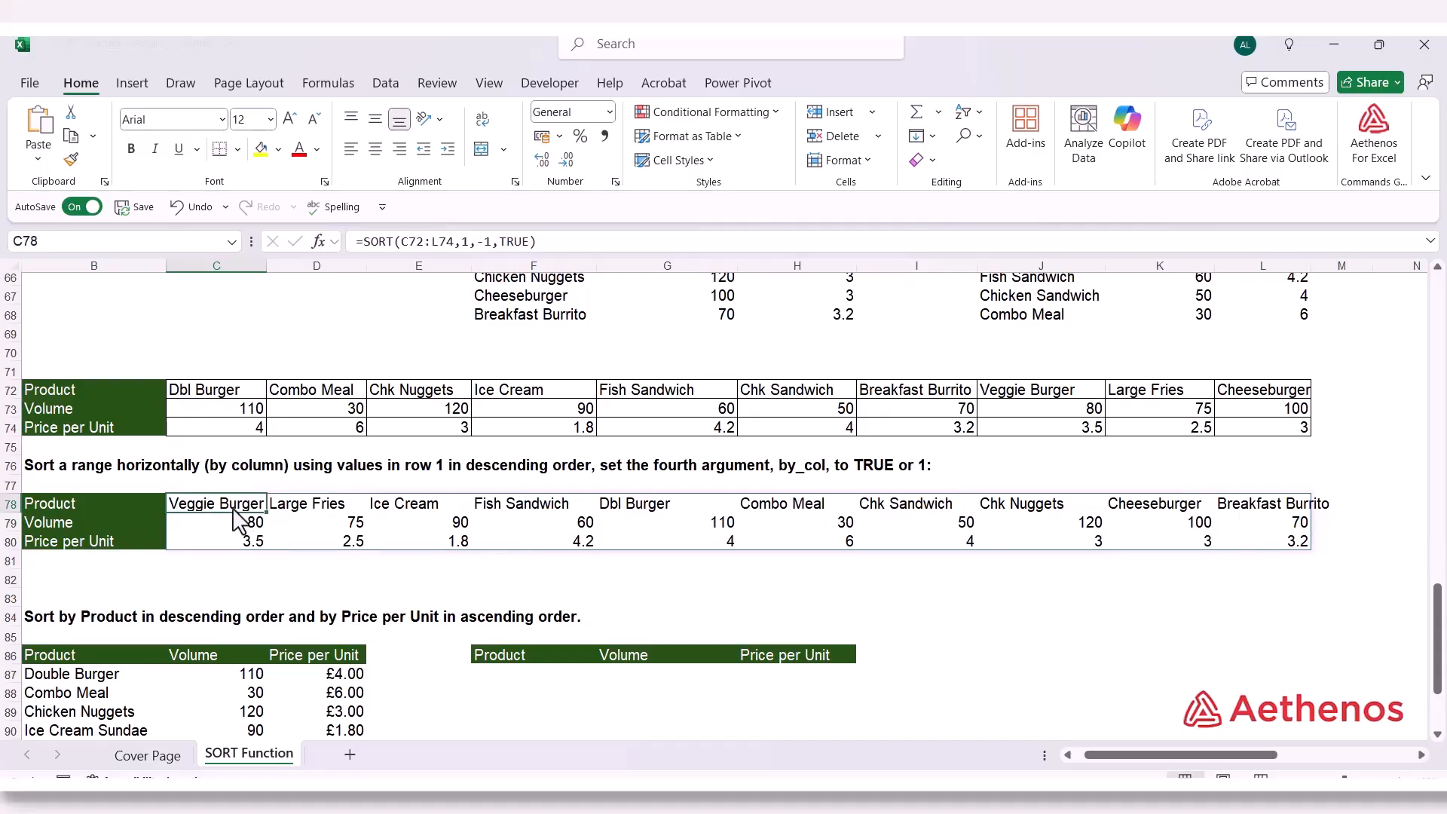
pyautogui.click(1242, 508)
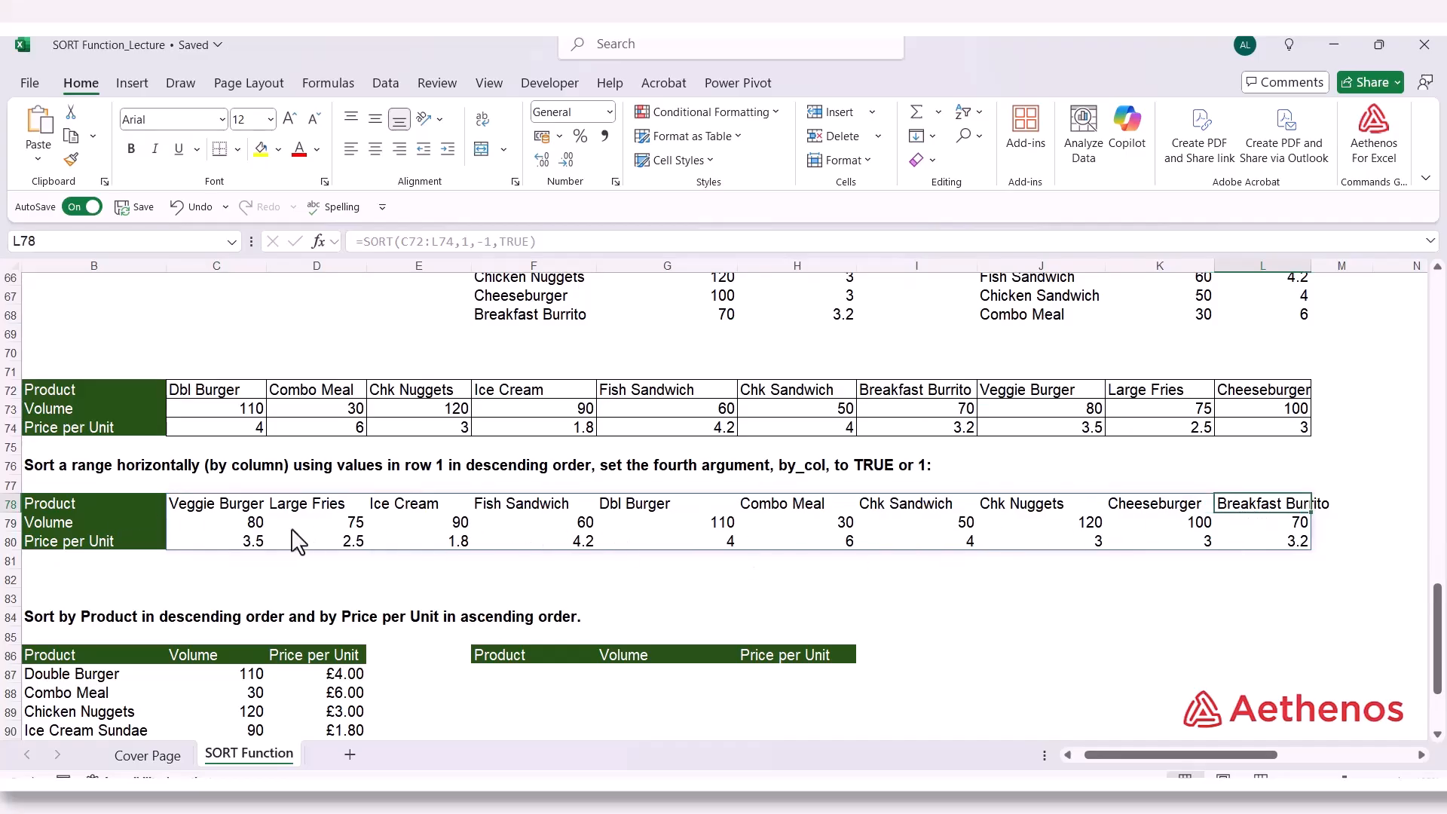
pyautogui.click(190, 585)
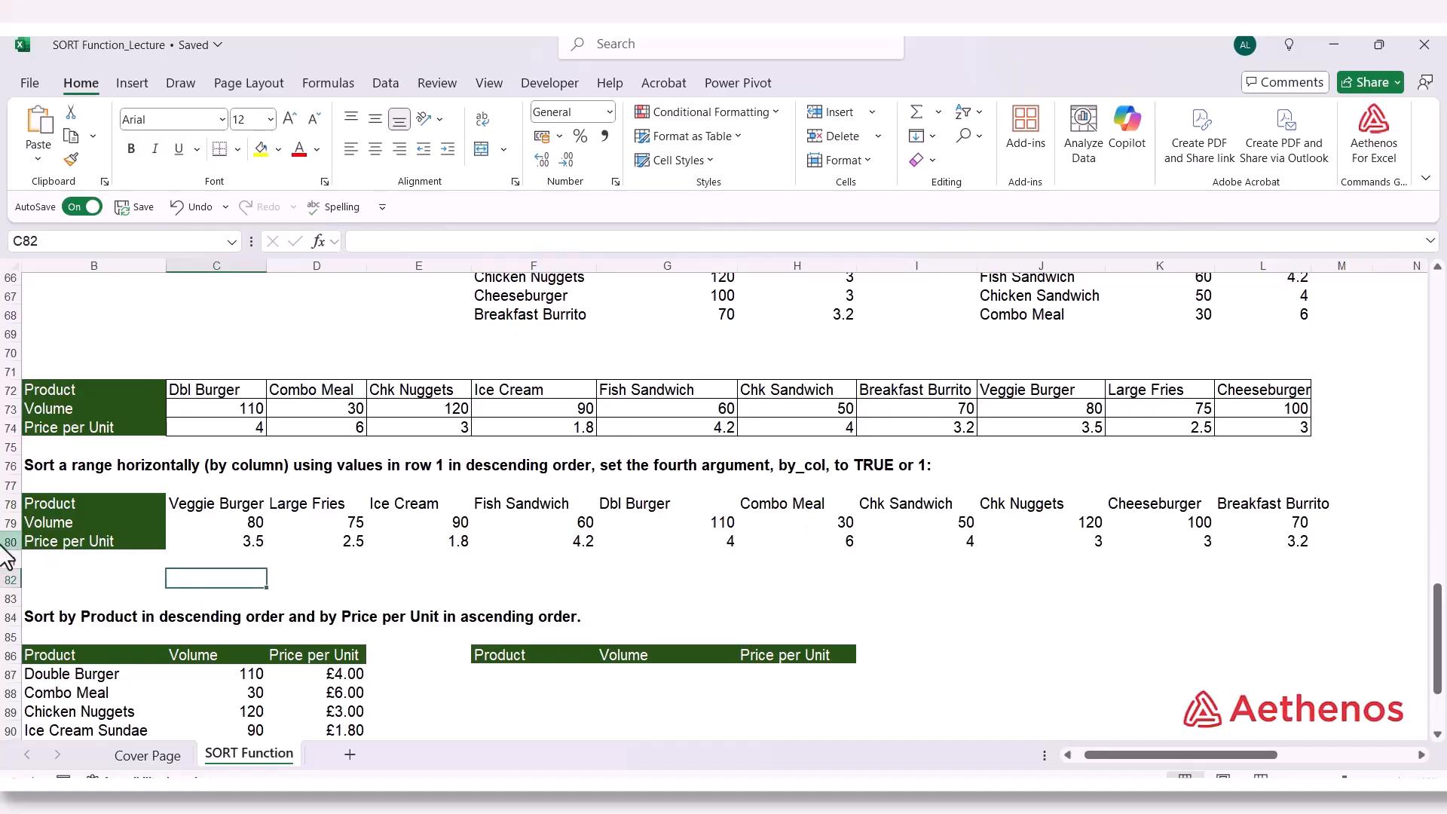
# Start a SORT formula in F87 with the product data B87:D96 as the array
pyautogui.scroll(-4, 151, 579)
pyautogui.click(177, 468)
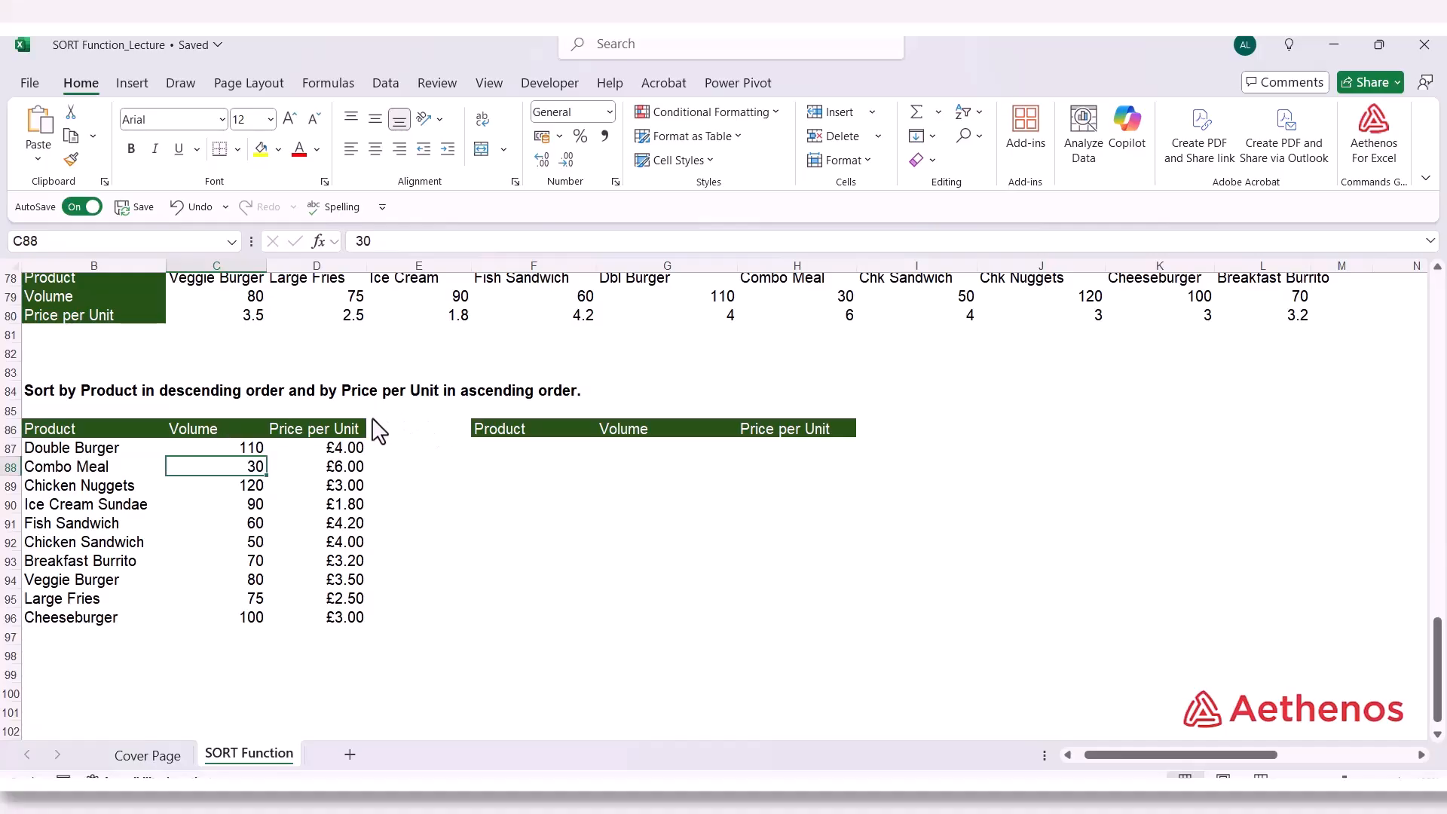
pyautogui.click(493, 450)
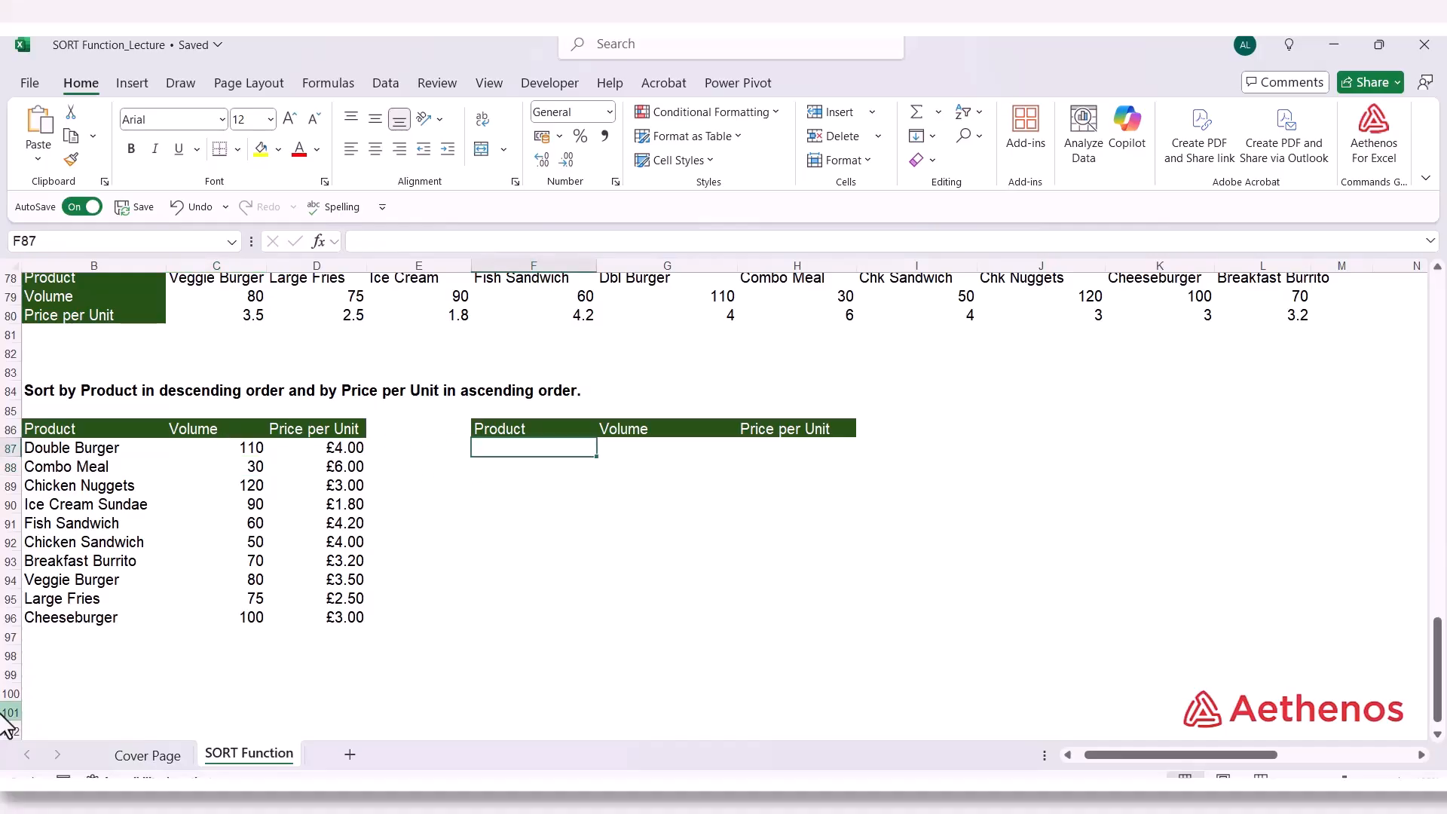
pyautogui.write('=sor')
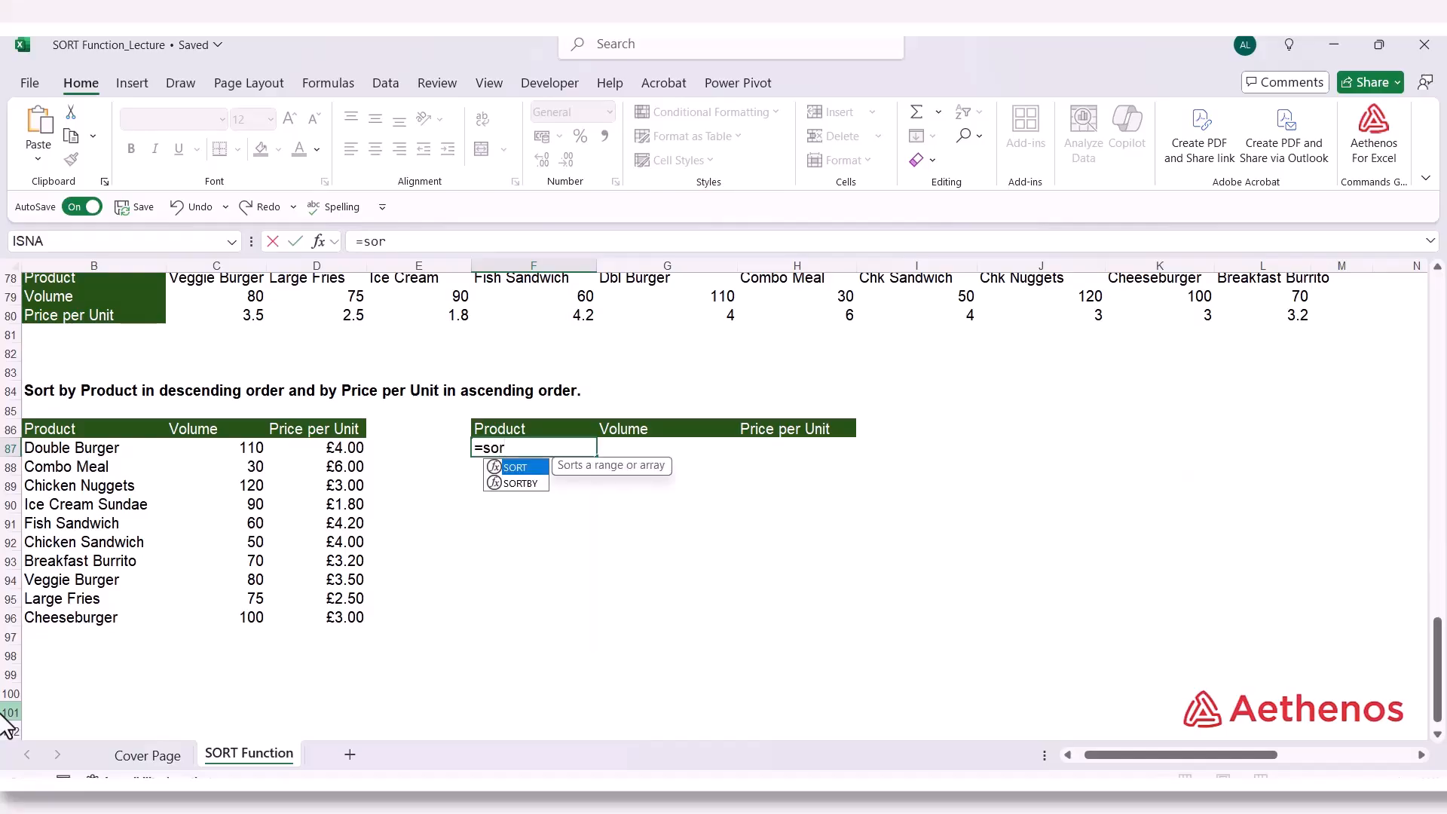
pyautogui.press('Tab')
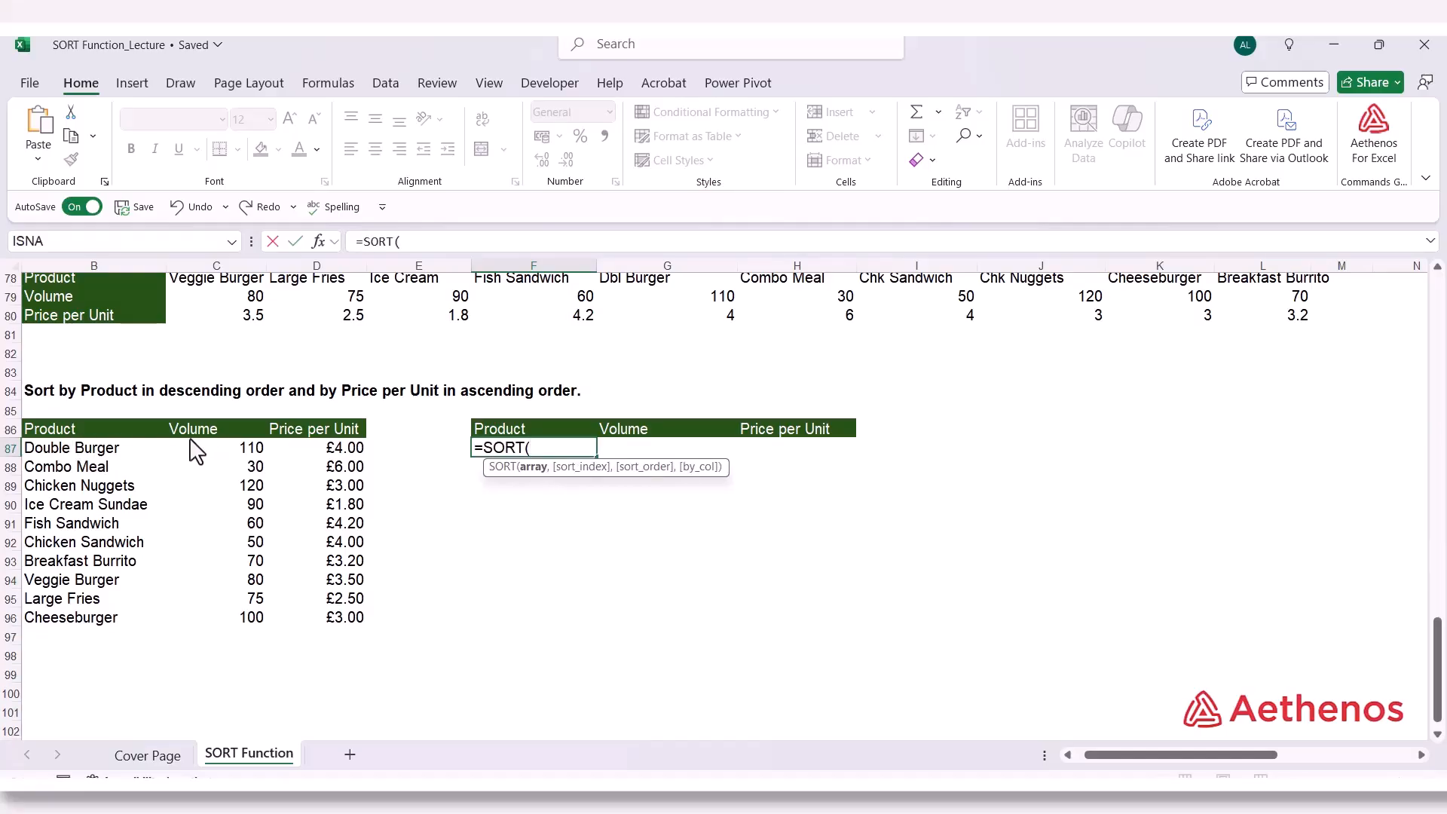
pyautogui.moveTo(97, 450); pyautogui.dragTo(294, 621)
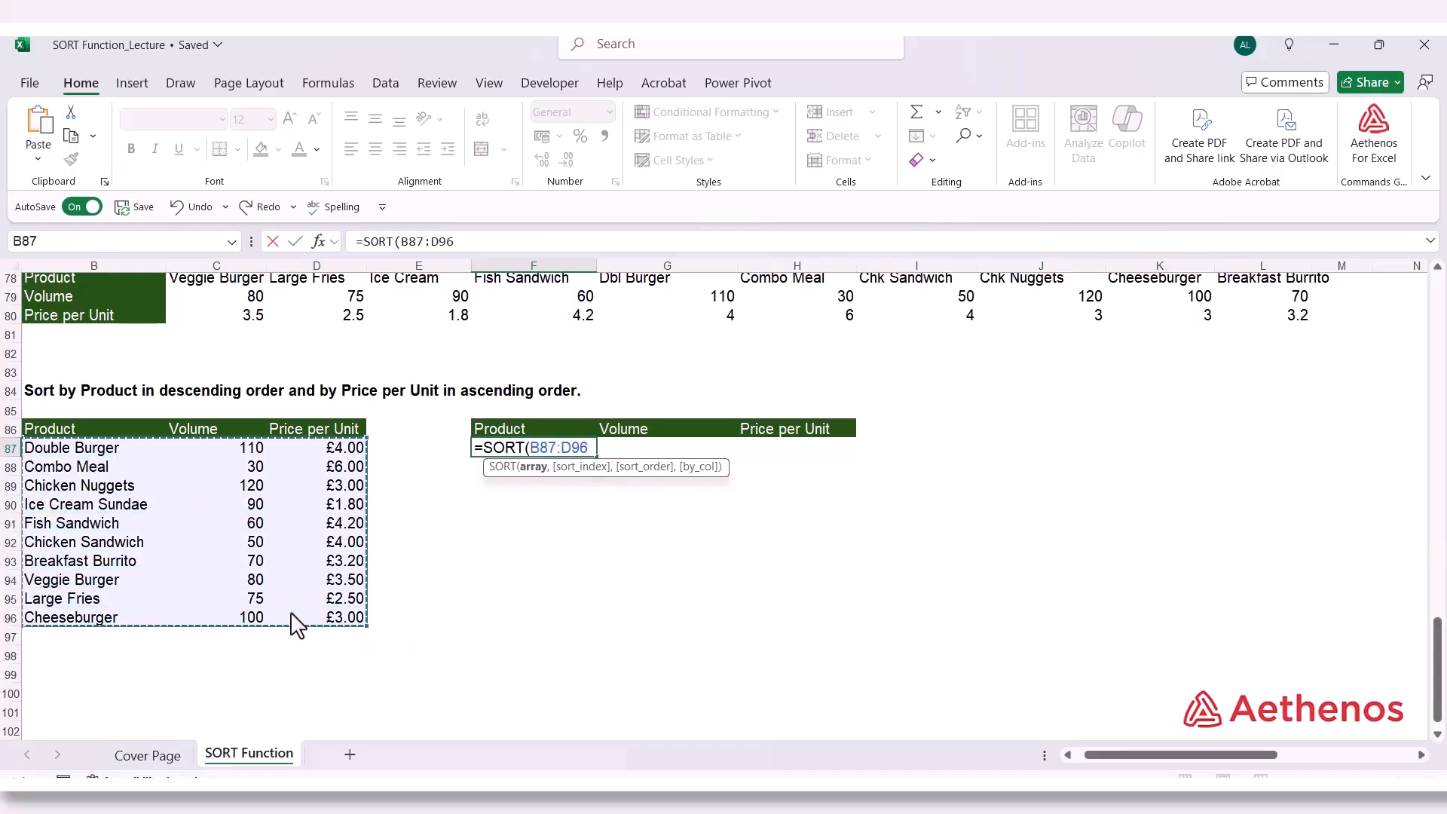
# Enter the array constant {1,3} as the sort index of the F87 formula to sort by Product and Price per Unit
pyautogui.write(',{')
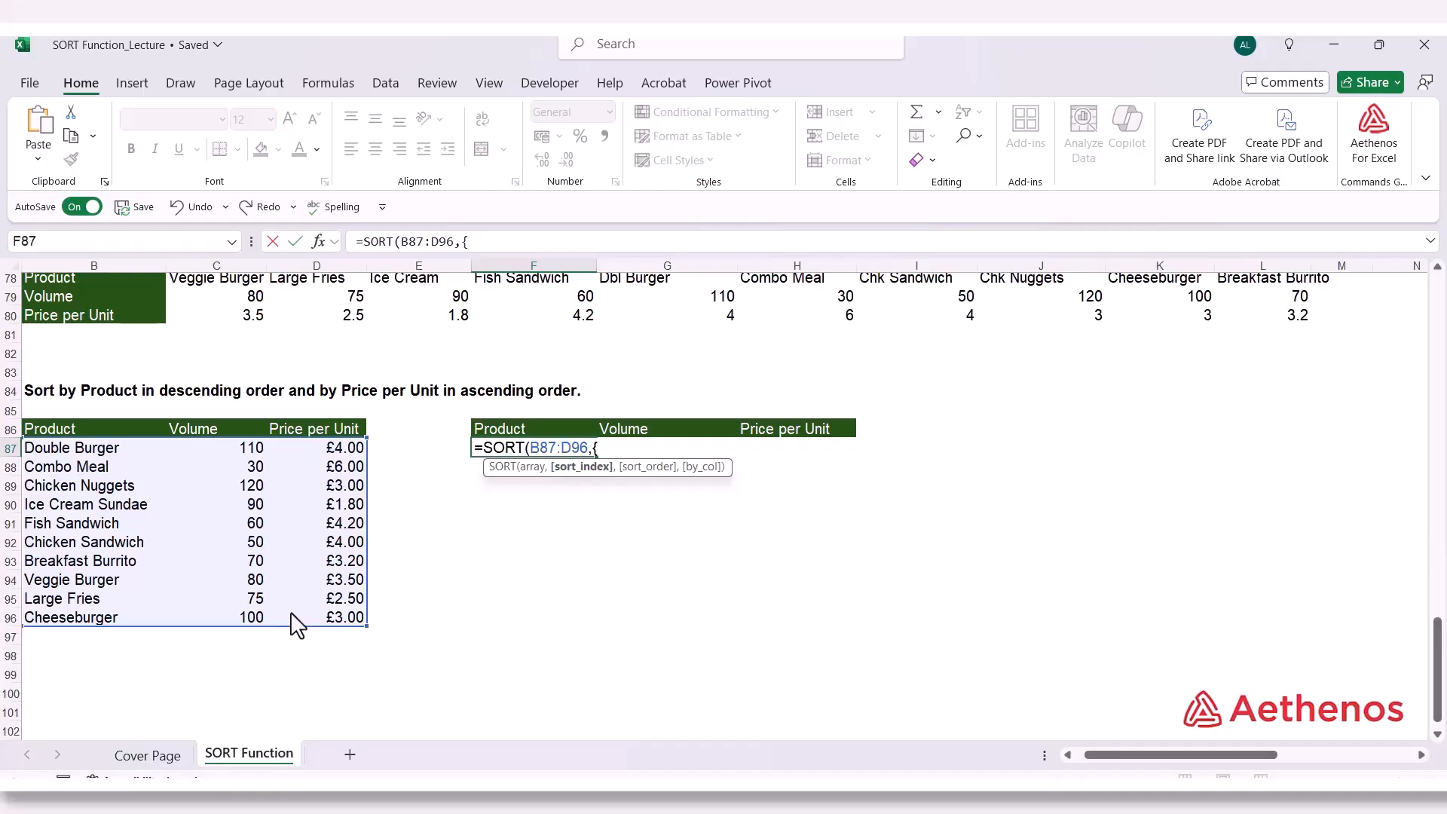
pyautogui.write('1,')
pyautogui.write('3')
pyautogui.write('},')
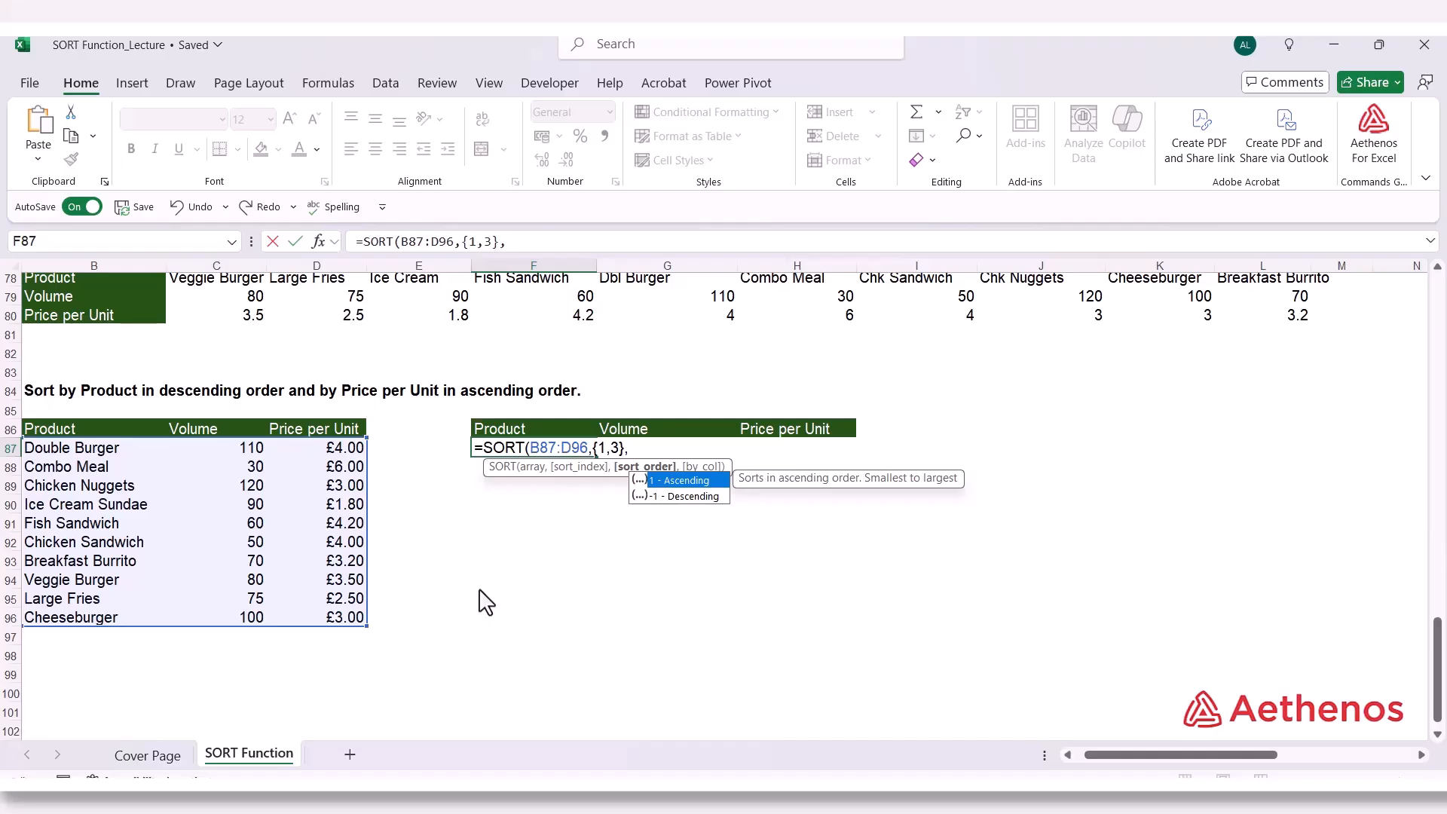
# Complete the F87 SORT formula with the sort order array {-1,1} and by_col set to FALSE
pyautogui.write('{')
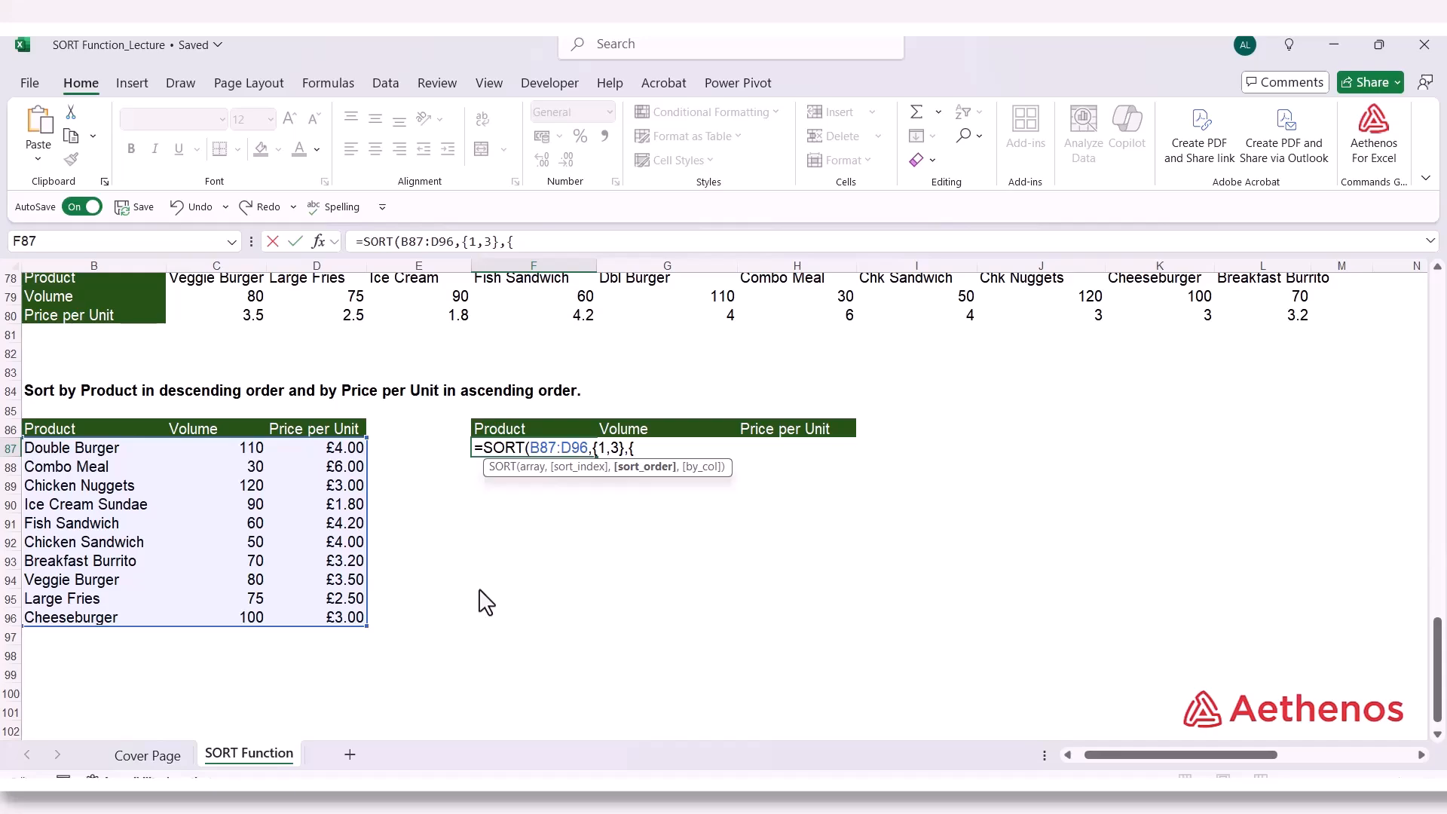
pyautogui.write('-1,1')
pyautogui.write('}')
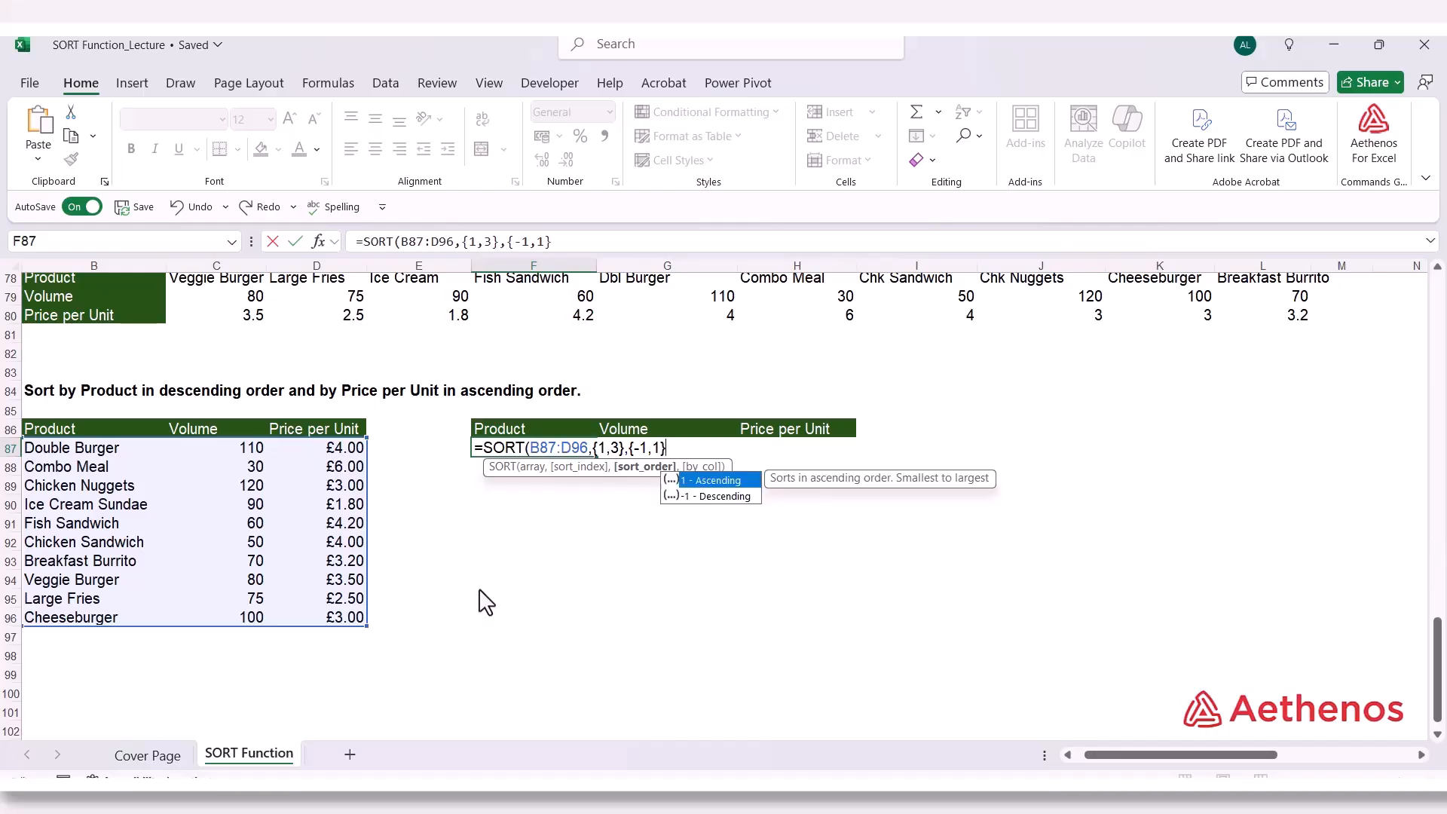
pyautogui.write(',')
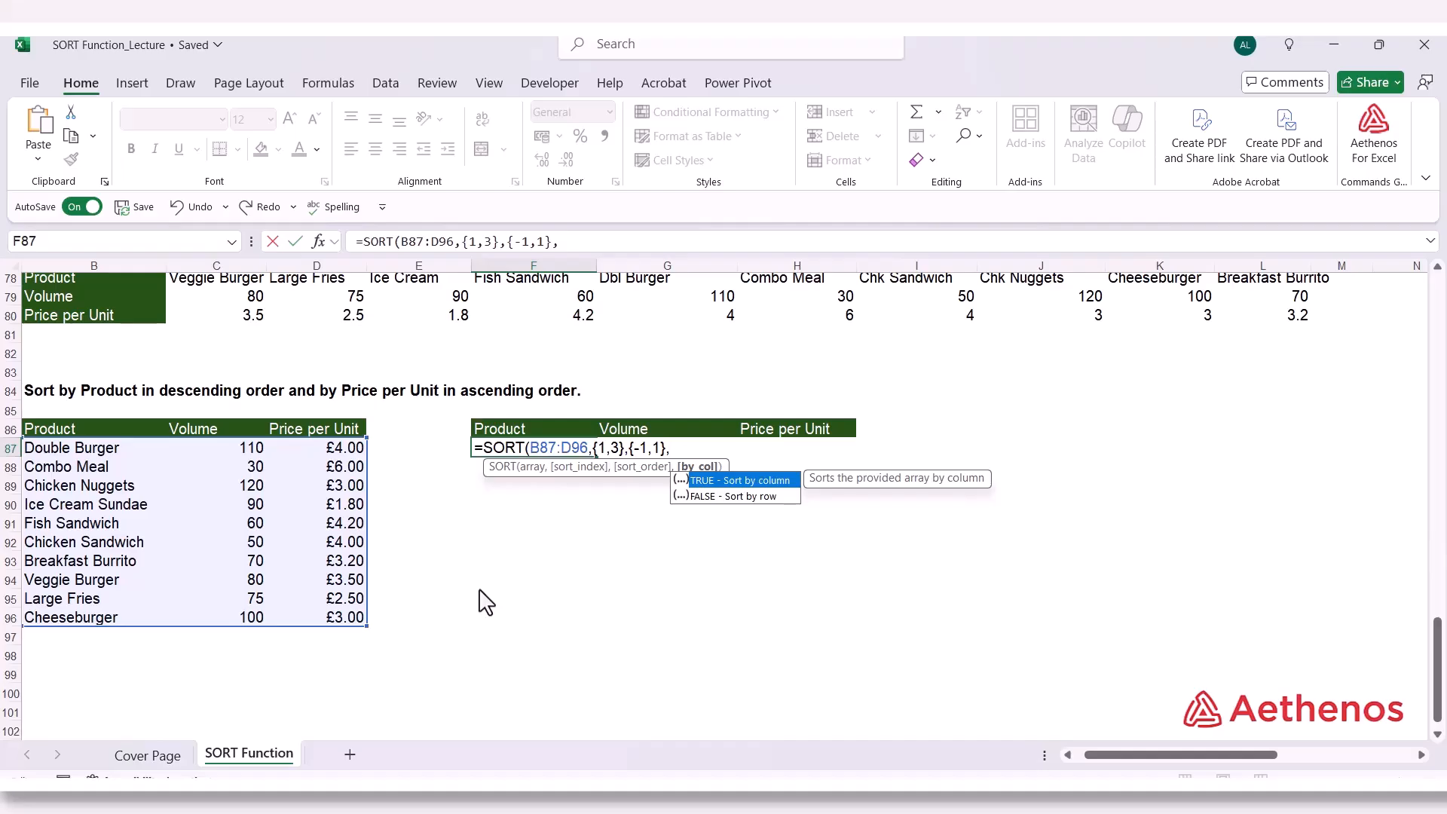
pyautogui.press('Down')
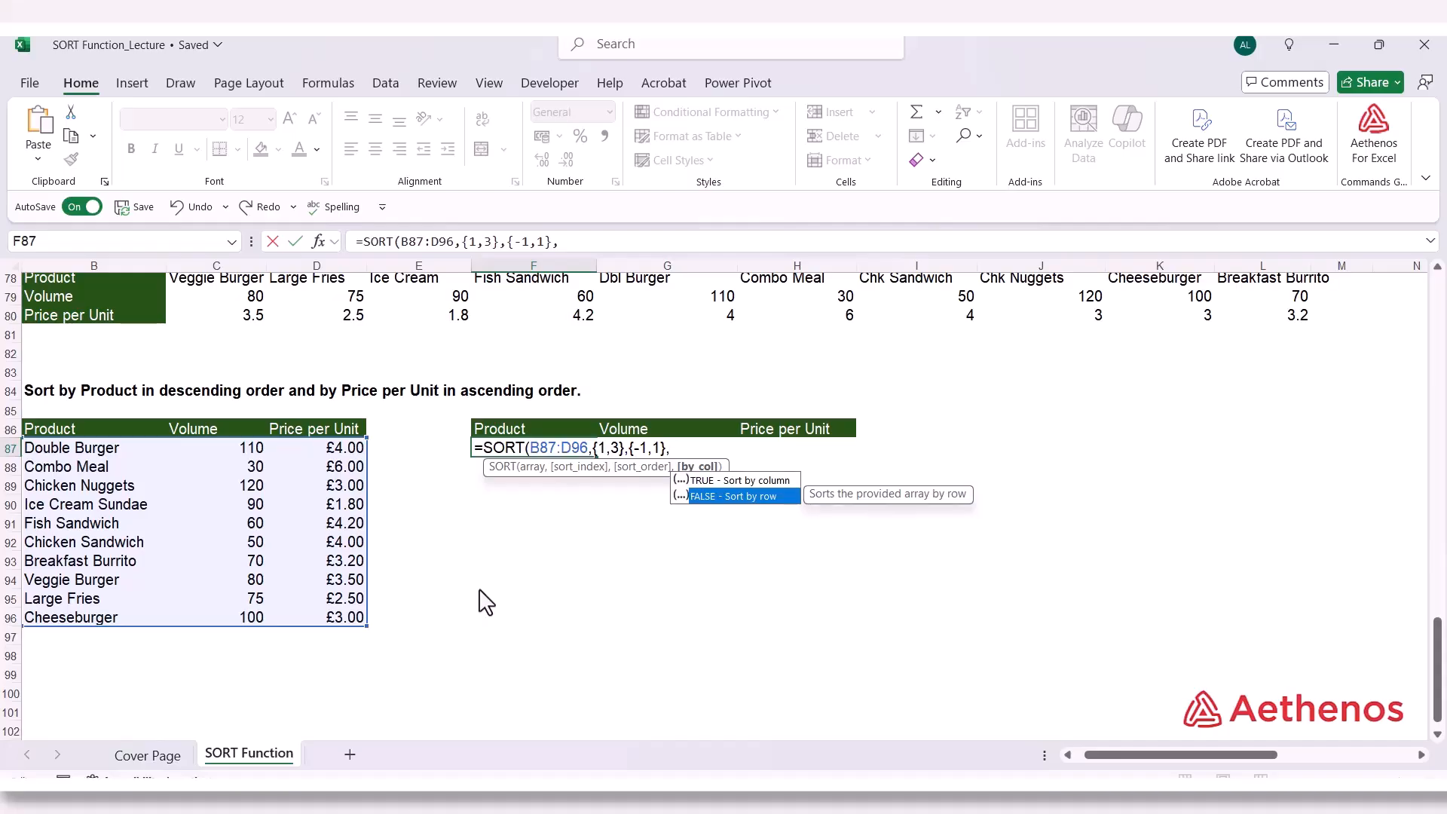
pyautogui.press('Tab')
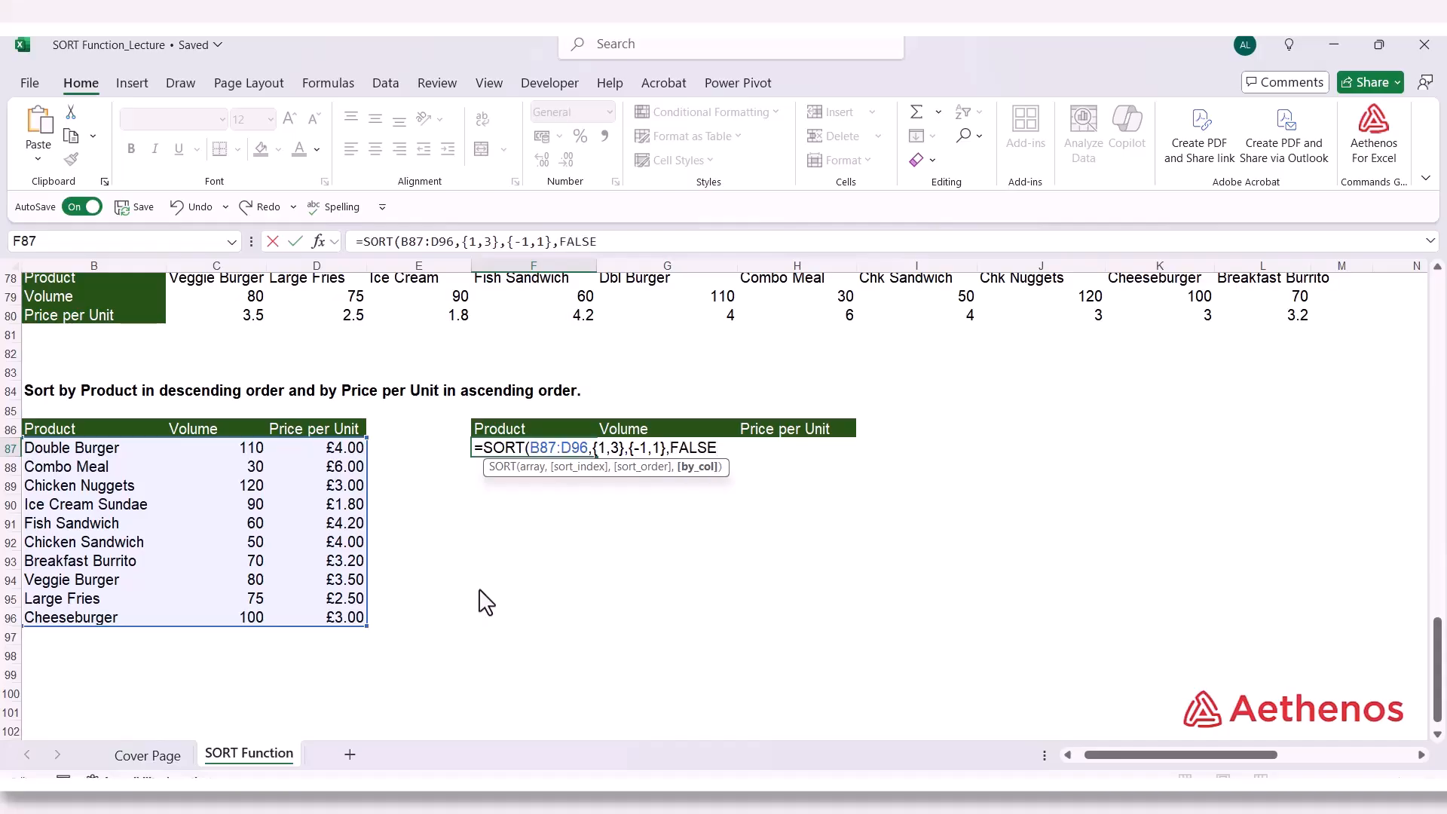
pyautogui.write(')')
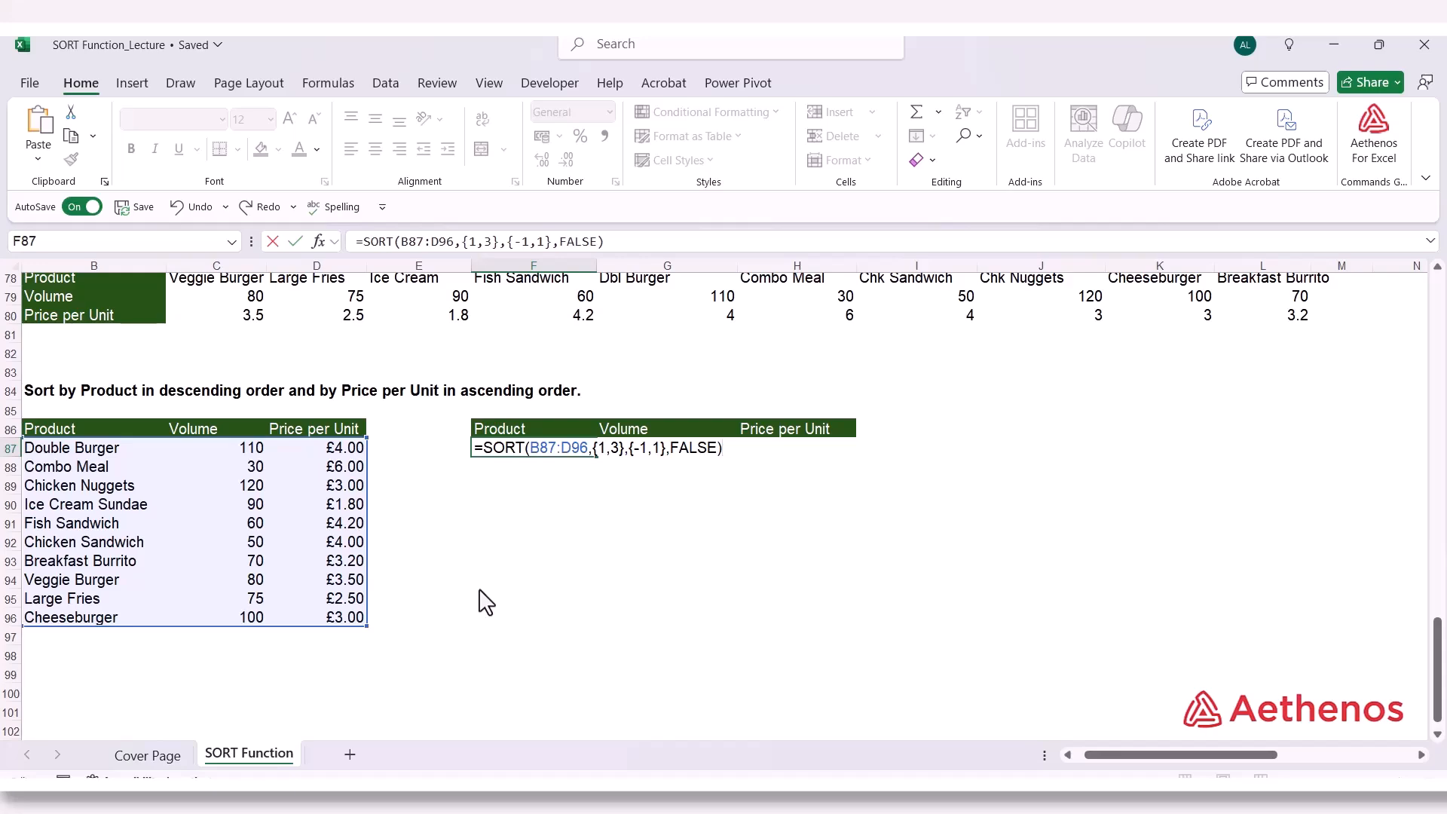
pyautogui.press('Return')
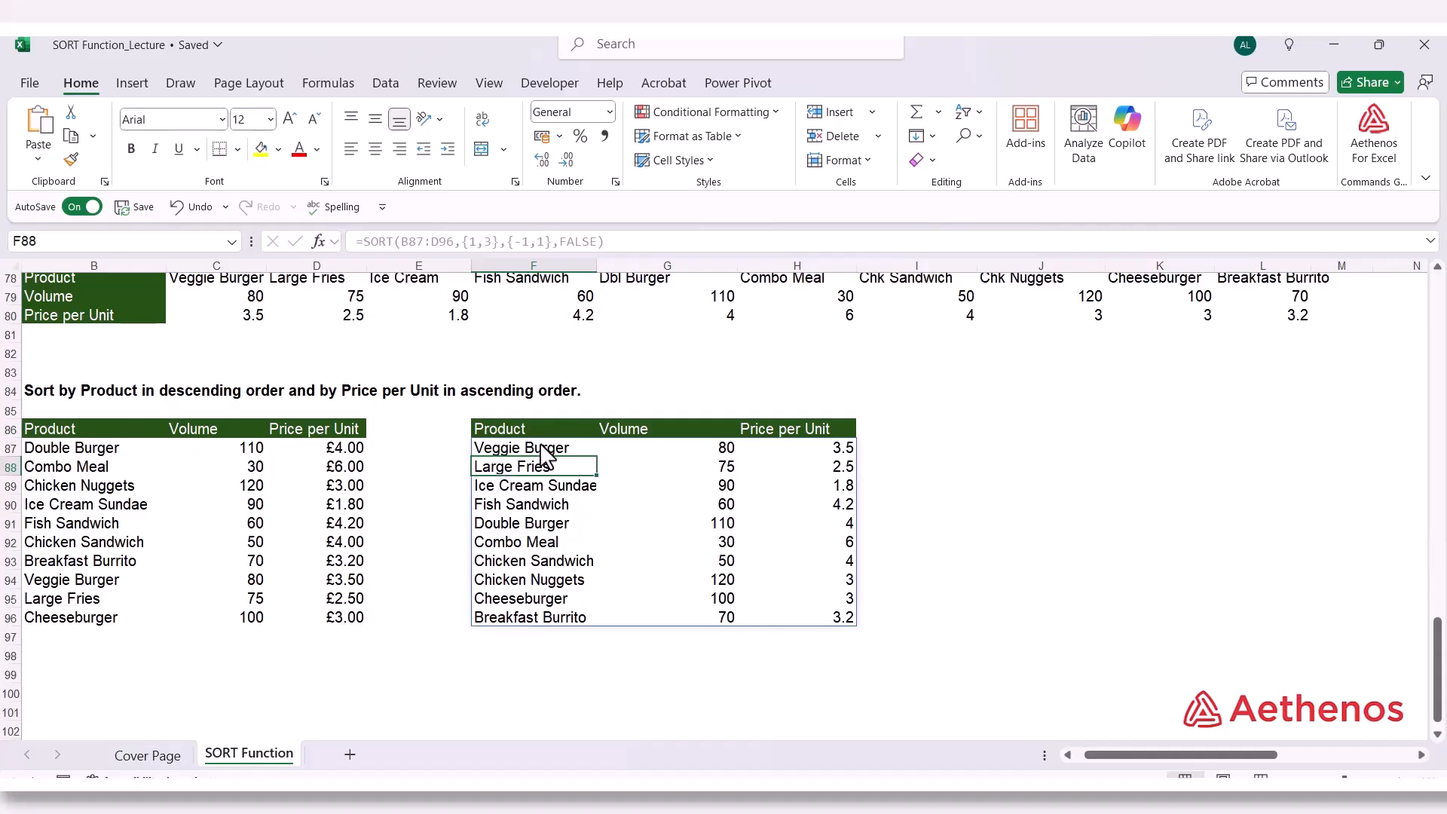
# Examine the Product and Price per Unit order in the results starting at F87 against the source product list
pyautogui.click(513, 451)
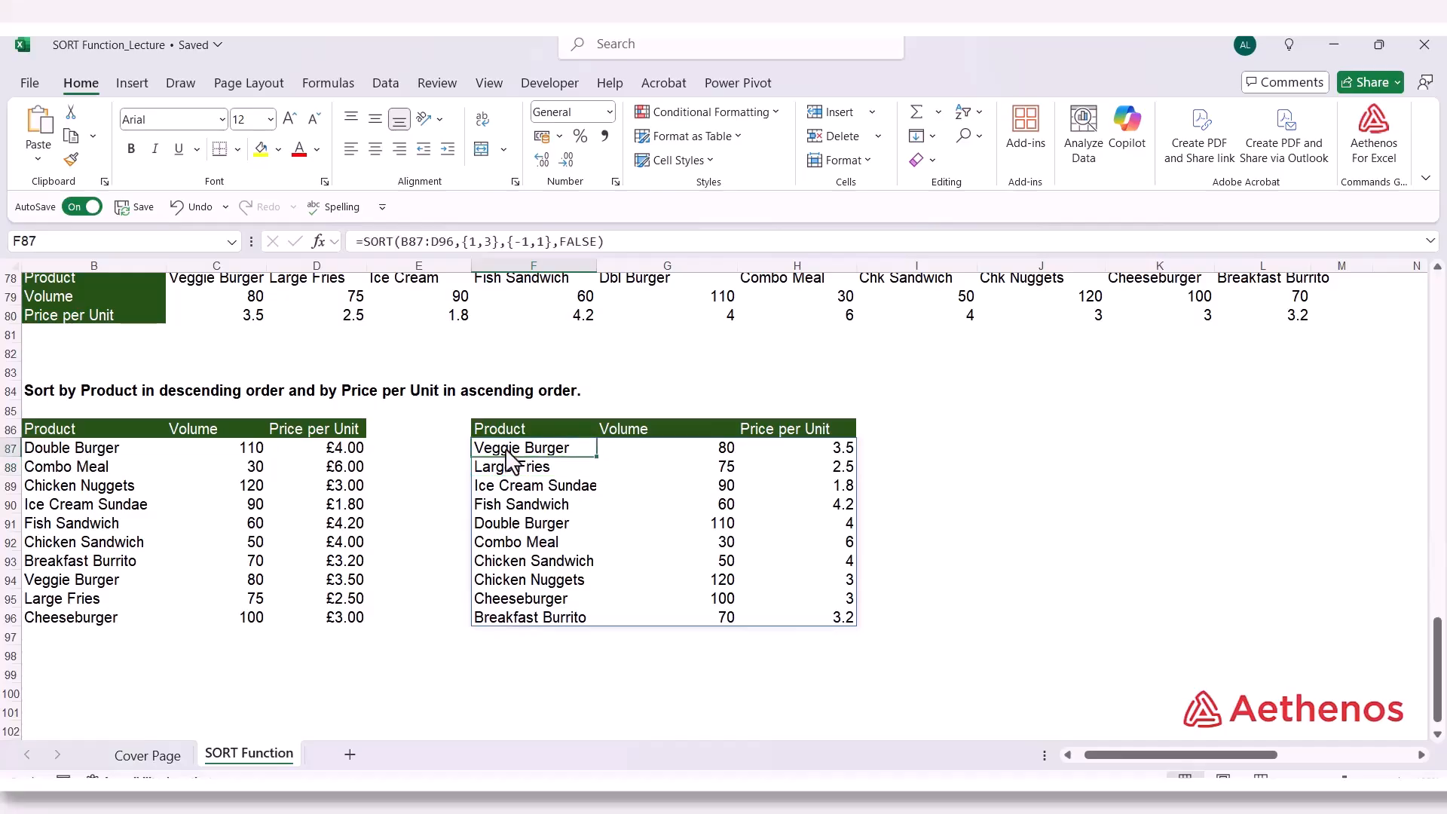
pyautogui.click(503, 617)
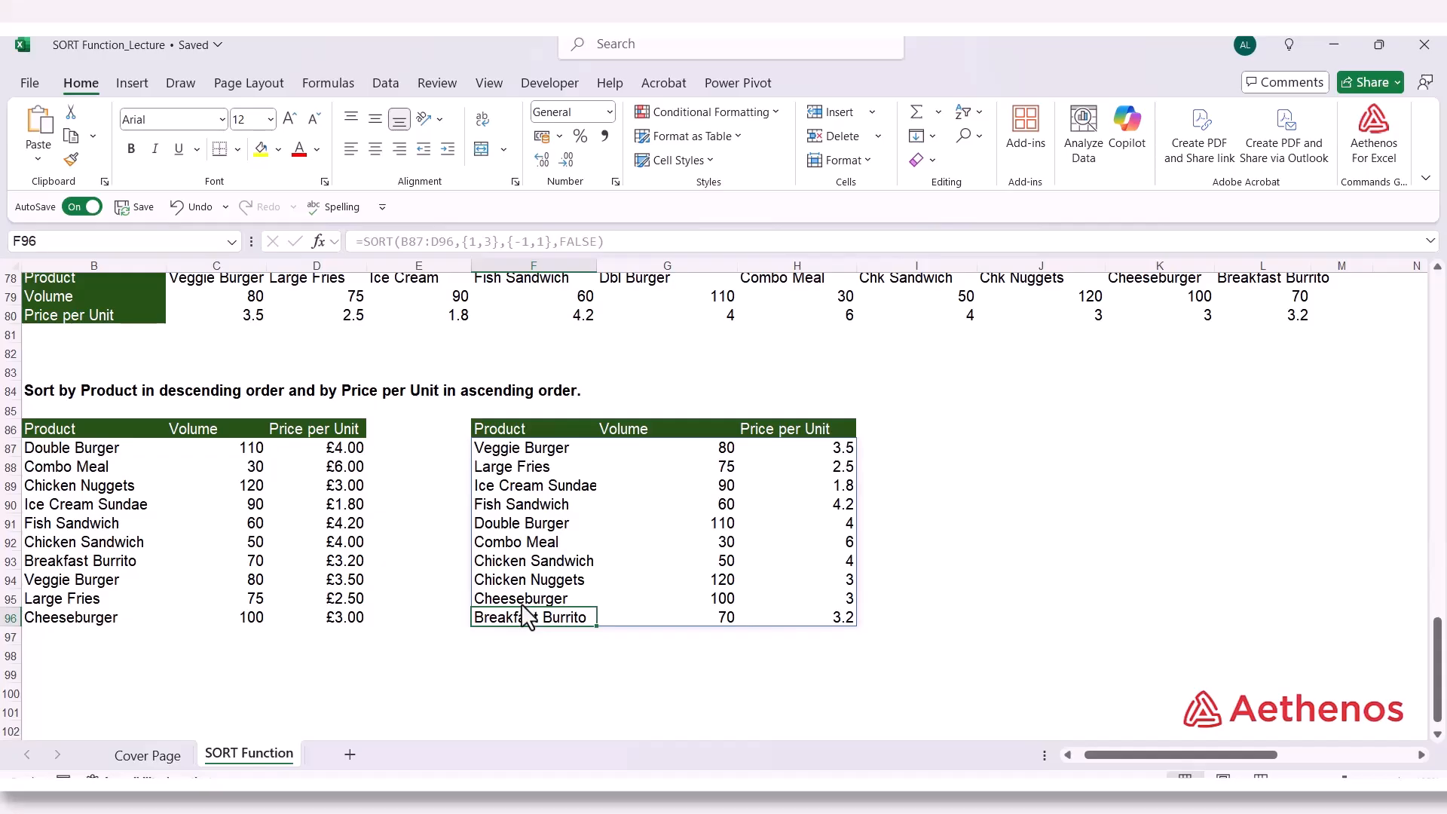
pyautogui.click(829, 447)
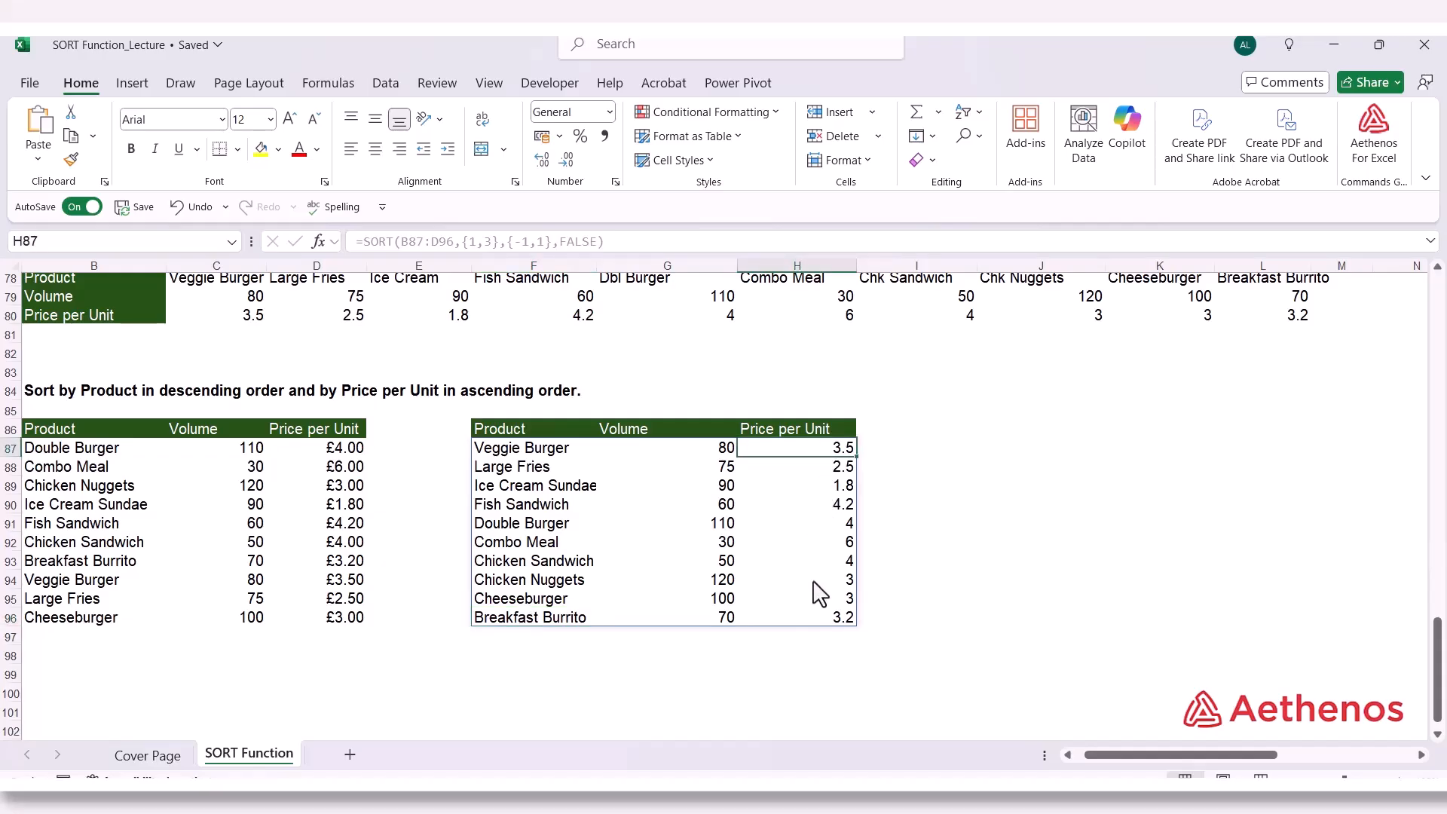
pyautogui.click(77, 472)
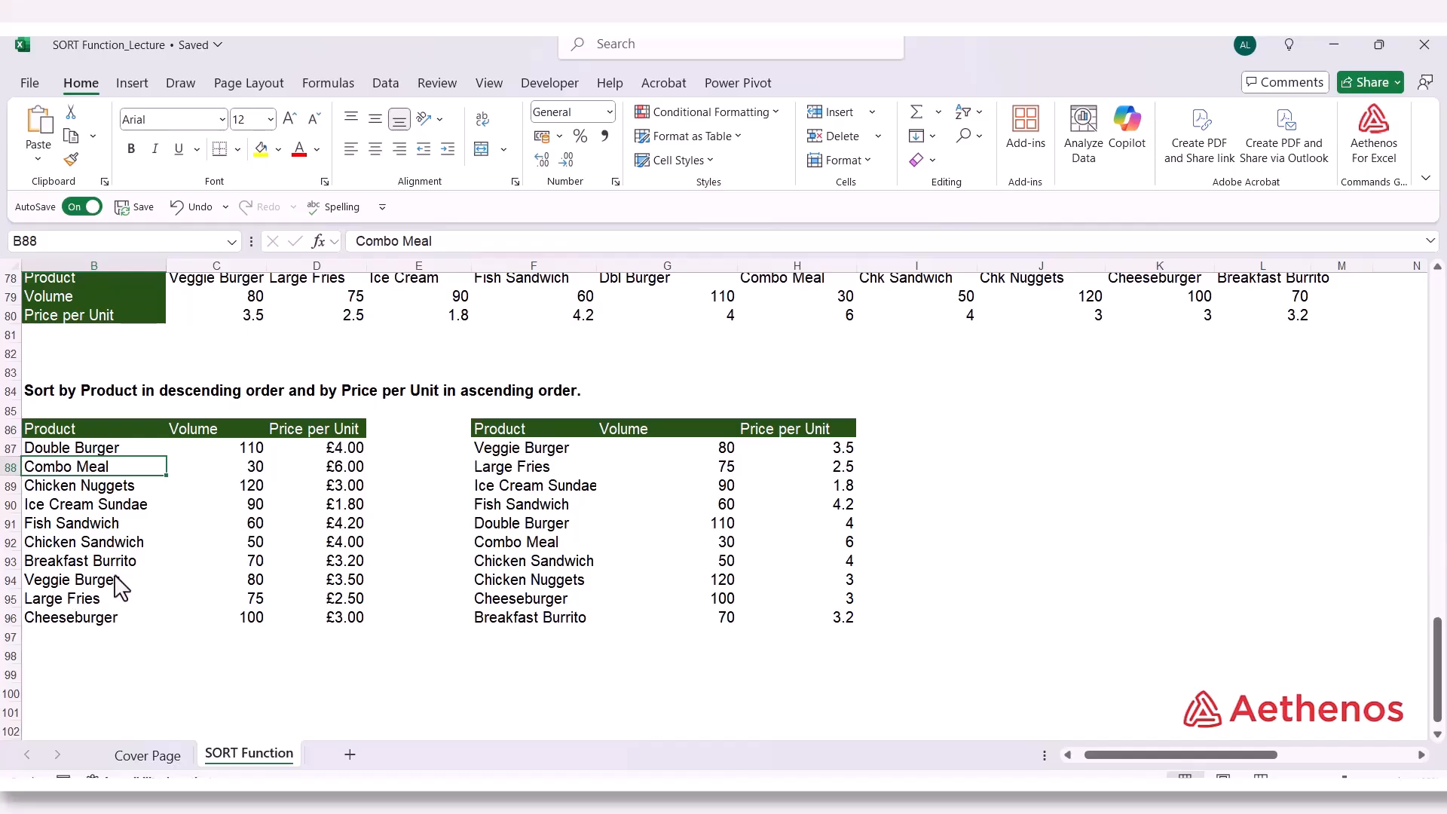
# Replace Veggie Burger in B94 with Large Fries by filling the value up from B95
pyautogui.click(83, 581)
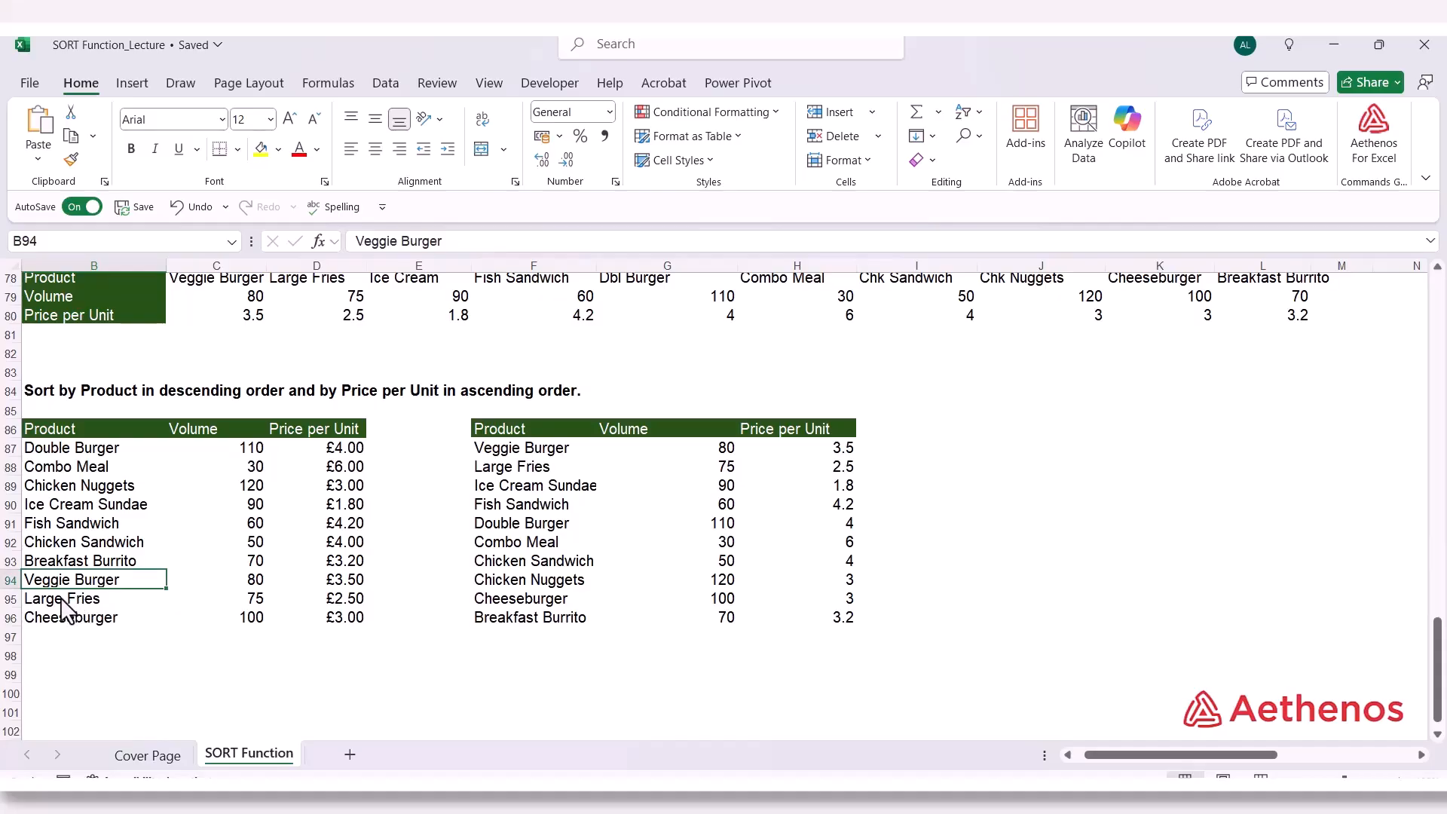
pyautogui.click(65, 603)
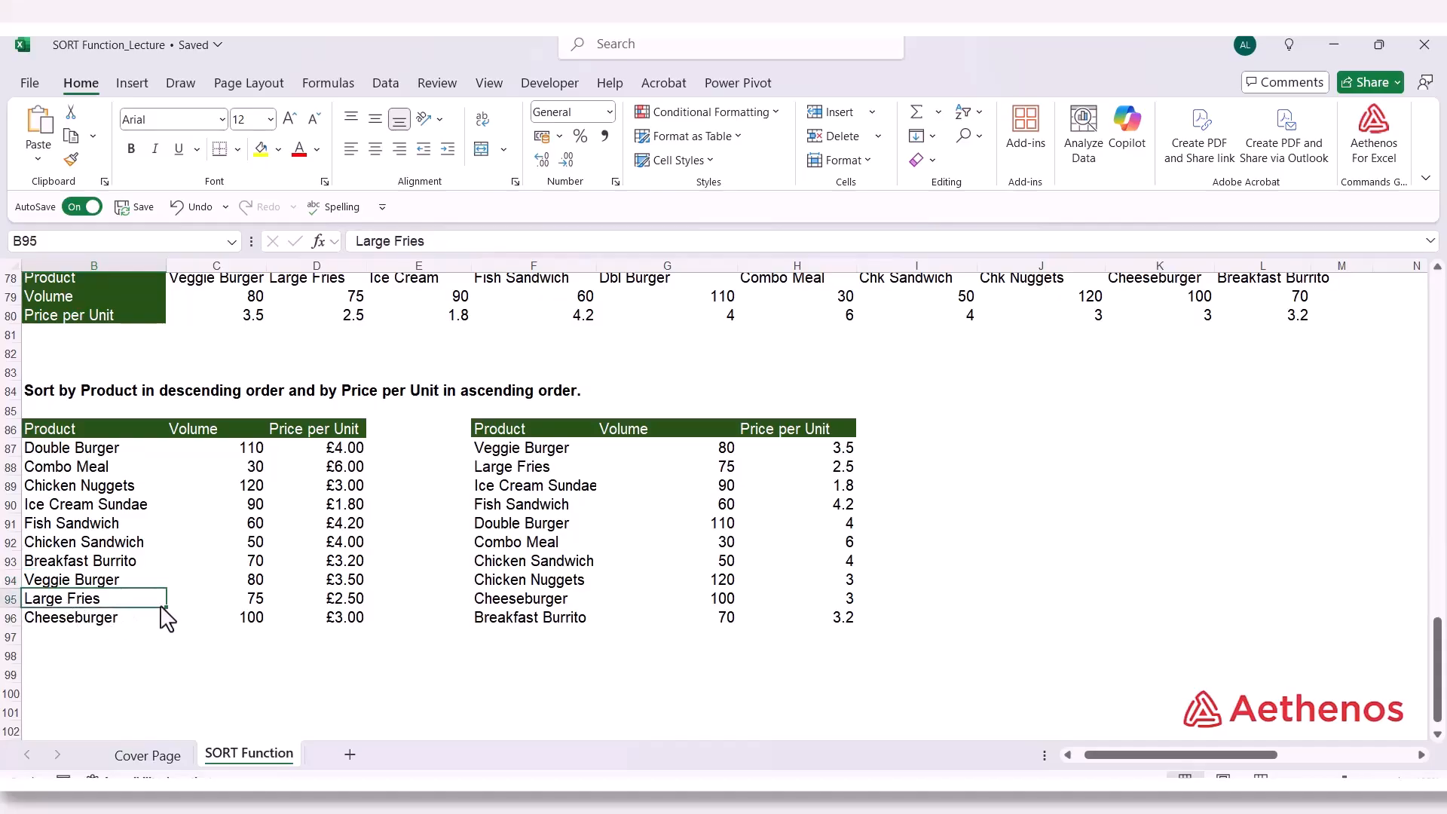
pyautogui.moveTo(166, 606); pyautogui.dragTo(120, 585)
pyautogui.click(66, 595)
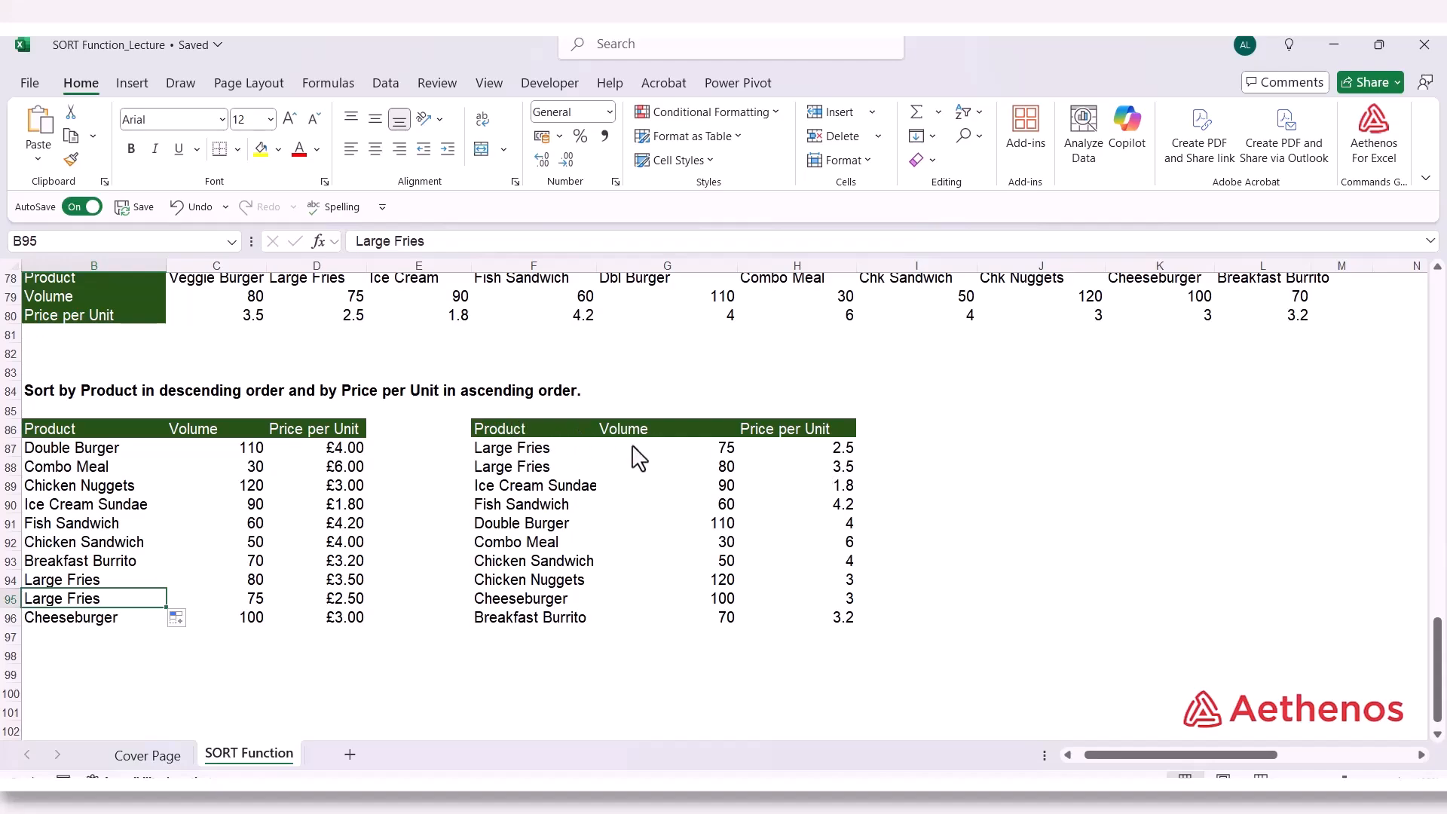
# Examine how the two Large Fries rows in F87:H88 are ordered by Price per Unit
pyautogui.click(836, 455)
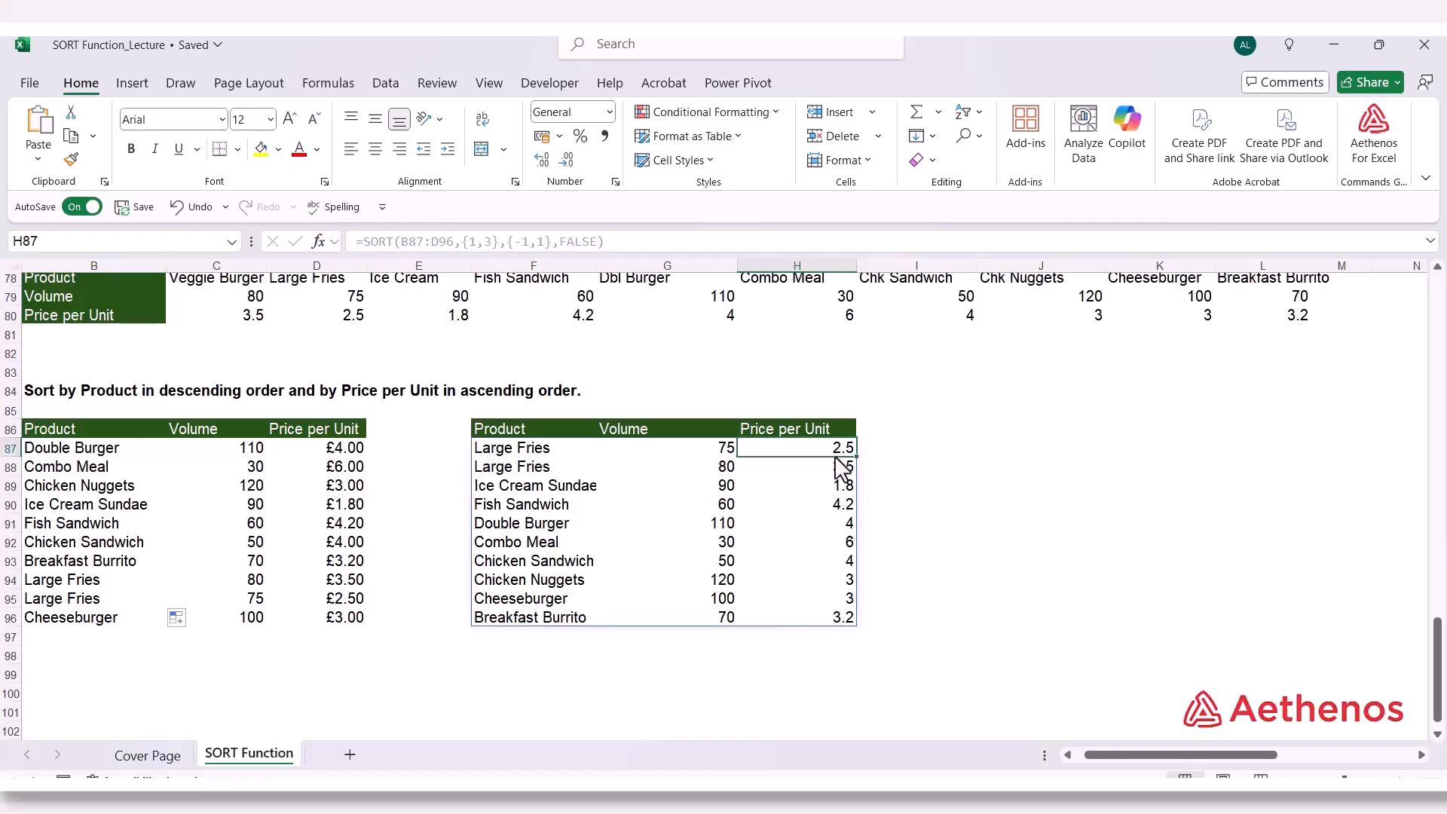
pyautogui.click(840, 473)
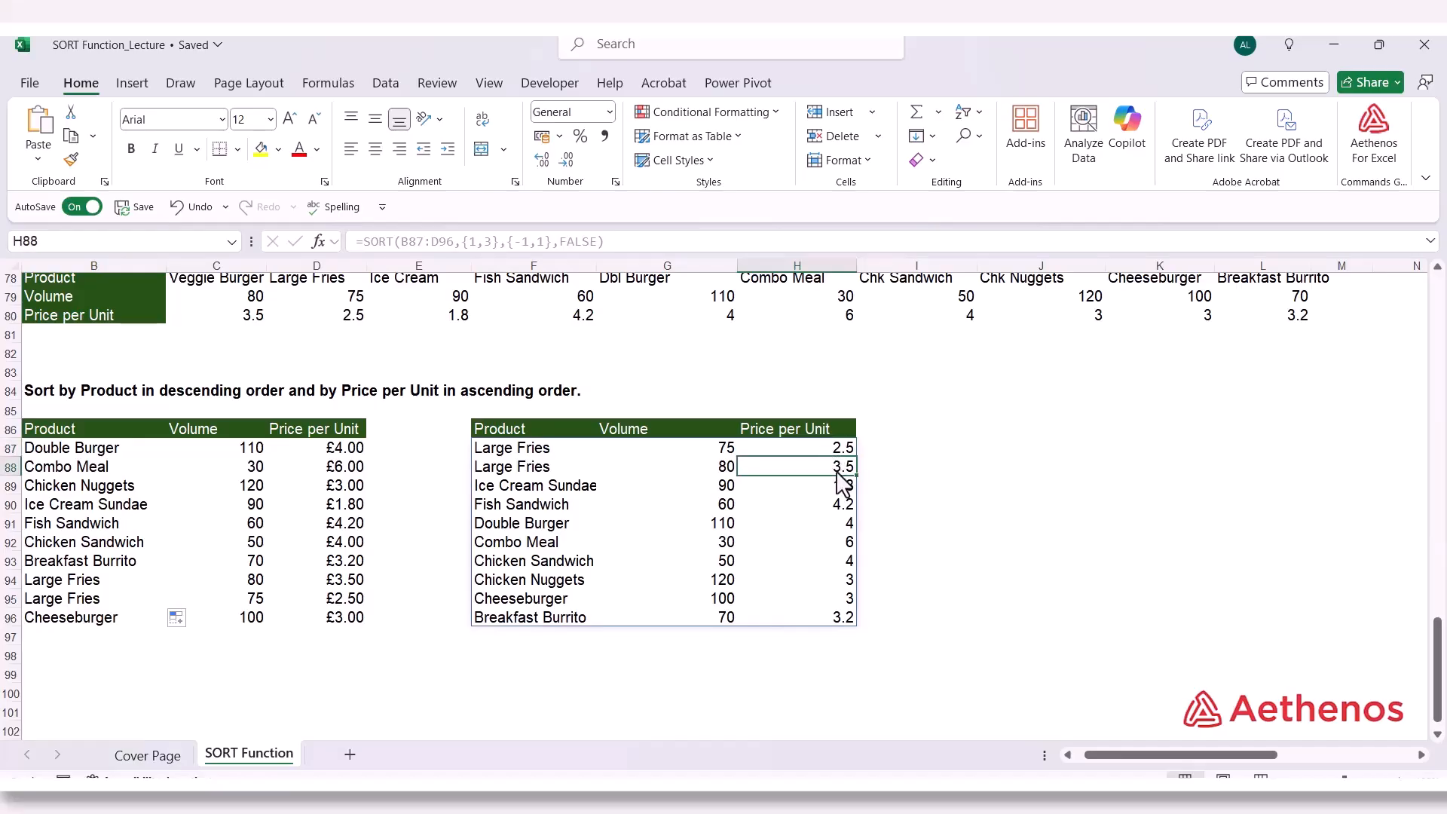
pyautogui.moveTo(549, 449); pyautogui.dragTo(549, 470)
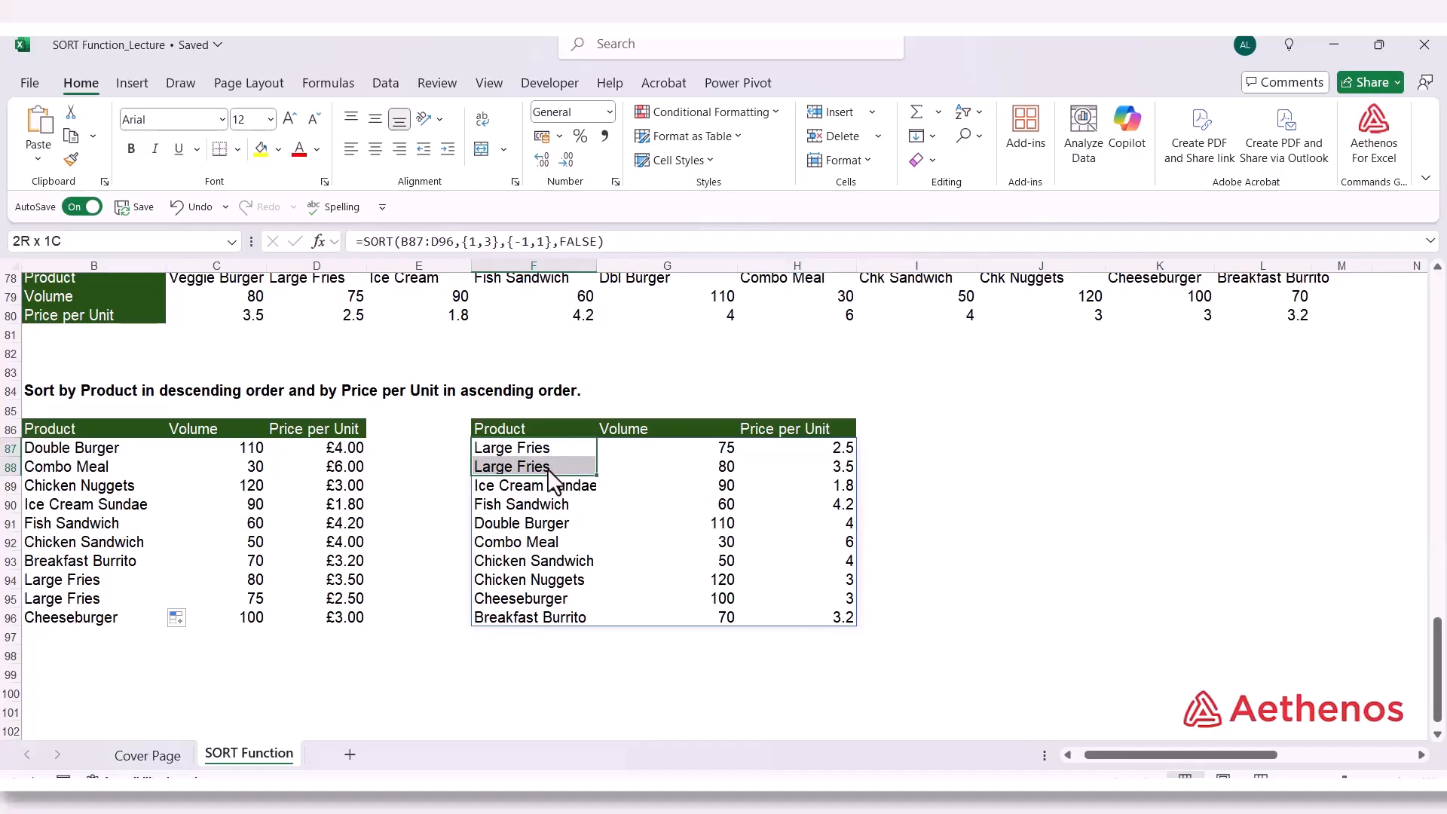
pyautogui.moveTo(820, 455); pyautogui.dragTo(817, 471)
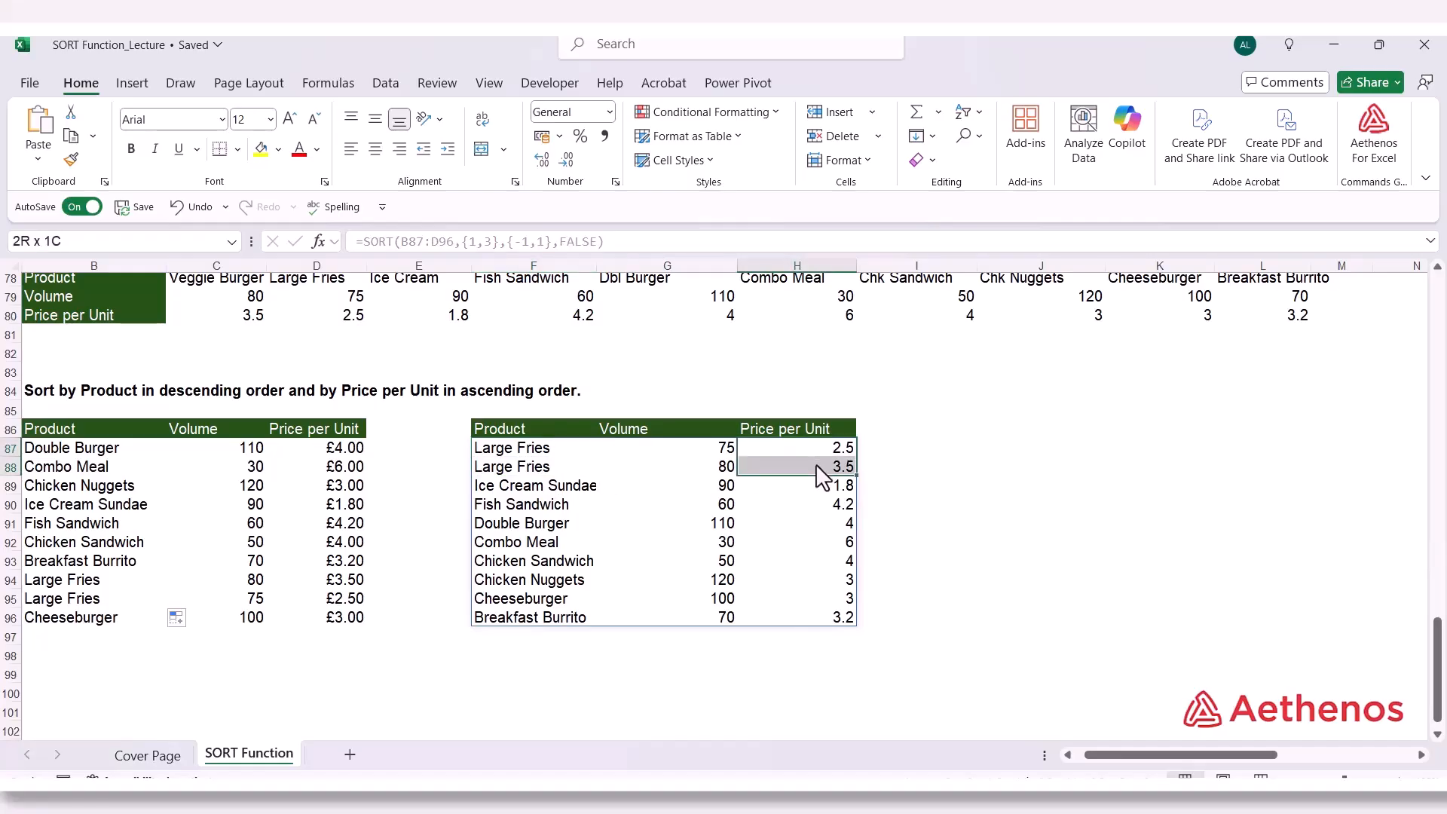
pyautogui.click(871, 471)
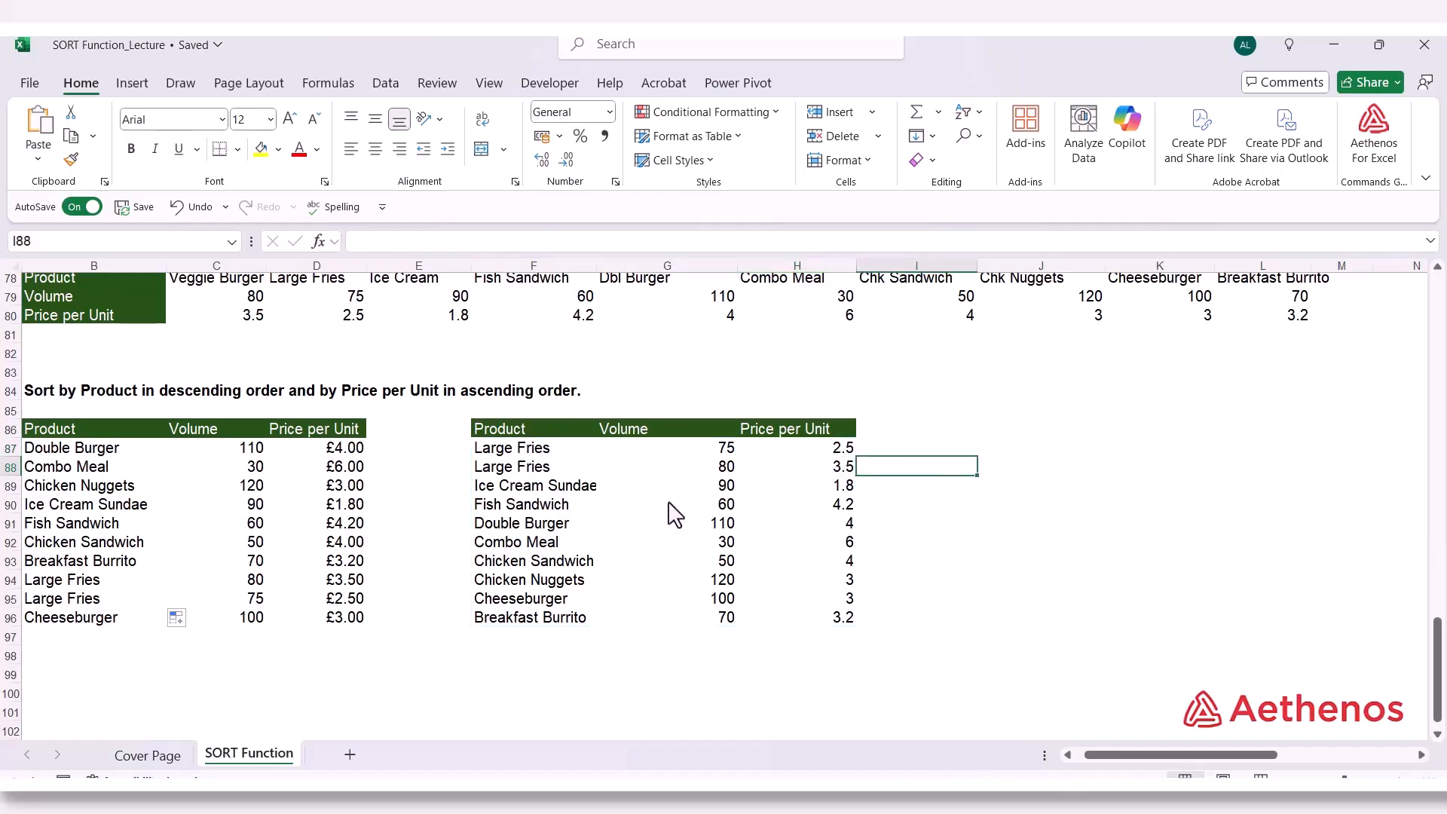
pyautogui.click(543, 453)
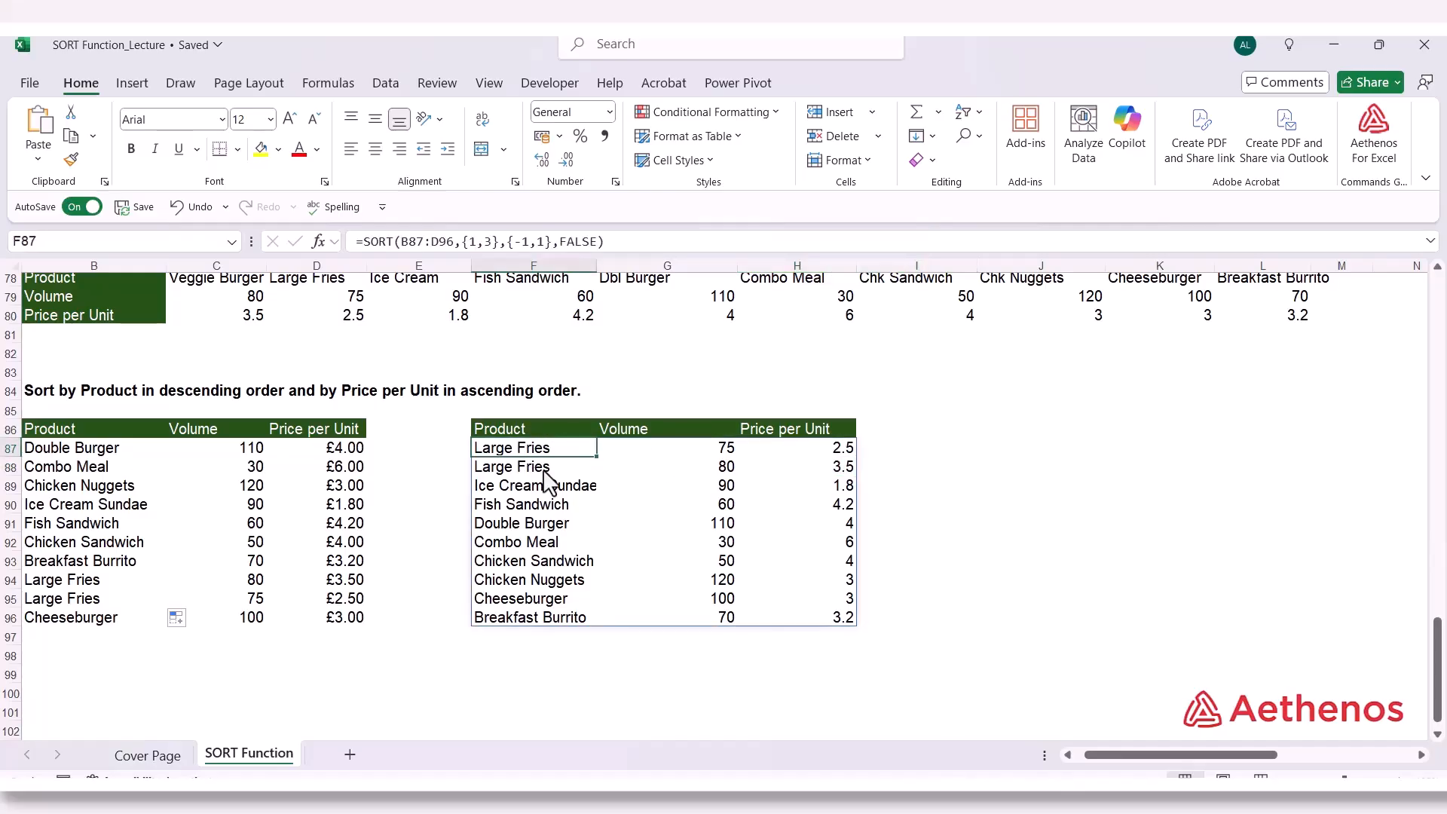
pyautogui.click(552, 471)
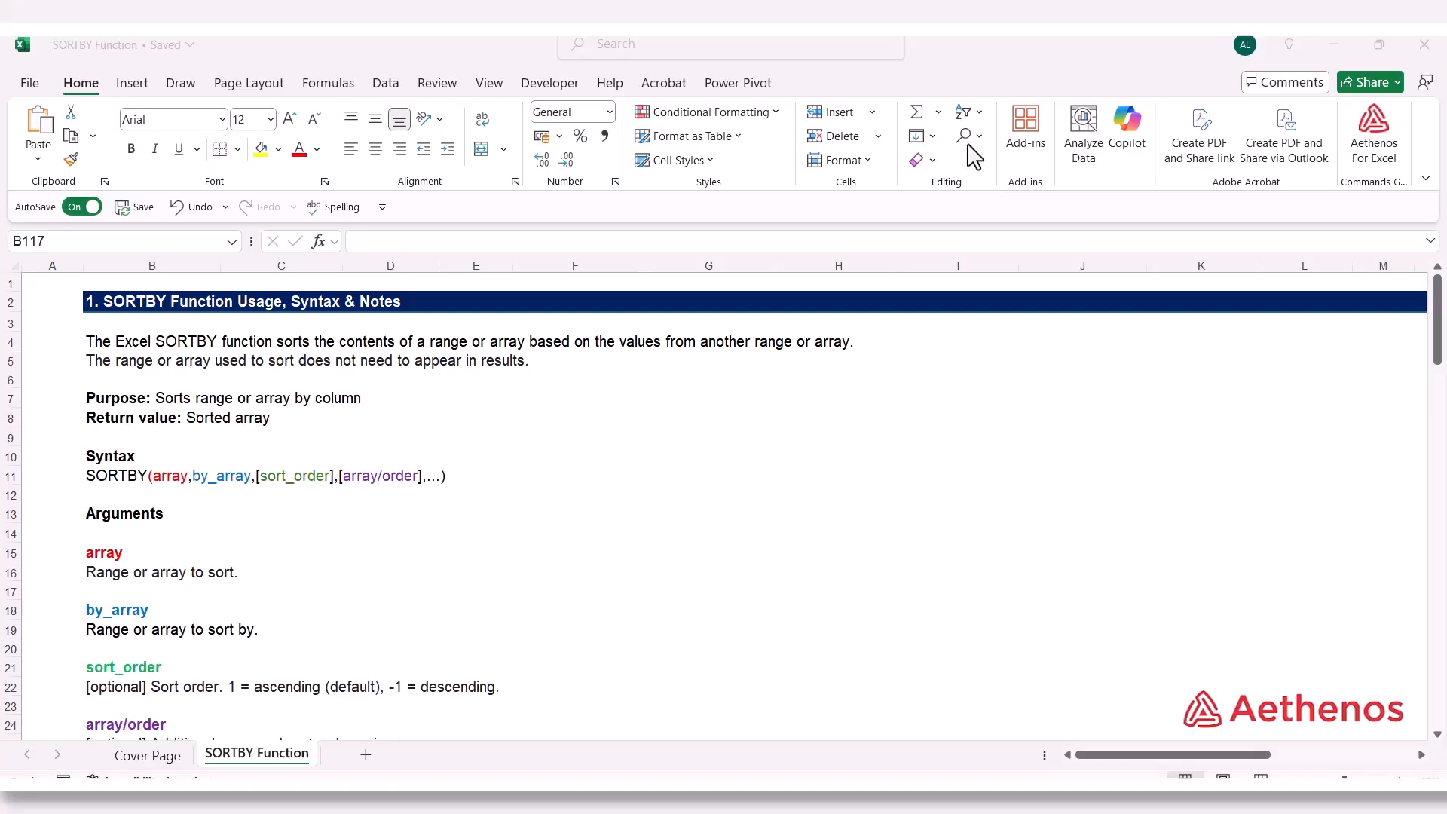
# Switch to the SORTBY Function workbook and read the syntax, arguments and usage notes down to the Examples section
pyautogui.scroll(-1, 284, 443)
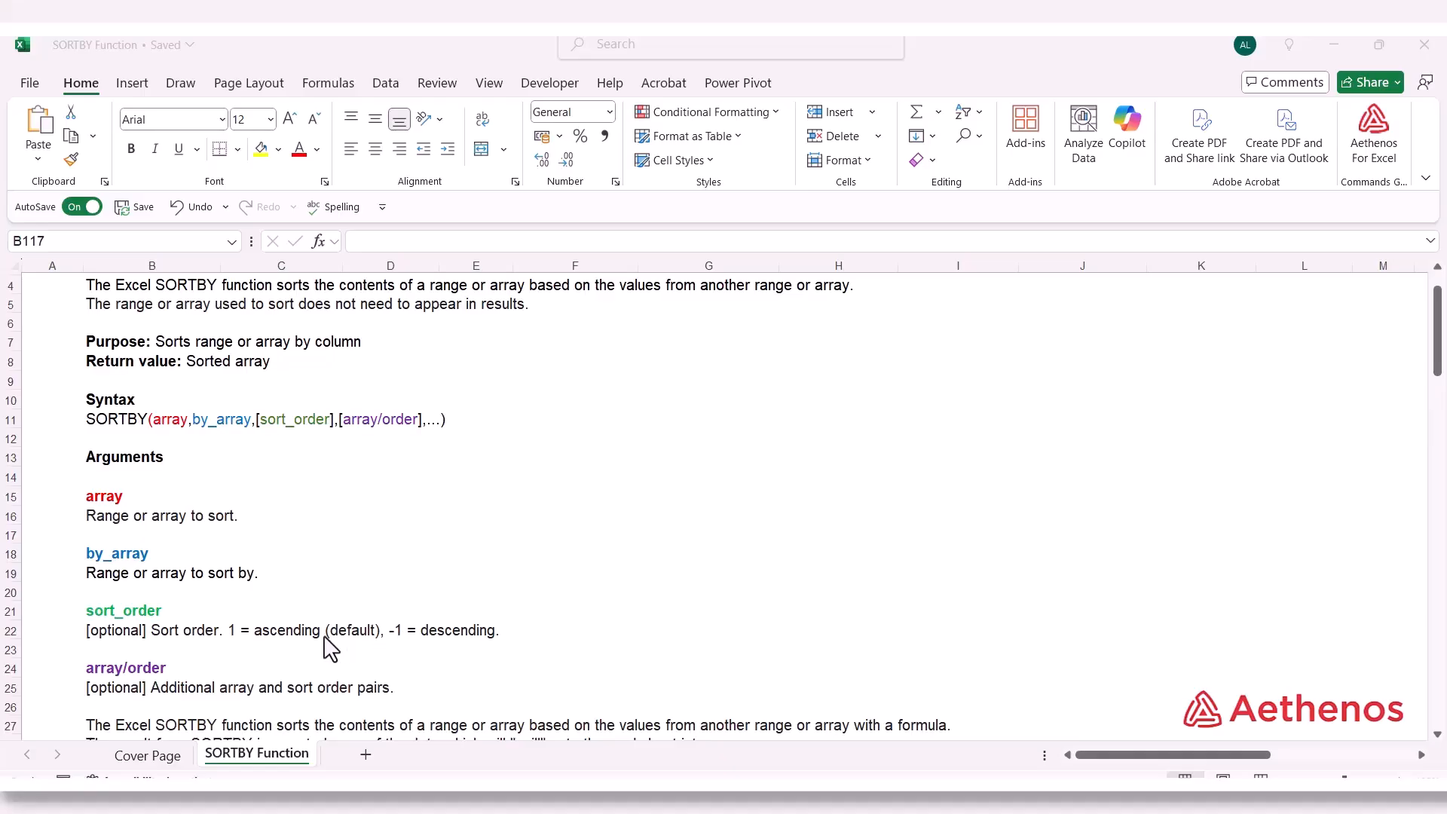
pyautogui.scroll(-2, 330, 648)
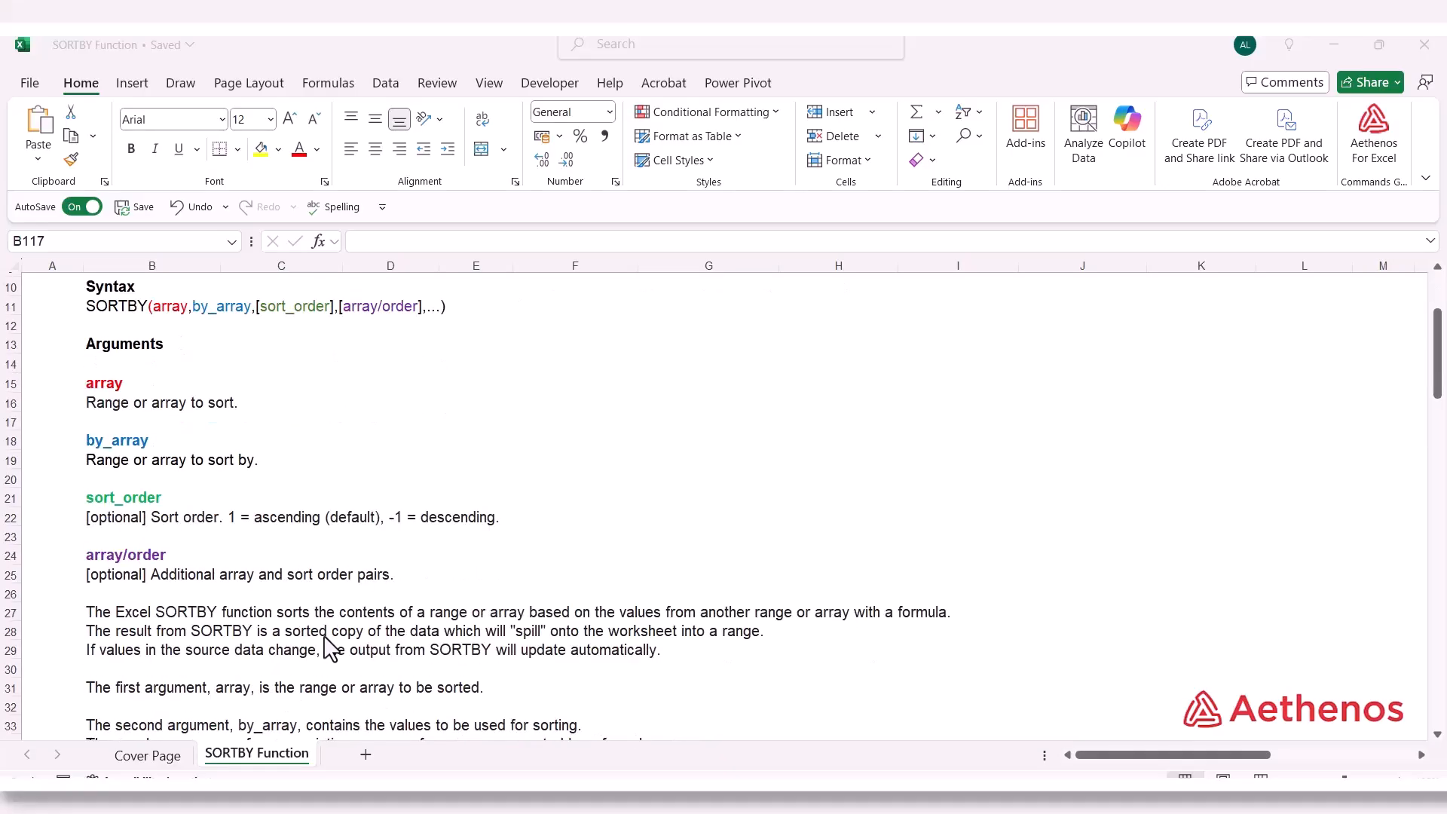
pyautogui.scroll(1, 125, 590)
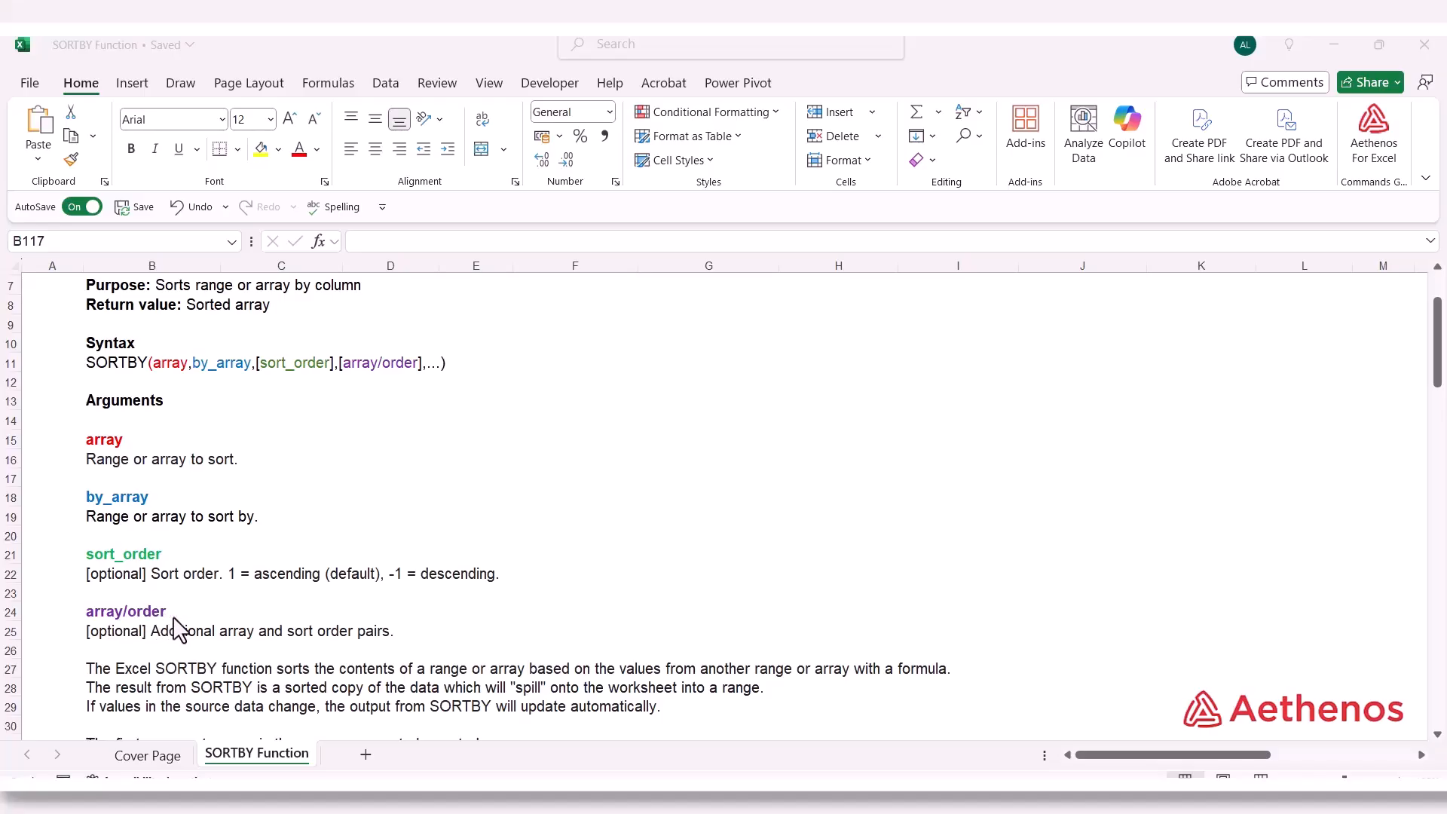
pyautogui.scroll(-6, 179, 630)
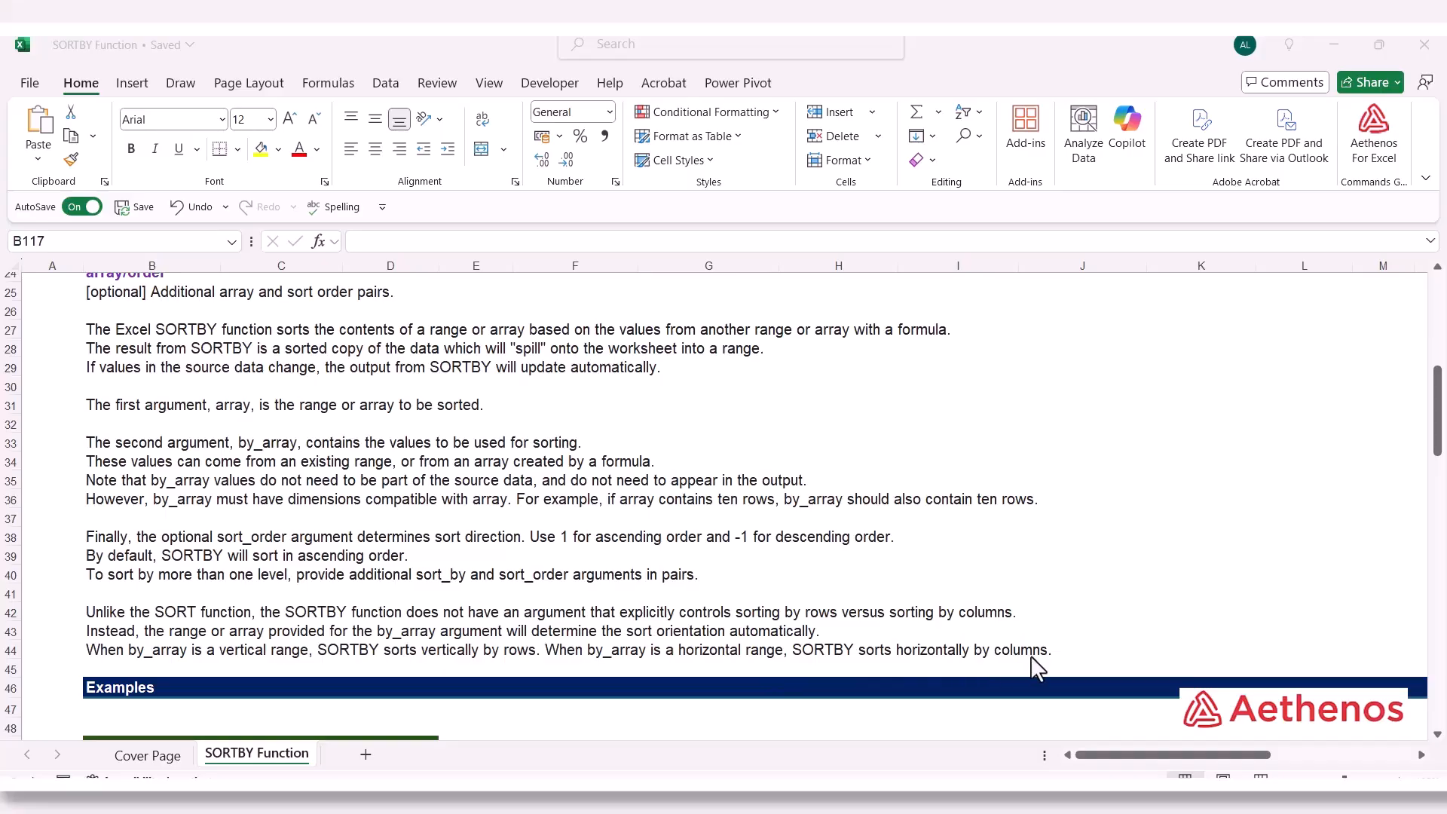
pyautogui.scroll(-6, 850, 641)
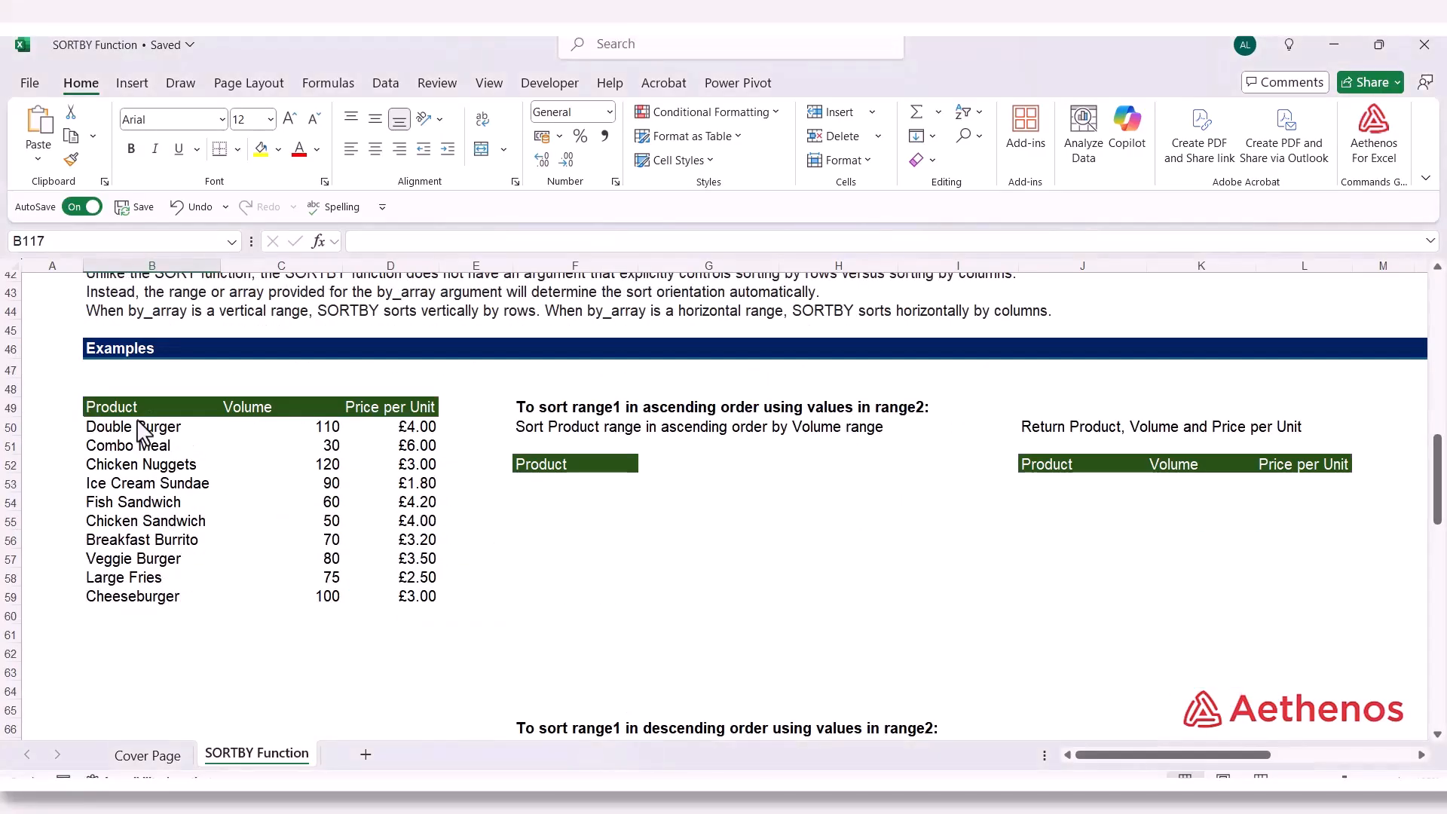
# Review the Product, Volume and Price per Unit columns of the source table starting at B49
pyautogui.click(137, 427)
pyautogui.moveTo(134, 431); pyautogui.dragTo(193, 537)
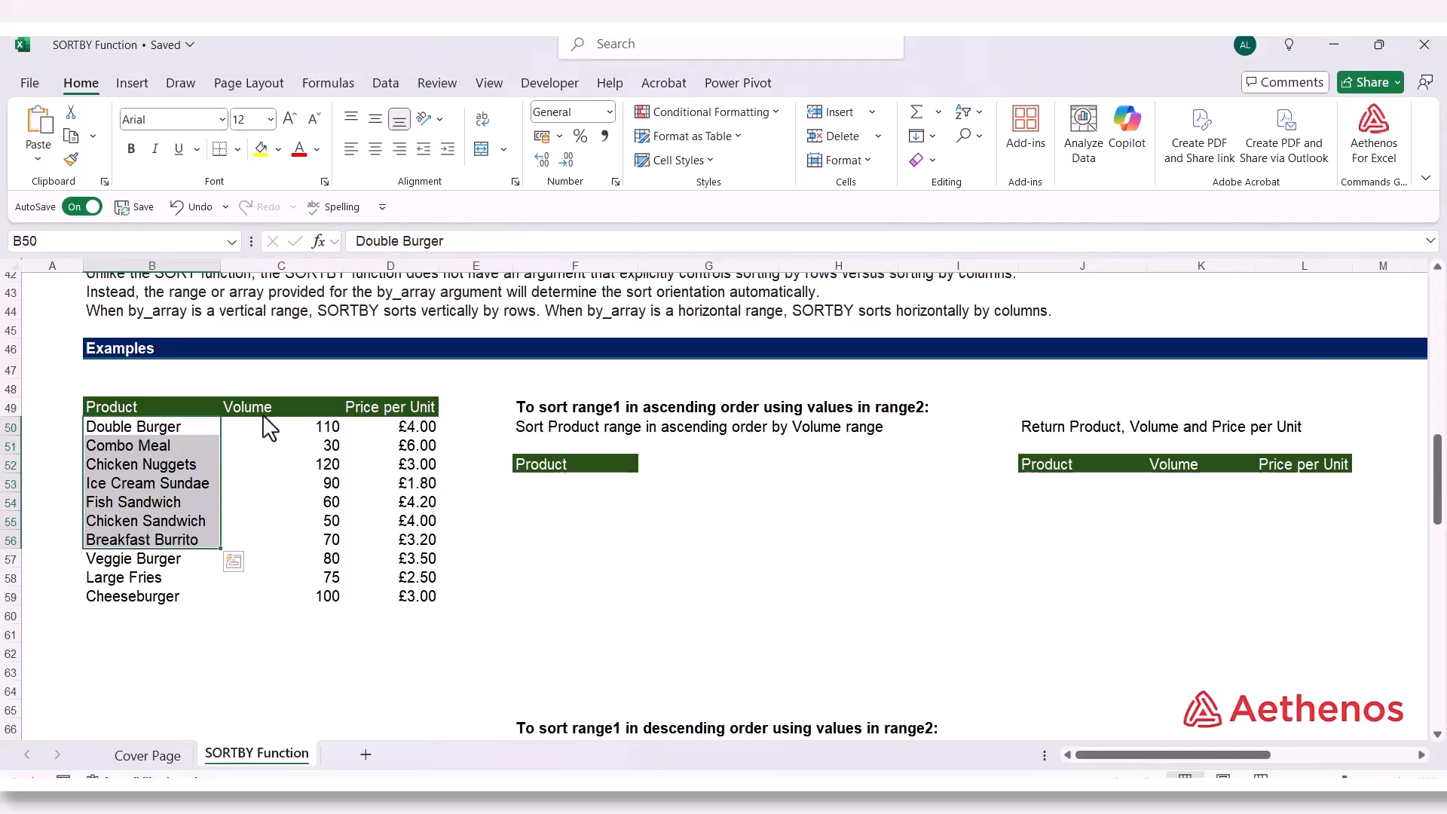
pyautogui.moveTo(272, 411); pyautogui.dragTo(336, 475)
pyautogui.moveTo(389, 411); pyautogui.dragTo(388, 511)
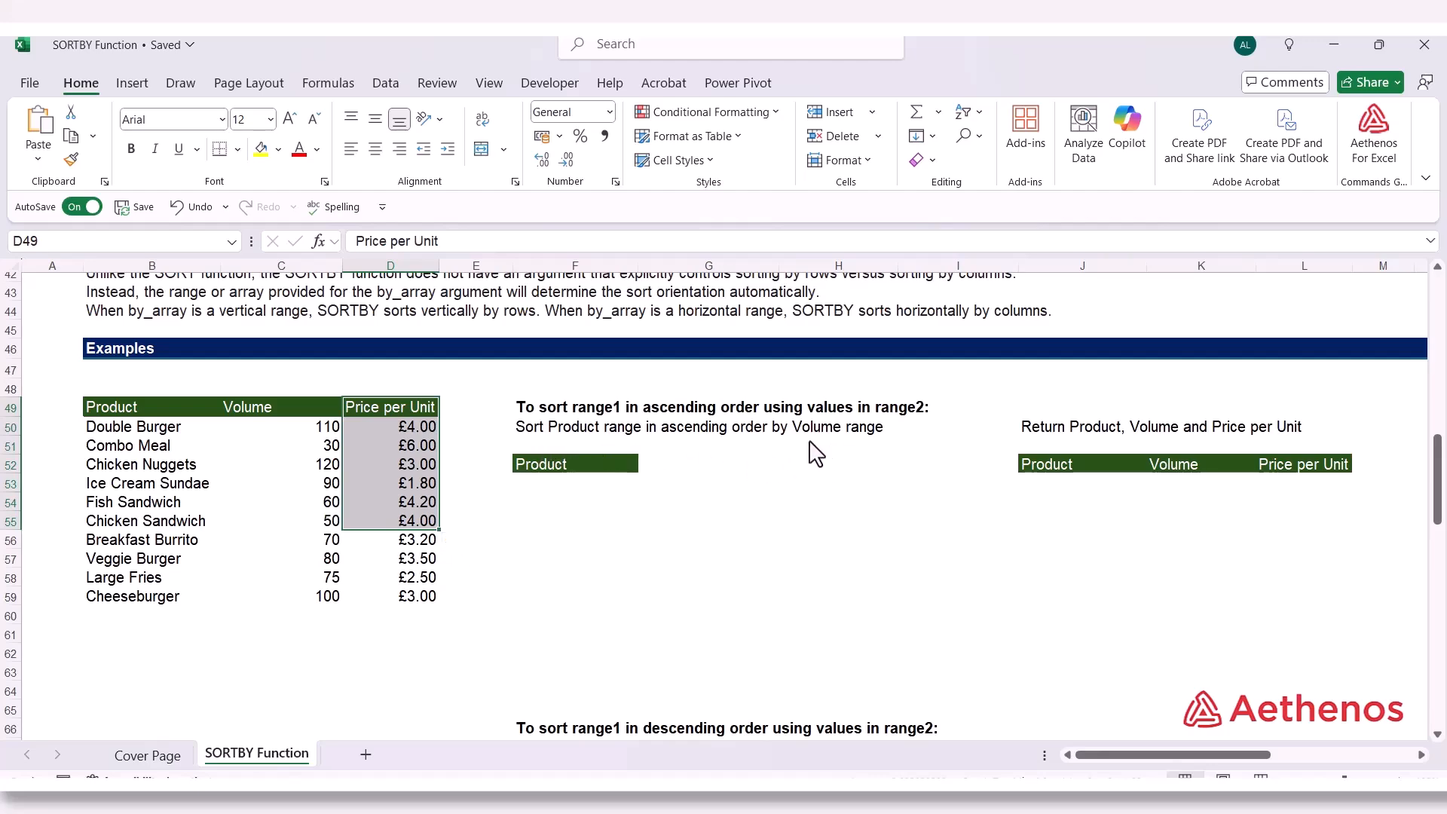
# Start a SORTBY formula in F53 with the product names B50:B59 as the array
pyautogui.click(556, 486)
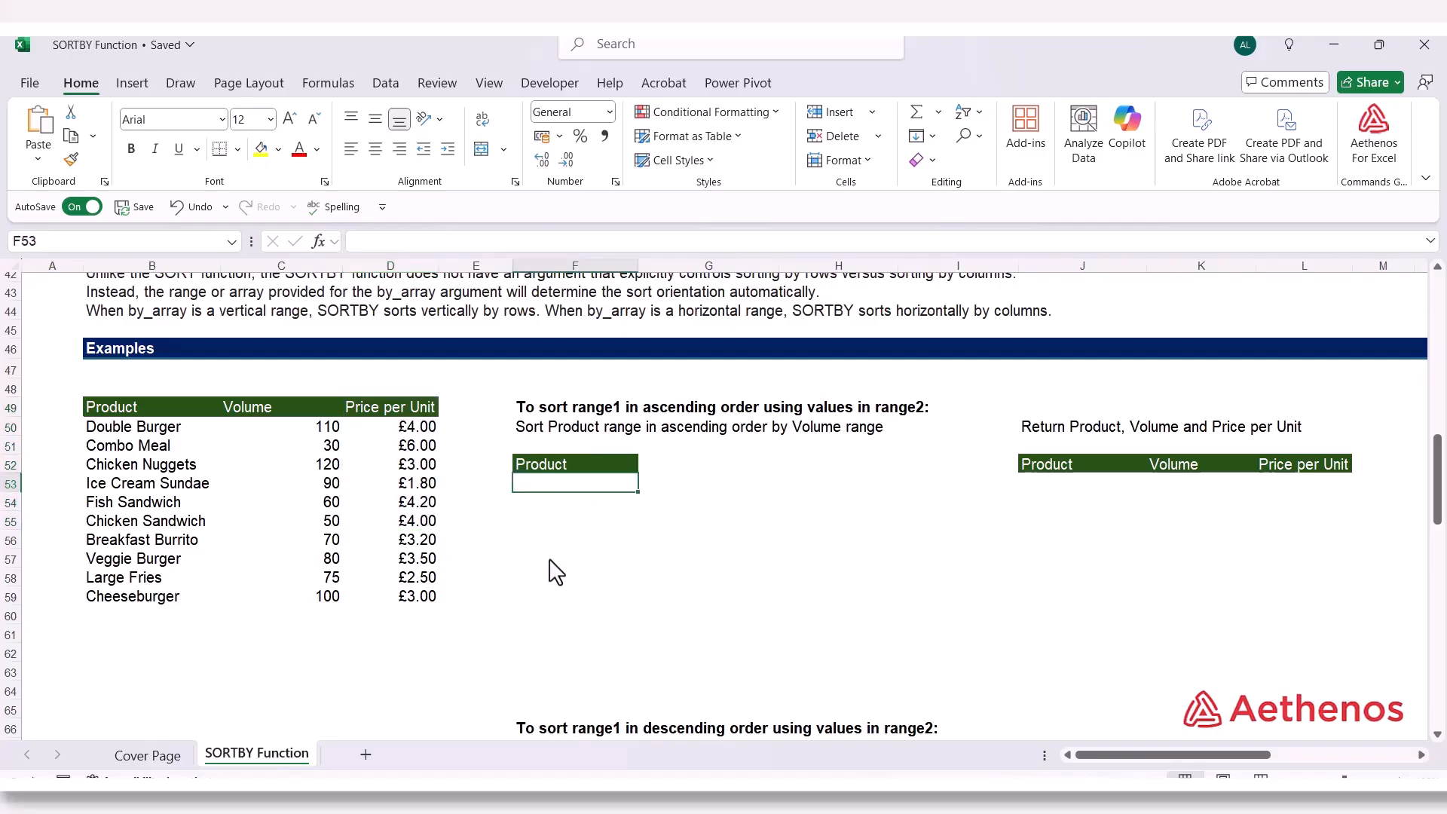
pyautogui.write('=')
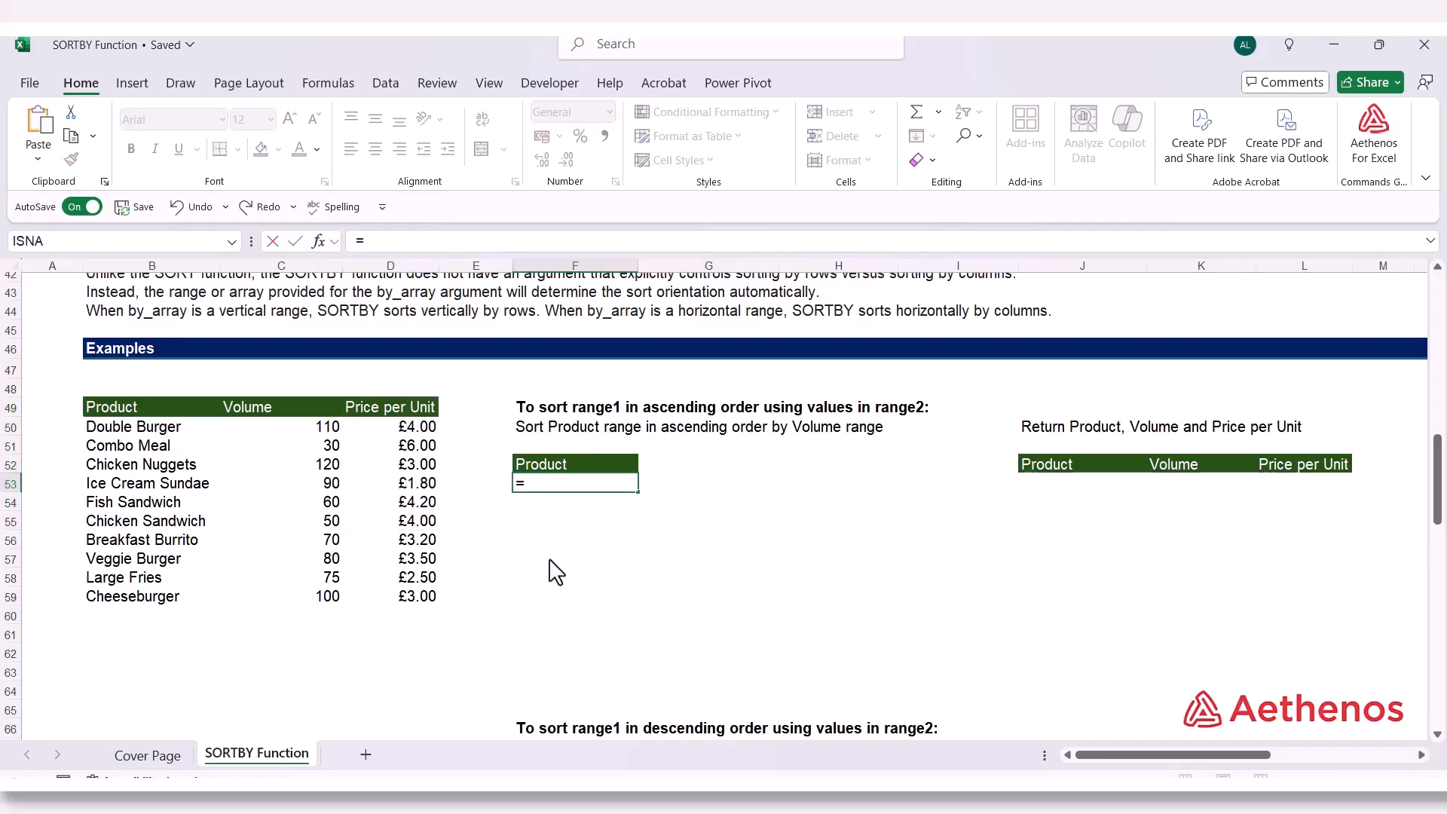
pyautogui.write('sort')
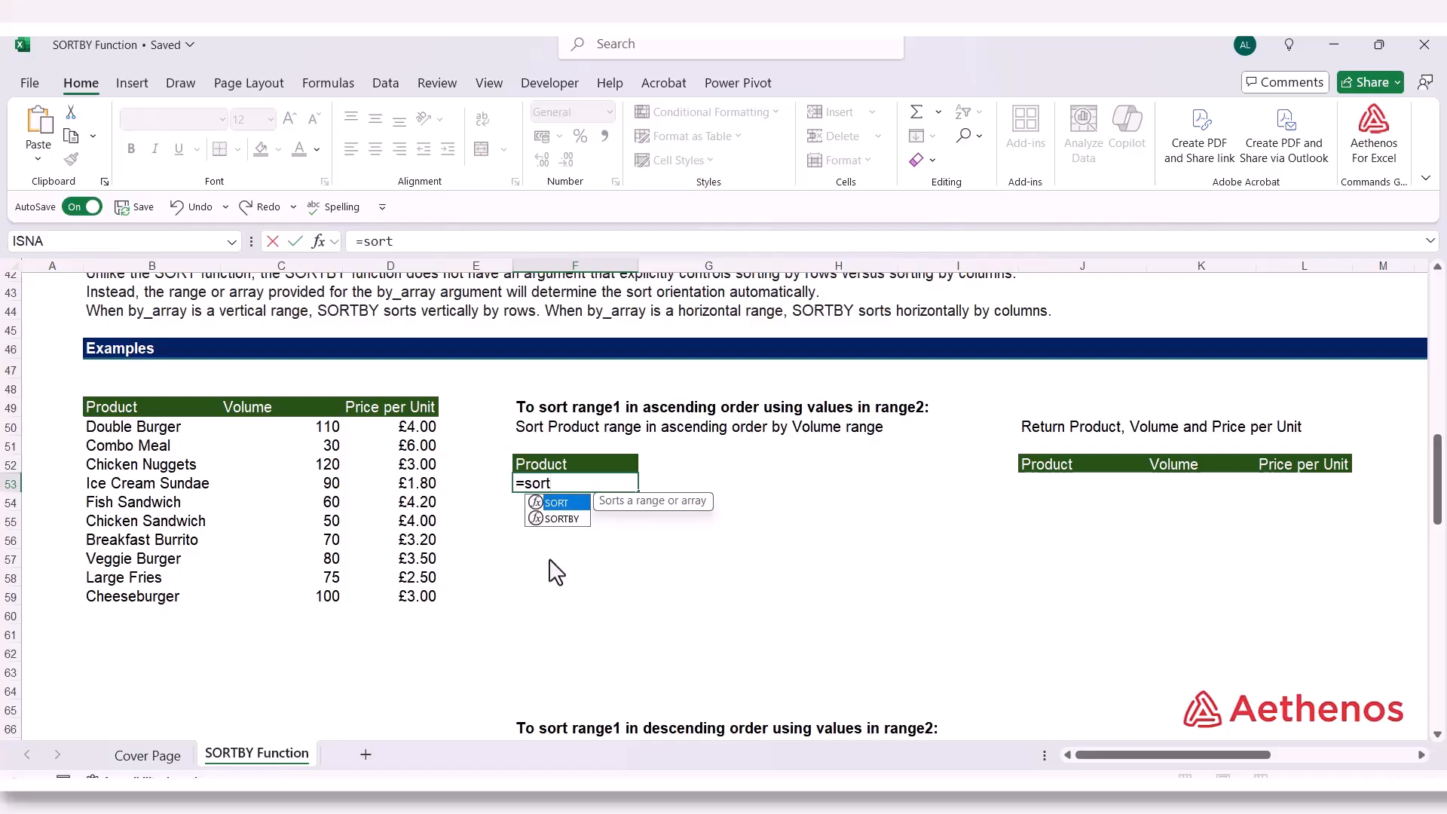
pyautogui.write('b')
pyautogui.press('Tab')
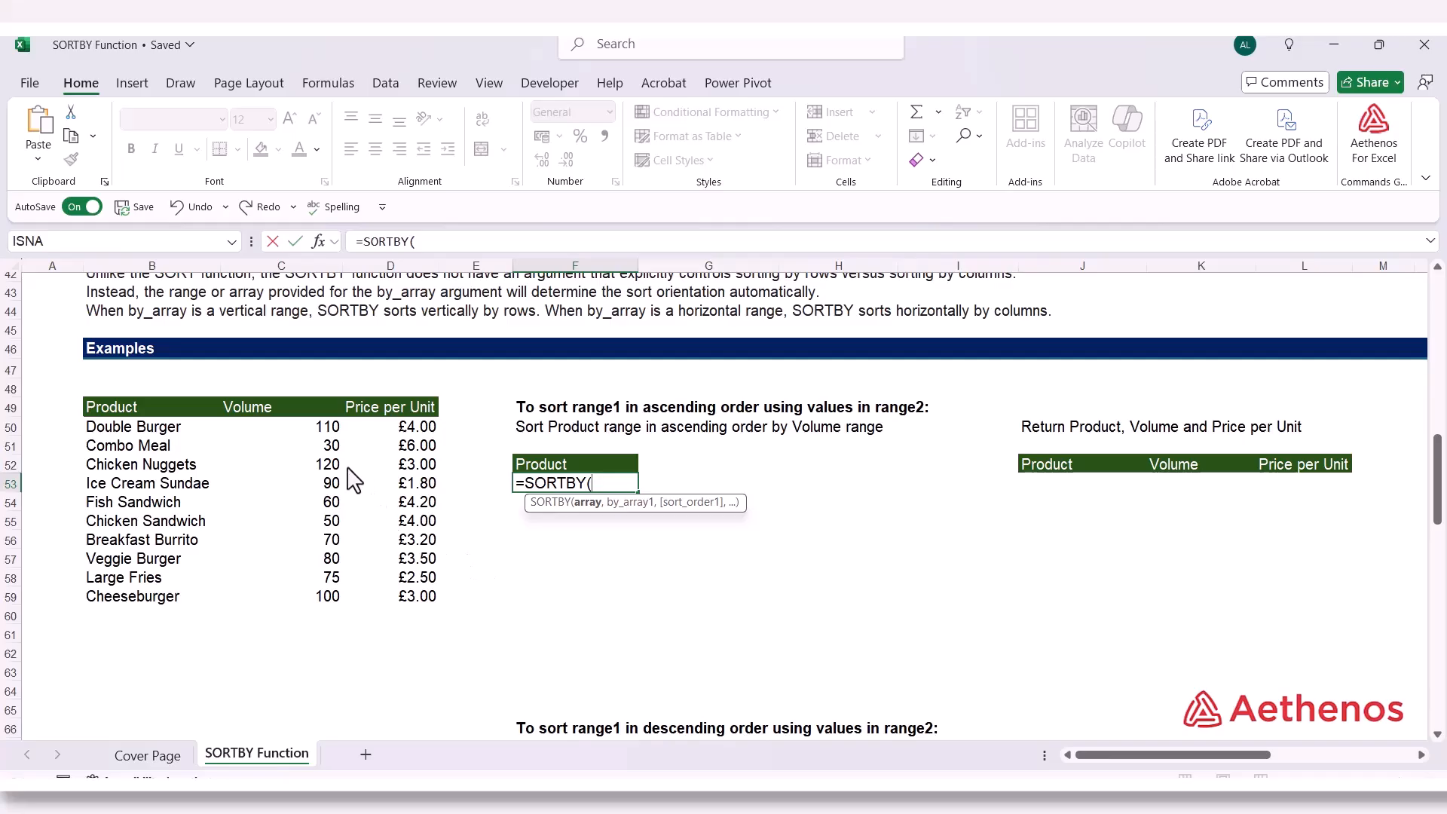
pyautogui.moveTo(181, 427); pyautogui.dragTo(161, 603)
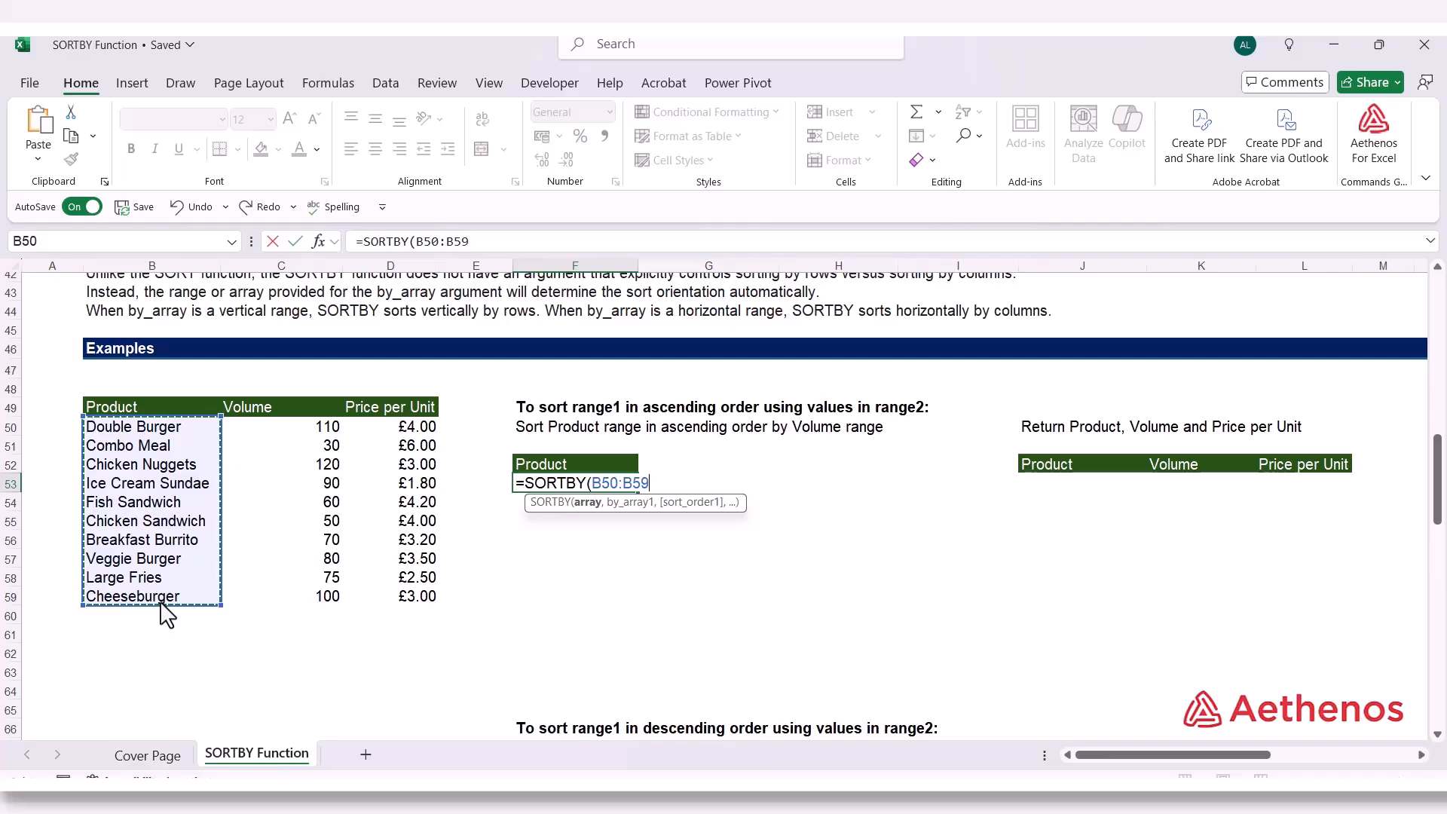
pyautogui.write(',')
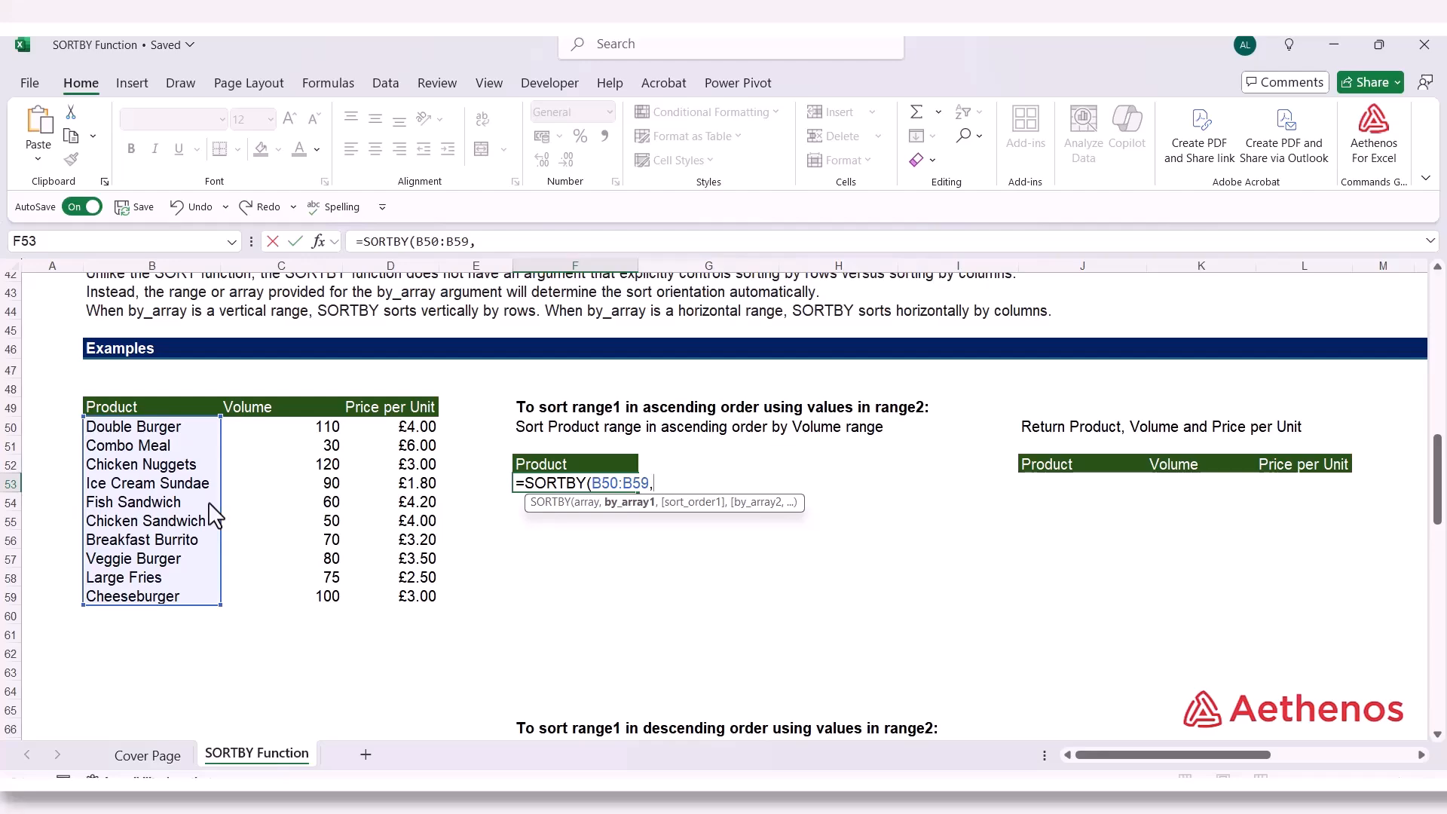
# Complete the F53 SORTBY formula with the Volume range C50:C59 as by_array and 1 for ascending sort order
pyautogui.click(264, 433)
pyautogui.moveTo(264, 434); pyautogui.dragTo(265, 604)
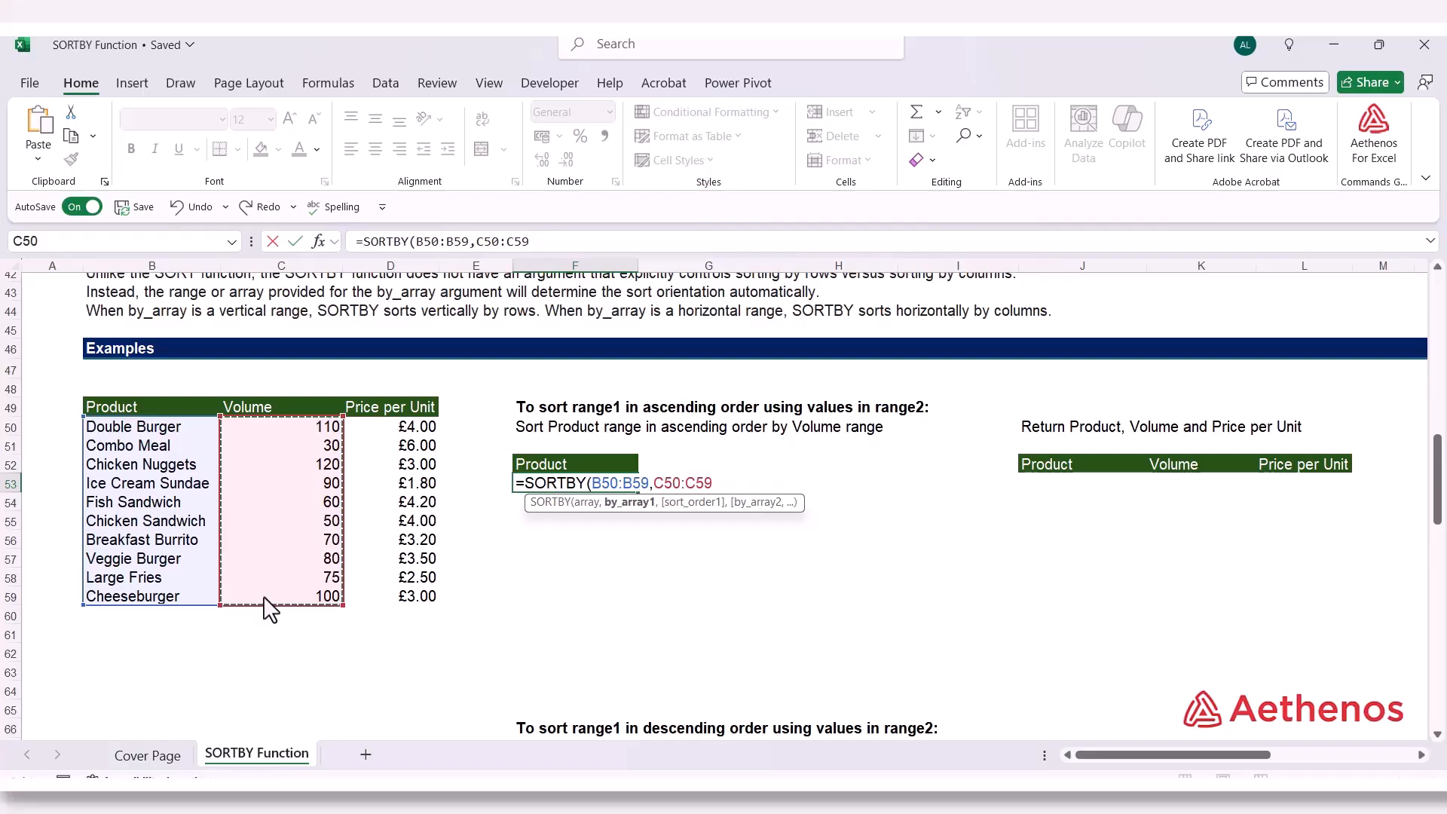
pyautogui.write(',')
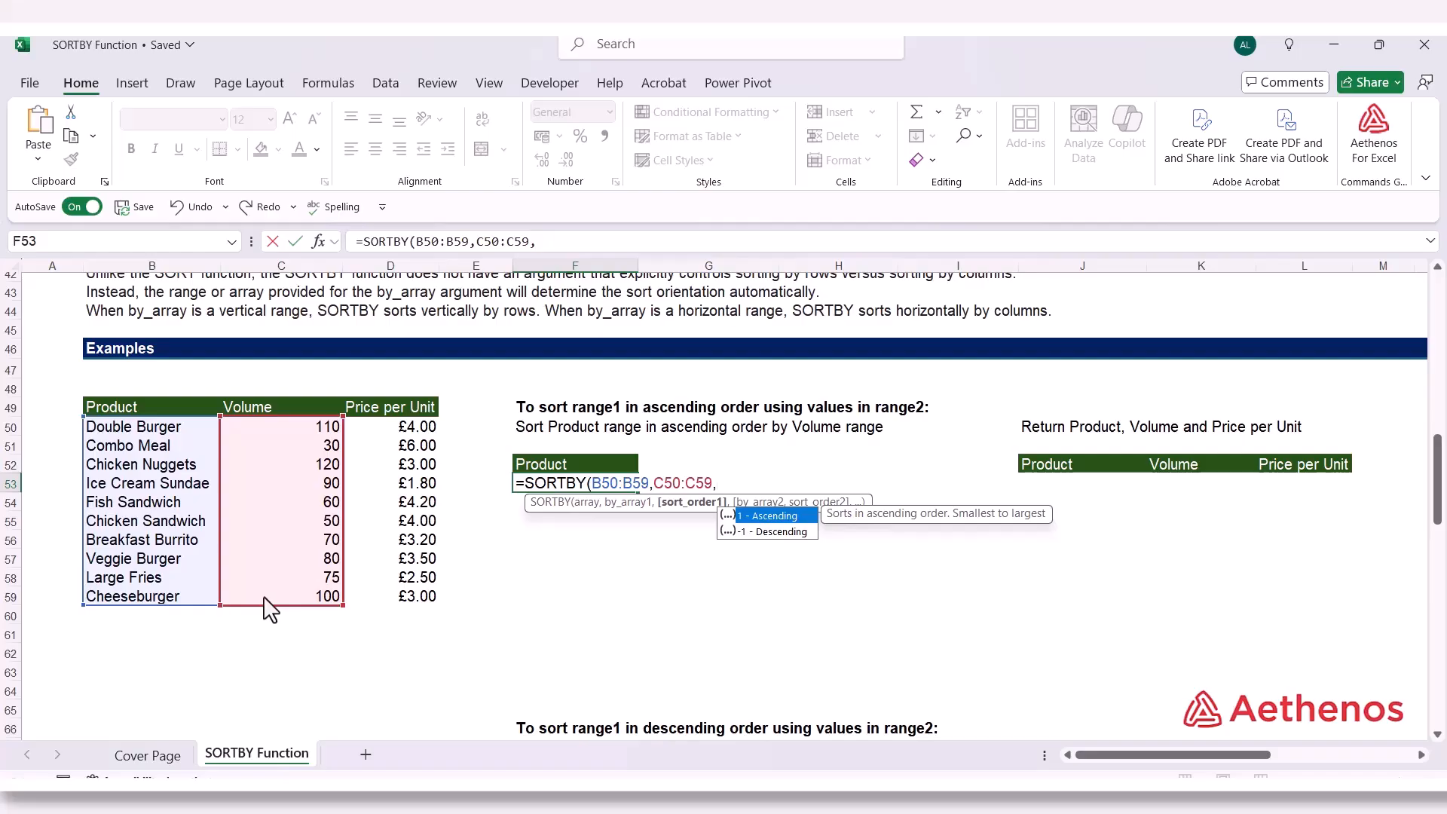
pyautogui.write('1')
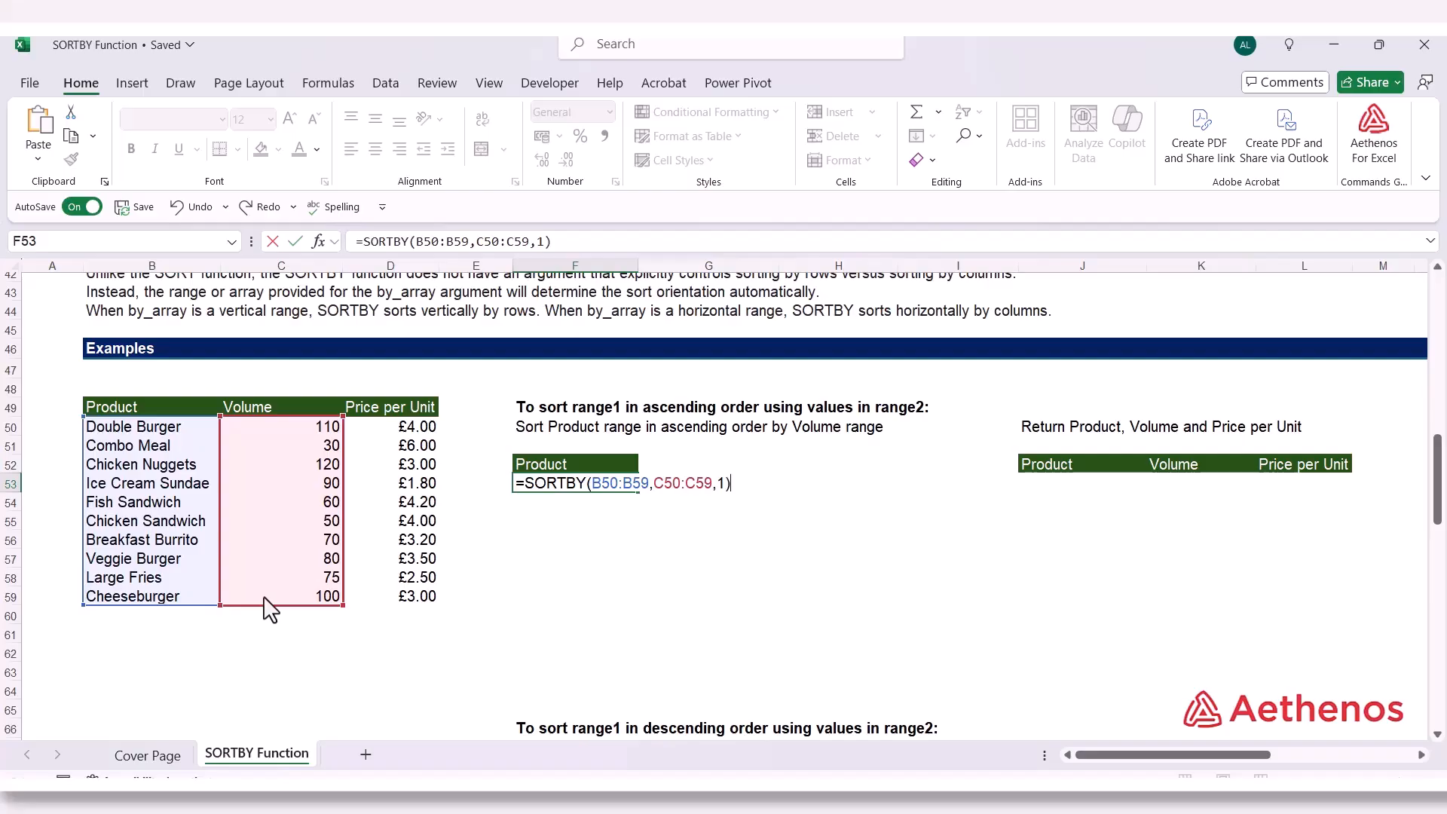
pyautogui.press('Return')
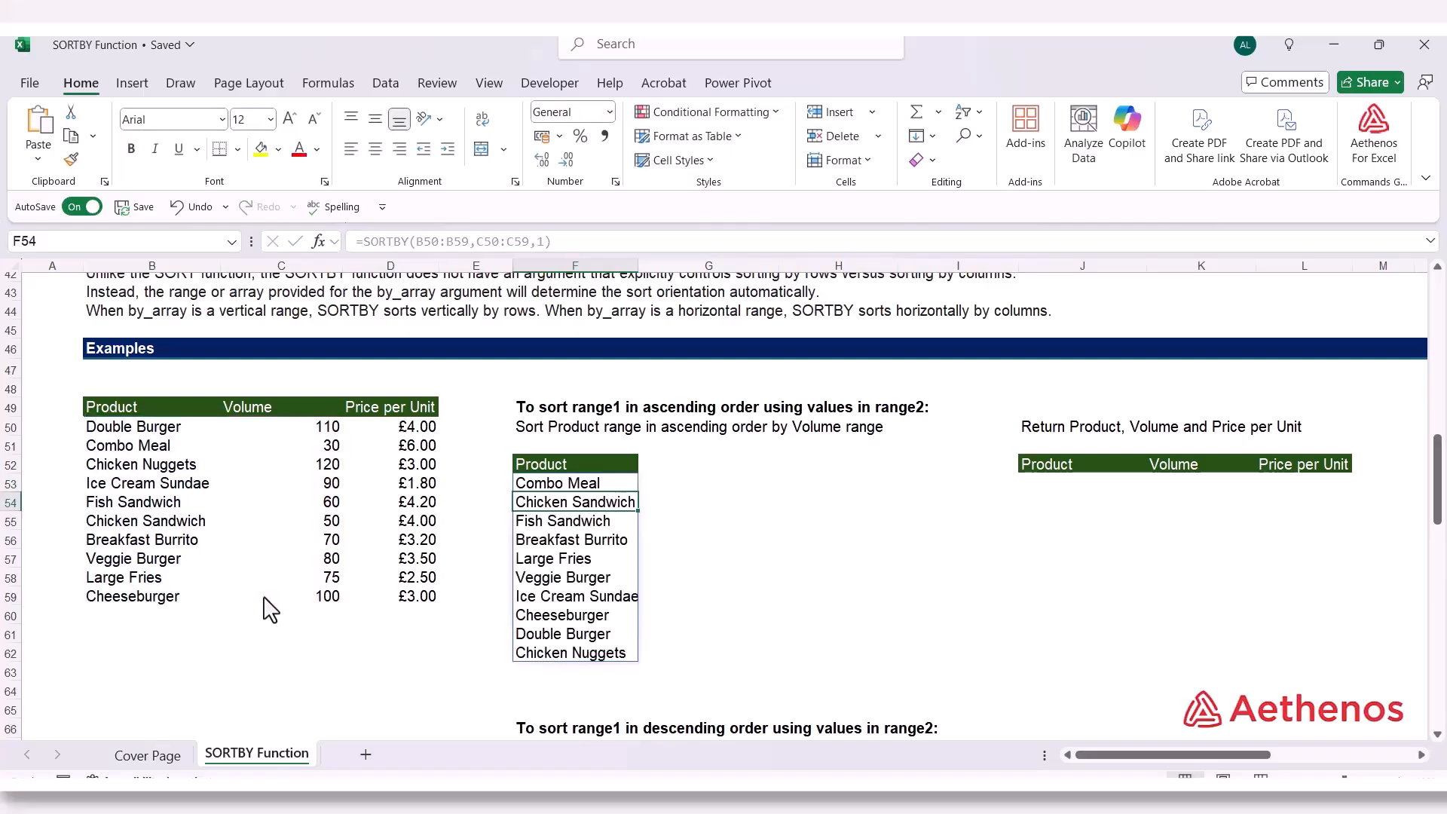
# Compare the sorted product list in F53:F62 with the Volume values in the source table to check the ascending order
pyautogui.click(545, 486)
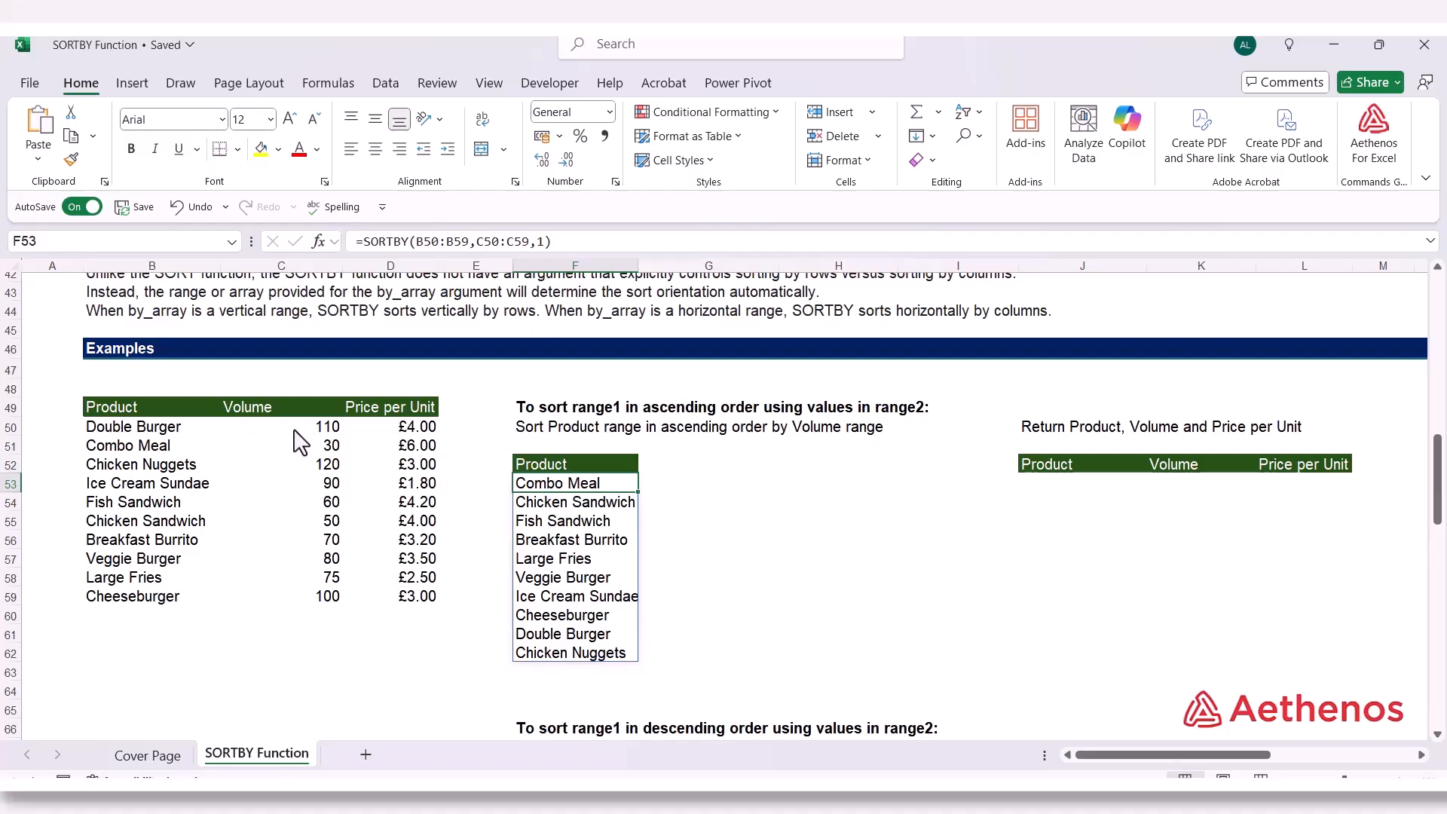
pyautogui.click(326, 473)
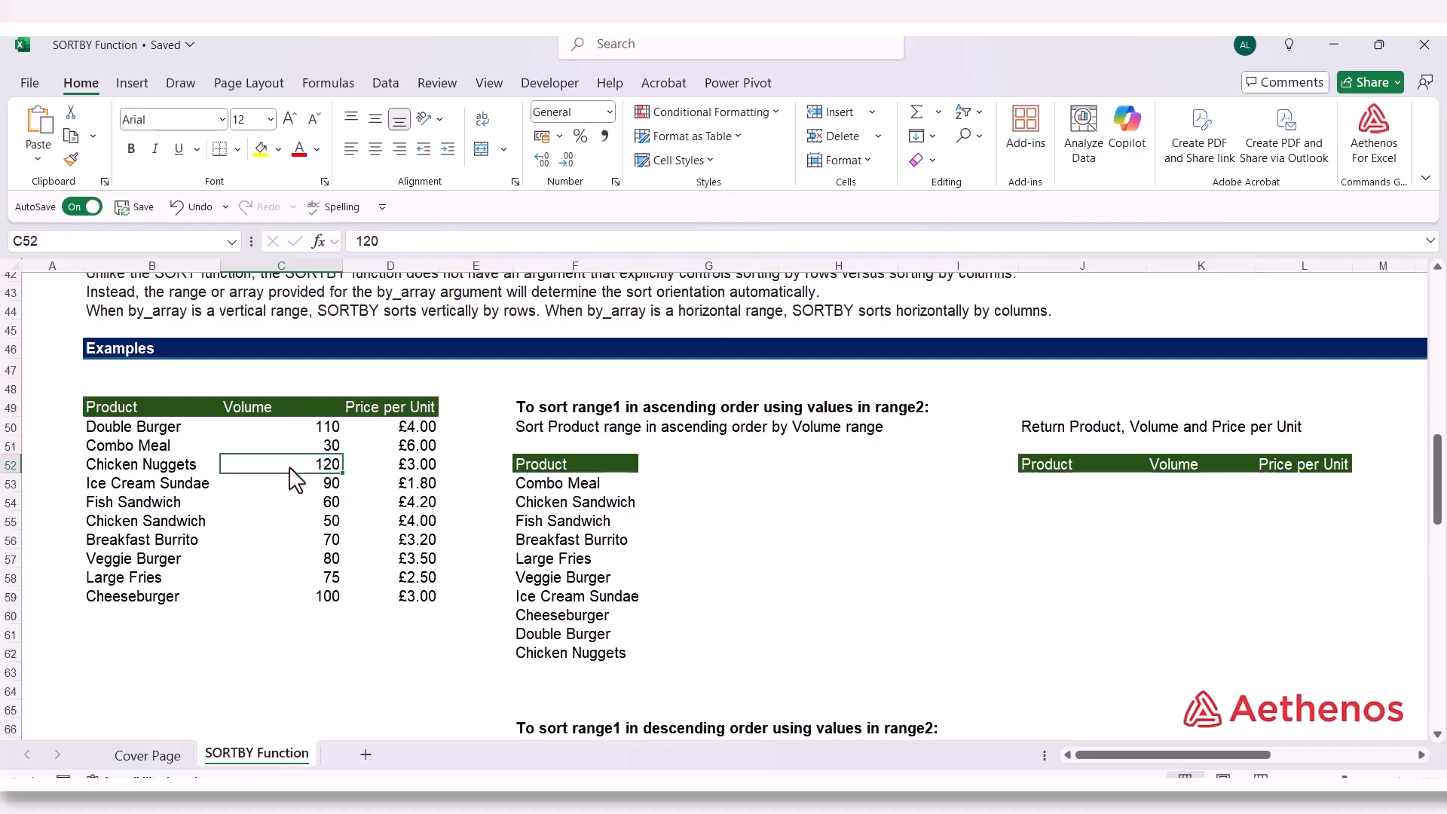
pyautogui.click(539, 654)
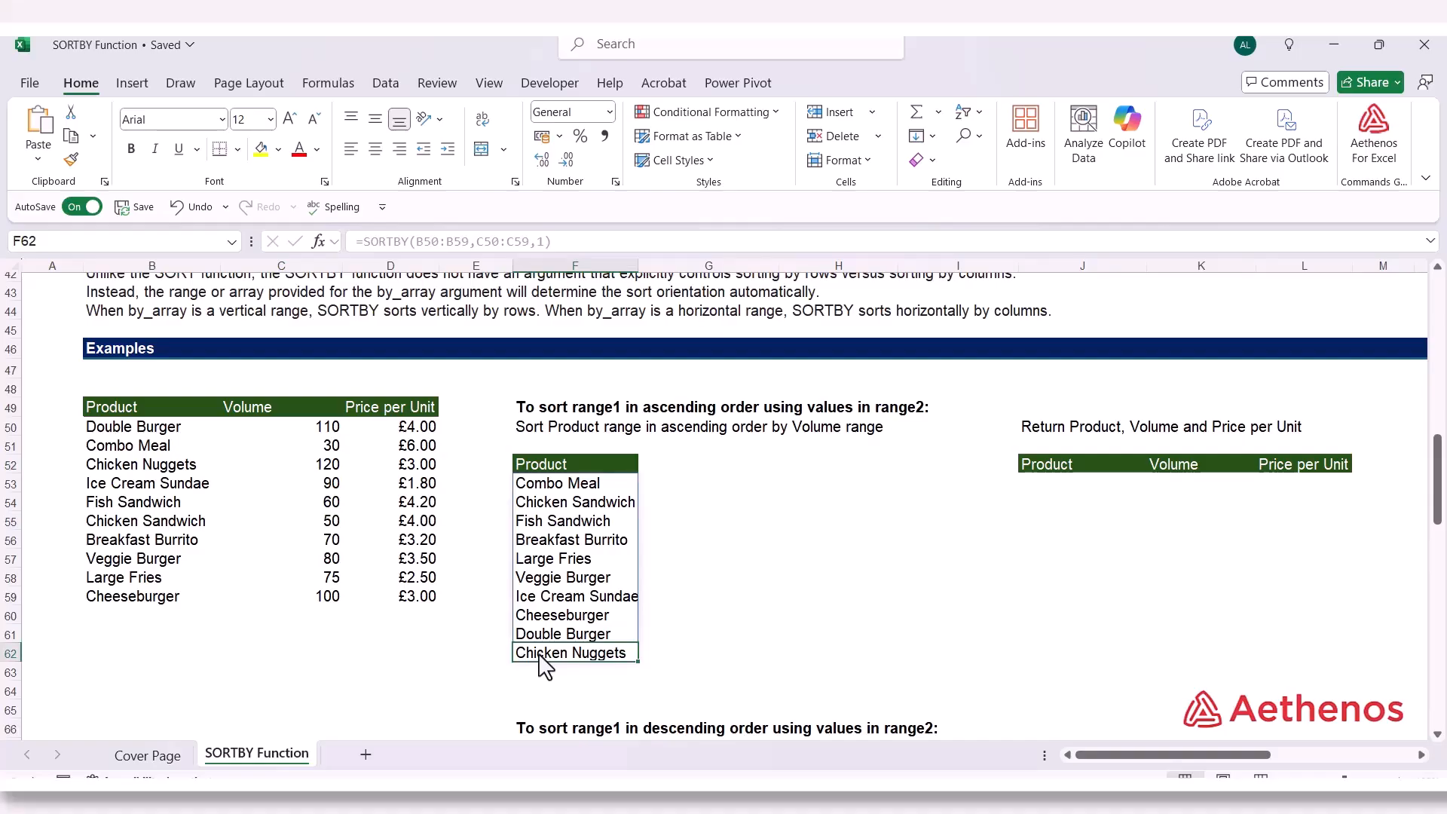
pyautogui.click(321, 525)
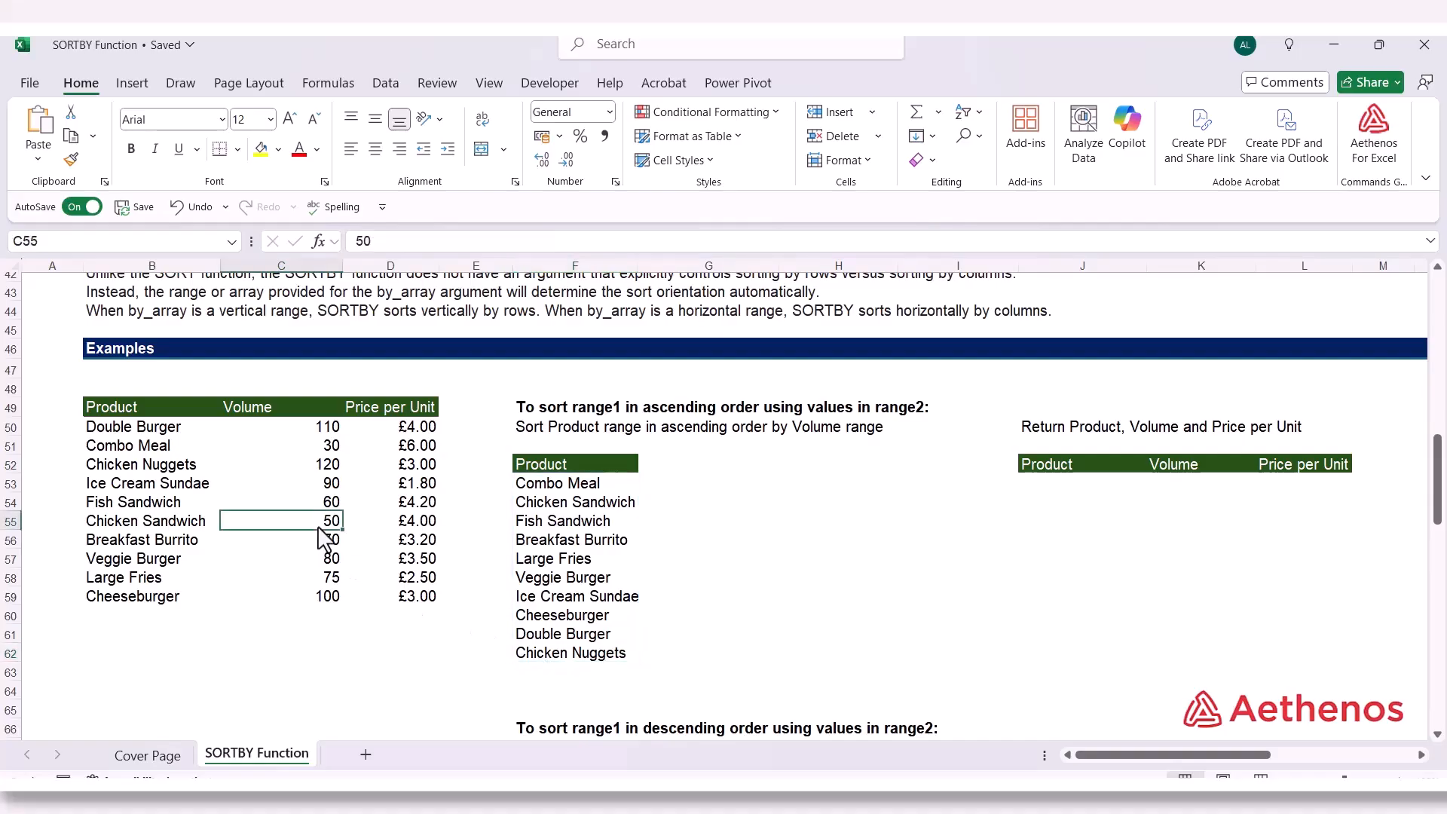
pyautogui.click(315, 450)
pyautogui.click(155, 456)
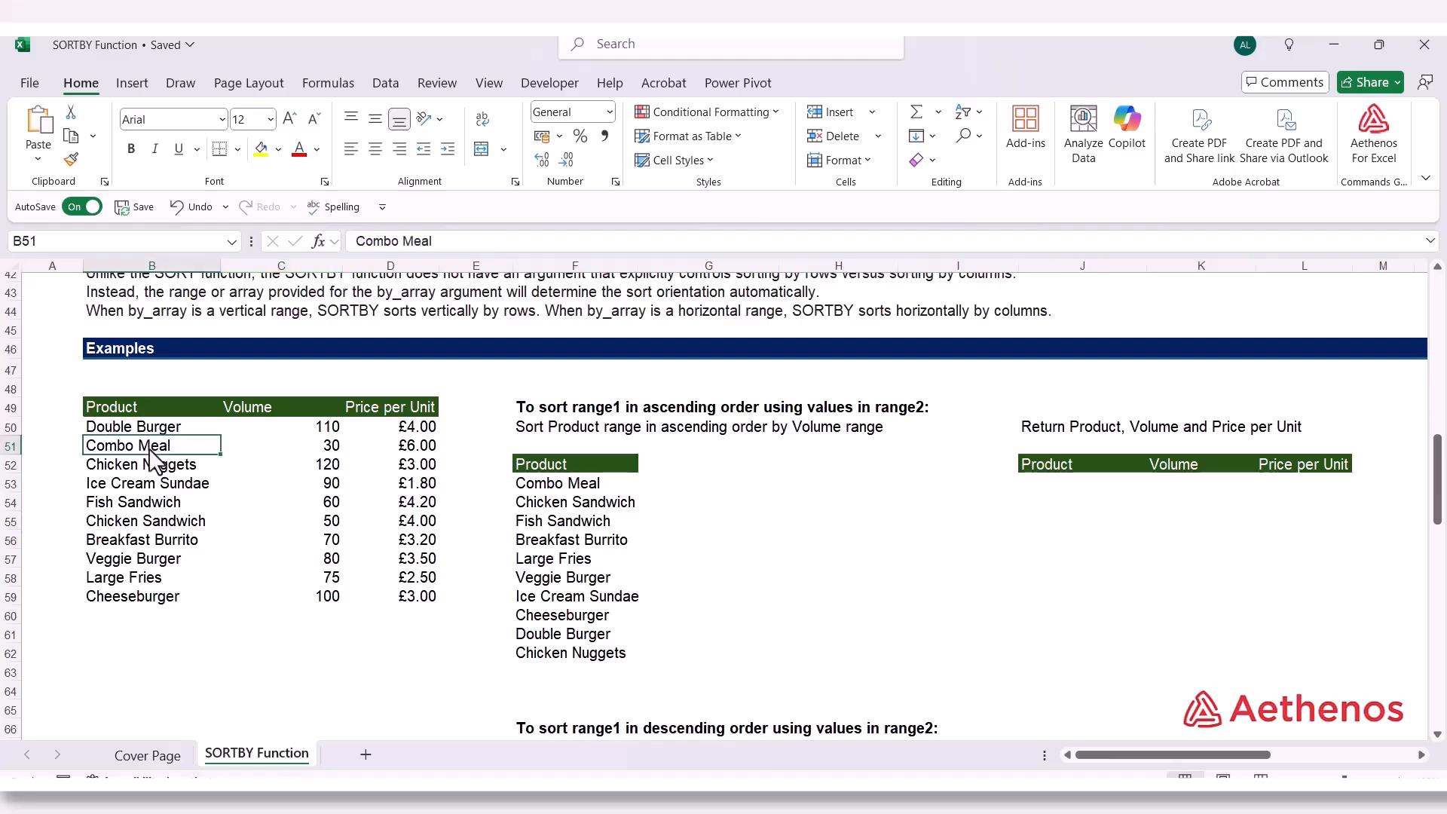
pyautogui.click(558, 486)
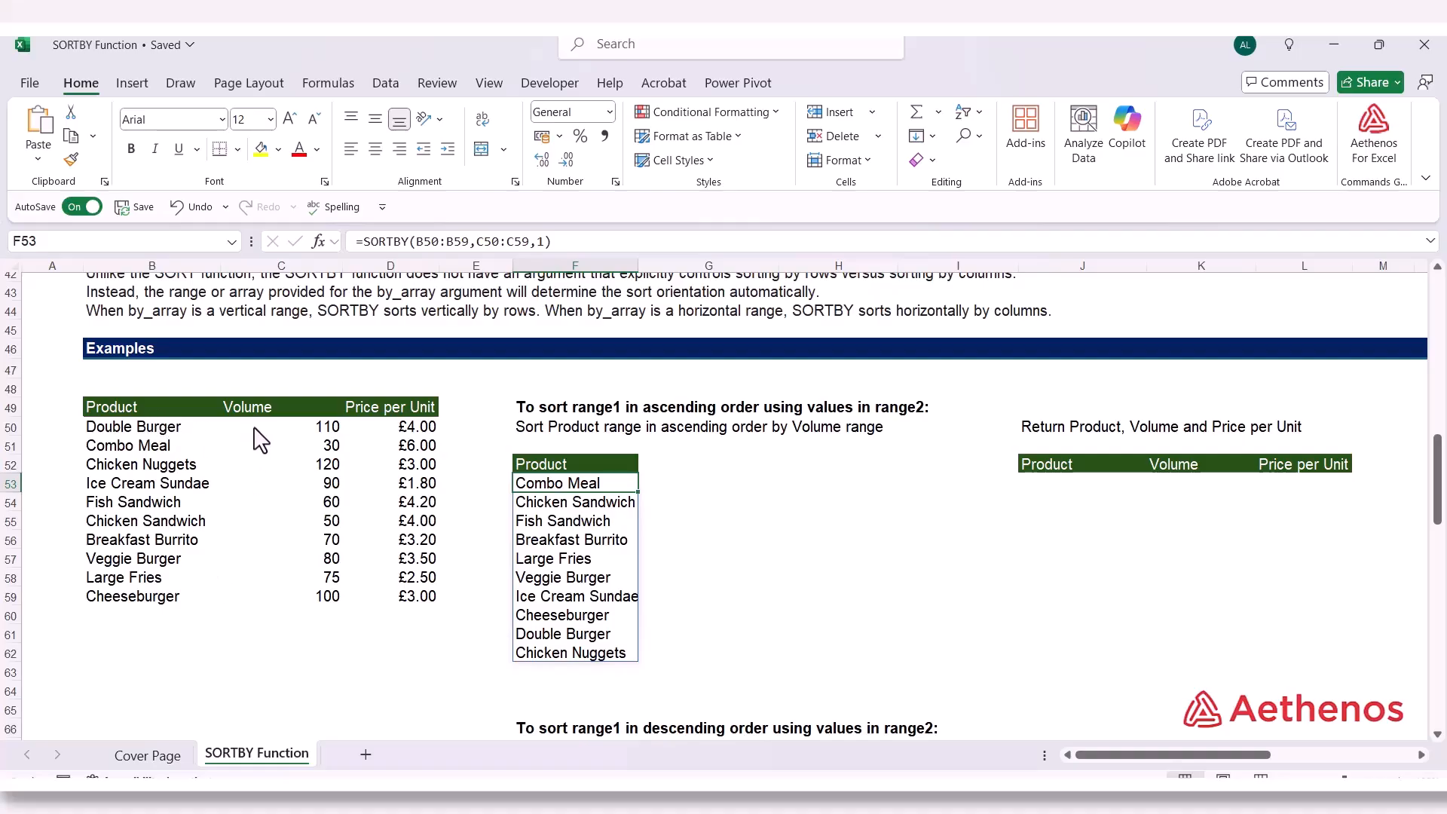
pyautogui.click(277, 424)
pyautogui.click(280, 406)
pyautogui.moveTo(280, 406); pyautogui.dragTo(298, 603)
pyautogui.moveTo(596, 483); pyautogui.dragTo(614, 624)
pyautogui.click(755, 564)
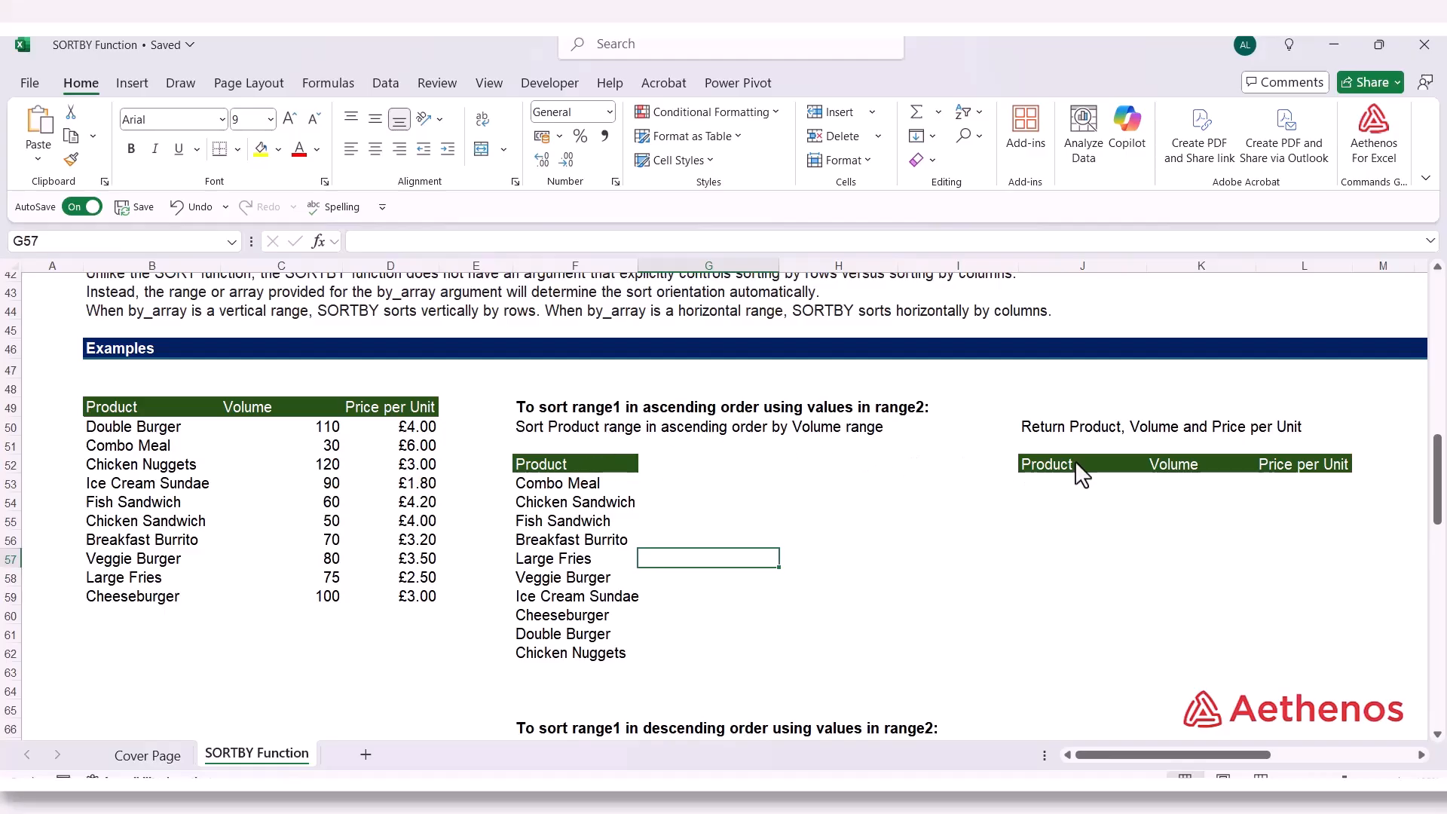
# Start a SORTBY formula in J53 with the full product data B50:D59 as the array
pyautogui.moveTo(1032, 471); pyautogui.dragTo(1301, 466)
pyautogui.click(1038, 486)
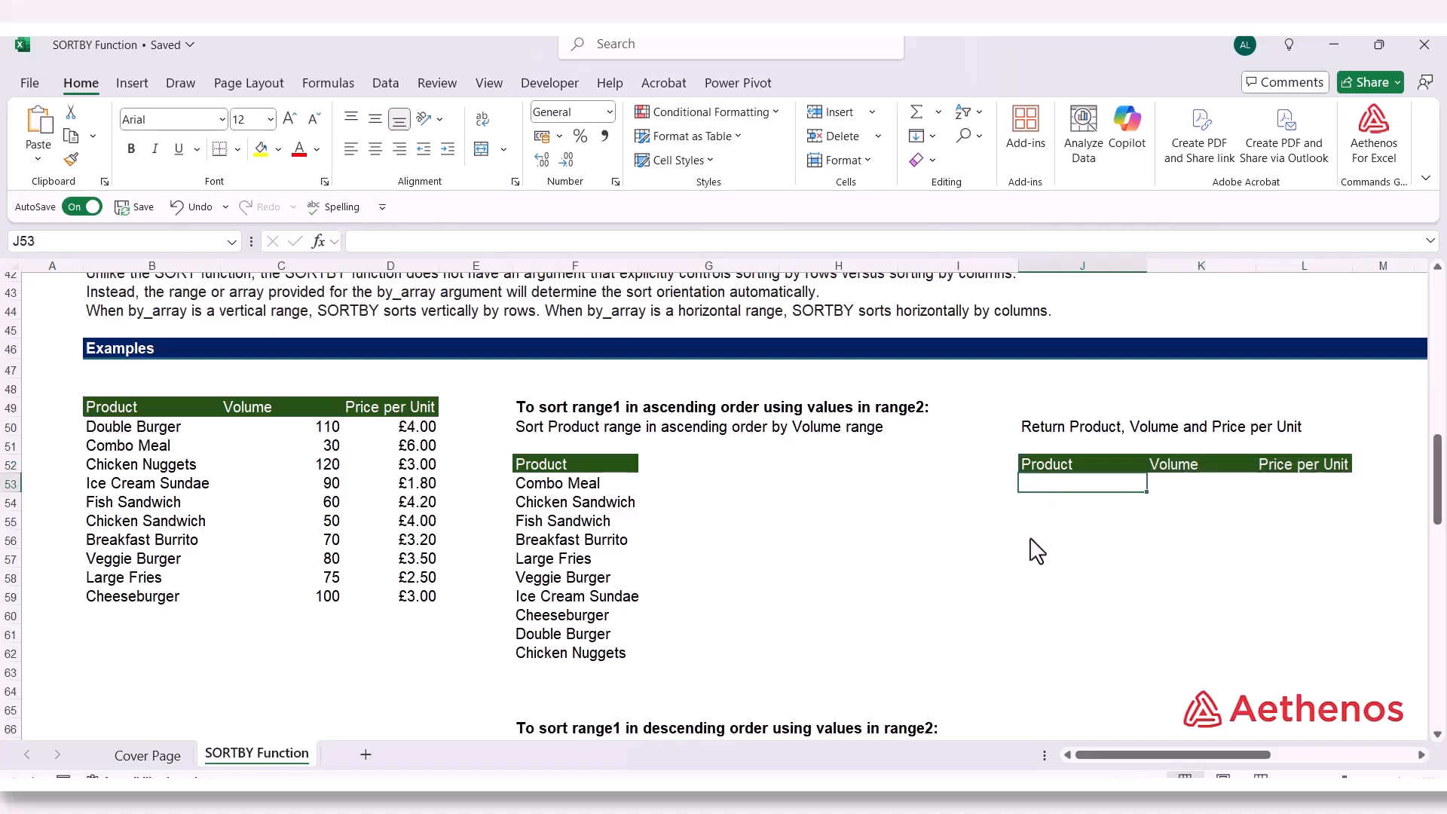
pyautogui.write('=')
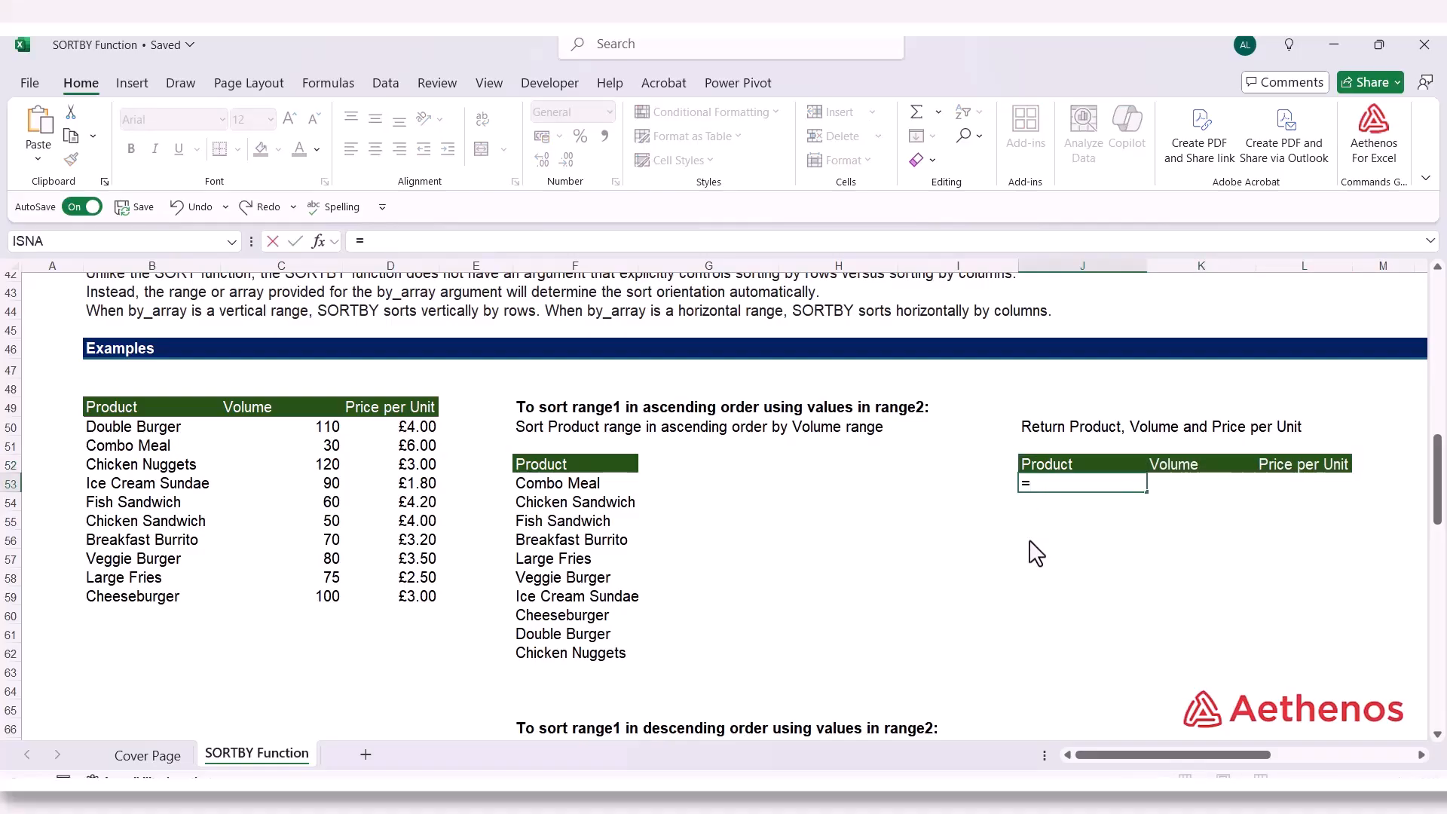
pyautogui.write('sortb')
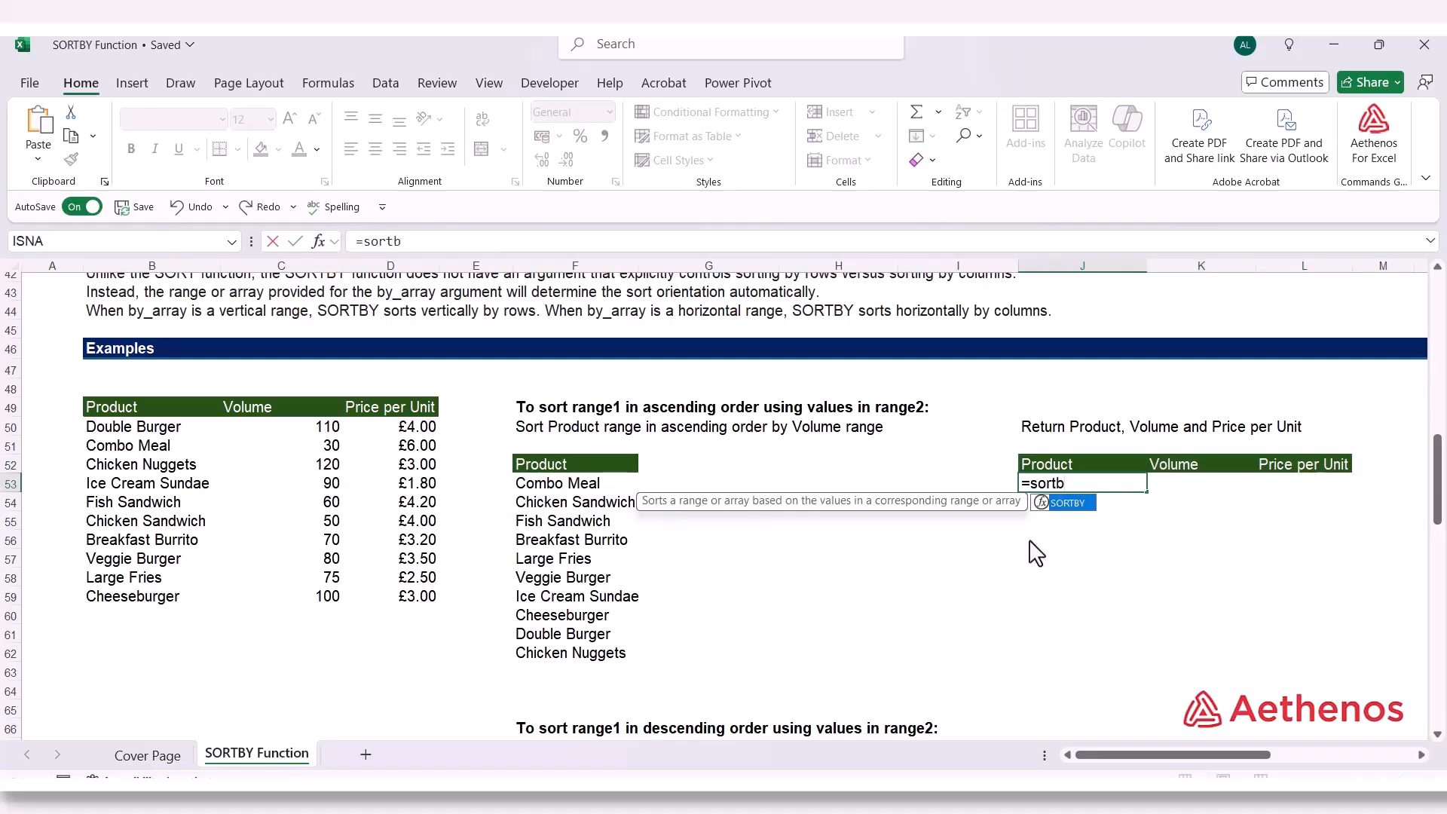
pyautogui.write('y')
pyautogui.press('Tab')
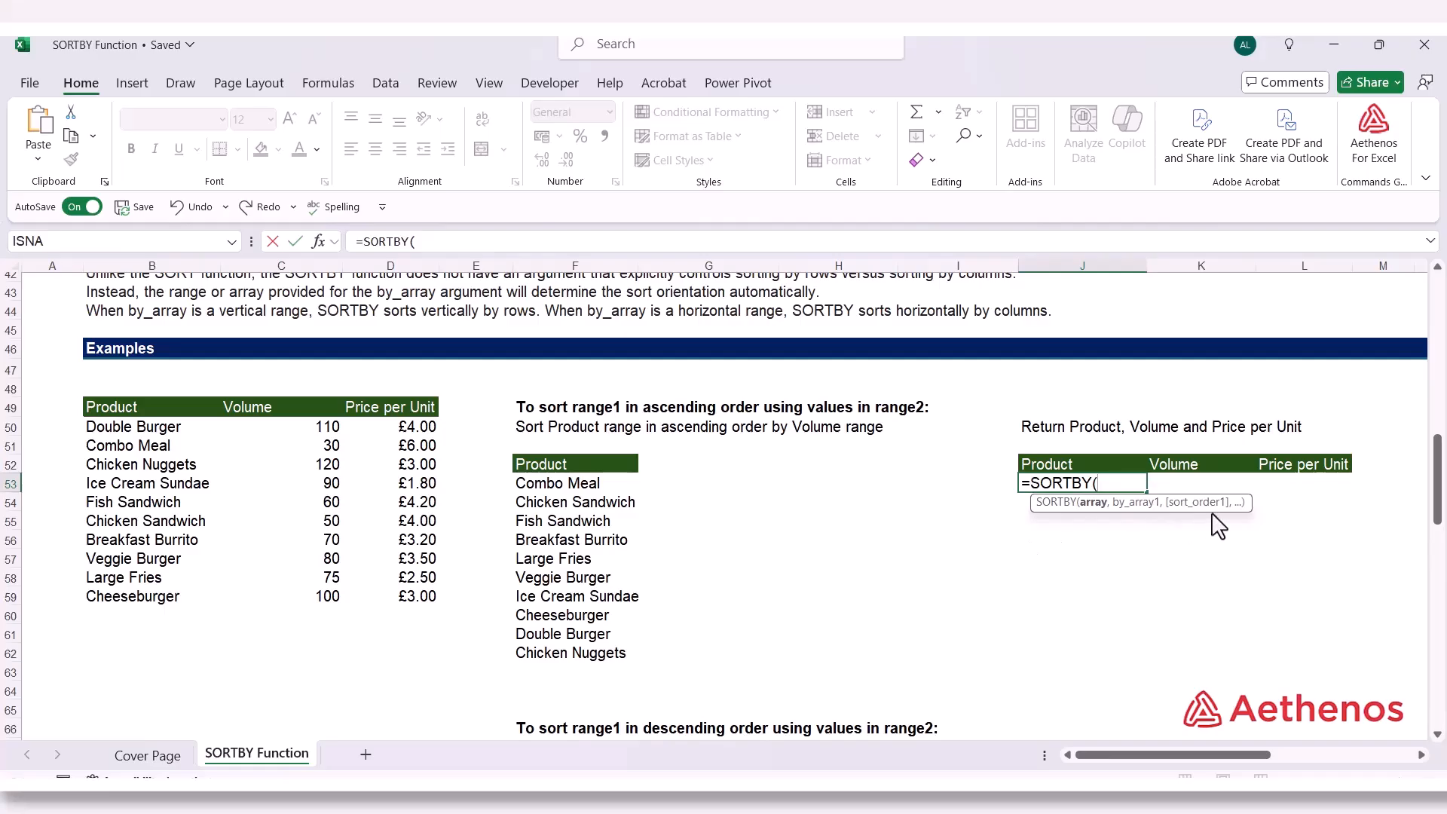
pyautogui.moveTo(98, 429); pyautogui.dragTo(437, 599)
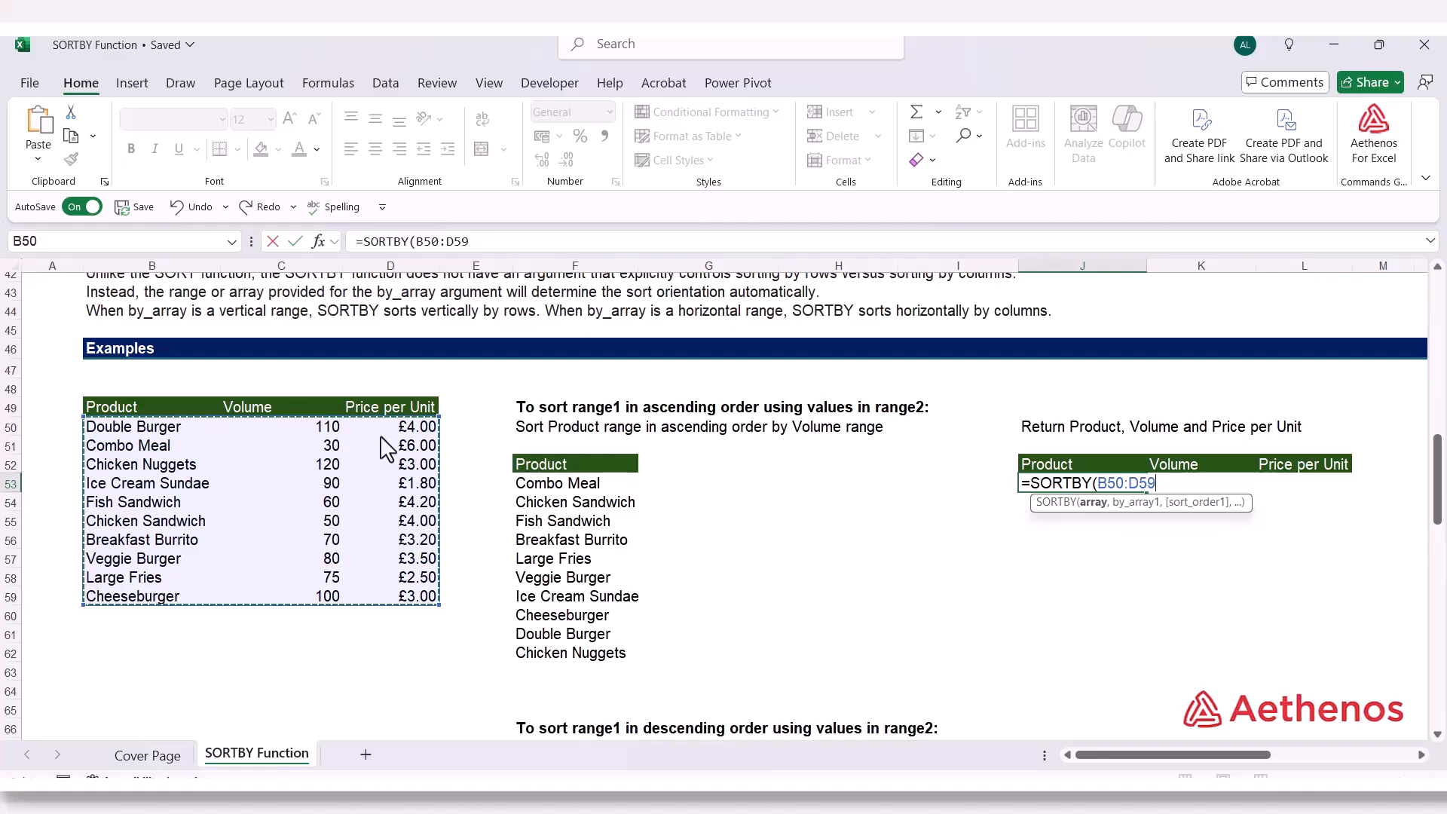
# Complete the J53 SORTBY formula with the Volume range C50:C59 as by_array and 1 for ascending order
pyautogui.write(',')
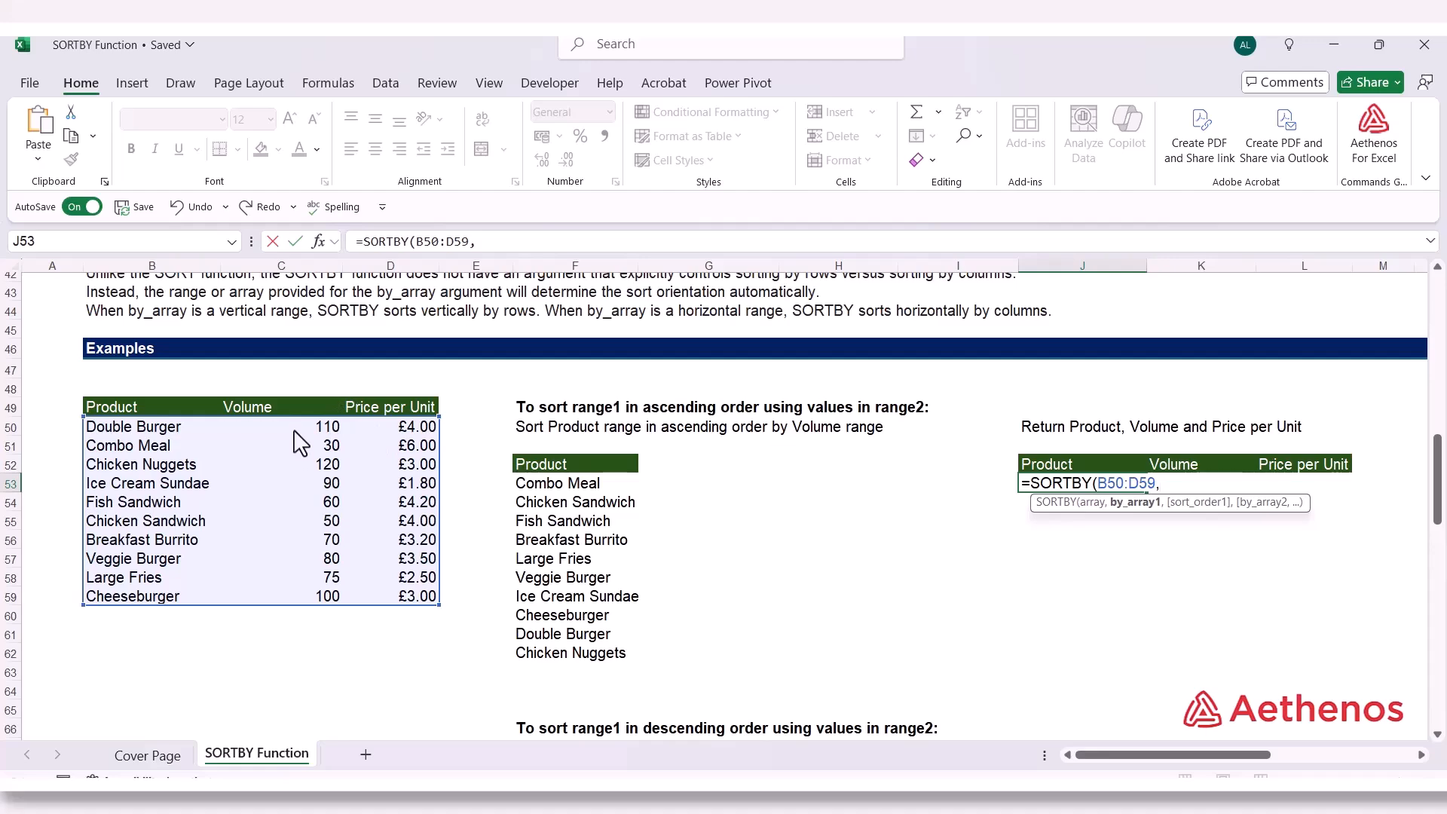
pyautogui.moveTo(300, 428); pyautogui.dragTo(288, 595)
pyautogui.write(',')
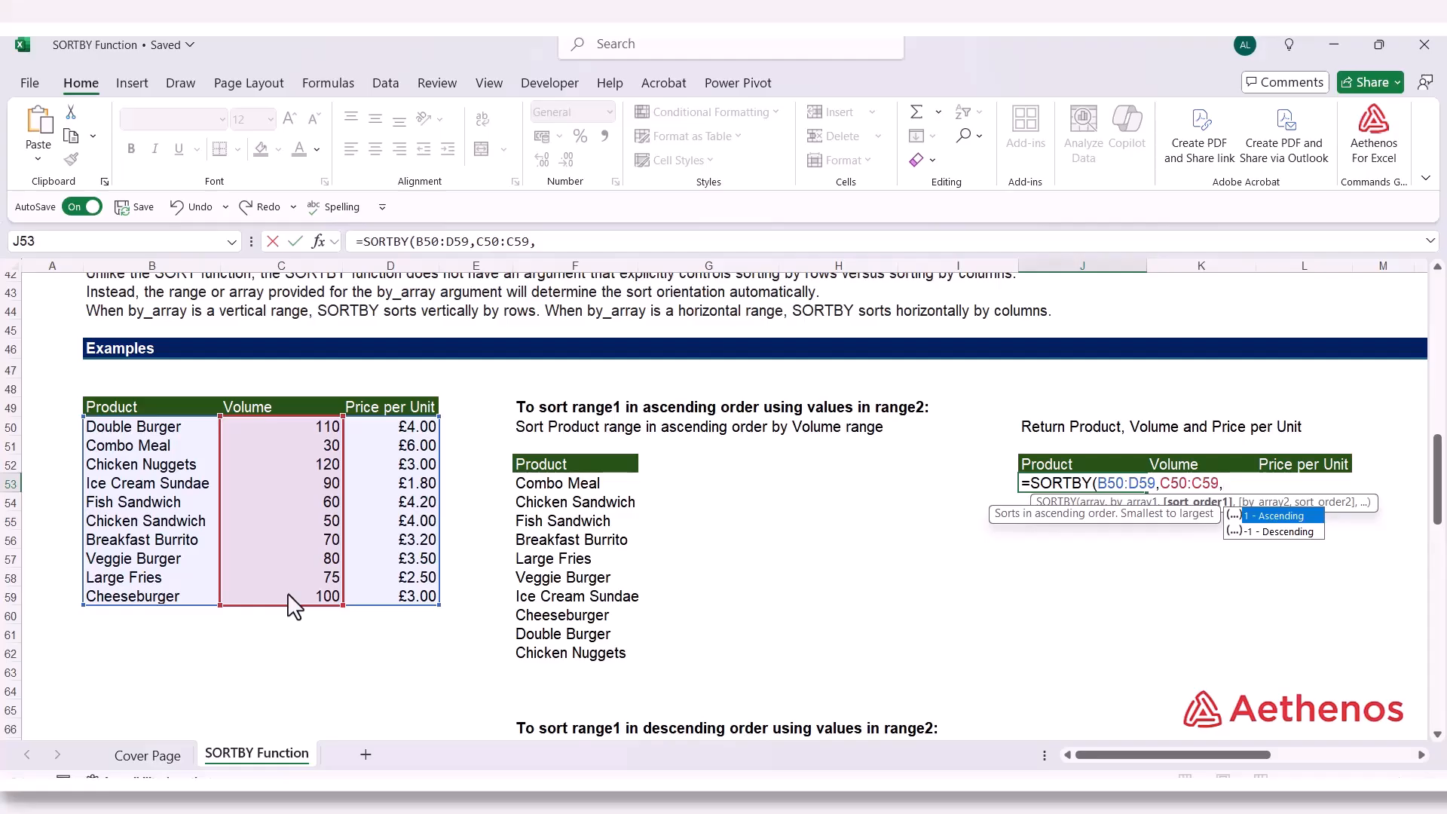
pyautogui.write('1')
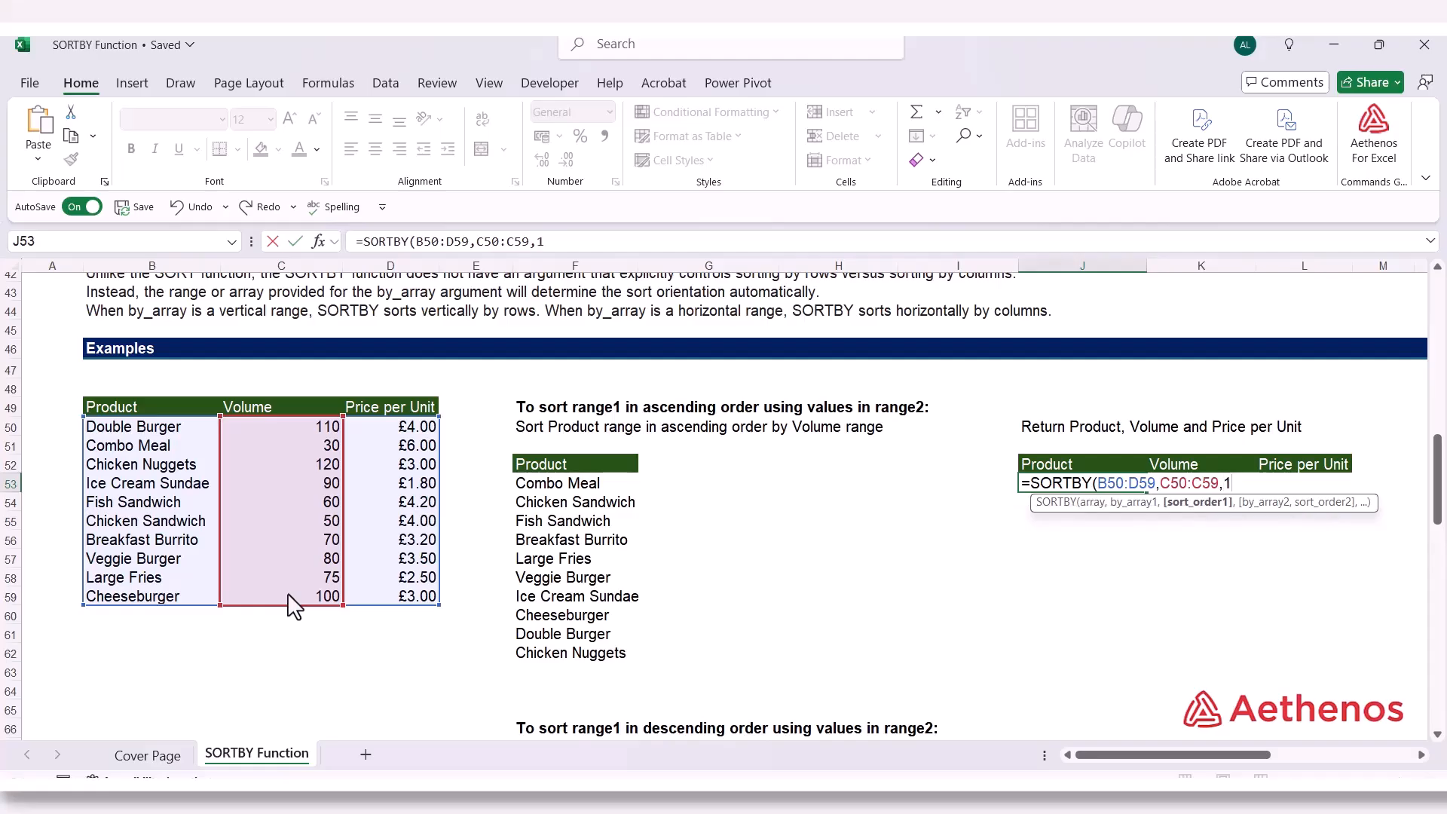
pyautogui.write(')')
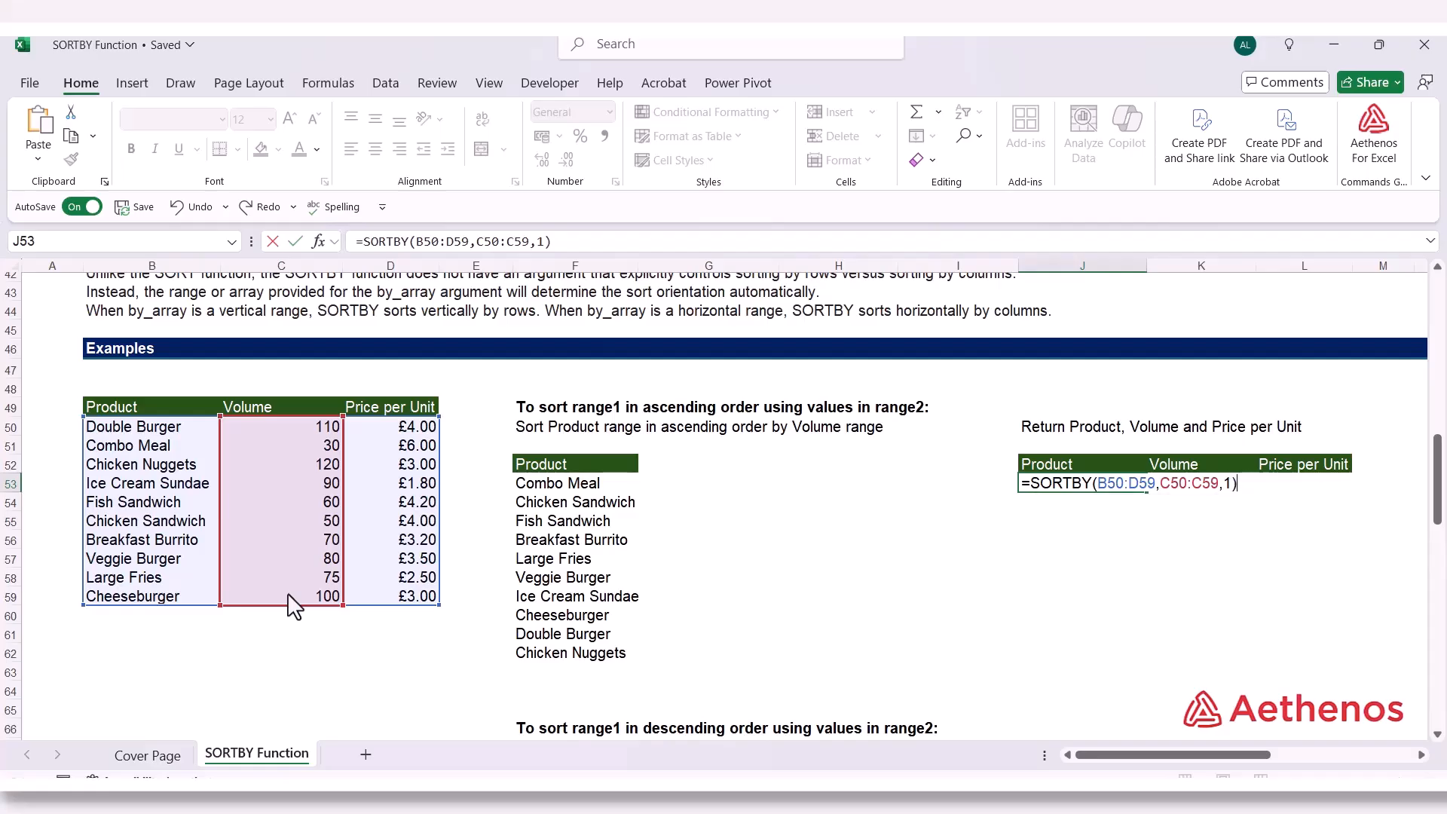
pyautogui.press('Return')
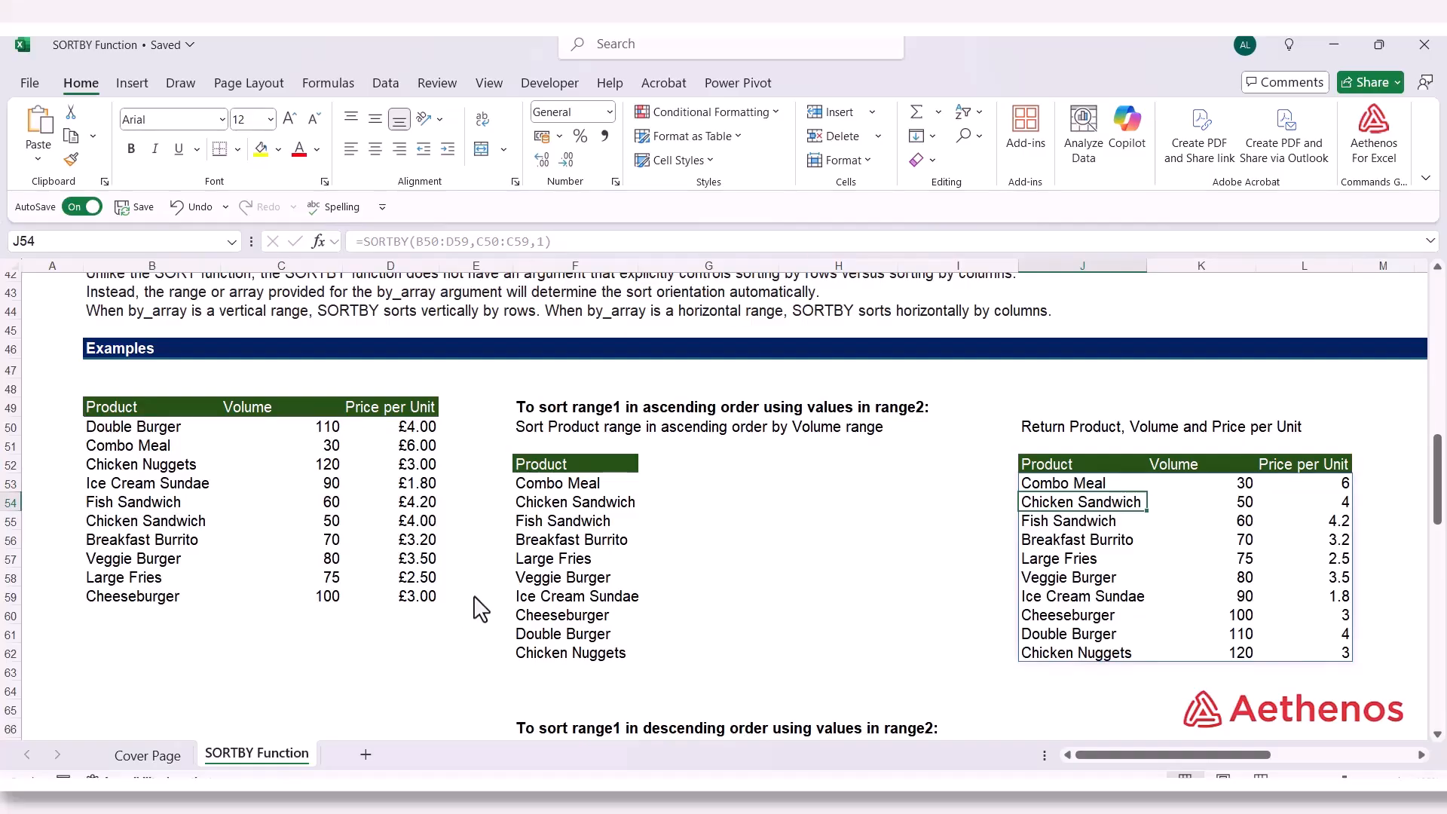
# Check the first and last rows of the sorted Product, Volume and Price per Unit results in J53:L62
pyautogui.click(1210, 500)
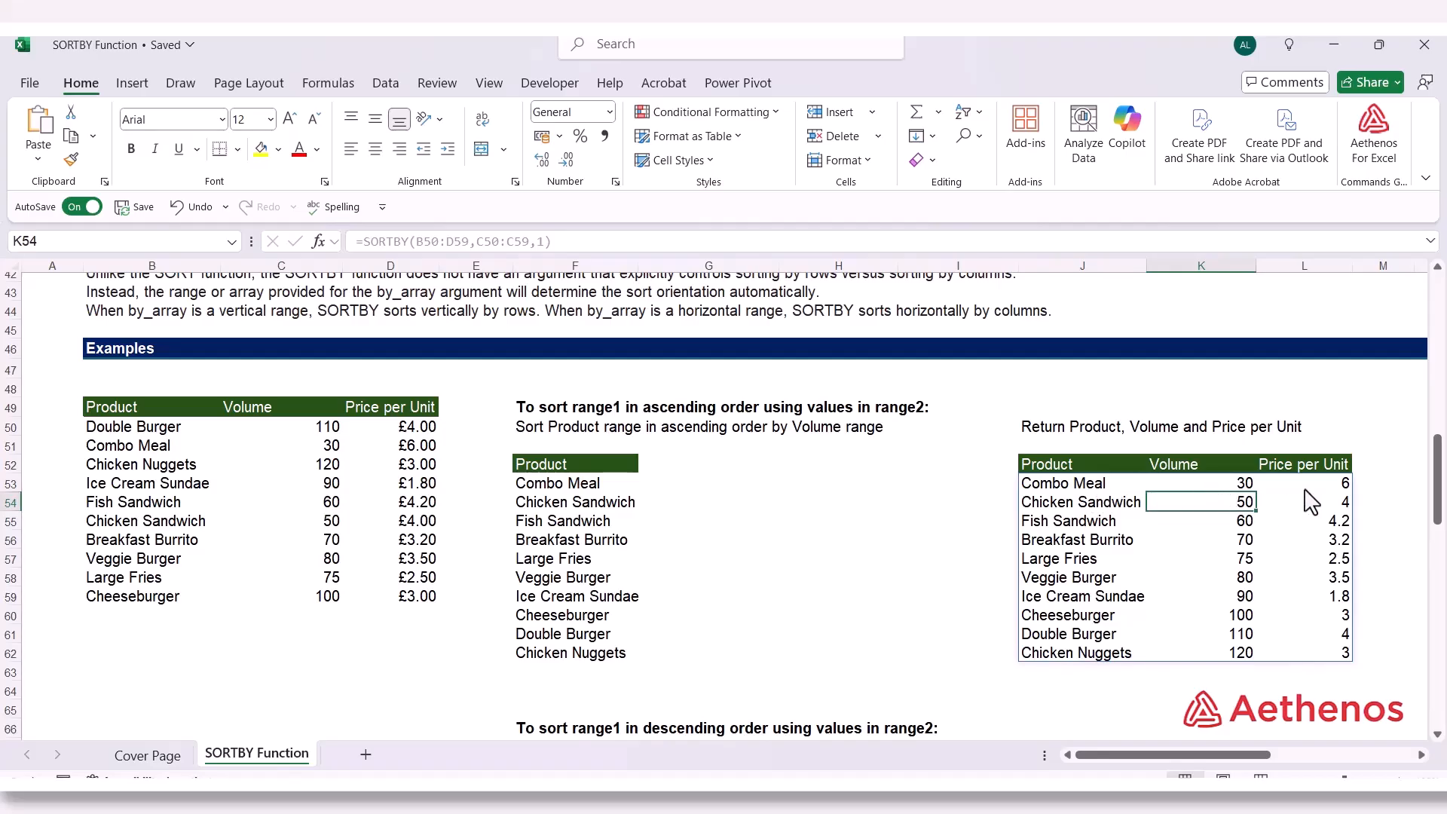
pyautogui.click(1234, 486)
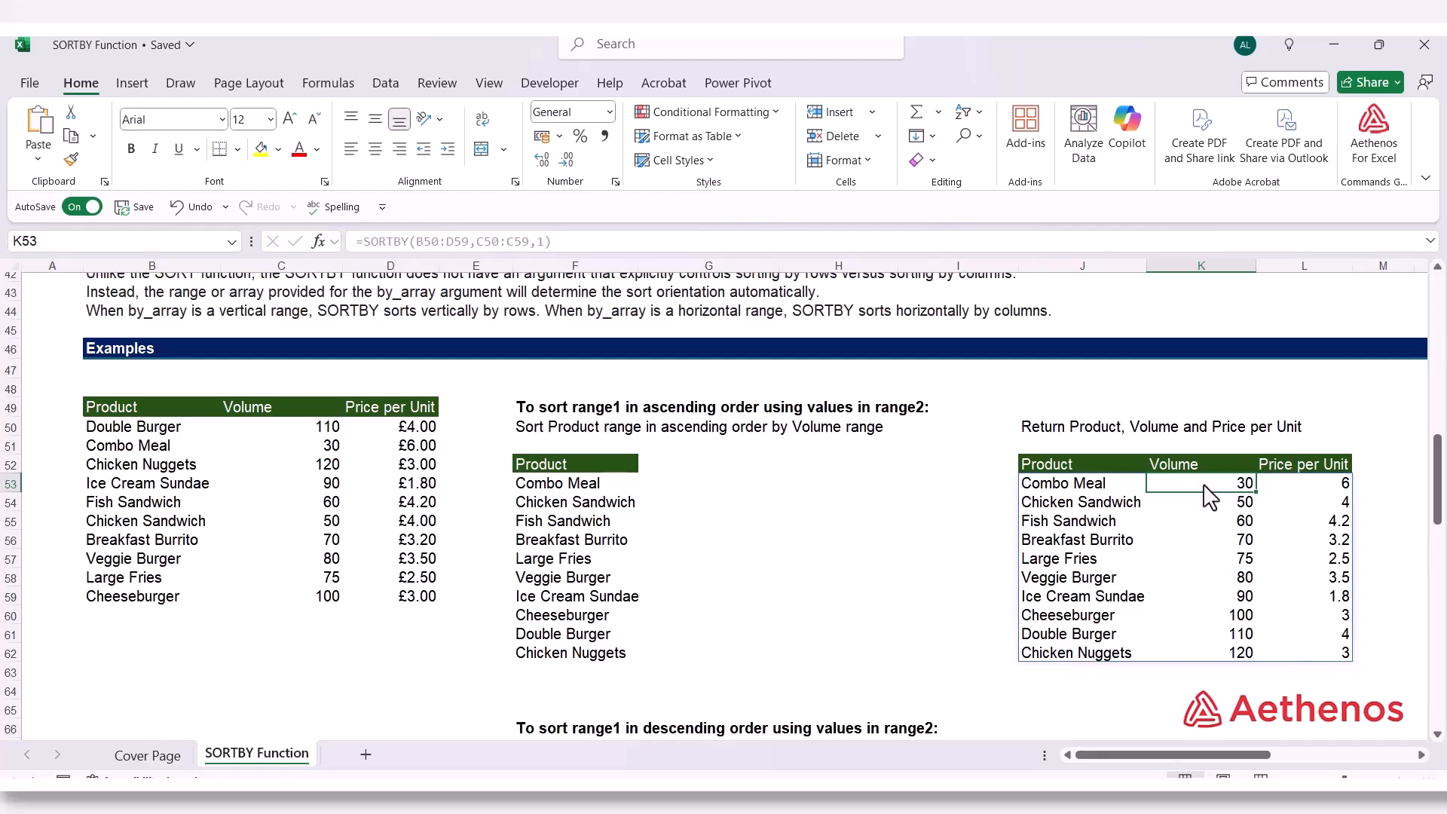
pyautogui.click(1099, 654)
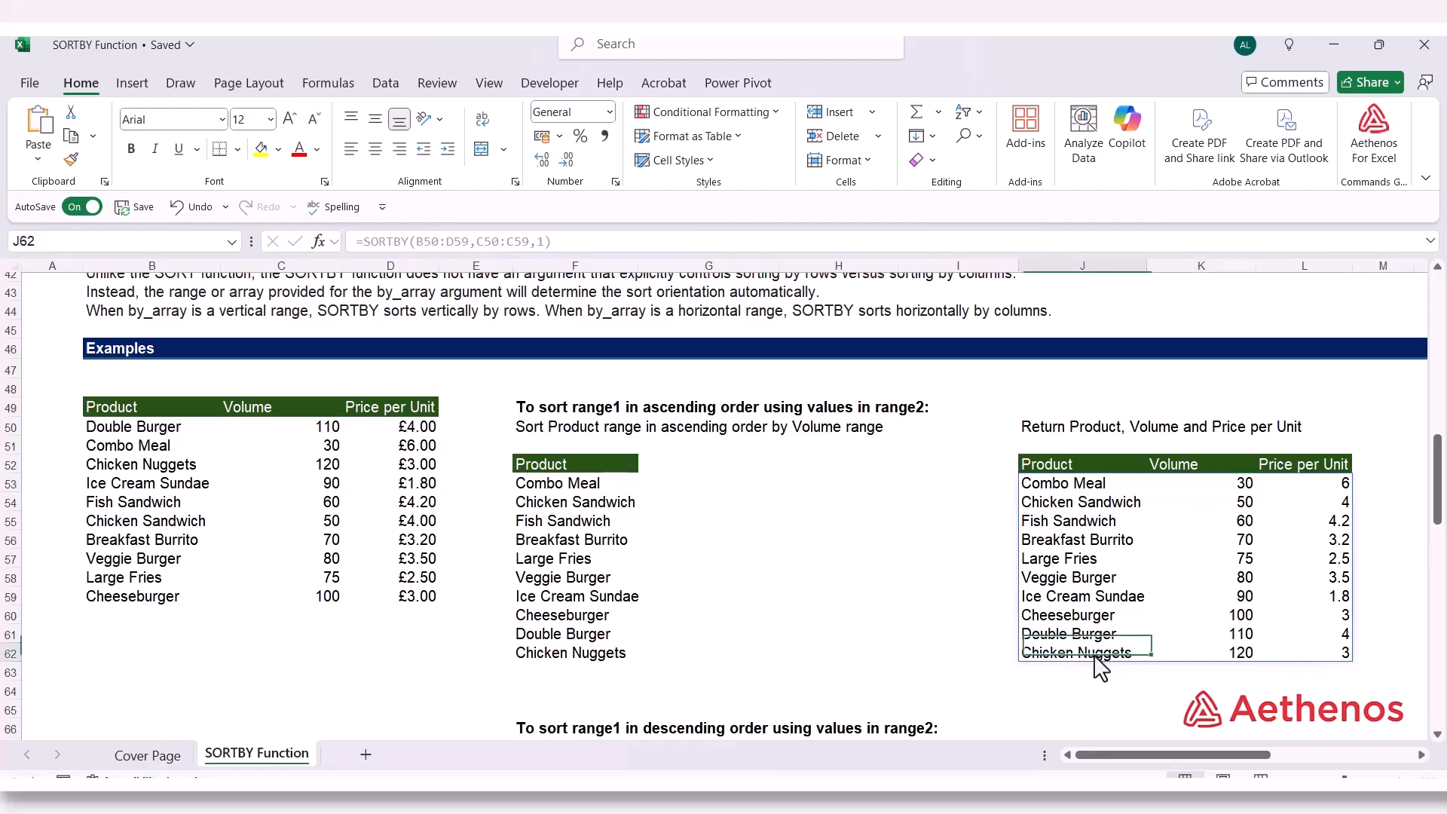
pyautogui.click(1229, 655)
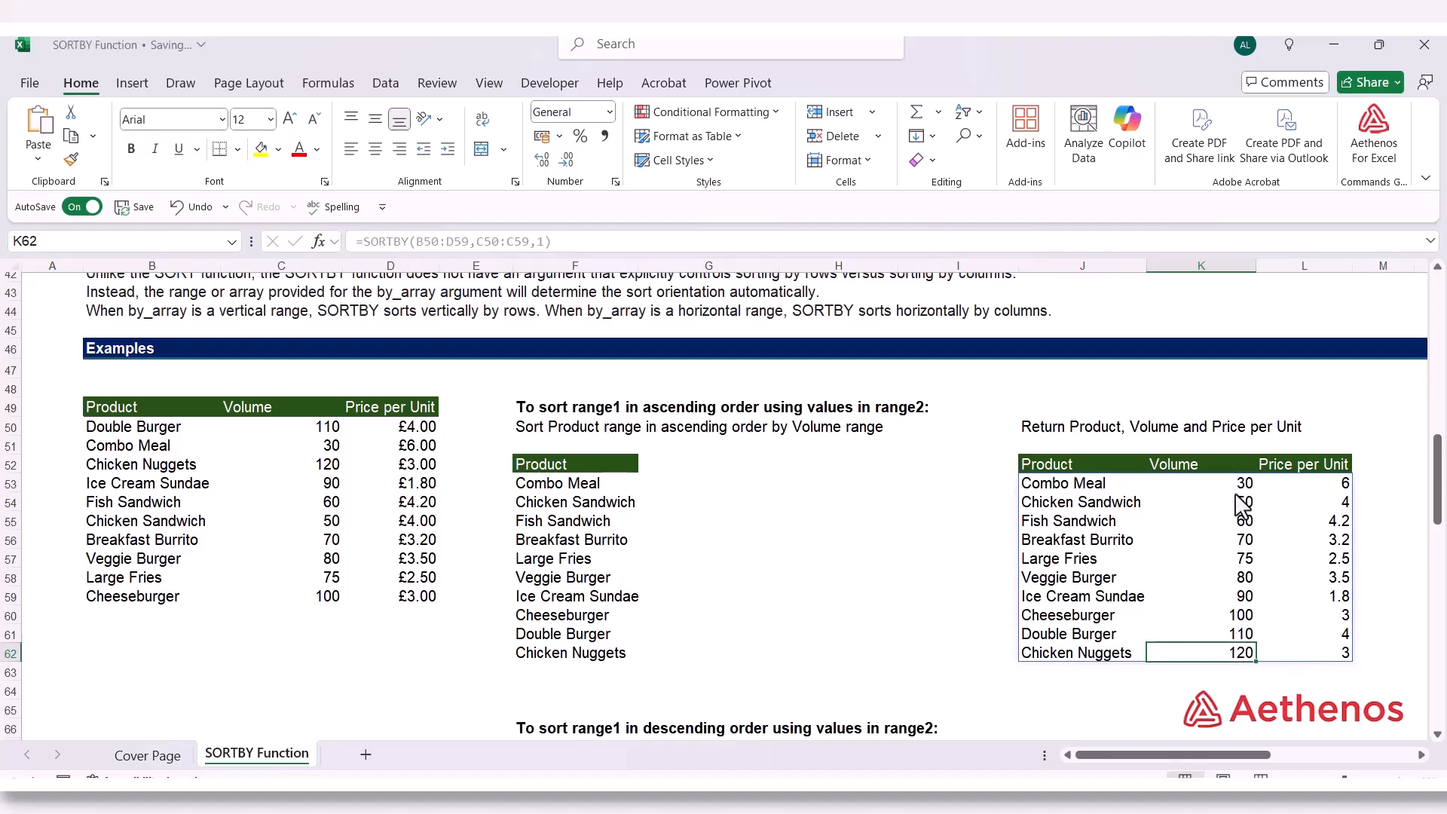
pyautogui.click(905, 676)
# Start a SORTBY formula in F70 under the descending-order example with B50:D59 as the array
pyautogui.scroll(-2, 823, 633)
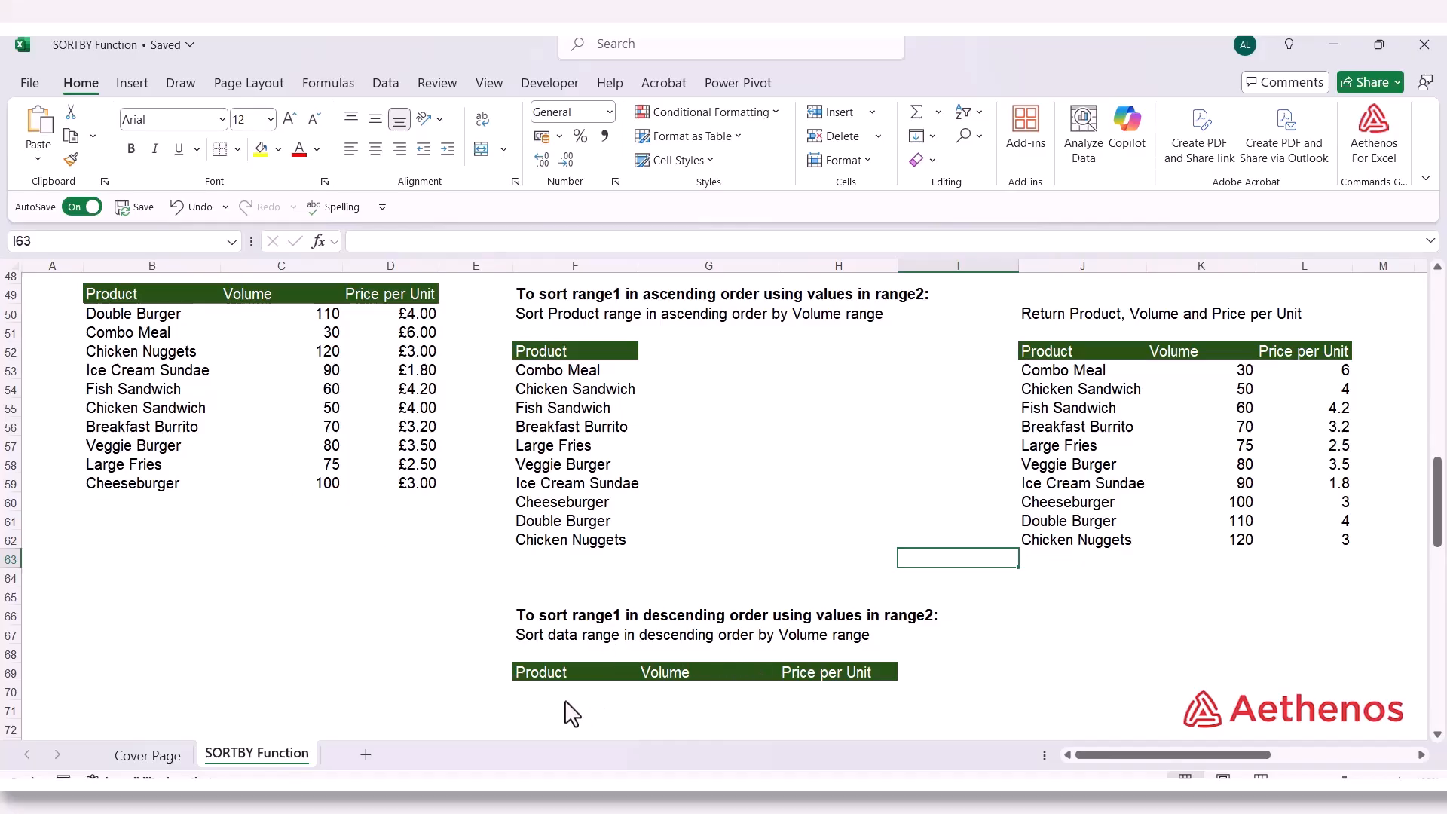
pyautogui.click(555, 696)
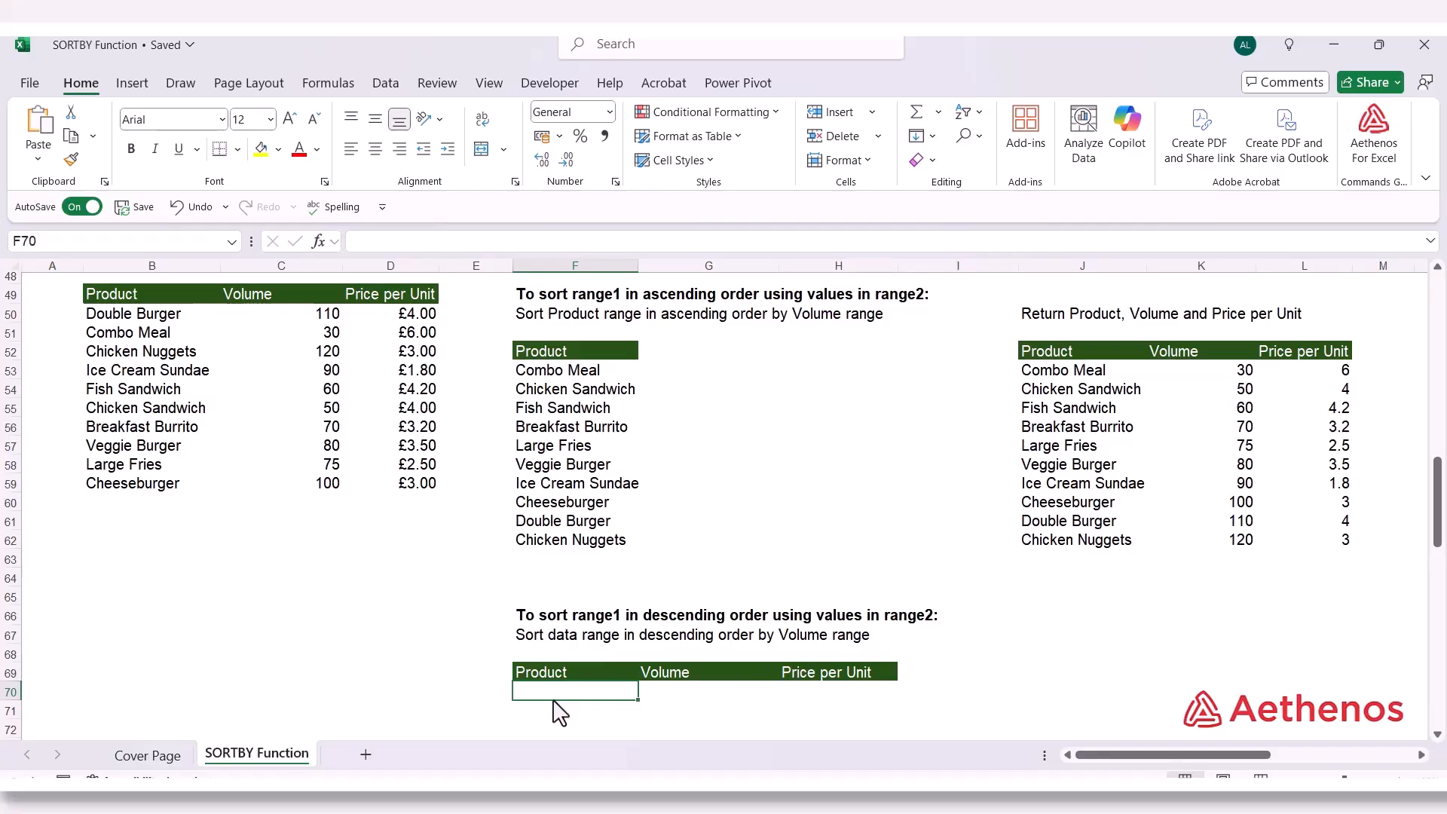
pyautogui.write('=sort')
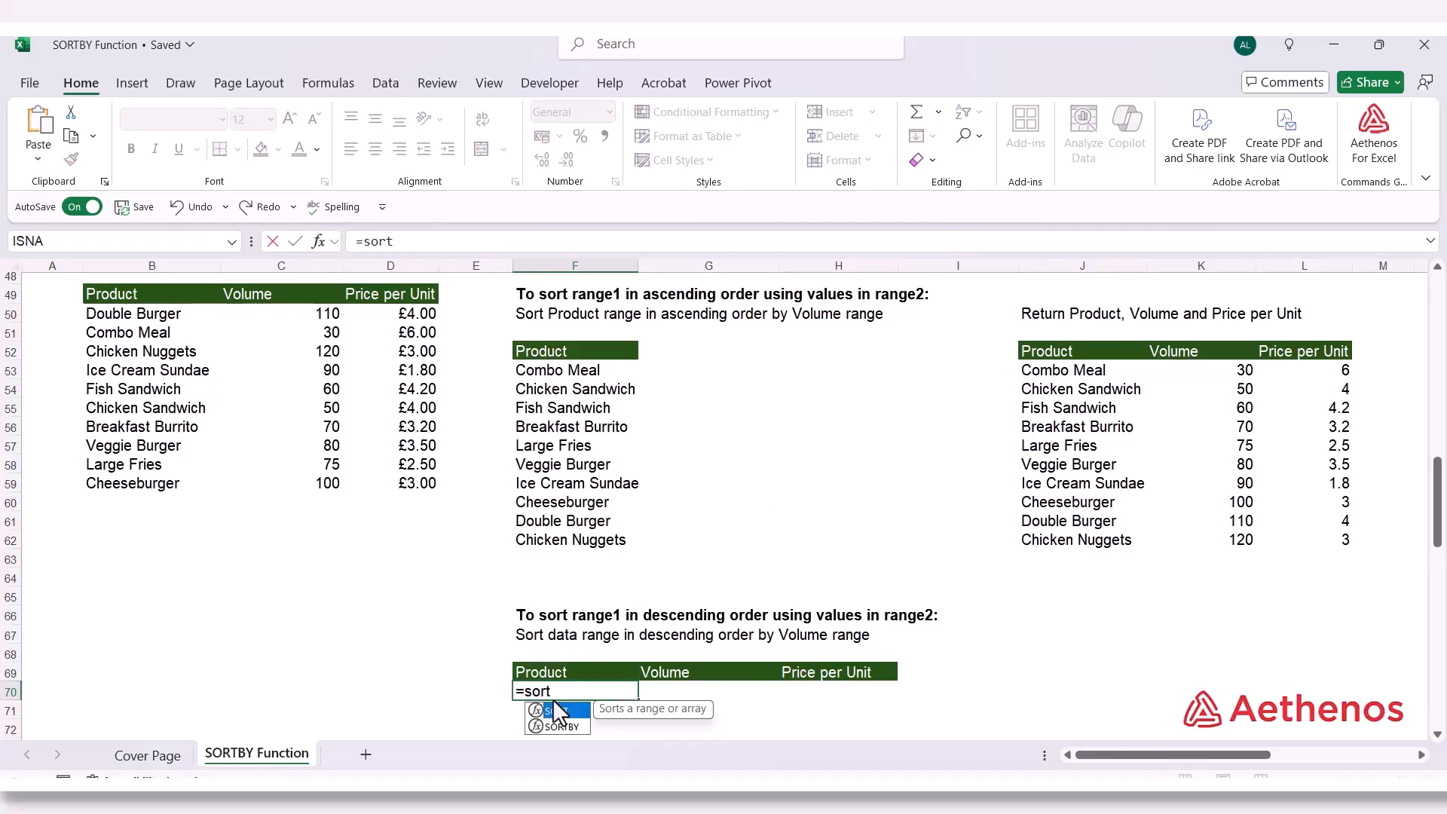
pyautogui.write('b')
pyautogui.press('Tab')
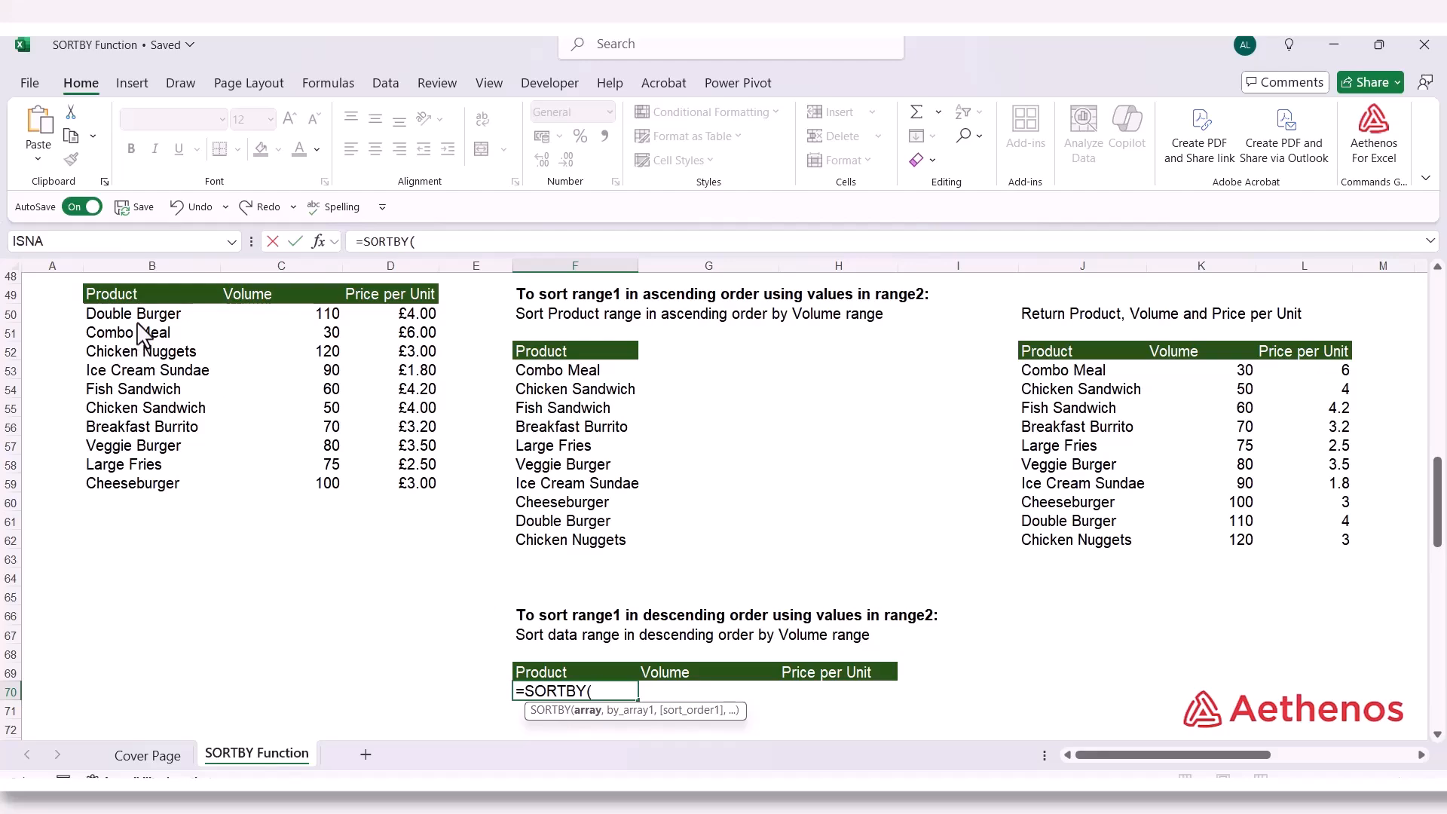
pyautogui.moveTo(139, 313); pyautogui.dragTo(385, 498)
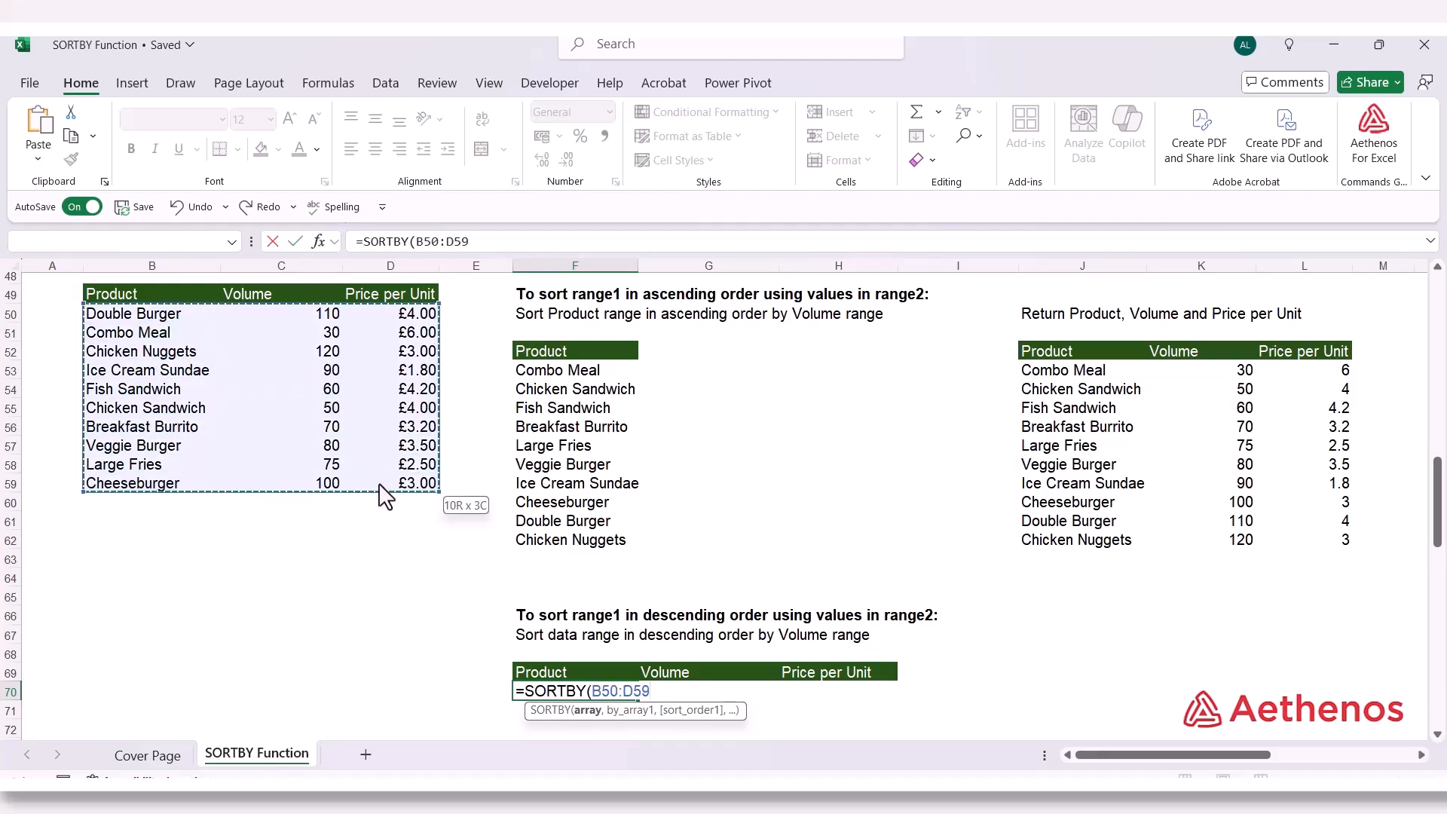
# Complete the F70 SORTBY formula with the Volume range C50:C59 as by_array and -1 for descending order
pyautogui.write(',')
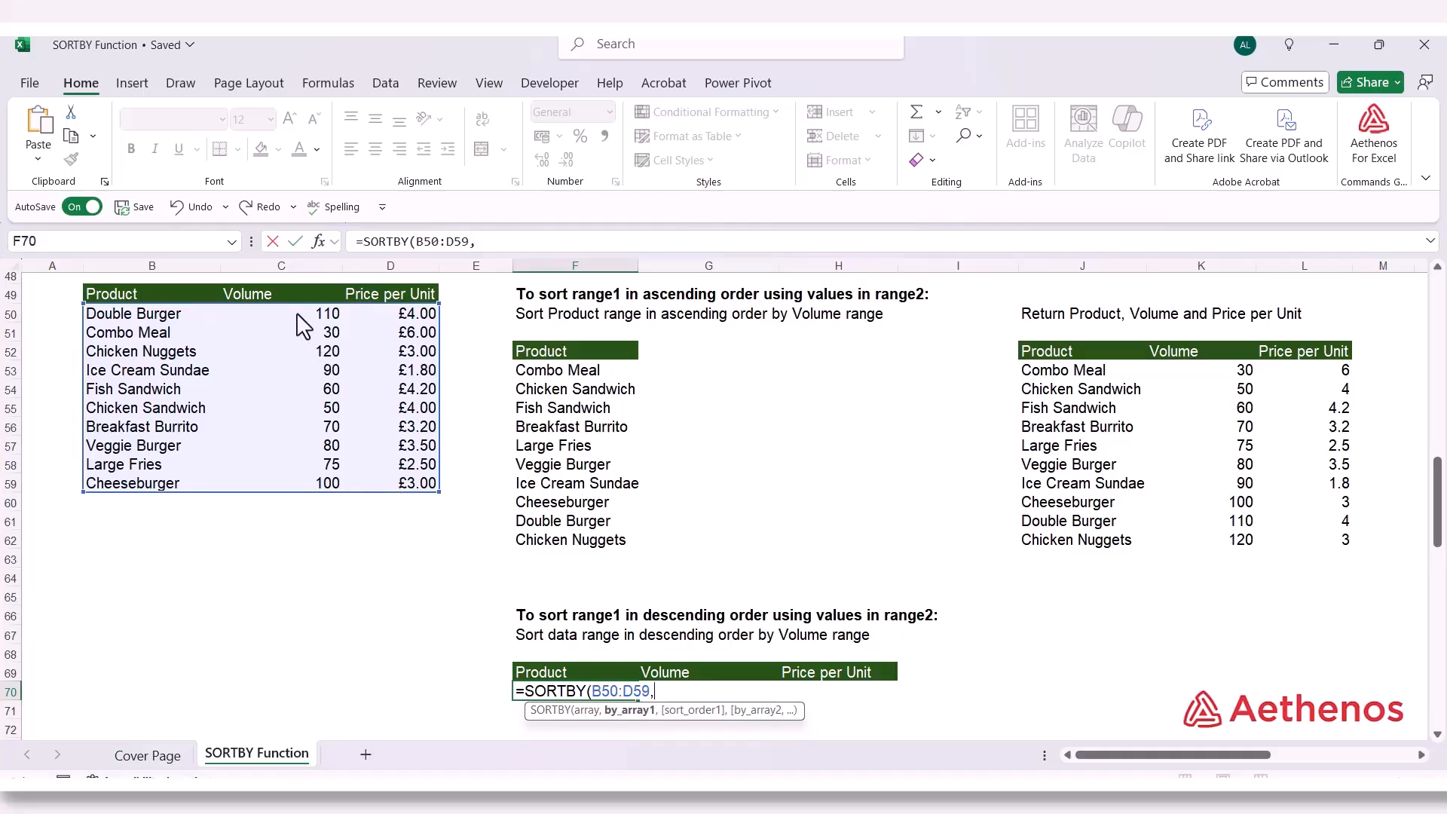
pyautogui.moveTo(297, 314); pyautogui.dragTo(294, 491)
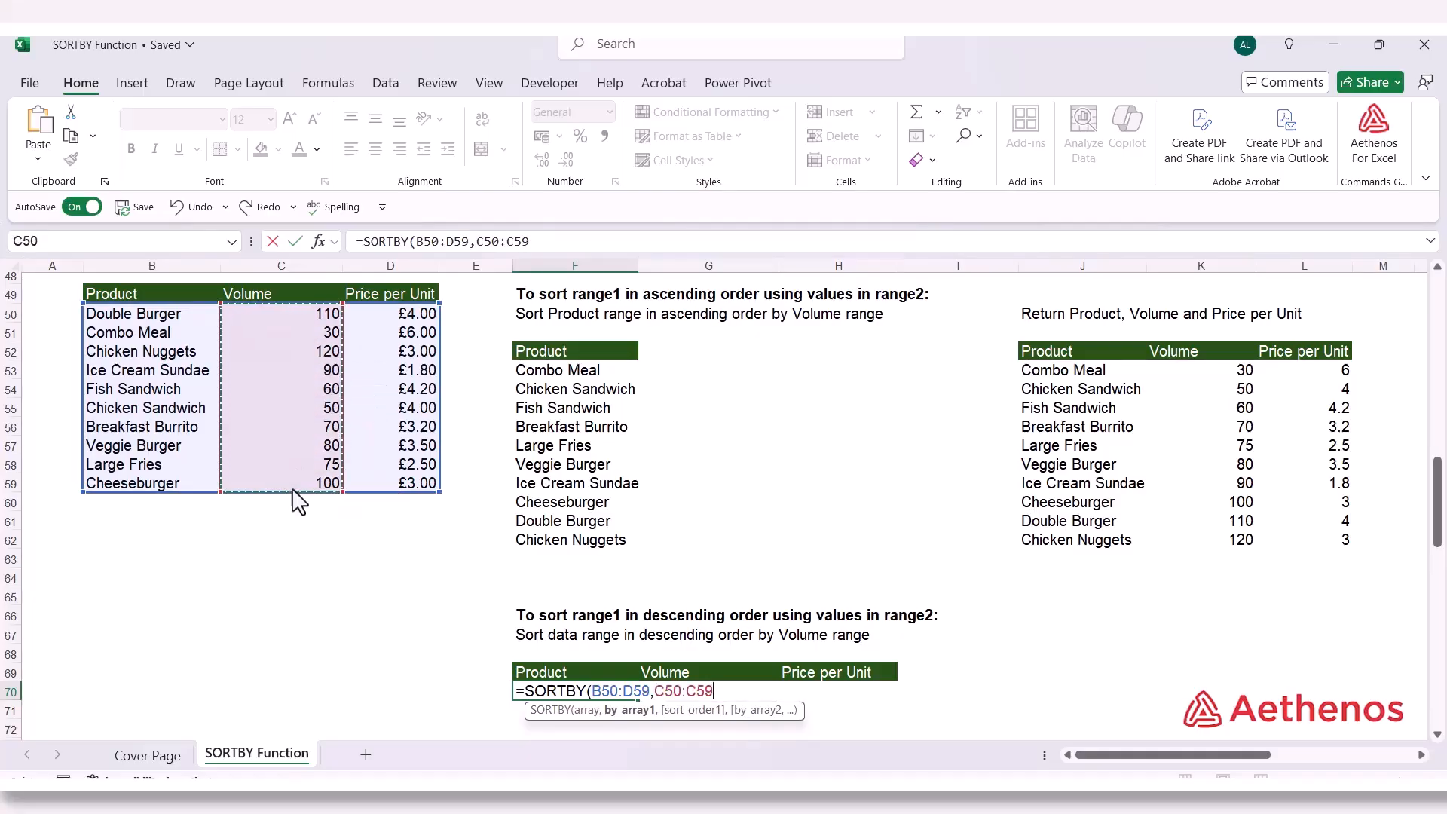
pyautogui.write(',')
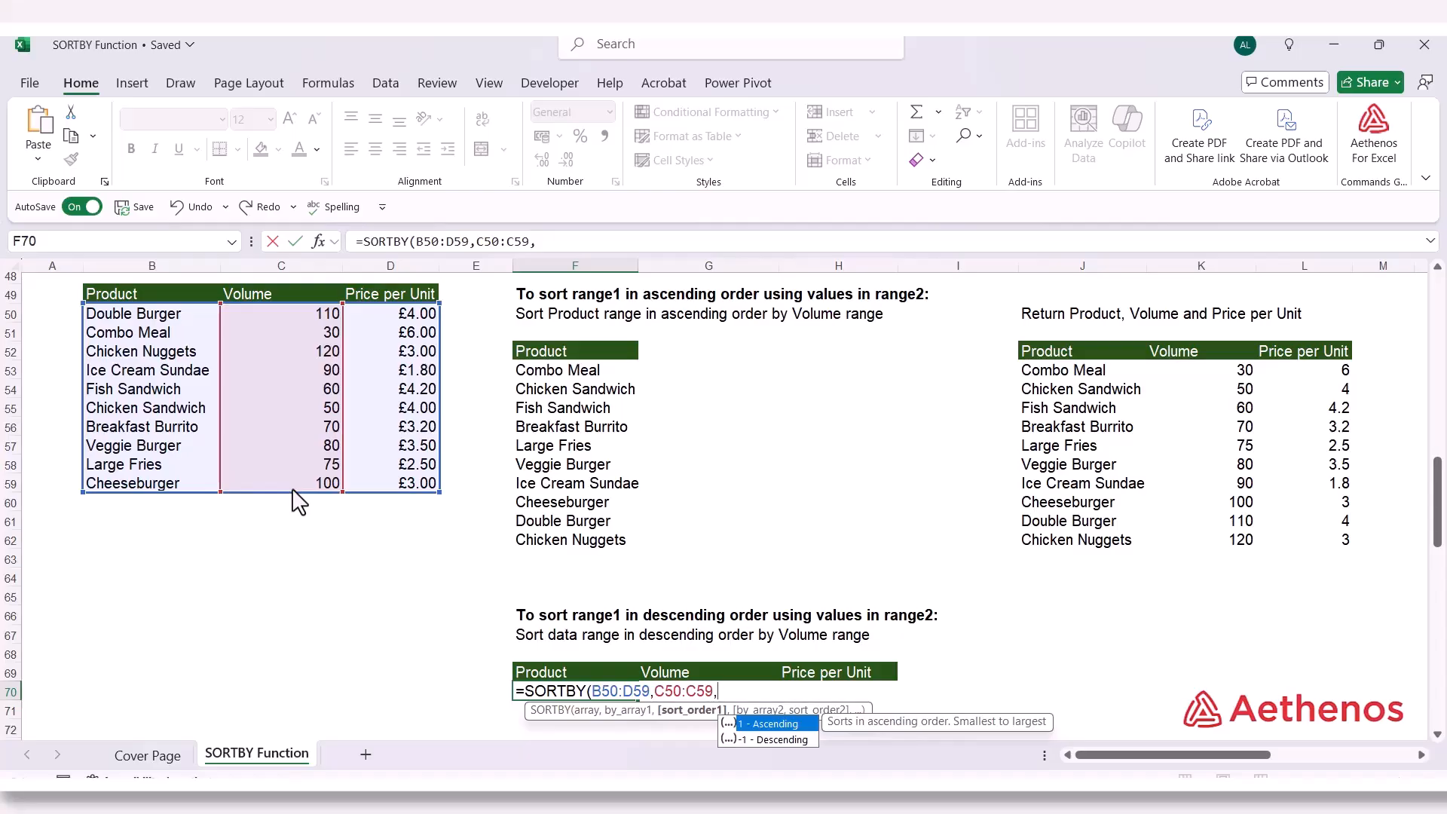
pyautogui.press('Down')
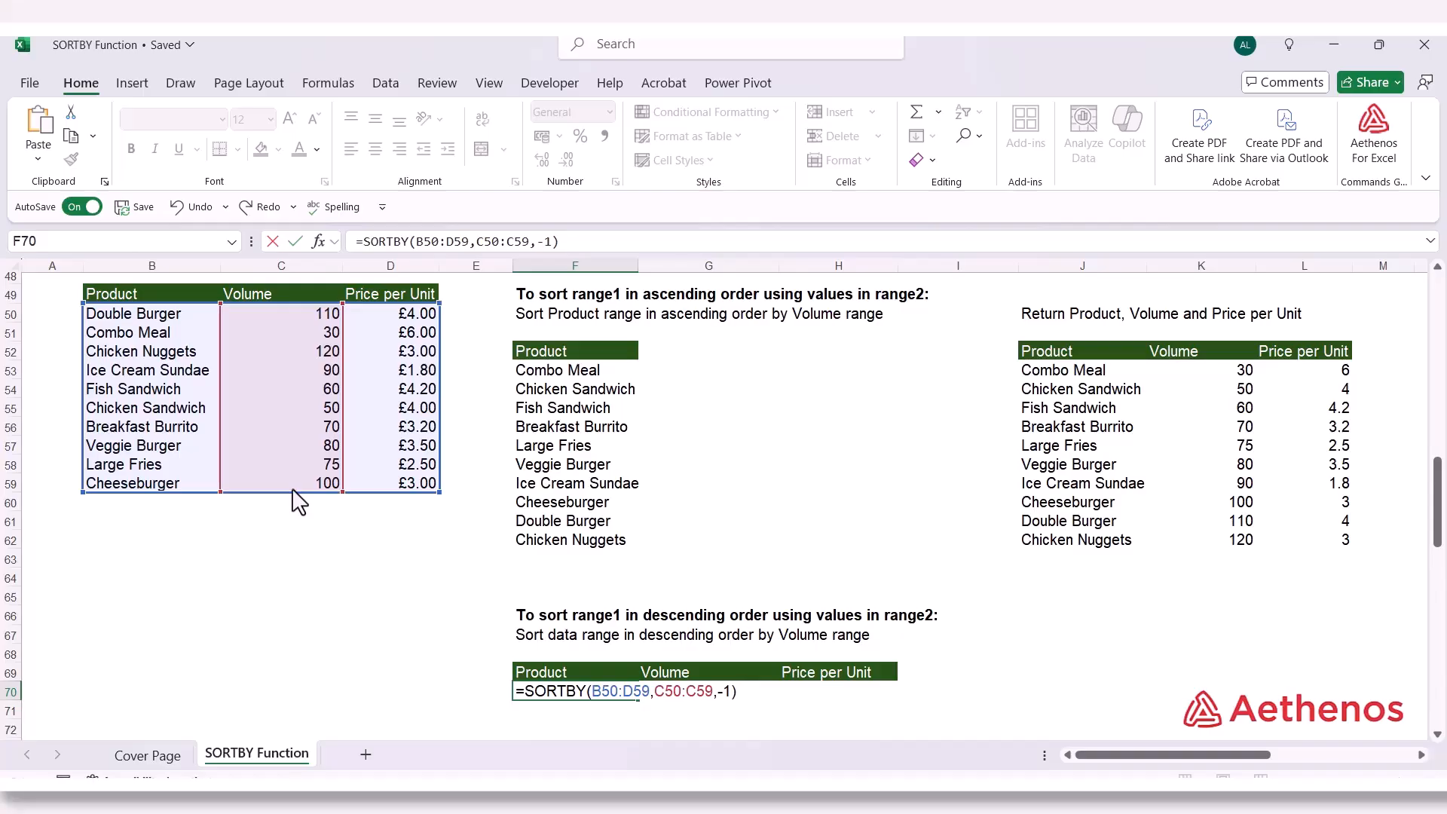
pyautogui.press('Return')
# Examine the results in F70:H79 from the first to the last row to check the descending Volume order
pyautogui.scroll(-3, 614, 461)
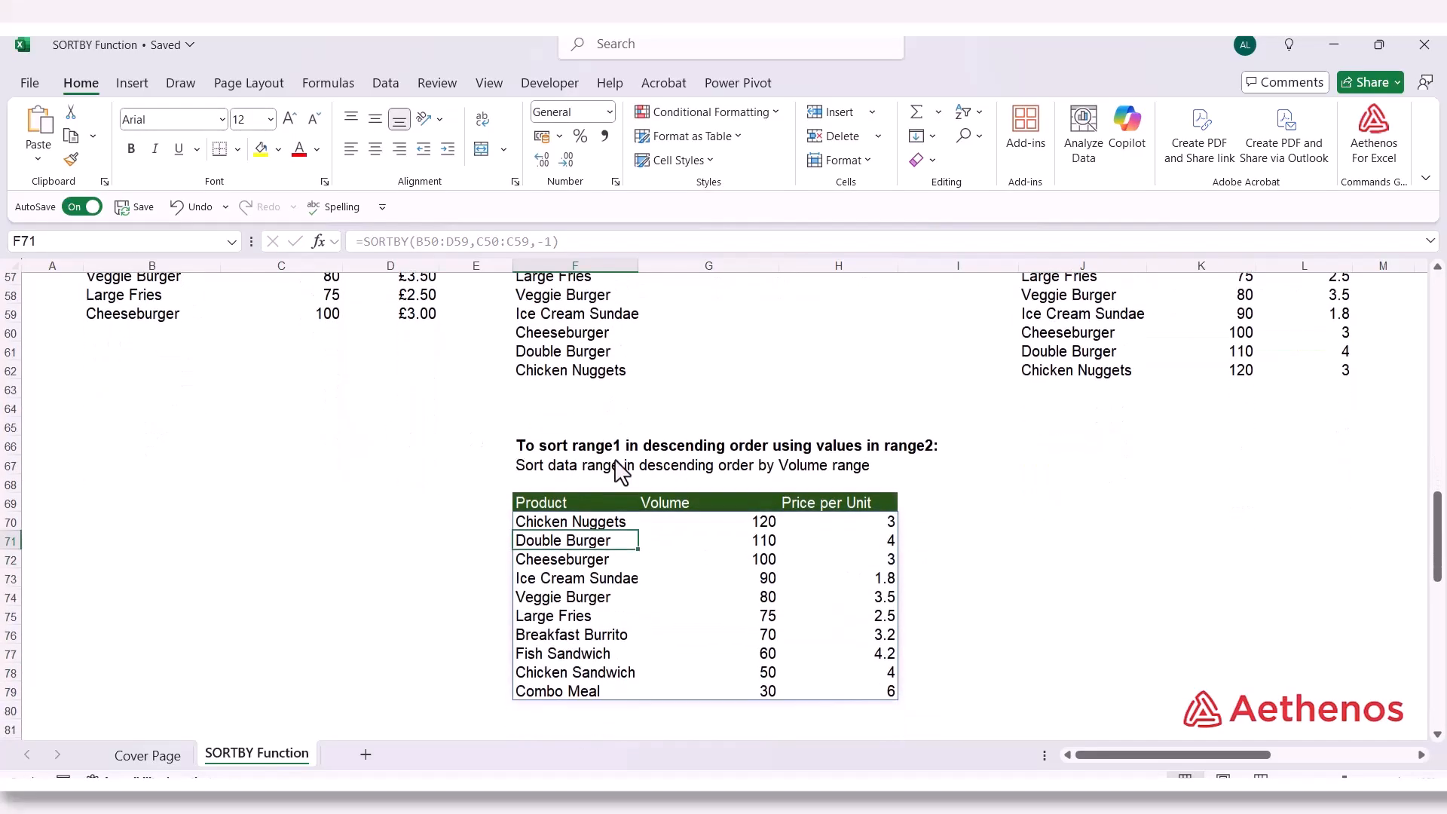
pyautogui.click(597, 521)
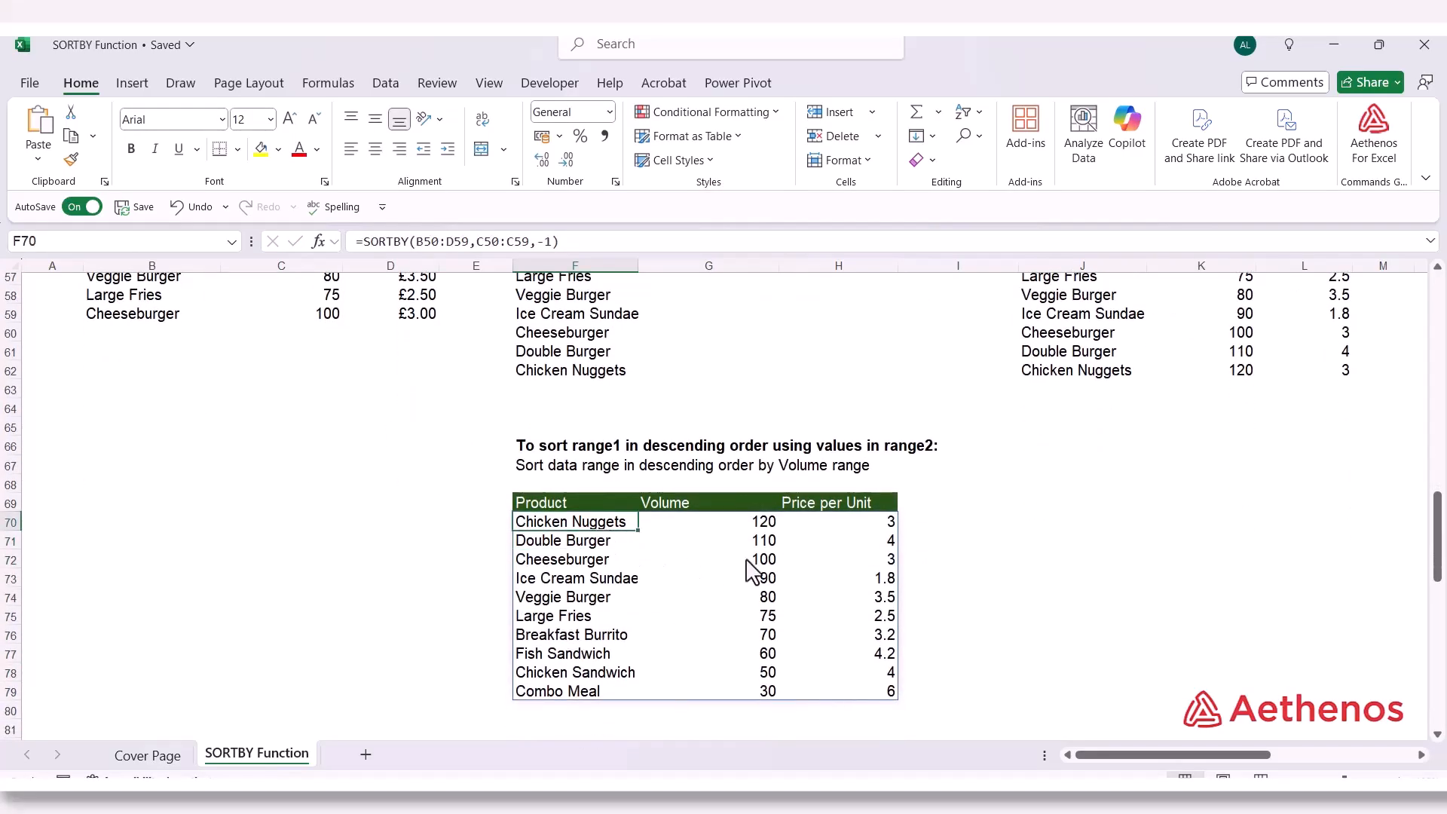
pyautogui.click(725, 526)
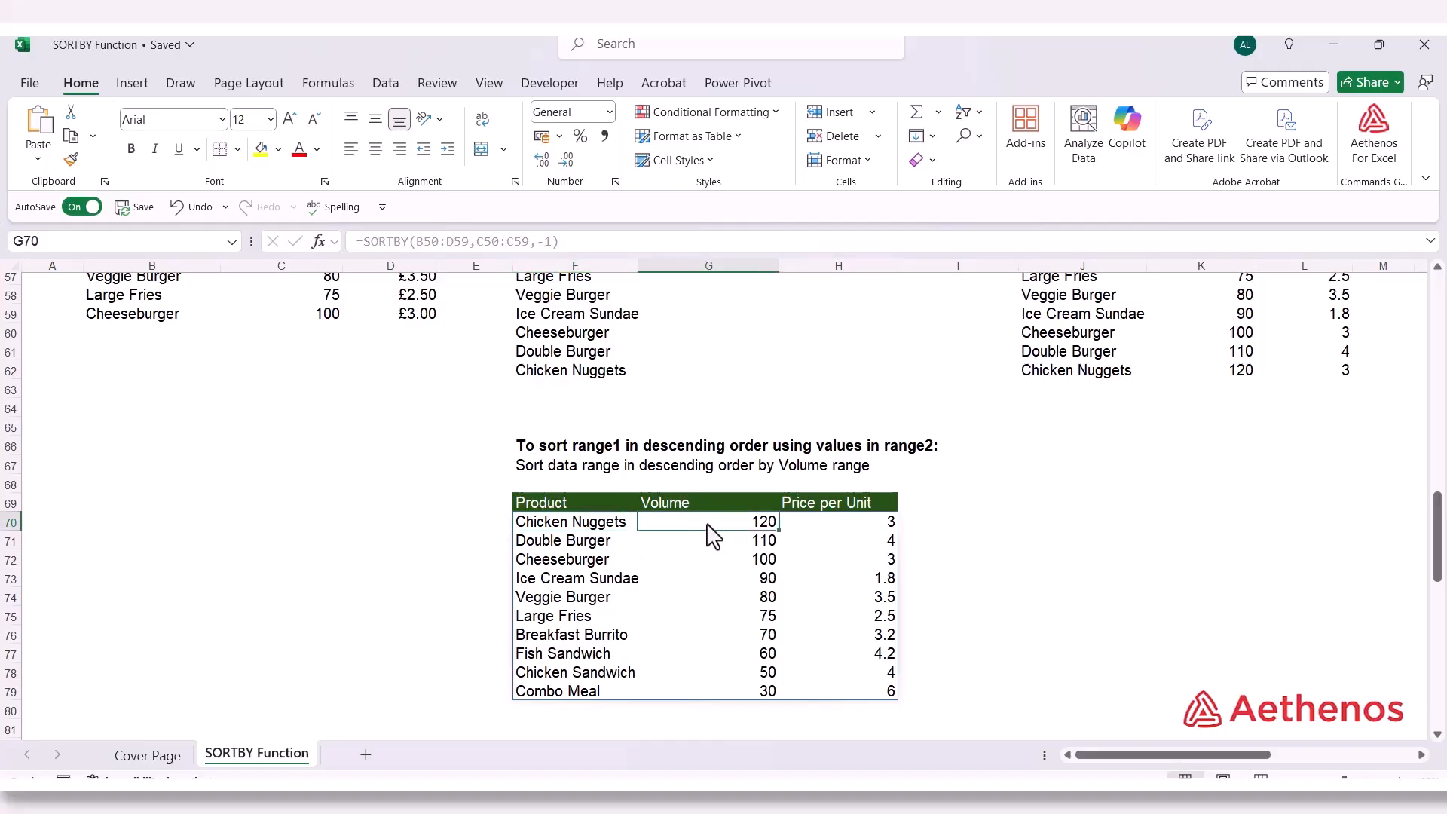
pyautogui.scroll(3, 711, 539)
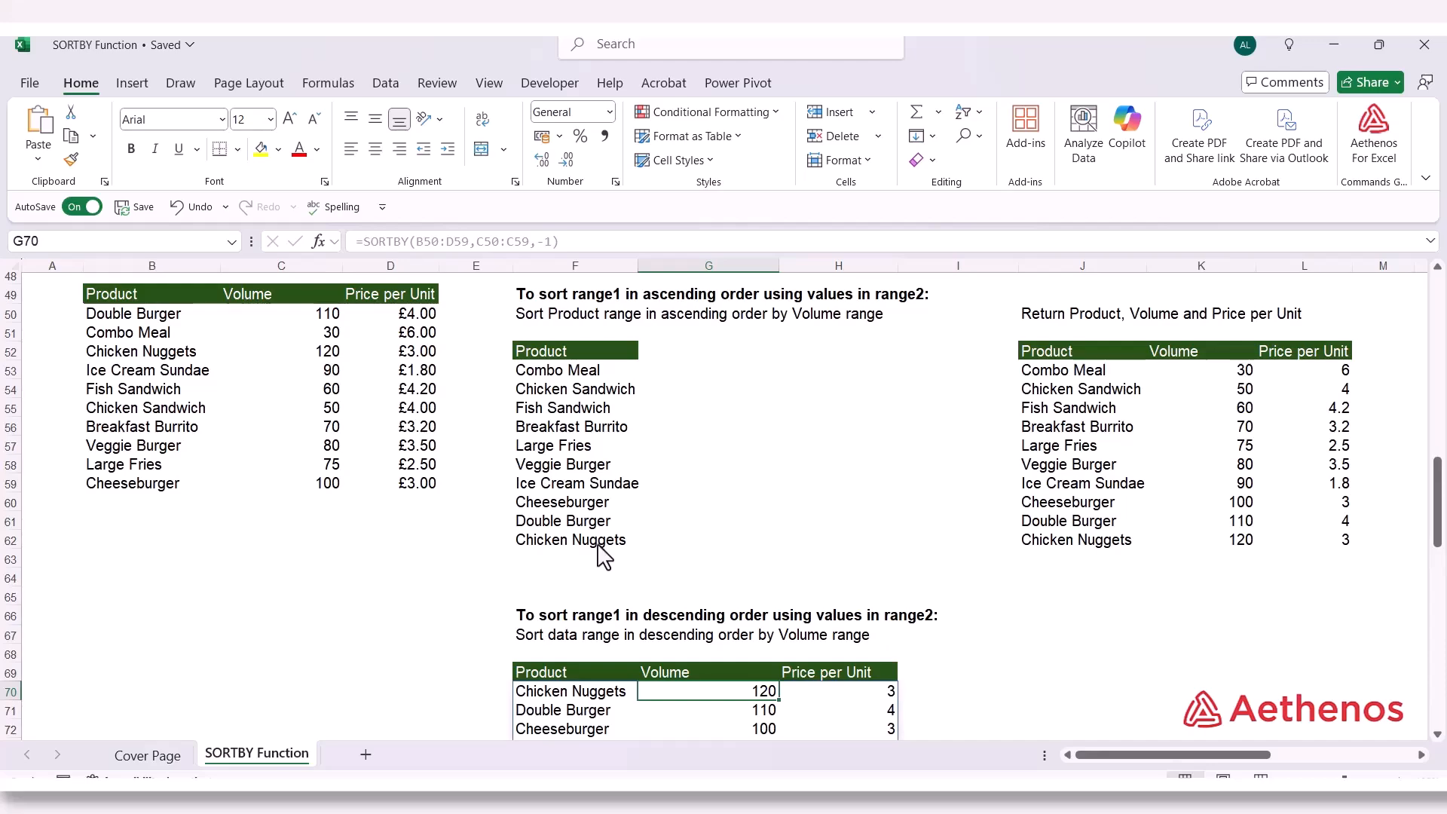
pyautogui.scroll(-4, 613, 555)
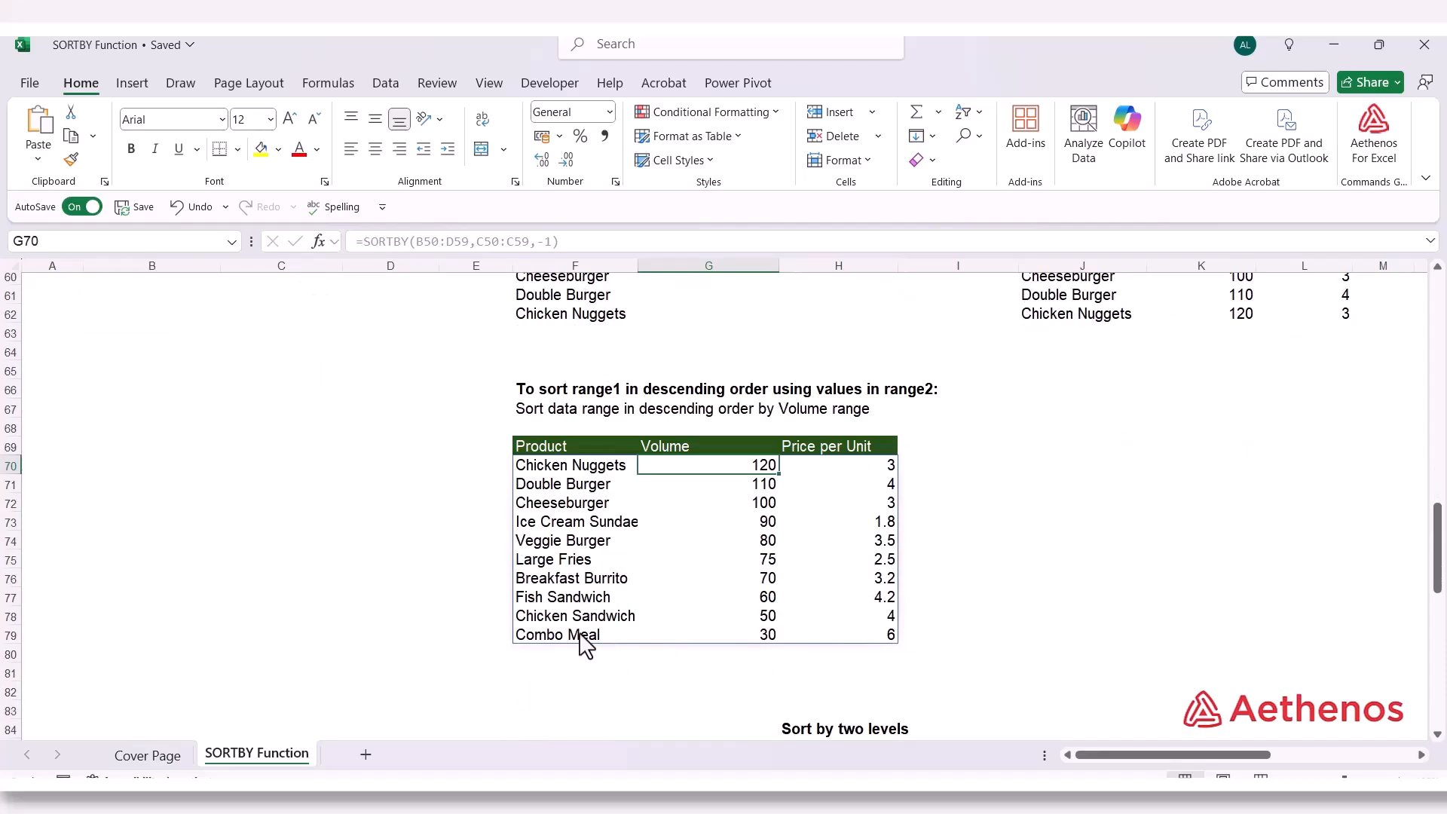
pyautogui.press('Down')
pyautogui.press('Down')
pyautogui.press('Down')
pyautogui.press('Down')
pyautogui.press('Down')
pyautogui.press('Down')
pyautogui.press('Down')
pyautogui.press('Down')
pyautogui.press('Down')
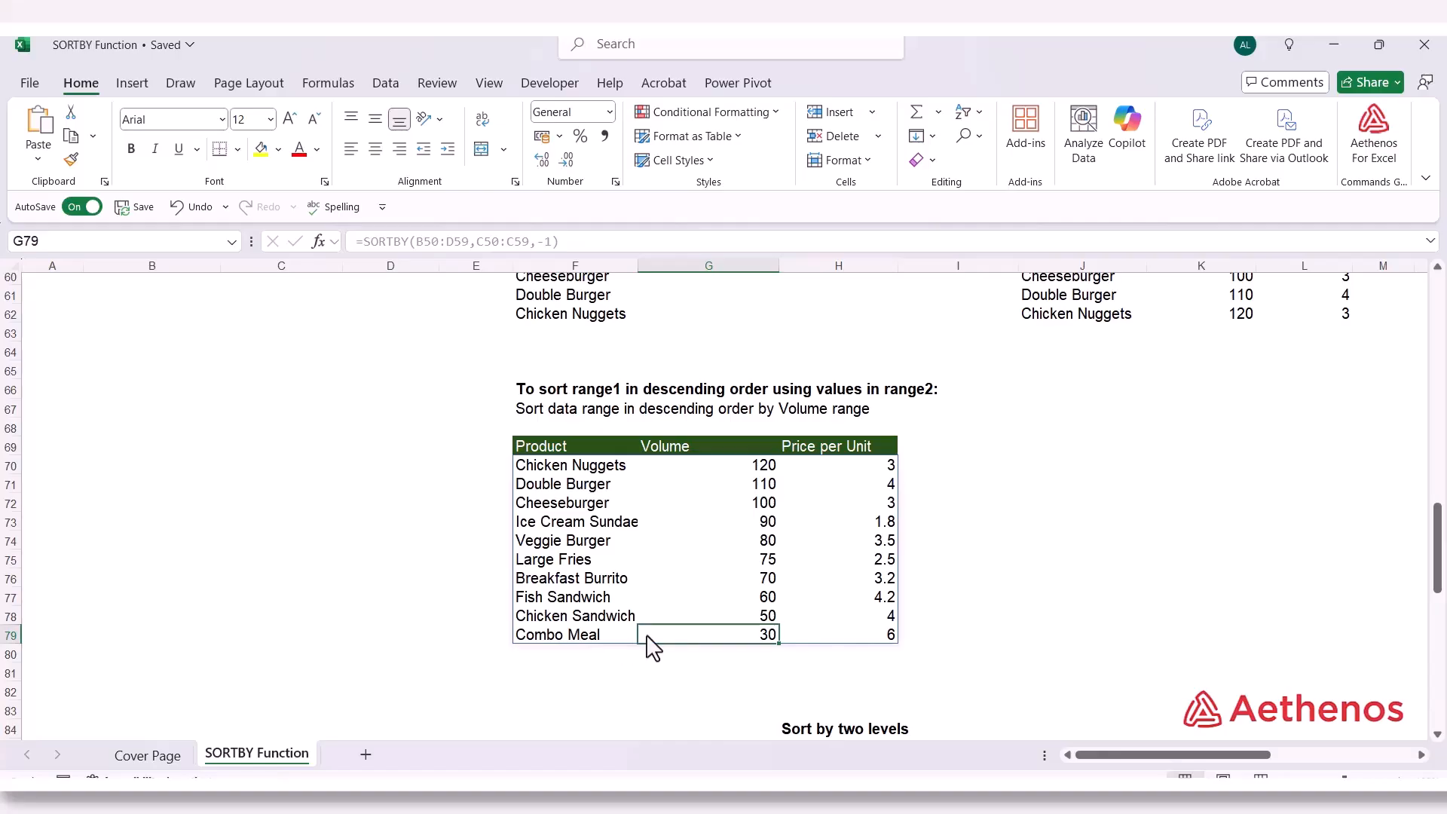
# Examine the Name, Product, Region, Units and Sales columns of the table at B100 and the two-level sort instruction in row 85
pyautogui.scroll(-9, 1032, 555)
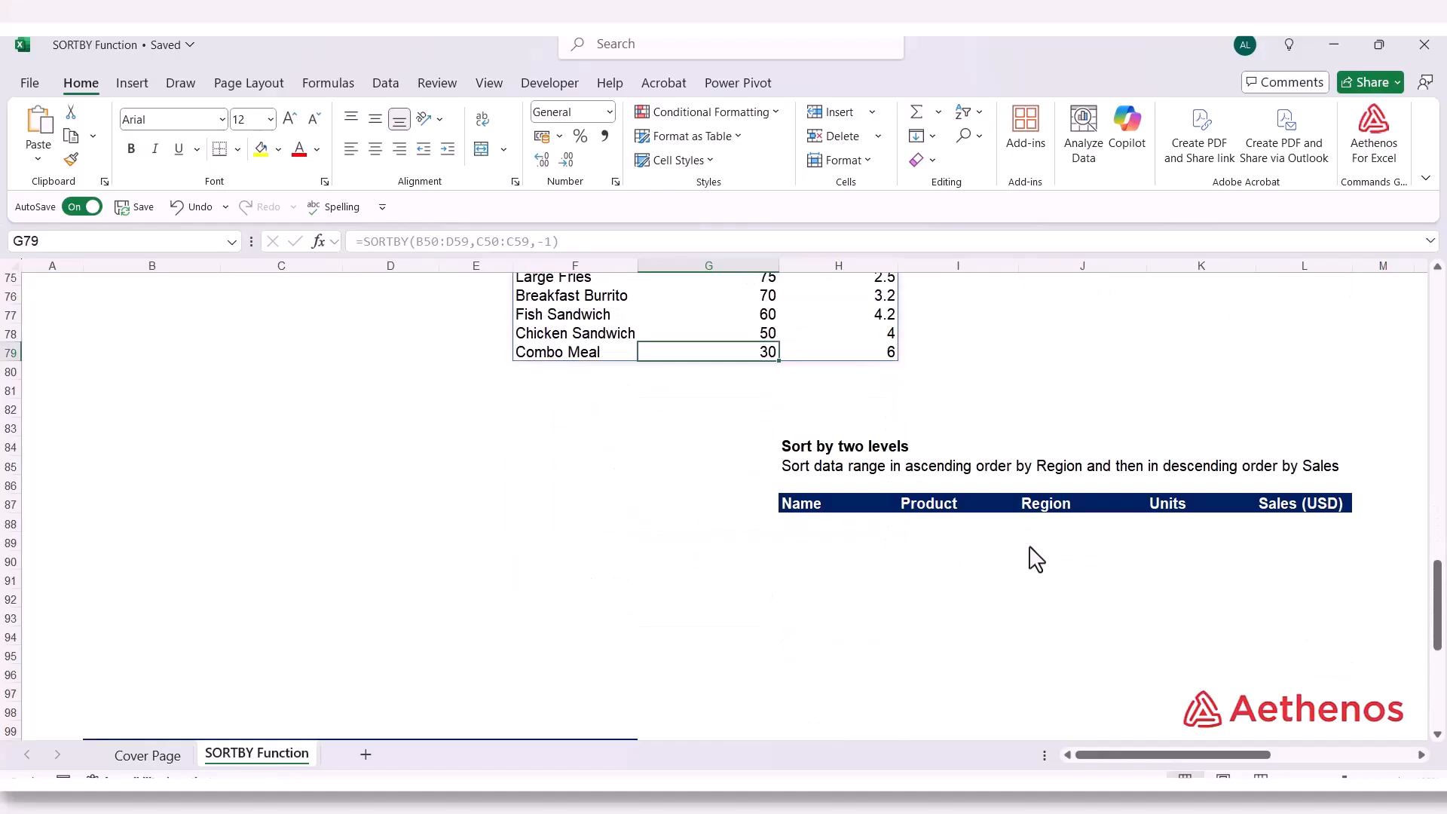
pyautogui.scroll(2, 914, 524)
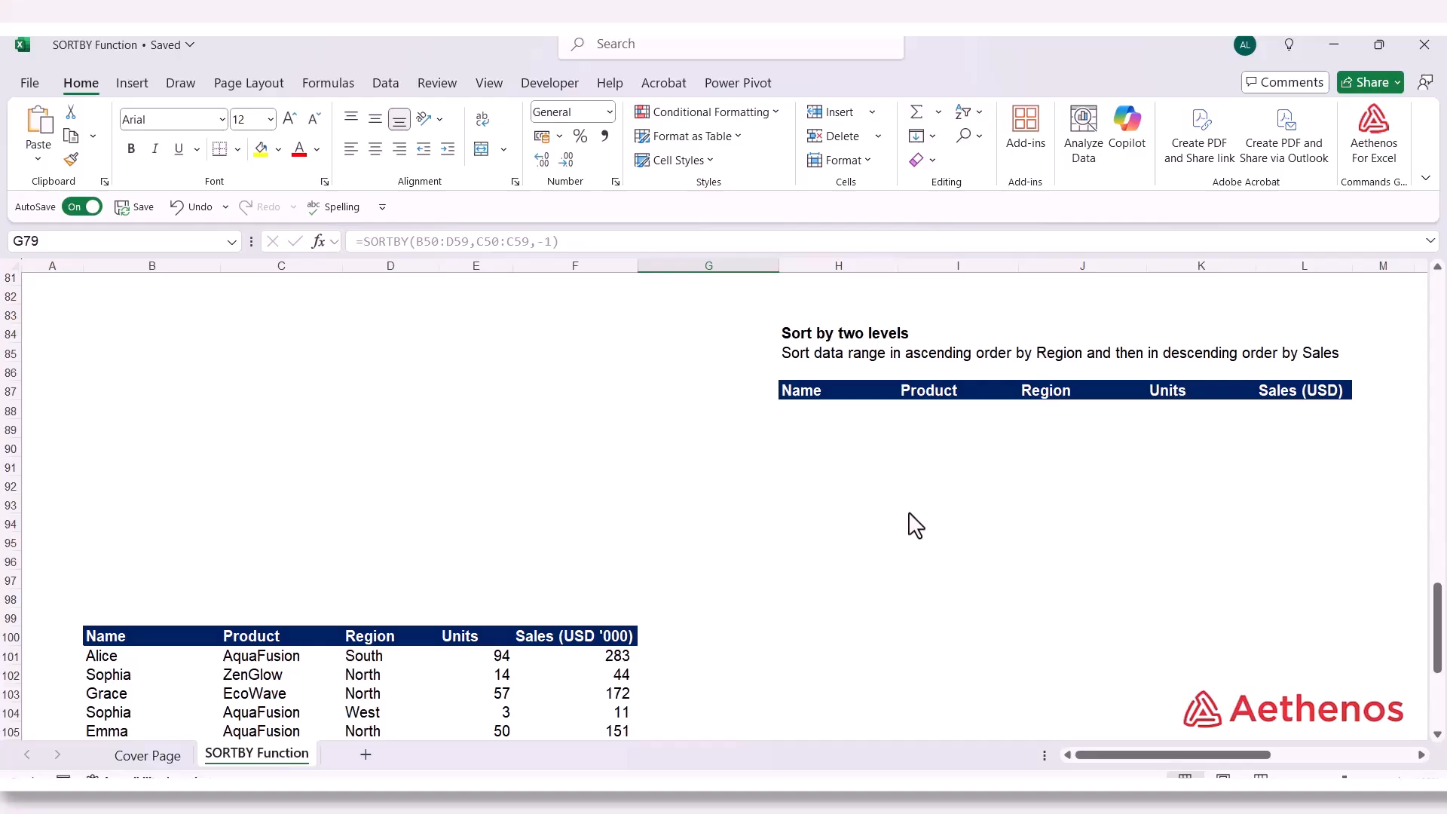
pyautogui.scroll(-2, 678, 533)
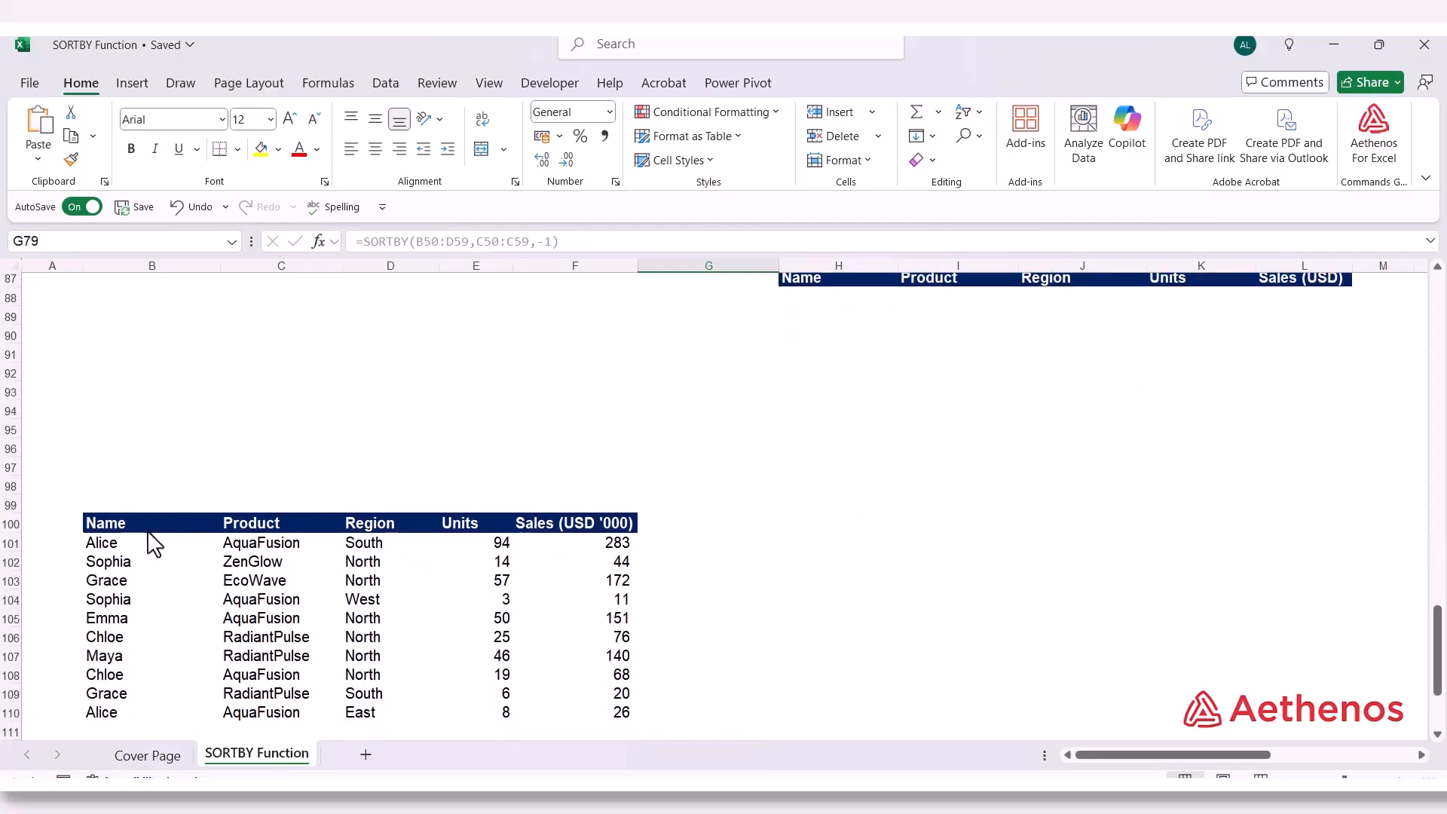
pyautogui.moveTo(144, 528); pyautogui.dragTo(143, 599)
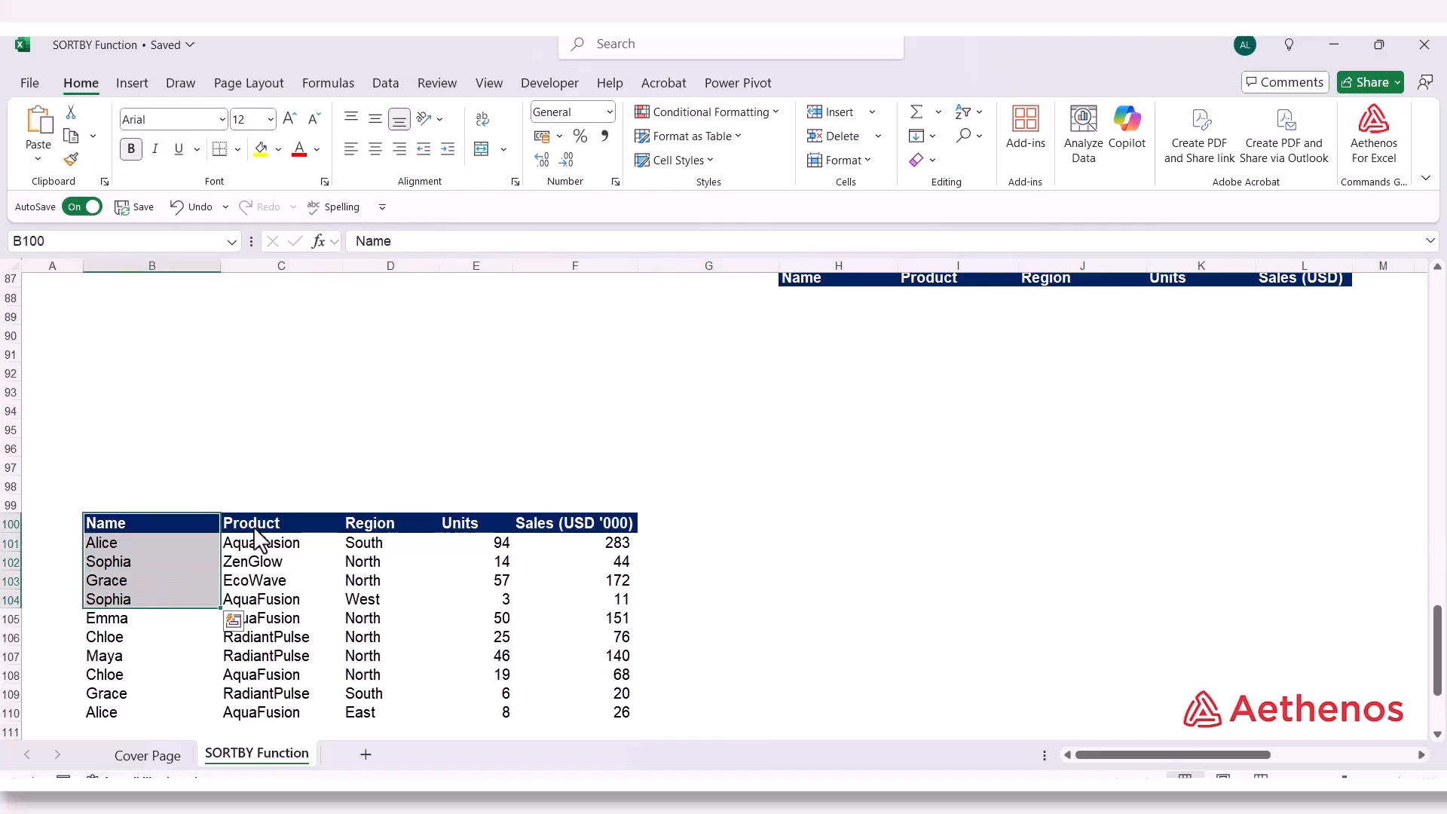
pyautogui.moveTo(255, 530); pyautogui.dragTo(259, 601)
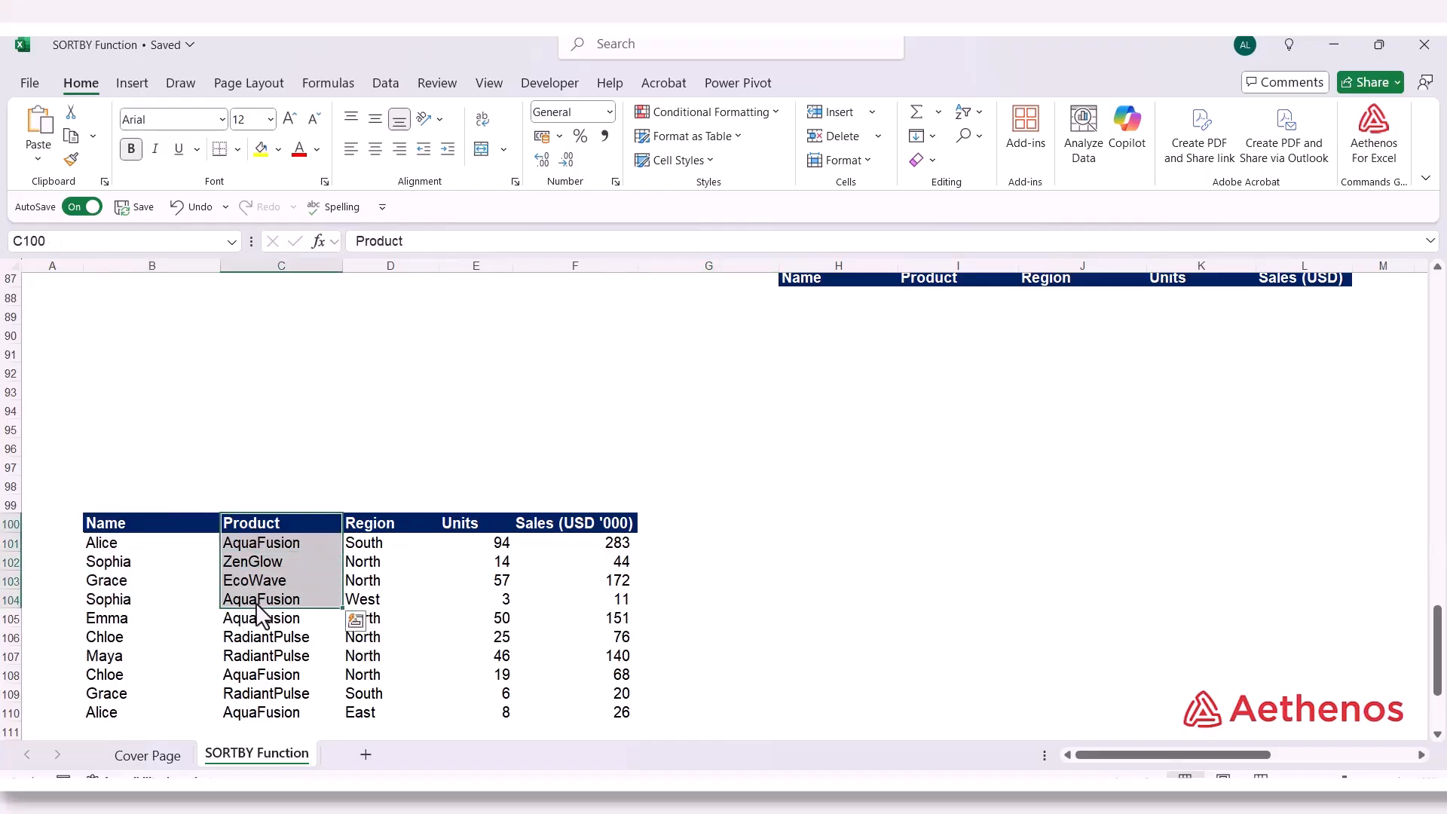
pyautogui.moveTo(392, 528); pyautogui.dragTo(421, 576)
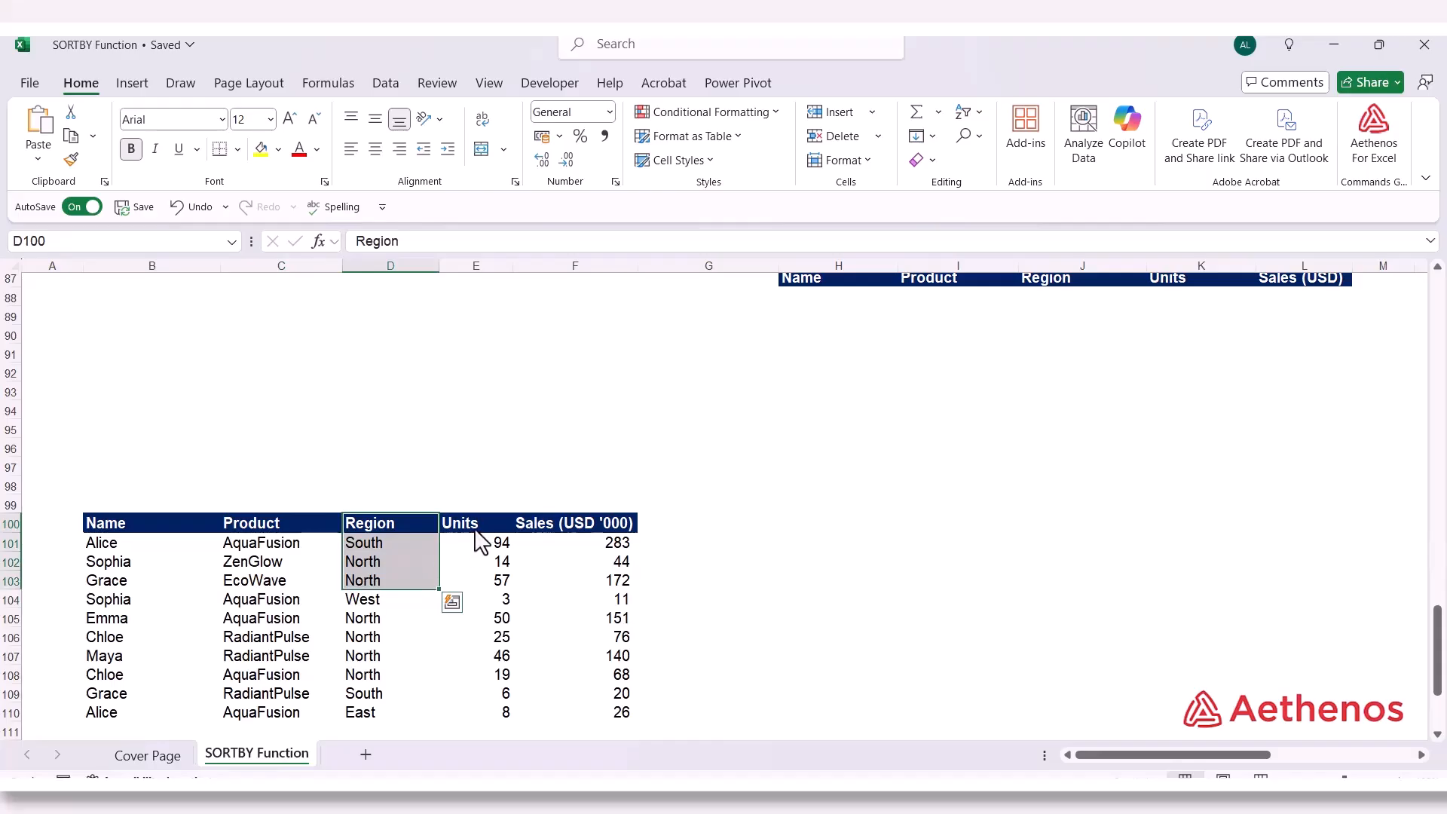
pyautogui.moveTo(466, 525); pyautogui.dragTo(477, 596)
pyautogui.moveTo(573, 531); pyautogui.dragTo(558, 596)
pyautogui.scroll(2, 789, 722)
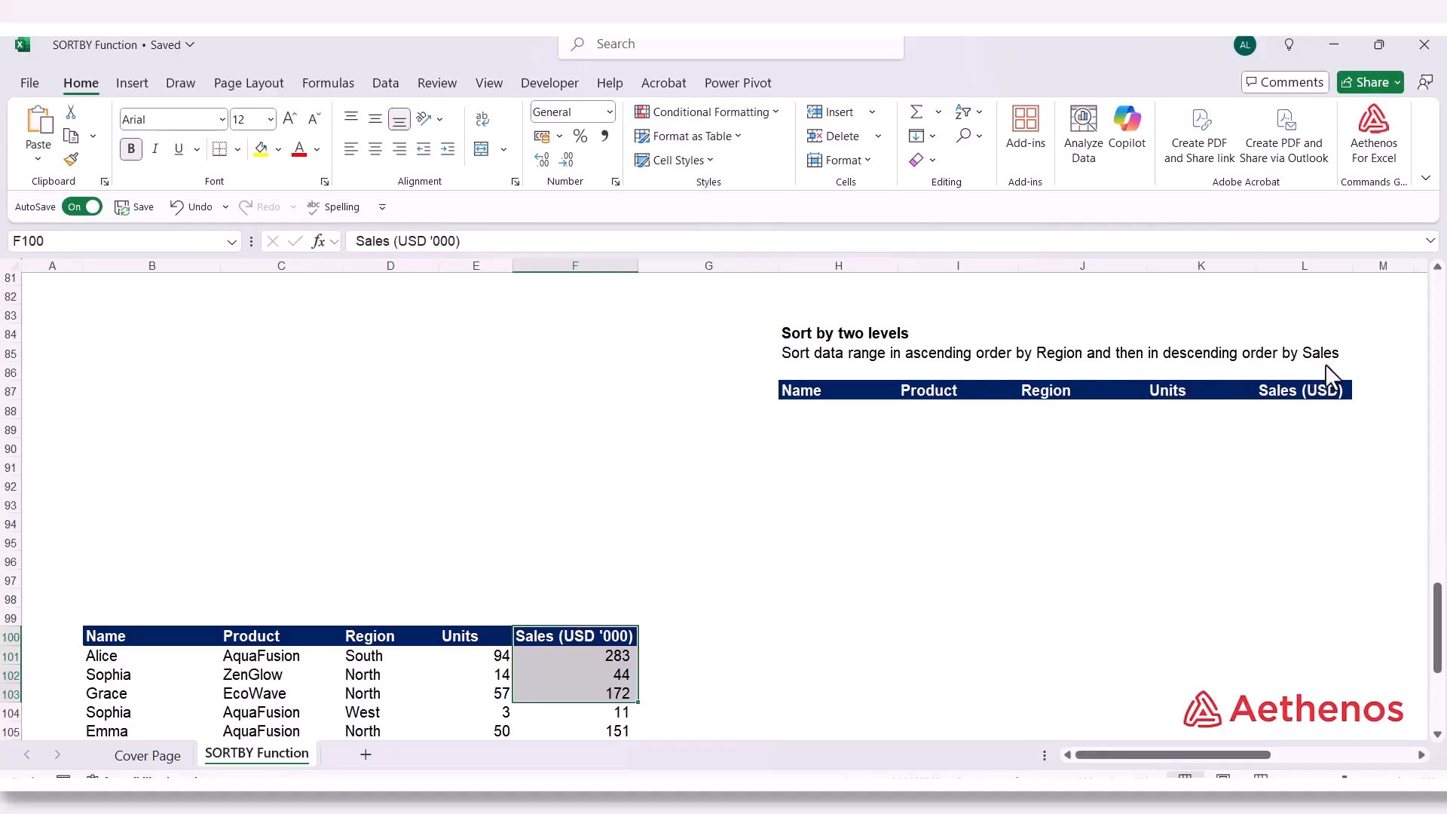
pyautogui.click(1031, 361)
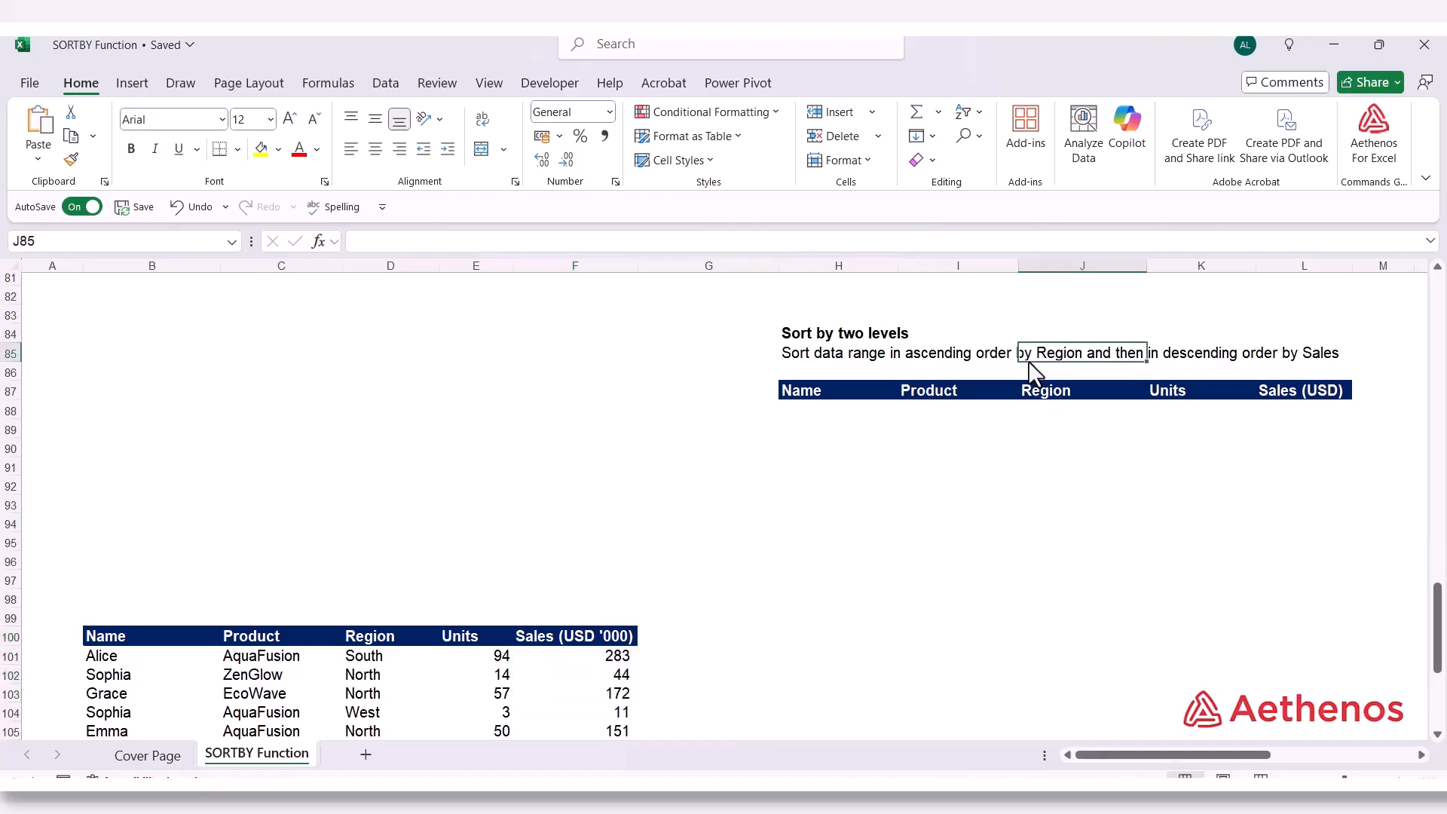
pyautogui.click(971, 371)
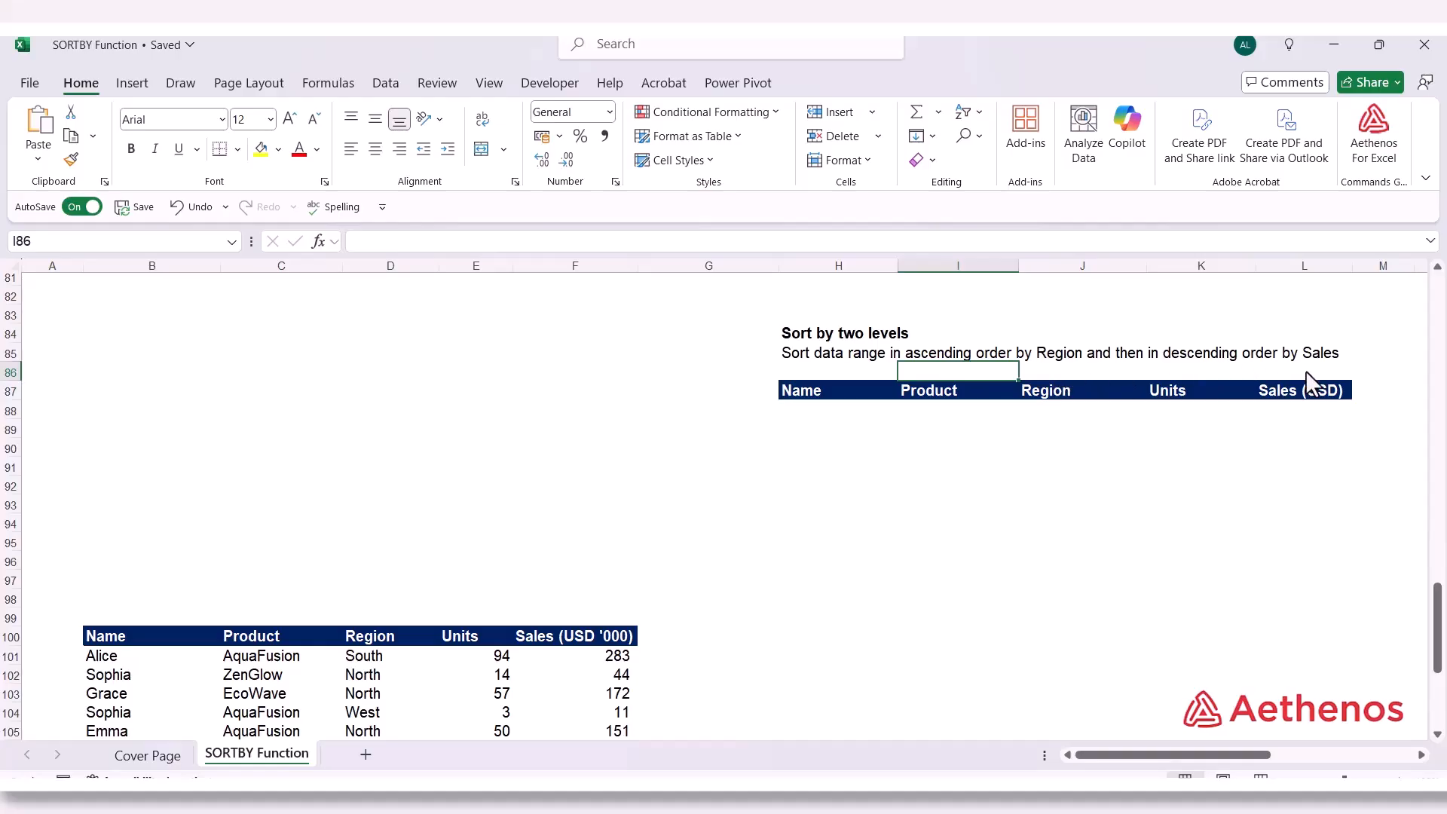
# Start a SORTBY formula in H88 under the two-level sort example with B101:F110 as the array
pyautogui.click(844, 413)
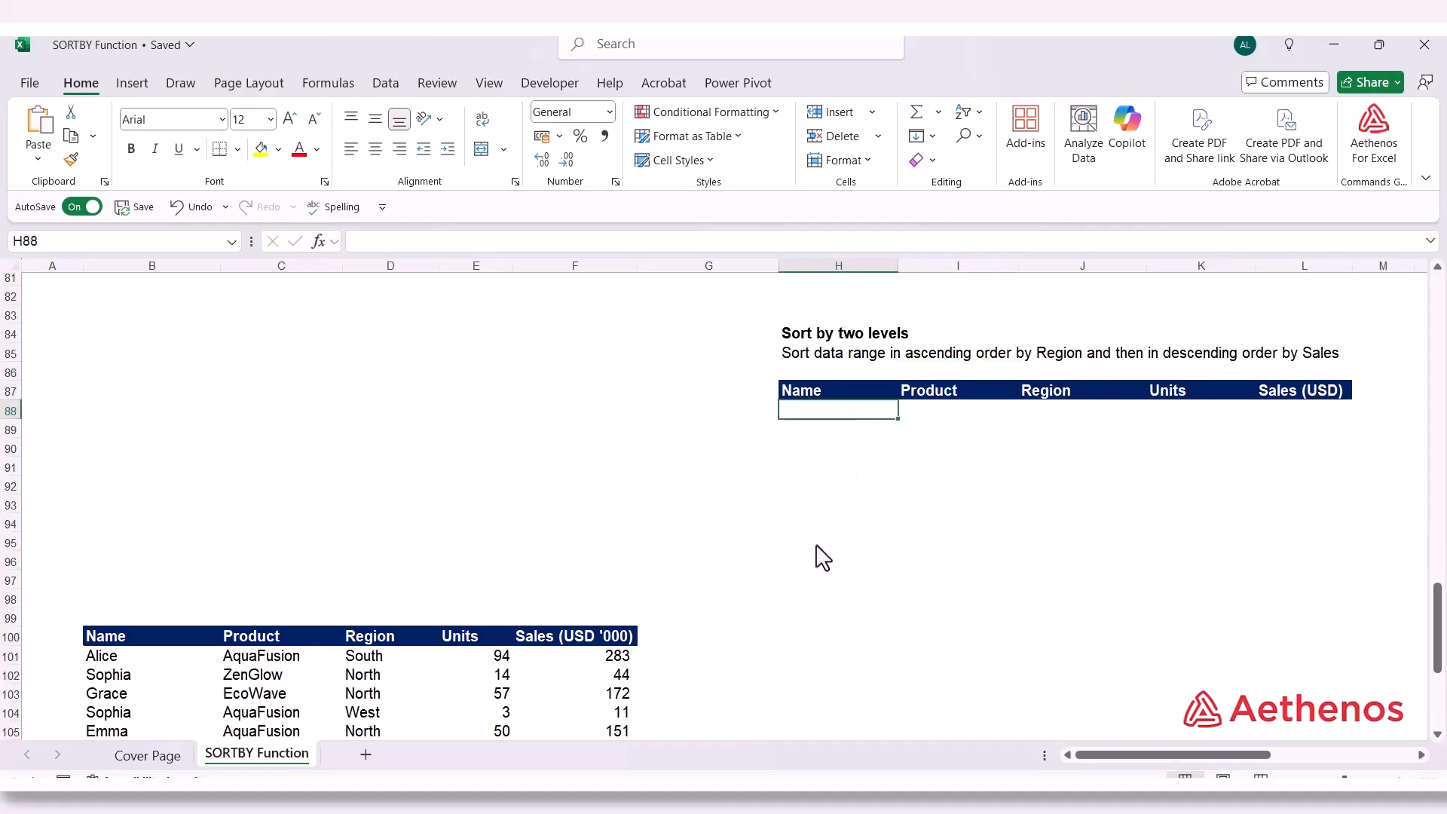
pyautogui.write('=sortby')
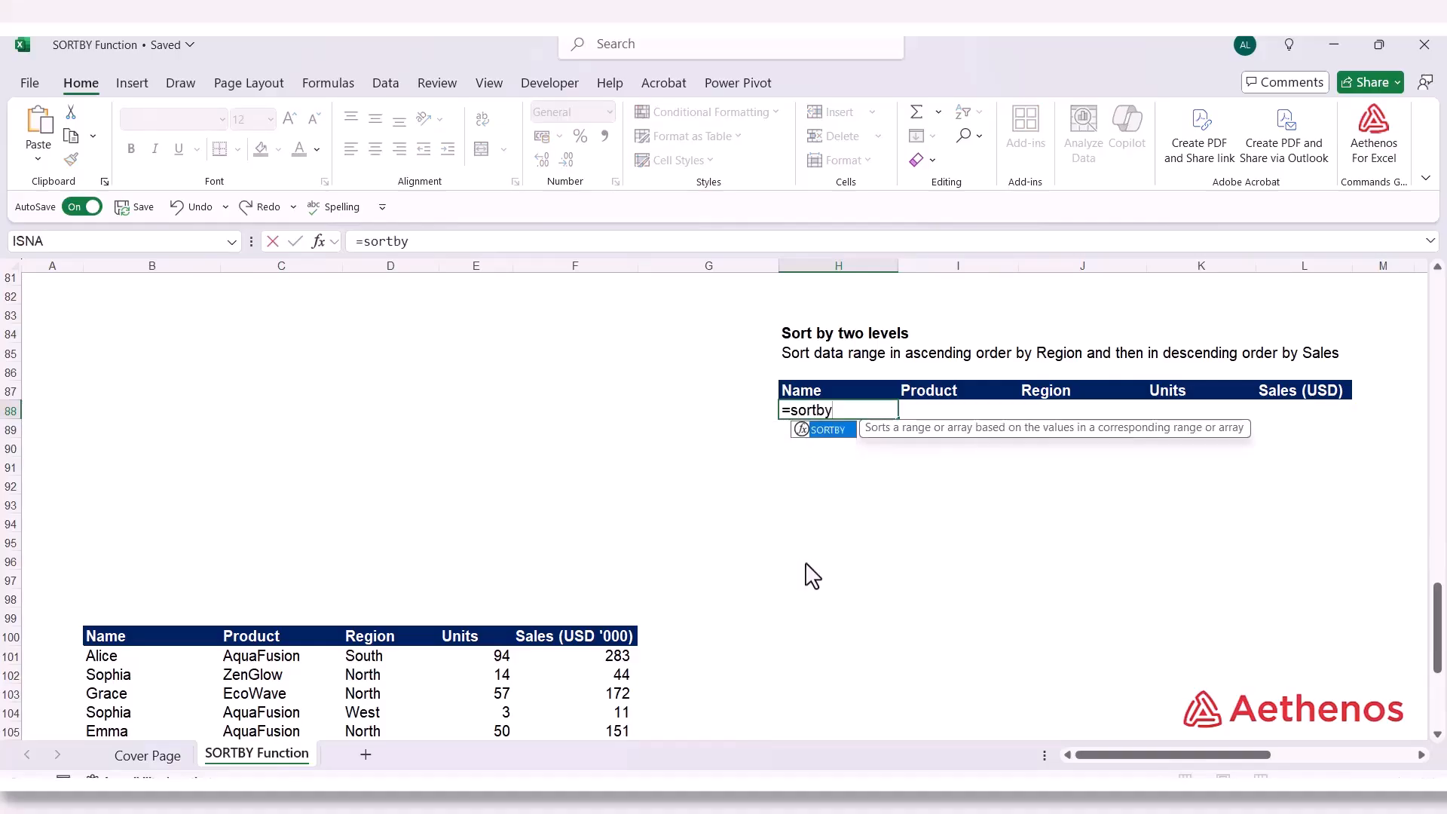
pyautogui.press('Tab')
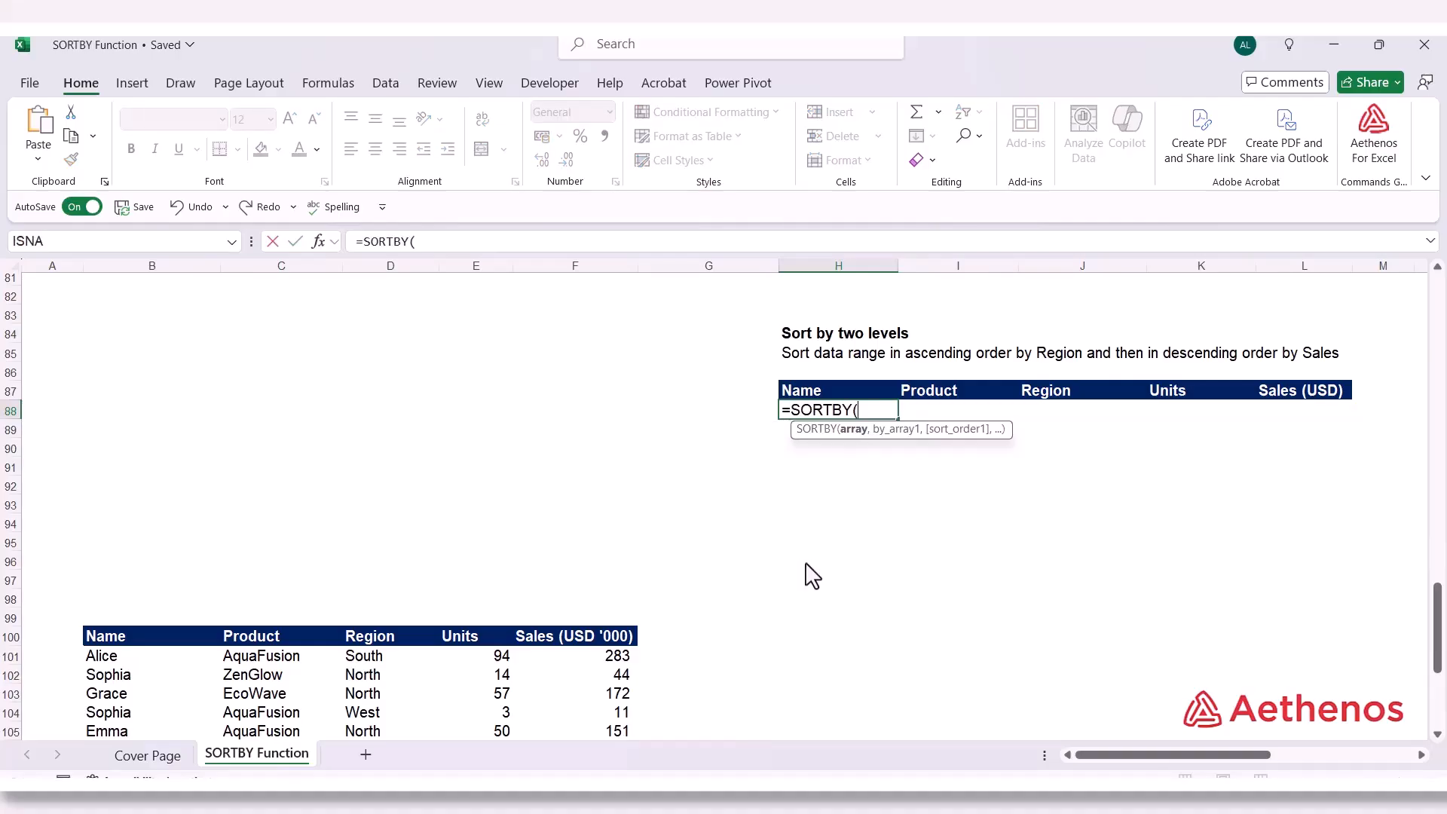
pyautogui.scroll(-3, 810, 577)
pyautogui.moveTo(141, 490); pyautogui.dragTo(592, 669)
pyautogui.scroll(4, 692, 660)
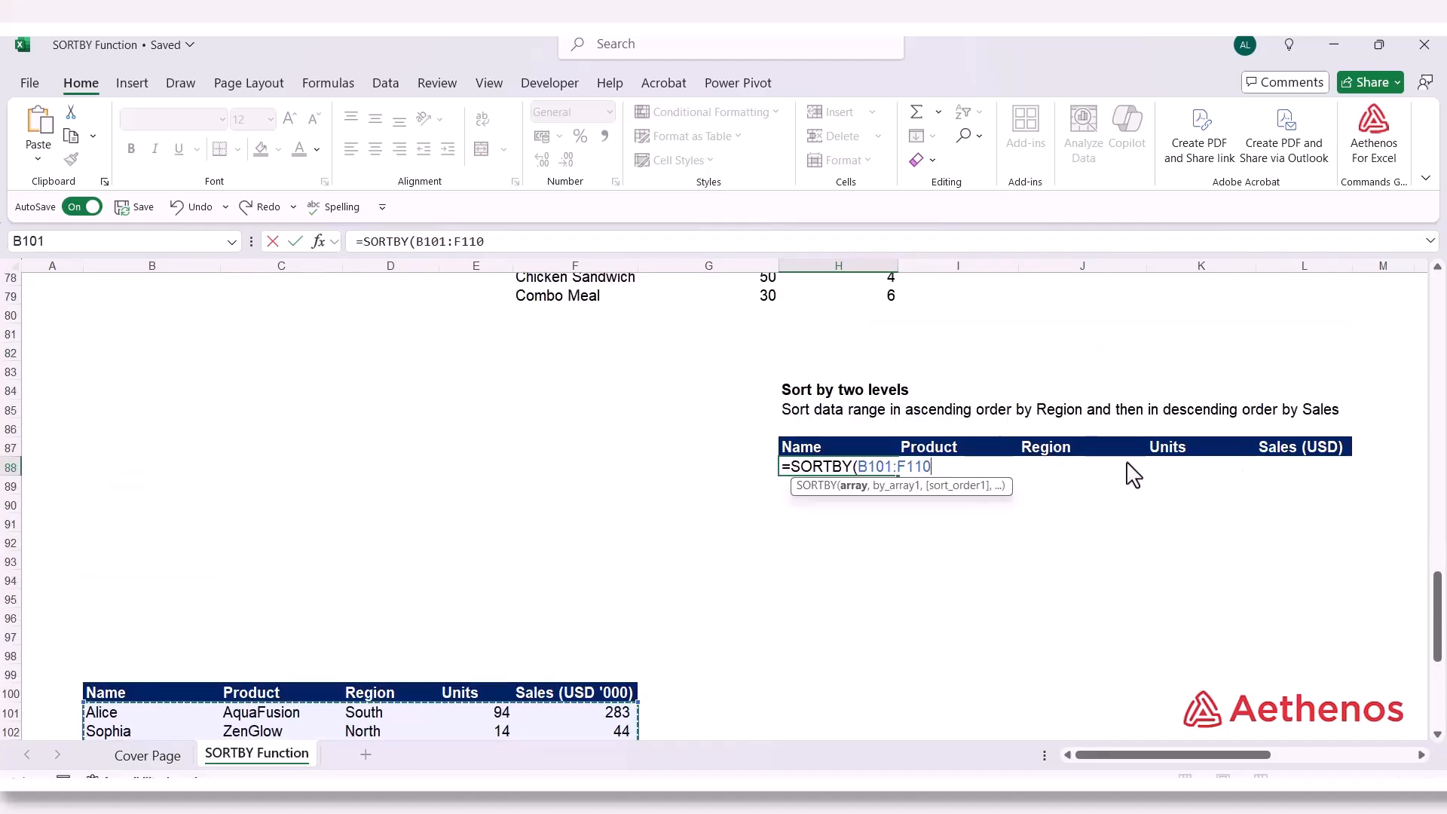
# Add the Region range D101:D110 as by_array1 in the H88 SORTBY formula, with 1 for ascending order
pyautogui.write(',')
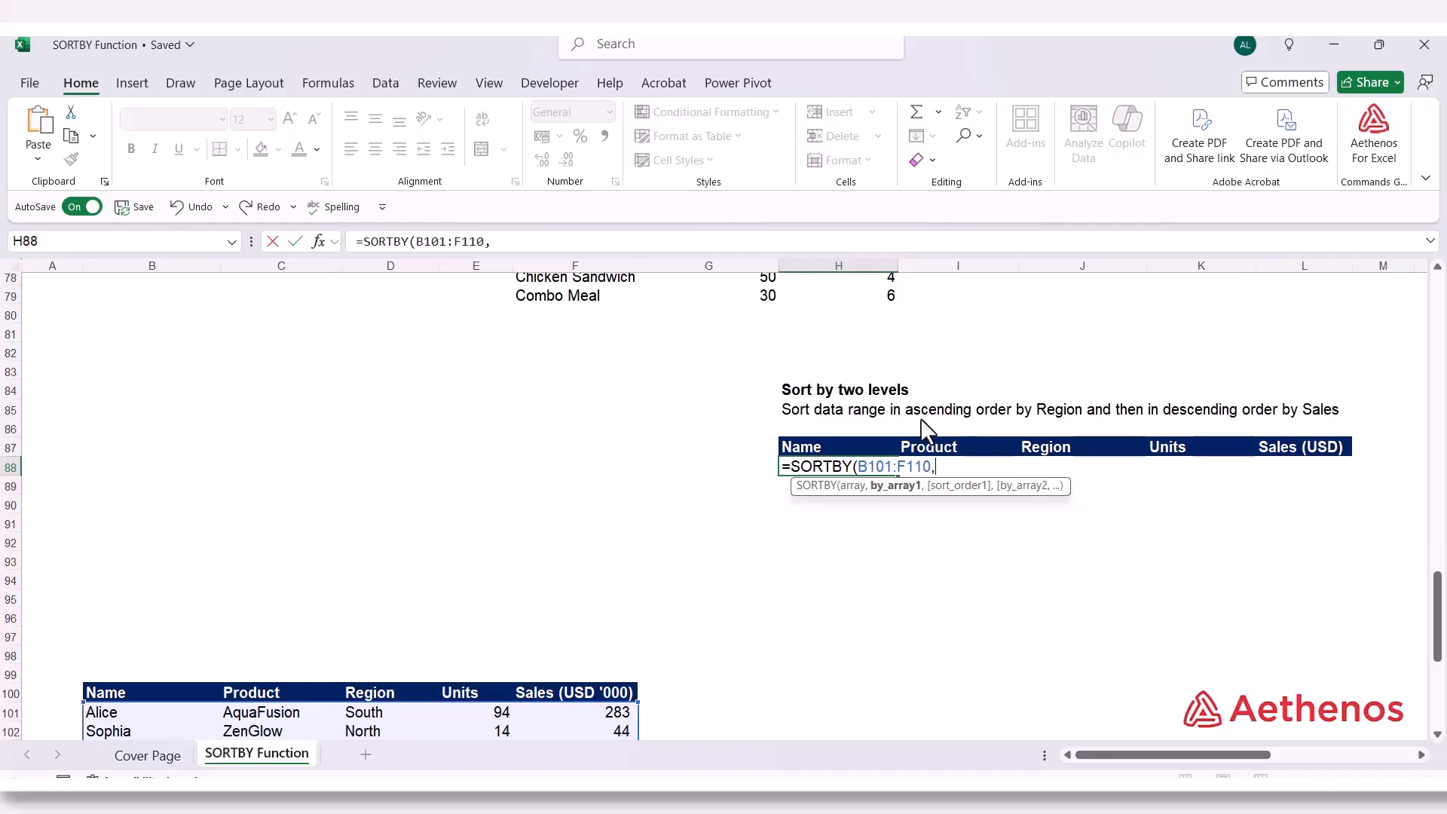
pyautogui.scroll(-3, 791, 510)
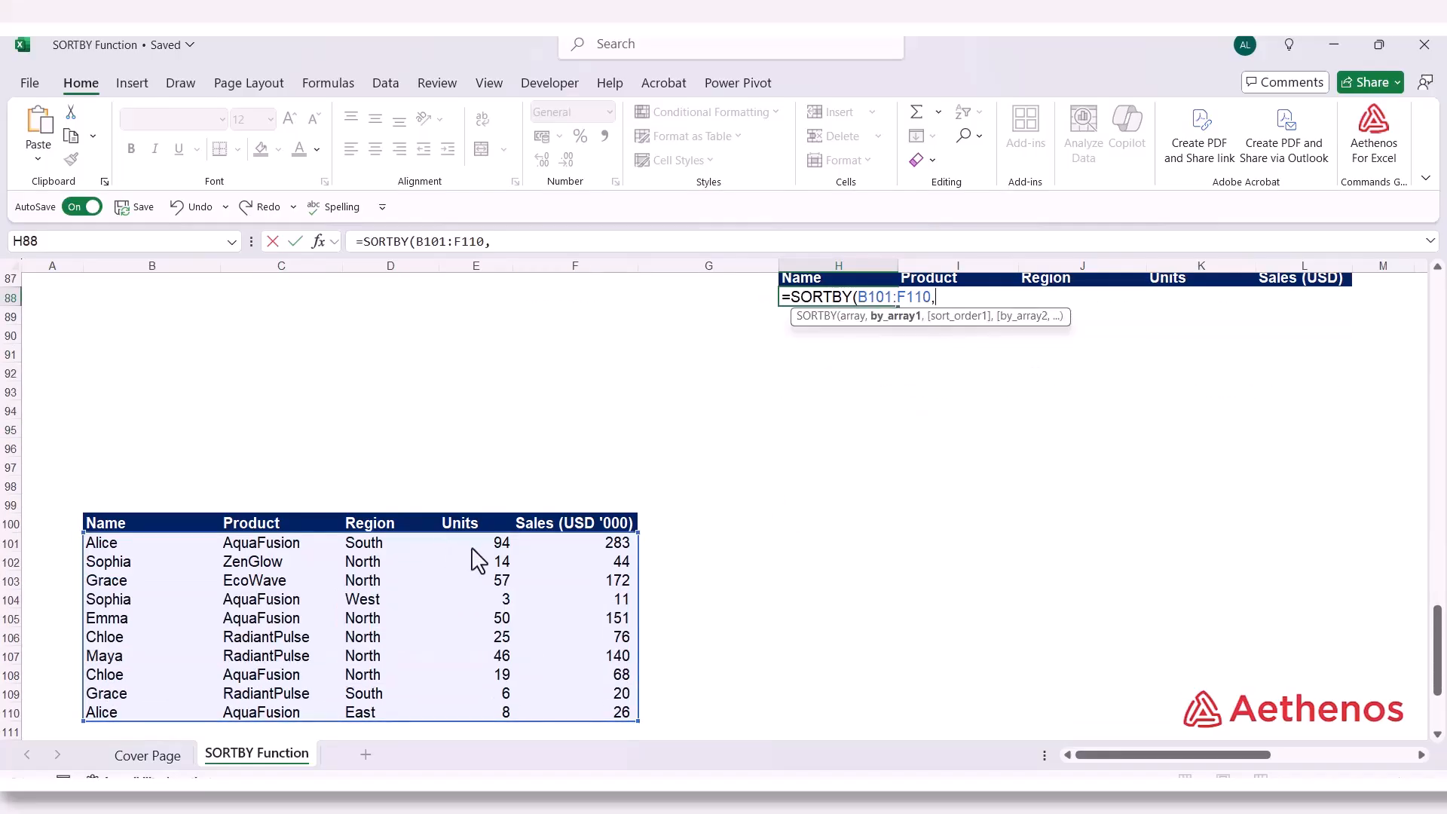
pyautogui.moveTo(354, 544)
pyautogui.mouseDown()
pyautogui.moveTo(341, 723)
pyautogui.moveTo(354, 726)
pyautogui.mouseUp()
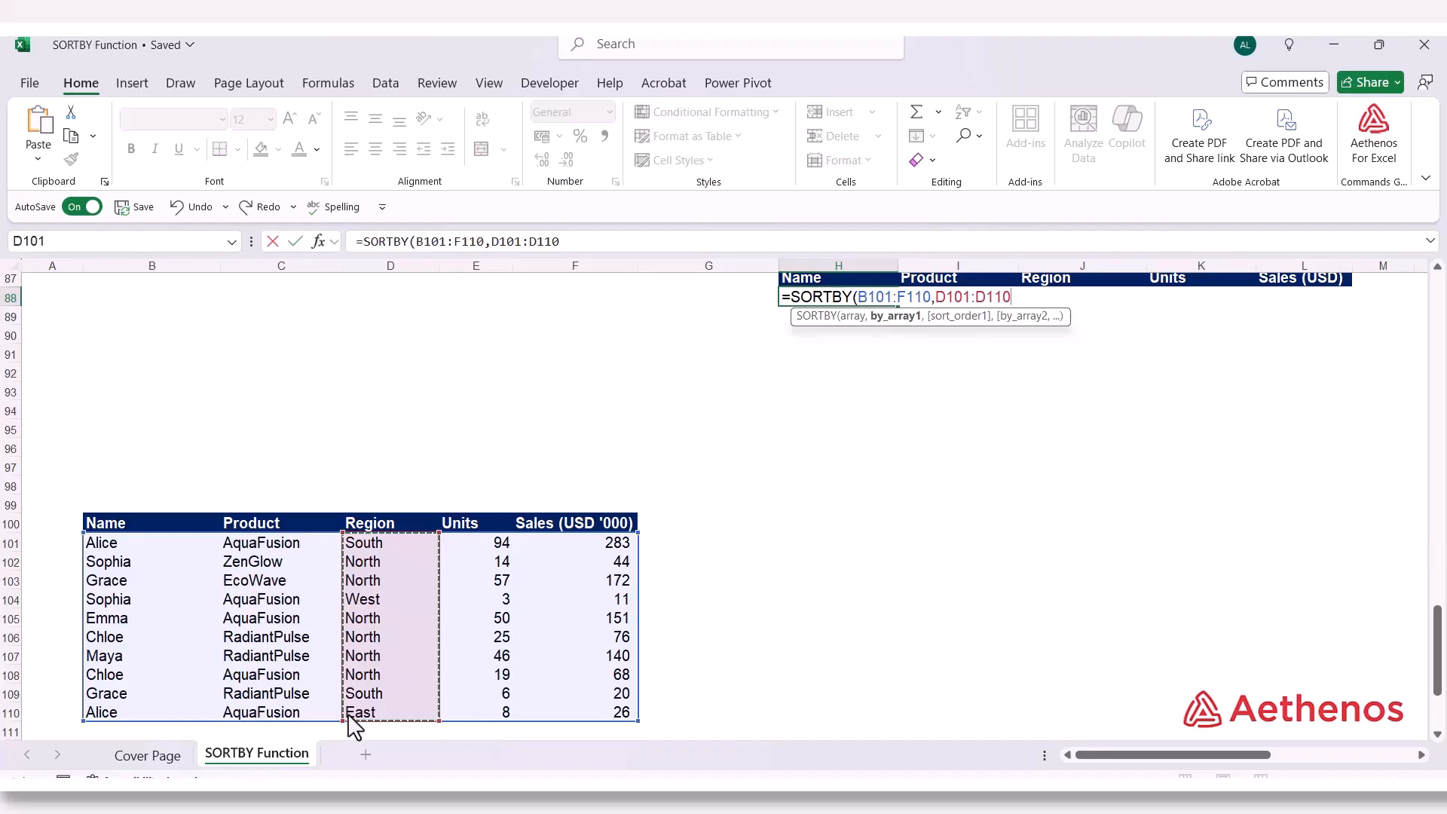
pyautogui.write(',')
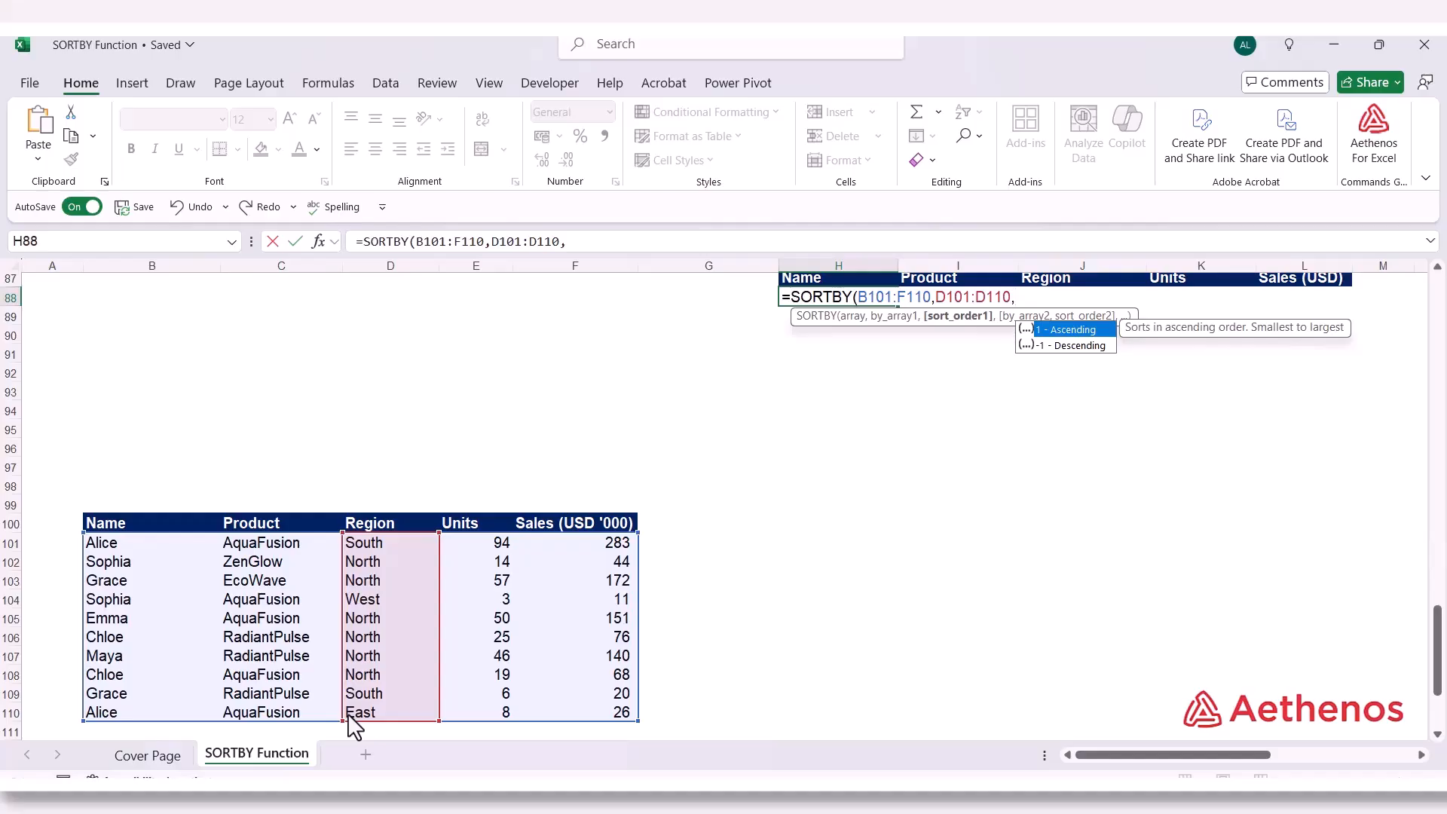
pyautogui.write('1')
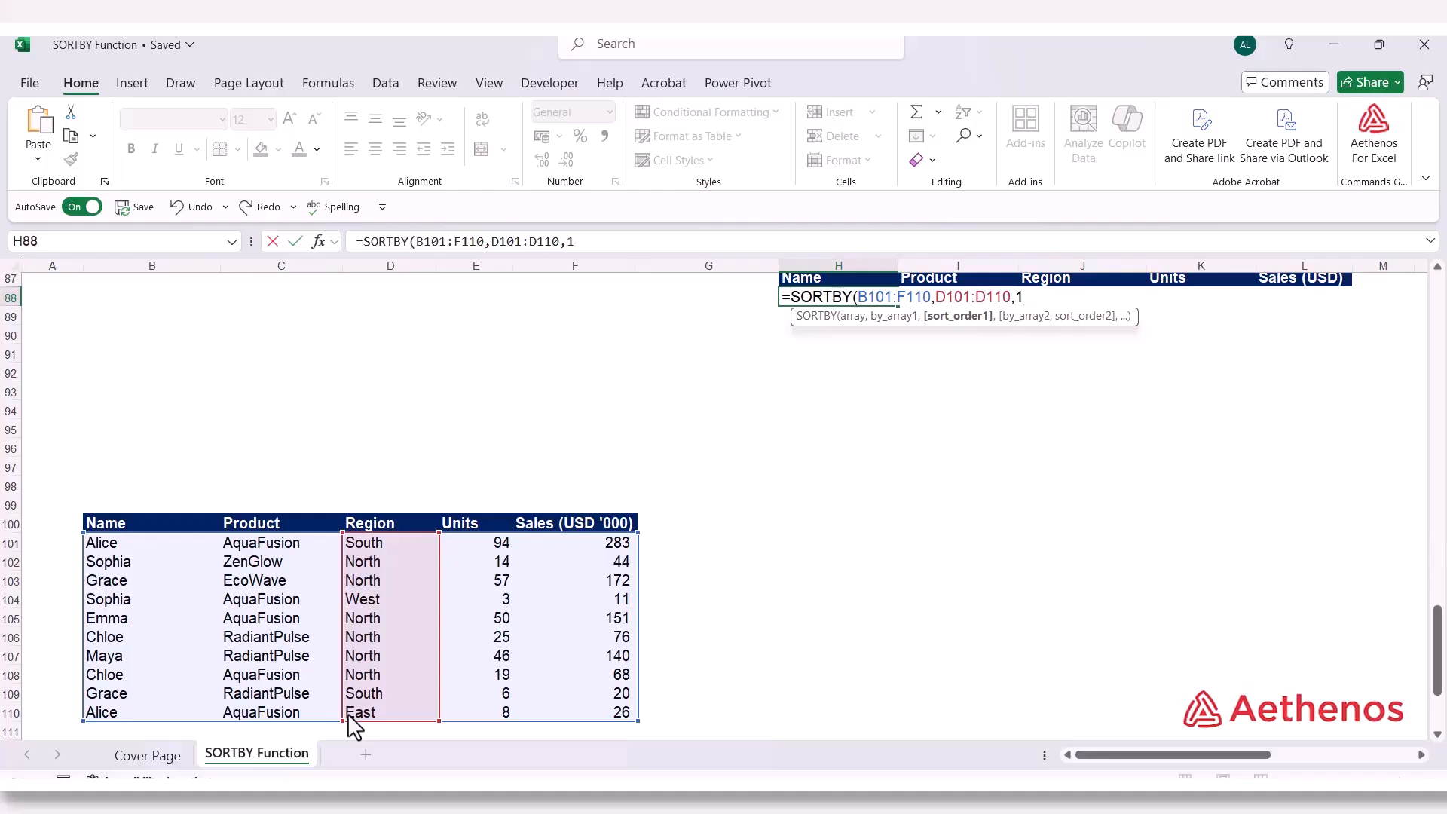
# Complete the SORTBY formula in H88 with F101:F110 as the second sort array in descending order (-1)
pyautogui.write(',')
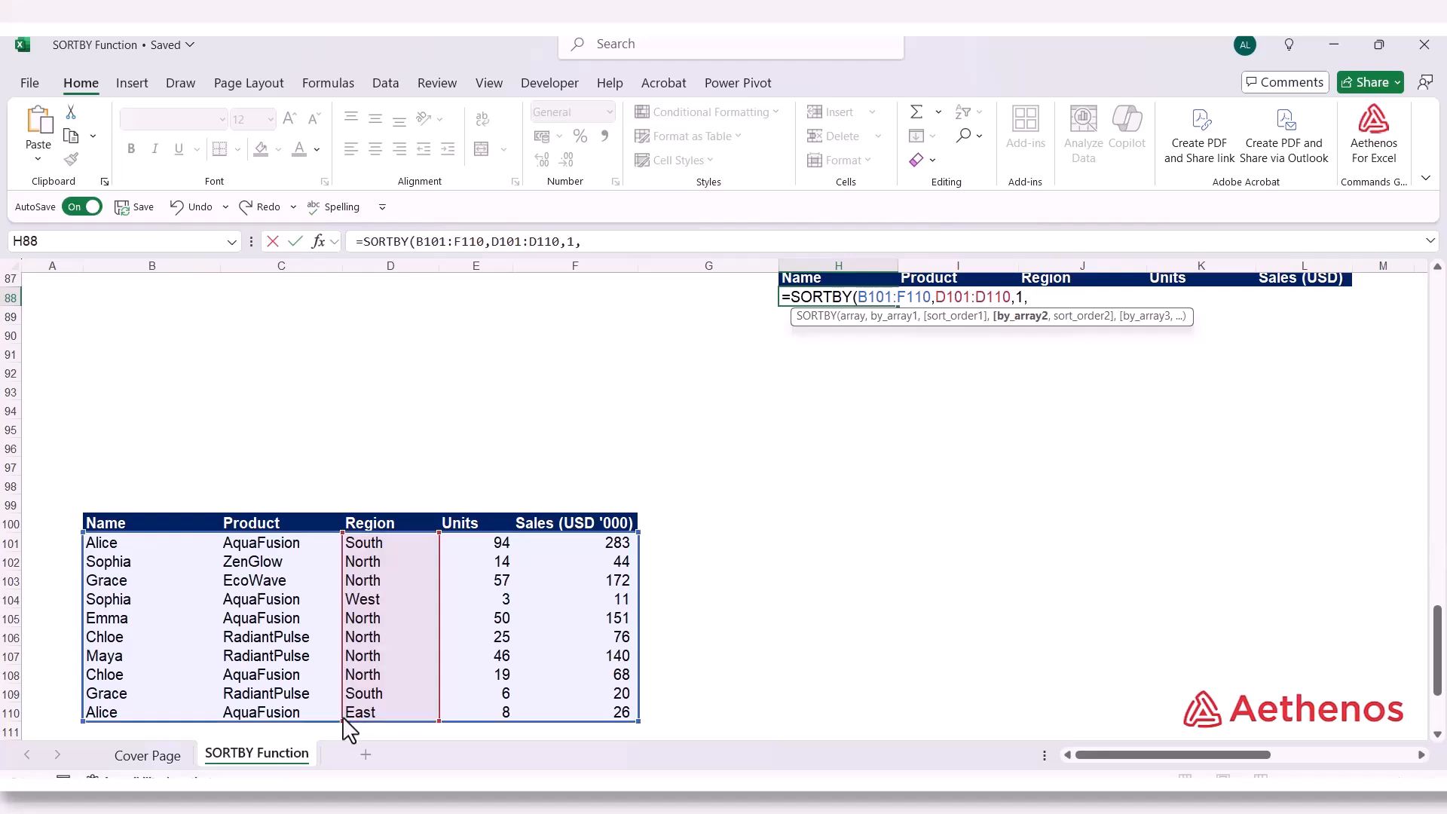
pyautogui.scroll(3, 345, 720)
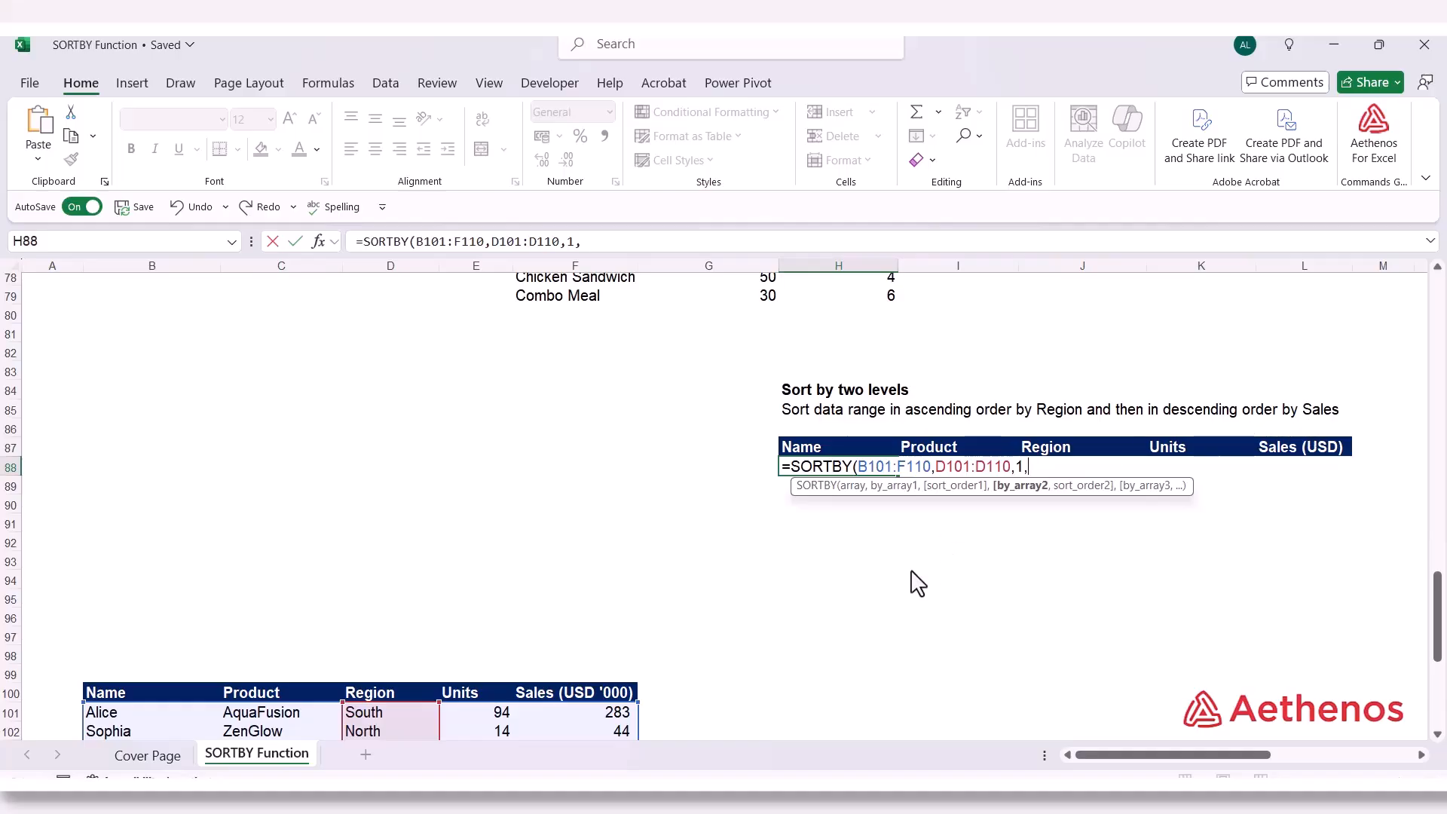
pyautogui.scroll(-3, 914, 584)
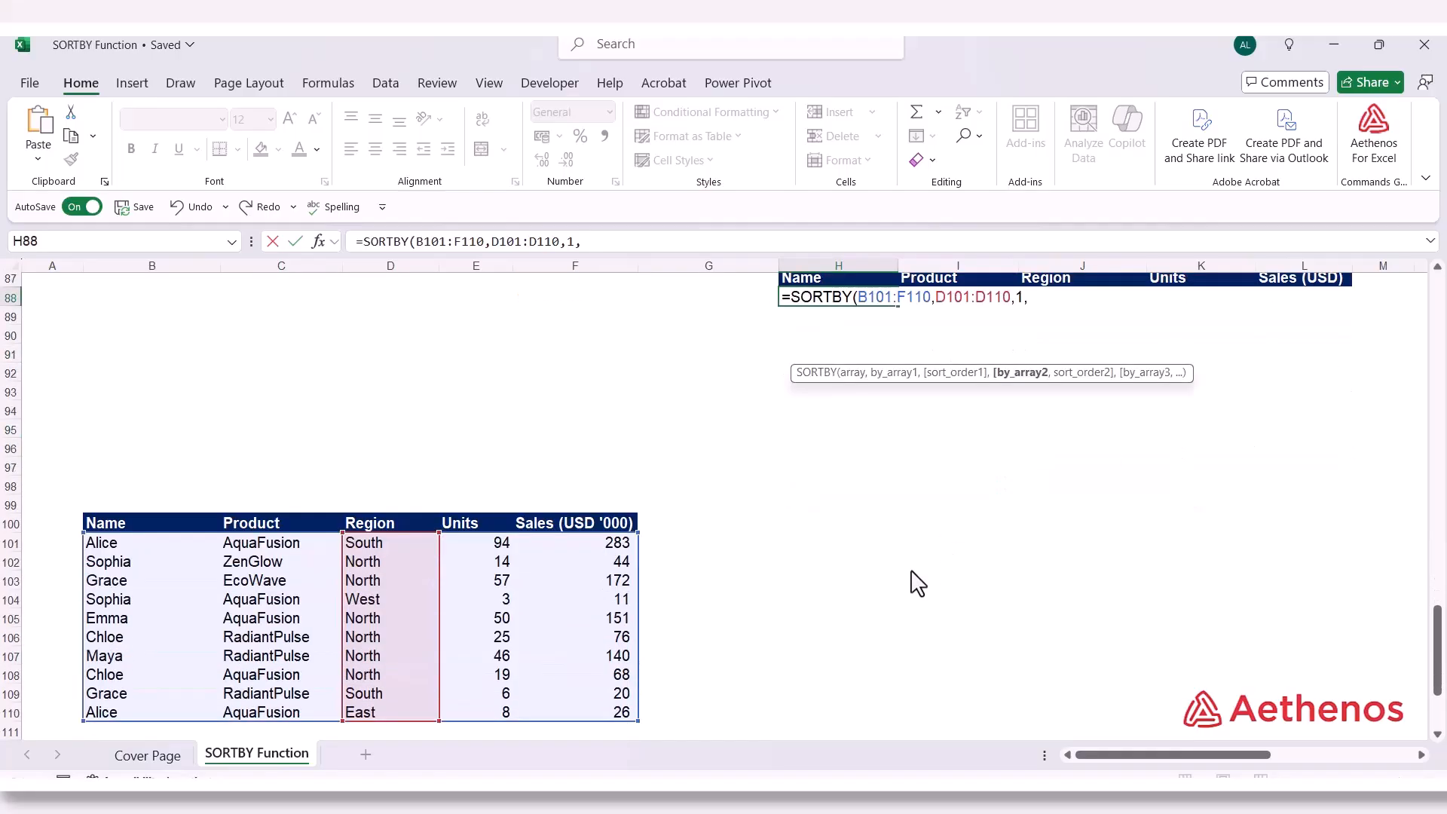
pyautogui.click(557, 544)
pyautogui.moveTo(558, 544); pyautogui.dragTo(557, 720)
pyautogui.write(',-1')
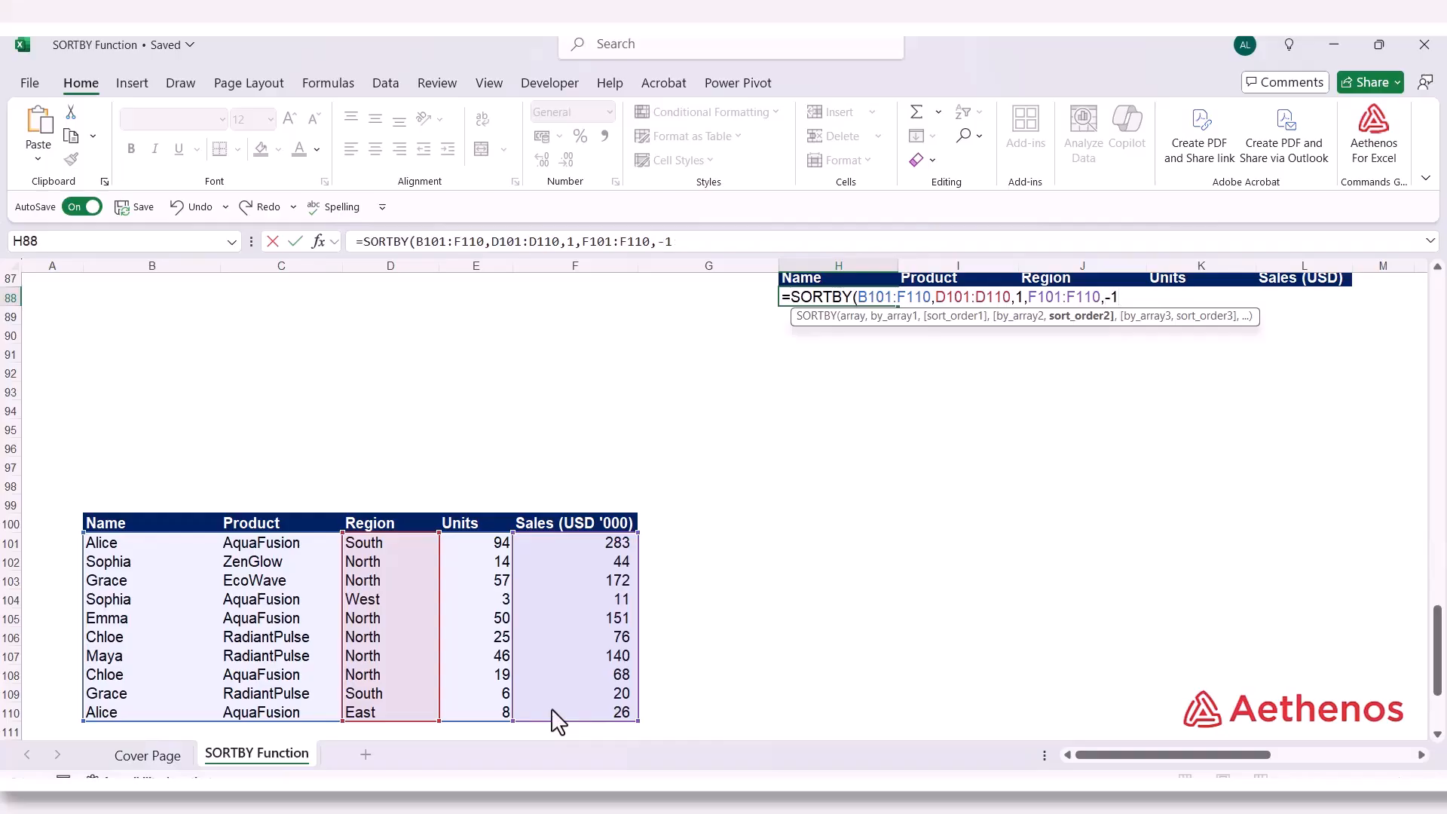
pyautogui.write(')')
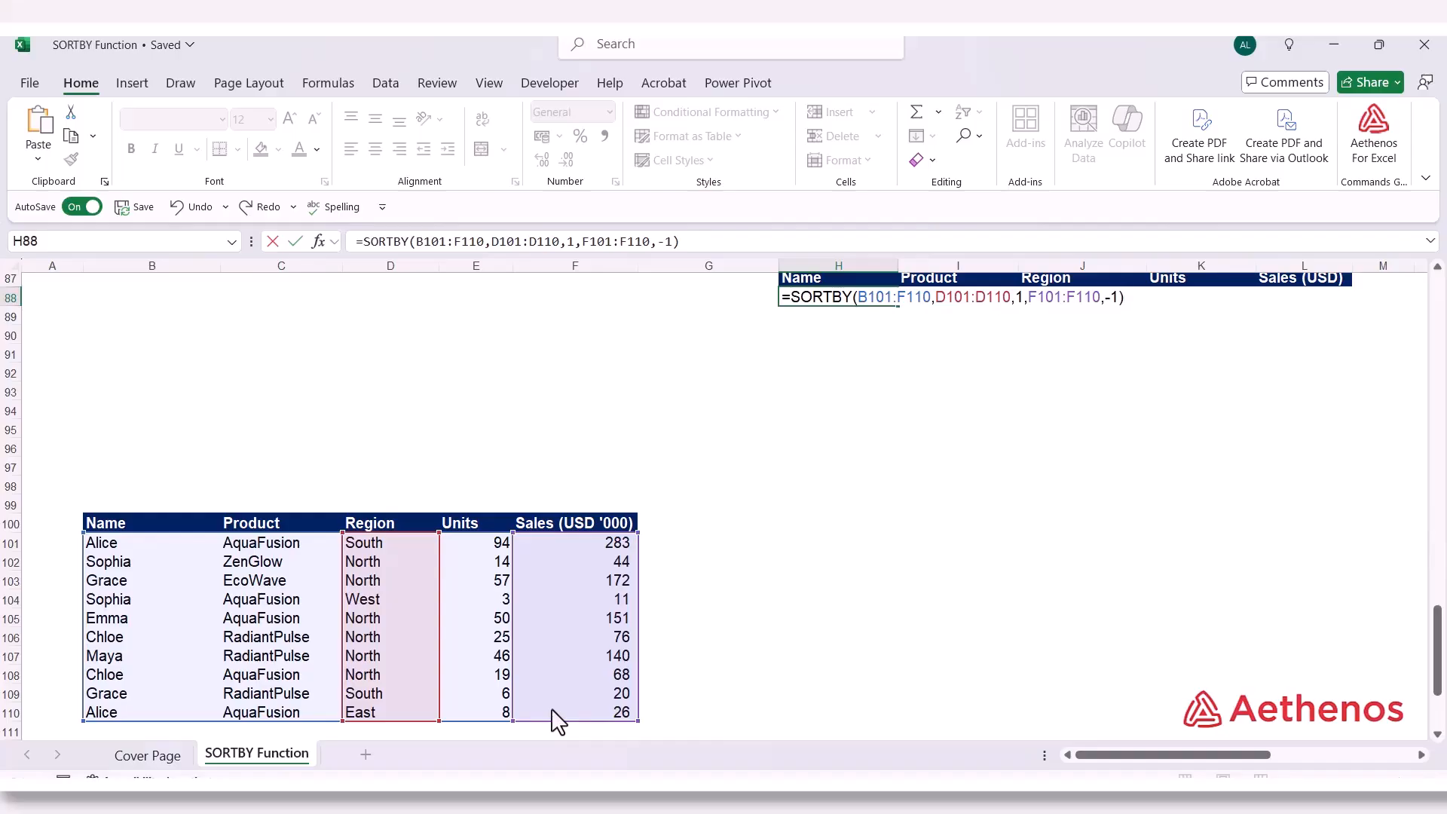
pyautogui.press('Return')
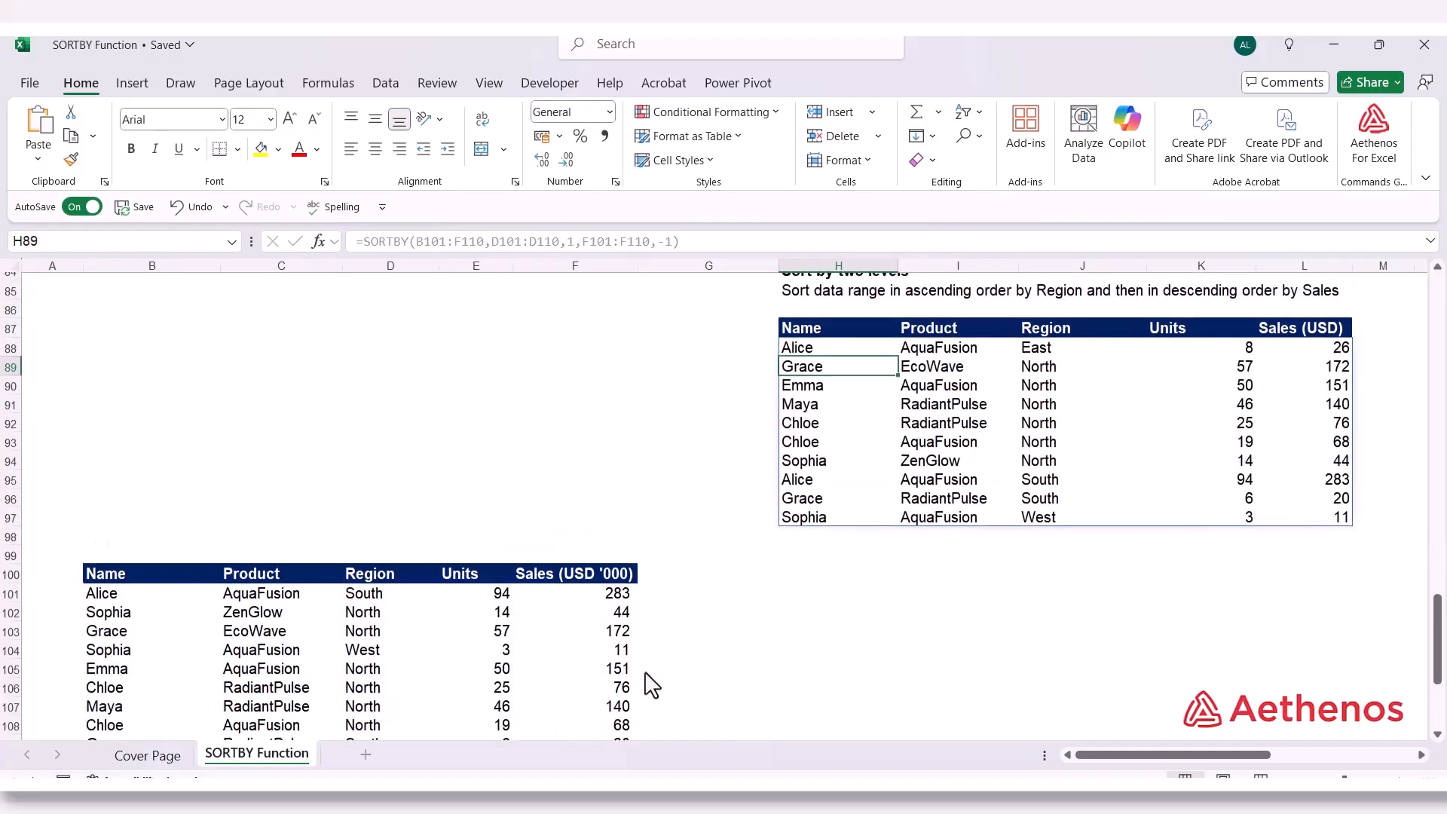
# Check the two-level sorted output, comparing the North, South and East region rows with their sales order
pyautogui.scroll(2, 648, 682)
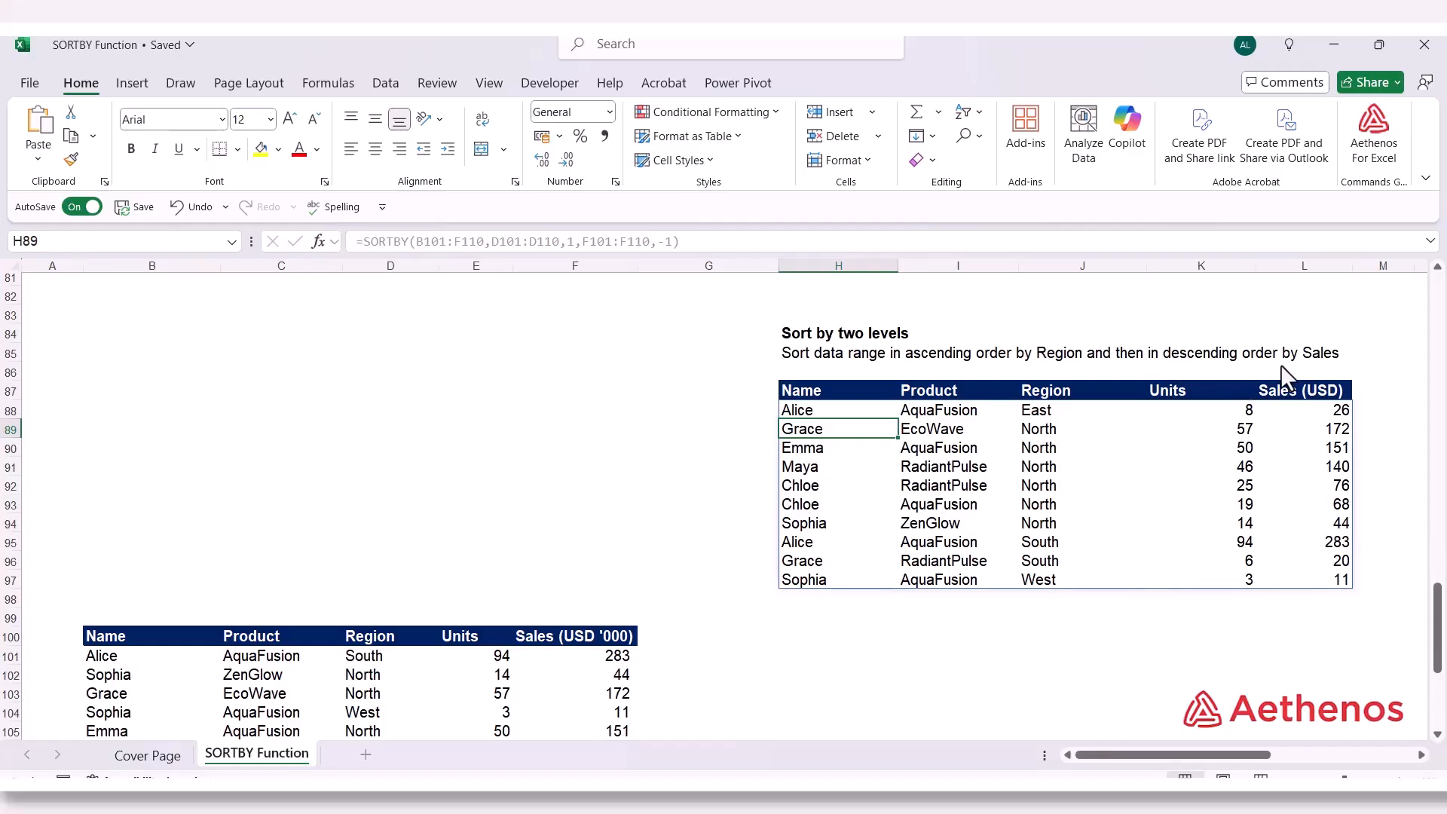
pyautogui.moveTo(1042, 436); pyautogui.dragTo(1048, 528)
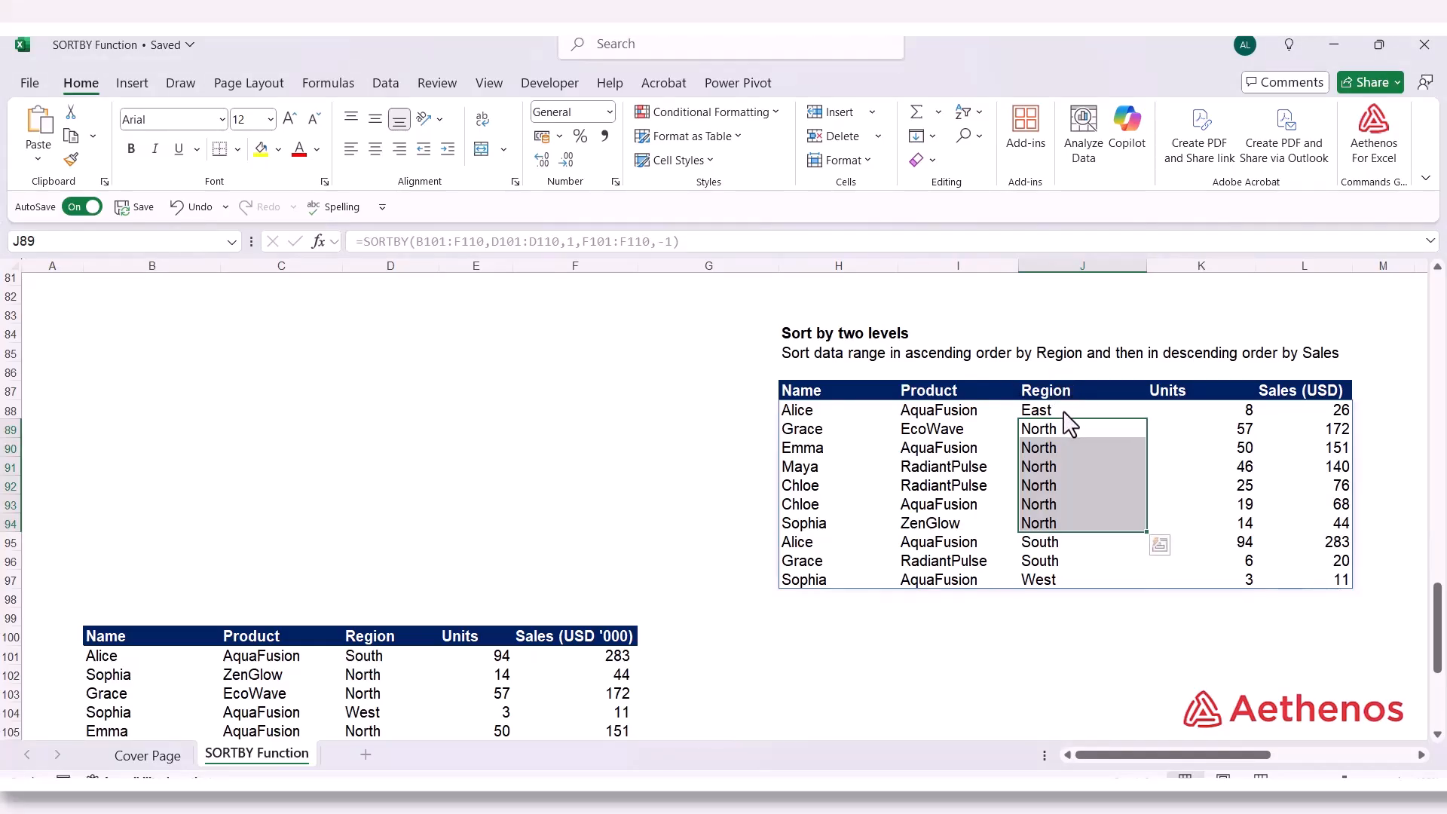
pyautogui.click(1046, 547)
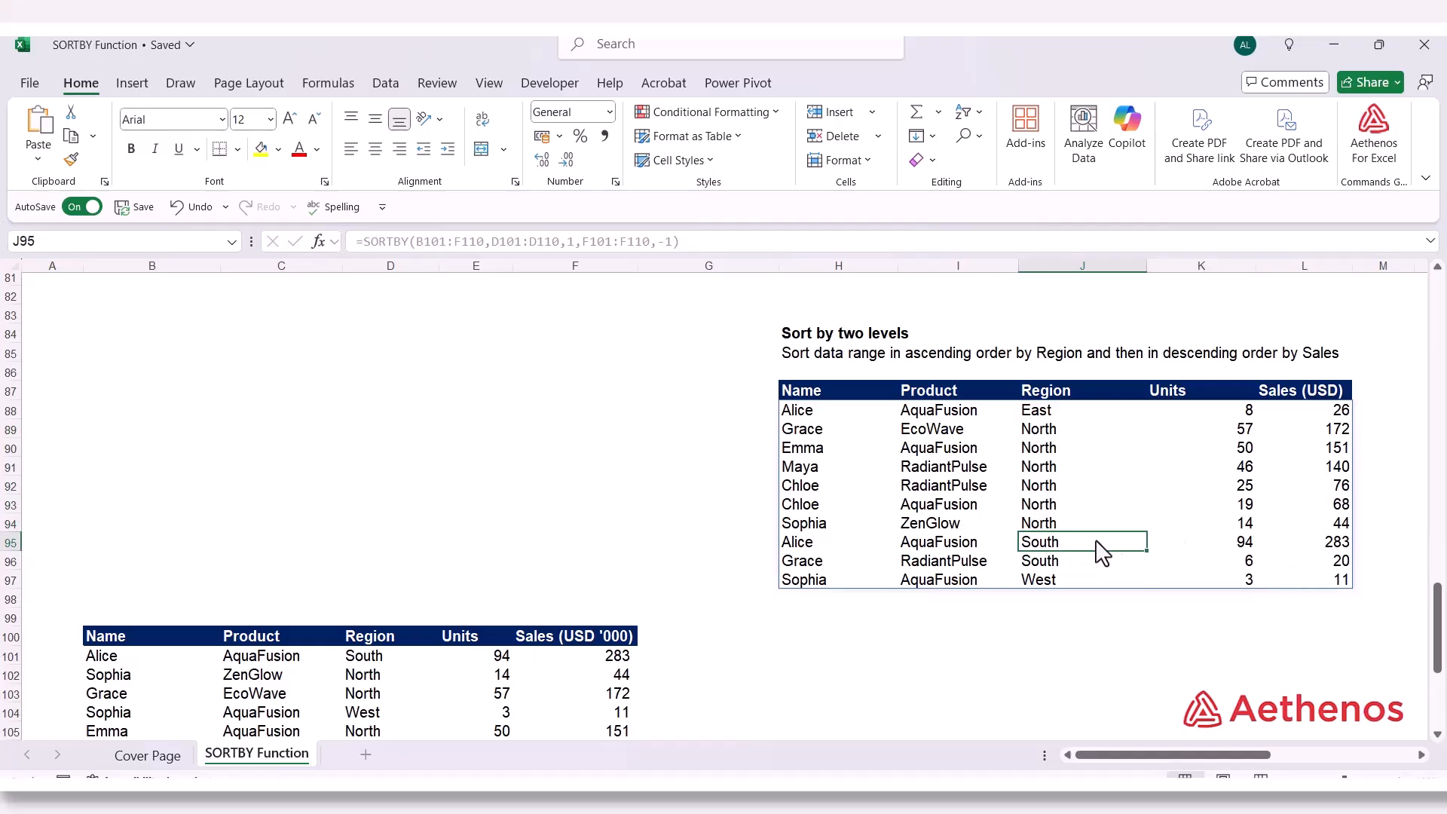
pyautogui.moveTo(1097, 547); pyautogui.dragTo(1091, 555)
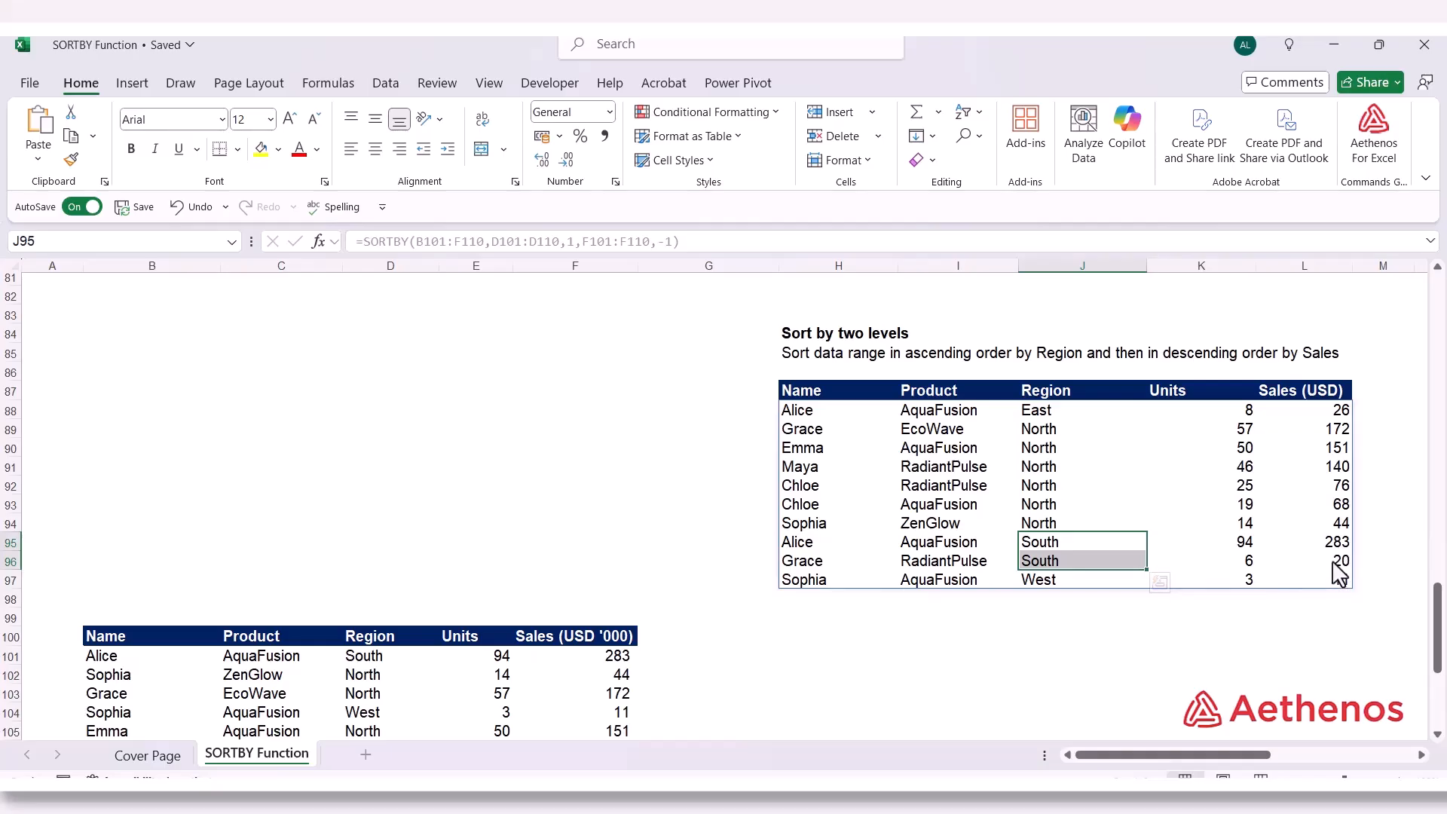
pyautogui.click(1060, 412)
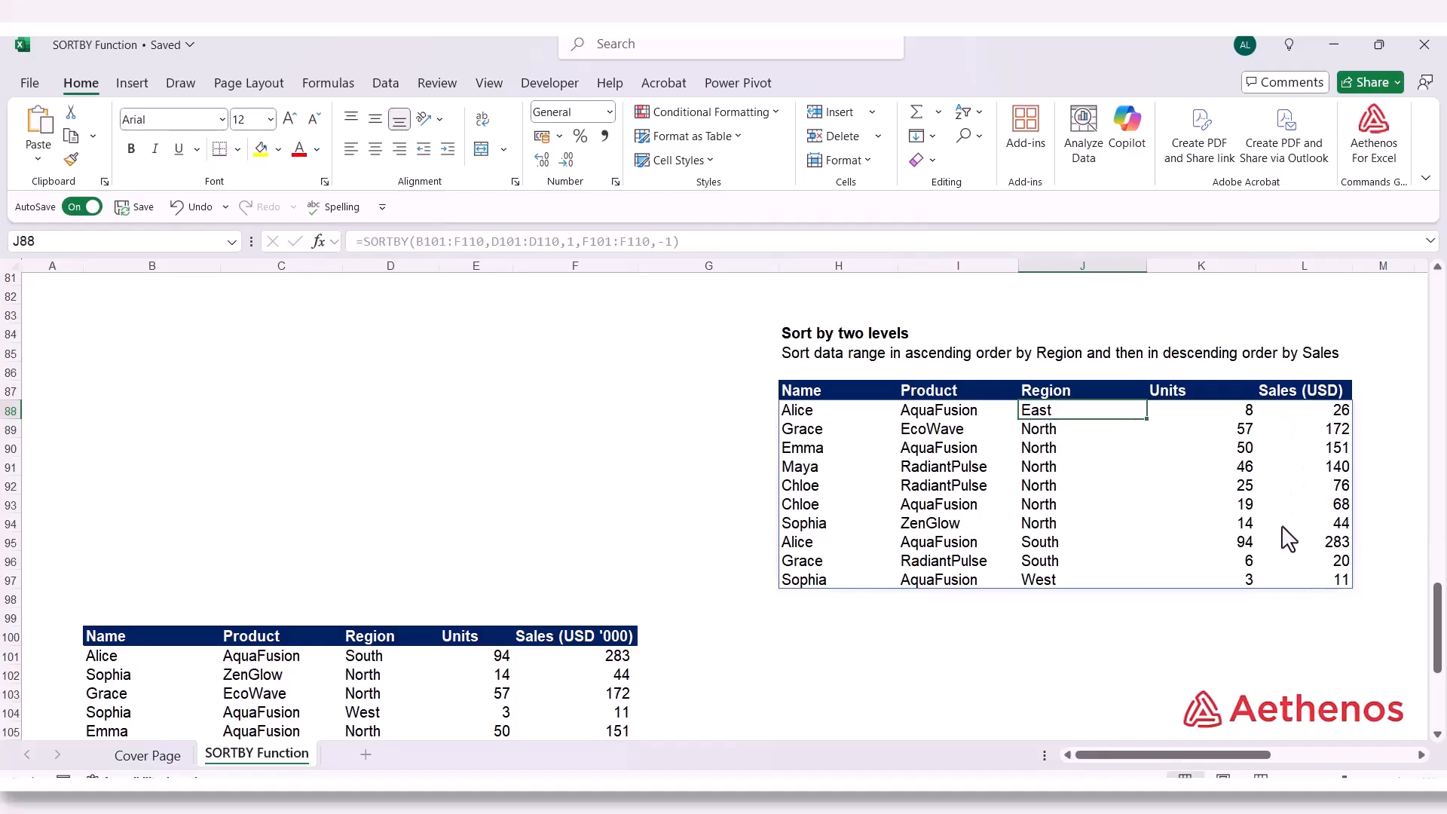
pyautogui.click(1006, 656)
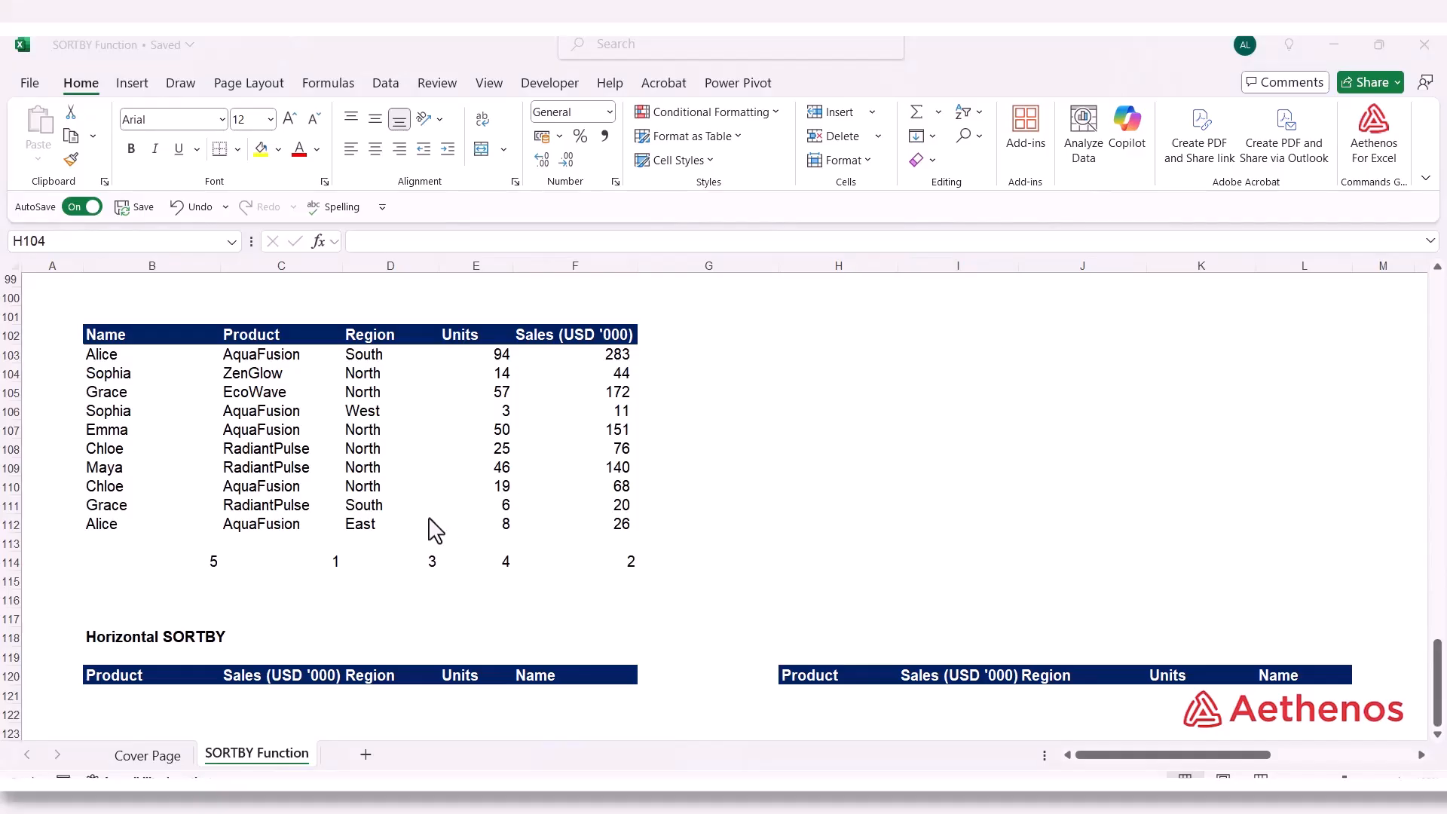
# Examine the Horizontal SORTBY heading and the source table's column headers in row 102
pyautogui.click(114, 637)
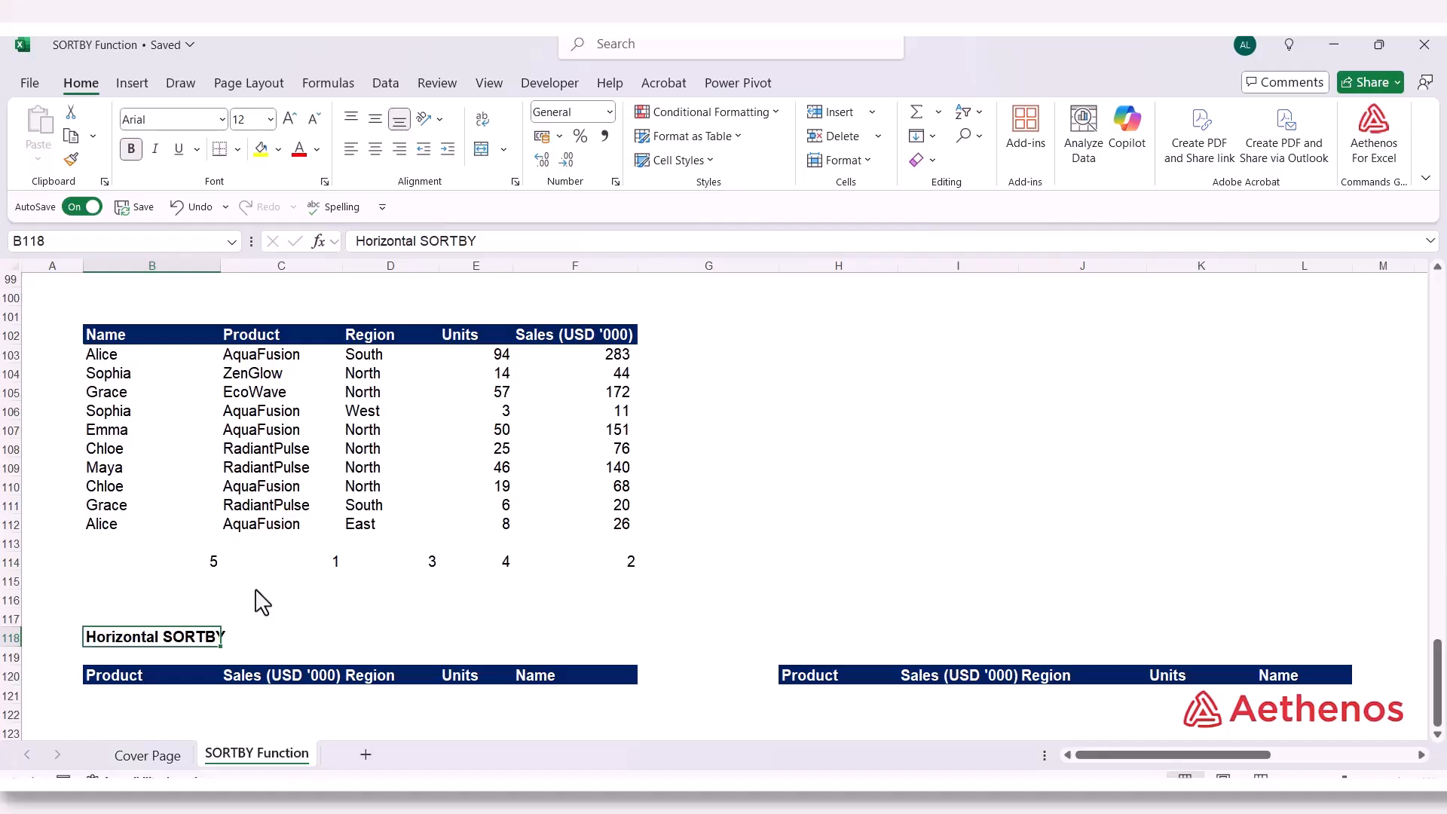
pyautogui.click(160, 338)
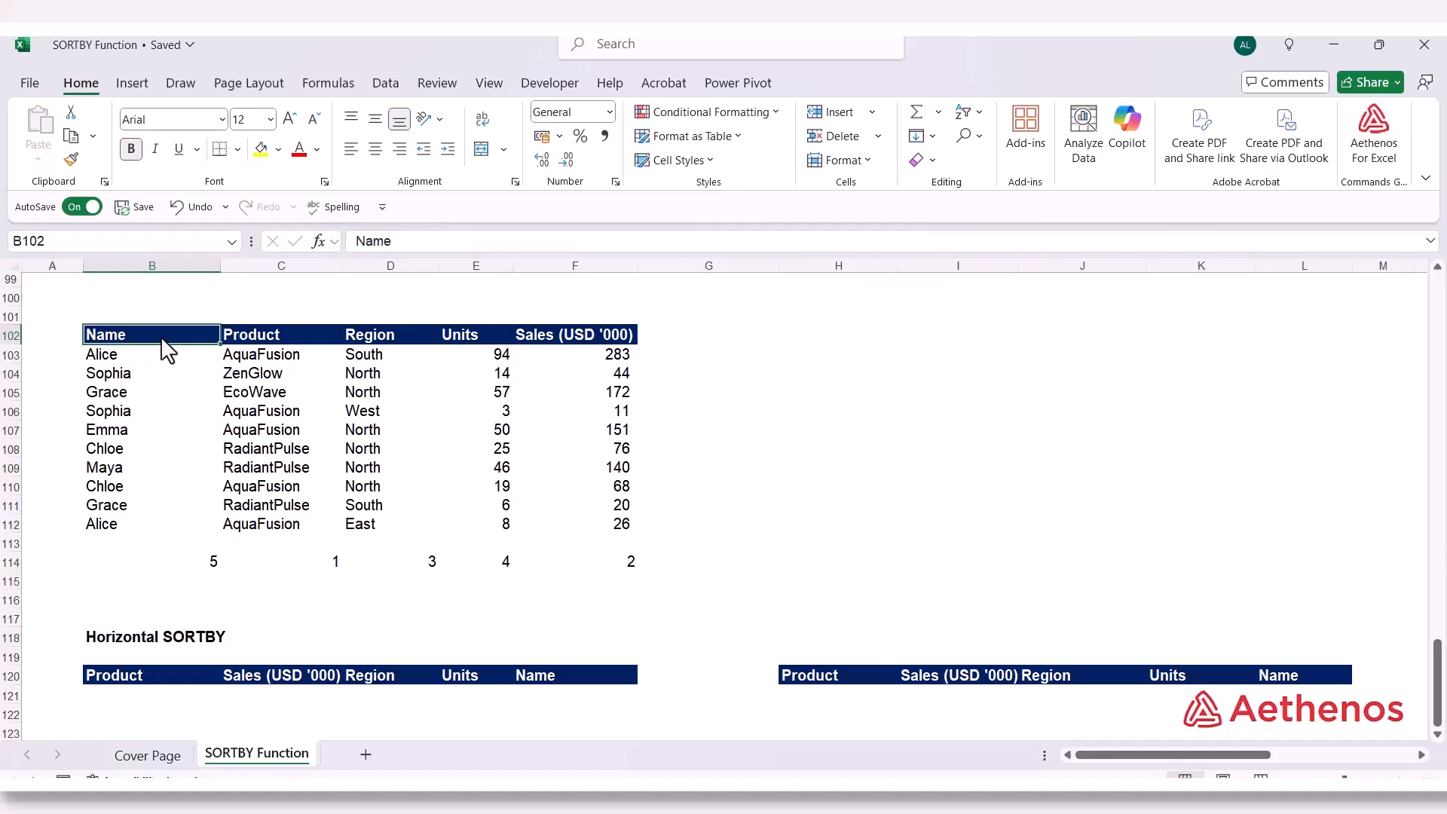
pyautogui.moveTo(160, 343); pyautogui.dragTo(176, 427)
pyautogui.moveTo(258, 333); pyautogui.dragTo(406, 341)
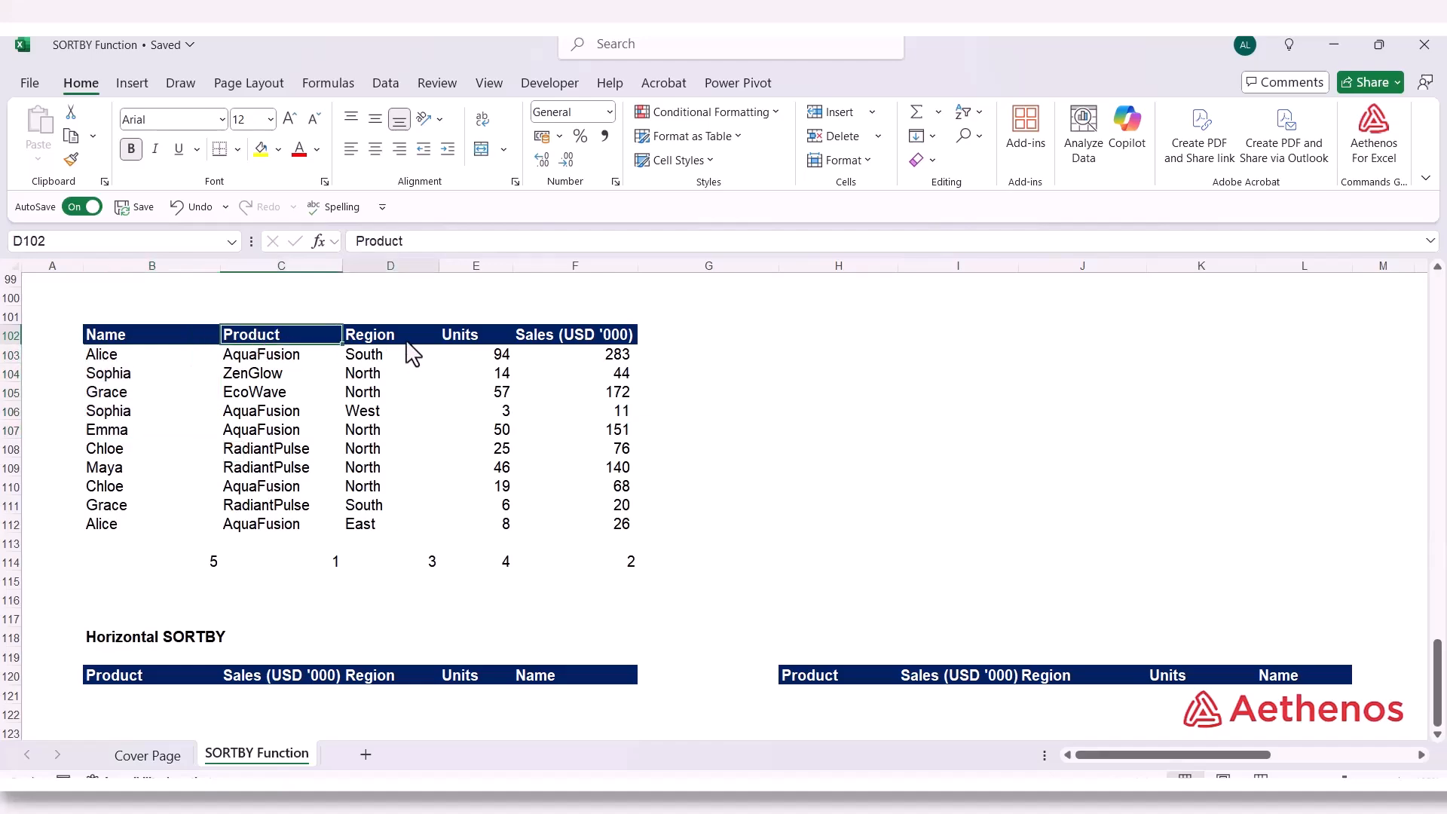
pyautogui.click(156, 335)
pyautogui.click(250, 336)
pyautogui.click(381, 338)
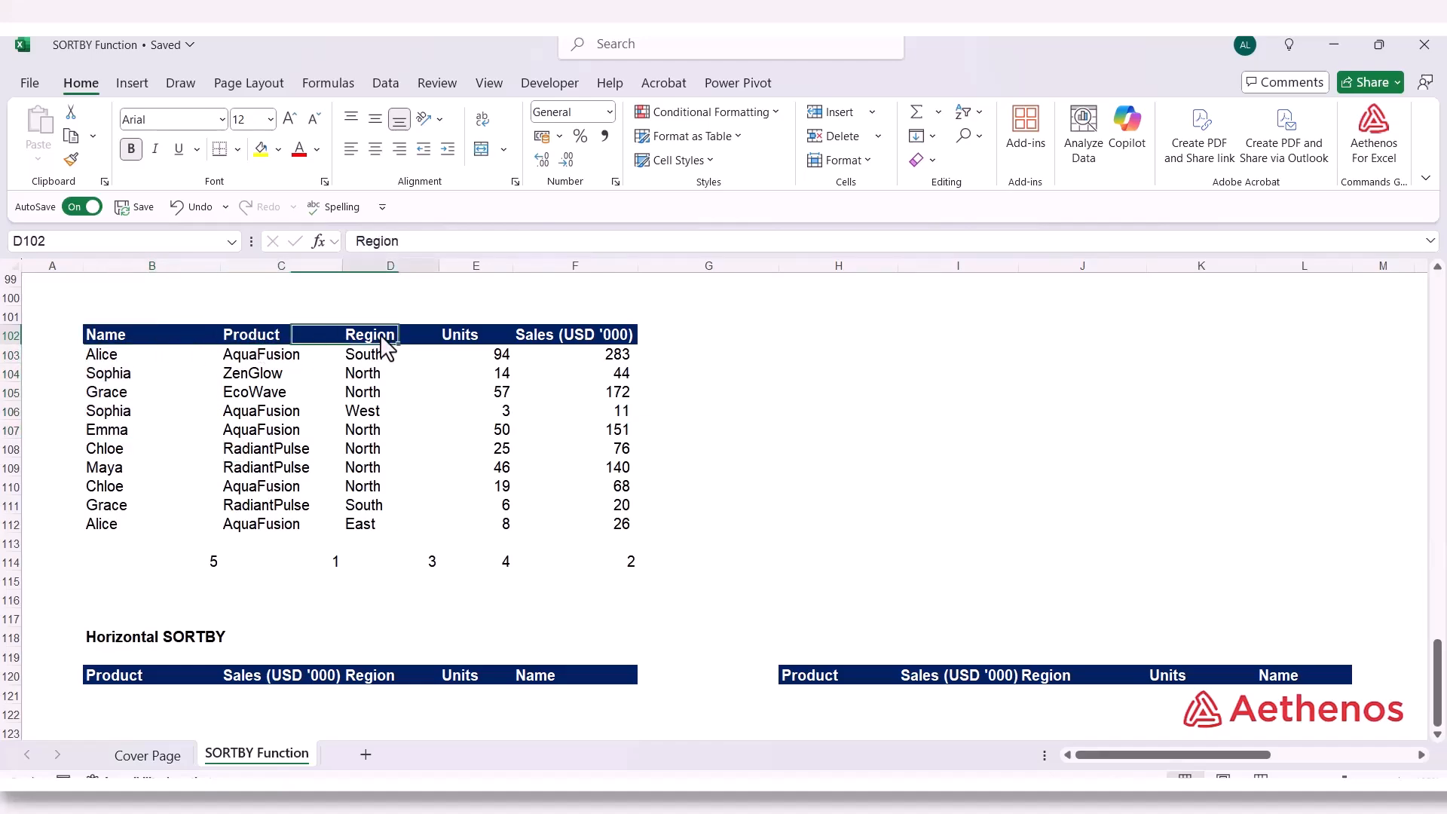
pyautogui.click(490, 340)
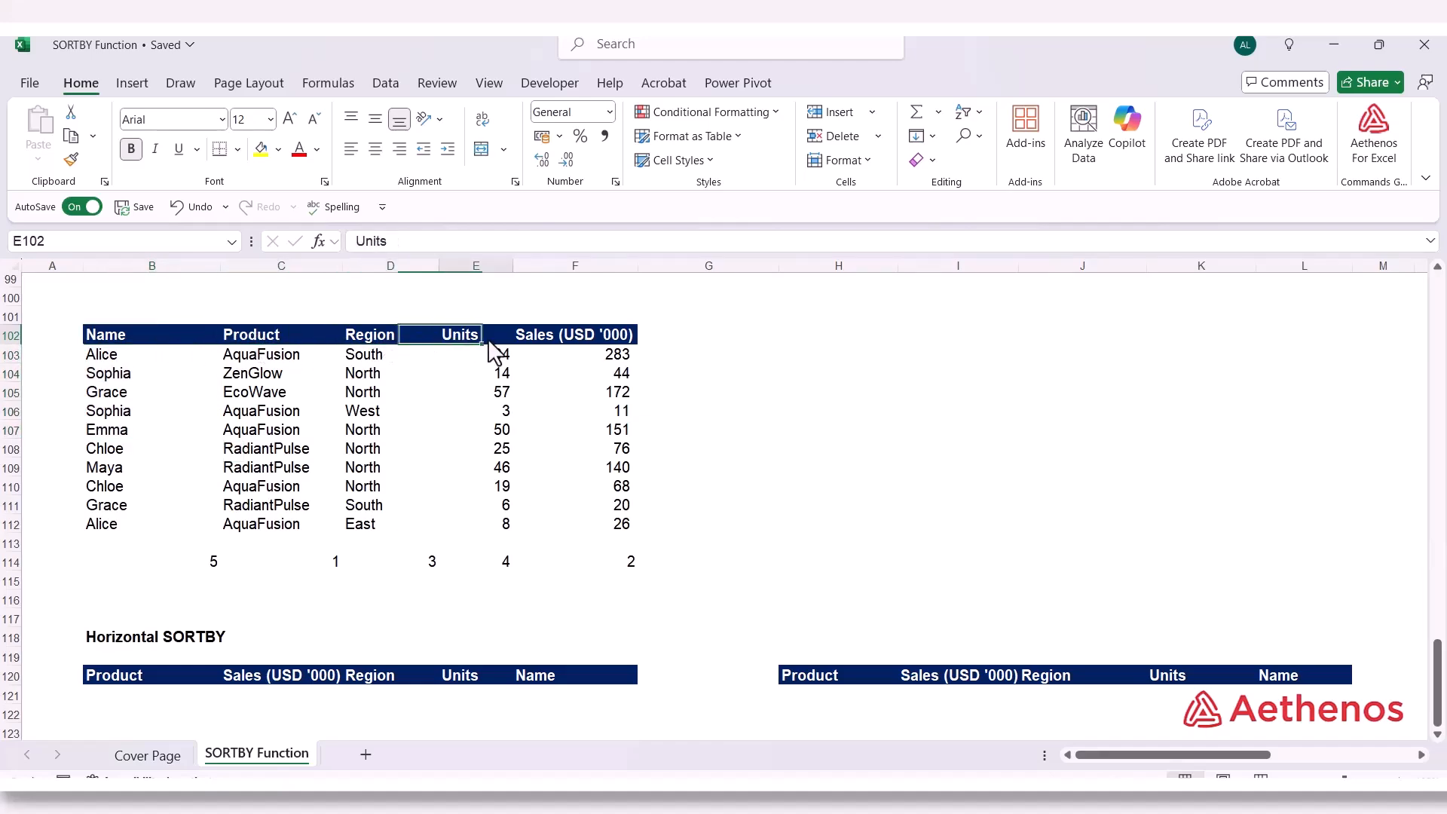
# Compare the order numbers in row 114 with the source columns and the target header order in row 120
pyautogui.click(304, 566)
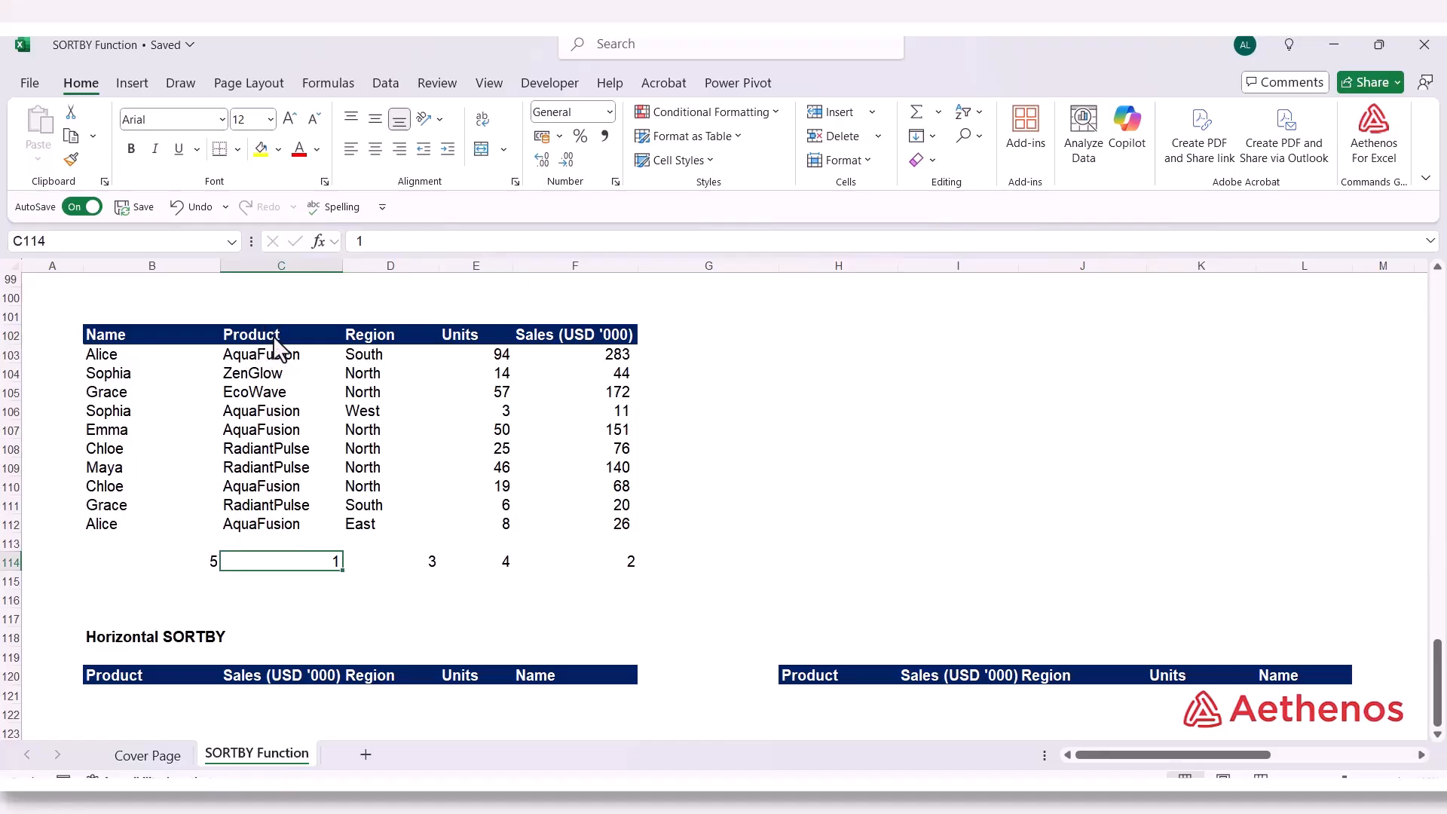
pyautogui.moveTo(278, 336); pyautogui.dragTo(282, 561)
pyautogui.moveTo(603, 342); pyautogui.dragTo(621, 582)
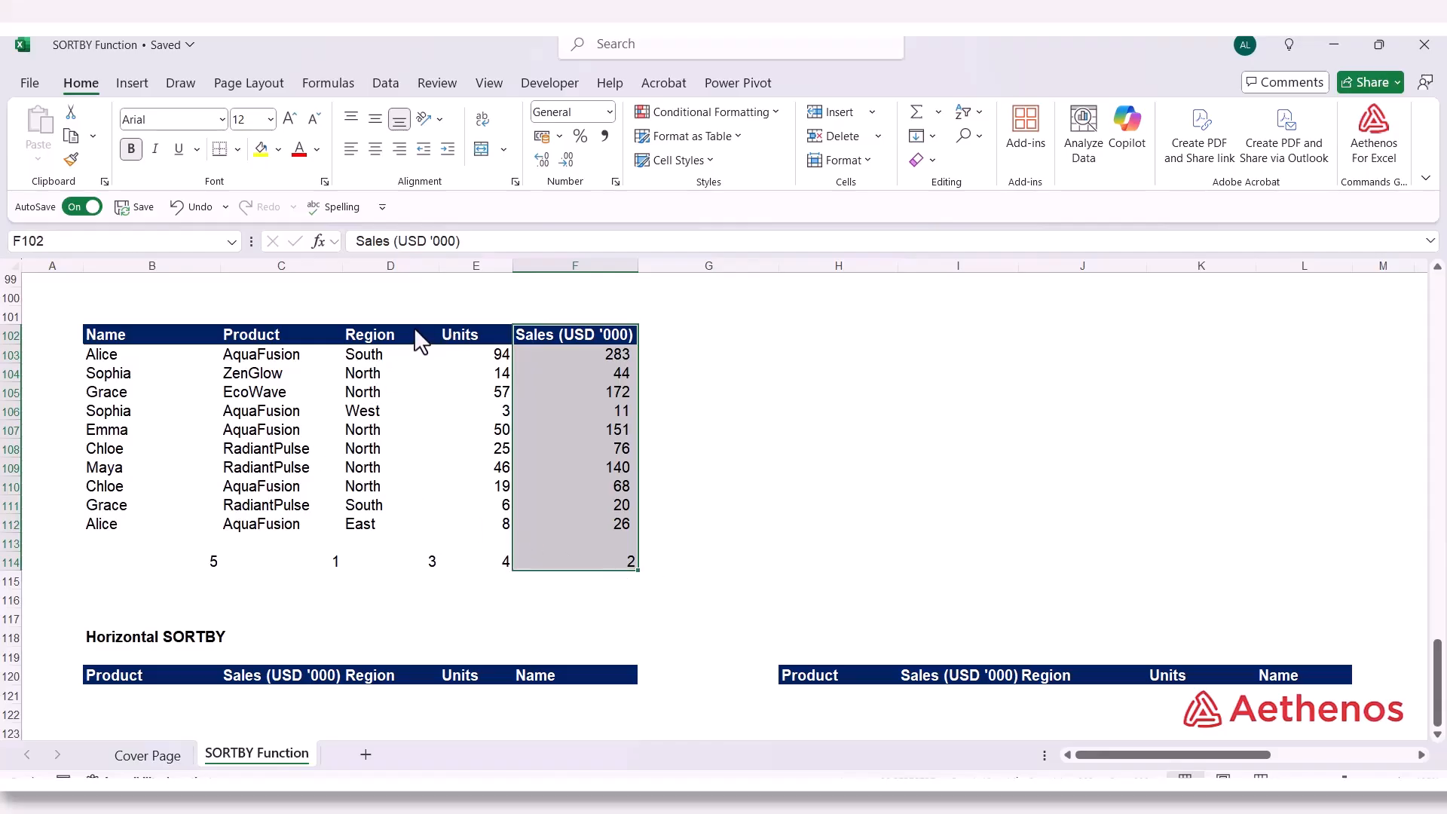
pyautogui.moveTo(411, 334); pyautogui.dragTo(410, 562)
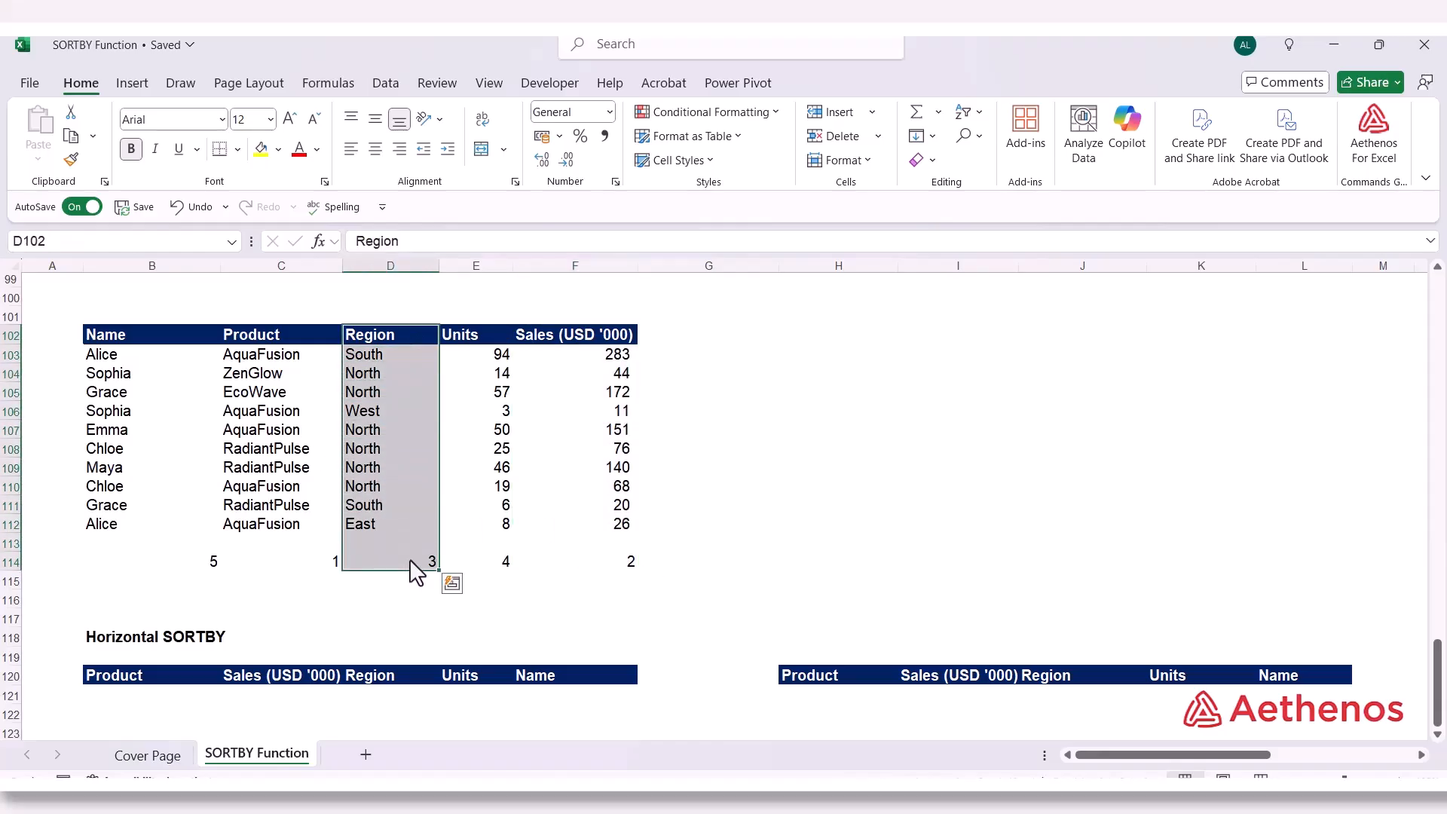
pyautogui.moveTo(486, 337); pyautogui.dragTo(512, 574)
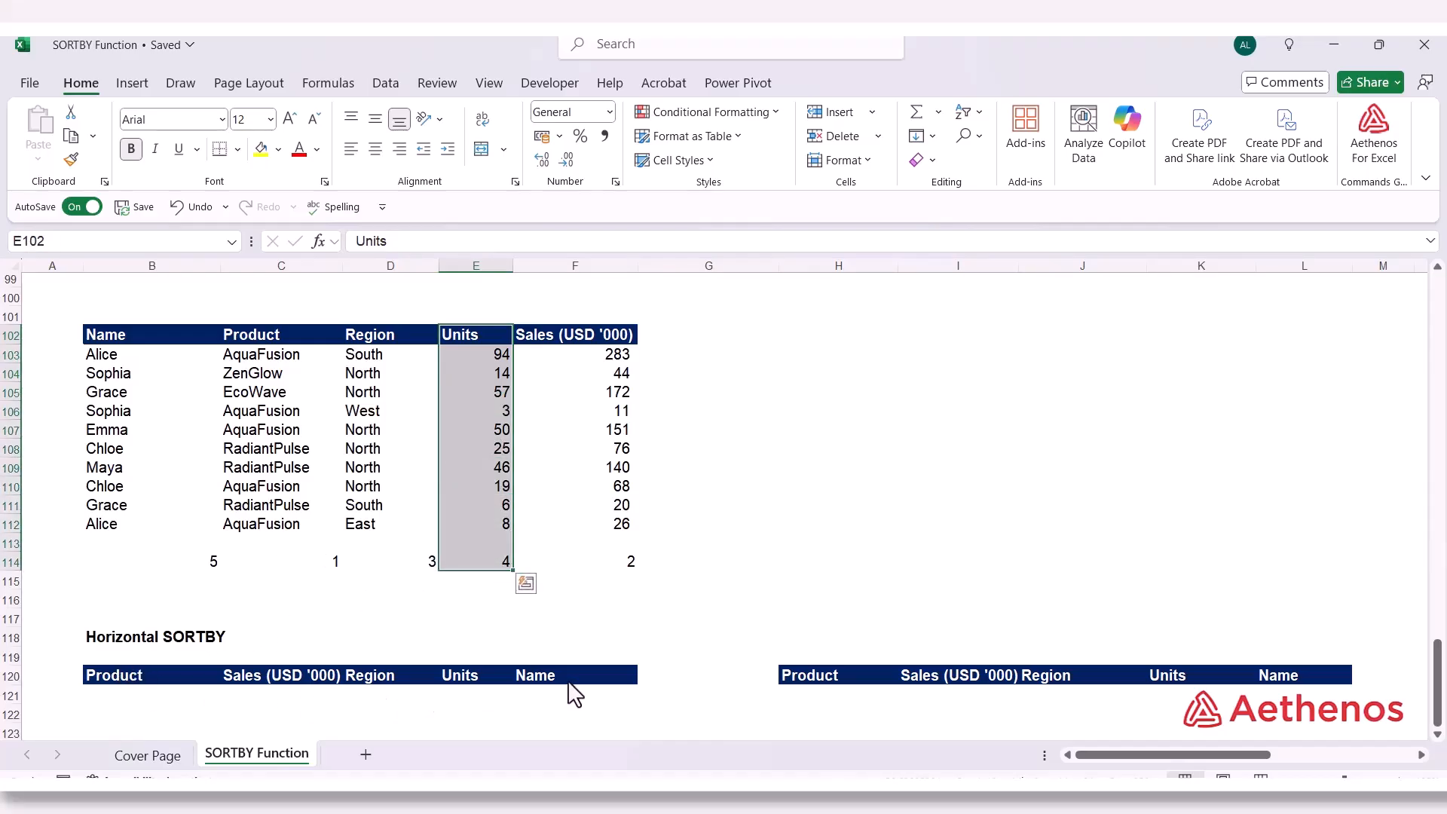
pyautogui.click(132, 682)
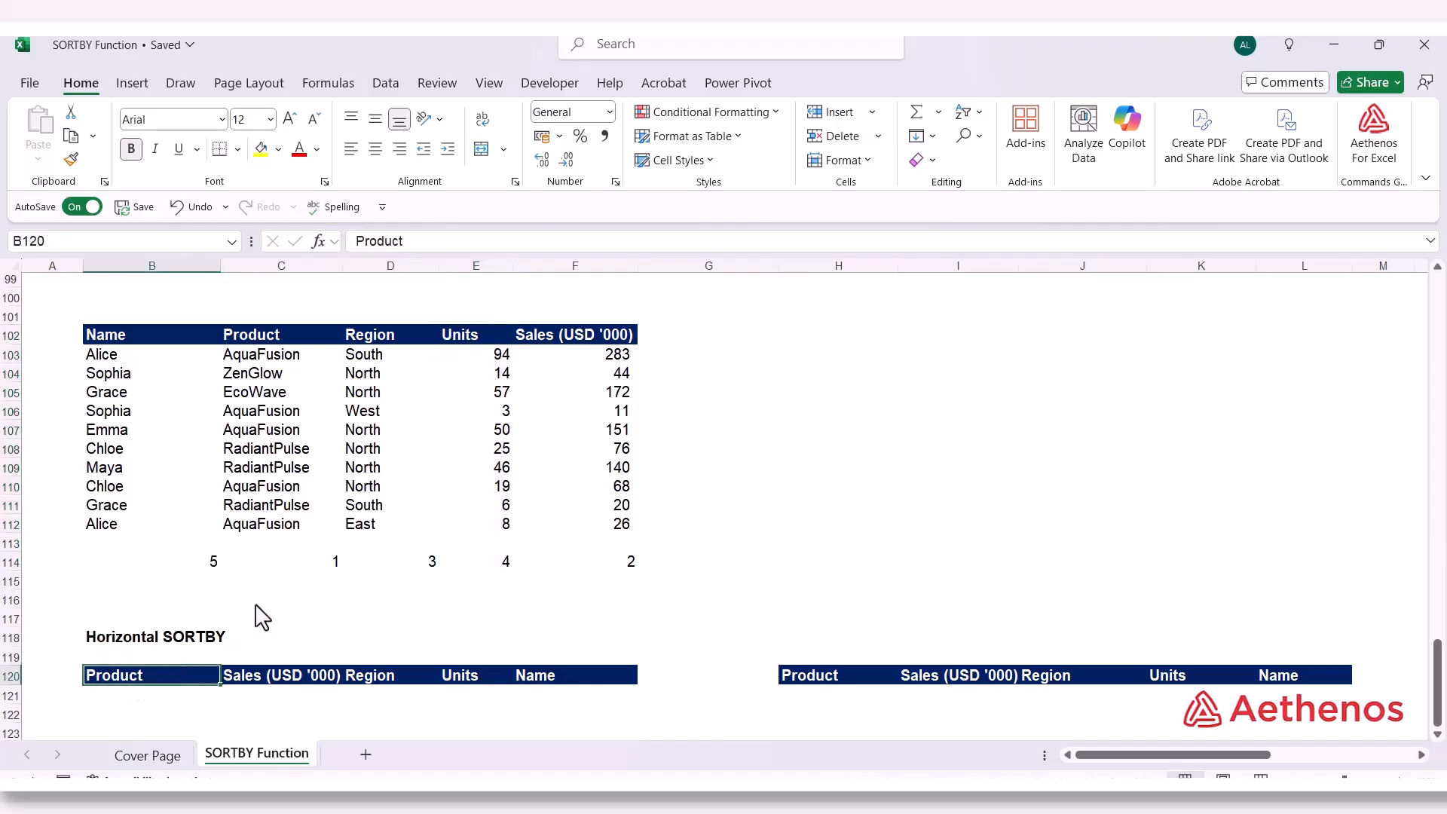
pyautogui.click(311, 569)
pyautogui.click(142, 674)
pyautogui.click(276, 675)
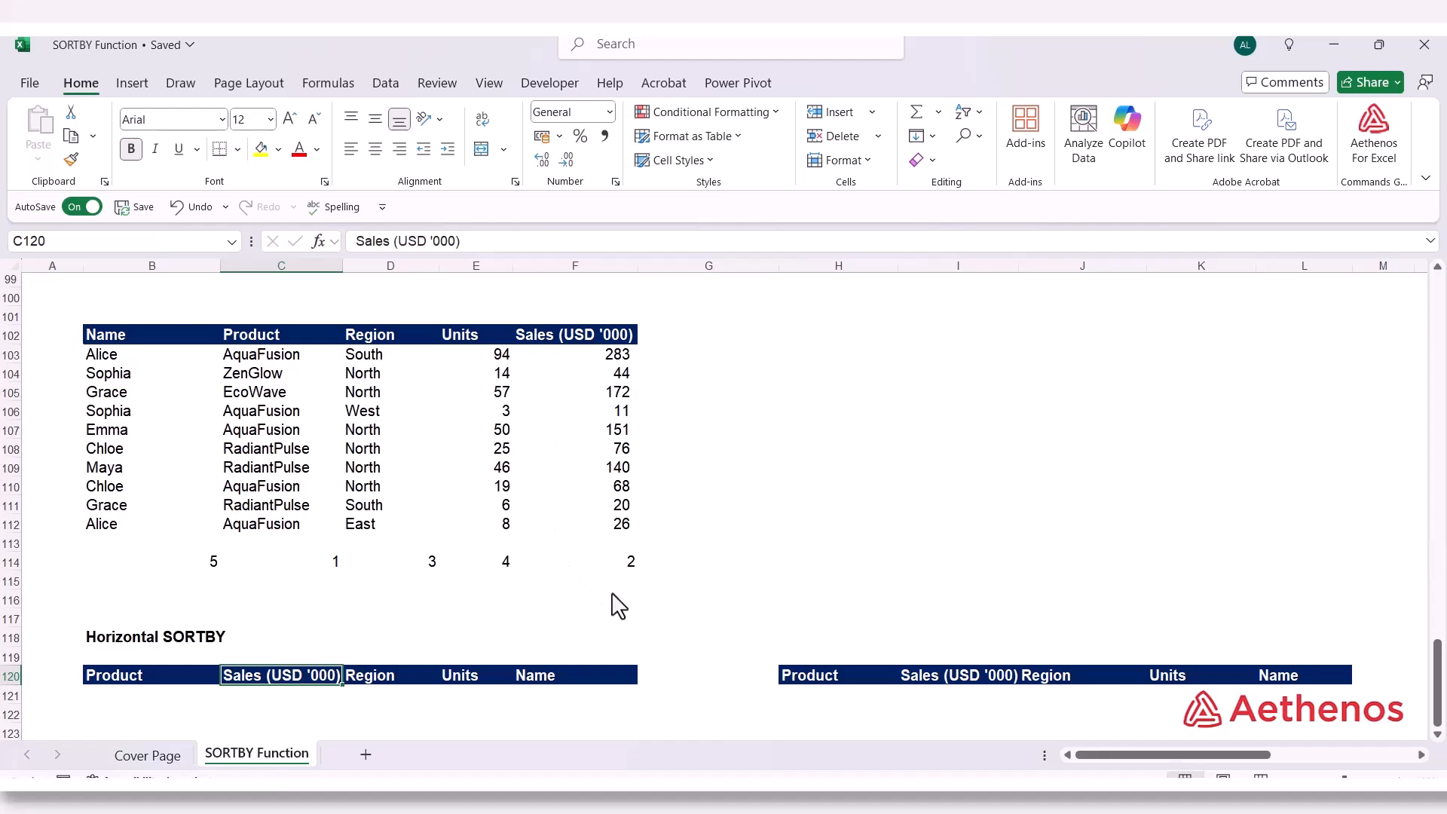
pyautogui.click(615, 567)
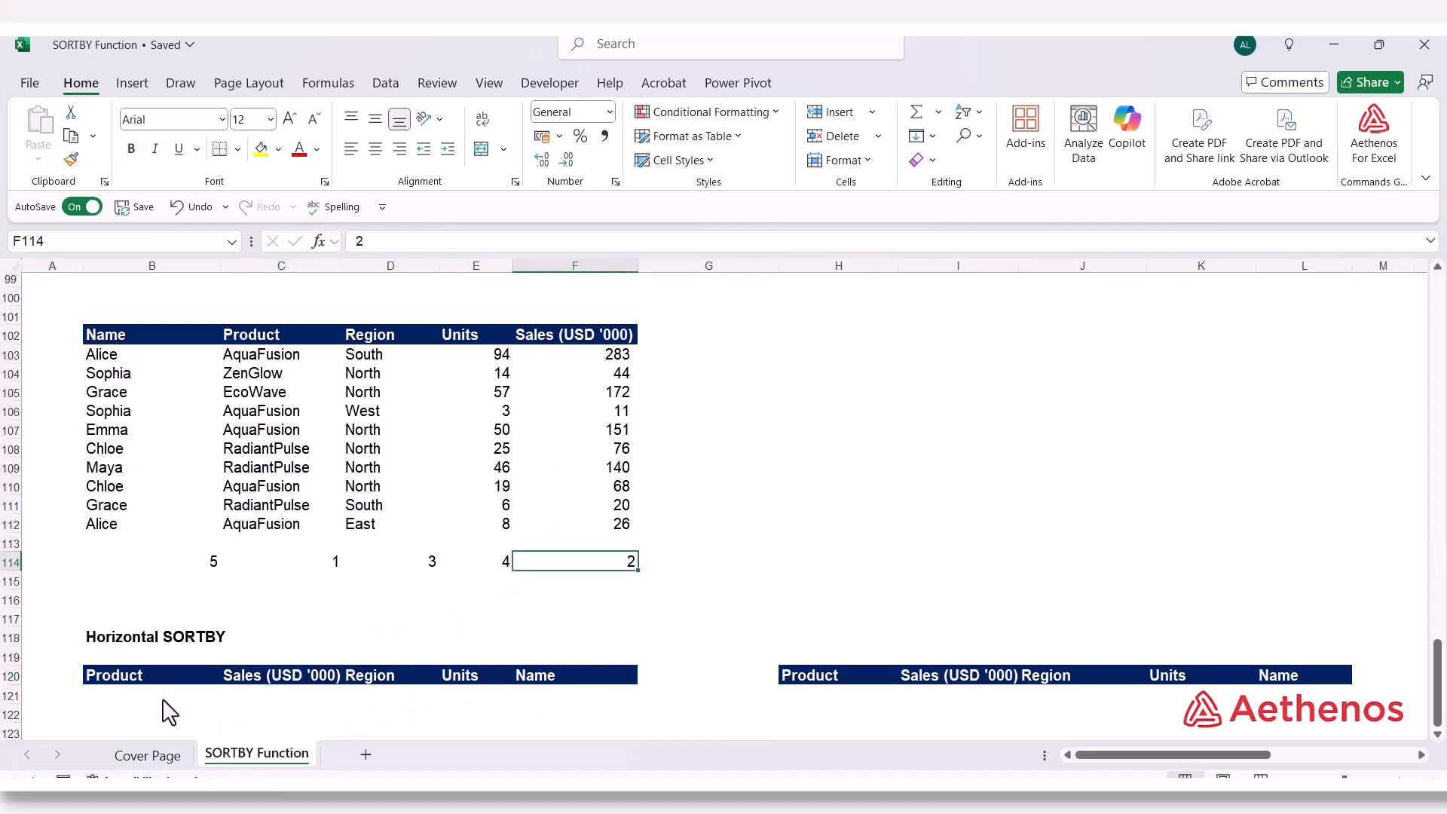
# Start a SORTBY formula in B121 under the Product header, using B103:F112 as the array
pyautogui.scroll(-2, 121, 612)
pyautogui.click(128, 588)
pyautogui.scroll(2, 212, 708)
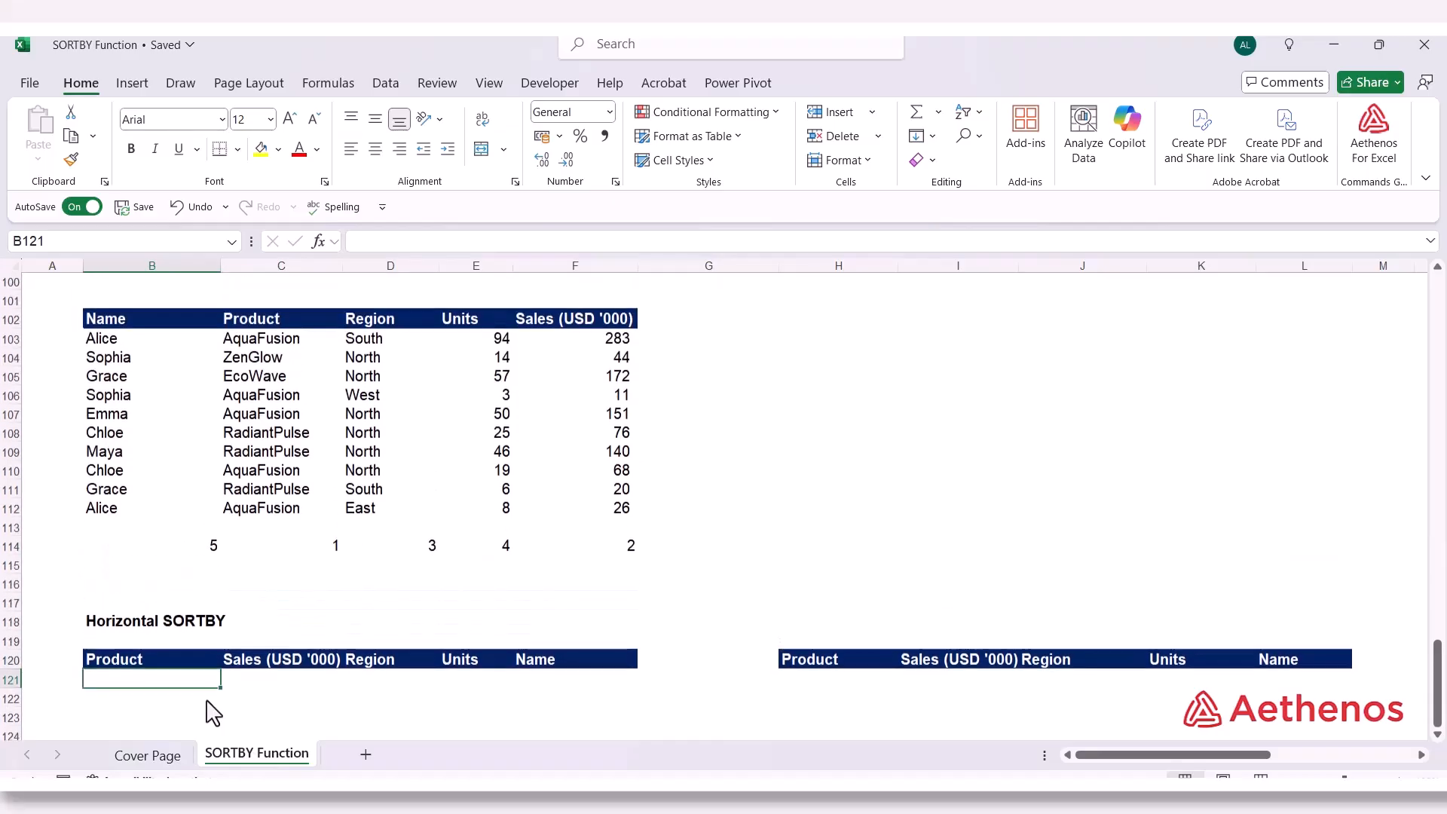
pyautogui.write('=')
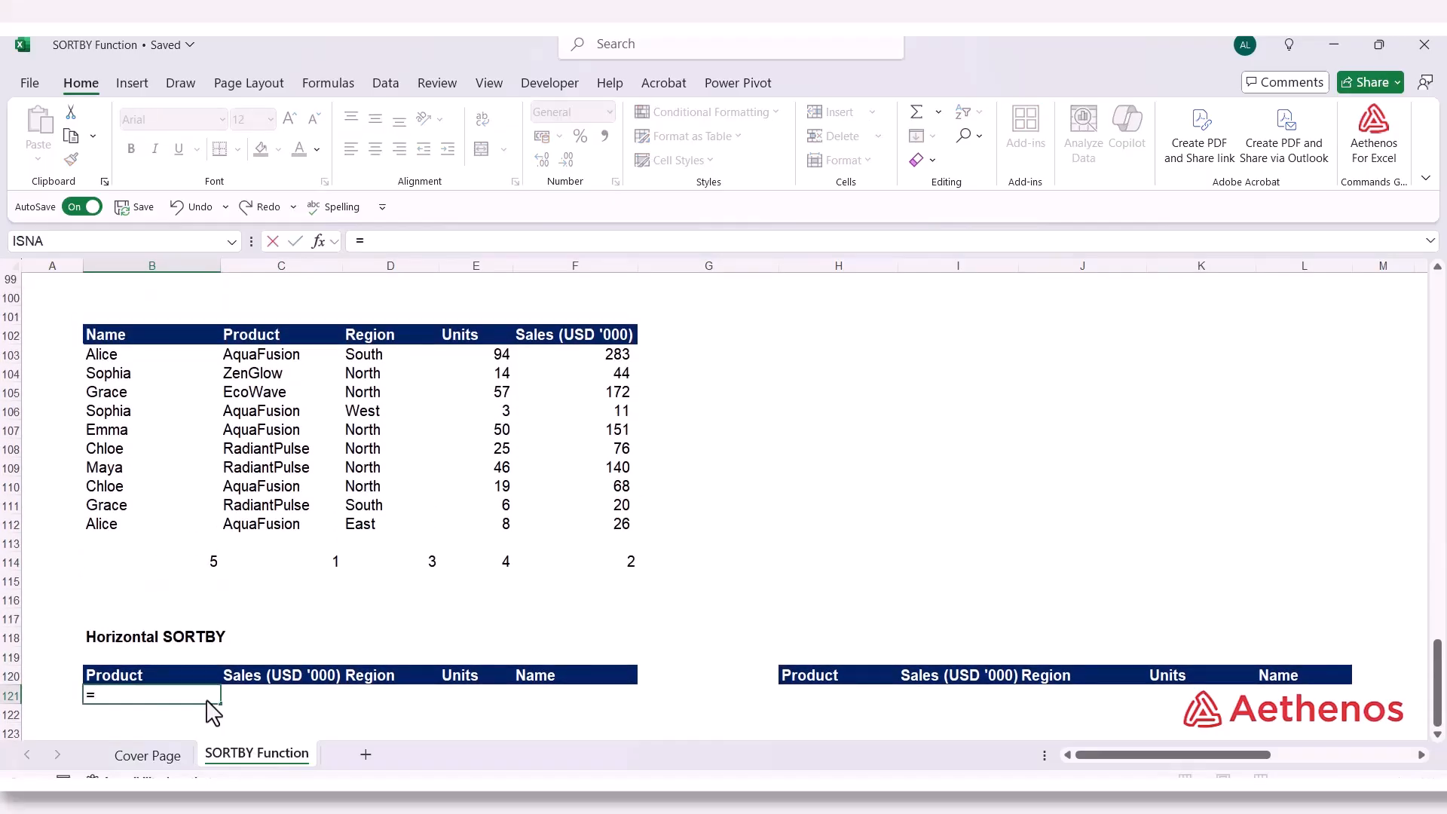
pyautogui.write('sor')
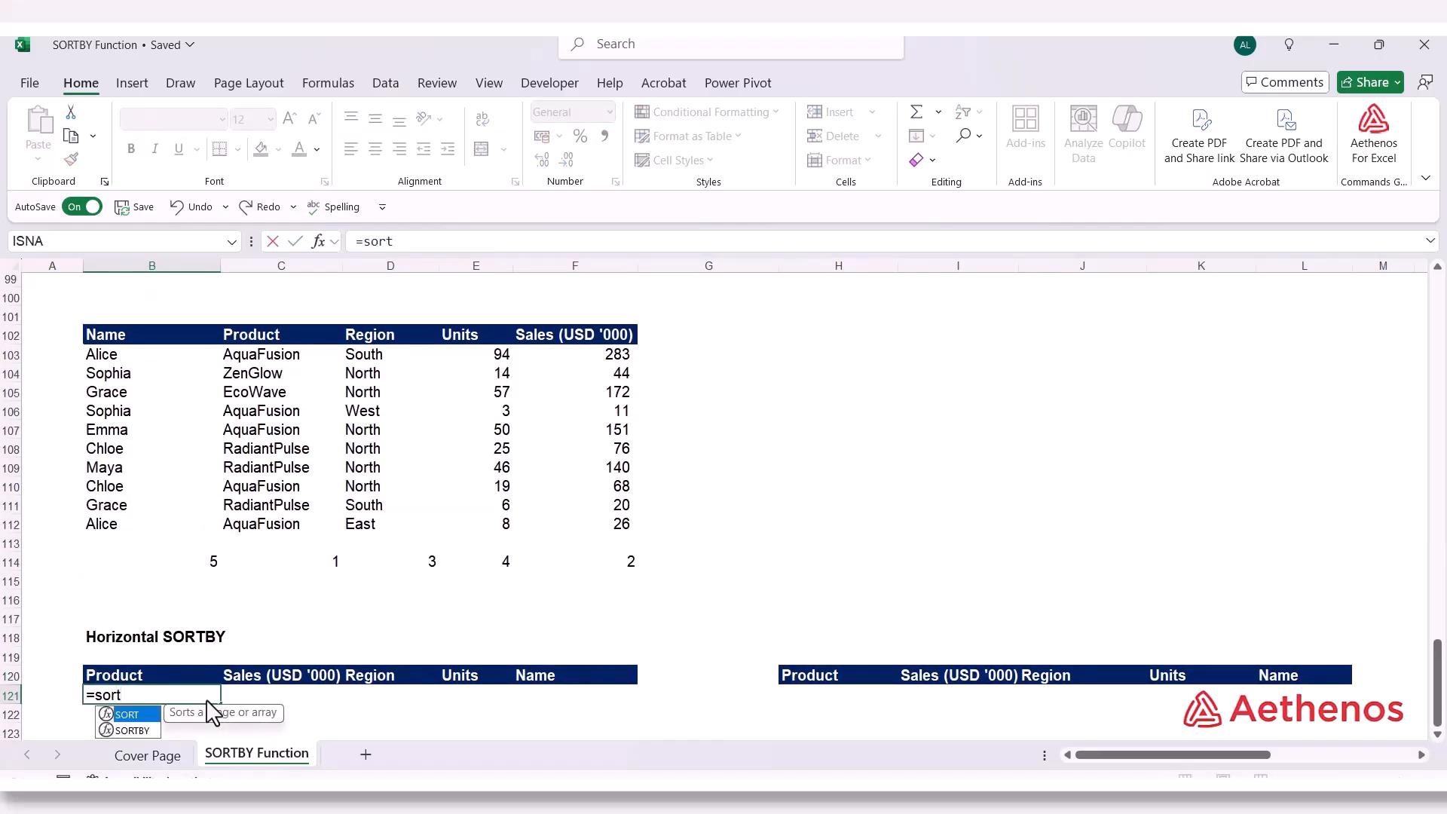
pyautogui.write('t')
pyautogui.press('Down')
pyautogui.press('Tab')
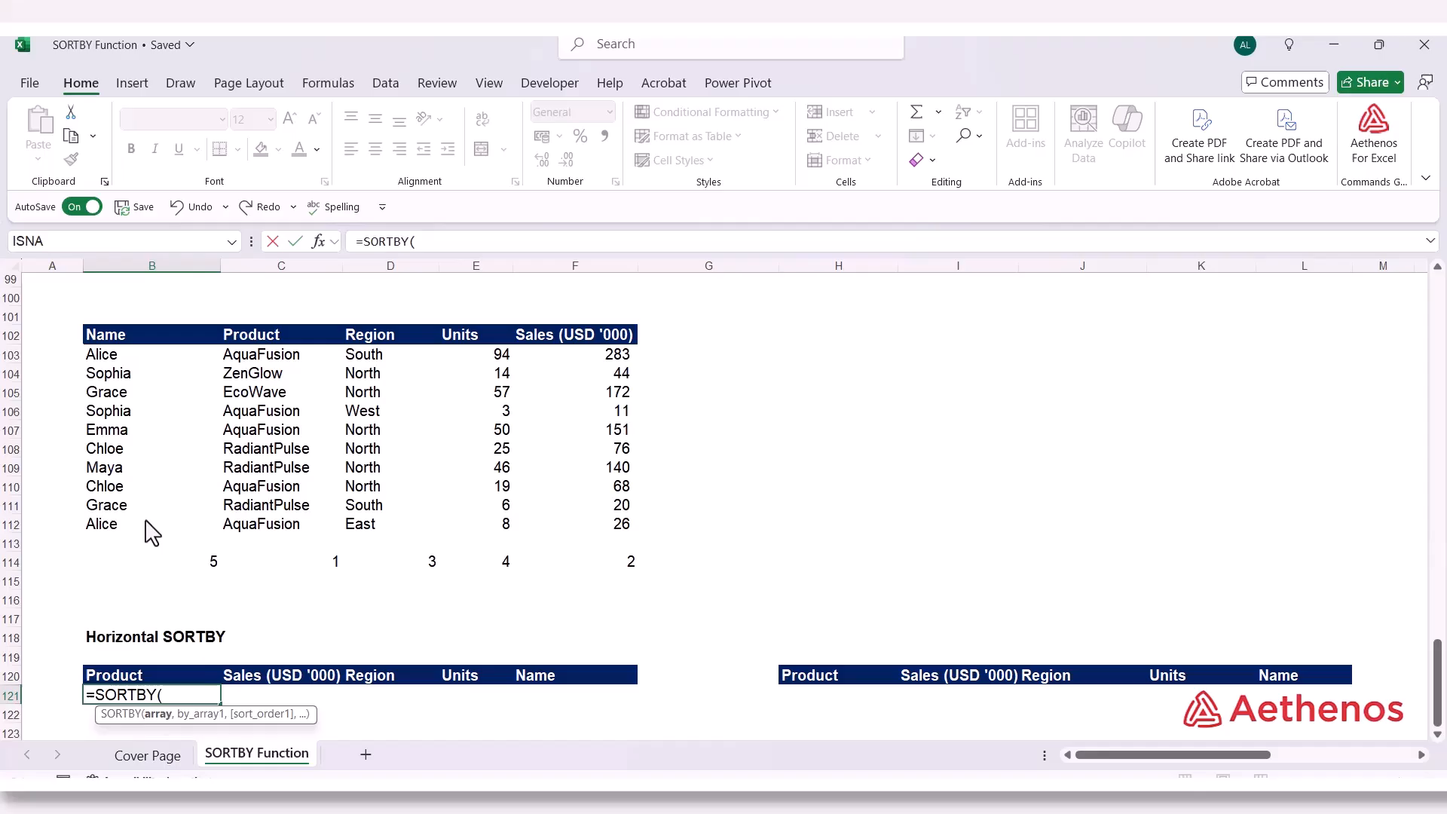
pyautogui.click(117, 360)
pyautogui.moveTo(118, 363); pyautogui.dragTo(549, 540)
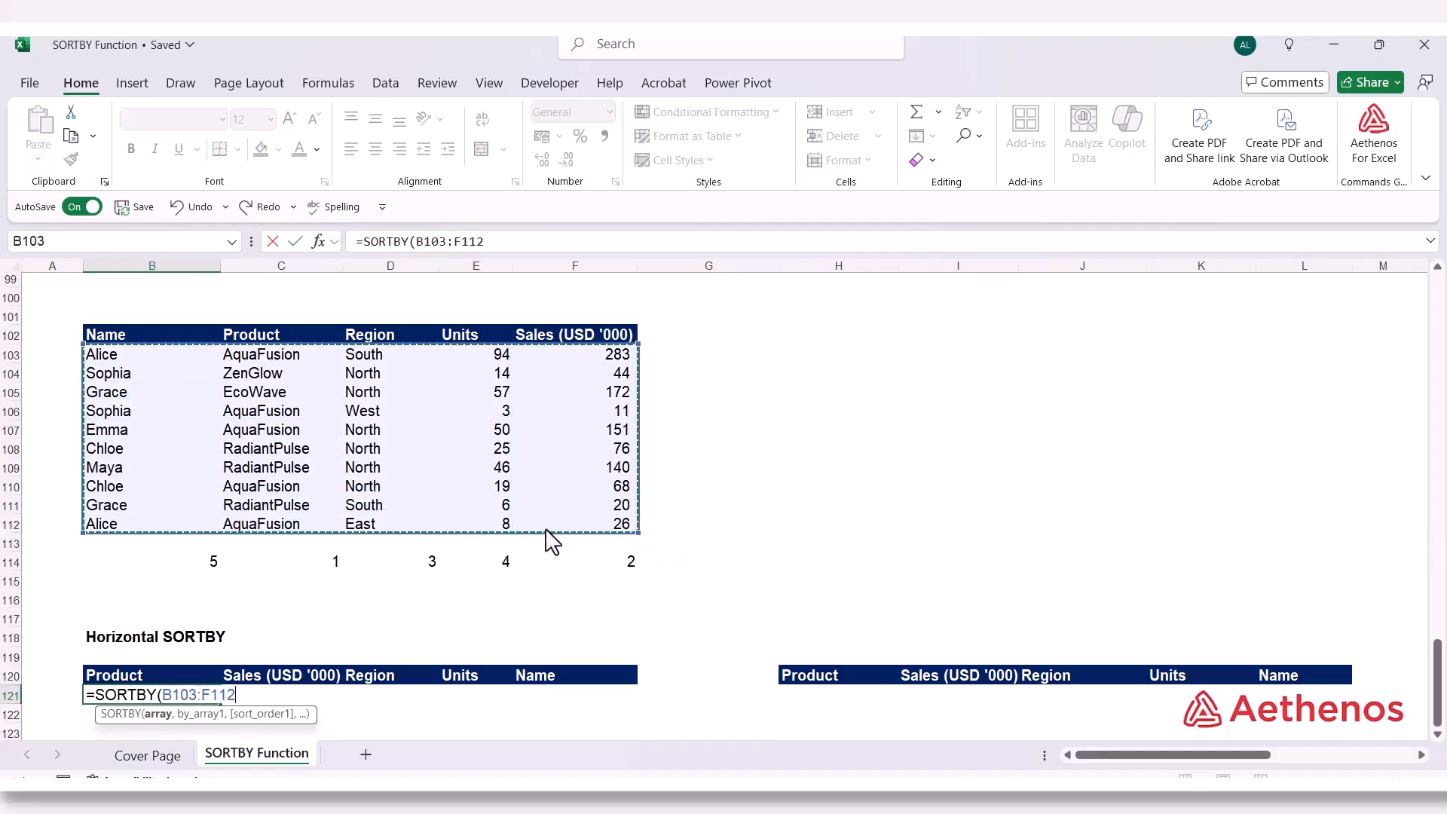
# Complete the B121 formula with B114:F114 as the sort-by array and ascending order (1)
pyautogui.write(',')
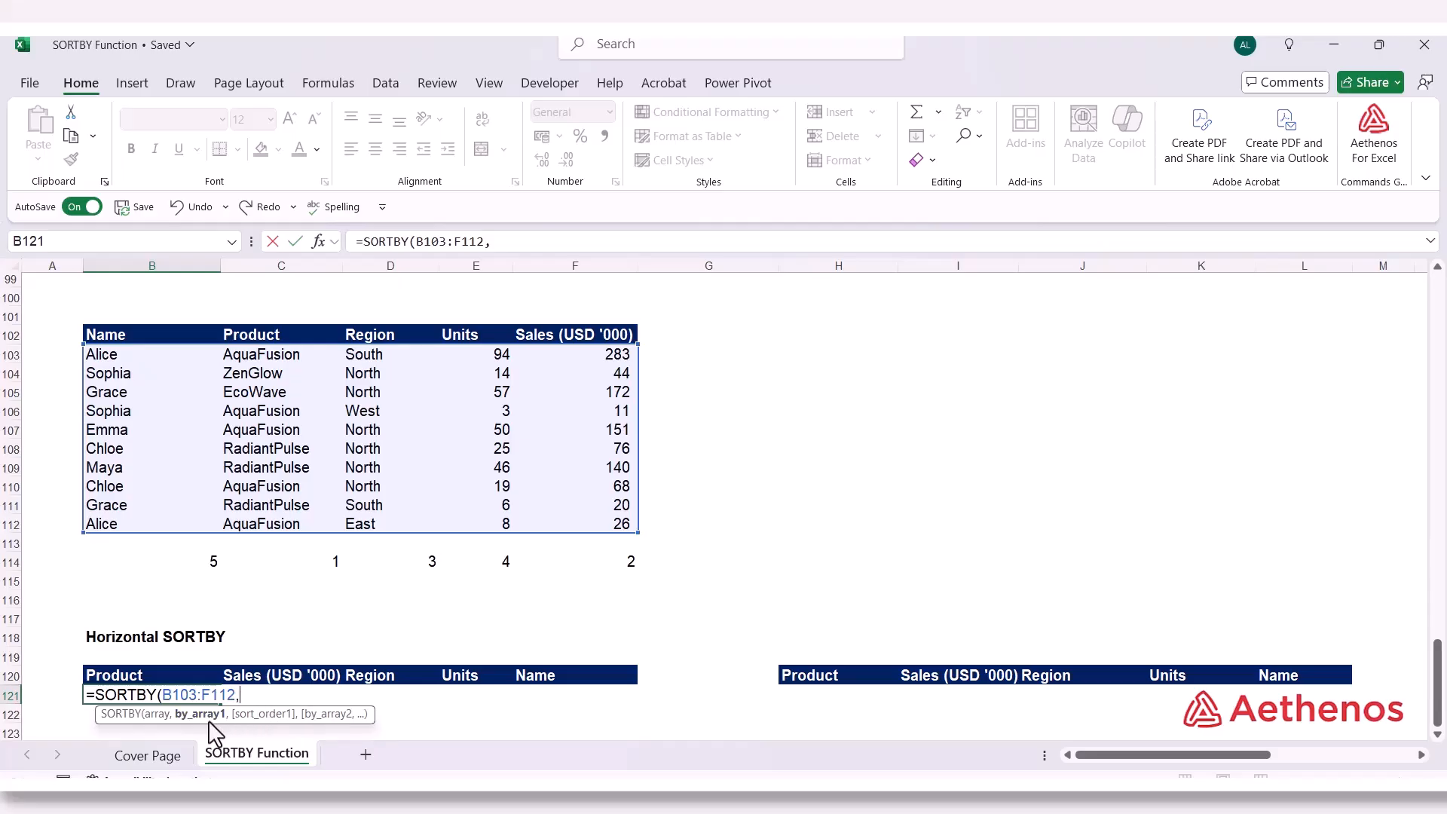
pyautogui.moveTo(205, 565); pyautogui.dragTo(569, 565)
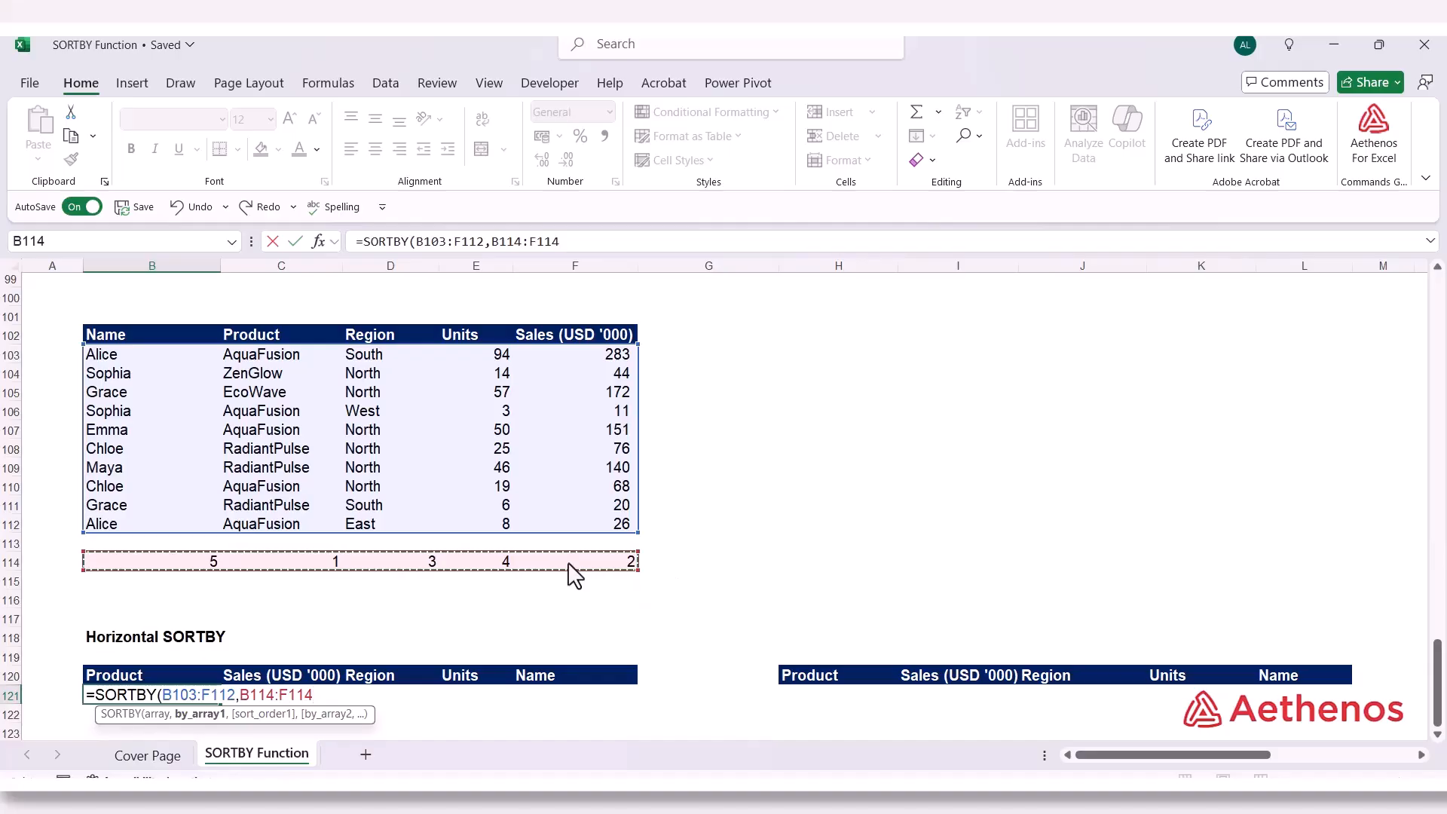
pyautogui.write(',')
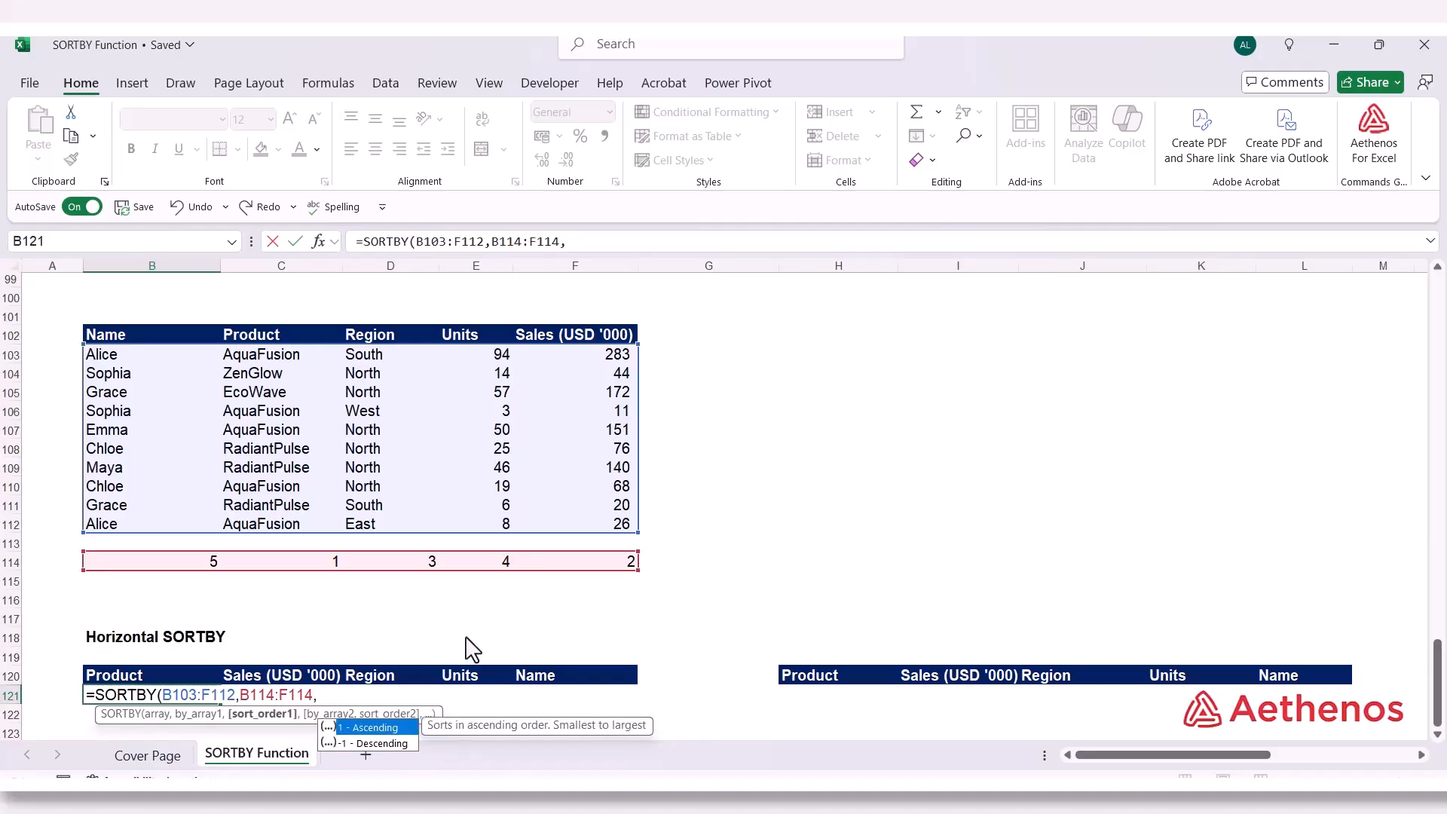
pyautogui.write('1')
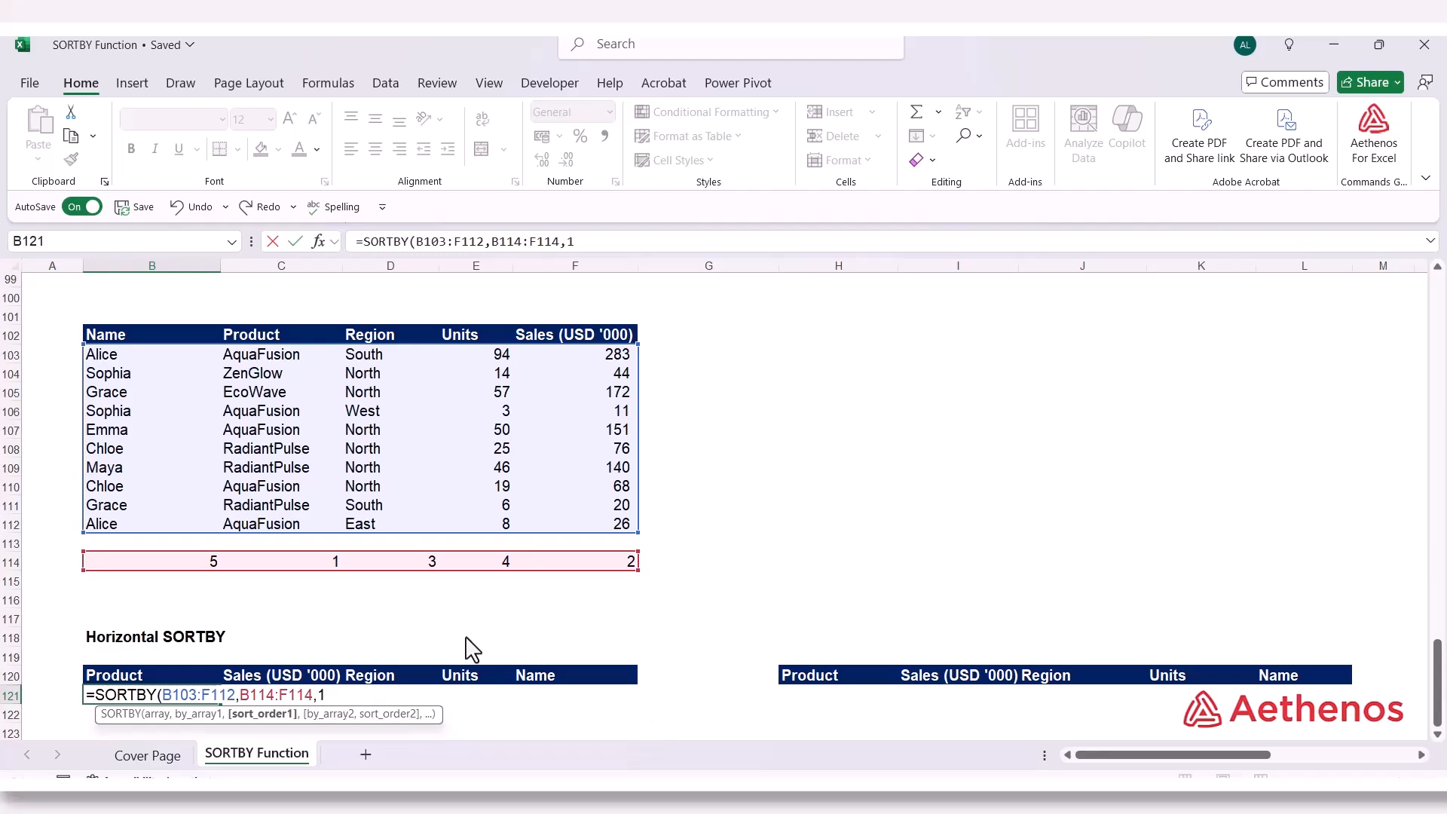
pyautogui.write(')')
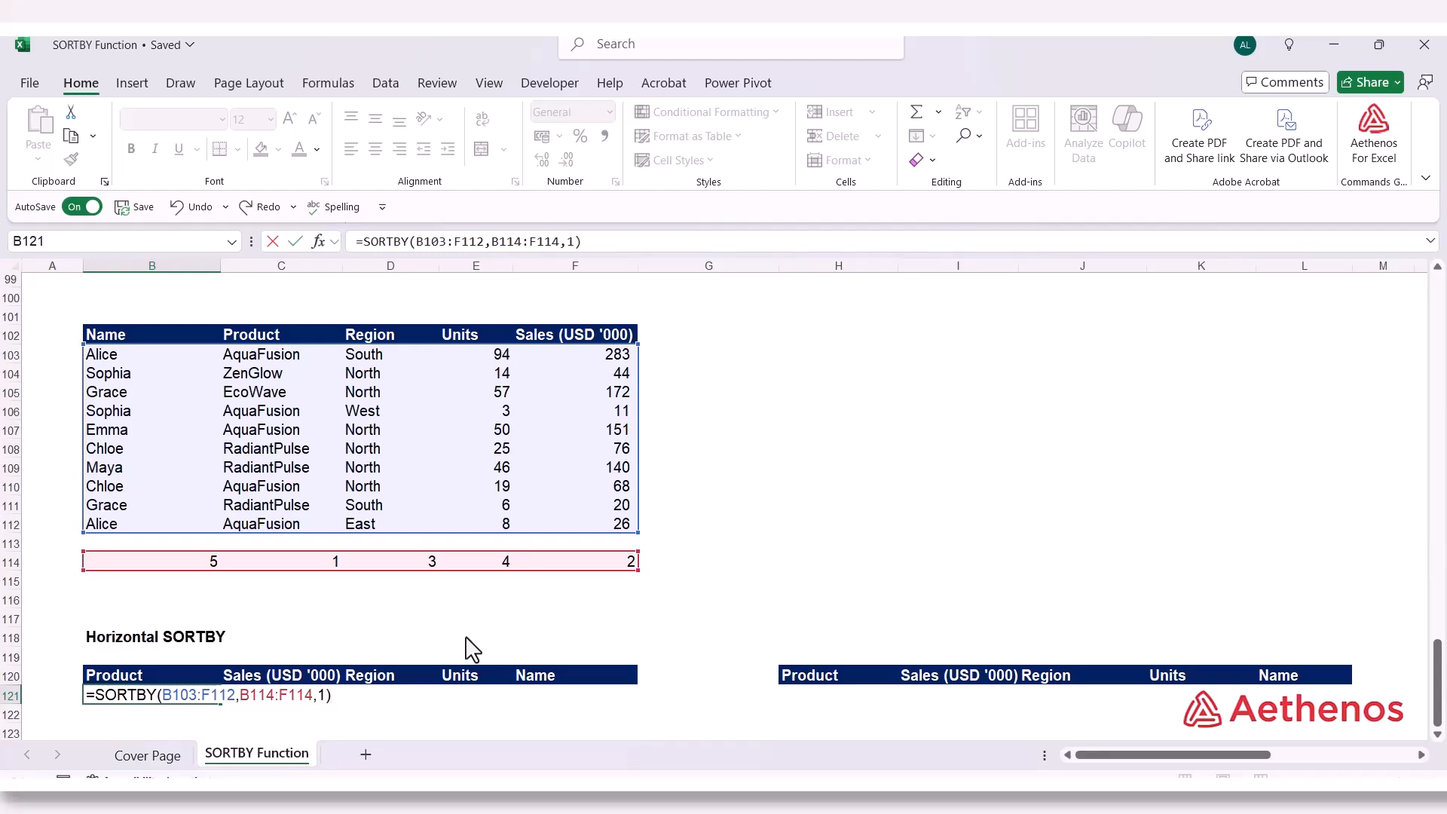
pyautogui.press('Return')
pyautogui.scroll(-1, 472, 649)
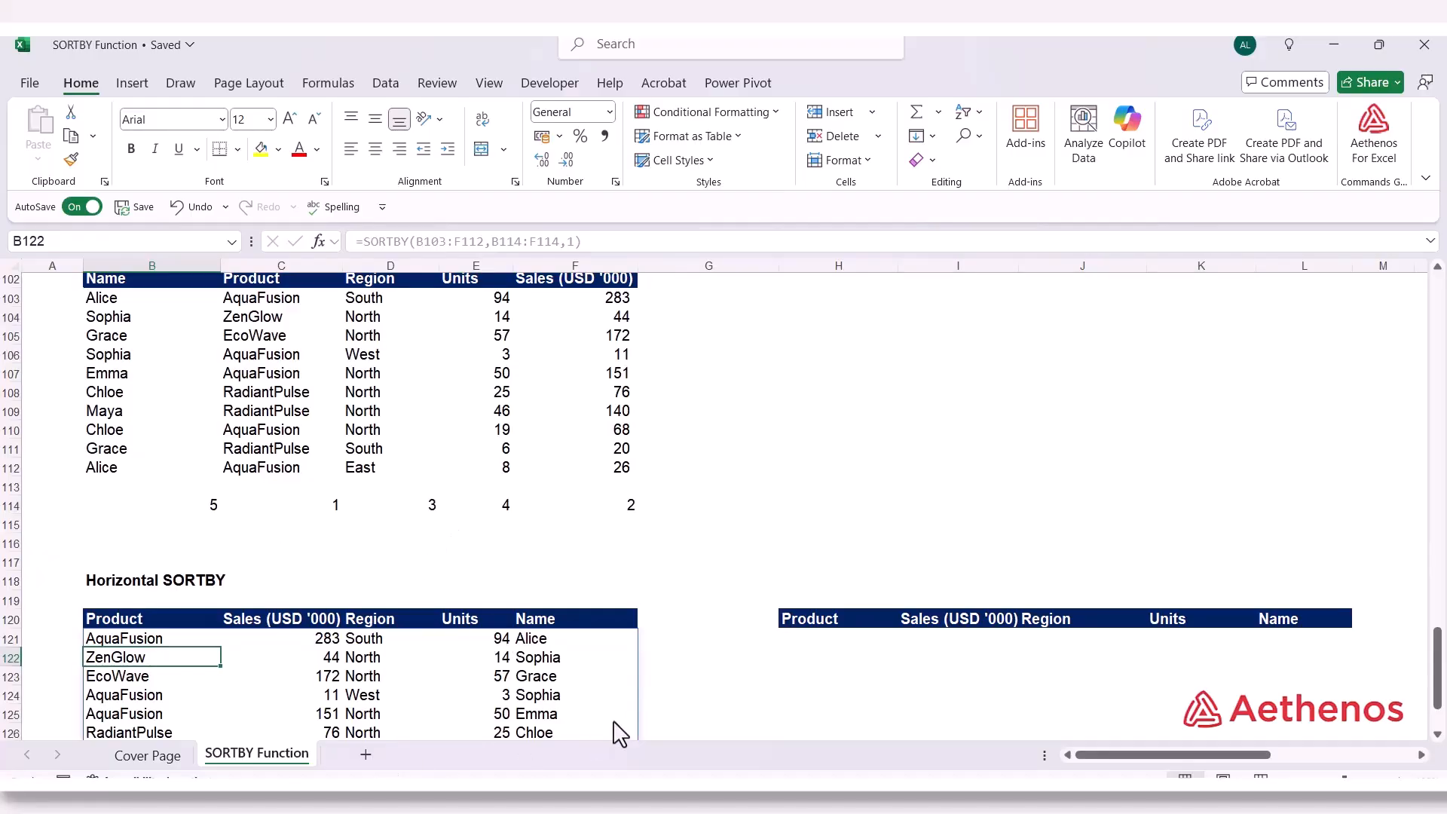
# Compare the order numbers in B114 and C114 with the Product and Name headers in row 120
pyautogui.click(682, 664)
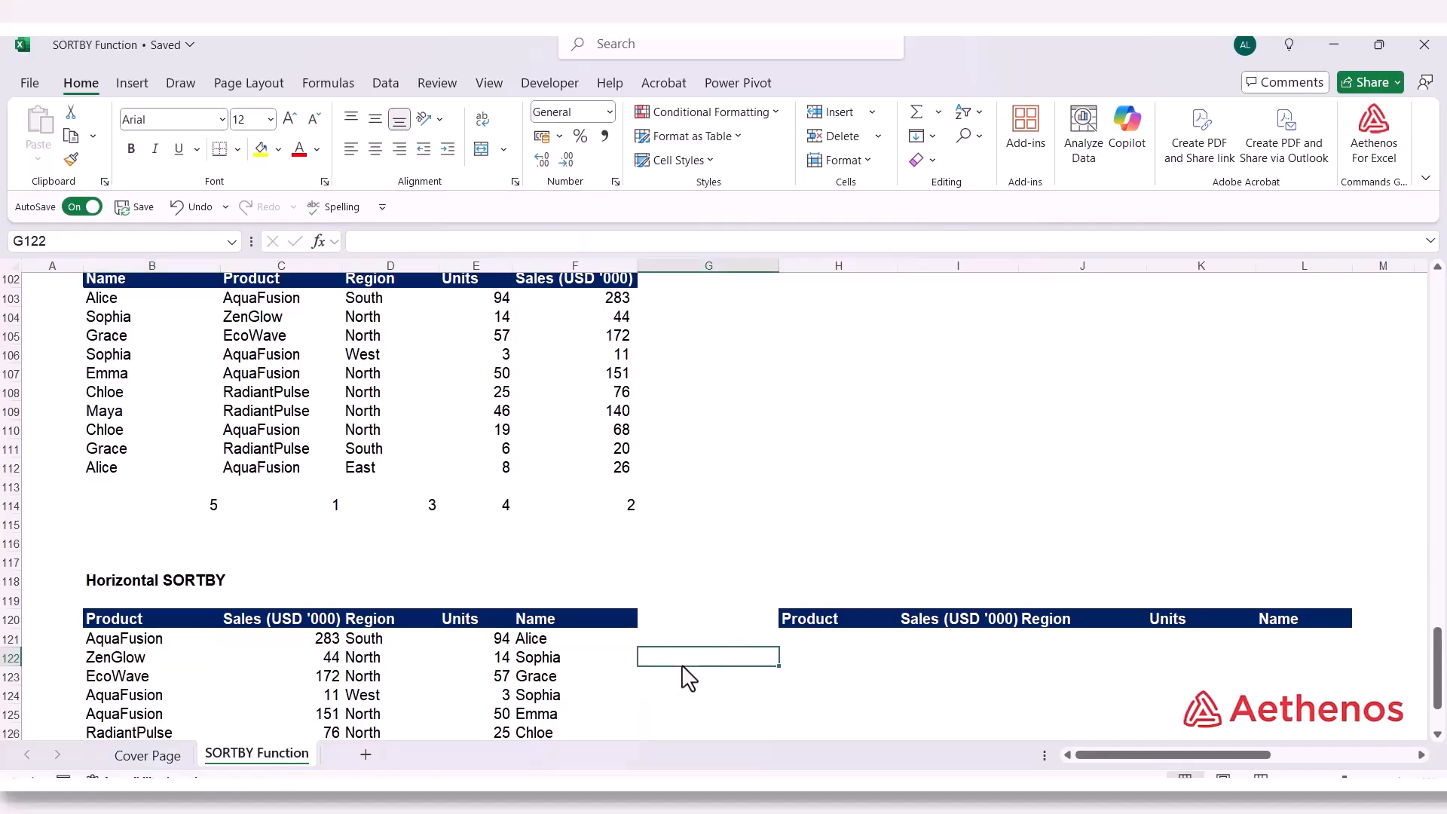
pyautogui.click(317, 509)
pyautogui.click(138, 619)
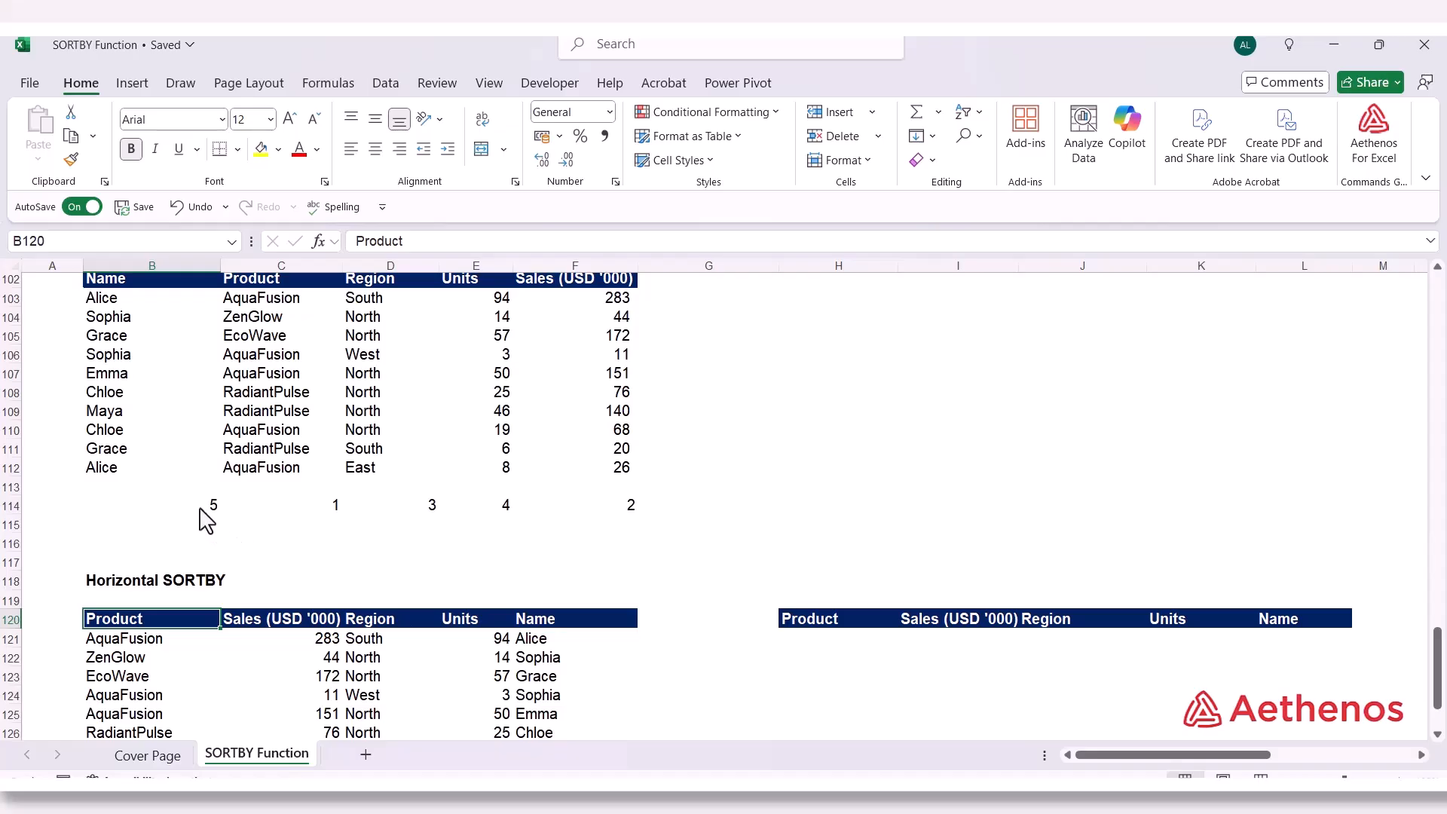
pyautogui.click(177, 509)
pyautogui.click(589, 621)
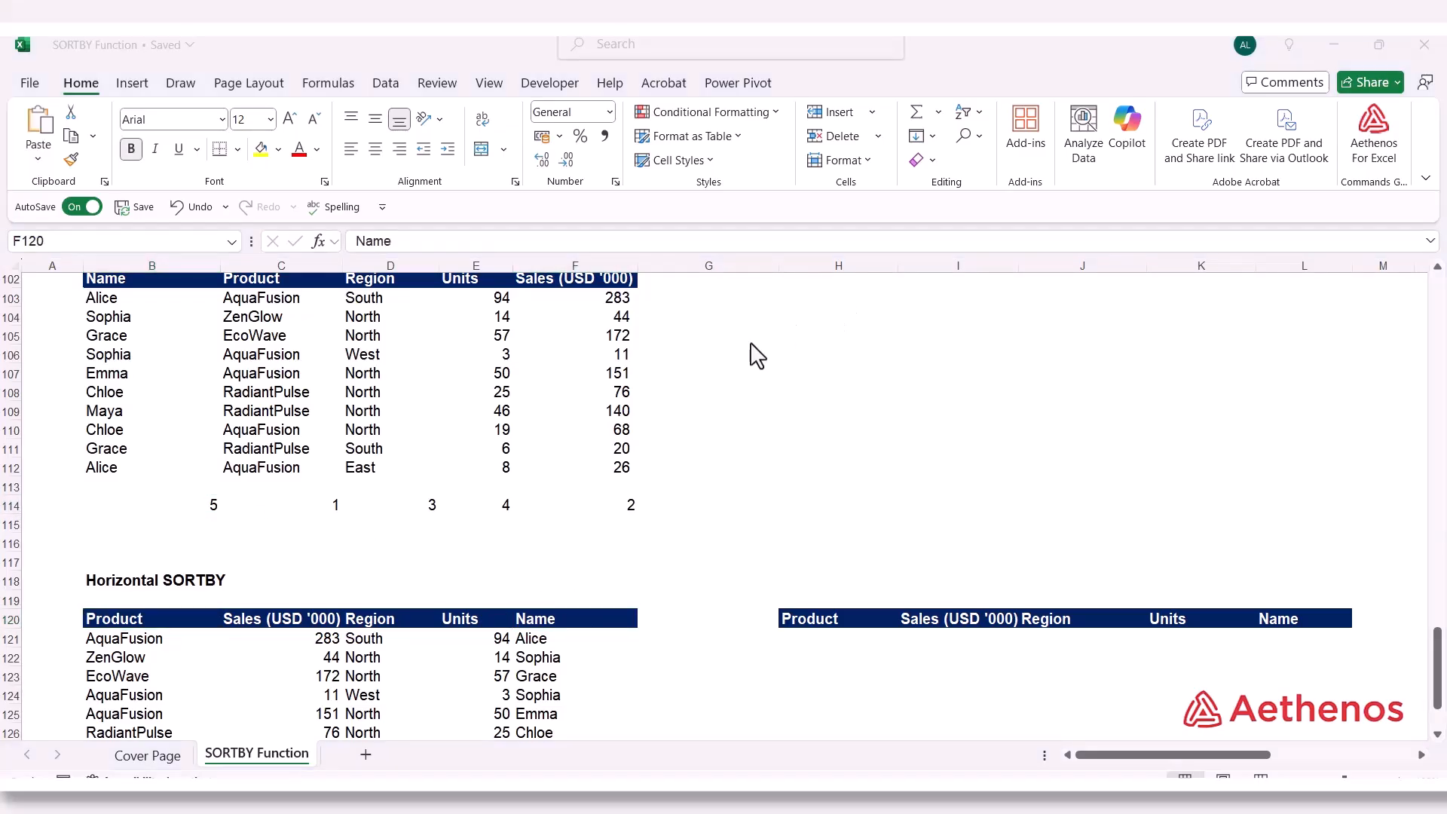
# Change the sort order in the B121 SORTBY formula to descending (-1)
pyautogui.click(110, 640)
pyautogui.click(110, 640)
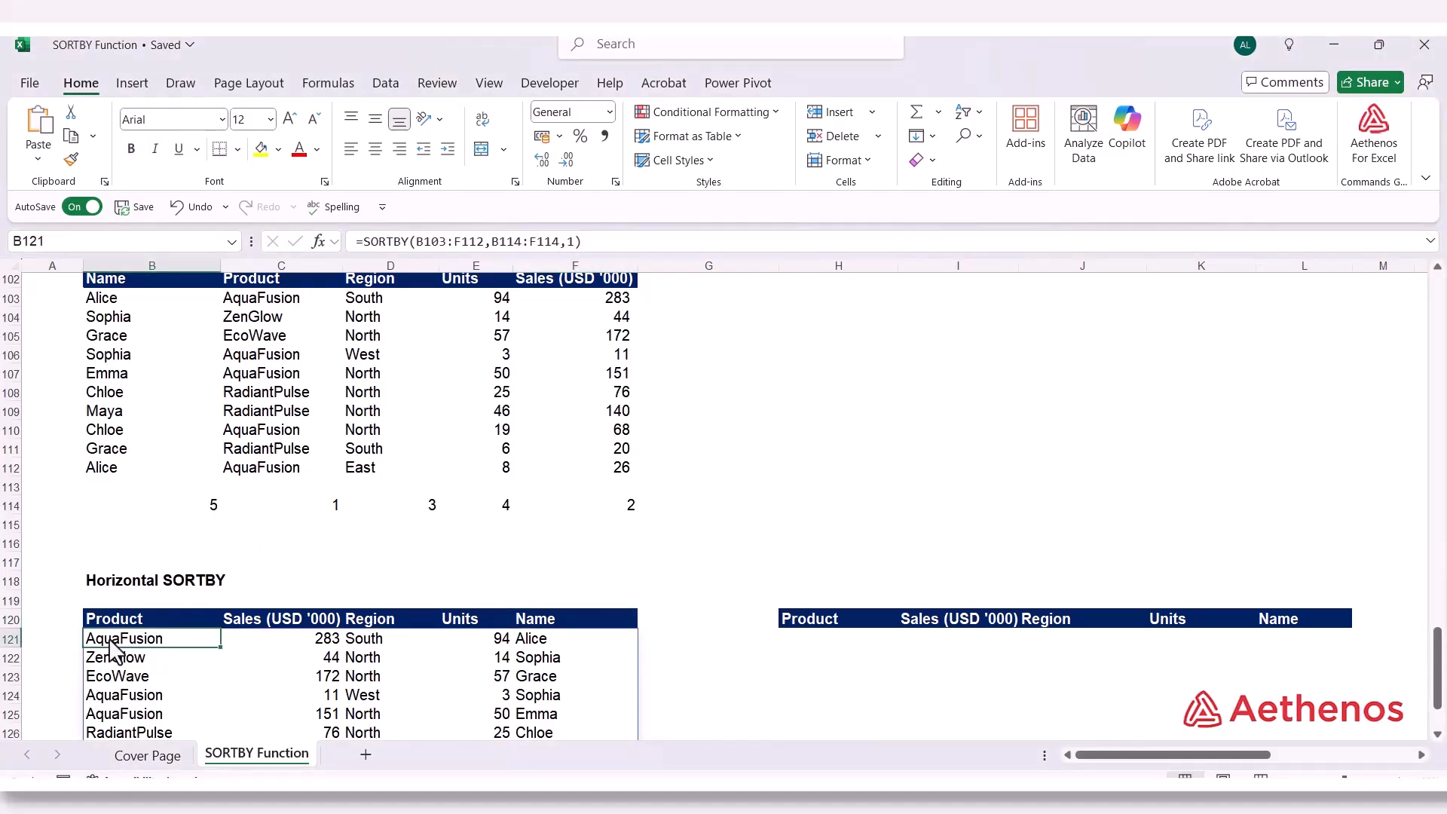
pyautogui.doubleClick(110, 640)
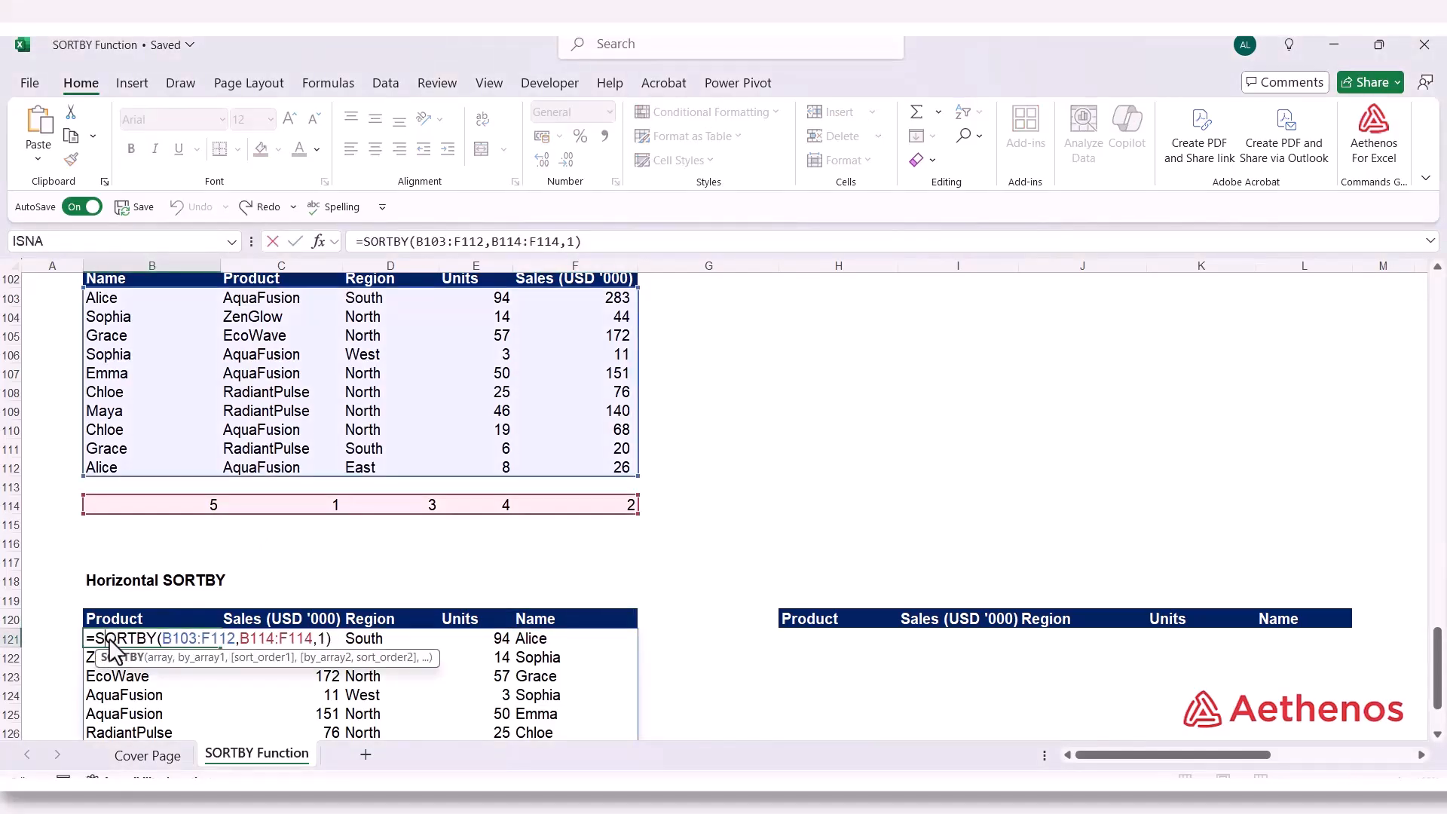
pyautogui.click(320, 640)
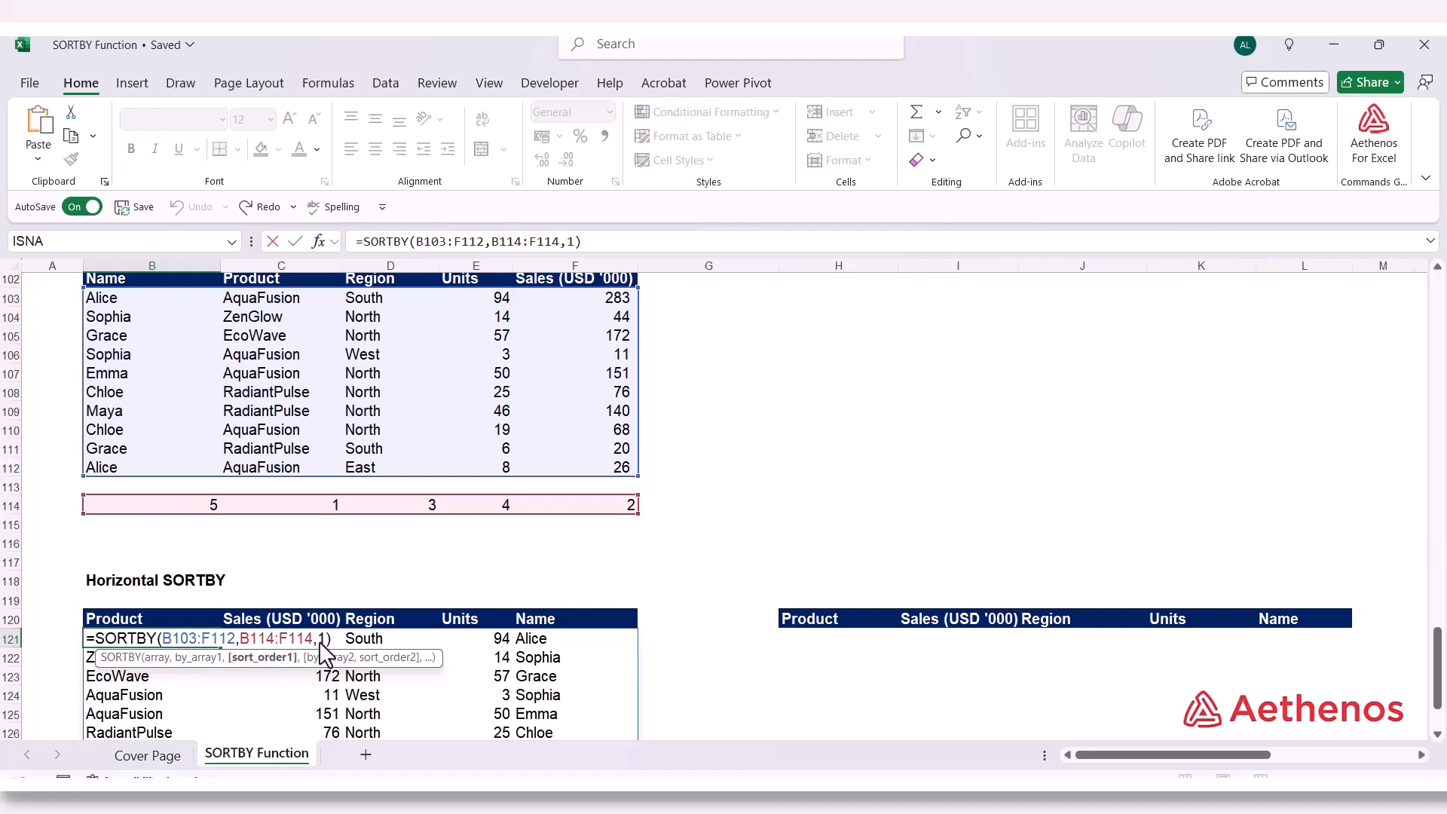
pyautogui.doubleClick(321, 639)
pyautogui.write('-1')
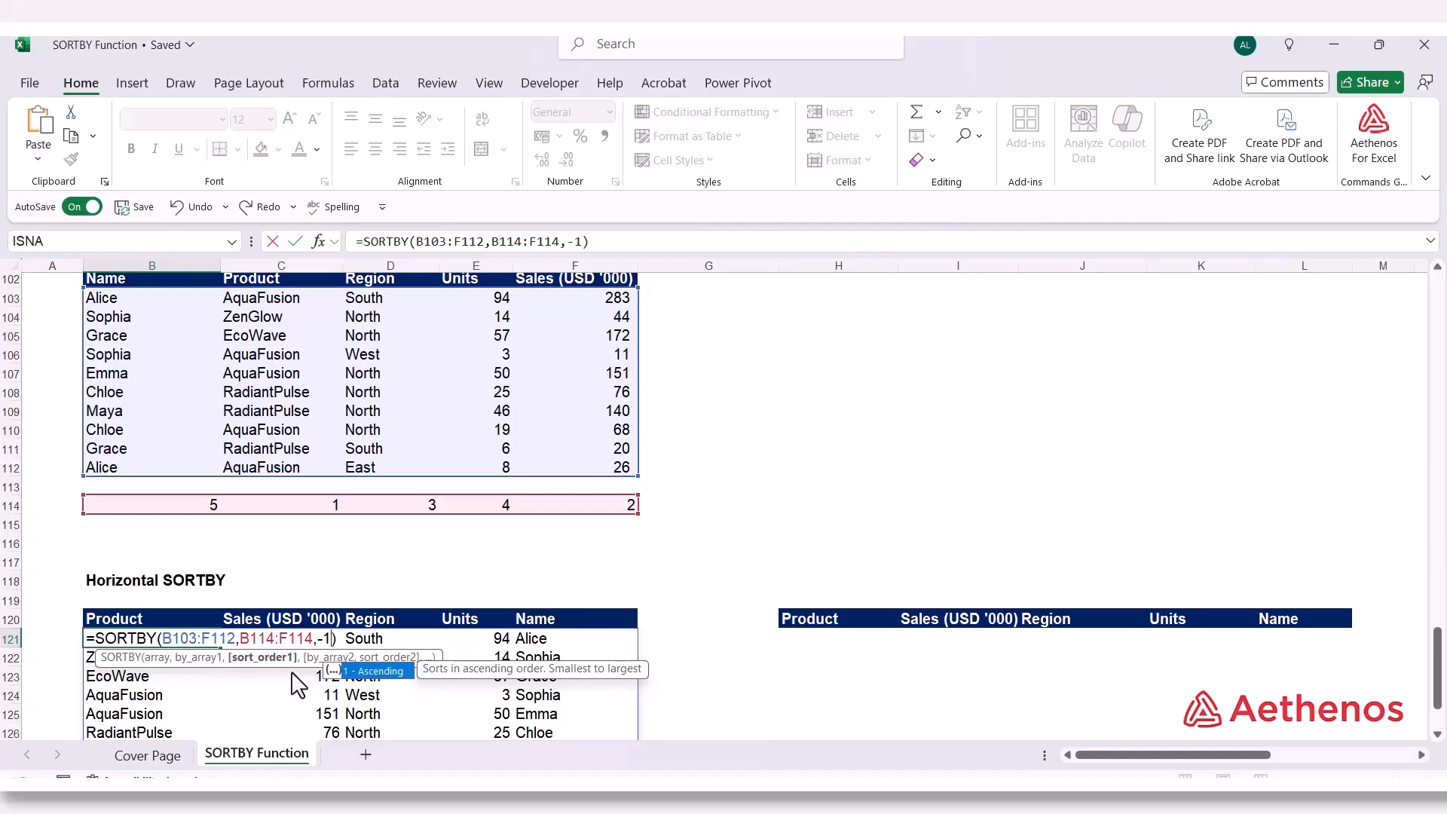
pyautogui.press('Return')
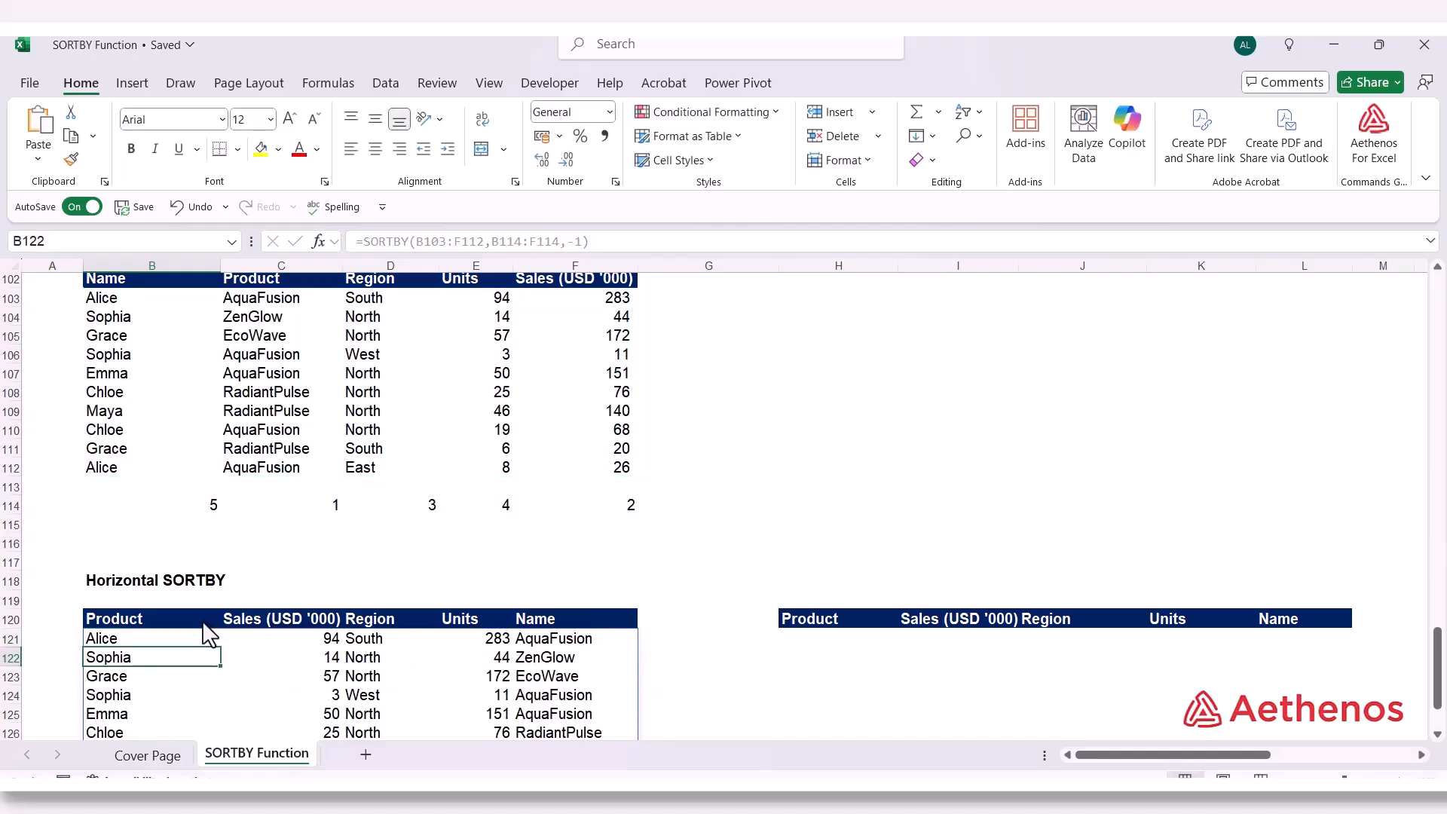
# Compare the first and last columns of the B121 output with the order numbers in B114 and C114
pyautogui.click(139, 641)
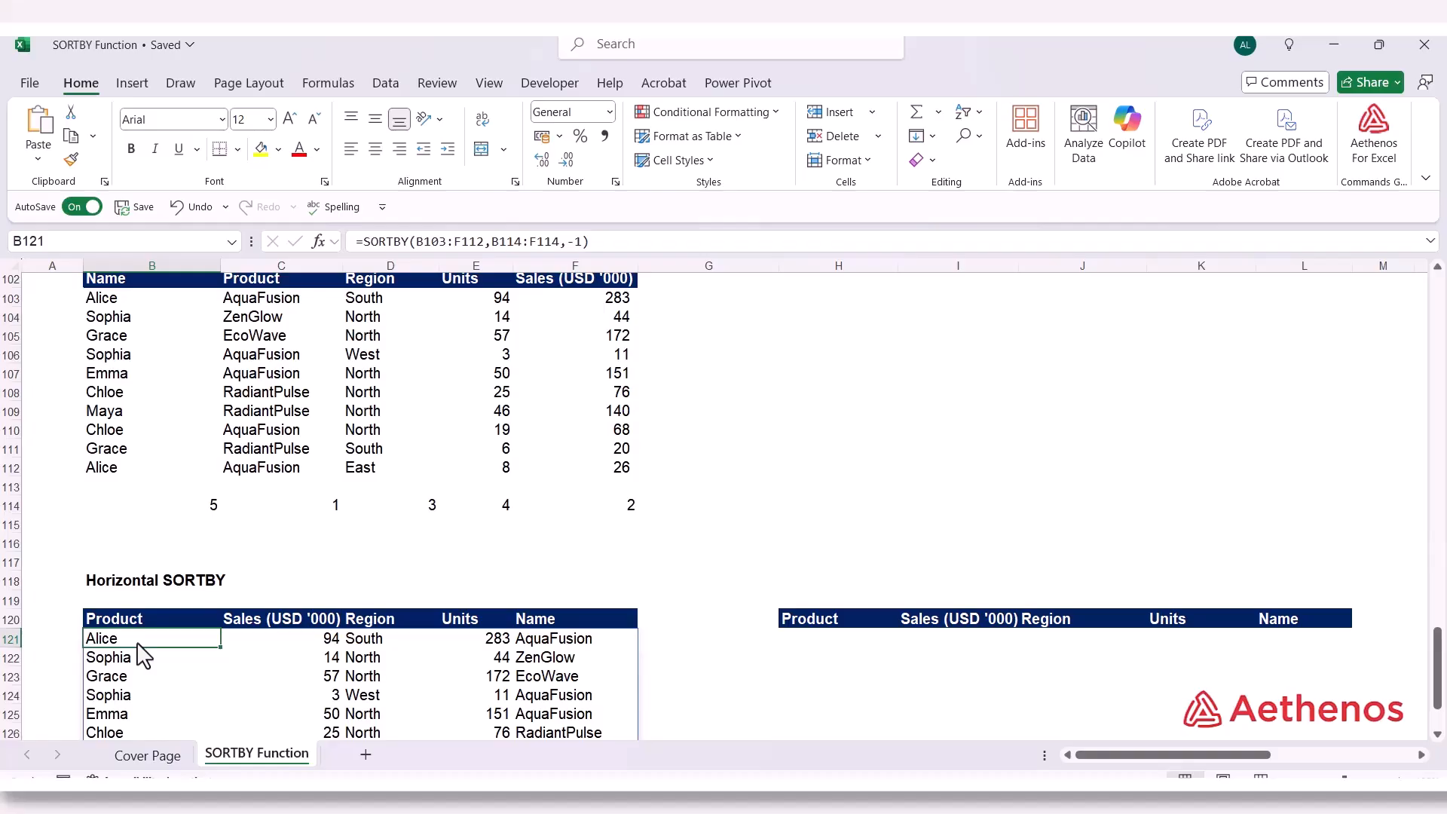
pyautogui.click(169, 508)
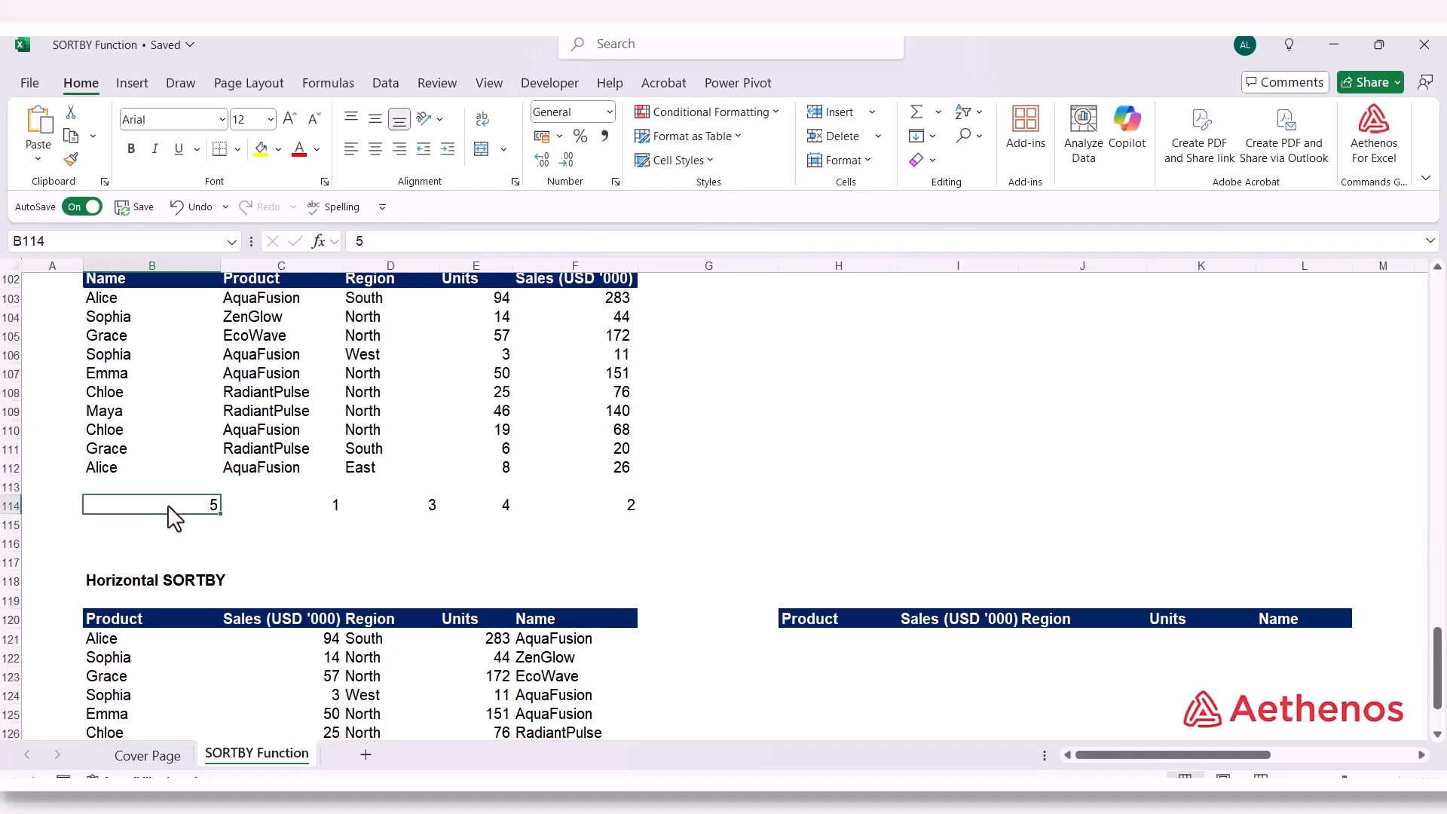
pyautogui.click(133, 642)
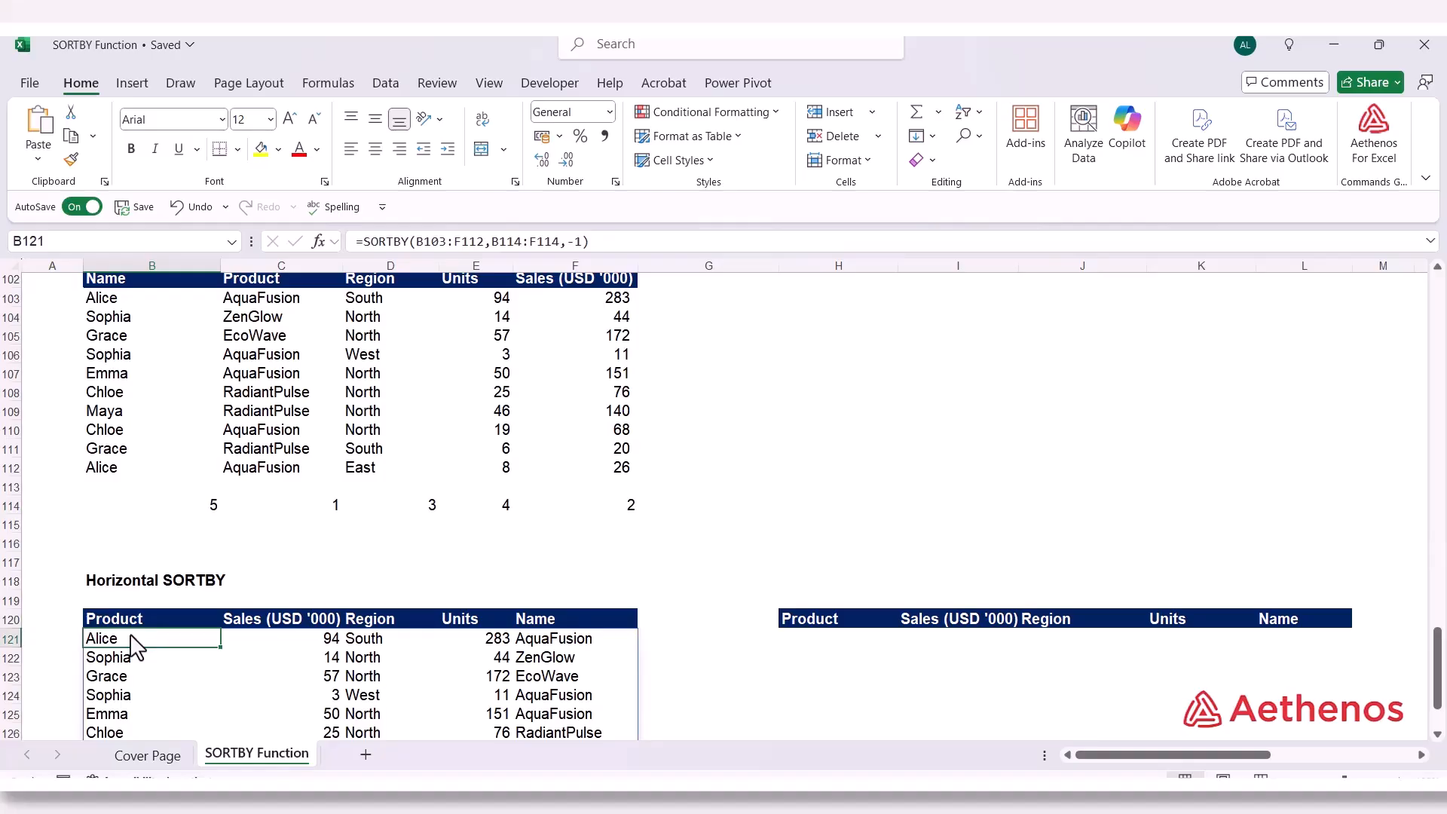
pyautogui.click(179, 511)
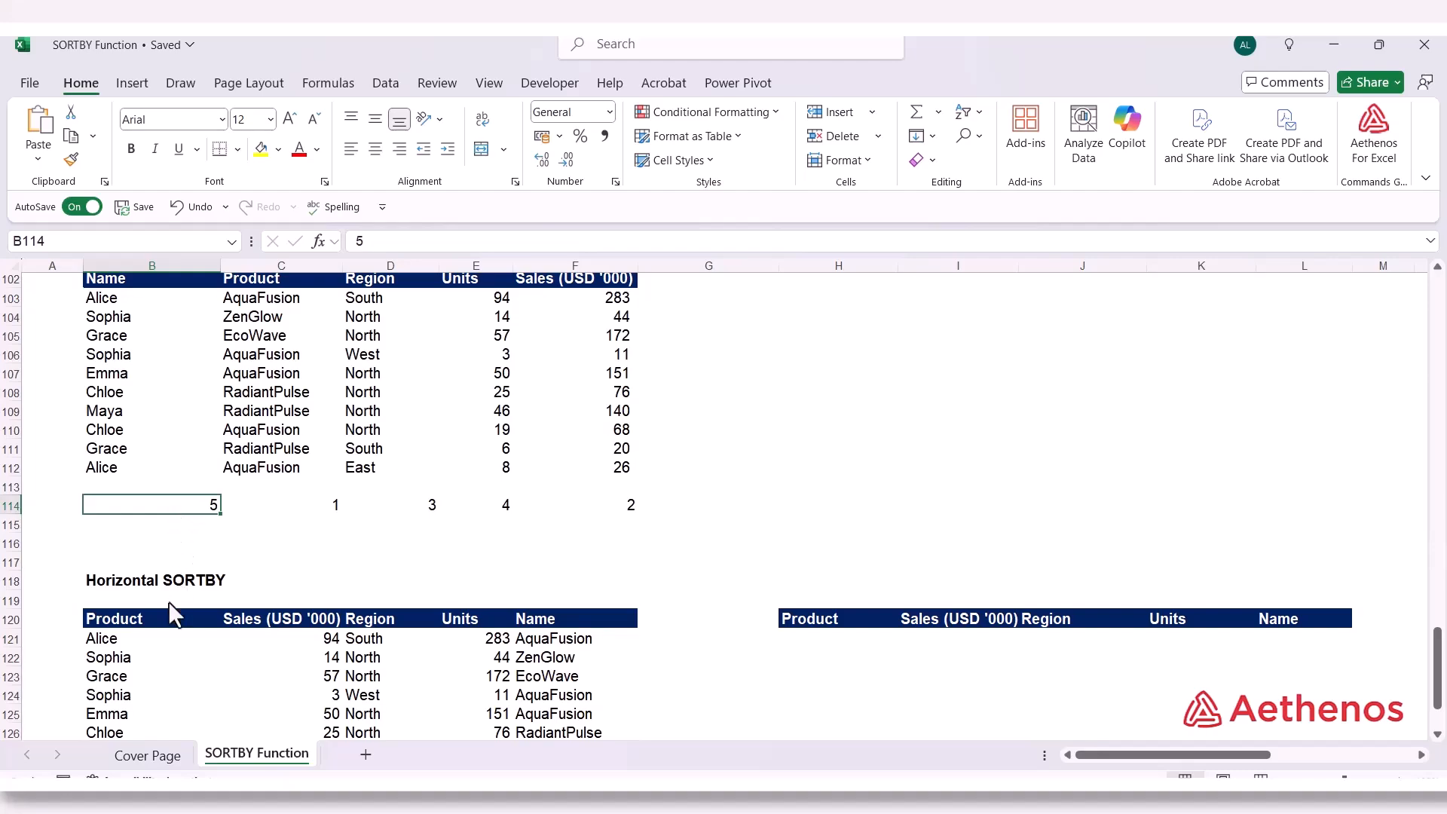
pyautogui.click(142, 647)
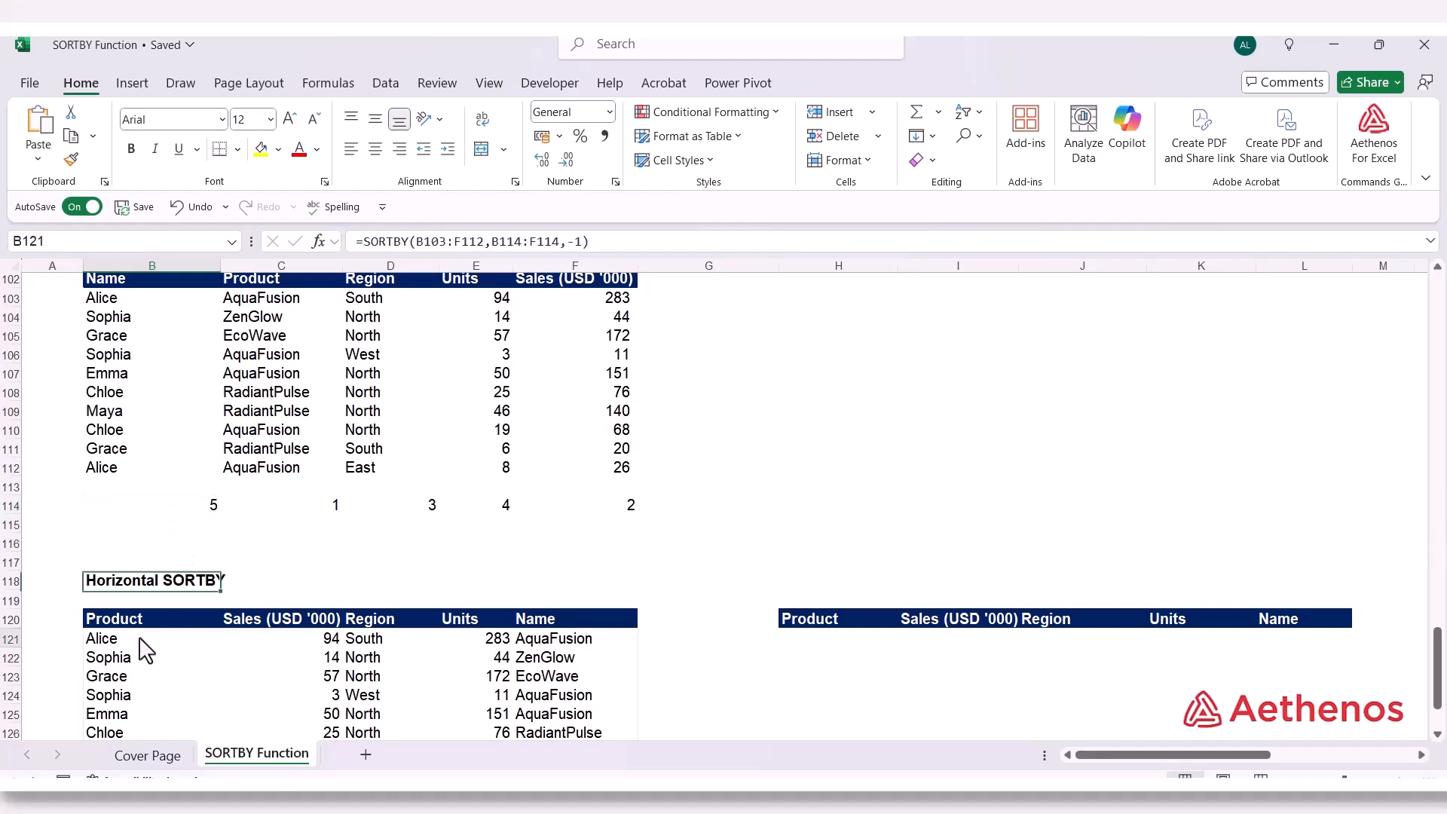
pyautogui.click(546, 643)
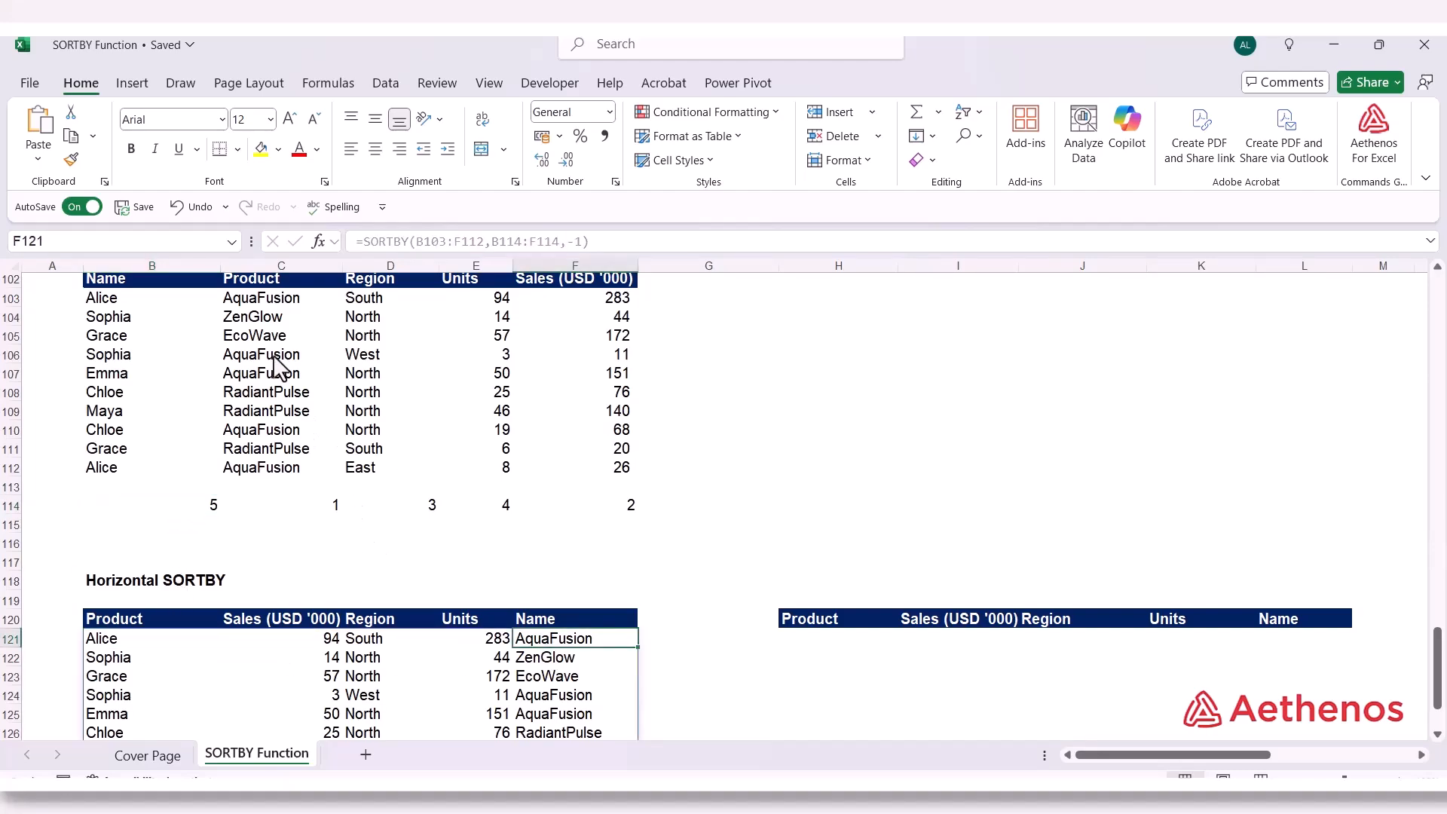
pyautogui.click(276, 301)
pyautogui.click(279, 508)
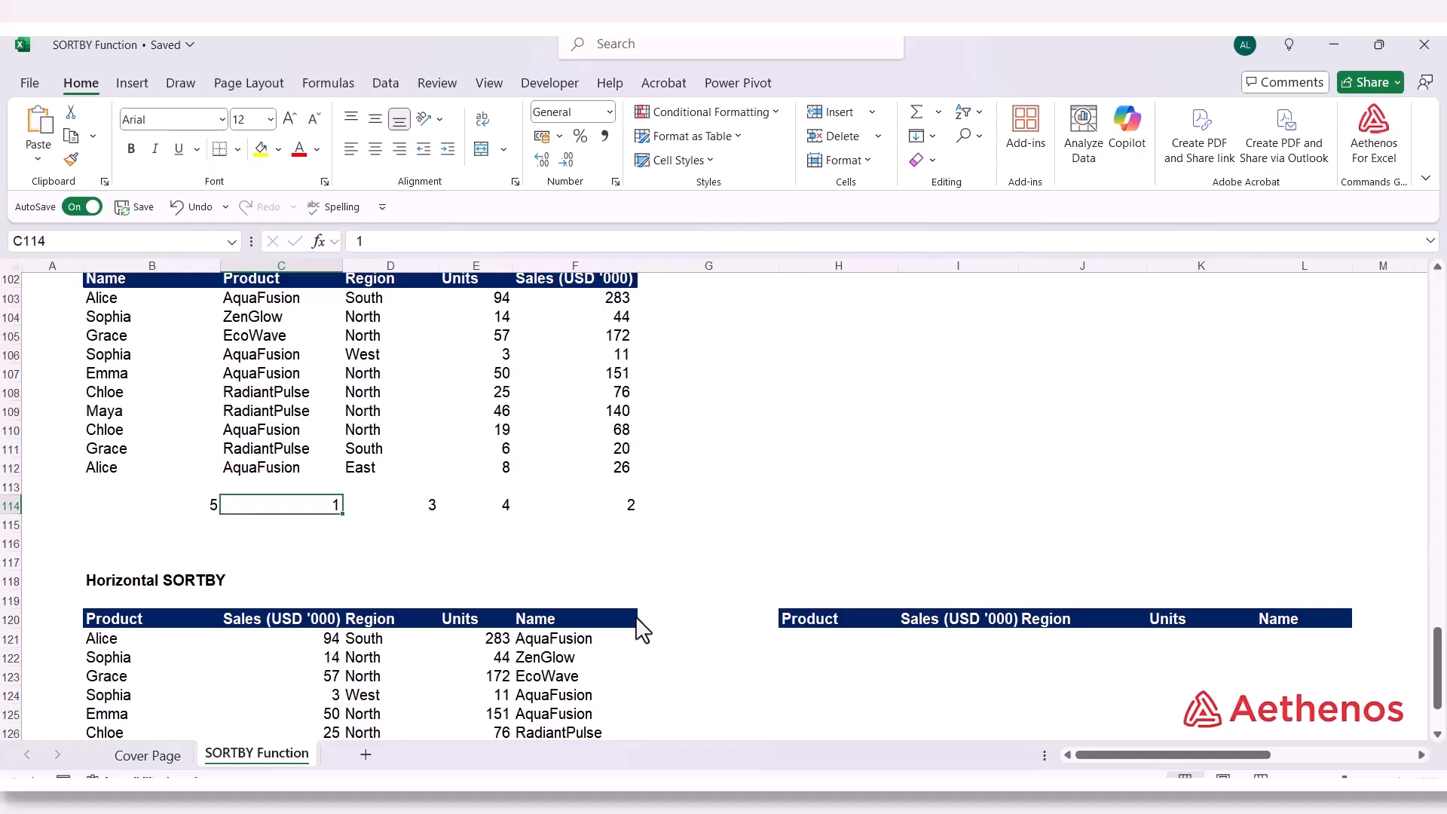
# Set the sort order in the B121 SORTBY formula back to ascending (1)
pyautogui.click(144, 642)
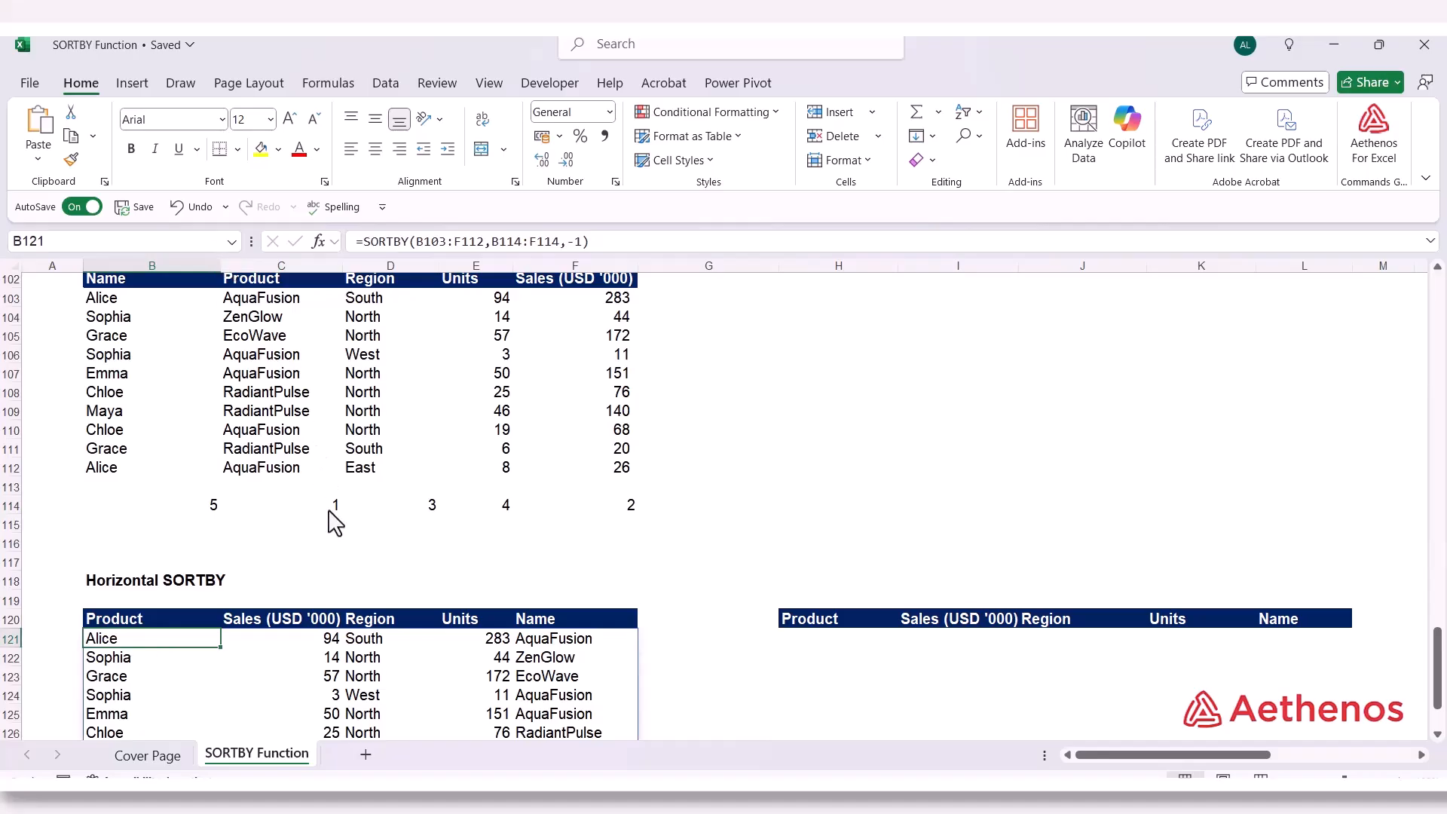
pyautogui.doubleClick(171, 647)
pyautogui.click(315, 638)
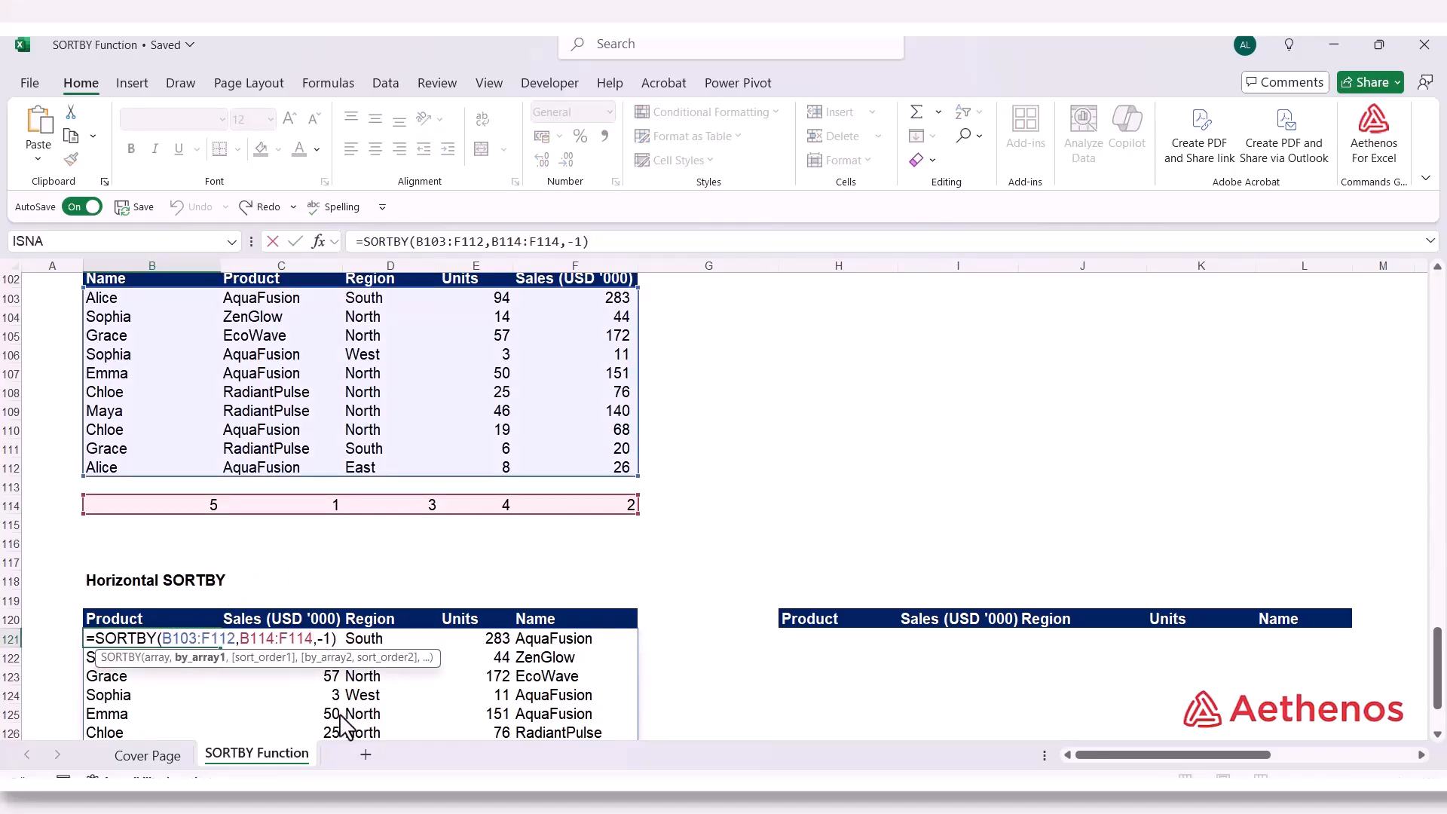
pyautogui.press('Right')
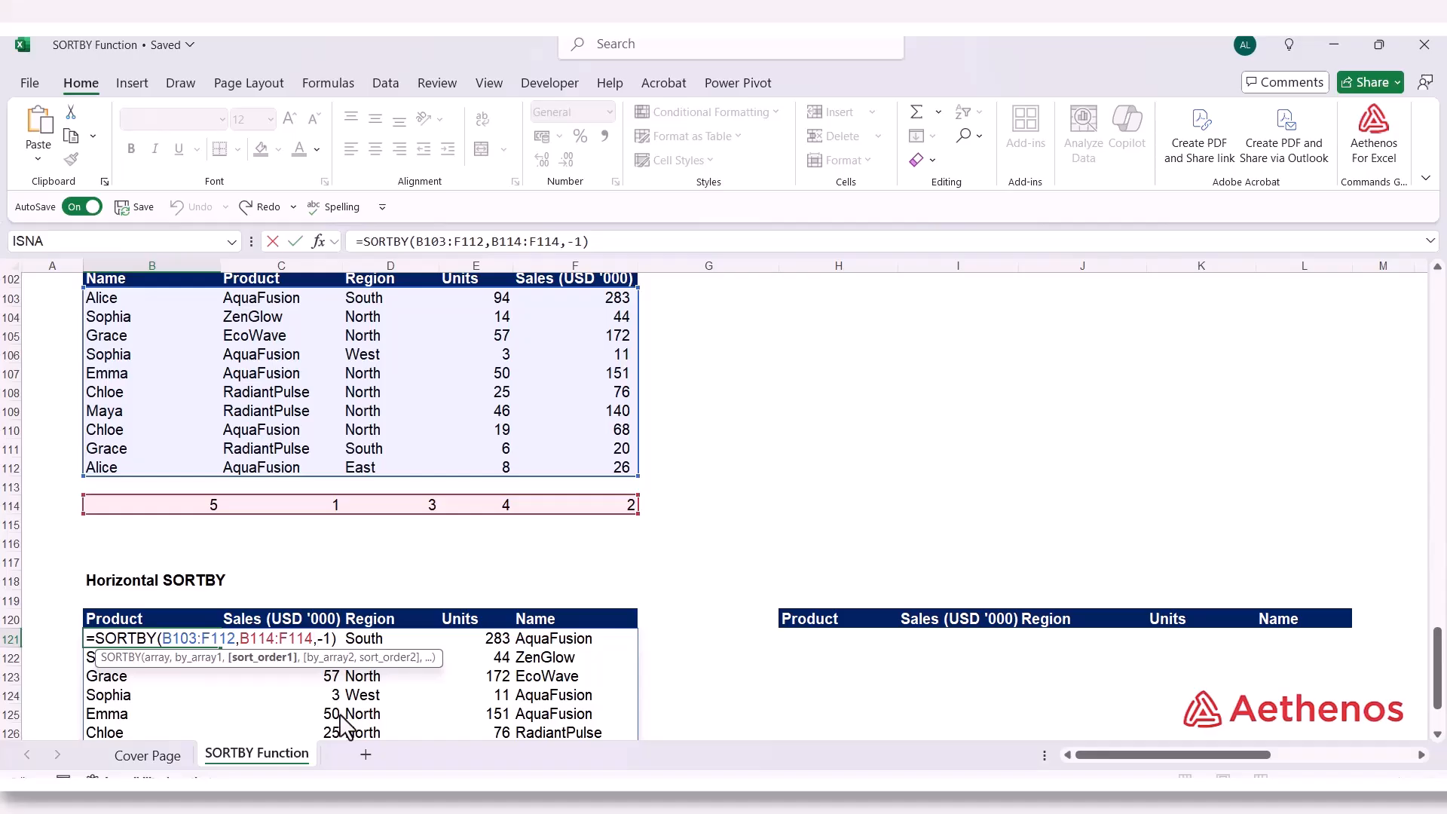
pyautogui.press('Delete')
pyautogui.press('Return')
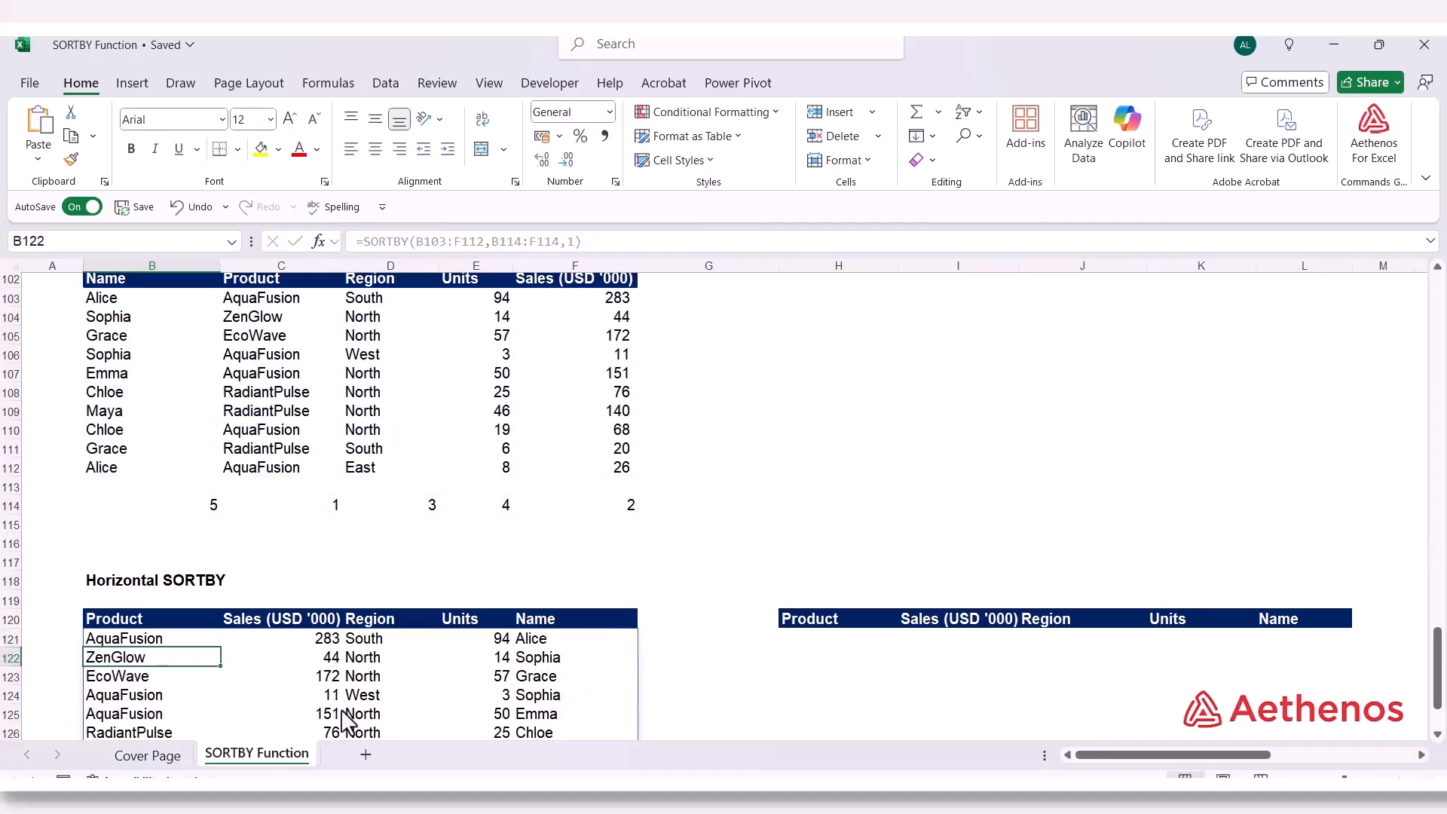
# Review the sort-by array and sort order arguments of the B121 formula without changing them
pyautogui.scroll(-2, 806, 656)
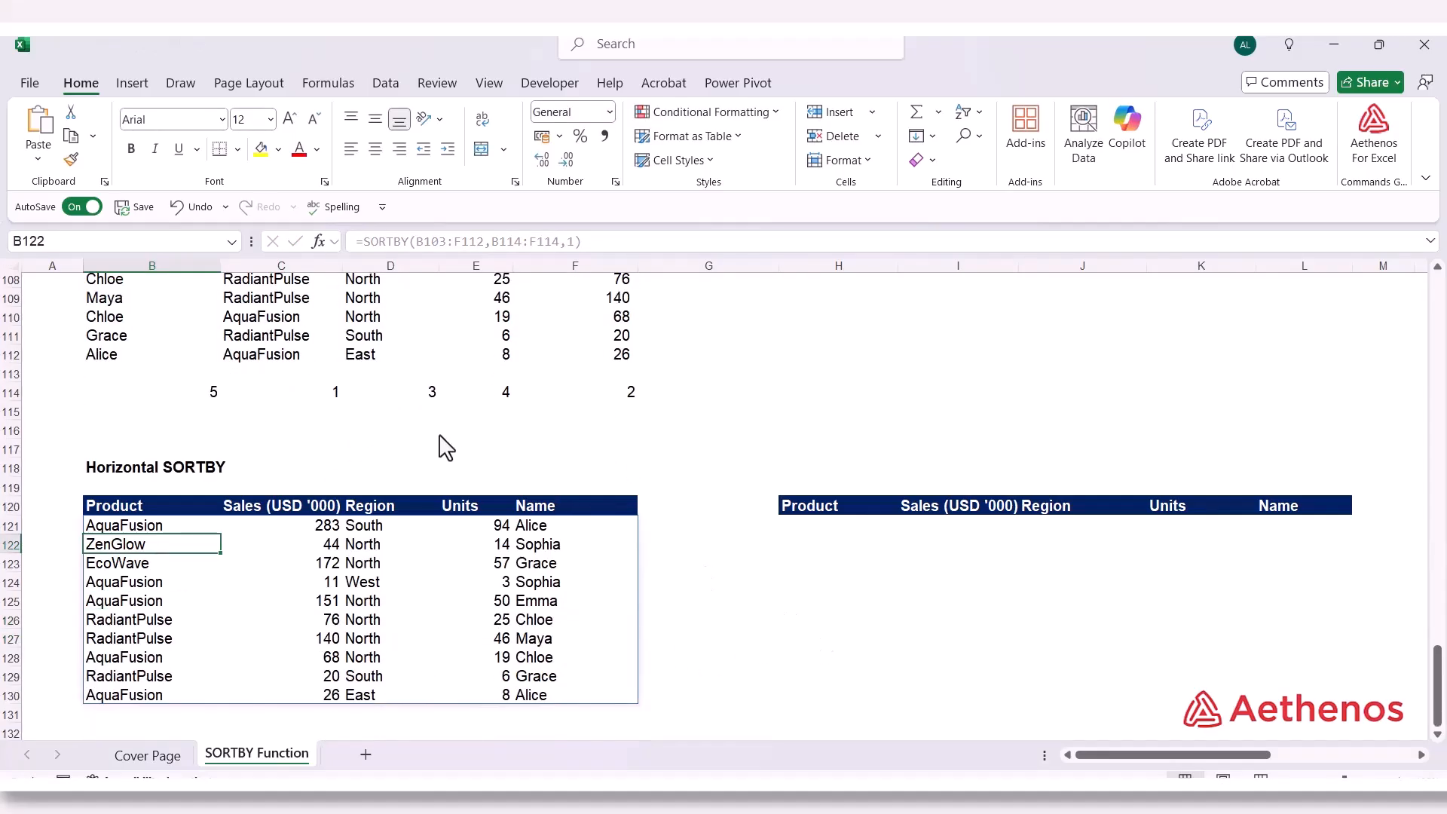
pyautogui.doubleClick(150, 526)
pyautogui.click(270, 539)
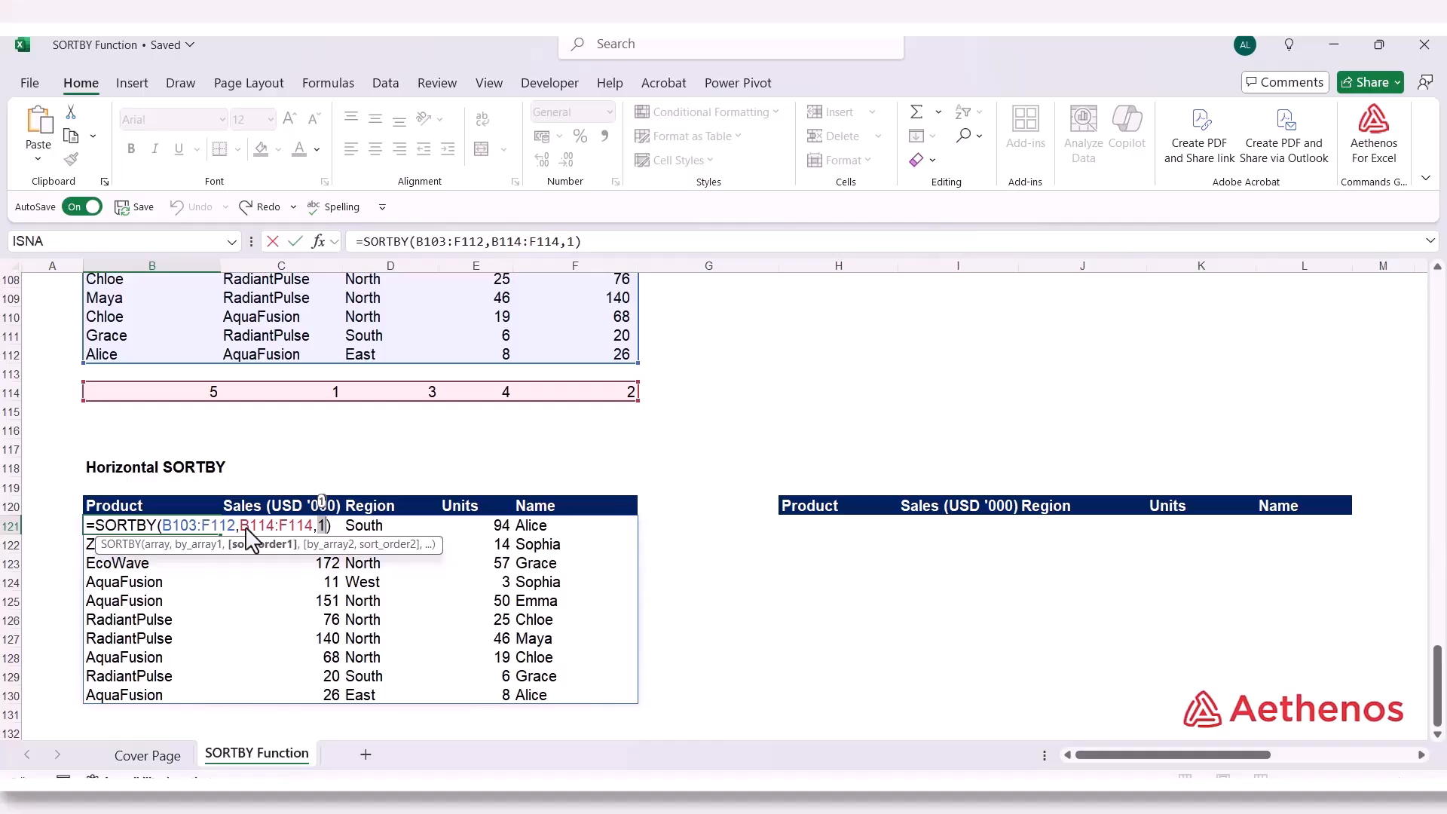
pyautogui.hotkey('ctrl', 'Return')
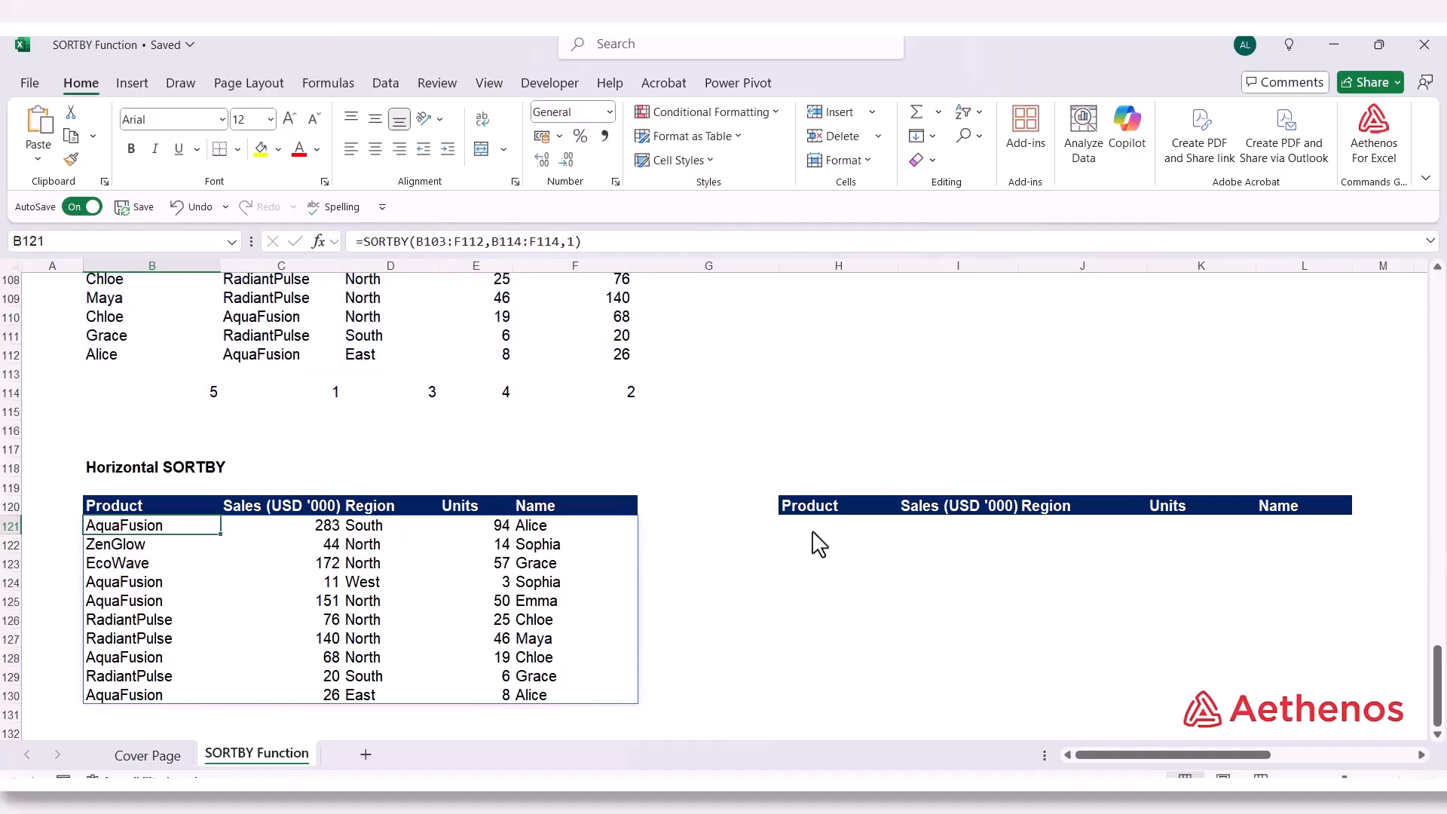
# Start a SORTBY formula in H121 under the second table's Product header, using B103:F112 as the array
pyautogui.click(814, 531)
pyautogui.write('=')
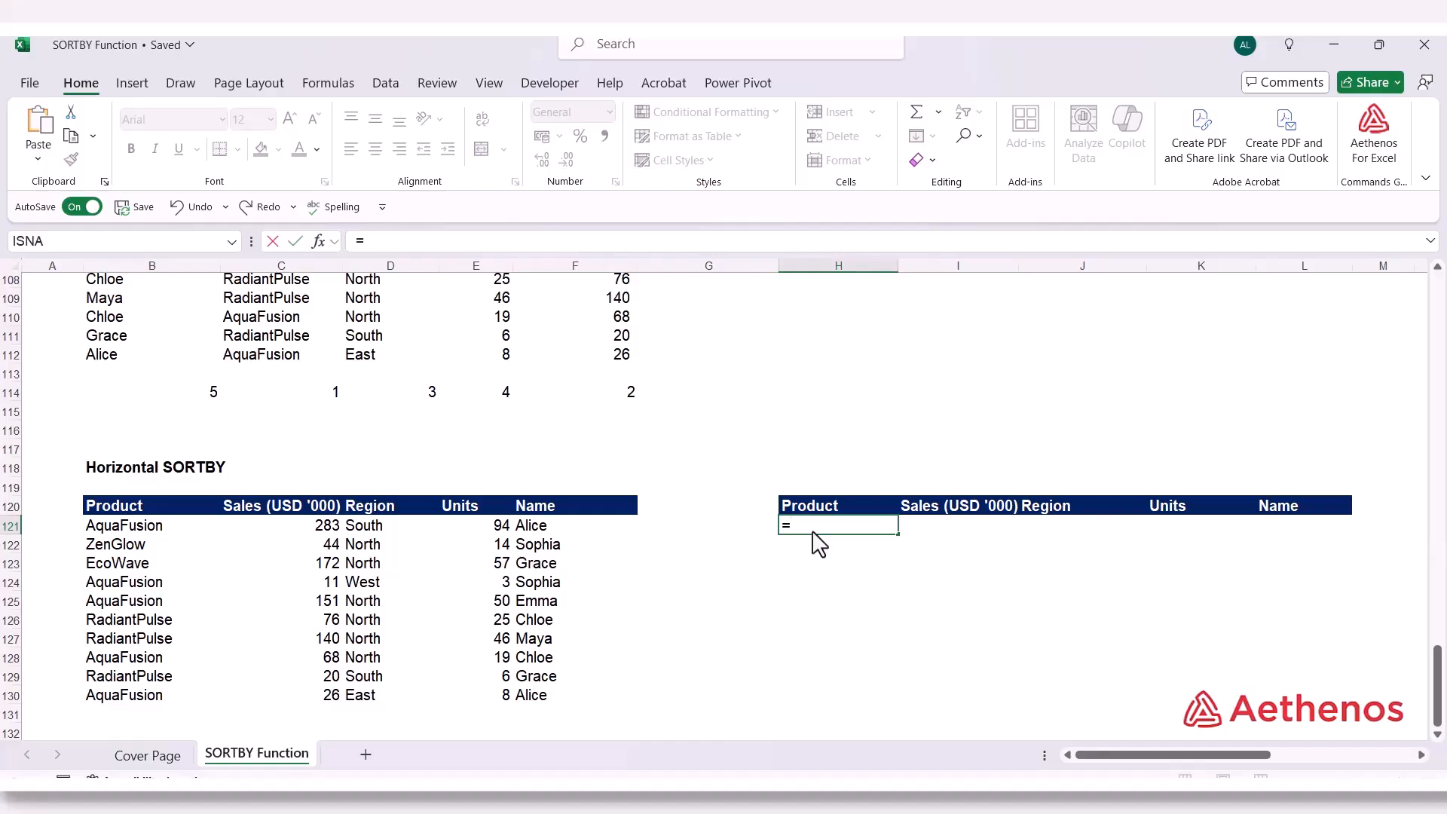
pyautogui.write('sortb')
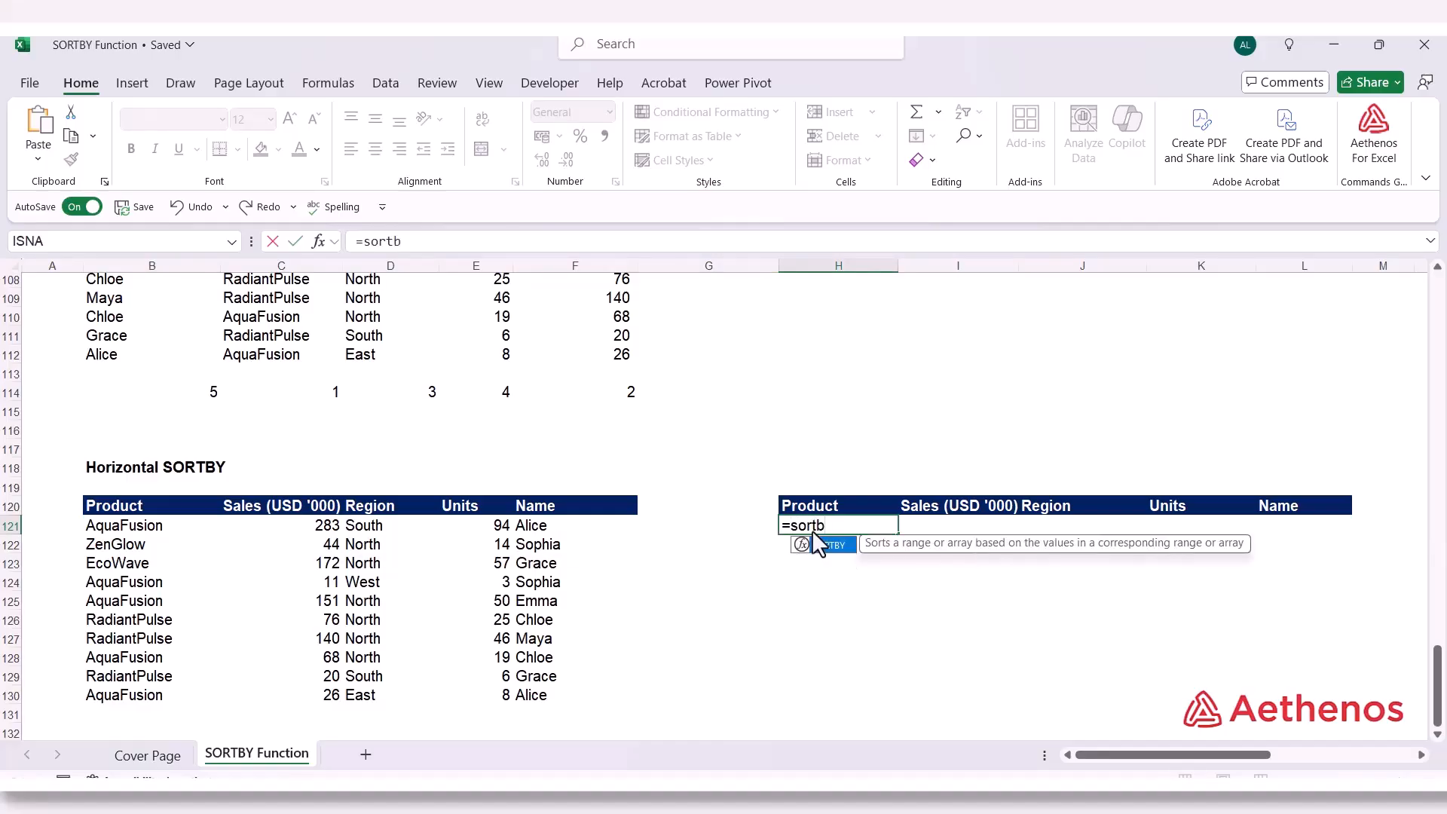
pyautogui.write('y')
pyautogui.press('Tab')
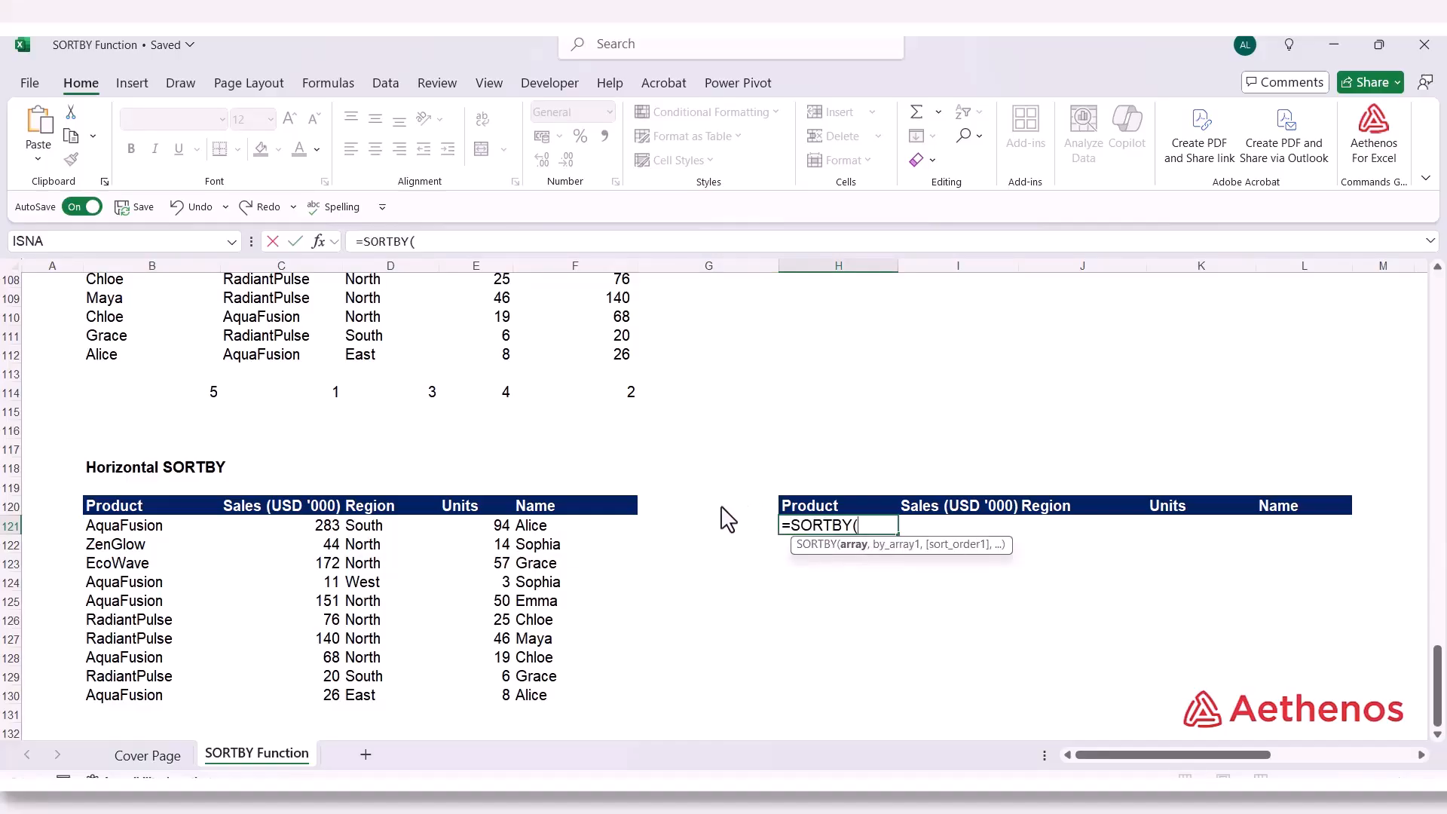
pyautogui.scroll(2, 726, 510)
pyautogui.moveTo(121, 301); pyautogui.dragTo(556, 479)
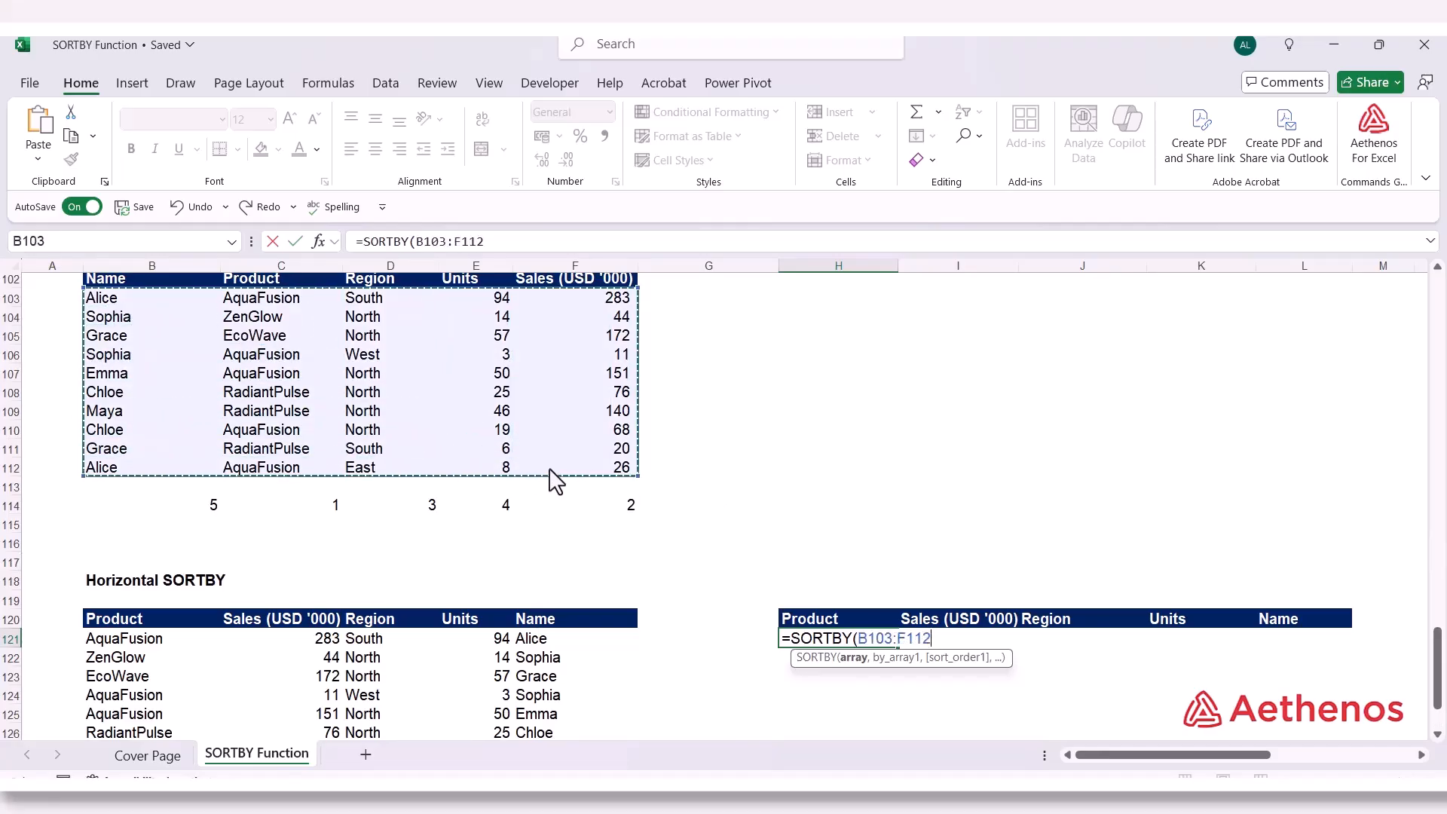
pyautogui.write(',')
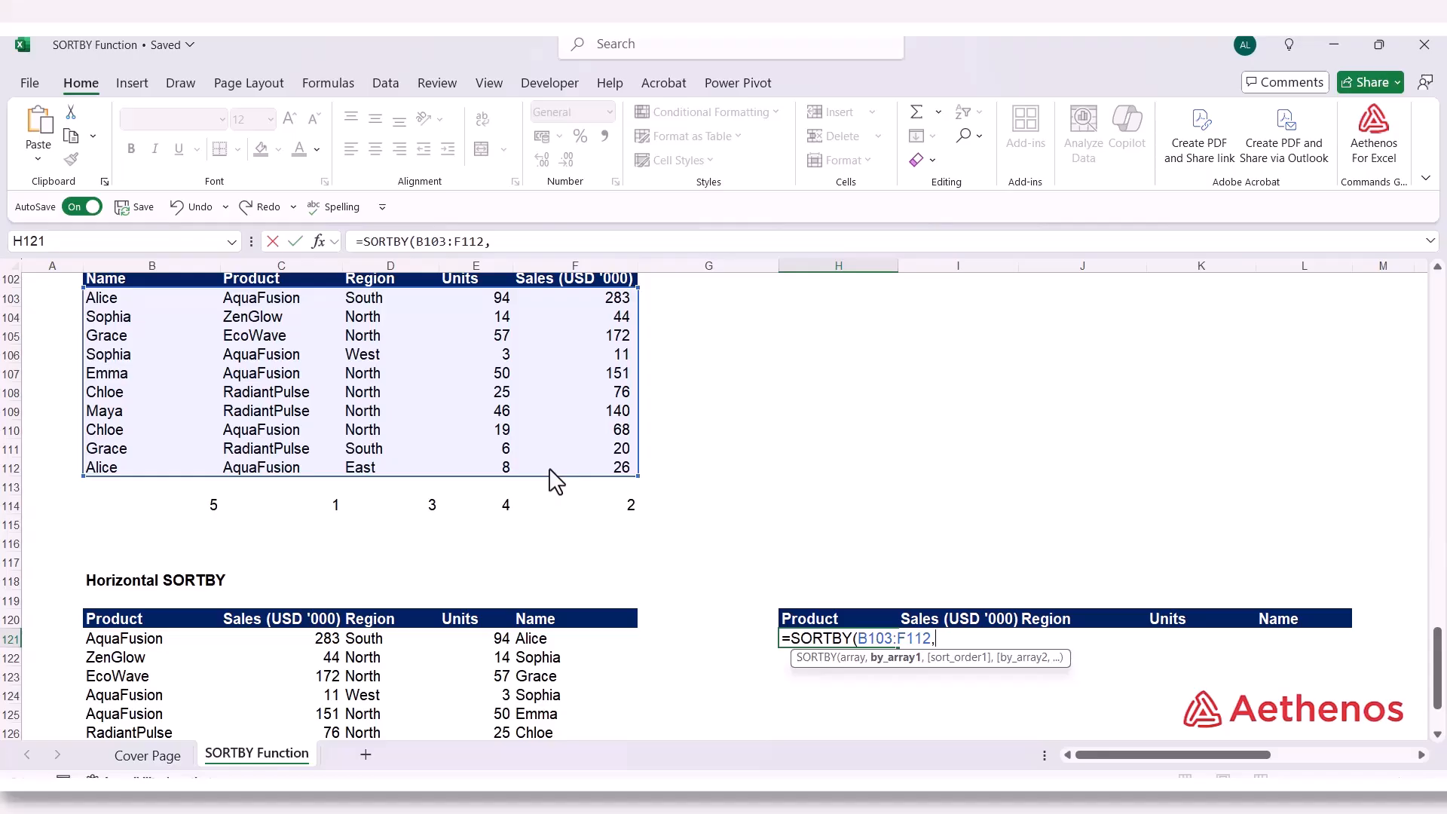
# Complete the H121 formula with the array constant {5,1,3,4,2} as the sort-by array and ascending order (1)
pyautogui.write('{5,1,3,4')
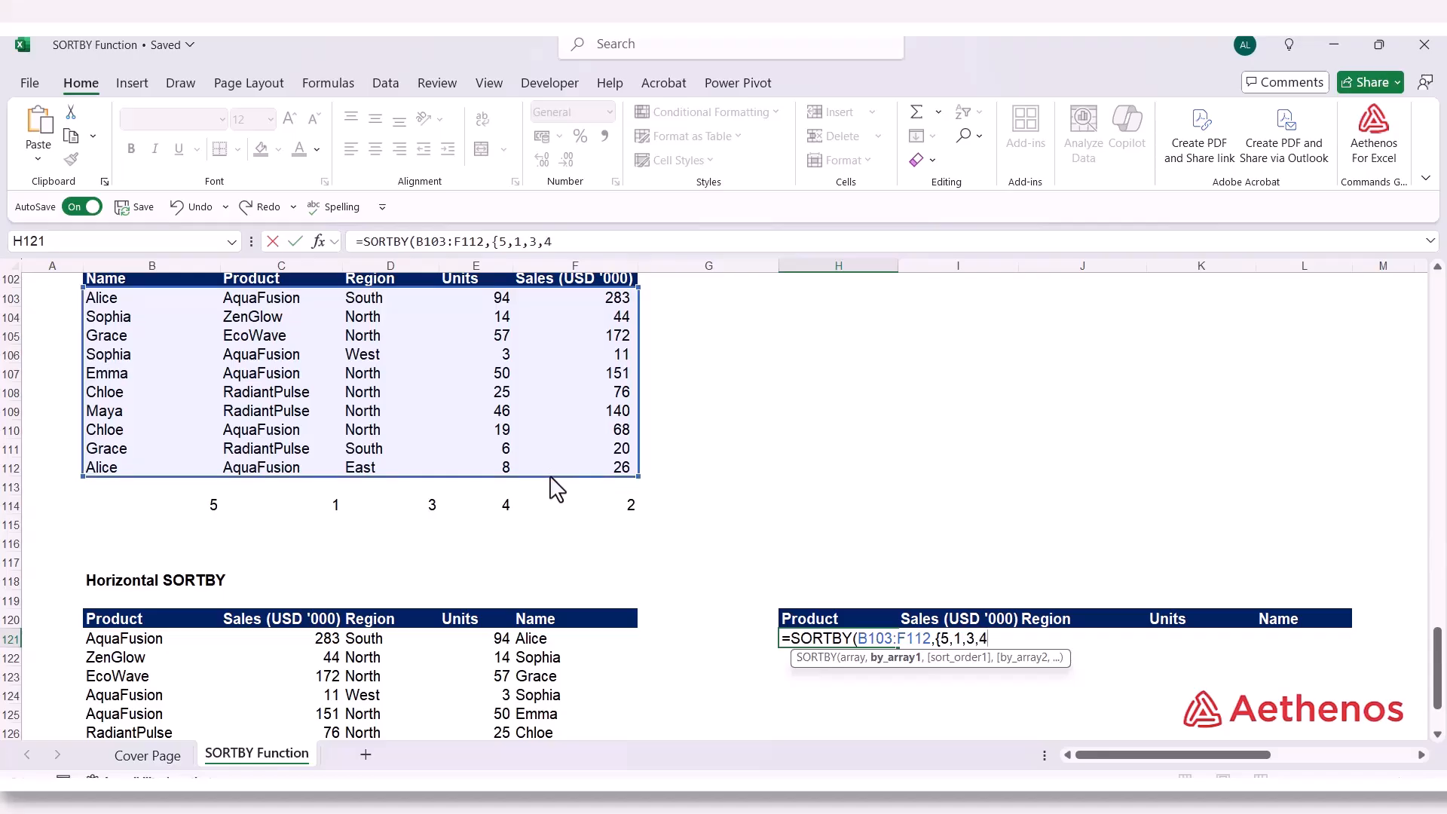
pyautogui.write(',2')
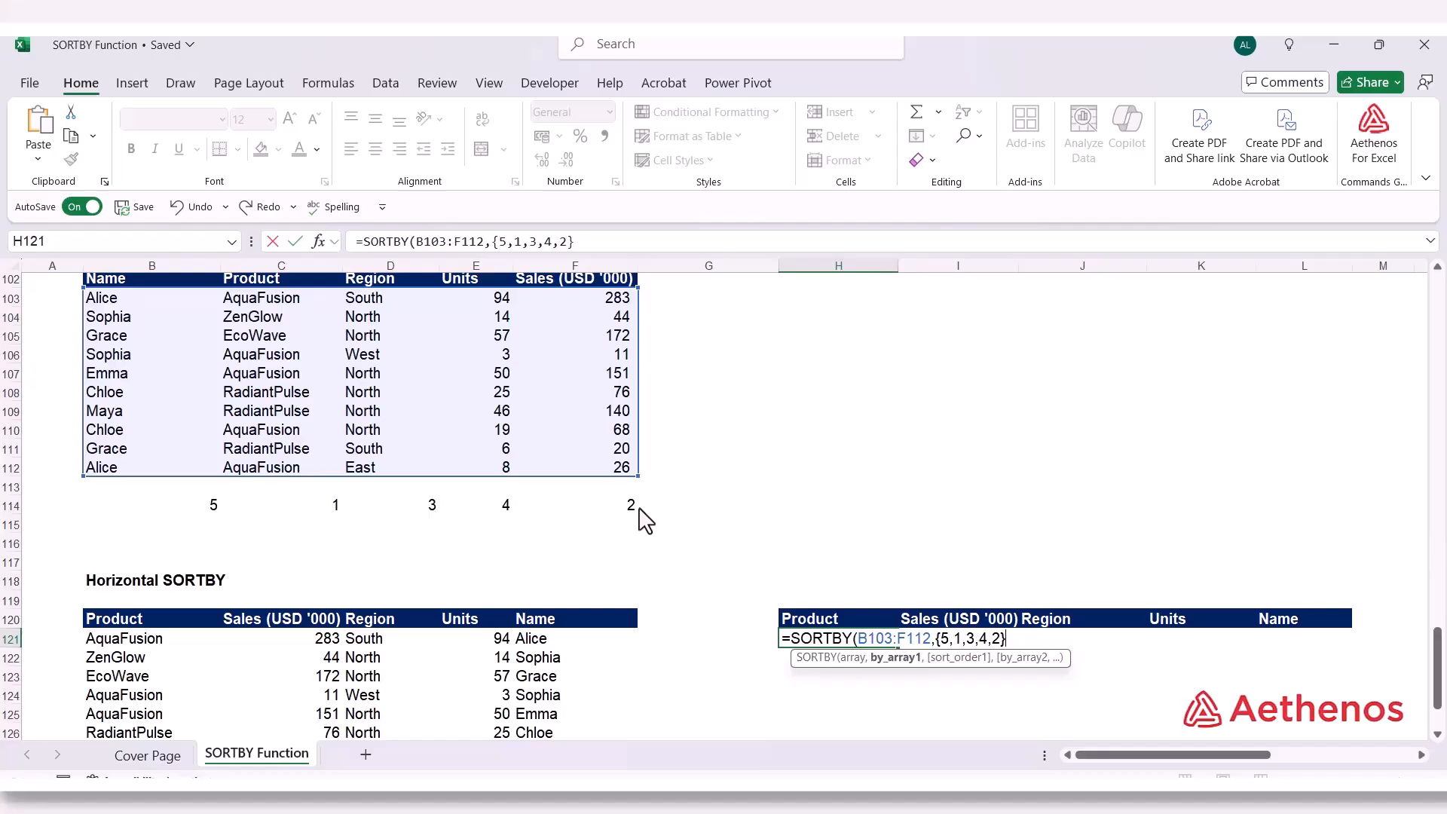
pyautogui.write(',')
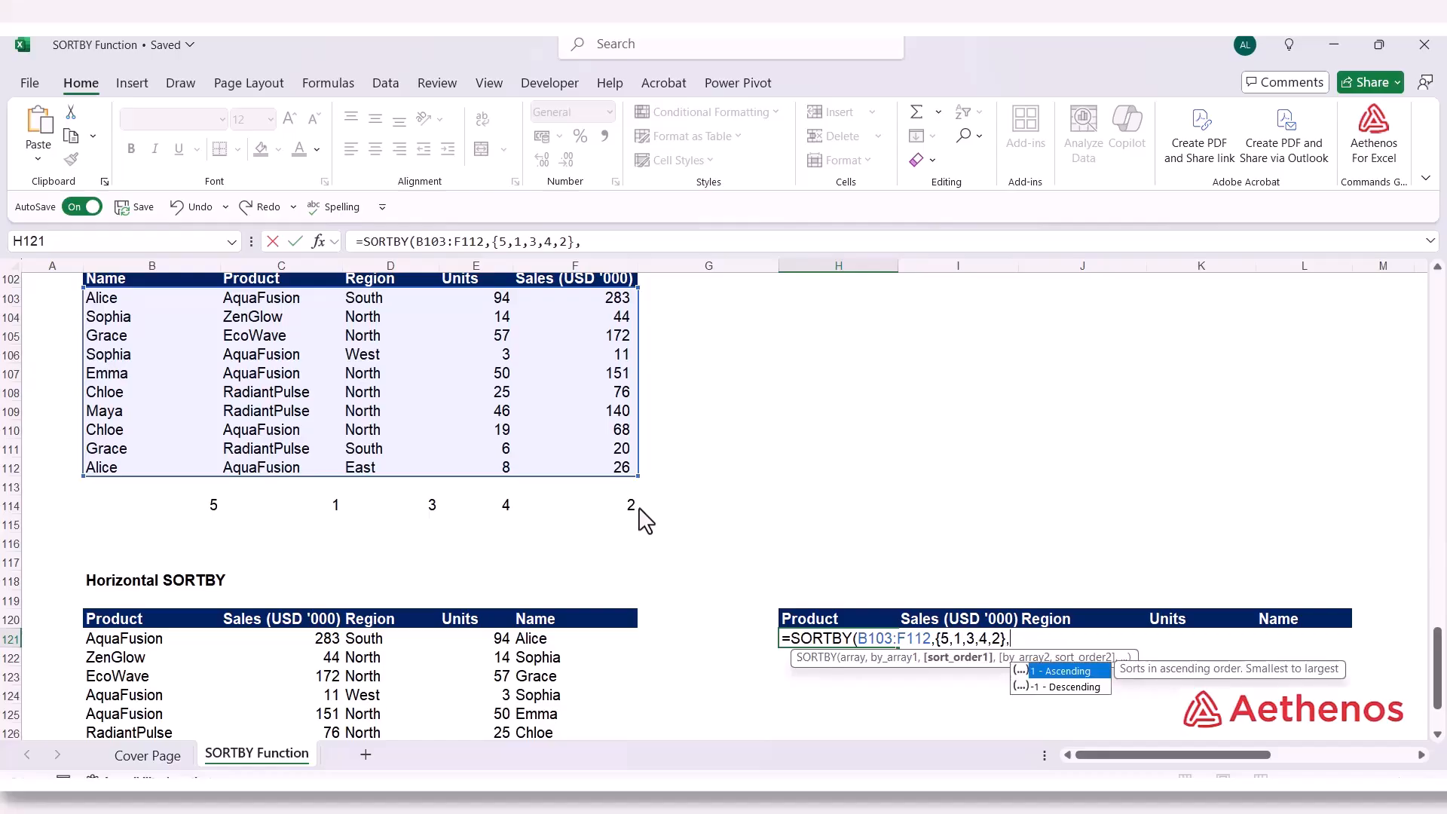
pyautogui.write('1')
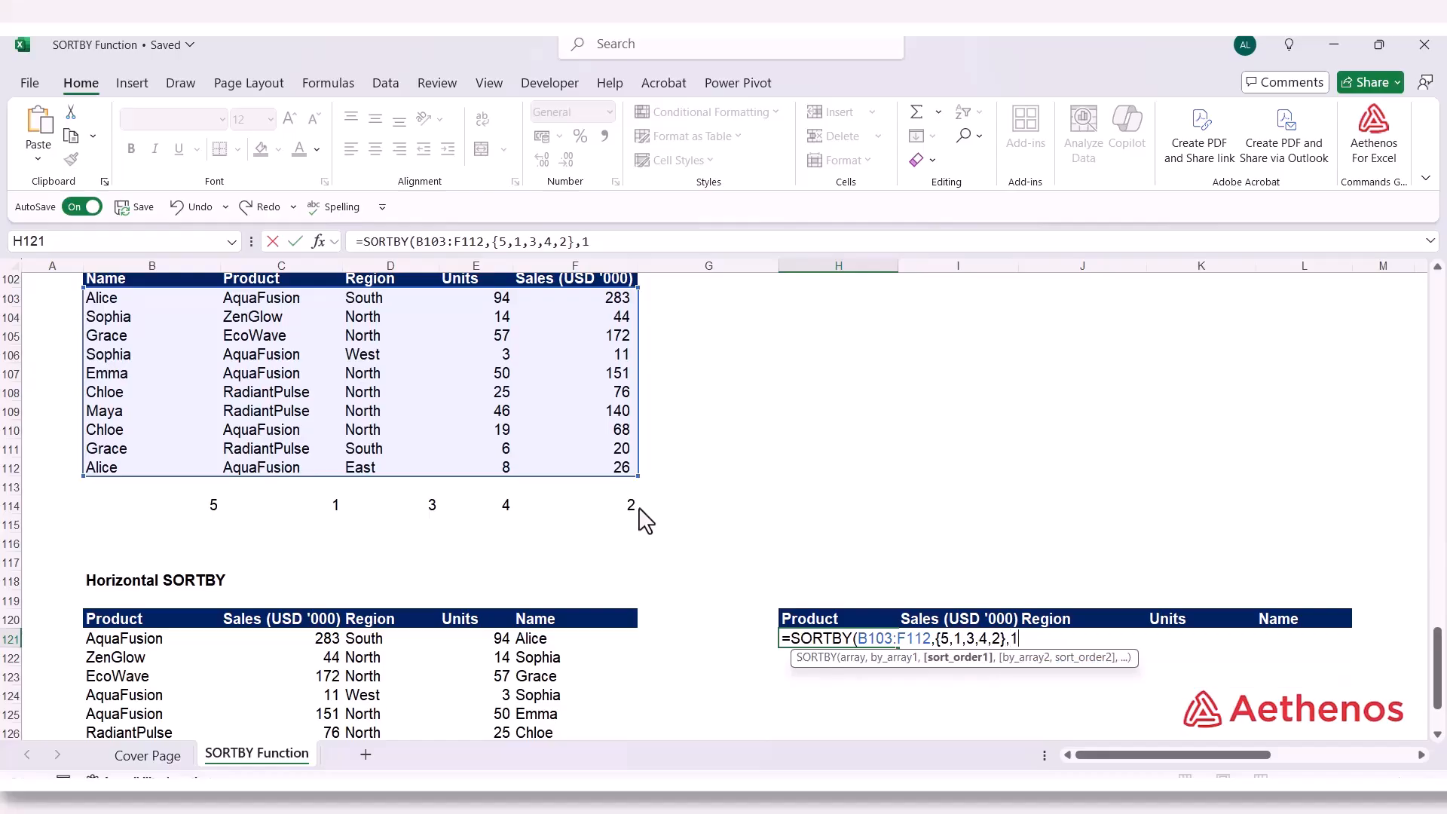
pyautogui.write(')')
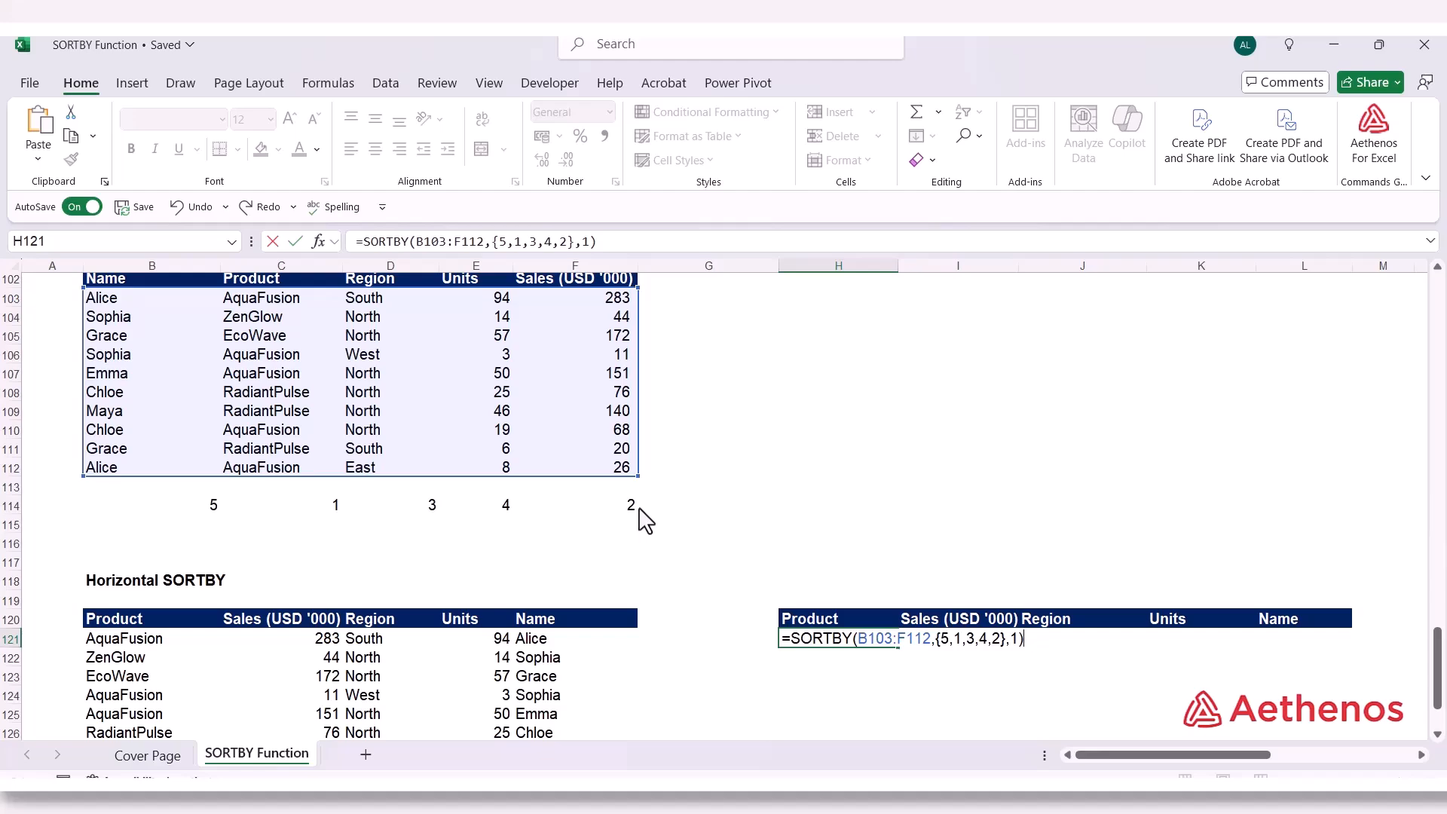
pyautogui.press('Return')
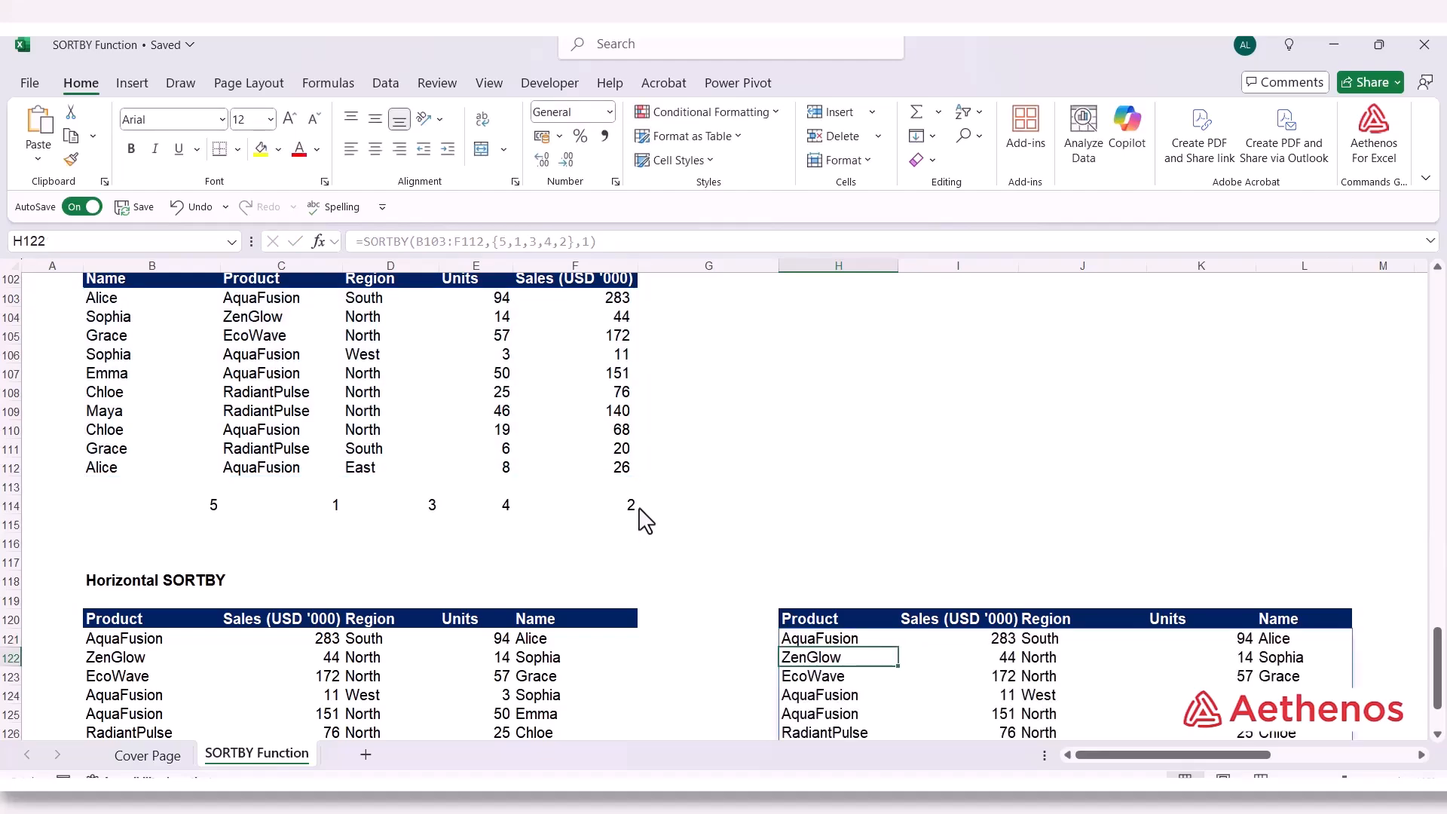
# Compare the output of the array-constant formula in H121 with the helper-row version in B121
pyautogui.scroll(-1, 671, 507)
pyautogui.scroll(-2, 701, 520)
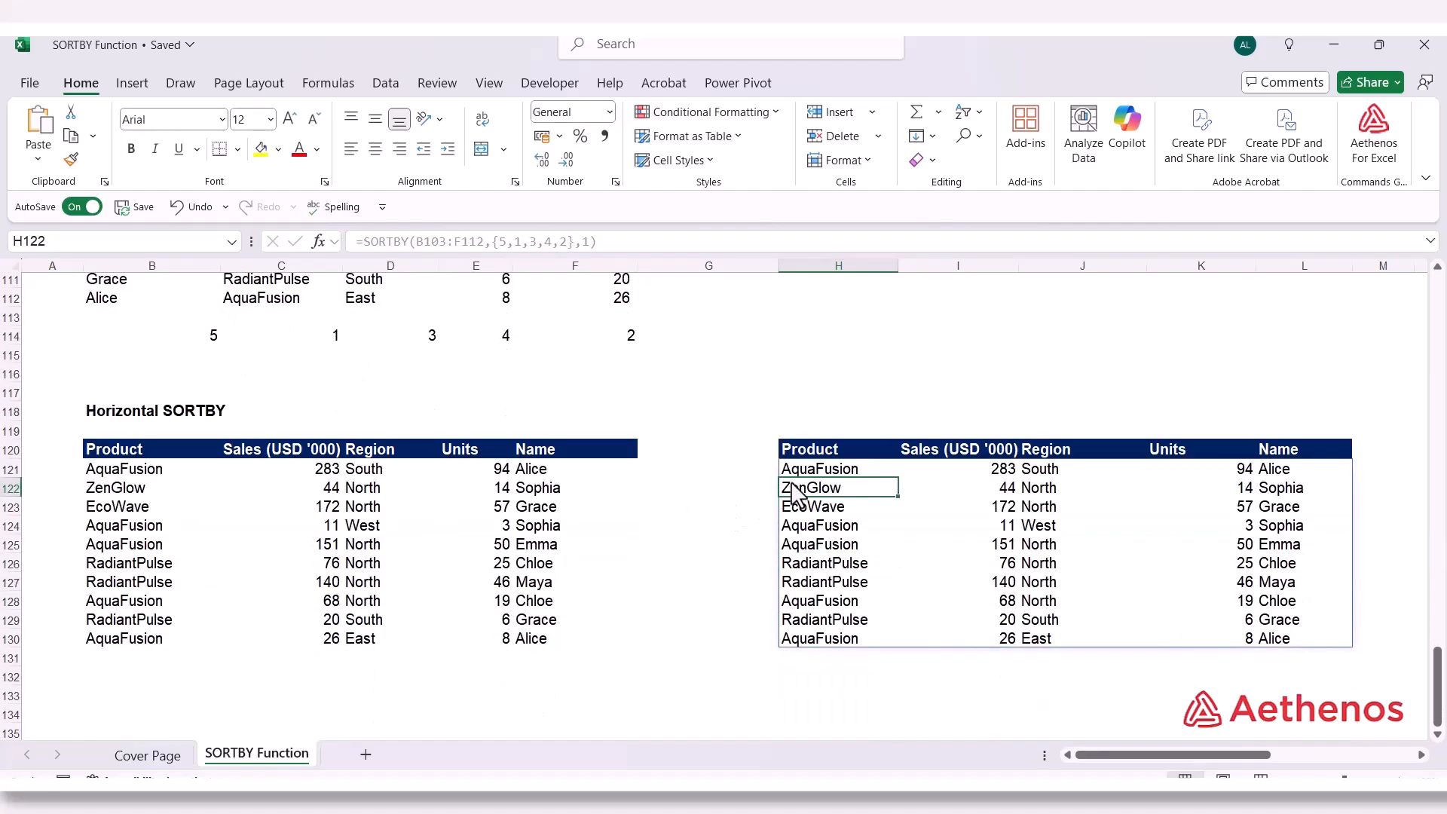
pyautogui.click(168, 471)
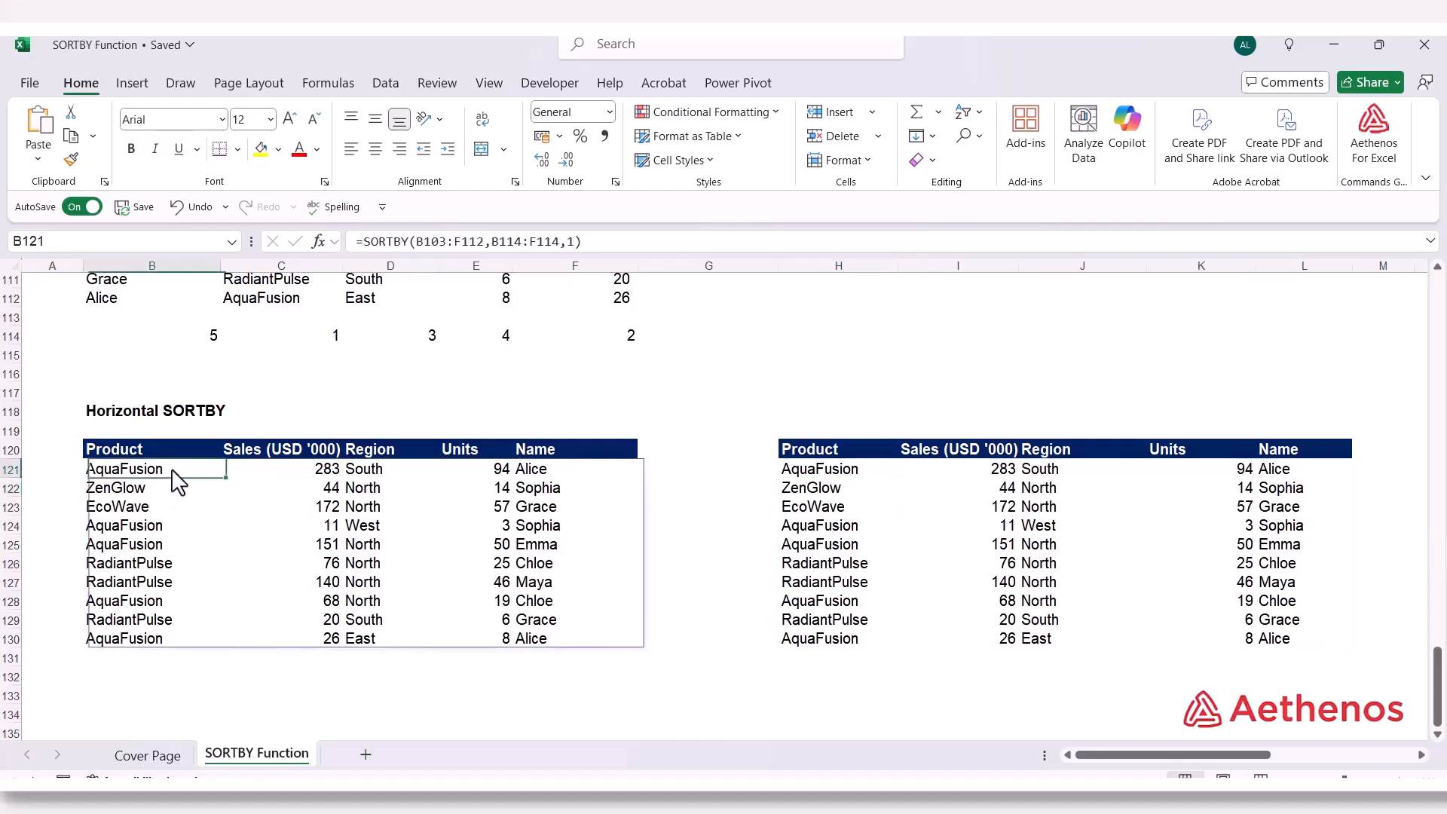
# Compare the Product-to-Name header order of both horizontally sorted tables and review the array constant in the H121 formula
pyautogui.click(562, 451)
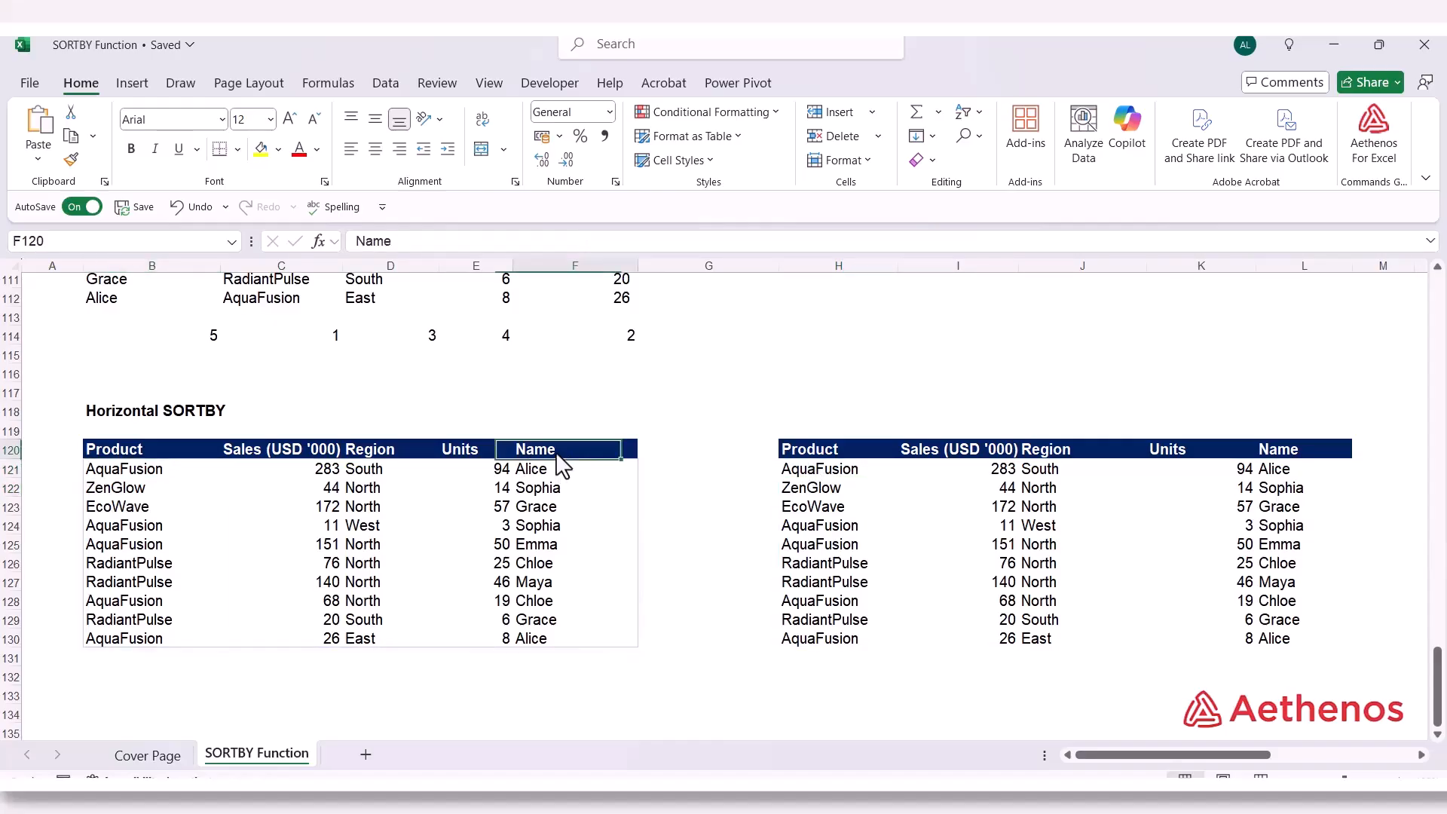
pyautogui.click(836, 445)
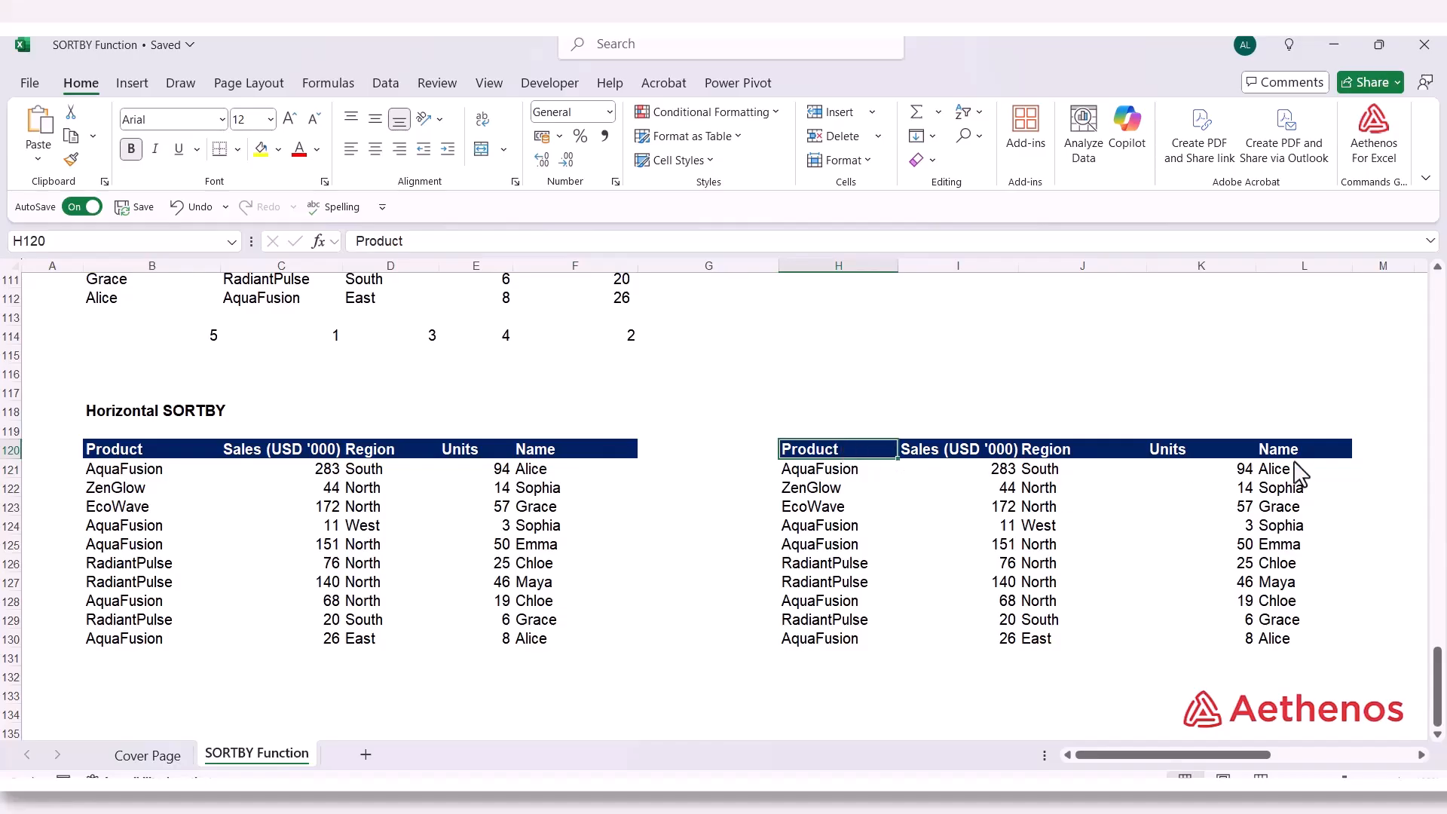
pyautogui.click(1298, 450)
pyautogui.doubleClick(852, 471)
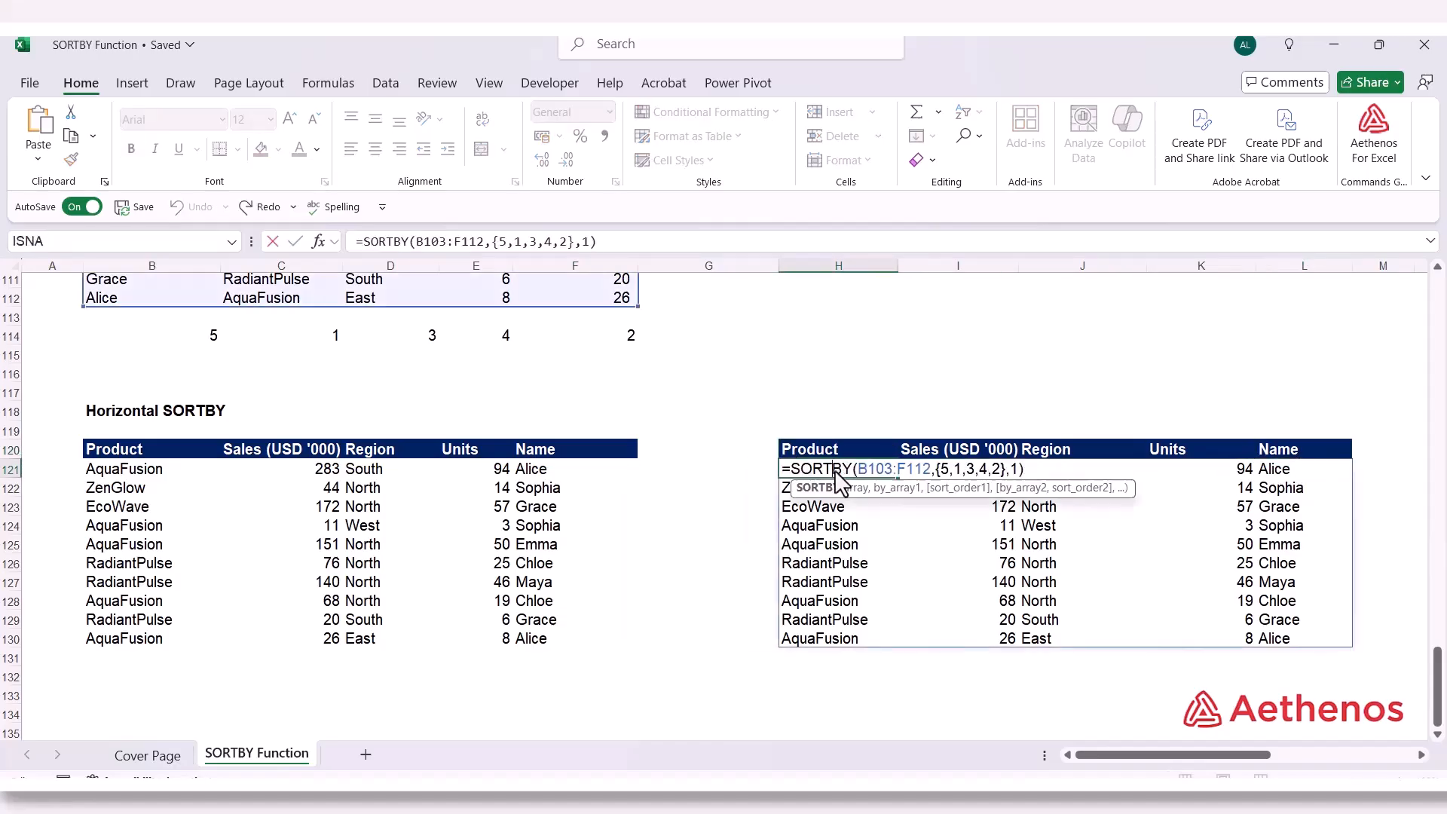
pyautogui.click(906, 490)
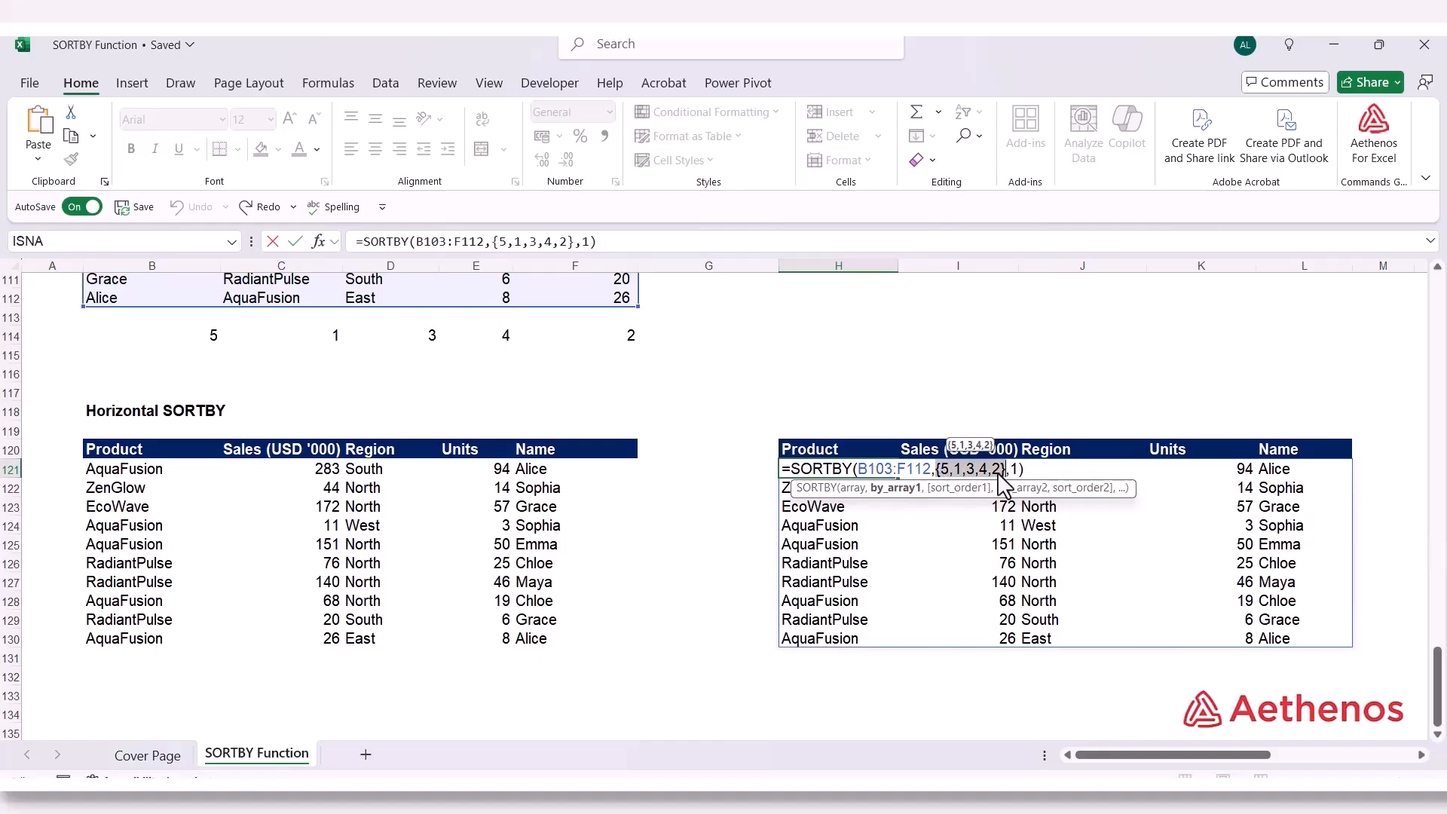
pyautogui.hotkey('ctrl', 'Return')
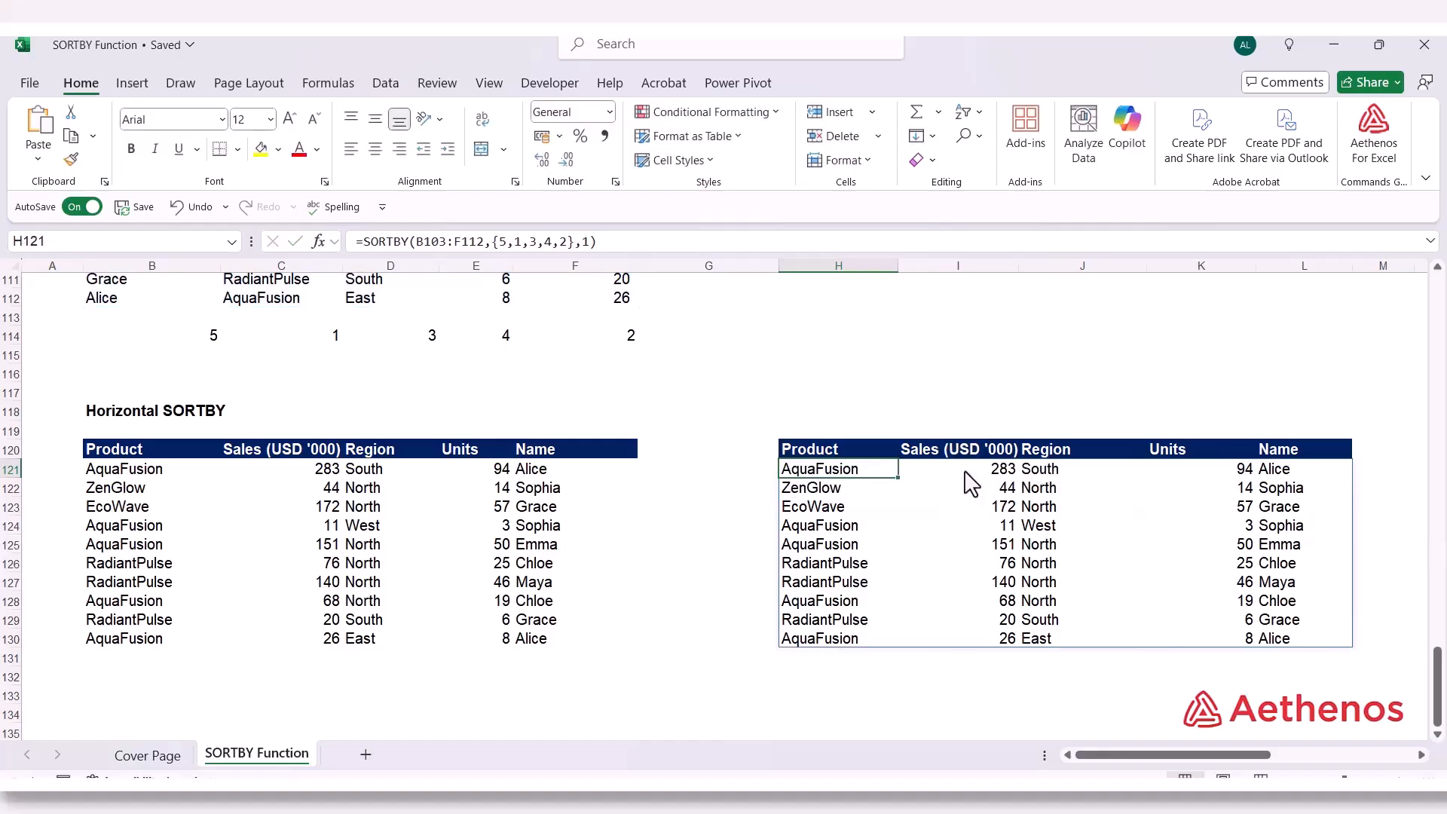
pyautogui.click(731, 682)
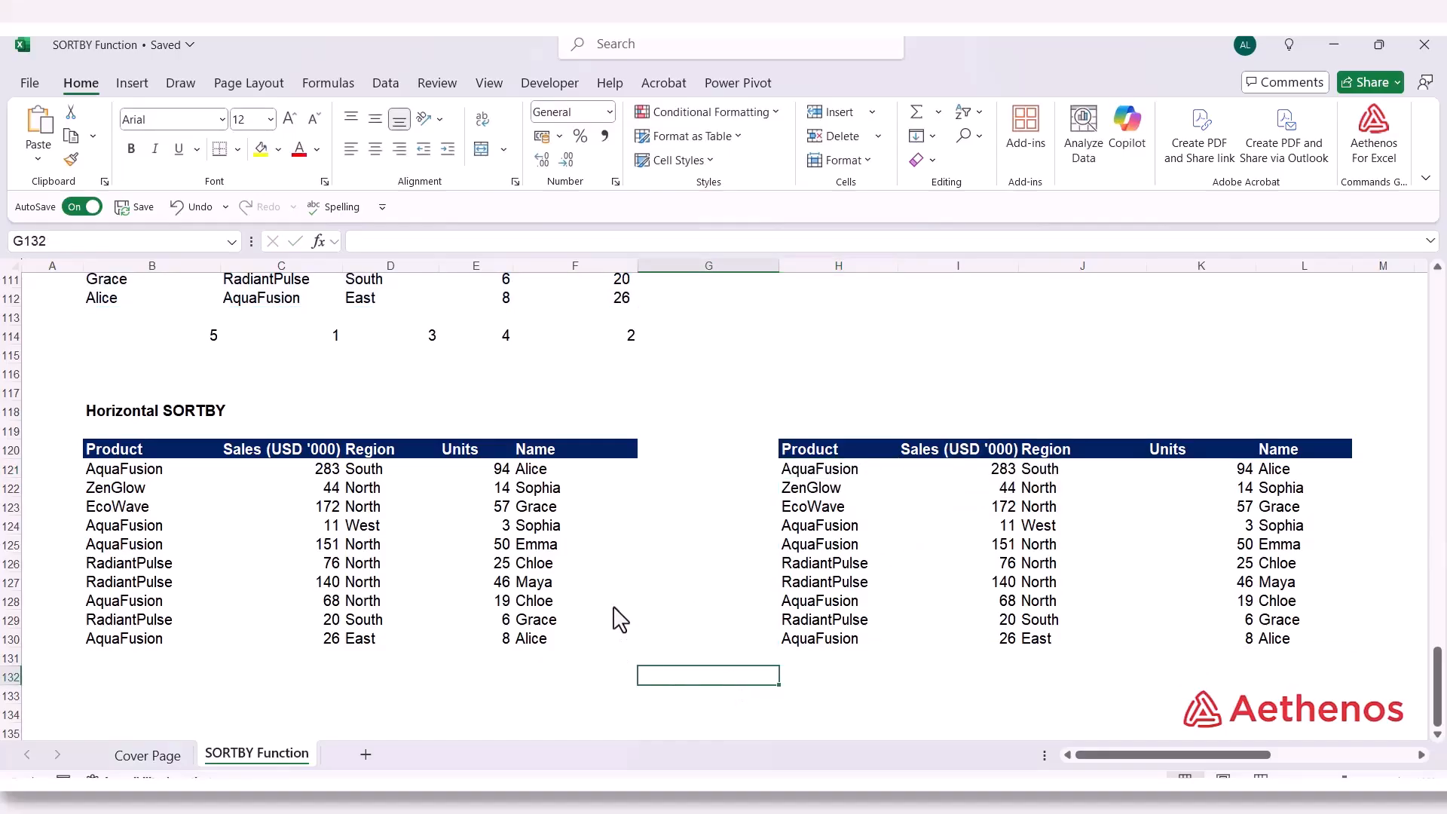
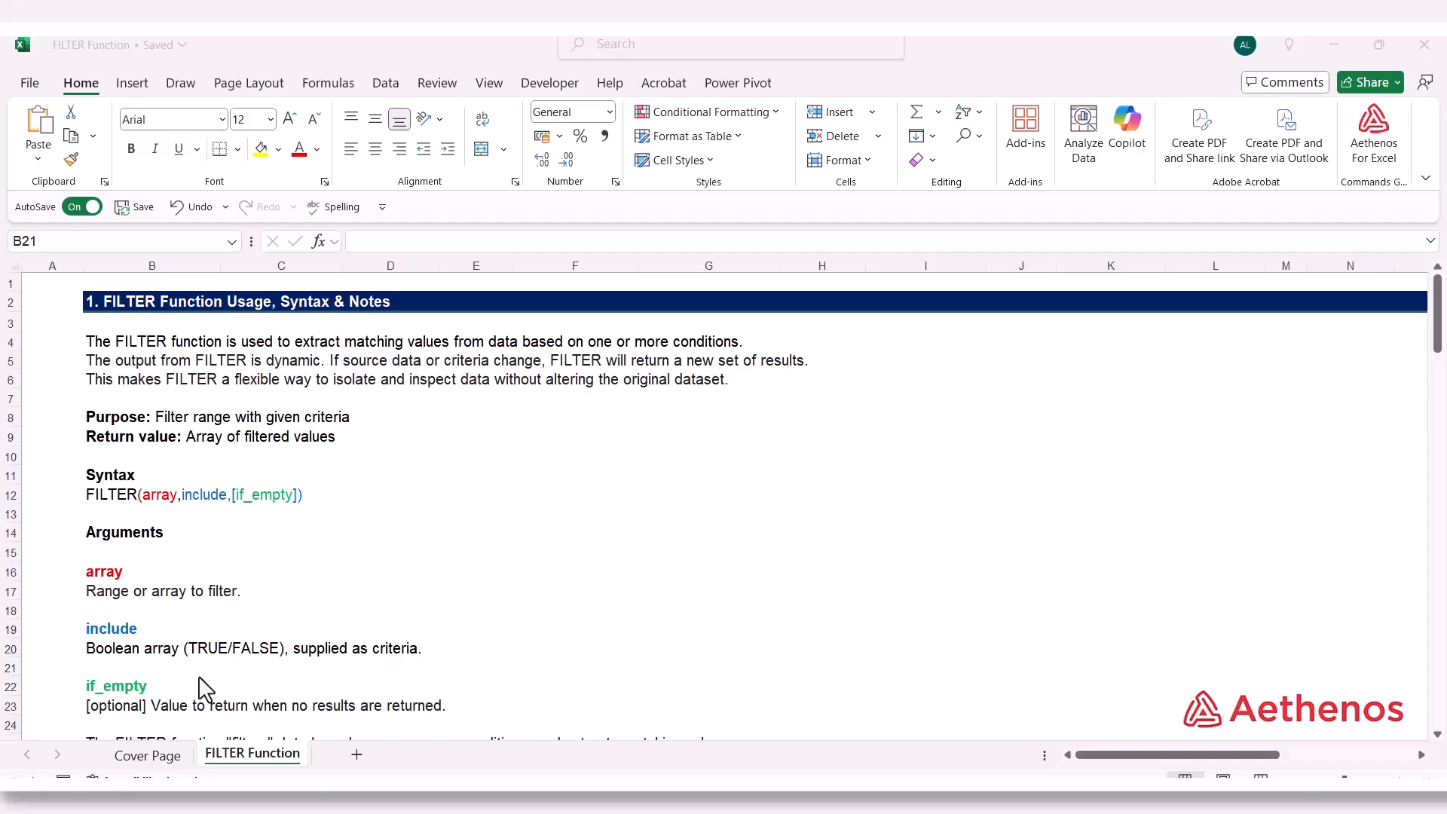
# Find the FILTER examples below the syntax notes and examine the scores in B41:B50
pyautogui.scroll(-12, 201, 678)
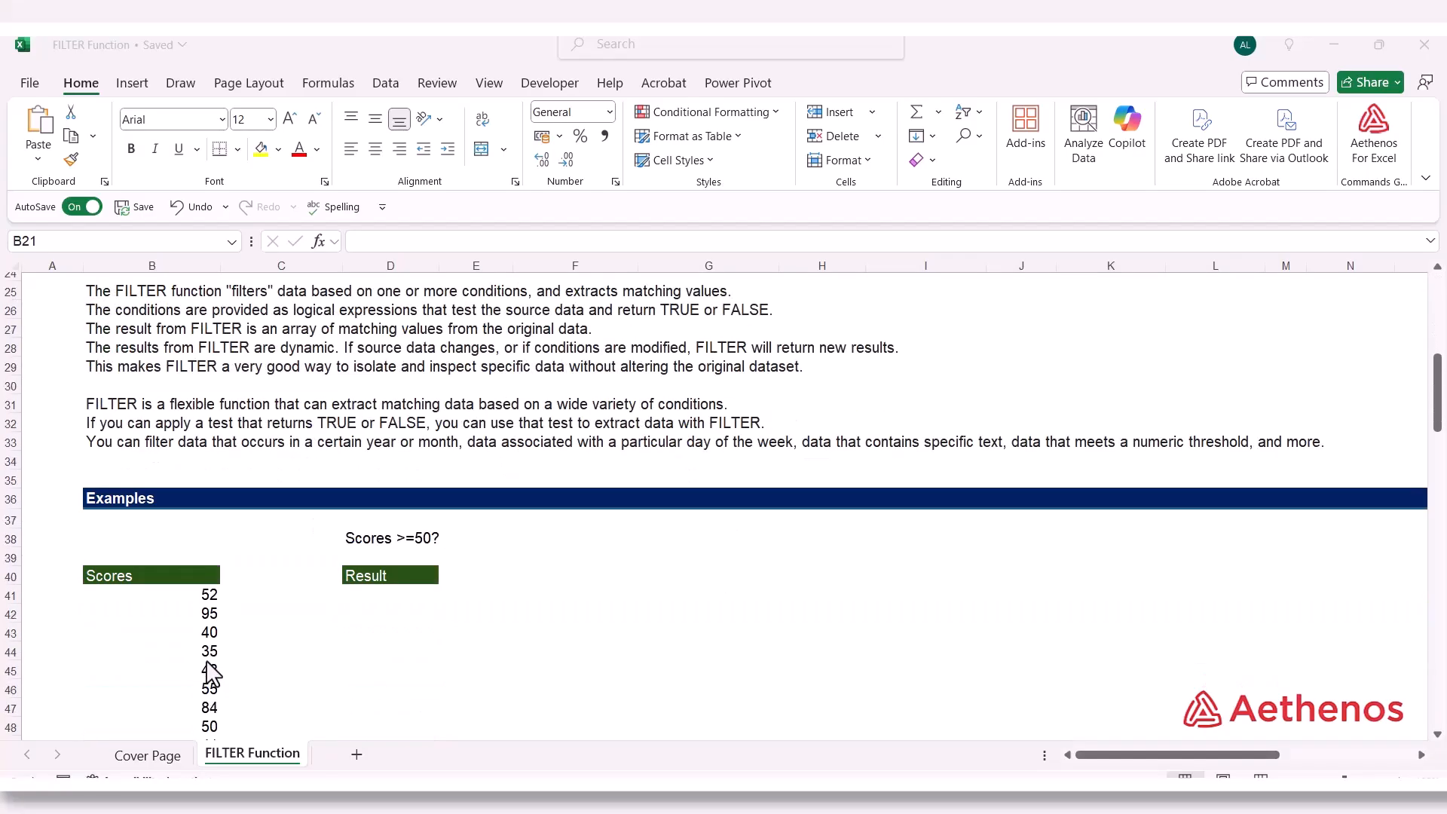
pyautogui.scroll(1, 213, 673)
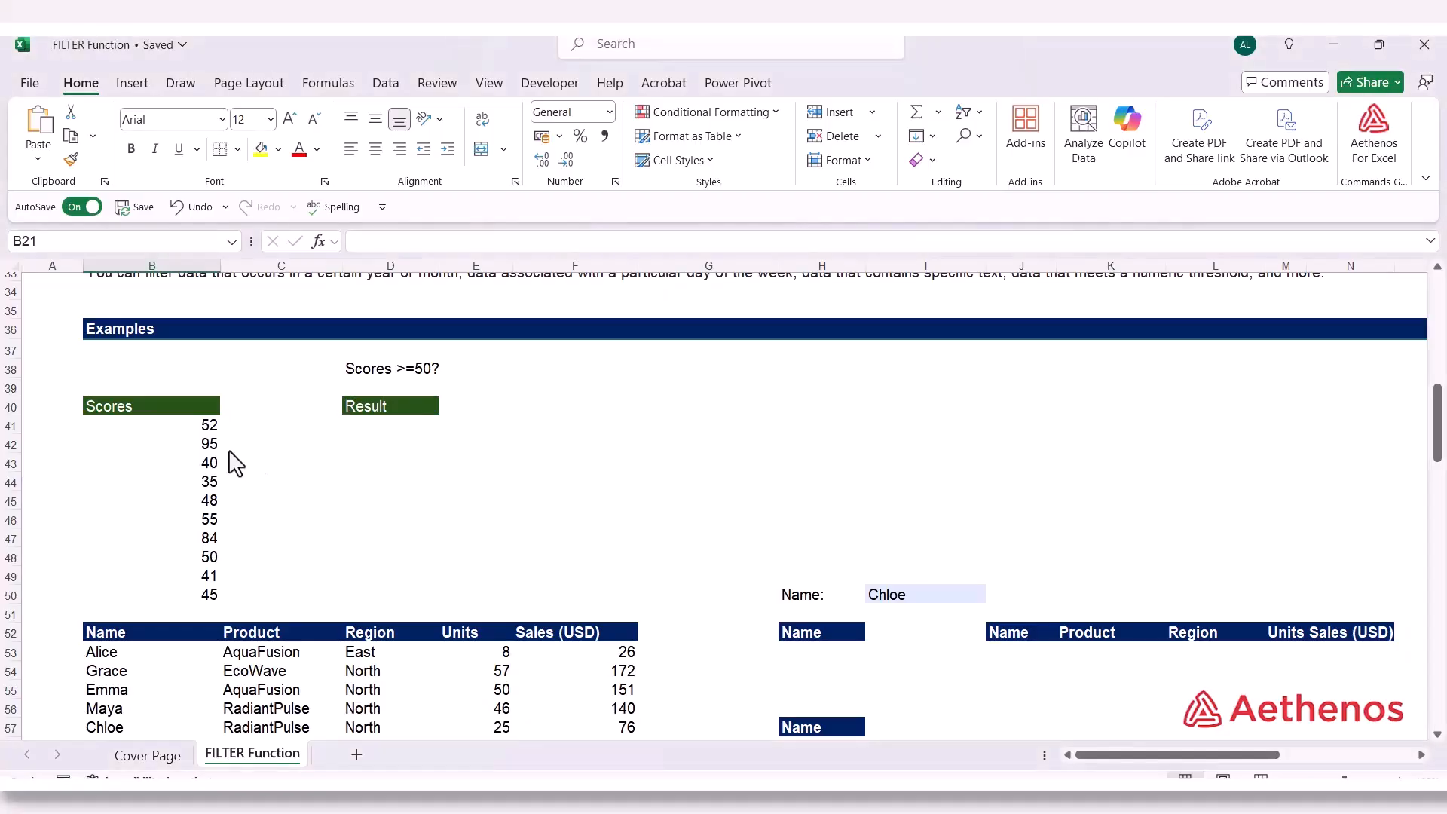
pyautogui.moveTo(155, 425); pyautogui.dragTo(181, 595)
pyautogui.click(147, 428)
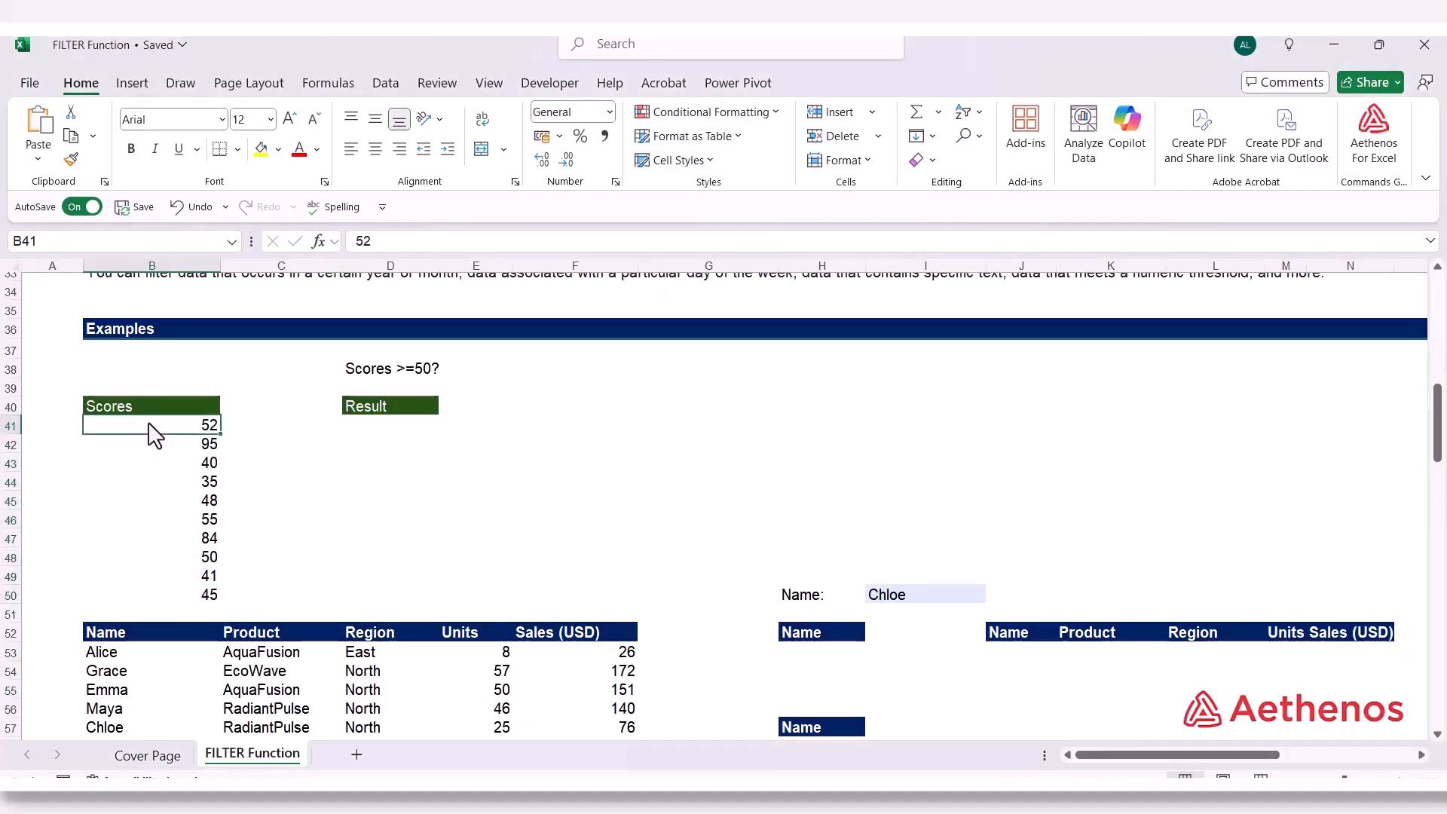
pyautogui.moveTo(149, 425); pyautogui.dragTo(156, 600)
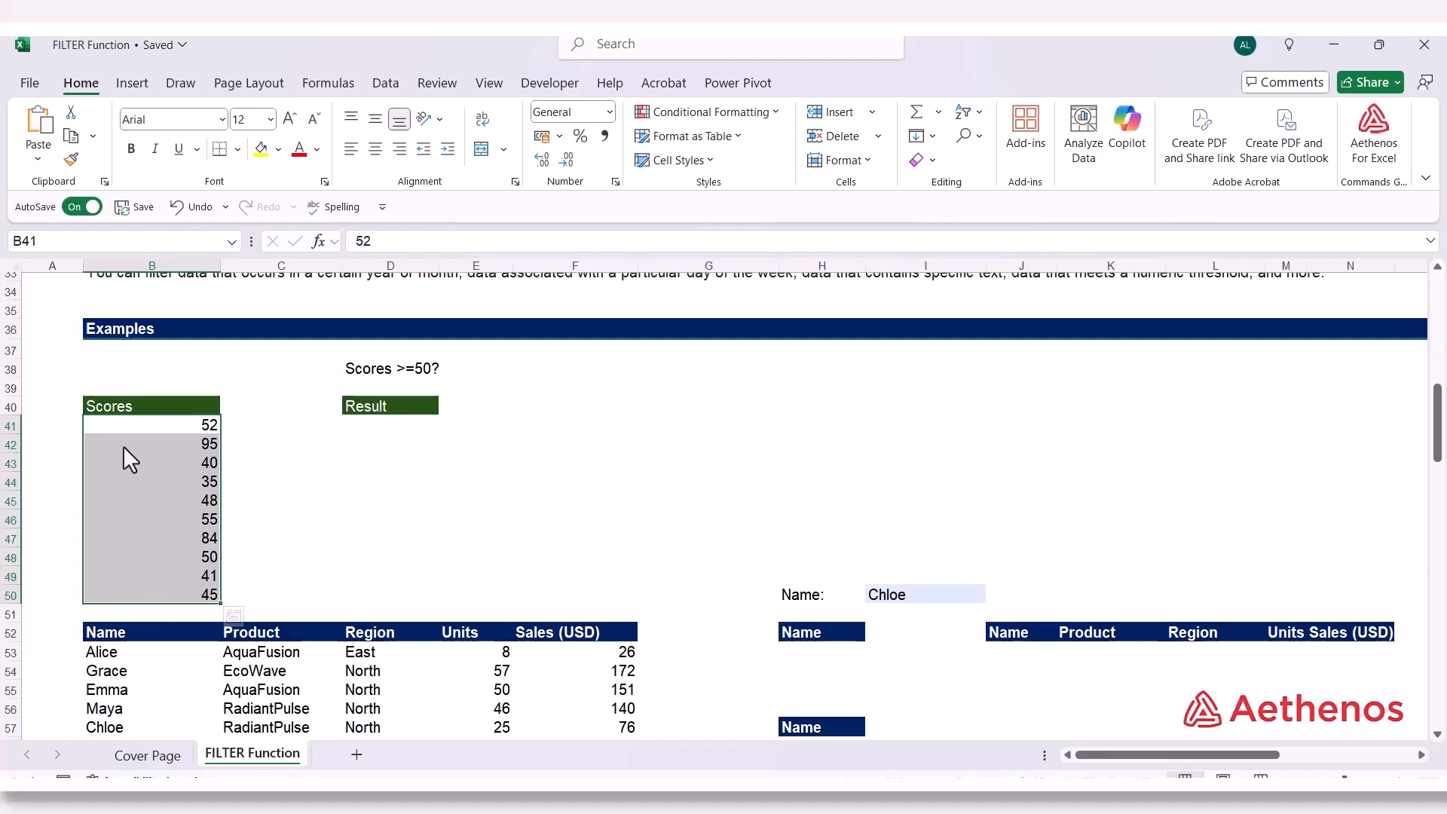
# Enter =FILTER(B41:B50,B41:B50>=50) in D41 under Result to extract the scores of at least 50
pyautogui.click(393, 427)
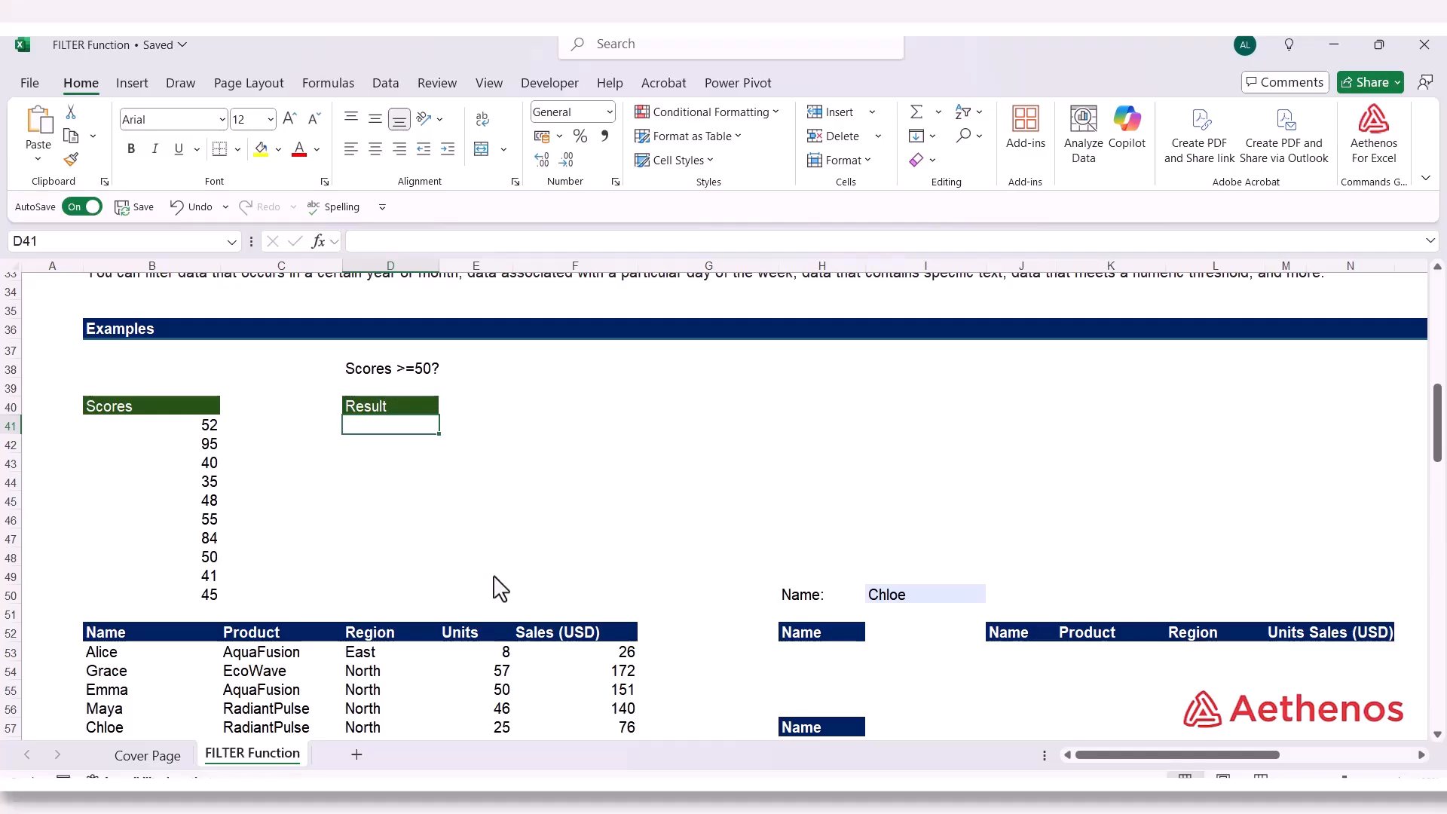
pyautogui.write('=')
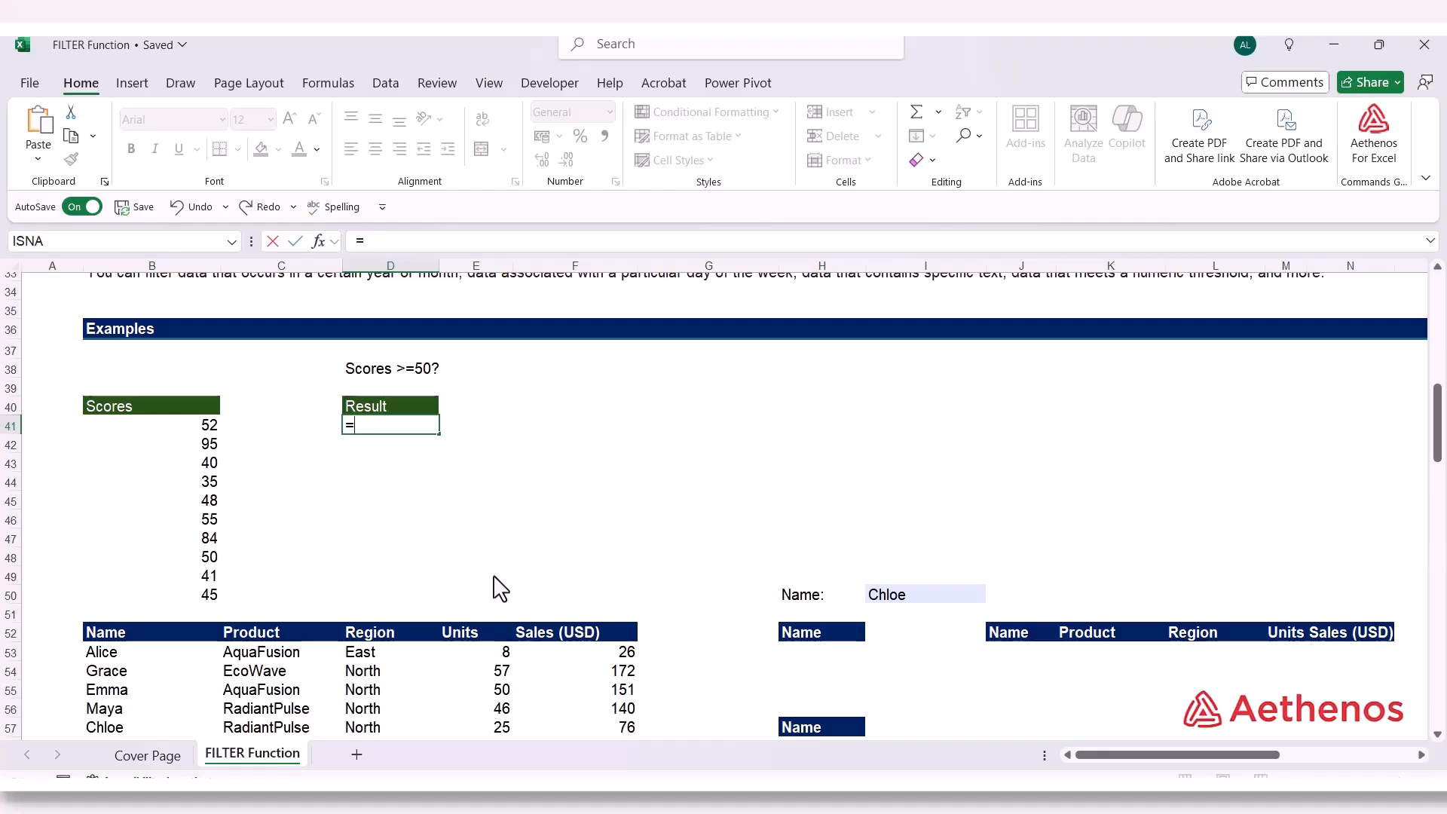
pyautogui.write('FI')
pyautogui.press('Tab')
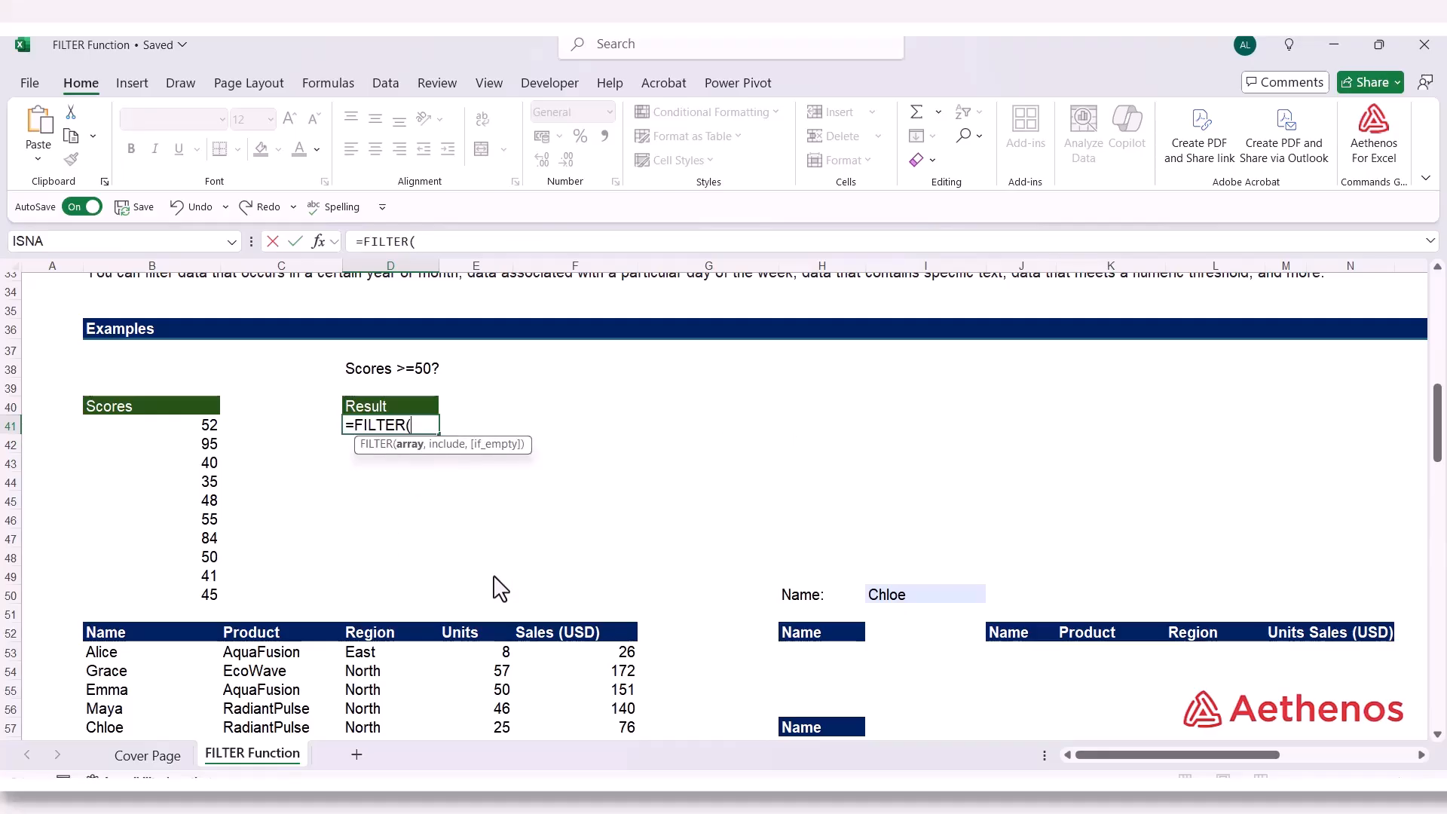
pyautogui.moveTo(172, 428); pyautogui.dragTo(181, 601)
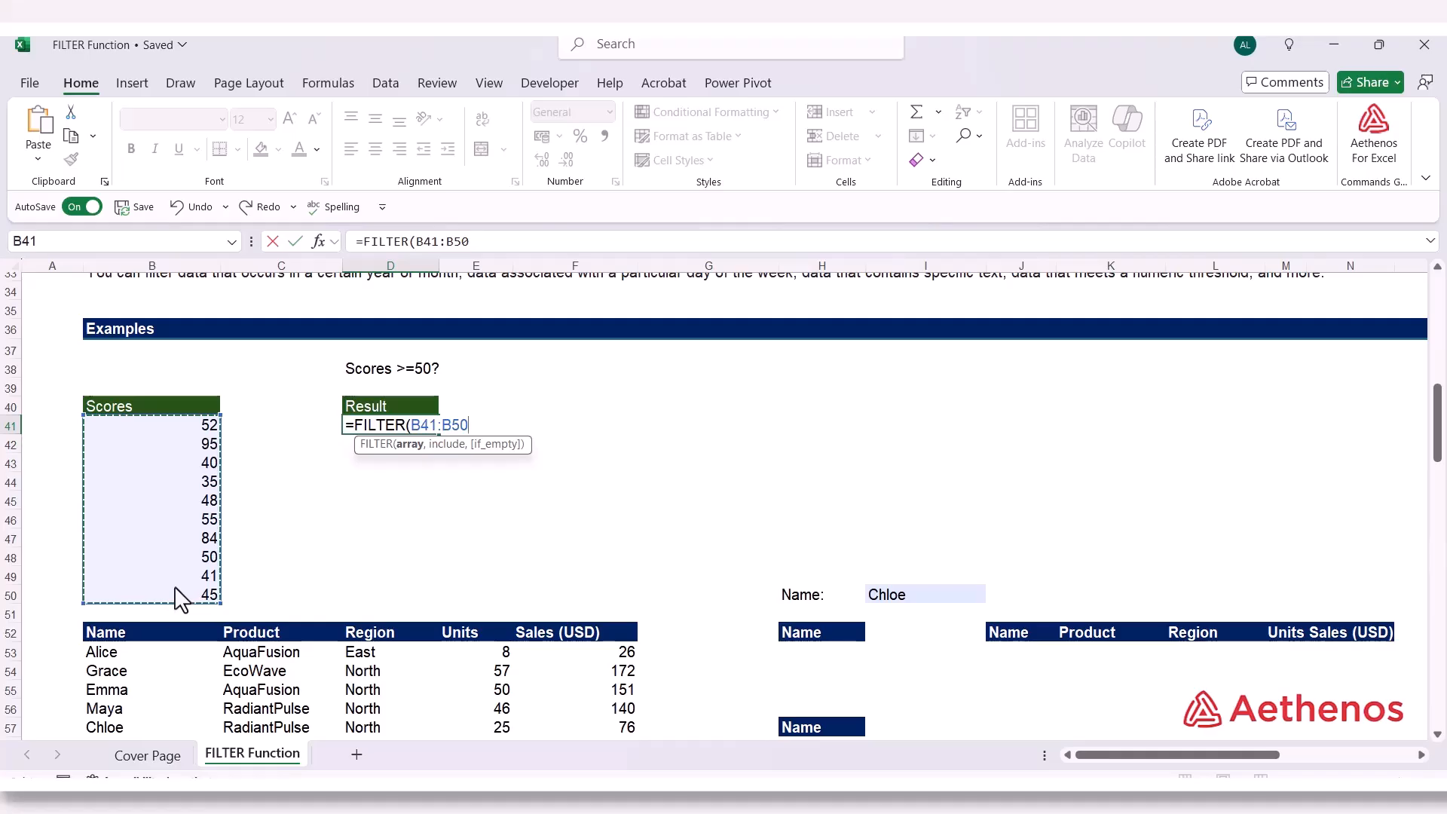
pyautogui.write(',')
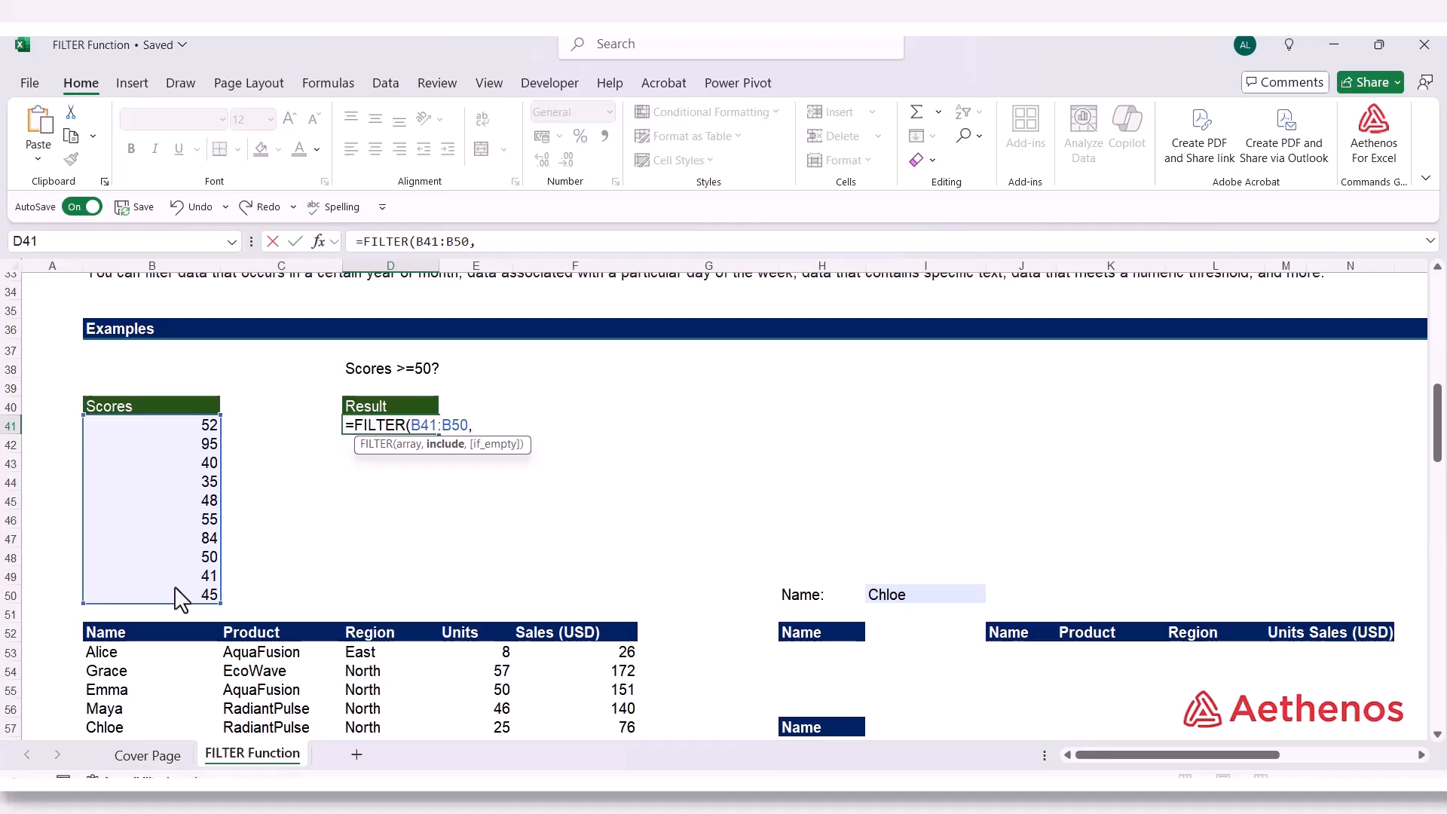
pyautogui.moveTo(180, 426); pyautogui.dragTo(205, 603)
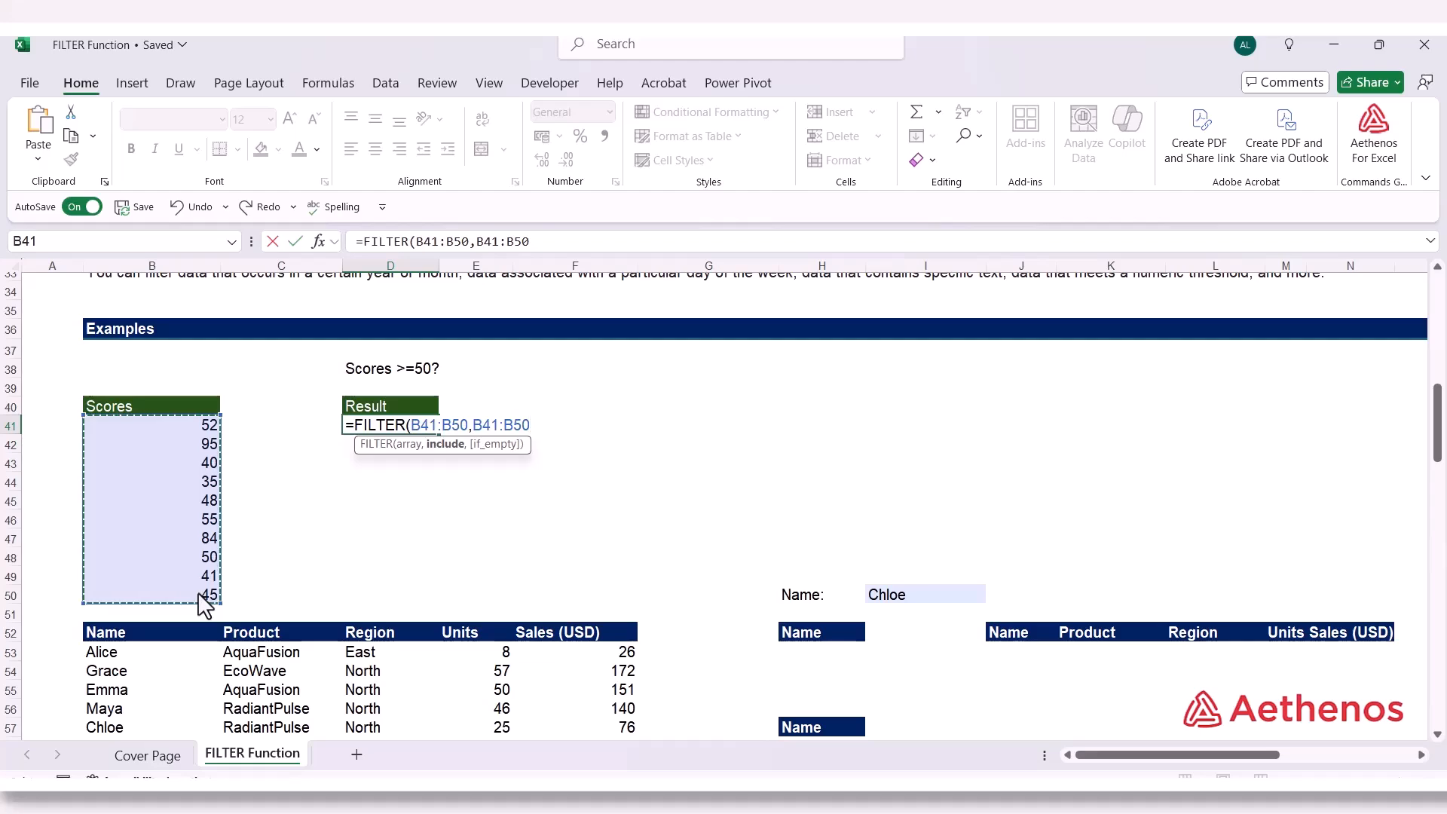
pyautogui.write('>')
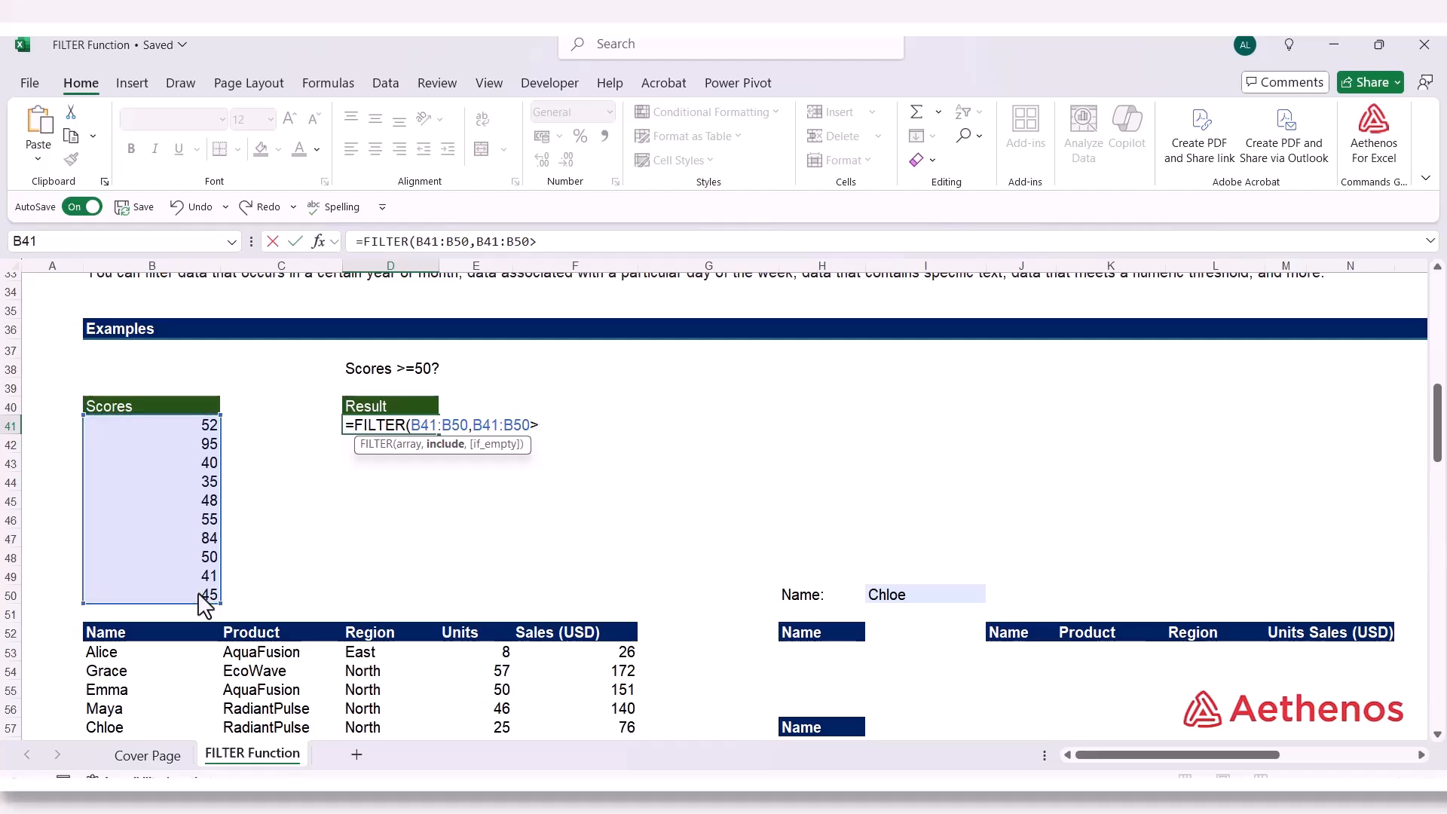
pyautogui.write('=50')
pyautogui.write(')')
pyautogui.press('Return')
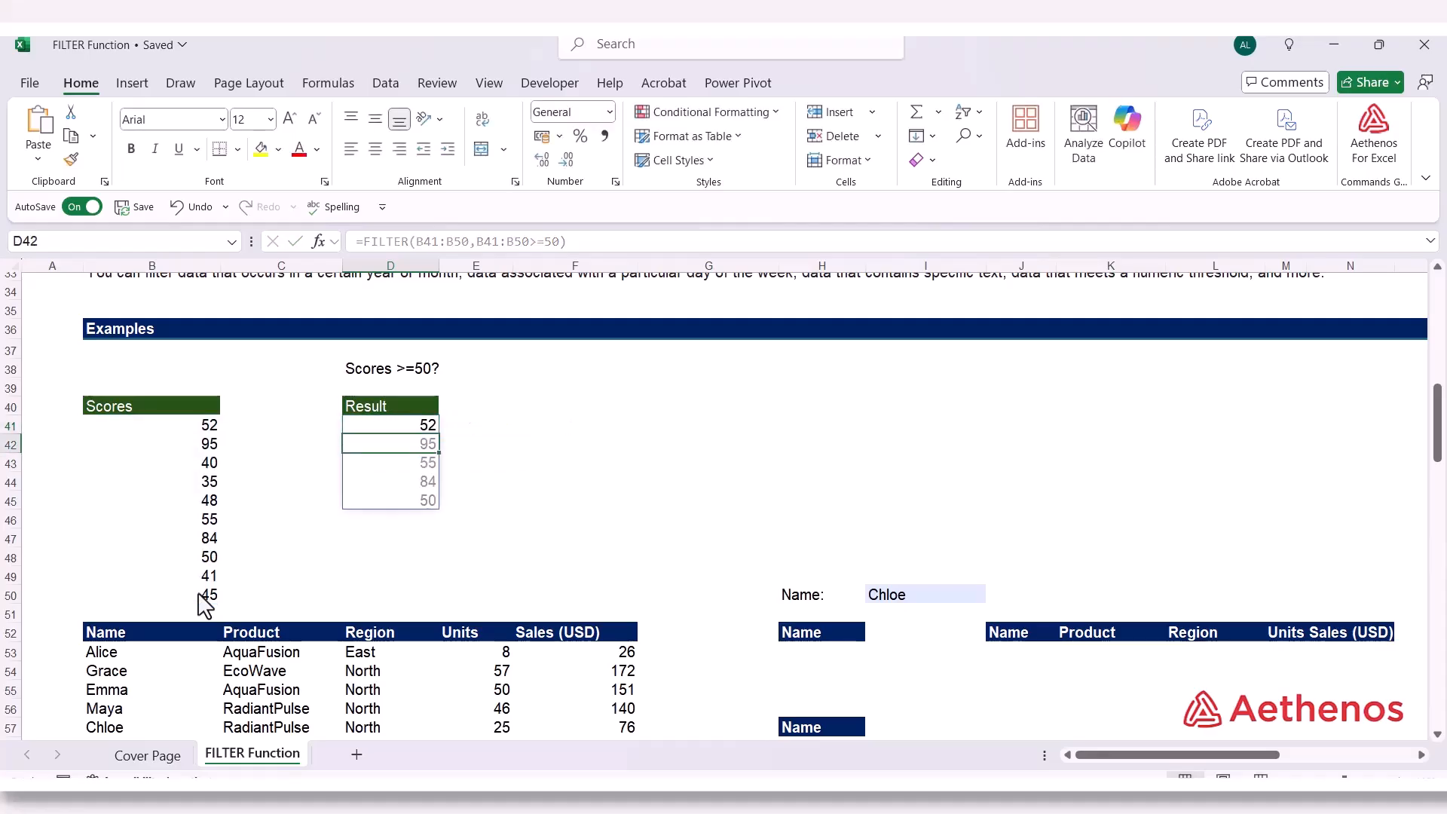
# Review the FILTER formula in D41 and its hardcoded criterion without changing it
pyautogui.click(388, 434)
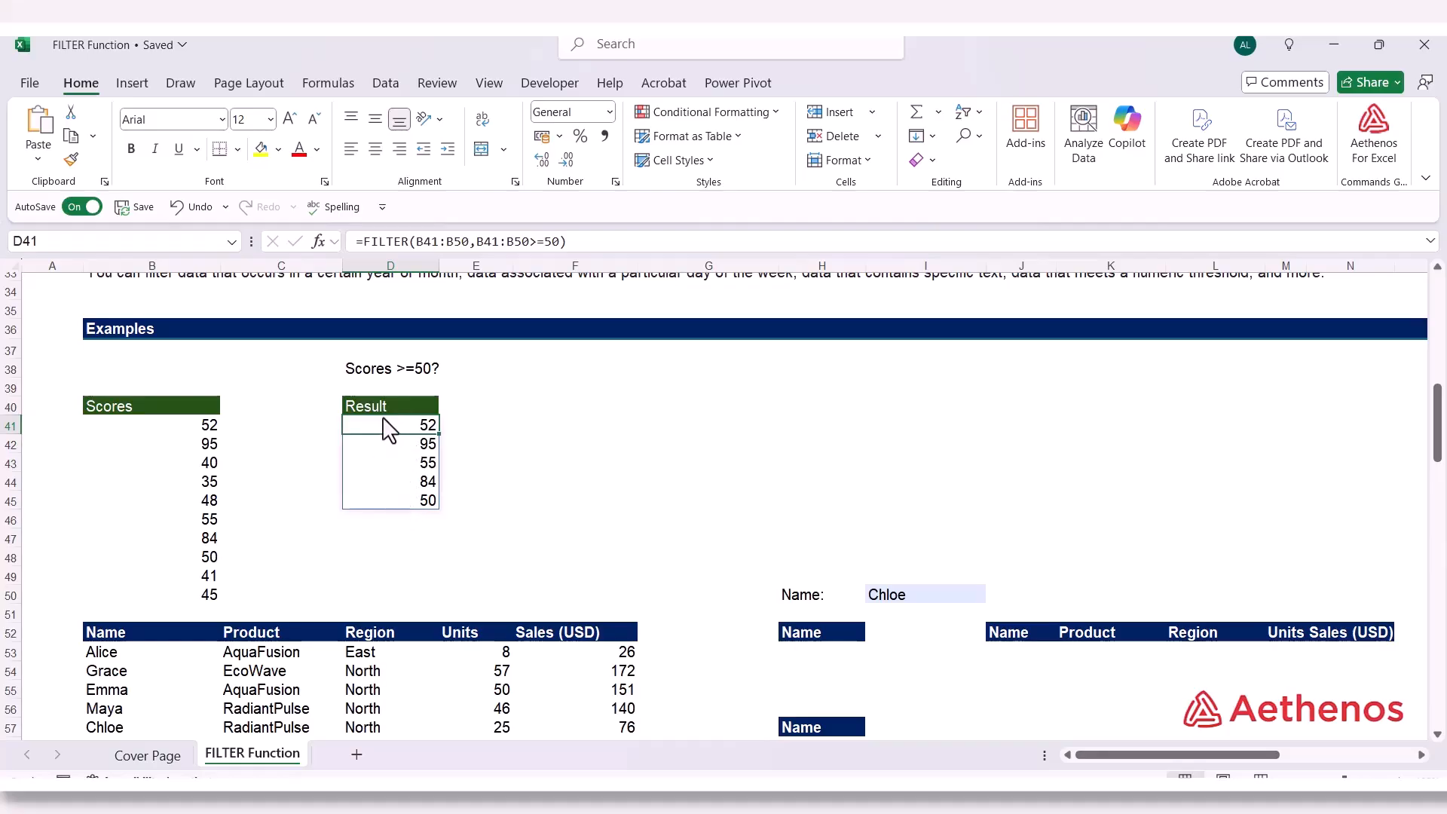
pyautogui.doubleClick(405, 430)
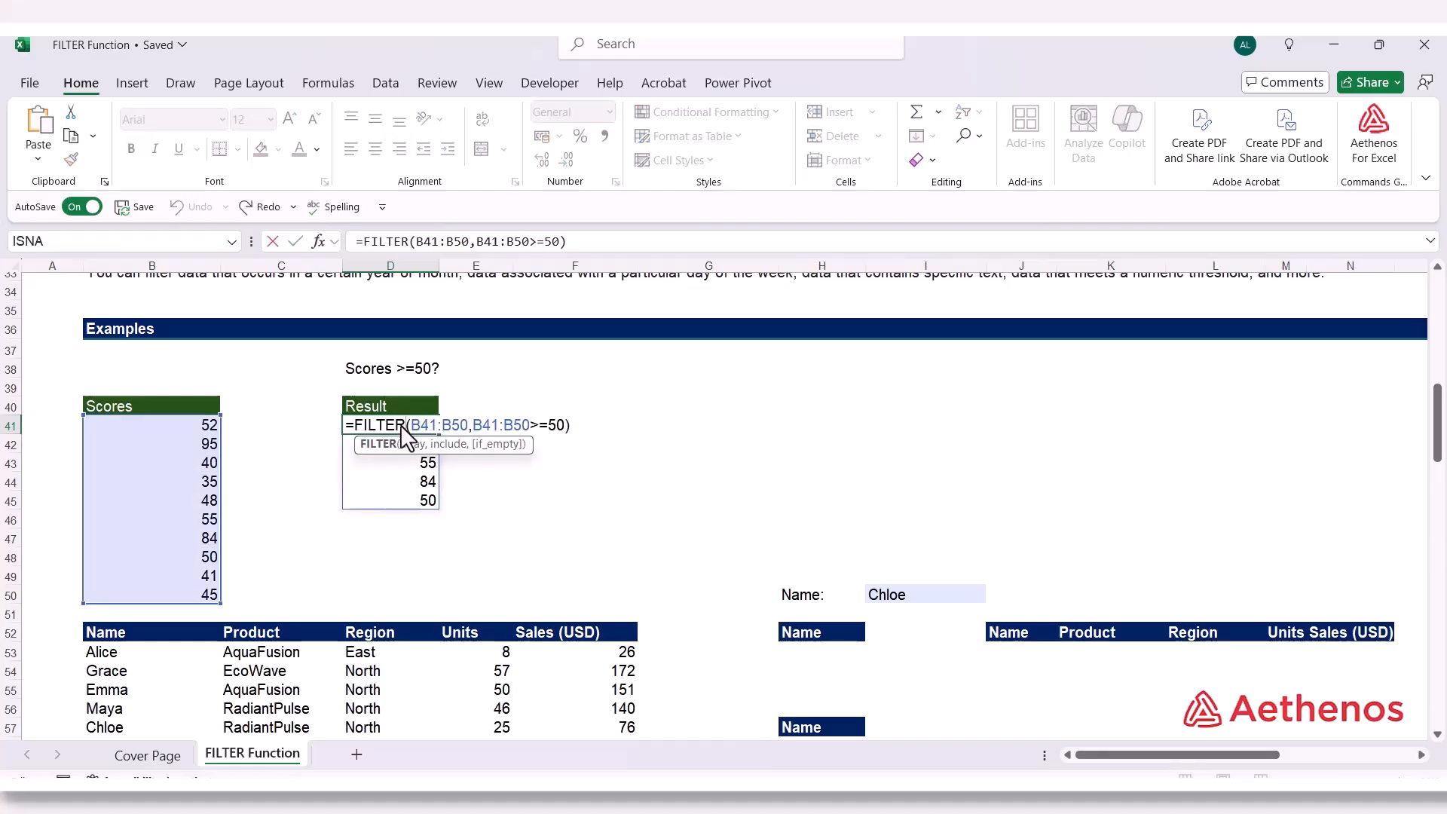
pyautogui.press('Tab')
pyautogui.click(407, 430)
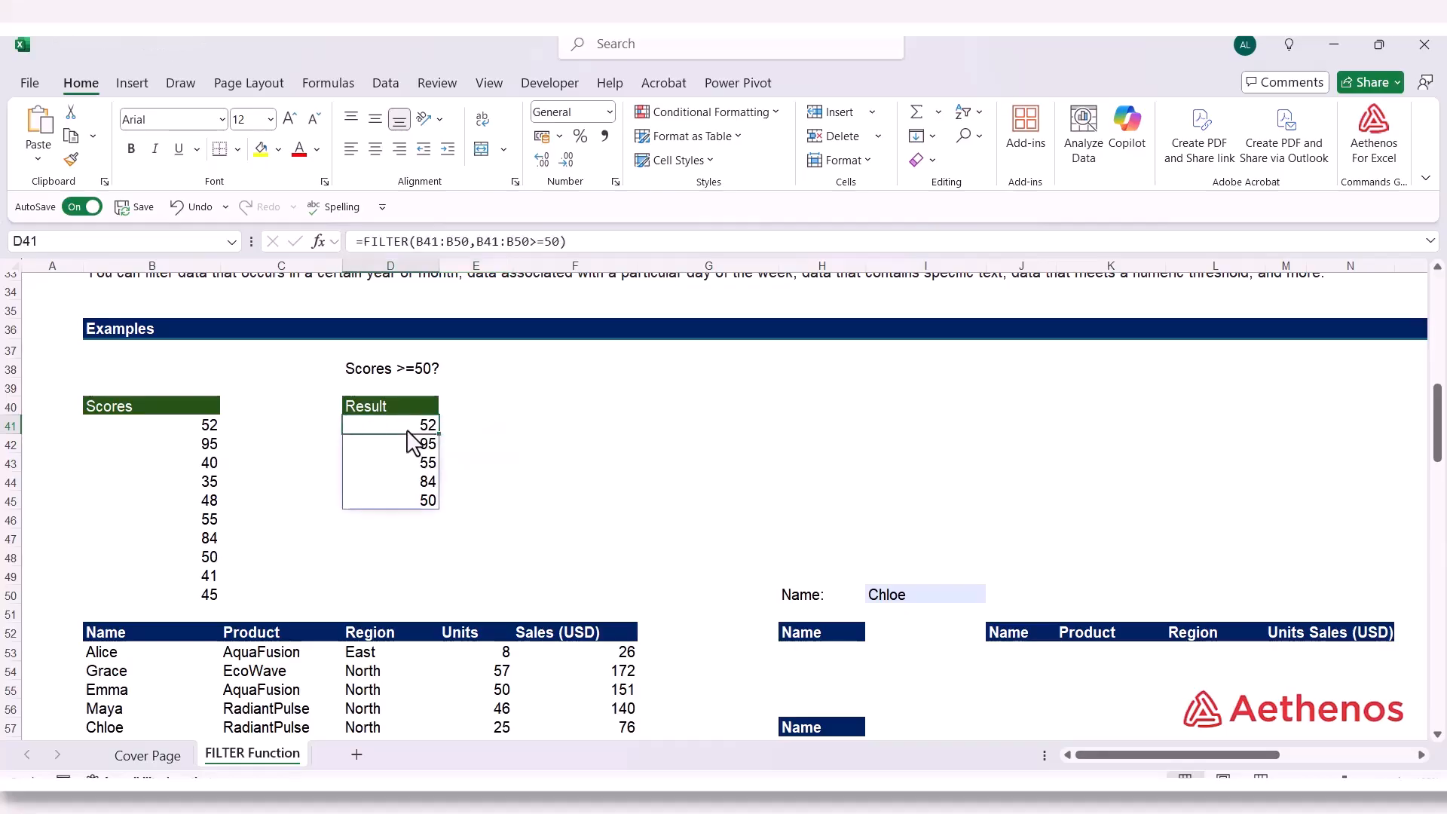
# Enter the threshold value 50 in E38, beside the Scores >=50? label
pyautogui.click(496, 373)
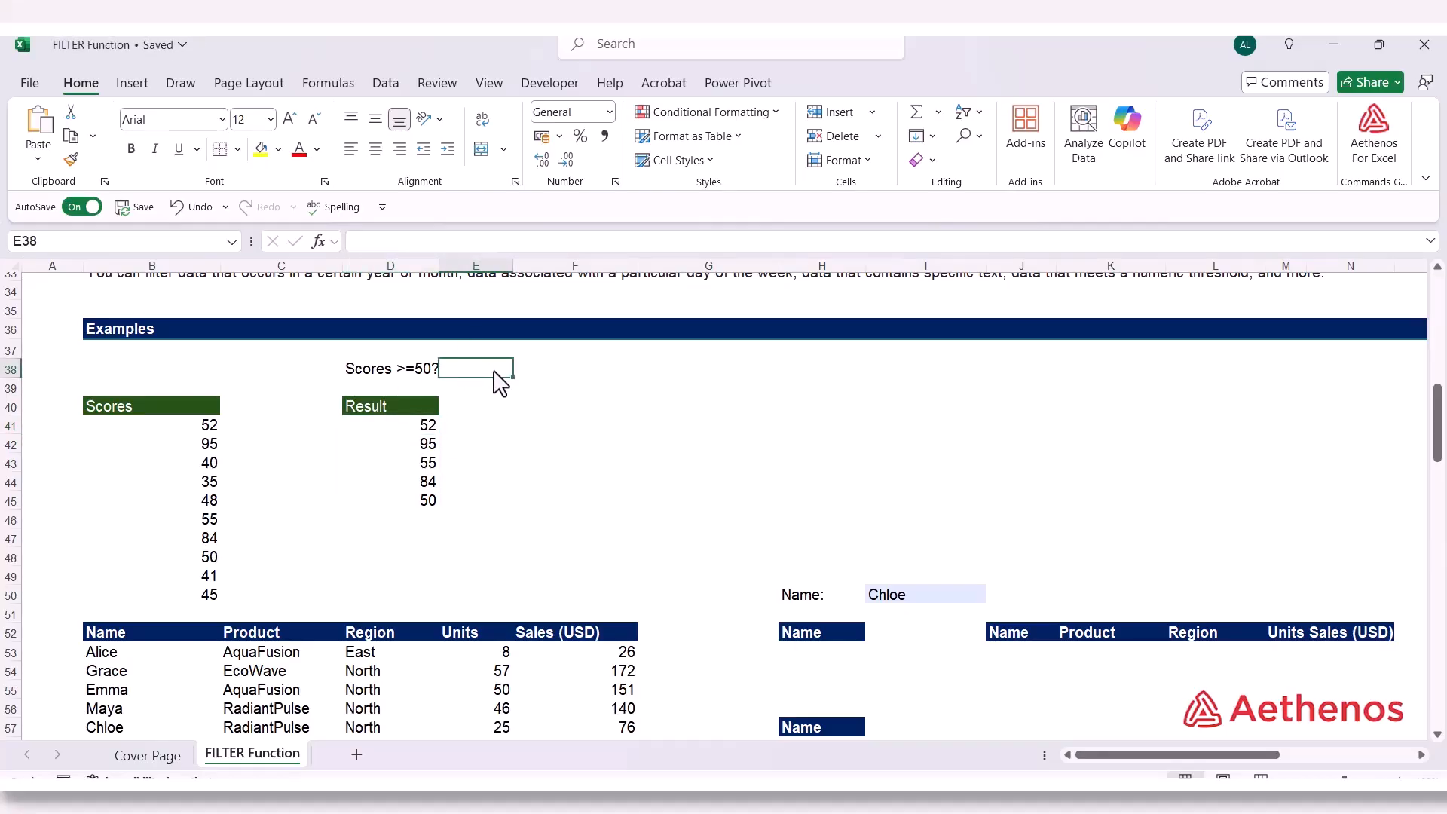
pyautogui.write('50')
pyautogui.press('Return')
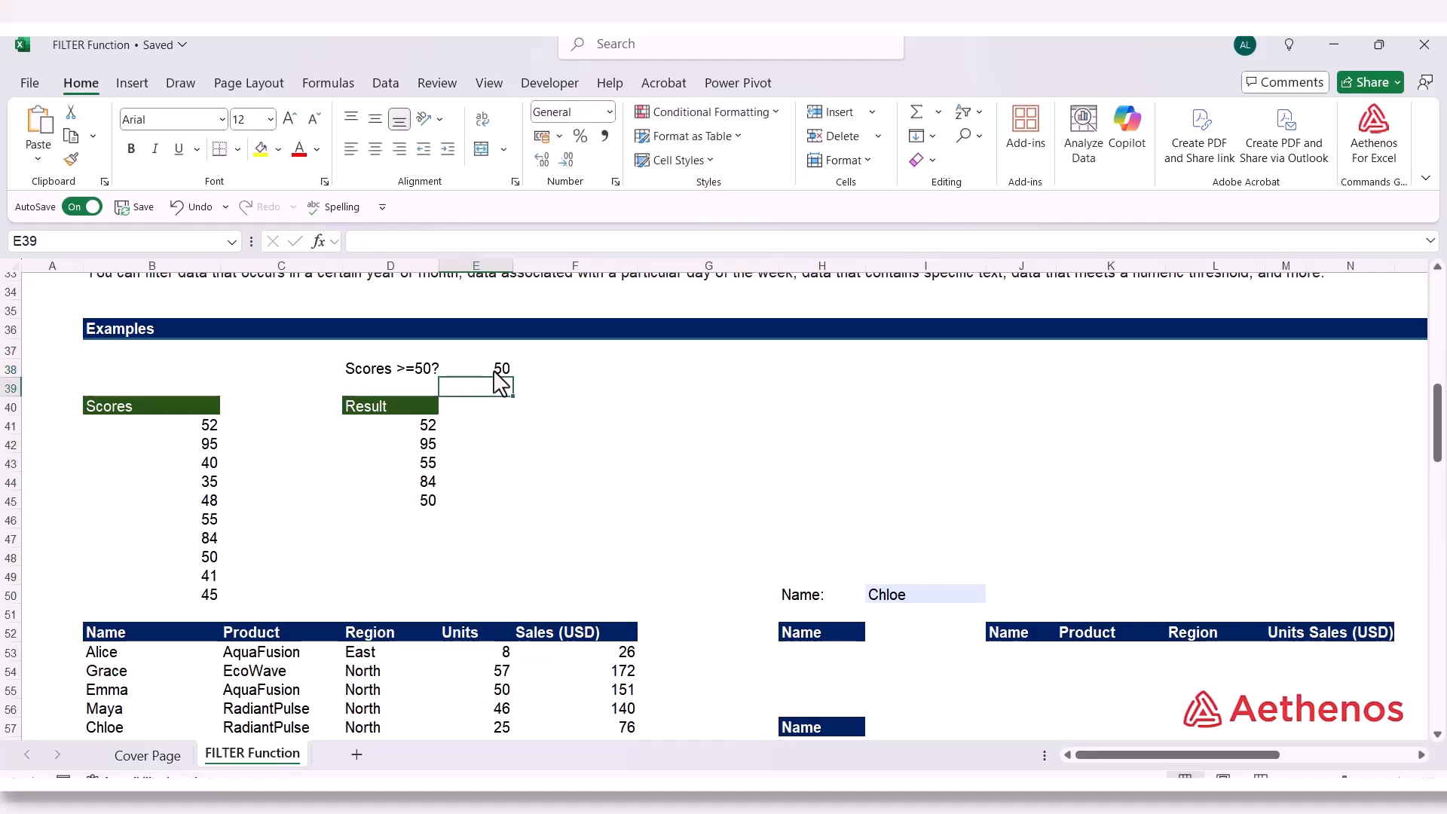
# Enter =FILTER(B41:B50,B41:B50>=E38) in E41 so the score criterion refers to the threshold cell, and check the formula
pyautogui.click(475, 427)
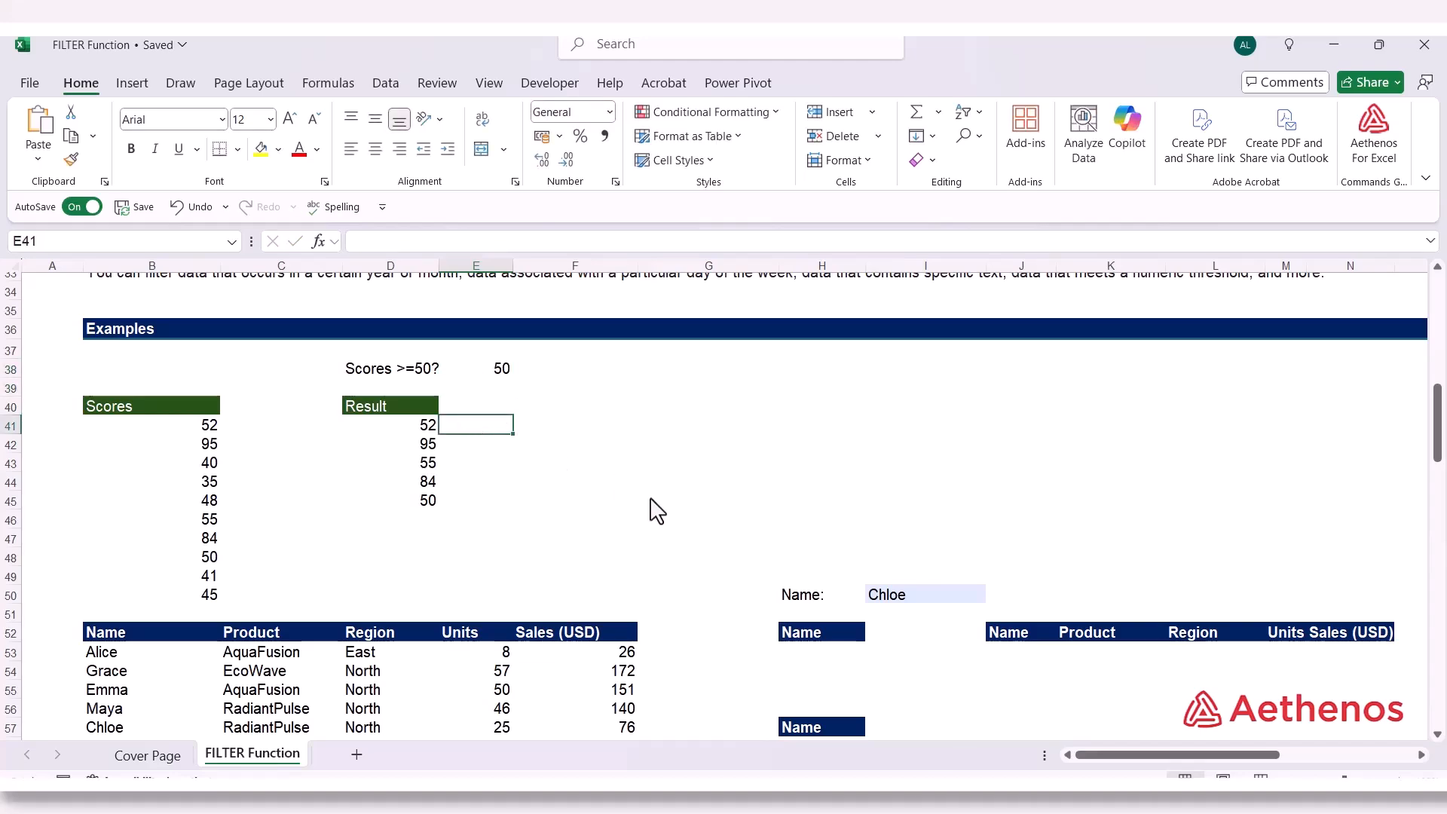
pyautogui.write('=')
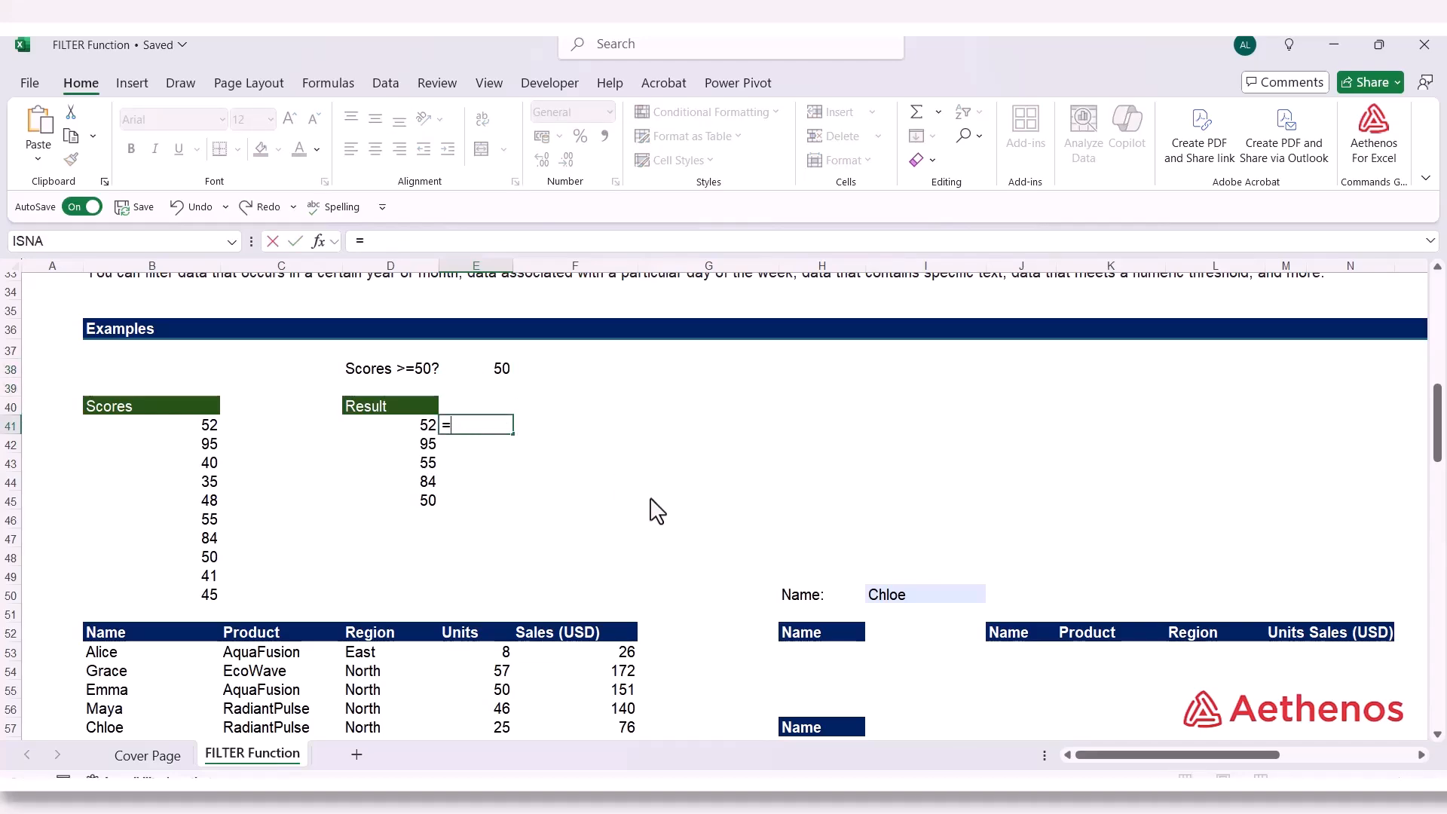
pyautogui.write('FILTER(')
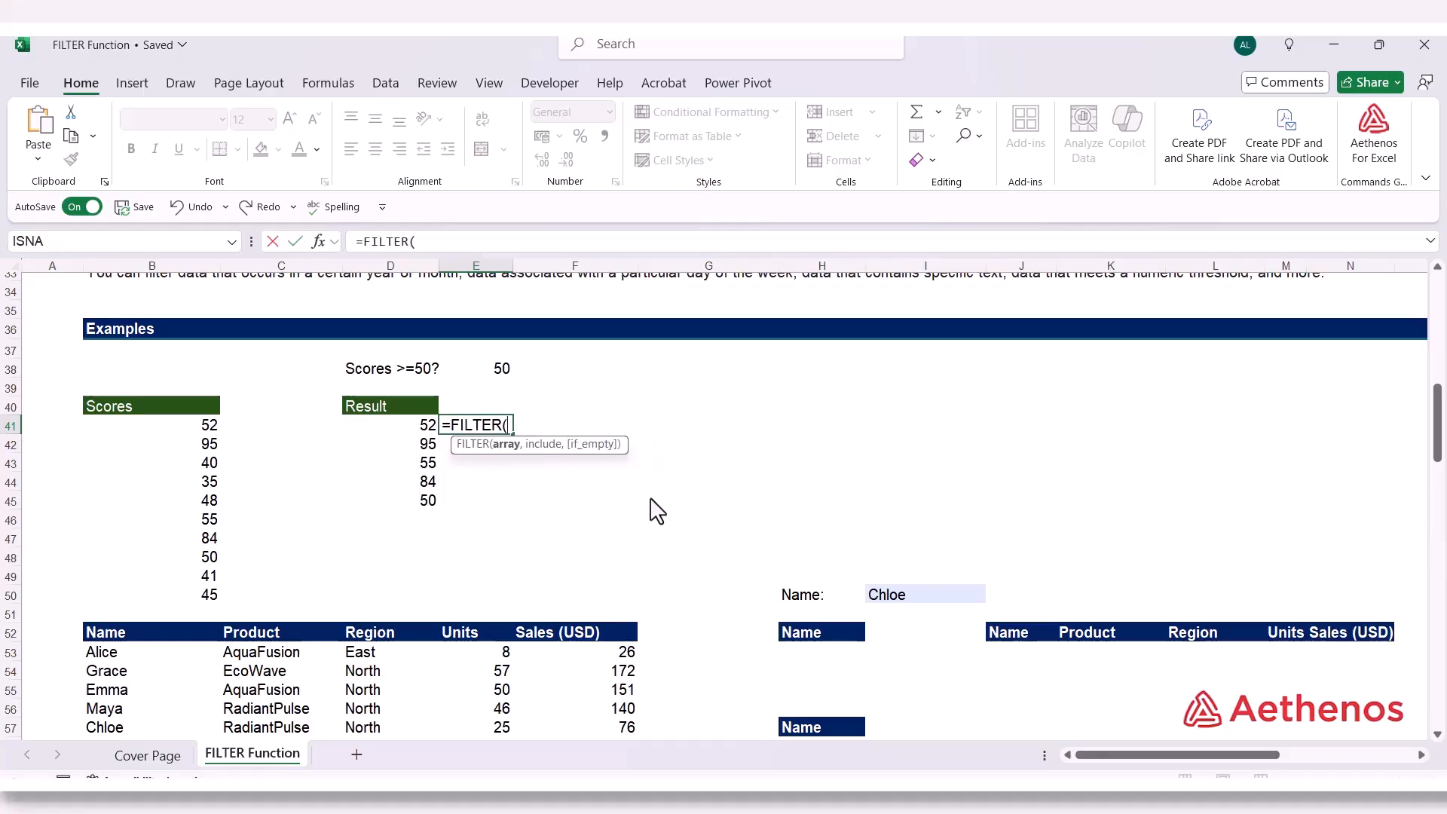
pyautogui.moveTo(164, 427); pyautogui.dragTo(147, 601)
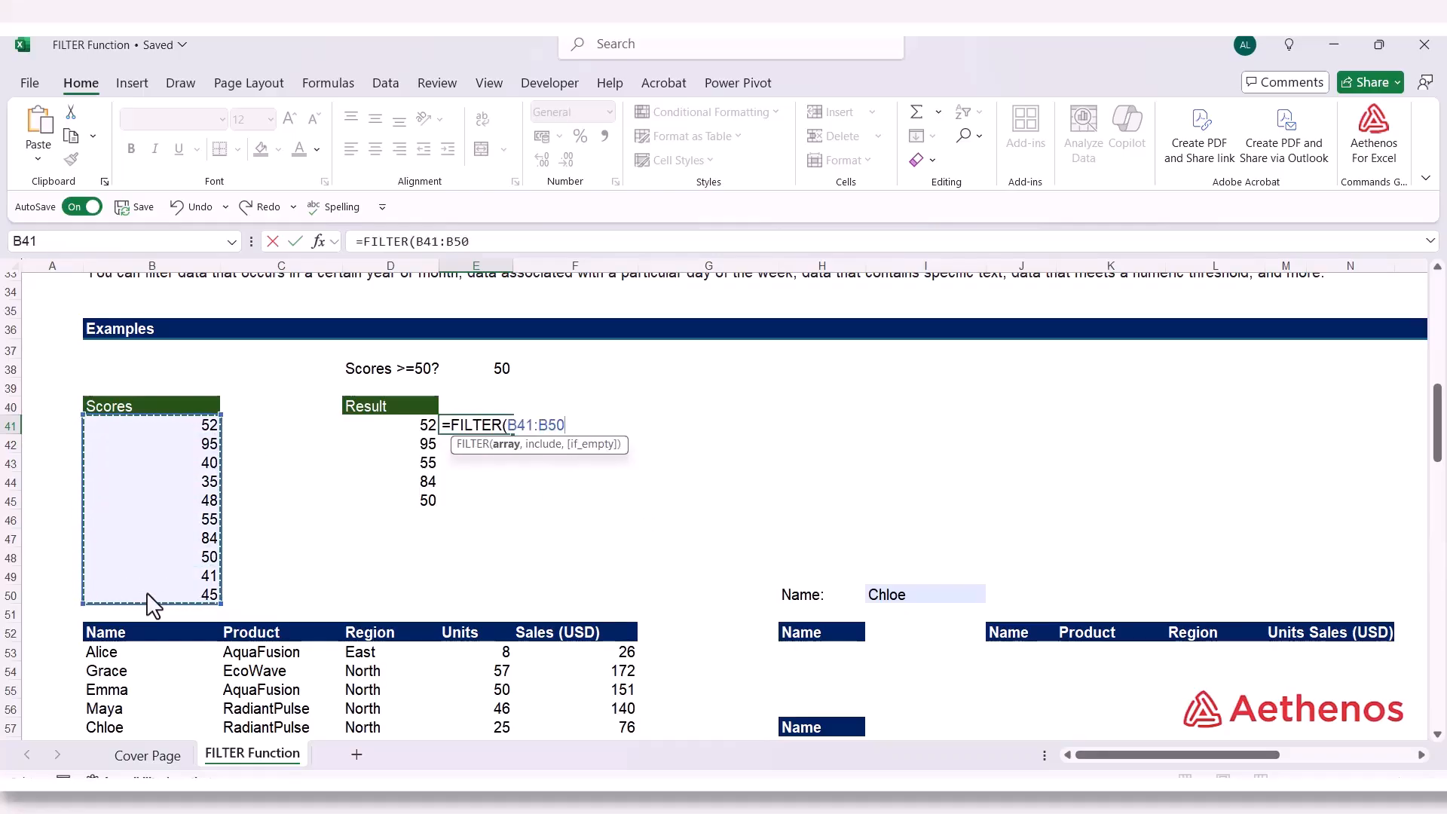
pyautogui.write(',')
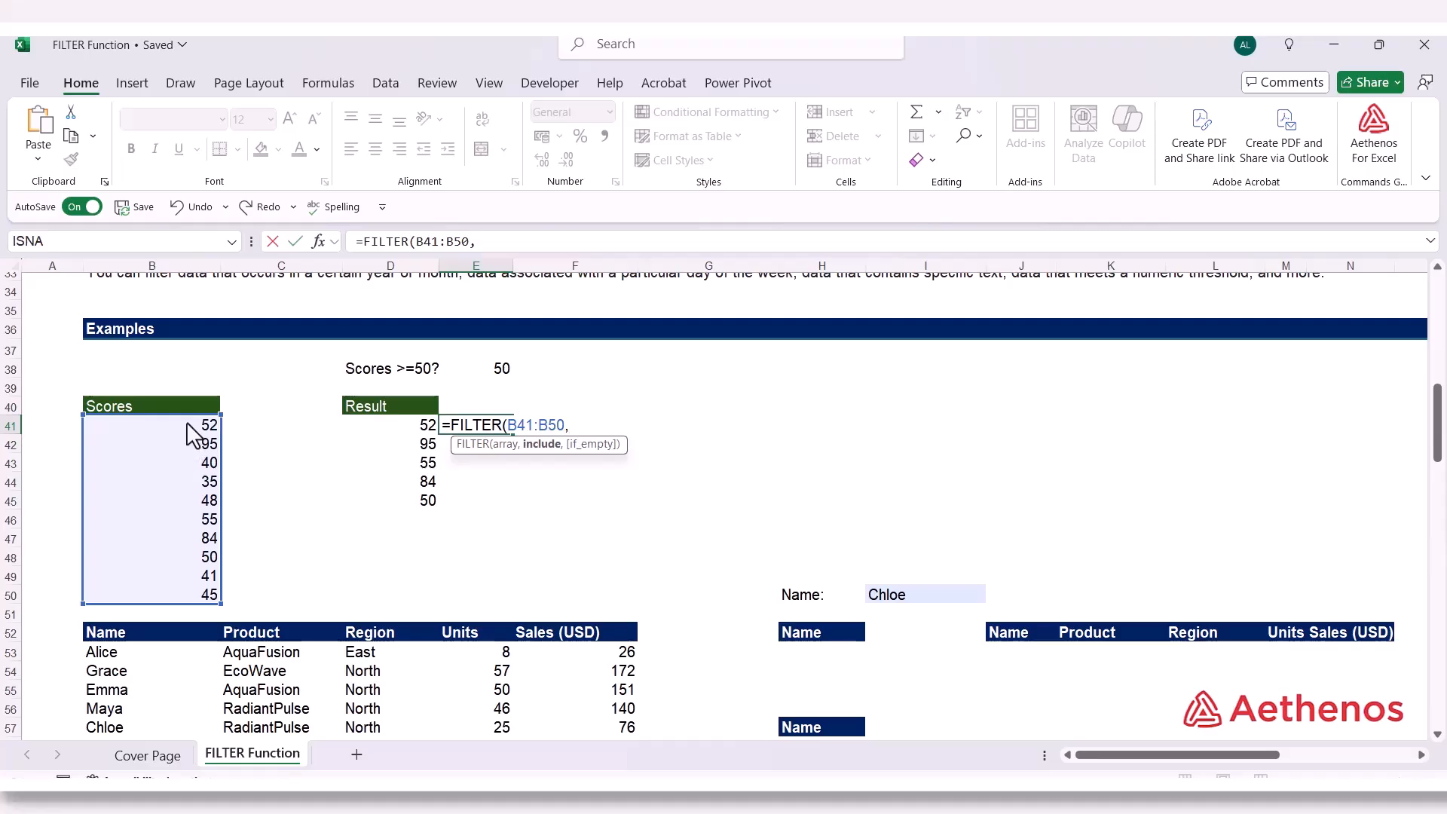
pyautogui.moveTo(194, 427); pyautogui.dragTo(187, 596)
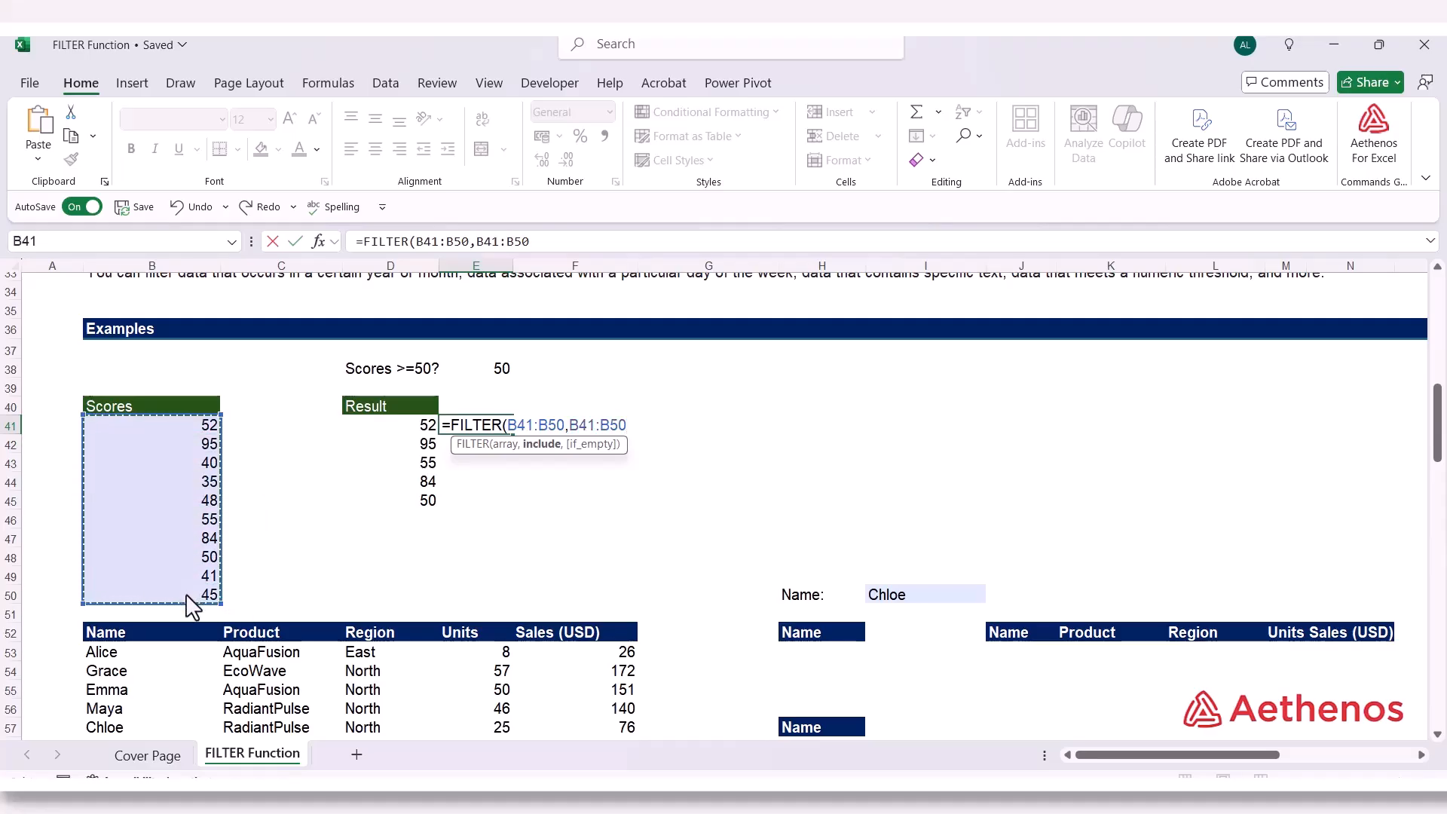
pyautogui.write('>')
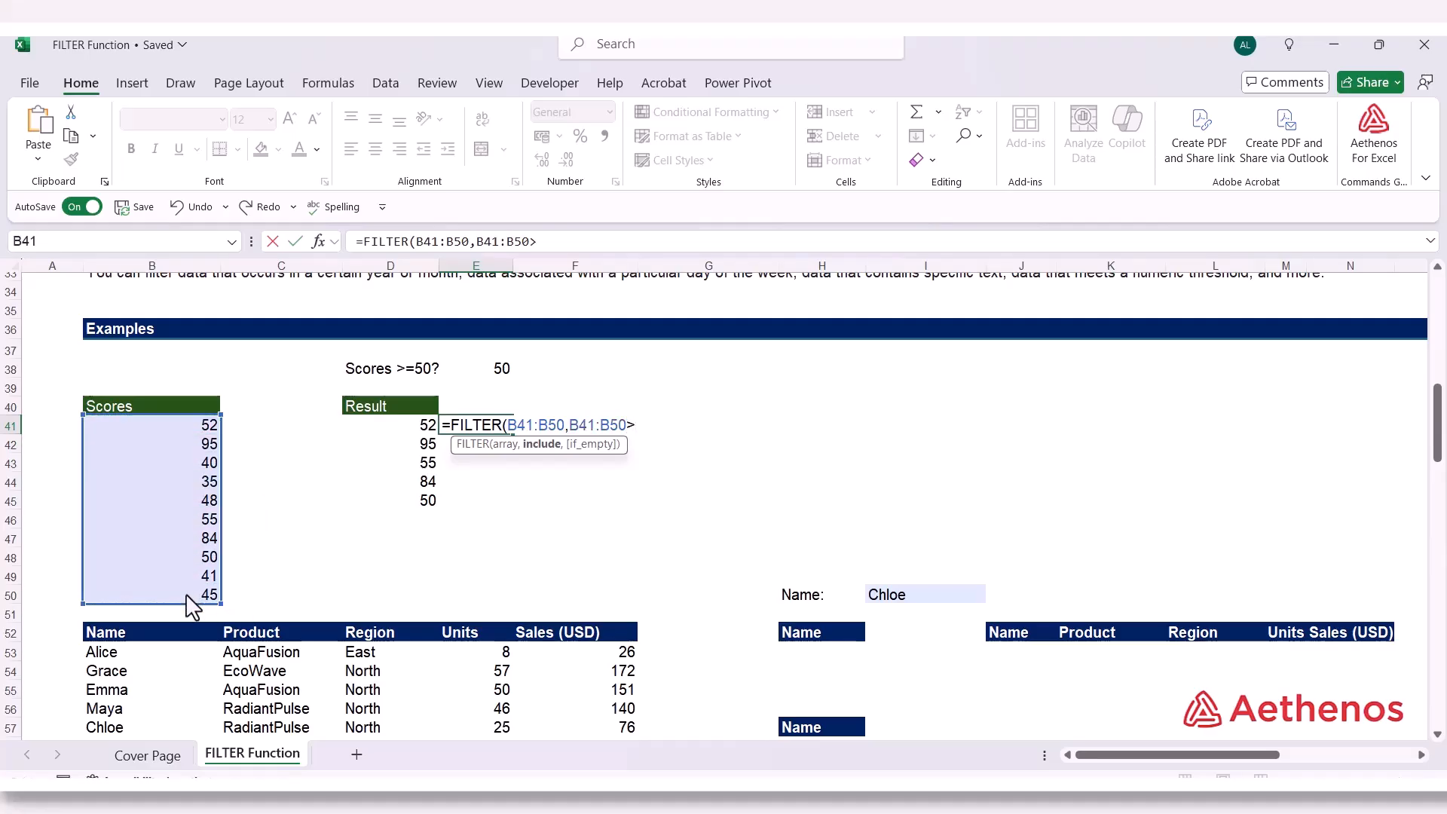
pyautogui.write('=')
pyautogui.click(493, 369)
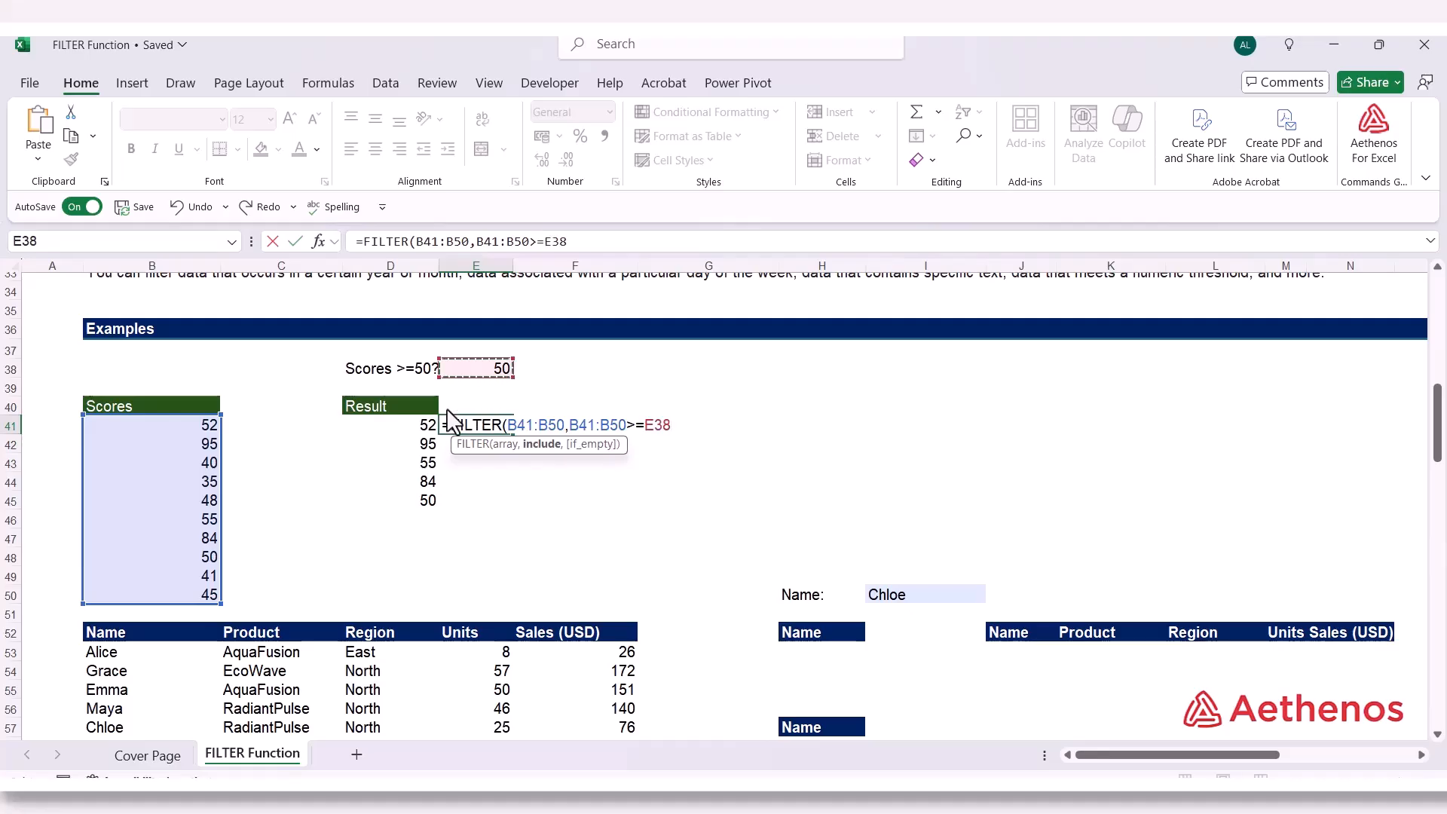
pyautogui.write(')')
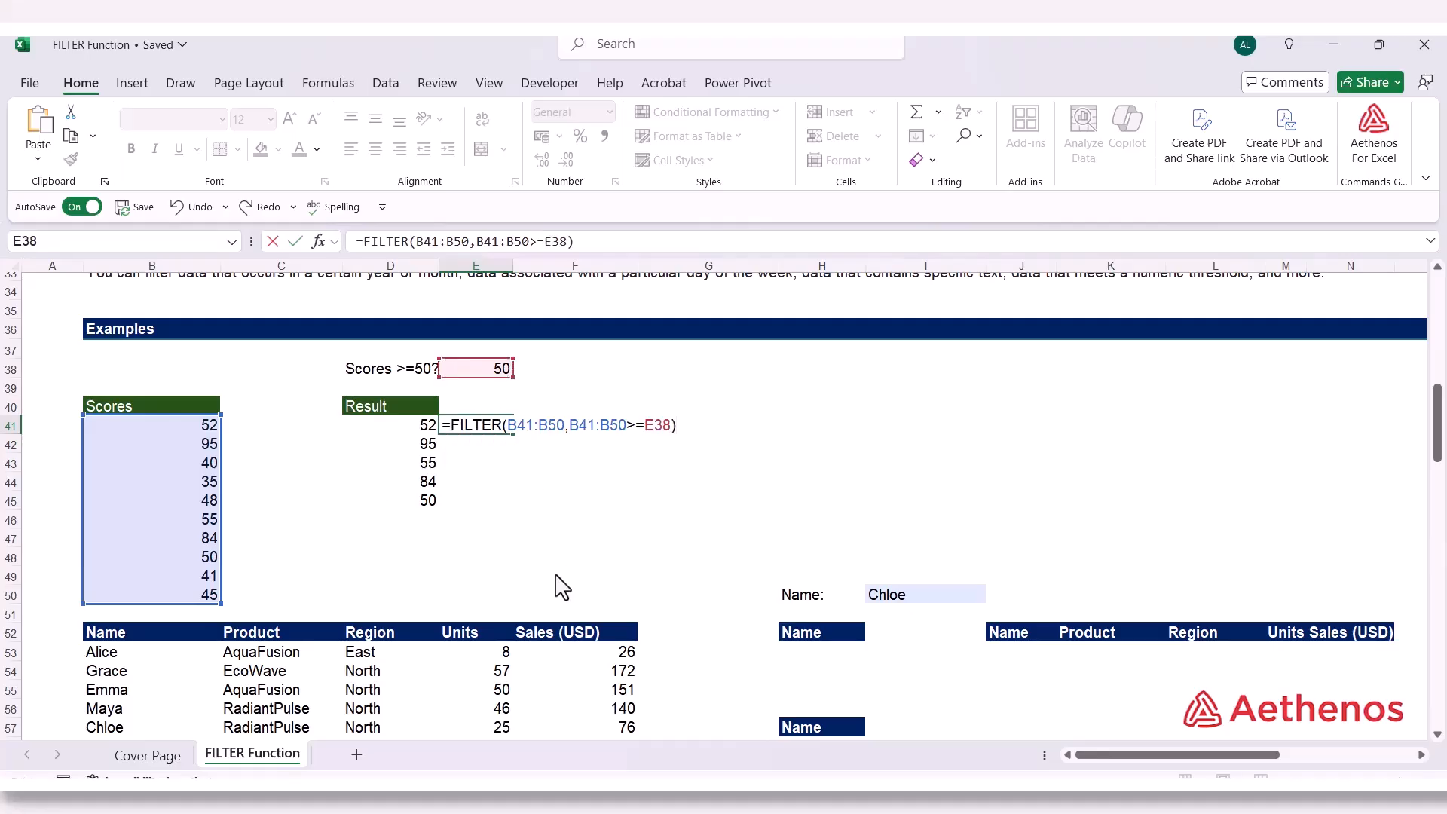
pyautogui.press('Return')
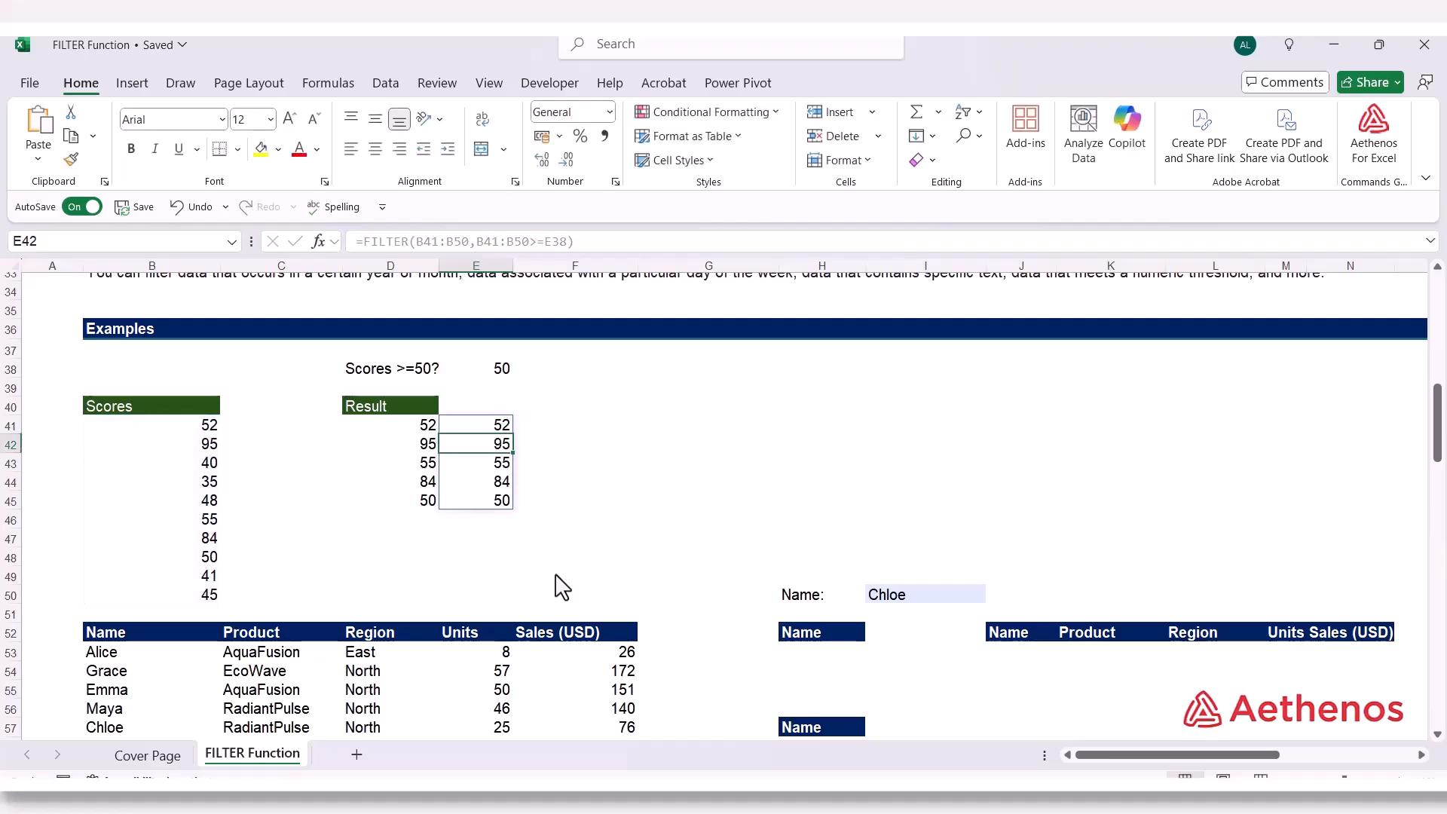
pyautogui.doubleClick(484, 426)
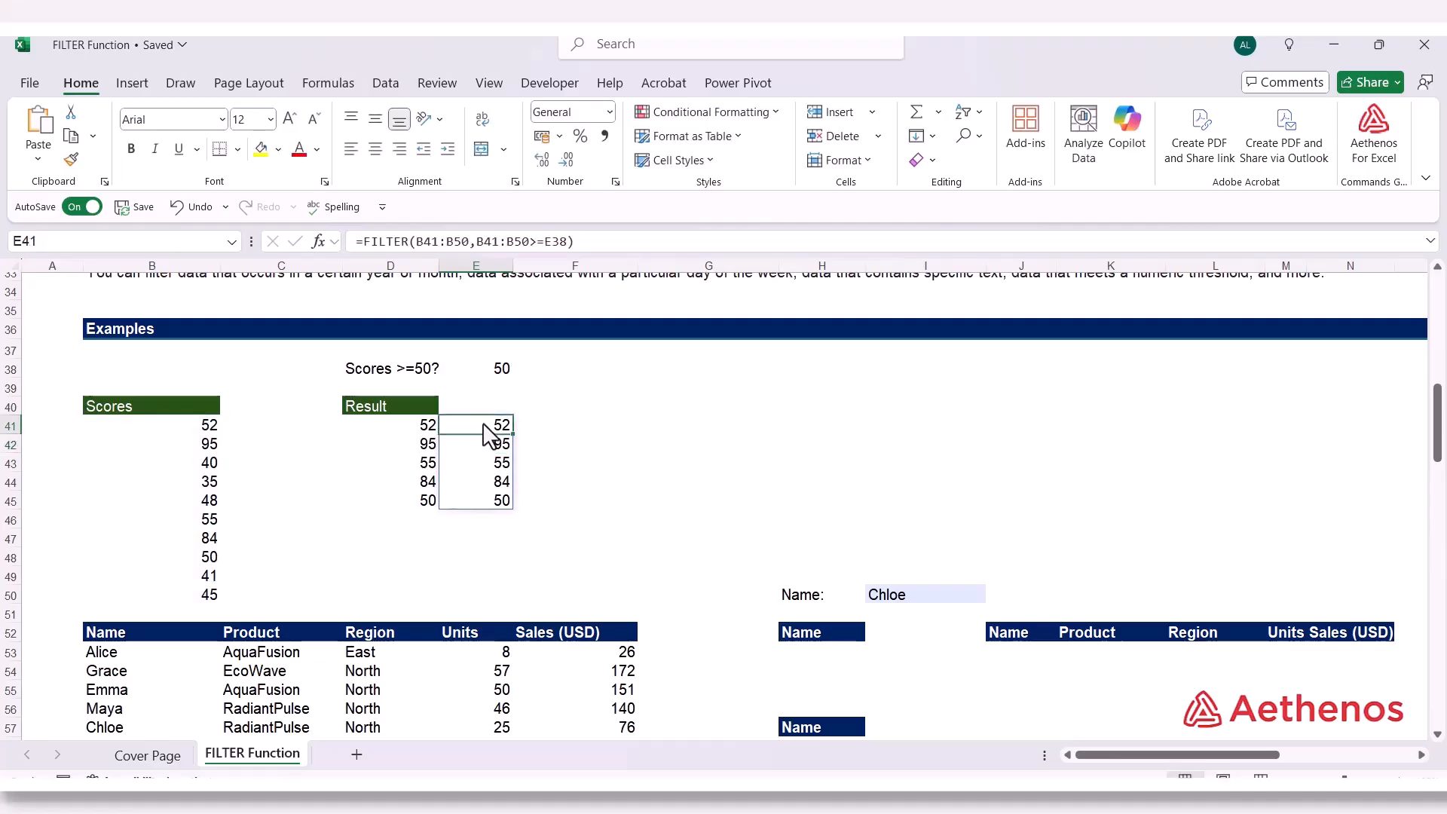
# Examine the sales table's Name, Product, Region, Units and Sales (USD) columns in B52:F62
pyautogui.press('Escape')
pyautogui.click(603, 464)
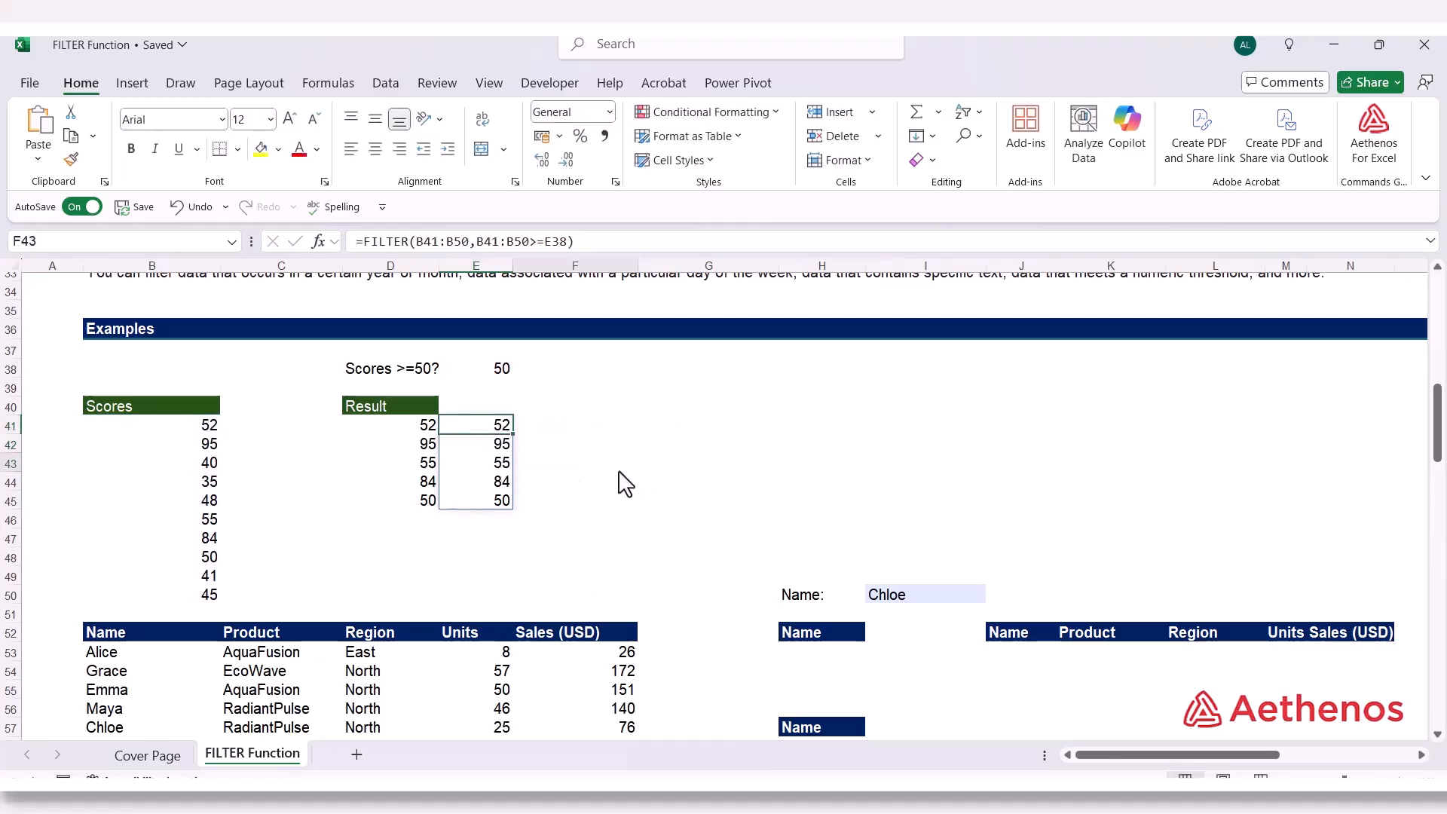
pyautogui.scroll(-3, 600, 486)
pyautogui.scroll(-1, 599, 490)
pyautogui.click(155, 445)
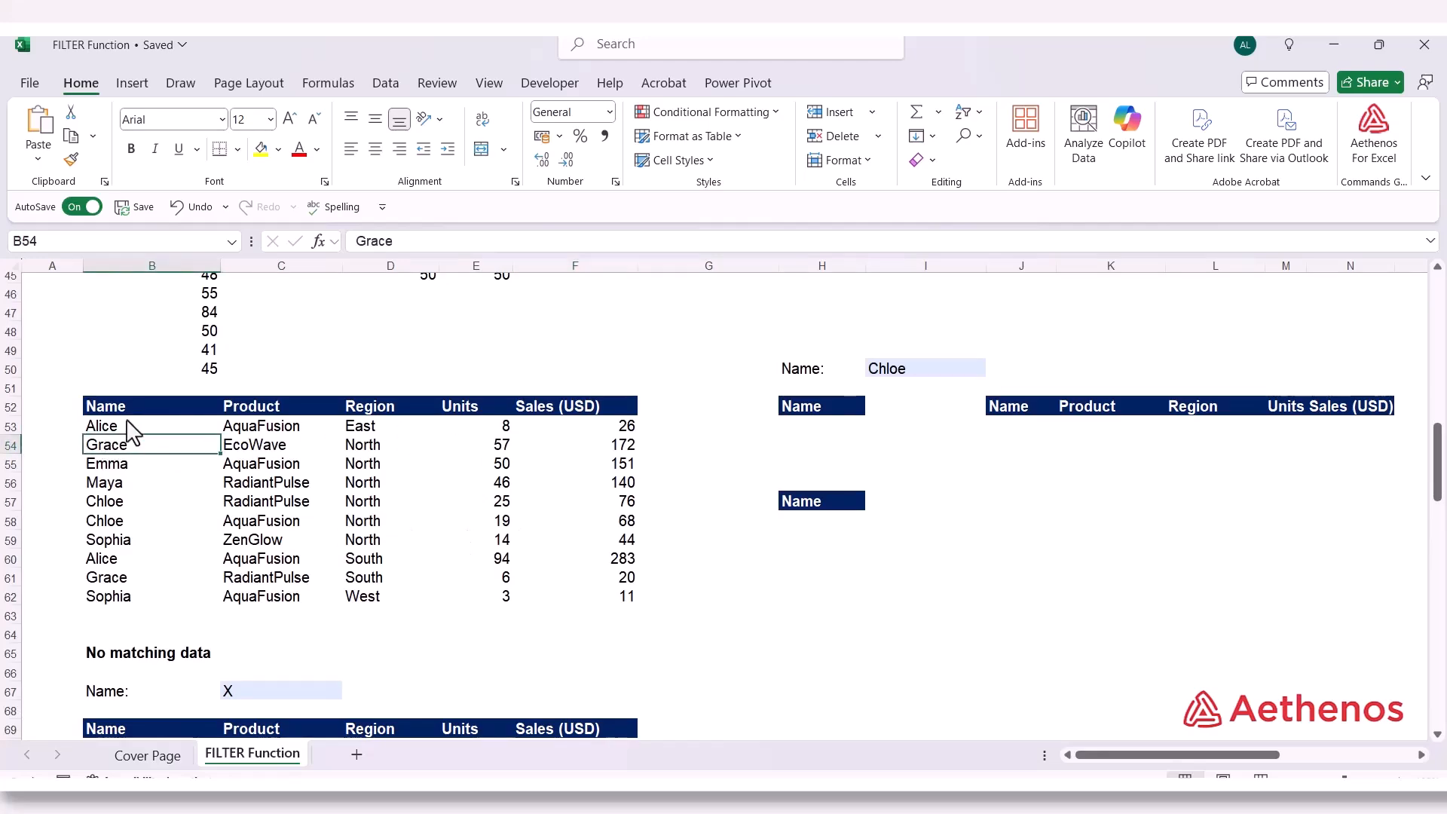
pyautogui.moveTo(128, 415); pyautogui.dragTo(132, 557)
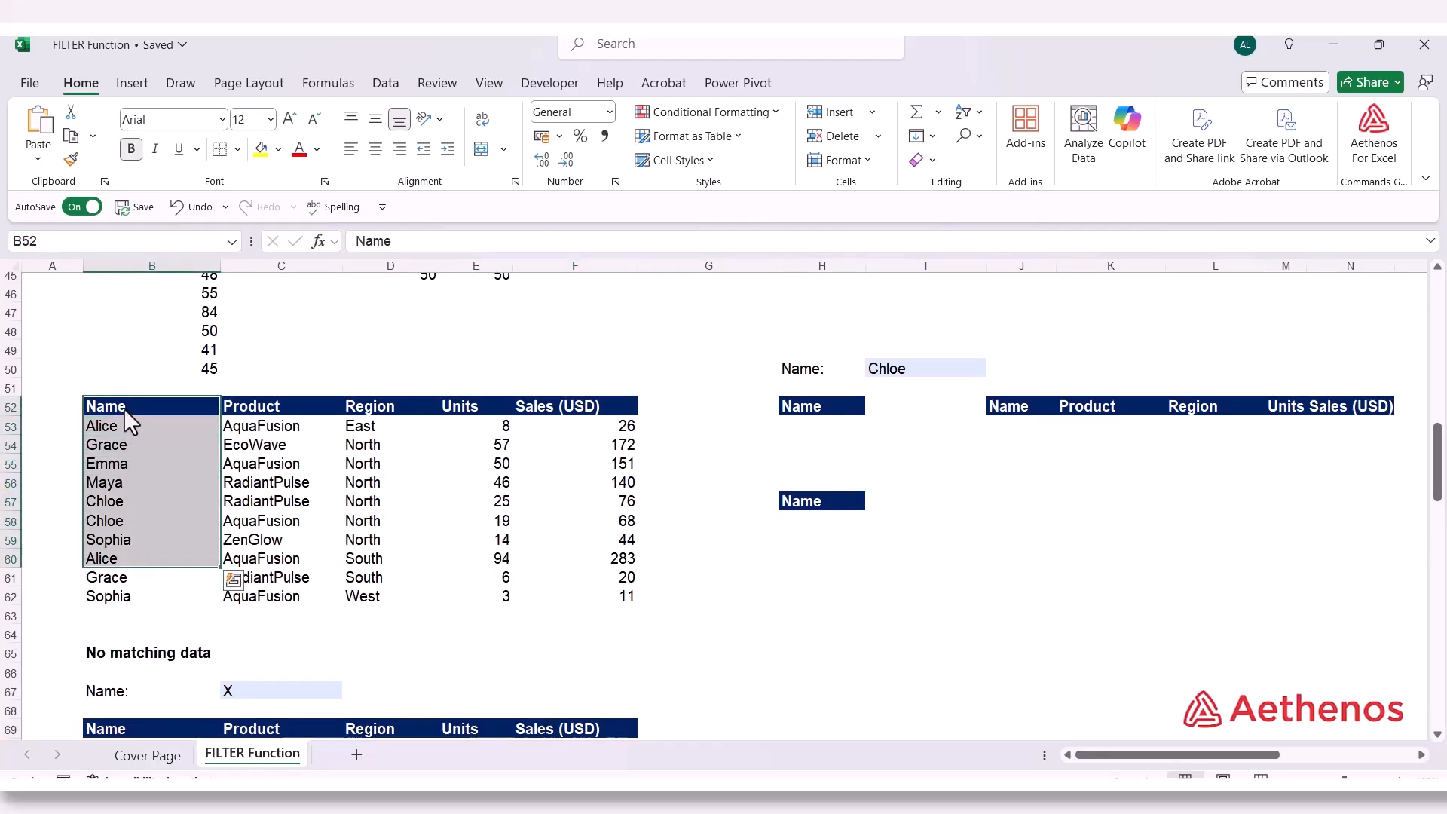
pyautogui.moveTo(123, 408); pyautogui.dragTo(154, 577)
pyautogui.click(249, 411)
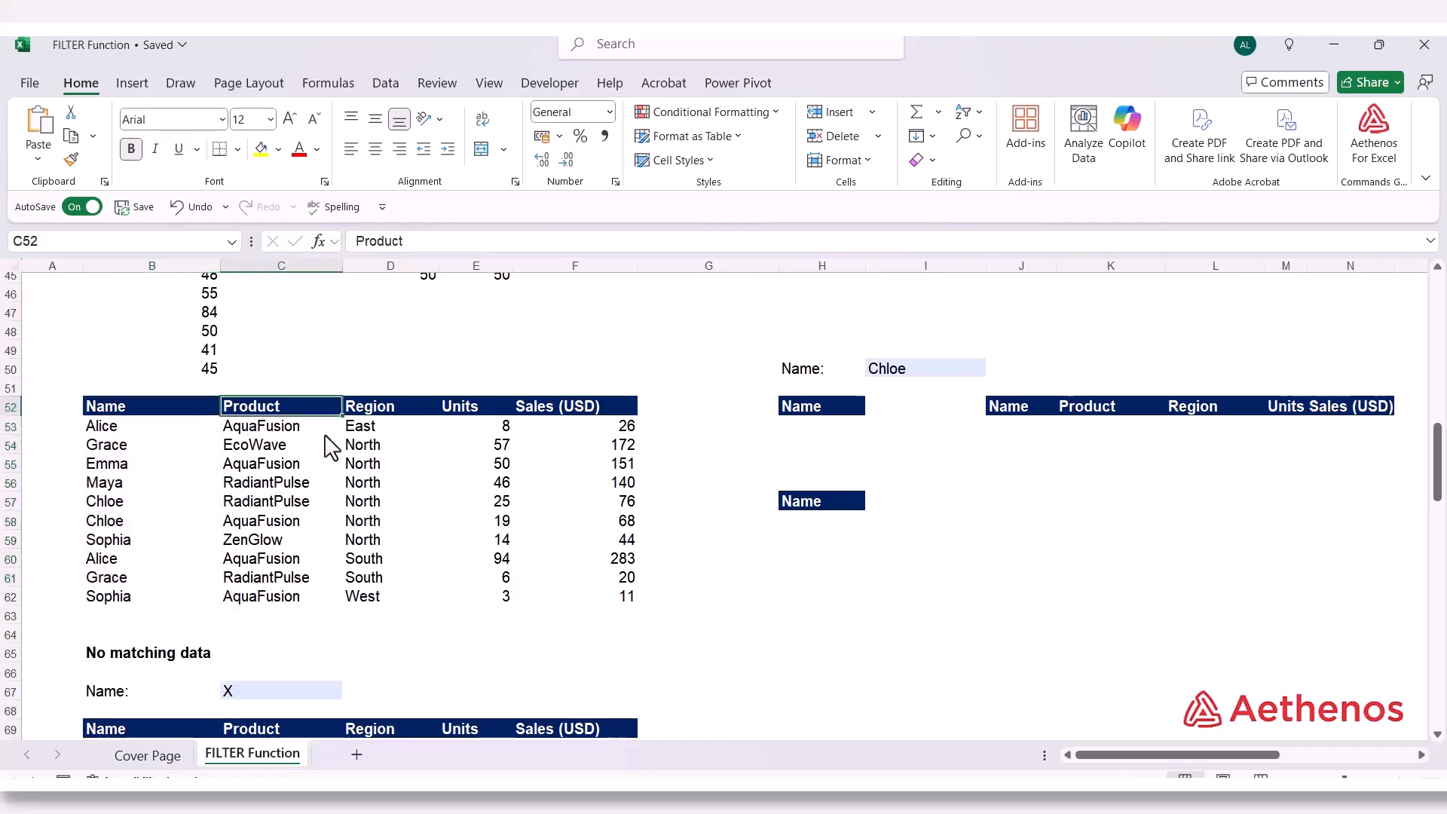
pyautogui.click(381, 411)
pyautogui.click(456, 410)
pyautogui.click(556, 413)
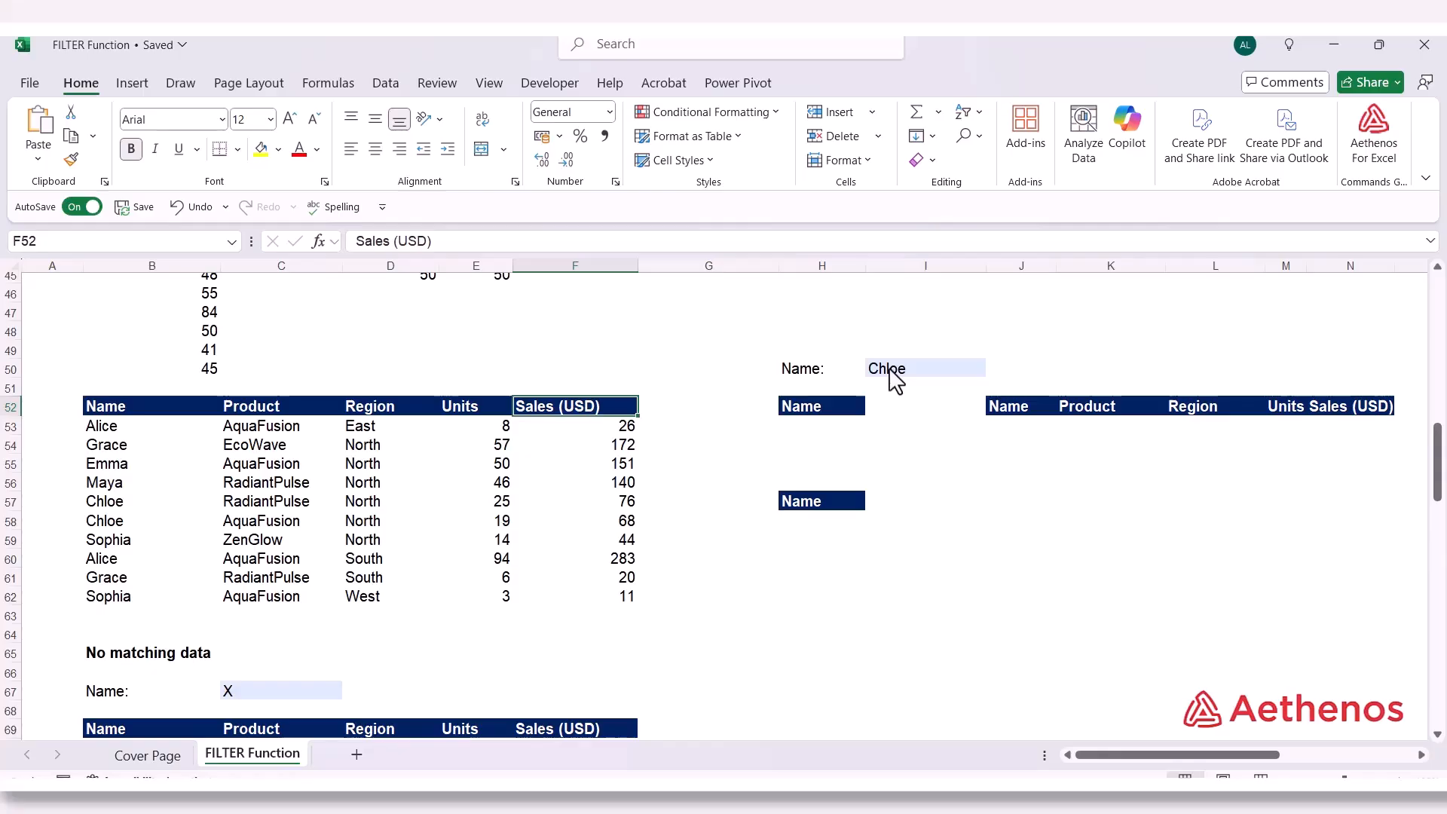
# Enter =FILTER(B53:B62,B53:B62=I50) in H53 to extract the names matching the criterion cell, and check them against the source rows
pyautogui.click(808, 433)
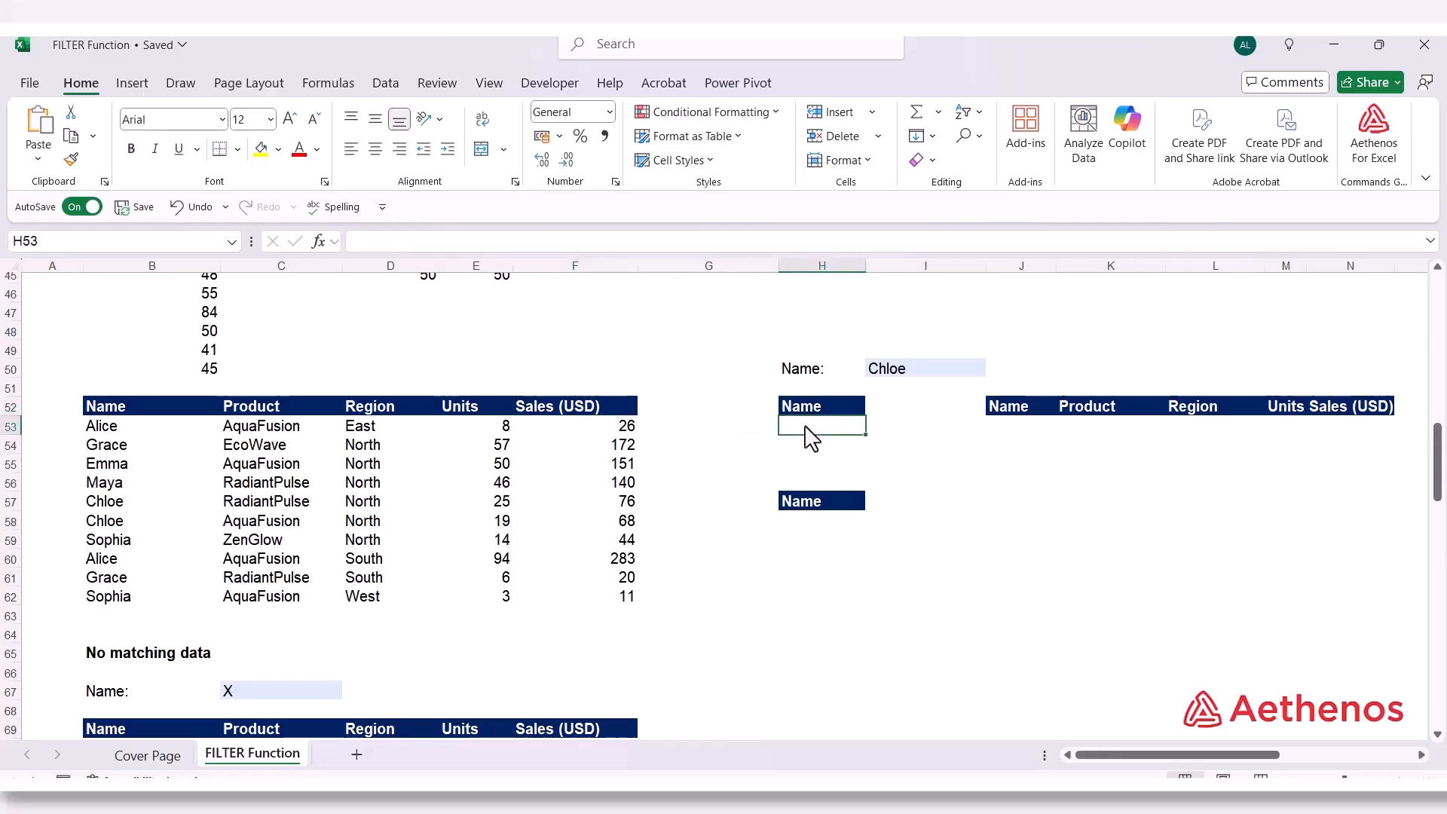
pyautogui.write('=fil')
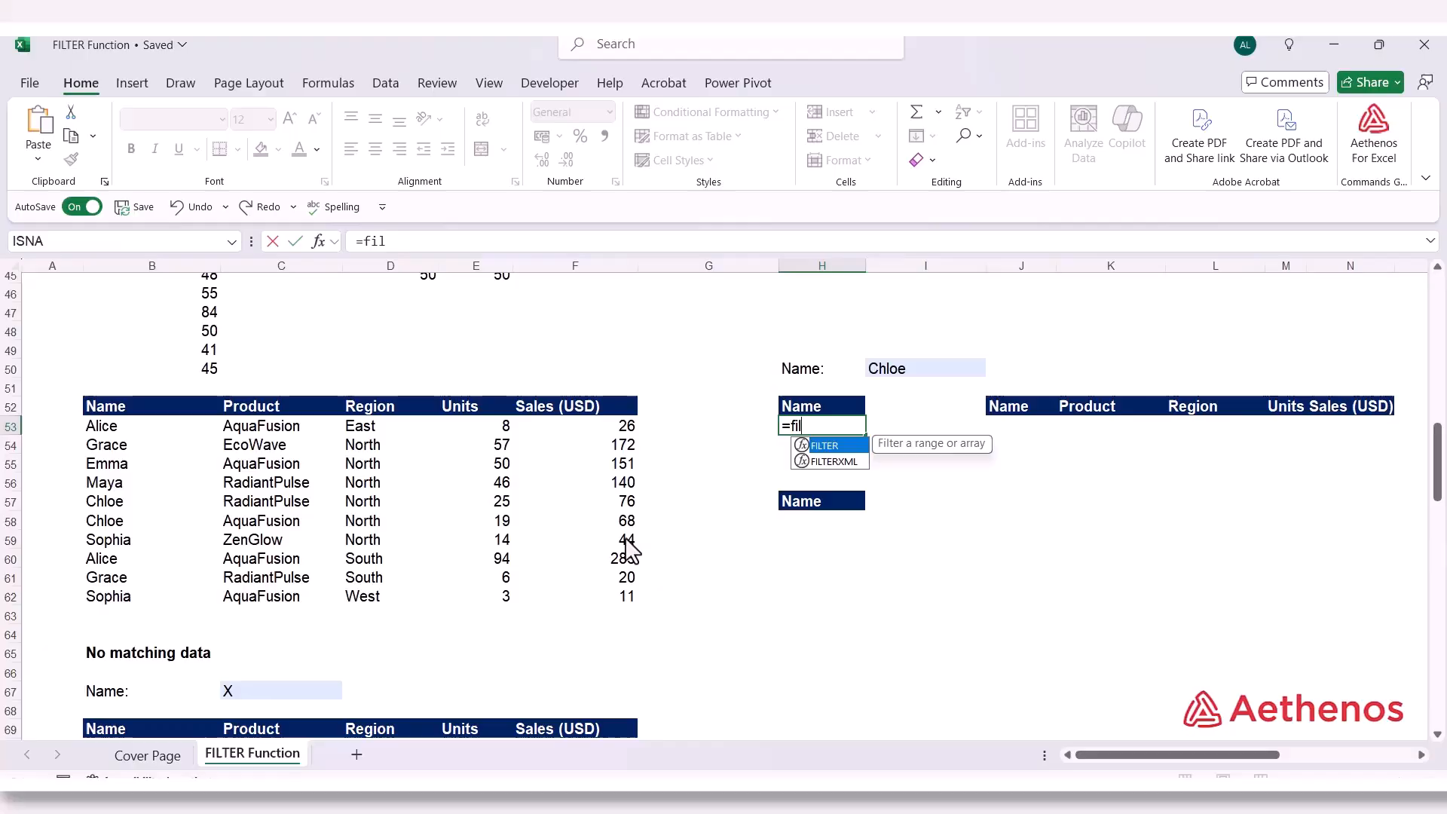
pyautogui.press('Tab')
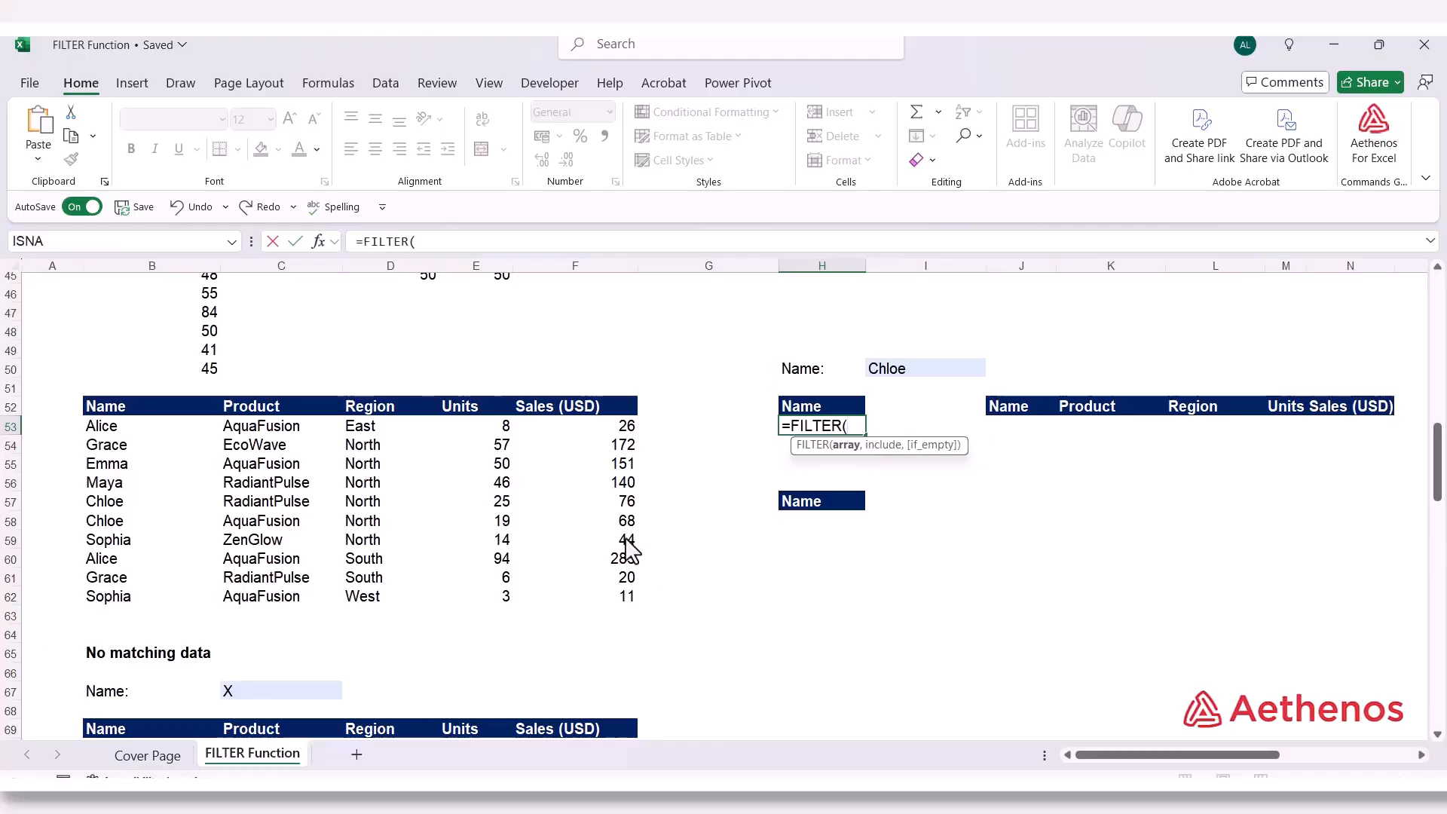
pyautogui.scroll(1, 632, 550)
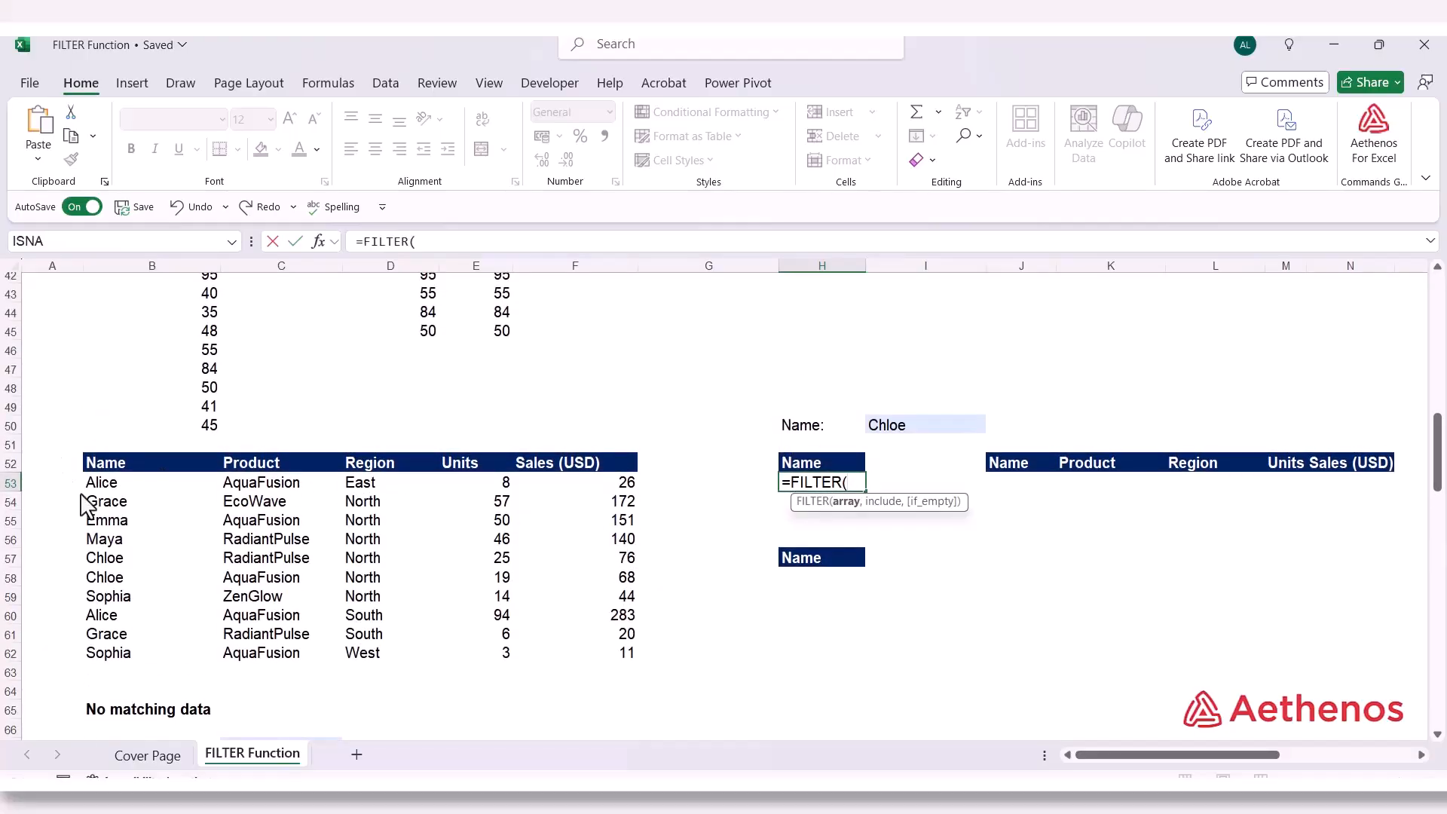
pyautogui.moveTo(117, 485); pyautogui.dragTo(125, 664)
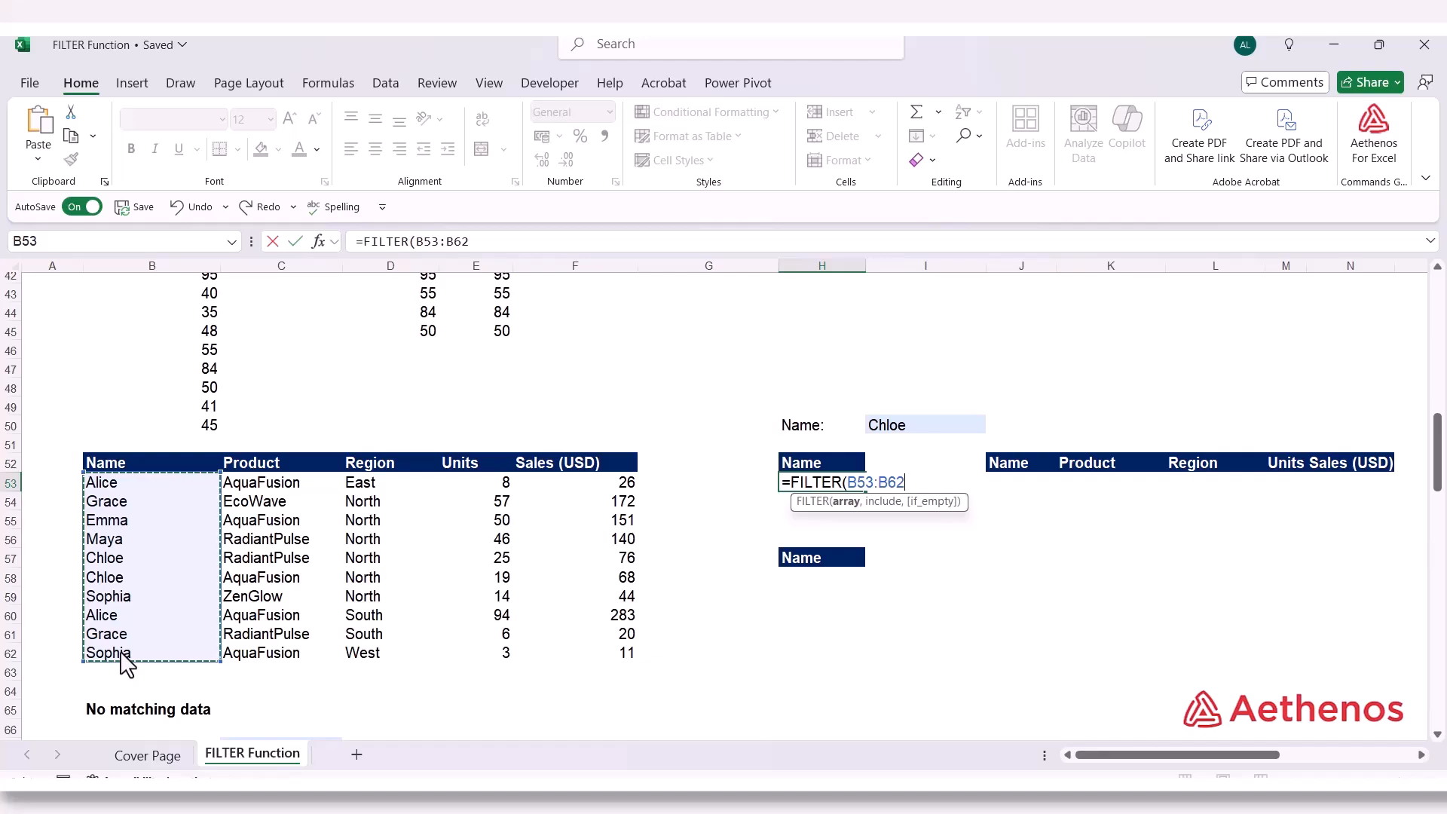
pyautogui.write(',')
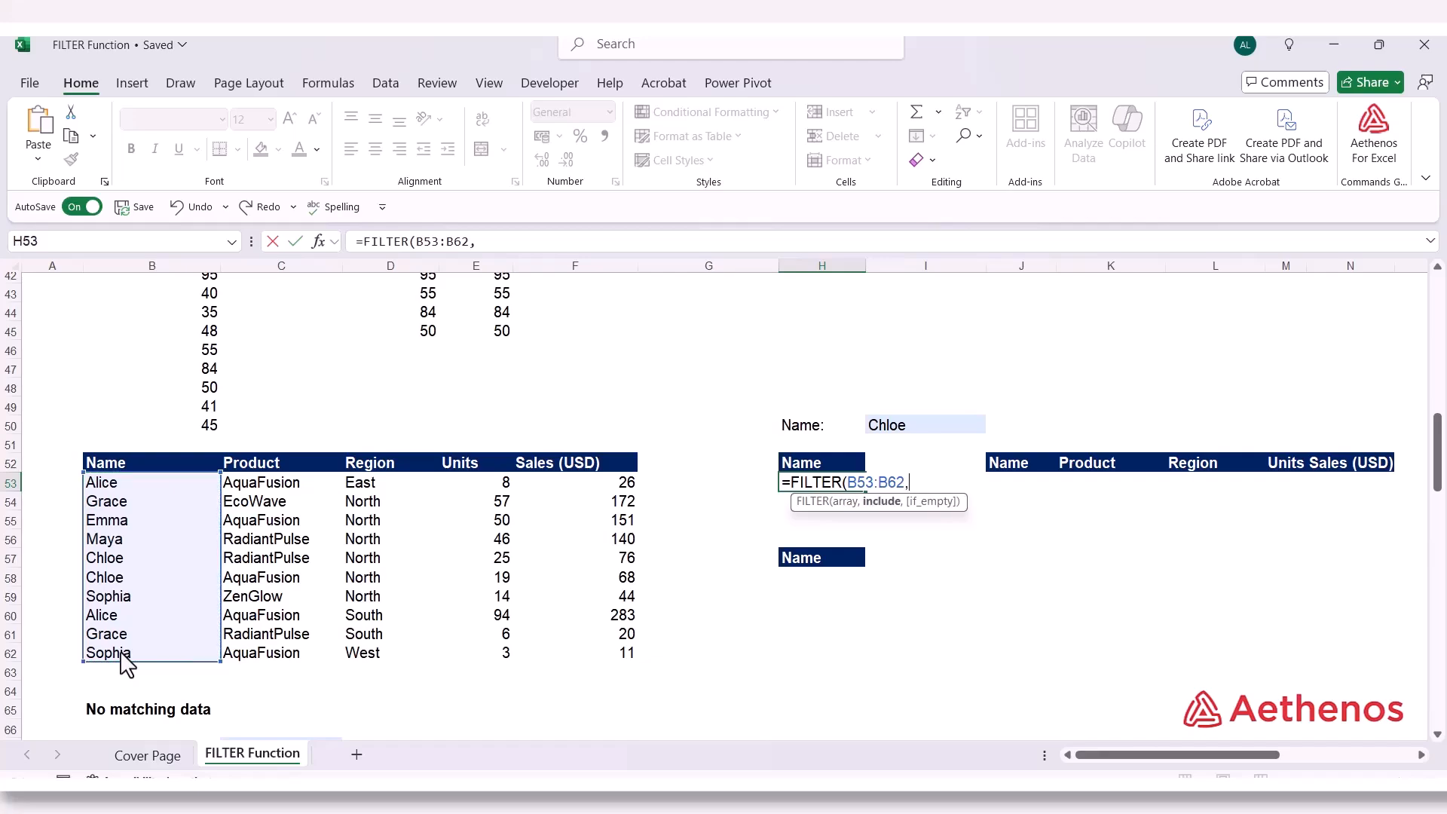
pyautogui.moveTo(138, 492); pyautogui.dragTo(139, 652)
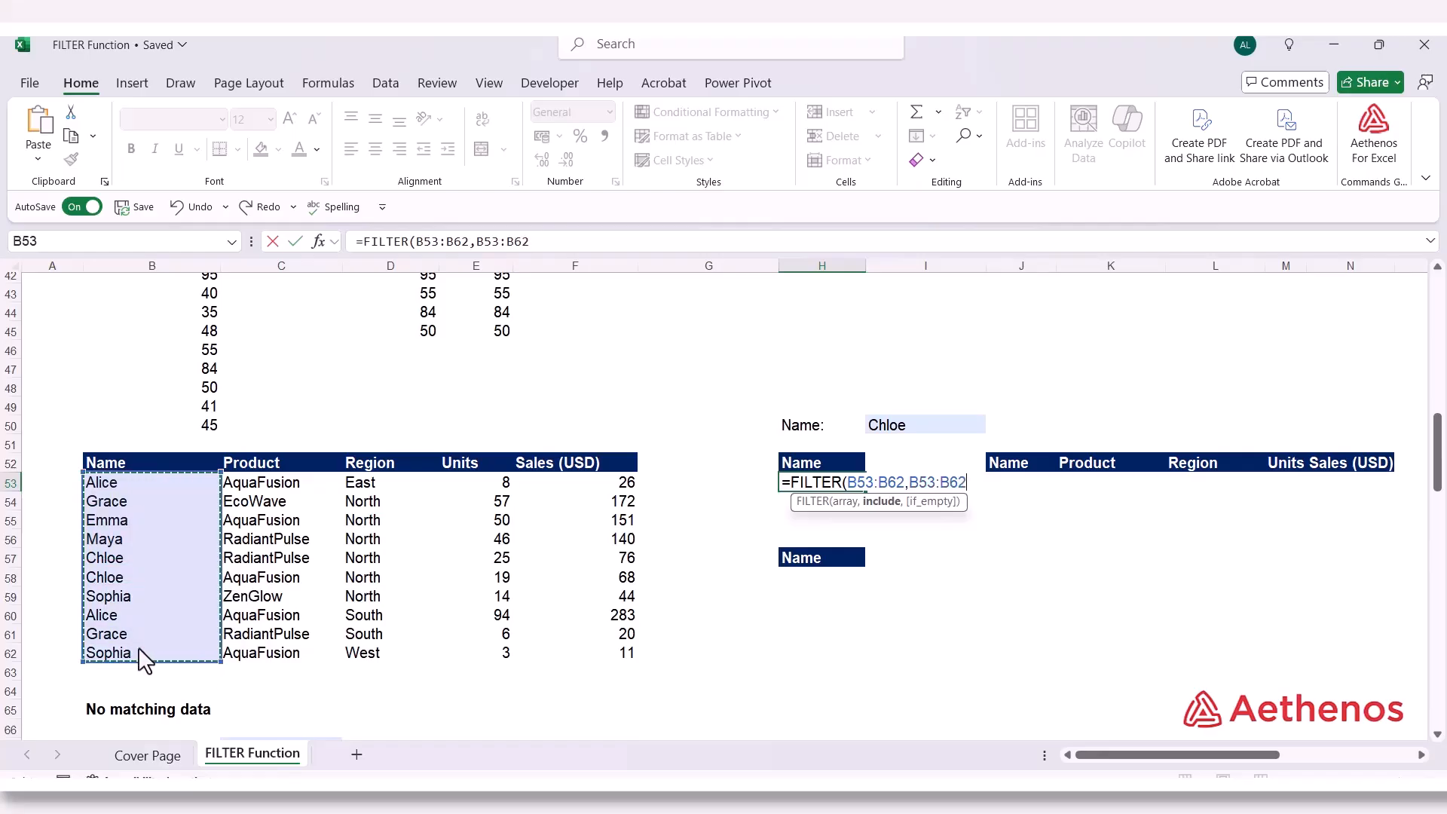
pyautogui.write('=')
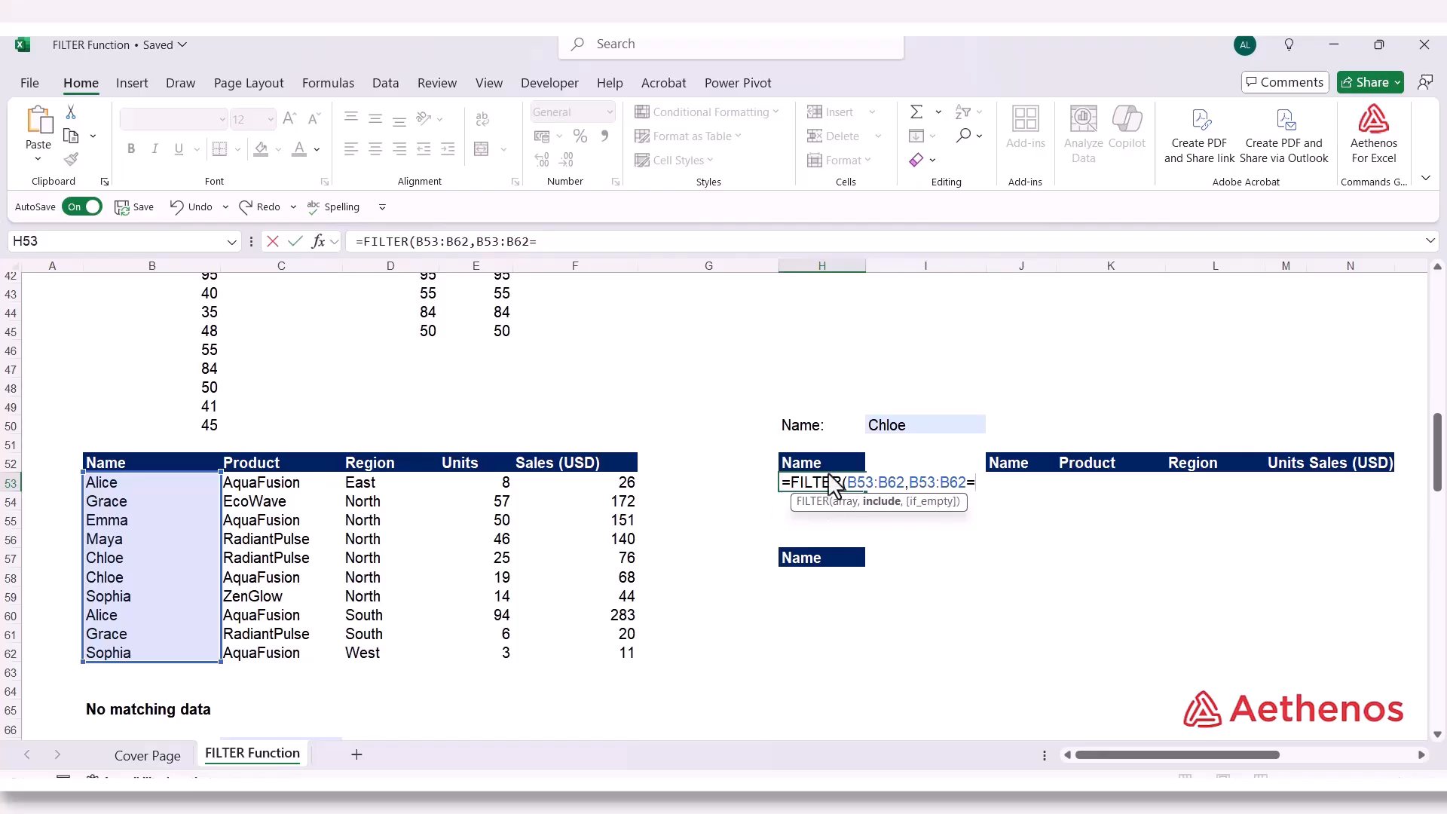
pyautogui.click(898, 420)
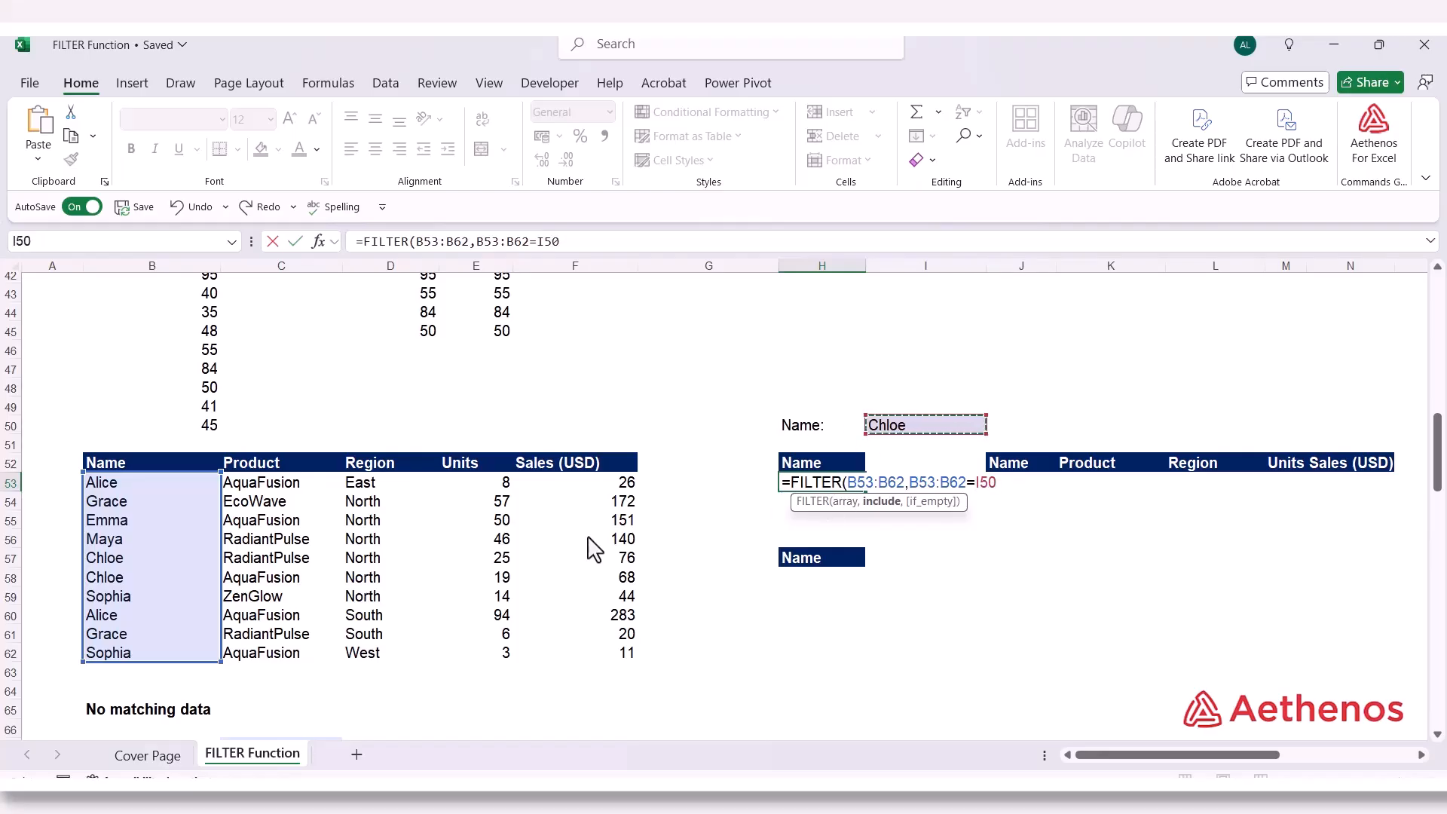
pyautogui.write(')')
pyautogui.press('Return')
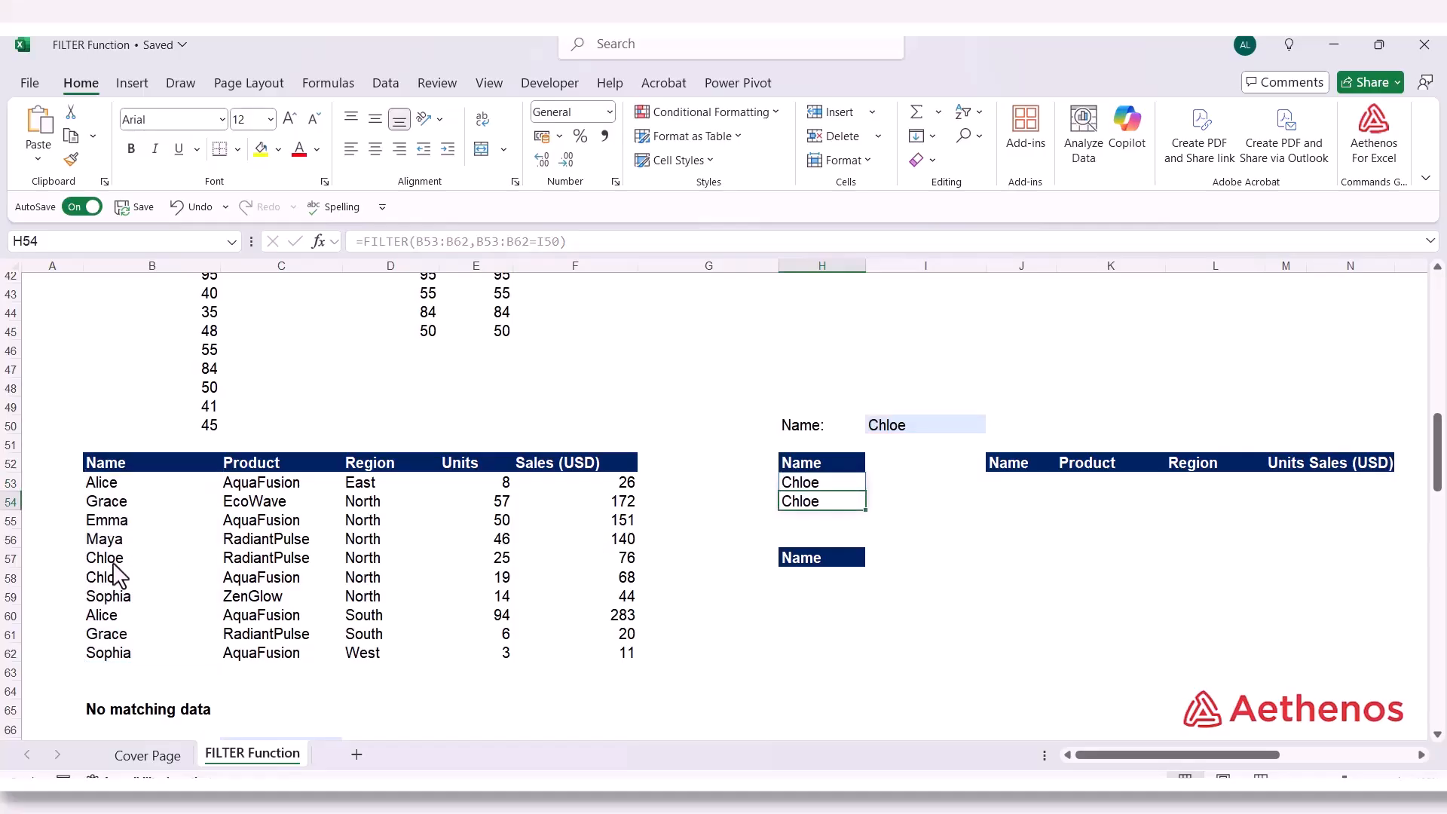
pyautogui.moveTo(114, 567); pyautogui.dragTo(116, 585)
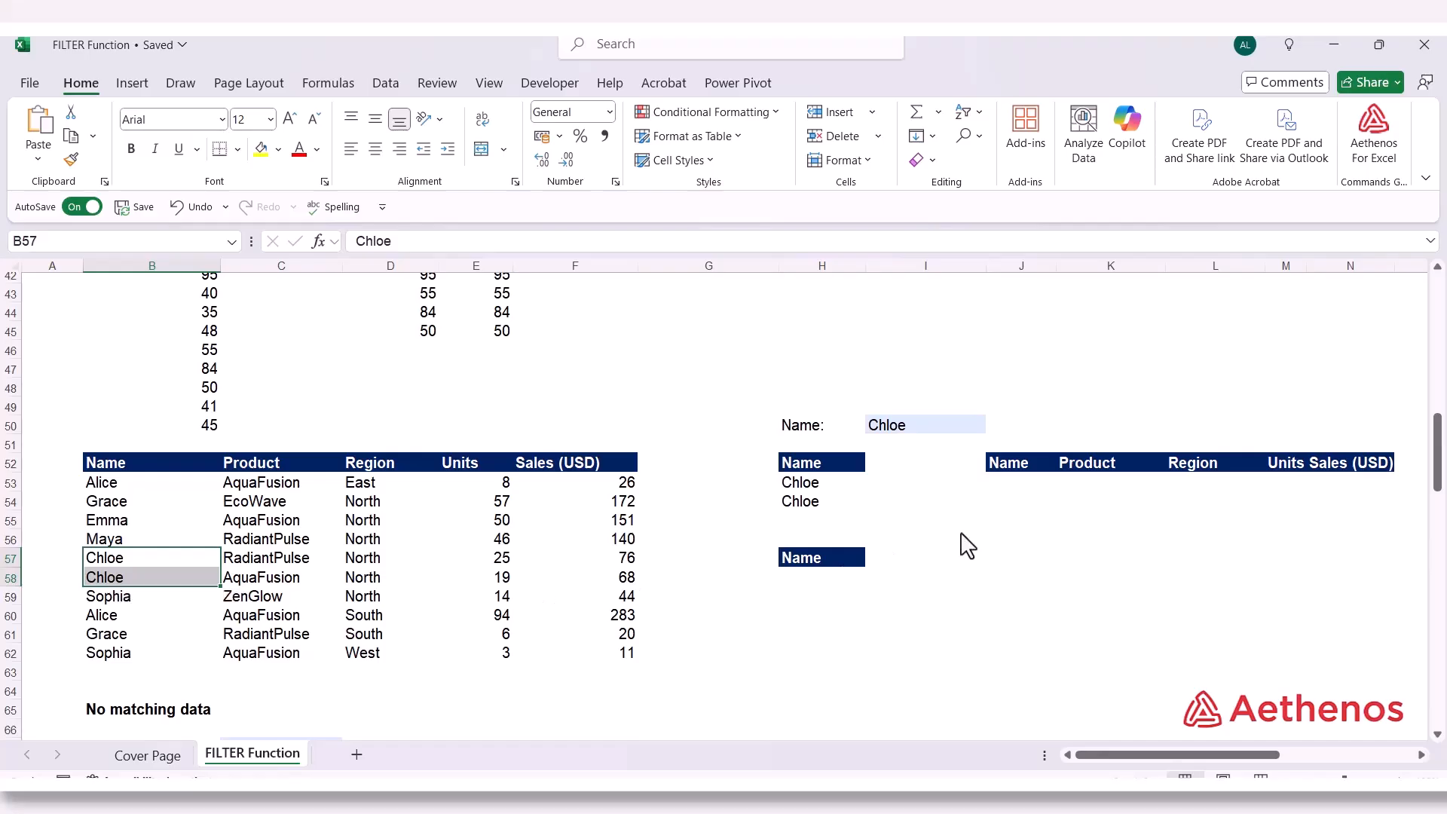
pyautogui.click(835, 486)
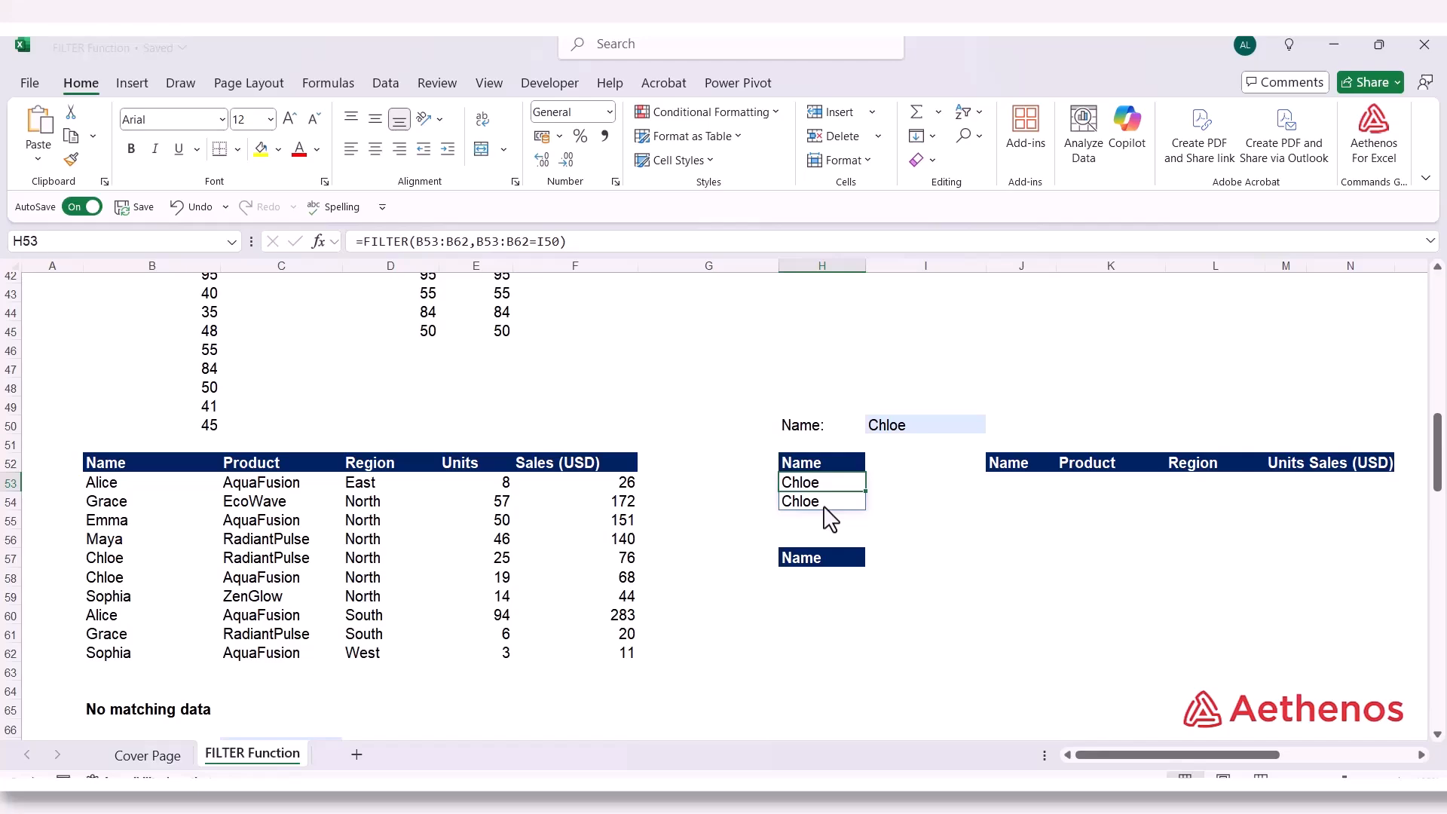
# Change the name criterion in I50 to the name listed in B56, and check the filtered result in H53
pyautogui.click(921, 431)
pyautogui.write('Maya')
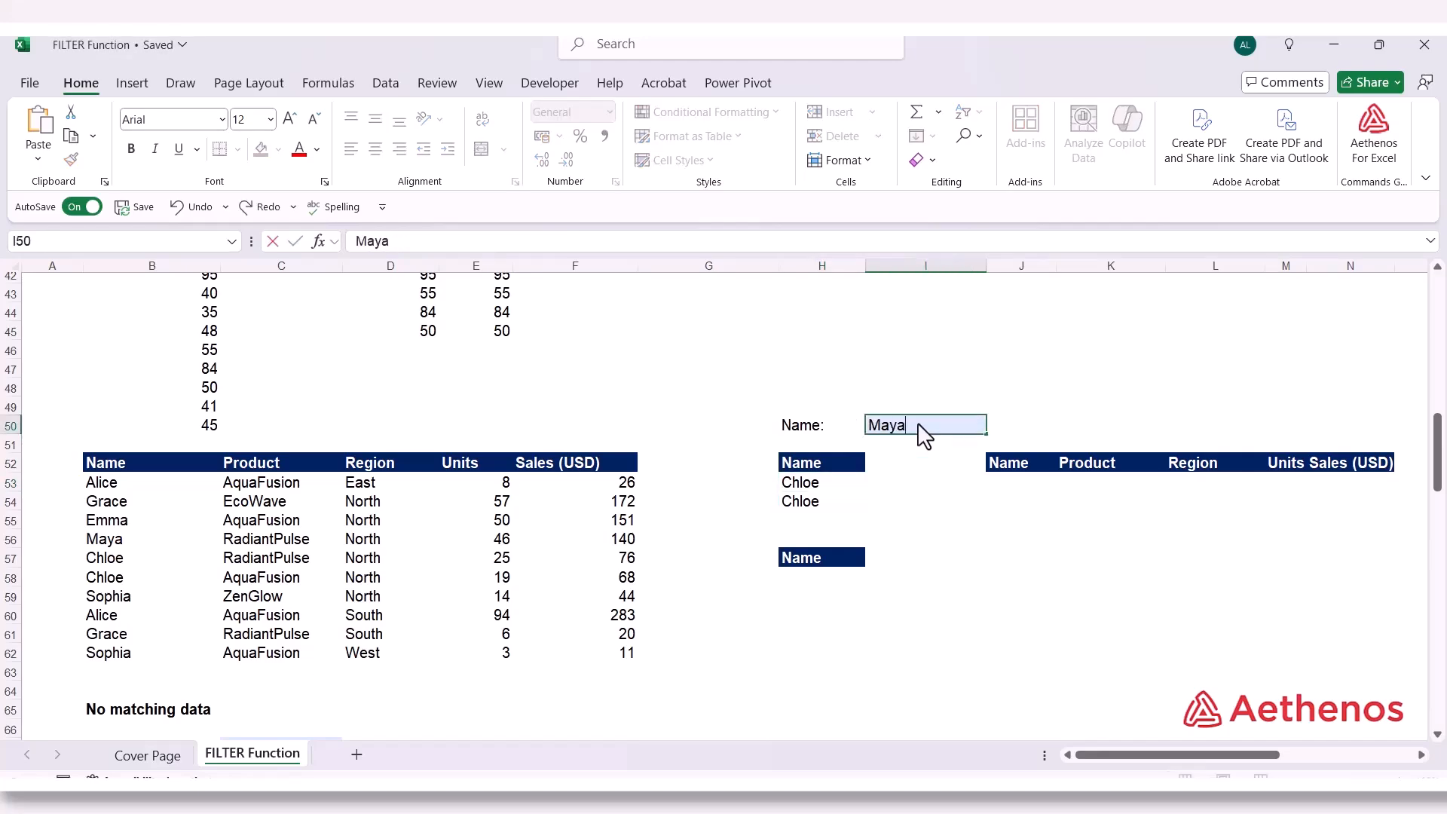
pyautogui.press('Return')
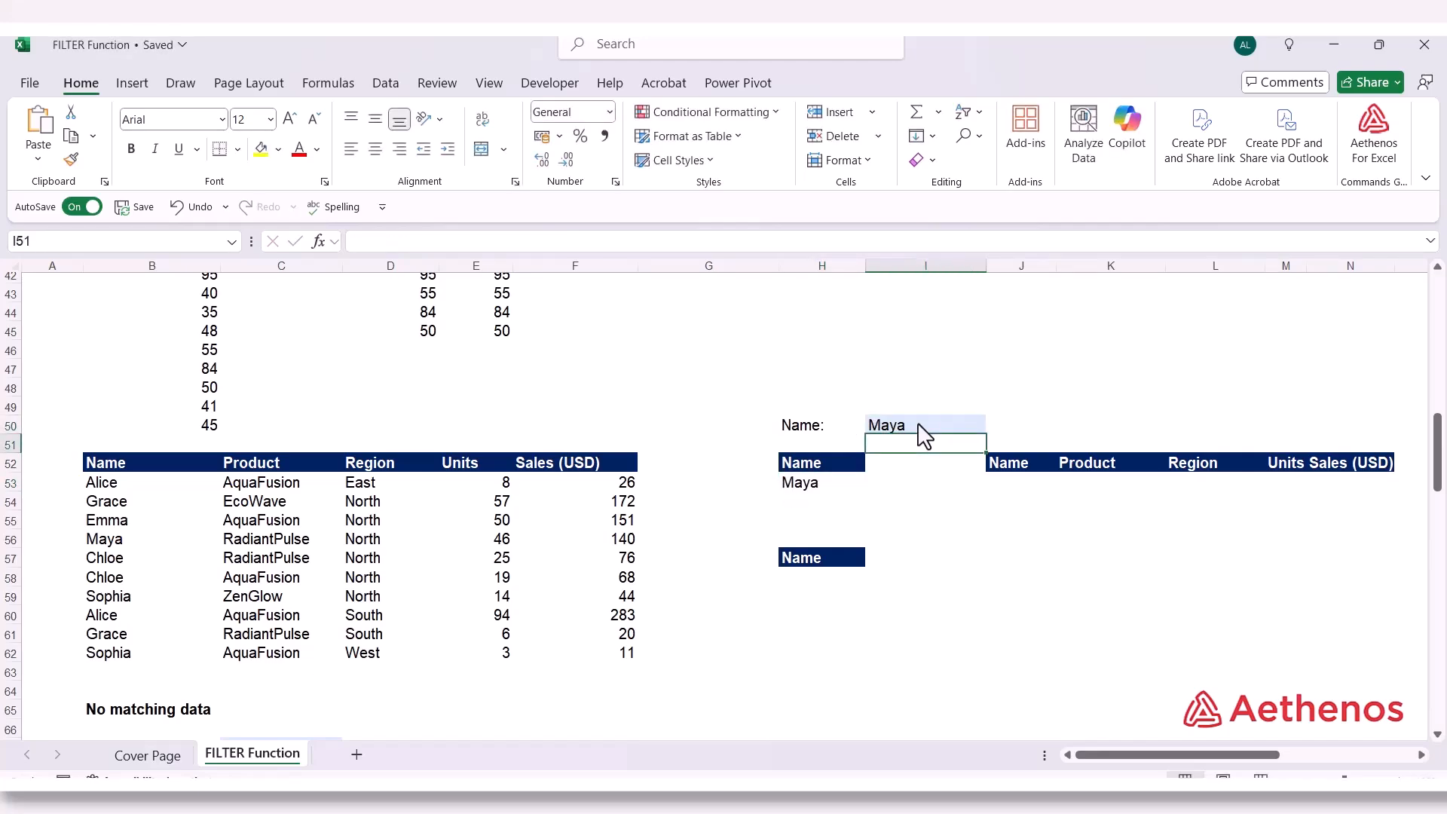
pyautogui.click(821, 484)
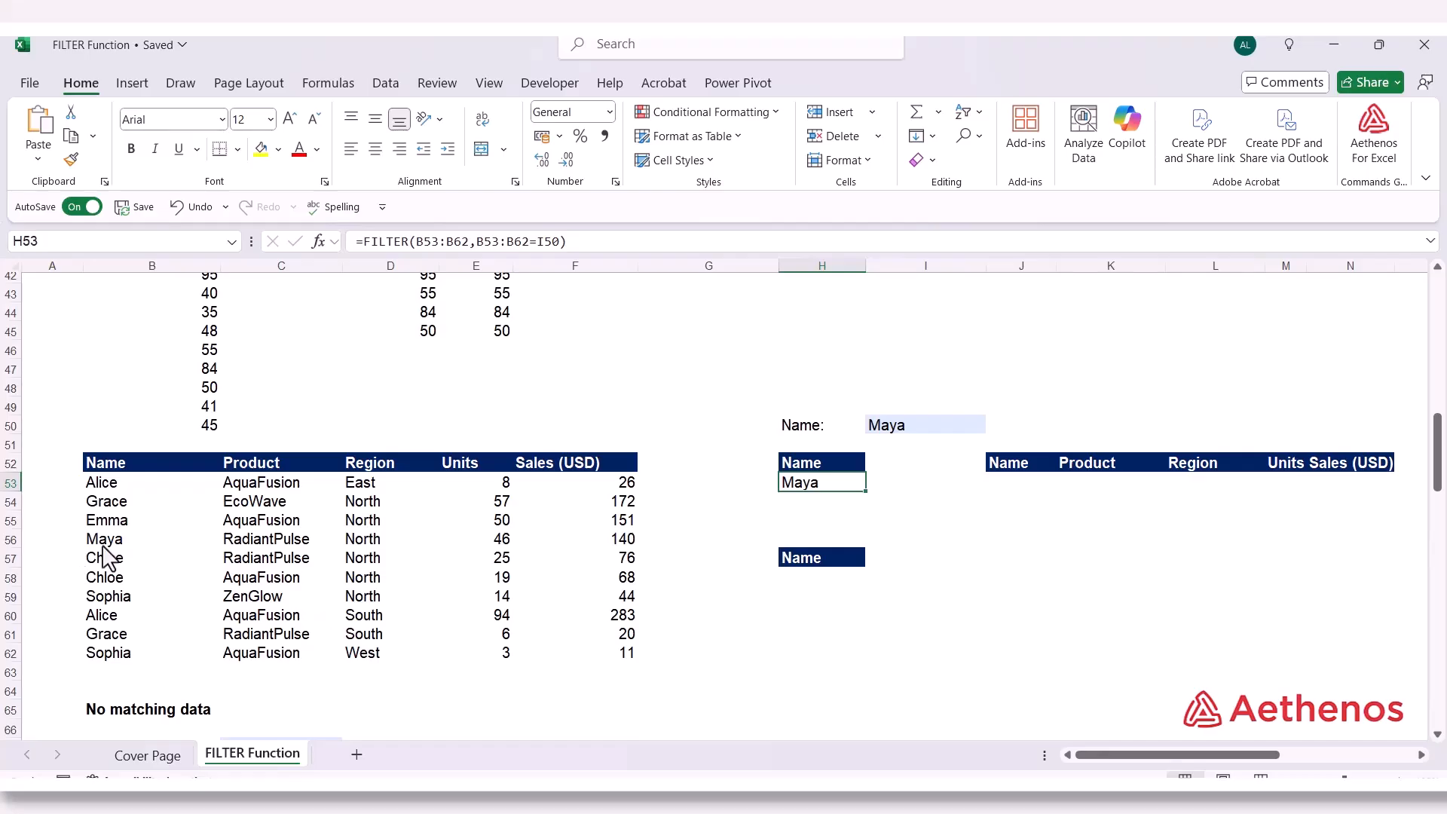
# Enter =FILTER(B53:F62,B53:B62=I50) in J53 to extract all columns for the name in the criterion cell, and check the formula
pyautogui.click(1032, 482)
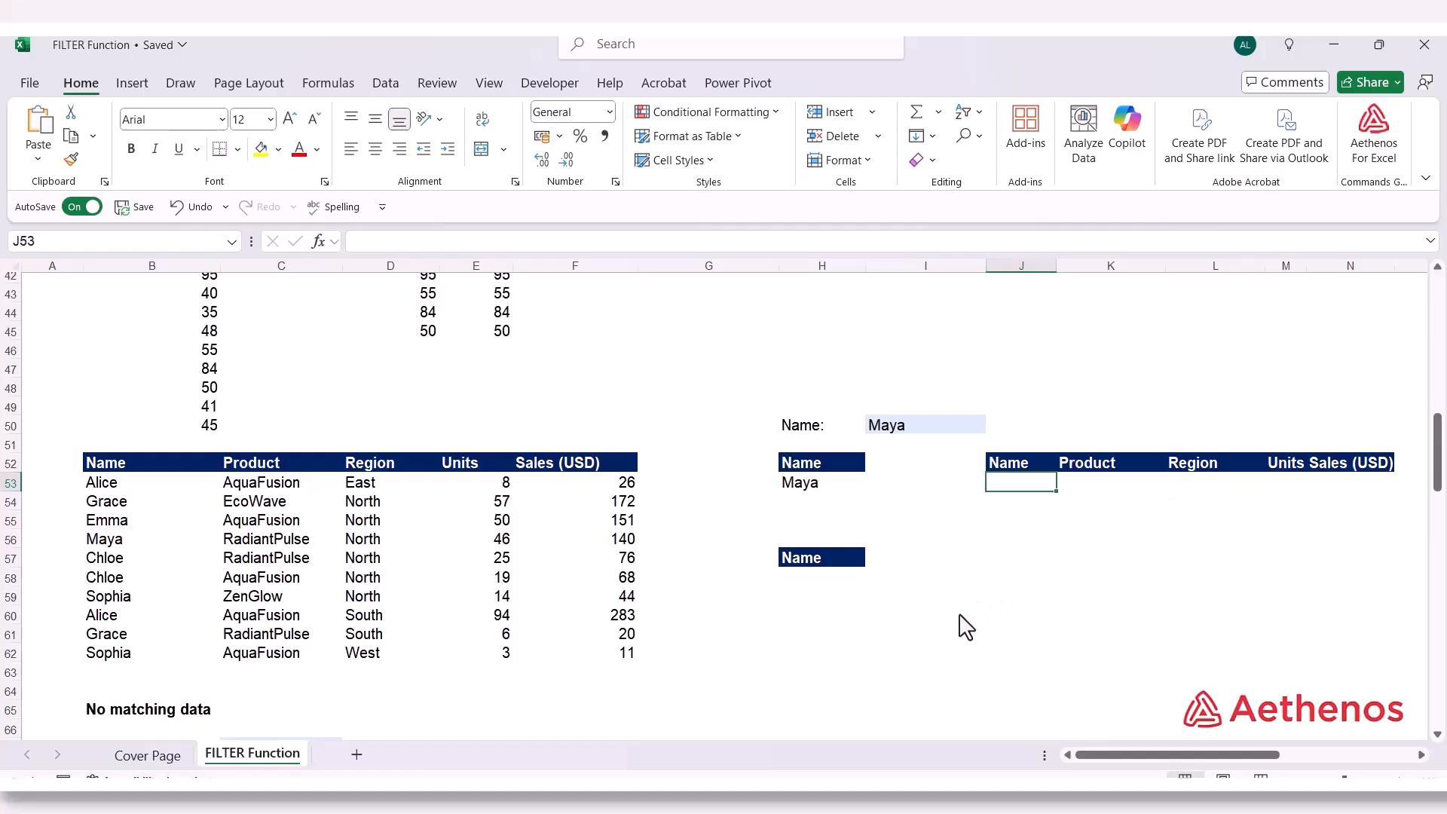
pyautogui.write('=FILTER(')
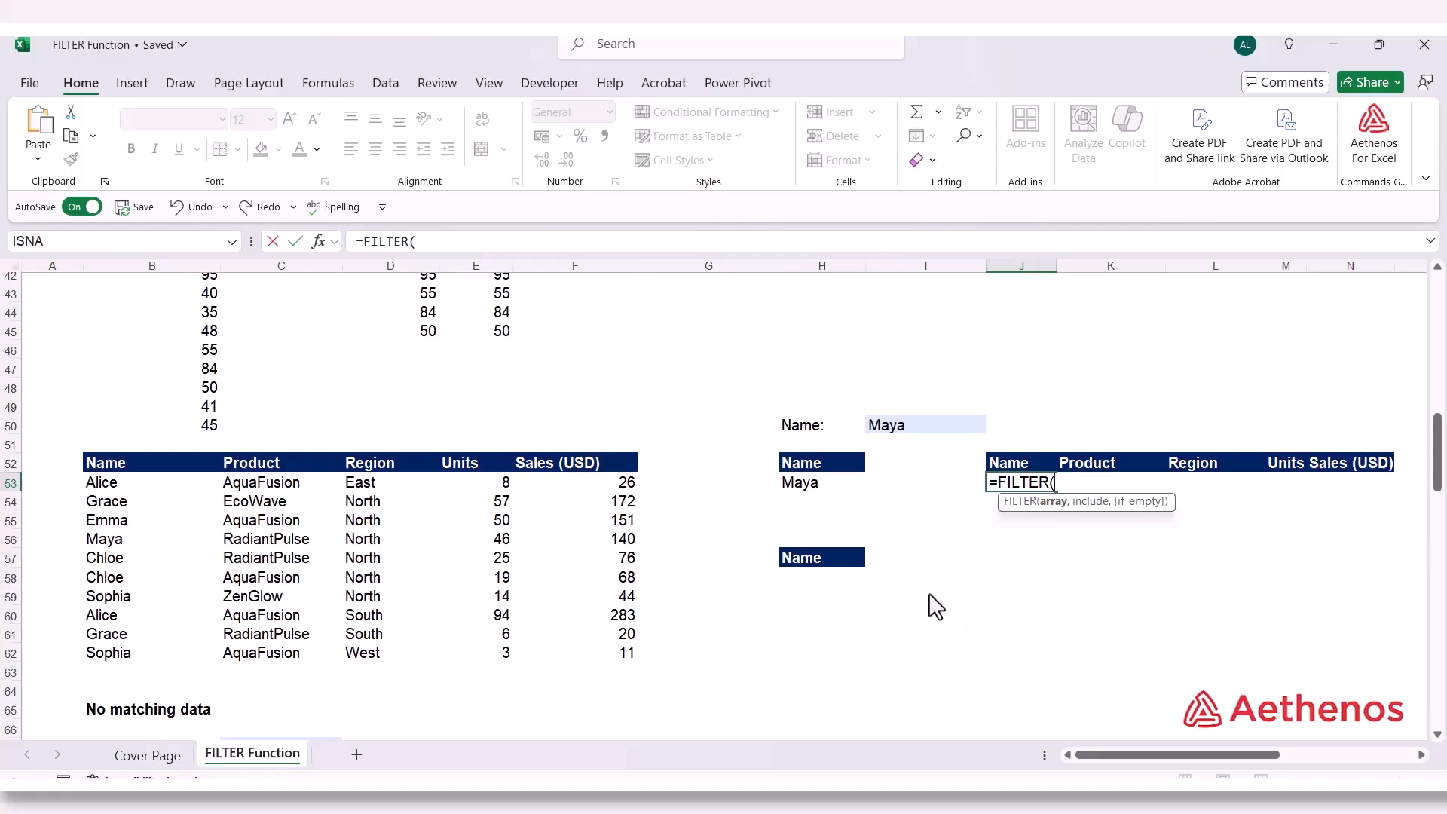
pyautogui.moveTo(170, 483); pyautogui.dragTo(559, 654)
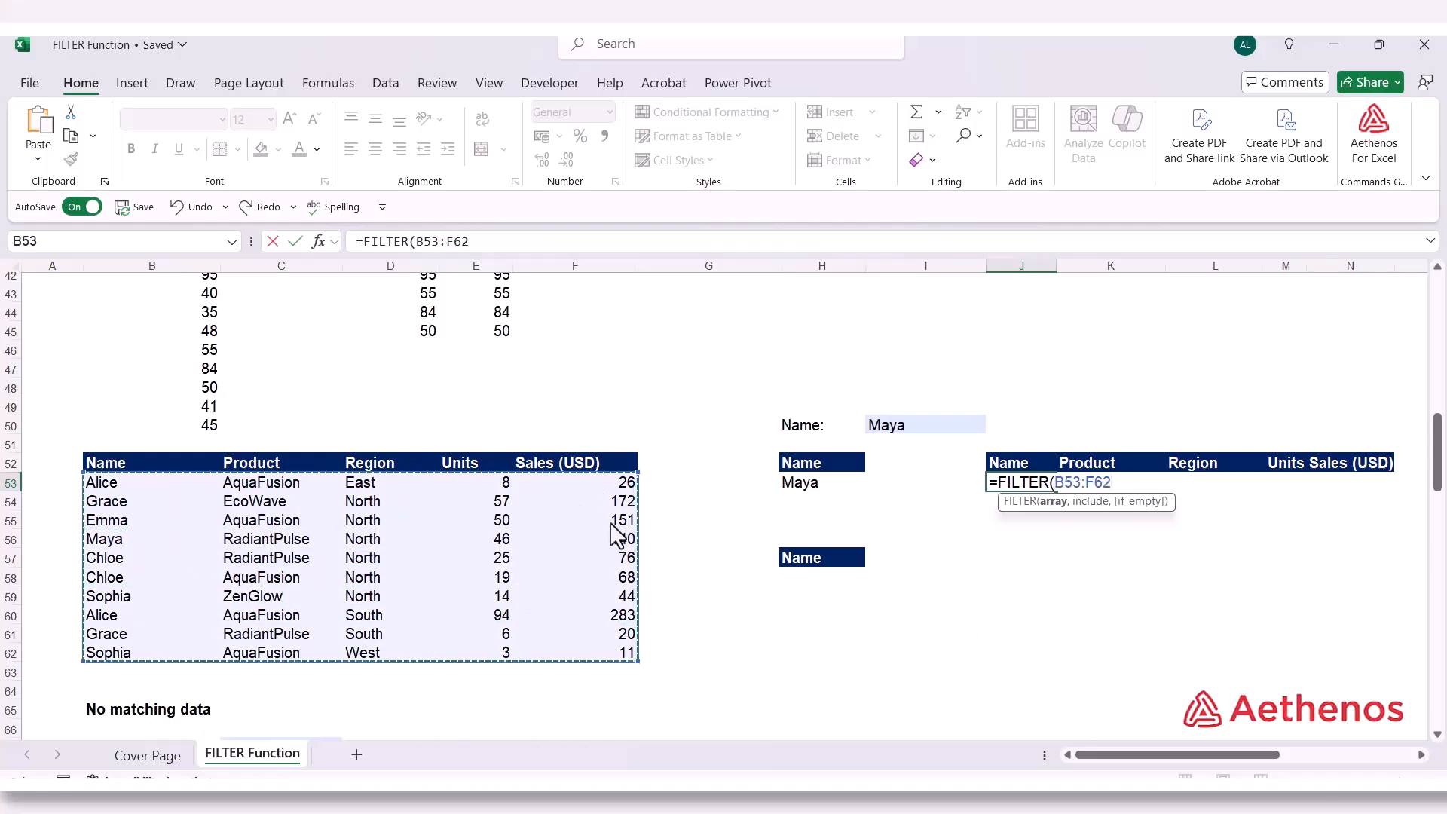
pyautogui.write(',')
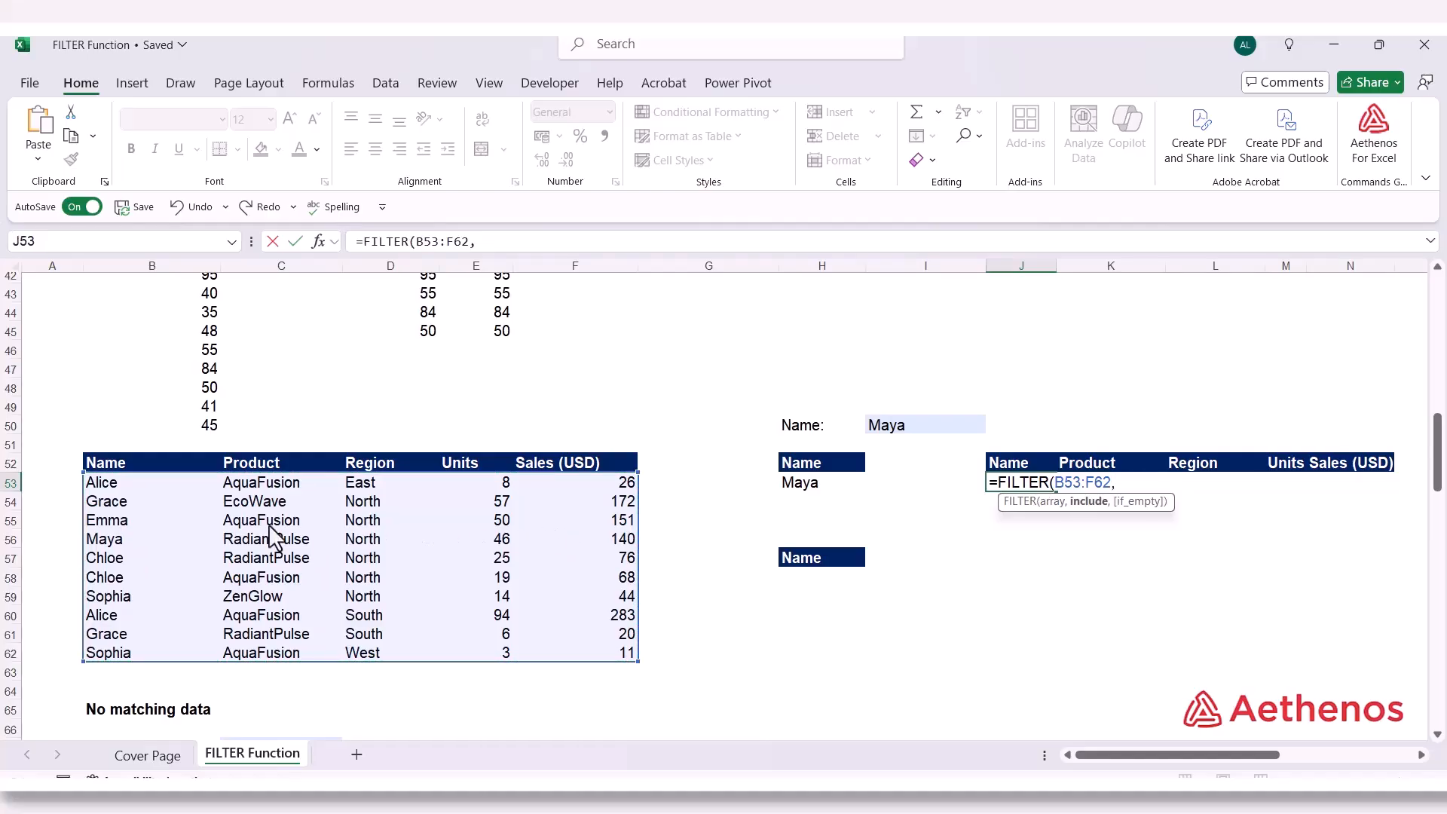
pyautogui.moveTo(126, 487); pyautogui.dragTo(127, 653)
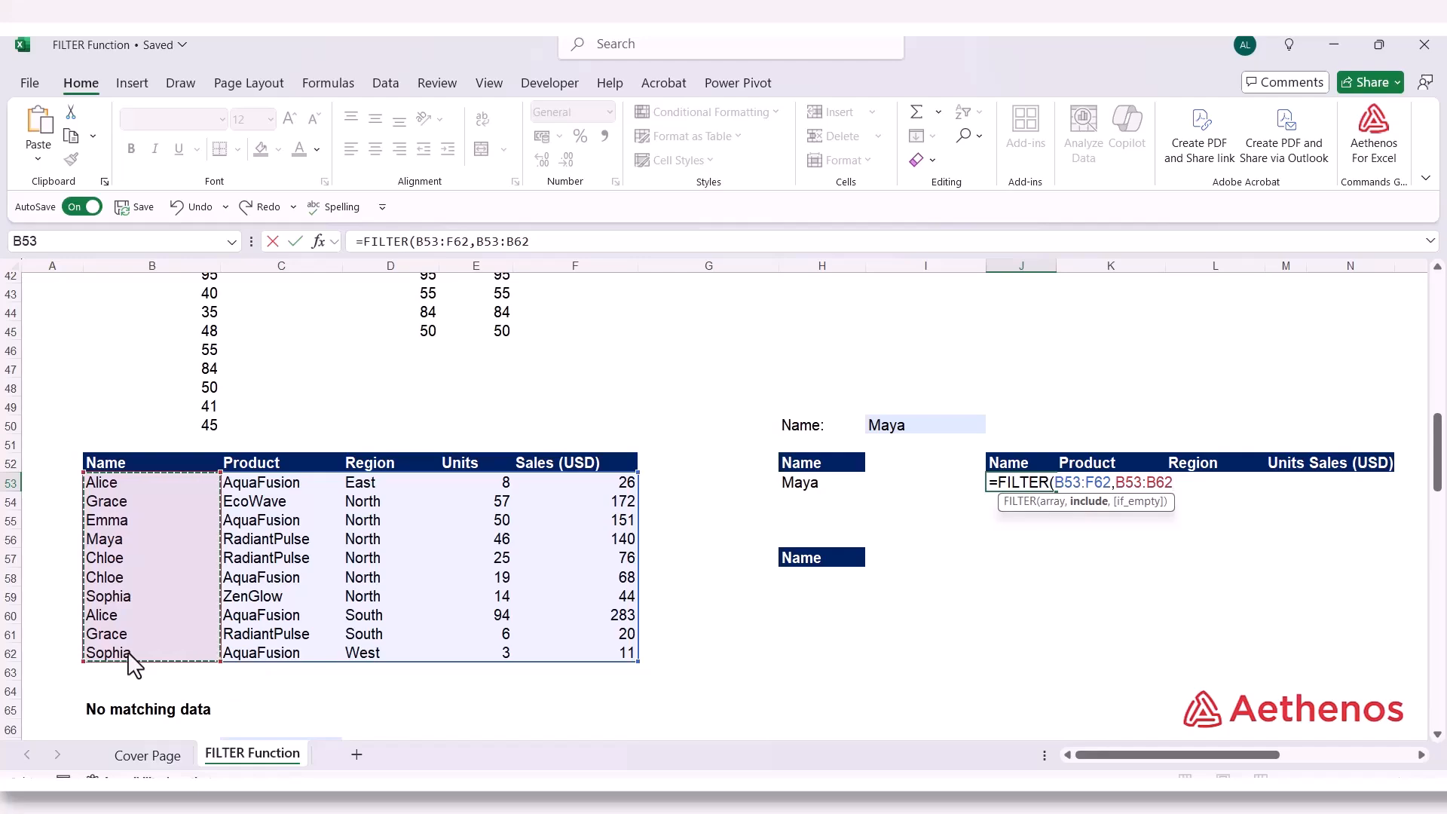
pyautogui.write('=')
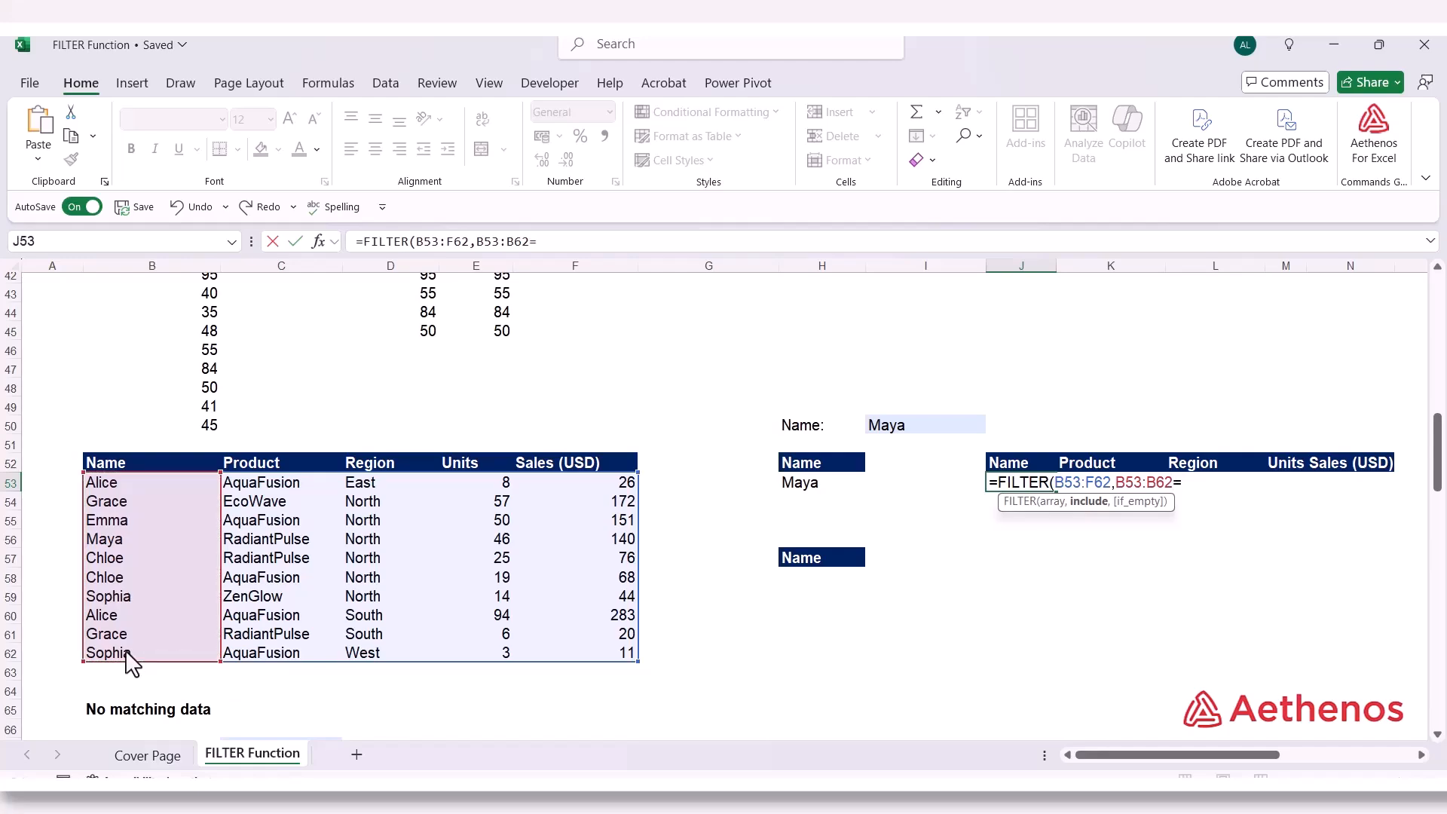
pyautogui.click(915, 429)
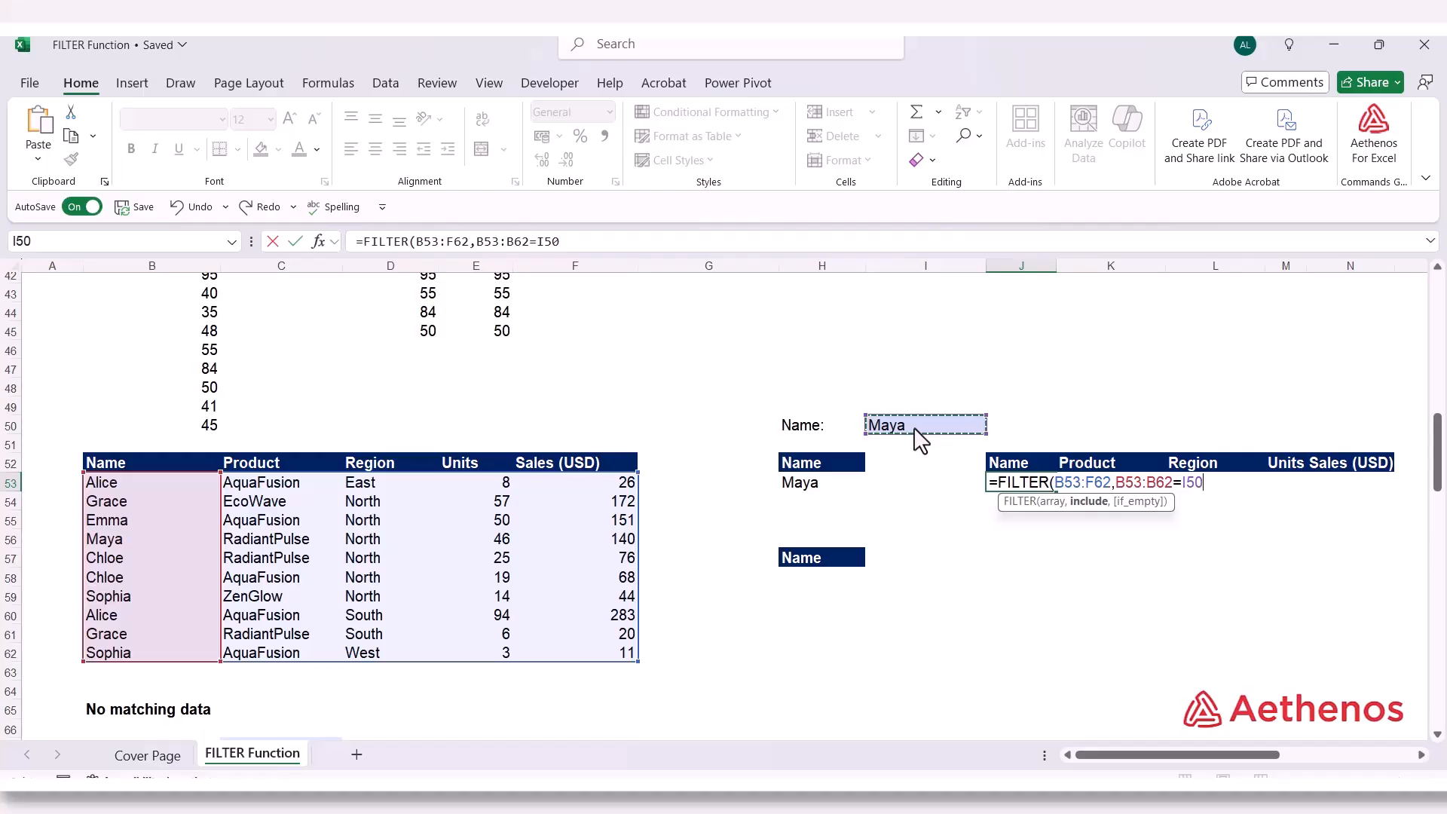
pyautogui.write(')')
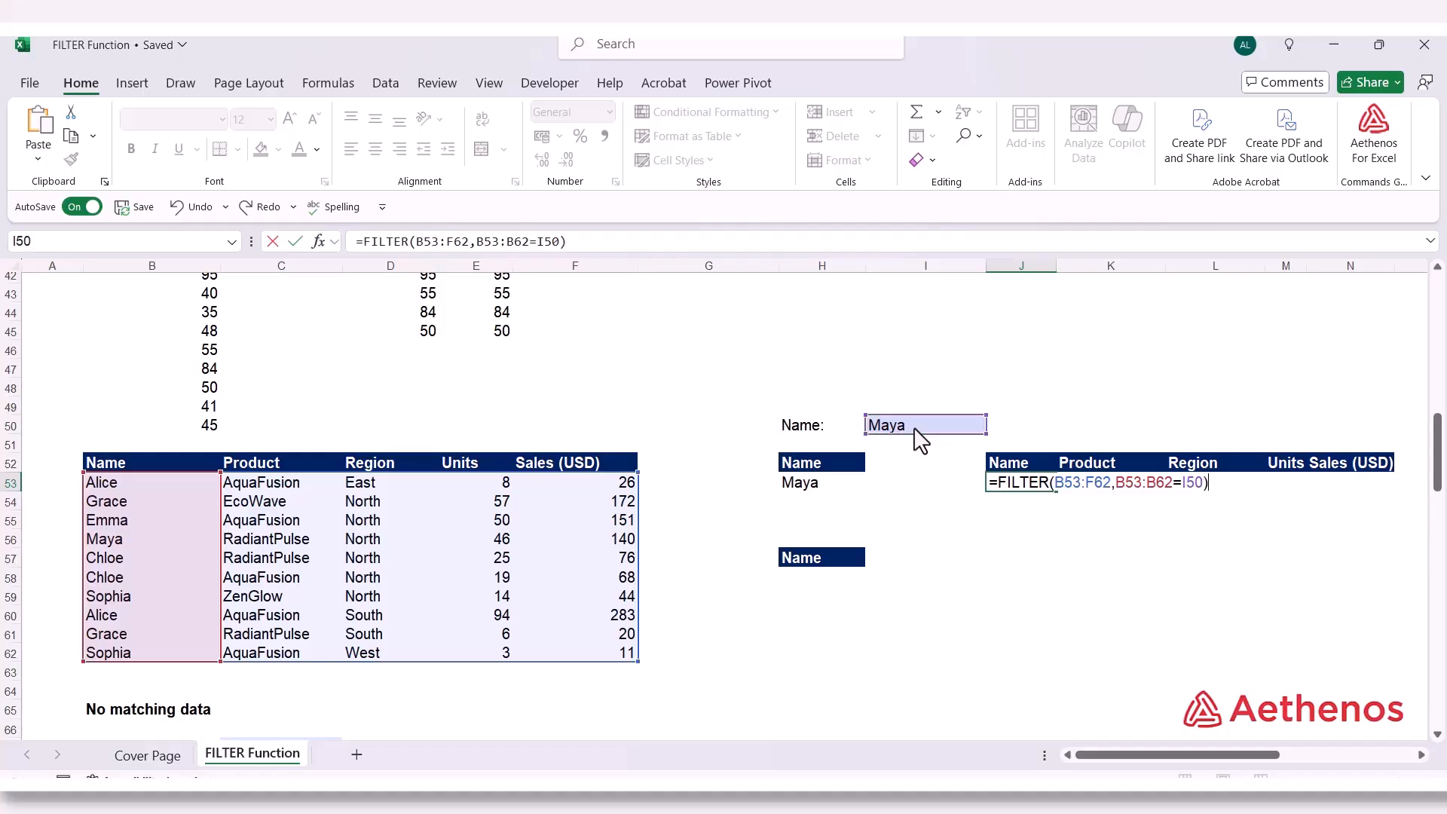
pyautogui.press('Return')
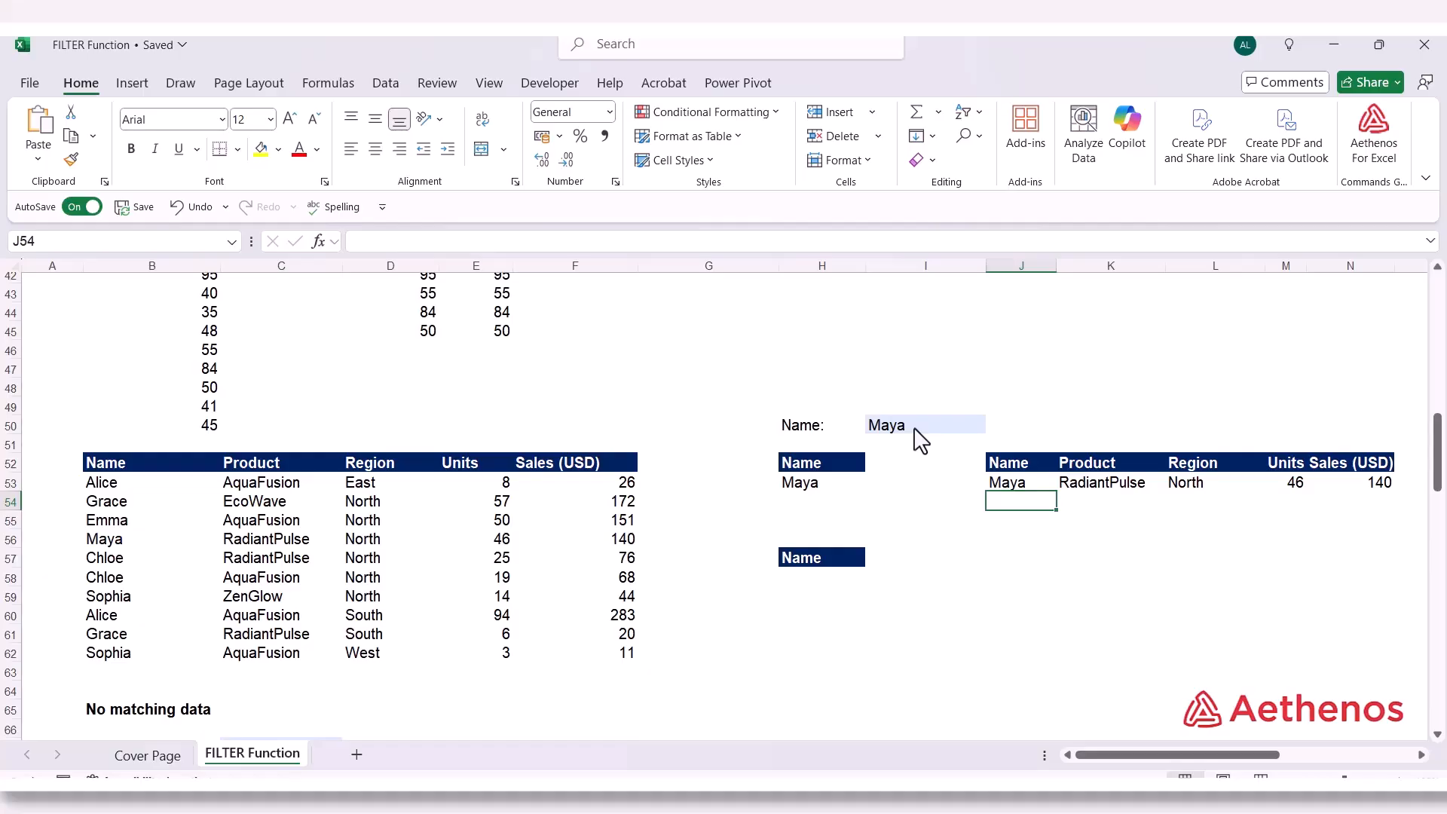
pyautogui.click(1026, 488)
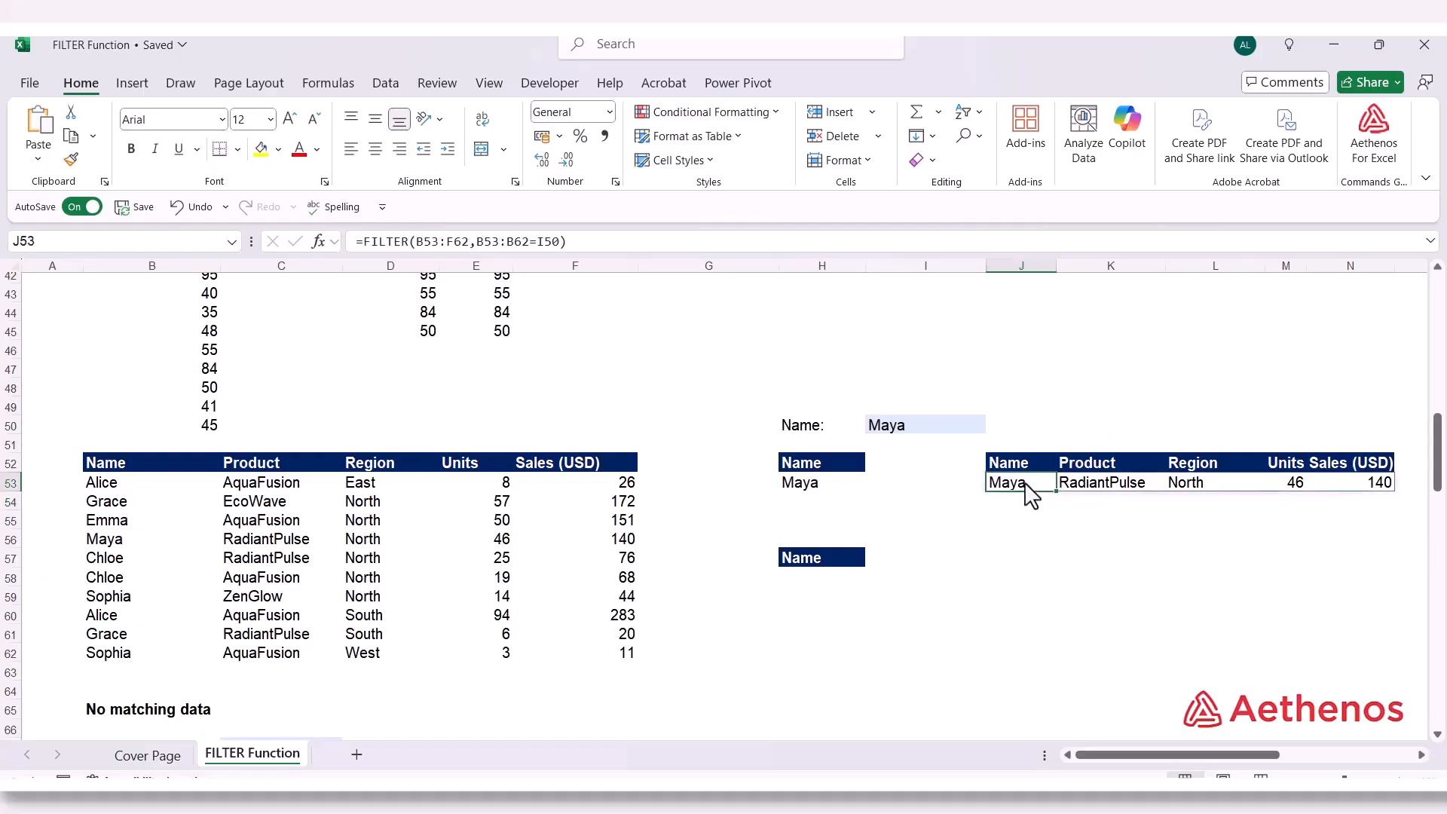
# Set the name criterion in I50 to the name listed in B57 and B58
pyautogui.click(929, 435)
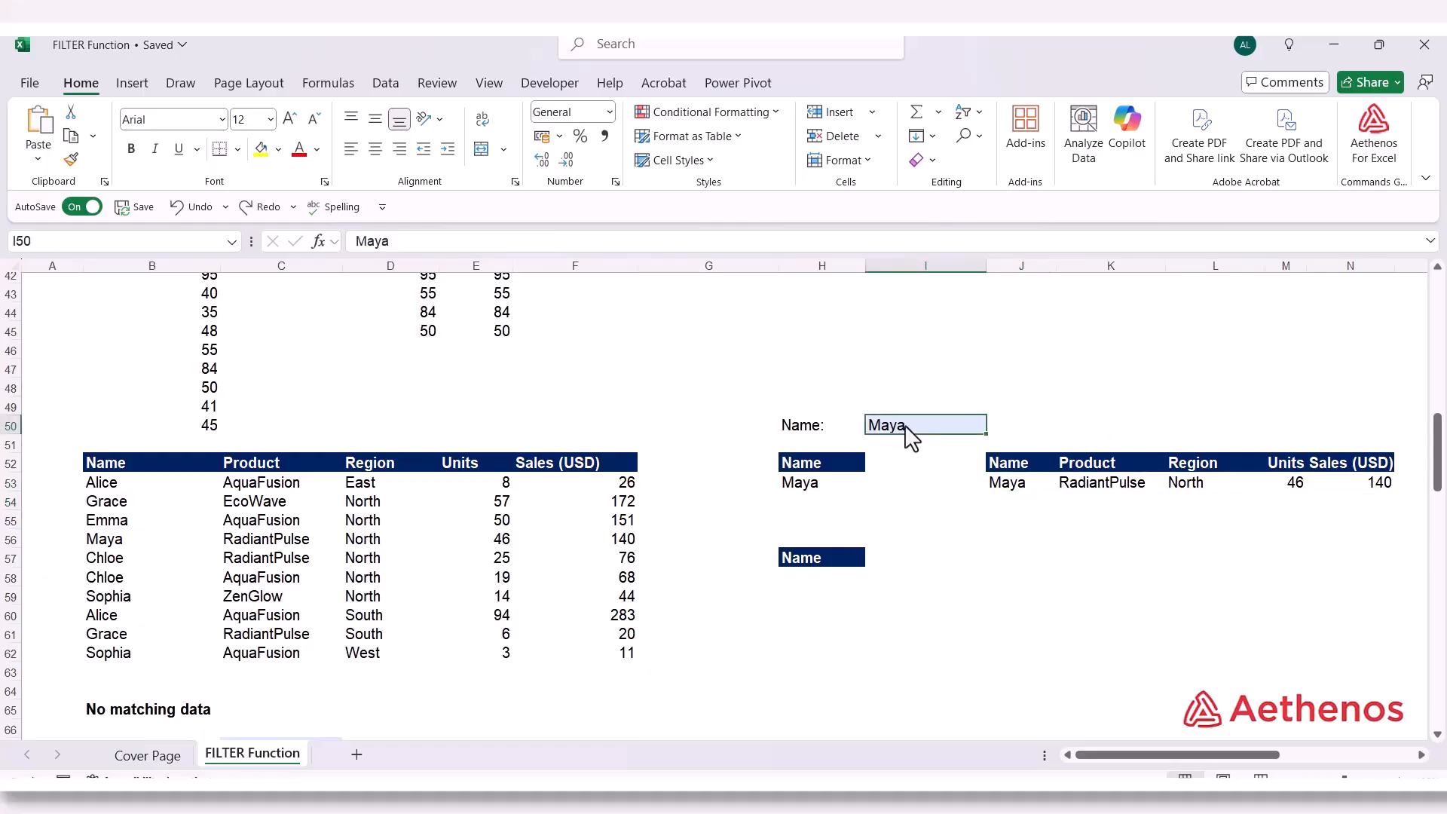
pyautogui.write('C')
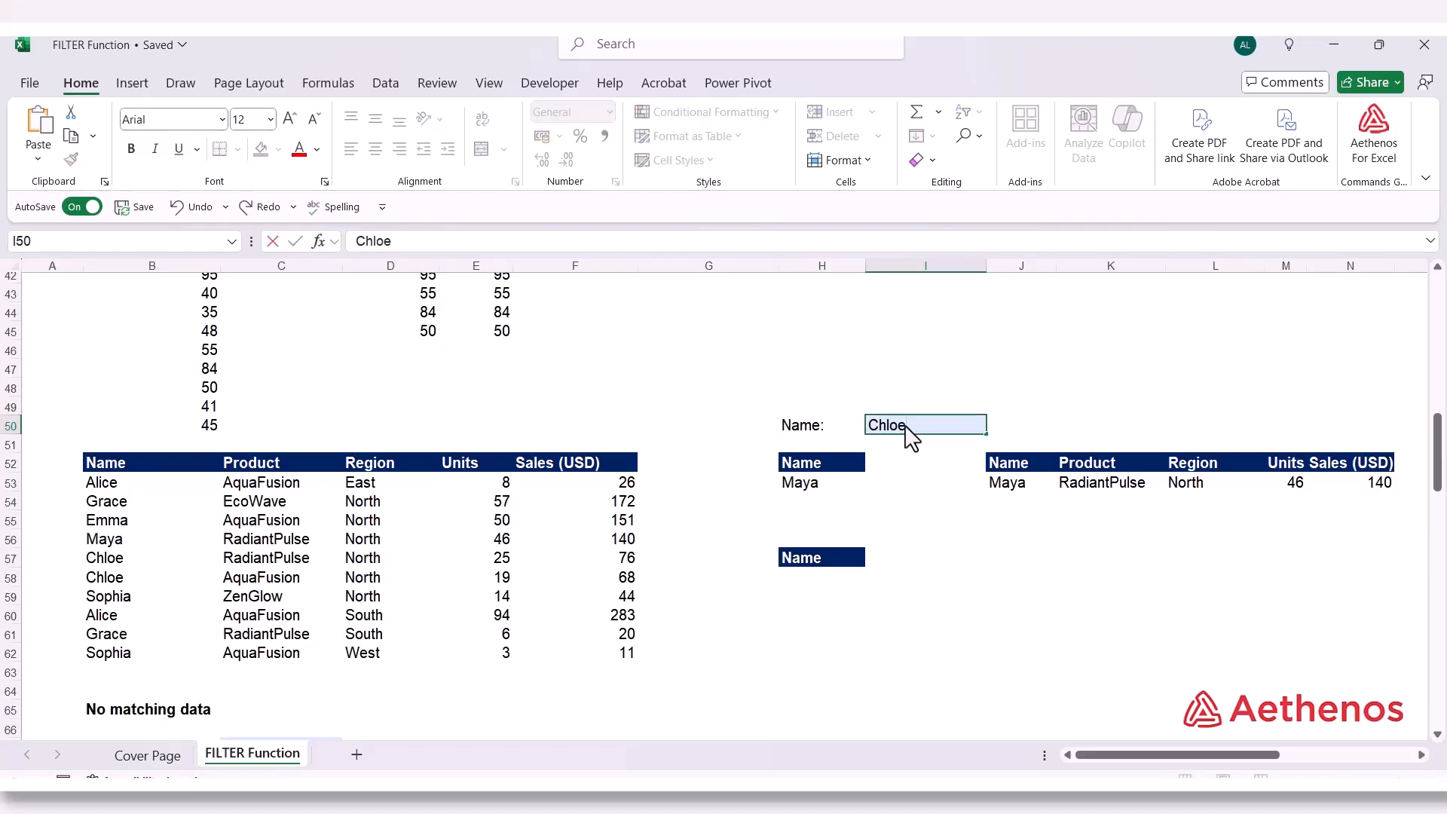
pyautogui.write('hloe')
pyautogui.press('Return')
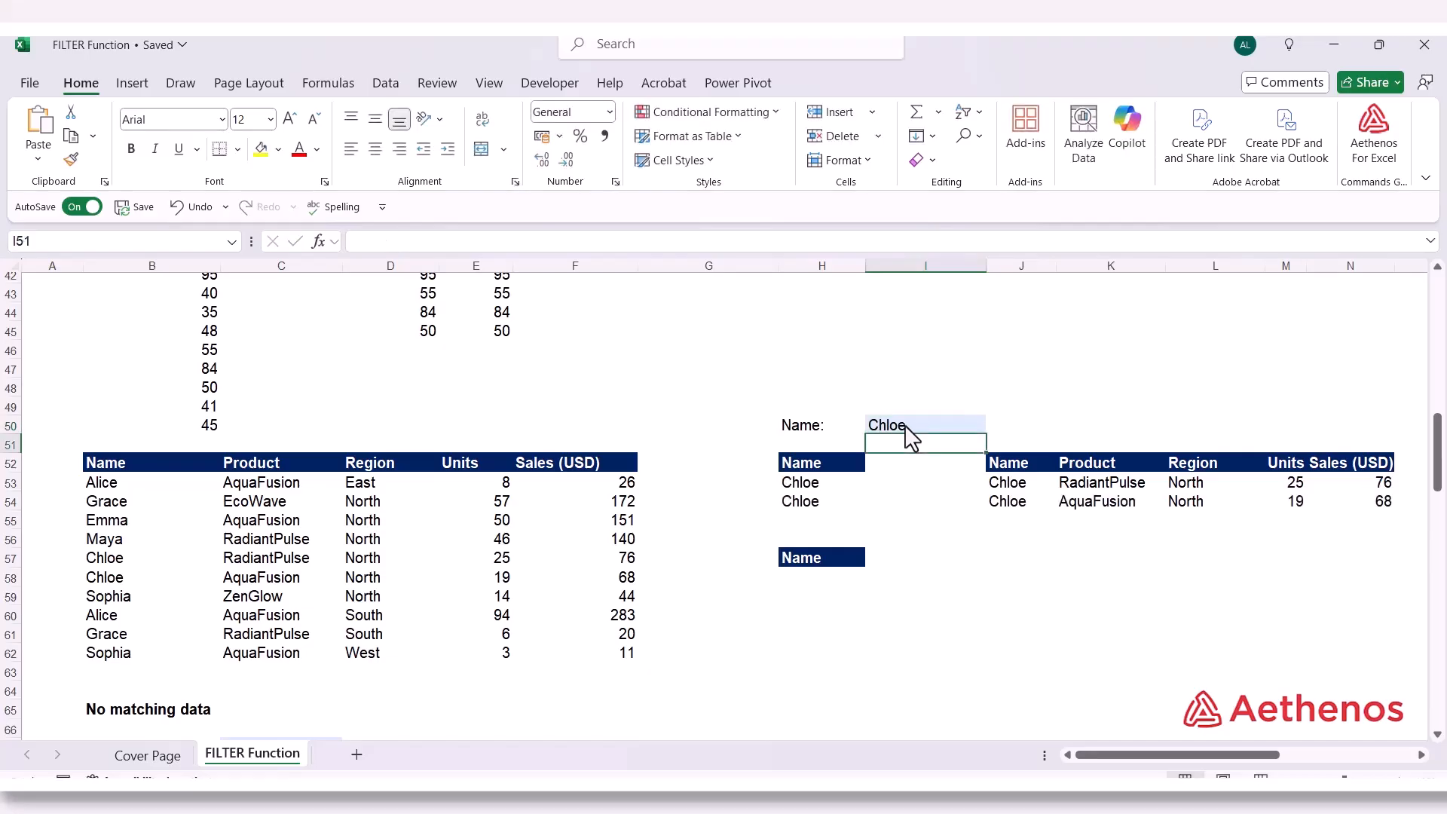
# Replace the I50 reference in J53's FILTER formula with the hardcoded name from B57 in quotation marks, and check the formula
pyautogui.click(1022, 483)
pyautogui.click(1019, 502)
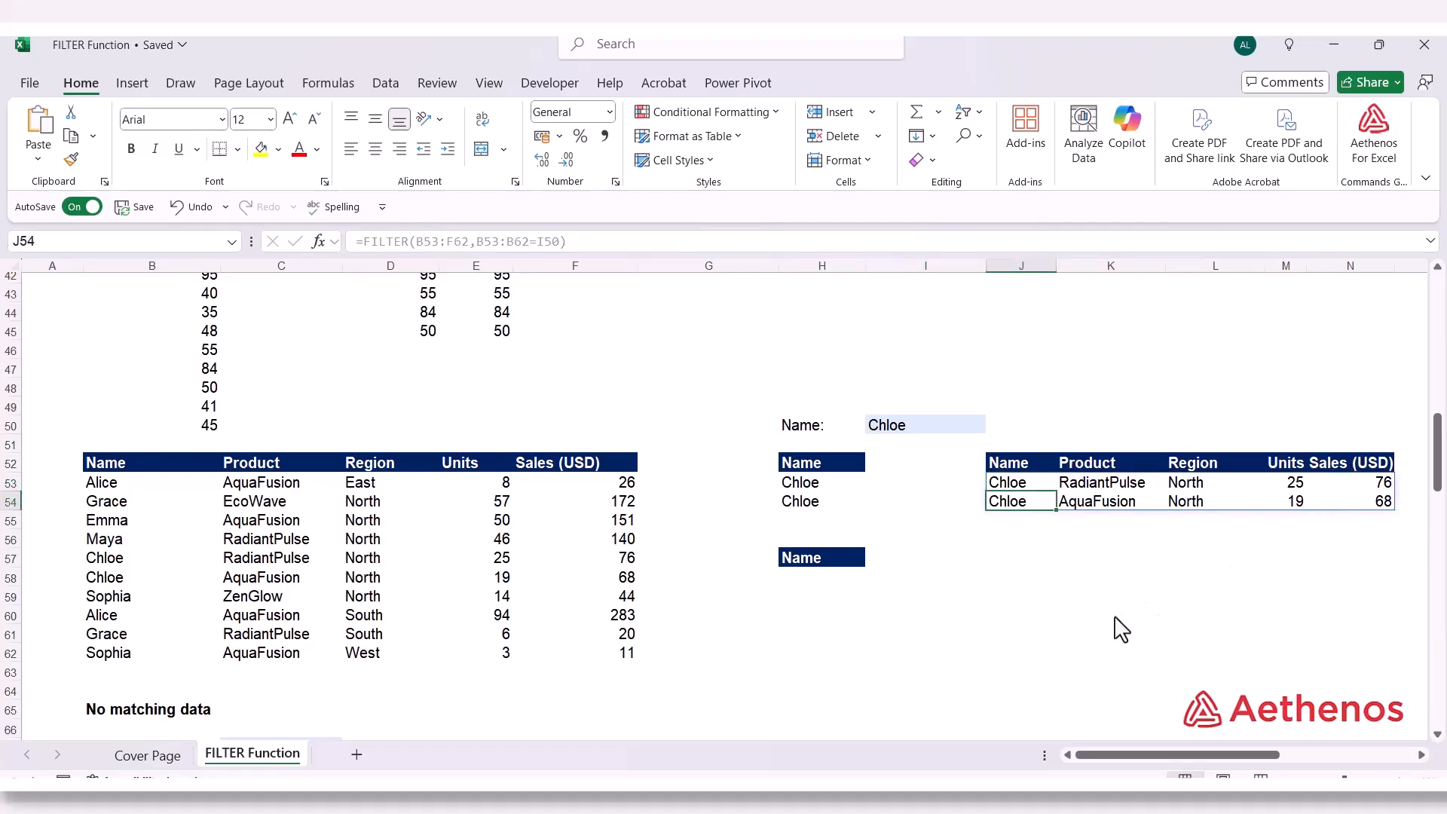
pyautogui.doubleClick(1022, 486)
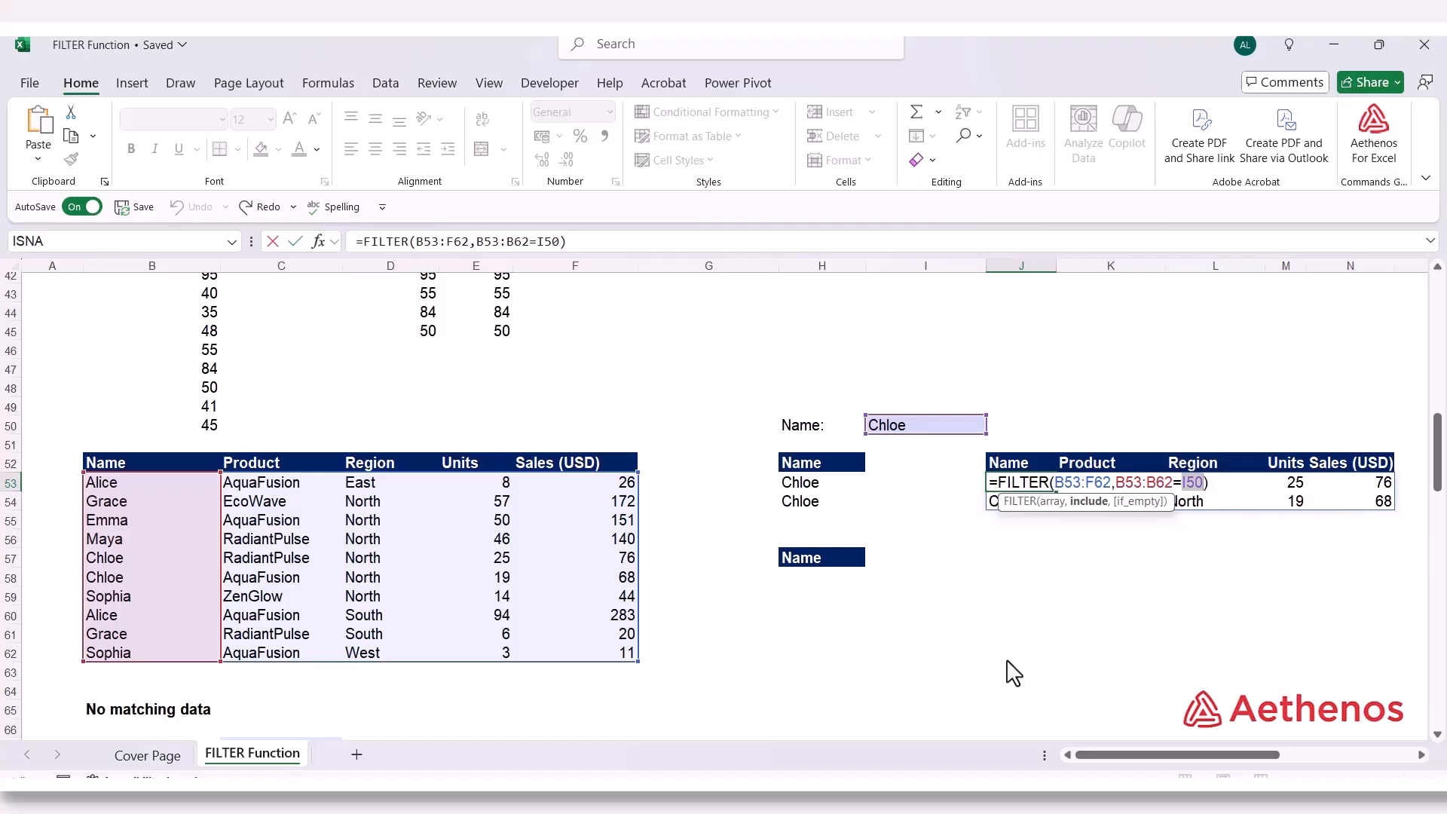
pyautogui.write('"Chloe')
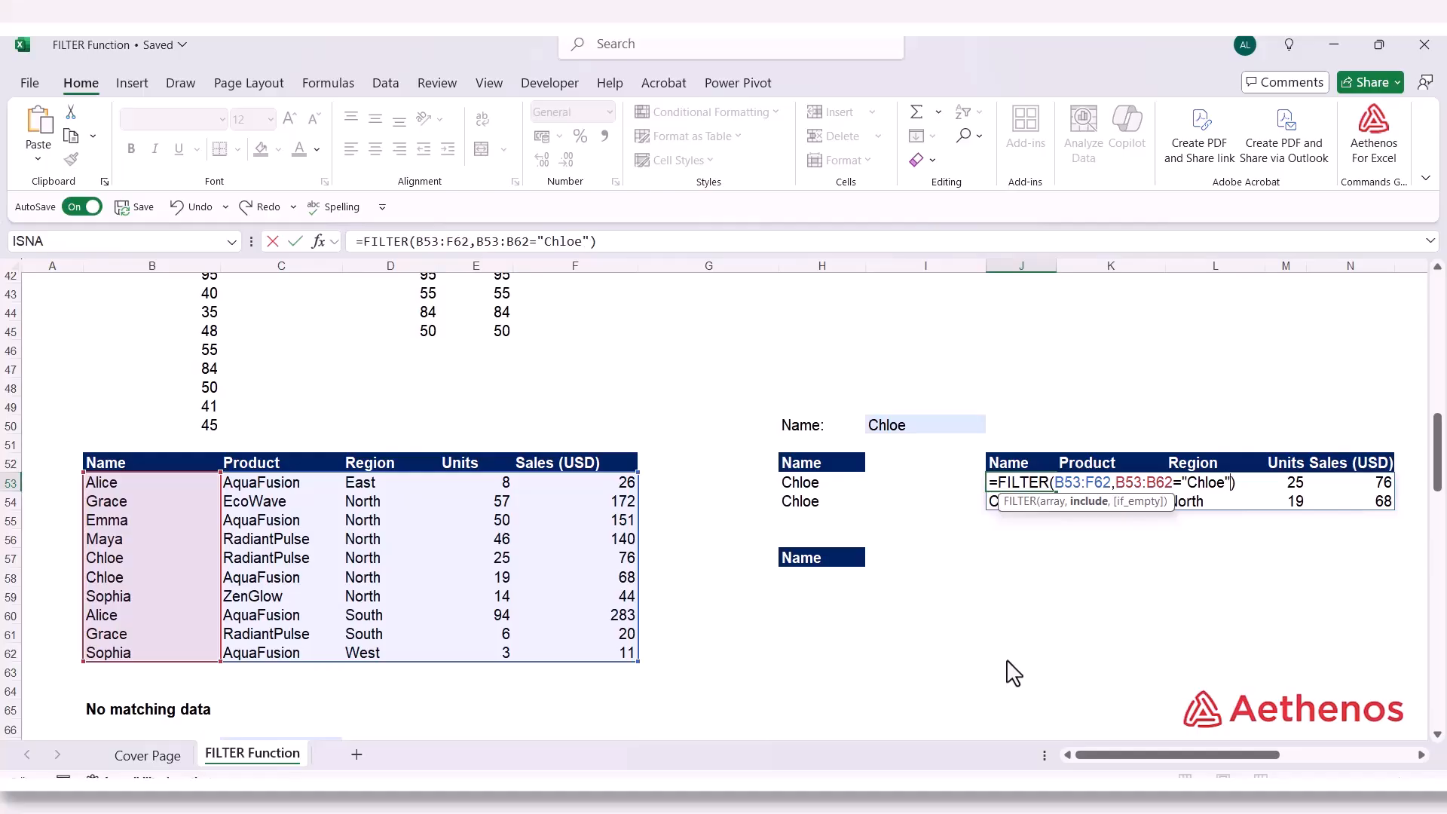
pyautogui.press('Return')
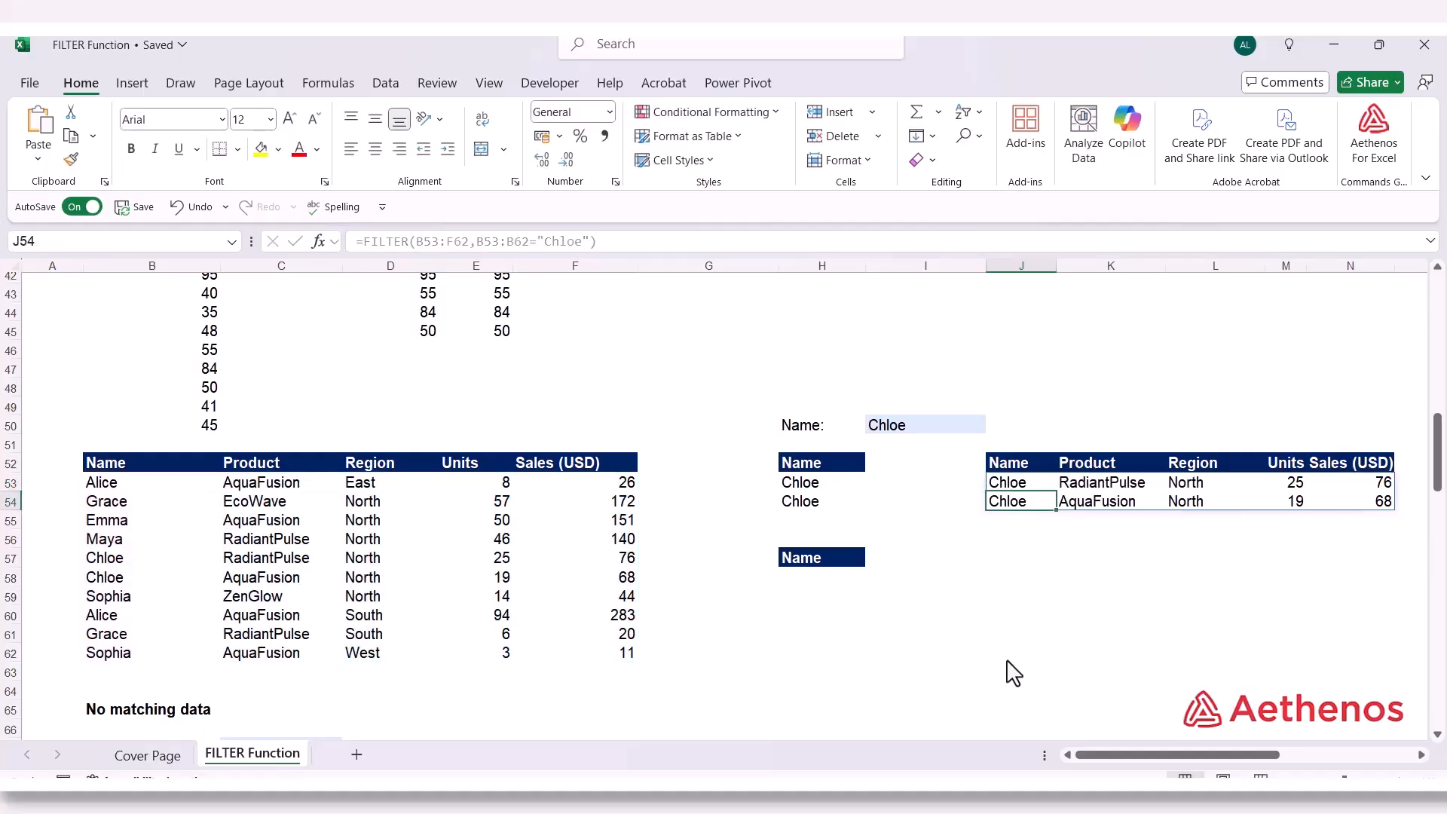
pyautogui.doubleClick(1019, 484)
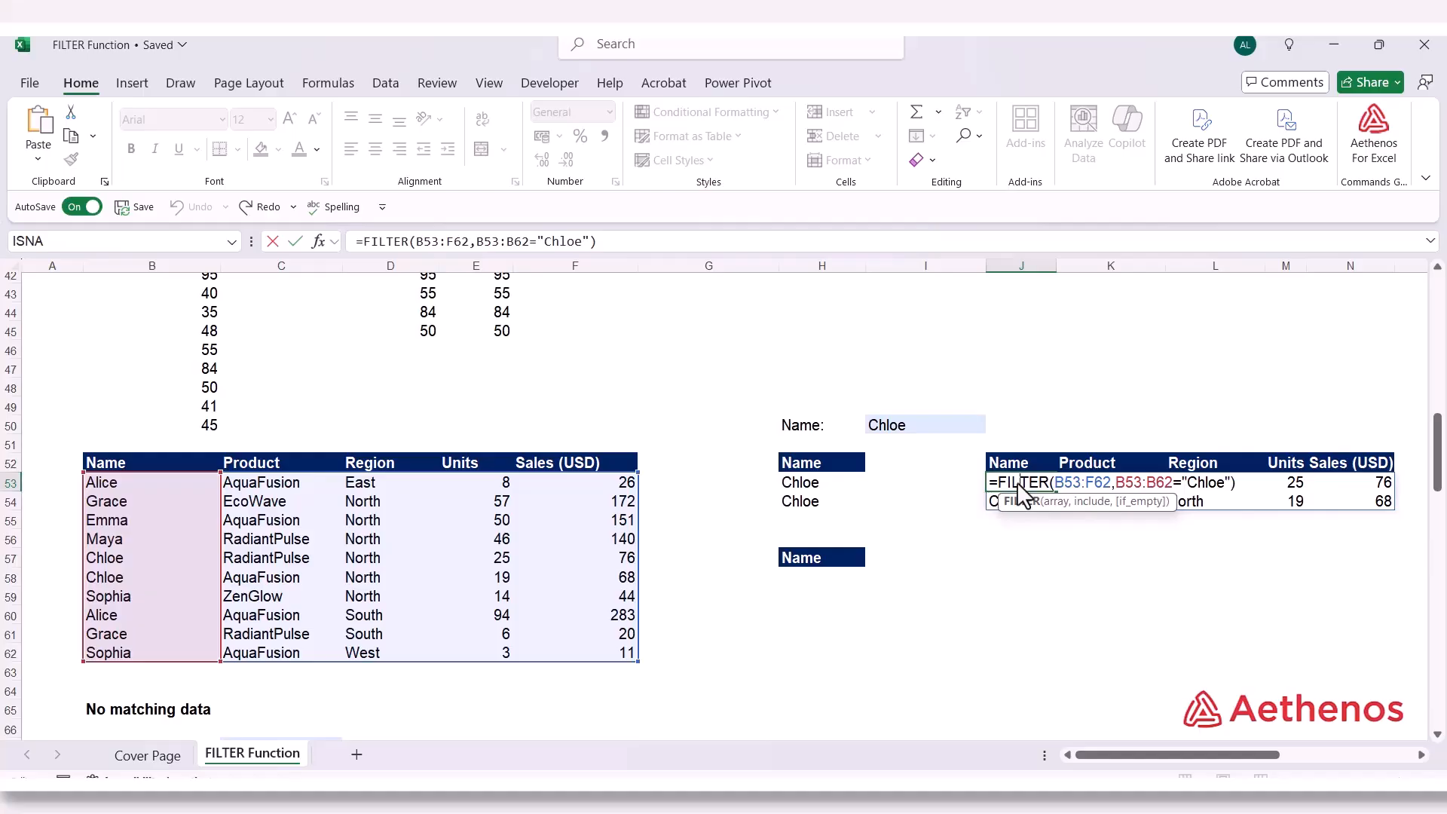
pyautogui.press('Escape')
pyautogui.click(983, 595)
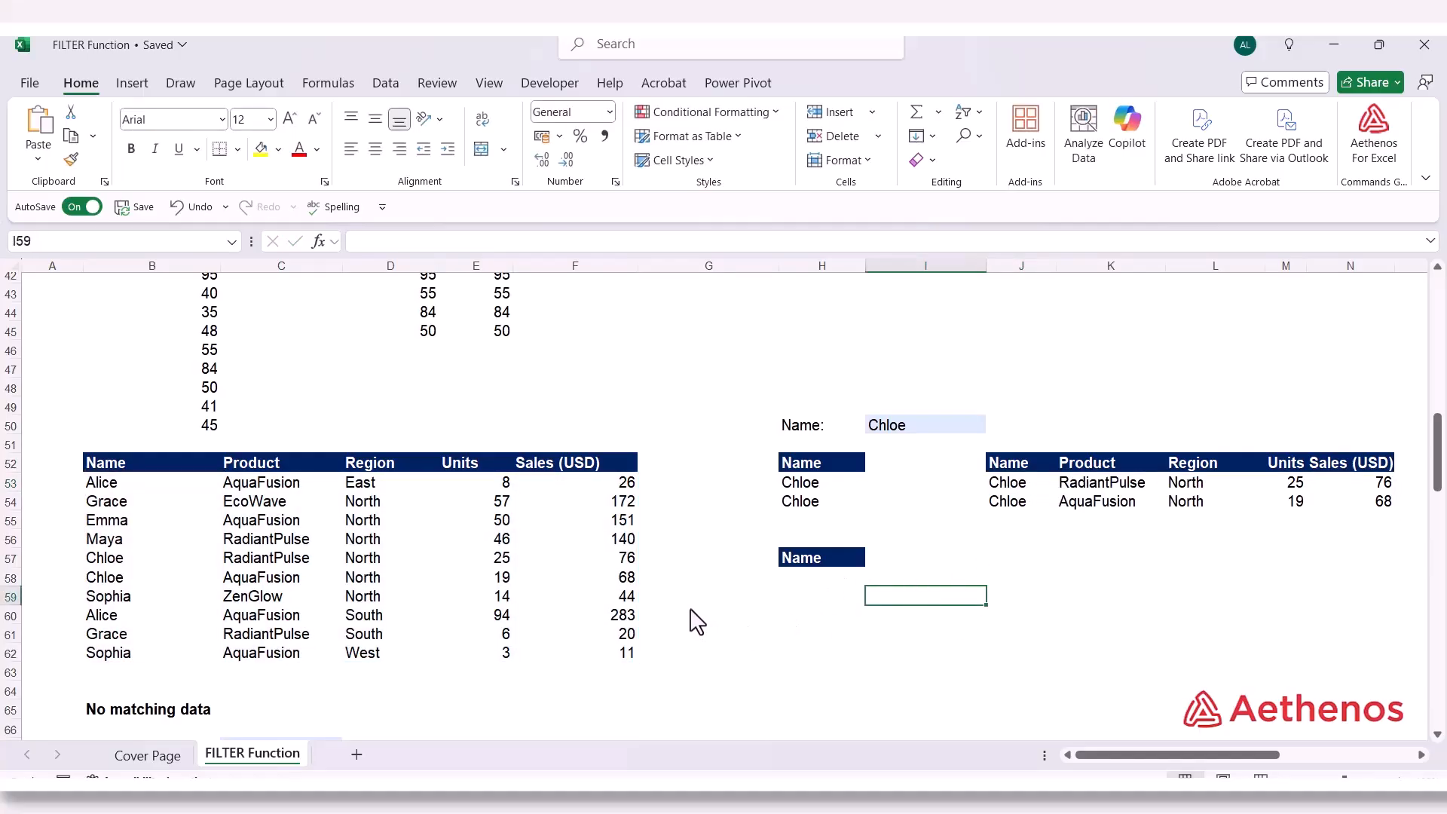
# Start a FILTER formula in B70 with B53:F62 as the array and B53:B62=C67 as the include condition
pyautogui.scroll(-2, 697, 622)
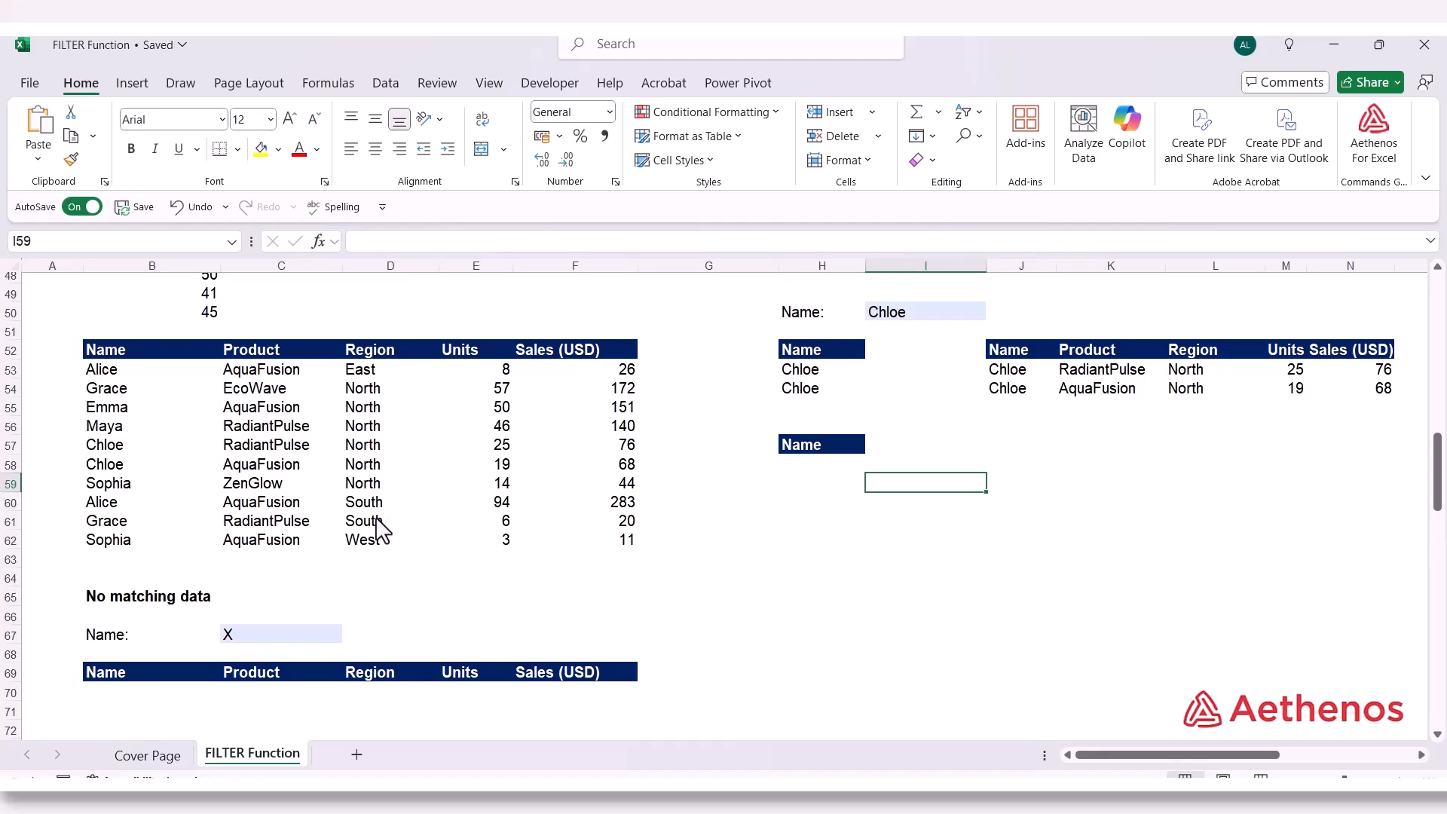
pyautogui.click(100, 603)
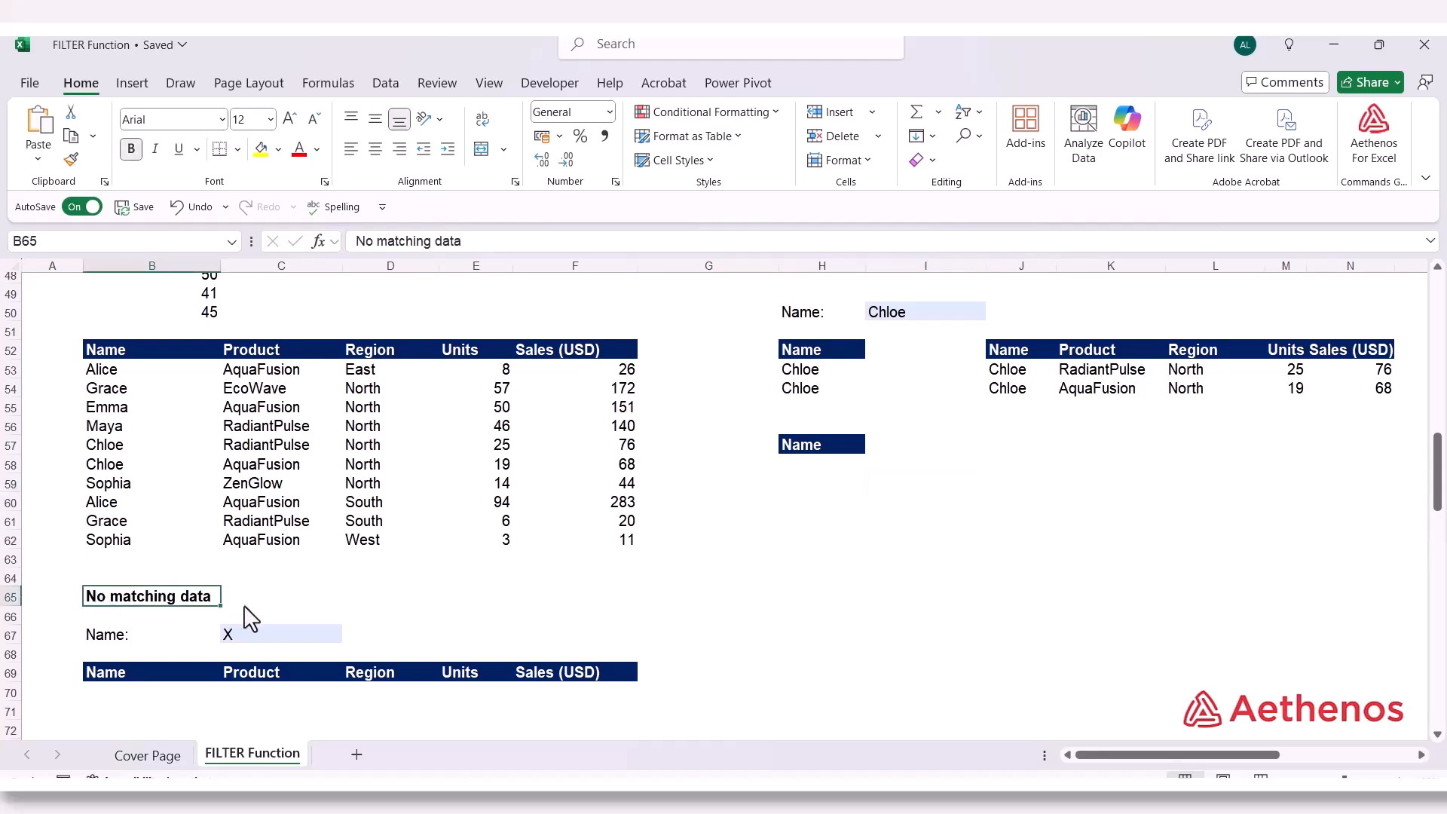
pyautogui.click(123, 693)
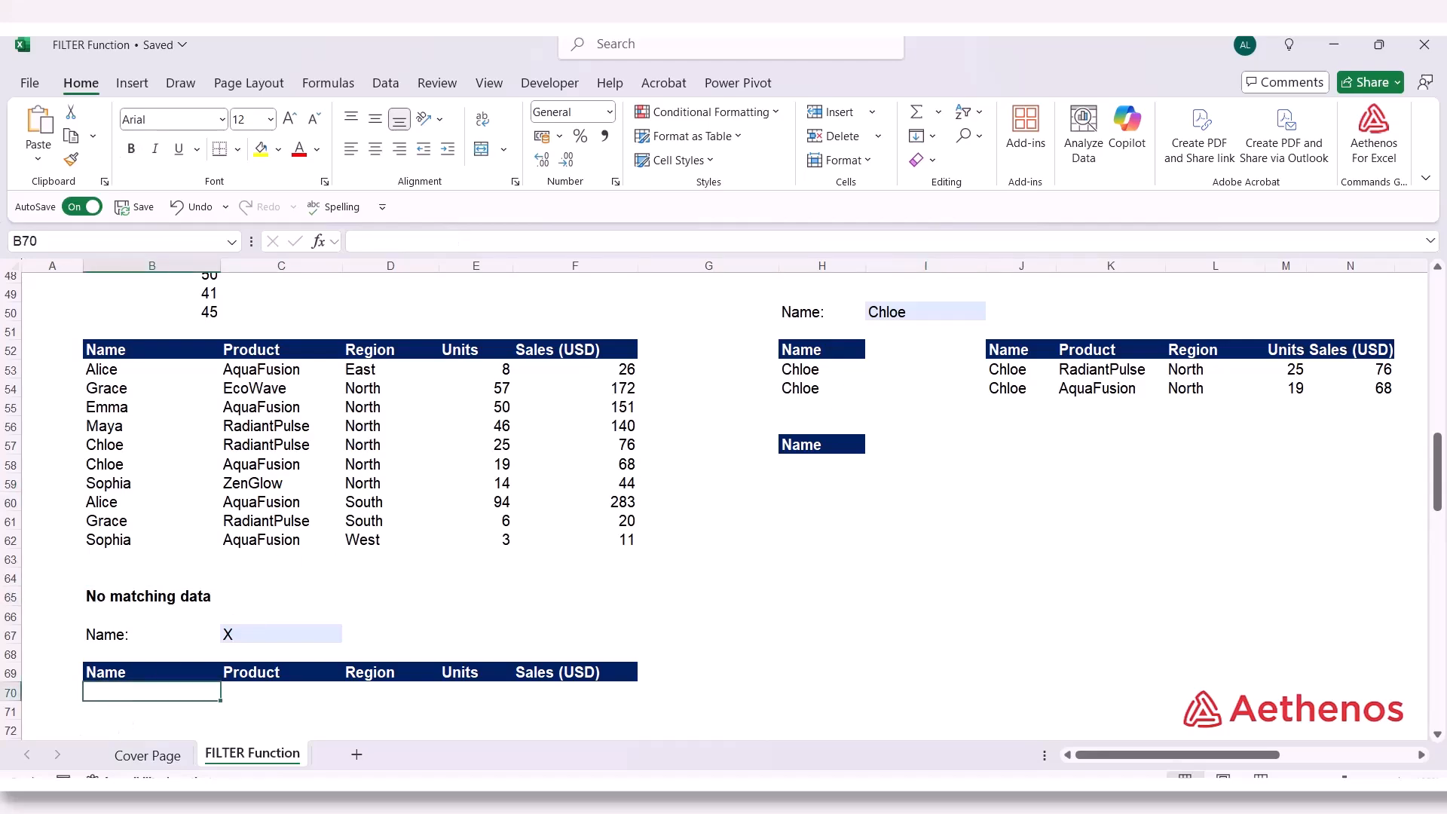
pyautogui.write('=')
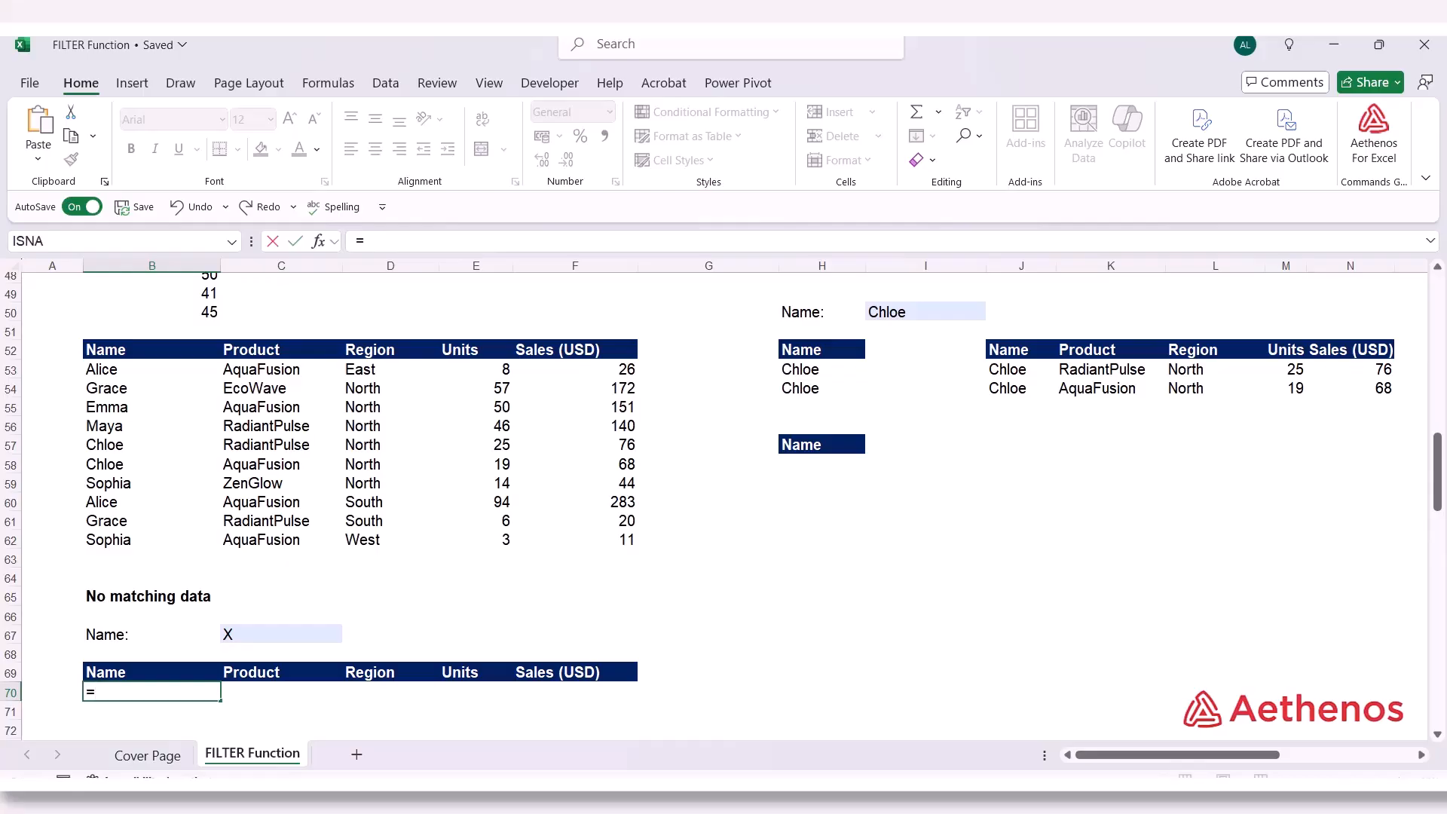
pyautogui.write('fil')
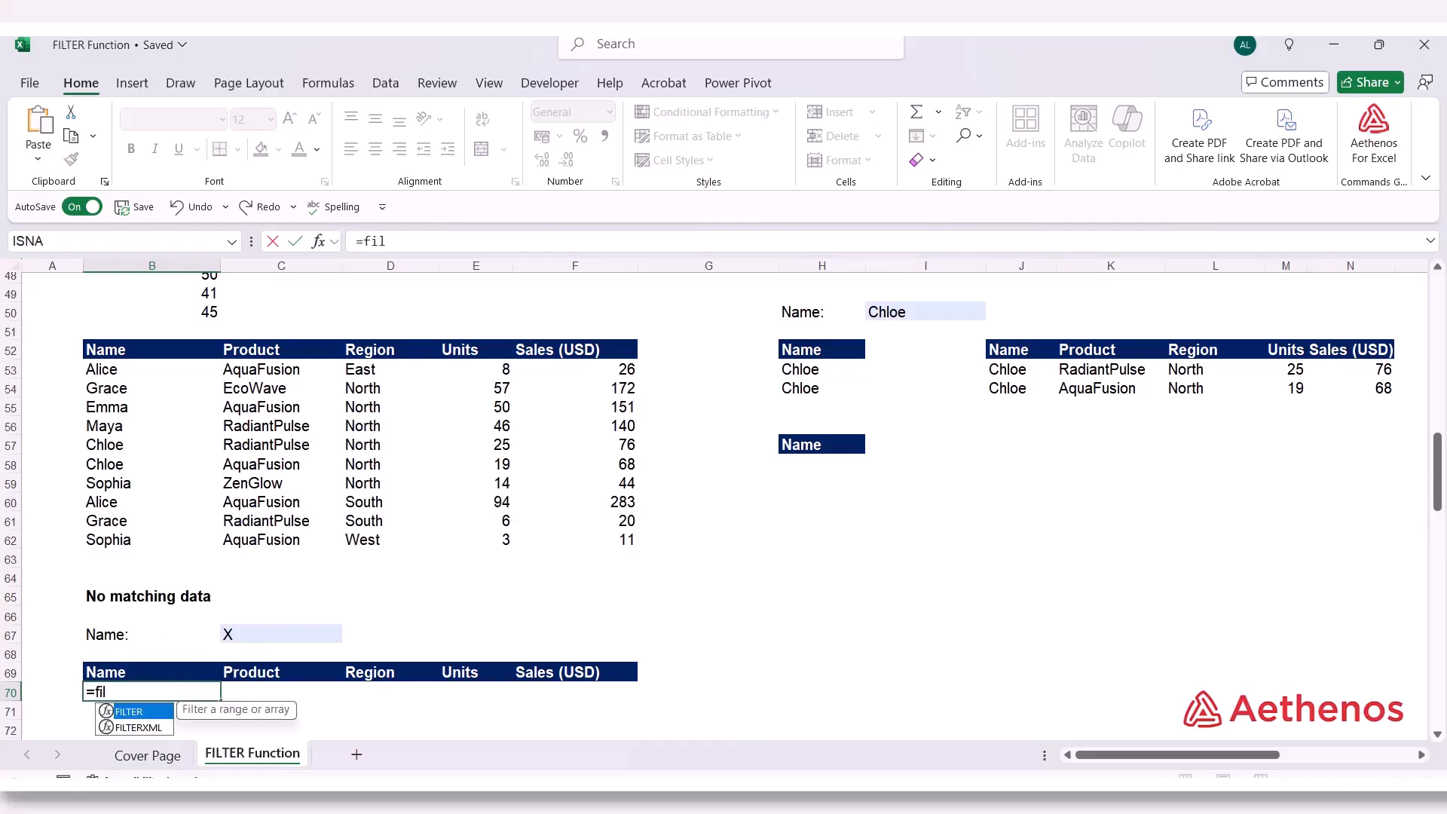
pyautogui.press('Tab')
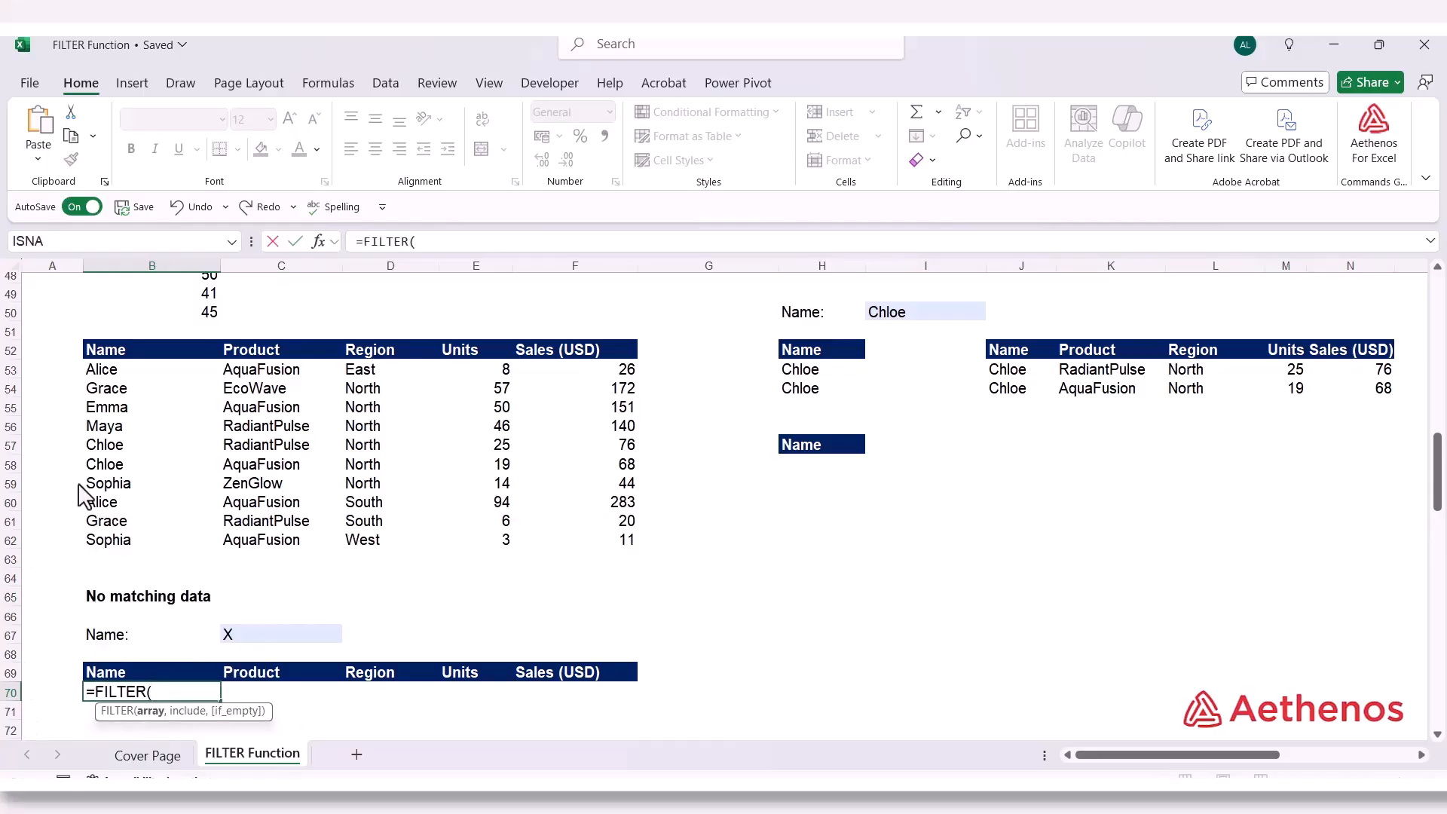
pyautogui.moveTo(115, 369); pyautogui.dragTo(576, 554)
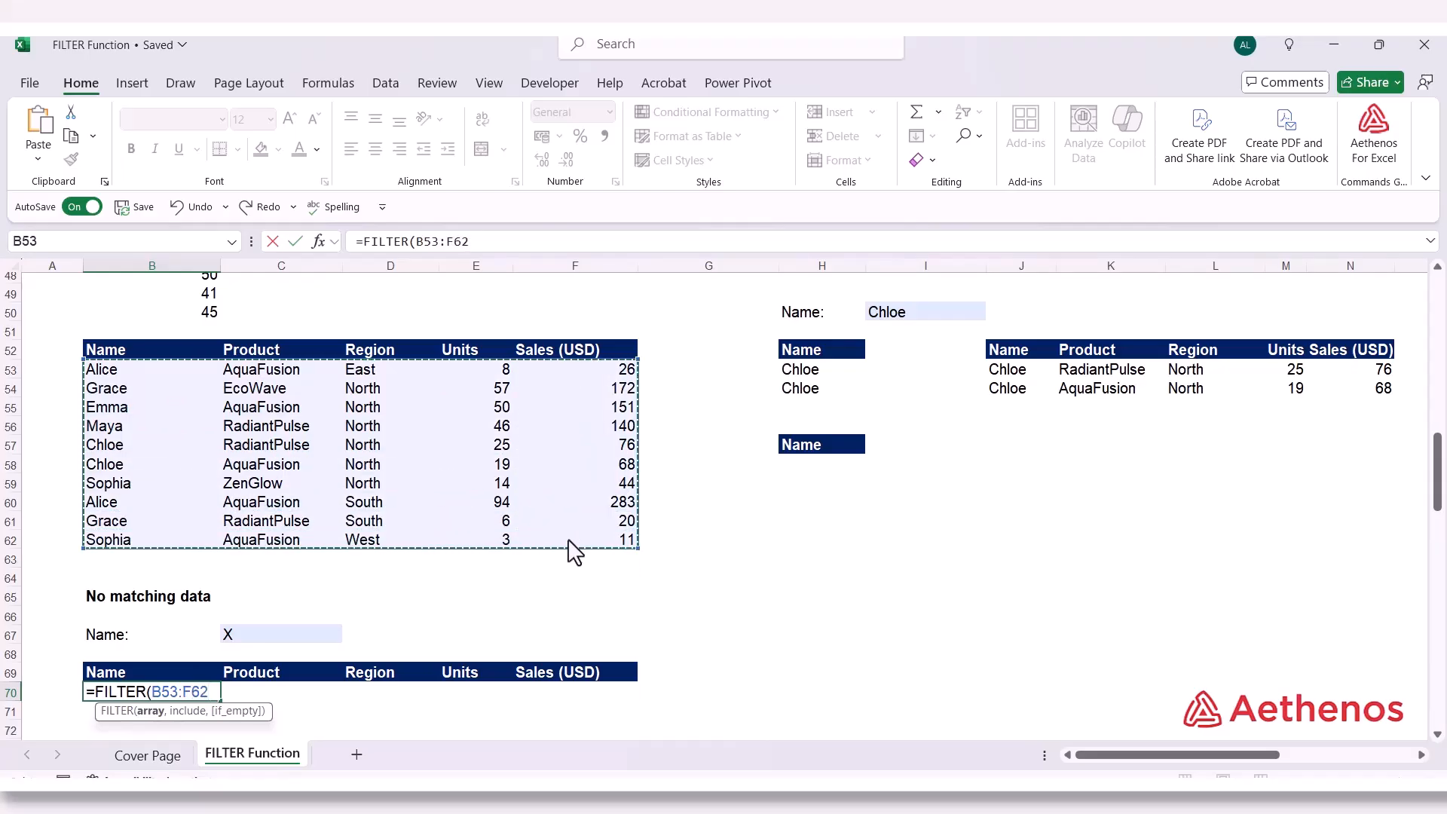
pyautogui.write(',')
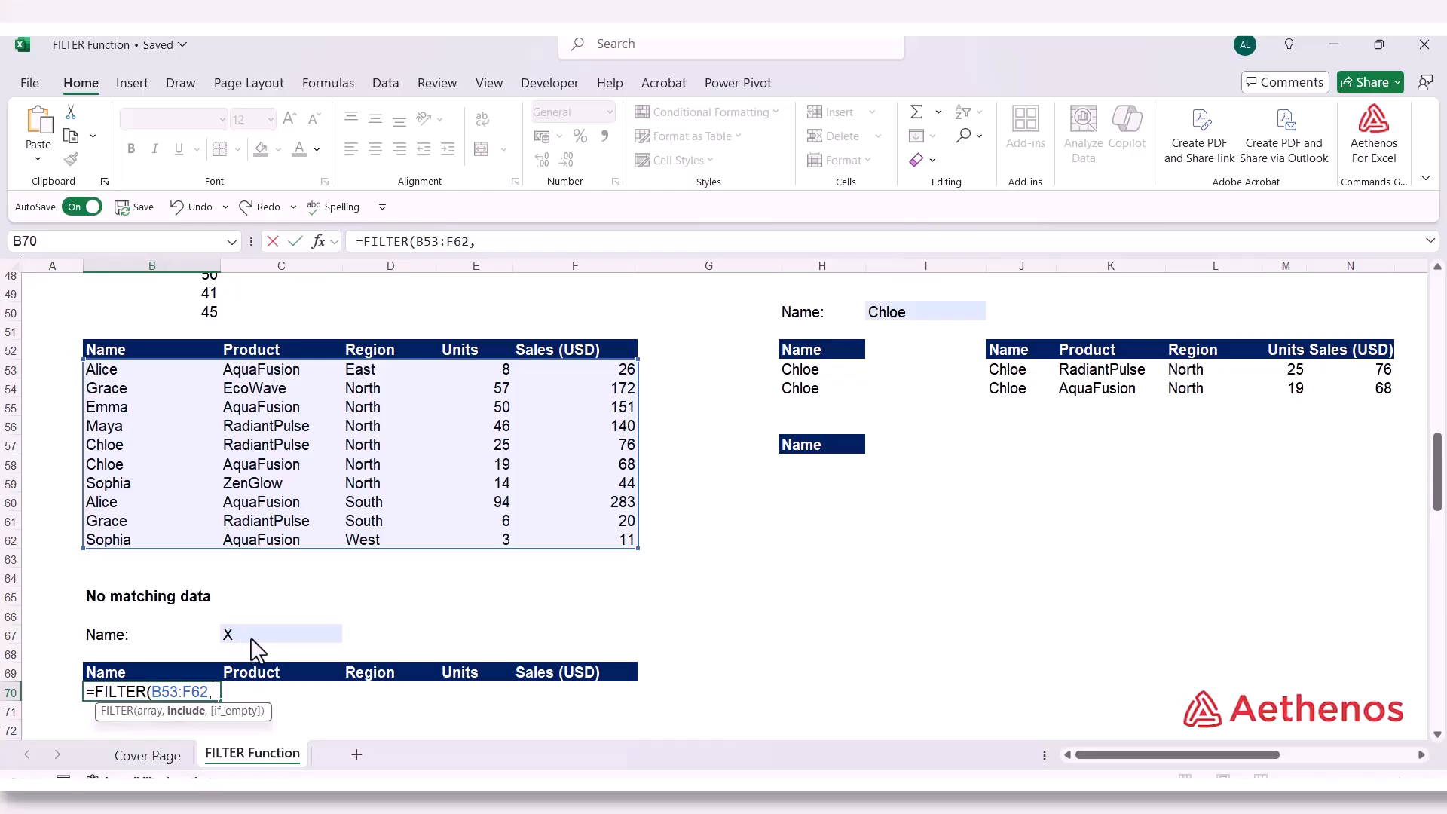
pyautogui.moveTo(139, 373); pyautogui.dragTo(130, 537)
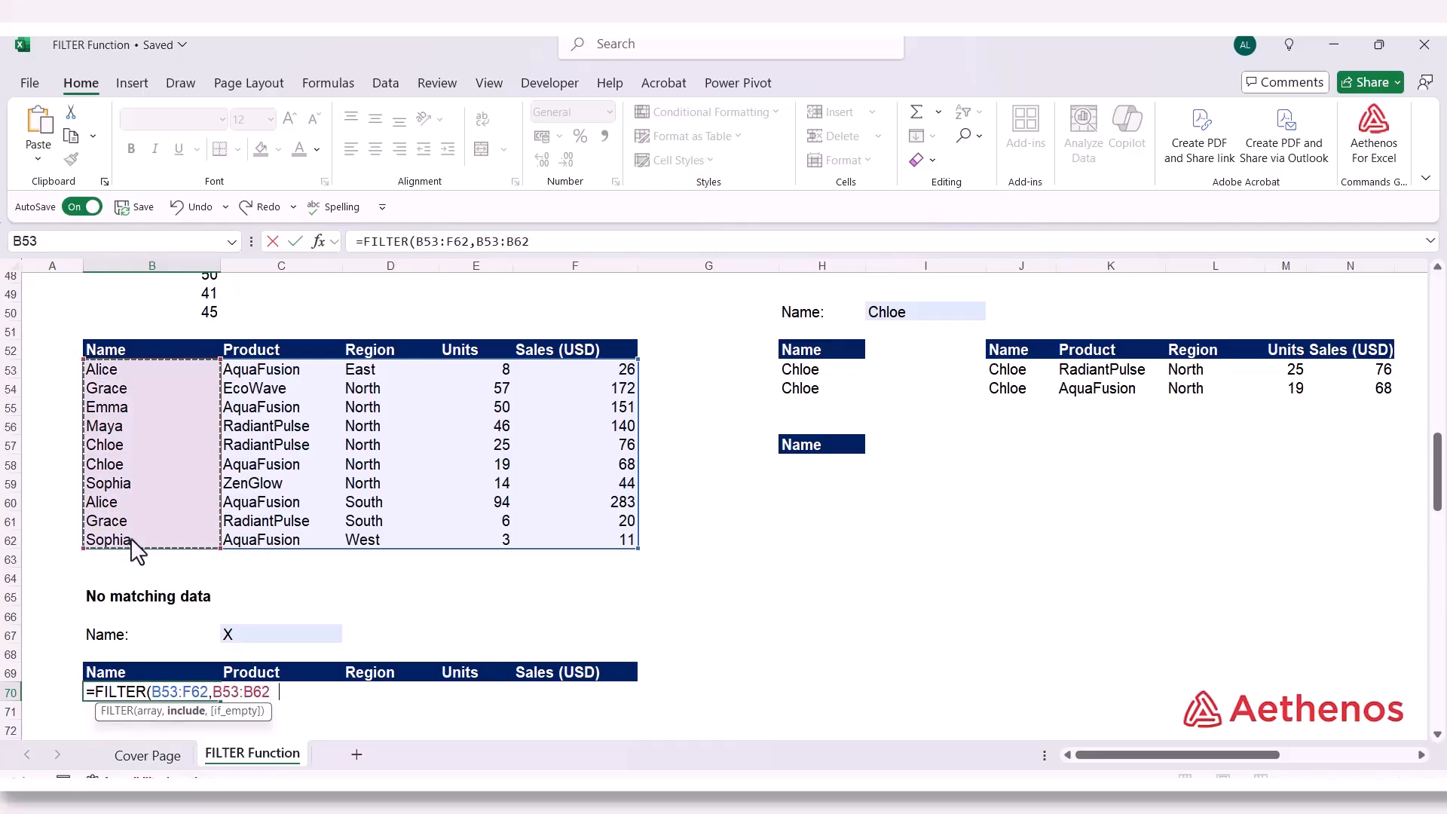
pyautogui.write('=')
pyautogui.click(264, 635)
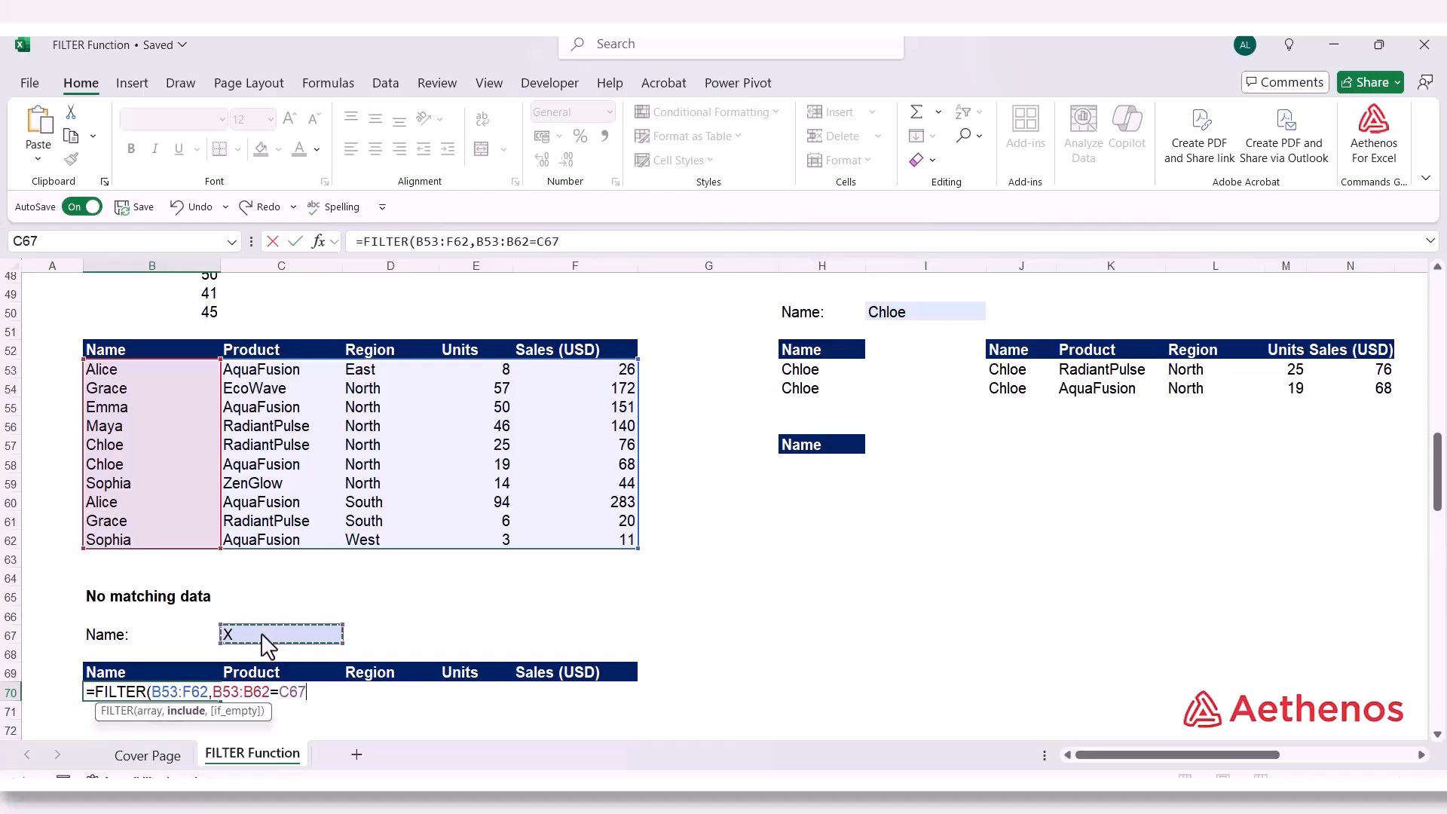
# Complete the B70 FILTER formula with "No match" as its if_empty argument
pyautogui.write(',')
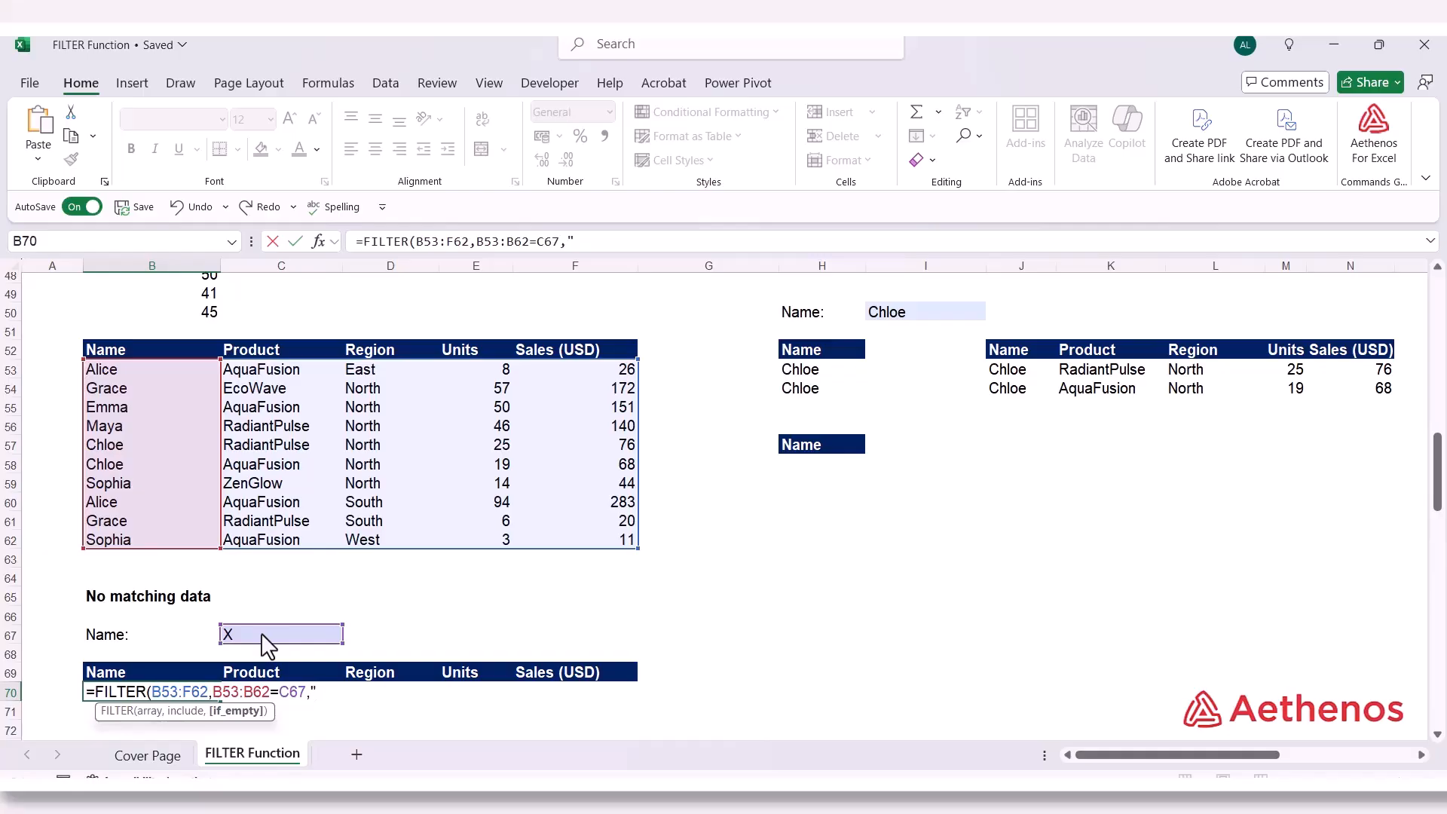
pyautogui.write('No mat')
pyautogui.press('BackSpace')
pyautogui.write('tec')
pyautogui.press('BackSpace')
pyautogui.press('BackSpace')
pyautogui.write('ch"')
pyautogui.press('Return')
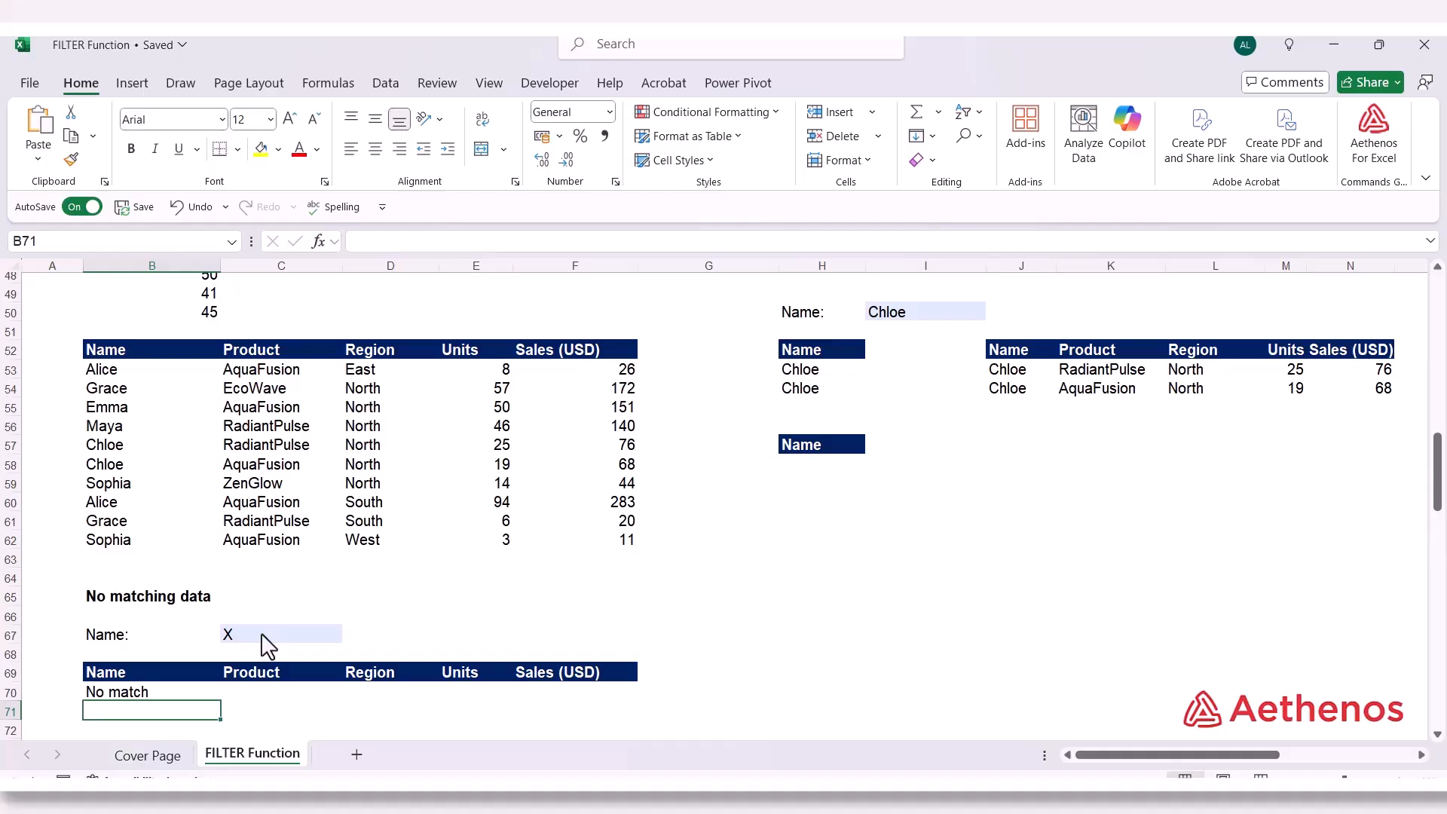
# Set the name criterion in C67 to the name listed in B53, and check the filtered rows below the No matching data header
pyautogui.click(262, 636)
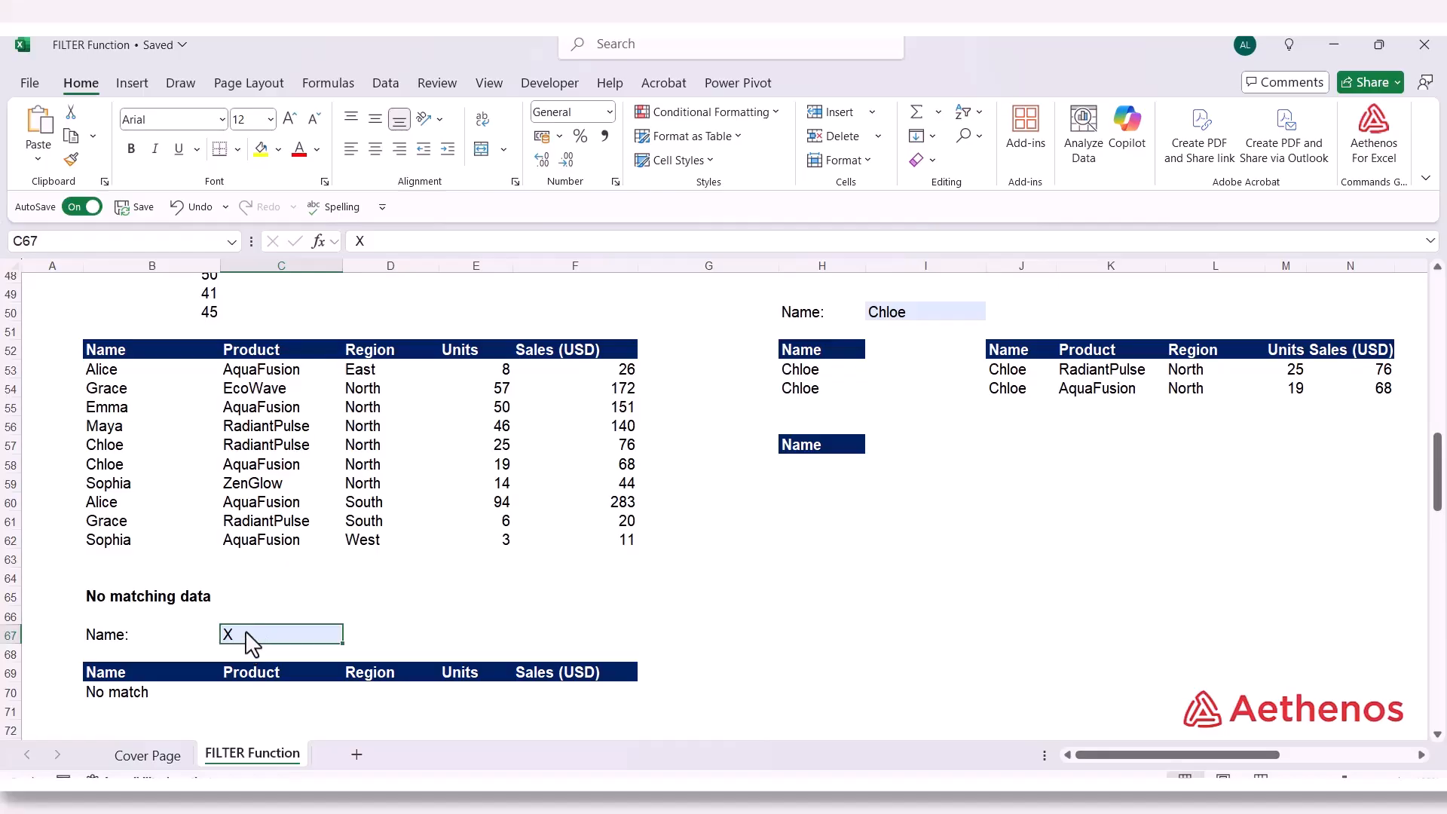
pyautogui.write('Alice')
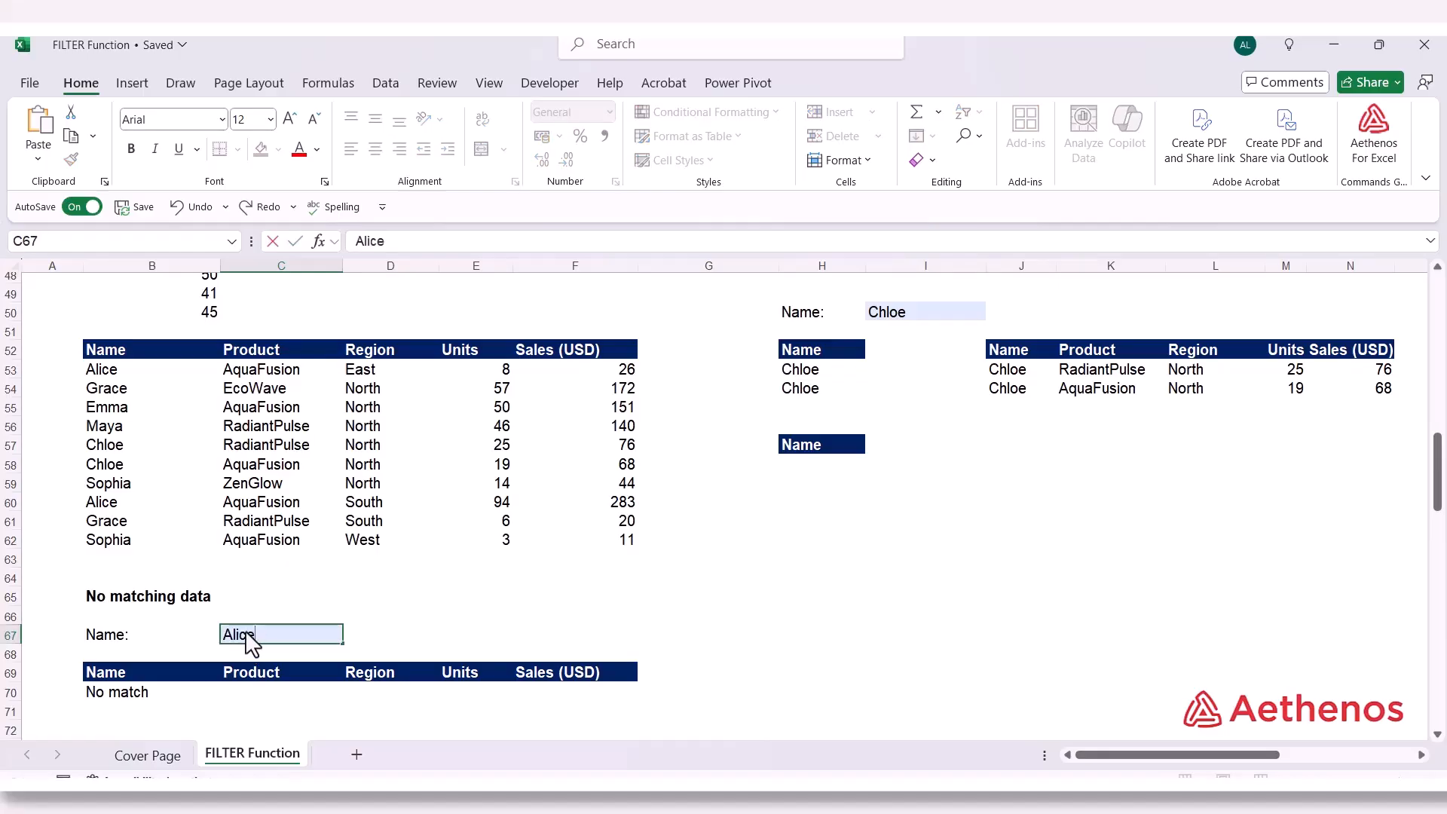
pyautogui.press('Return')
pyautogui.scroll(-2, 226, 625)
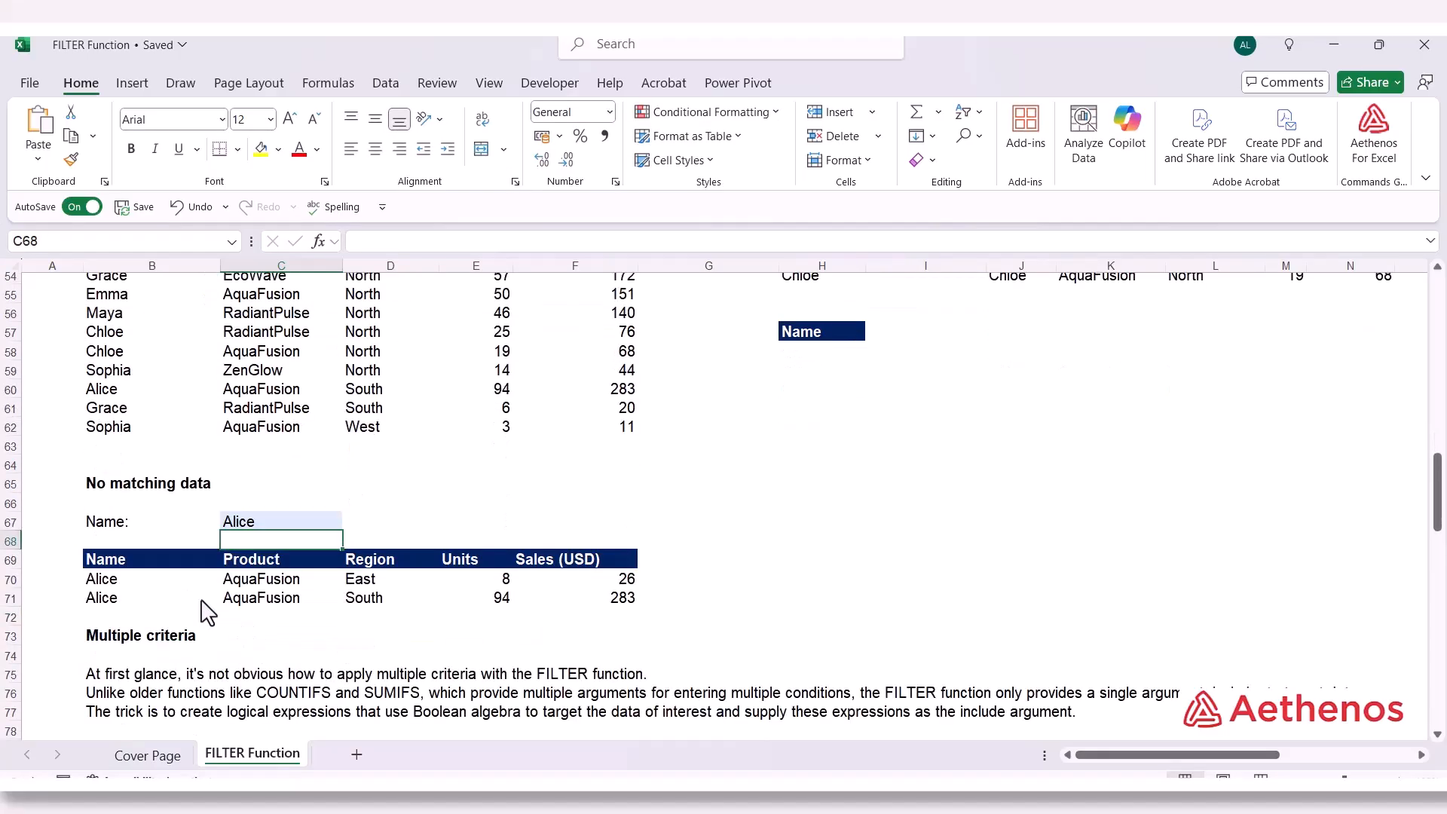
pyautogui.click(215, 597)
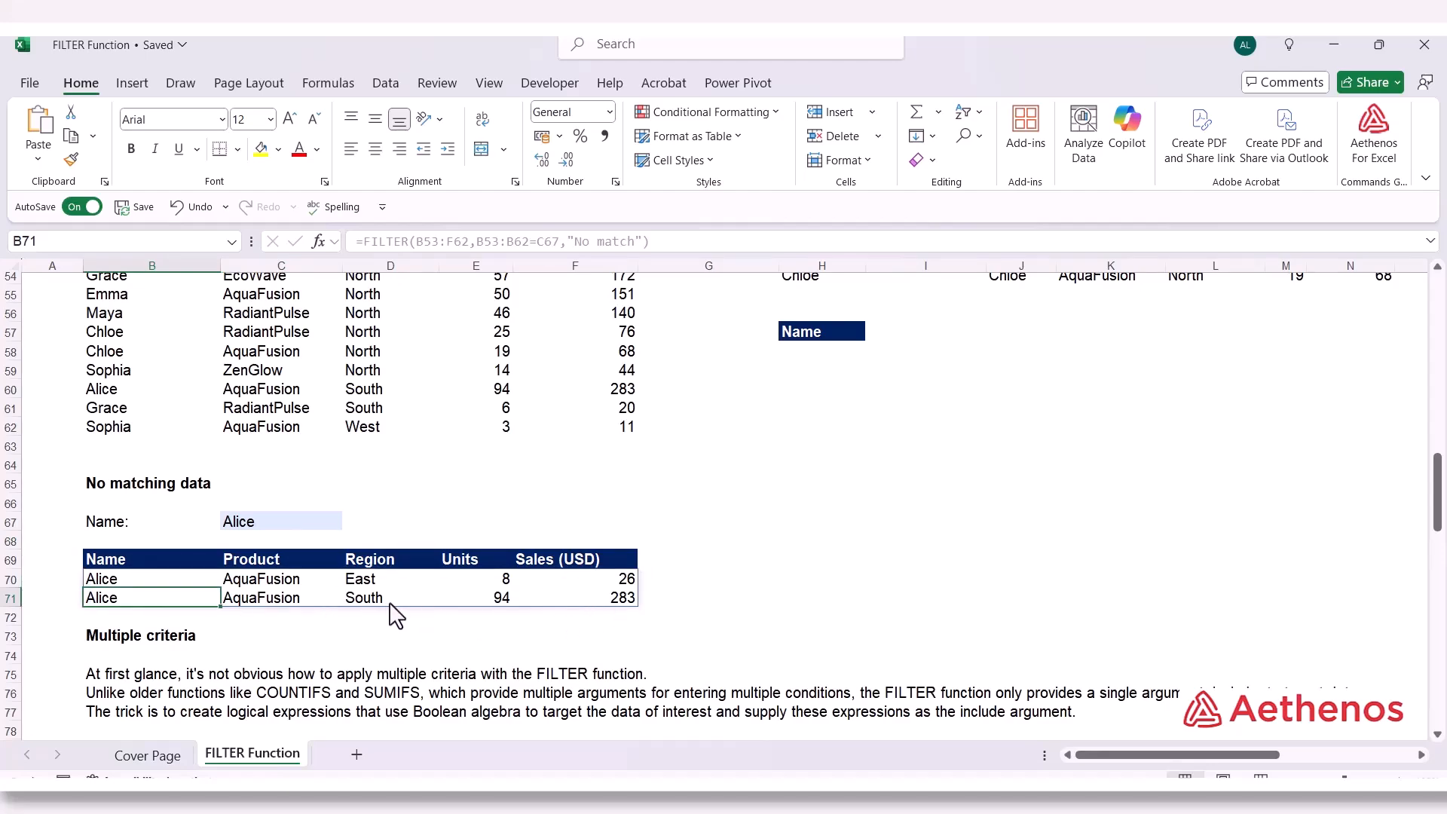
pyautogui.click(787, 585)
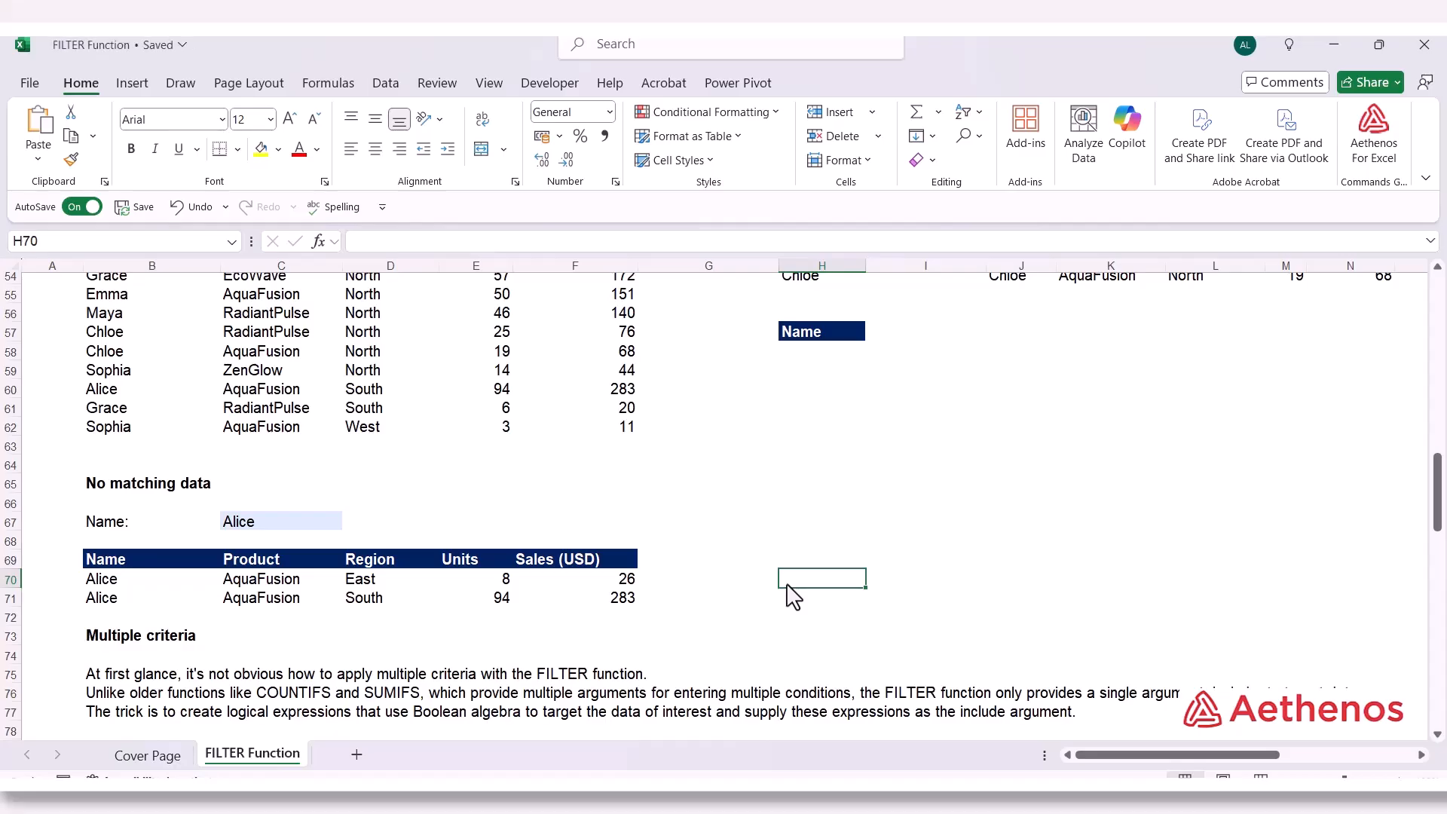
# Enter TRUE in I83 and its numeric equivalent 1 in J83, beside the Multiple criteria operator table
pyautogui.scroll(-6, 791, 597)
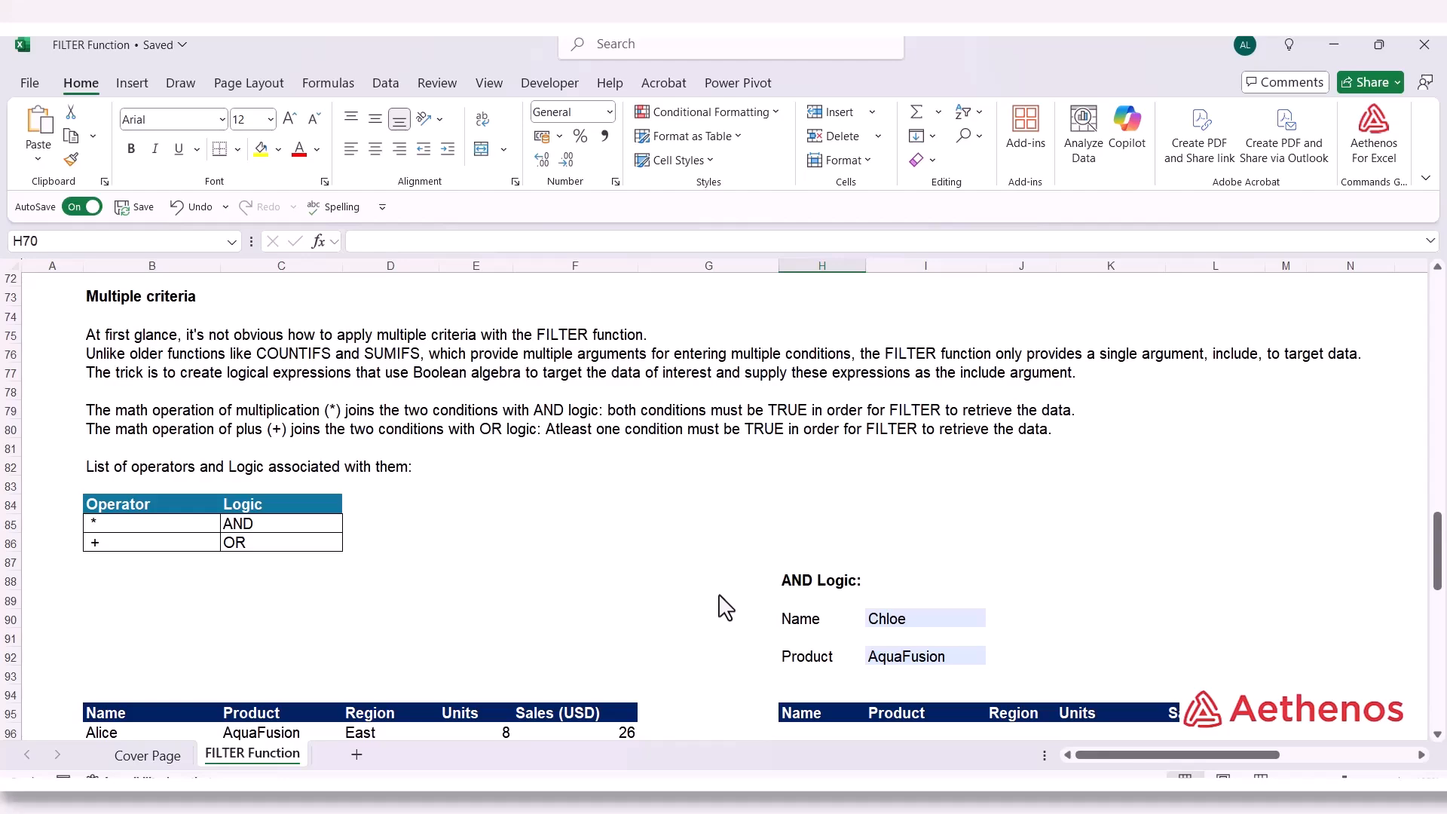
pyautogui.click(441, 377)
pyautogui.click(425, 377)
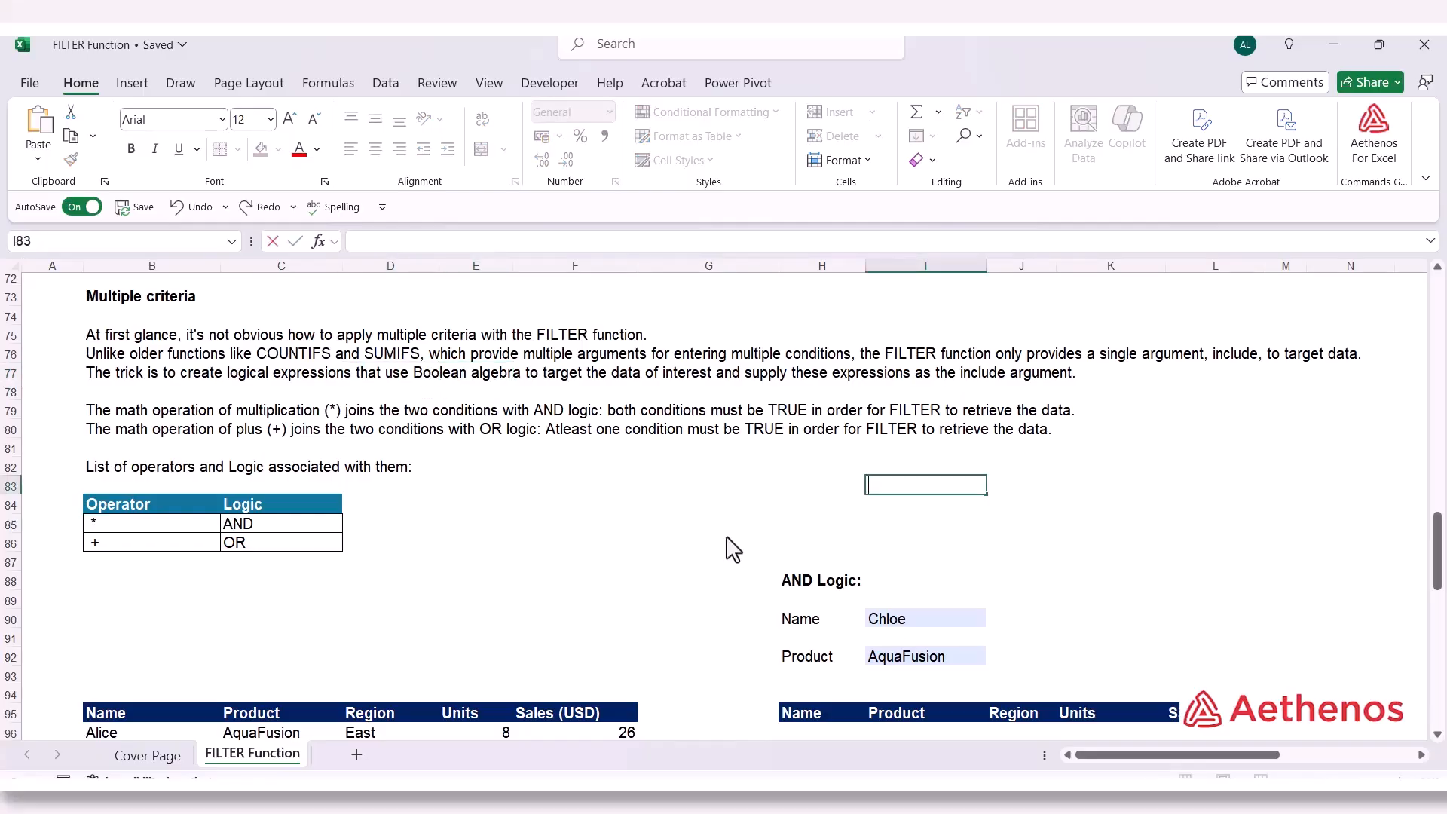
pyautogui.write('TRUE')
pyautogui.press('Tab')
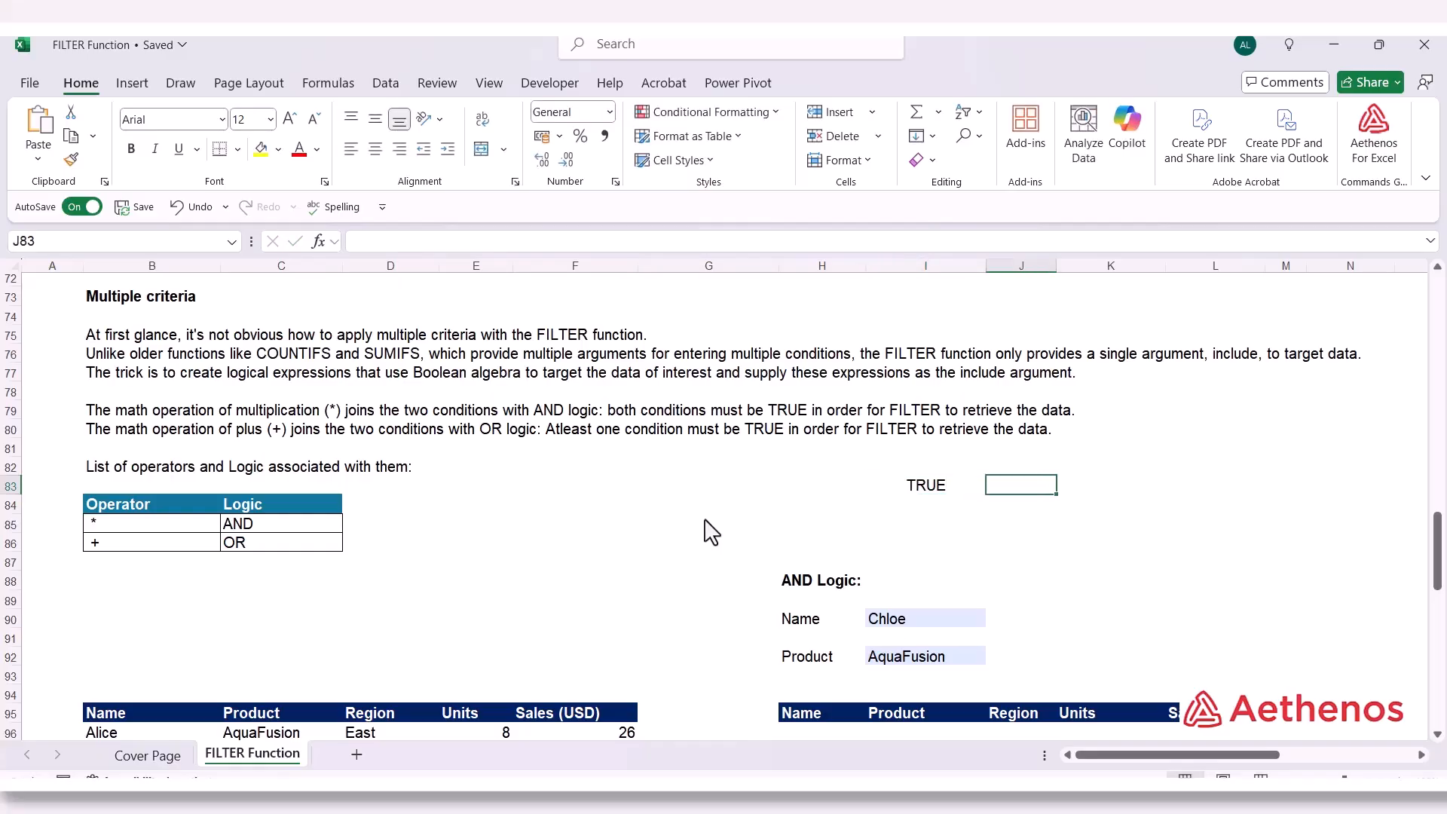
pyautogui.write('1')
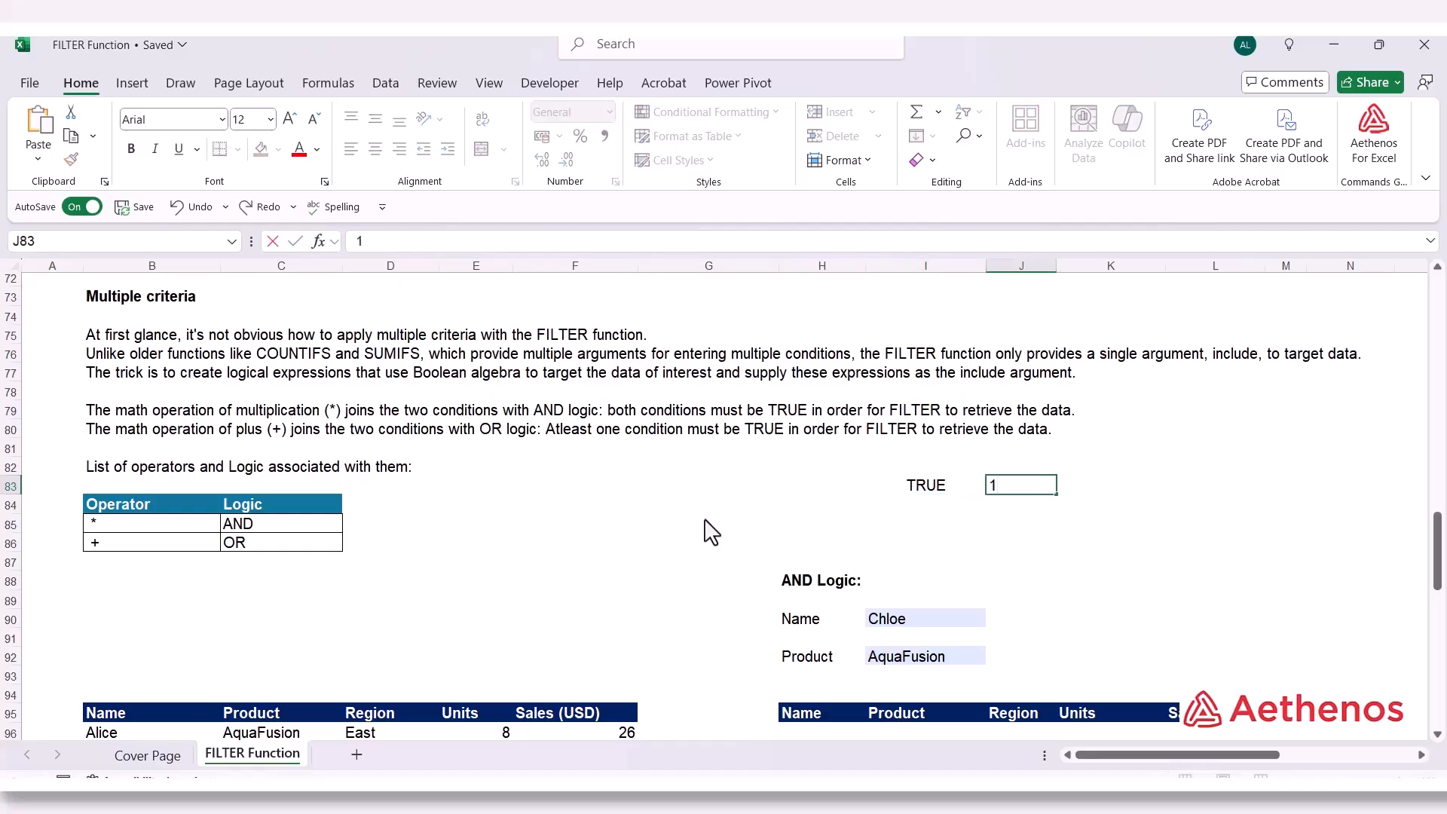
pyautogui.press('Return')
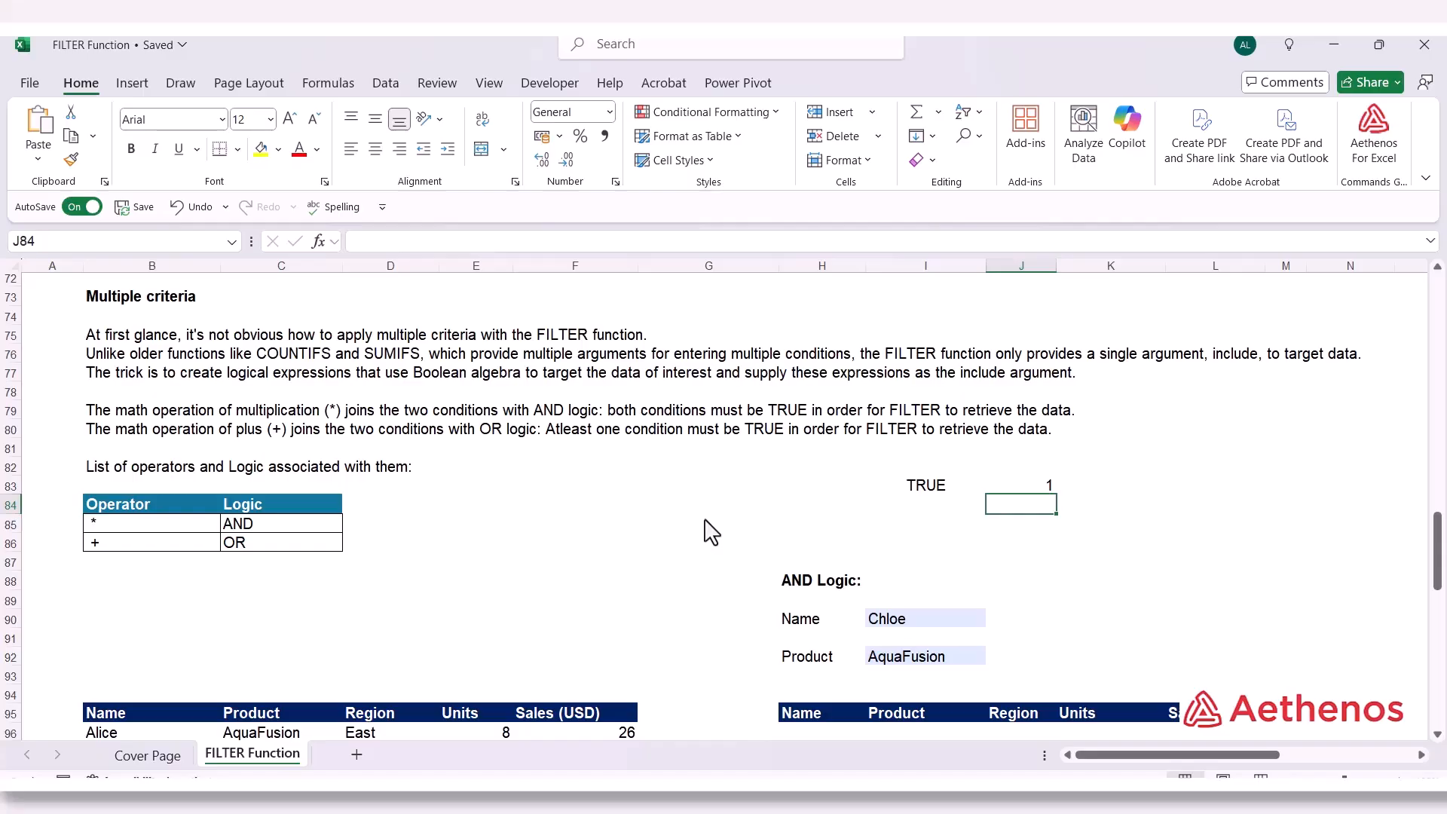
# Enter FALSE in I84 and 0 in J84, and compare the logical values with their numeric equivalents
pyautogui.press('Left')
pyautogui.write('FALSR')
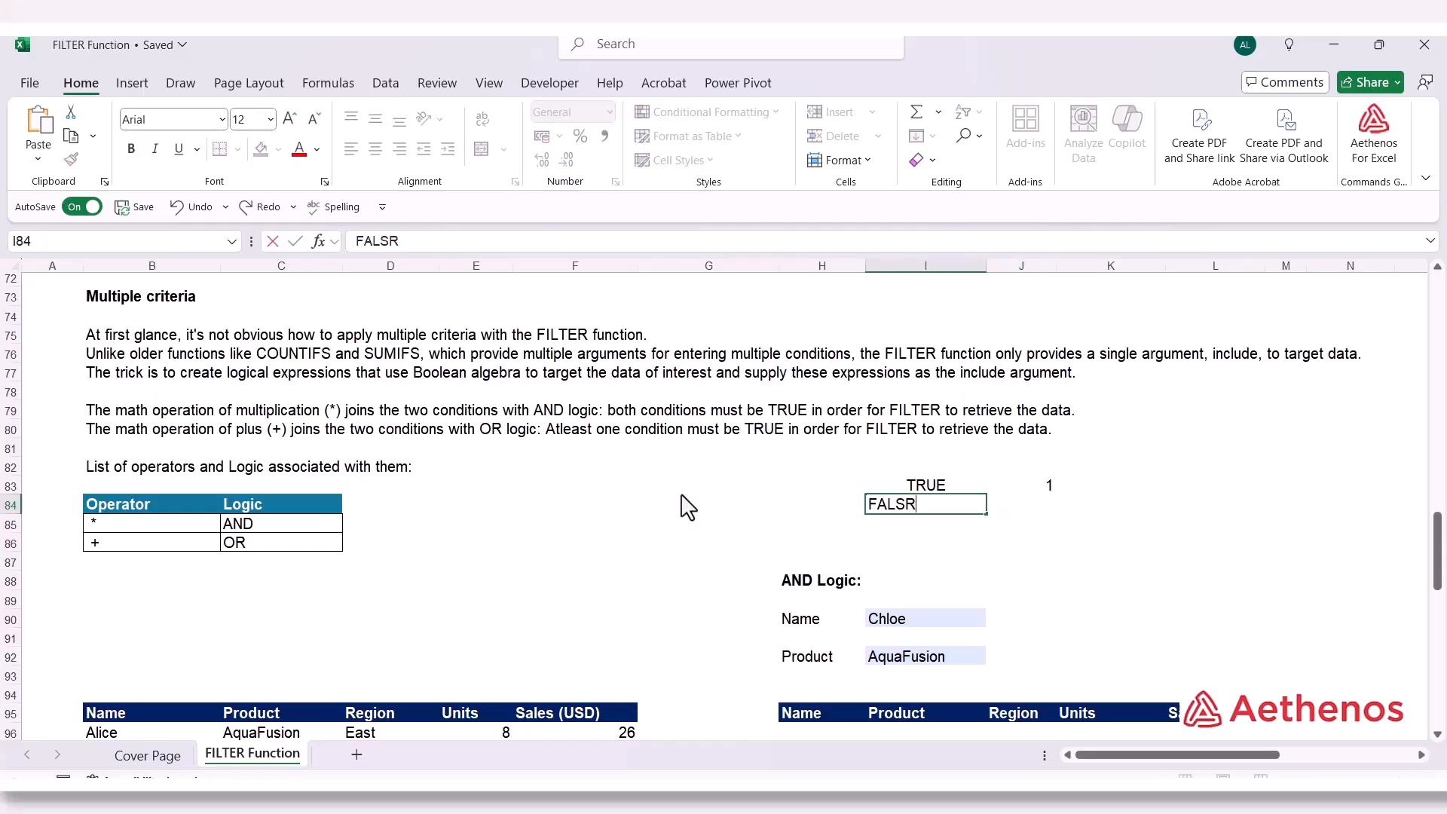
pyautogui.press('BackSpace')
pyautogui.write('E')
pyautogui.press('Tab')
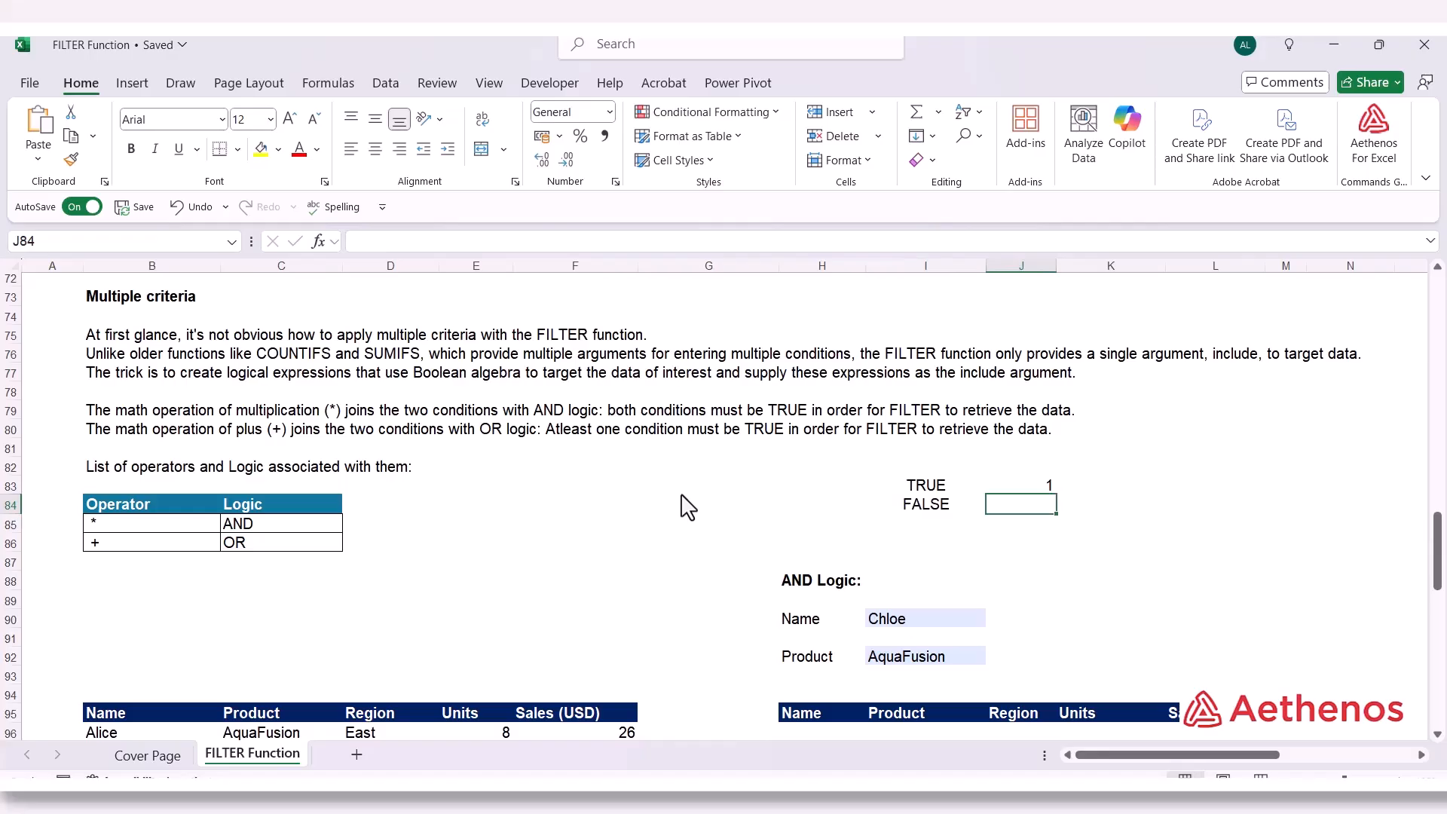
pyautogui.write('0')
pyautogui.press('Tab')
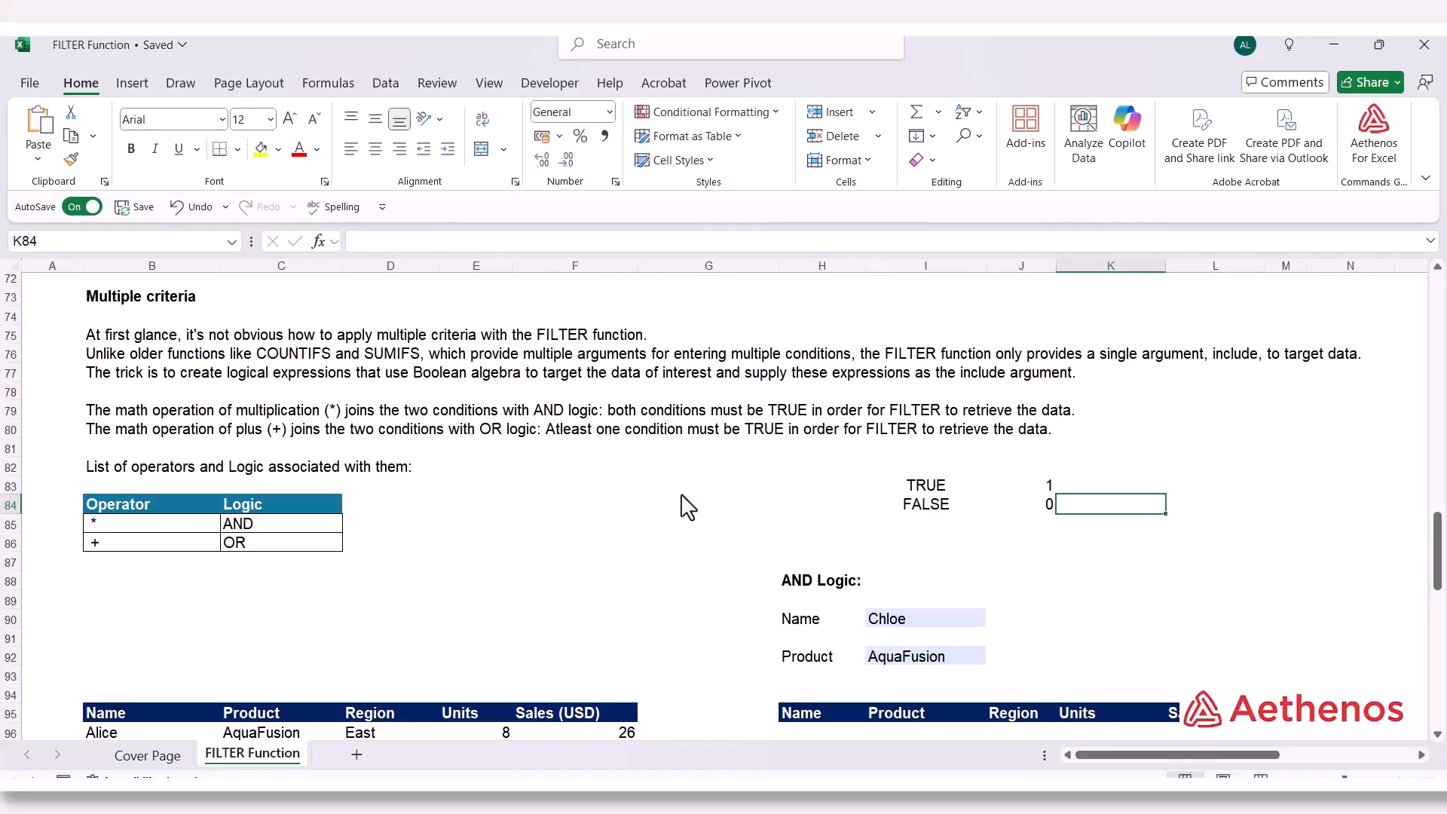
pyautogui.press('Left')
pyautogui.press('Left')
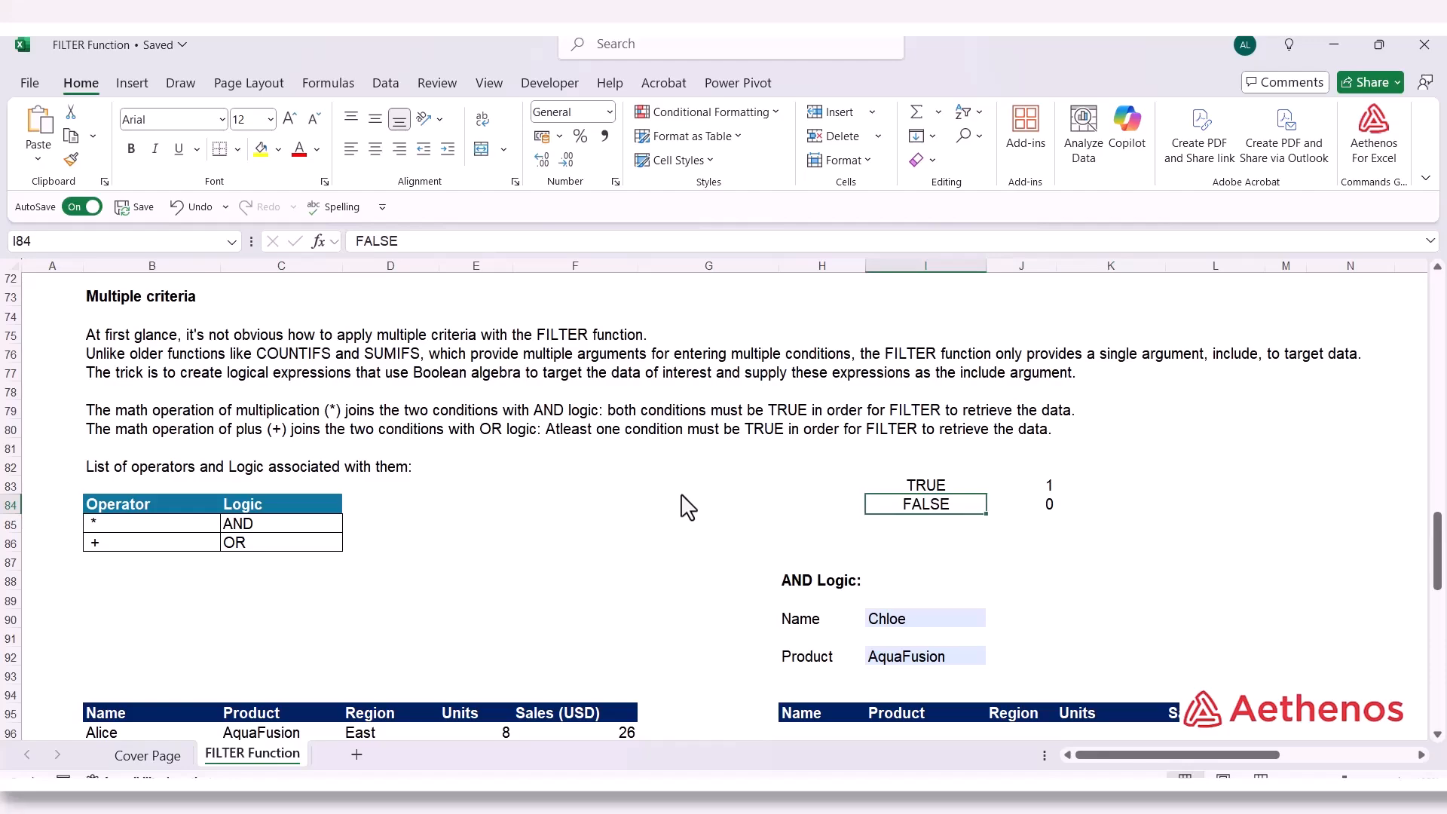
pyautogui.press('Up')
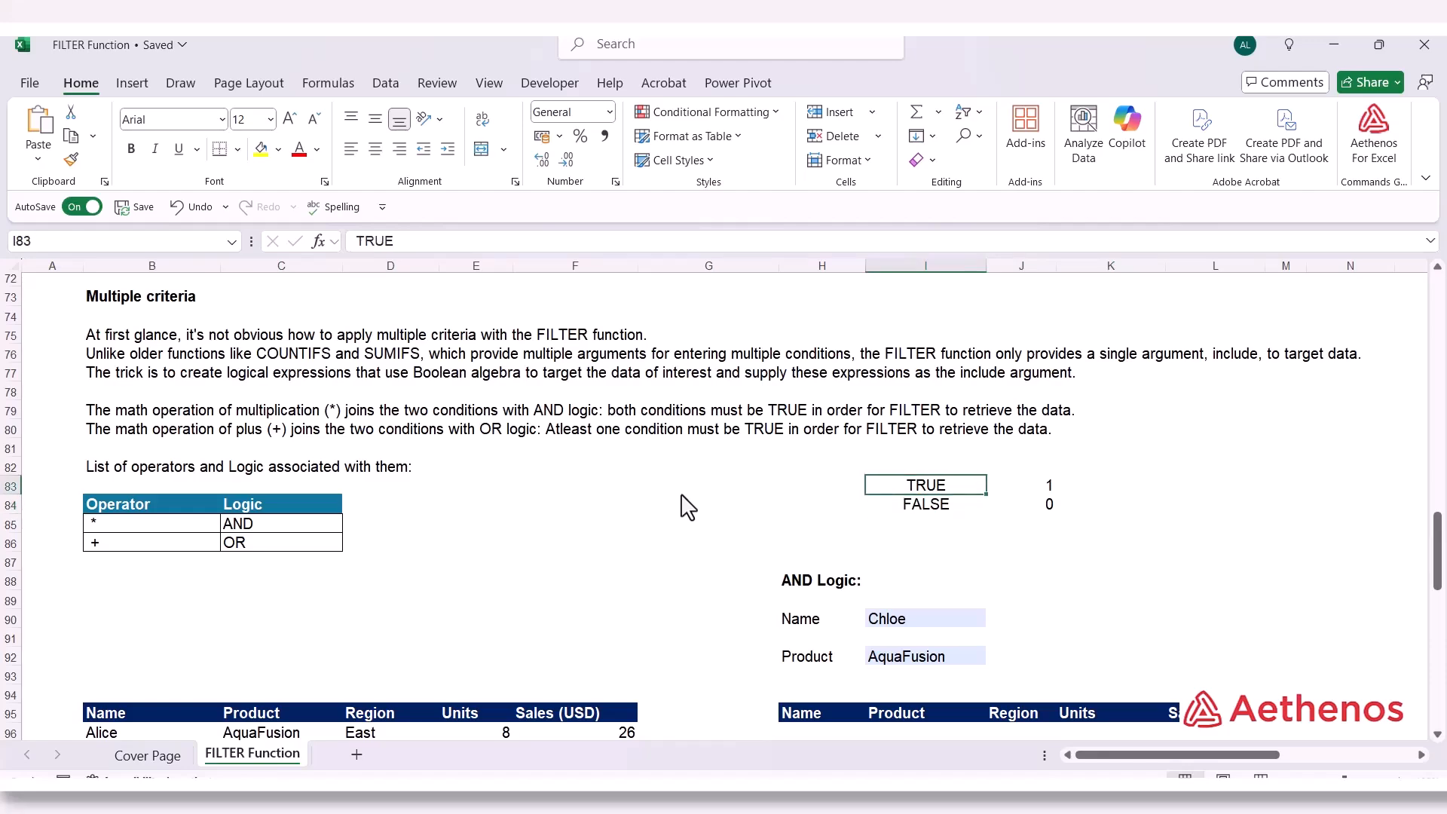
pyautogui.press('Right')
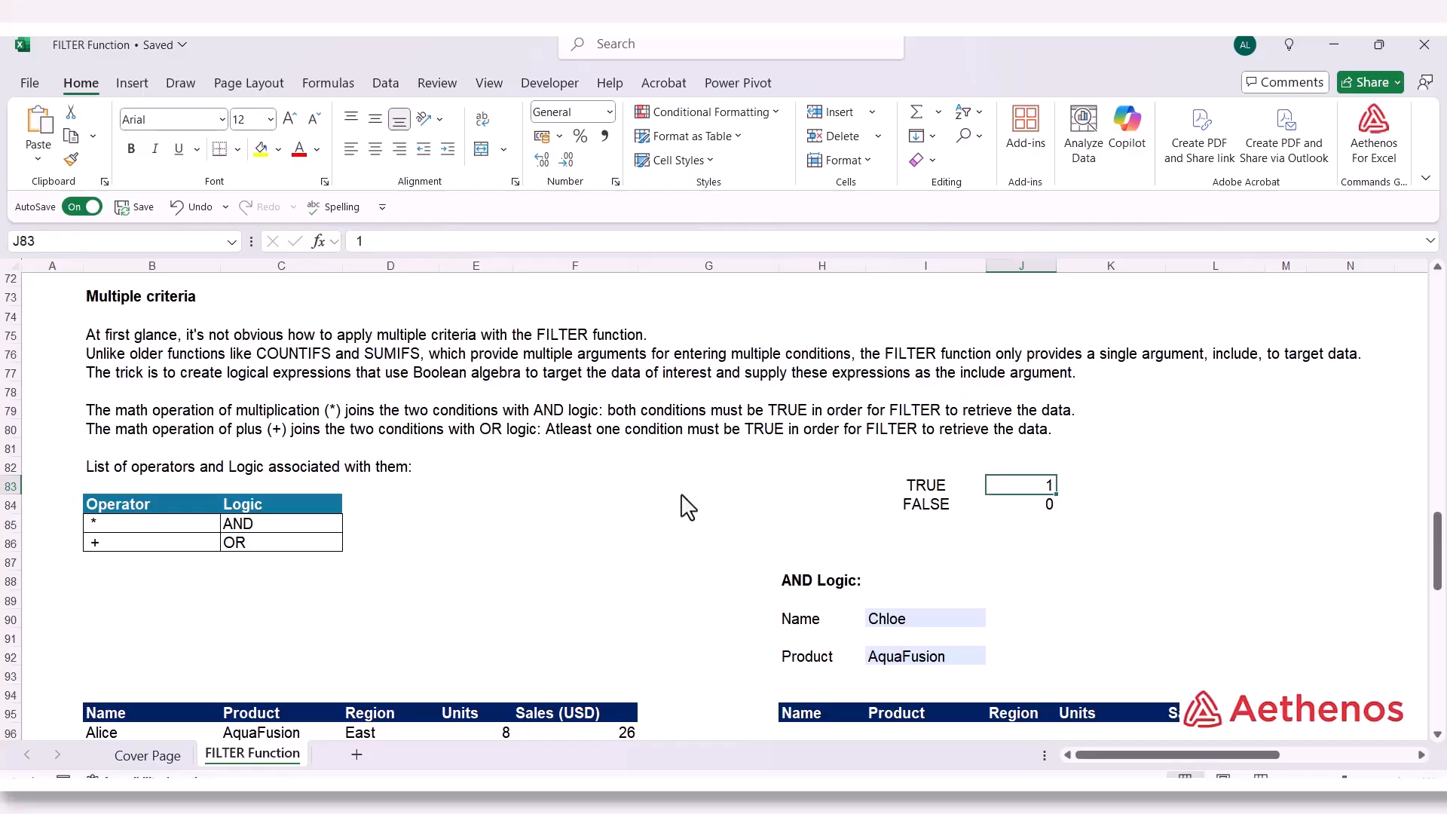
pyautogui.press('Left')
pyautogui.press('Down')
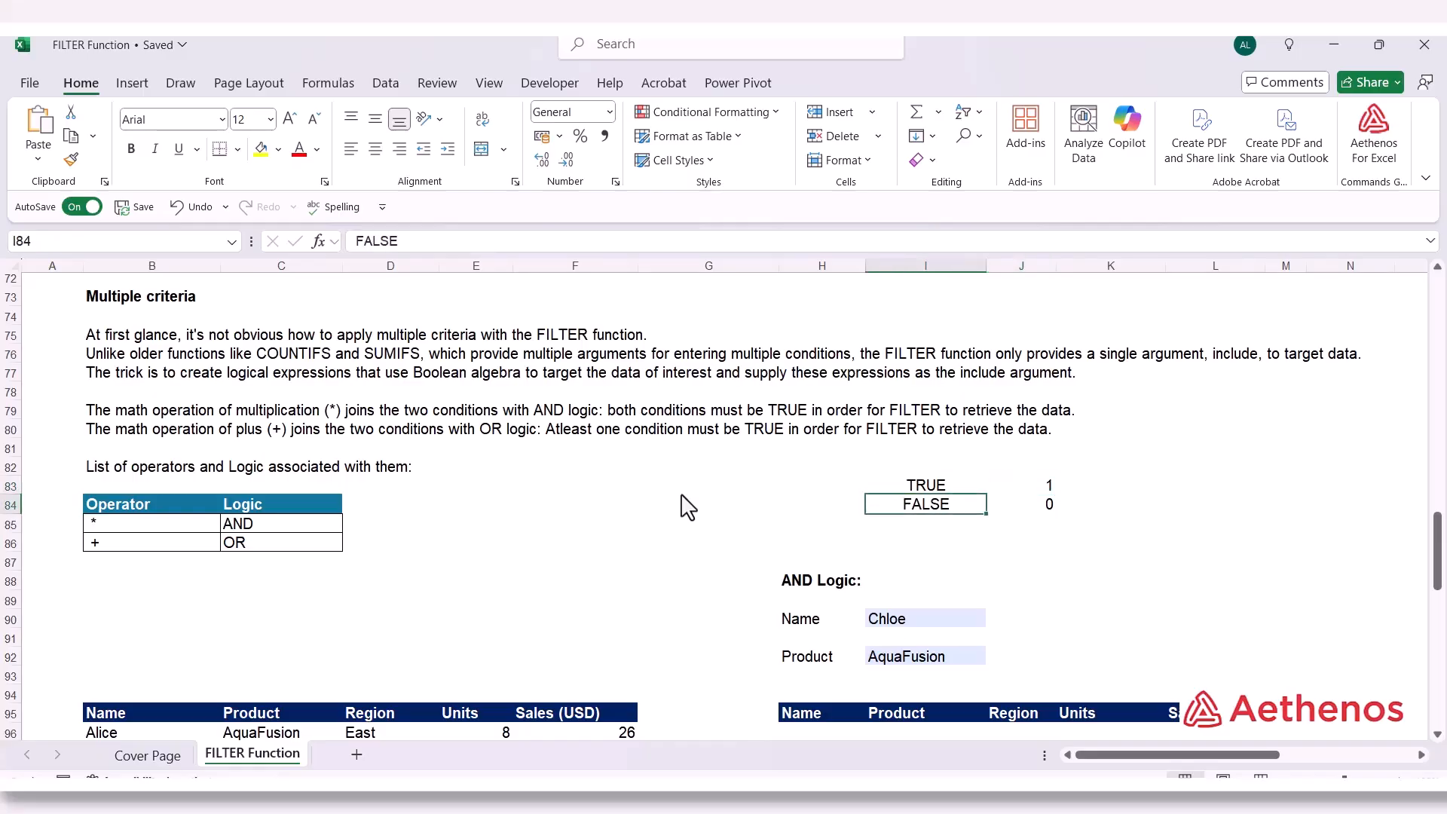
# Review the operator table, matching the * operator with AND logic and the + operator with OR logic
pyautogui.press('Right')
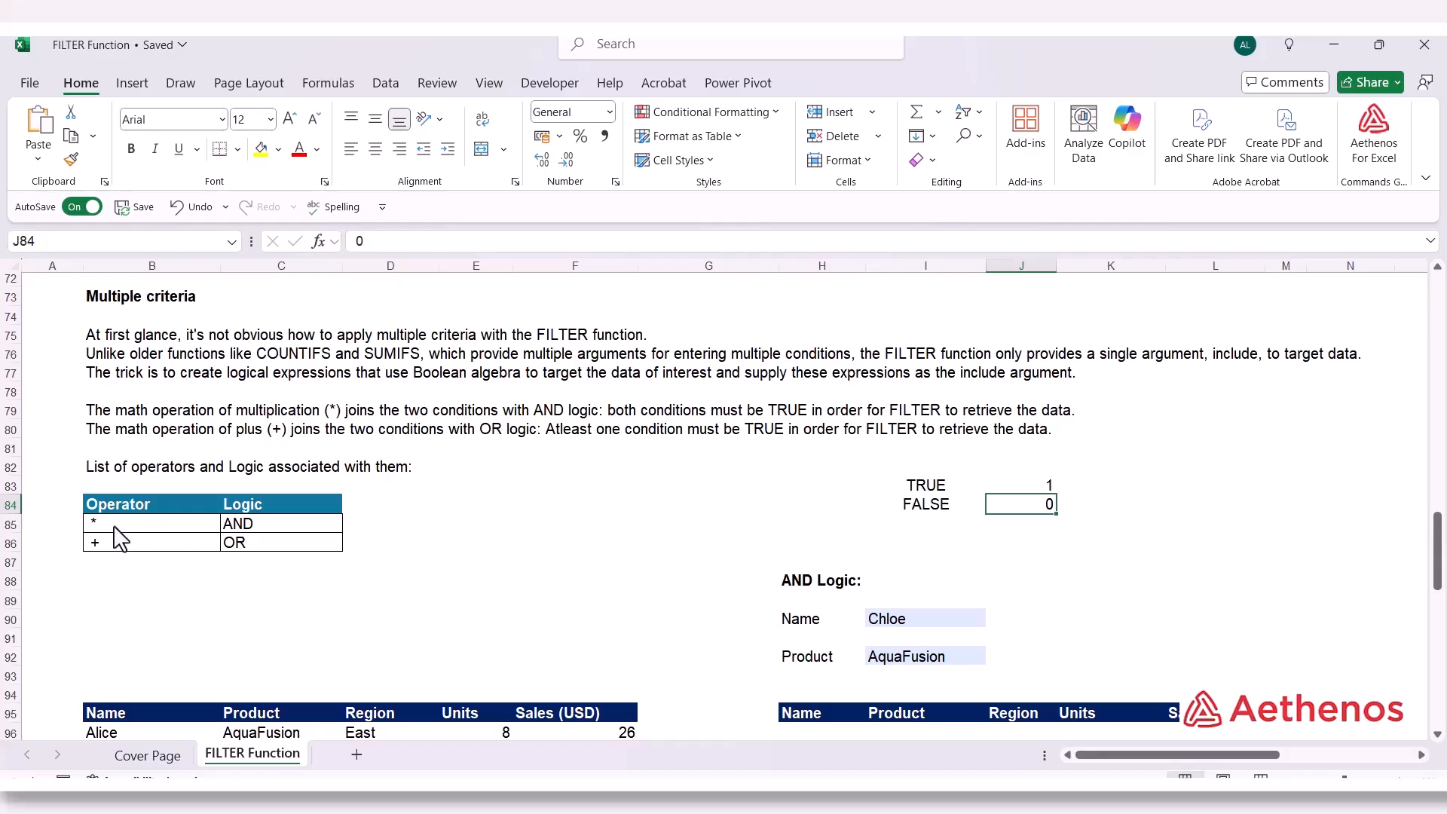
pyautogui.click(224, 526)
pyautogui.click(186, 540)
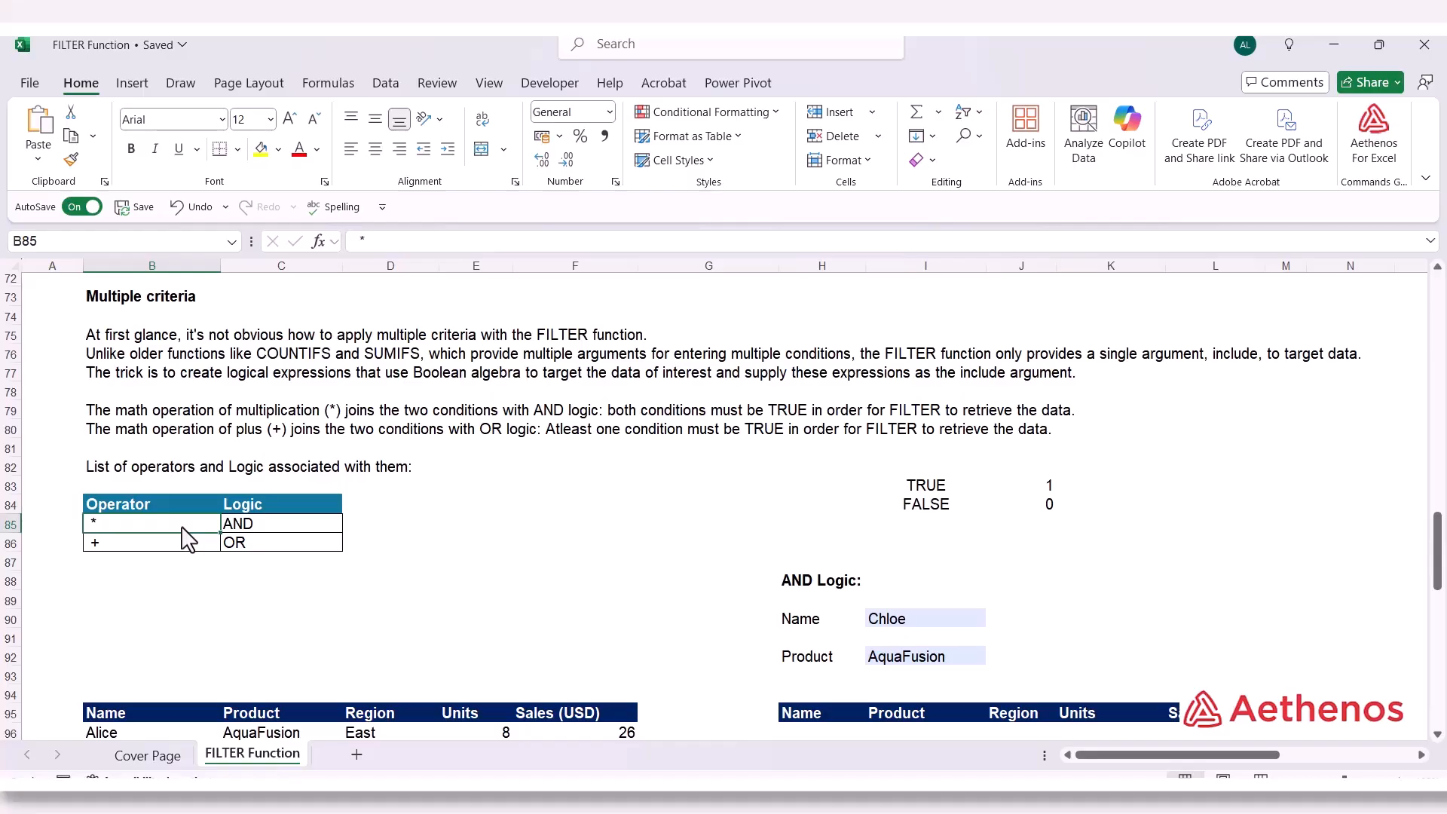
pyautogui.click(273, 528)
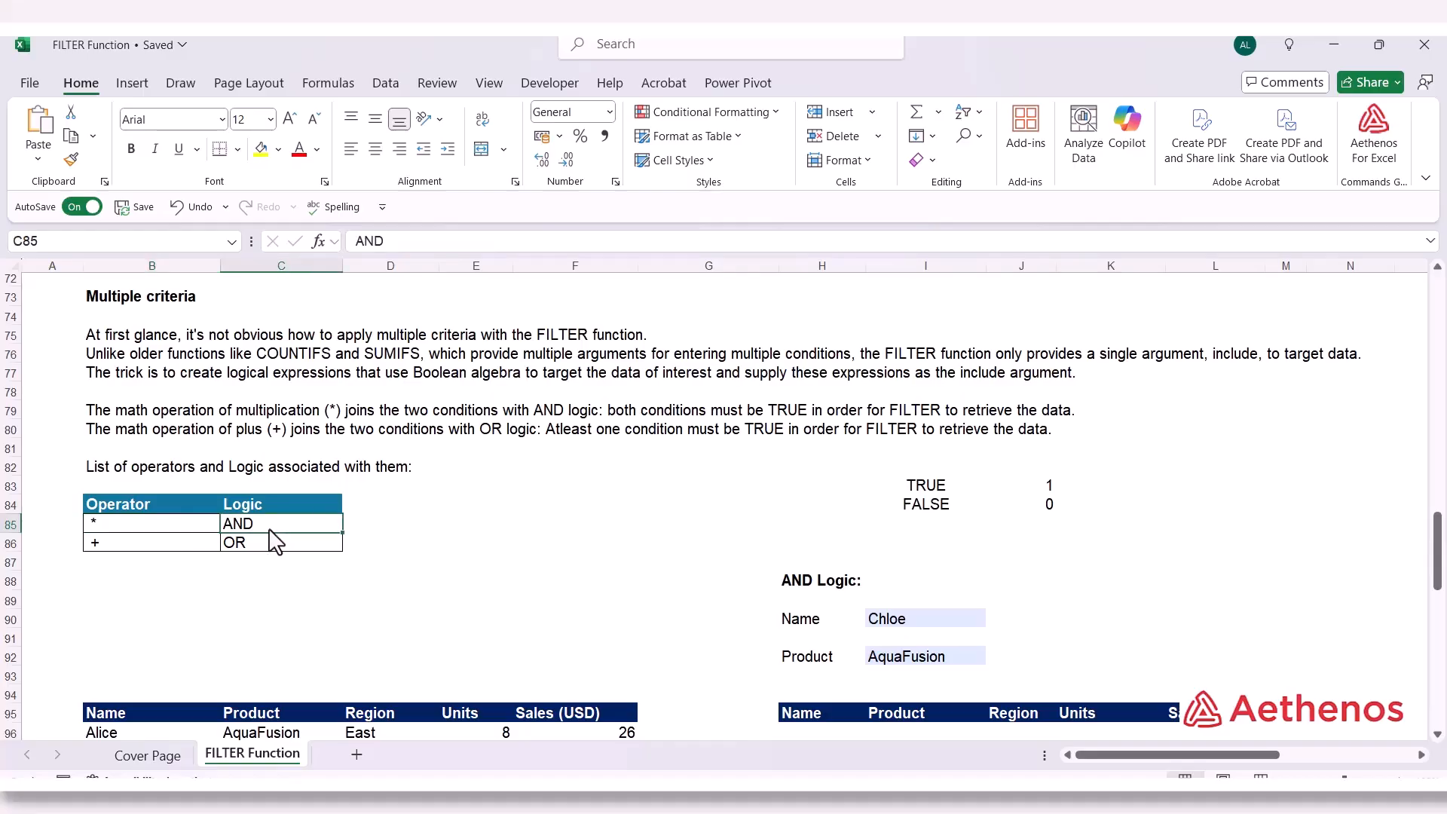
pyautogui.click(148, 544)
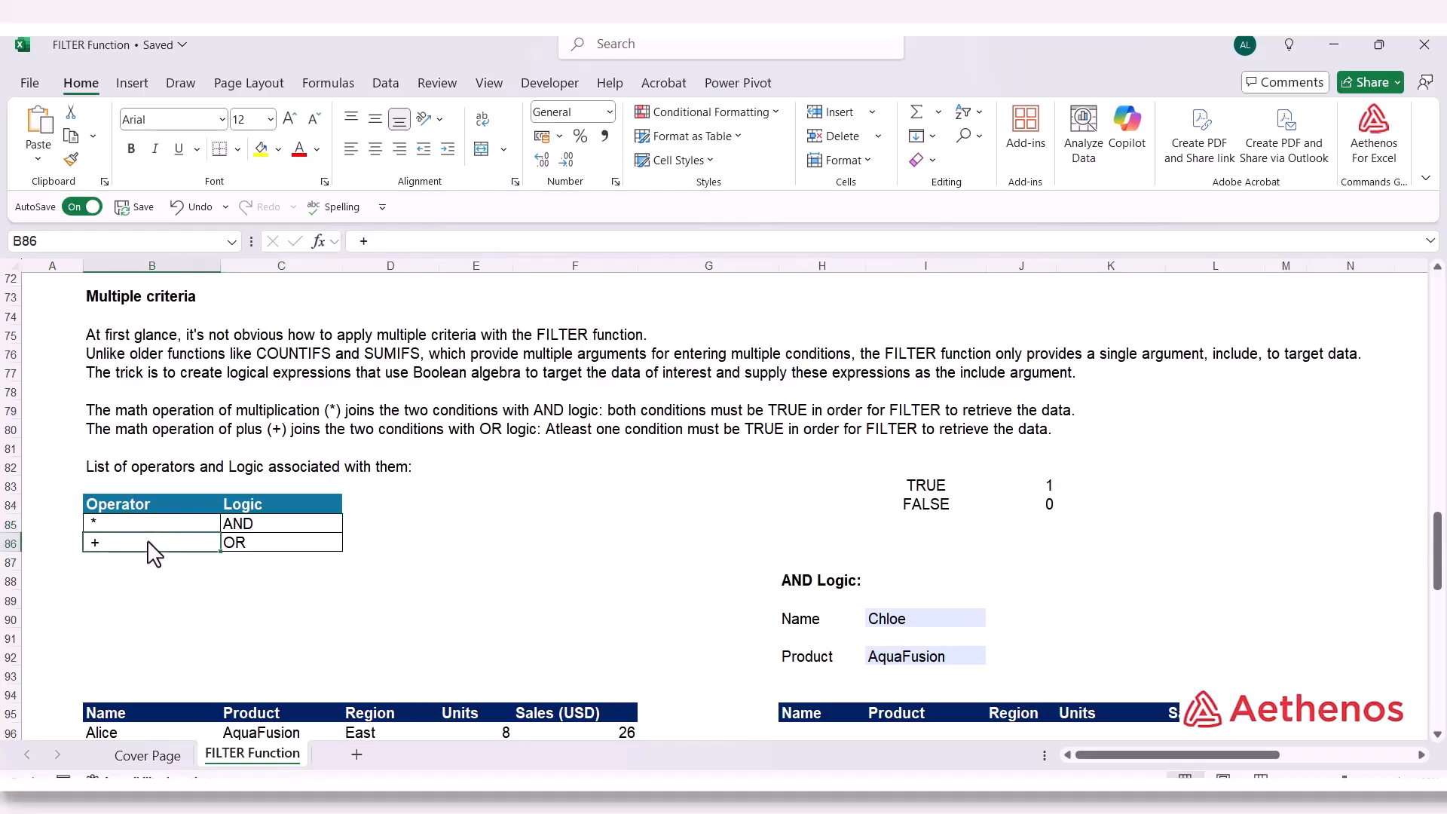
pyautogui.click(251, 547)
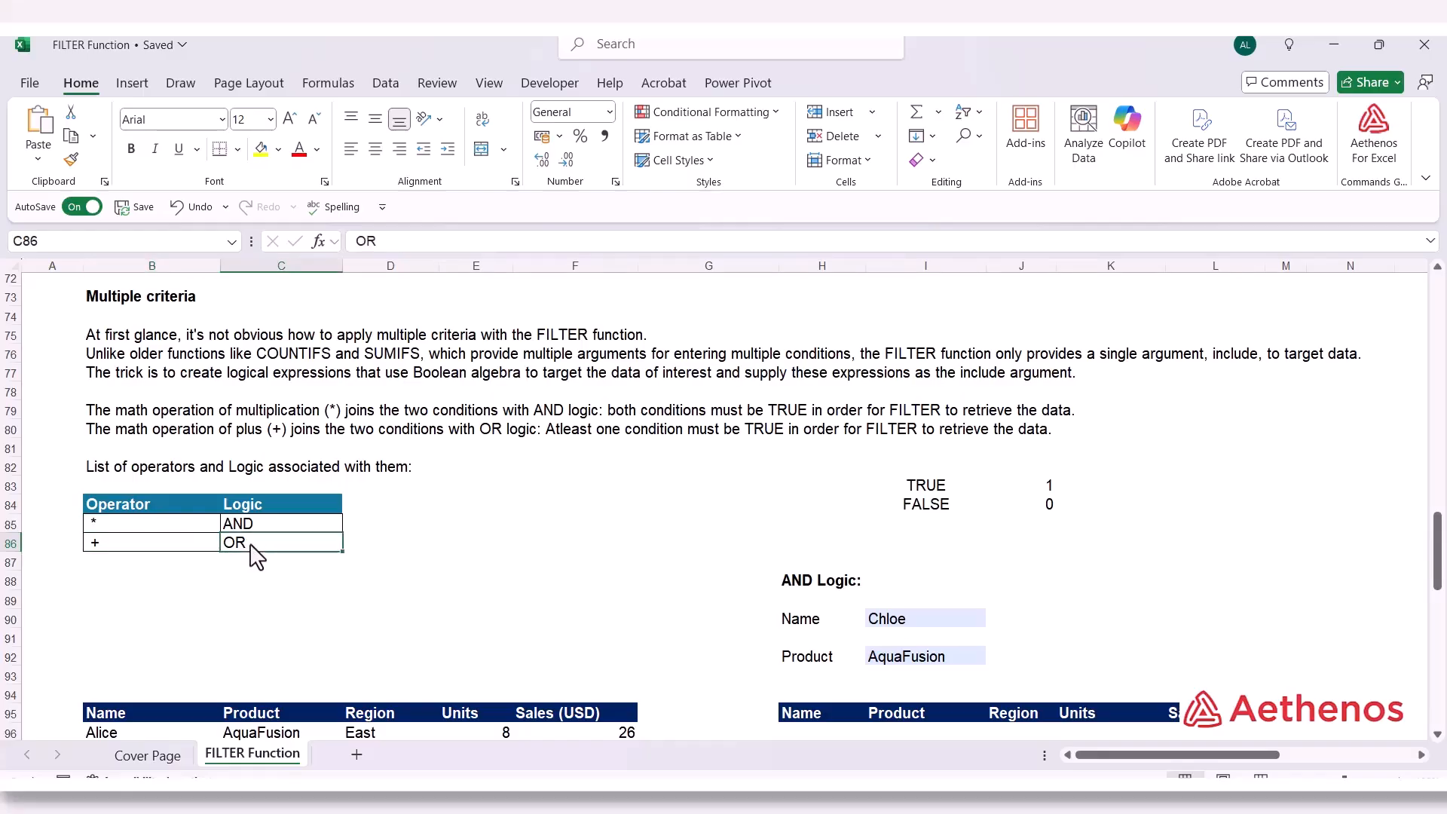
# Enter 1 in both H86 and I86 as a pair of true conditions for the AND example
pyautogui.click(841, 547)
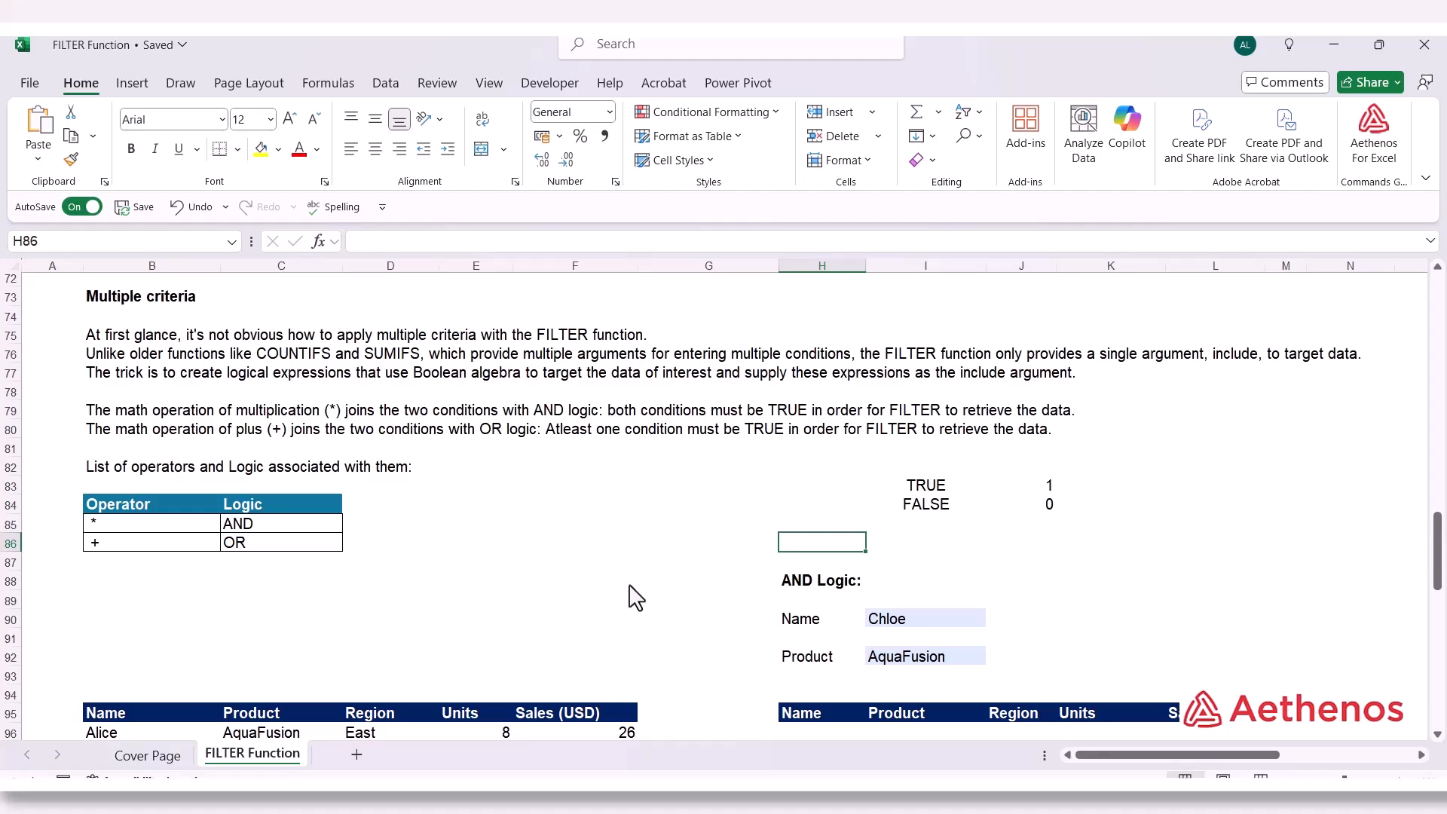
pyautogui.write('1')
pyautogui.press('Tab')
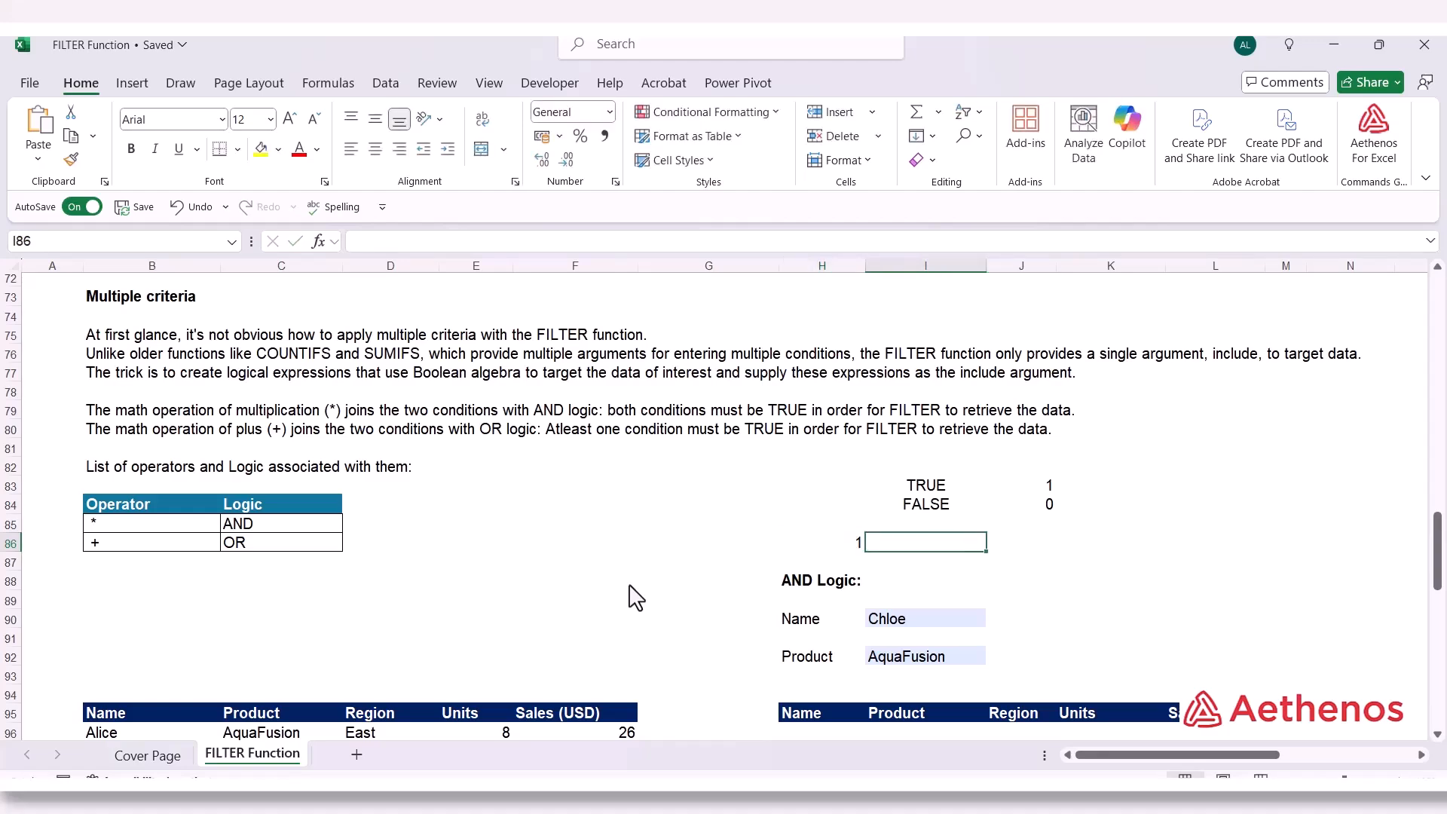
pyautogui.write('1')
pyautogui.press('Tab')
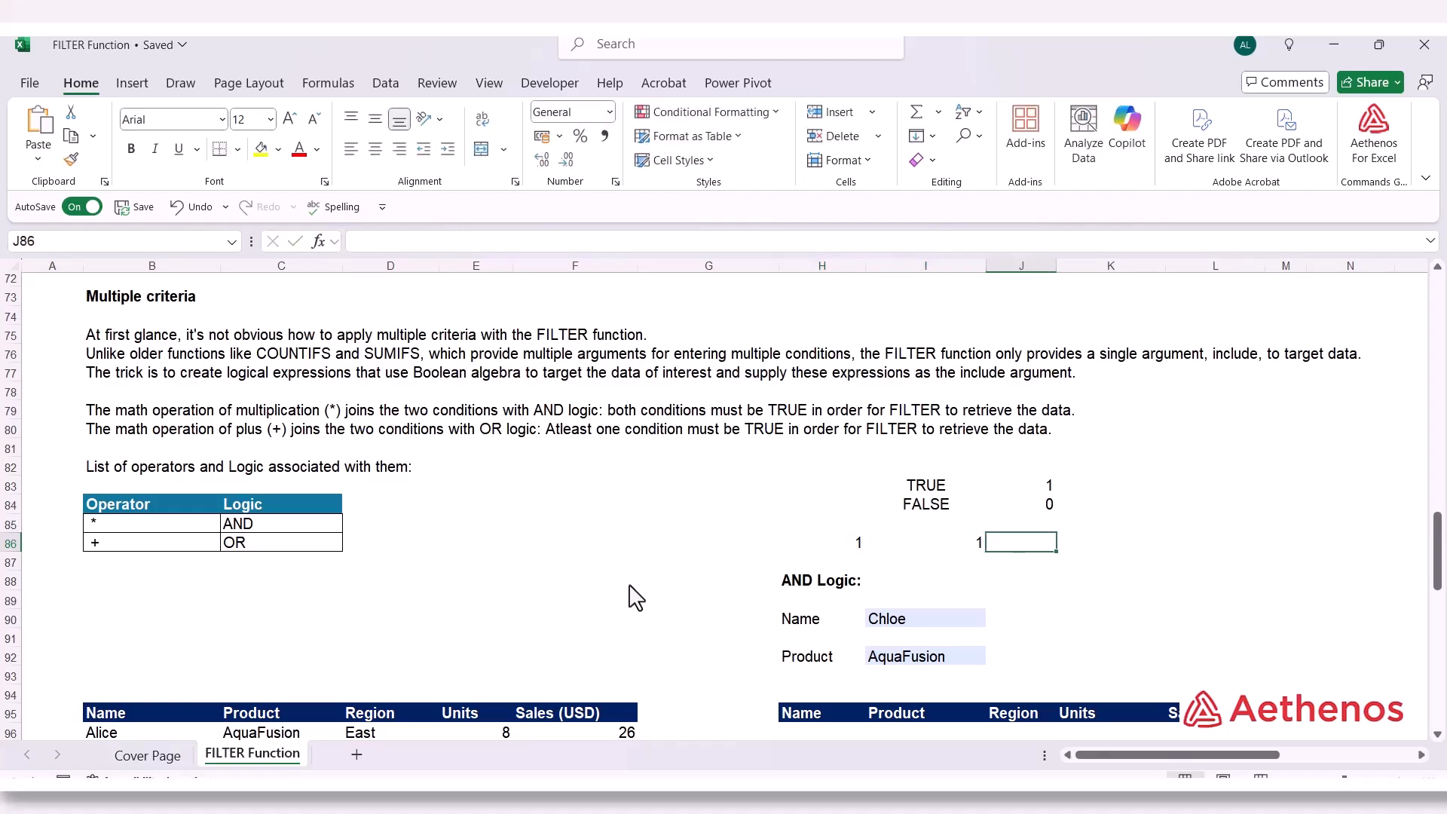
# Multiply the two true conditions in J86 with the formula =H86*I86
pyautogui.write('=')
pyautogui.press('Left')
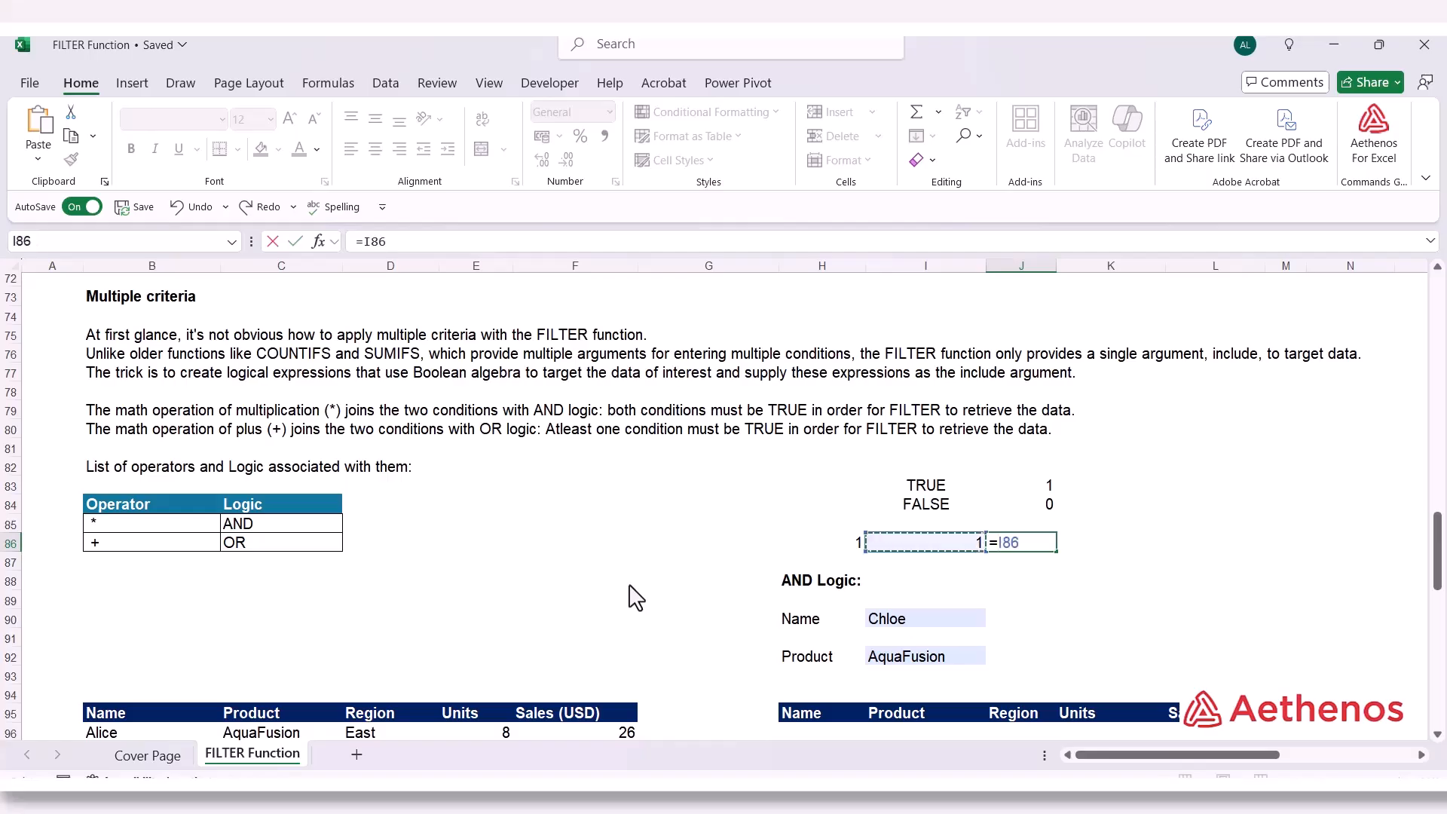
pyautogui.press('Left')
pyautogui.write('*')
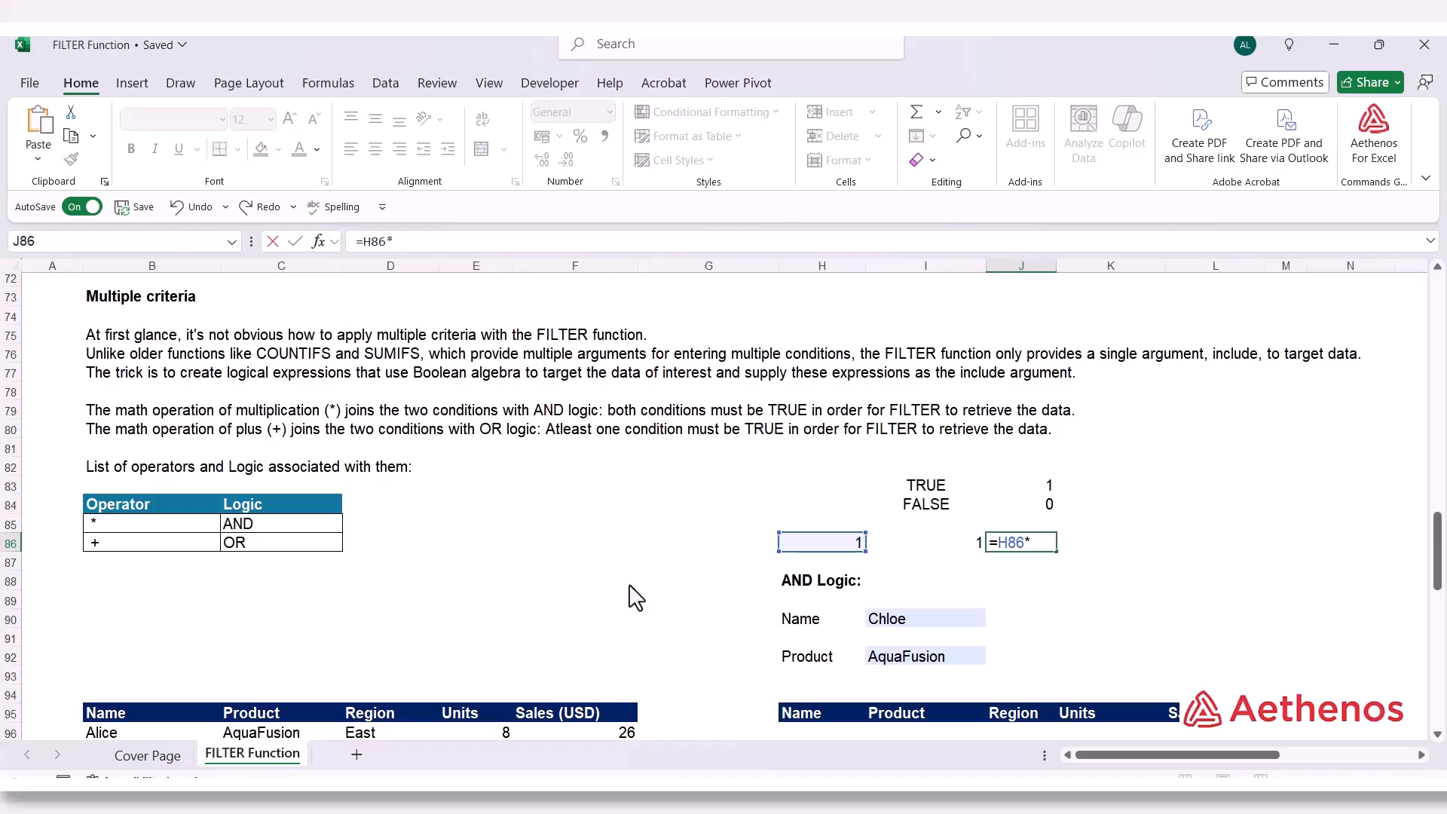
pyautogui.press('Left')
pyautogui.press('Return')
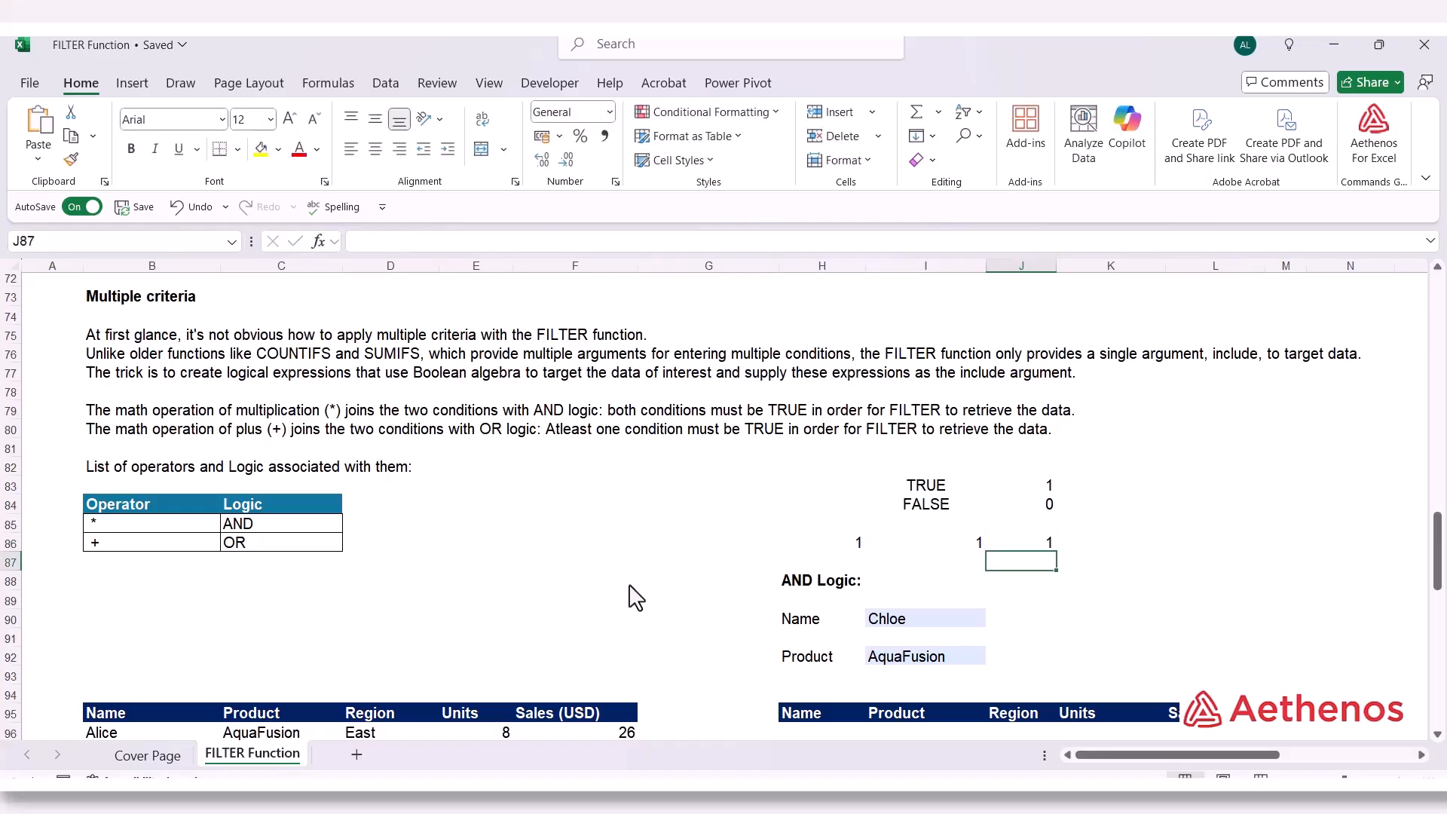
pyautogui.press('Up')
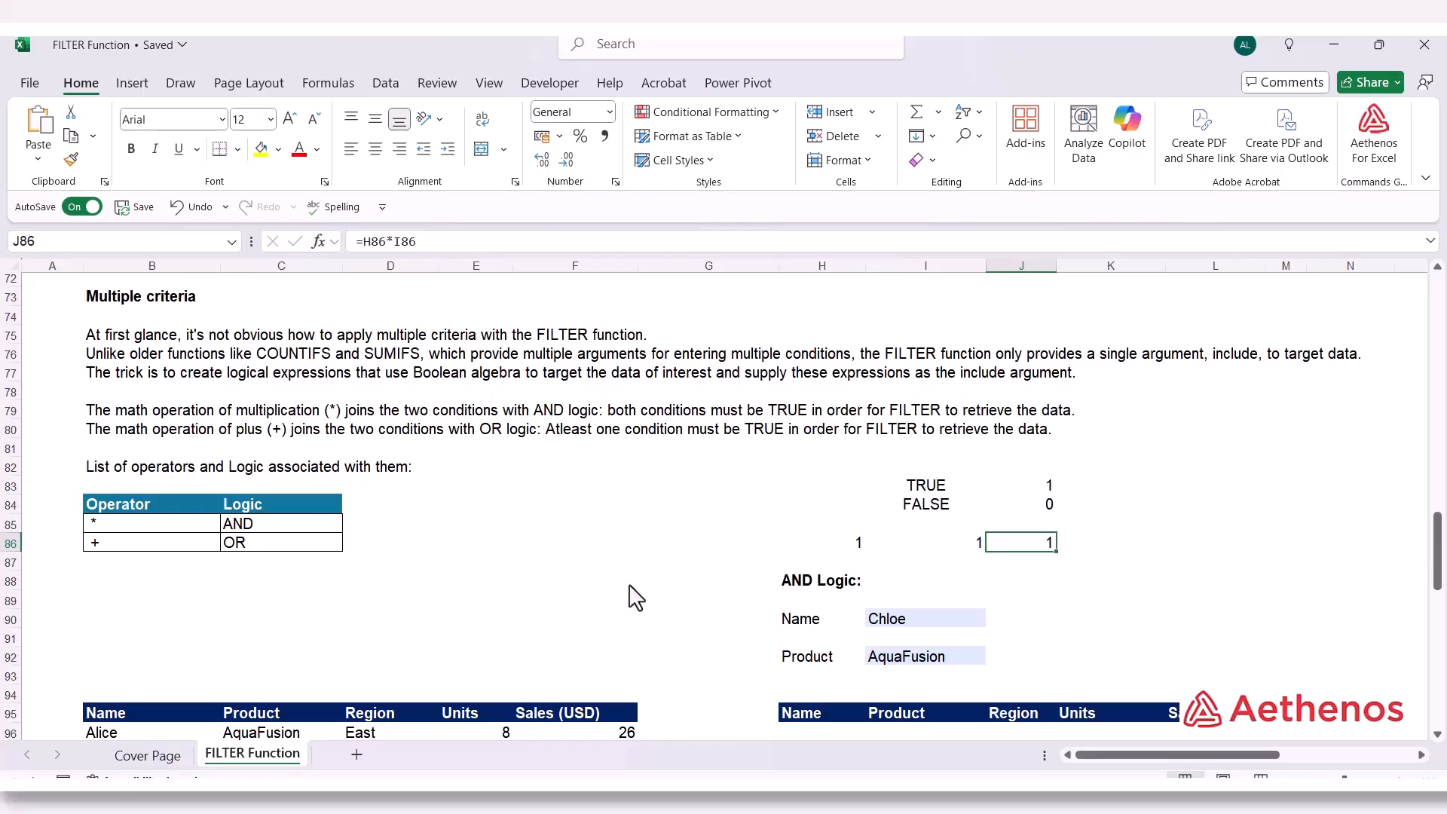
# Enter 1 in H87 and 0 in I87 as a mixed true and false pair
pyautogui.press('Down')
pyautogui.press('Left')
pyautogui.press('Left')
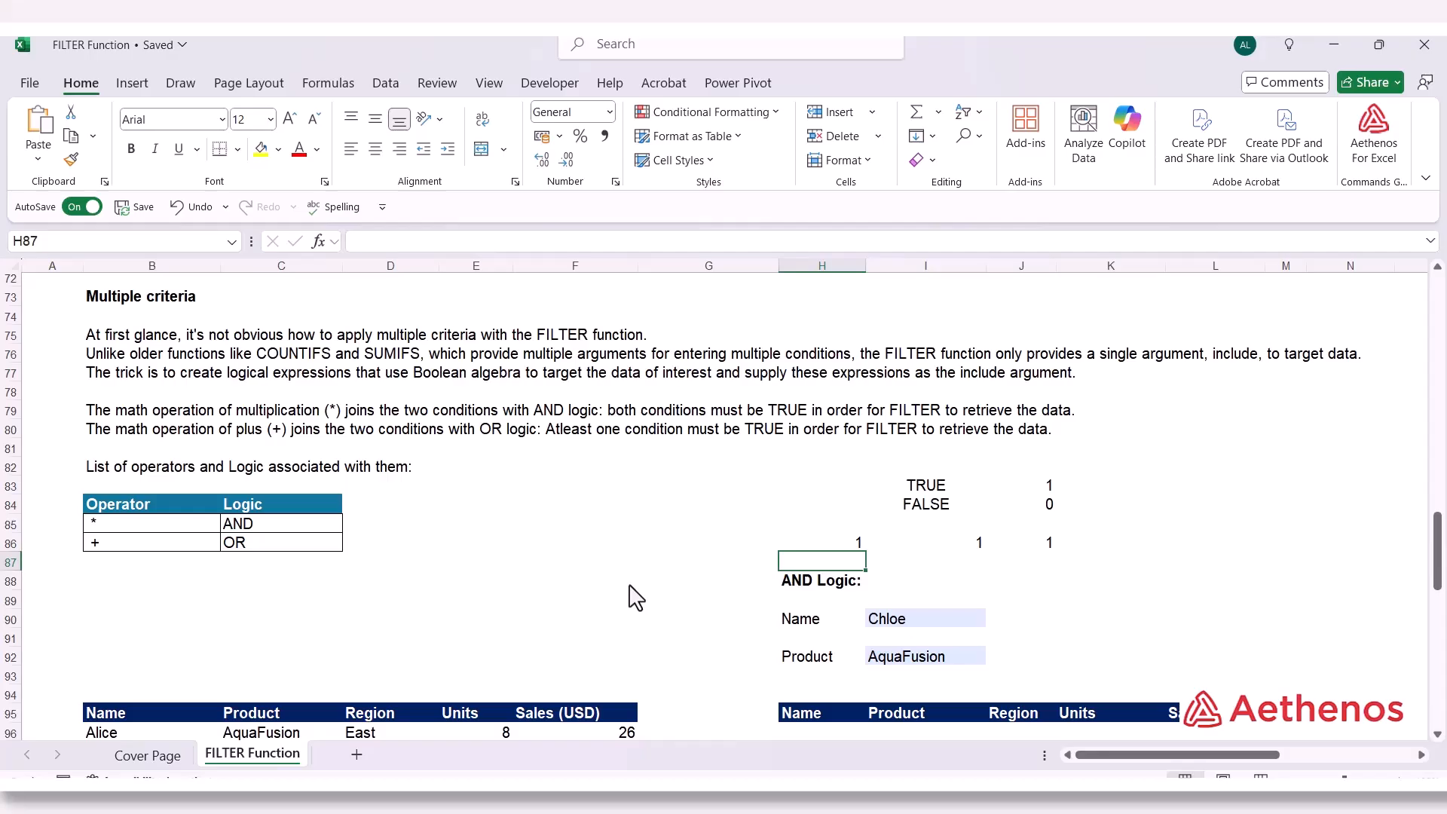
pyautogui.write('1')
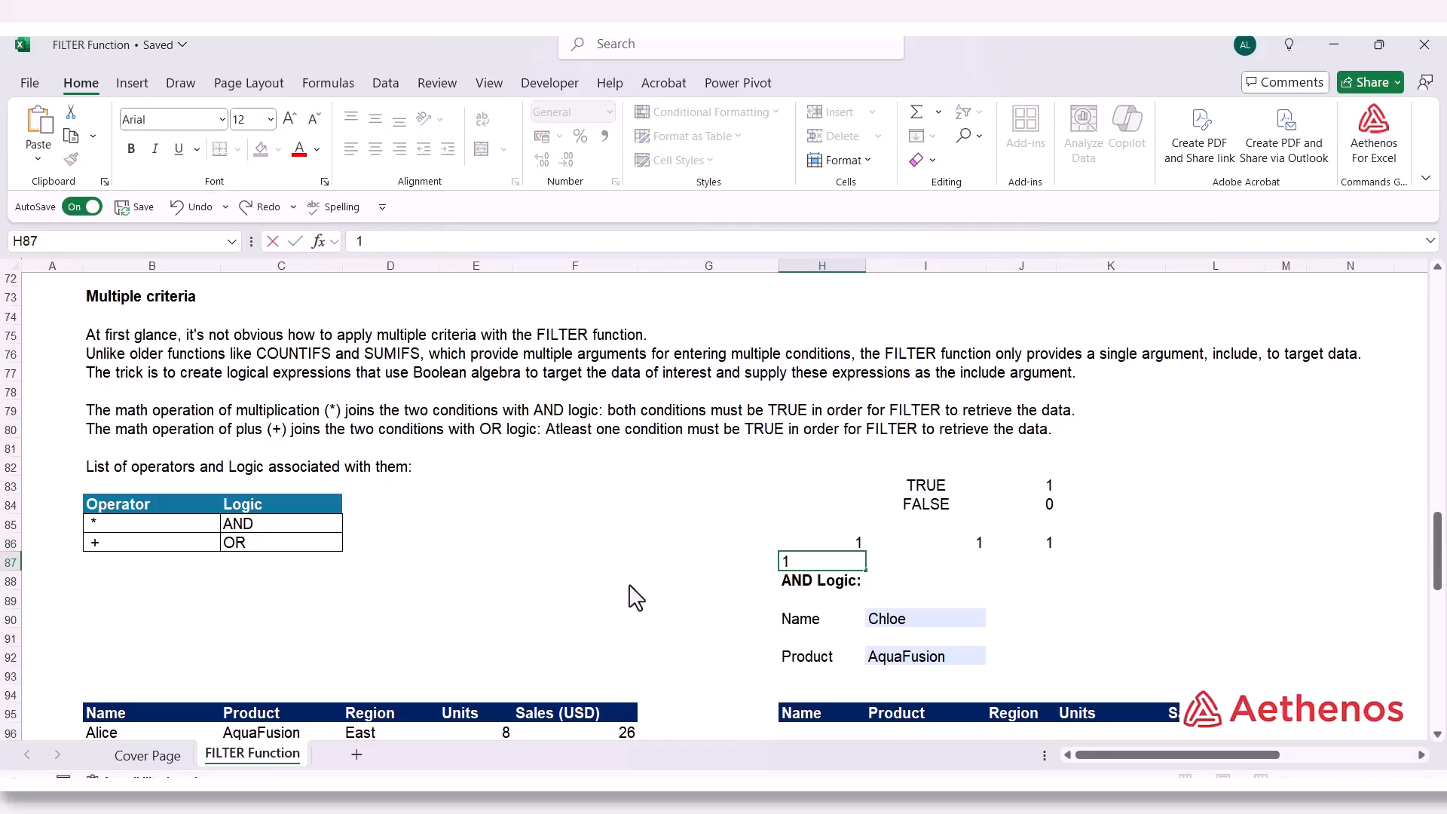
pyautogui.press('Tab')
pyautogui.write('0')
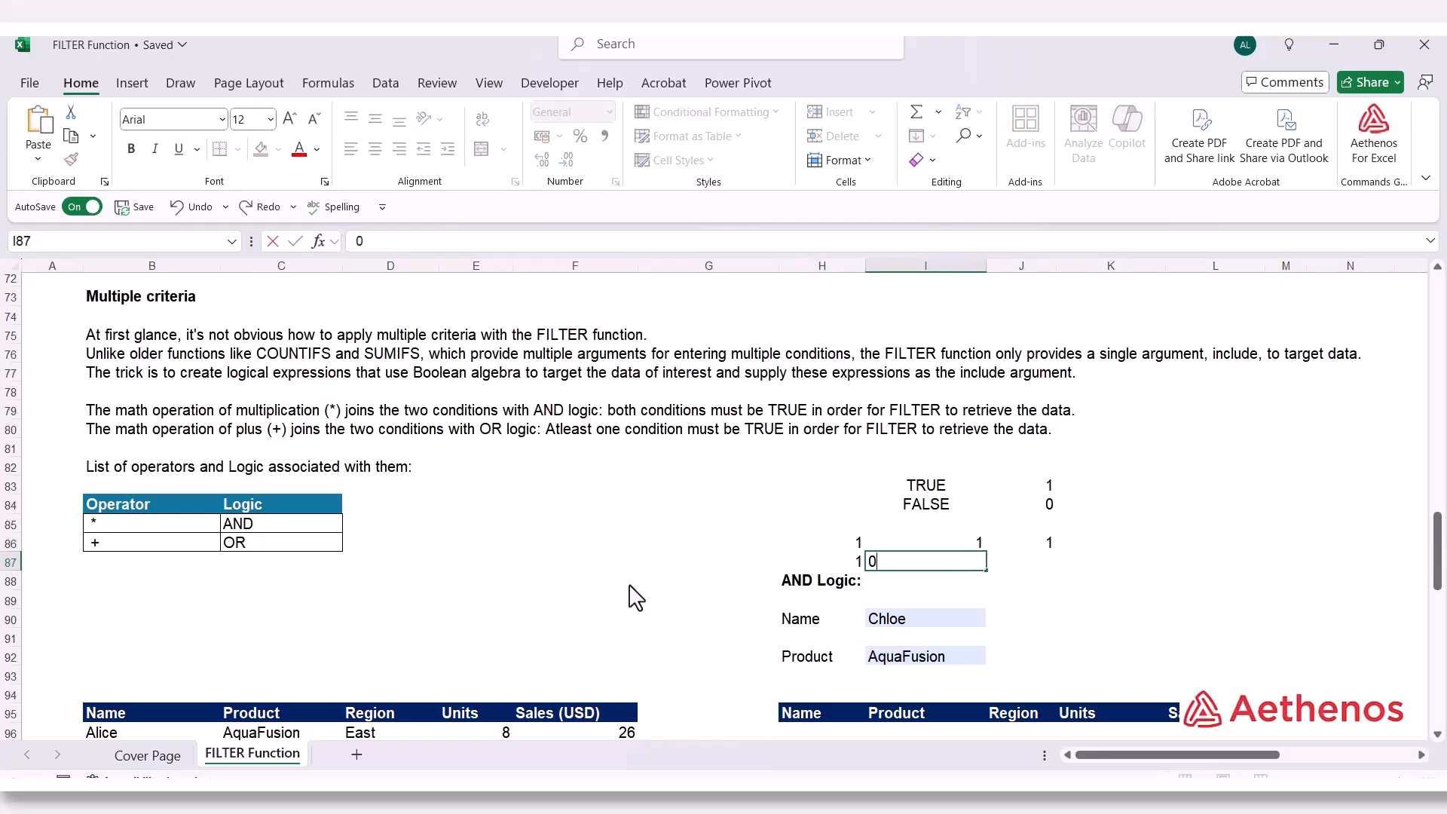
pyautogui.press('Tab')
# Multiply the mixed pair of conditions in J87 with the formula =H87*I87
pyautogui.write('=')
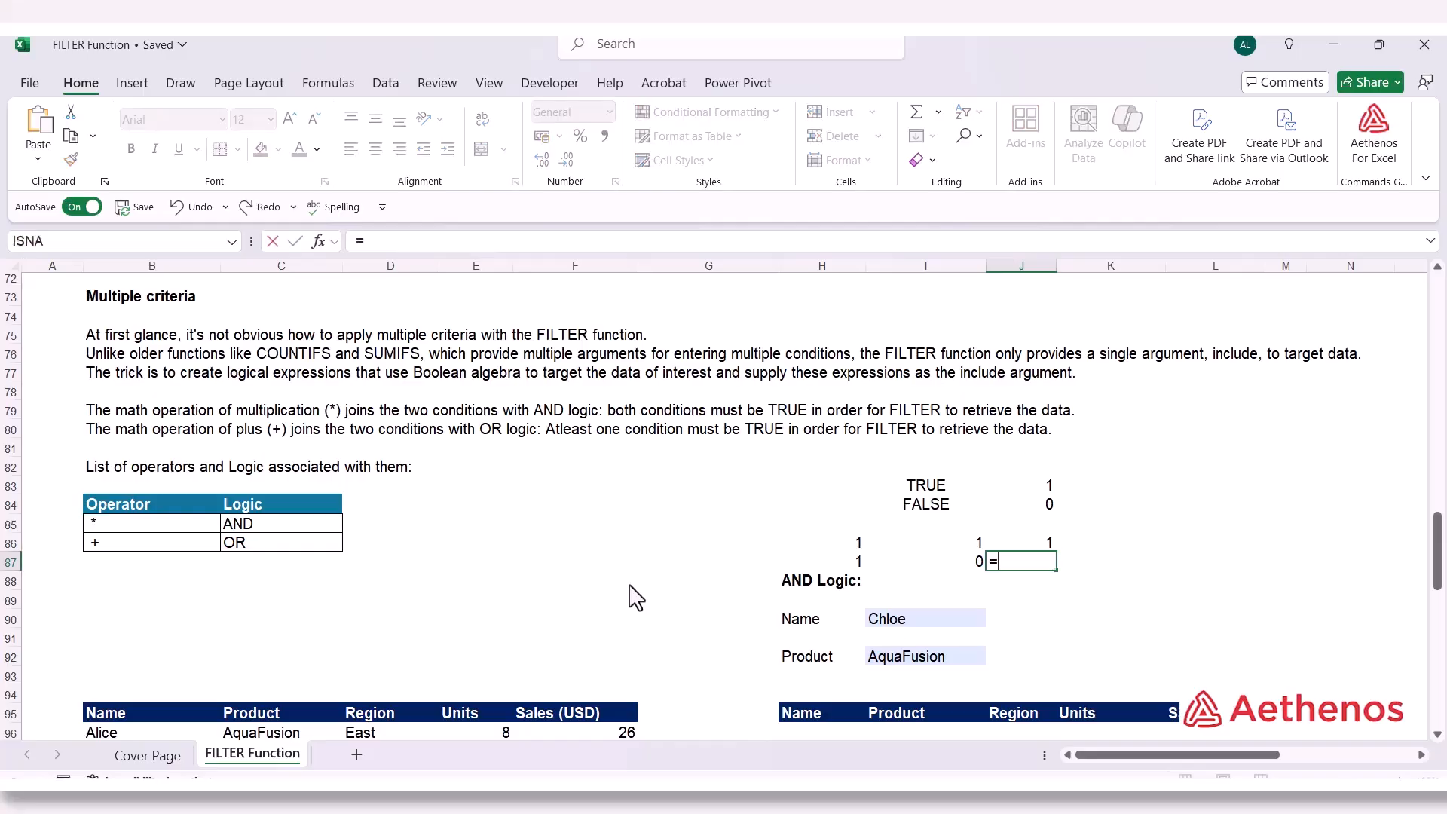
pyautogui.press('Left')
pyautogui.press('Left')
pyautogui.write('*')
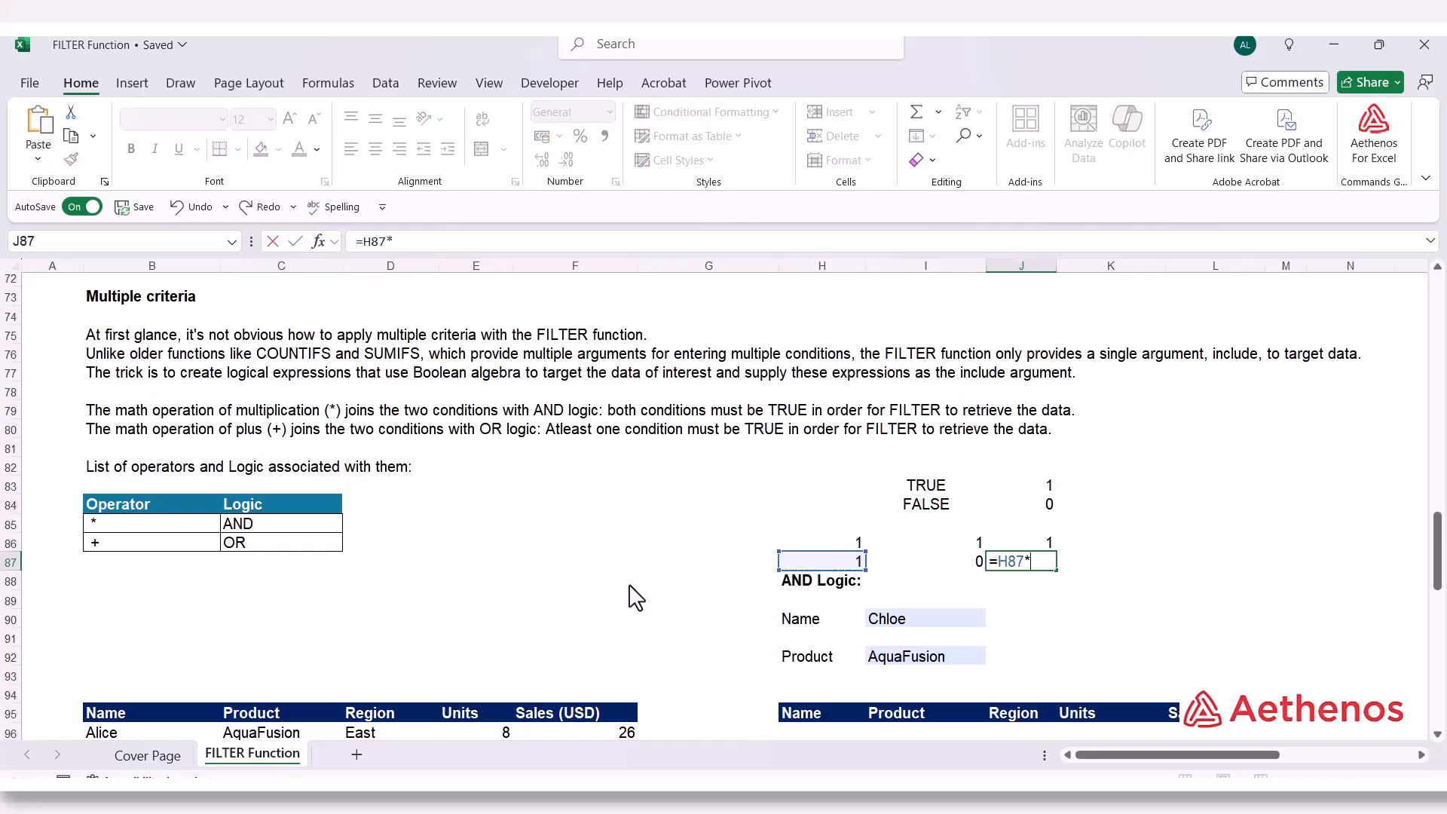
pyautogui.press('Left')
pyautogui.press('Return')
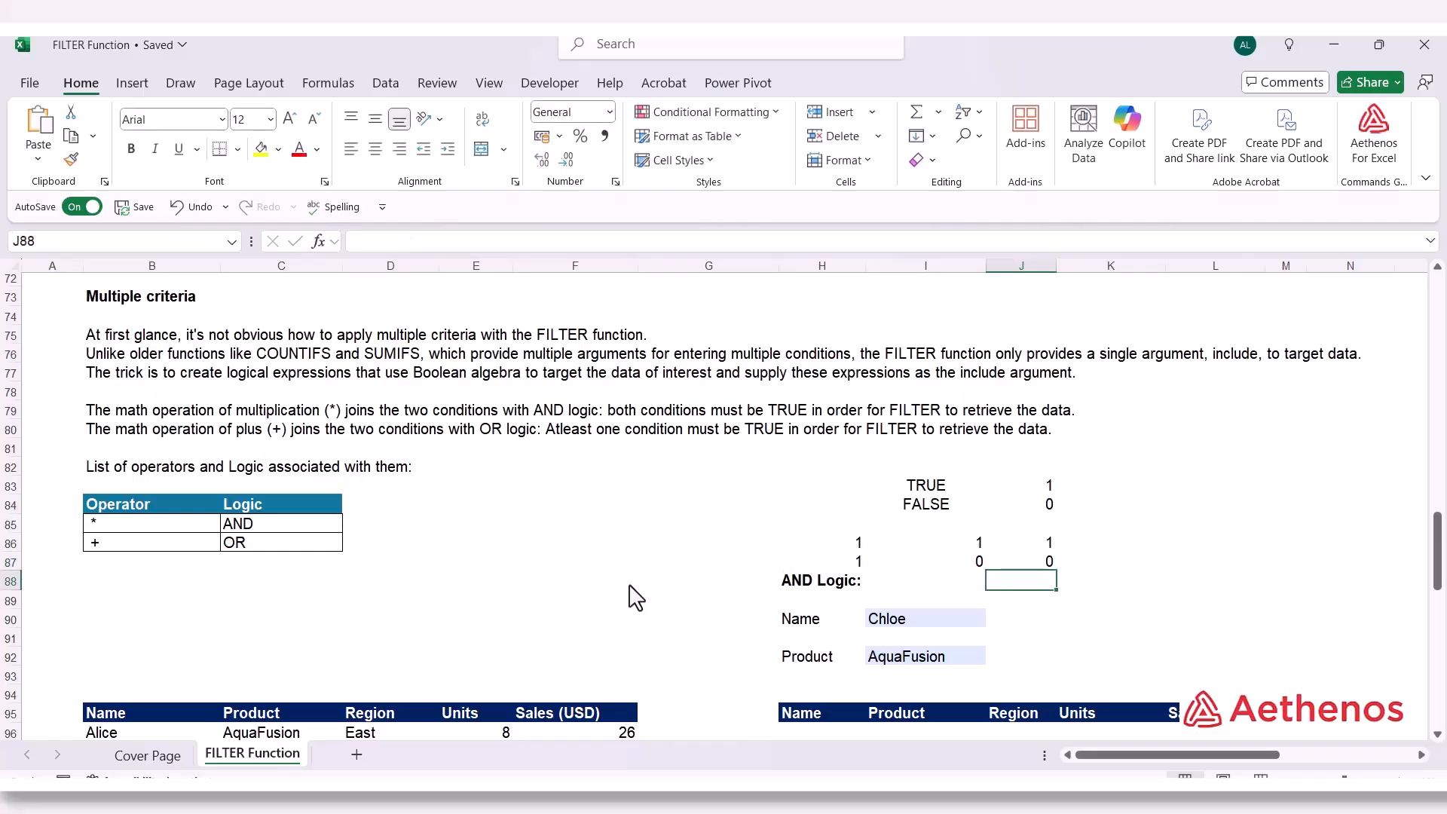
pyautogui.press('Up')
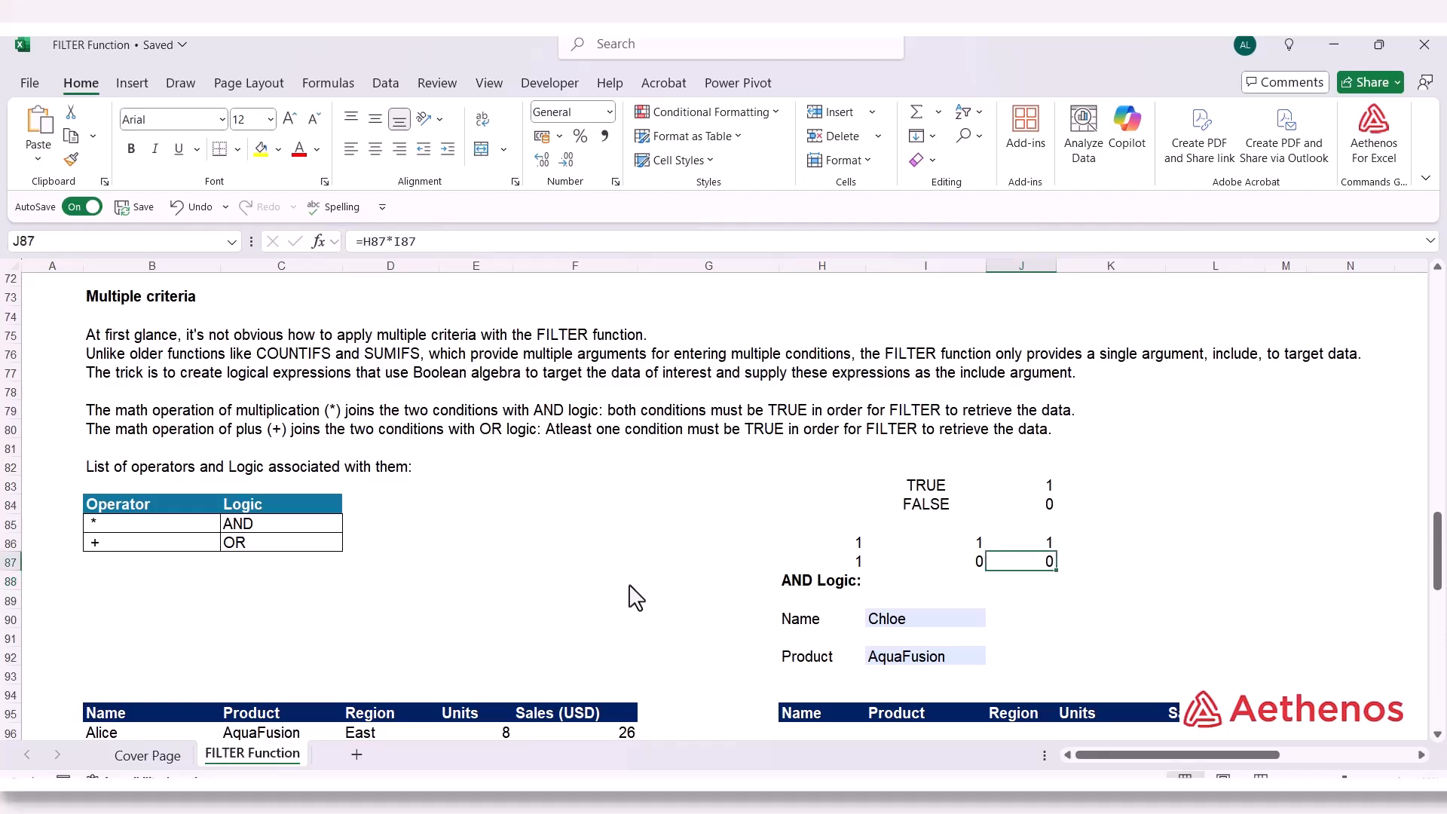
# Compare the inputs and products in rows 86 and 87, and relate them to the AND entry in the operator table
pyautogui.press('Left')
pyautogui.press('Left')
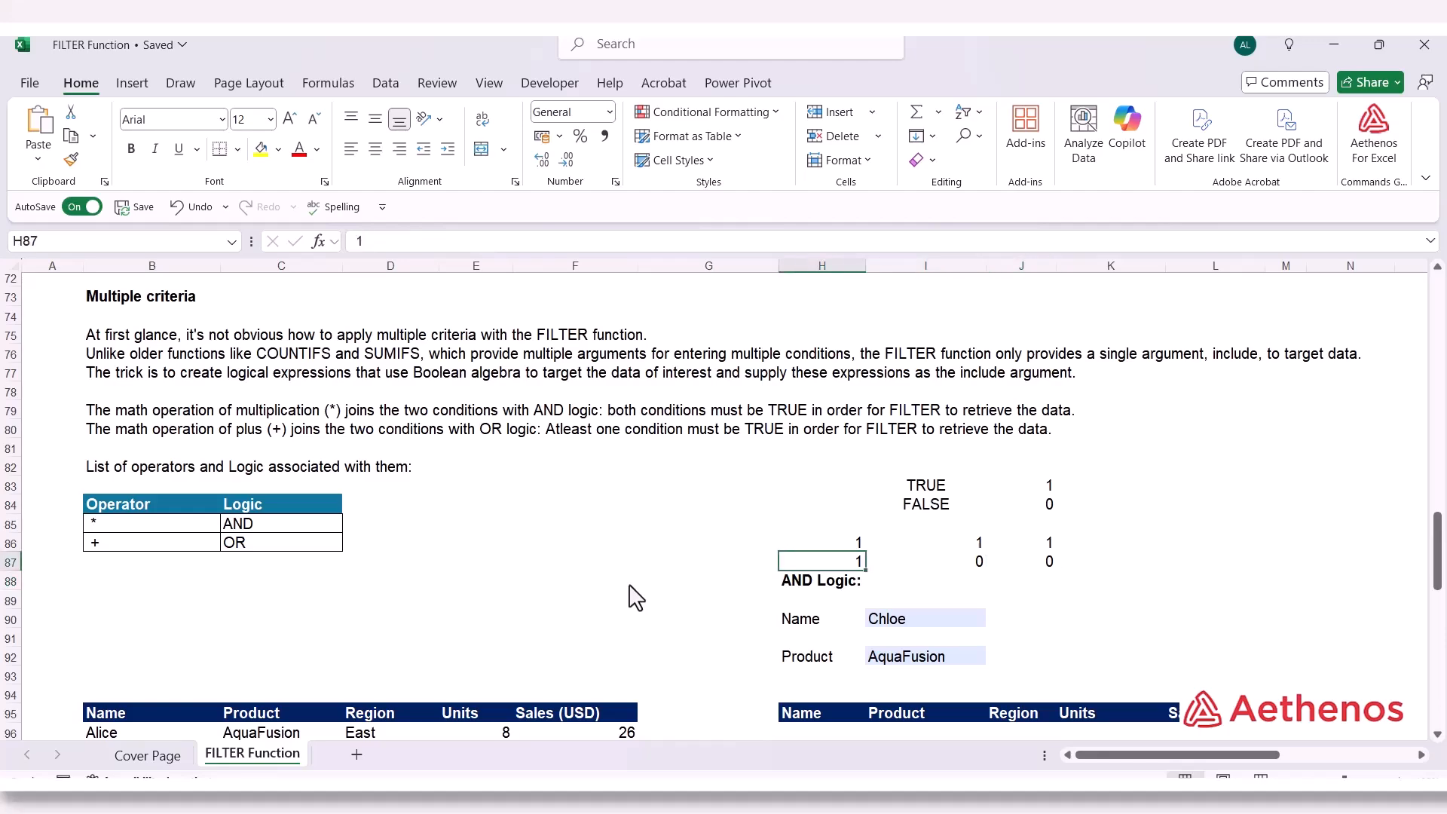
pyautogui.press('Up')
pyautogui.hotkey('shift', 'Right')
pyautogui.hotkey('shift', 'Left')
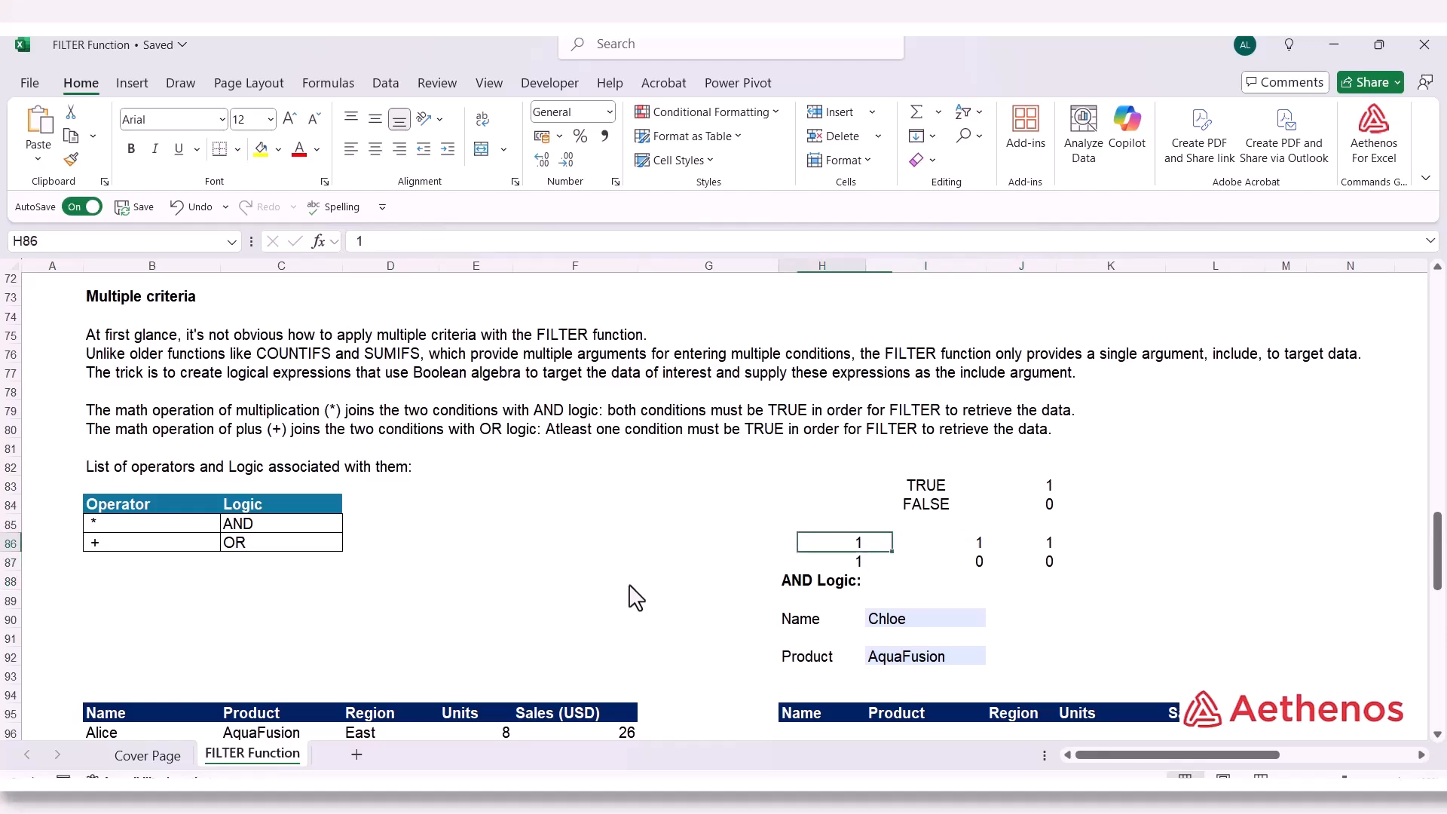
pyautogui.press('Right')
pyautogui.press('Right')
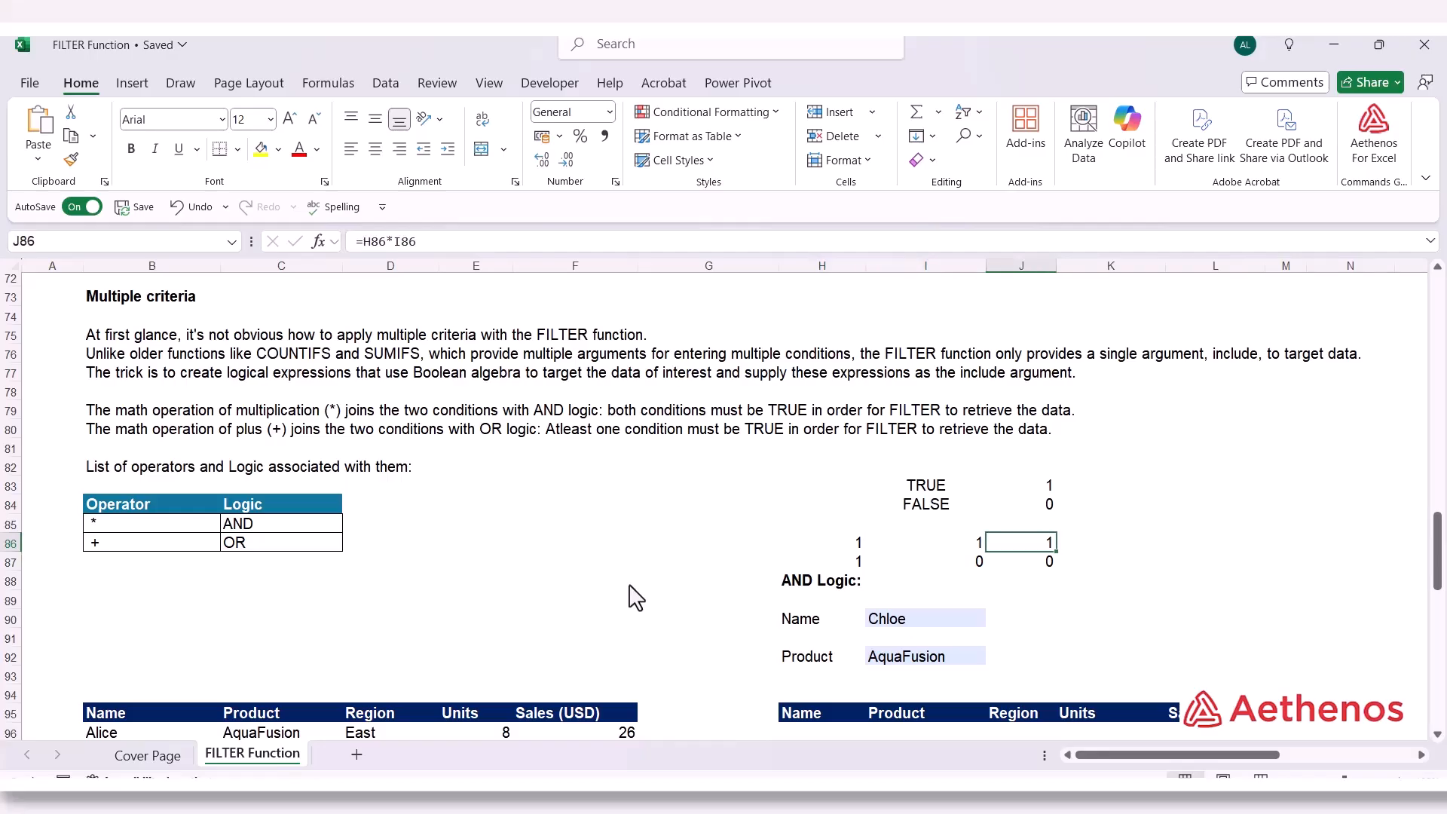
pyautogui.press('Down')
pyautogui.press('Left')
pyautogui.press('Left')
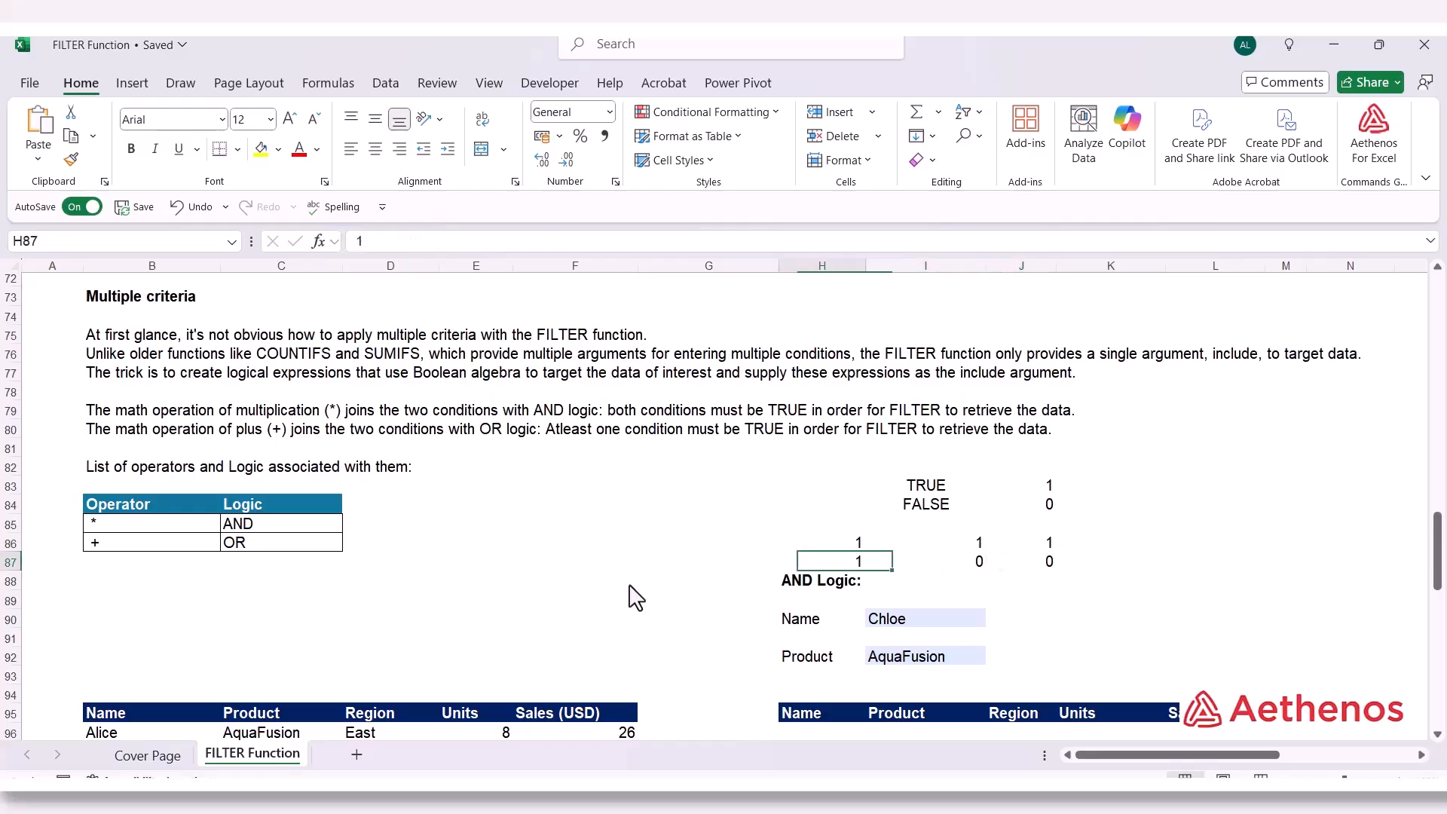
pyautogui.press('Right')
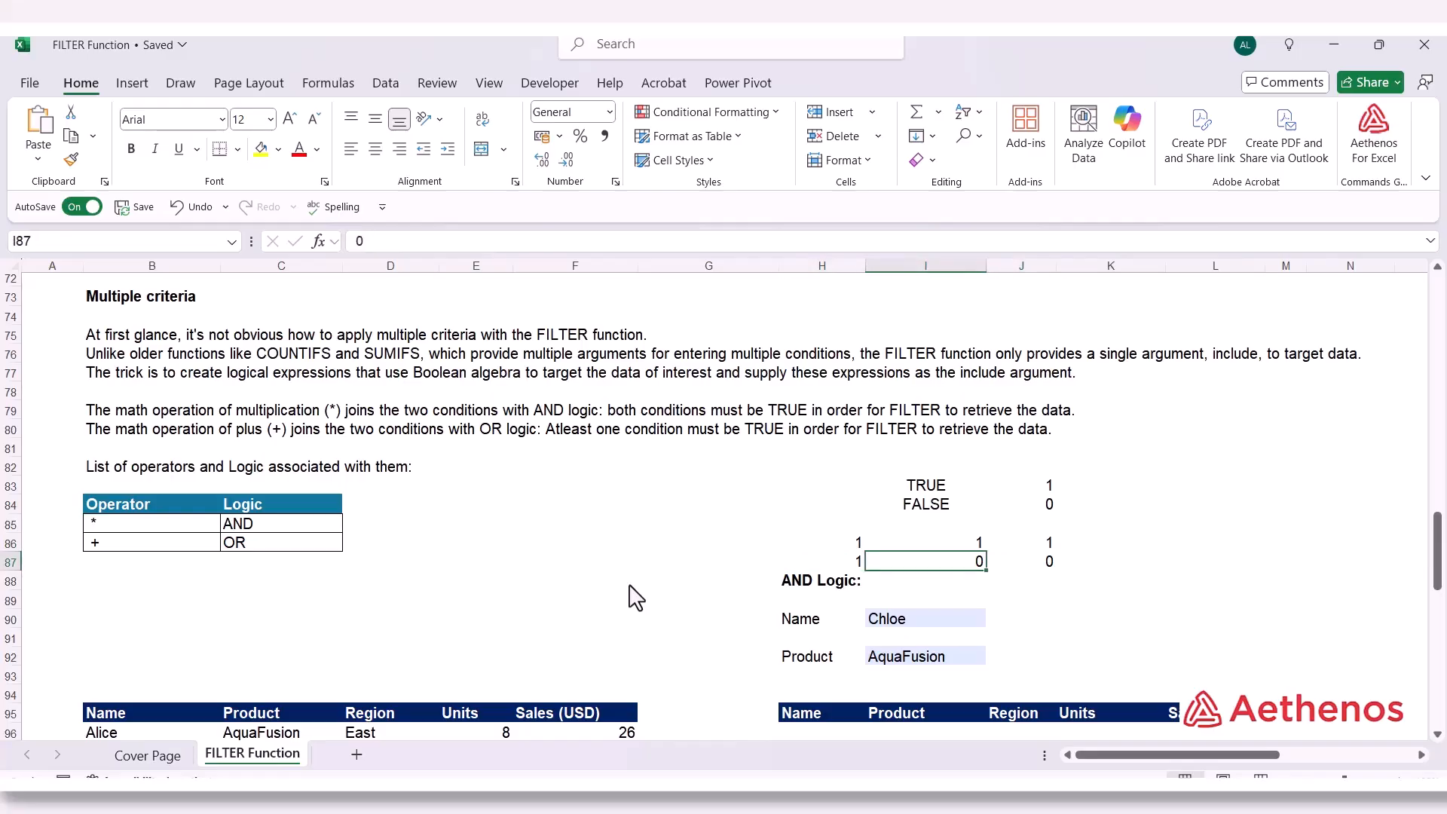
pyautogui.press('Right')
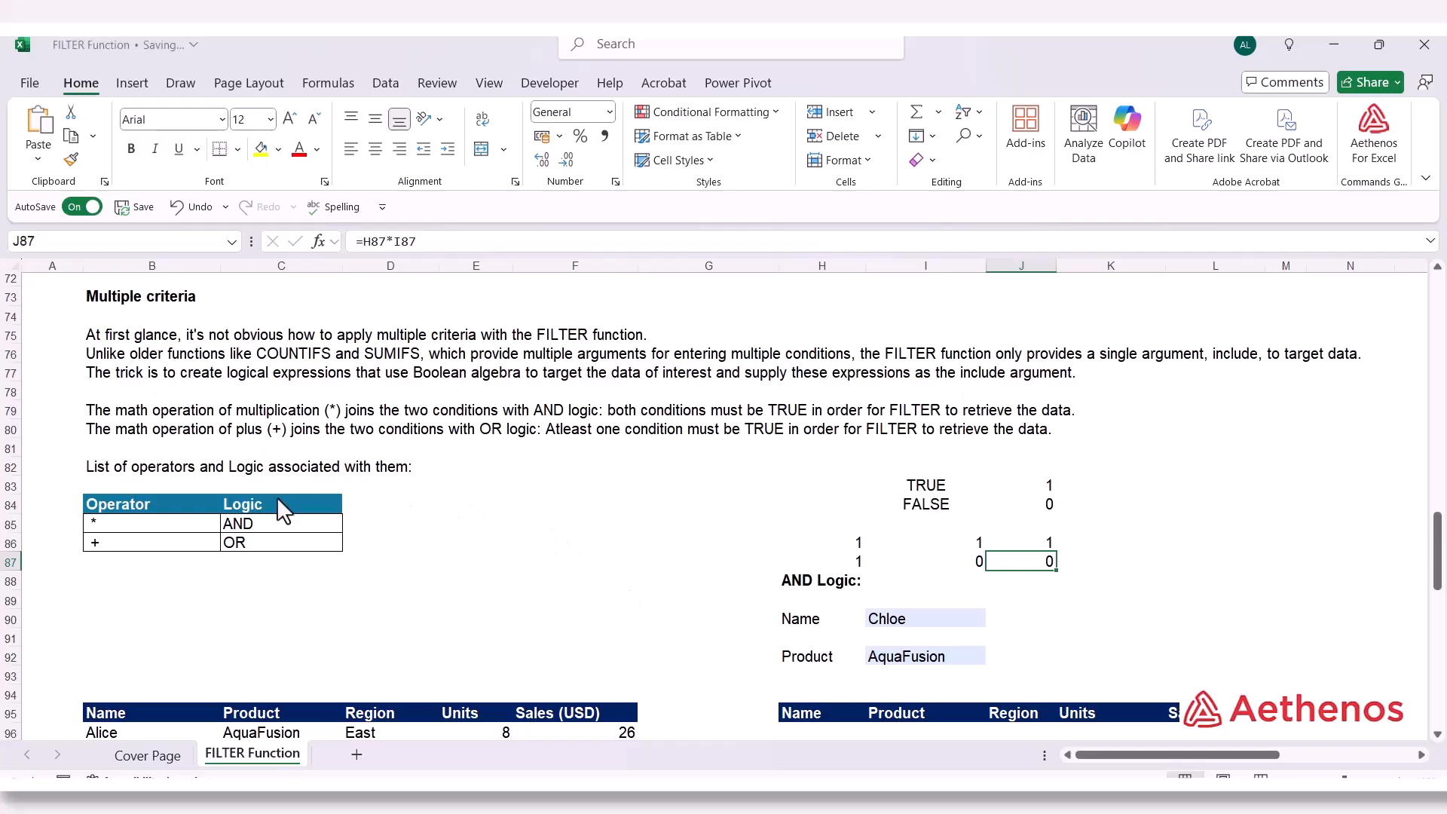
pyautogui.click(267, 527)
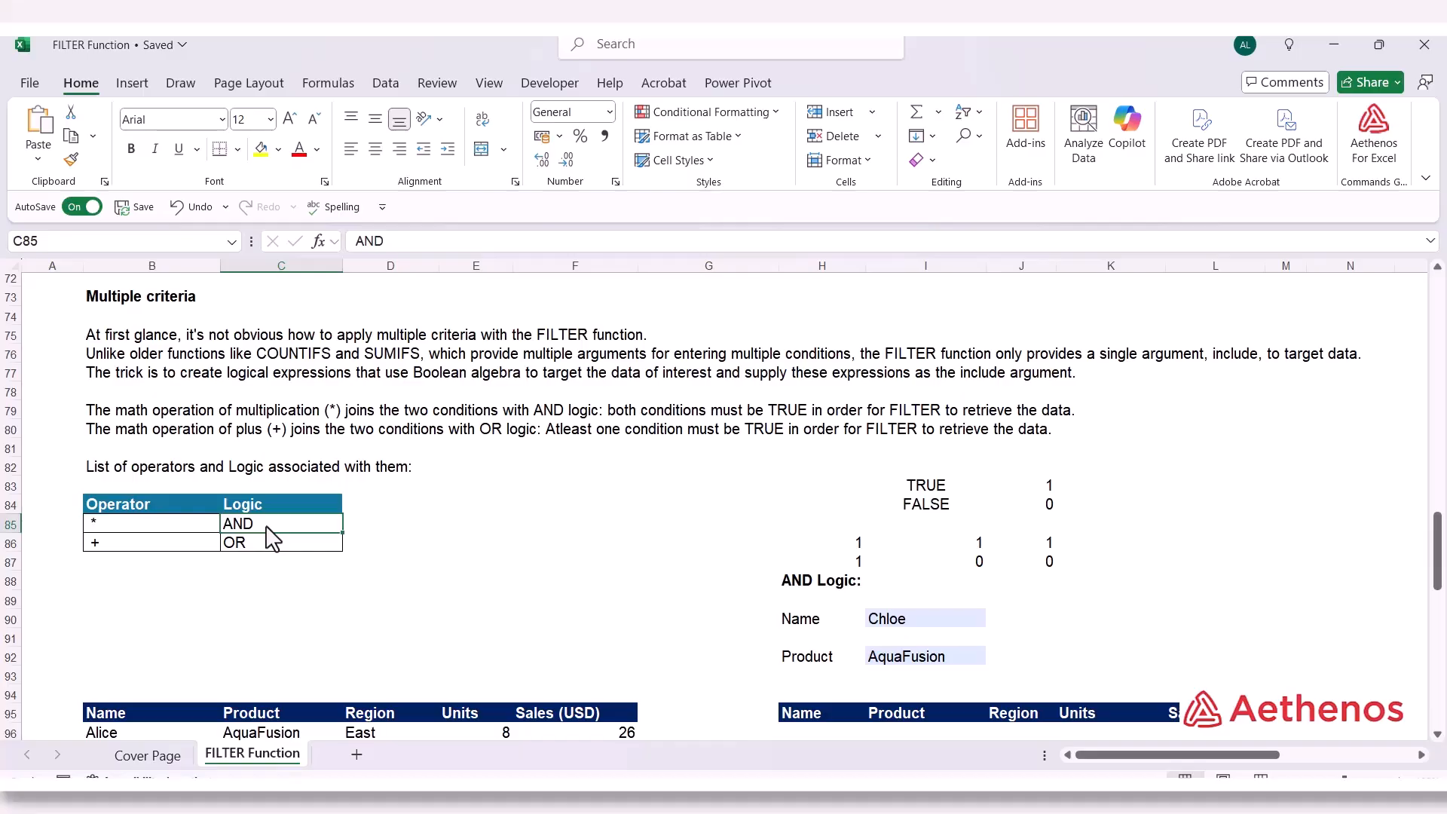
pyautogui.click(260, 581)
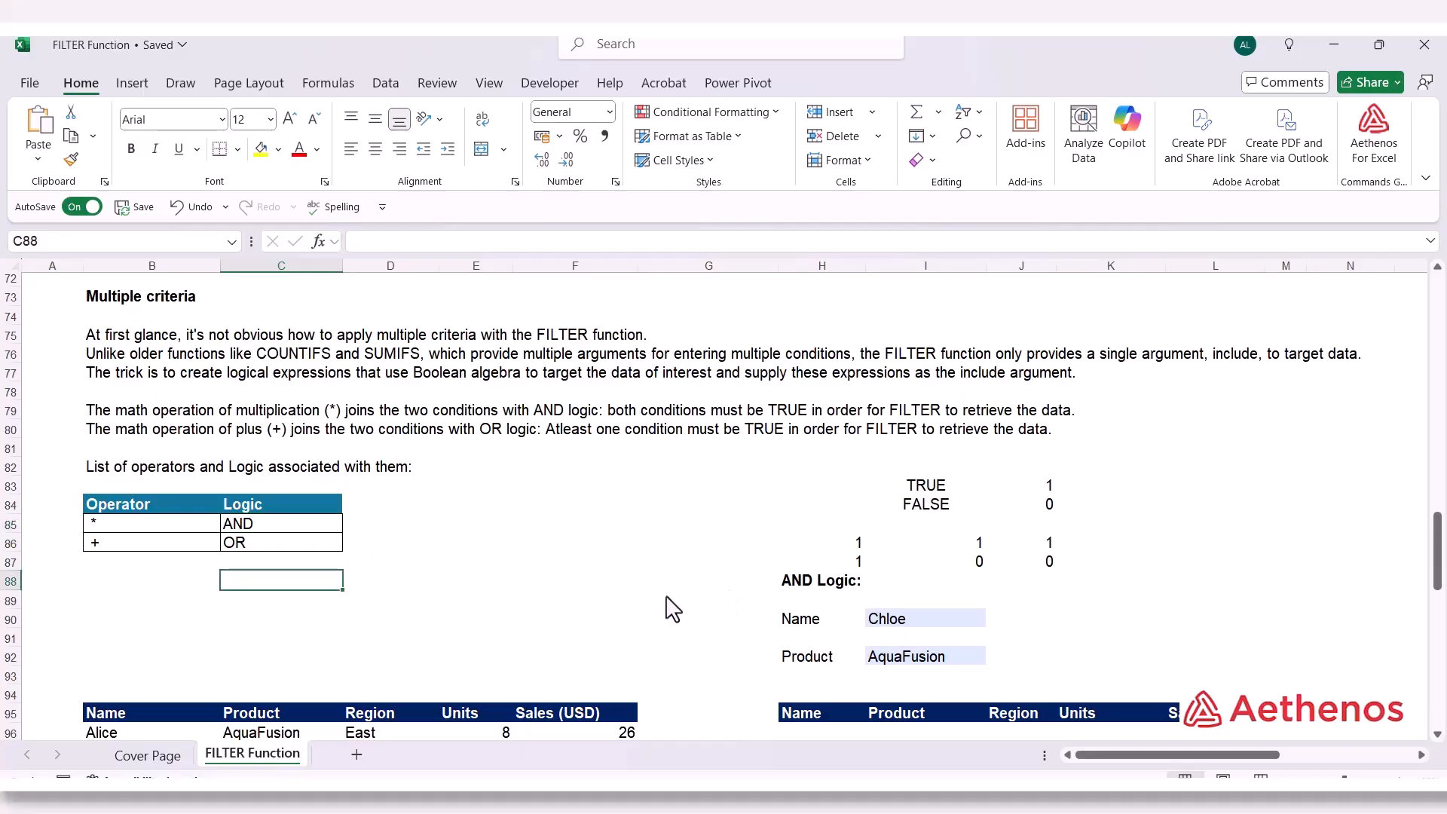
# Examine the sales table and the Name and Product criteria under AND Logic, and select result cell H96
pyautogui.scroll(-5, 673, 609)
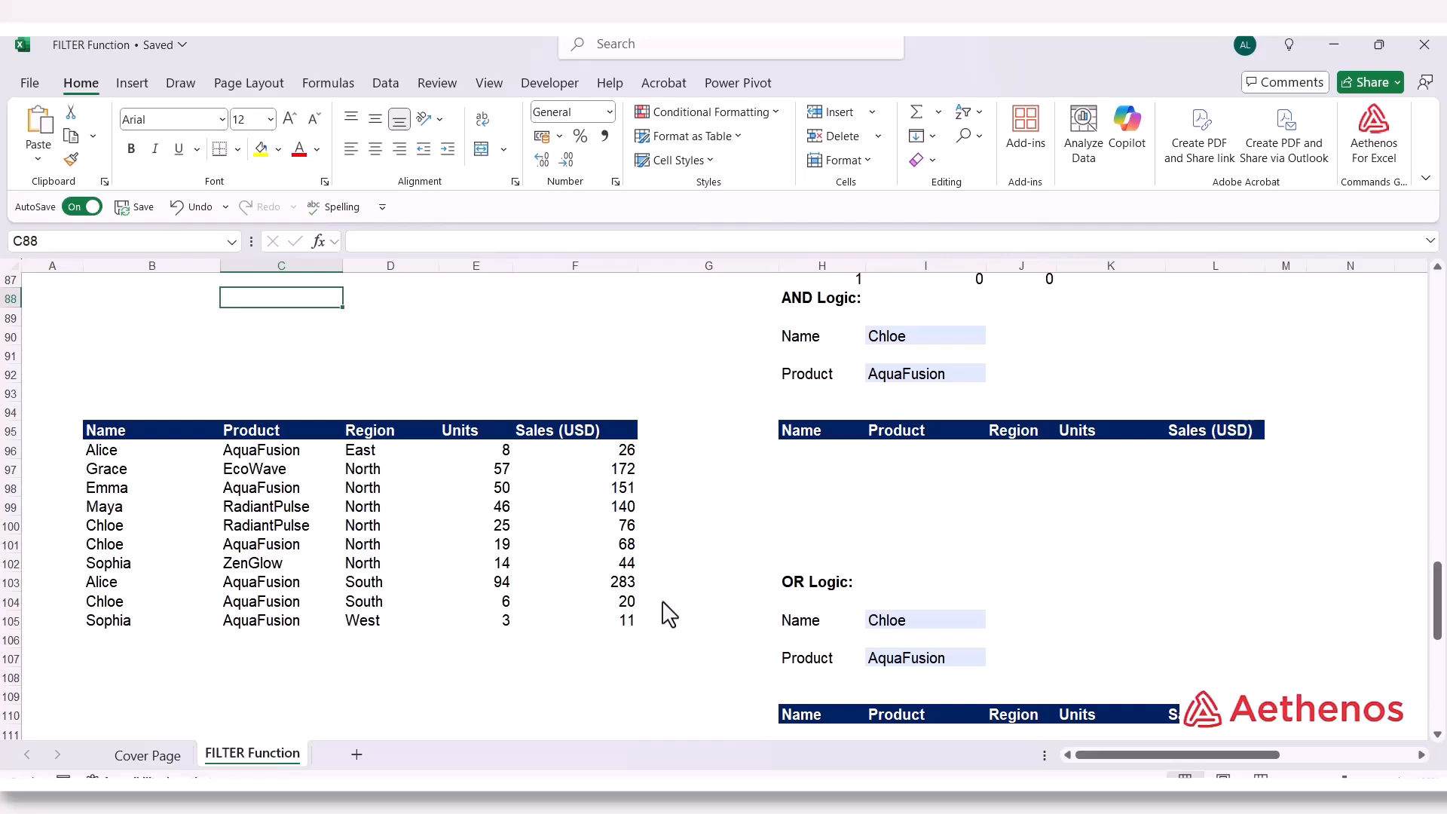
pyautogui.click(154, 452)
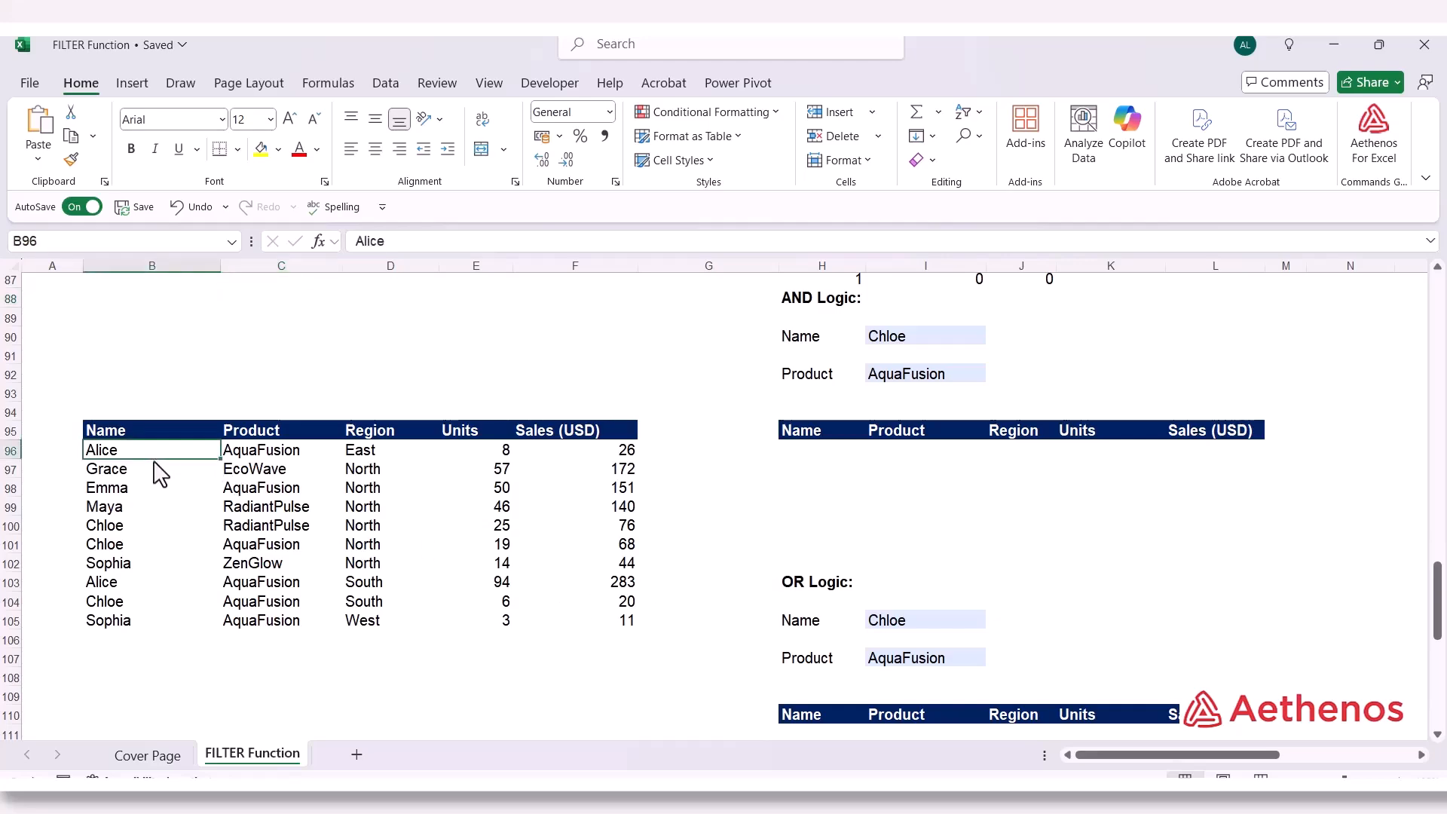
pyautogui.click(302, 489)
pyautogui.click(833, 339)
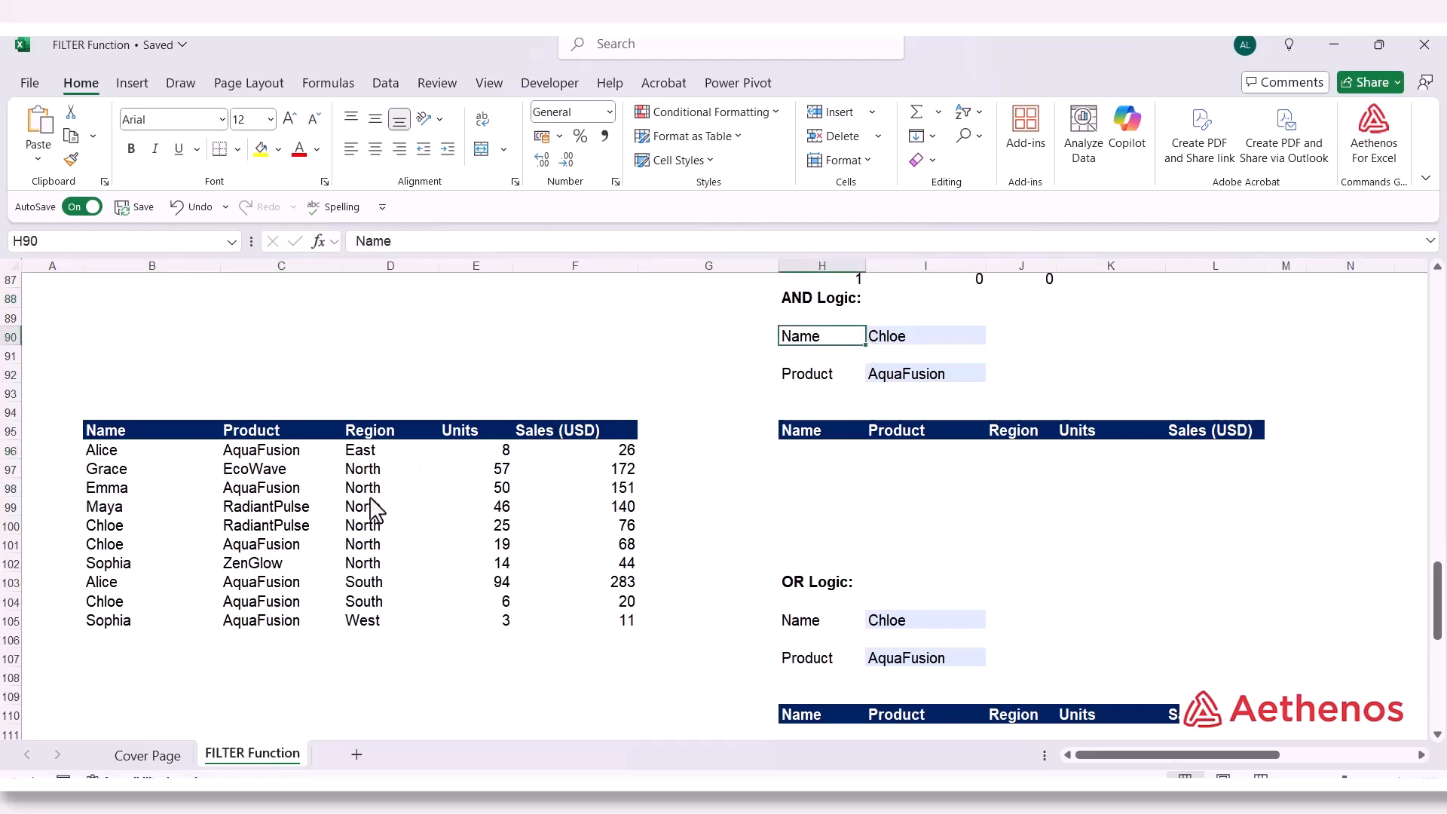
pyautogui.click(901, 345)
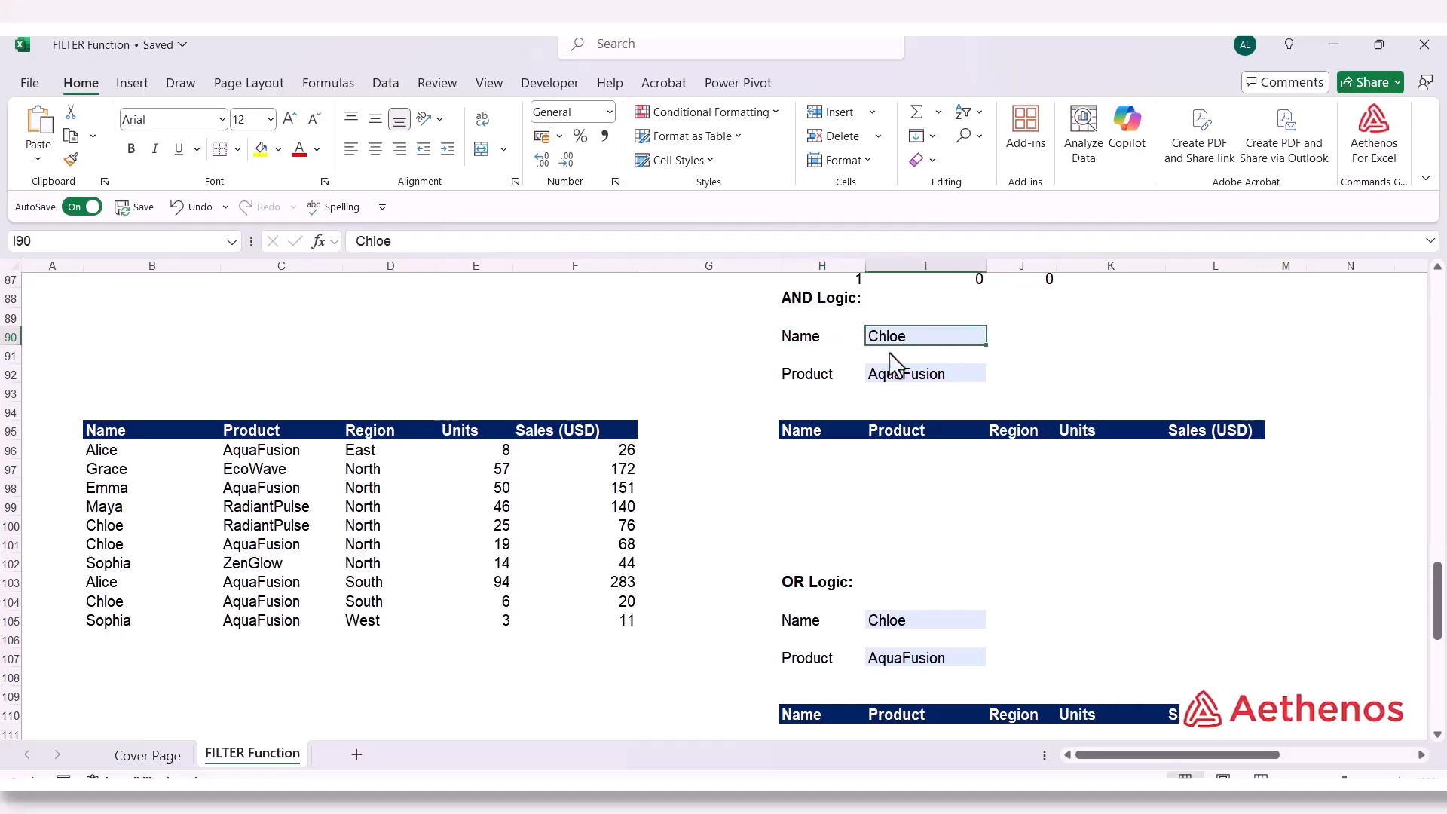
pyautogui.click(805, 379)
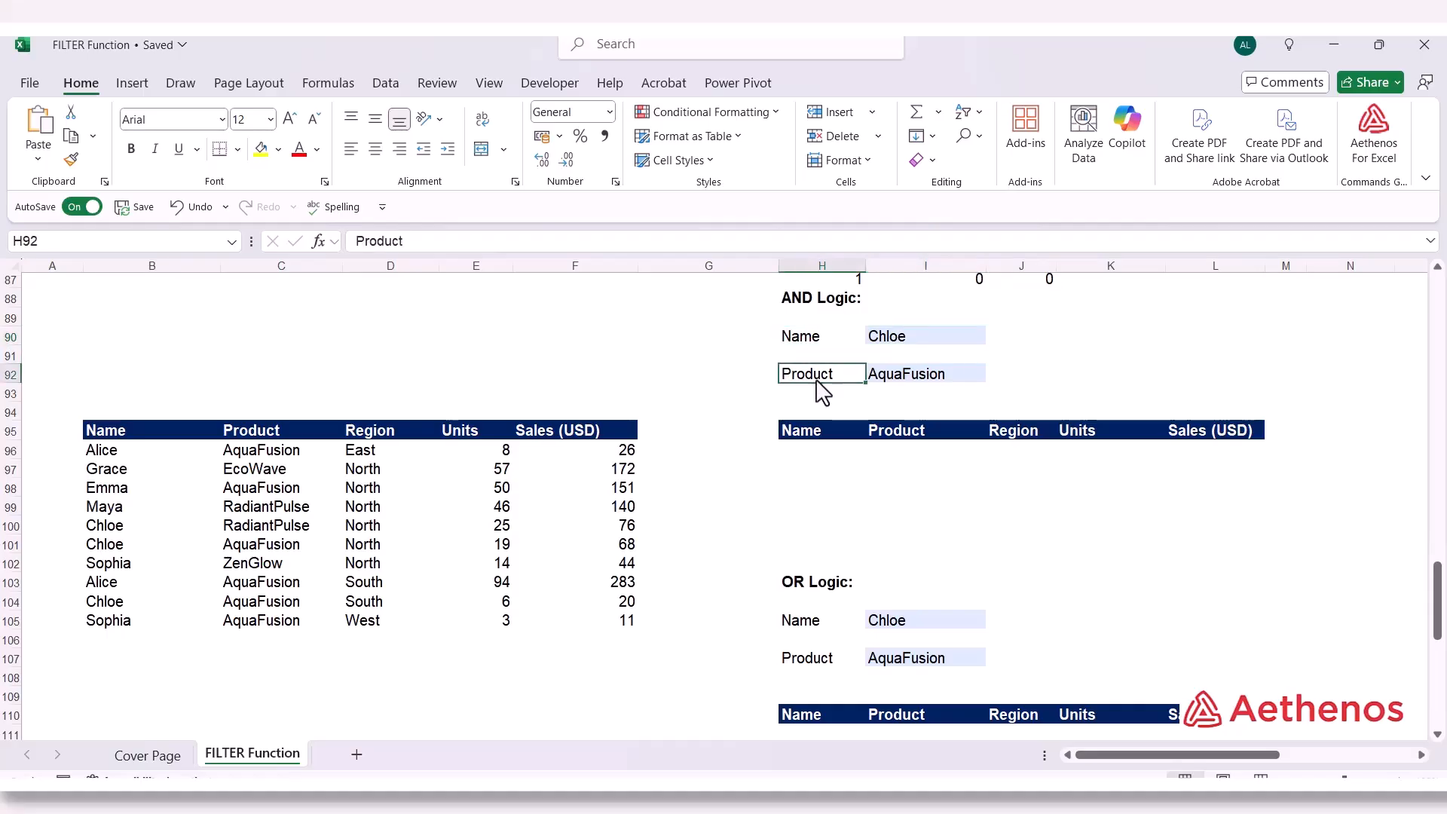
pyautogui.click(907, 389)
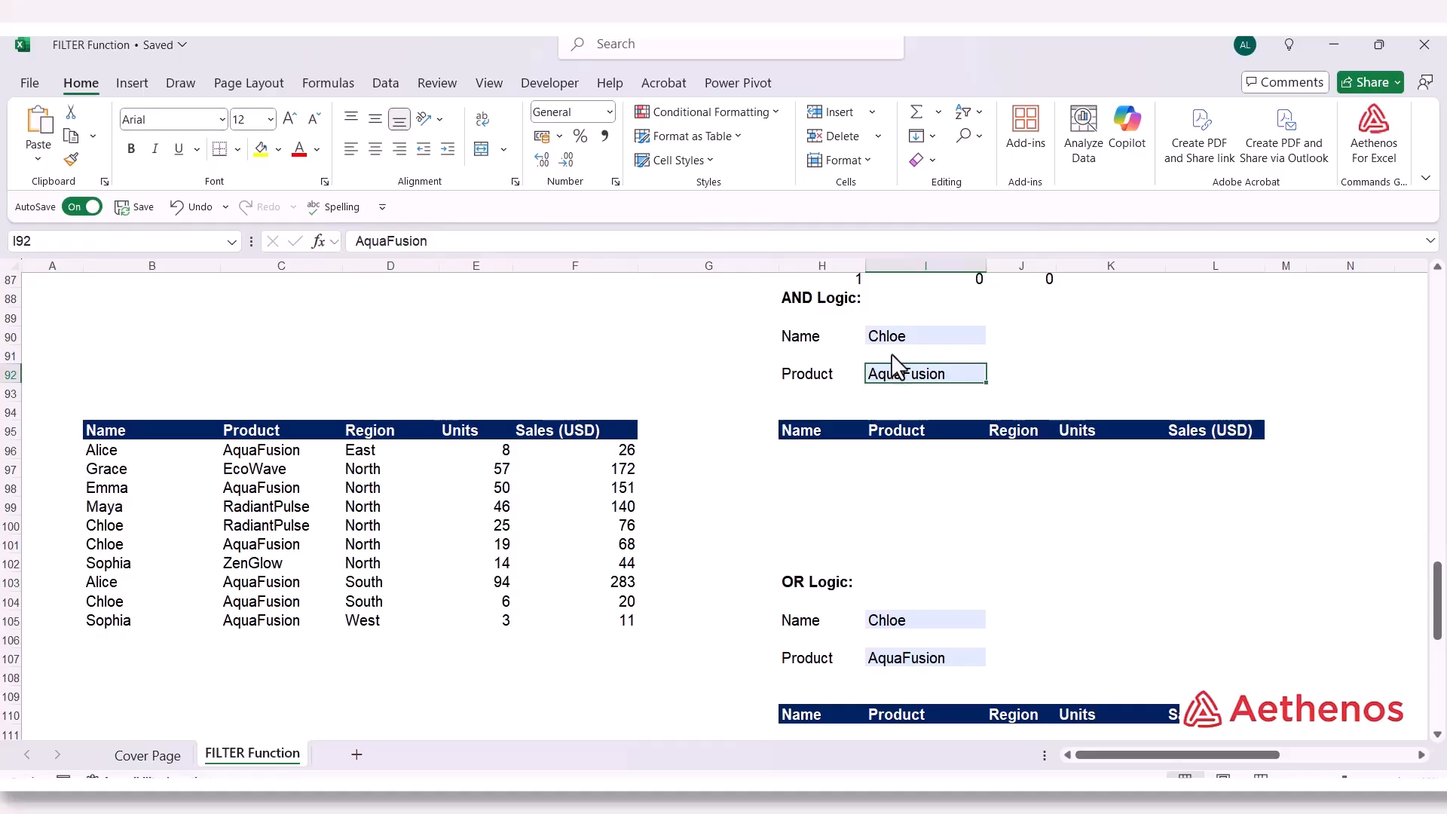
pyautogui.click(898, 331)
pyautogui.click(897, 379)
pyautogui.click(909, 341)
pyautogui.click(906, 377)
pyautogui.click(797, 301)
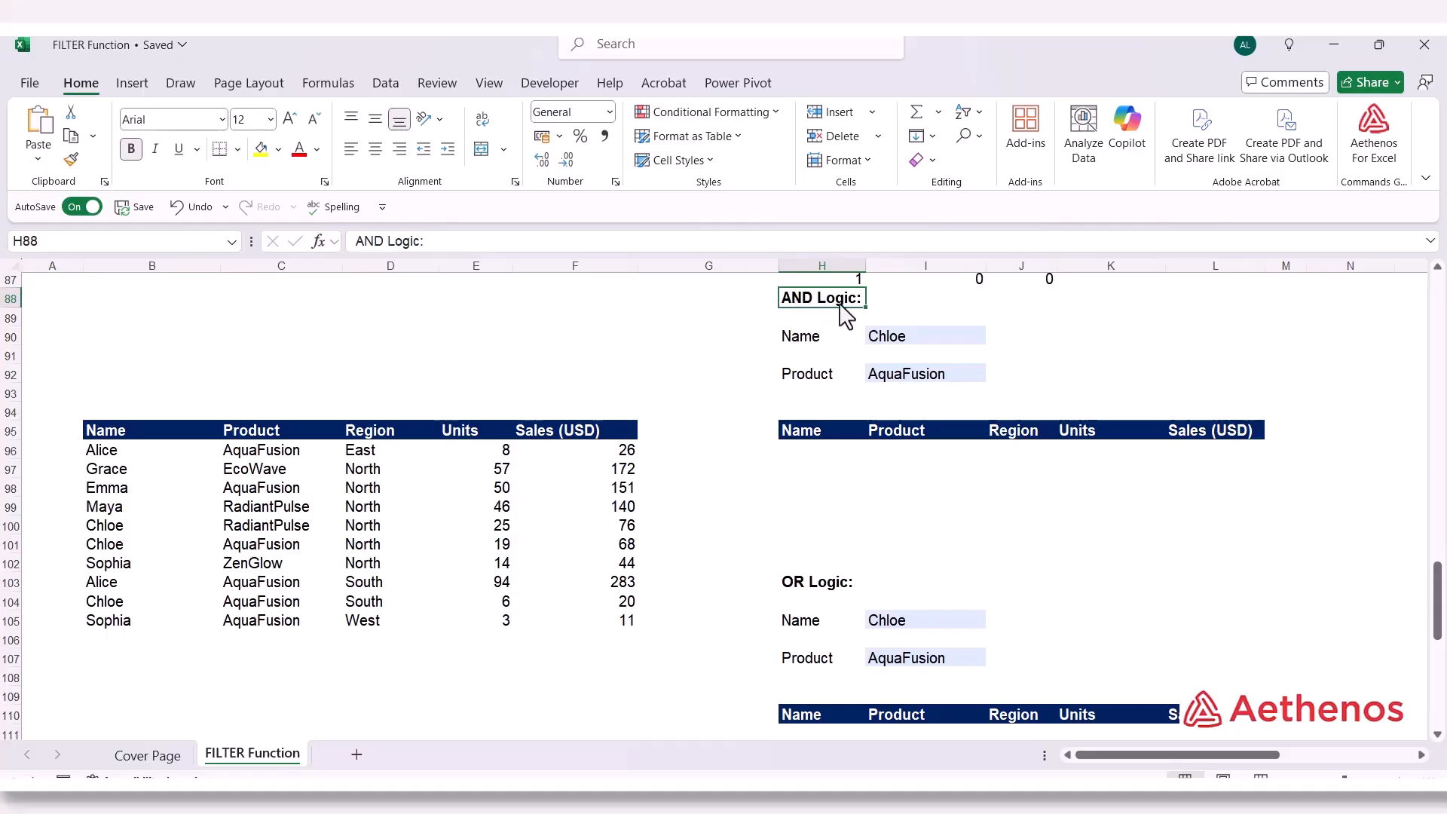
pyautogui.click(820, 461)
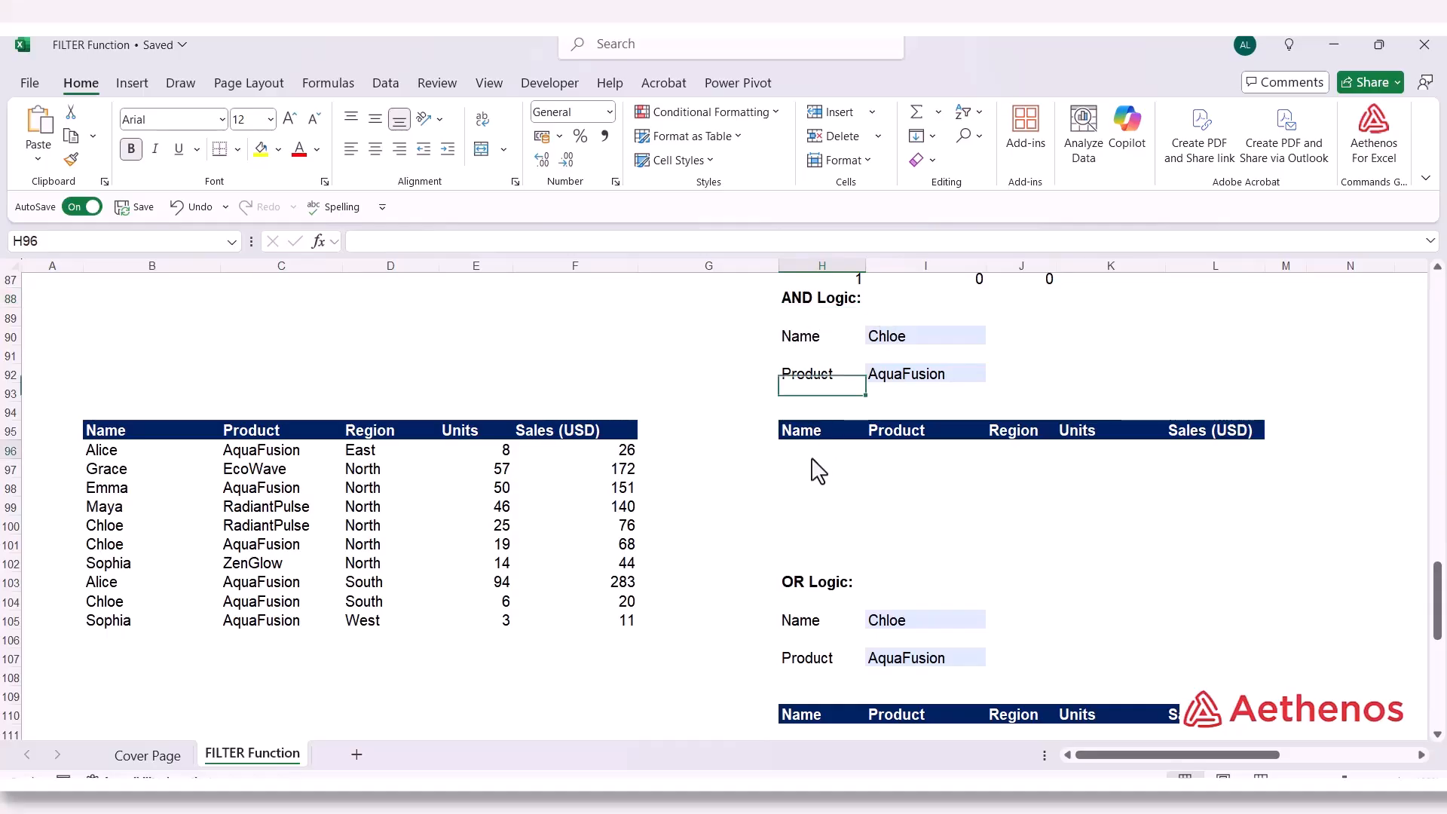
# Start a FILTER formula in H96 with the array B96:F105 and the name condition B96:B105=I90
pyautogui.write('=')
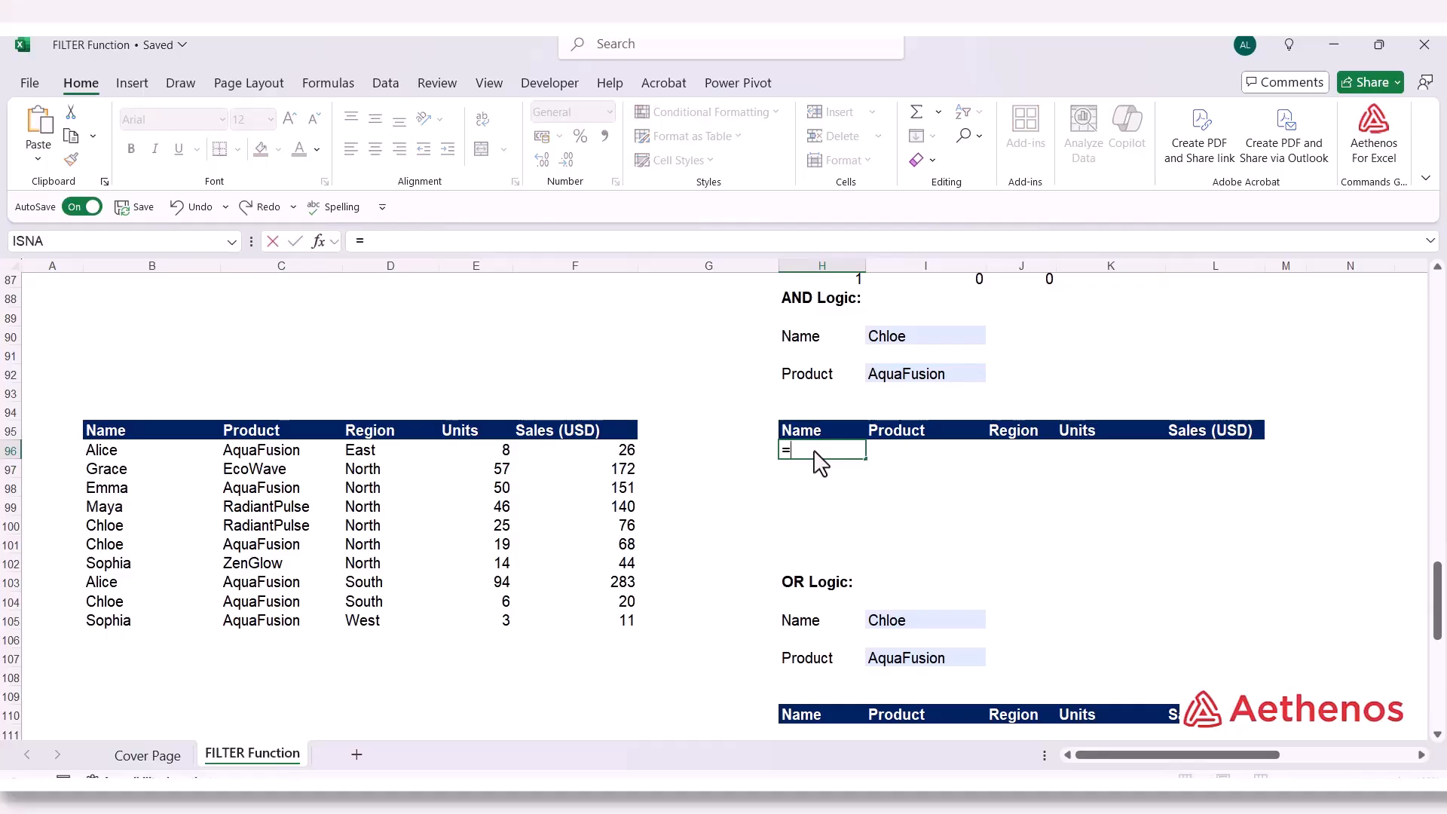
pyautogui.write('l')
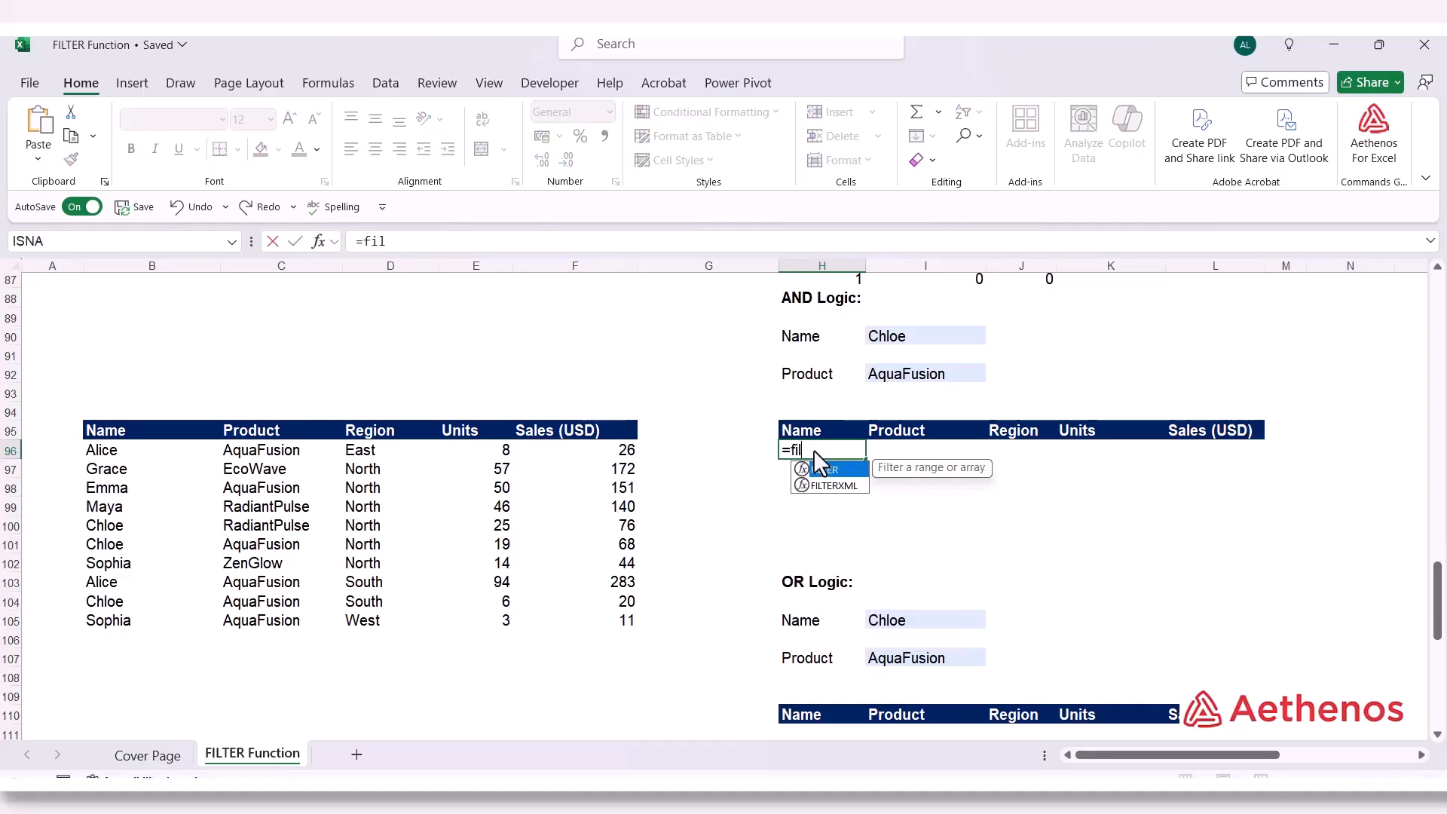
pyautogui.press('Tab')
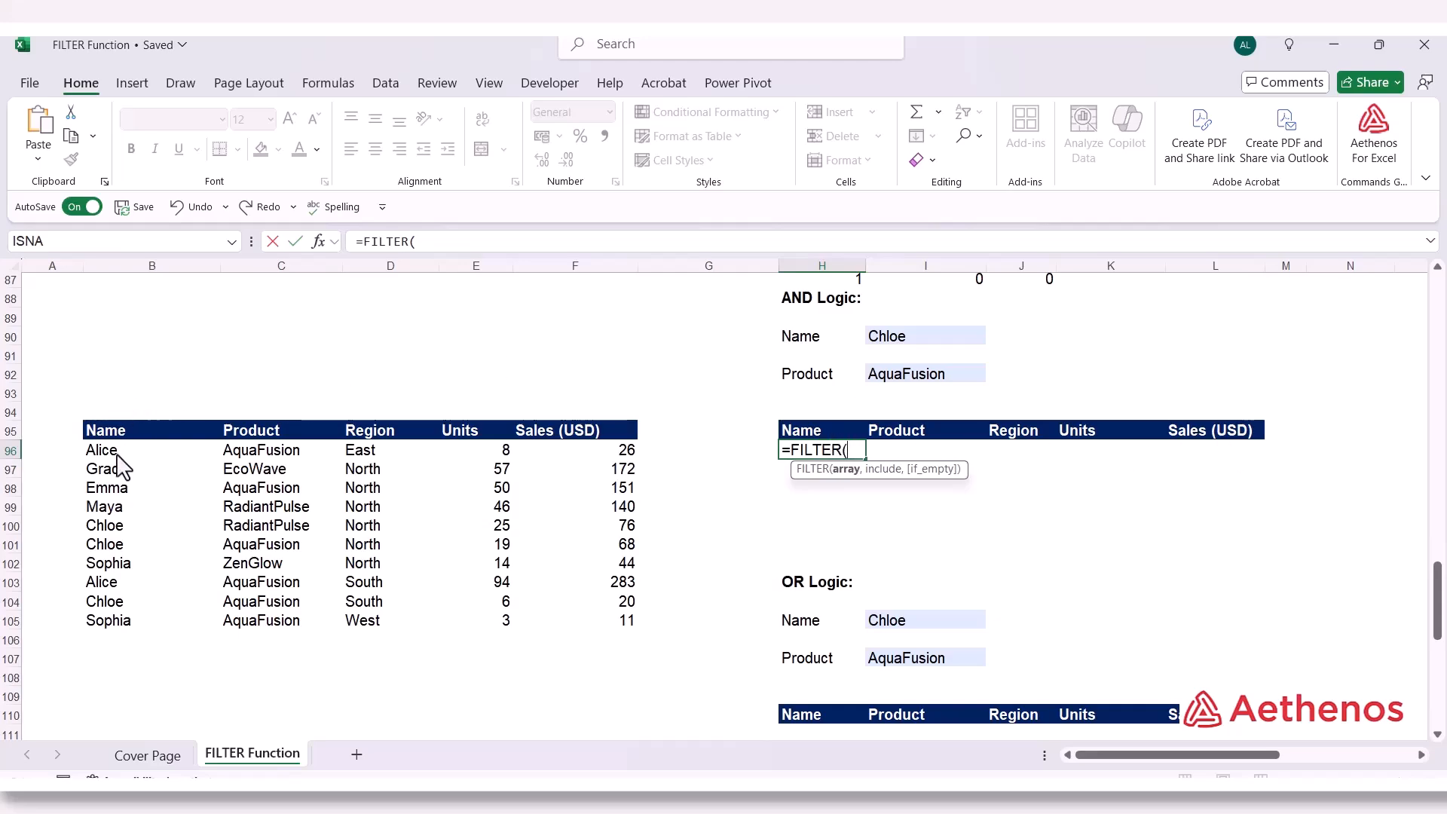
pyautogui.moveTo(117, 454); pyautogui.dragTo(565, 615)
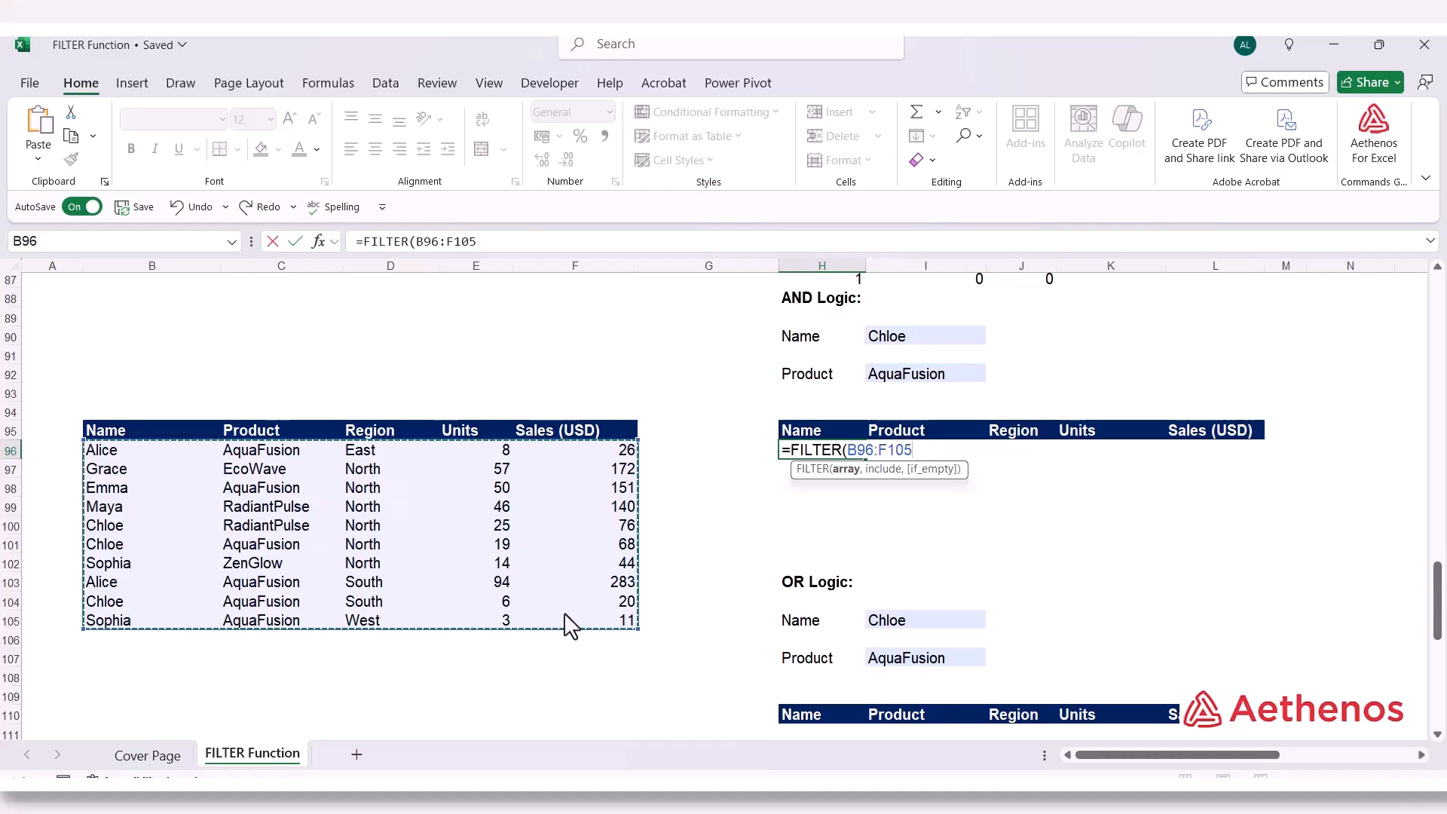
pyautogui.write(',')
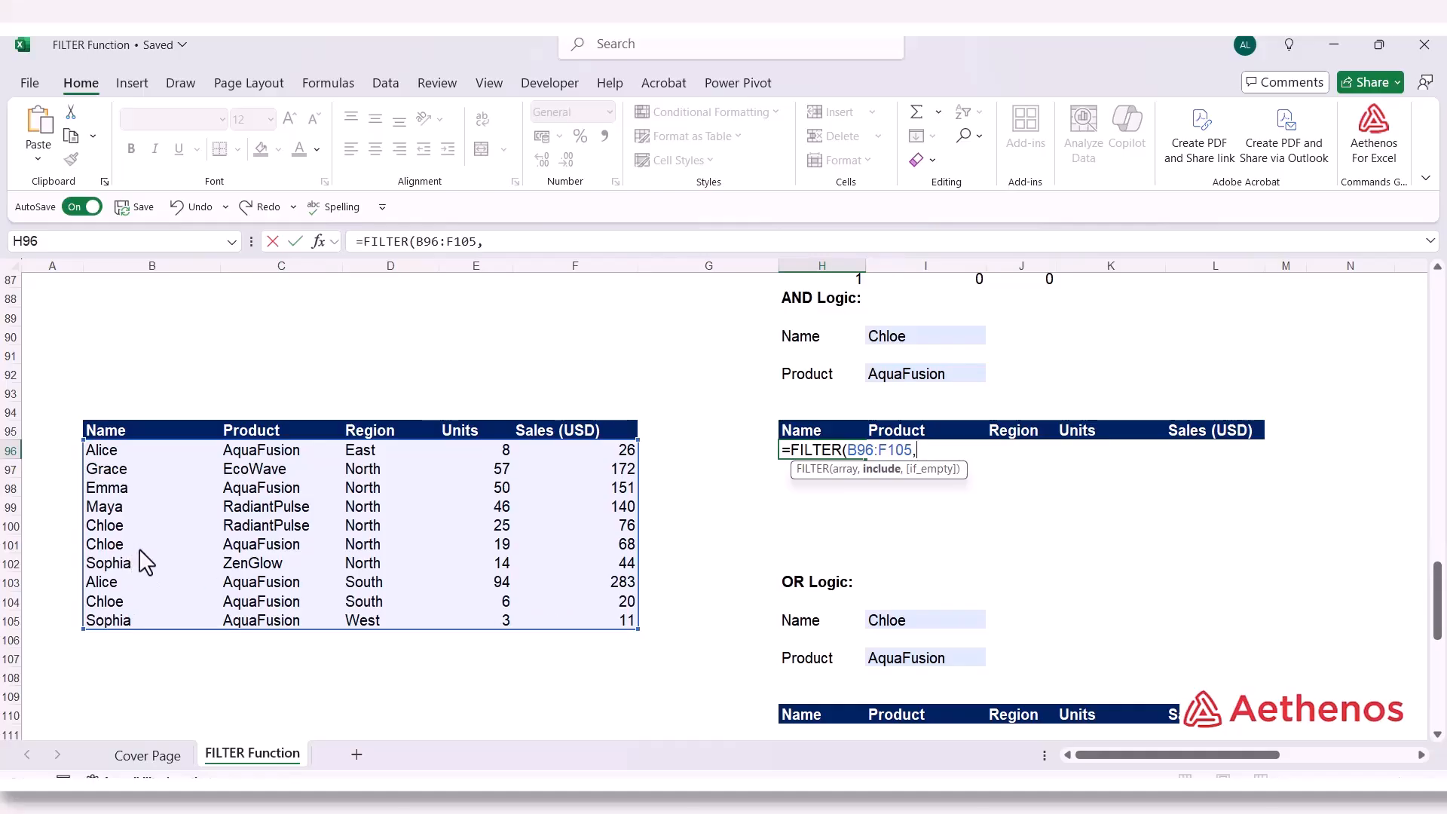
pyautogui.moveTo(128, 454); pyautogui.dragTo(133, 613)
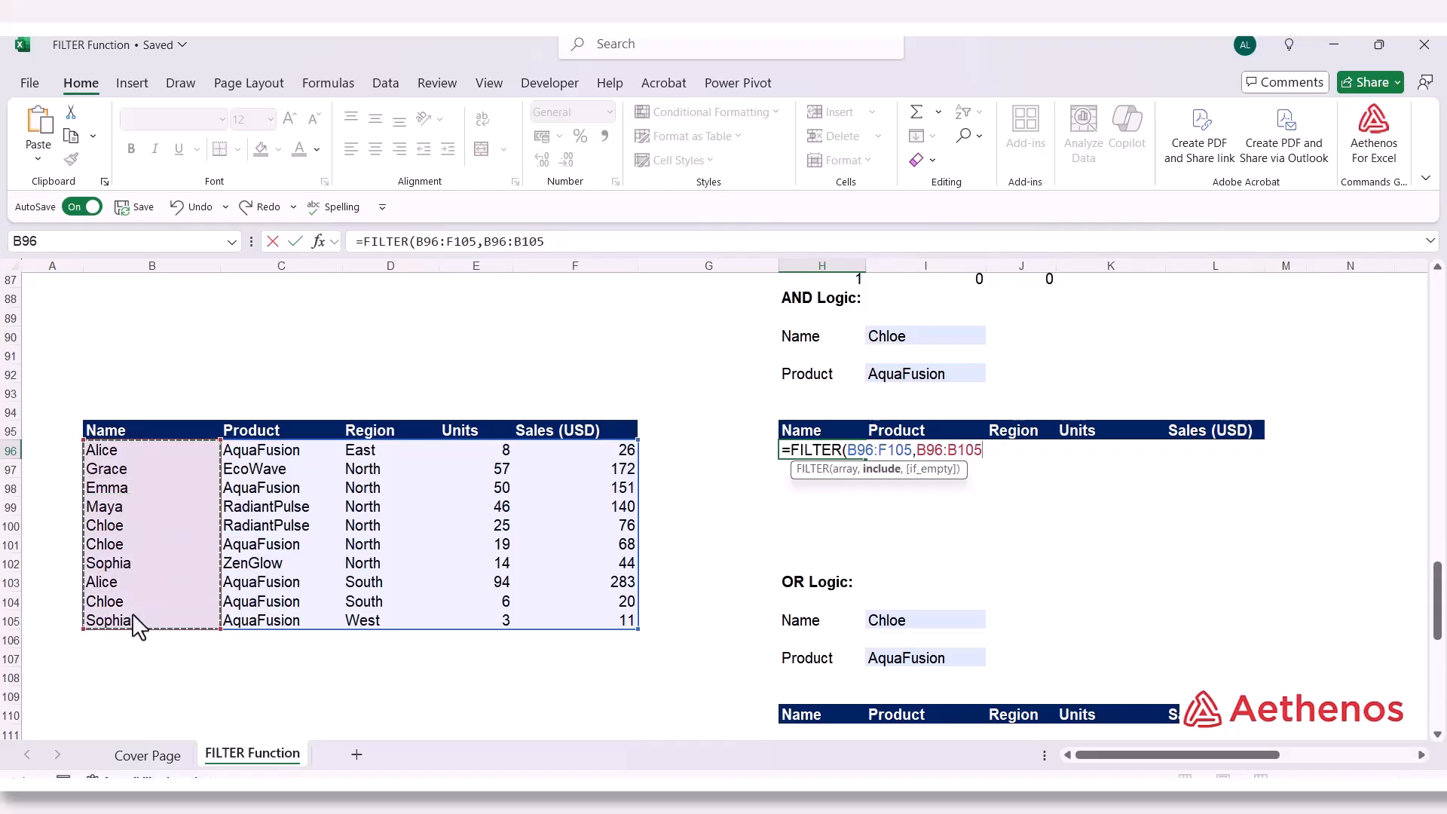
pyautogui.write('=')
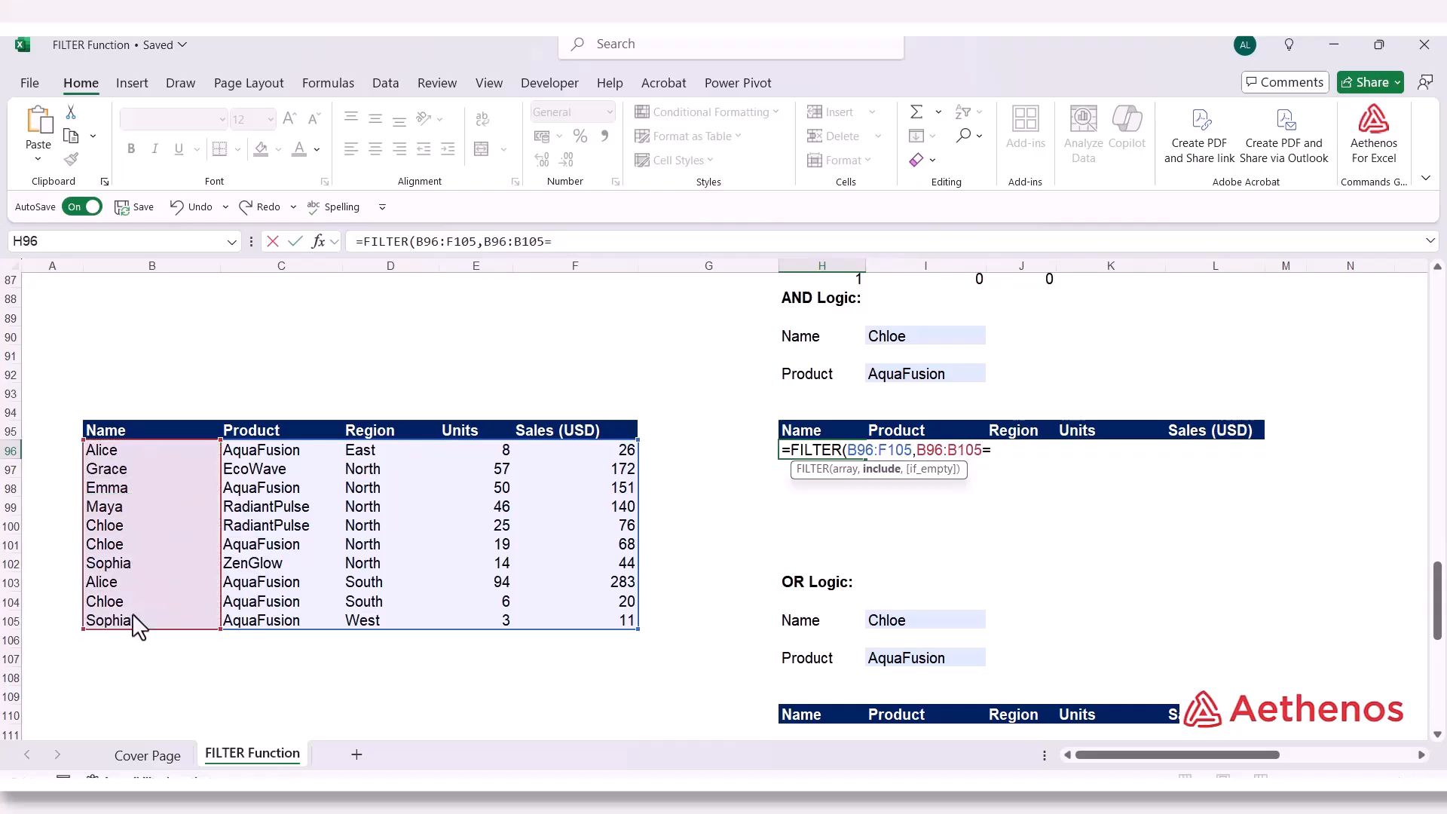
pyautogui.click(888, 340)
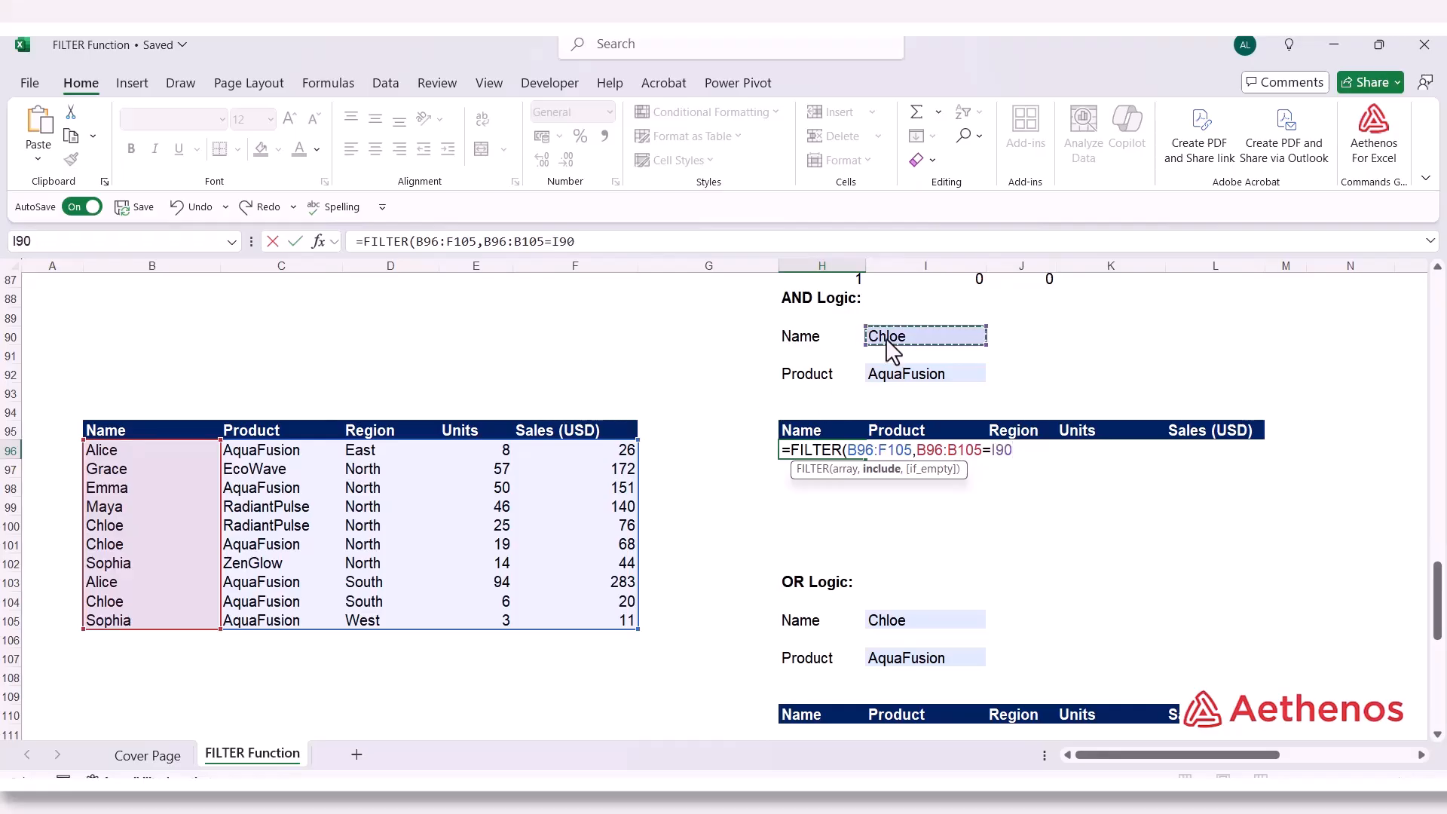
# Enclose the name condition in parentheses, multiply it by the product condition (C96:C105=I92), and complete the FILTER formula in H96
pyautogui.click(915, 450)
pyautogui.write('(')
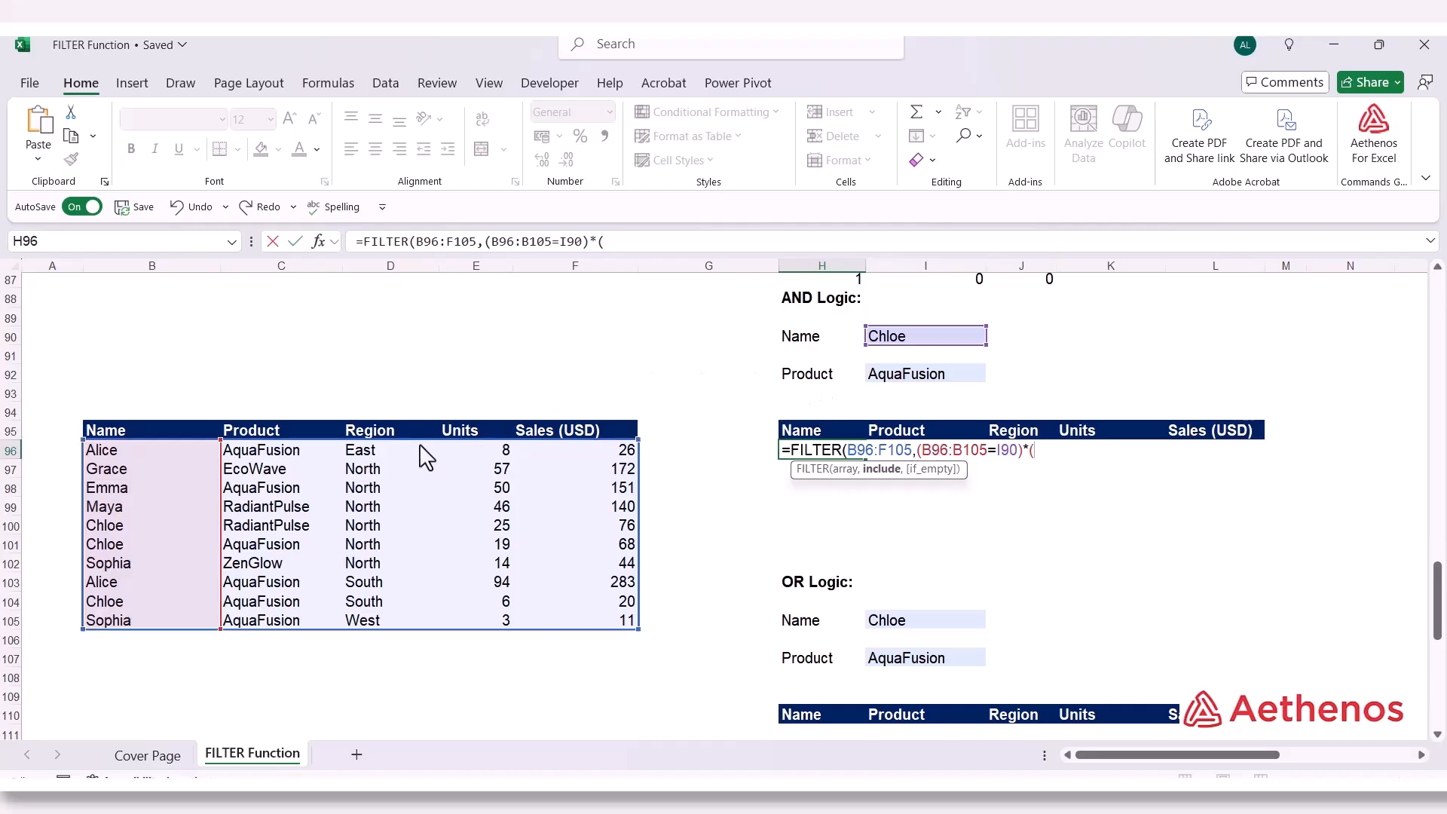
pyautogui.moveTo(252, 451); pyautogui.dragTo(247, 614)
pyautogui.write('=')
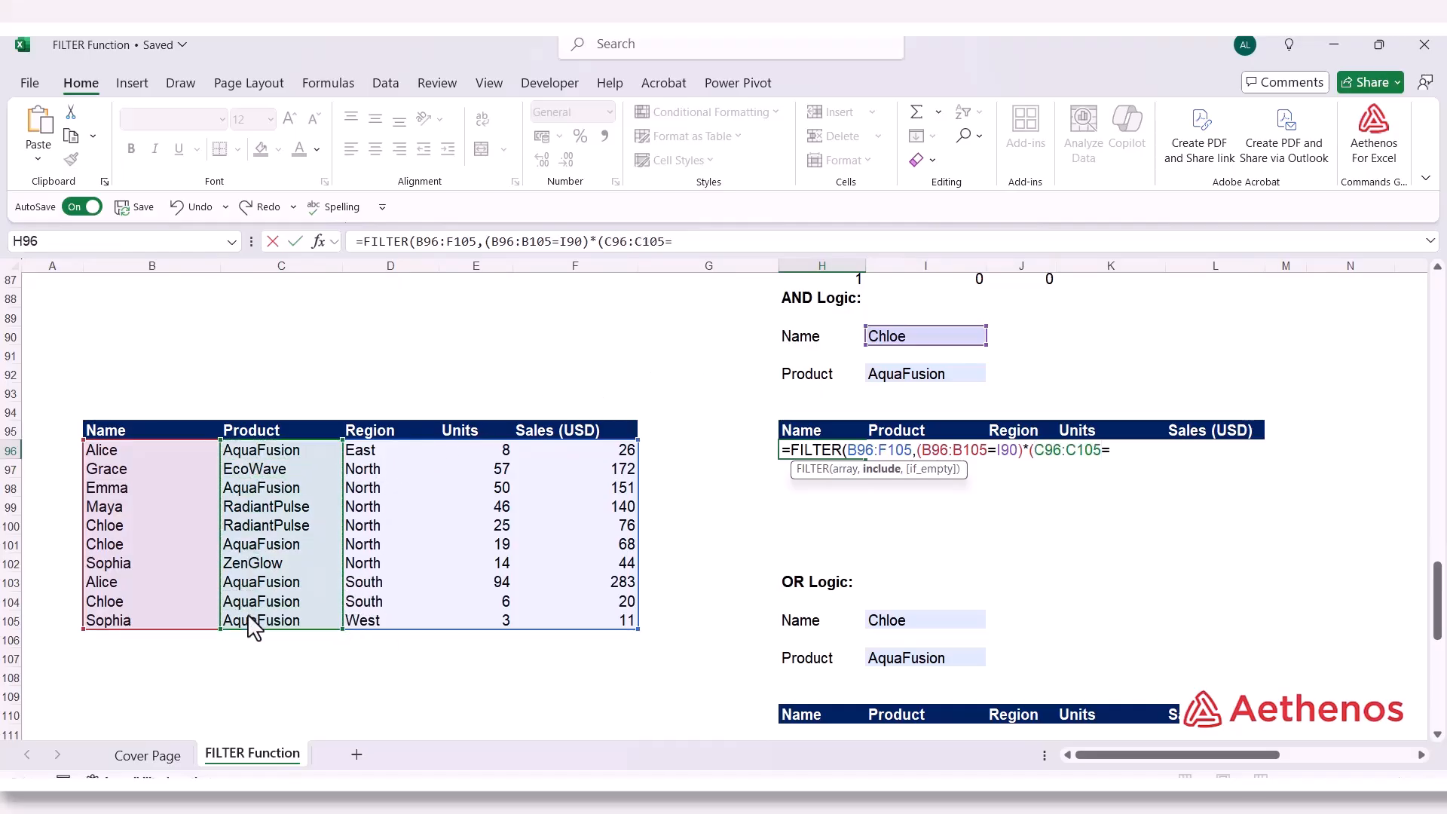
pyautogui.click(919, 383)
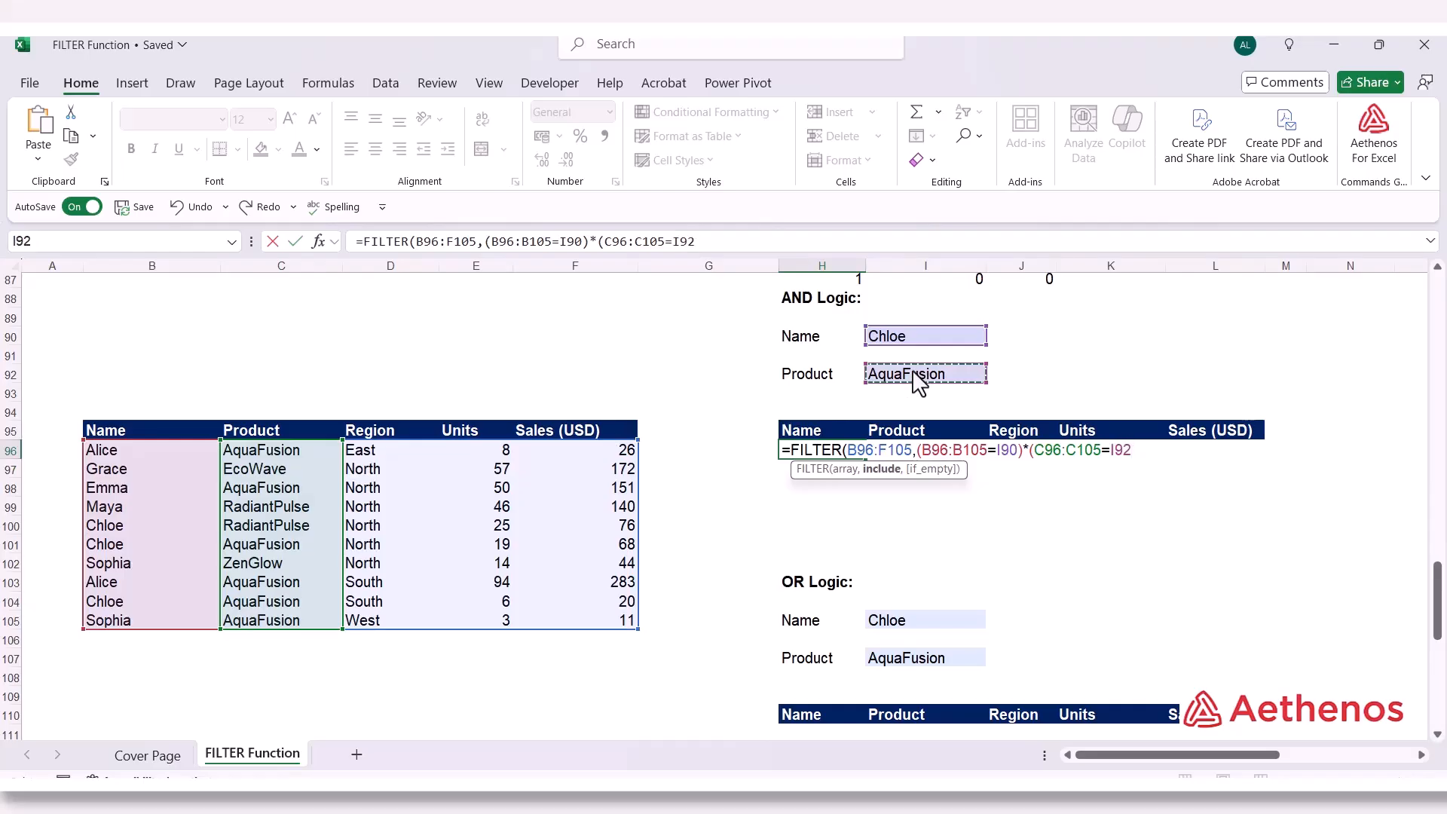
pyautogui.write(')')
pyautogui.write(')')
pyautogui.press('Return')
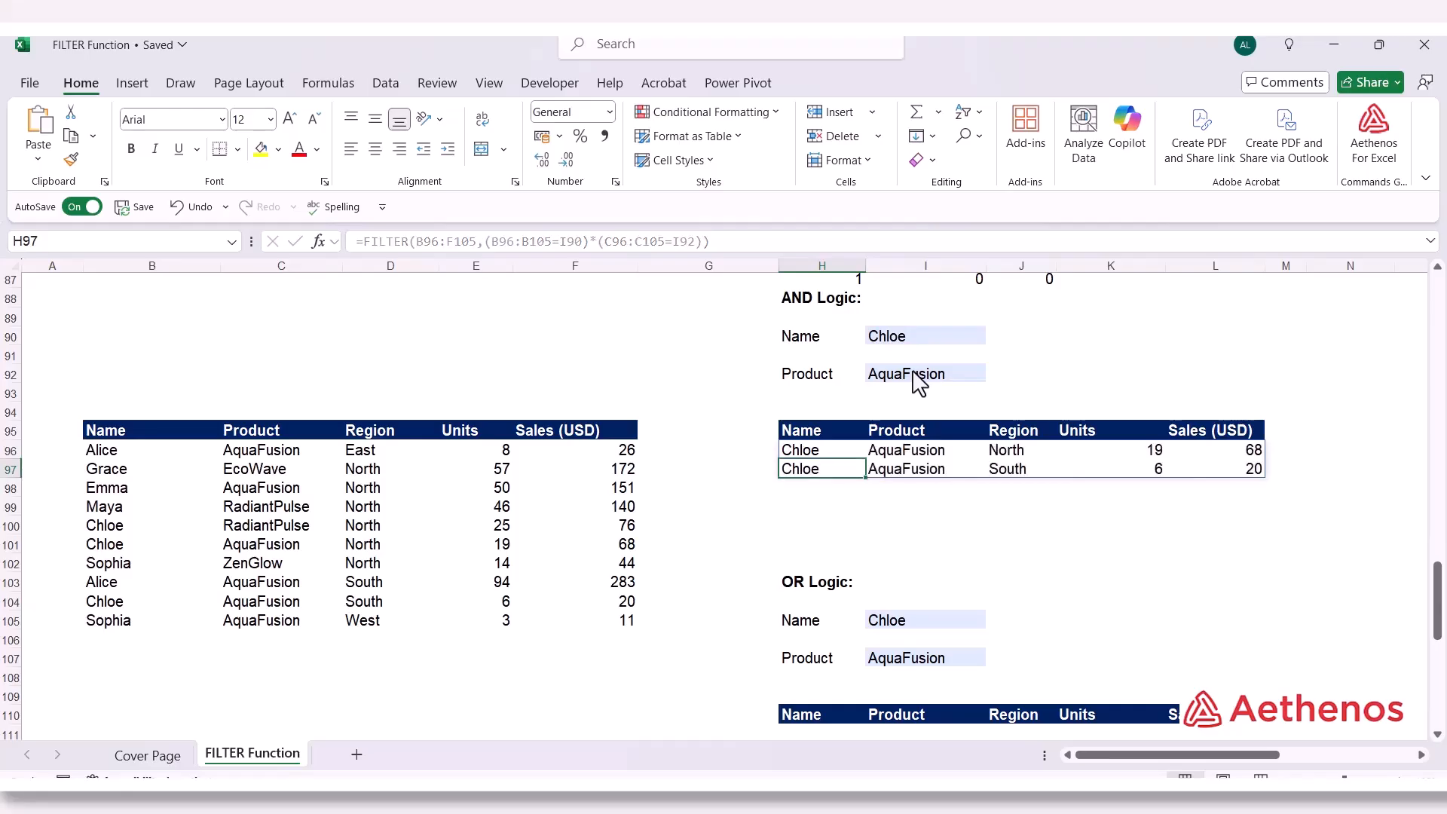
# Examine the AND-filtered rows and preview the array that the include argument of the H96 formula evaluates to
pyautogui.click(829, 452)
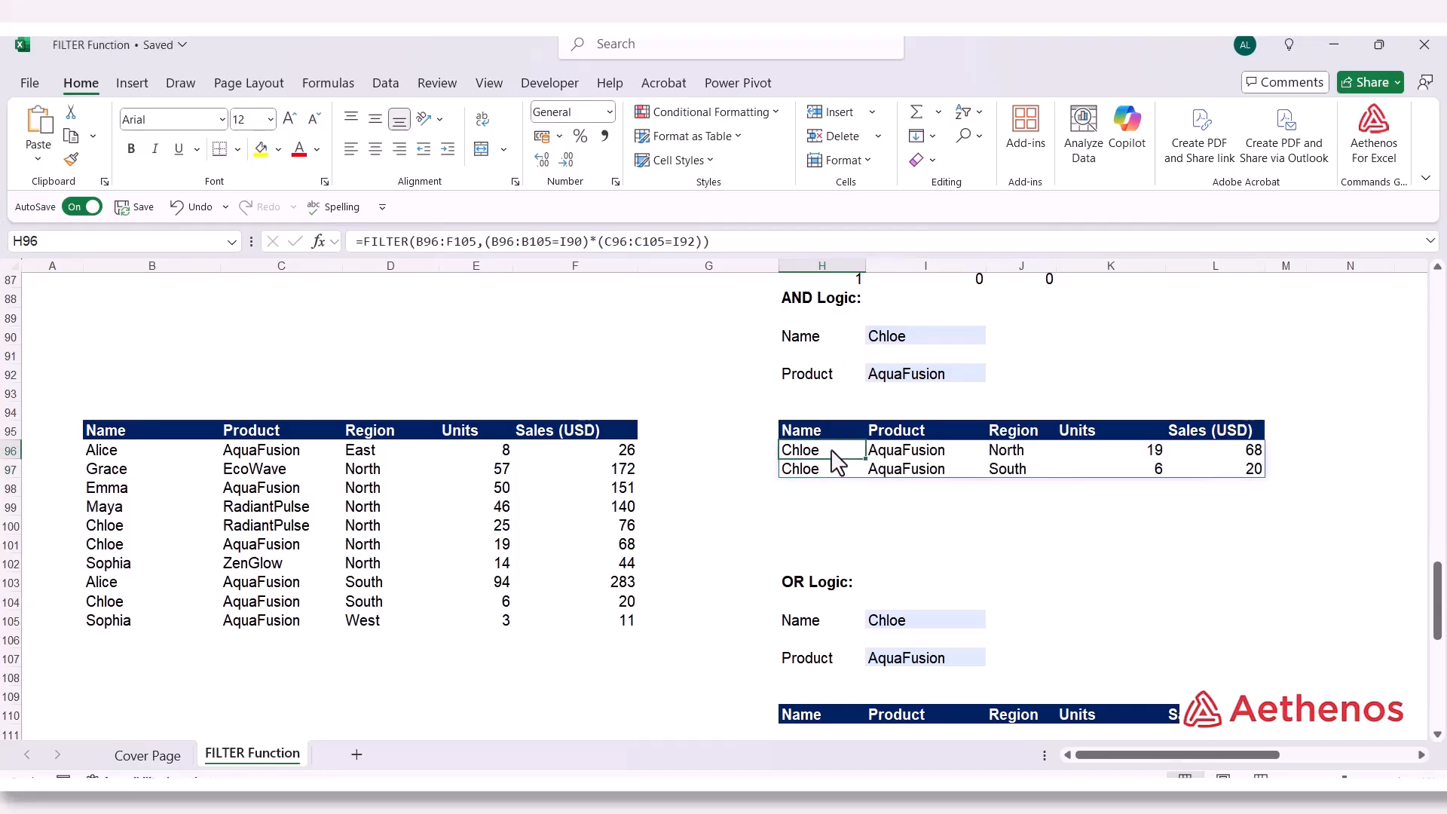
pyautogui.moveTo(834, 457); pyautogui.dragTo(903, 477)
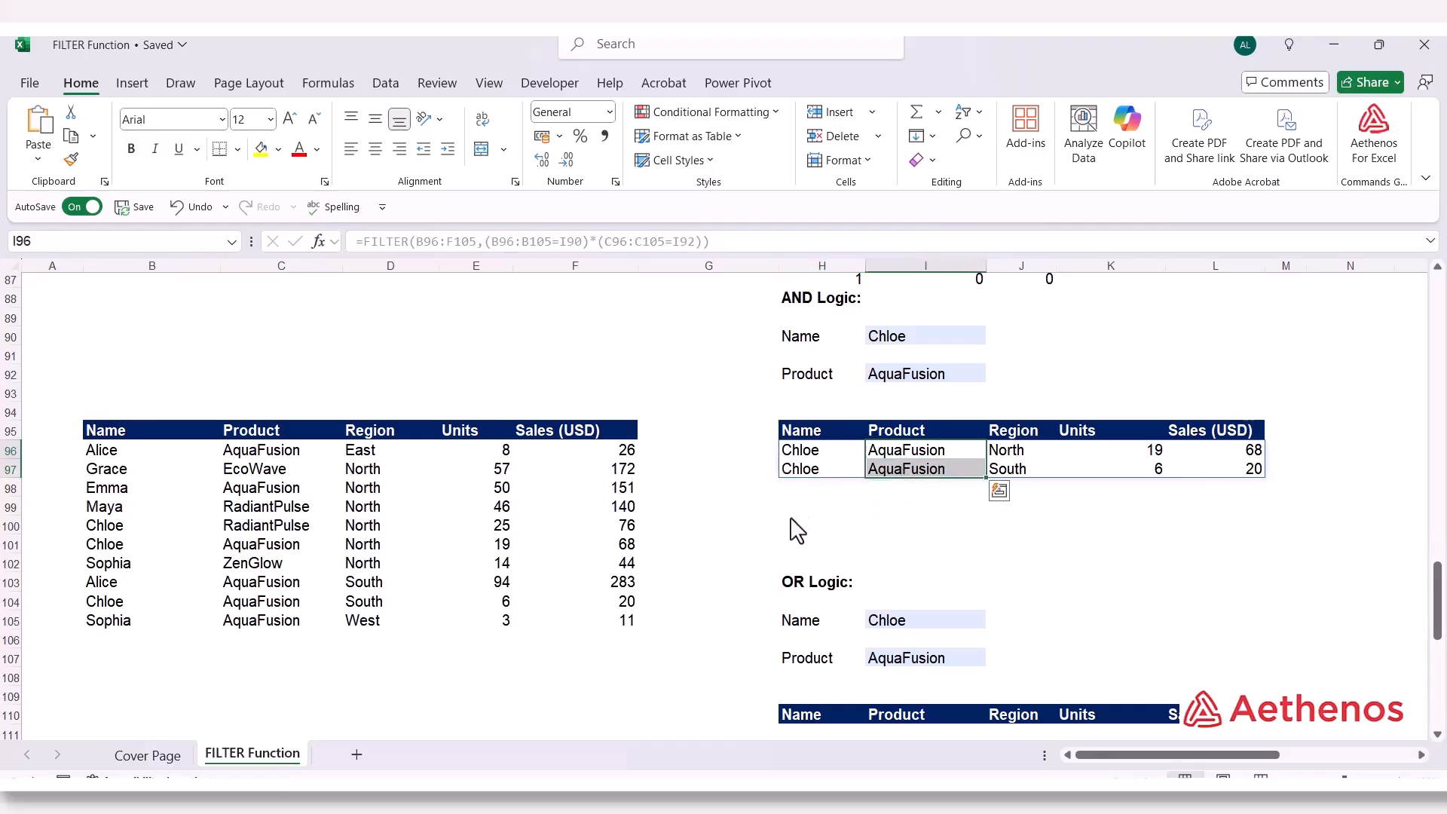
pyautogui.doubleClick(824, 460)
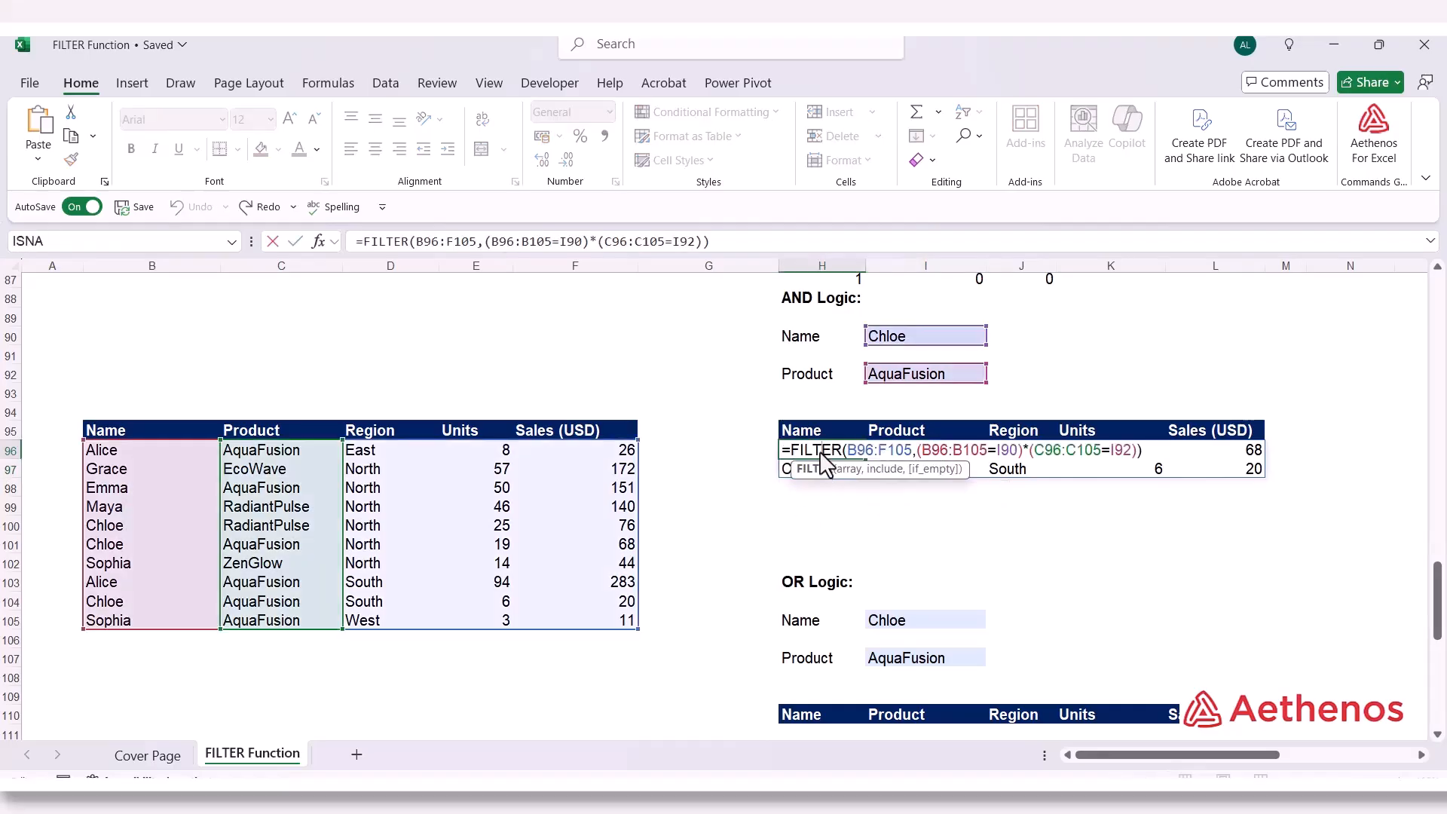
pyautogui.click(881, 469)
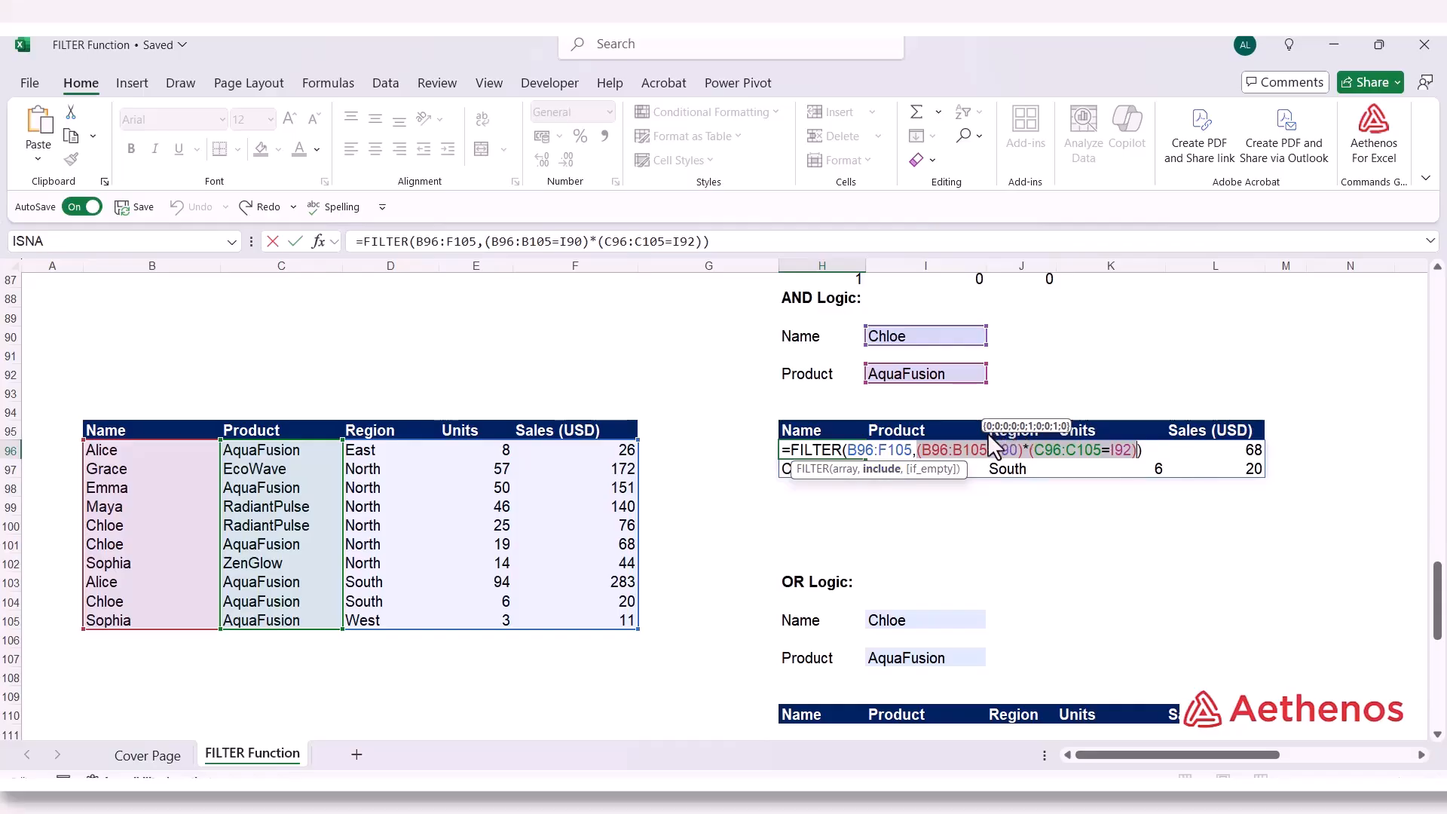
pyautogui.click(885, 472)
pyautogui.click(882, 469)
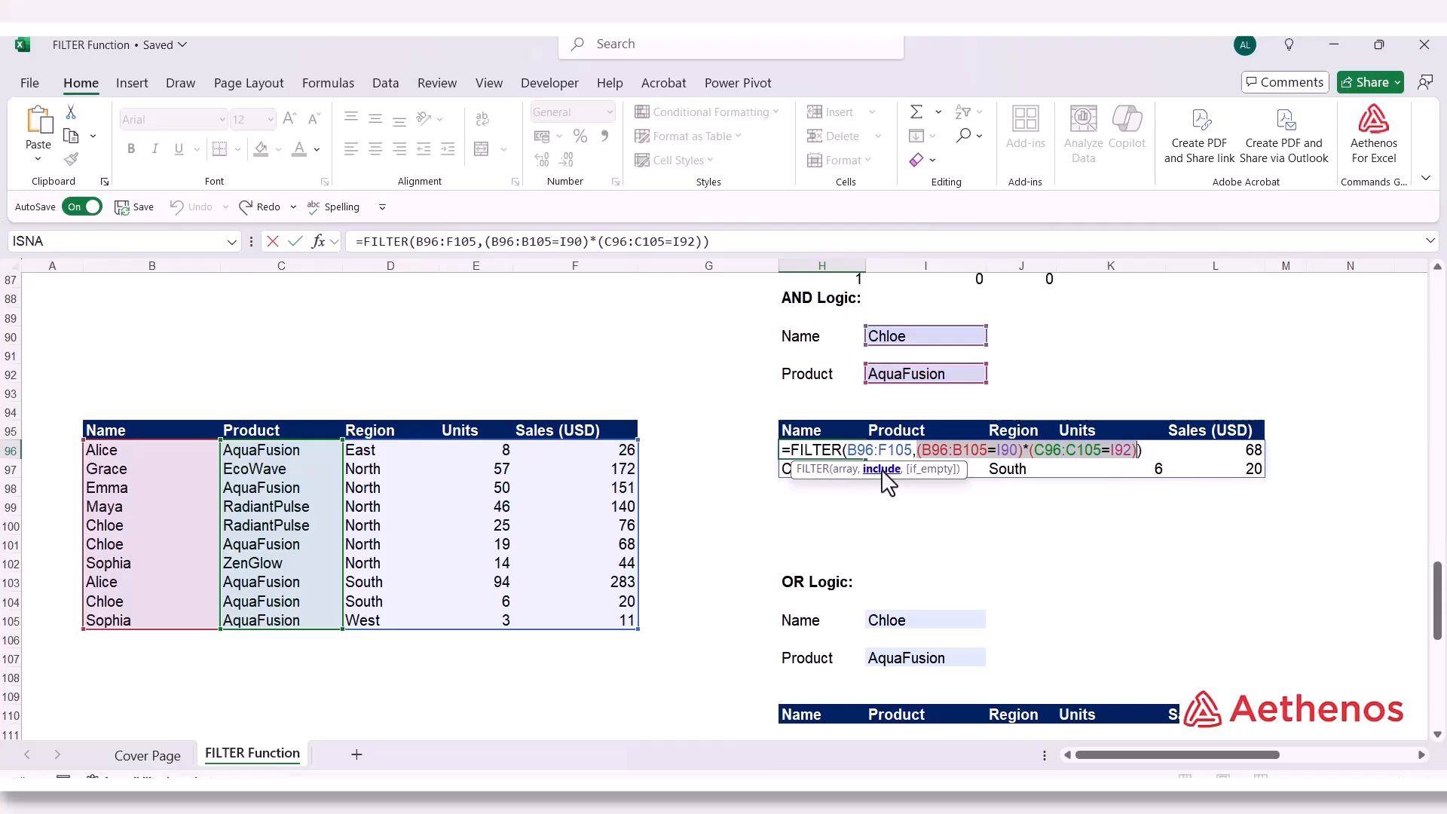
pyautogui.moveTo(1008, 452)
pyautogui.moveTo(1013, 422)
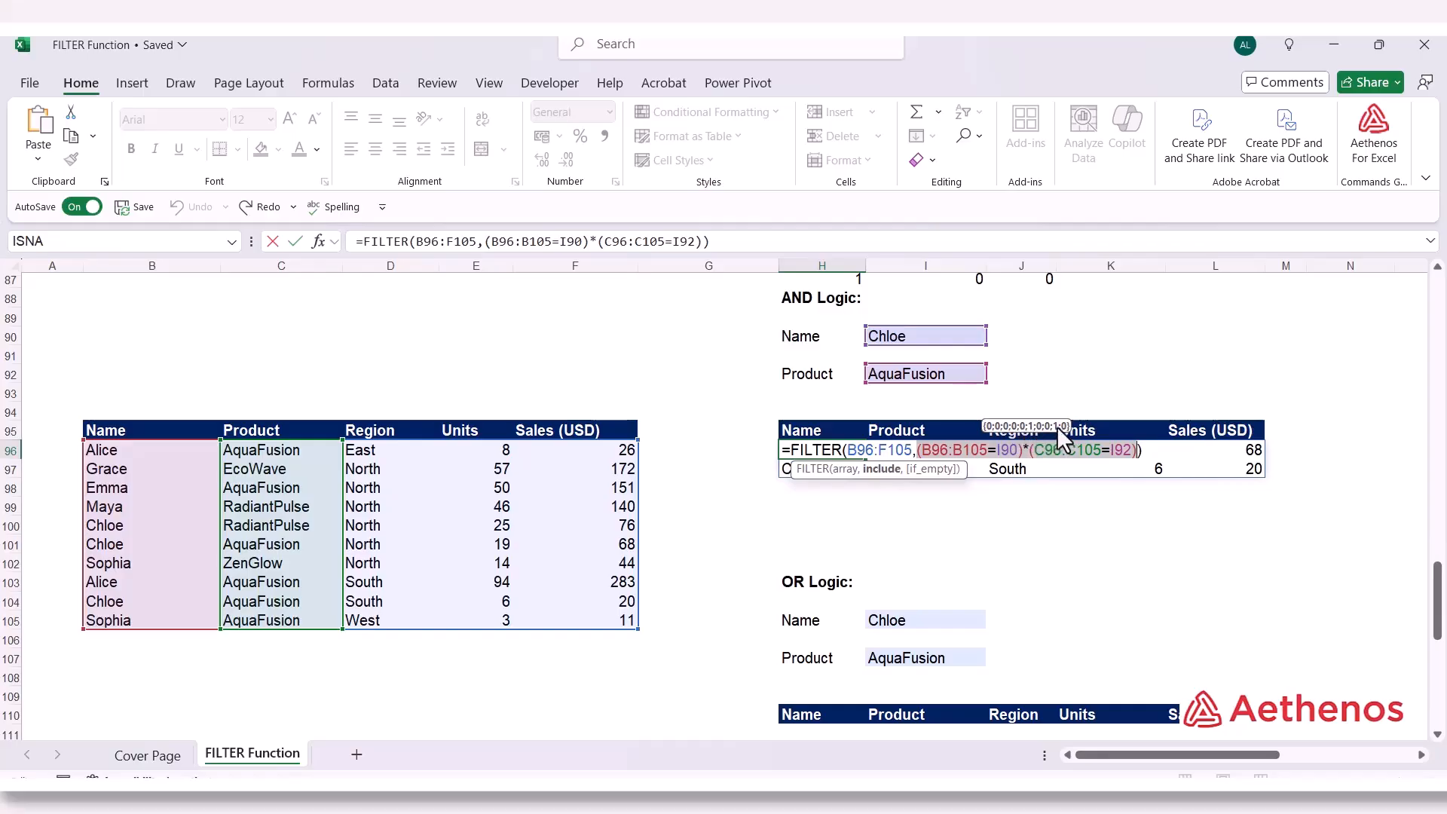
pyautogui.hotkey('ctrl', 'Return')
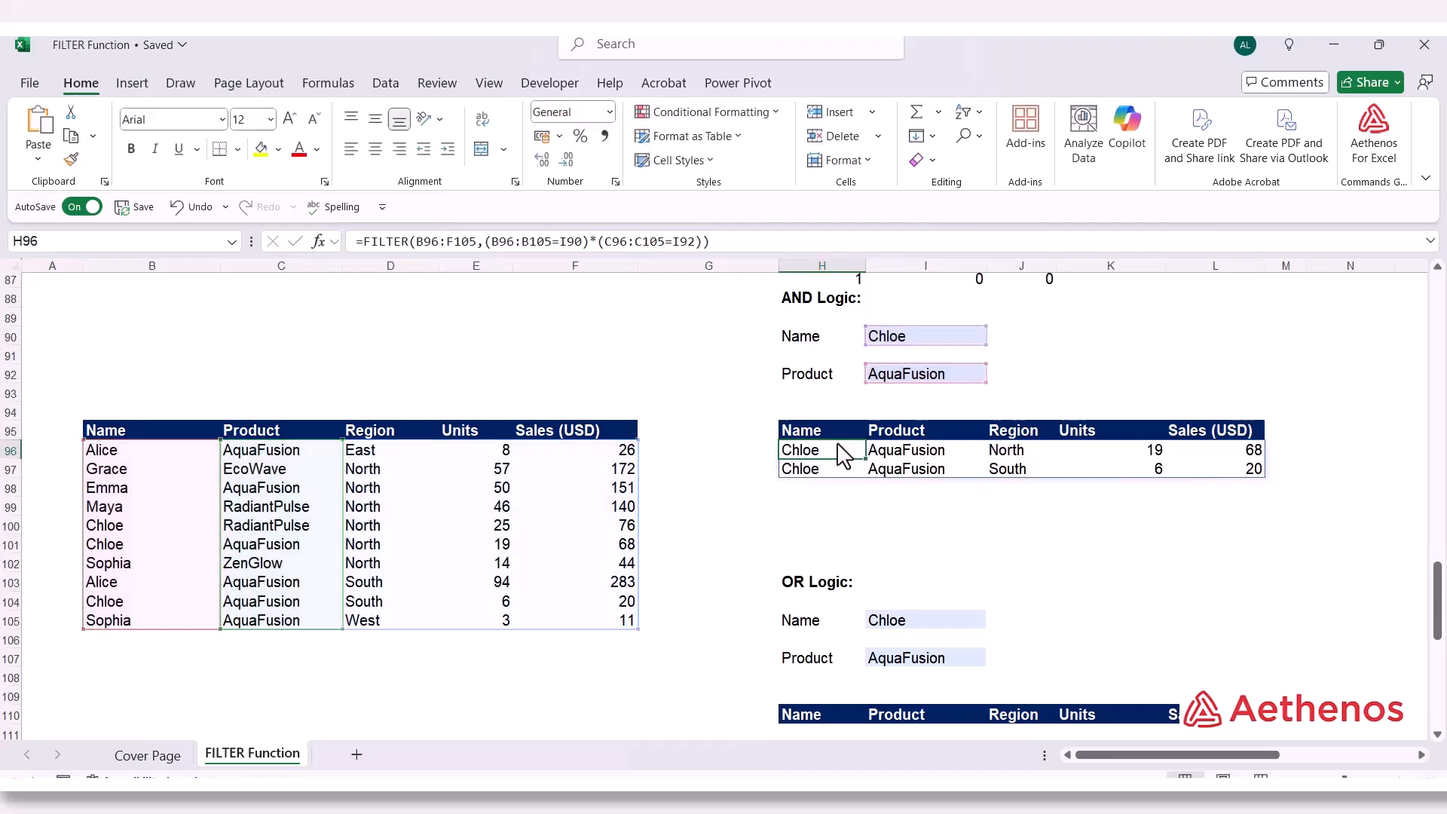
pyautogui.click(825, 471)
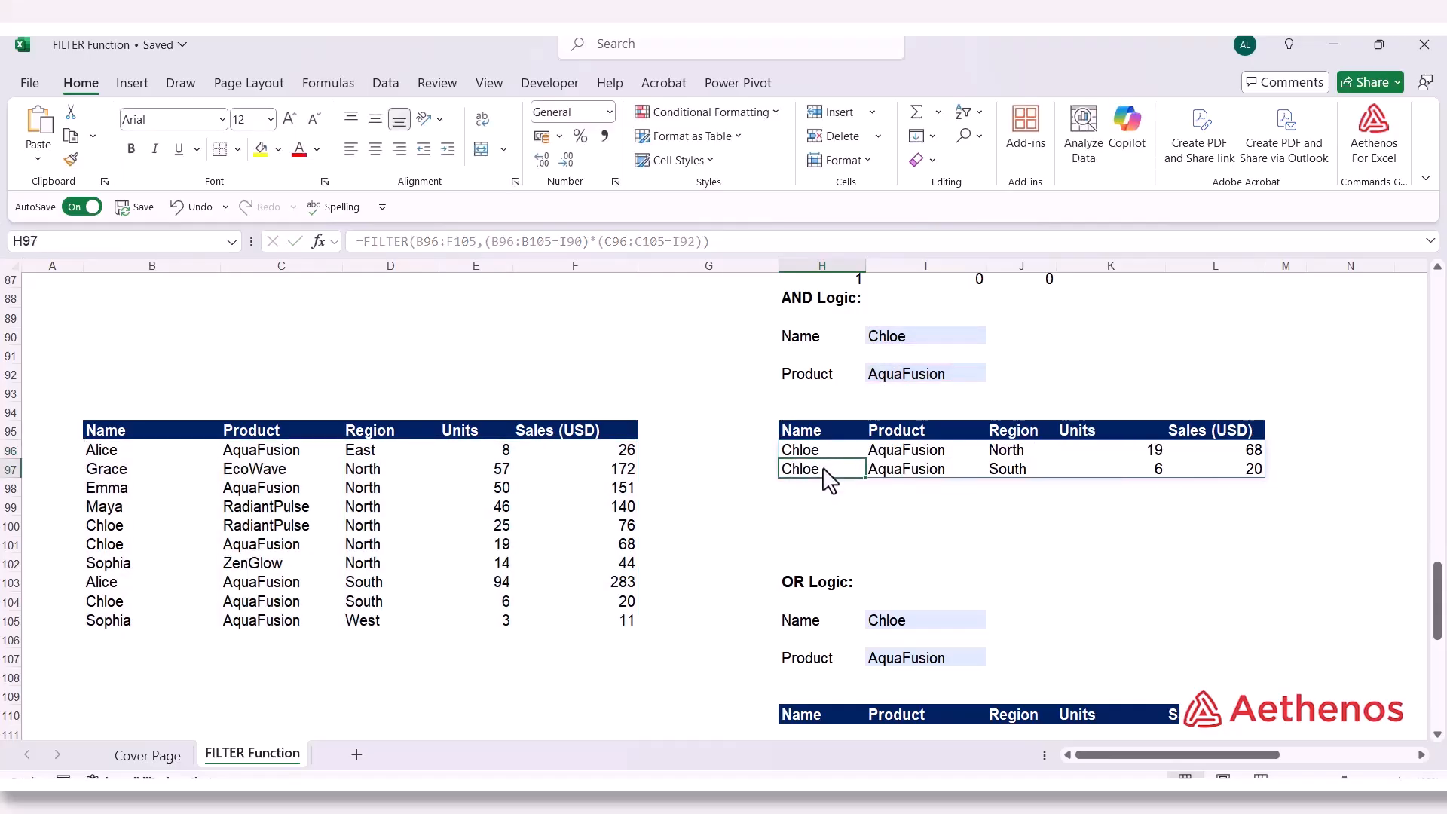
pyautogui.click(829, 455)
pyautogui.click(829, 471)
# Examine the Name and Product criteria under OR Logic in H105:I107 and how either one could qualify a sales row
pyautogui.scroll(-2, 833, 483)
pyautogui.click(829, 471)
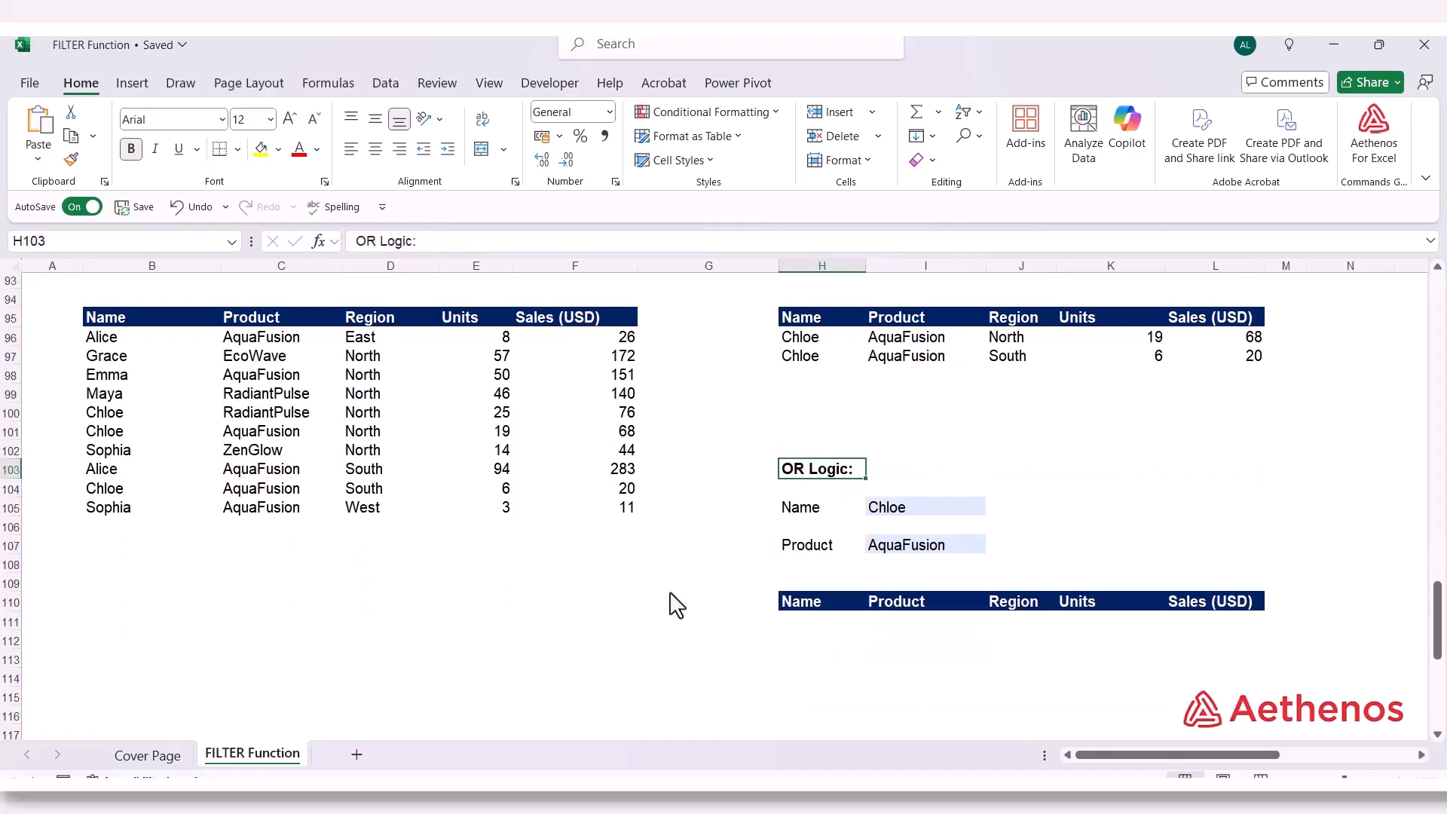
pyautogui.scroll(1, 673, 605)
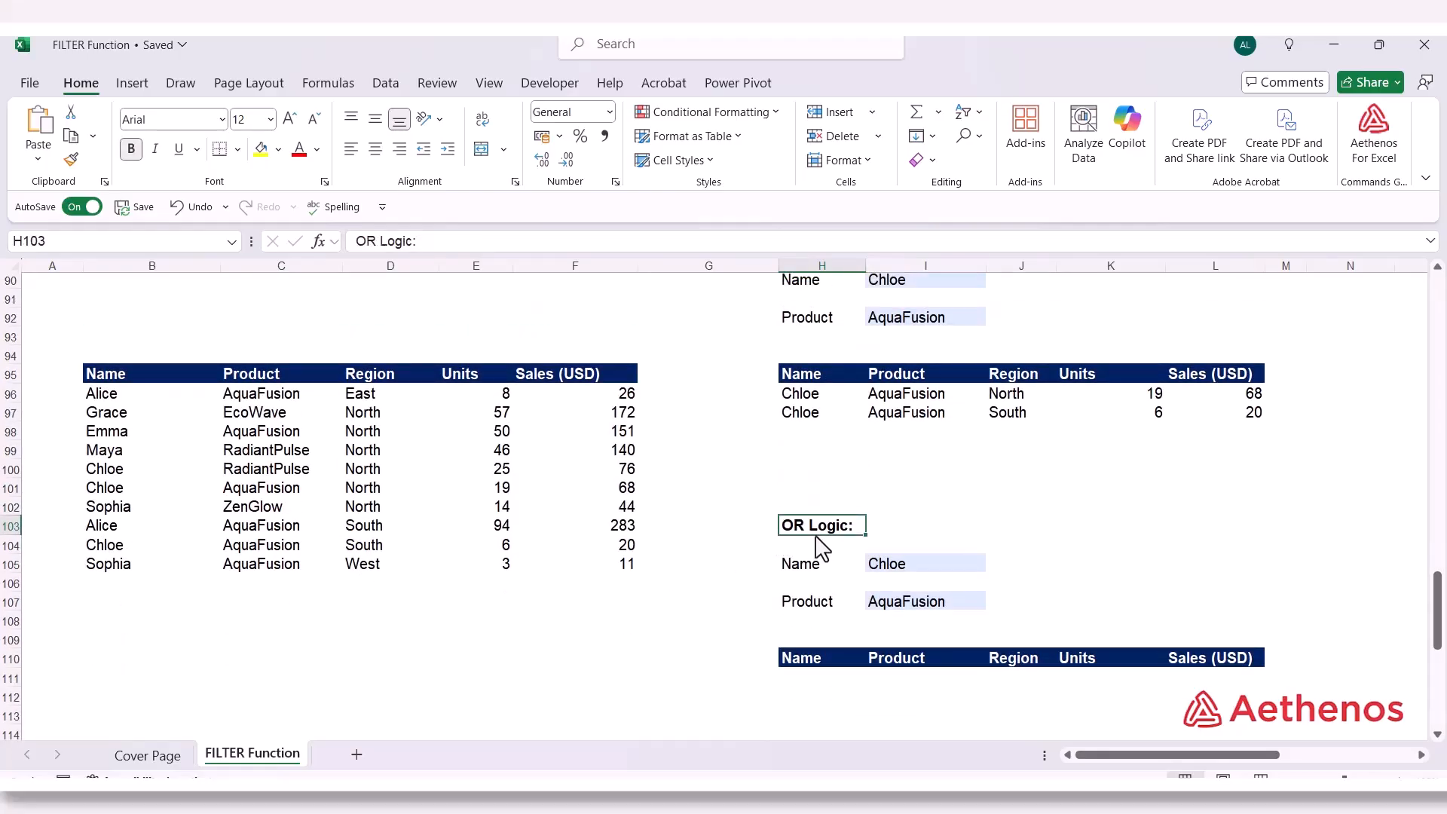
pyautogui.click(799, 574)
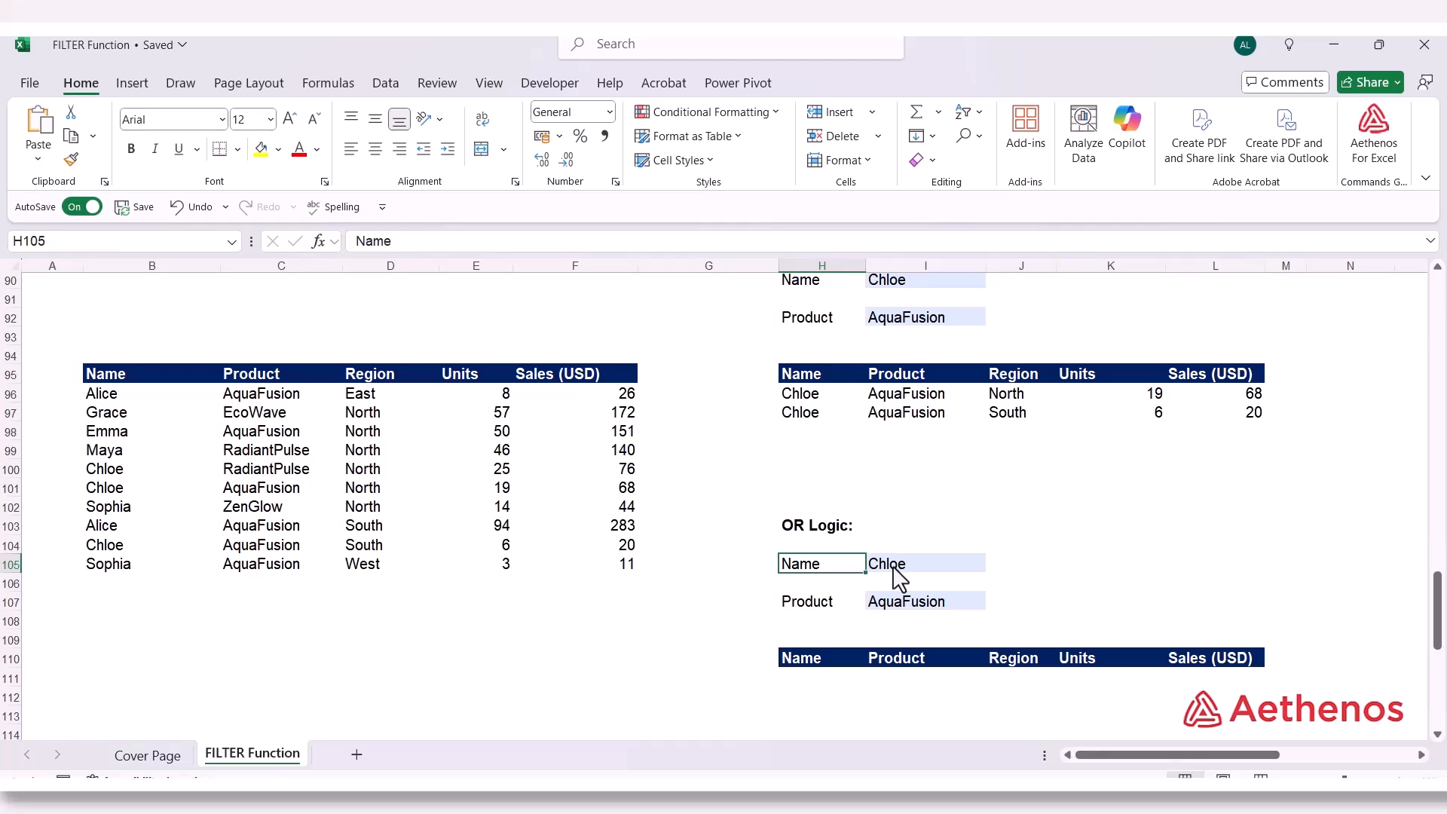
pyautogui.click(822, 609)
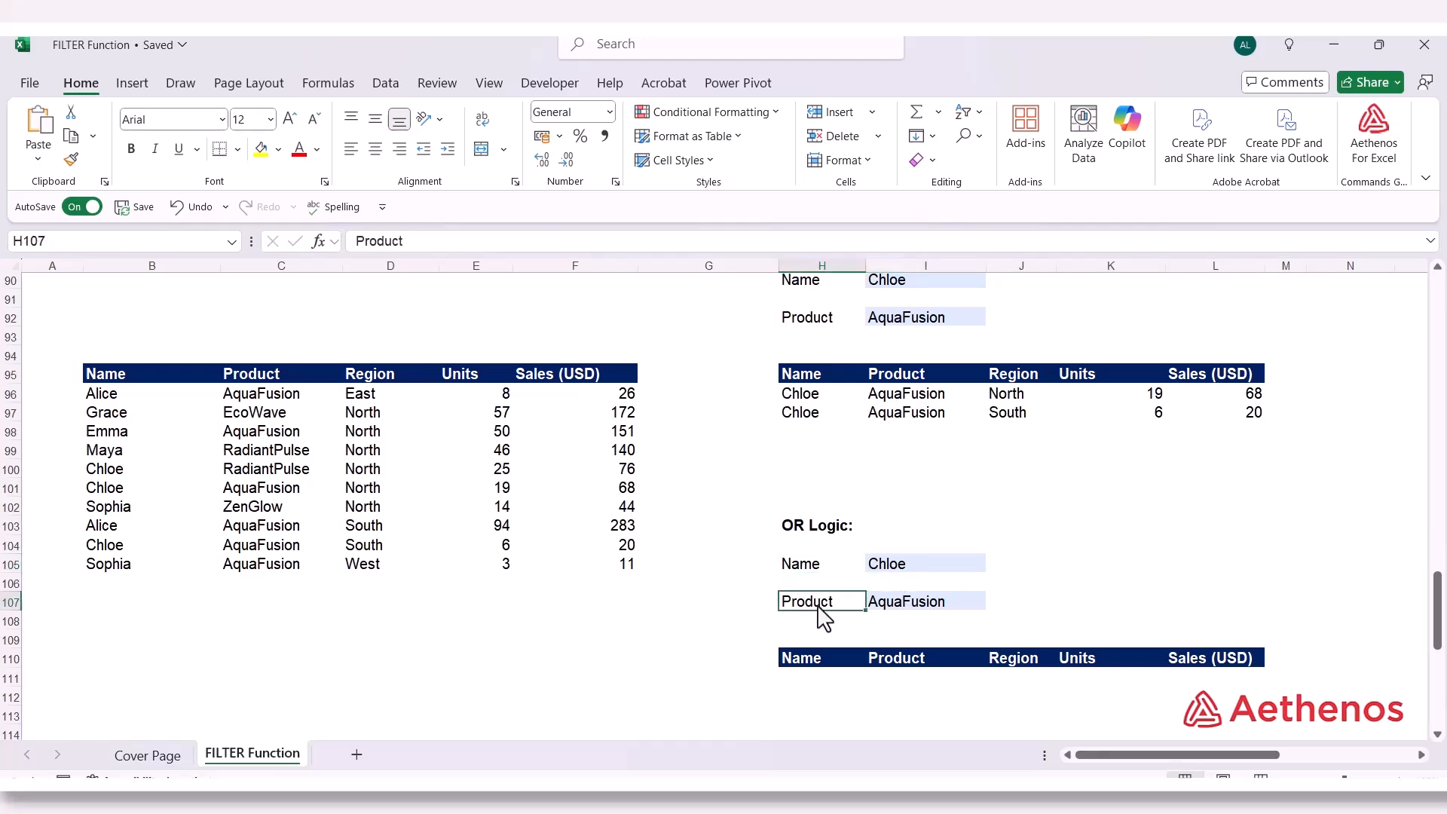
pyautogui.click(900, 612)
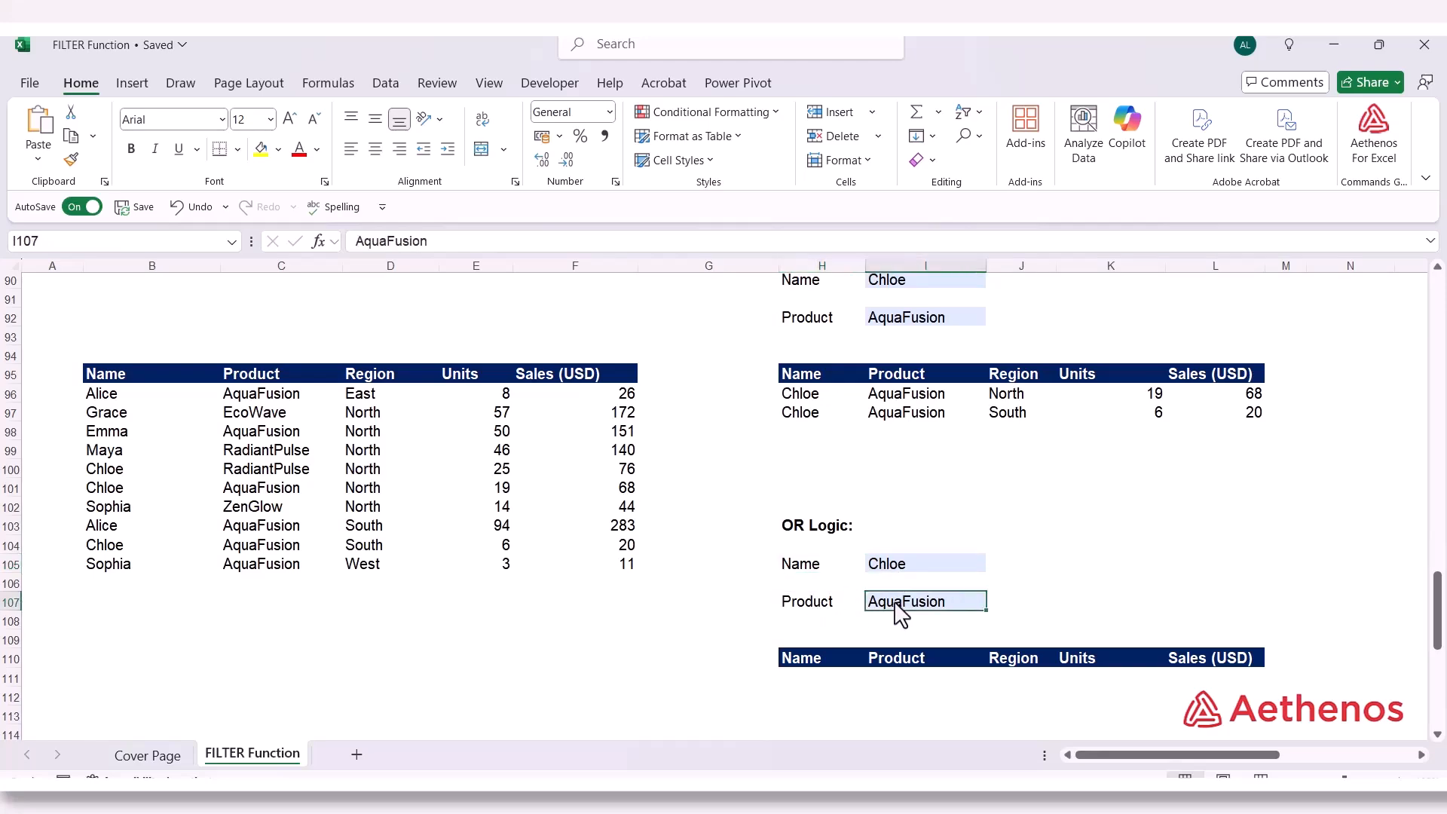
pyautogui.click(853, 569)
pyautogui.click(885, 573)
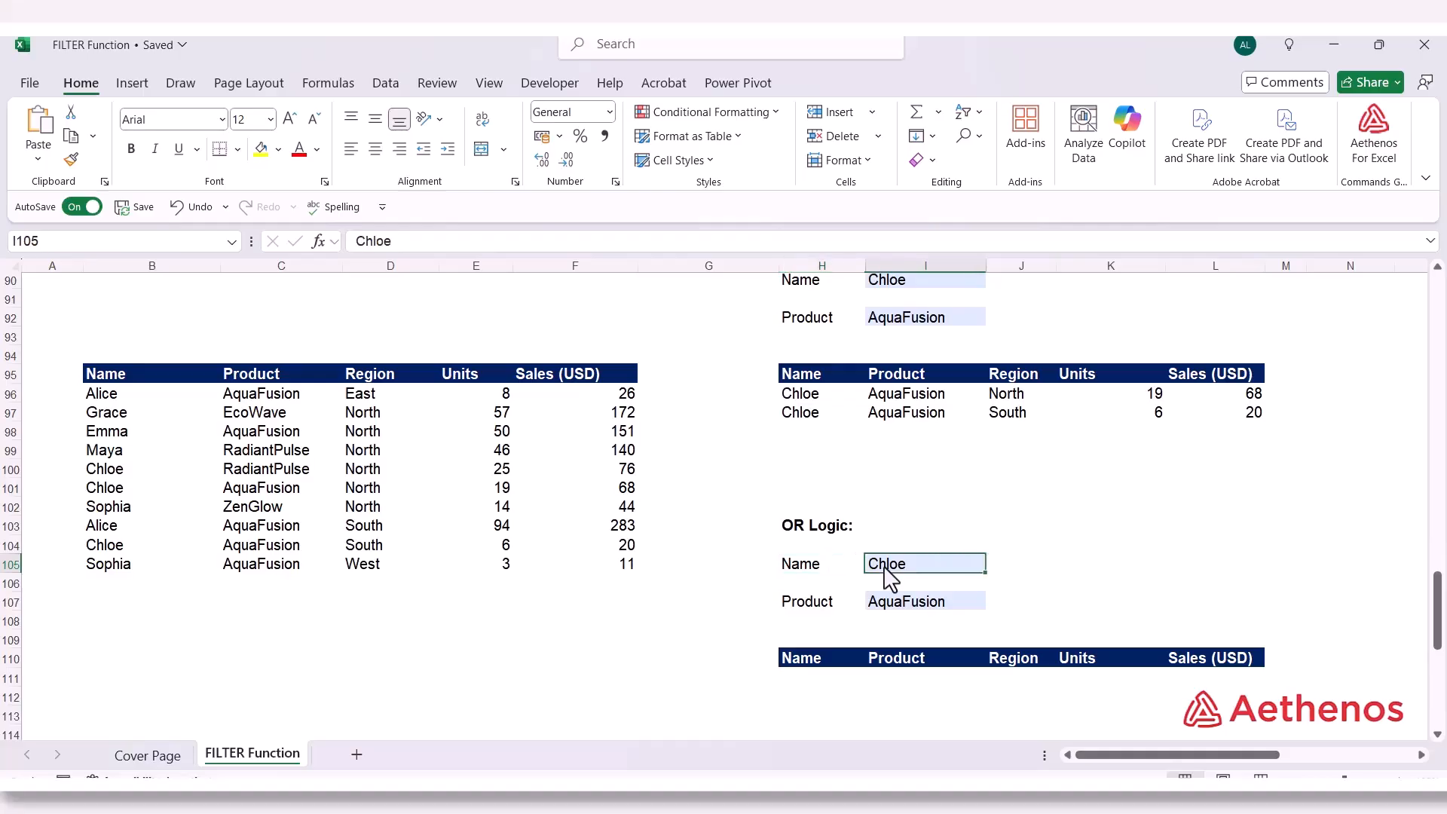
pyautogui.click(820, 579)
pyautogui.click(887, 581)
pyautogui.click(830, 618)
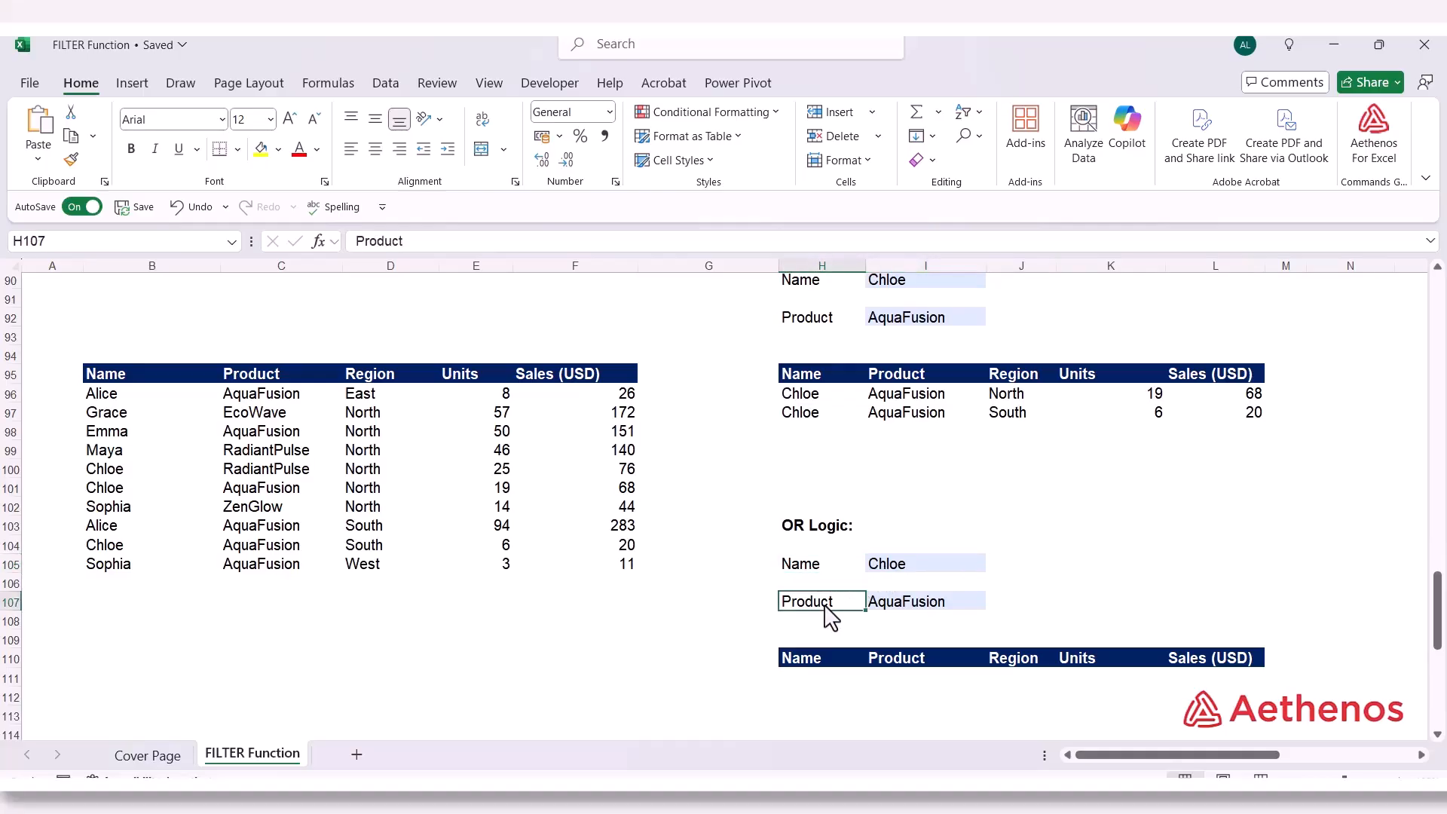
pyautogui.click(886, 612)
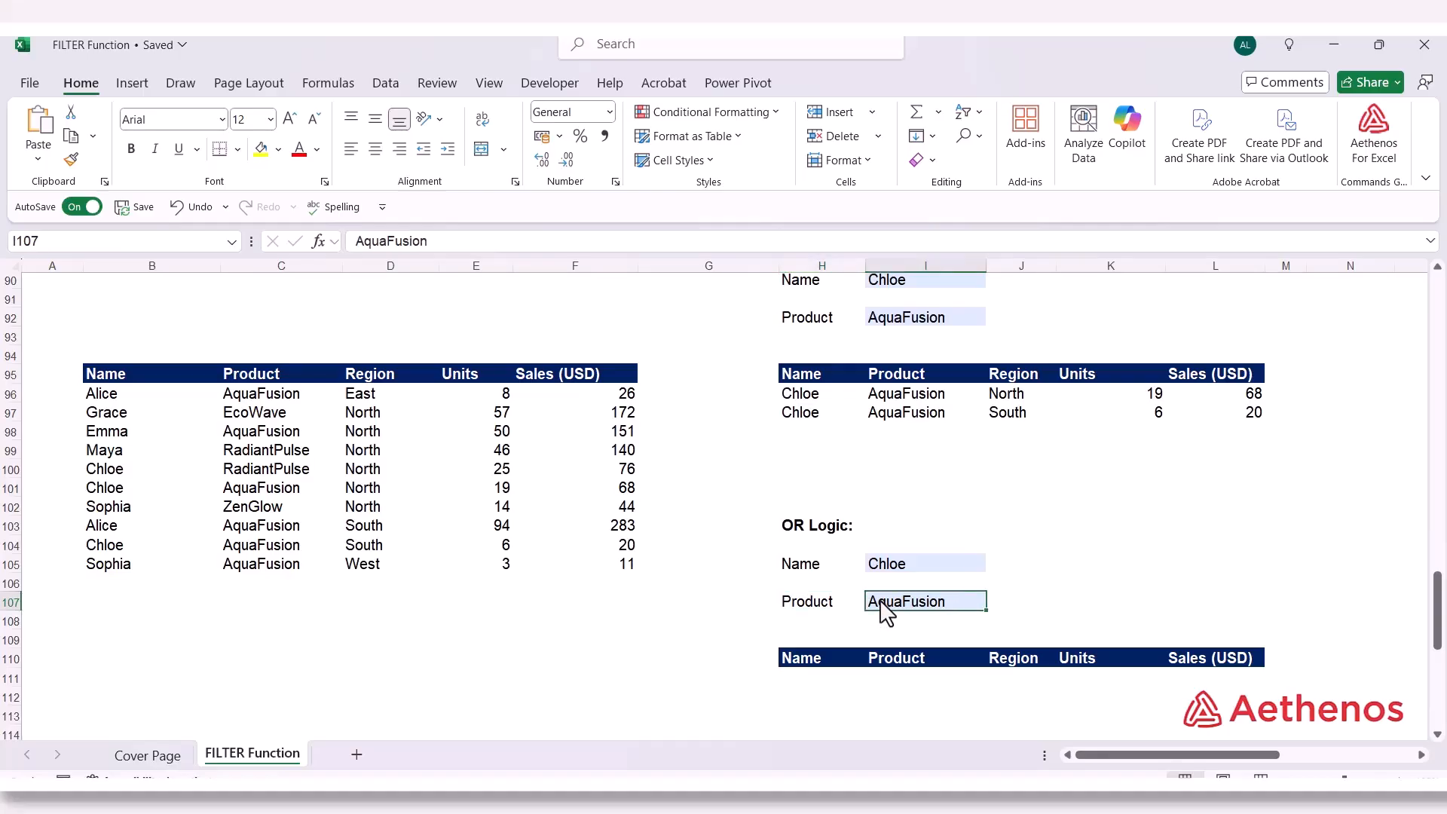
pyautogui.click(836, 577)
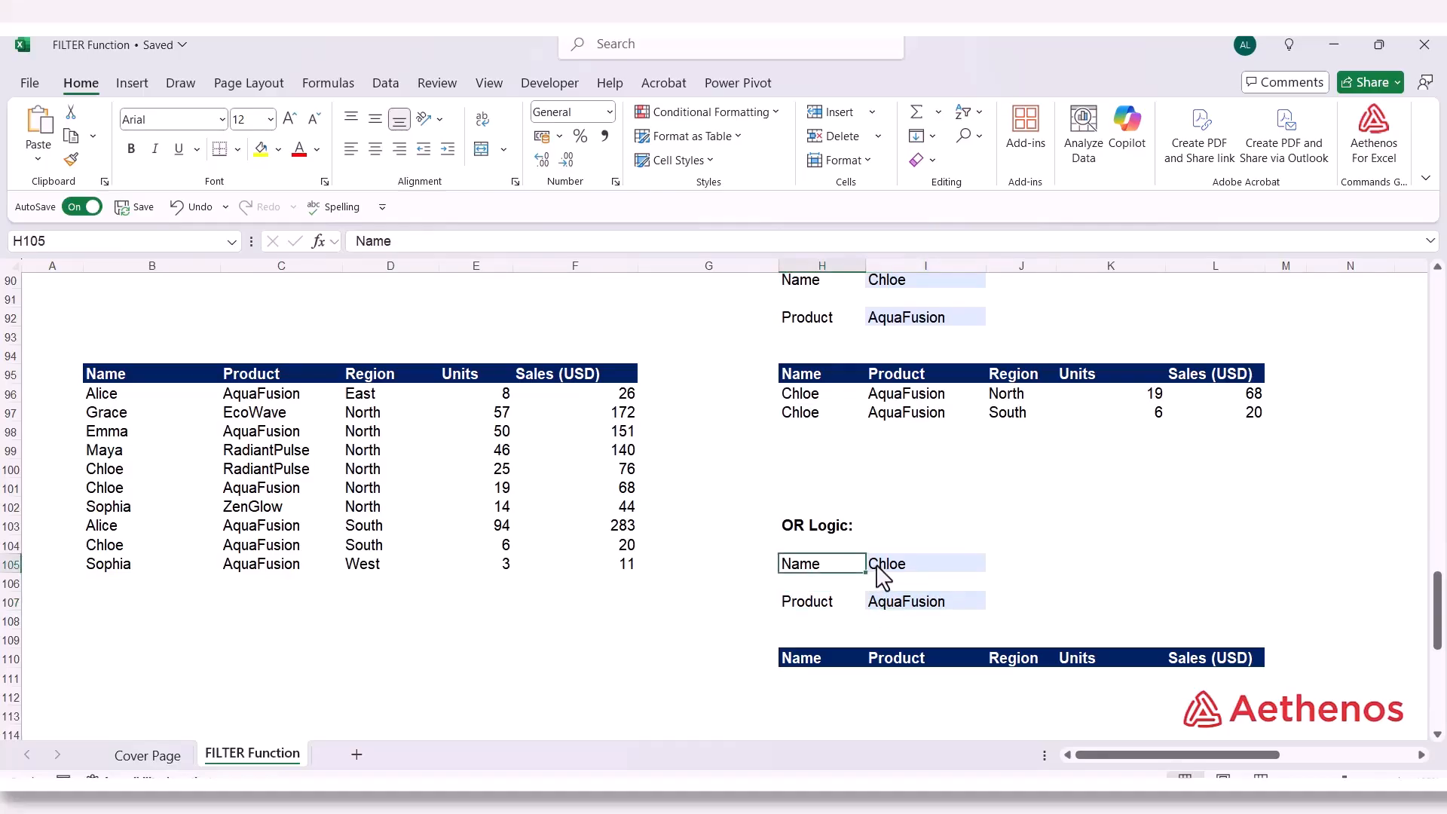
pyautogui.click(880, 581)
pyautogui.click(819, 577)
pyautogui.click(808, 606)
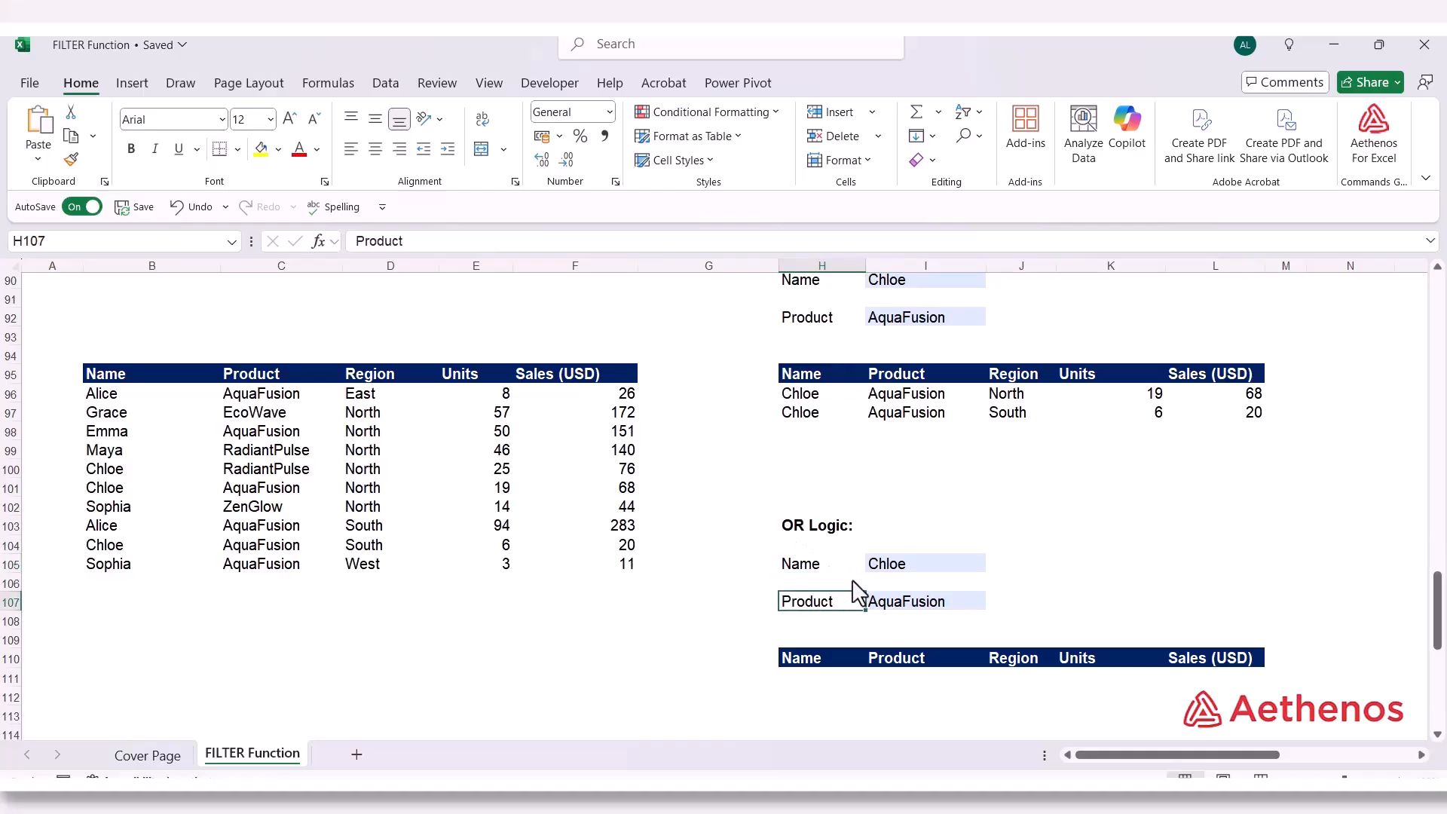
pyautogui.click(871, 573)
pyautogui.click(878, 603)
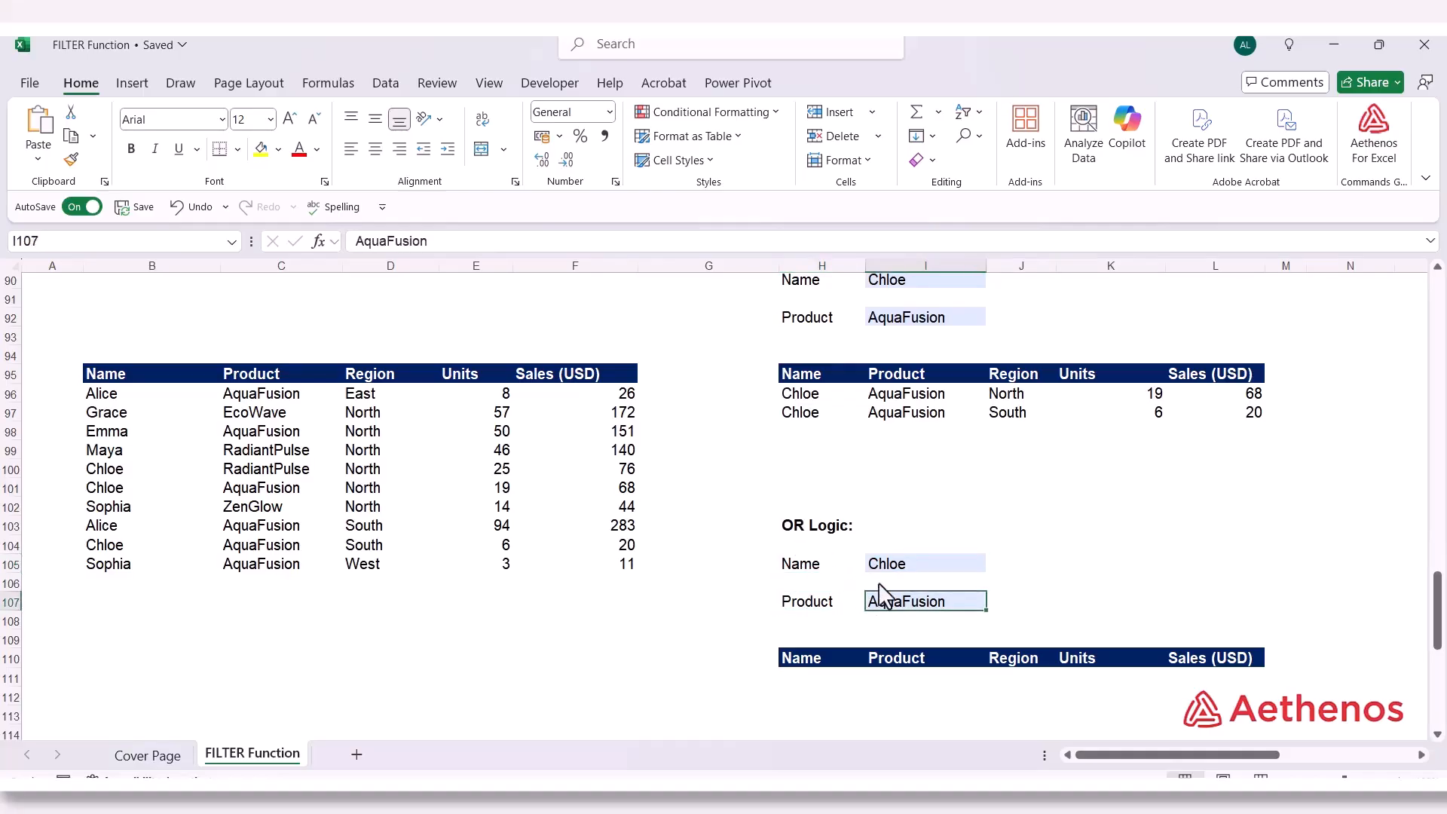
pyautogui.click(886, 569)
pyautogui.click(829, 569)
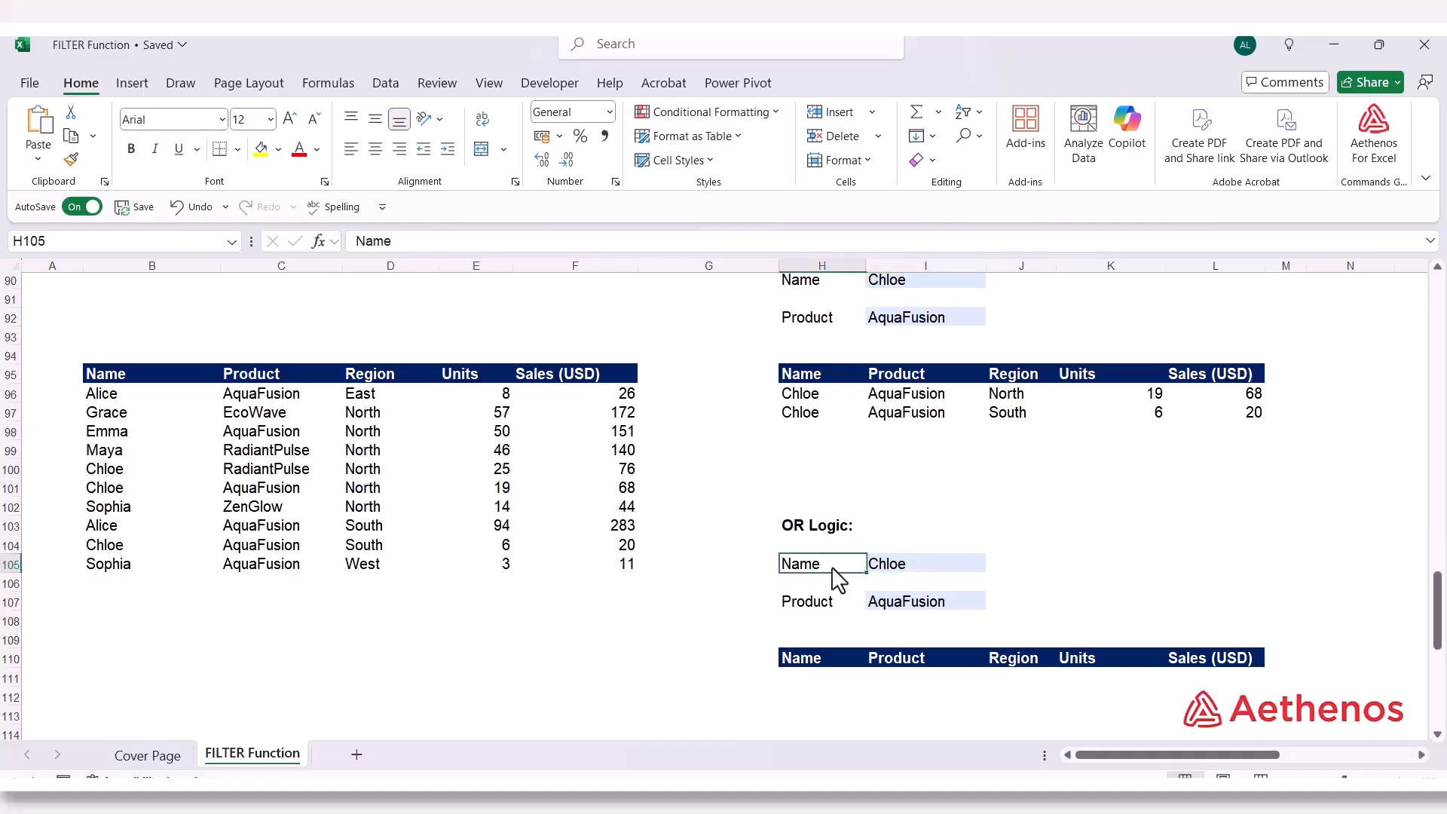
pyautogui.click(879, 578)
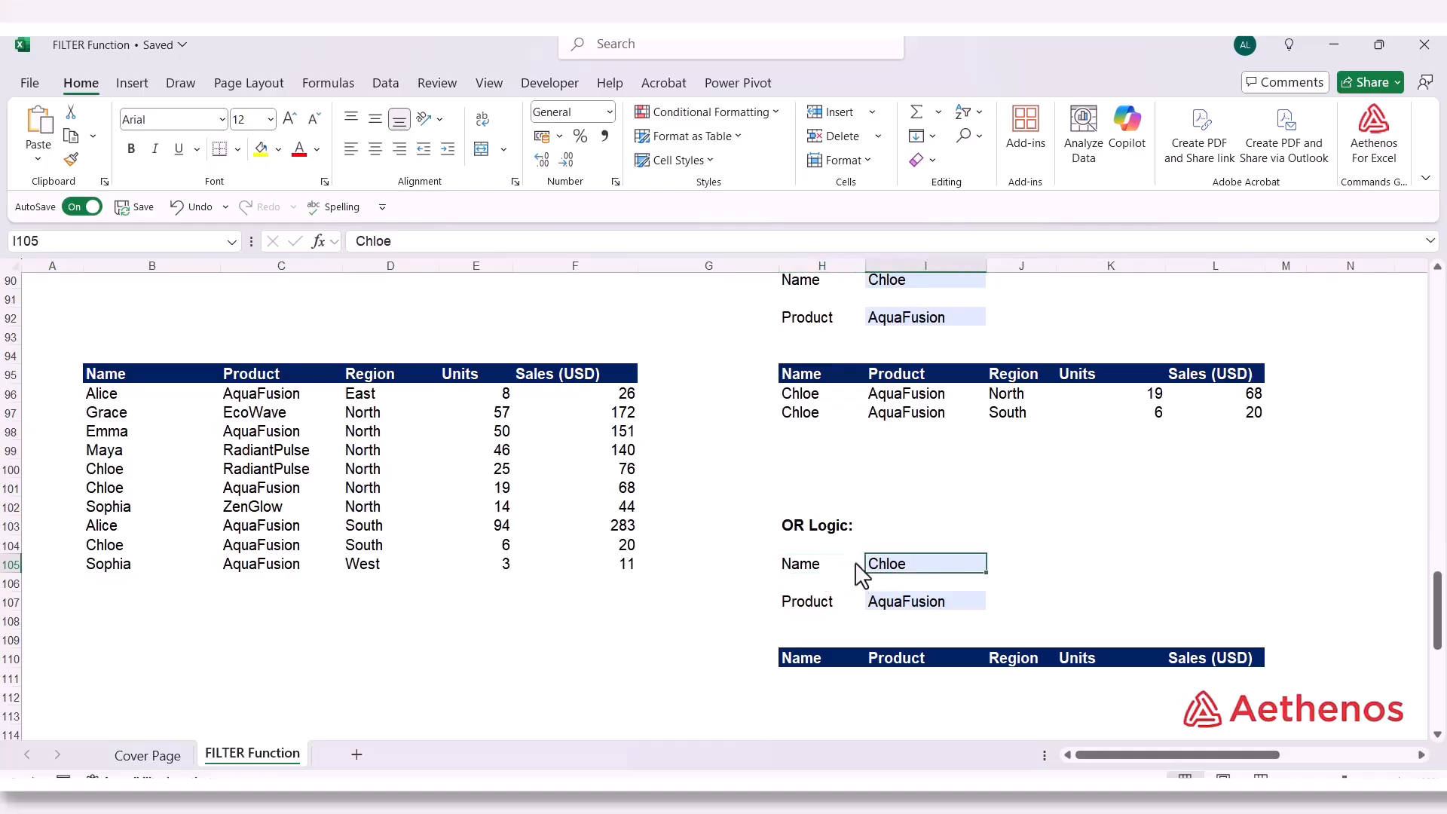
pyautogui.click(816, 574)
pyautogui.click(825, 609)
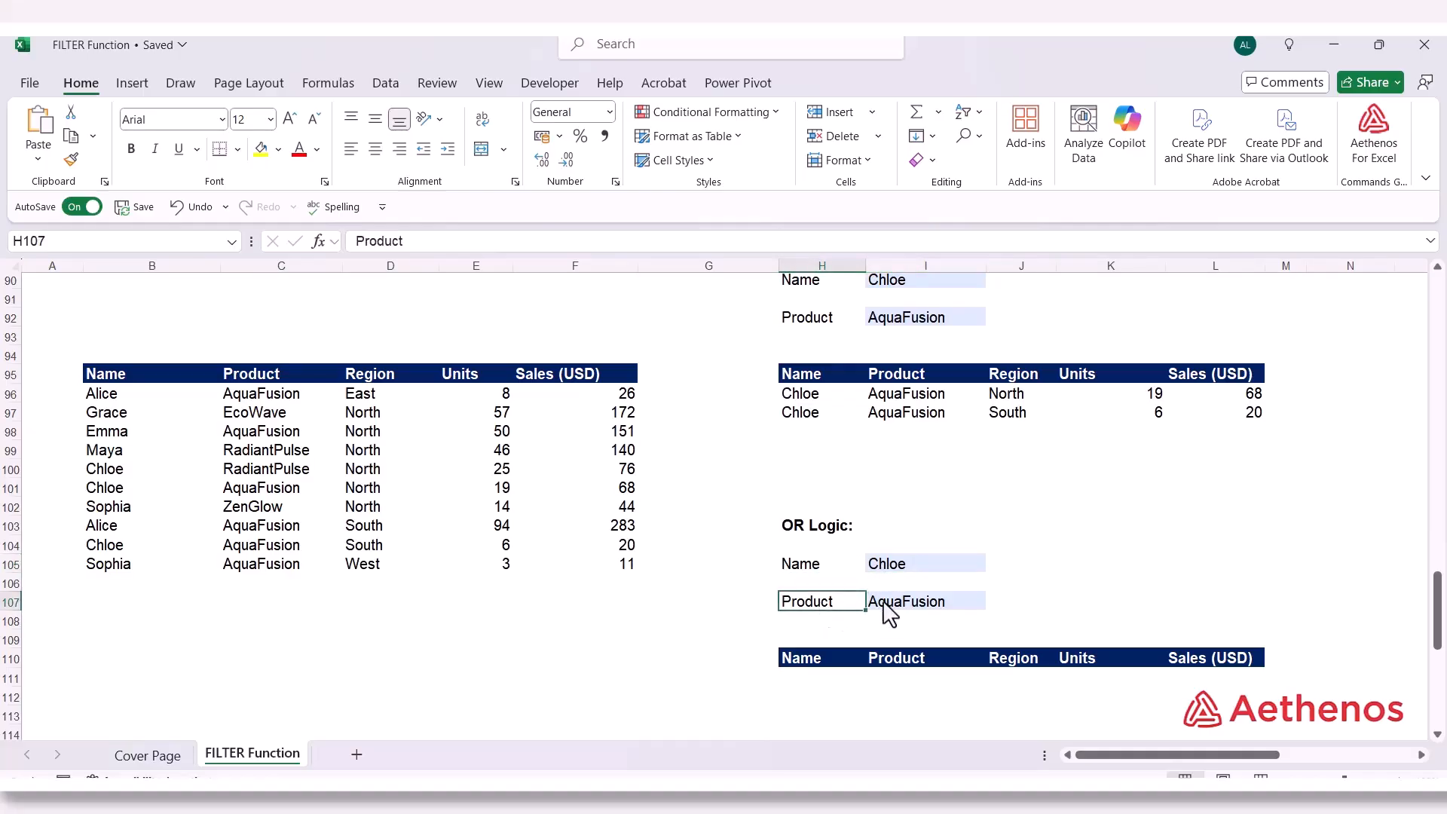
pyautogui.click(890, 567)
pyautogui.click(832, 569)
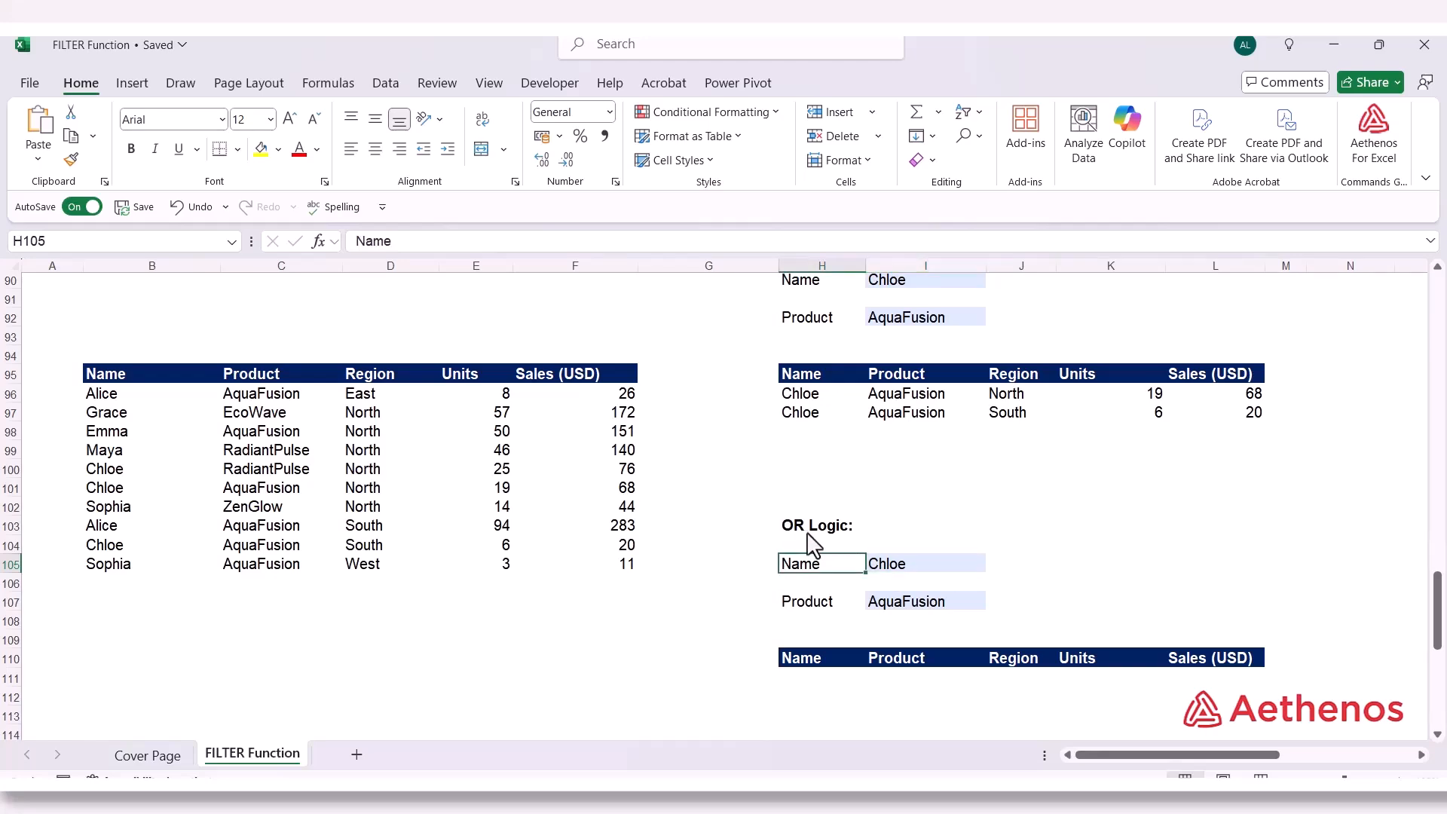
# Start a FILTER formula in H111 under OR Logic, using the sales data B96:F105 as the array
pyautogui.click(885, 569)
pyautogui.click(856, 569)
pyautogui.click(826, 607)
pyautogui.click(879, 606)
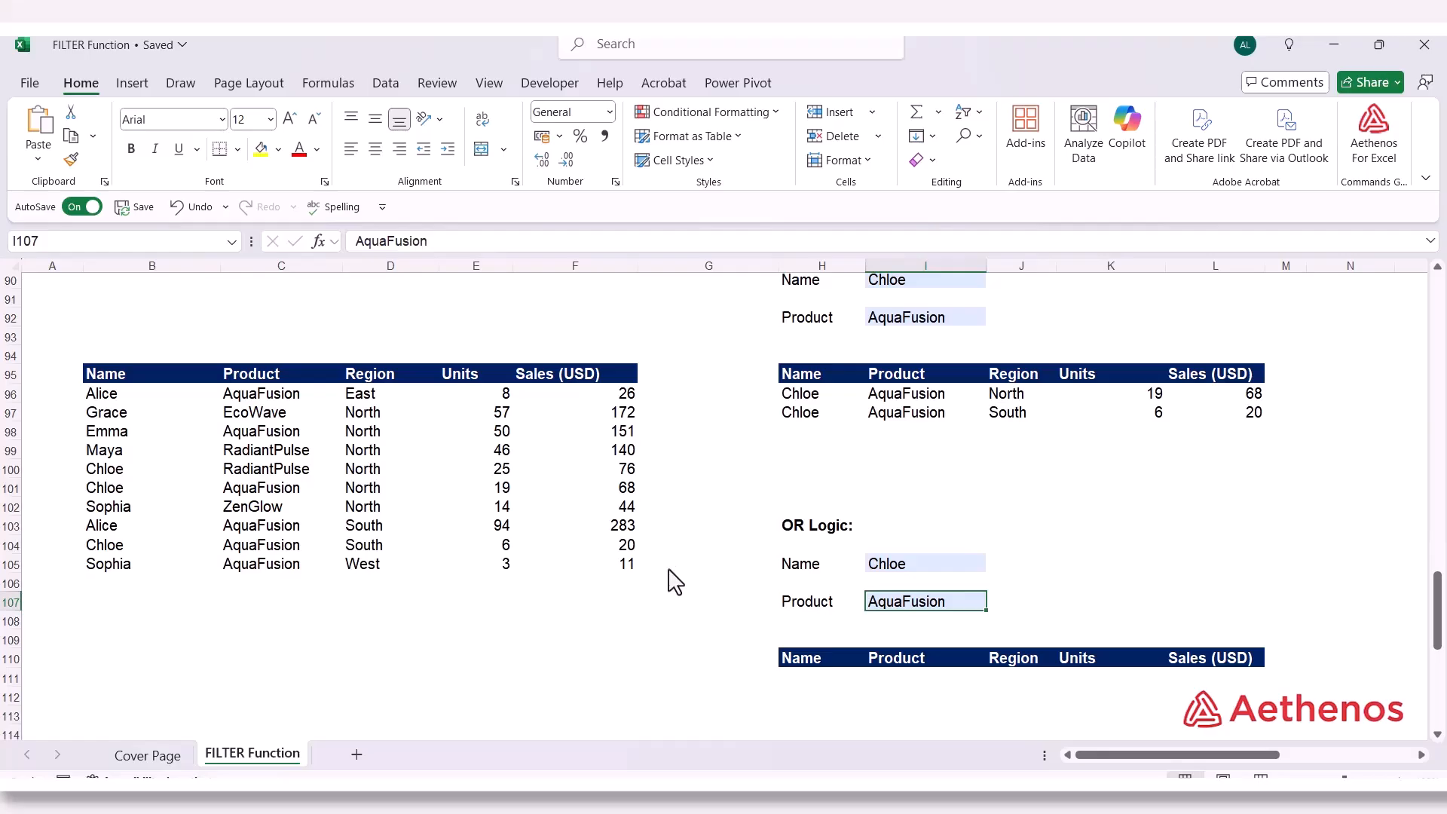
pyautogui.scroll(-1, 674, 582)
pyautogui.click(801, 626)
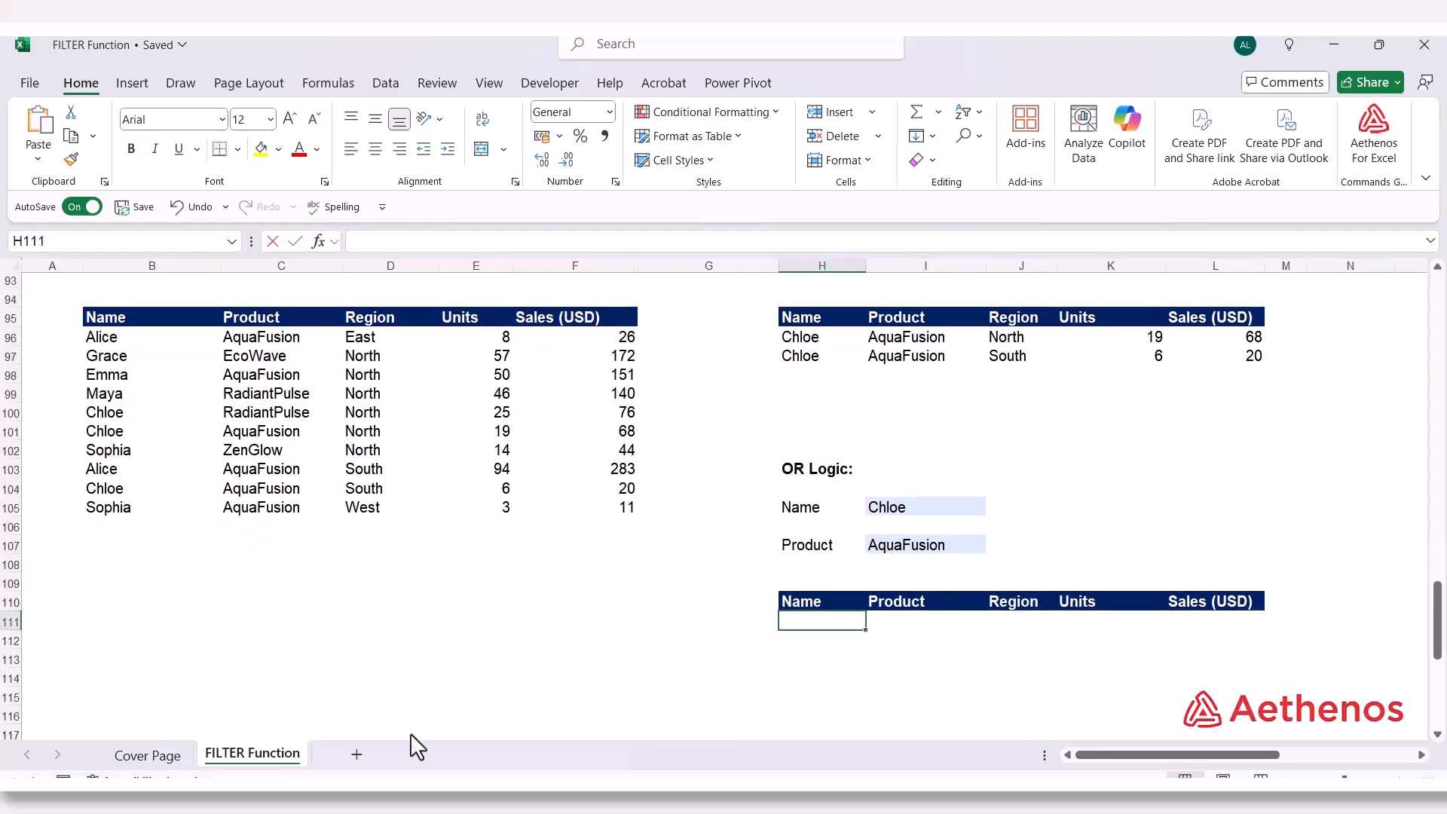
pyautogui.write('=FILTER(')
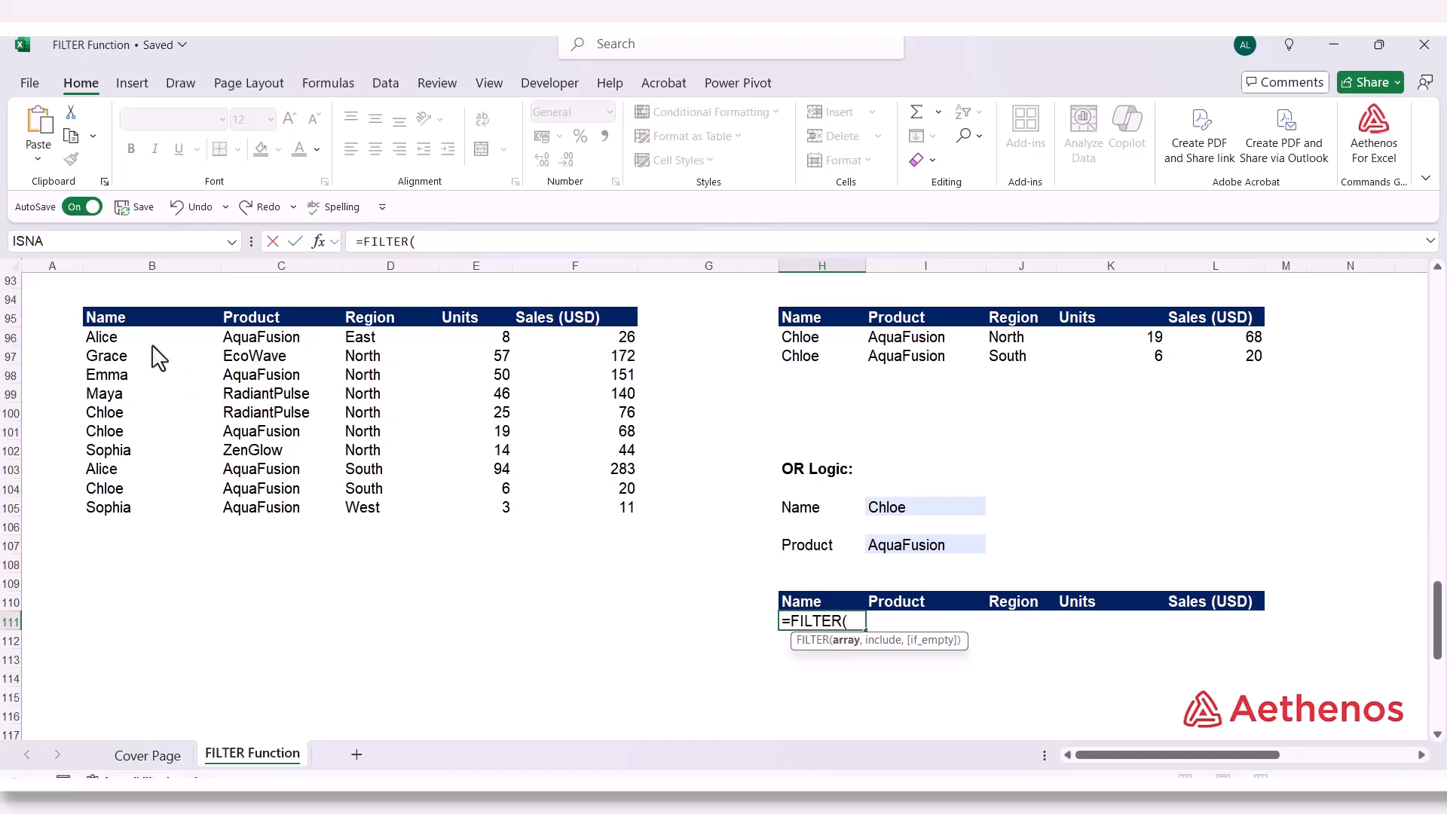
pyautogui.moveTo(156, 341); pyautogui.dragTo(550, 519)
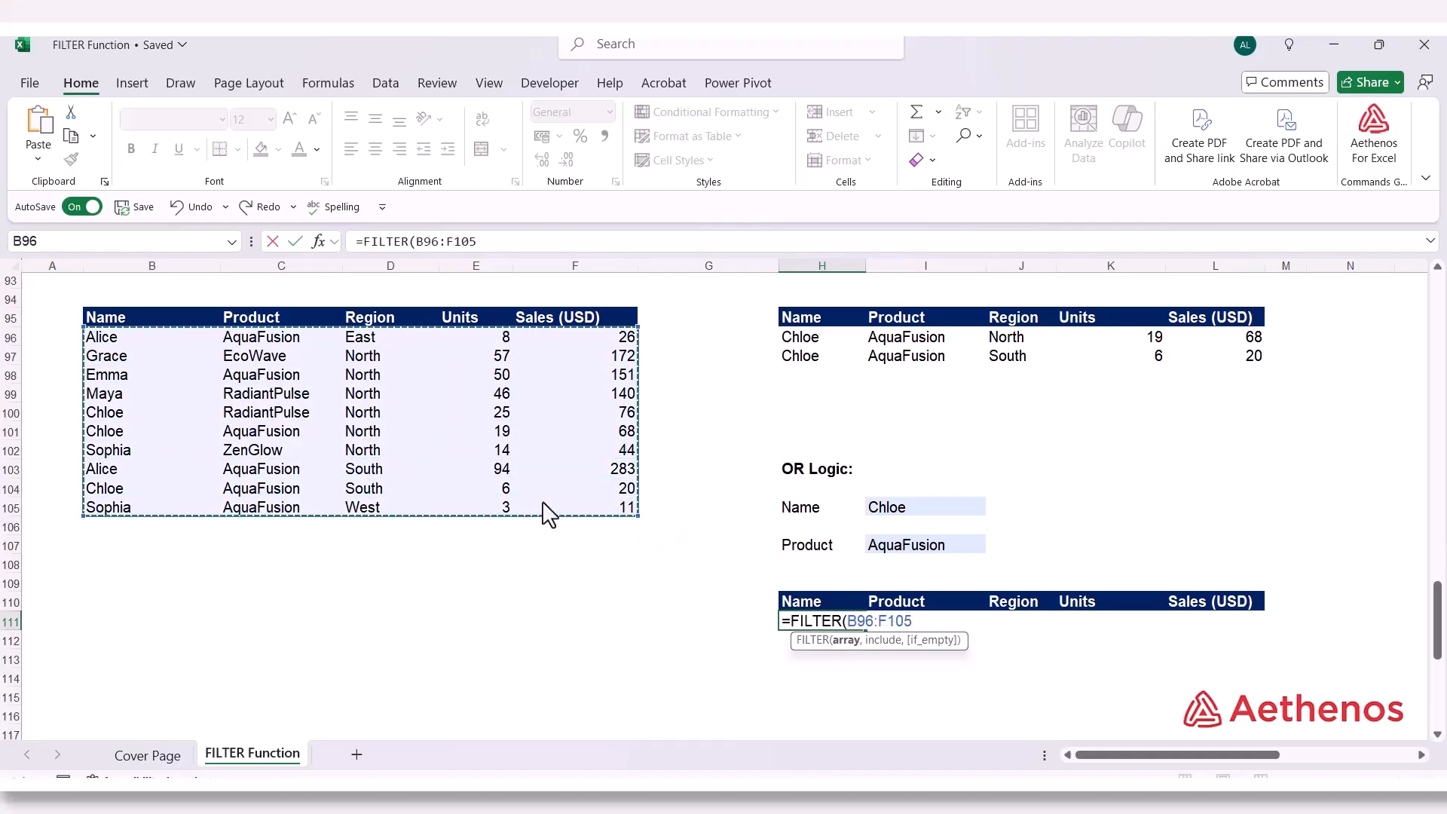
pyautogui.write(',')
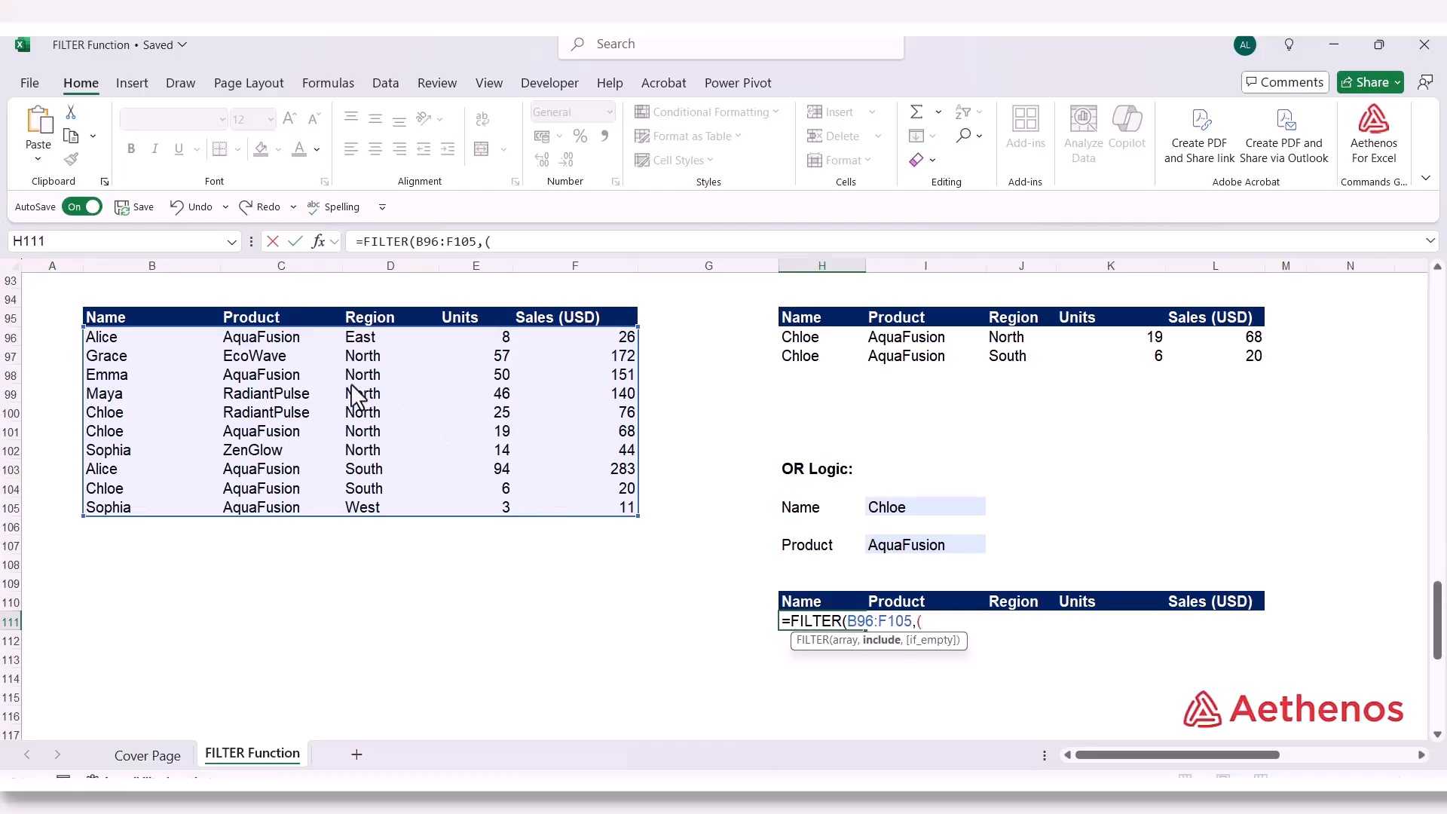
# Add the parenthesised name condition (B96:B105=I105) to the include argument, followed by a plus sign for OR logic
pyautogui.write('(')
pyautogui.moveTo(117, 337); pyautogui.dragTo(130, 508)
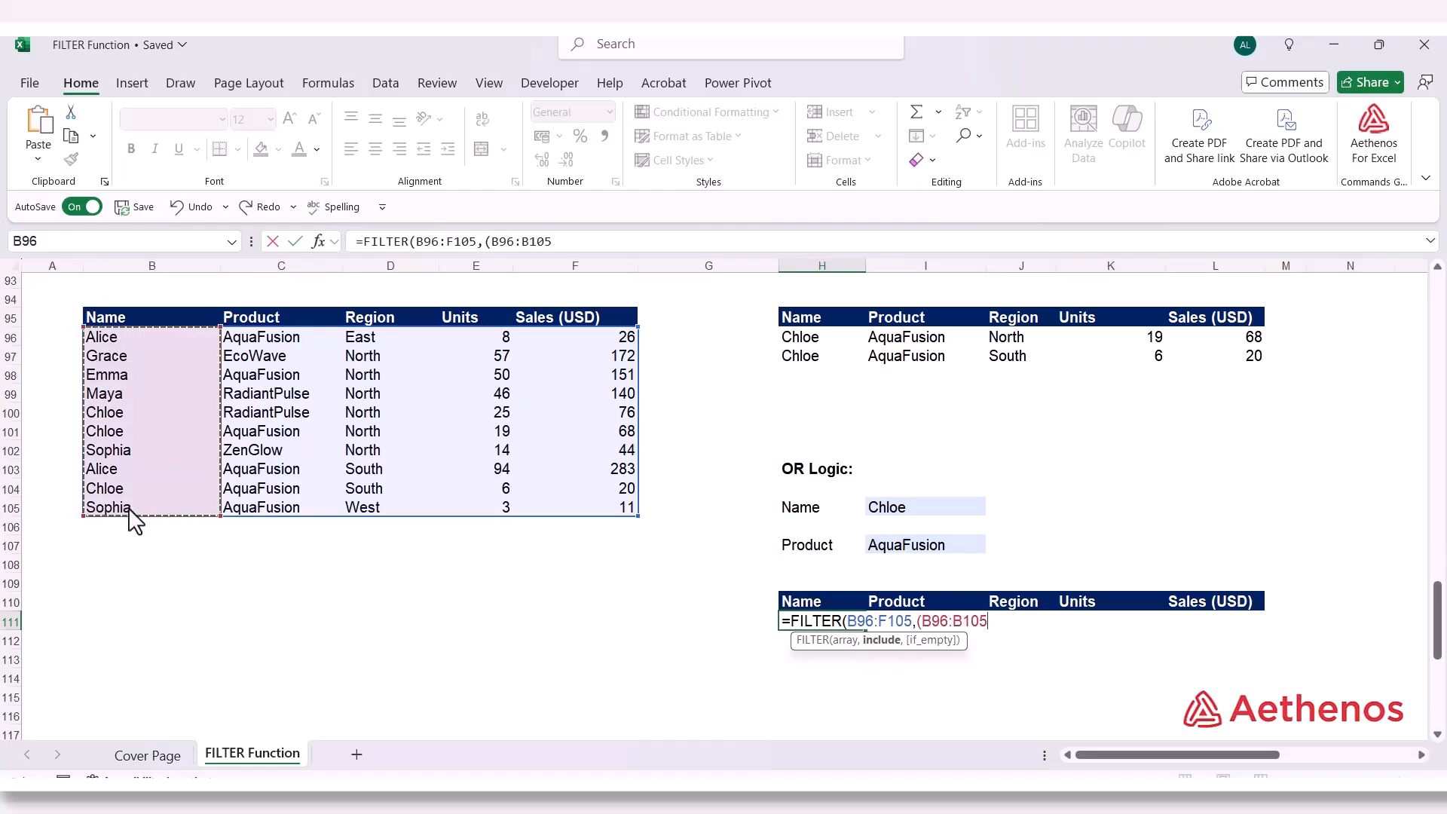
pyautogui.write('=')
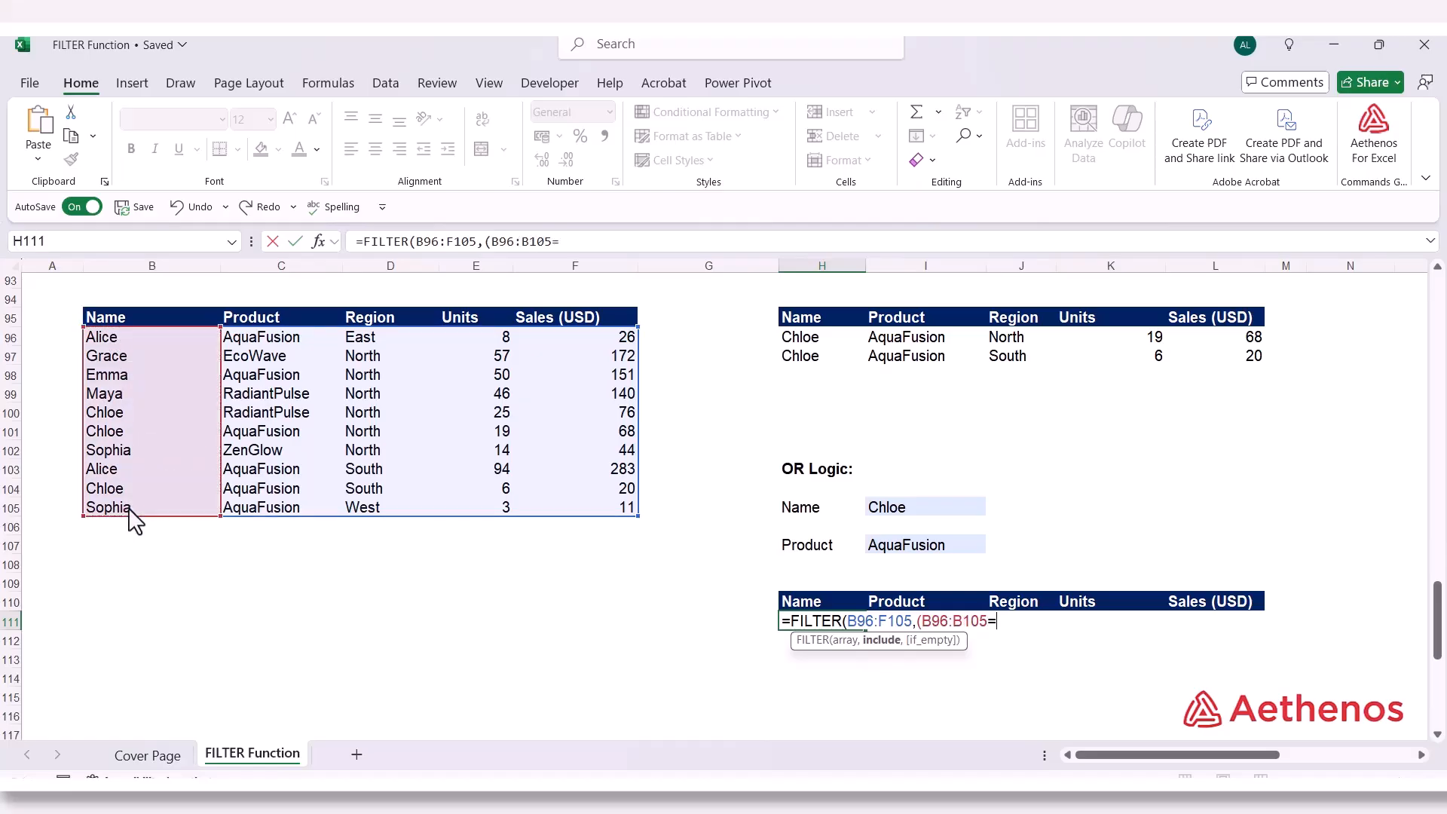
pyautogui.click(884, 512)
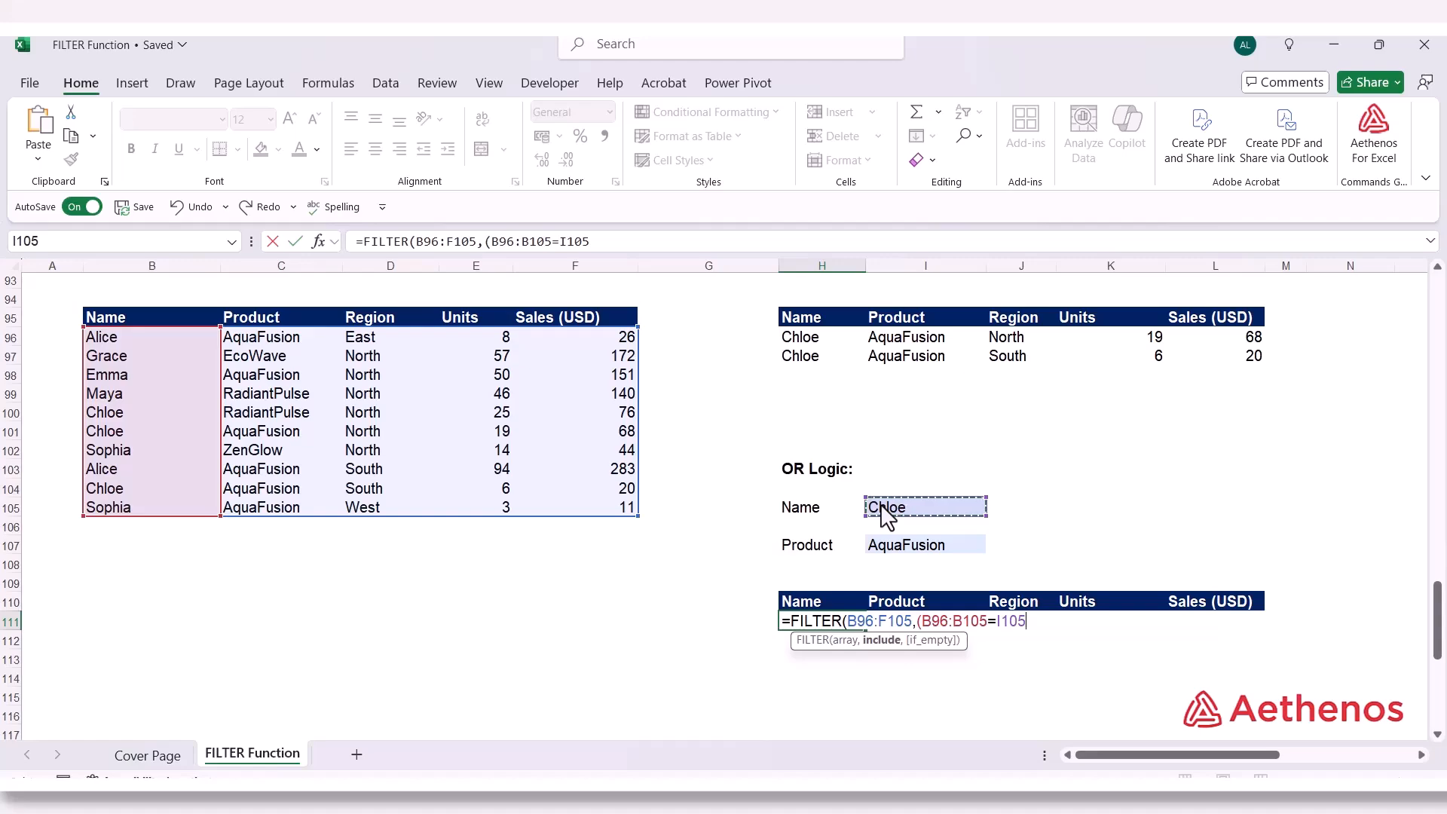
pyautogui.write(')+(')
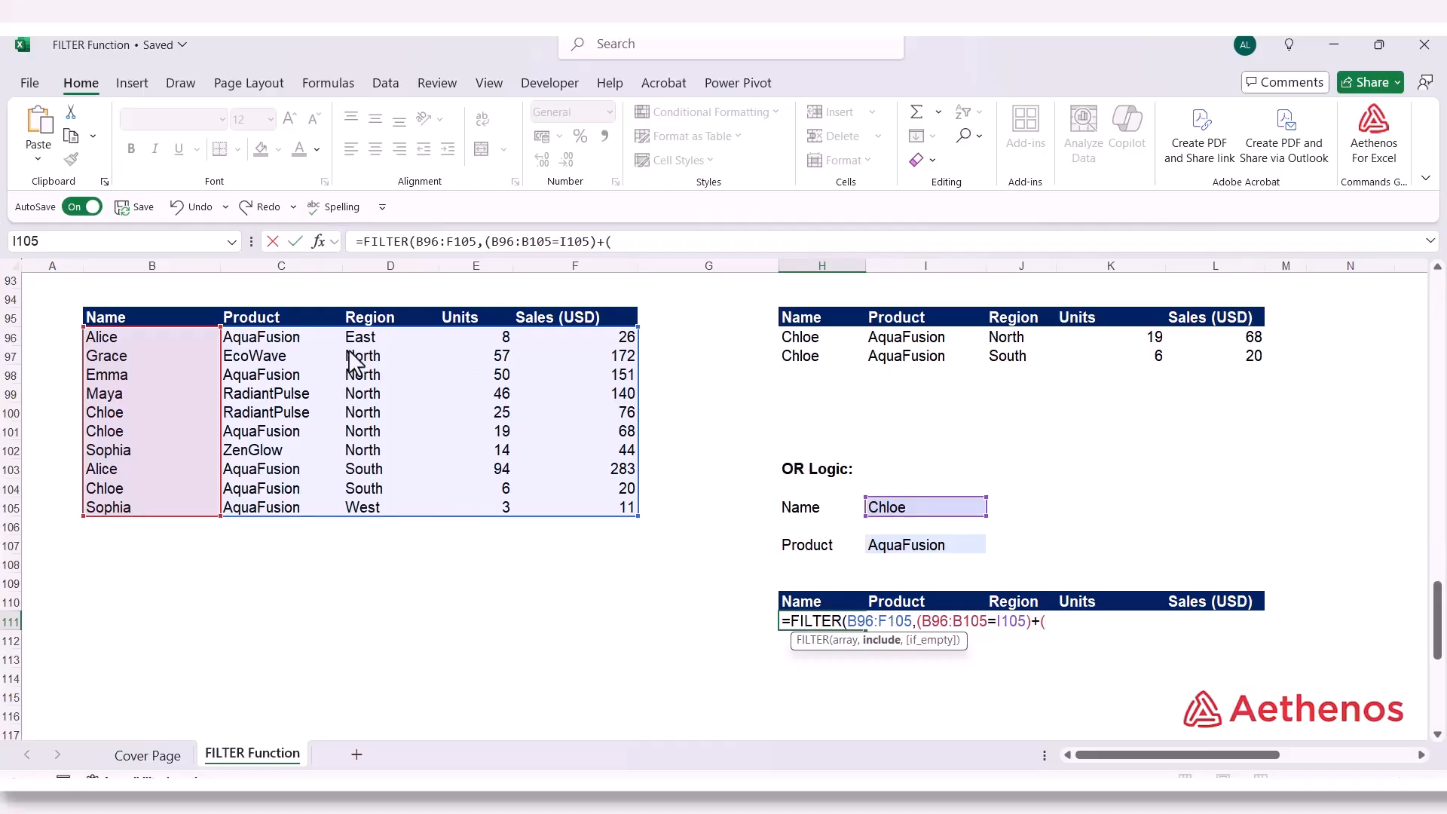
# Add the product condition (C96:C105=I107) as the second criterion and complete the FILTER formula in H111
pyautogui.moveTo(283, 337); pyautogui.dragTo(276, 523)
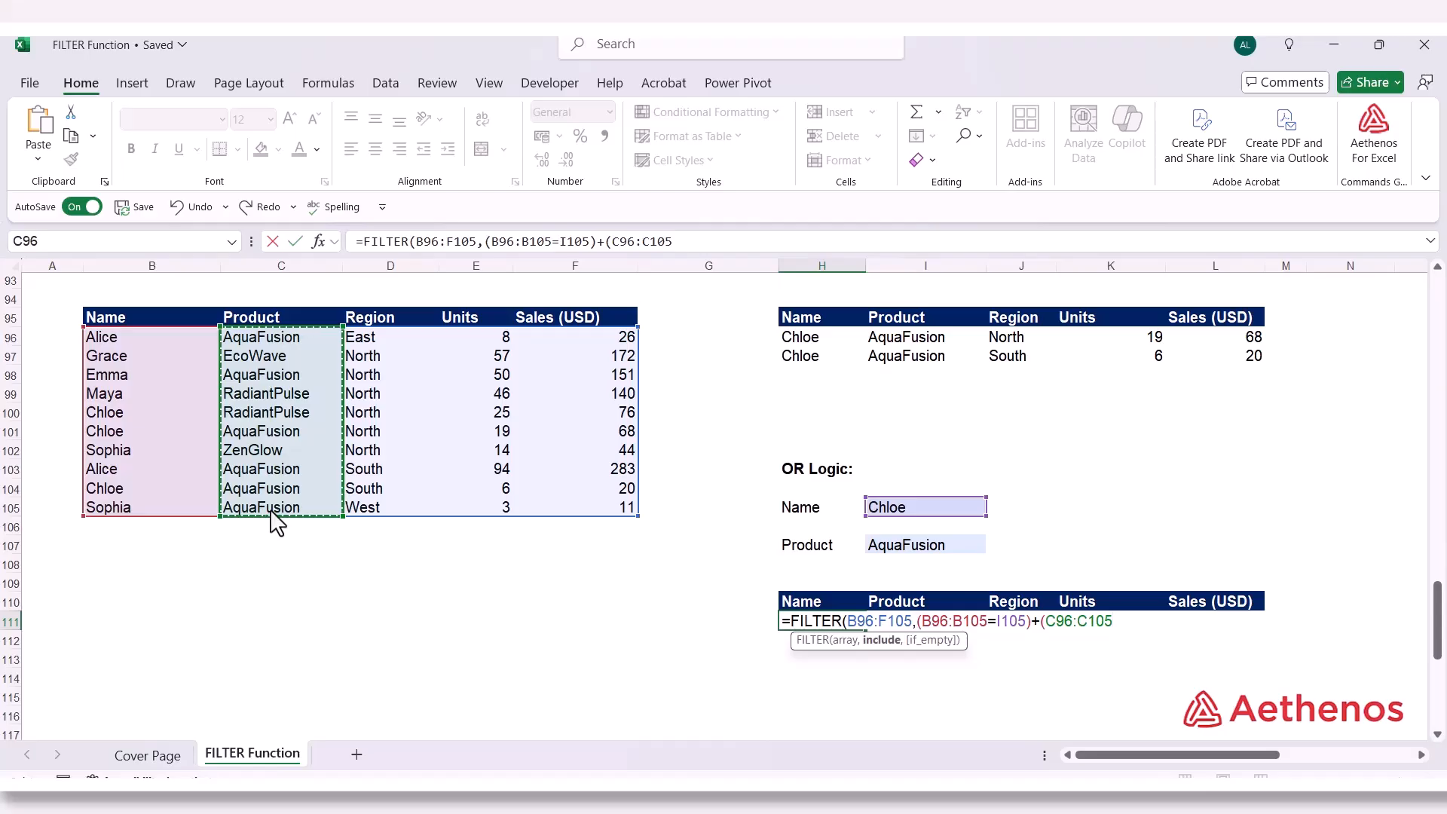
pyautogui.write('=')
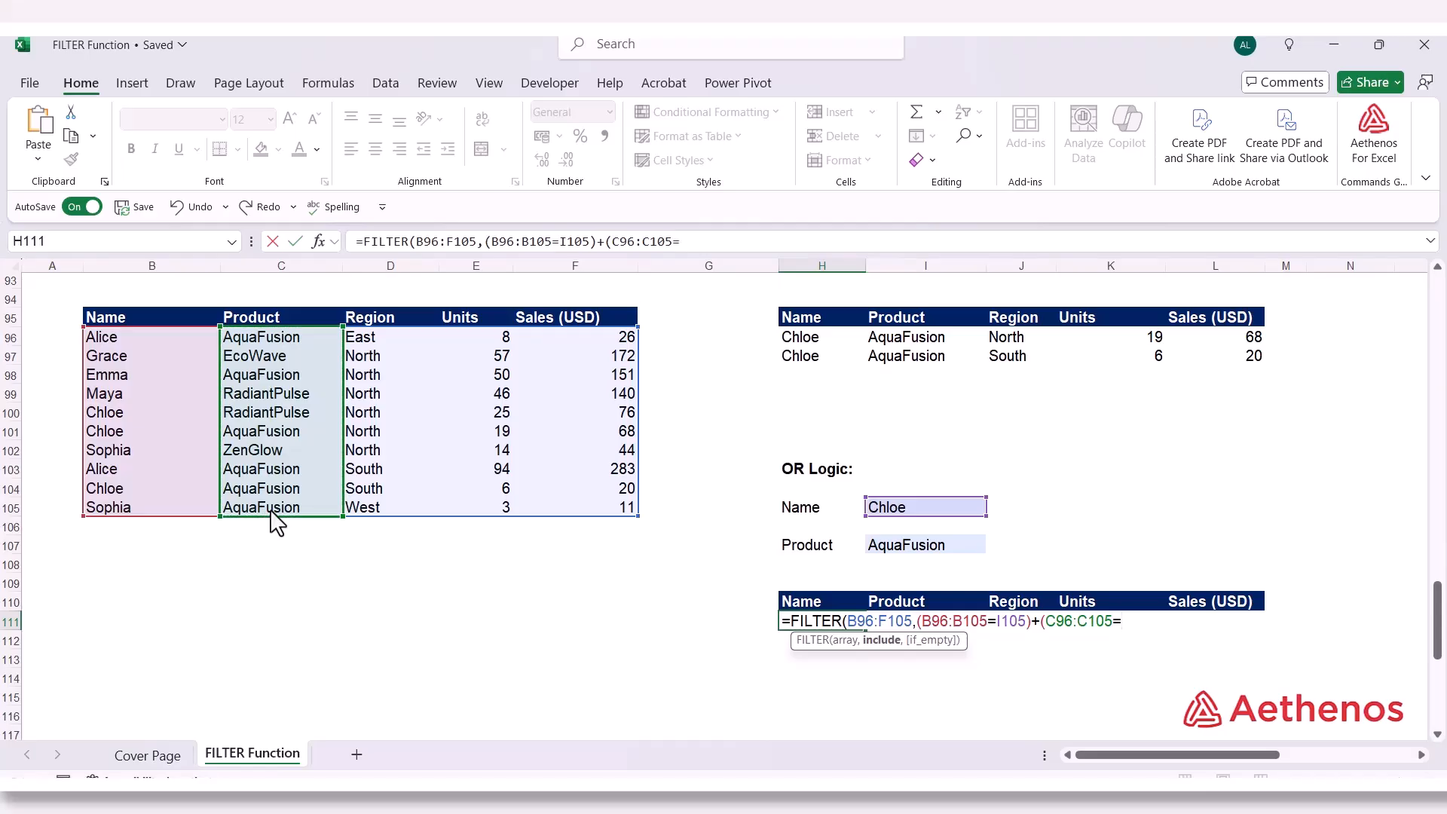
pyautogui.click(918, 546)
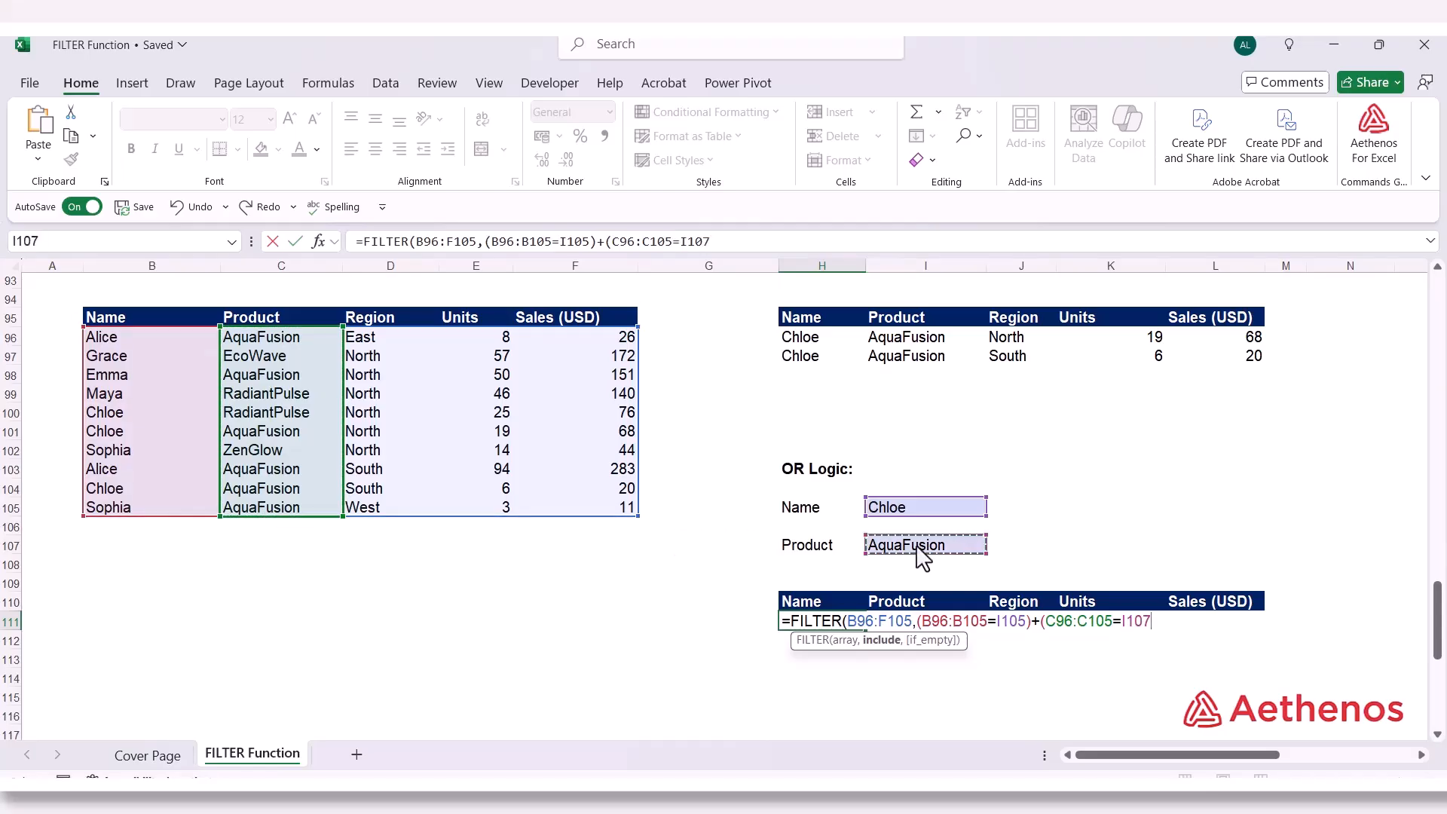
pyautogui.write('))')
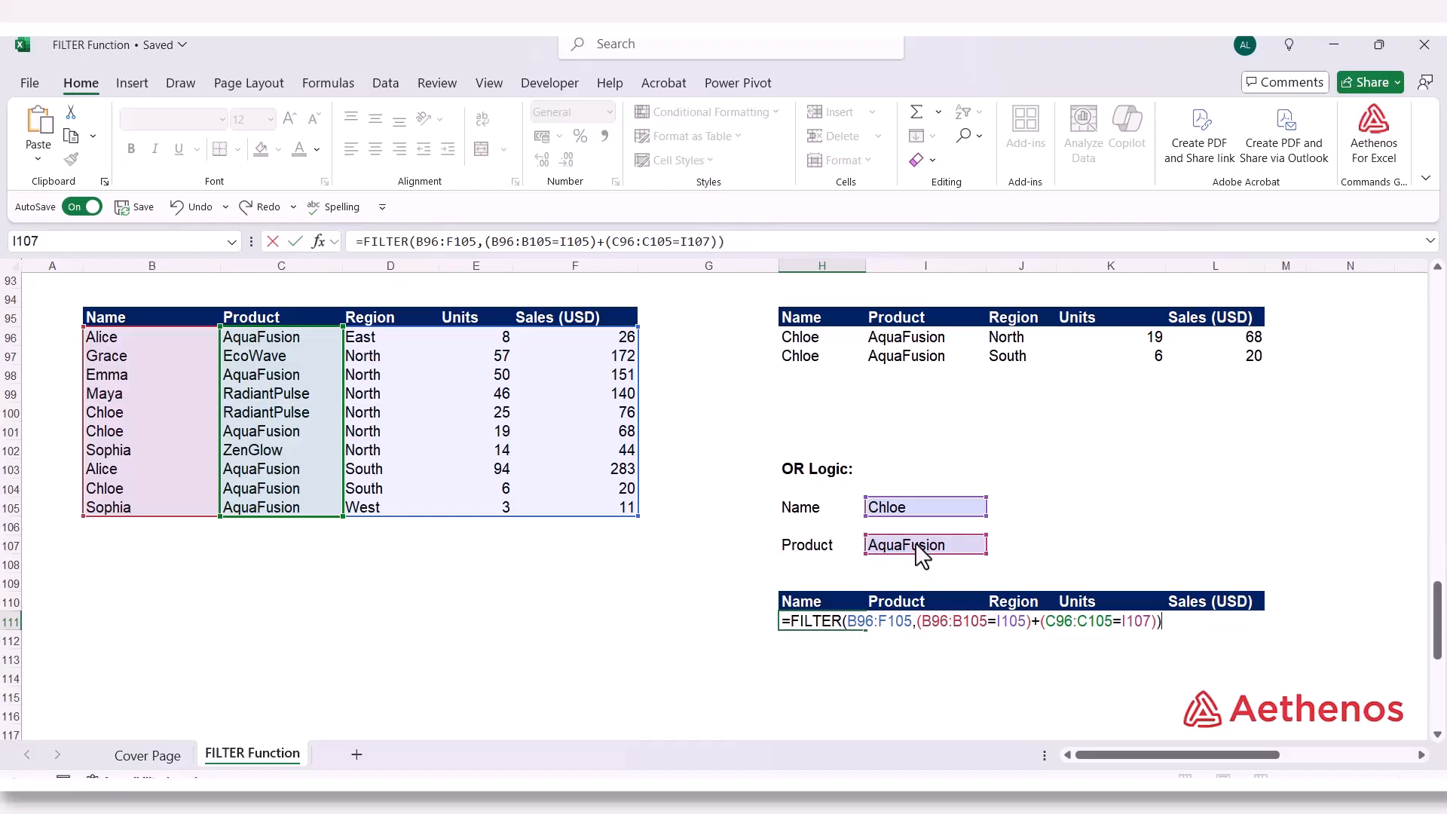
pyautogui.press('Return')
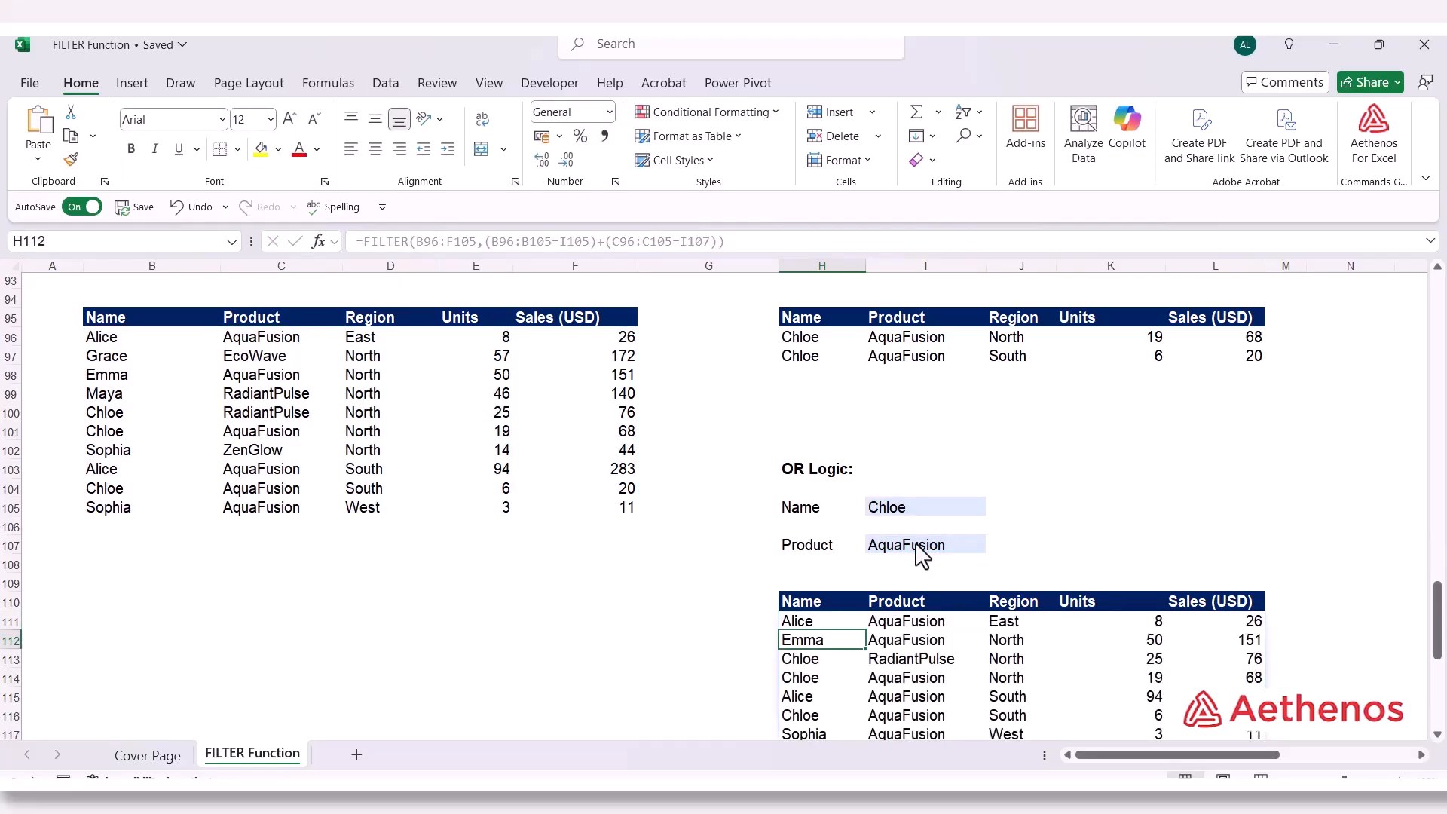
# Examine the OR-filtered rows in H111:L117, checking each name and product against the criteria in I105 and I107
pyautogui.scroll(-1, 879, 549)
pyautogui.scroll(1, 878, 550)
pyautogui.scroll(1, 1440, 729)
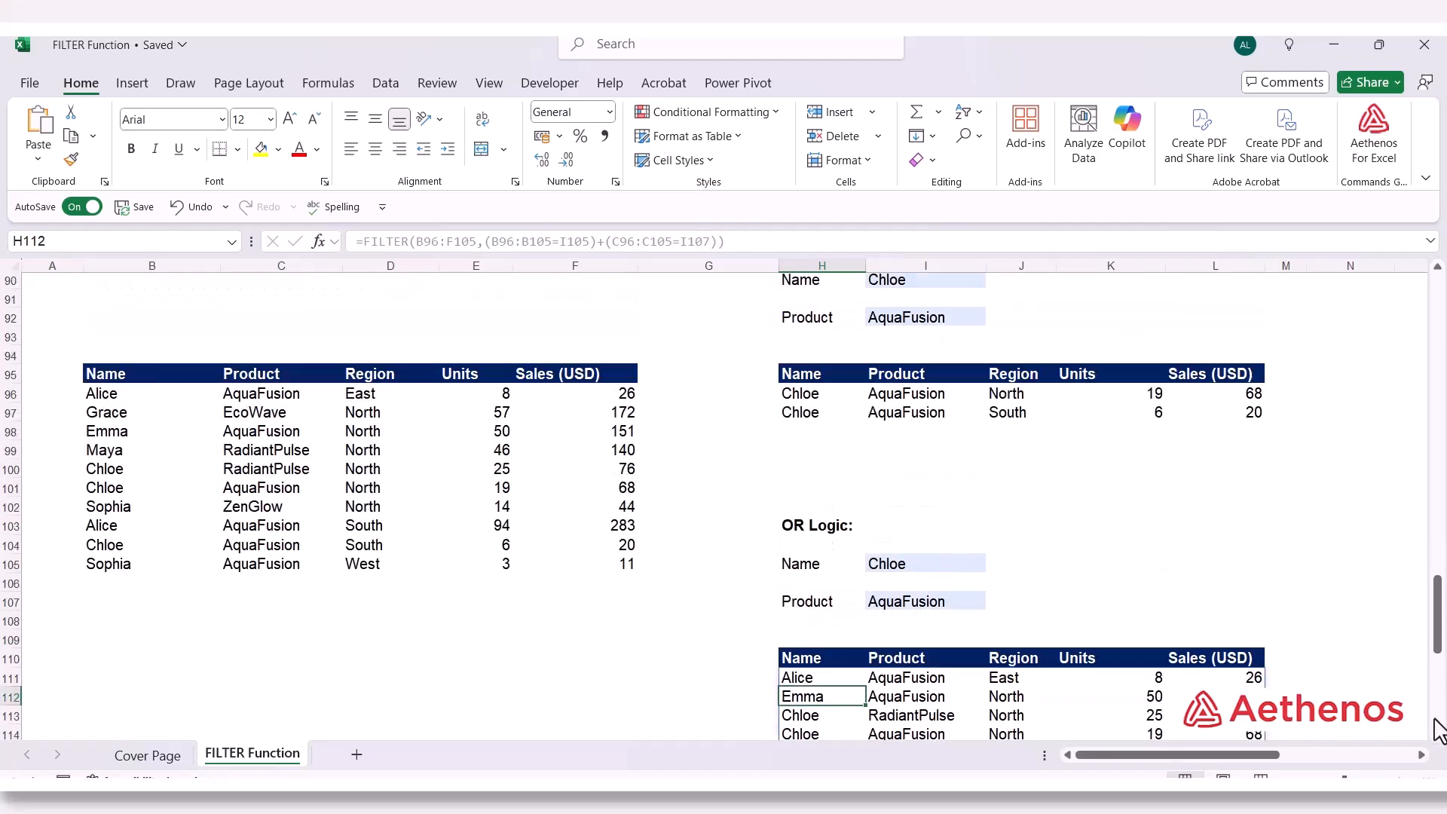
pyautogui.scroll(-2, 908, 611)
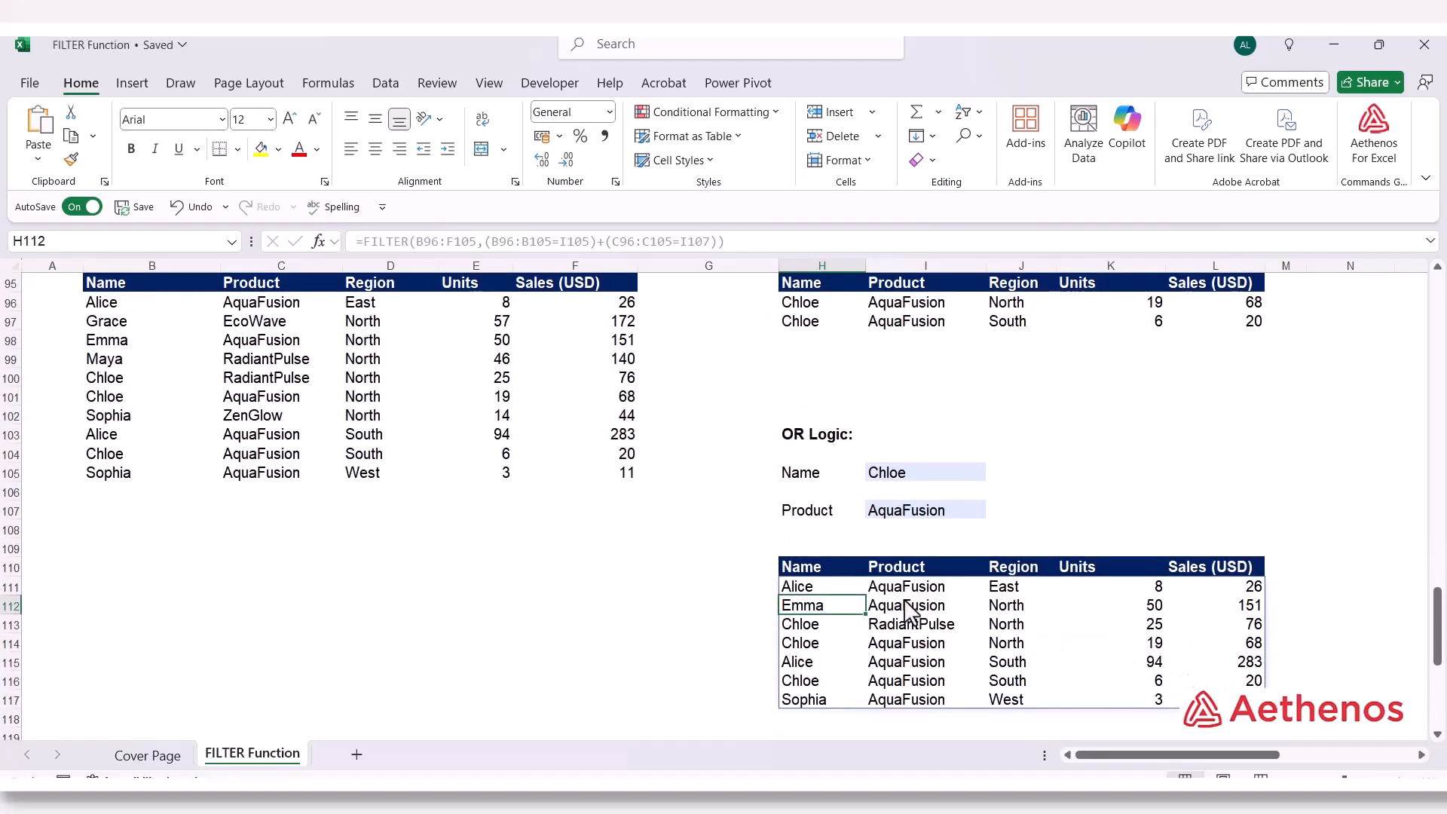
pyautogui.click(847, 592)
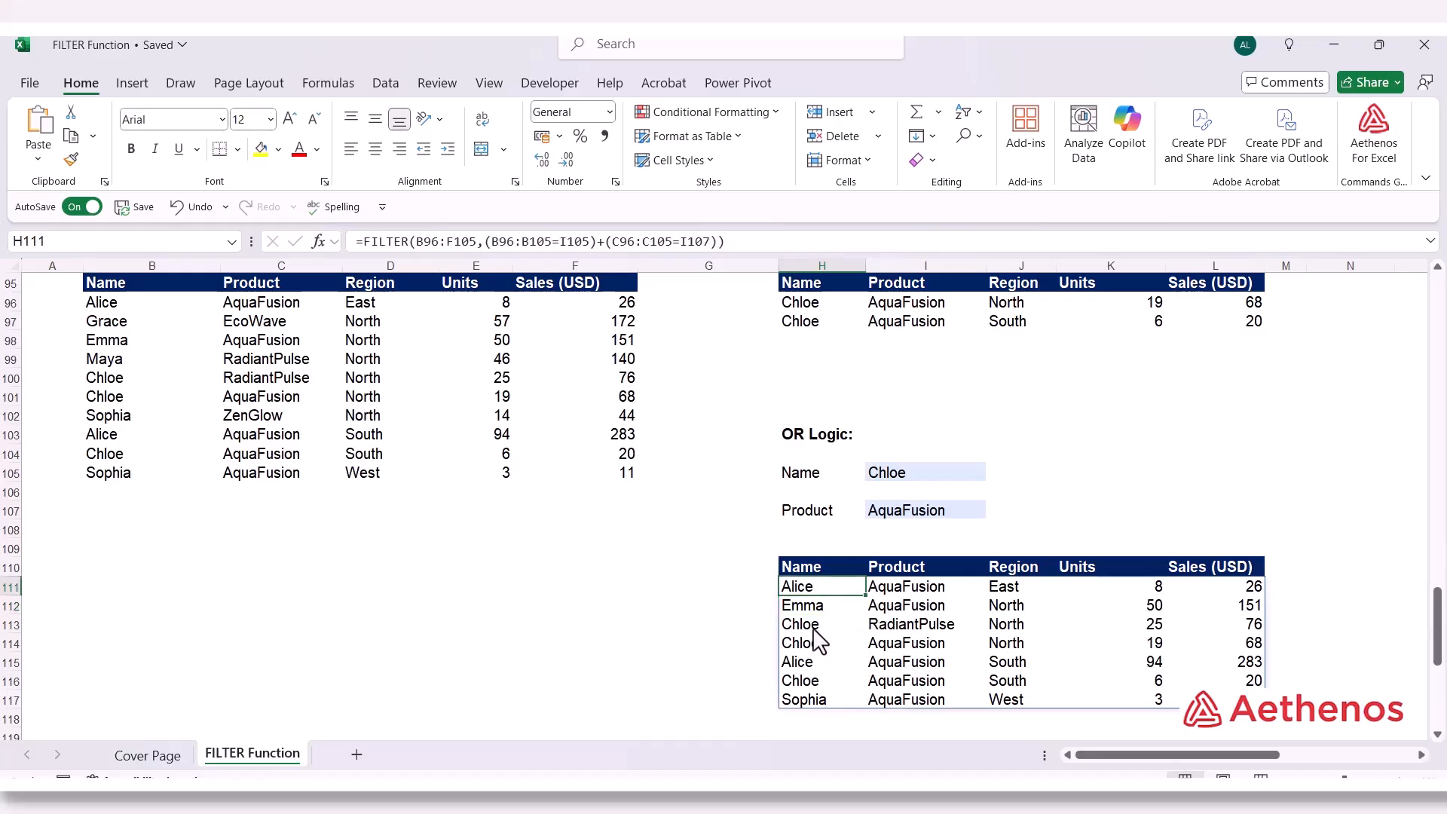
pyautogui.moveTo(813, 631); pyautogui.dragTo(812, 638)
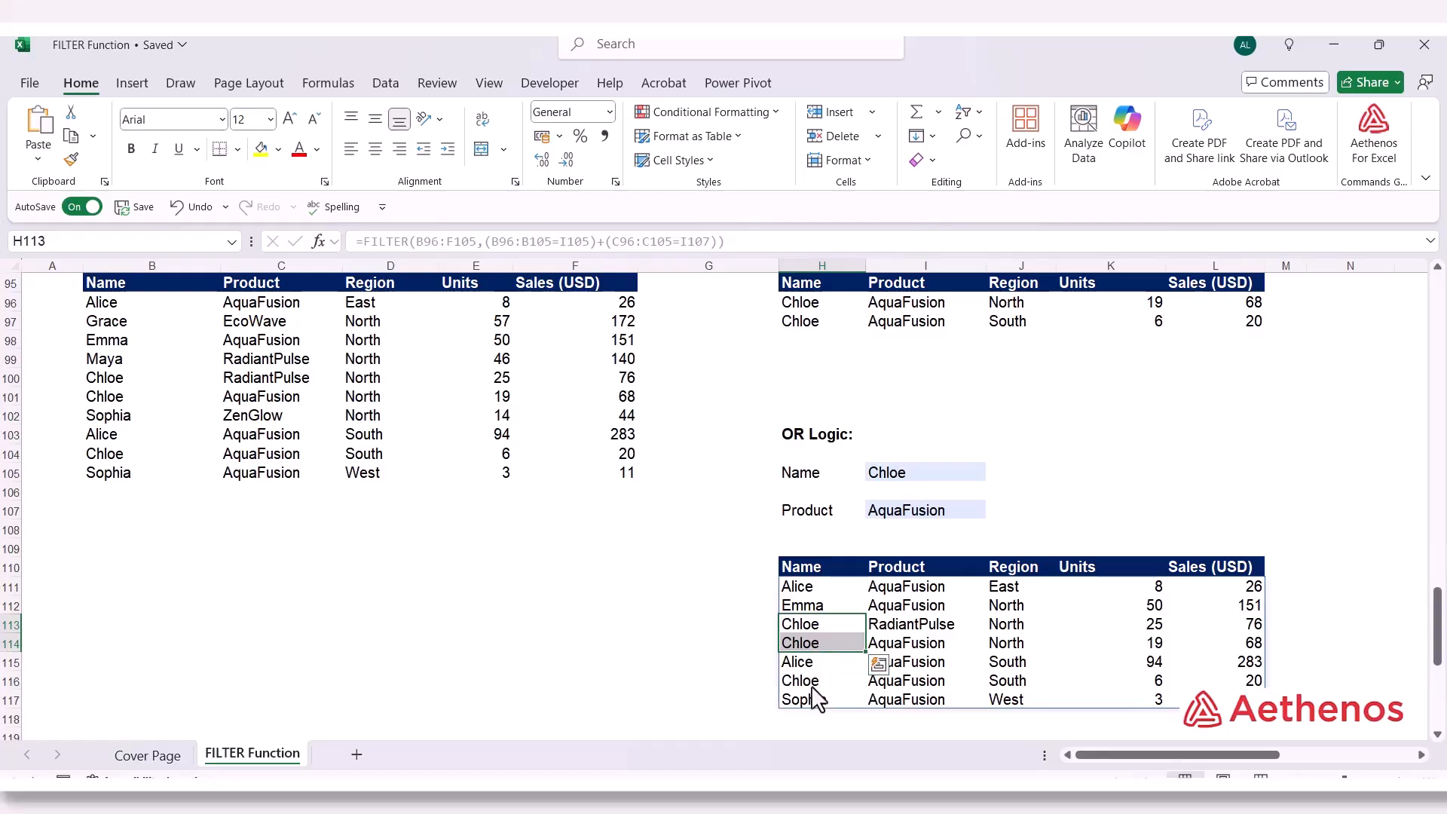
pyautogui.click(819, 610)
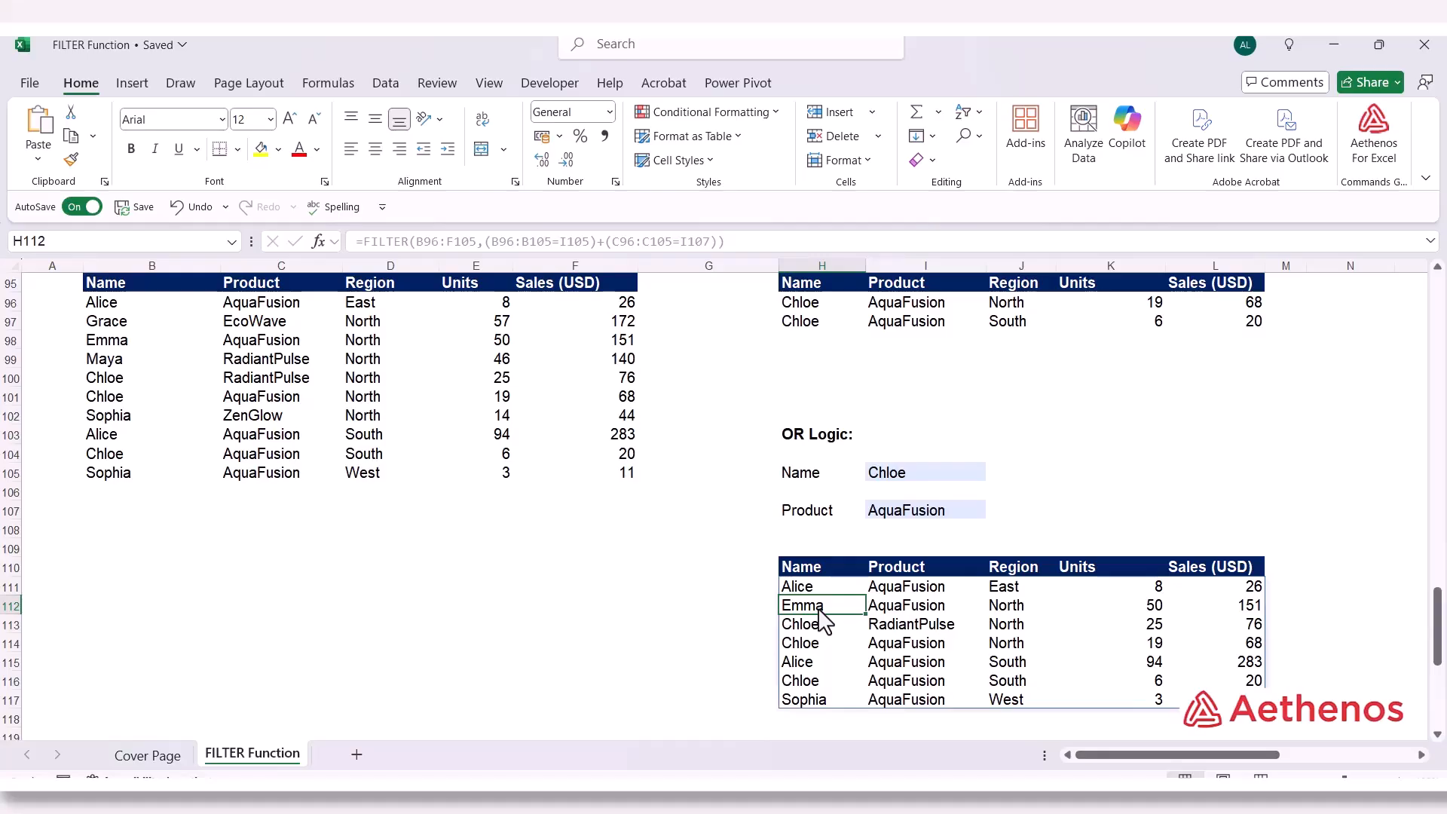
pyautogui.click(908, 609)
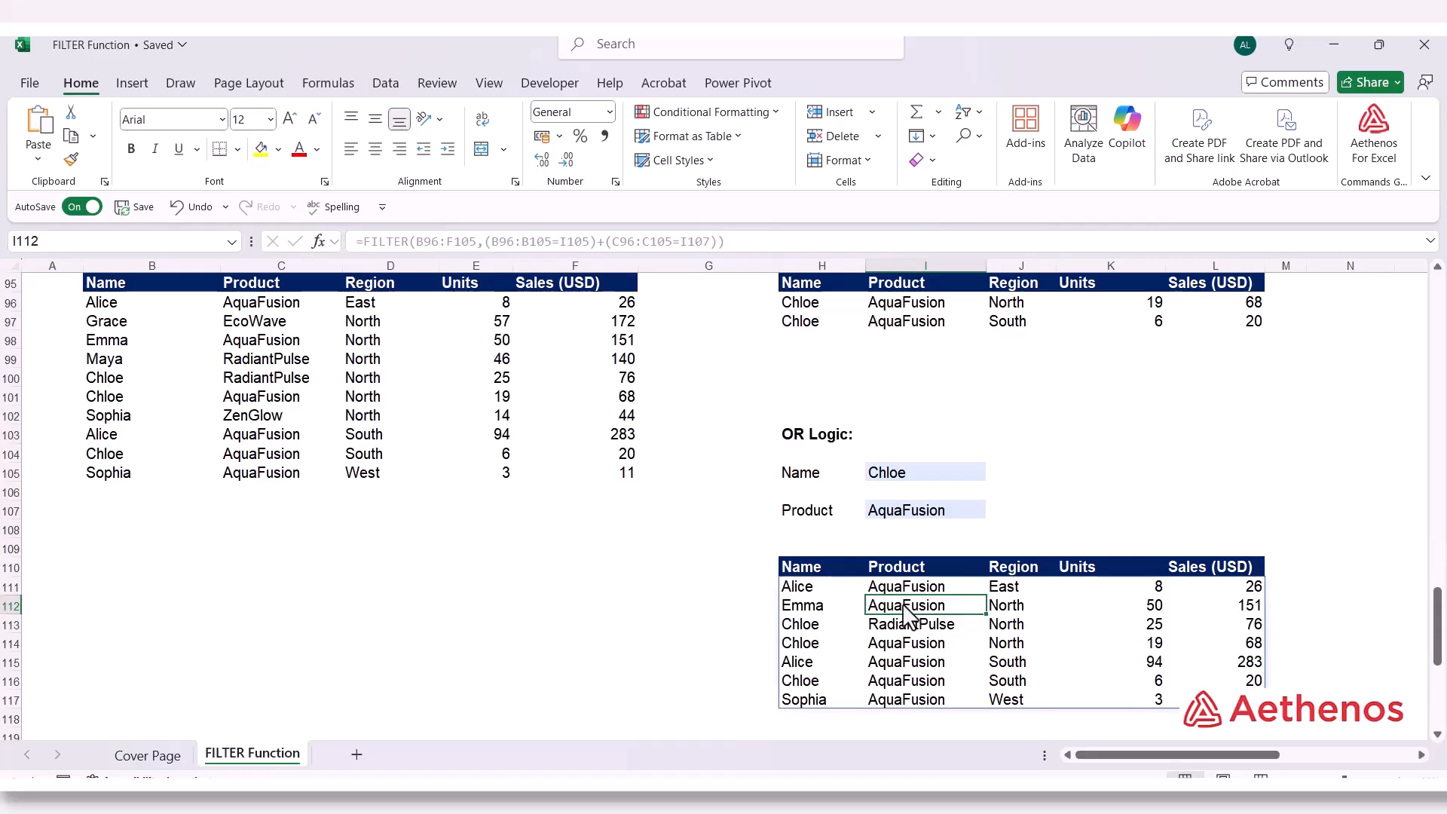
pyautogui.click(817, 663)
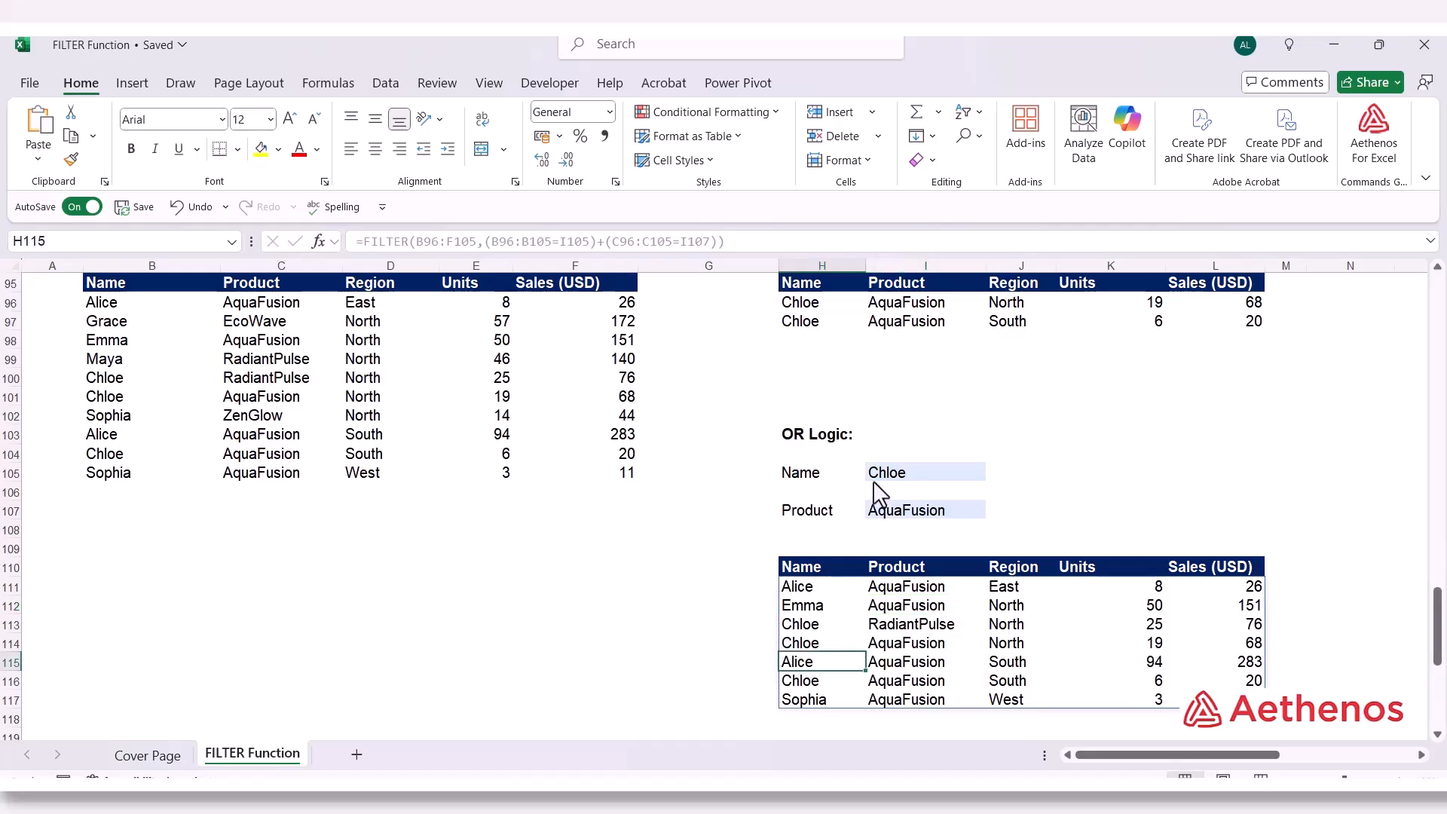
pyautogui.click(890, 665)
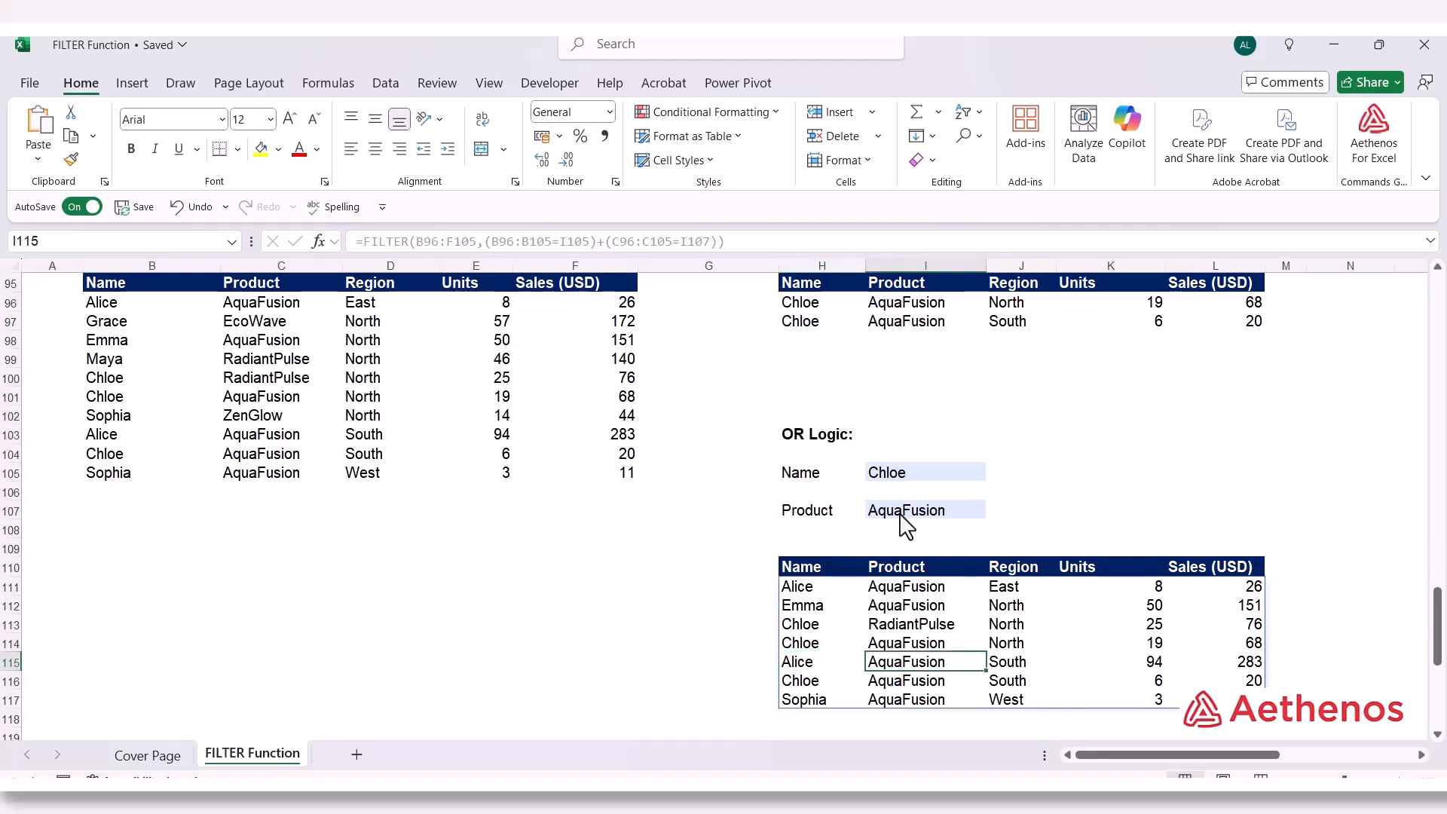
pyautogui.click(811, 704)
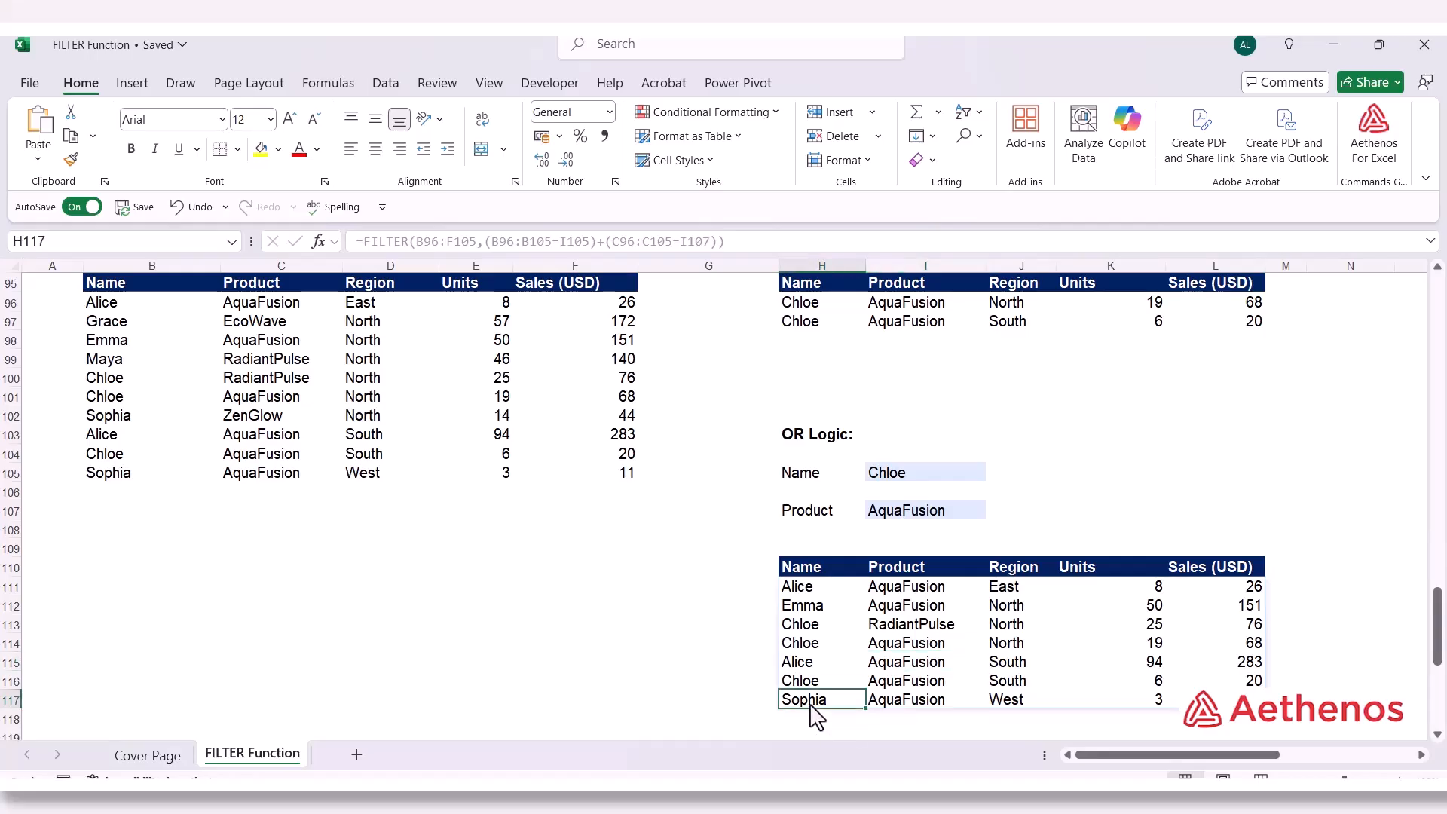
pyautogui.click(907, 703)
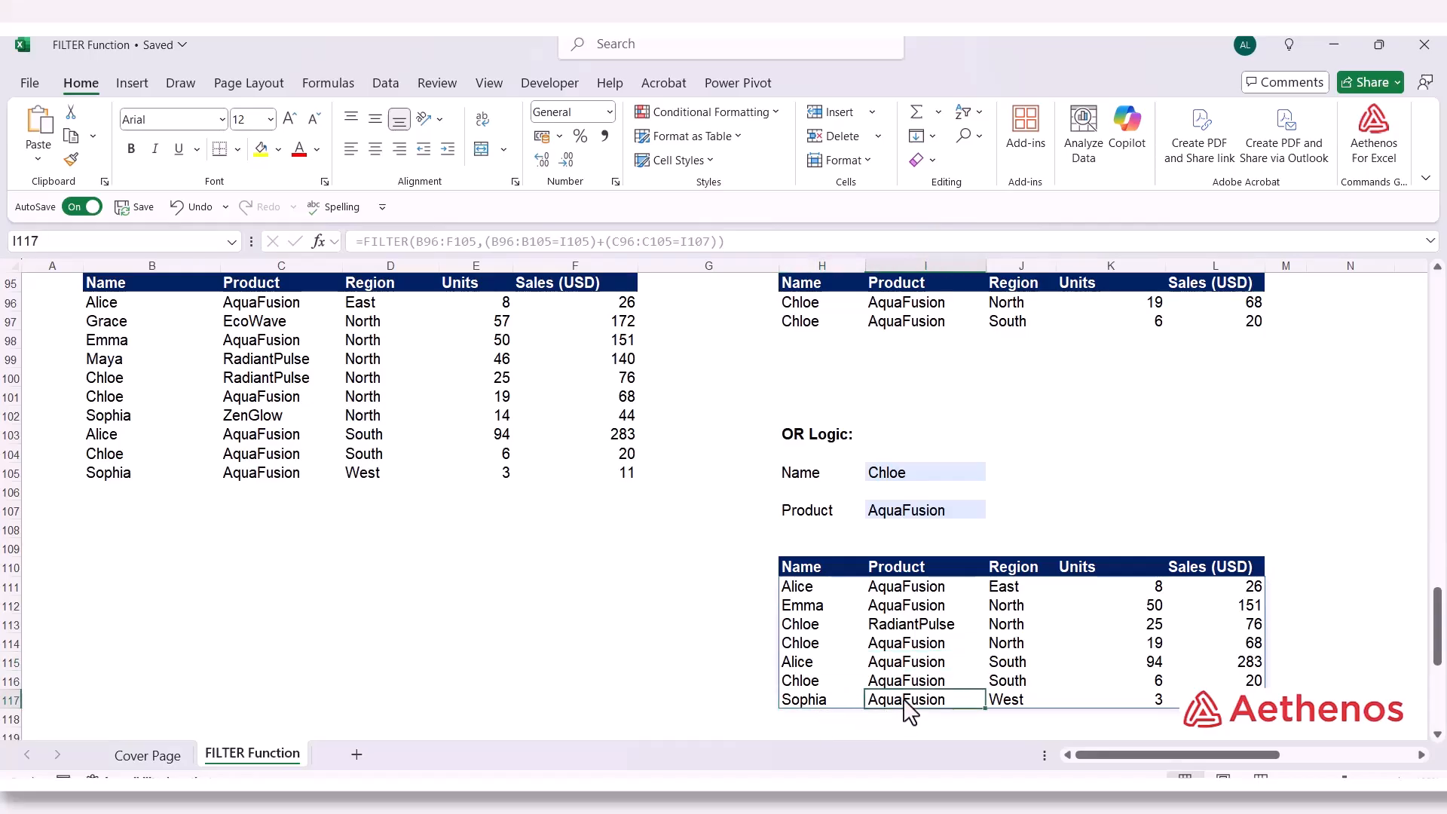
# Compare the product criterion in I107 with the first filtered names, and check row 114 against both OR criteria
pyautogui.click(918, 514)
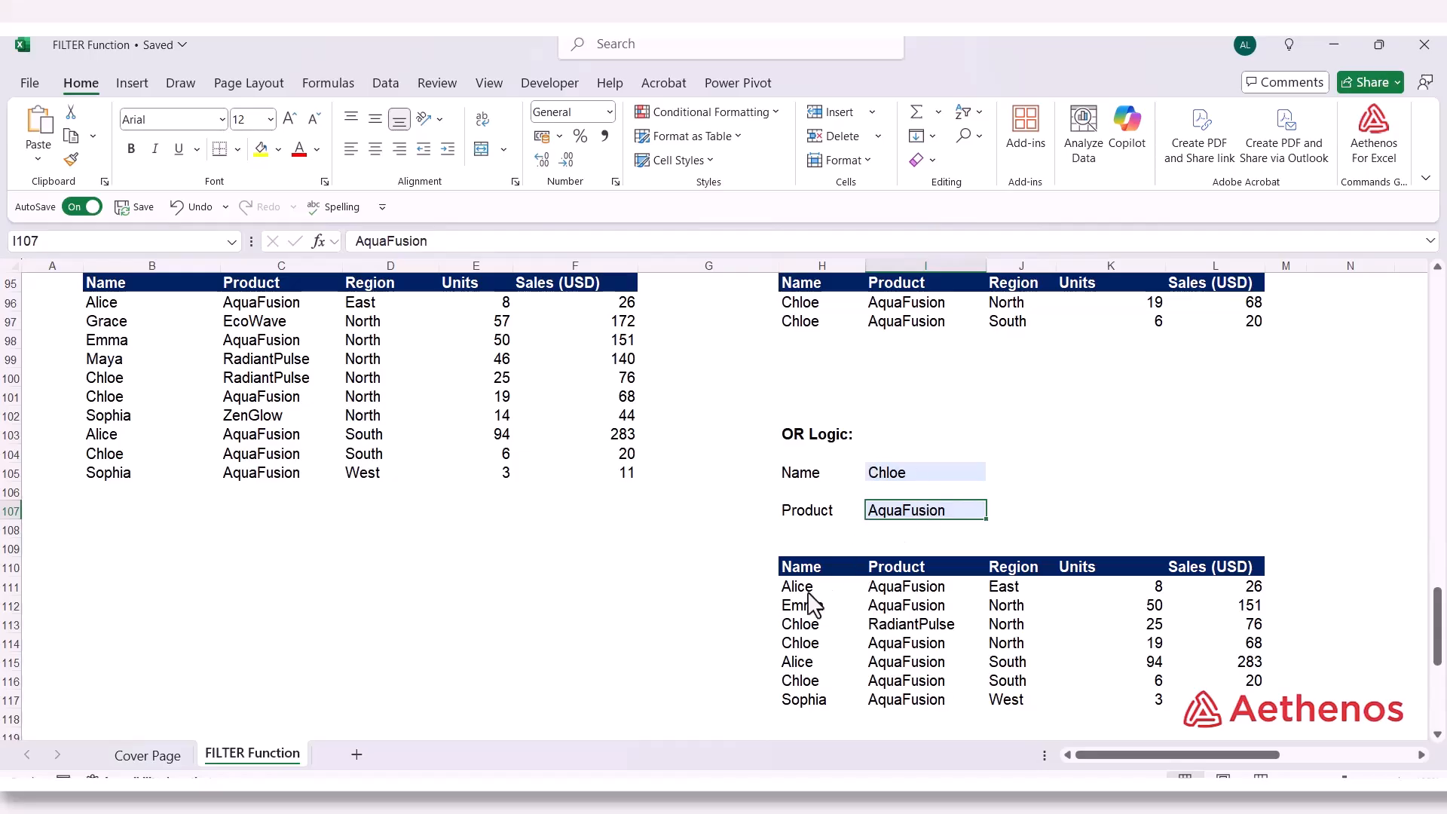
pyautogui.moveTo(815, 572); pyautogui.dragTo(814, 600)
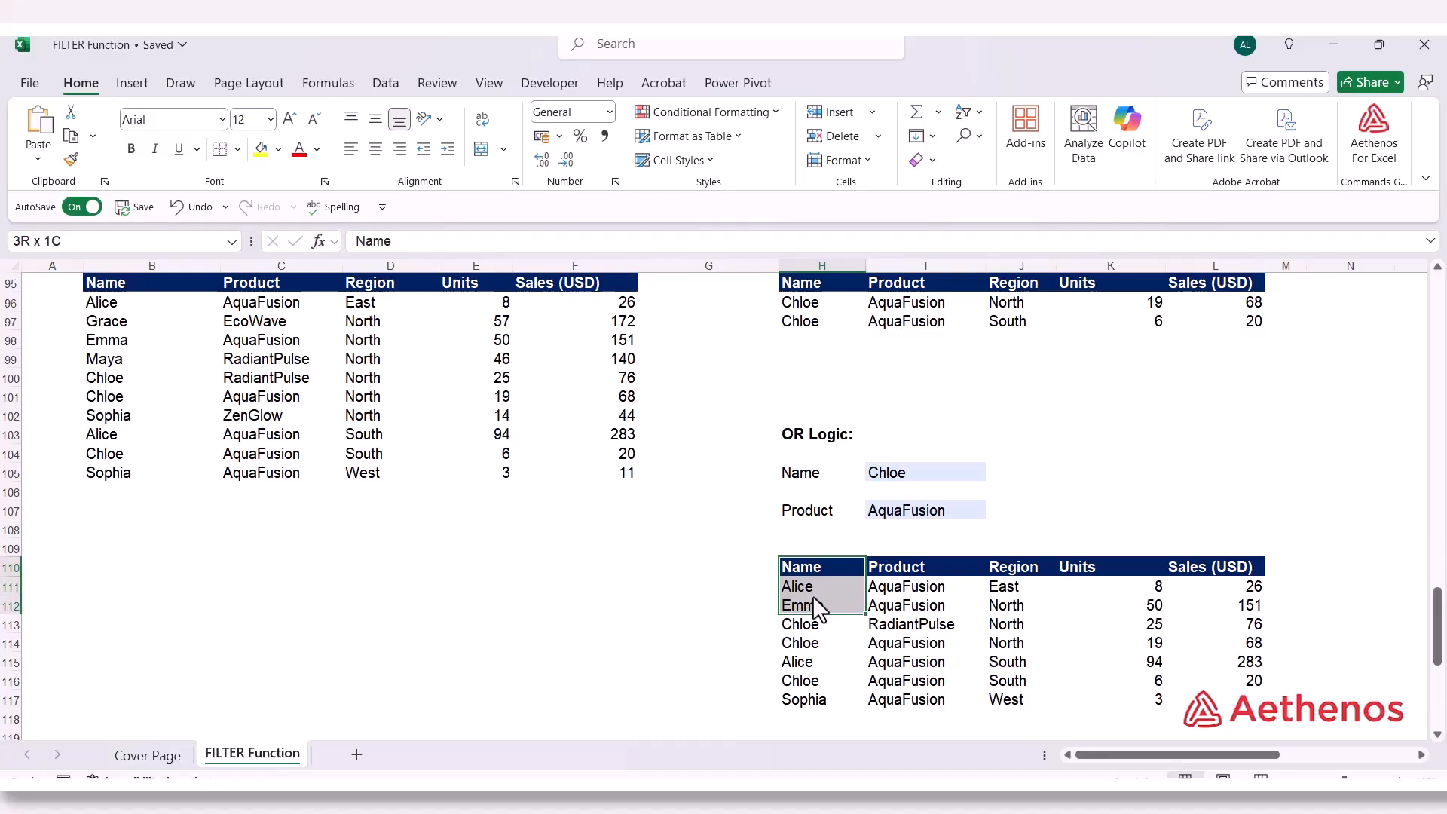
pyautogui.click(886, 515)
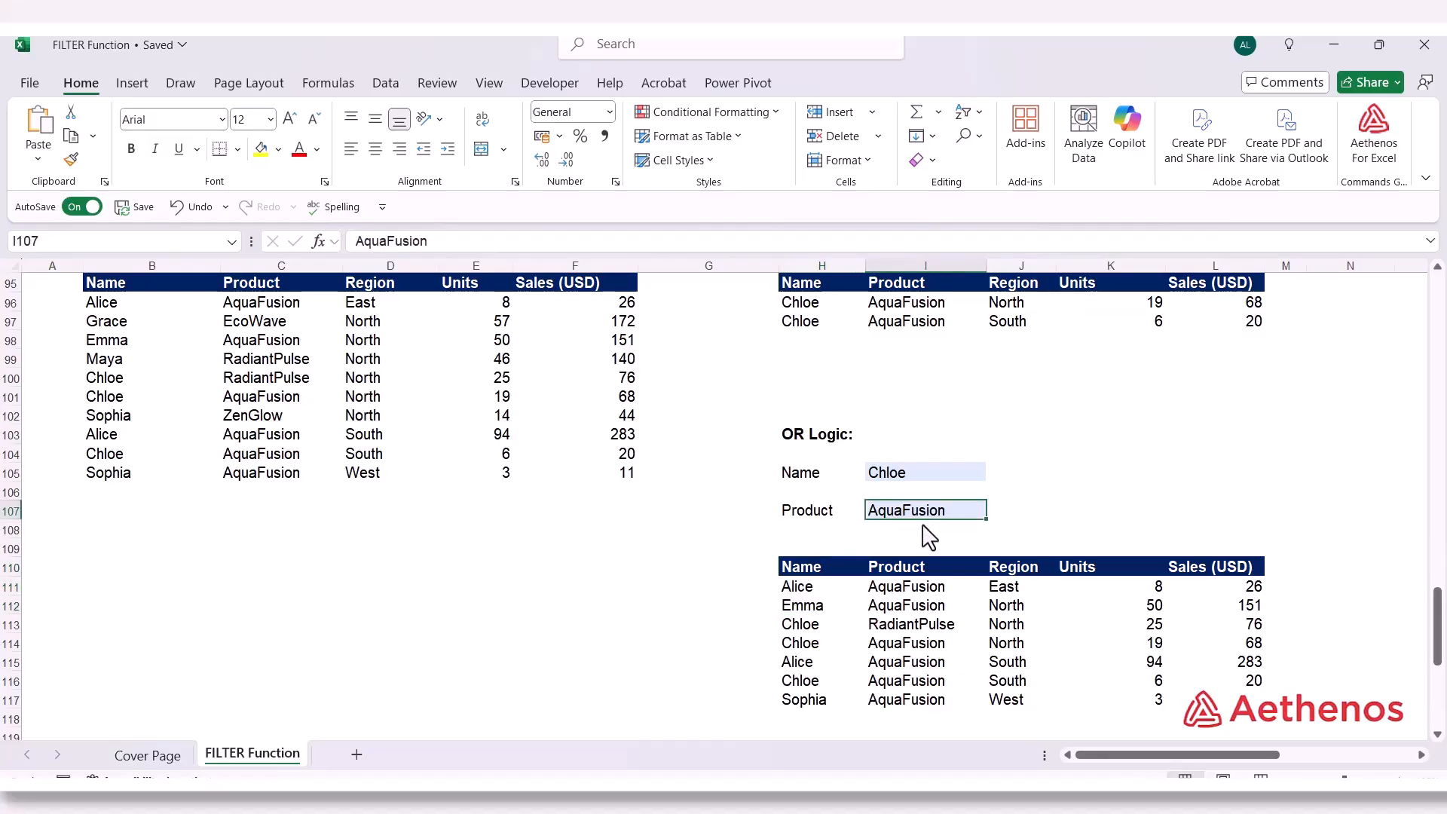
pyautogui.click(814, 643)
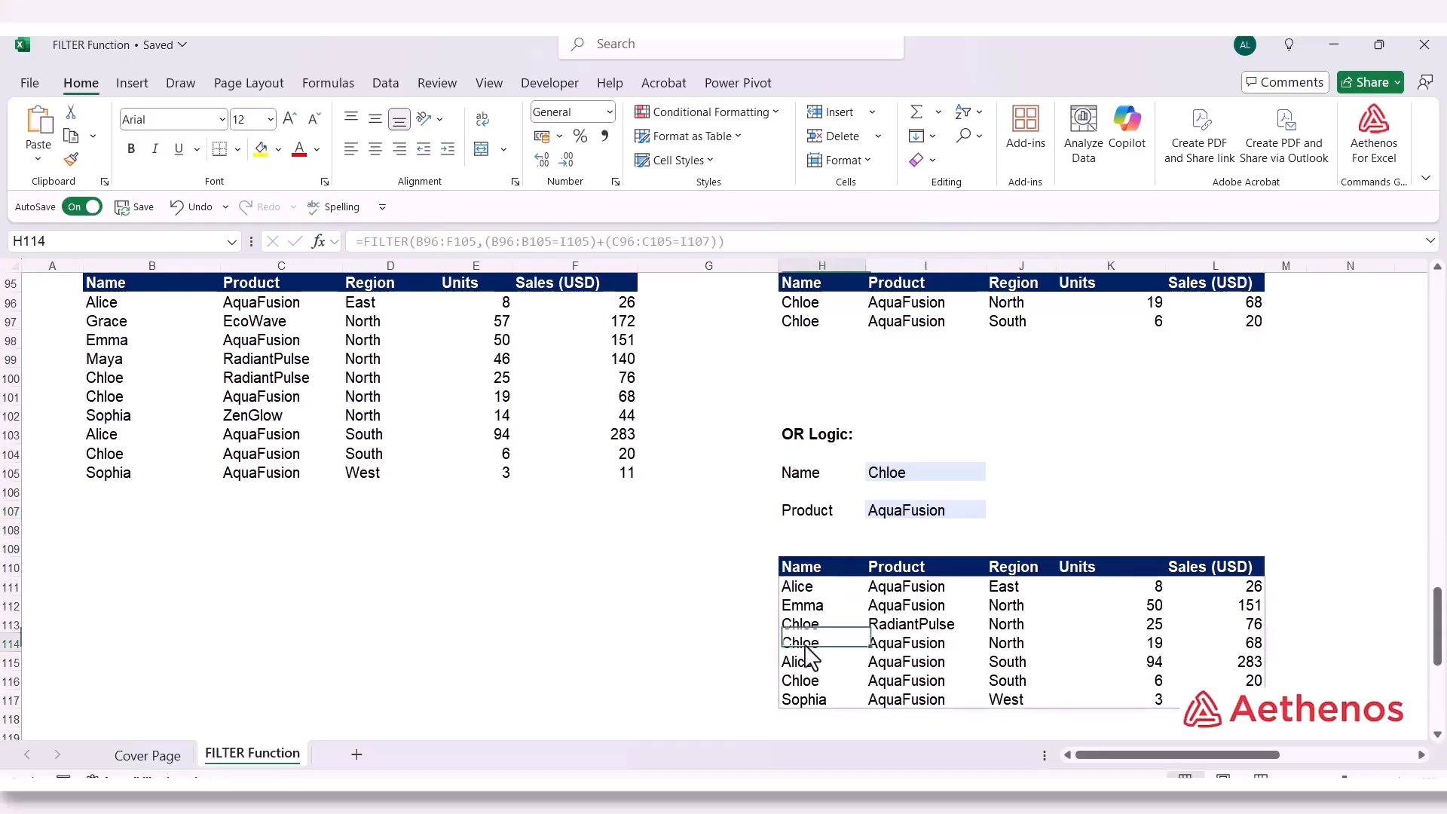
pyautogui.moveTo(831, 648); pyautogui.dragTo(928, 641)
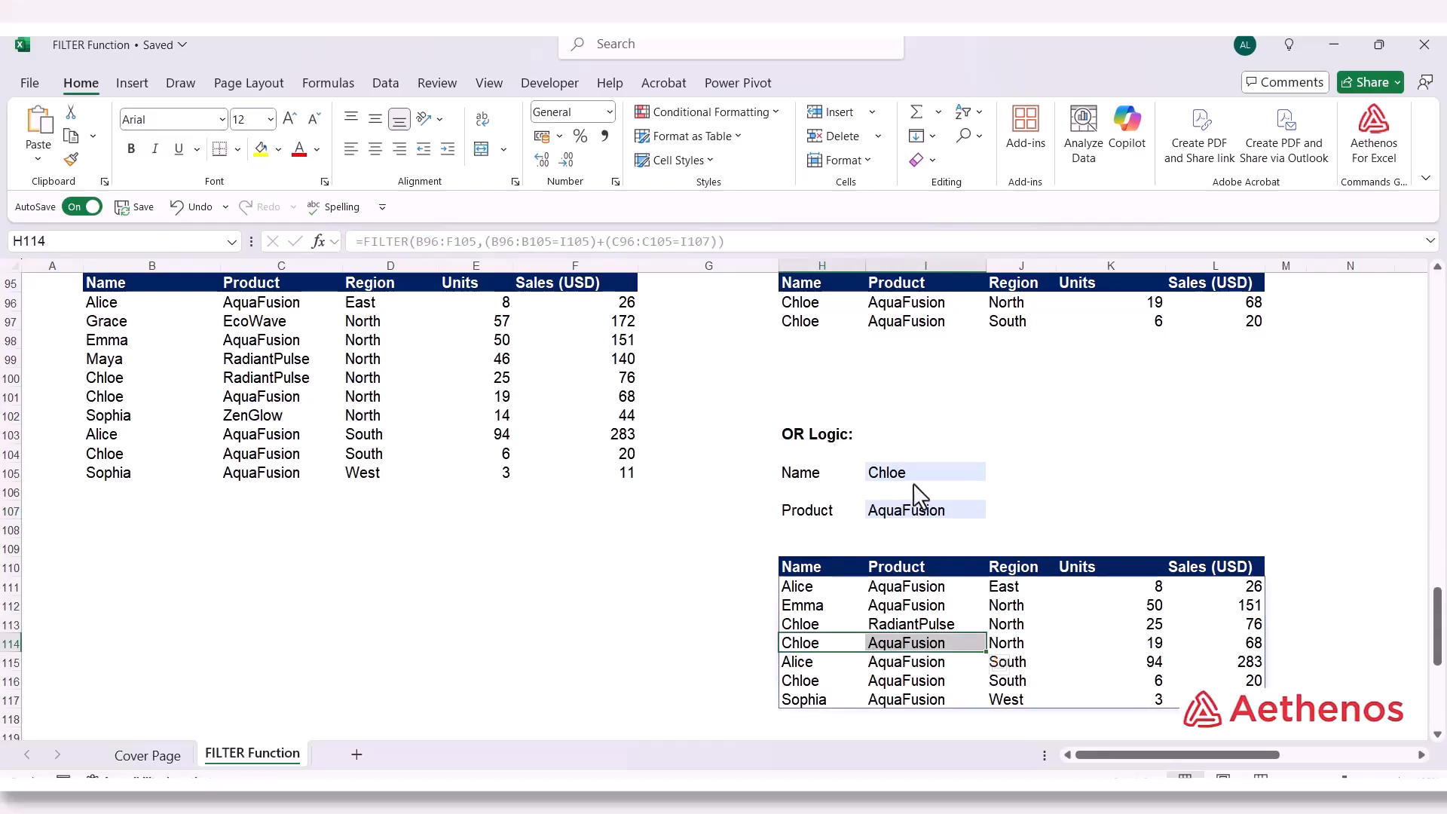
pyautogui.click(1113, 492)
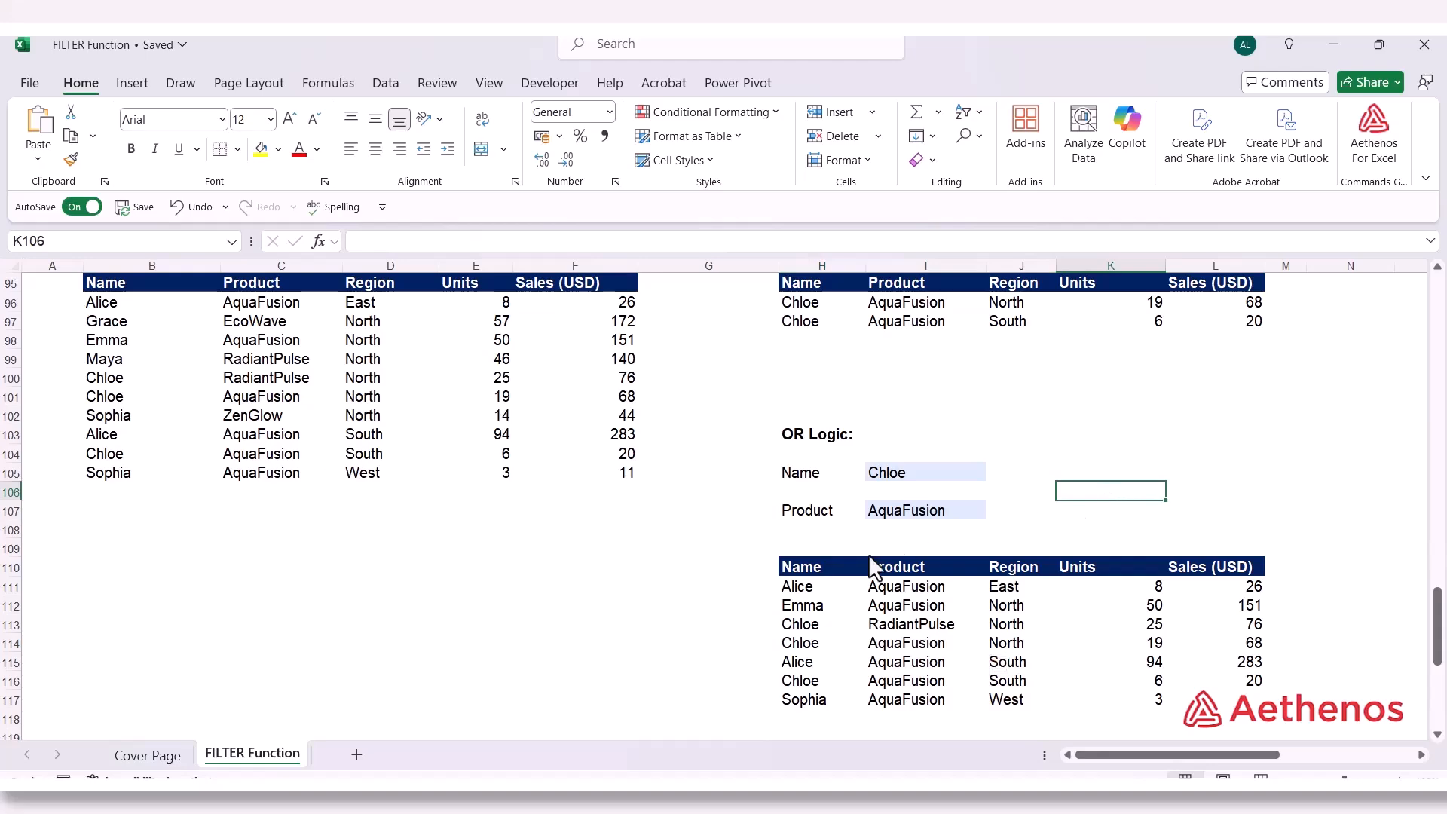
# Compare the plus operator in H111's OR FILTER formula with the multiplication operator in H96's AND formula
pyautogui.doubleClick(804, 588)
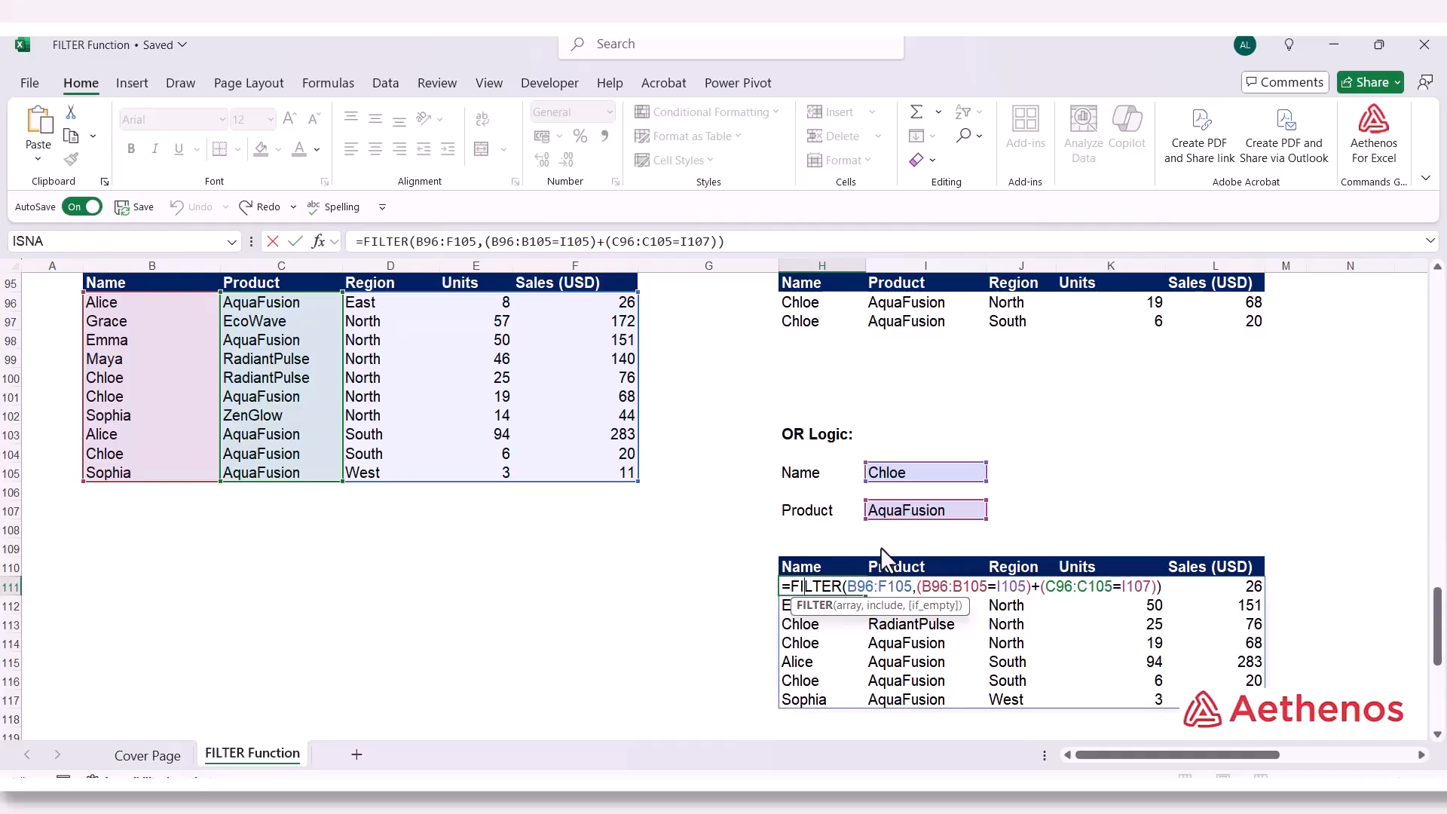
pyautogui.press('Escape')
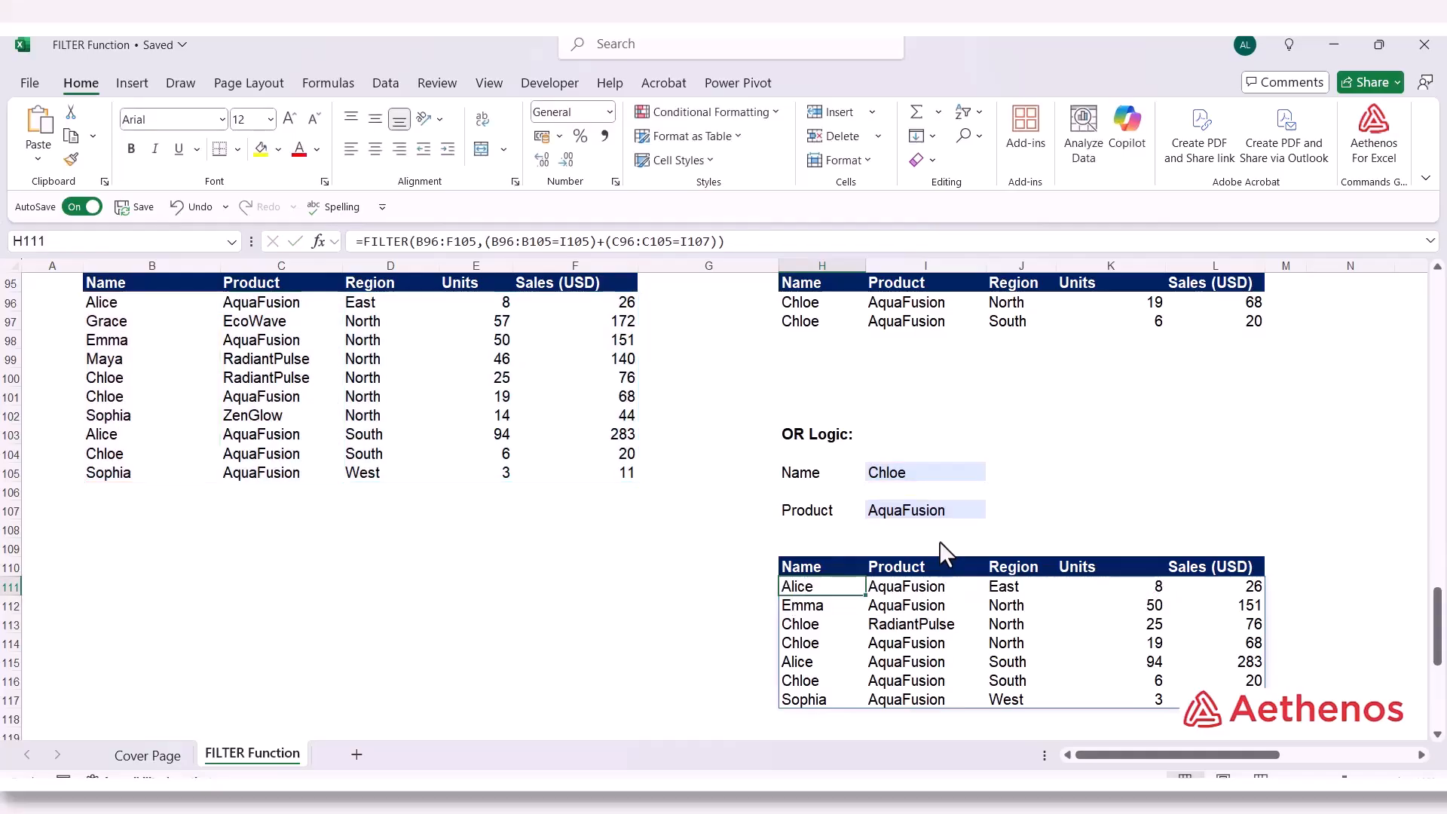
pyautogui.scroll(3, 939, 541)
pyautogui.click(816, 490)
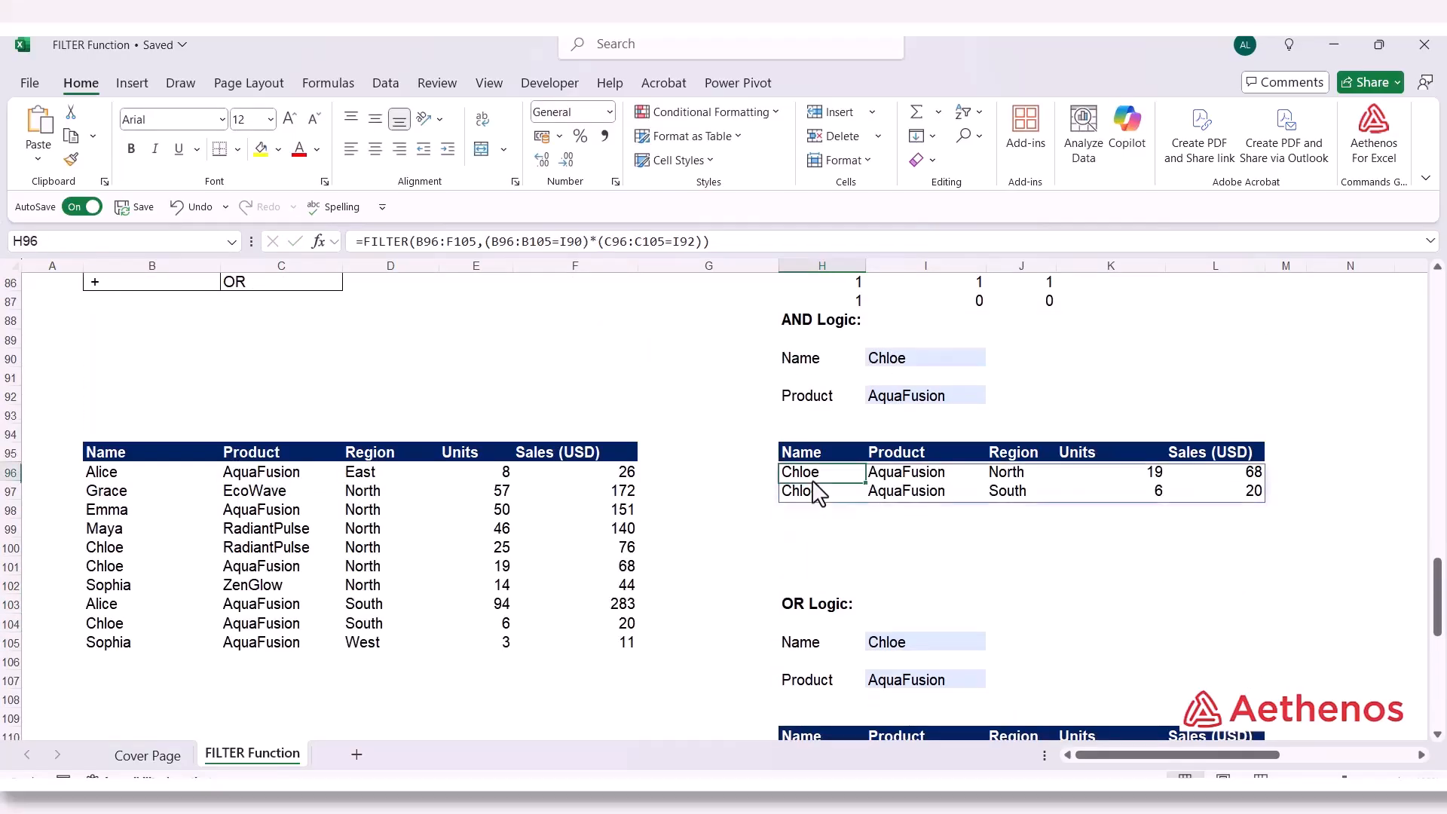
pyautogui.doubleClick(814, 474)
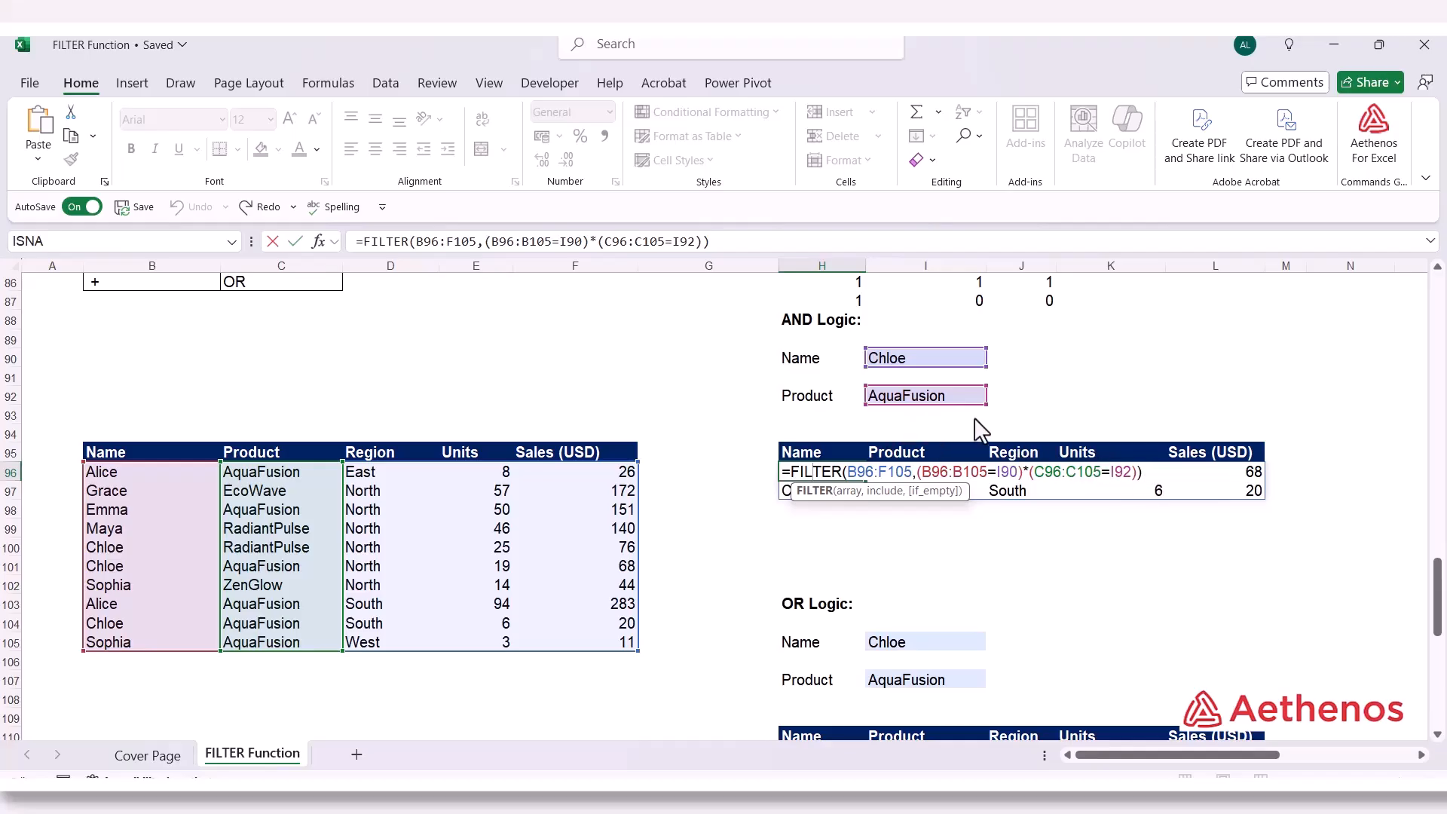
pyautogui.click(1026, 473)
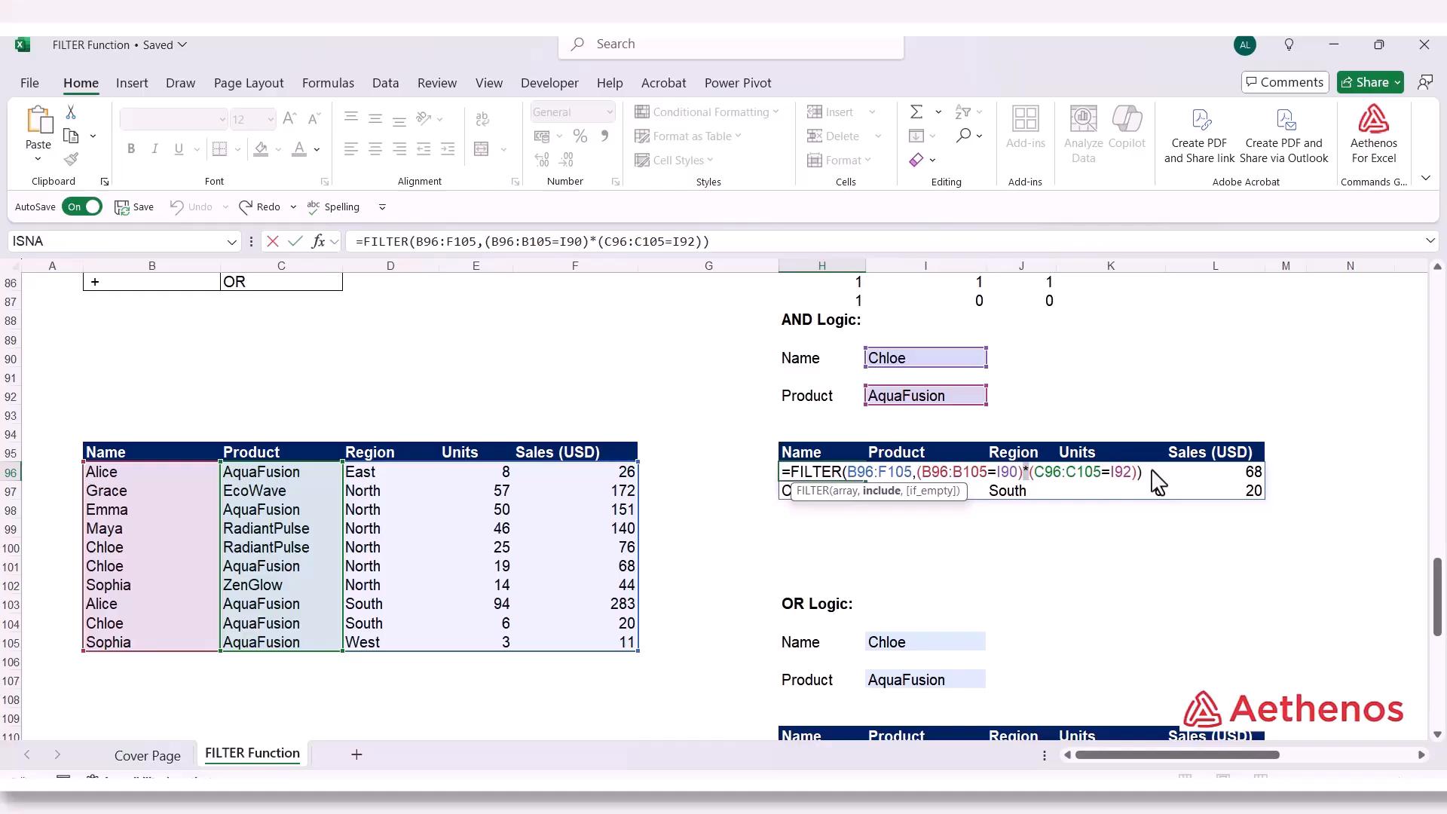
pyautogui.press('Return')
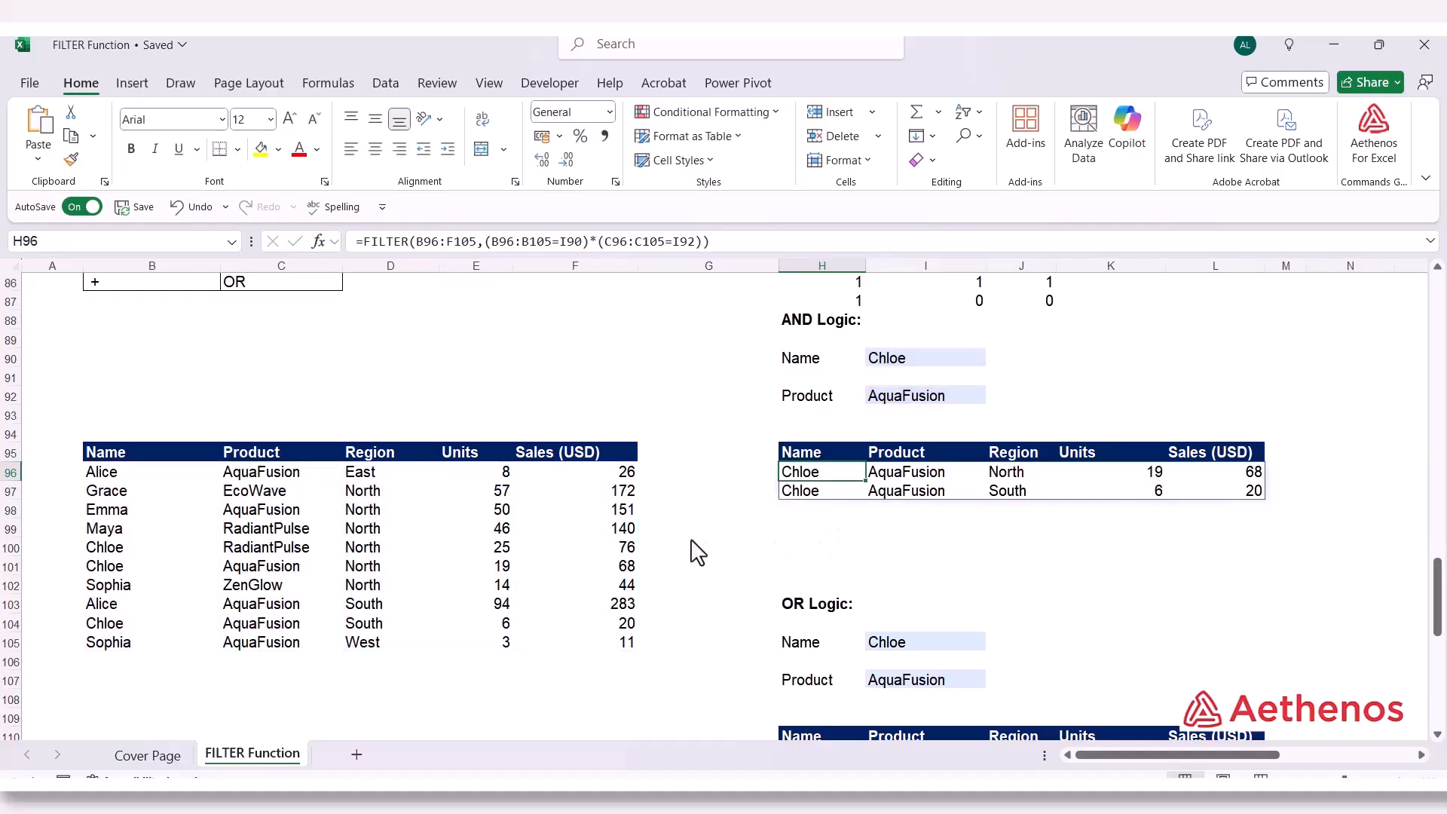
# Inspect the name condition (B96:B105=I90) and the product condition (C96:C105=I92) within the AND formula in H96
pyautogui.click(698, 550)
pyautogui.click(814, 473)
pyautogui.doubleClick(817, 477)
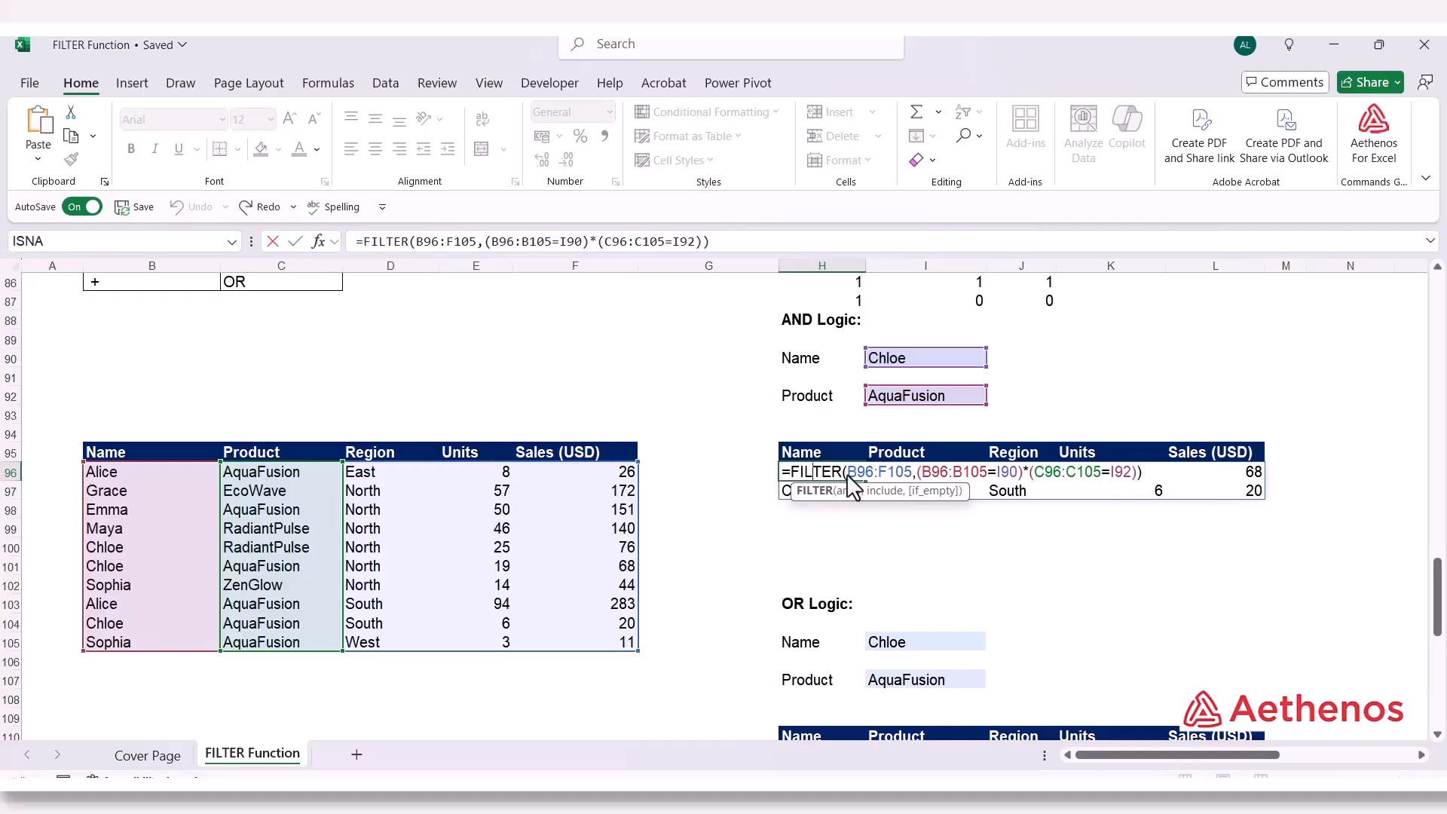
pyautogui.press('Escape')
pyautogui.doubleClick(814, 475)
pyautogui.moveTo(985, 481); pyautogui.dragTo(1017, 475)
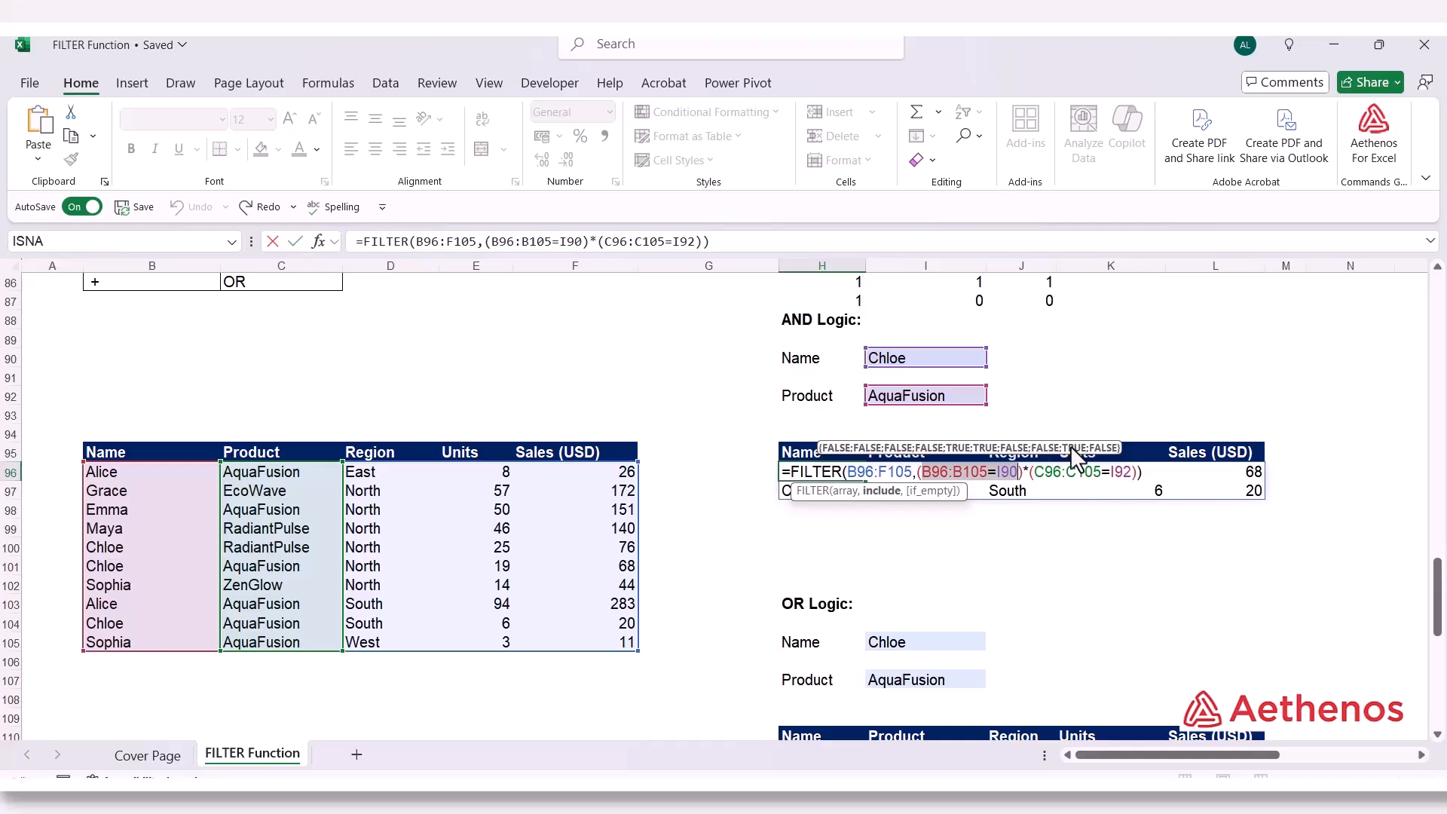
pyautogui.press('Escape')
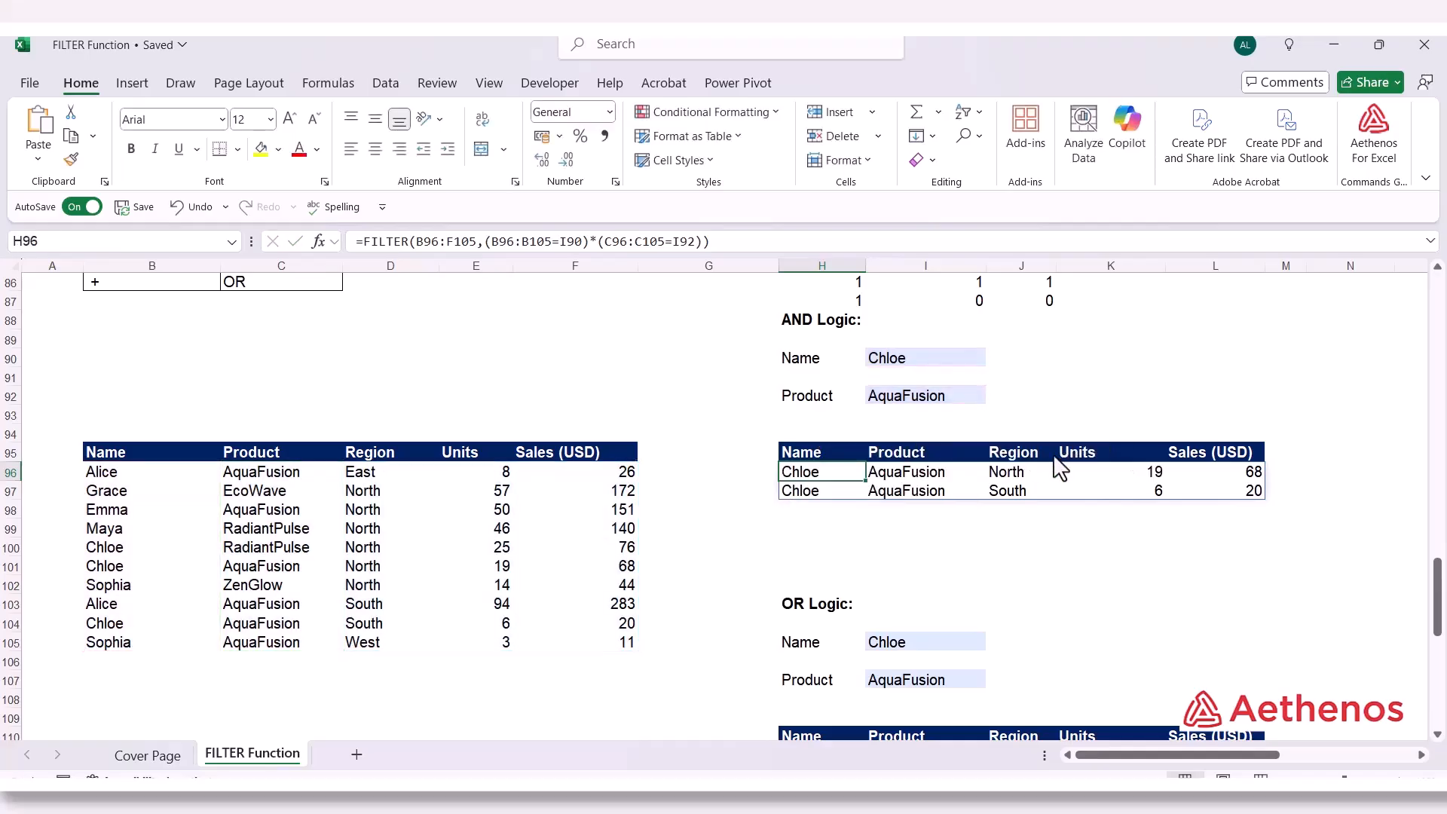
pyautogui.doubleClick(834, 473)
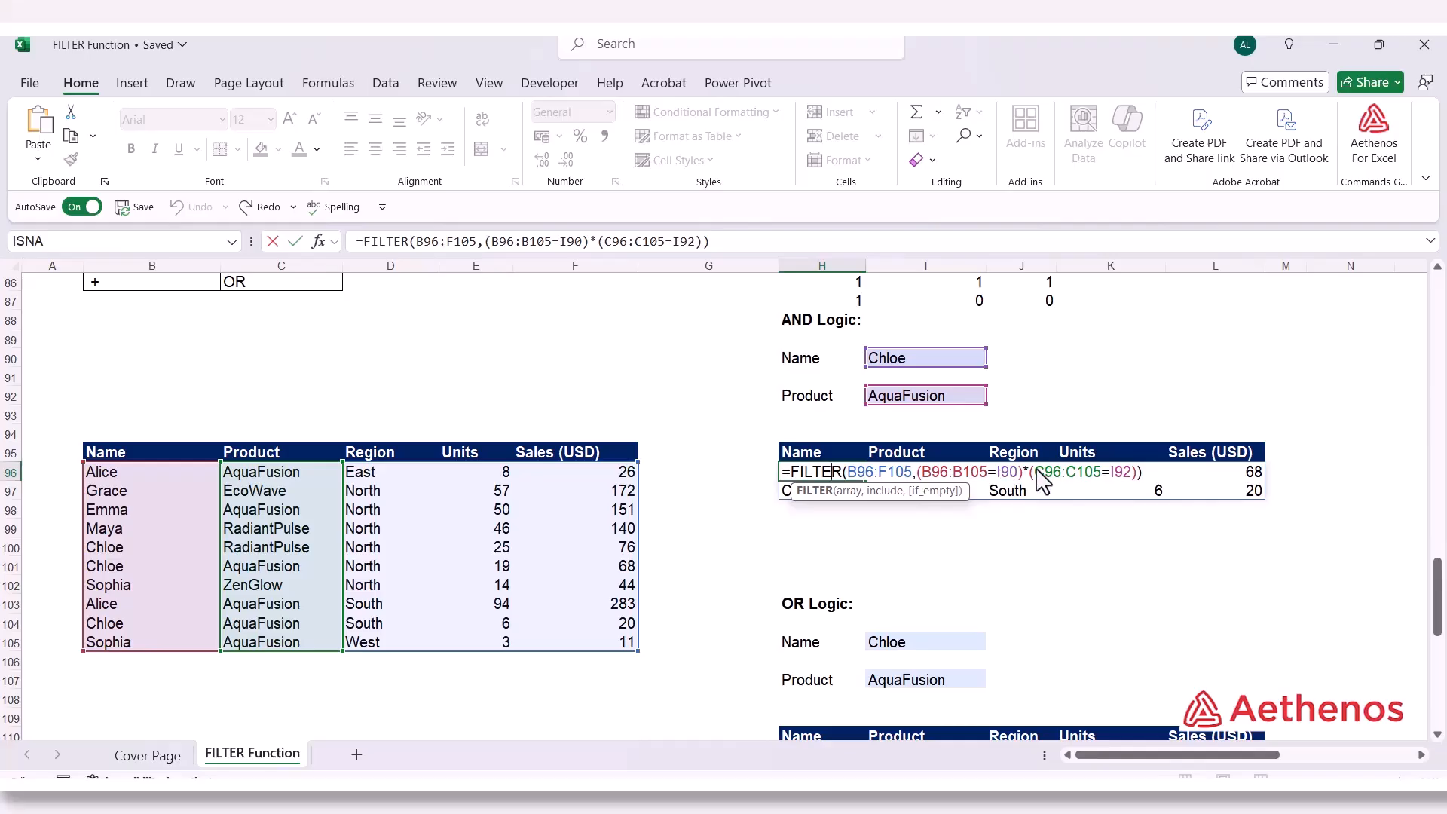
pyautogui.moveTo(1037, 472); pyautogui.dragTo(1130, 475)
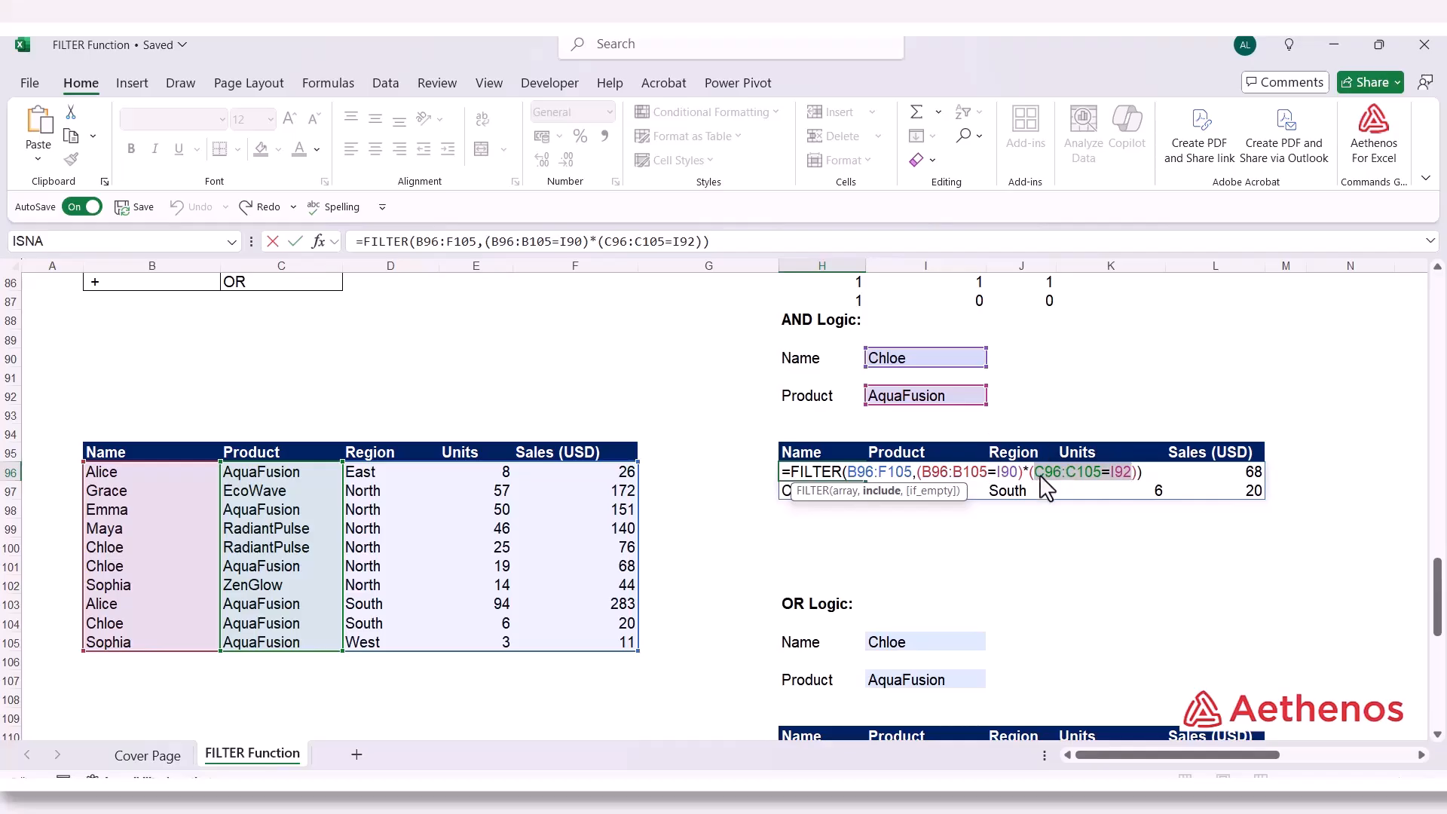
pyautogui.hotkey('ctrl', 'Return')
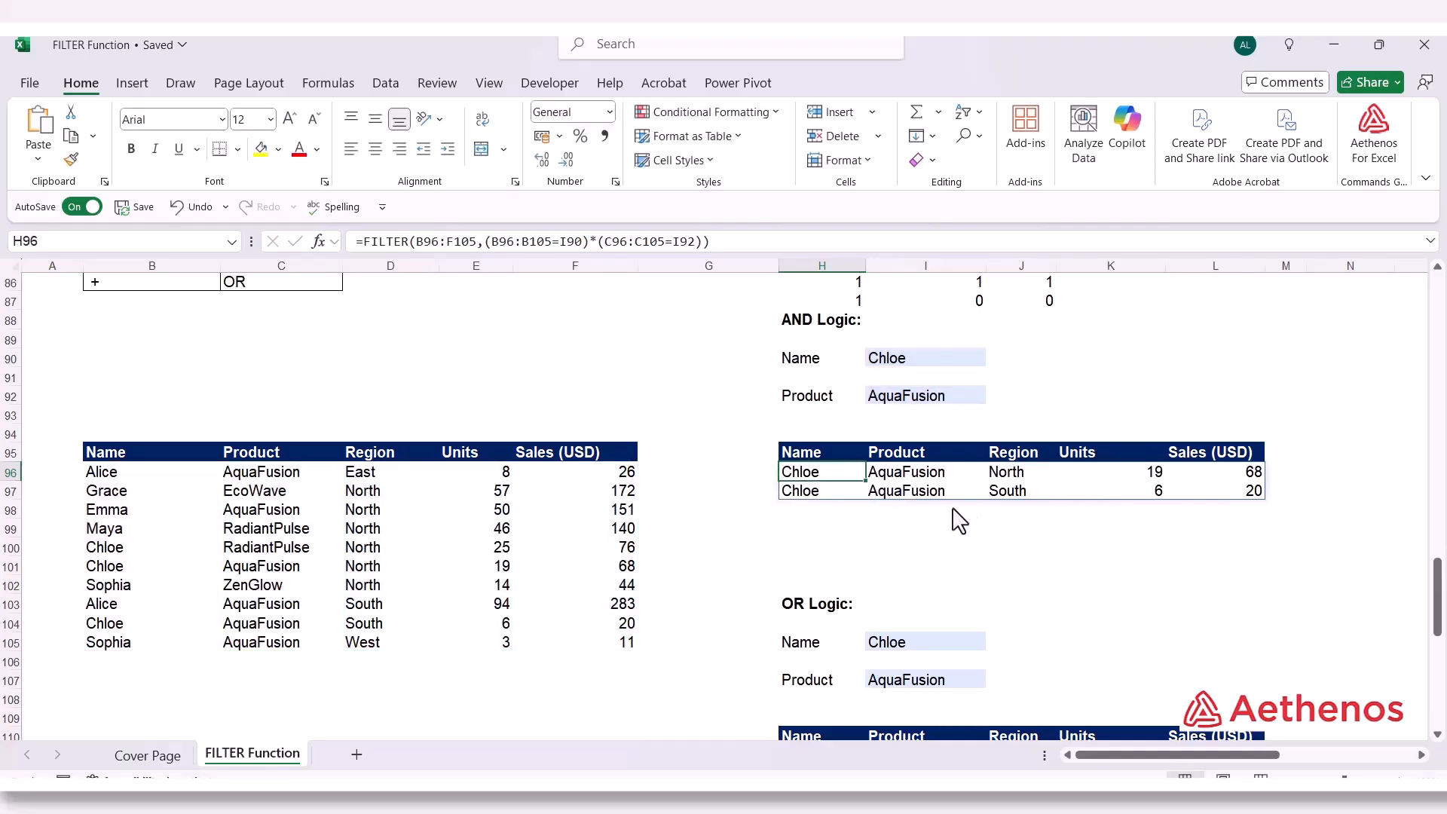
# Inspect the include argument of the OR formula in H111, examining its name and product conditions separately
pyautogui.scroll(-3, 868, 513)
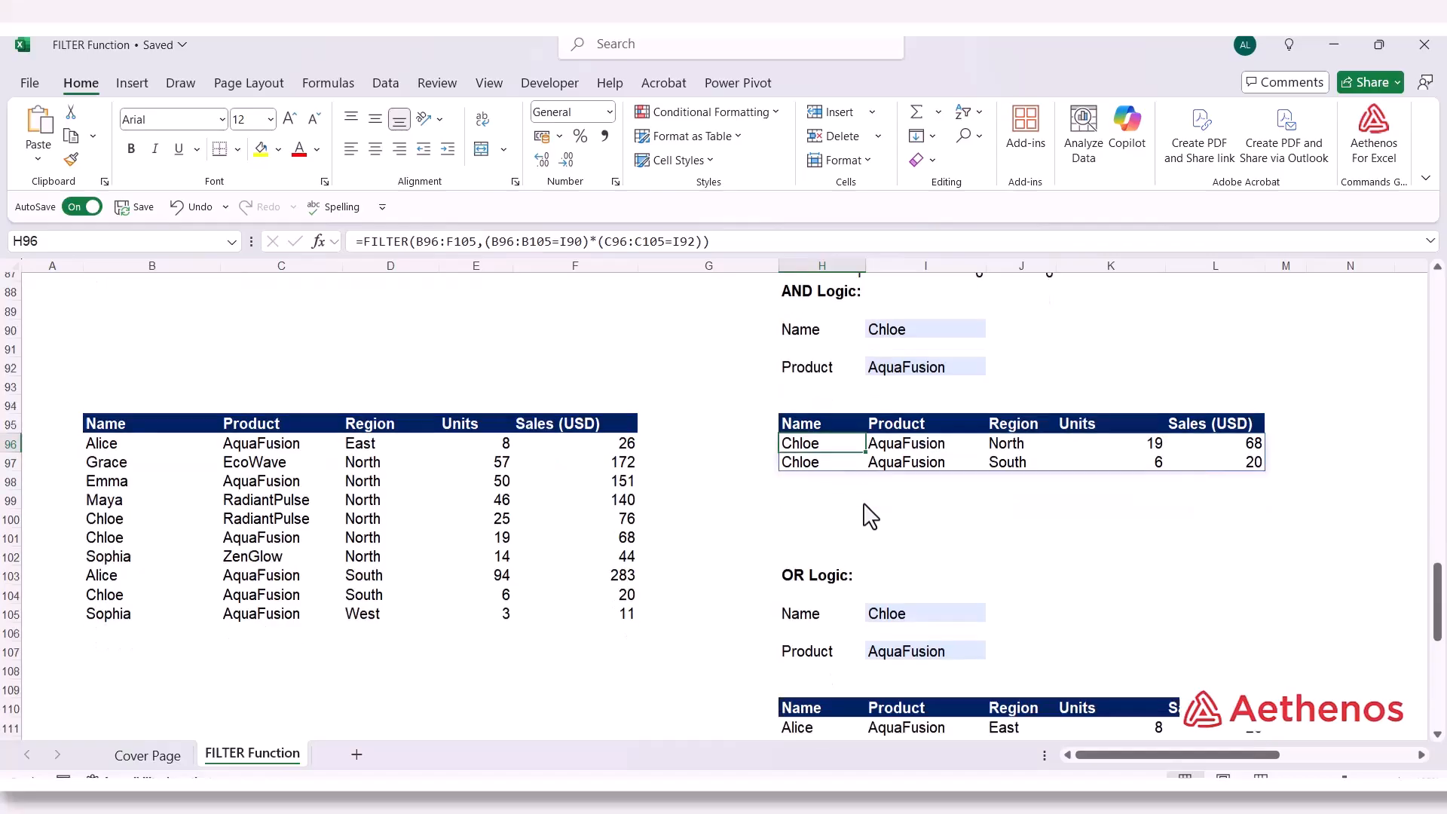
pyautogui.doubleClick(800, 594)
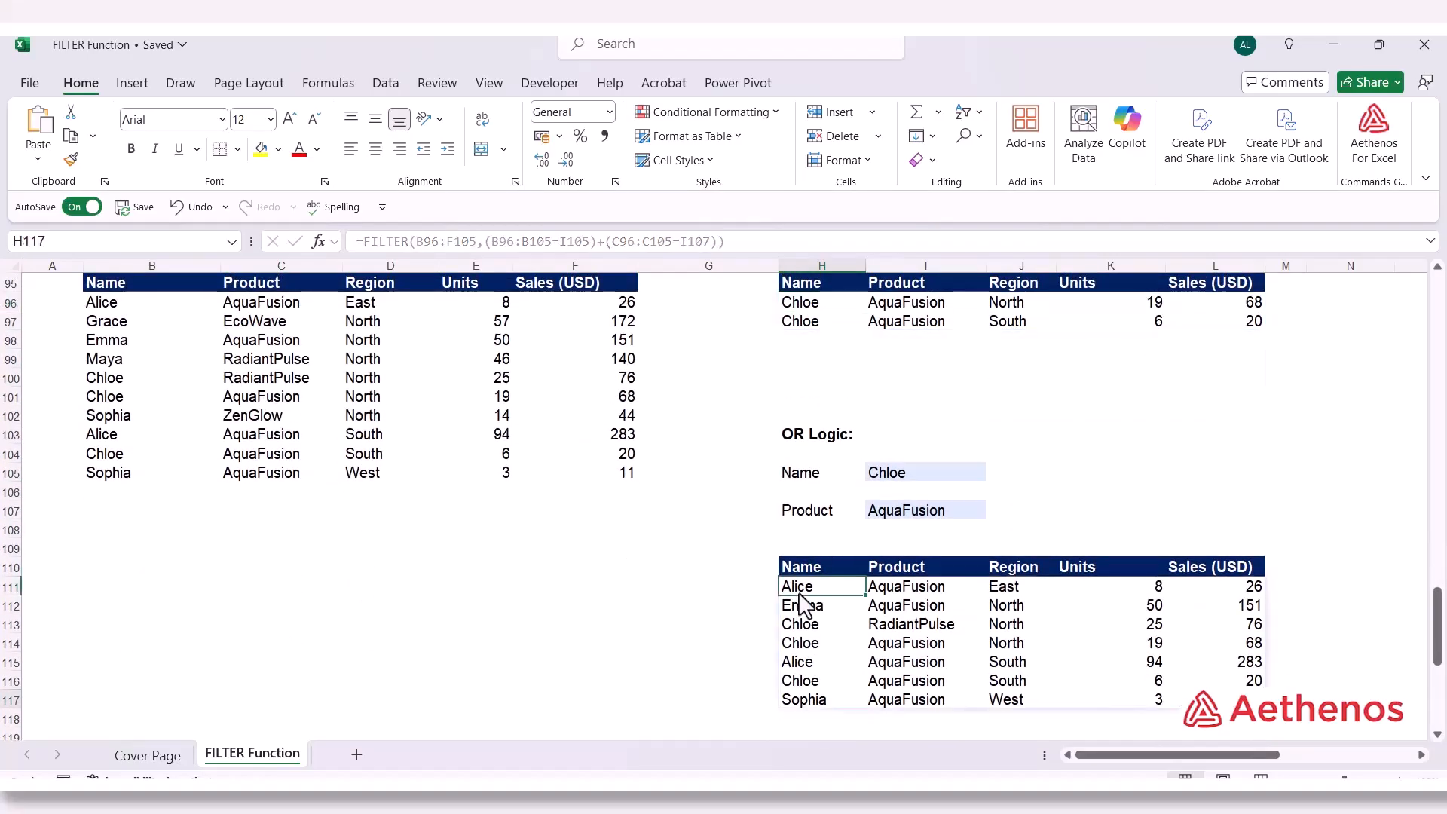
pyautogui.click(801, 594)
pyautogui.doubleClick(804, 592)
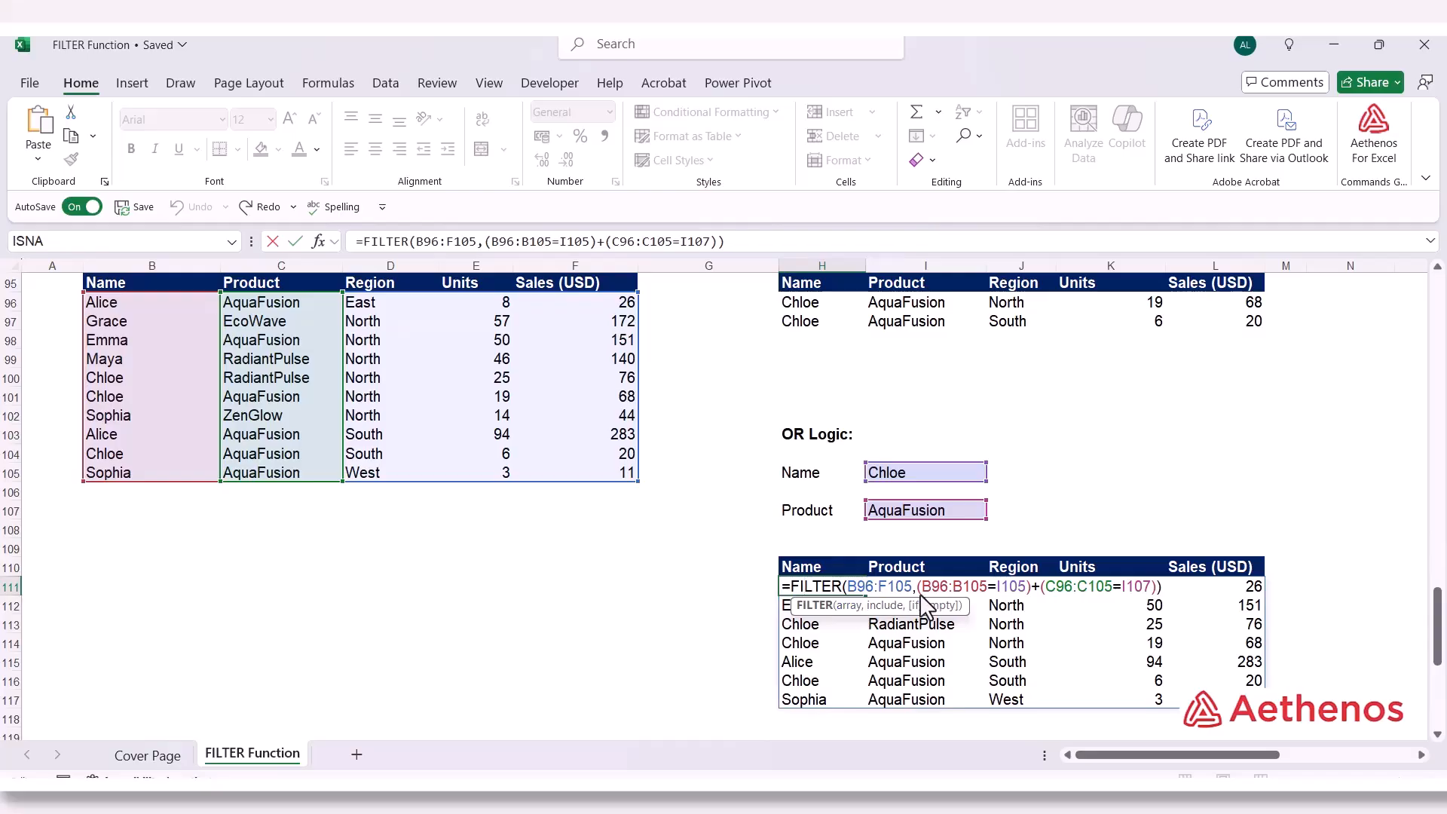
pyautogui.click(882, 605)
pyautogui.moveTo(927, 582)
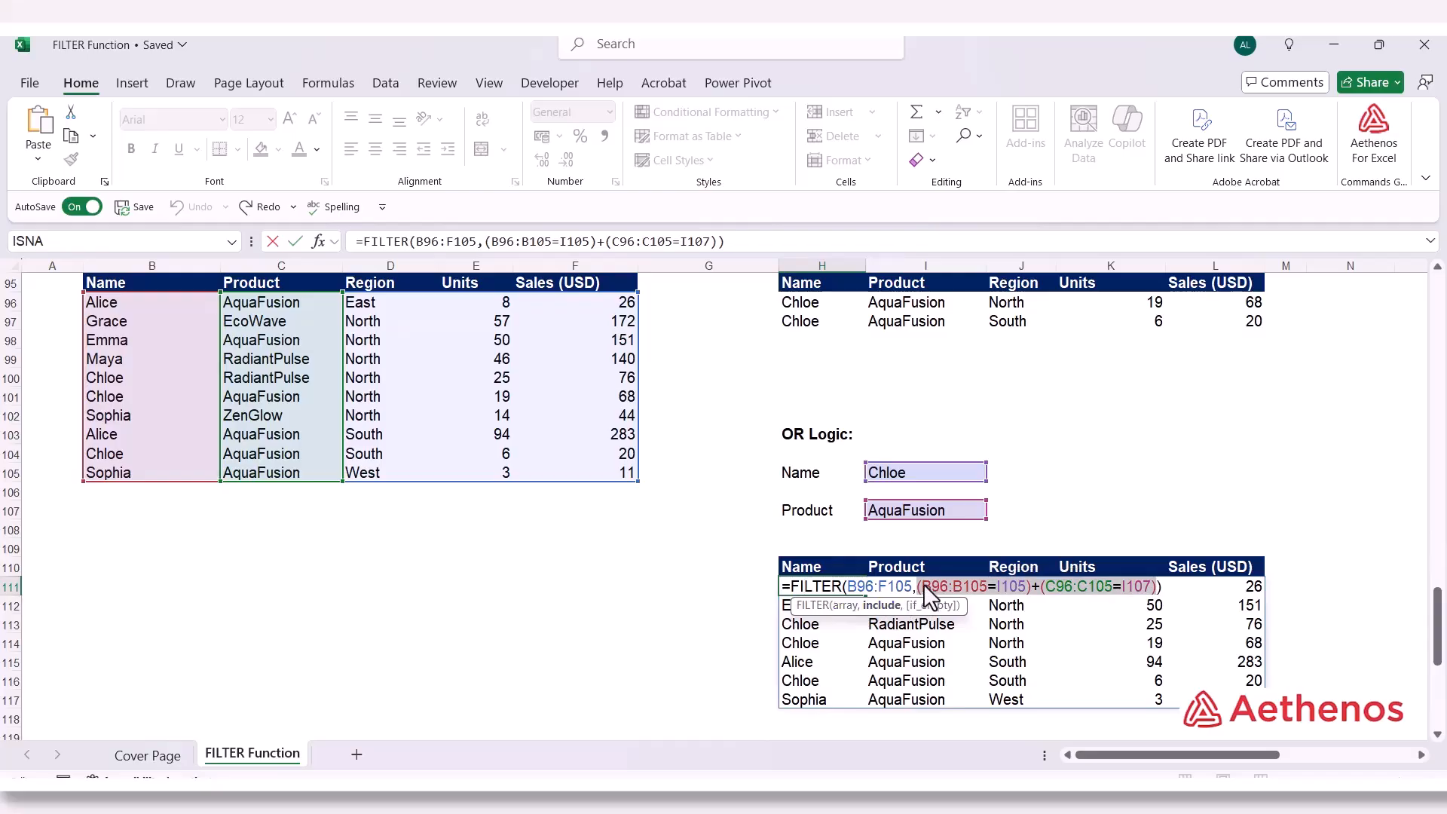
pyautogui.moveTo(925, 585); pyautogui.dragTo(1026, 589)
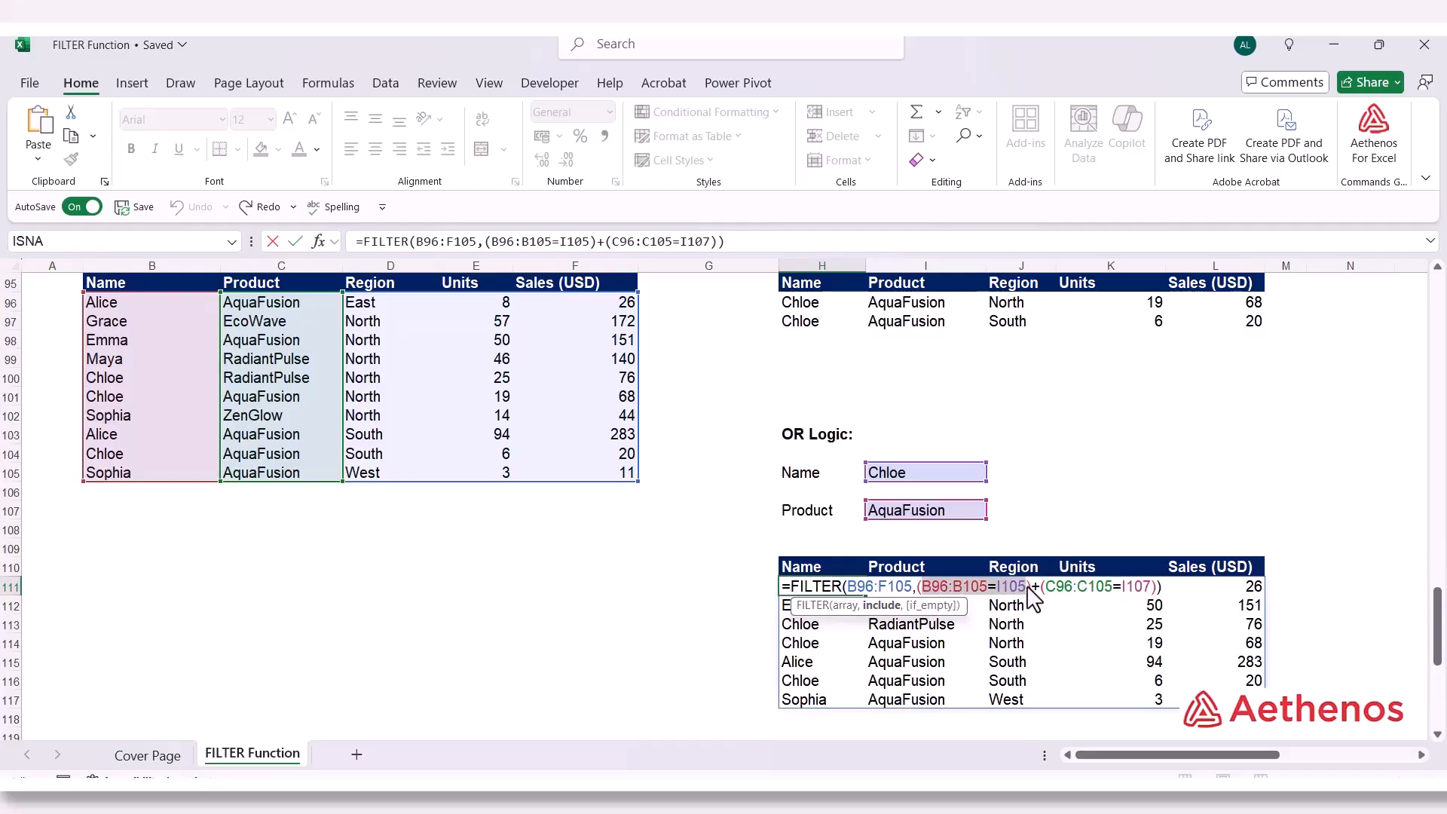
pyautogui.moveTo(979, 591)
pyautogui.click(1058, 589)
pyautogui.moveTo(1061, 587); pyautogui.dragTo(1149, 582)
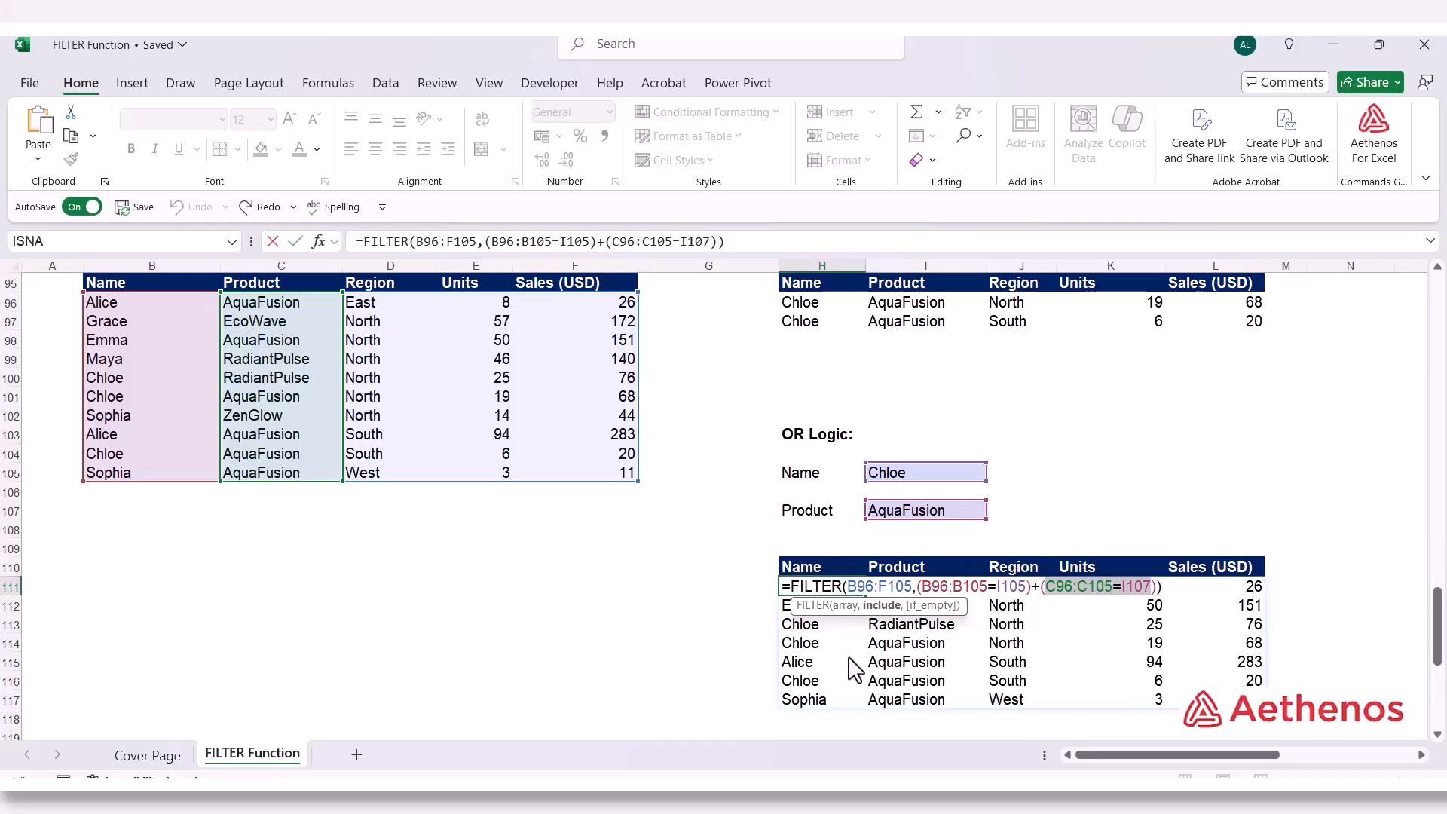
pyautogui.press('Escape')
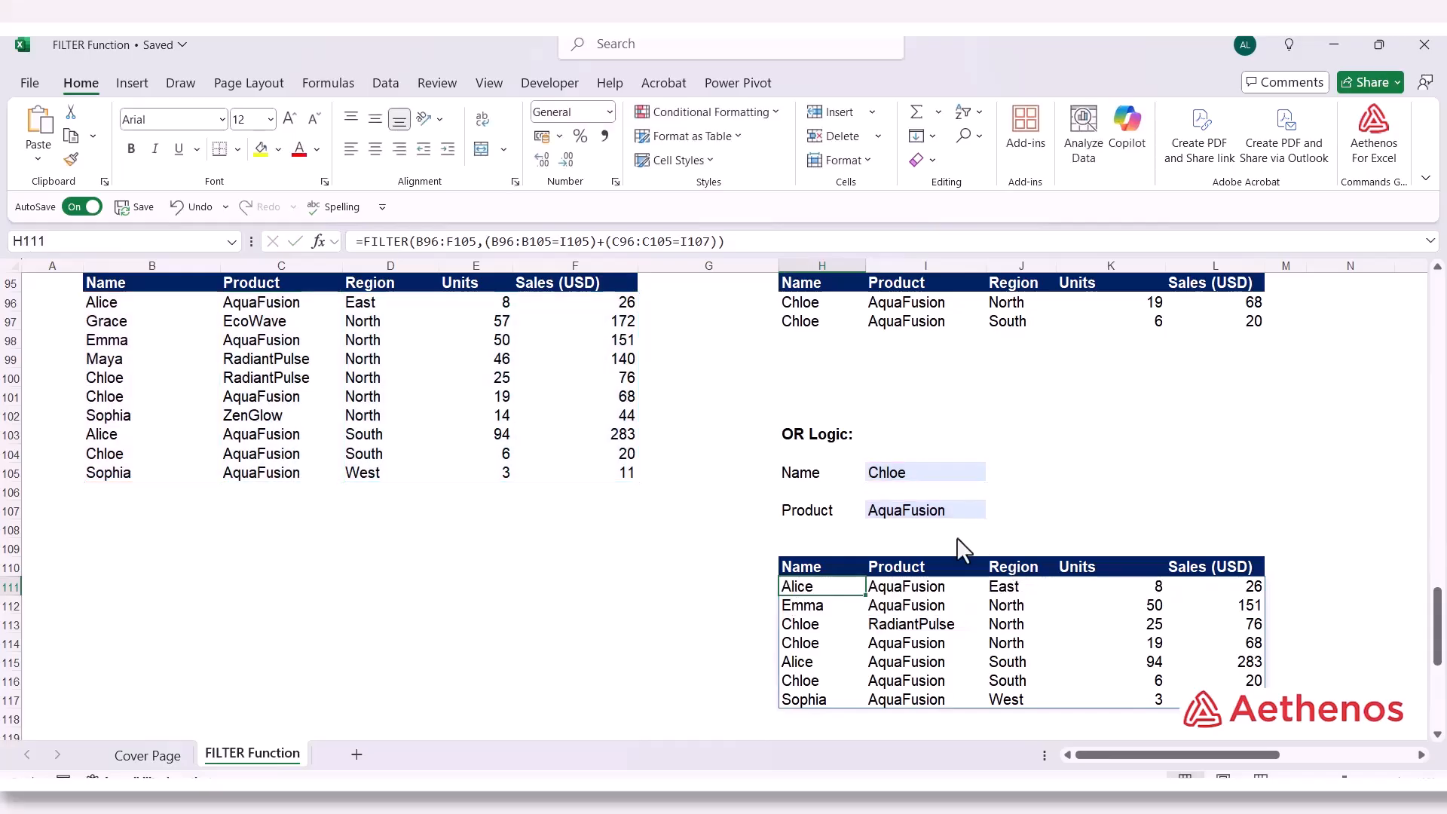
# Start a FILTER formula in H127 under FILTER with SORT Function, using B127:F136 as the array
pyautogui.click(592, 594)
pyautogui.scroll(-7, 592, 594)
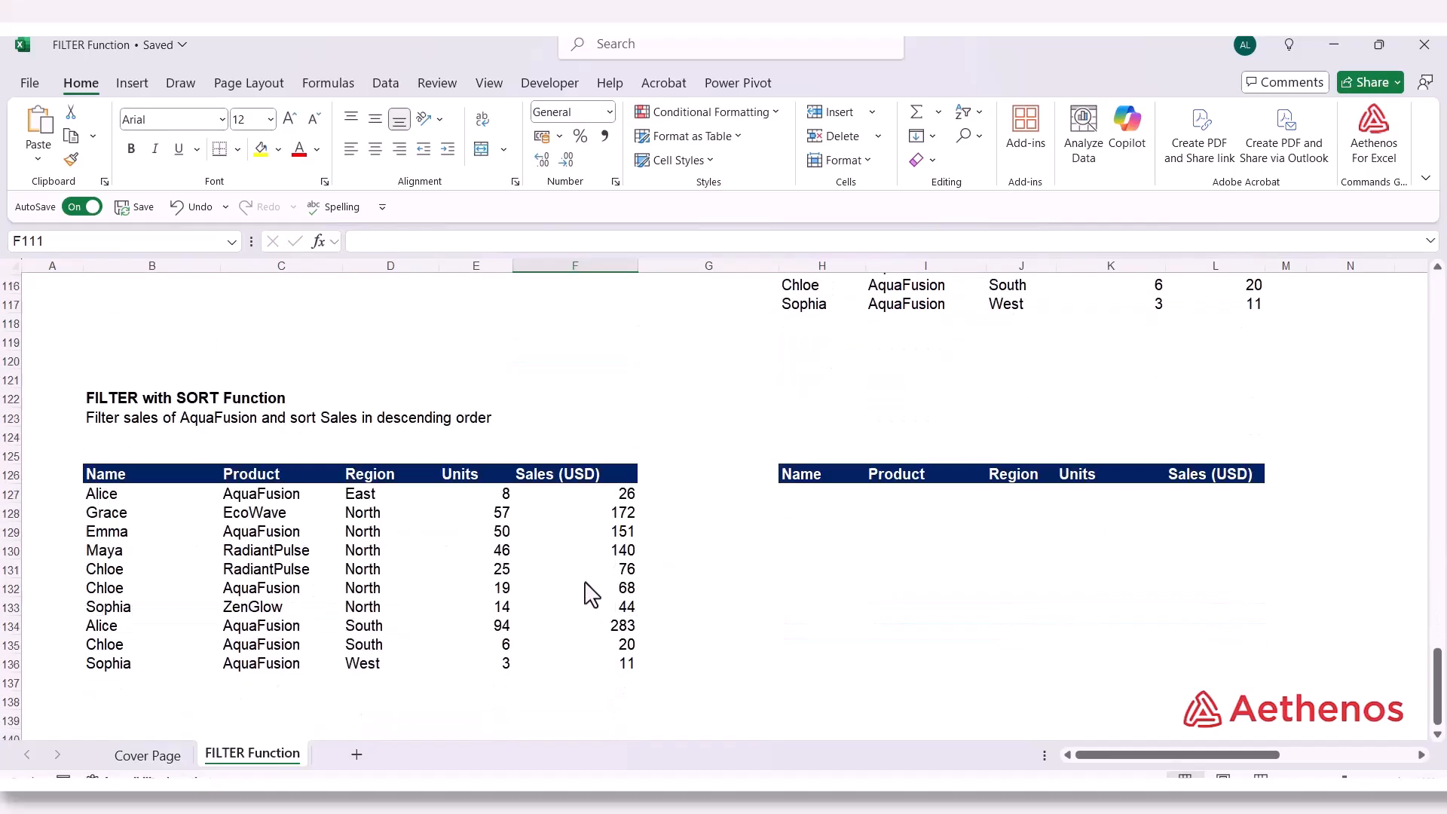
pyautogui.scroll(-1, 586, 583)
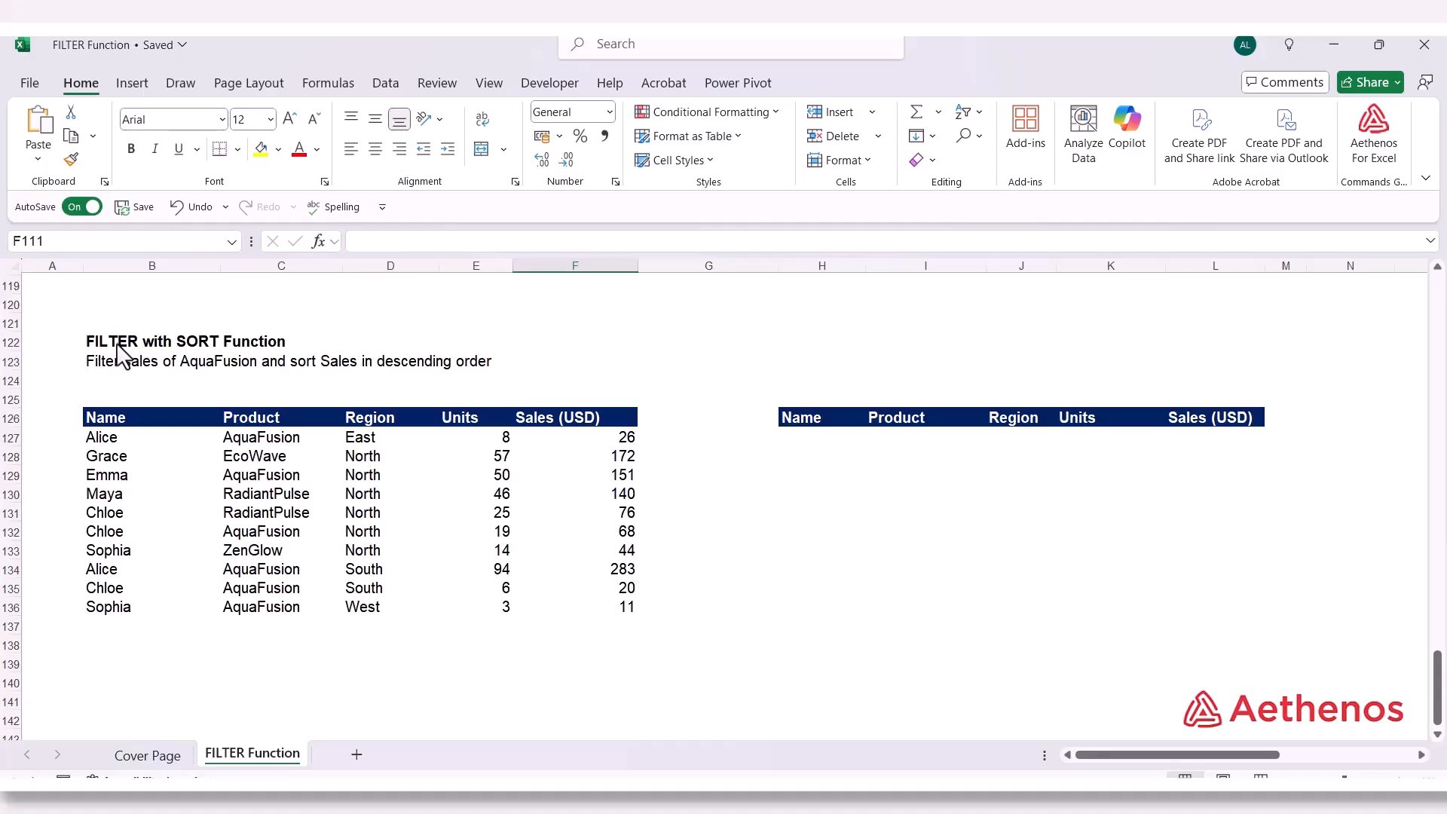
pyautogui.click(822, 437)
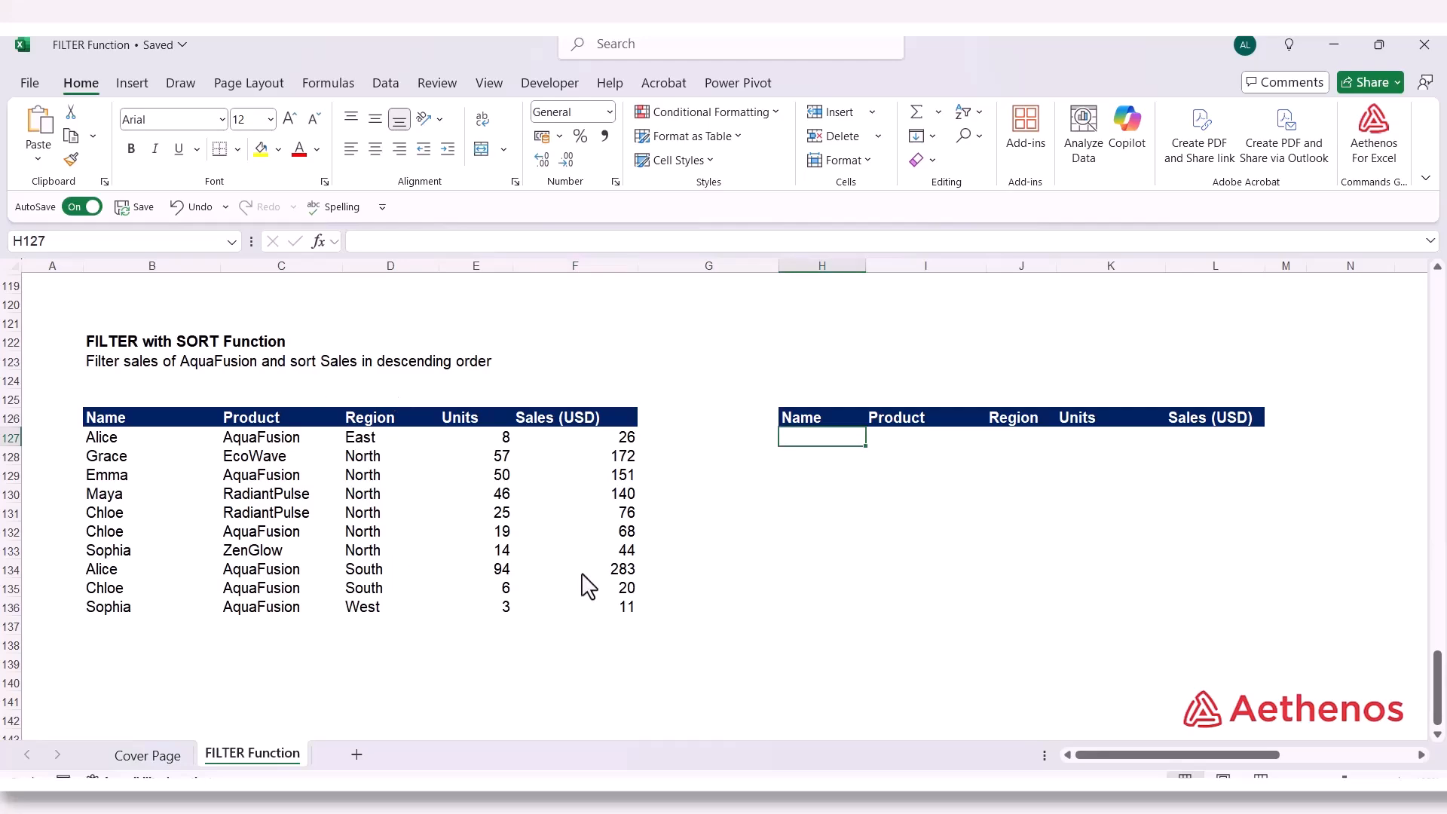
pyautogui.write('=FILTER(')
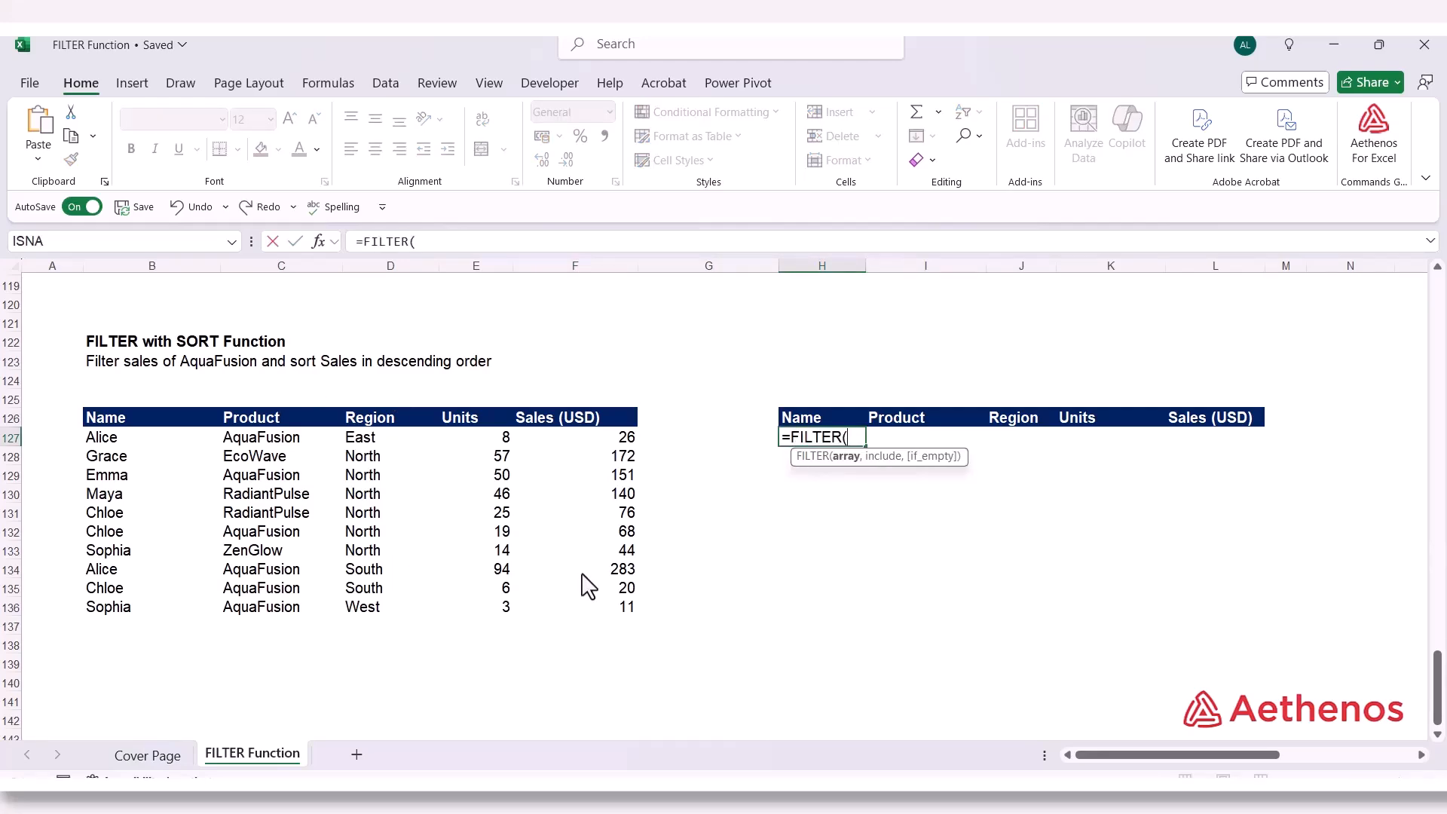
pyautogui.moveTo(154, 441); pyautogui.dragTo(564, 618)
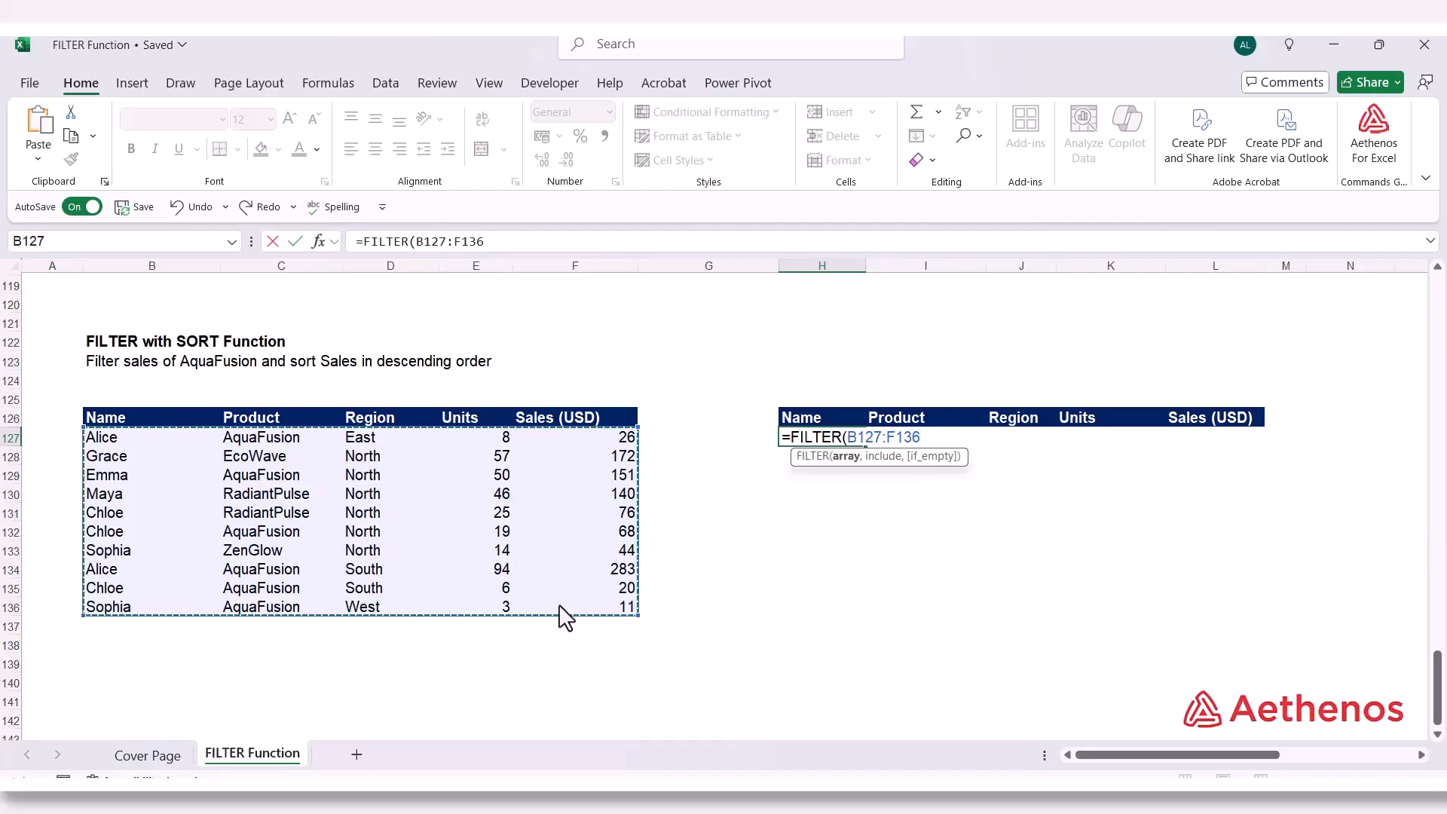
pyautogui.write(',')
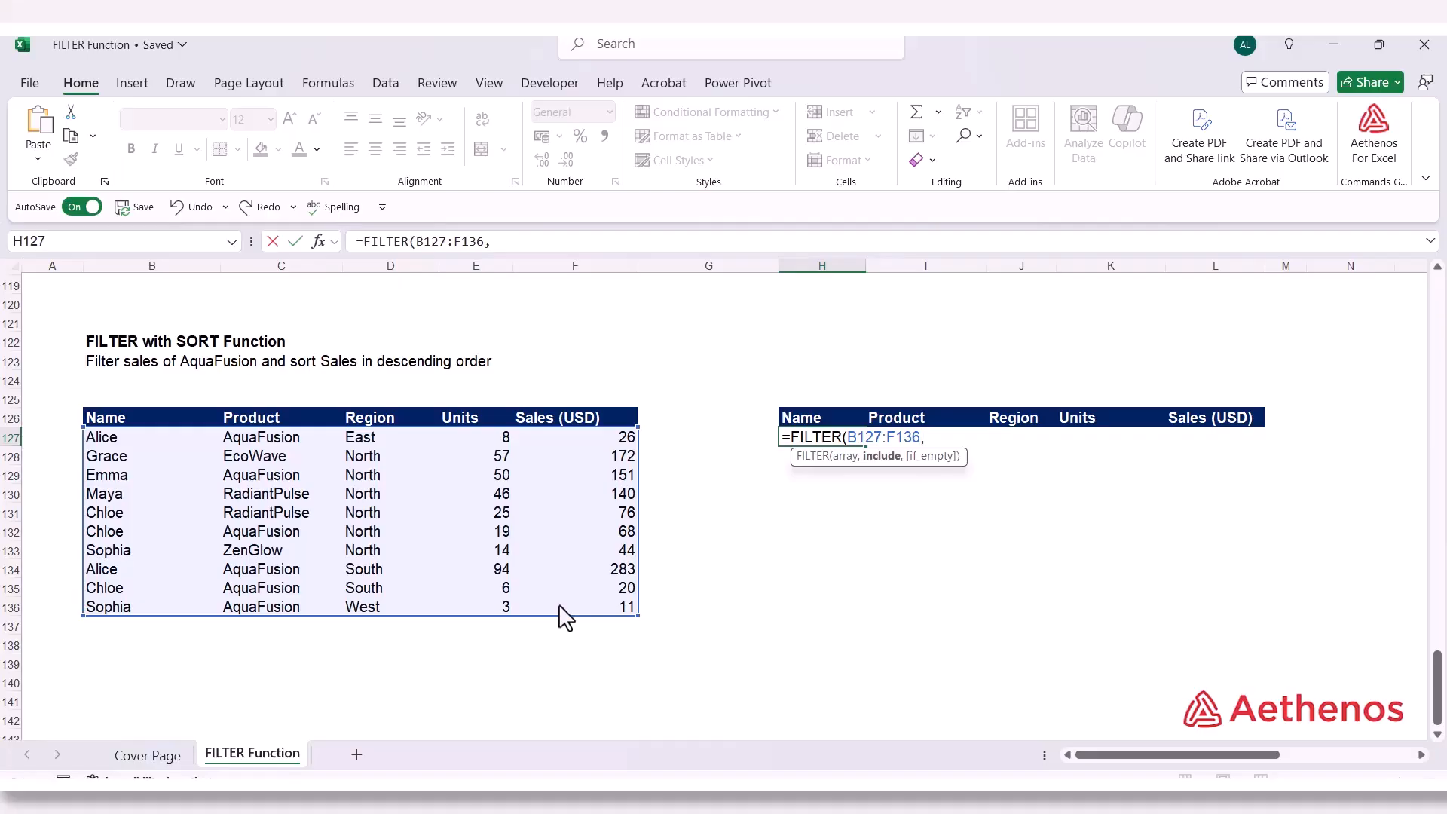
# Set the include condition to C127:C136="AquaFusion" and complete the FILTER formula in H127
pyautogui.moveTo(270, 442); pyautogui.dragTo(257, 598)
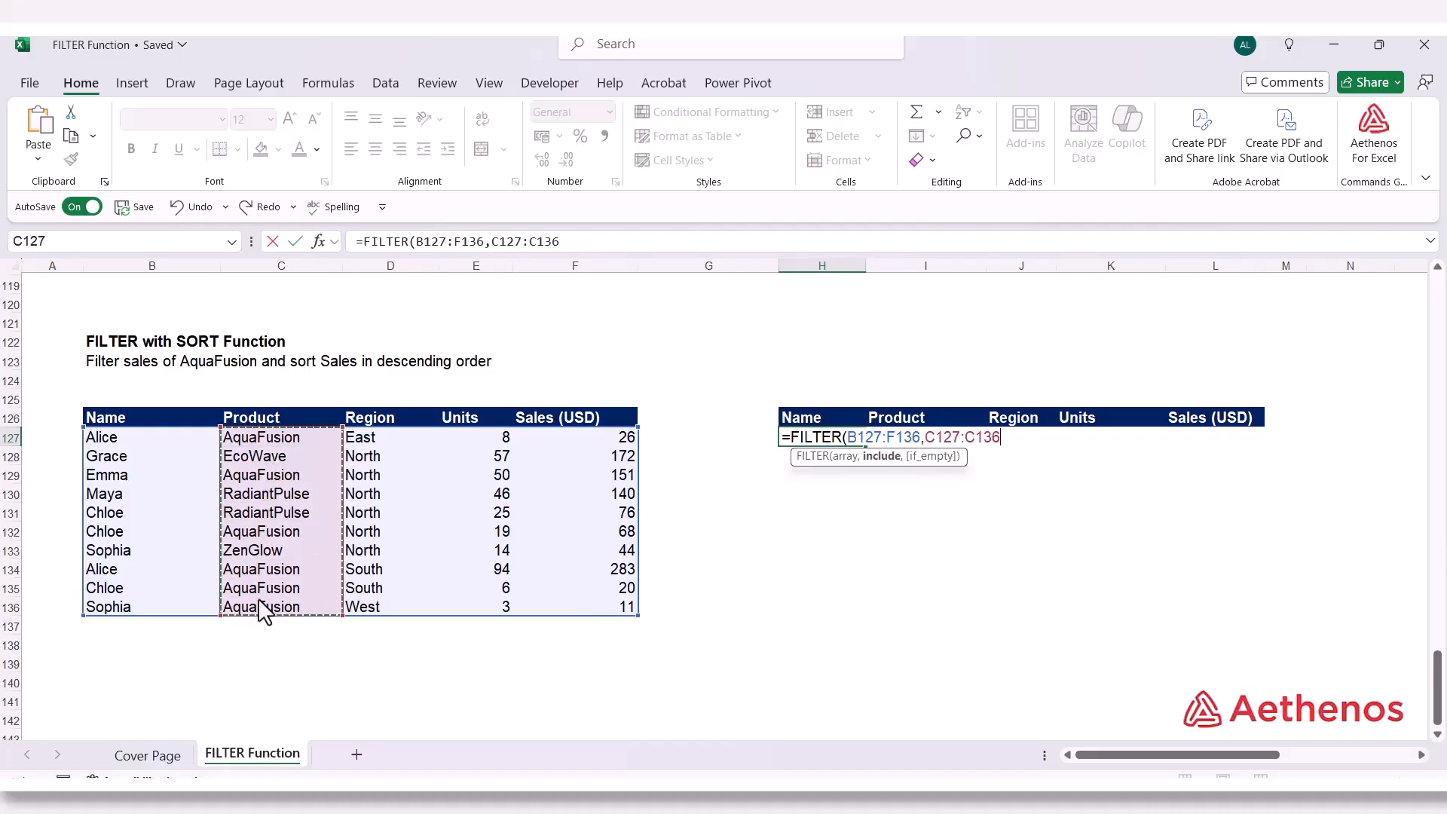
pyautogui.write('=')
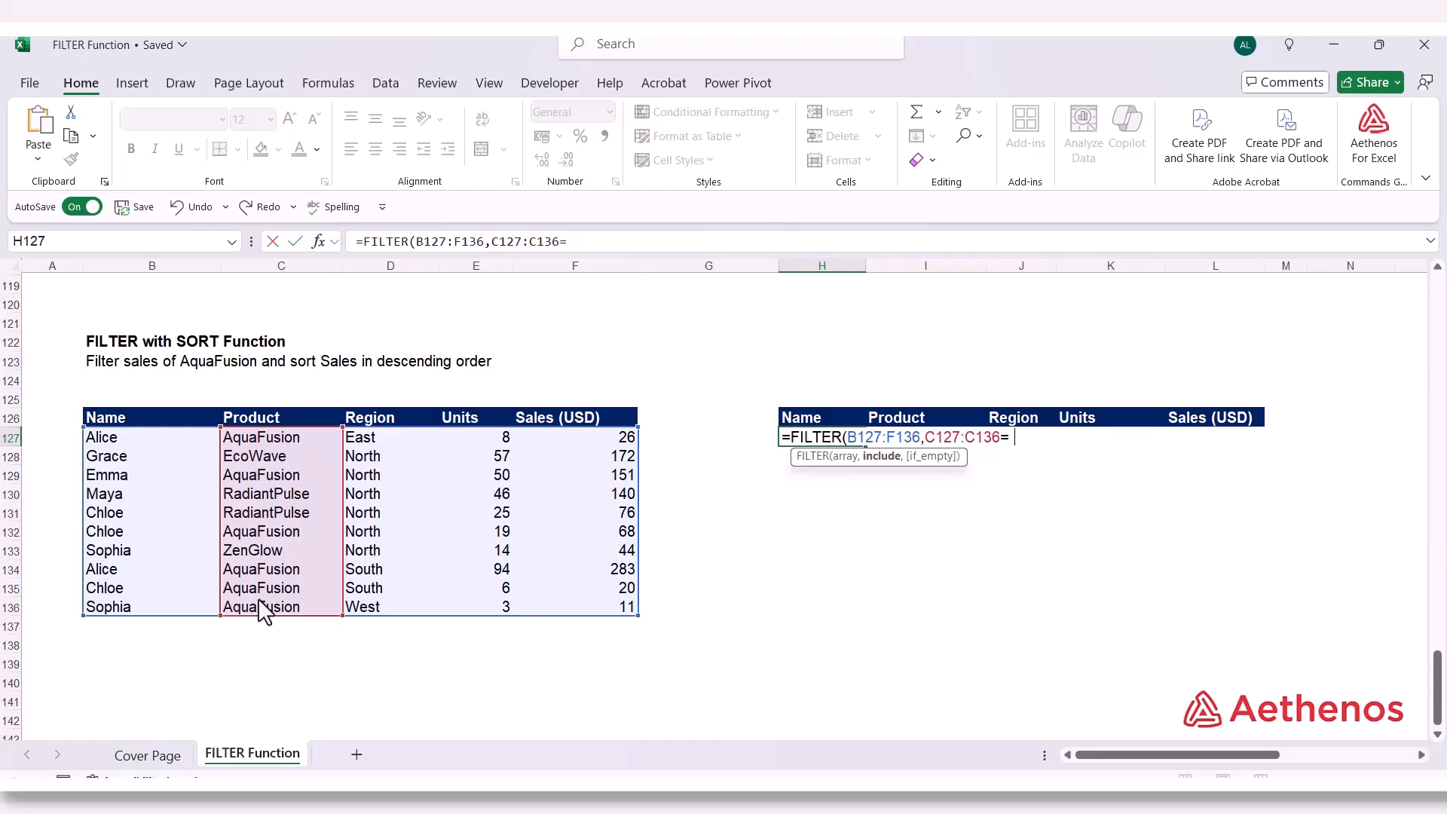
pyautogui.write('"AquaFusion"')
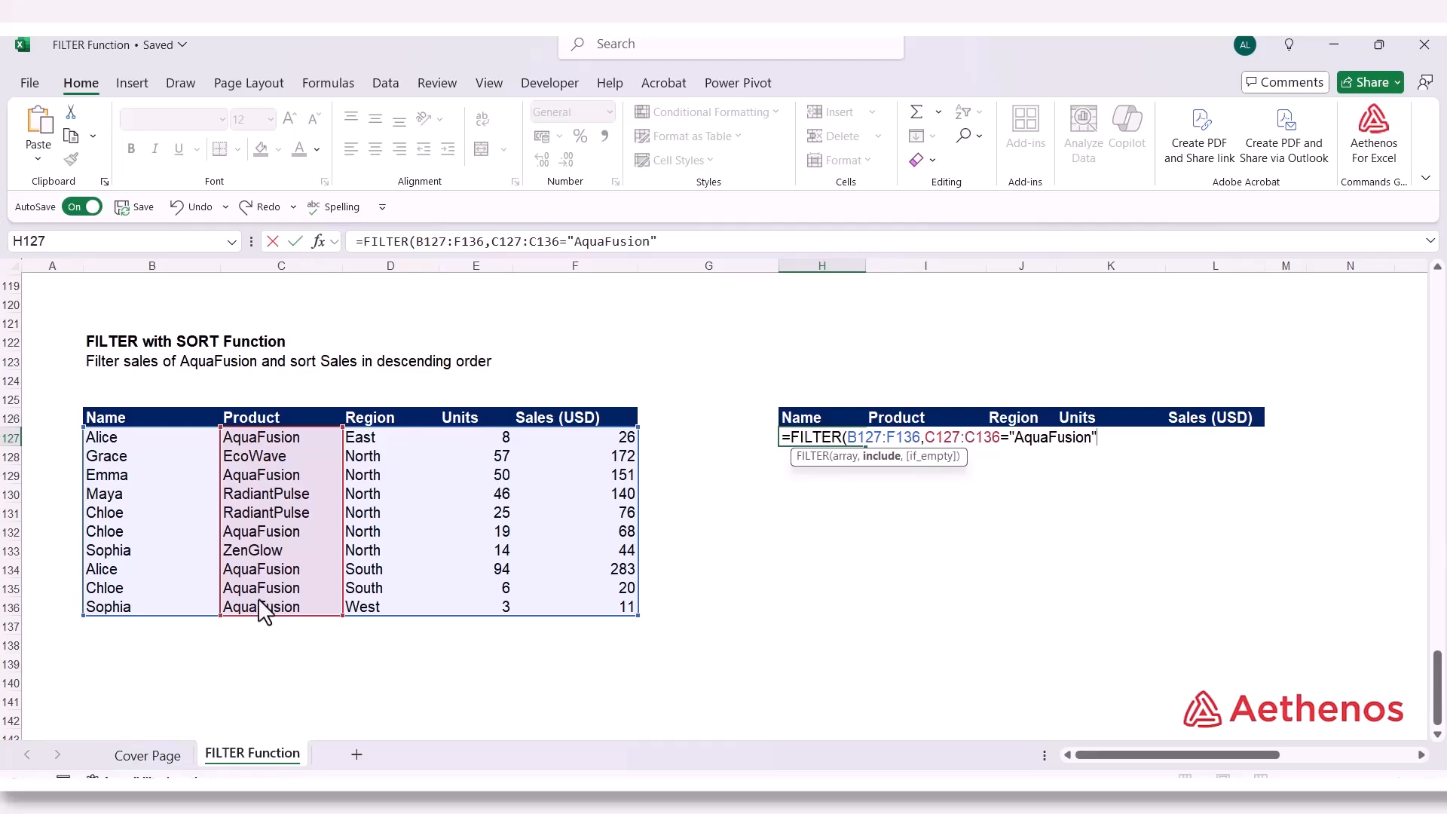
pyautogui.write(')')
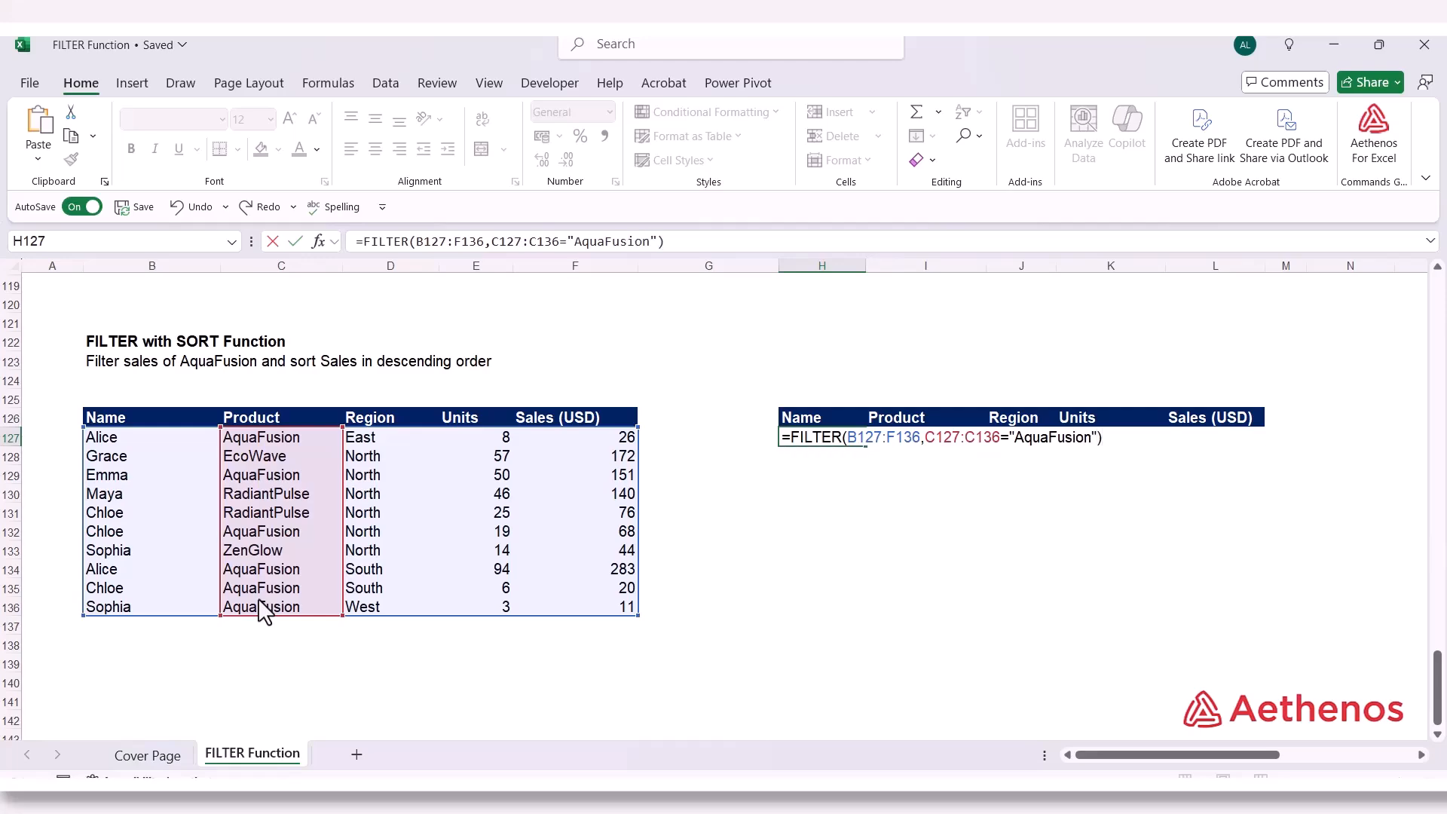
pyautogui.press('Return')
# Check the Product and Name columns of the filtered output in rows 127 to 132
pyautogui.moveTo(897, 437); pyautogui.dragTo(897, 530)
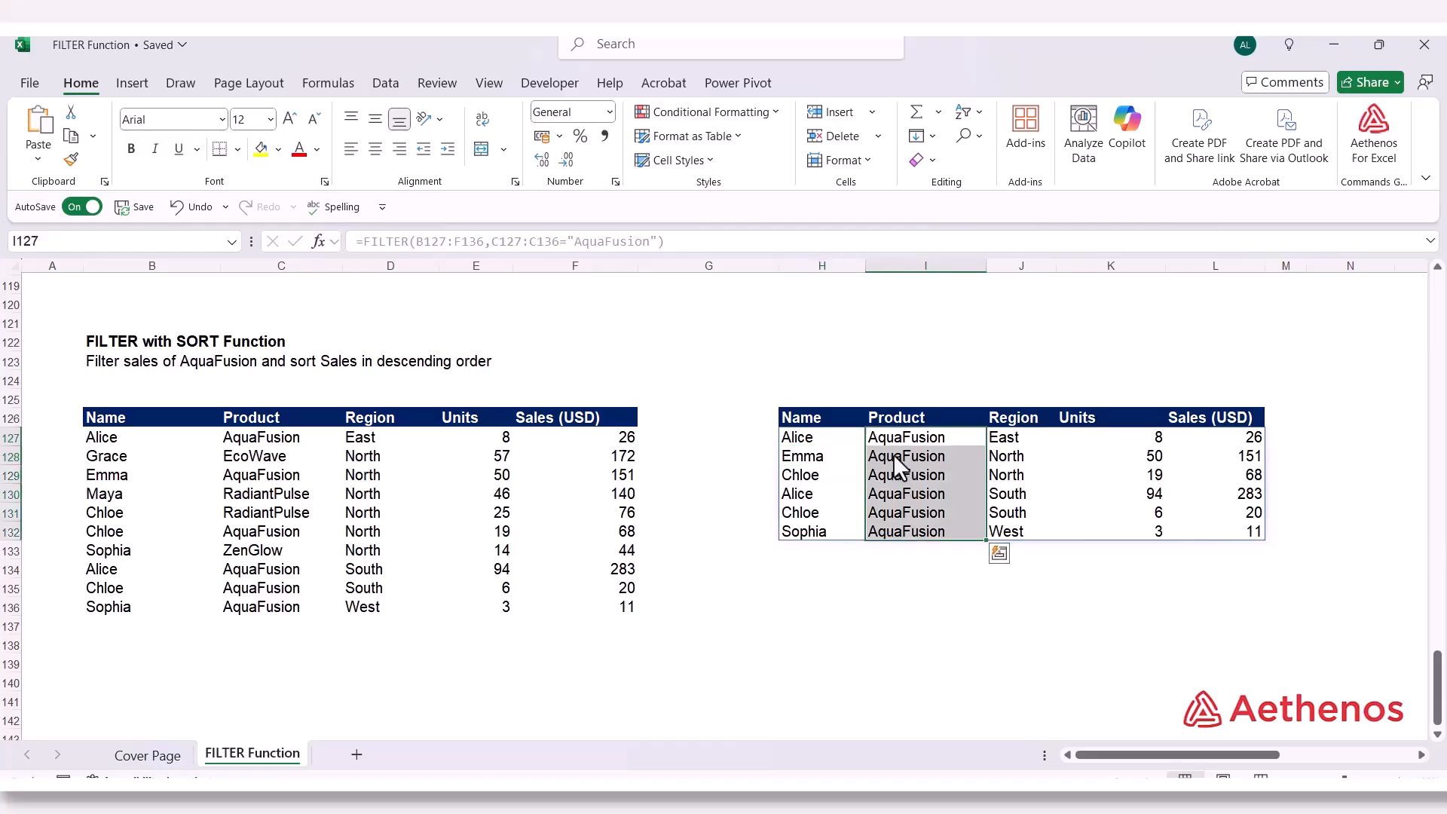
pyautogui.click(894, 452)
pyautogui.moveTo(897, 437); pyautogui.dragTo(902, 532)
pyautogui.click(1063, 479)
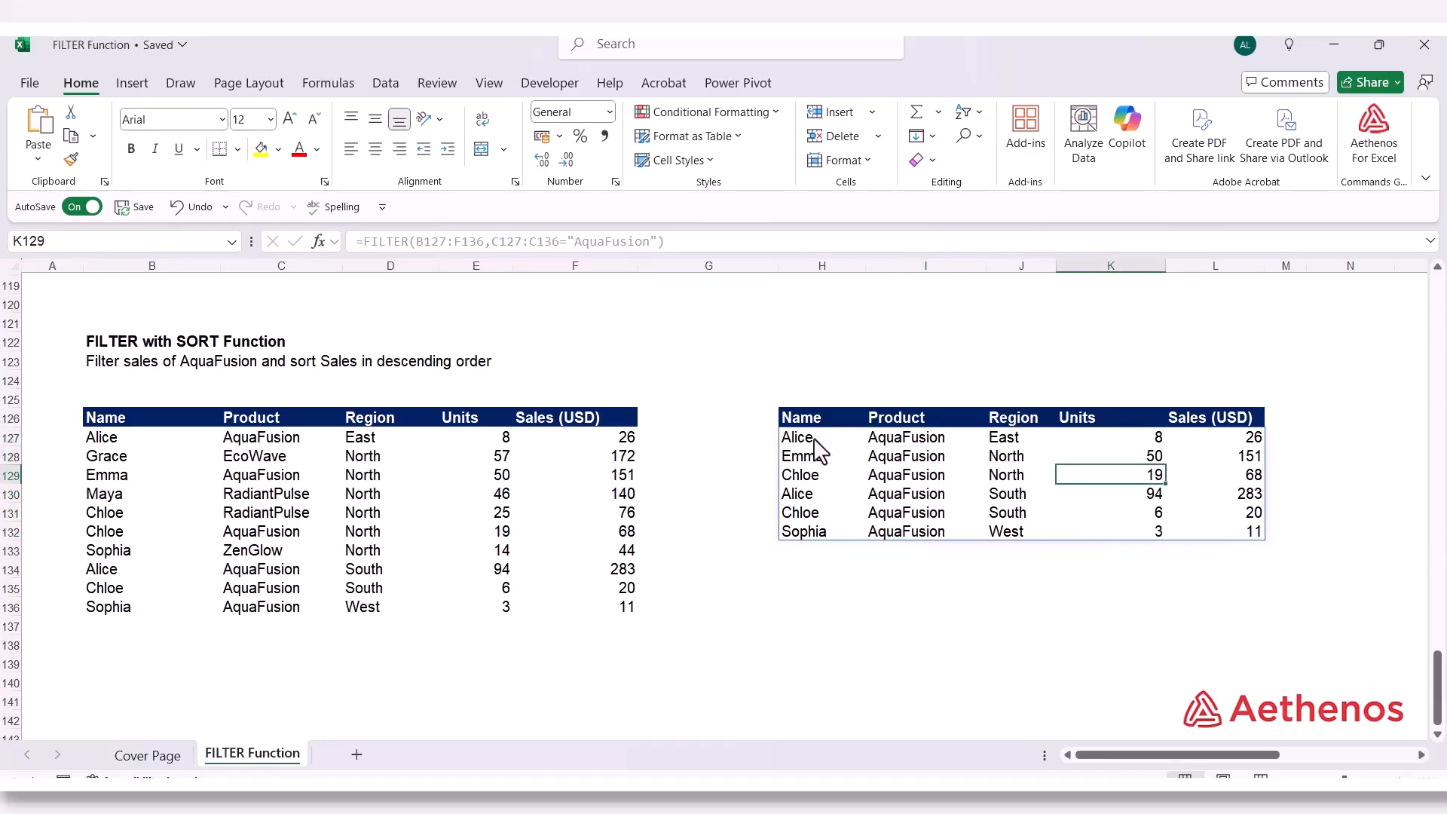
pyautogui.moveTo(815, 445); pyautogui.dragTo(824, 531)
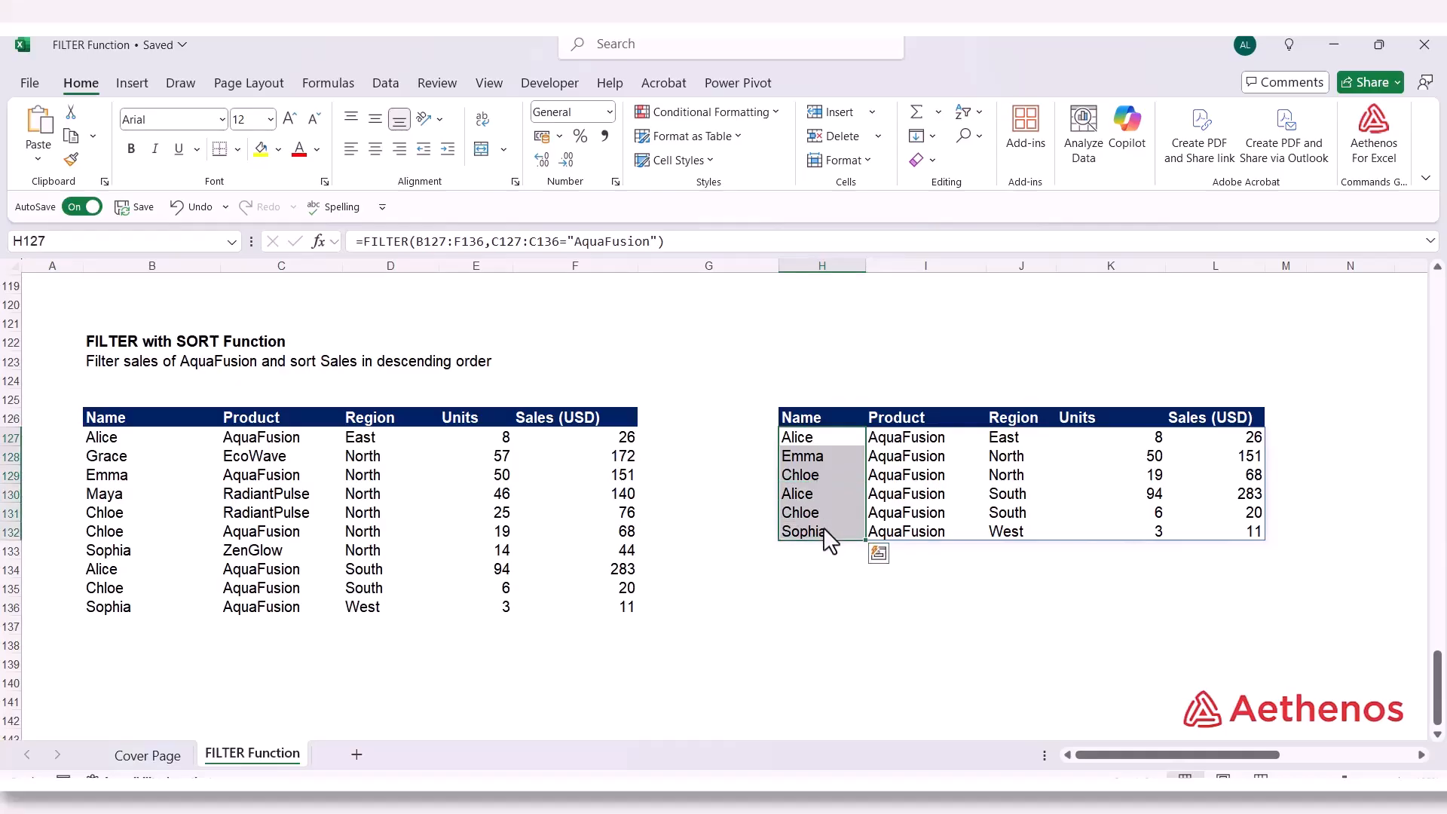
# Wrap the FILTER formula in H127 in a SORT function, using the whole FILTER expression as its array argument
pyautogui.click(814, 440)
pyautogui.doubleClick(815, 442)
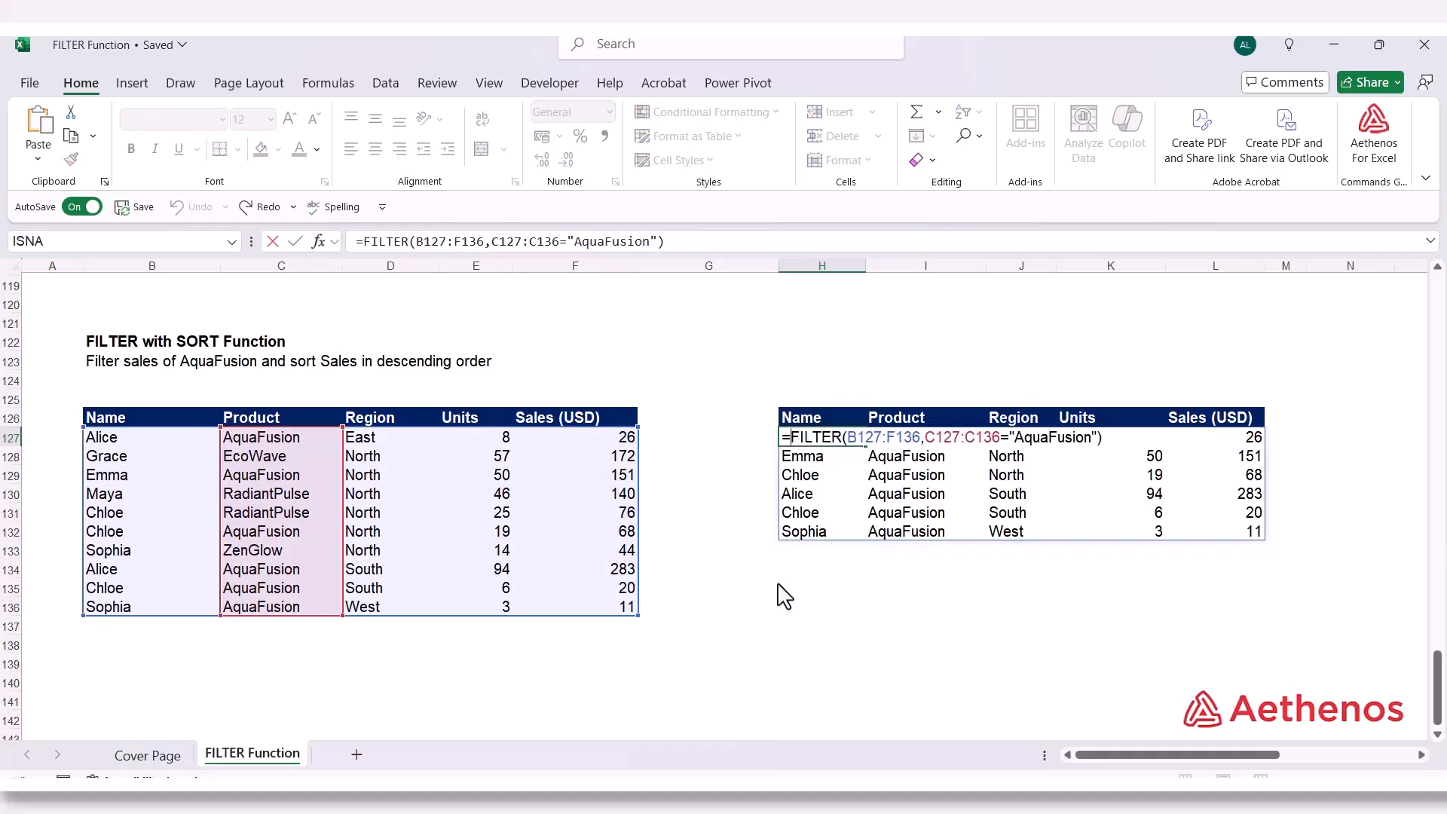
pyautogui.write('Sorr')
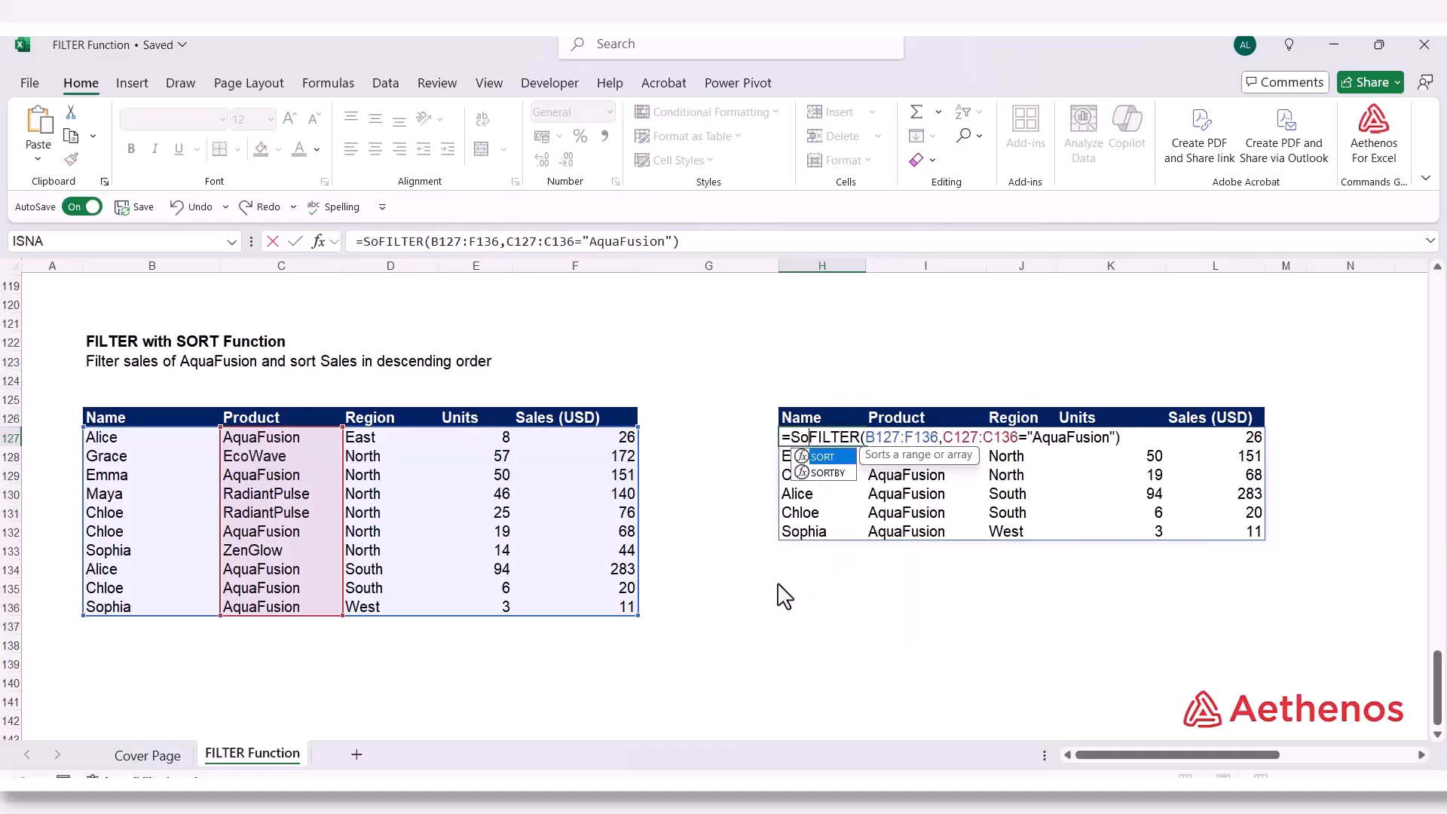
pyautogui.write('t')
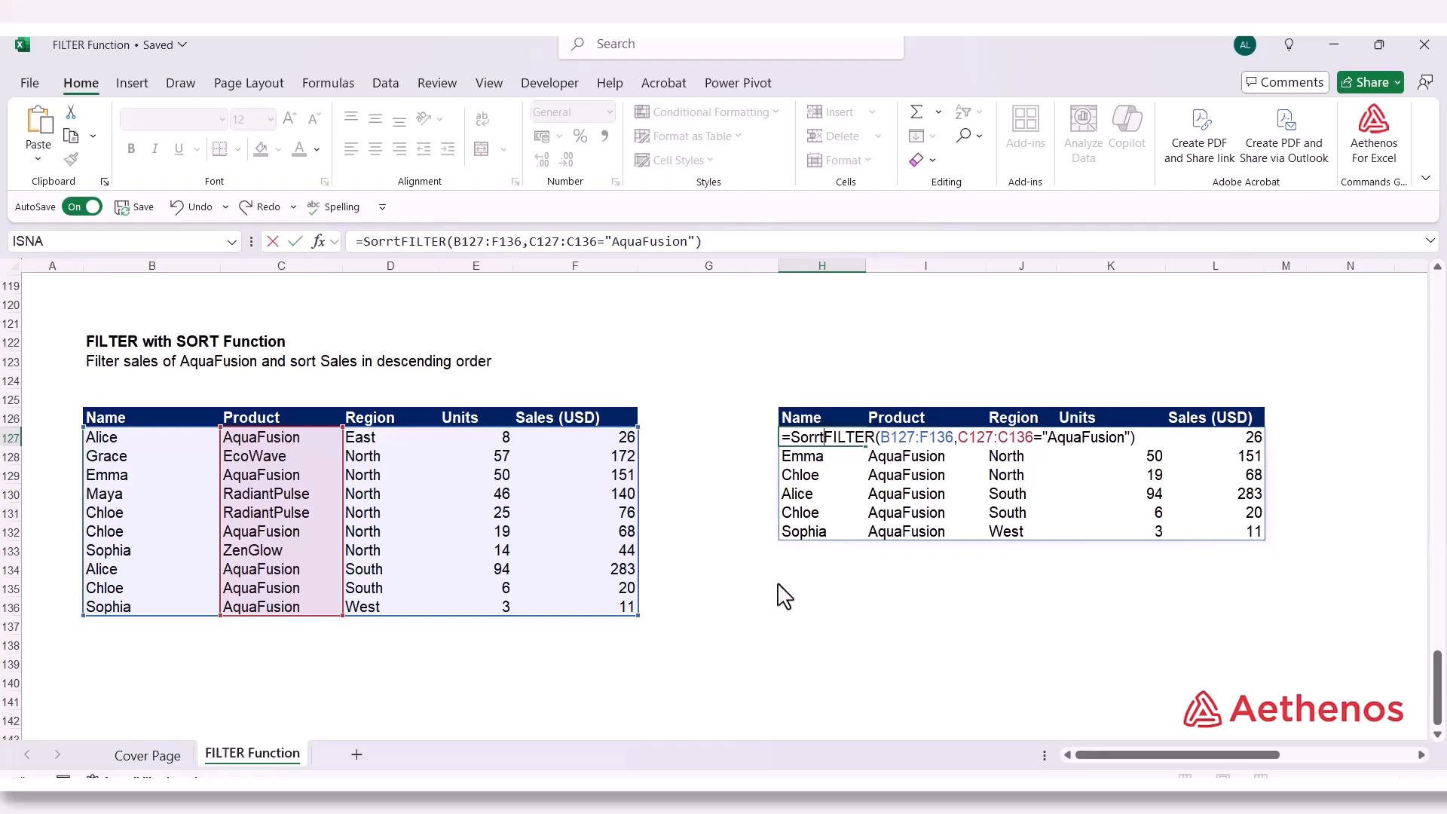
pyautogui.press('BackSpace')
pyautogui.press('BackSpace')
pyautogui.press('Tab')
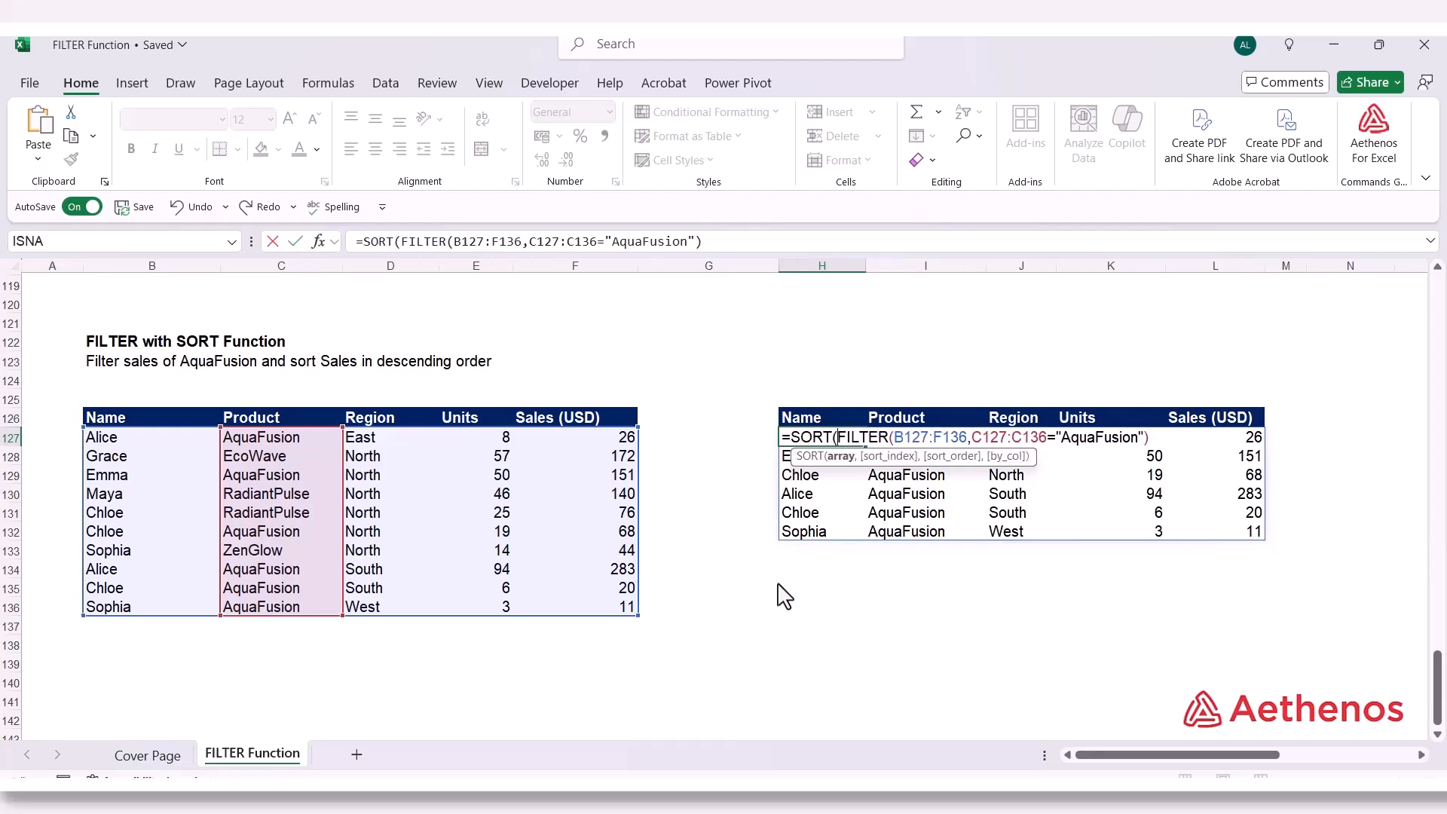
pyautogui.click(842, 458)
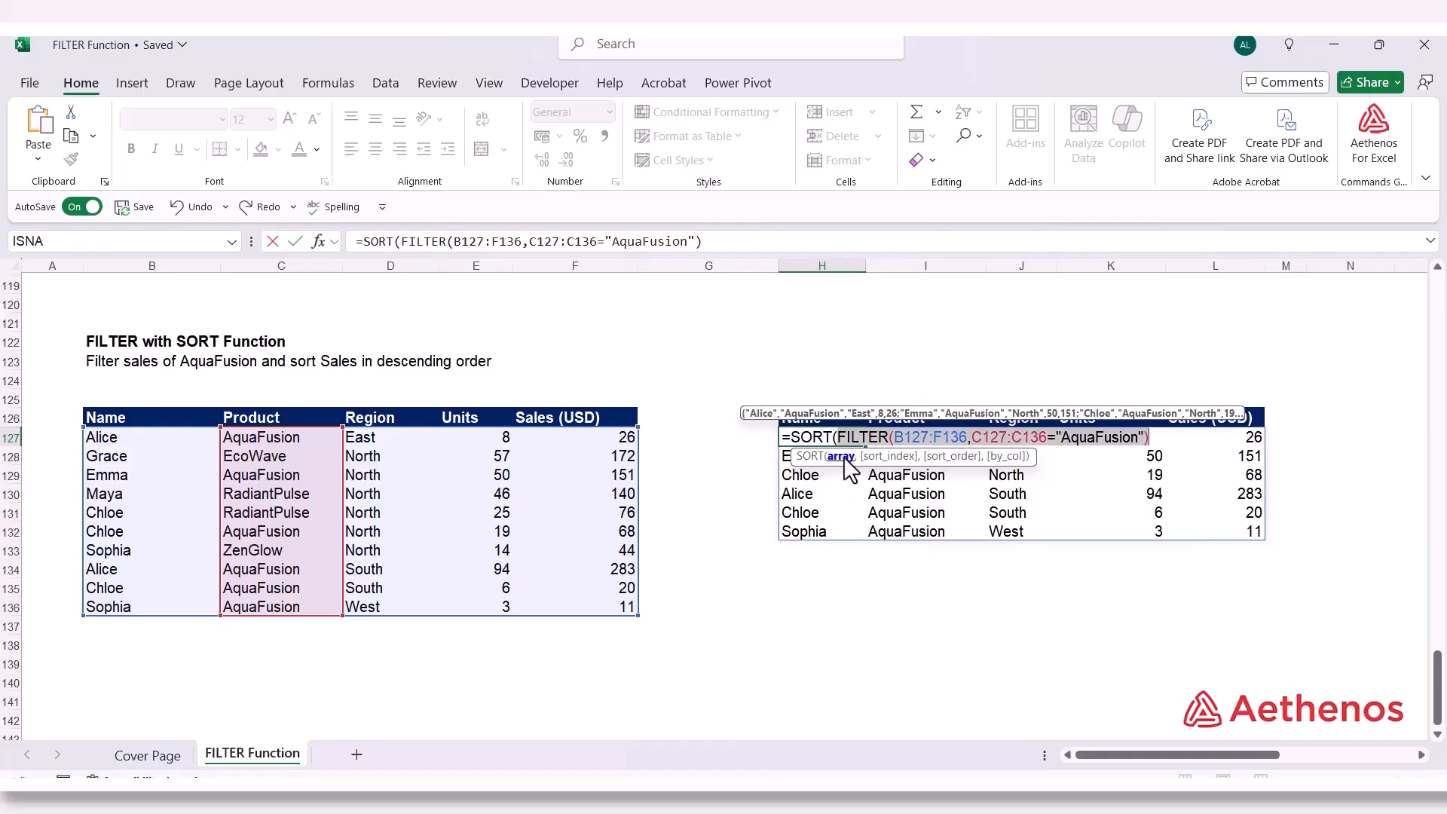
# Complete the SORT formula in H127 with sort_index 1 and sort_order 1, and check the Name and Sales order
pyautogui.click(1155, 440)
pyautogui.write(',')
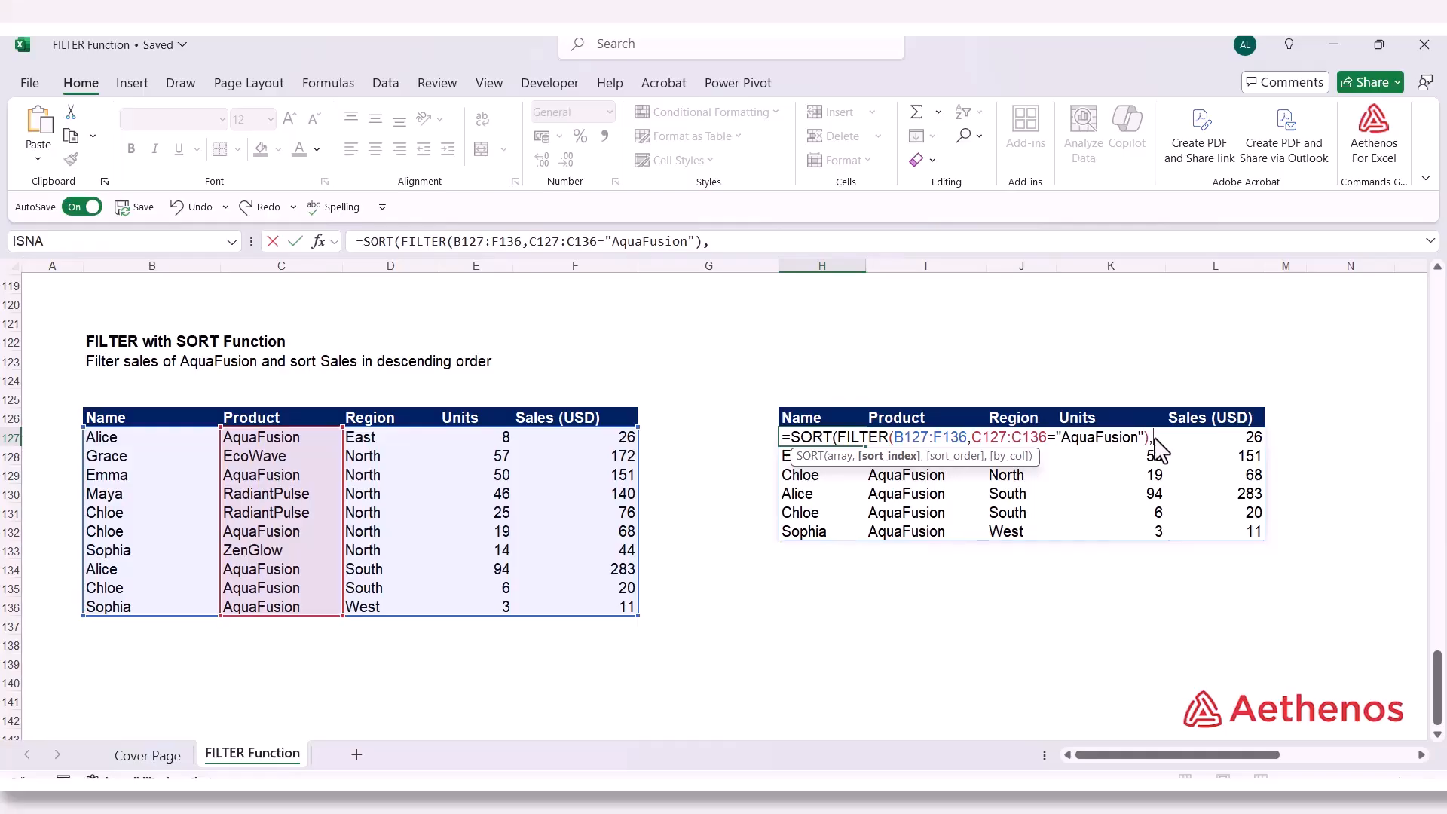
pyautogui.write('1,')
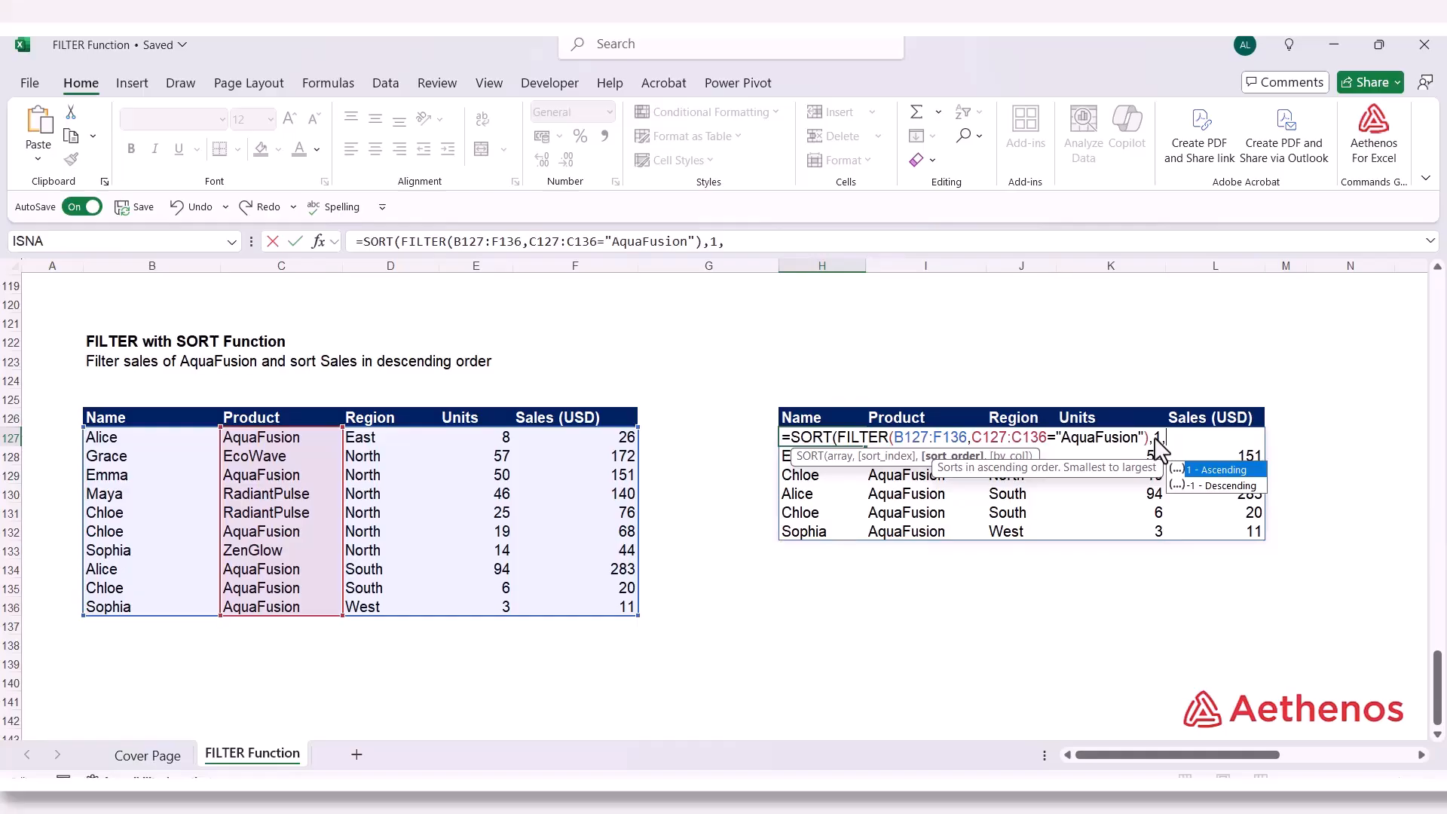
pyautogui.write('1')
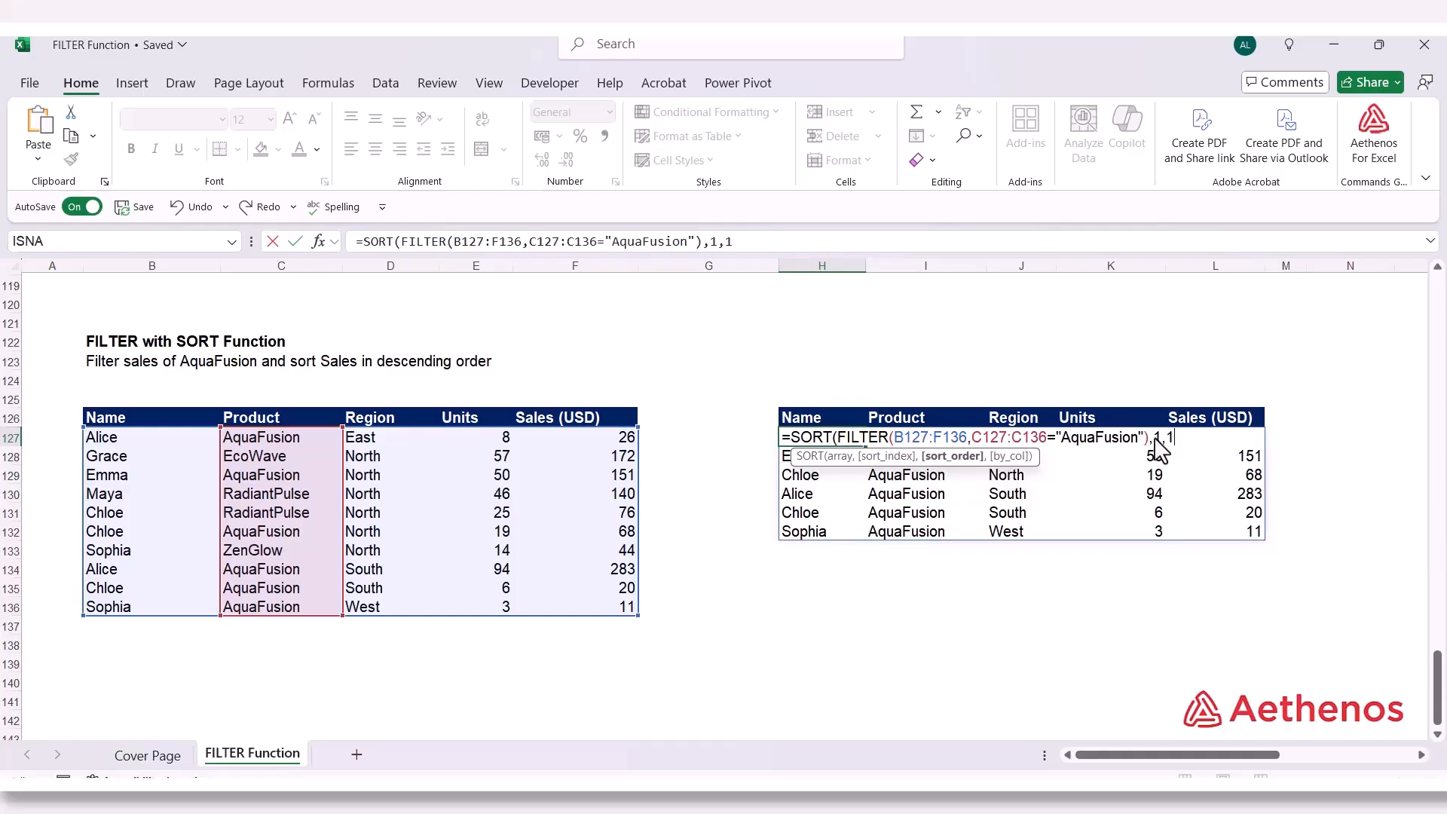
pyautogui.write(')')
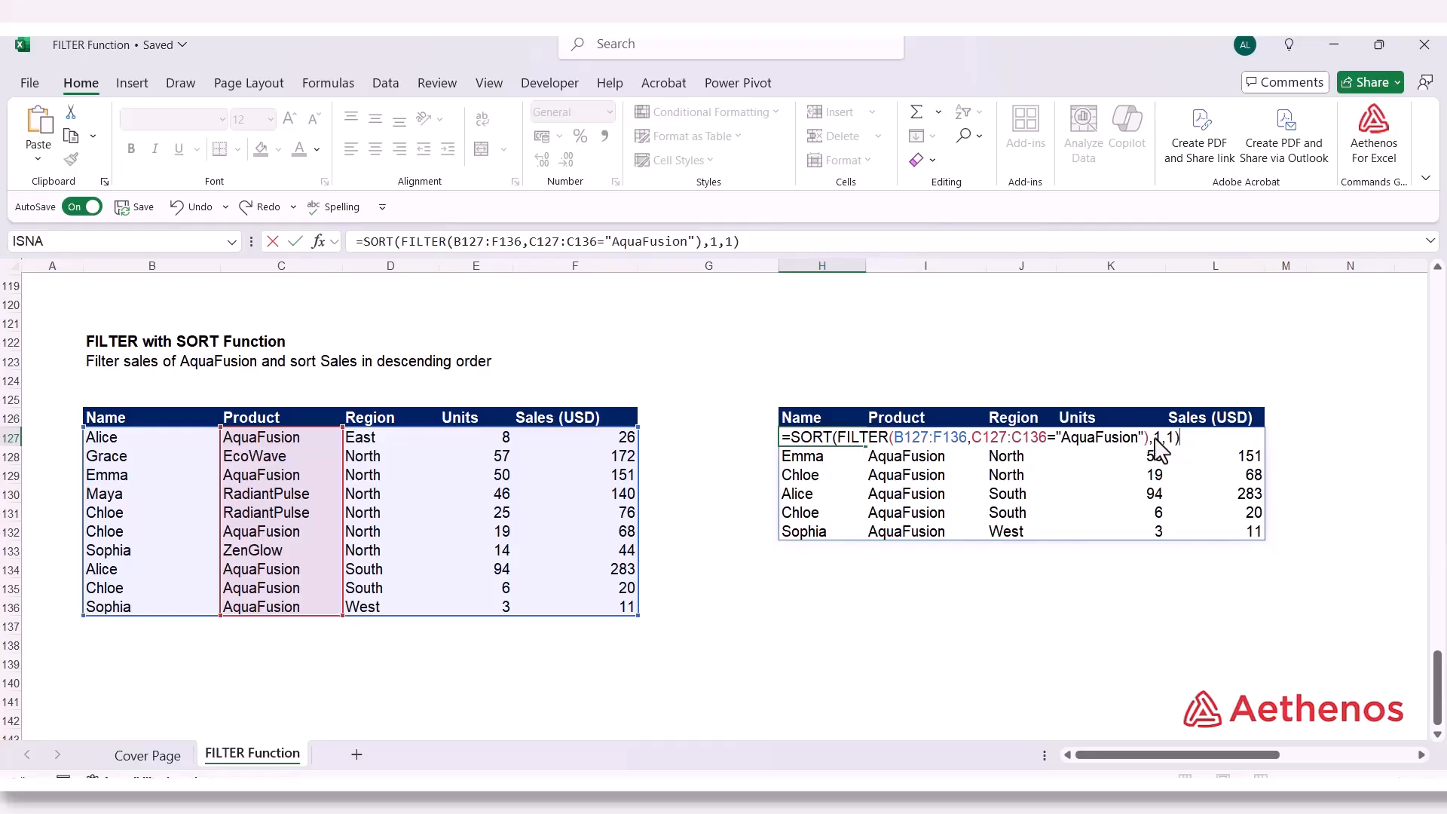
pyautogui.press('Return')
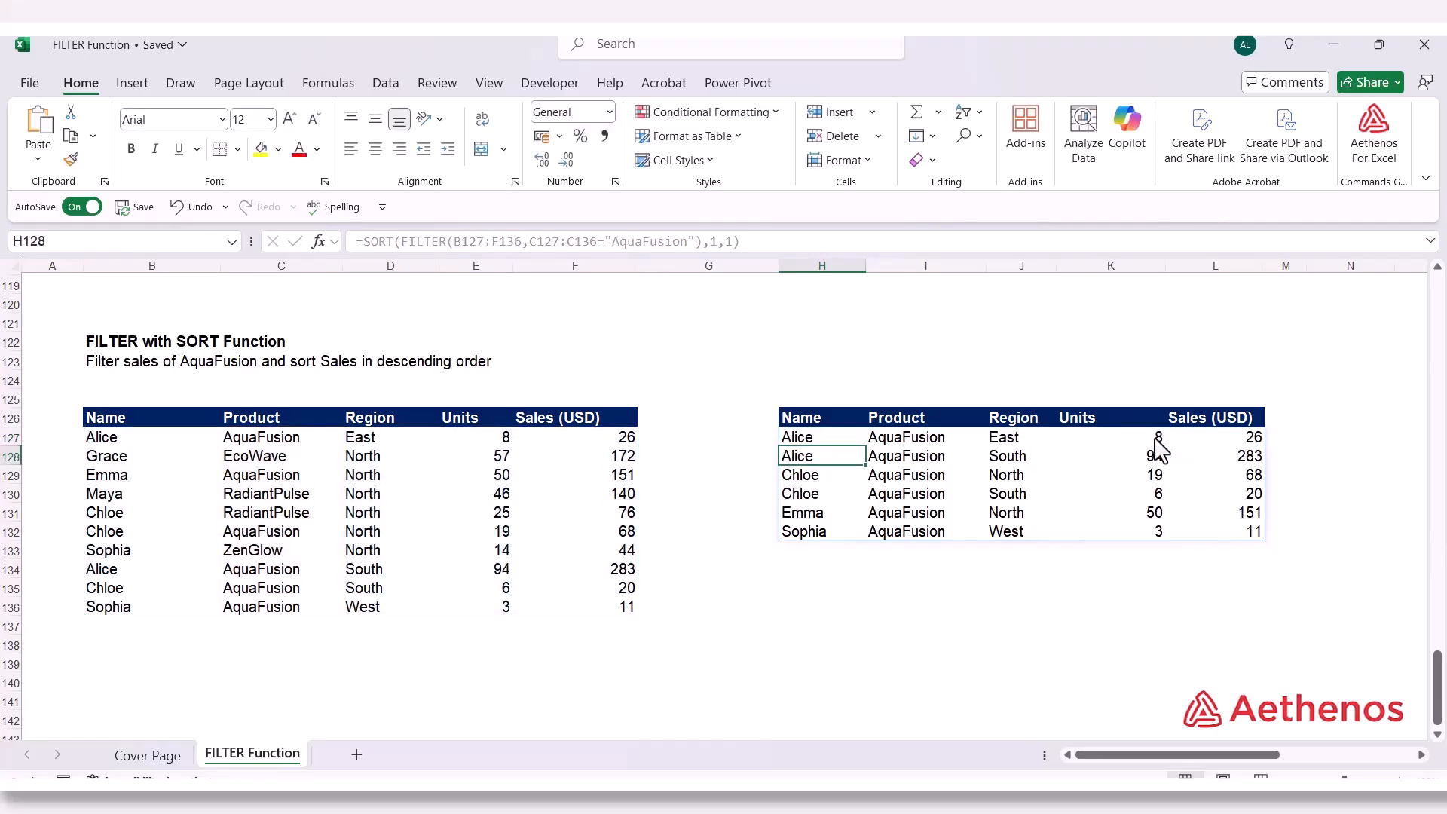
pyautogui.moveTo(808, 439); pyautogui.dragTo(805, 529)
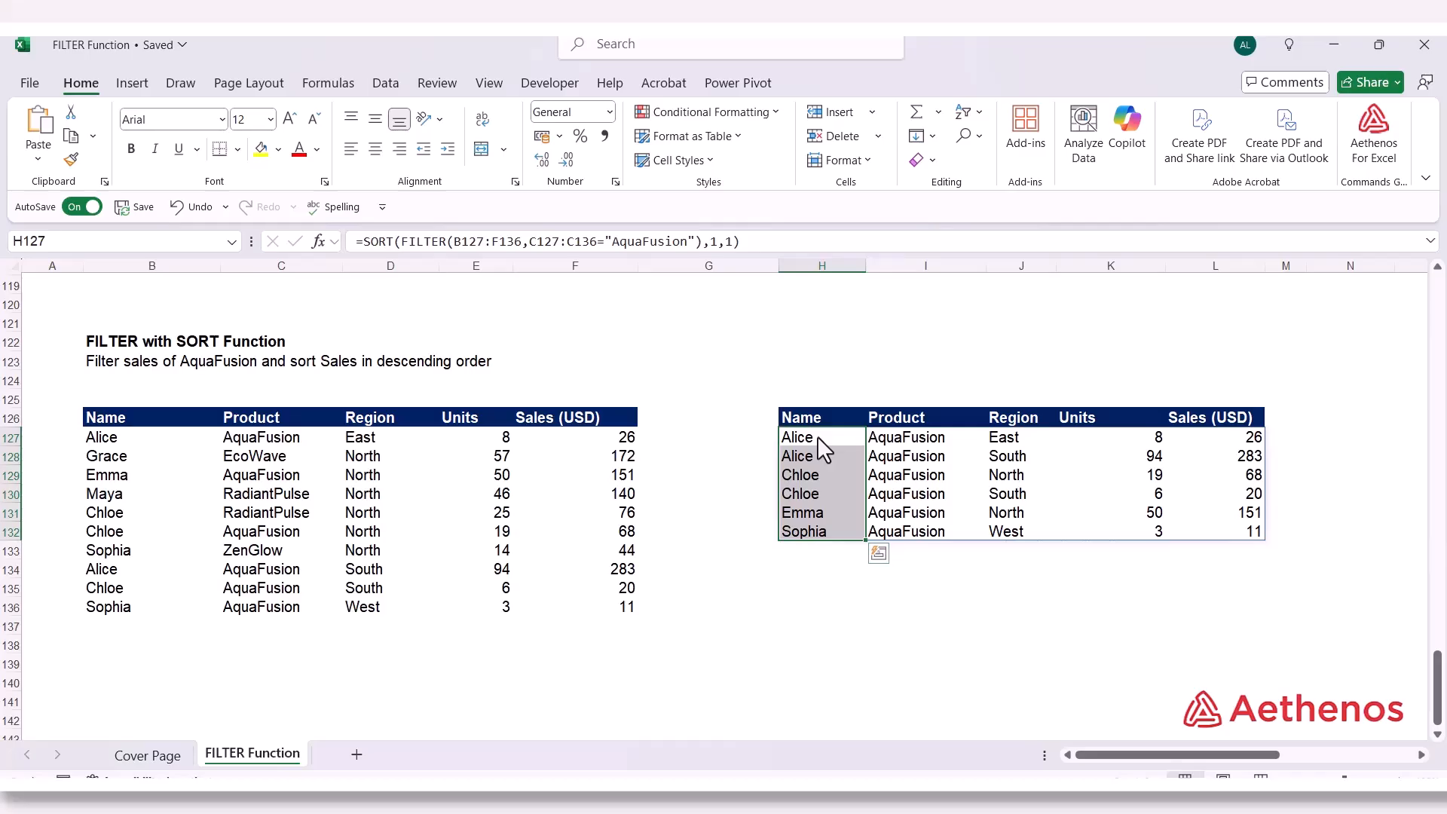
pyautogui.click(1233, 444)
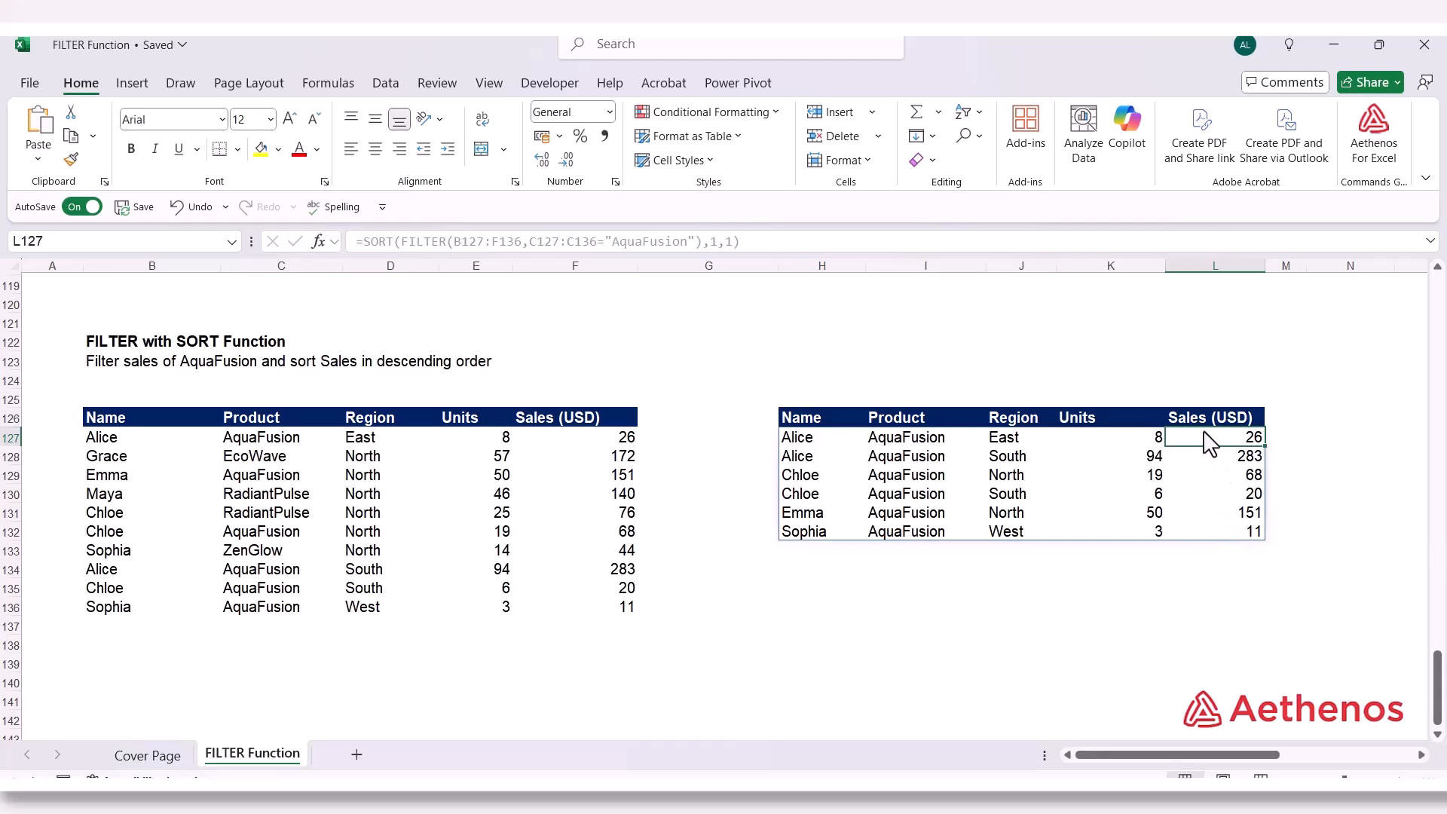
# Change the SORT formula in H127 to sort_index 5 and sort_order -1, and check the Sales column order
pyautogui.doubleClick(834, 441)
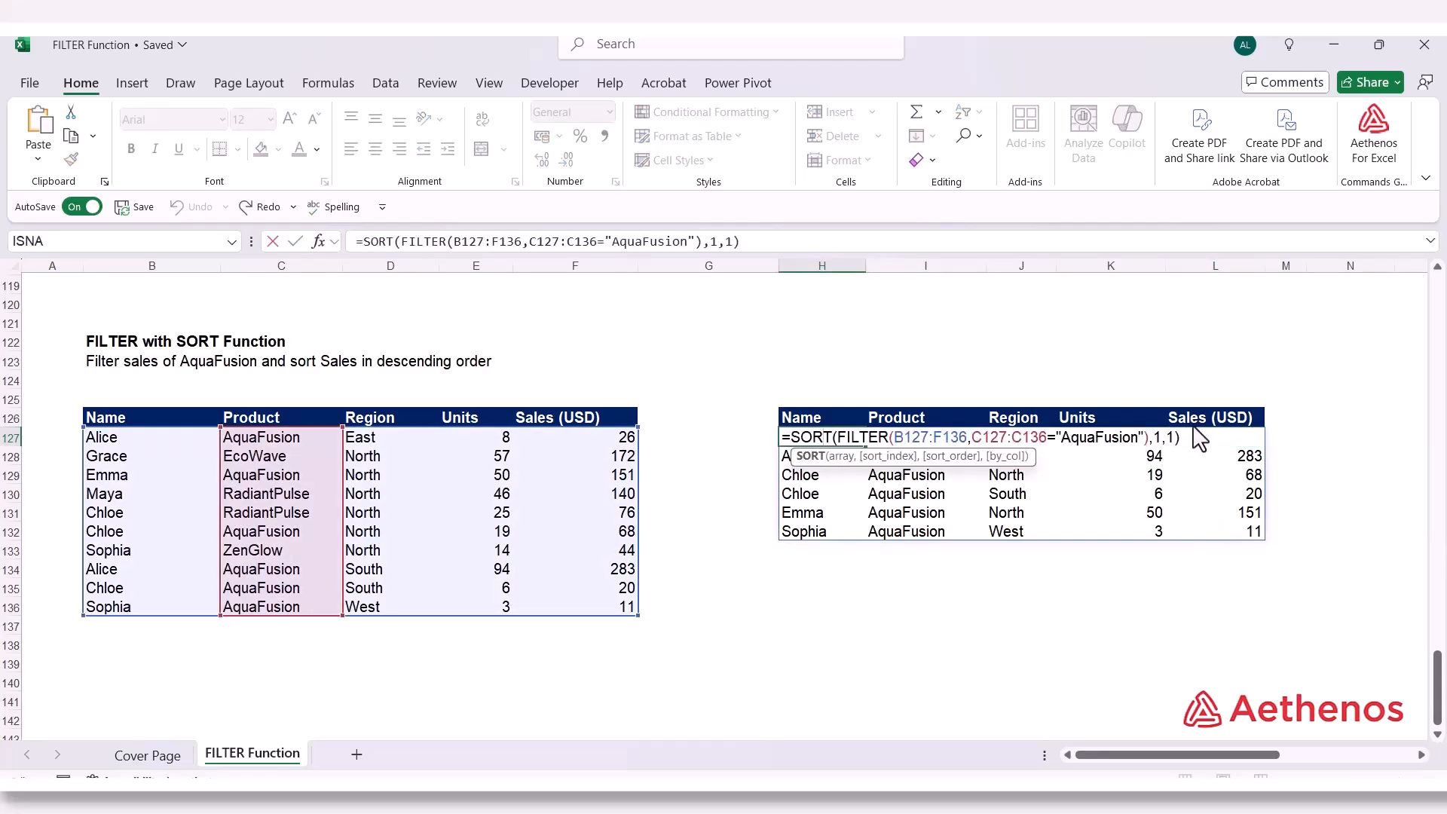
pyautogui.doubleClick(1157, 440)
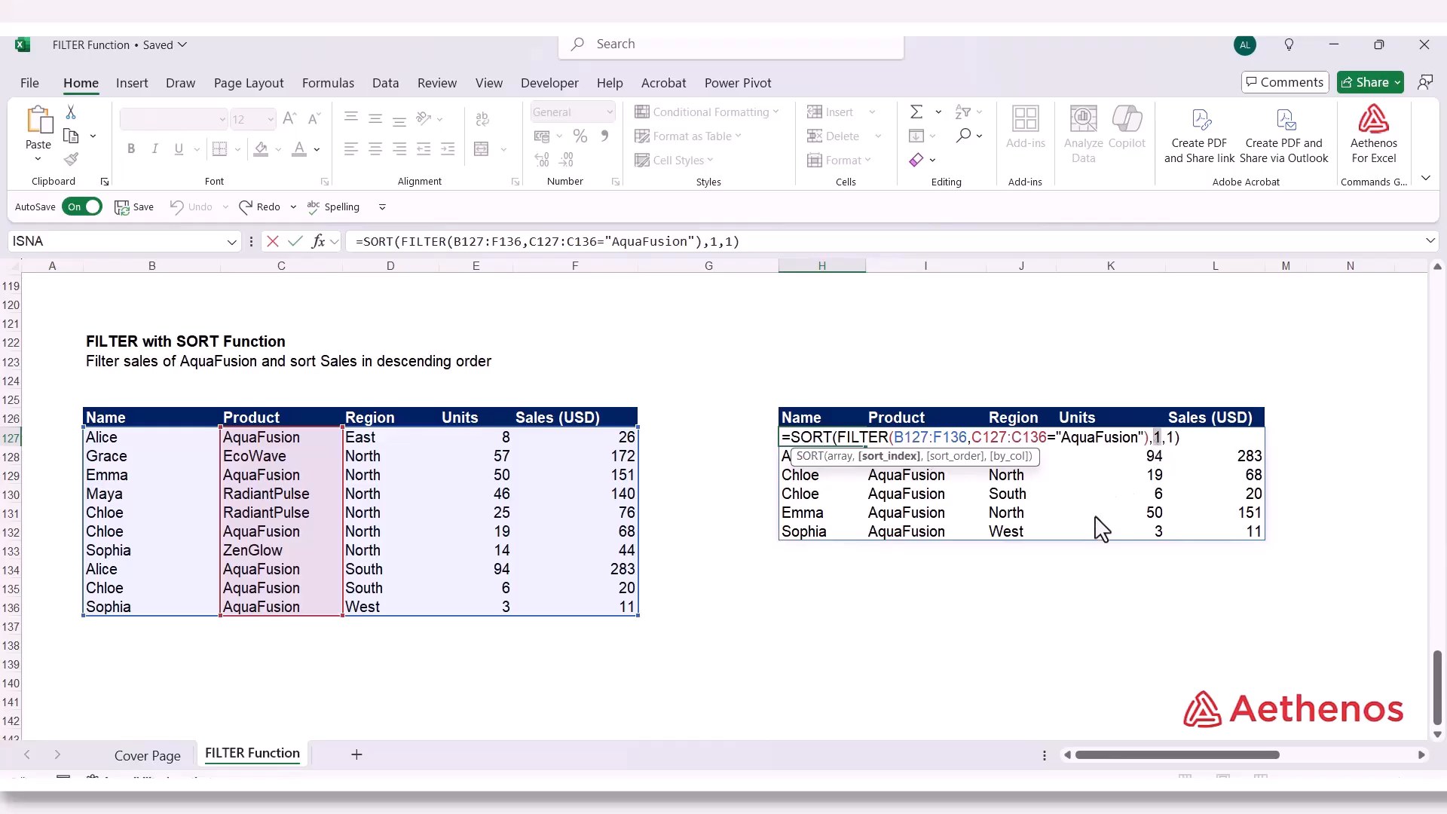
pyautogui.write('5')
pyautogui.press('Right')
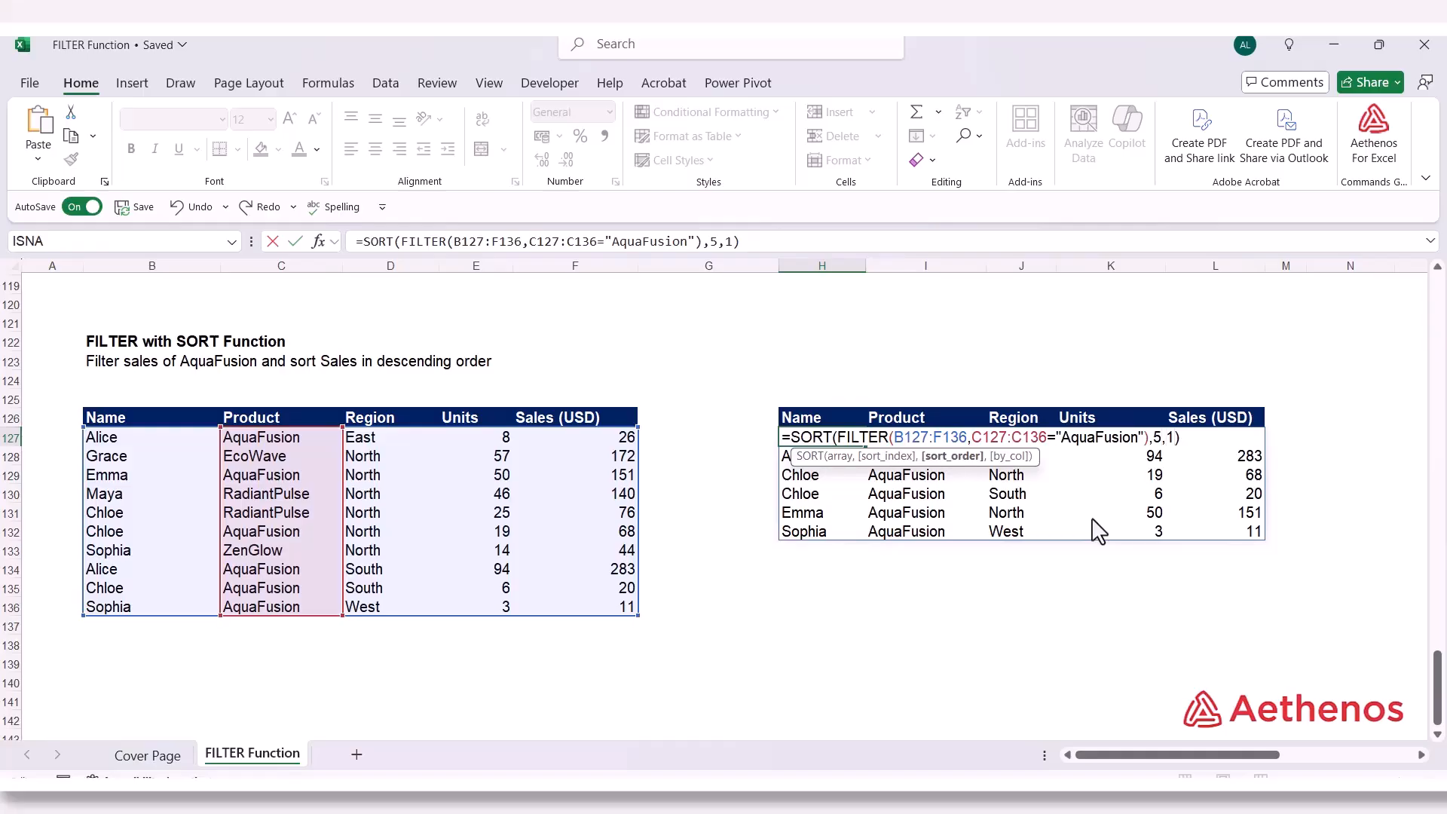
pyautogui.press('Delete')
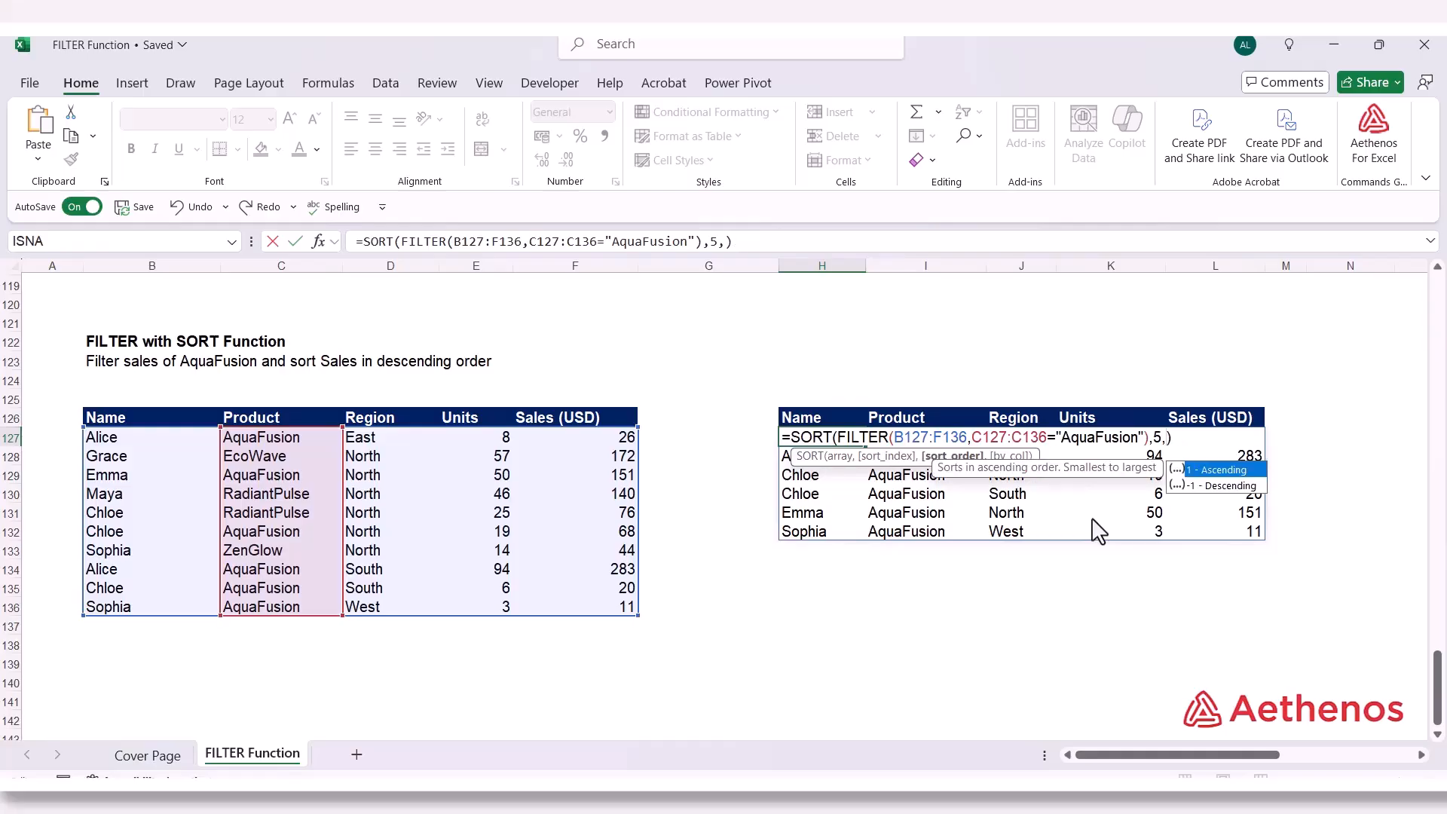
pyautogui.press('Down')
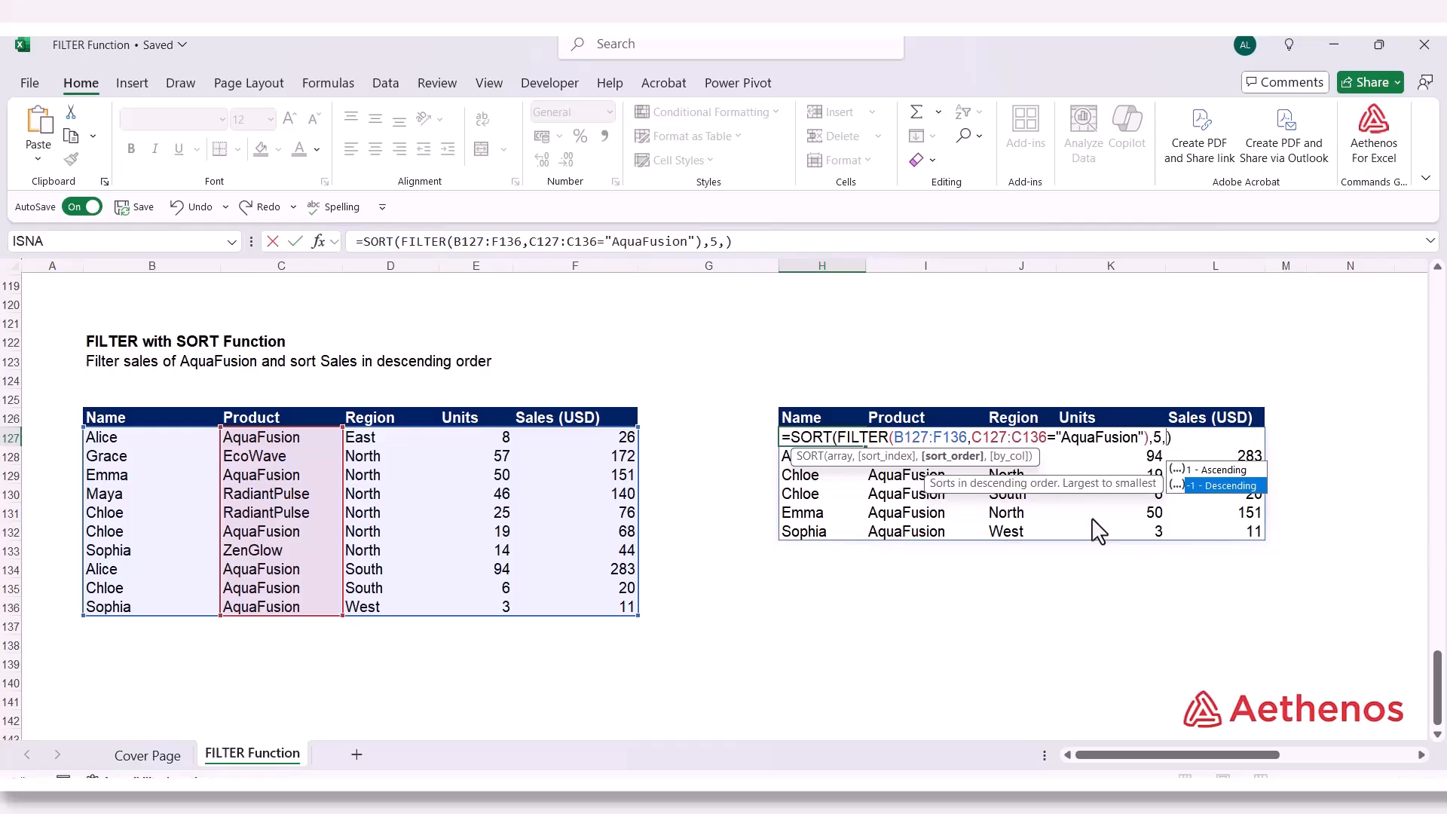
pyautogui.press('Tab')
pyautogui.press('Return')
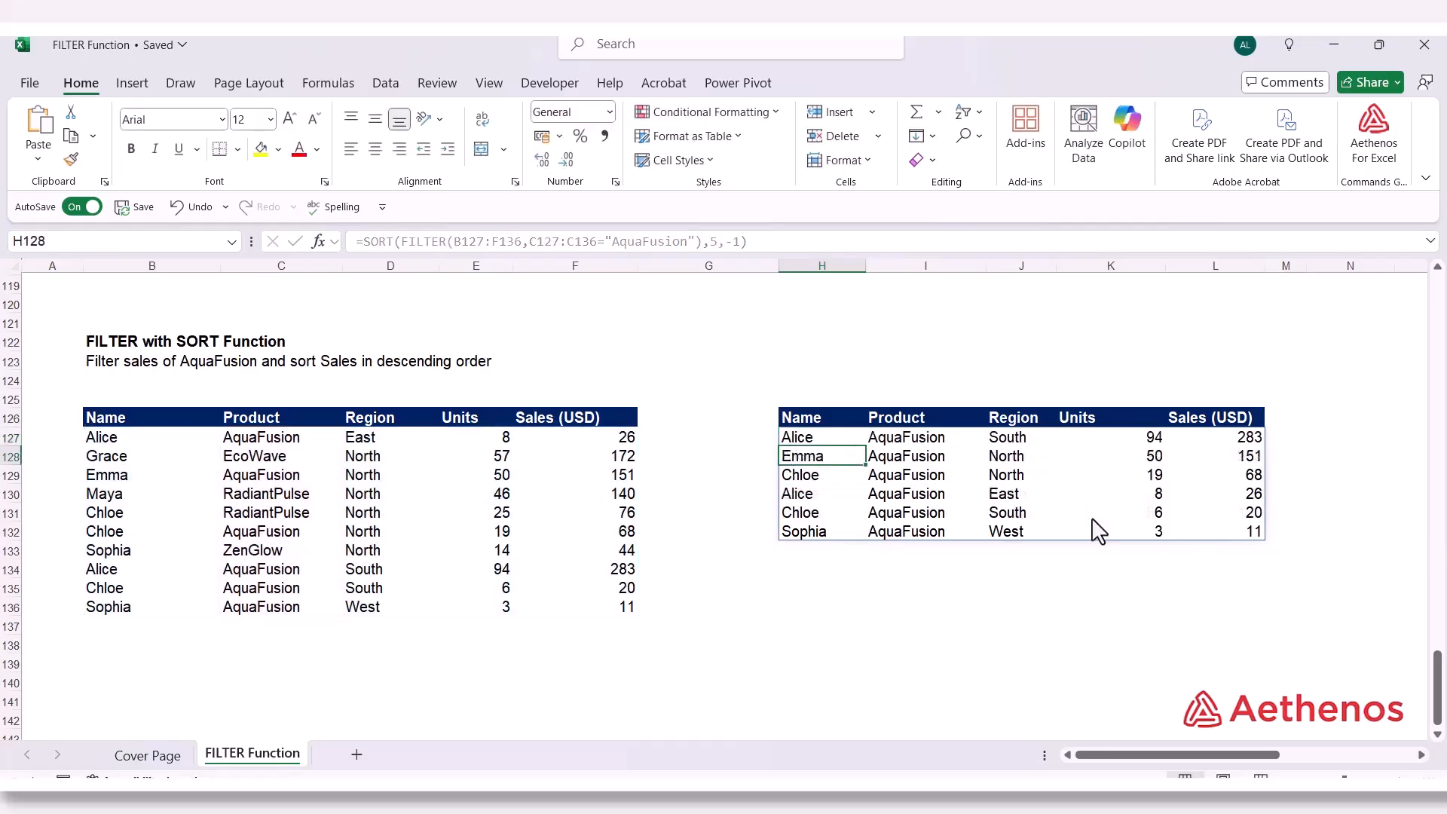
pyautogui.click(1227, 444)
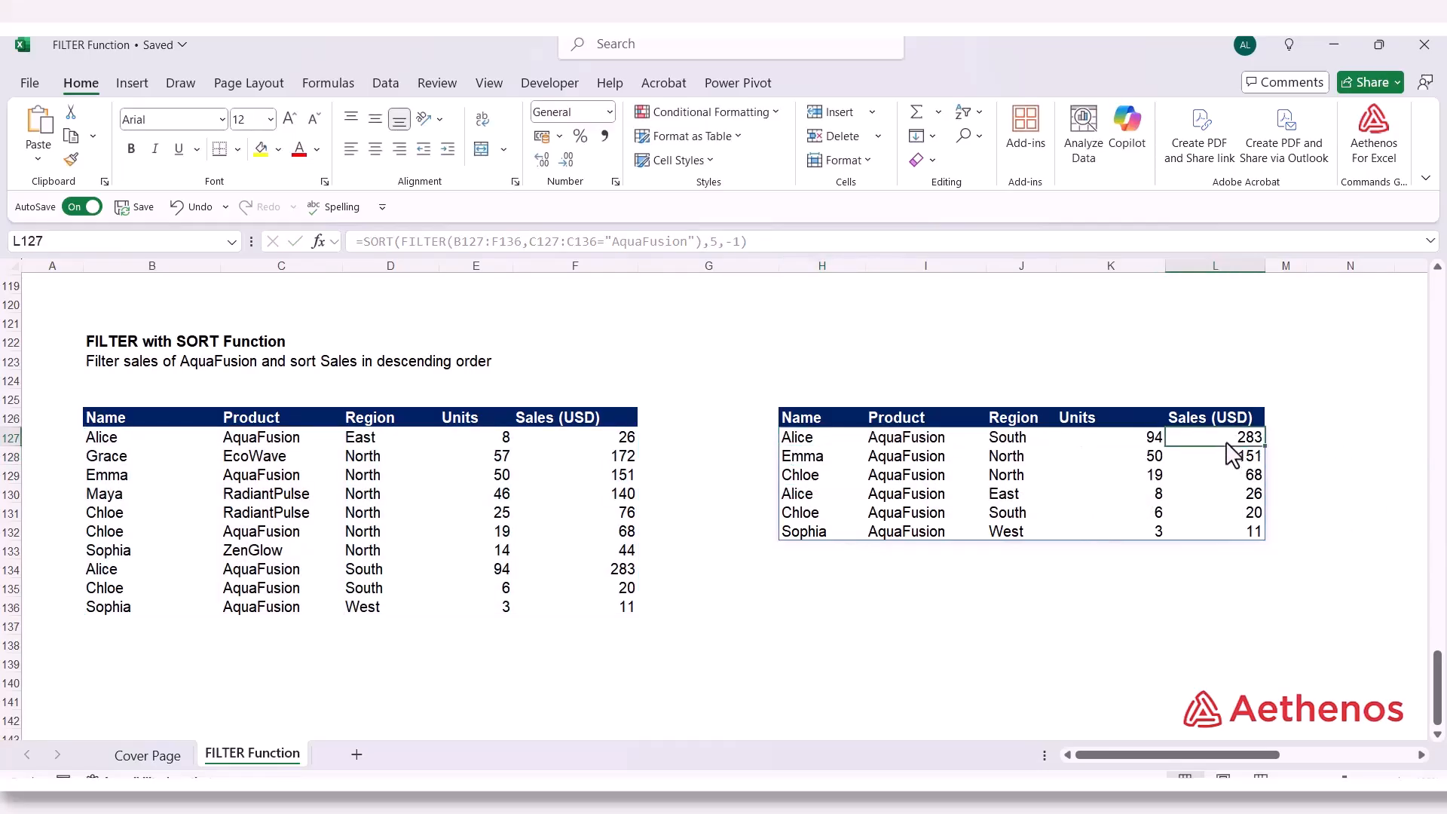
pyautogui.click(1229, 532)
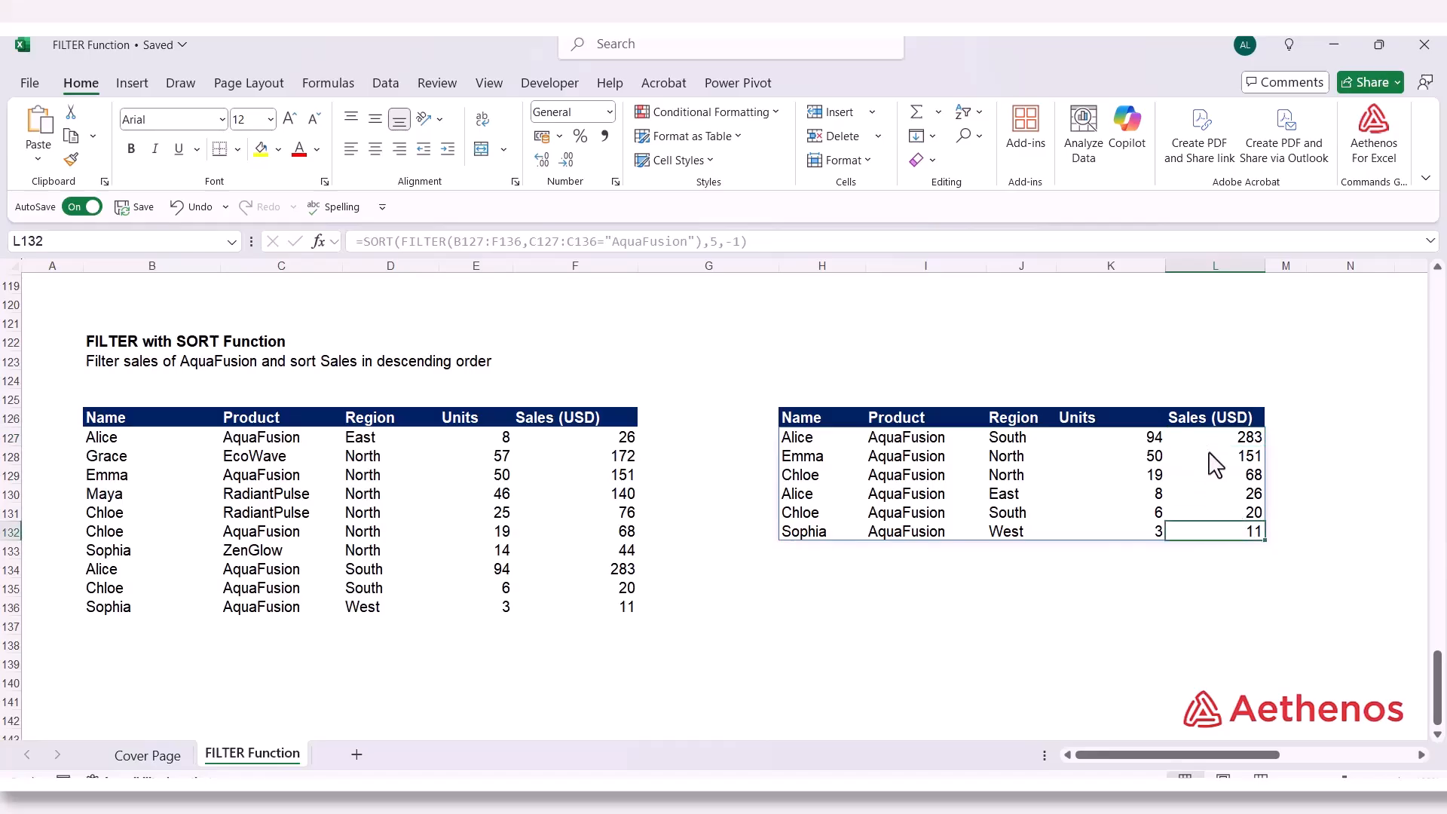
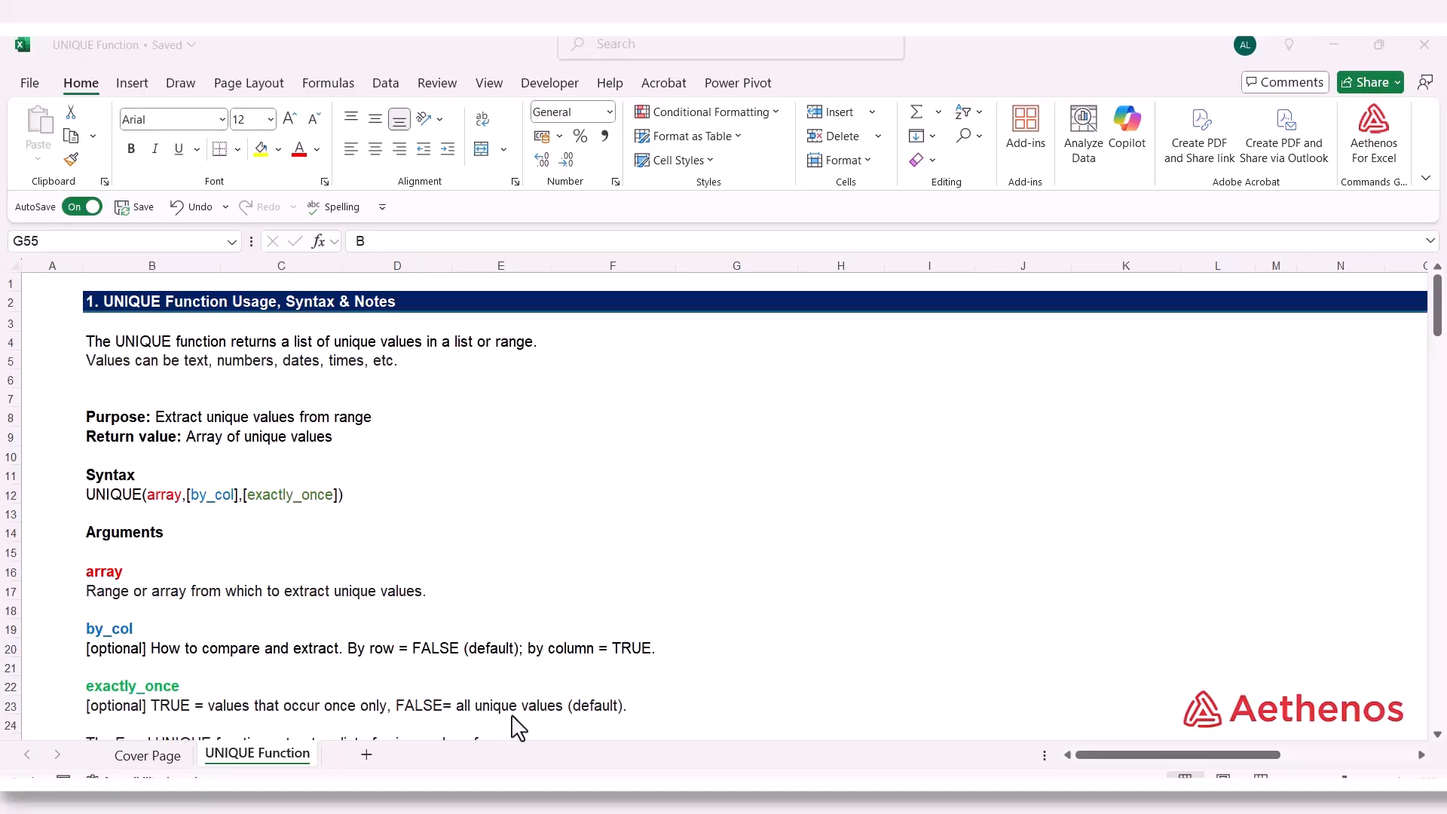
# Examine the Country list in column B under Examples on the UNIQUE Function sheet for repeated entries
pyautogui.scroll(-14, 517, 727)
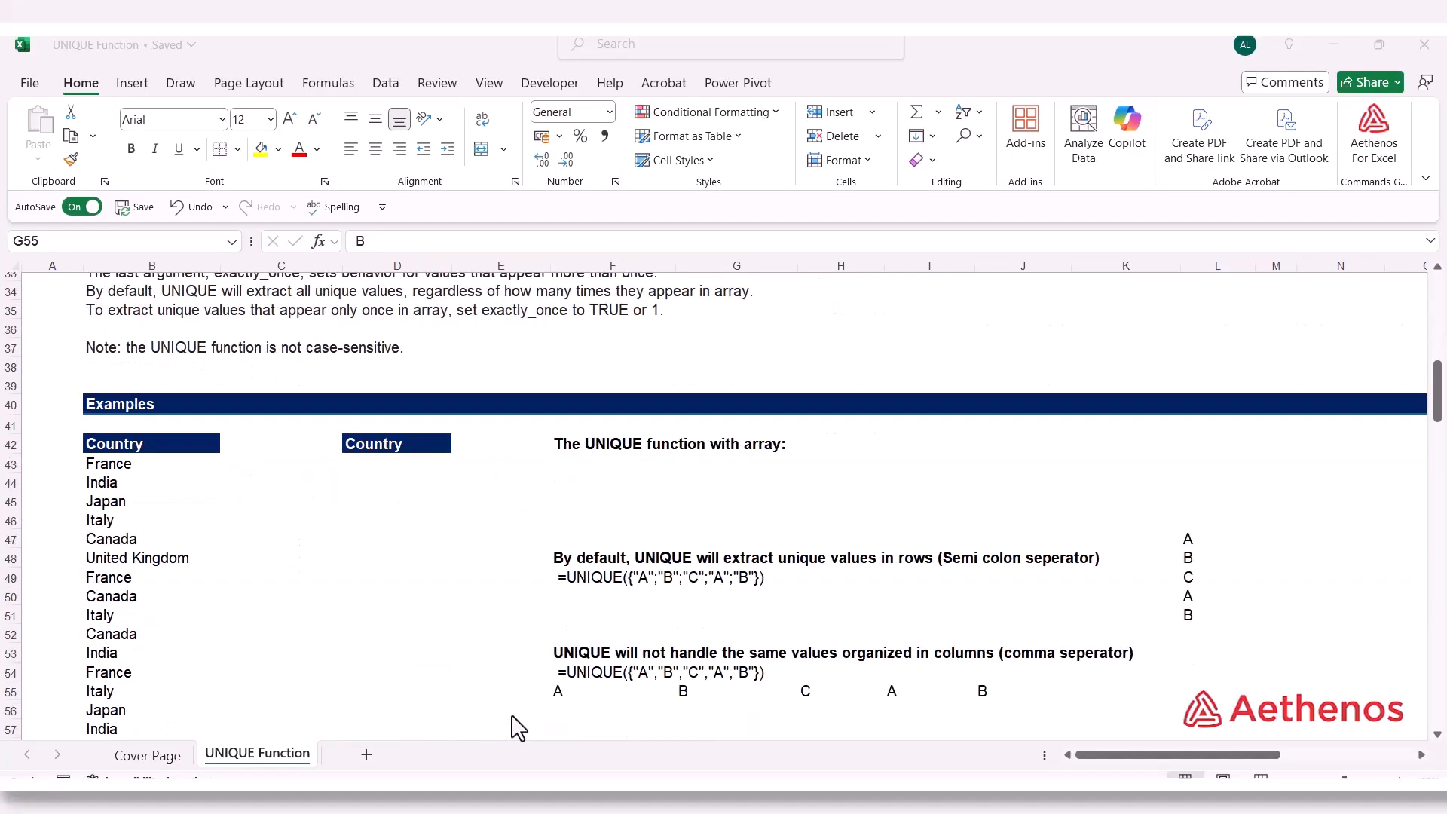
pyautogui.scroll(2, 517, 728)
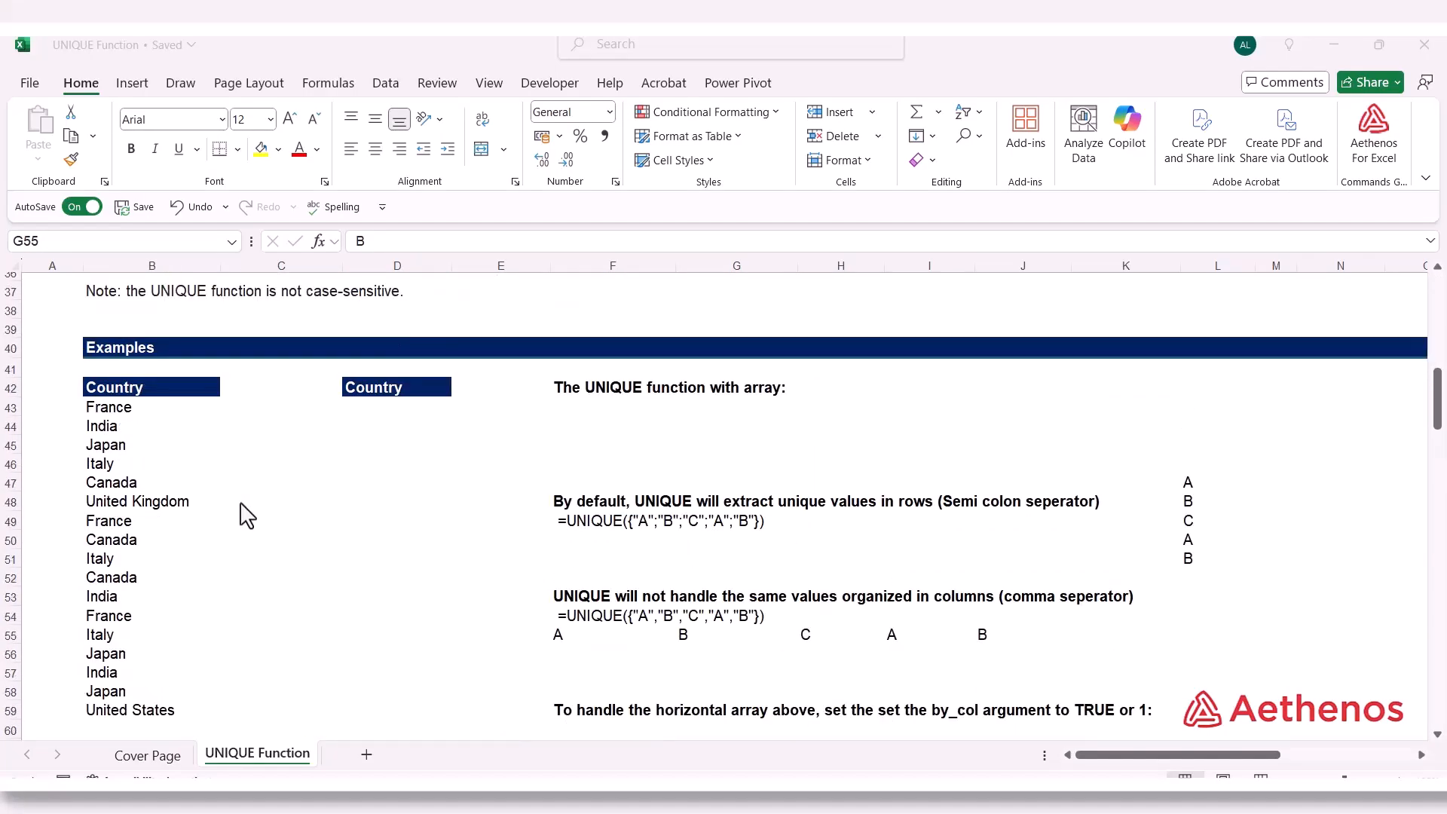
pyautogui.click(125, 394)
pyautogui.moveTo(126, 393); pyautogui.dragTo(152, 700)
pyautogui.click(135, 445)
pyautogui.click(120, 521)
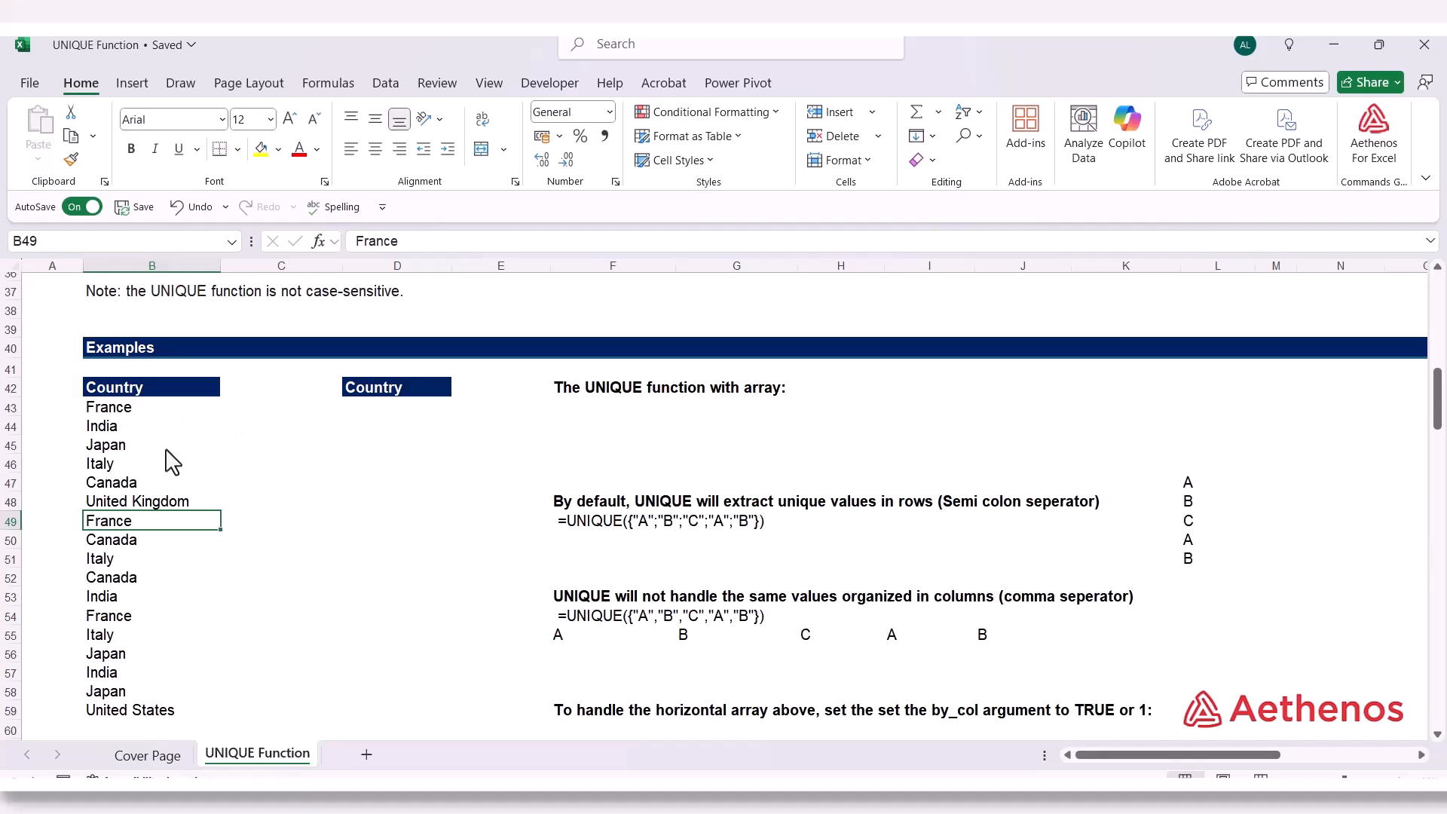
# Enter =UNIQUE(B43:B59) in D43 to extract the distinct countries under the second Country header
pyautogui.click(374, 411)
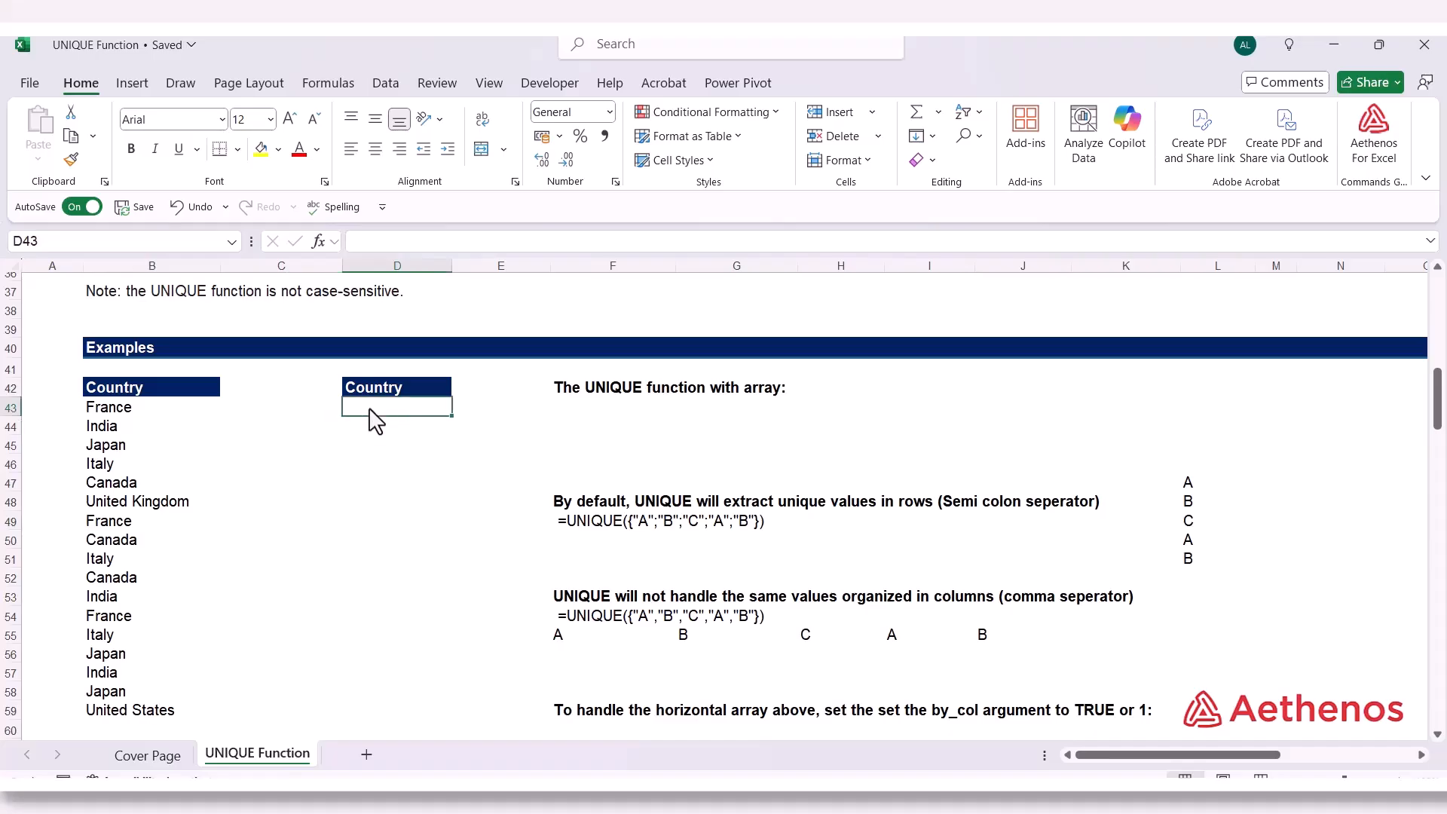
pyautogui.write('=')
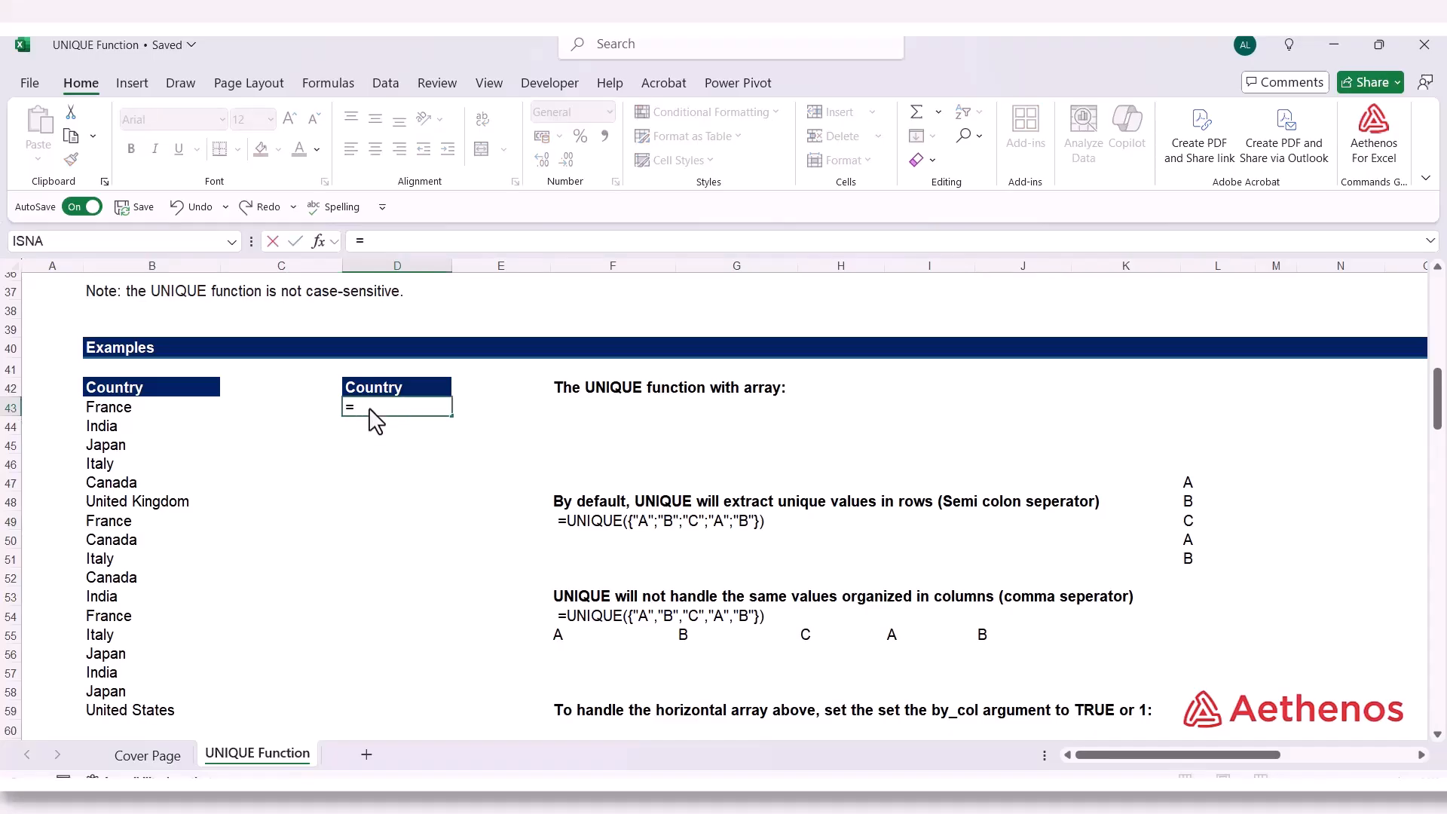
pyautogui.write('uni')
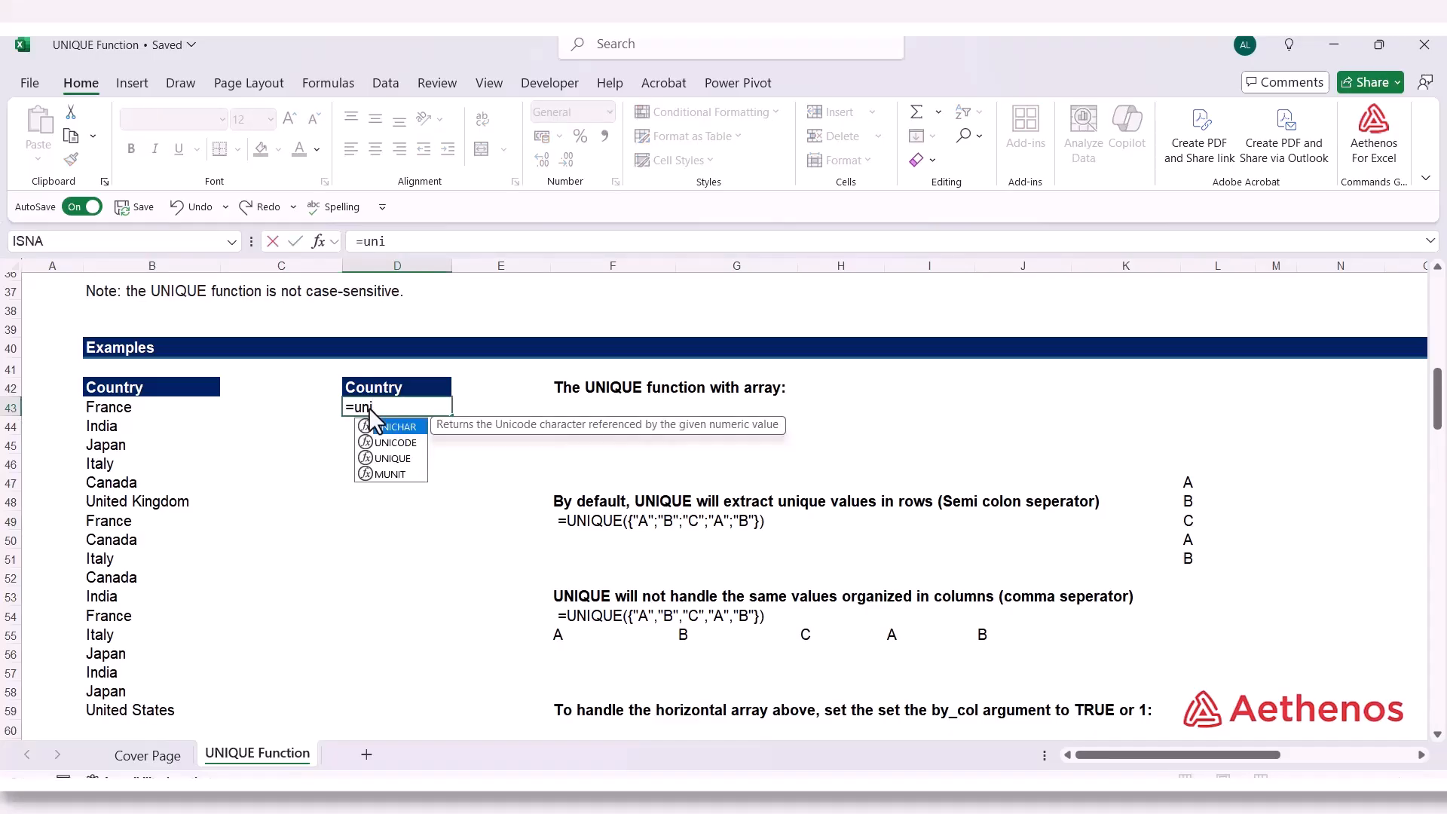
pyautogui.press('Down')
pyautogui.press('Down')
pyautogui.press('Tab')
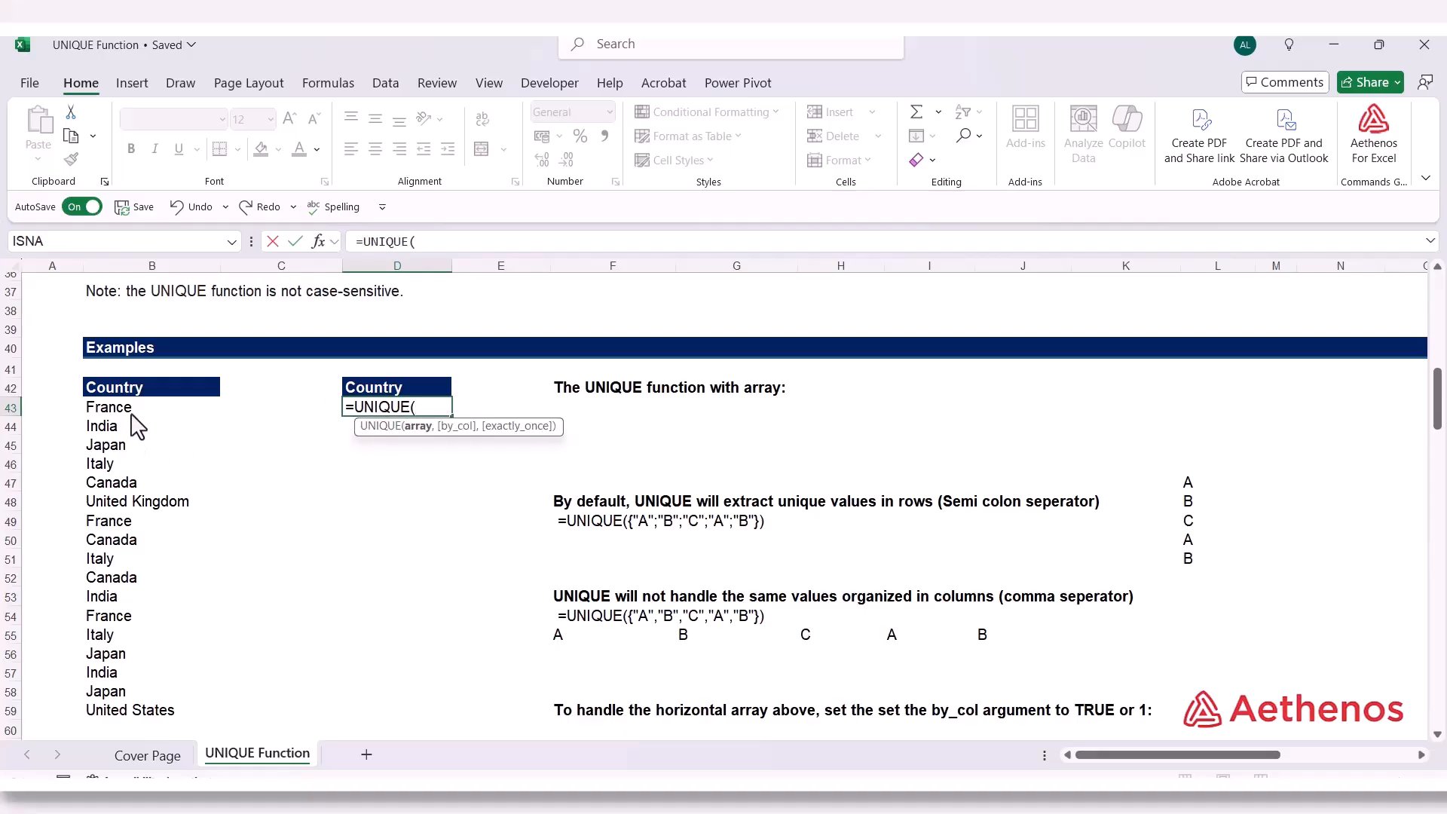
pyautogui.moveTo(132, 408); pyautogui.dragTo(139, 716)
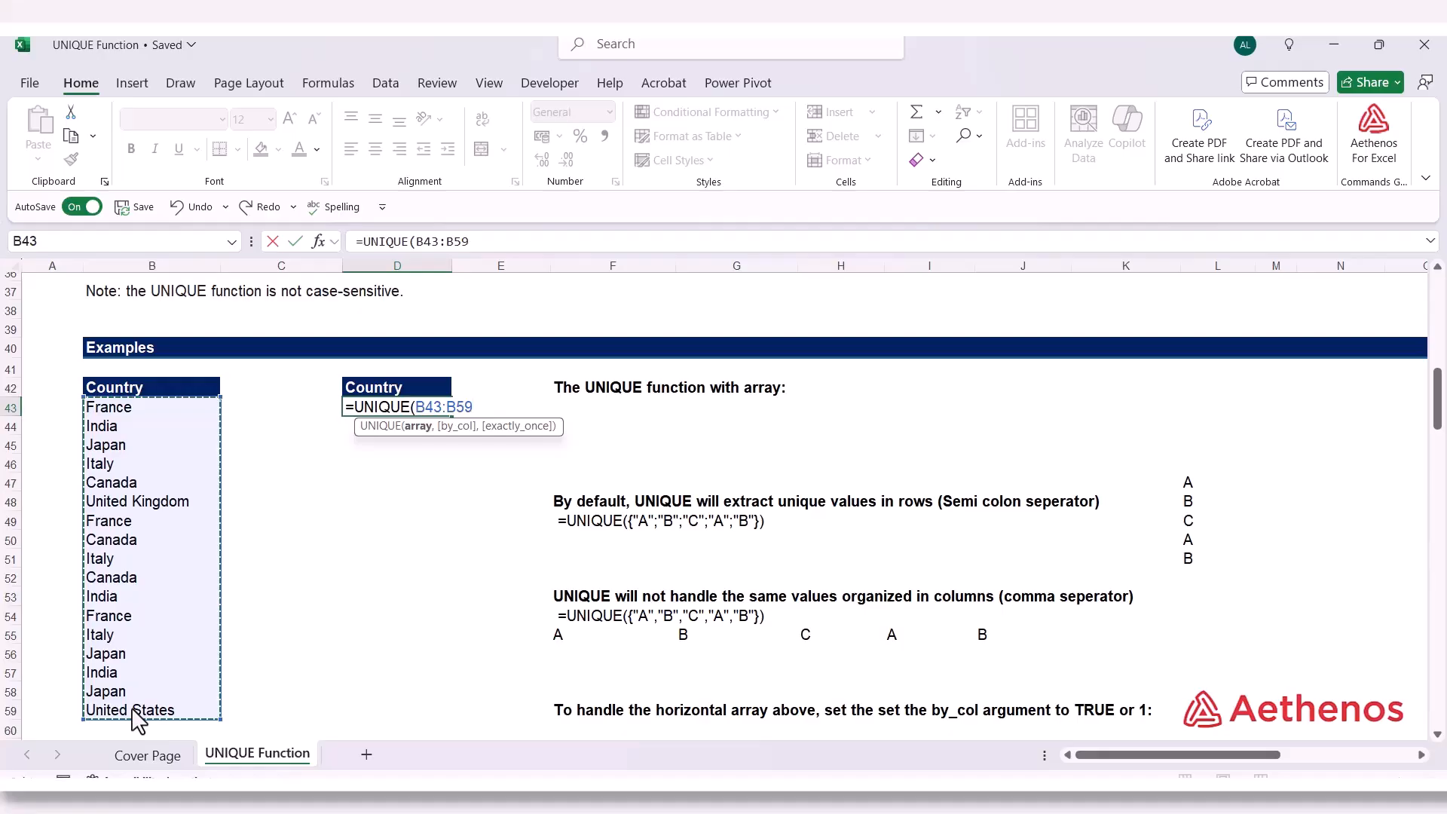
pyautogui.write(')')
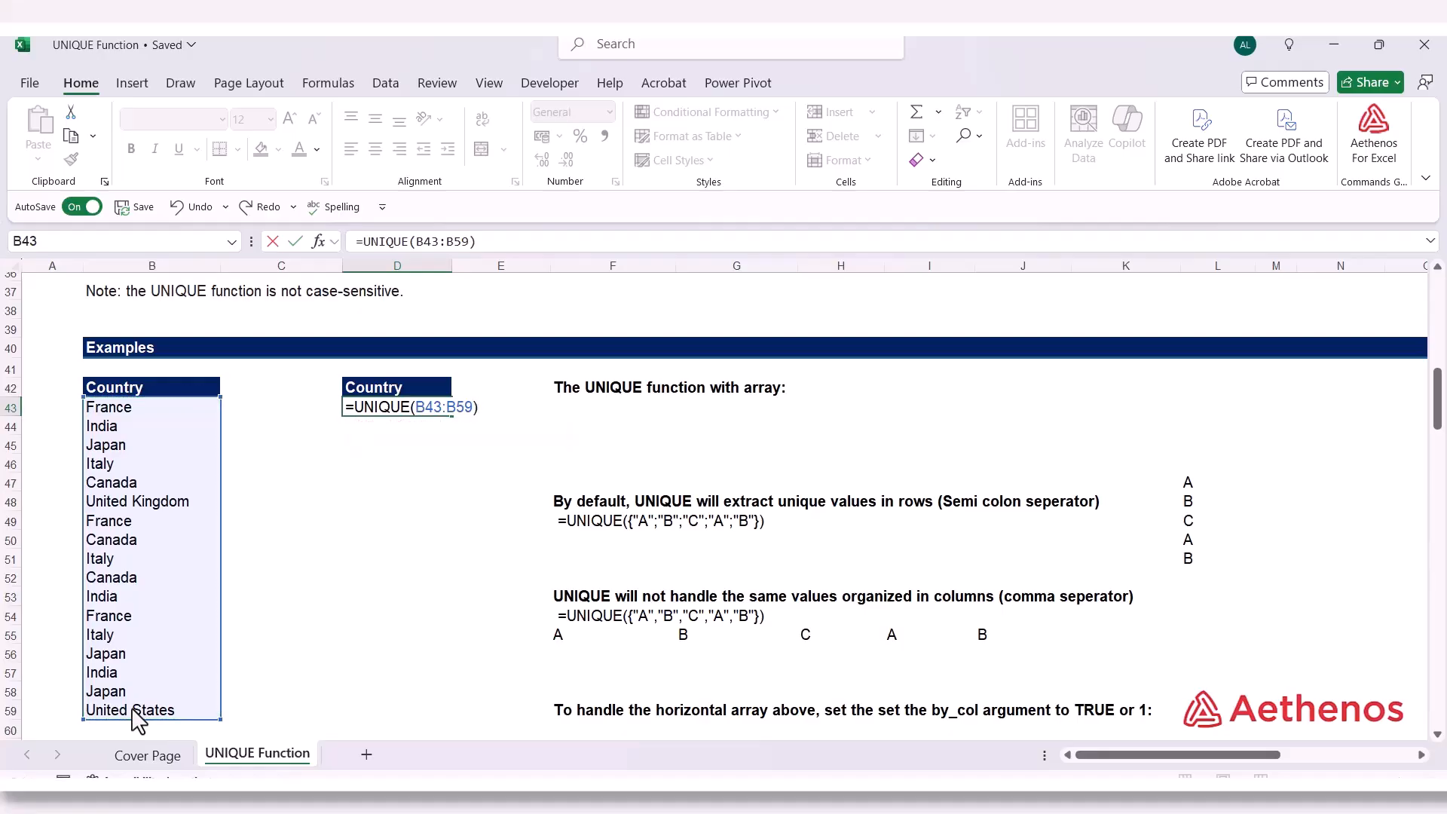
pyautogui.press('Return')
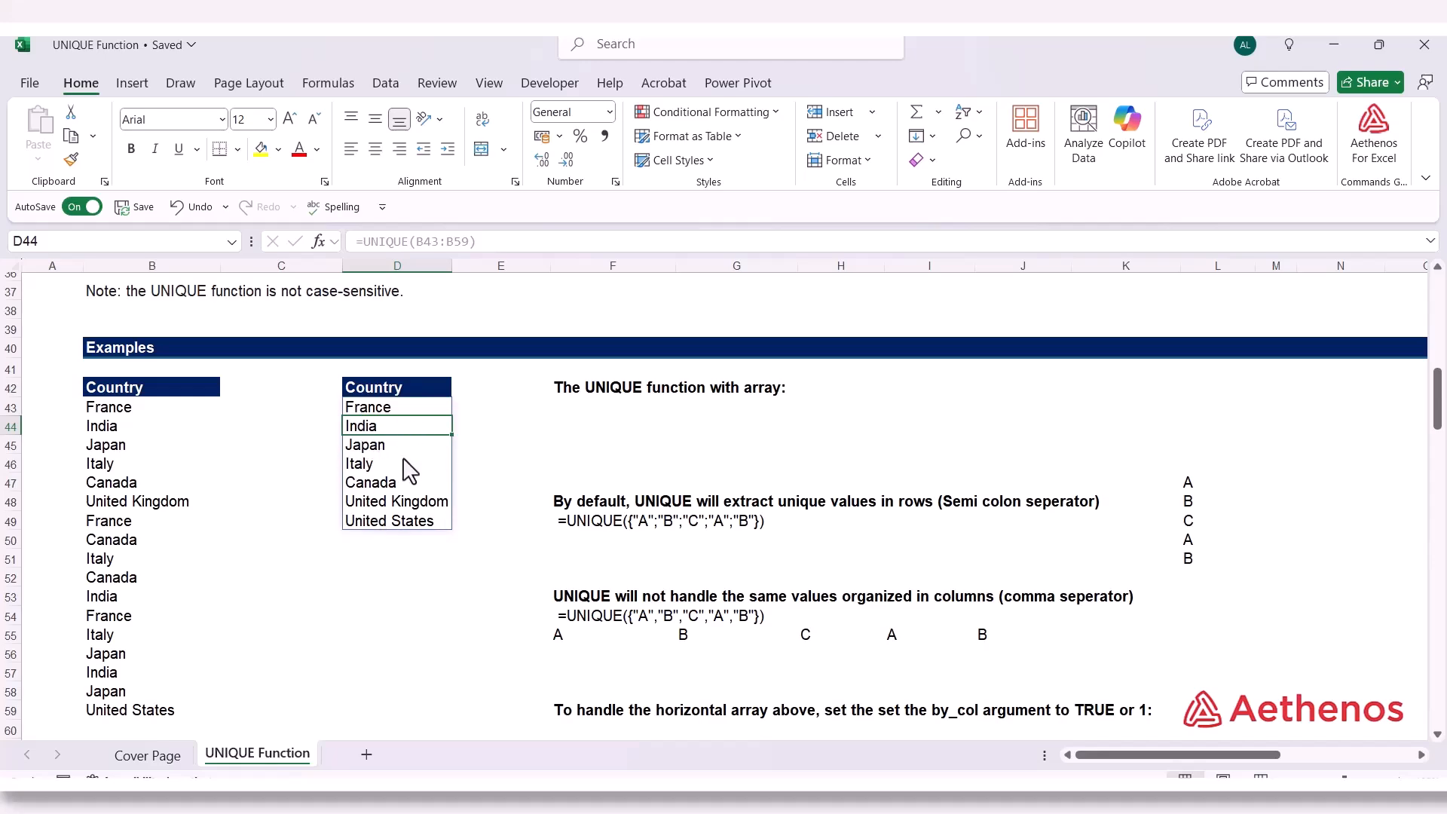
pyautogui.click(486, 446)
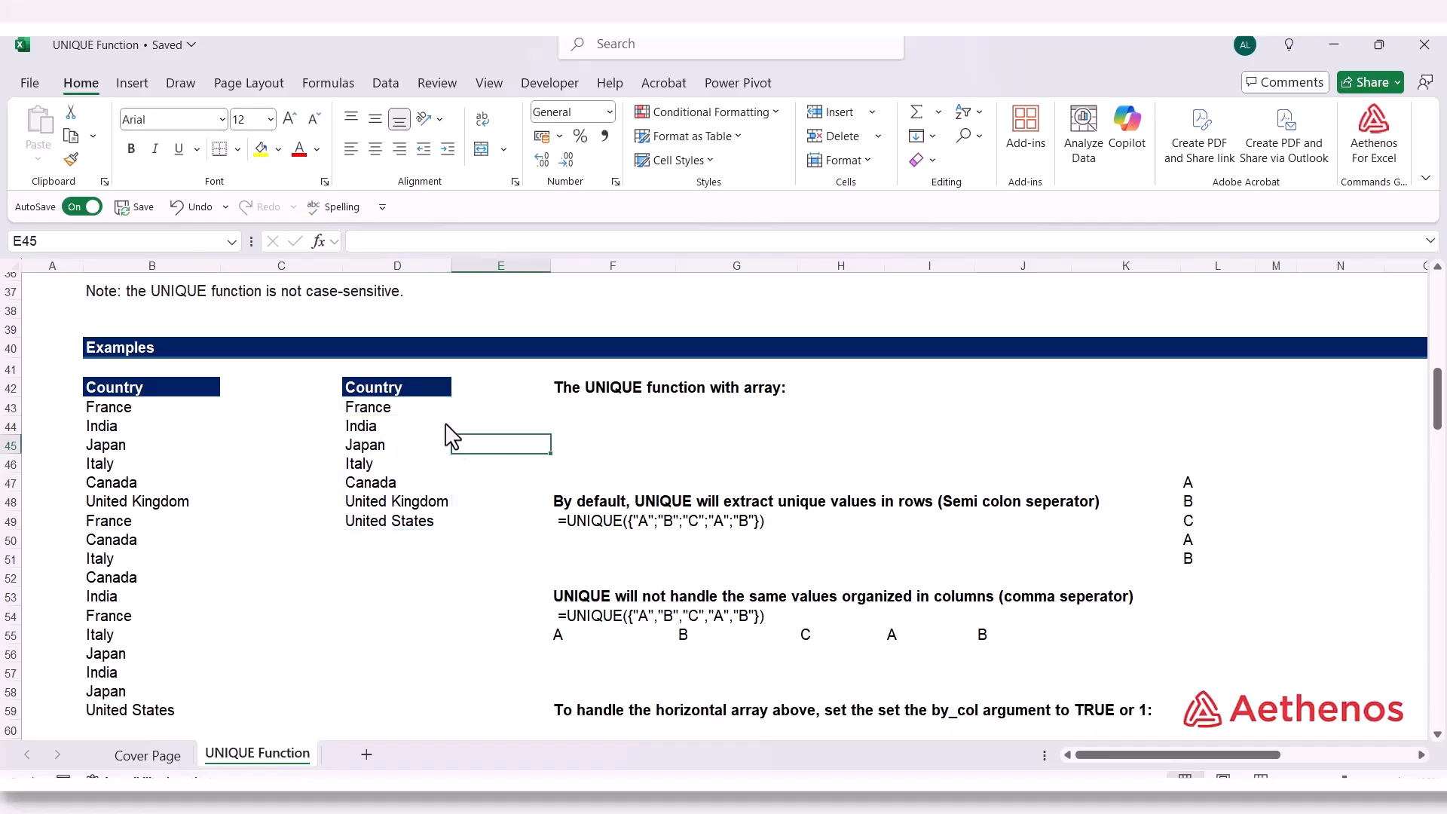
# Enter =UNIQUE({"A";"B";"C";"A";"B"}) in F43 under the heading about UNIQUE with an array
pyautogui.click(573, 411)
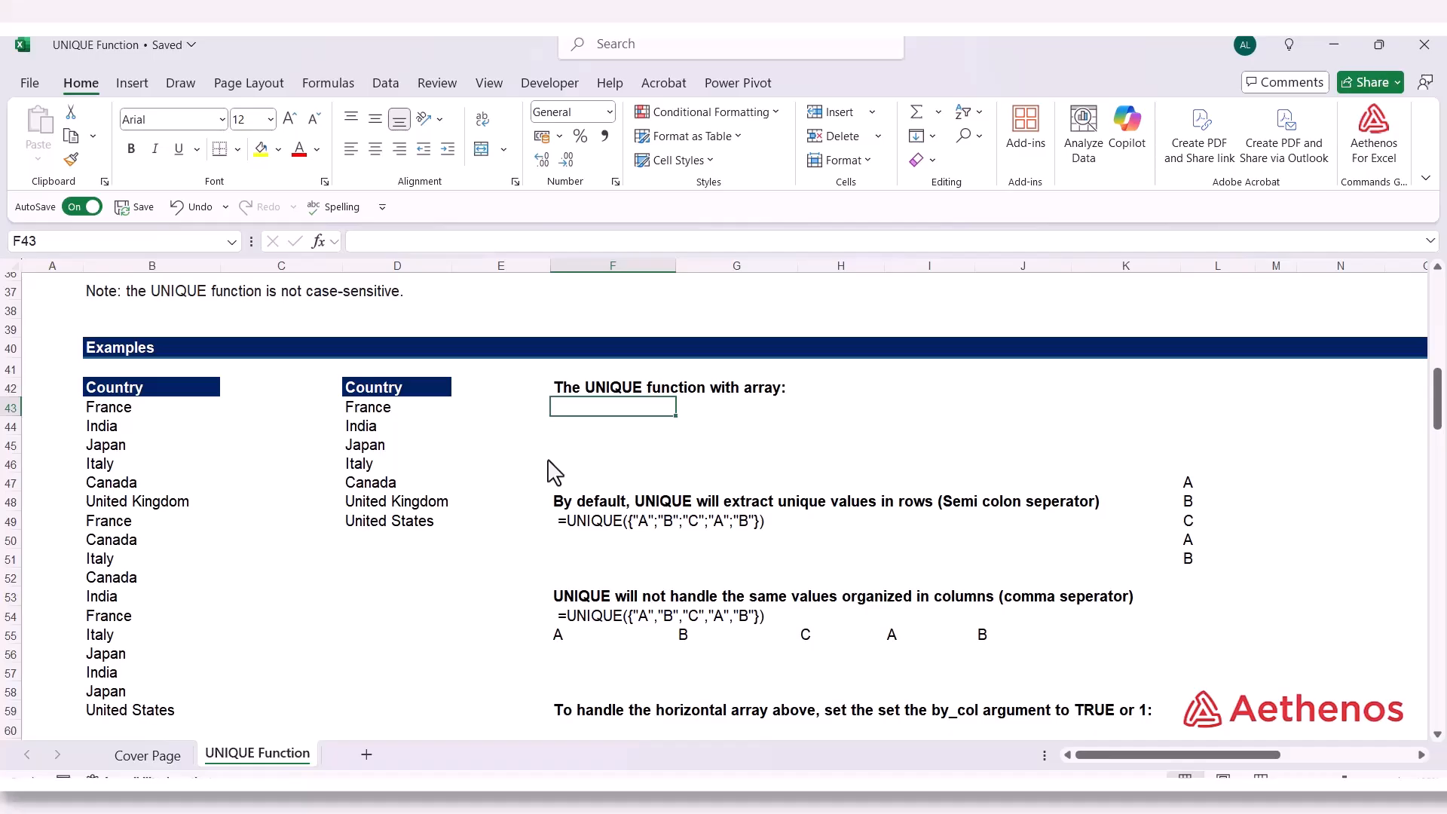
pyautogui.write('=un')
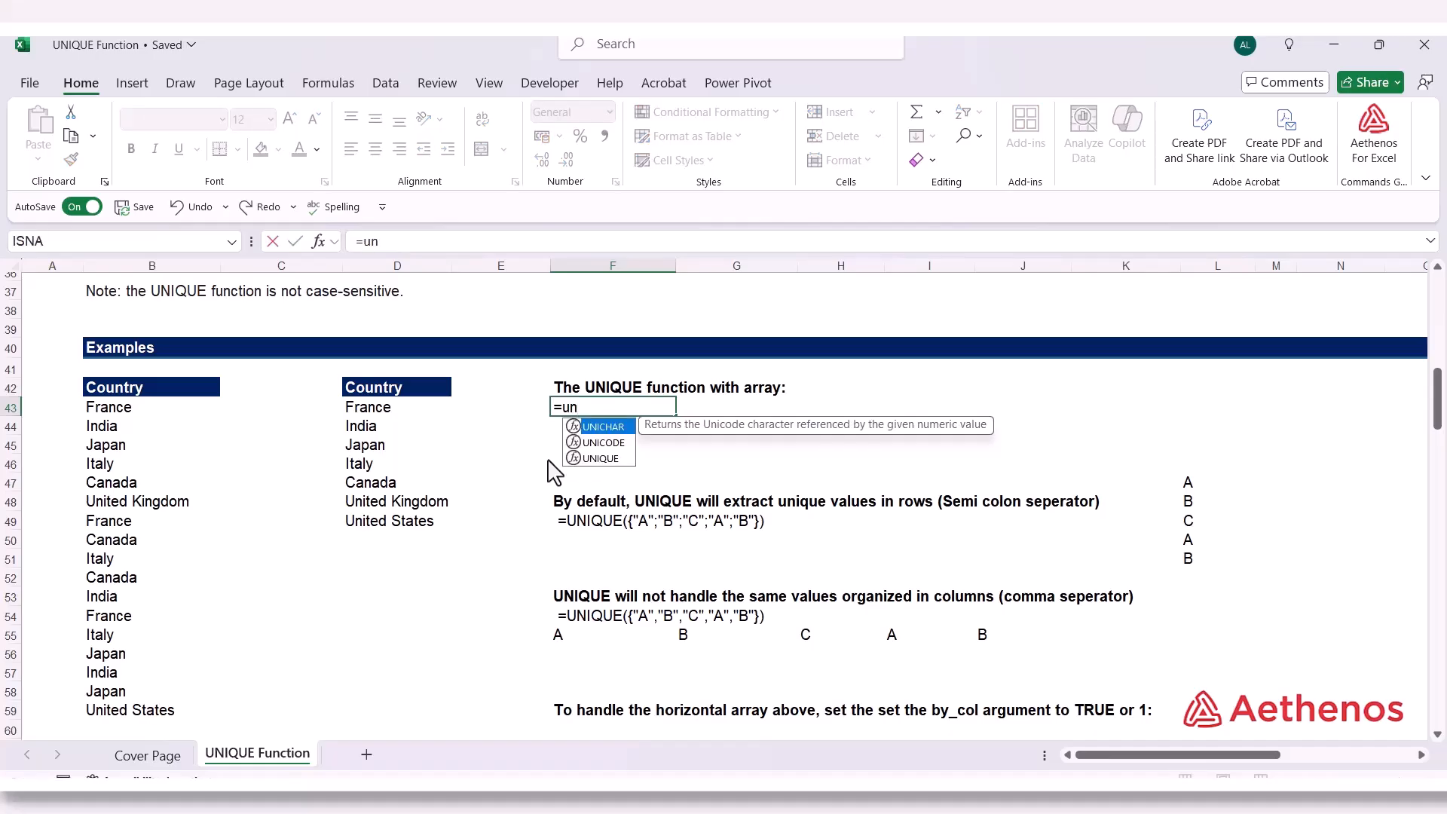
pyautogui.press('Down')
pyautogui.press('Down')
pyautogui.press('Tab')
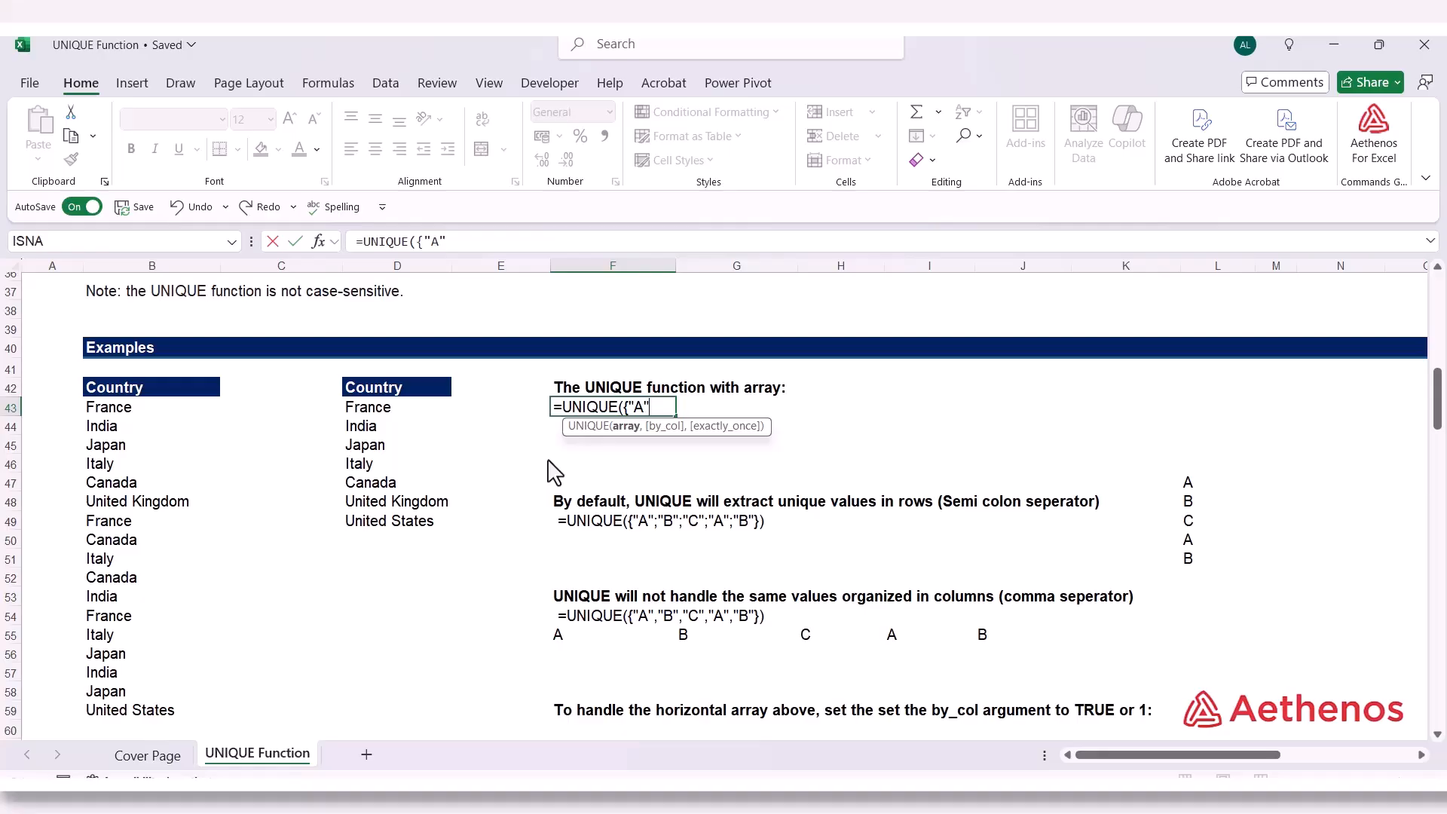
pyautogui.write(';')
pyautogui.write('"B"')
pyautogui.write(';"C";"A";"B')
pyautogui.write('"}')
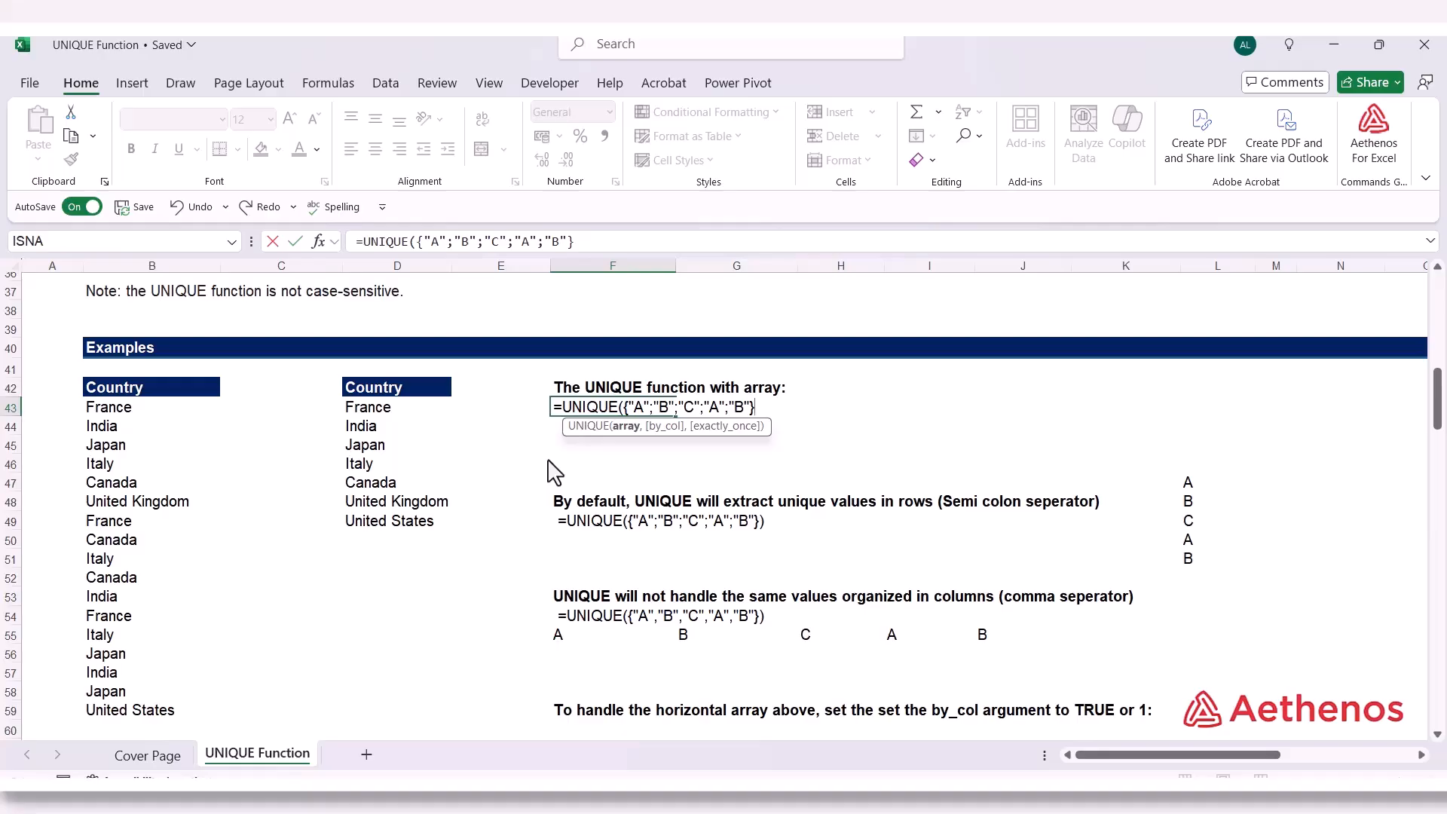
pyautogui.write(')')
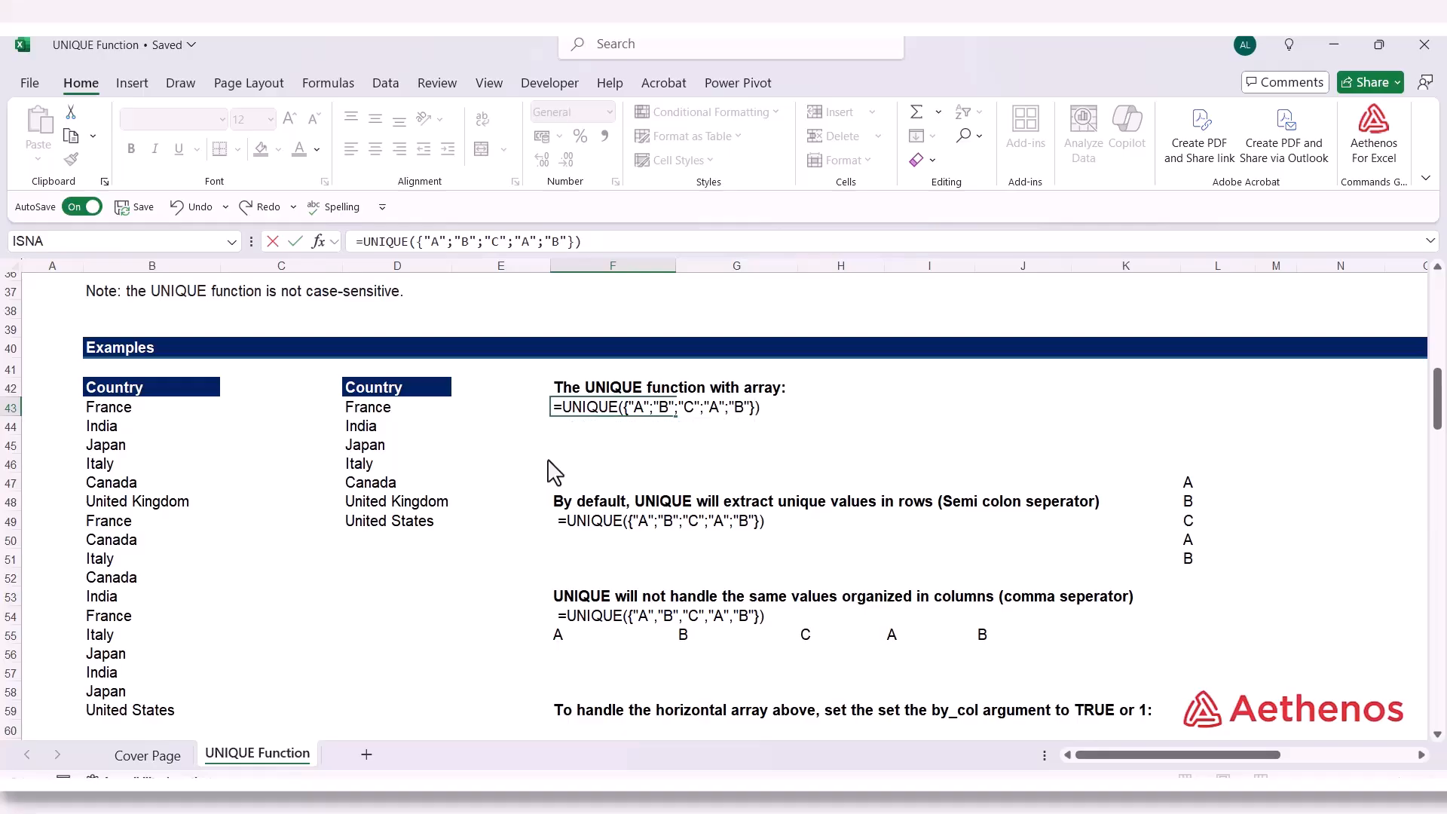
pyautogui.press('Return')
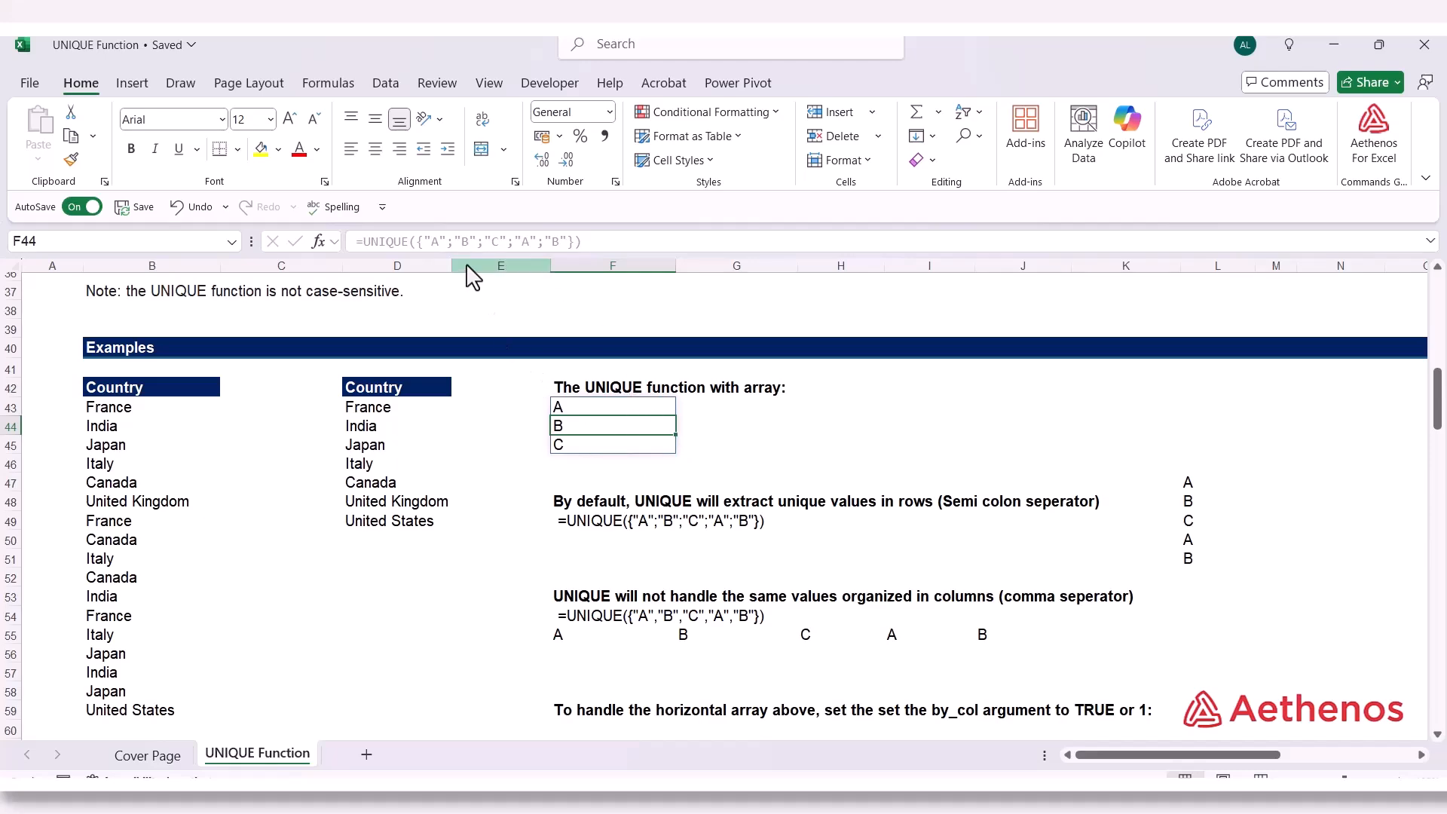
# Copy the text of the UNIQUE formula in F43 and paste it into G43 as a formula
pyautogui.click(655, 410)
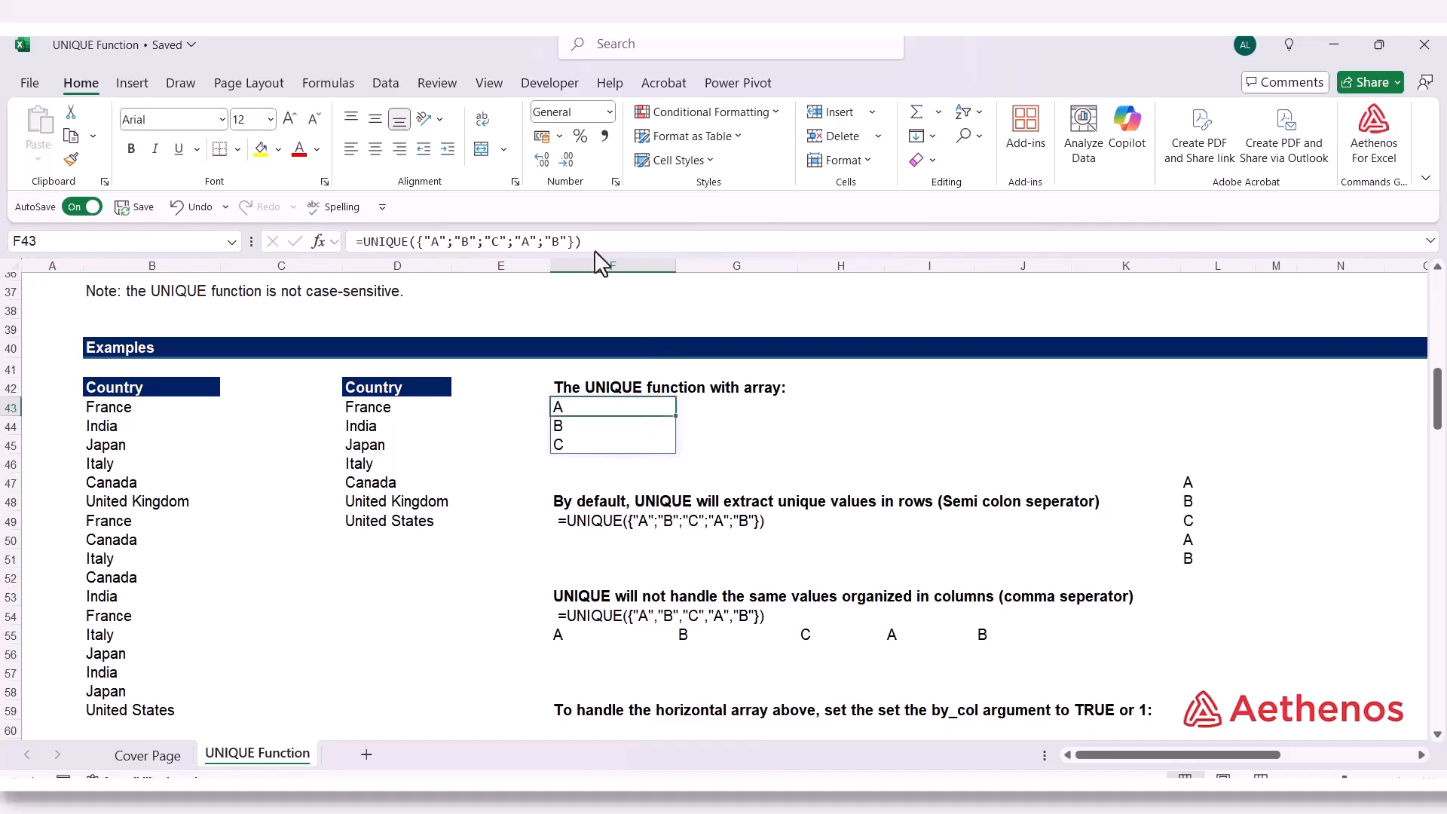
pyautogui.moveTo(586, 243); pyautogui.dragTo(333, 255)
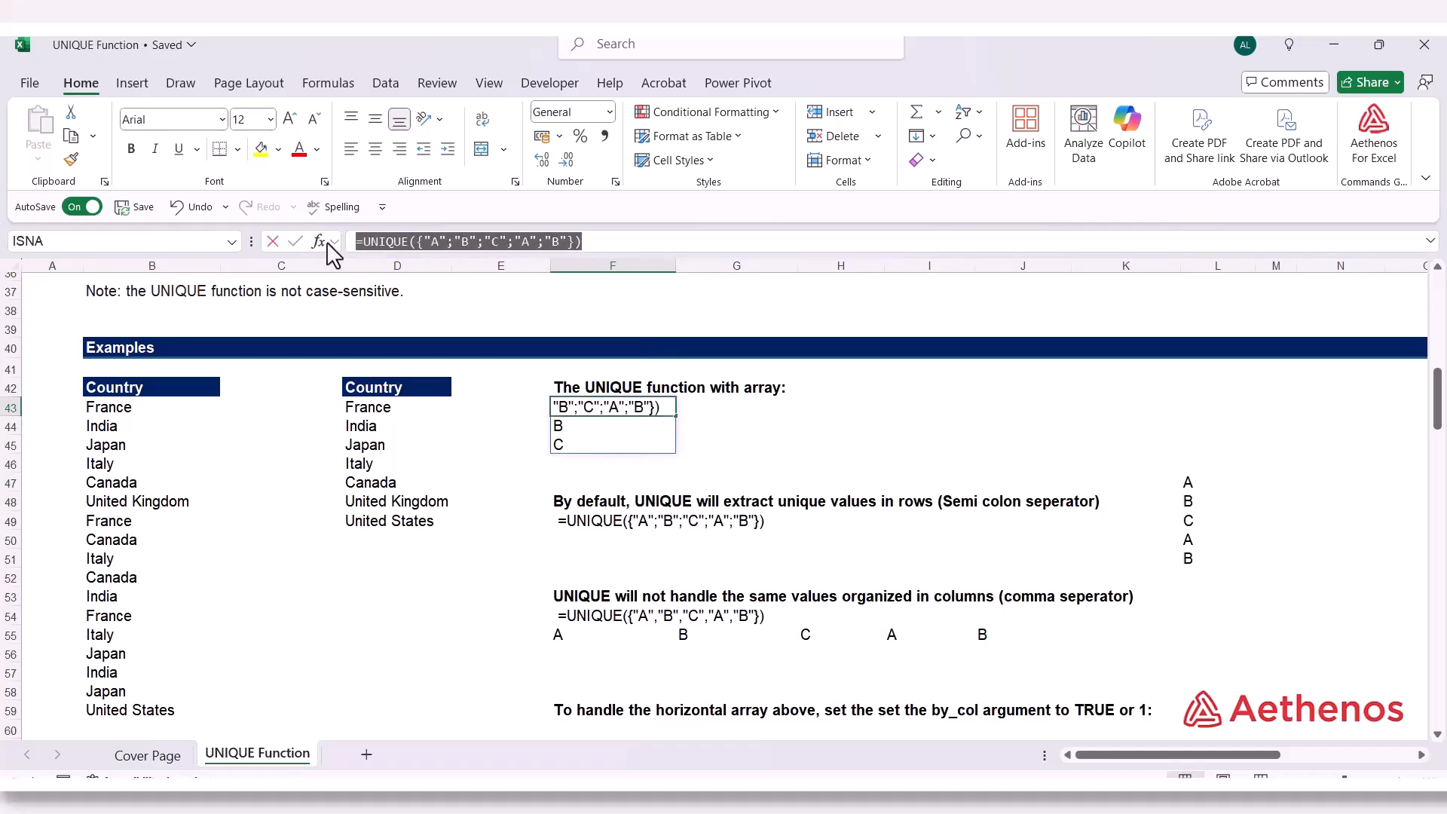
pyautogui.rightClick(387, 241)
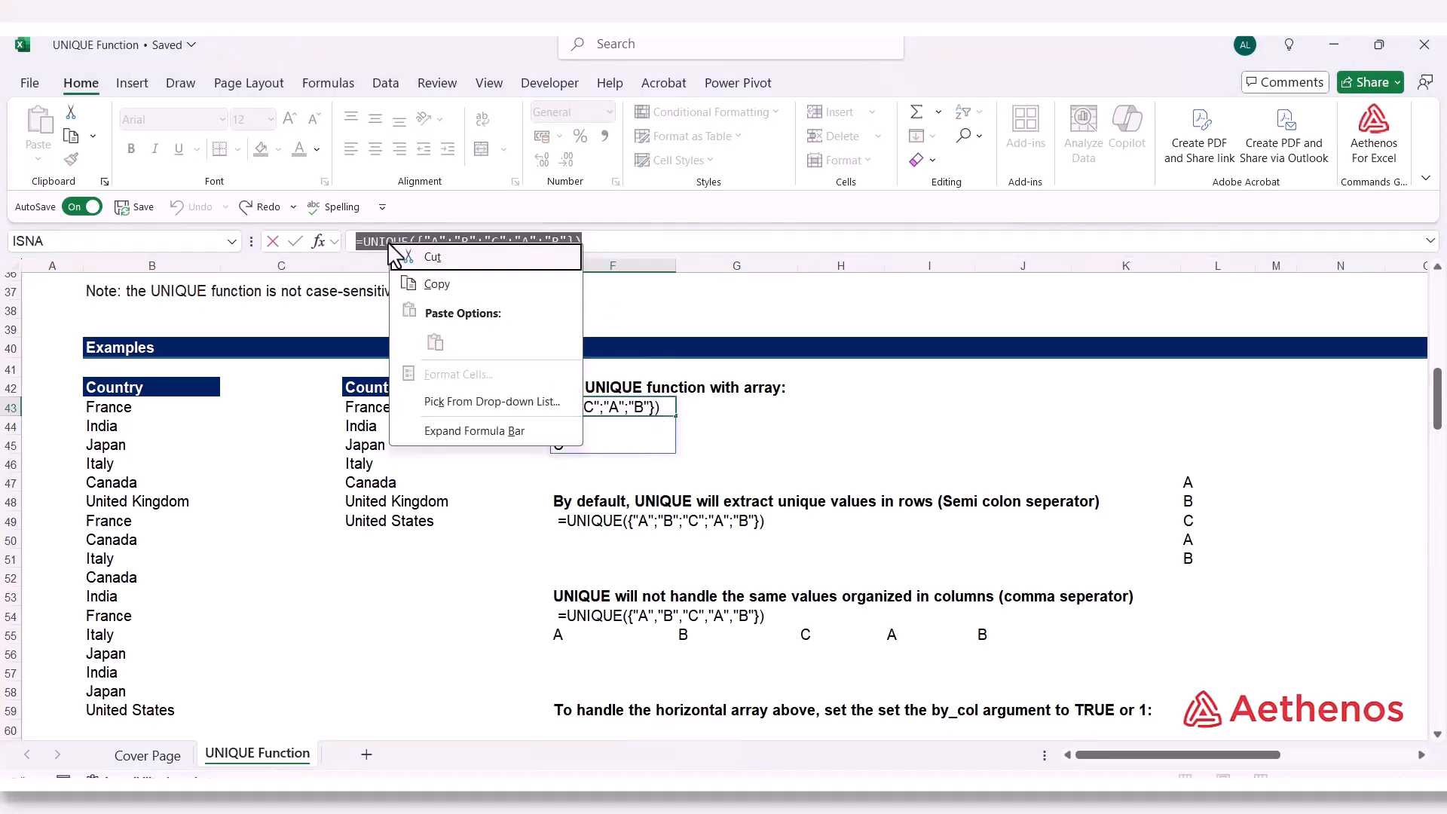
pyautogui.click(431, 288)
pyautogui.press('Escape')
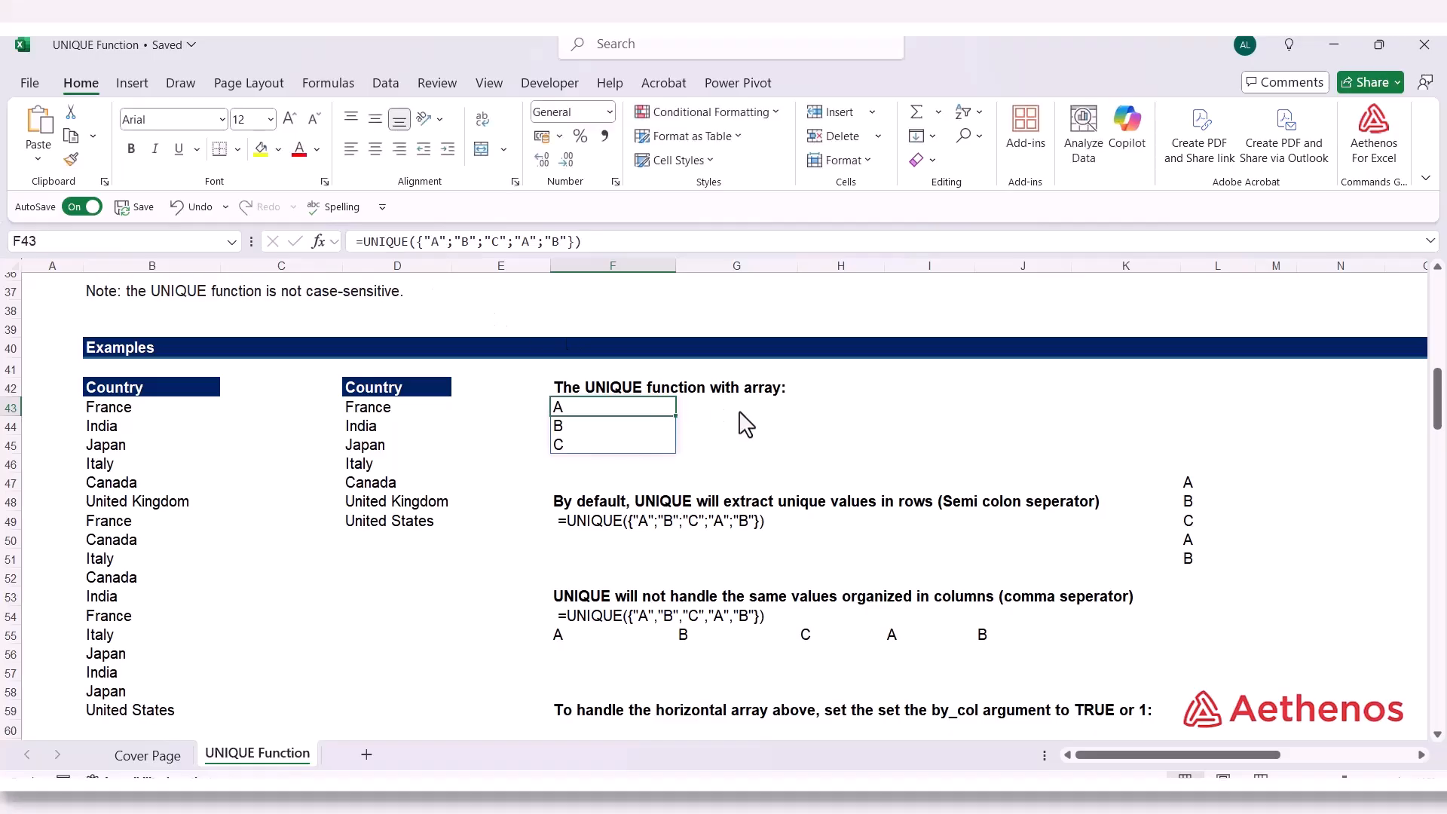
pyautogui.click(785, 423)
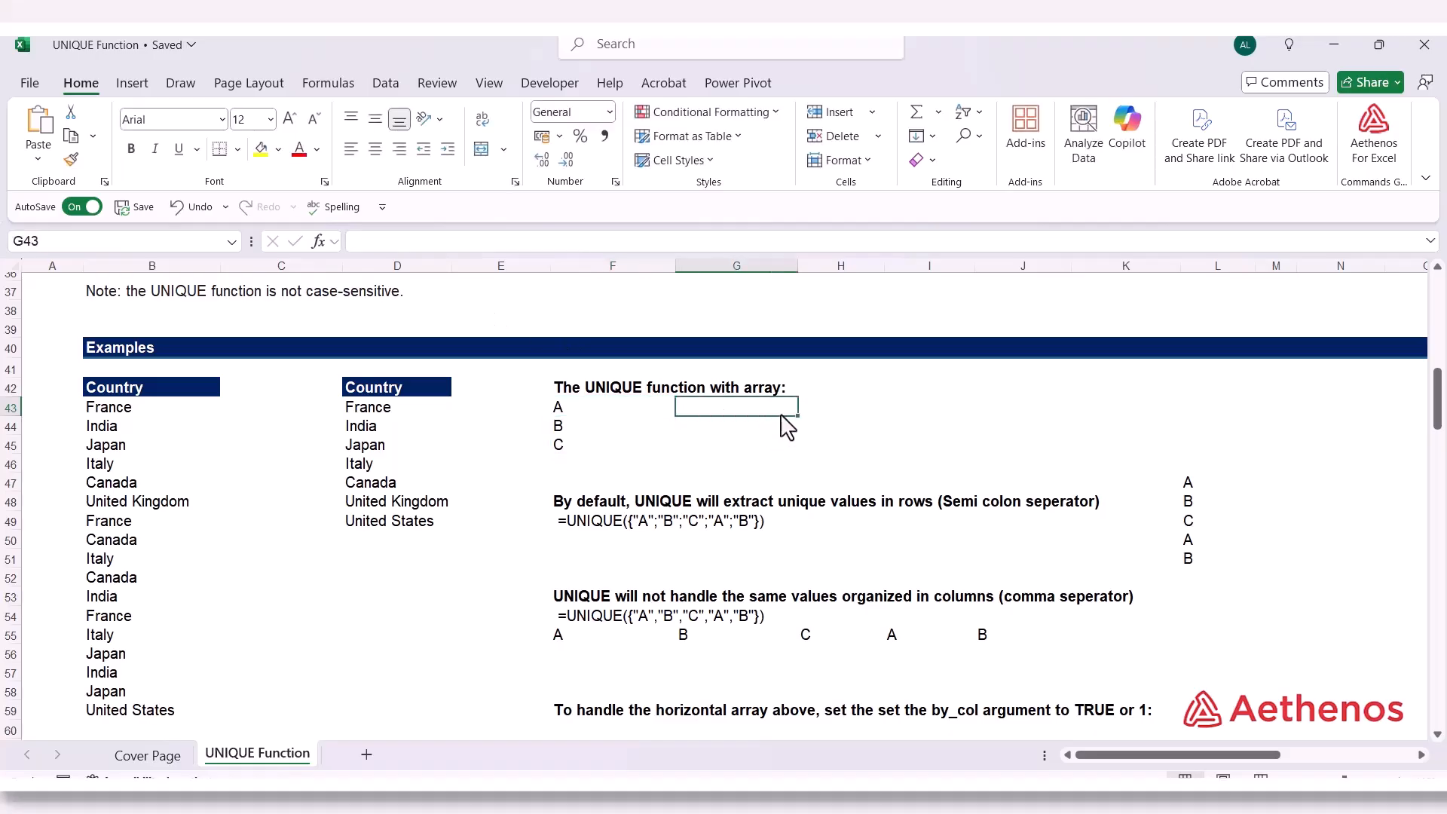
pyautogui.rightClick(491, 242)
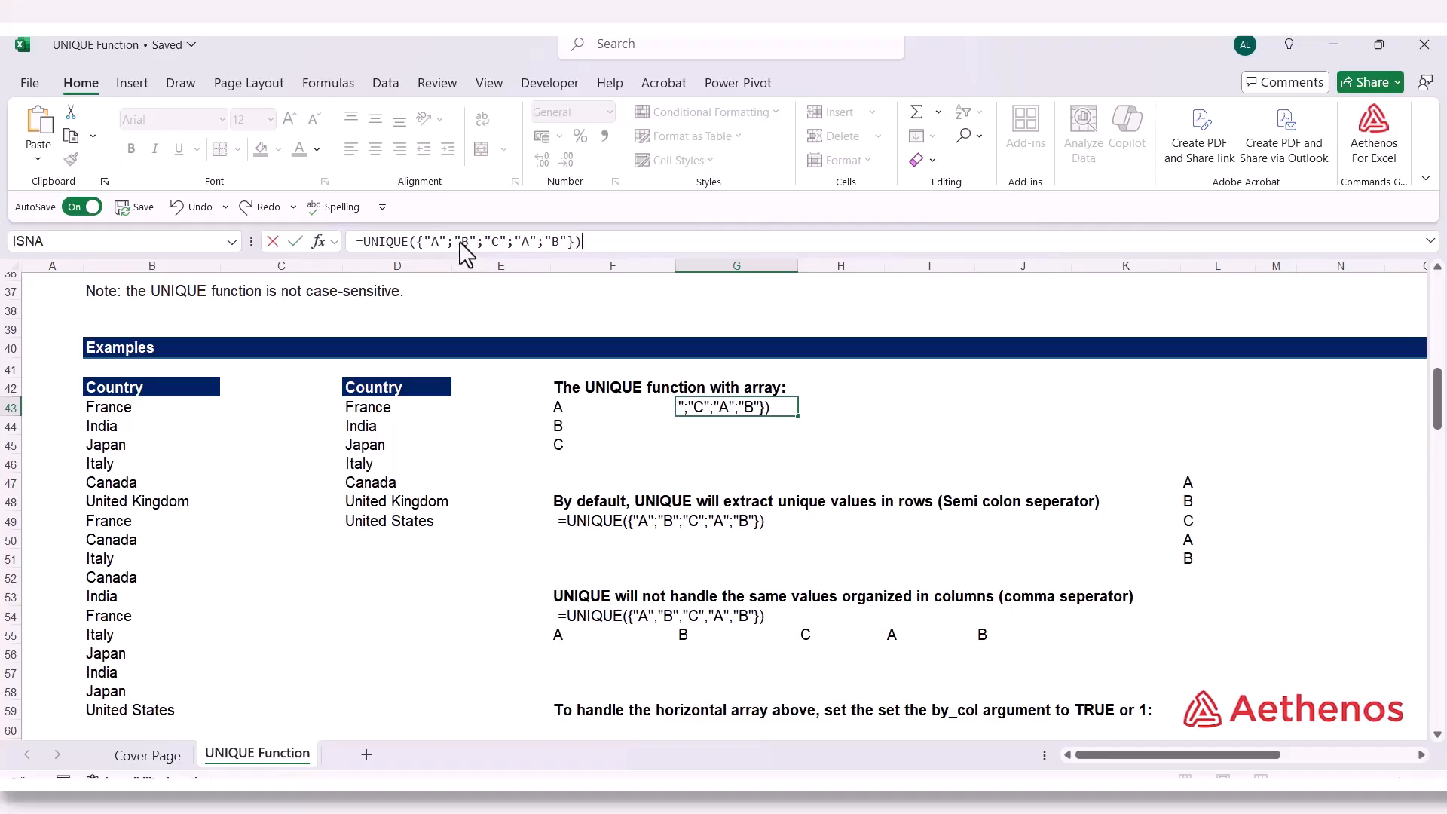
# Replace the letters in the G43 array constant so the formula reads =UNIQUE({100;50;100;200;100}), and check the extracted numbers
pyautogui.moveTo(425, 240); pyautogui.dragTo(446, 238)
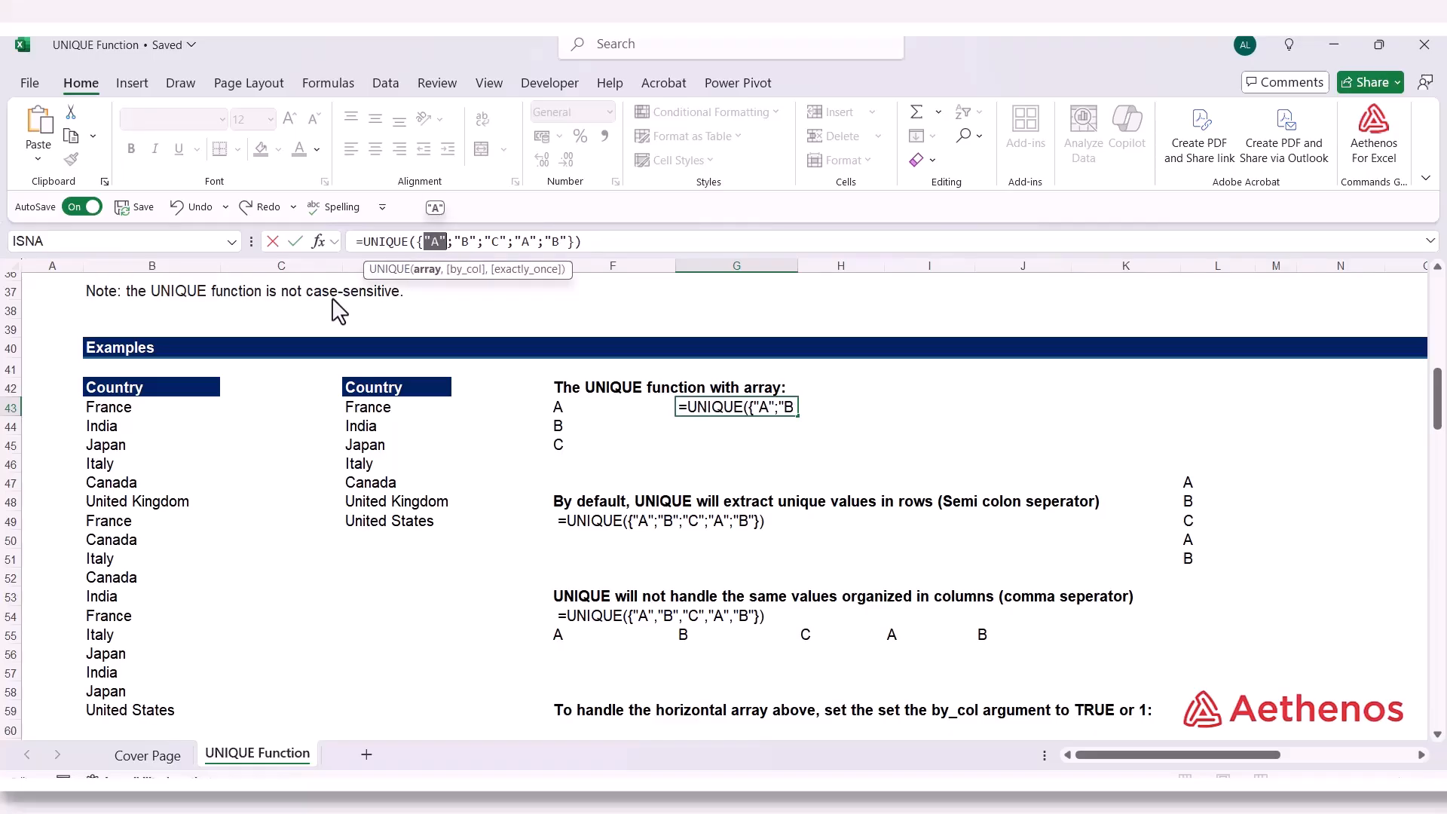
pyautogui.write('11')
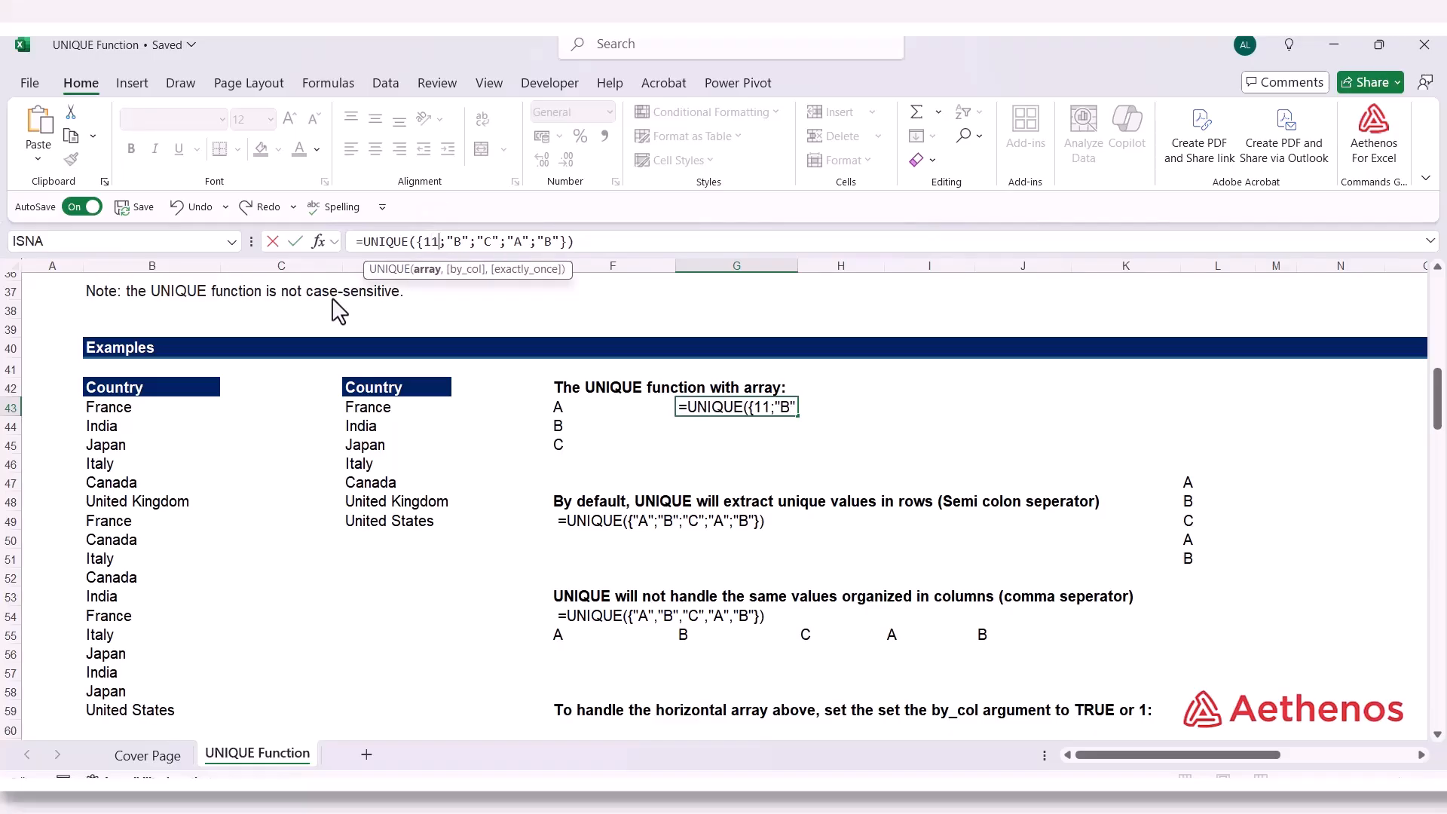
pyautogui.press('BackSpace')
pyautogui.write('00')
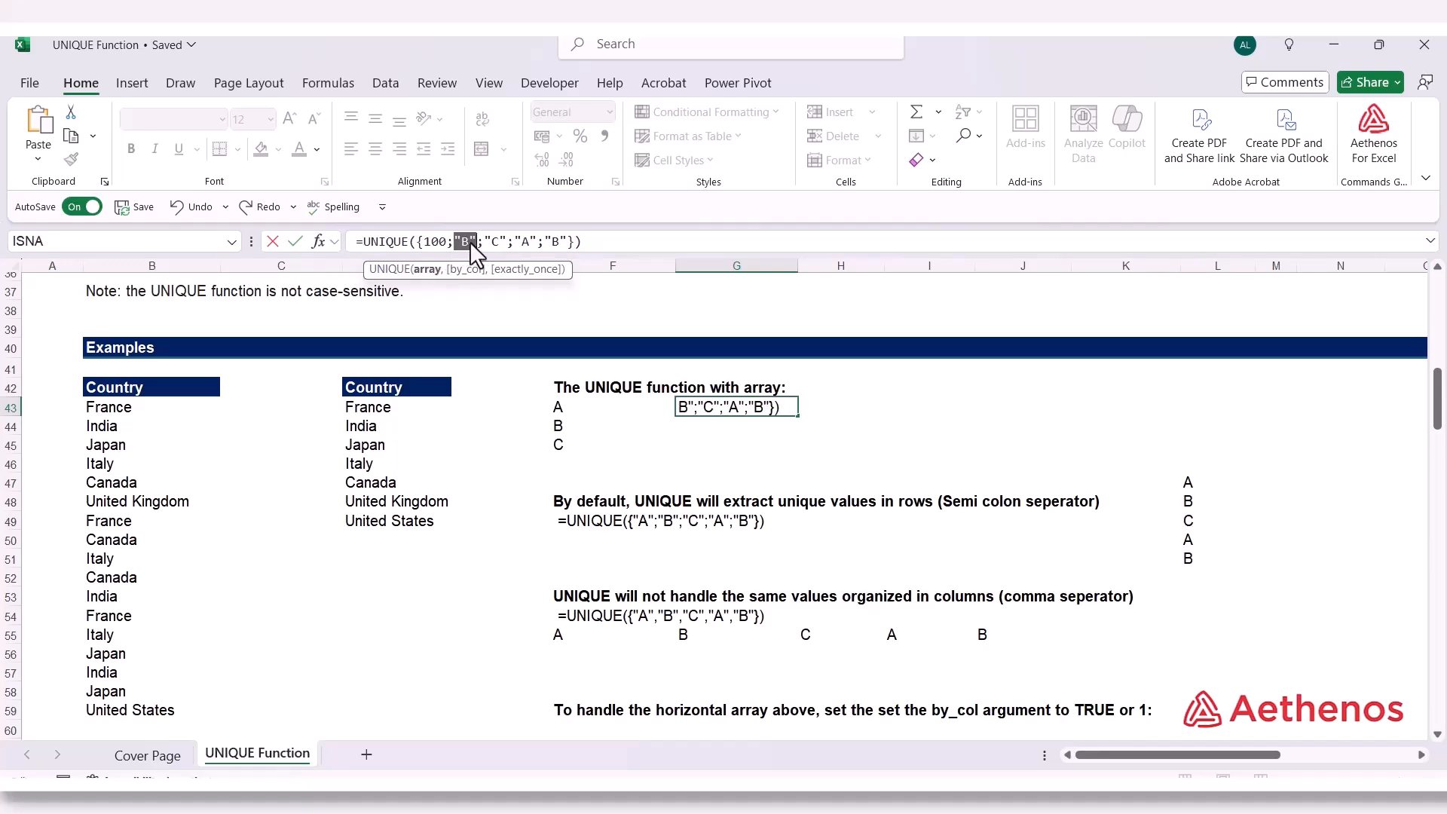
pyautogui.write('50')
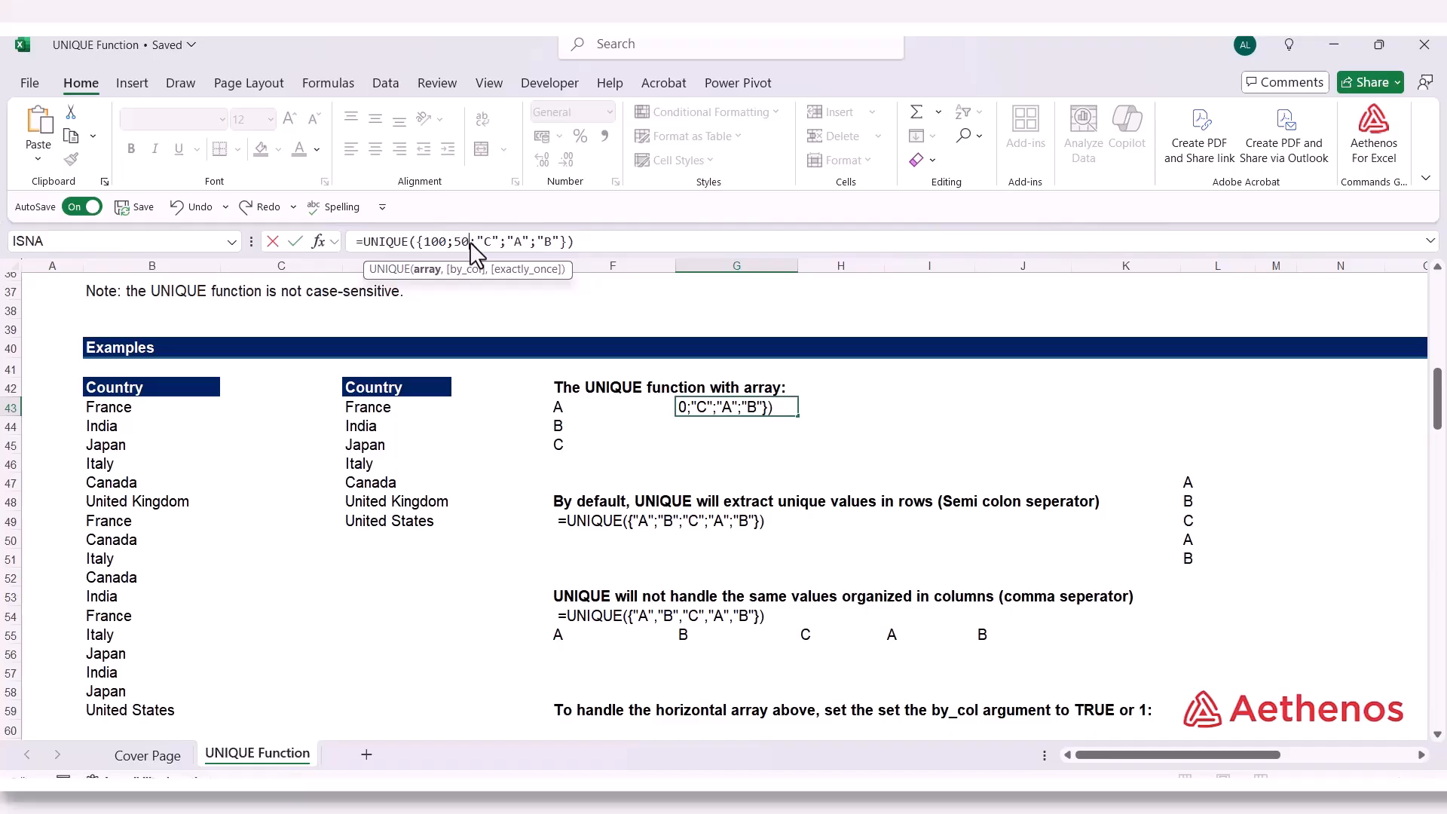
pyautogui.moveTo(478, 242); pyautogui.dragTo(495, 242)
pyautogui.write('100')
pyautogui.moveTo(505, 242); pyautogui.dragTo(529, 241)
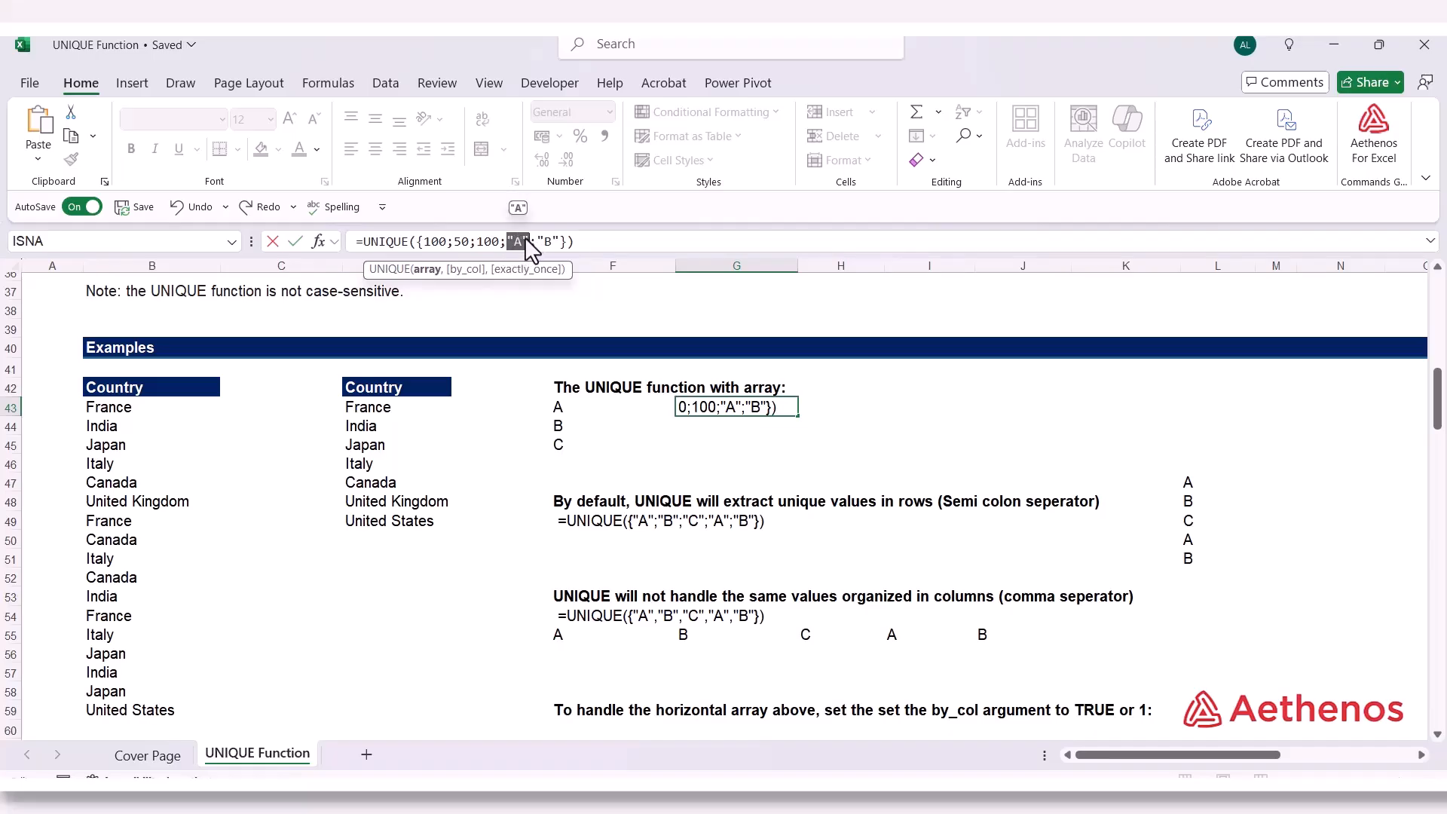
pyautogui.write('200')
pyautogui.moveTo(538, 241); pyautogui.dragTo(564, 251)
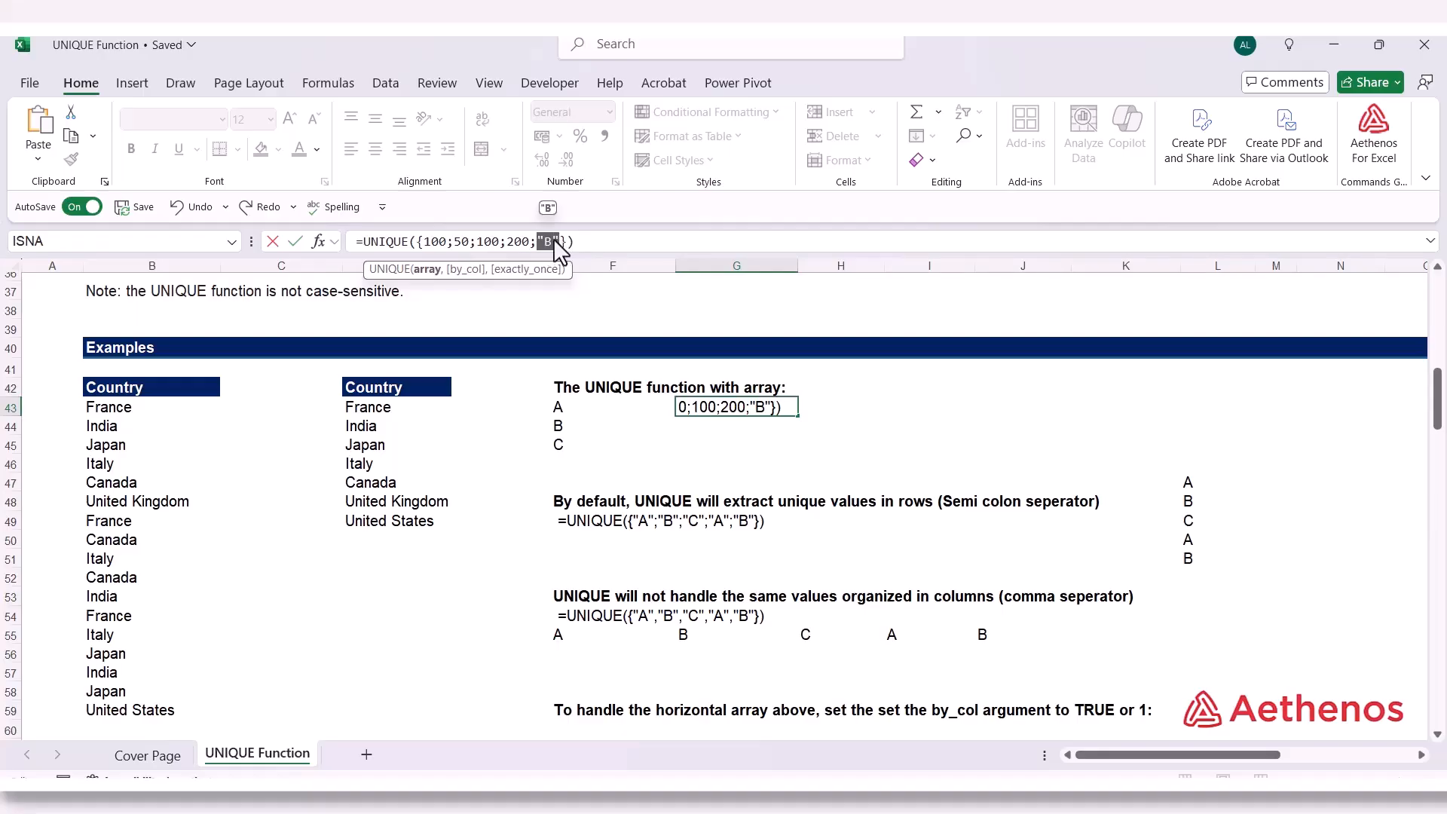
pyautogui.write('100')
pyautogui.click(607, 246)
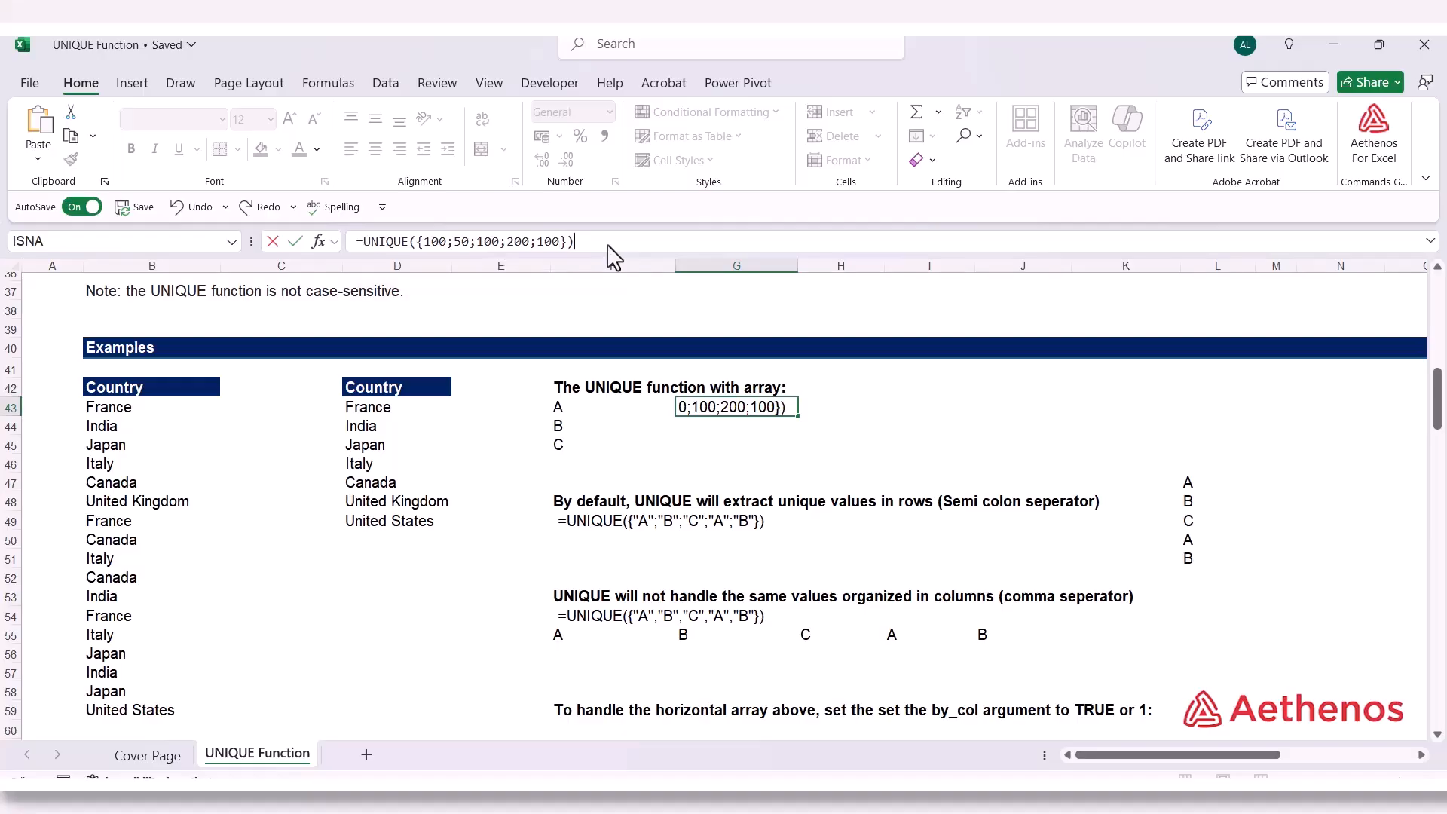
pyautogui.press('Return')
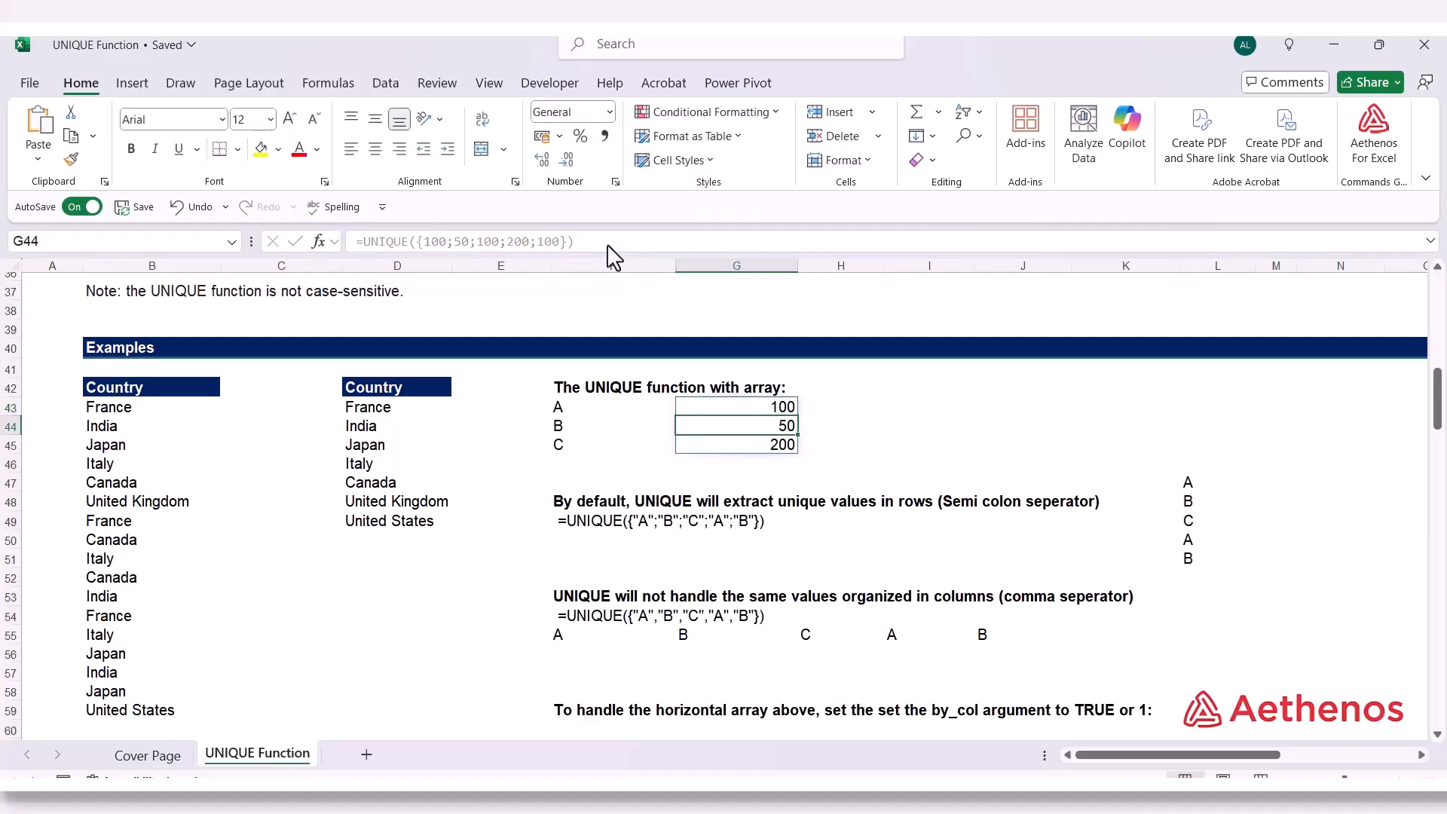
pyautogui.click(730, 410)
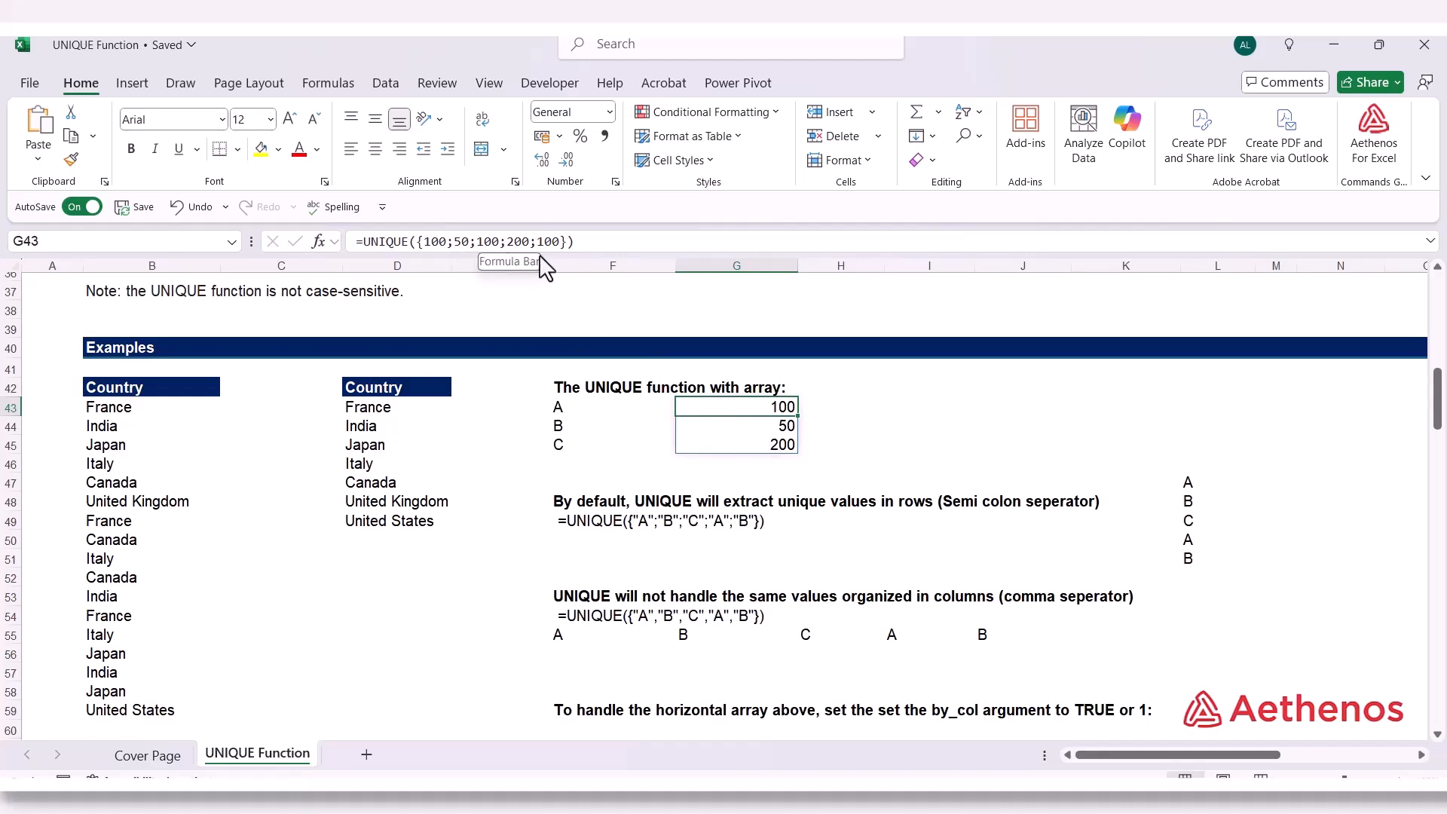
pyautogui.click(902, 426)
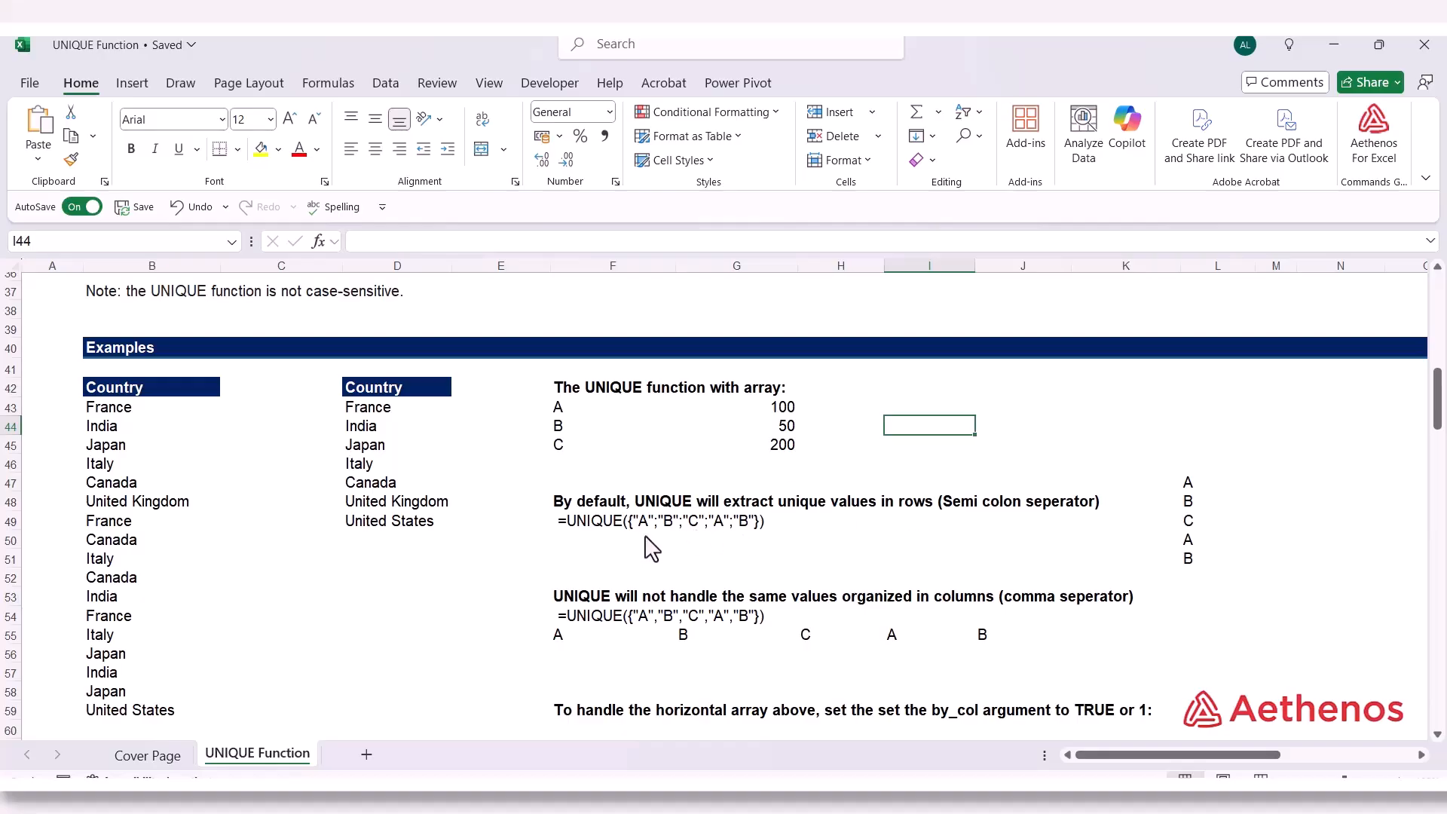
# Enter =UNIQUE(L47:L51) in F50 to extract the distinct letters, and compare them with the vertical source list in column L
pyautogui.click(577, 541)
pyautogui.write('=')
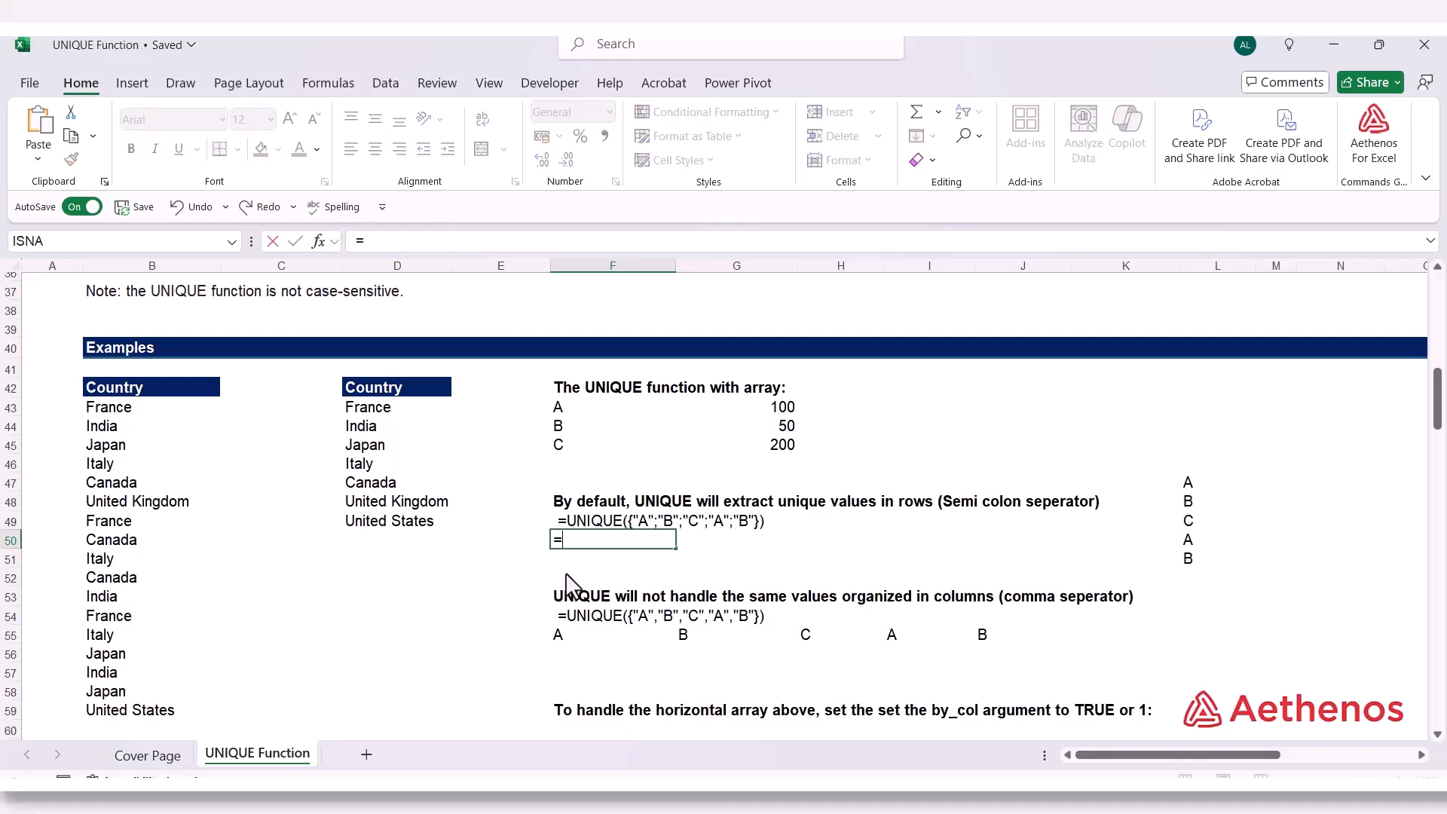
pyautogui.write('un')
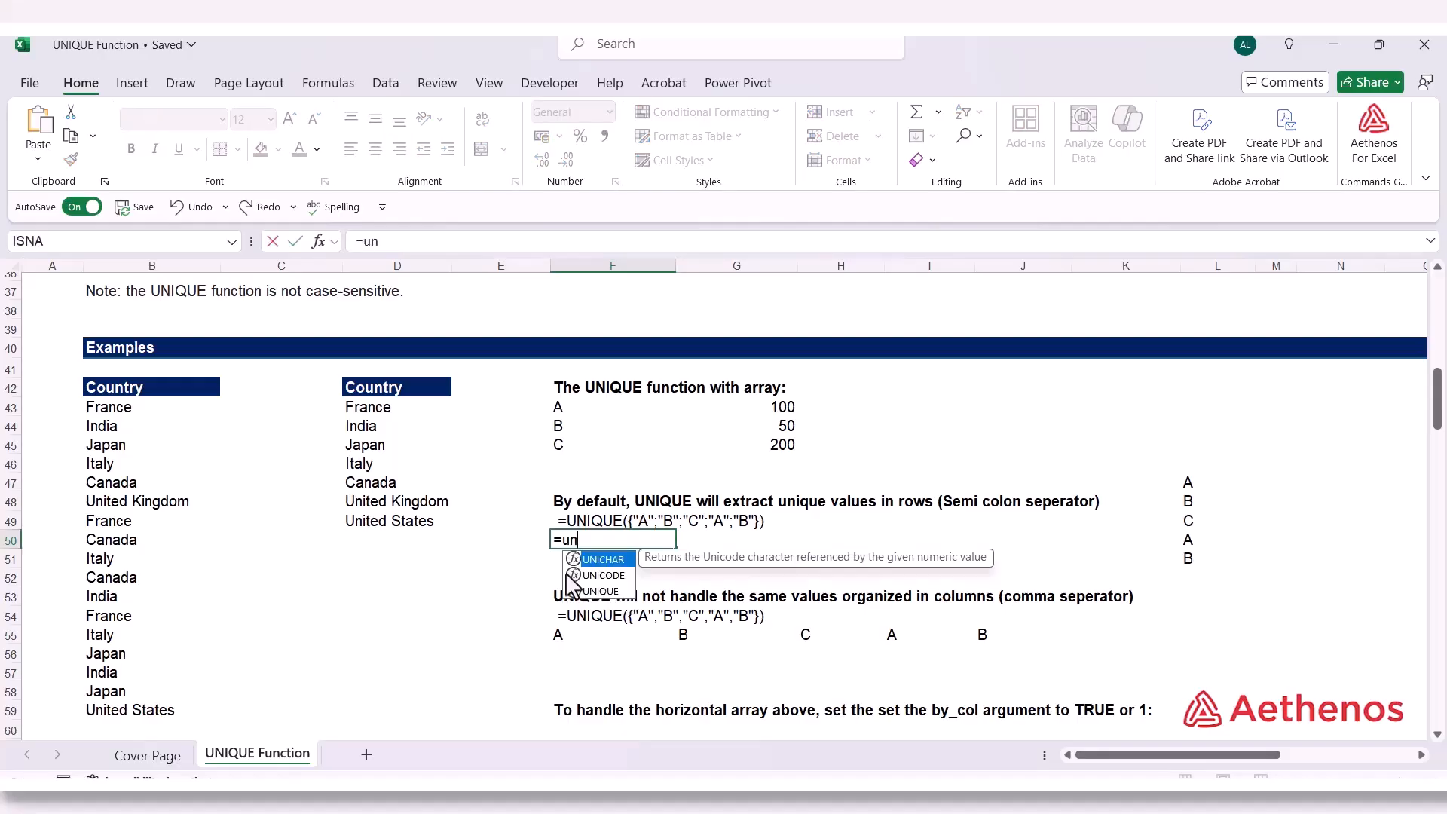
pyautogui.write('i')
pyautogui.press('Down')
pyautogui.press('Down')
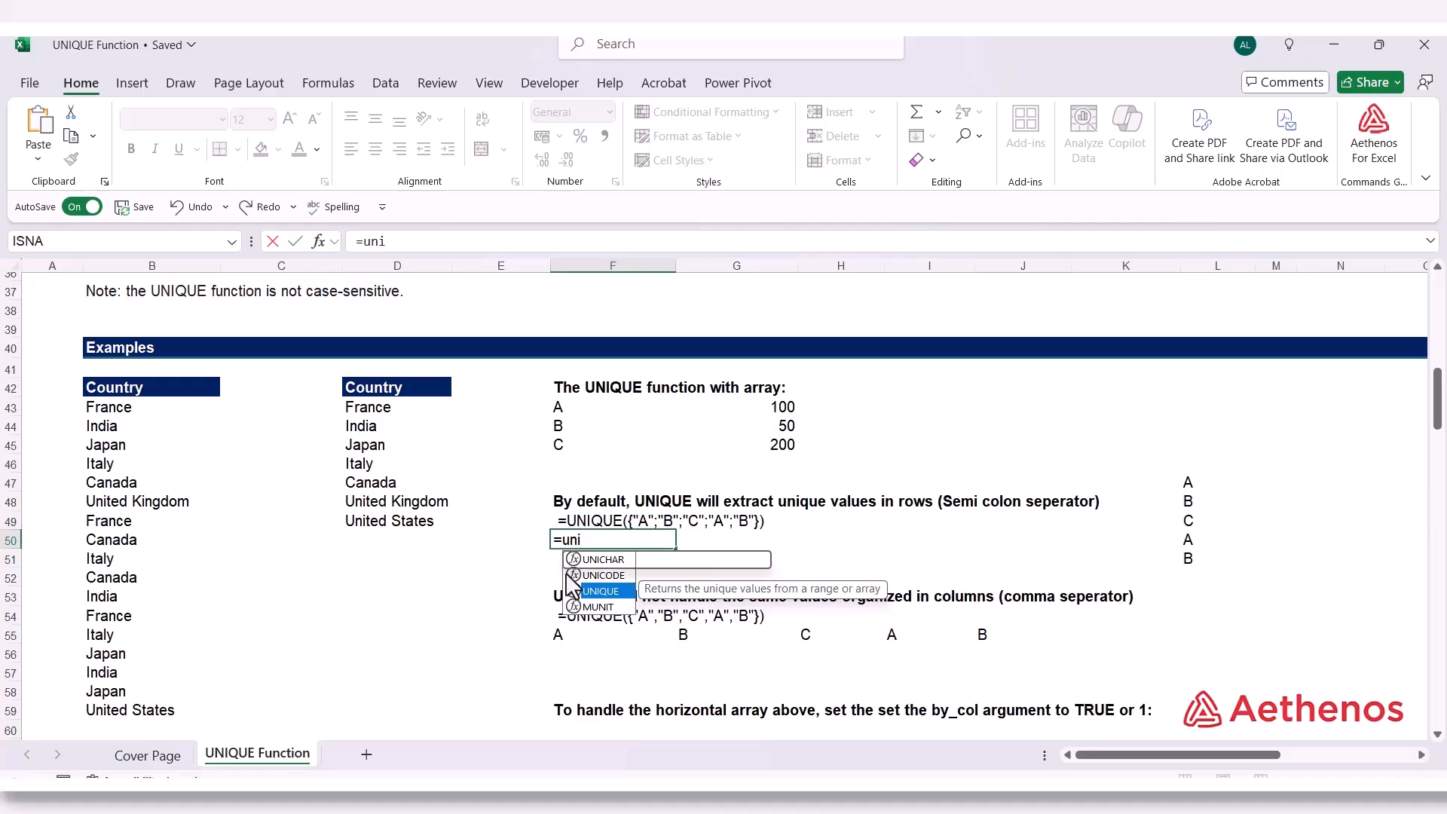
pyautogui.press('Tab')
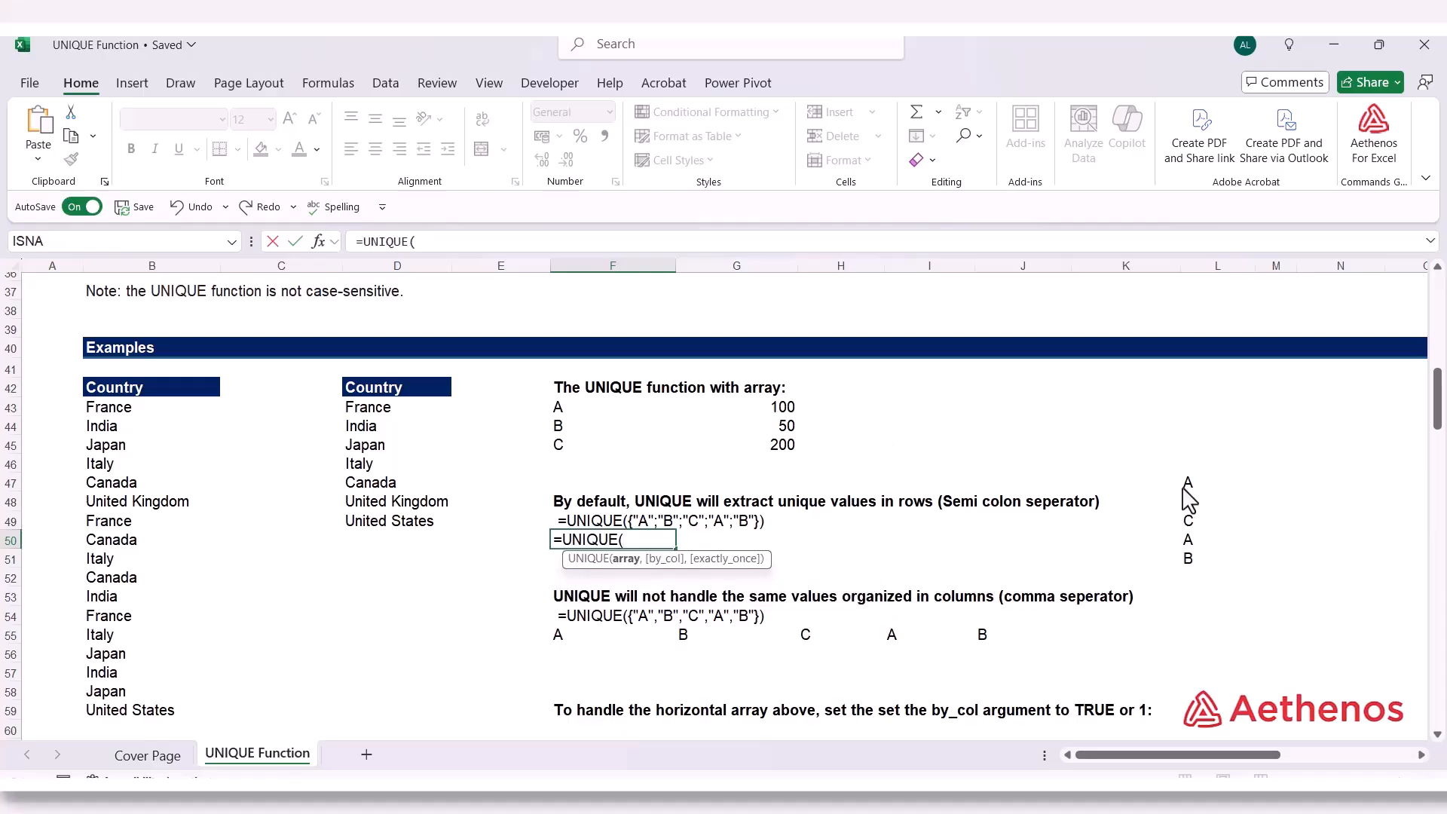
pyautogui.moveTo(1182, 488); pyautogui.dragTo(1186, 563)
pyautogui.write(')')
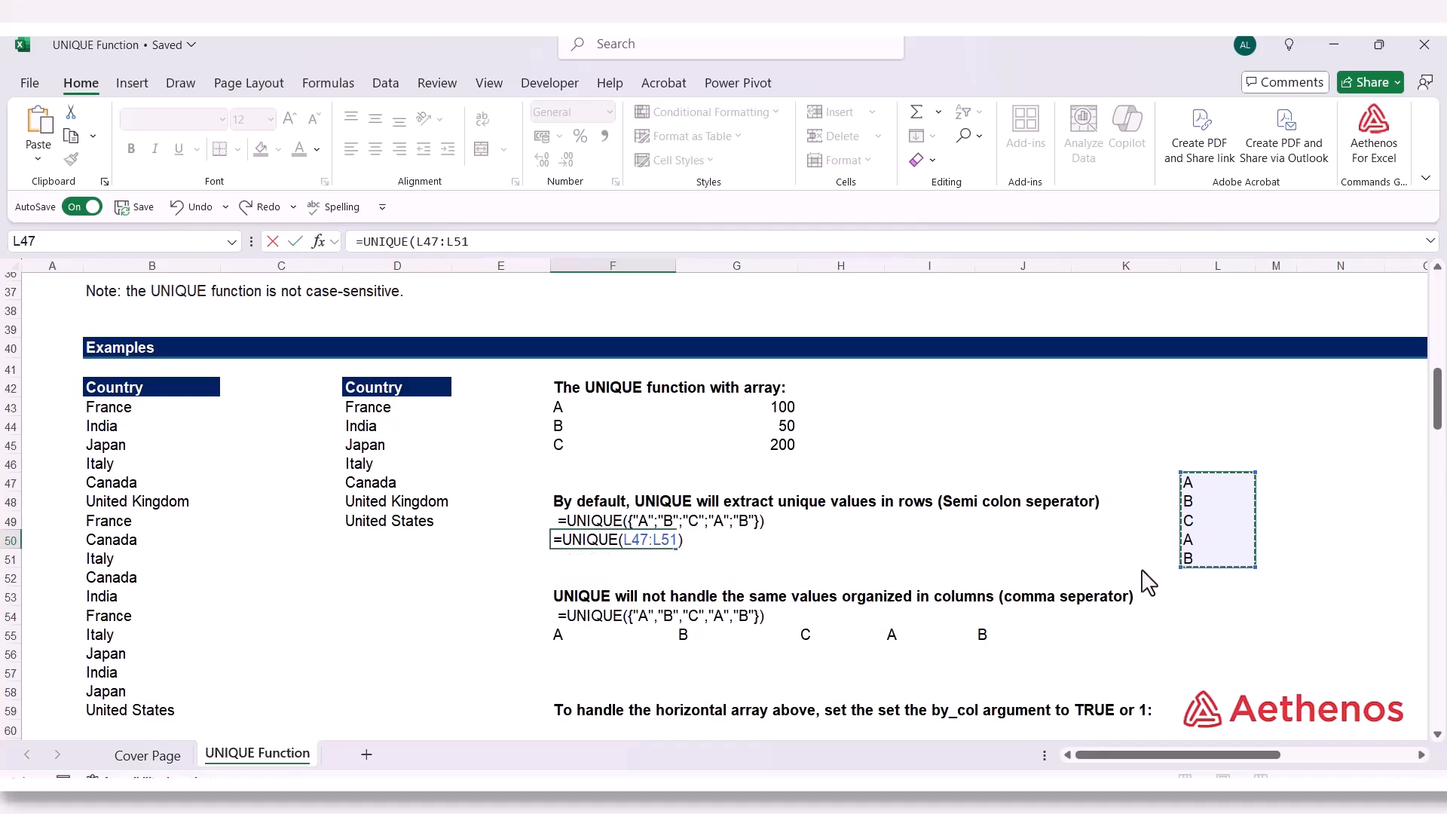
pyautogui.press('Return')
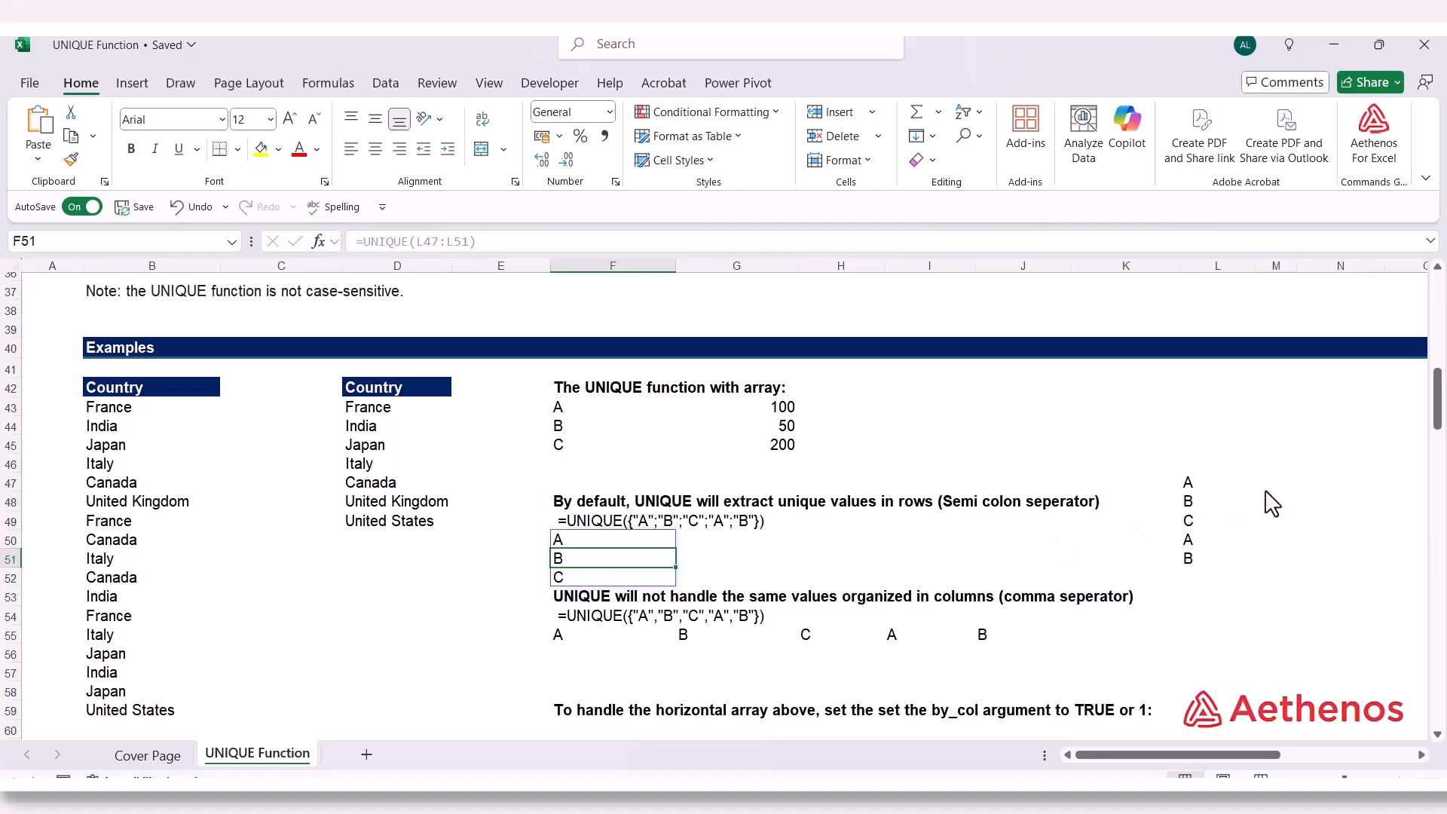
pyautogui.click(708, 559)
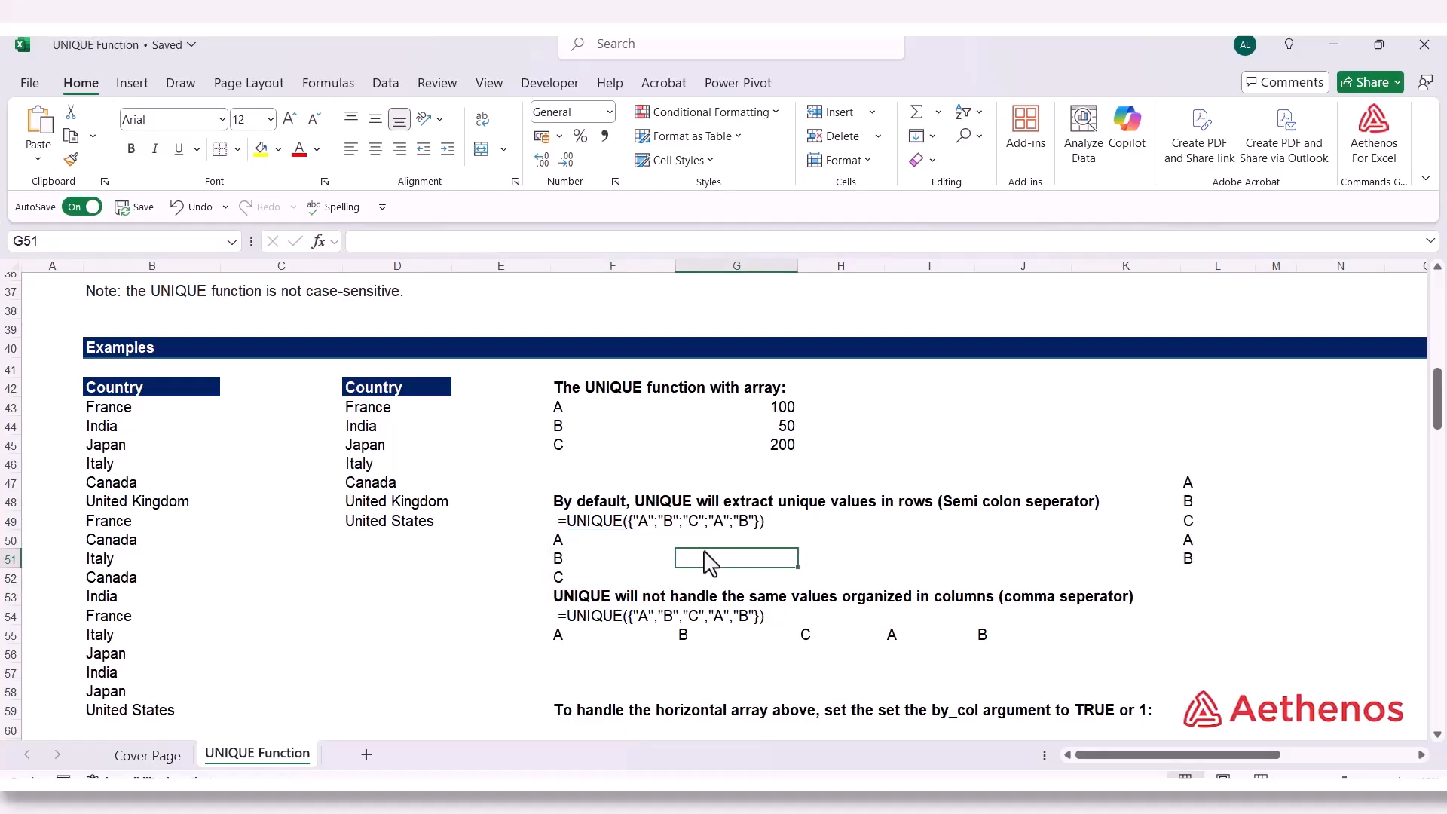
pyautogui.click(1179, 486)
pyautogui.click(1179, 520)
pyautogui.click(1174, 543)
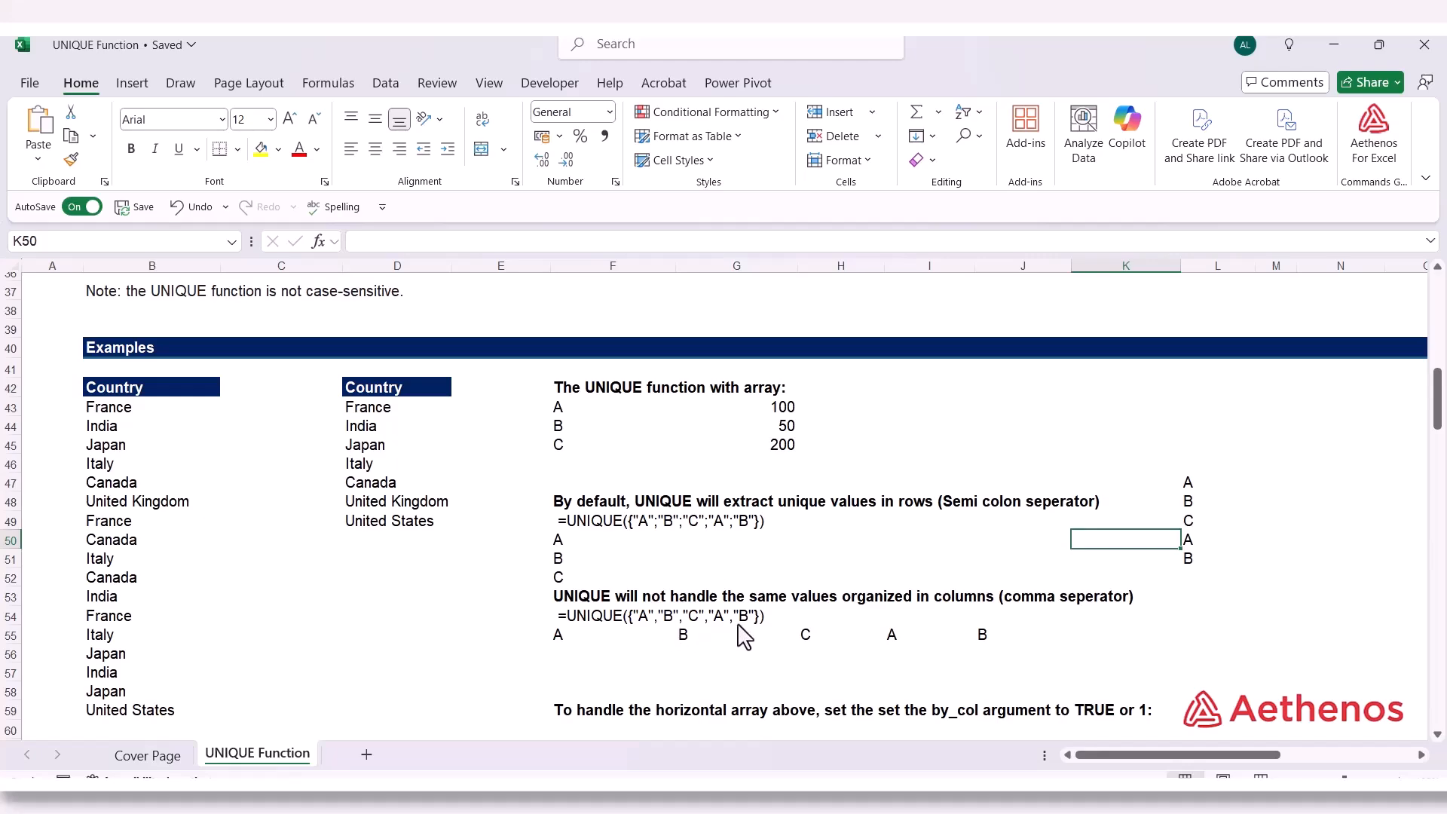
# Enter =UNIQUE(F55:J55) in F56 to test UNIQUE on the horizontal row of letters, and review the range it references
pyautogui.click(580, 660)
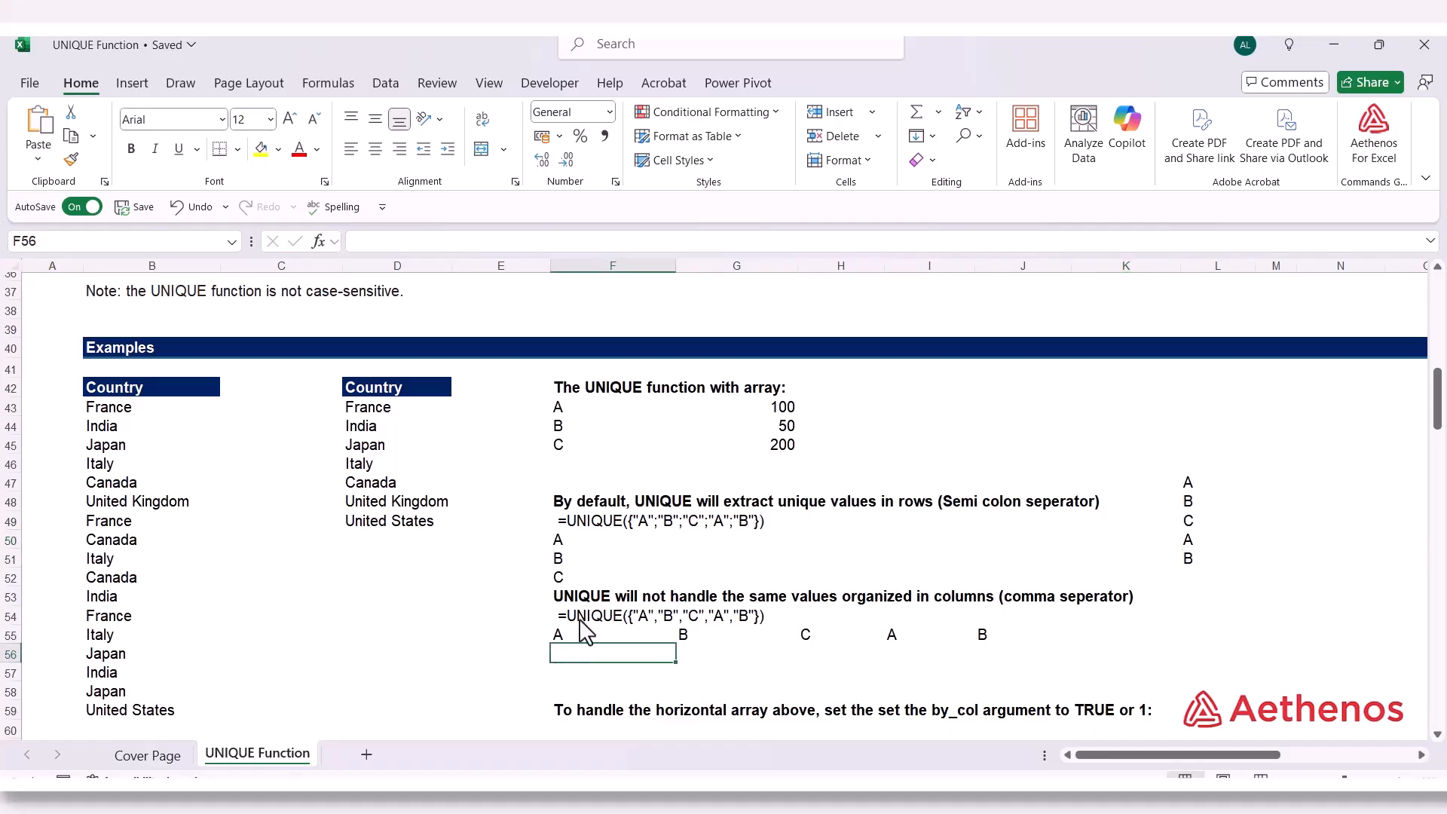
pyautogui.write('=un')
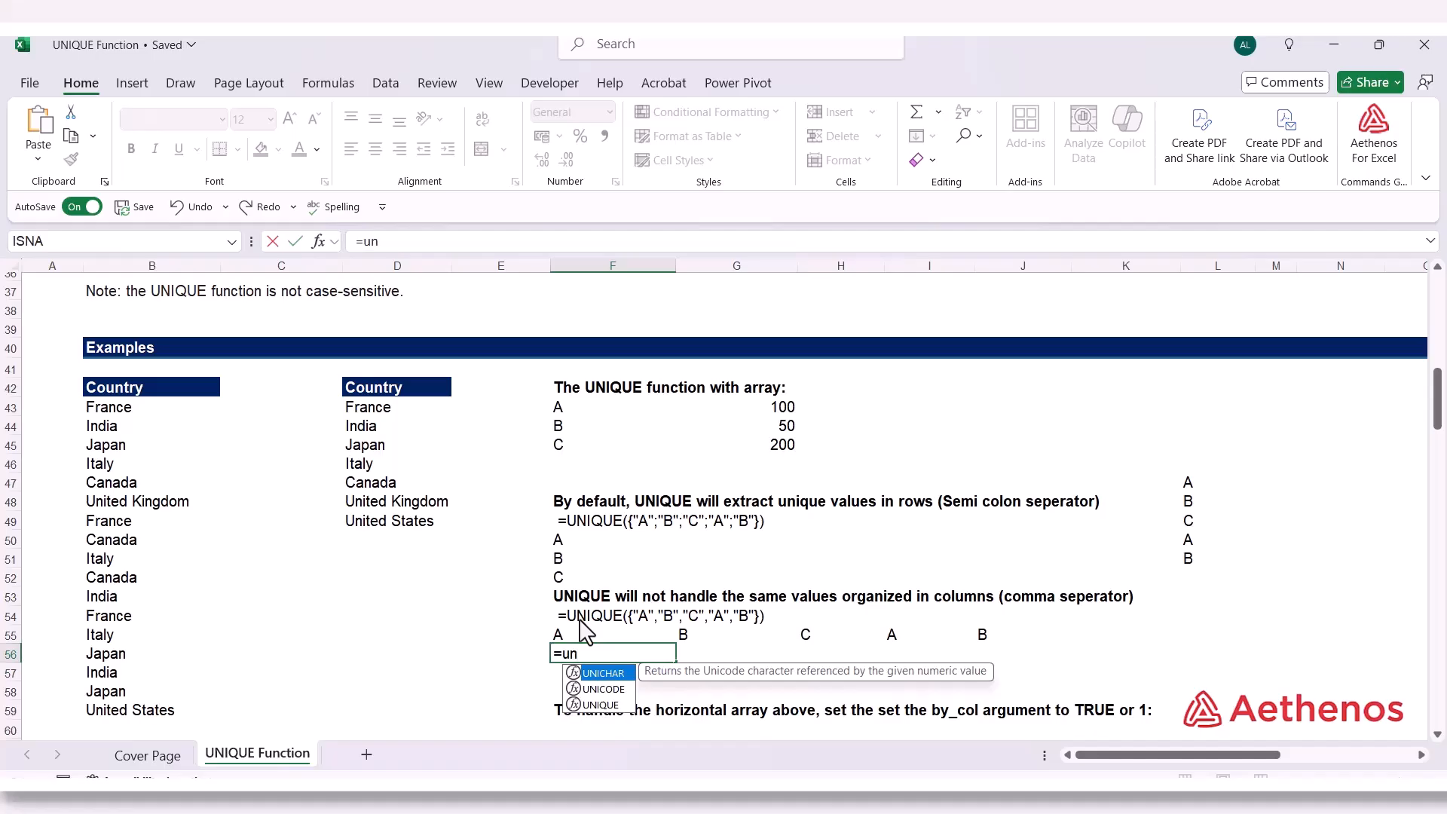
pyautogui.write('iq')
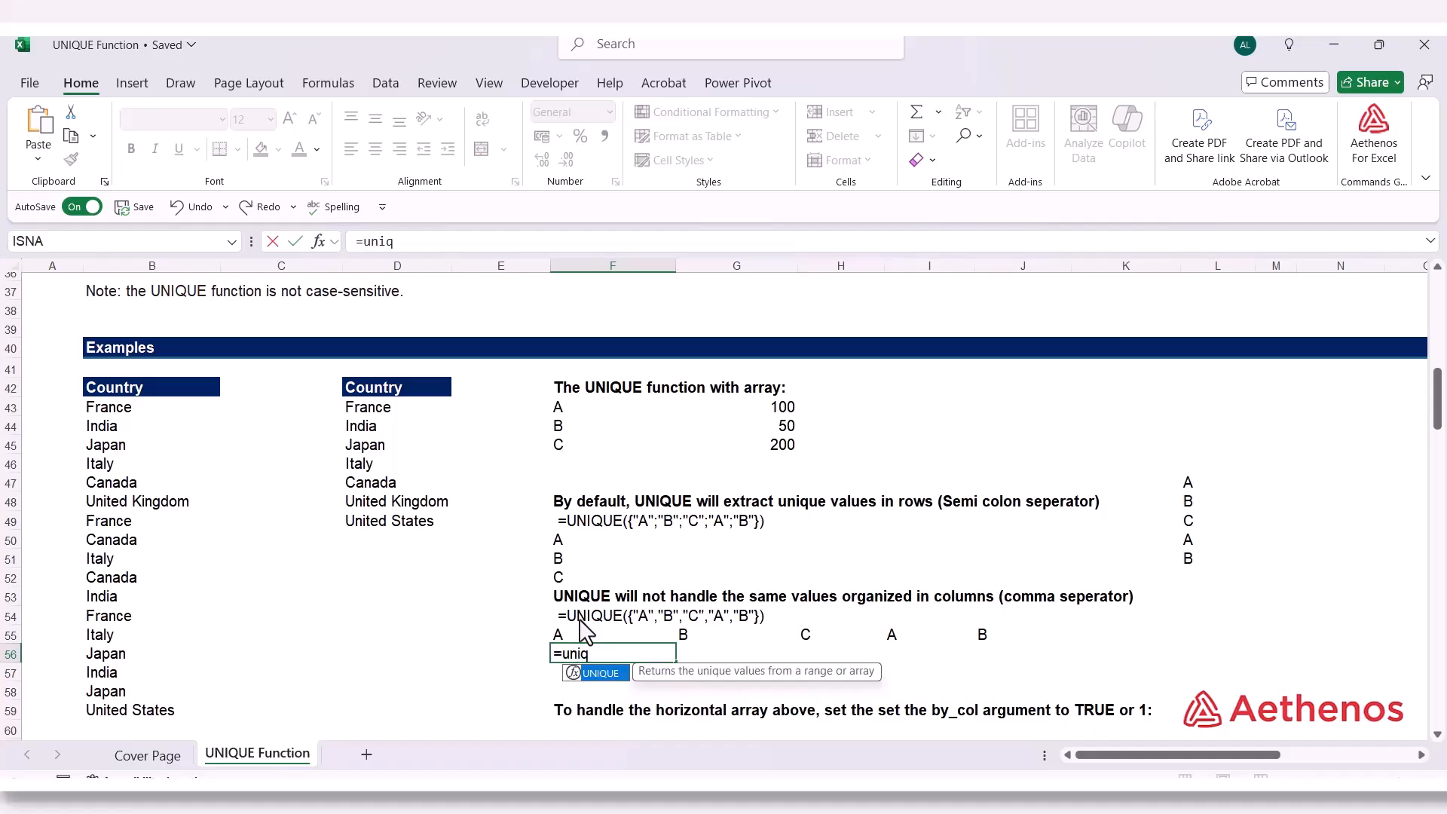
pyautogui.press('Tab')
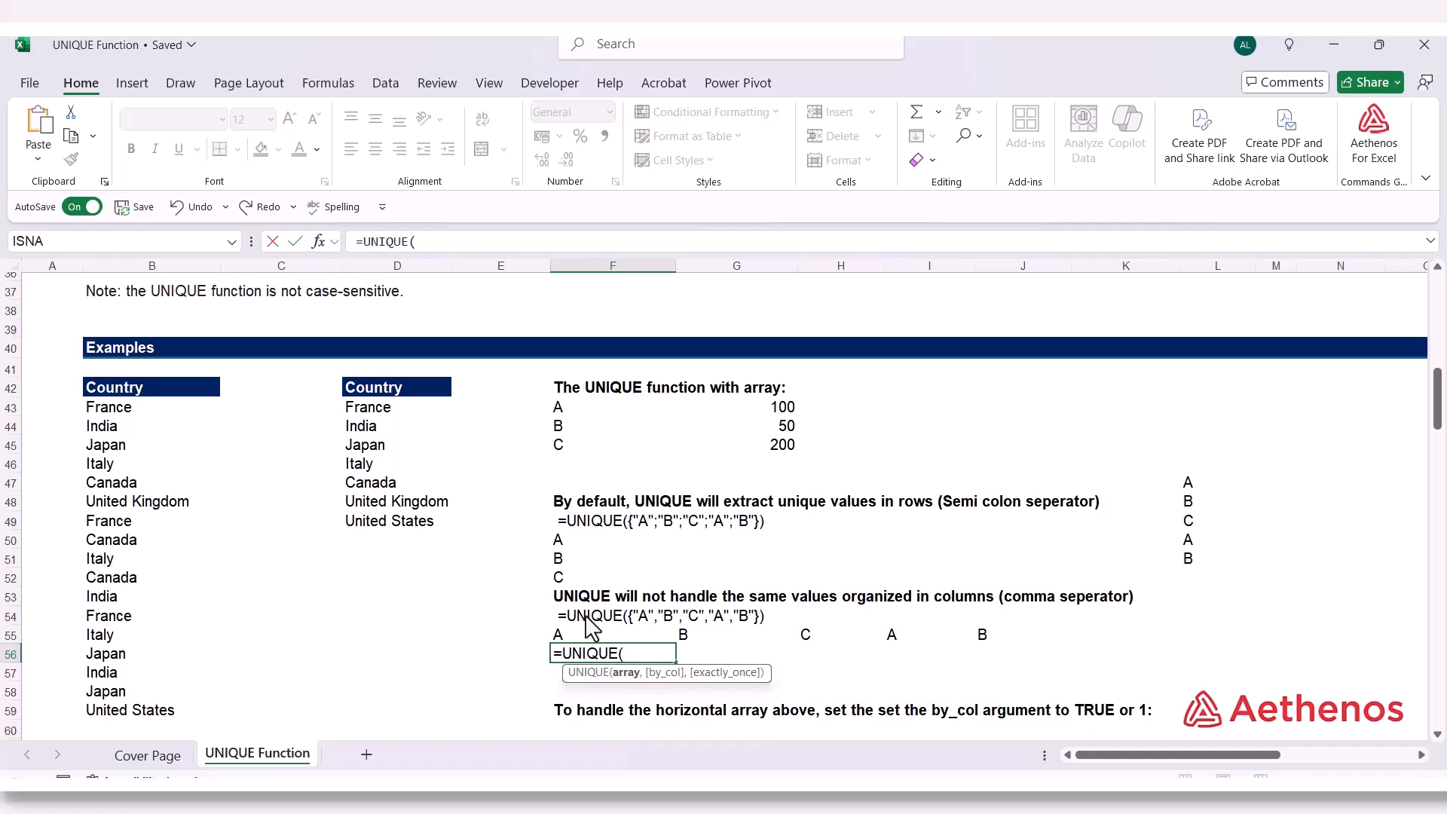
pyautogui.click(592, 636)
pyautogui.moveTo(663, 639); pyautogui.dragTo(978, 637)
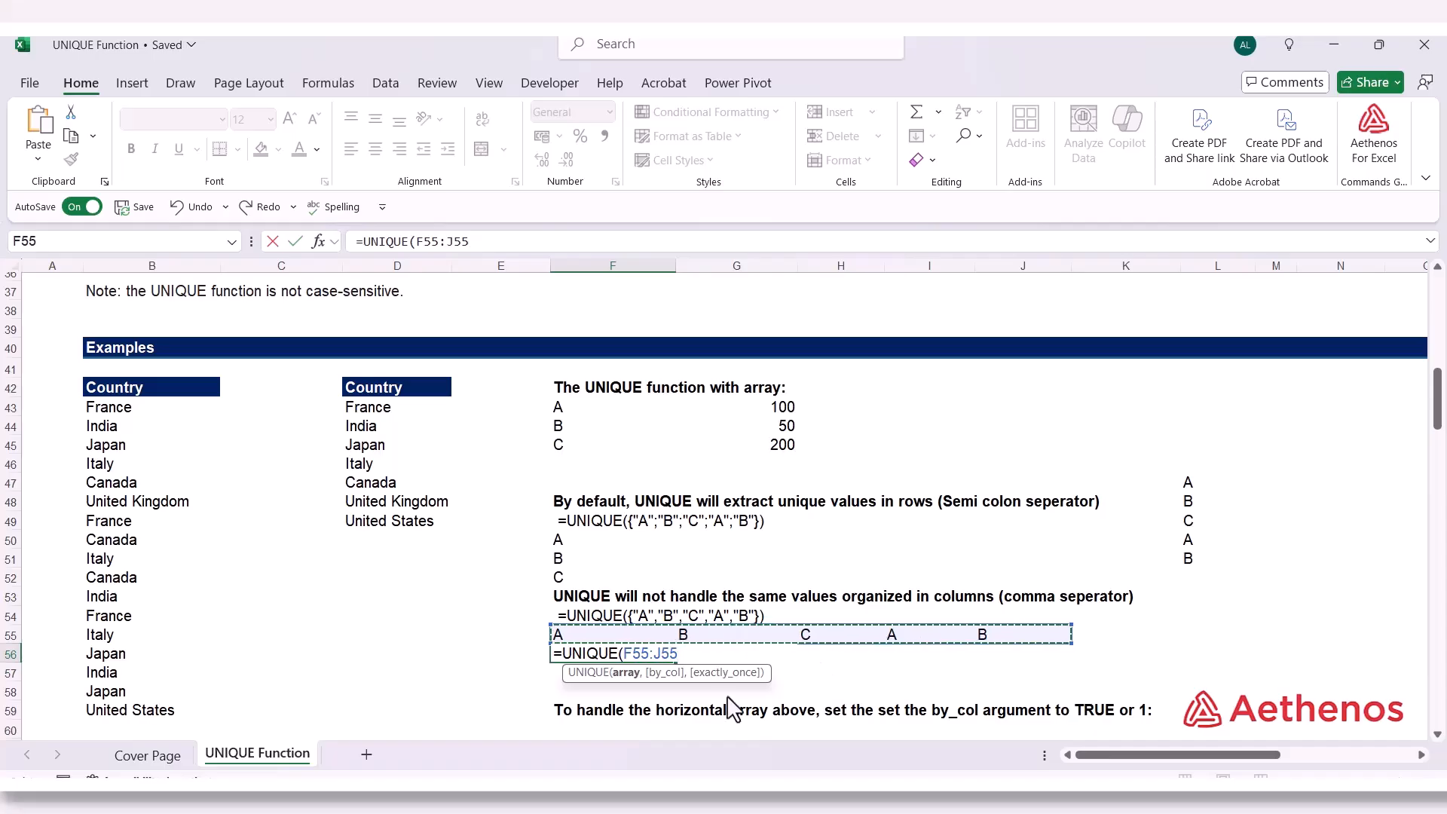
pyautogui.write(')')
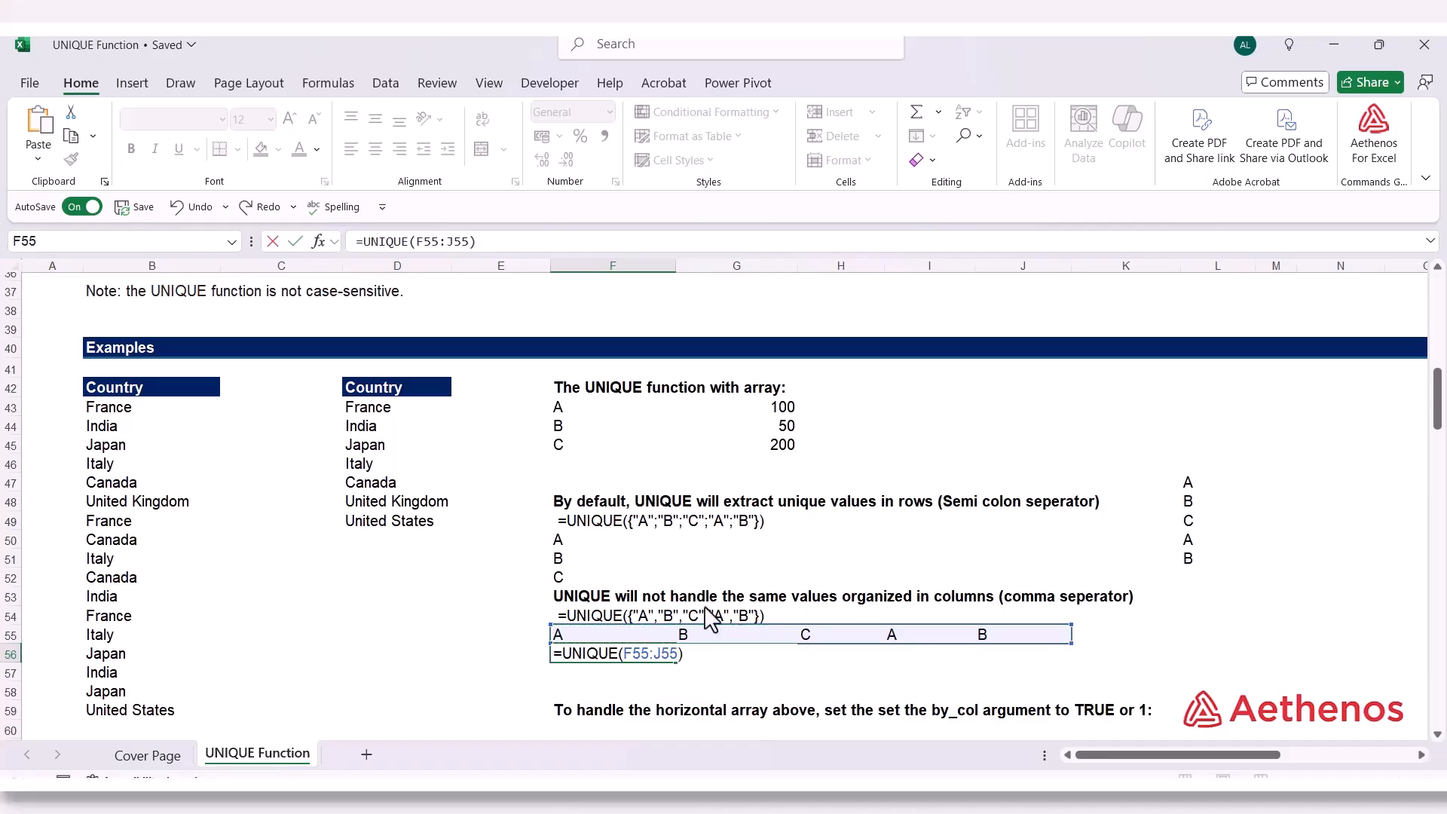
pyautogui.press('Return')
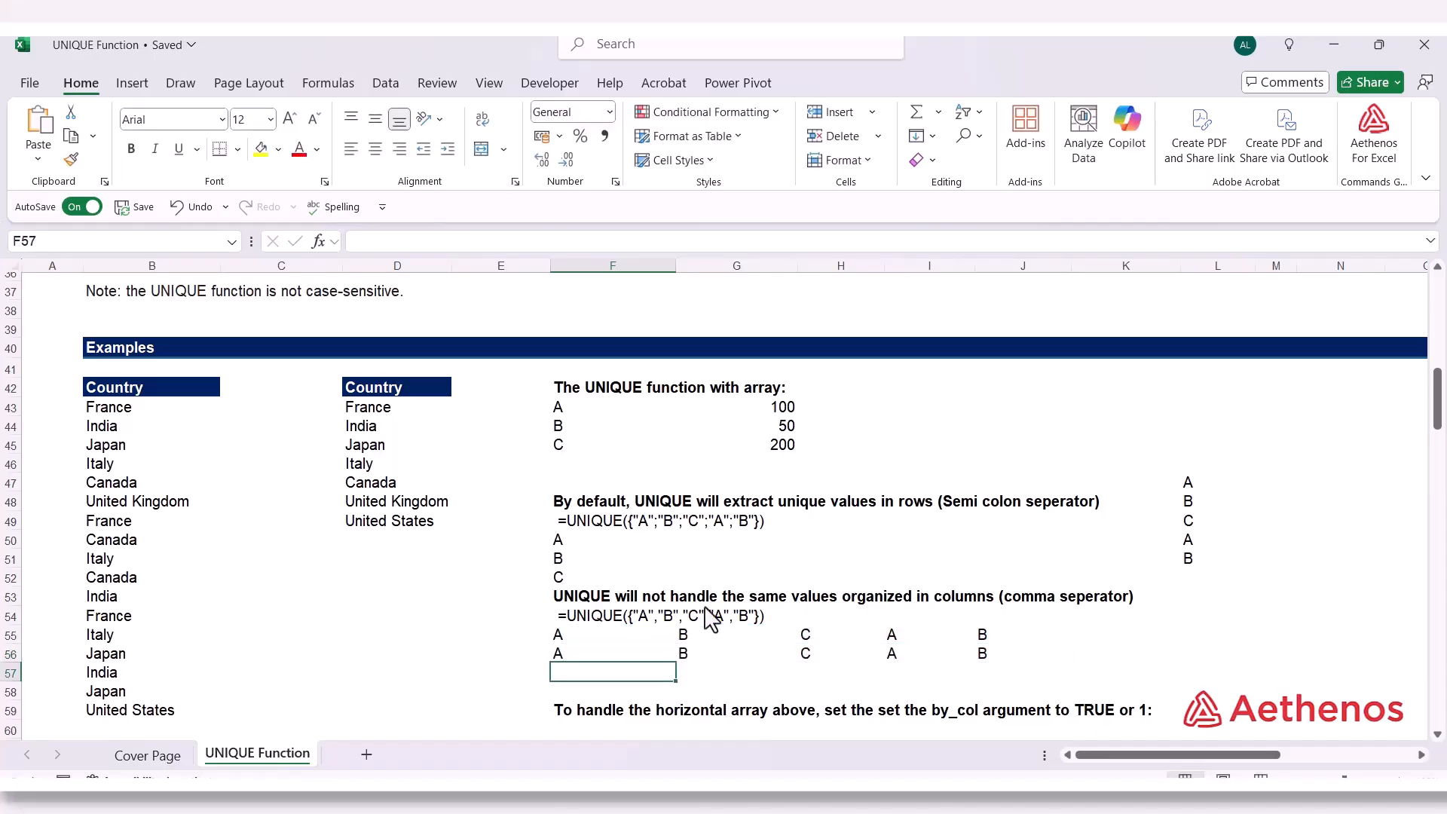
pyautogui.doubleClick(571, 653)
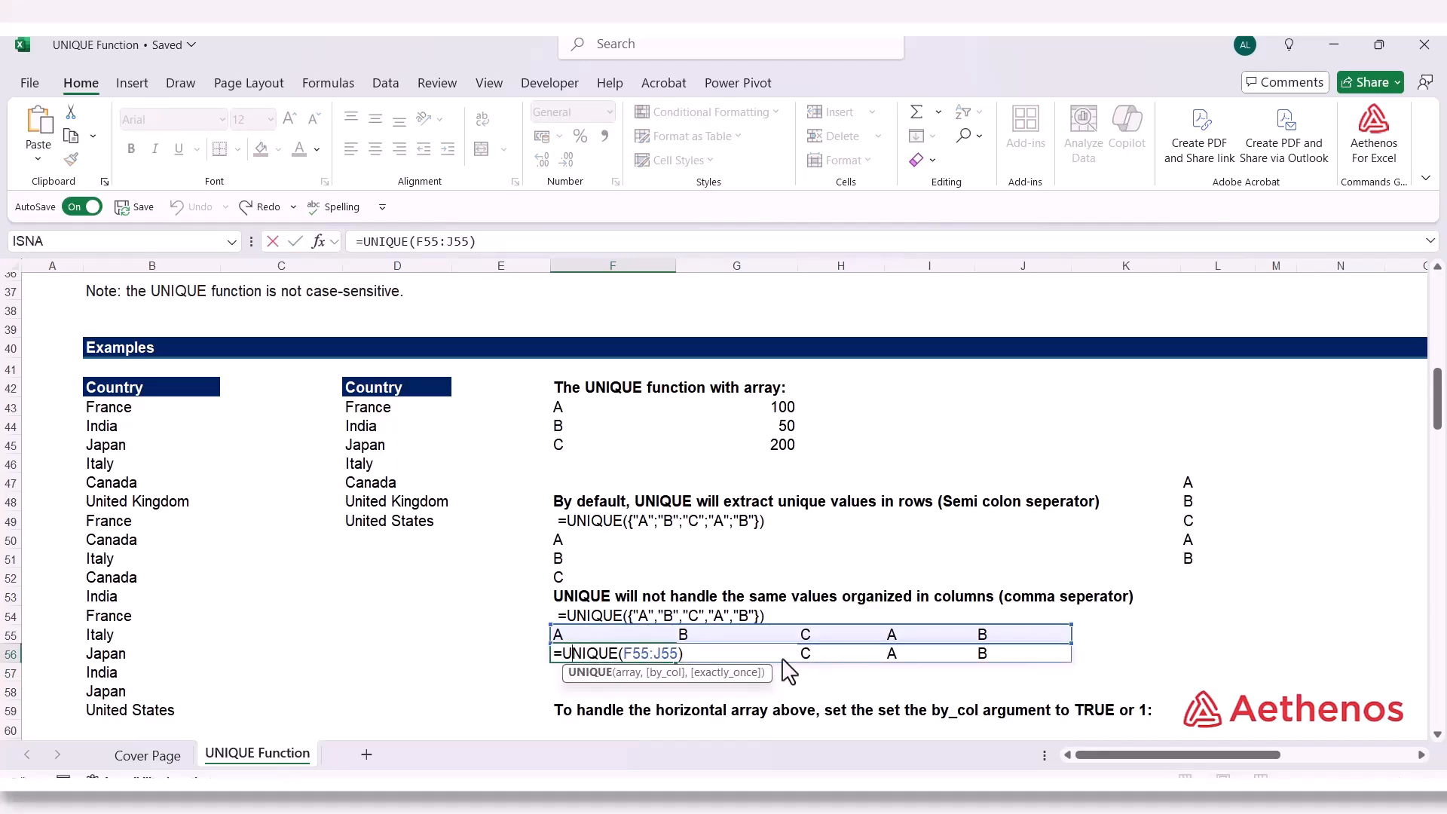
pyautogui.press('Escape')
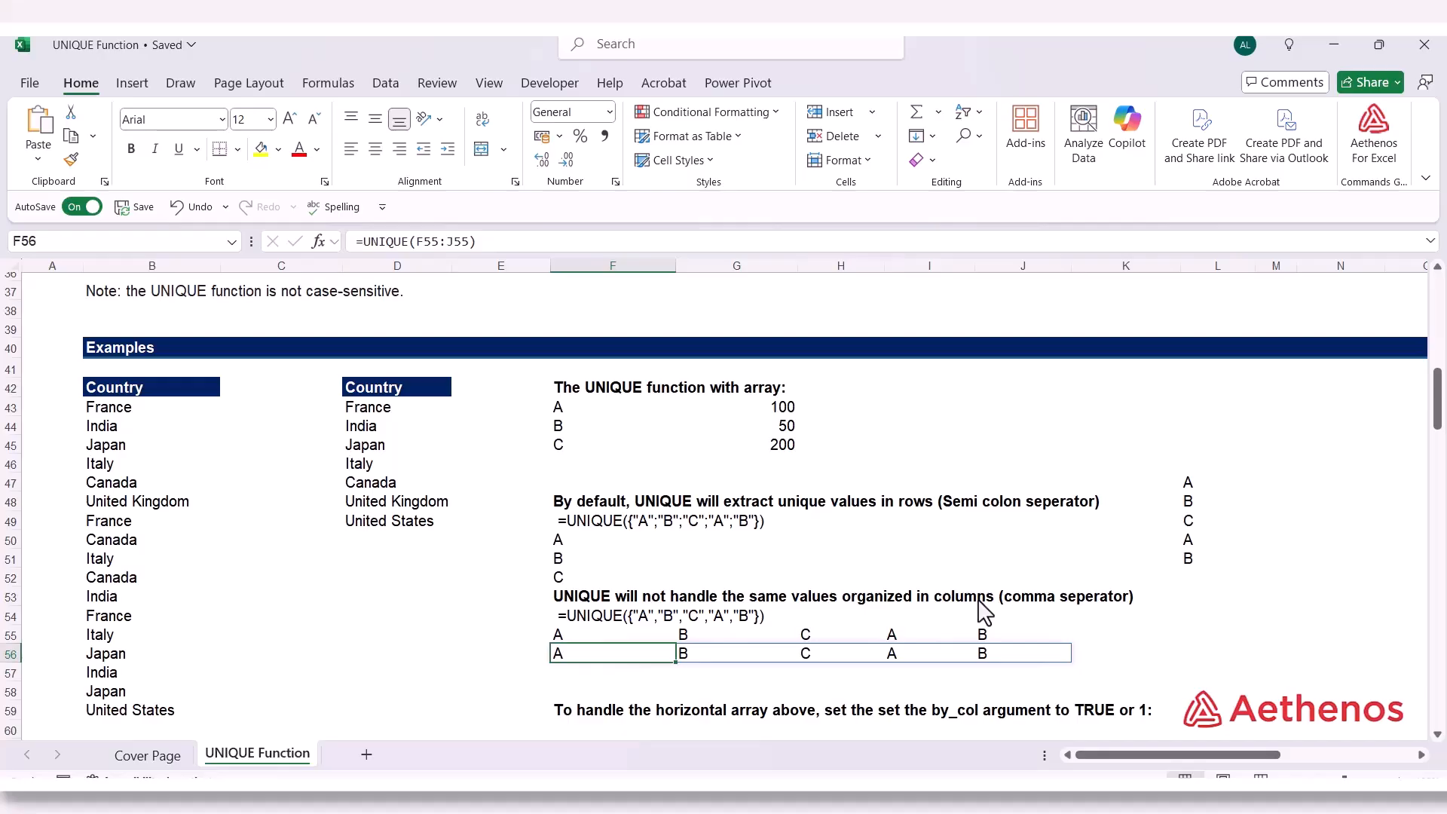
# Copy the text of the comma-separated formula =UNIQUE({"A","B","C","A","B"}) from F54 and open F57 for editing
pyautogui.click(580, 681)
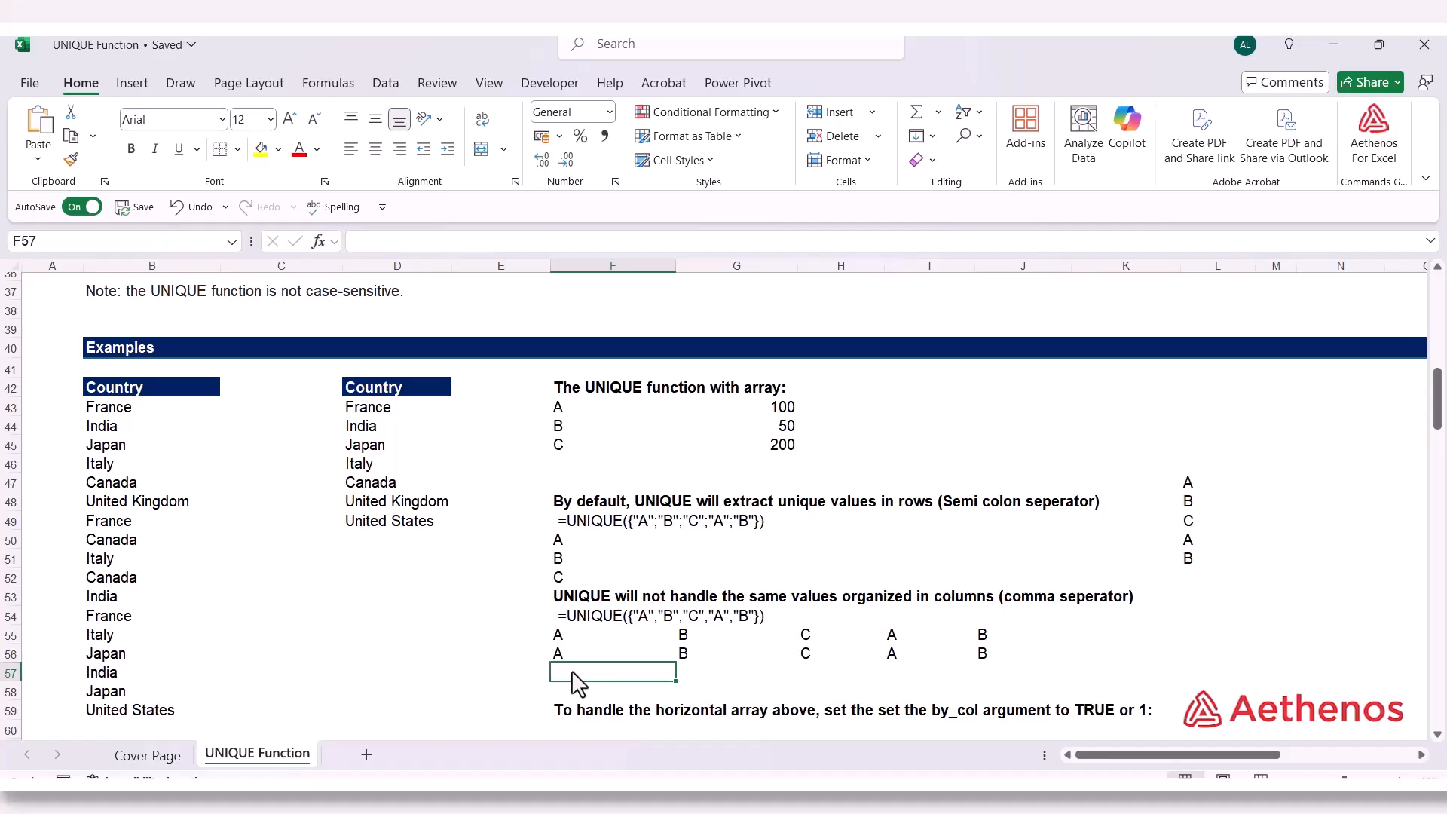
pyautogui.click(576, 616)
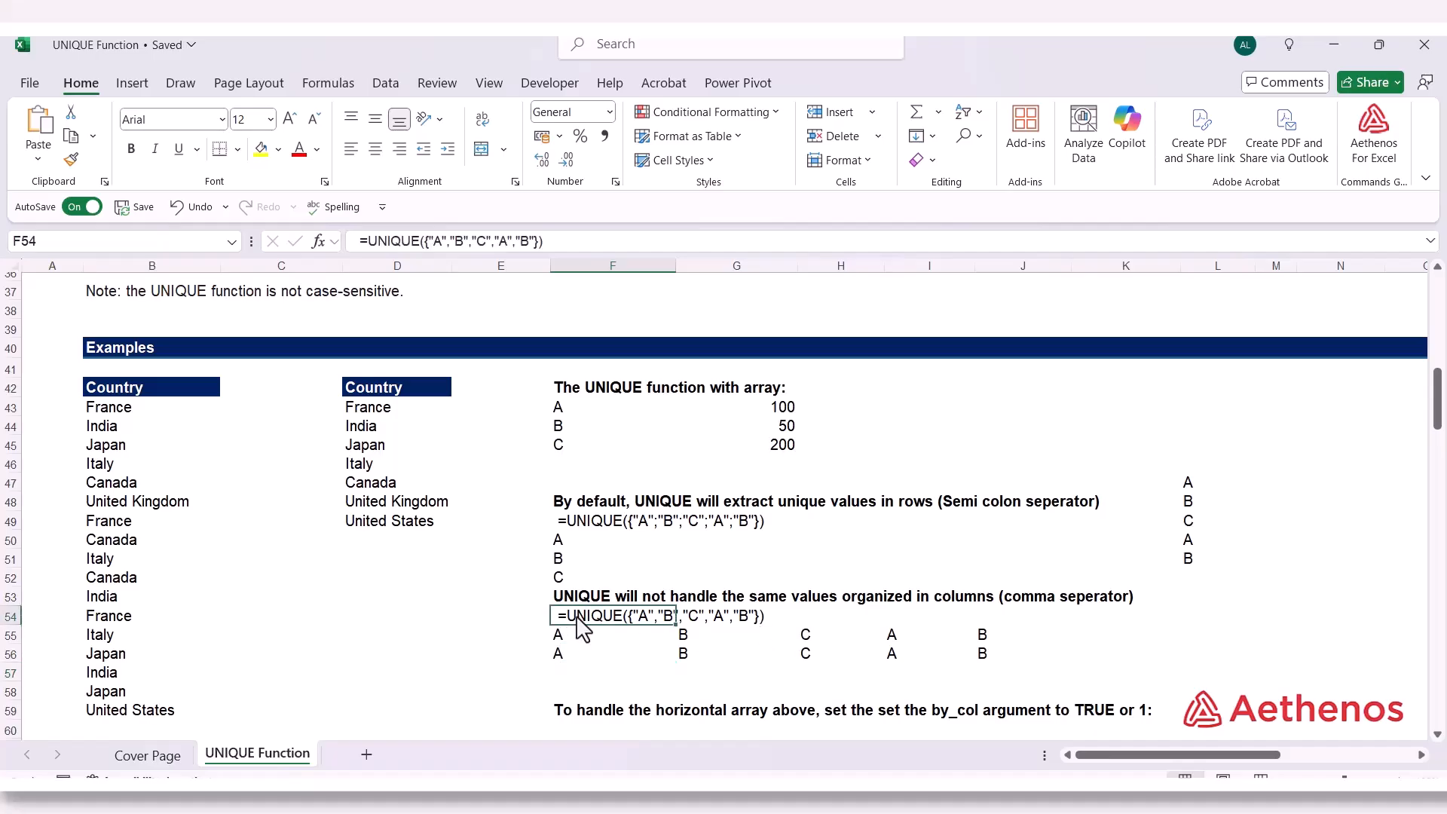
pyautogui.moveTo(543, 241); pyautogui.dragTo(355, 236)
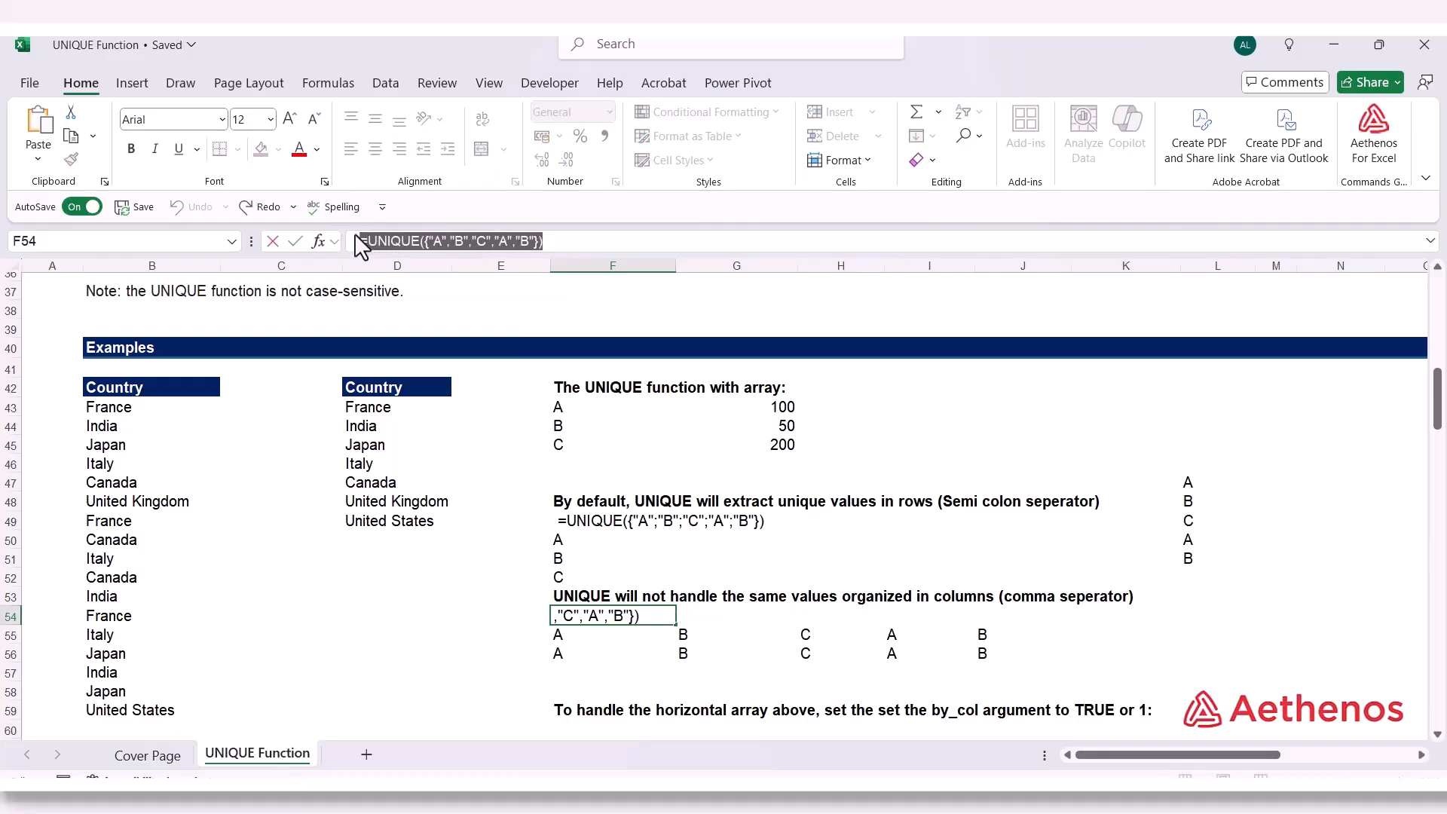
pyautogui.press('Escape')
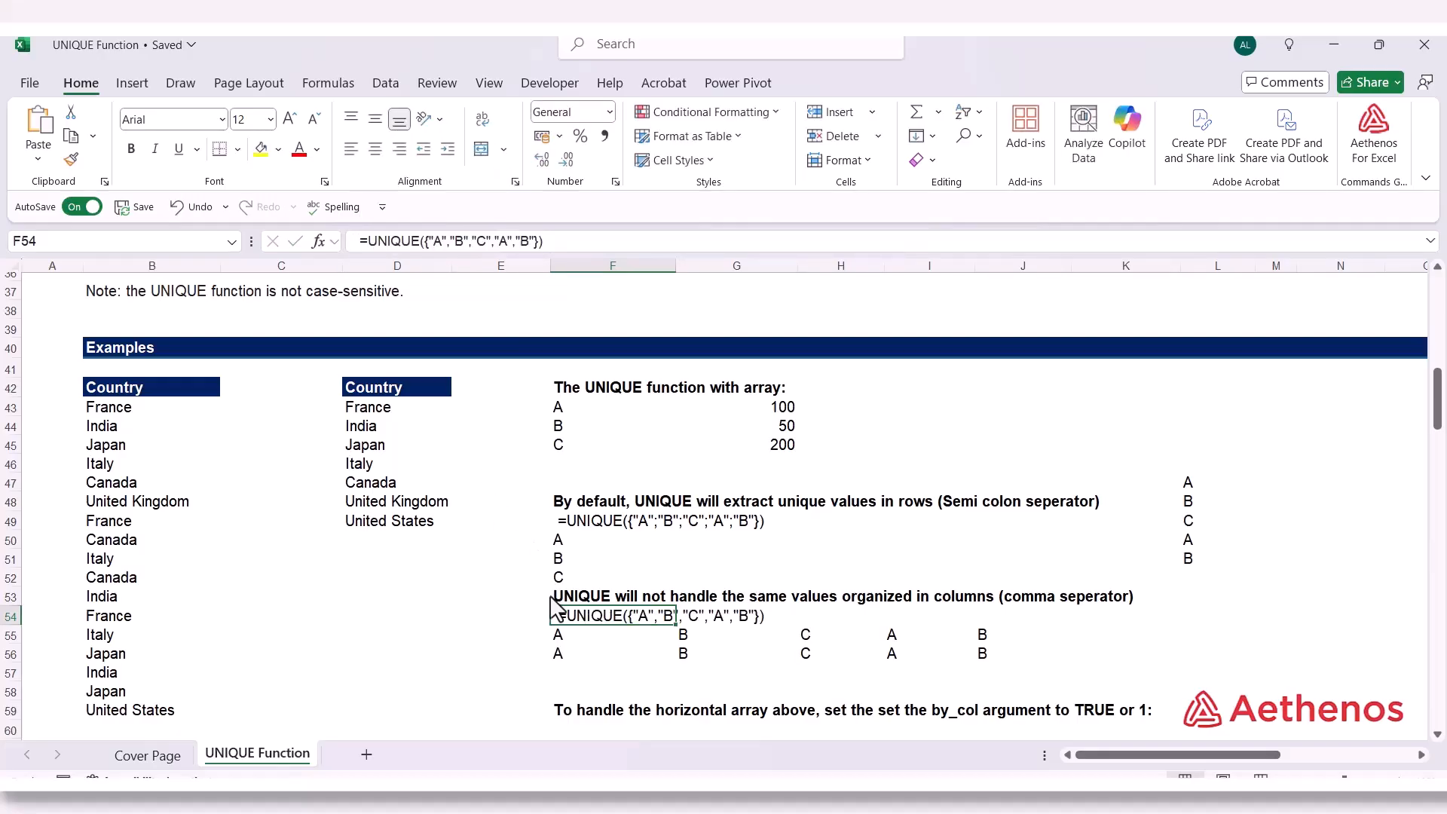
pyautogui.click(569, 673)
pyautogui.click(393, 249)
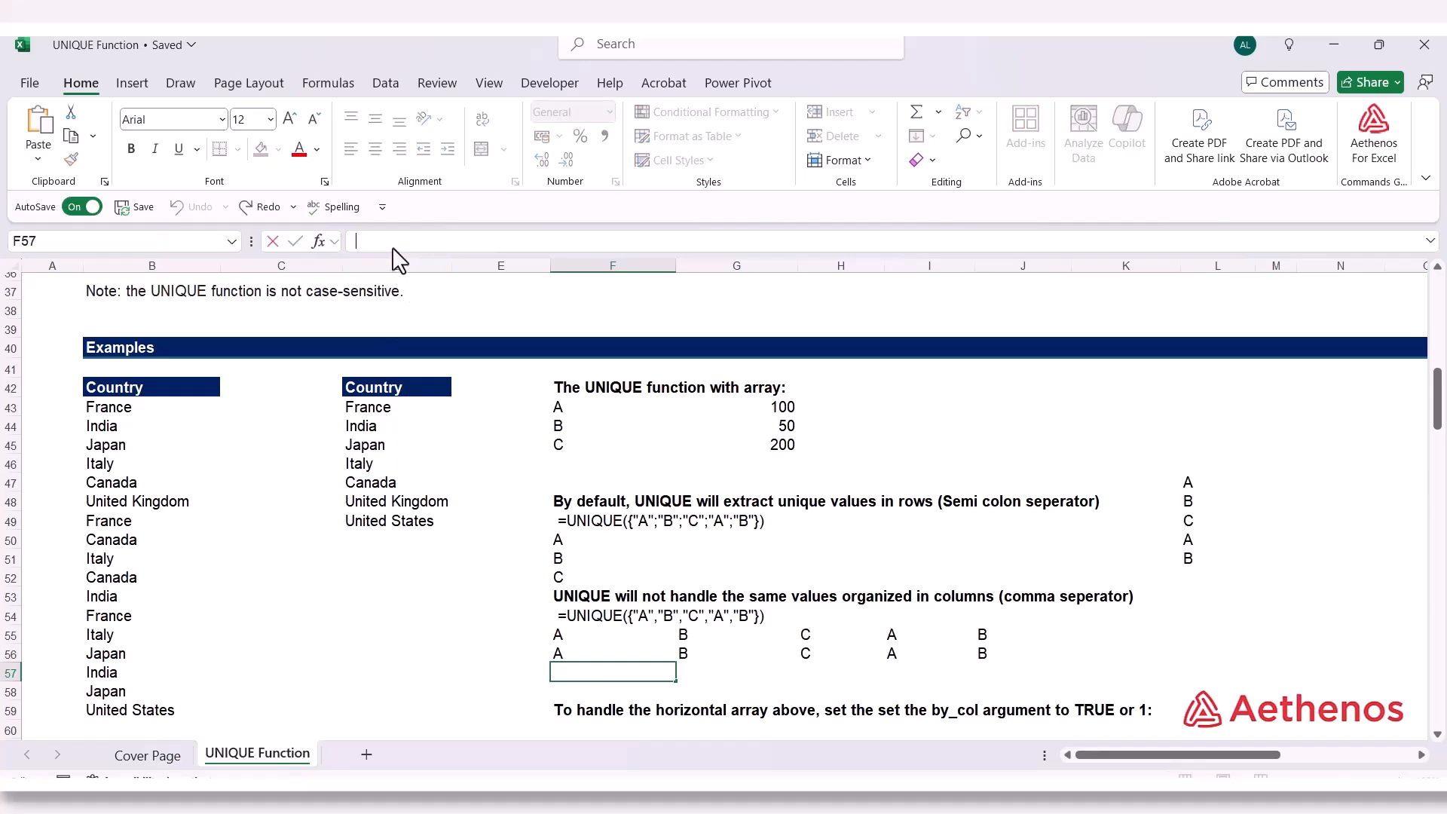
# Paste the formula =UNIQUE({"A","B","C","A","B"}) into cell F57 and review its arguments
pyautogui.click(393, 249)
pyautogui.hotkey('ctrl', 'v')
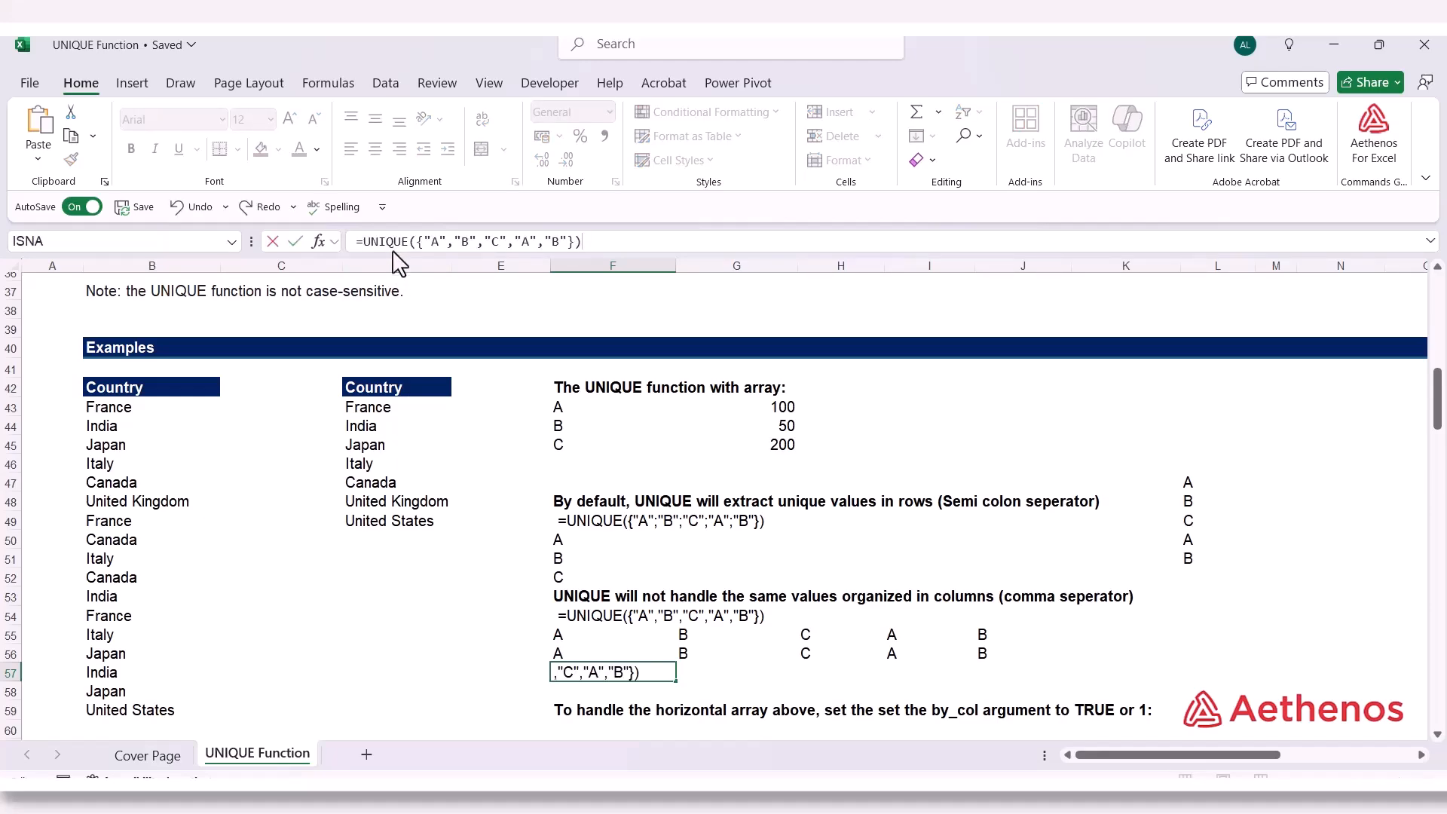
pyautogui.press('Return')
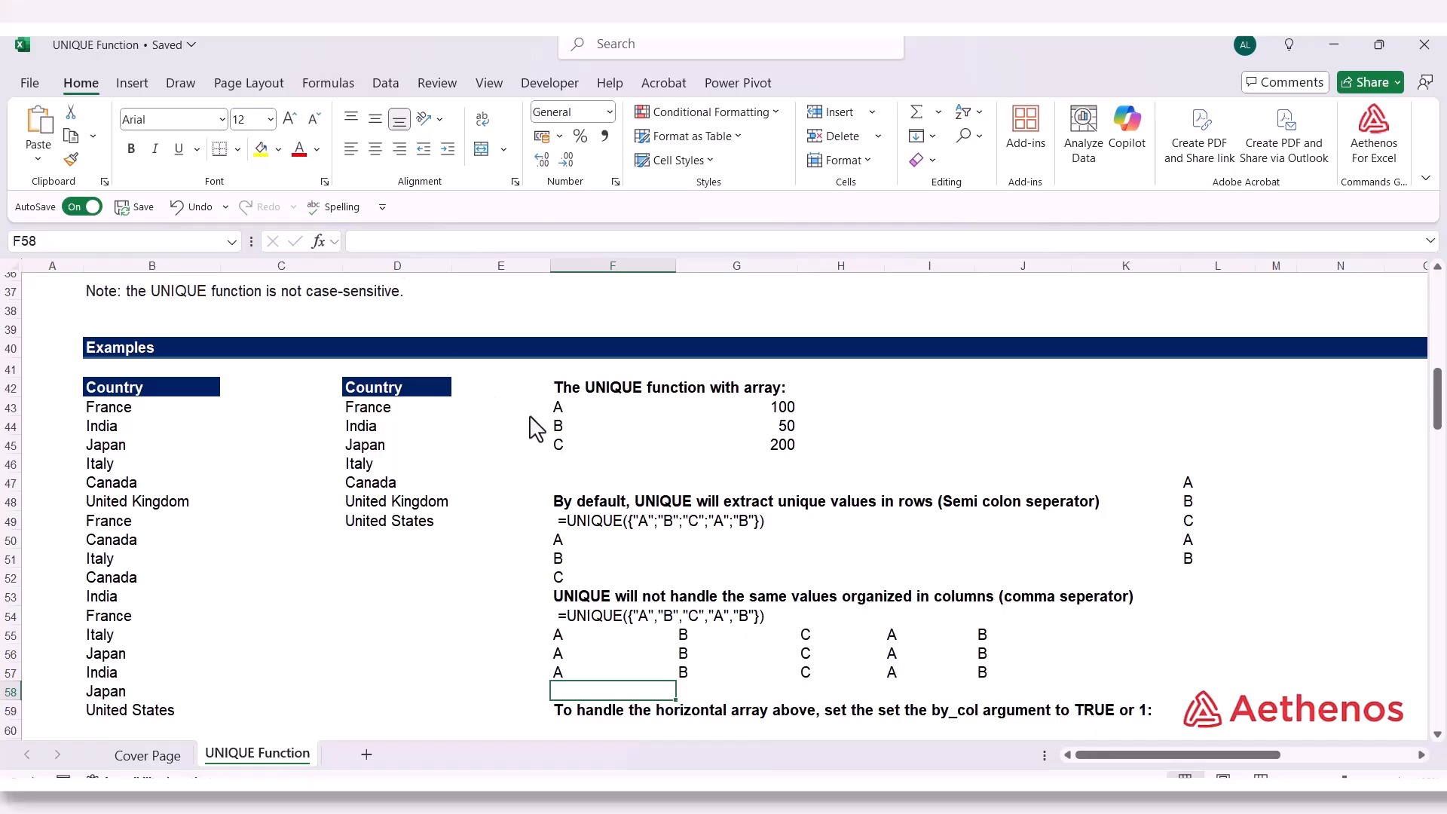
pyautogui.doubleClick(598, 670)
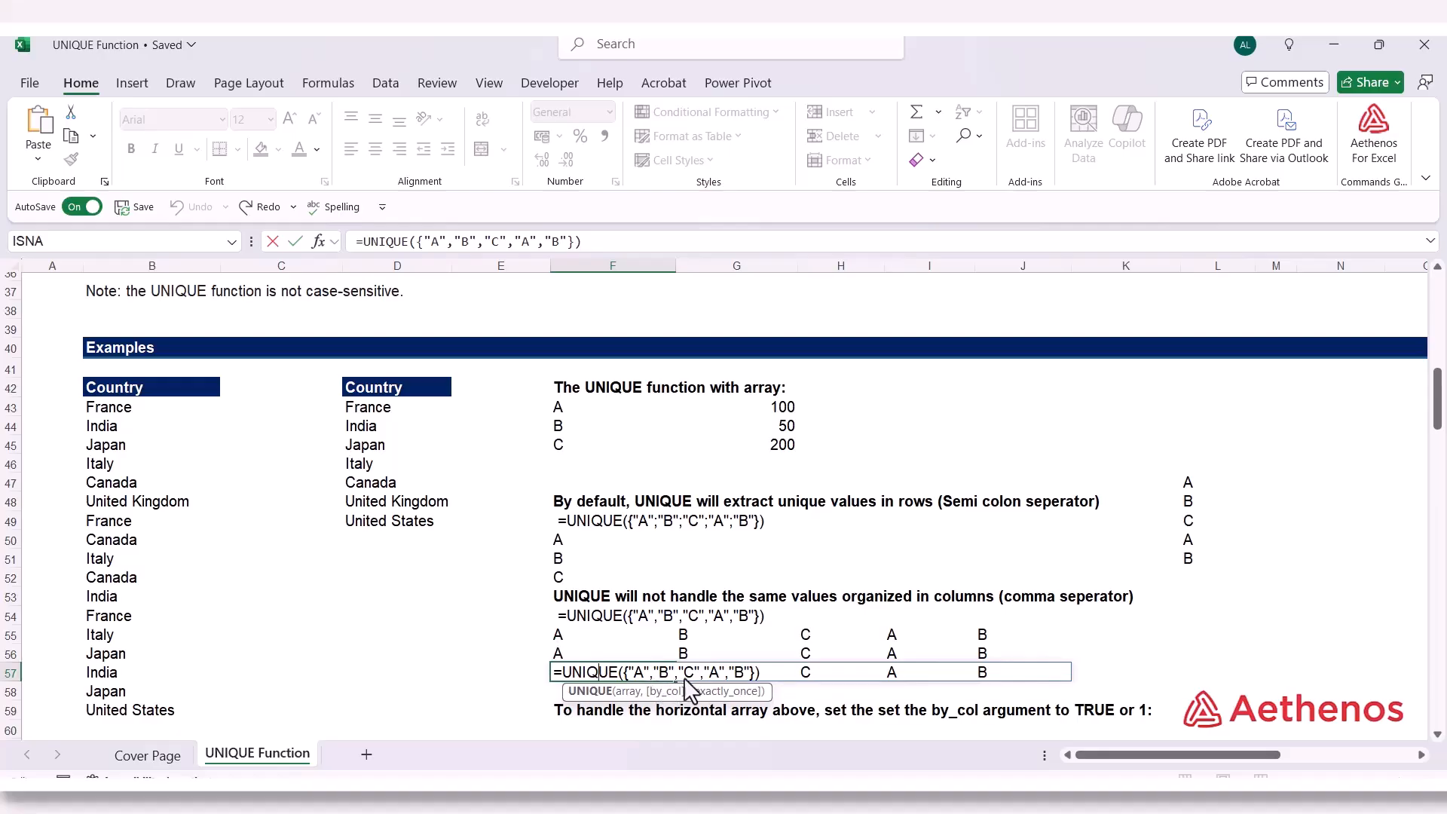
pyautogui.hotkey('ctrl', 'Return')
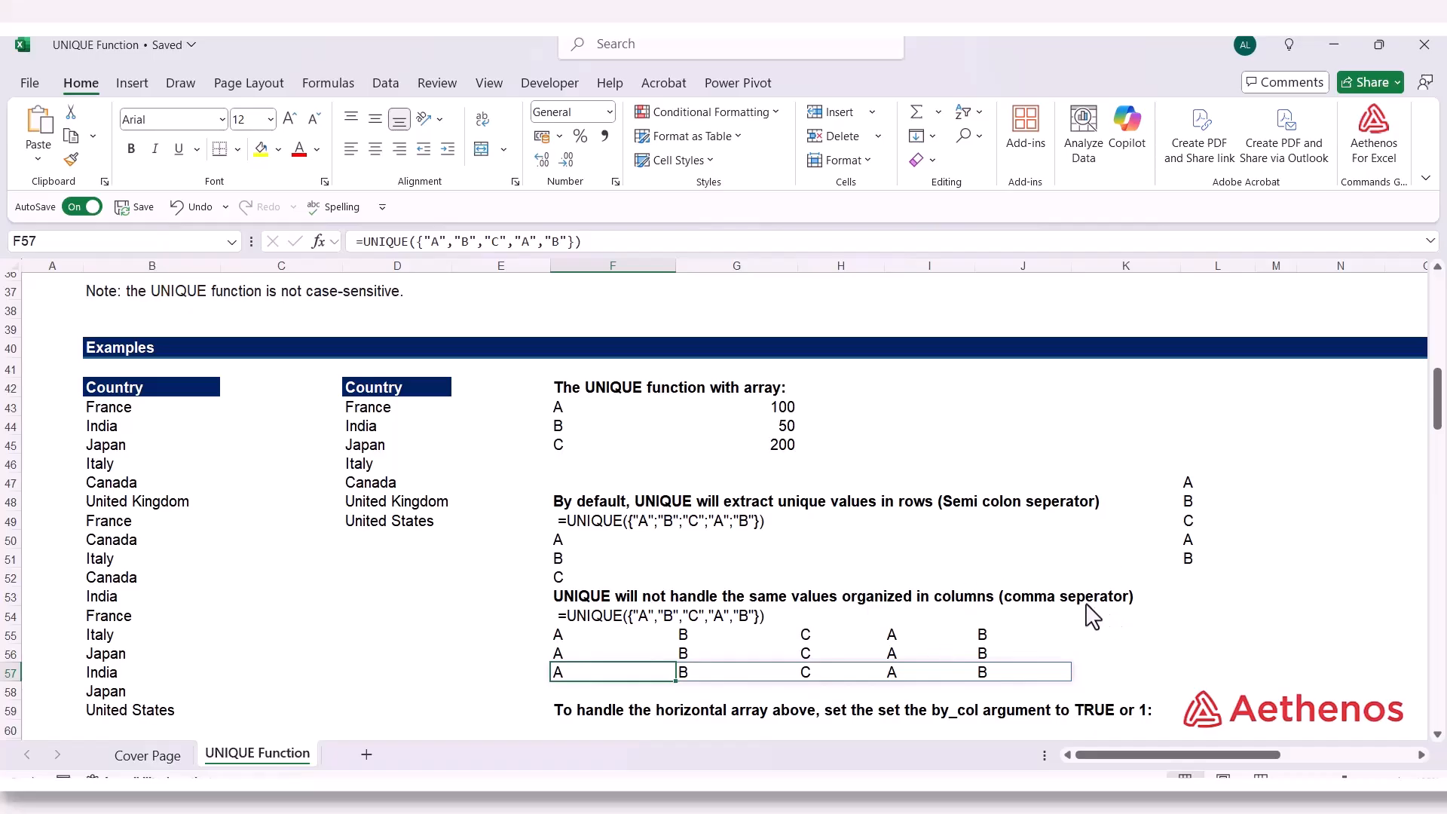
# Enter =UNIQUE(F55:J55,TRUE) in cell F60, beneath the note about the by_col argument
pyautogui.scroll(-3, 857, 595)
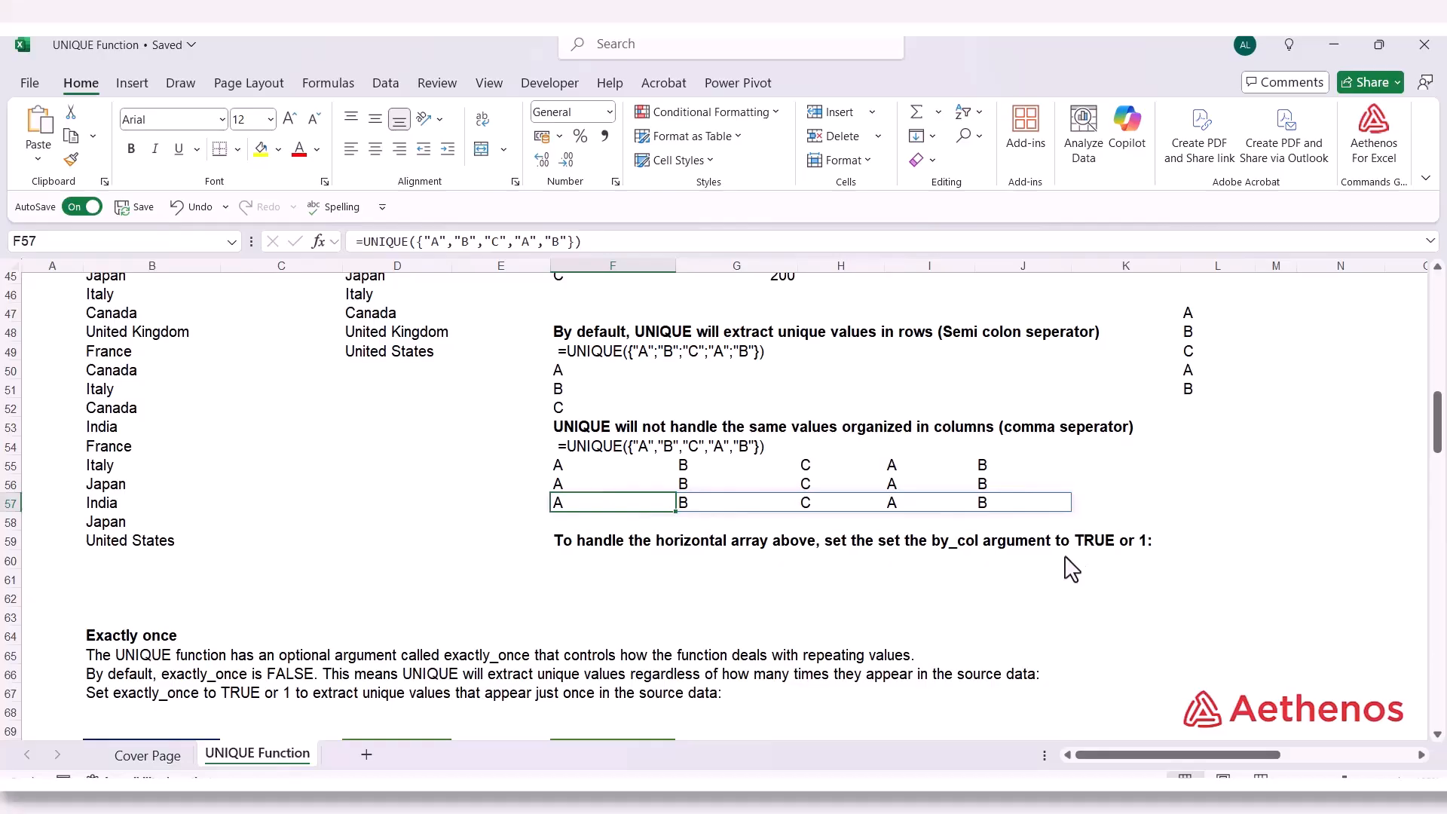
pyautogui.scroll(2, 833, 633)
pyautogui.scroll(-1, 604, 599)
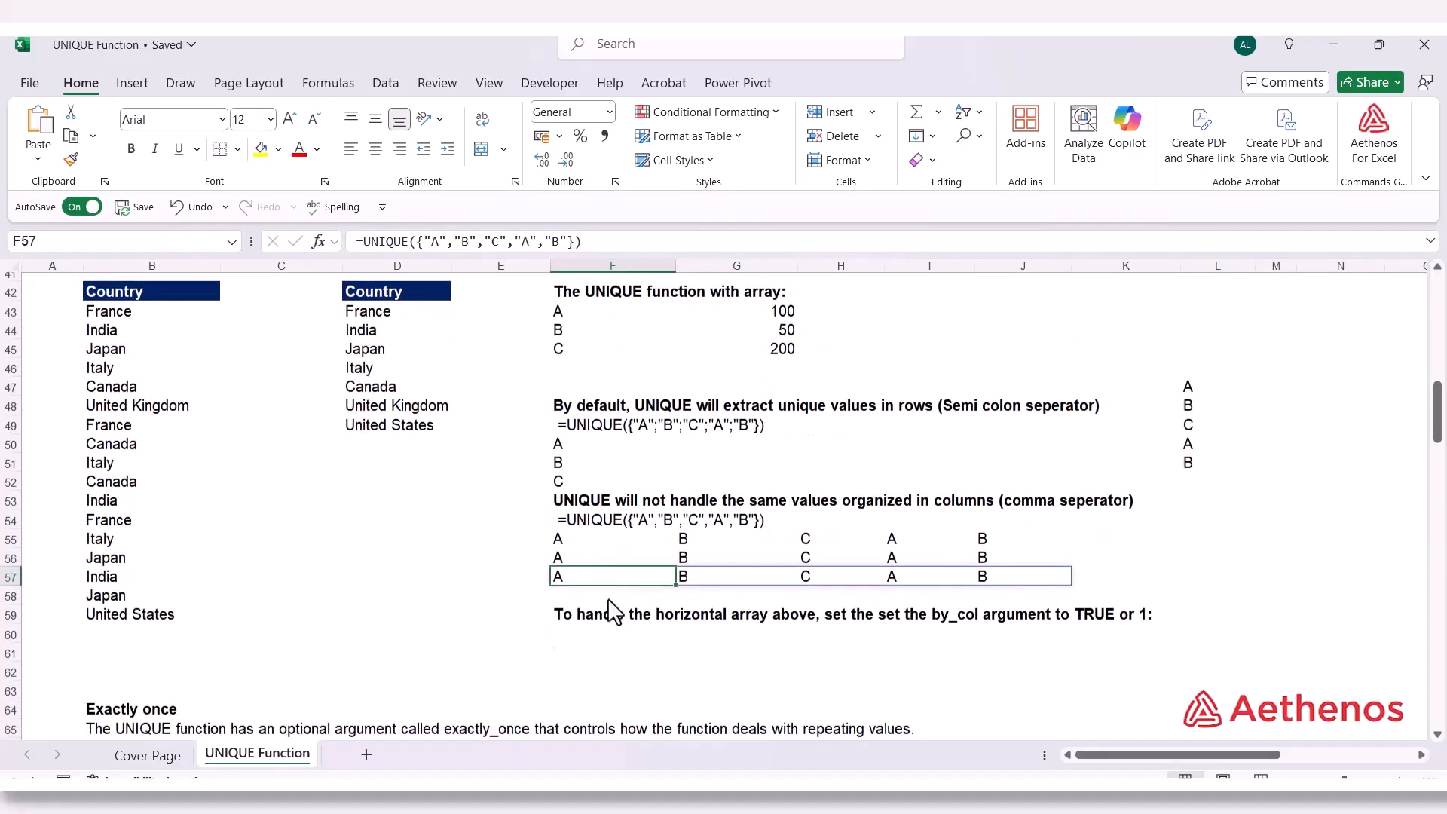
pyautogui.click(591, 621)
pyautogui.scroll(1, 585, 664)
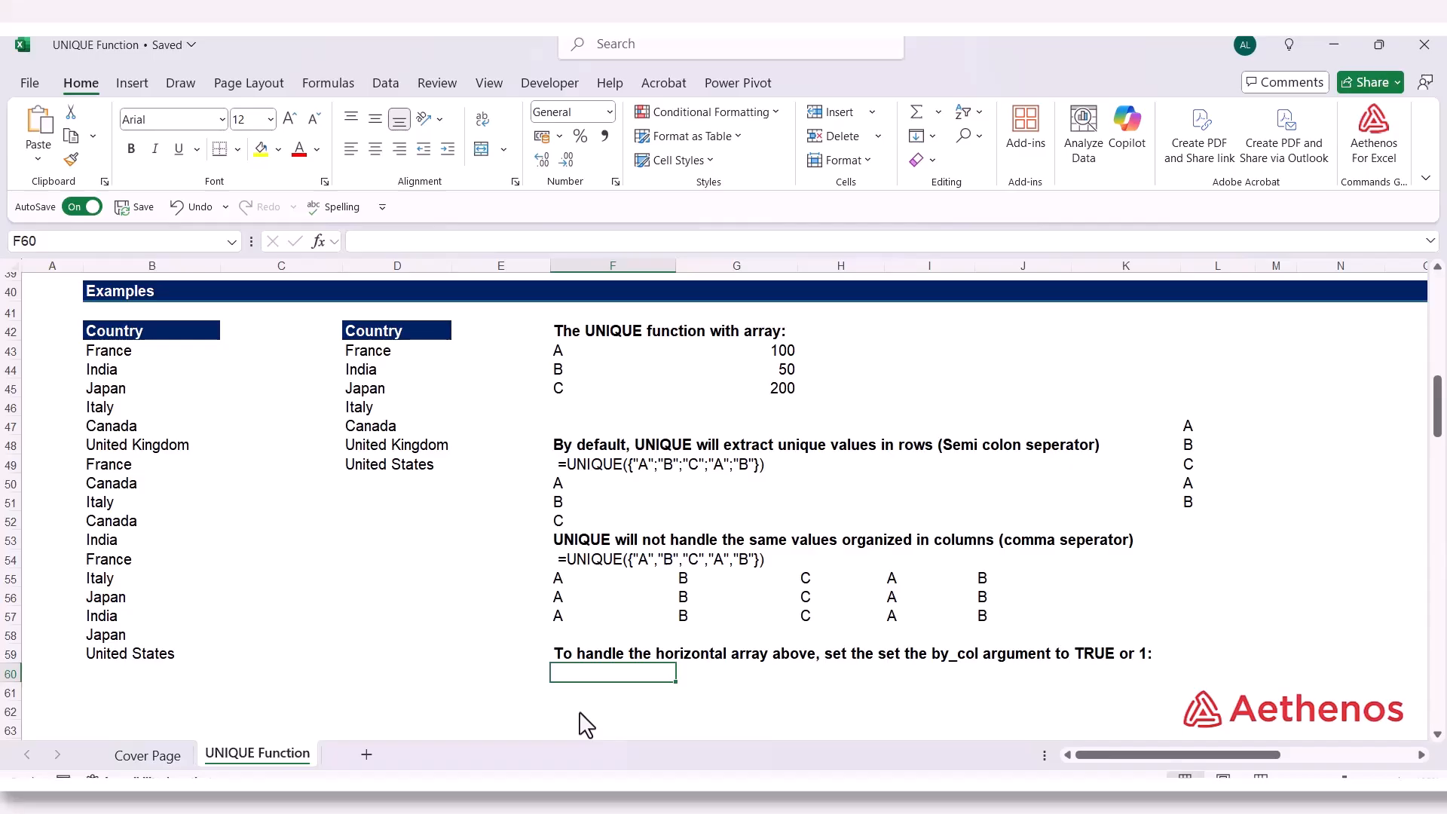
pyautogui.write('=')
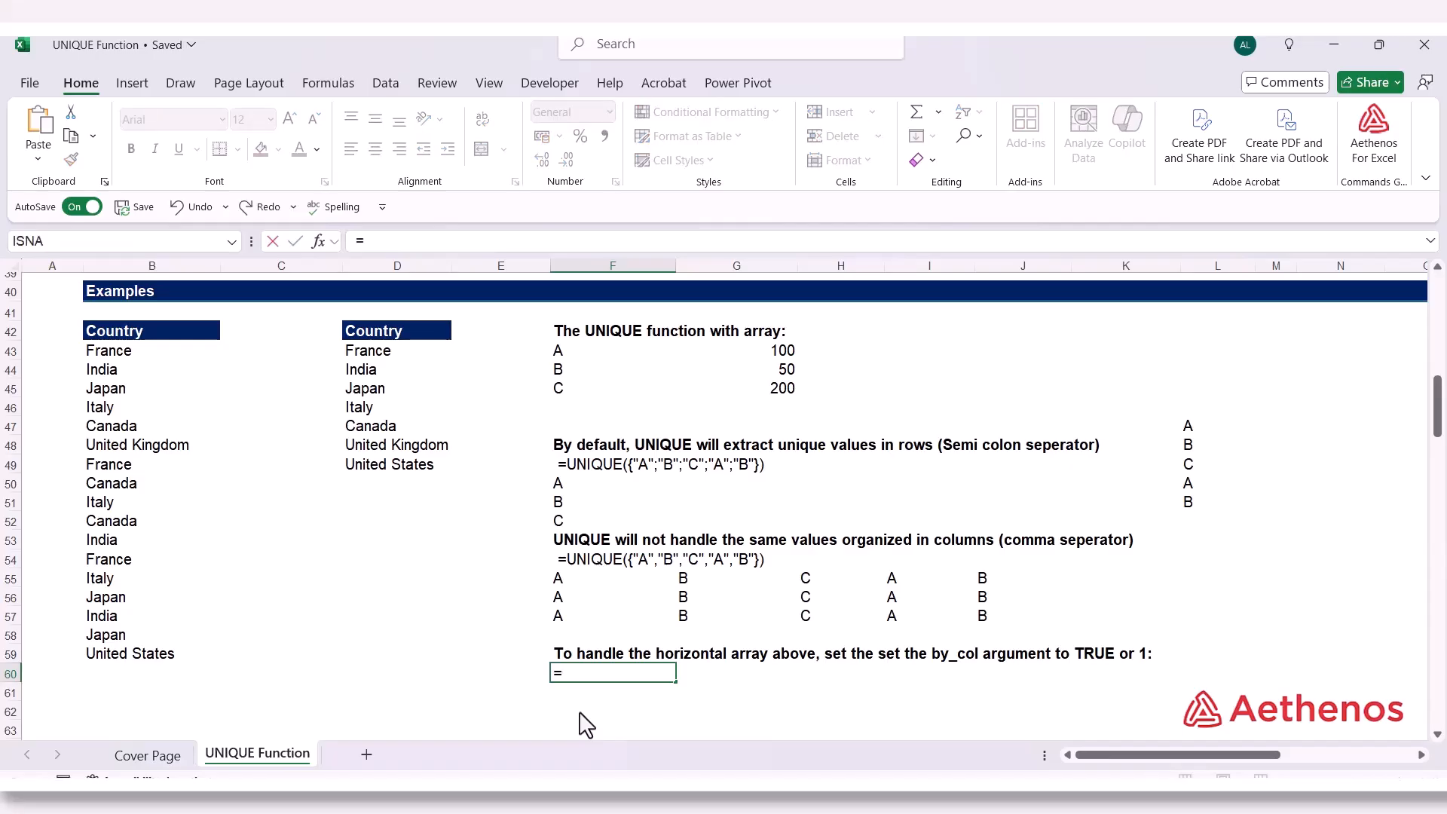
pyautogui.write('uni')
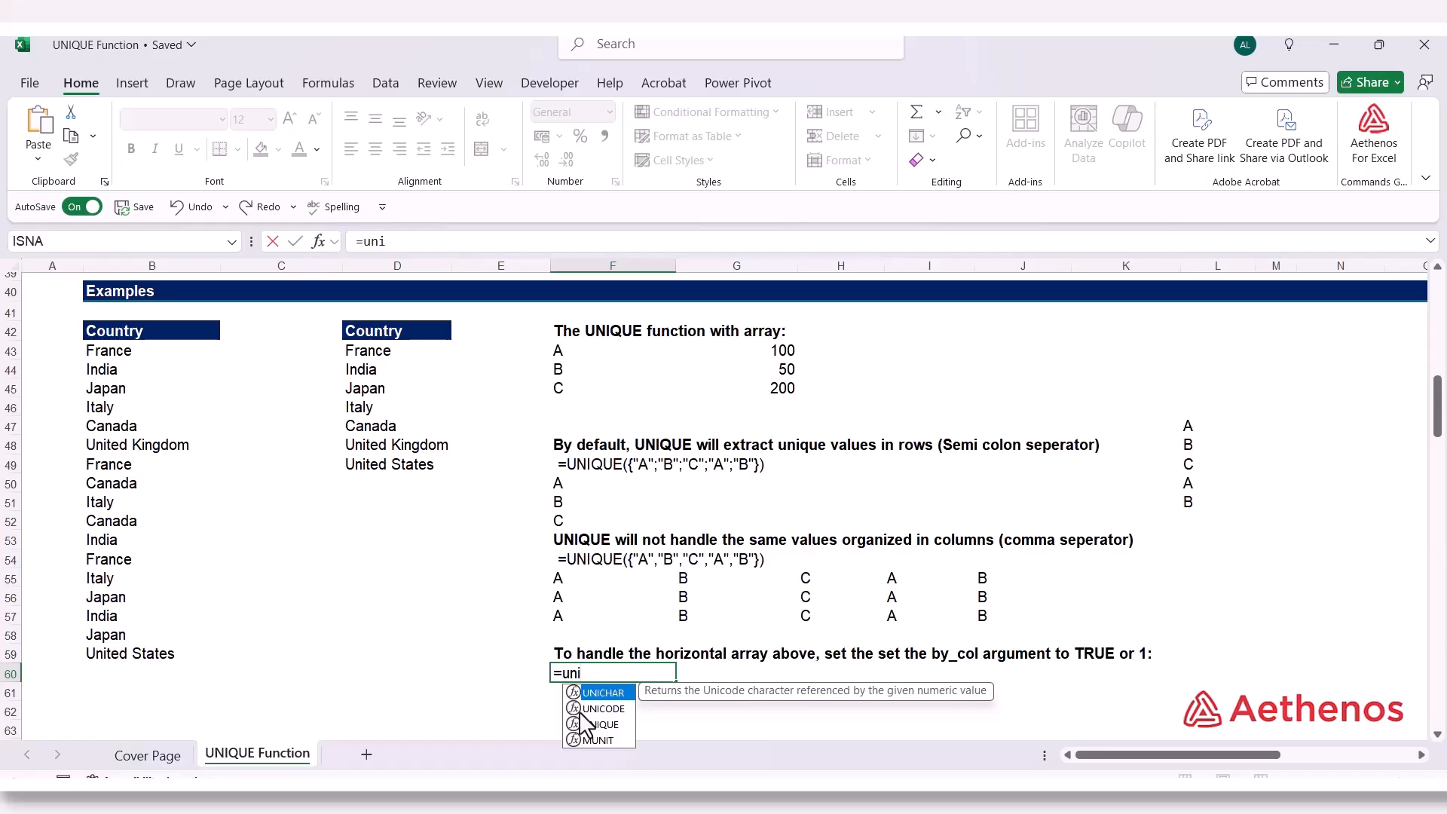
pyautogui.press('Down')
pyautogui.press('Down')
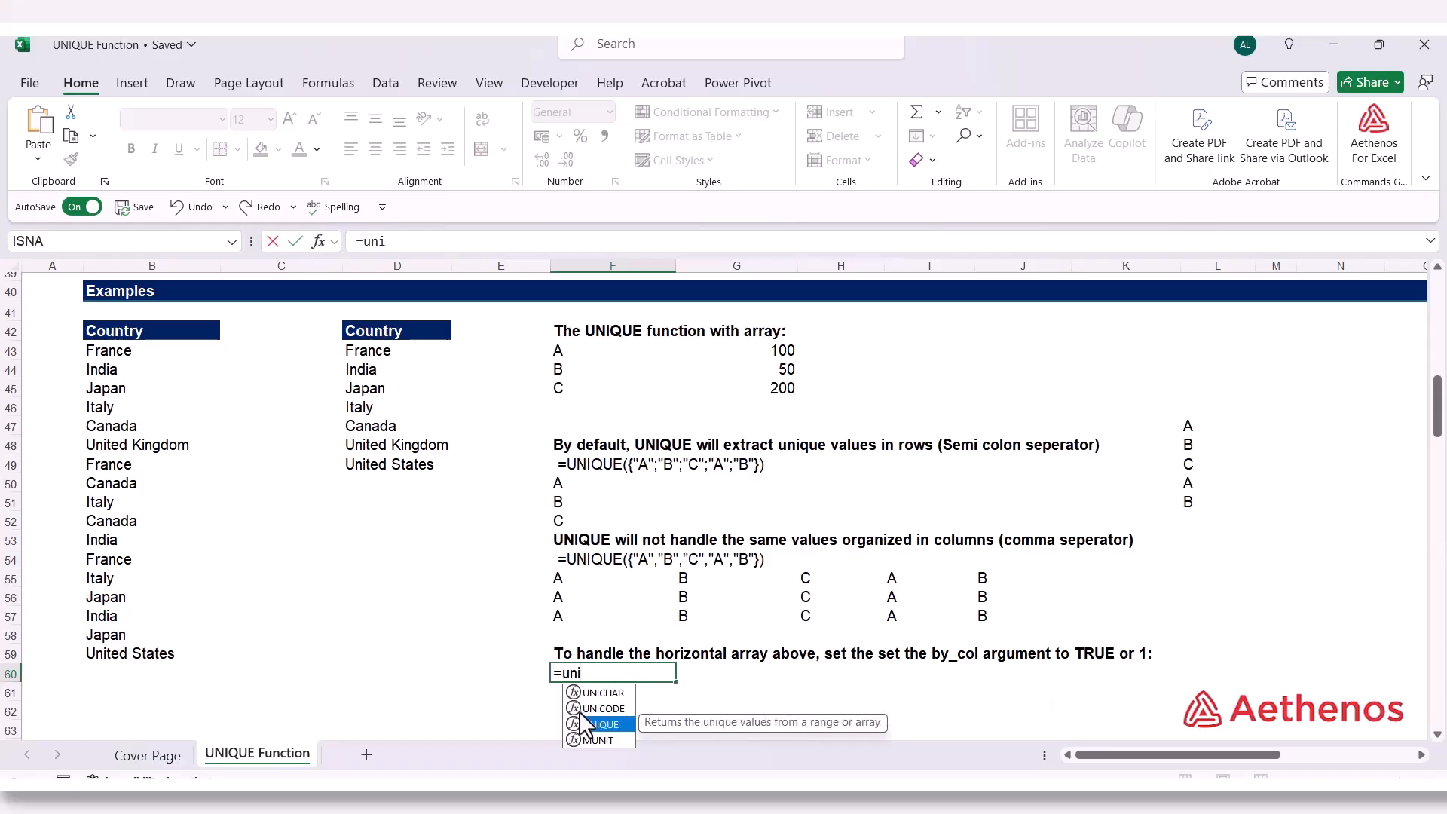
pyautogui.press('Tab')
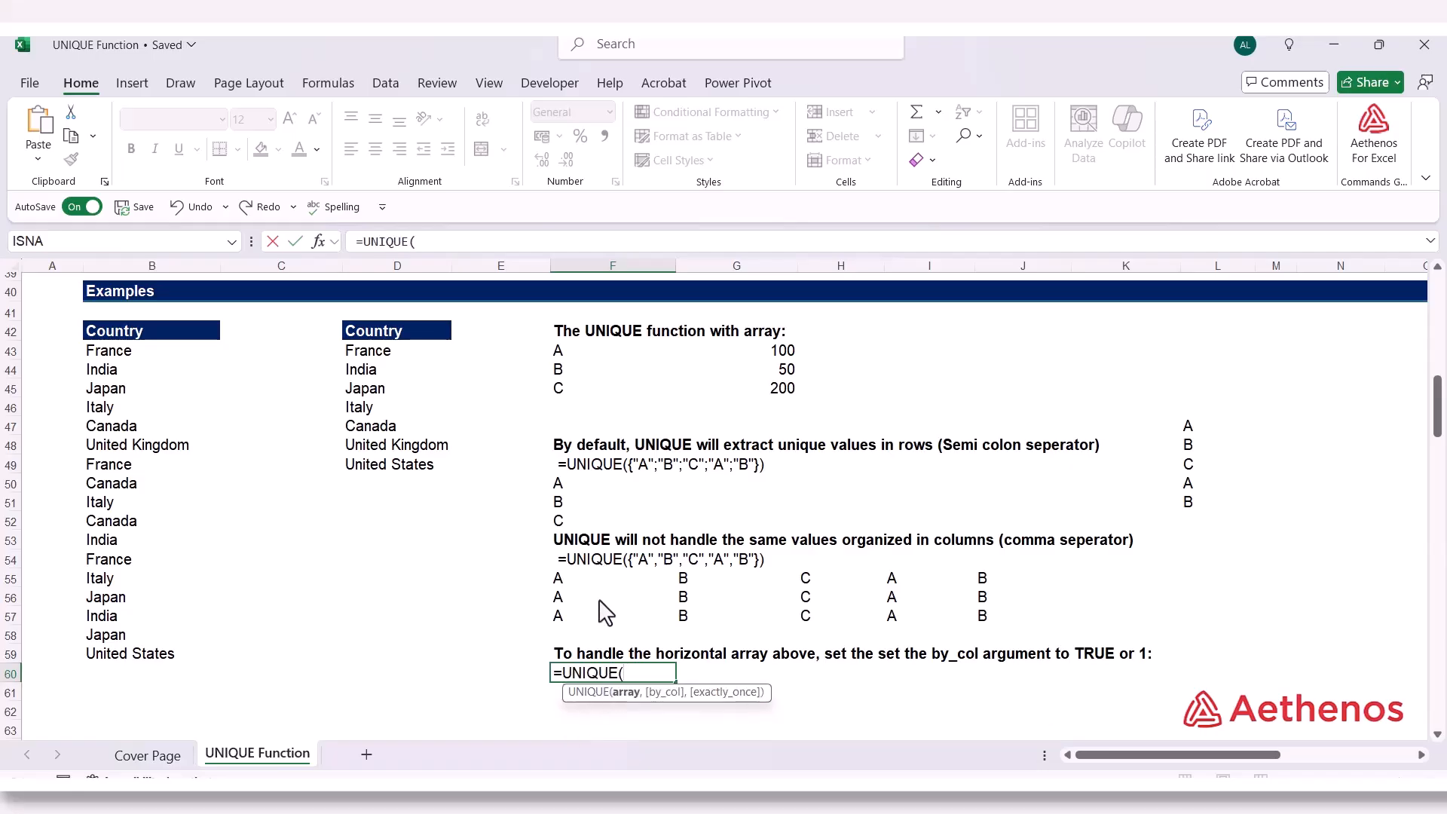
pyautogui.click(571, 589)
pyautogui.moveTo(667, 597); pyautogui.dragTo(980, 597)
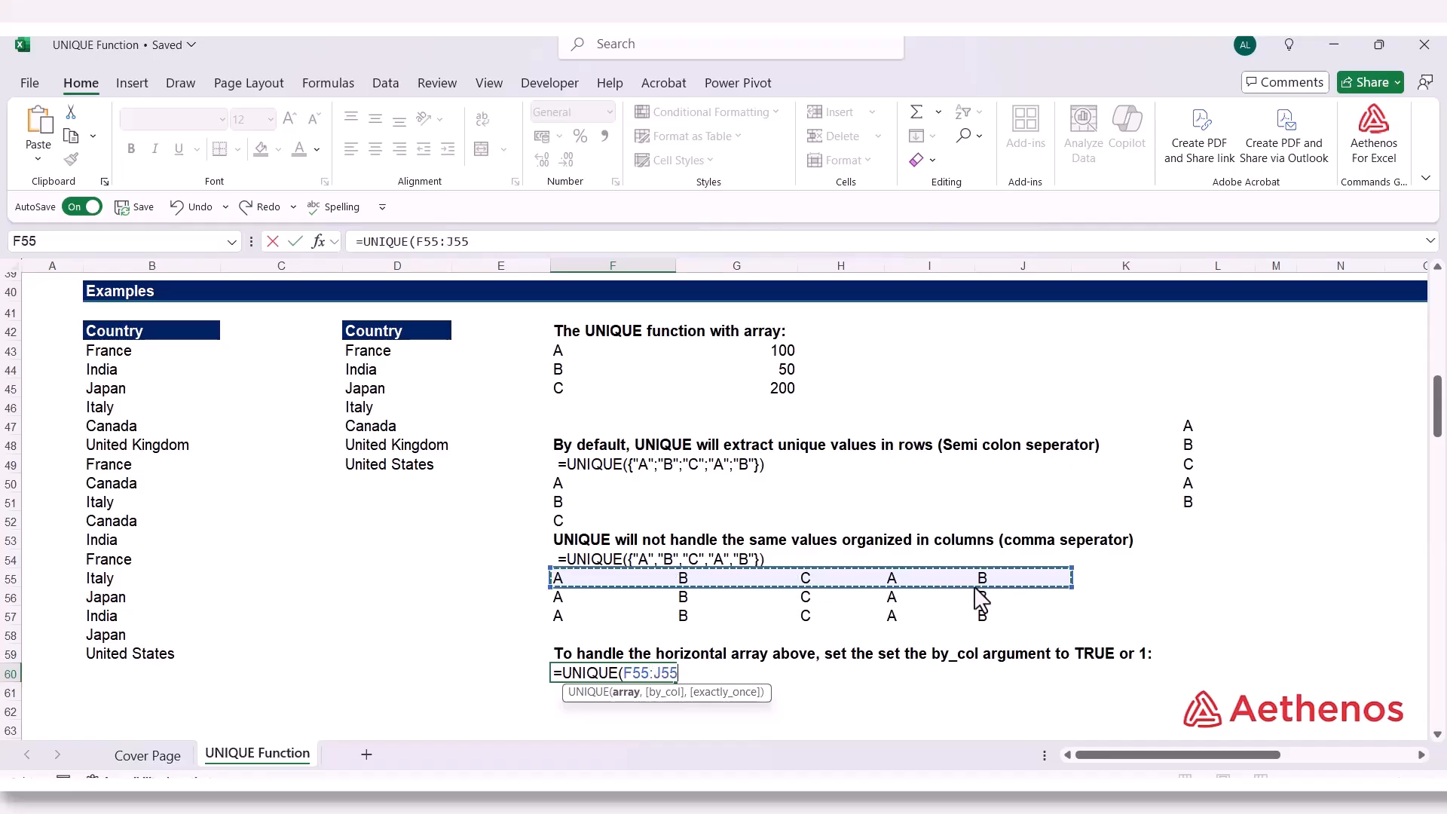
pyautogui.write(',')
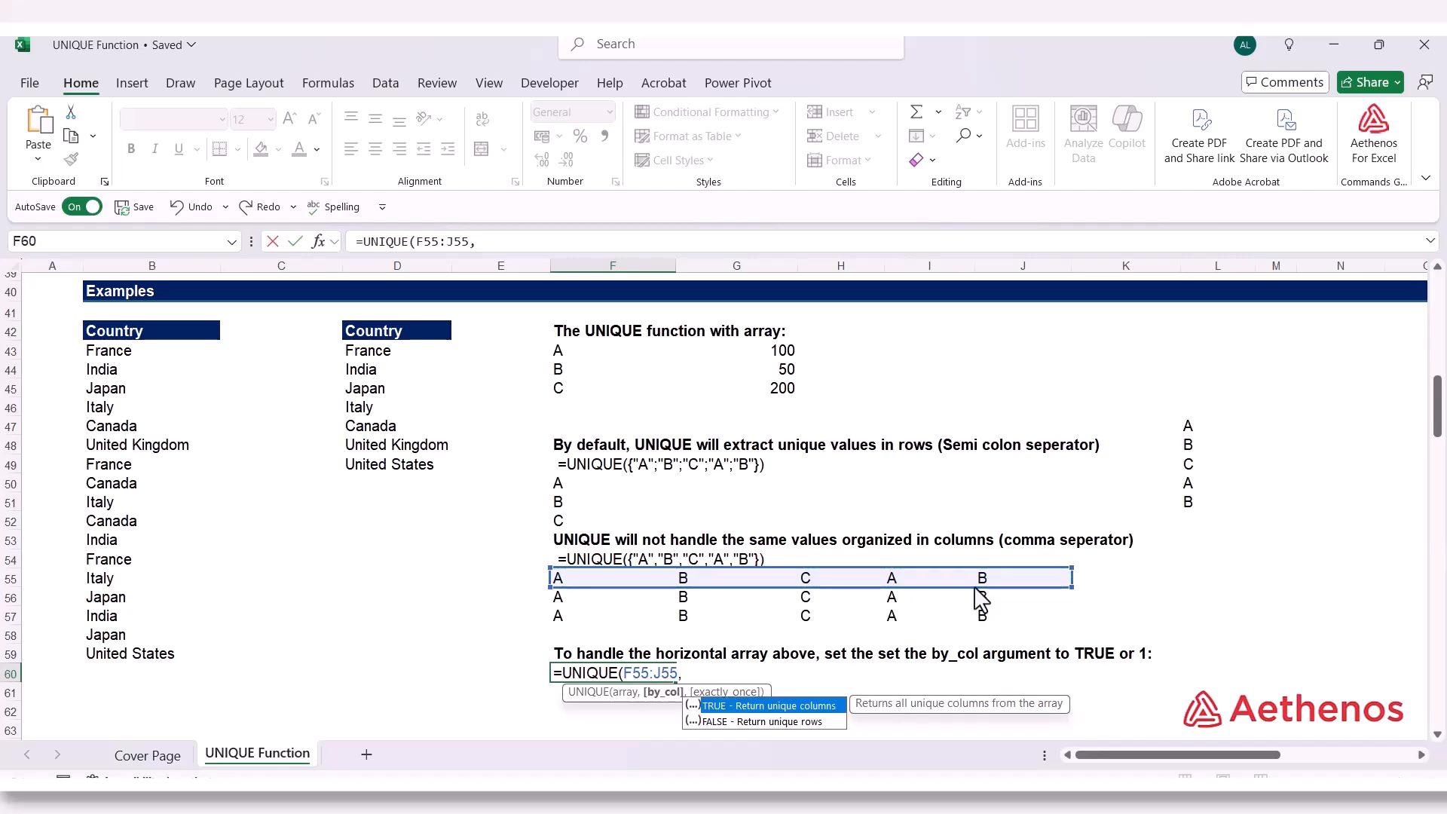
pyautogui.press('Tab')
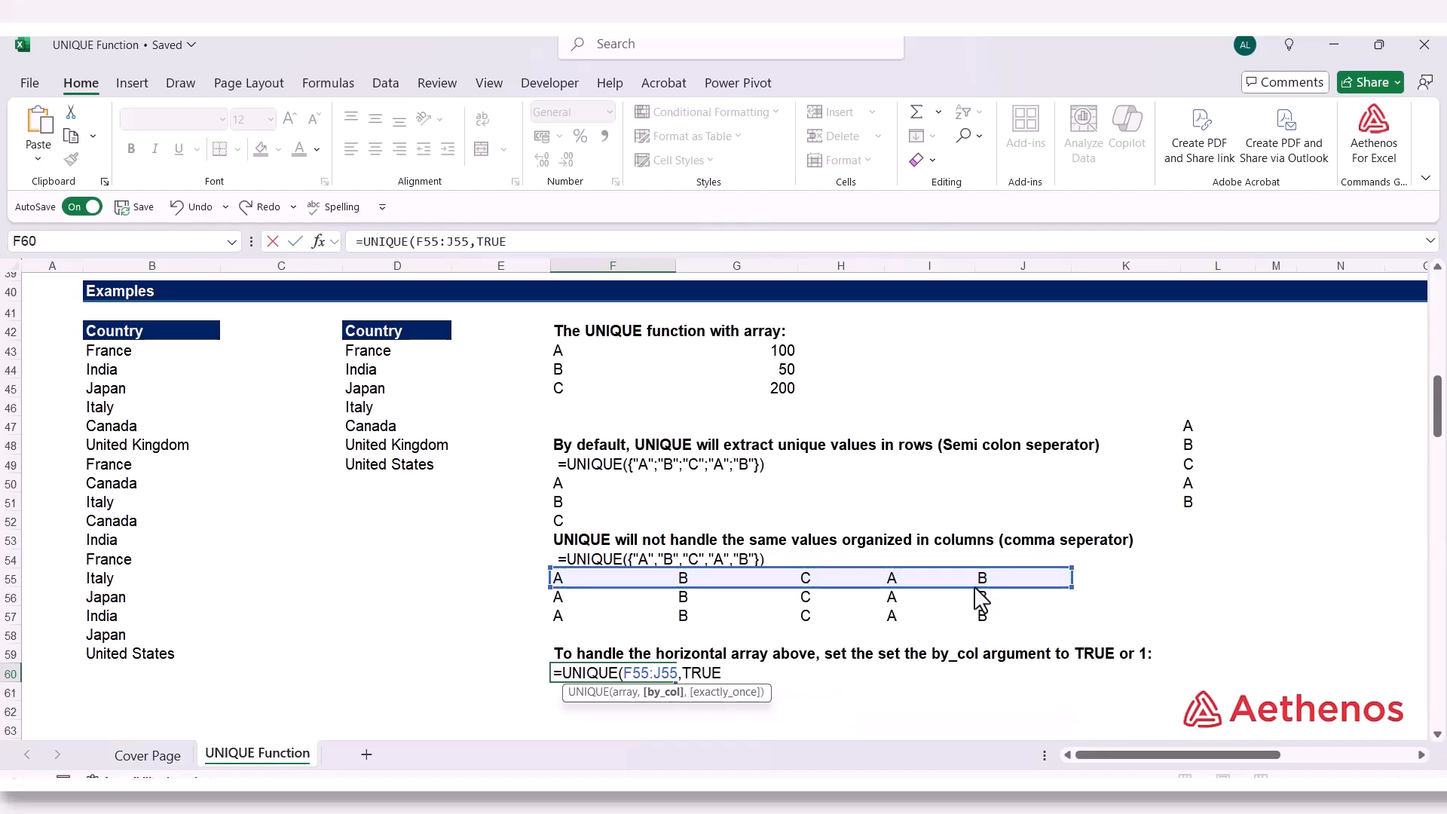
pyautogui.write(')')
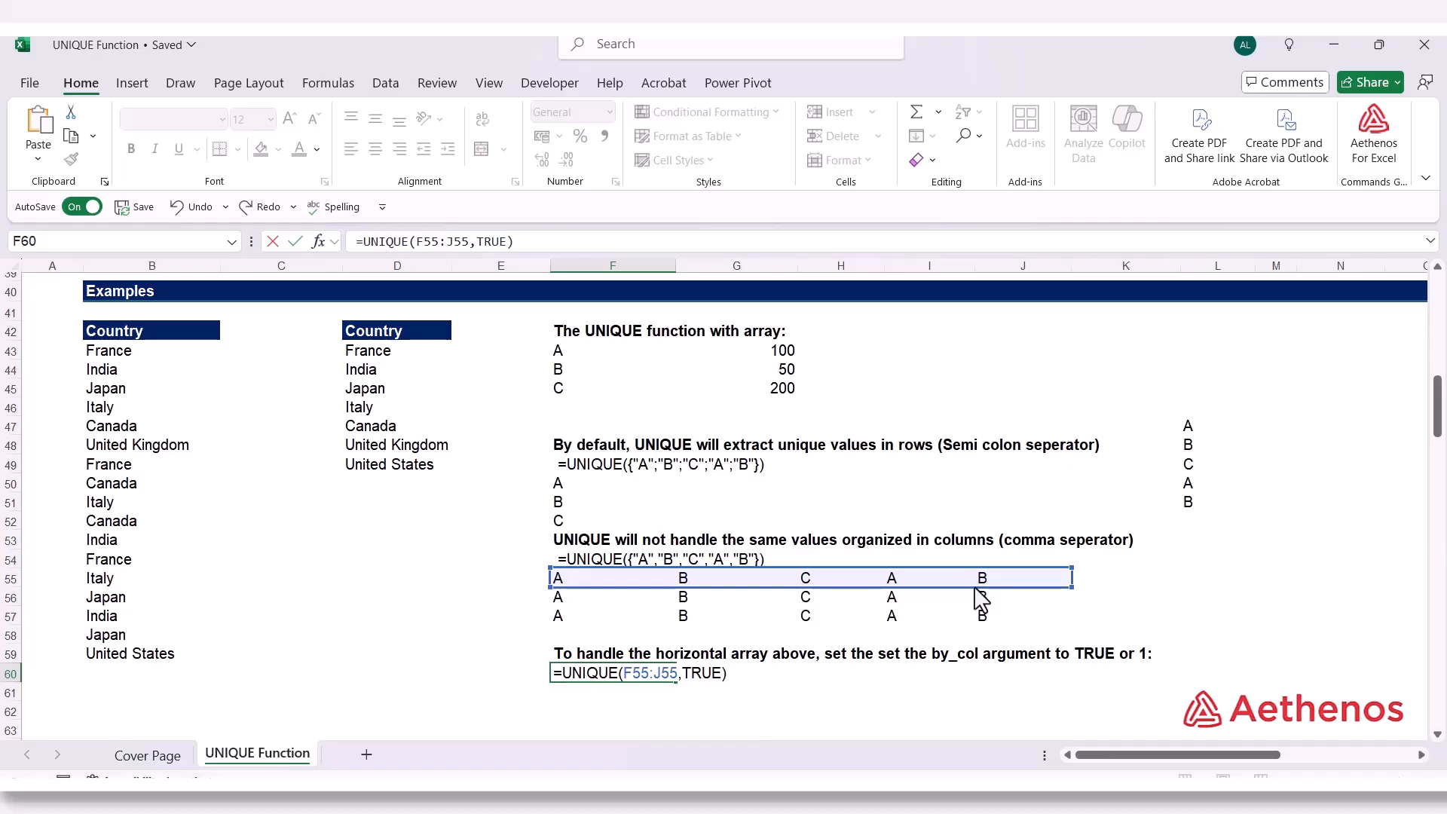
pyautogui.press('Return')
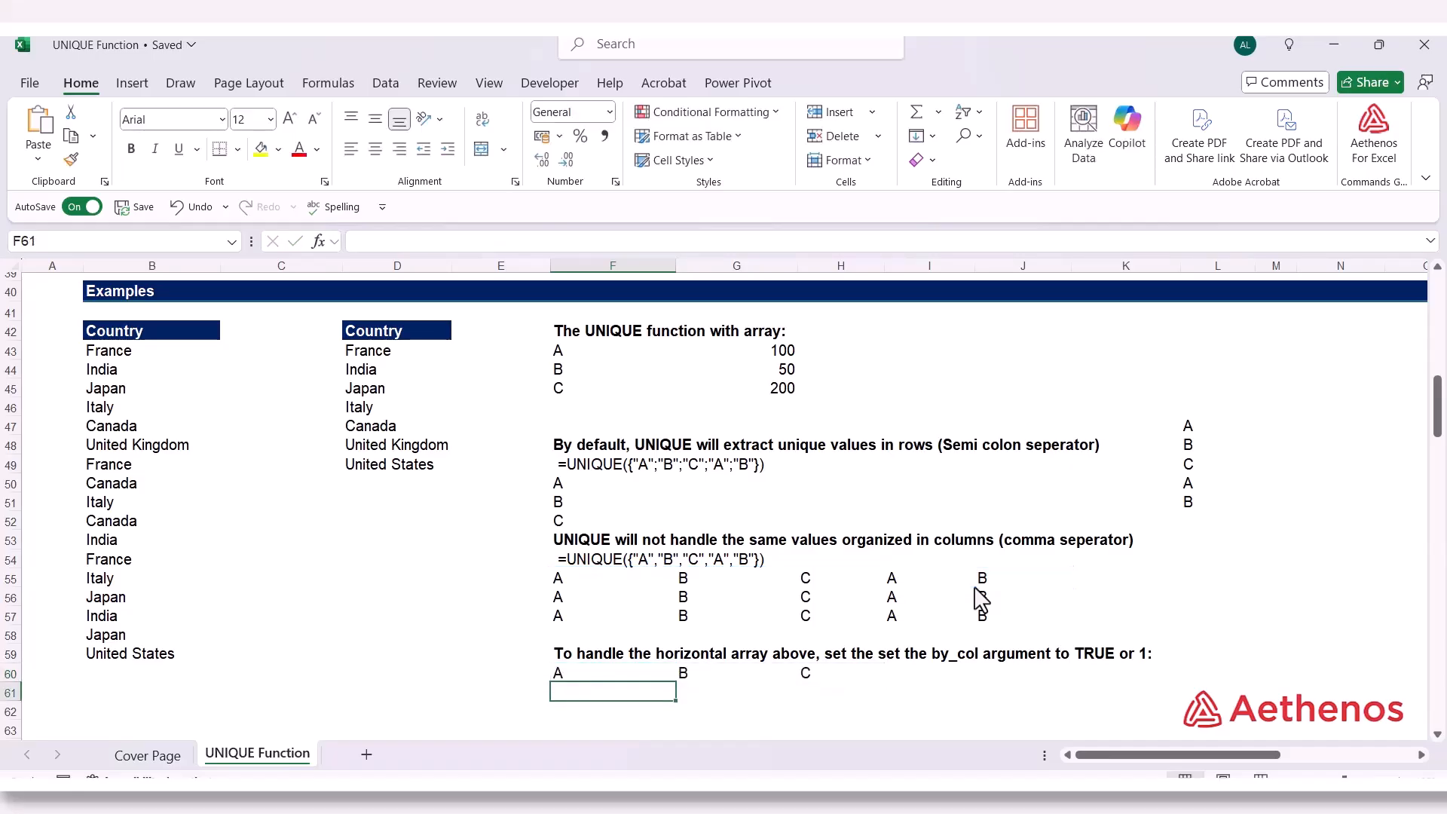
# Inspect the by_col argument of the formula in F60 and compare it with the formula in F56
pyautogui.doubleClick(595, 678)
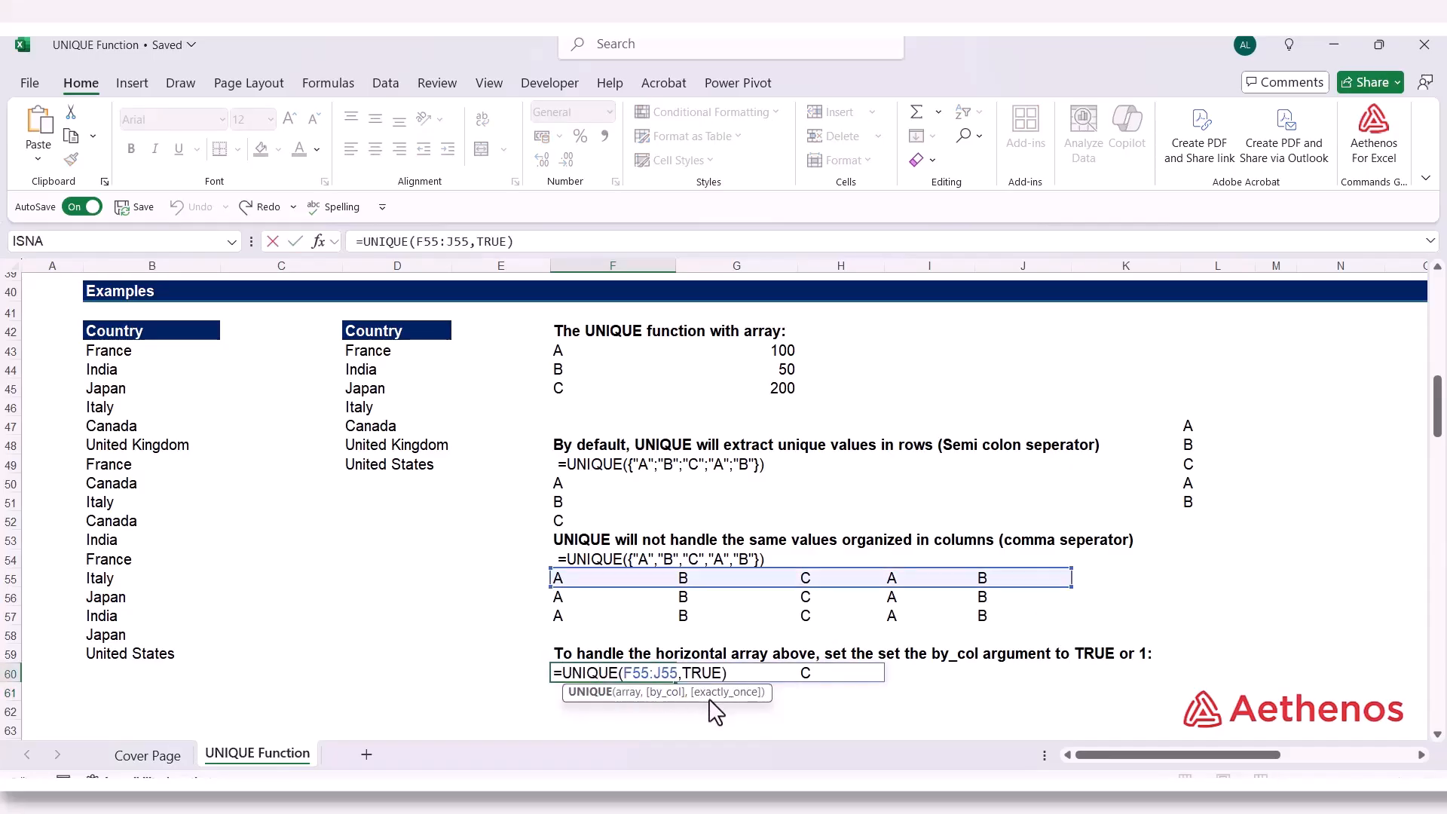
pyautogui.moveTo(688, 673); pyautogui.dragTo(702, 675)
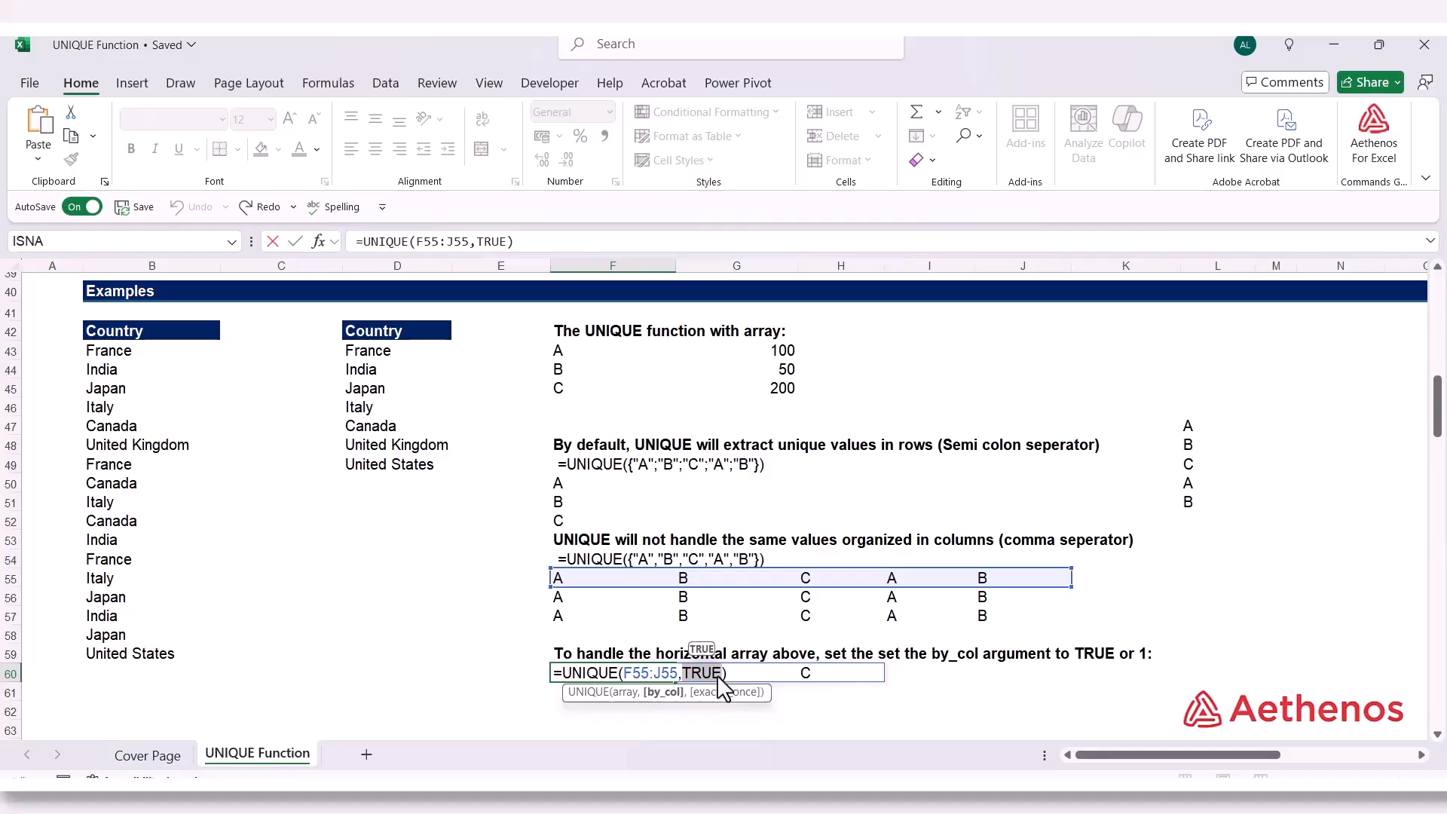
pyautogui.hotkey('ctrl', 'Return')
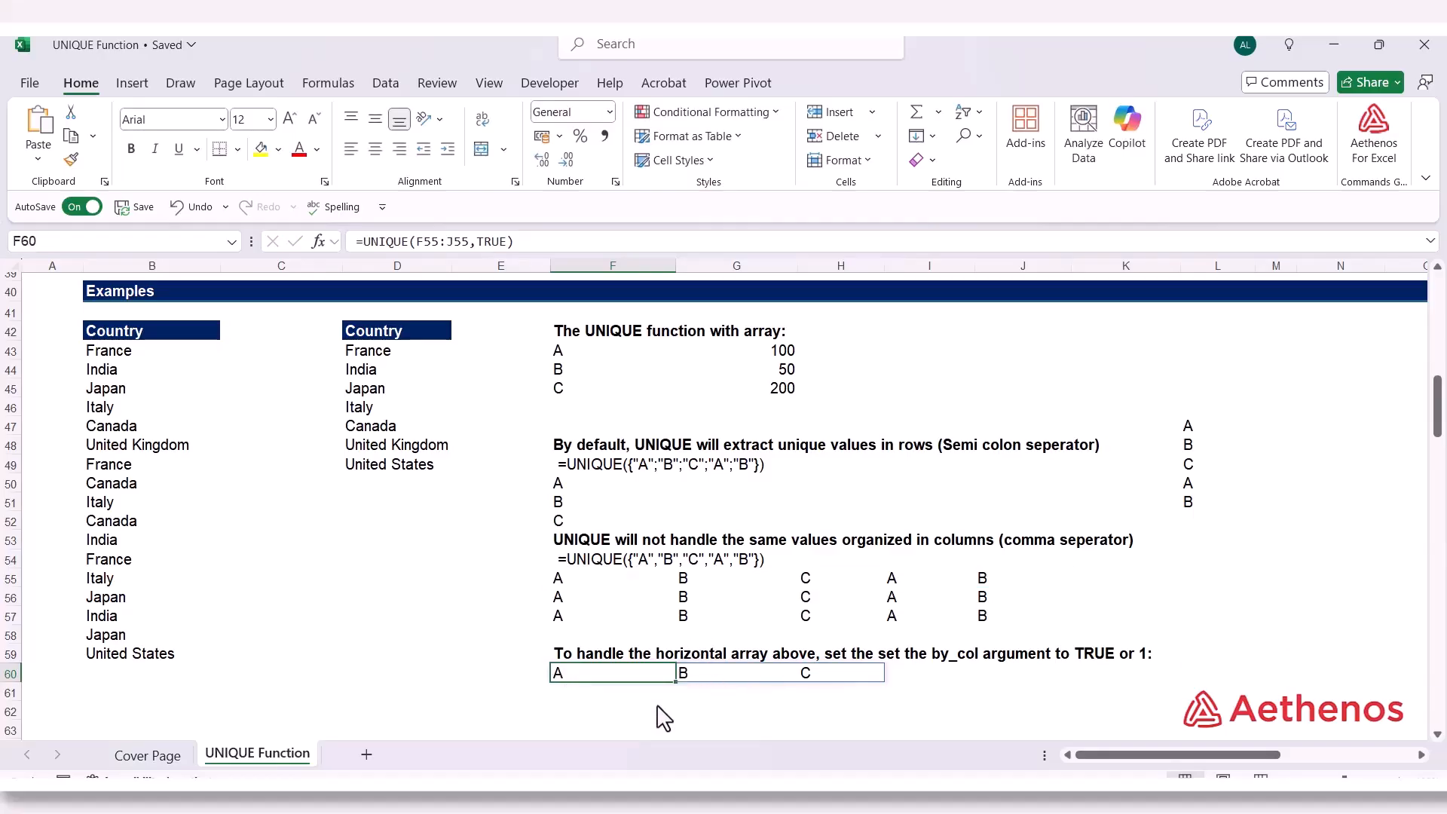
pyautogui.click(585, 599)
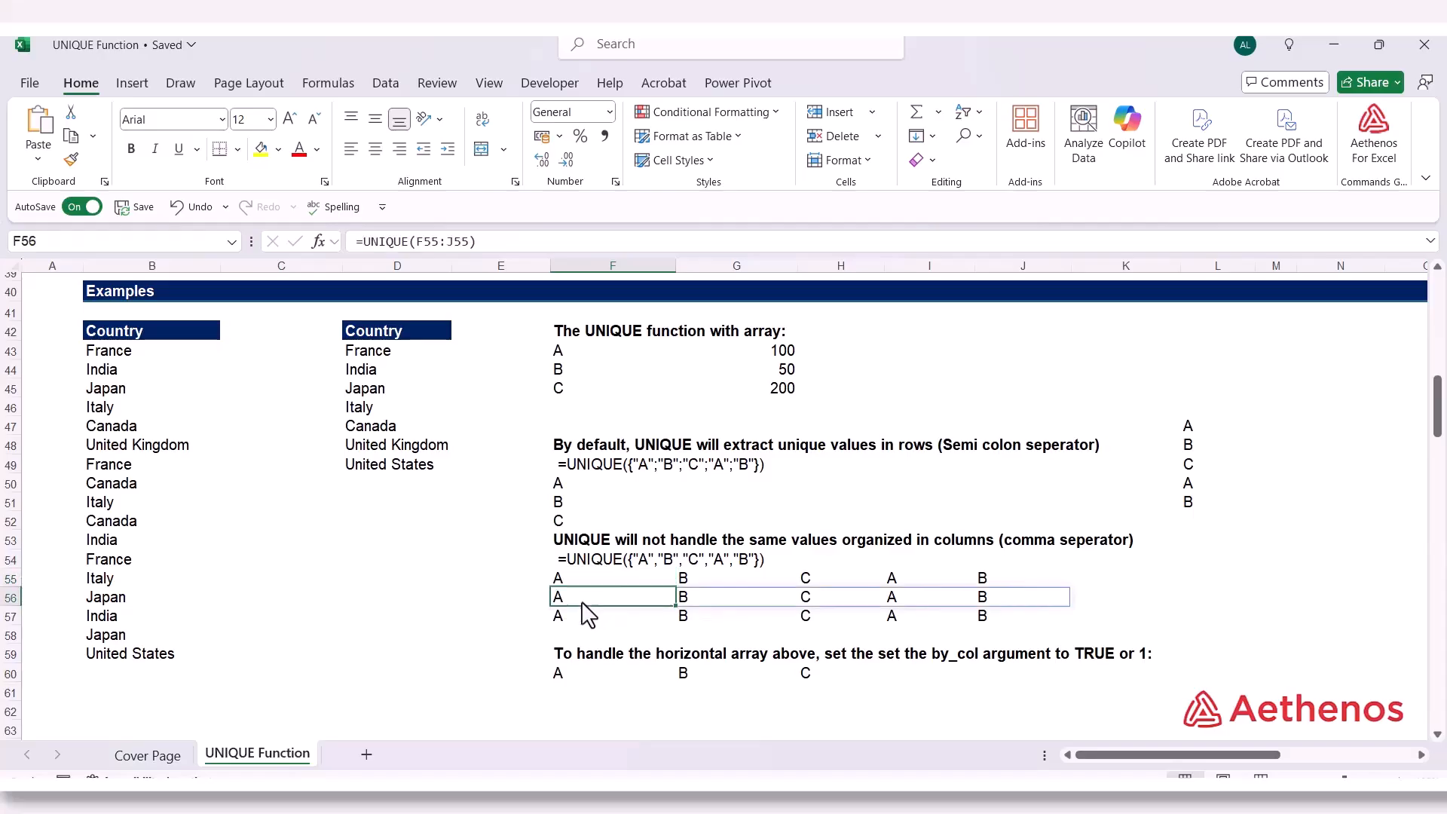
# Add TRUE as the by_col argument to the array-constant UNIQUE formula in cell F57
pyautogui.click(582, 617)
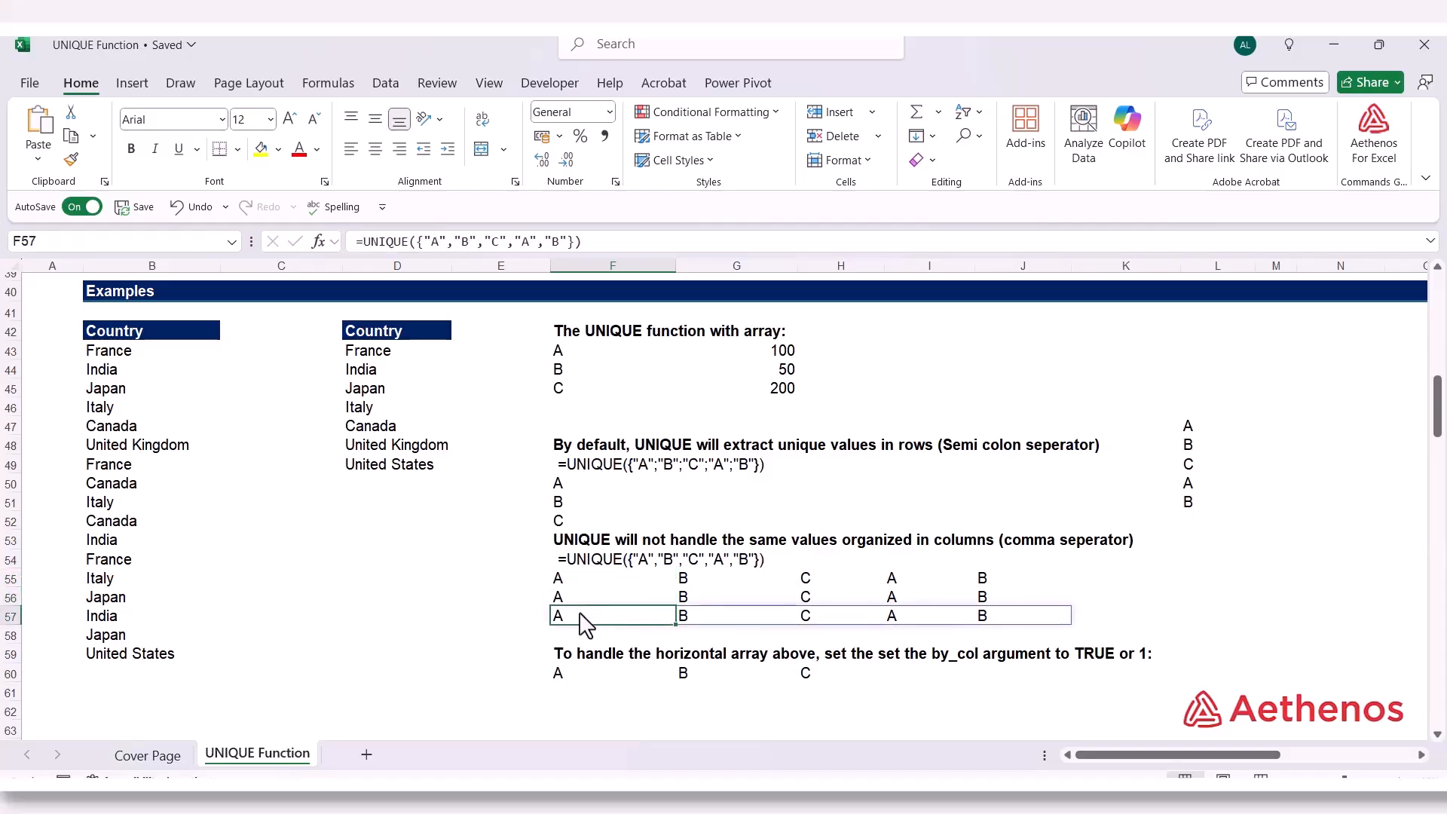
pyautogui.doubleClick(581, 615)
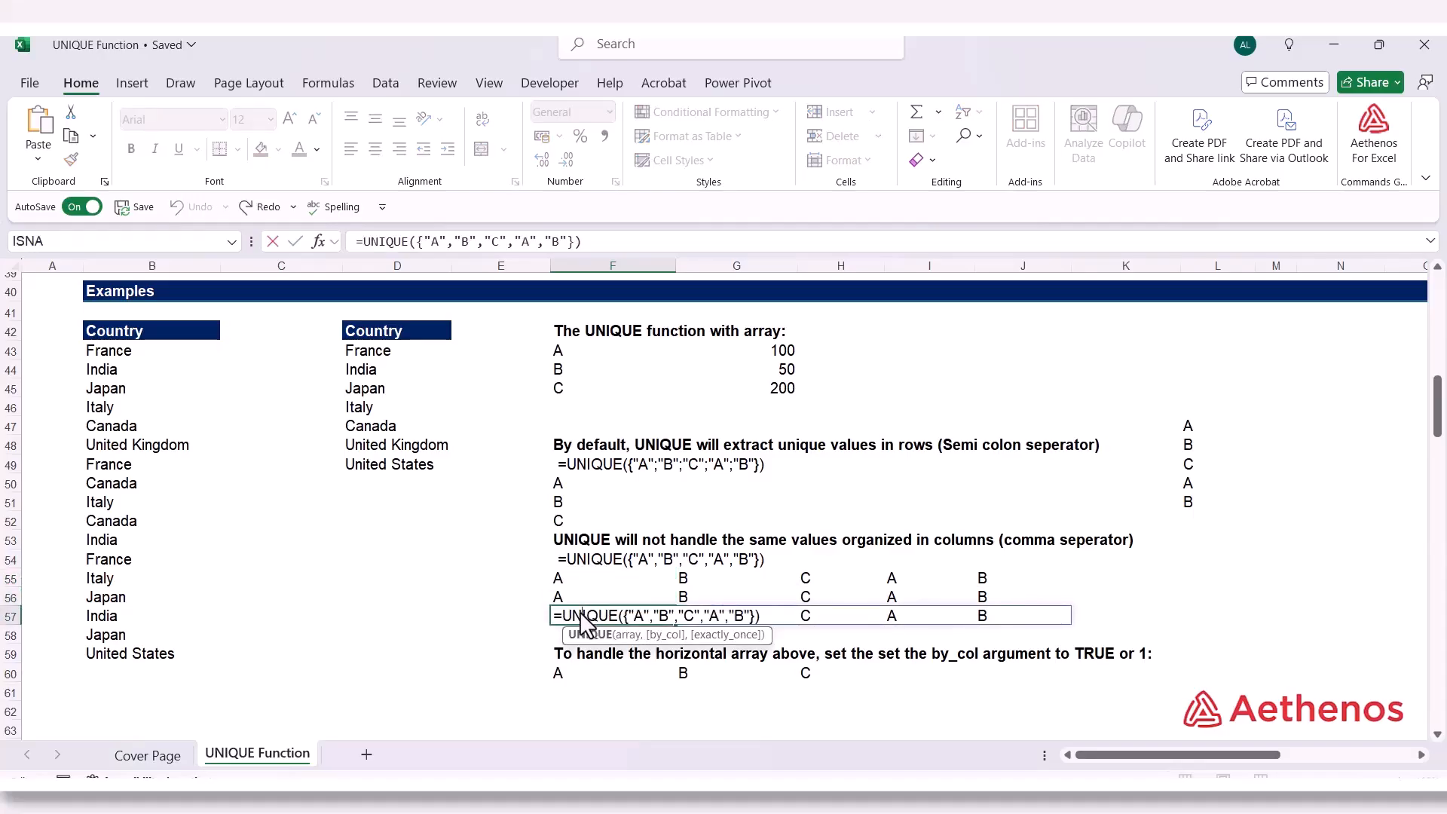
pyautogui.click(576, 242)
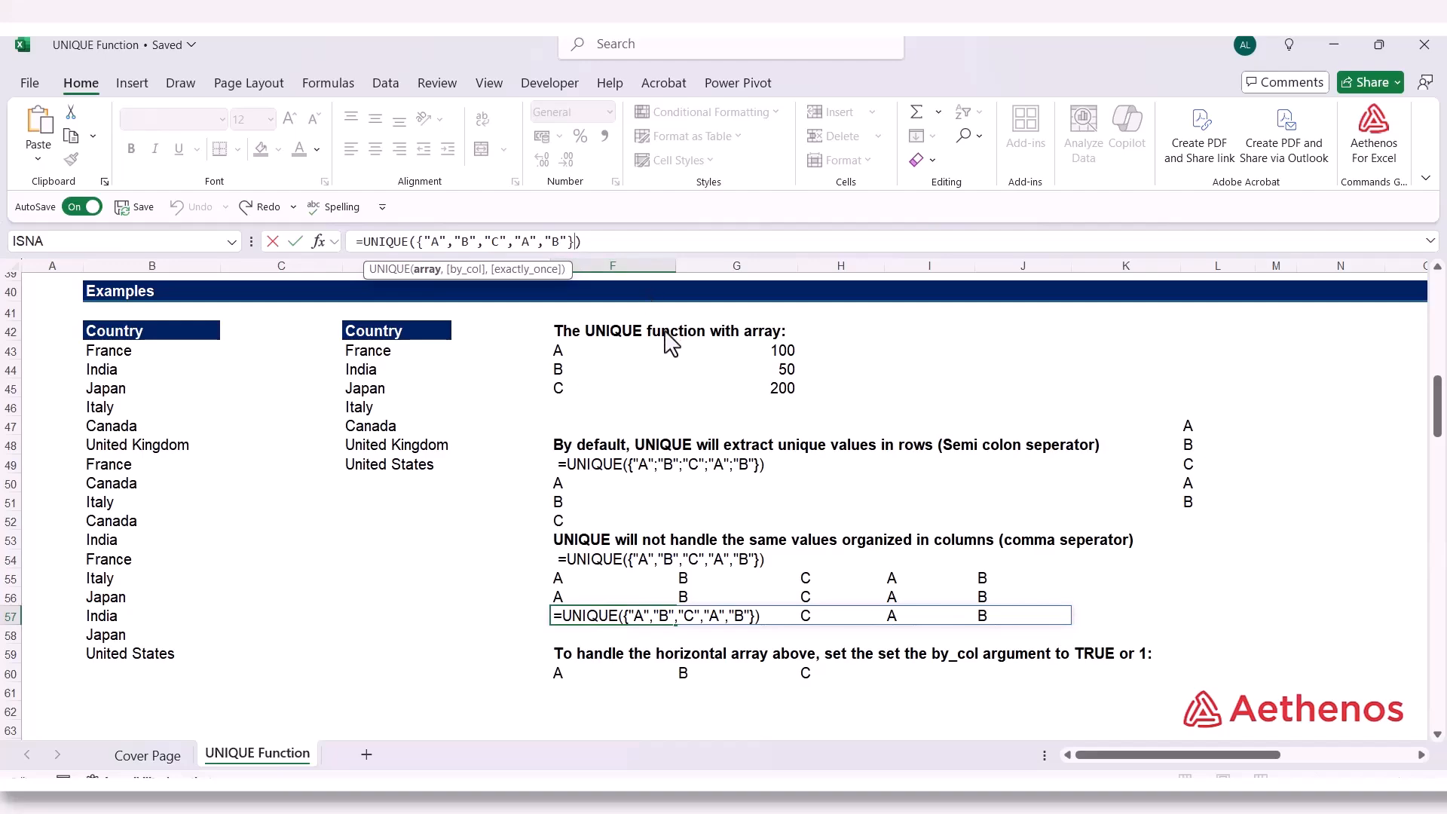
pyautogui.write(',')
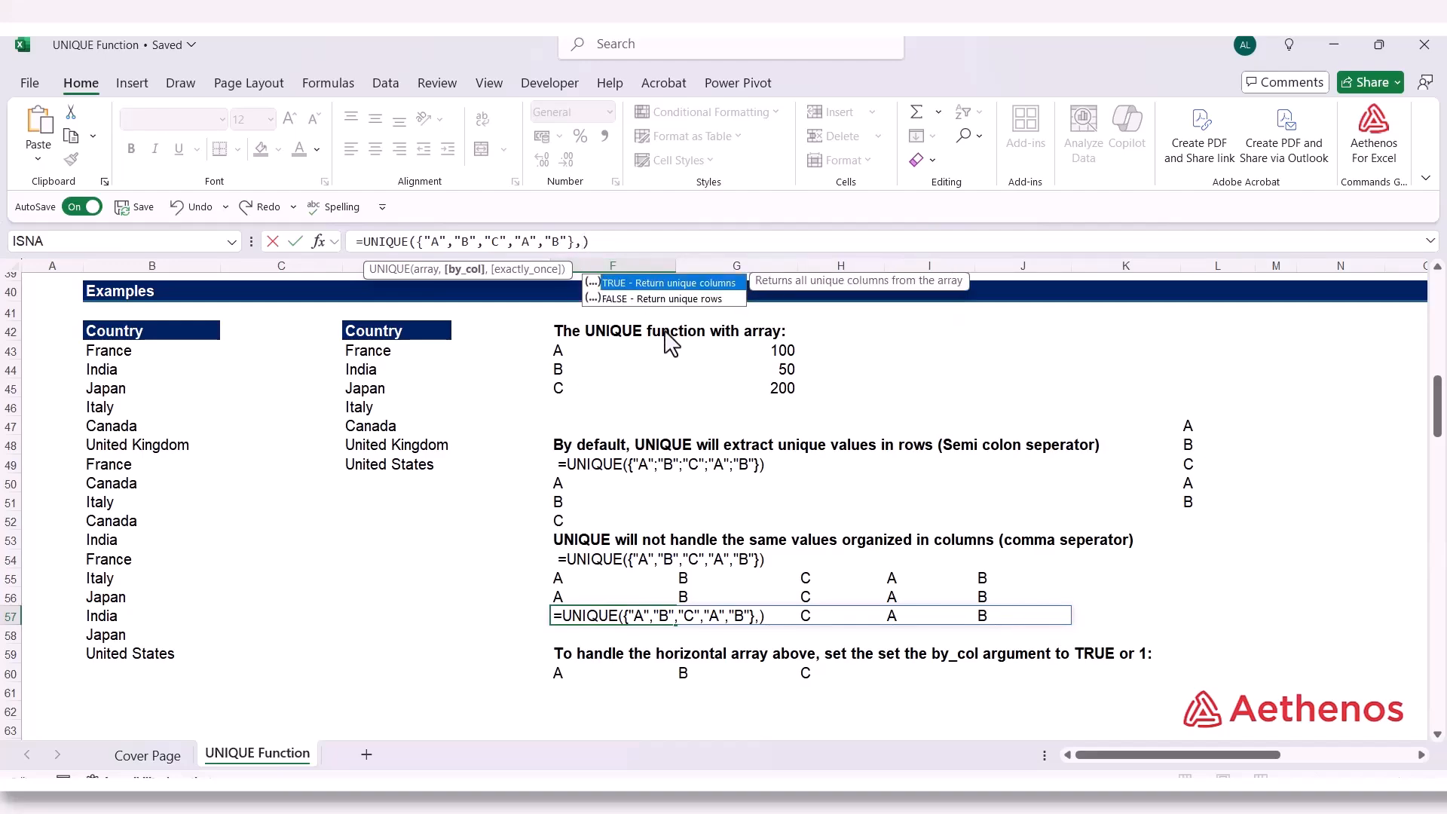
pyautogui.press('Tab')
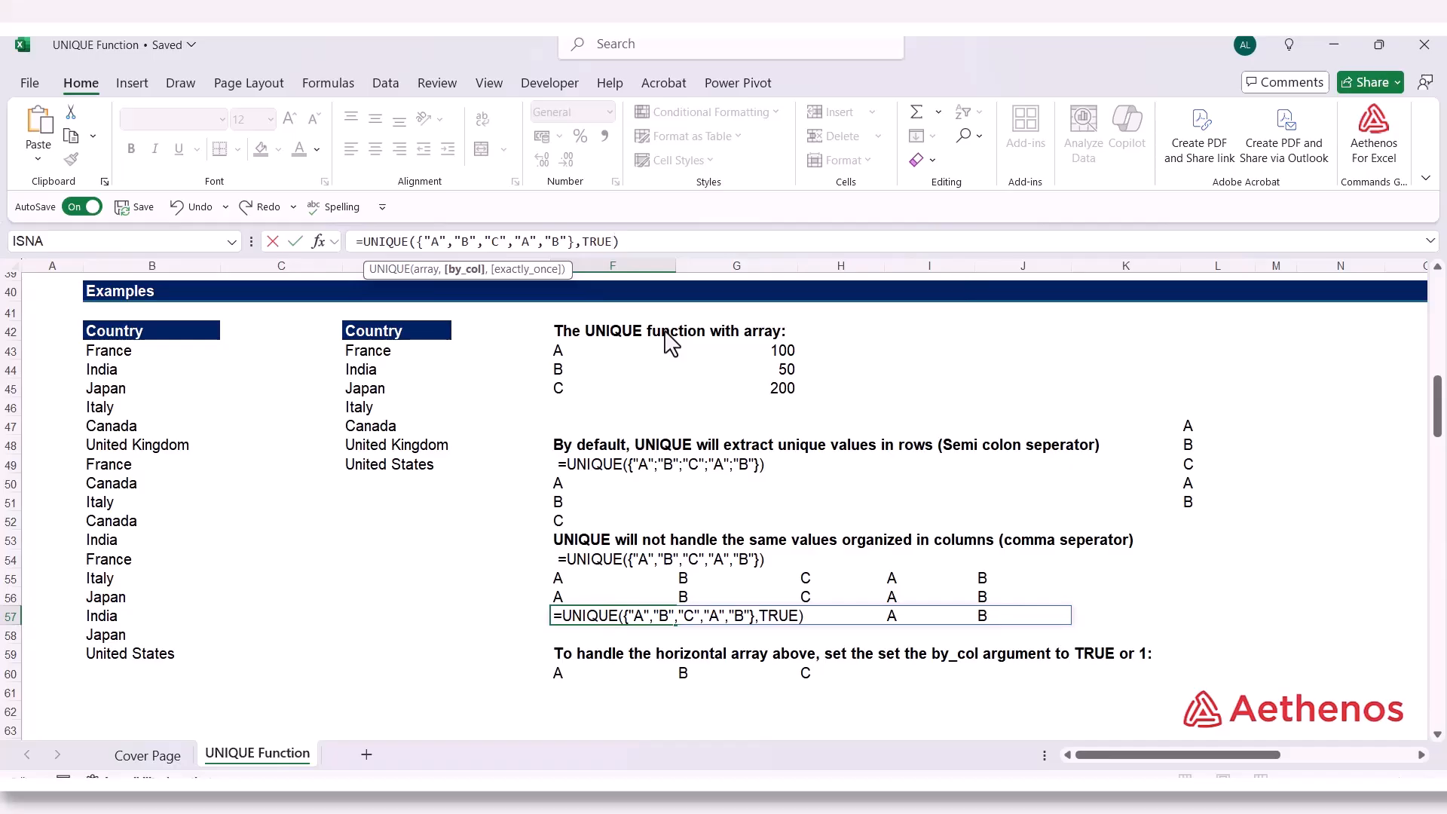
pyautogui.press('Return')
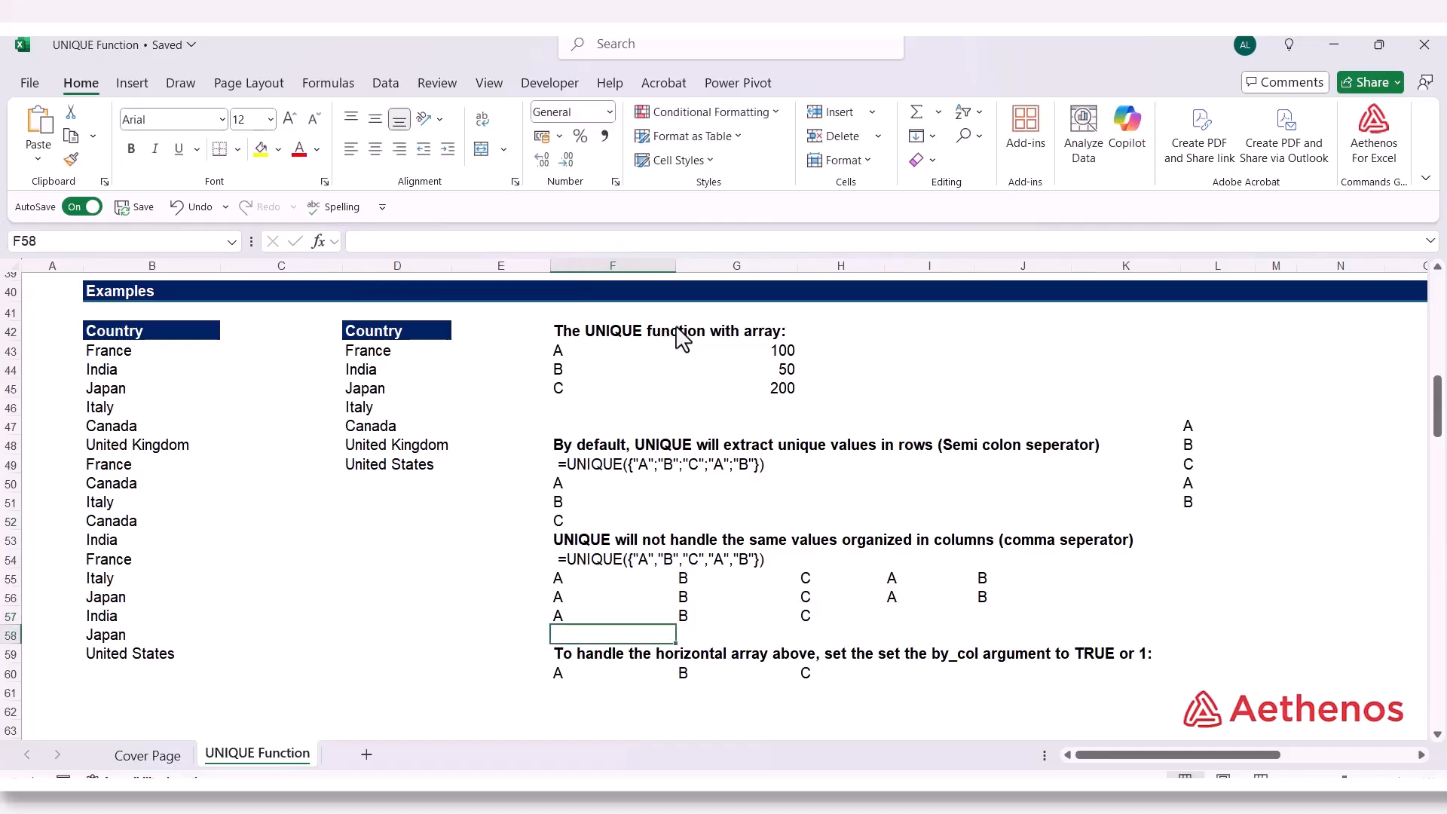
# Review the formula in F57 and the values it spills across row 57
pyautogui.doubleClick(587, 615)
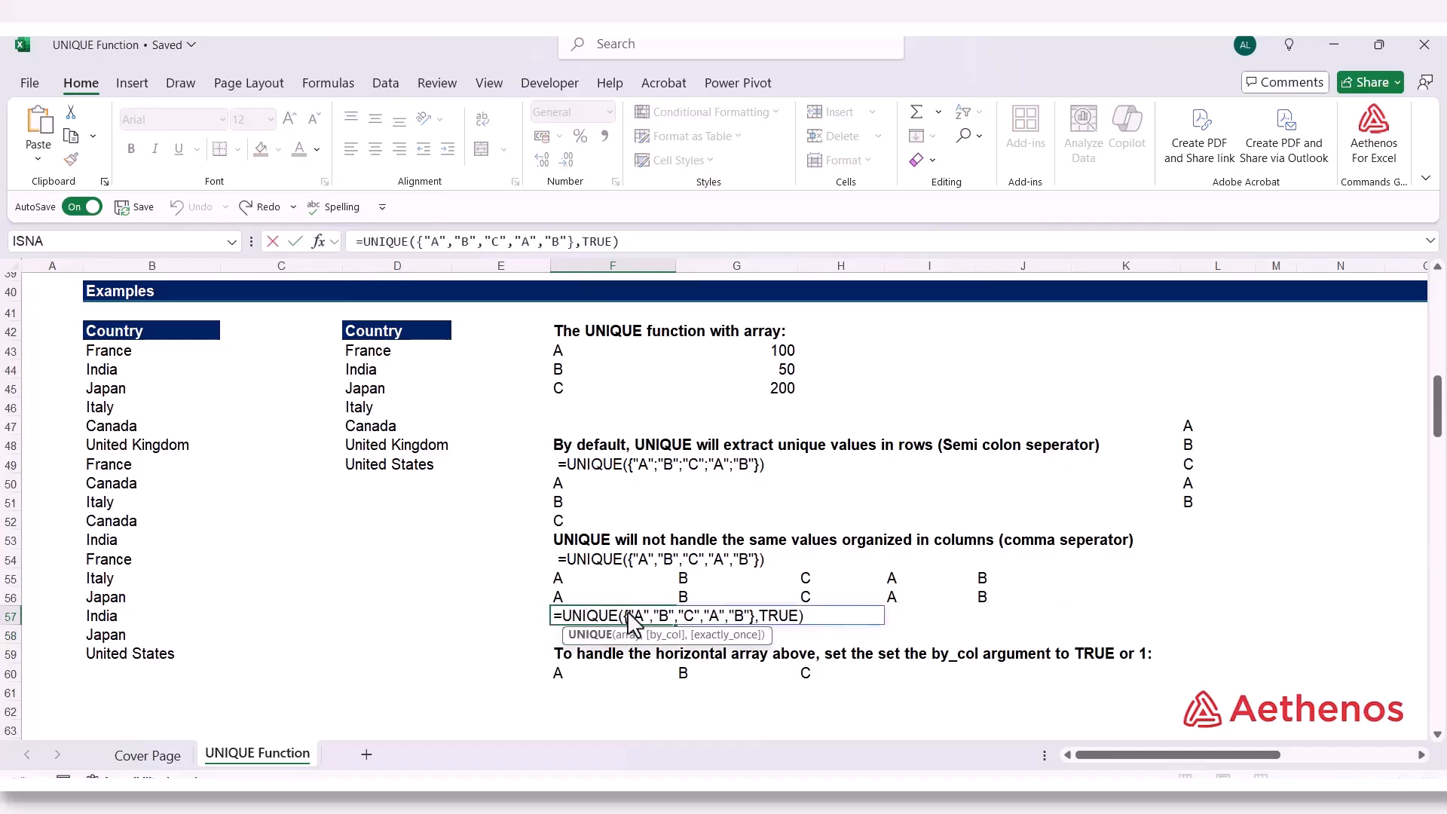
pyautogui.press('Escape')
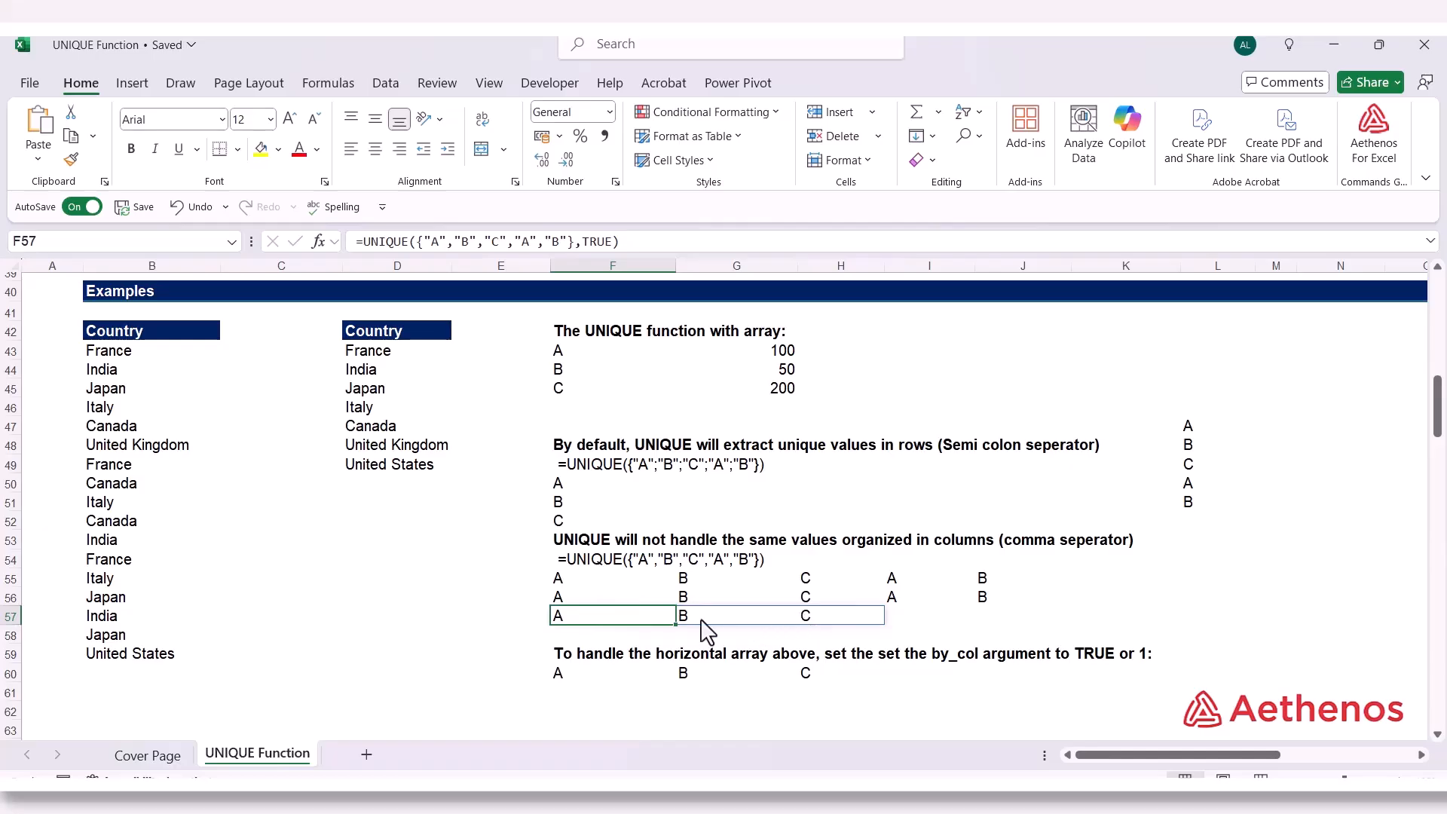
pyautogui.click(822, 619)
pyautogui.click(650, 617)
pyautogui.click(531, 637)
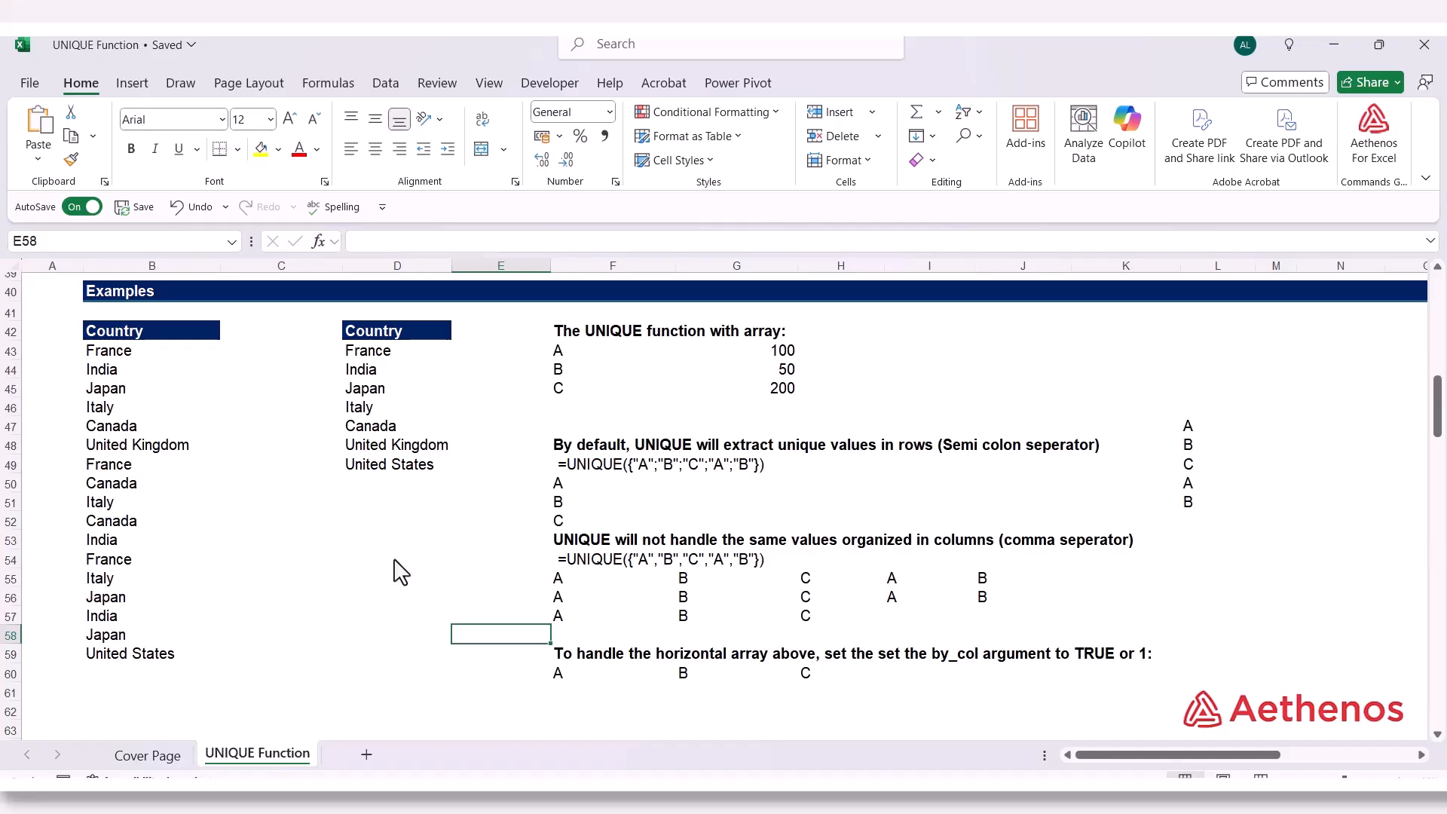
# Start a UNIQUE formula in cell D71 under the Exactly Once header, with the country list B71:B87 as its array
pyautogui.scroll(-8, 399, 573)
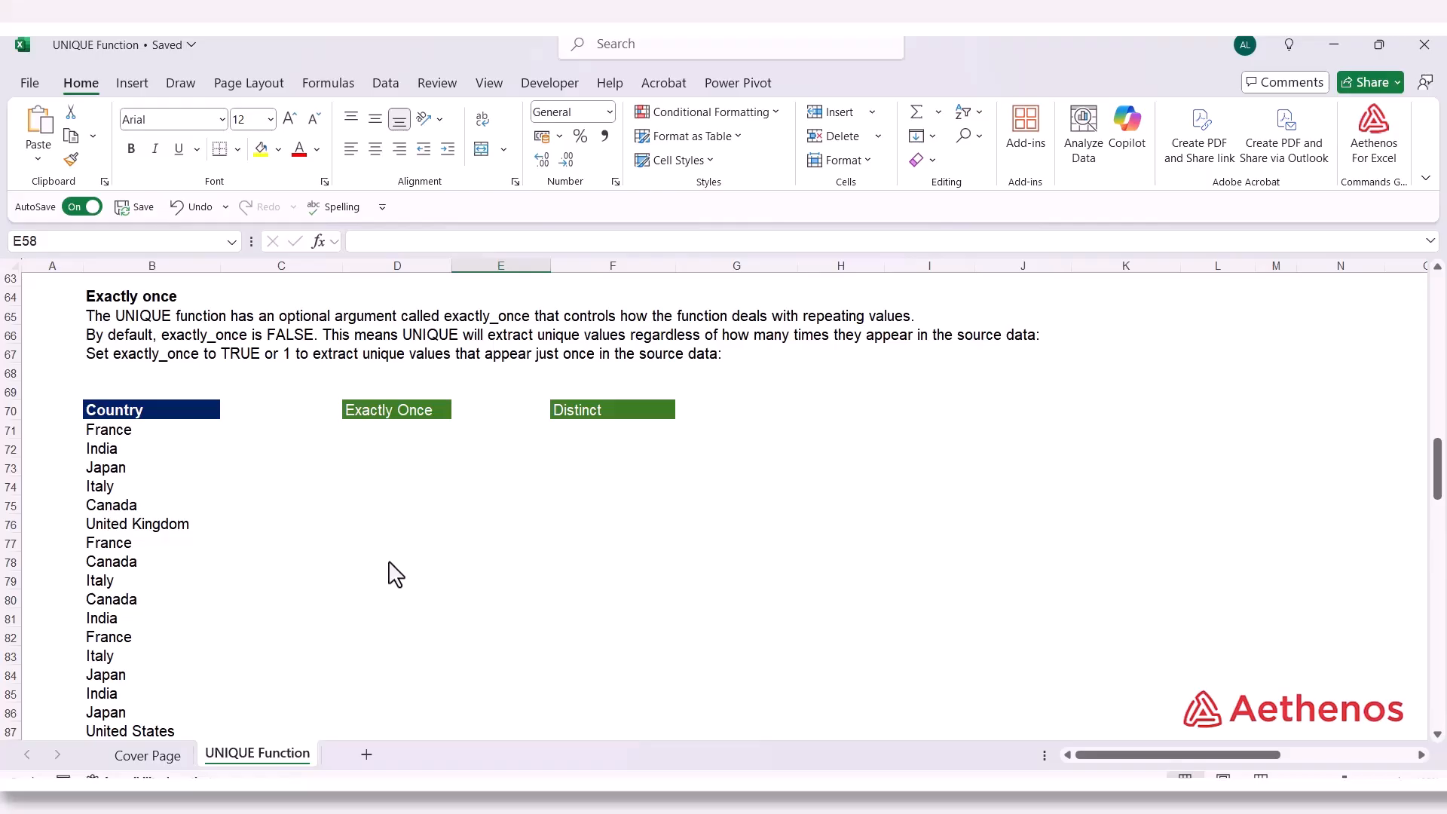
pyautogui.click(387, 413)
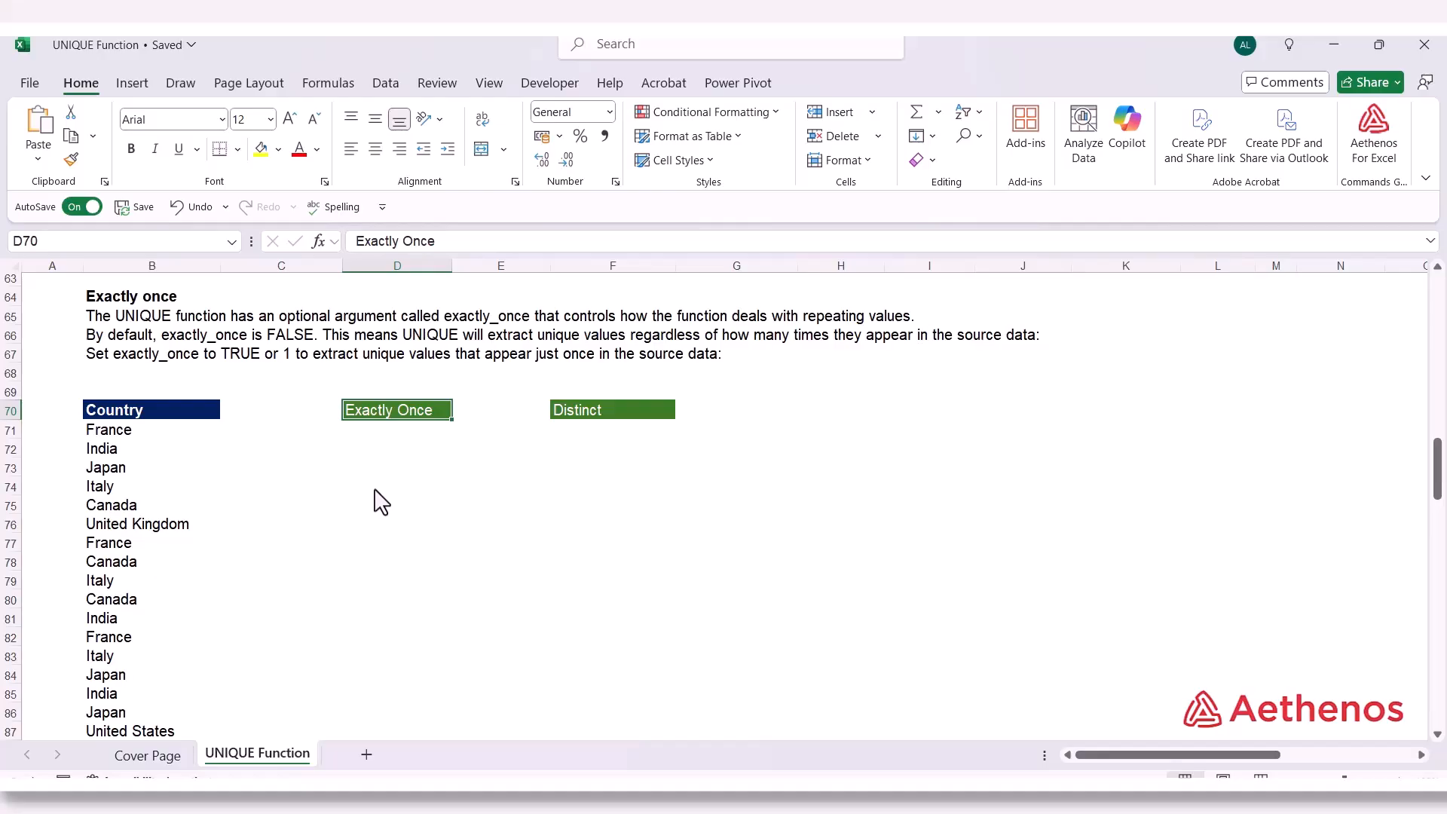
pyautogui.click(393, 432)
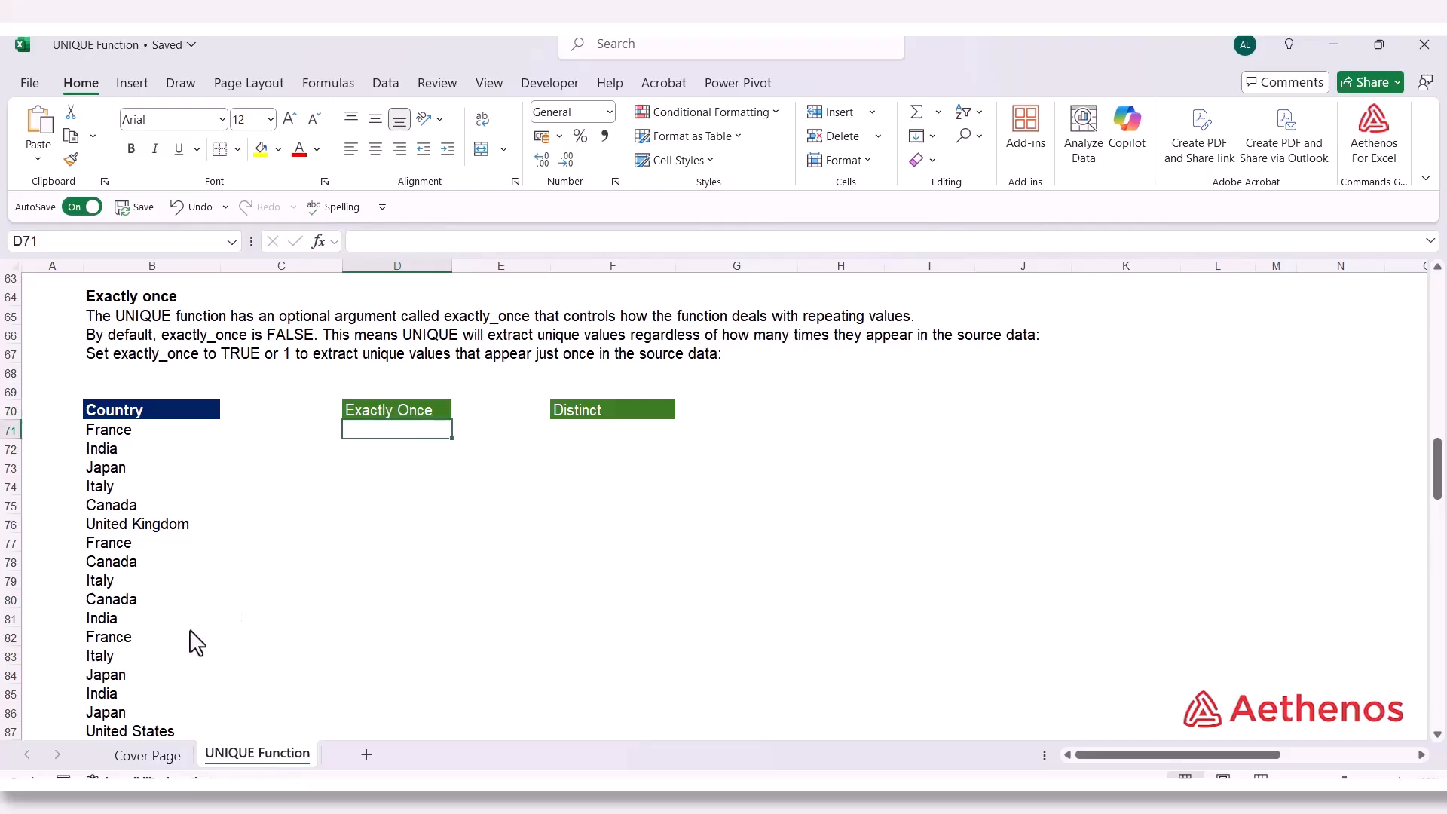
pyautogui.write('=')
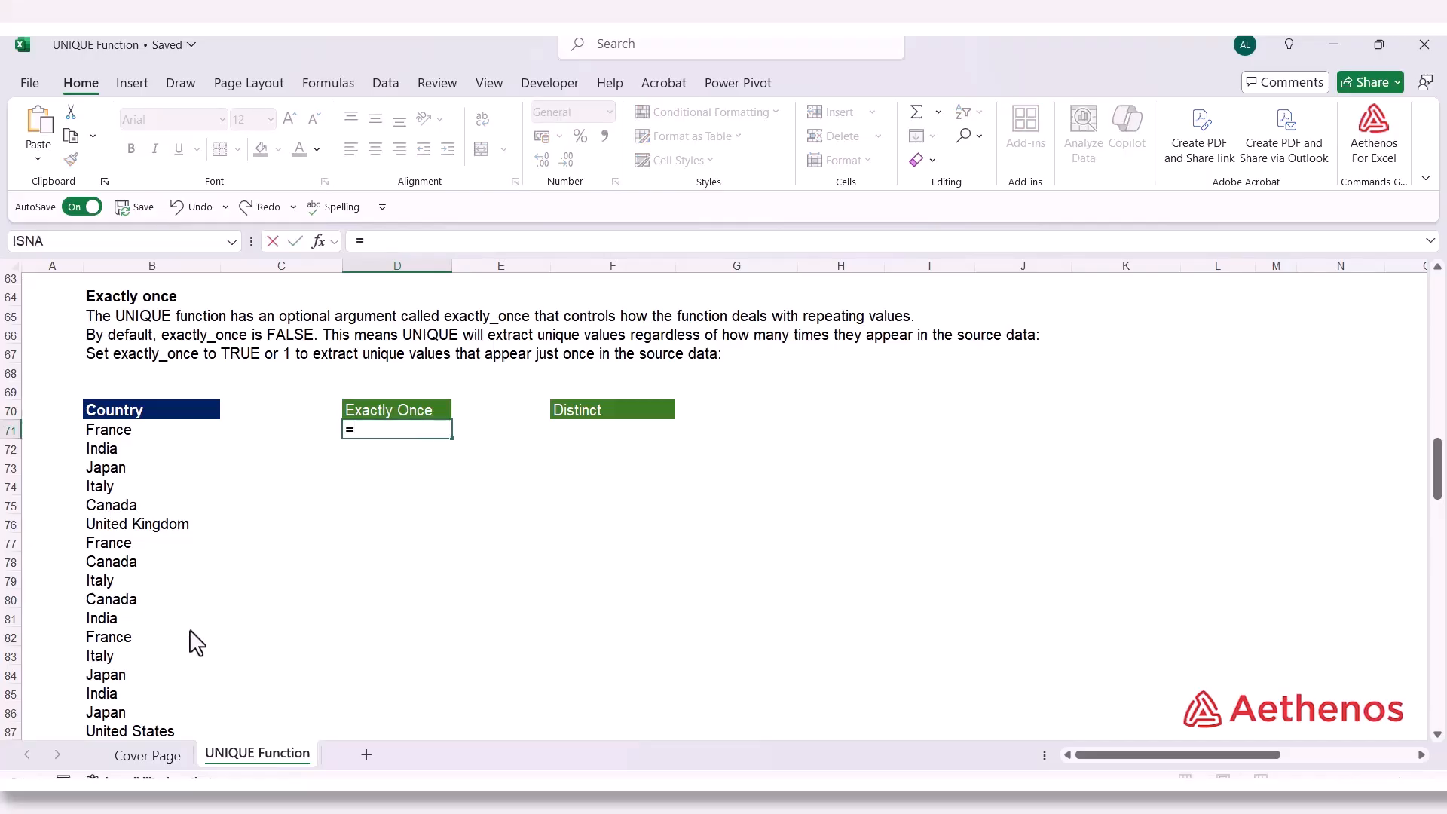
pyautogui.write('un')
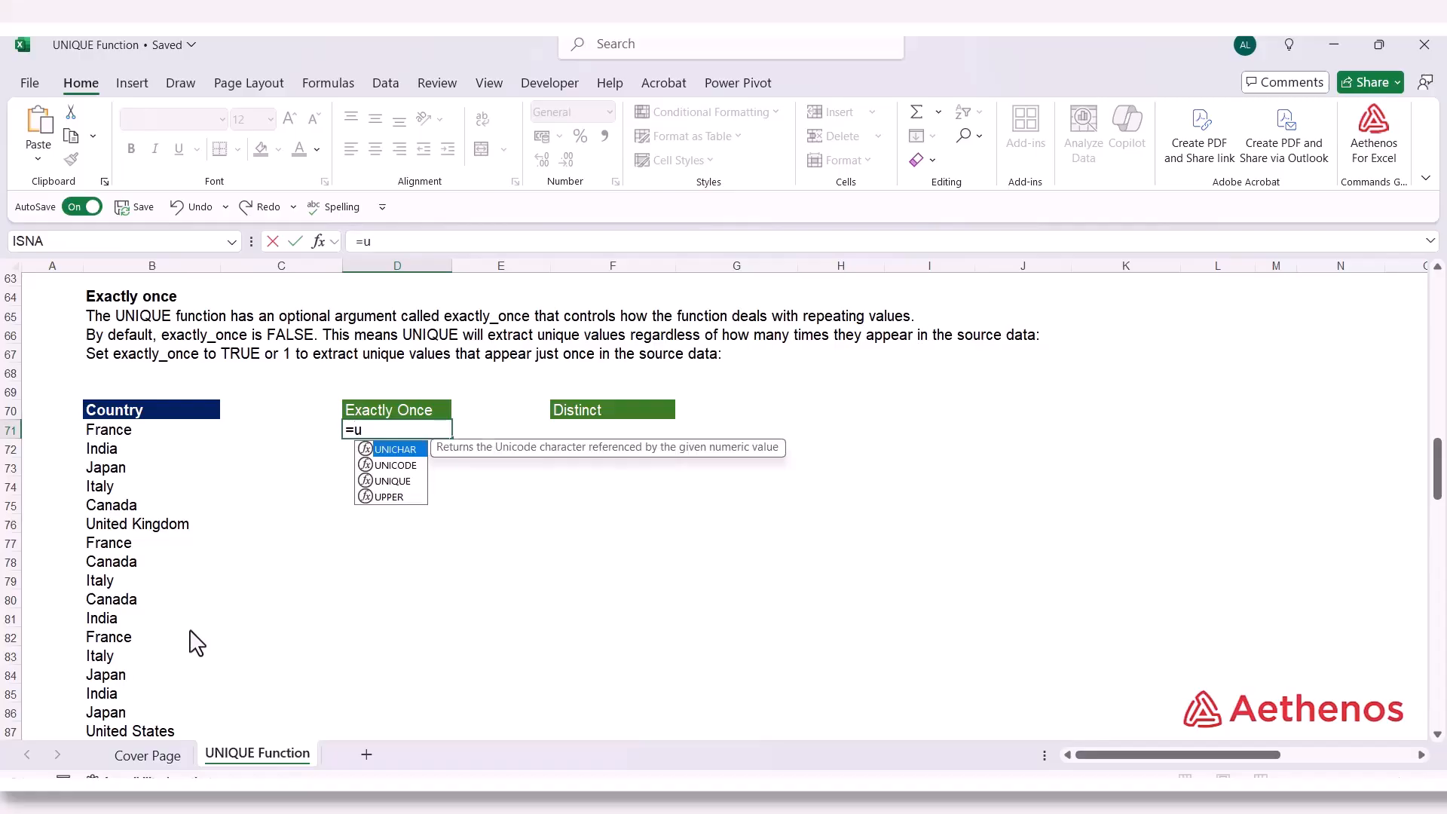
pyautogui.press('Down')
pyautogui.press('Down')
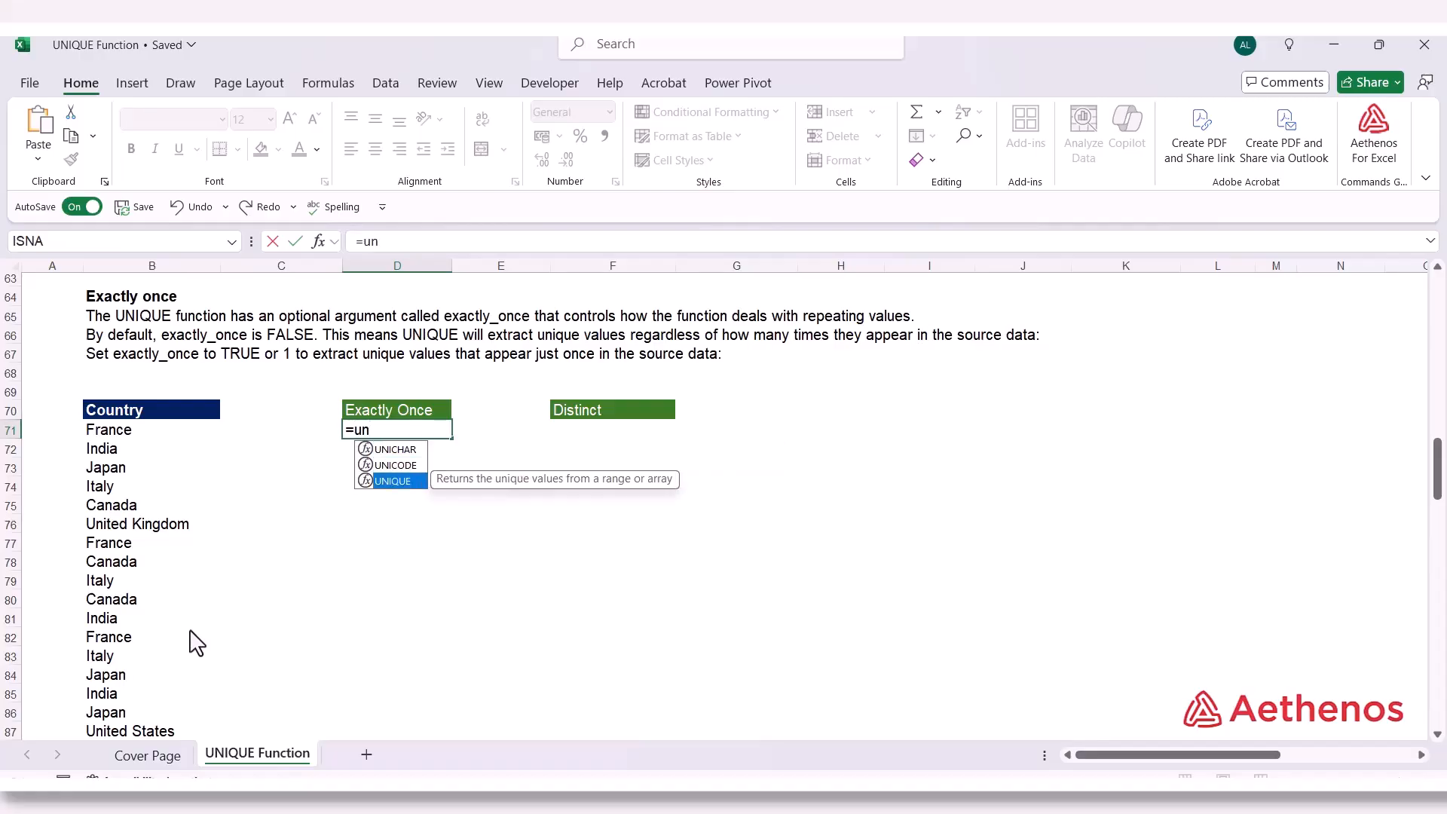
pyautogui.press('Tab')
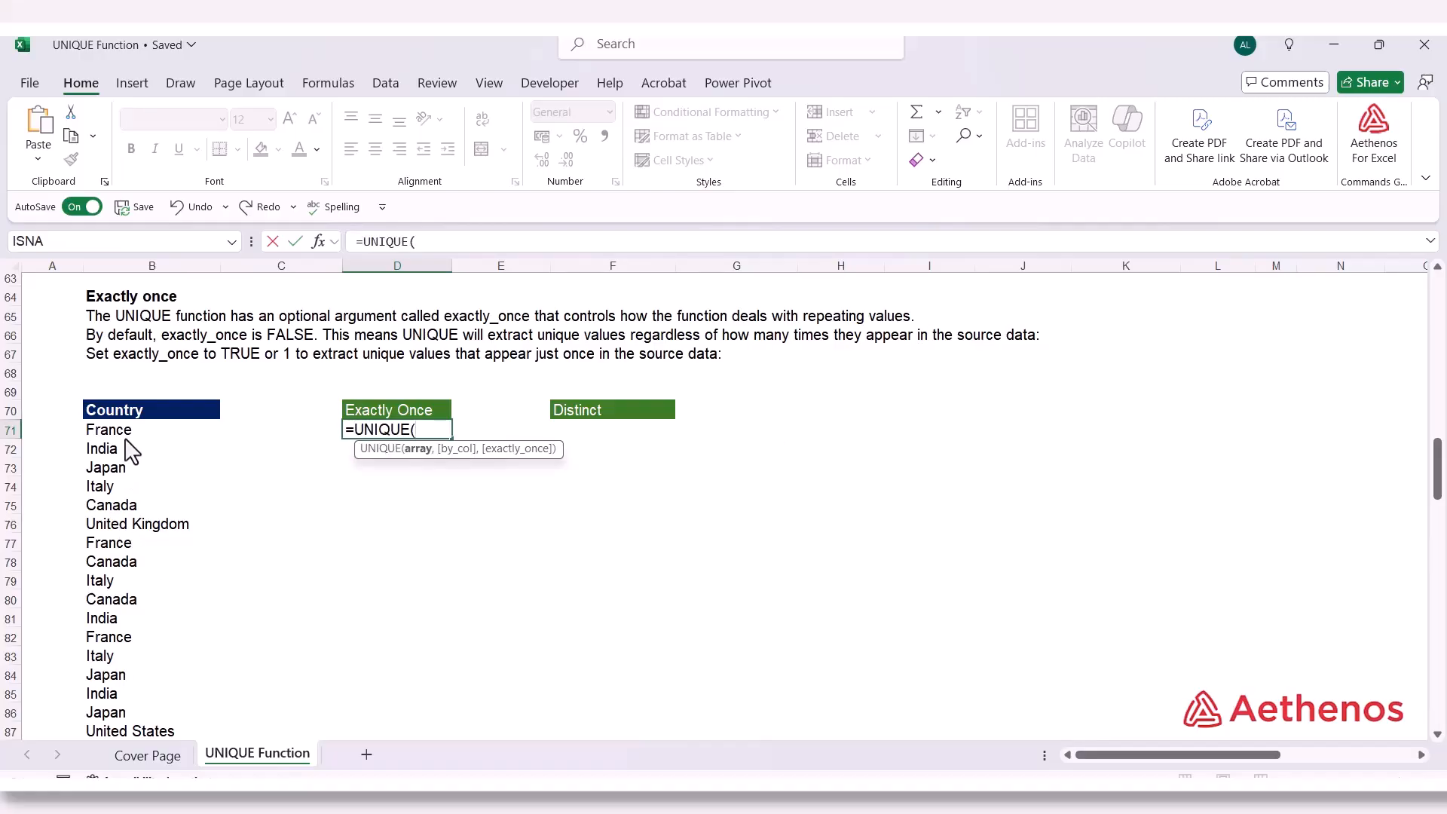
pyautogui.moveTo(124, 440); pyautogui.dragTo(128, 725)
# Complete the D71 formula with by_col FALSE and exactly_once TRUE, giving =UNIQUE(B71:B87,FALSE,TRUE)
pyautogui.write(',')
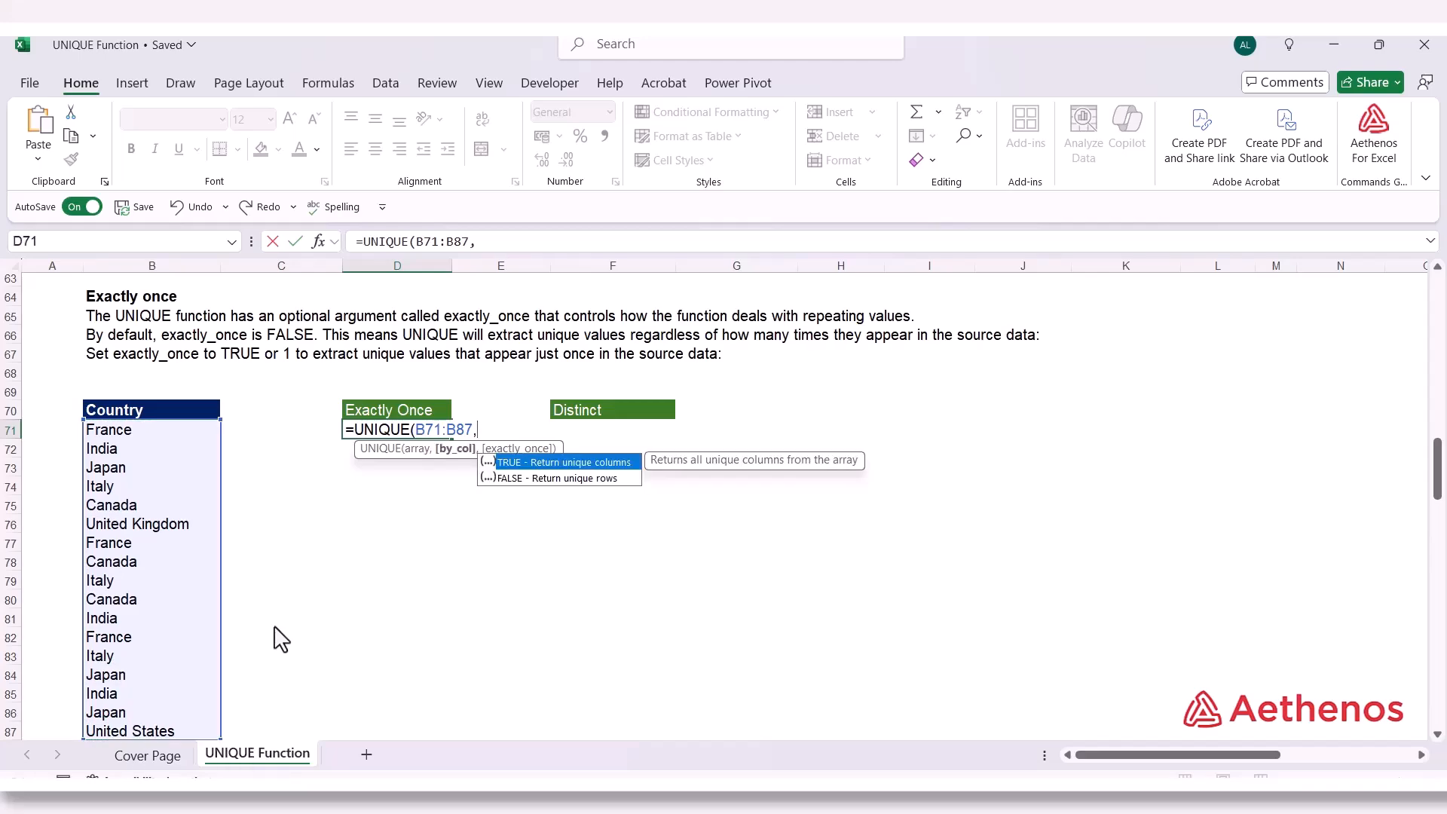
pyautogui.press('Down')
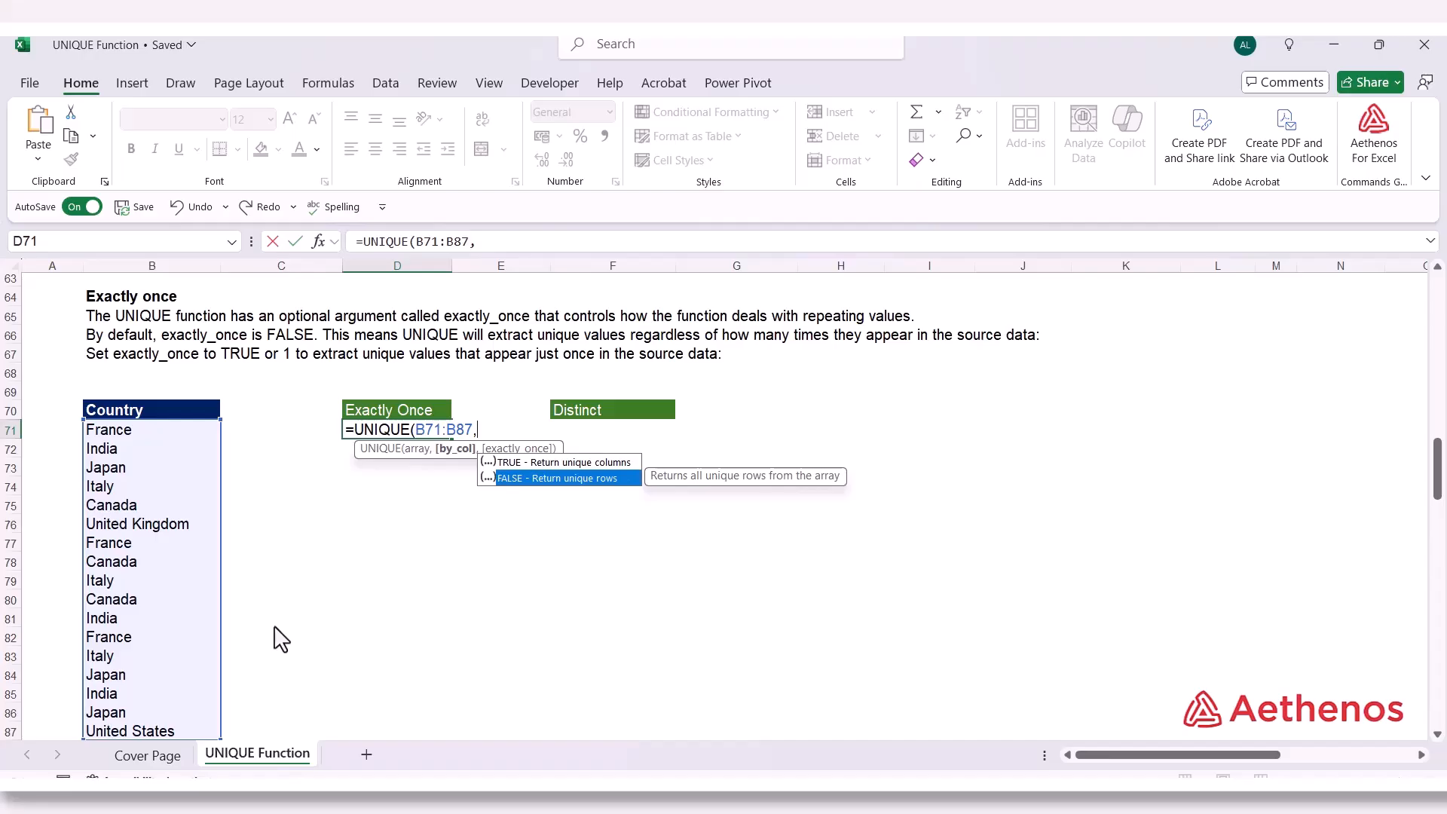
pyautogui.press('Tab')
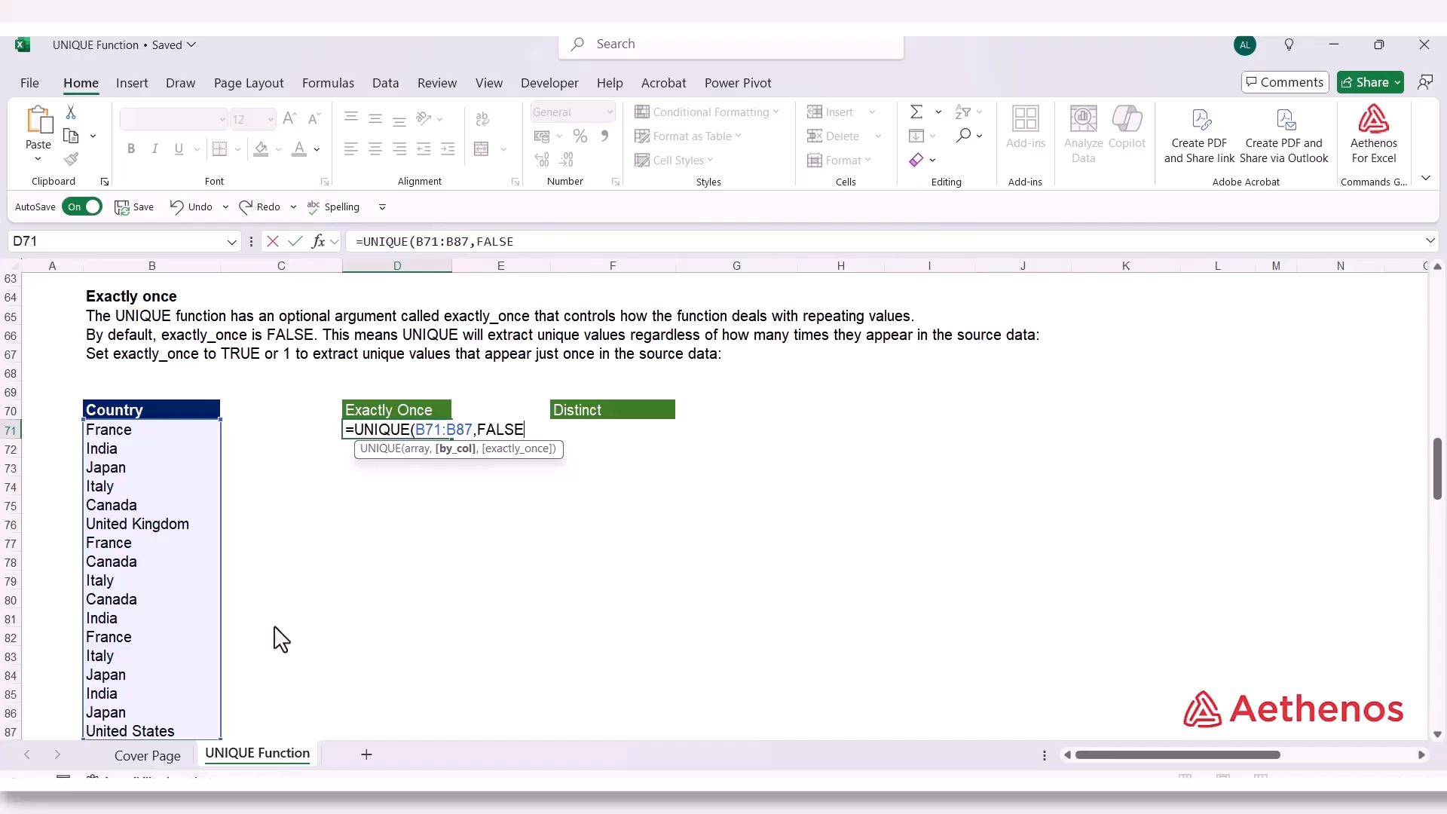
pyautogui.write(',')
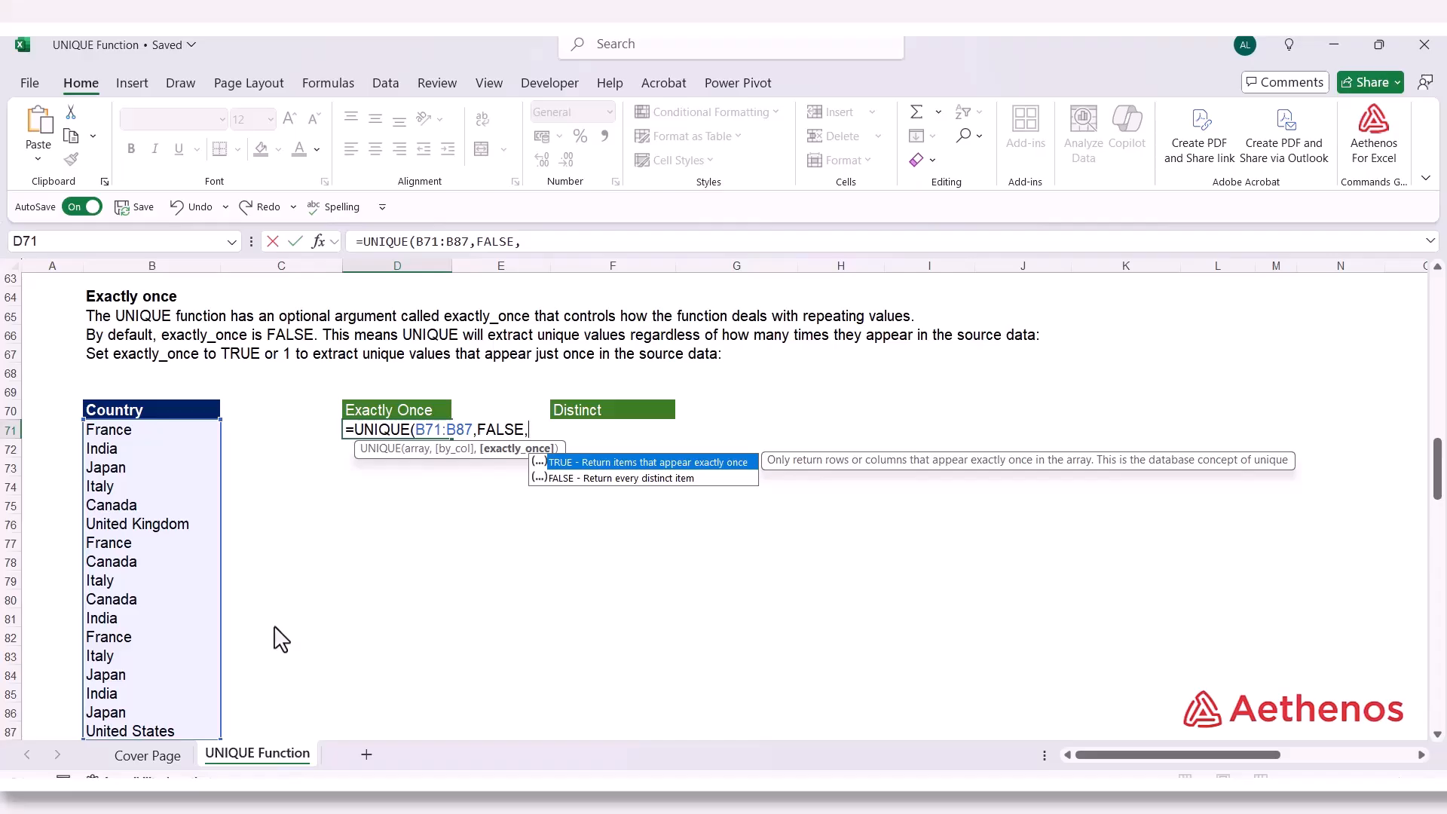
pyautogui.press('Tab')
pyautogui.write(')')
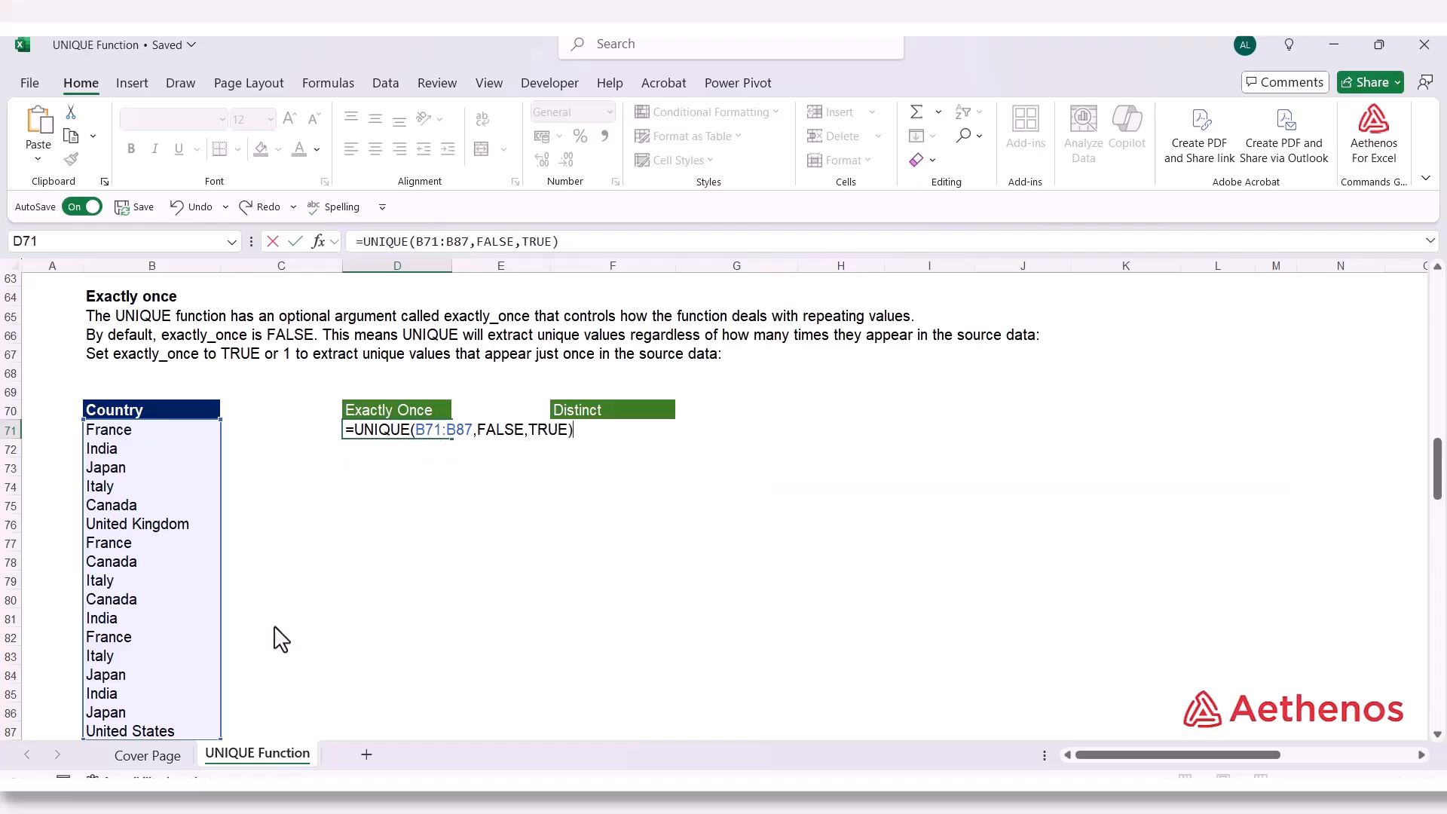
pyautogui.press('Return')
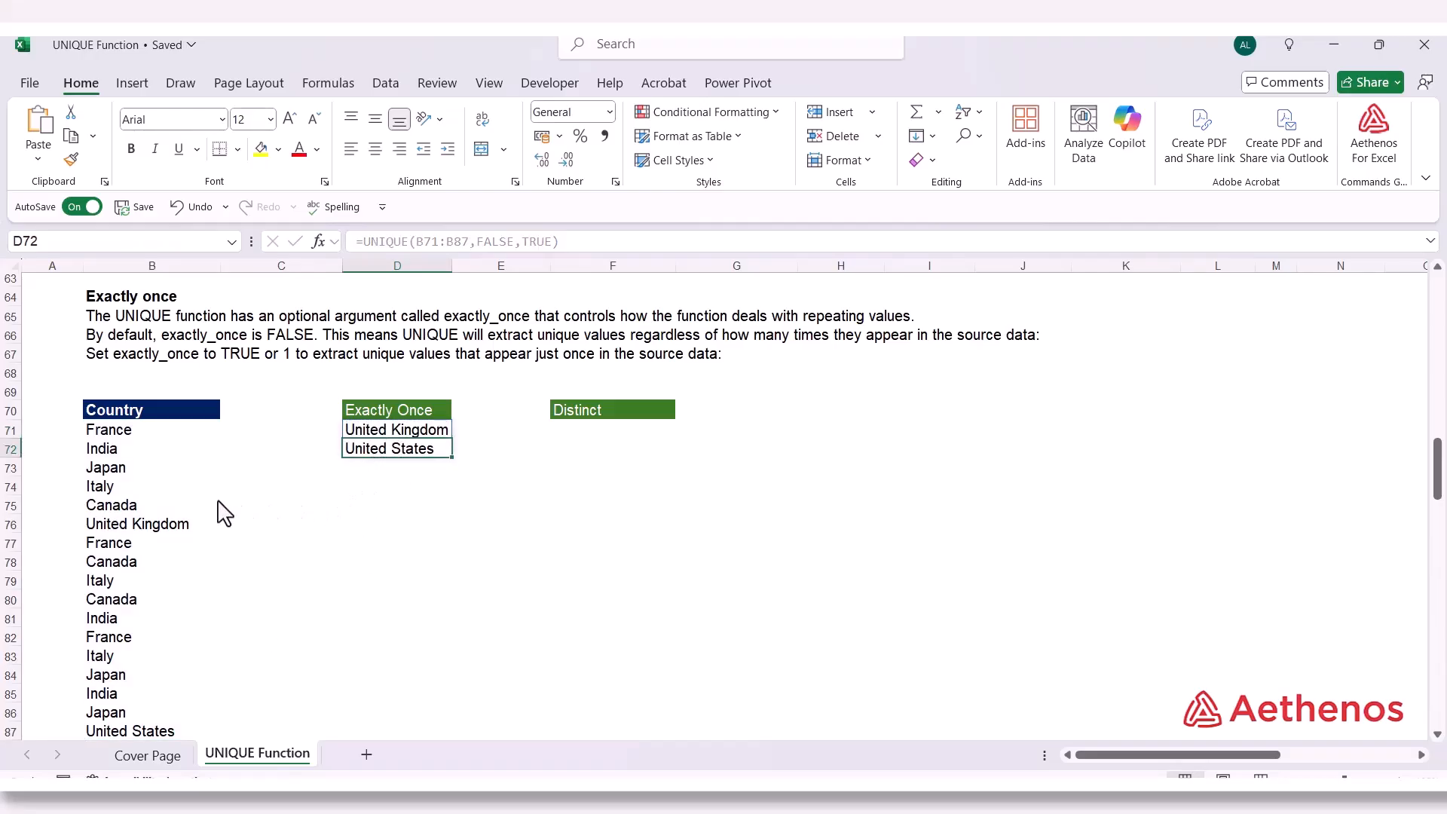
# Locate United Kingdom and United States in the source Country list to check them against the Exactly Once results
pyautogui.scroll(-2, 224, 512)
pyautogui.click(143, 420)
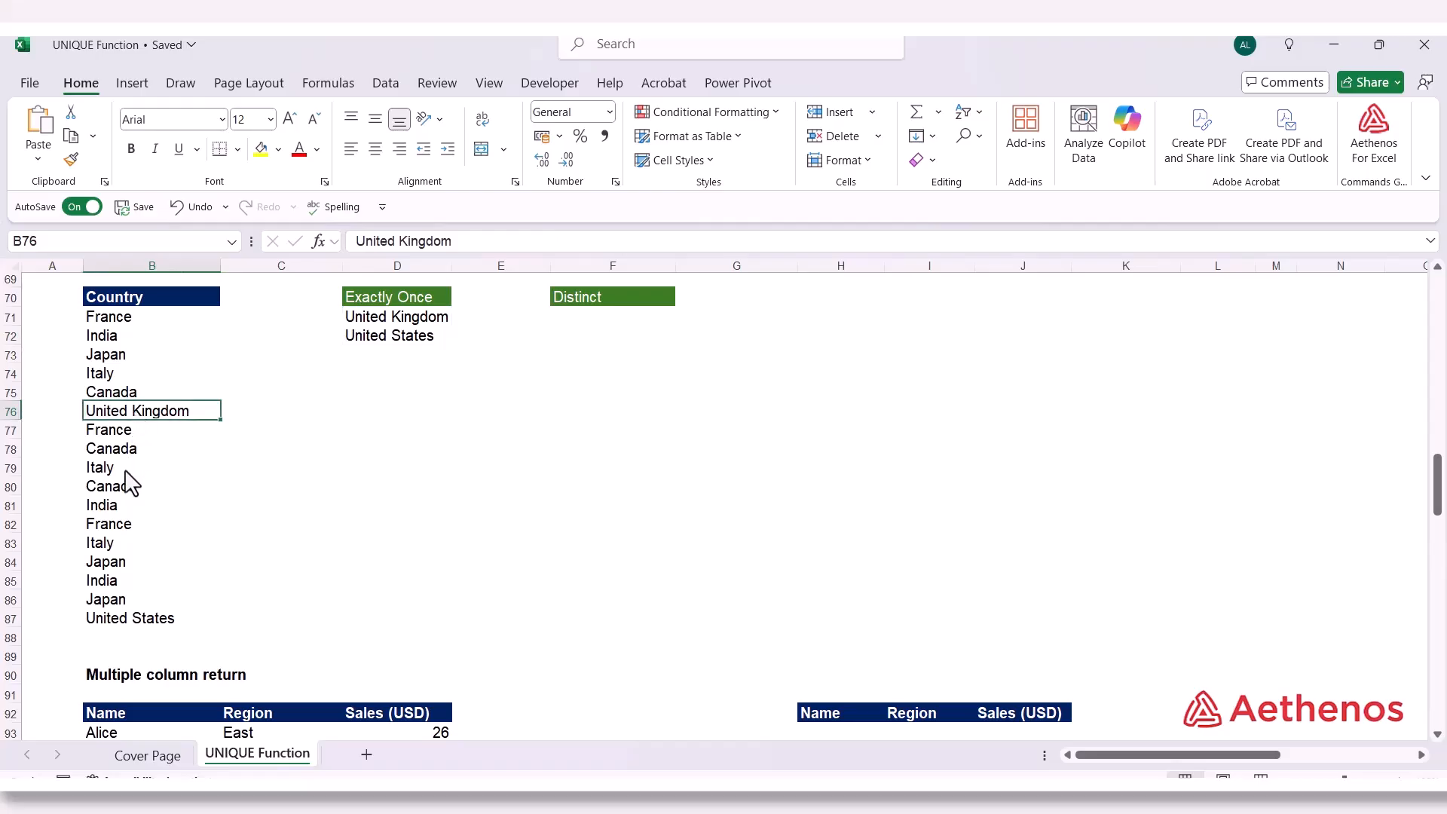
pyautogui.hotkey('ctrl', 'Down')
pyautogui.click(114, 415)
pyautogui.click(132, 625)
pyautogui.scroll(1, 249, 633)
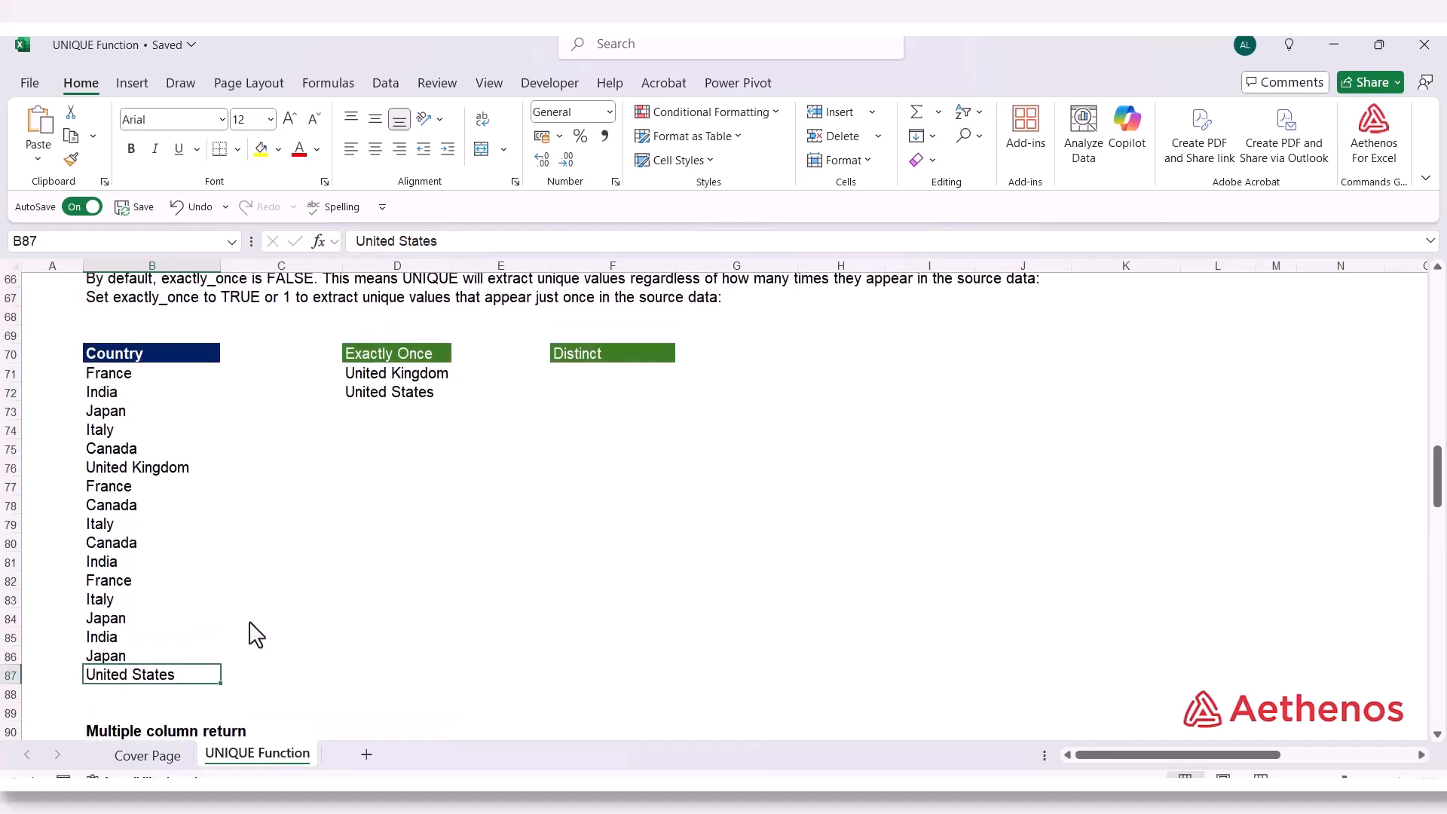
# Begin a UNIQUE formula in cell F71 under the Distinct header, using the country list B71:B87 as its array
pyautogui.click(580, 373)
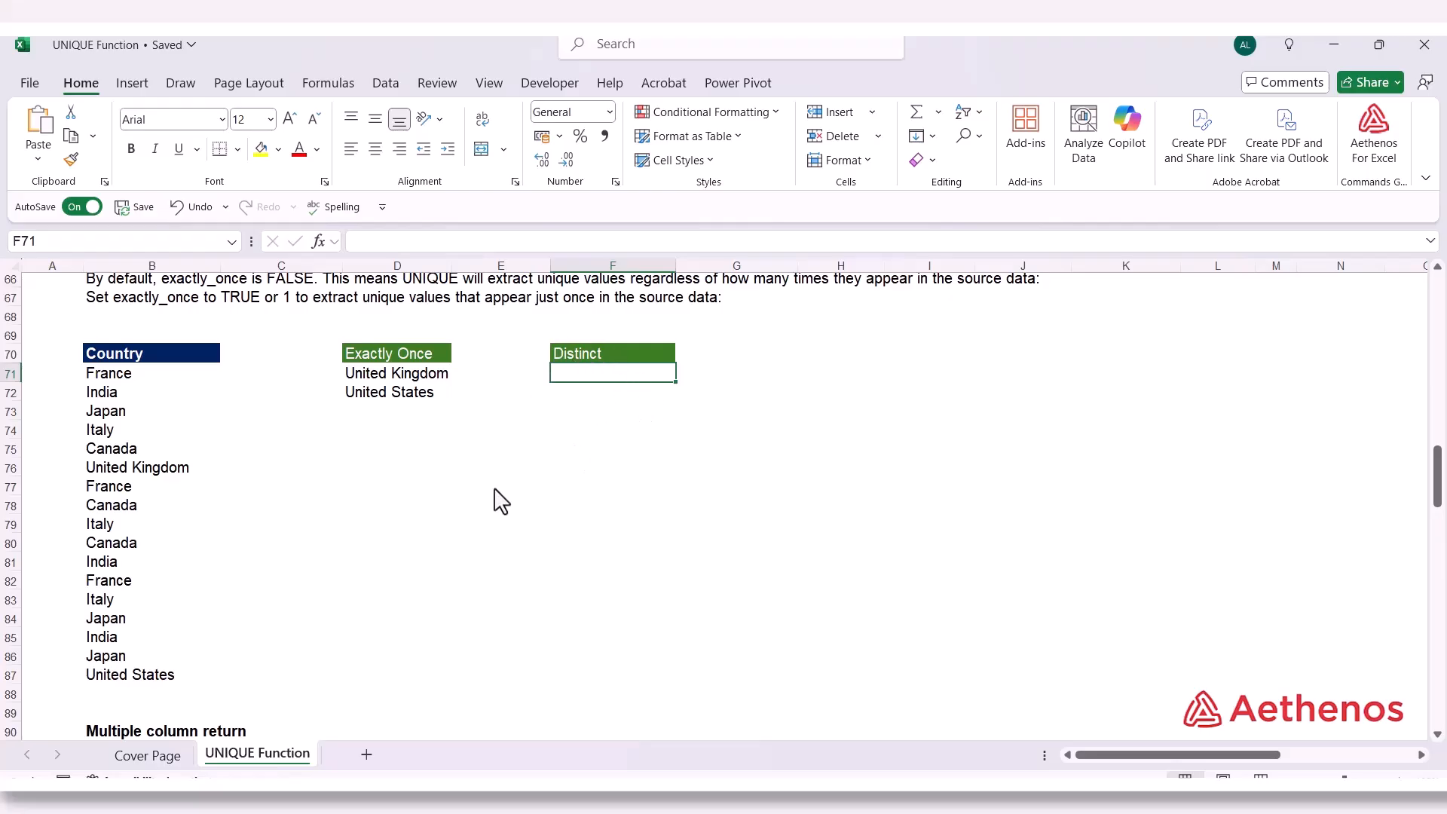
pyautogui.write('=')
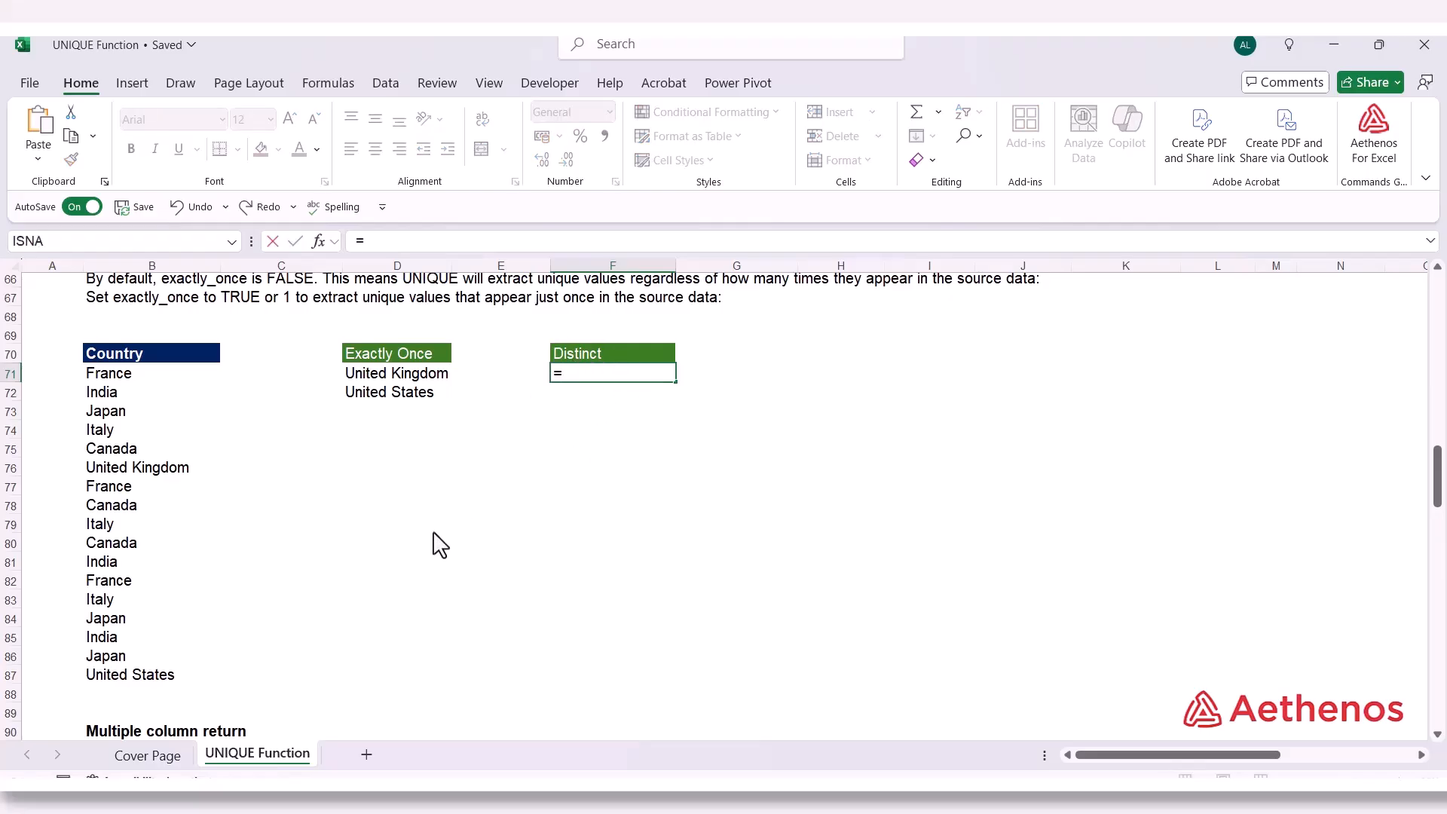
pyautogui.write('un')
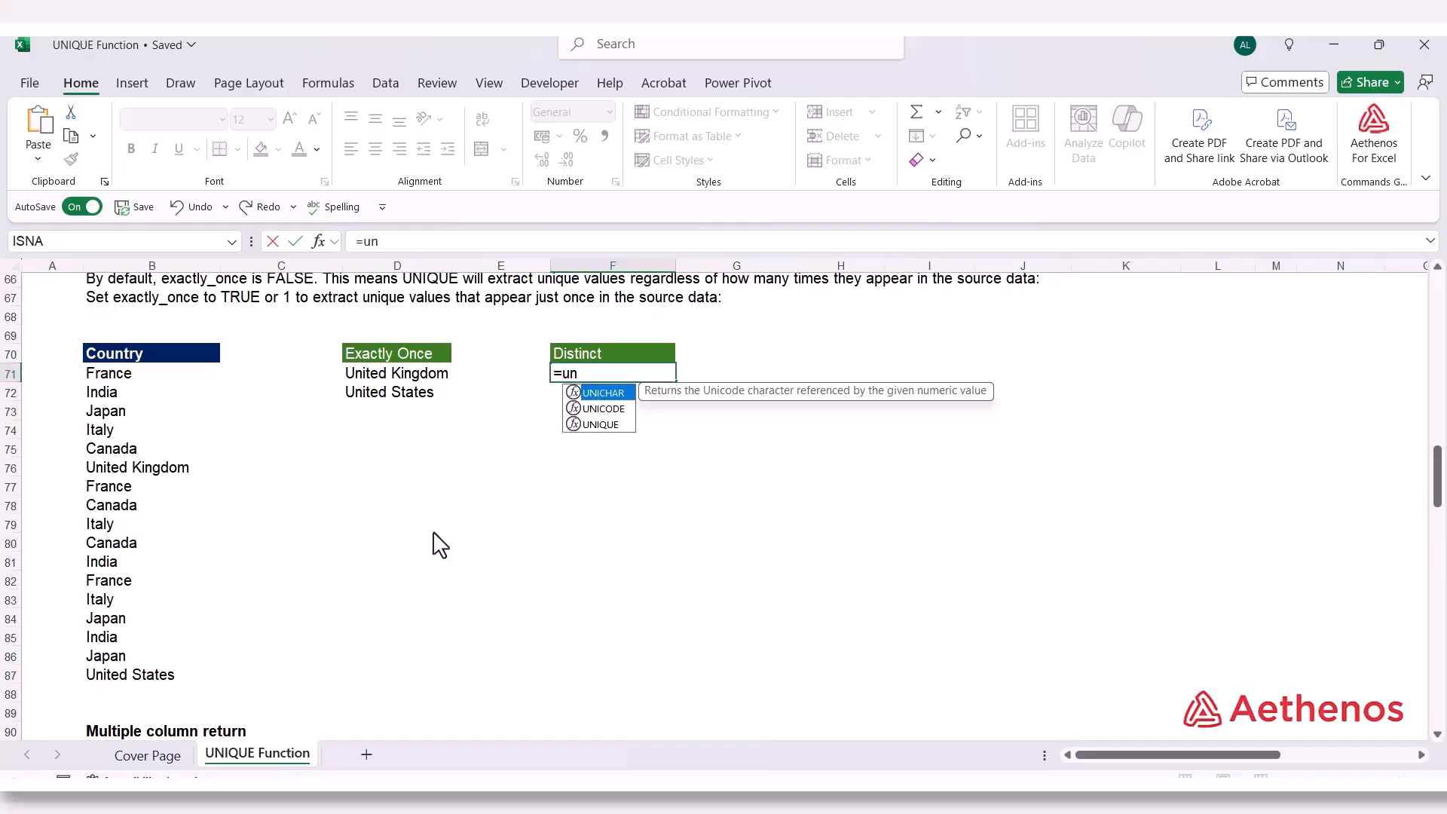
pyautogui.write('i')
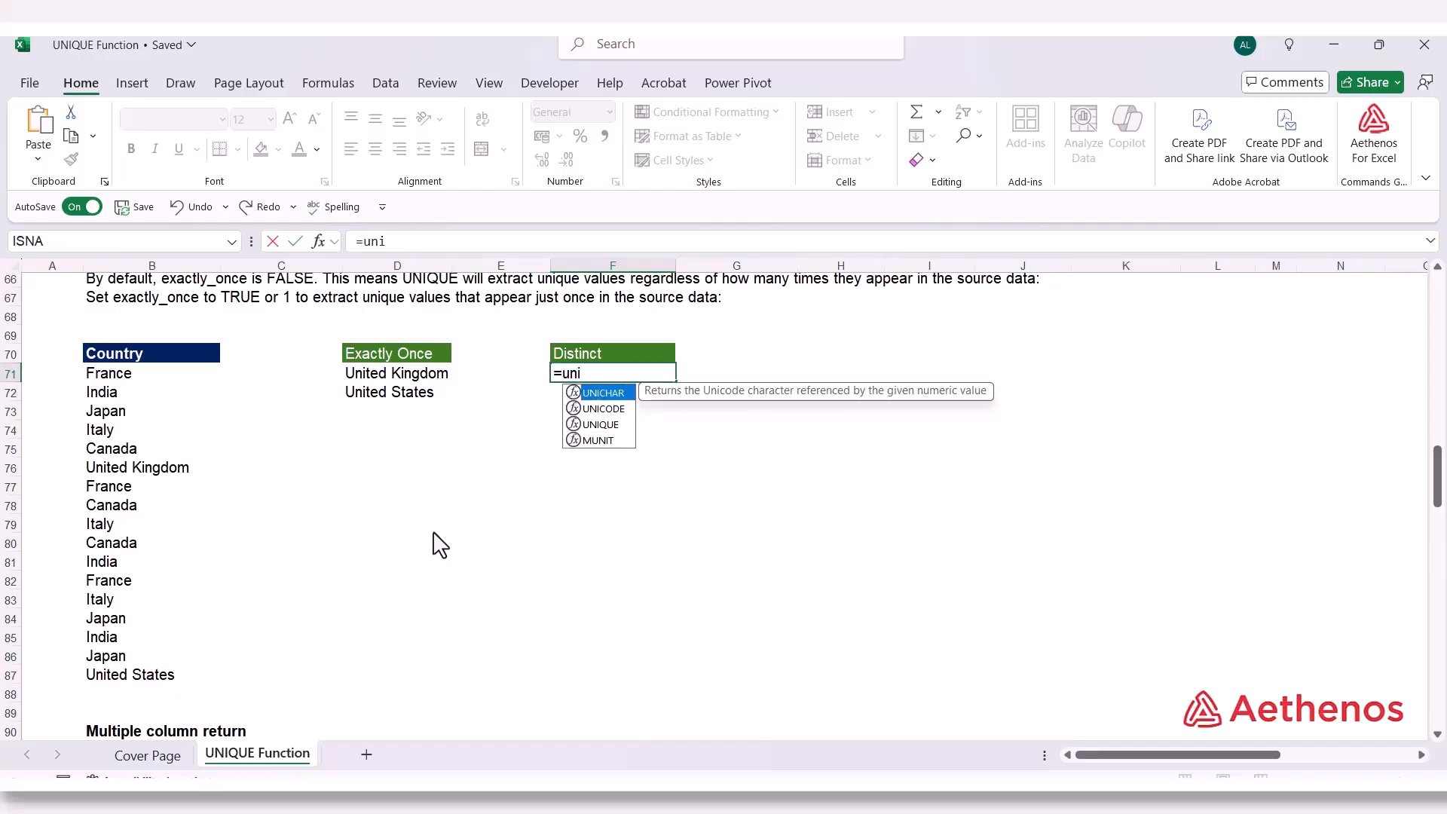
pyautogui.press('Down')
pyautogui.press('Down')
pyautogui.press('Tab')
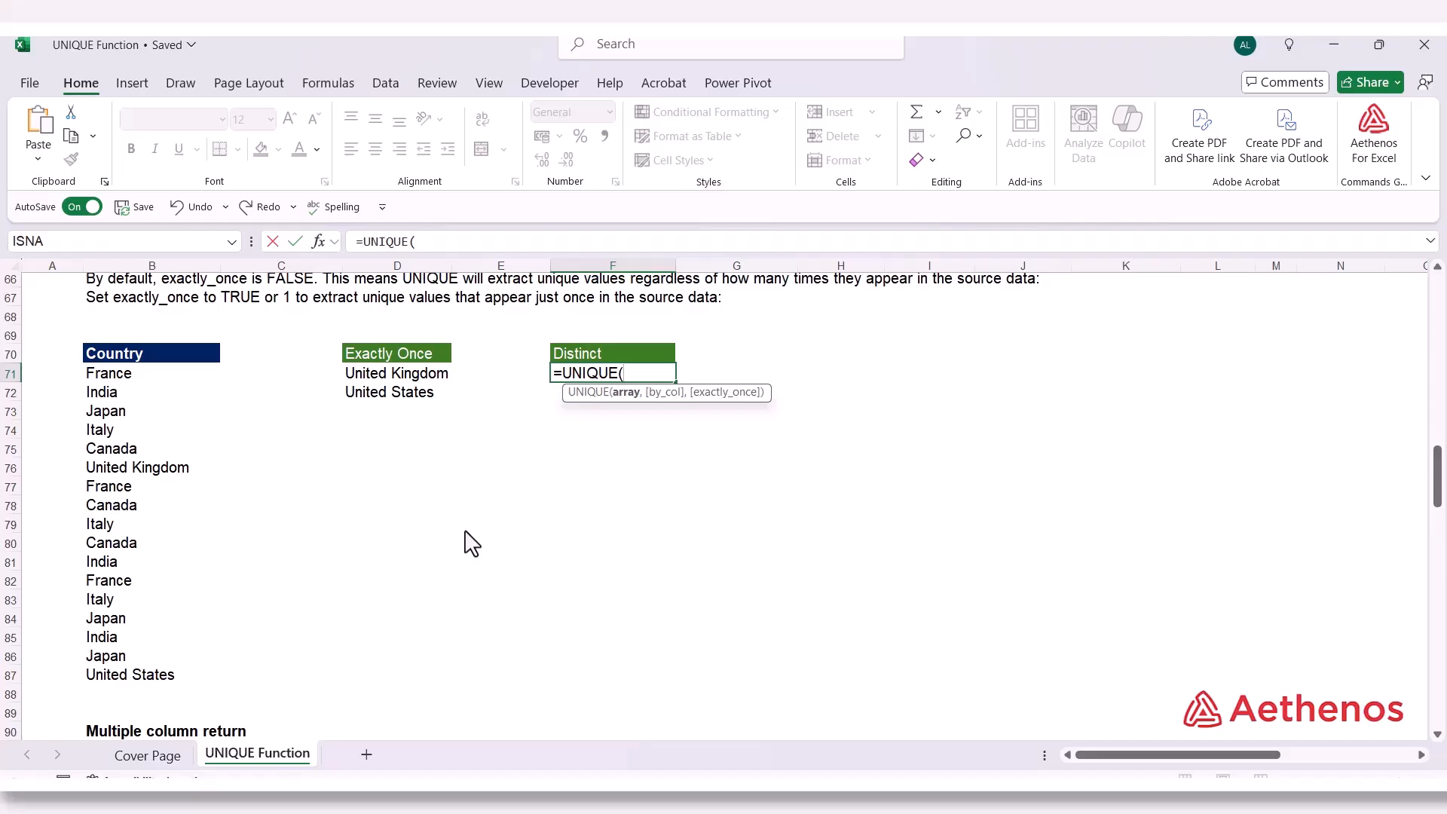
pyautogui.moveTo(159, 374); pyautogui.dragTo(153, 677)
# Finish the F71 formula with FALSE for both by_col and exactly_once, giving =UNIQUE(B71:B87,FALSE,FALSE)
pyautogui.write(',')
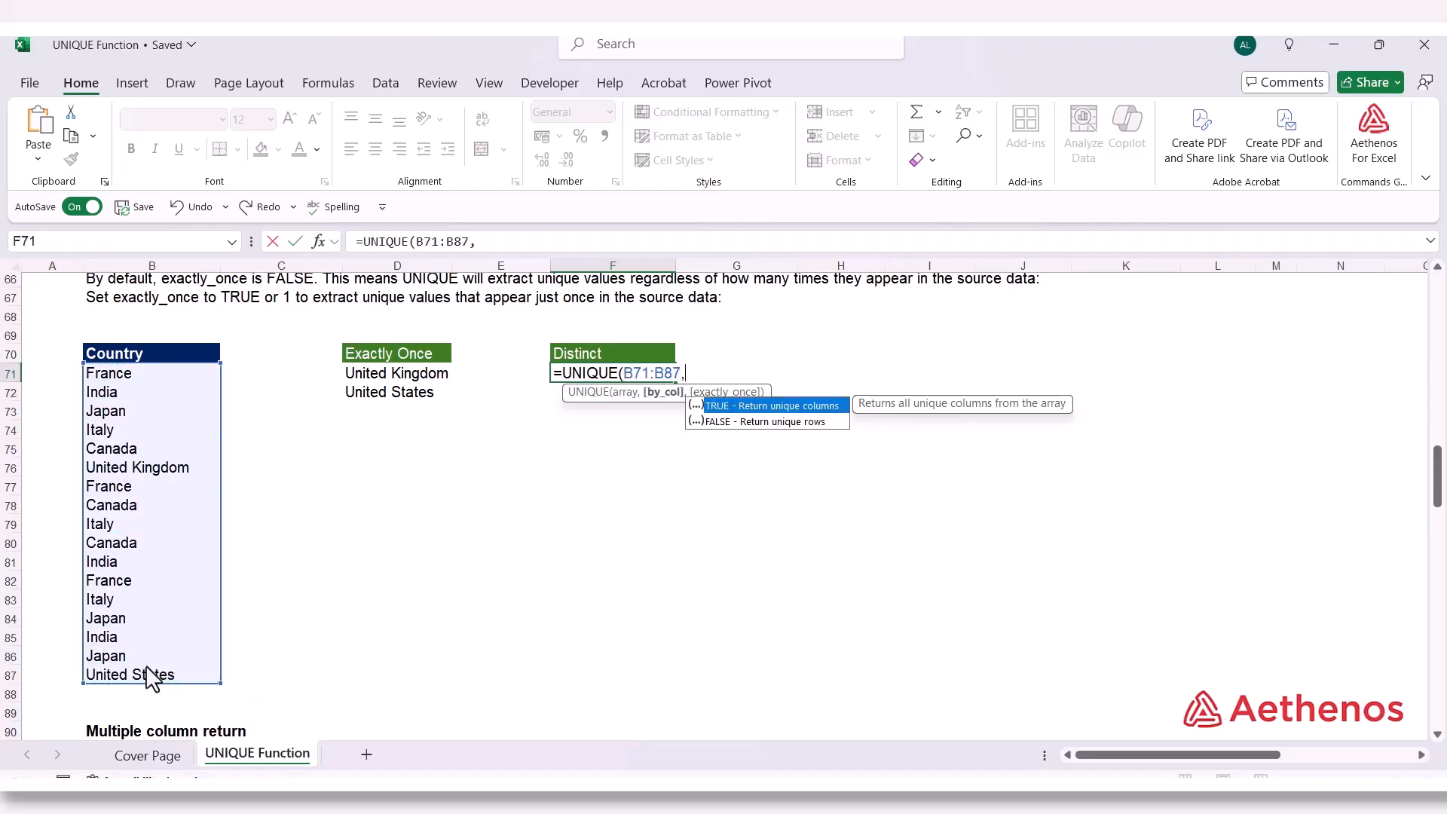
pyautogui.press('Down')
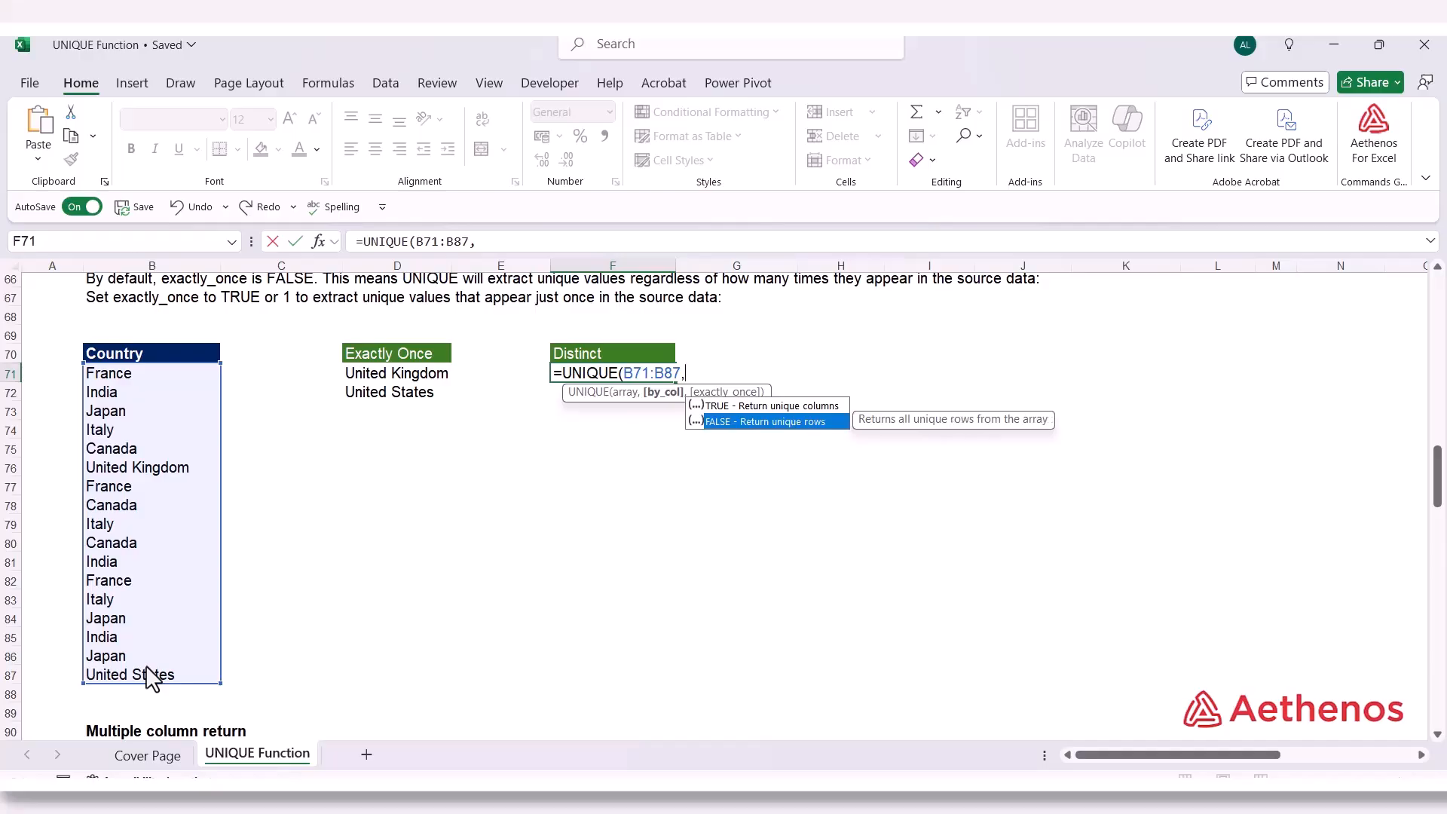
pyautogui.press('Tab')
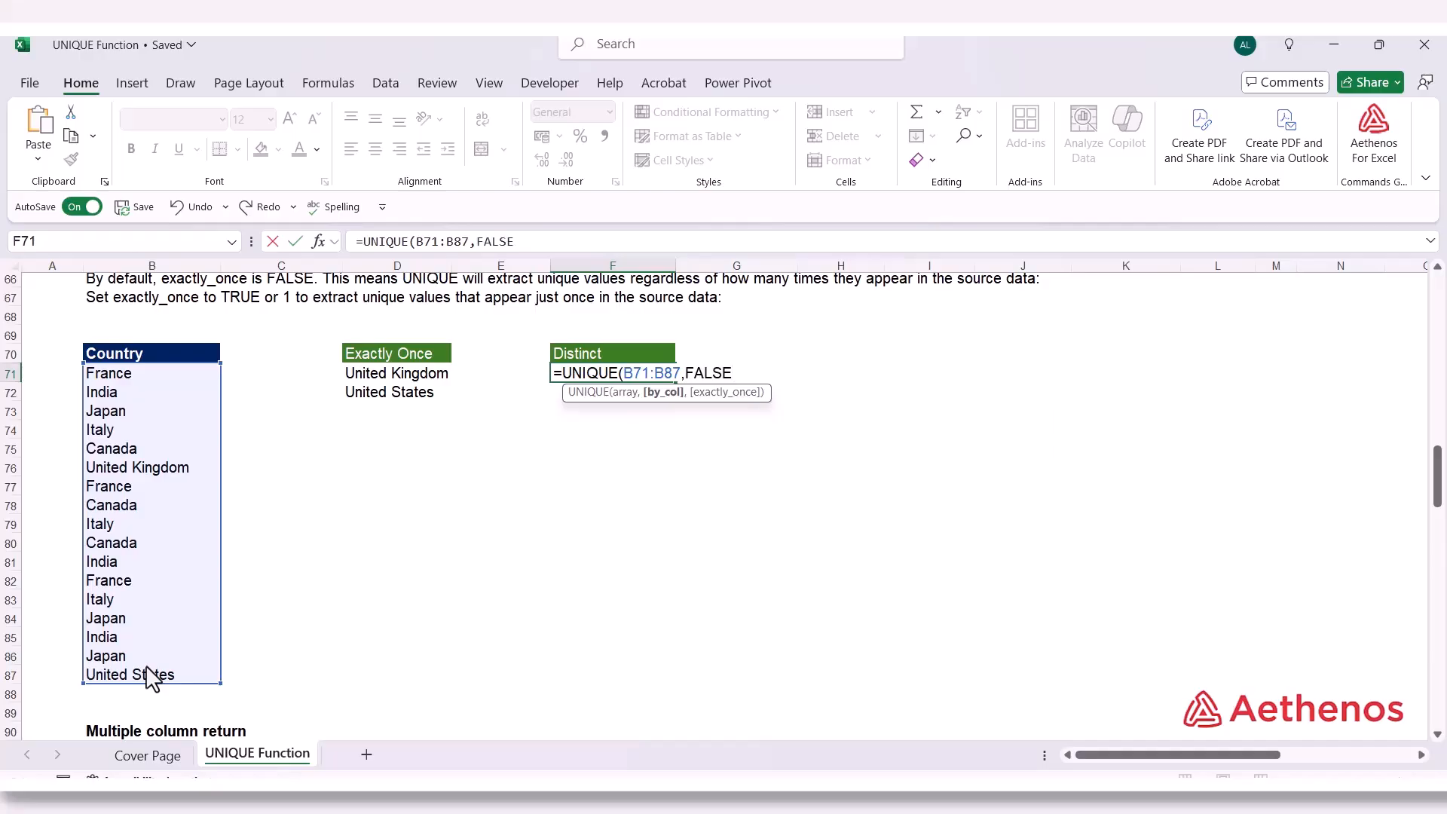
pyautogui.write(',')
pyautogui.press('Down')
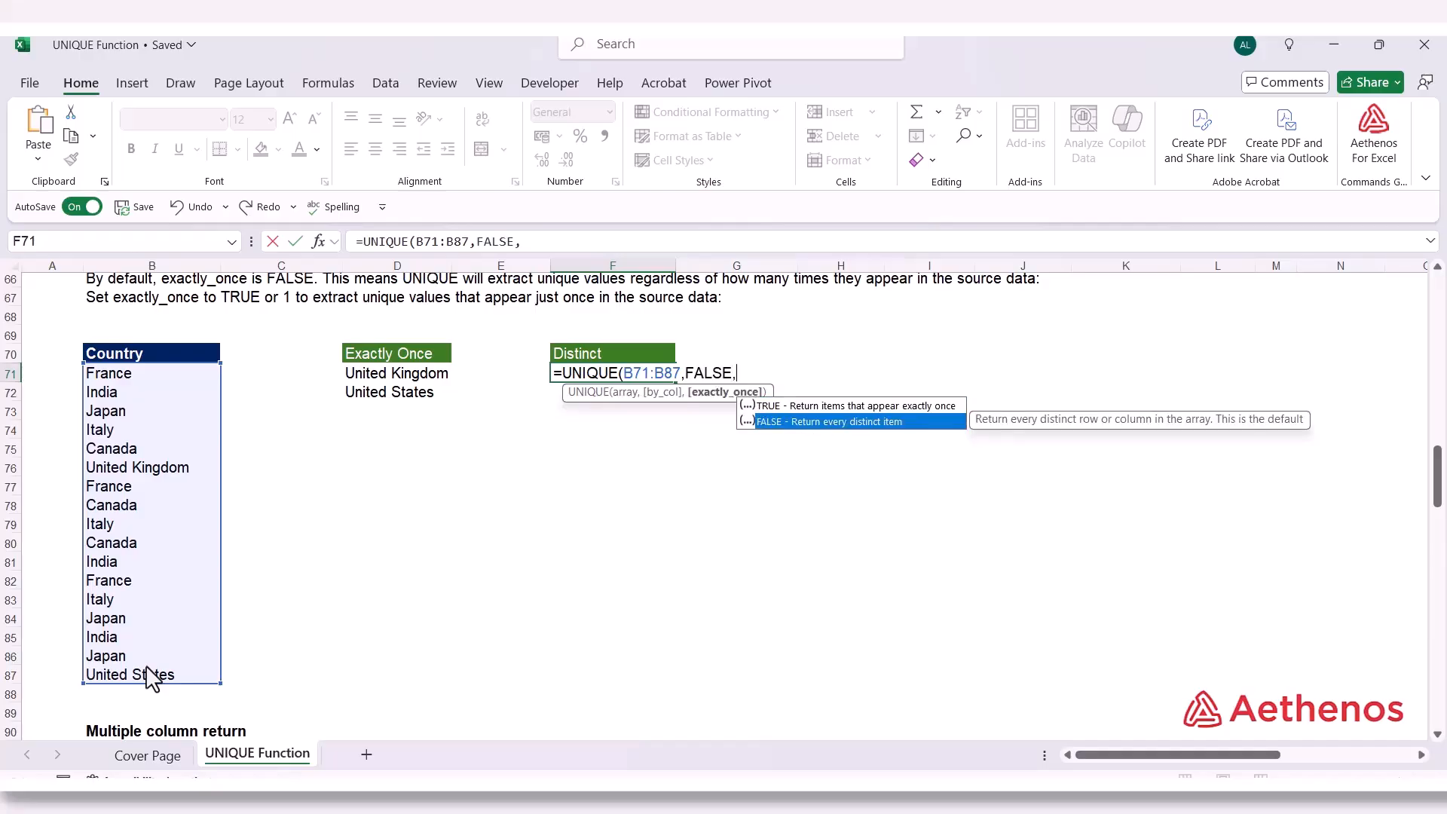
pyautogui.press('Tab')
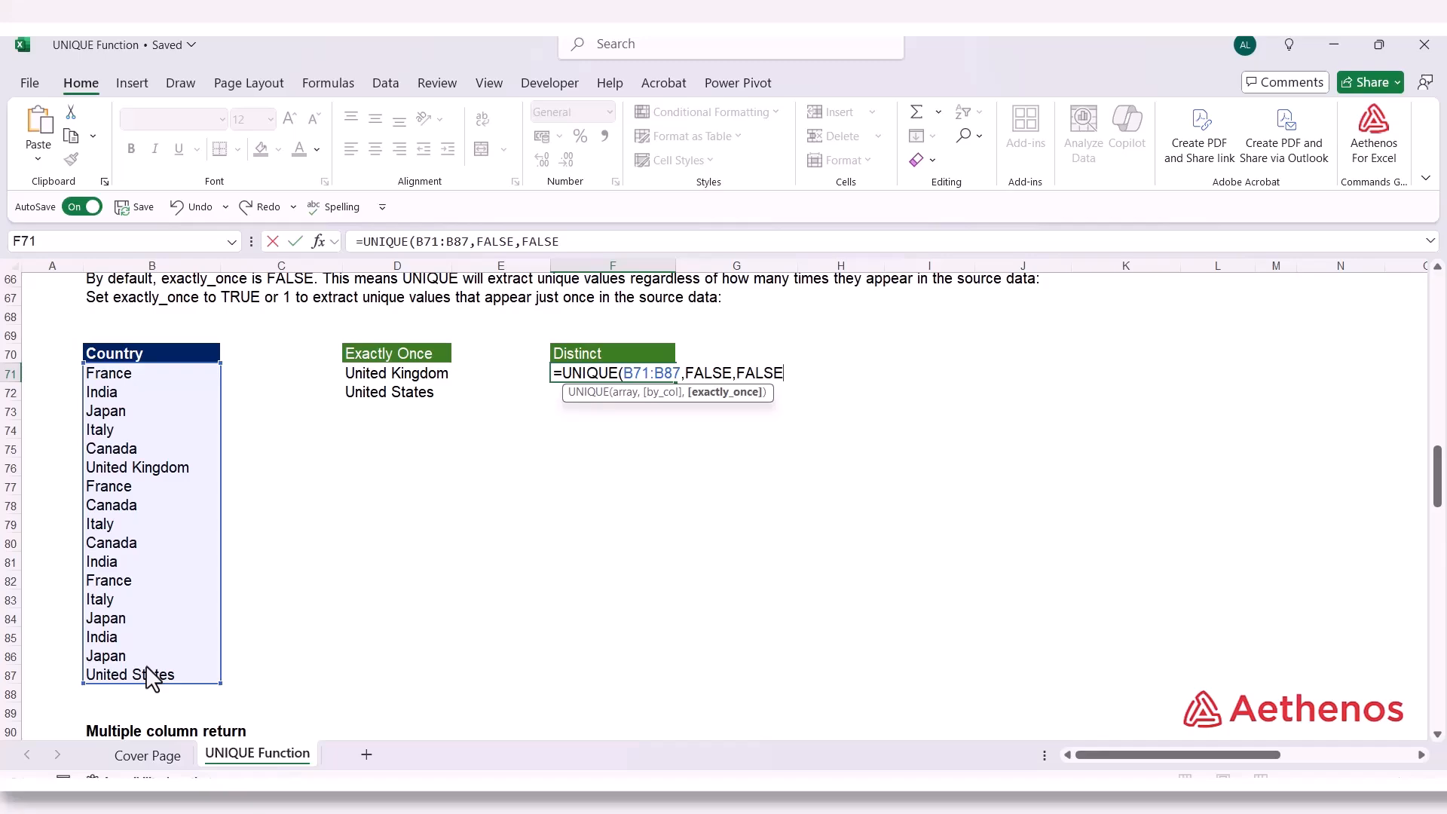
pyautogui.write(')')
pyautogui.press('Return')
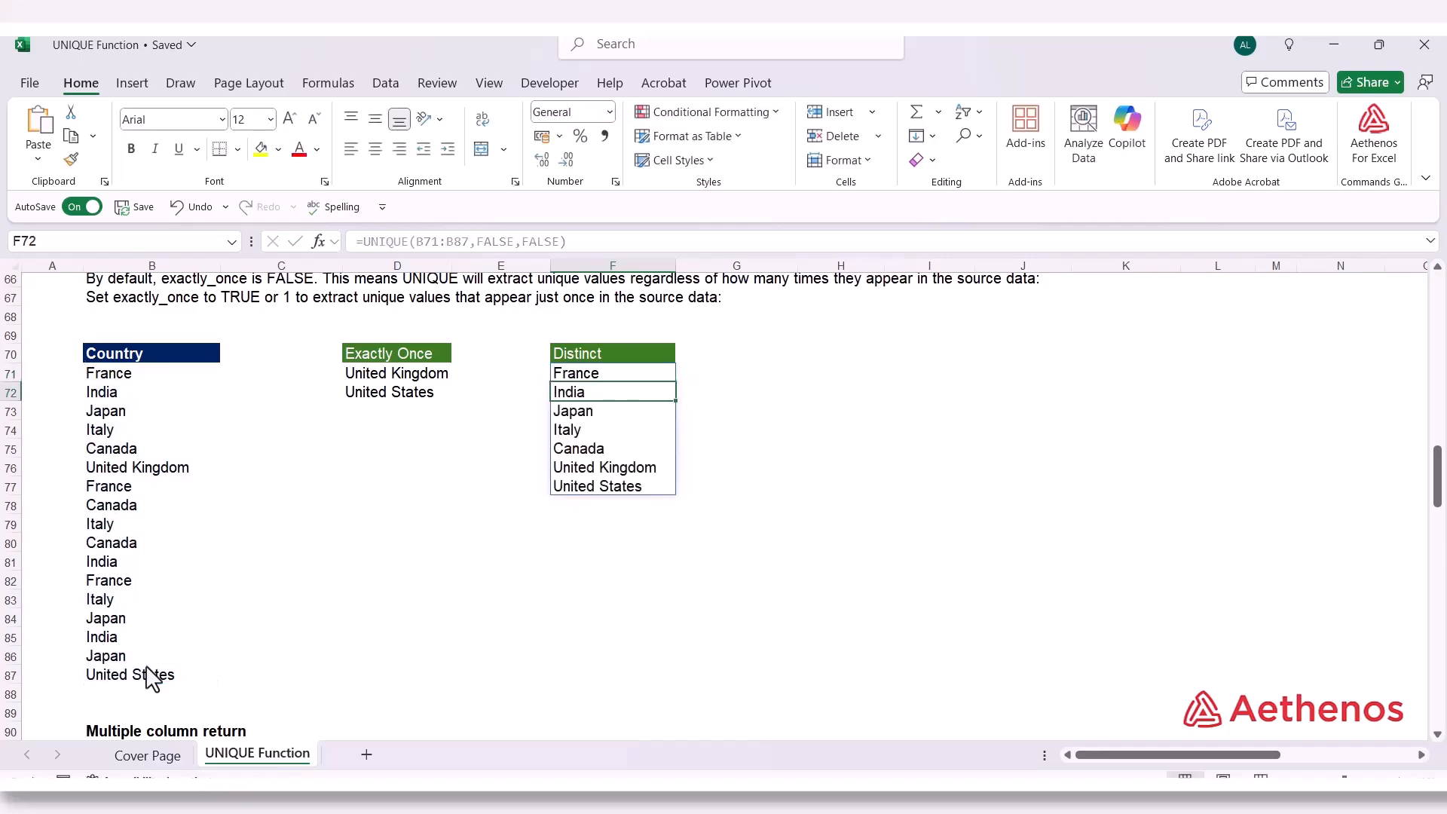
# Inspect the two optional arguments in the F71 formula and remove them, leaving =UNIQUE(B71:B87)
pyautogui.click(744, 375)
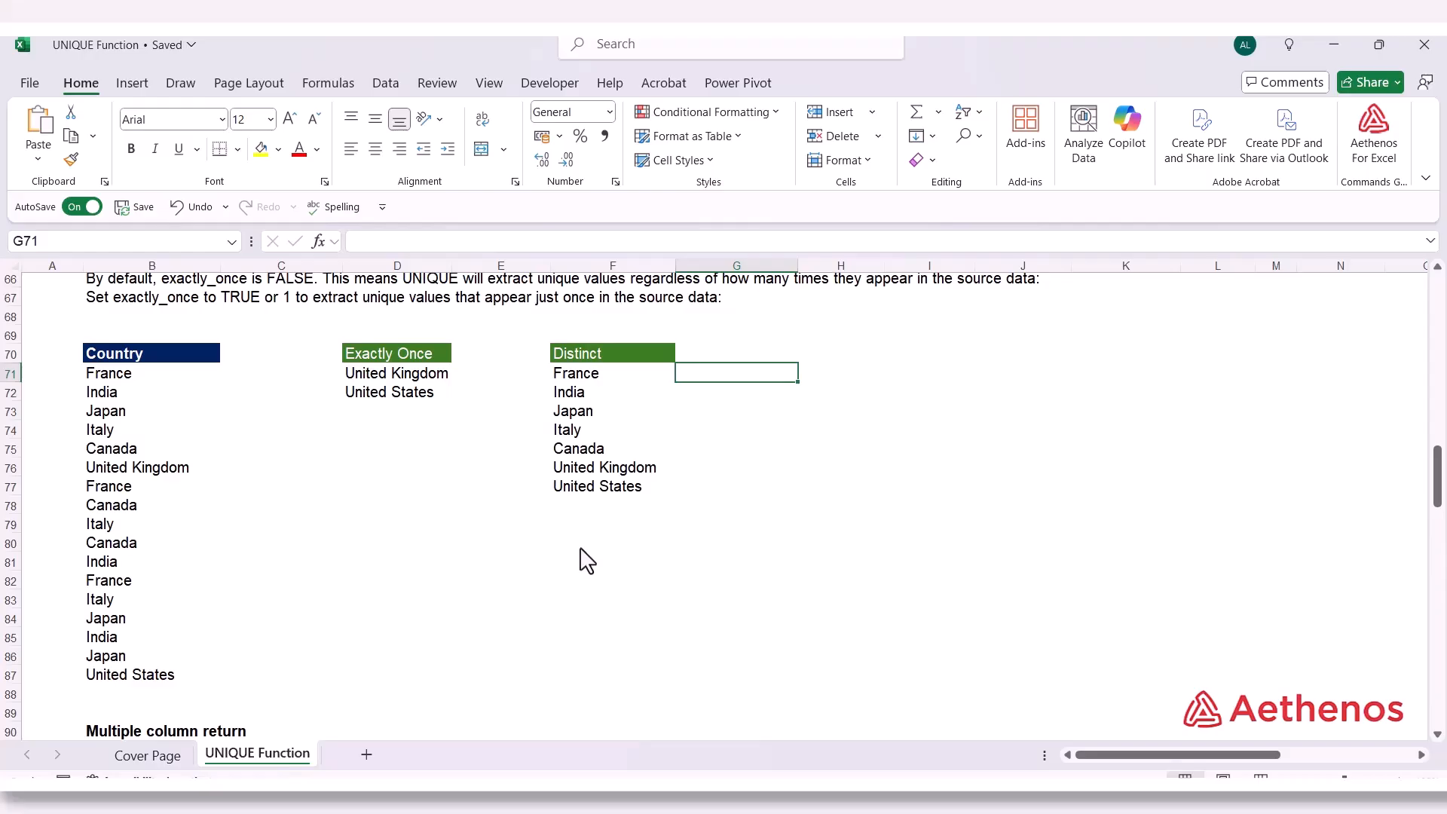
pyautogui.doubleClick(606, 374)
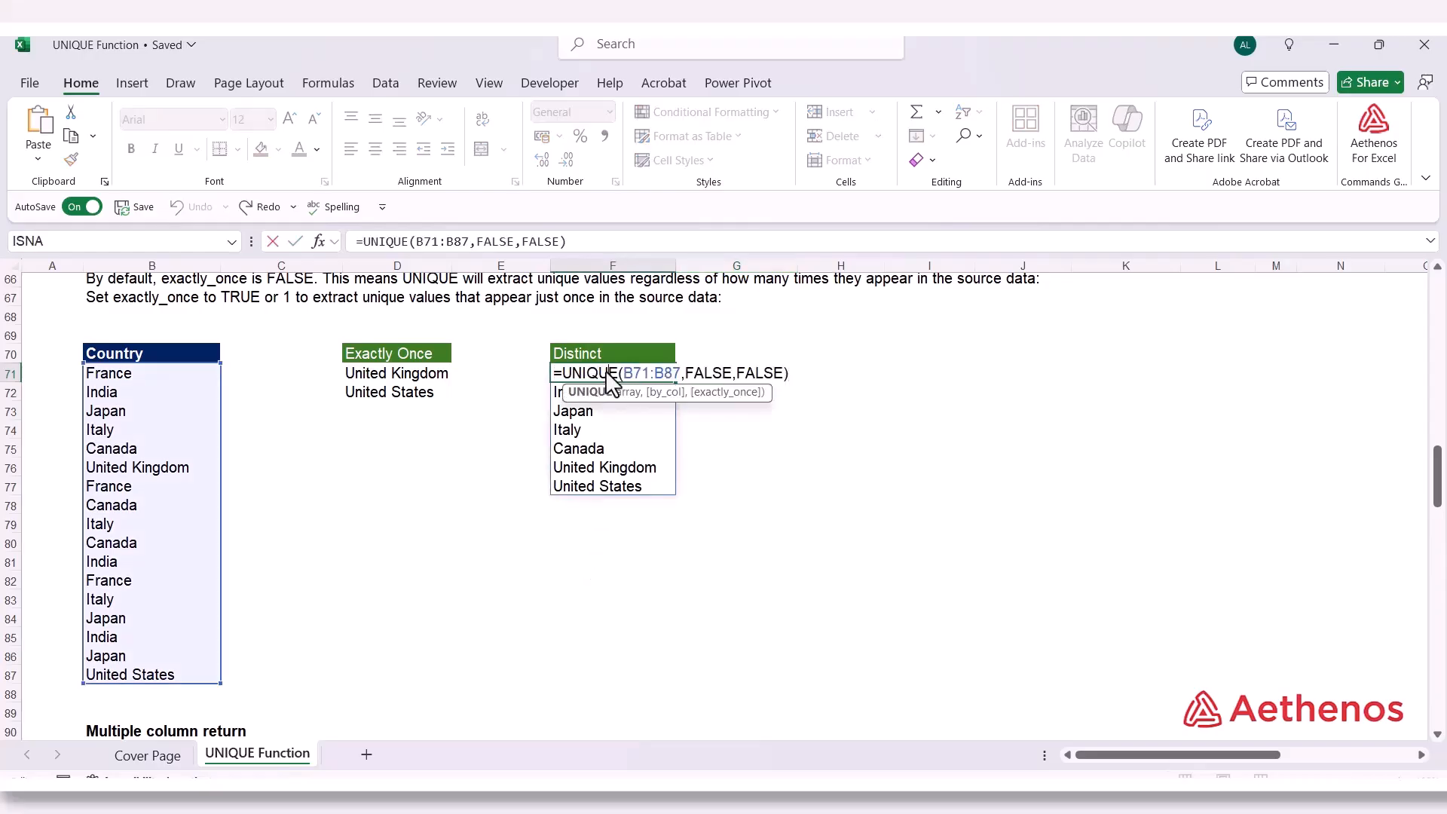
pyautogui.click(670, 400)
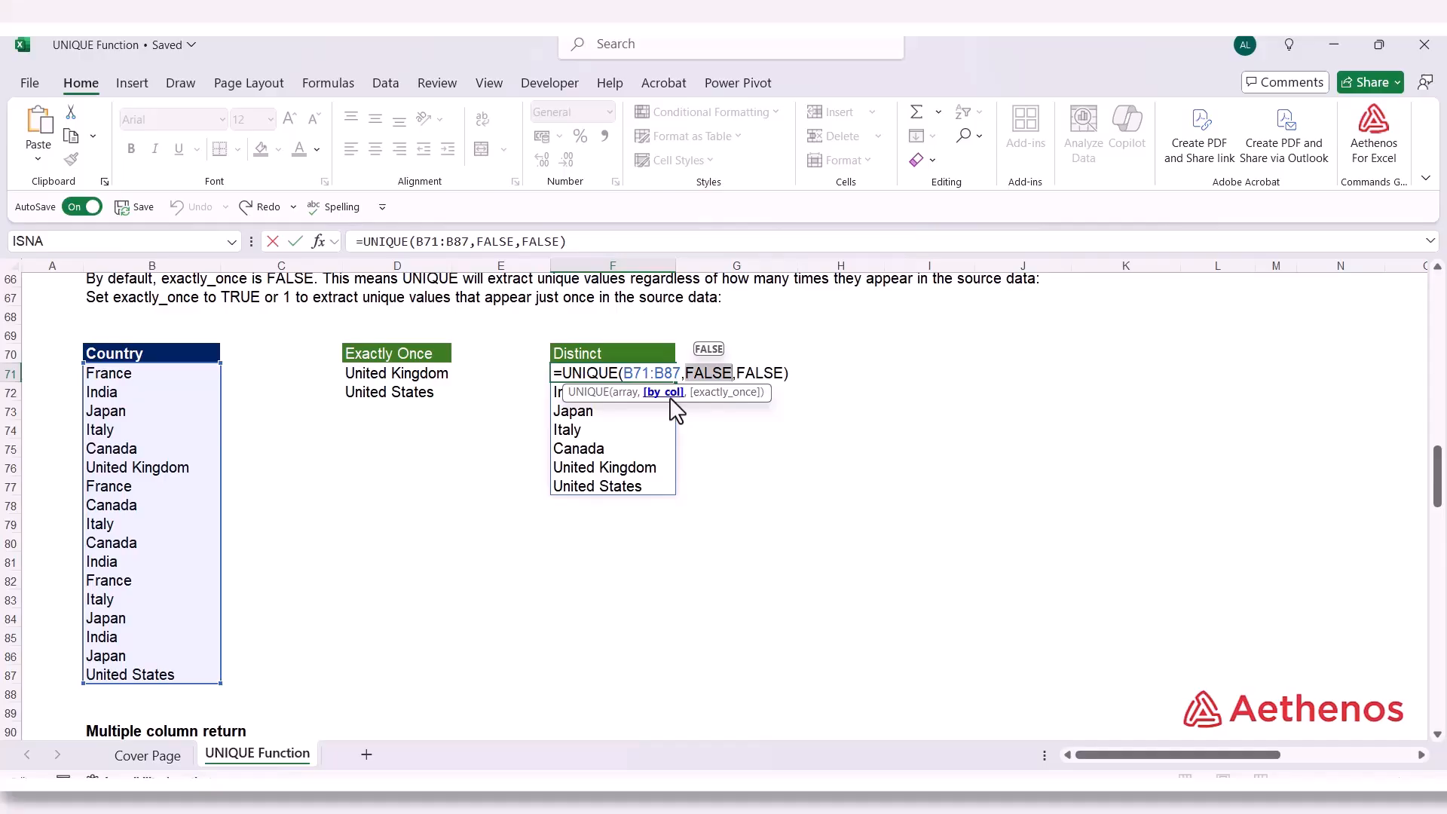
pyautogui.click(719, 395)
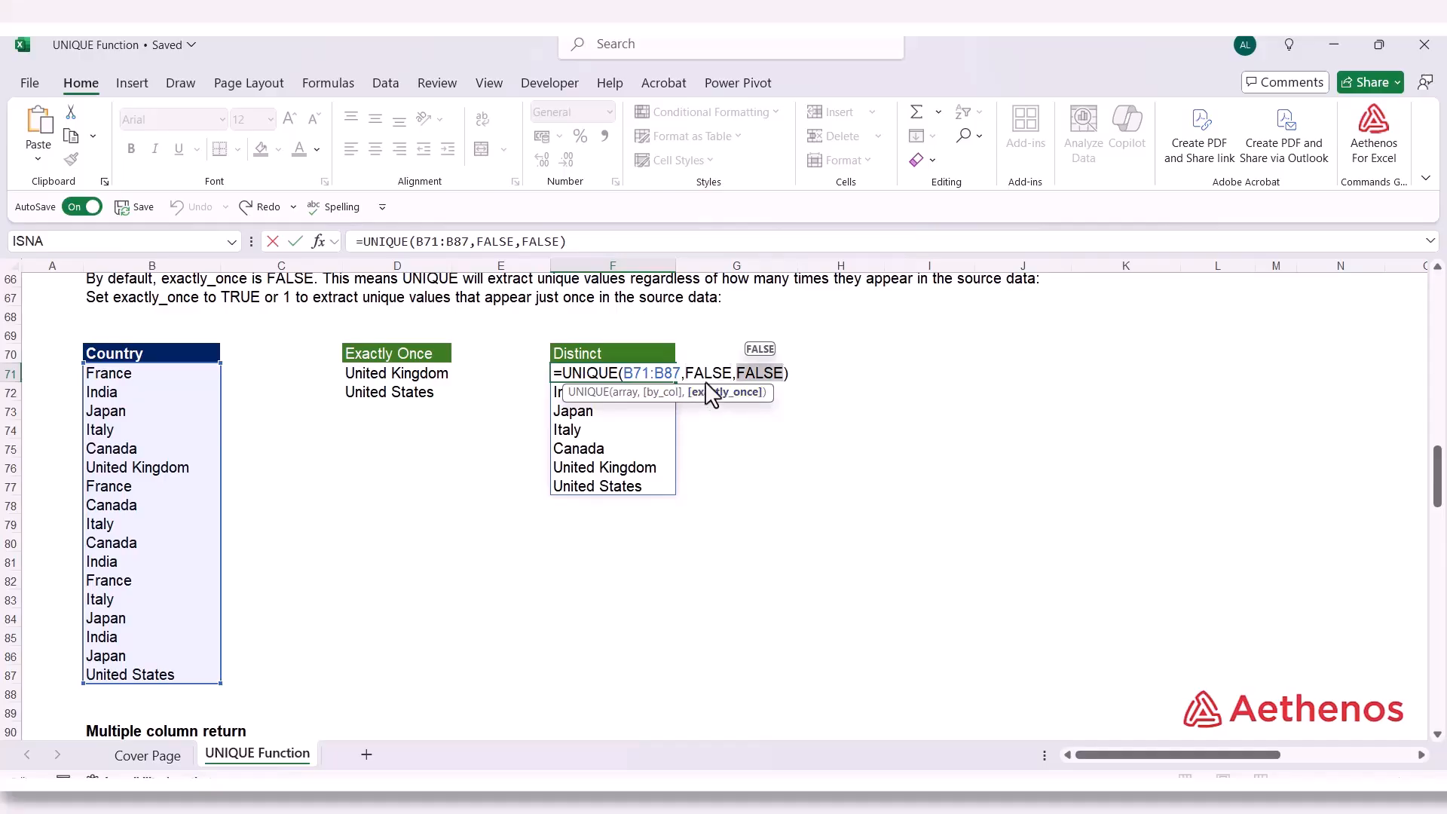
pyautogui.moveTo(683, 375); pyautogui.dragTo(783, 380)
pyautogui.press('BackSpace')
pyautogui.press('Return')
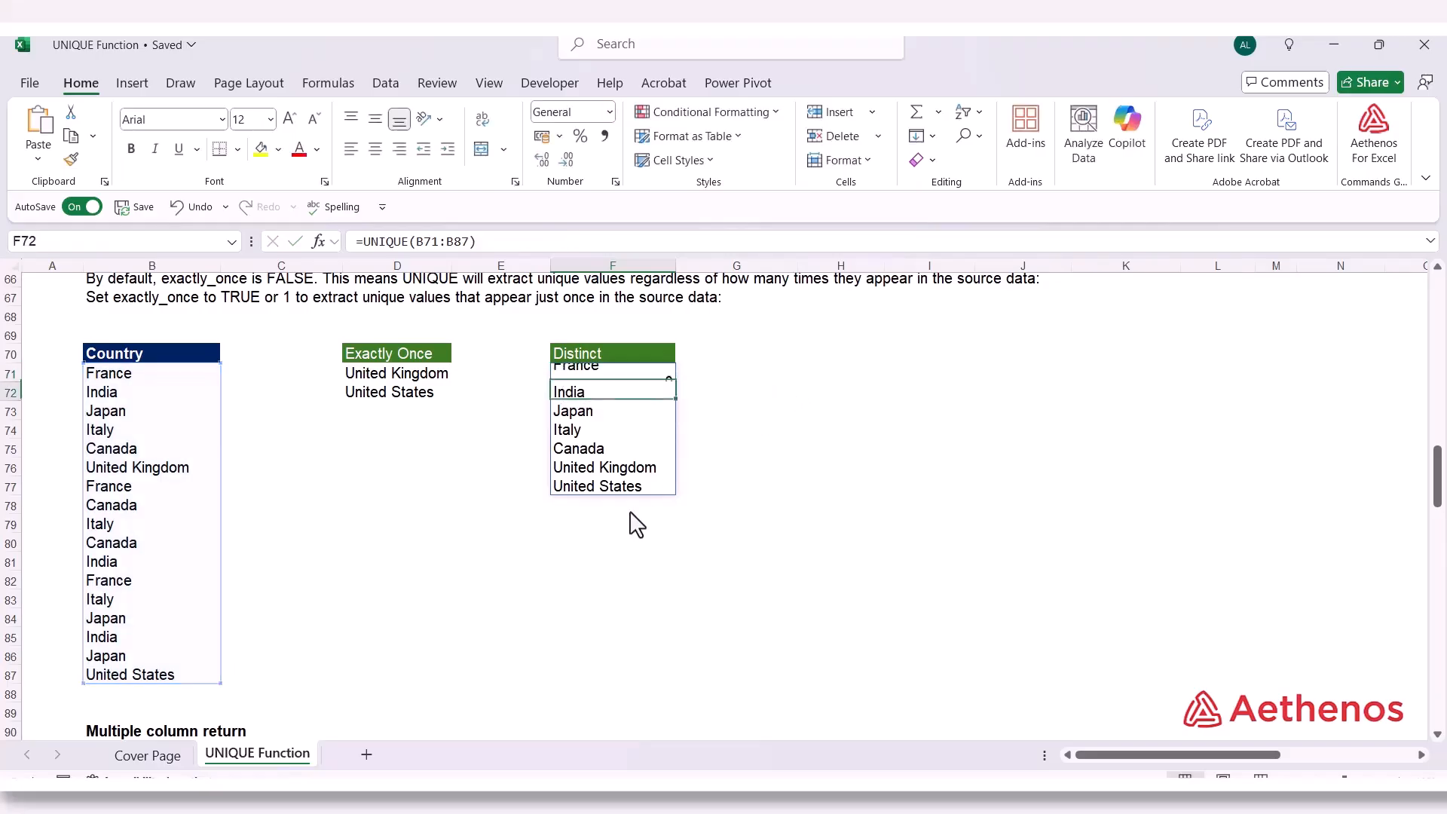
# Check the shortened UNIQUE formula in F71 and go to the Multiple column return section
pyautogui.click(740, 489)
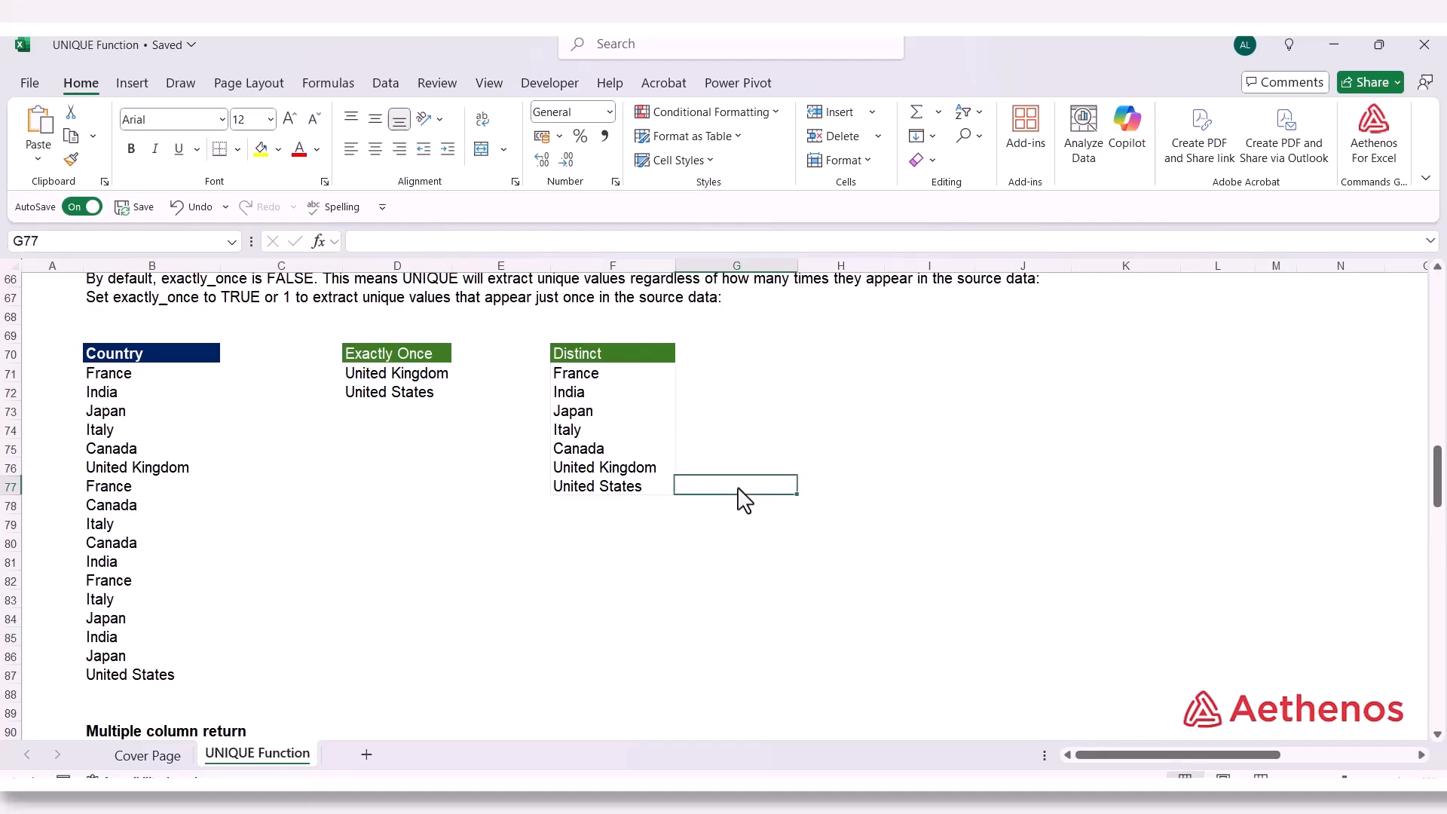
pyautogui.click(571, 380)
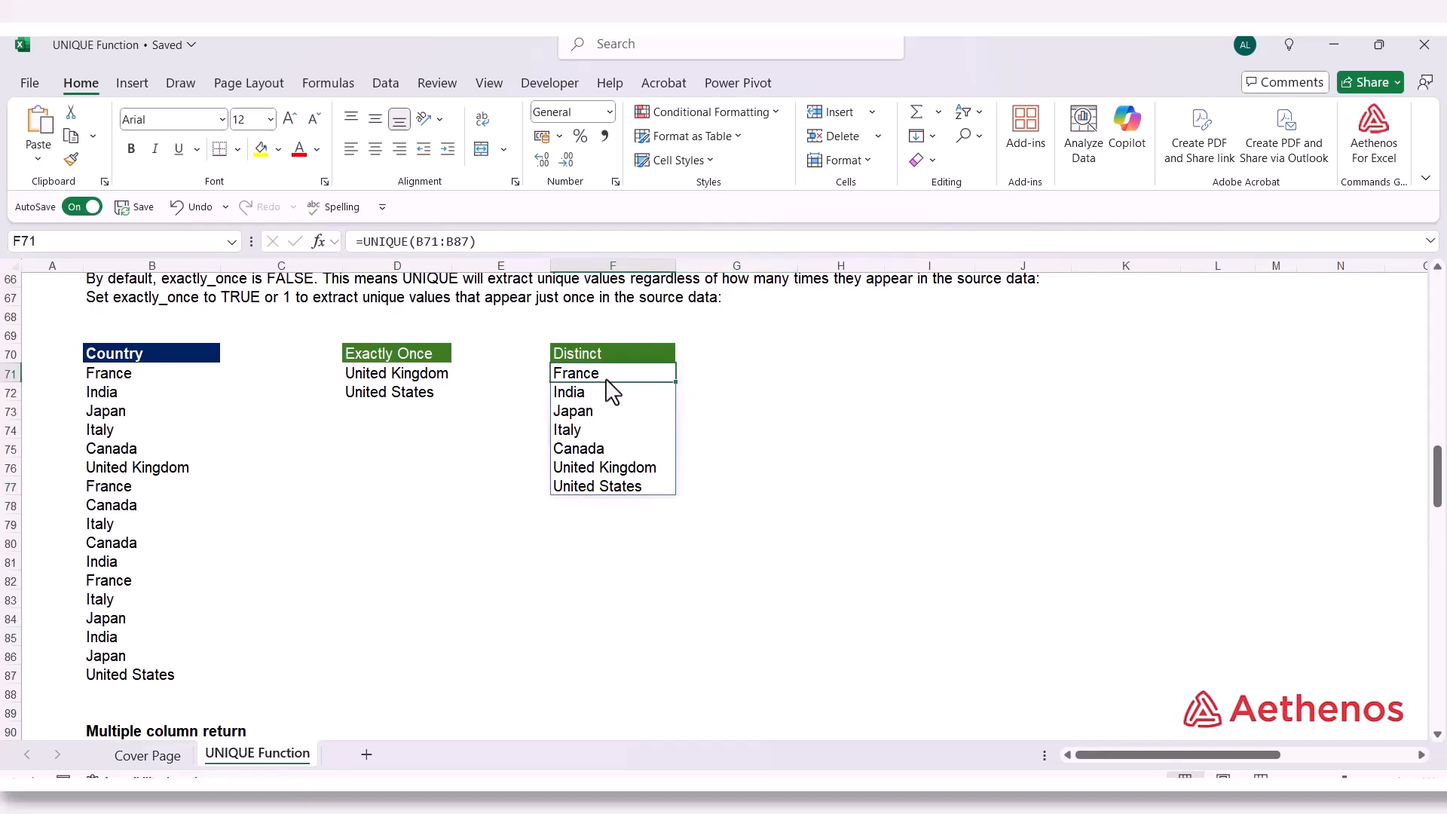
pyautogui.click(818, 488)
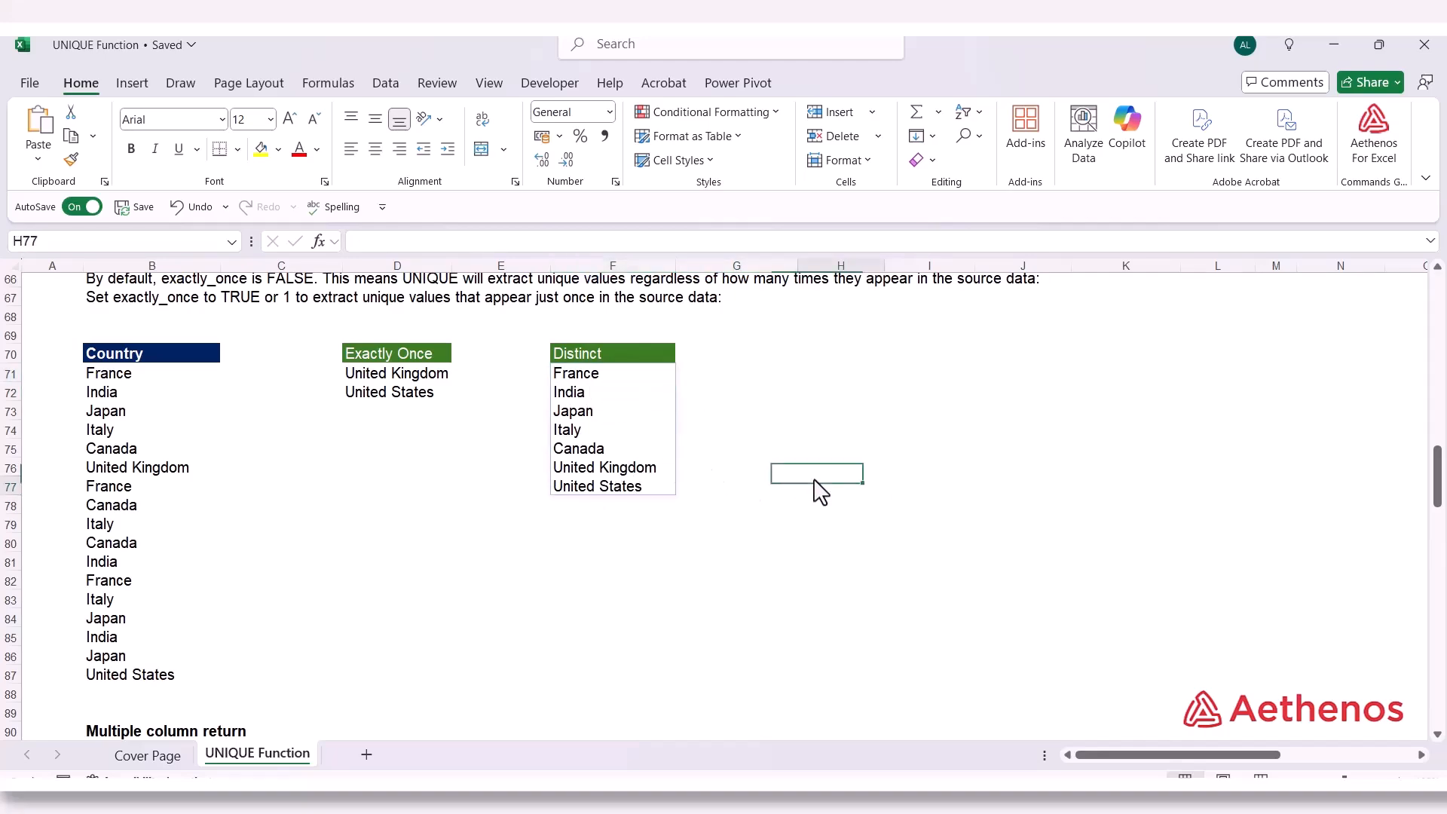
pyautogui.scroll(-7, 643, 582)
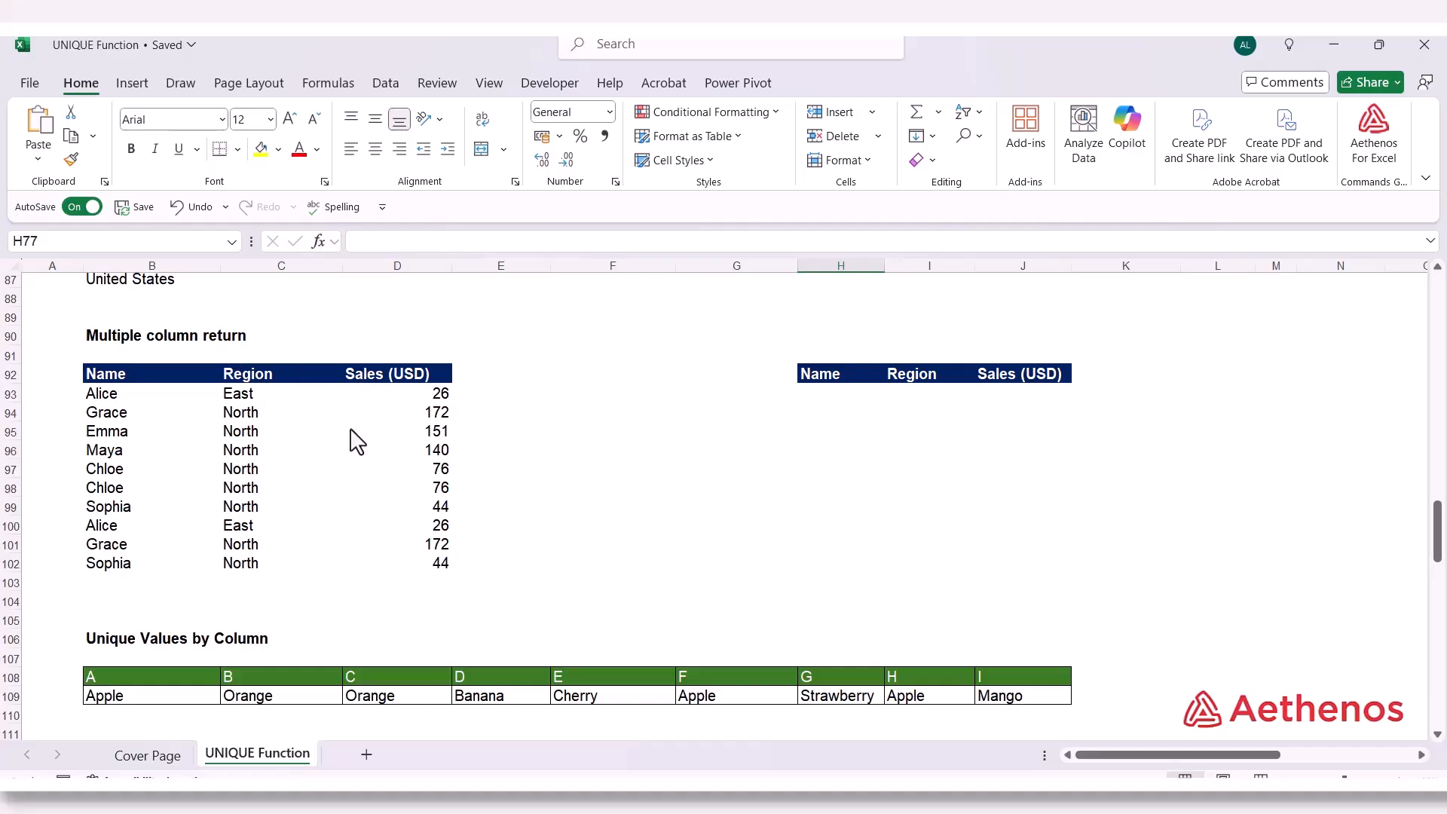
# Begin a UNIQUE formula in cell H93 under the Name header, using the three-column source table B93:D102 as its array
pyautogui.click(824, 398)
pyautogui.write('=')
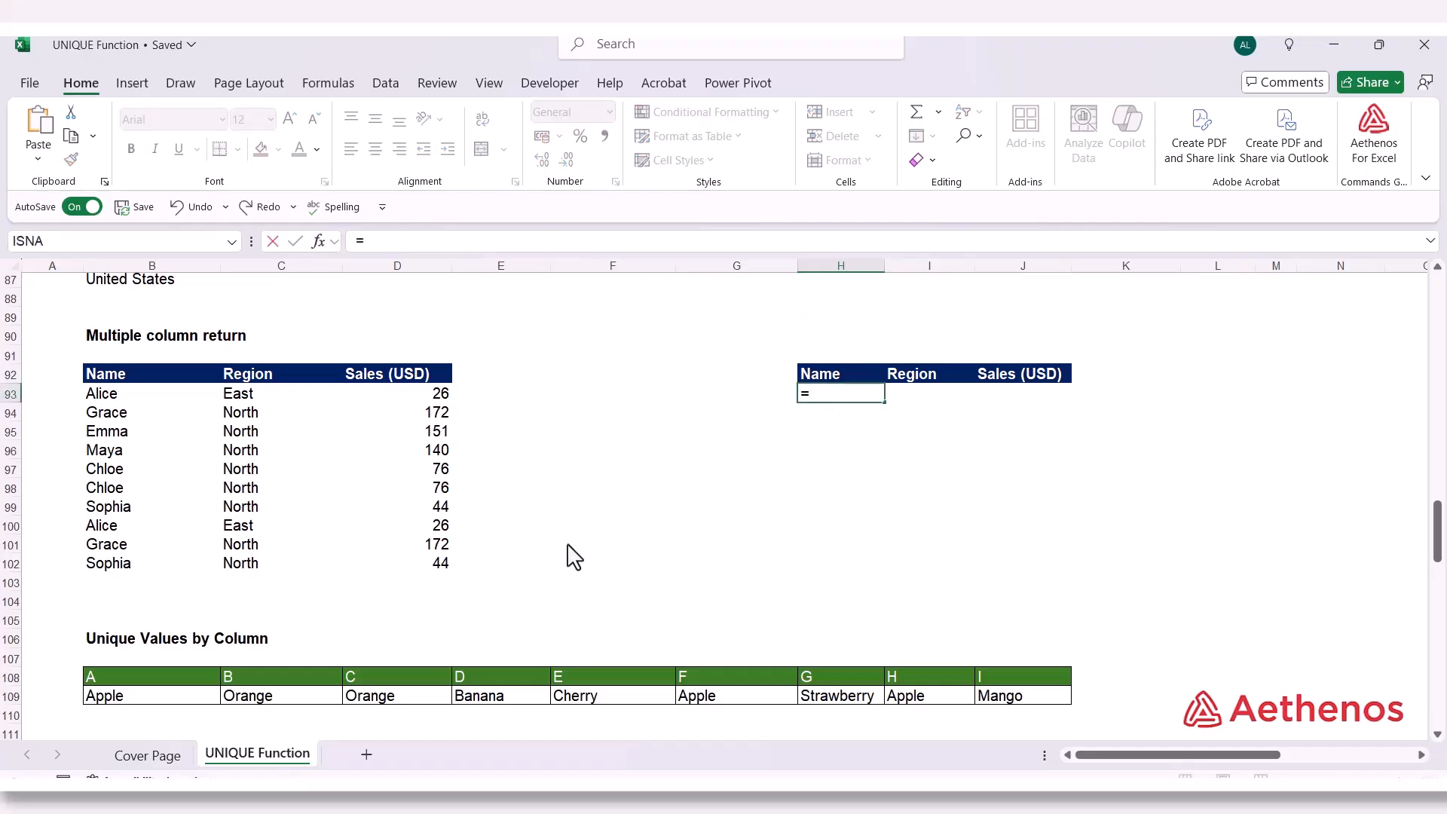
pyautogui.write('uniq')
pyautogui.press('Tab')
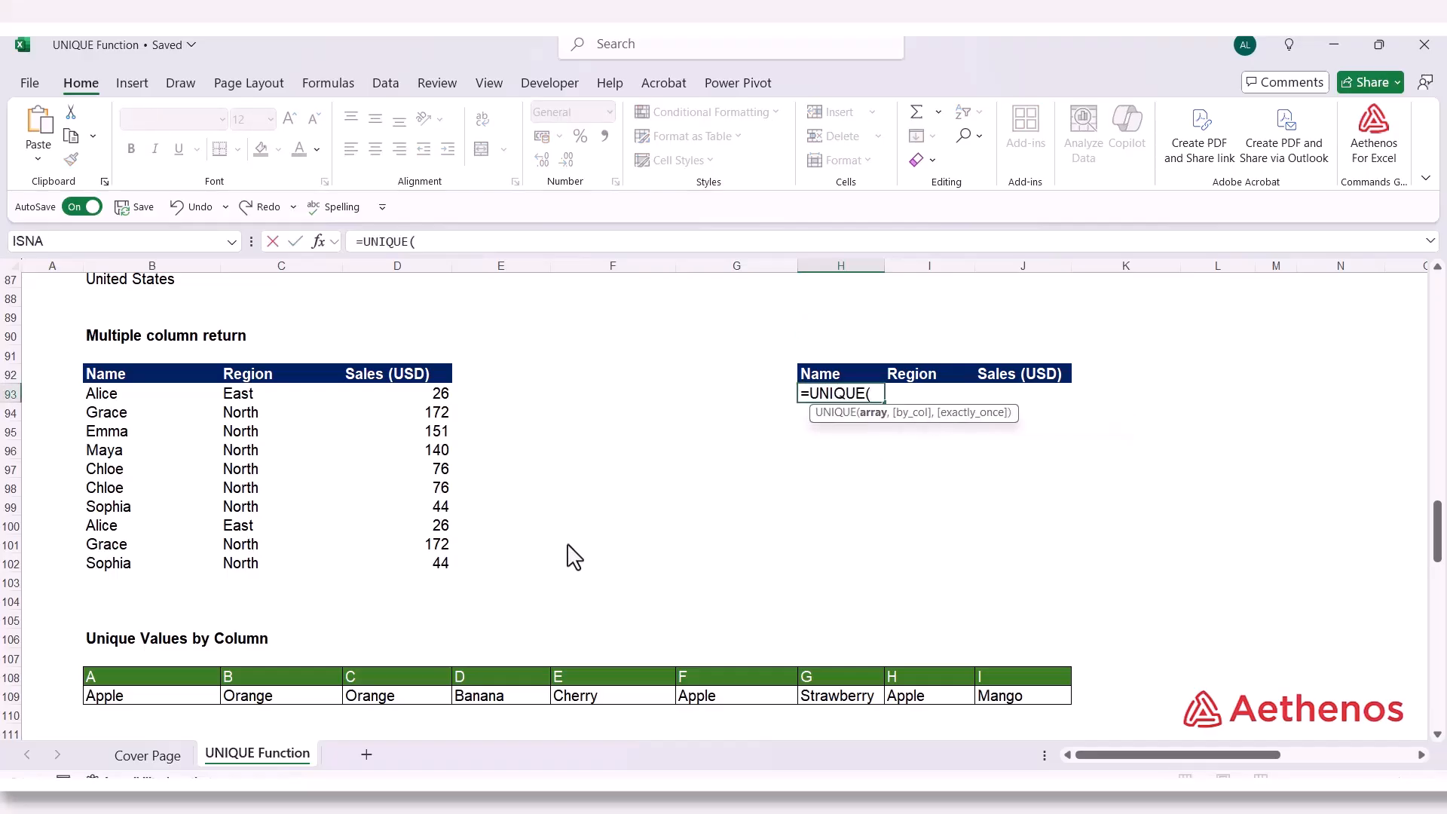
pyautogui.moveTo(133, 394); pyautogui.dragTo(374, 575)
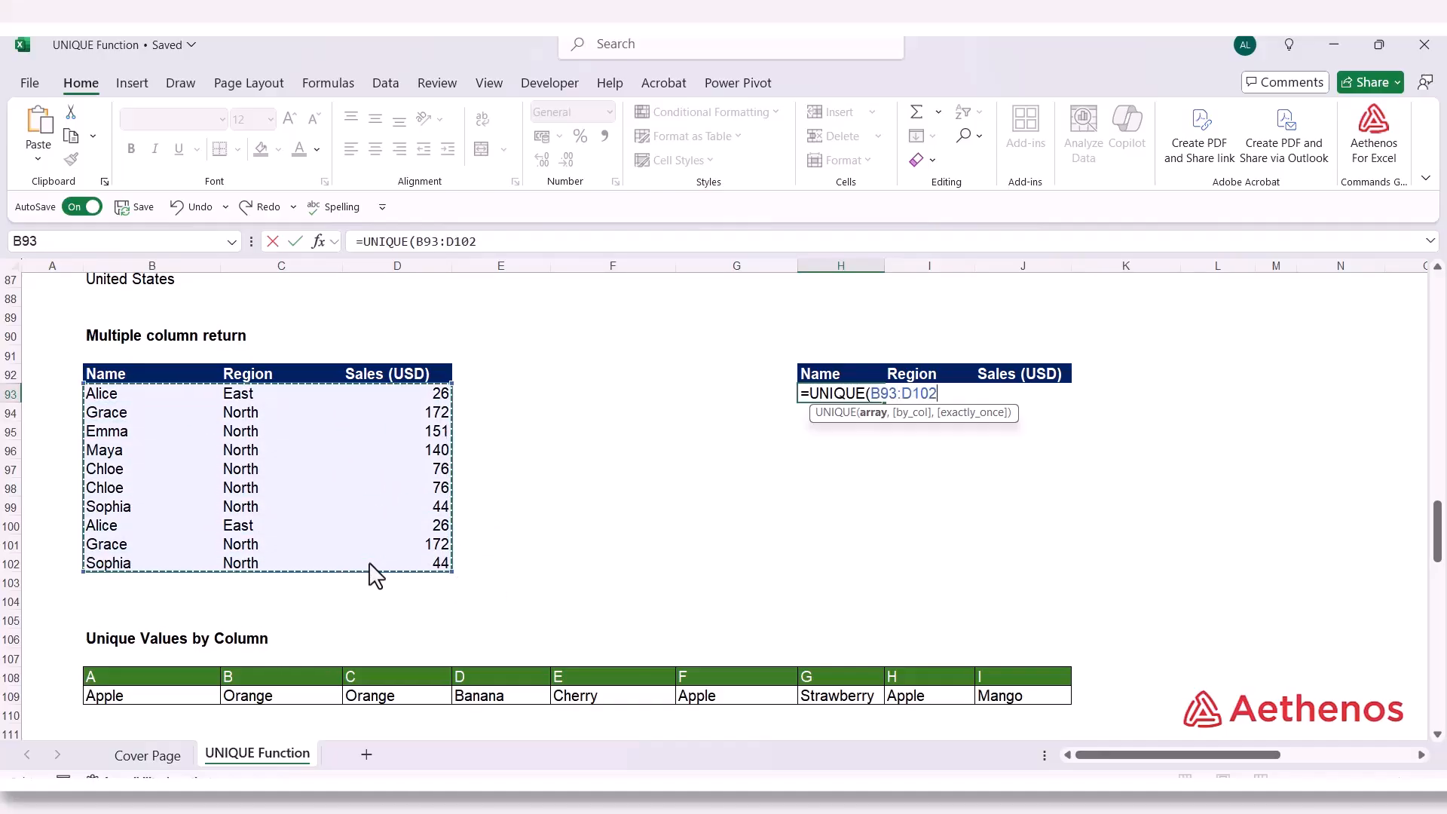
# Finish the H93 formula with FALSE for both by_col and exactly_once, giving =UNIQUE(B93:D102,FALSE,FALSE)
pyautogui.write(',')
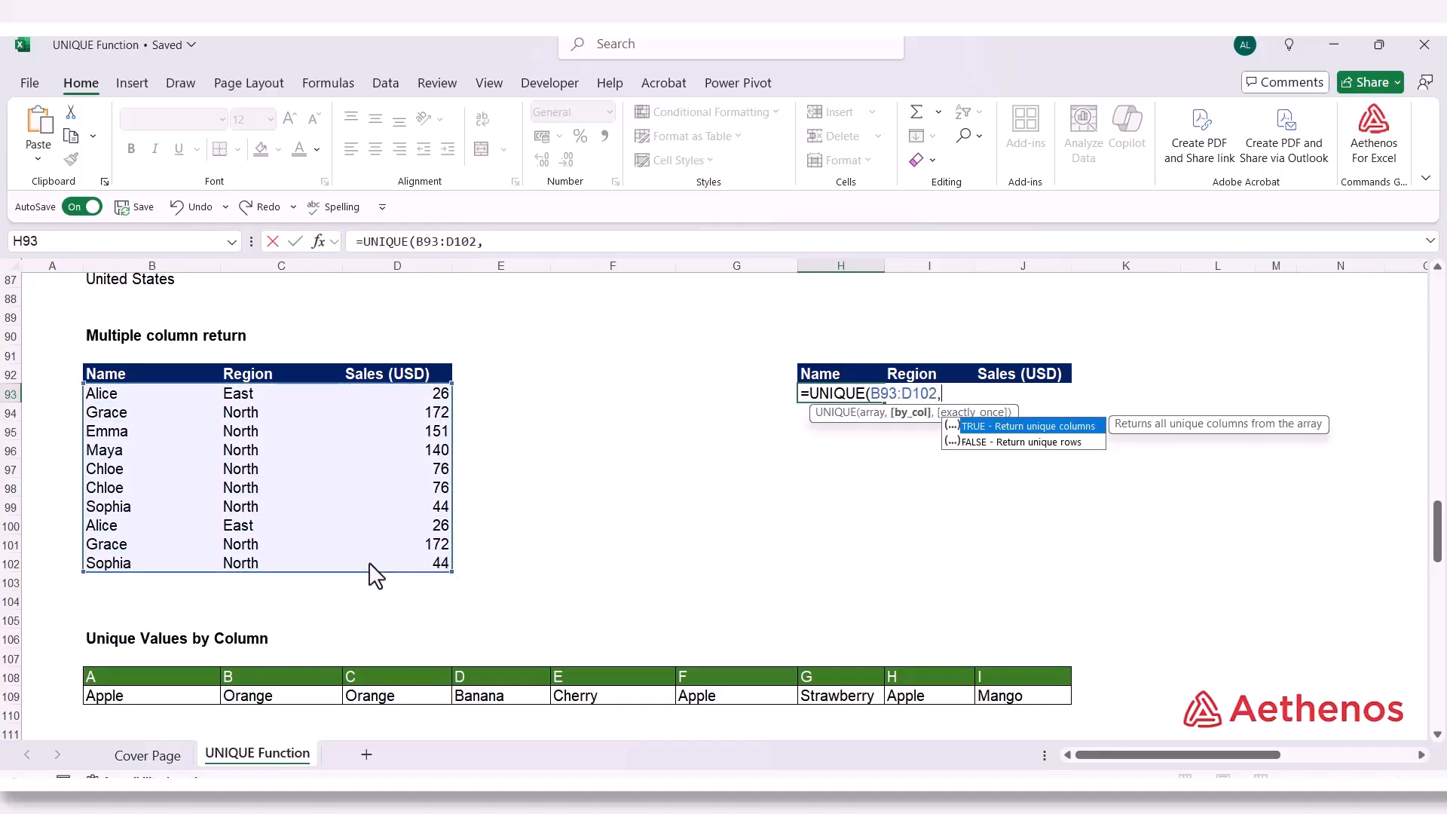
pyautogui.press('Down')
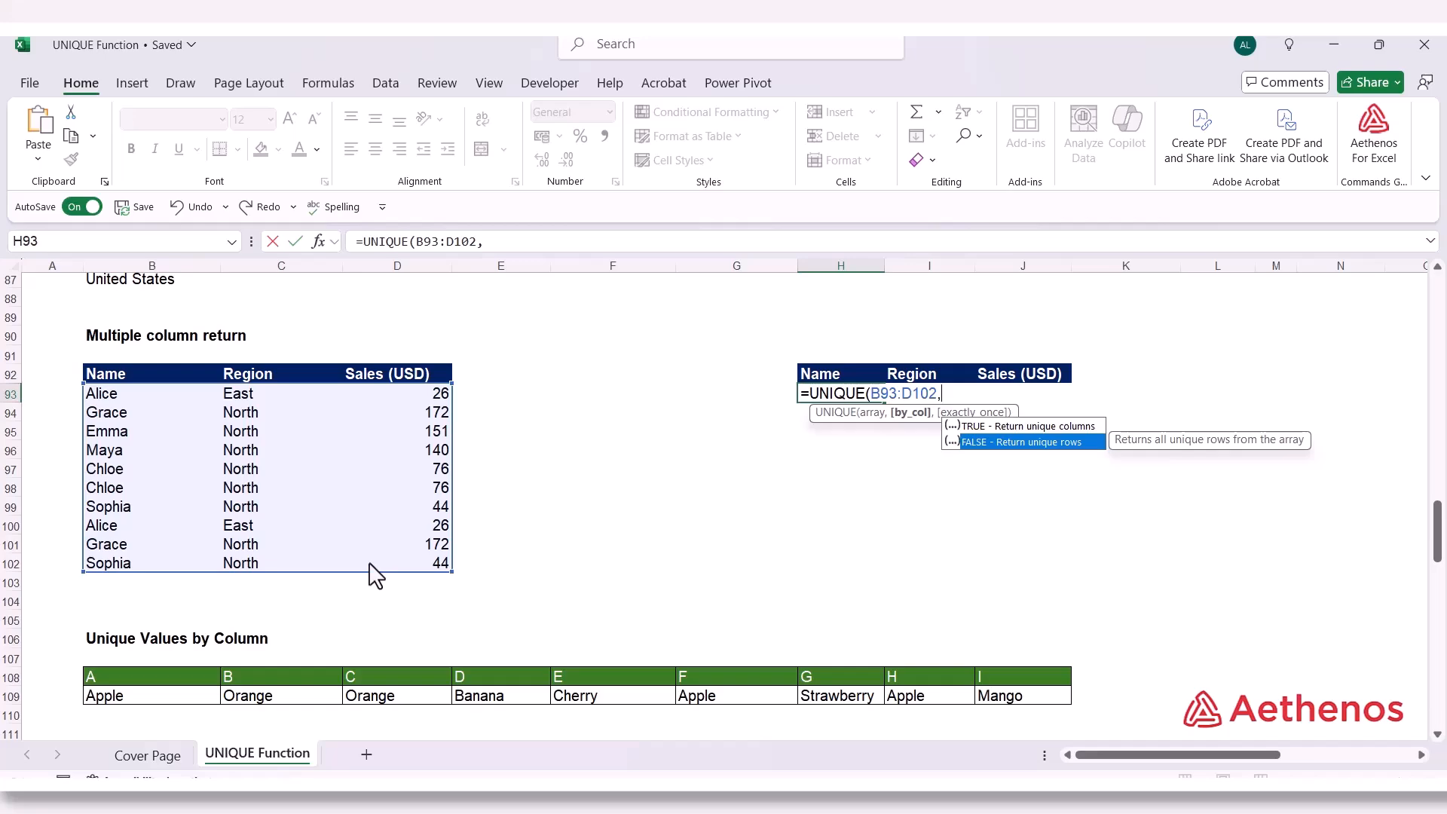
pyautogui.press('Tab')
pyautogui.write(',')
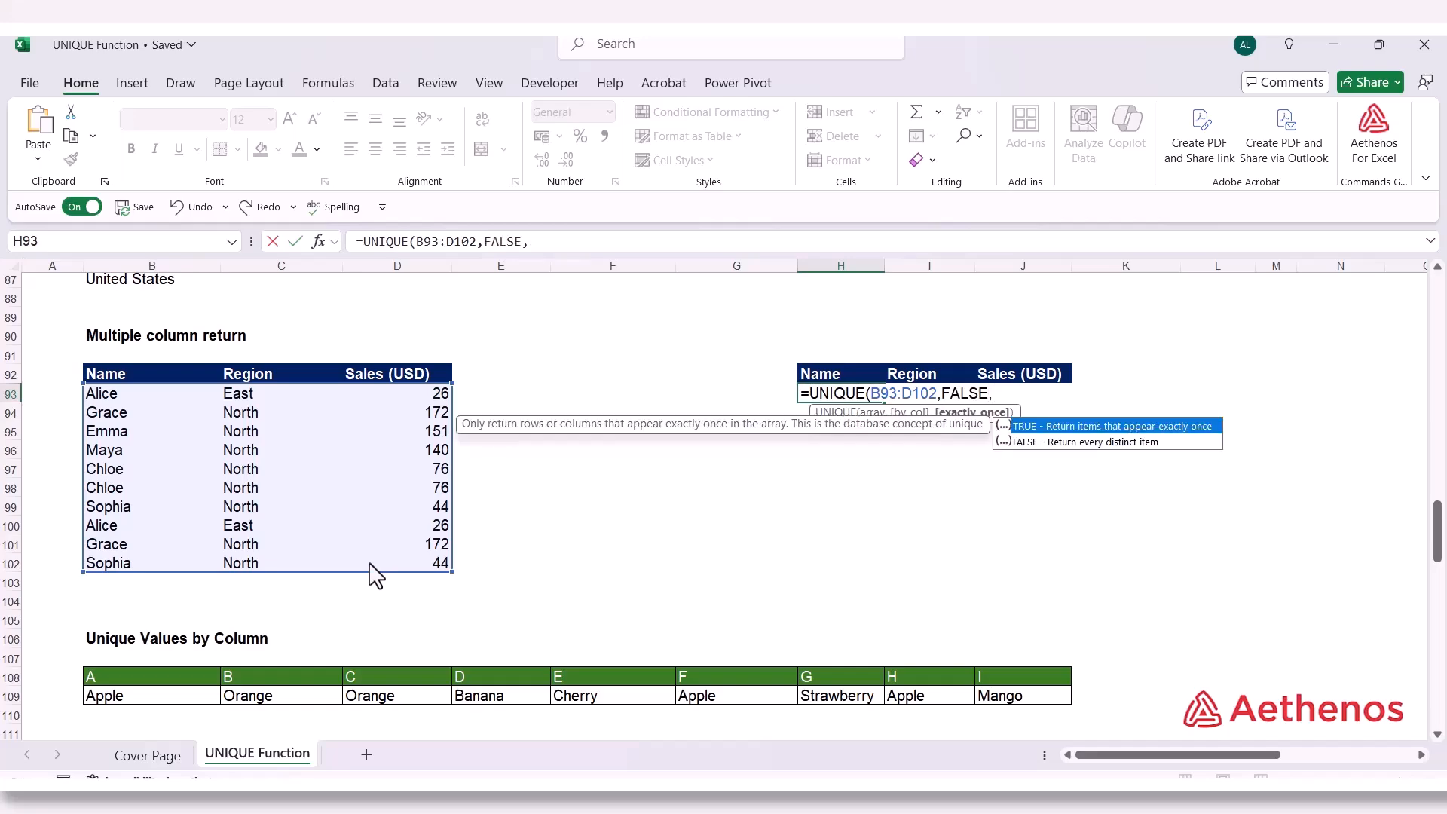
pyautogui.press('Down')
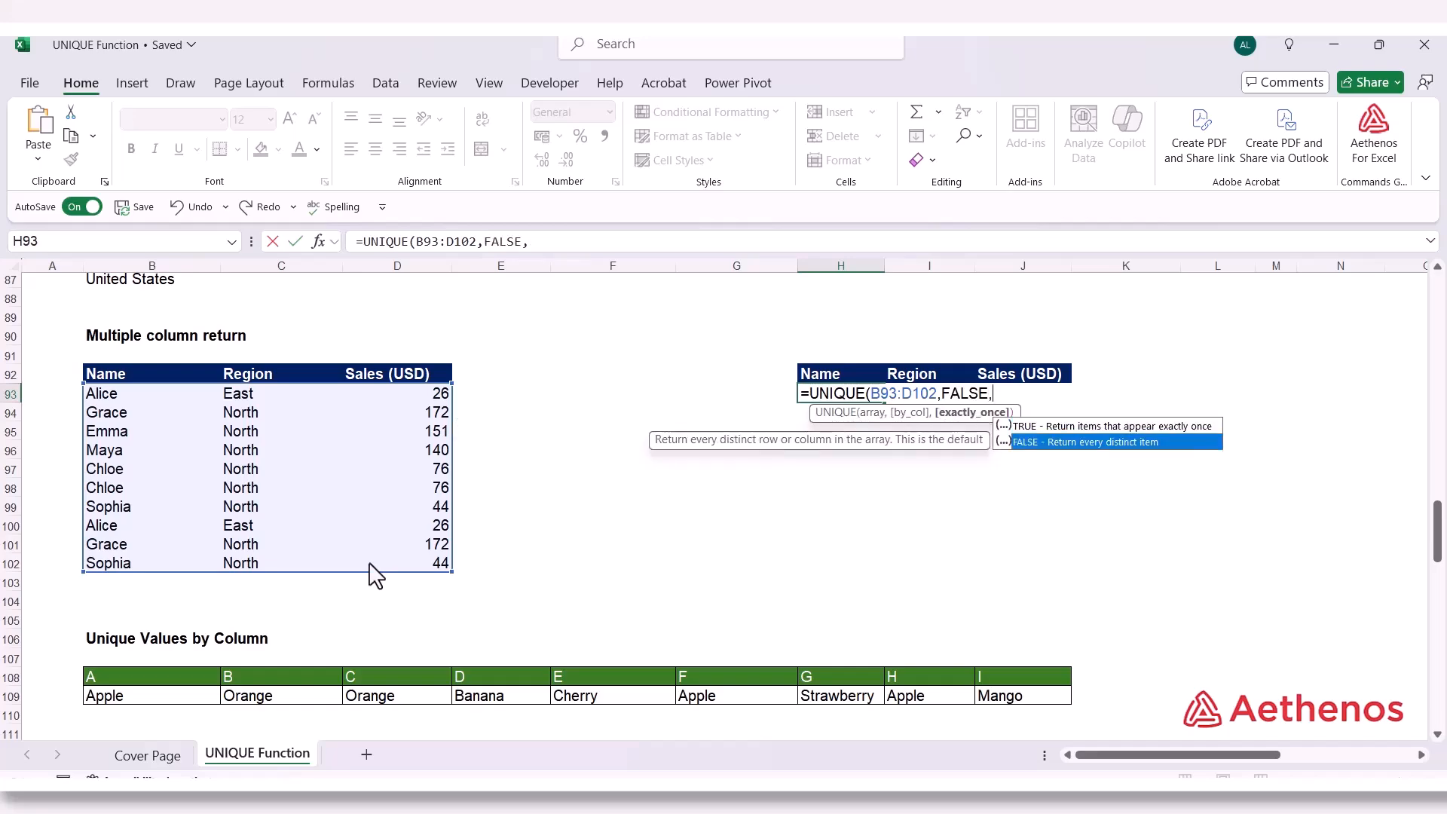
pyautogui.press('Tab')
pyautogui.write(')')
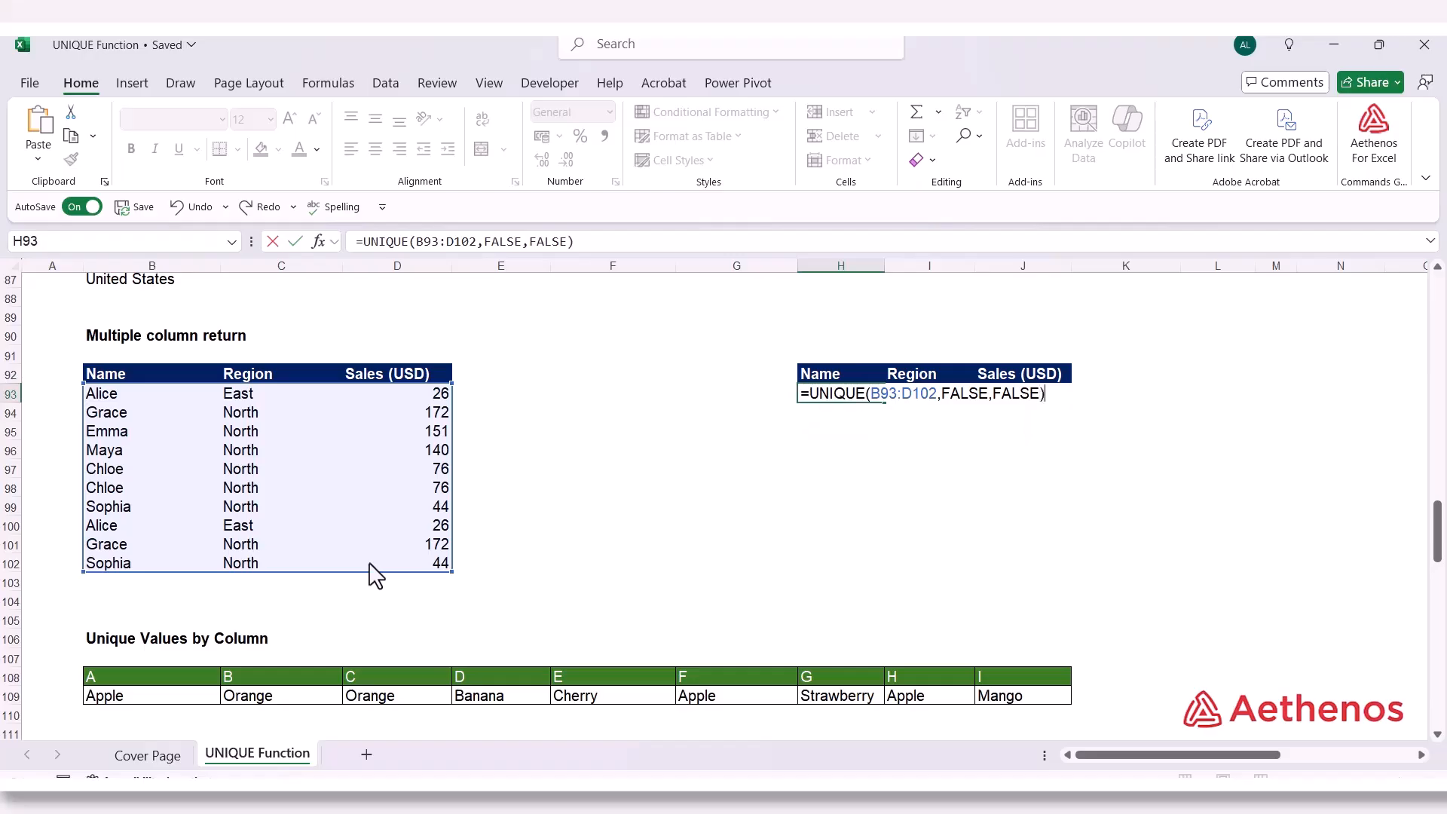
pyautogui.press('Return')
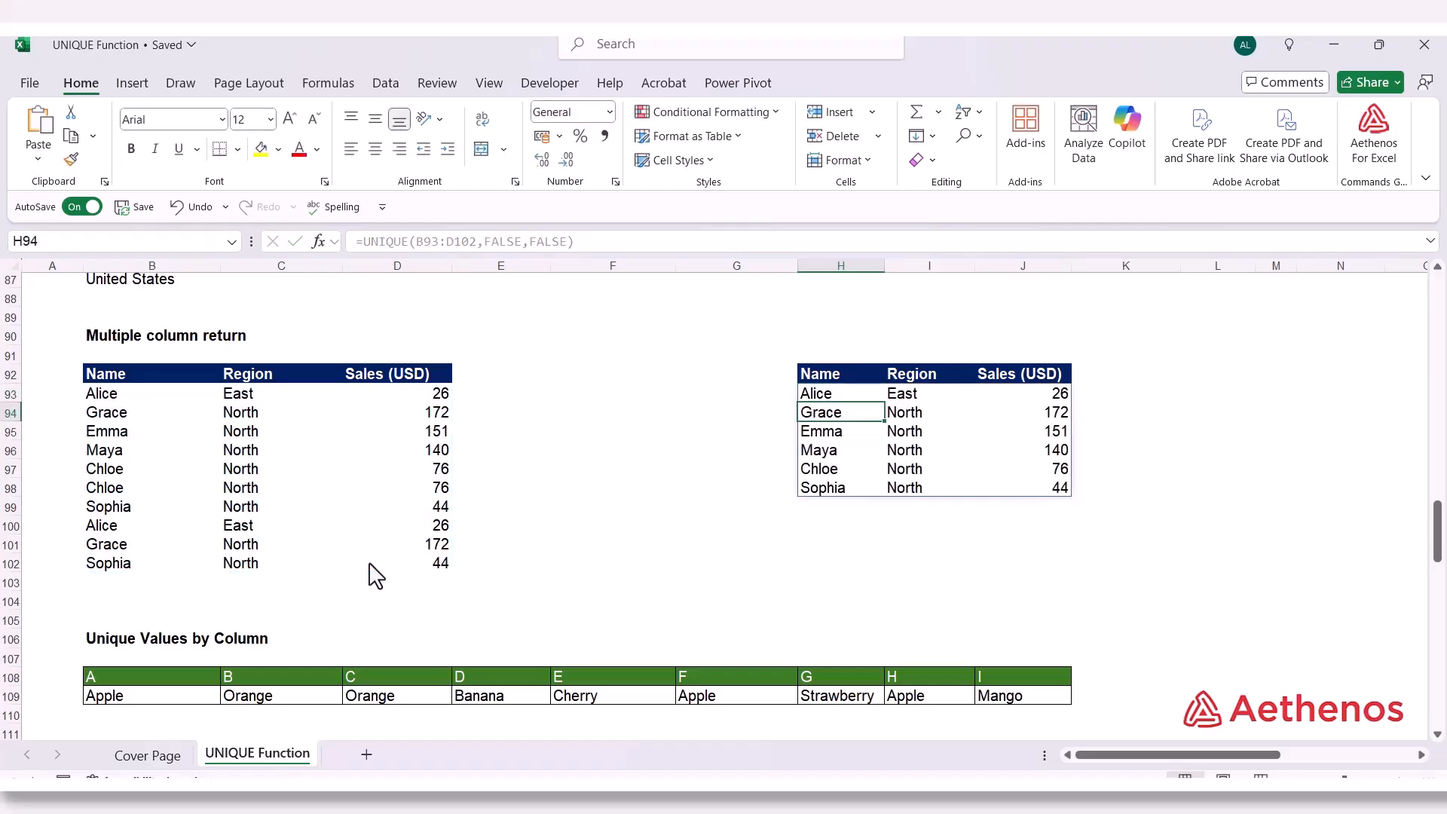
# Compare the first three rows returned in H93:J95 with their matching rows in the source table B93:D95
pyautogui.click(800, 585)
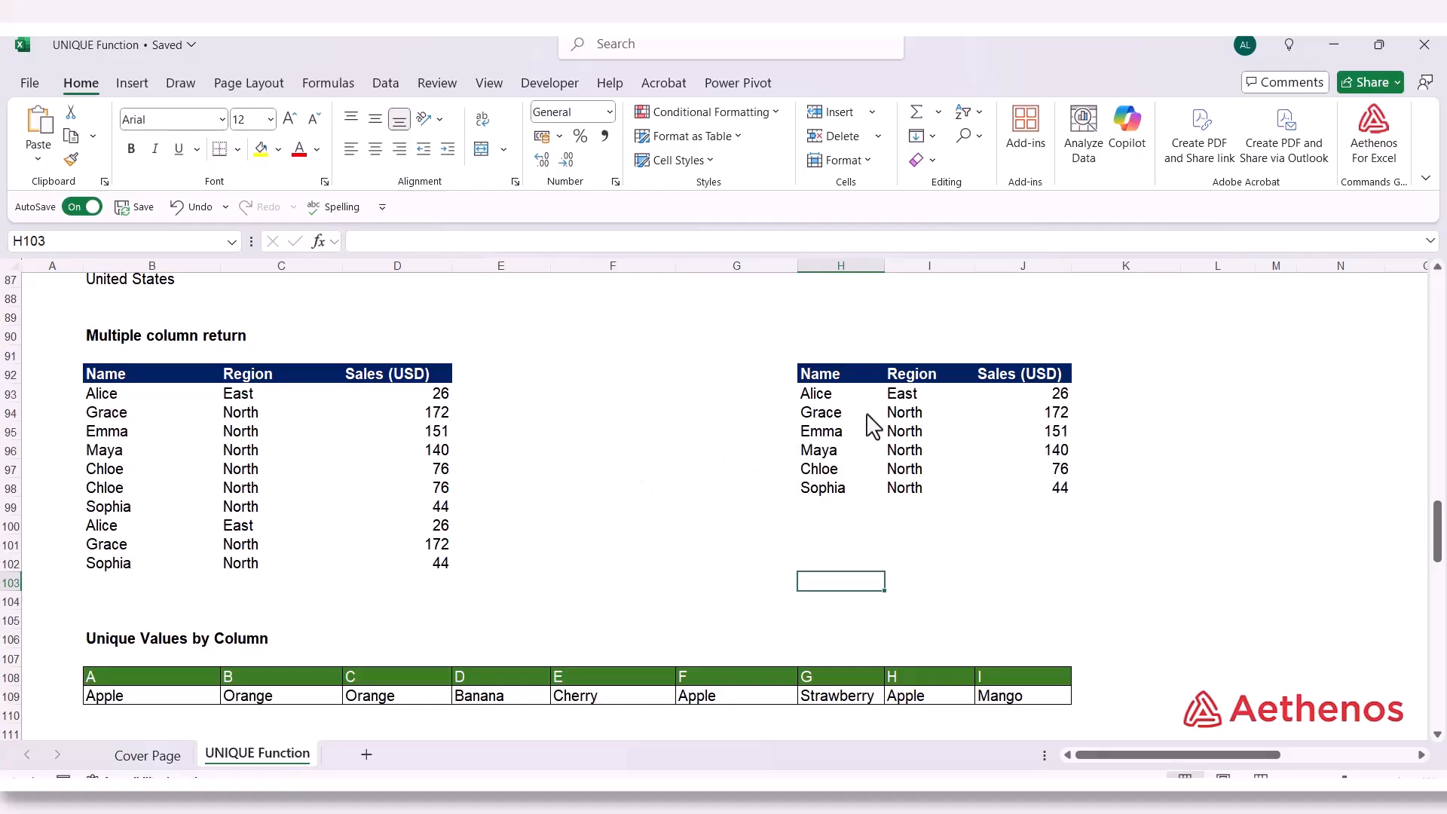
pyautogui.click(832, 398)
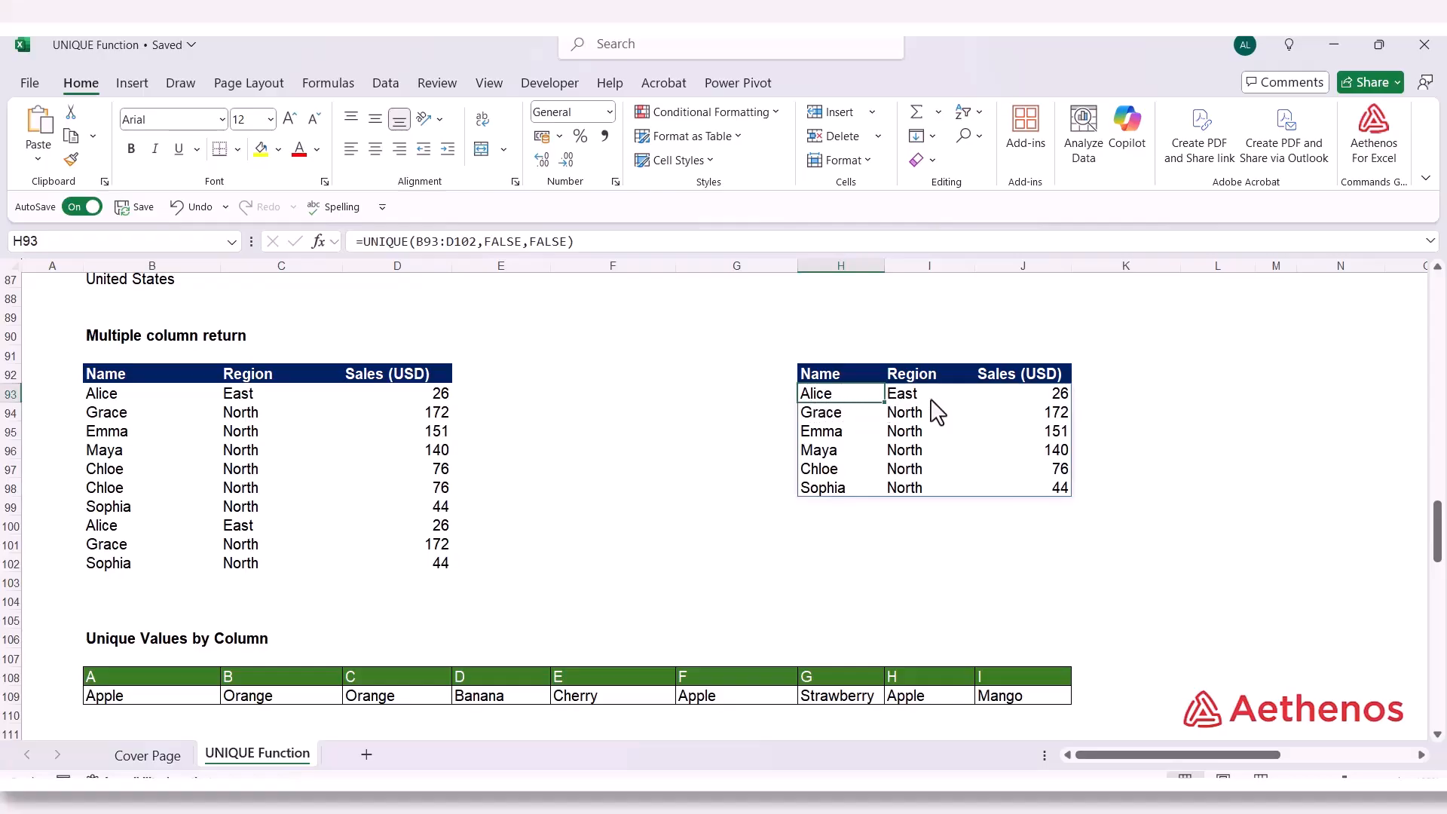
pyautogui.moveTo(81, 399); pyautogui.dragTo(401, 399)
pyautogui.click(810, 414)
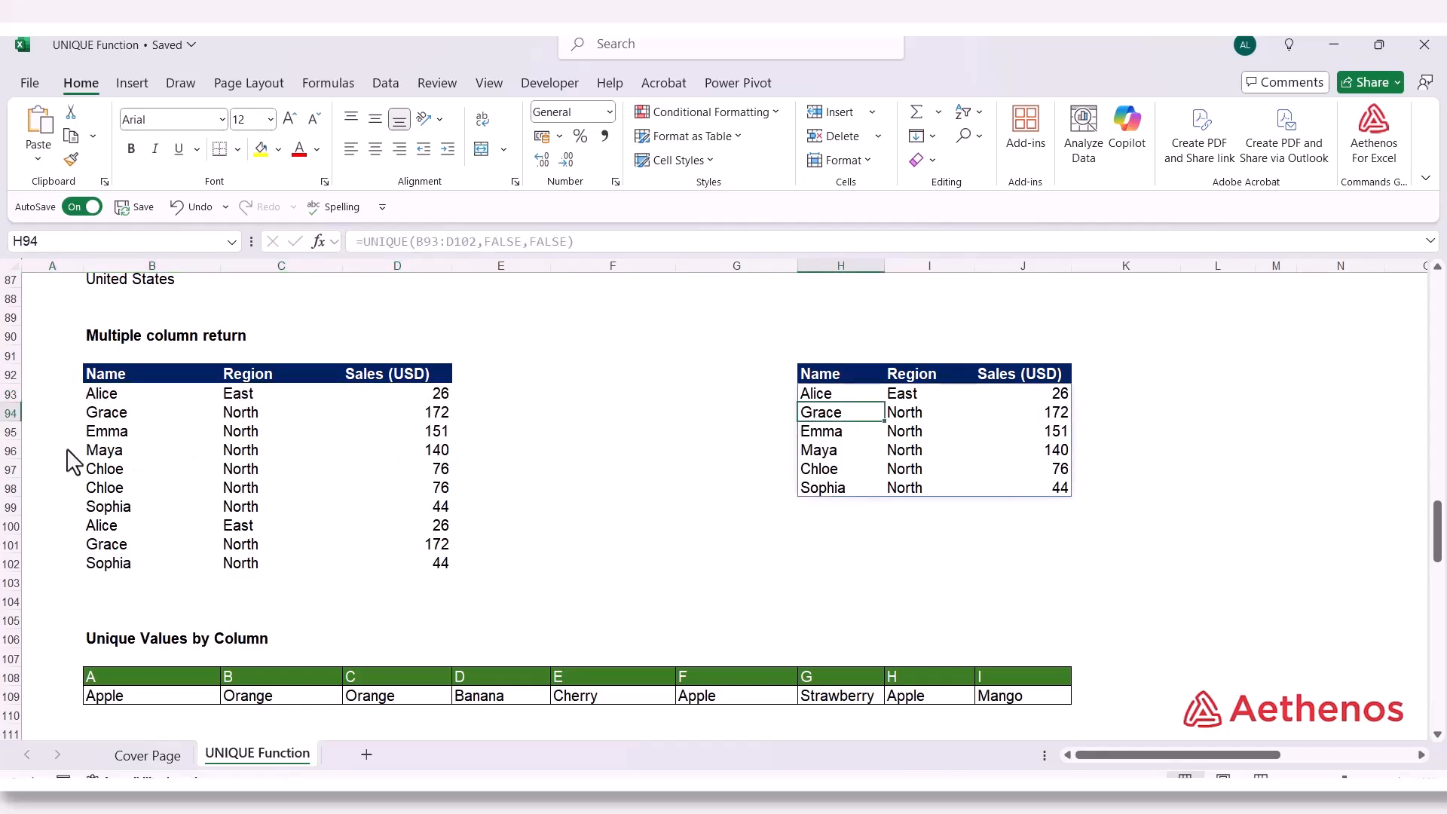
pyautogui.click(117, 422)
pyautogui.moveTo(117, 424); pyautogui.dragTo(416, 426)
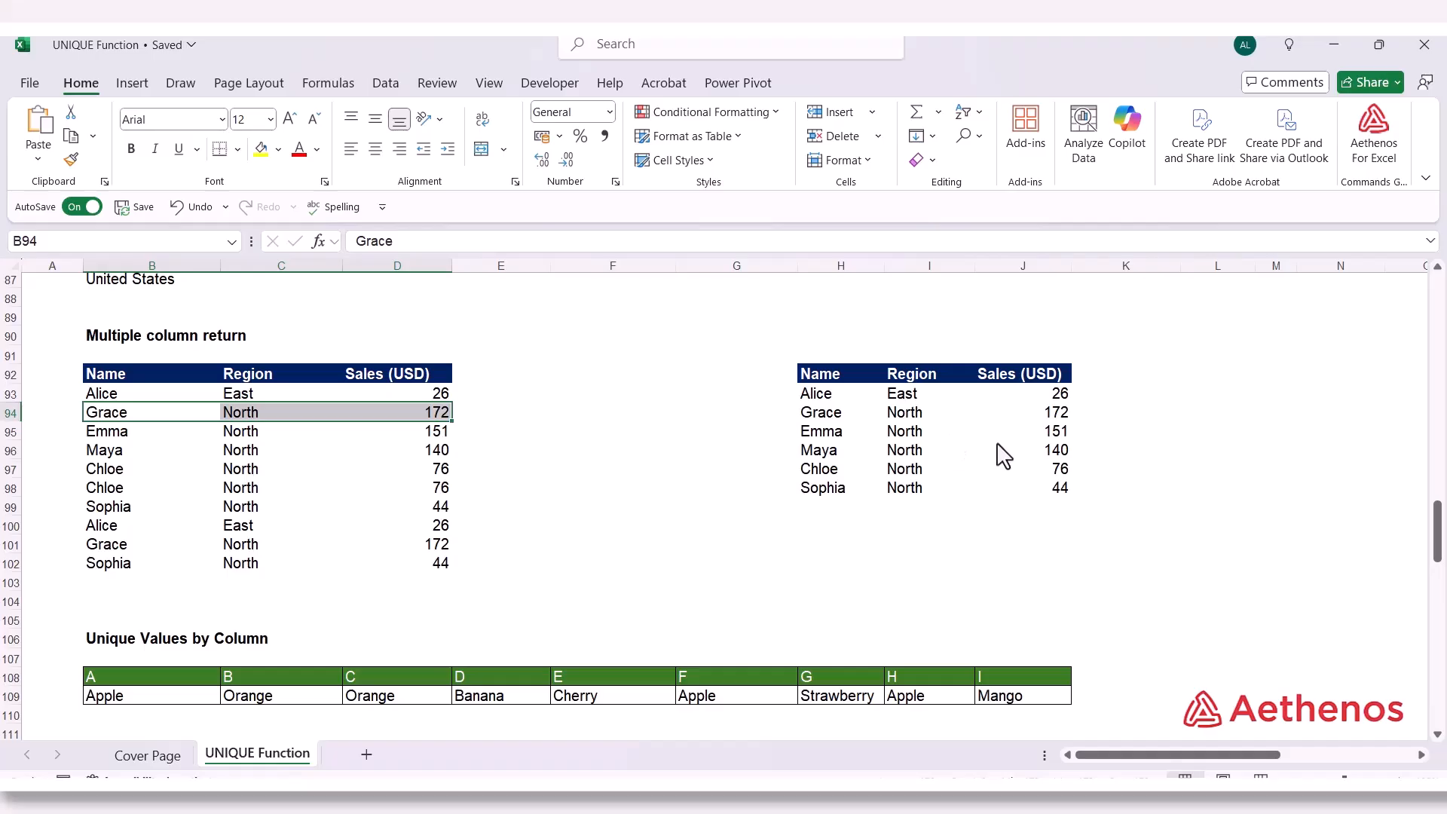
pyautogui.click(826, 438)
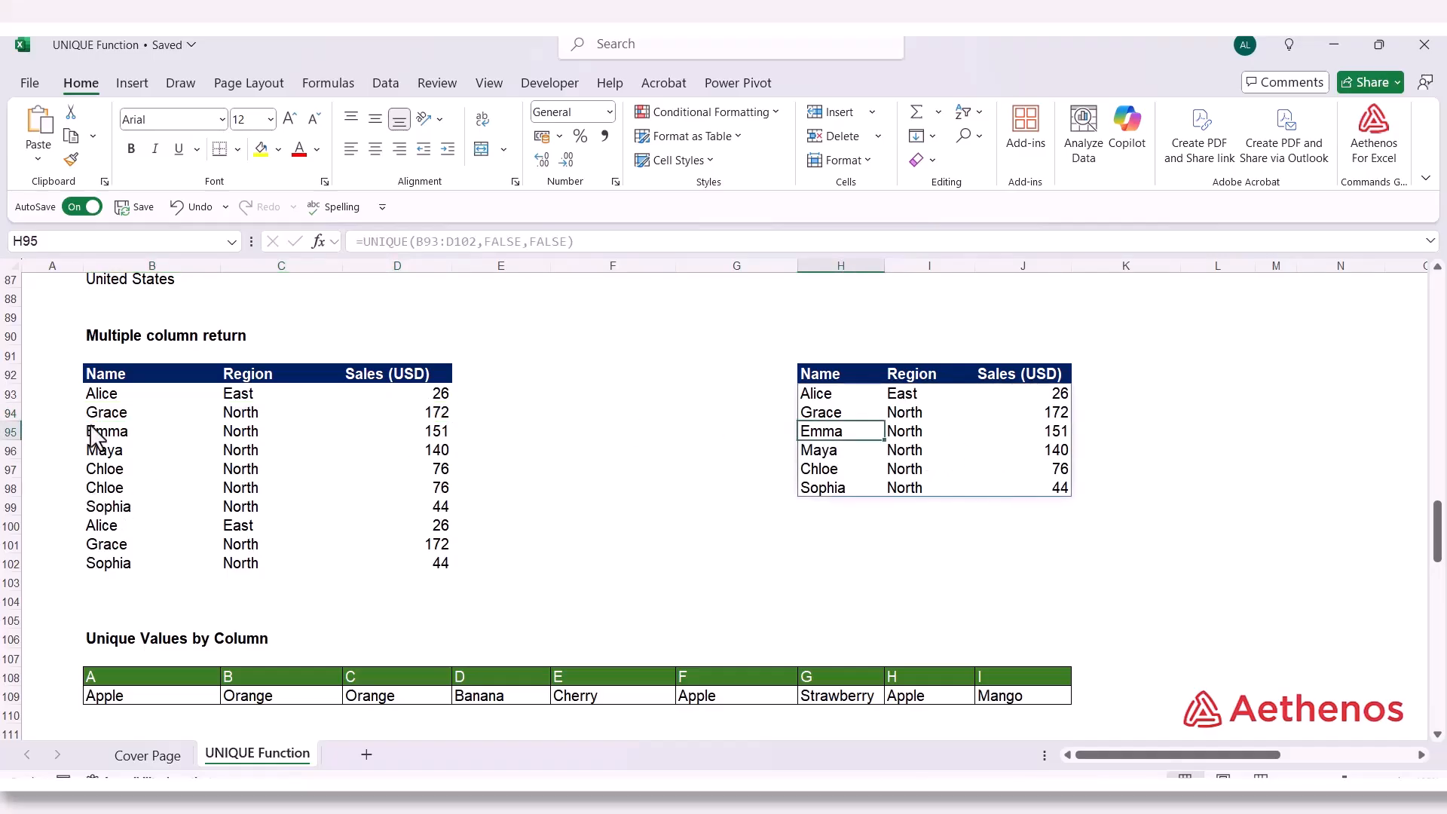
pyautogui.click(132, 436)
pyautogui.moveTo(133, 436); pyautogui.dragTo(410, 446)
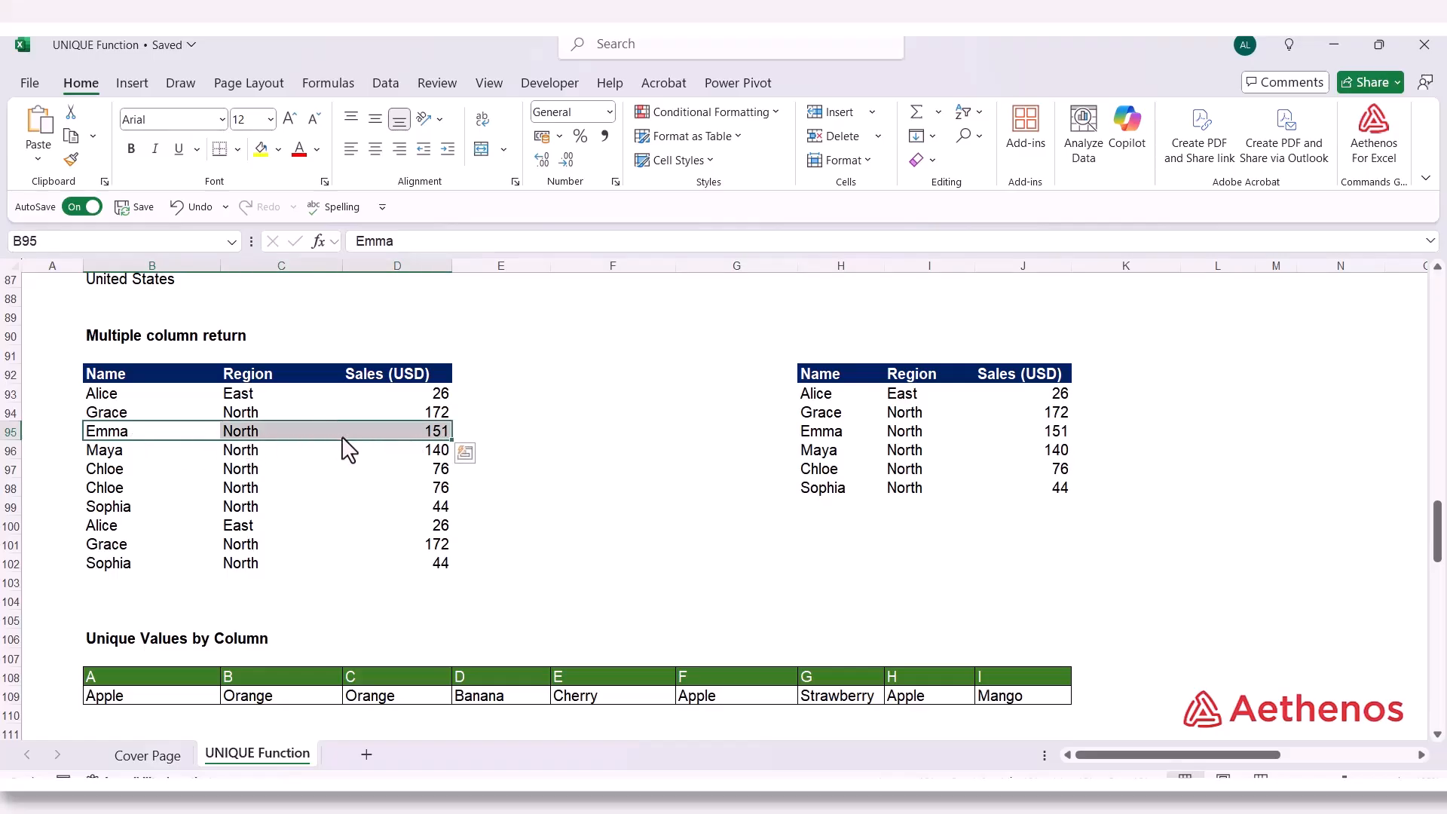
# Compare the source table's last row, B102, with returned row H98, and check the Name and Sales values in returned row 94
pyautogui.click(99, 569)
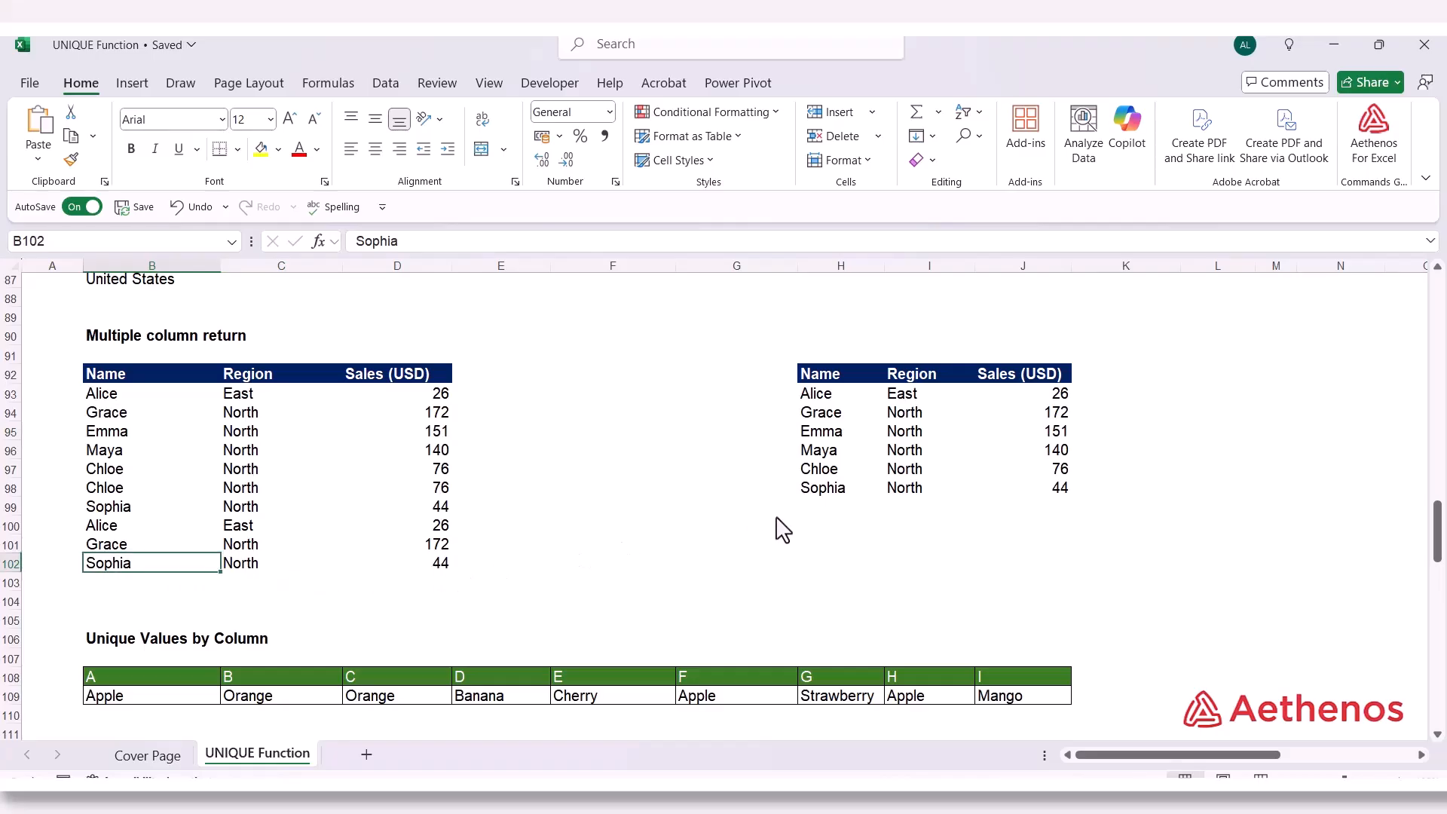
pyautogui.click(820, 493)
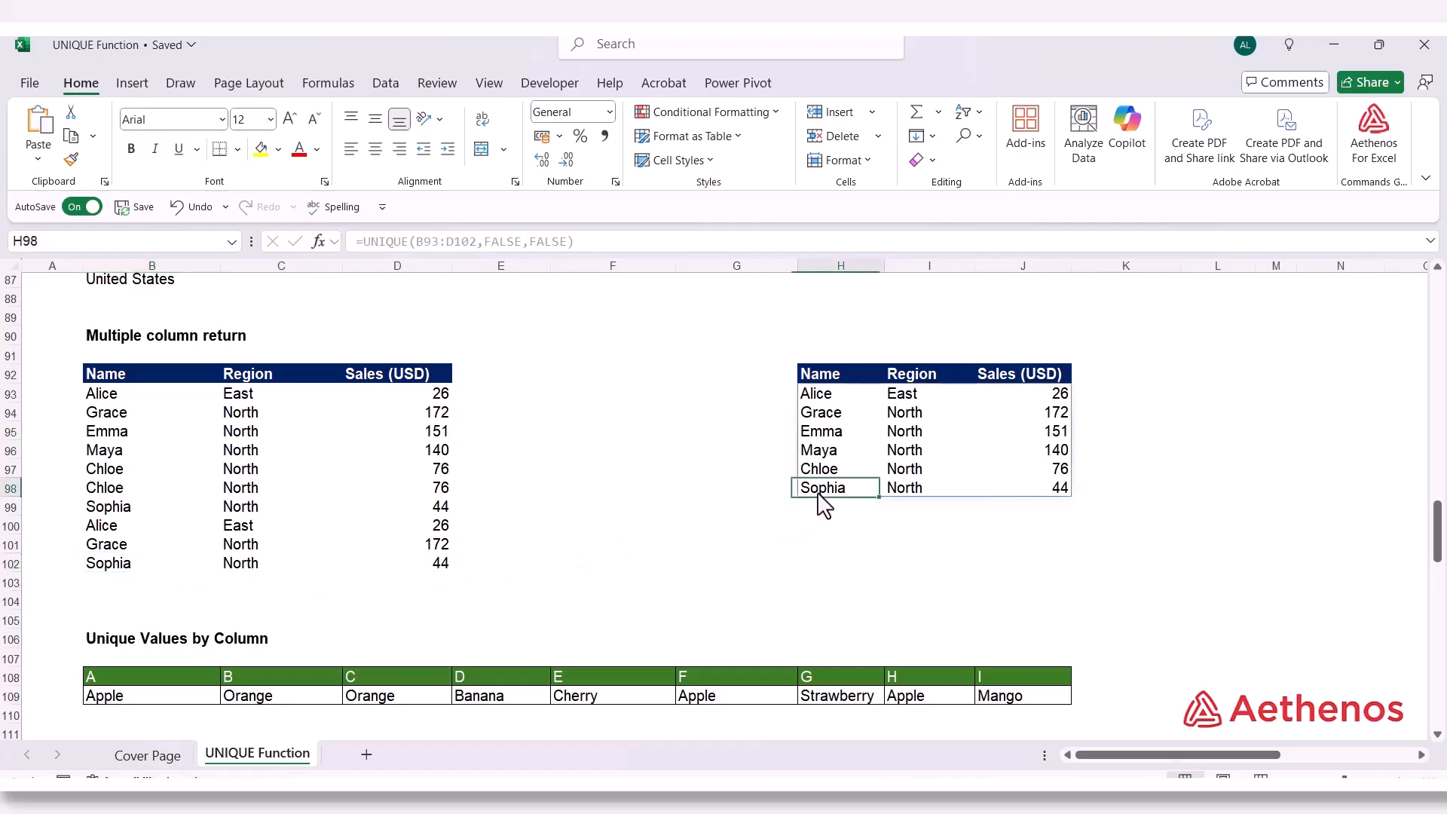
pyautogui.click(946, 546)
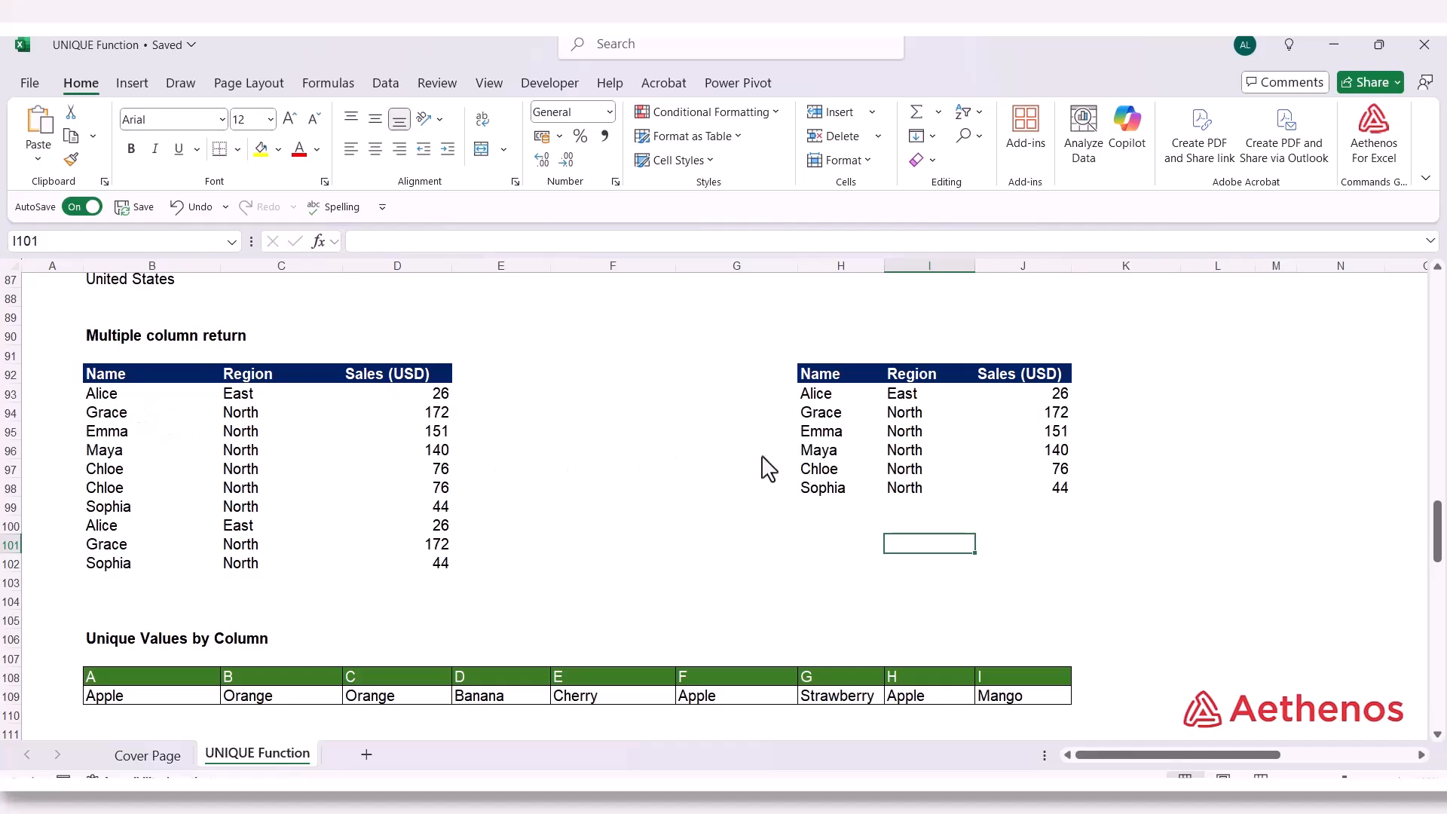
pyautogui.click(823, 419)
pyautogui.click(993, 418)
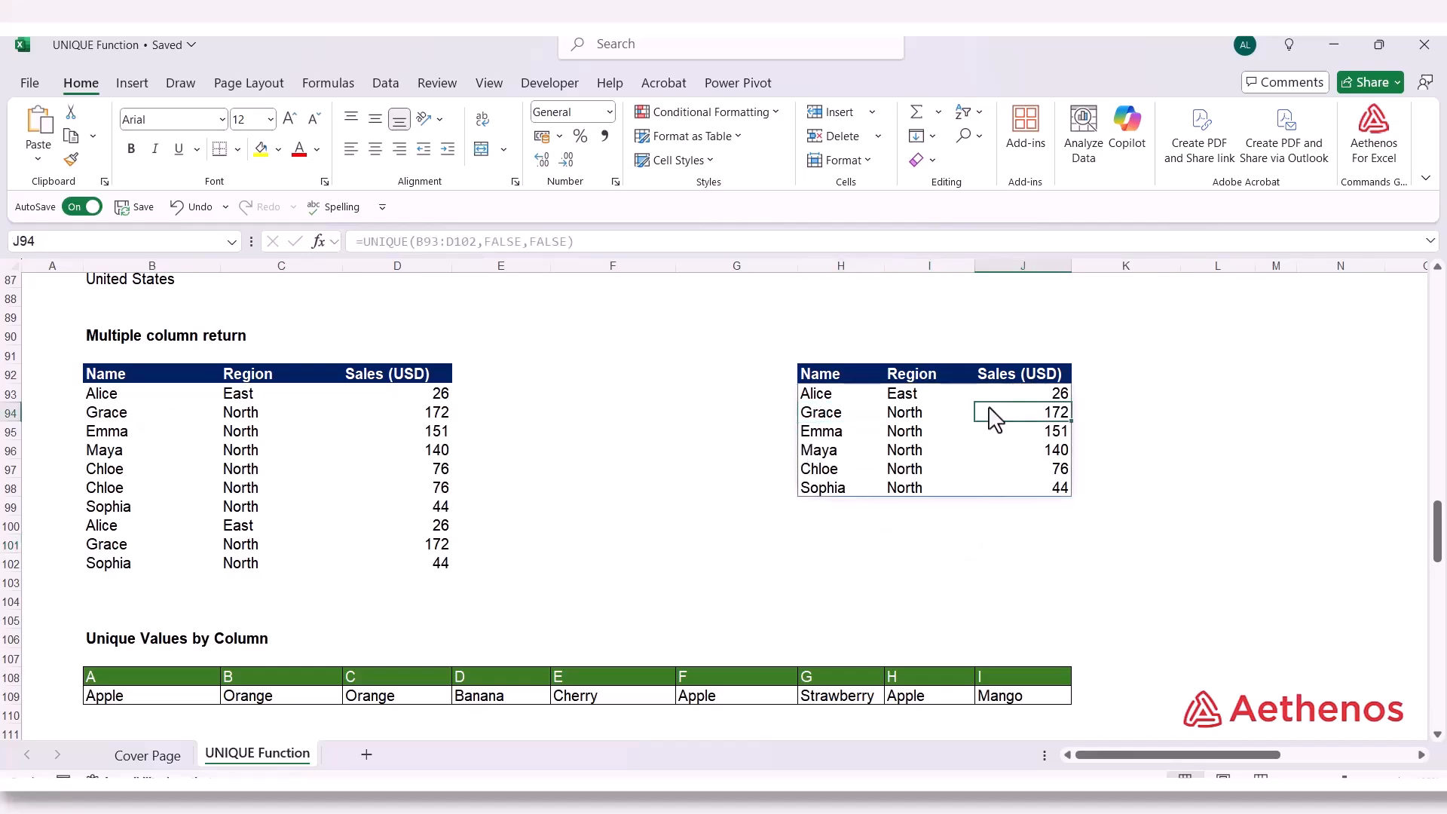
pyautogui.click(1126, 488)
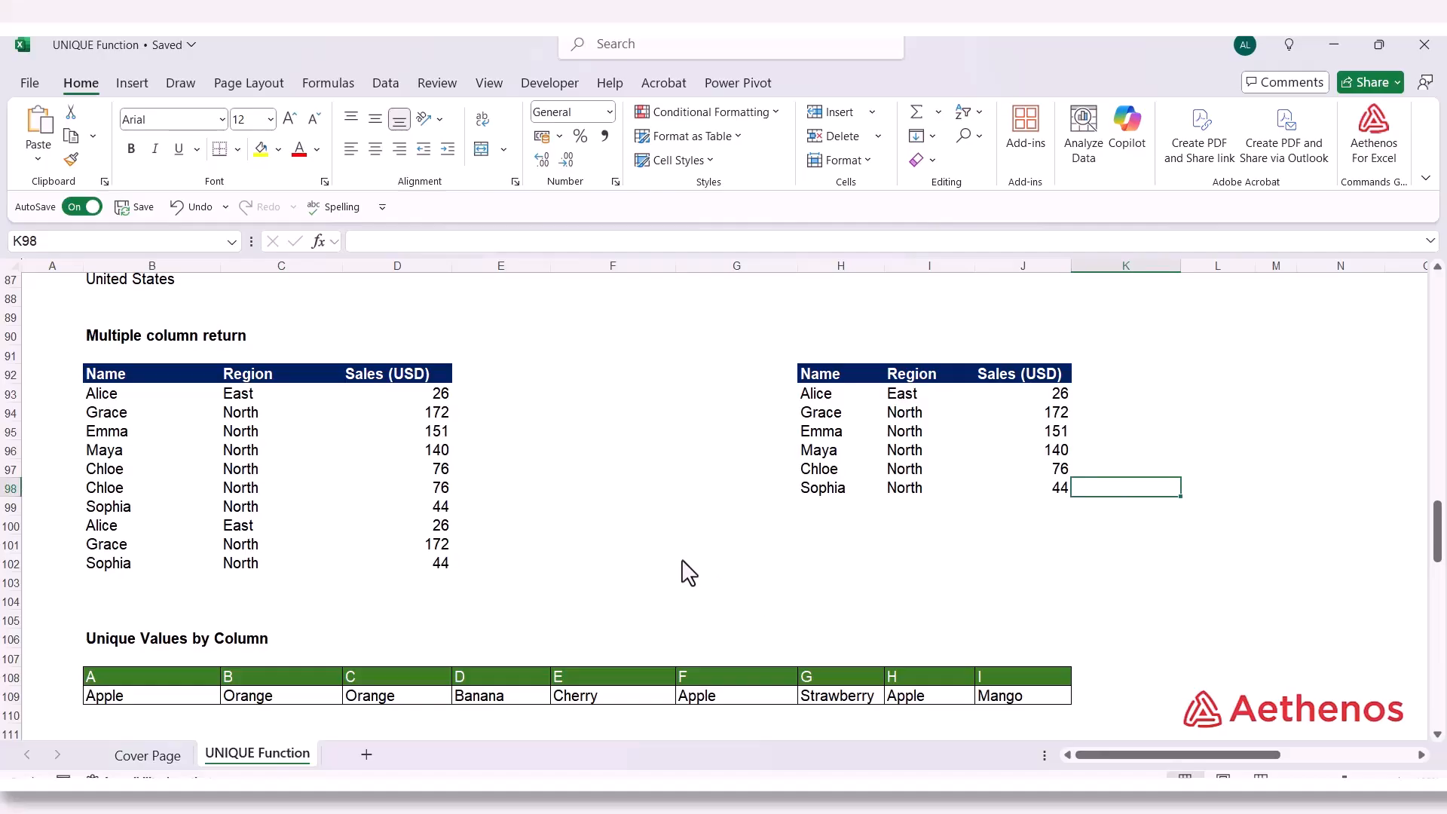
# Begin a UNIQUE formula in cell B111 of the Unique Values by Column section, using the fruit row B109:J109 as its array
pyautogui.scroll(-5, 682, 562)
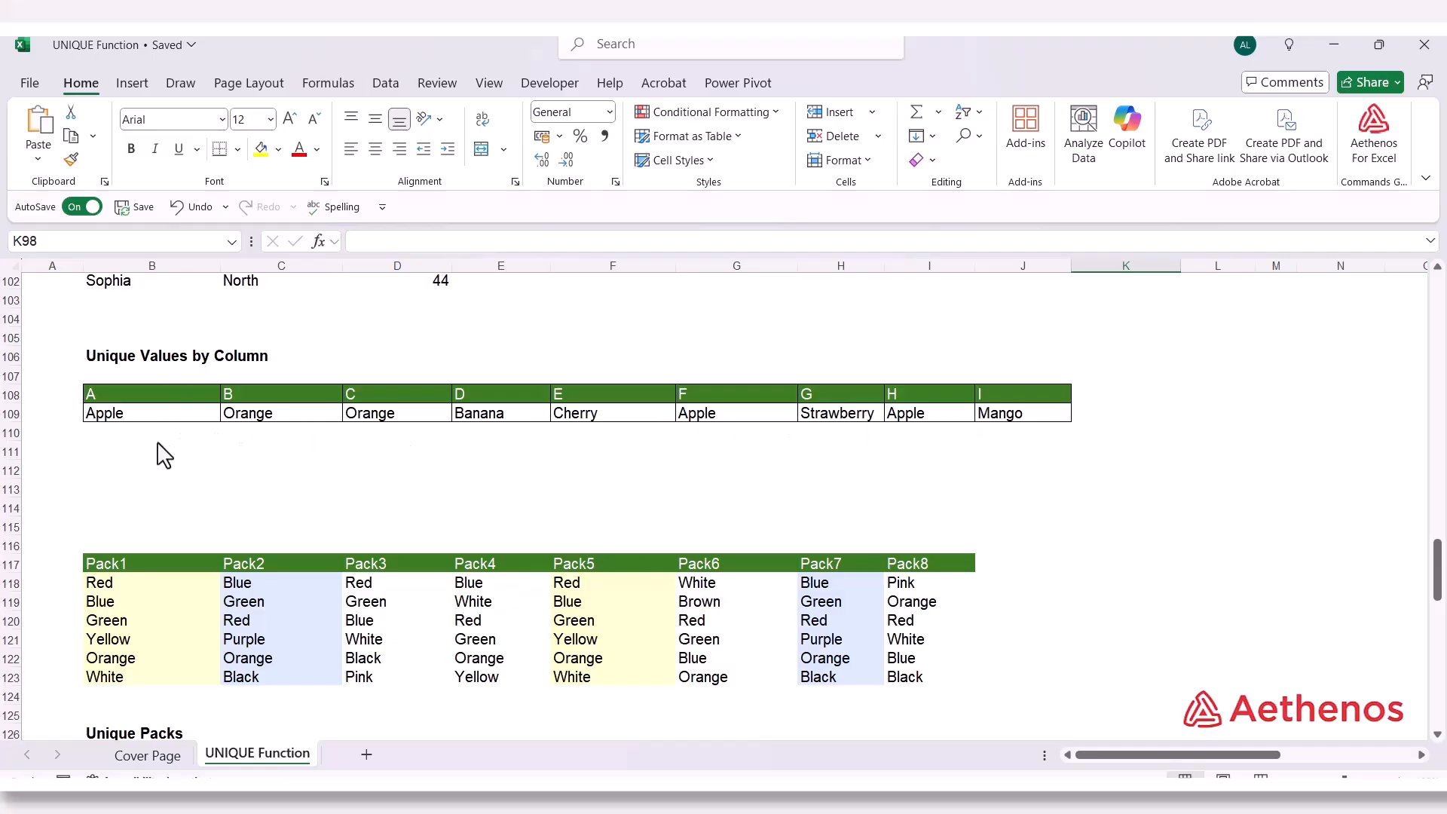
pyautogui.click(138, 453)
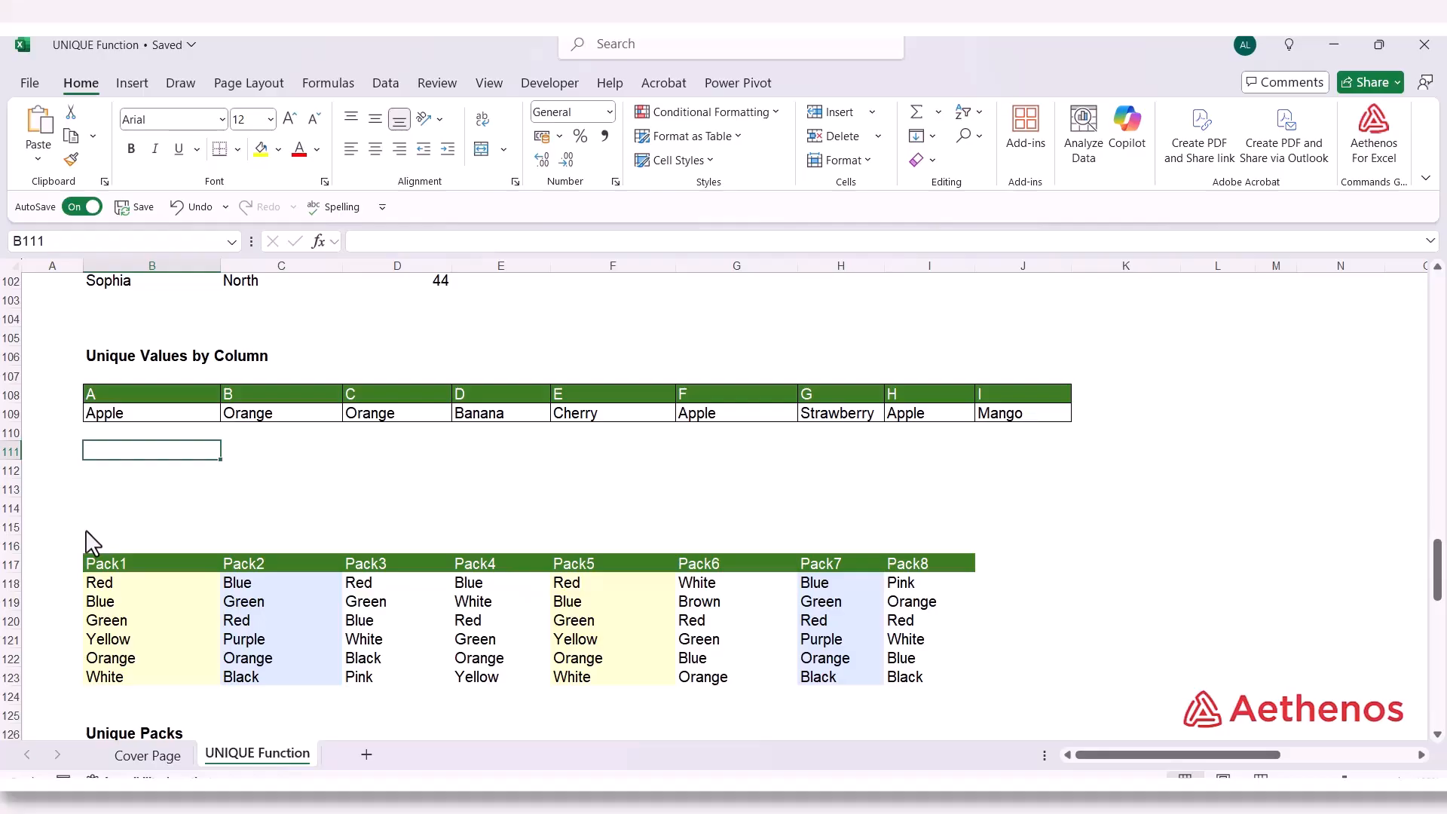
pyautogui.write('=')
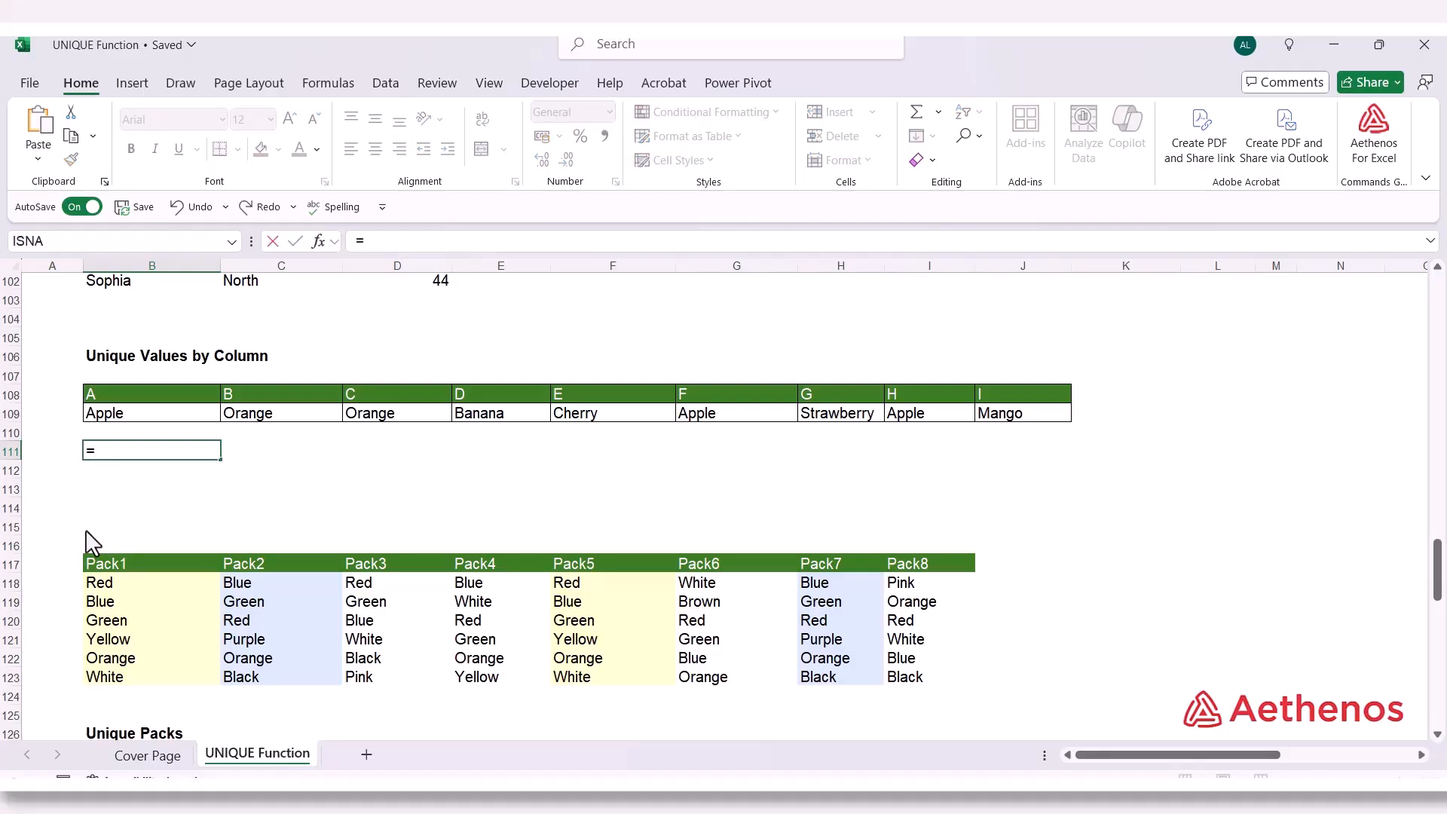
pyautogui.write('uni')
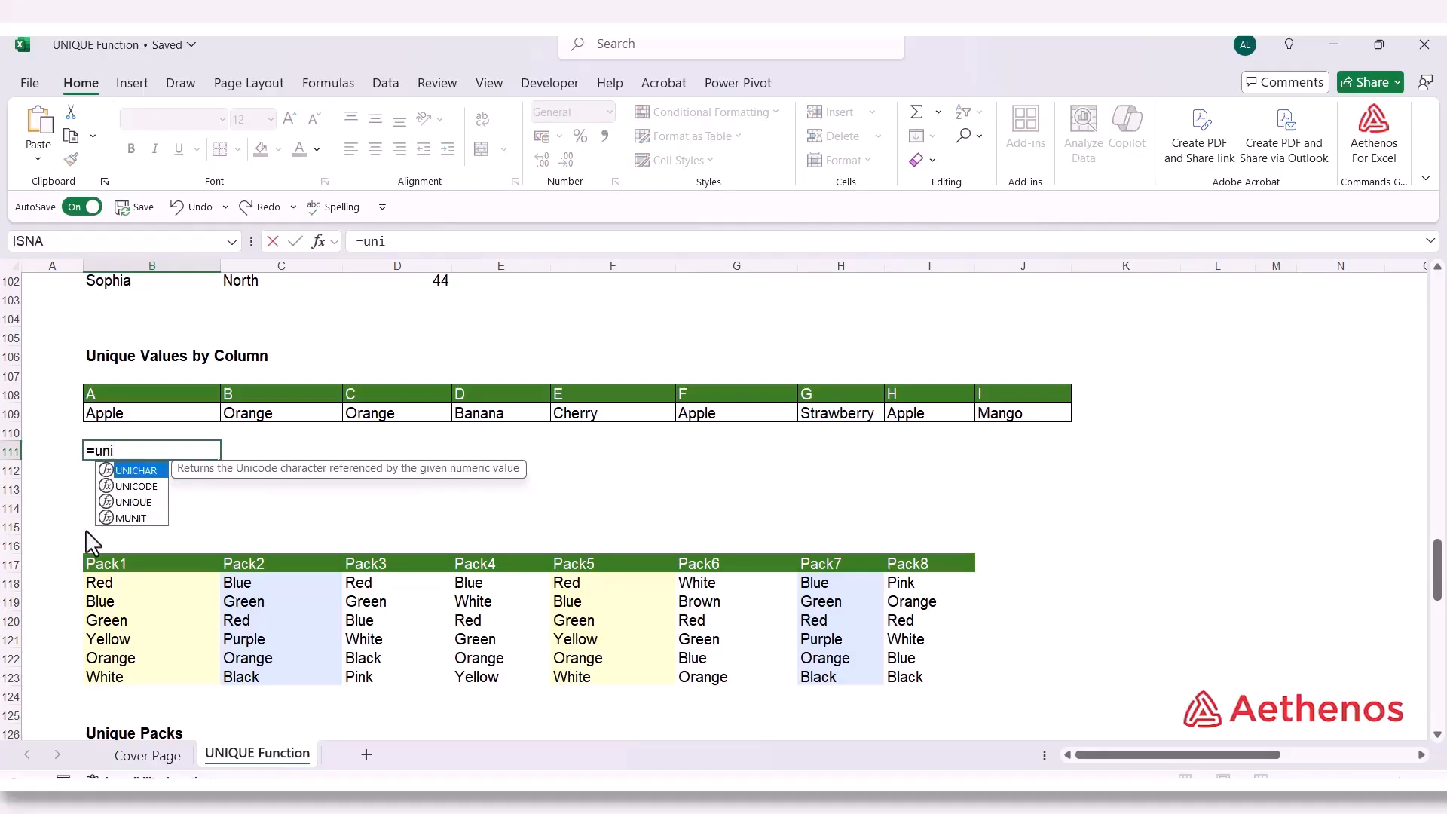
pyautogui.press('Down')
pyautogui.press('Down')
pyautogui.press('Tab')
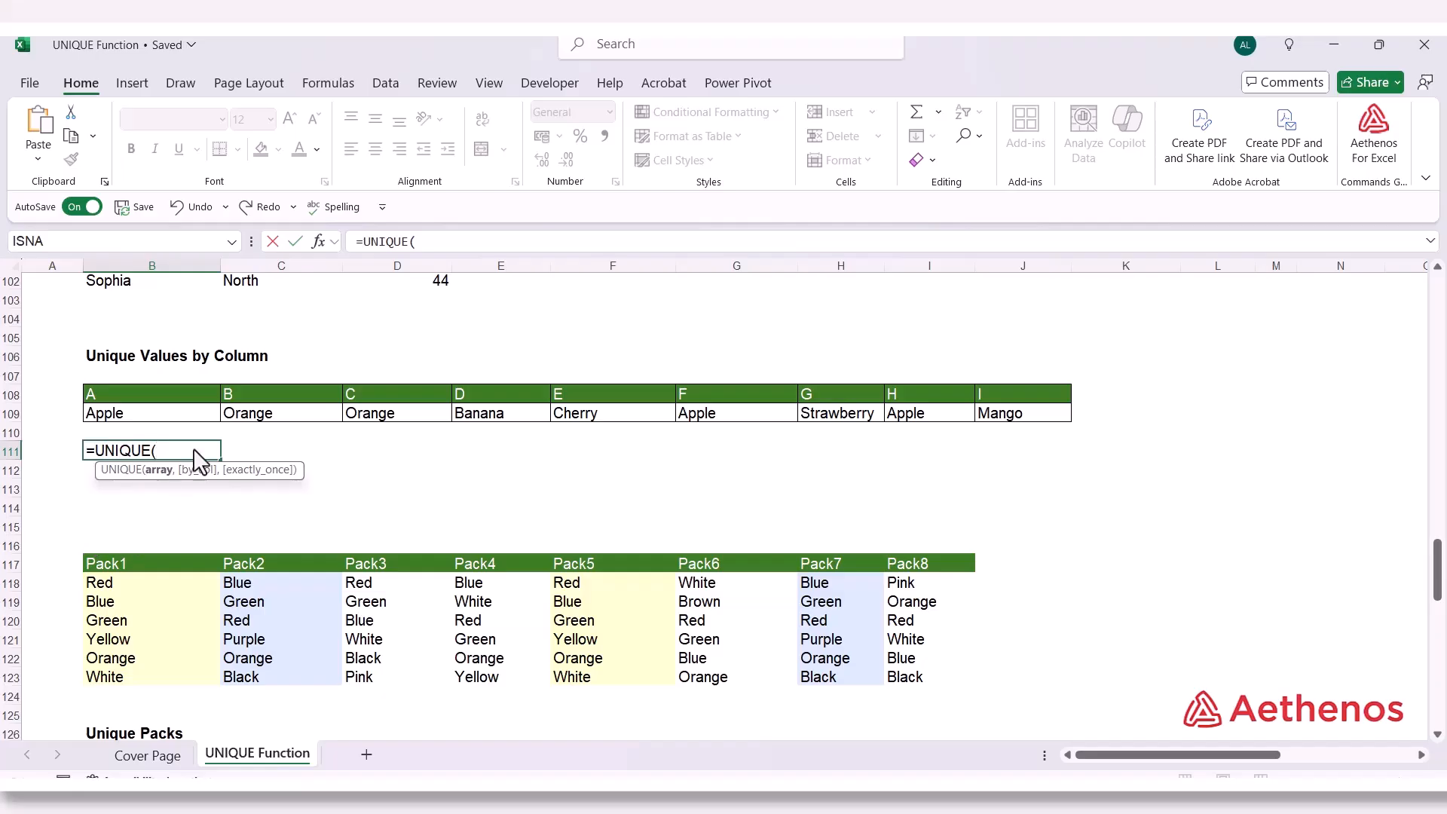
pyautogui.moveTo(163, 422); pyautogui.dragTo(1040, 419)
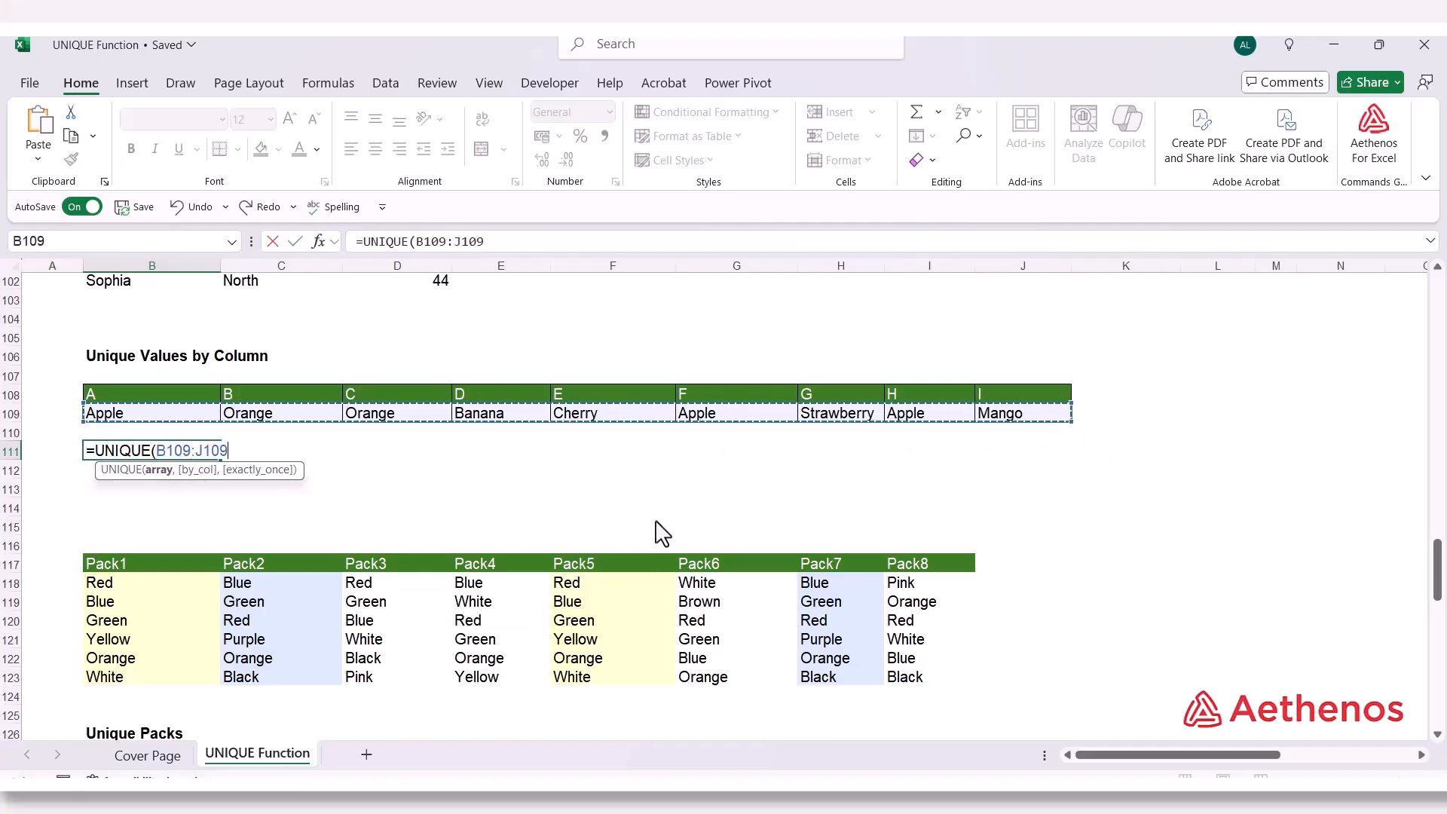
# Finish the B111 formula with TRUE for by_col to return unique columns, giving =UNIQUE(B109:J109,TRUE)
pyautogui.write(',')
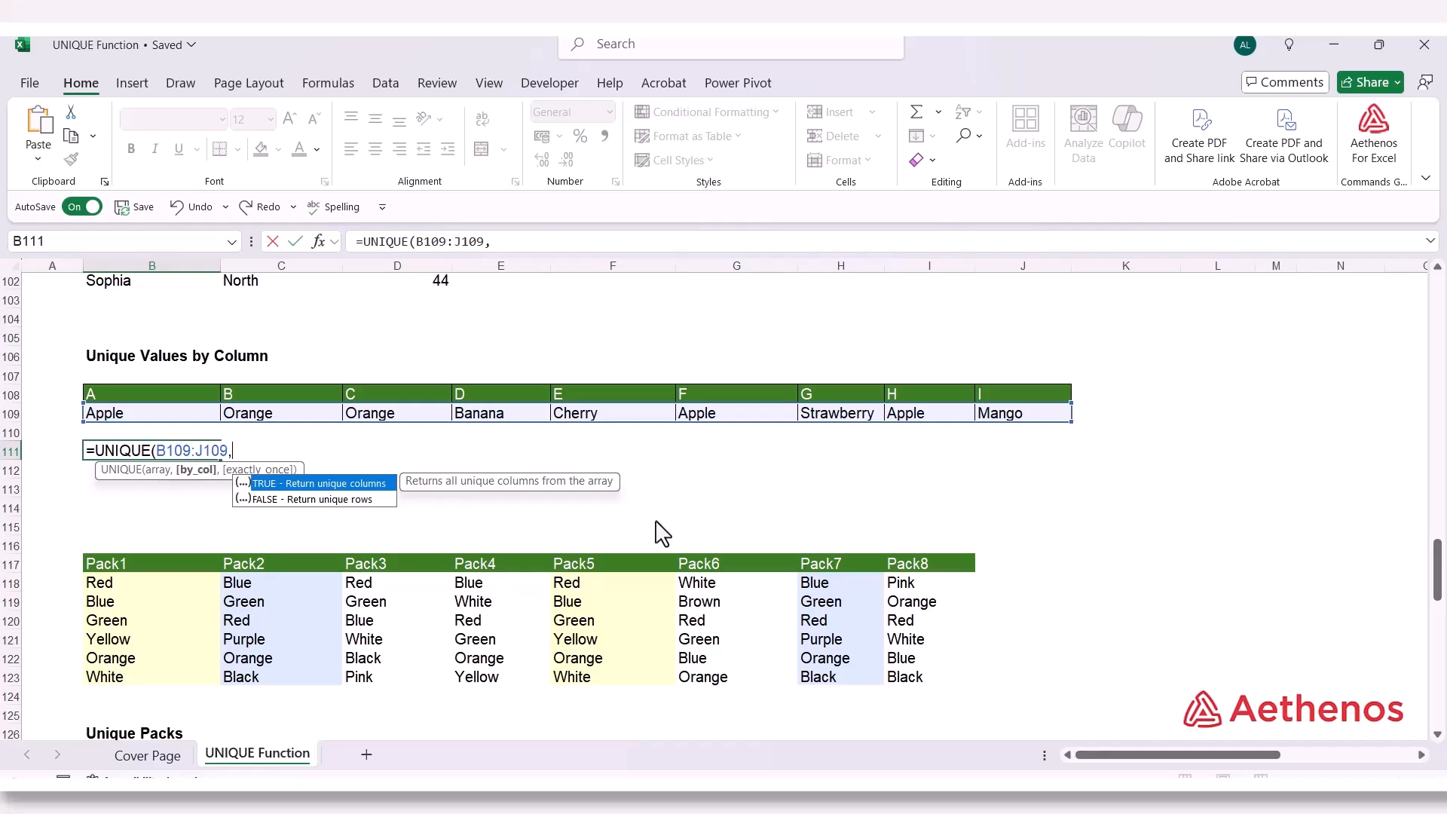
pyautogui.press('Tab')
pyautogui.write(')')
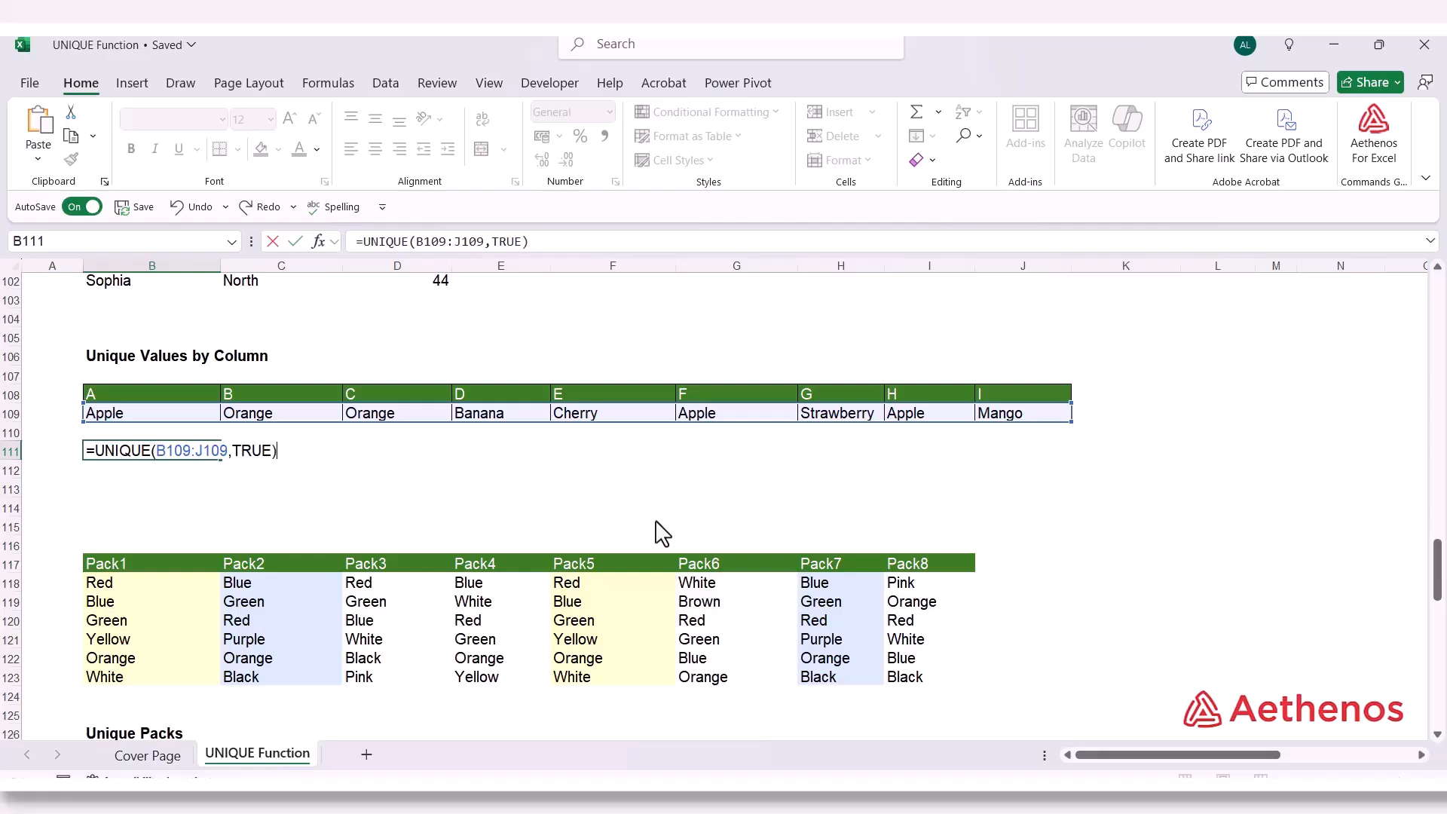
pyautogui.press('Return')
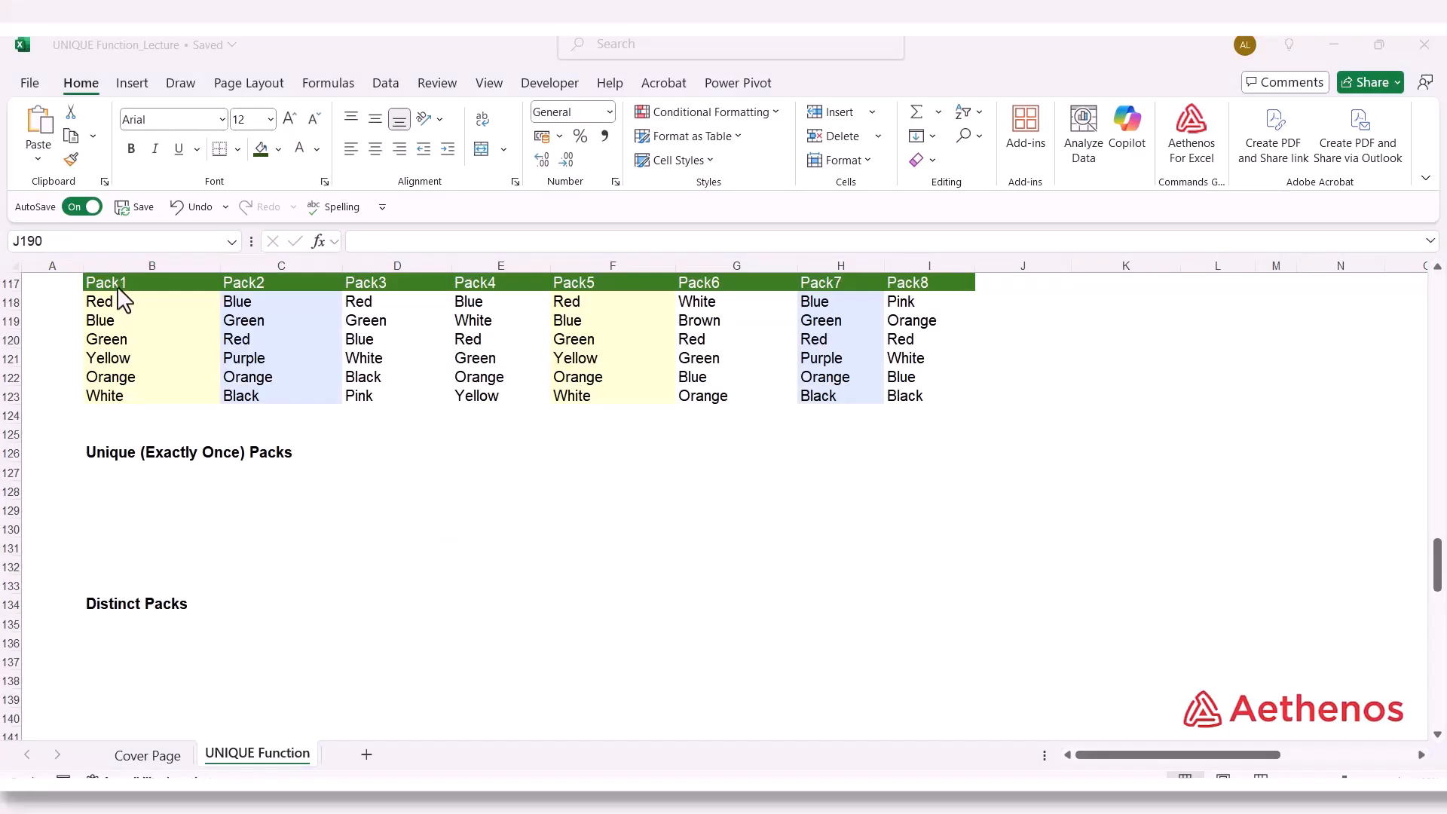
# Compare the colours listed under Pack1 in B118:B123 with those under Pack5 in F118:F123
pyautogui.click(909, 283)
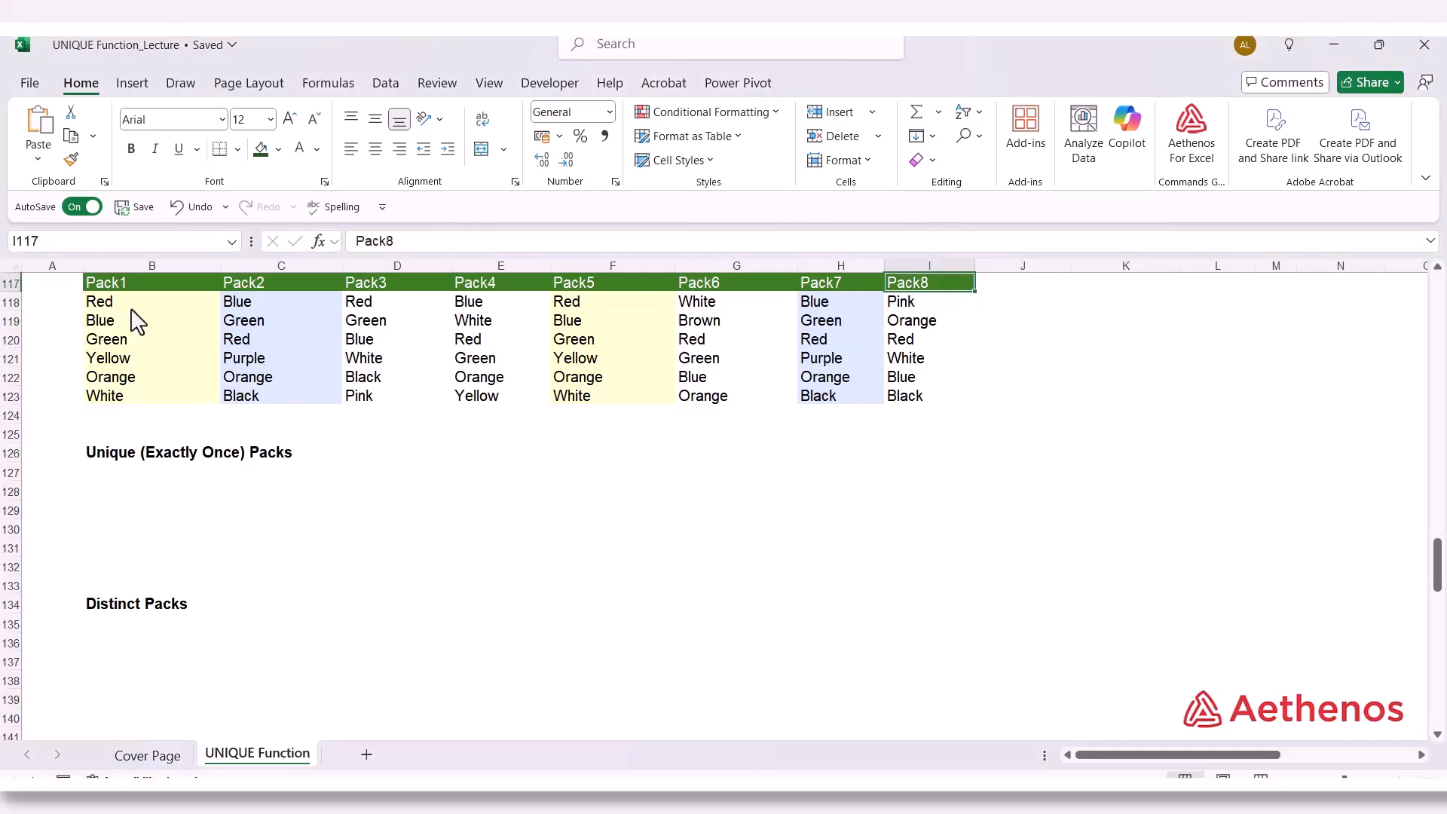
pyautogui.moveTo(131, 309); pyautogui.dragTo(130, 393)
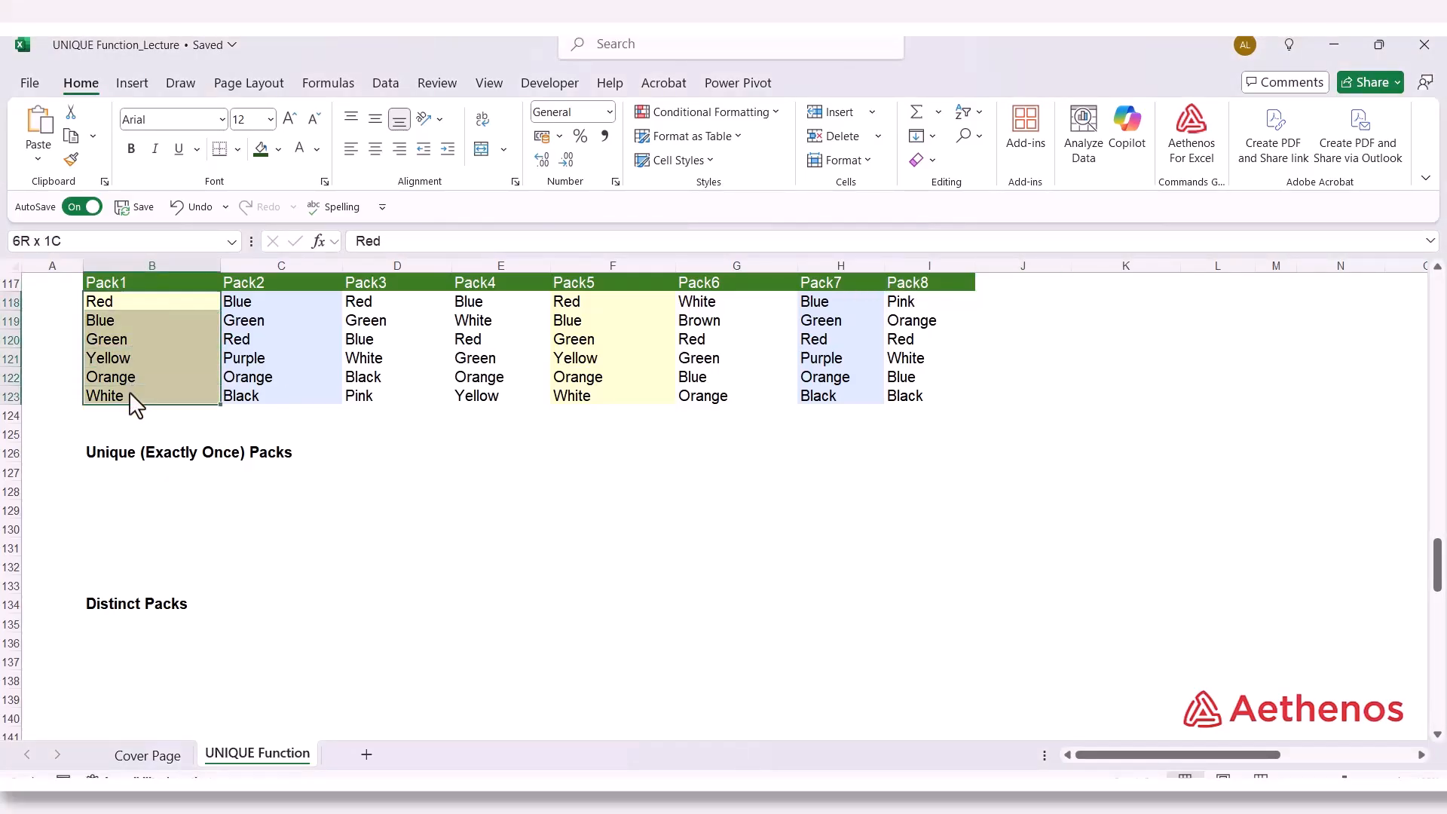
pyautogui.click(143, 318)
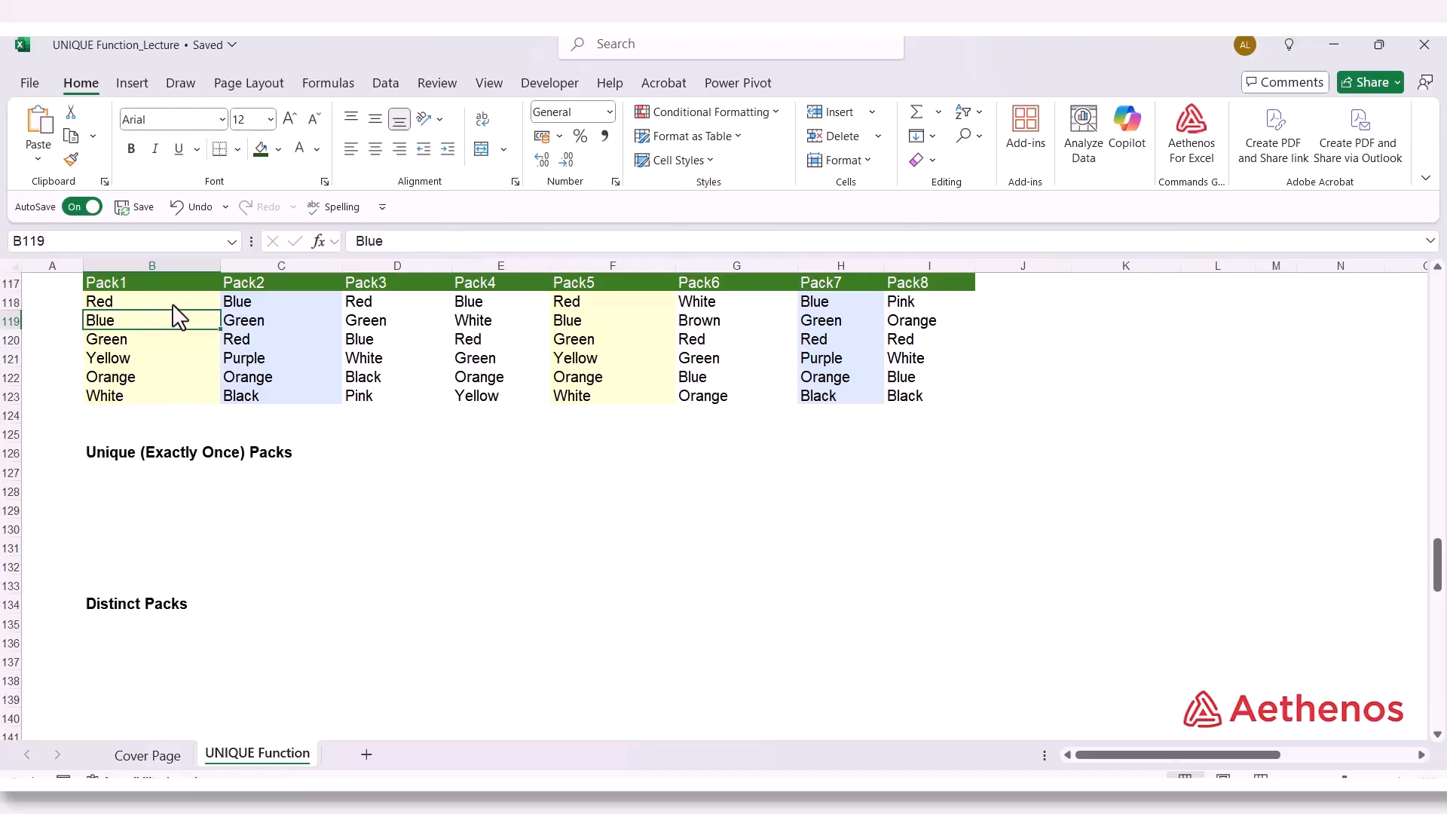
pyautogui.moveTo(176, 305); pyautogui.dragTo(170, 390)
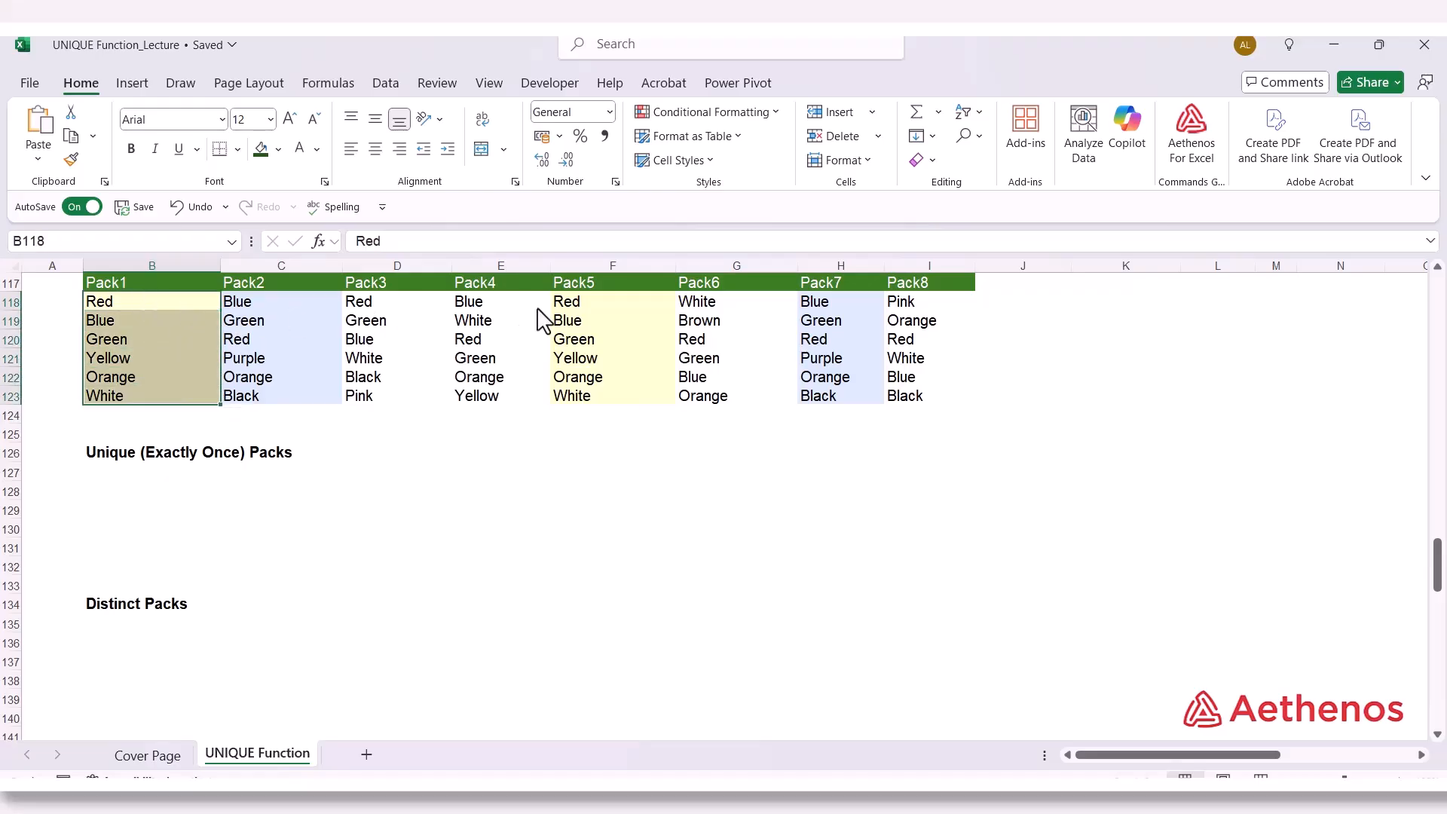
pyautogui.moveTo(571, 303); pyautogui.dragTo(604, 398)
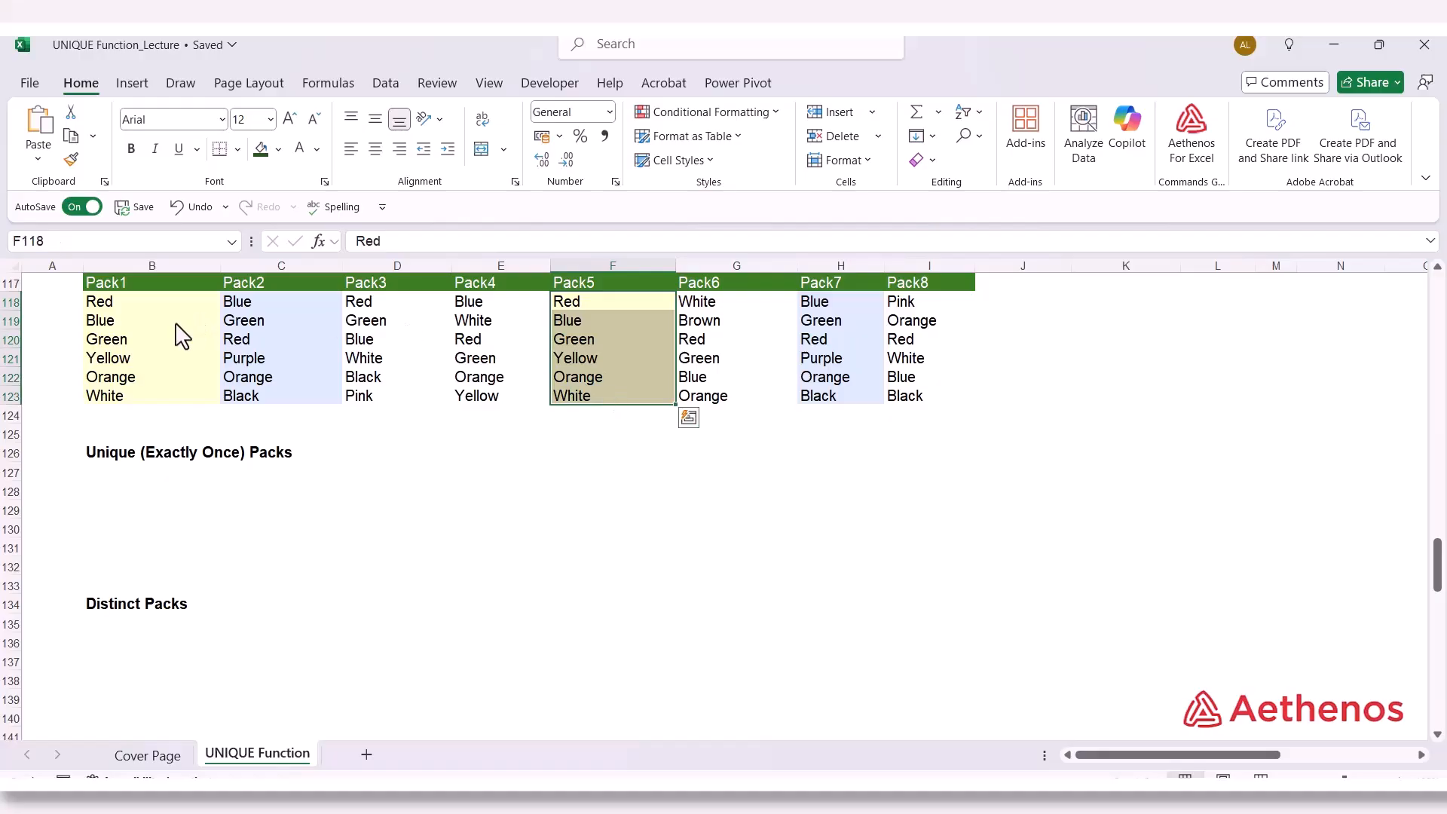
# Compare the colours listed under Pack2 in column C with those under Pack7 in column H
pyautogui.click(306, 317)
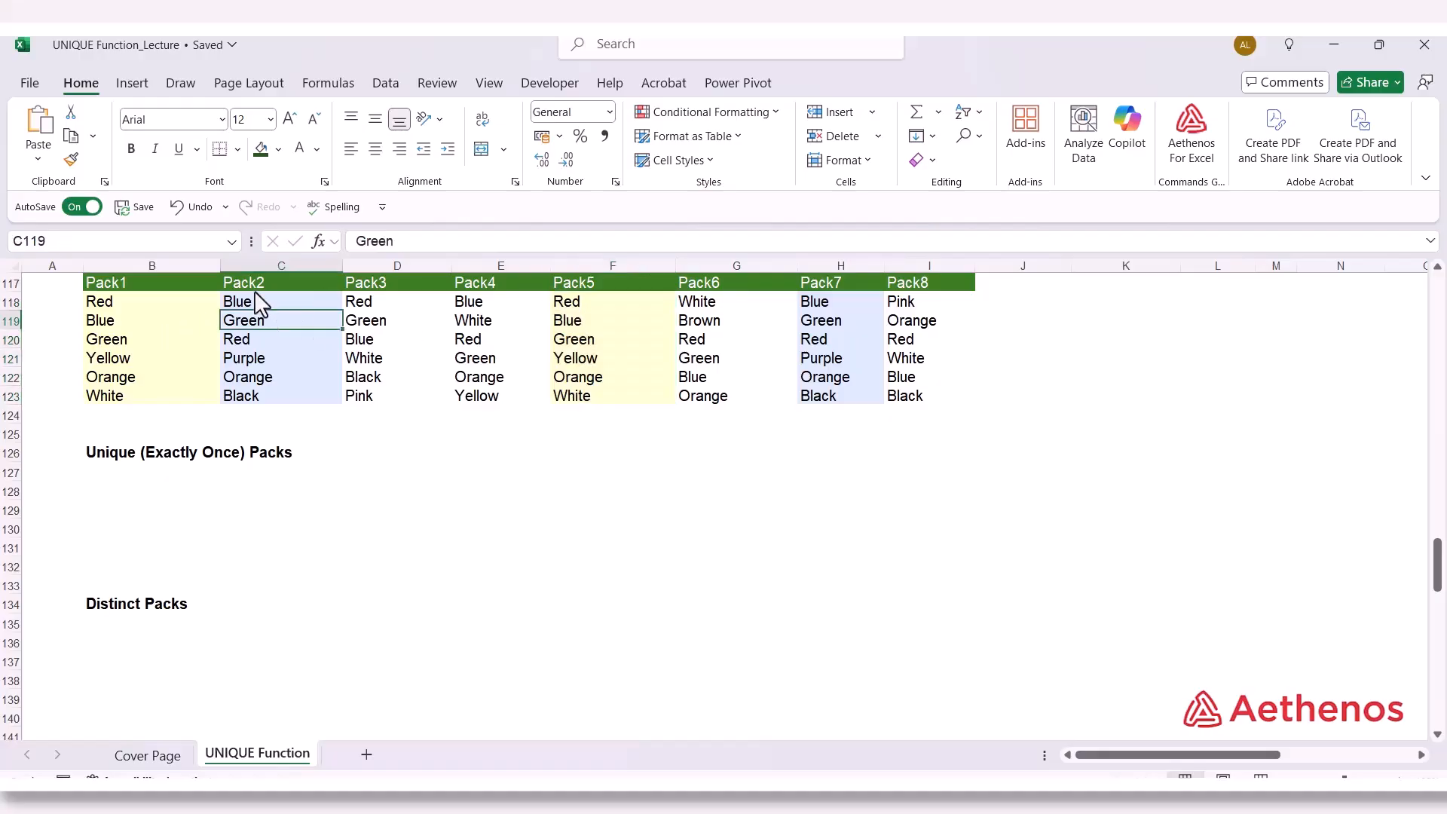
pyautogui.click(274, 303)
pyautogui.moveTo(275, 303); pyautogui.dragTo(270, 381)
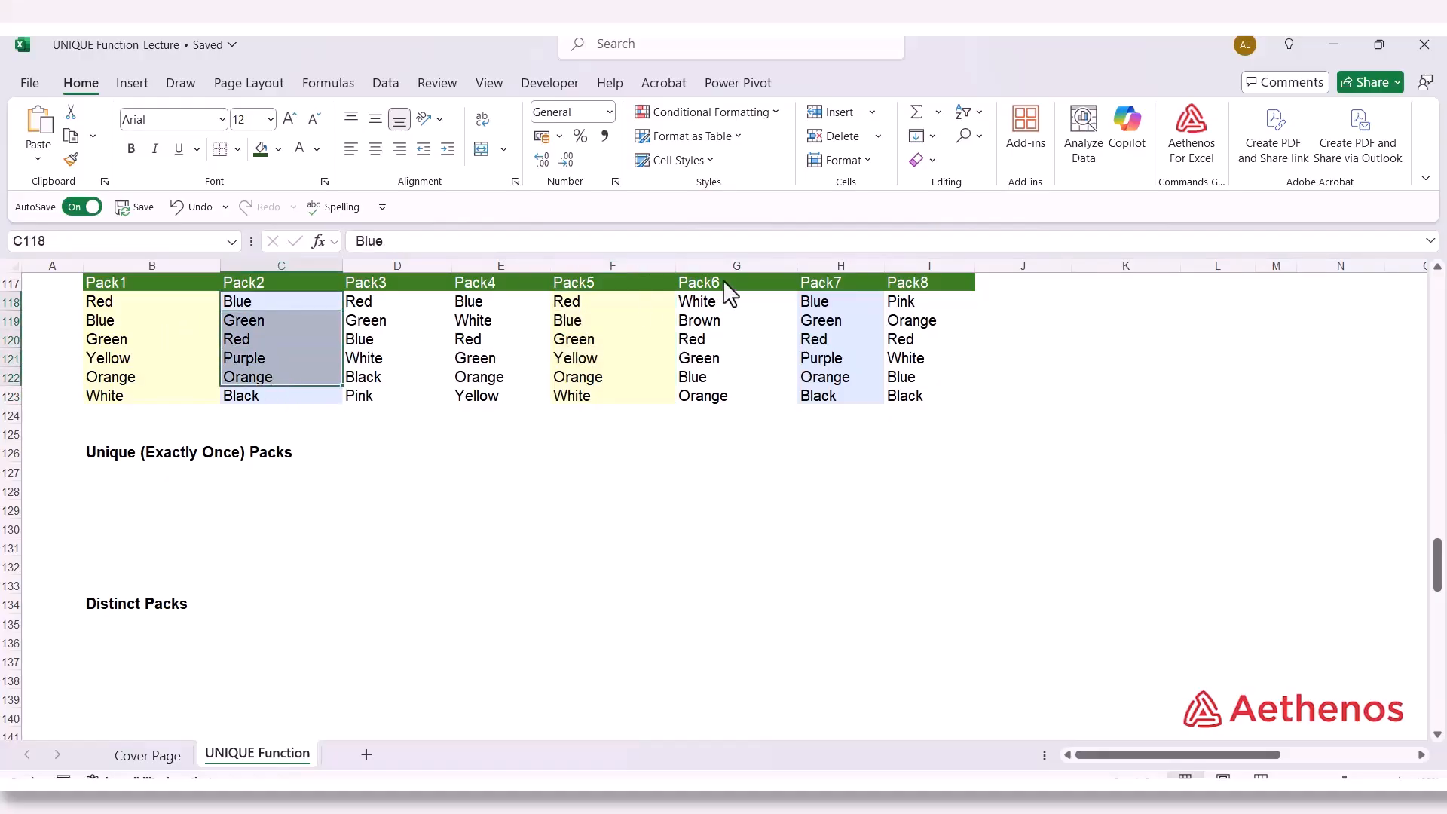
pyautogui.moveTo(819, 328); pyautogui.dragTo(821, 355)
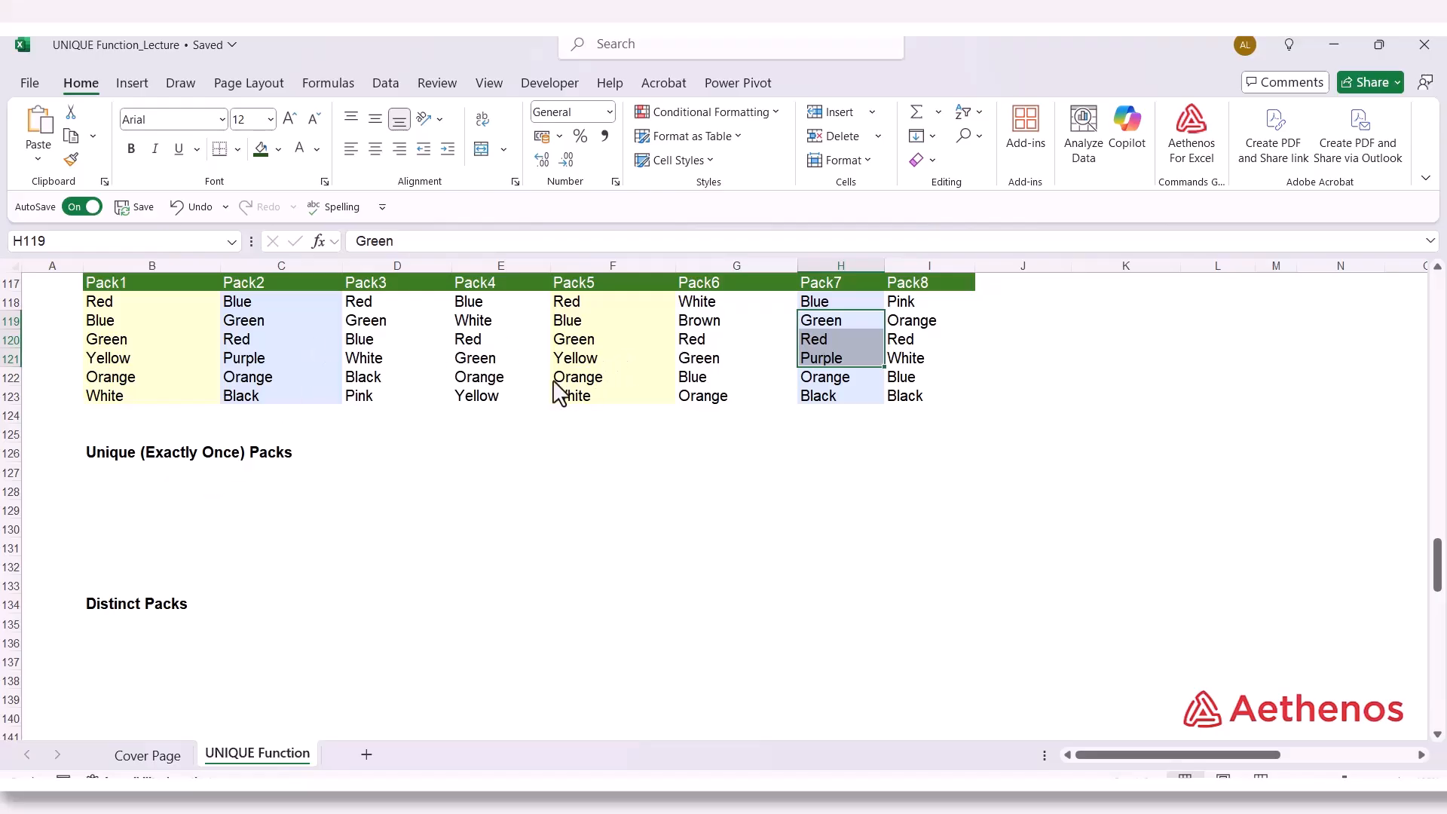
# Enter =UNIQUE(B118:I123,TRUE,TRUE) in B127 under Unique (Exactly Once) Packs to return the pack columns that occur exactly once
pyautogui.click(143, 475)
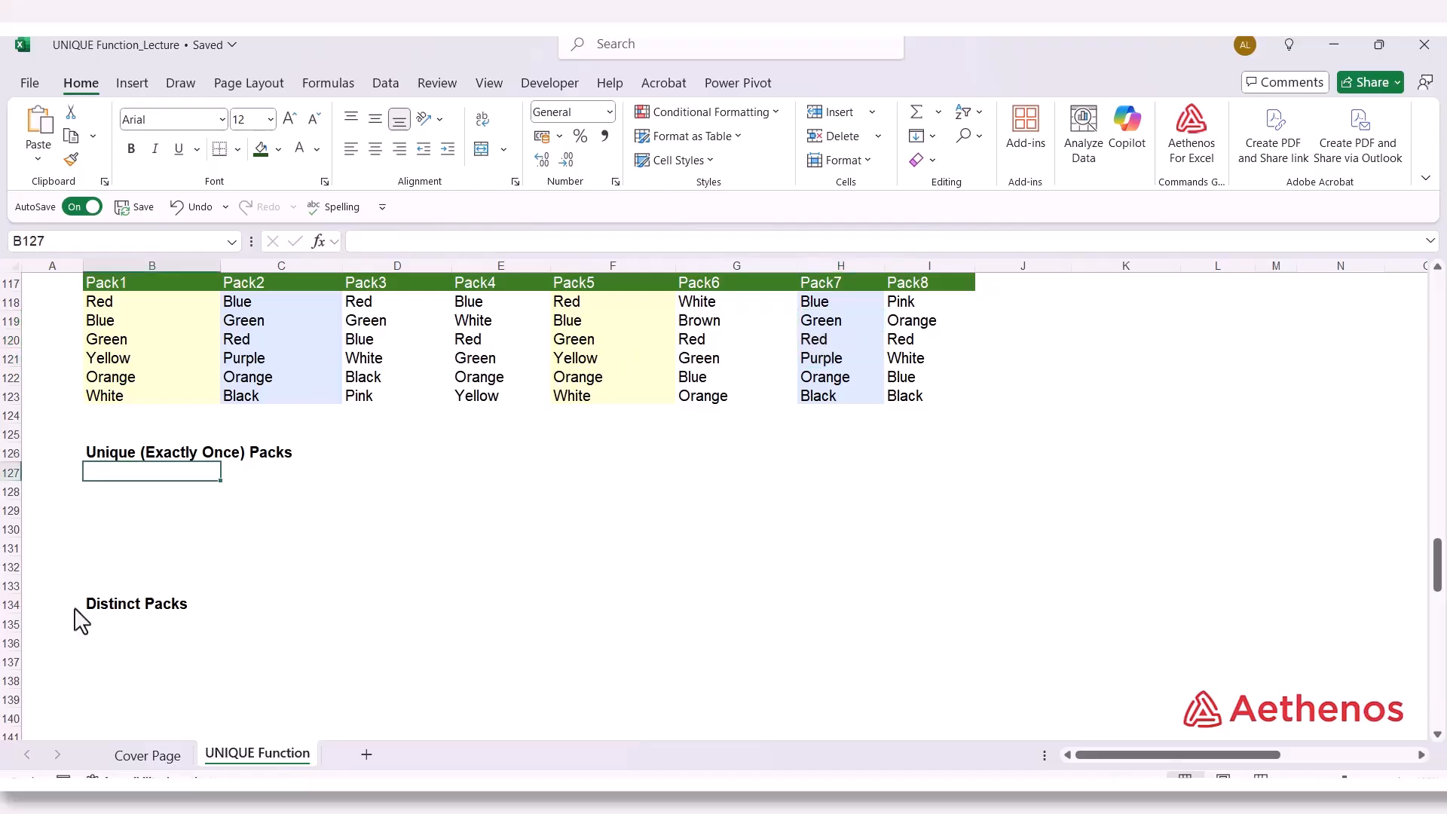
pyautogui.write('=uni')
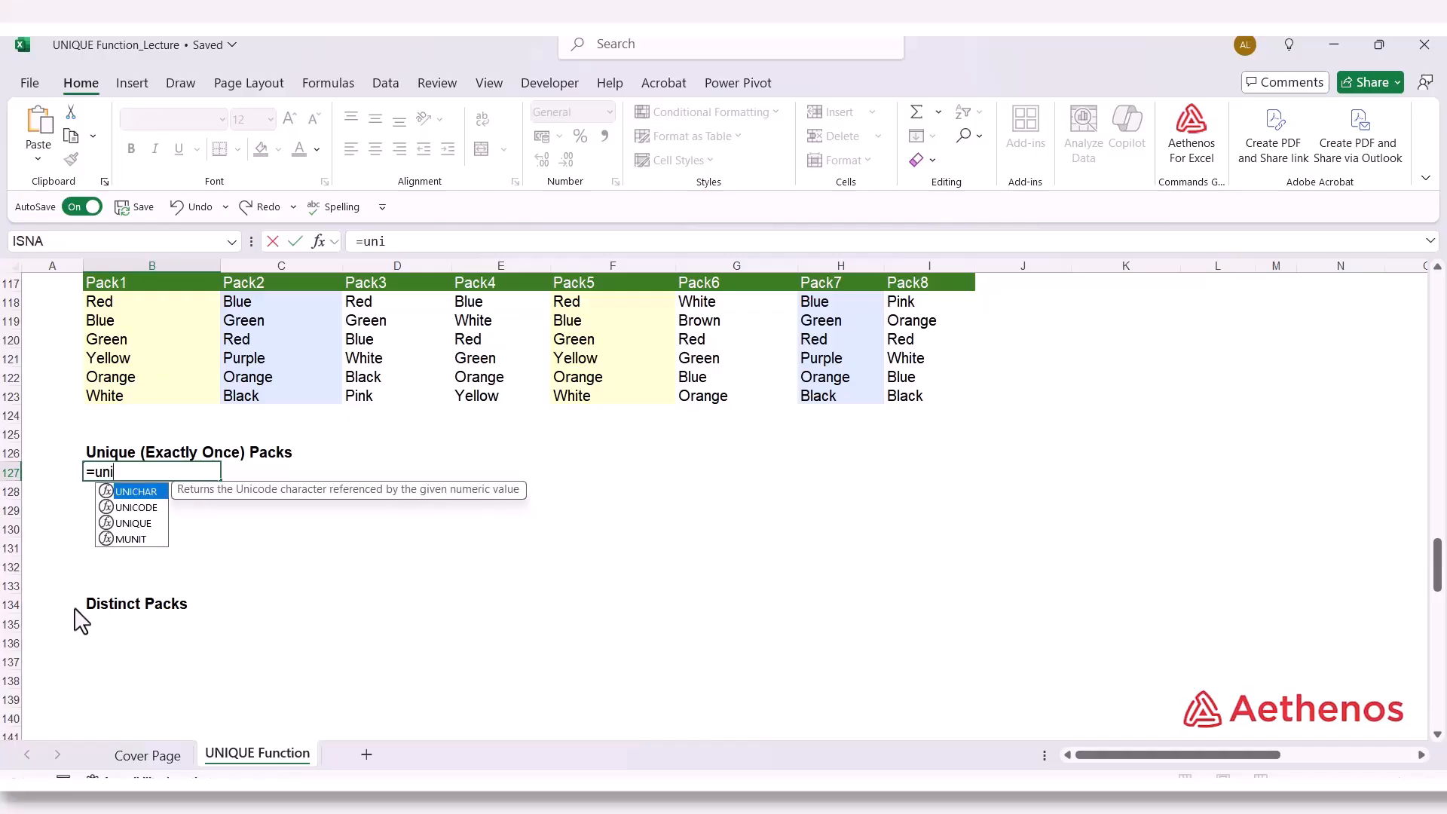
pyautogui.write('q')
pyautogui.press('Tab')
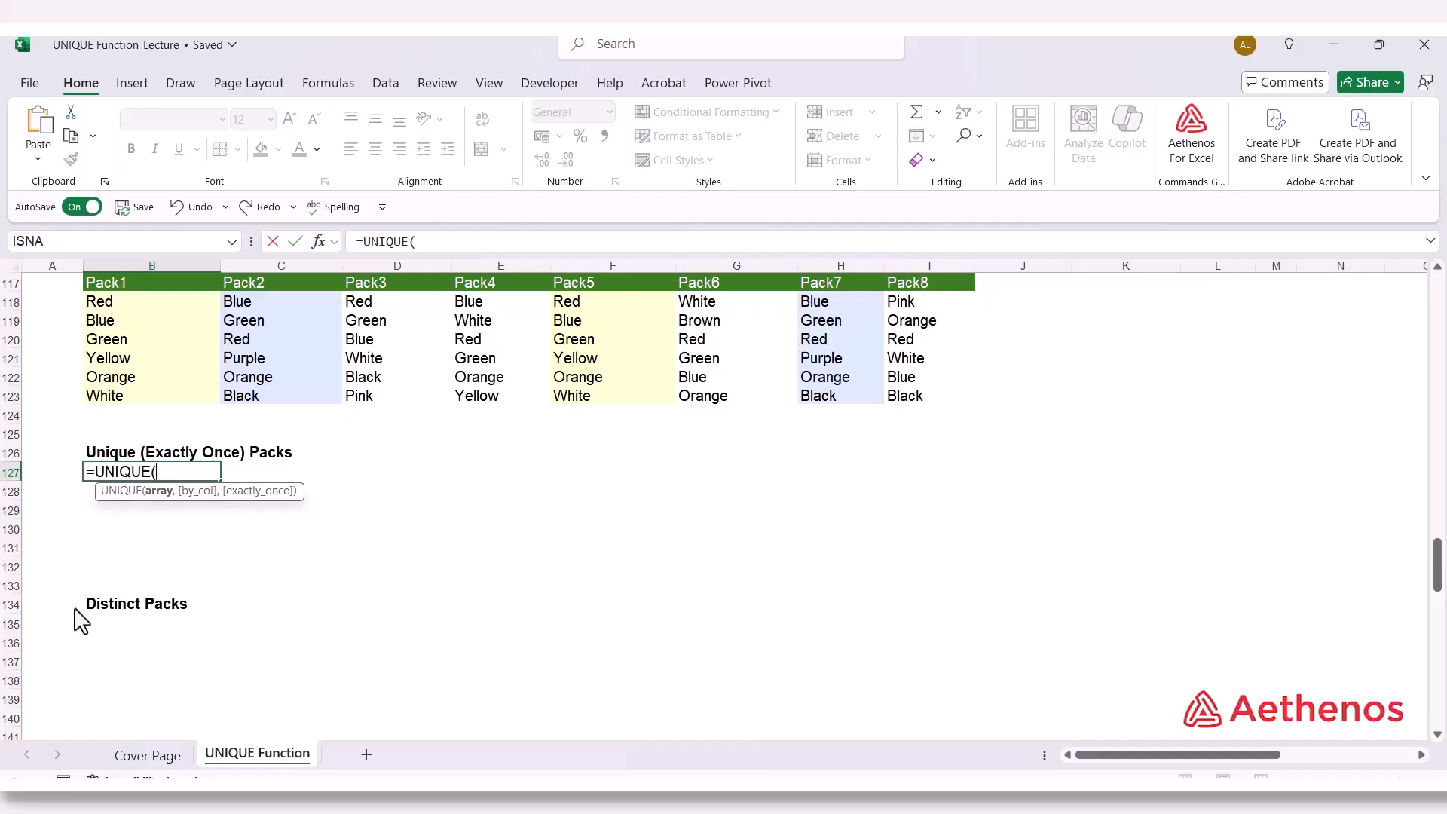
pyautogui.moveTo(123, 305); pyautogui.dragTo(927, 404)
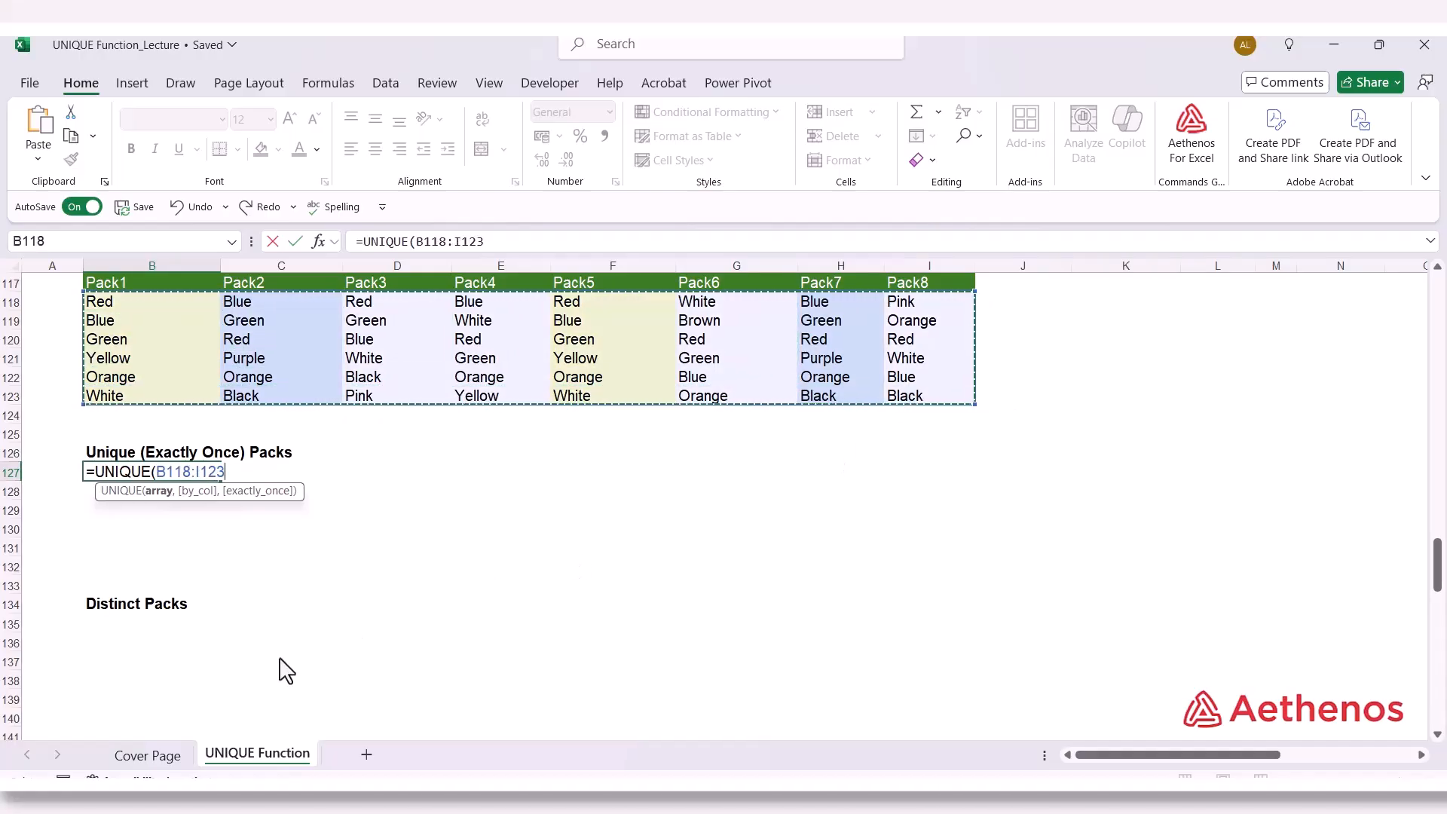
pyautogui.write(',')
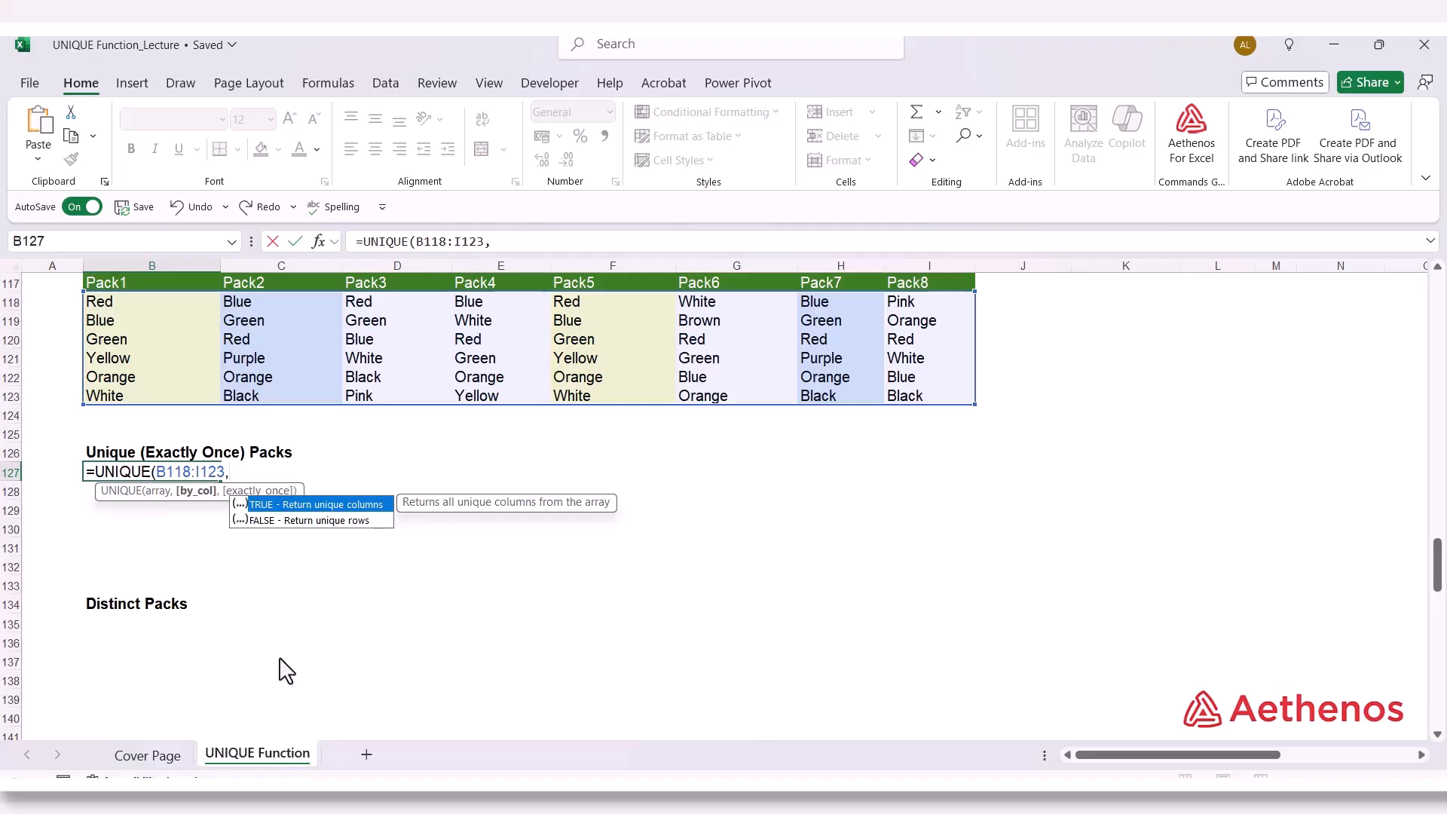
pyautogui.press('Tab')
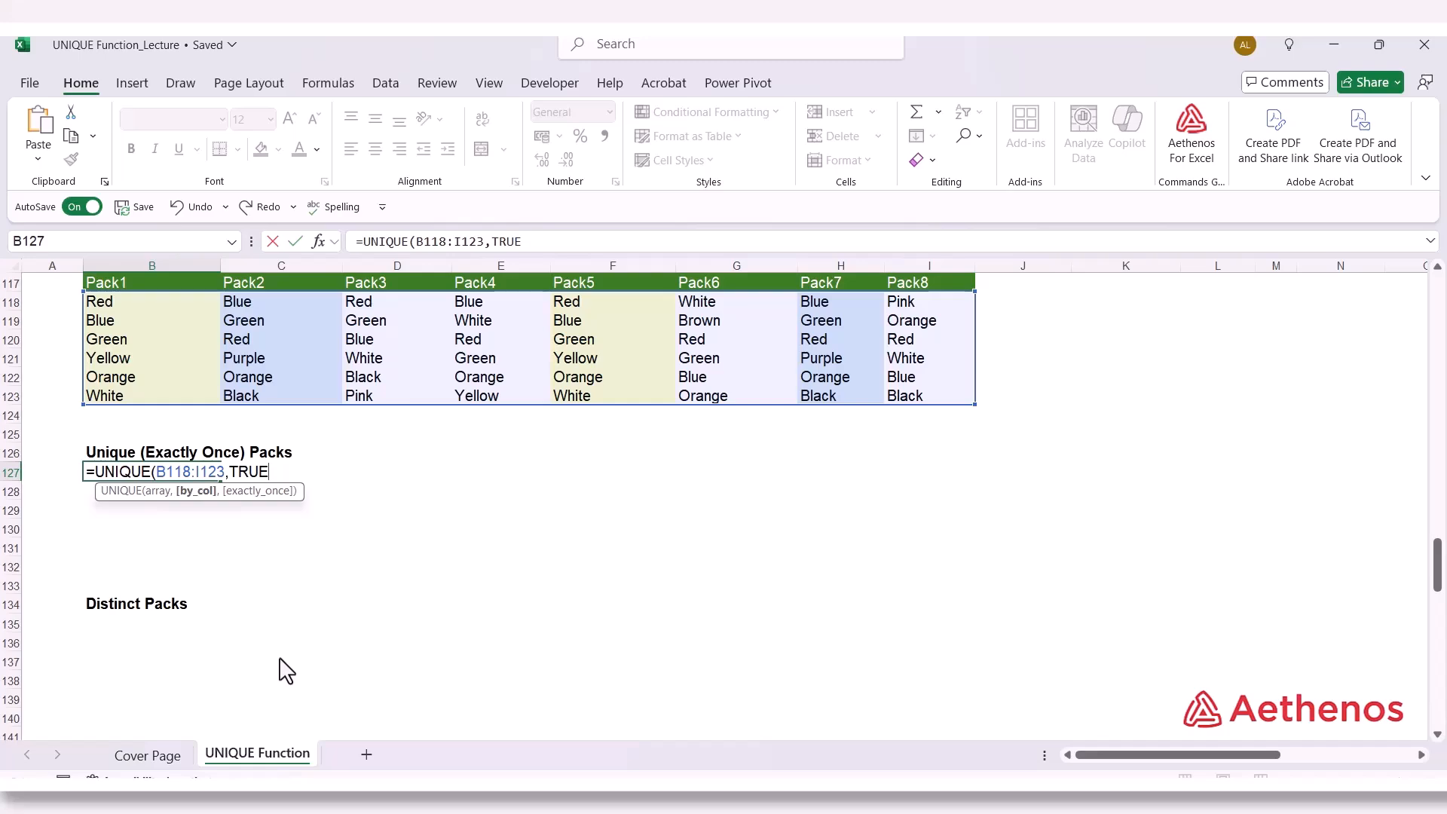
pyautogui.write(',')
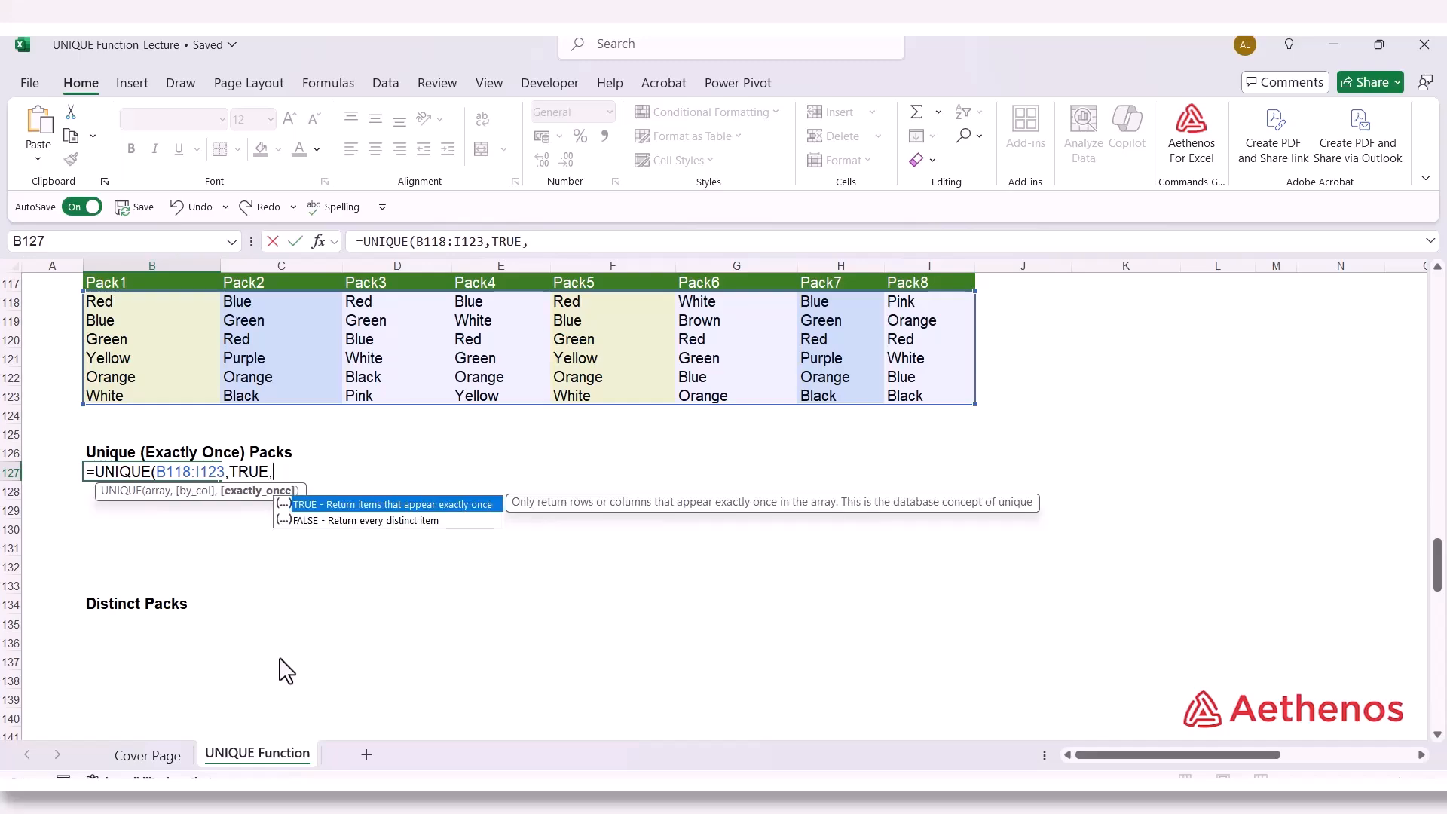
pyautogui.press('Tab')
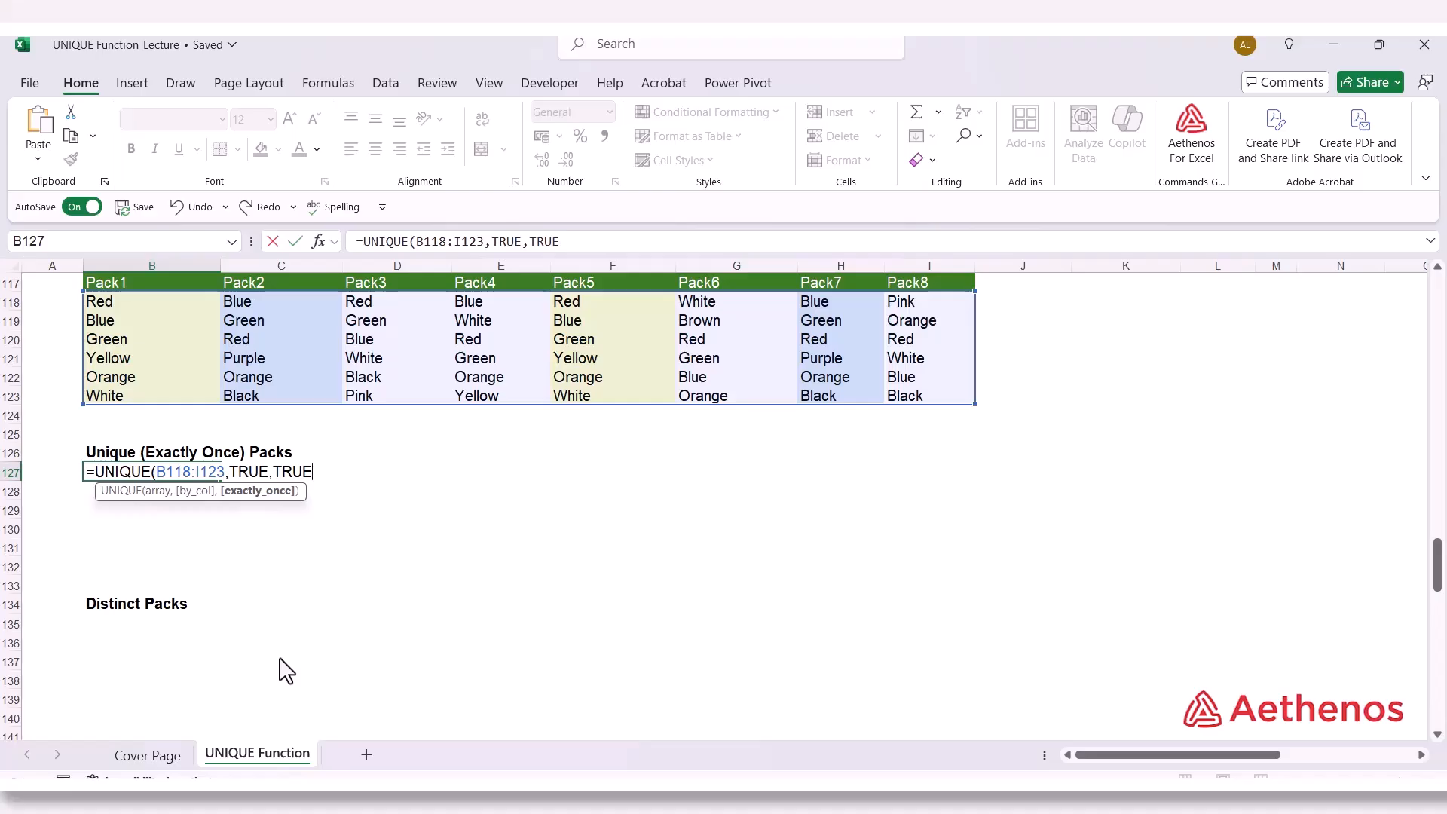
pyautogui.write(')')
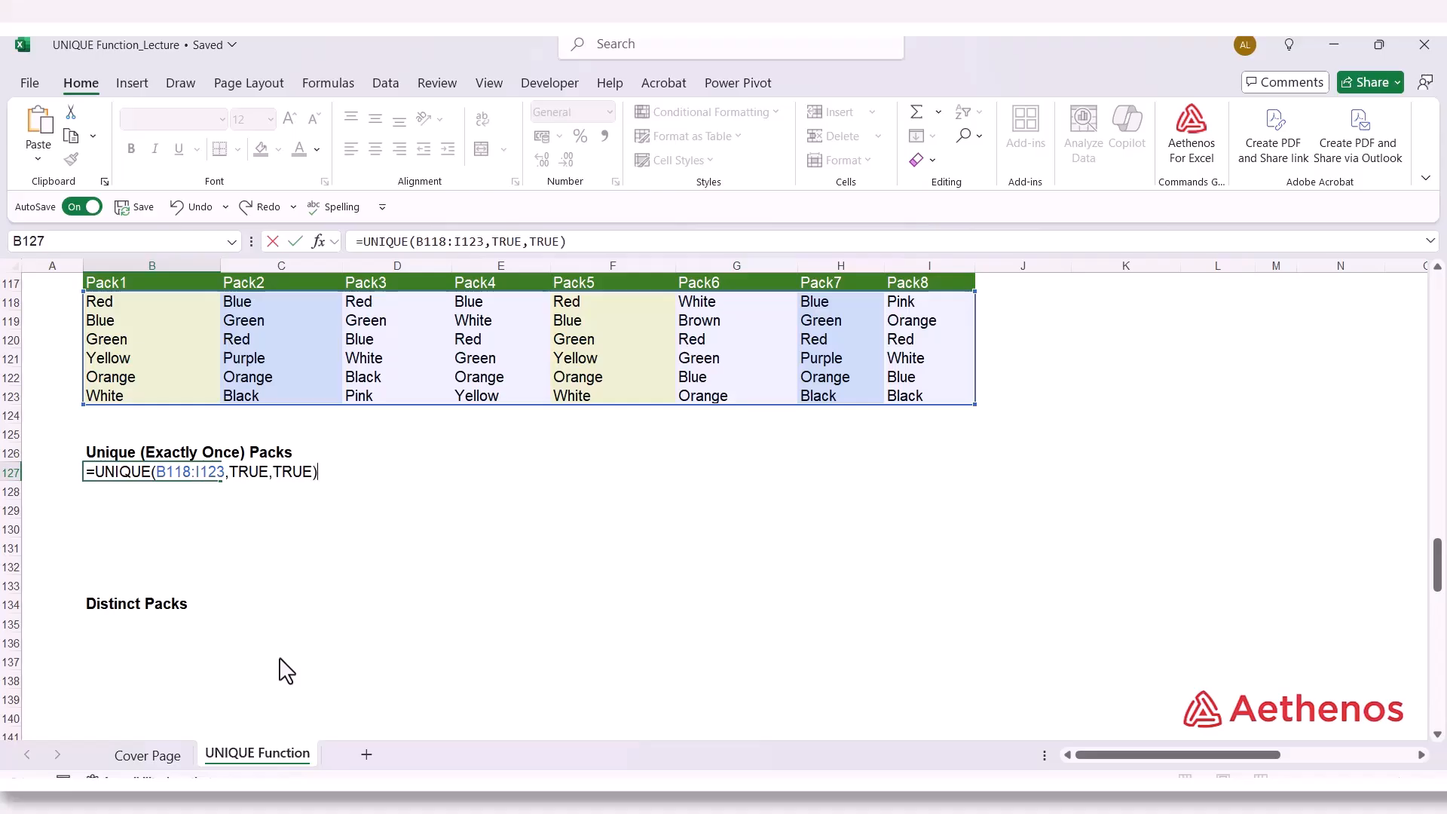
pyautogui.press('Return')
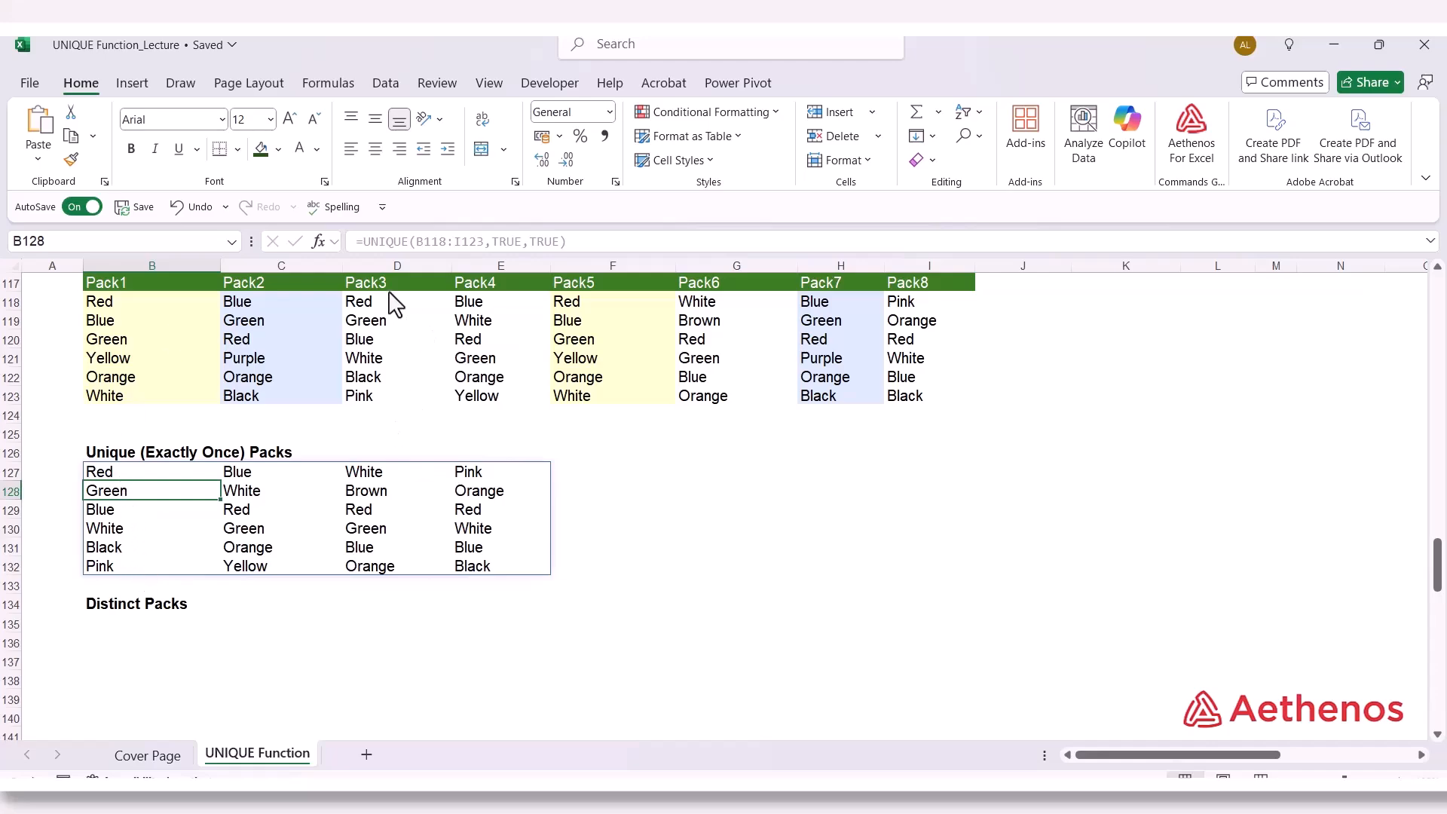
# Check the source columns Pack3, Pack4 and Pack6 against the exactly-once results, and examine the last returned column from E127
pyautogui.moveTo(386, 282); pyautogui.dragTo(392, 384)
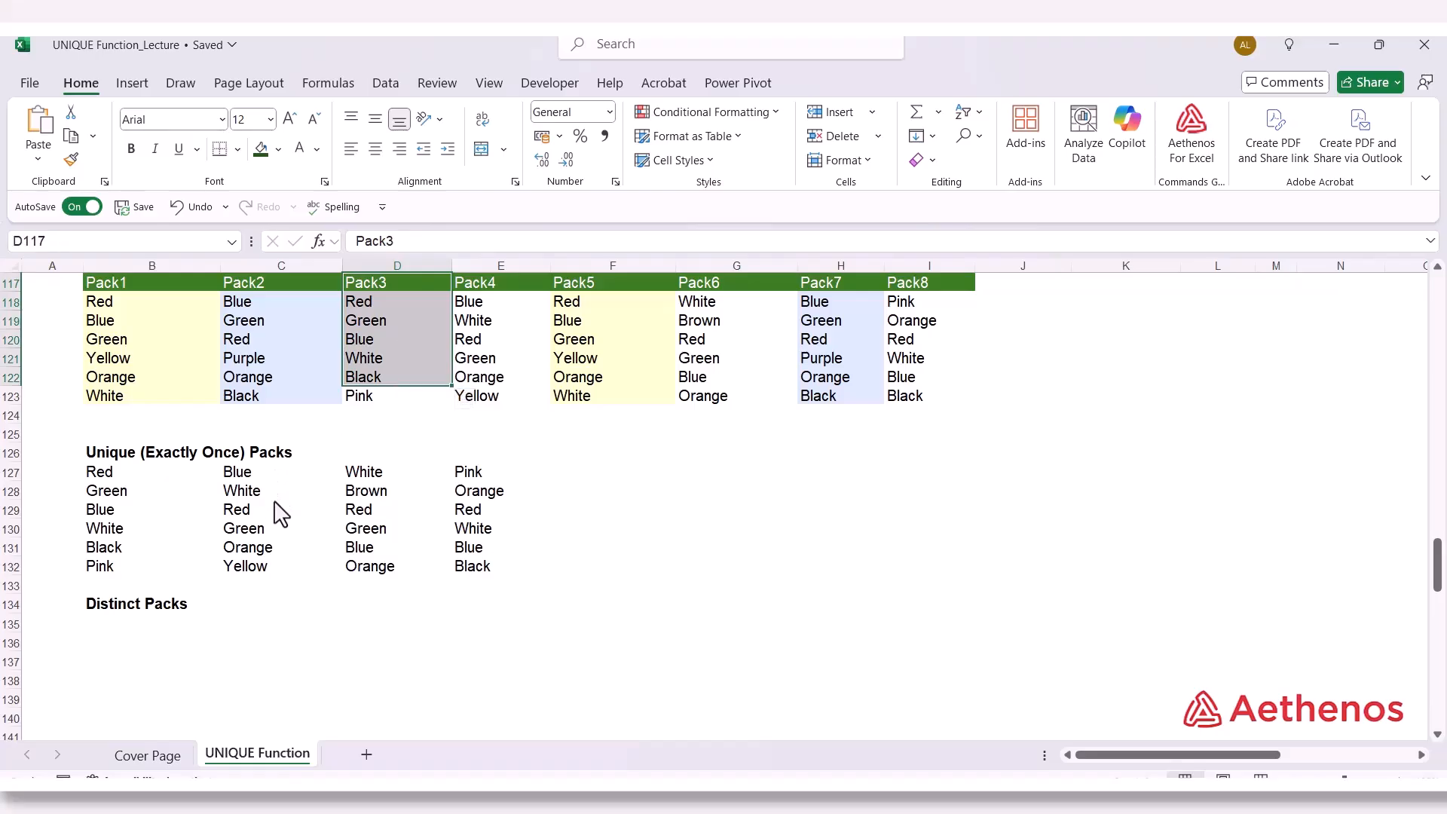
pyautogui.moveTo(501, 284); pyautogui.dragTo(495, 398)
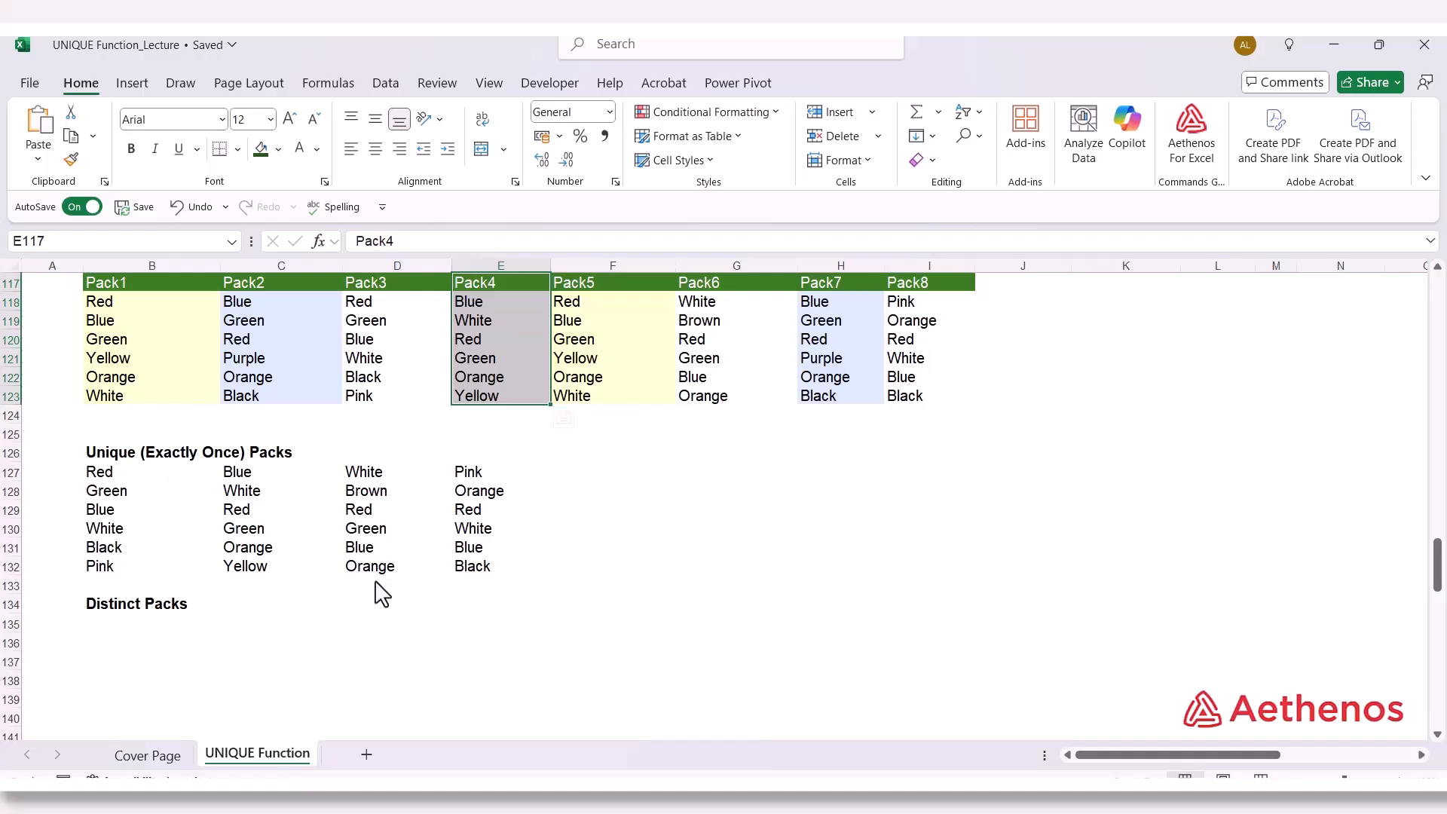
pyautogui.moveTo(716, 287); pyautogui.dragTo(716, 398)
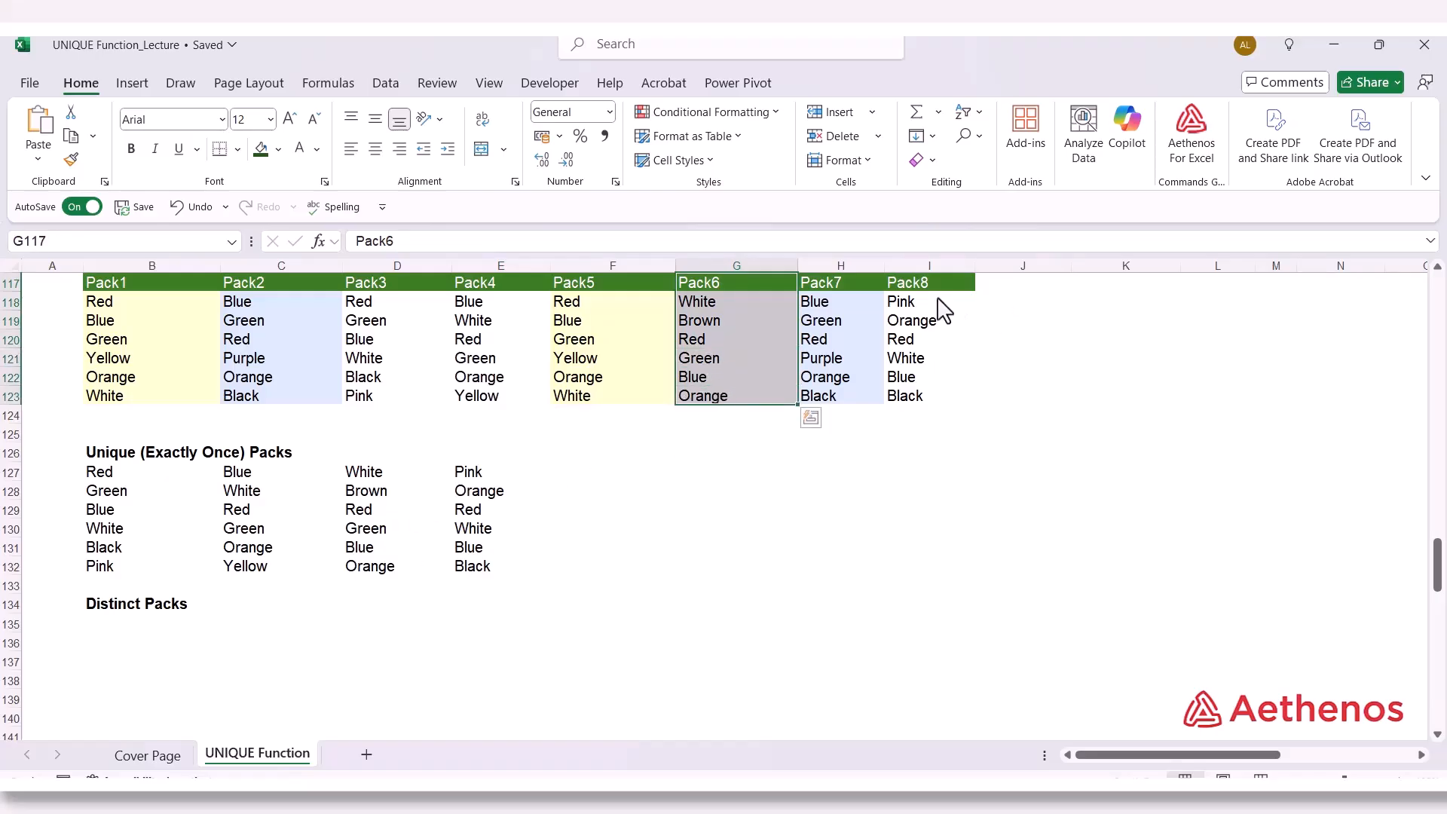
pyautogui.moveTo(490, 473); pyautogui.dragTo(495, 568)
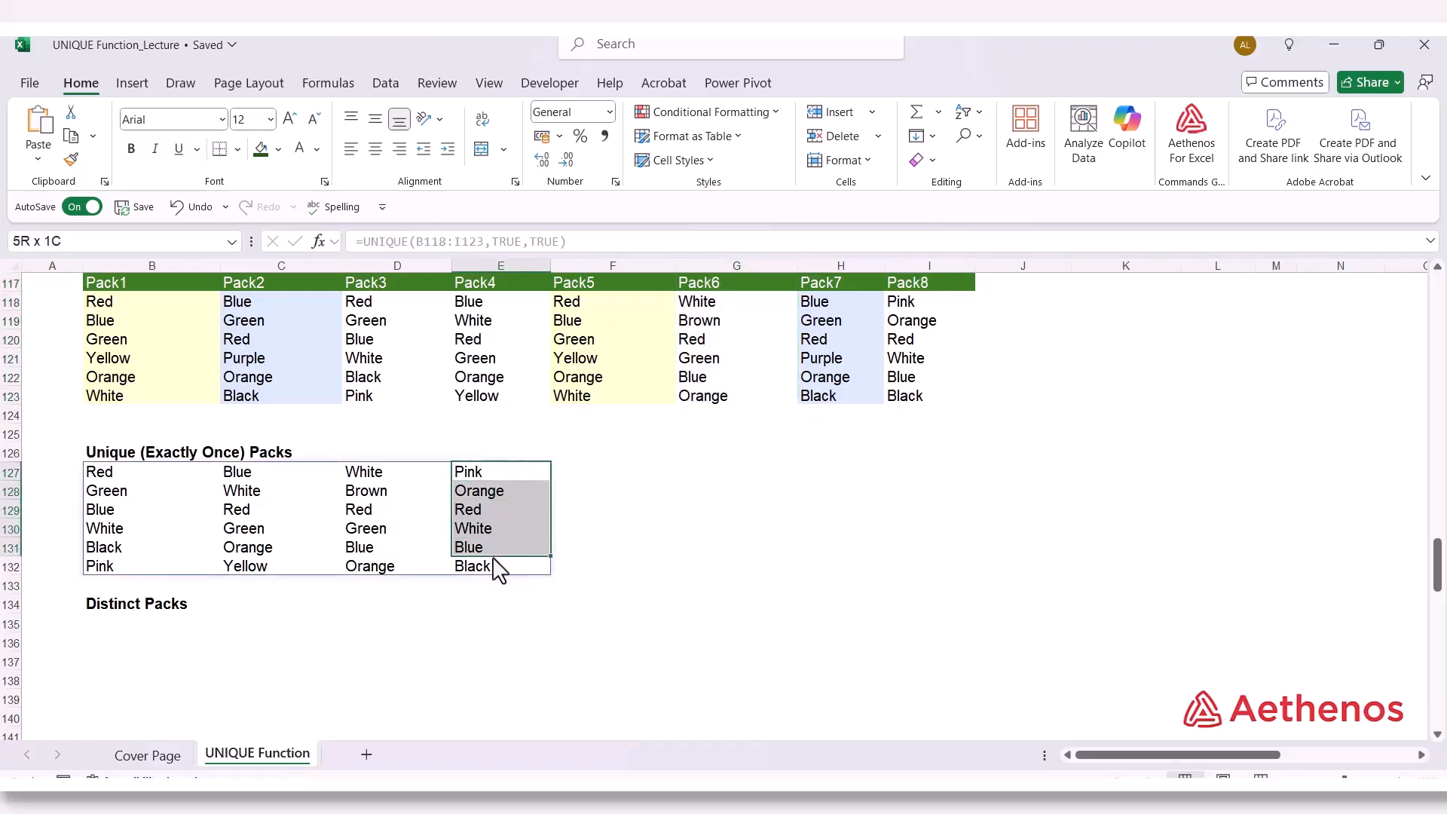
pyautogui.click(607, 515)
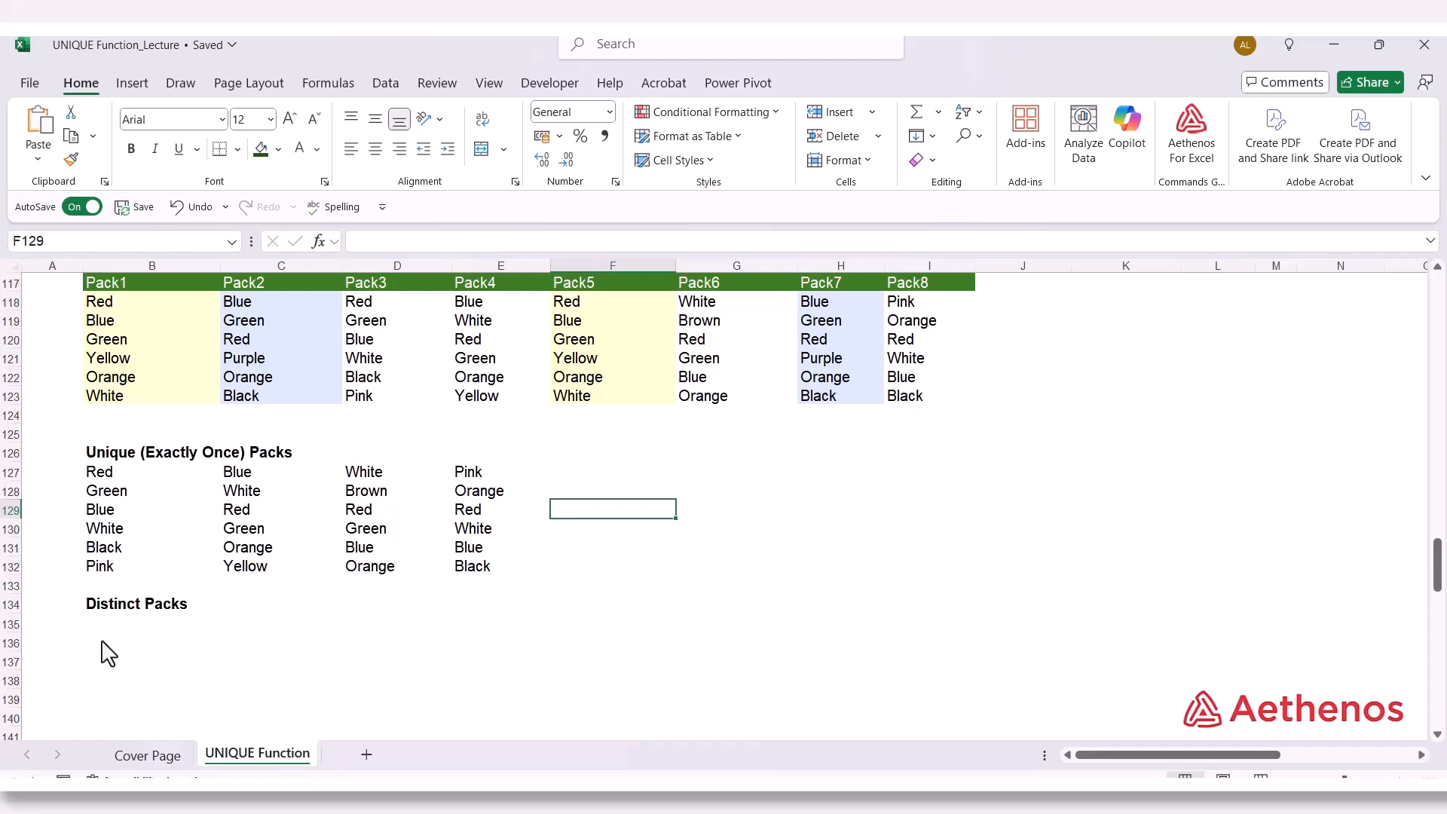
# Enter =UNIQUE(B118:I123,TRUE,FALSE) in B135 under Distinct Packs to return every distinct pack column
pyautogui.click(114, 626)
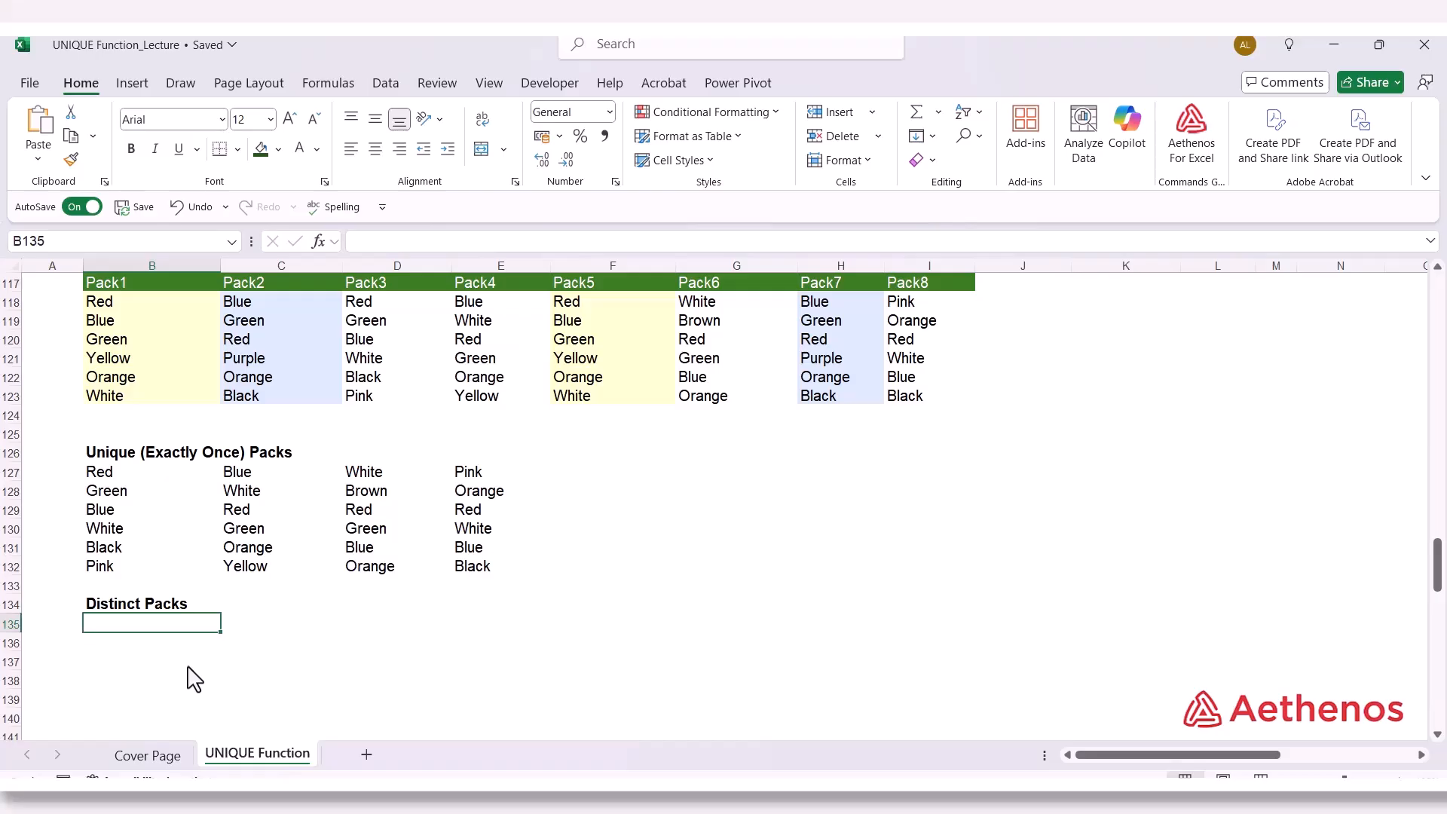
pyautogui.write('=')
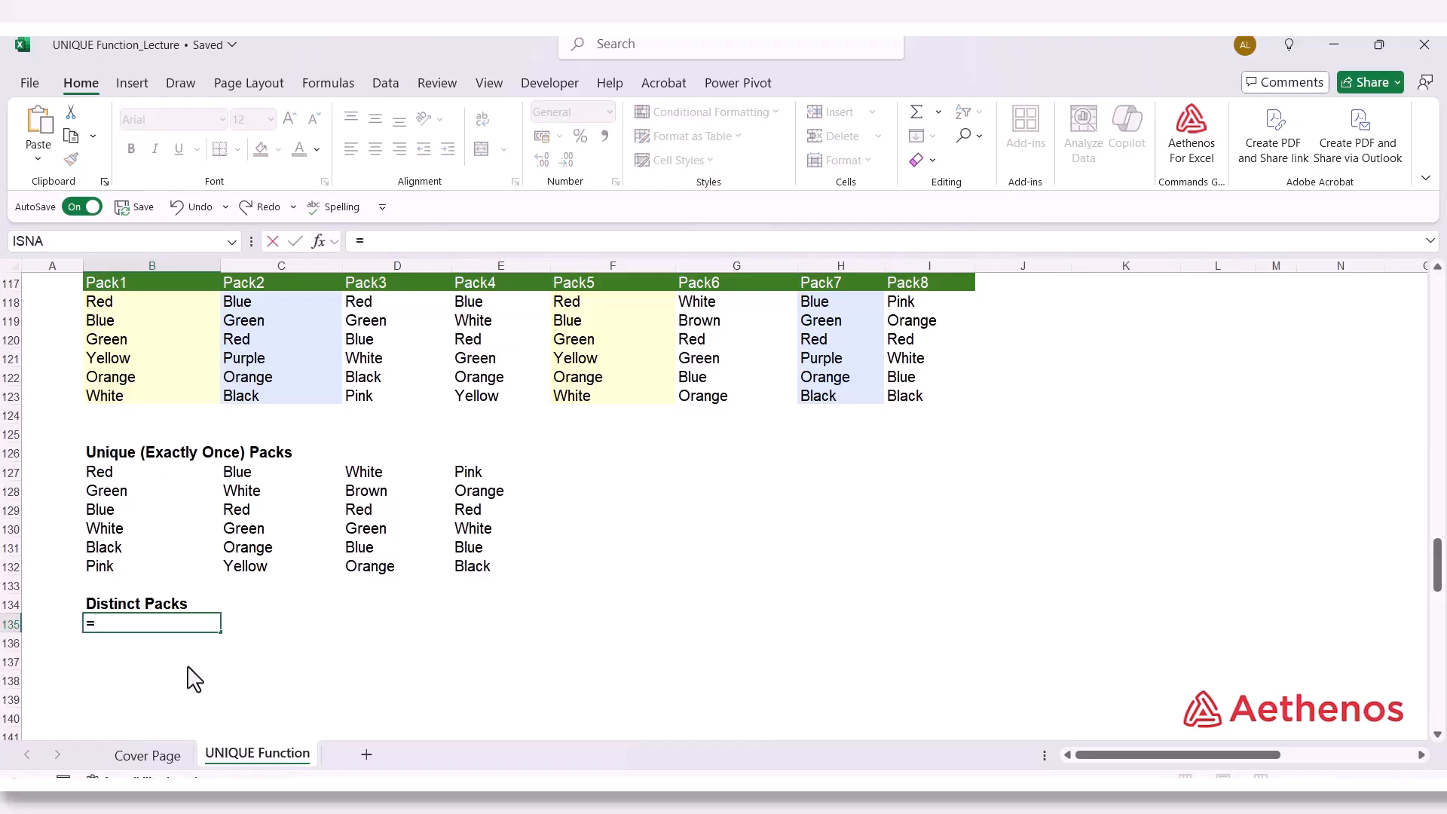
pyautogui.write('uni')
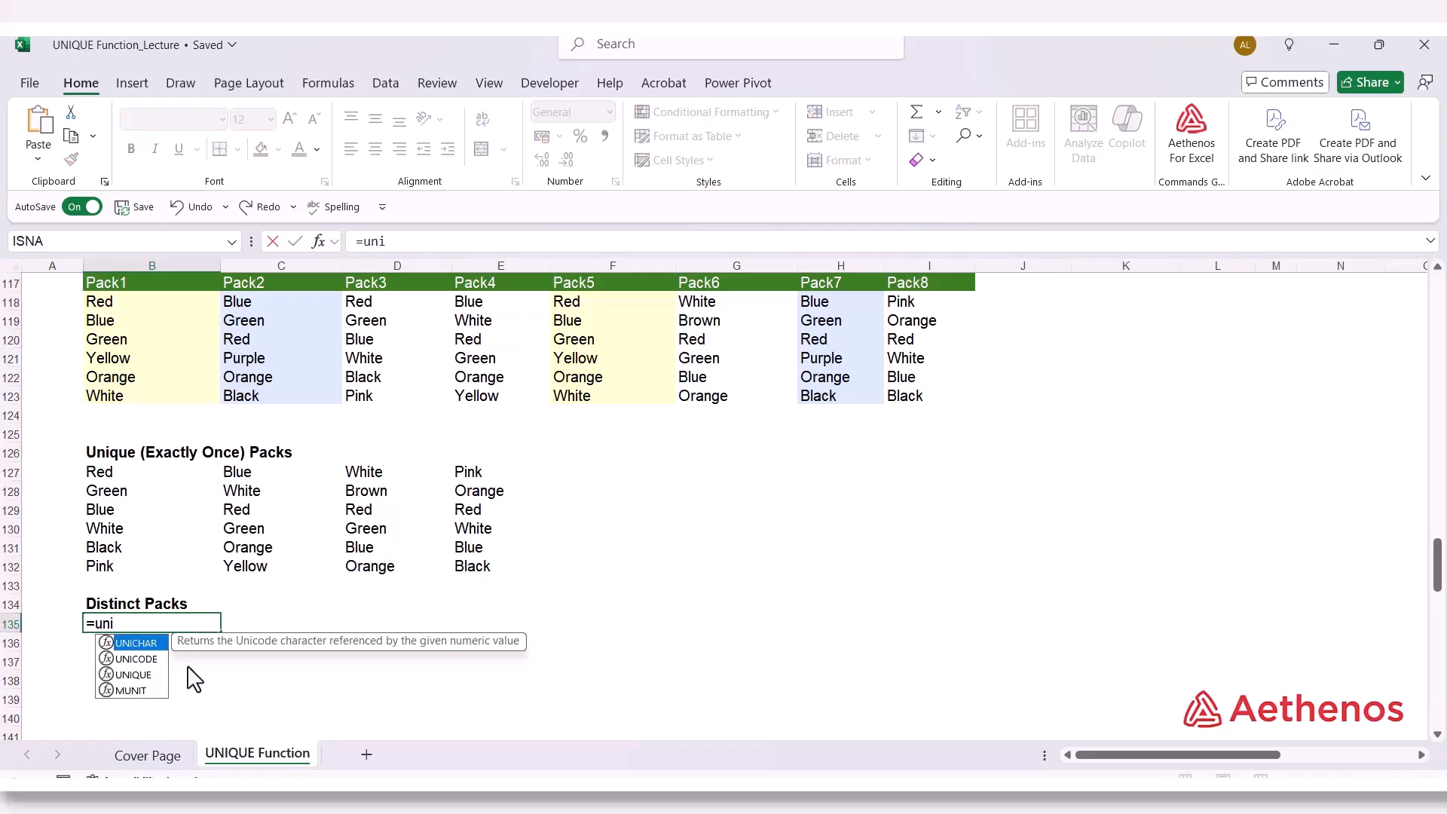
pyautogui.write('q')
pyautogui.press('Tab')
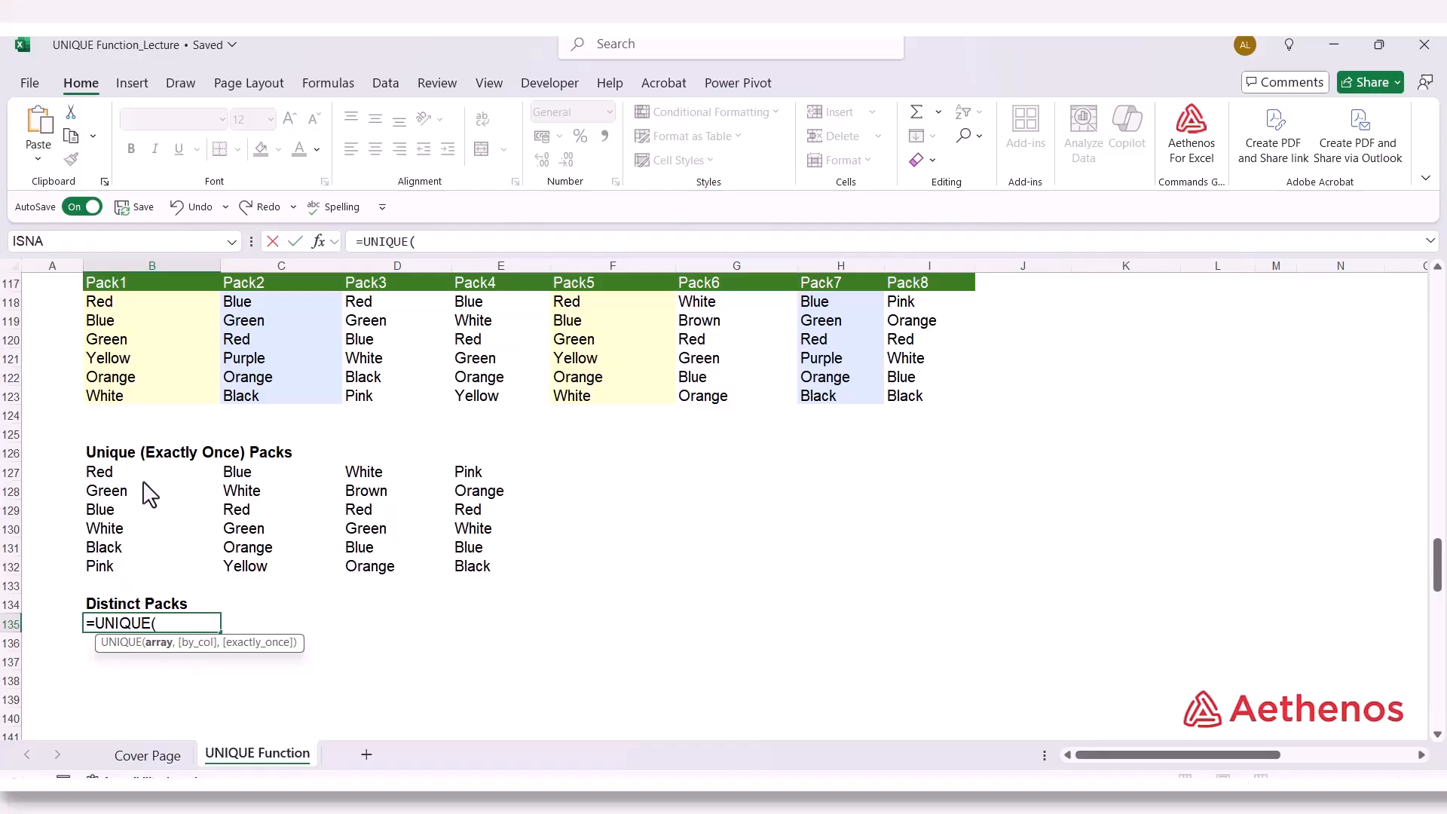
pyautogui.moveTo(157, 305); pyautogui.dragTo(912, 411)
pyautogui.write(',')
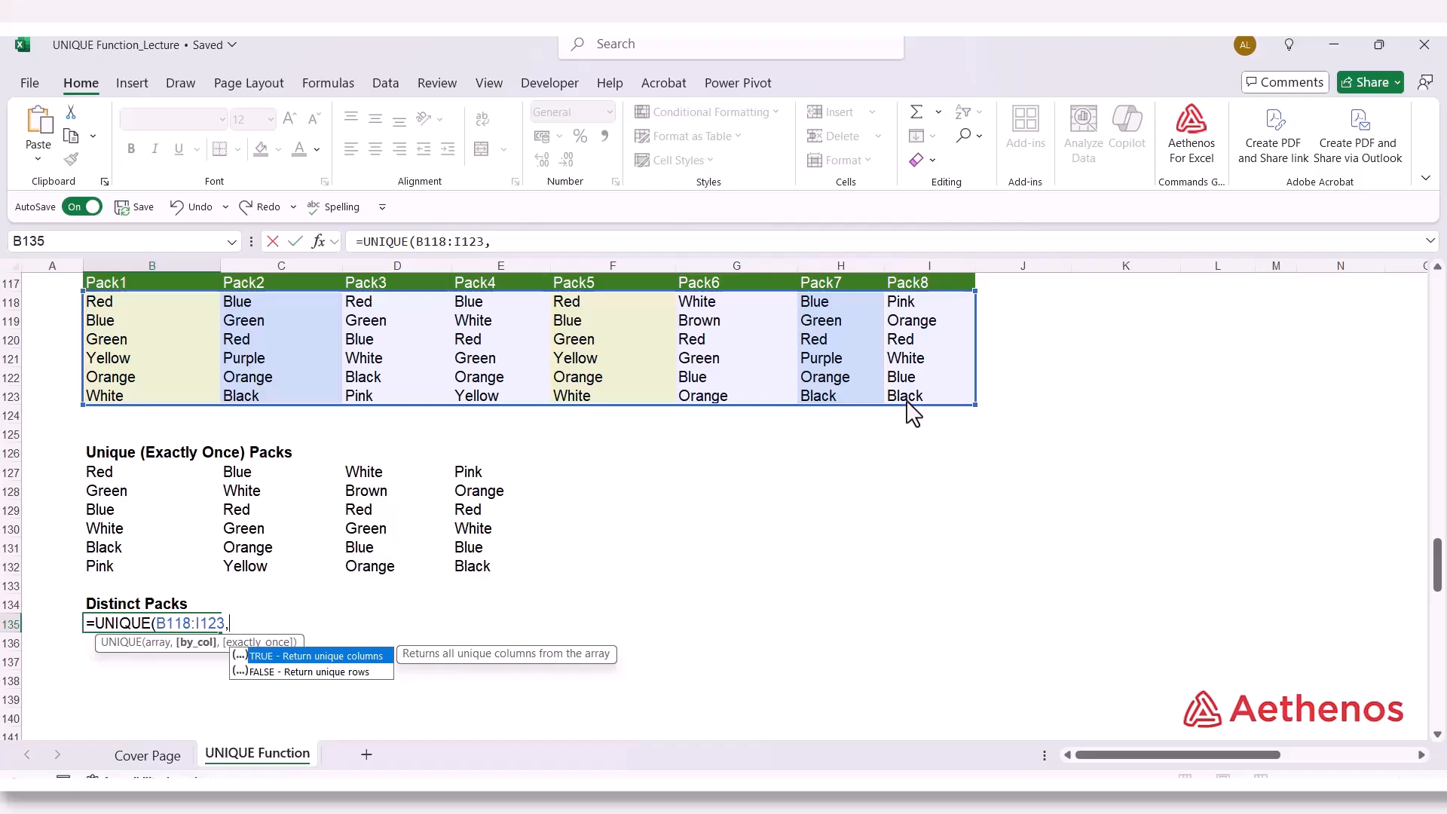
pyautogui.press('Tab')
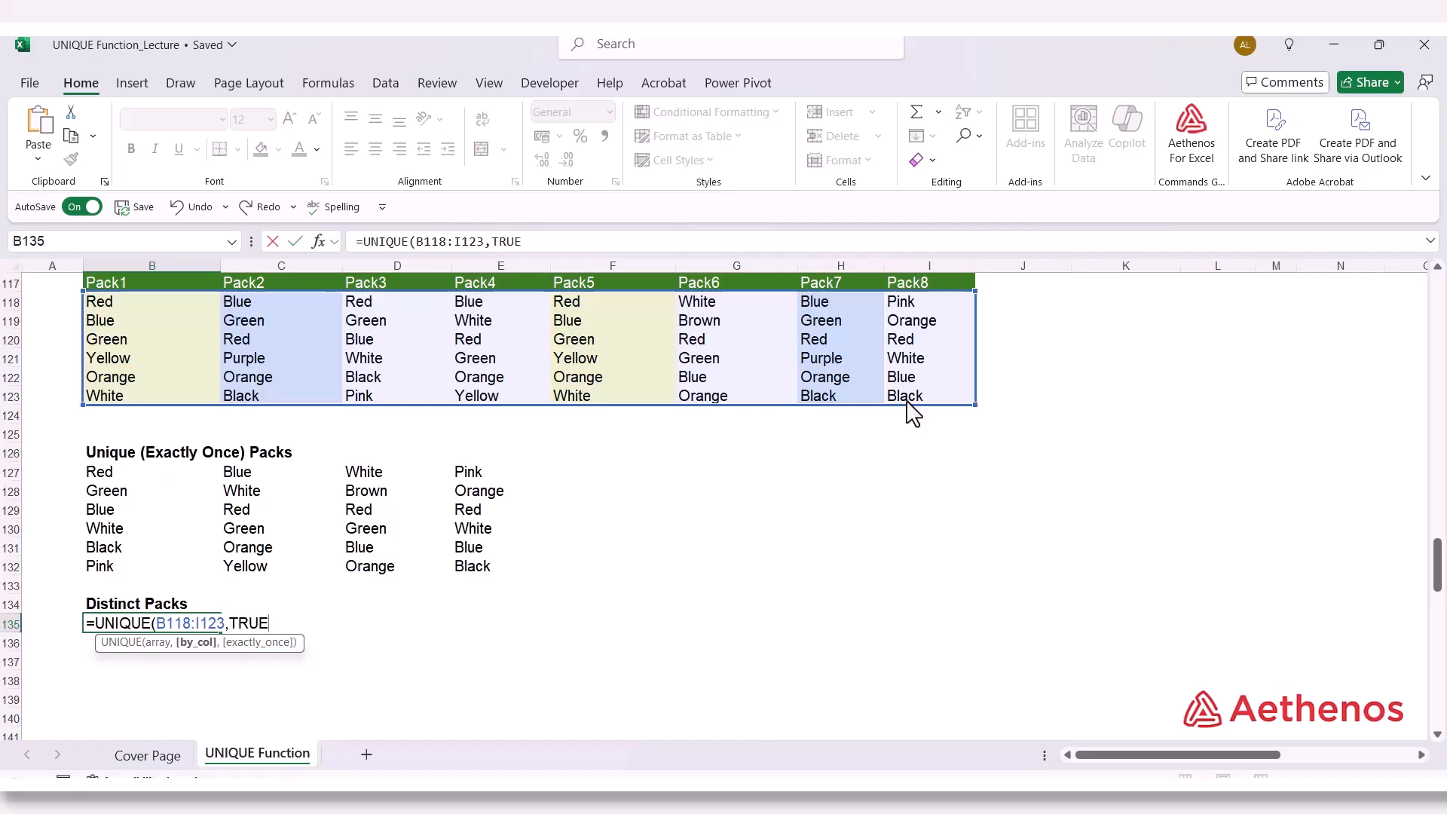
pyautogui.write(',')
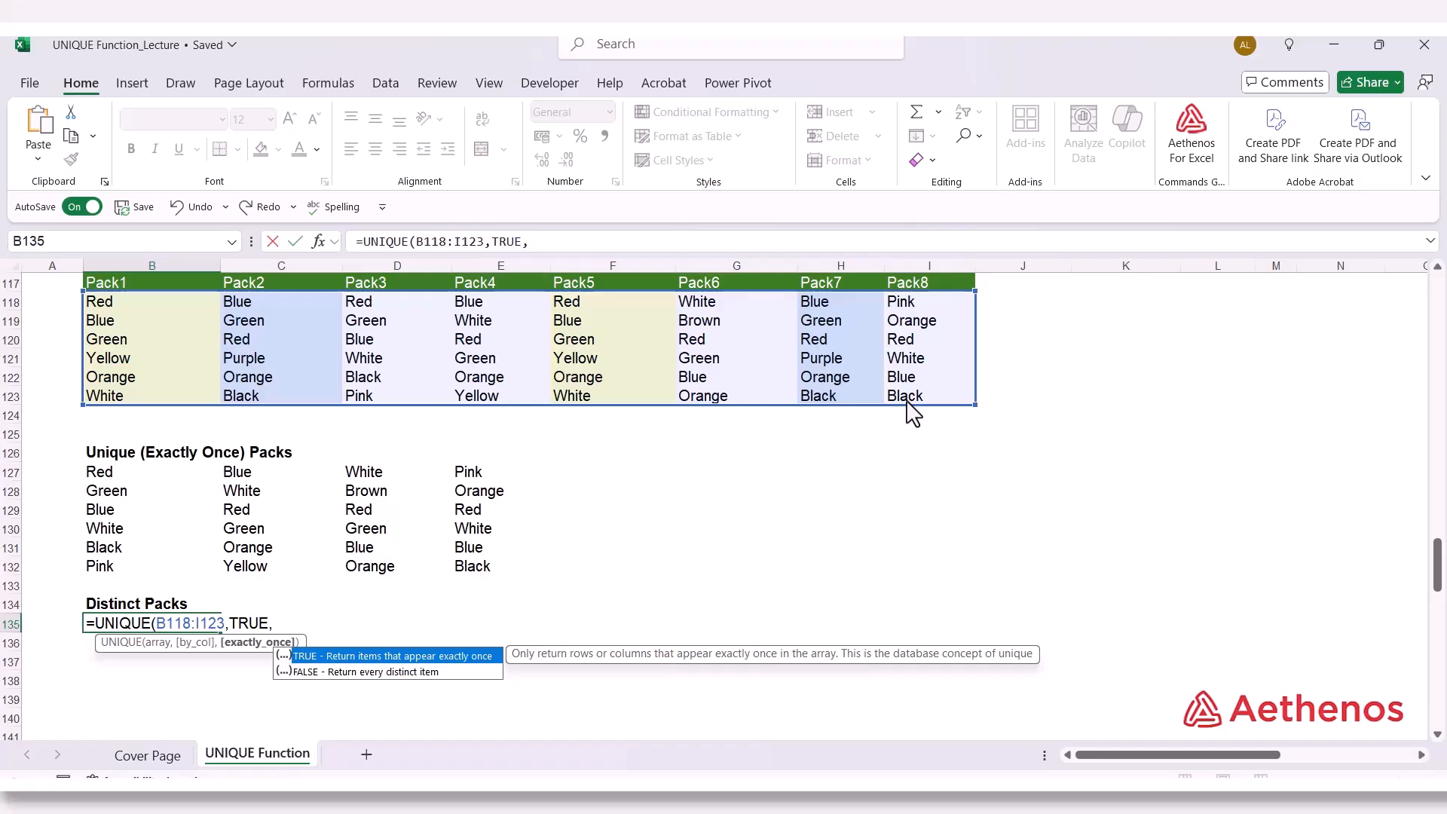
pyautogui.press('Down')
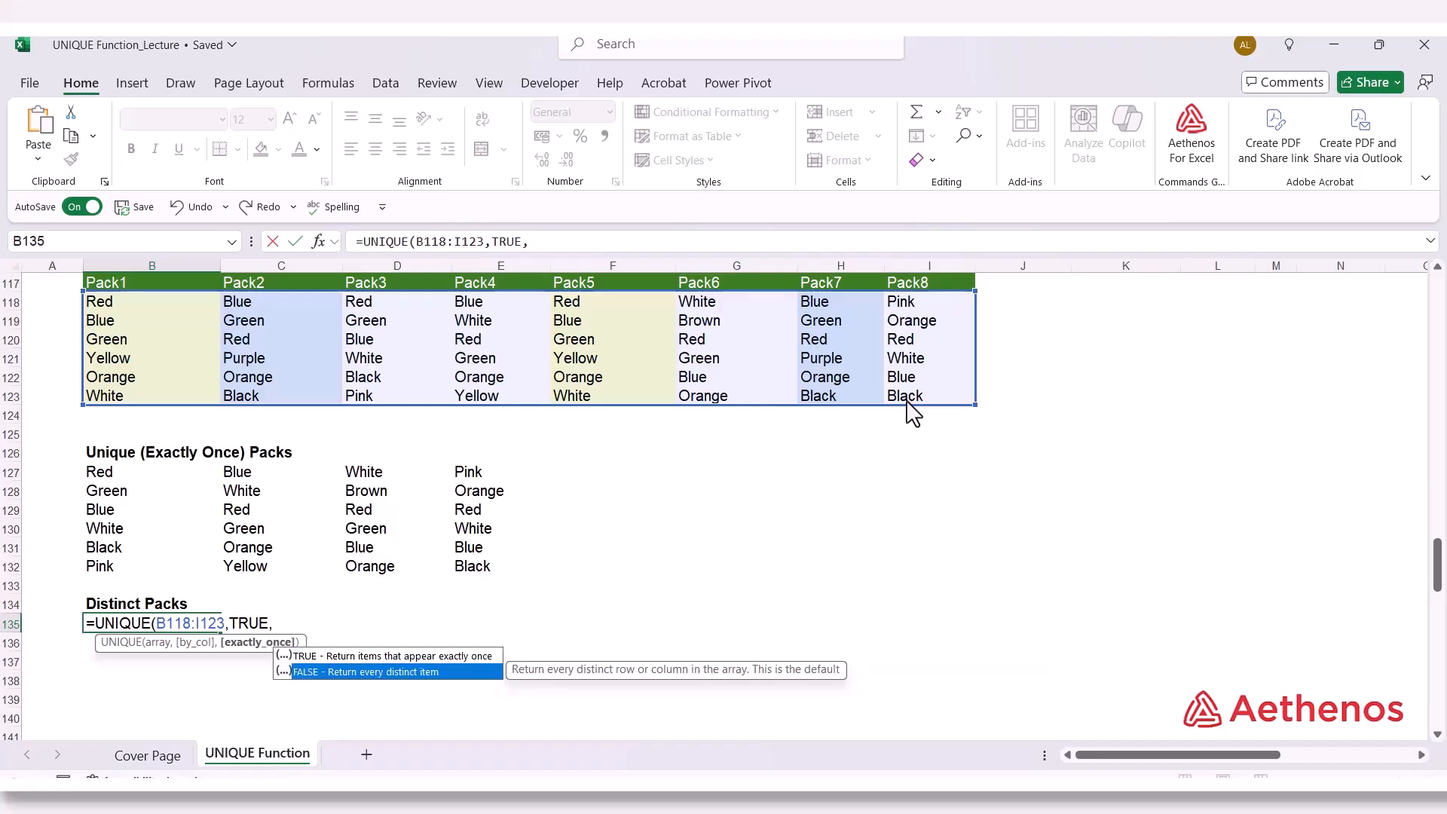
pyautogui.press('Tab')
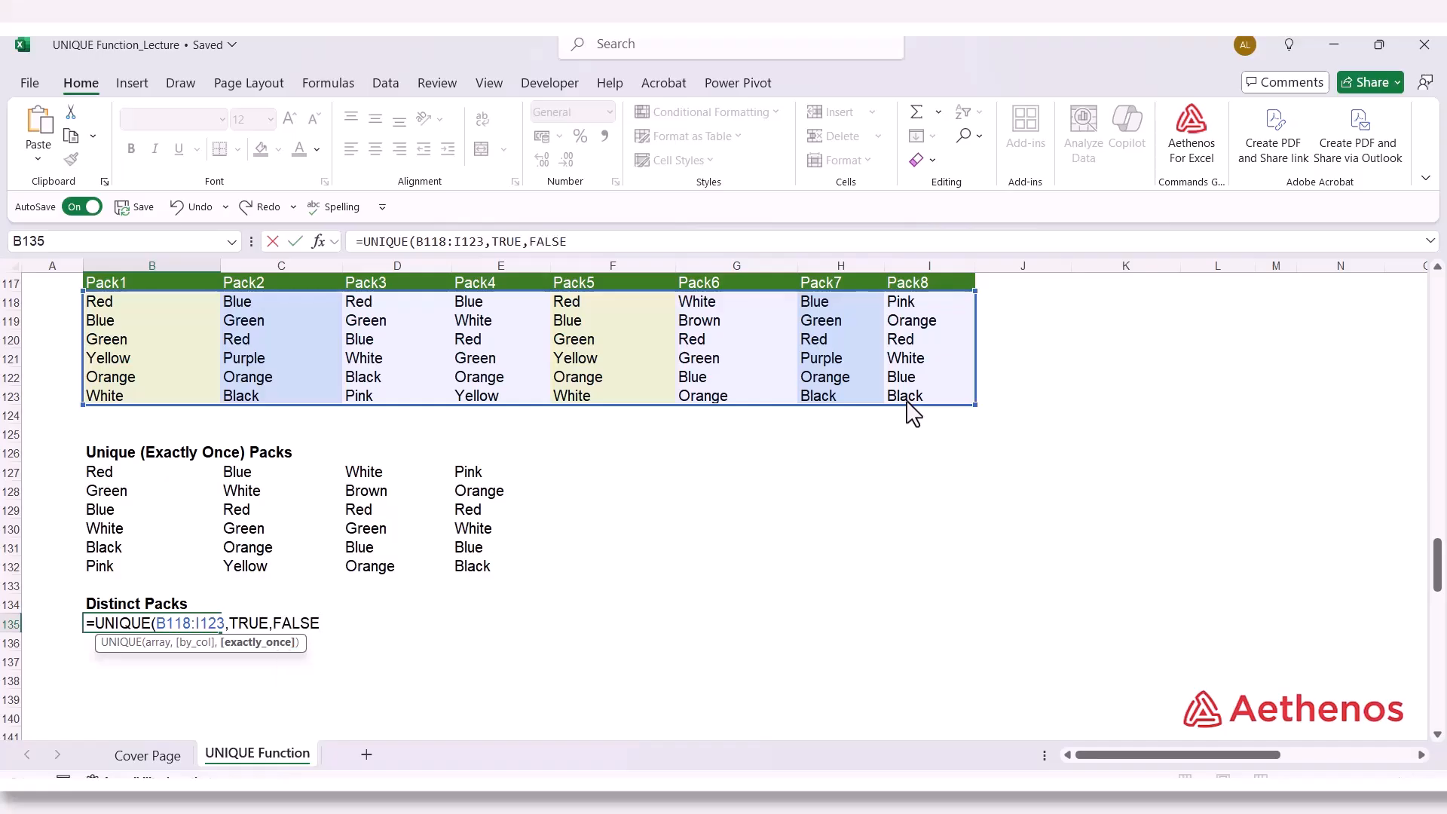
pyautogui.press('Return')
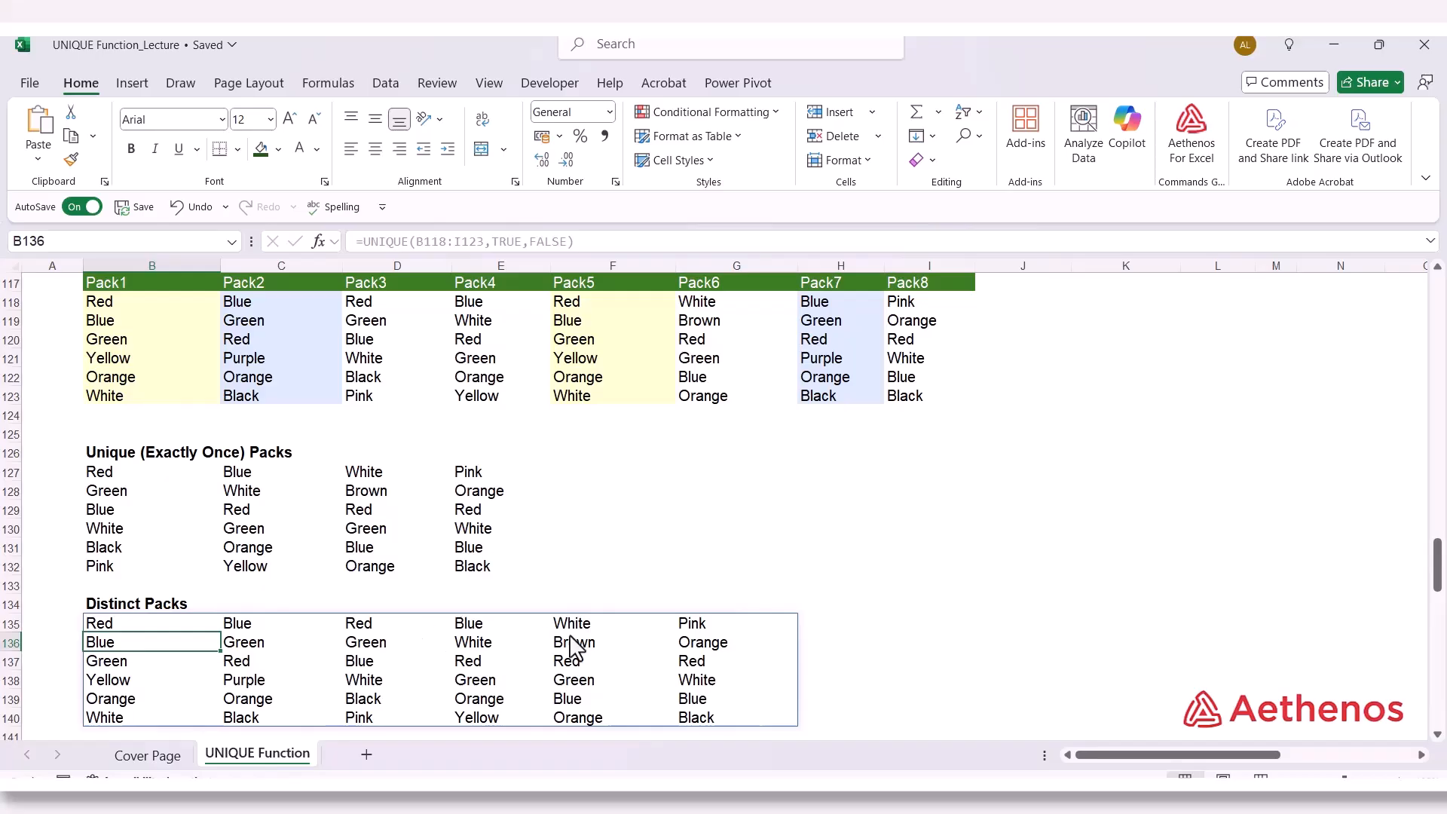
pyautogui.scroll(-2, 301, 637)
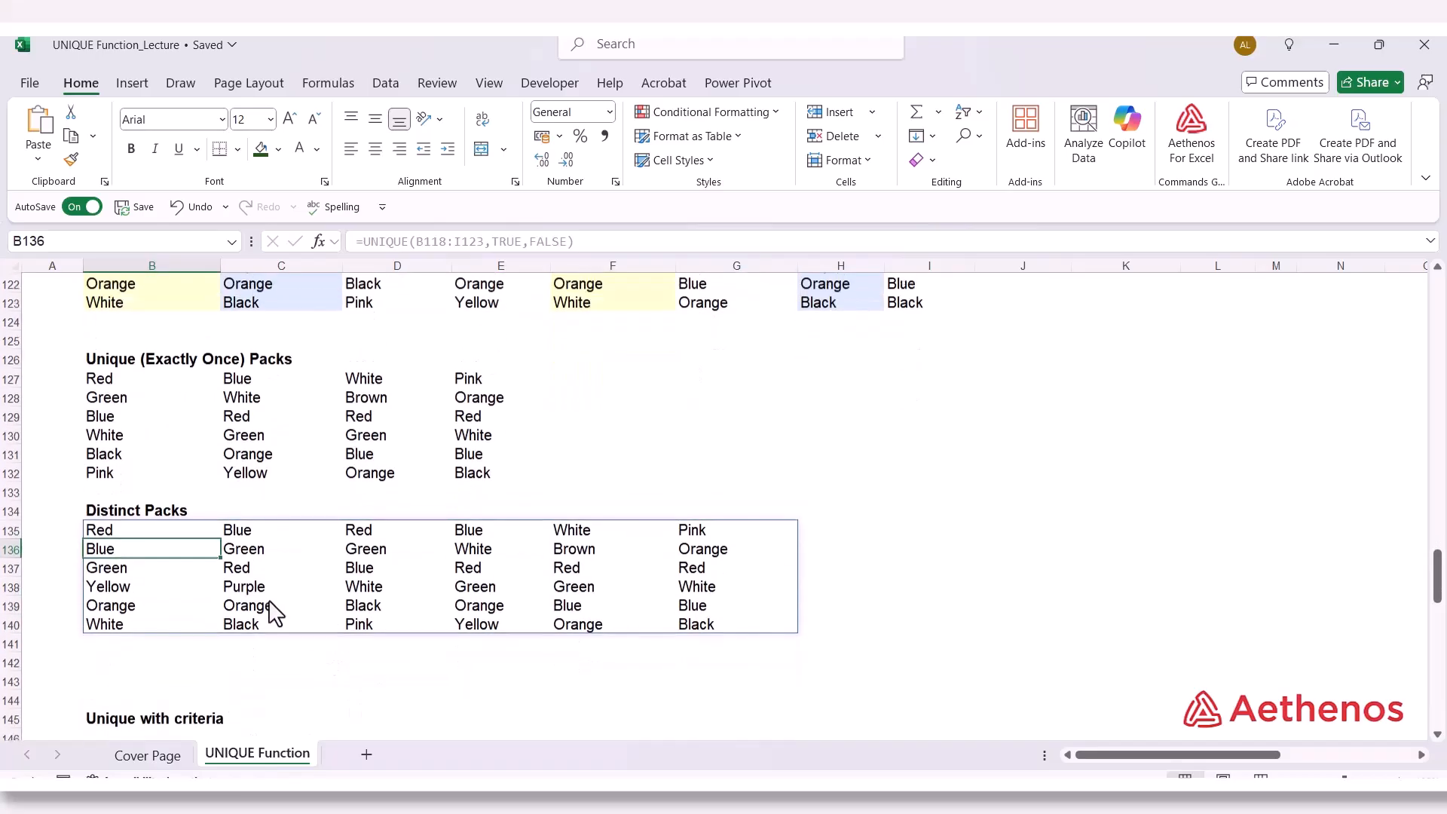
pyautogui.scroll(2, 271, 611)
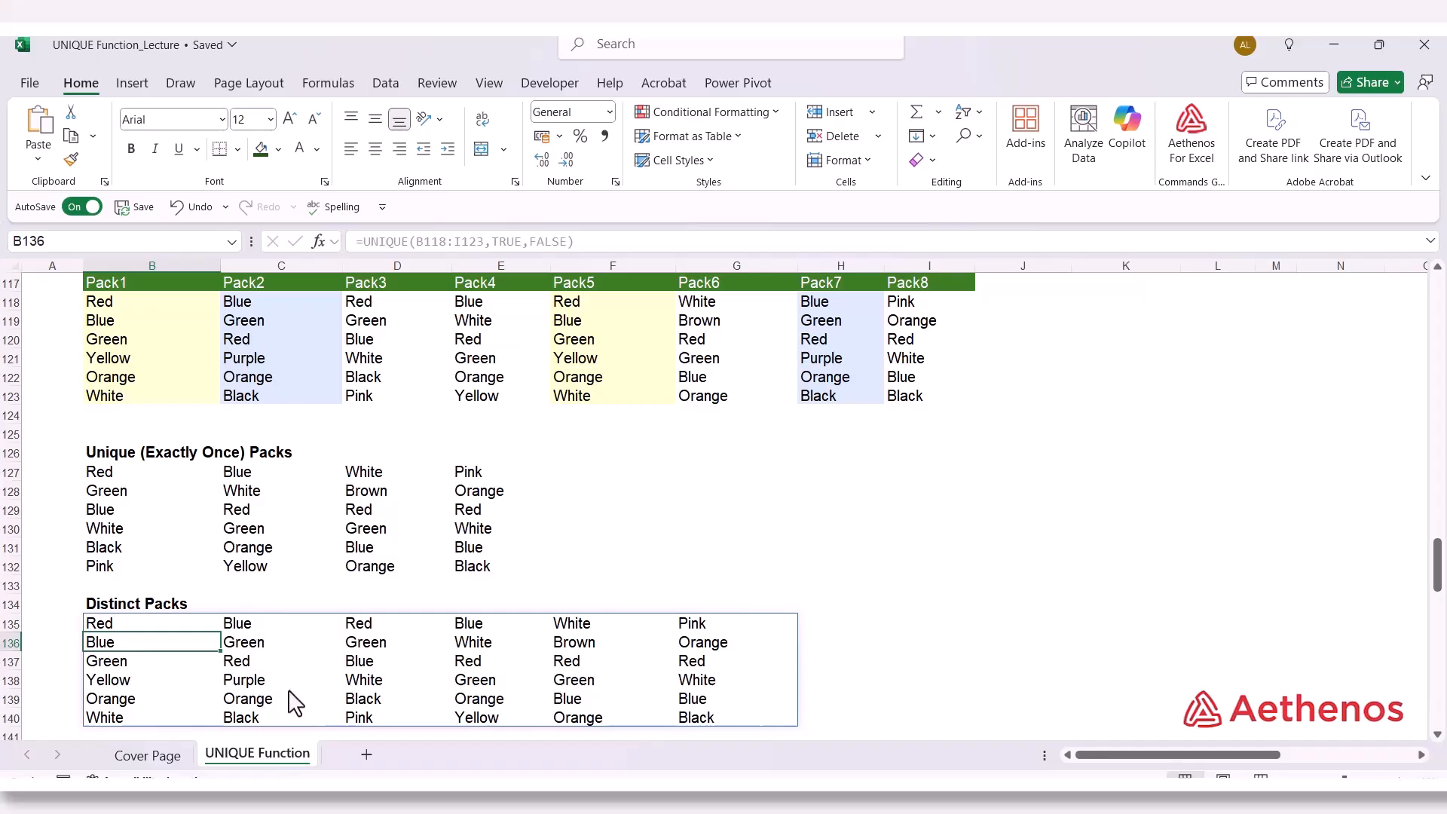
# Enter =FILTER(B151:B160,D151:D160=H151) in J151 to list the names of salespersons who sold in the North region
pyautogui.click(670, 587)
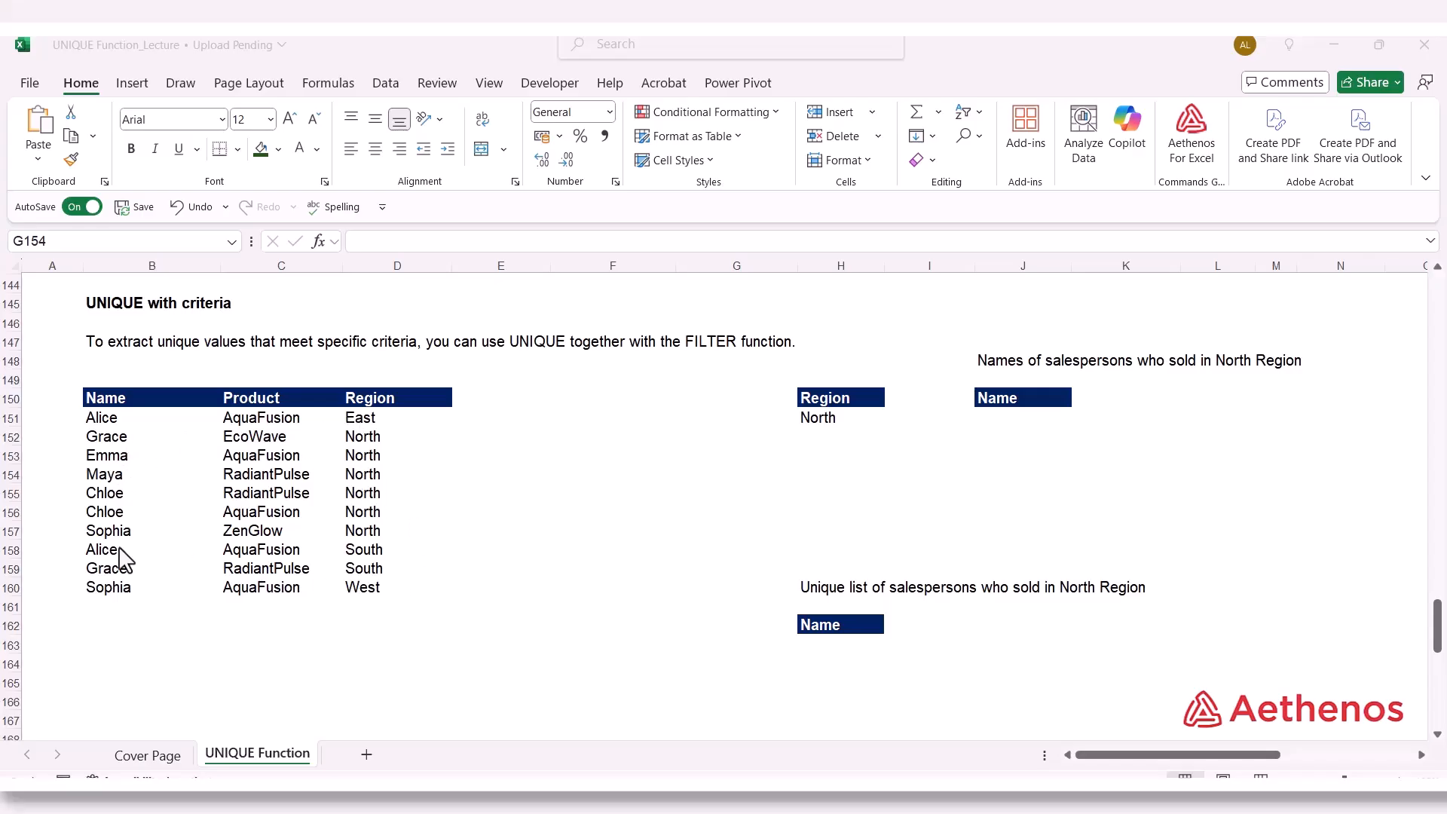
pyautogui.click(840, 418)
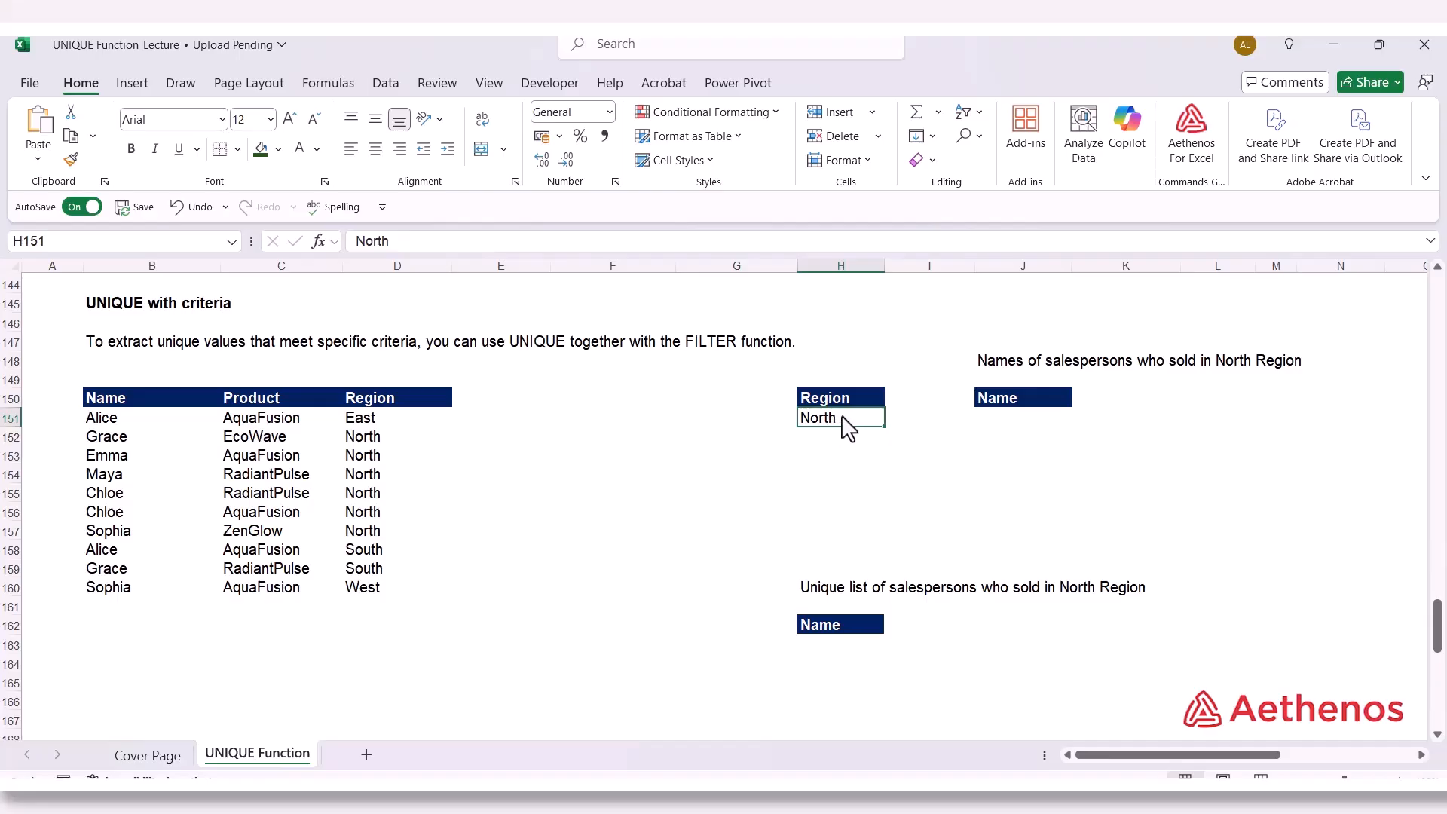
pyautogui.click(1021, 420)
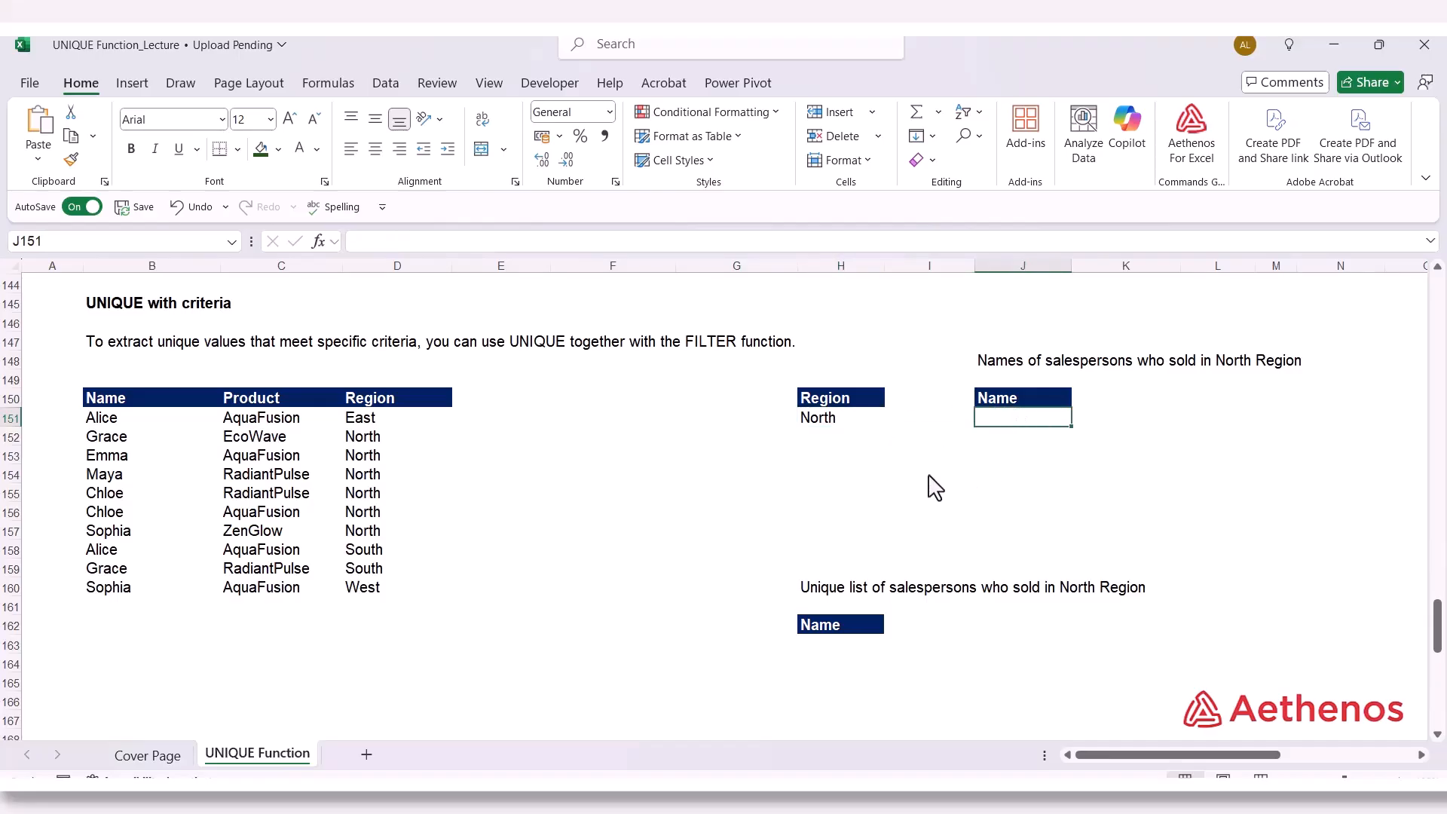
pyautogui.write('=')
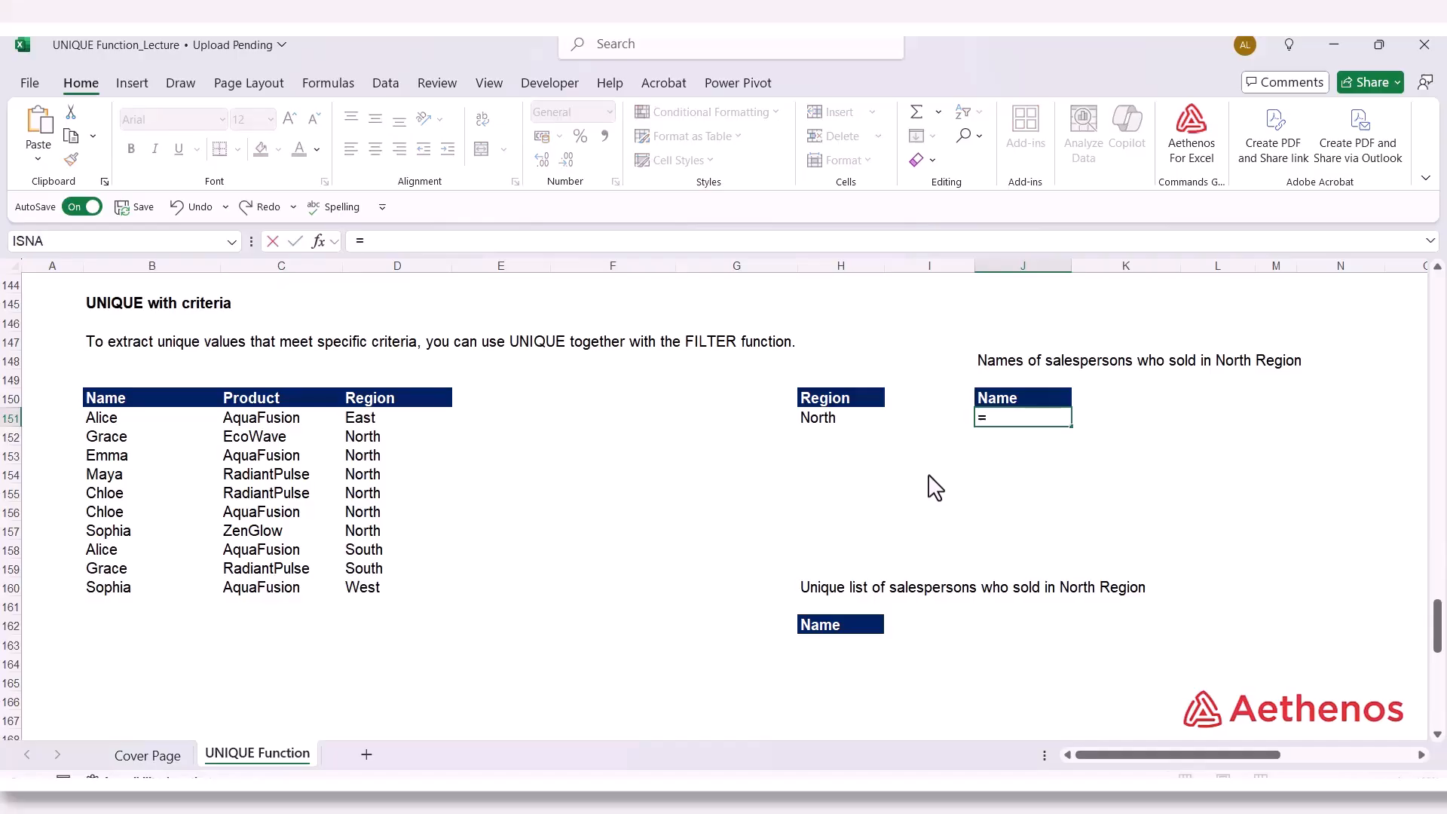
pyautogui.write('fil')
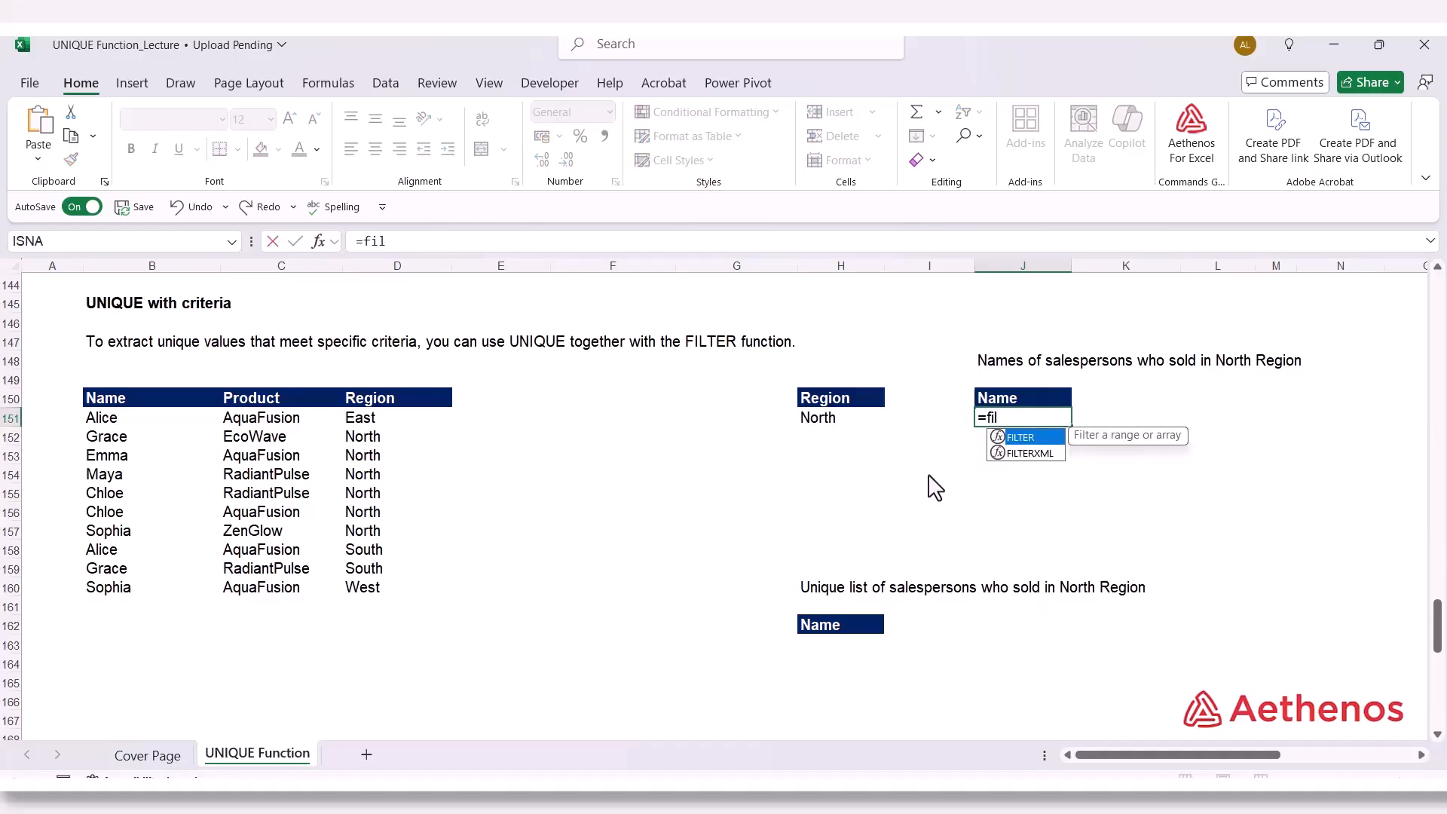
pyautogui.press('Tab')
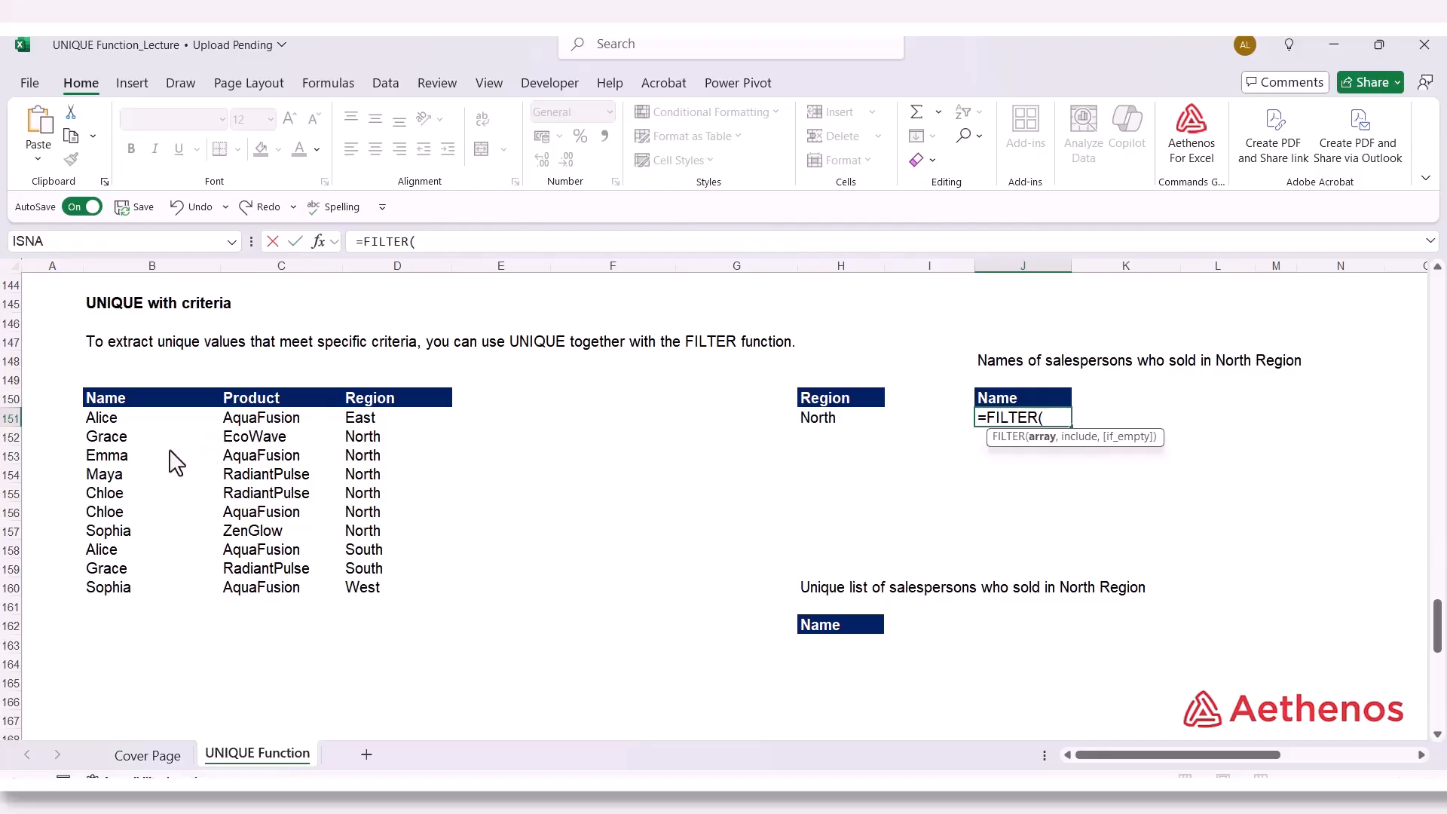
pyautogui.moveTo(98, 422); pyautogui.dragTo(120, 584)
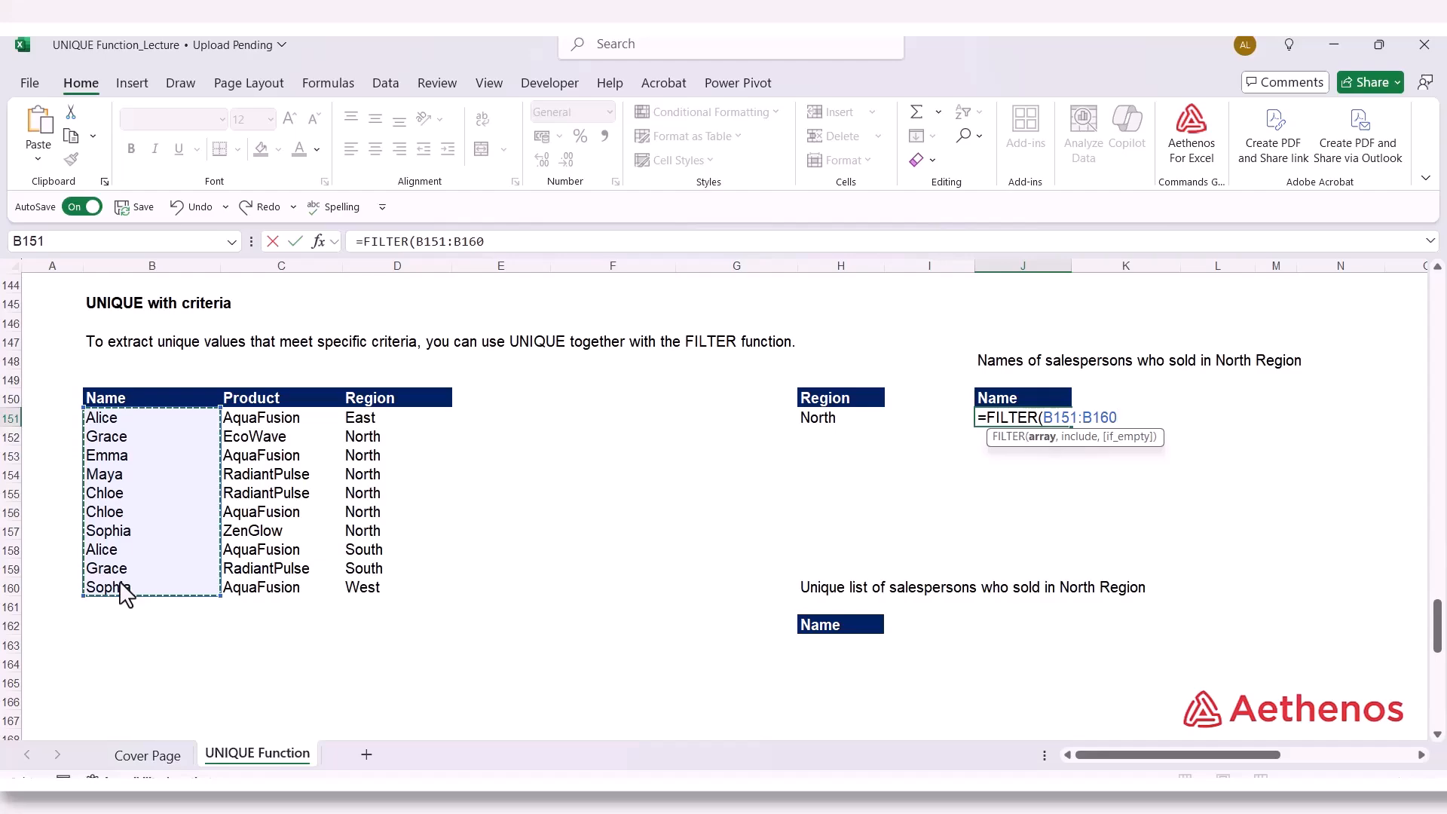
pyautogui.write(',')
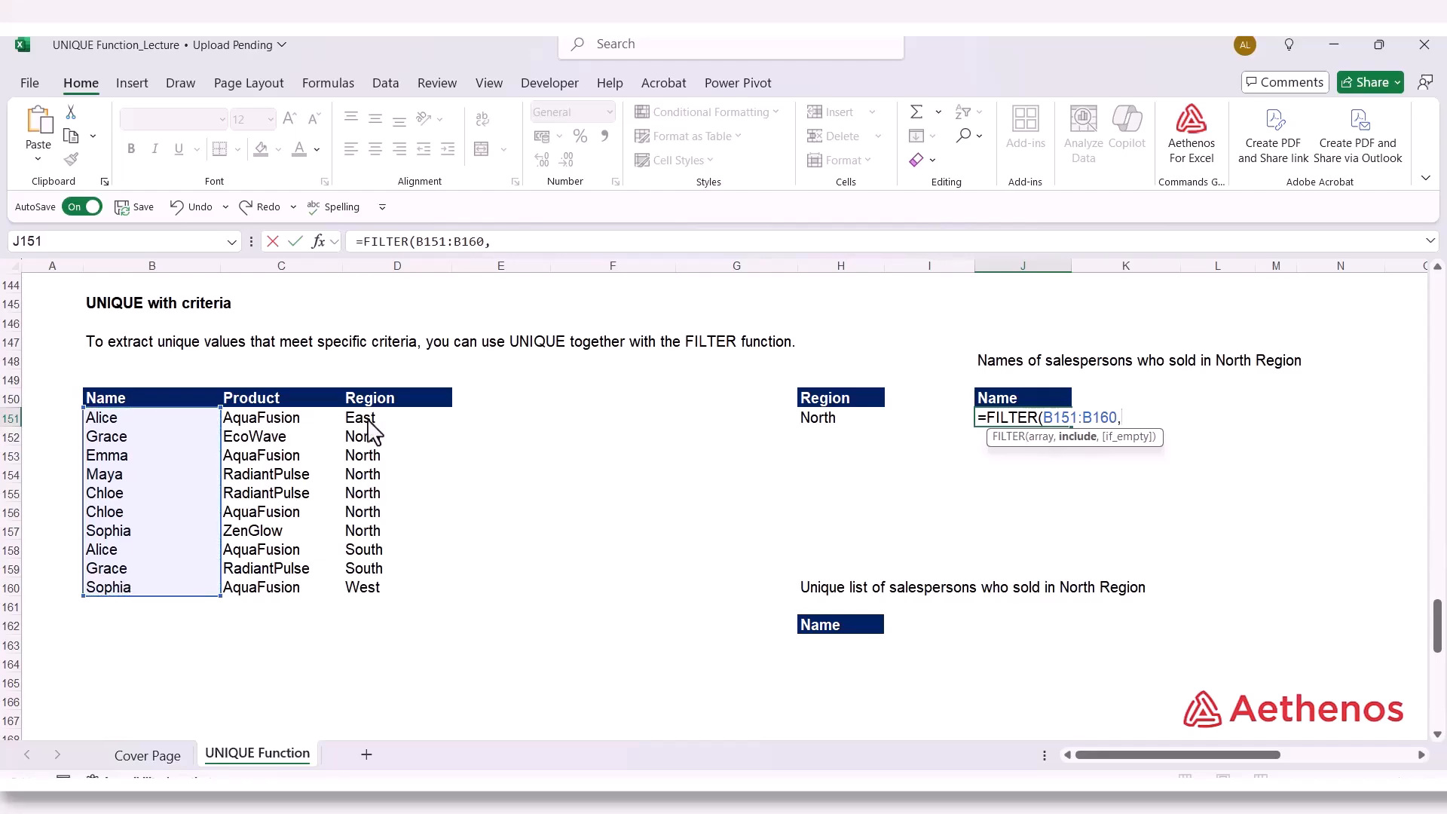
pyautogui.moveTo(370, 423); pyautogui.dragTo(371, 603)
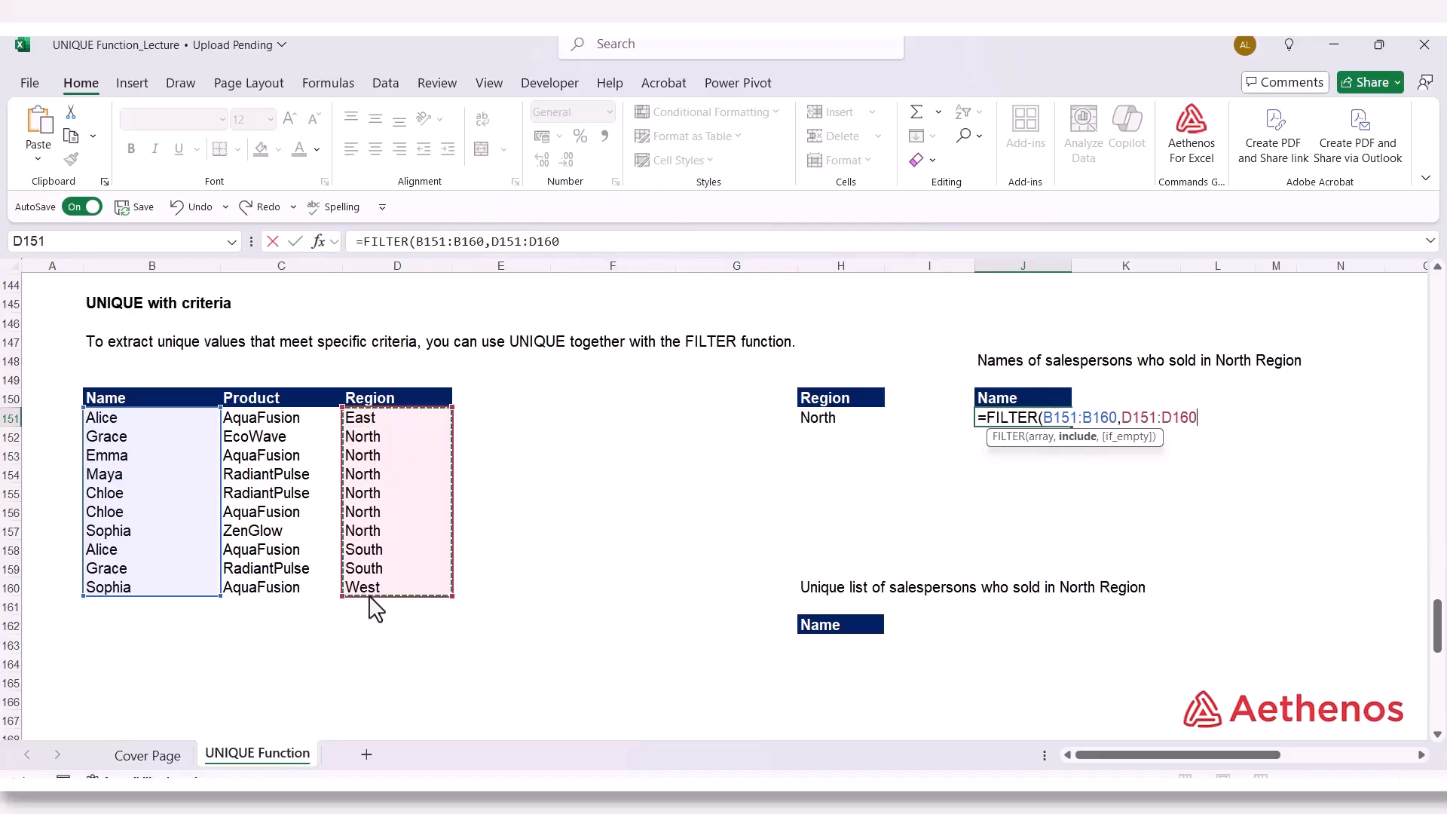
pyautogui.write('=')
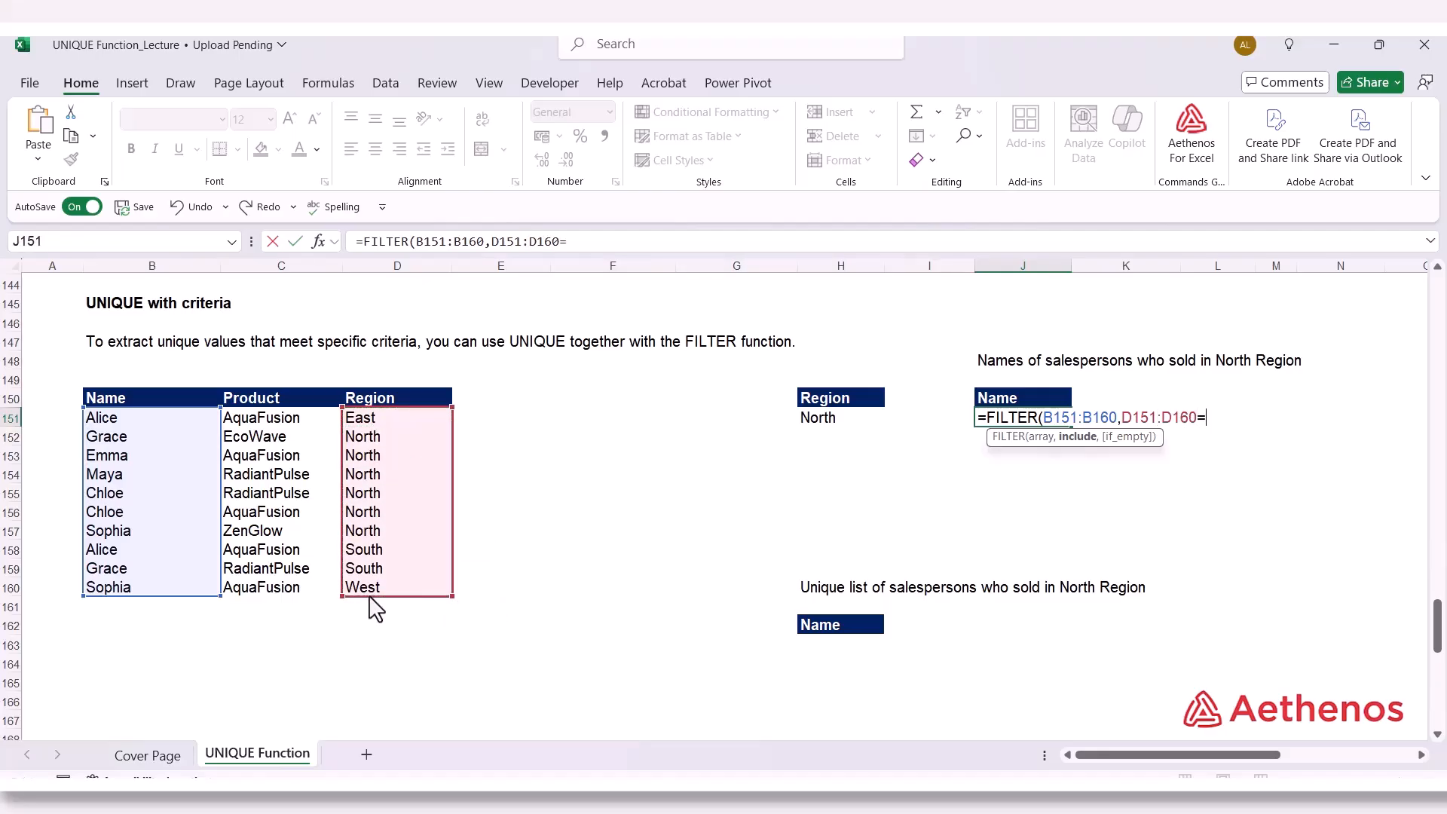
pyautogui.click(836, 422)
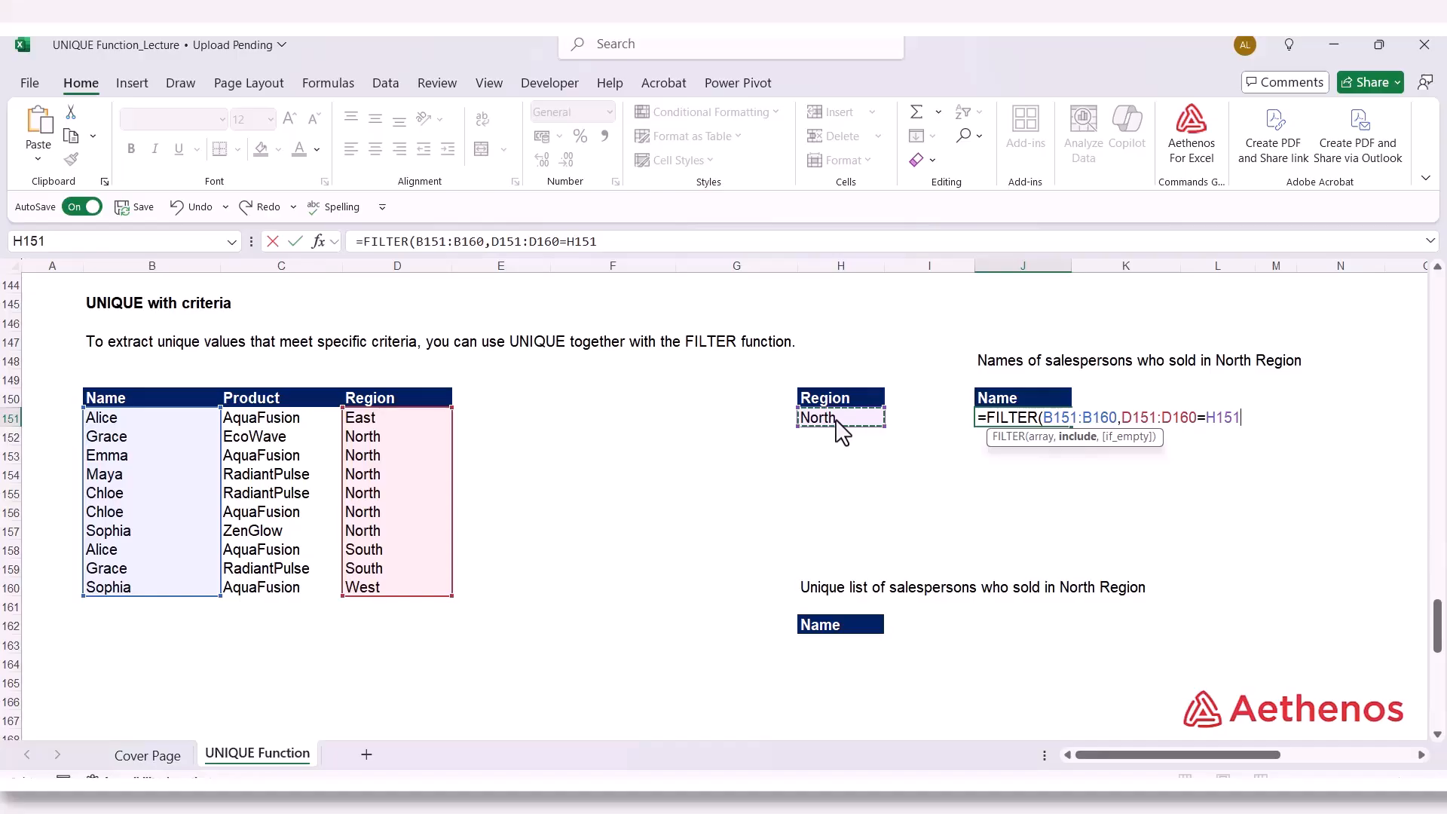
pyautogui.write(')')
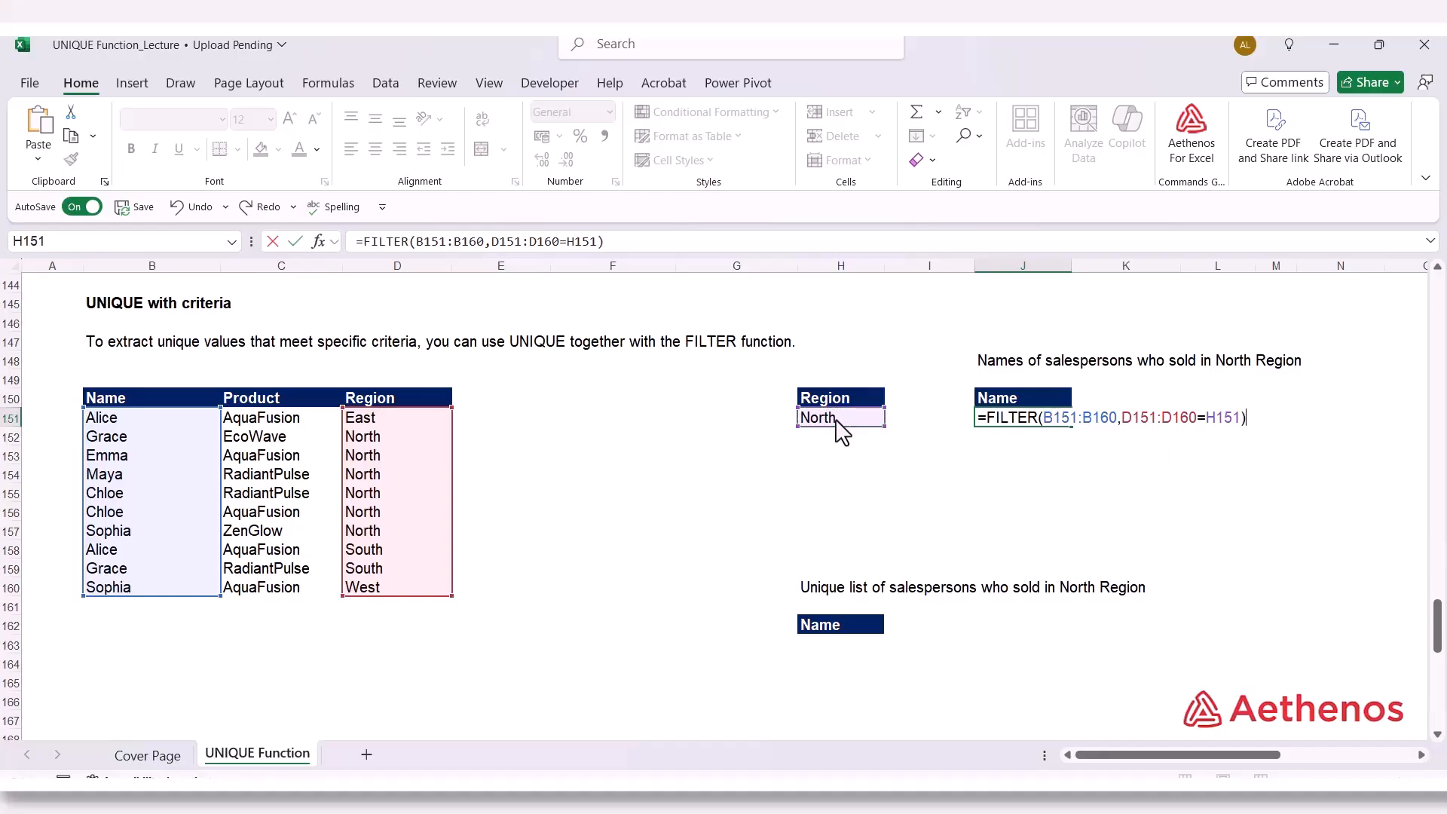
pyautogui.press('Return')
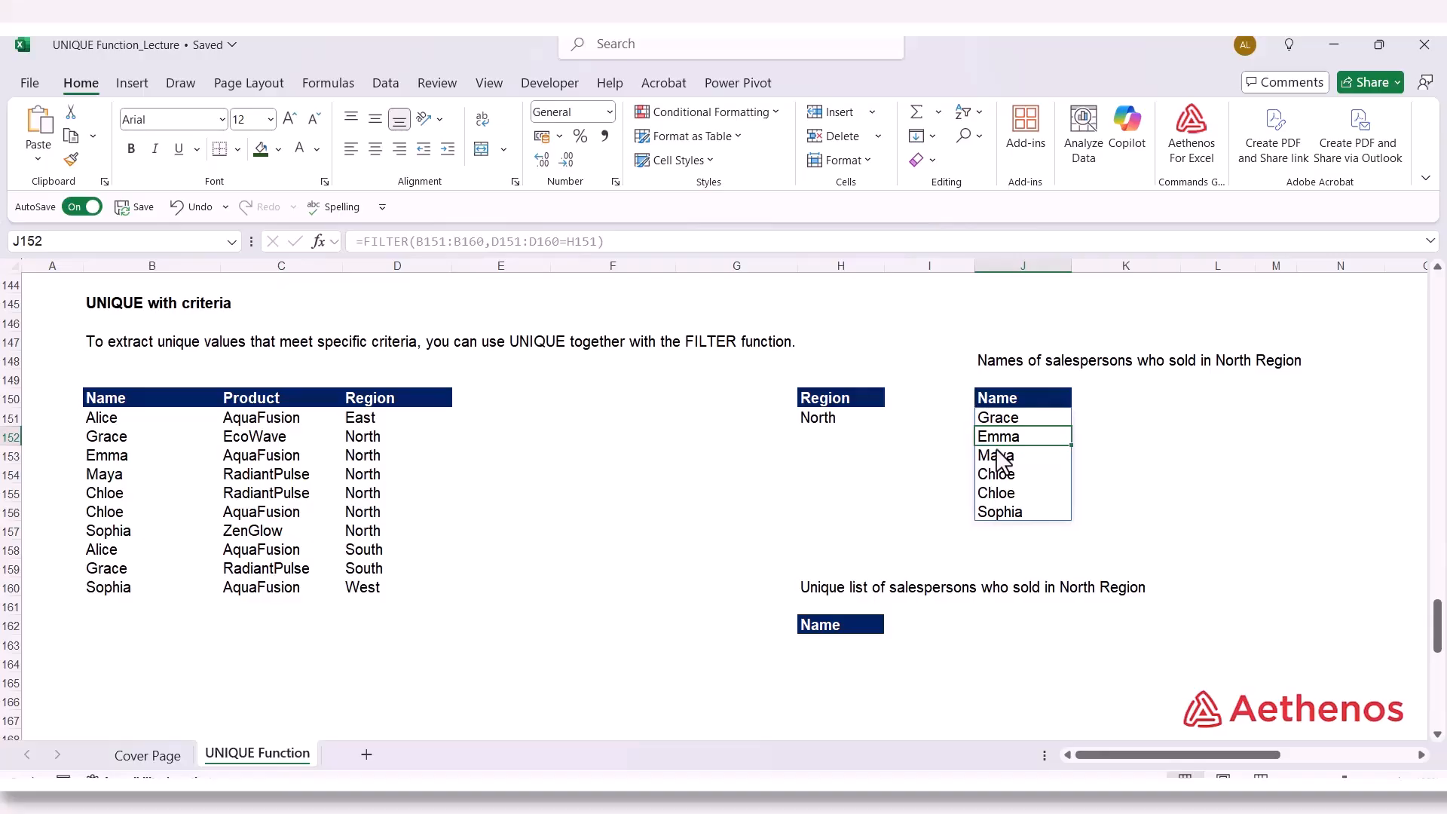
# Enter =UNIQUE(FILTER(B151:B160,D151:D160=H151)) in H163 to return the unique list of salespersons who sold in the North region
pyautogui.click(845, 644)
pyautogui.write('=')
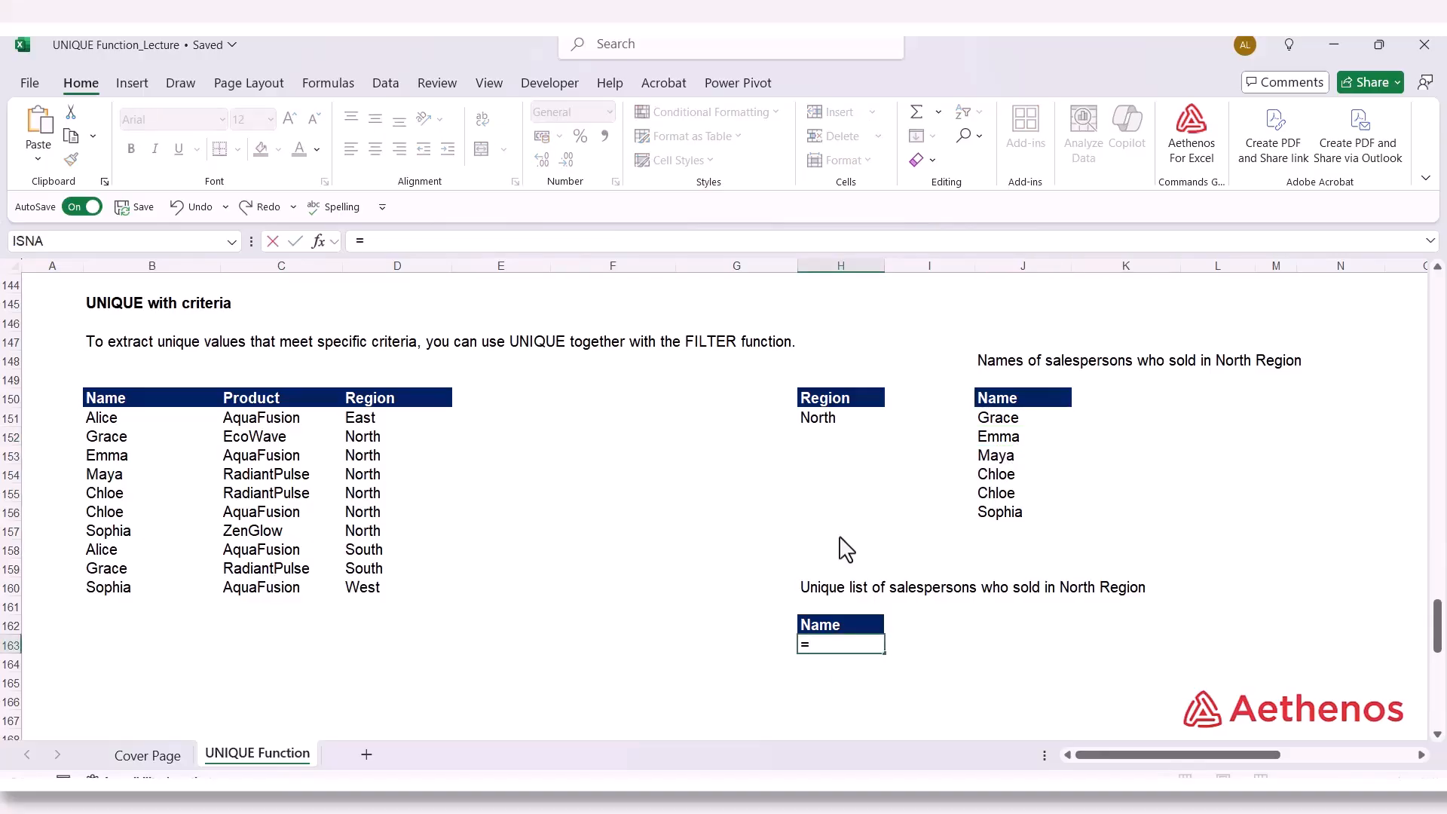
pyautogui.write('uni')
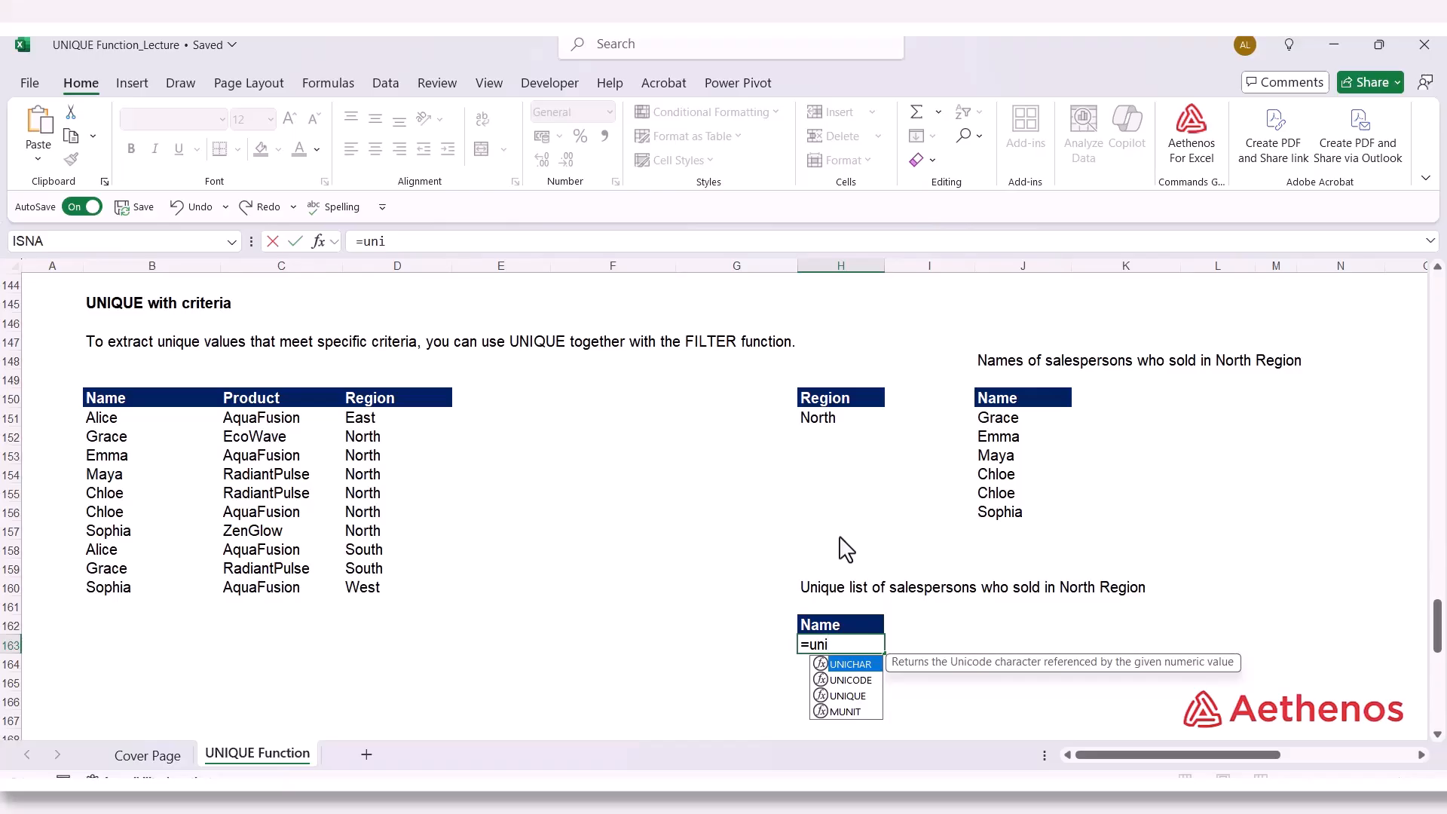
pyautogui.write('q')
pyautogui.press('Tab')
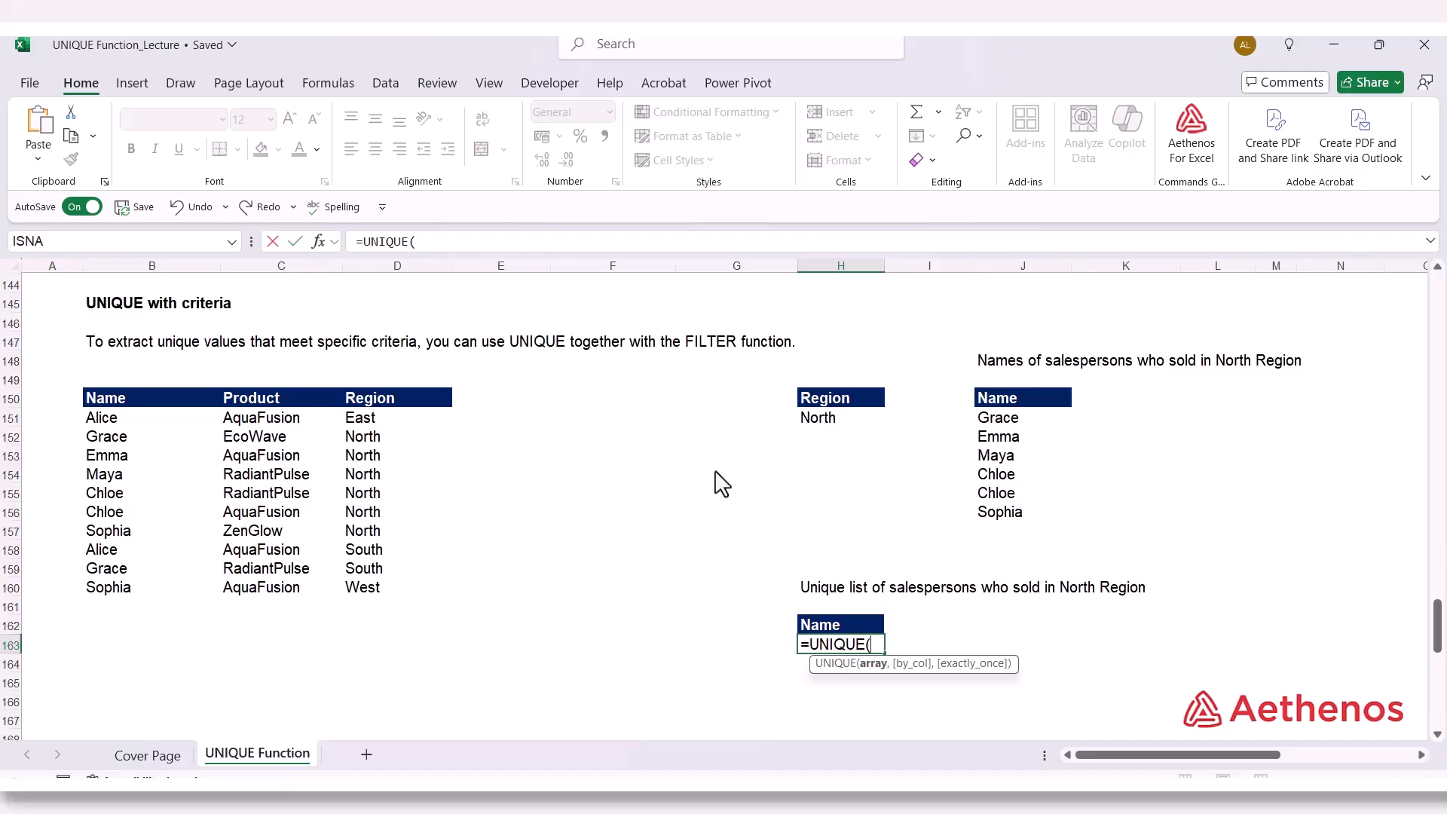
pyautogui.write('fil')
pyautogui.press('Tab')
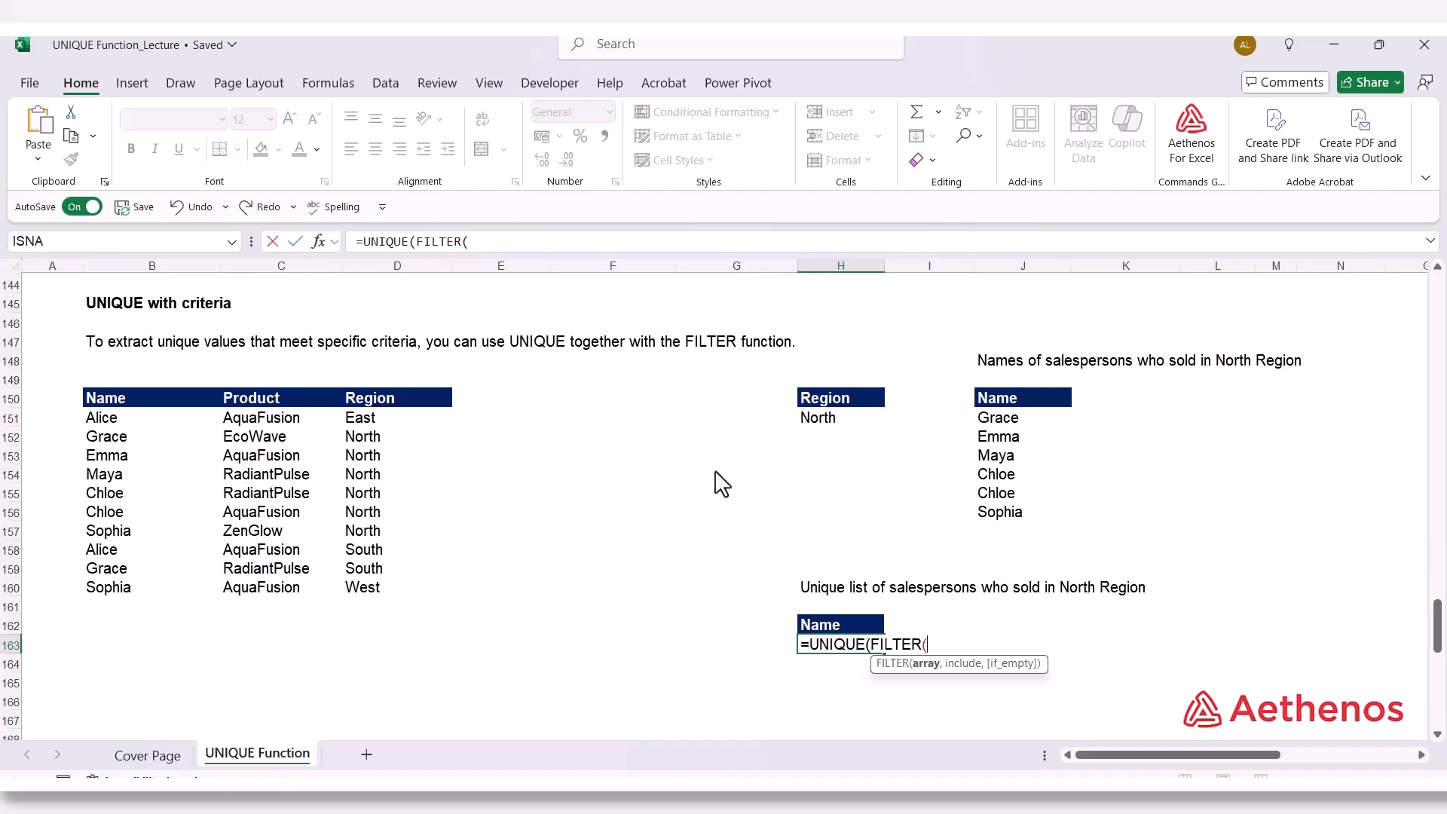
pyautogui.moveTo(113, 419); pyautogui.dragTo(121, 595)
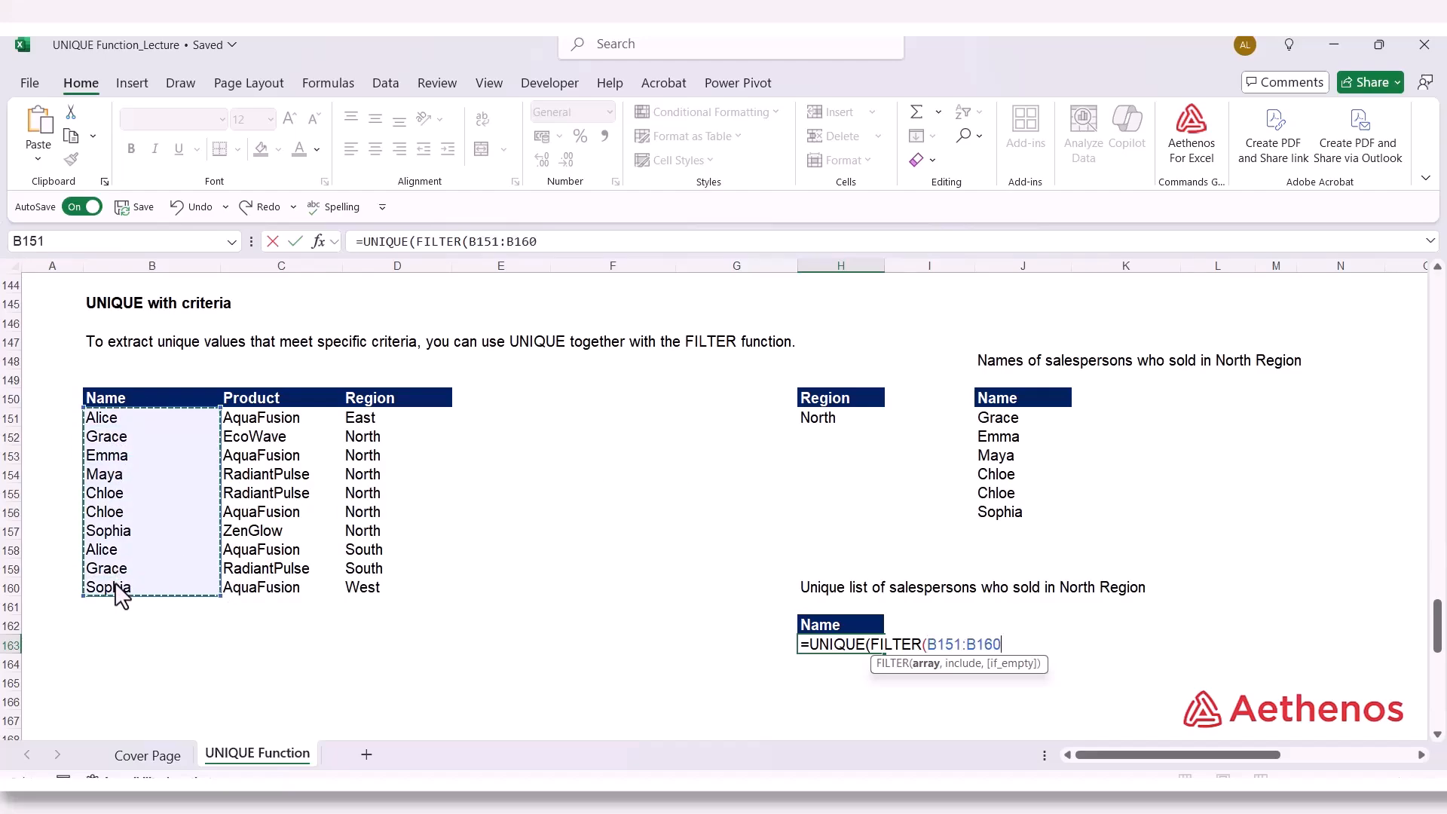
pyautogui.write(',')
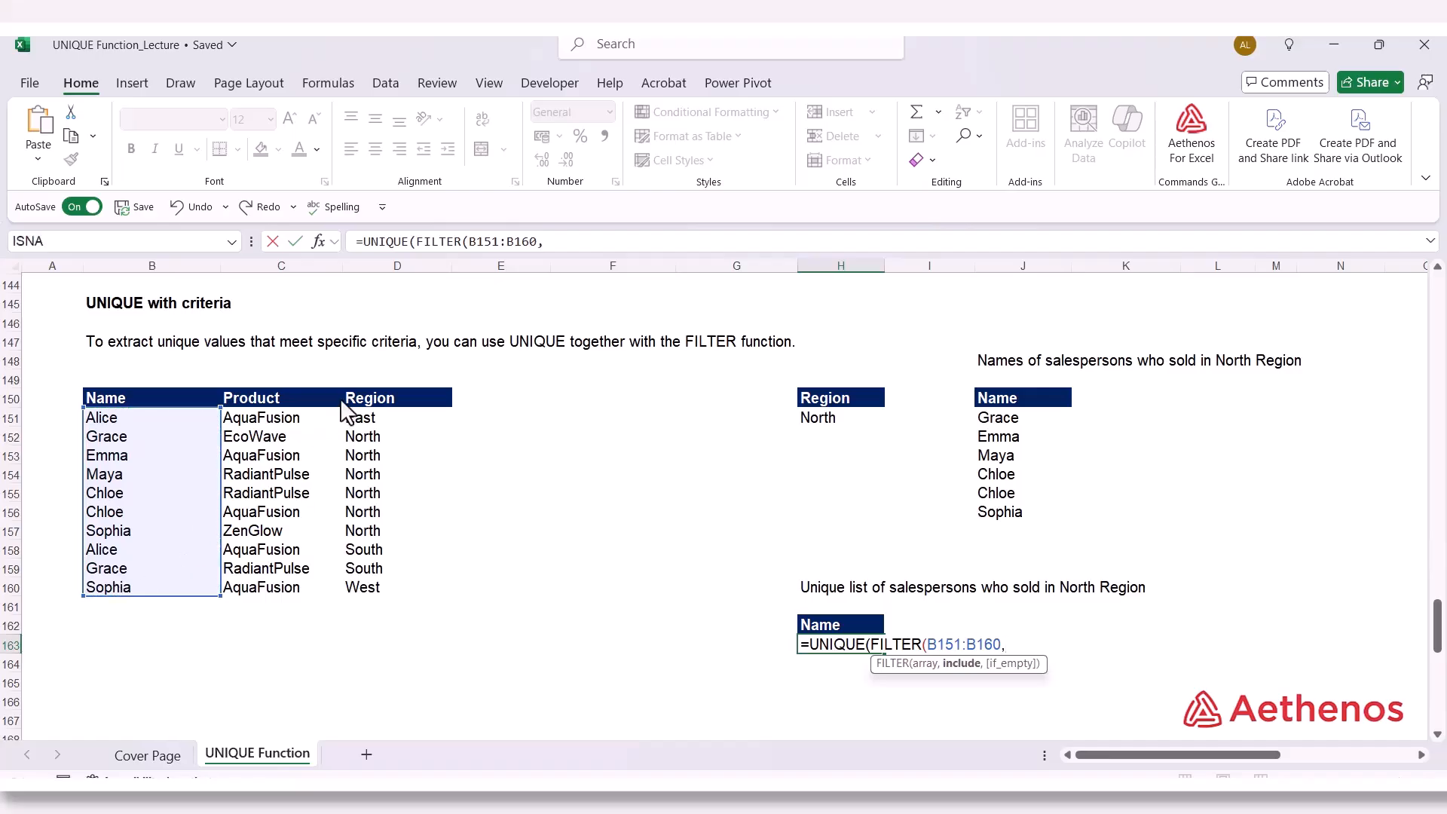
pyautogui.click(359, 439)
pyautogui.moveTo(358, 446); pyautogui.dragTo(361, 601)
pyautogui.write('=')
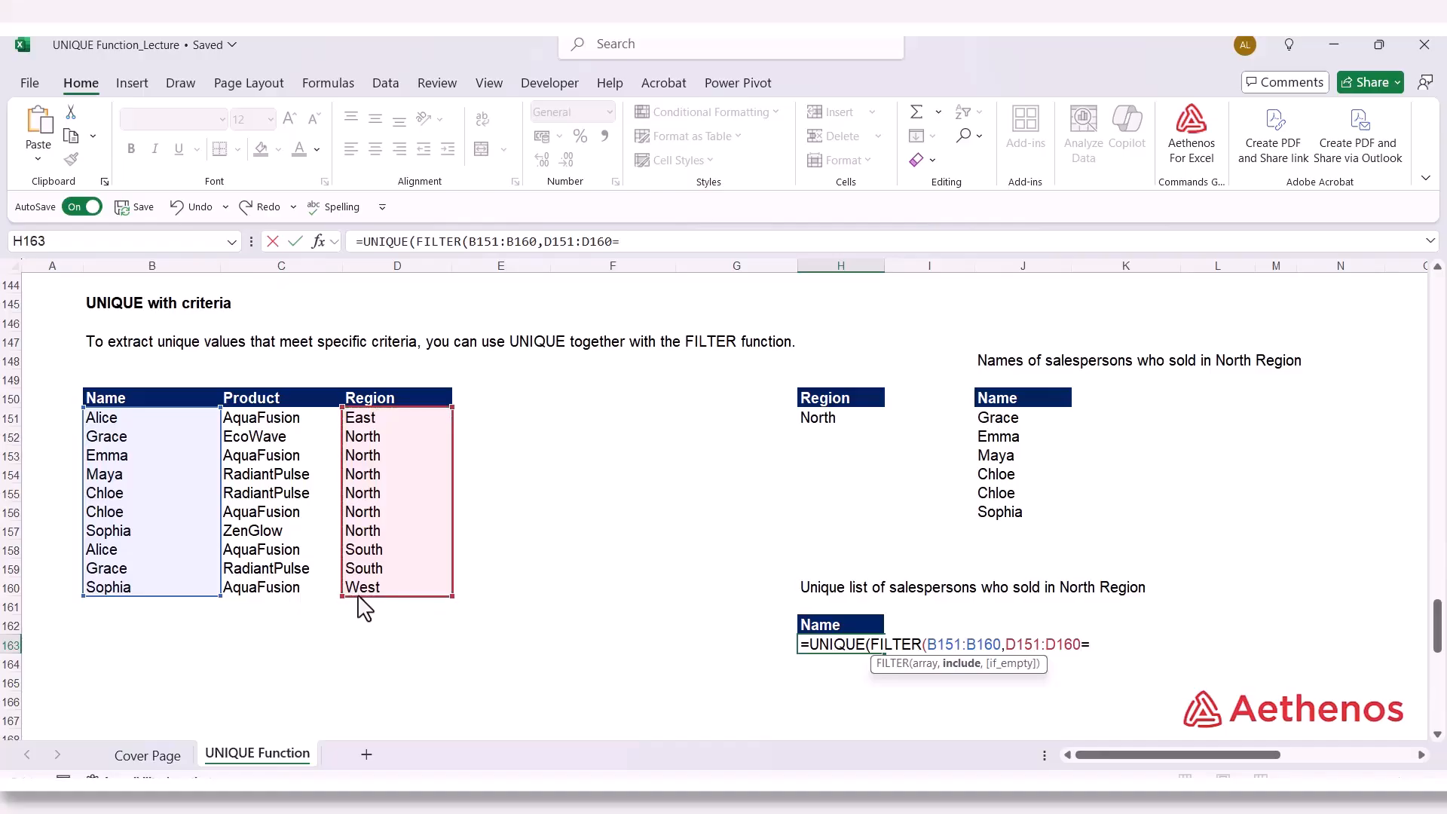
pyautogui.click(829, 432)
pyautogui.write(')')
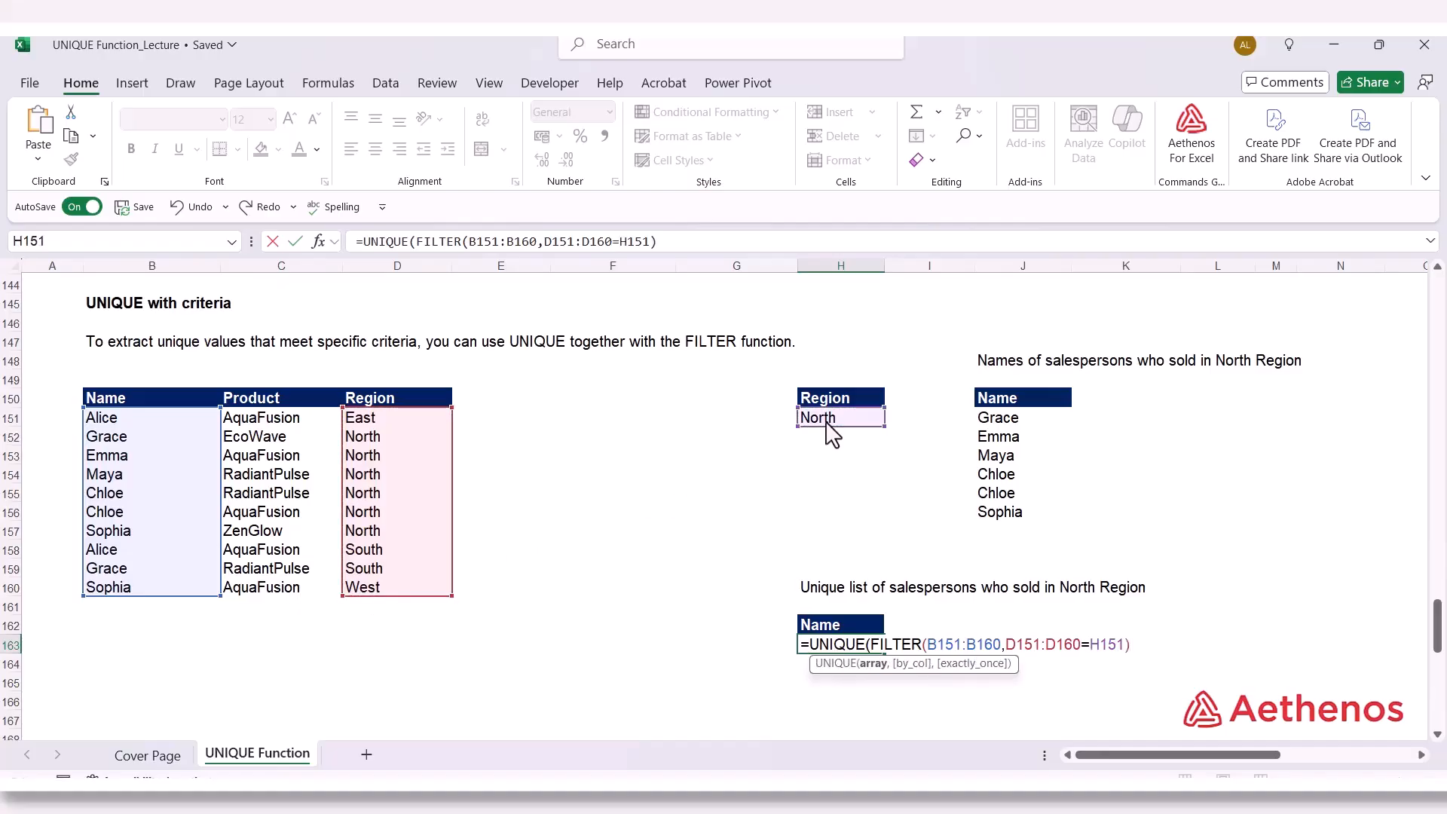
pyautogui.write(')')
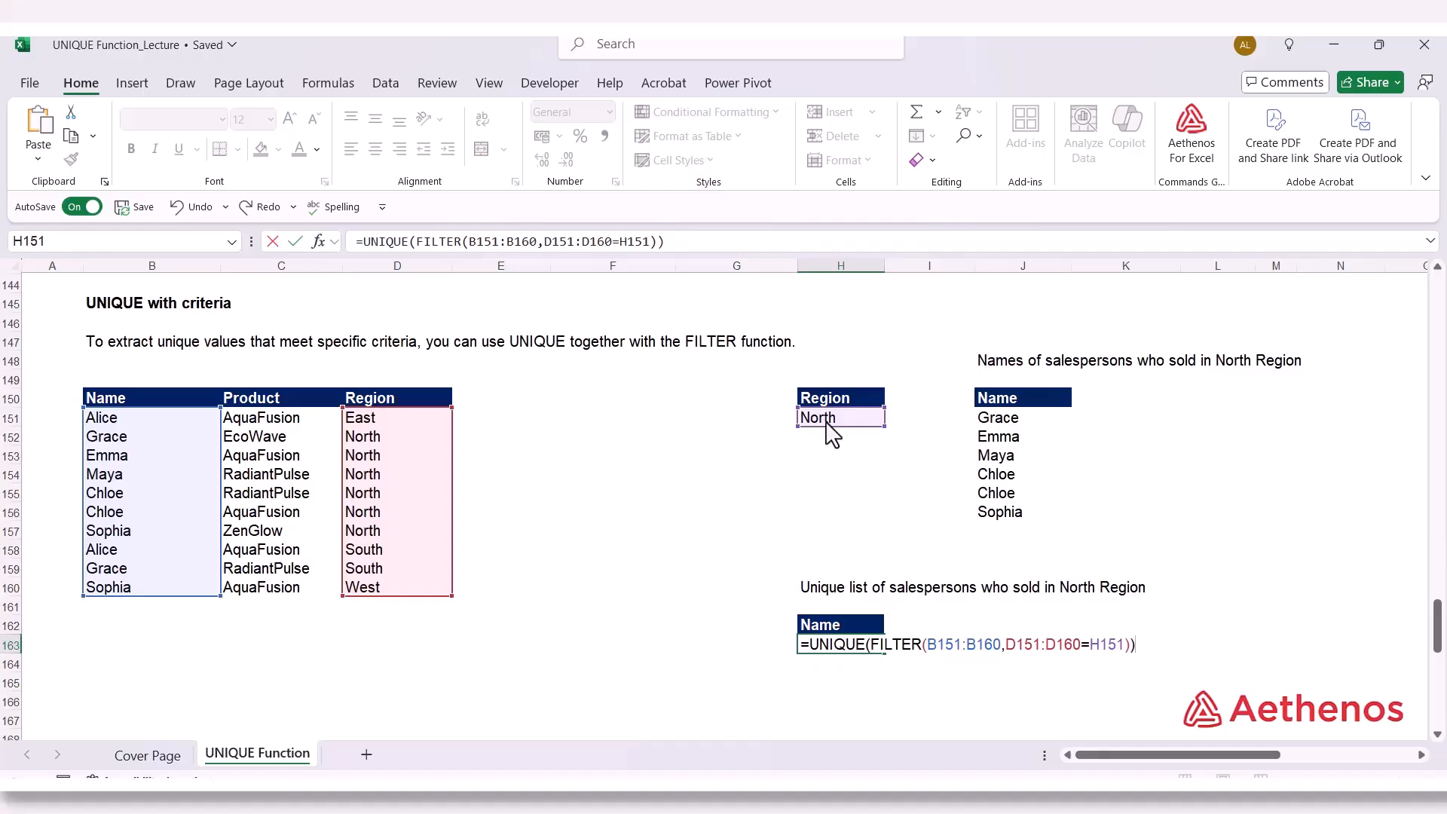
pyautogui.press('Return')
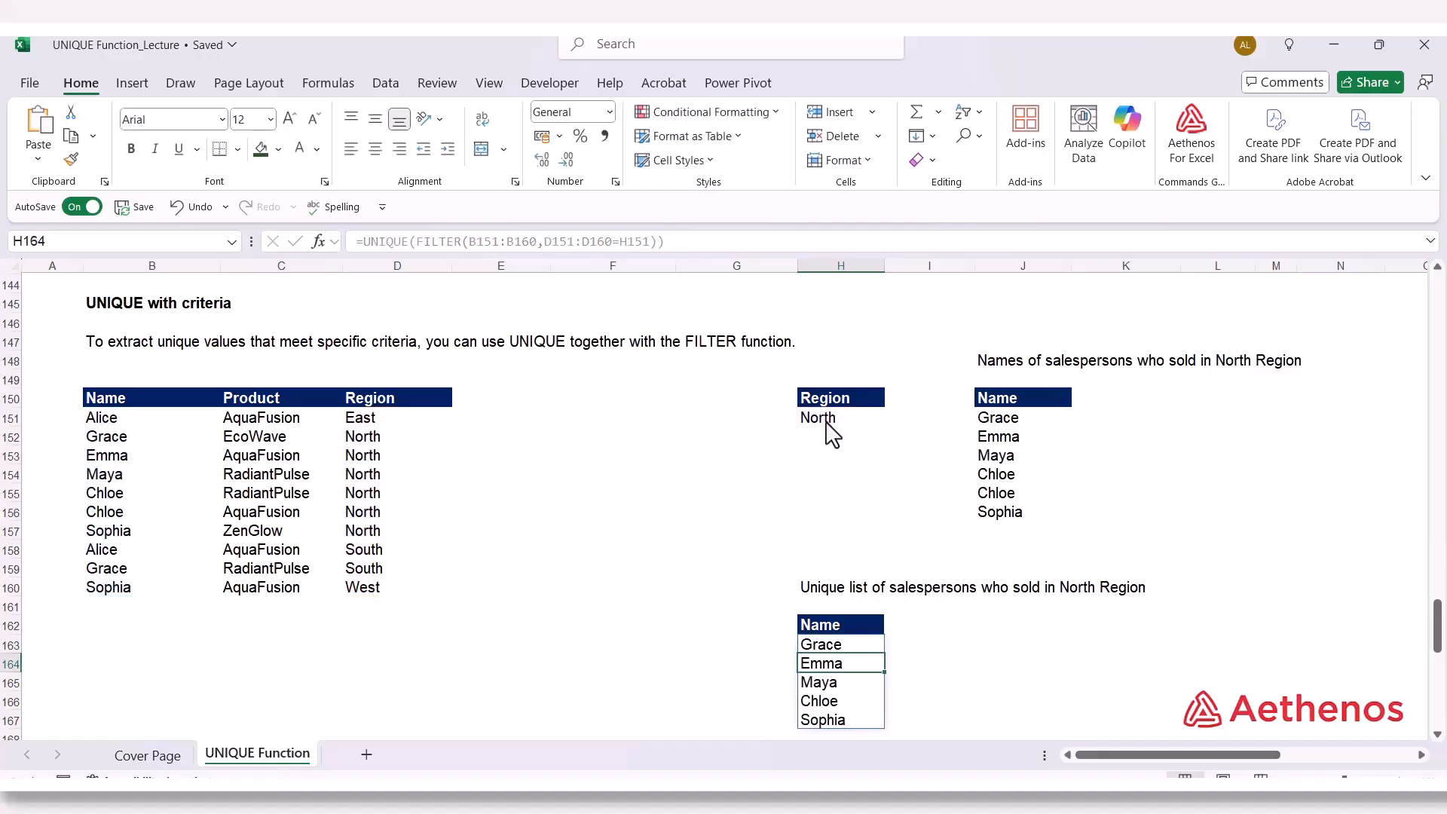
# Copy the UNIQUE(FILTER(B151:B160,D151:D160=H151)) expression from the formula in H163, without its equals sign
pyautogui.scroll(-2, 836, 708)
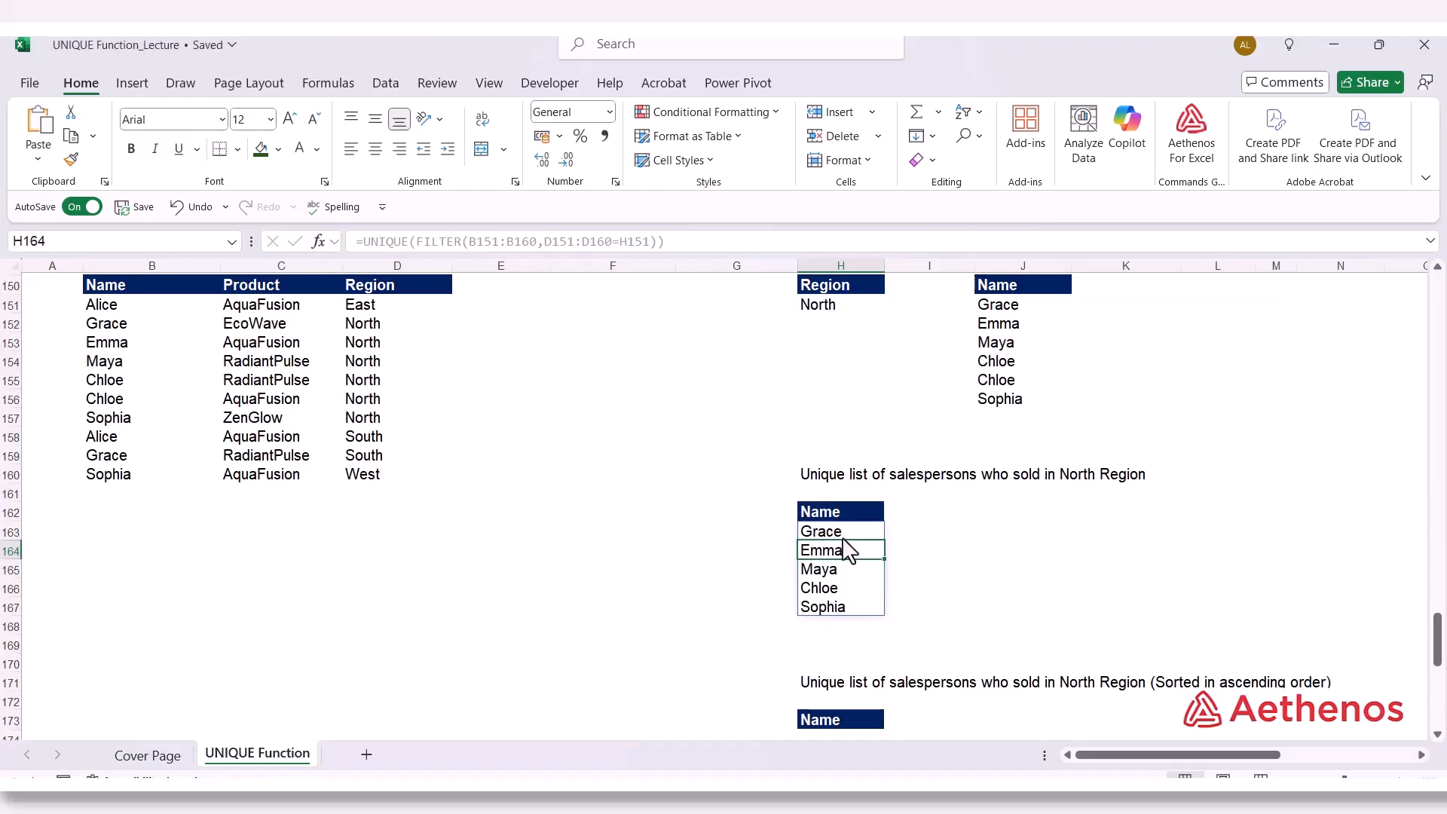
pyautogui.click(969, 590)
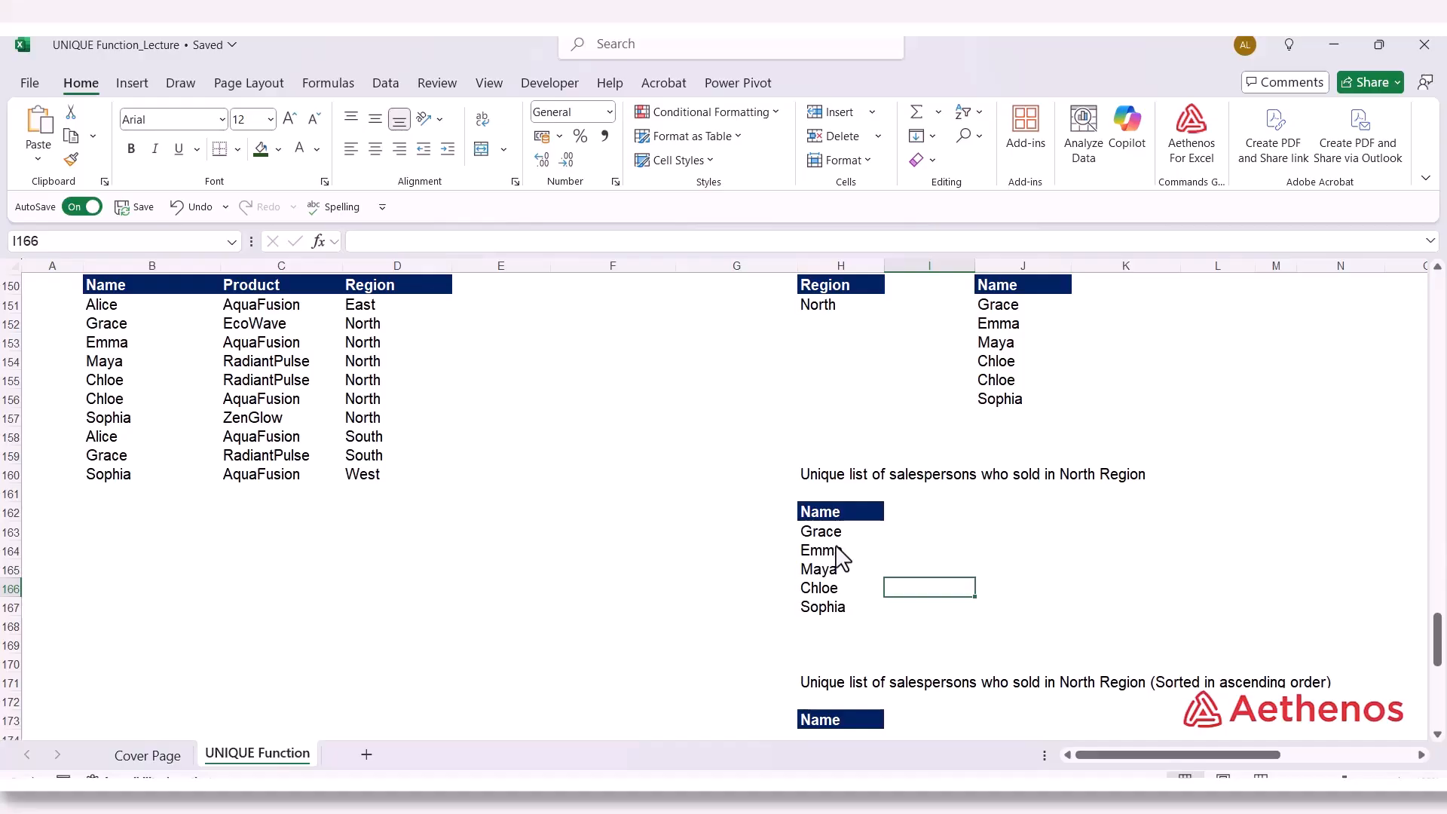
pyautogui.scroll(-1, 837, 556)
pyautogui.click(830, 480)
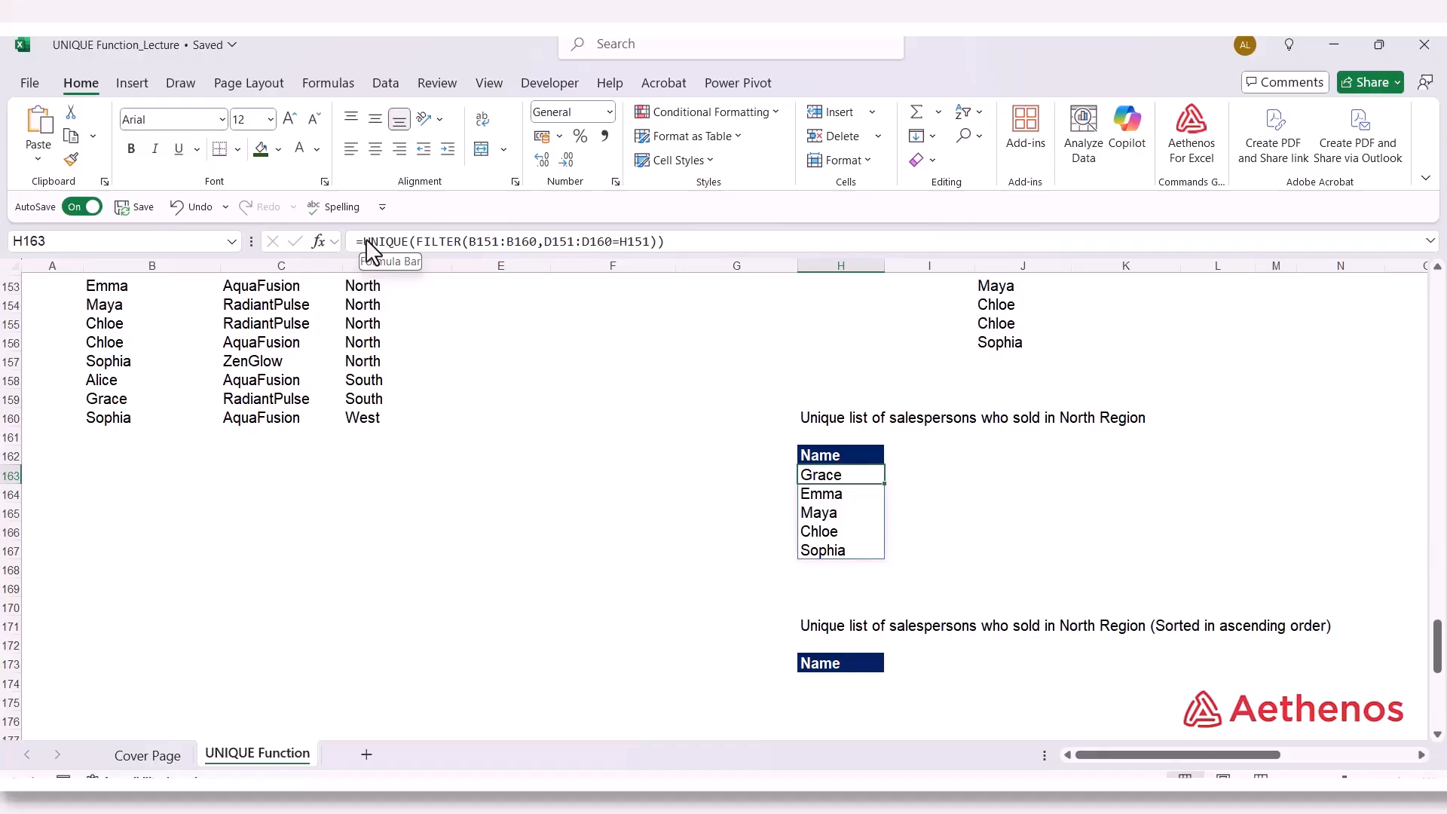
pyautogui.moveTo(365, 241); pyautogui.dragTo(663, 246)
pyautogui.hotkey('ctrl', 'c')
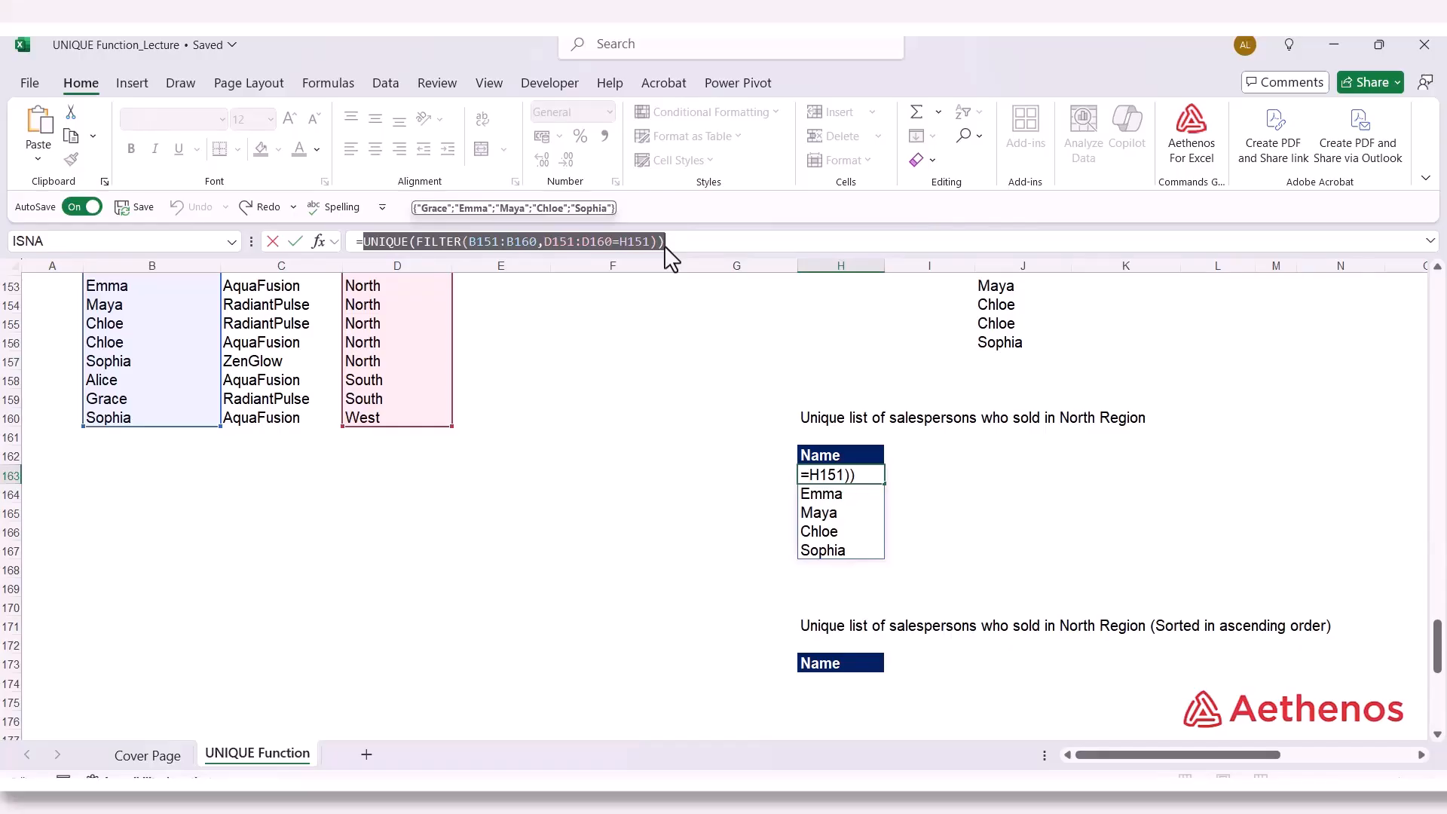
pyautogui.press('Escape')
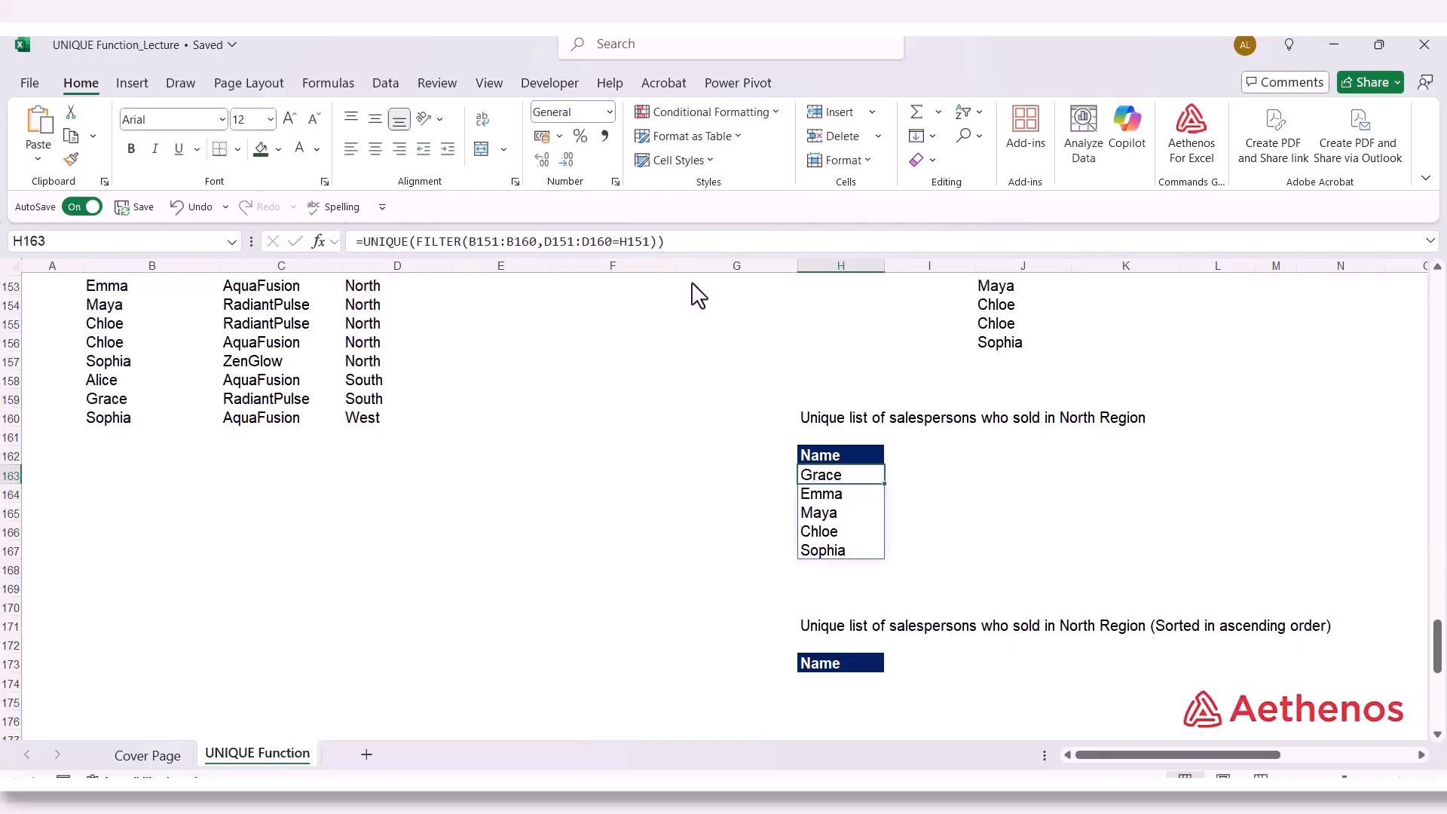
# Enter =SORT(UNIQUE(FILTER(B151:B160,D151:D160=H151)),1,1) in H174 to list the unique North region salespersons in ascending order
pyautogui.click(832, 686)
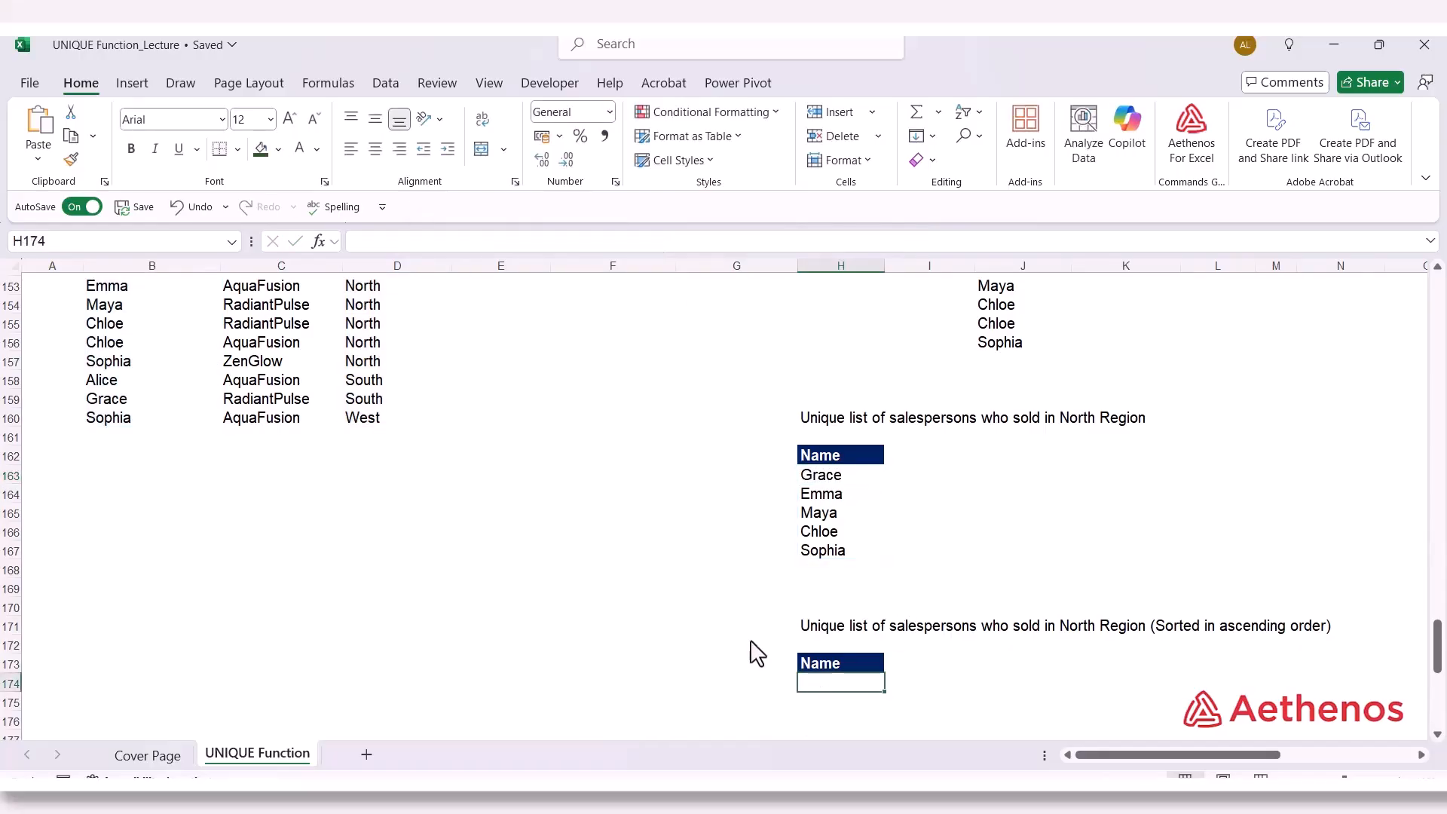
pyautogui.click(363, 247)
pyautogui.write('=')
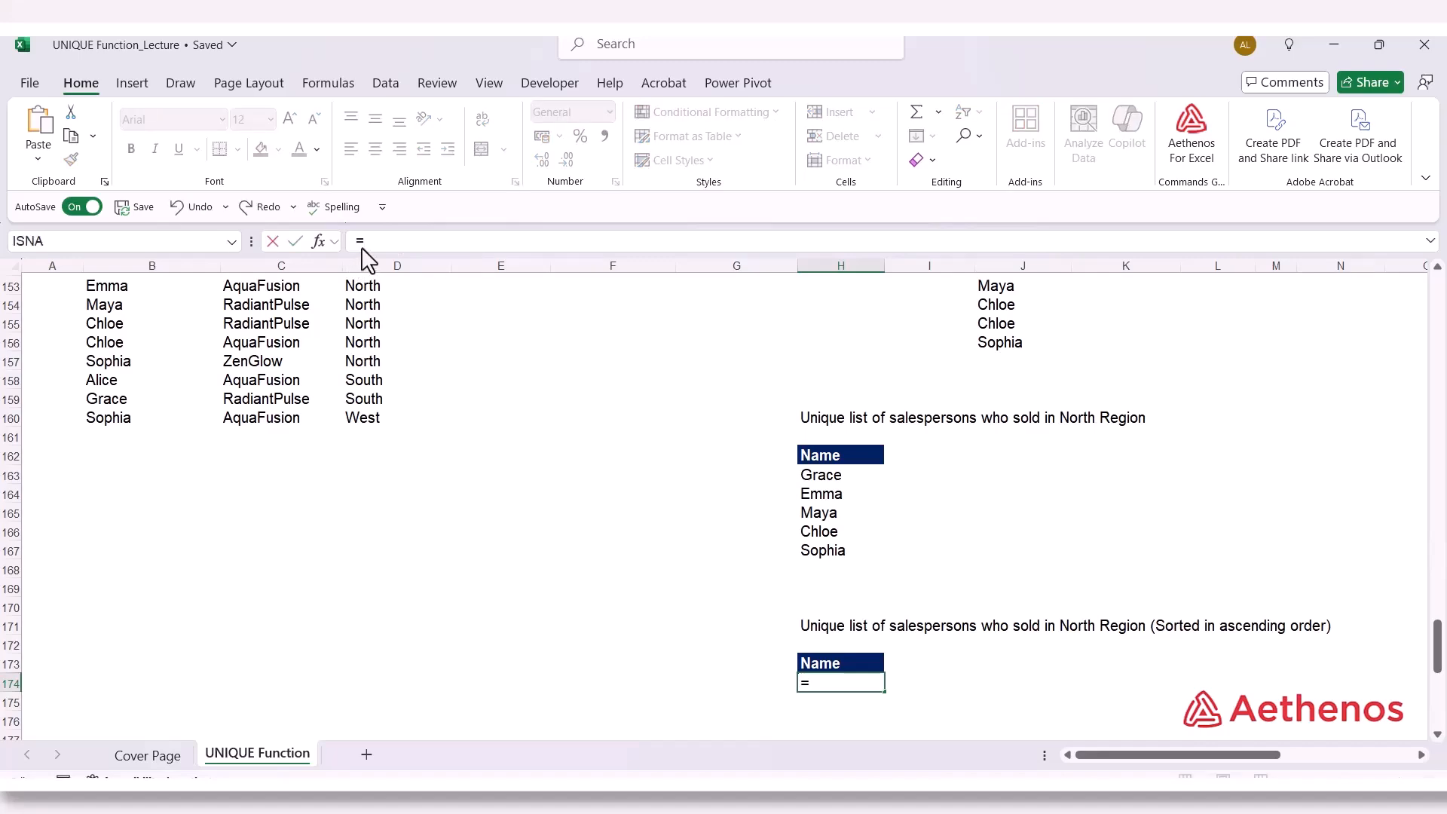
pyautogui.write('so')
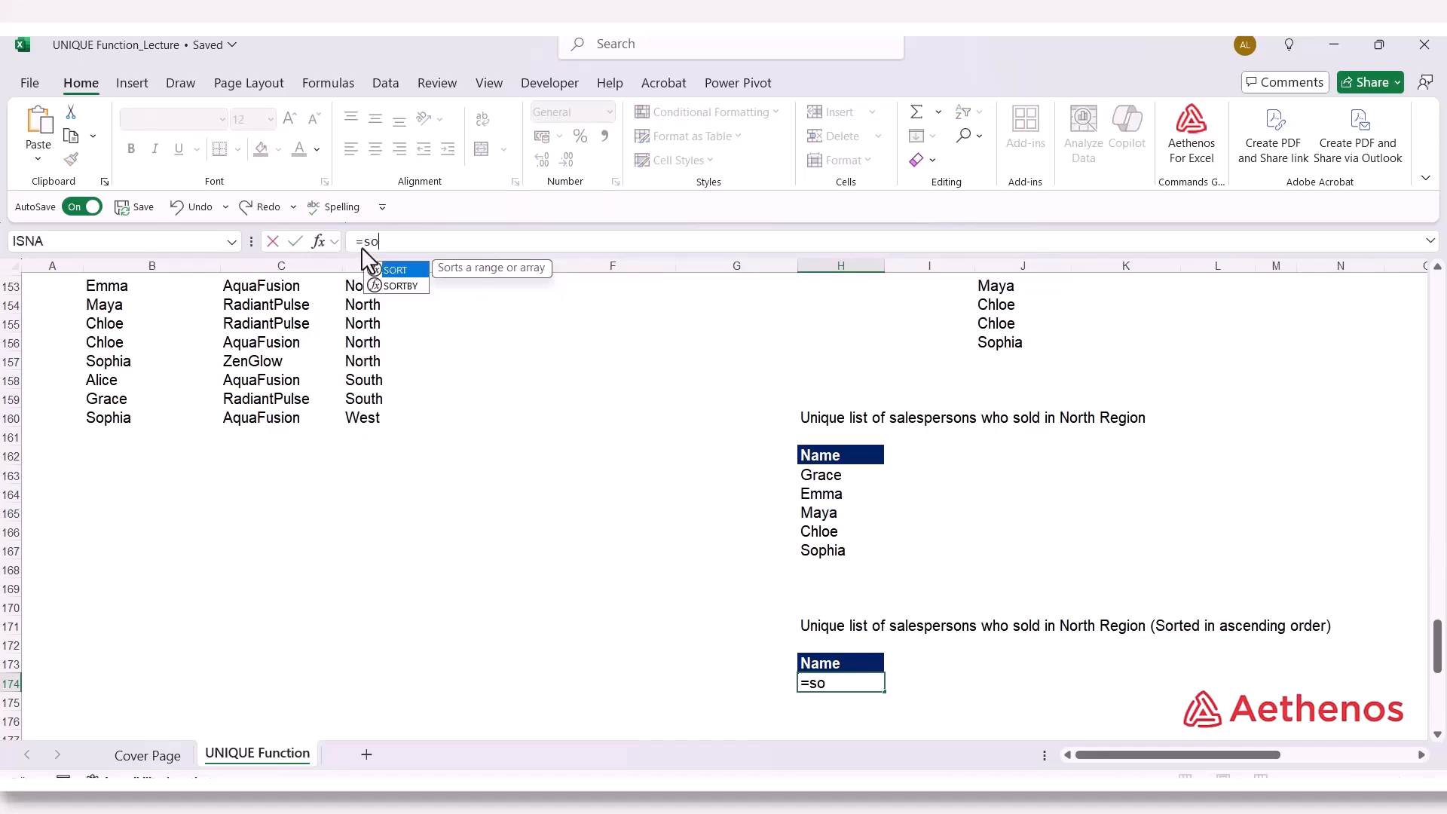
pyautogui.write('rt')
pyautogui.press('Tab')
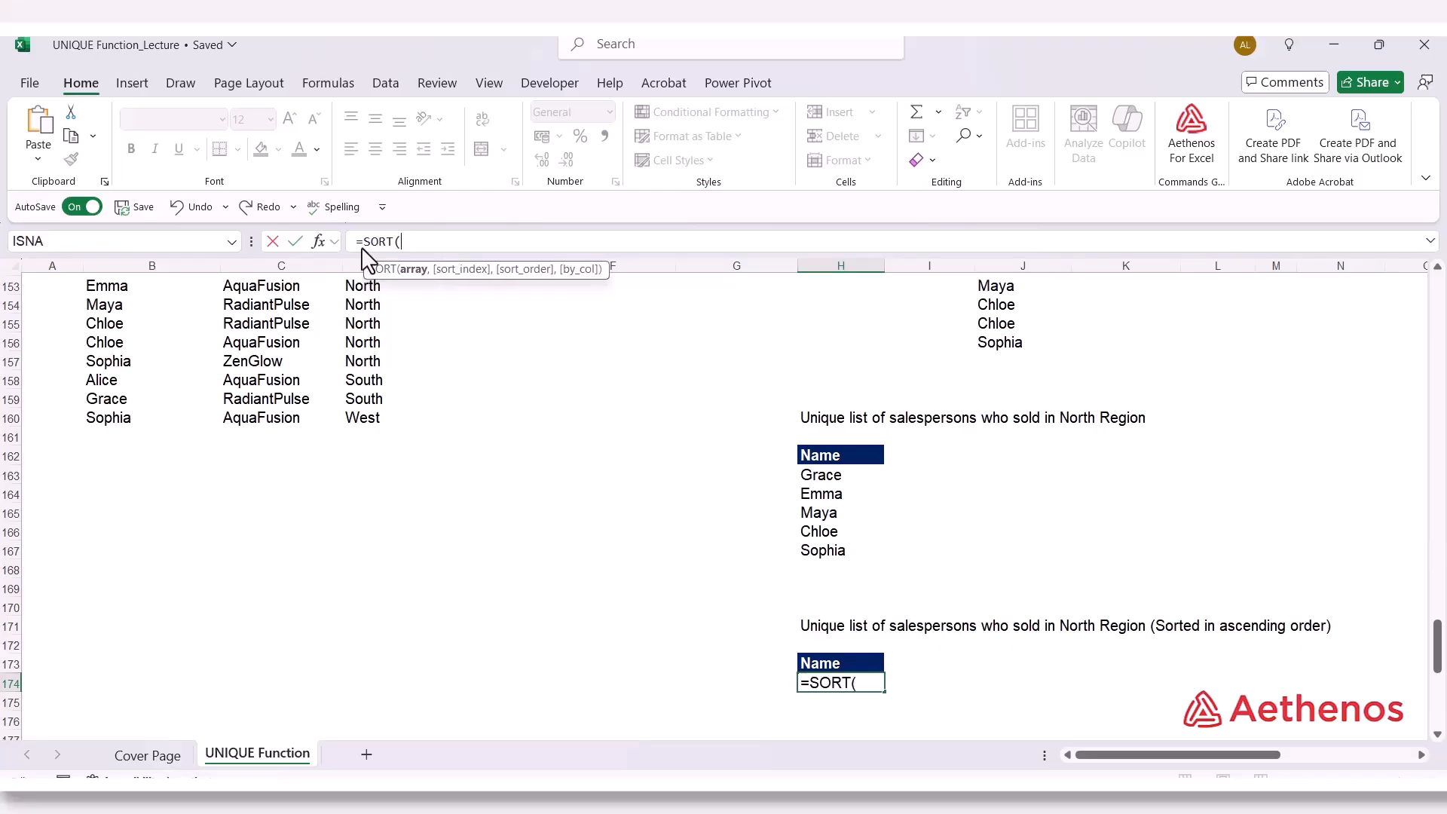
pyautogui.hotkey('ctrl', 'v')
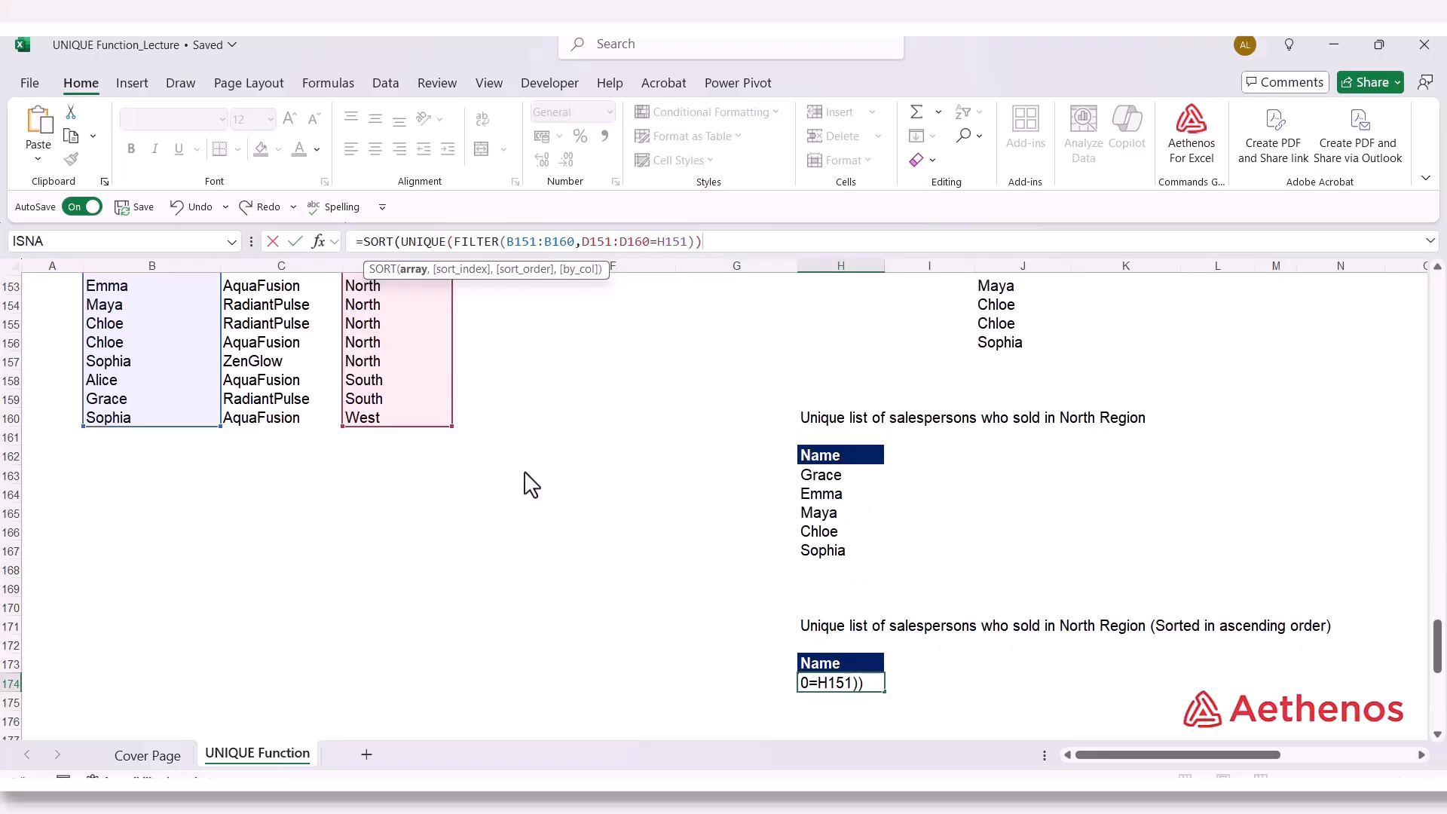
pyautogui.write(',')
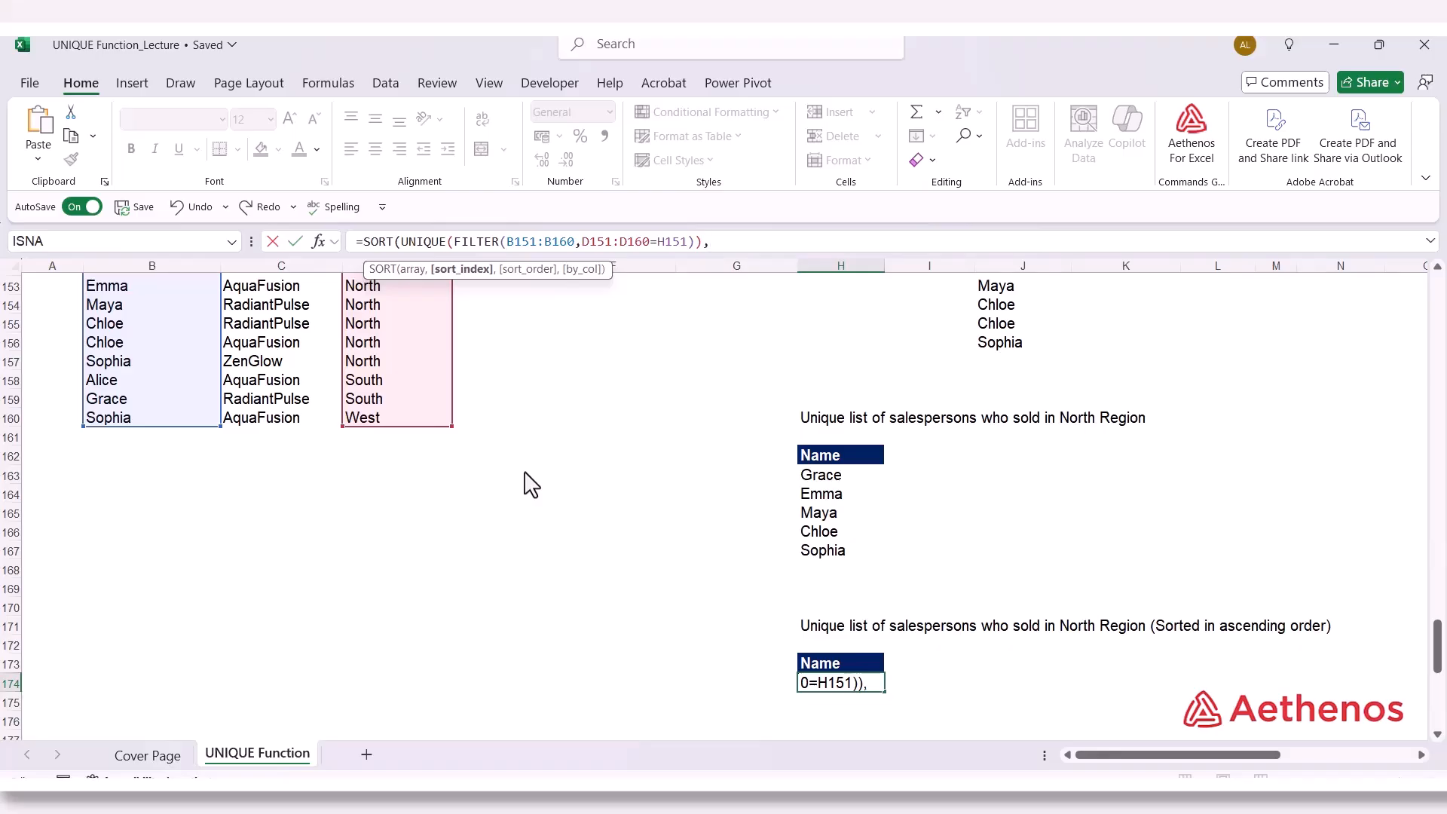
pyautogui.write('1,')
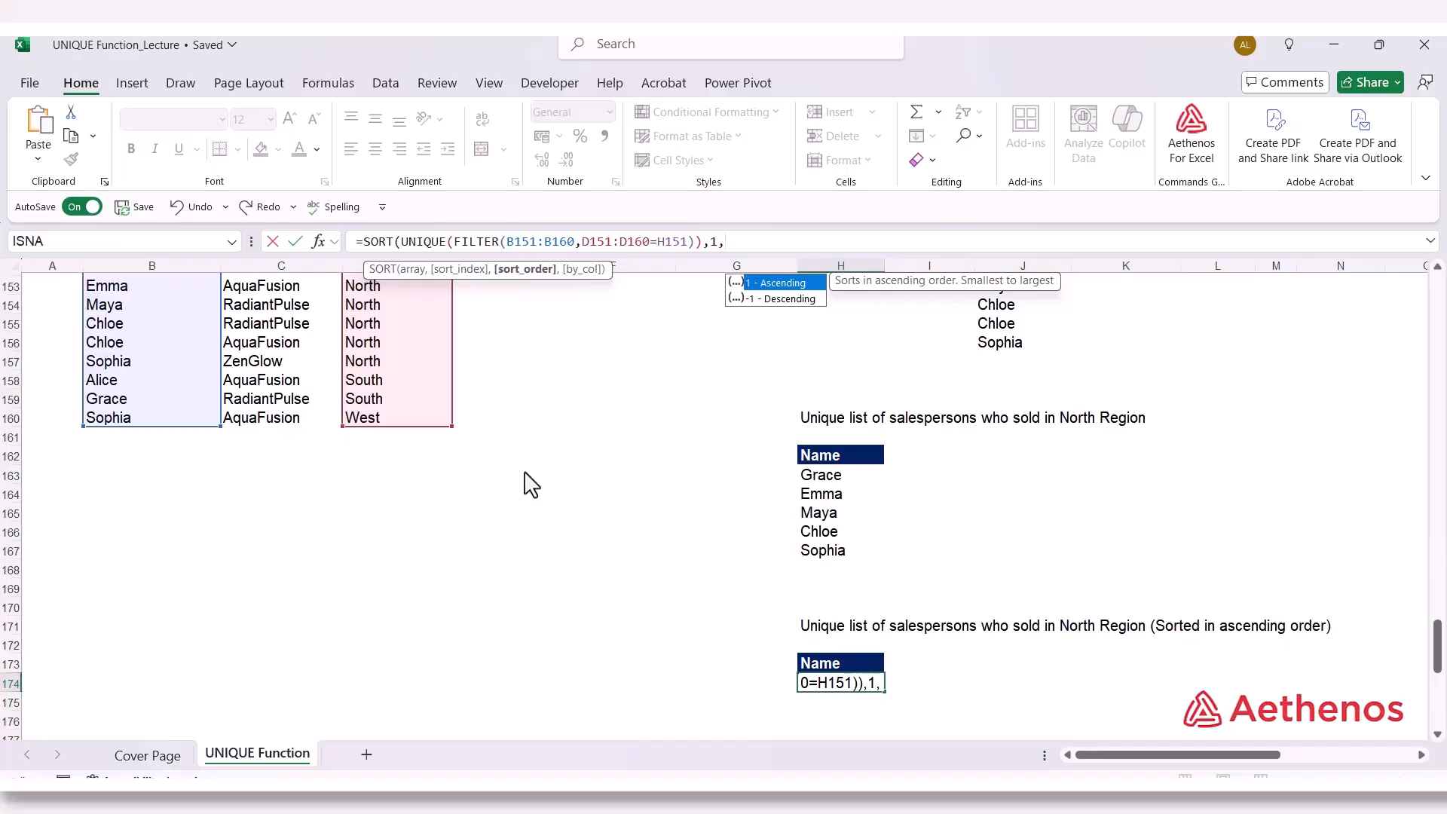
pyautogui.write('1')
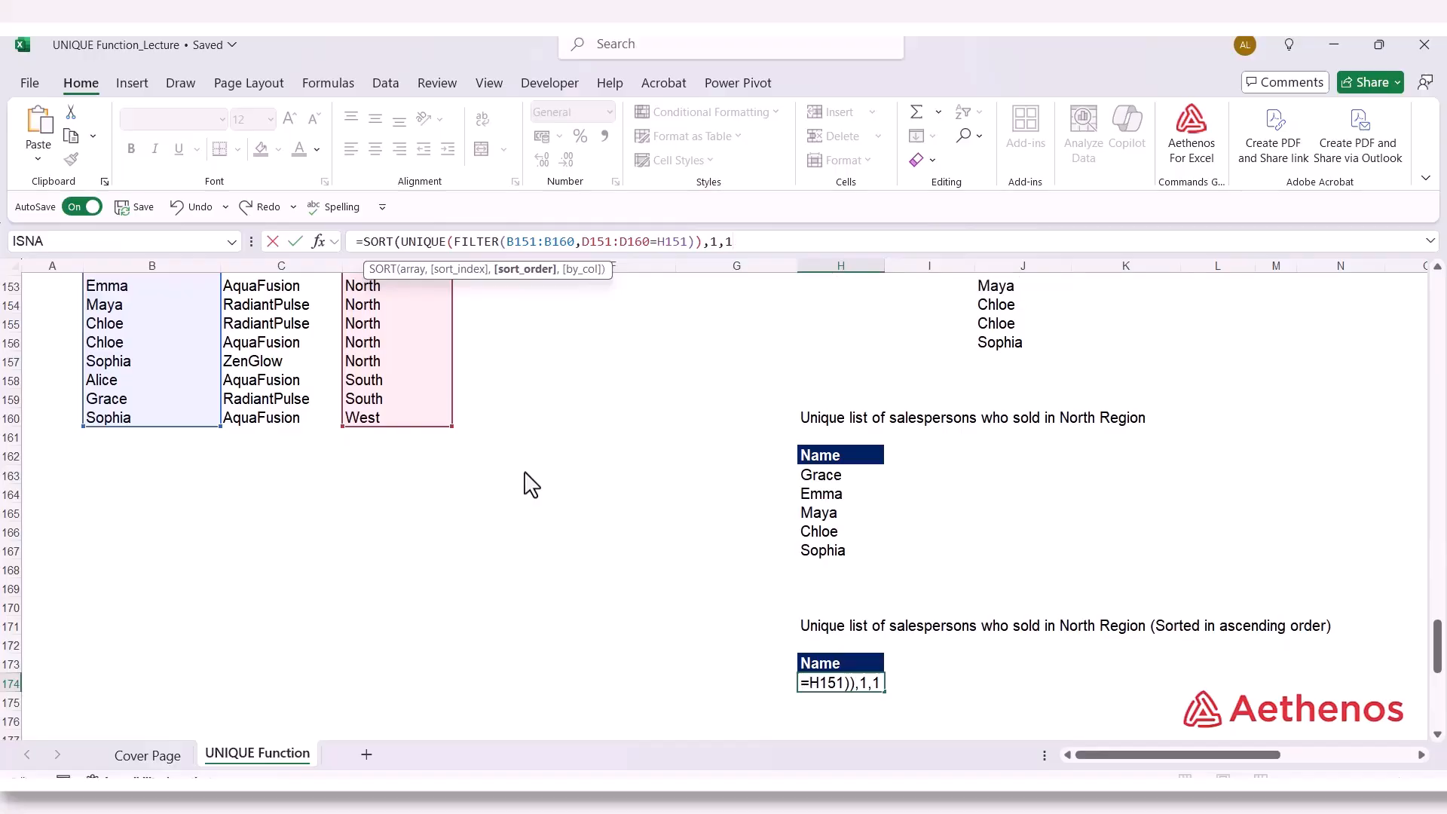
pyautogui.write(')')
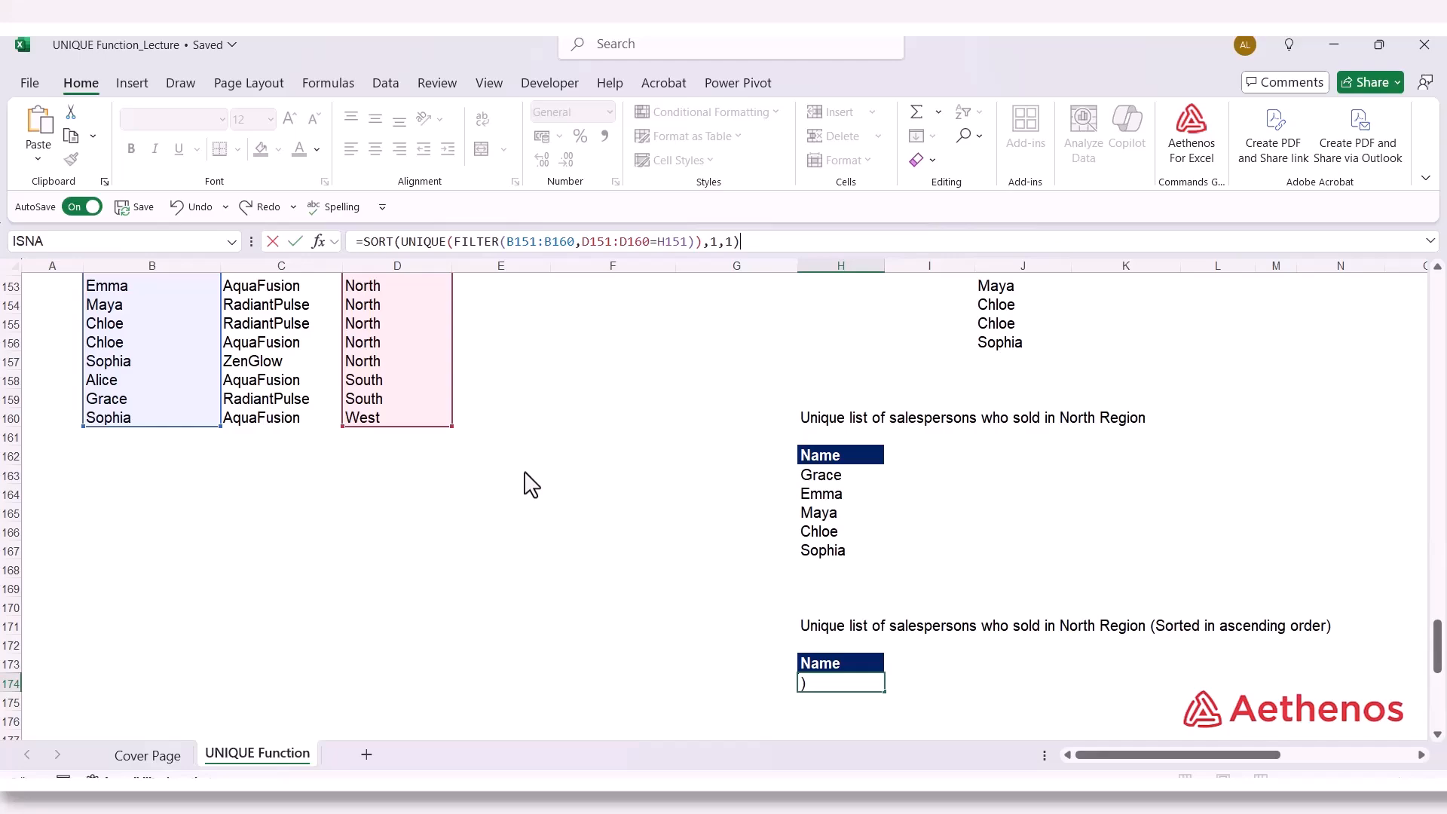
pyautogui.press('Return')
pyautogui.scroll(-3, 532, 484)
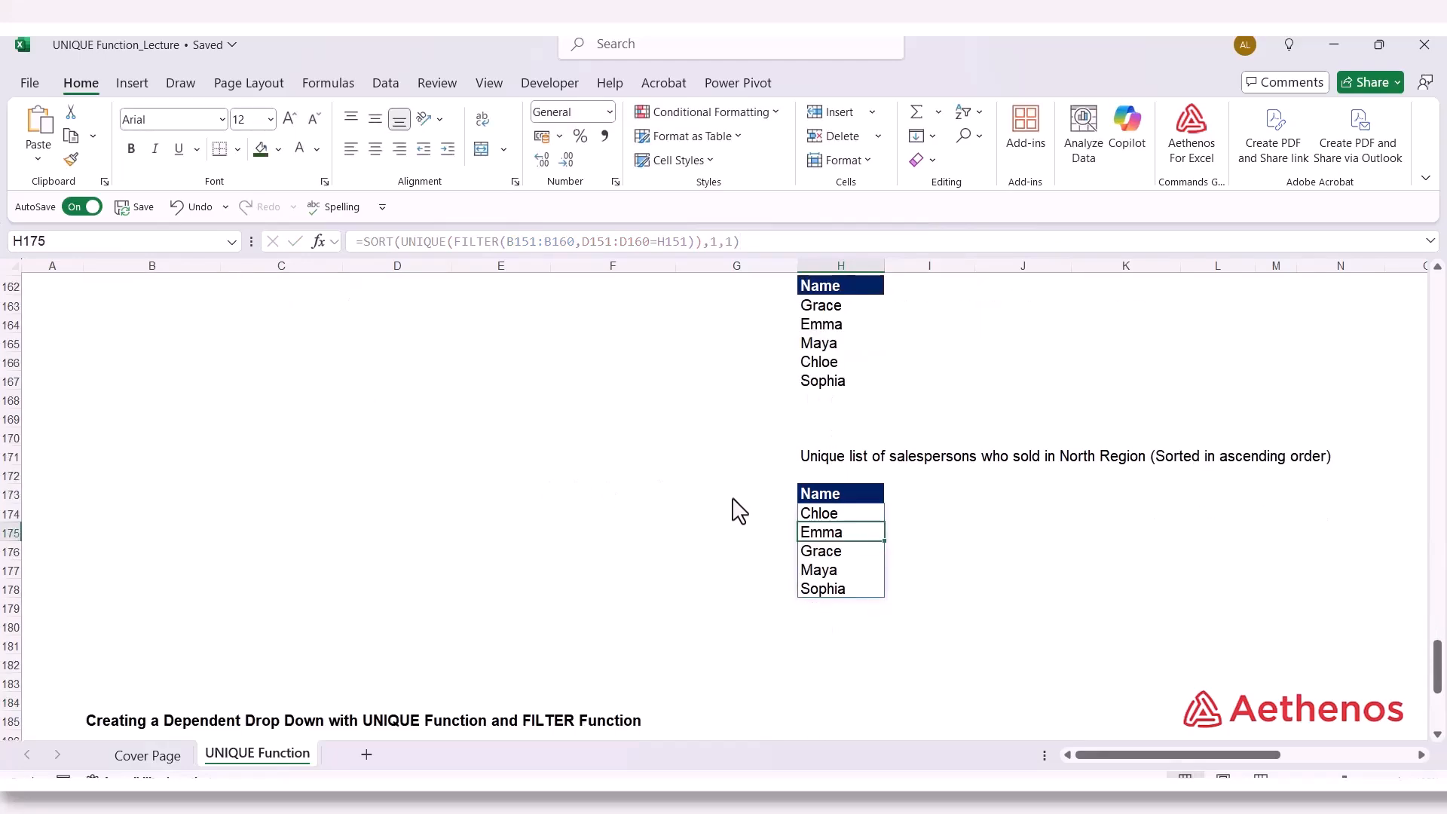
pyautogui.click(850, 517)
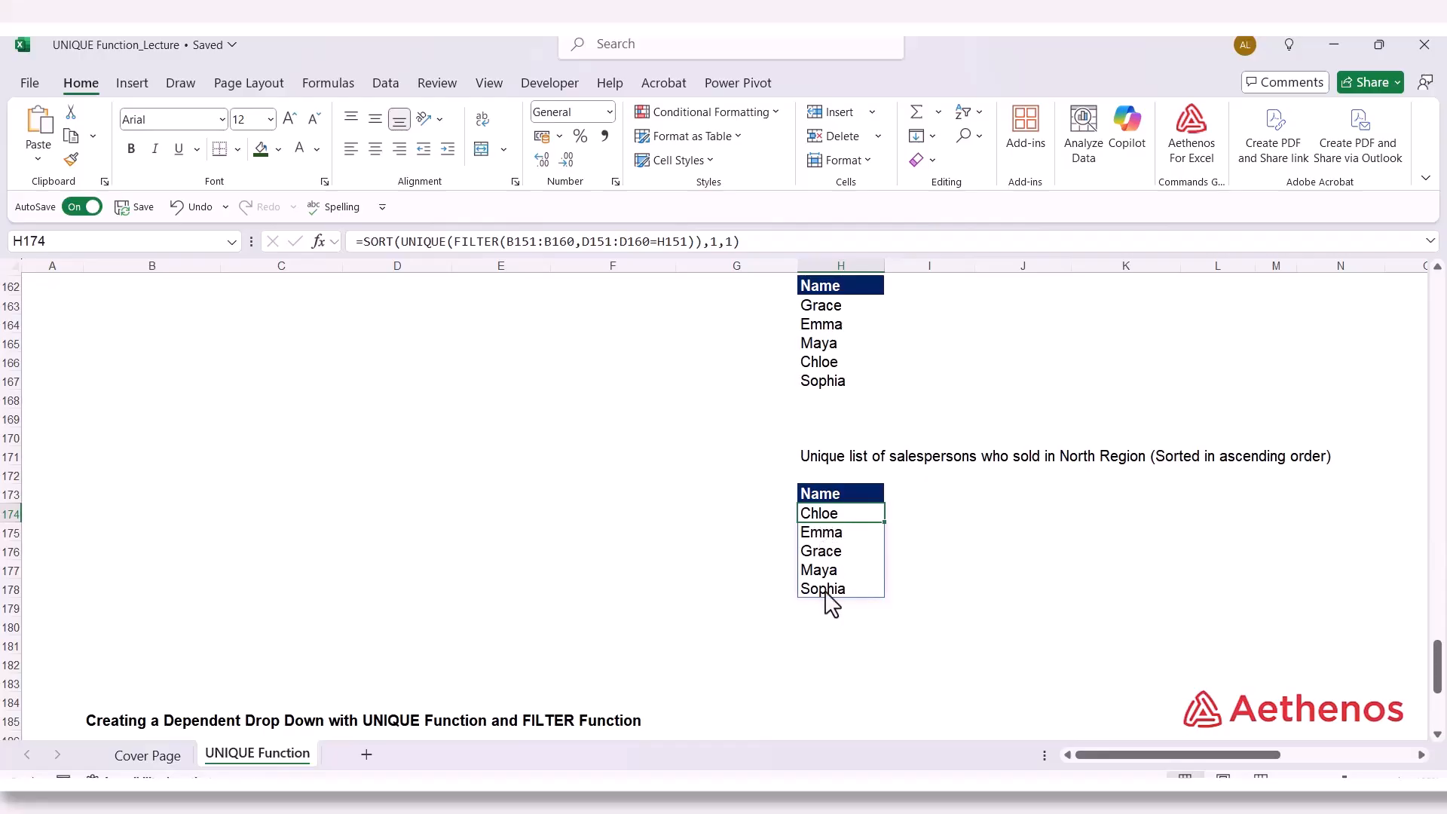
pyautogui.doubleClick(847, 518)
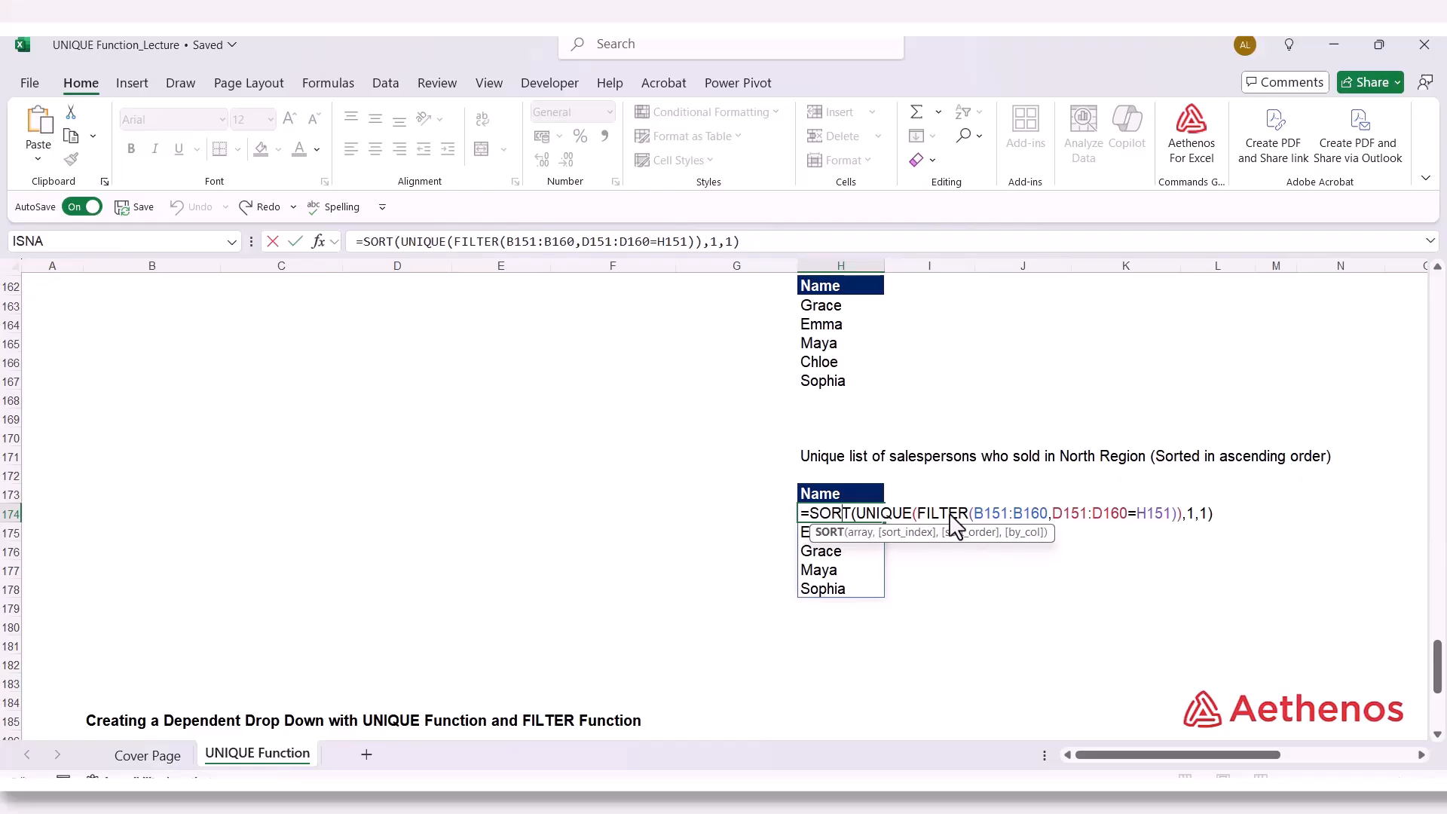
pyautogui.click(1176, 596)
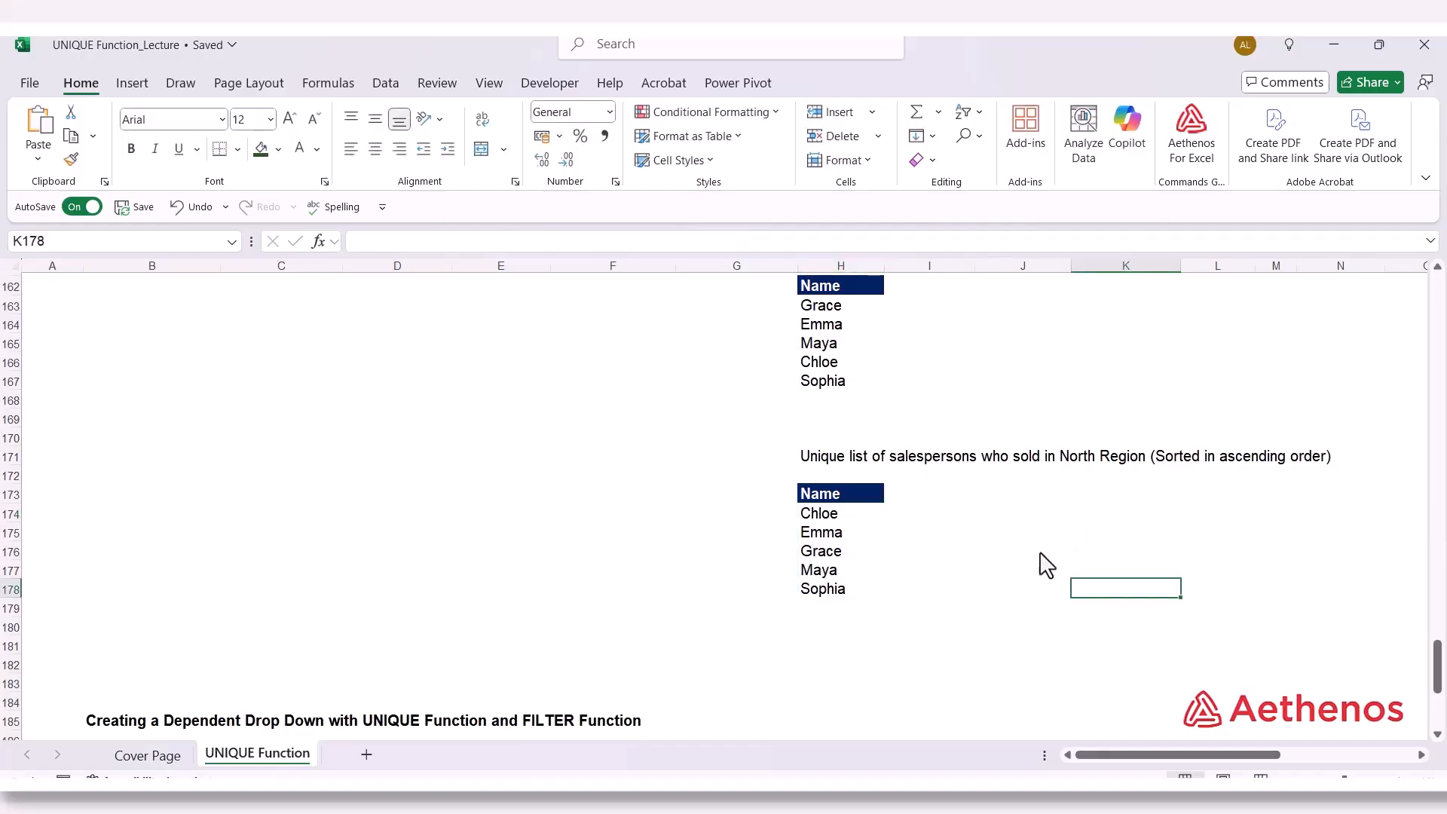
# Examine the dependent drop-down example: the employee table, the Department and Name input cells, and the result headers in row 195
pyautogui.scroll(-7, 991, 589)
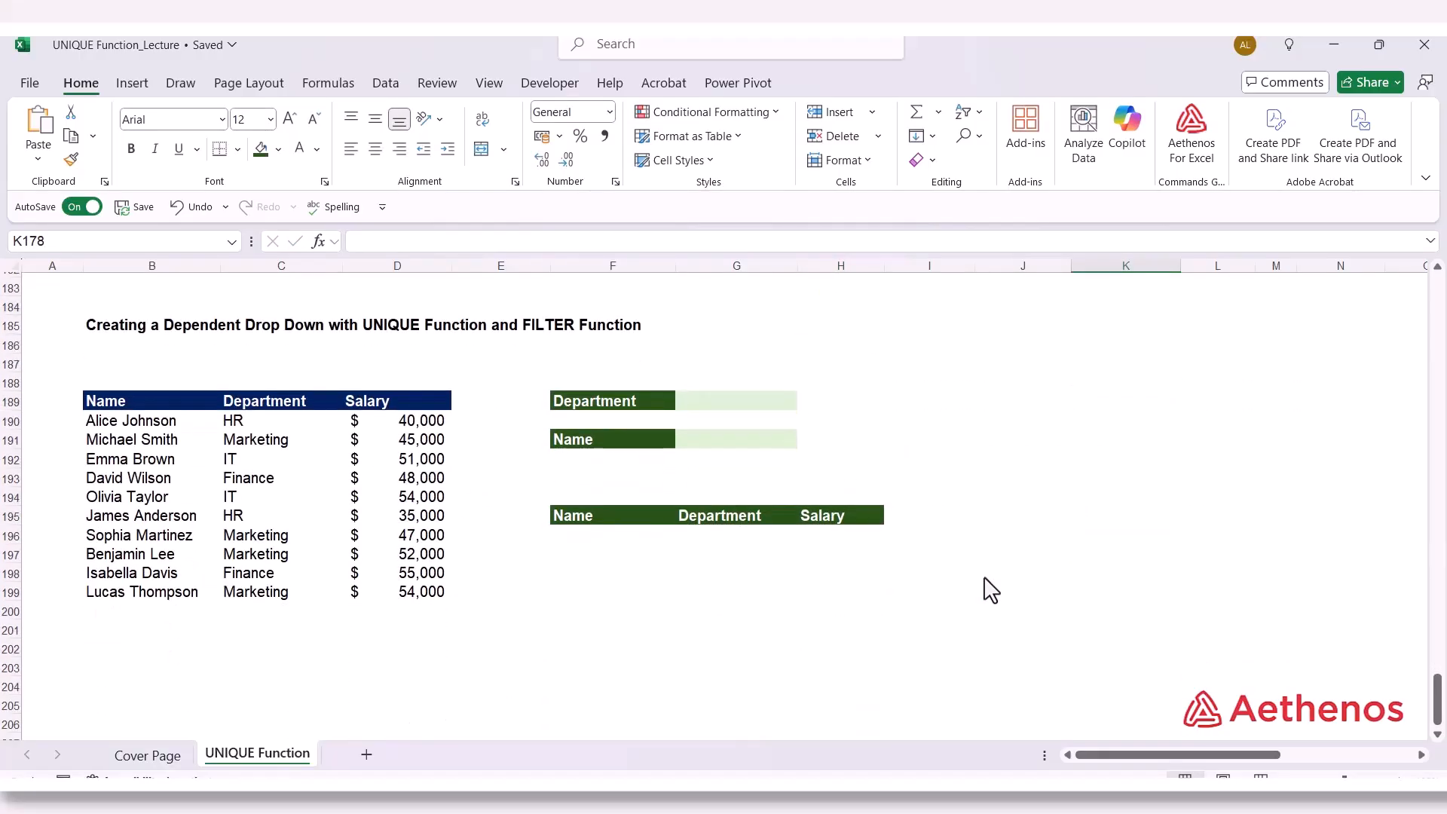
pyautogui.scroll(1, 991, 590)
pyautogui.click(138, 405)
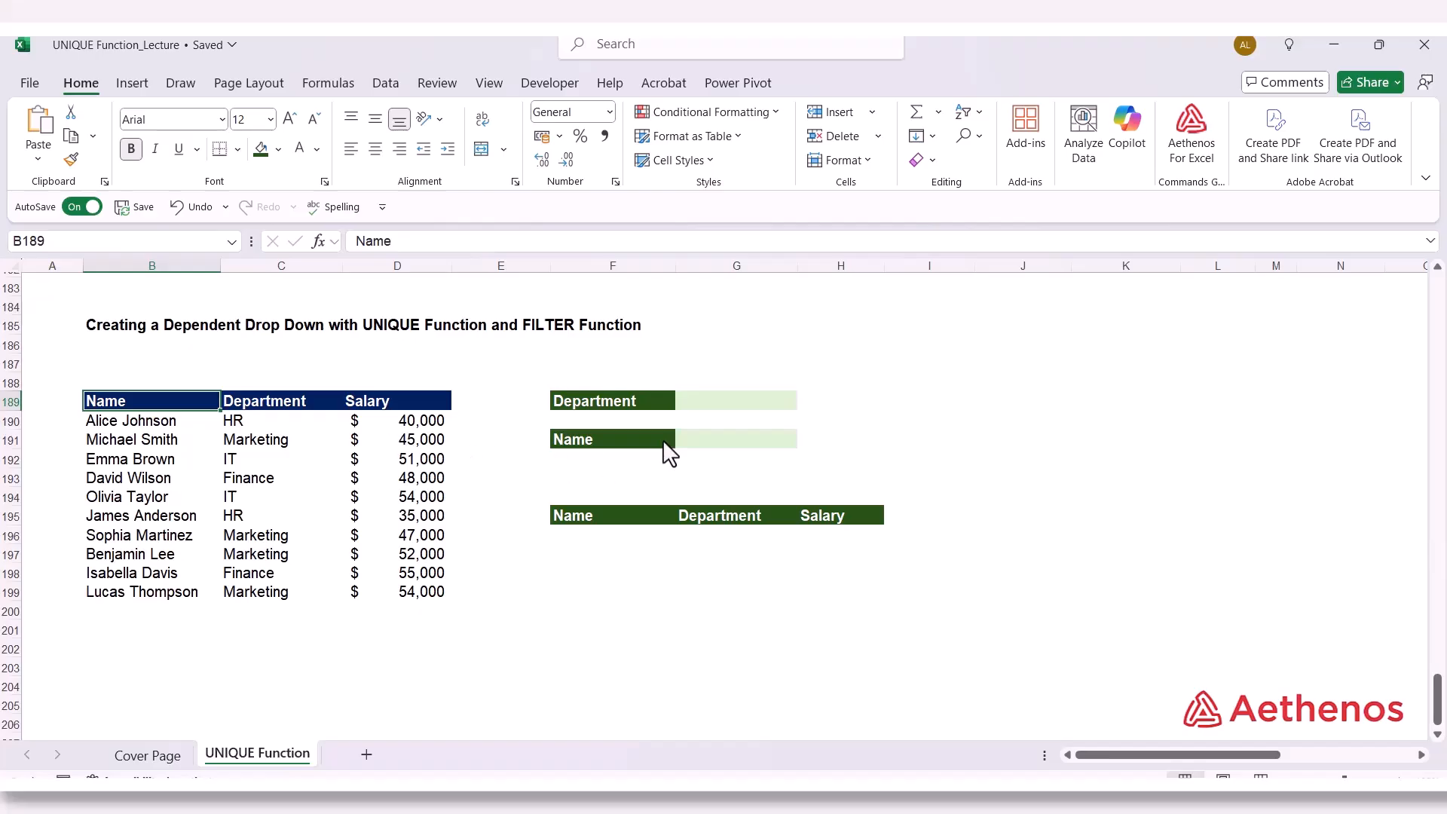
pyautogui.click(707, 418)
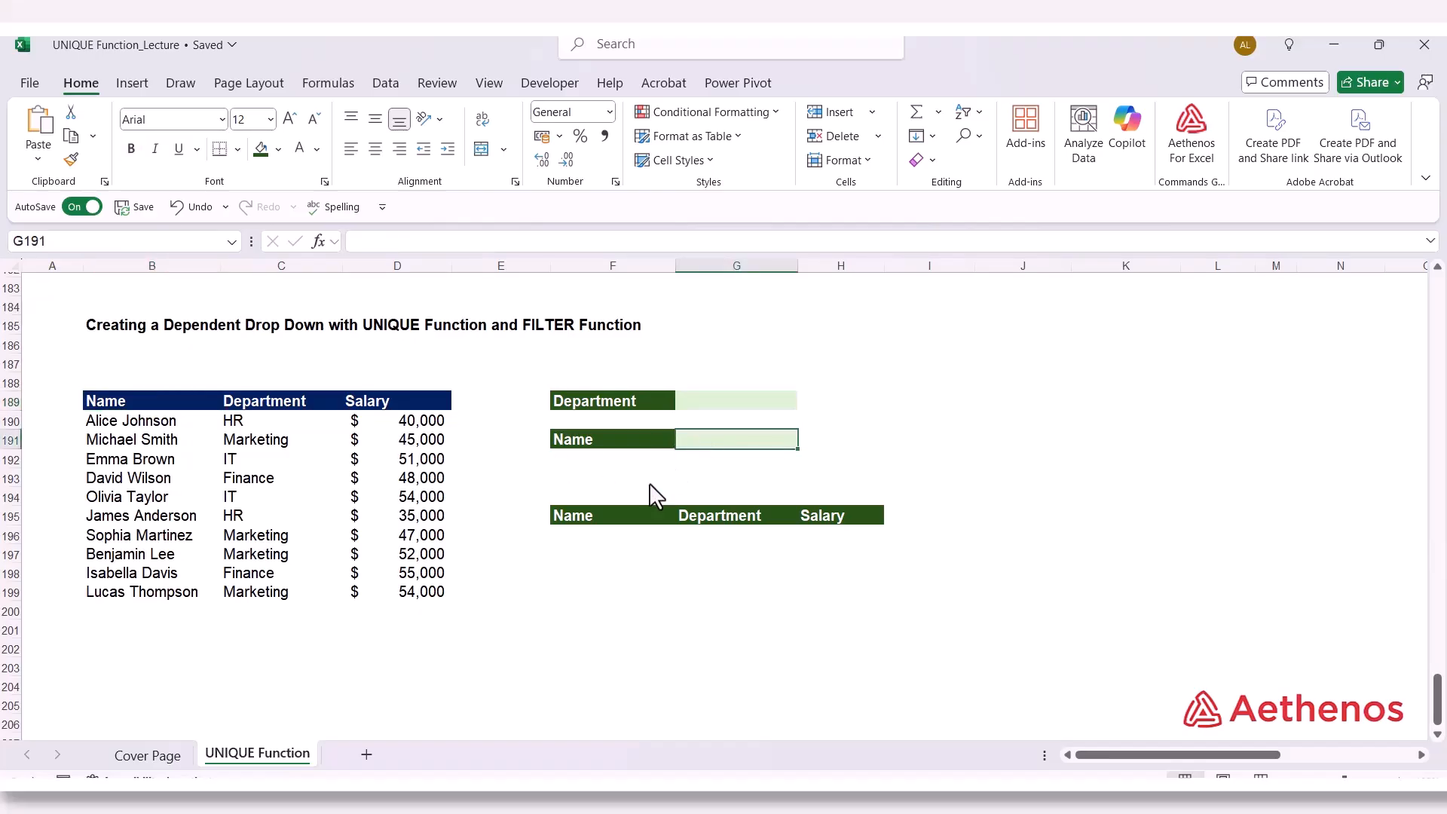
pyautogui.moveTo(582, 517); pyautogui.dragTo(817, 527)
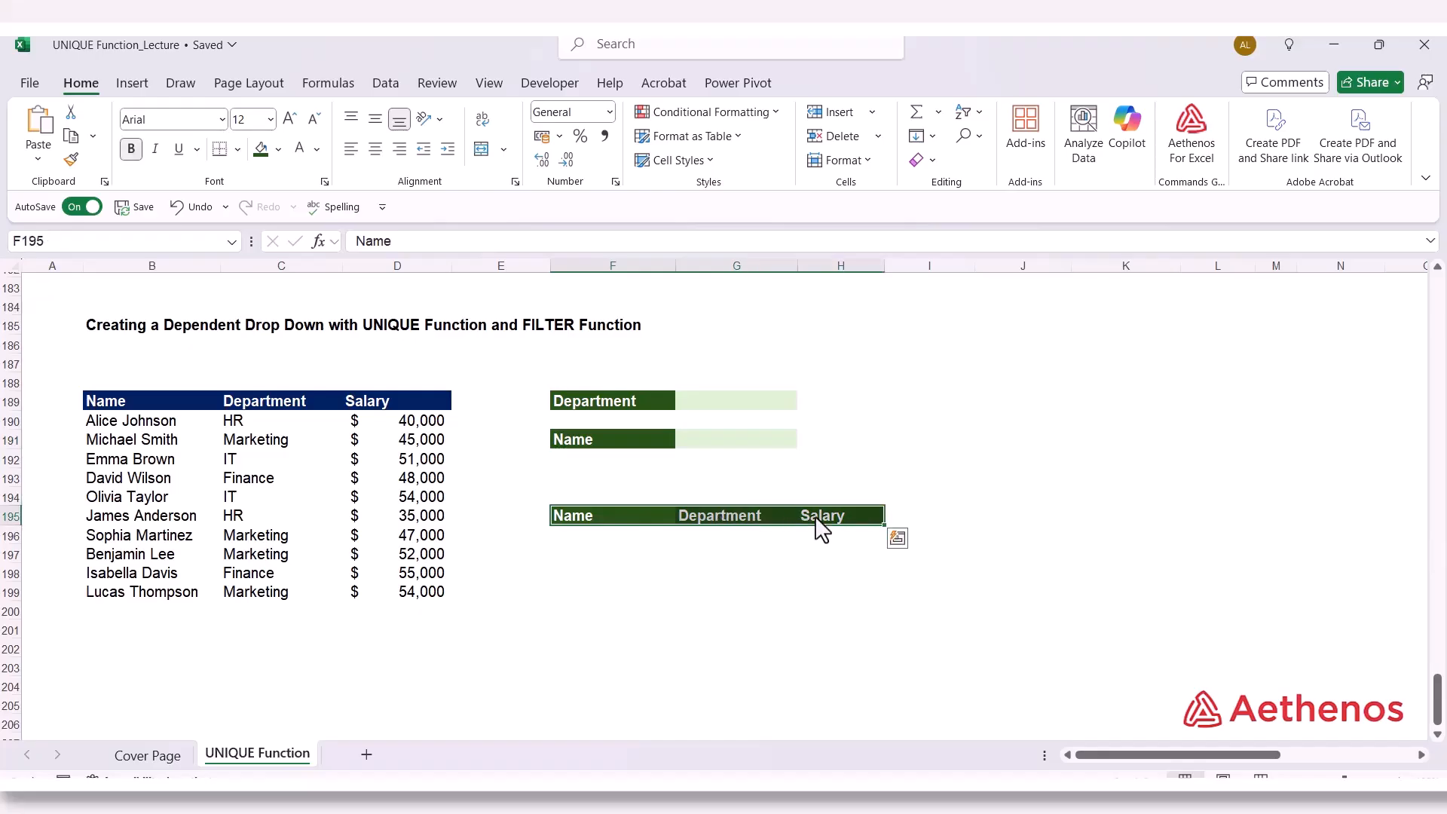
pyautogui.click(700, 404)
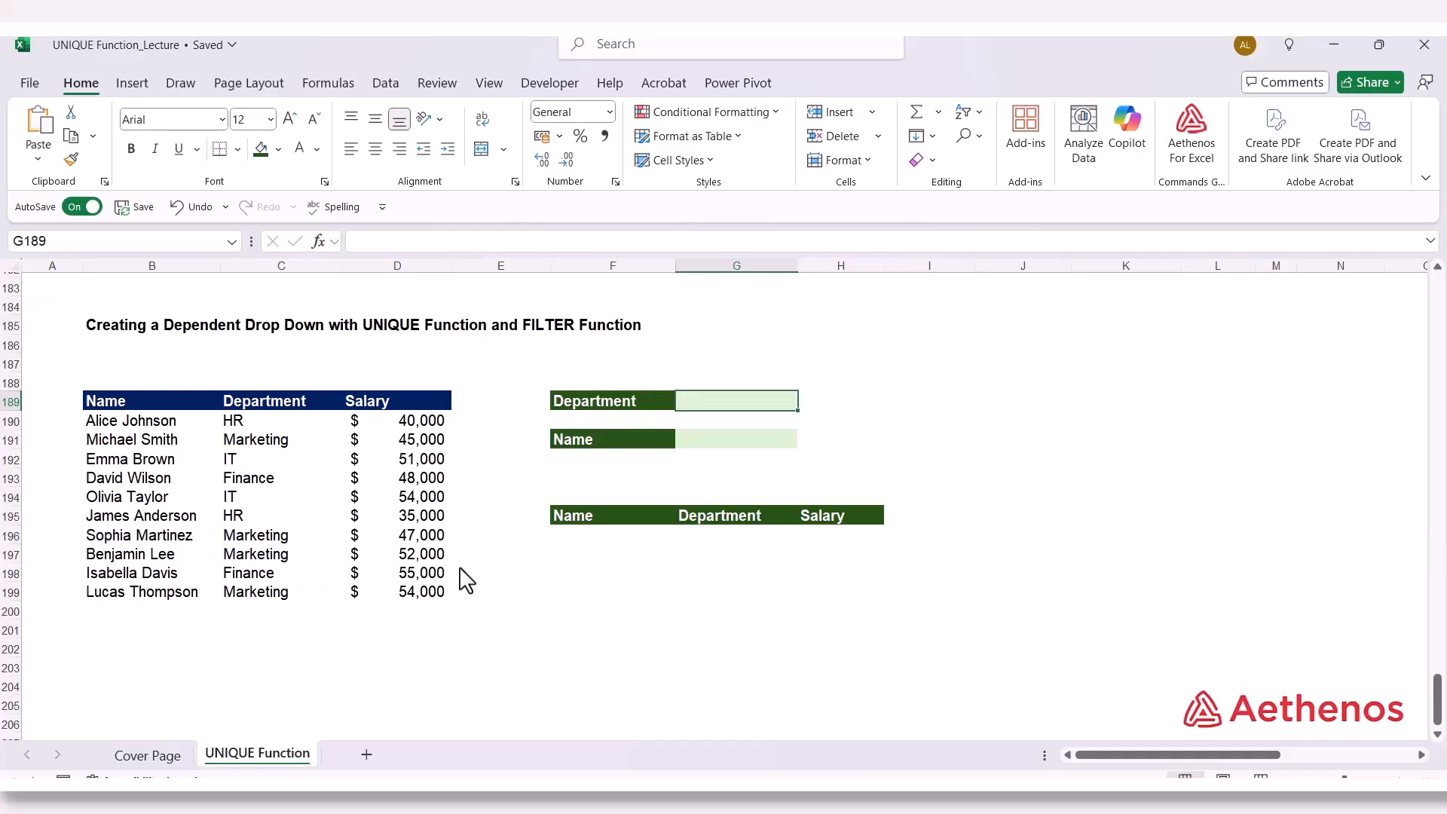
# Enter =UNIQUE(C190:C199) in J188 to return the unique list of departments from the employee table
pyautogui.click(1044, 388)
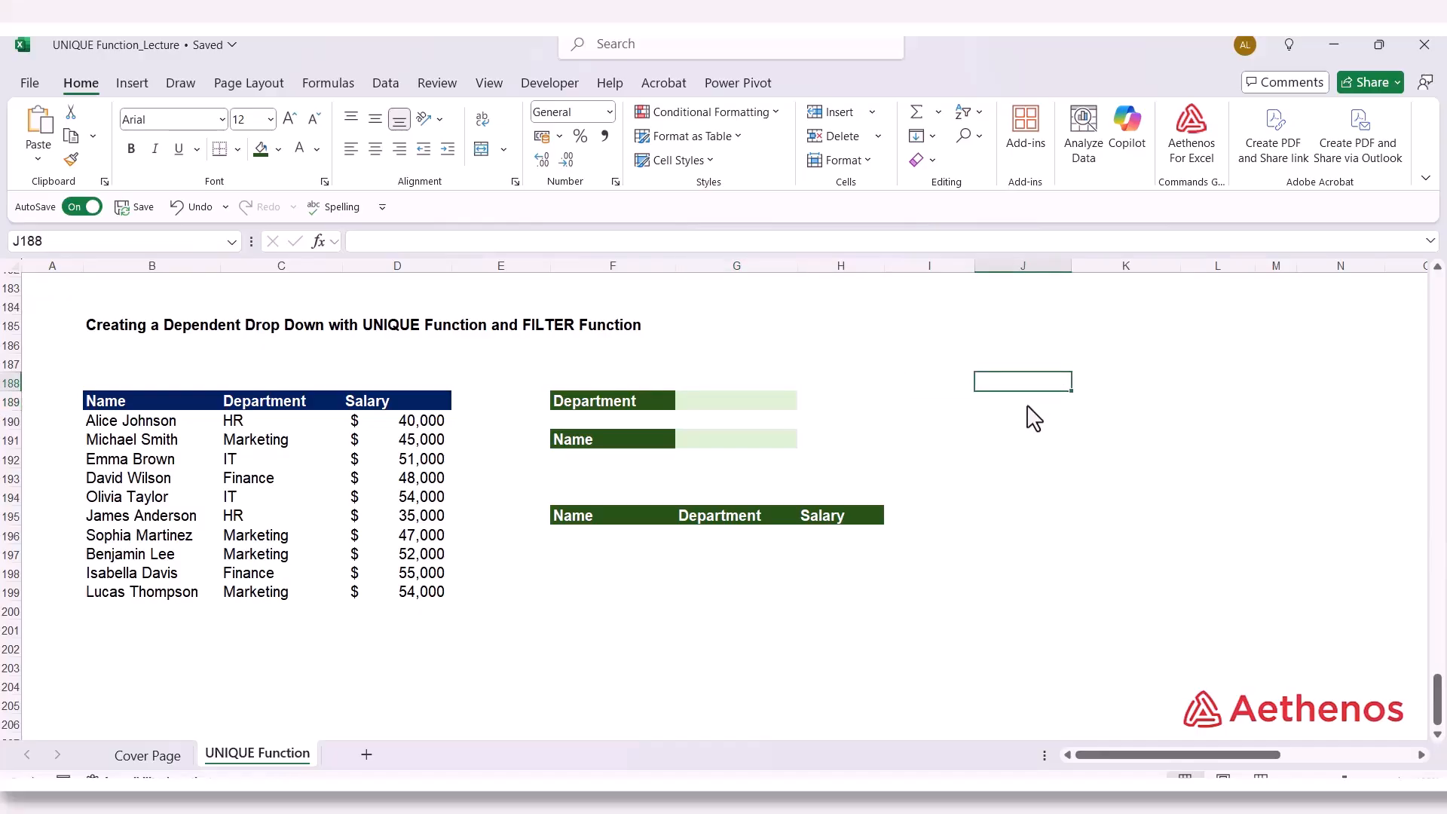
pyautogui.write('=')
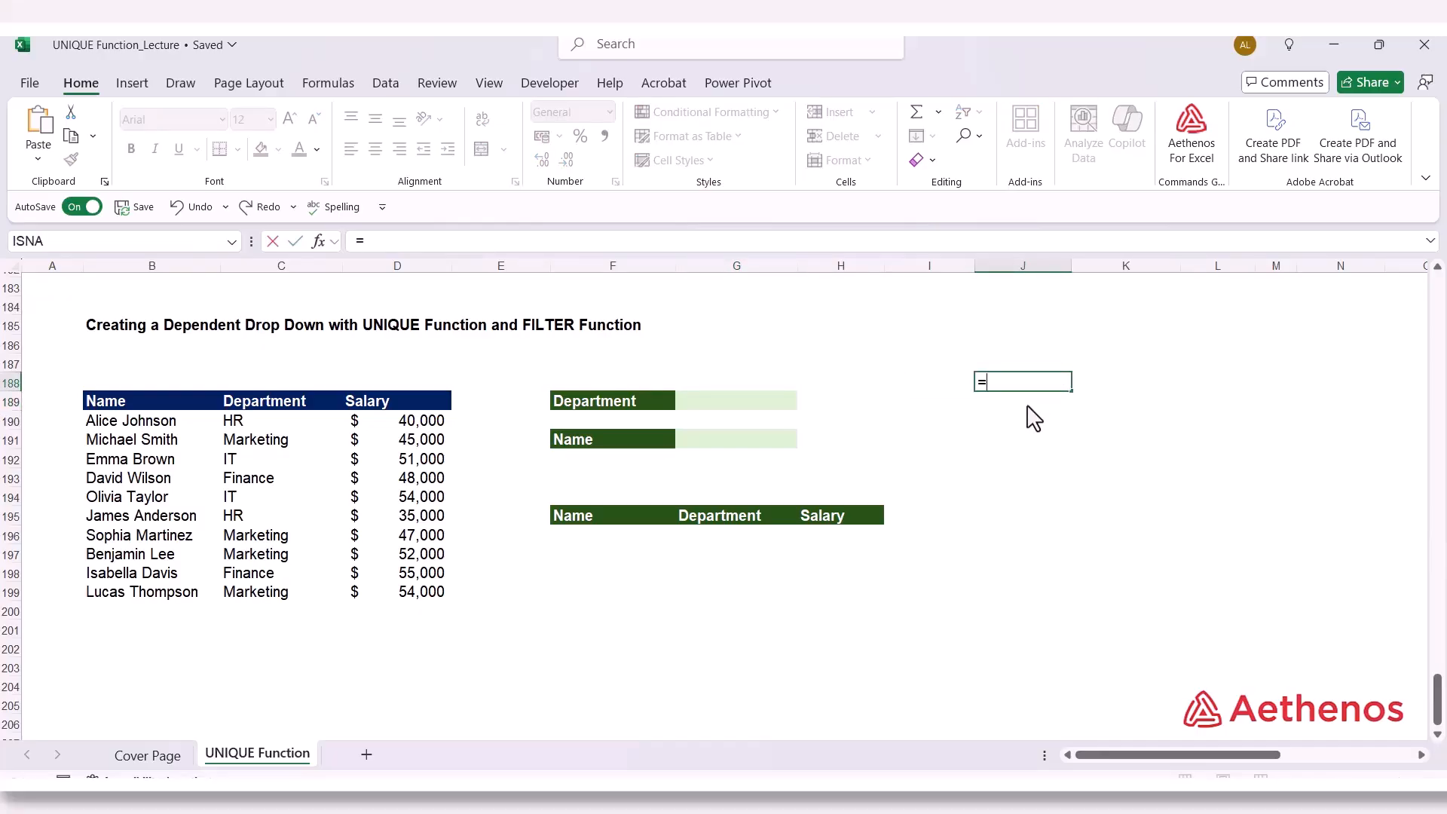
pyautogui.write('un')
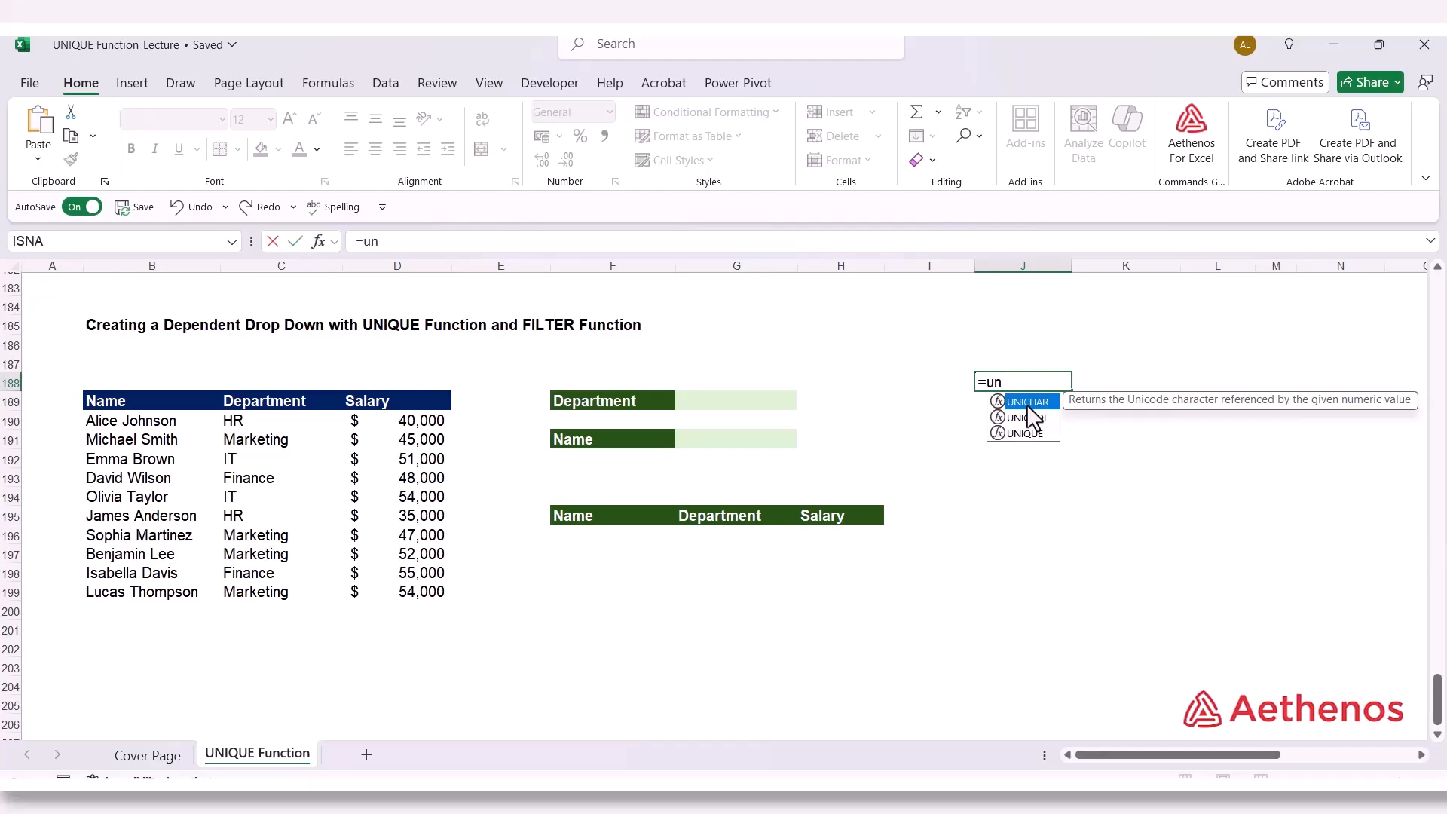
pyautogui.write('iq')
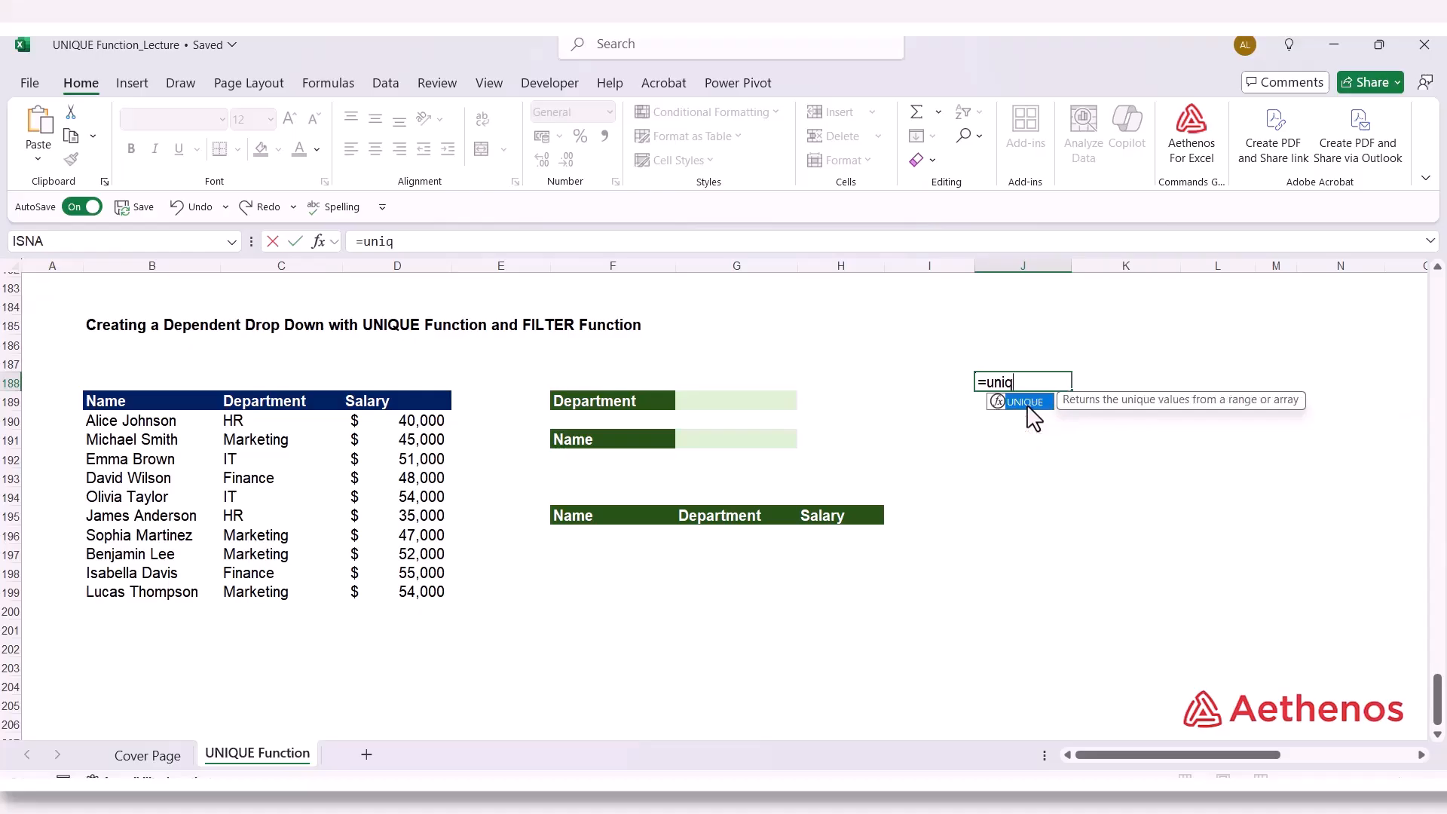
pyautogui.doubleClick(1029, 406)
pyautogui.moveTo(256, 424); pyautogui.dragTo(272, 600)
pyautogui.write(')')
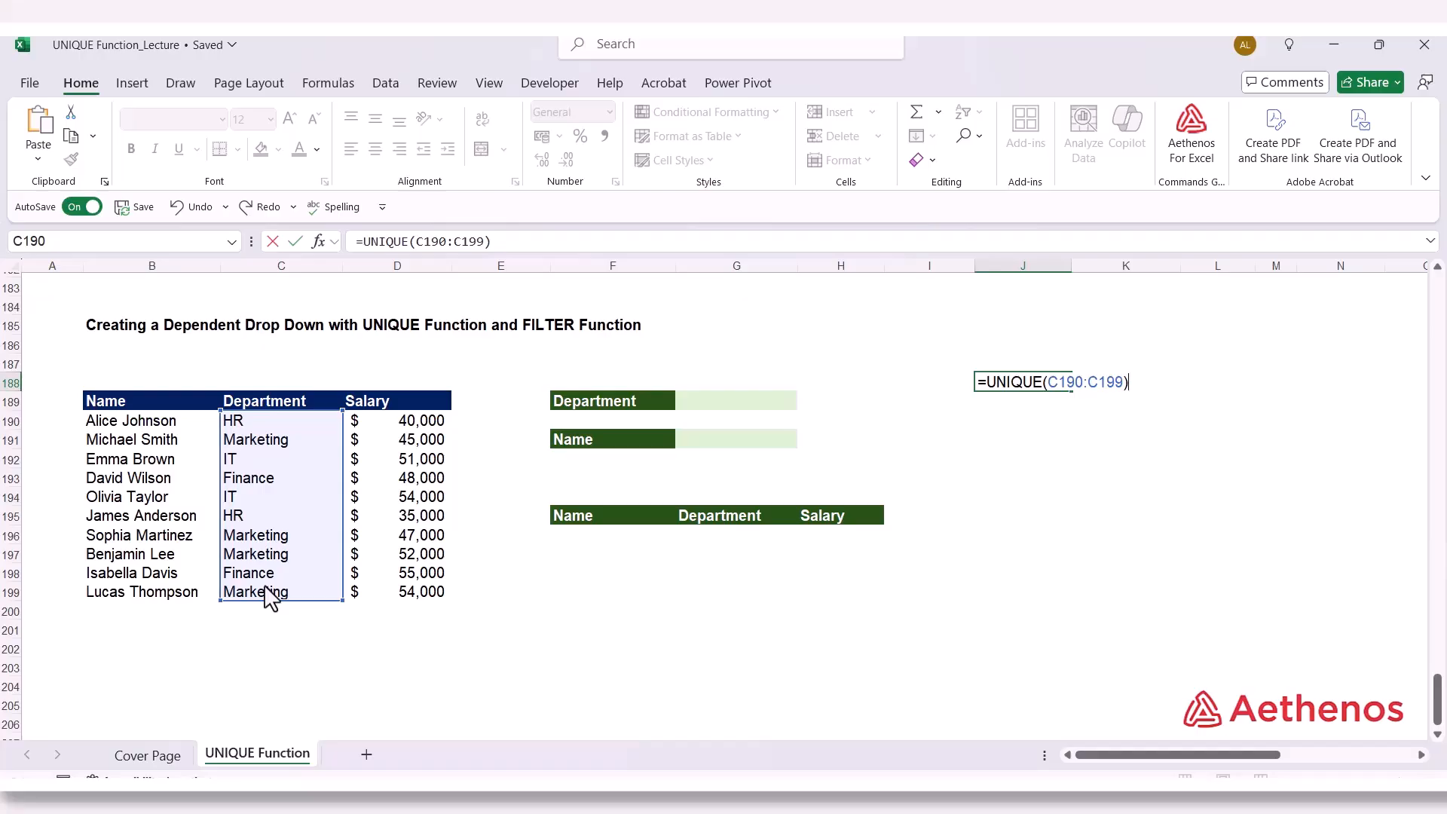
pyautogui.press('Return')
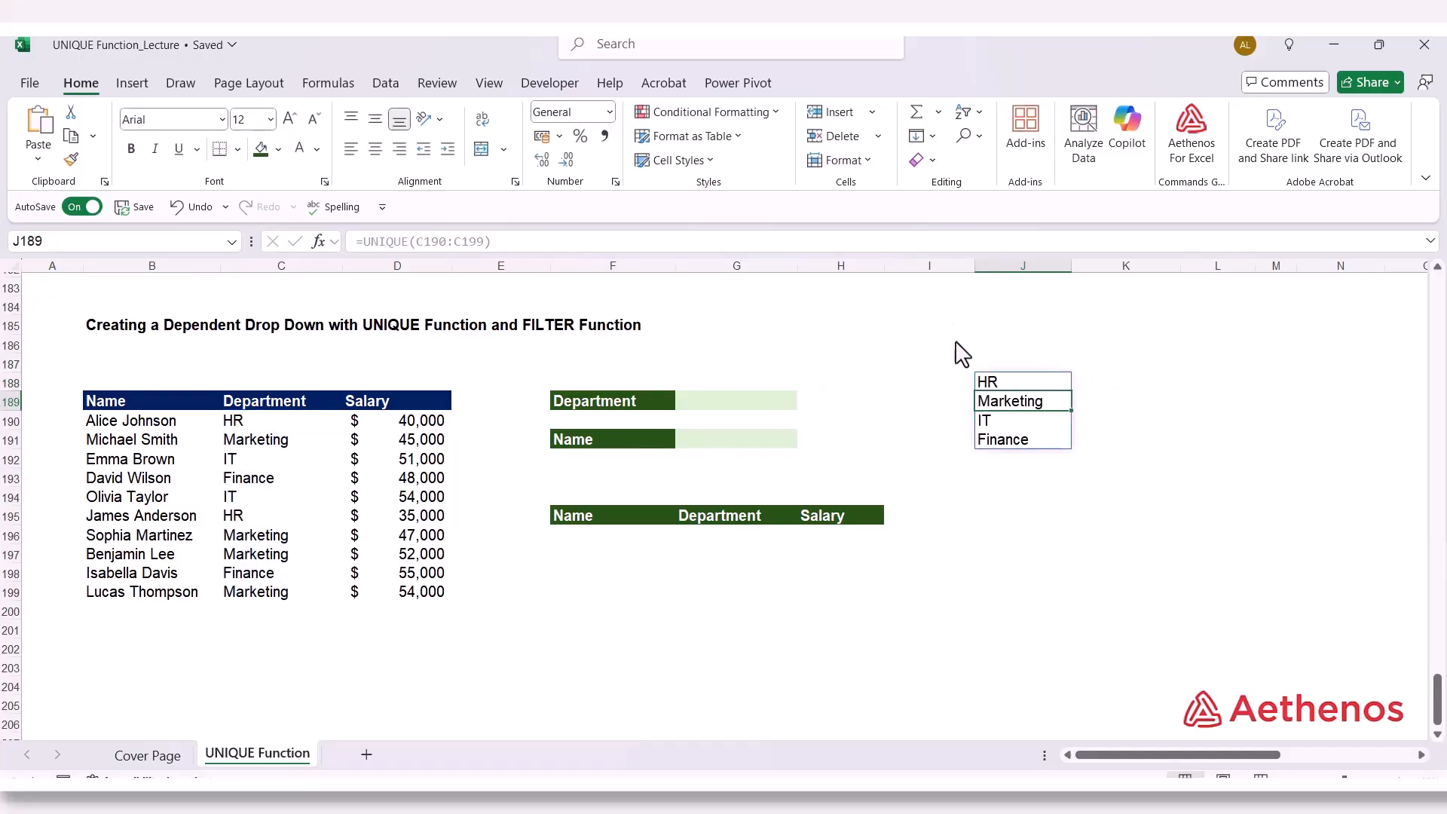
pyautogui.click(1007, 385)
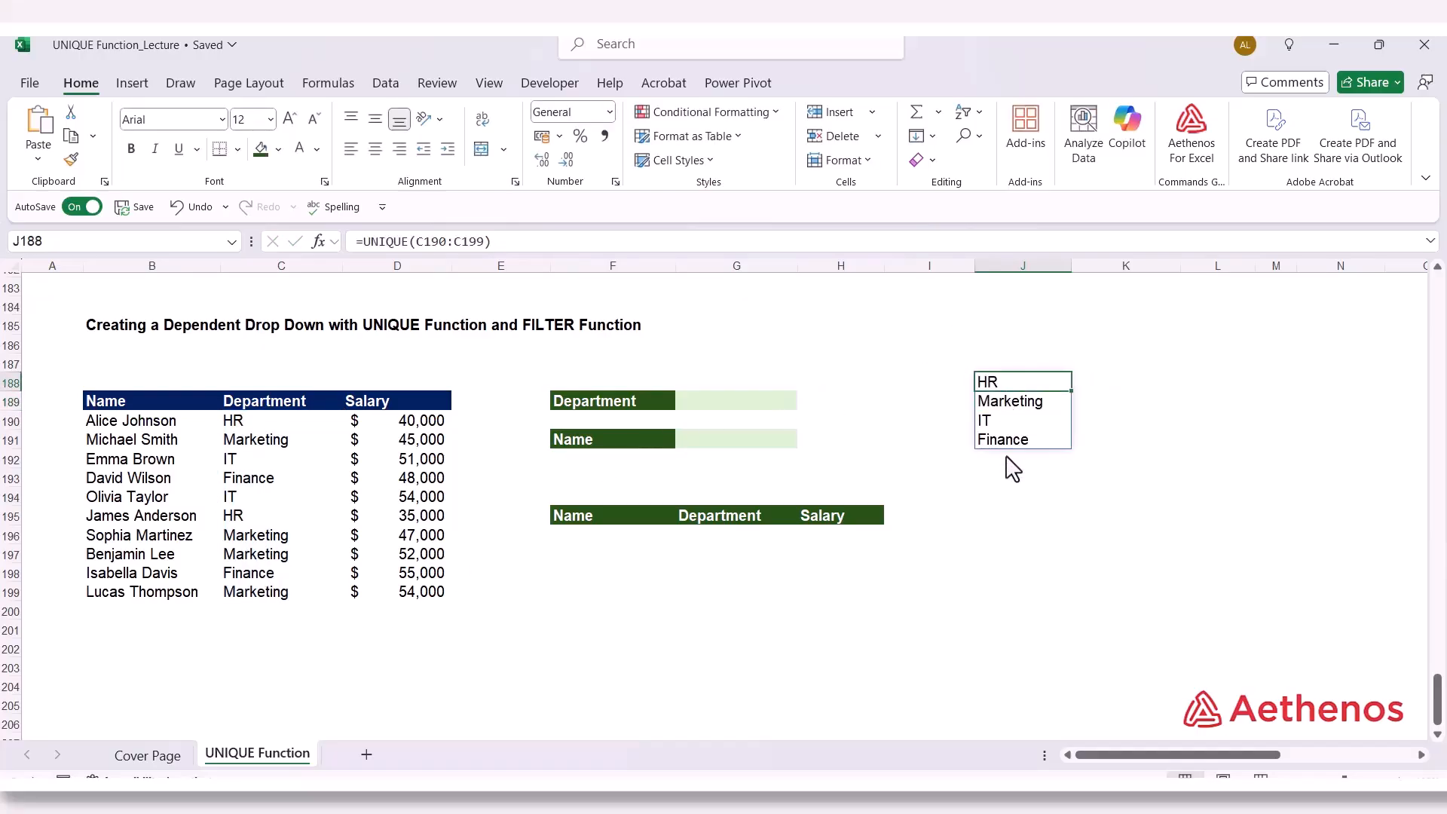
# Add a List data validation to the Department cell G189 with =$J$188# as its source
pyautogui.click(737, 406)
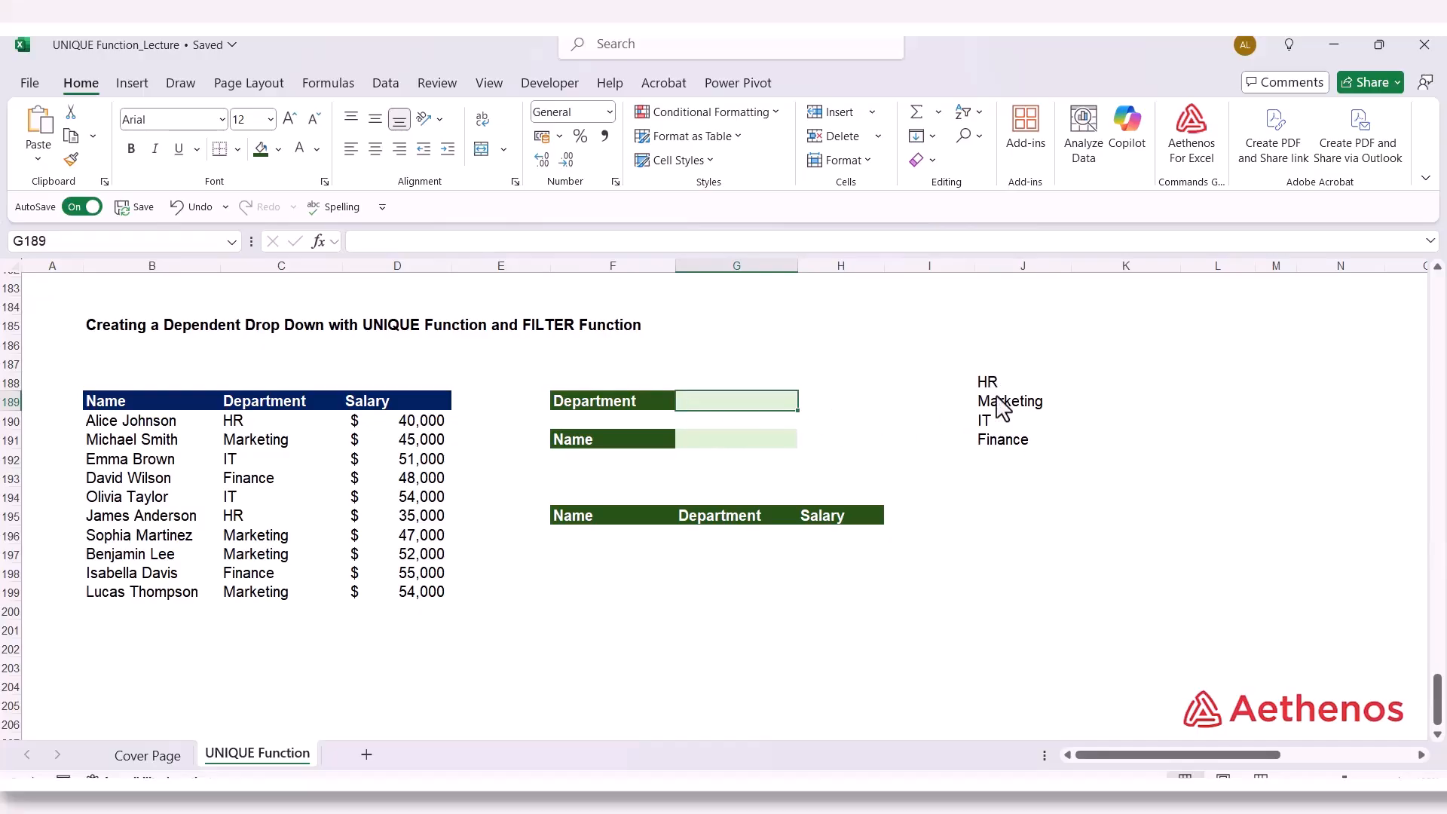
pyautogui.click(376, 91)
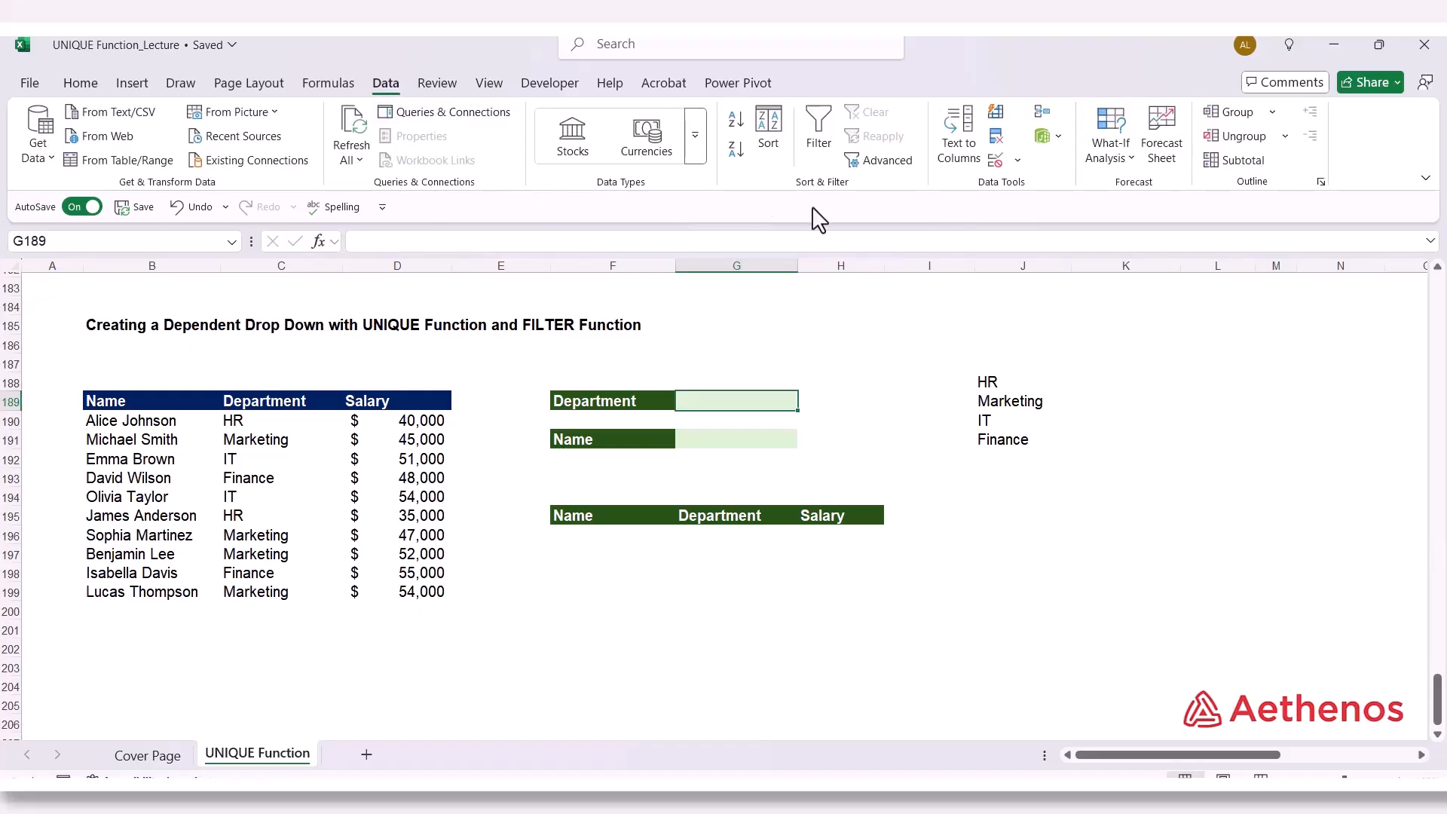
pyautogui.click(1017, 160)
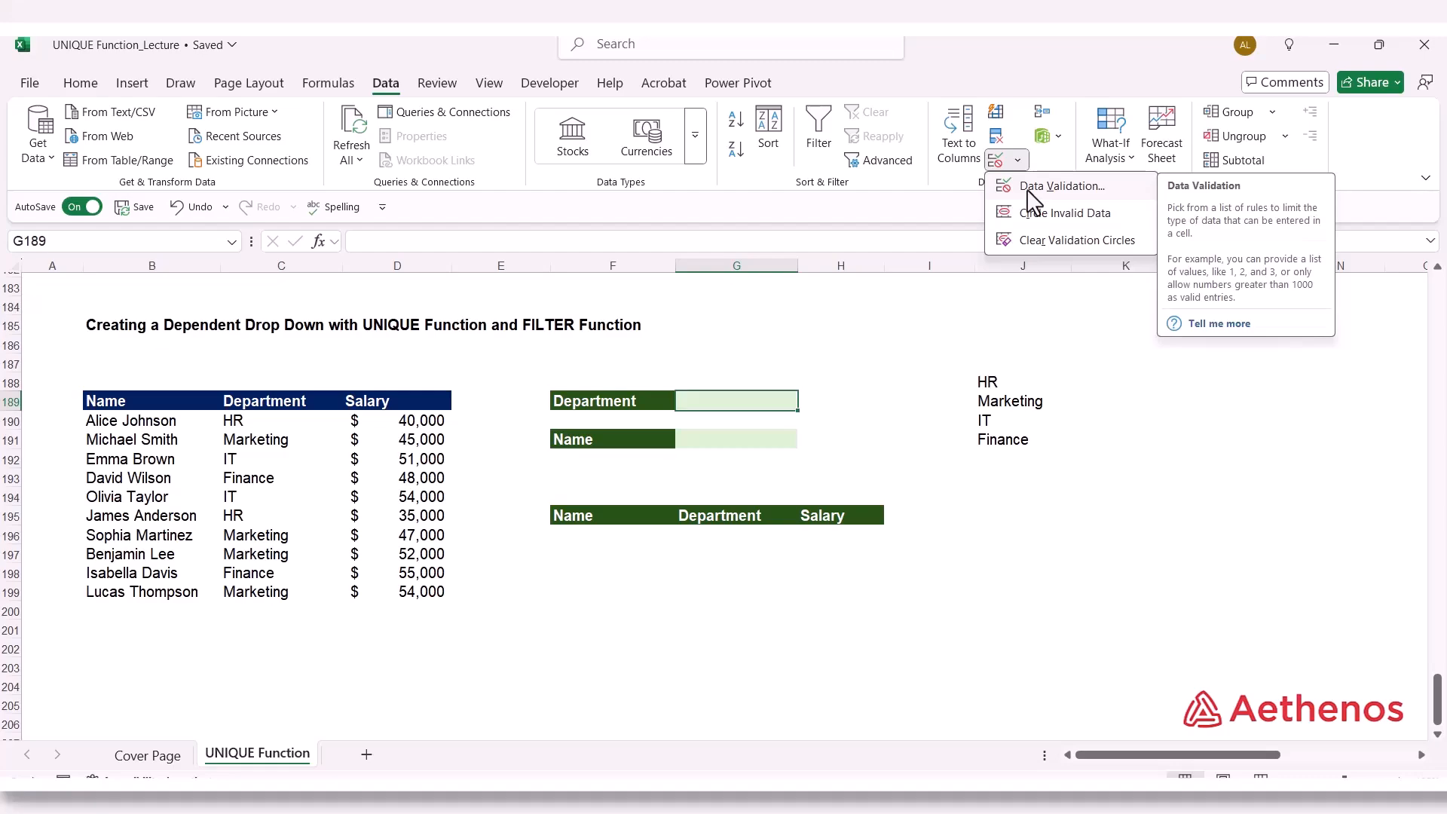
pyautogui.click(1027, 193)
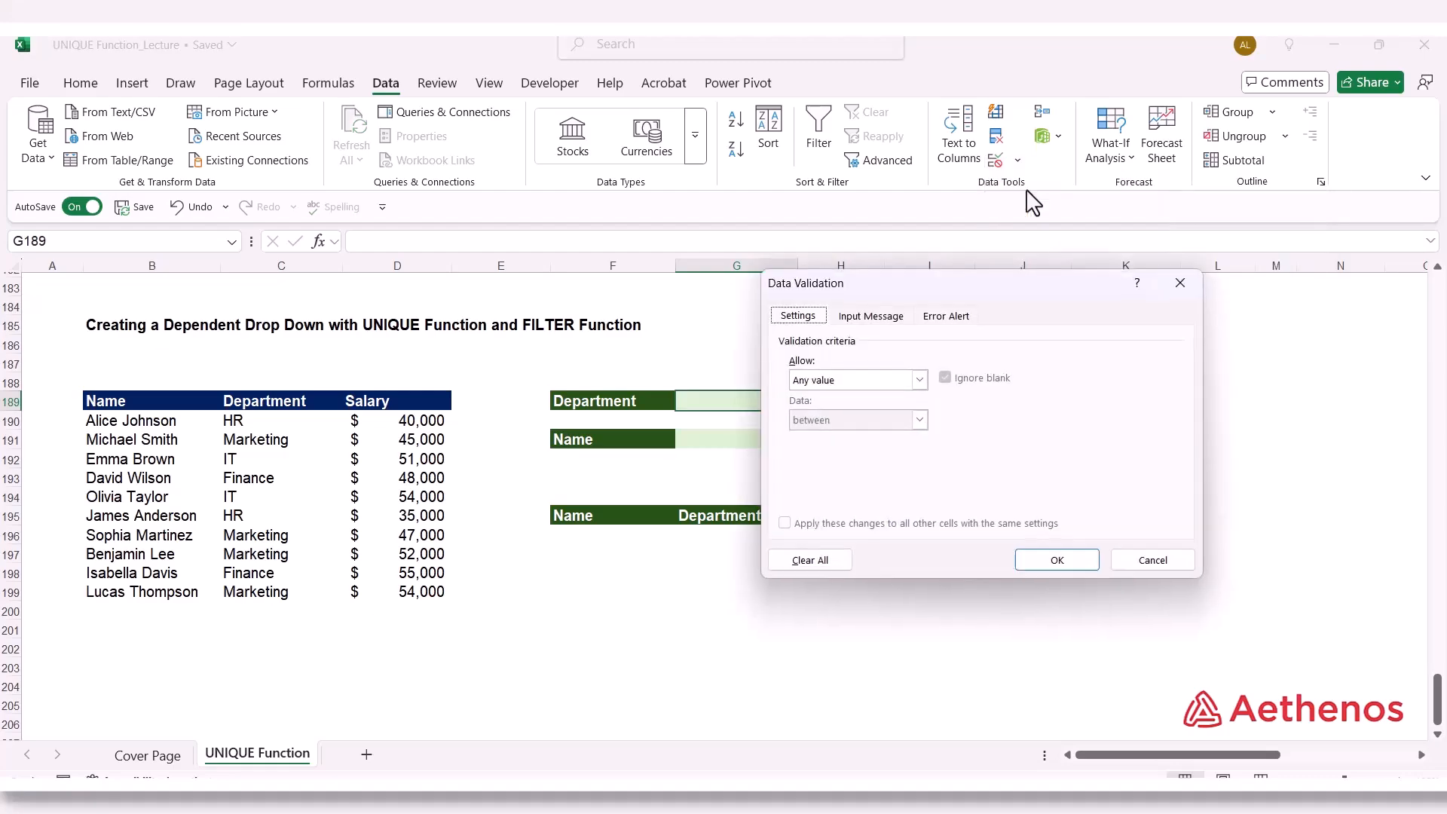
pyautogui.moveTo(905, 285); pyautogui.dragTo(511, 282)
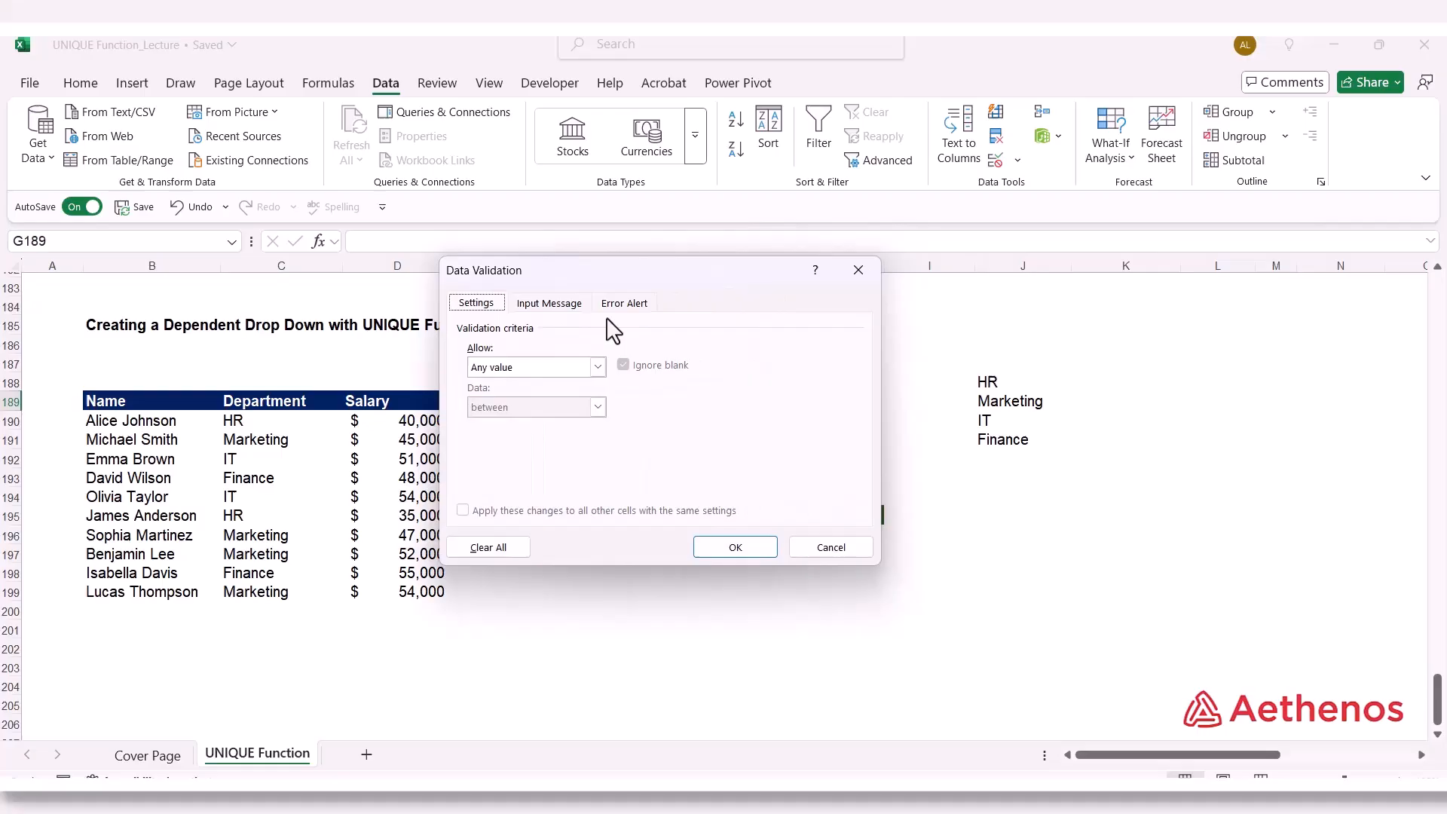
pyautogui.click(597, 368)
pyautogui.click(554, 422)
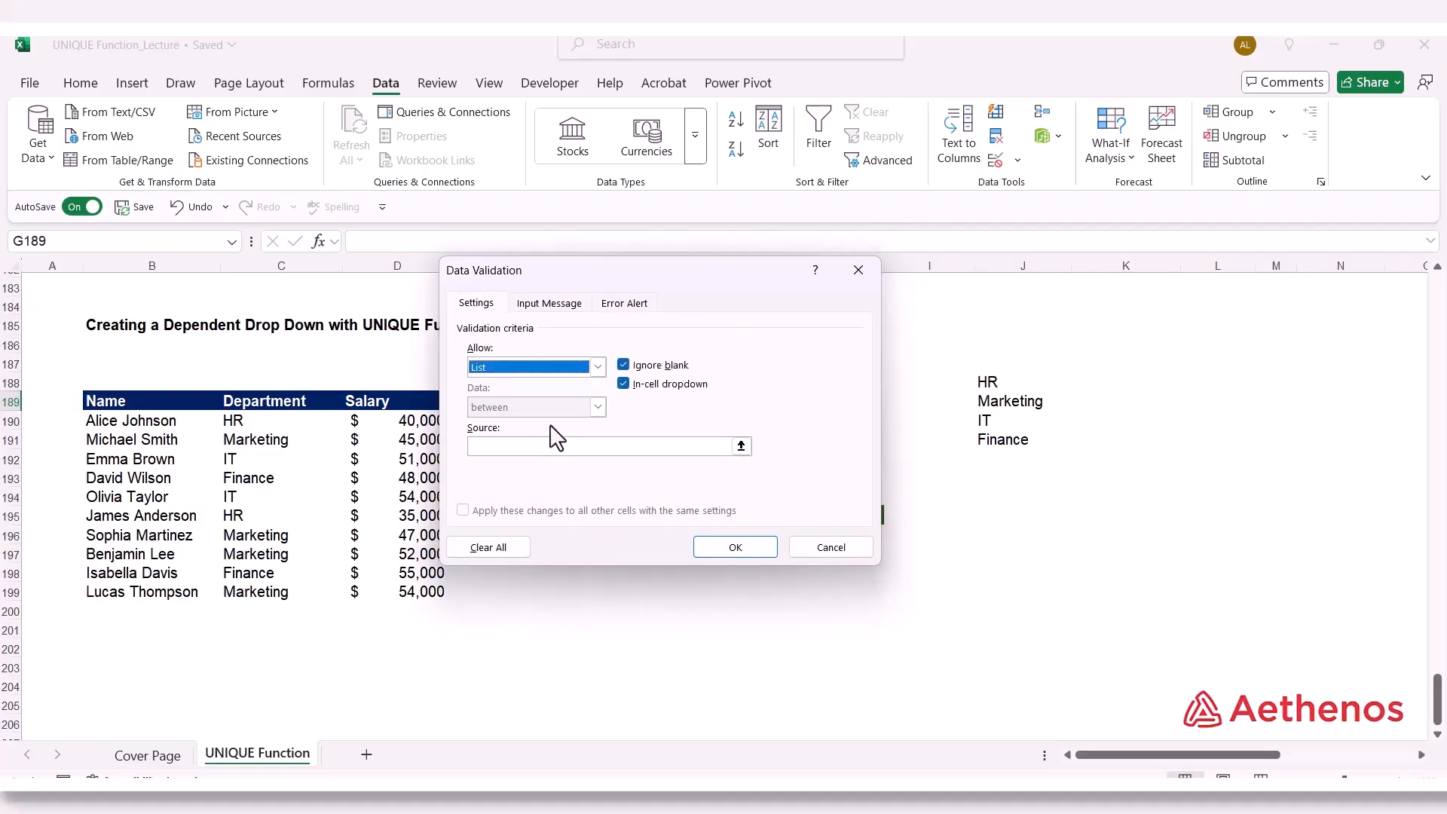
pyautogui.click(741, 446)
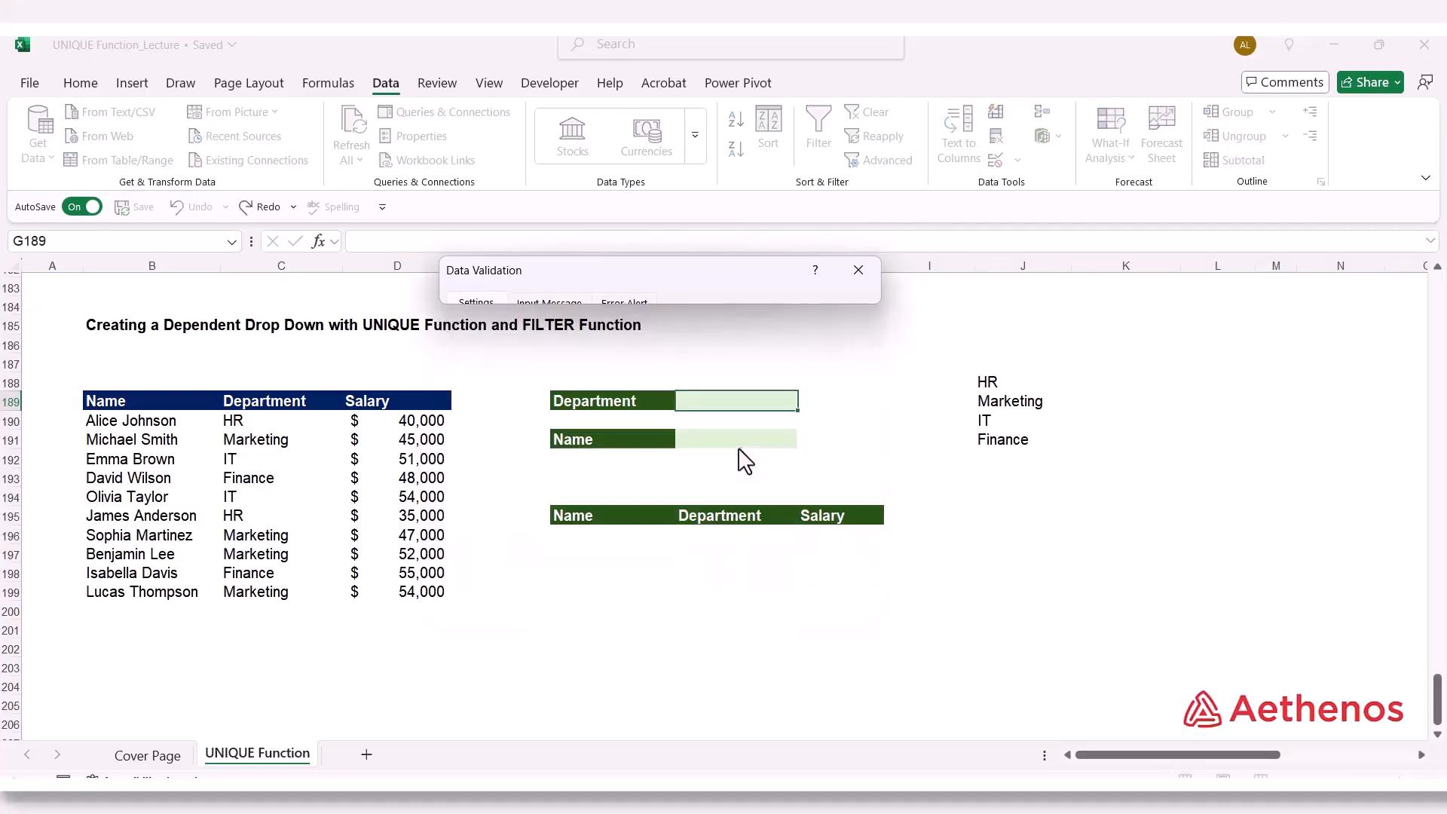
pyautogui.click(1001, 386)
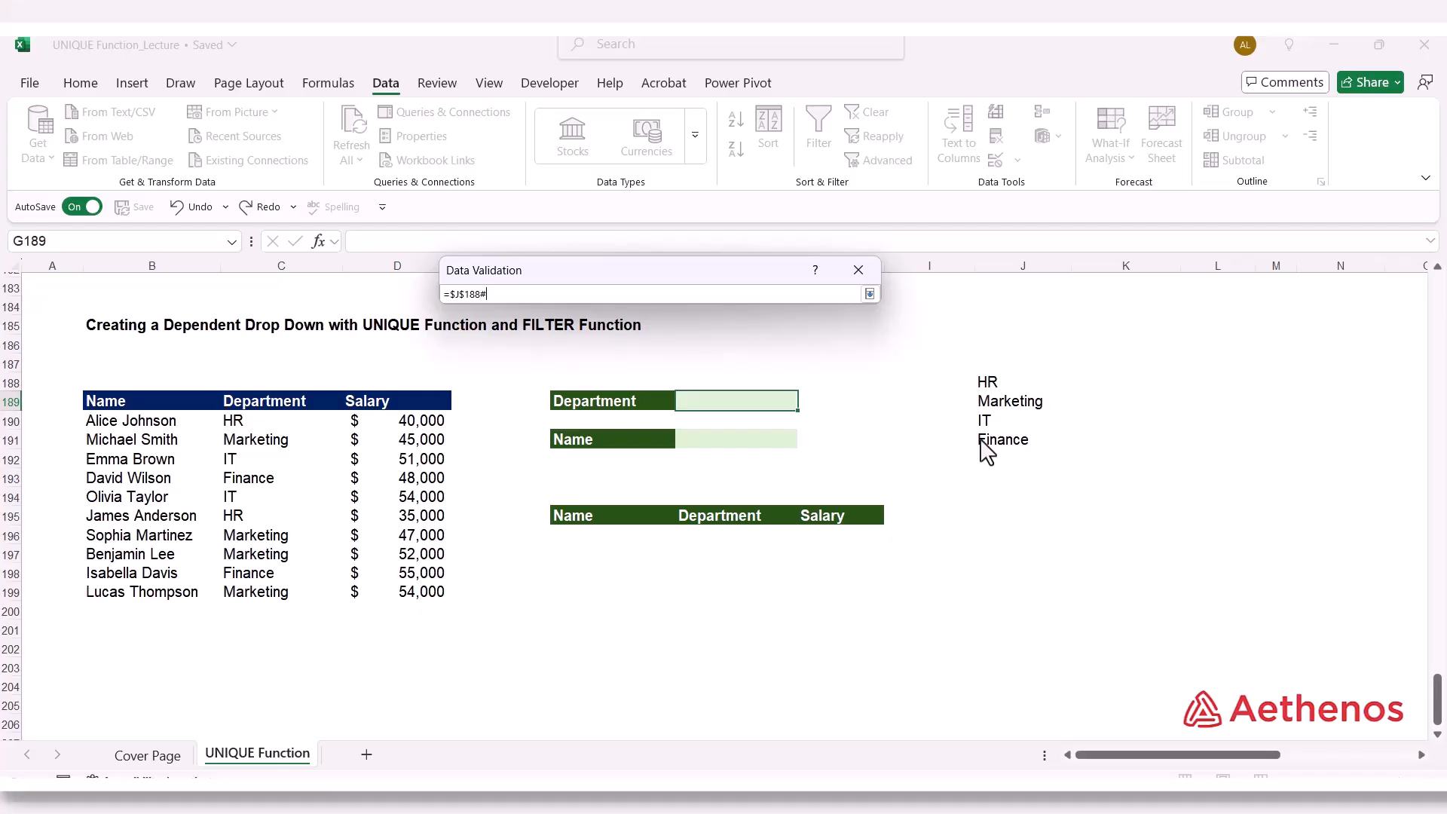
pyautogui.click(870, 293)
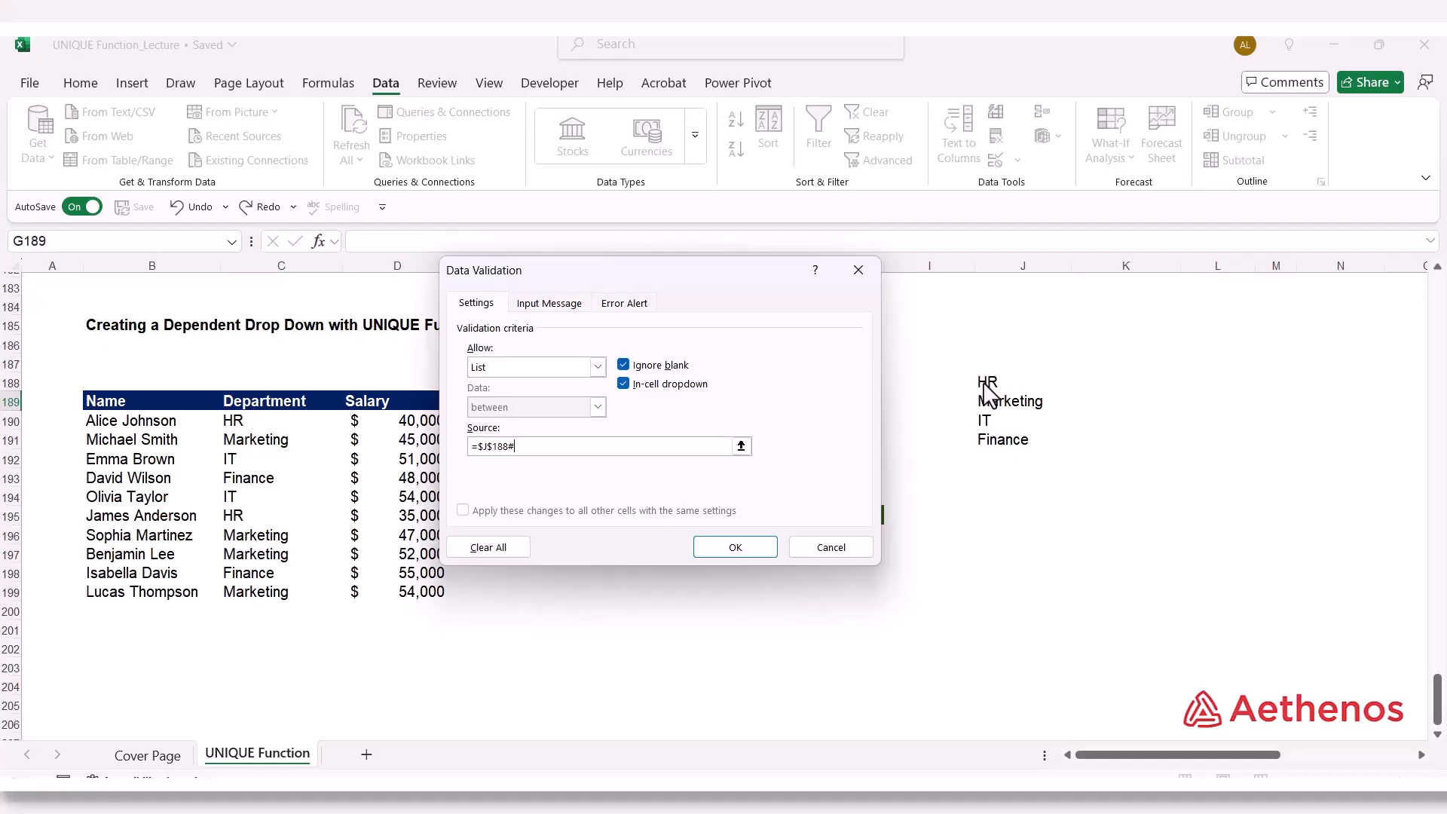
pyautogui.click(754, 548)
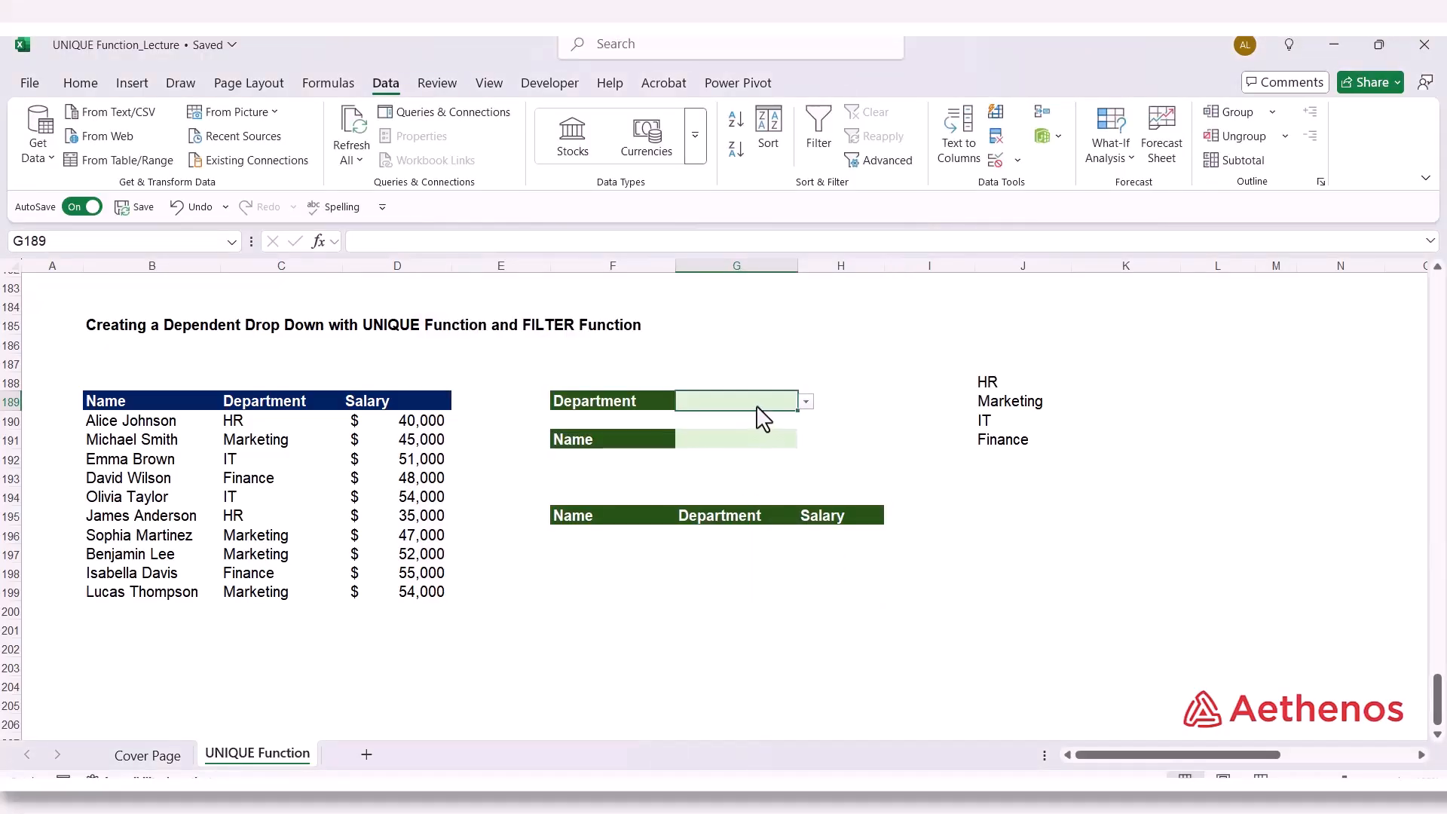
# Choose HR from the Department drop-down in G189 and check the empty Name cell G191
pyautogui.click(807, 402)
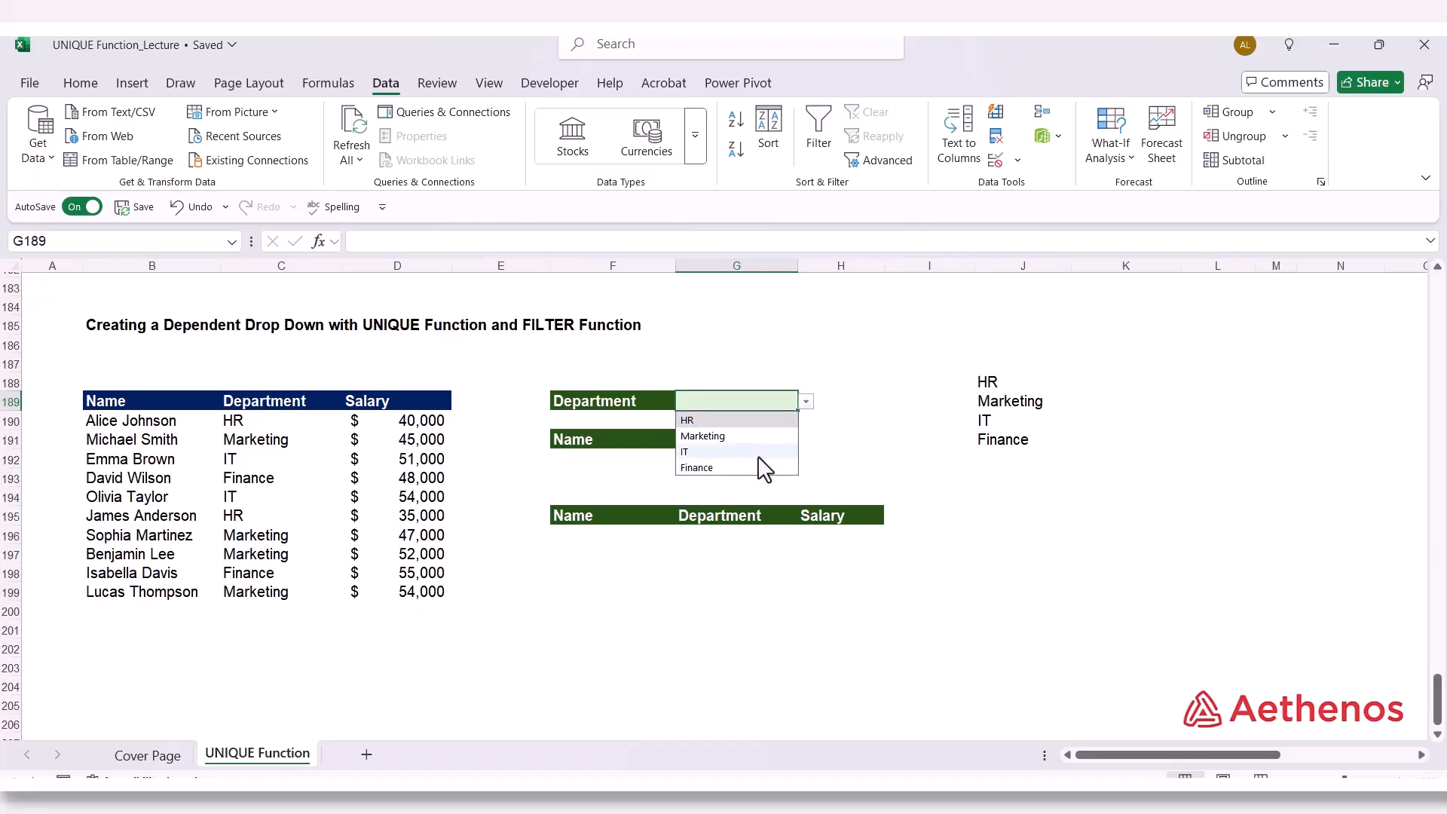
pyautogui.click(758, 422)
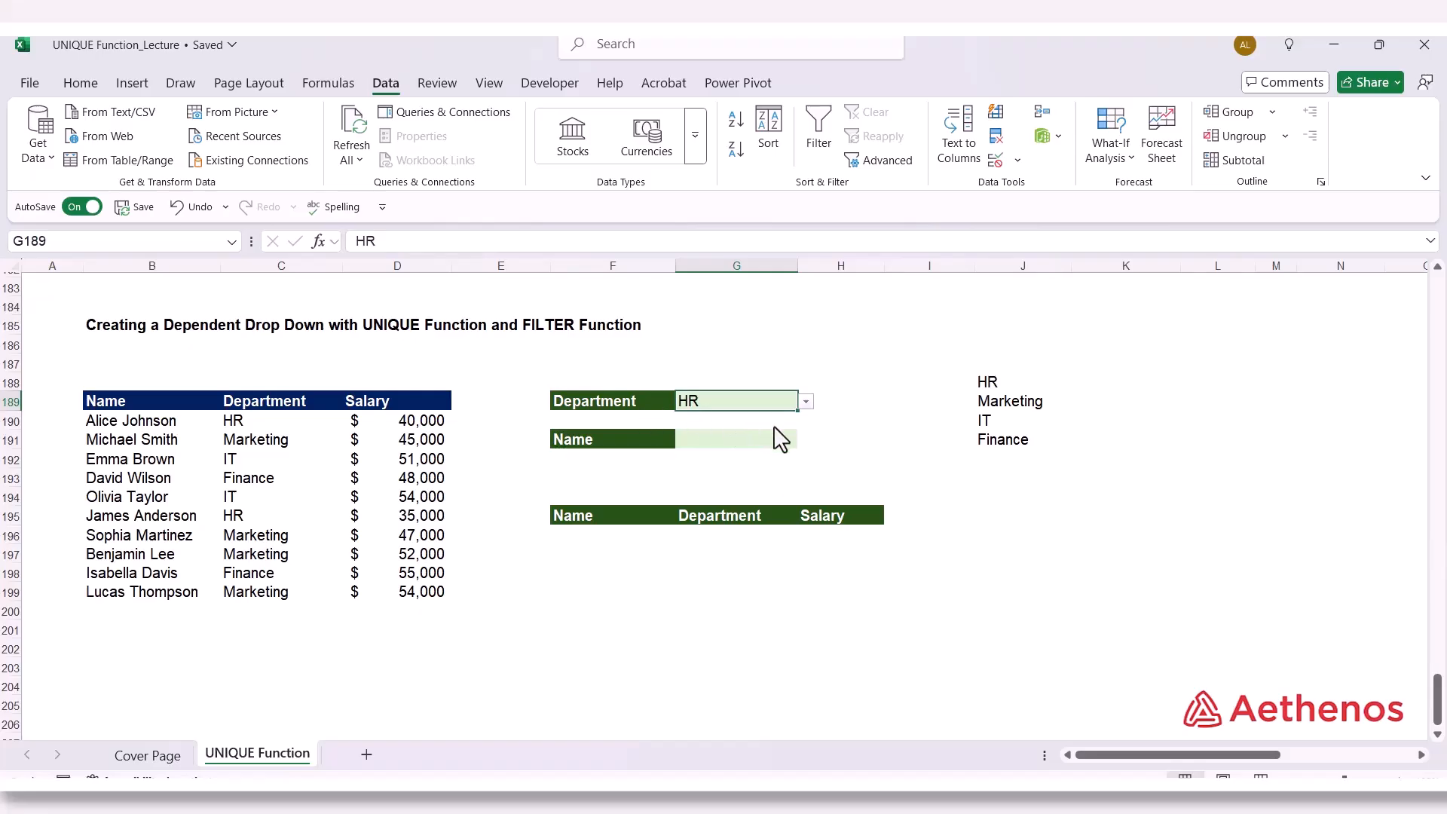
pyautogui.click(780, 438)
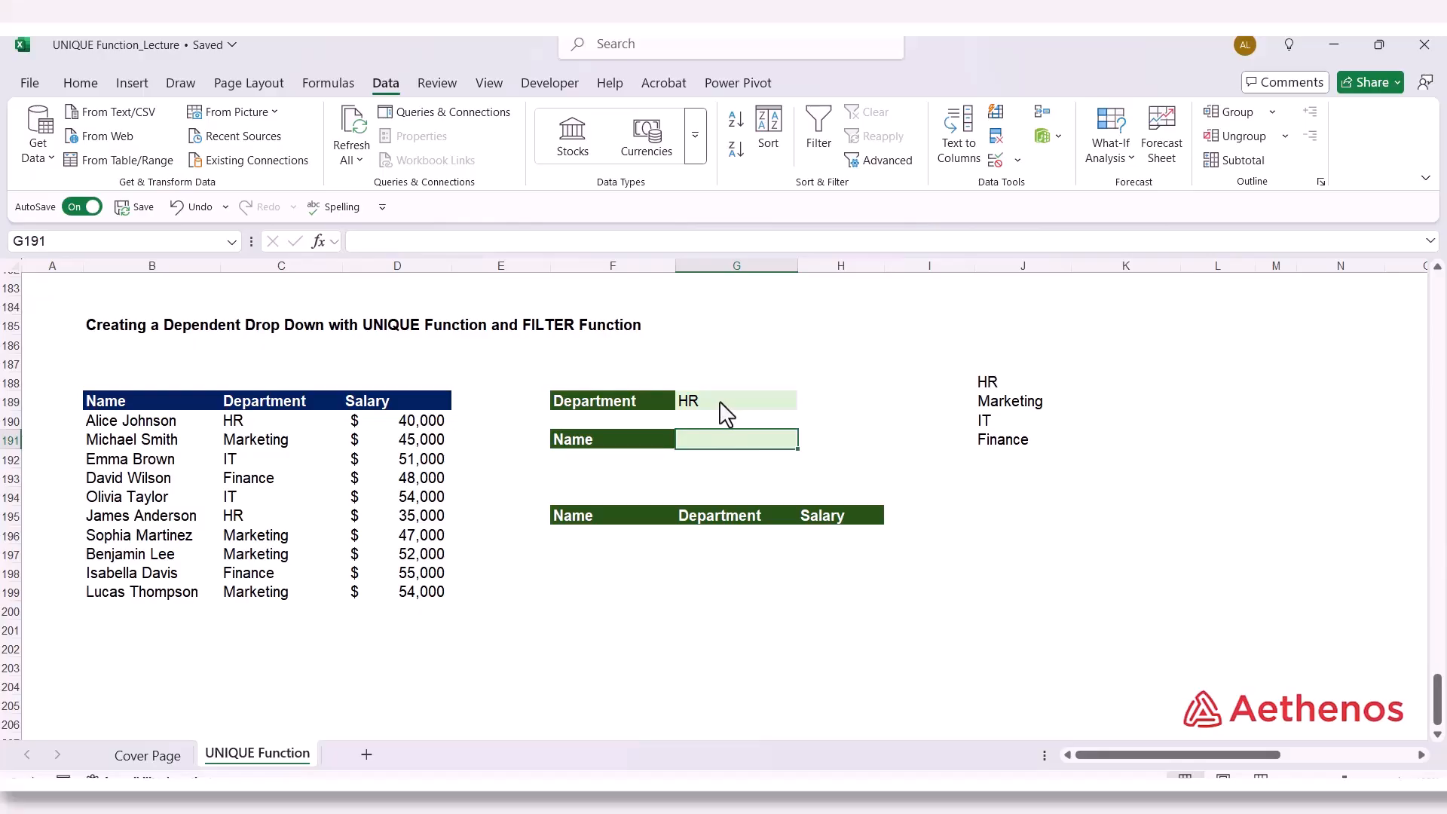
pyautogui.click(695, 411)
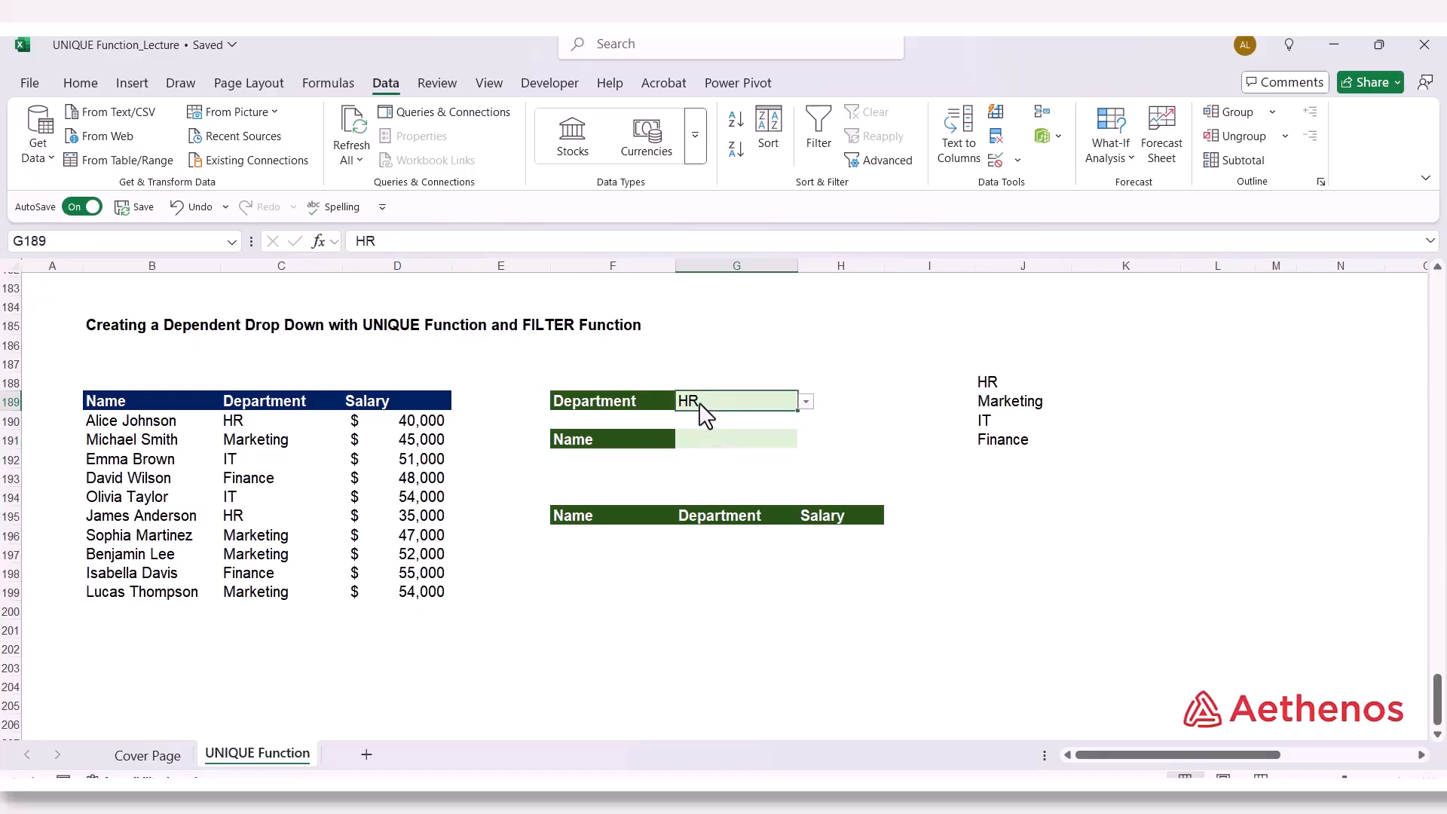
pyautogui.click(720, 440)
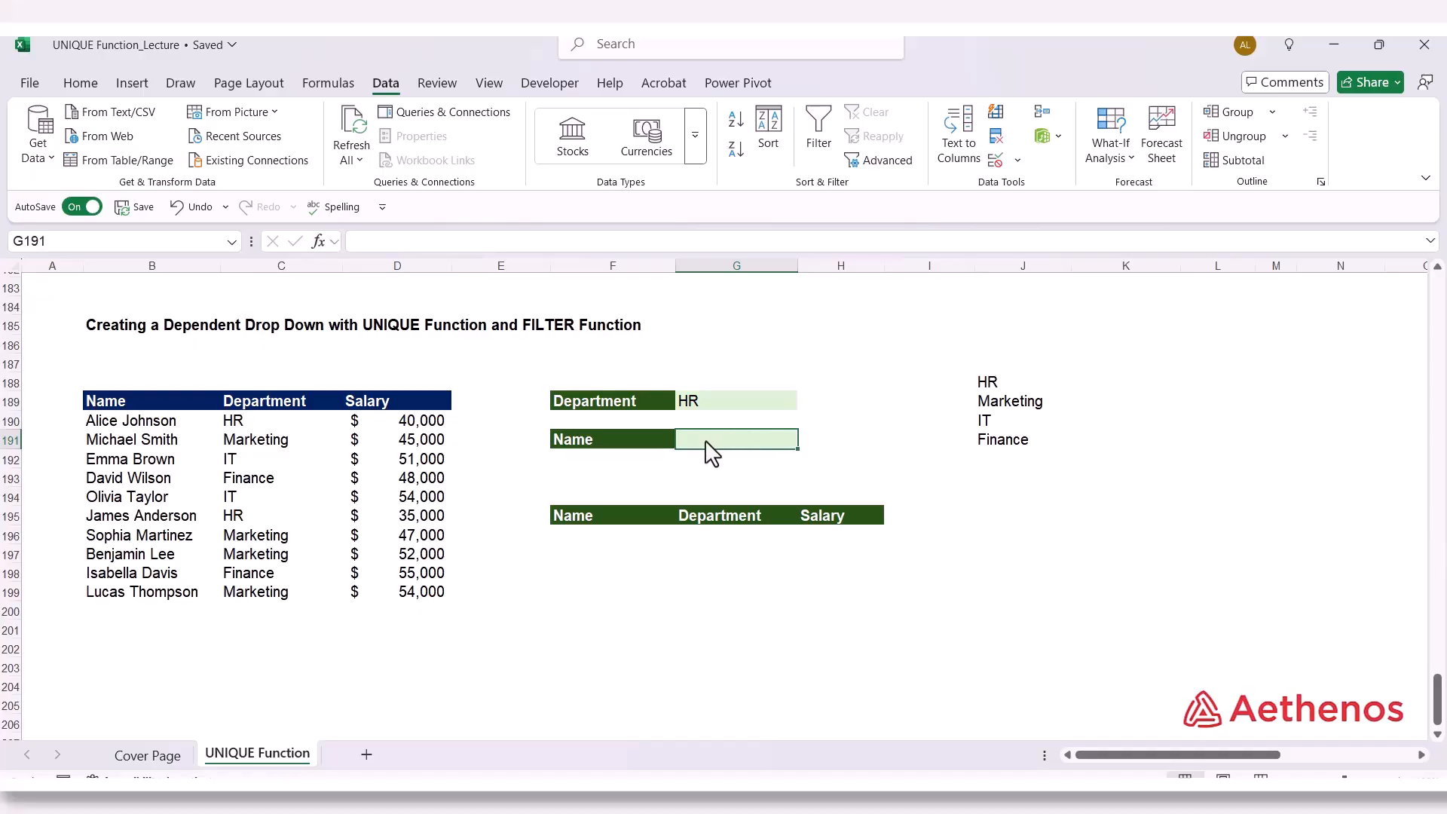
# Enter =FILTER(B190:B199,C190:C199=G189) in K188 to list the employee names belonging to the selected department
pyautogui.click(1142, 384)
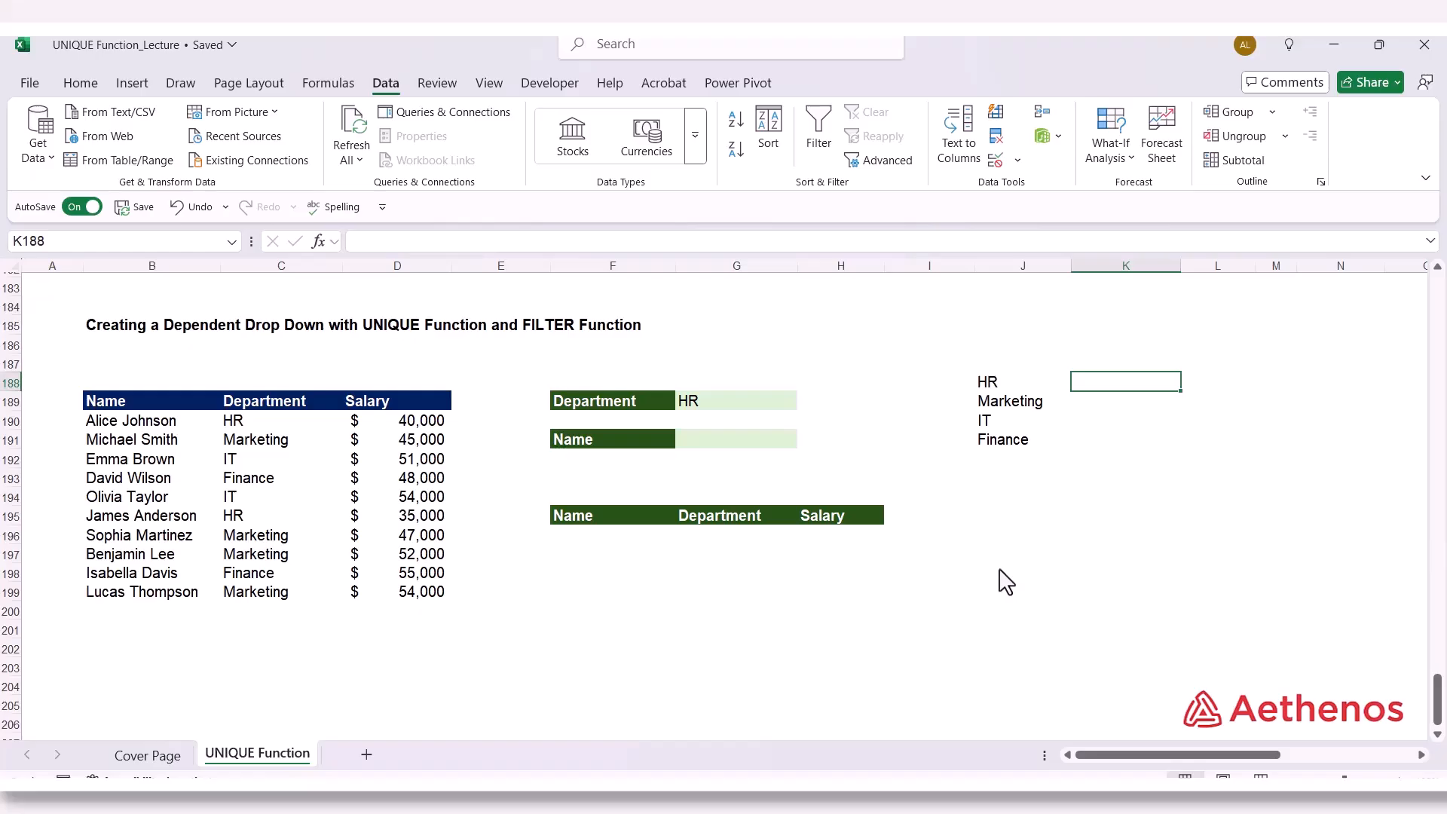
pyautogui.write('=fil')
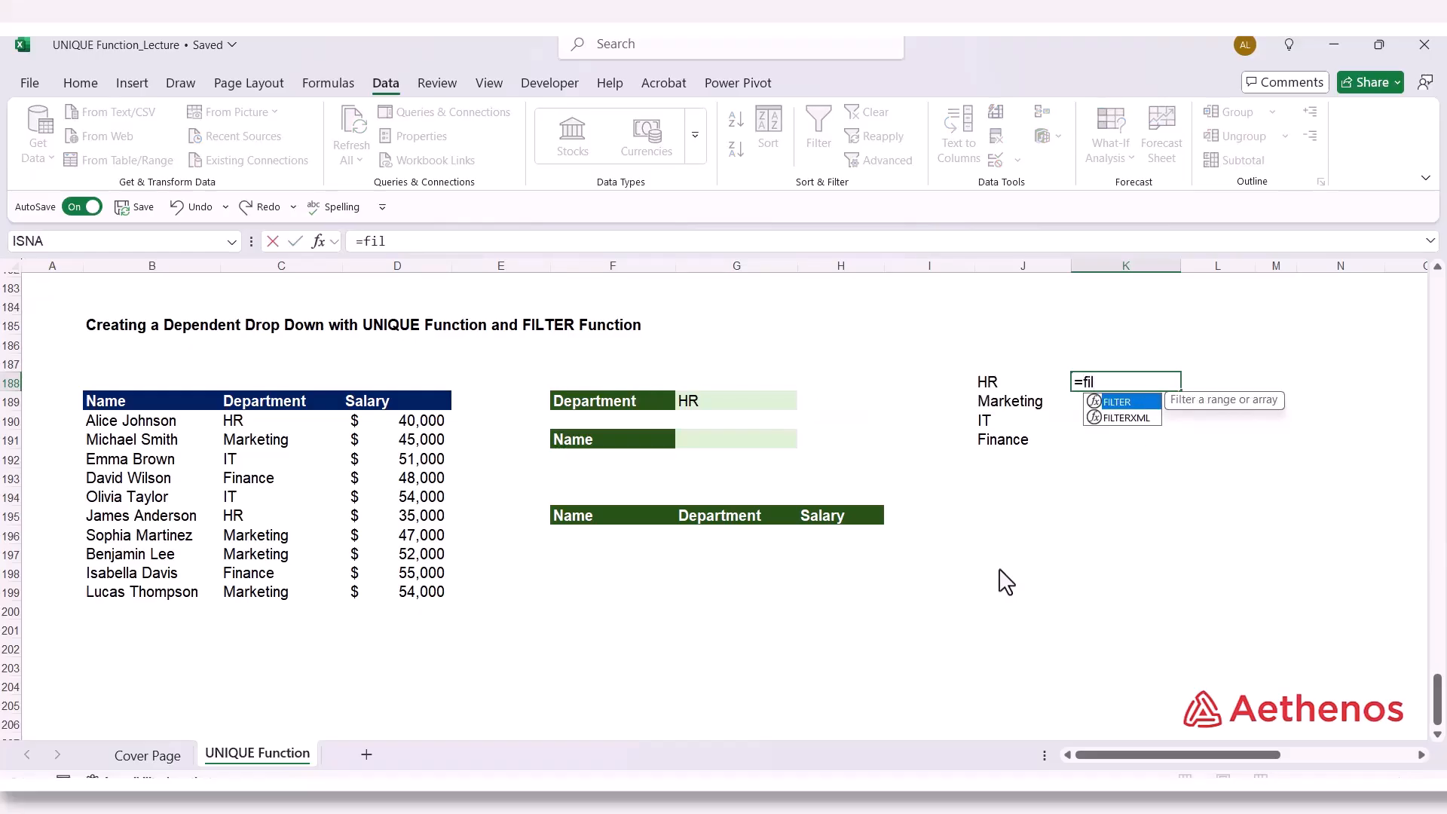
pyautogui.press('Tab')
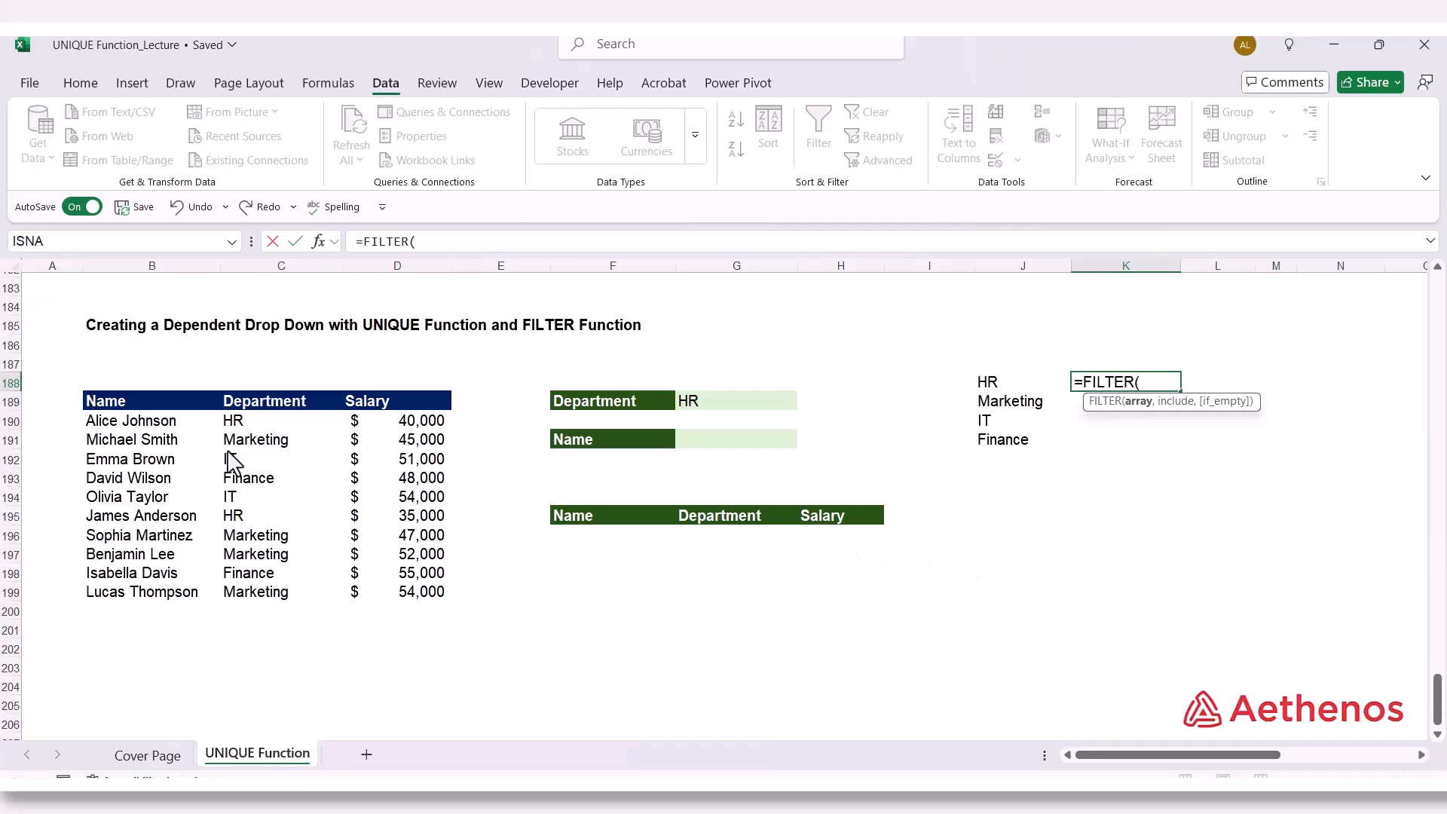
pyautogui.moveTo(125, 424); pyautogui.dragTo(150, 587)
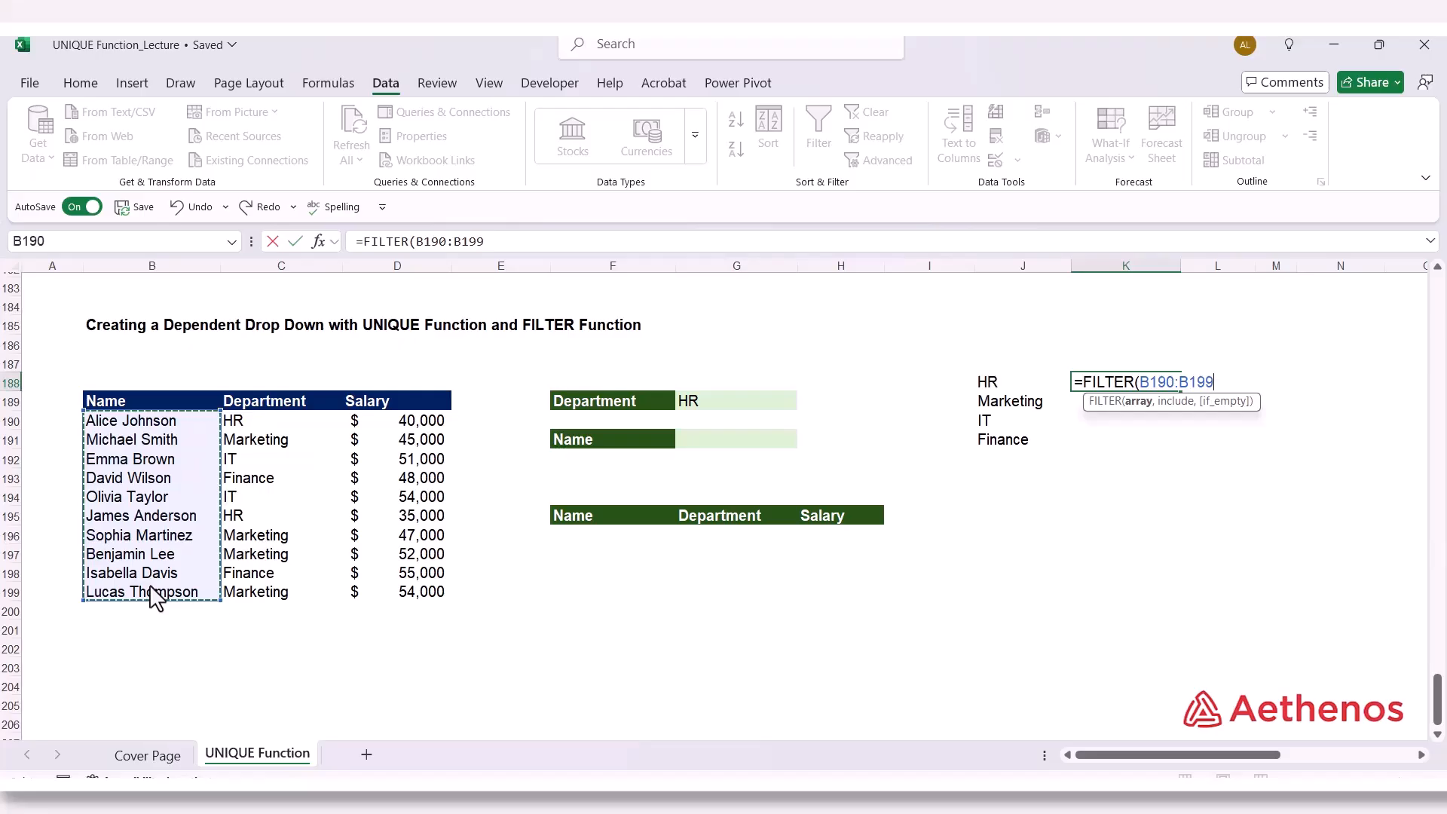
pyautogui.write(',')
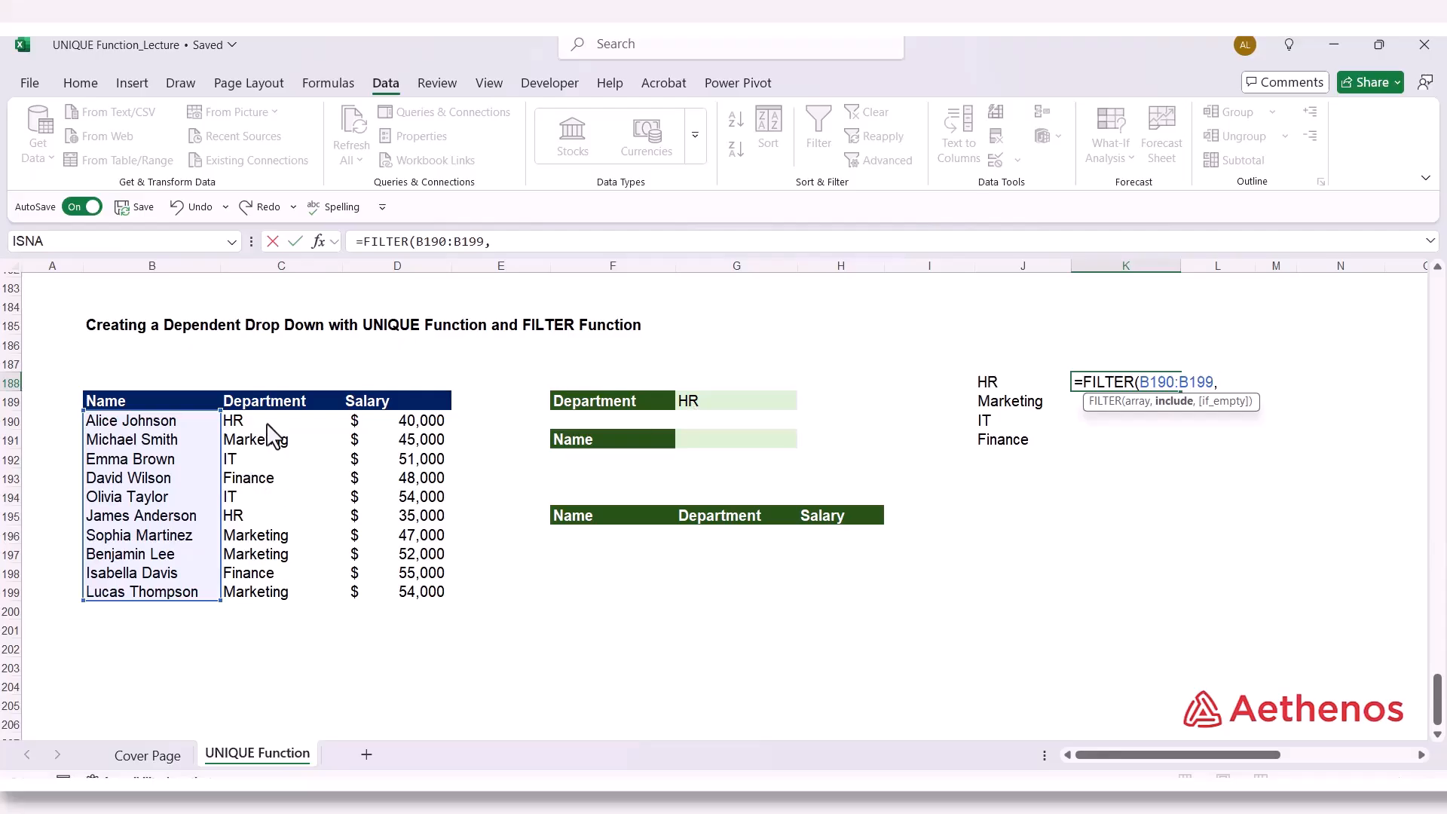
pyautogui.moveTo(272, 421); pyautogui.dragTo(266, 588)
pyautogui.write('=')
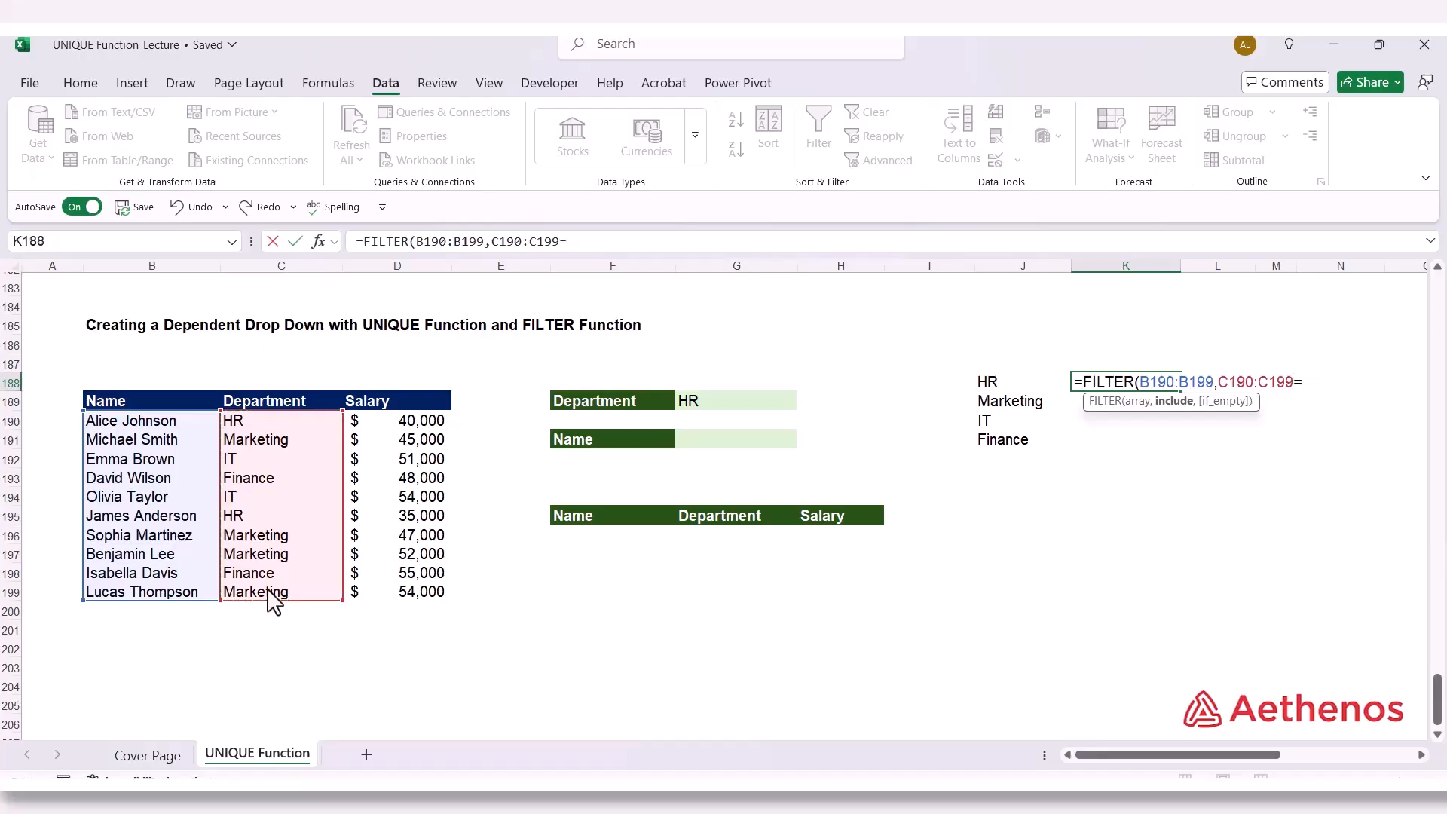
pyautogui.click(741, 417)
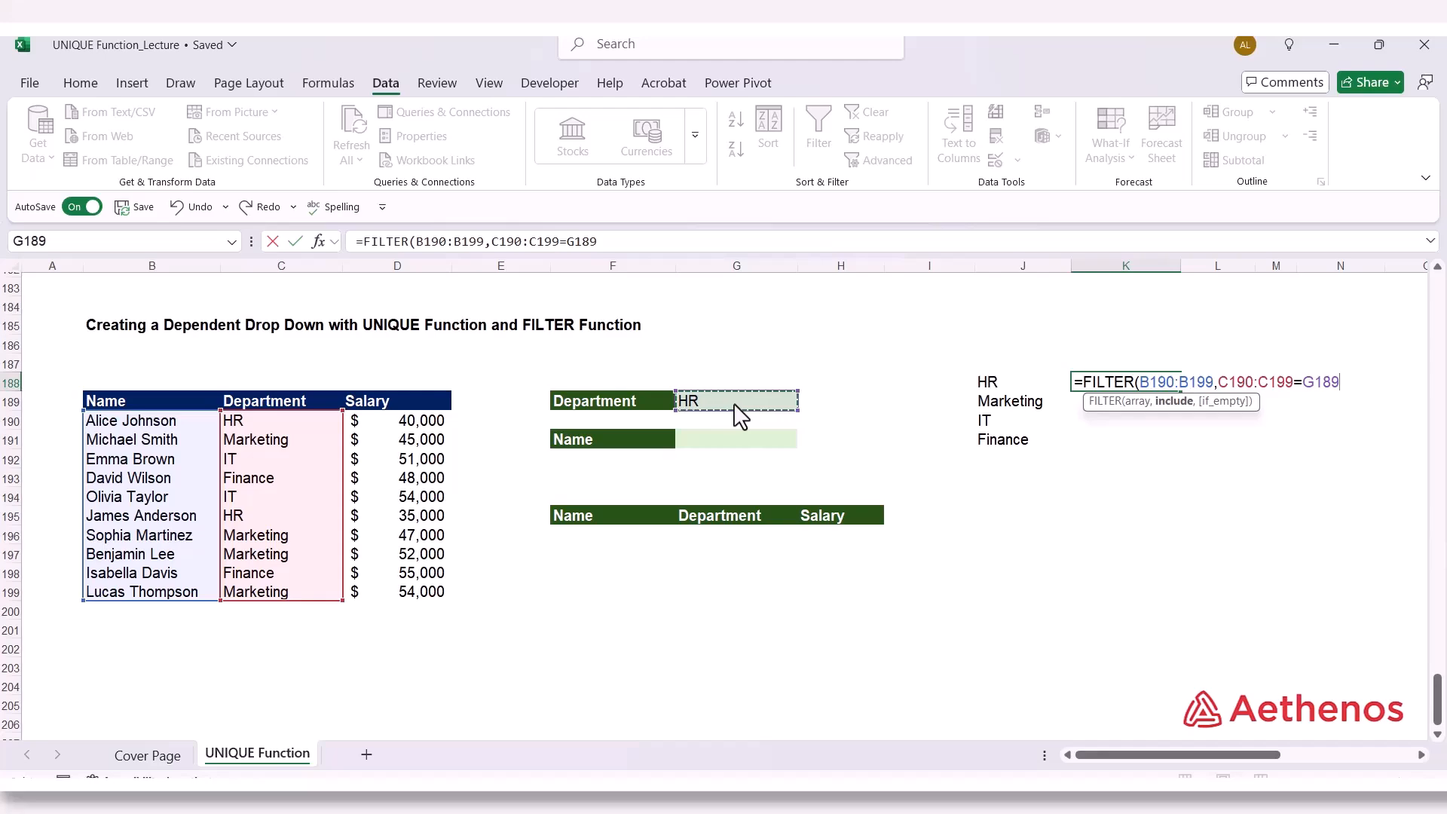
pyautogui.write(')')
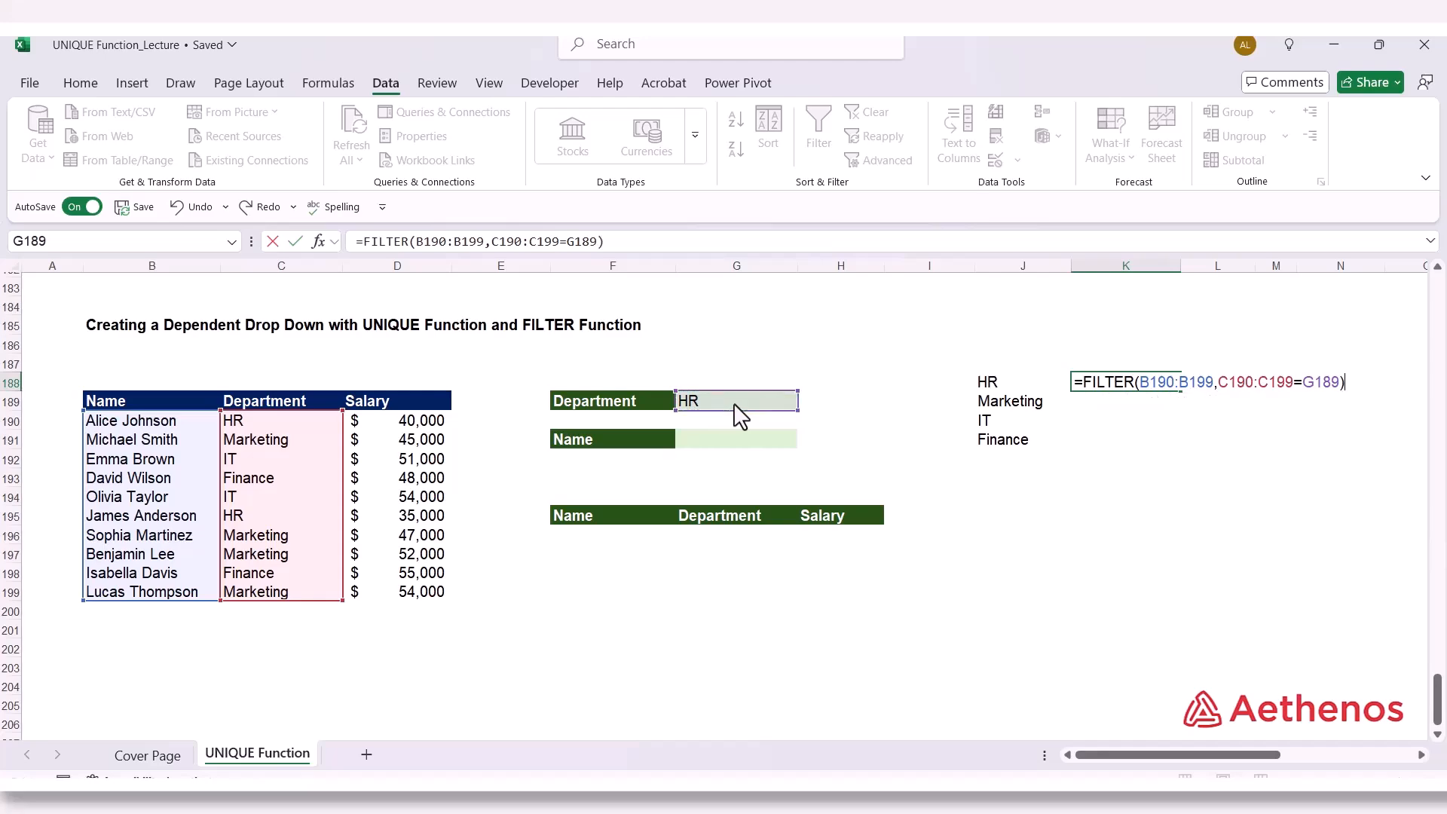
pyautogui.press('Return')
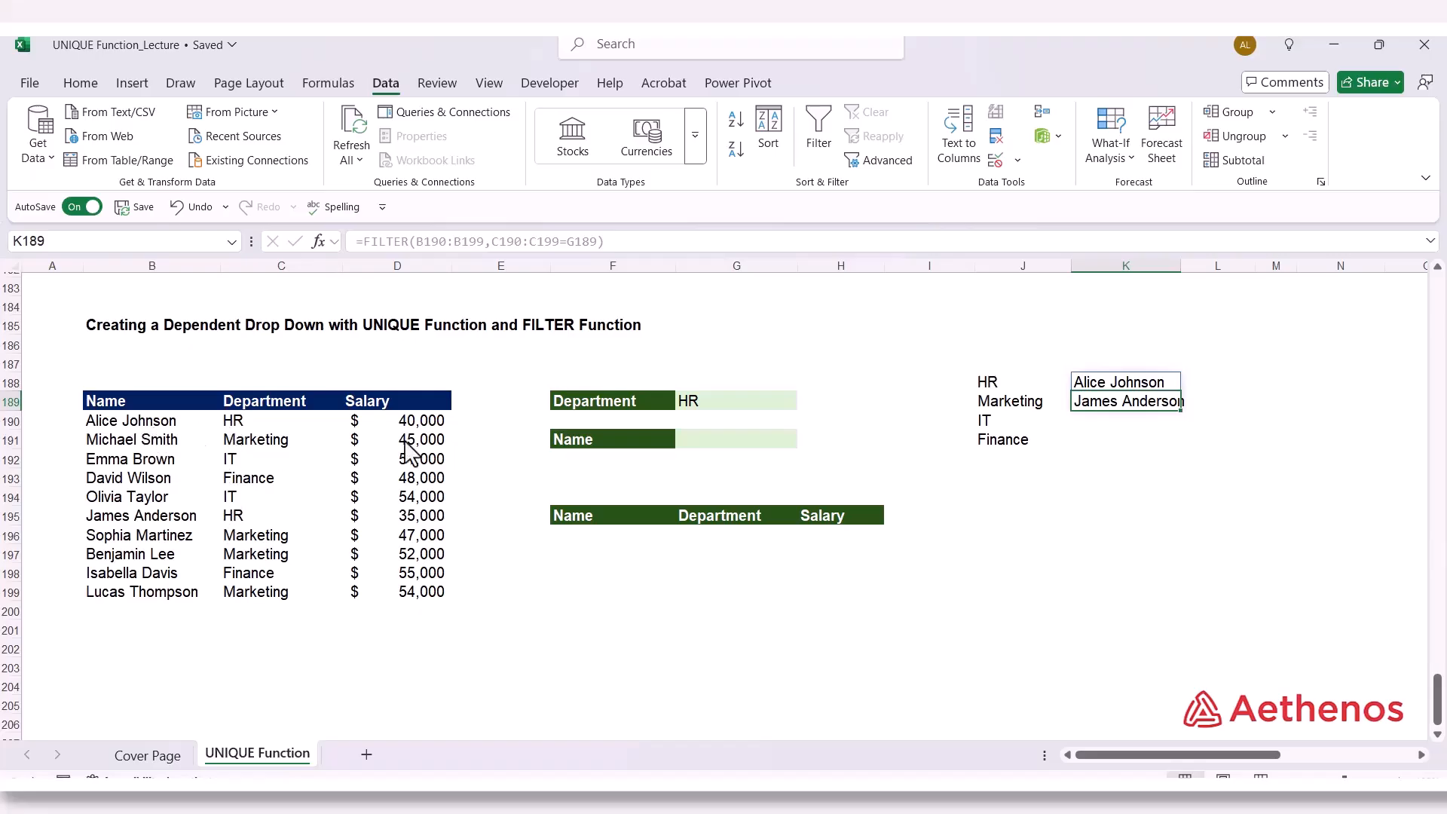
# Switch the Department in G189 to IT and compare the filtered names at K188 with the employee table
pyautogui.click(709, 401)
pyautogui.click(806, 402)
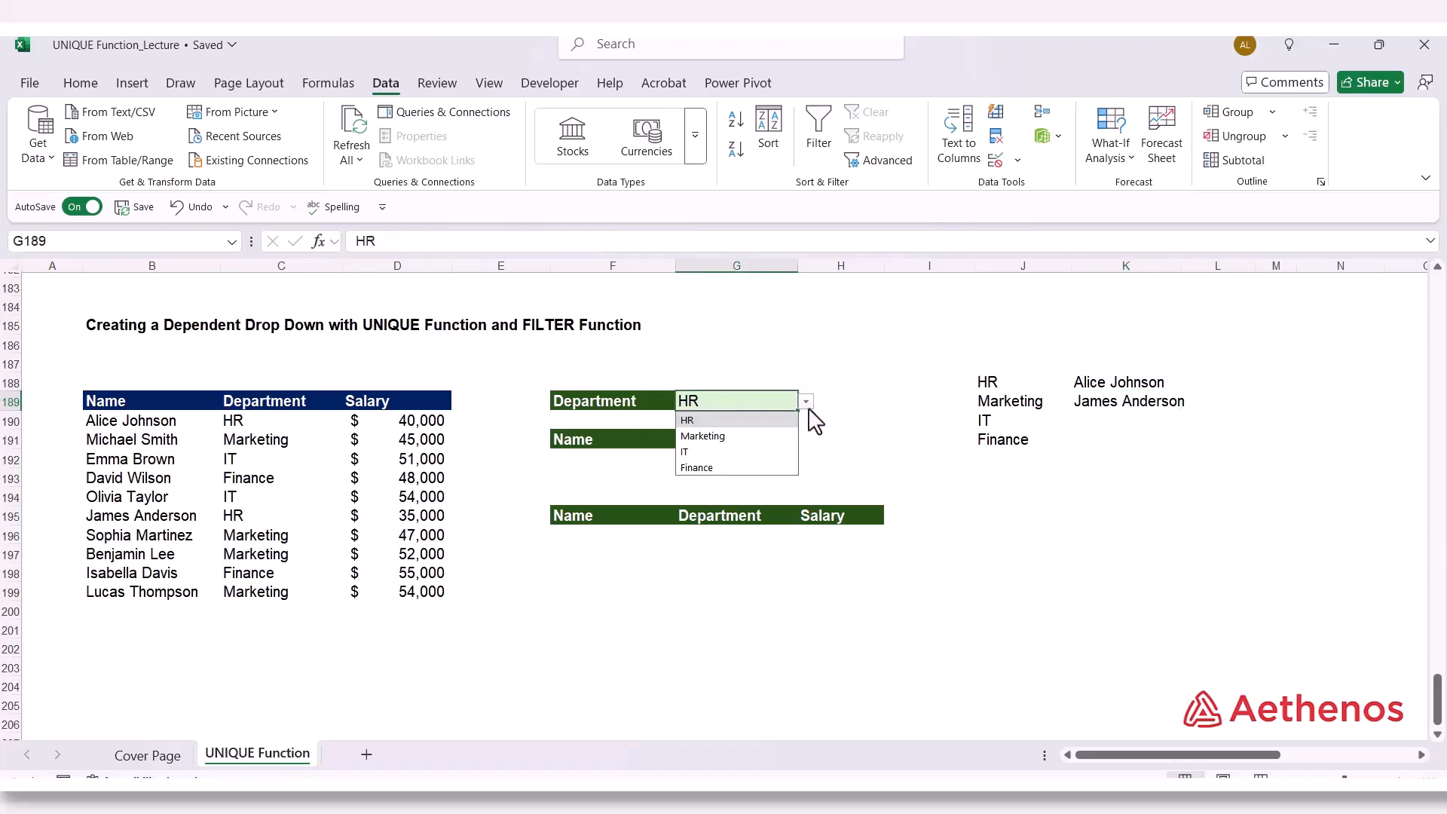
pyautogui.click(756, 453)
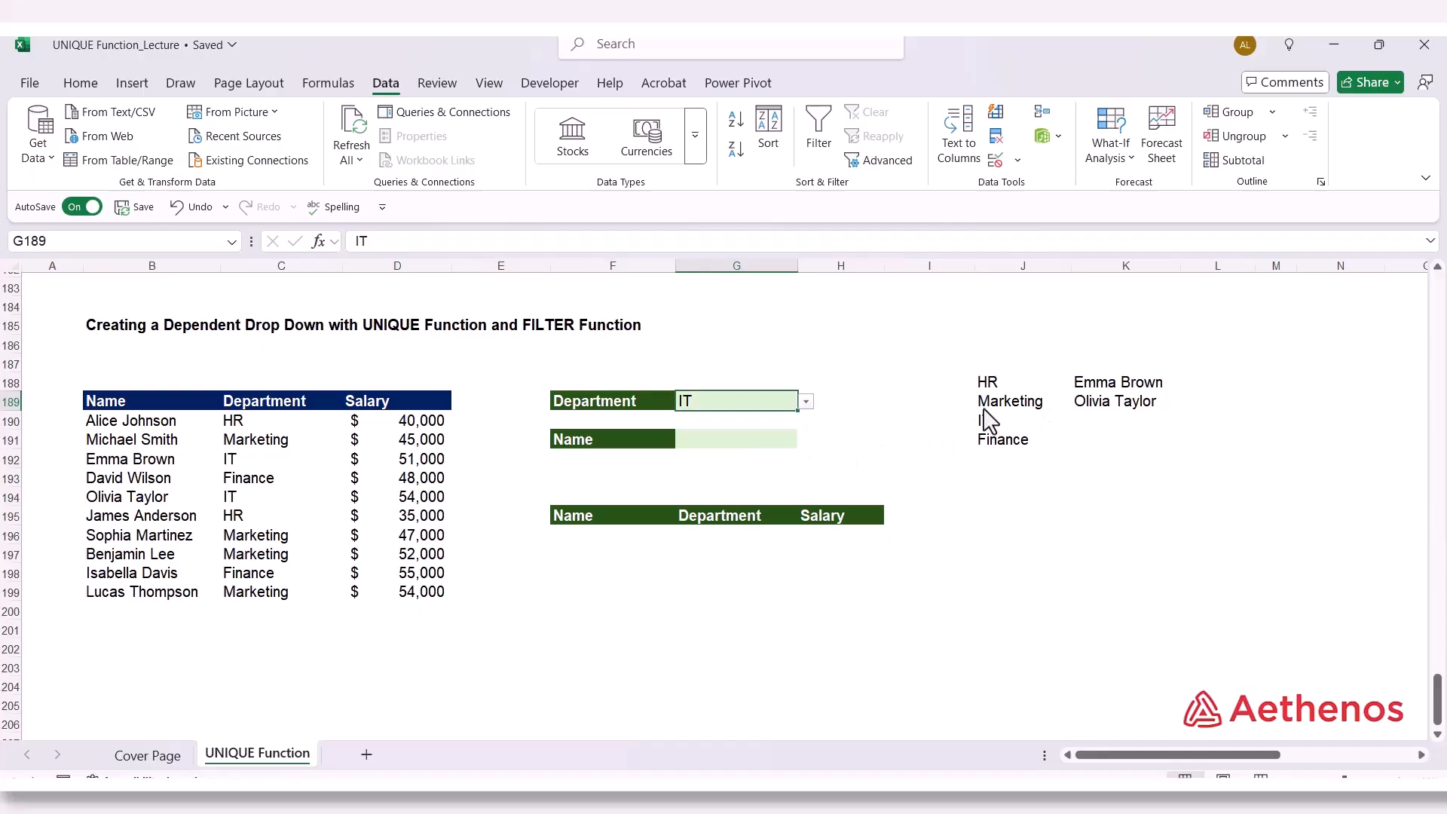
pyautogui.click(153, 500)
pyautogui.click(1074, 386)
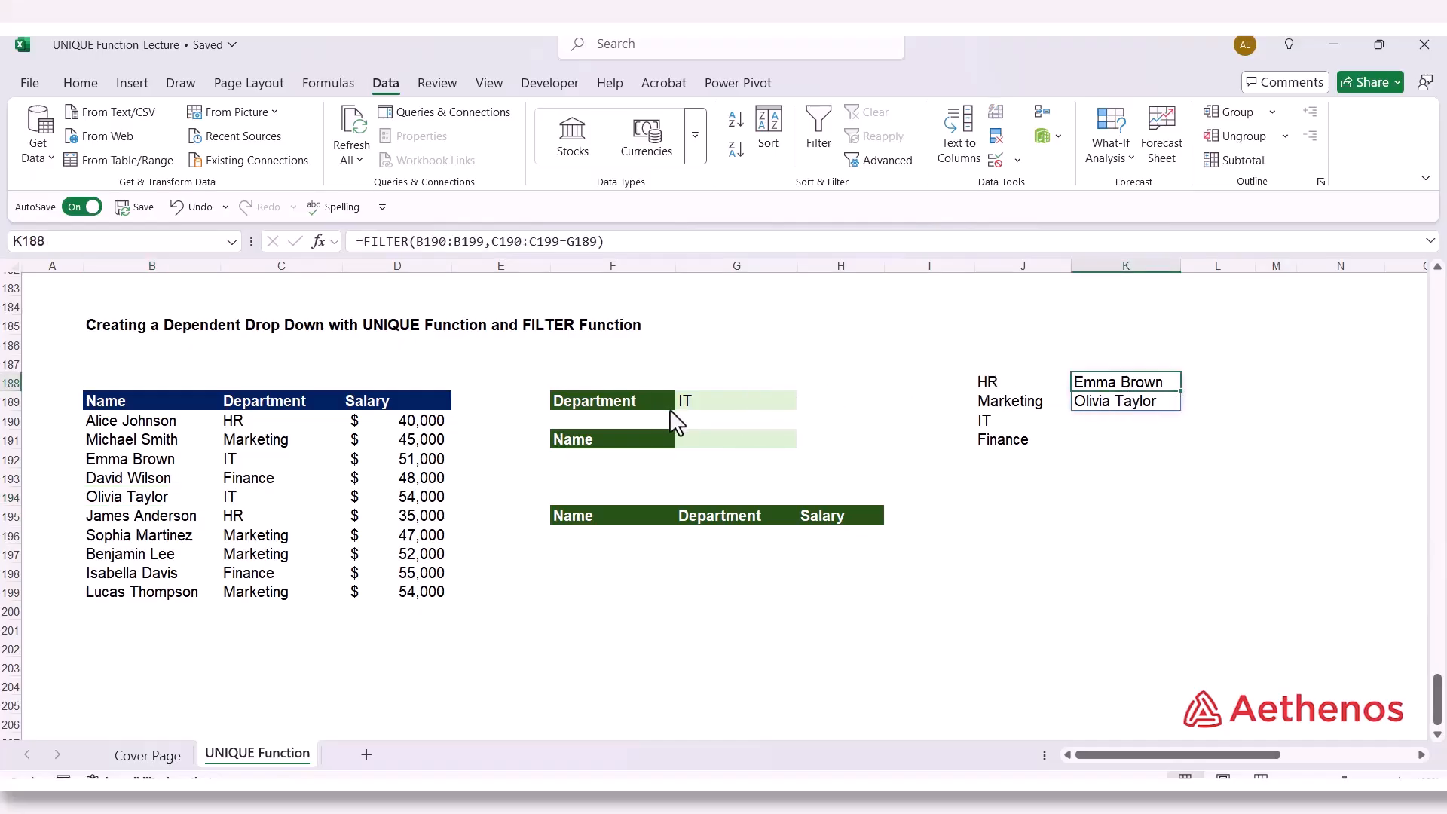
pyautogui.click(736, 416)
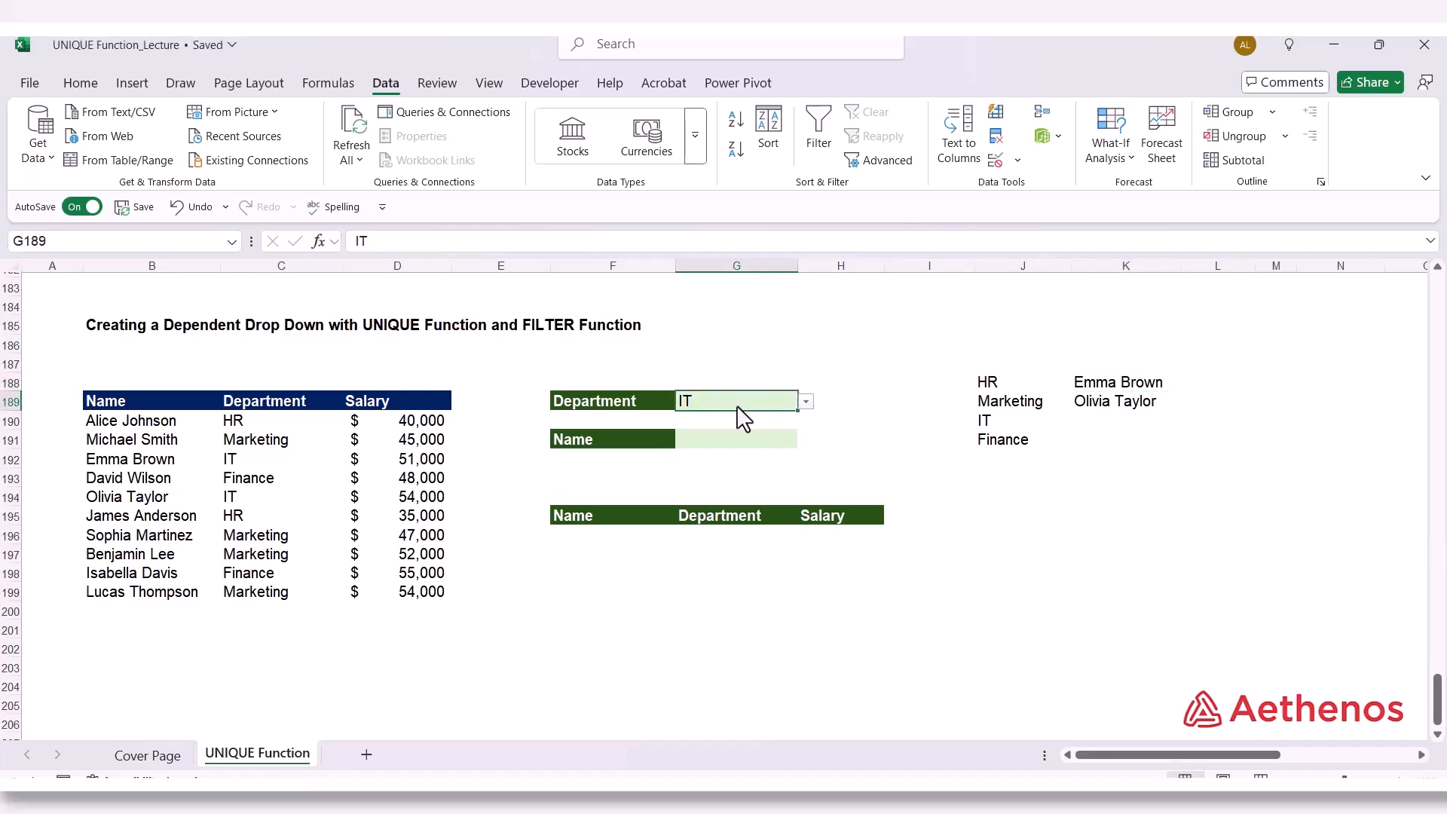
pyautogui.click(915, 448)
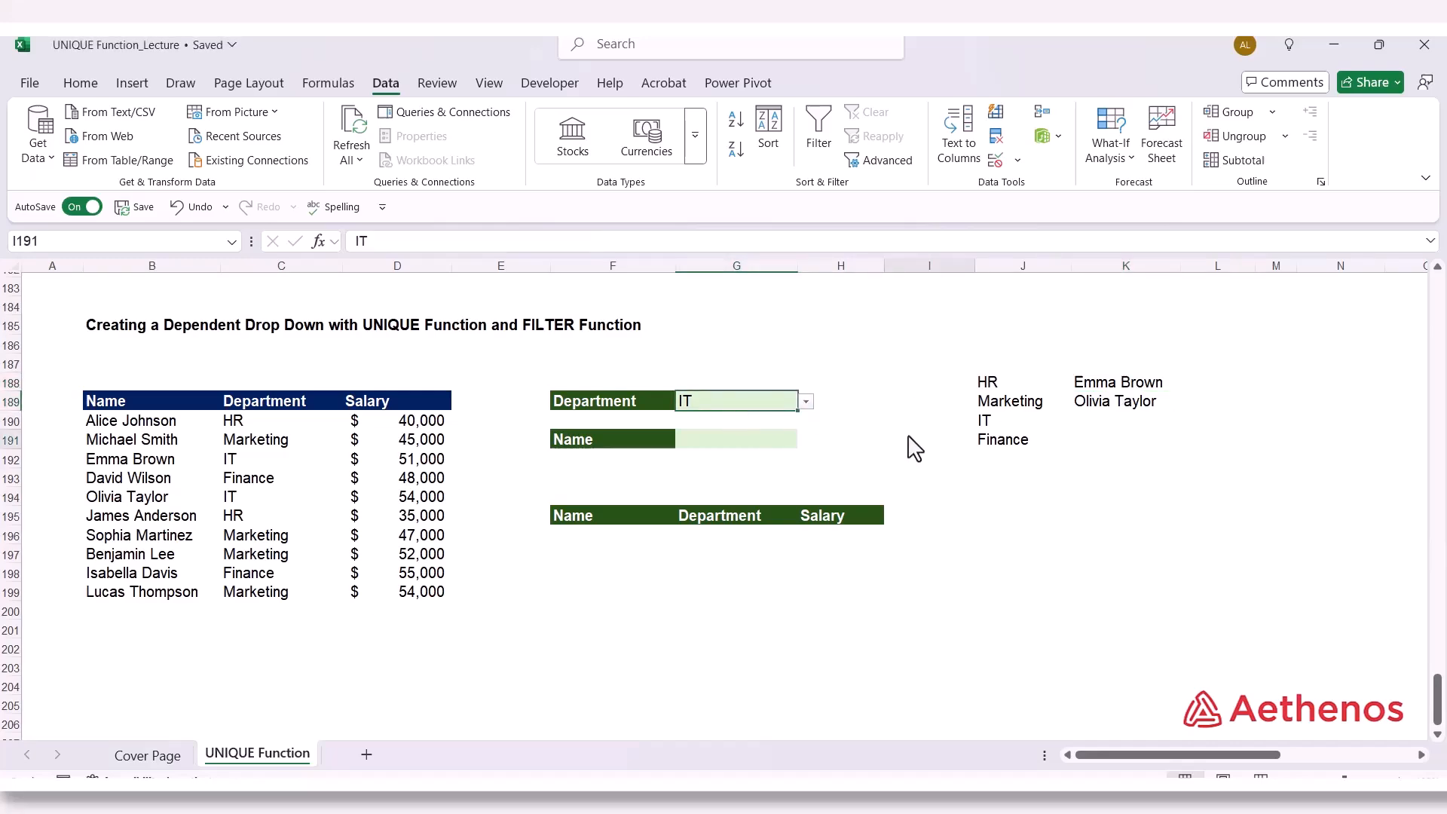
# Add a List data validation to the Name cell G191 with =$K$188# as its source
pyautogui.click(737, 440)
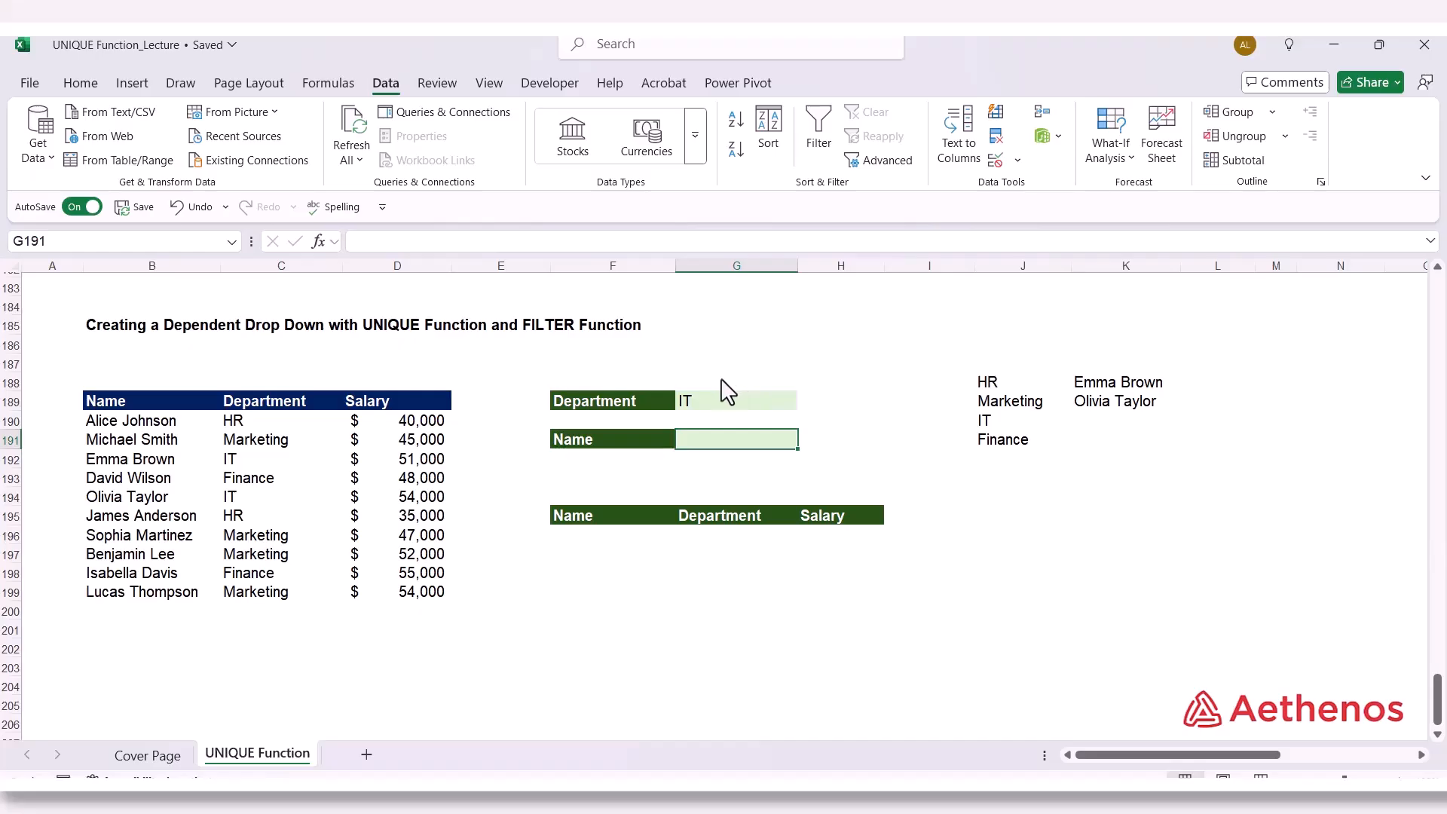
pyautogui.click(1019, 161)
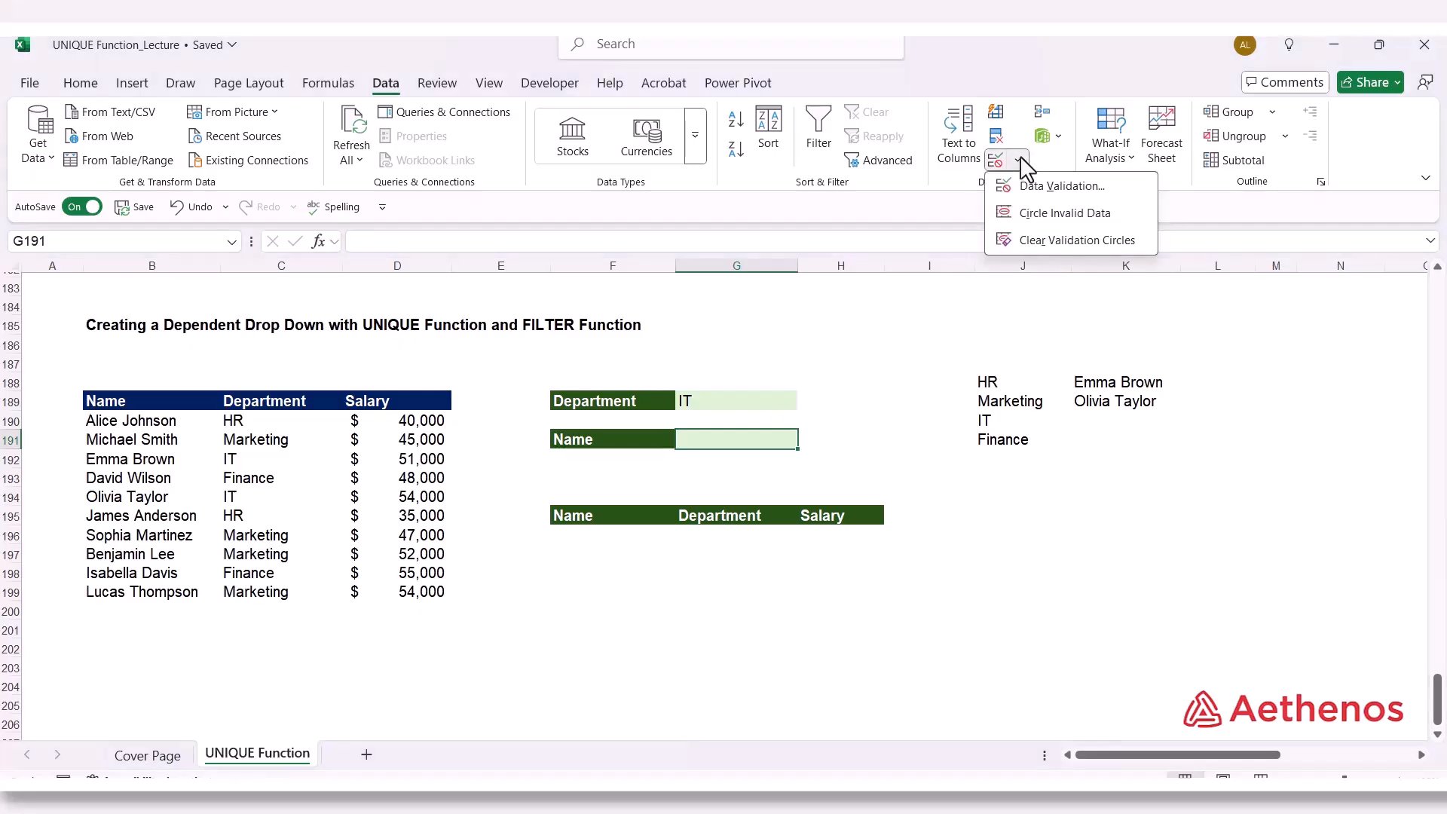
pyautogui.click(1059, 186)
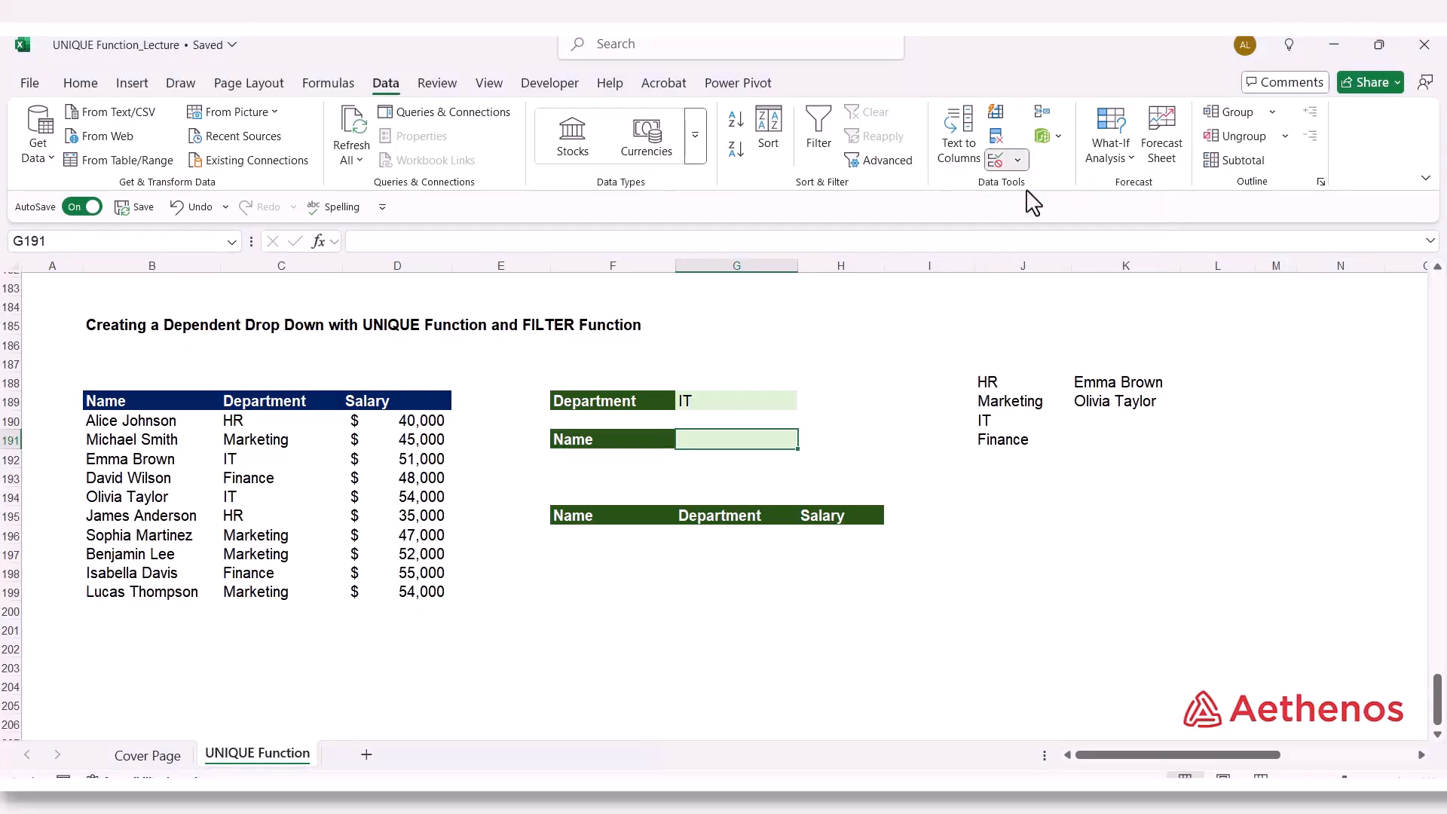
pyautogui.click(594, 372)
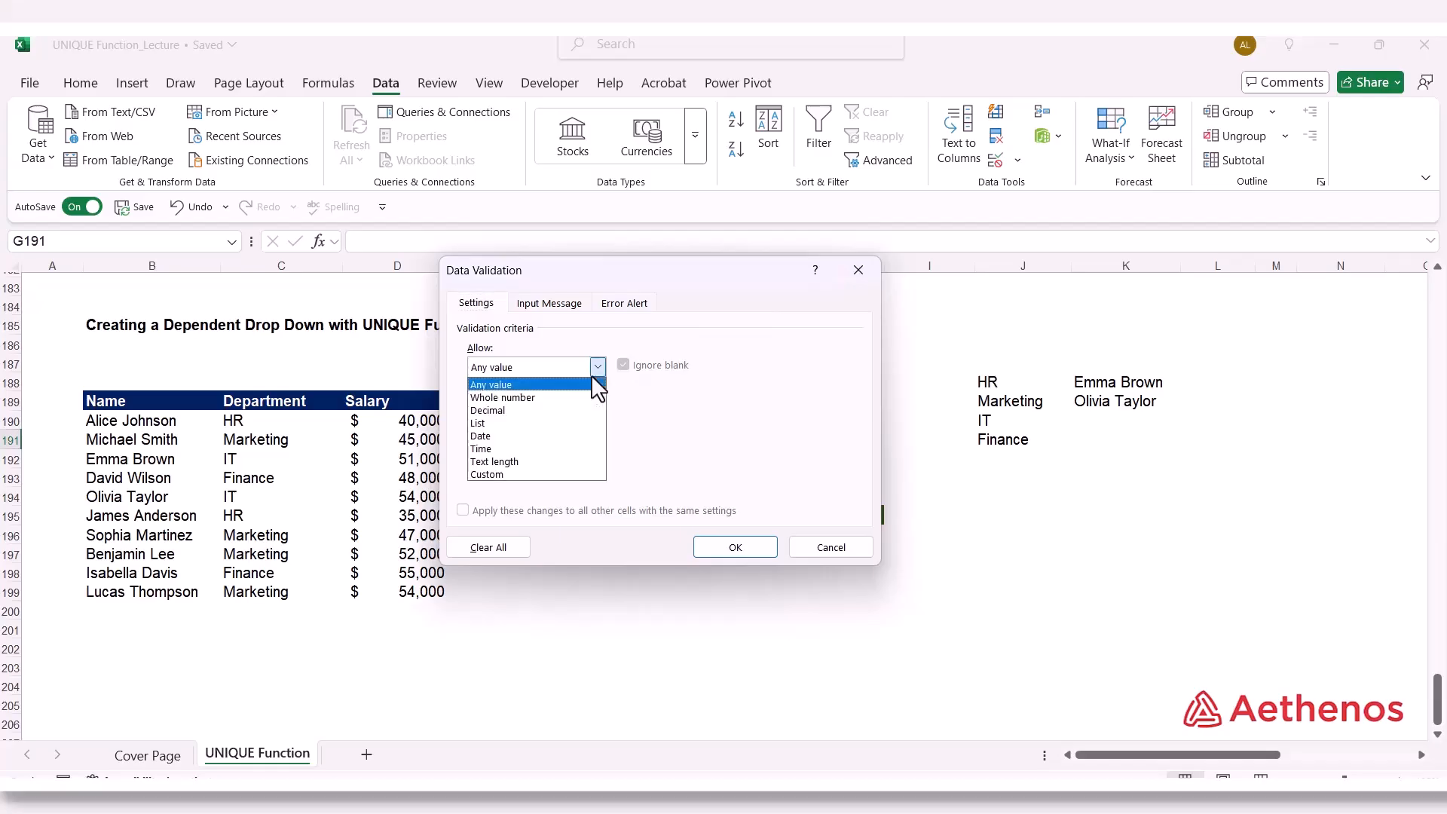
pyautogui.click(562, 423)
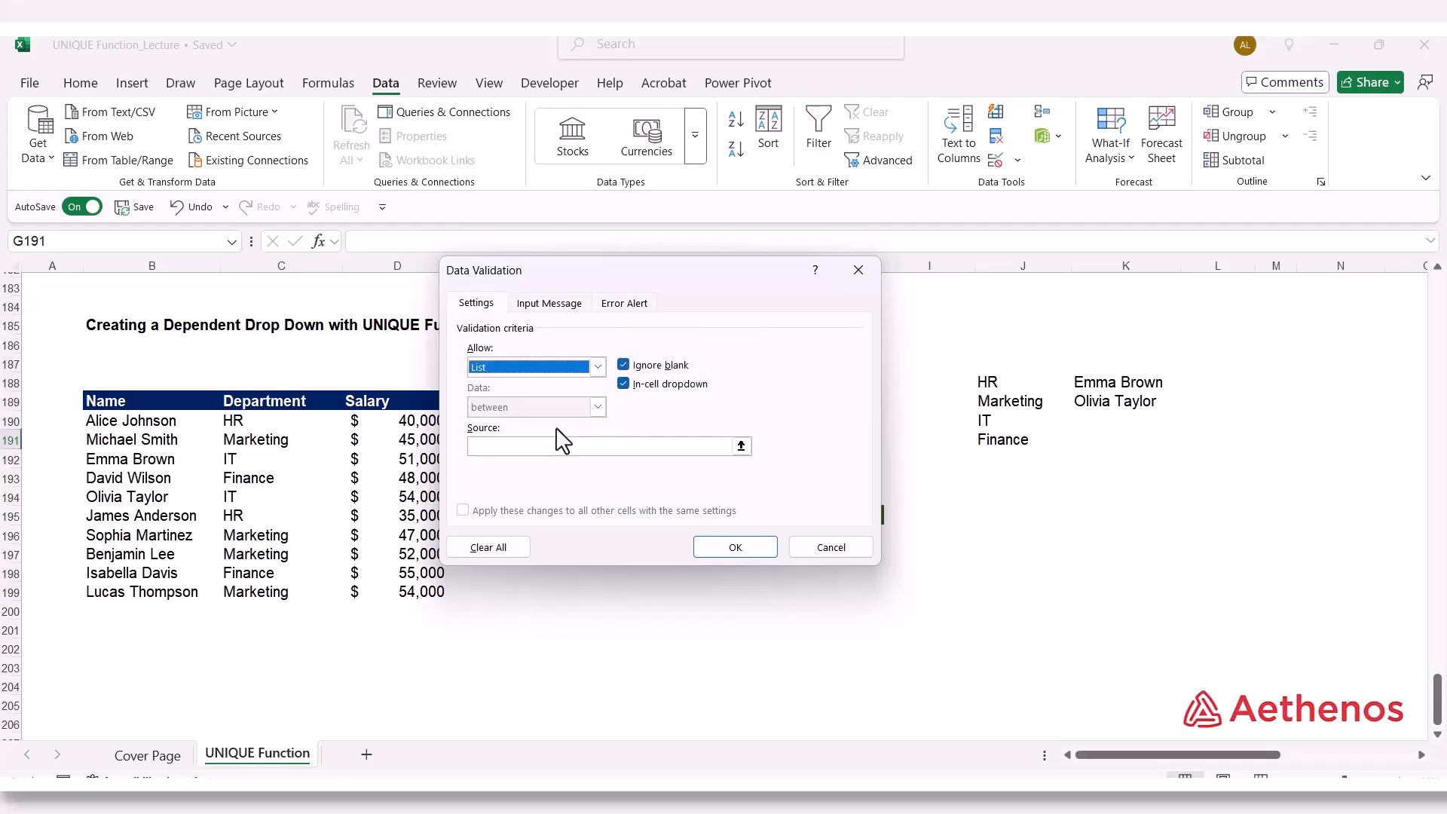
pyautogui.click(741, 446)
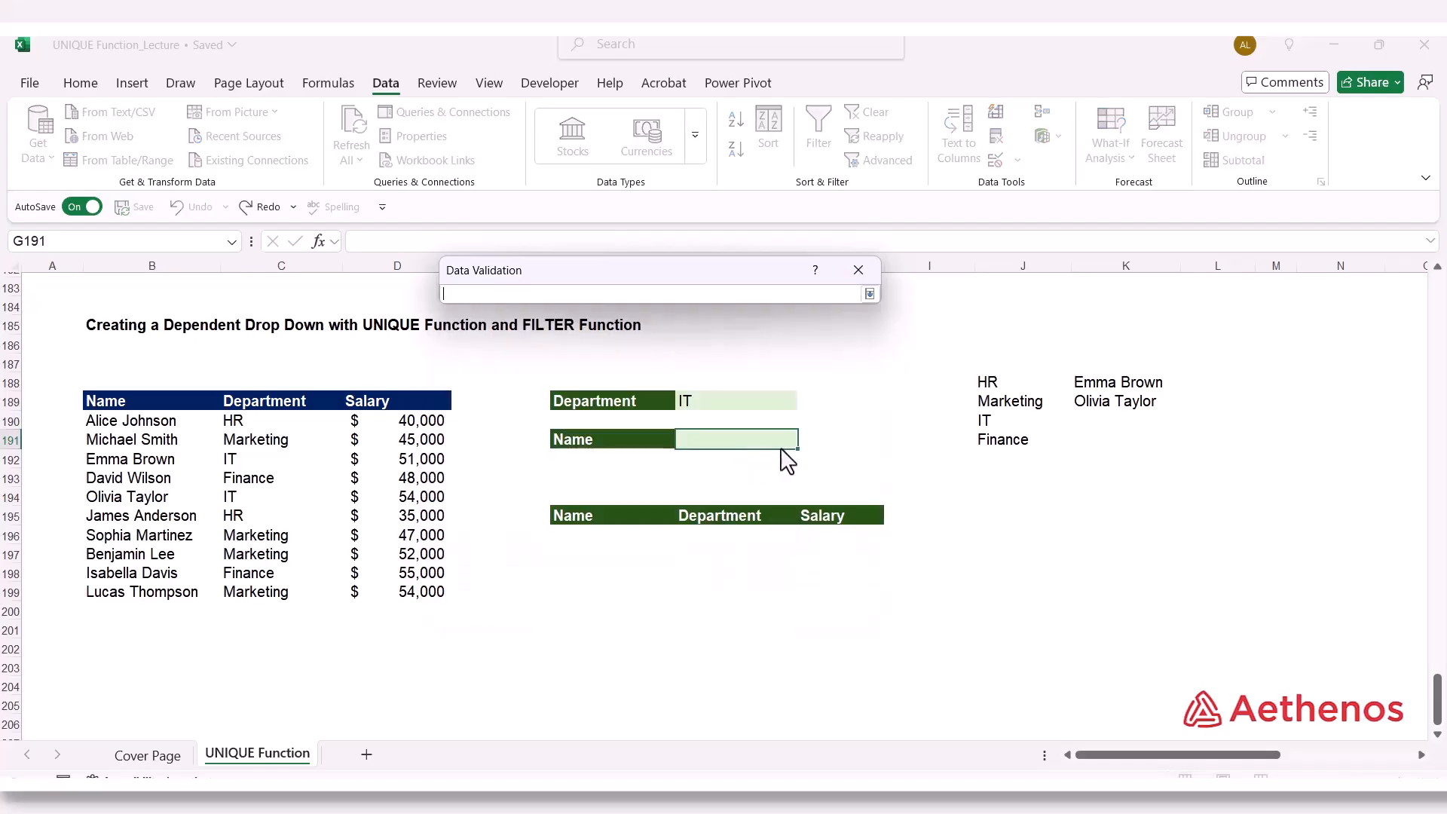
pyautogui.click(1105, 388)
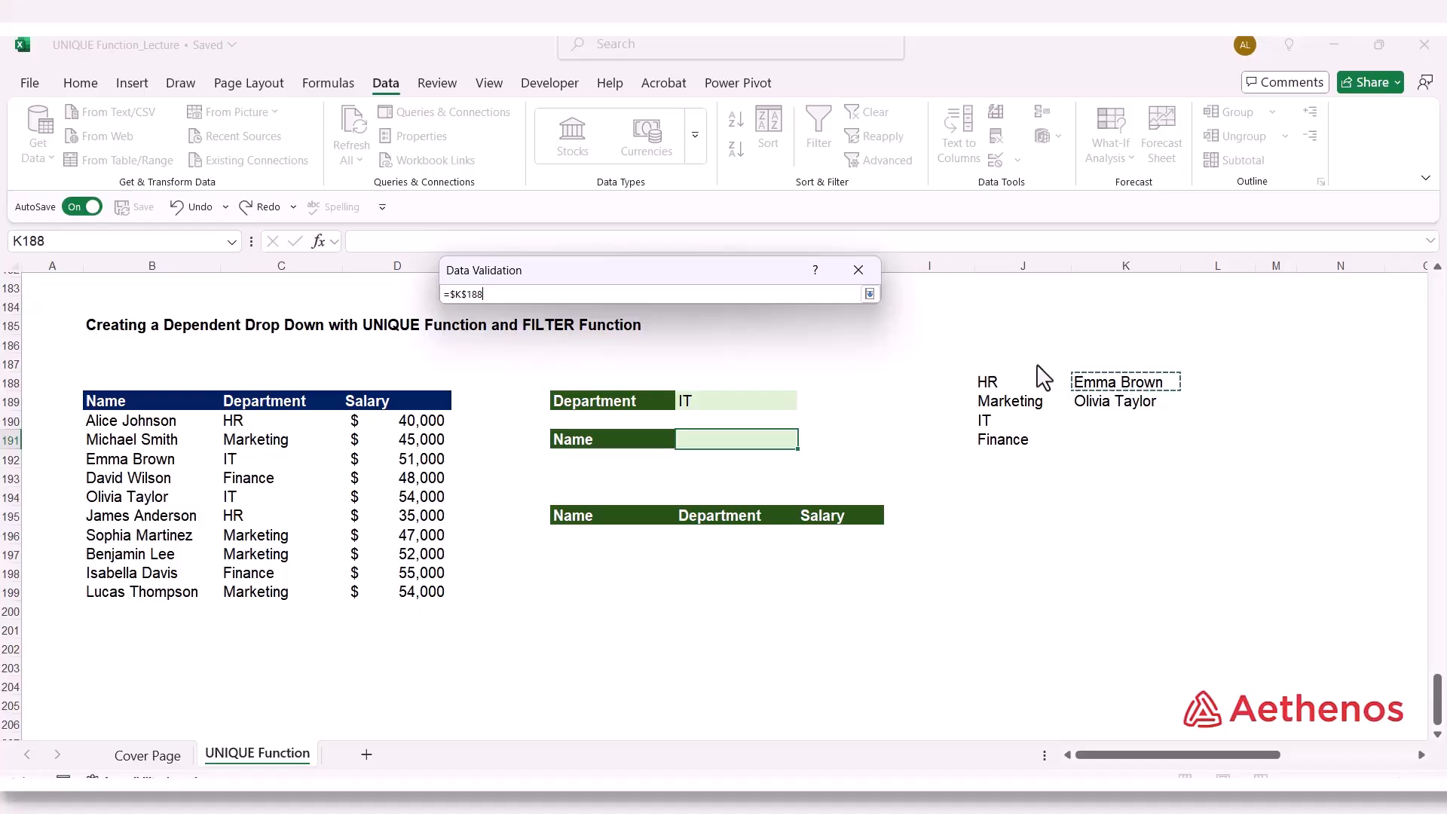
pyautogui.click(870, 294)
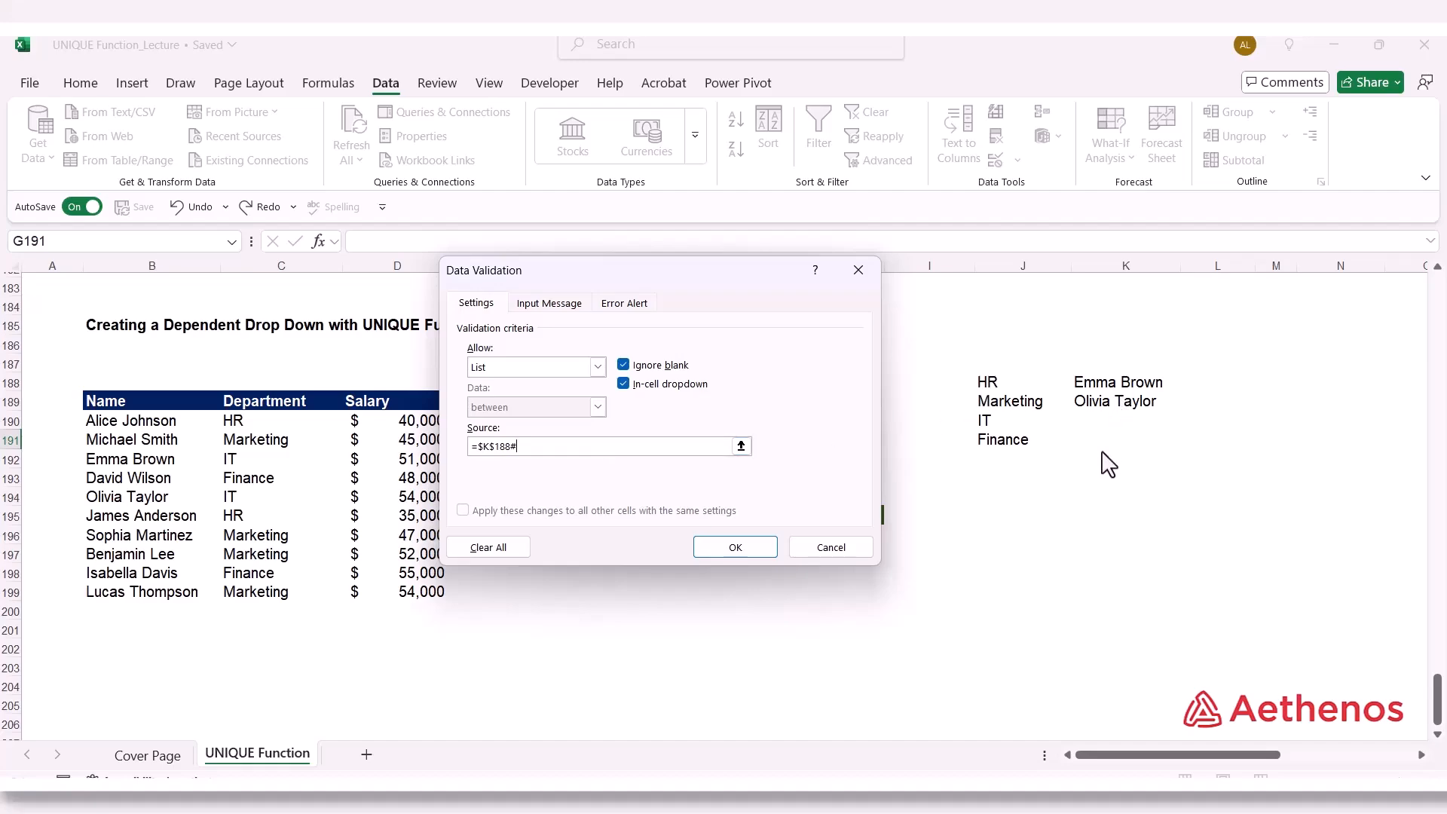
pyautogui.click(738, 541)
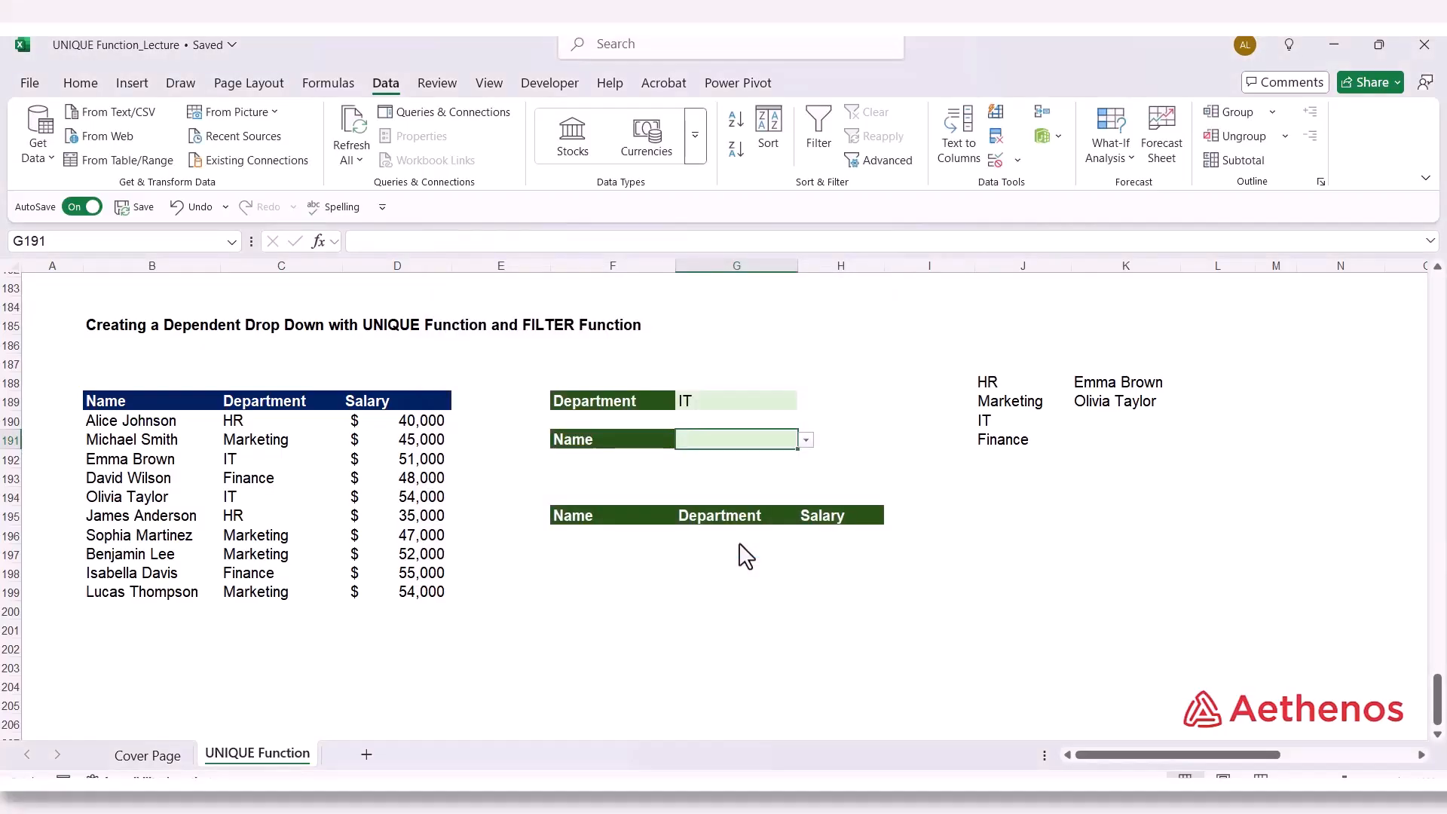
# Choose the first listed IT employee in the Name cell G191 and switch the Department in G189 to HR
pyautogui.click(807, 442)
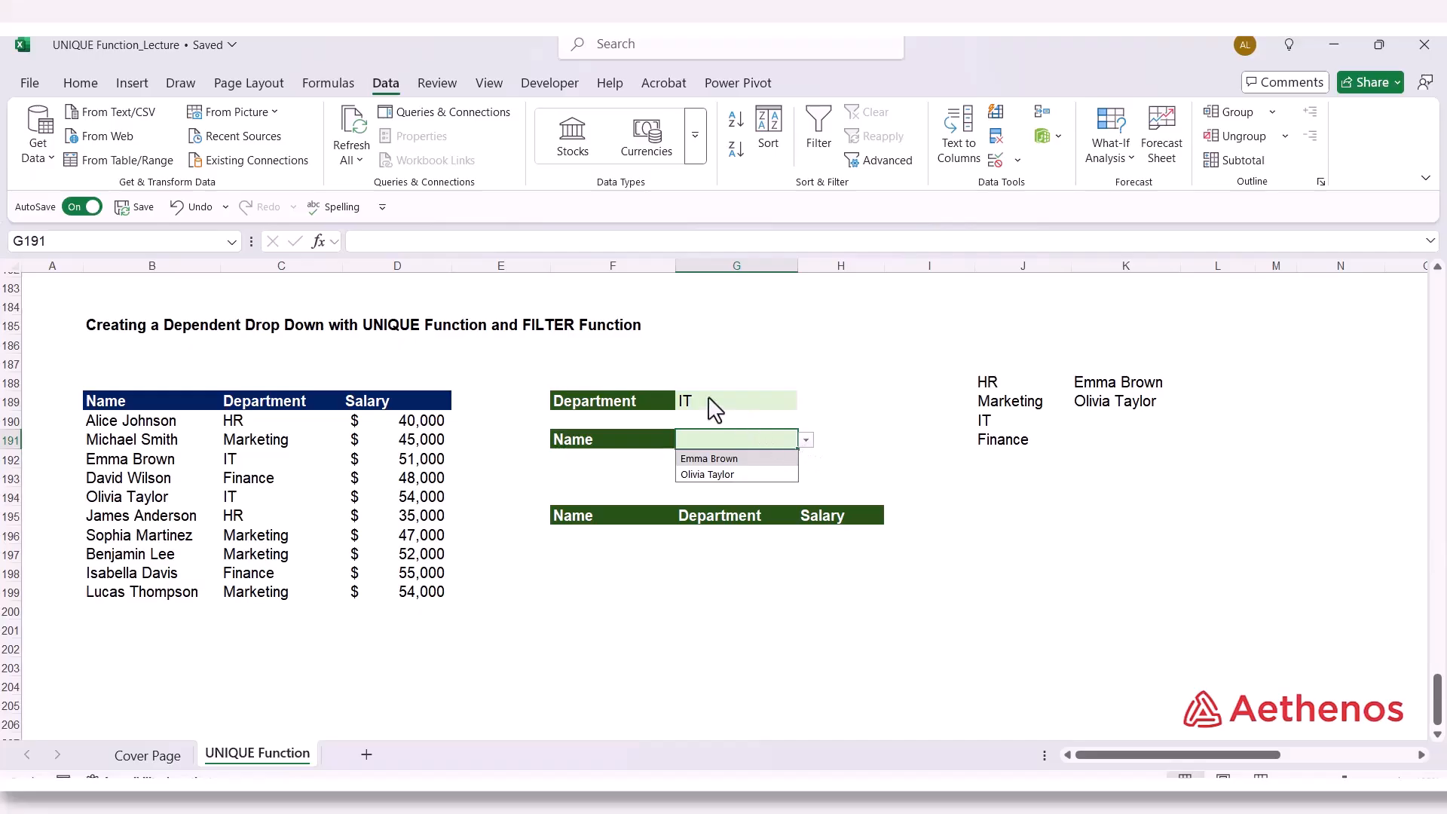
pyautogui.click(725, 461)
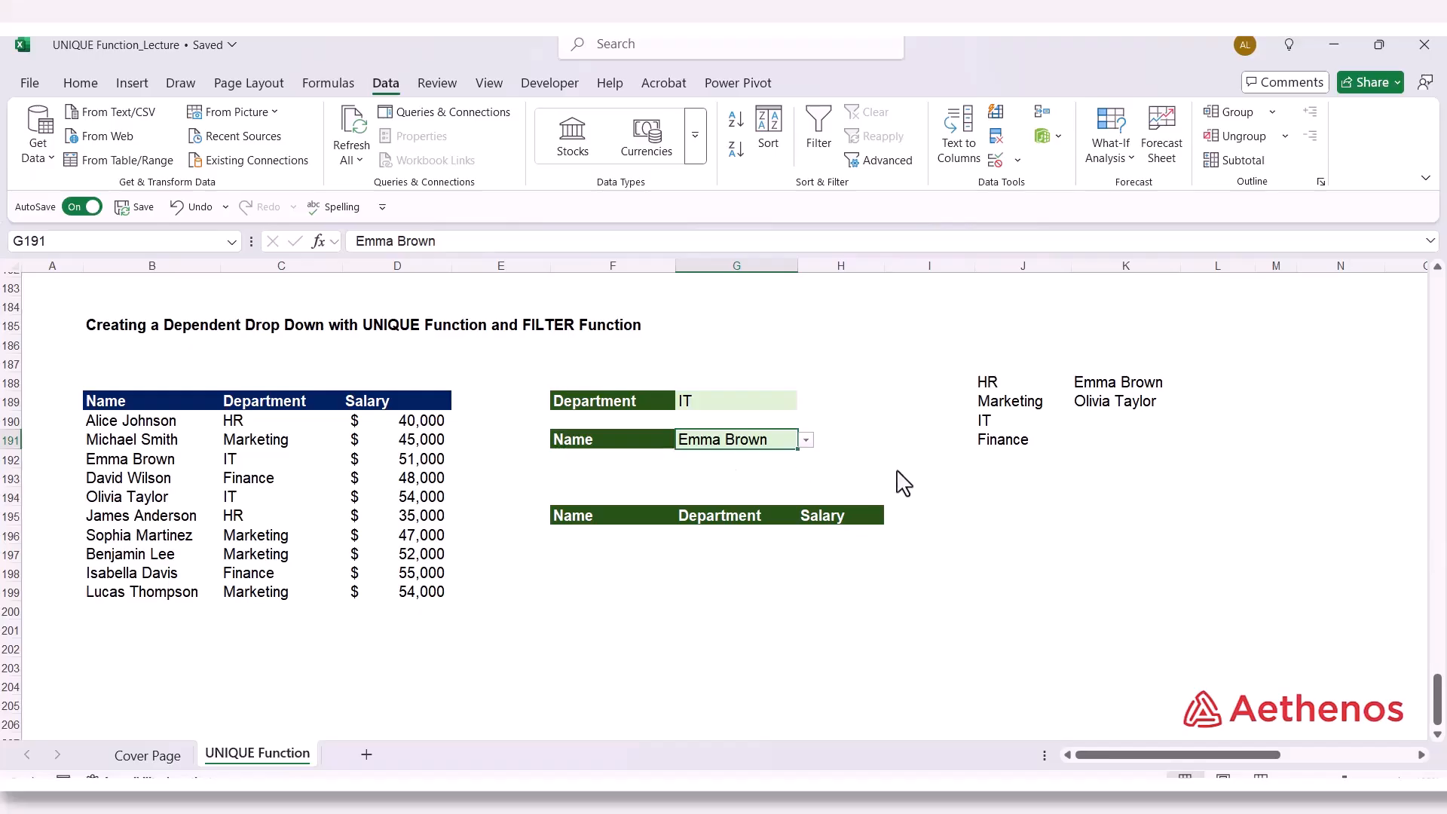
pyautogui.click(743, 402)
pyautogui.click(806, 402)
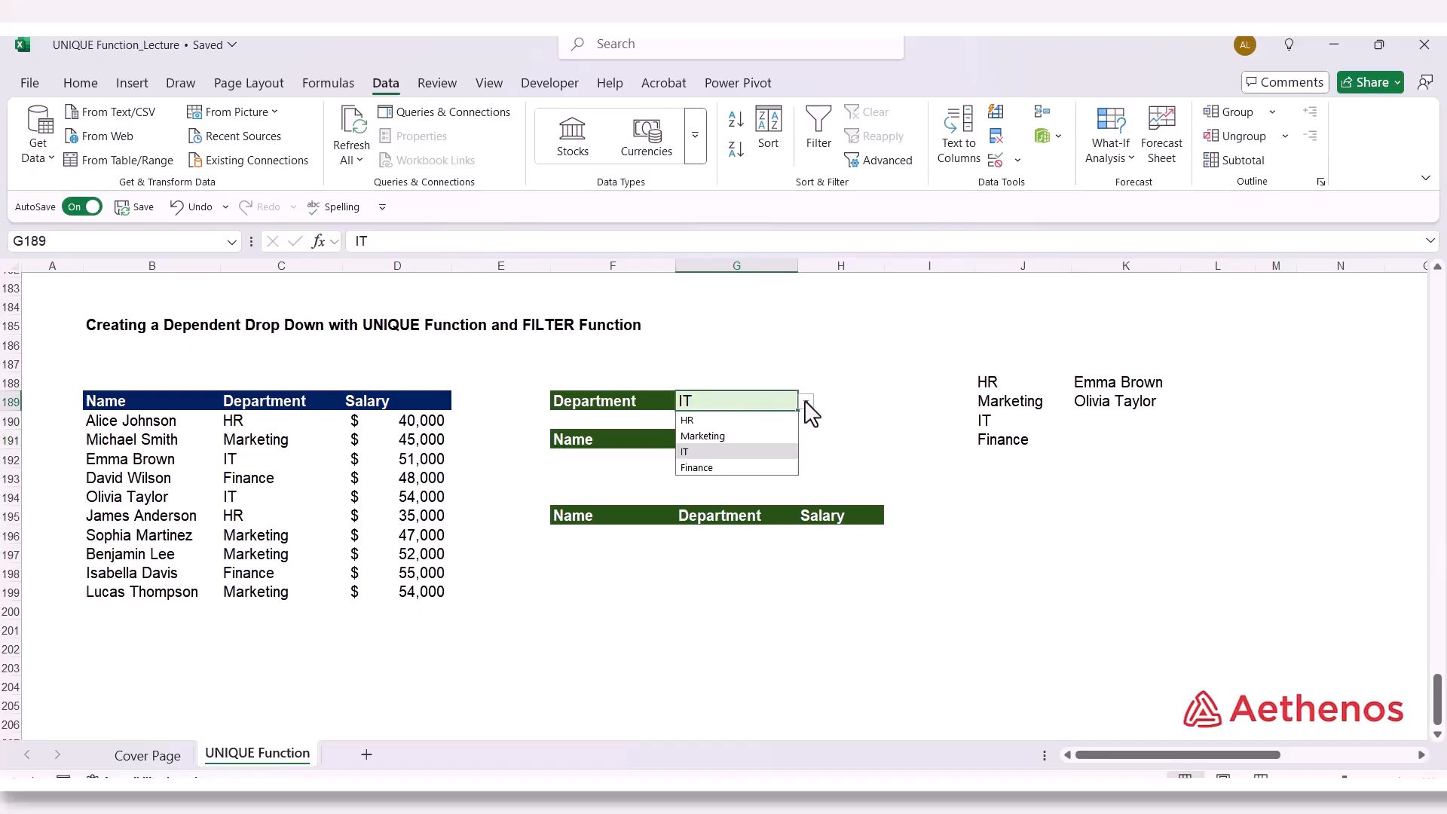
pyautogui.click(750, 420)
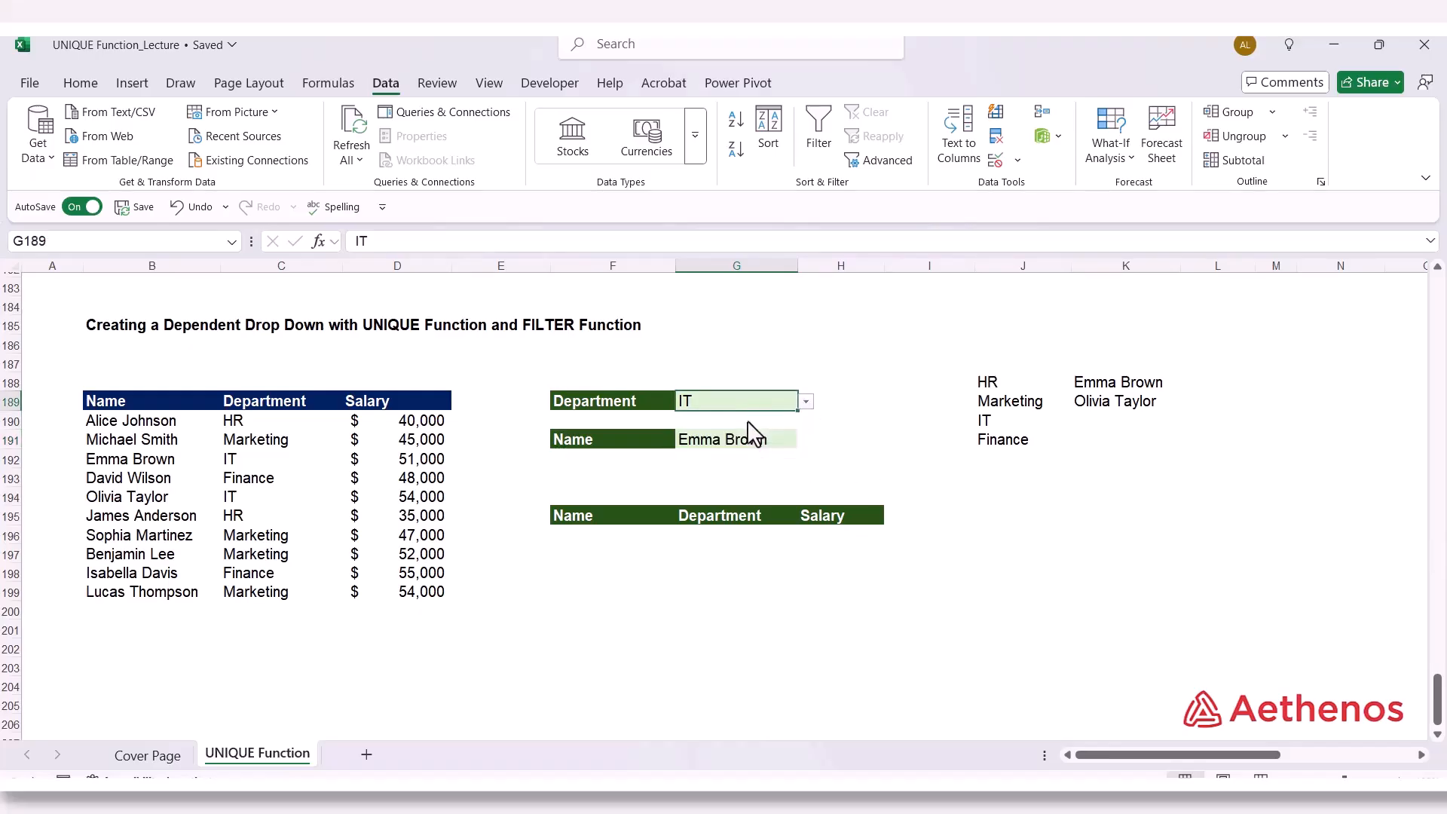
# Check the Name drop-down choices in G191 for the HR department against the name already selected there
pyautogui.click(782, 441)
pyautogui.click(806, 440)
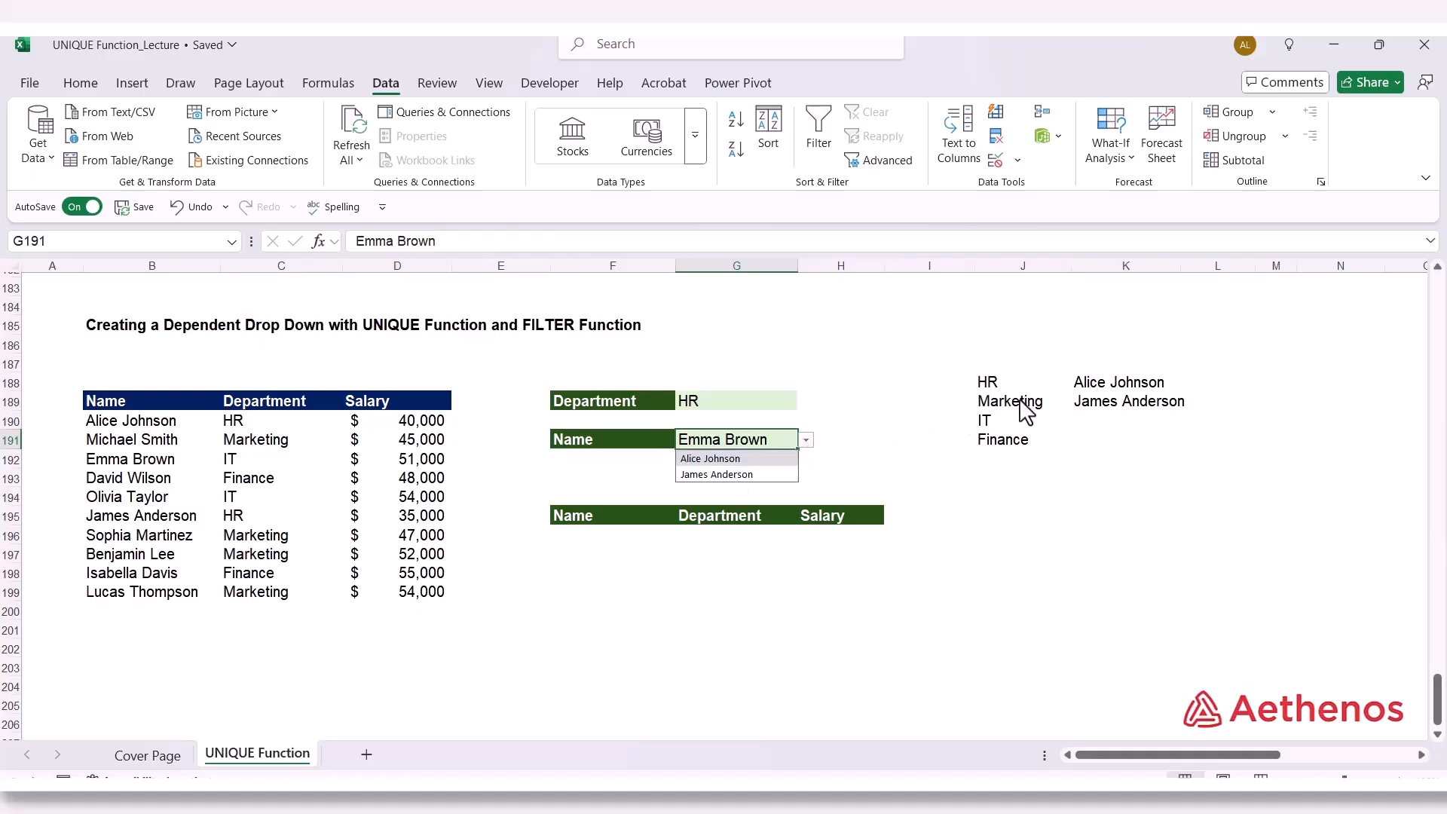
pyautogui.click(848, 405)
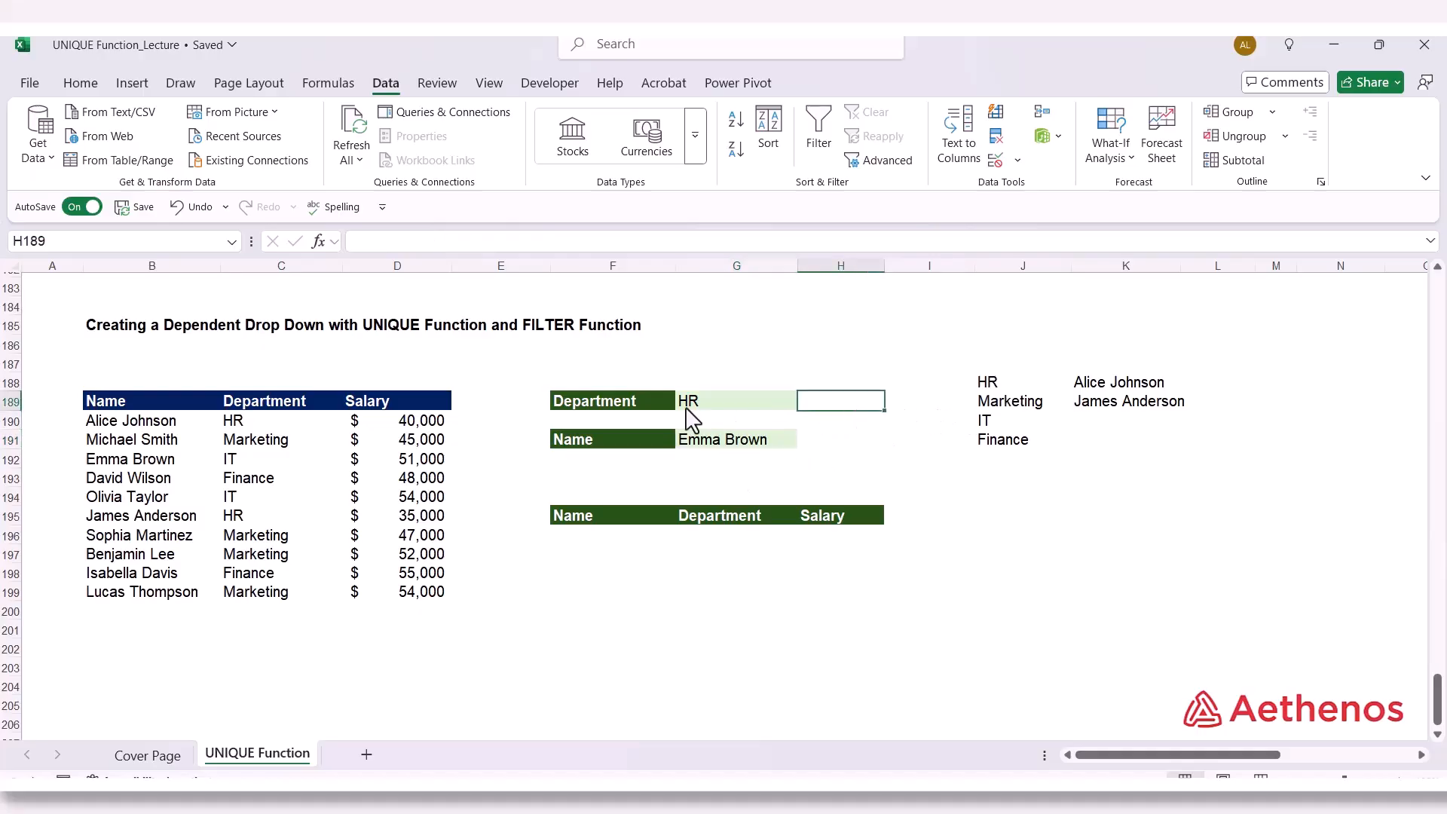
pyautogui.click(713, 445)
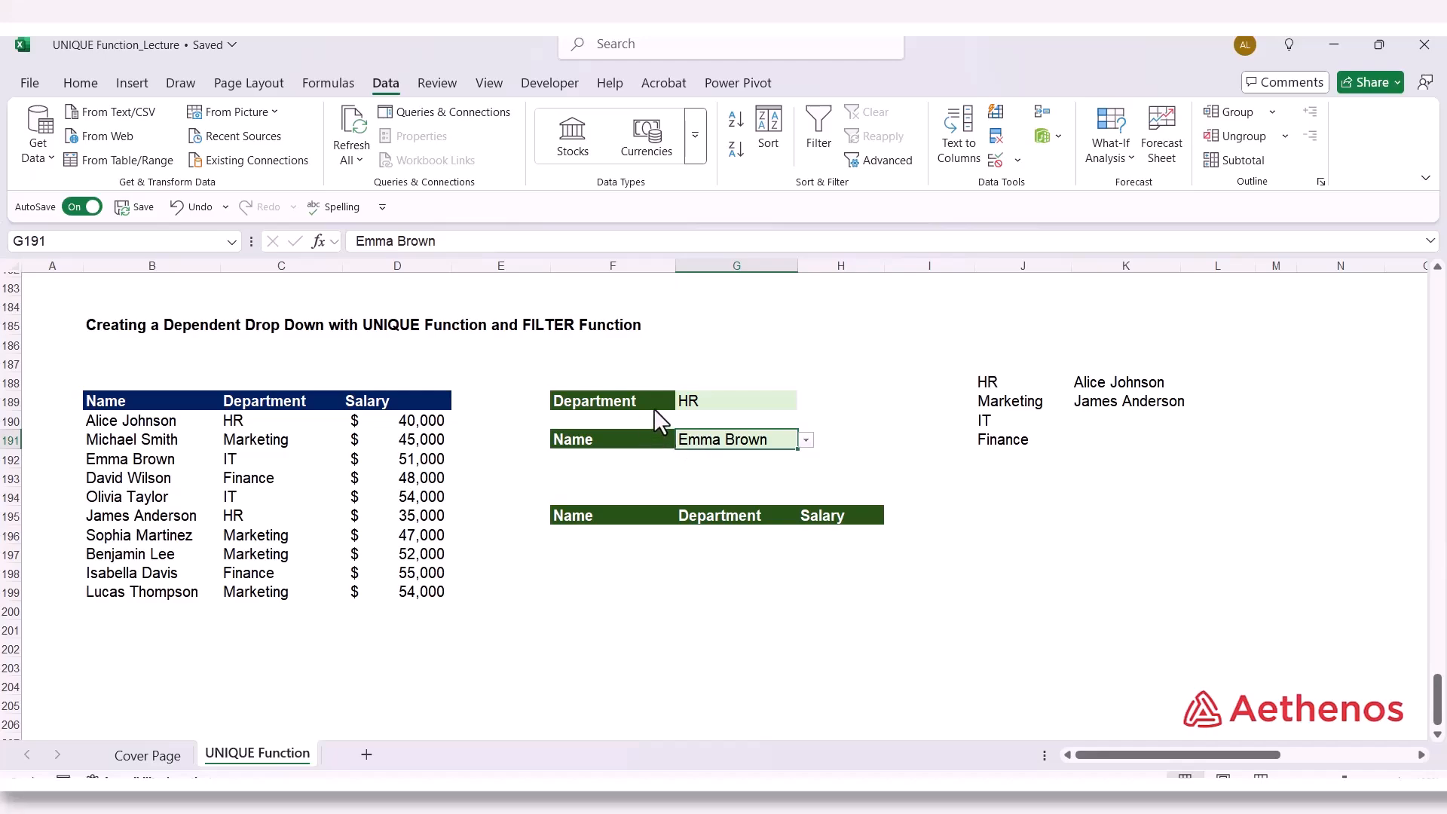
# Start a FILTER formula in F196 over B190:D199 with the department condition (C190:C199=G189)
pyautogui.click(725, 407)
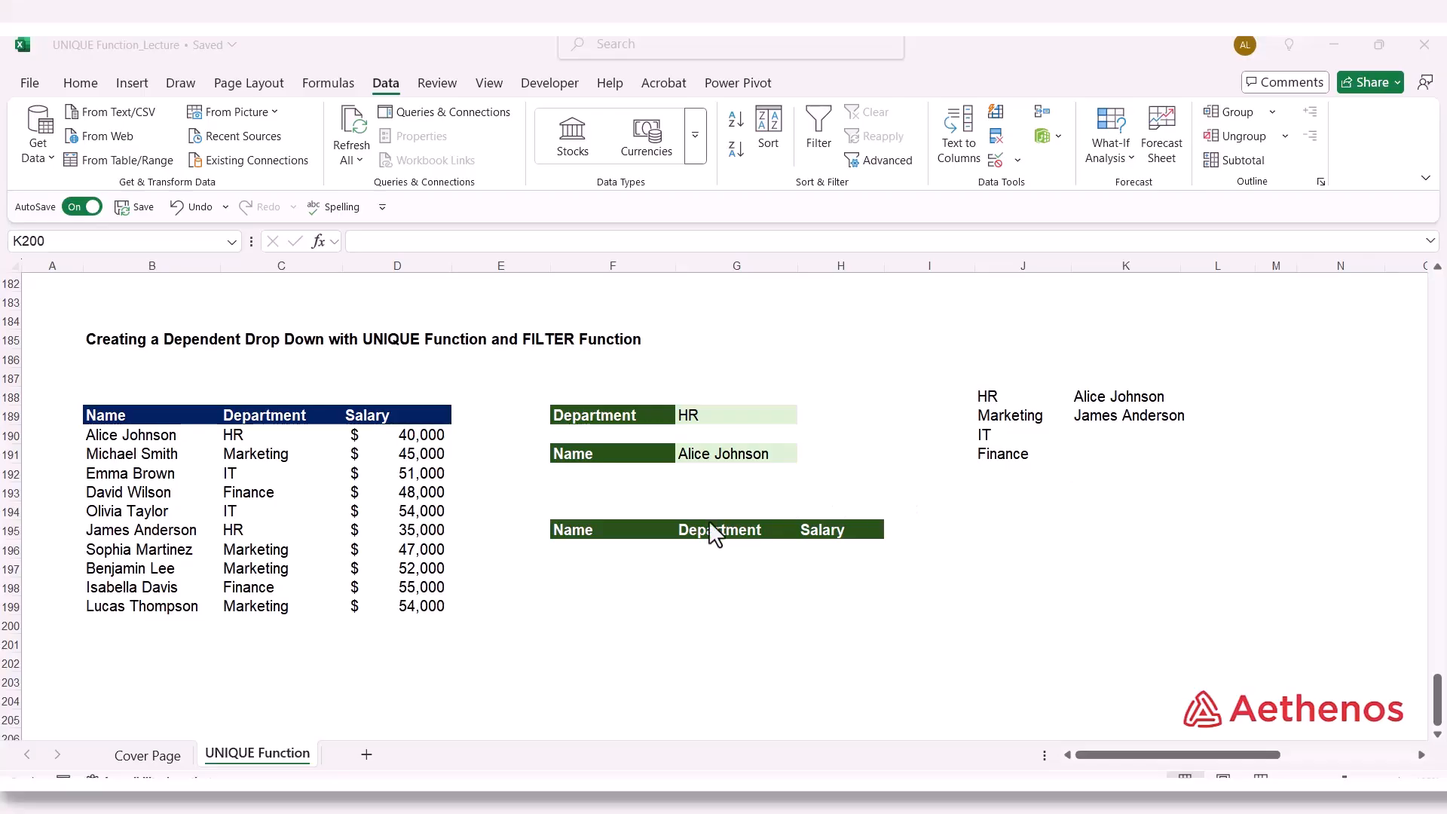
pyautogui.click(595, 552)
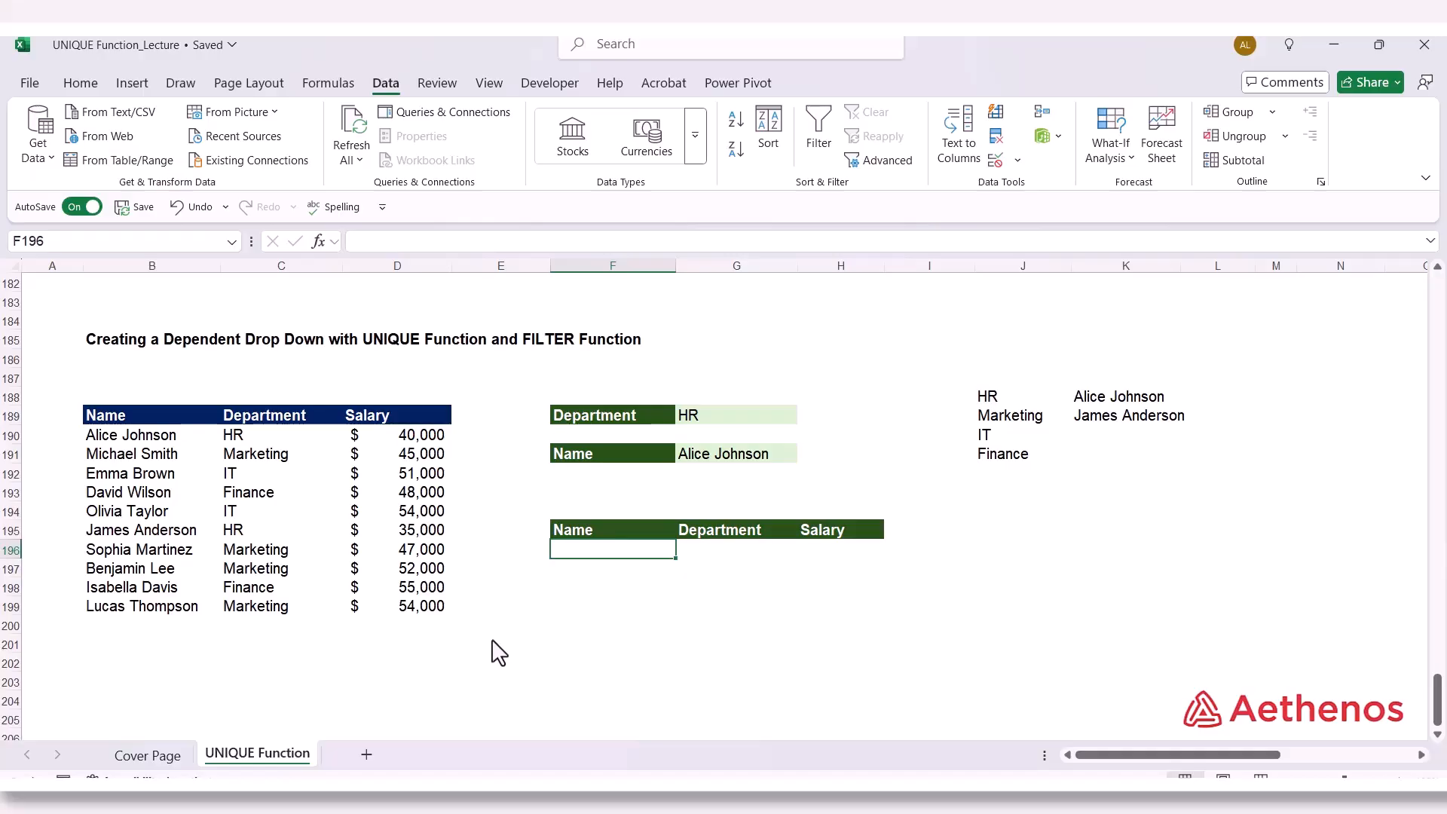
pyautogui.write('=fil')
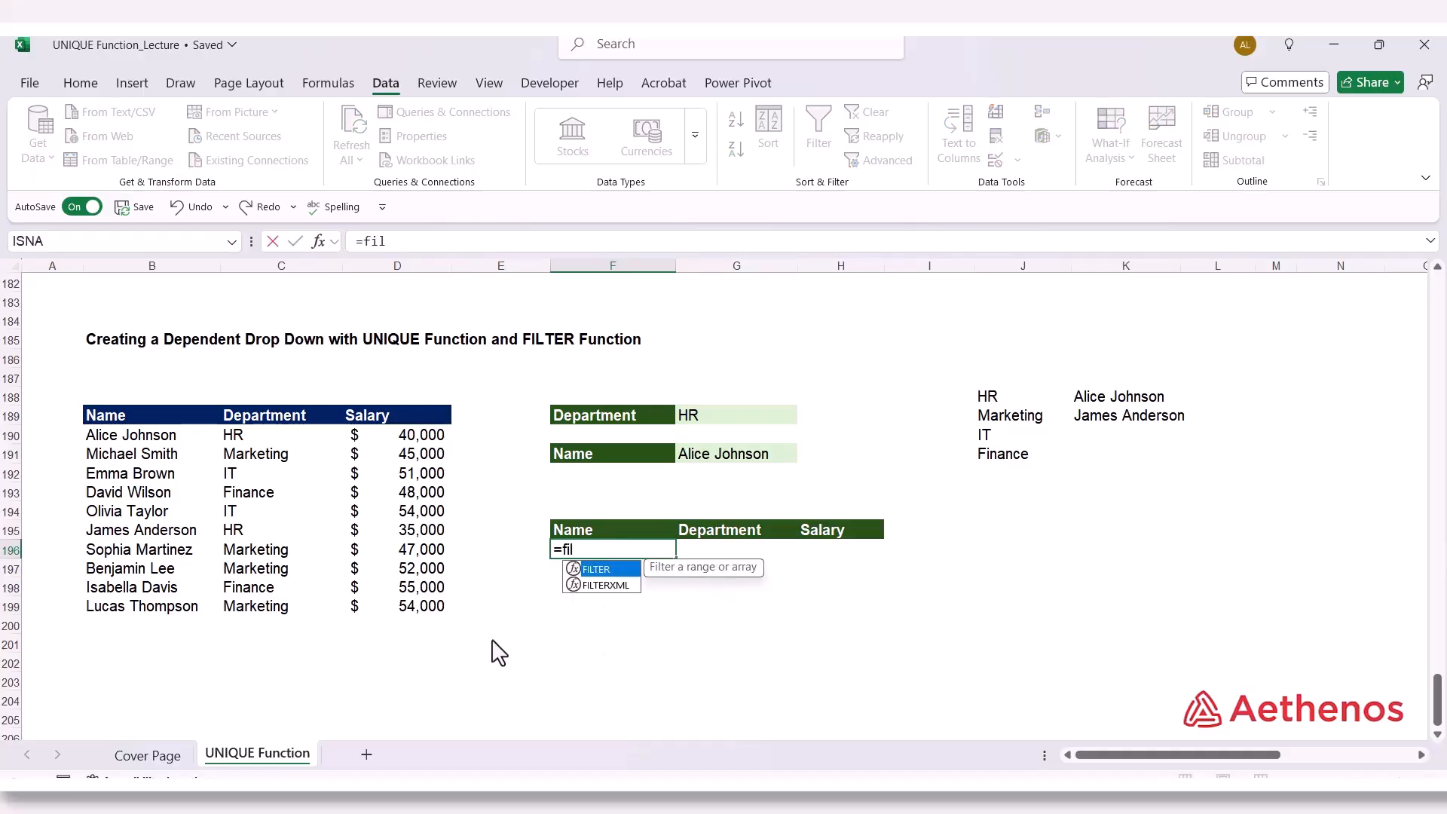
pyautogui.press('Tab')
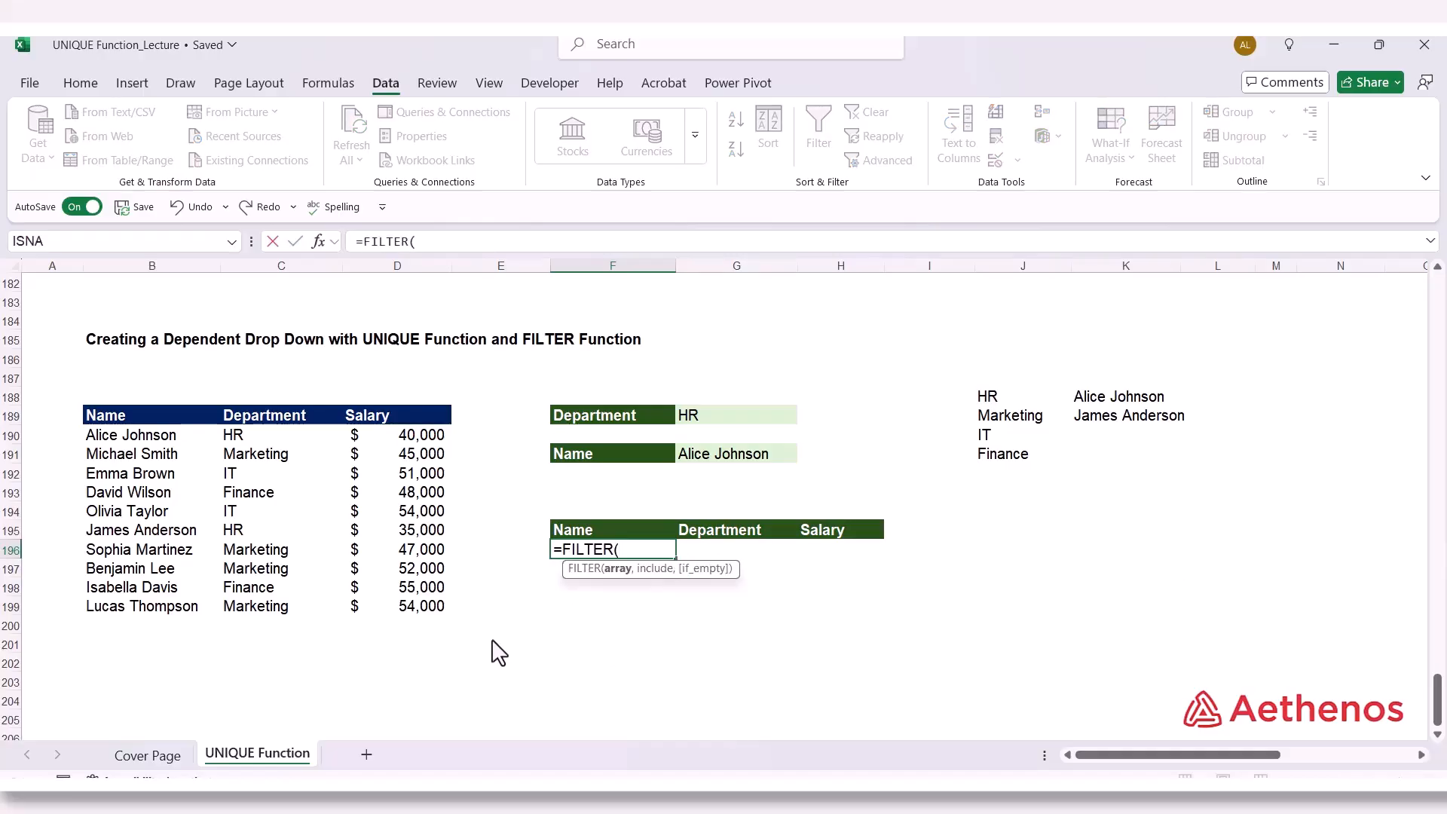
pyautogui.moveTo(96, 436); pyautogui.dragTo(402, 614)
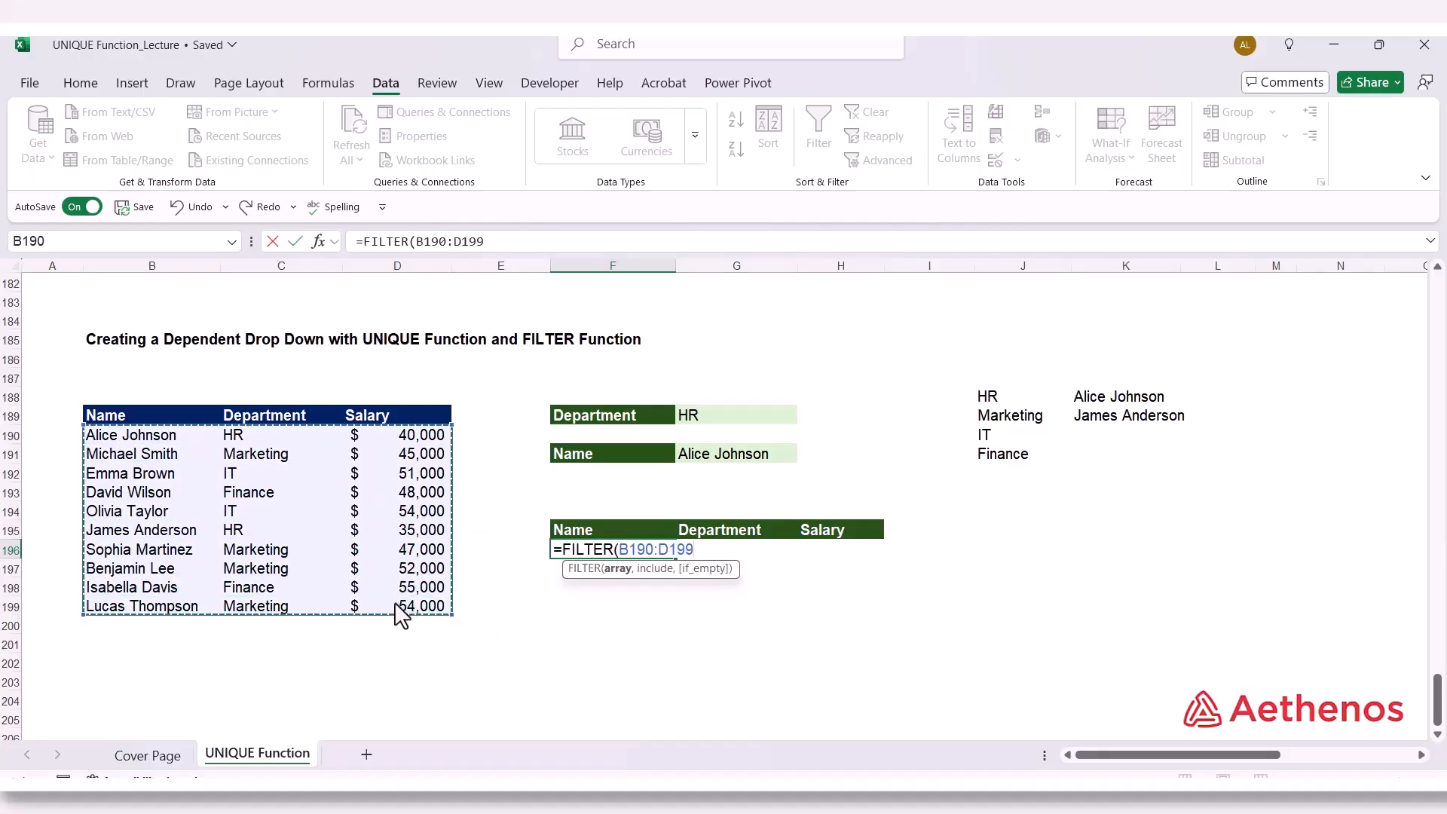
pyautogui.write(',')
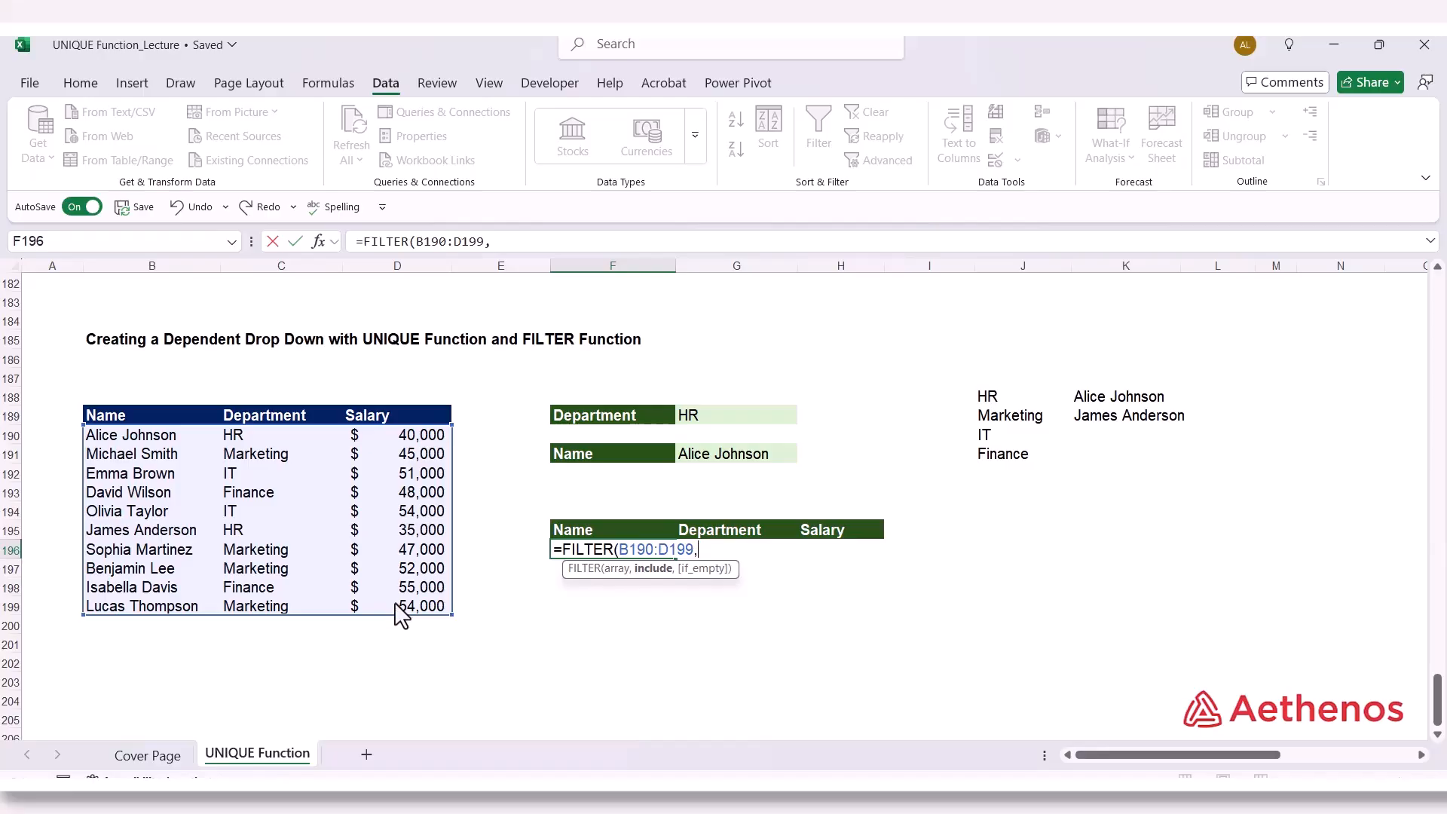
pyautogui.write('(')
pyautogui.click(263, 442)
pyautogui.moveTo(263, 445); pyautogui.dragTo(270, 601)
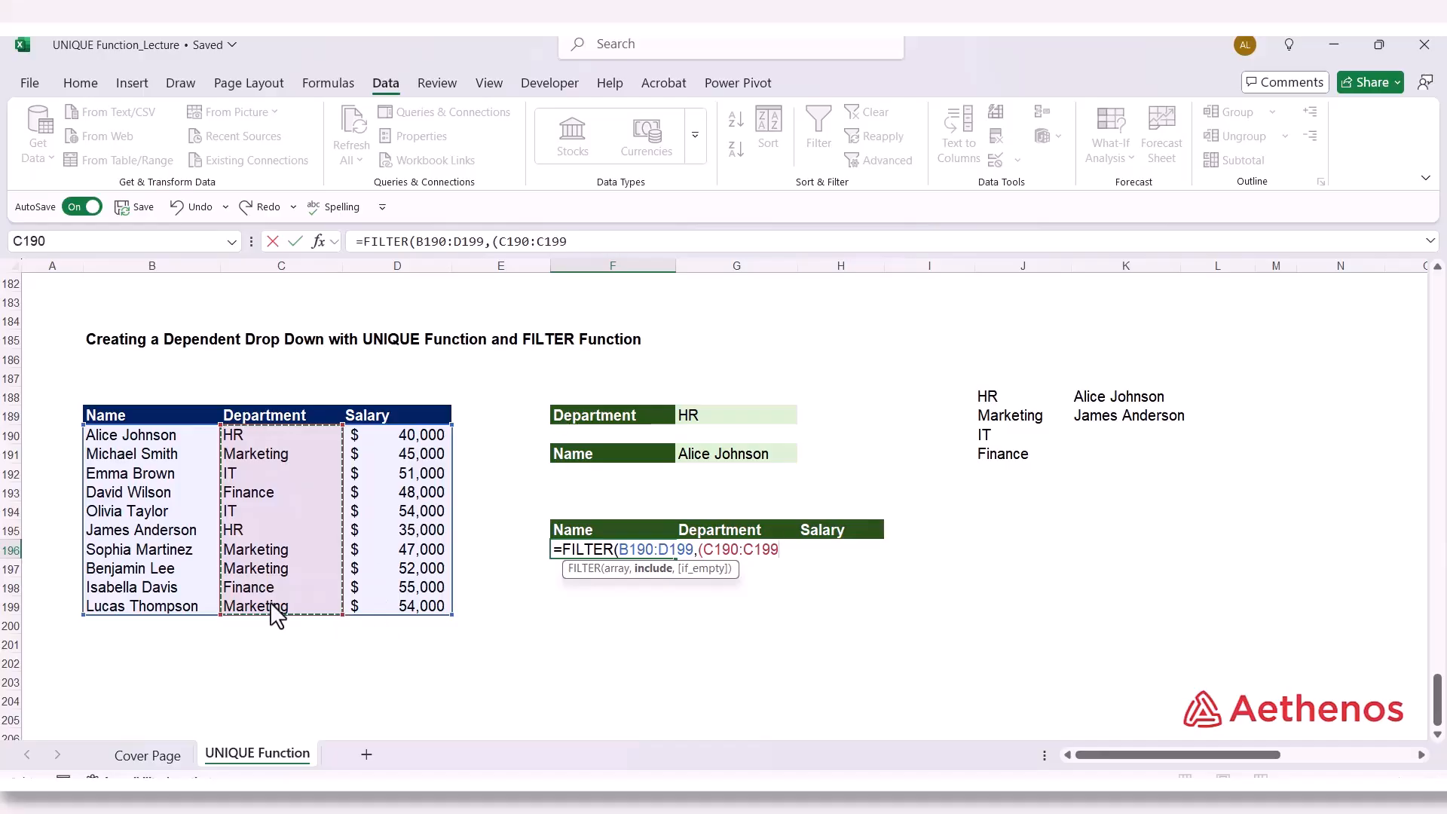
pyautogui.write('=')
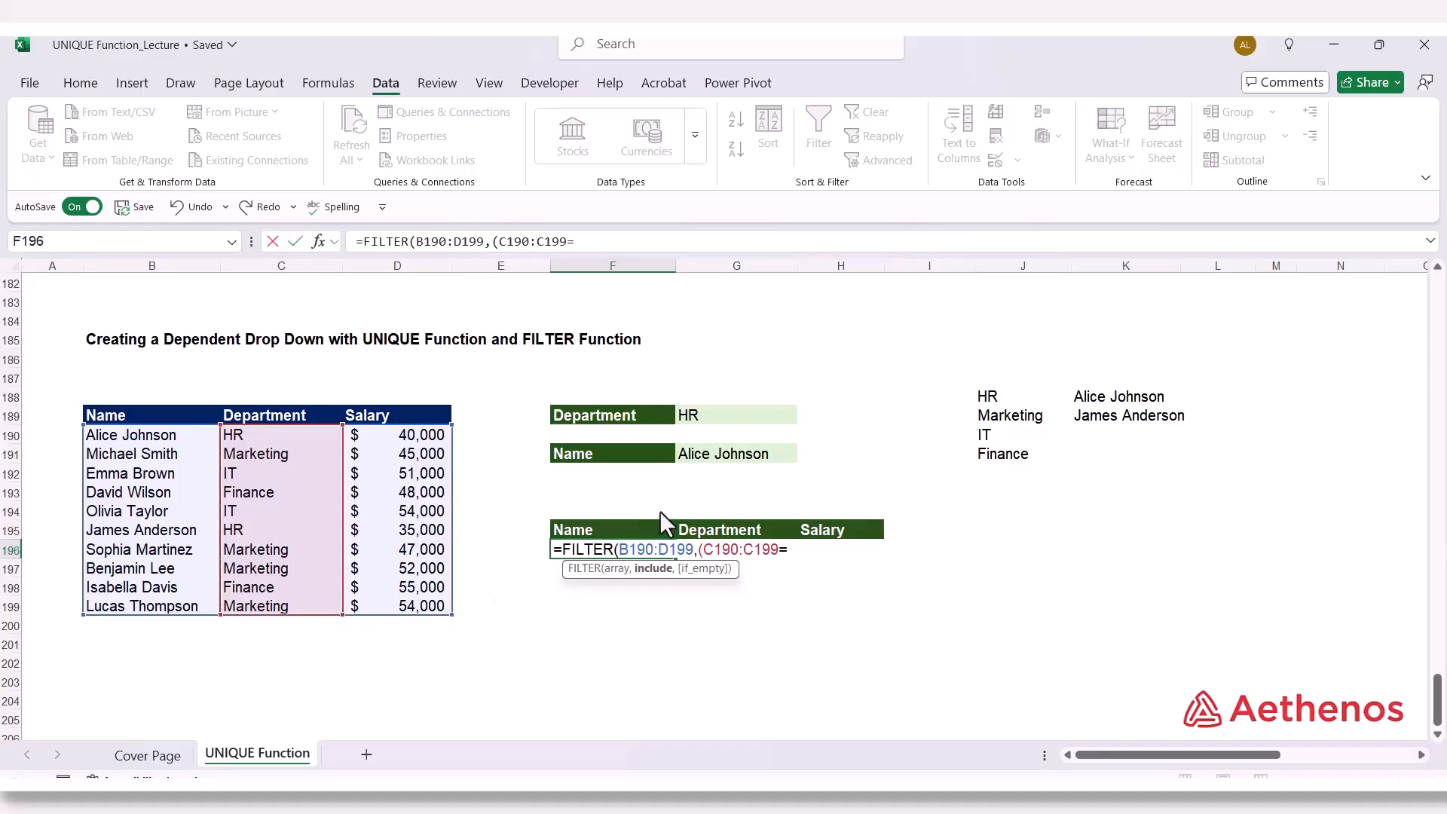
pyautogui.click(716, 434)
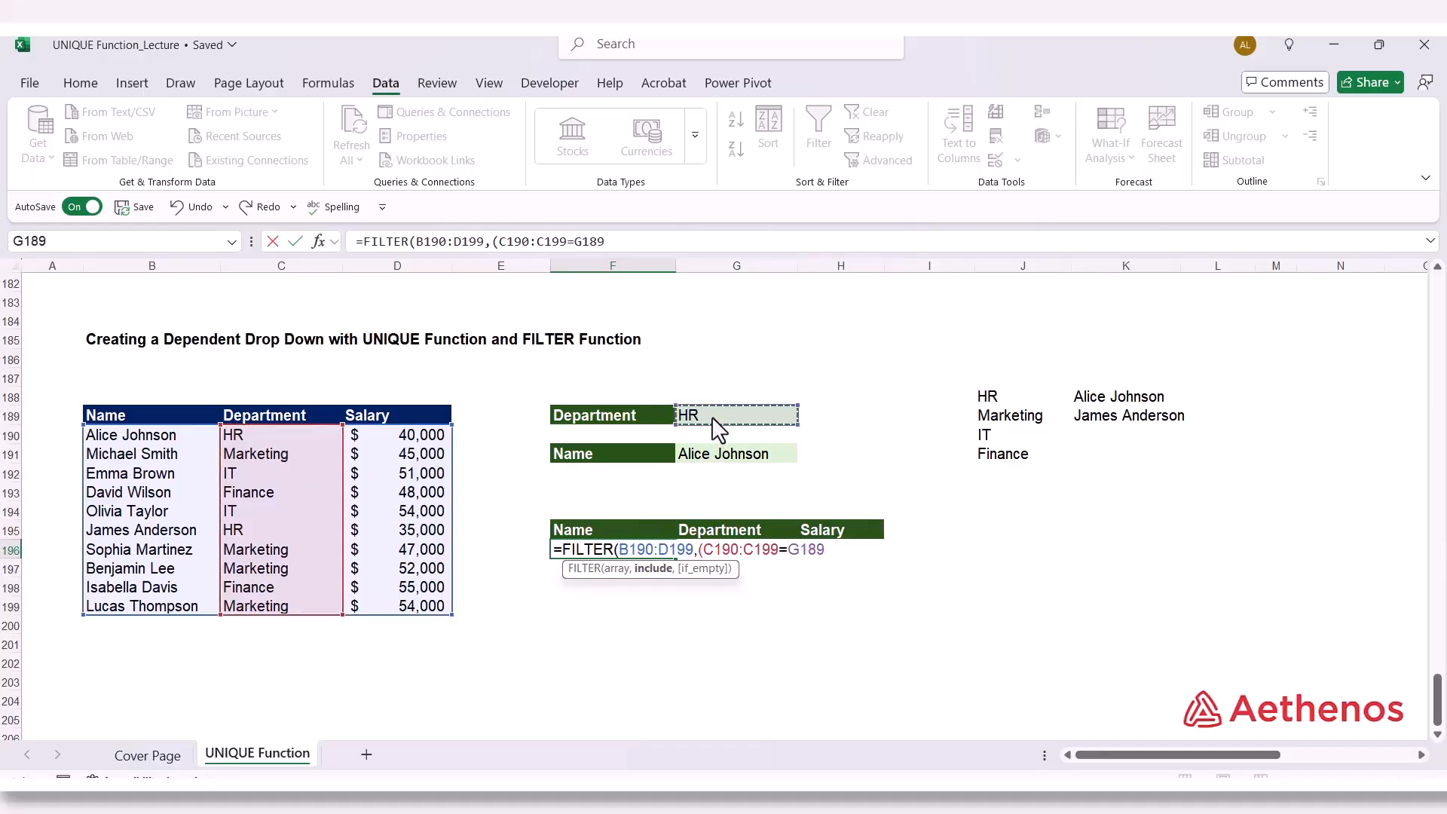
# Complete the FILTER formula in F196 with the multiplied name condition (B190:B199=G191) and "No Record" as the if_empty value
pyautogui.write(')*(')
pyautogui.moveTo(137, 435); pyautogui.dragTo(141, 614)
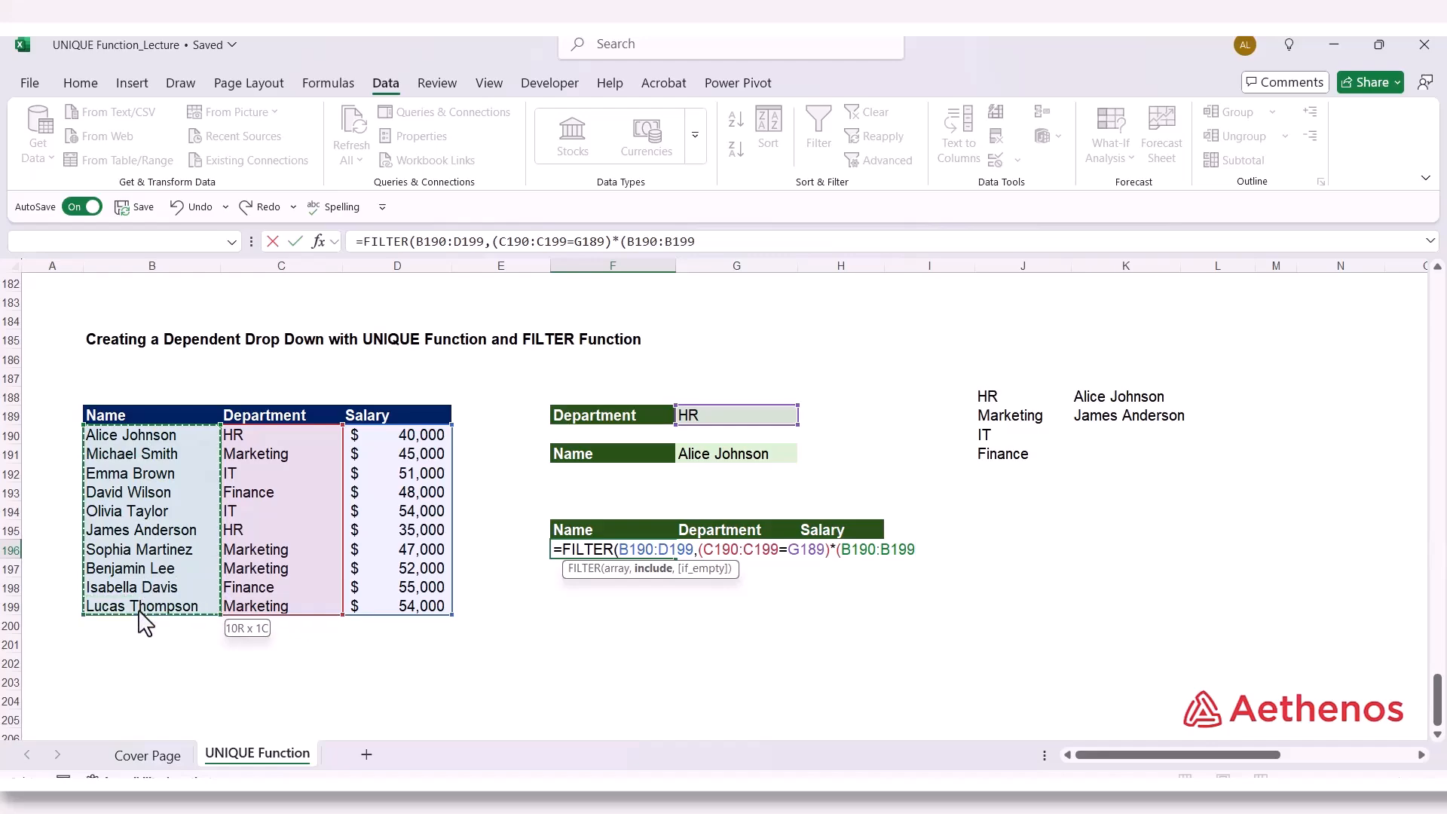
pyautogui.write('-')
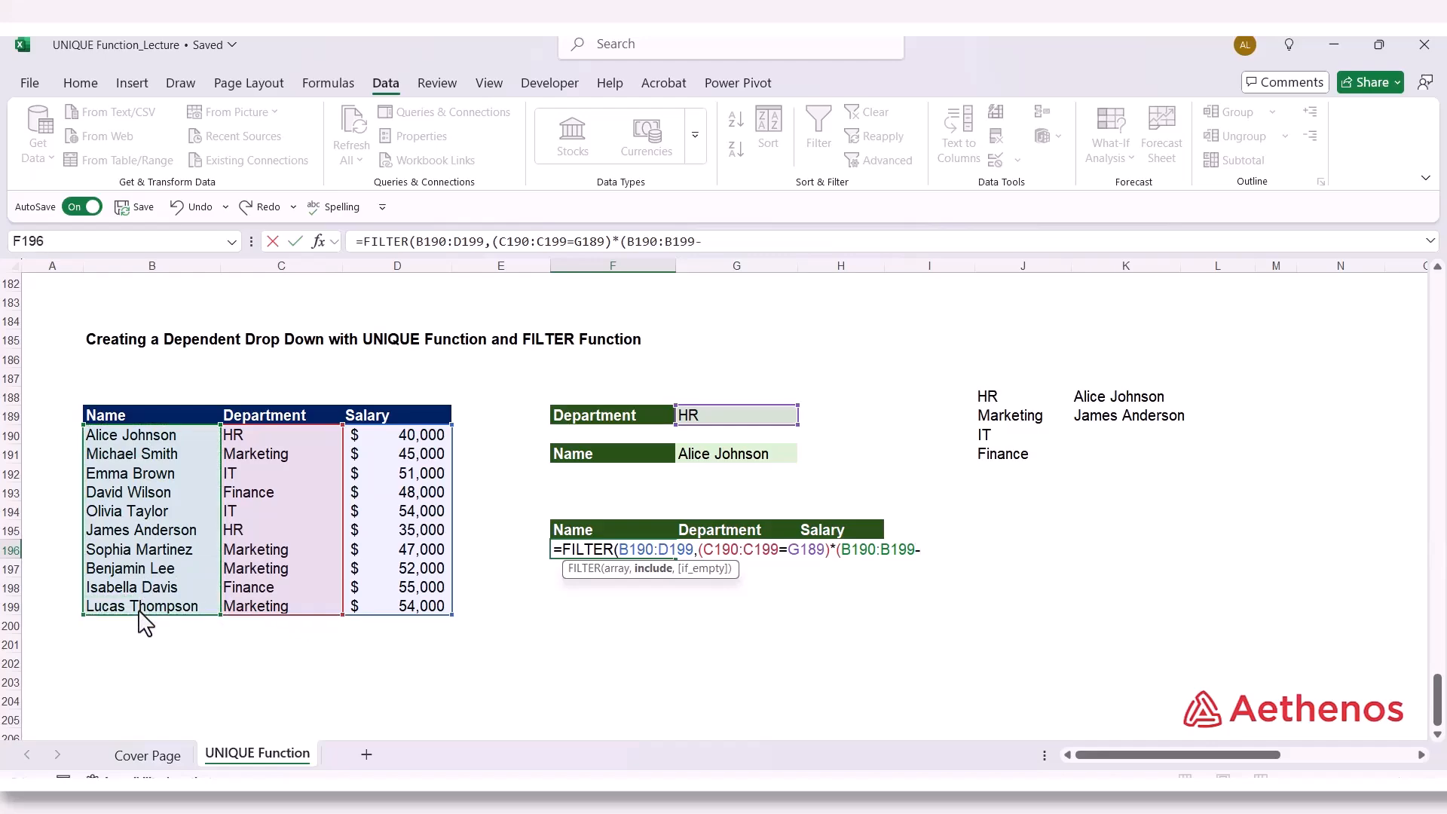
pyautogui.press('BackSpace')
pyautogui.write('=')
pyautogui.click(751, 460)
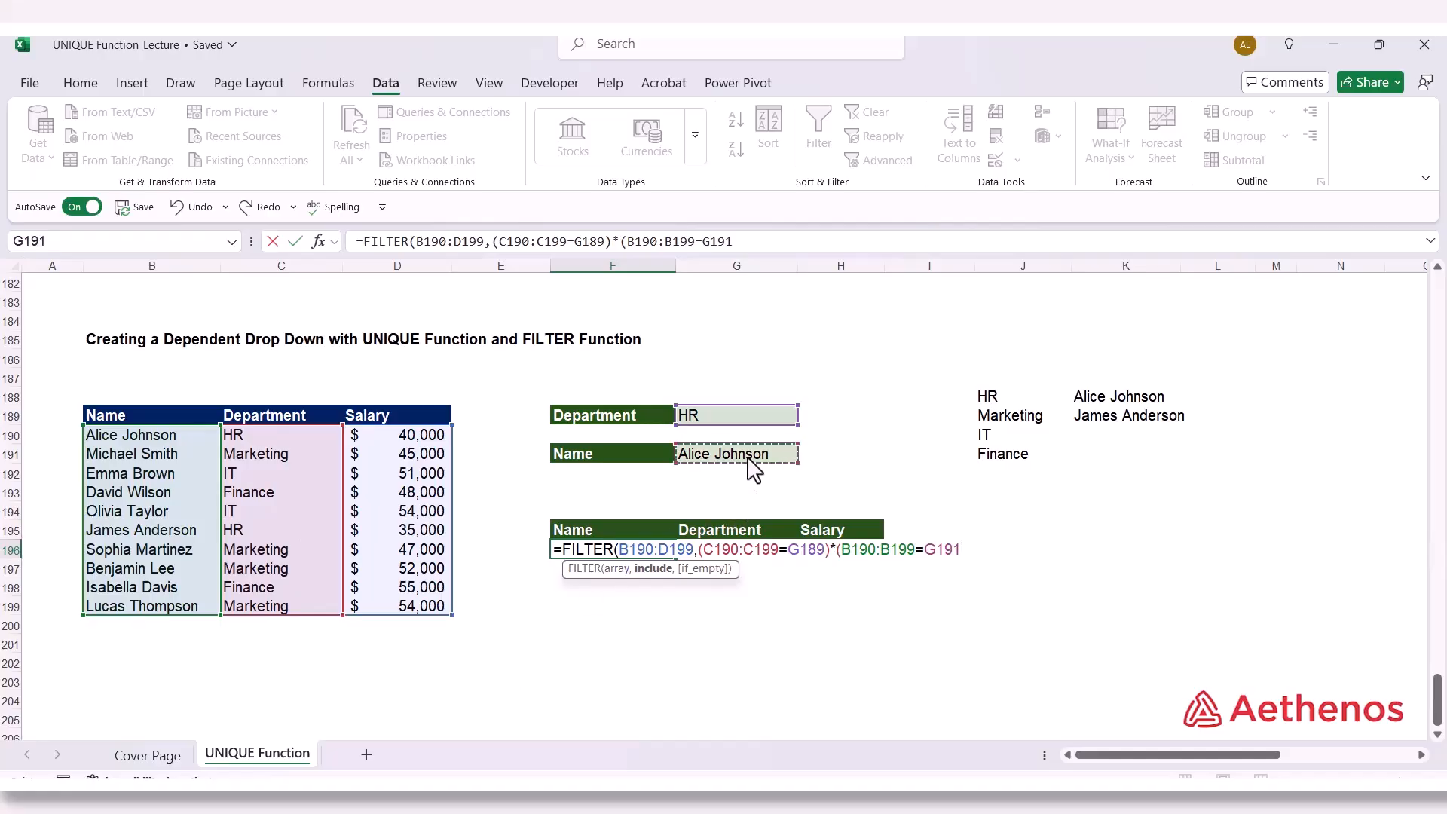
pyautogui.write('),"No')
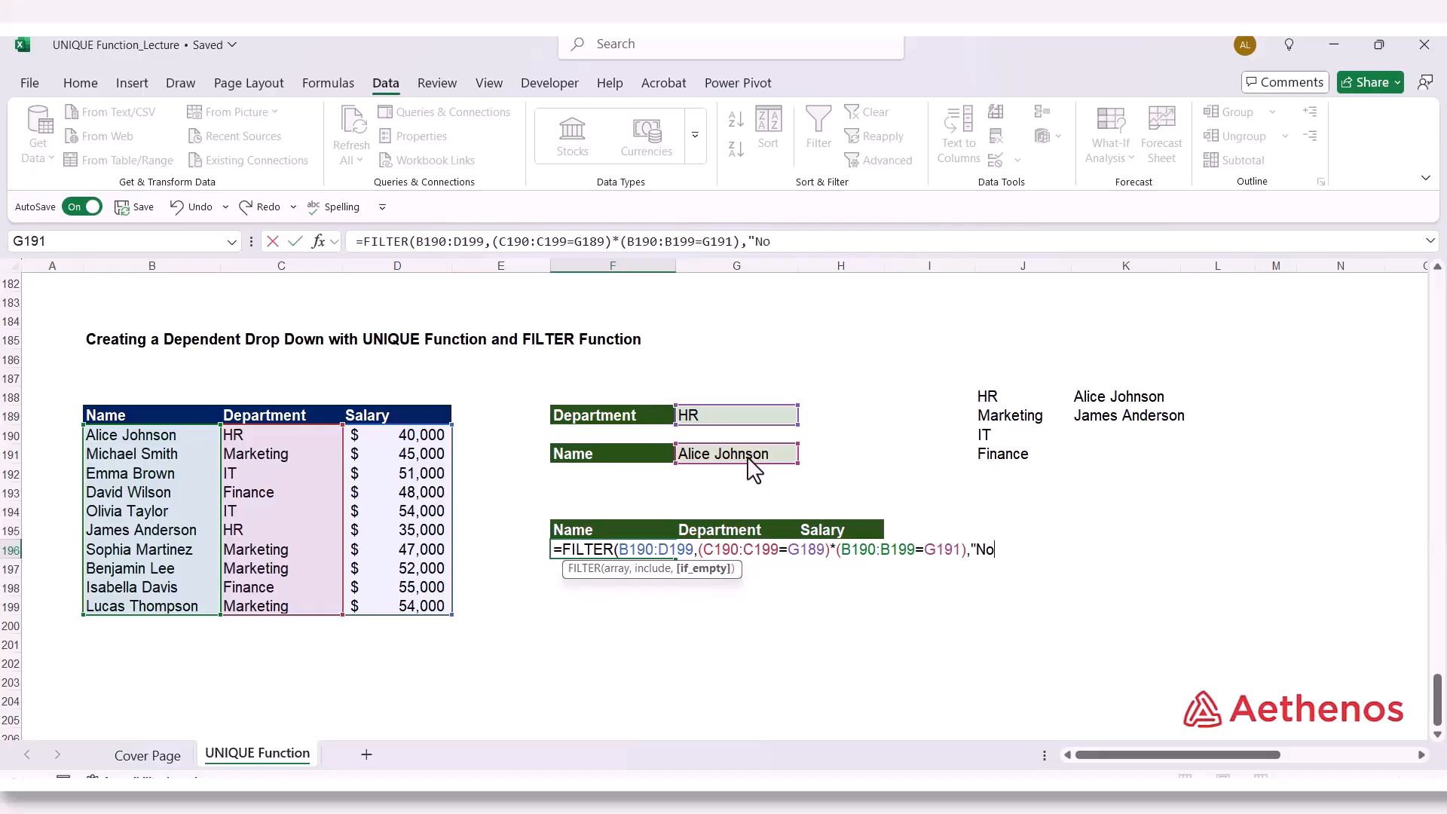
pyautogui.write(' Record")')
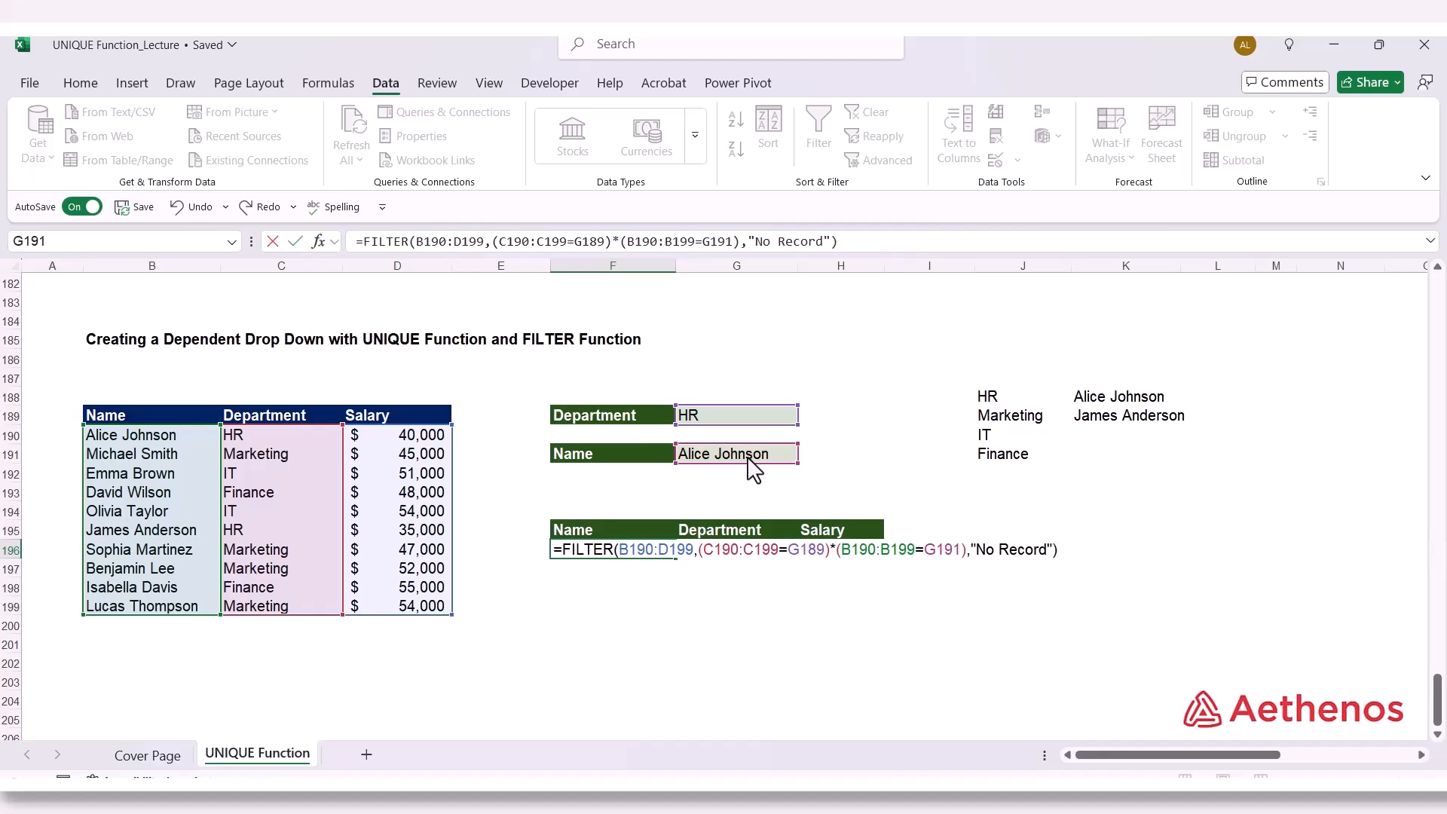
pyautogui.press('Return')
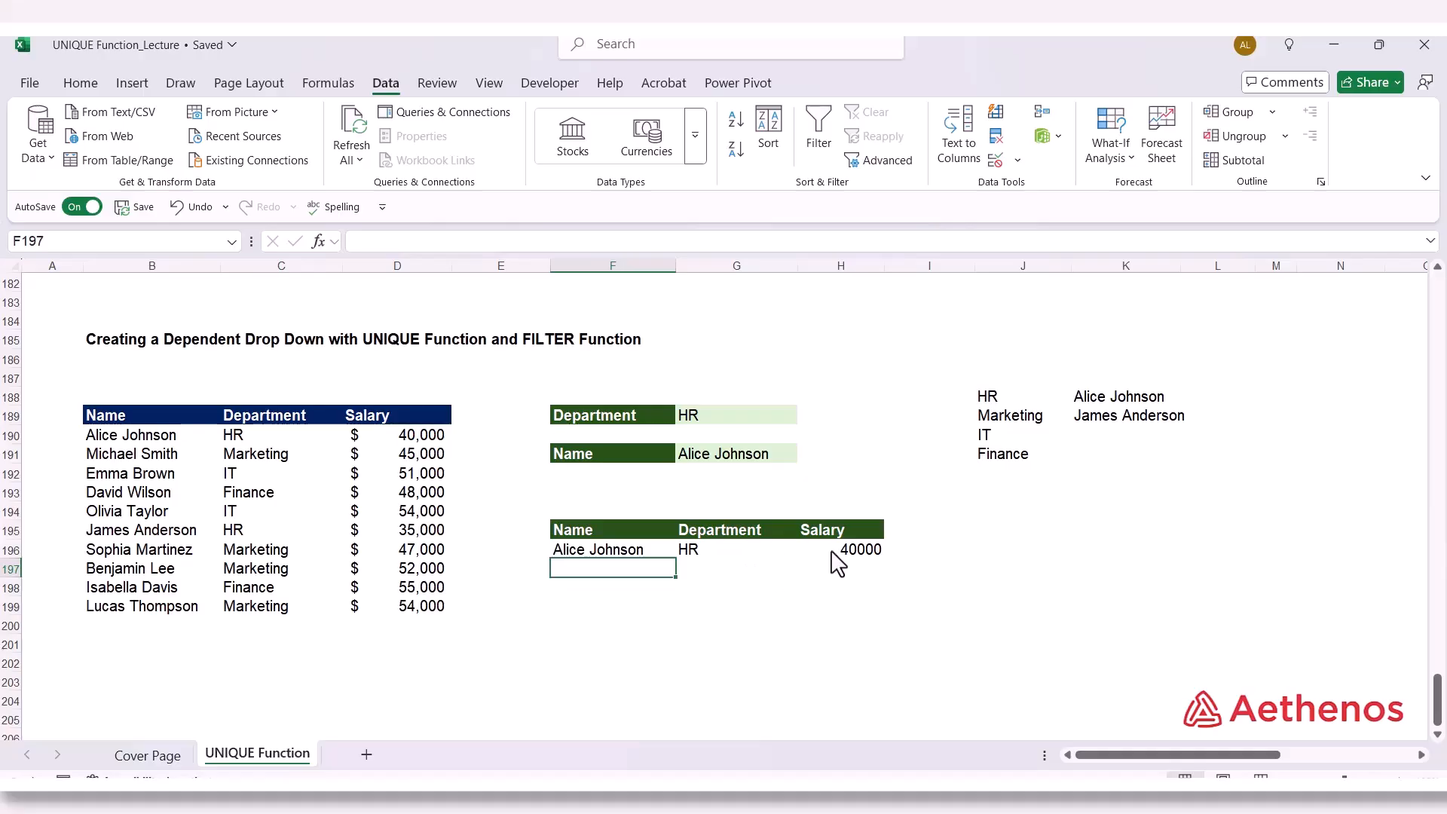
# Switch the Department in G189 to IT and choose the first listed IT employee in the Name cell G191
pyautogui.click(765, 420)
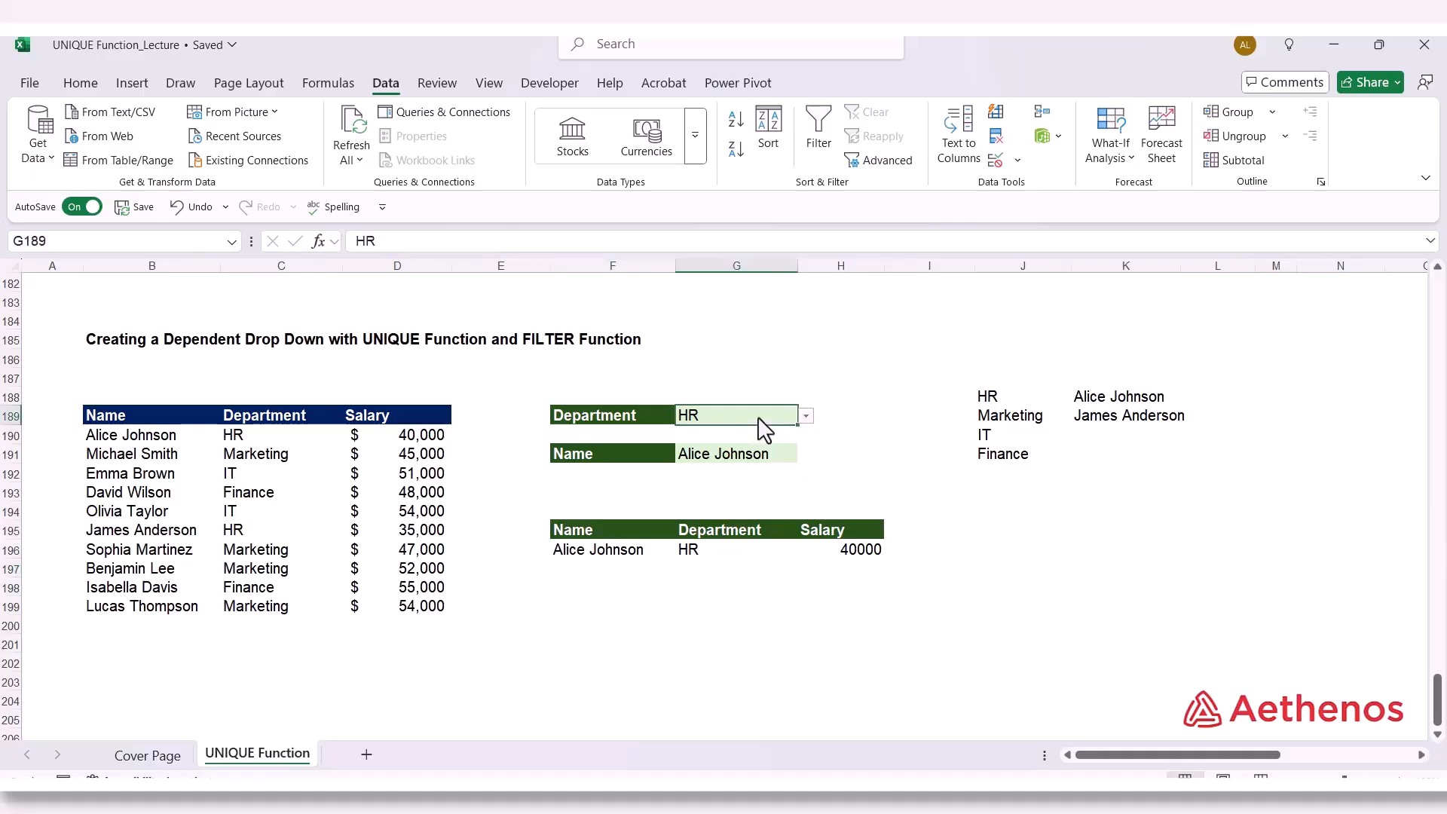
pyautogui.click(806, 419)
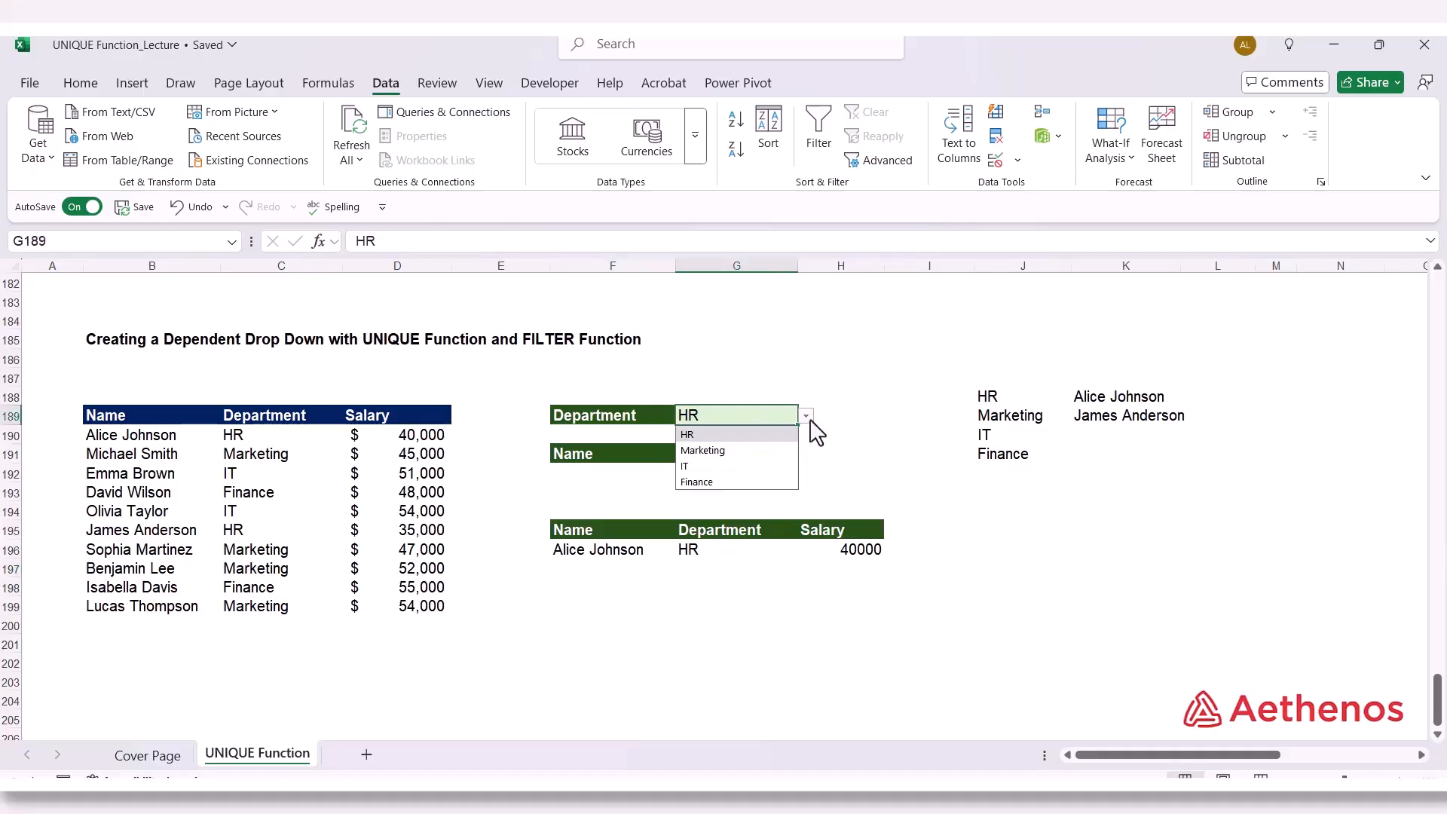
pyautogui.click(759, 469)
pyautogui.click(779, 456)
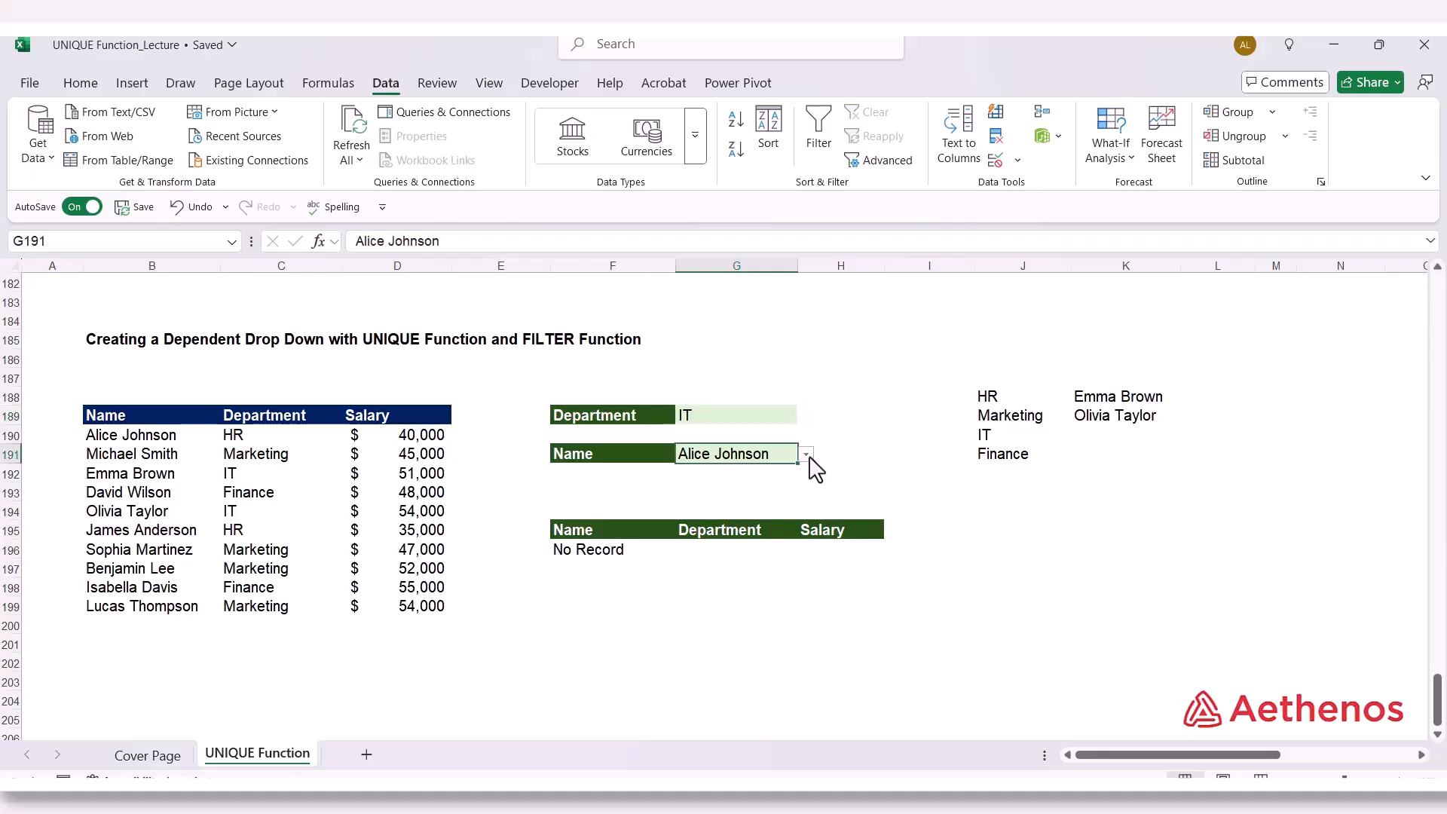
pyautogui.click(812, 459)
pyautogui.click(776, 456)
pyautogui.click(806, 454)
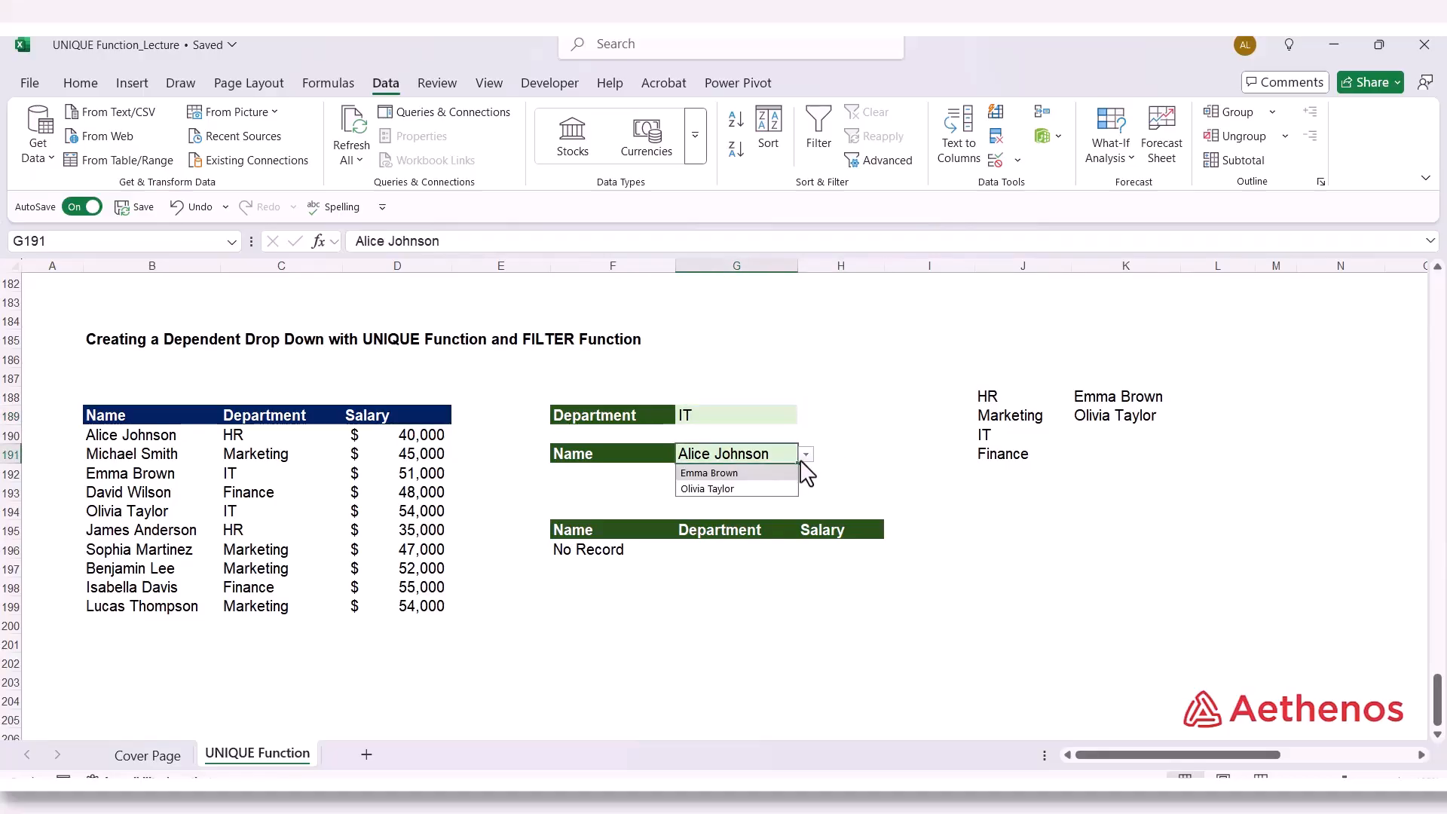
pyautogui.click(746, 473)
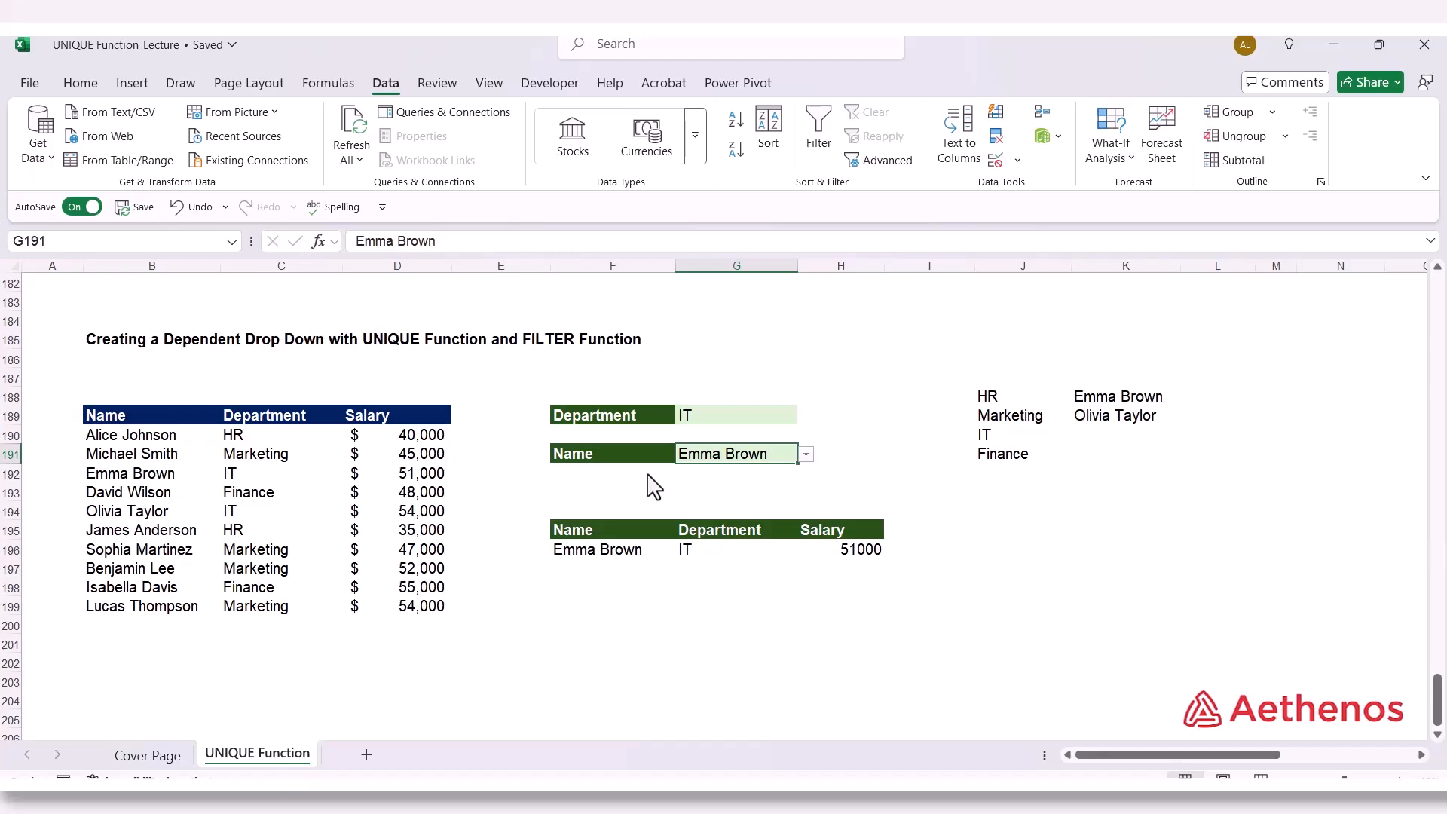
pyautogui.click(1038, 595)
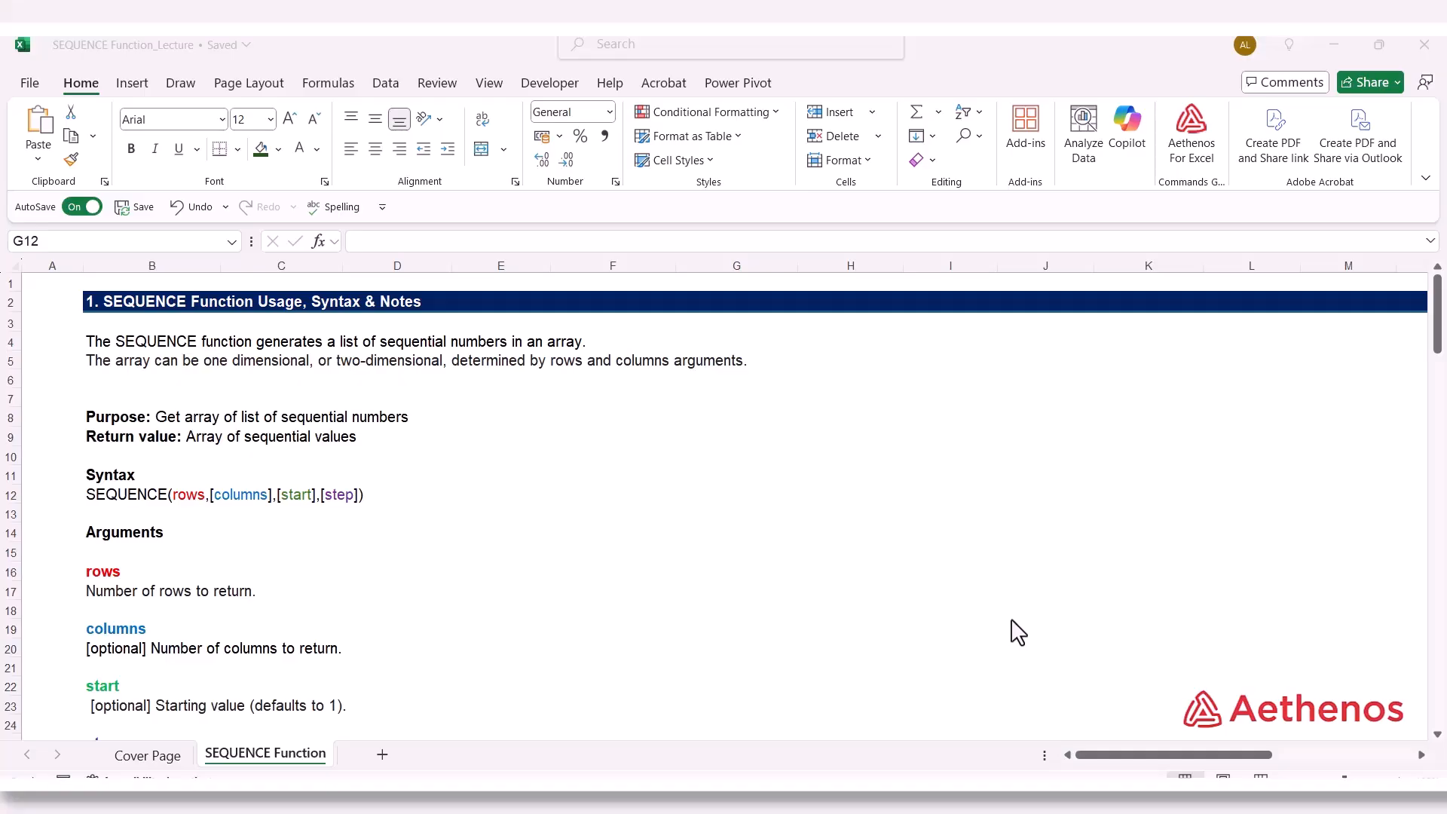
# Enter =SEQUENCE(1,10,1,1) in B38 of the SEQUENCE Function sheet, below the heading "Numbers 1 - 10 in 10 columns"
pyautogui.scroll(-2, 1013, 631)
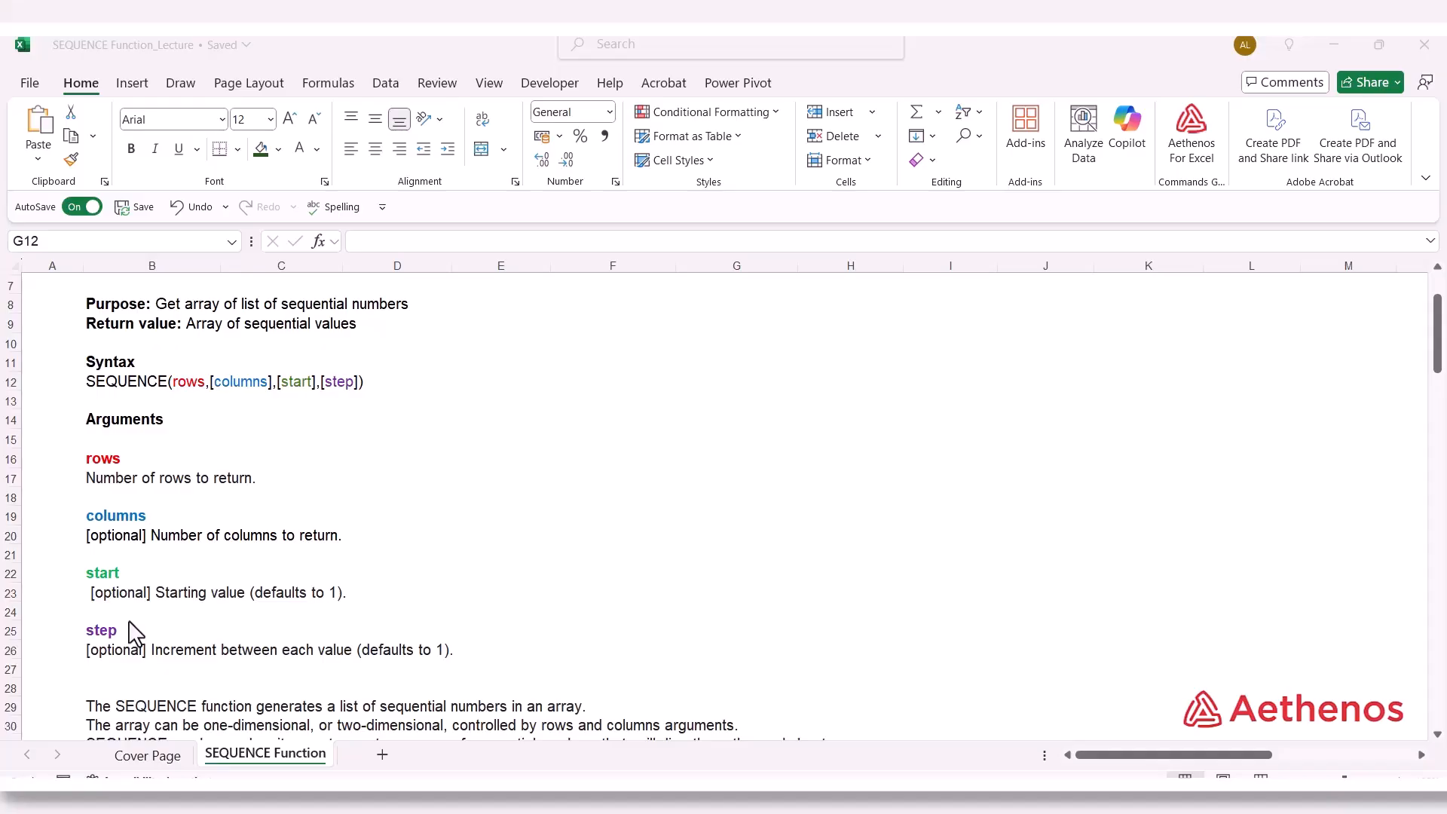
pyautogui.scroll(-2, 400, 624)
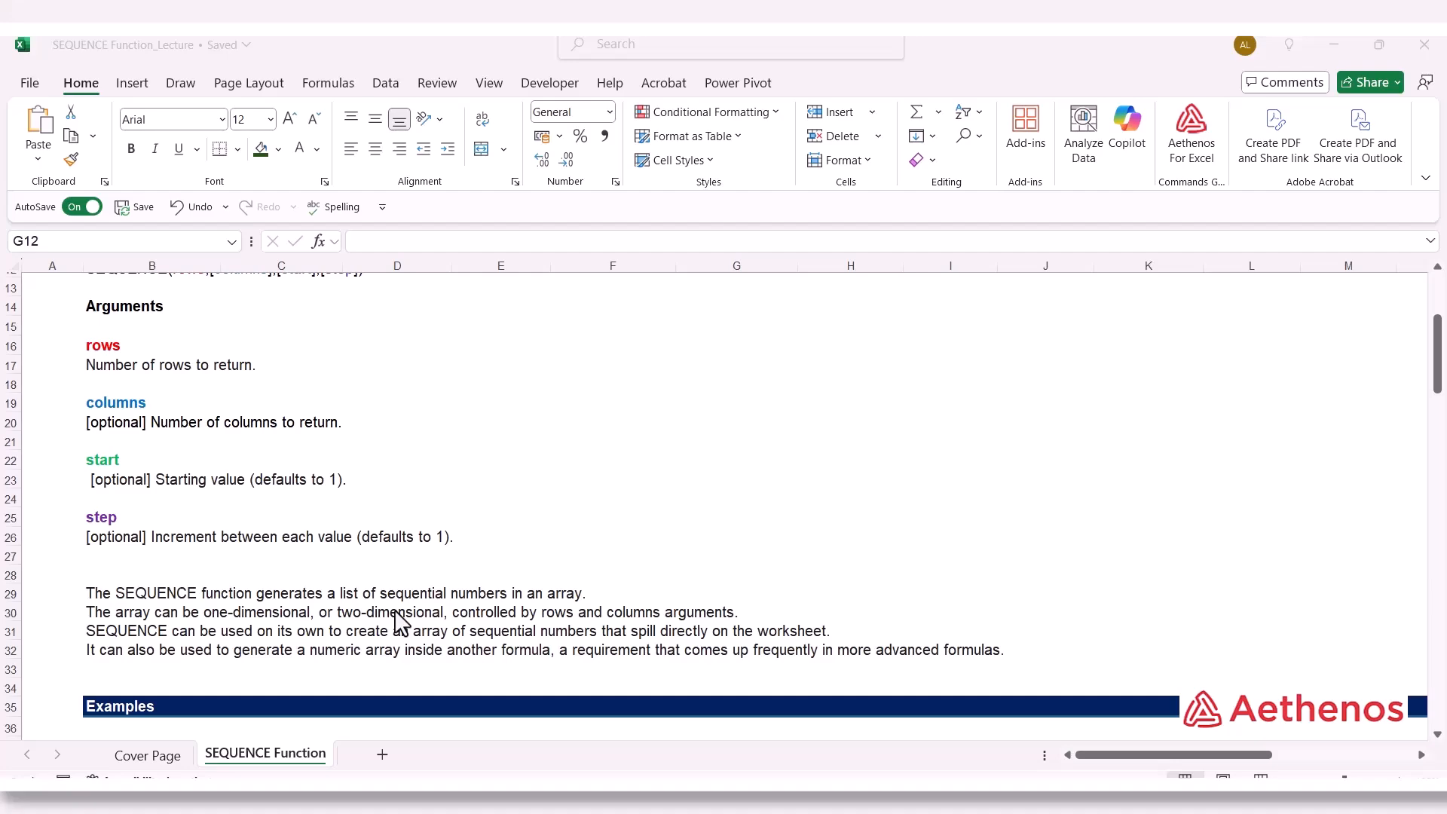
pyautogui.scroll(-1, 399, 624)
pyautogui.scroll(1, 398, 621)
pyautogui.scroll(-5, 398, 621)
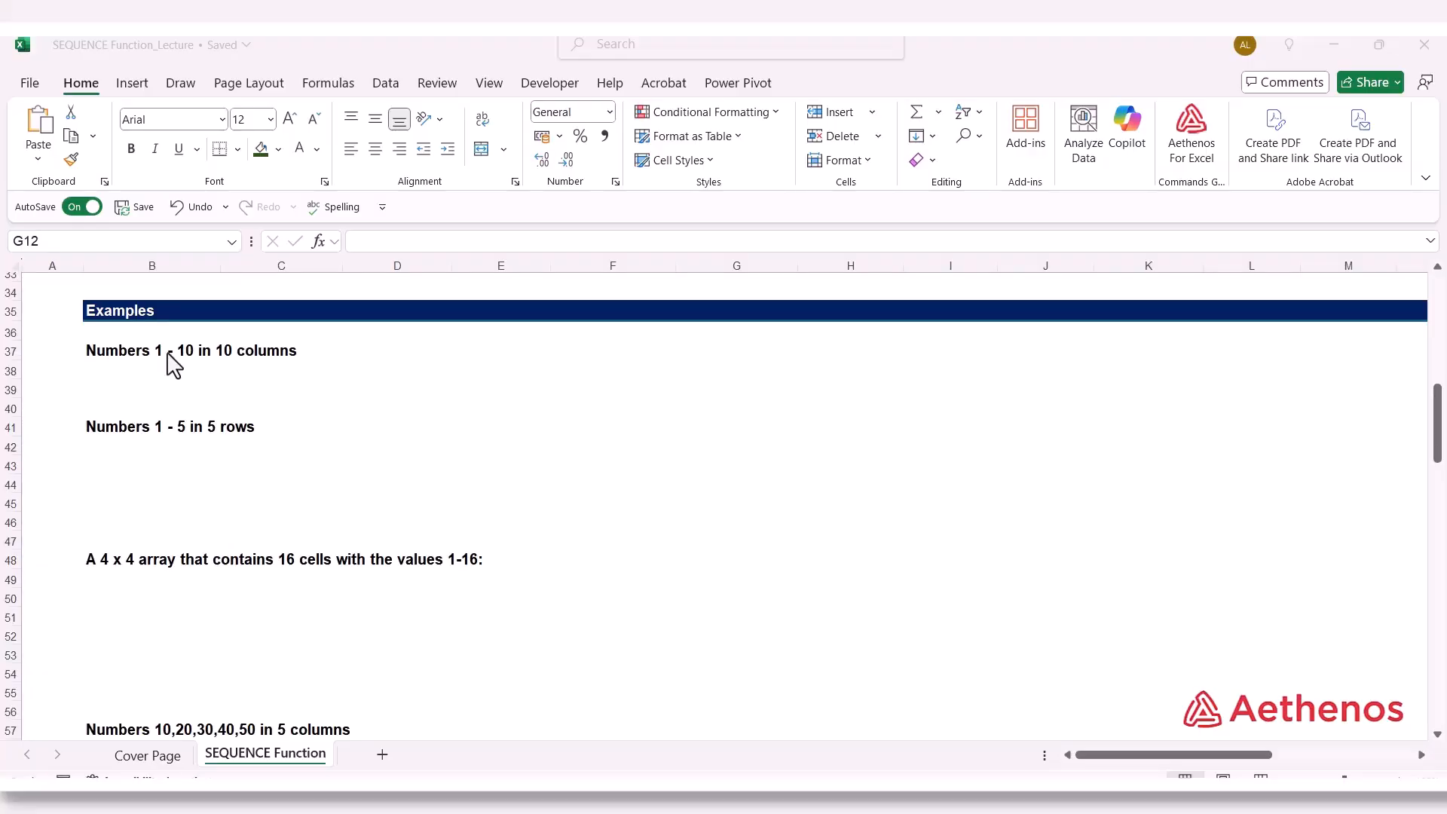
pyautogui.click(135, 375)
pyautogui.write('=')
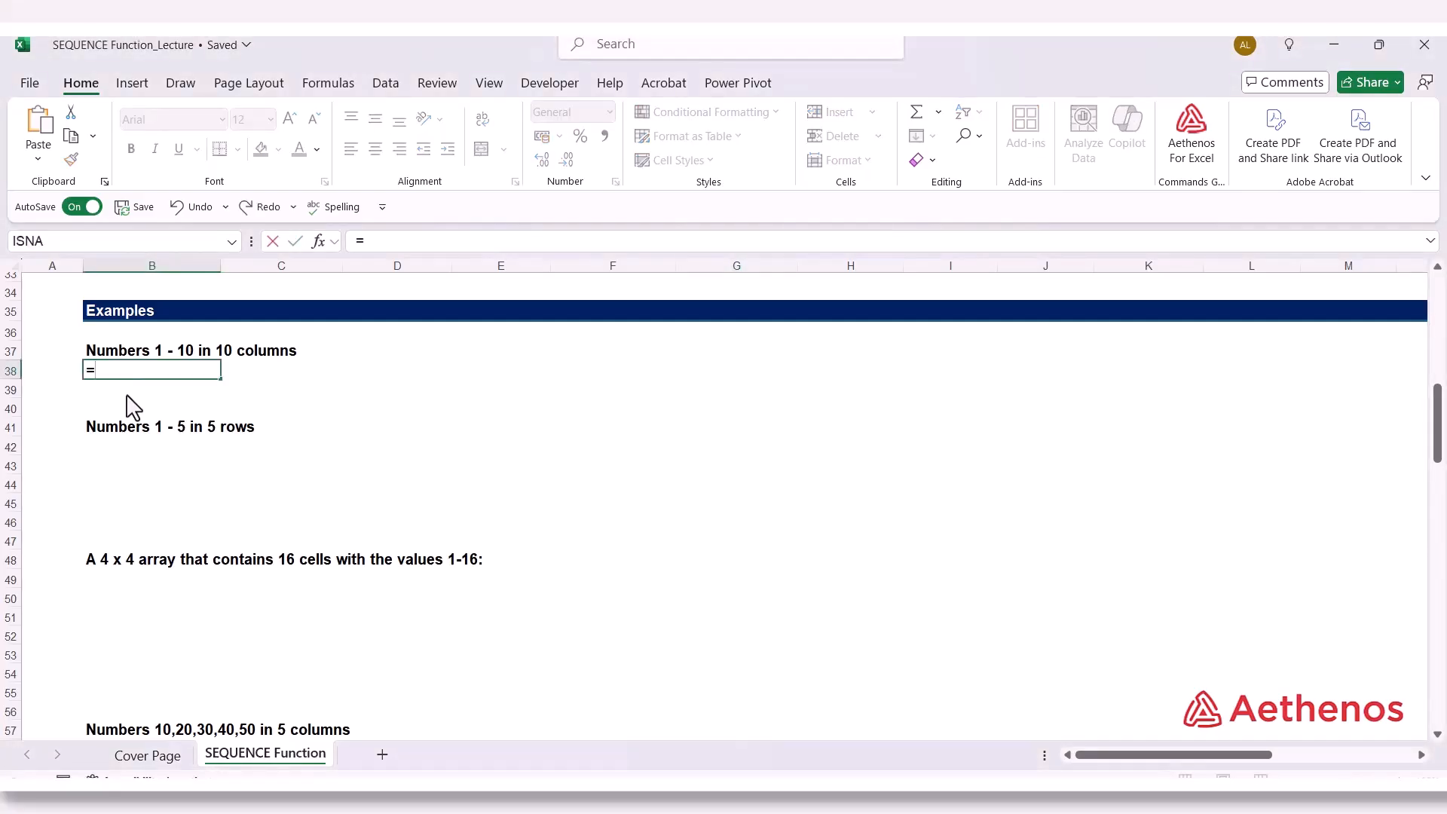
pyautogui.write('seq')
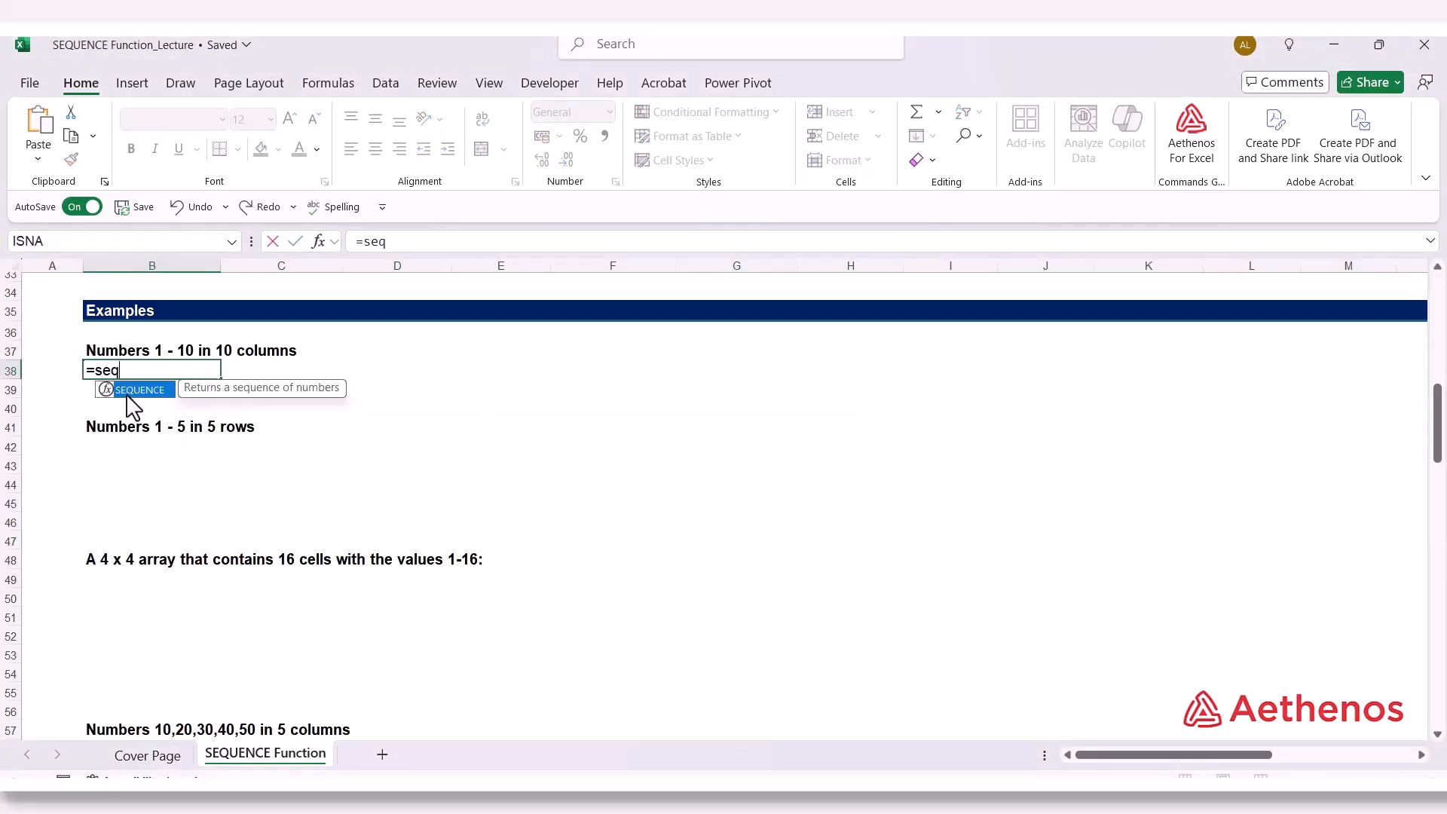
pyautogui.press('Tab')
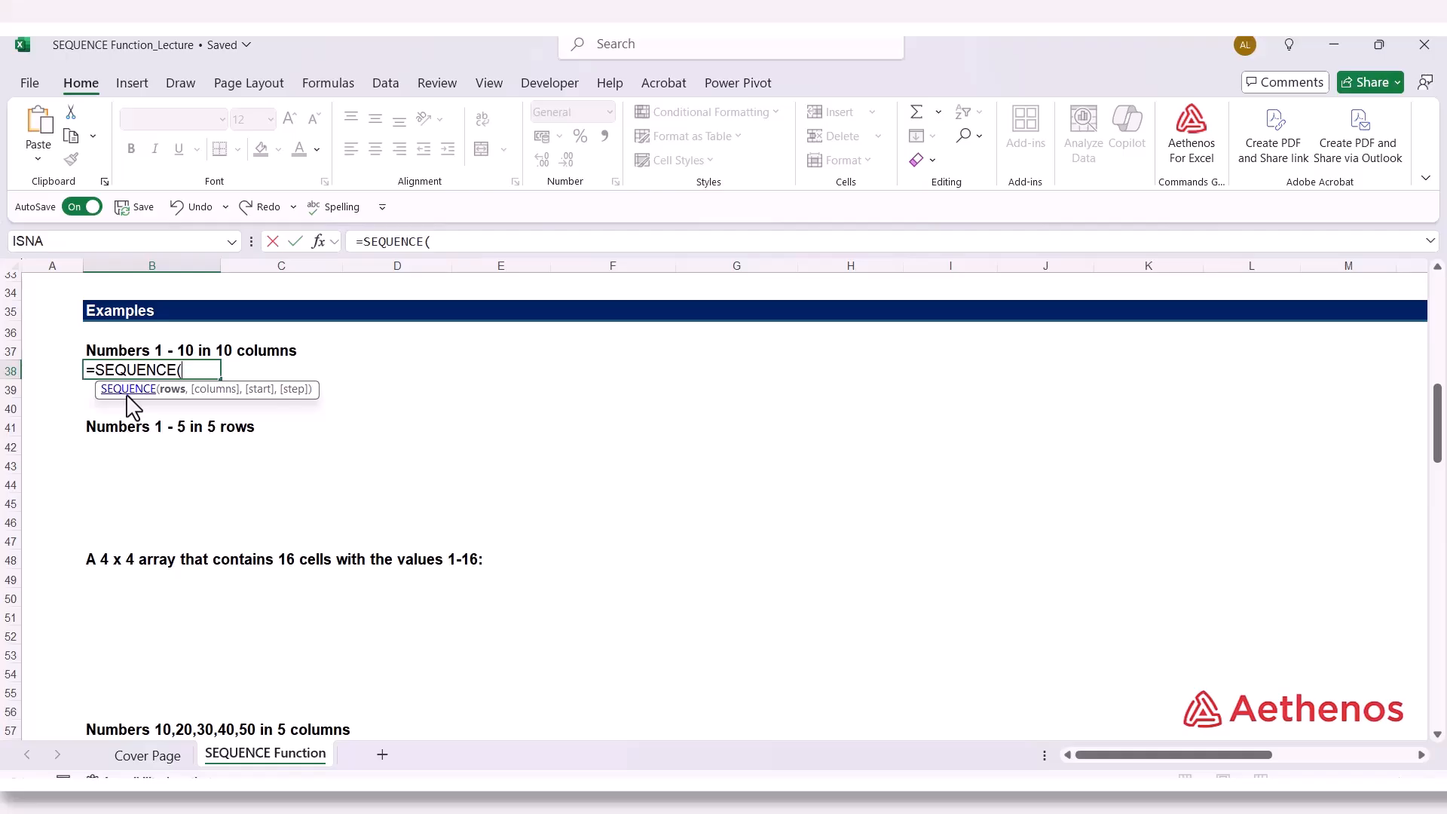
pyautogui.write('1,')
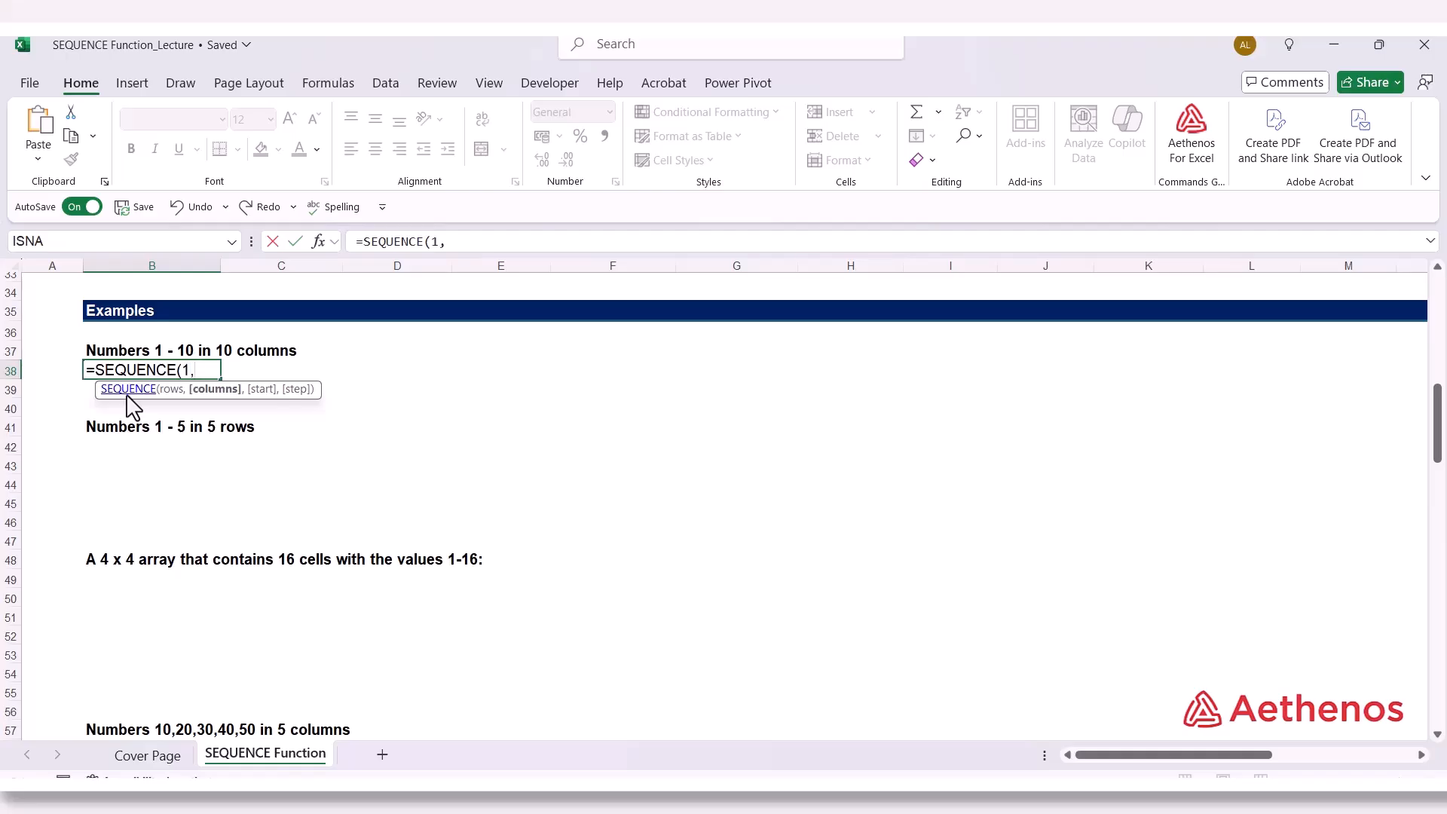
pyautogui.write('10,1,')
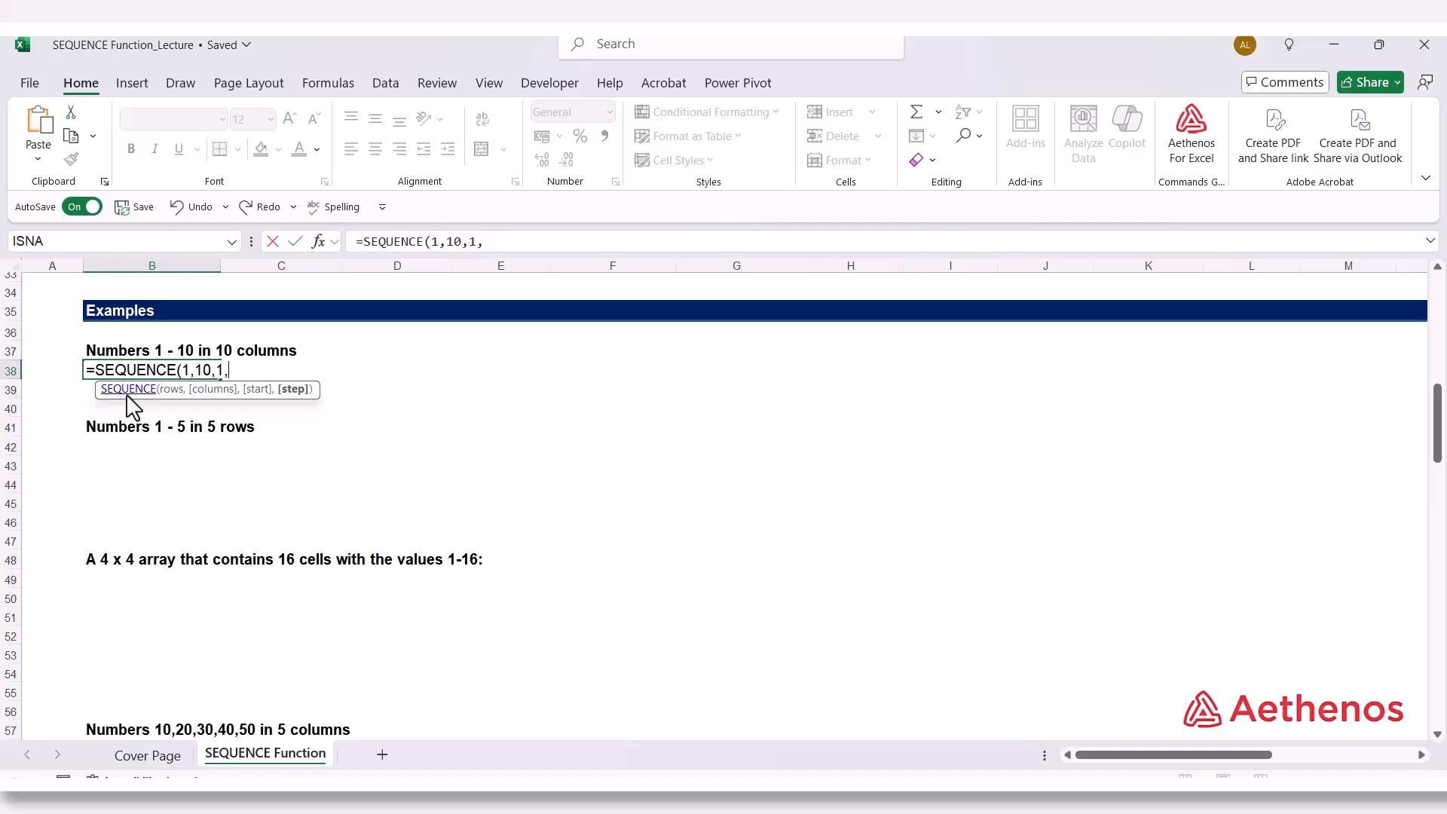
pyautogui.write('1')
pyautogui.write(')')
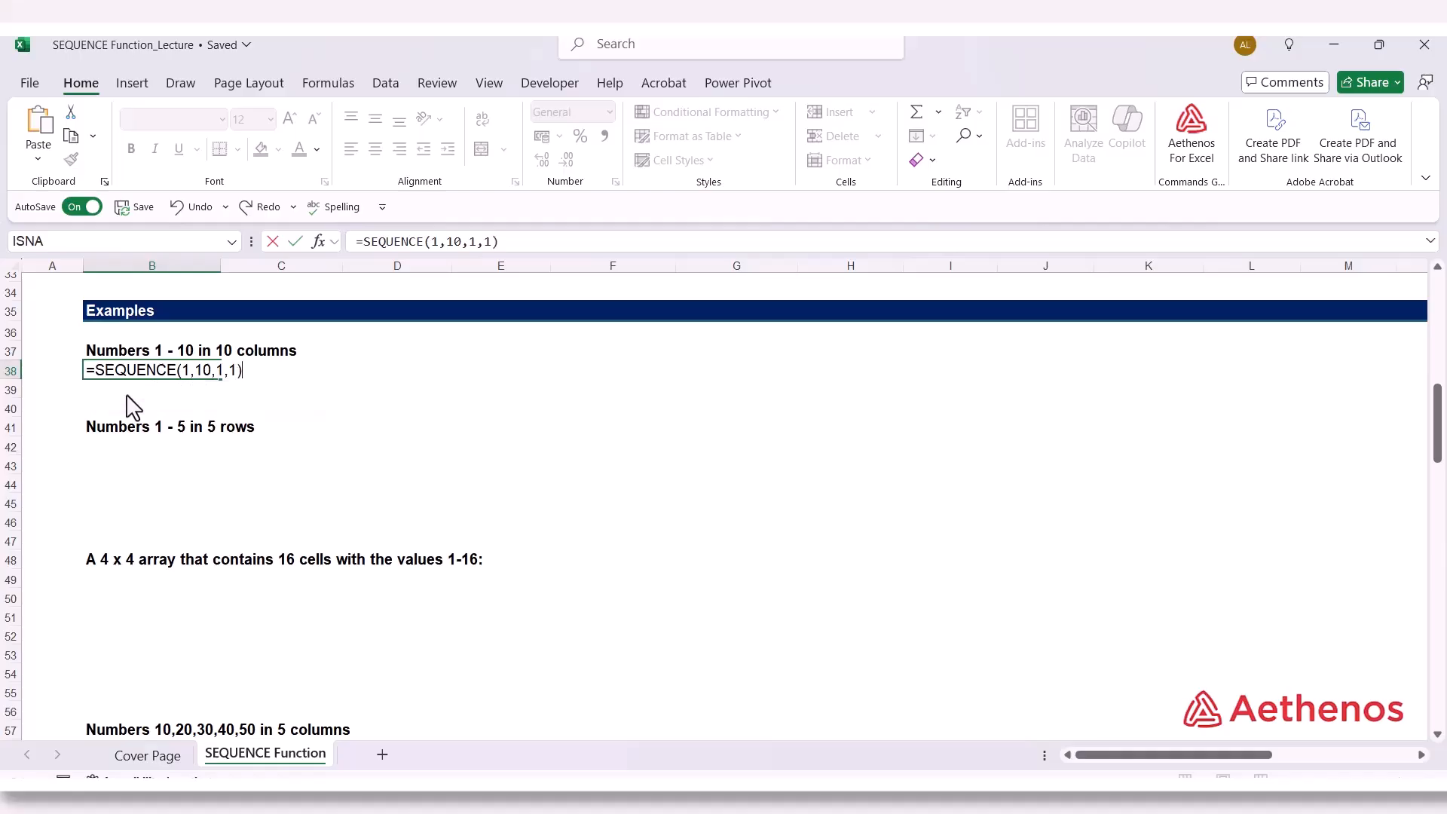
pyautogui.press('Return')
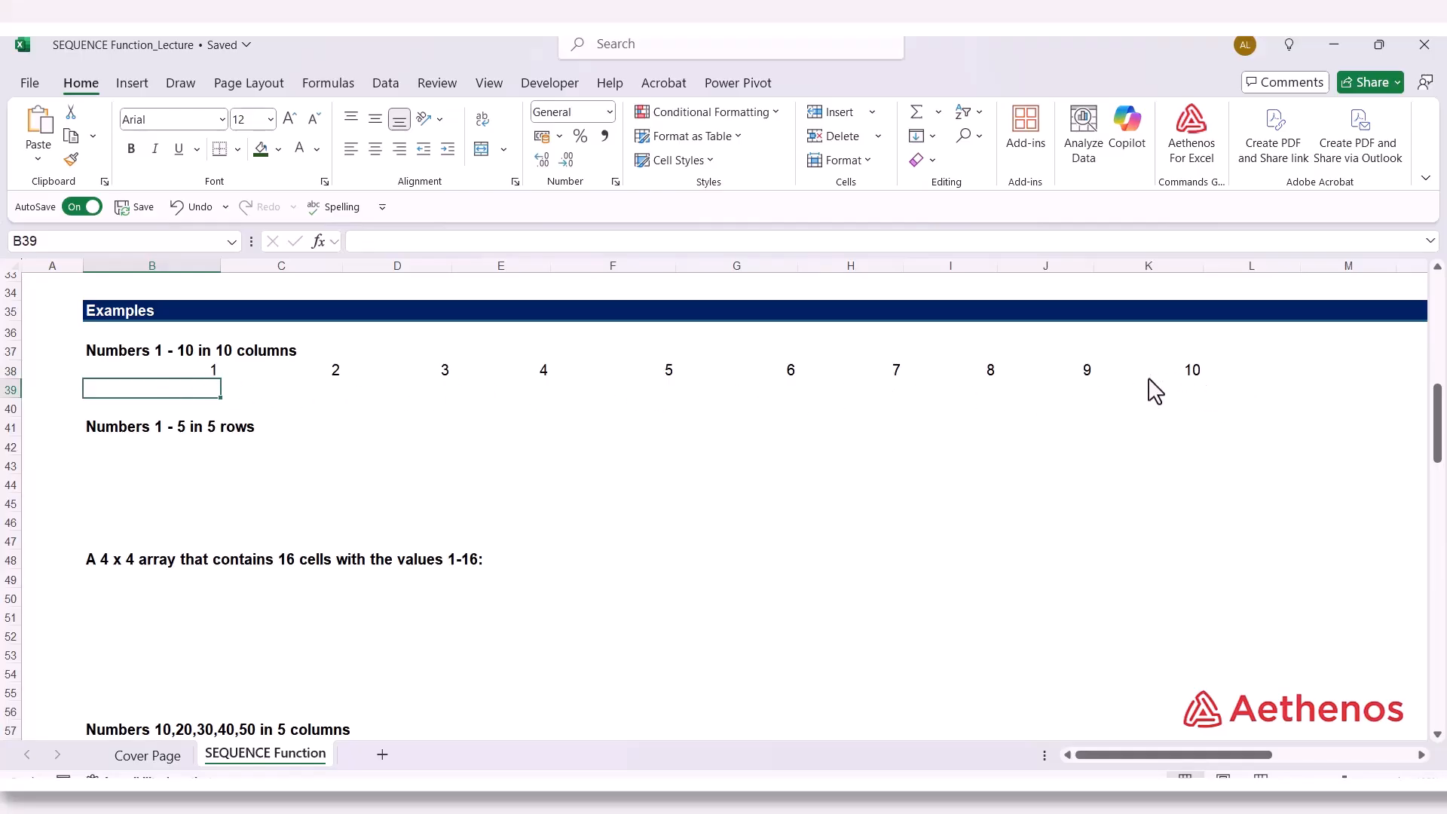
# Remove the start and step arguments from the SEQUENCE formula in B38, leaving =SEQUENCE(1,10), and recheck the formula
pyautogui.doubleClick(158, 374)
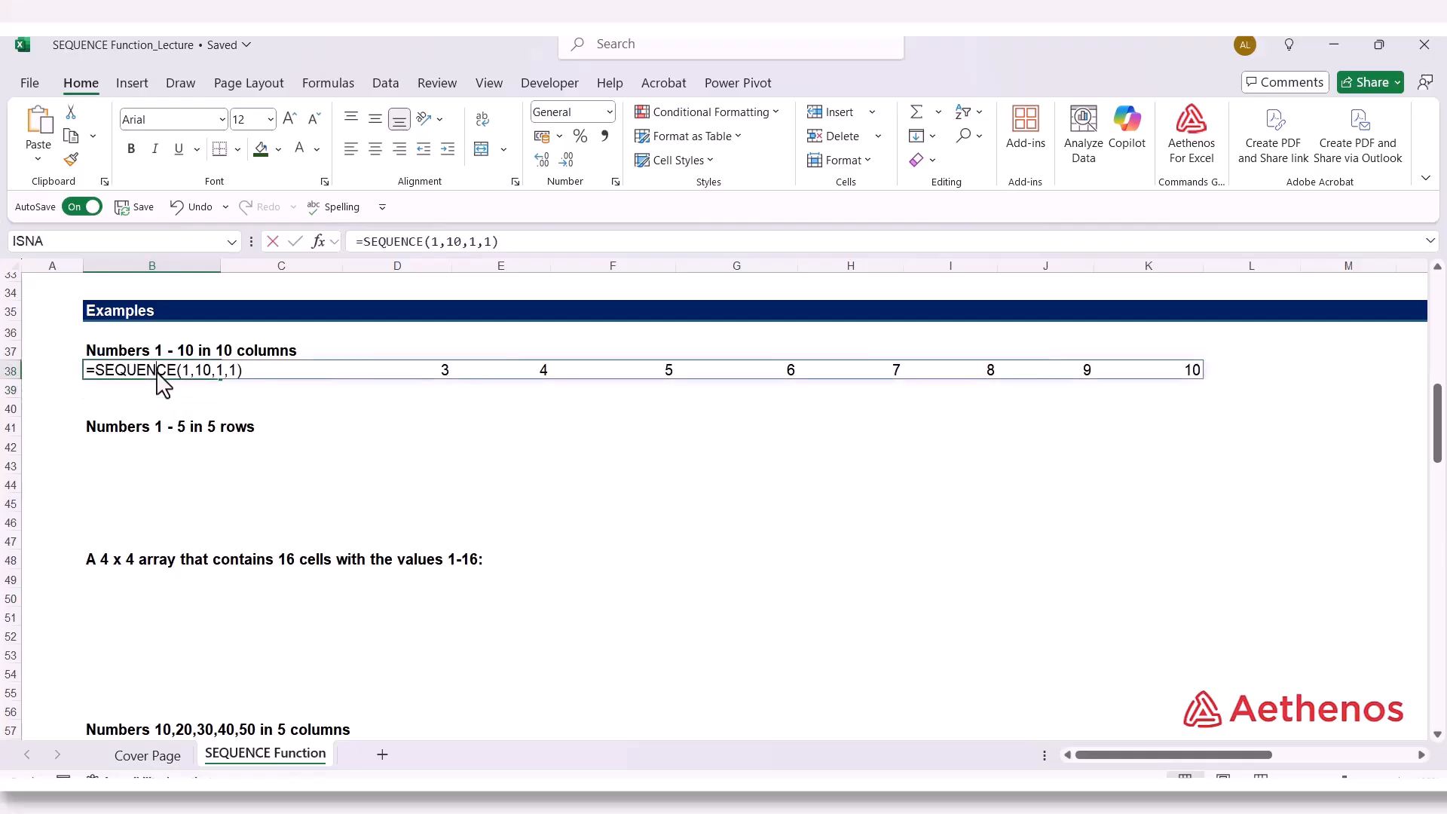
pyautogui.click(257, 389)
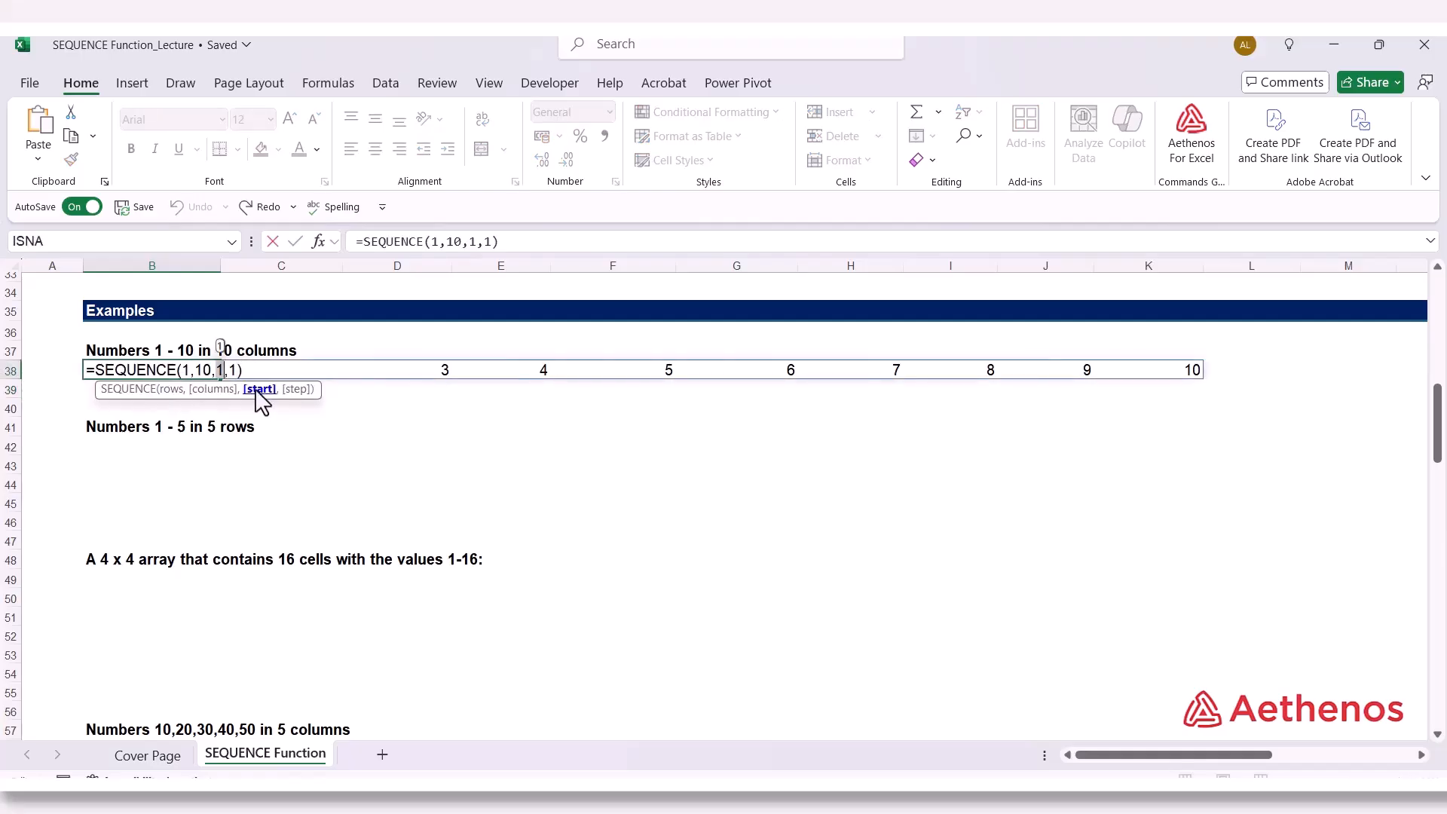
pyautogui.click(297, 391)
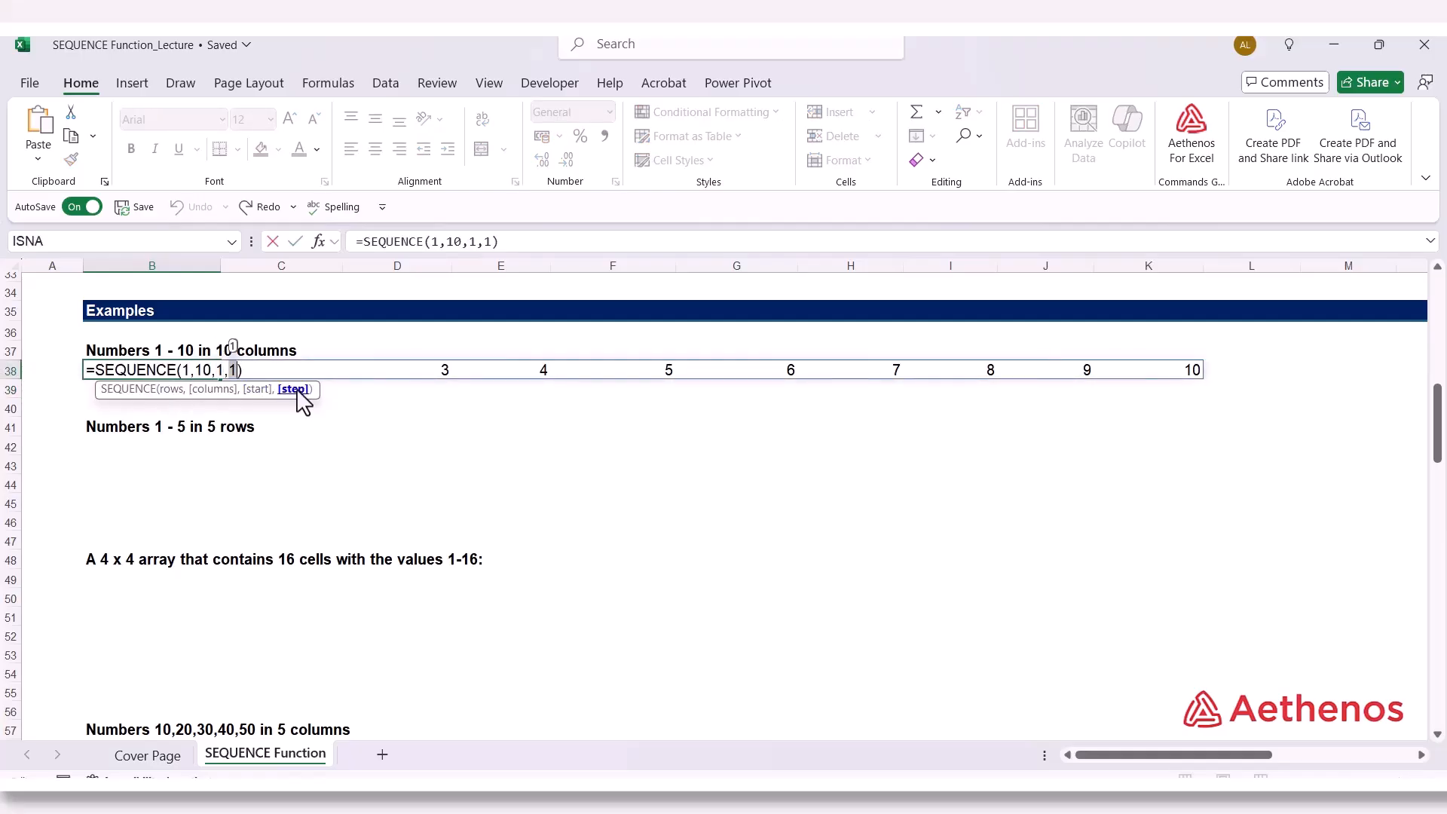
pyautogui.click(258, 389)
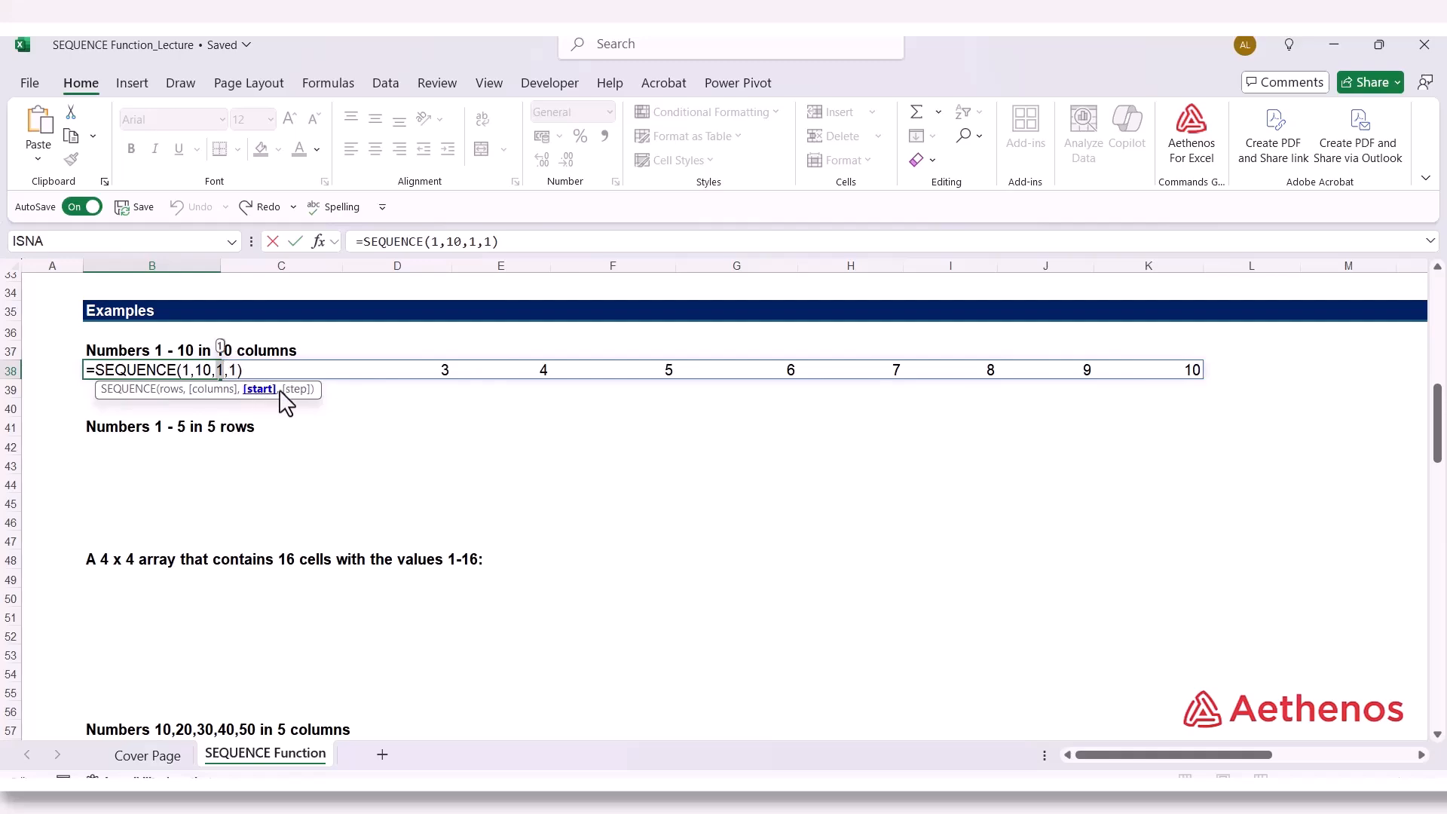
pyautogui.click(297, 390)
pyautogui.press('BackSpace')
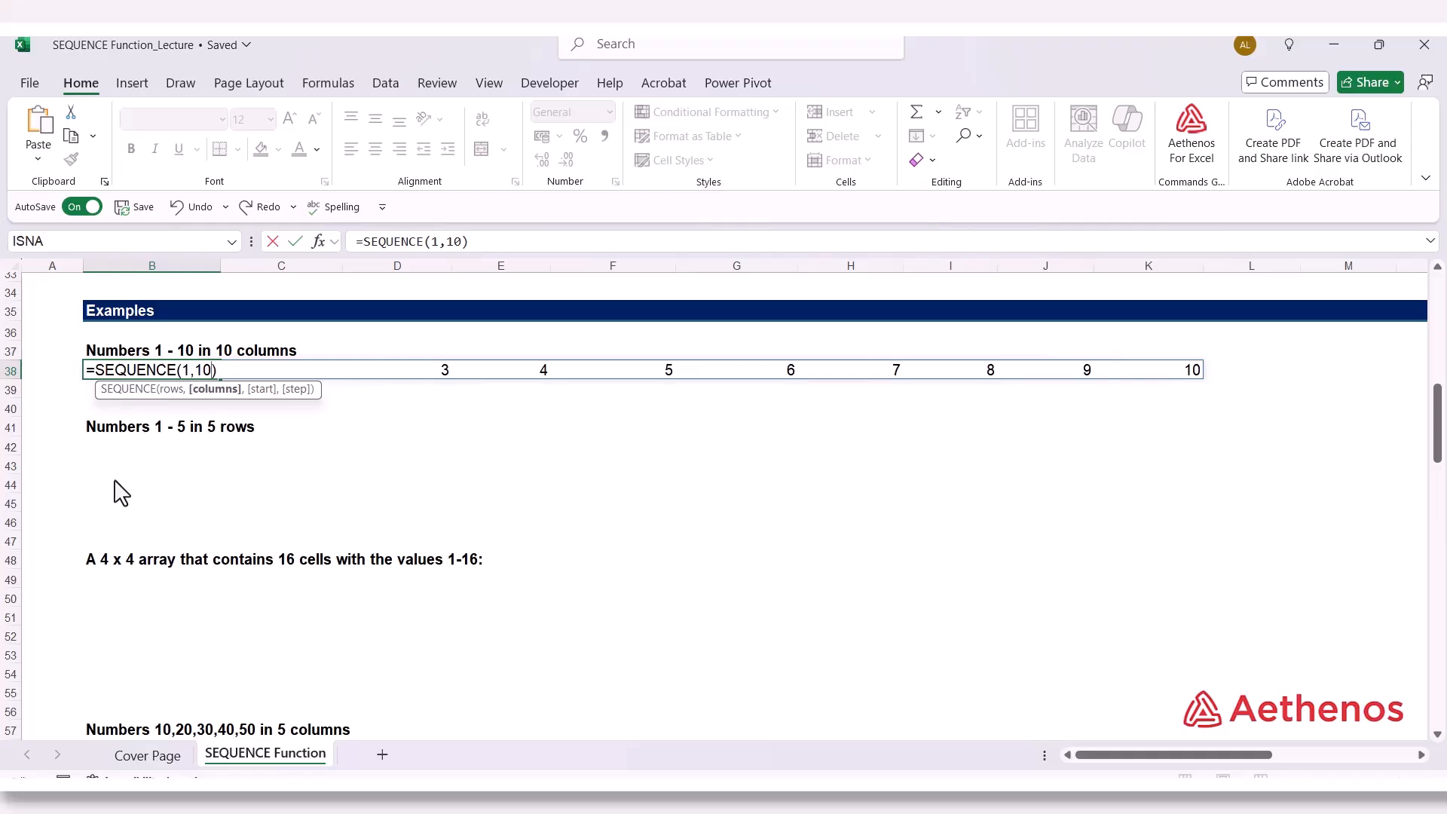
pyautogui.press('Return')
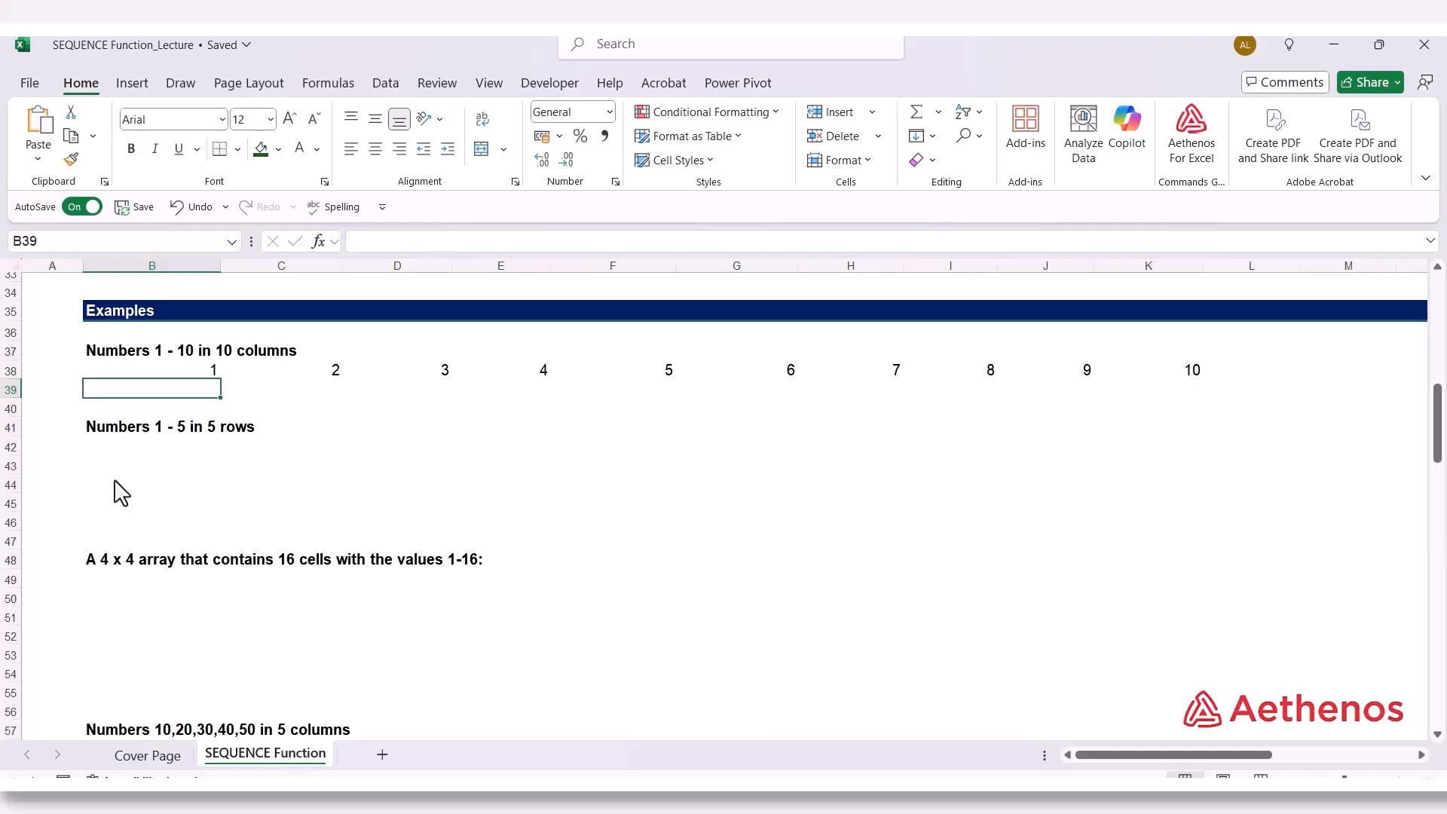
pyautogui.click(174, 369)
pyautogui.doubleClick(174, 370)
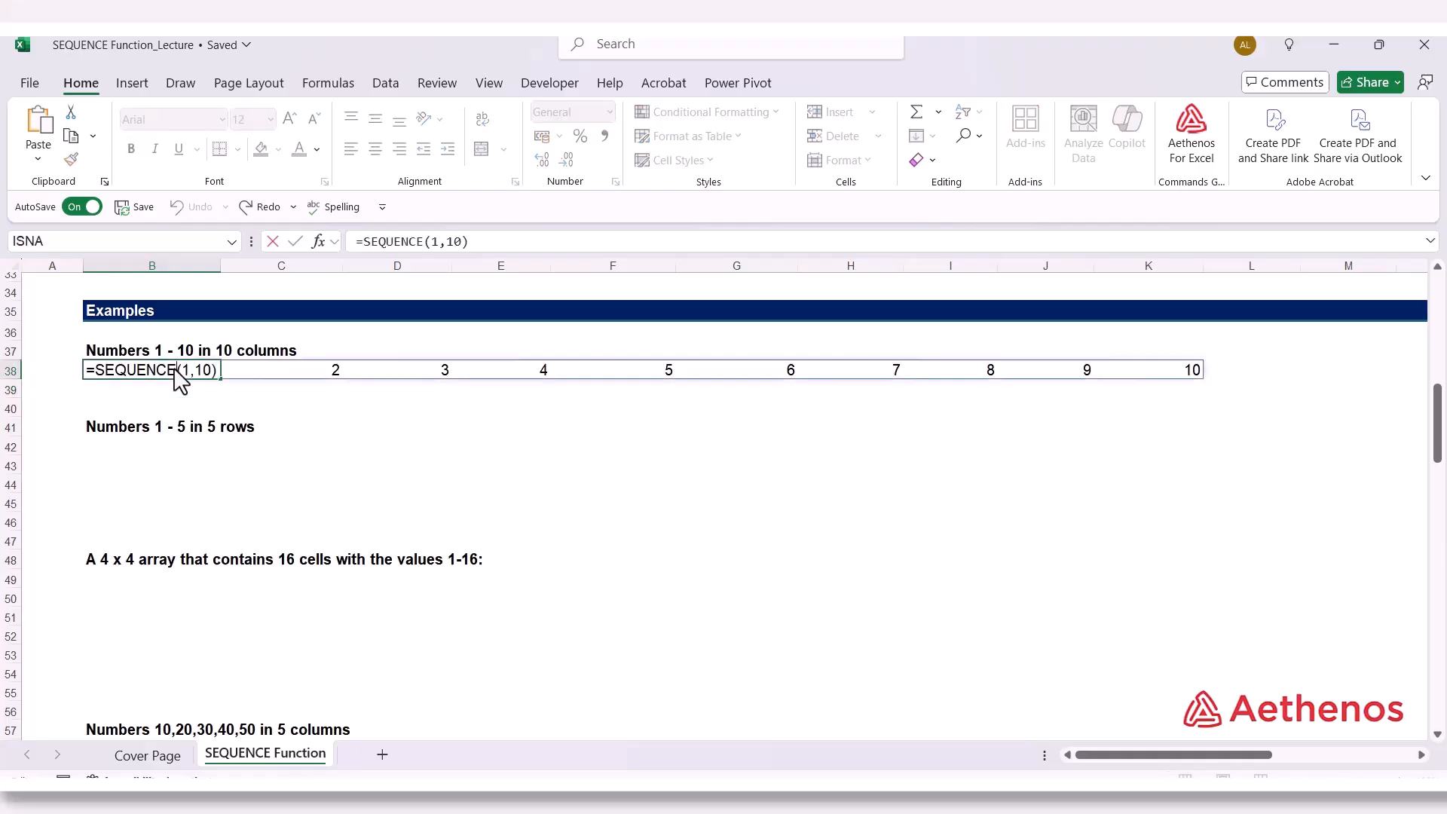
pyautogui.press('Escape')
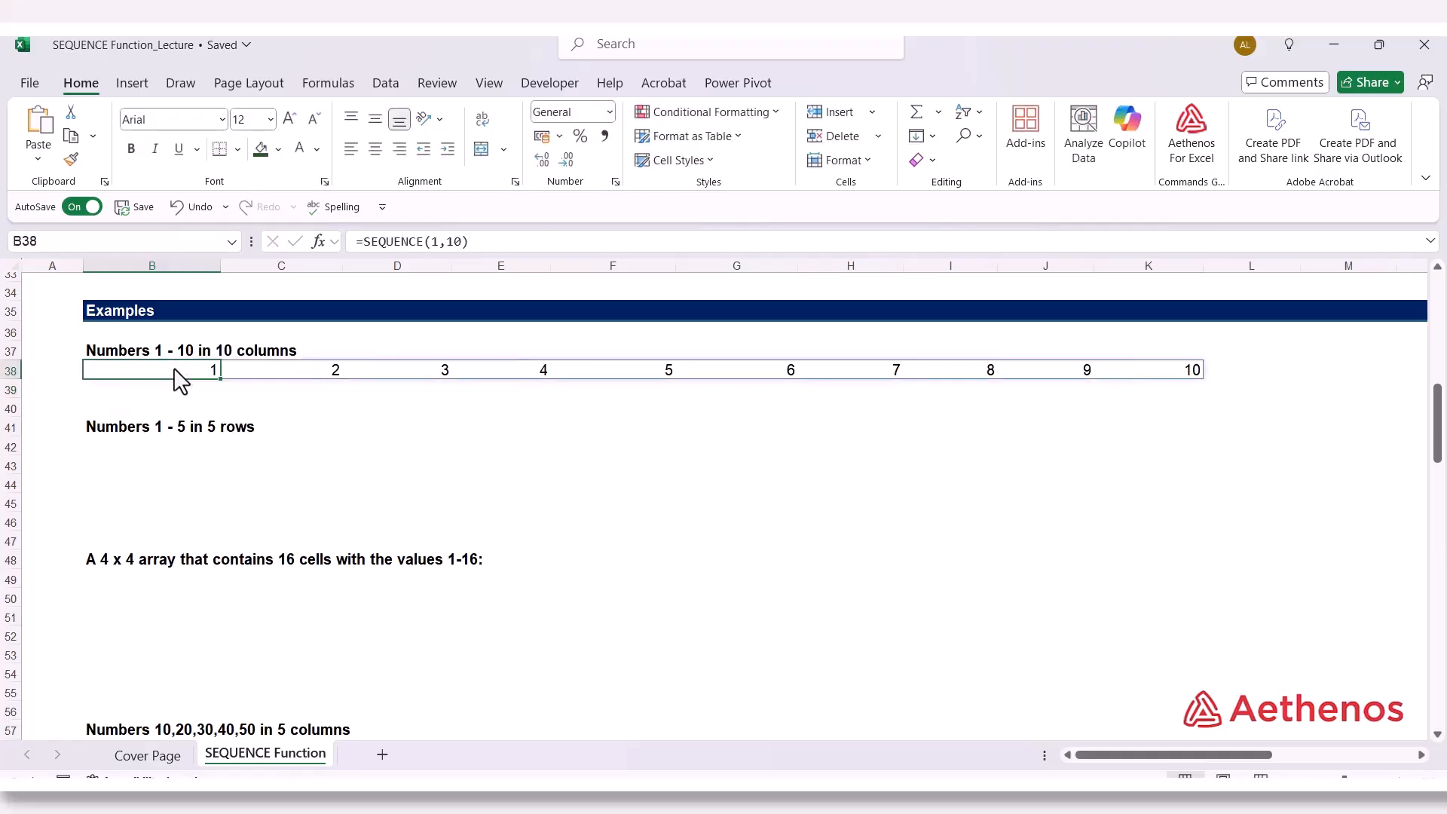
# Enter =SEQUENCE(5,1) in B42 below the heading "Numbers 1 - 5 in 5 rows" and compare it with the formula in B38
pyautogui.click(153, 450)
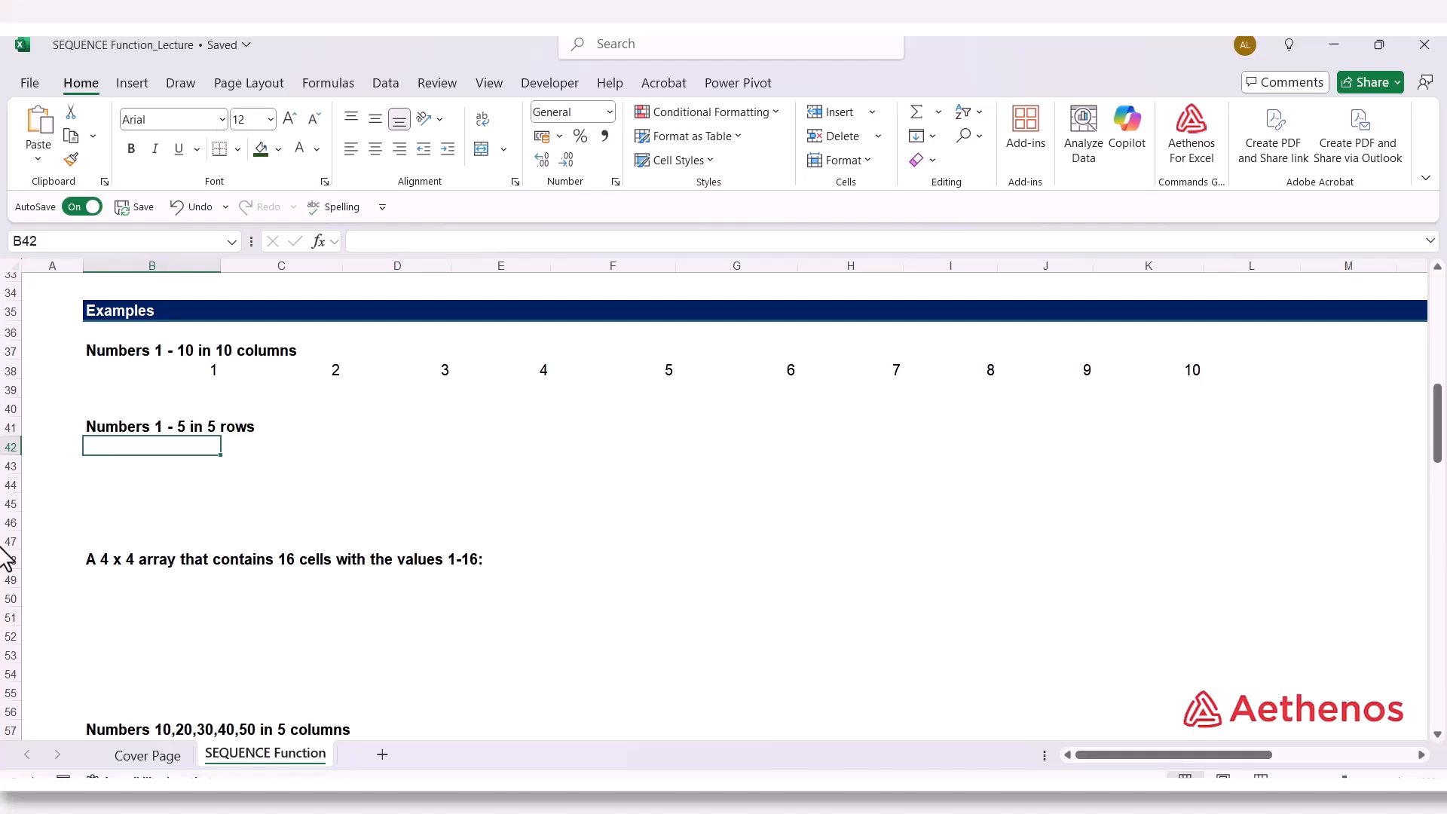
pyautogui.write('=')
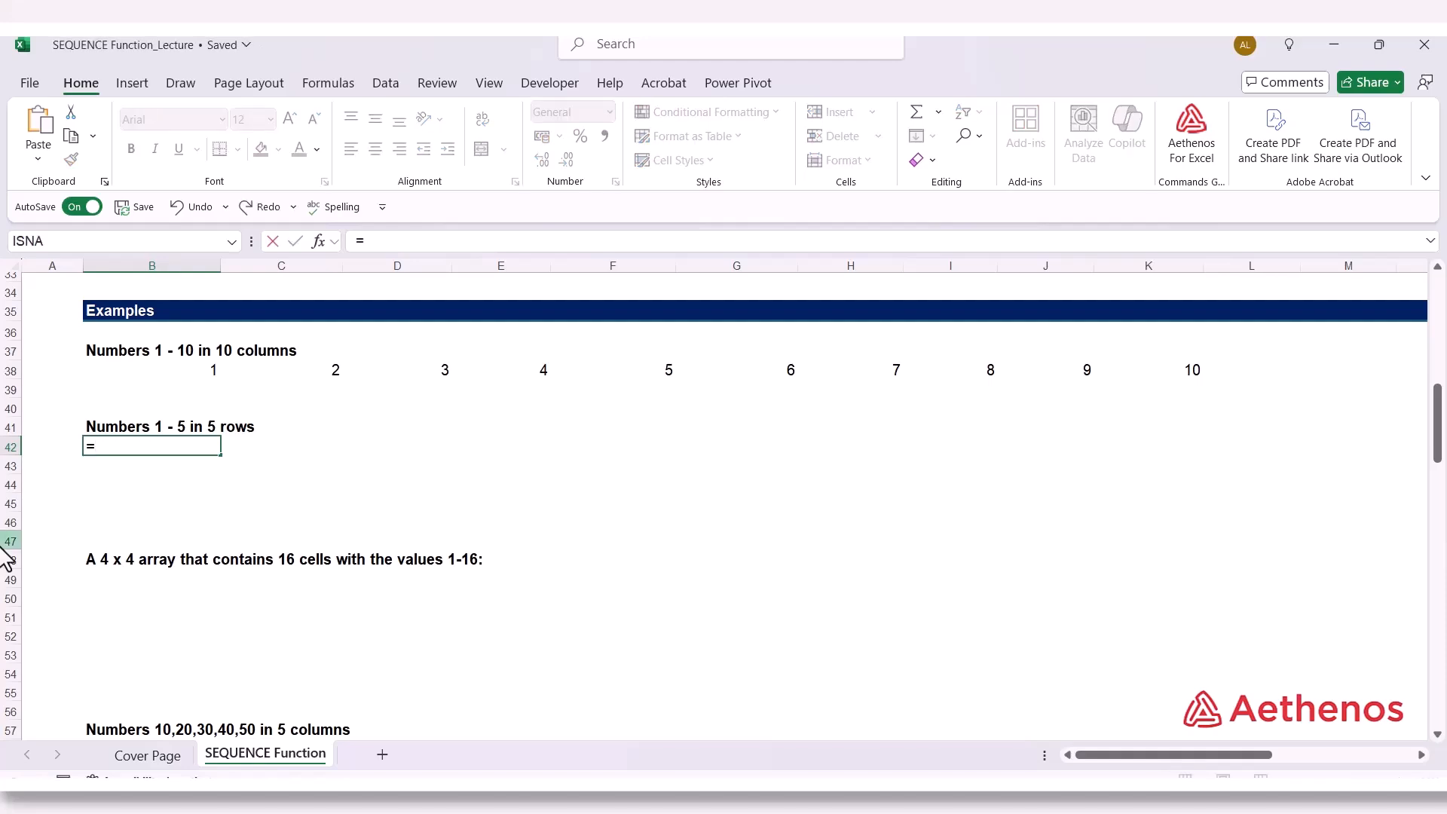
pyautogui.write('s')
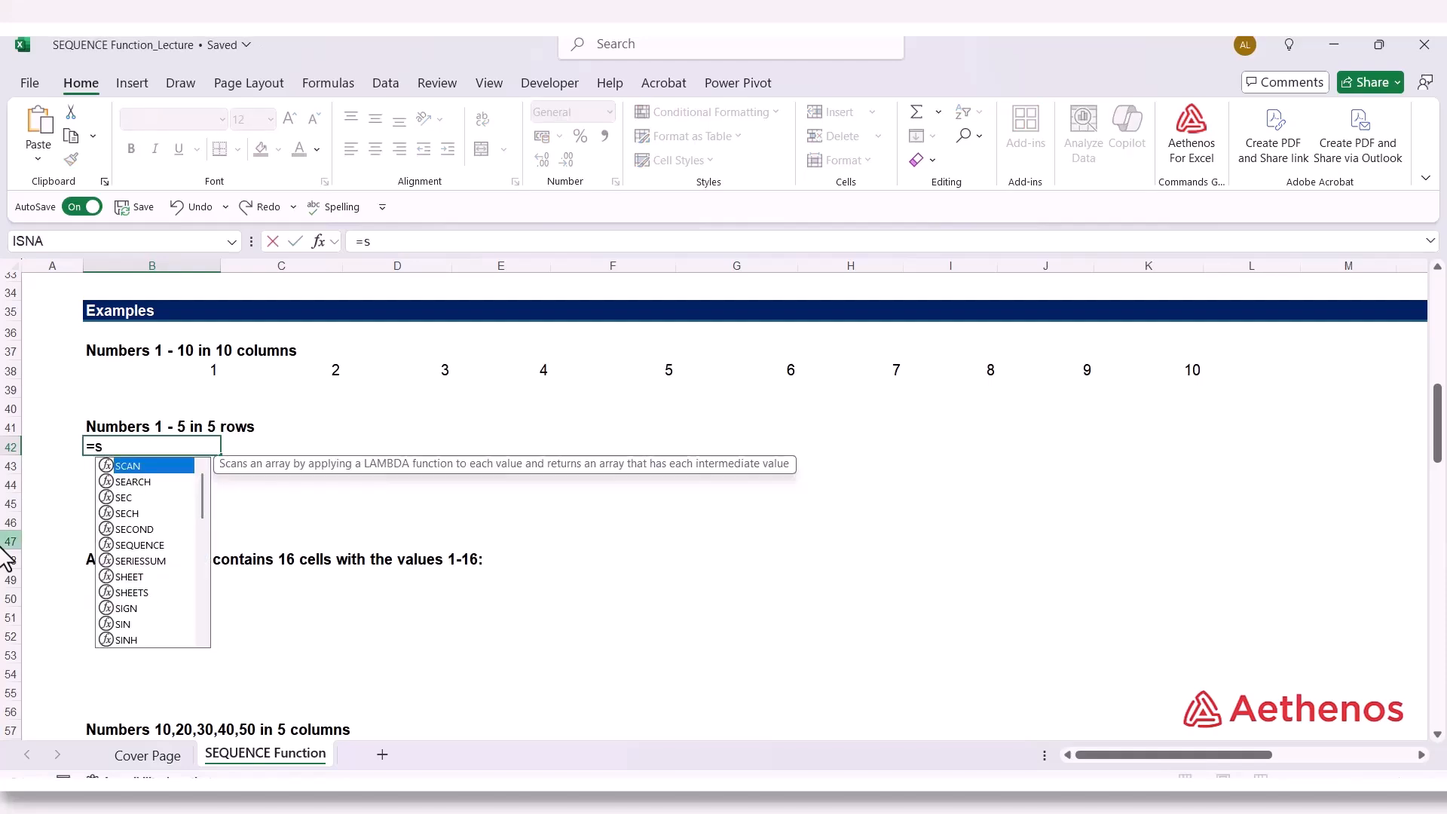
pyautogui.write('eq')
pyautogui.press('Tab')
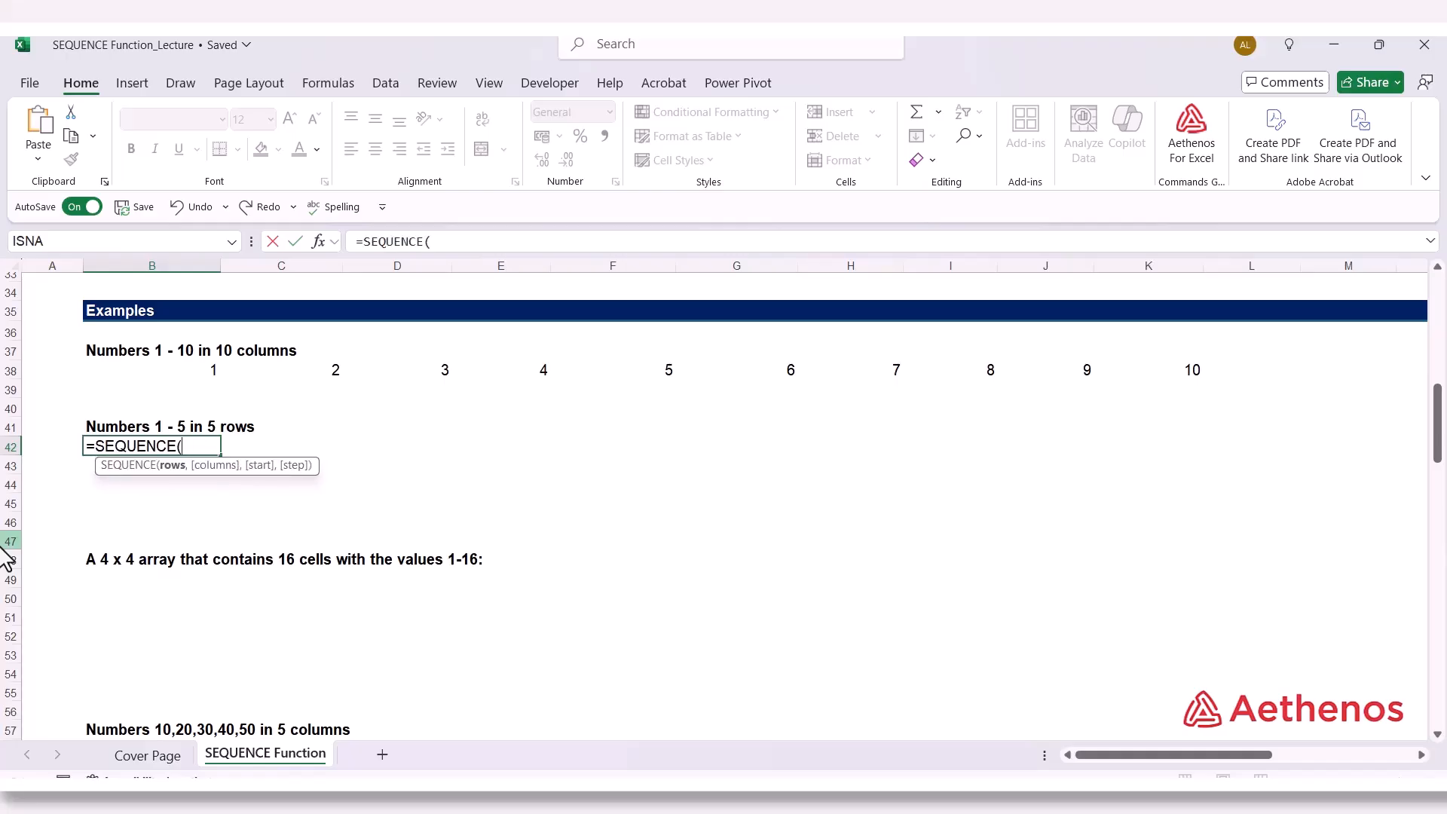
pyautogui.write('5,1')
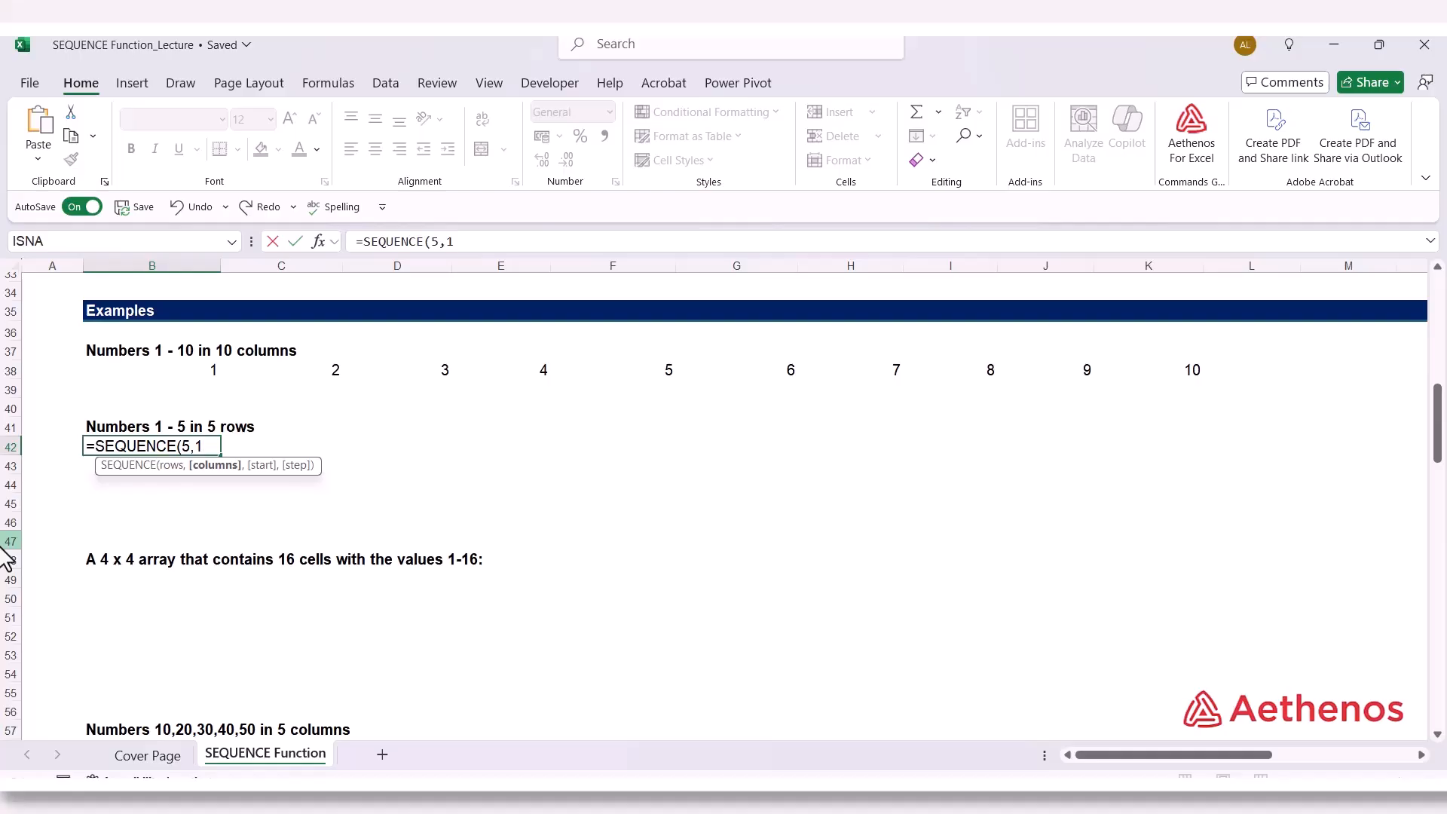
pyautogui.write(')')
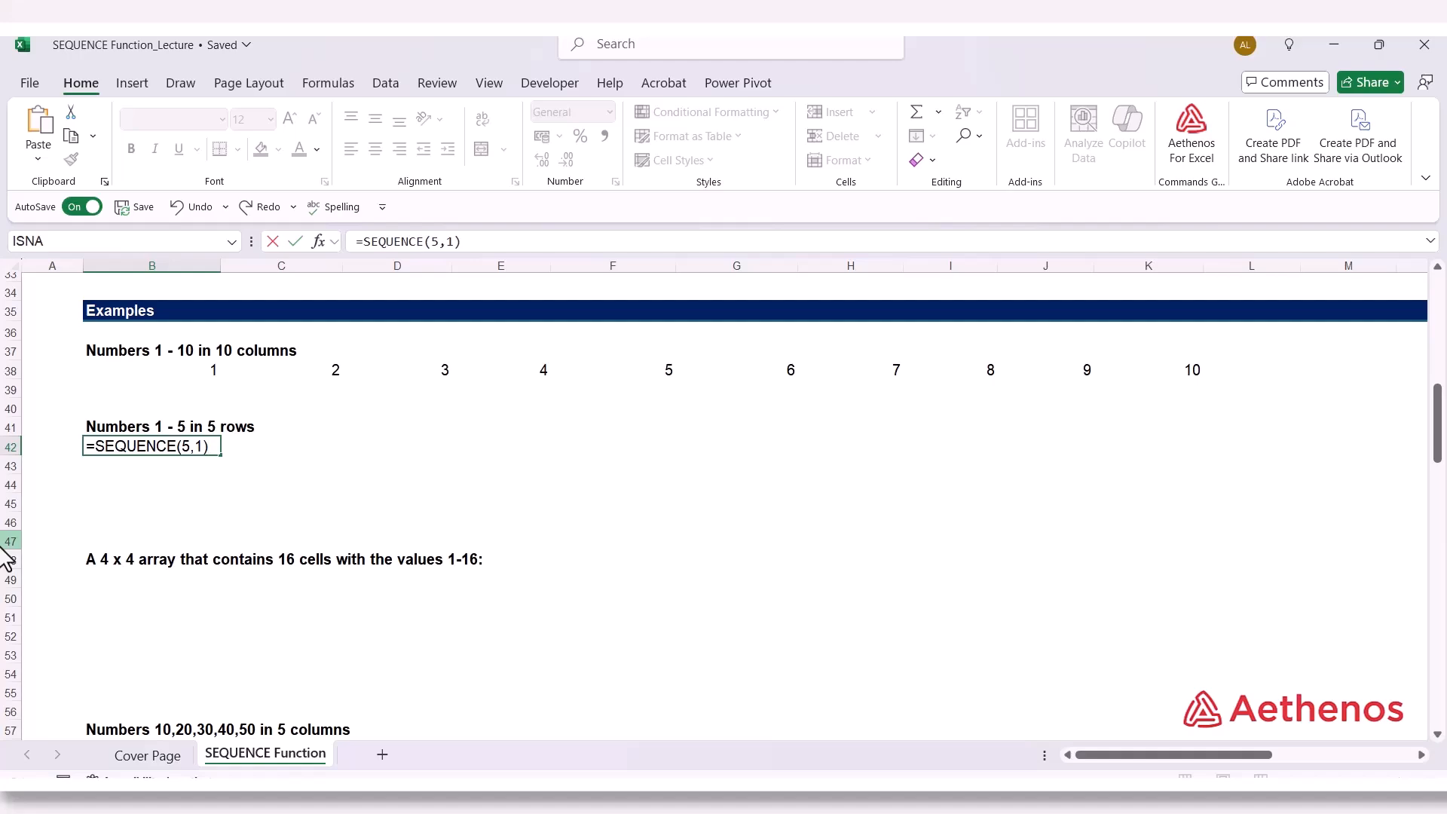
pyautogui.press('Return')
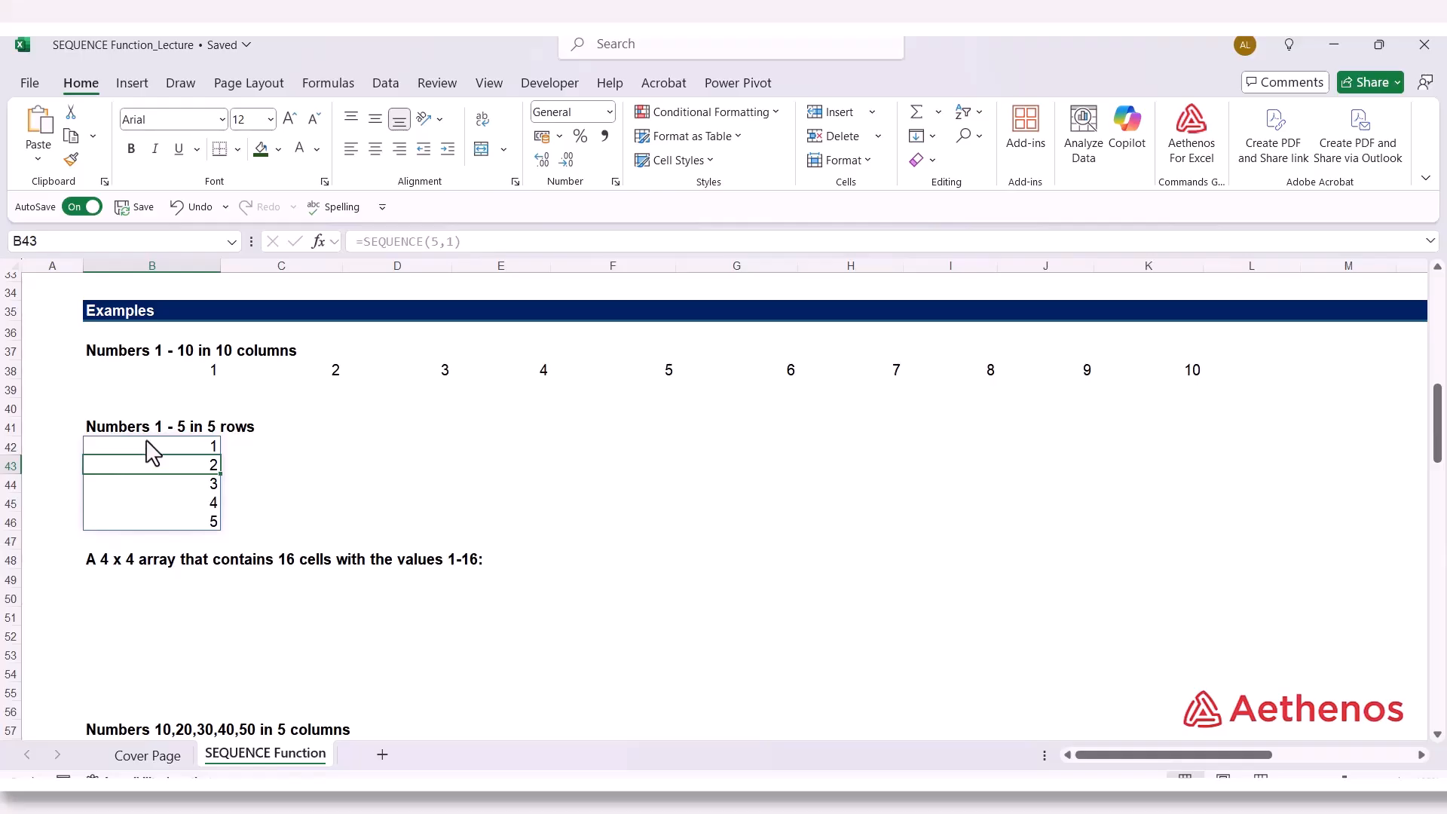
pyautogui.click(164, 374)
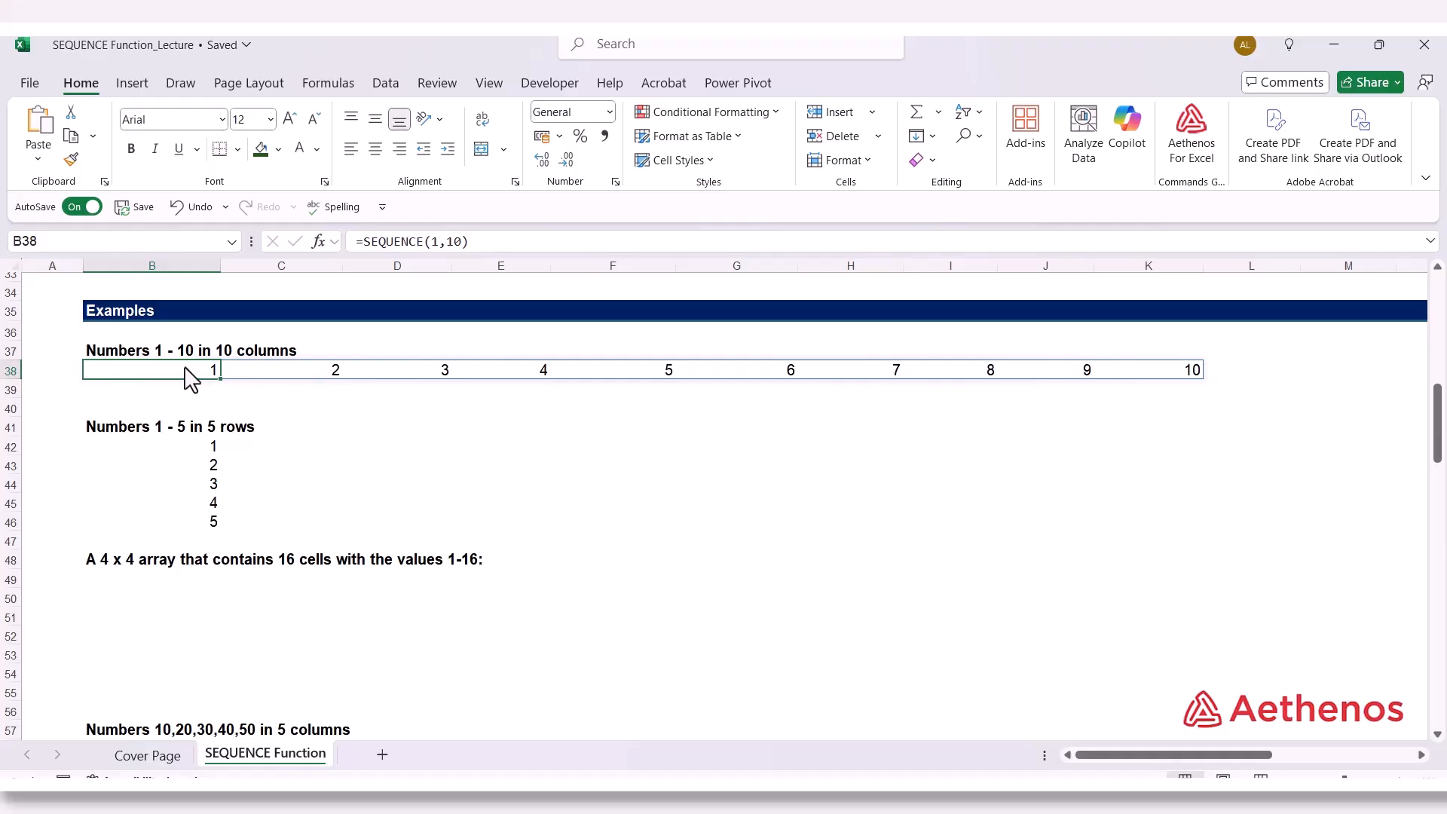
pyautogui.click(156, 446)
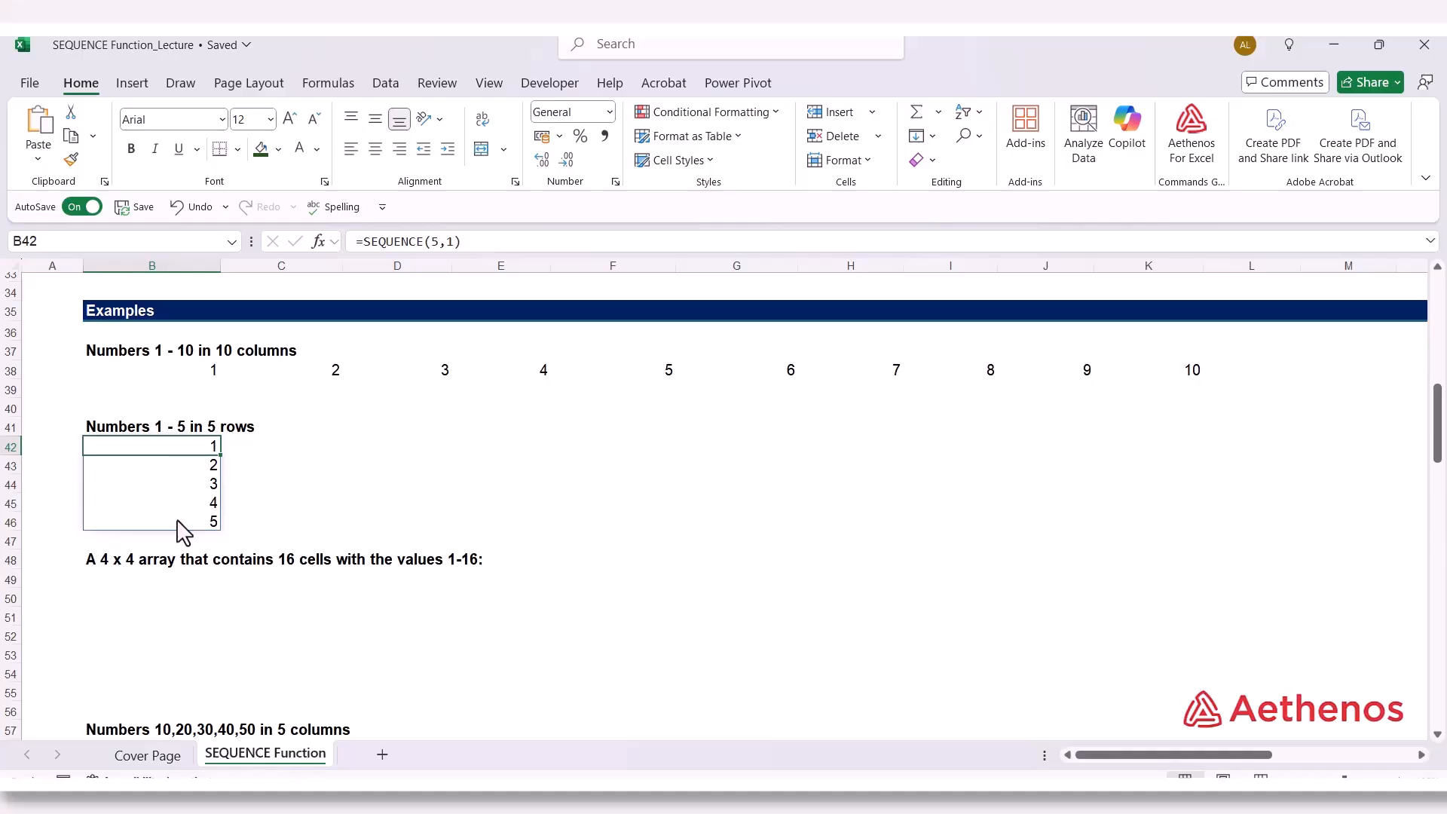
# Enter =SEQUENCE(4,4,1,1) in B49 below the 4 x 4 array heading and review the formula and its last spilled cell
pyautogui.scroll(-2, 144, 588)
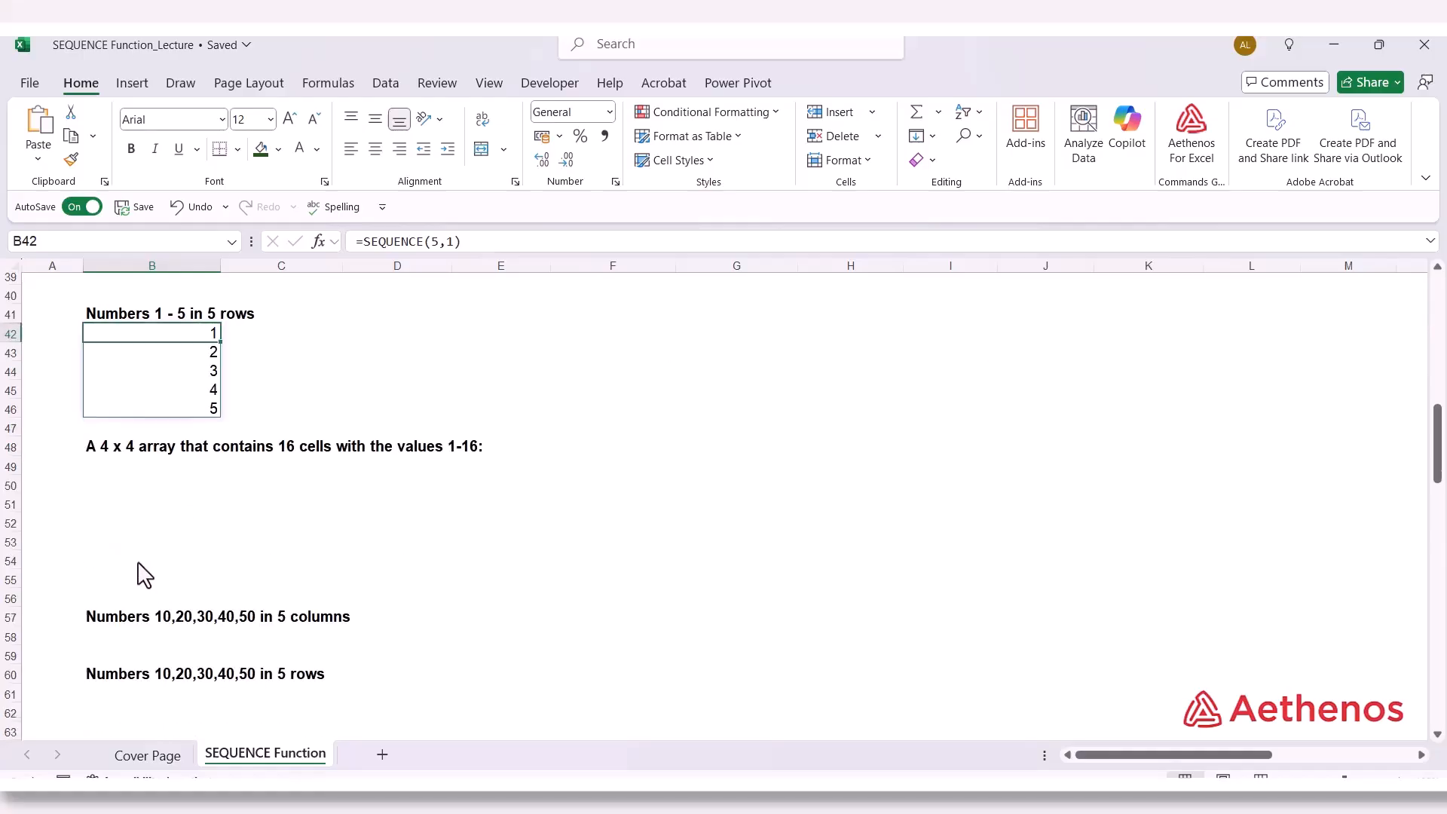
pyautogui.click(118, 477)
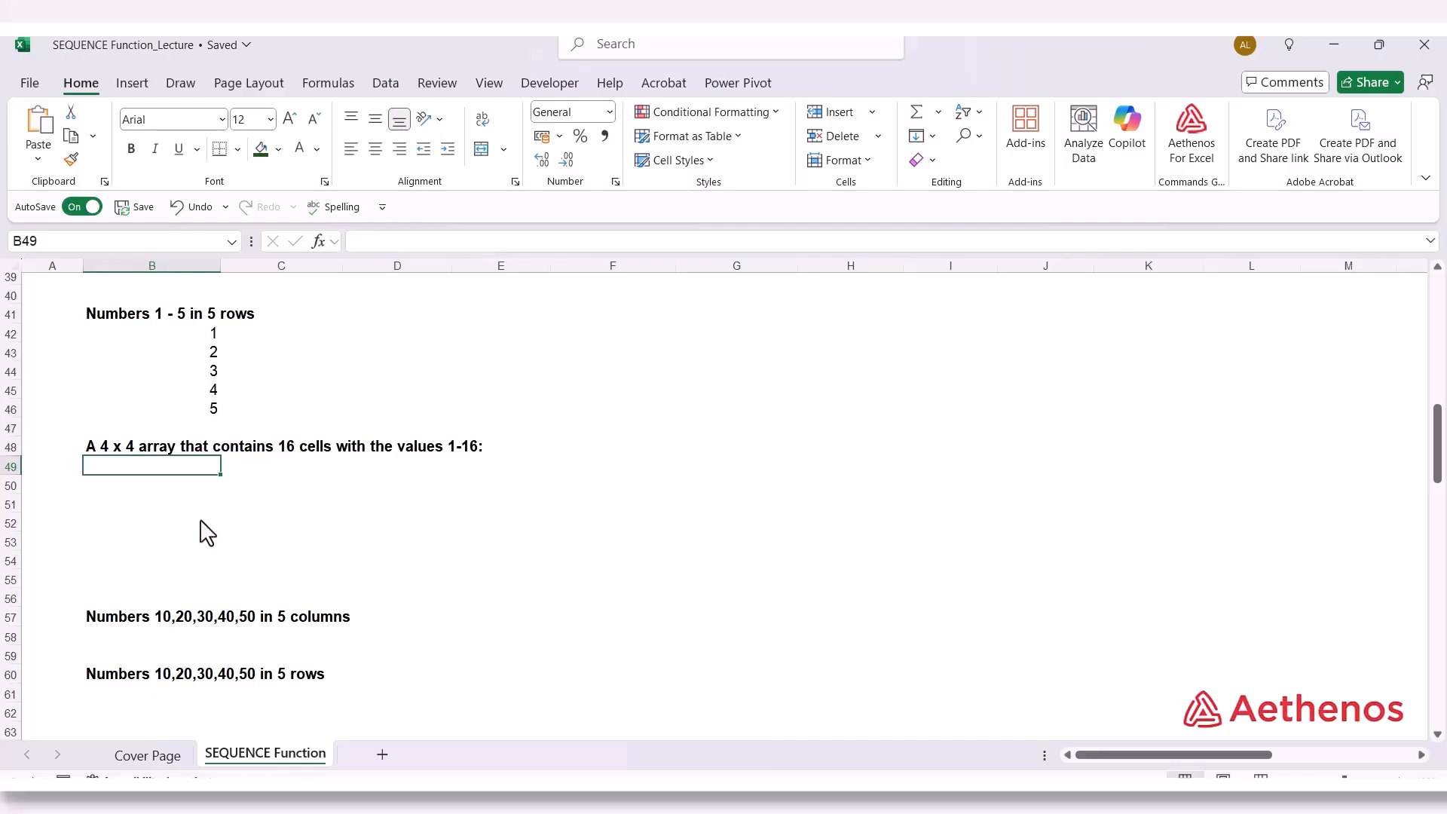
pyautogui.write('=')
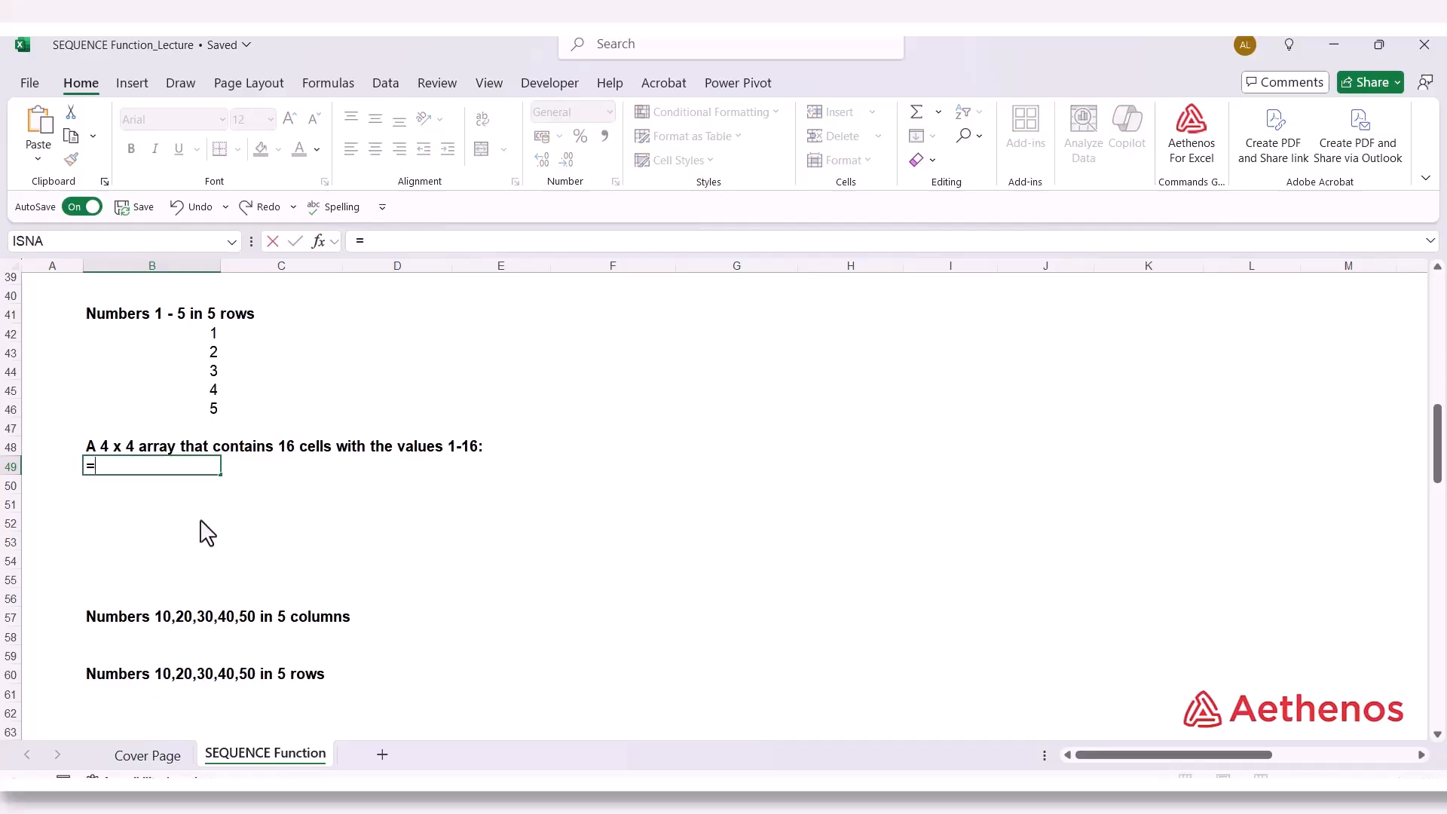
pyautogui.write('seq')
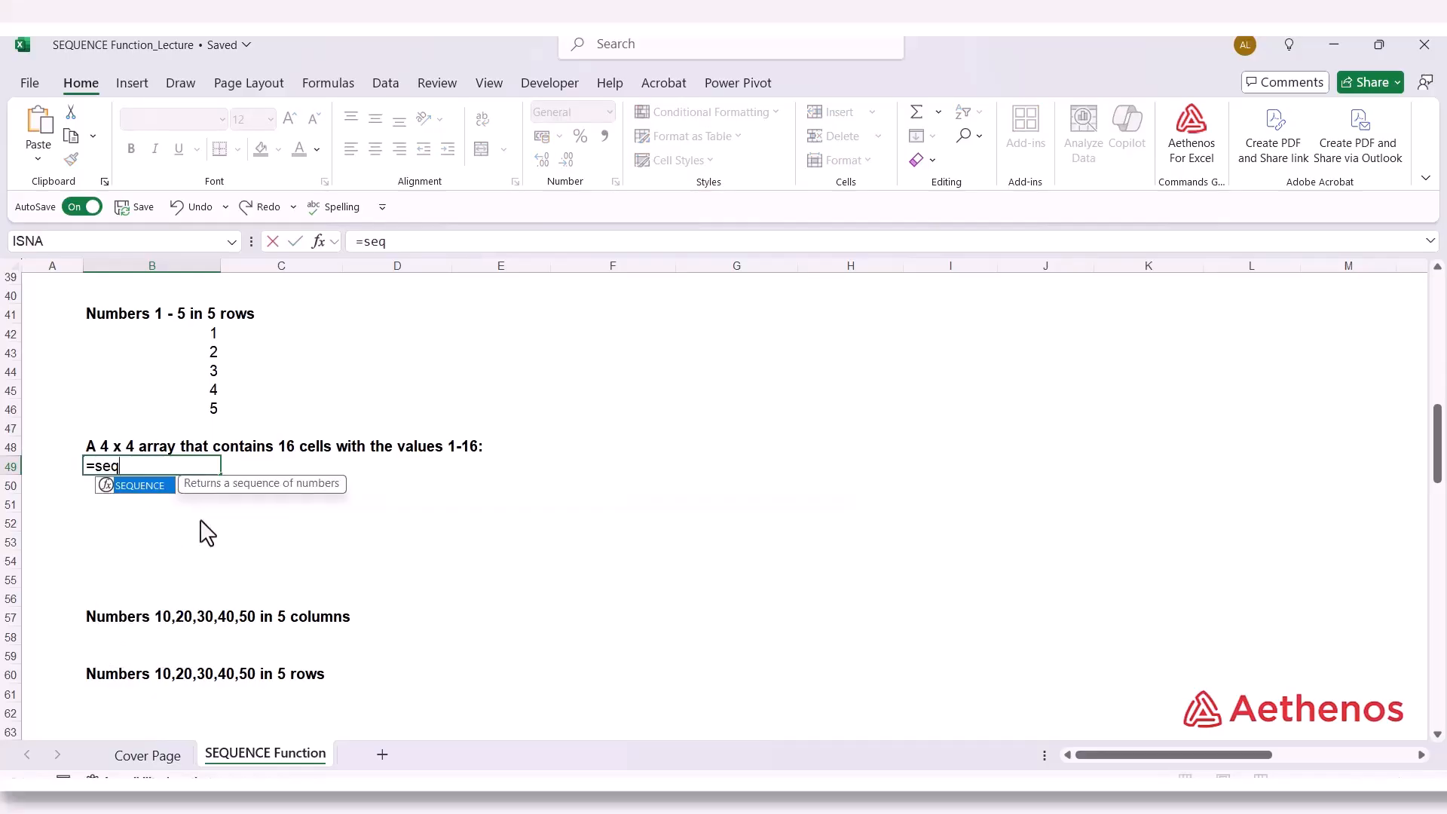
pyautogui.press('Tab')
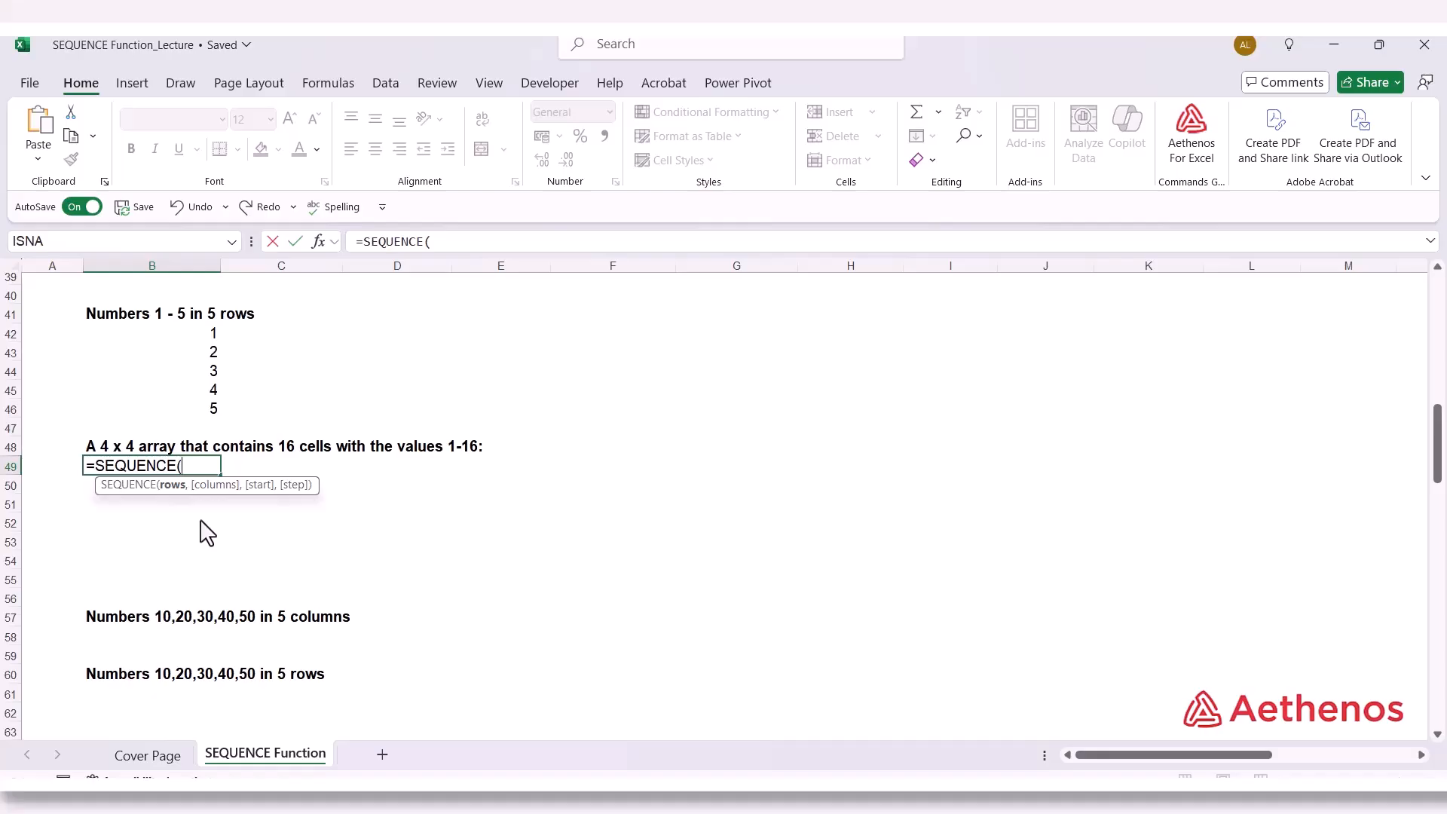
pyautogui.write('4,')
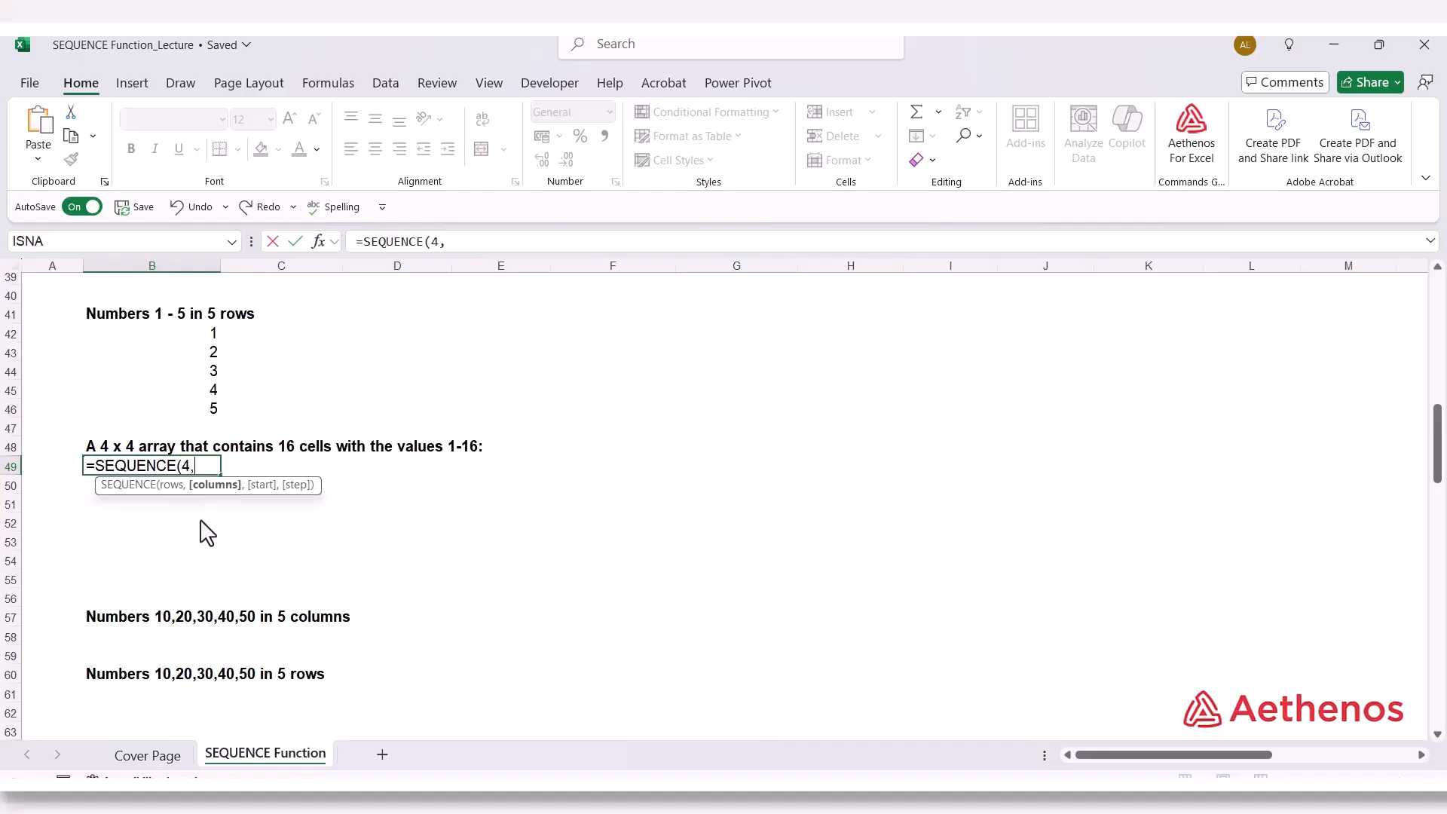
pyautogui.write('4,1,')
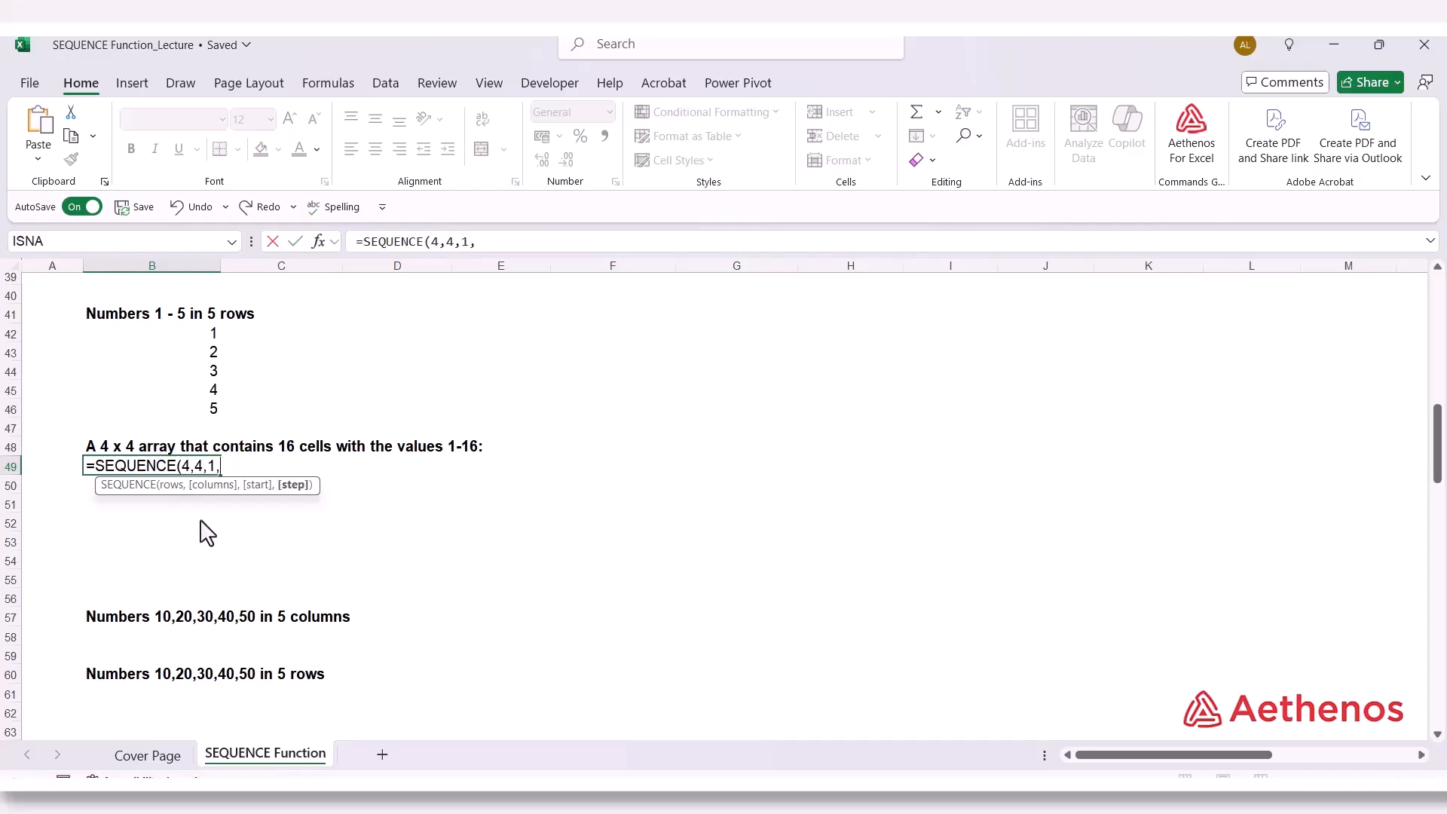
pyautogui.write('1)')
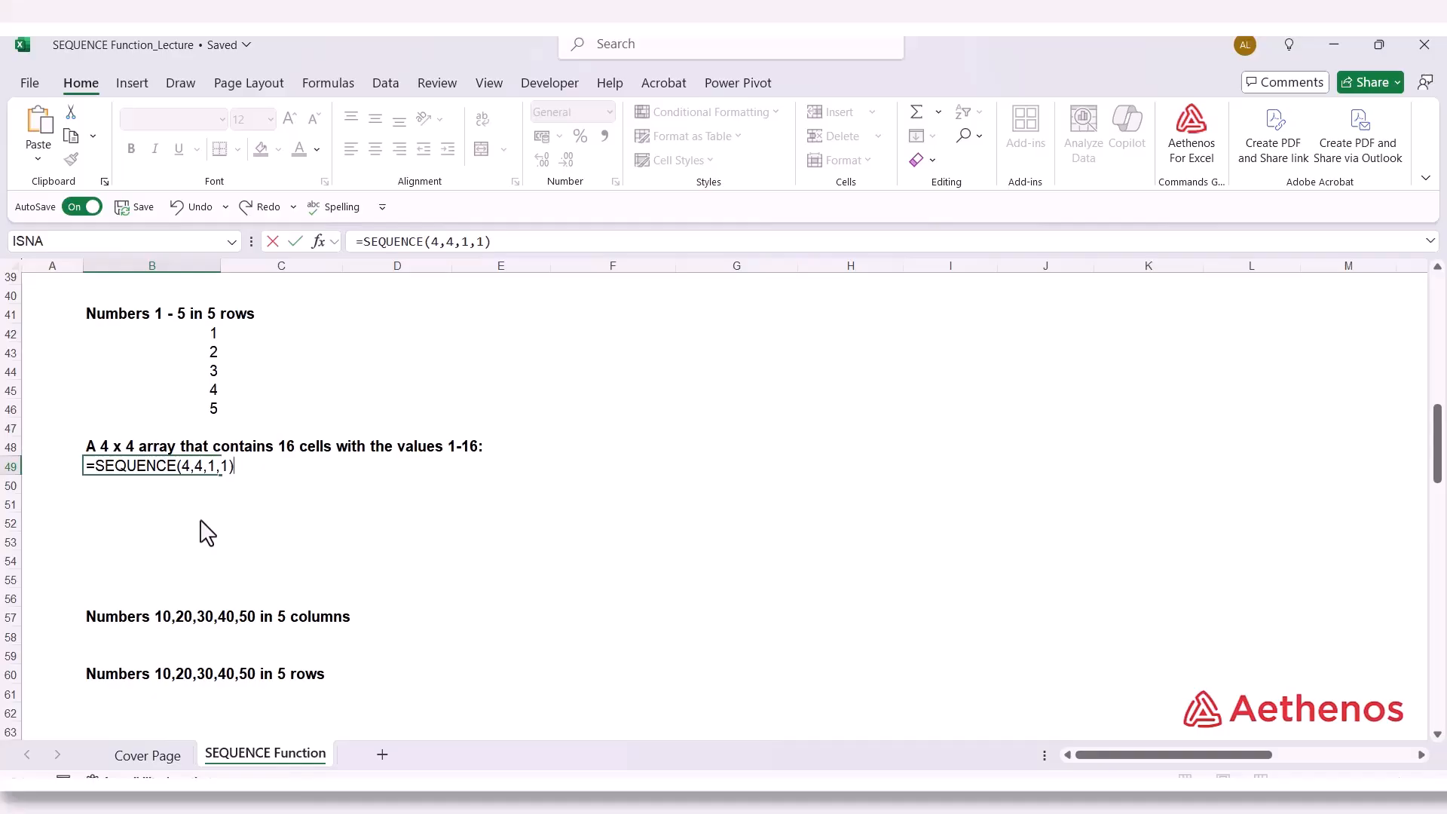
pyautogui.press('Return')
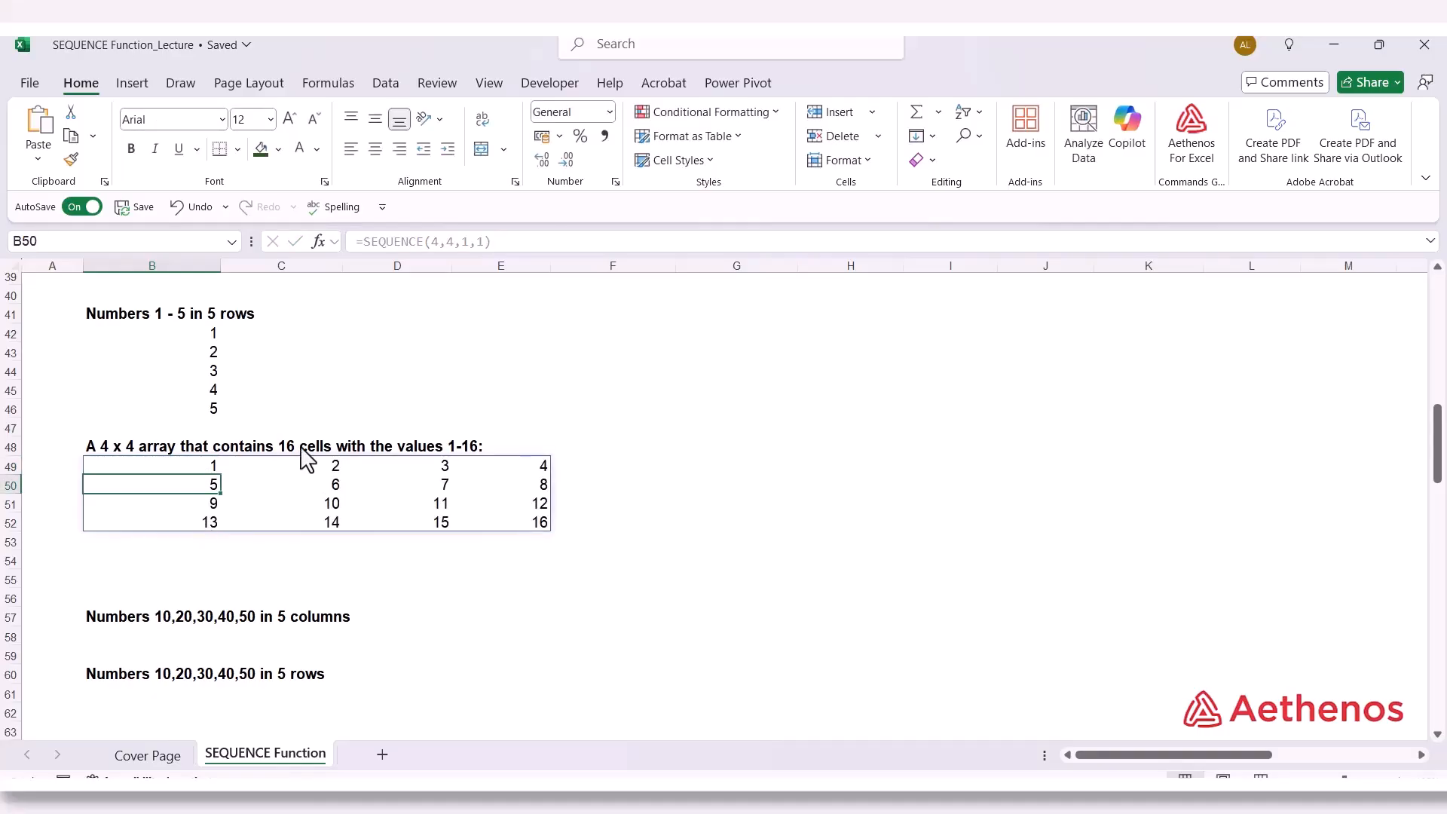
pyautogui.click(181, 468)
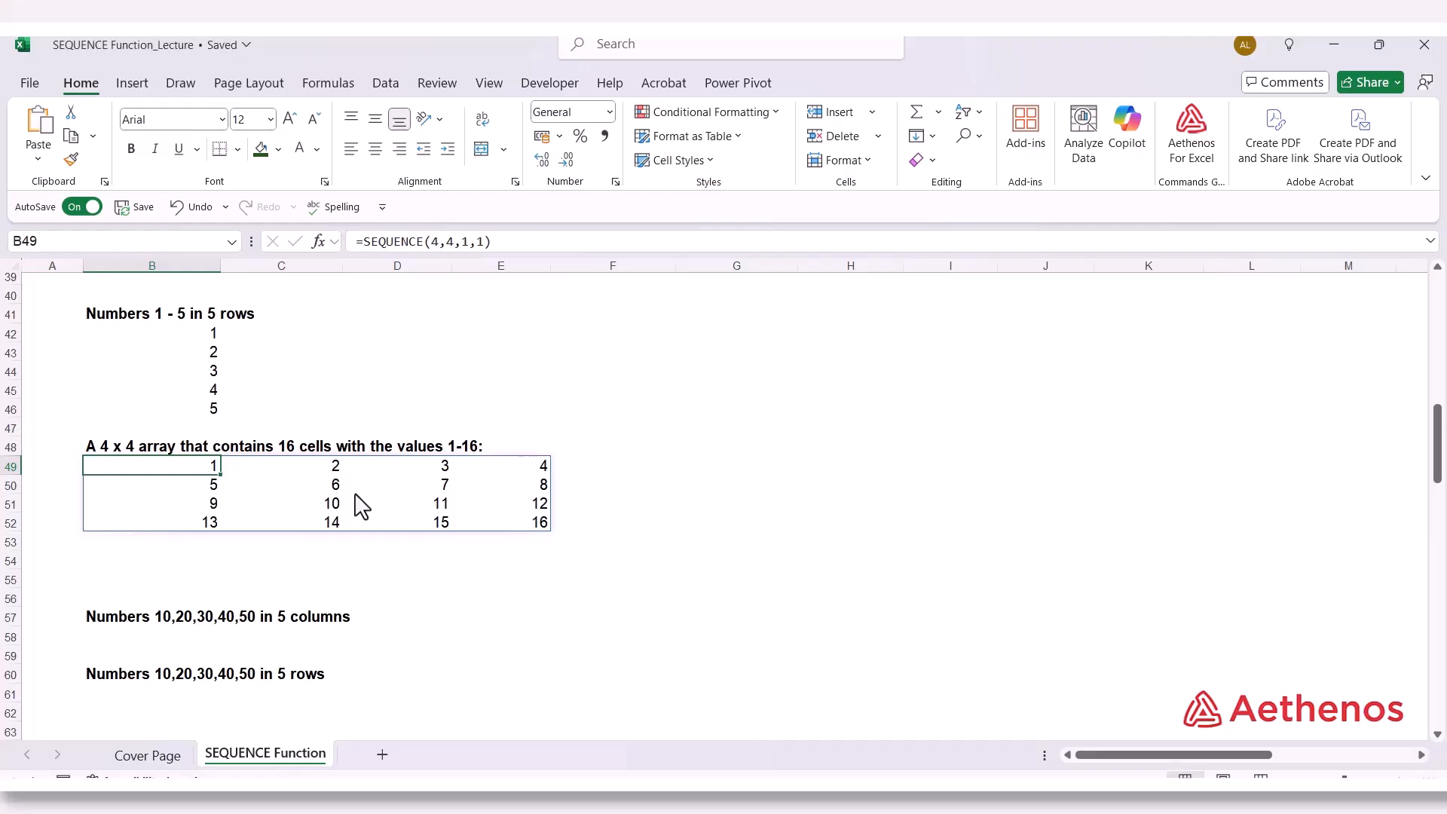
pyautogui.click(496, 521)
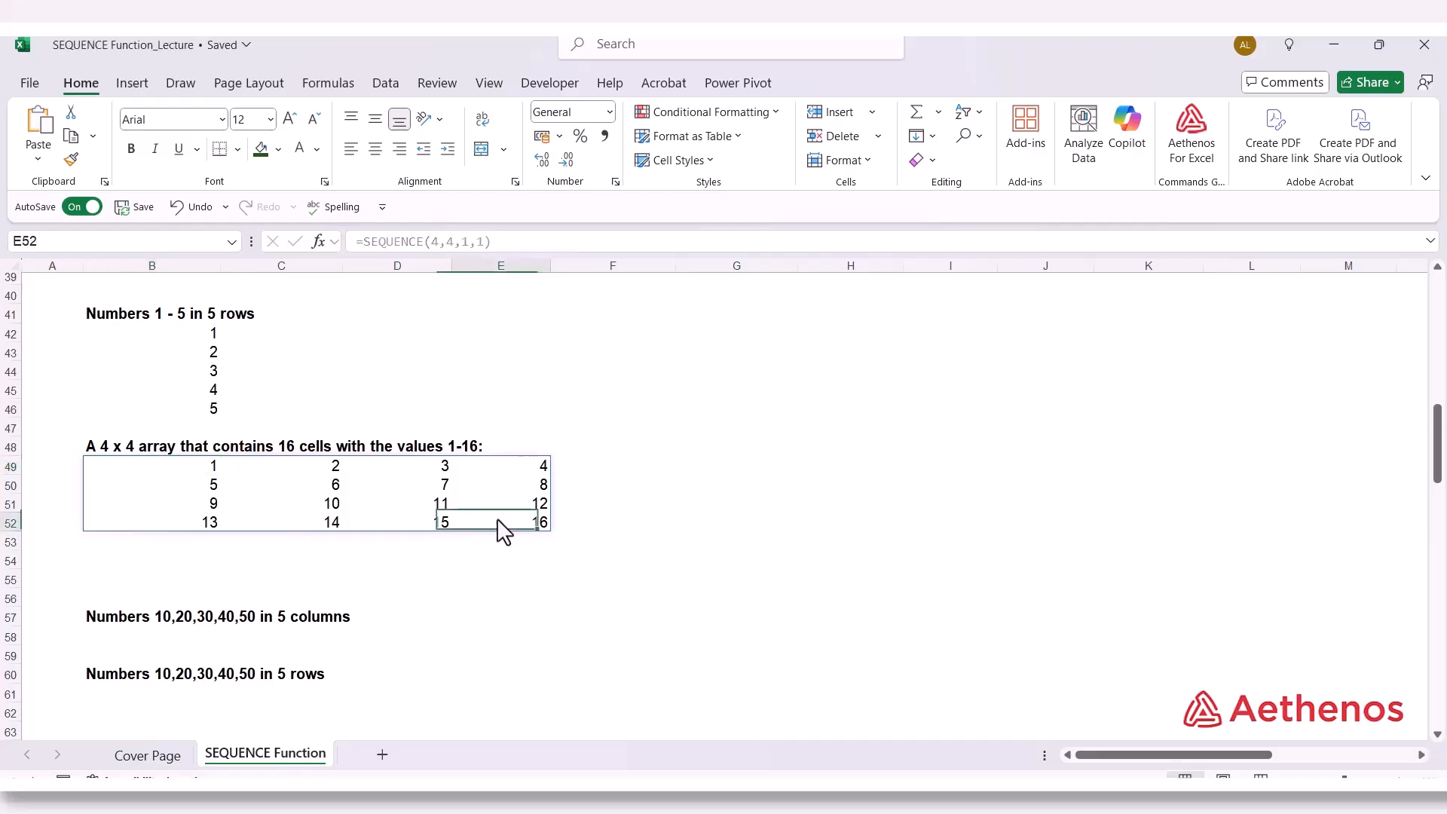
pyautogui.doubleClick(188, 472)
pyautogui.press('Escape')
# Enter =SEQUENCE(1,5,10,10) in B58 below the heading "Numbers 10,20,30,40,50 in 5 columns"
pyautogui.scroll(-2, 173, 546)
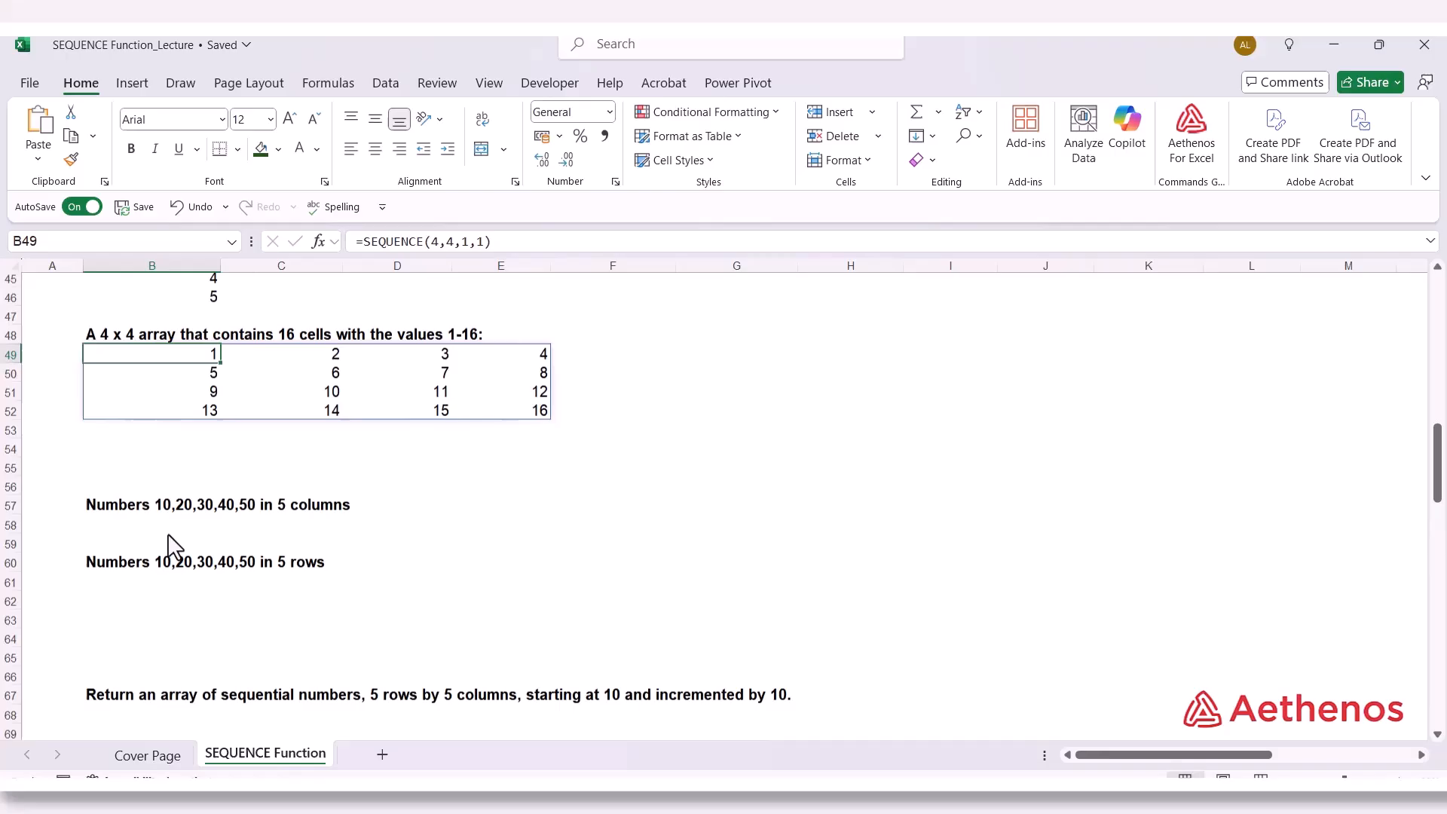
pyautogui.click(123, 509)
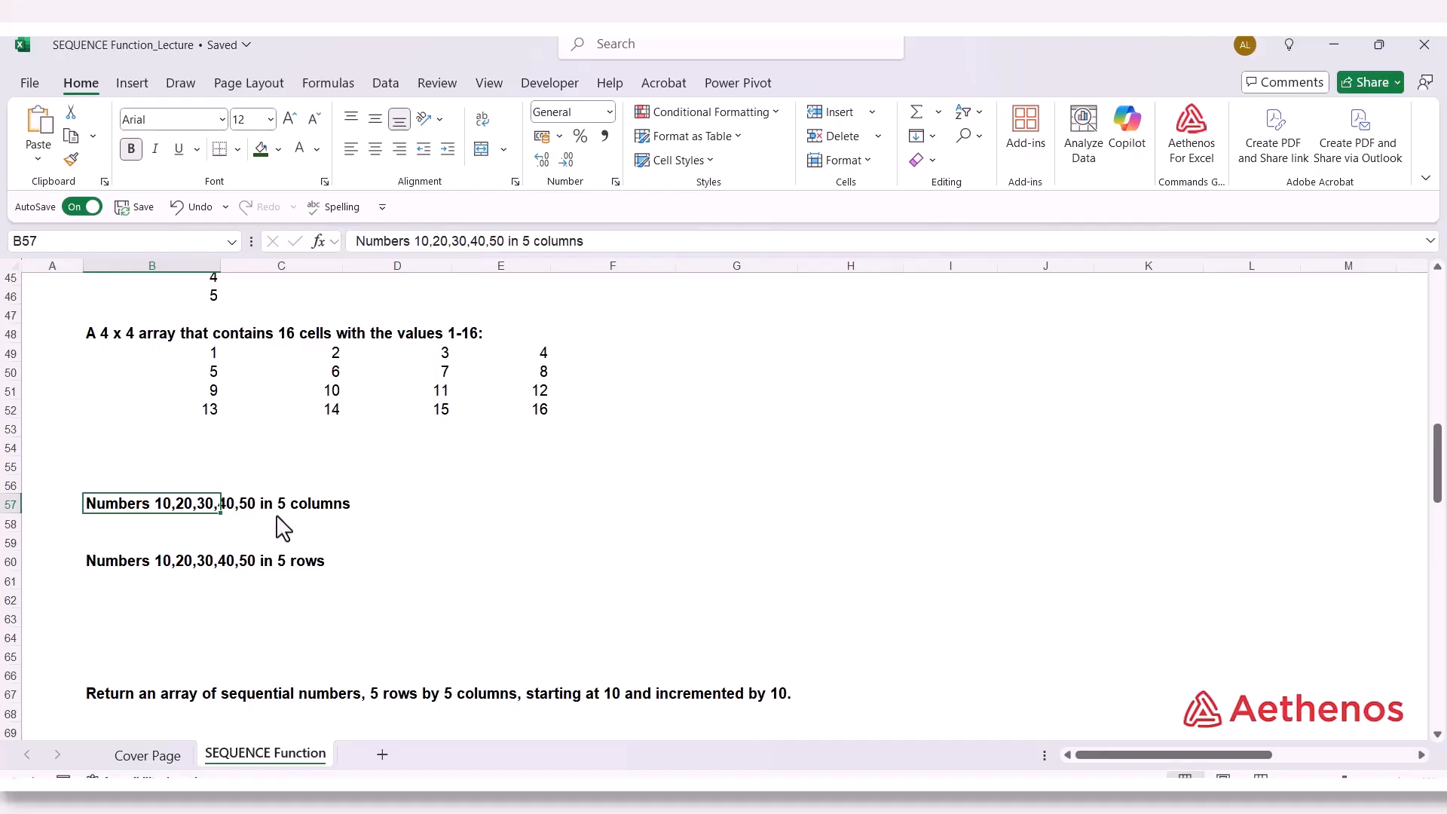
pyautogui.click(121, 525)
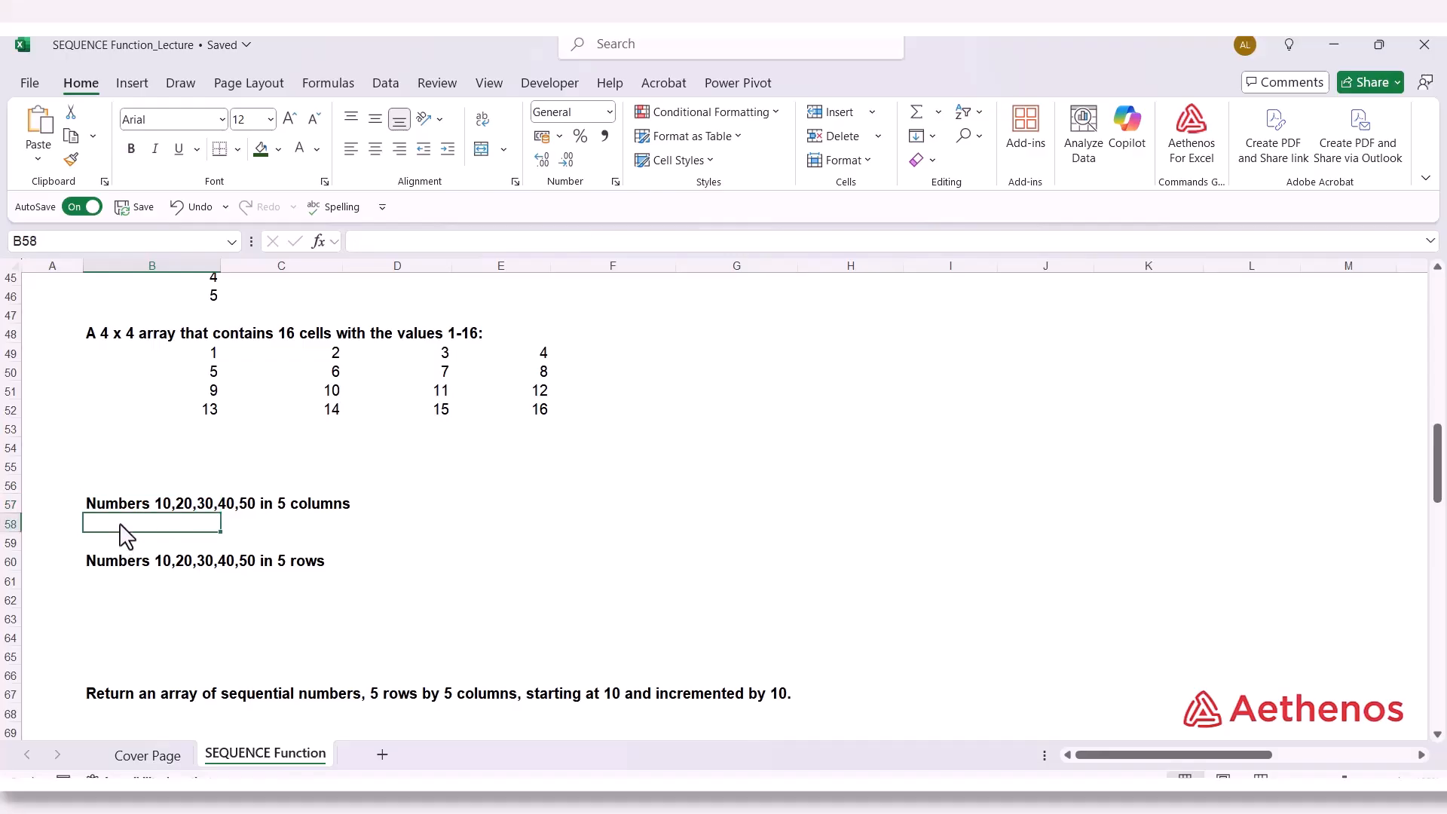
pyautogui.write('=se')
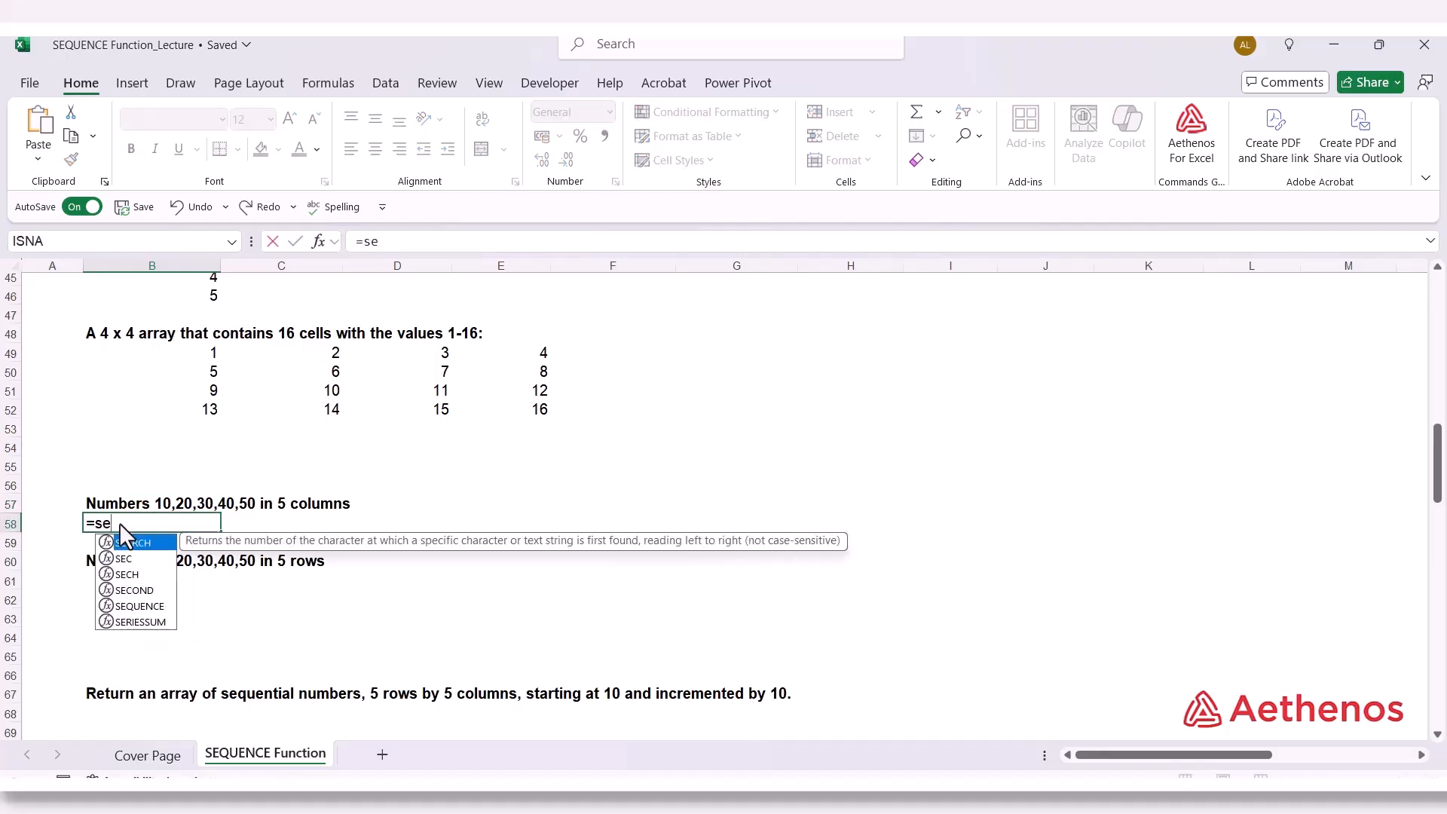
pyautogui.write('q`')
pyautogui.press('BackSpace')
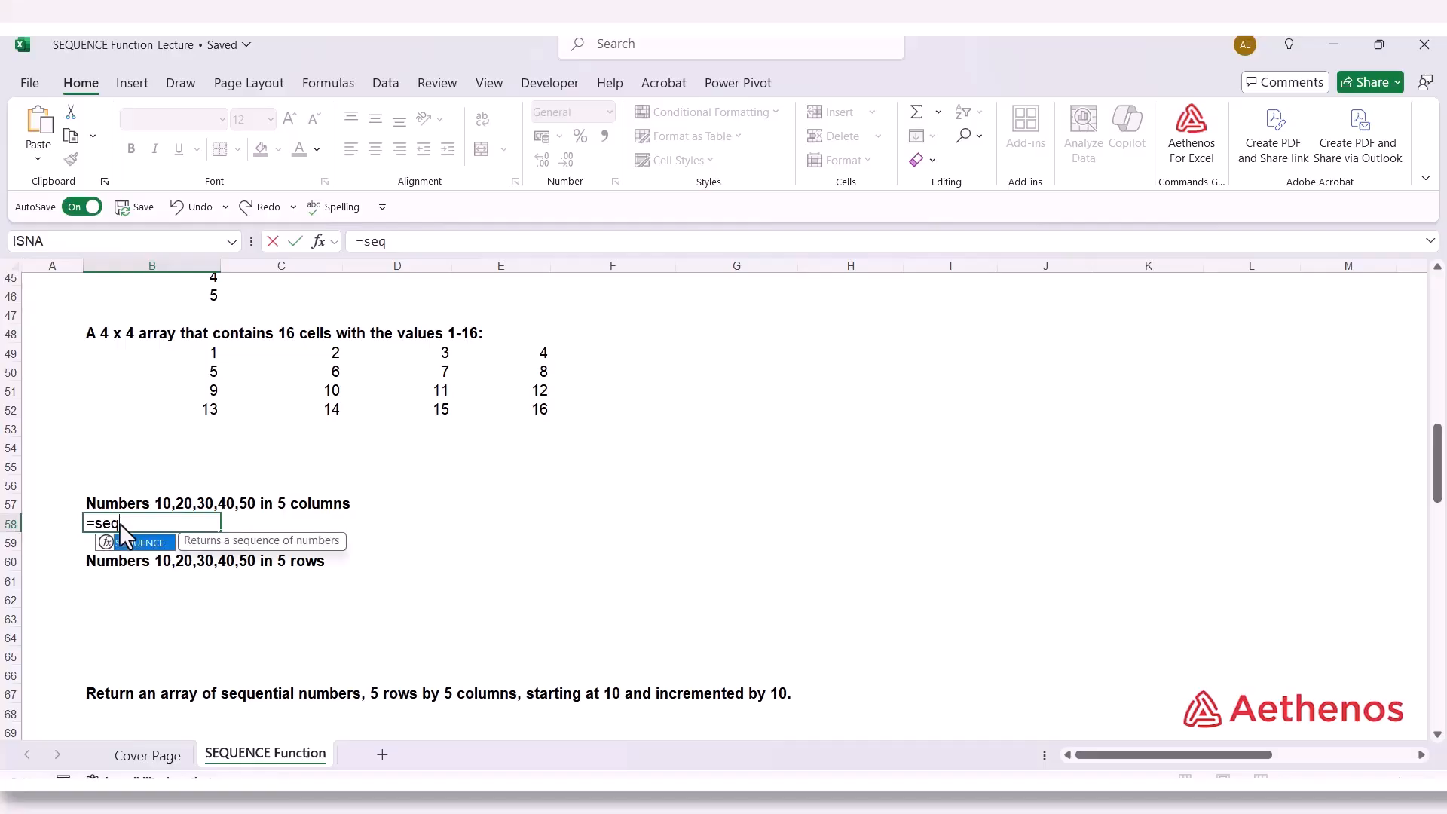
pyautogui.press('Tab')
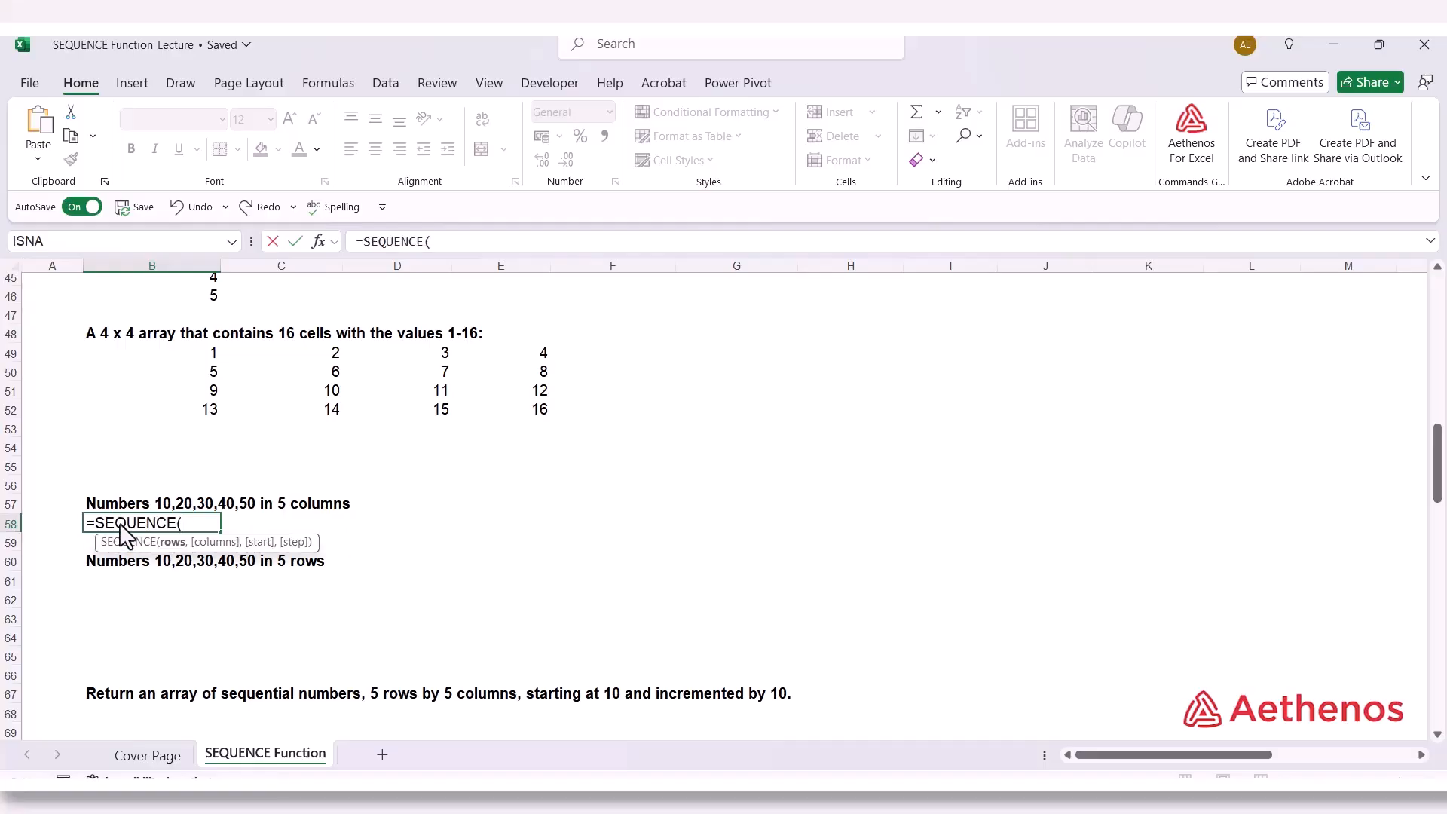
pyautogui.write('1,')
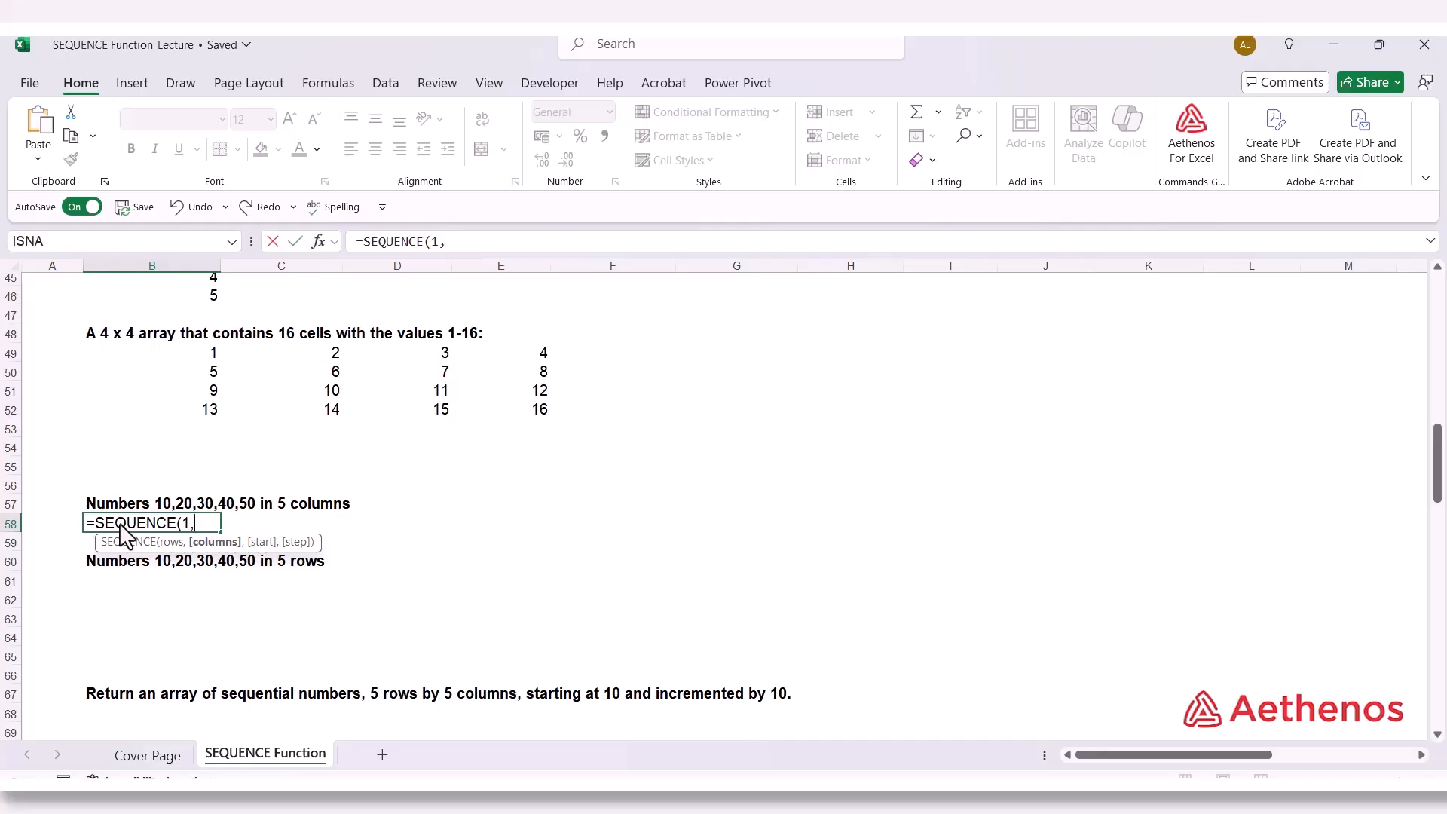
pyautogui.write('5,10')
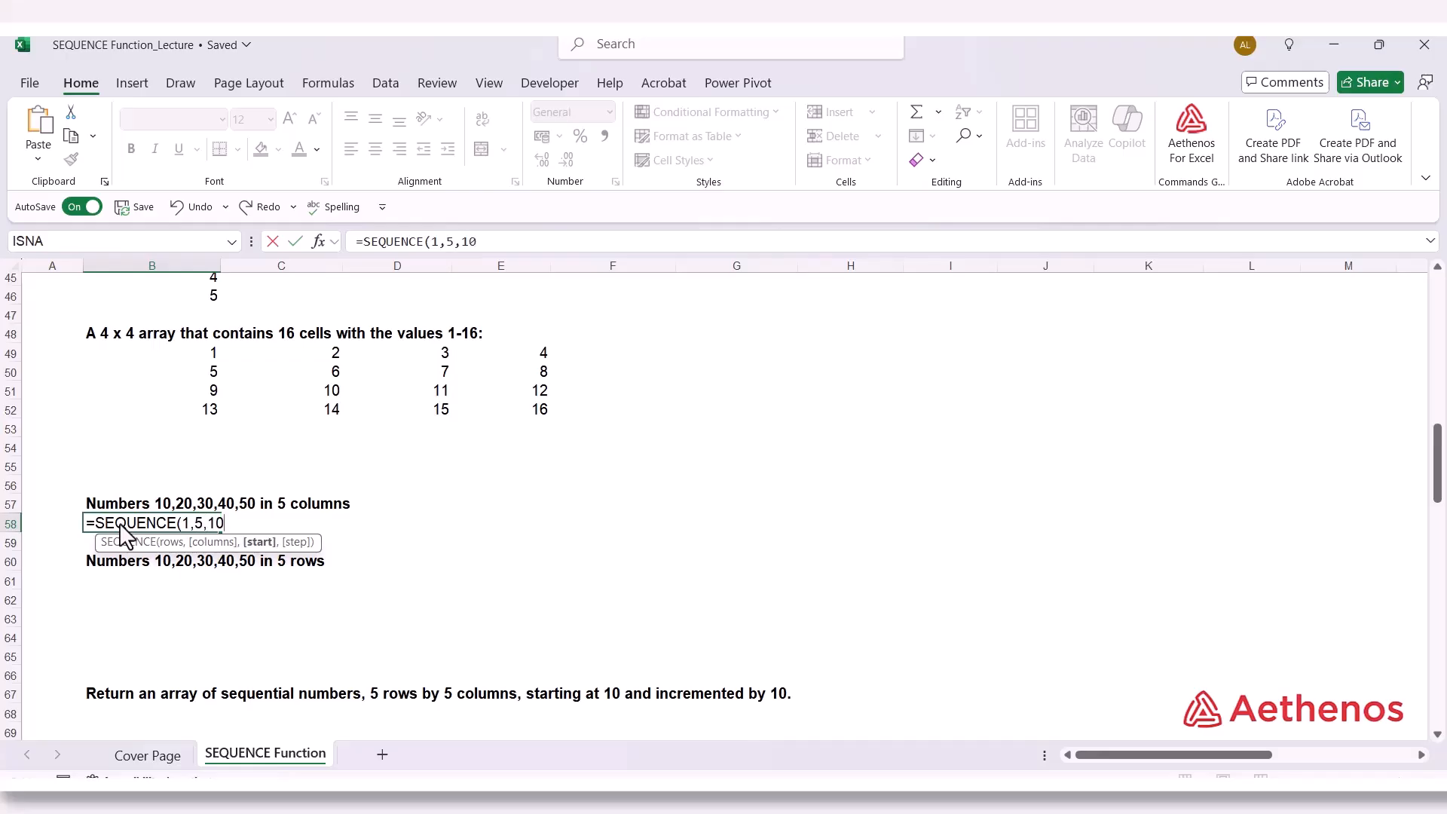
pyautogui.write(',10)')
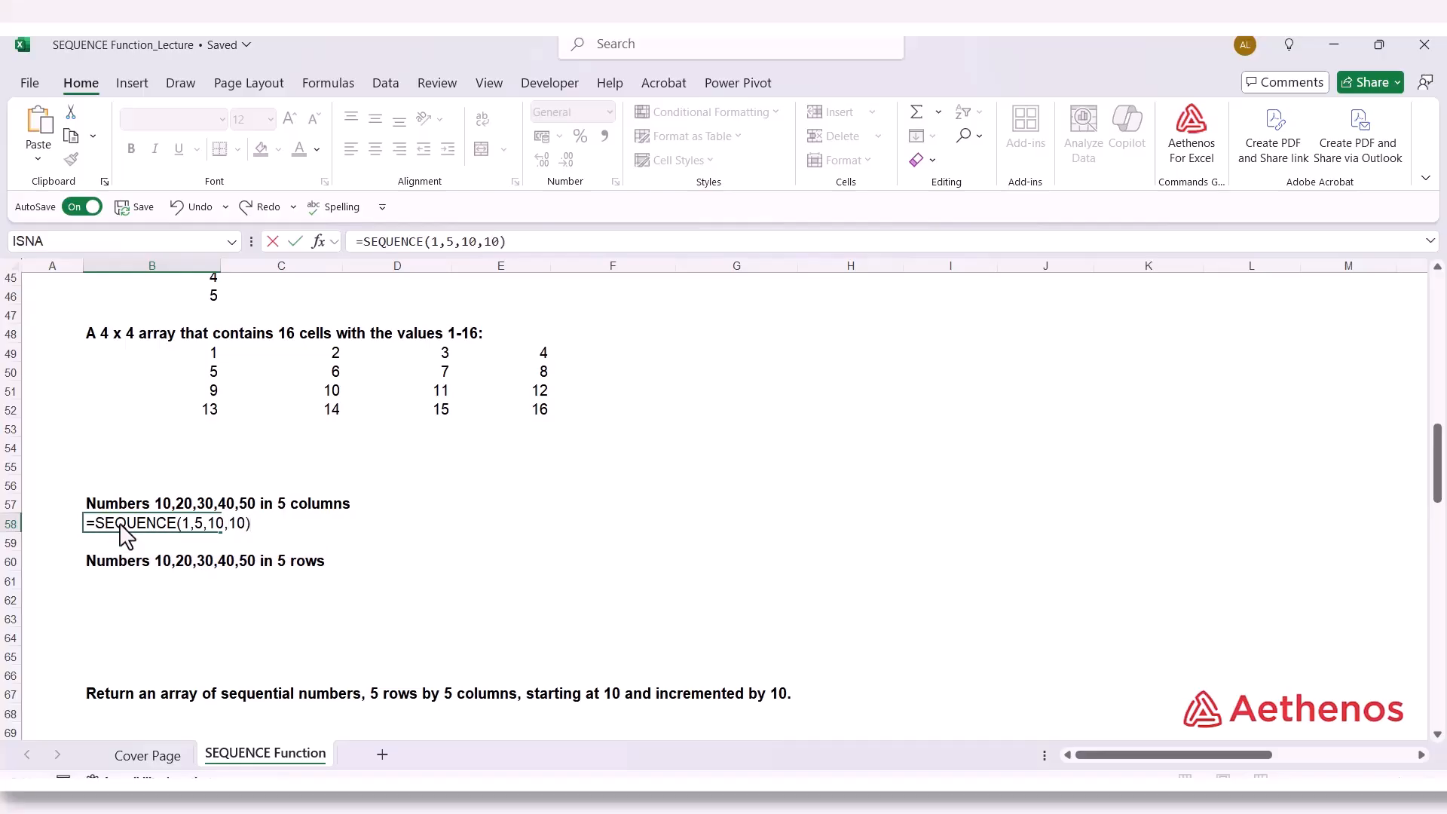
pyautogui.press('Return')
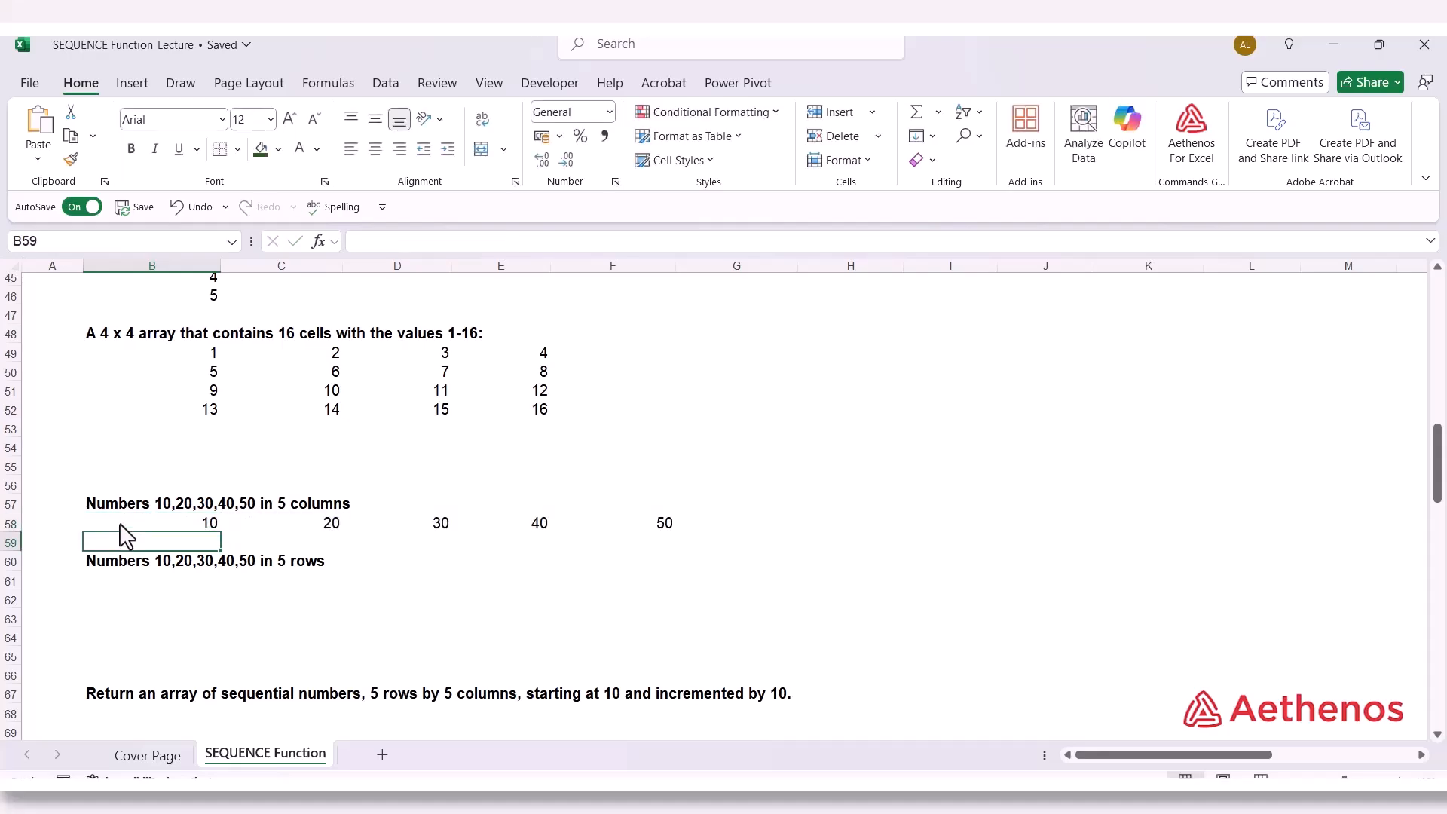
# Enter =SEQUENCE(5,1,10,10) in B61 below the heading "Numbers 10,20,30,40,50 in 5 rows"
pyautogui.click(125, 584)
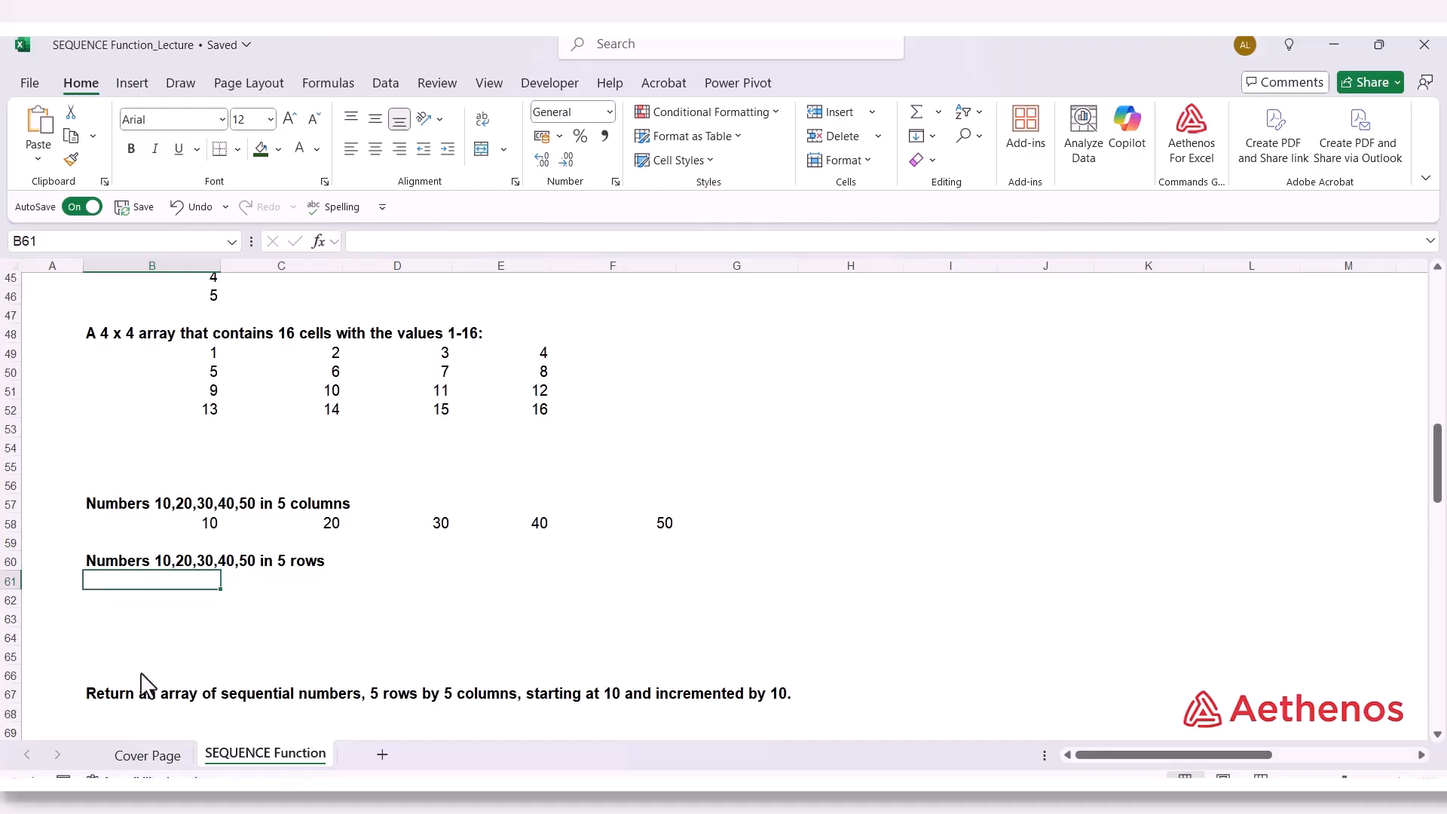
pyautogui.write('=seq')
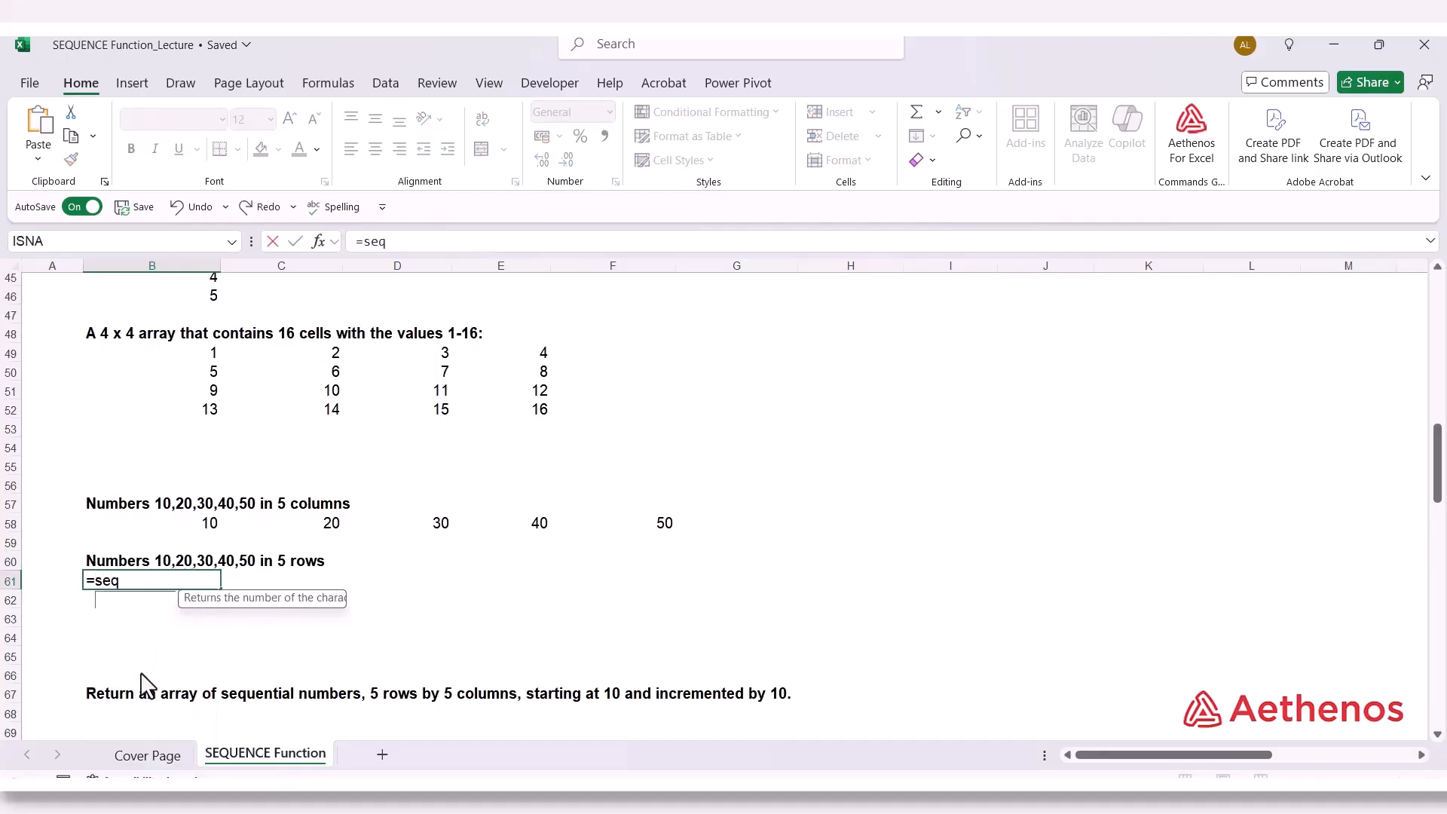
pyautogui.press('Tab')
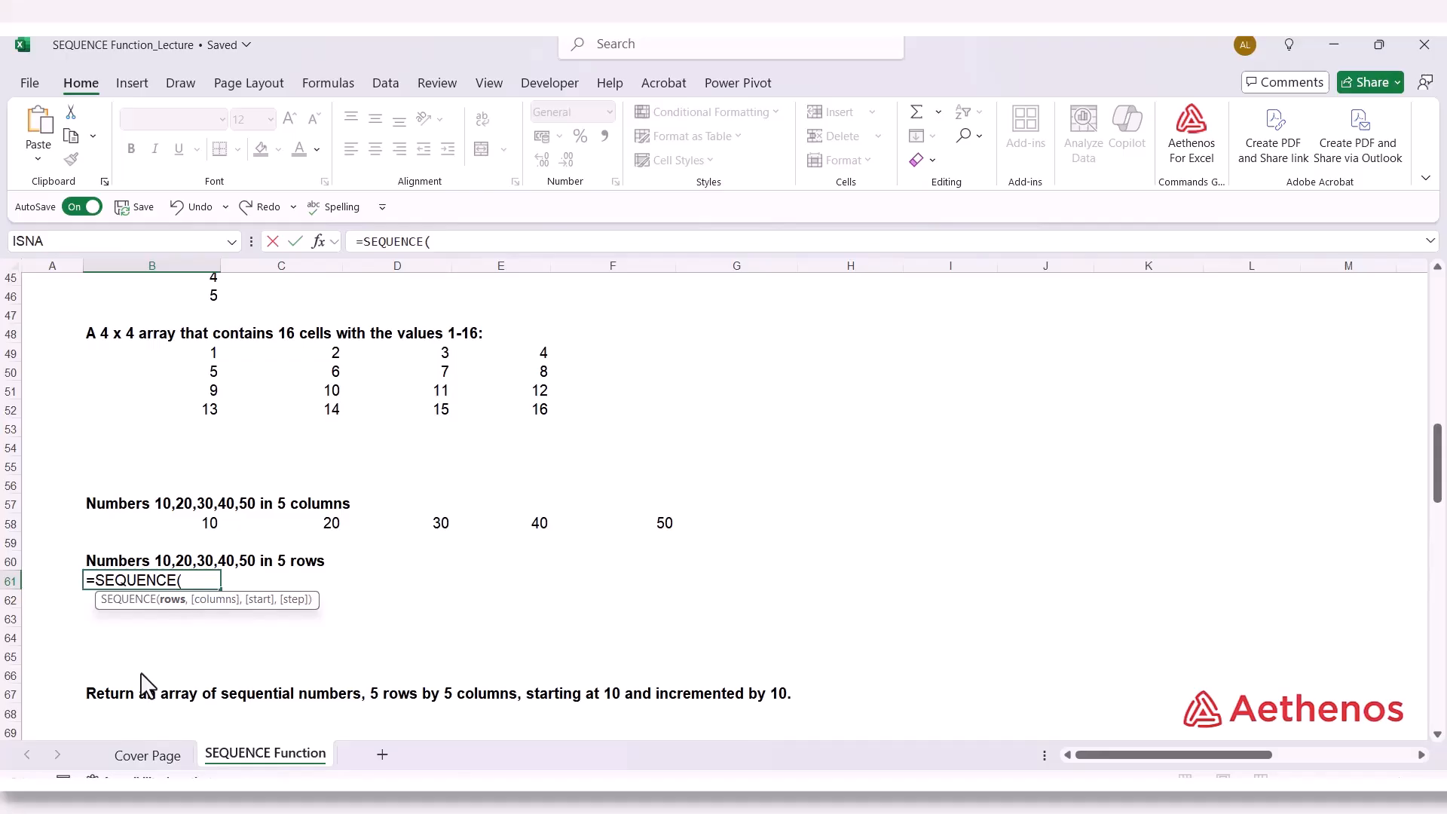
pyautogui.write('5,')
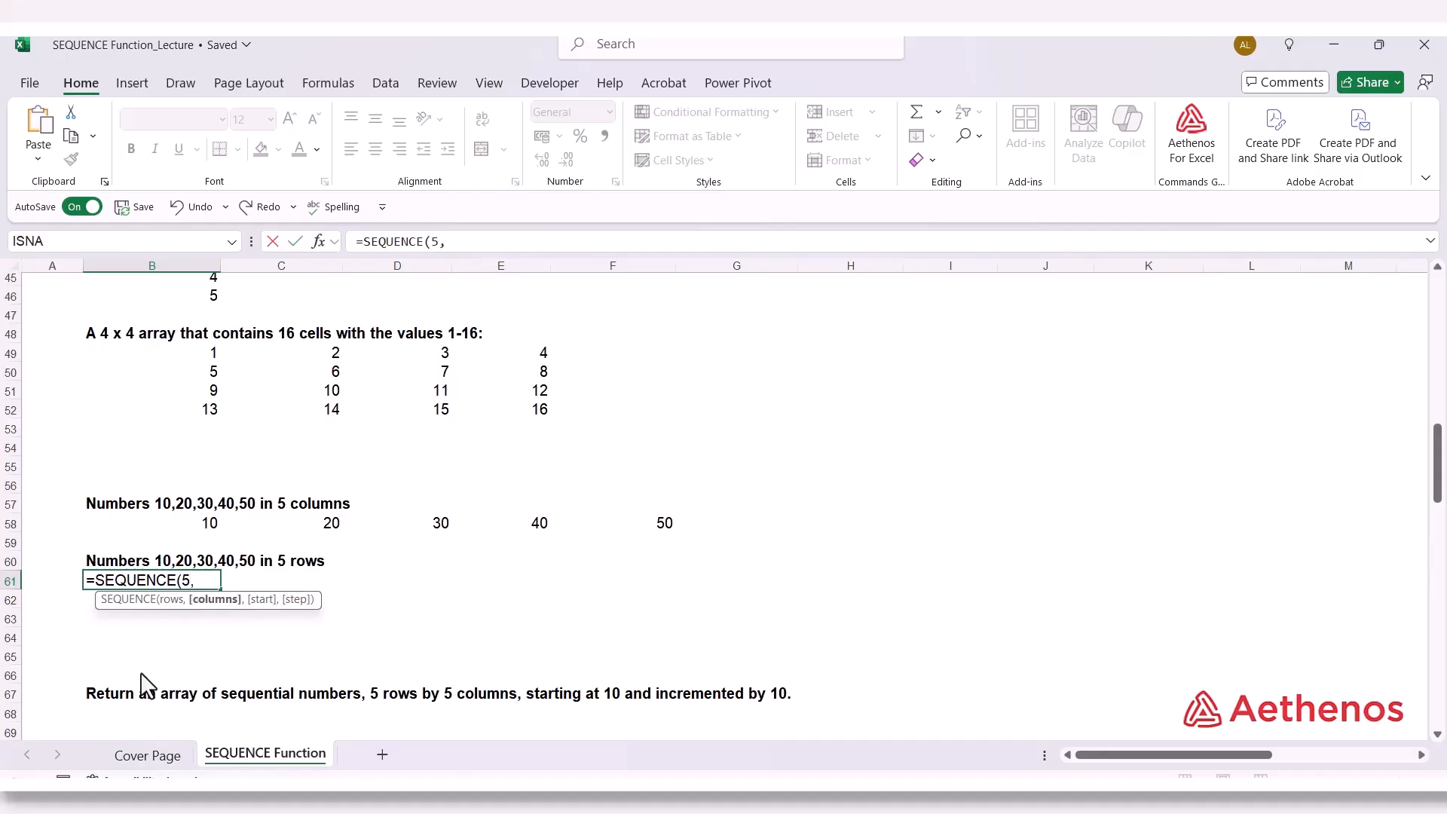
pyautogui.write('1,10,')
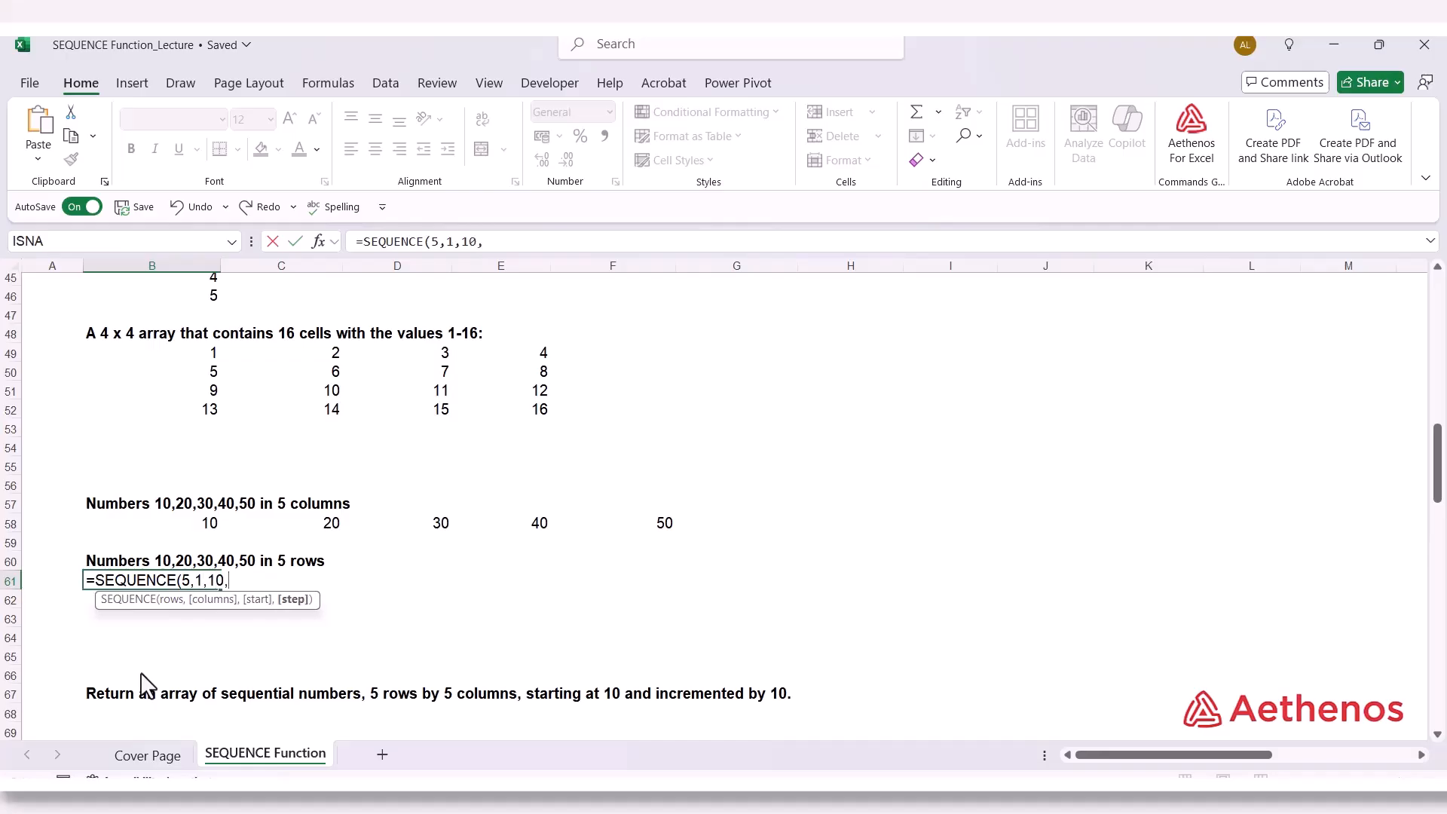
pyautogui.write('10)')
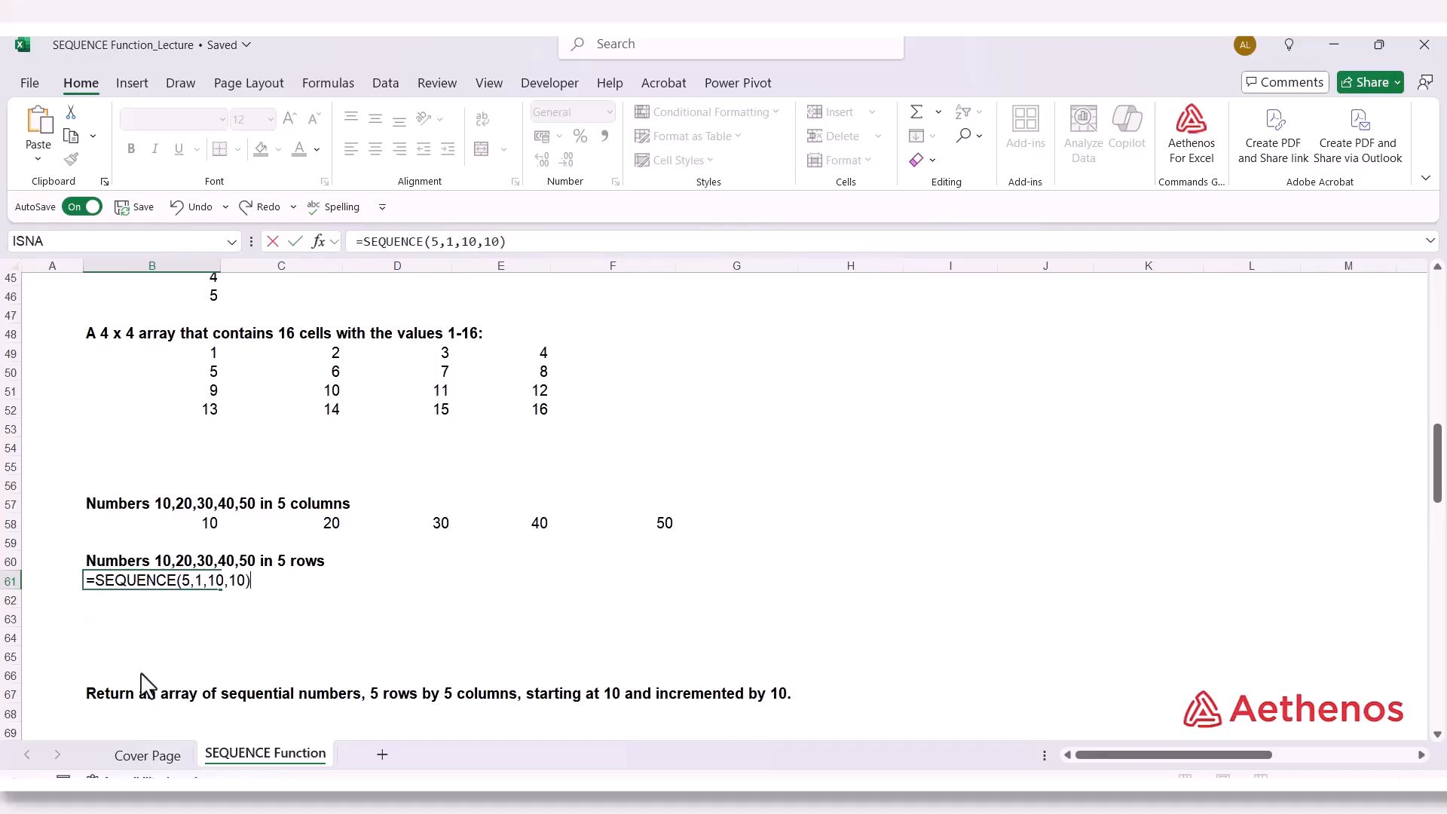
pyautogui.press('Return')
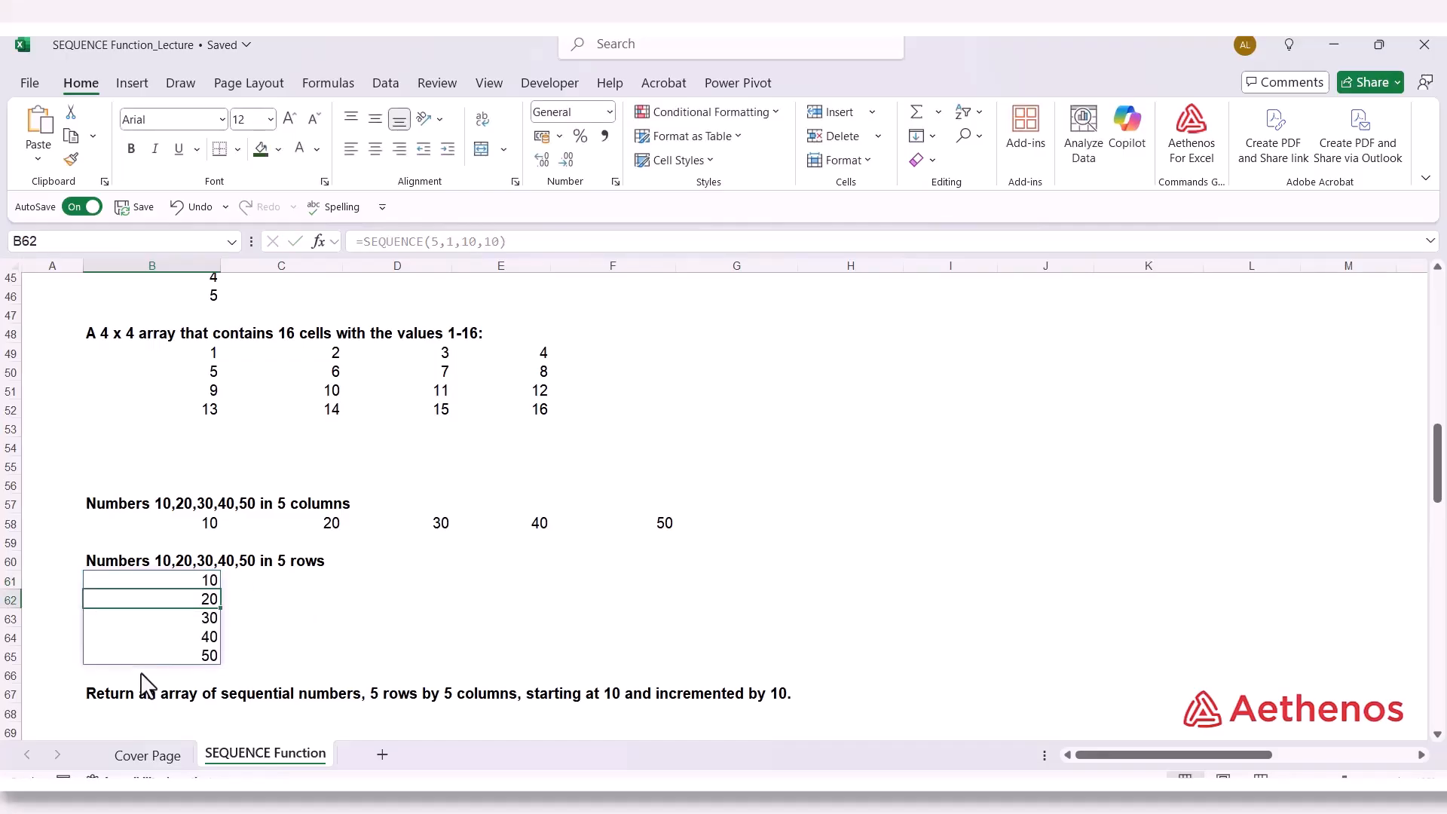
# Enter =SEQUENCE(5,5,10,10) in B68 below the heading for a 5-row by 5-column array starting at 10
pyautogui.scroll(-2, 146, 686)
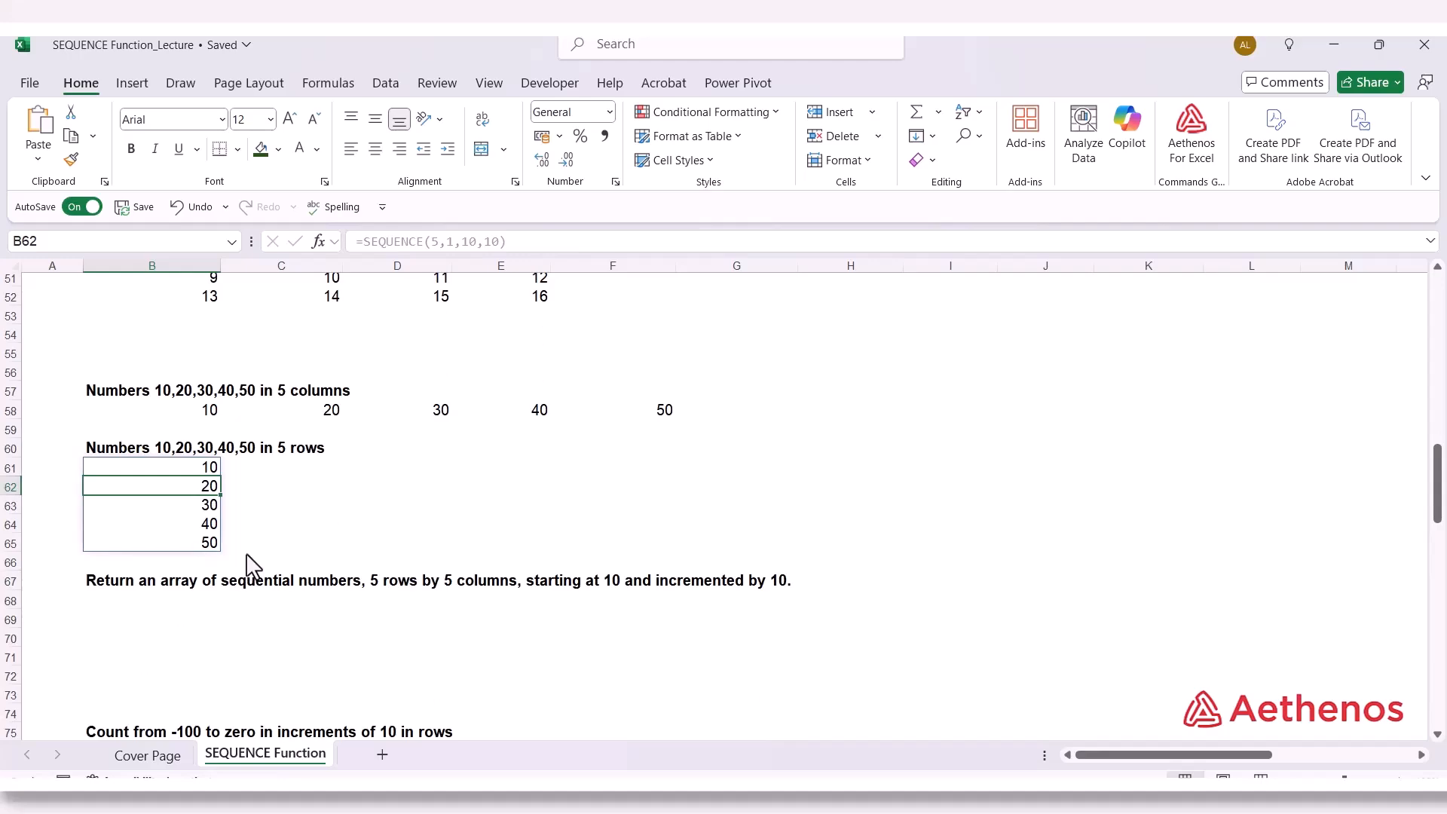
pyautogui.scroll(-2, 251, 566)
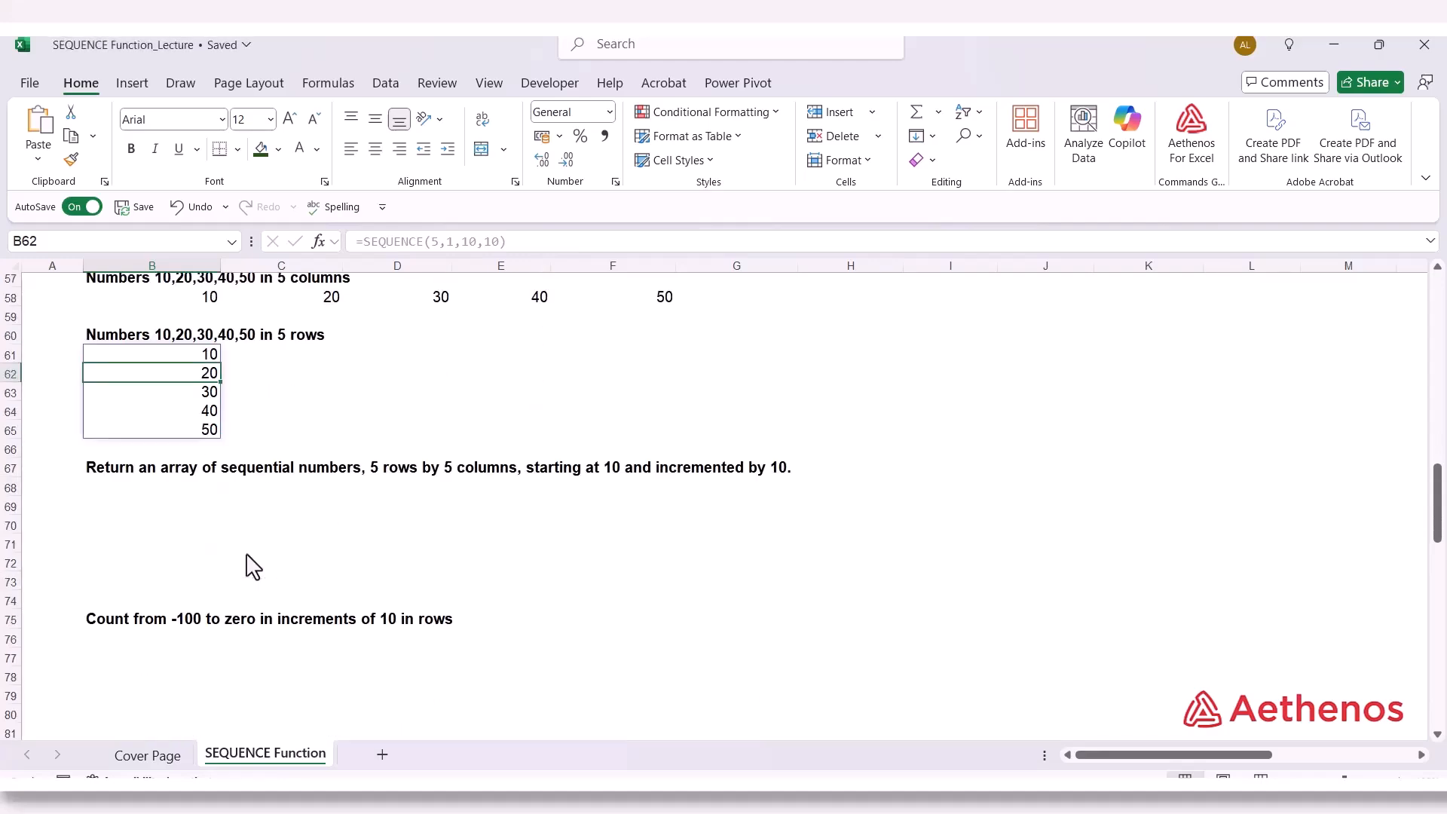
pyautogui.click(153, 494)
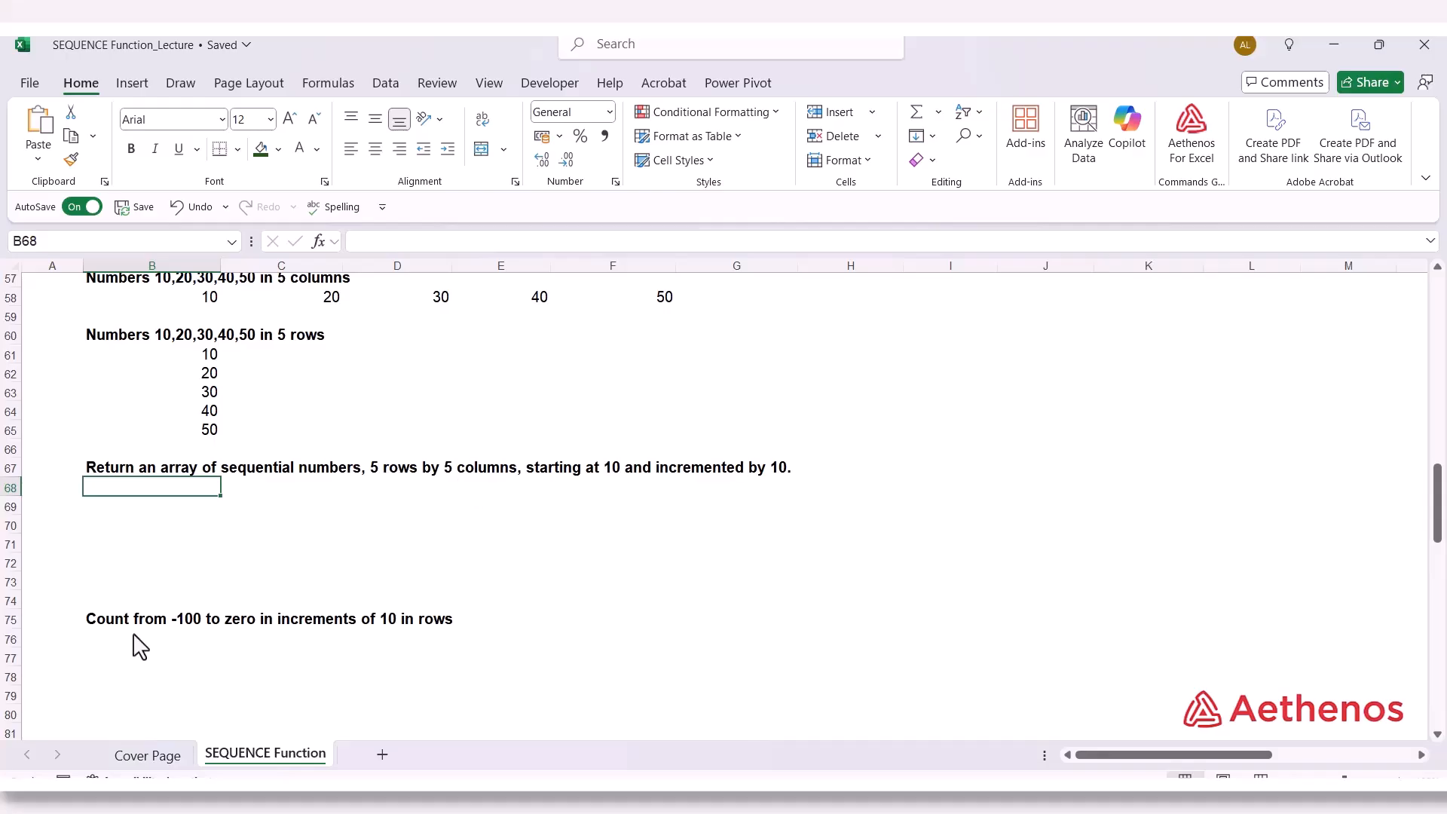
pyautogui.write('=seq')
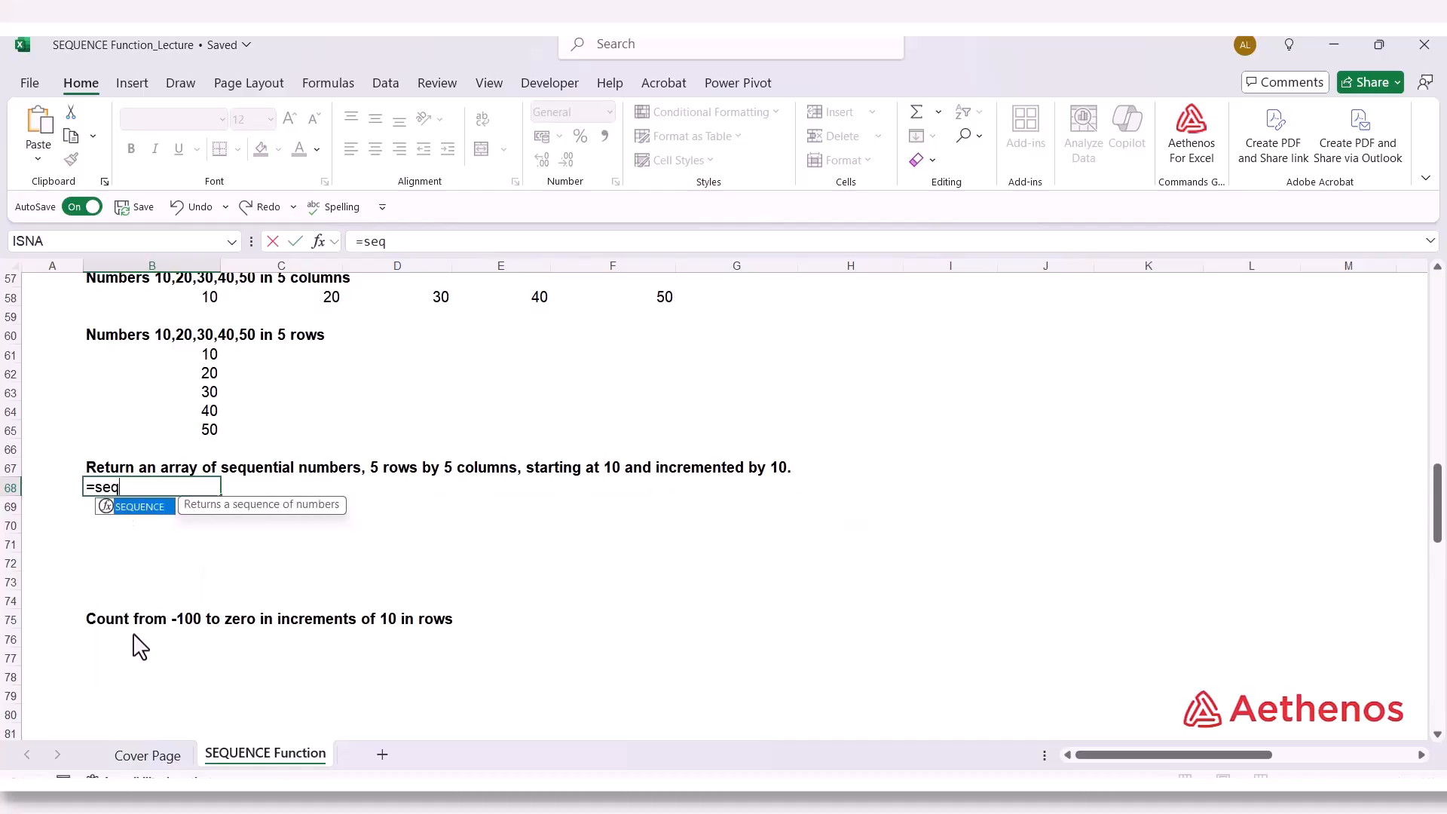
pyautogui.press('Tab')
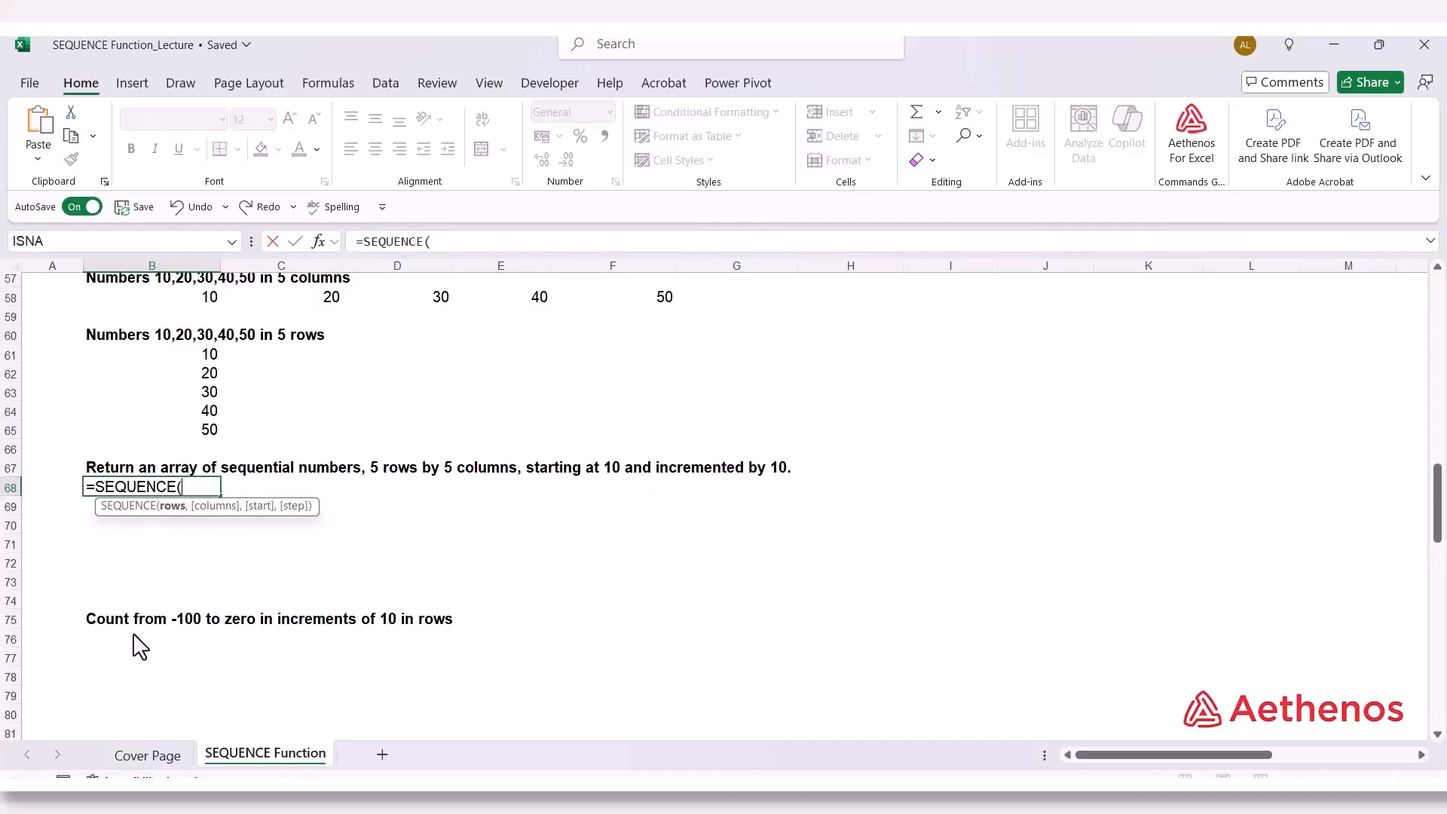
pyautogui.write('5,')
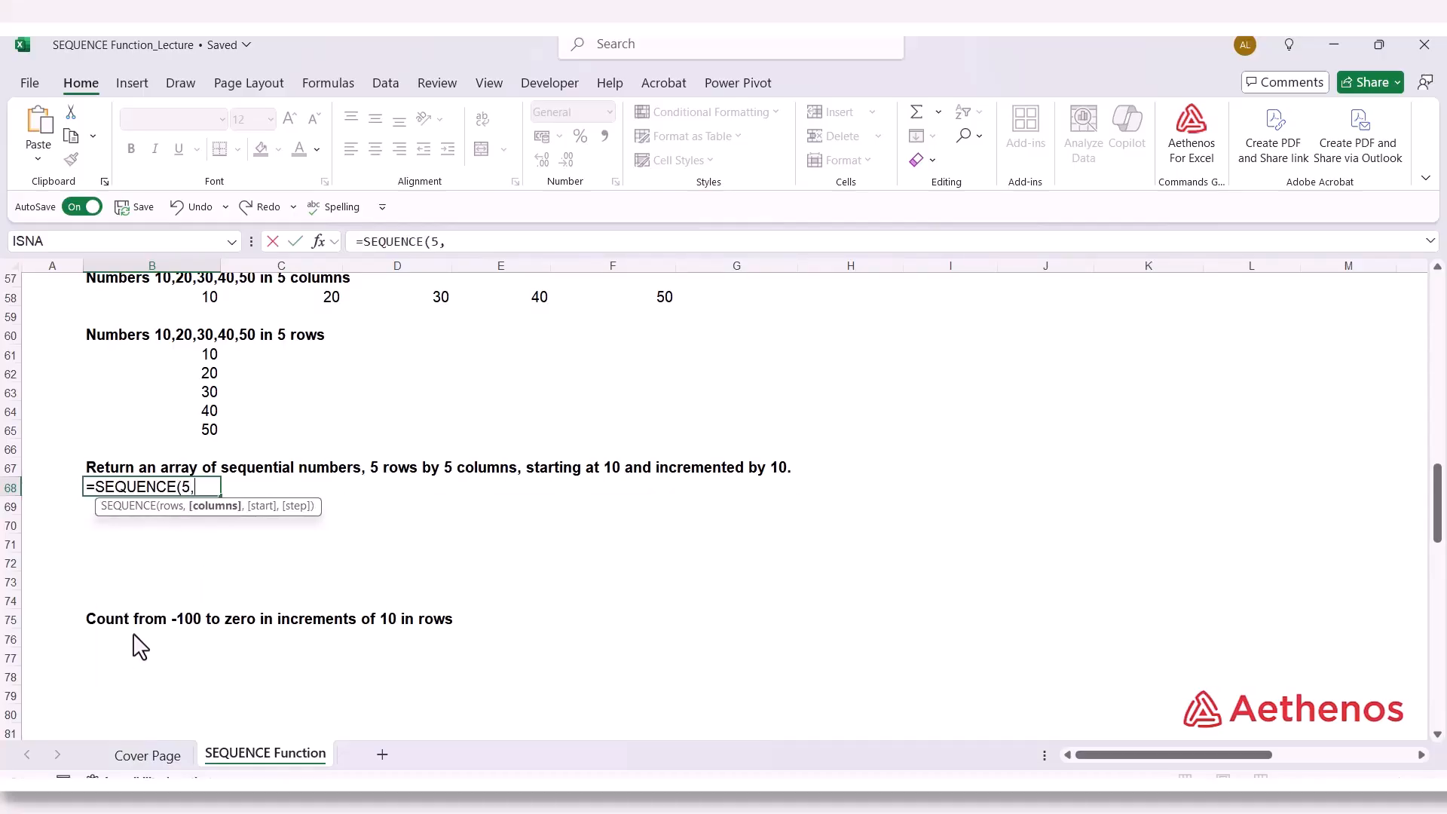
pyautogui.write('5,10,10')
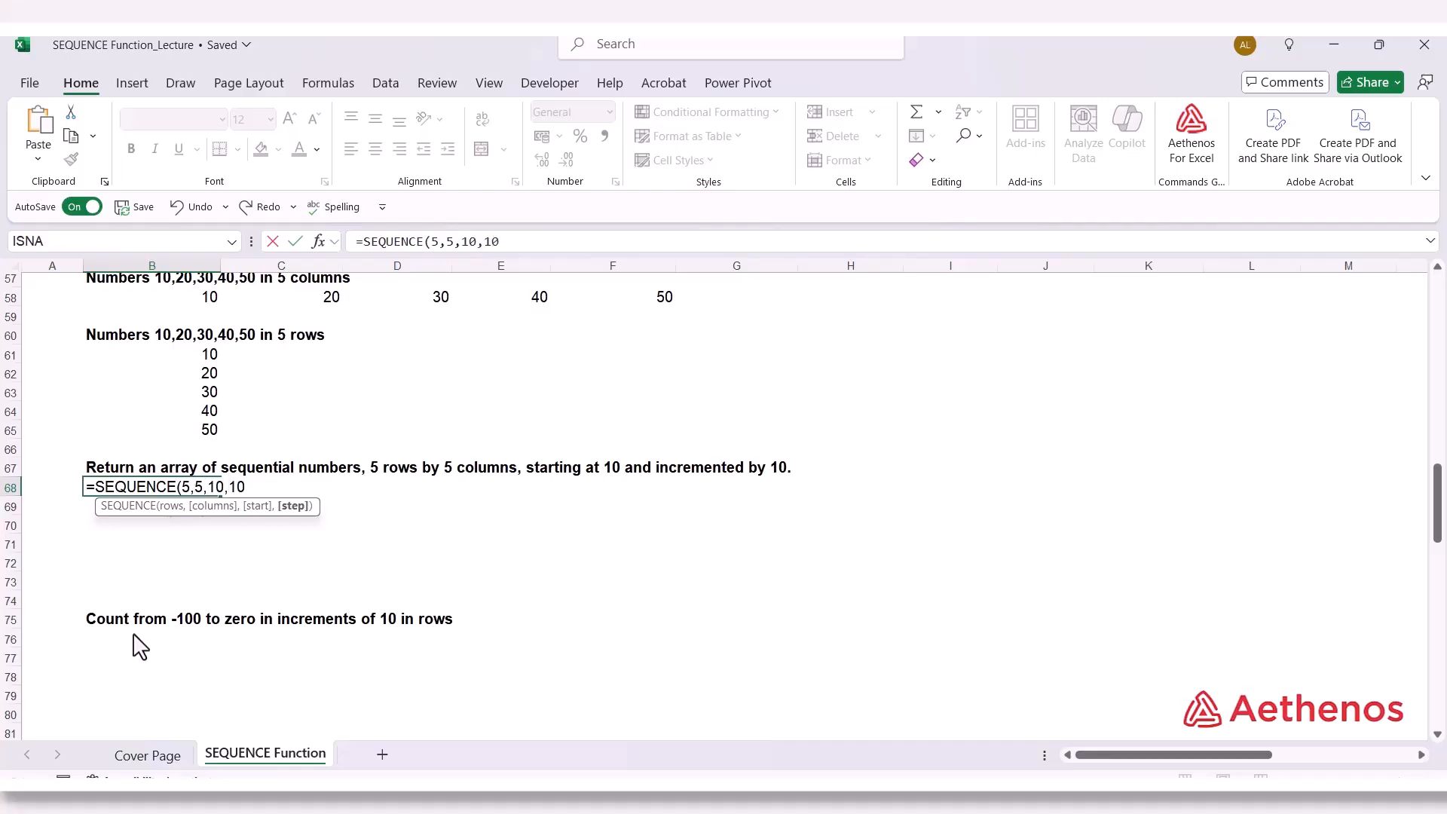
pyautogui.write(')')
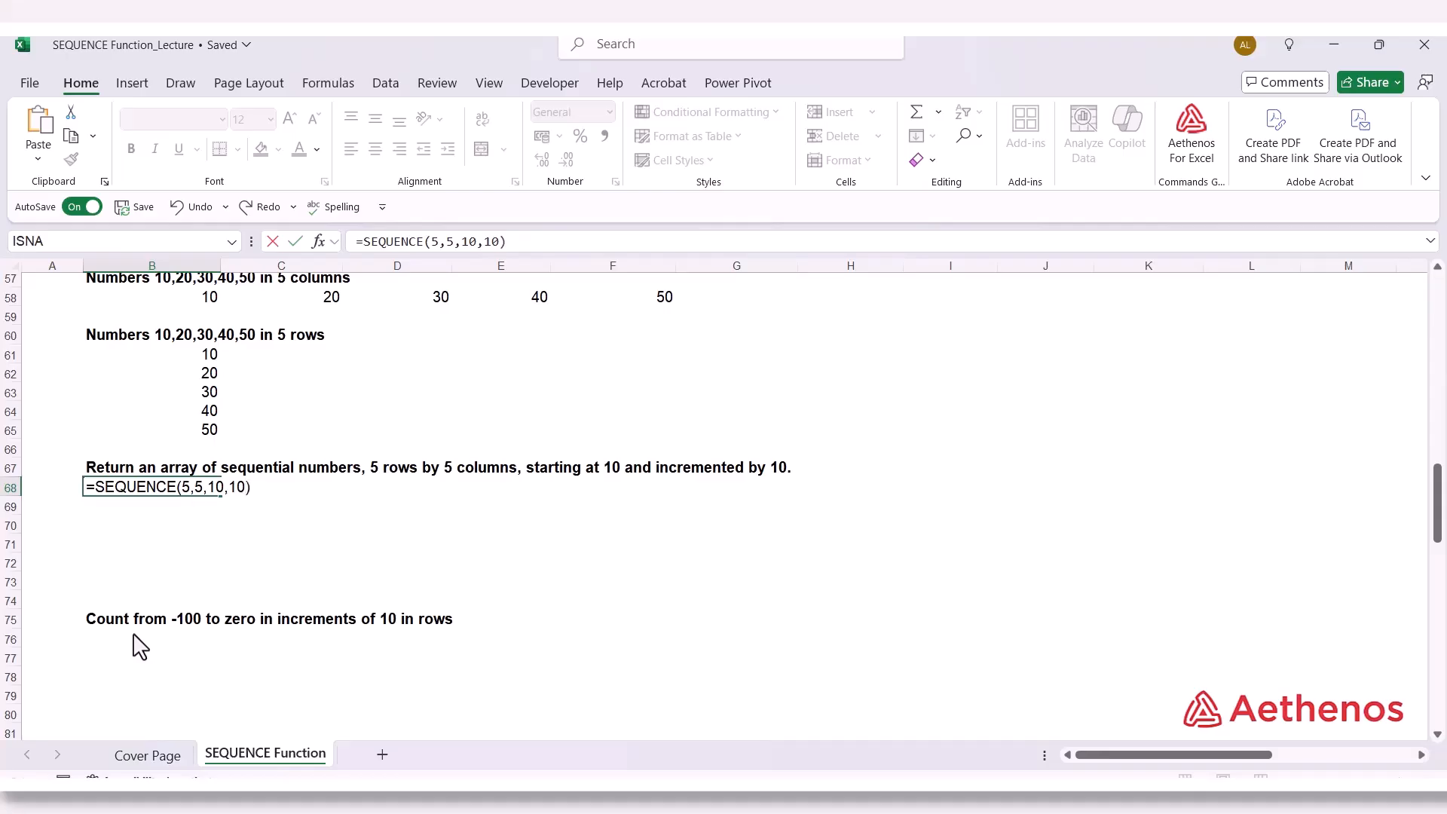
pyautogui.press('Return')
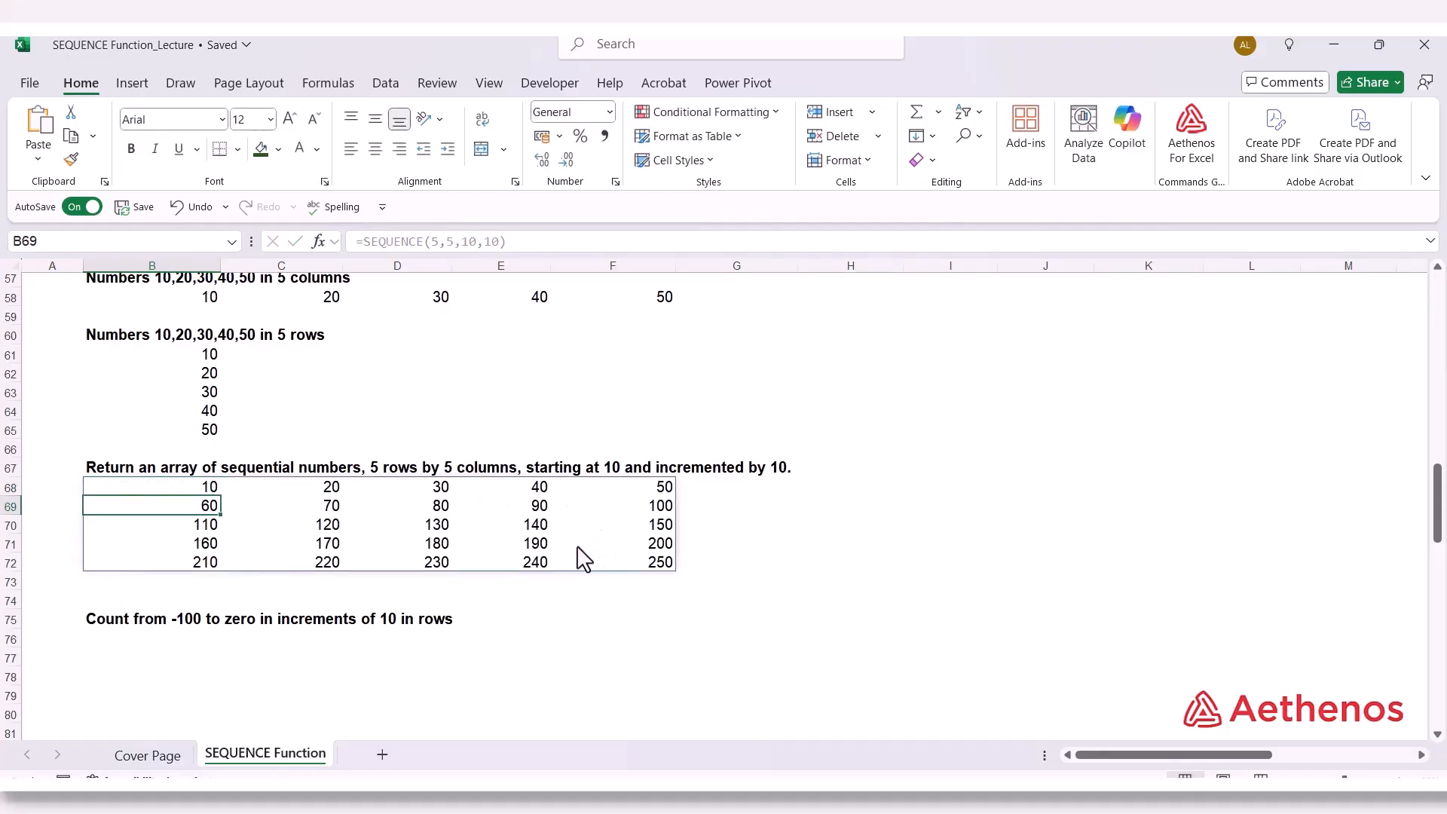
# Enter =SEQUENCE(11,1,-100,10) in B76 below the heading "Count from -100 to zero in increments of 10 in rows" and check its last spilled cell
pyautogui.scroll(-3, 362, 535)
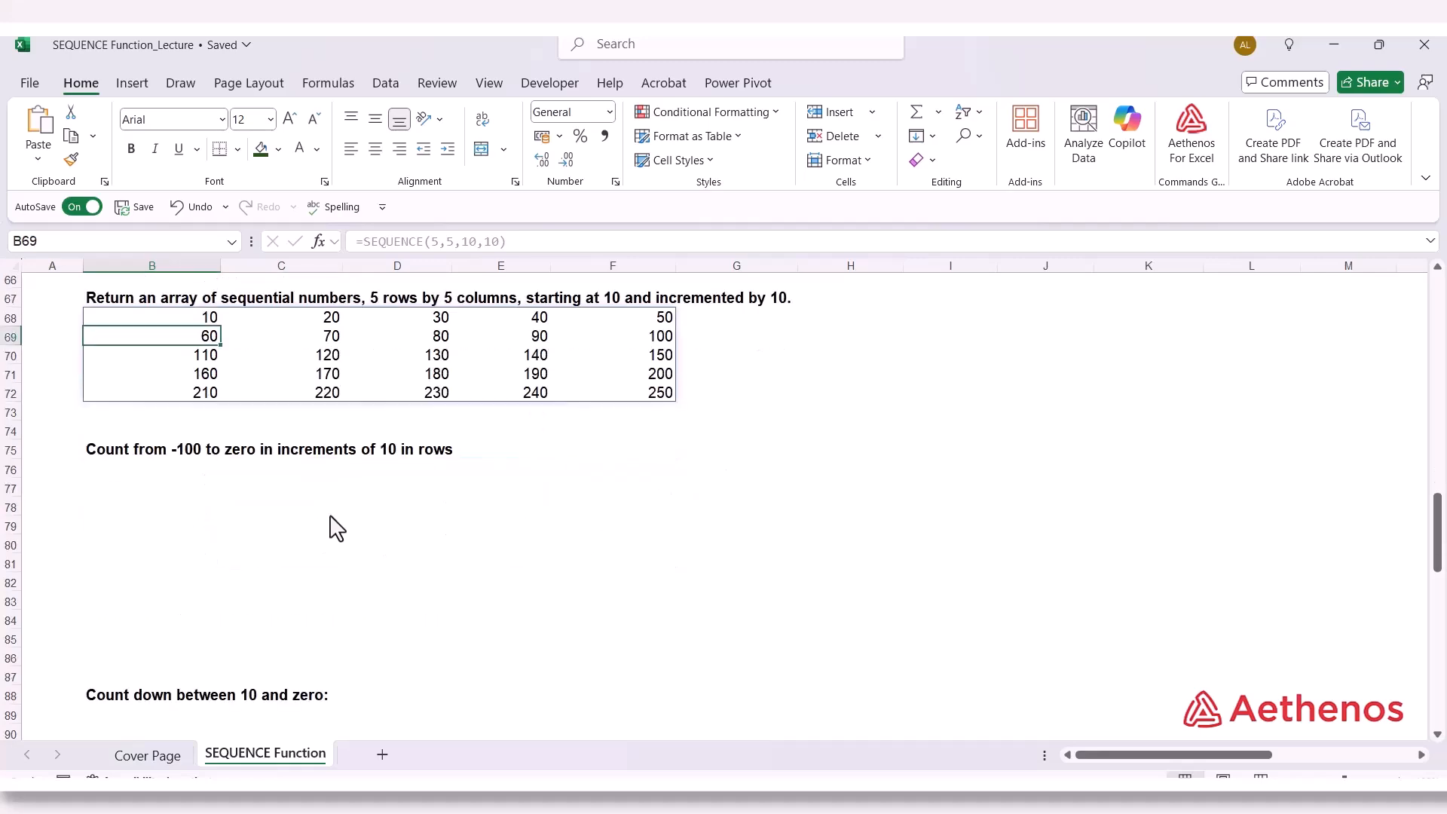
pyautogui.click(174, 475)
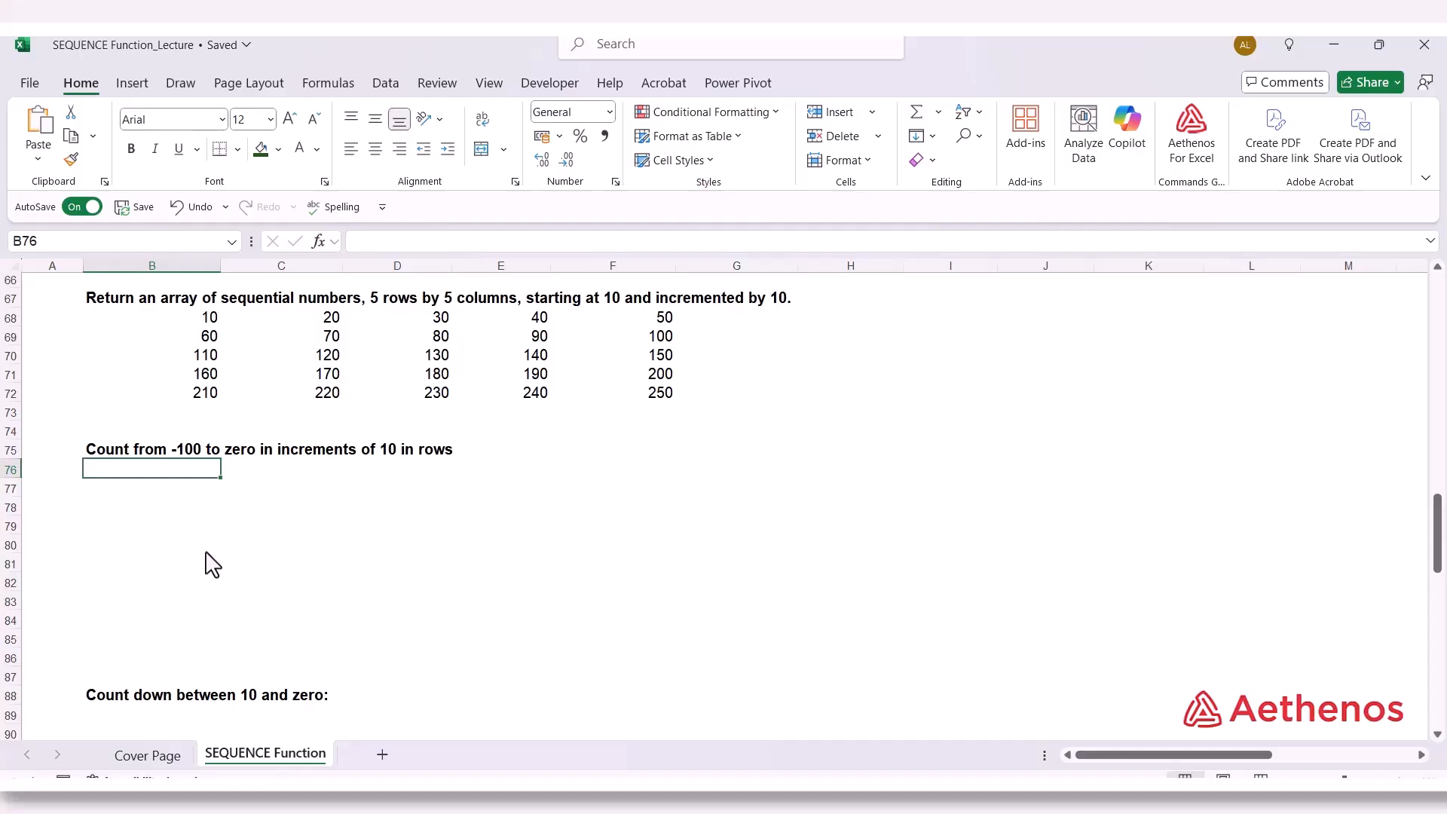
pyautogui.write('=')
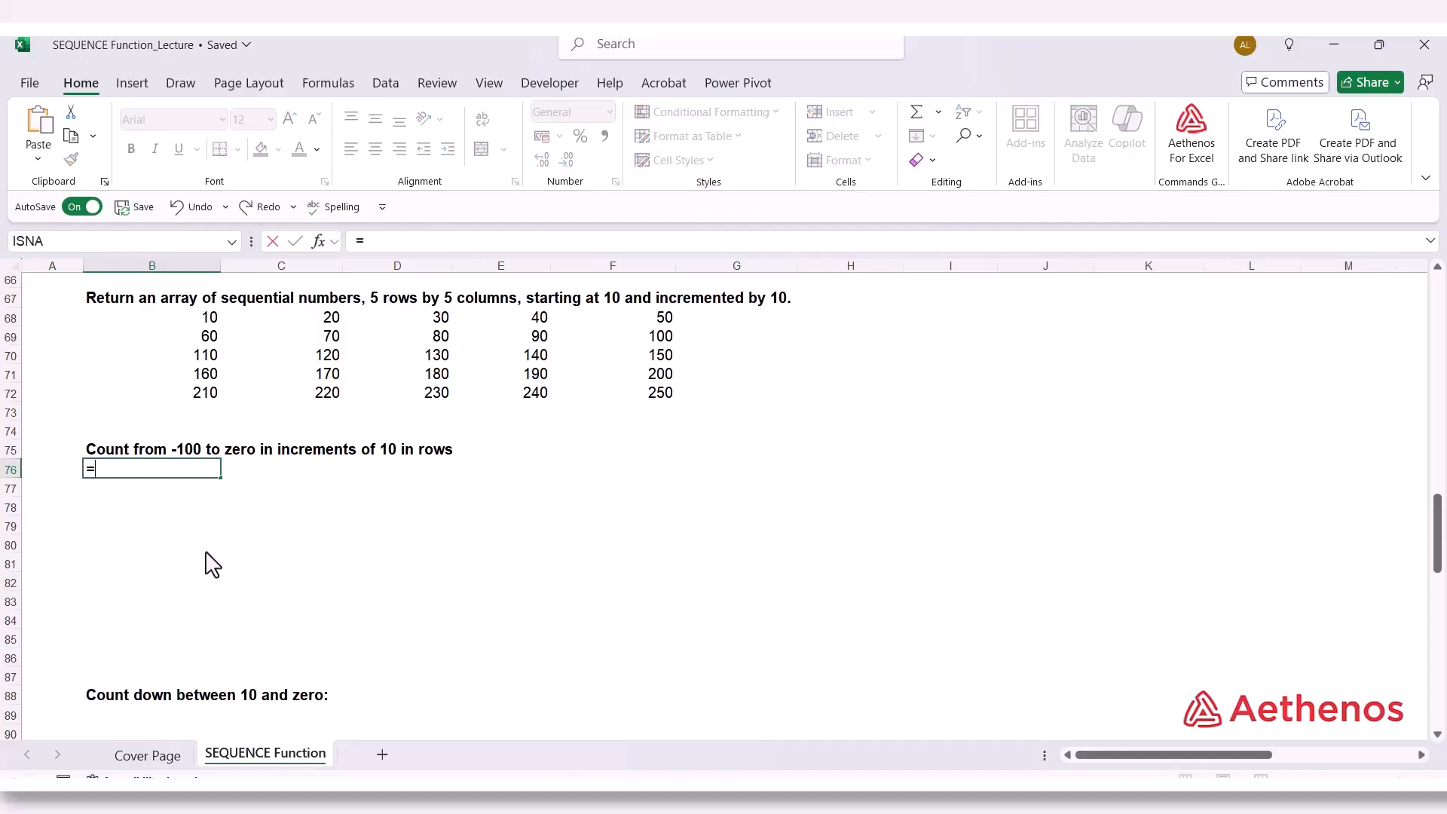
pyautogui.write('seq')
pyautogui.press('Tab')
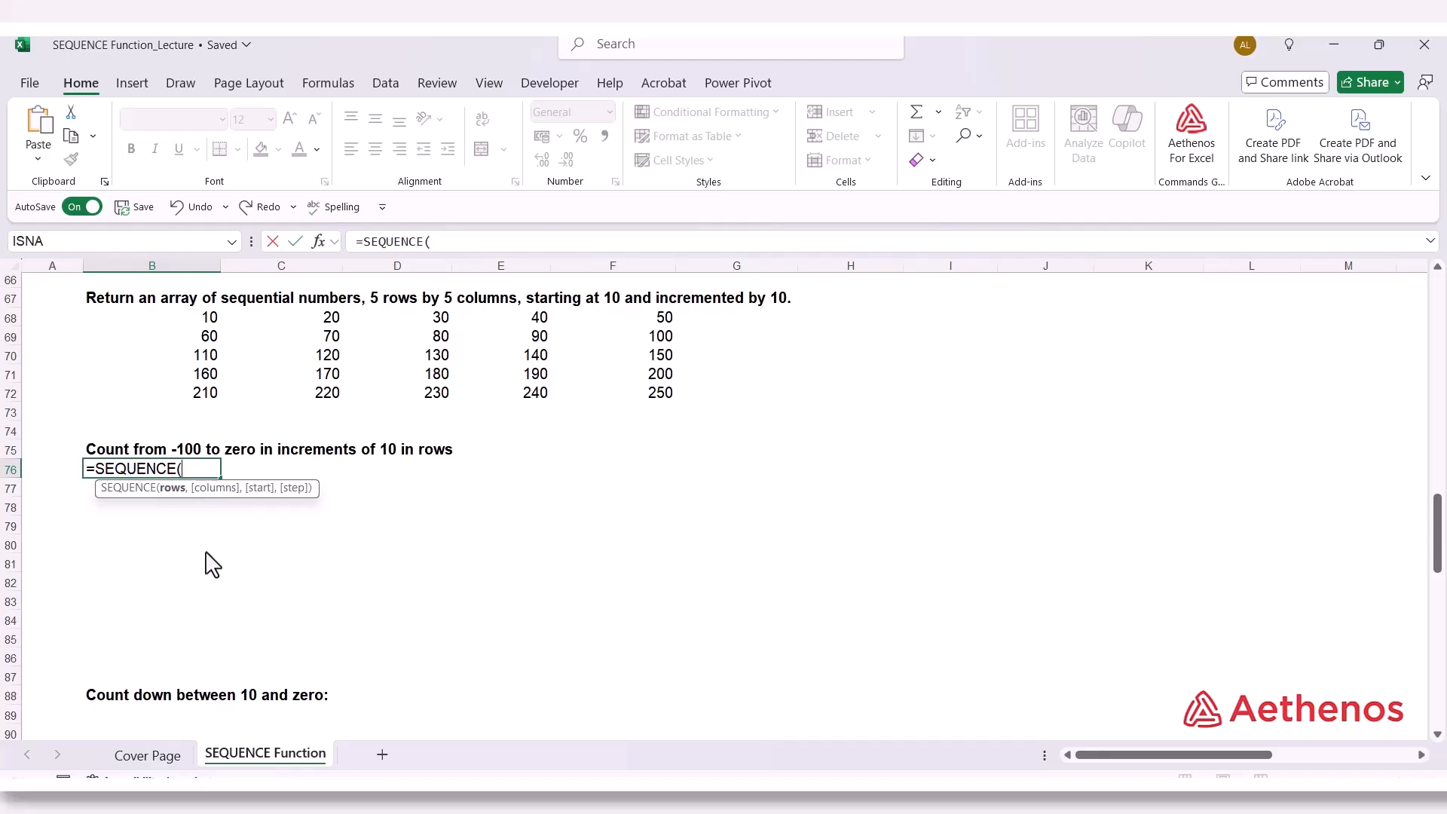
pyautogui.write('11,')
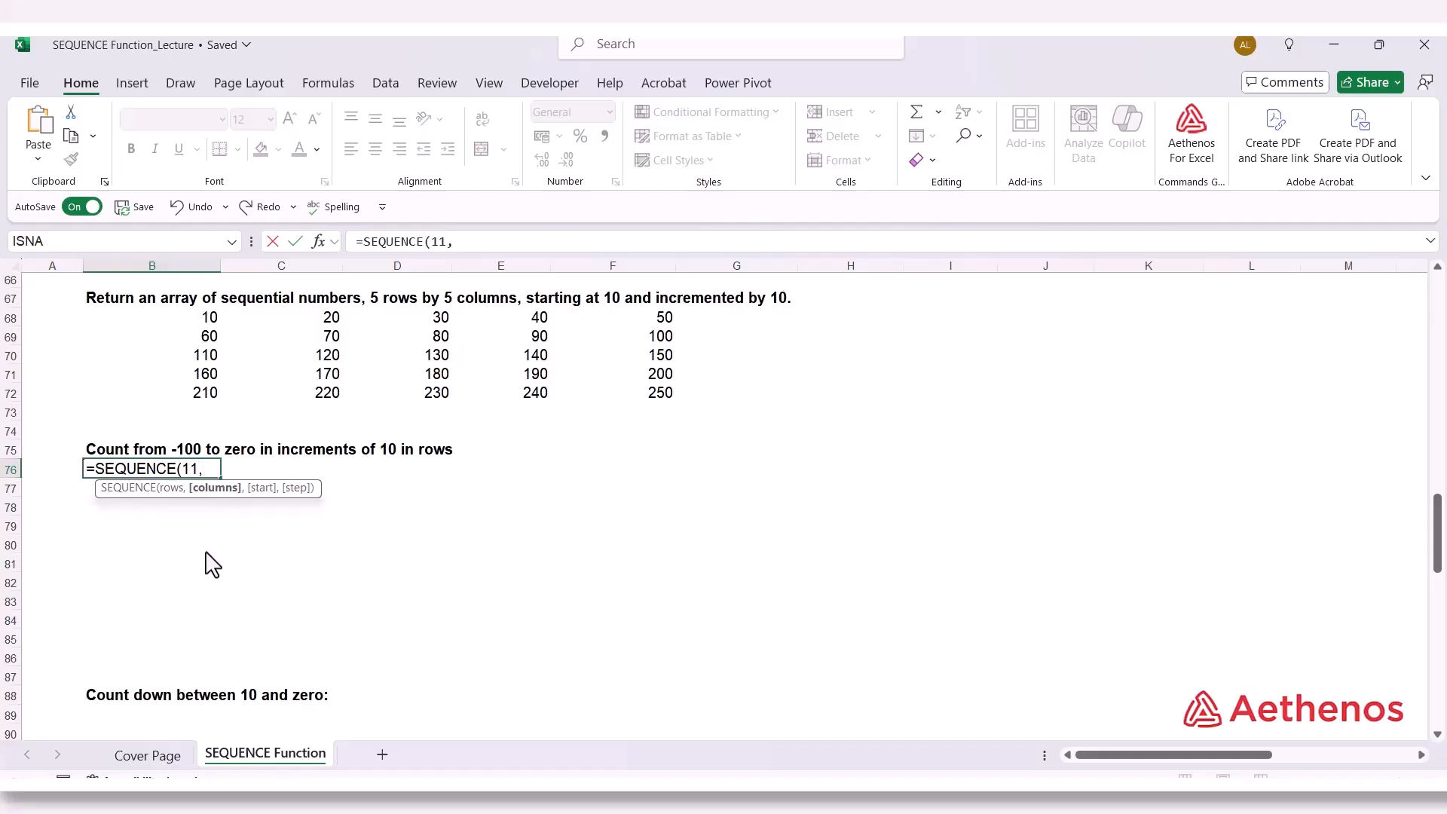
pyautogui.write('1,-100')
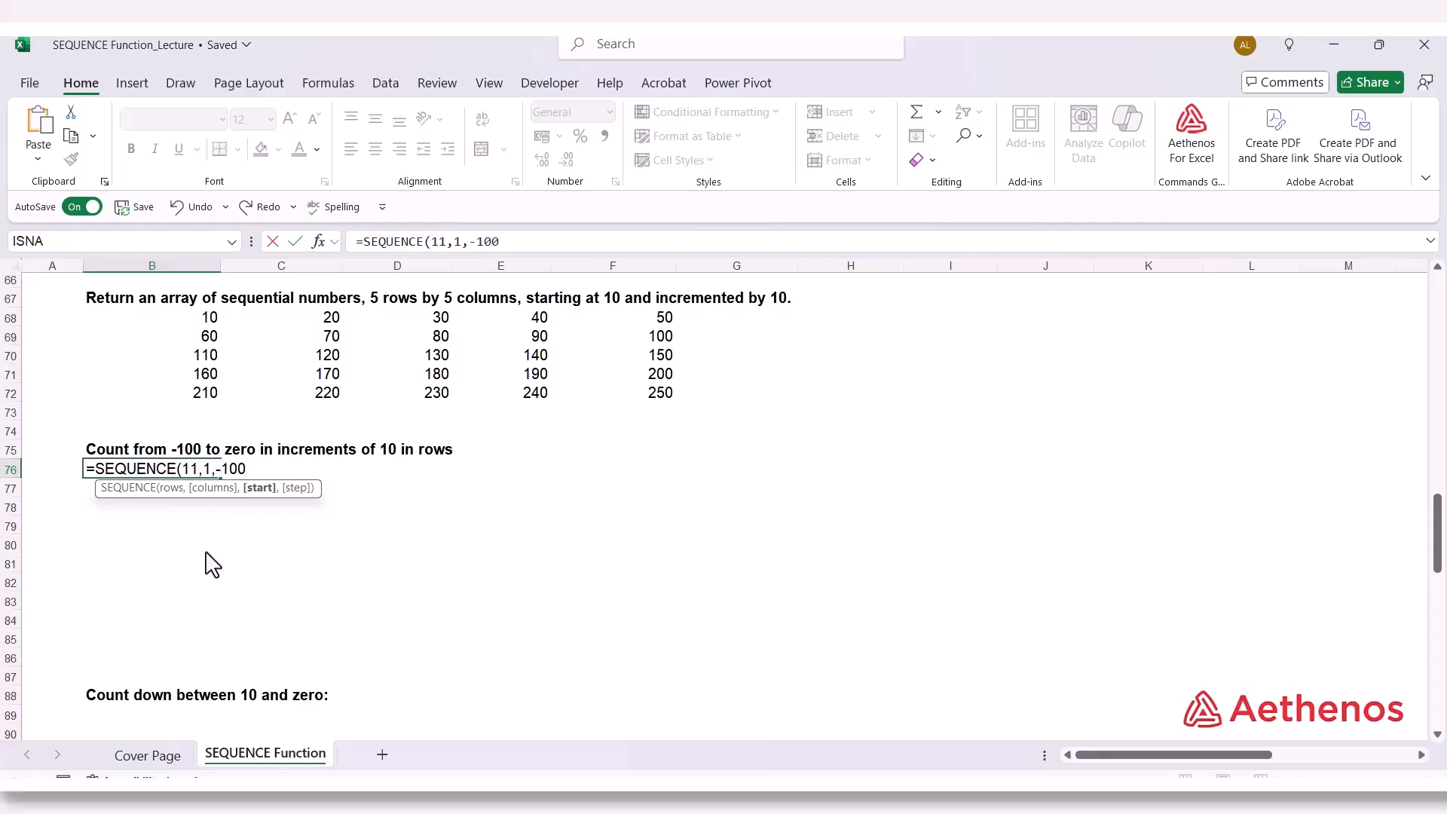
pyautogui.write(',10')
pyautogui.write(')')
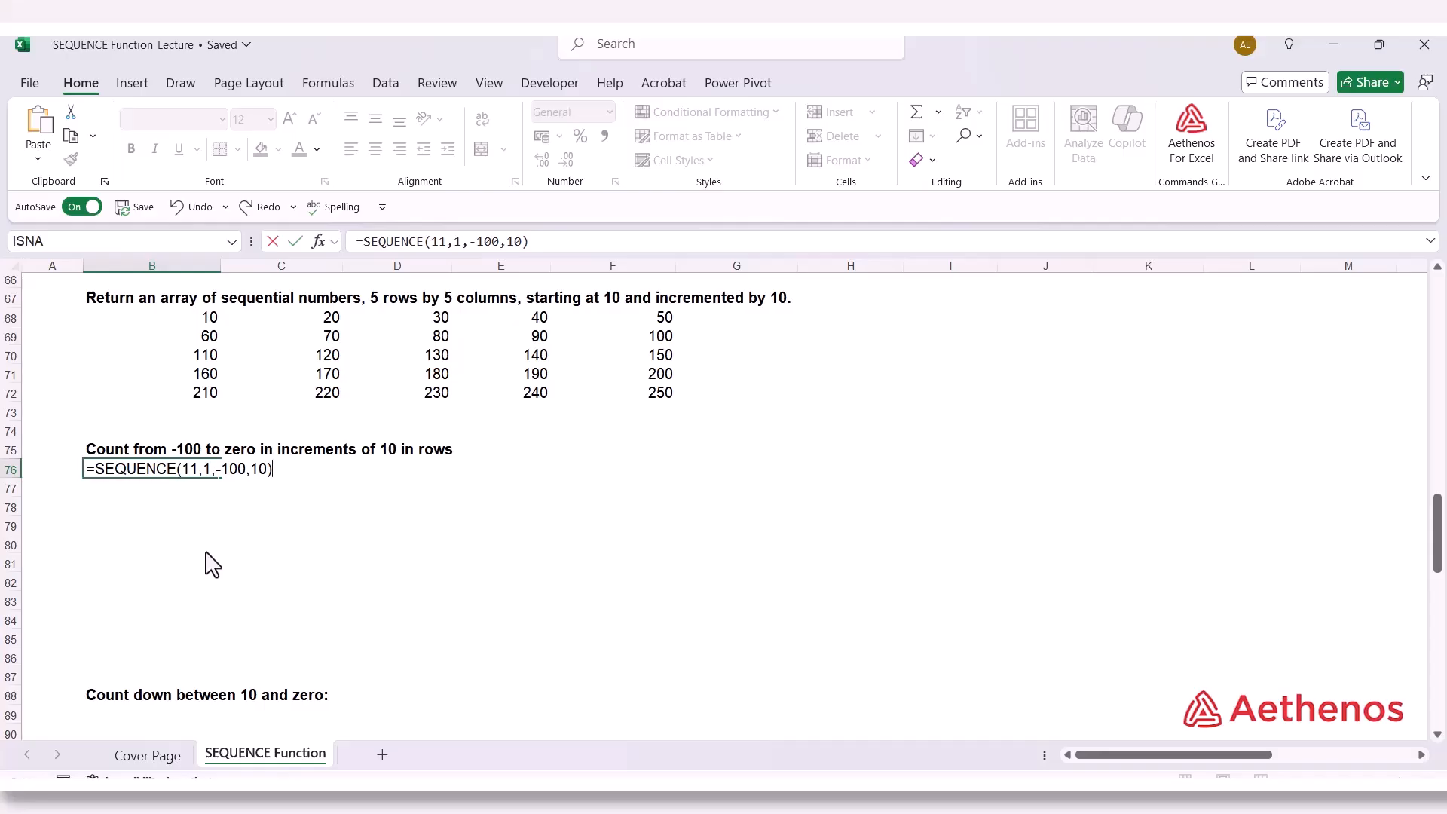
pyautogui.press('Return')
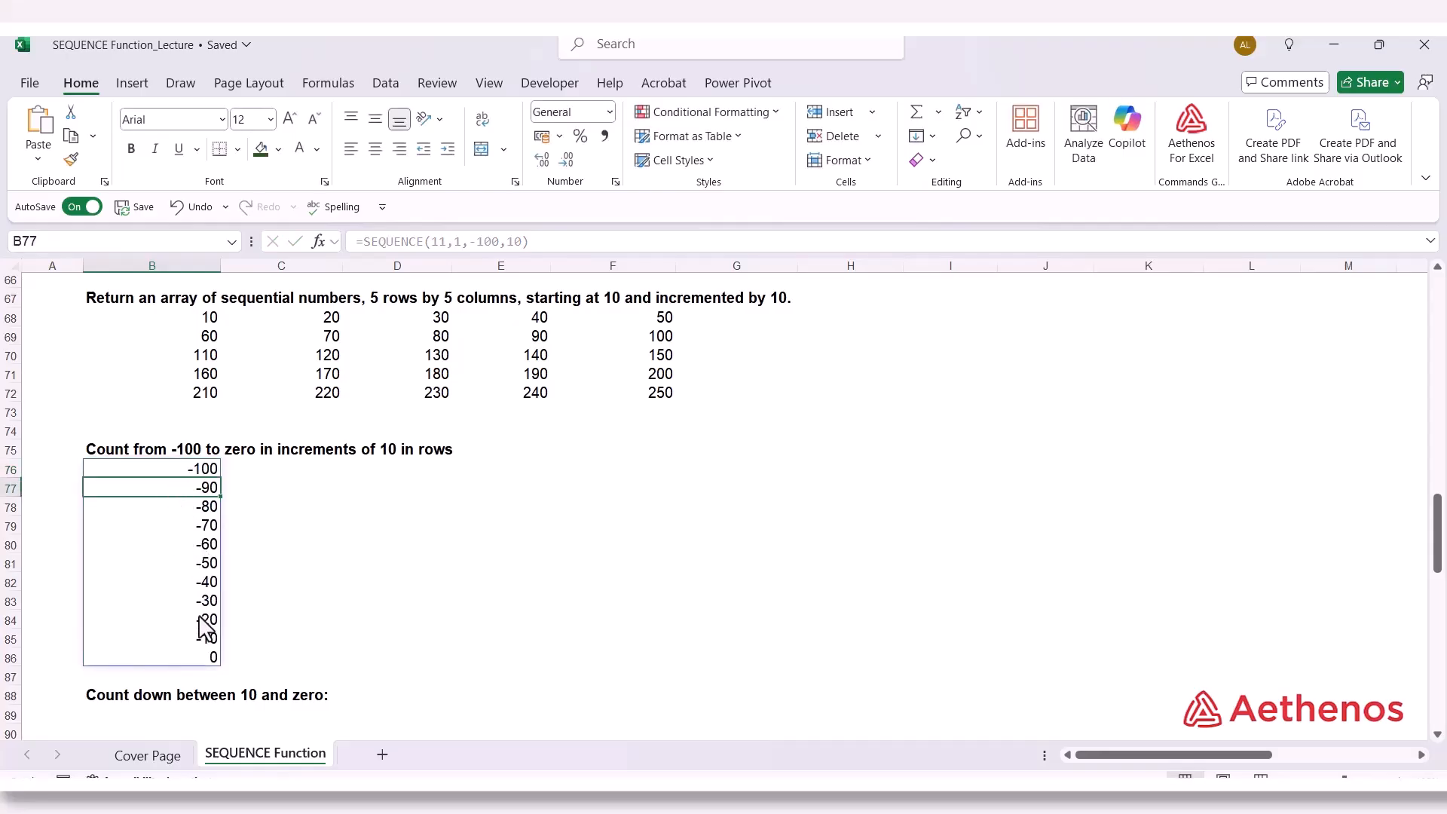
pyautogui.click(203, 660)
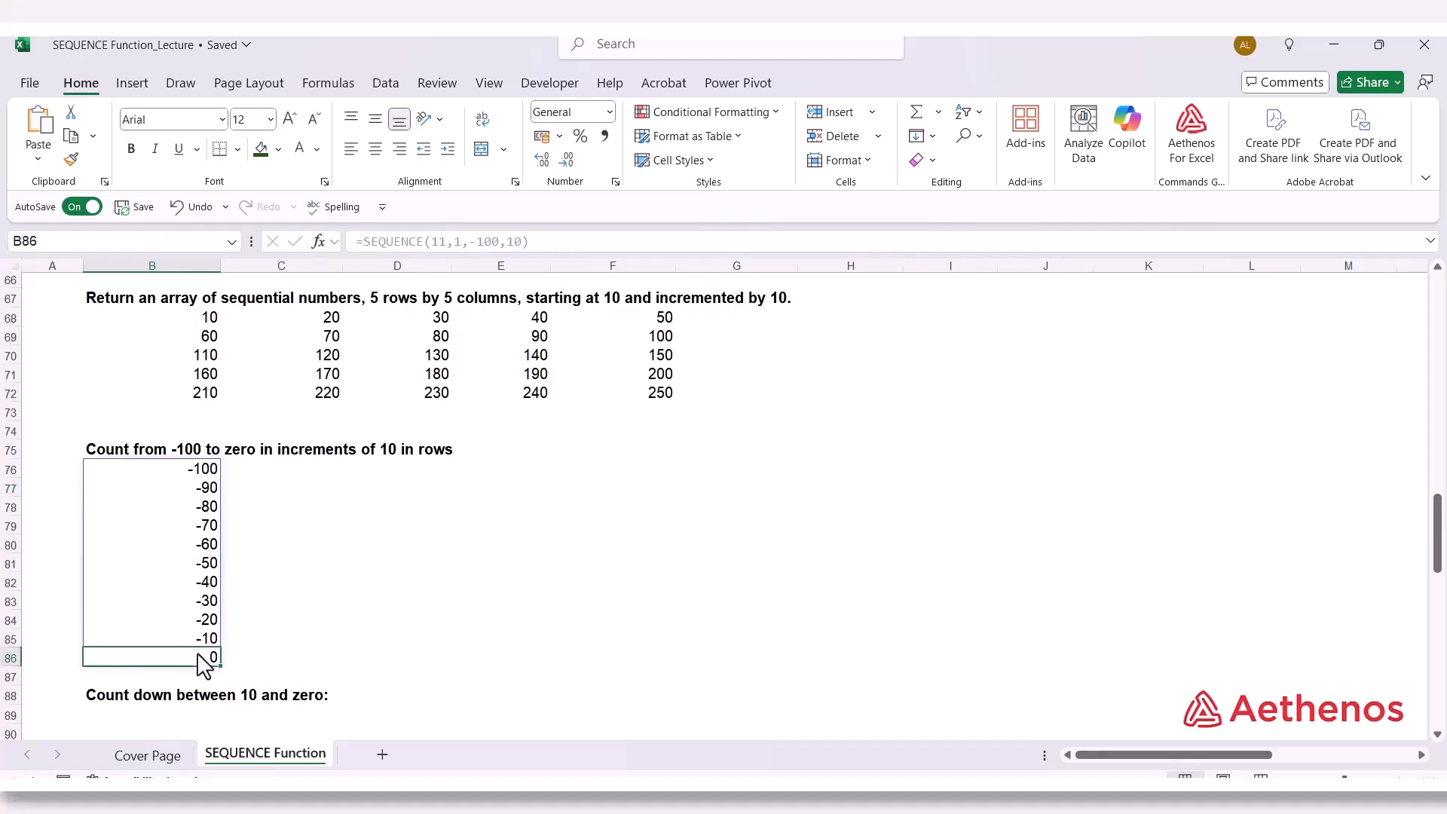
# Enter =SEQUENCE(1,11,10,-1) in B89 below the heading "Count down between 10 and zero" and check its last spilled cell
pyautogui.scroll(-4, 371, 613)
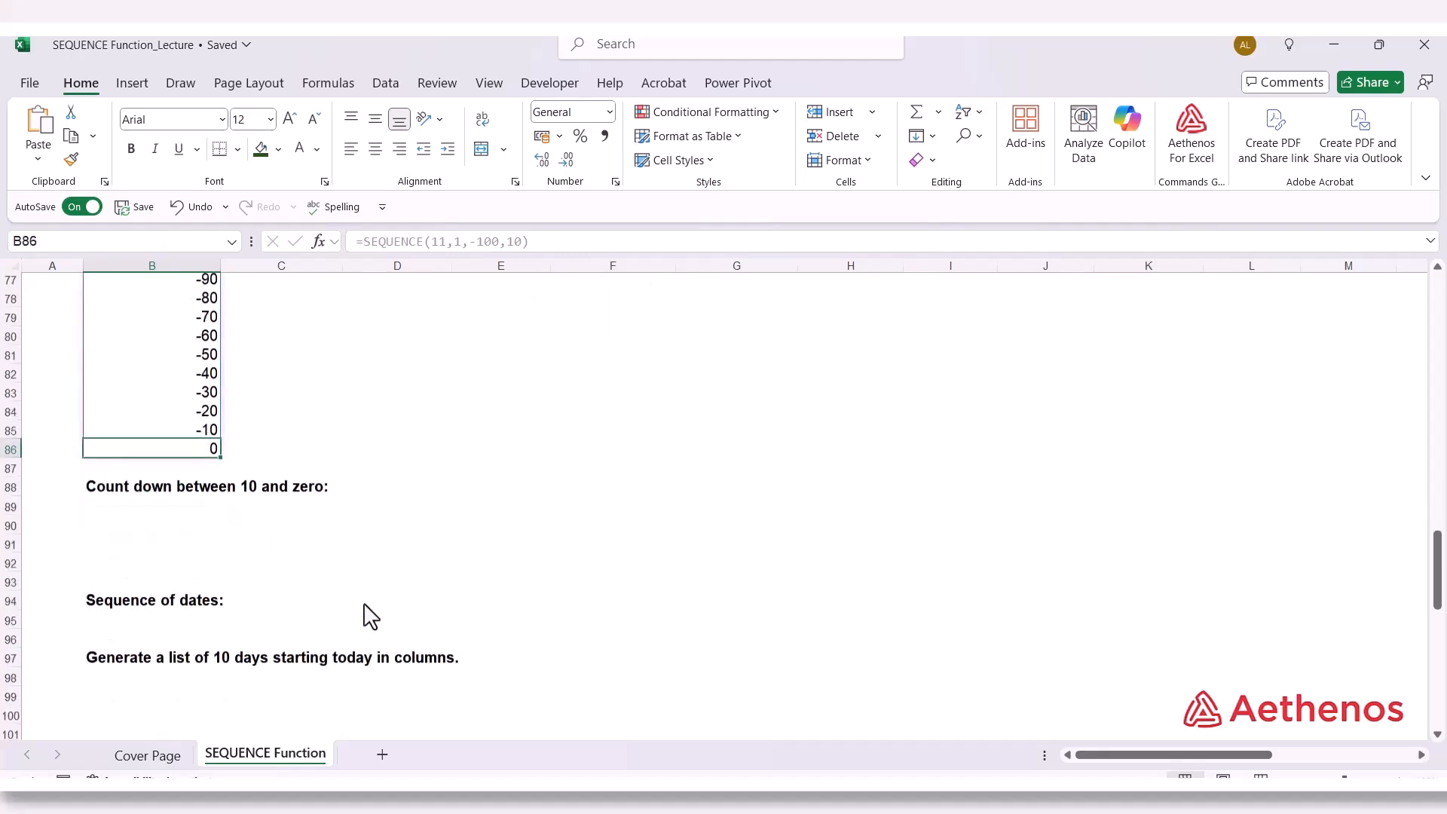
pyautogui.click(120, 491)
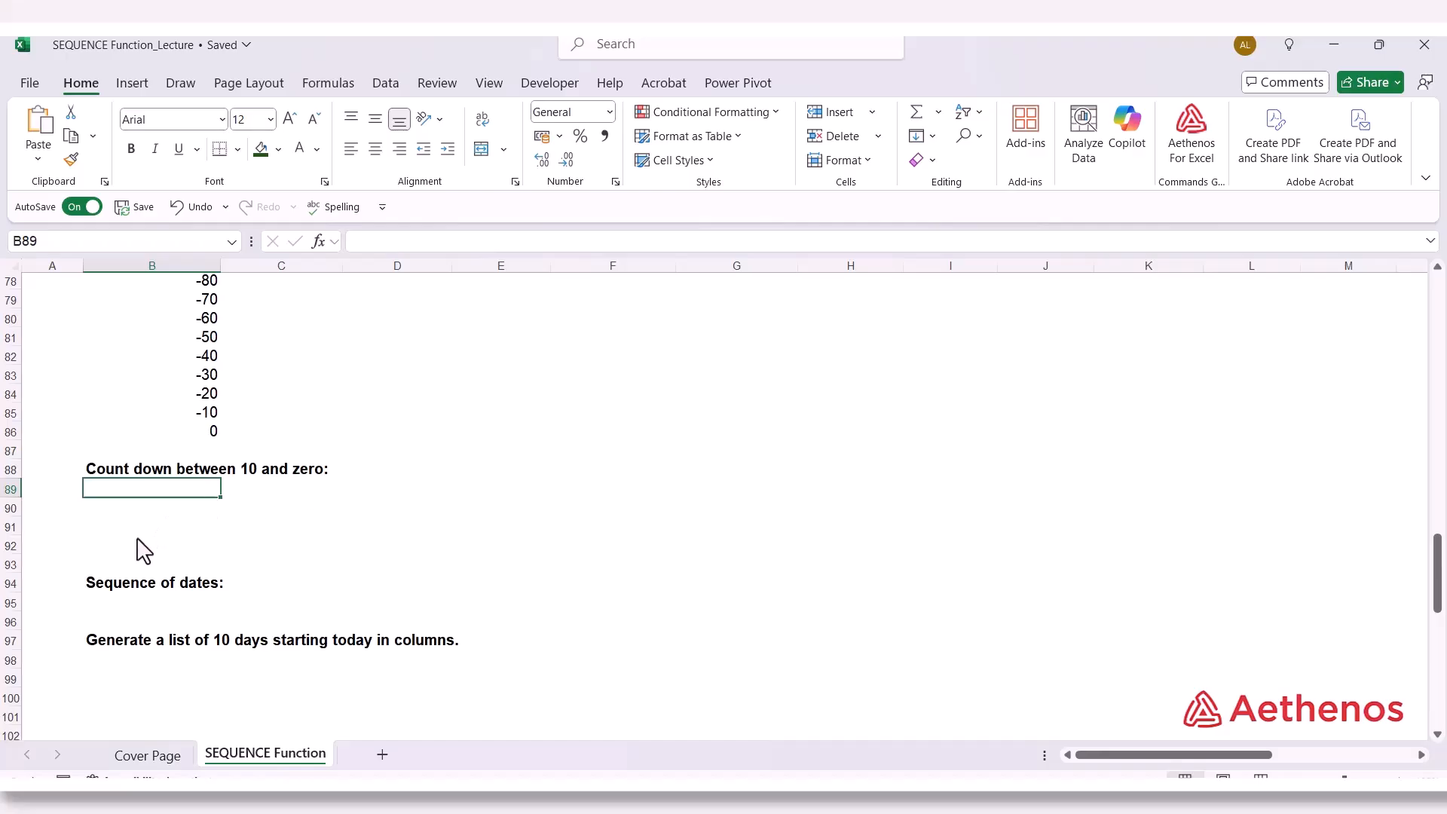
pyautogui.write('=')
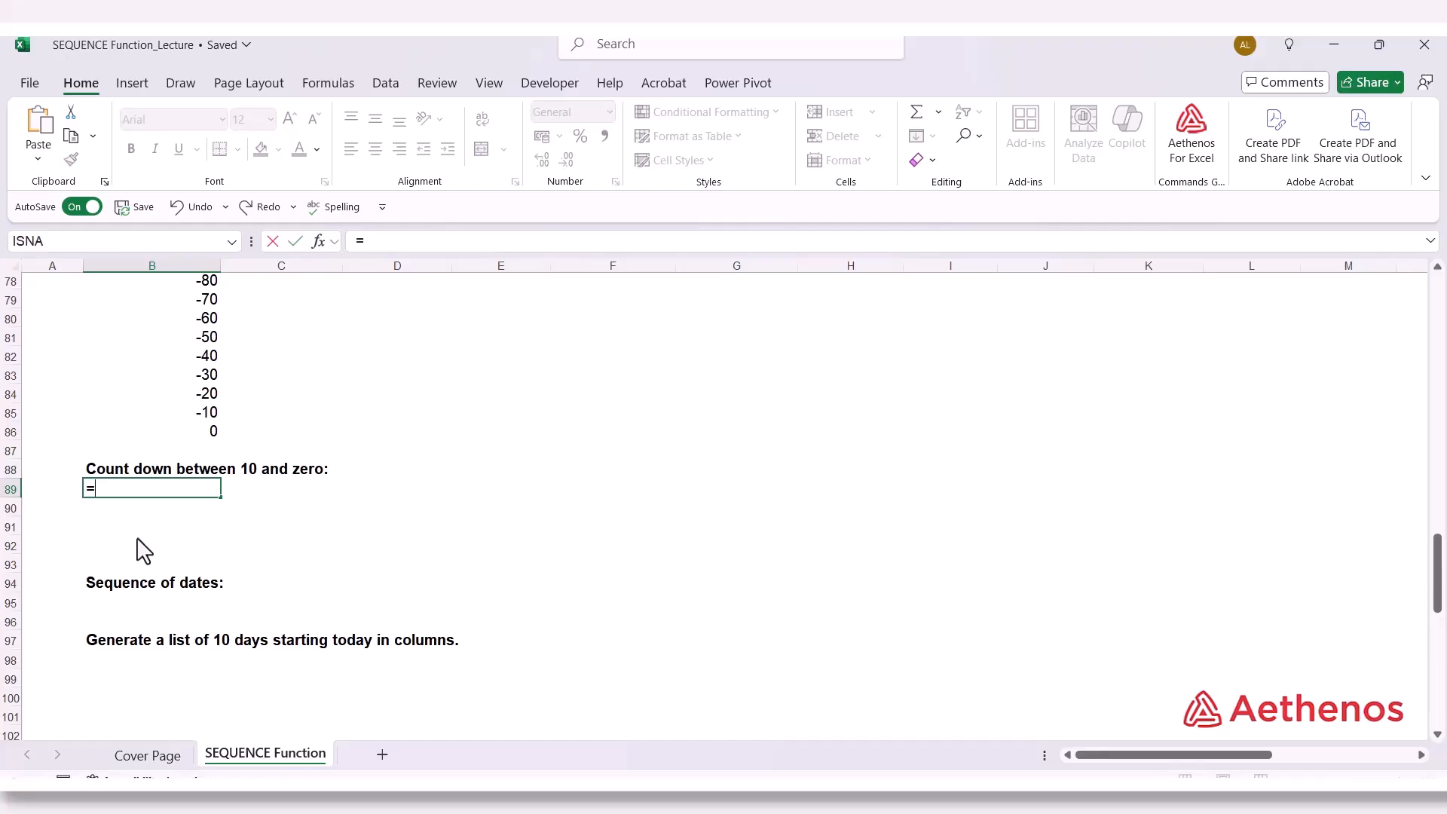
pyautogui.write('seq')
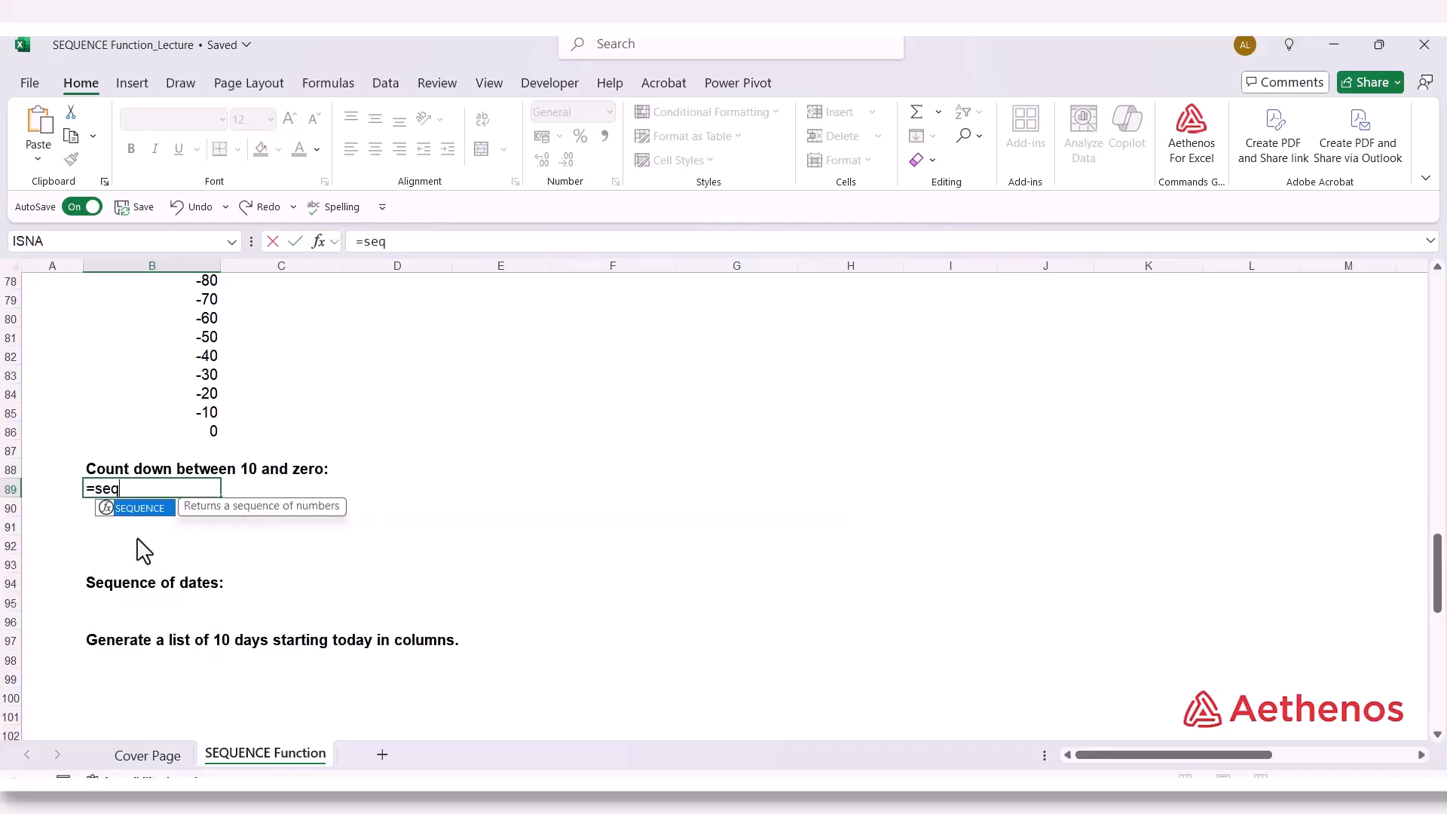
pyautogui.press('Tab')
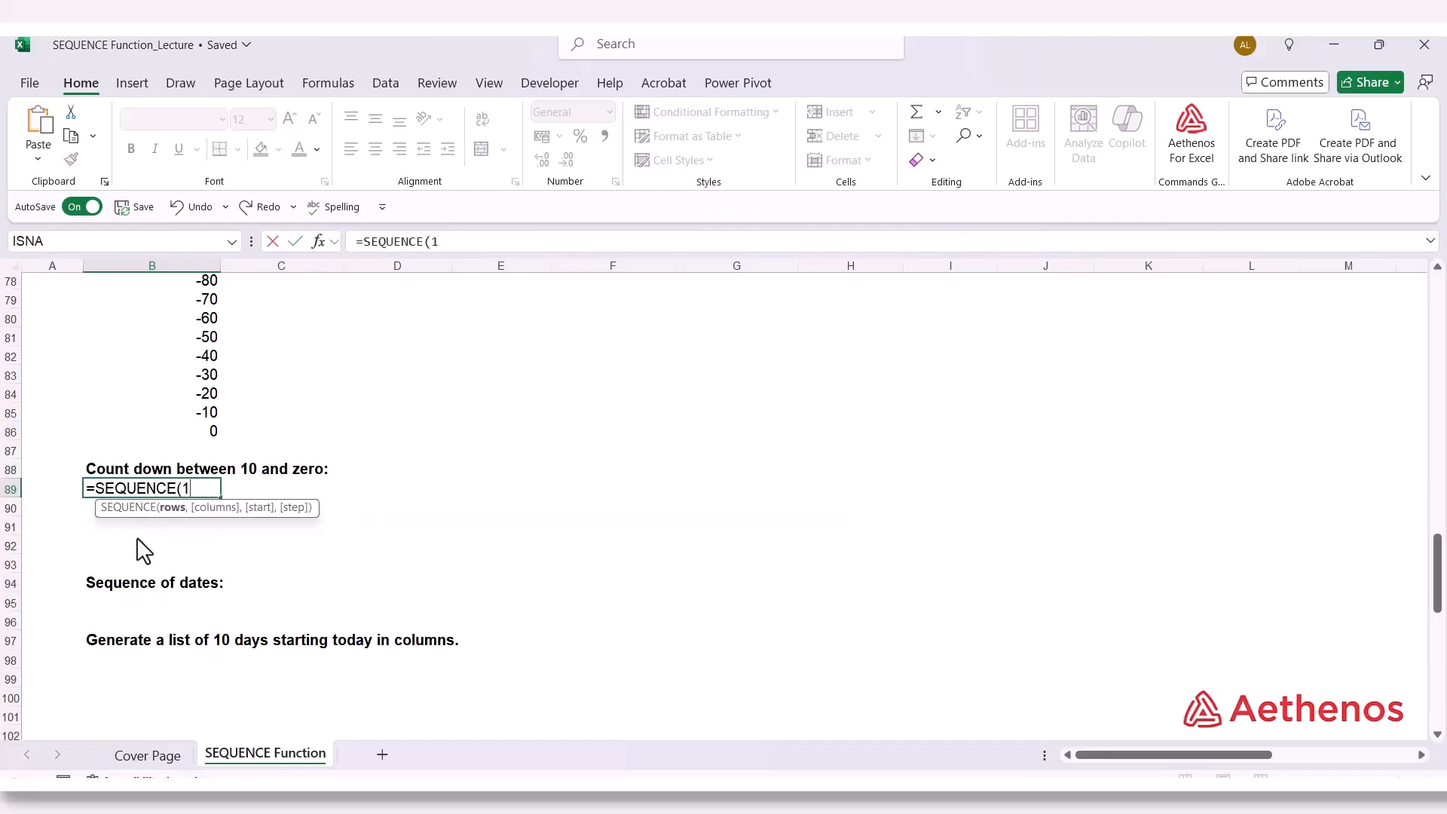
pyautogui.write('1,')
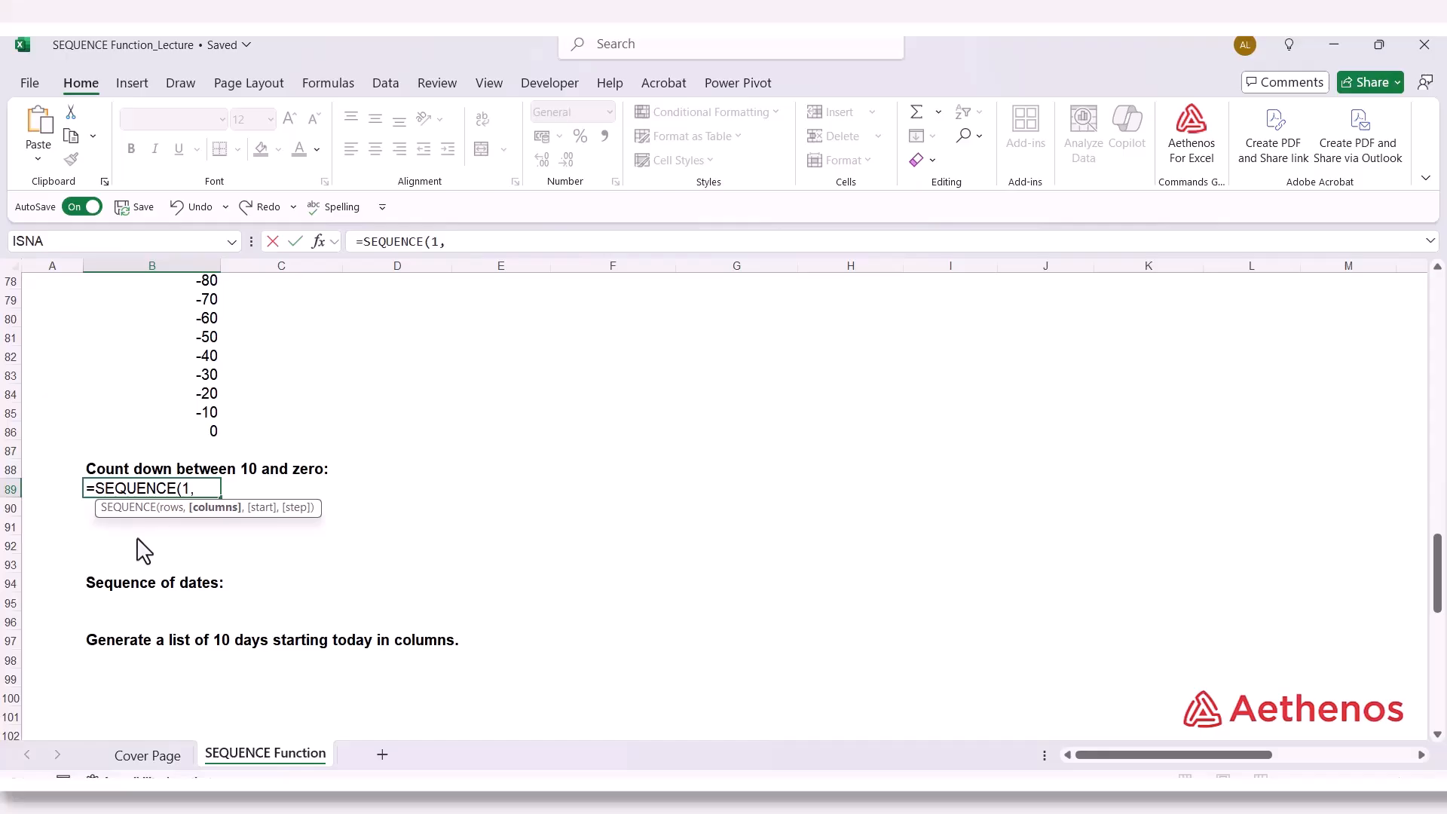
pyautogui.write('11')
pyautogui.write(',10,')
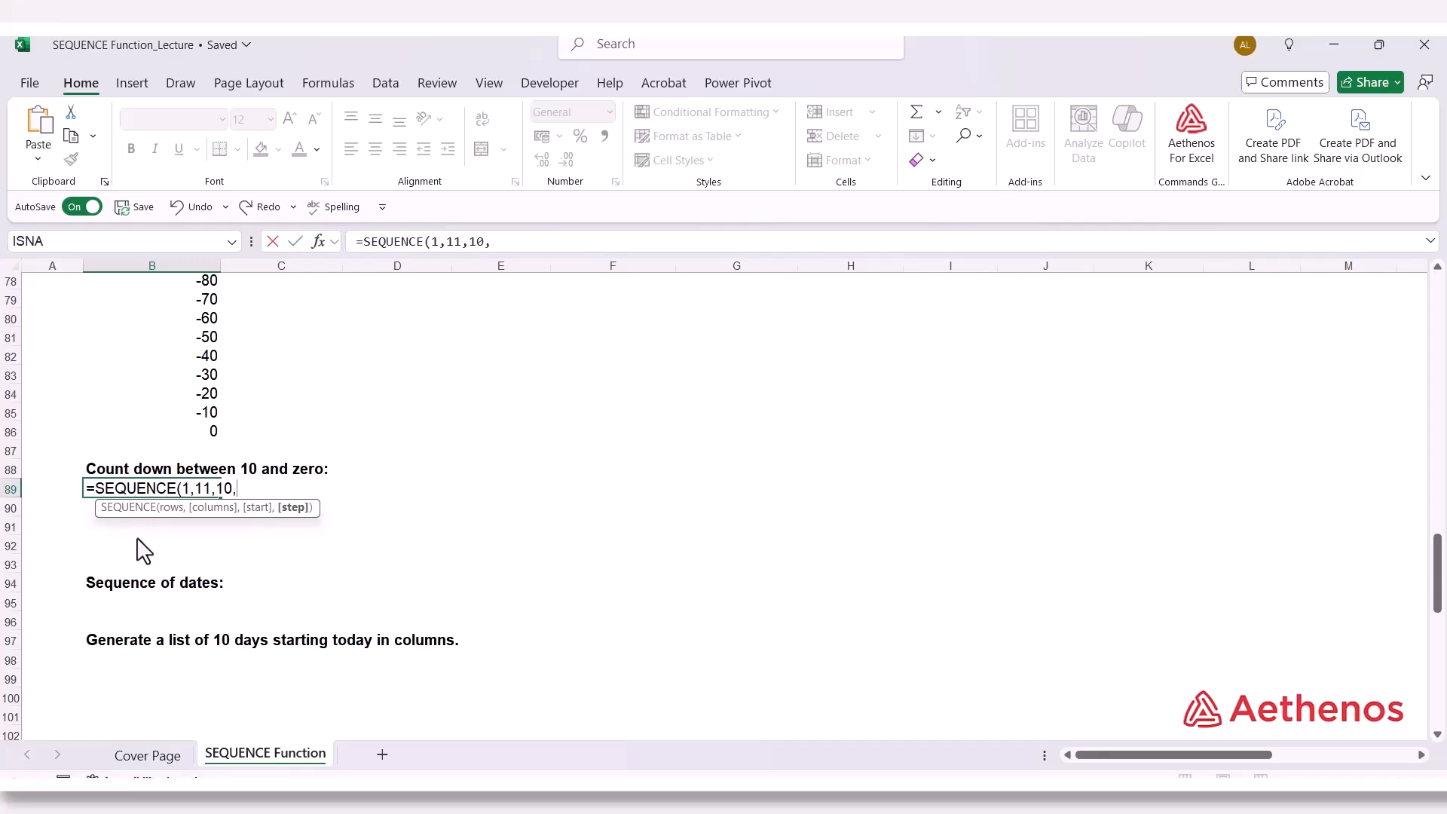
pyautogui.write('-1')
pyautogui.write(')')
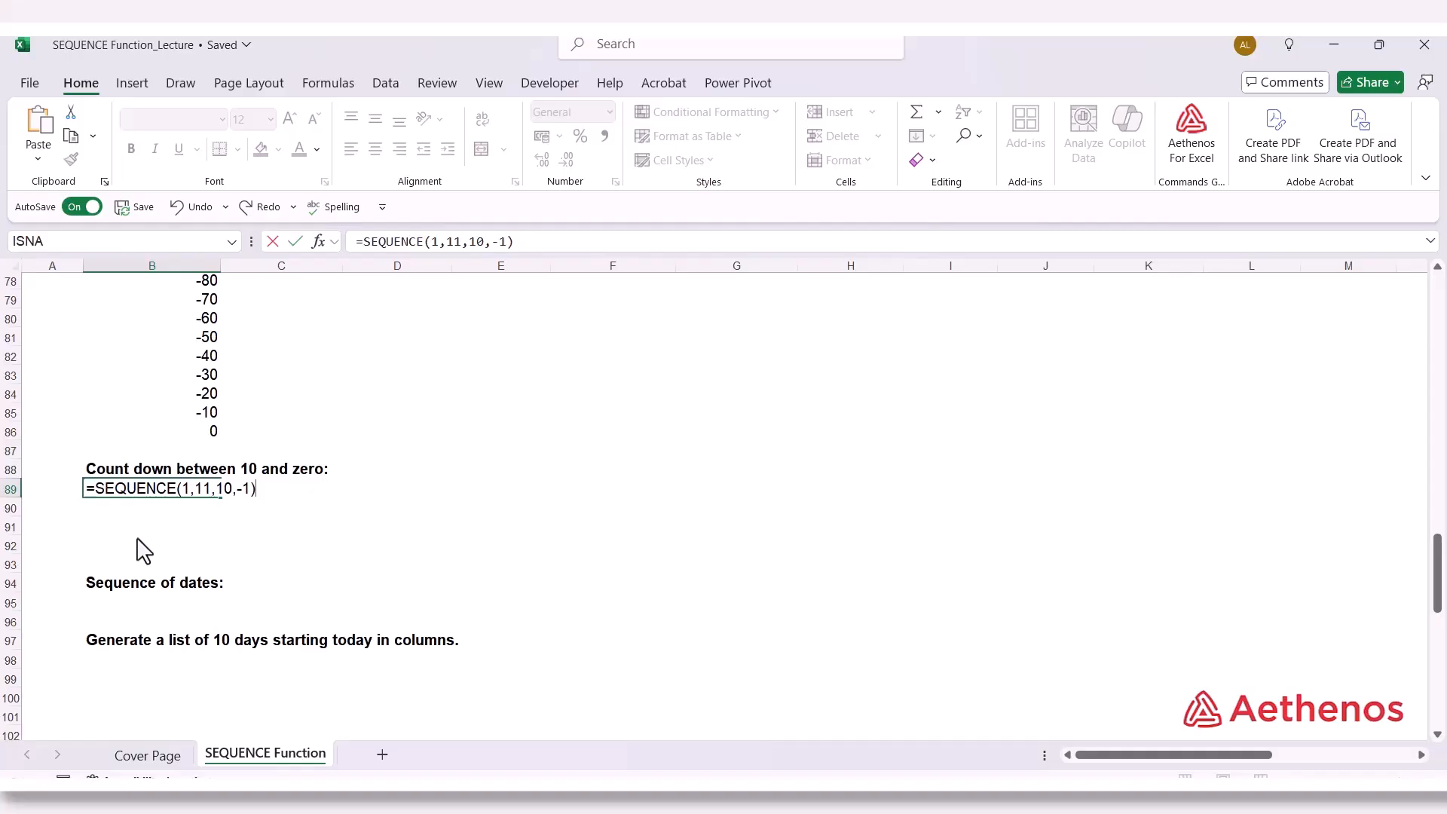
pyautogui.press('Return')
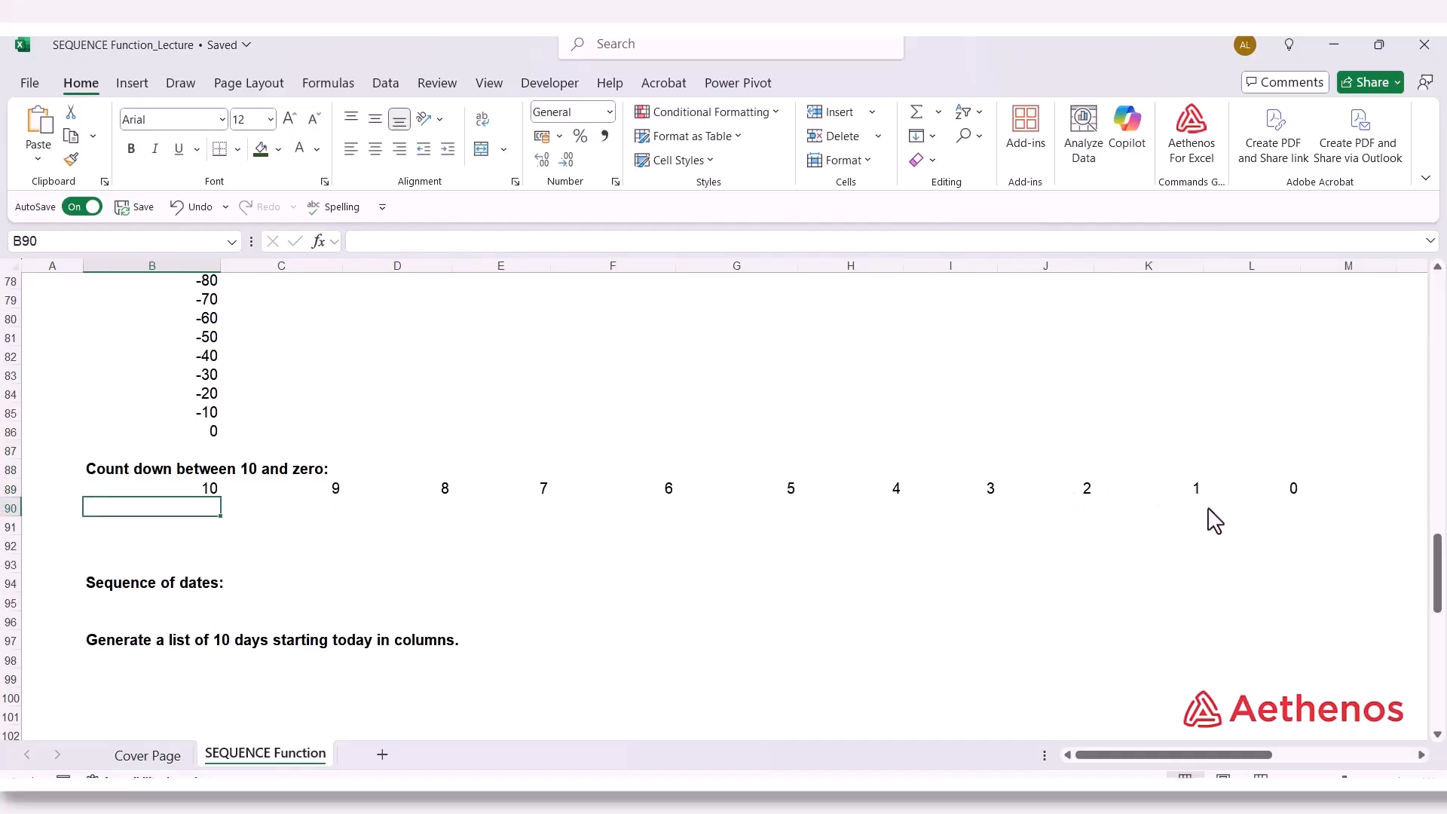
pyautogui.click(1292, 499)
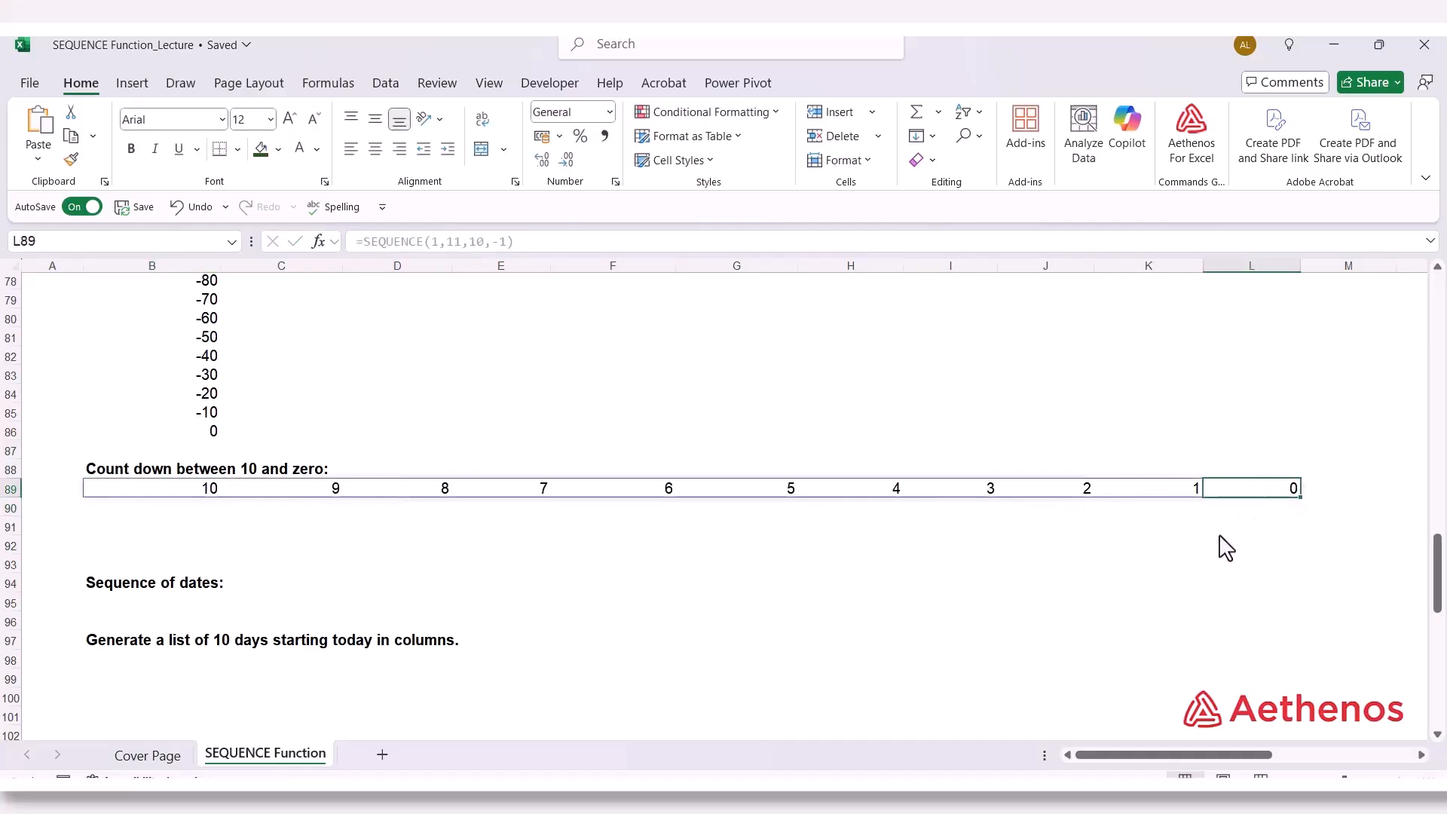
# Enter =SEQUENCE(1,10,TODAY(),1) in B98 below the heading "Generate a list of 10 days starting today in columns"
pyautogui.click(152, 549)
pyautogui.scroll(-4, 153, 467)
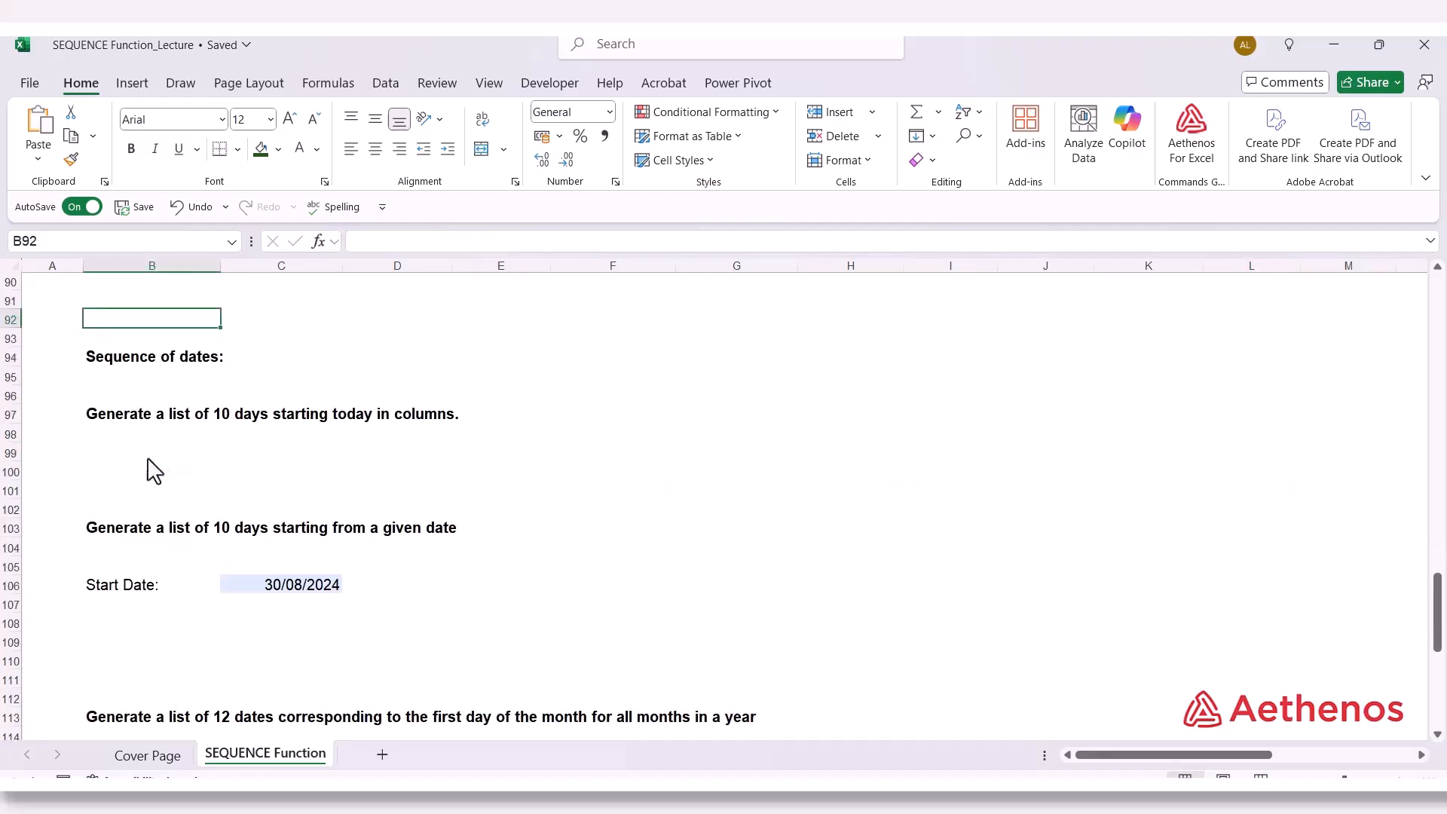
pyautogui.click(144, 360)
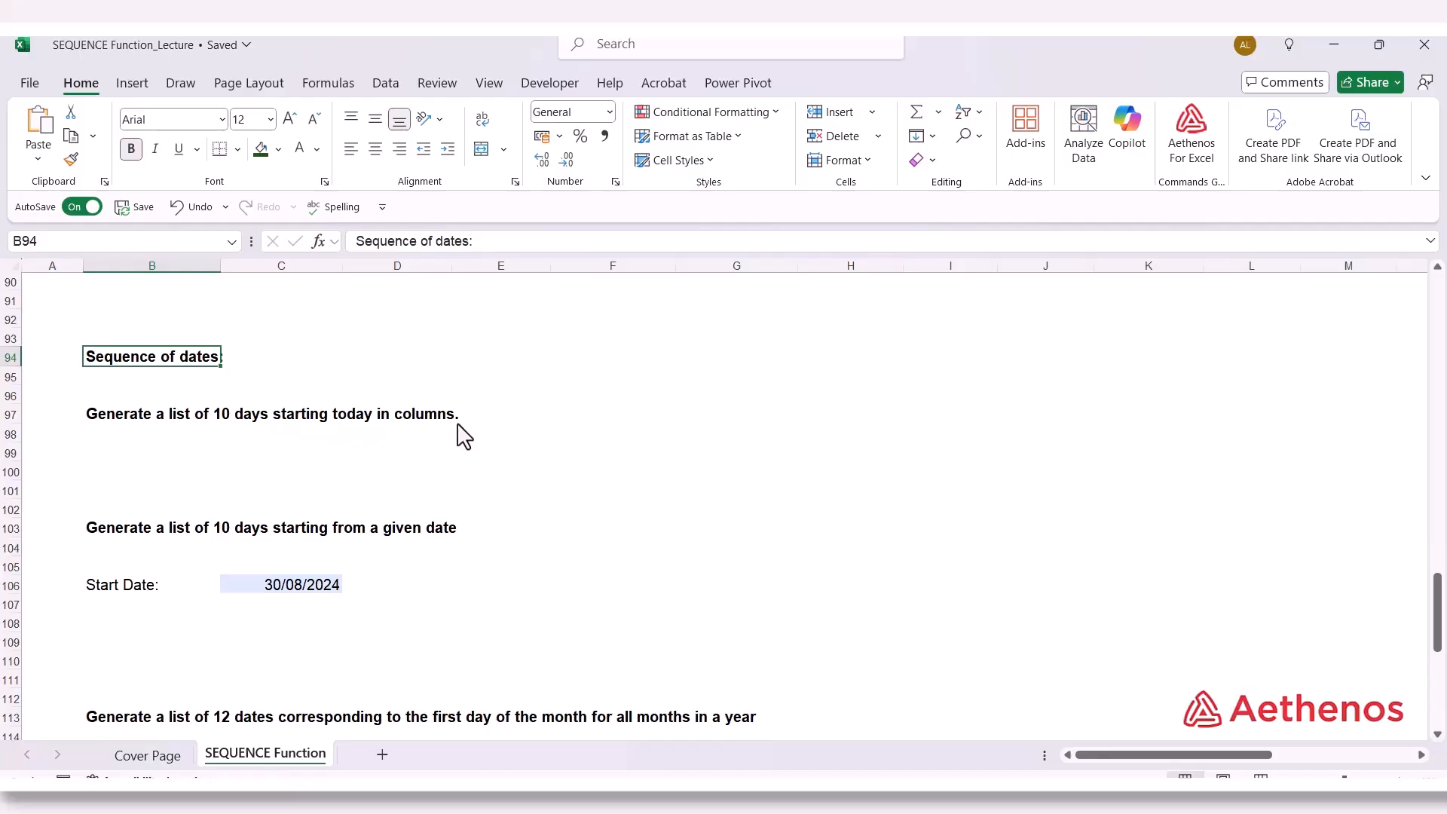
pyautogui.click(136, 434)
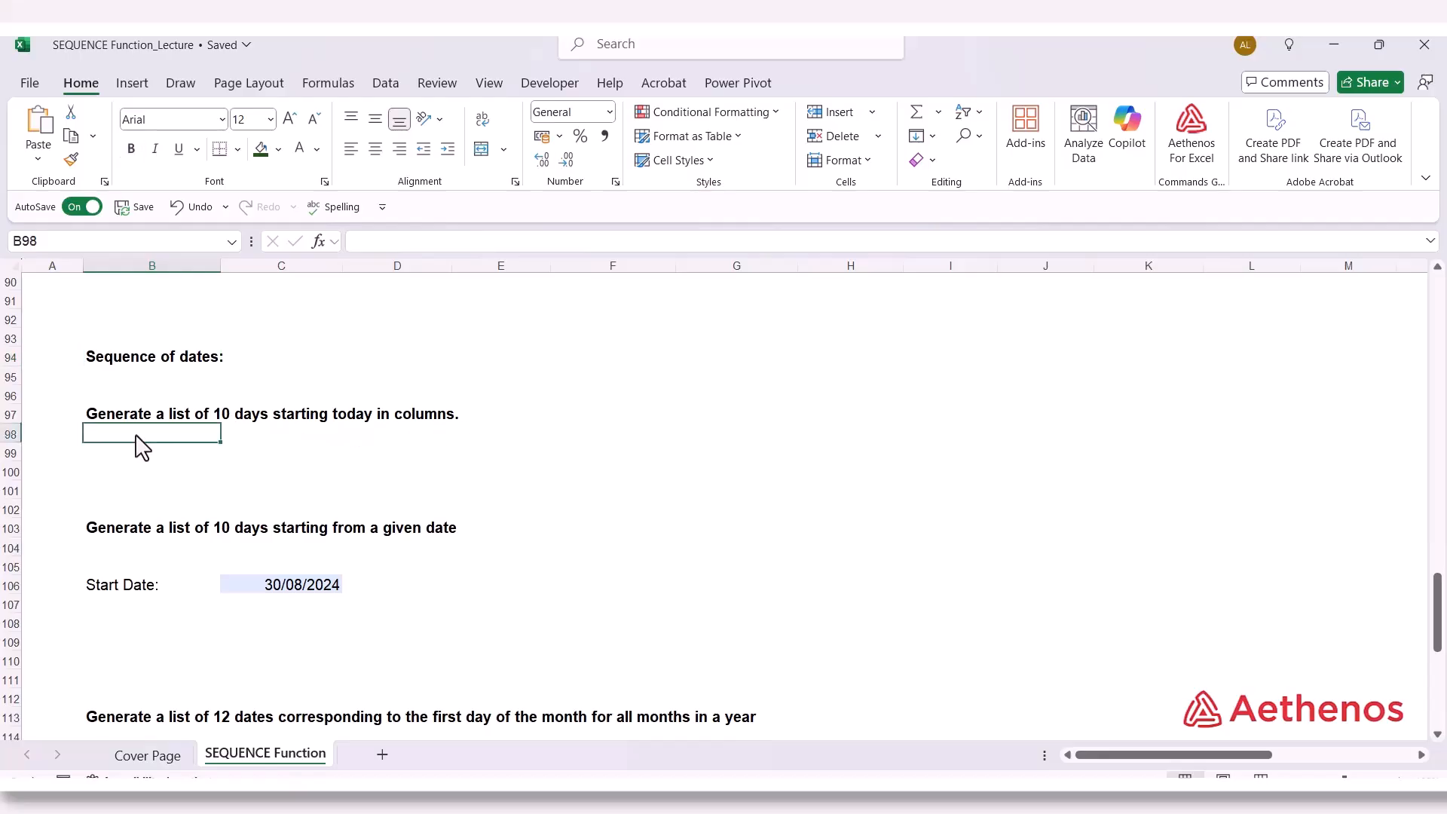
pyautogui.write('=')
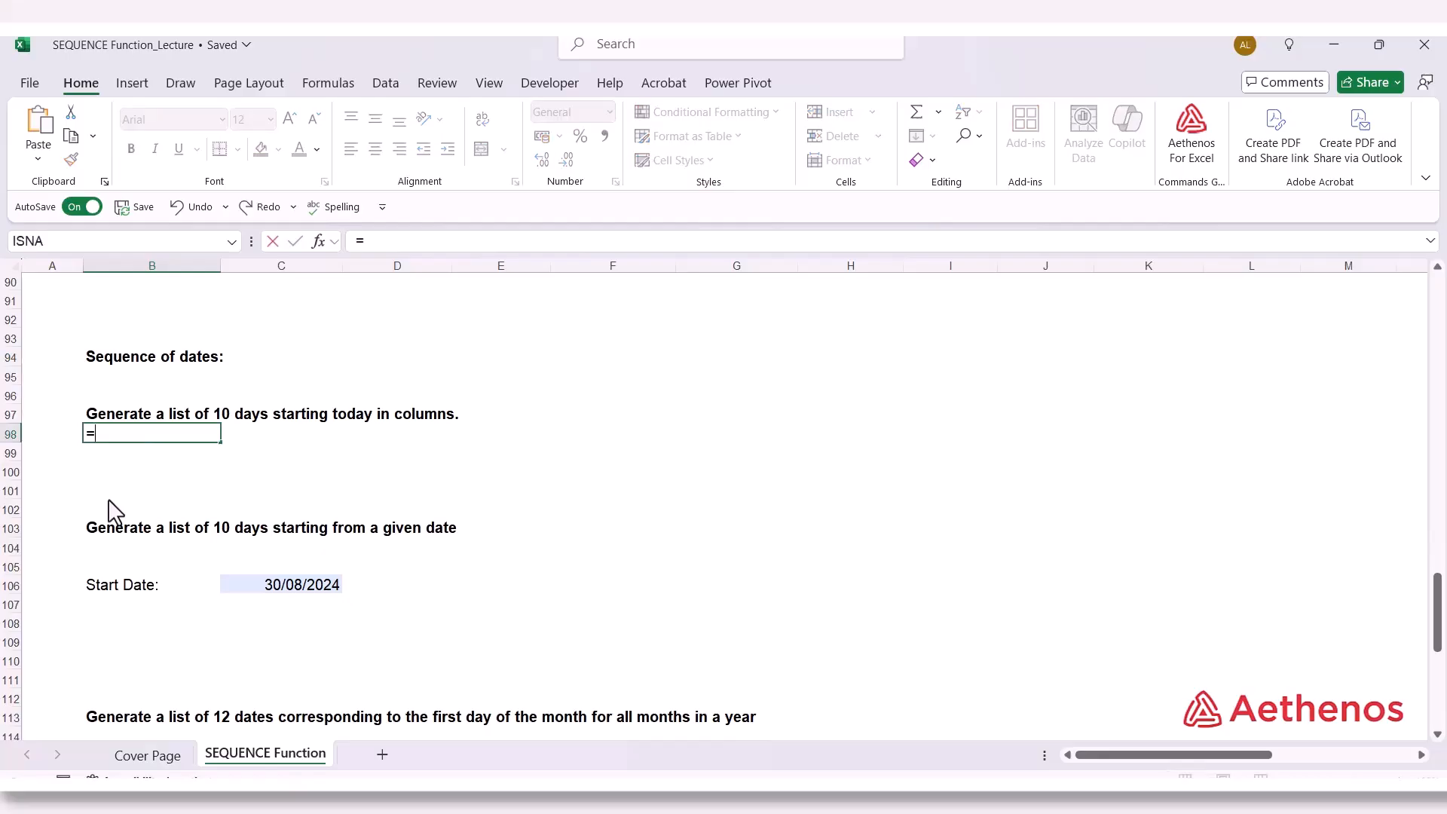
pyautogui.write('seq')
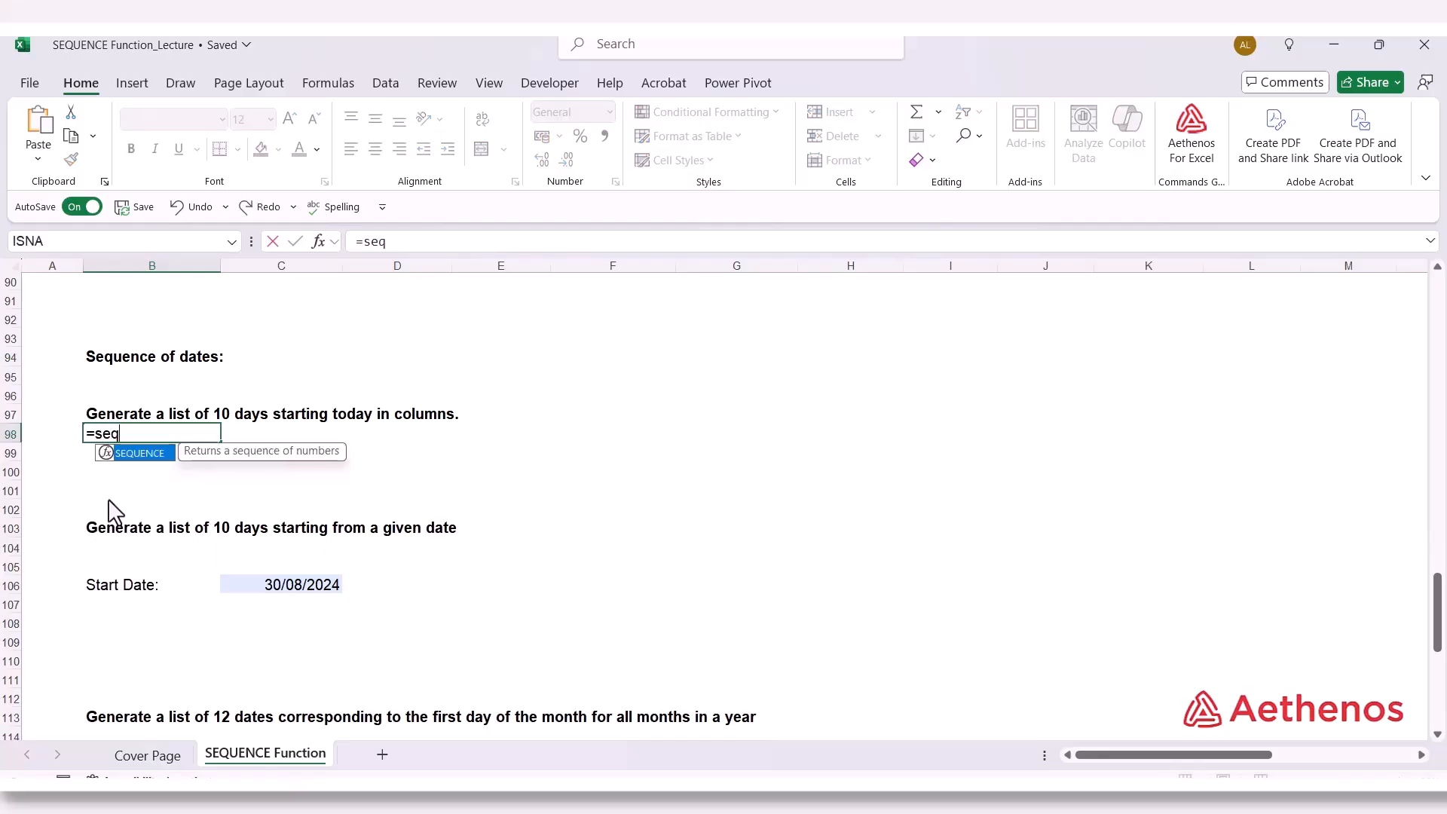
pyautogui.press('Tab')
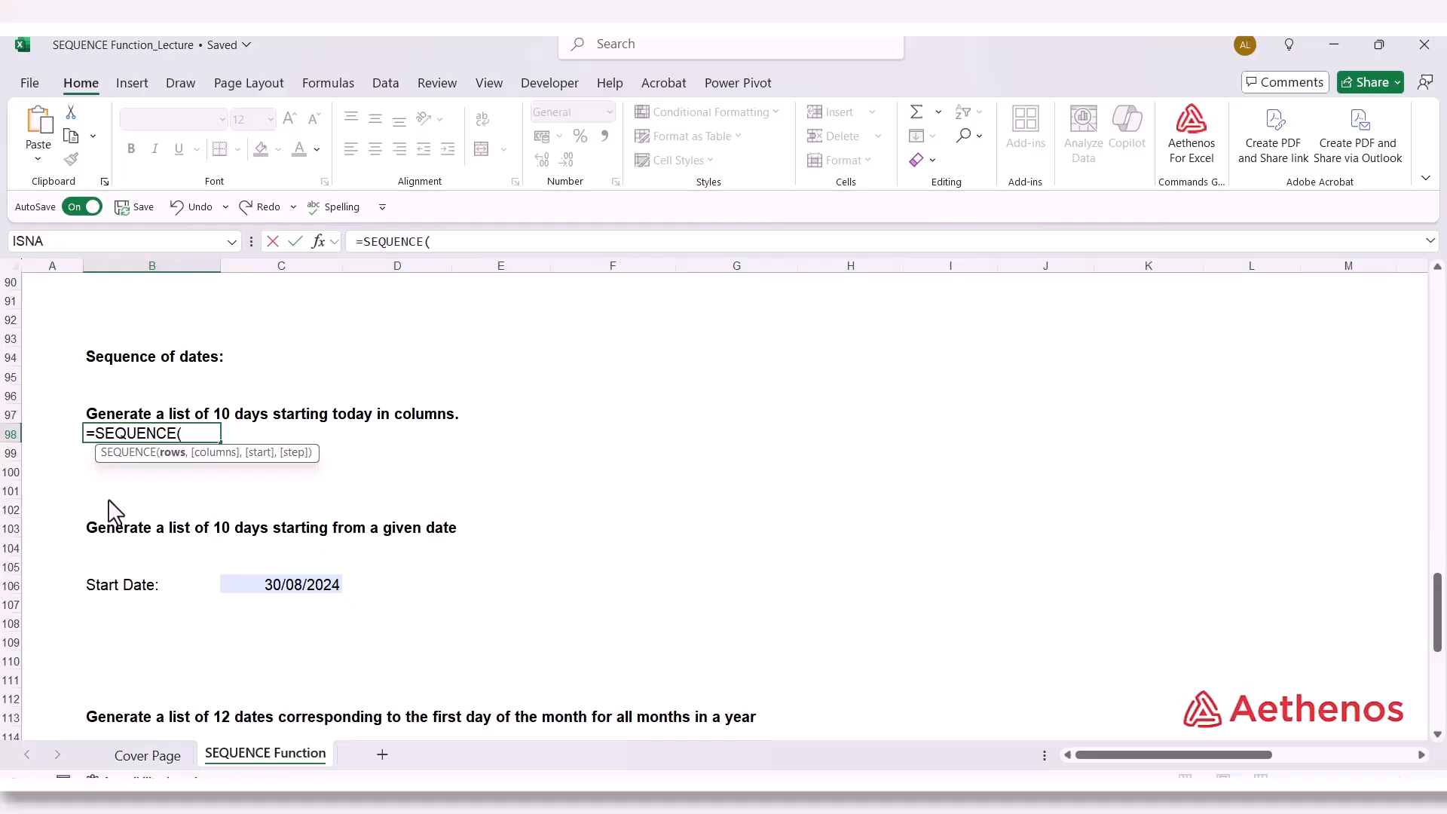
pyautogui.write('1,10,')
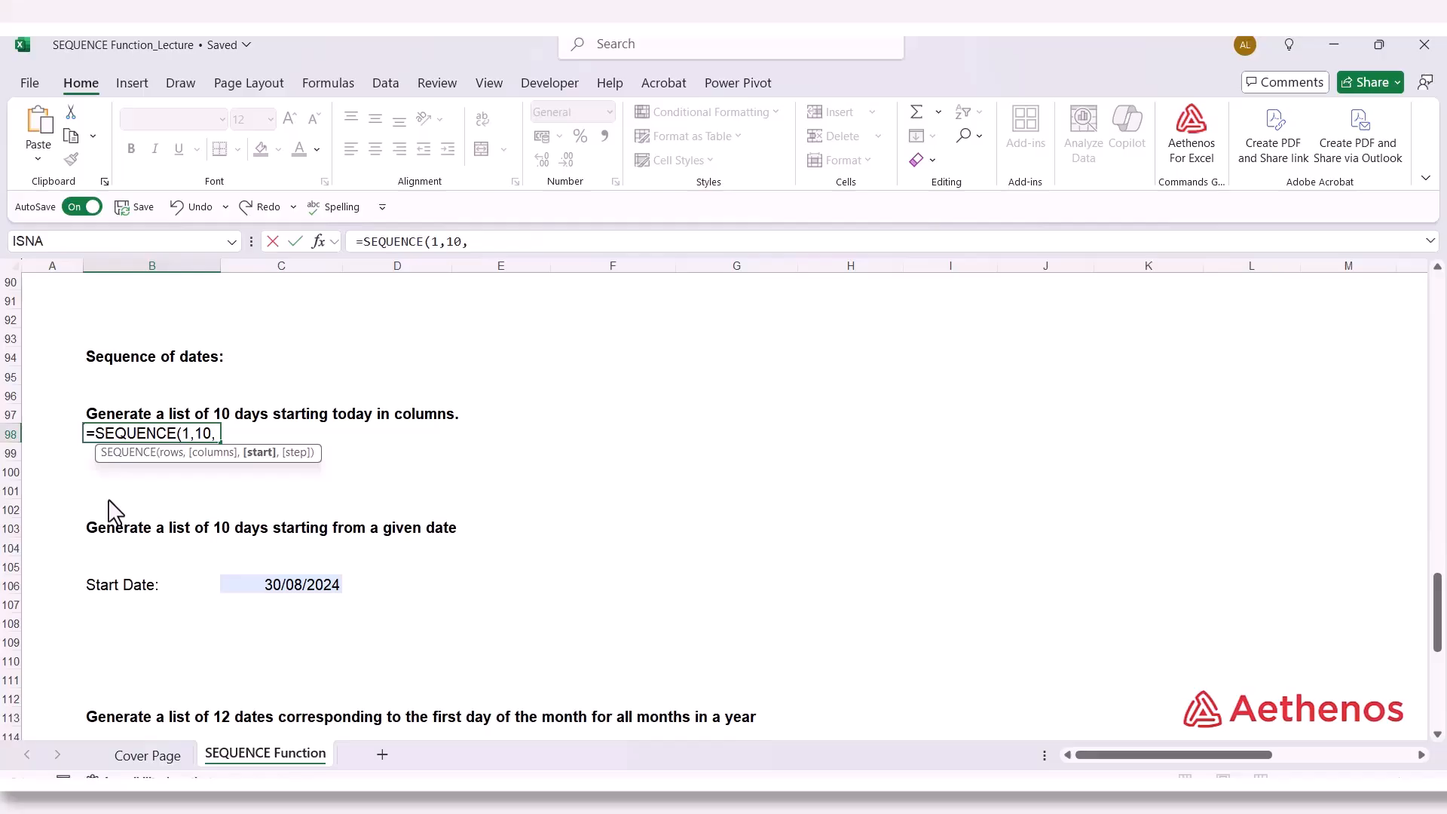
pyautogui.write('TODAT')
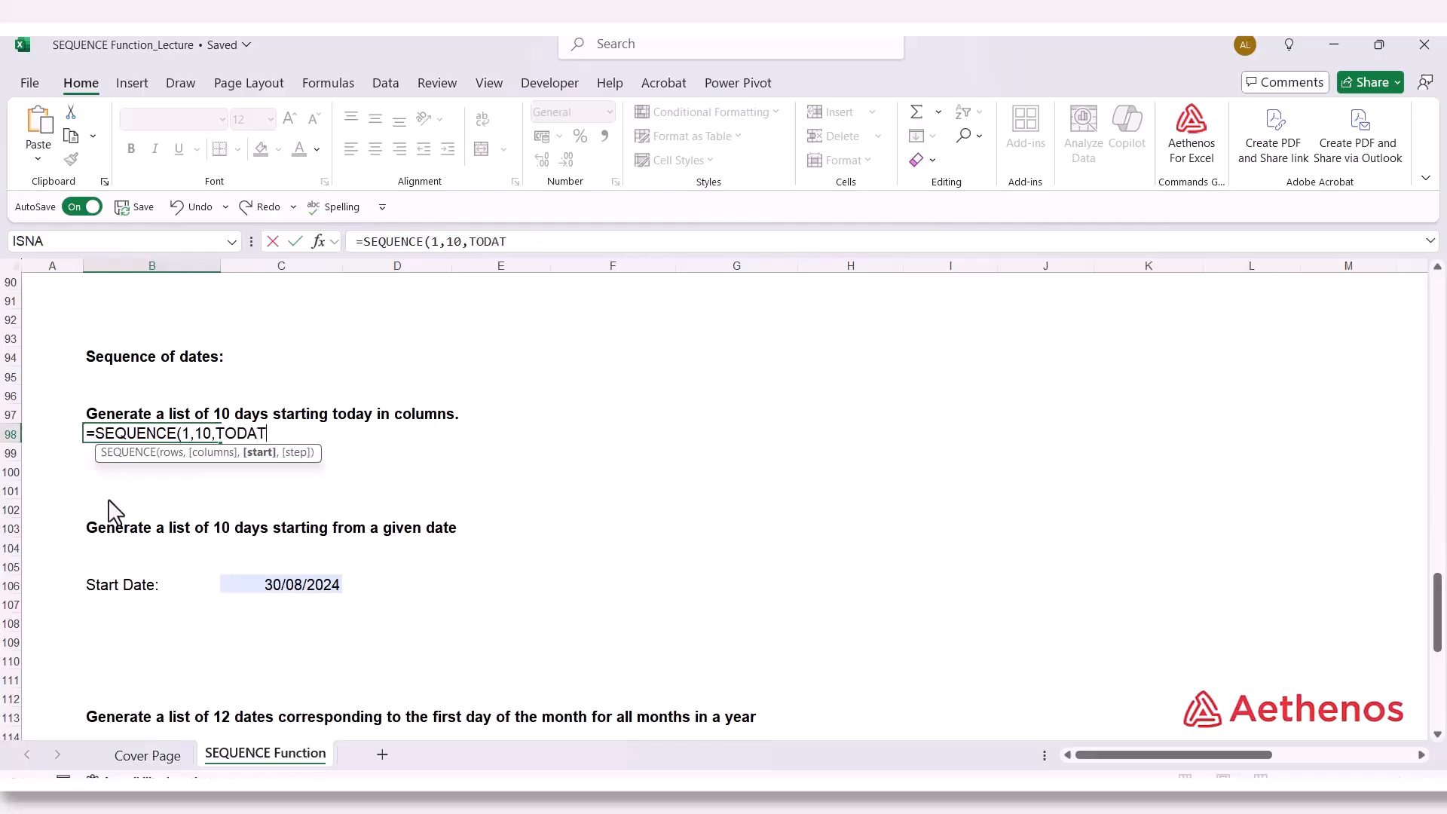
pyautogui.press('BackSpace')
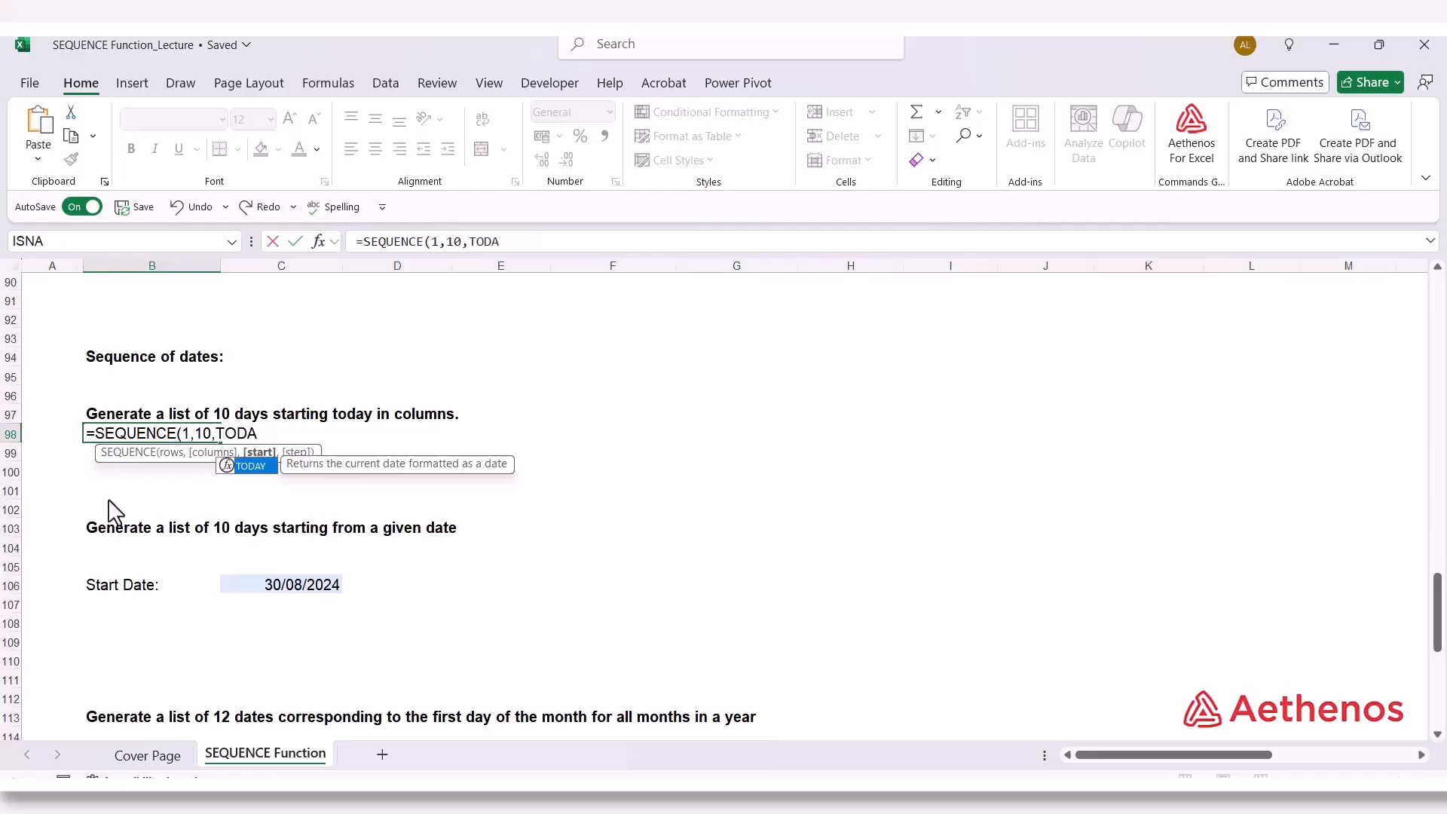
pyautogui.write('Y(')
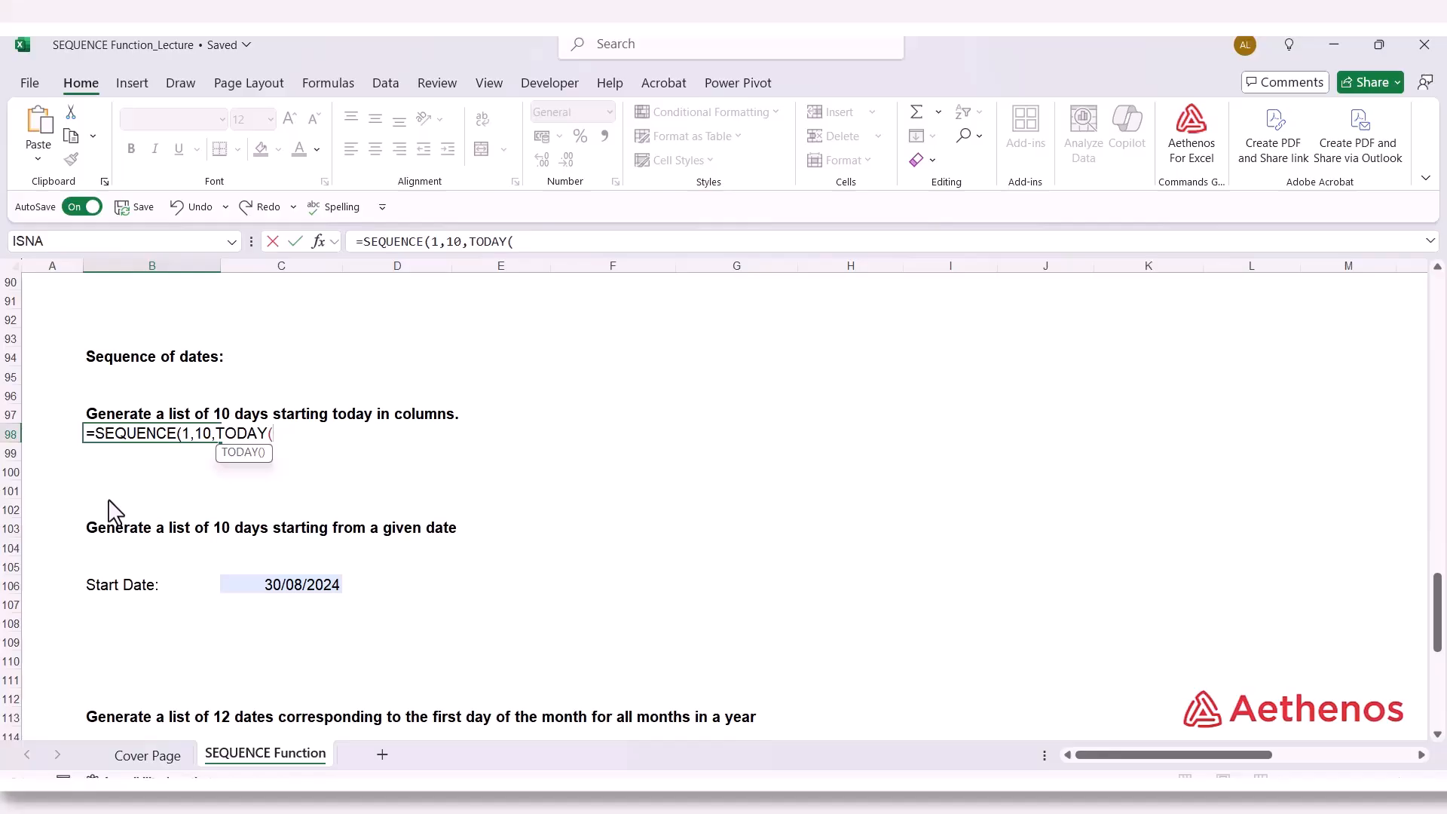
pyautogui.write(')')
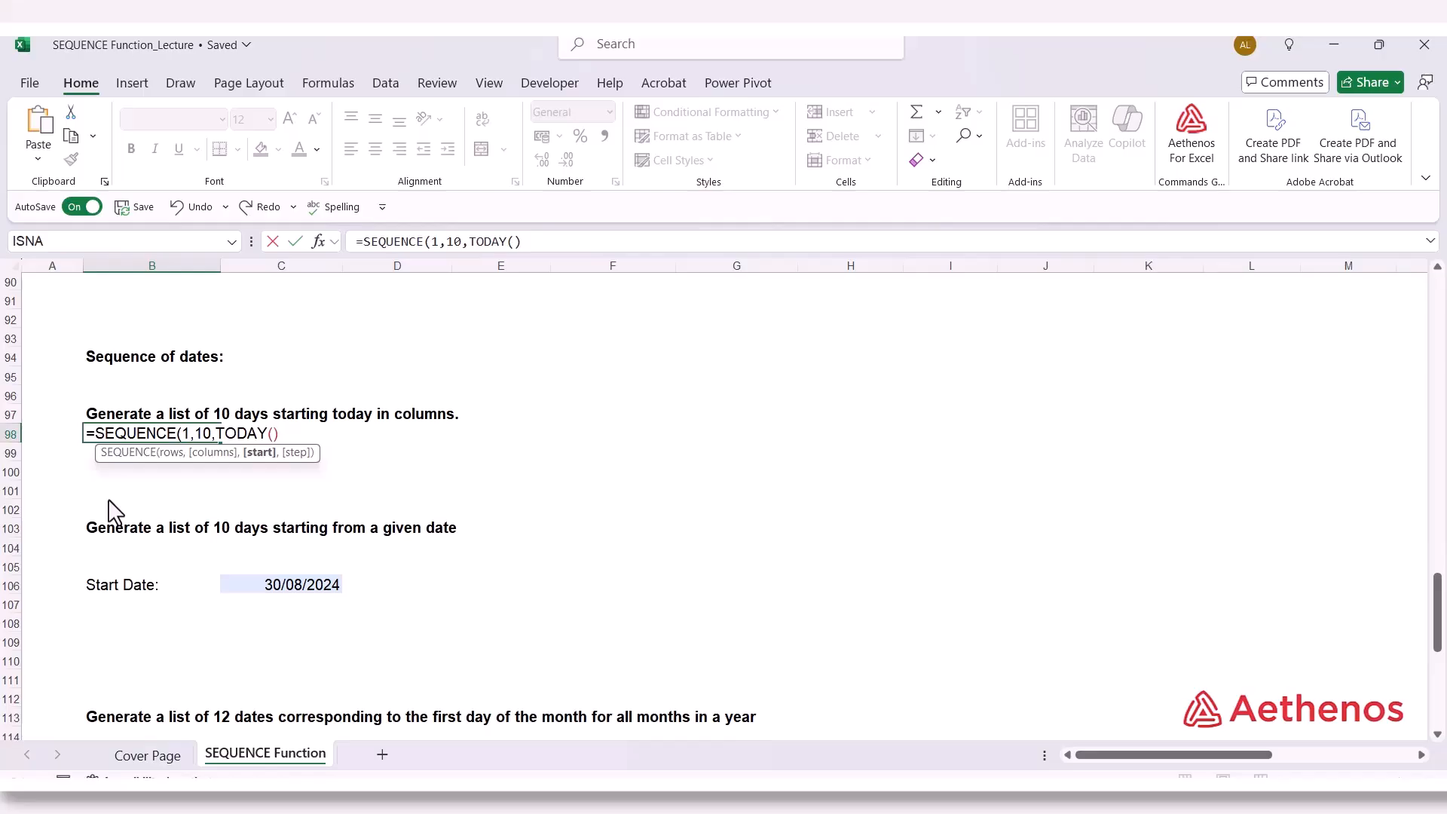
pyautogui.write(',1)')
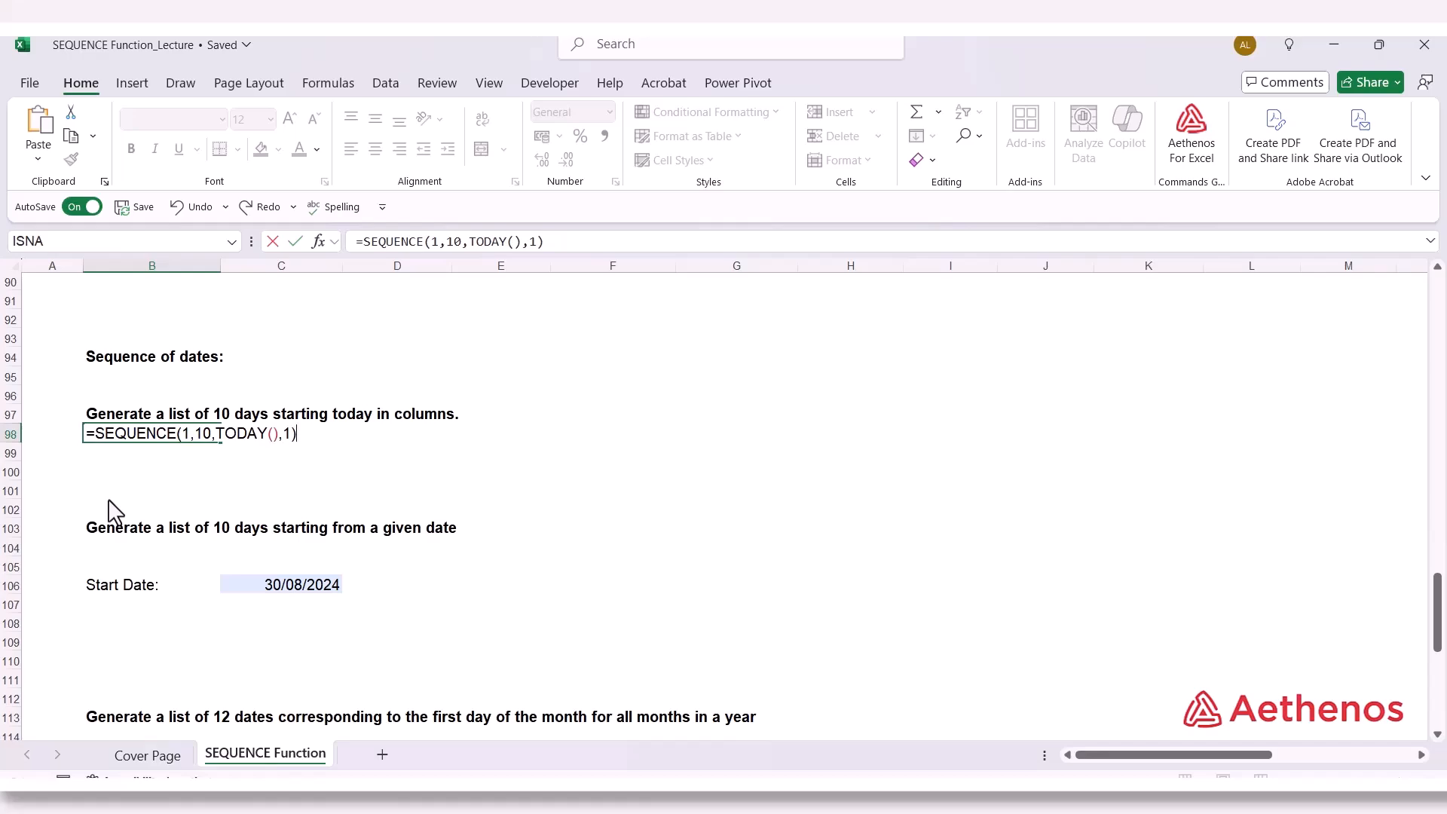
pyautogui.press('Return')
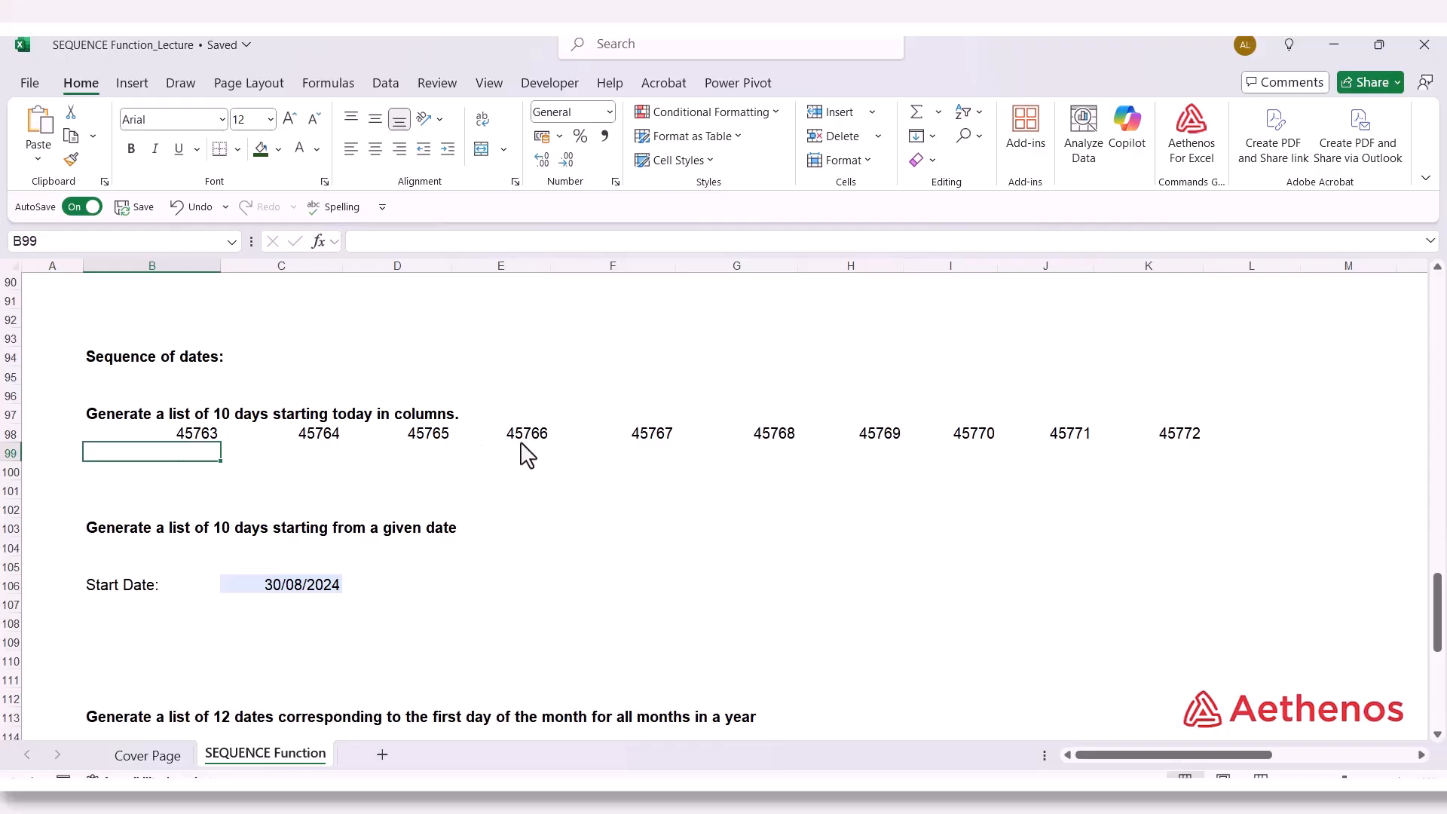
# Format the spilled serial numbers in B98:K98 as Short Date
pyautogui.click(194, 445)
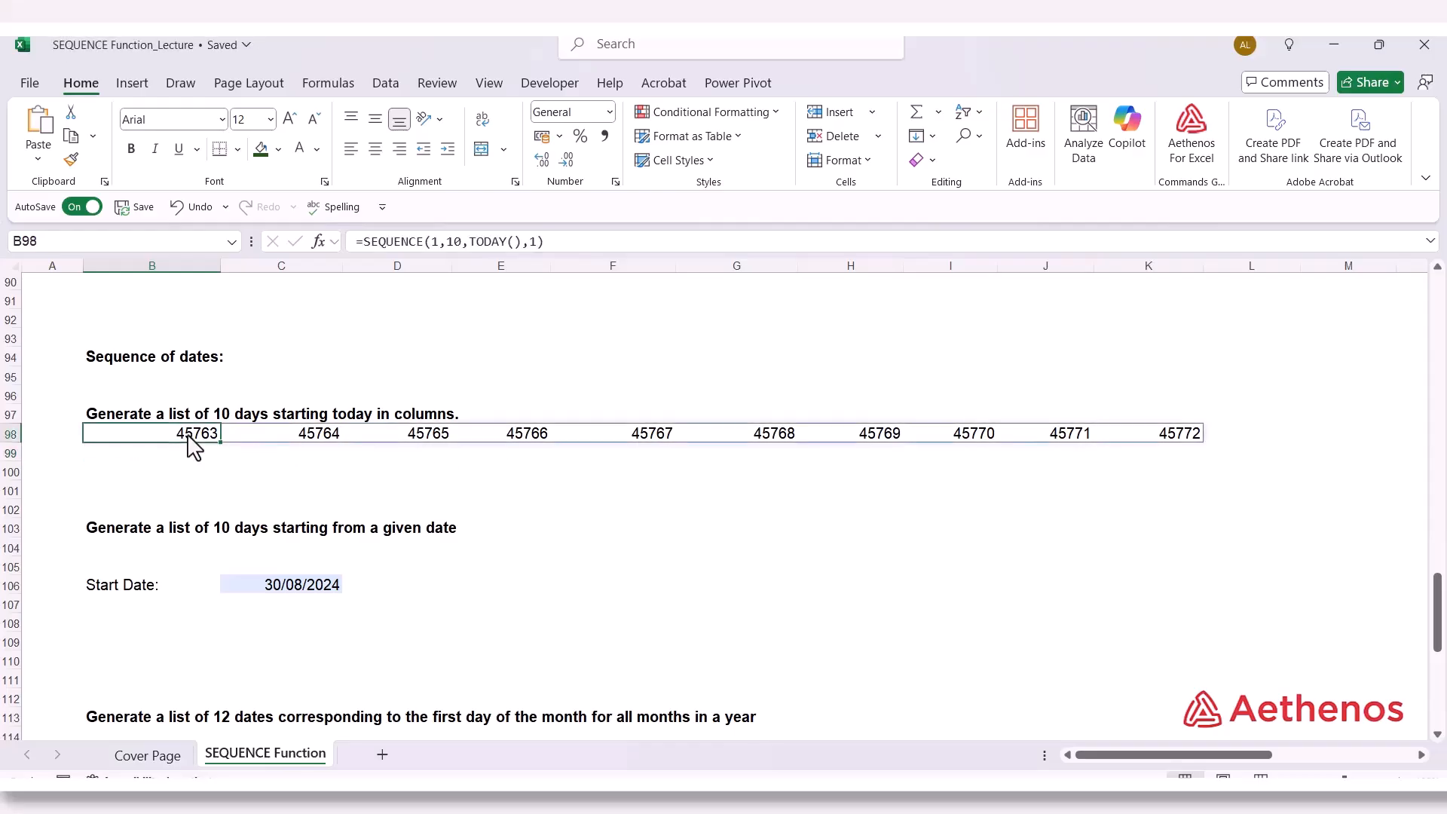
pyautogui.moveTo(177, 441); pyautogui.dragTo(1181, 442)
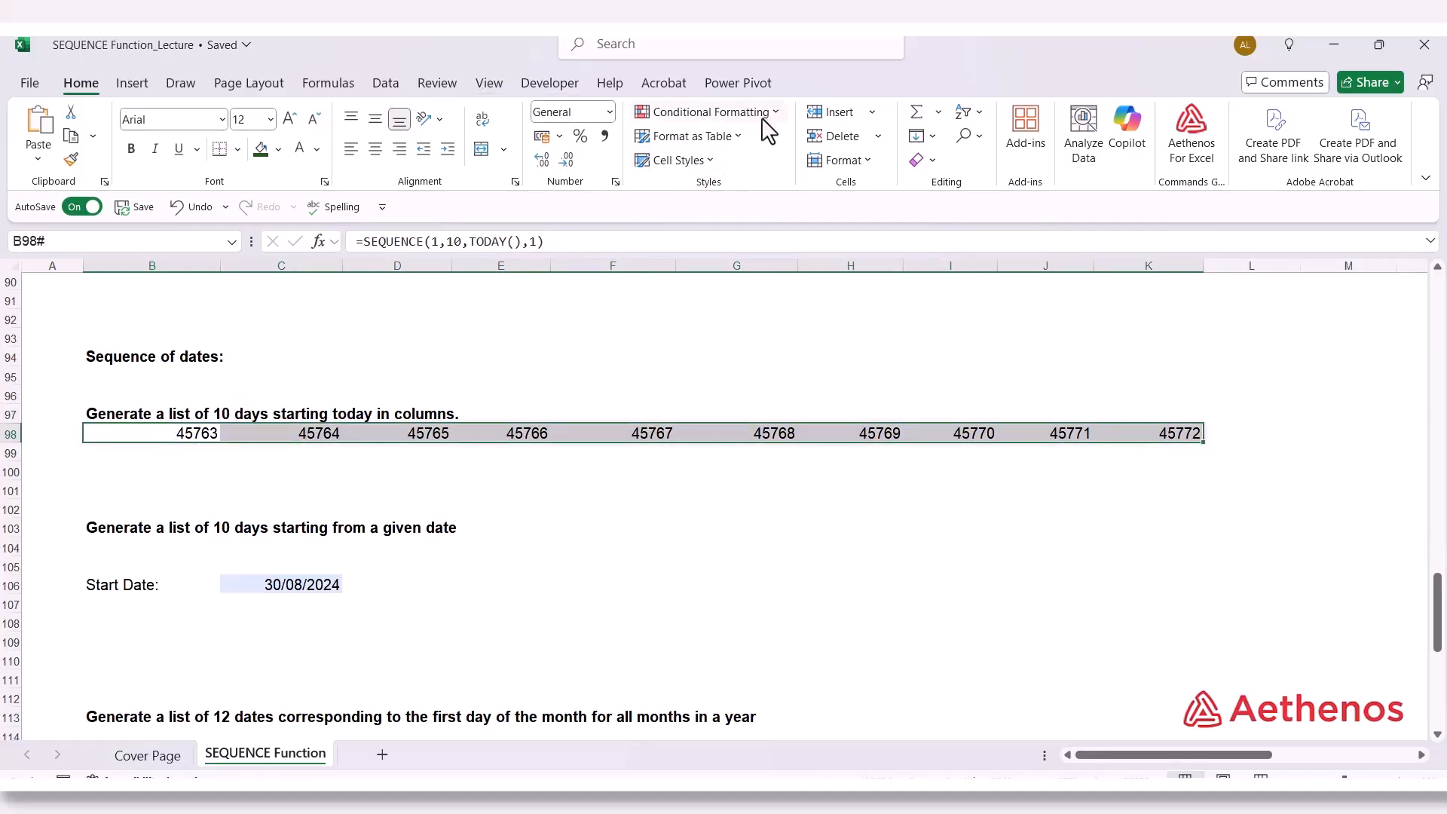
pyautogui.click(610, 114)
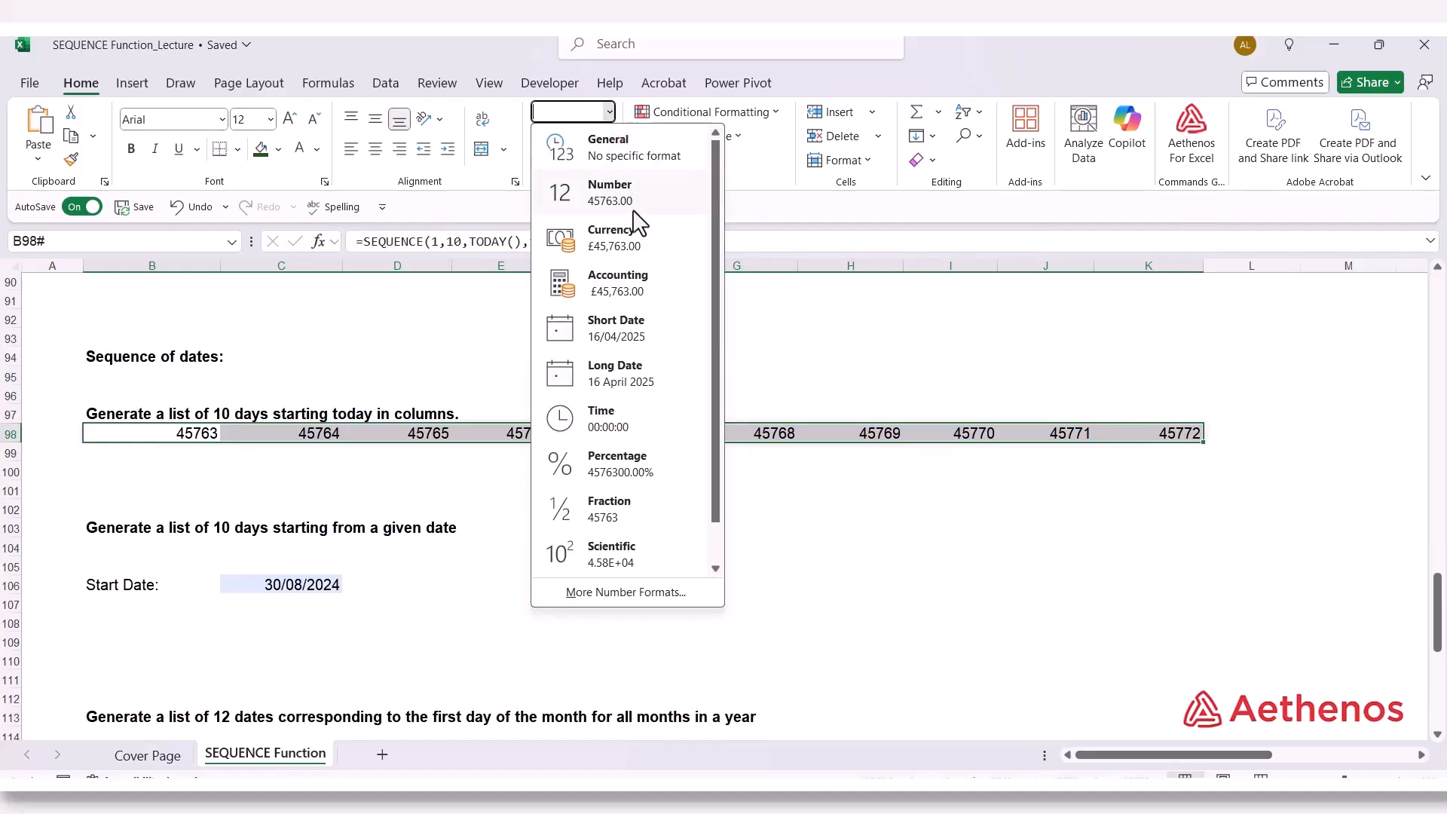
pyautogui.click(626, 341)
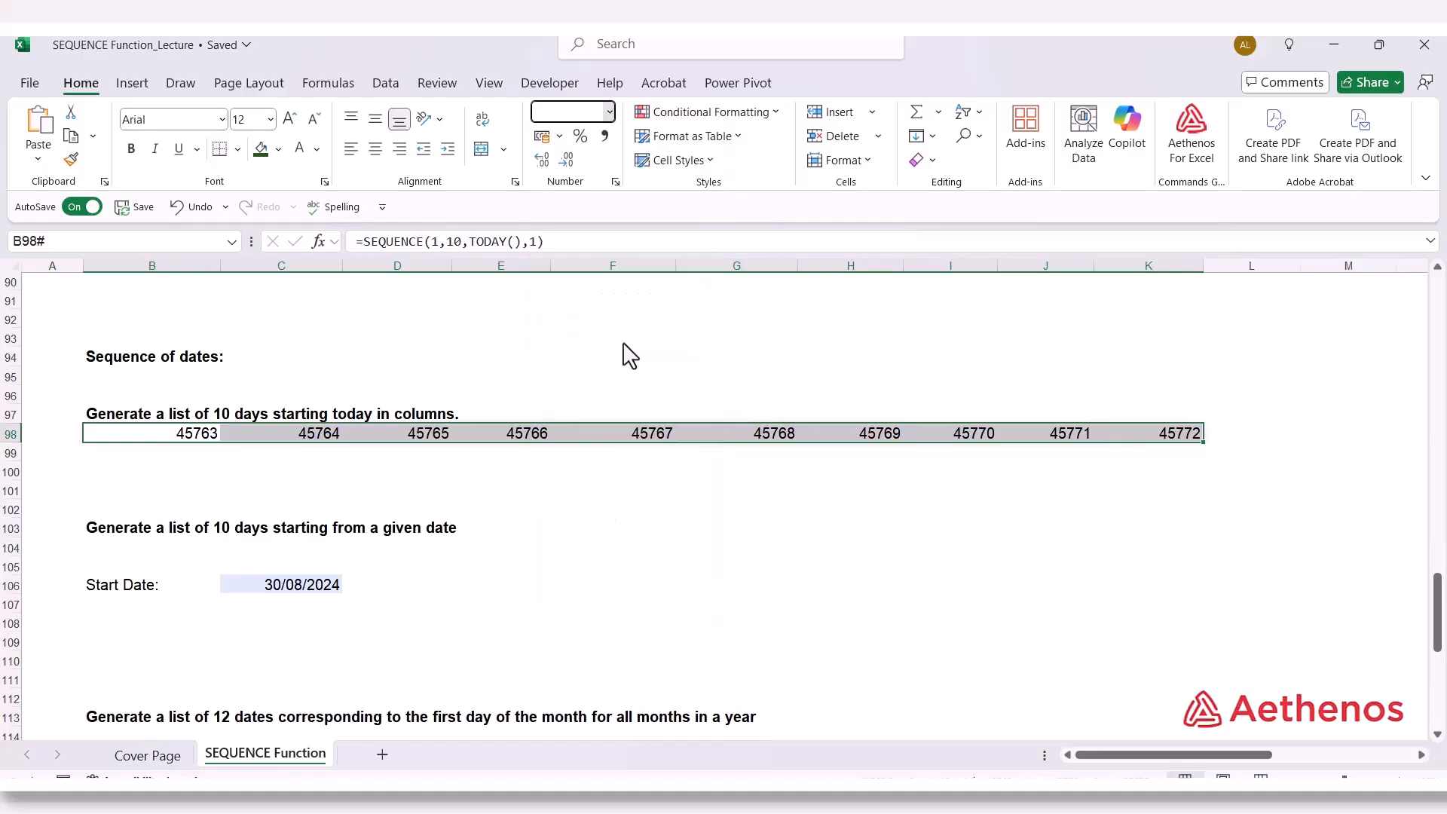
pyautogui.click(697, 490)
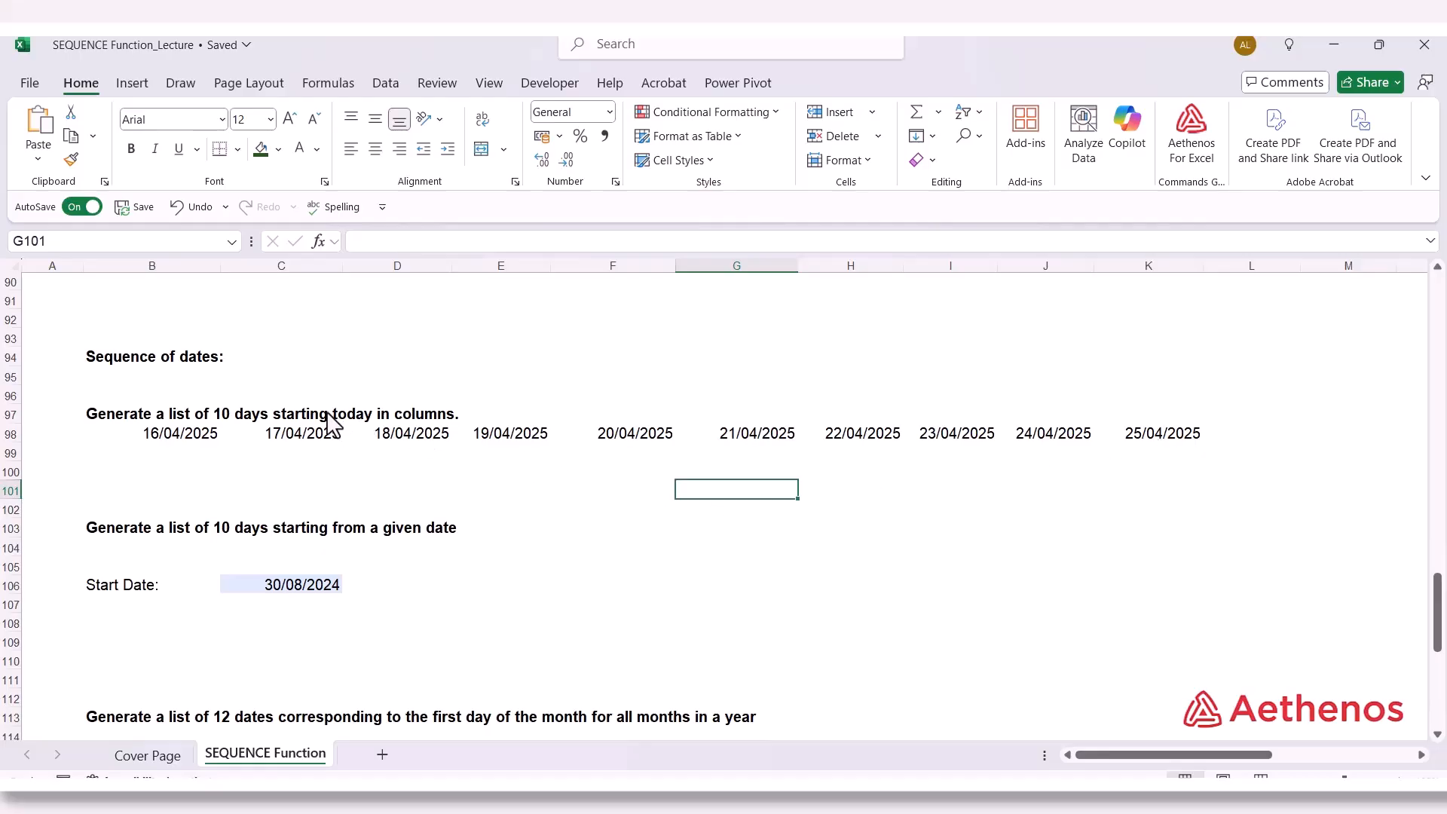
# Enter =SEQUENCE(1,10,"30/08/2024",1) in B104 below the heading "Generate a list of 10 days starting from a given date"
pyautogui.scroll(-1, 305, 430)
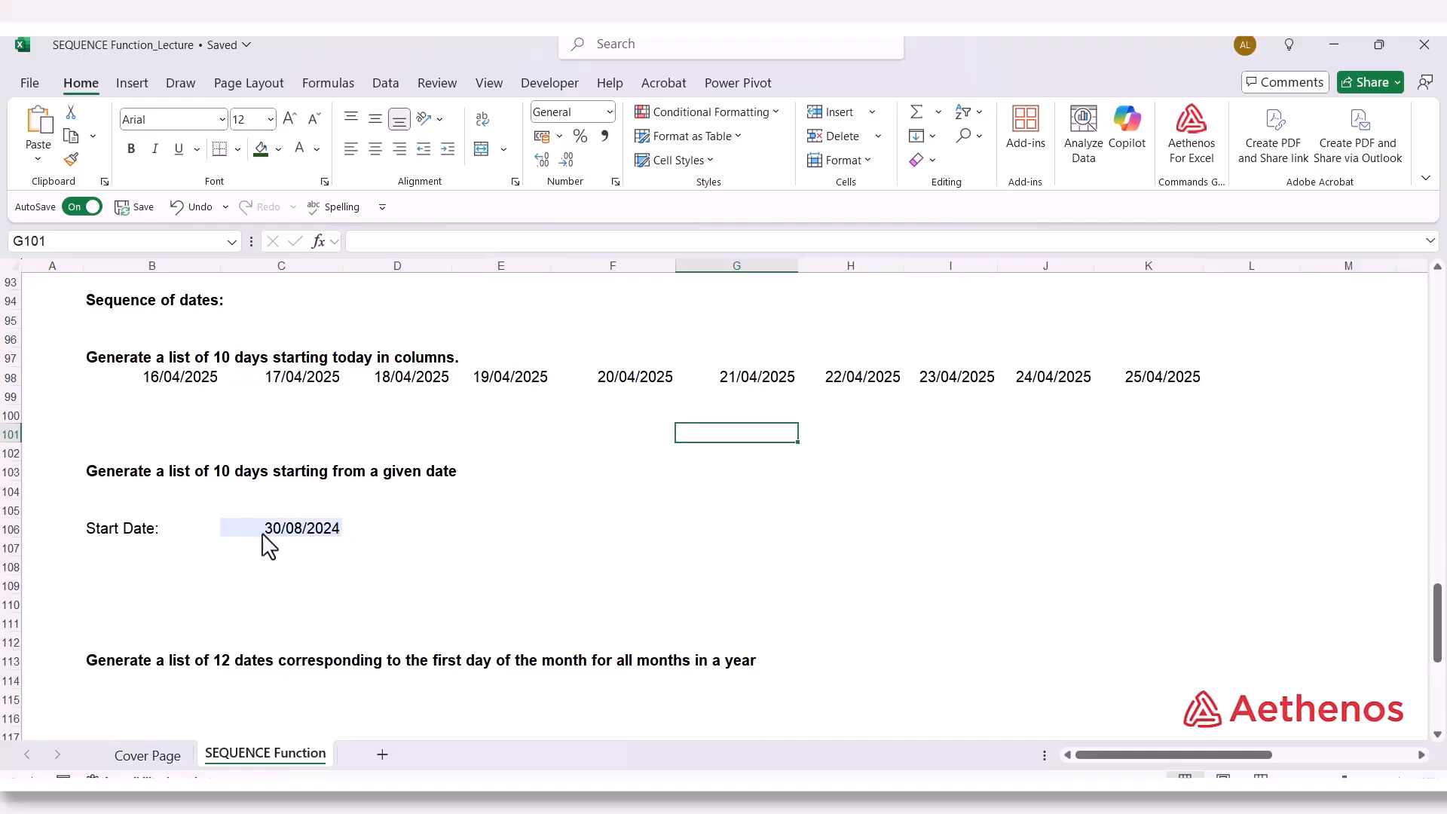
pyautogui.click(155, 497)
pyautogui.write('=')
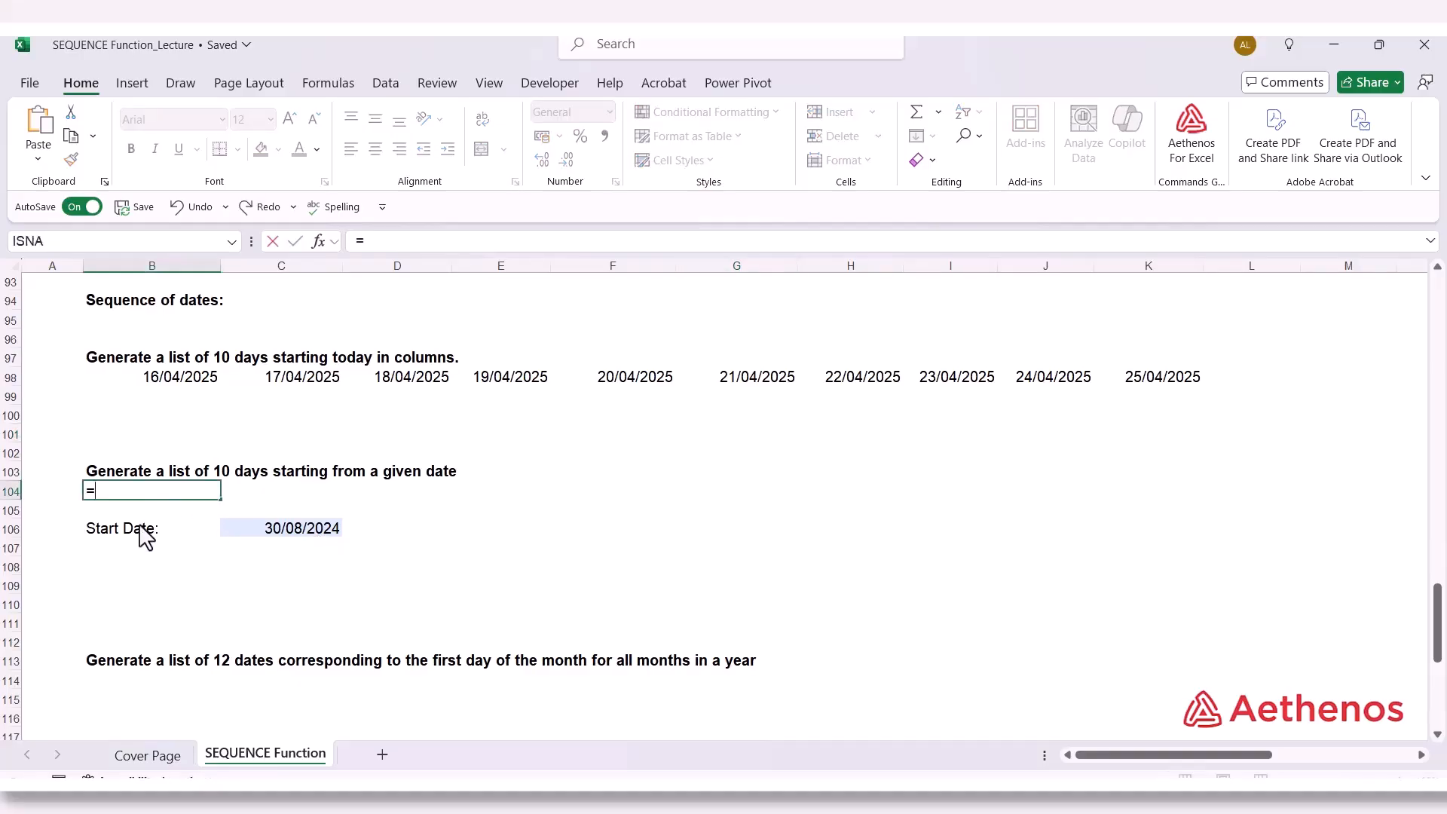
pyautogui.write('seq')
pyautogui.press('Tab')
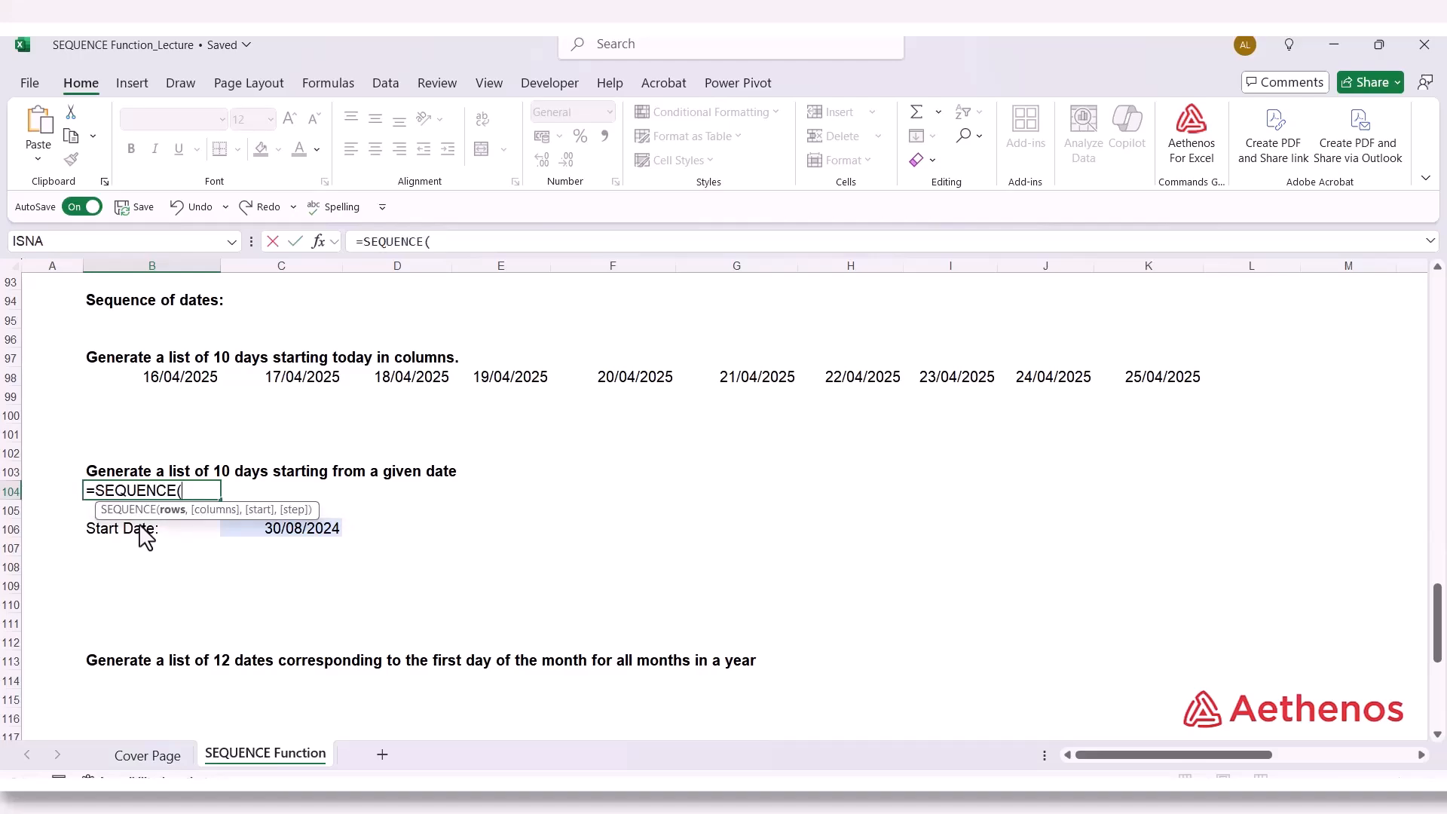
pyautogui.write('1,')
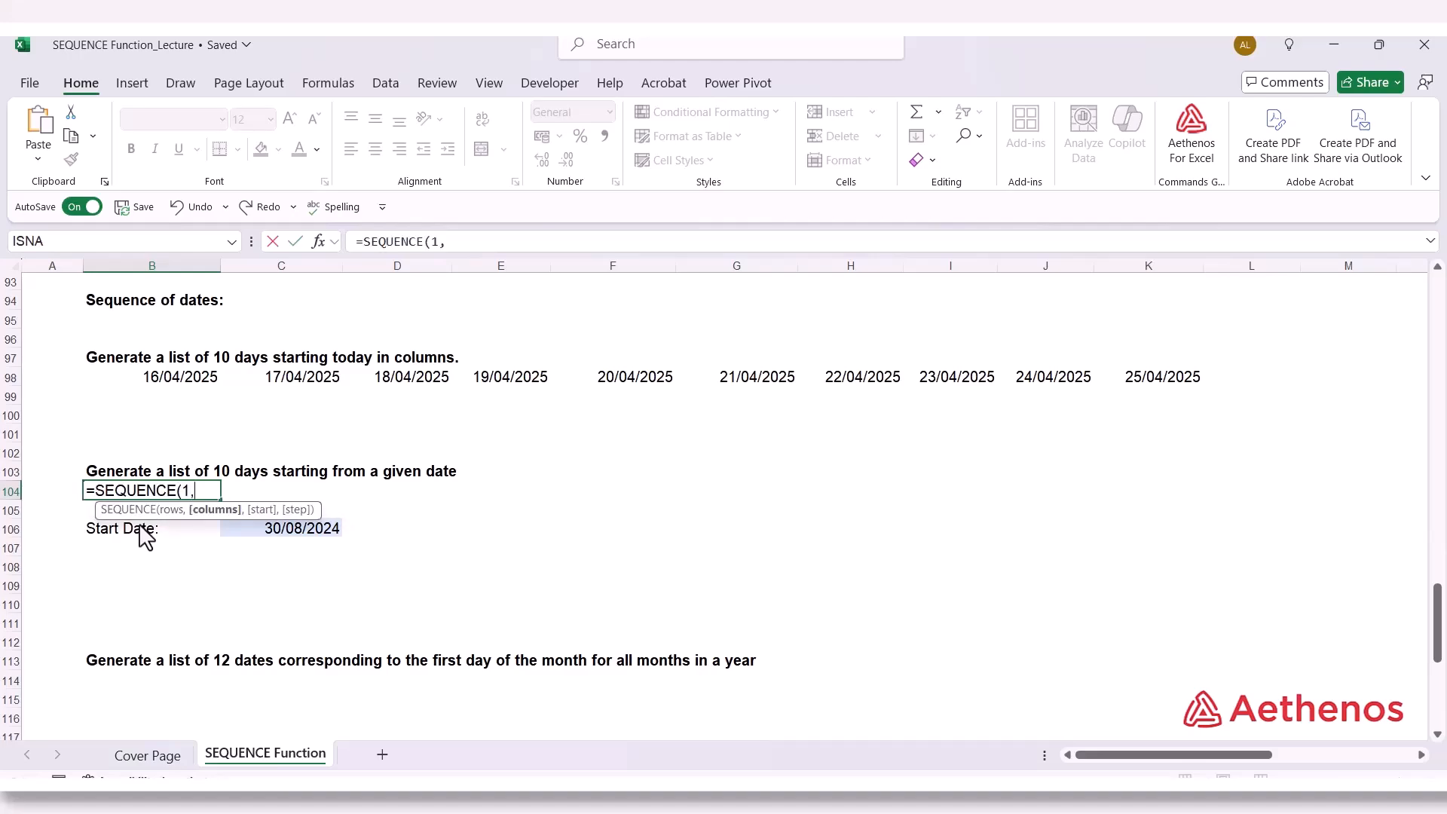
pyautogui.write('10,')
pyautogui.write('"30/0')
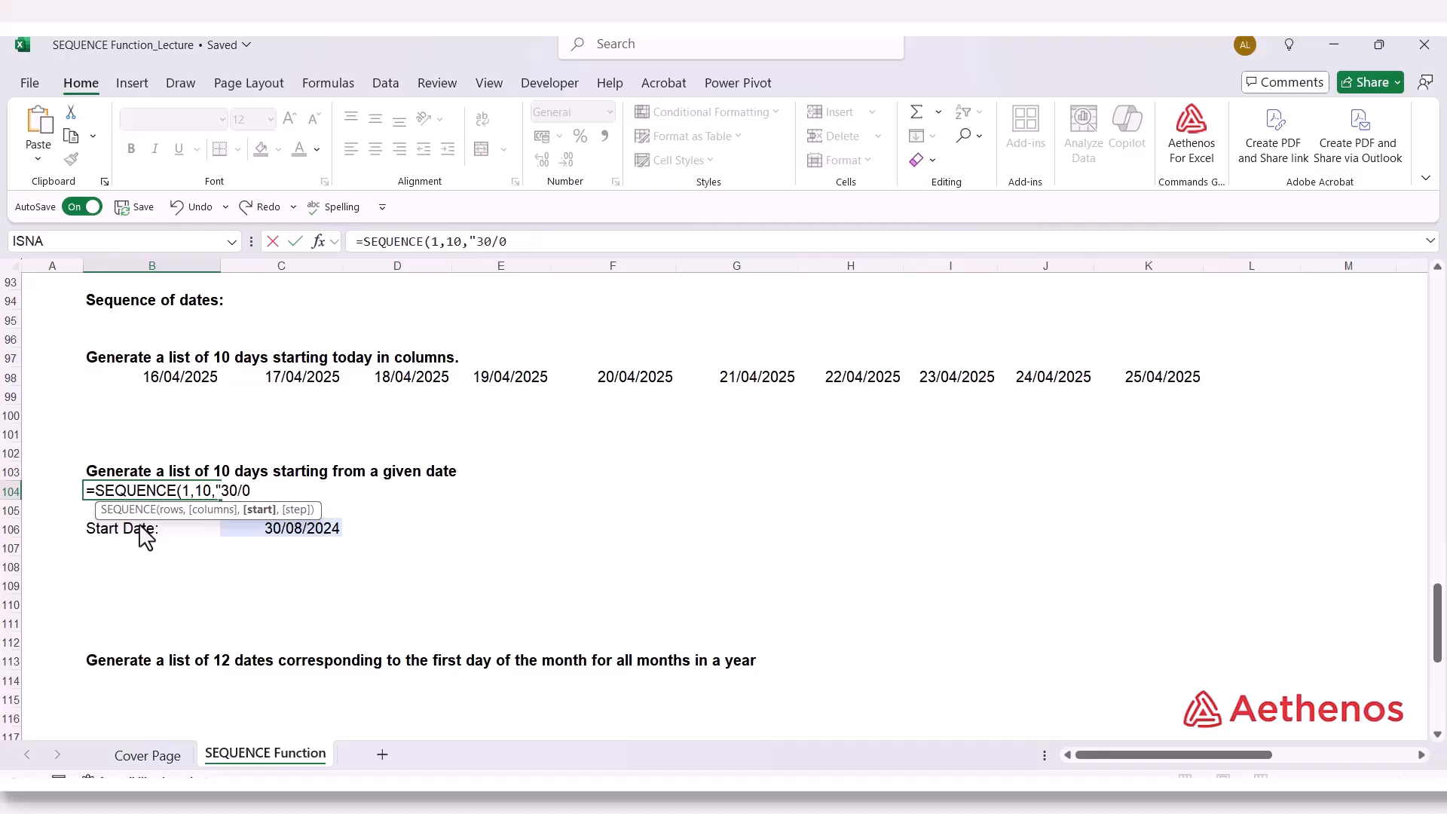
pyautogui.write('8/2024",')
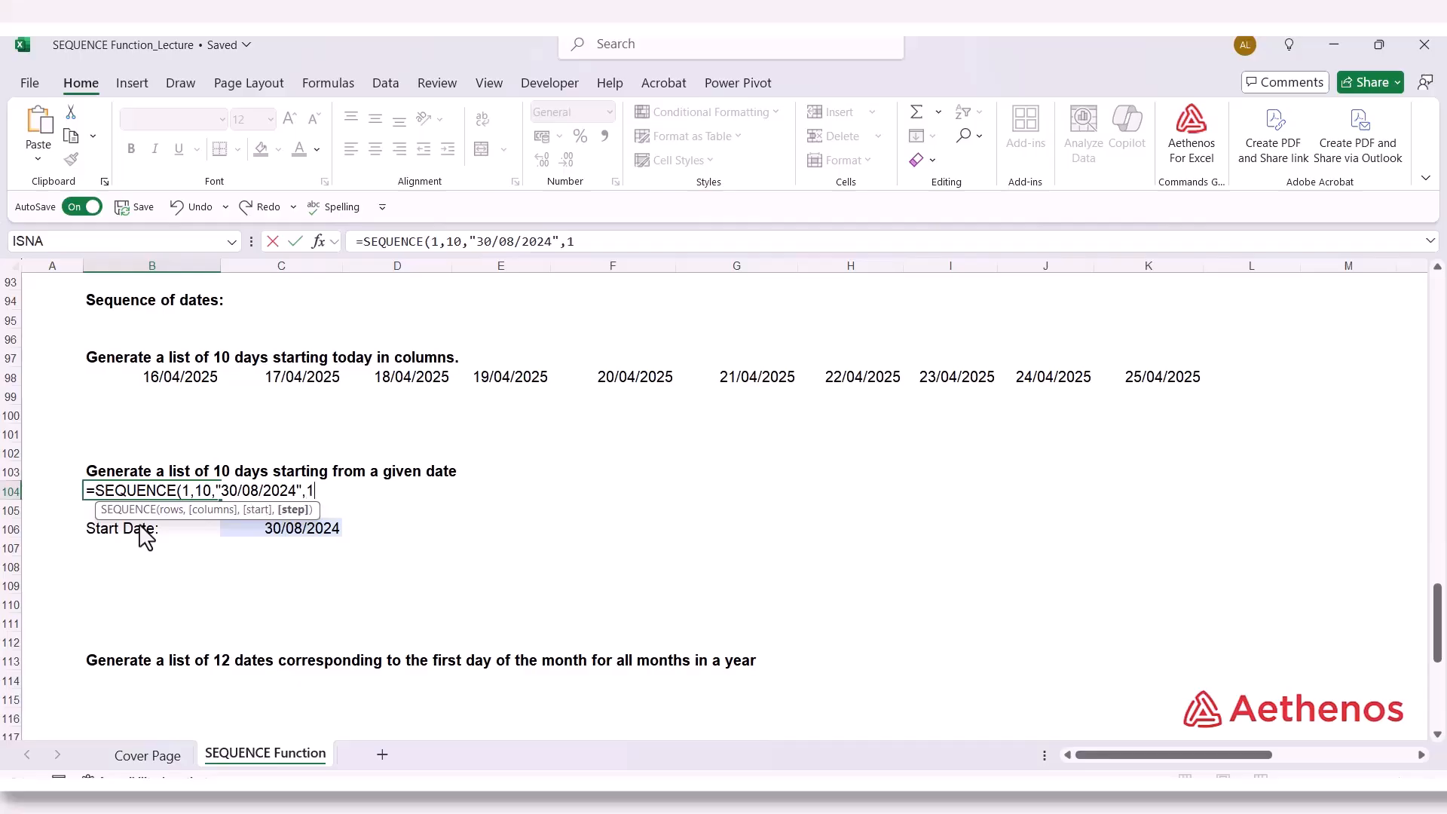
pyautogui.write('1)')
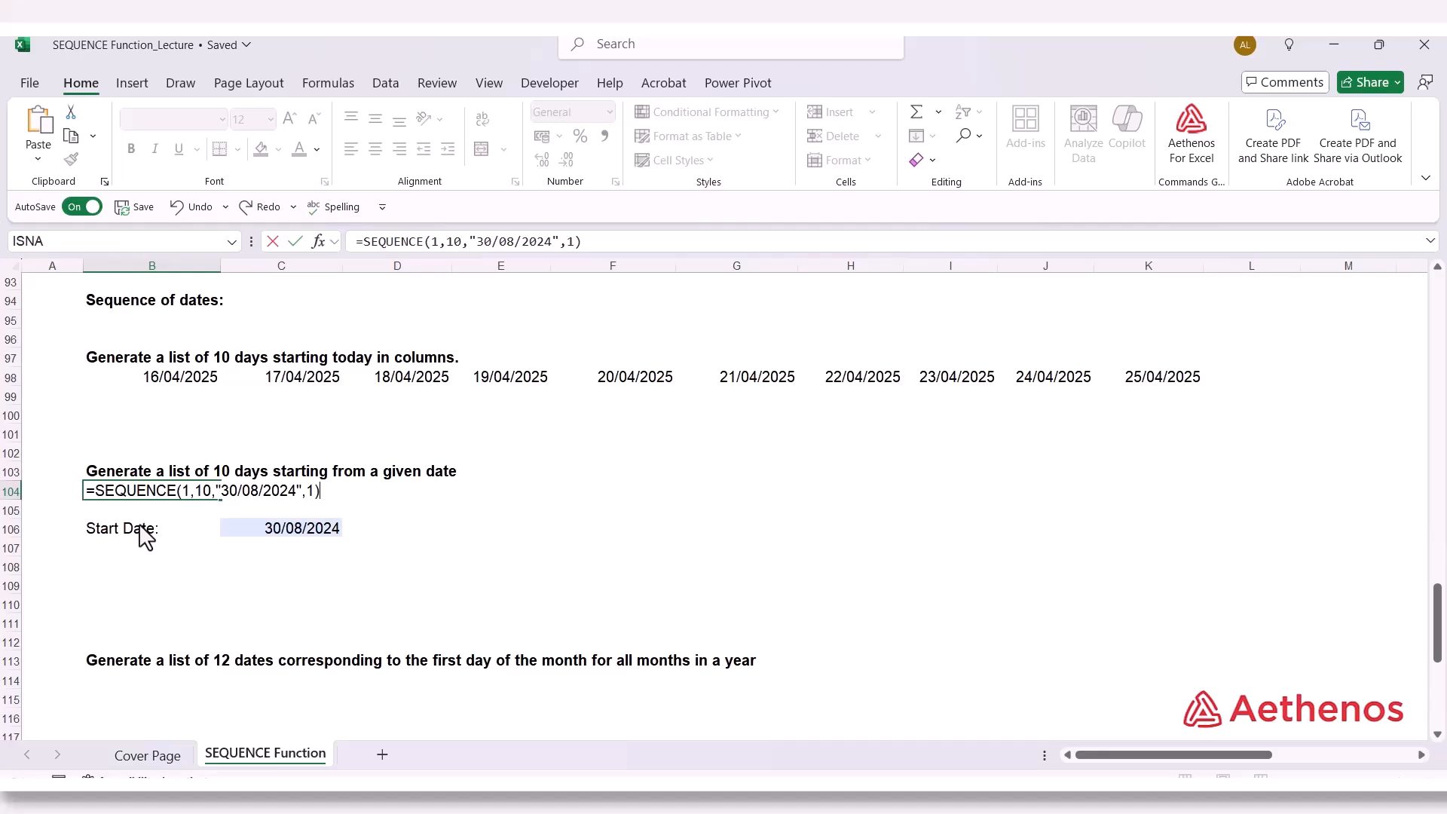
pyautogui.press('Return')
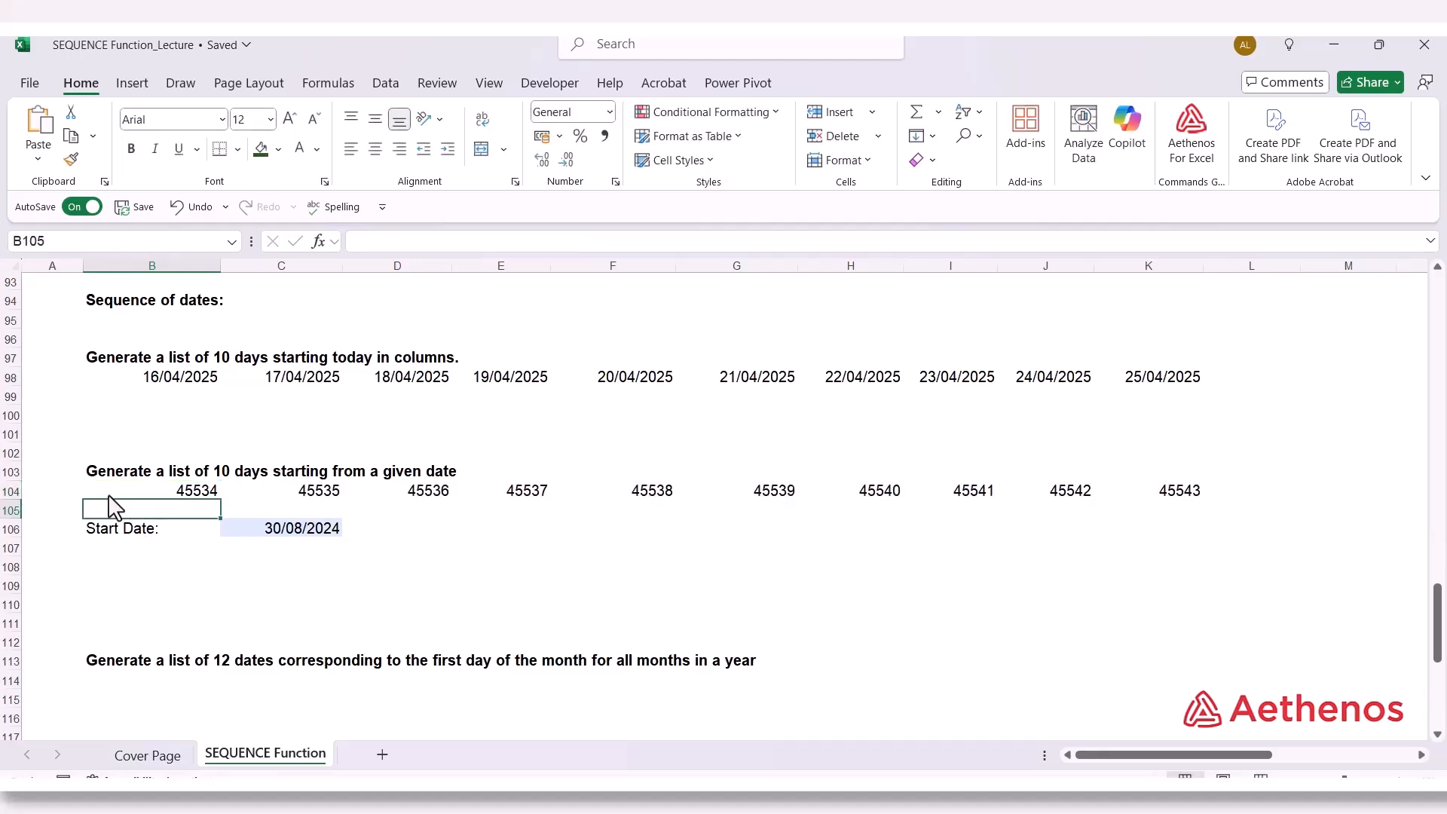
# Format the spilled serial numbers in B104:K104 as Short Date and check the last date in the row
pyautogui.moveTo(143, 496); pyautogui.dragTo(1171, 509)
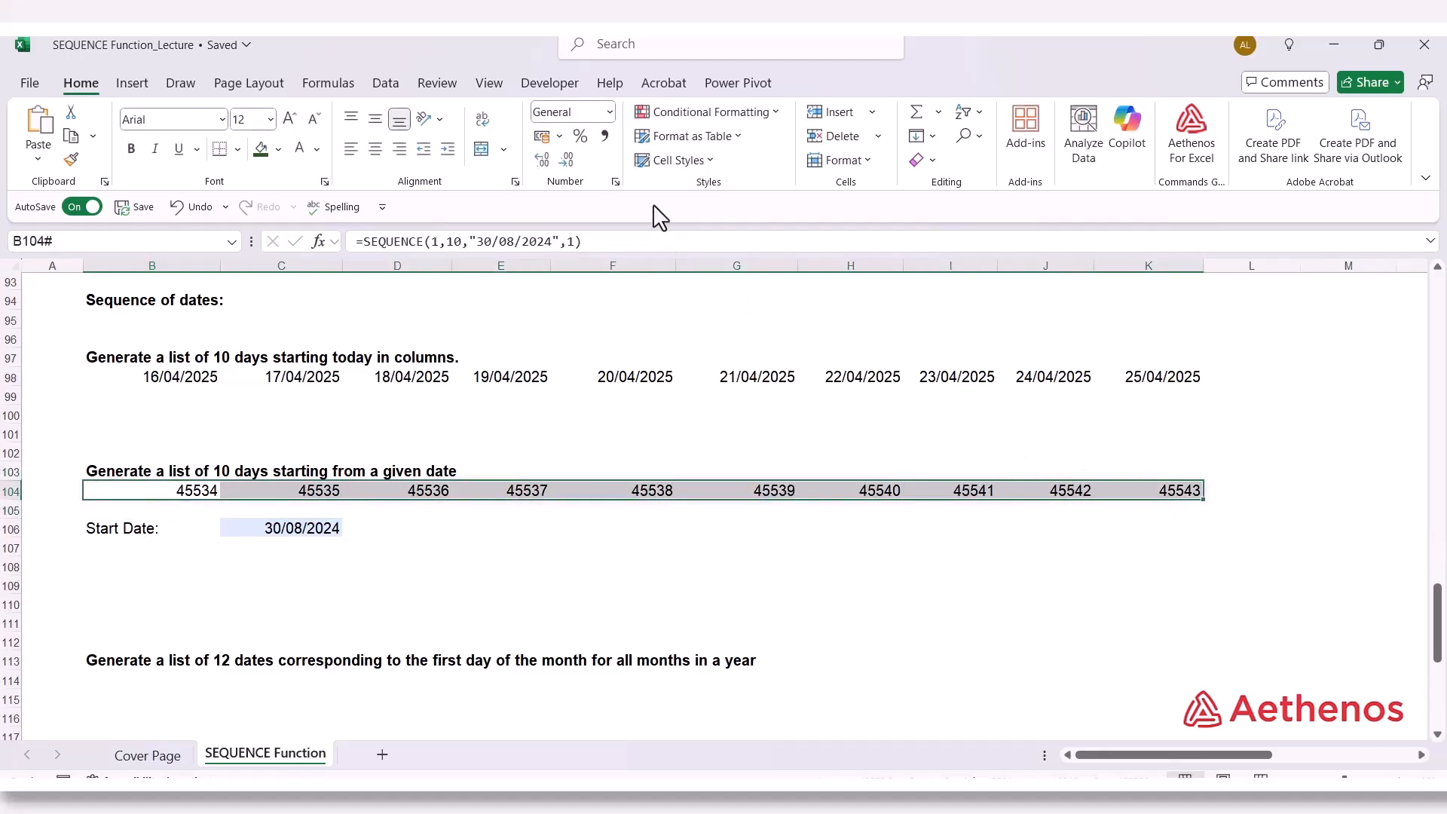
pyautogui.click(609, 112)
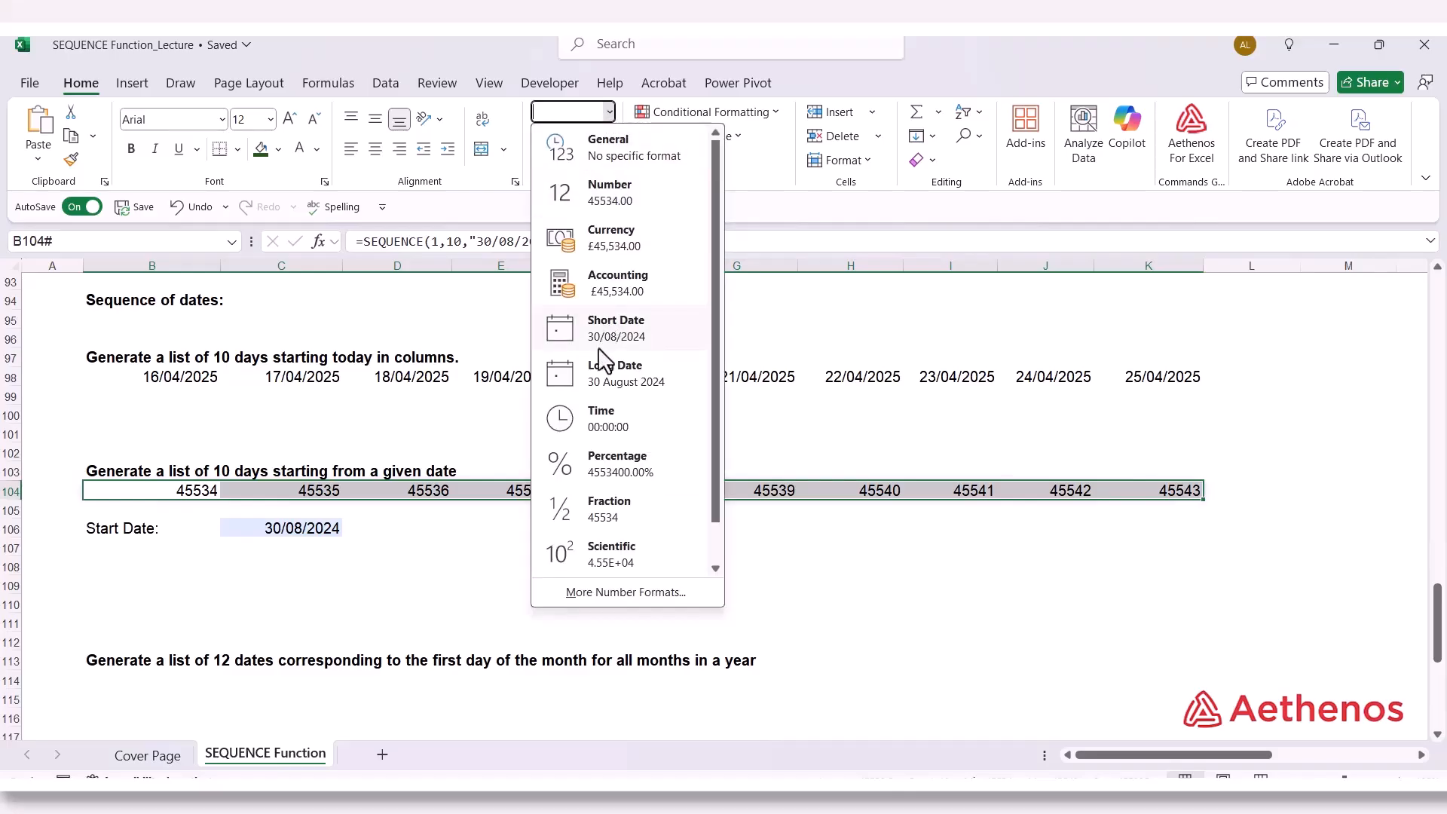
pyautogui.click(602, 341)
pyautogui.click(521, 557)
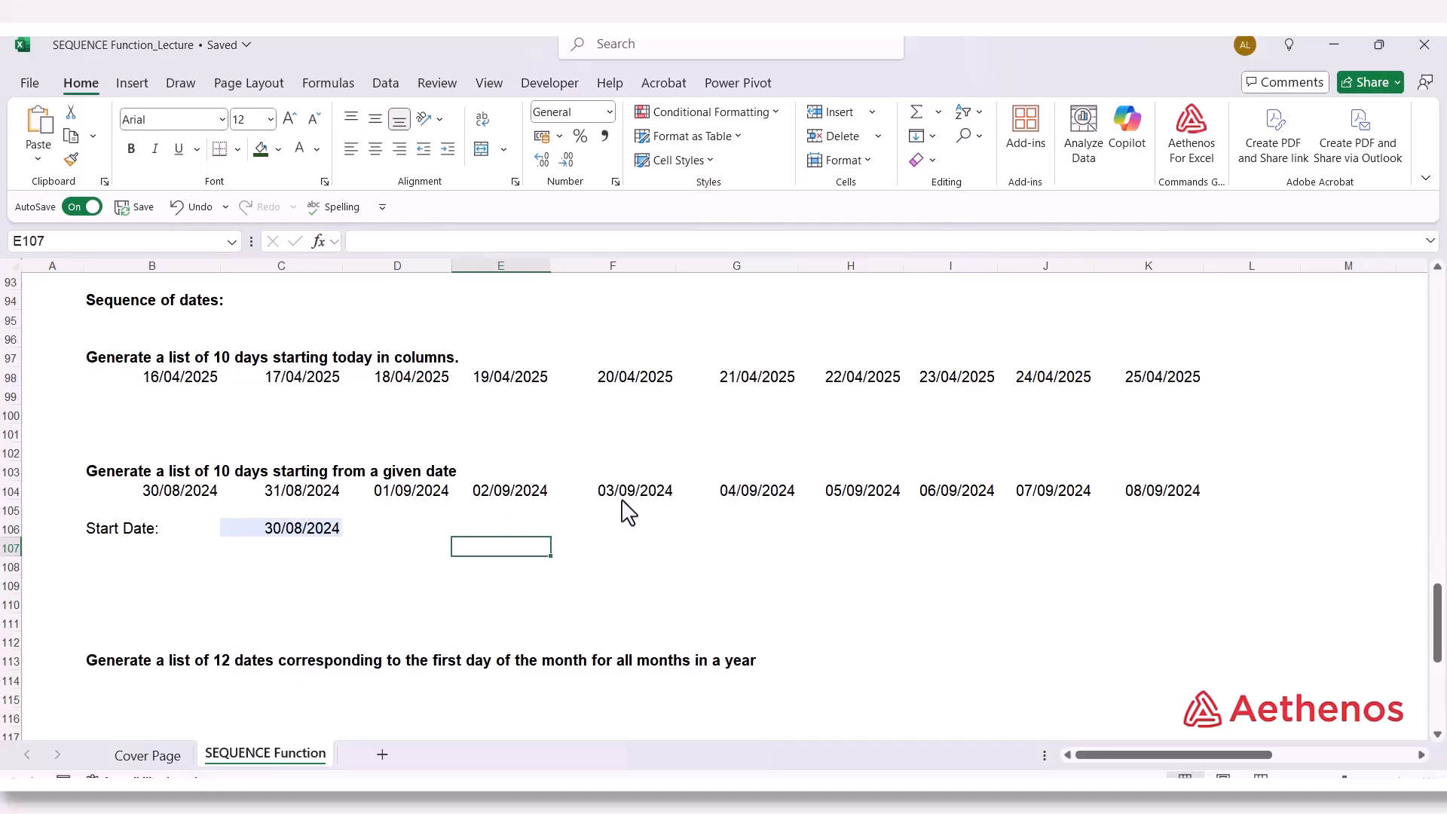
pyautogui.click(1146, 501)
pyautogui.click(913, 458)
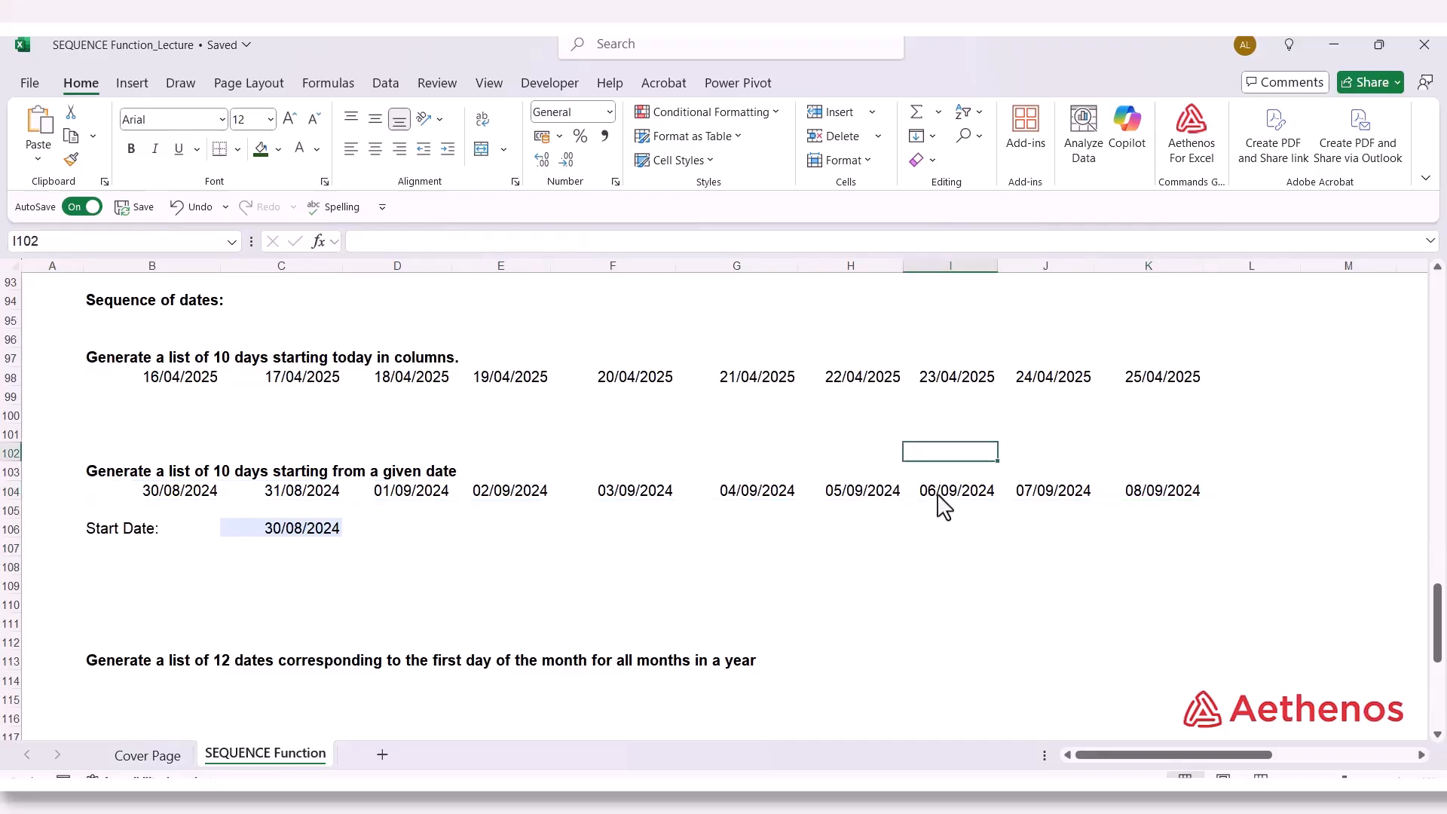
# Examine how the start date is written inside the SEQUENCE formula in B104, leaving the formula as it is
pyautogui.click(179, 503)
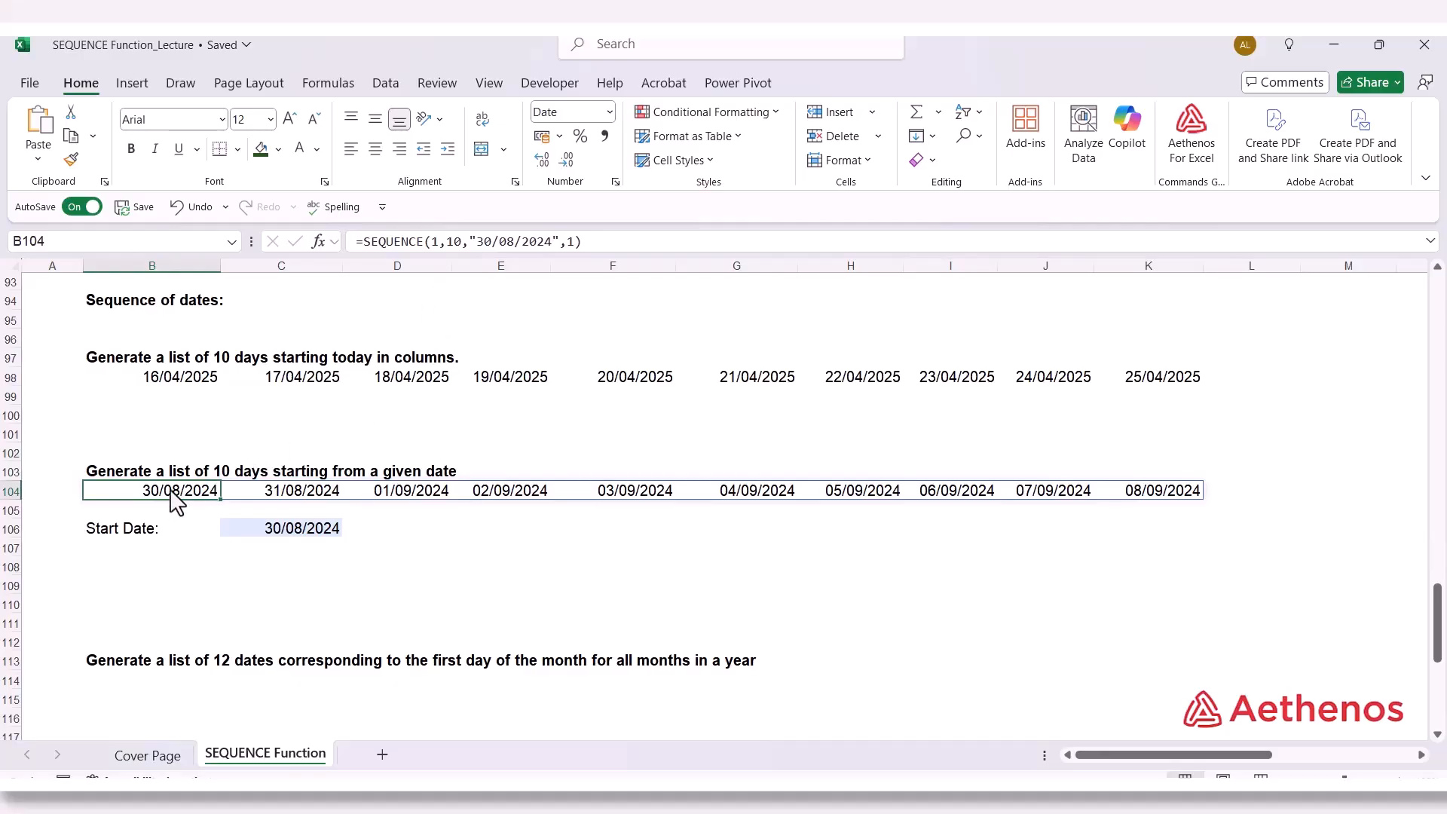
pyautogui.doubleClick(175, 499)
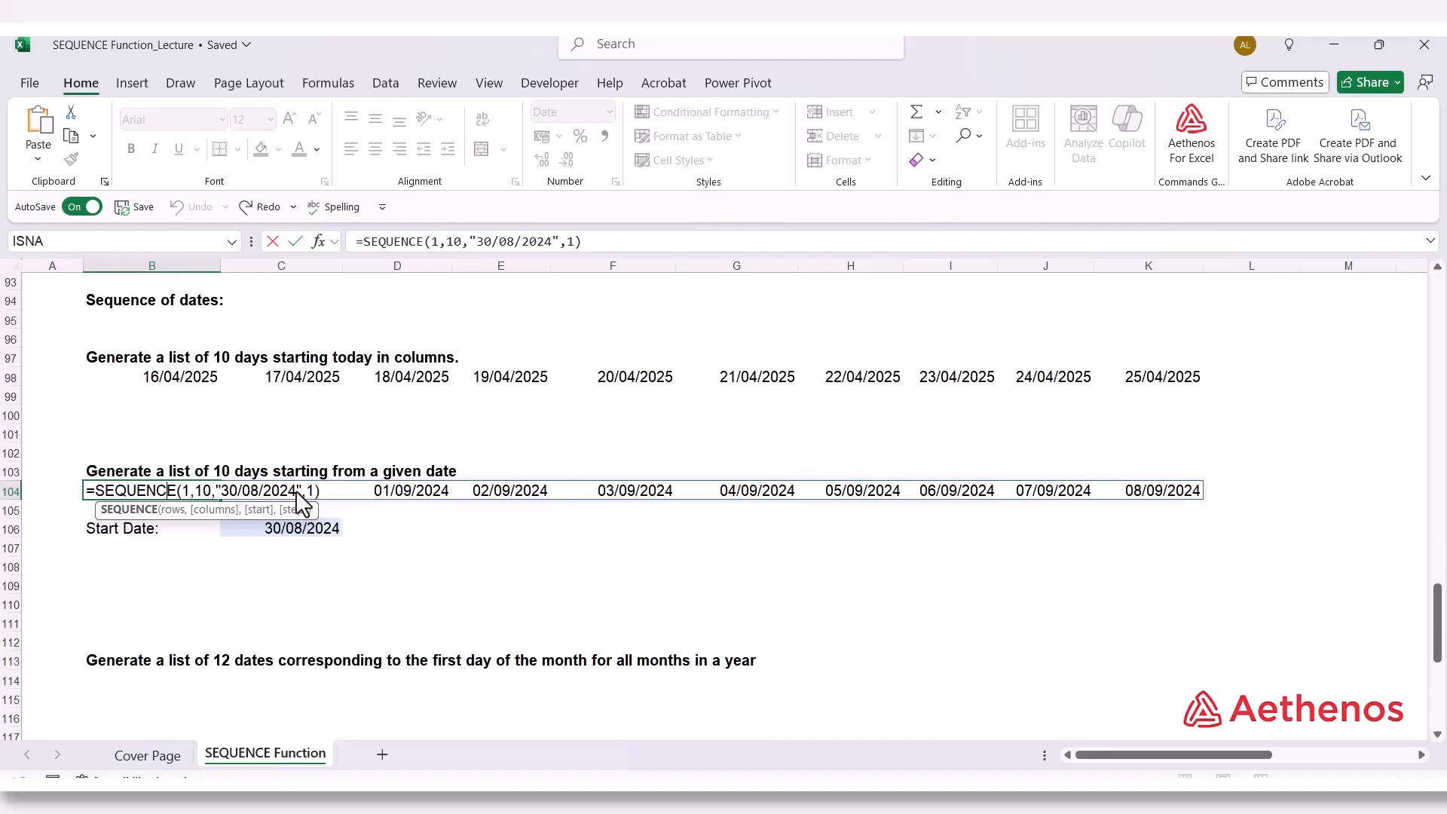
pyautogui.press('Escape')
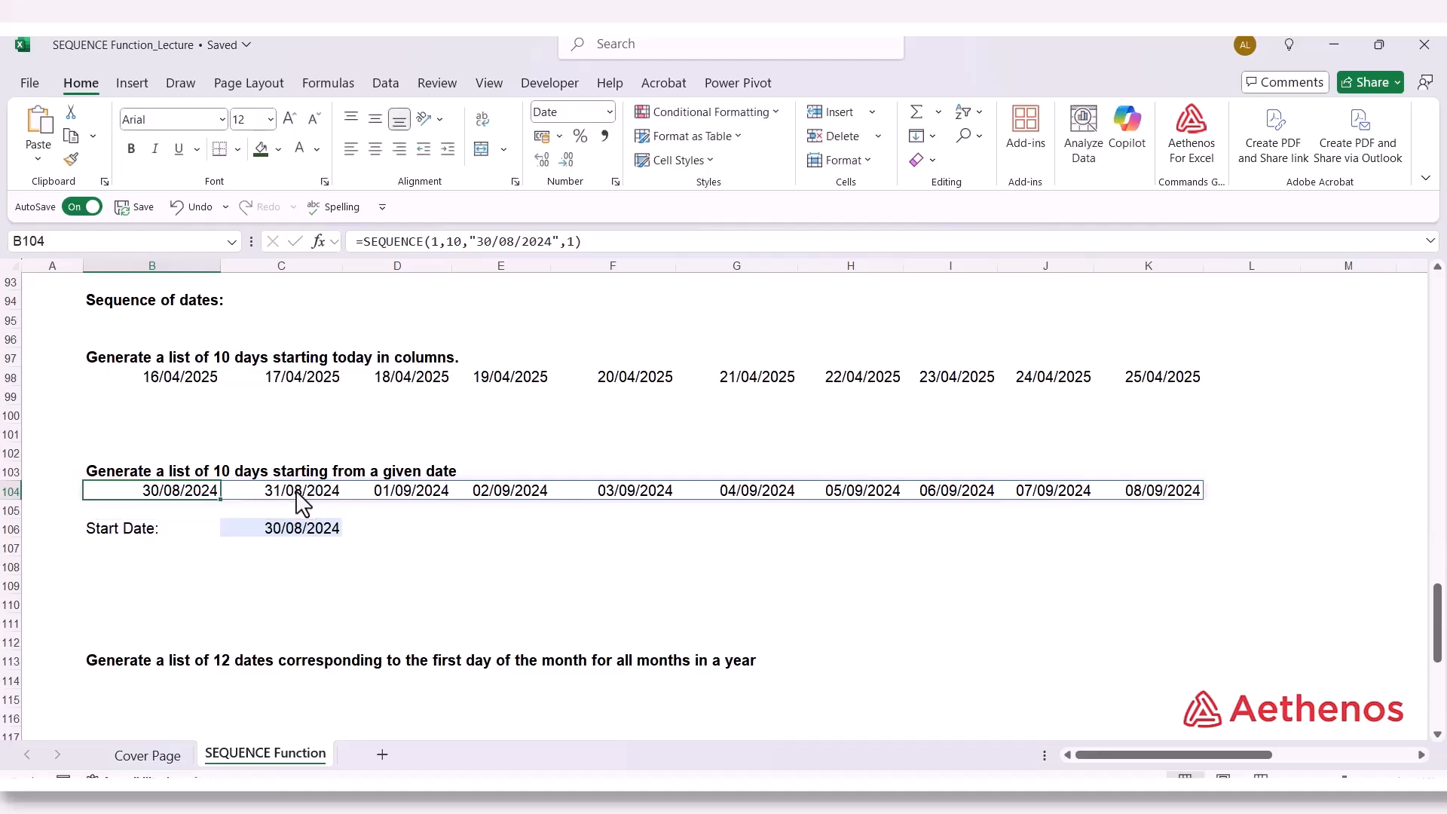
# Enter =SEQUENCE(1,10,C106,1) in B107, taking the start date from the Start Date cell
pyautogui.click(267, 532)
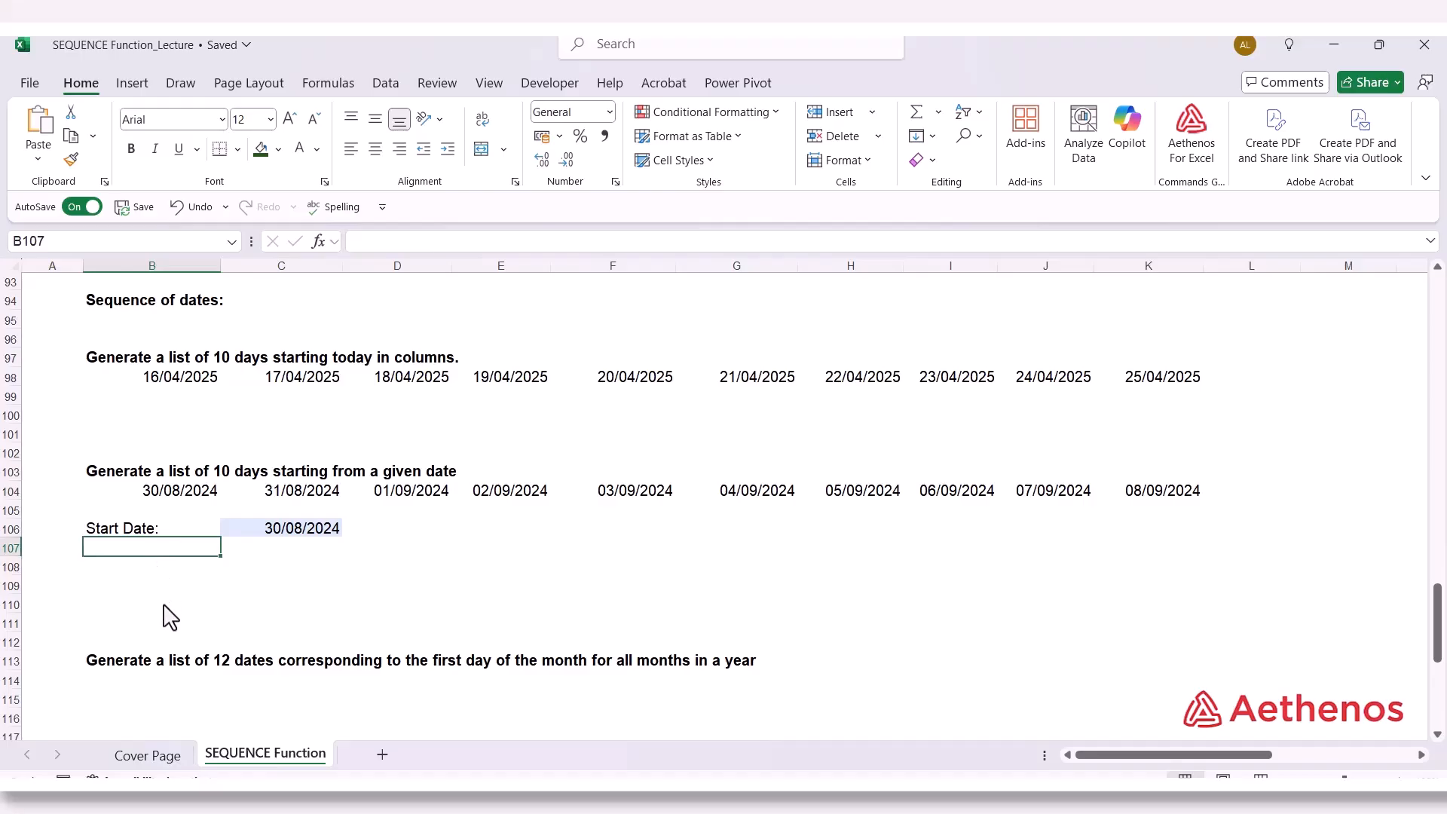
pyautogui.write('=')
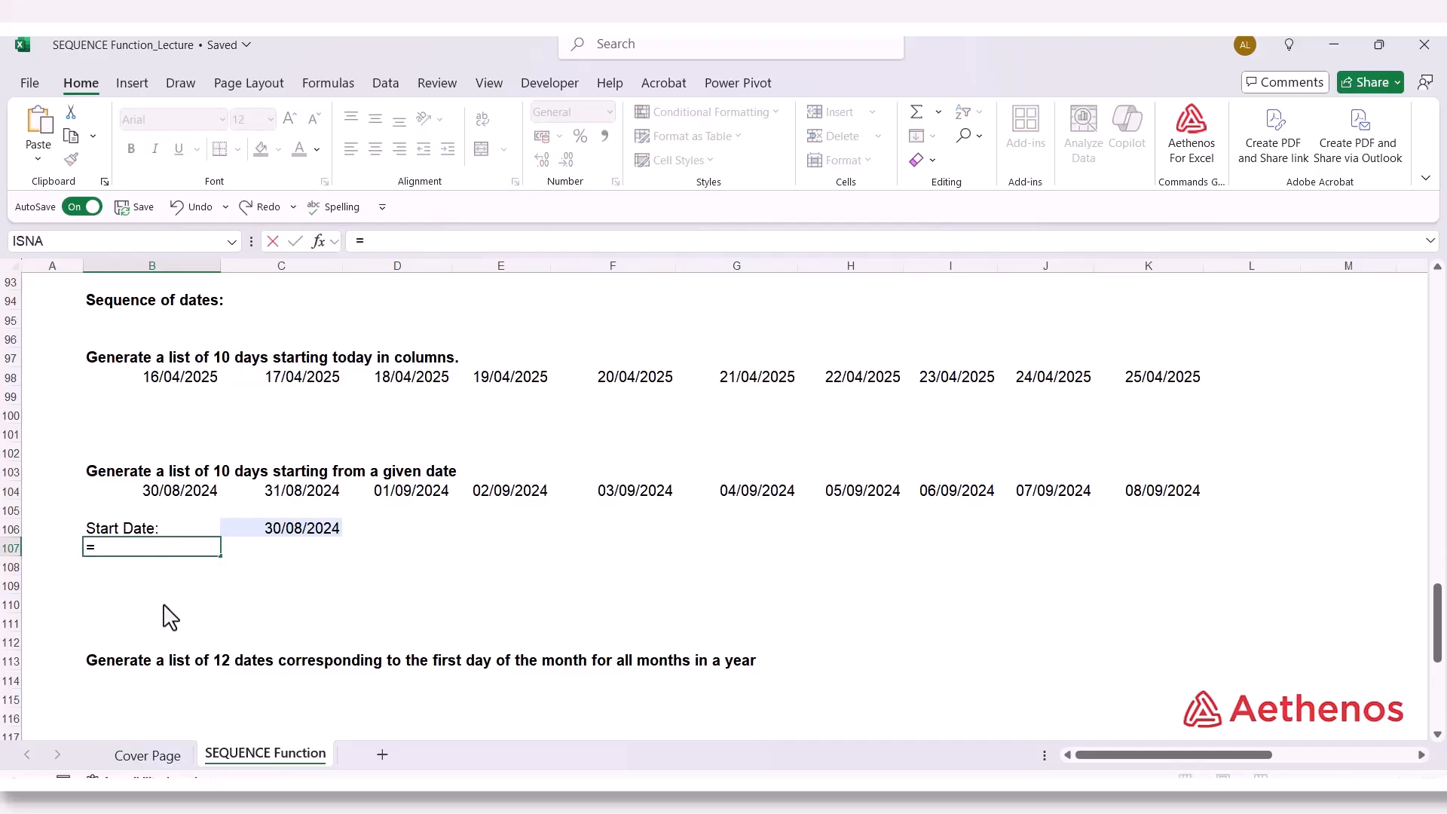
pyautogui.write('seq')
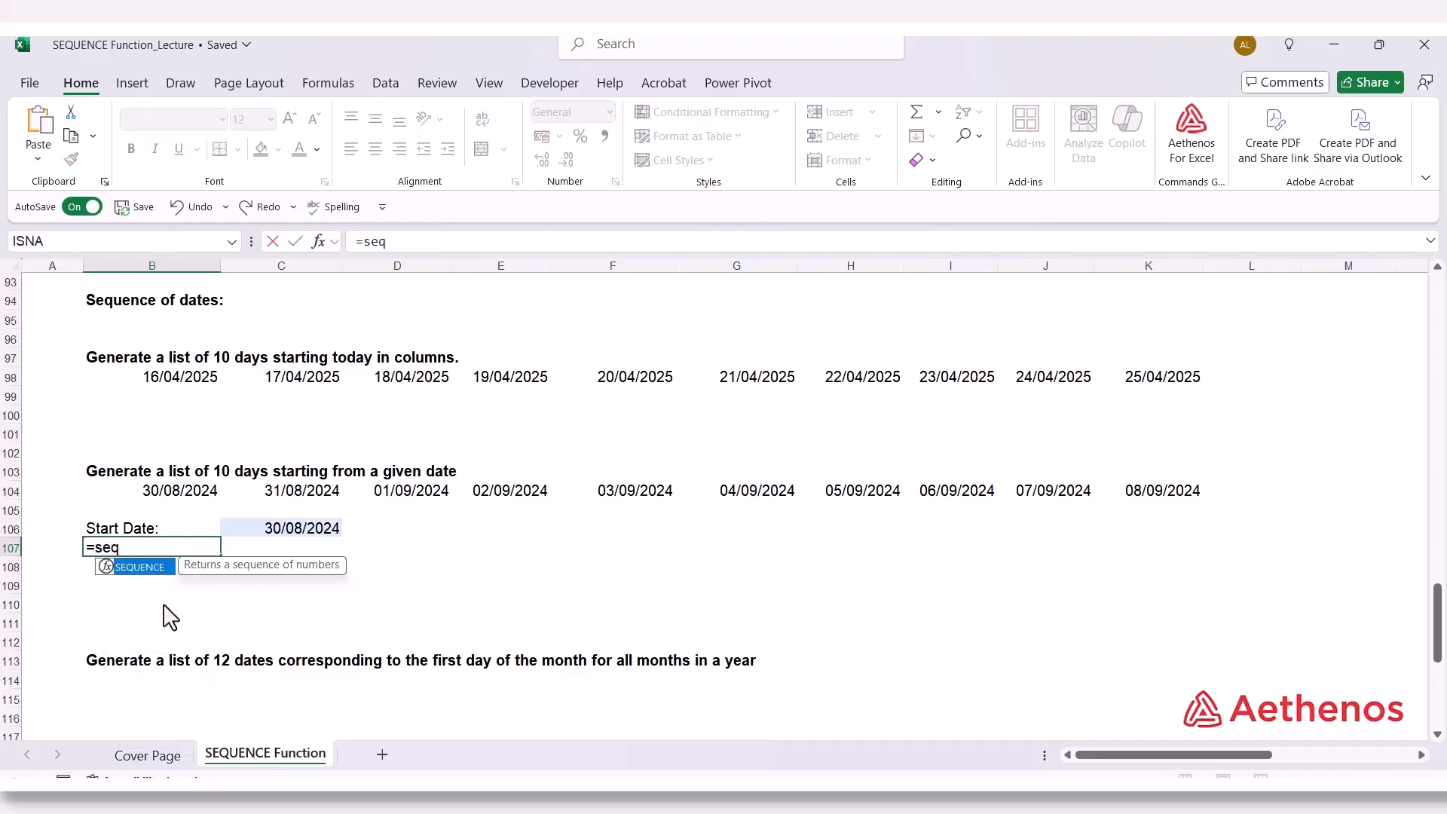
pyautogui.press('Tab')
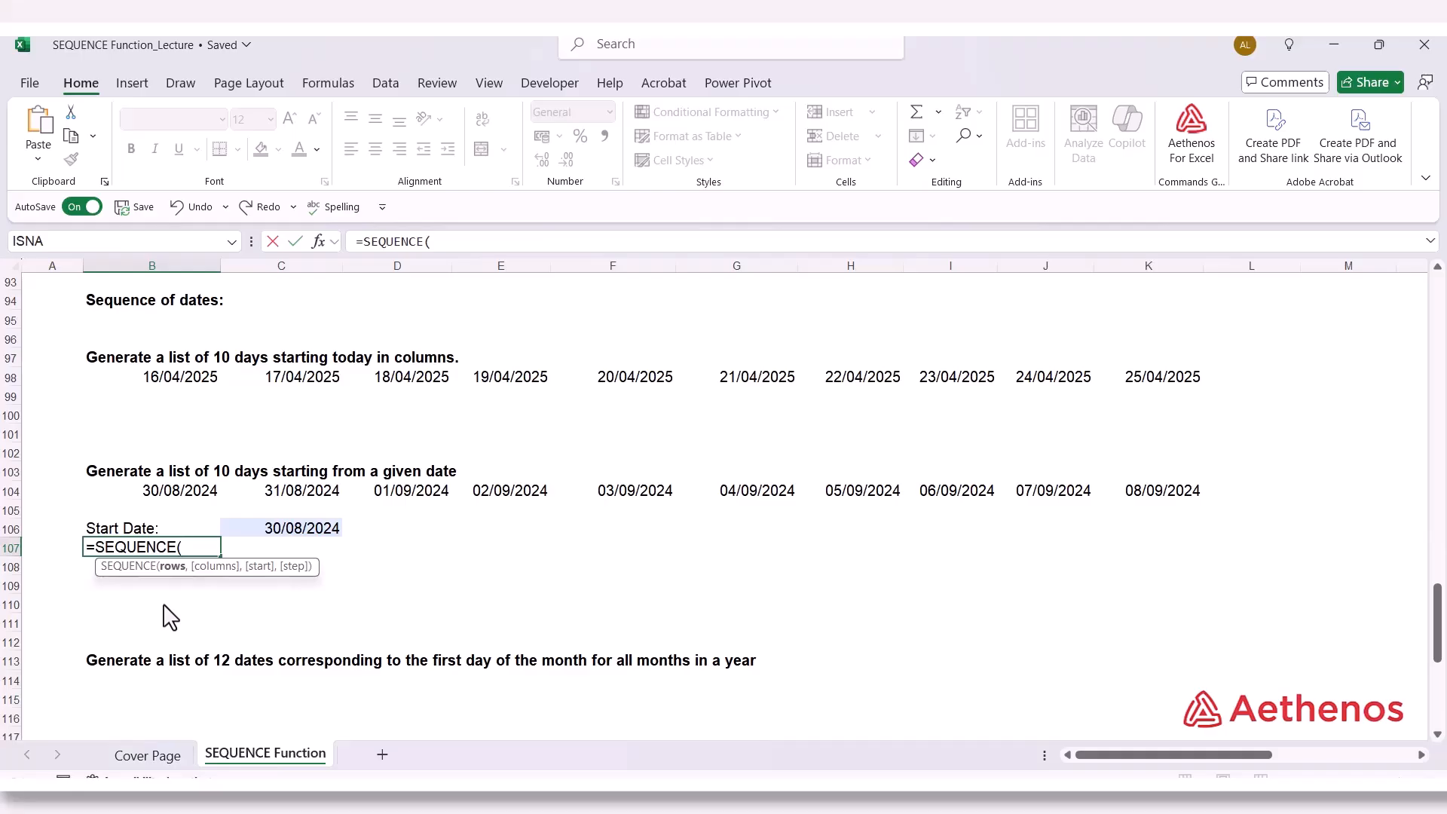
pyautogui.write('1,10')
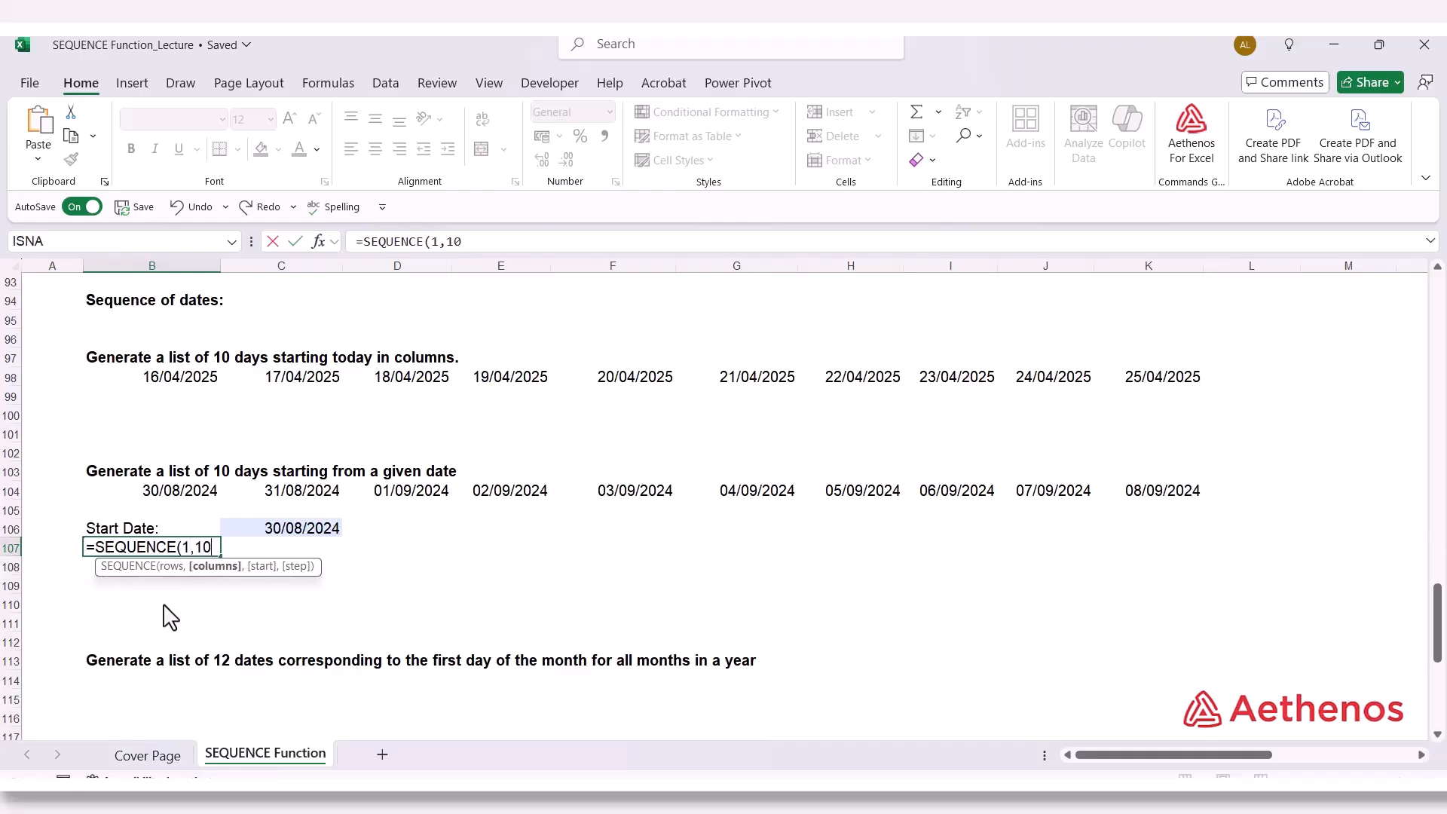
pyautogui.write(',')
pyautogui.click(248, 527)
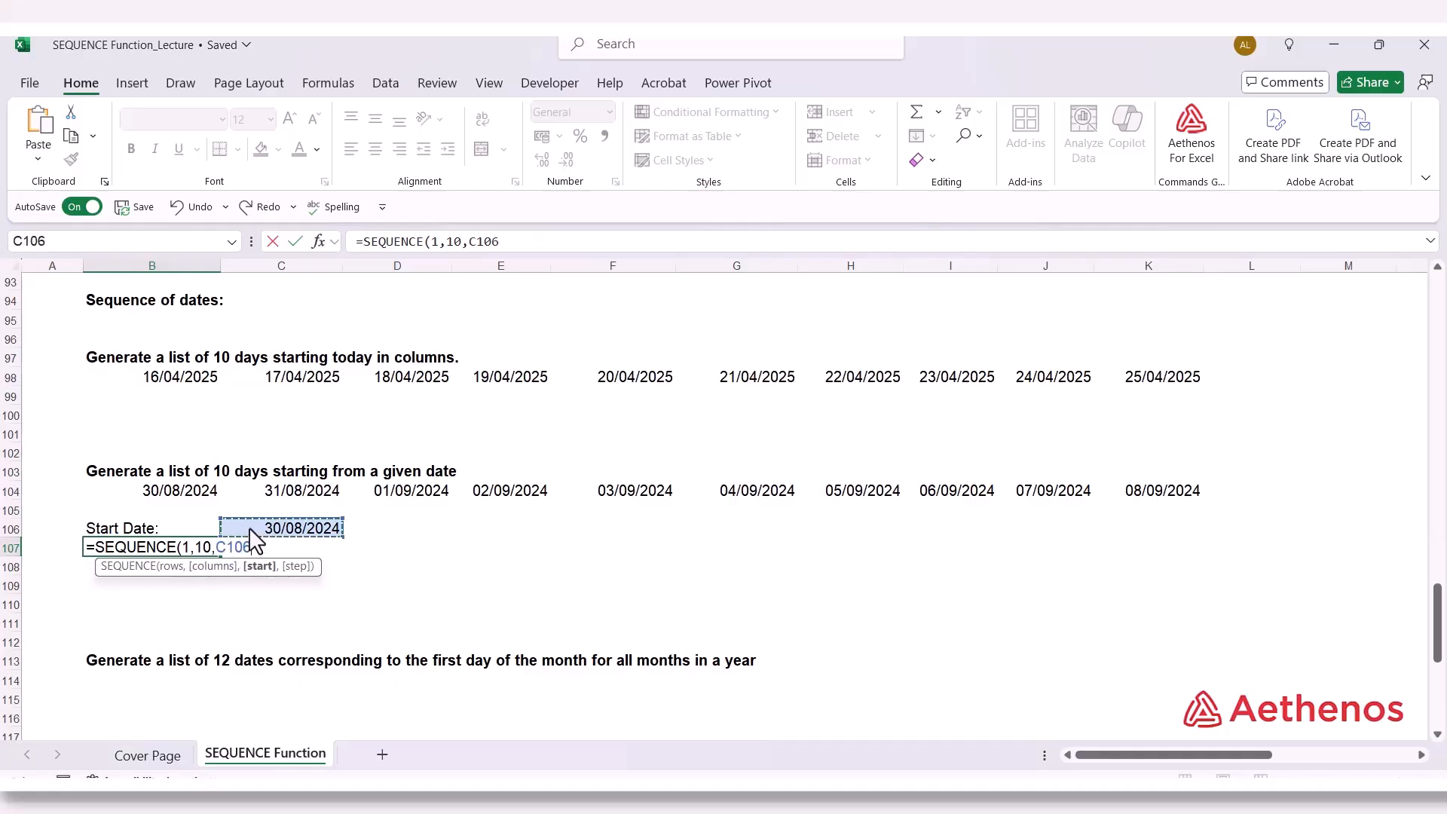
pyautogui.write(',1)')
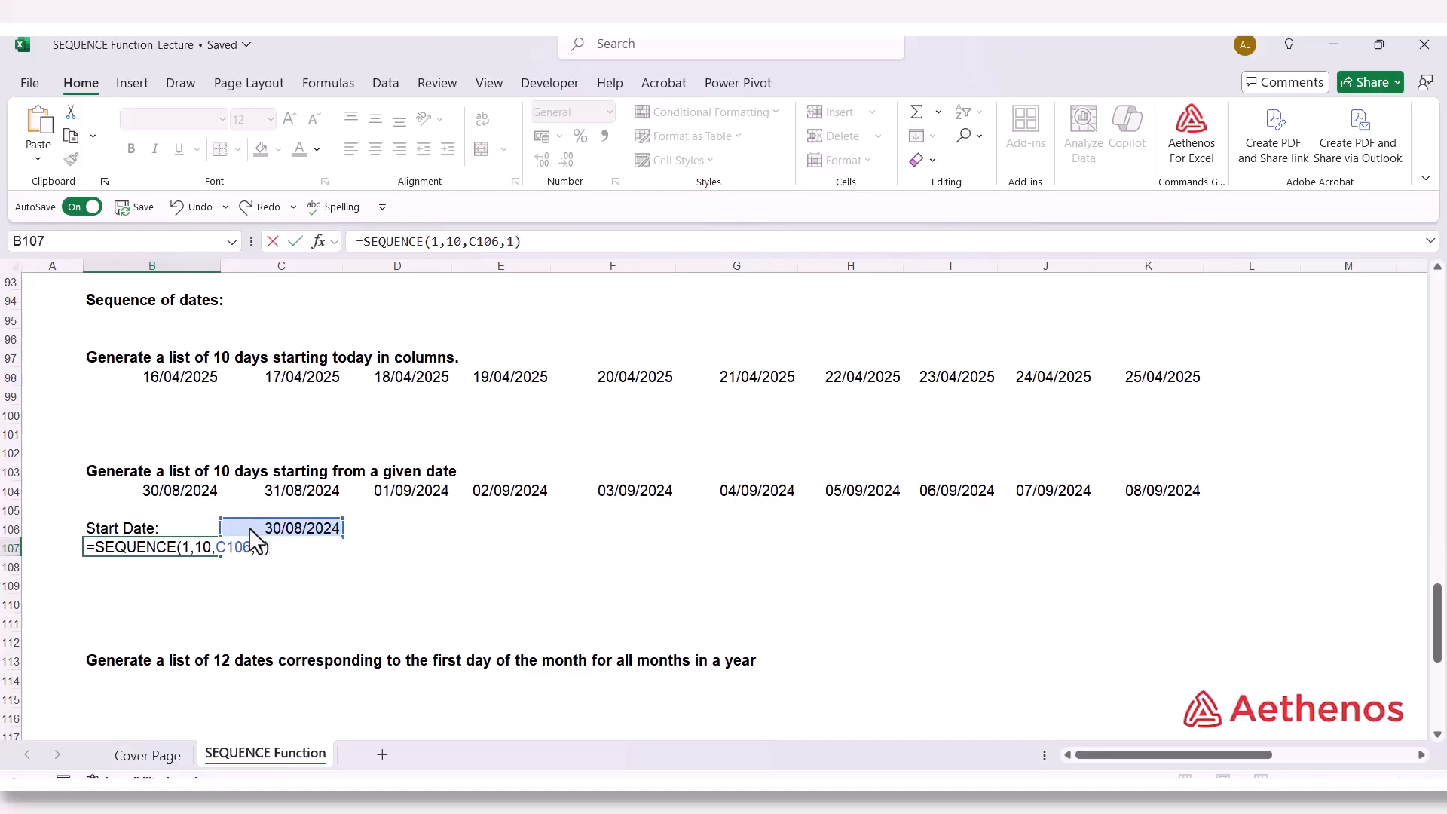
pyautogui.press('Return')
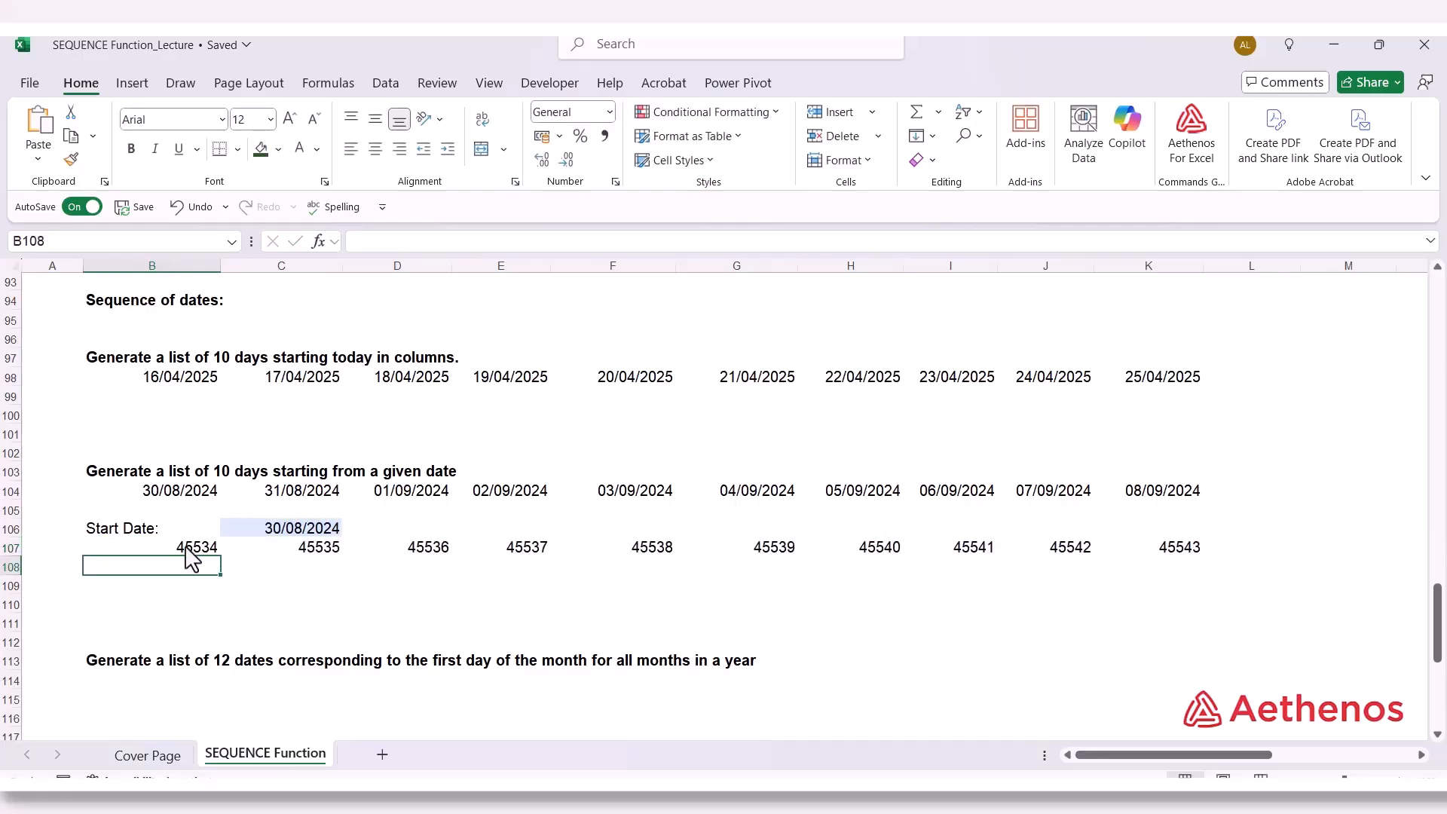
# Format the spilled serial numbers in B107:K107 as Short Date
pyautogui.moveTo(192, 550); pyautogui.dragTo(1146, 548)
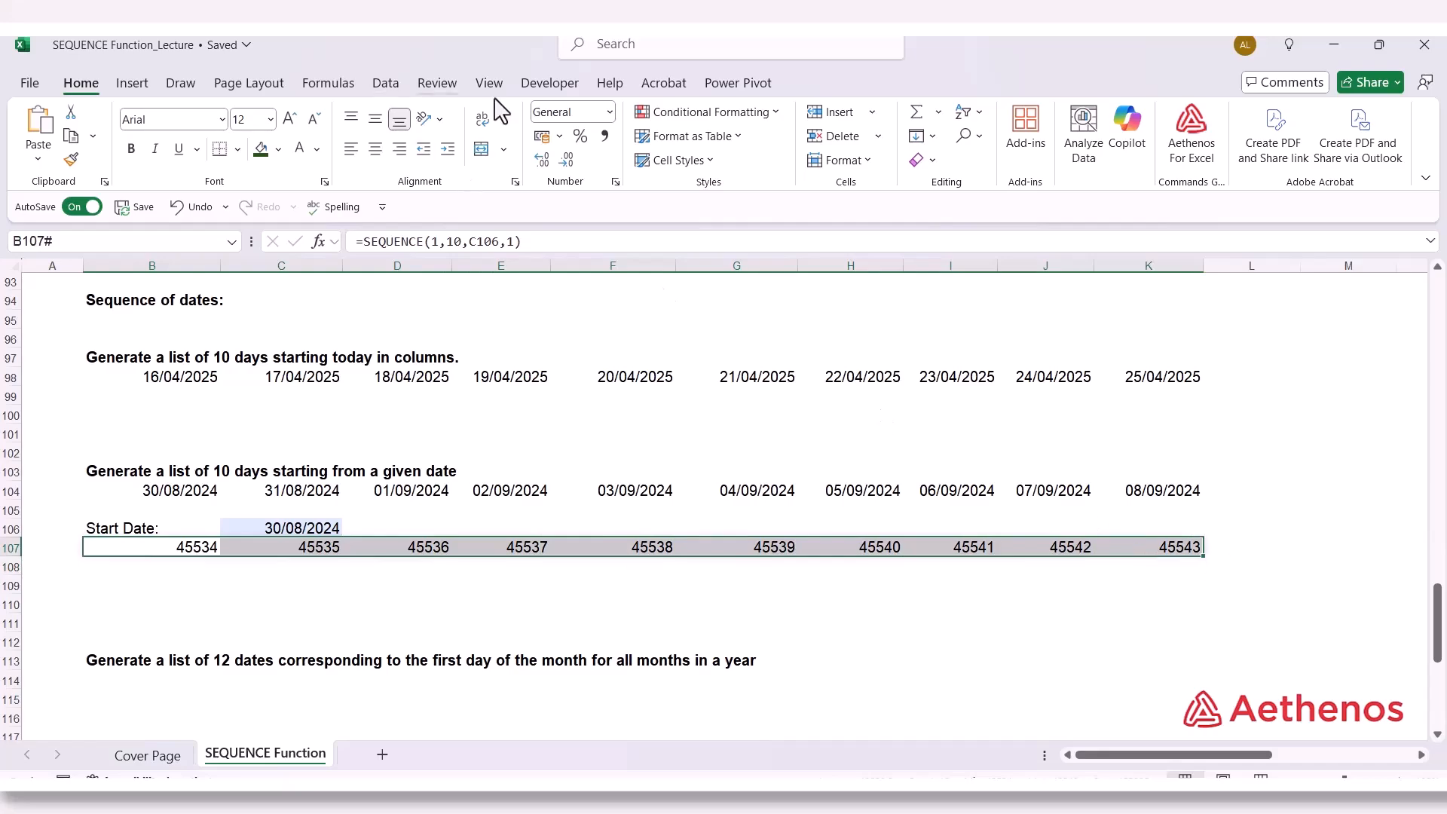
pyautogui.click(610, 112)
pyautogui.click(585, 331)
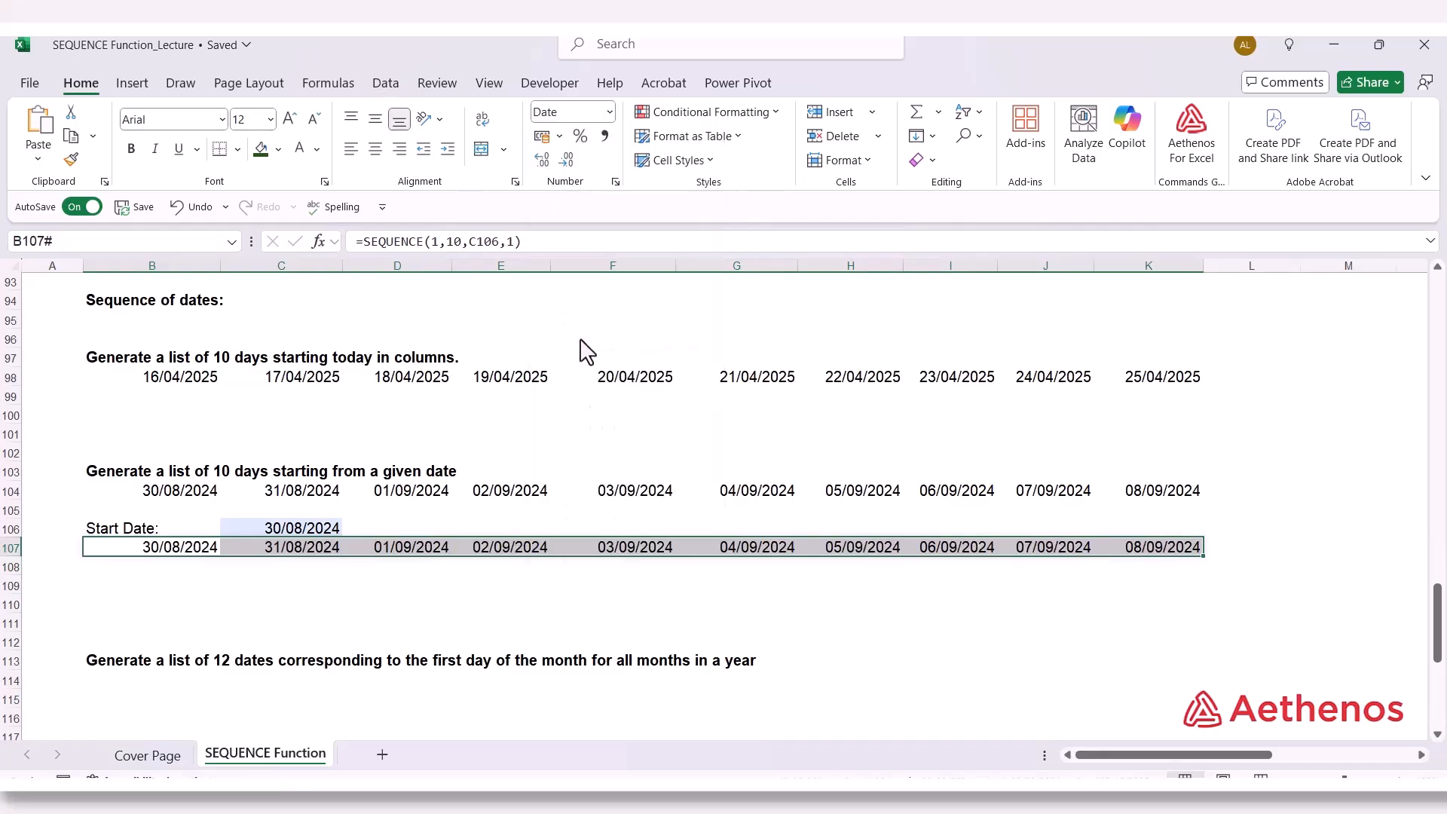
pyautogui.click(575, 603)
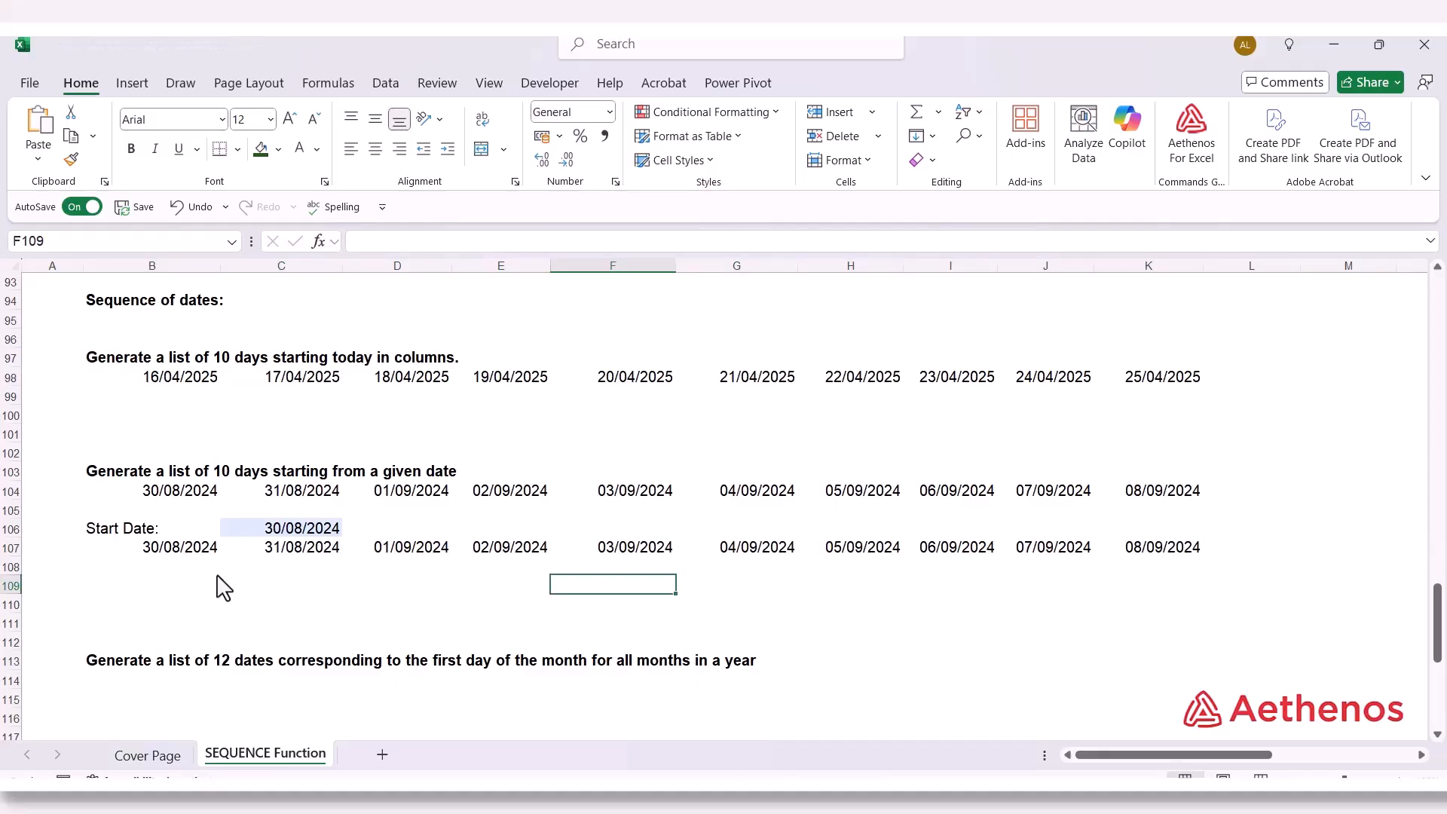
# Begin an EDATE formula in B114 with start date "1/1/2025" for the list of first days of the month
pyautogui.scroll(-3, 220, 587)
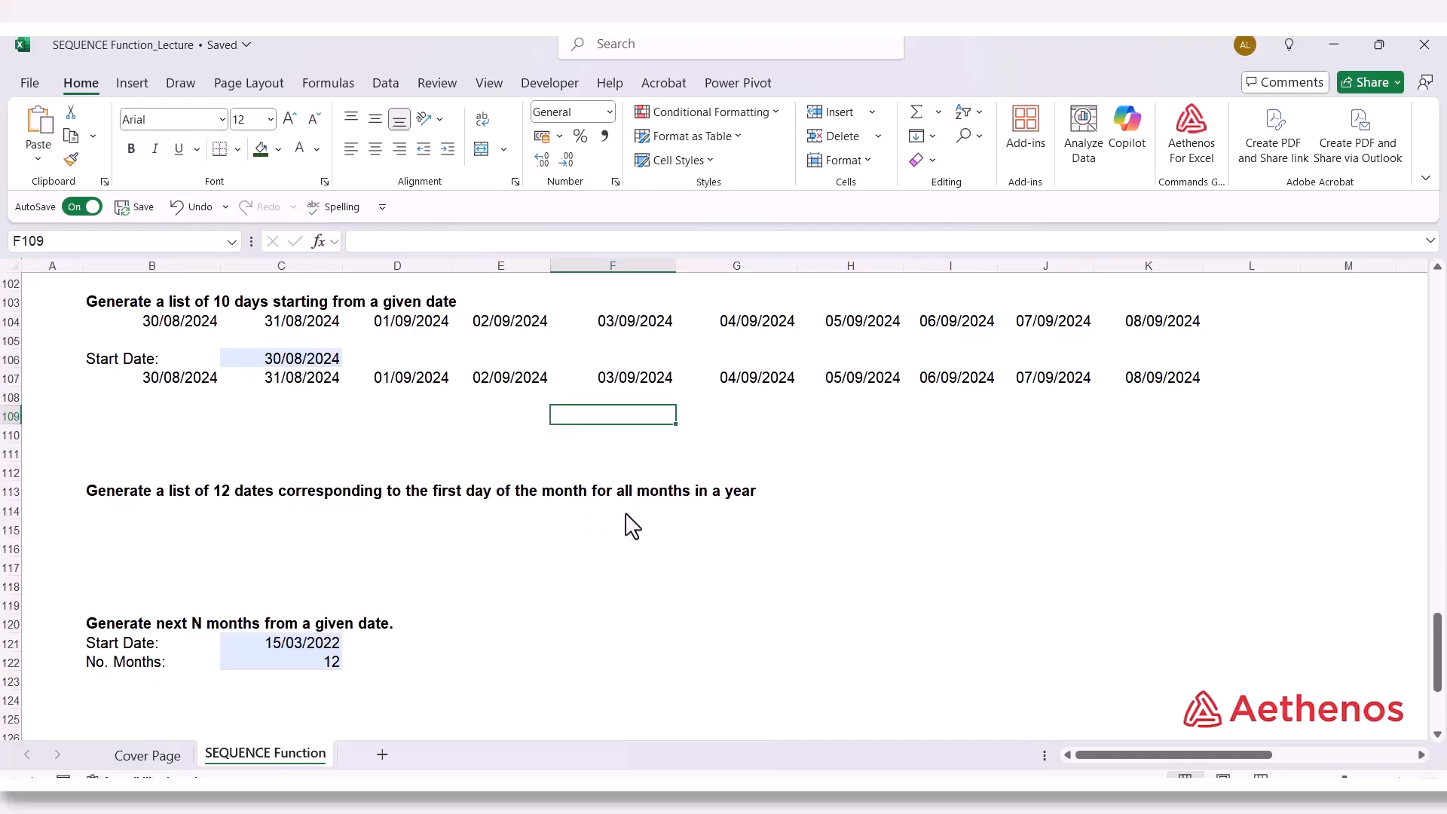
pyautogui.click(144, 511)
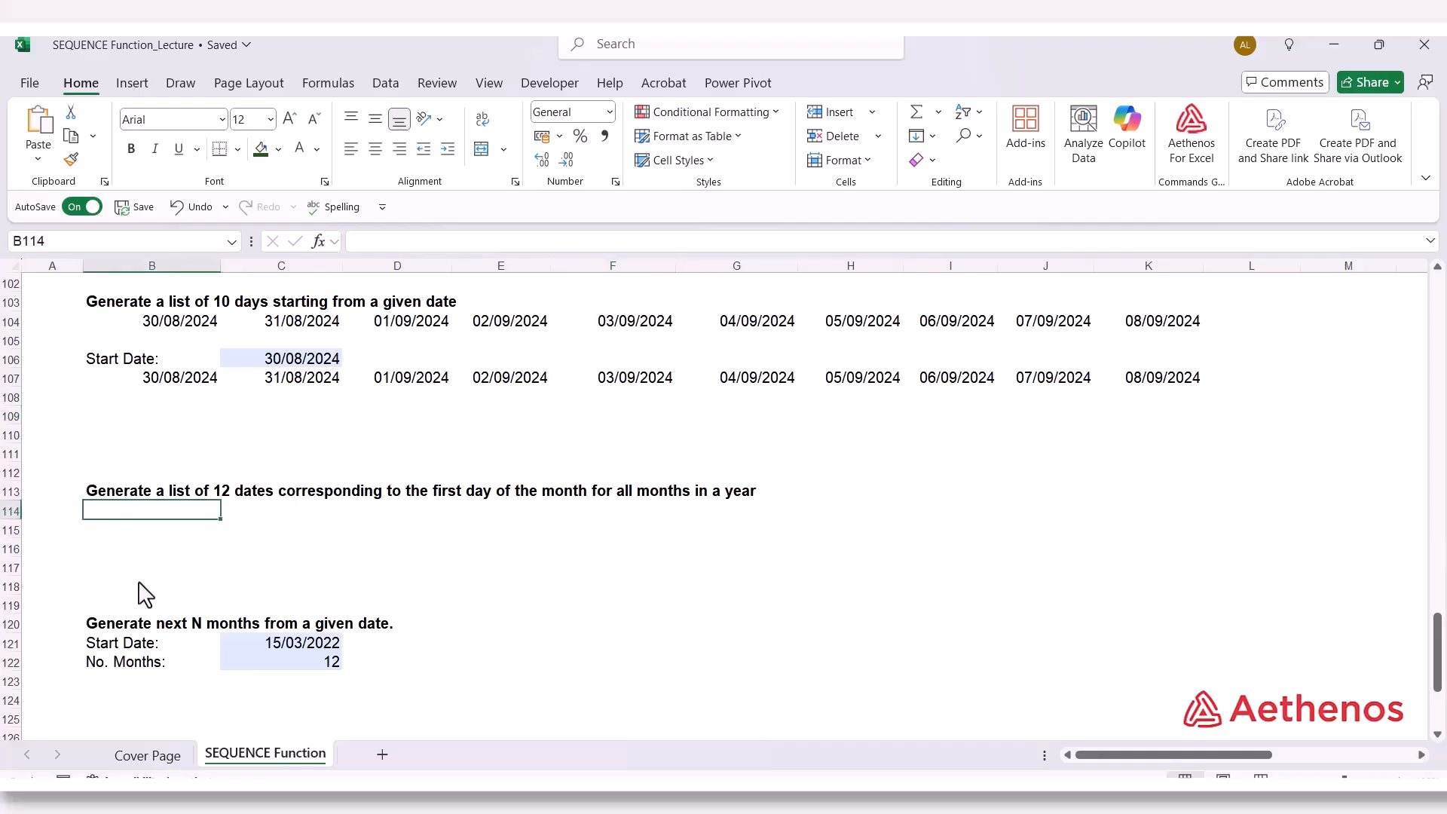
pyautogui.write('=')
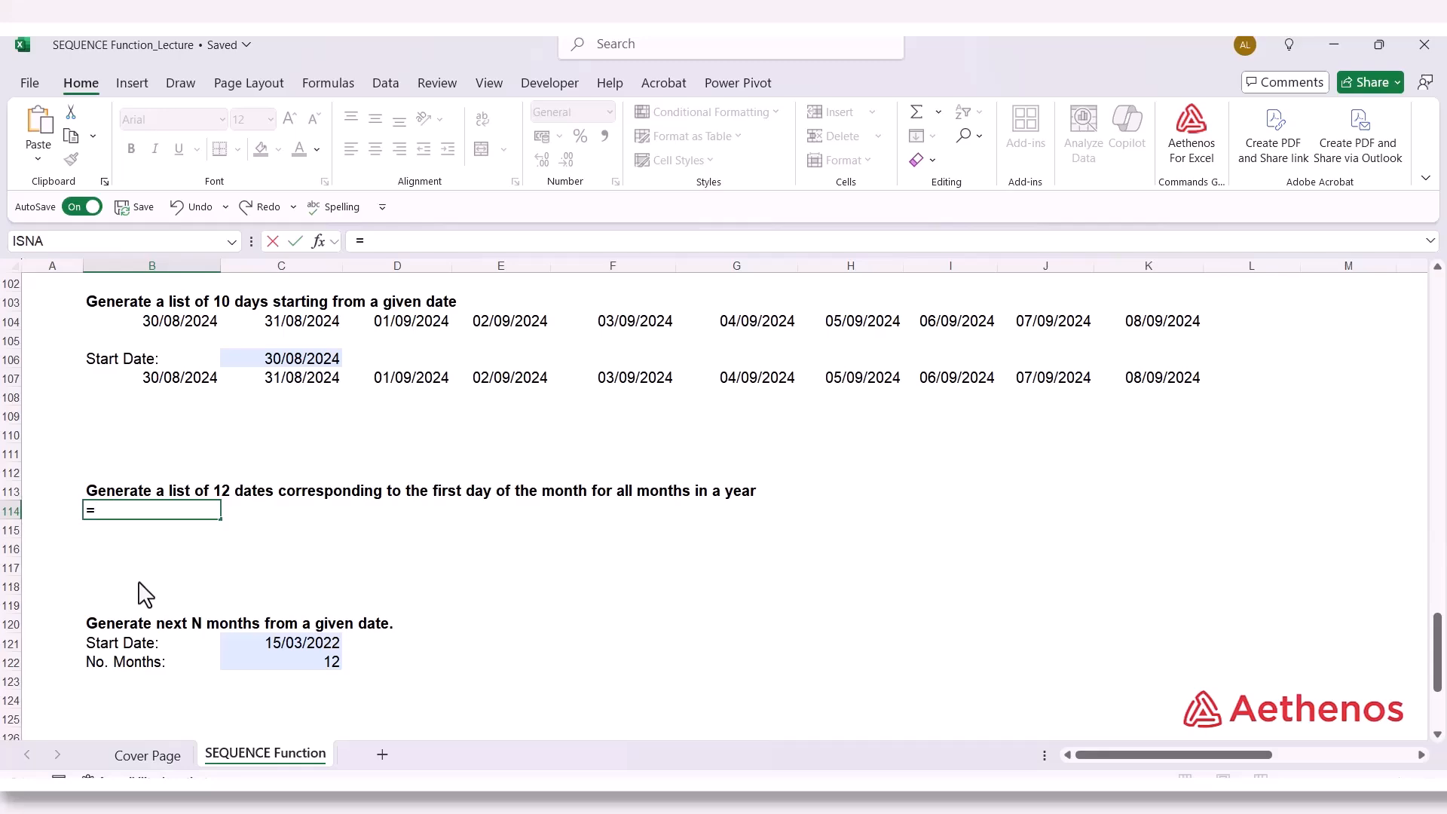
pyautogui.write('ED')
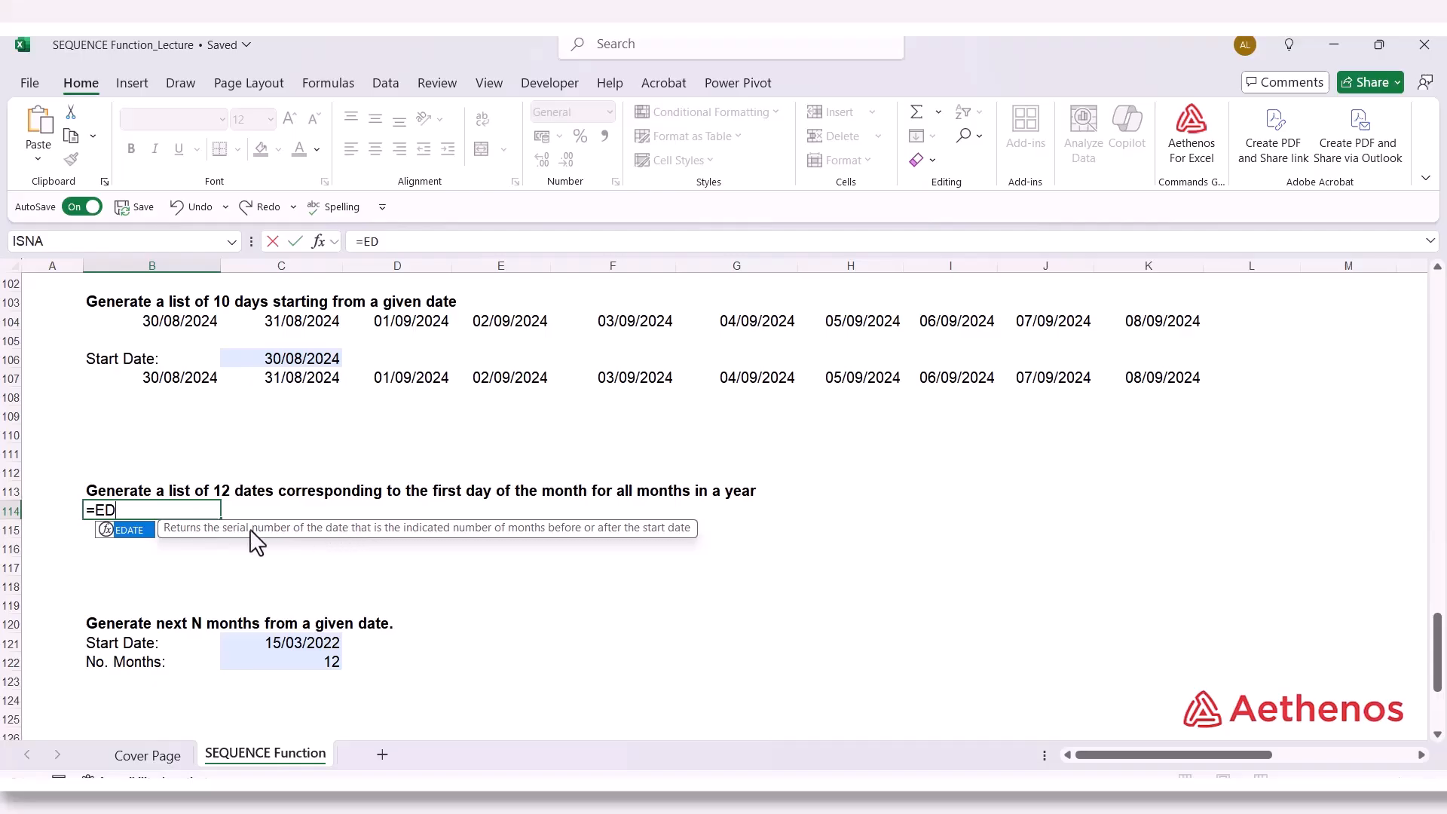
pyautogui.doubleClick(142, 532)
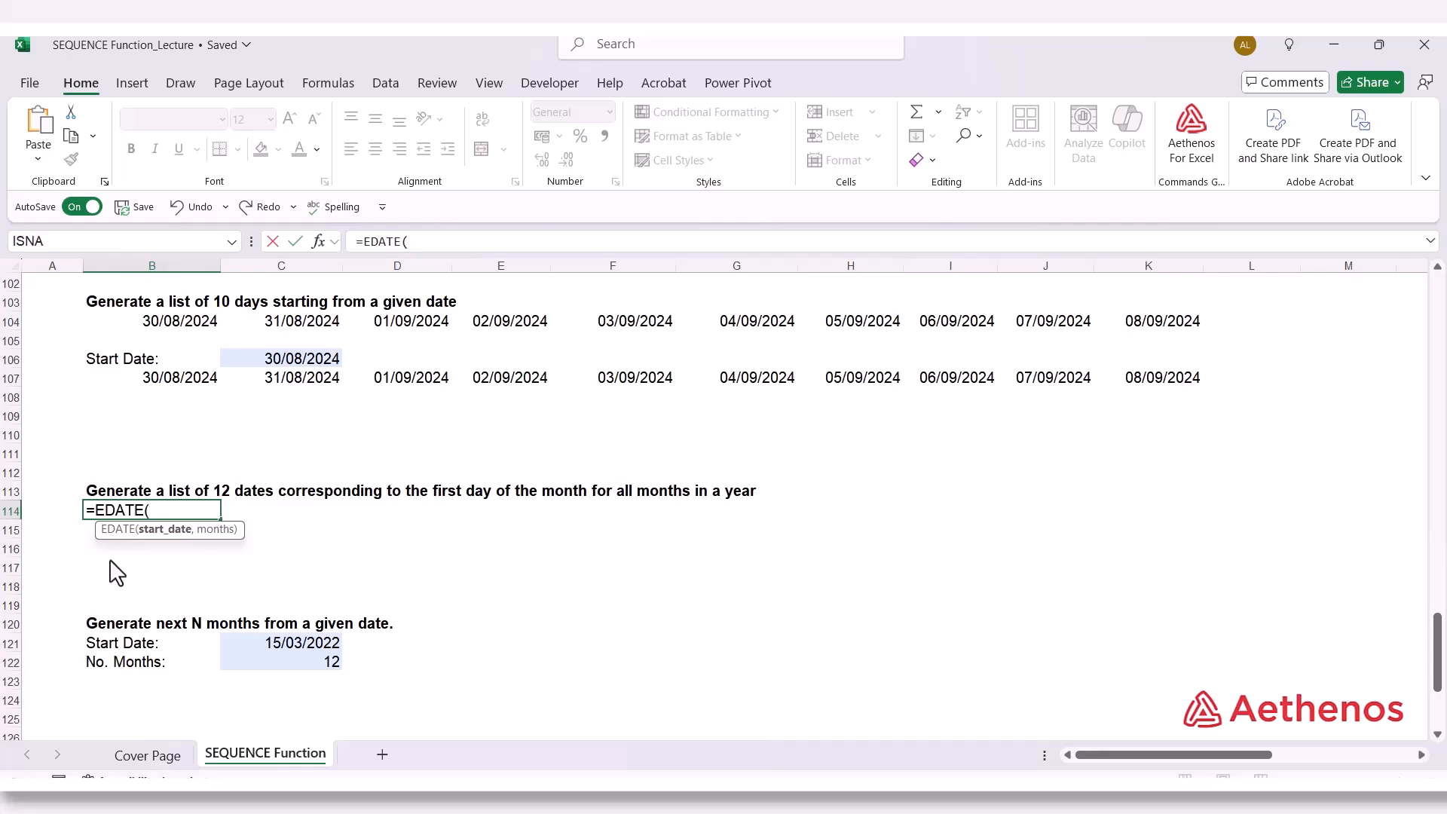
pyautogui.write('"1/1/2025",')
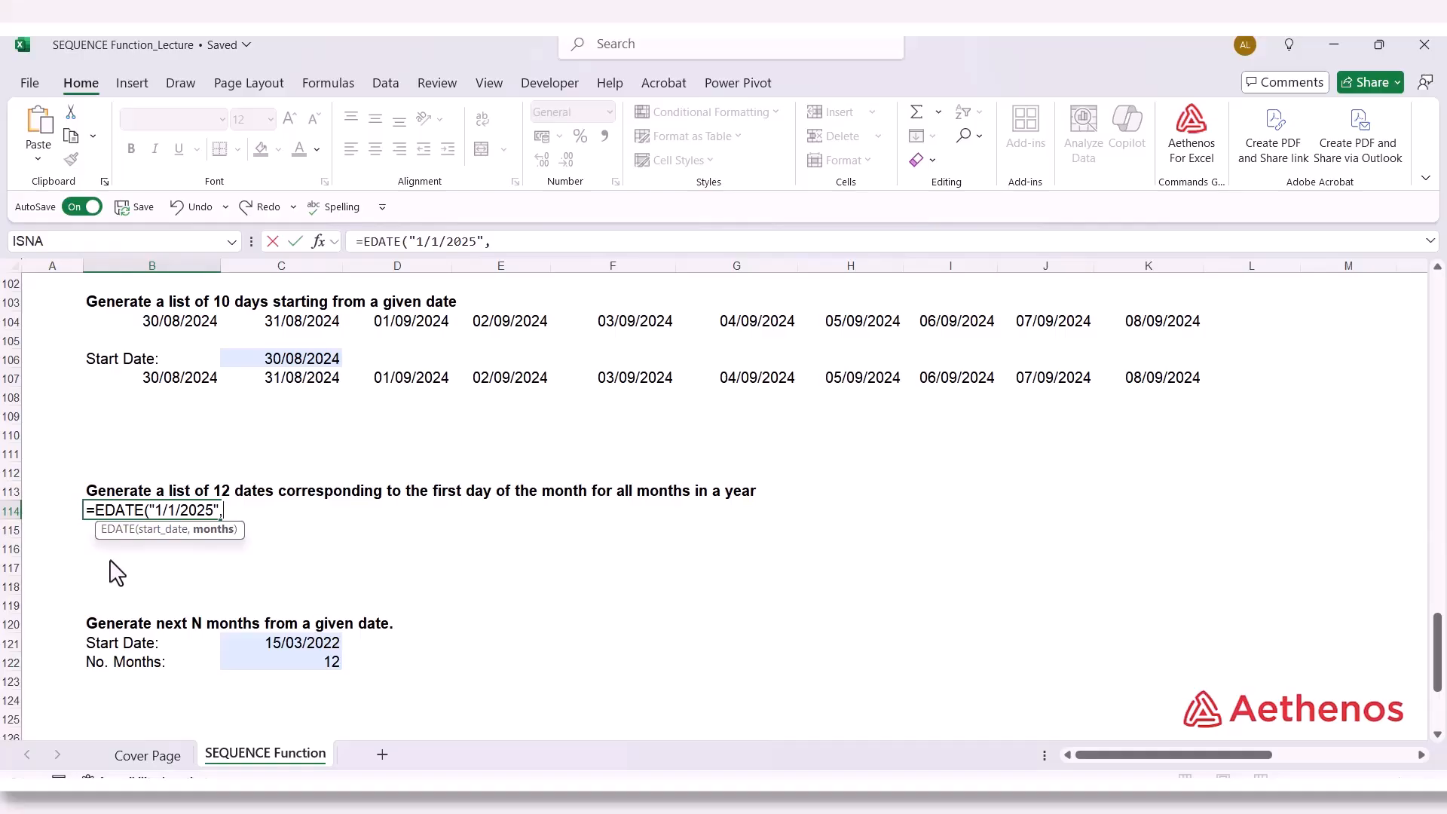
pyautogui.write('s')
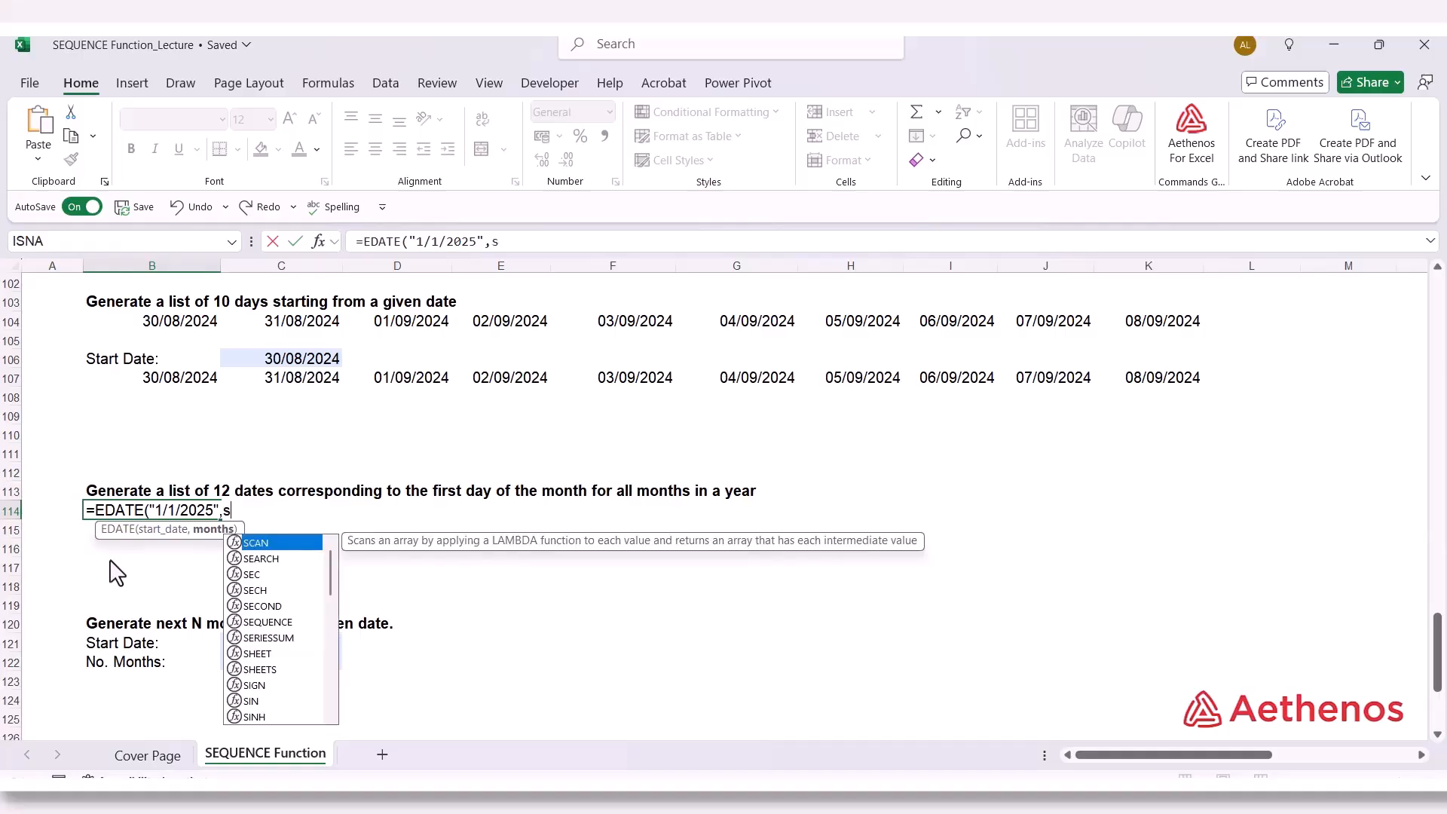
# Complete the formula in B114 as =EDATE("1/1/2025",SEQUENCE(1,12,0,1))
pyautogui.write('eq')
pyautogui.press('Tab')
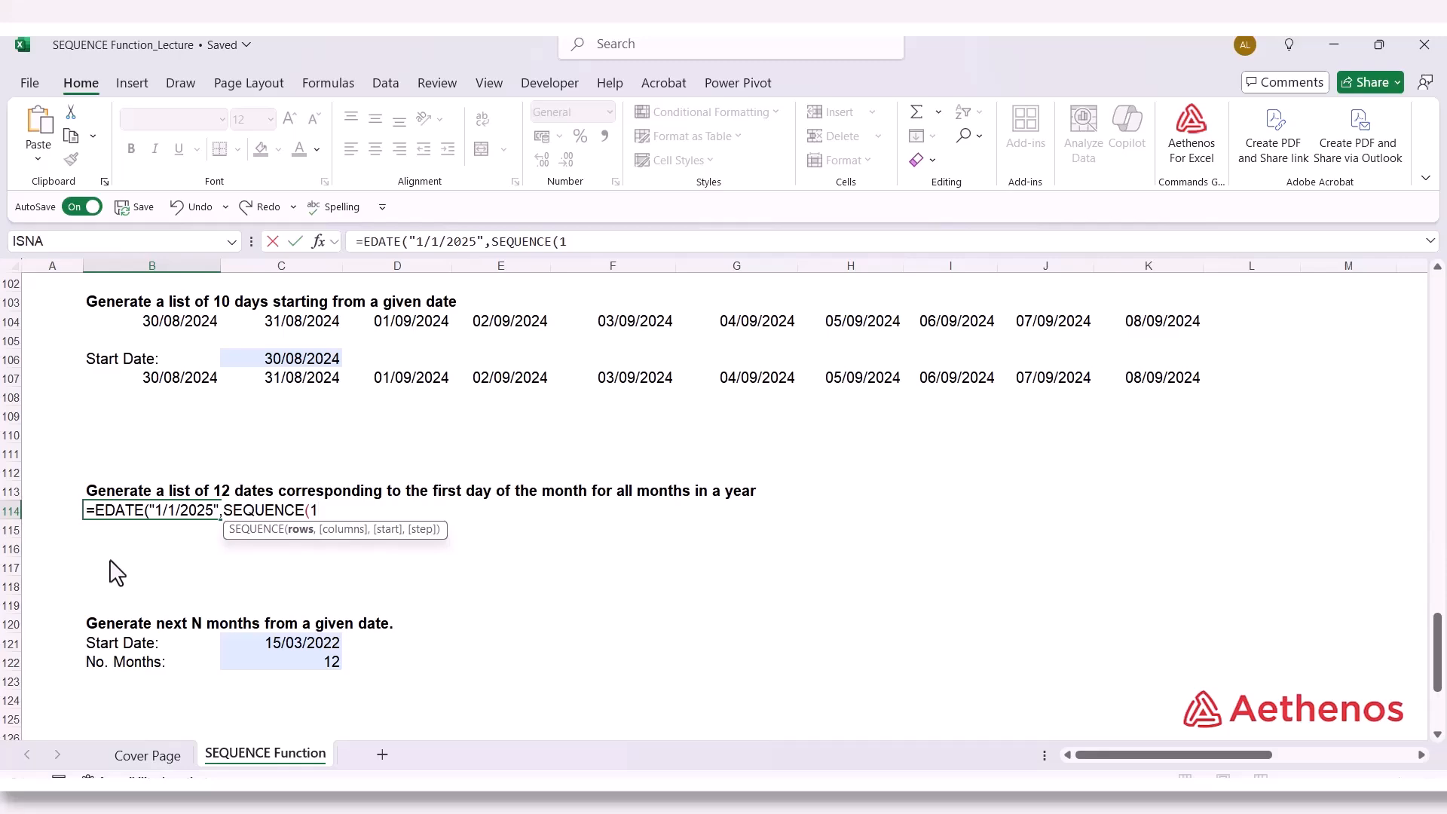
pyautogui.write(',12,')
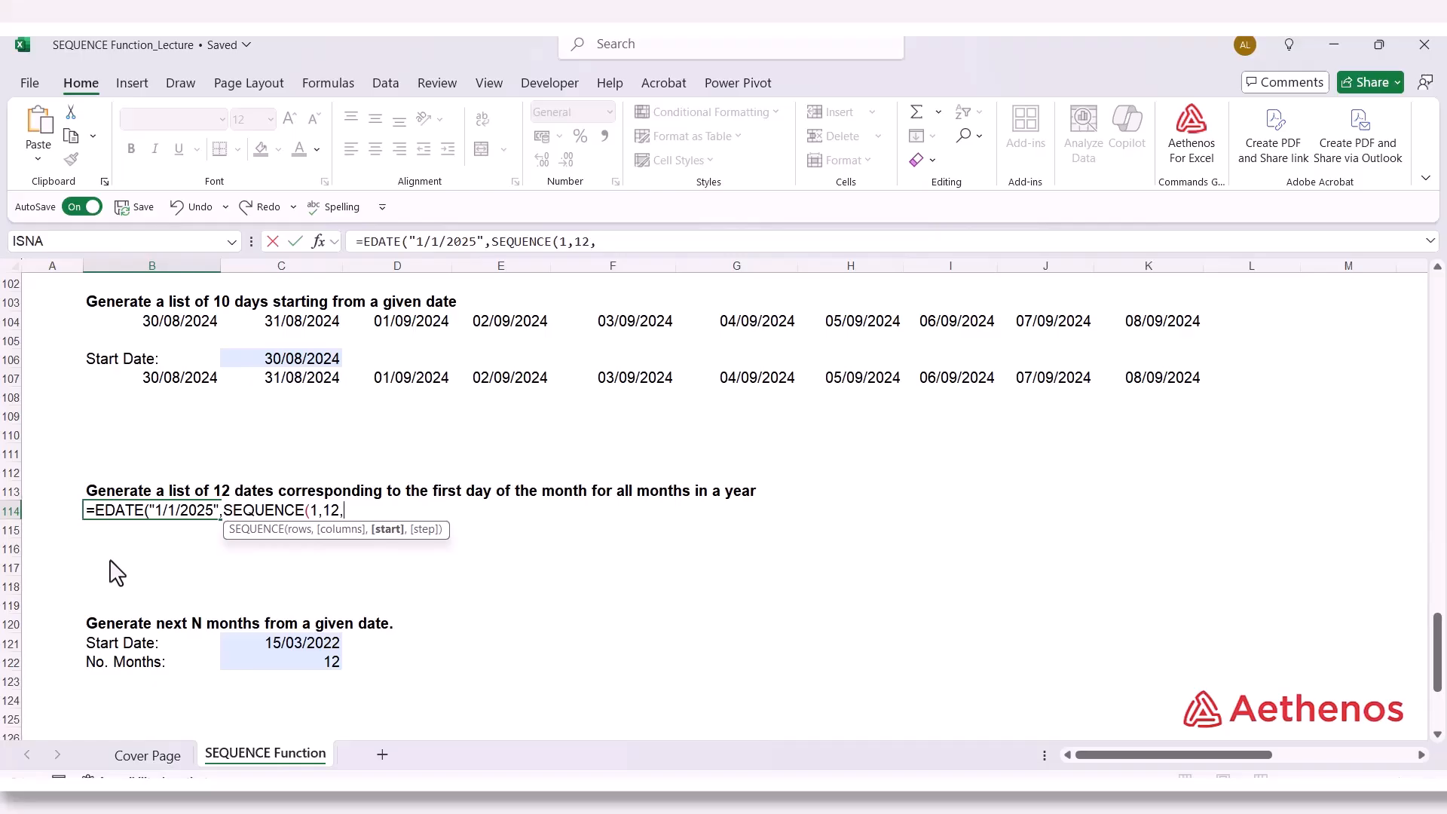
pyautogui.write('0,1)')
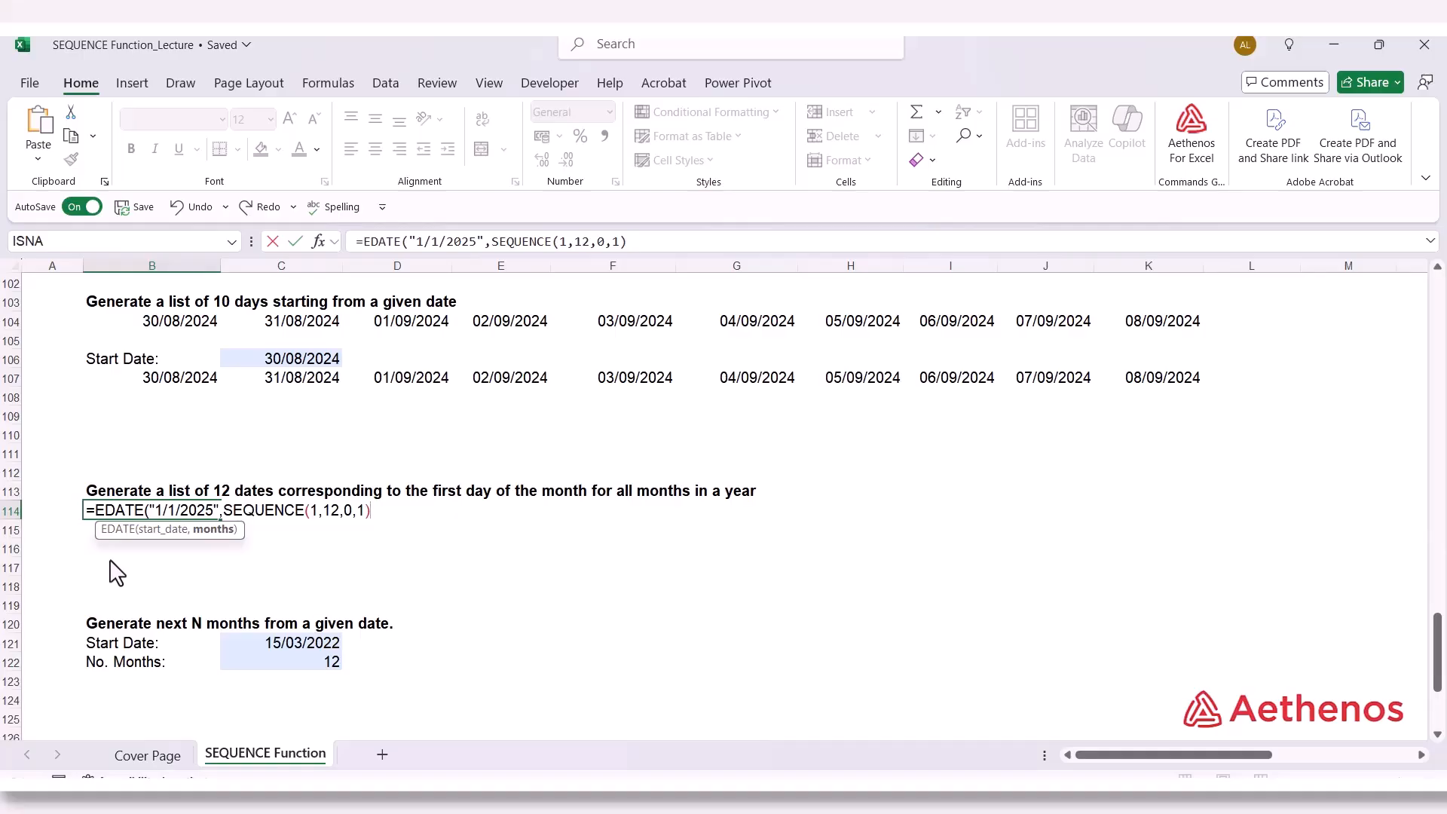
pyautogui.write(')')
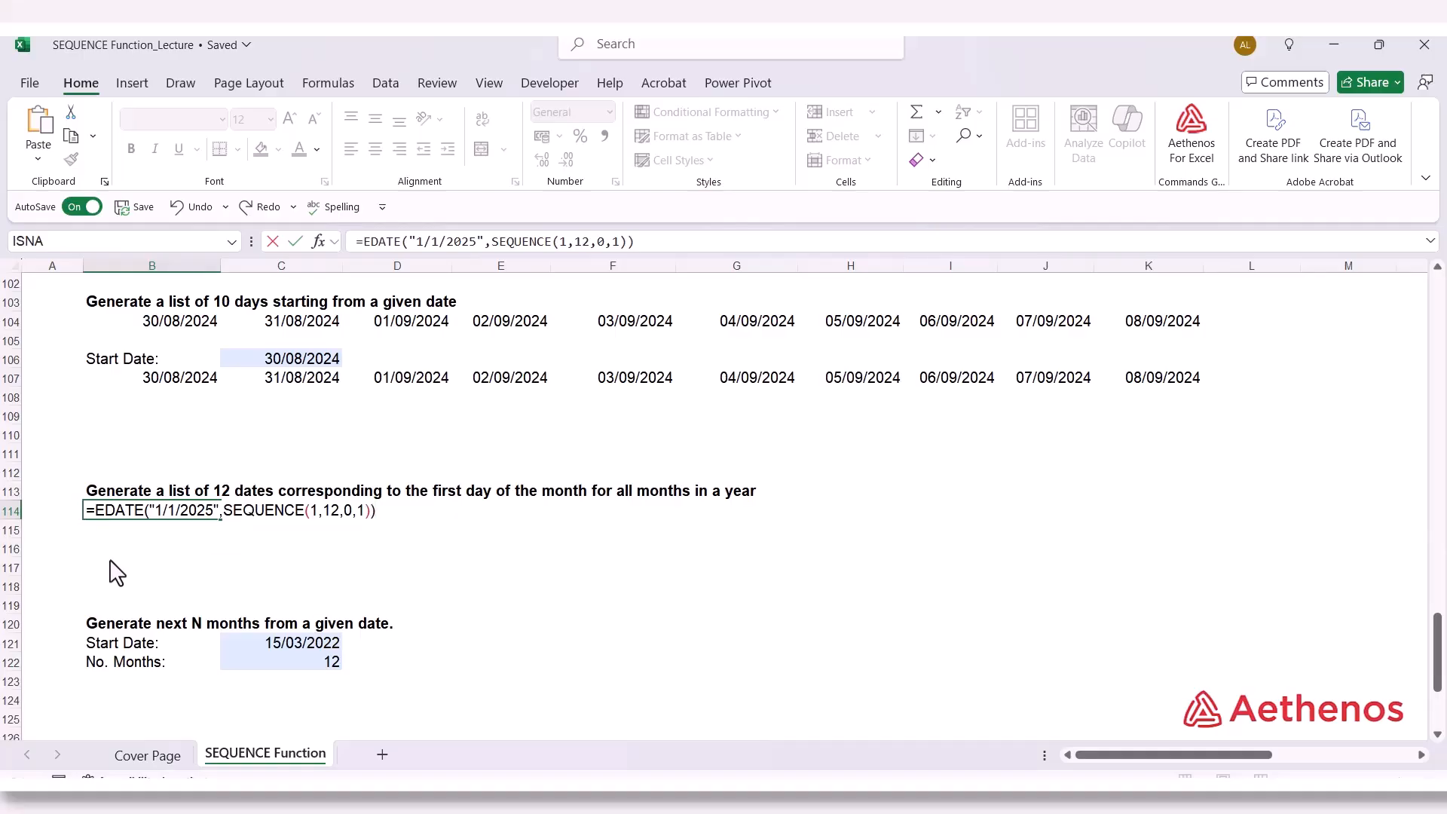
pyautogui.press('Return')
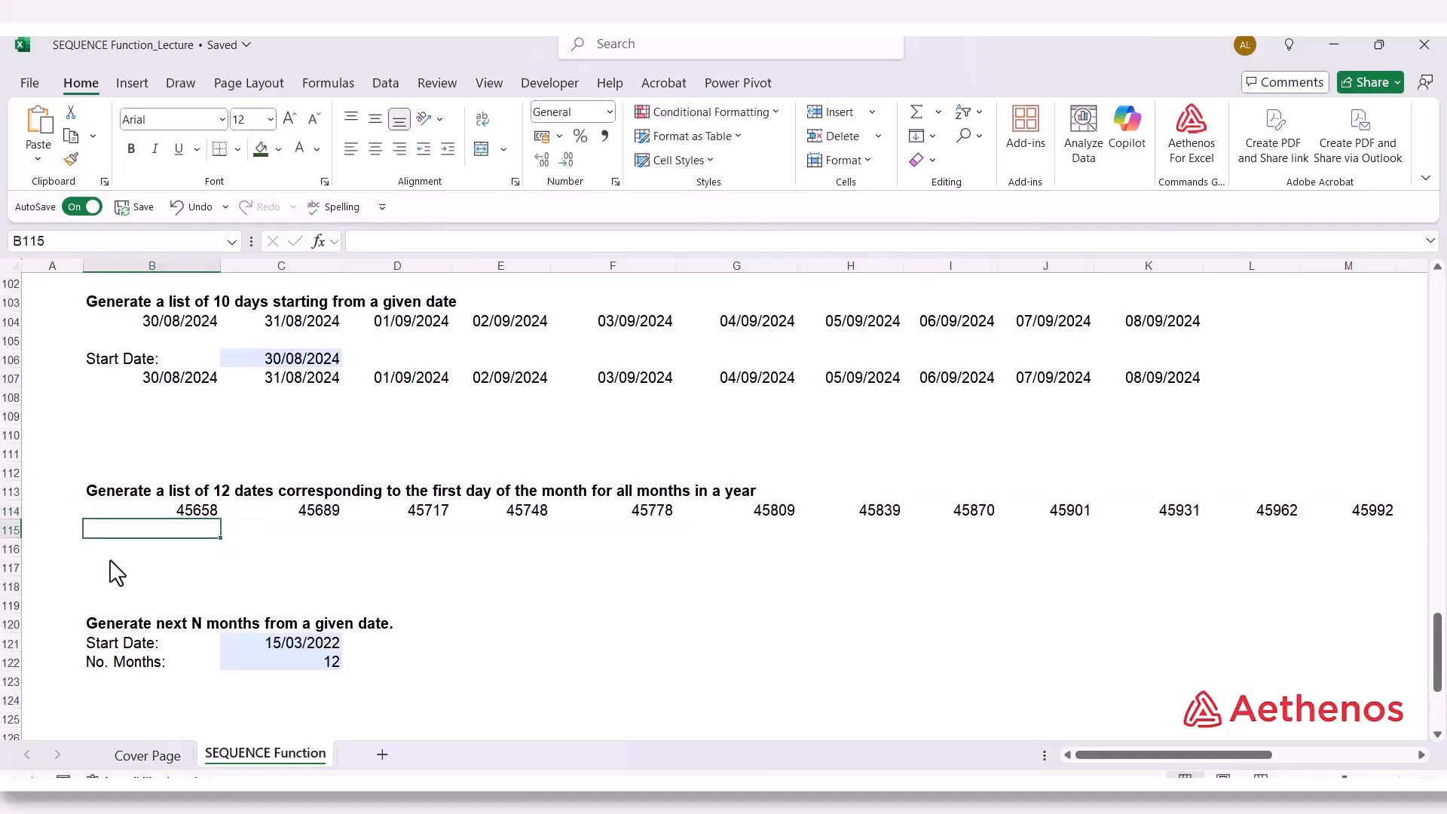
# Format the spilled results in B114:M114 as Short Date and check the dates across the row
pyautogui.moveTo(113, 512); pyautogui.dragTo(1380, 517)
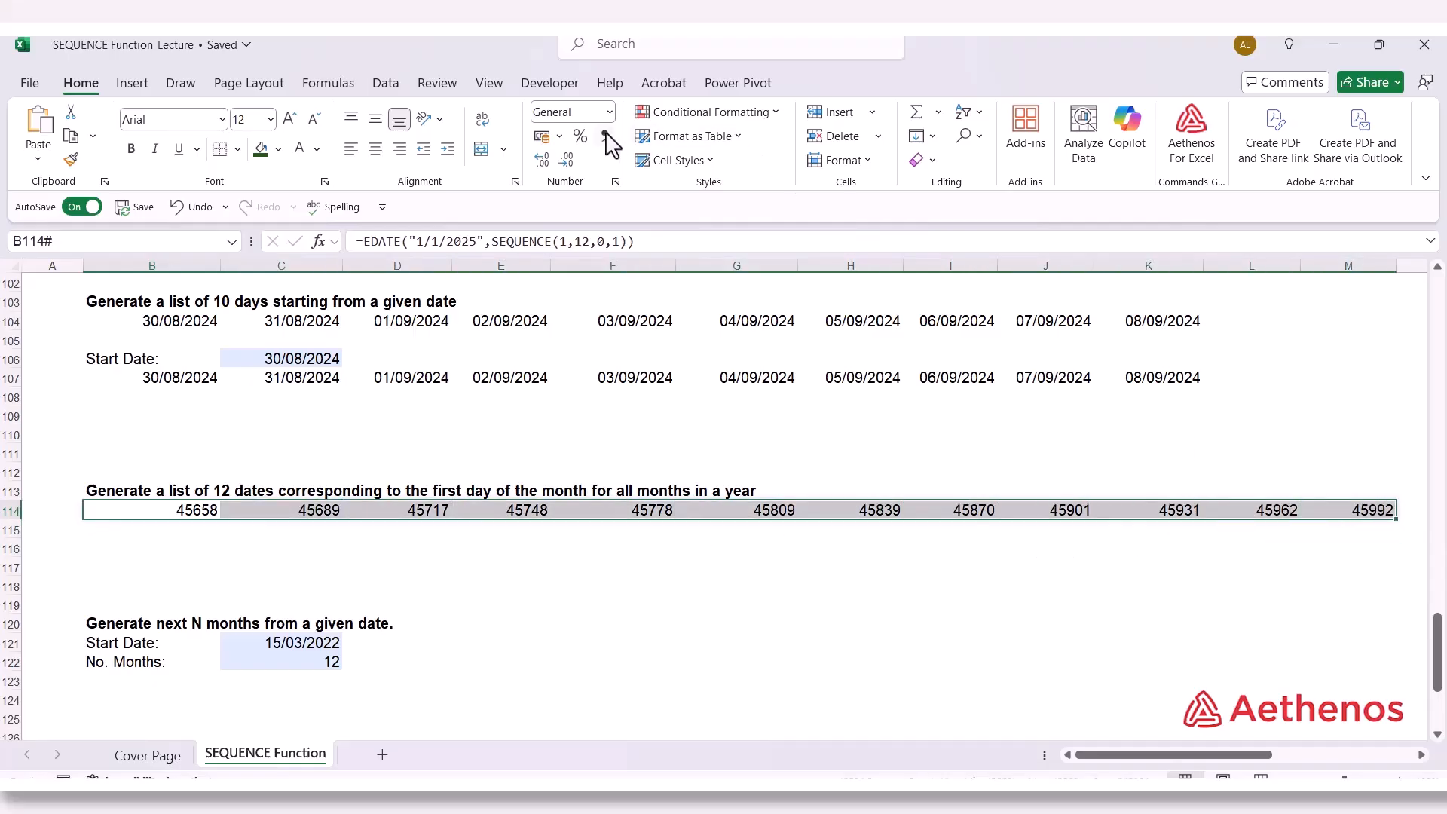
pyautogui.click(611, 111)
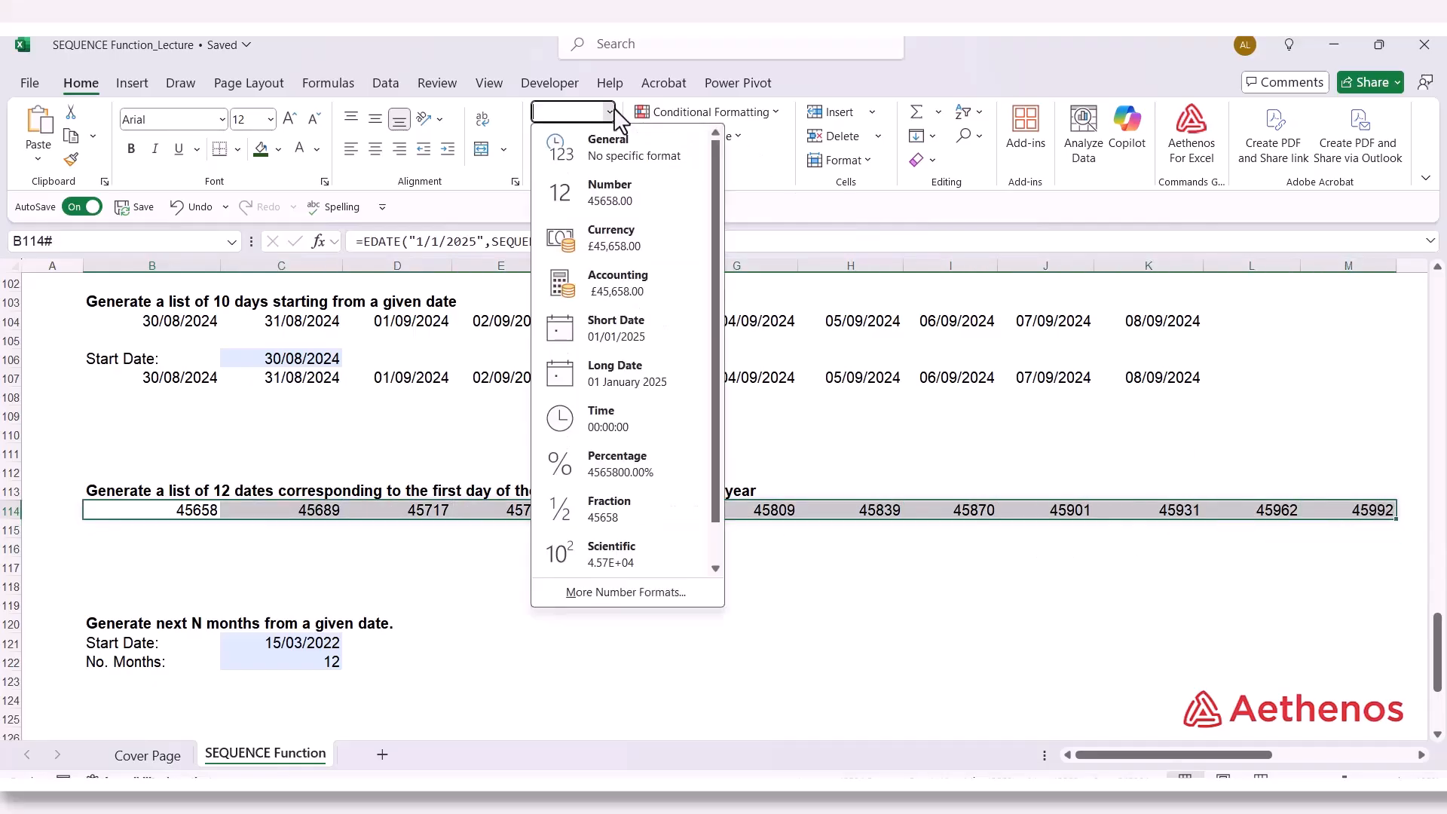
pyautogui.click(595, 336)
pyautogui.click(486, 569)
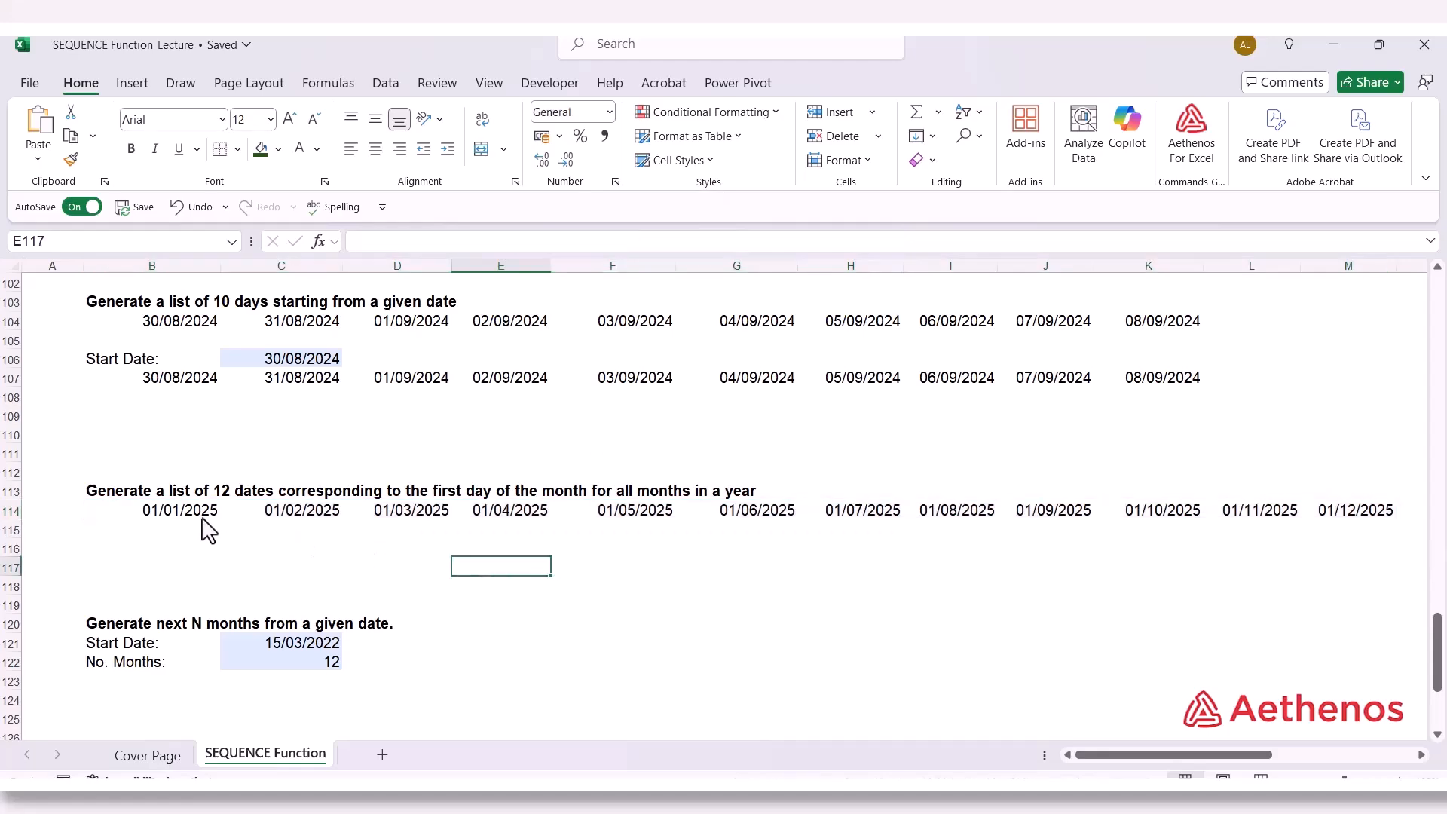
pyautogui.click(147, 520)
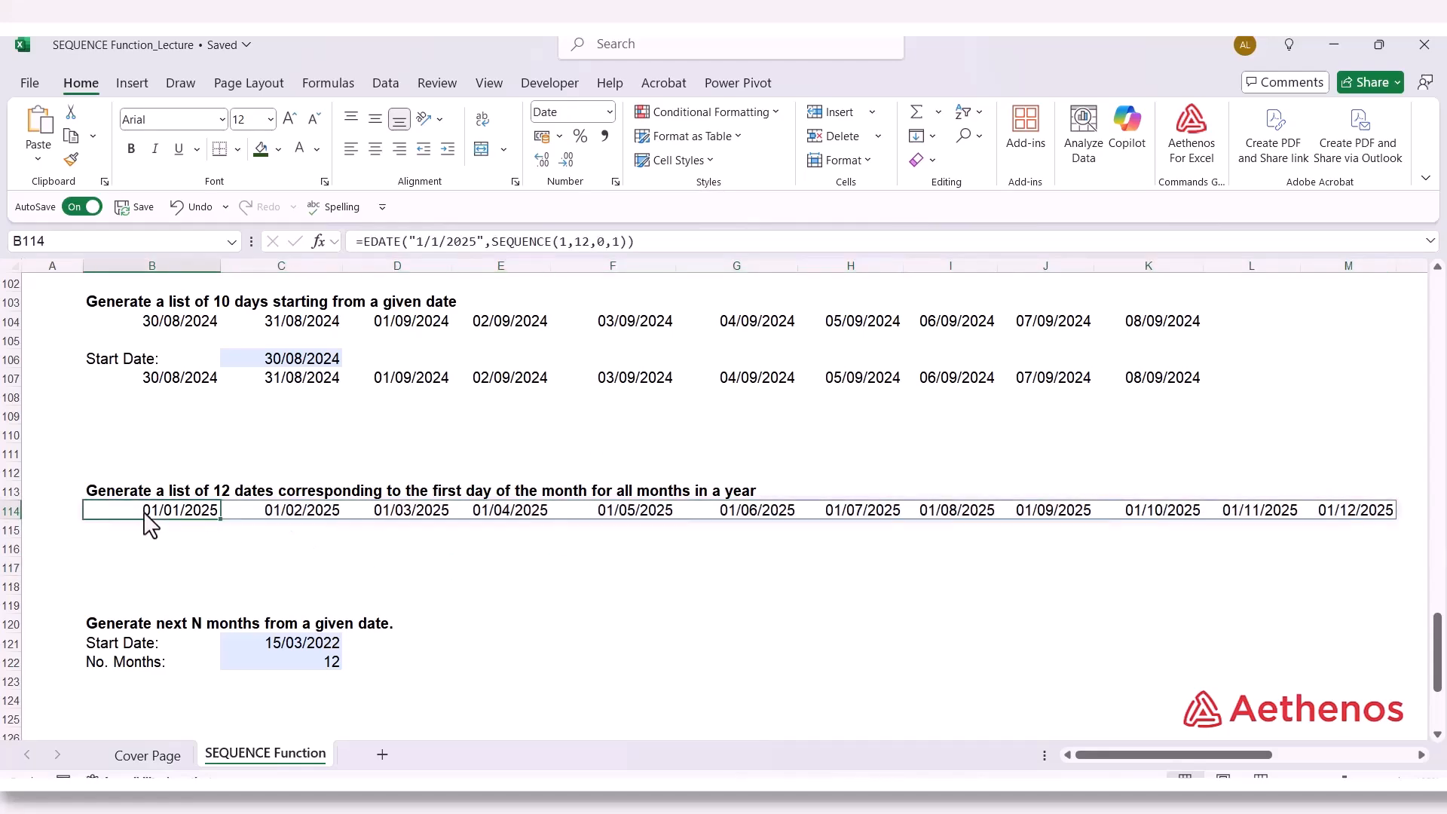
pyautogui.click(311, 524)
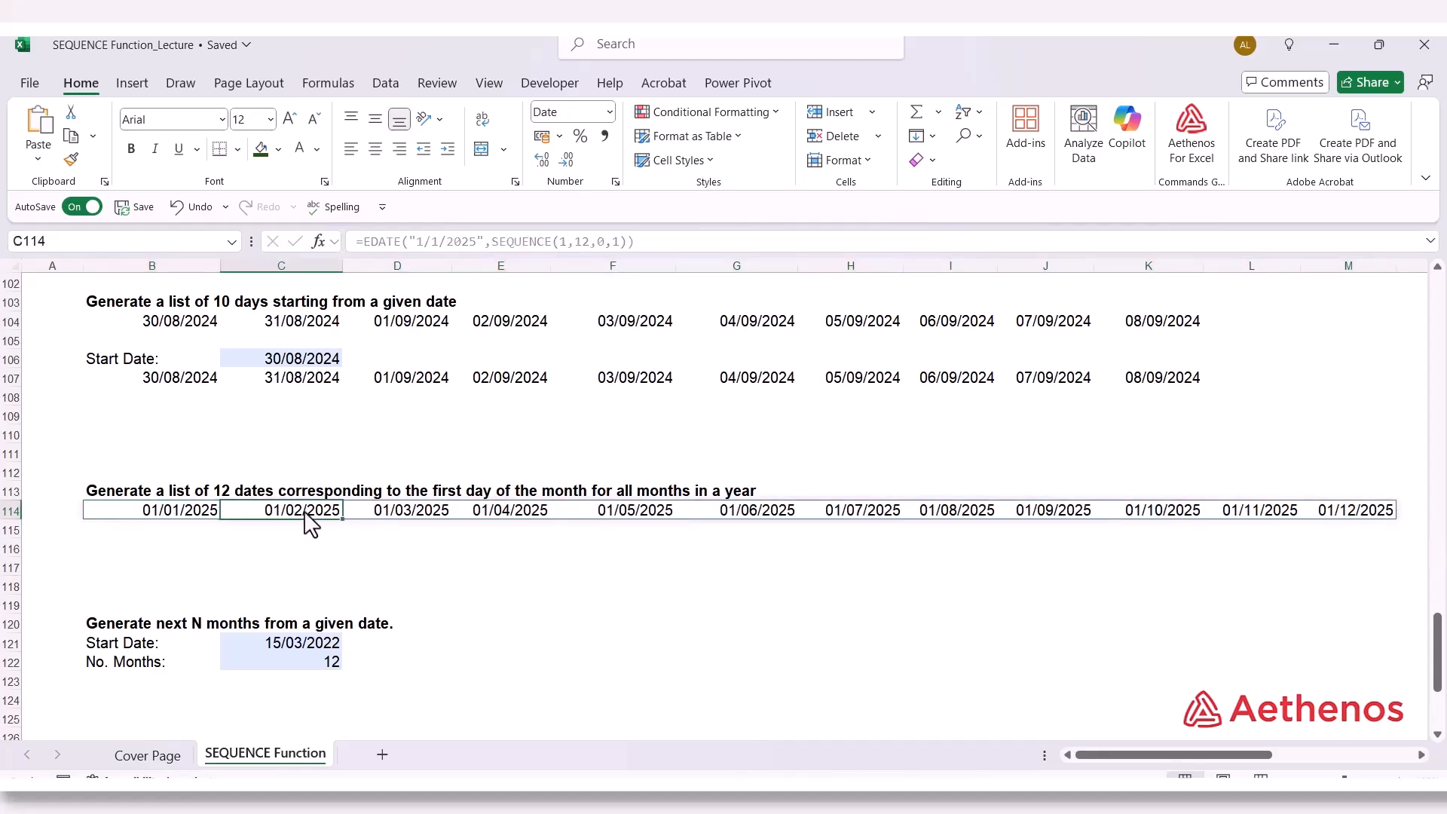
pyautogui.click(398, 517)
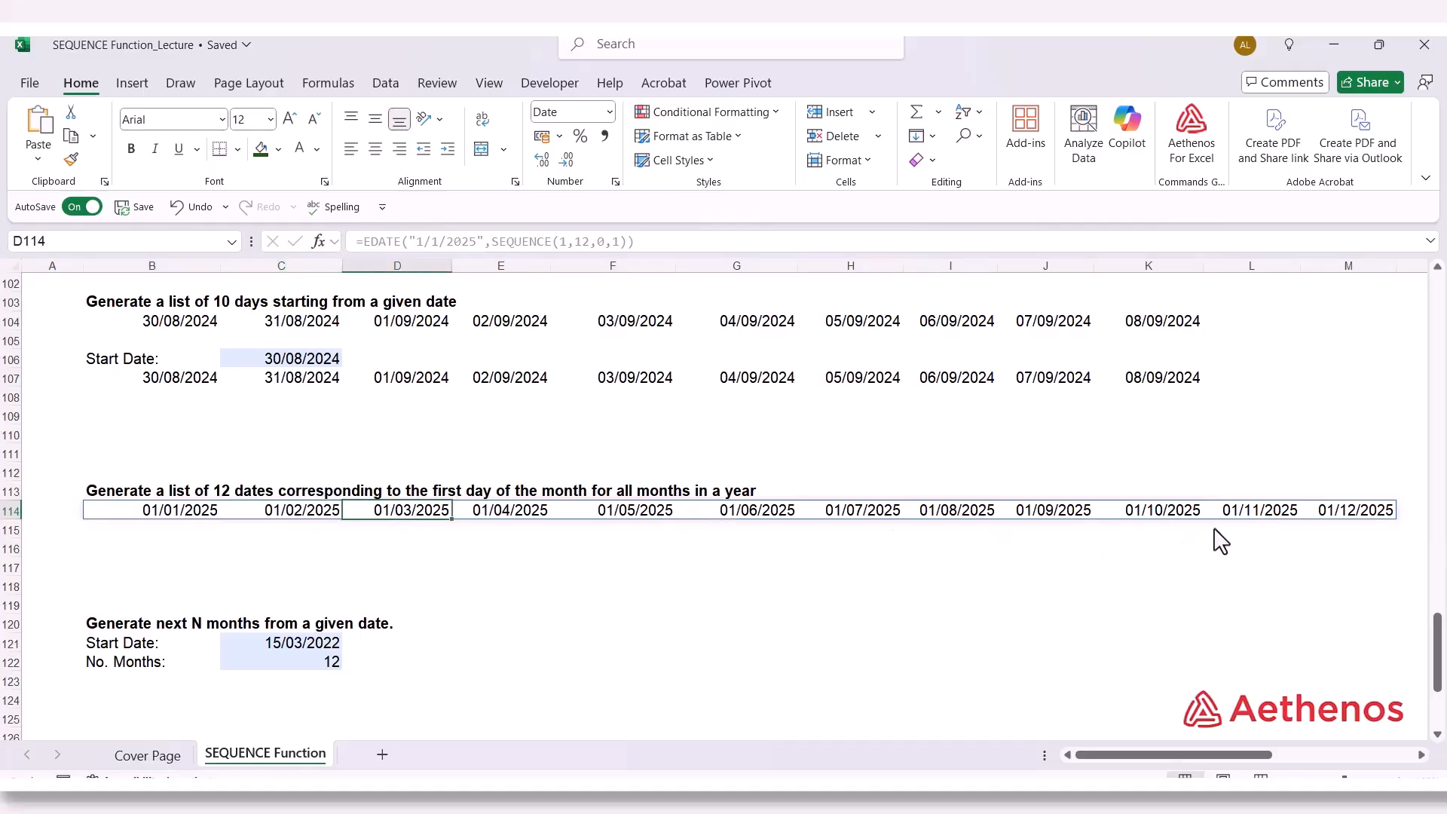
pyautogui.click(1372, 515)
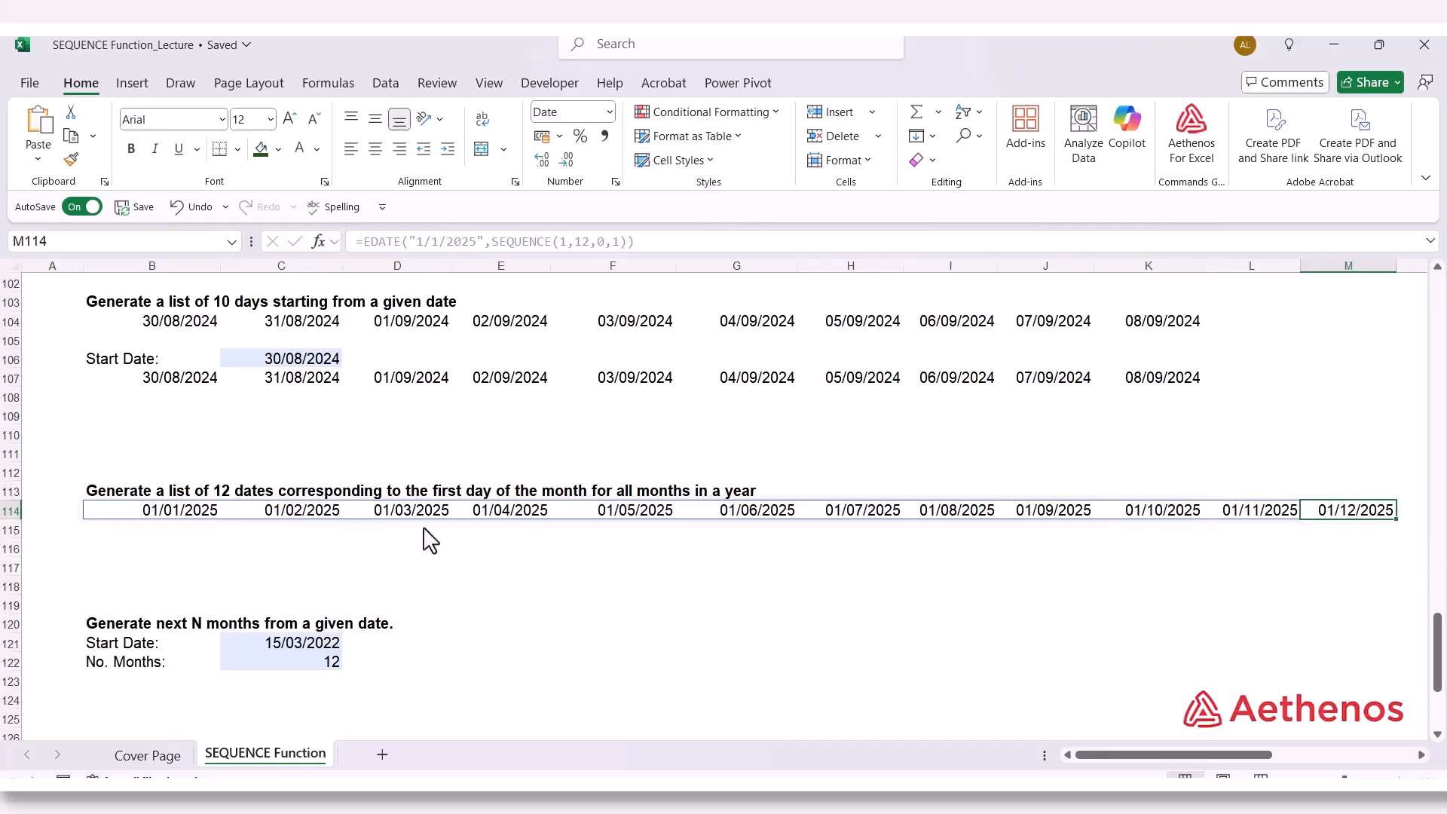
pyautogui.click(176, 459)
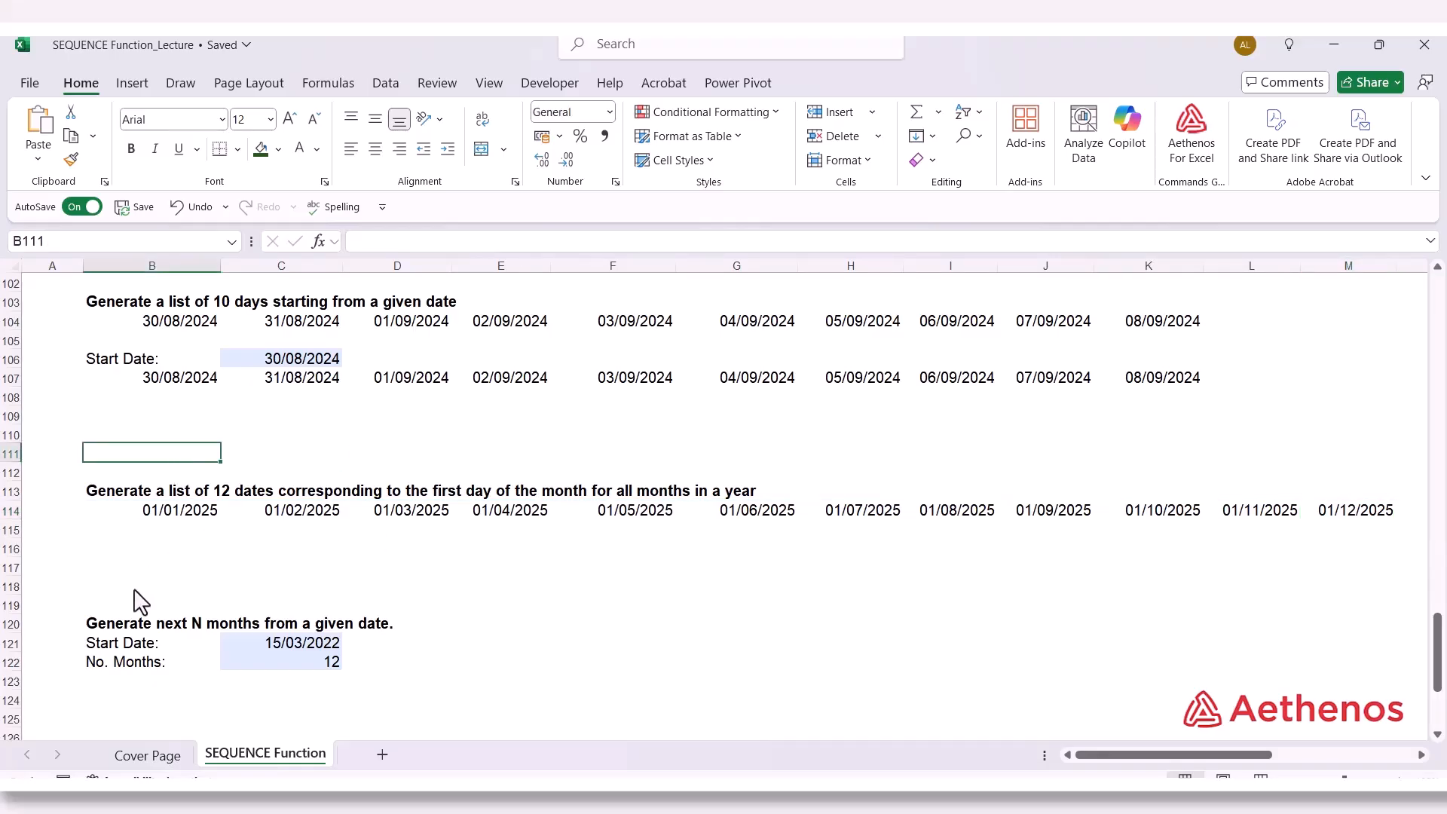
# Copy the Start Date label and its date cell from B106:C106 to B112:C112
pyautogui.moveTo(144, 361); pyautogui.dragTo(228, 362)
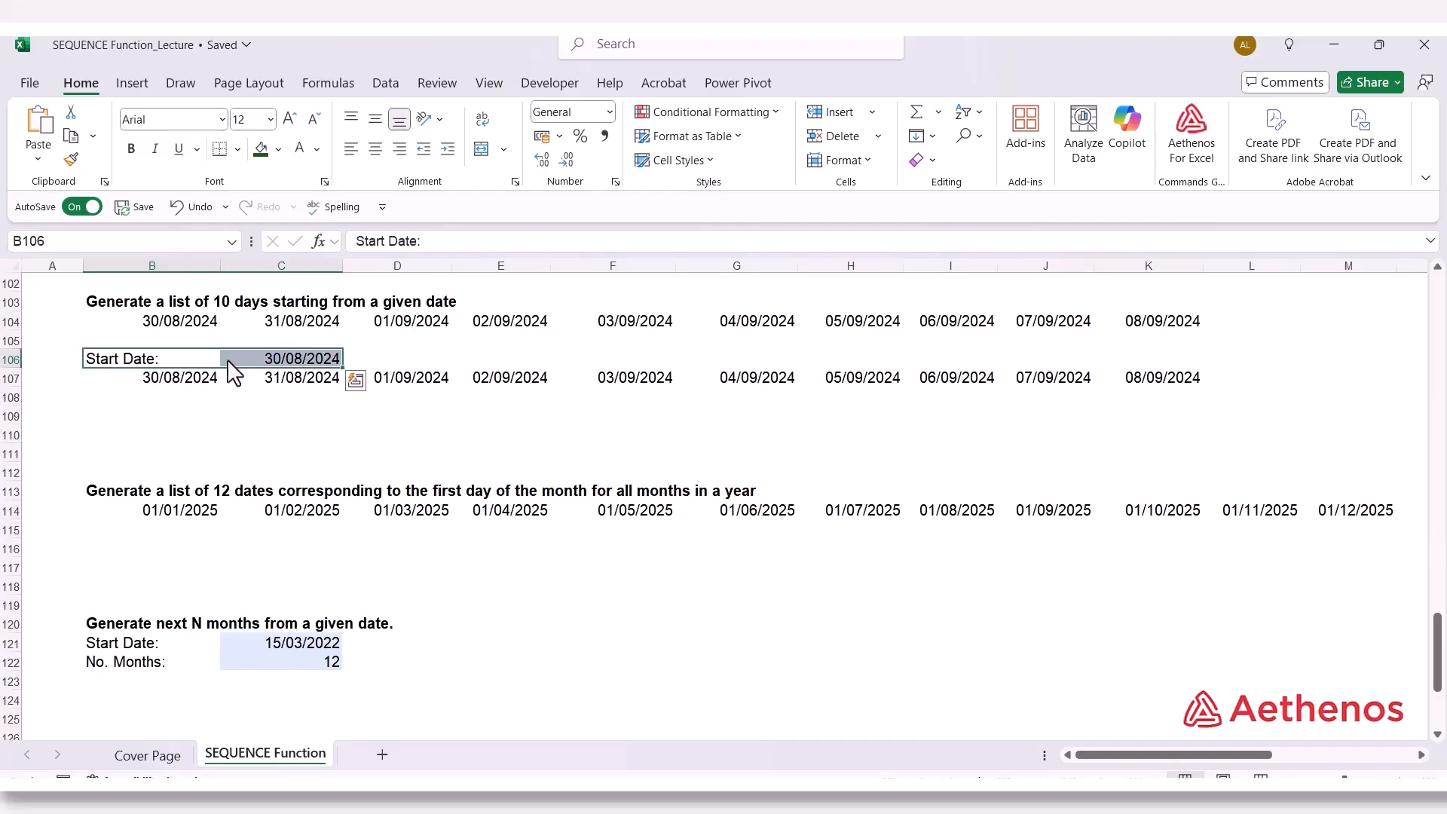
pyautogui.hotkey('ctrl', 'c')
pyautogui.click(123, 463)
pyautogui.click(123, 470)
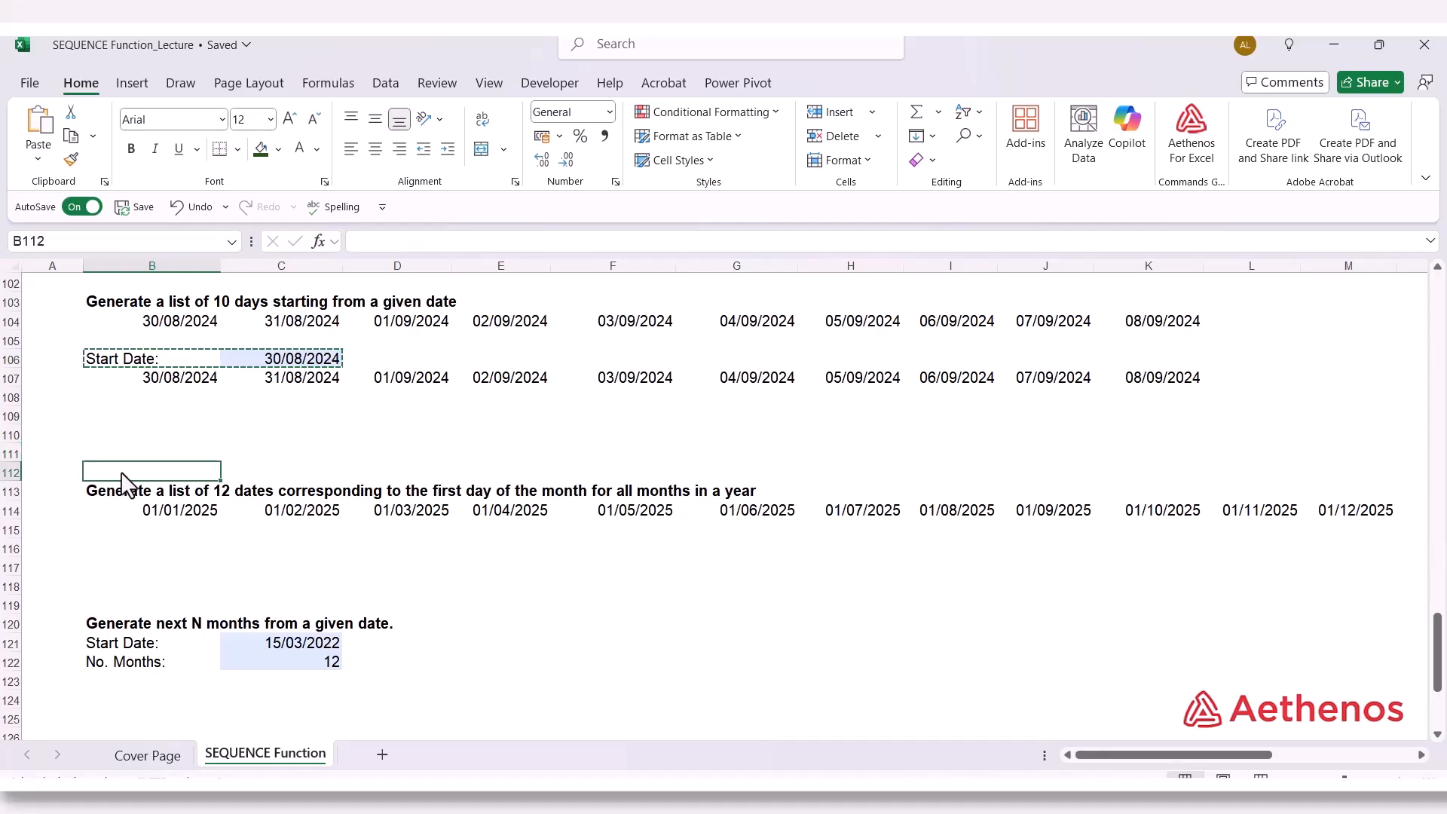
pyautogui.hotkey('ctrl', 'v')
pyautogui.press('Escape')
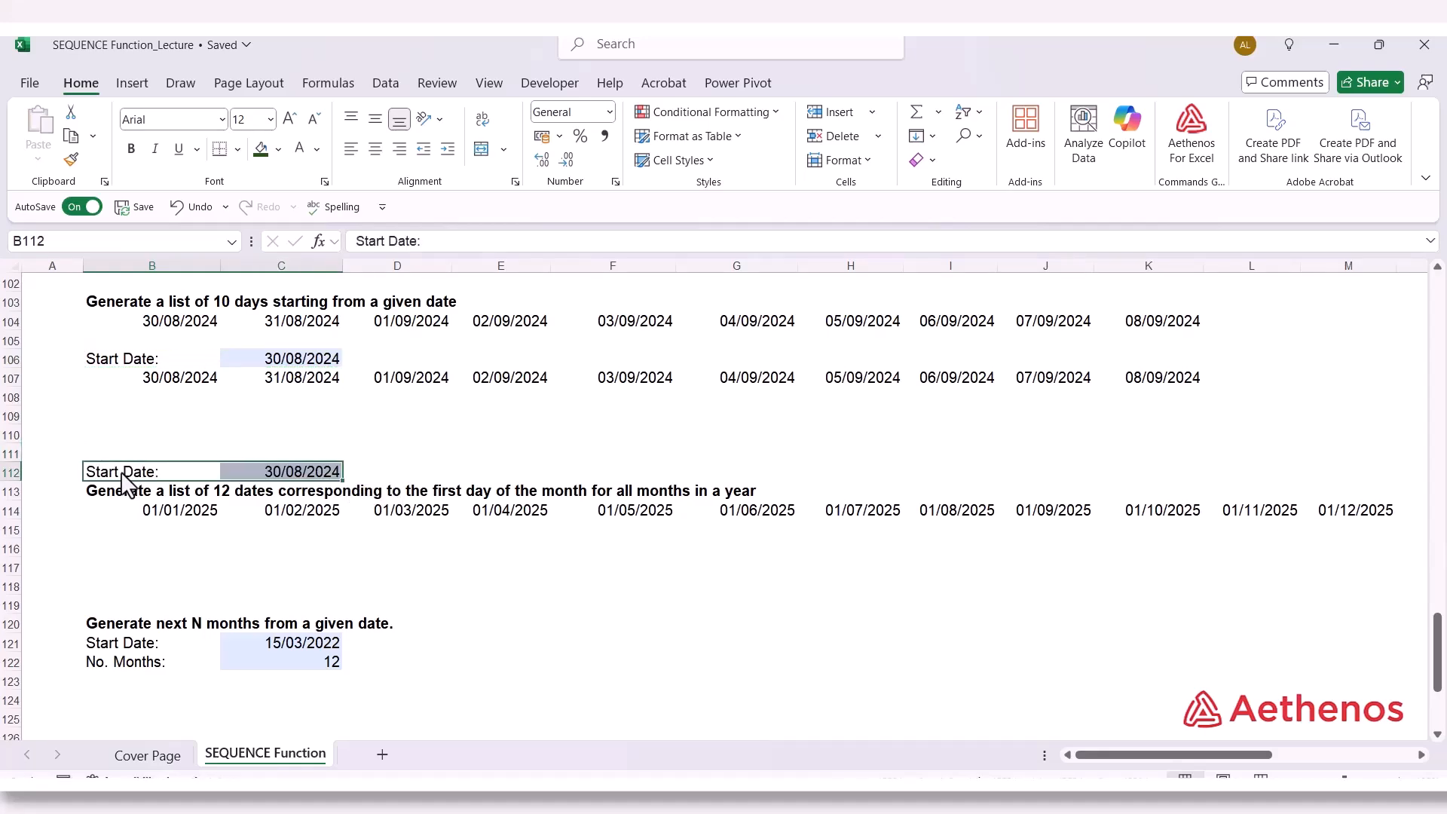
# Set the copied start date in C112 to 01/01/2025
pyautogui.click(283, 472)
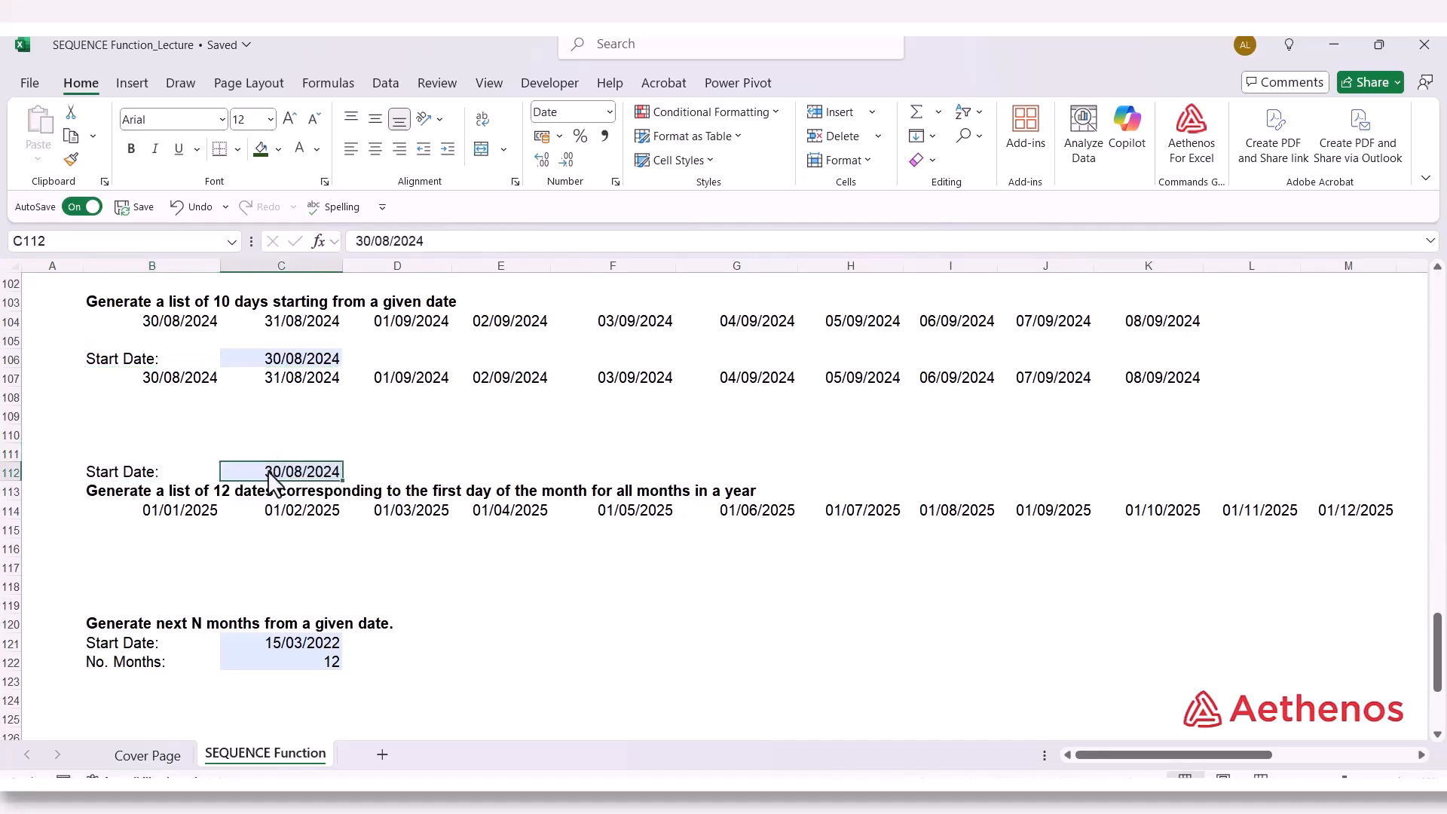
pyautogui.click(362, 243)
pyautogui.write('1')
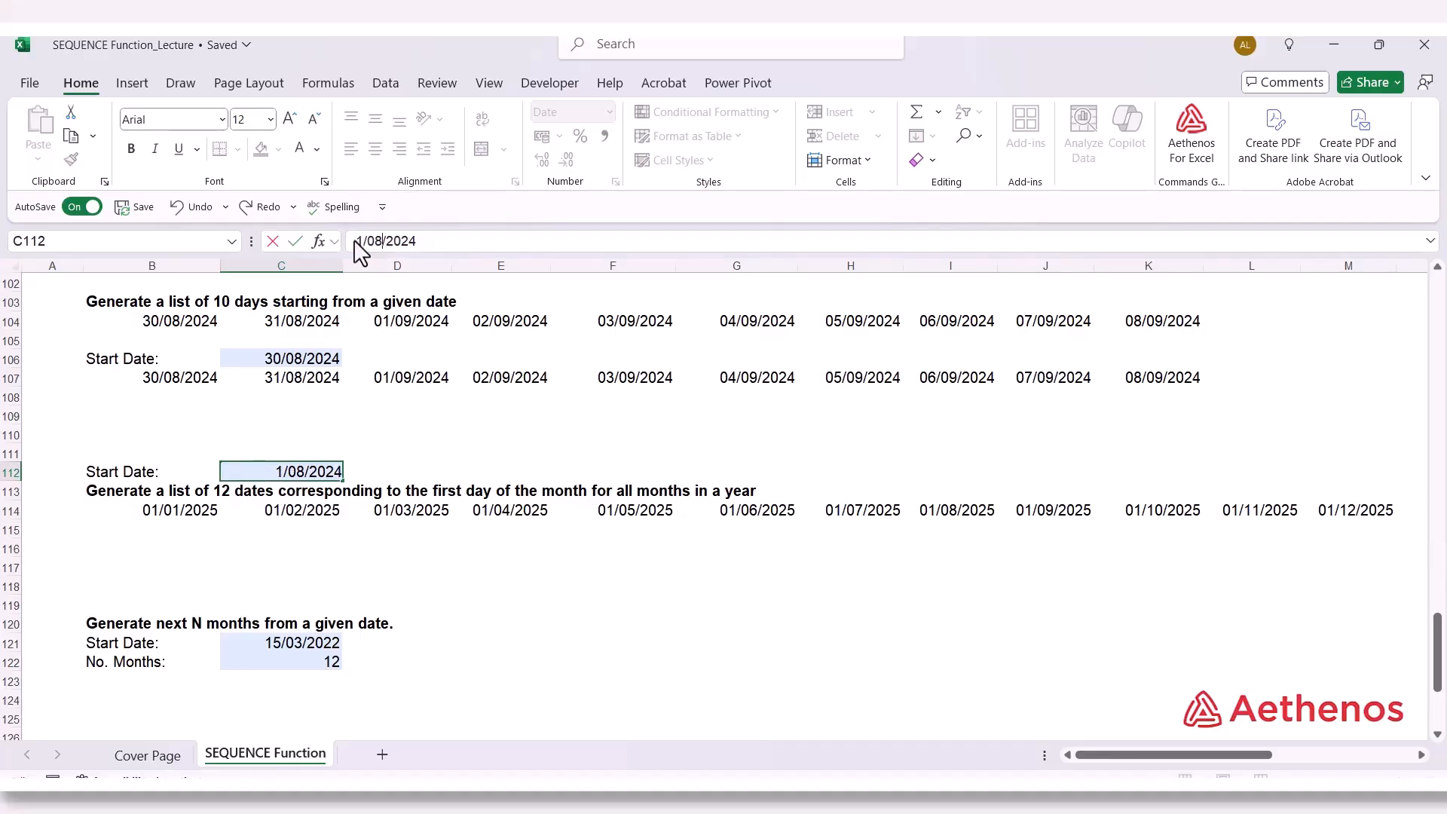
pyautogui.press('BackSpace')
pyautogui.press('BackSpace')
pyautogui.write('1')
pyautogui.press('BackSpace')
pyautogui.write('5')
pyautogui.press('Return')
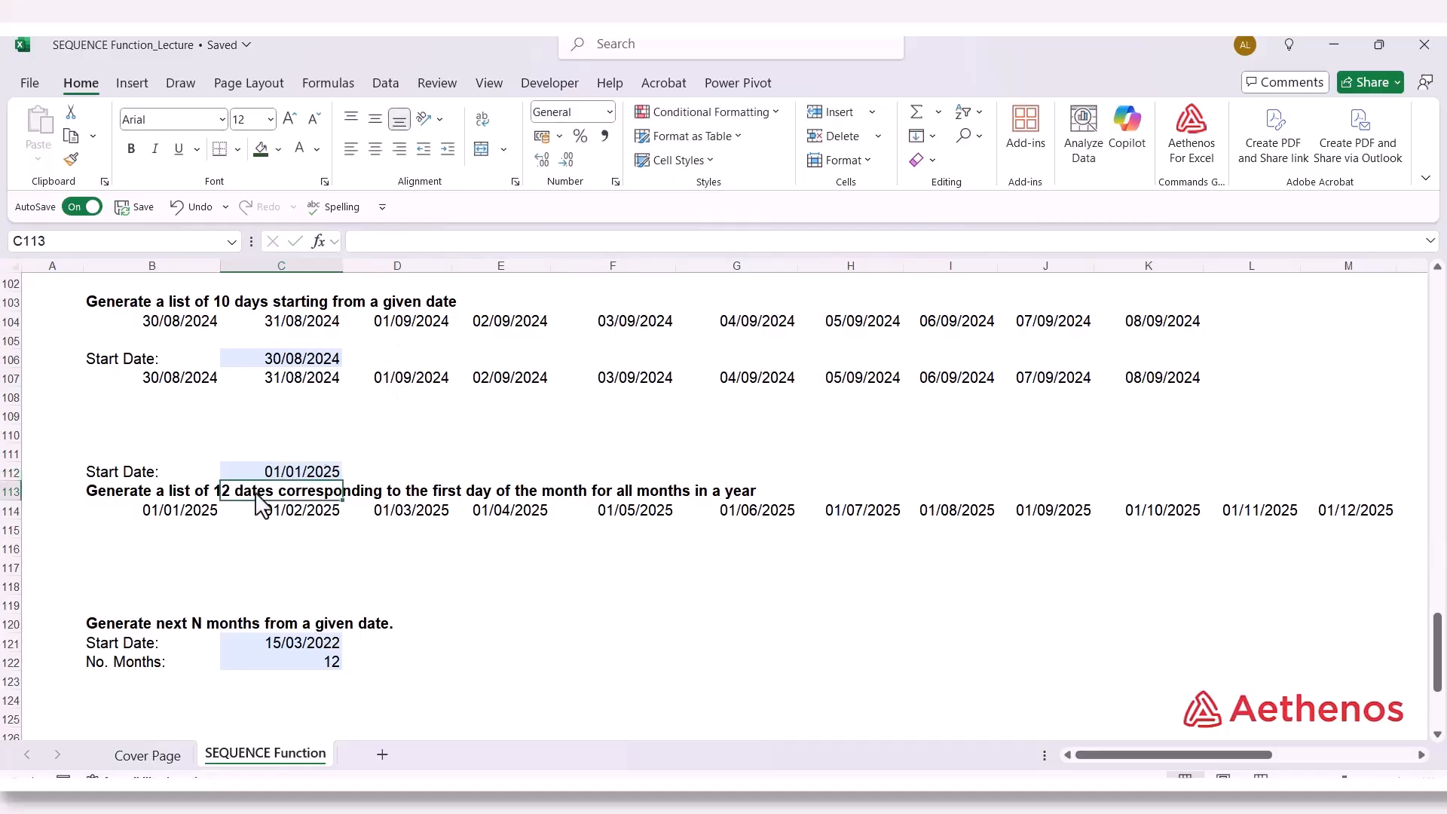
# Copy the formula text of B114 into B115 so that it reads =EDATE("1/1/2025",SEQUENCE(1,12,0,1))
pyautogui.click(183, 534)
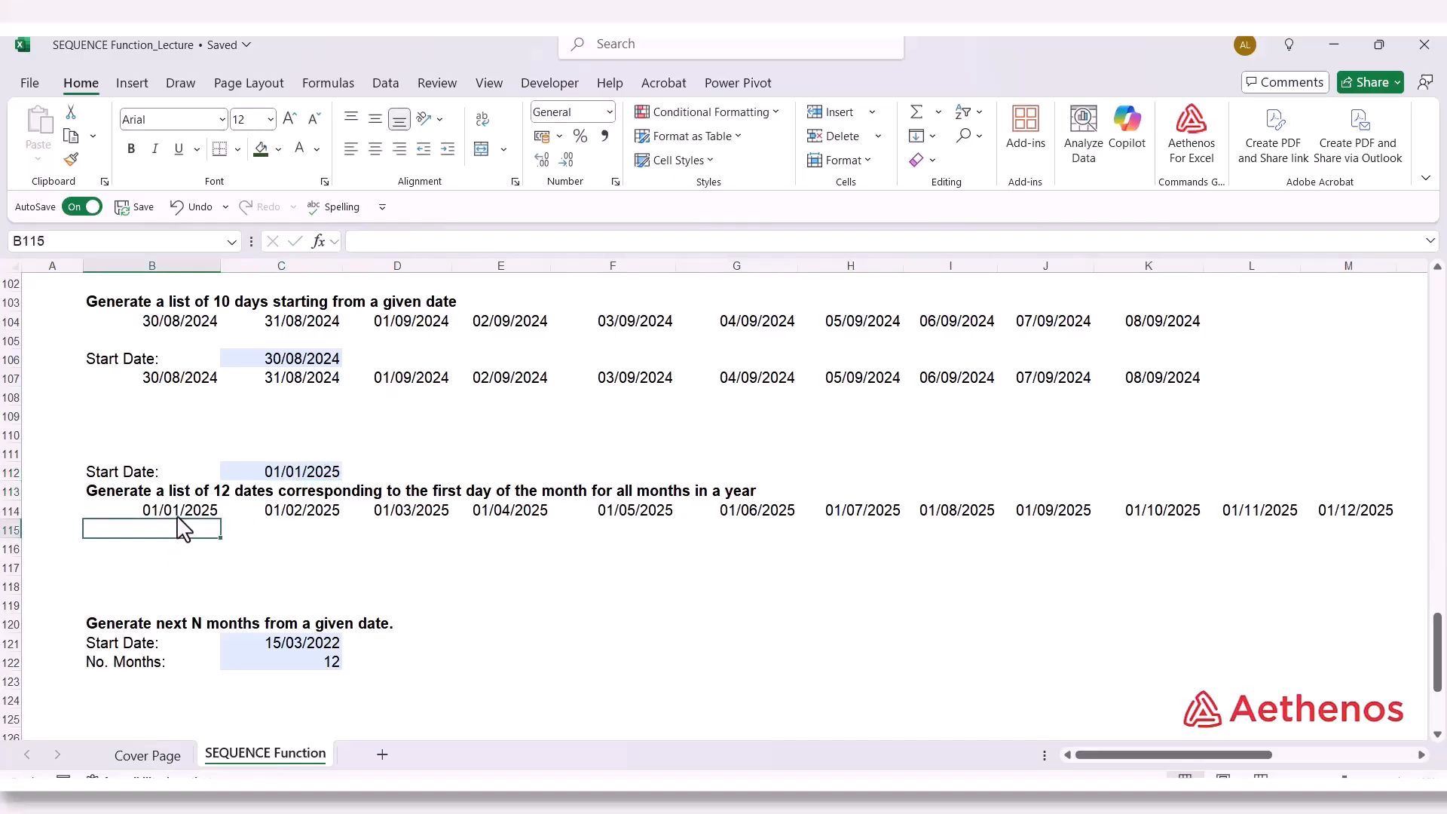
pyautogui.click(185, 511)
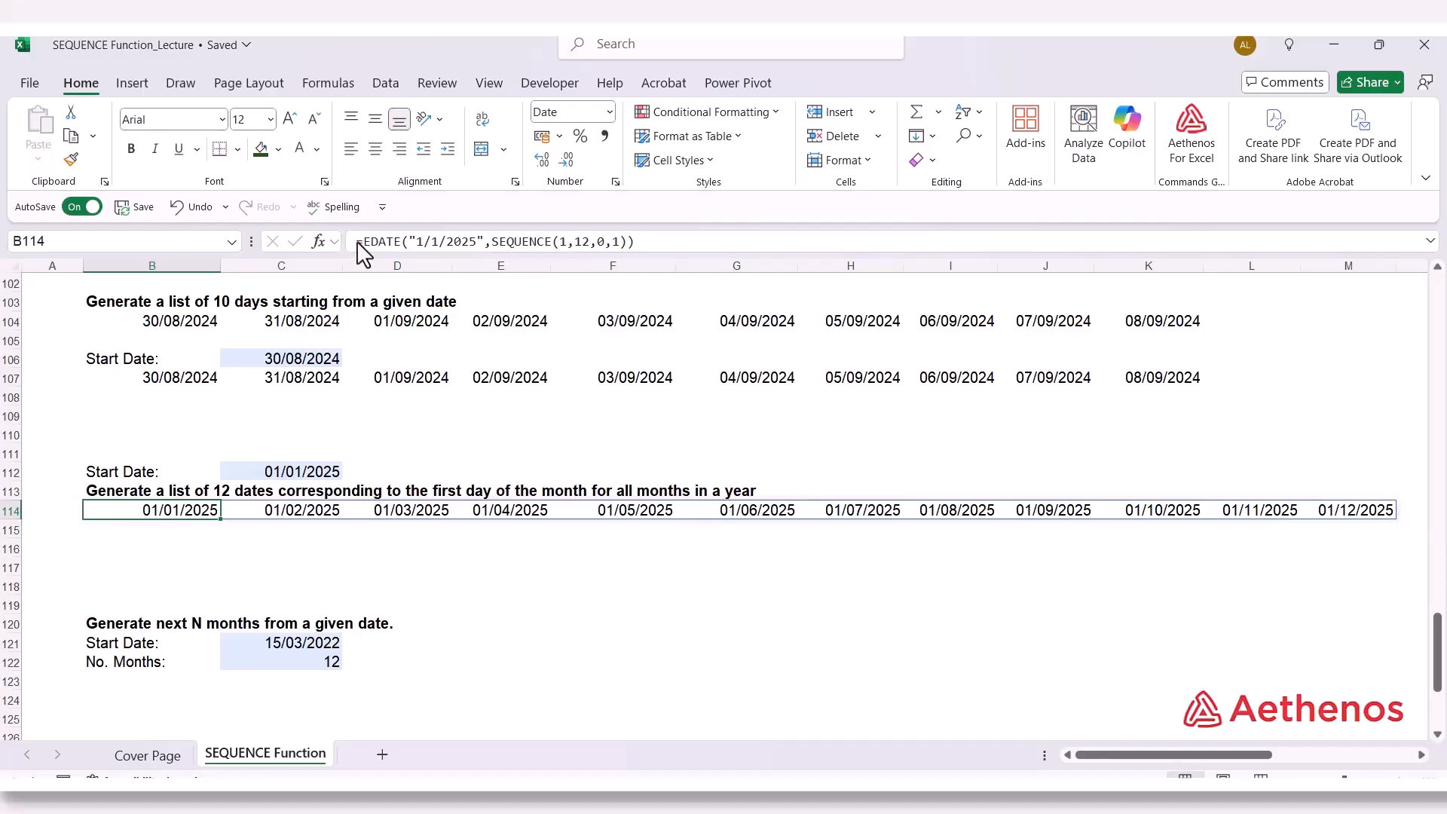
pyautogui.moveTo(358, 243); pyautogui.dragTo(655, 252)
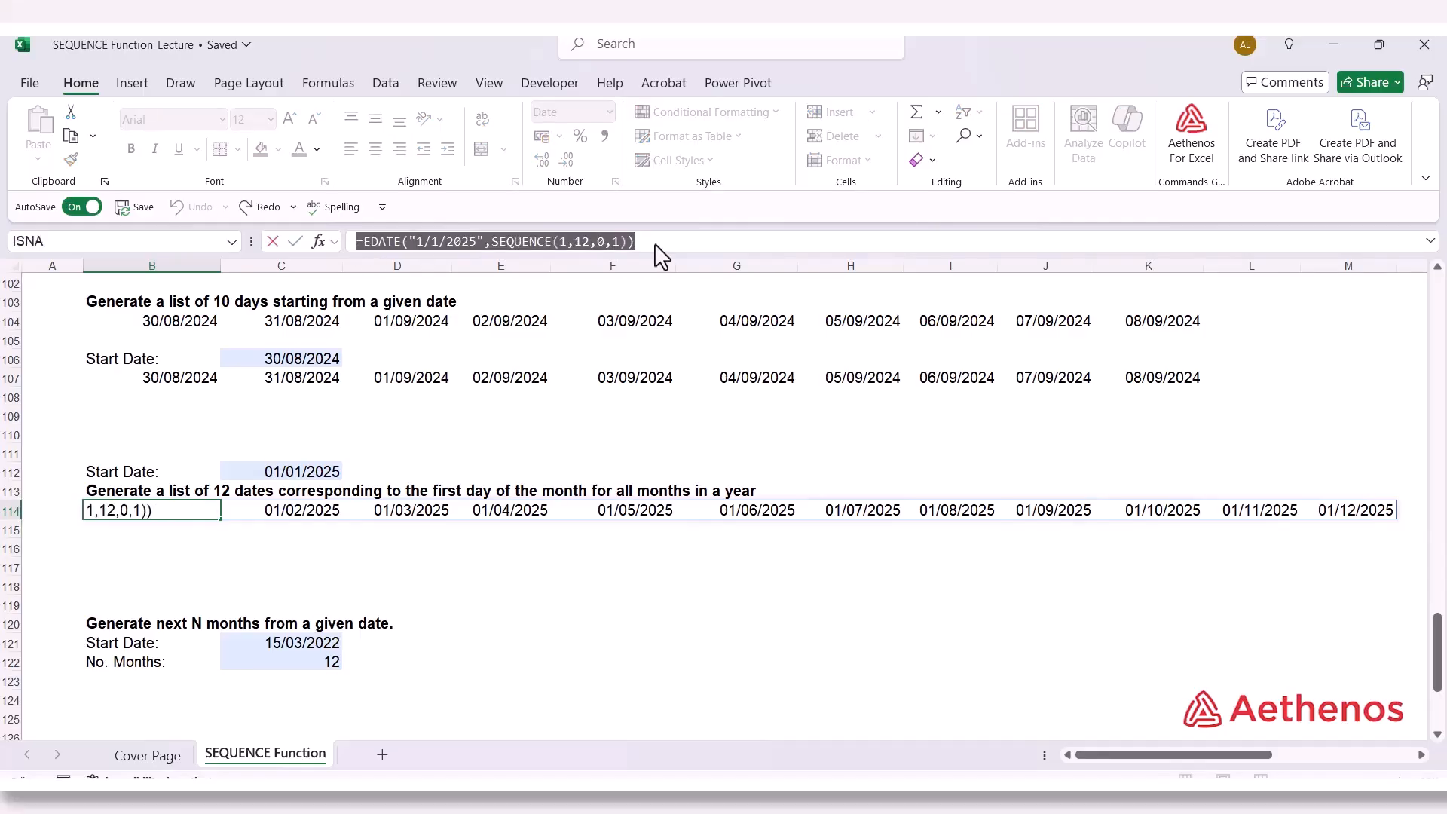
pyautogui.click(144, 536)
pyautogui.press('Escape')
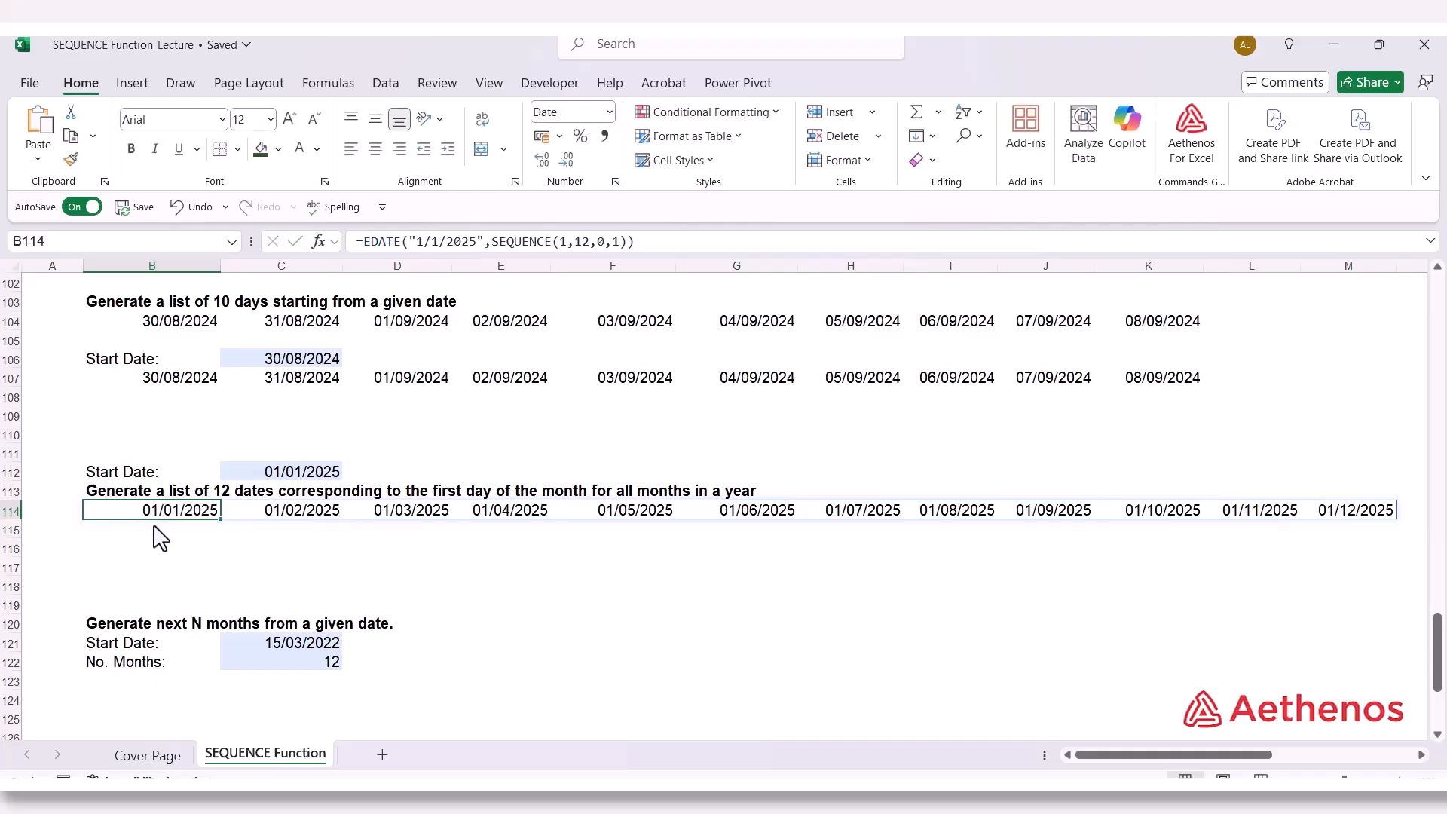
pyautogui.click(158, 533)
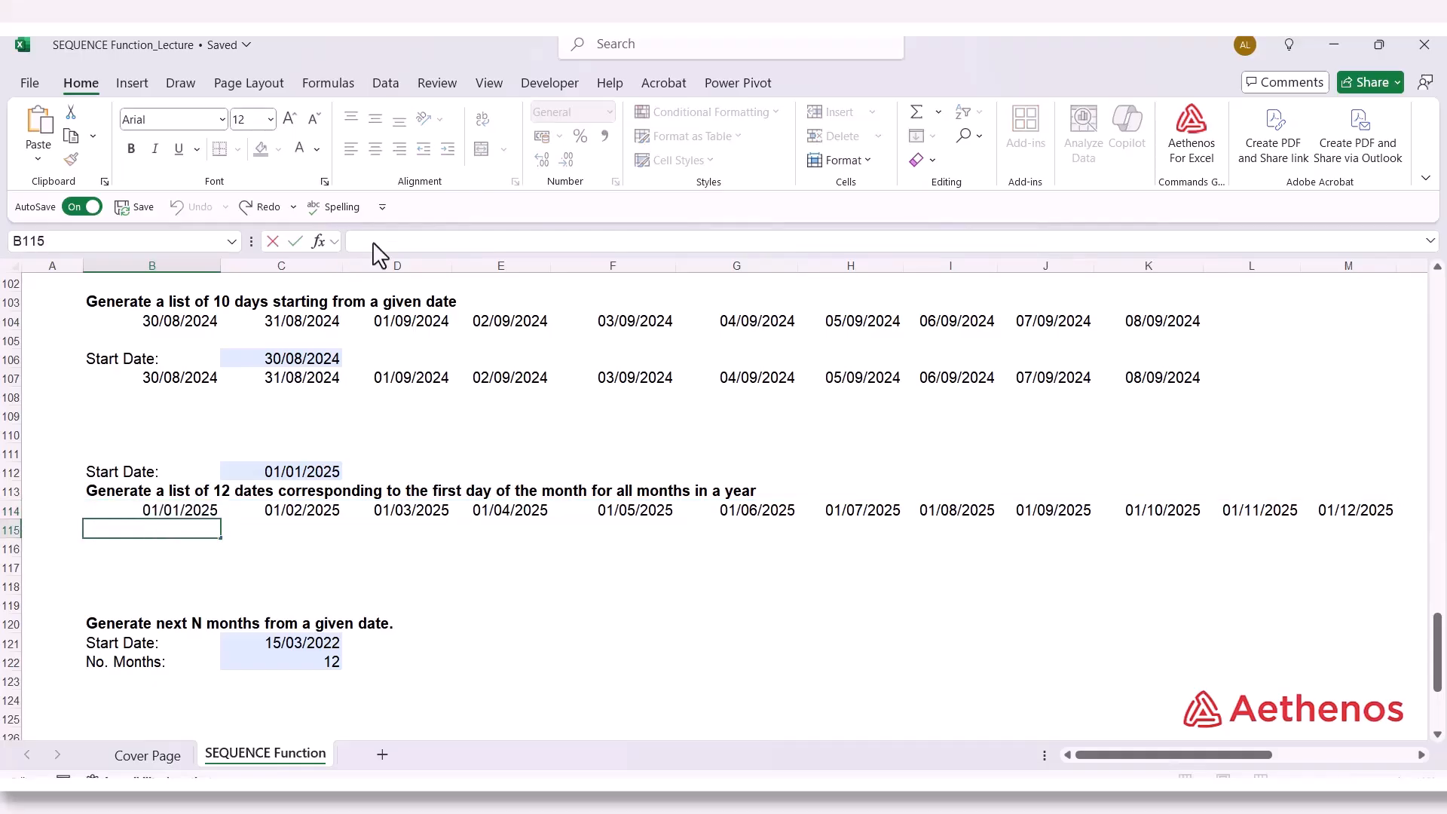
pyautogui.hotkey('ctrl', 'v')
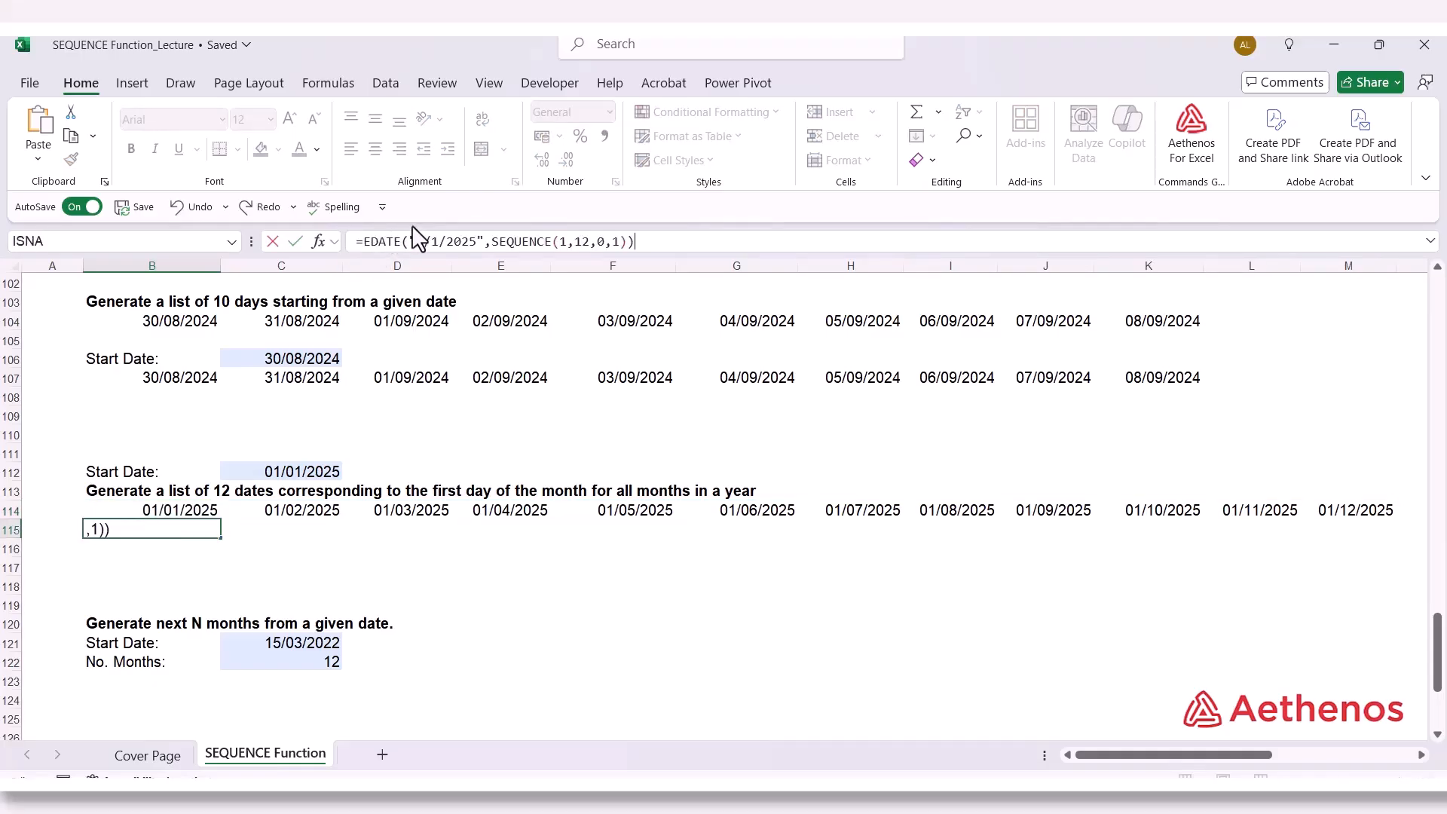
pyautogui.press('Return')
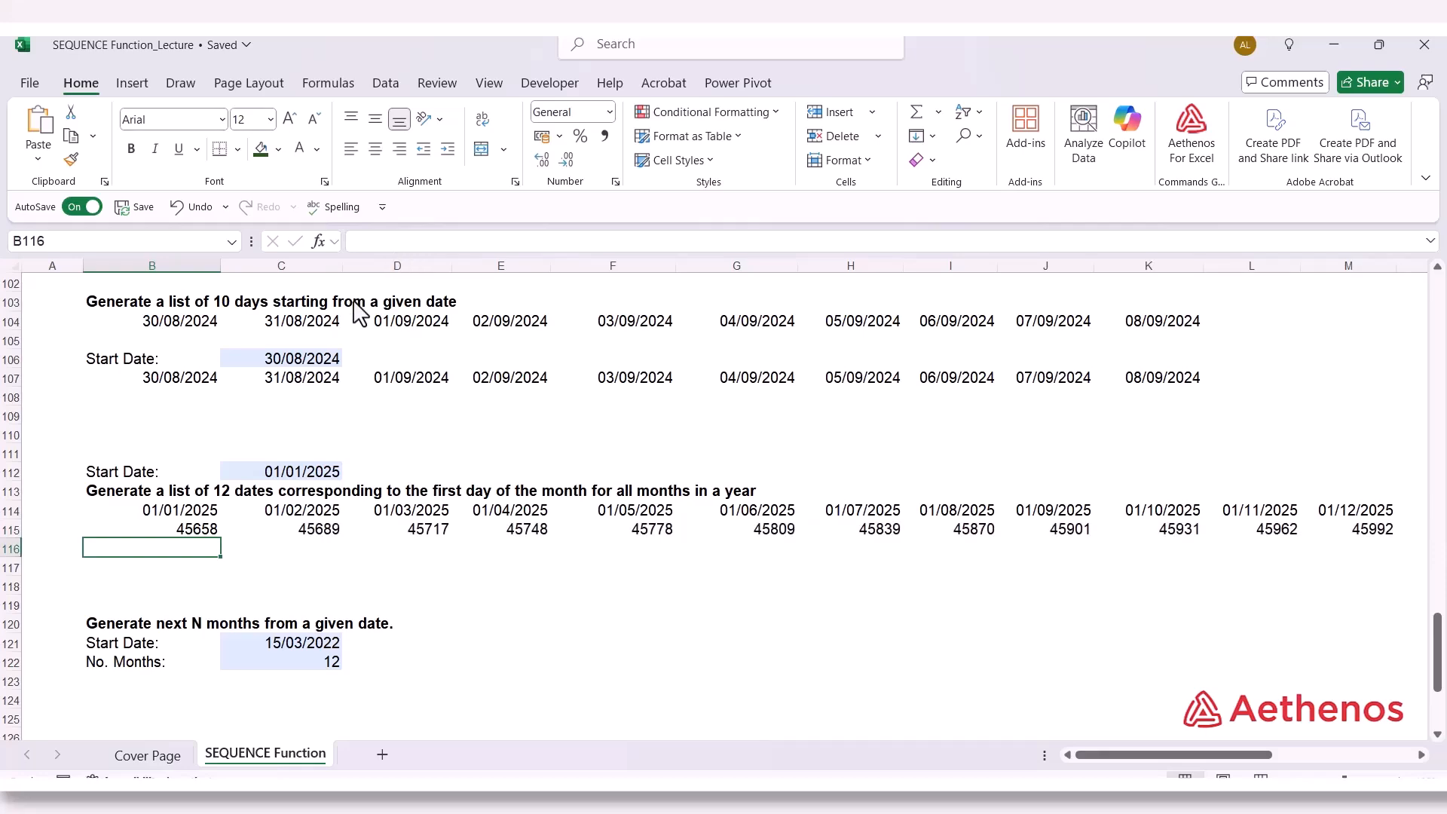
# Replace the hard-coded start date in the B115 formula with a reference to C112
pyautogui.doubleClick(153, 533)
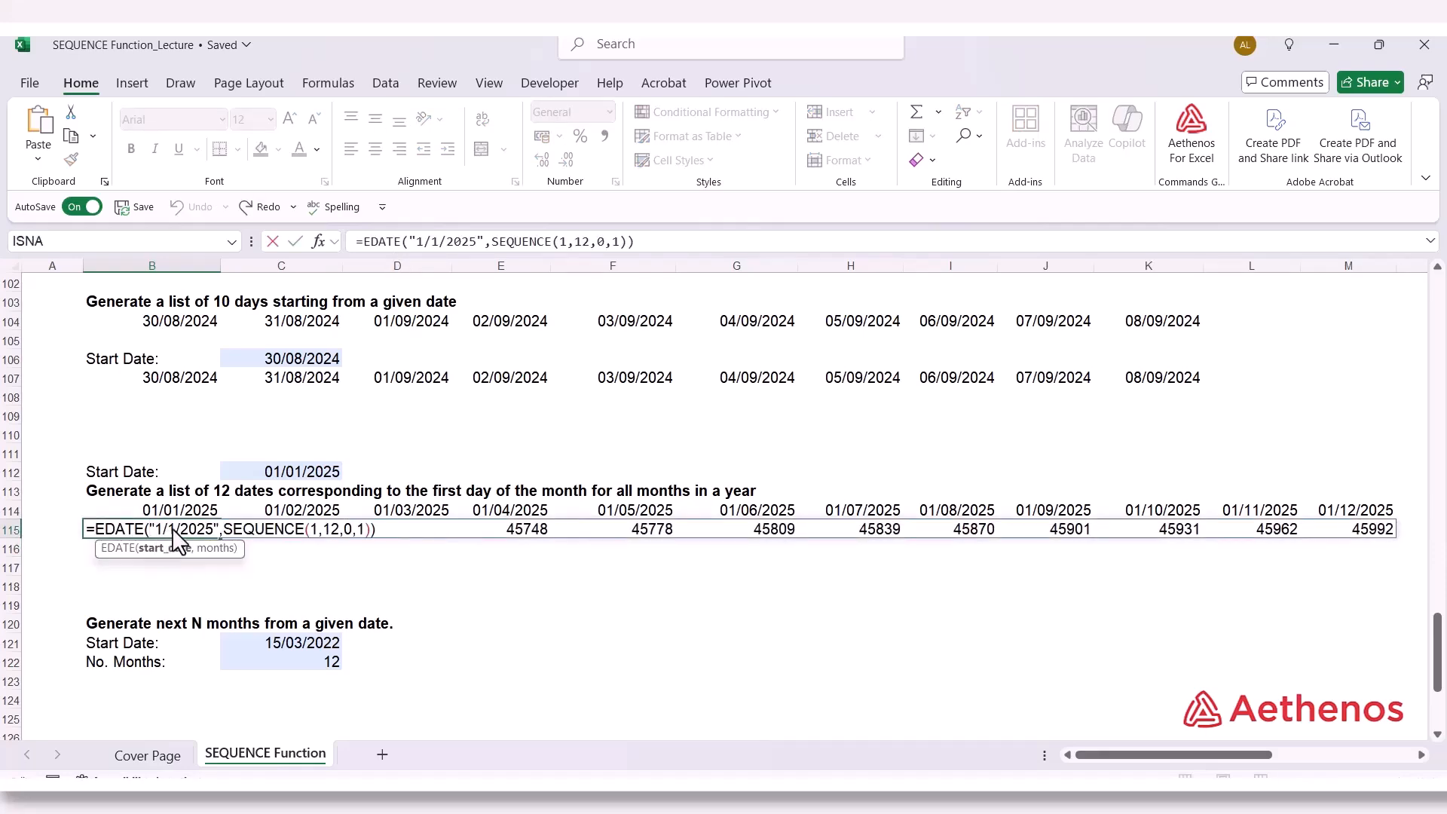
pyautogui.moveTo(150, 530); pyautogui.dragTo(220, 536)
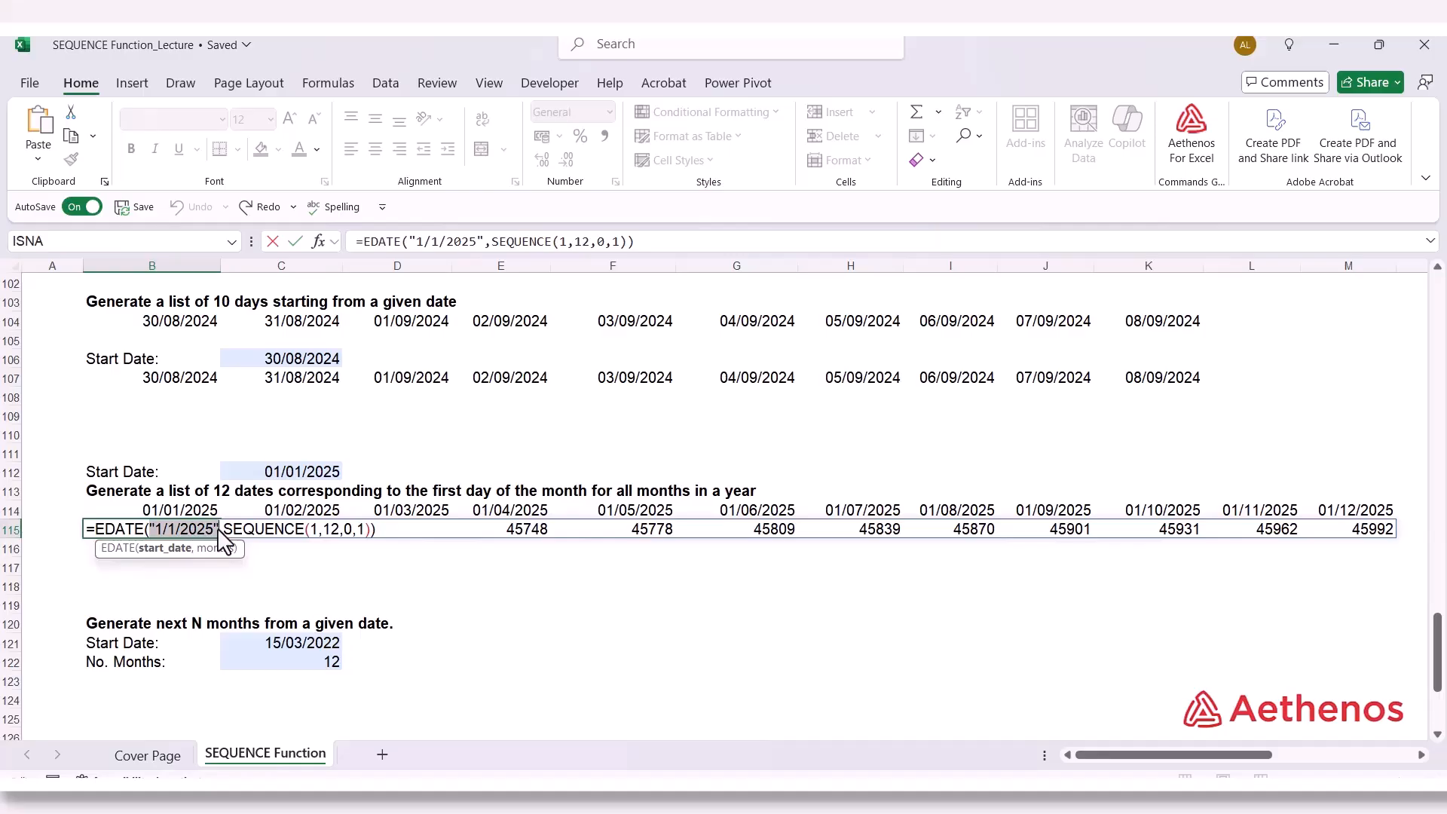
pyautogui.press('Delete')
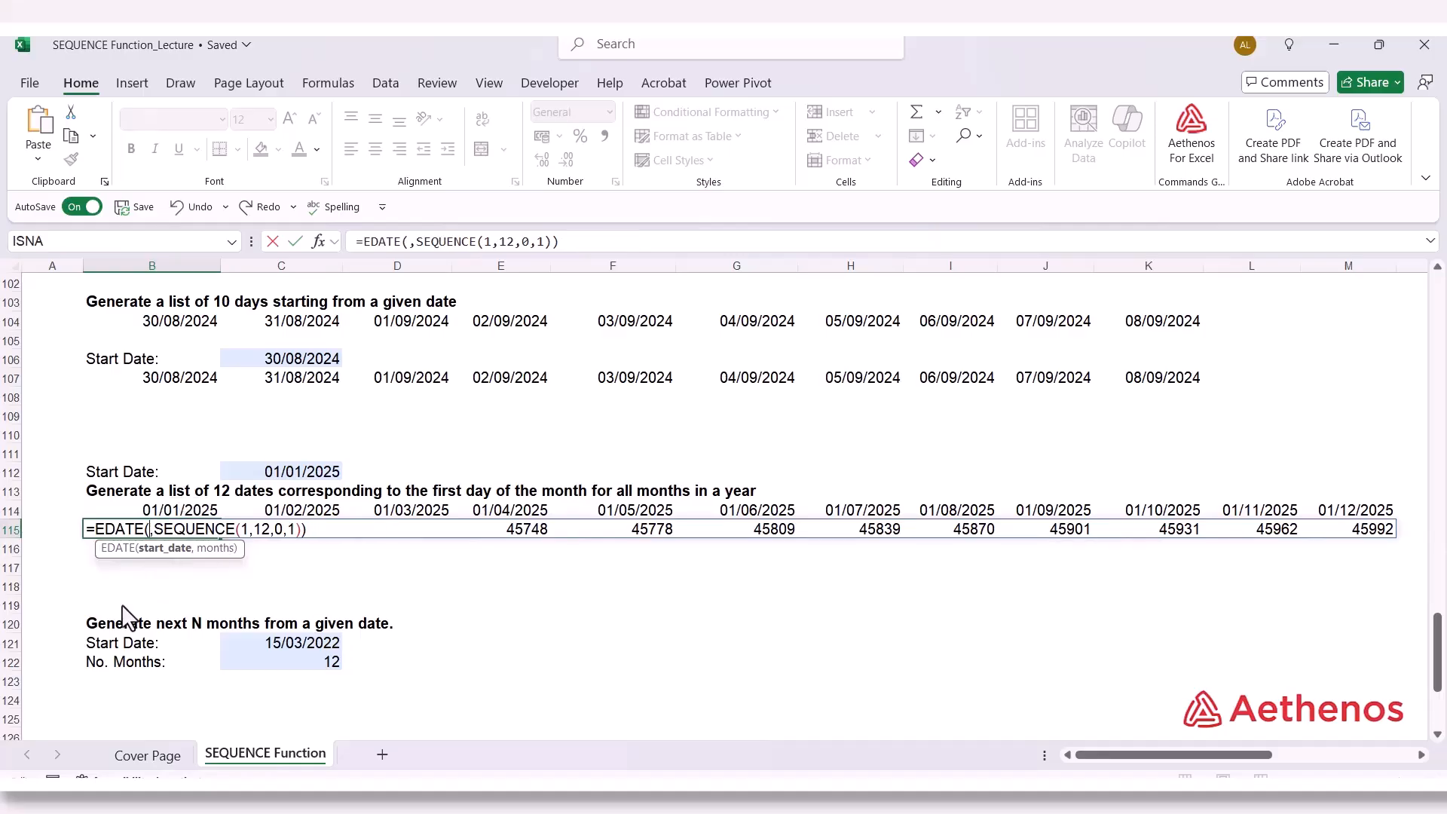
pyautogui.click(244, 473)
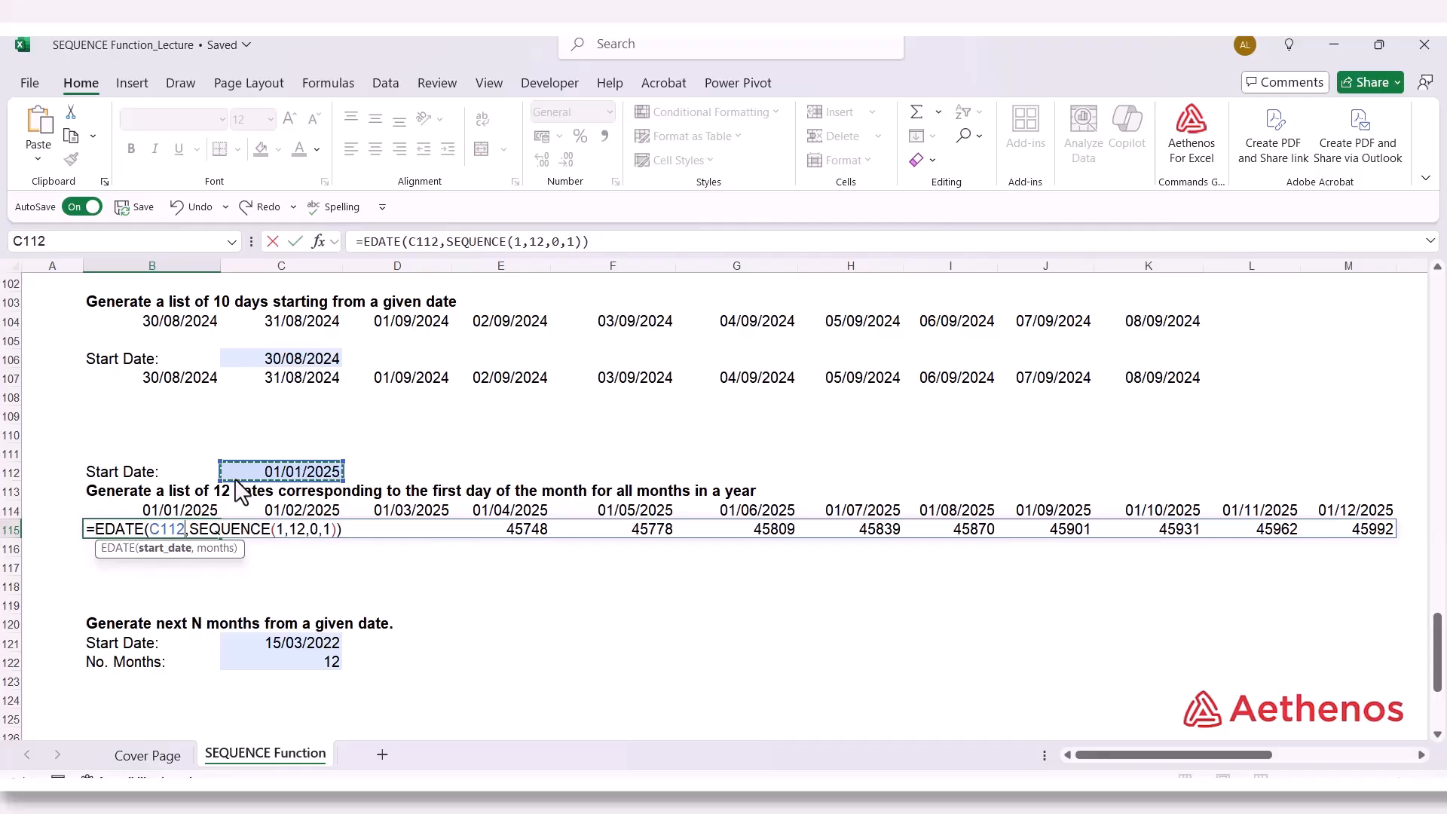
pyautogui.press('Return')
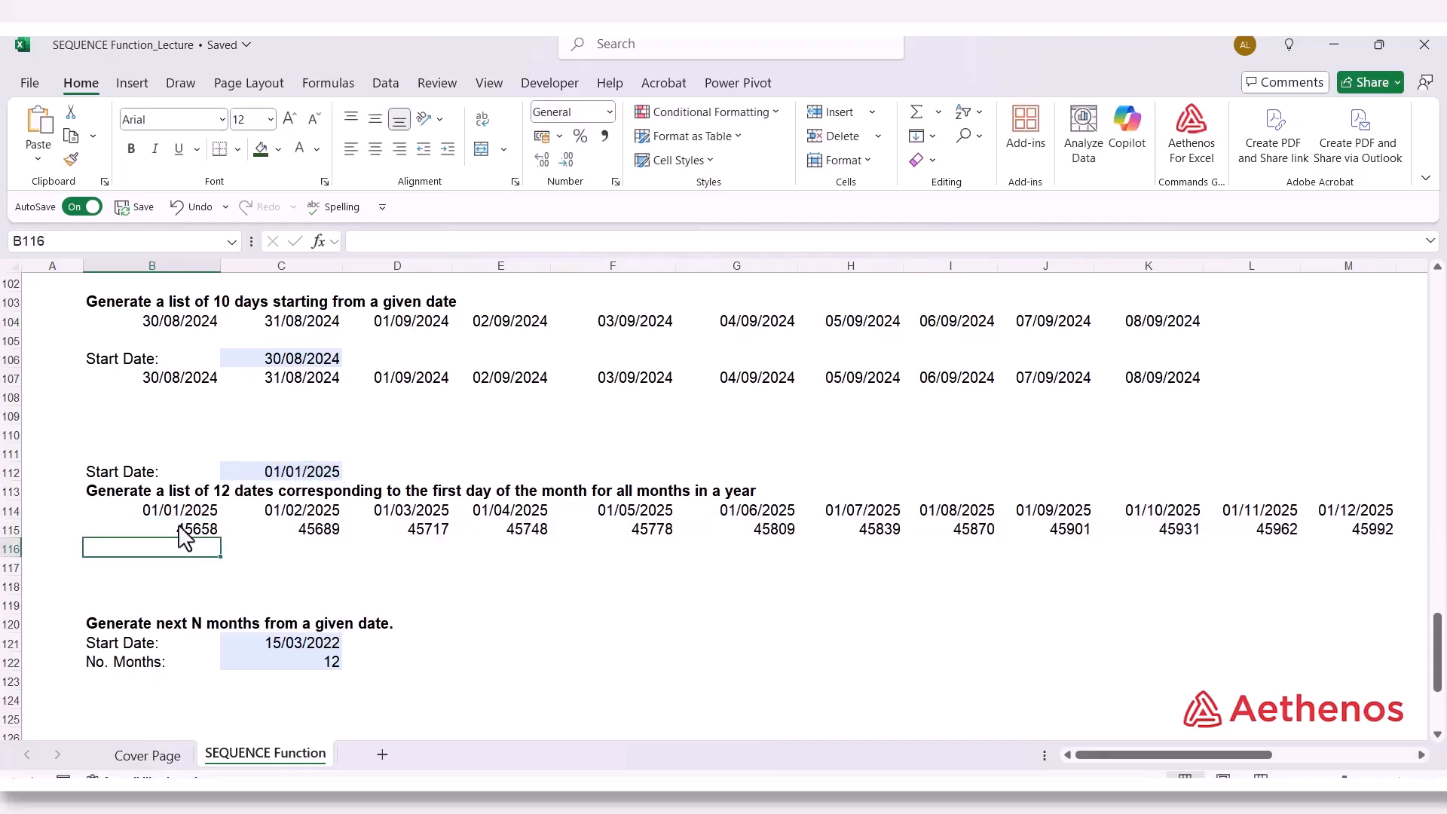
# Format the spilled results in B115:M115 as Short Date
pyautogui.moveTo(186, 532); pyautogui.dragTo(1152, 527)
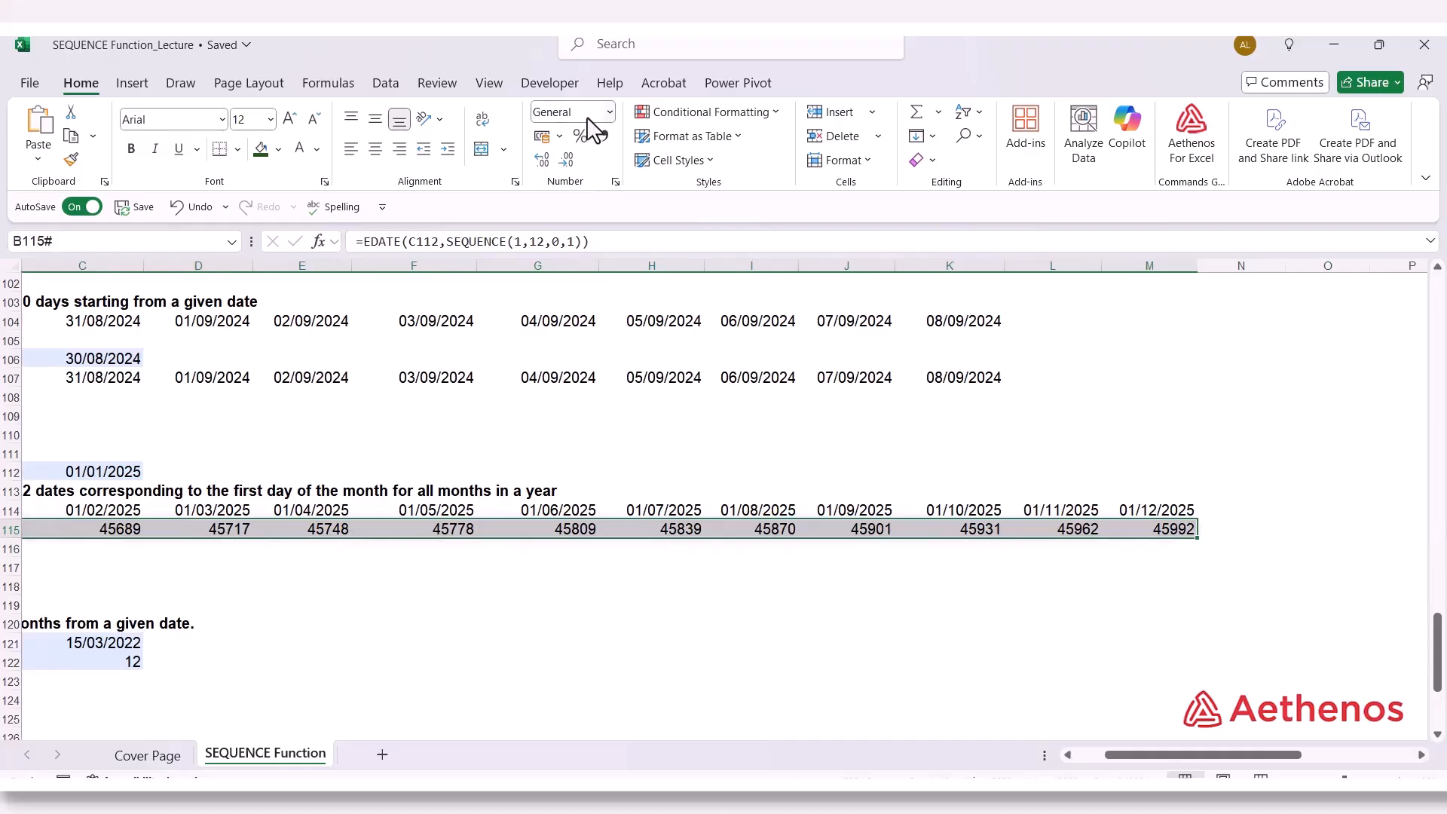
pyautogui.click(611, 113)
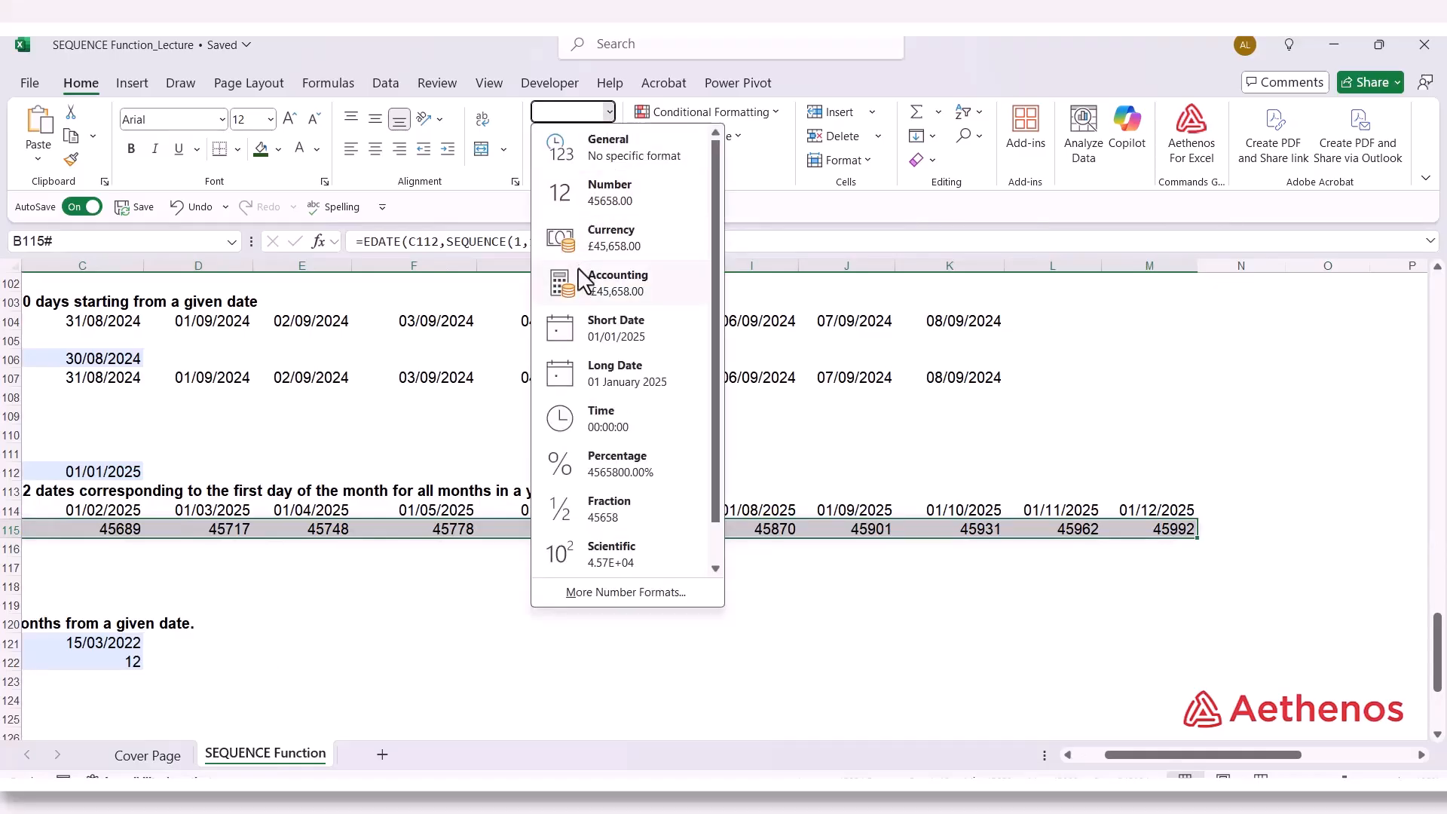
pyautogui.click(561, 336)
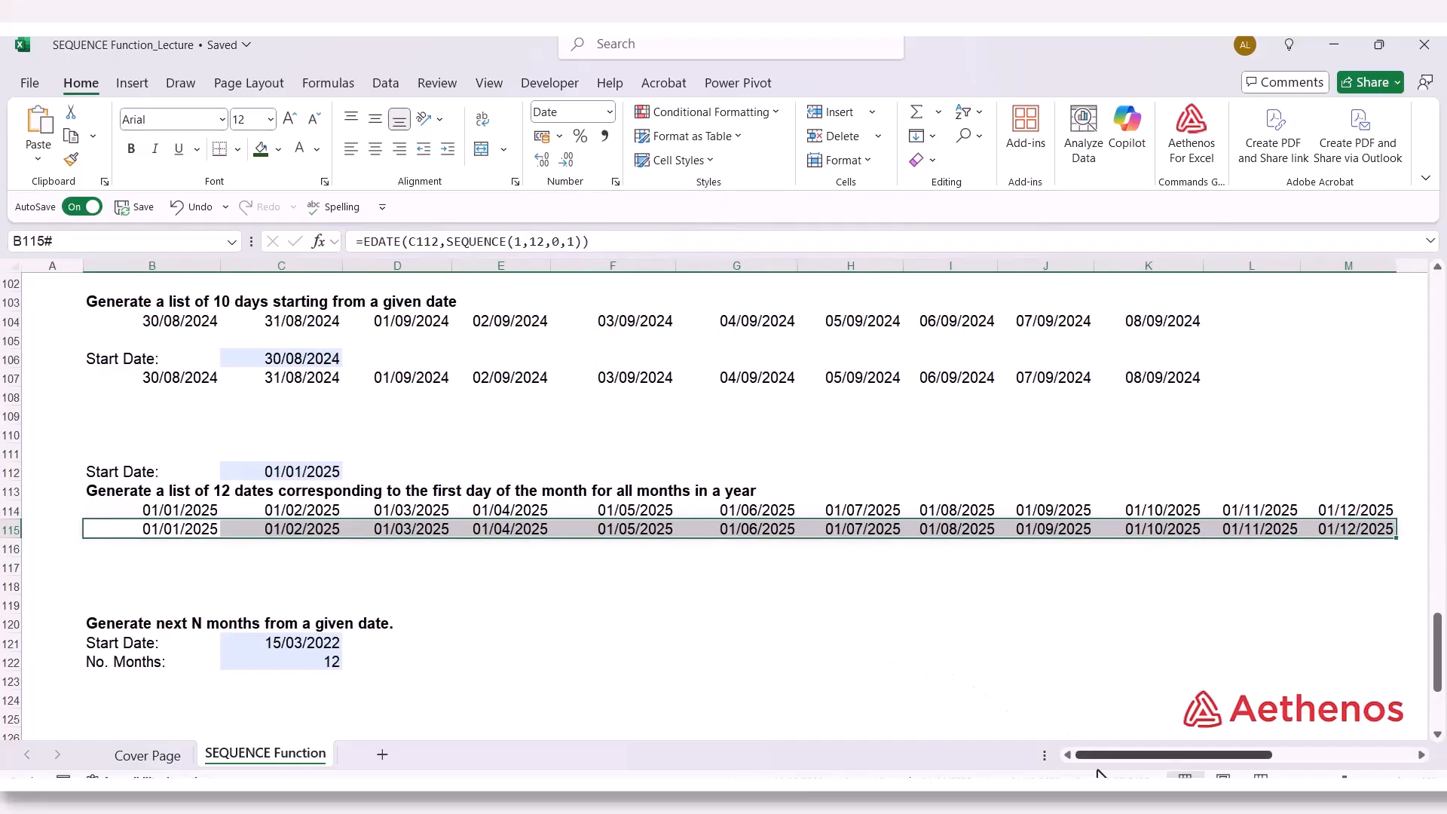
pyautogui.click(260, 532)
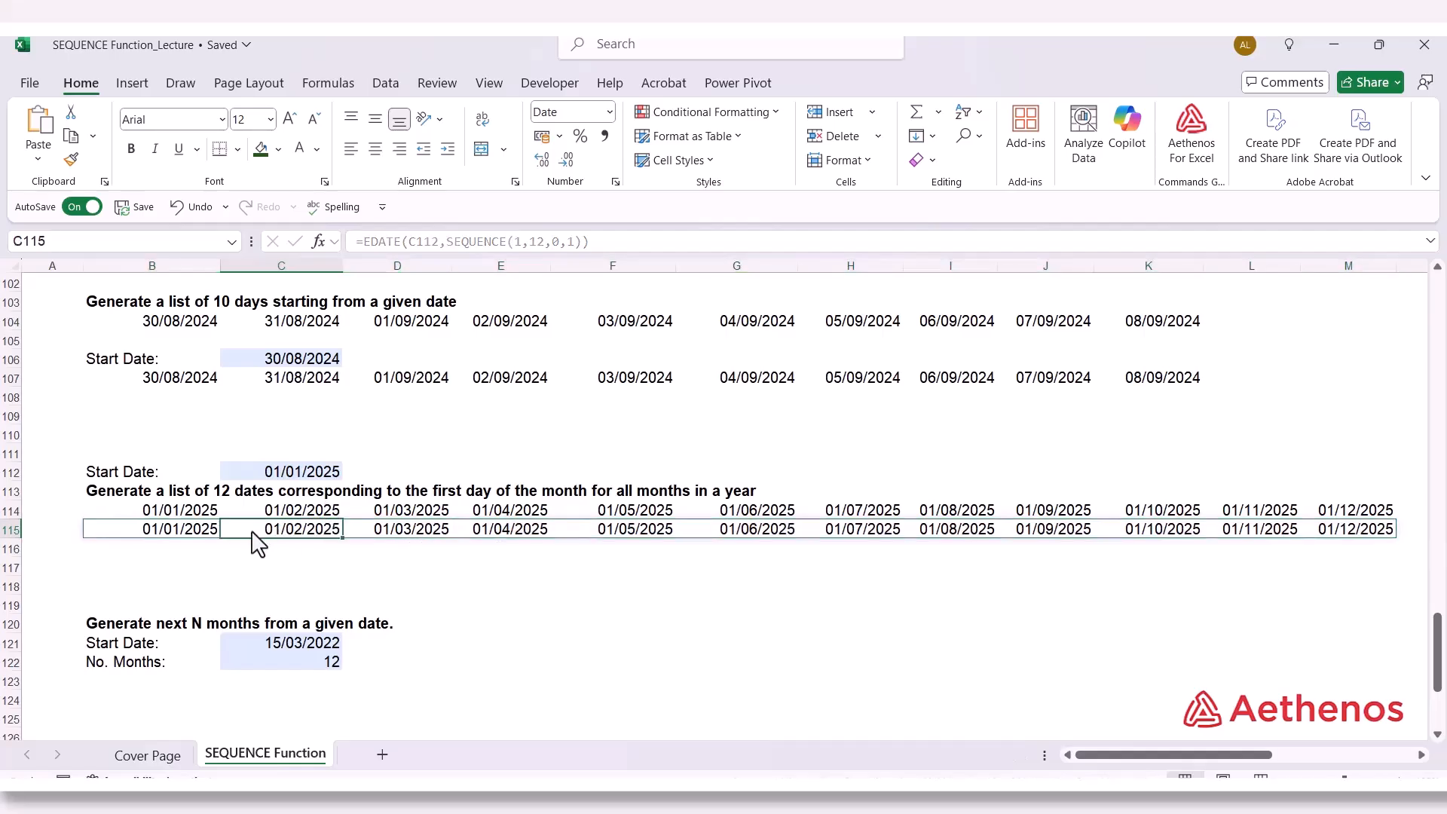
# Compare the EDATE formulas in B114 and B115, checking the hard-coded start date against the C112 reference
pyautogui.click(156, 565)
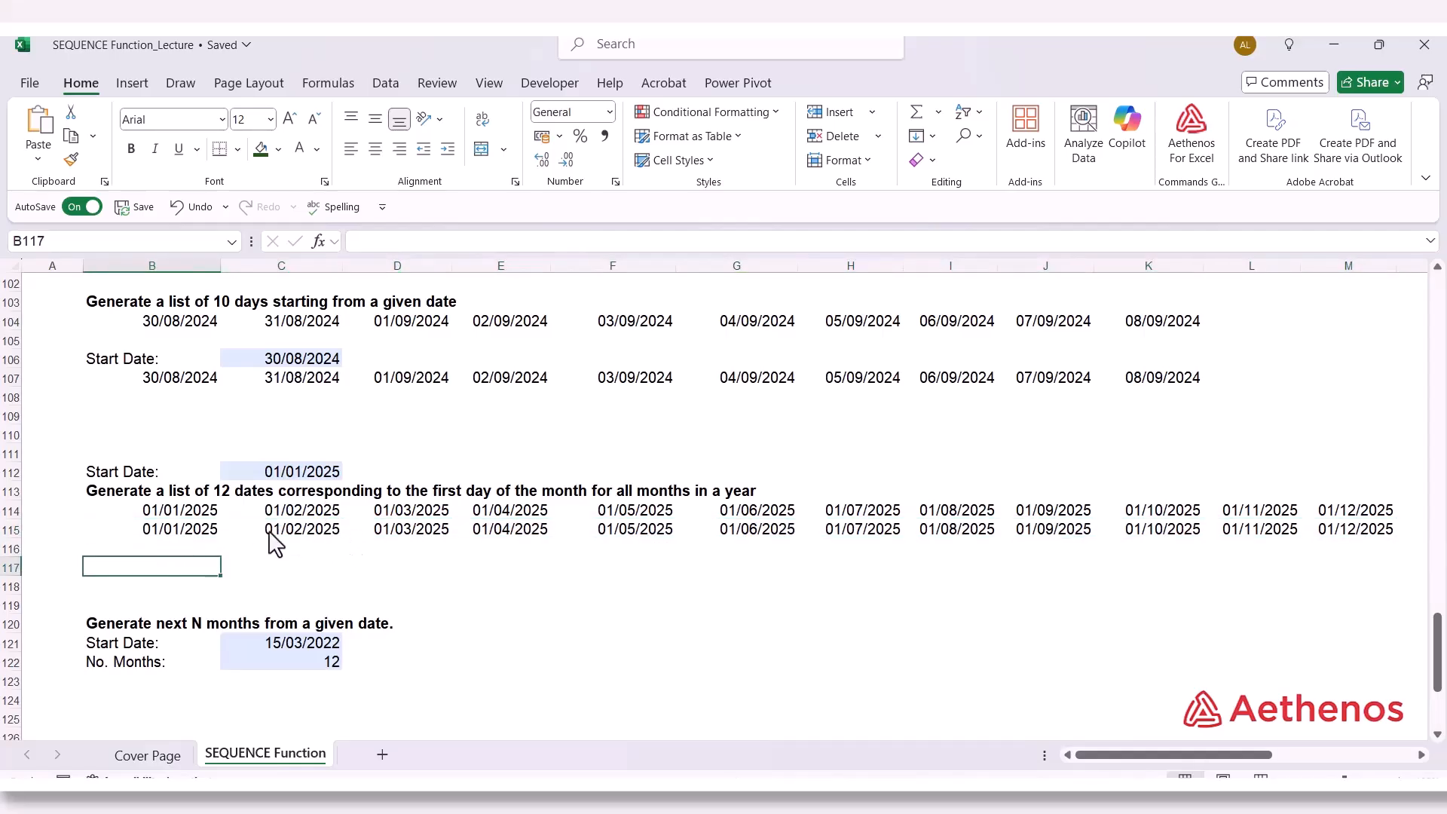
pyautogui.click(194, 512)
pyautogui.doubleClick(202, 514)
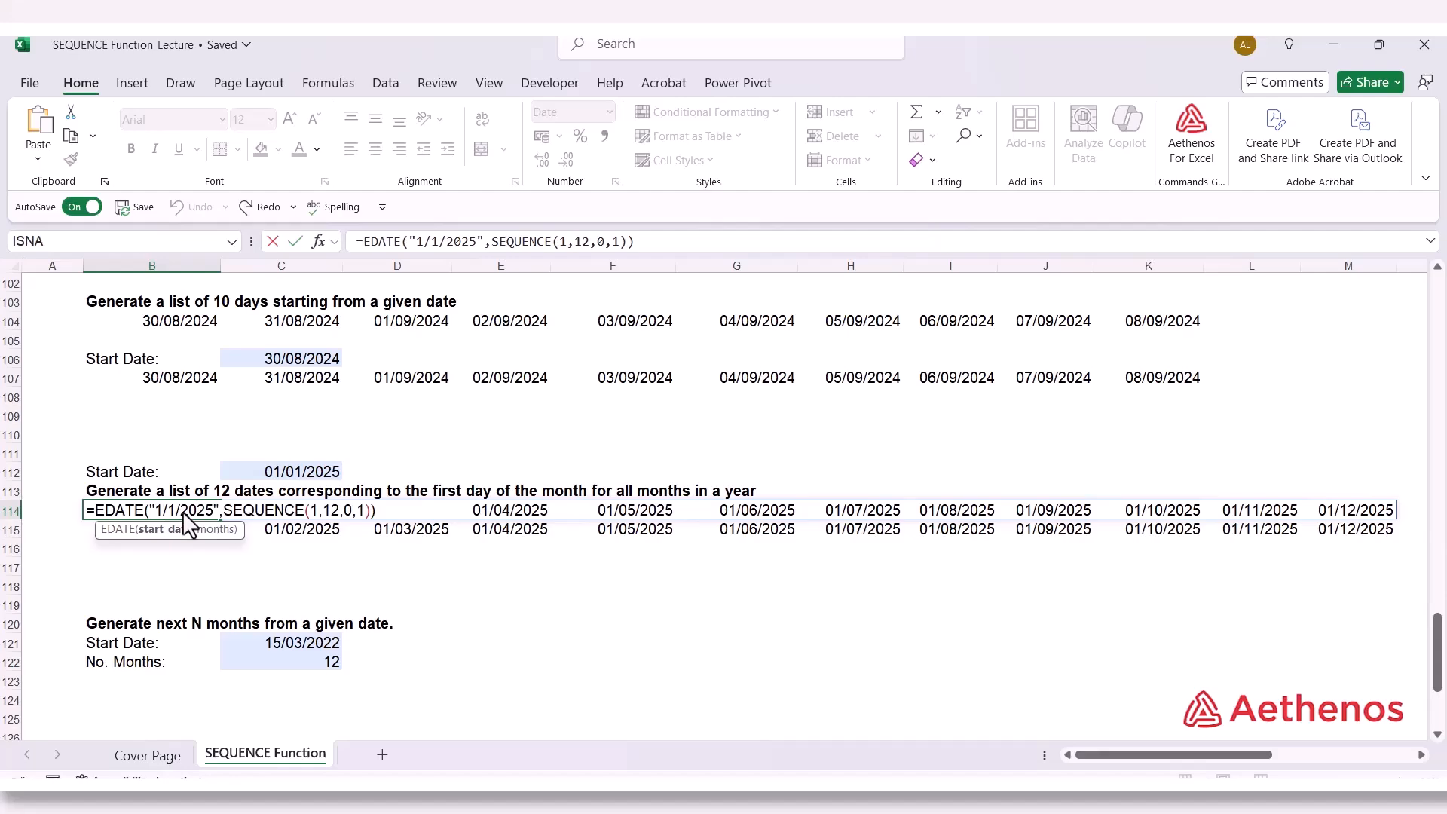
pyautogui.press('Return')
pyautogui.doubleClick(169, 526)
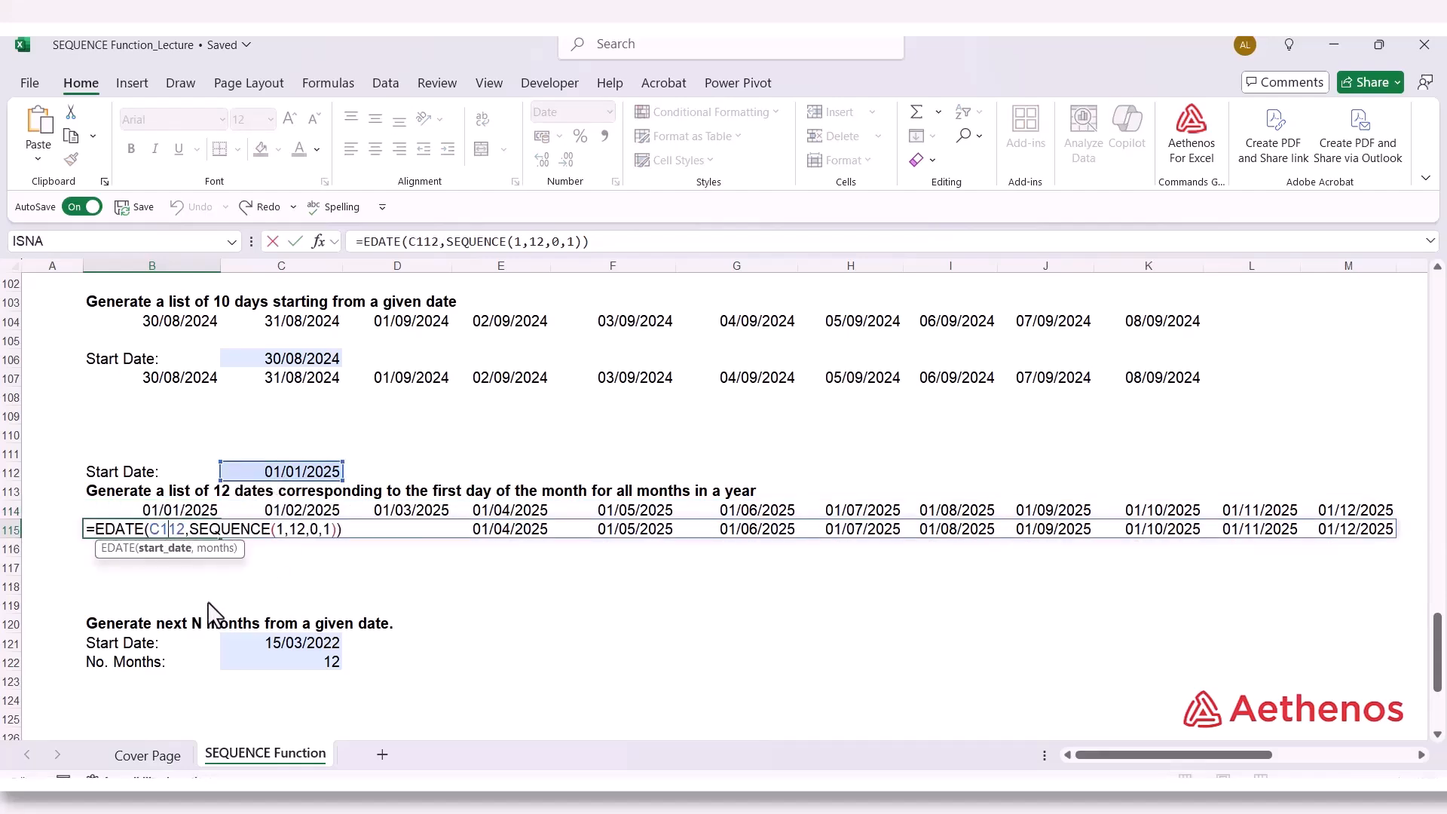
pyautogui.press('Escape')
# Start an EDATE formula in B124 under the next N months section, using C121 as the start date
pyautogui.scroll(-2, 197, 581)
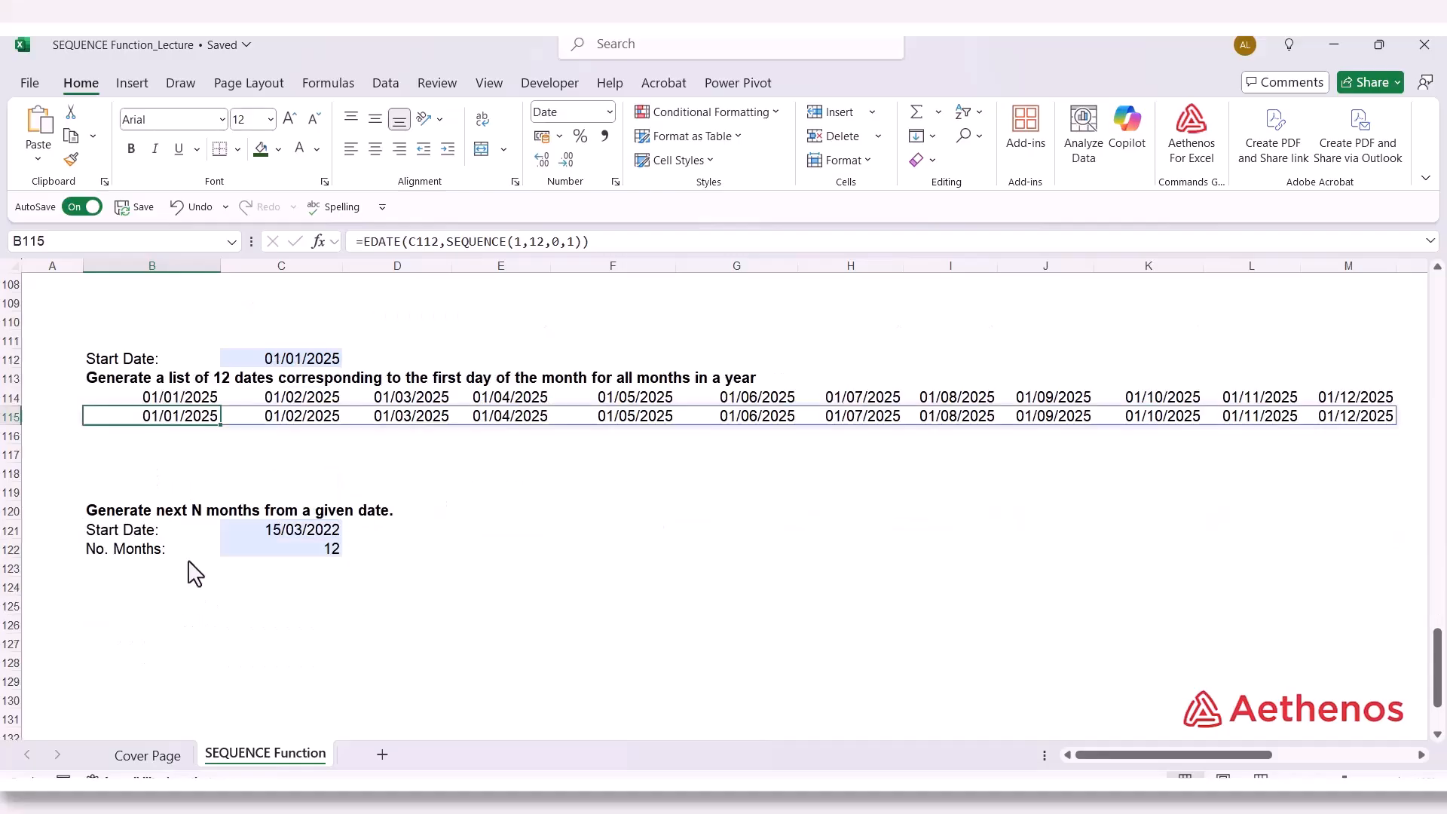
pyautogui.scroll(-2, 195, 574)
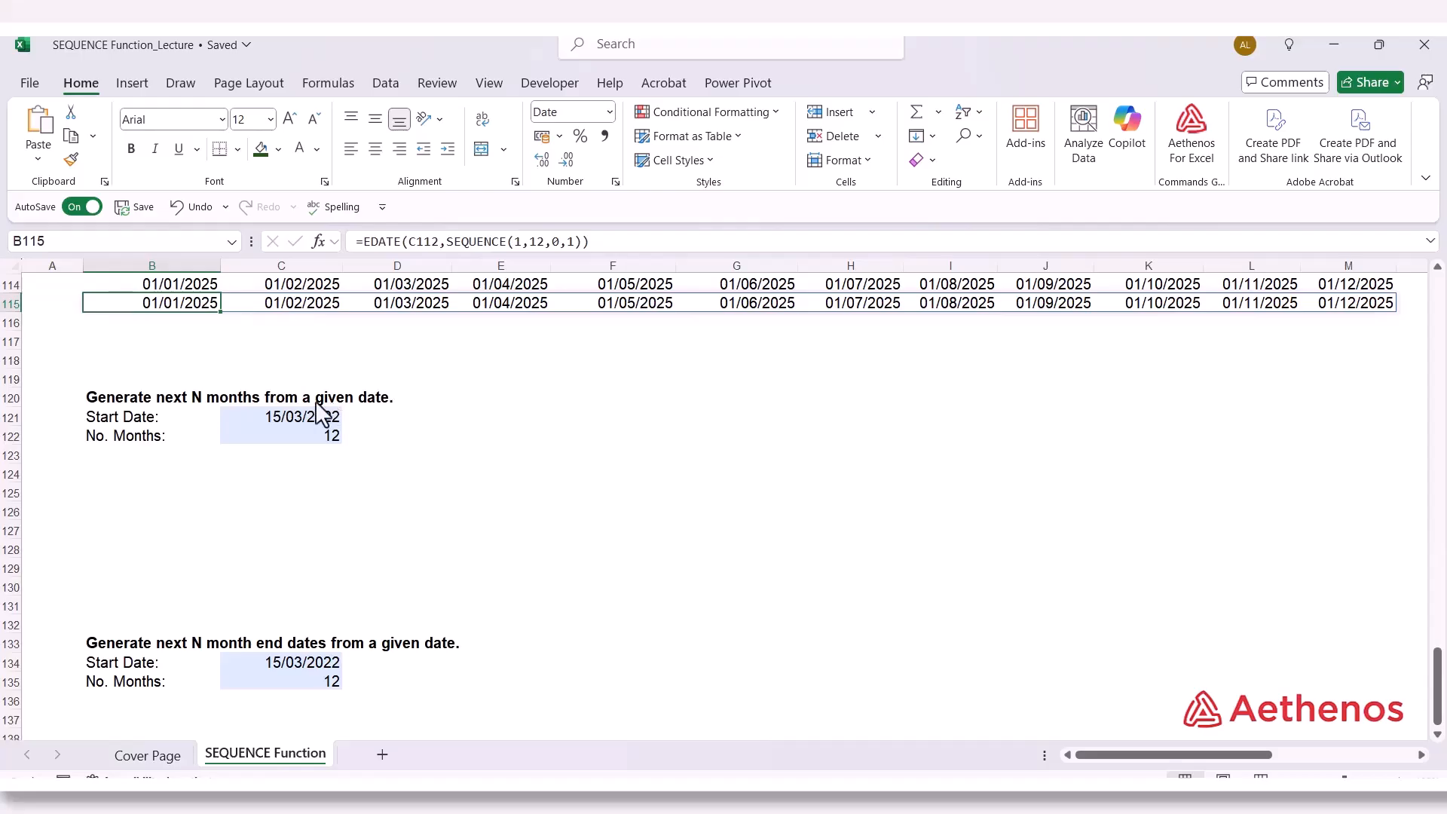
pyautogui.click(276, 416)
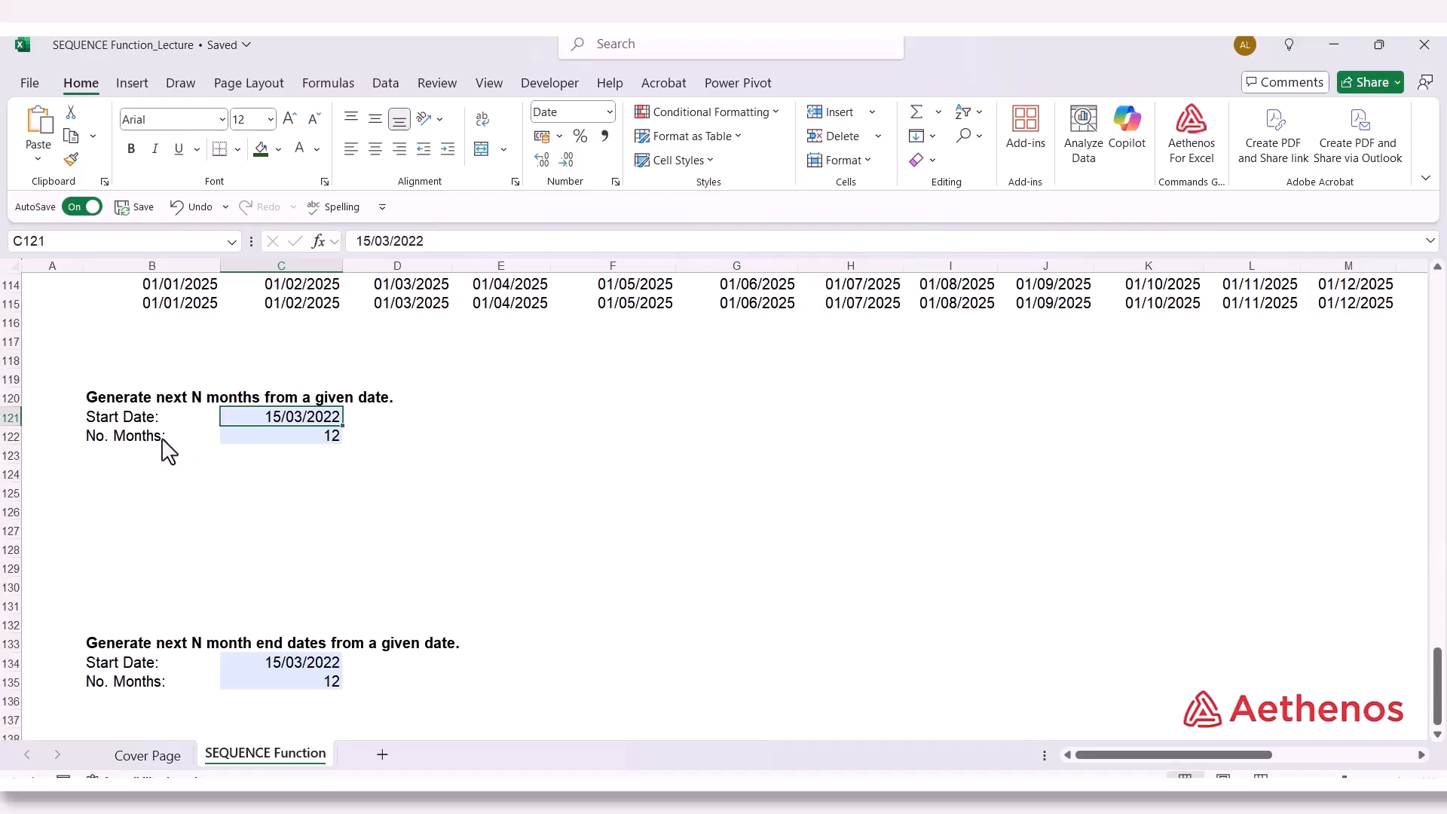
pyautogui.click(229, 443)
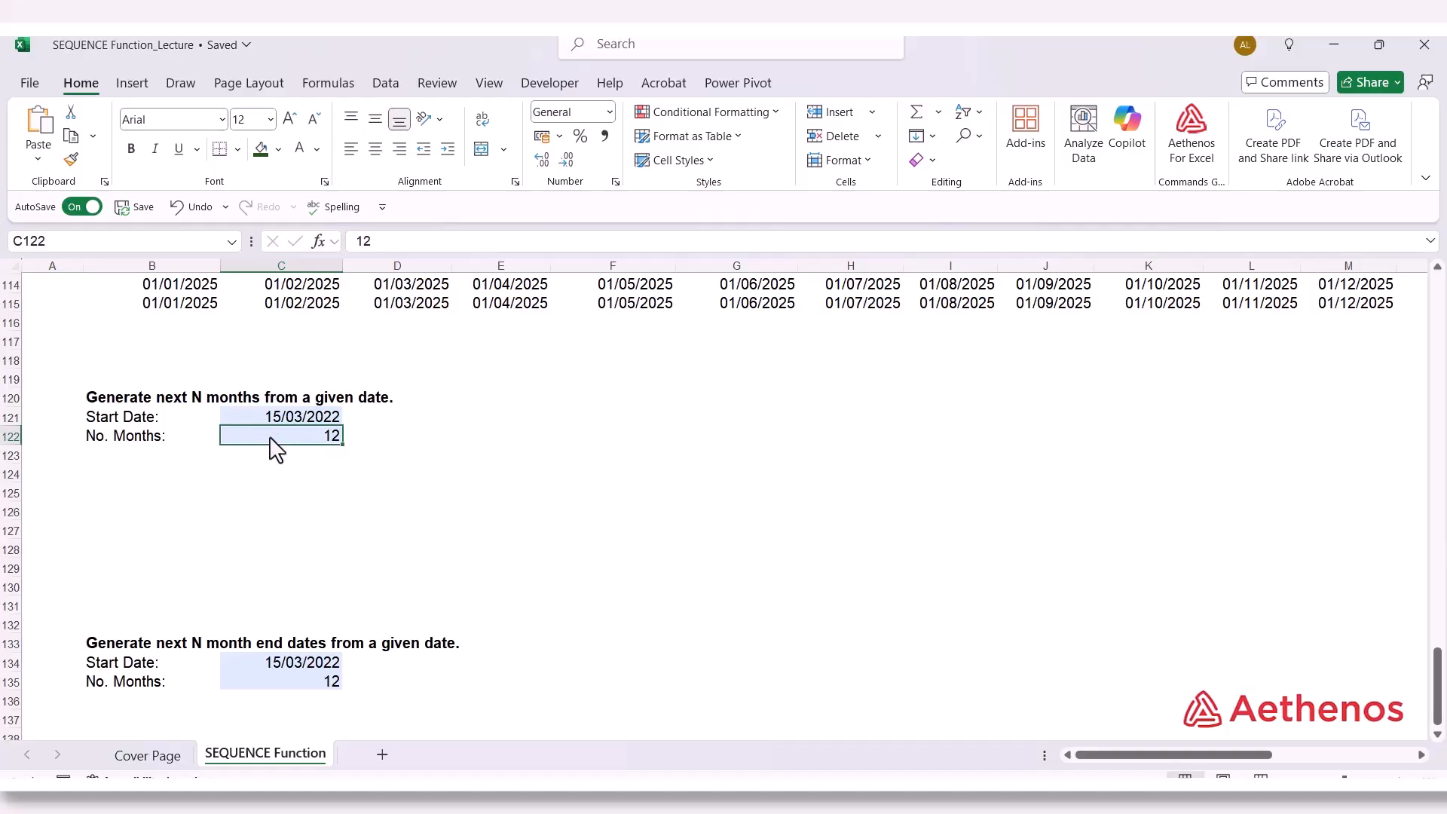
pyautogui.click(267, 414)
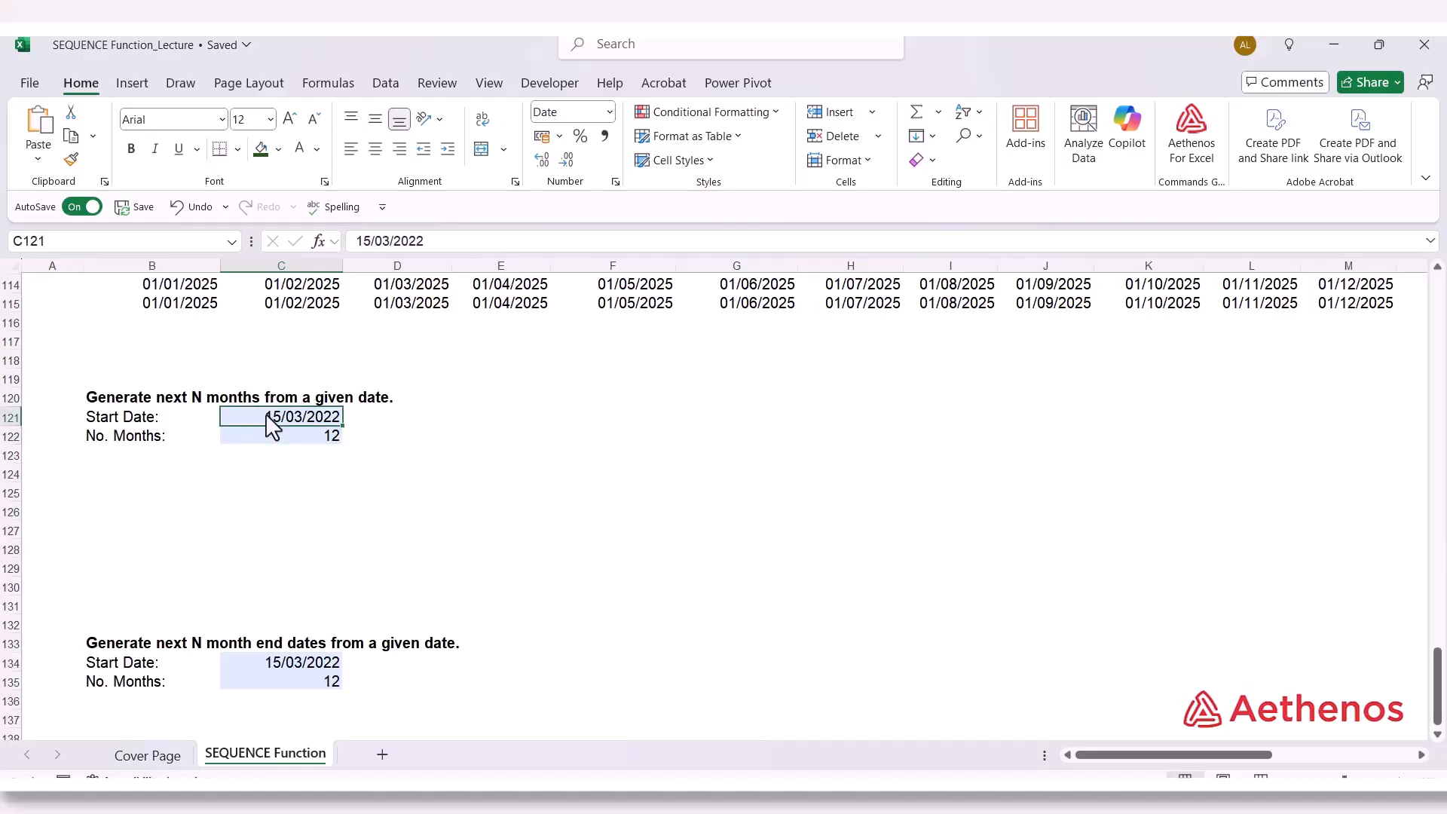
pyautogui.click(138, 475)
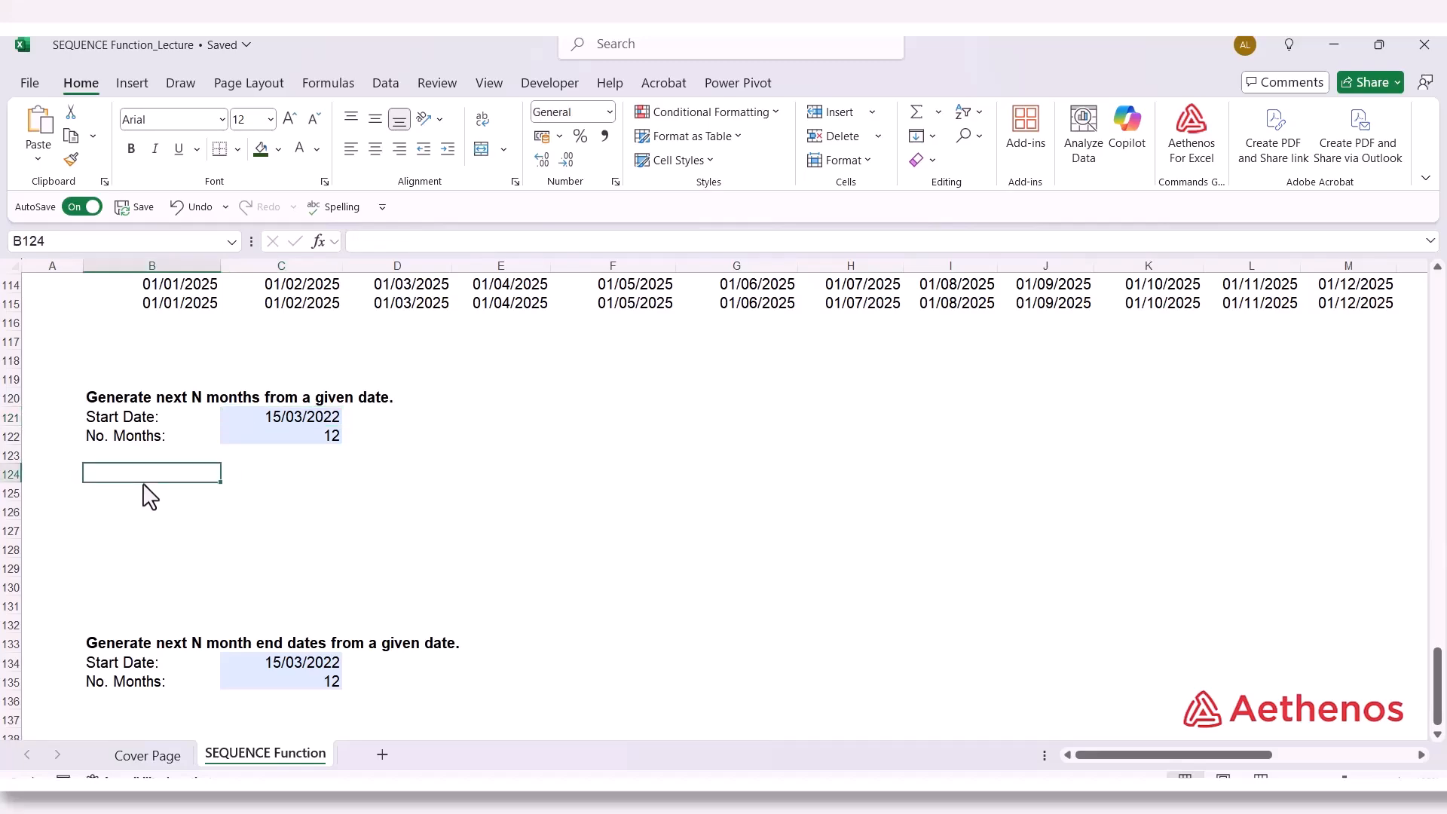
pyautogui.write('=ed')
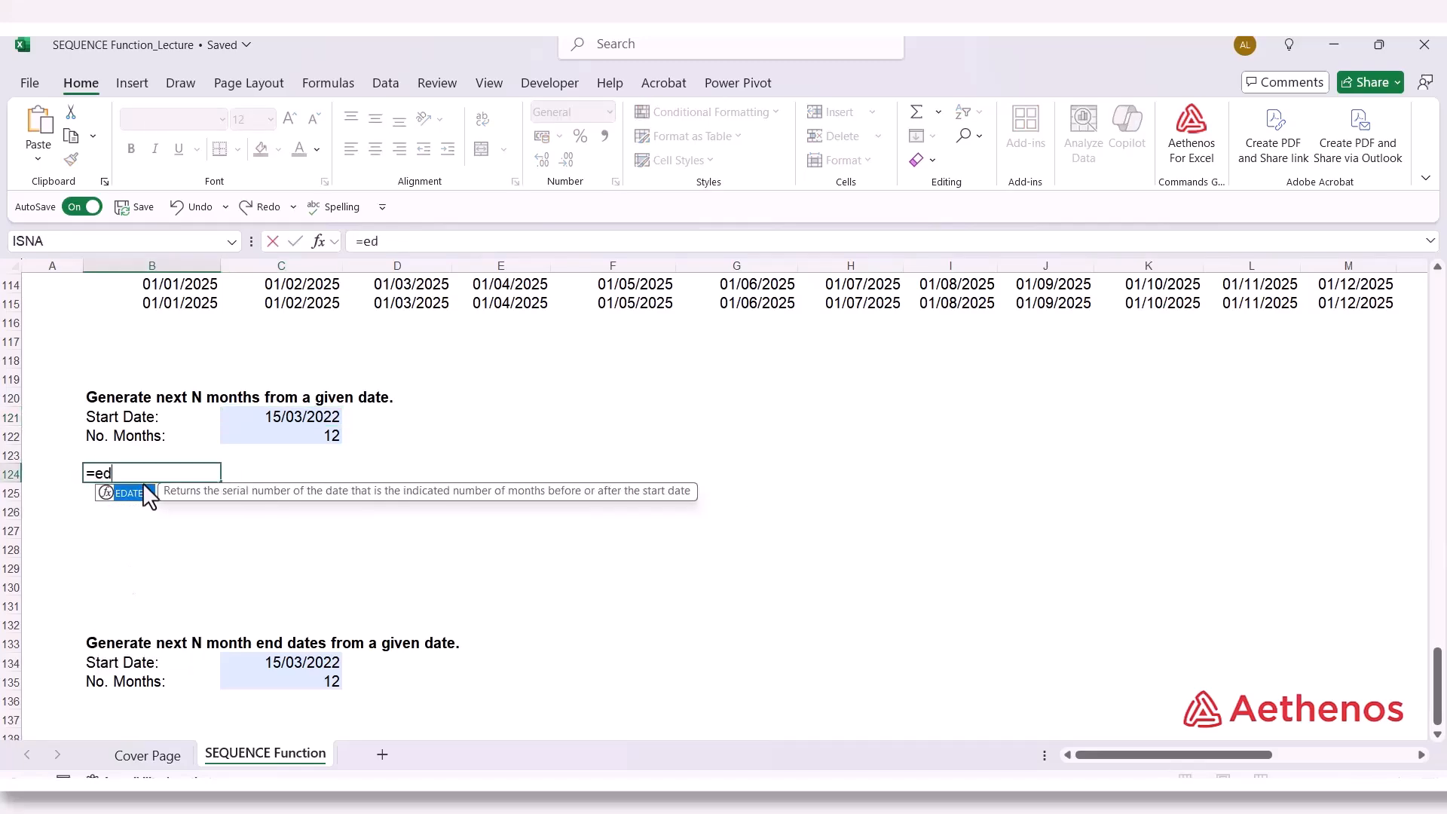
pyautogui.press('Tab')
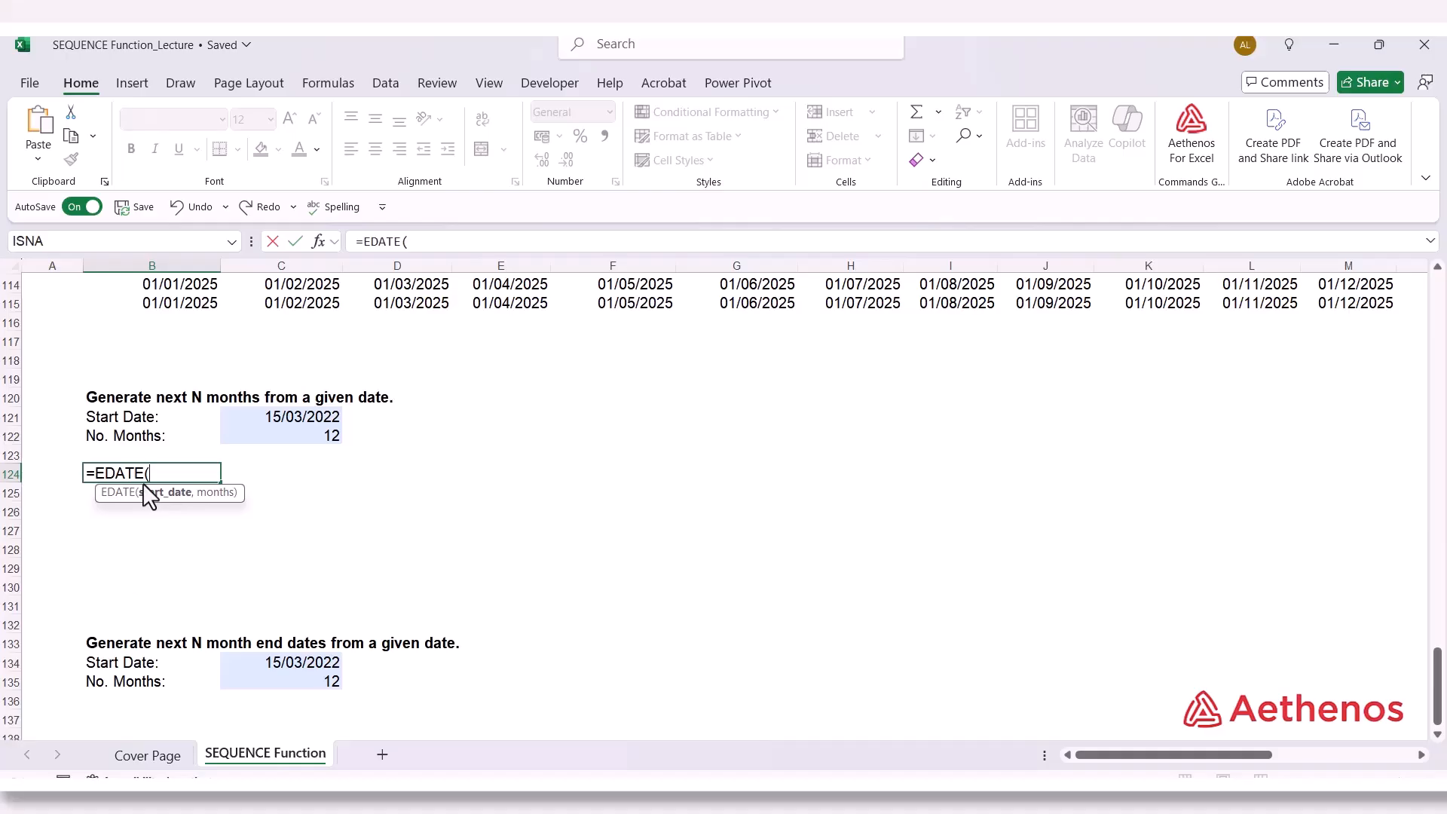
pyautogui.click(256, 413)
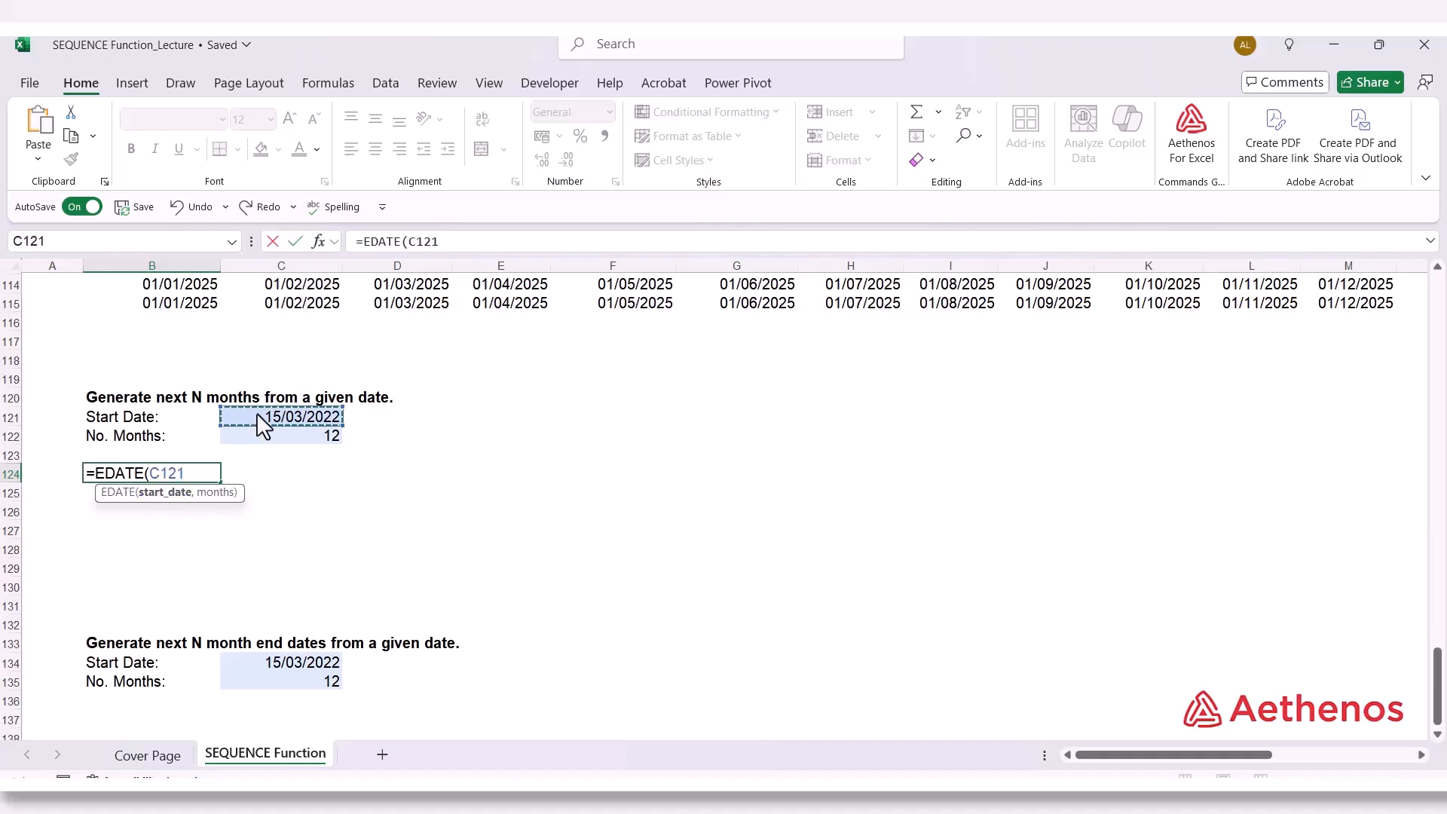
pyautogui.write(',')
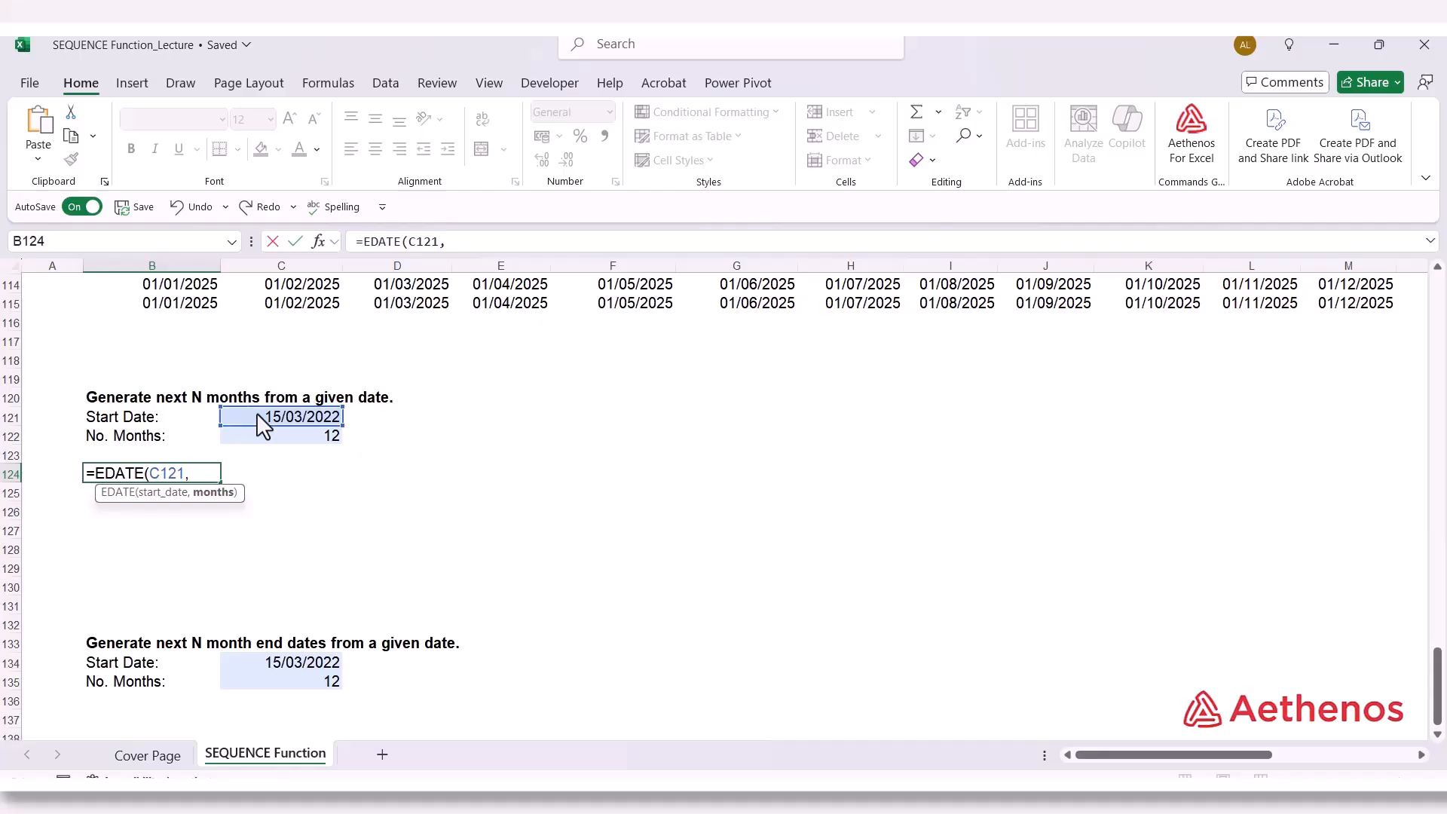
# Complete the B124 formula with SEQUENCE as the months argument so that it reads =EDATE(C121,SEQUENCE(1,C122,0,1))
pyautogui.write('seq')
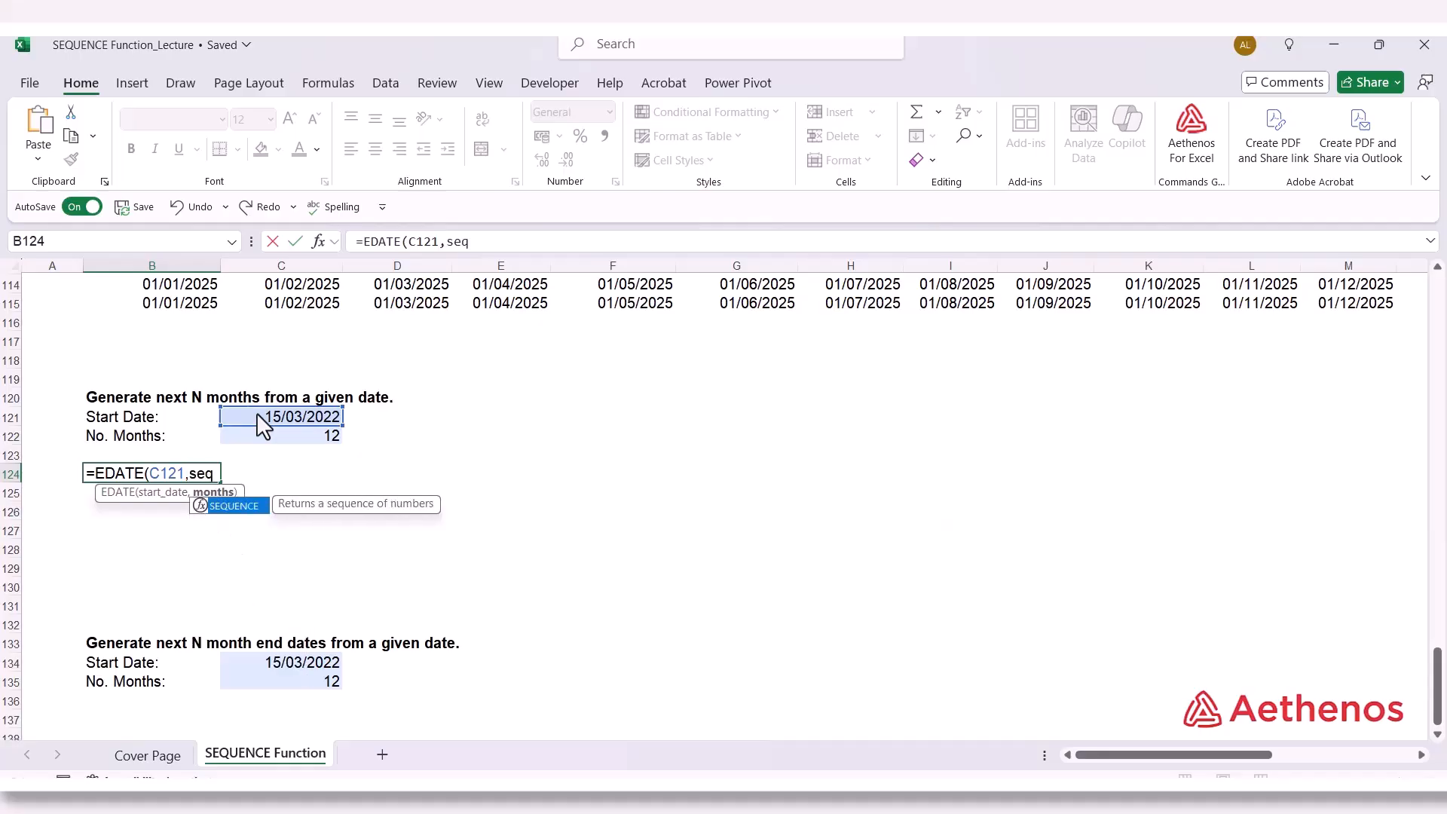
pyautogui.press('Tab')
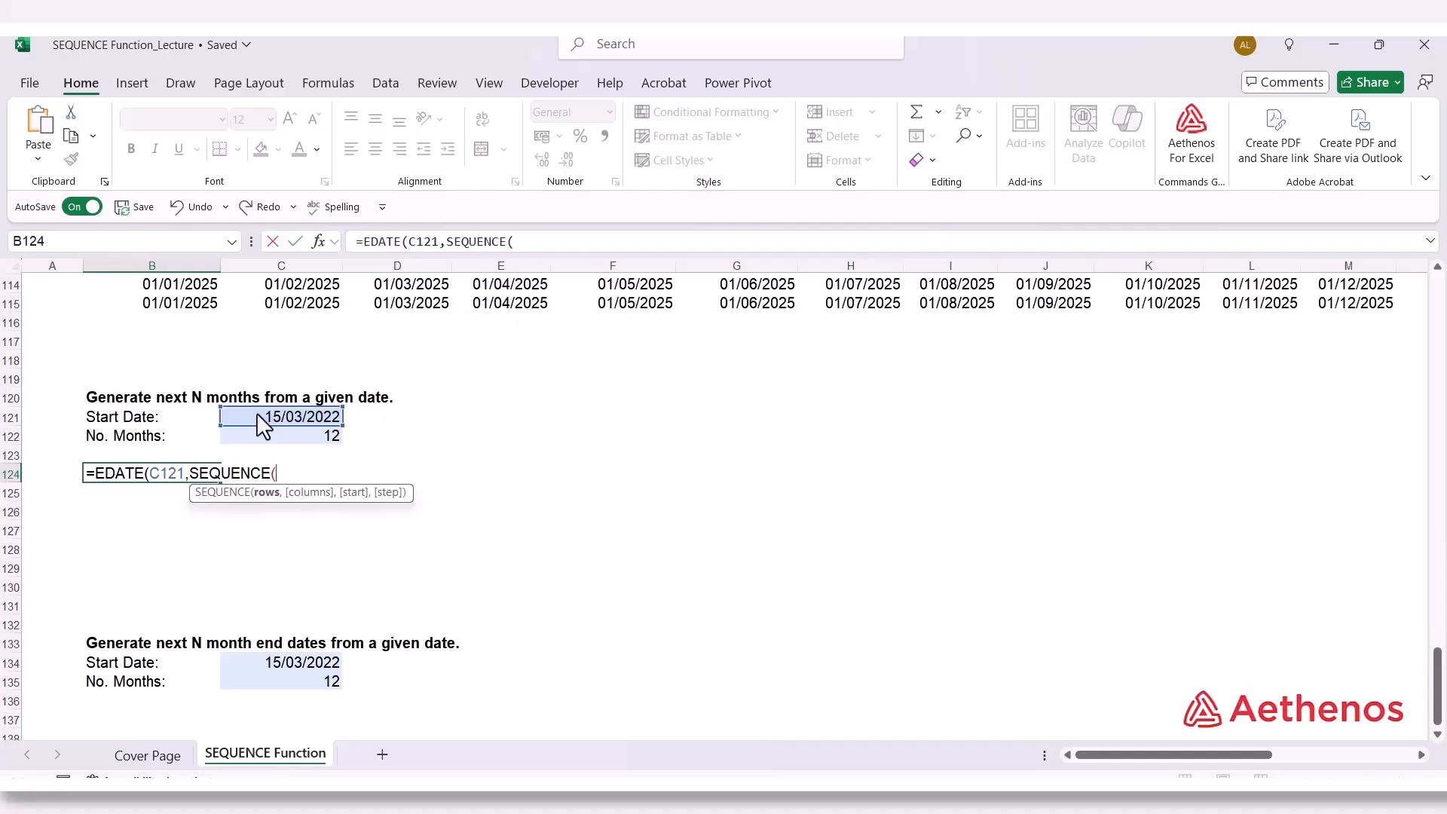
pyautogui.write('1,')
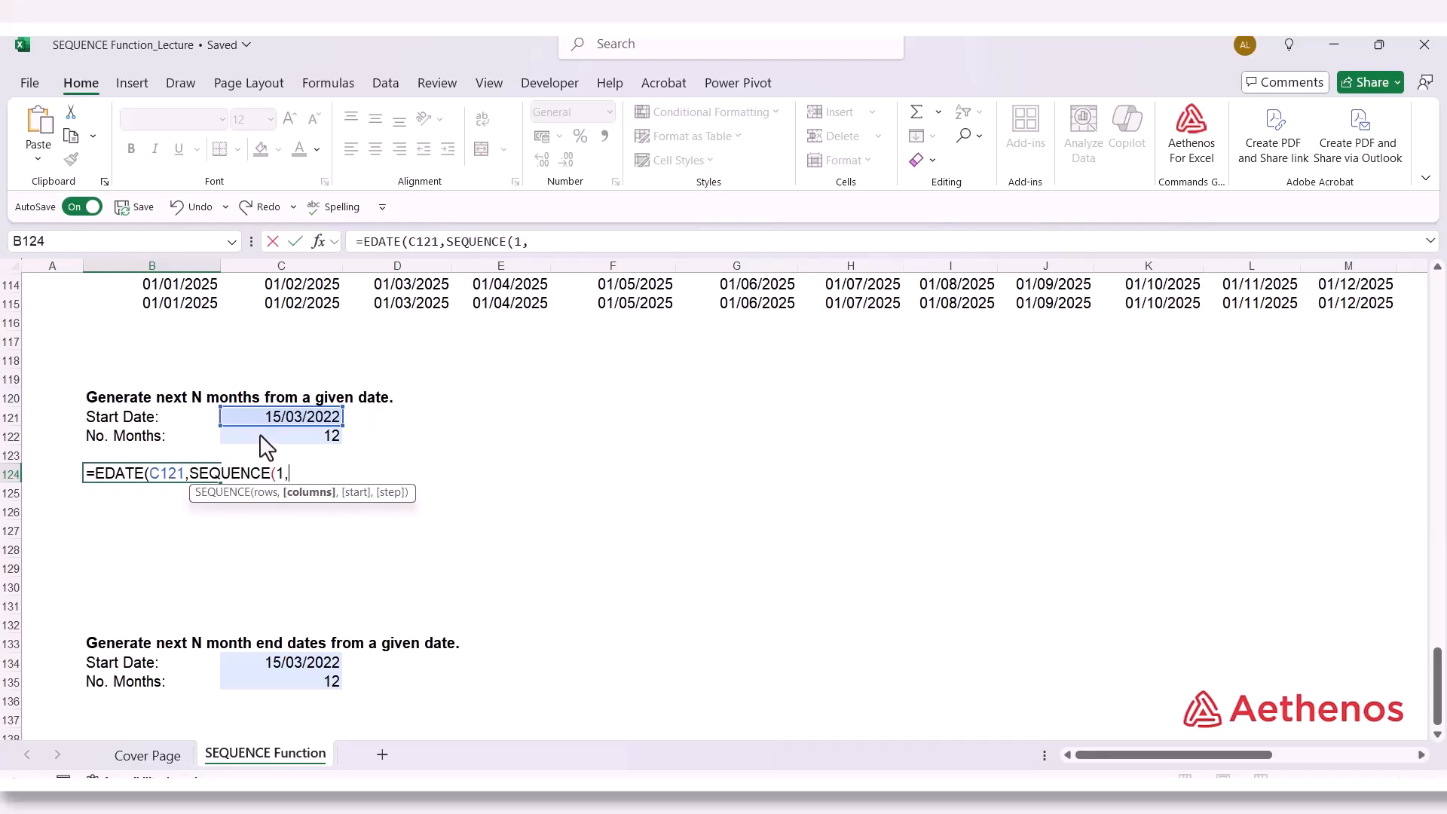
pyautogui.click(265, 438)
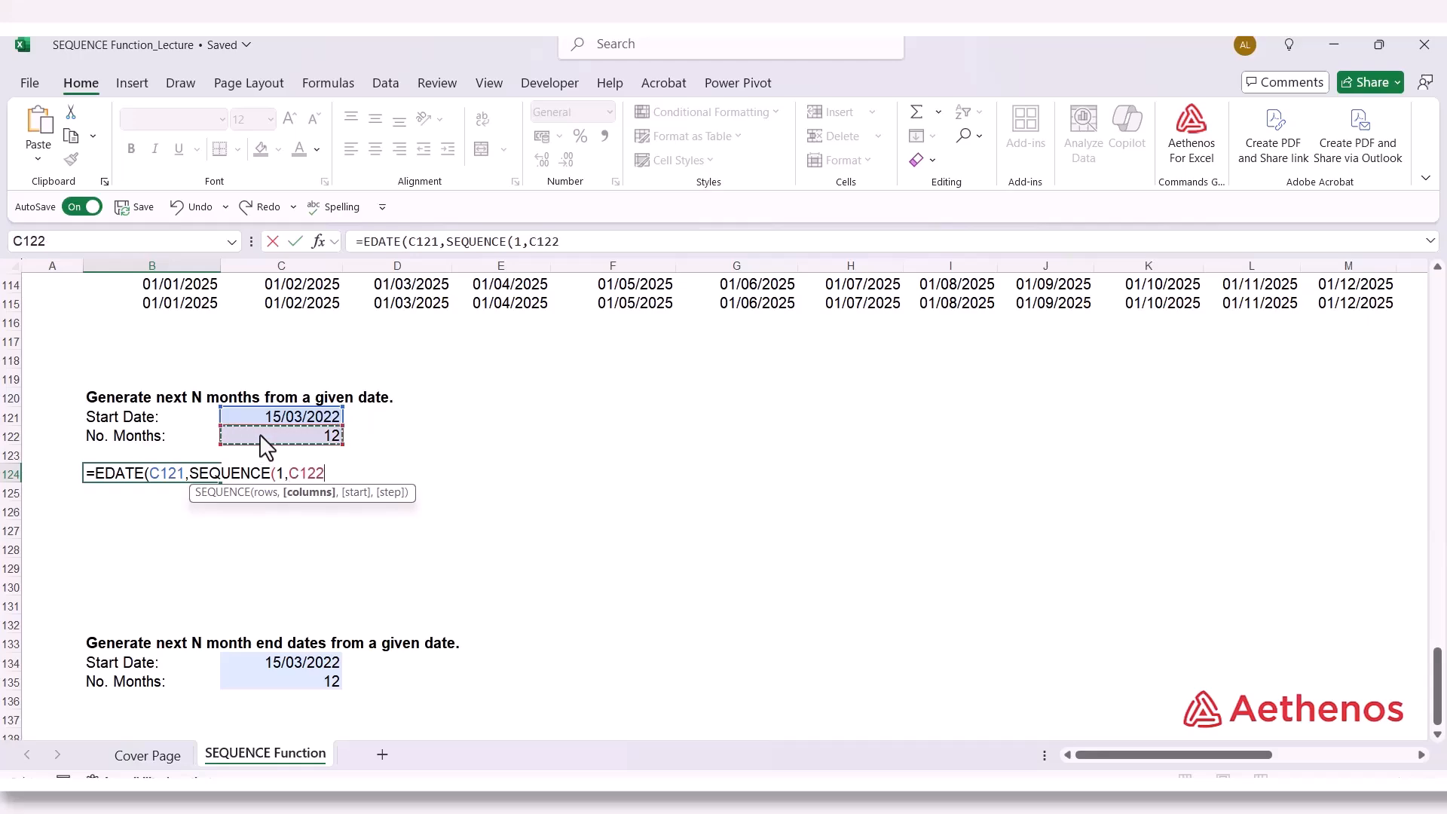
pyautogui.write(',')
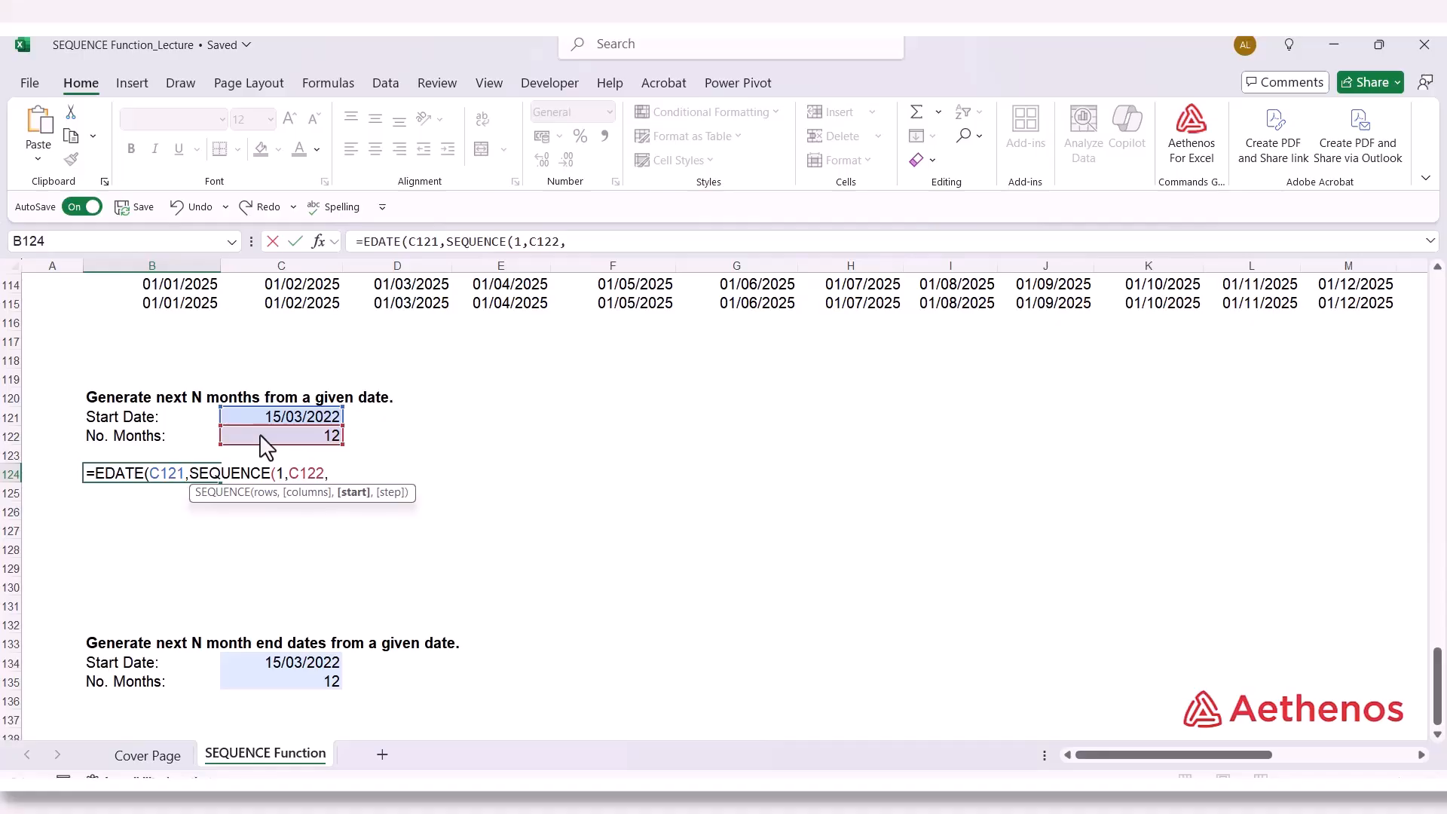
pyautogui.write('0,1)')
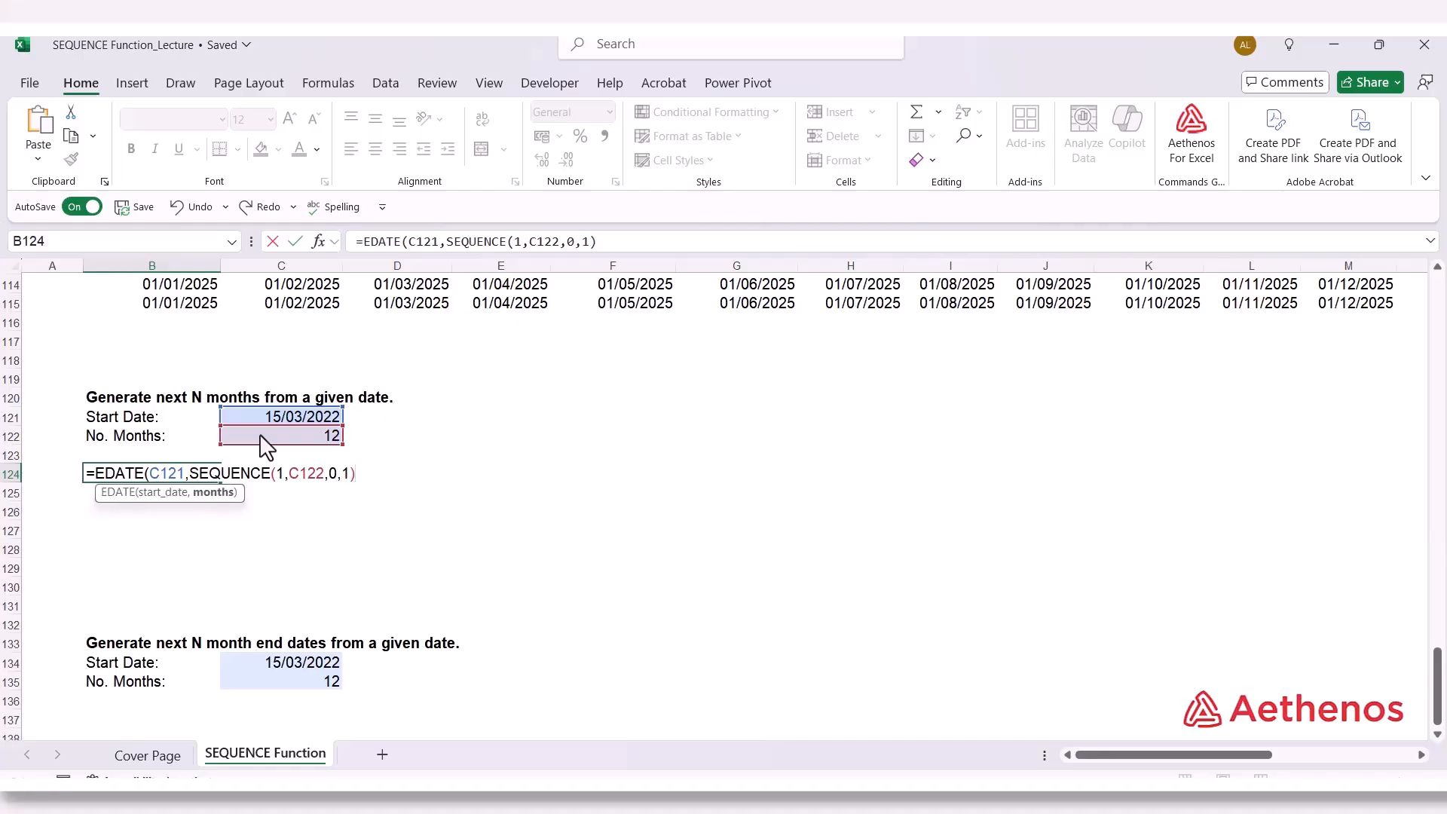
pyautogui.write(')')
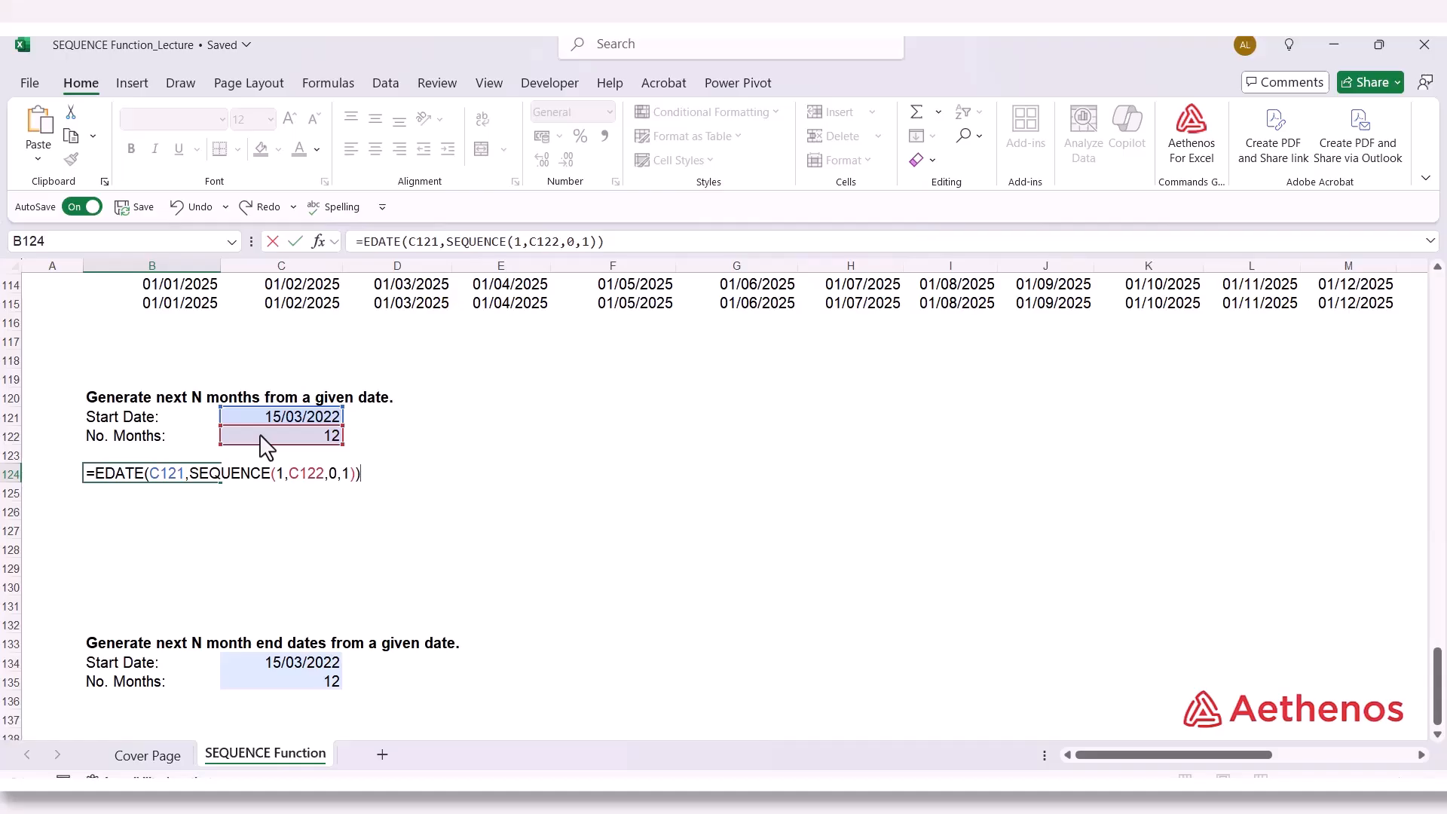
pyautogui.press('Return')
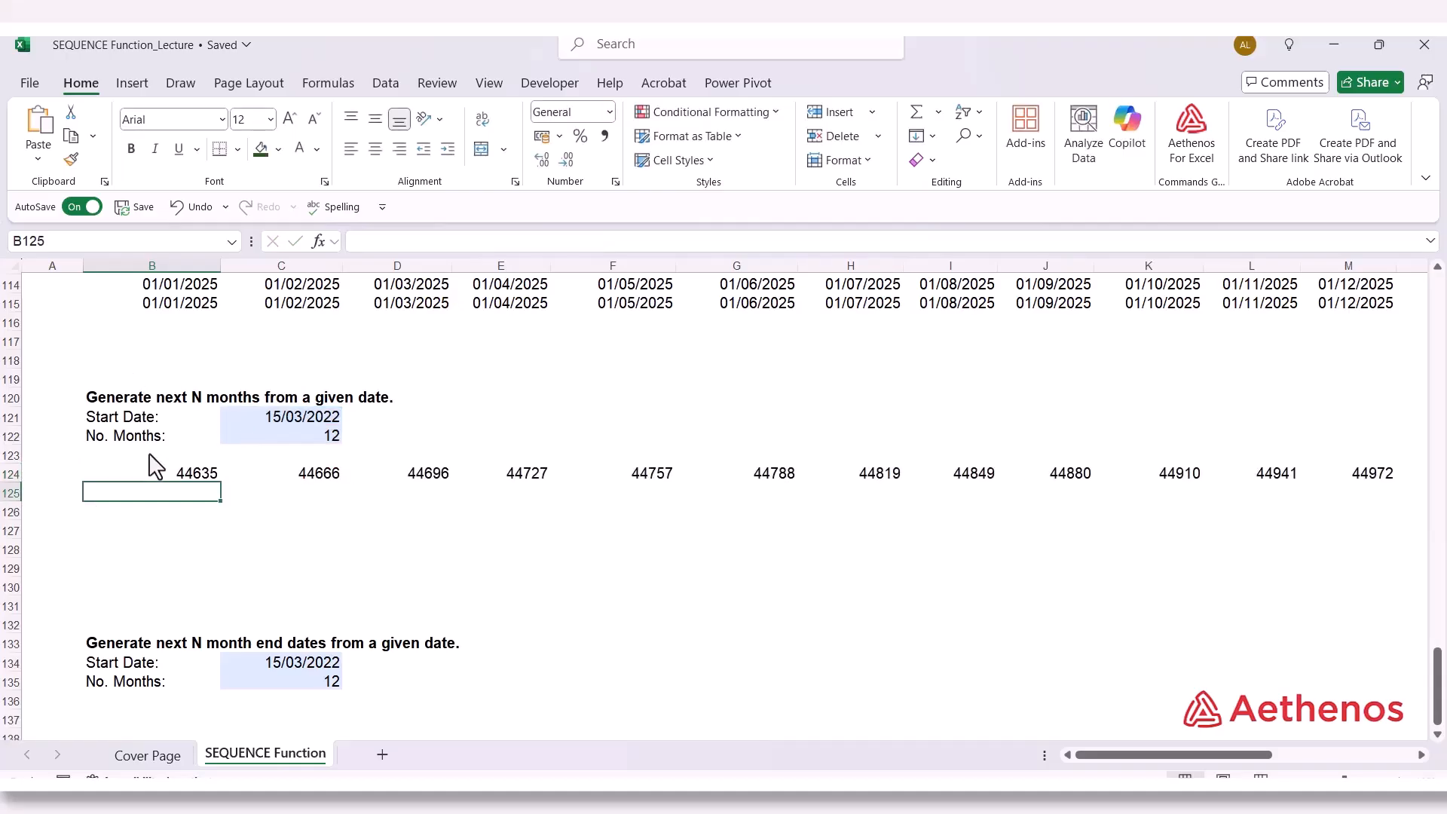
# Format the spilled results in B124:M124 as Short Date
pyautogui.moveTo(155, 473); pyautogui.dragTo(1380, 473)
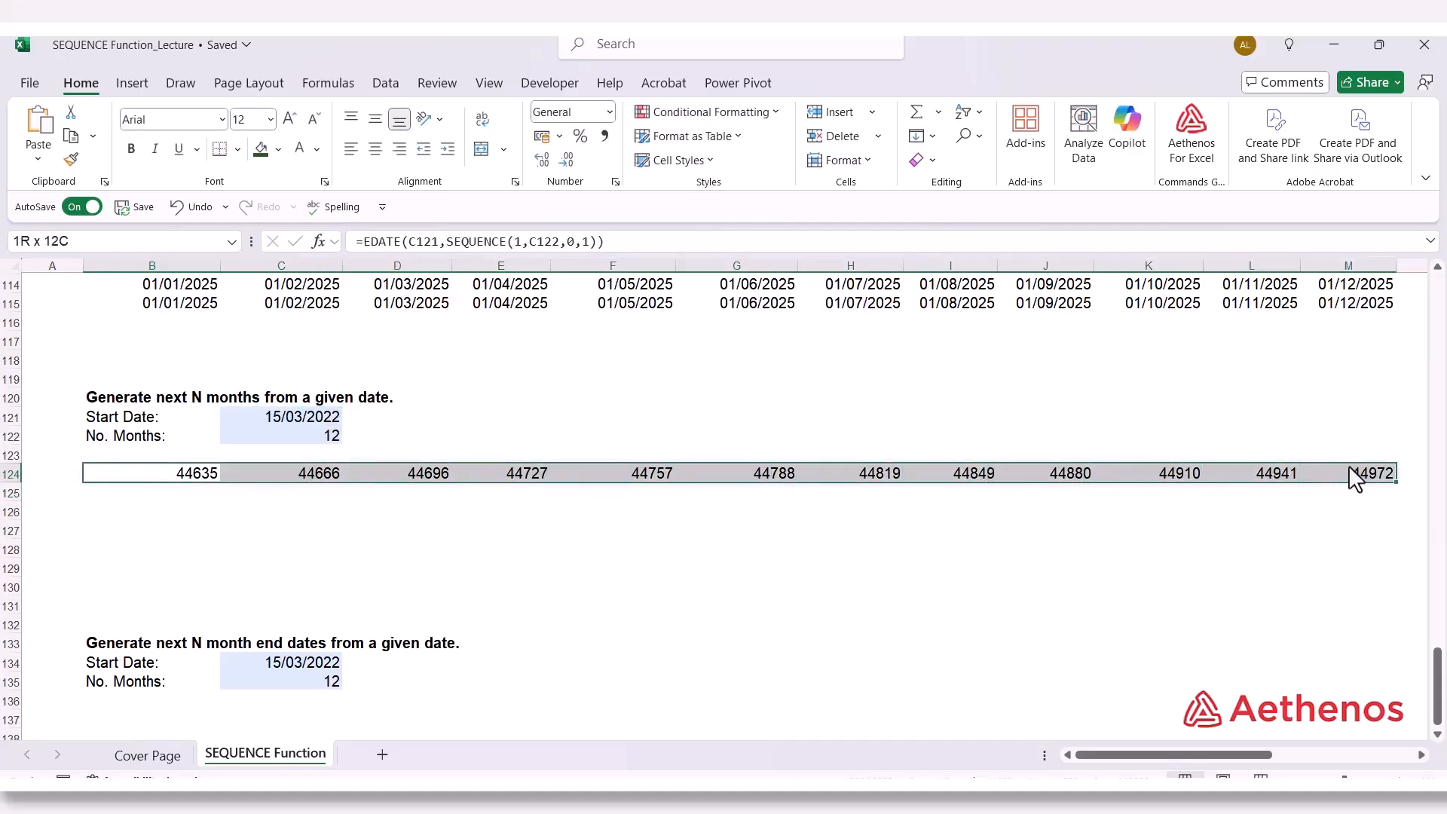
pyautogui.click(610, 114)
pyautogui.click(607, 337)
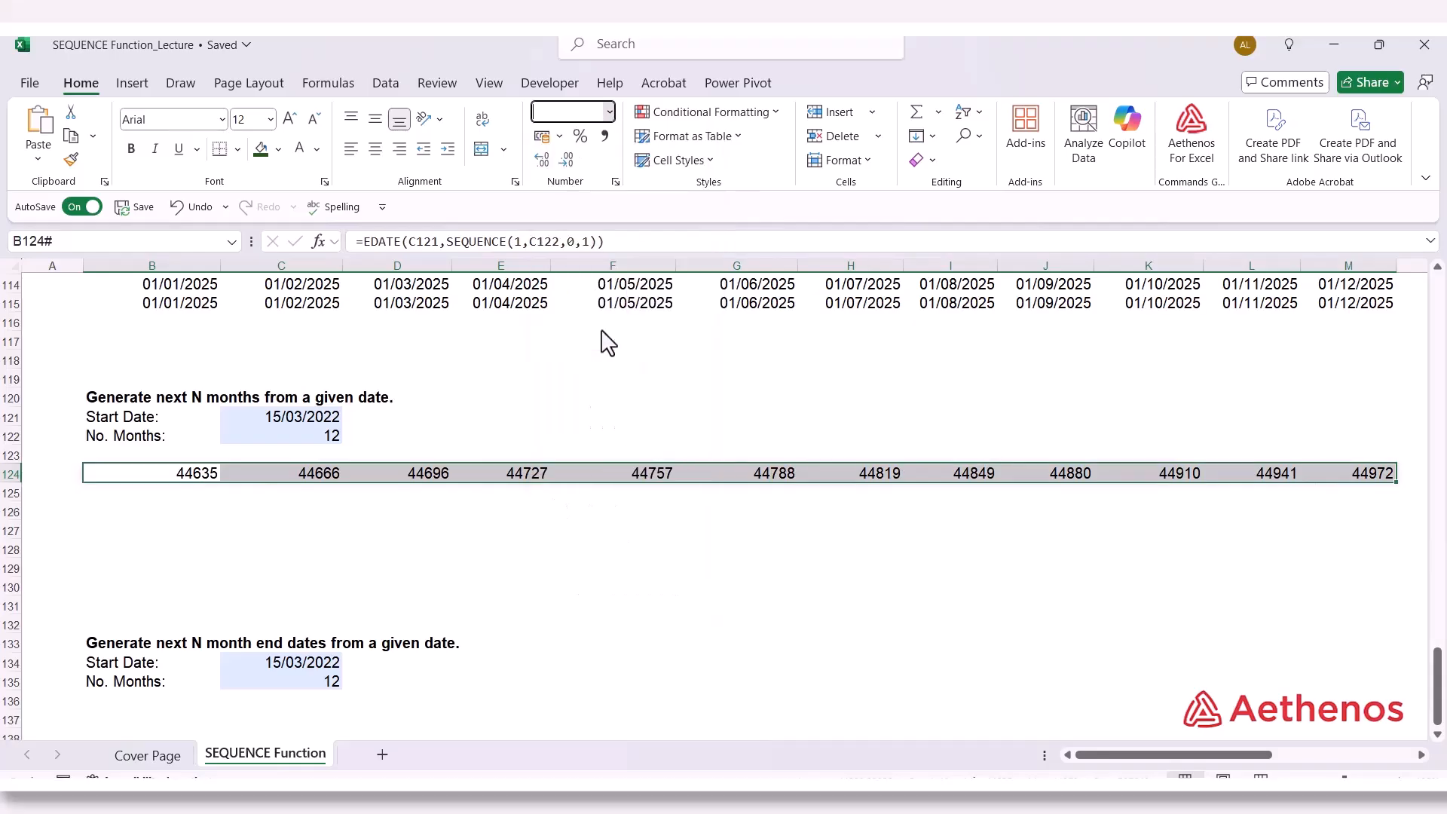
pyautogui.click(579, 542)
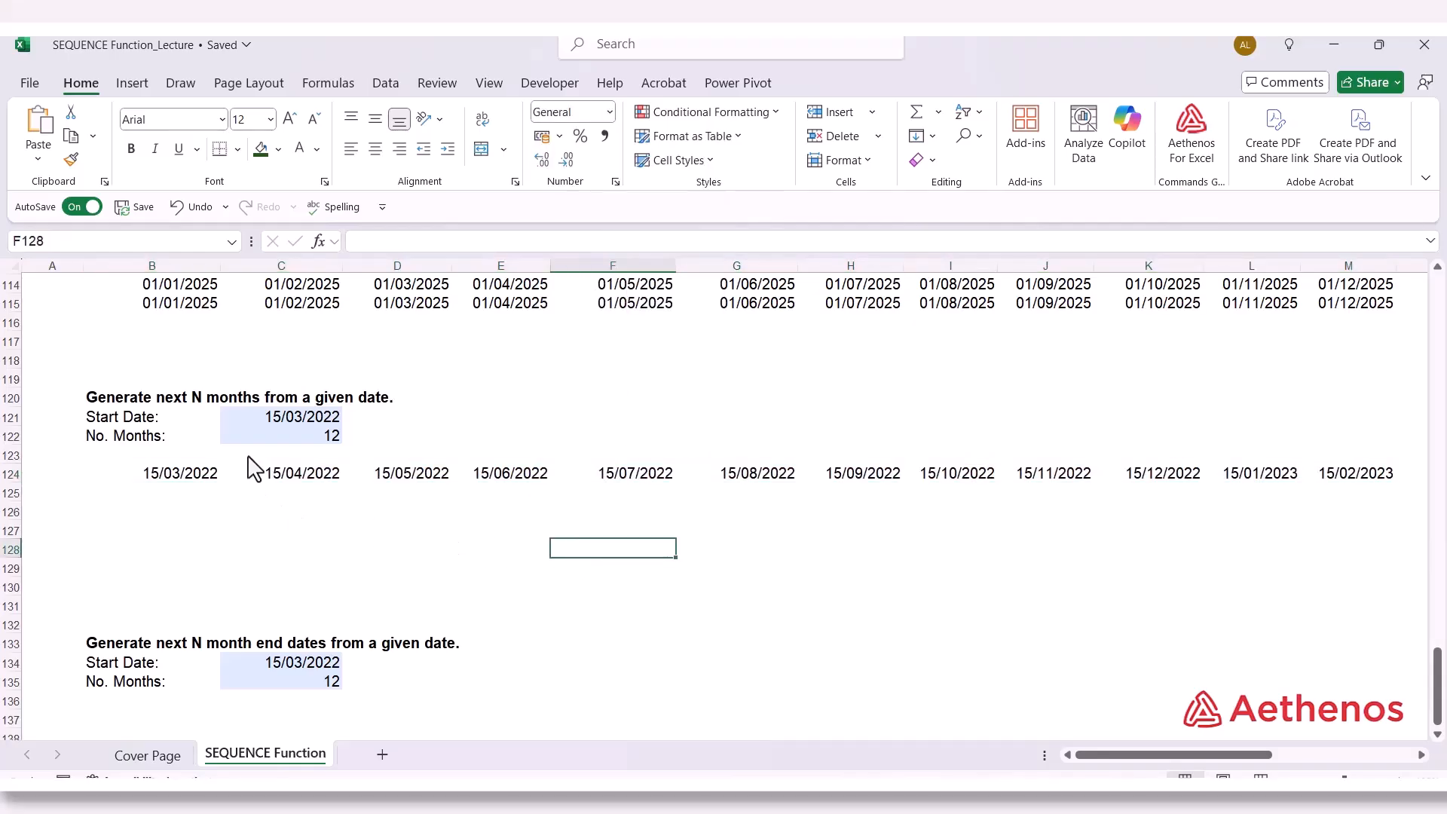
# Check the monthly dates across row 124 against the start date in C121, and review the B124 formula and the month-end section below
pyautogui.click(279, 415)
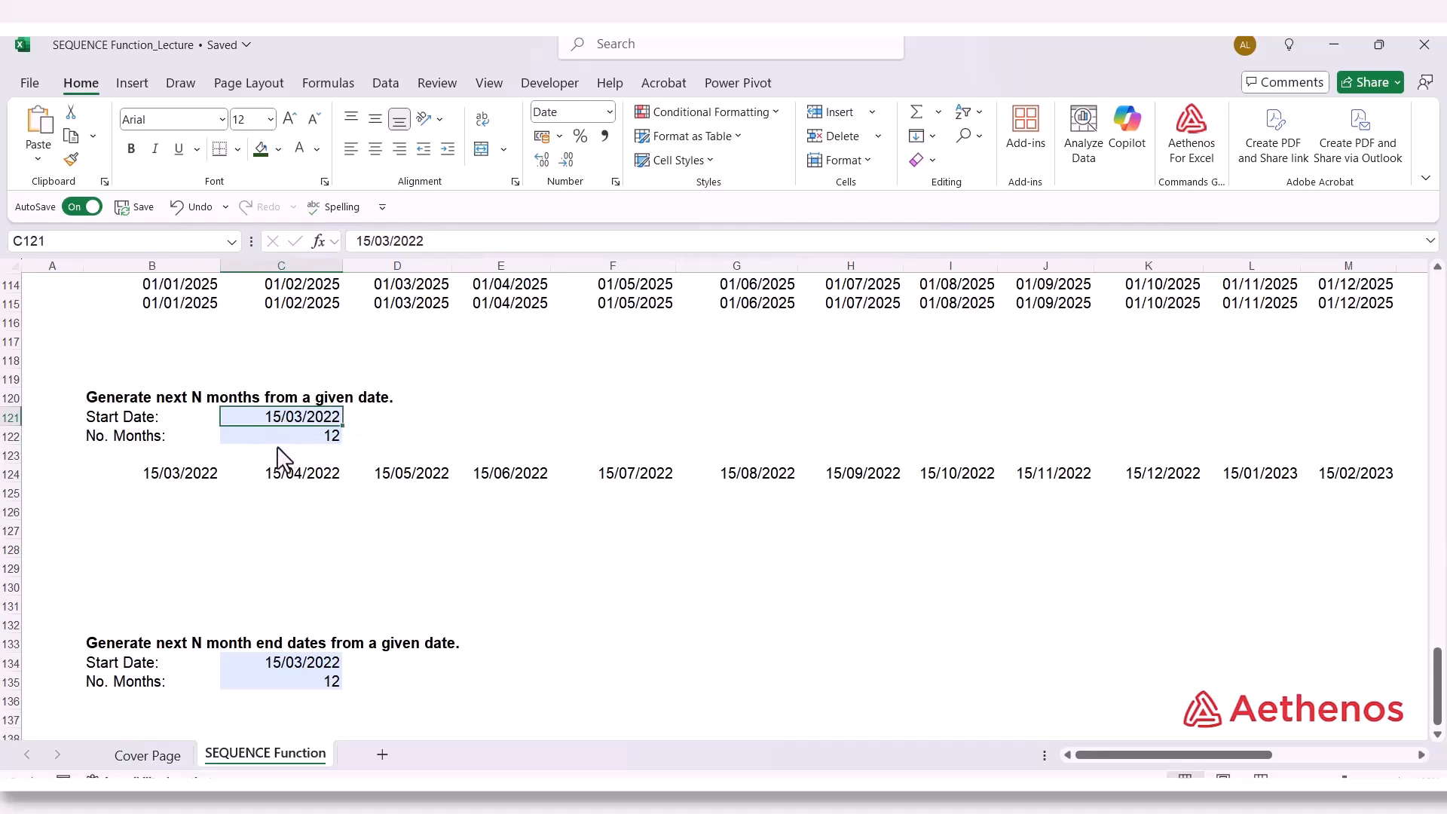
pyautogui.click(309, 480)
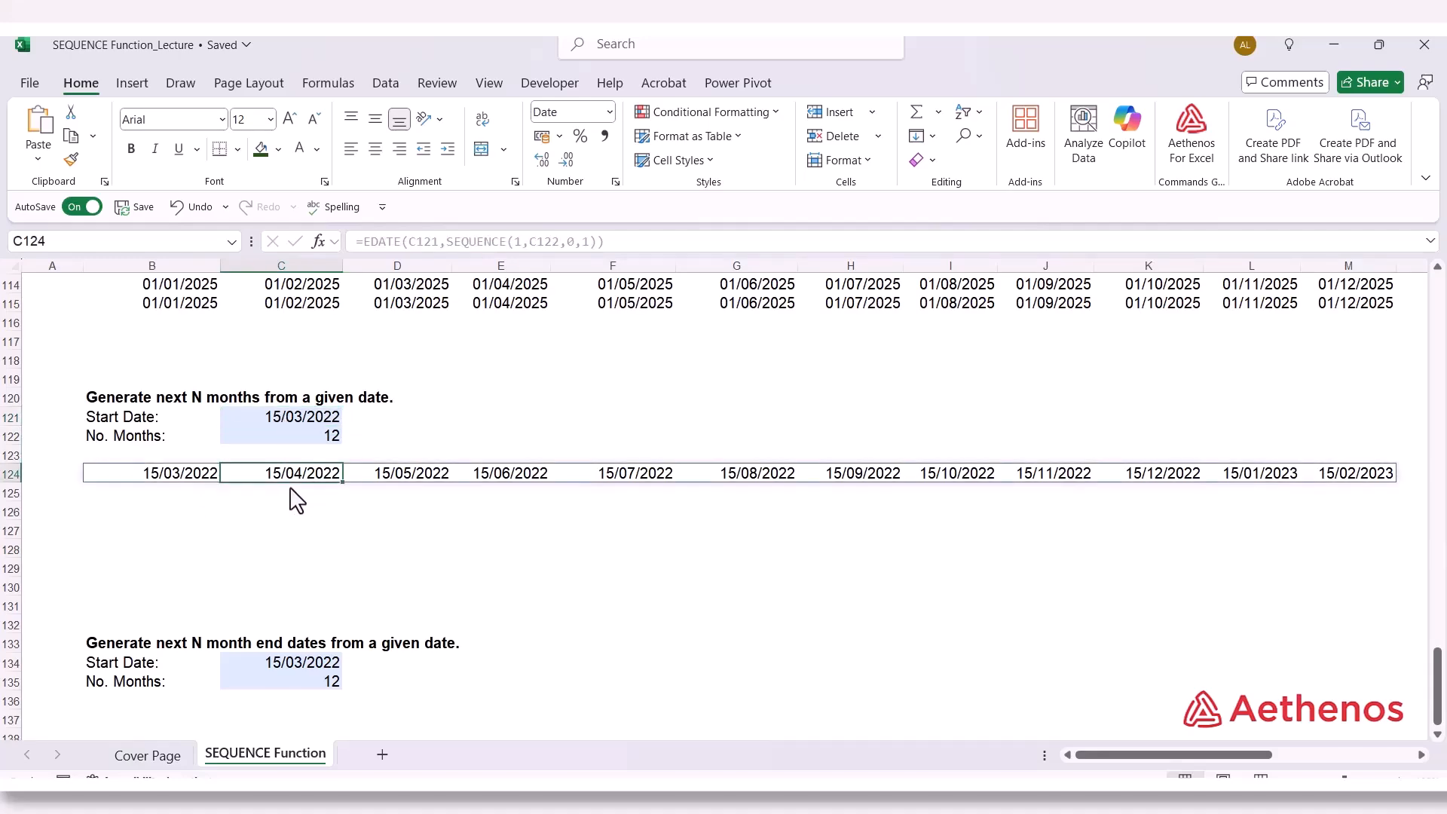
pyautogui.click(433, 476)
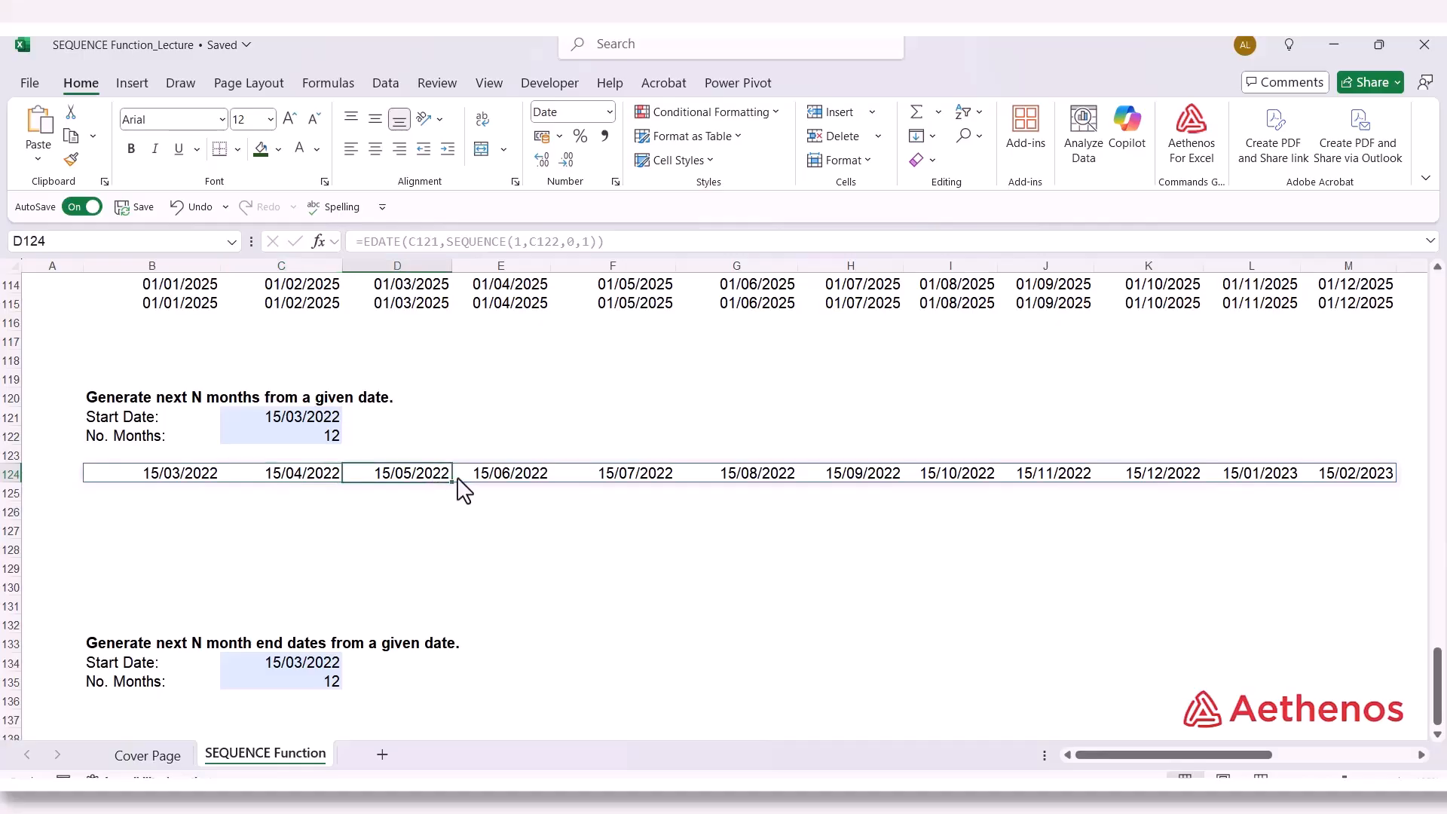
pyautogui.click(528, 485)
pyautogui.click(648, 485)
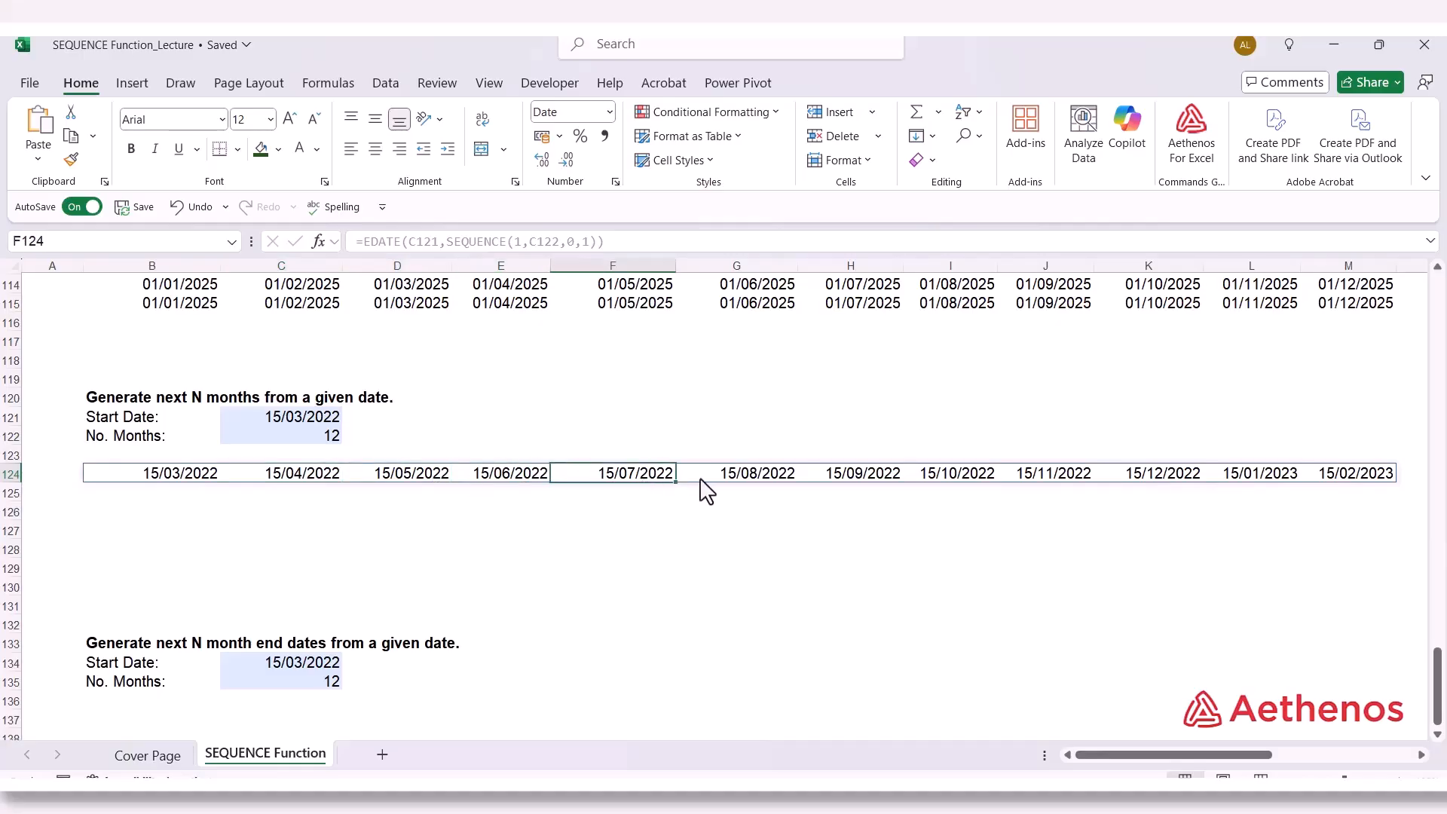
pyautogui.click(780, 483)
pyautogui.click(872, 487)
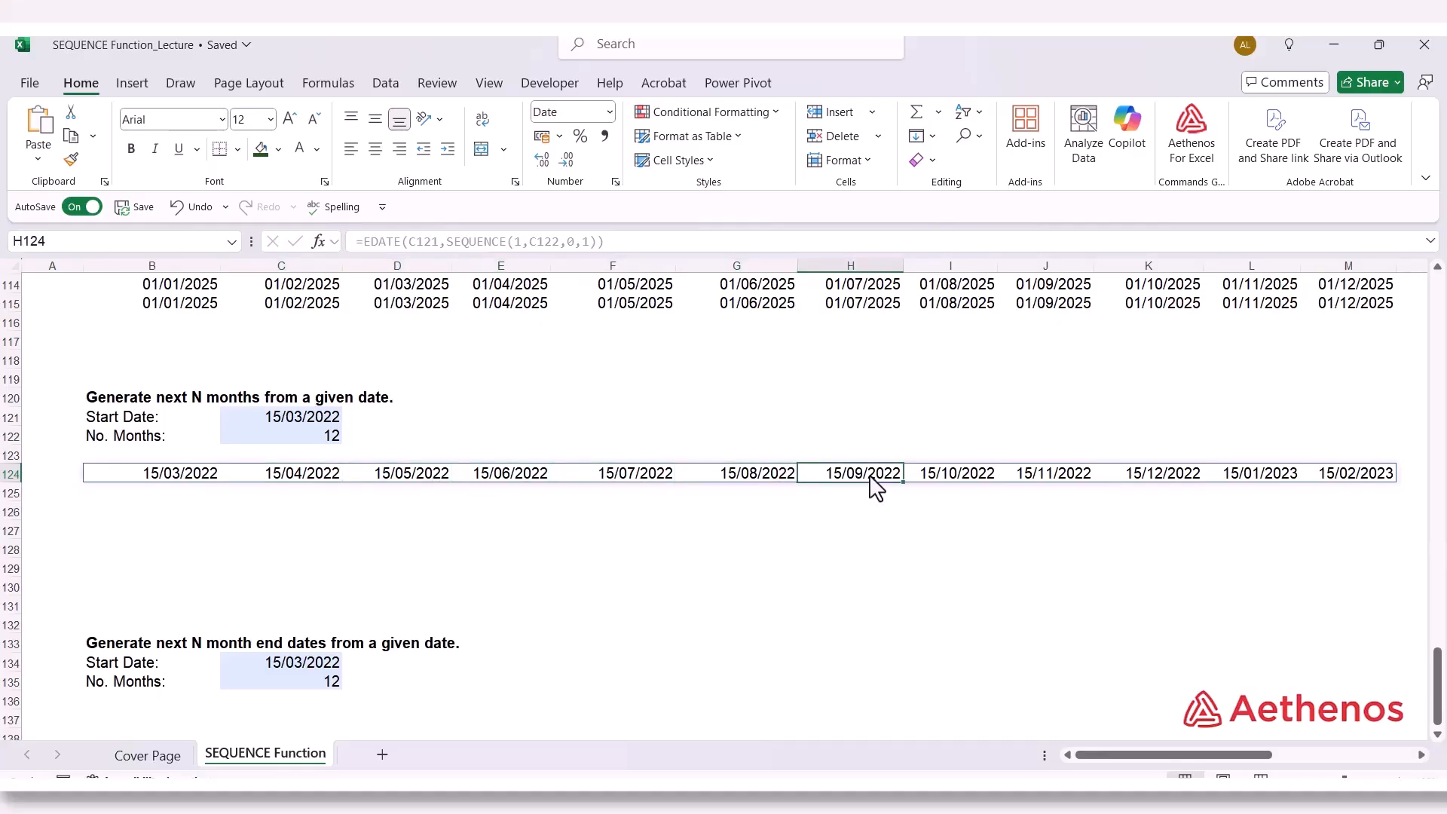
pyautogui.click(984, 486)
pyautogui.click(1066, 485)
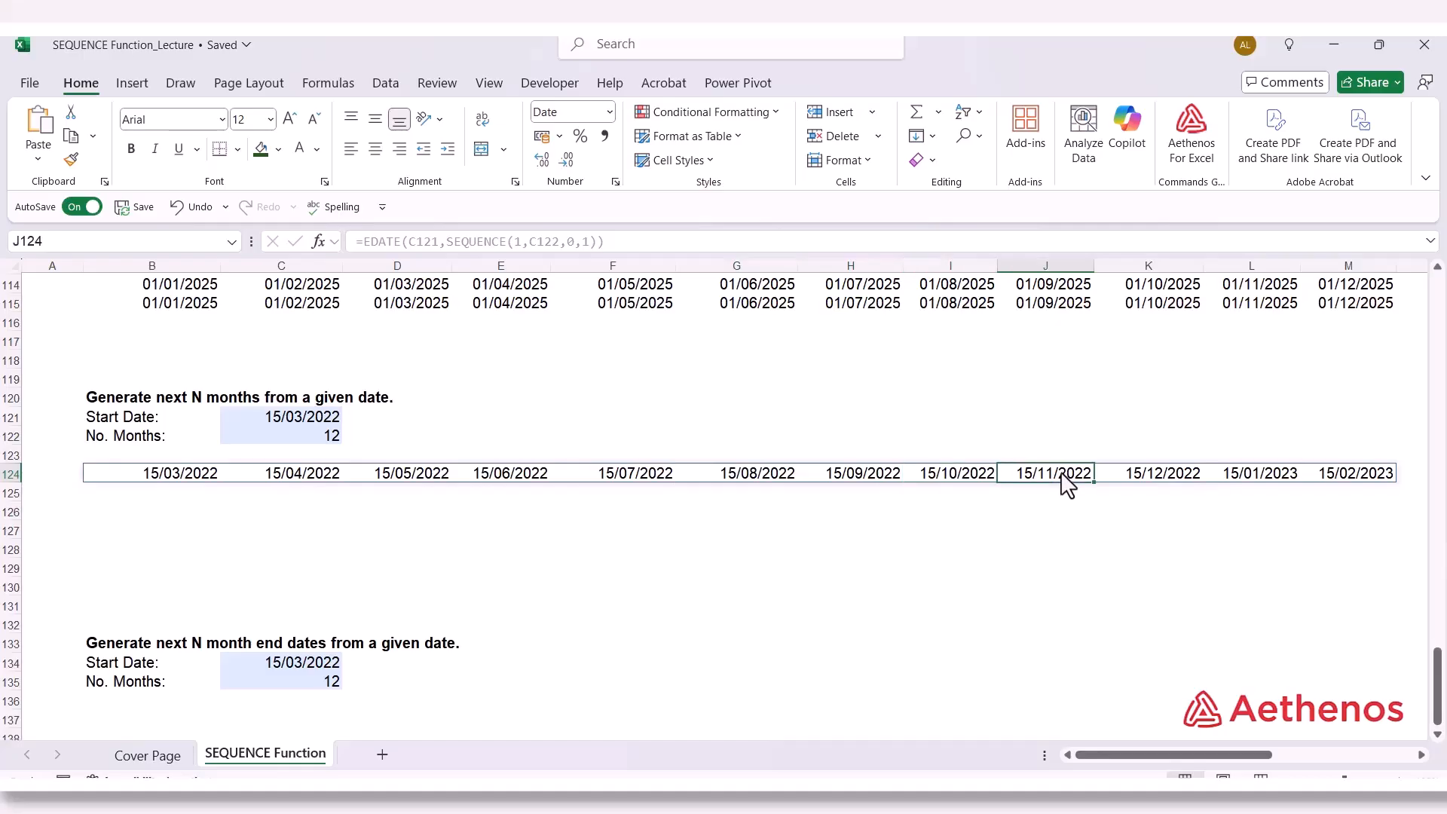
pyautogui.click(1144, 484)
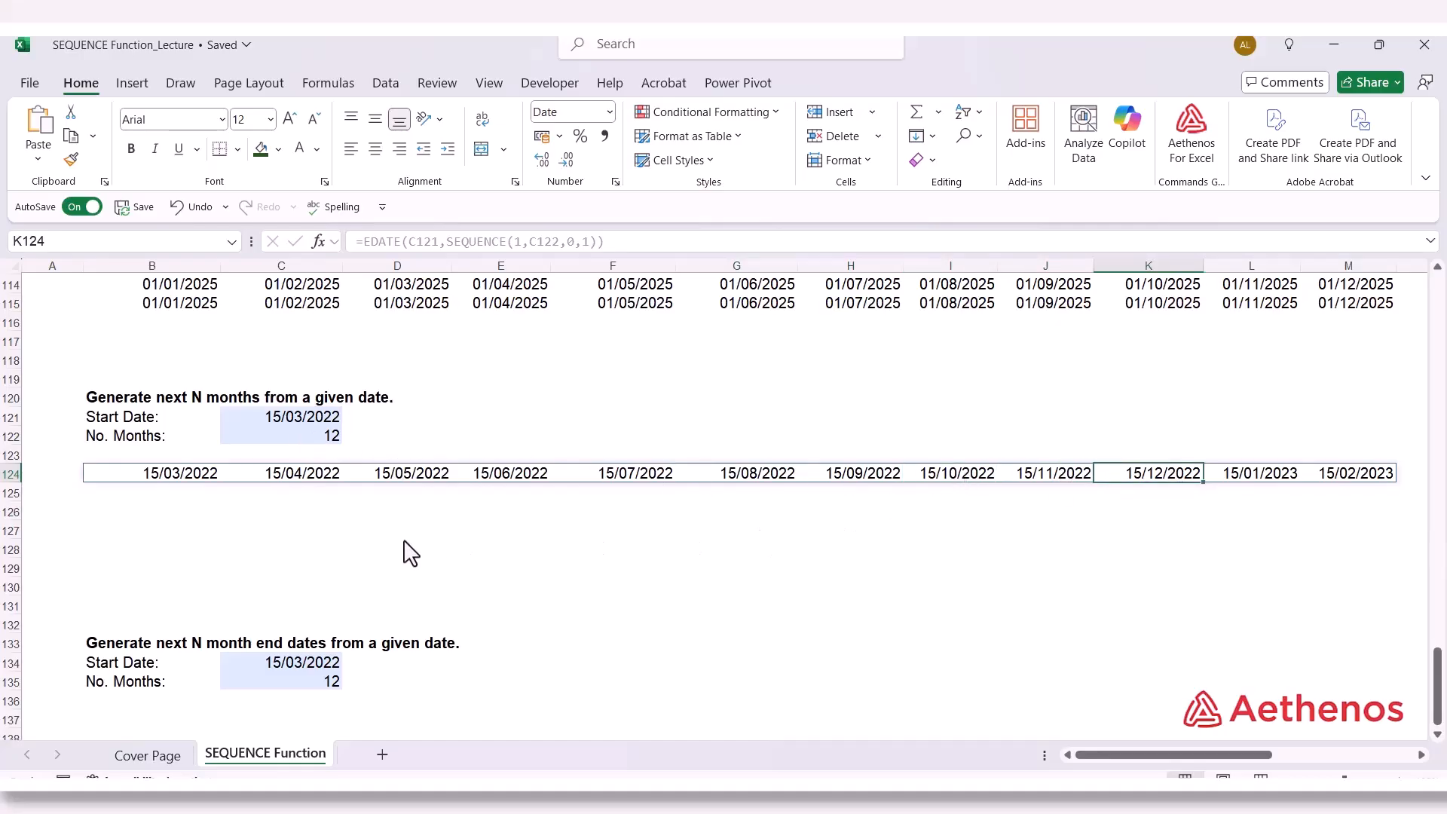
pyautogui.click(216, 530)
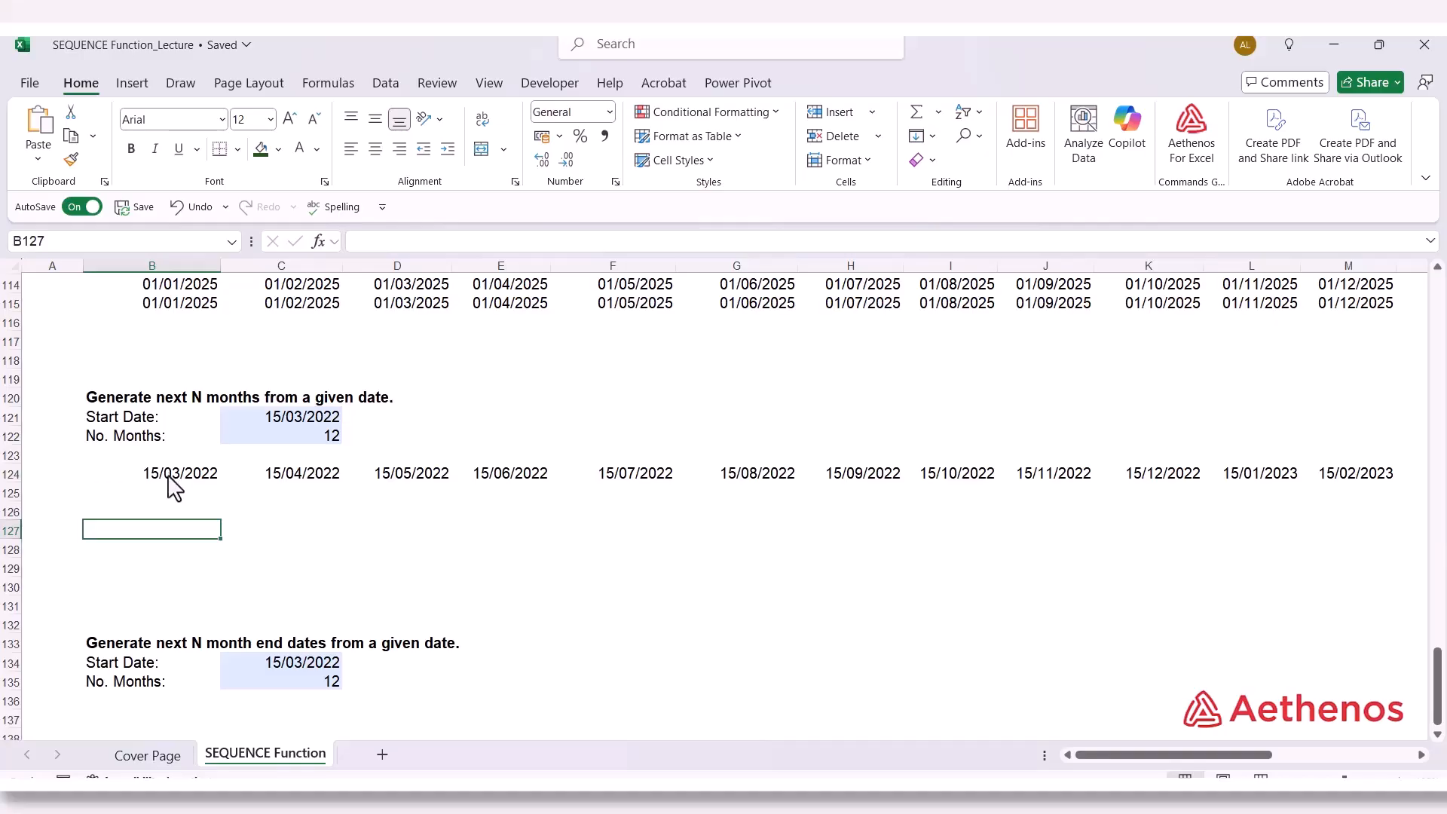
pyautogui.click(169, 479)
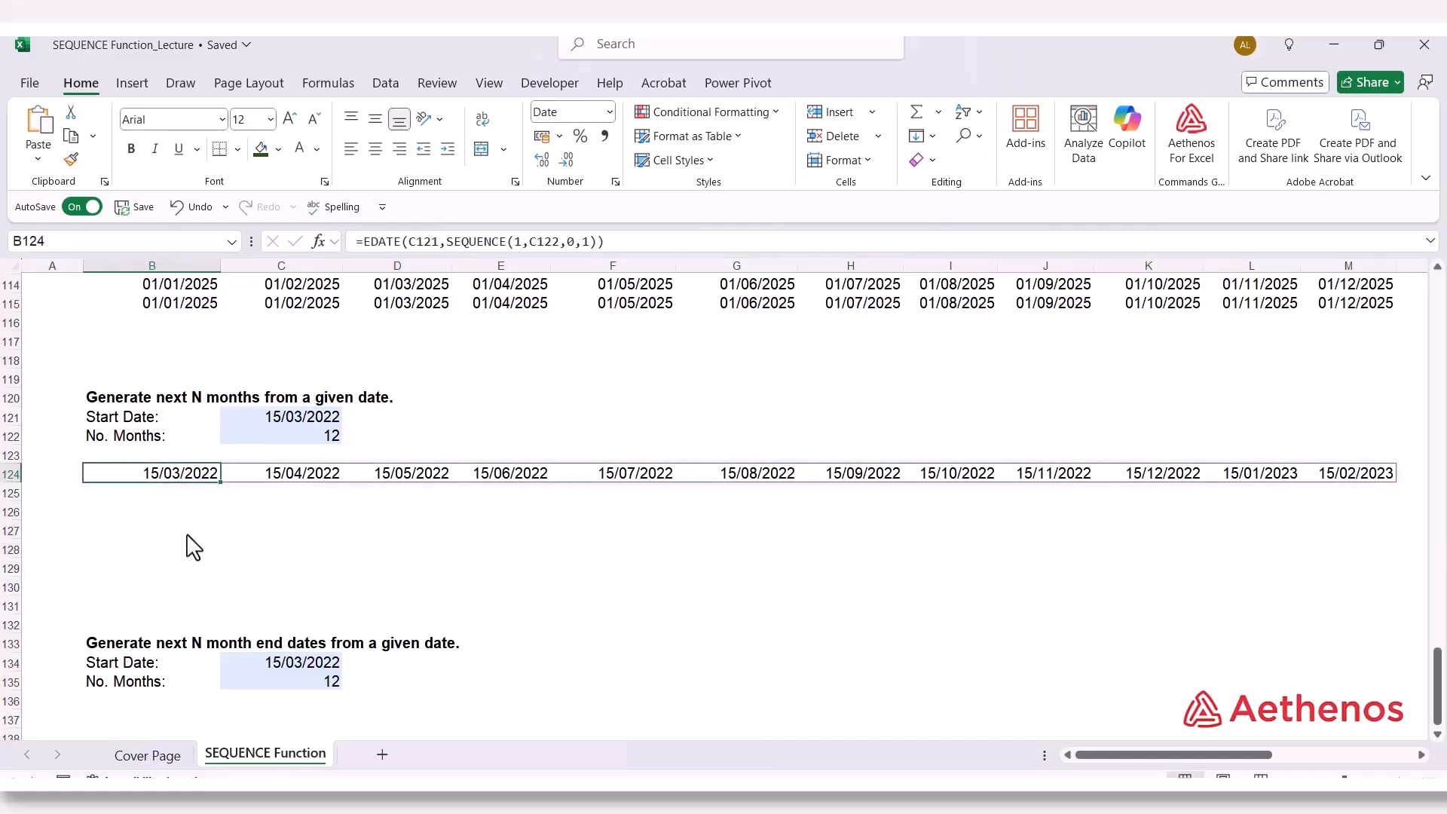
pyautogui.click(187, 535)
pyautogui.scroll(-1, 171, 536)
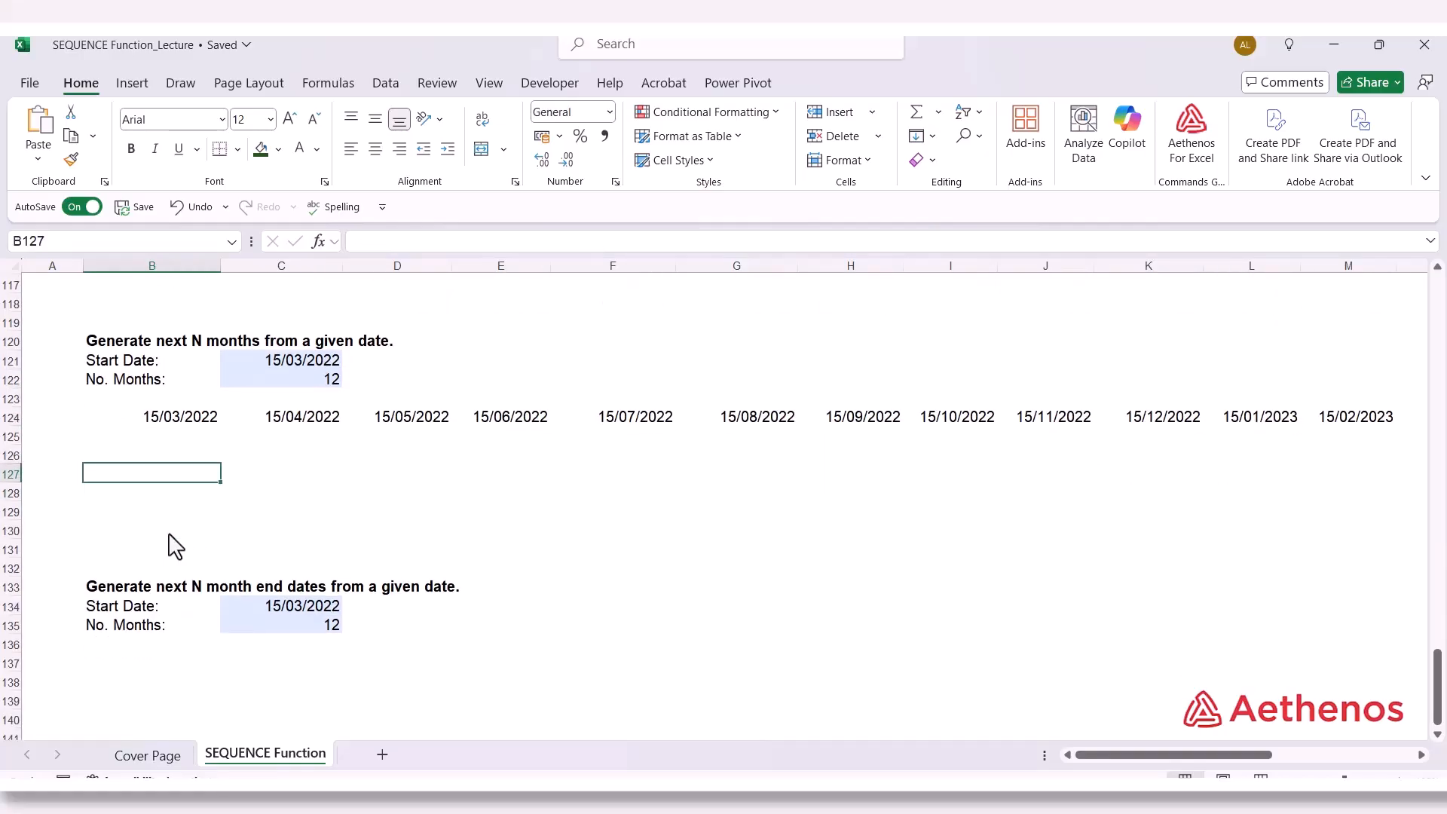
pyautogui.scroll(-2, 173, 545)
pyautogui.scroll(1, 171, 543)
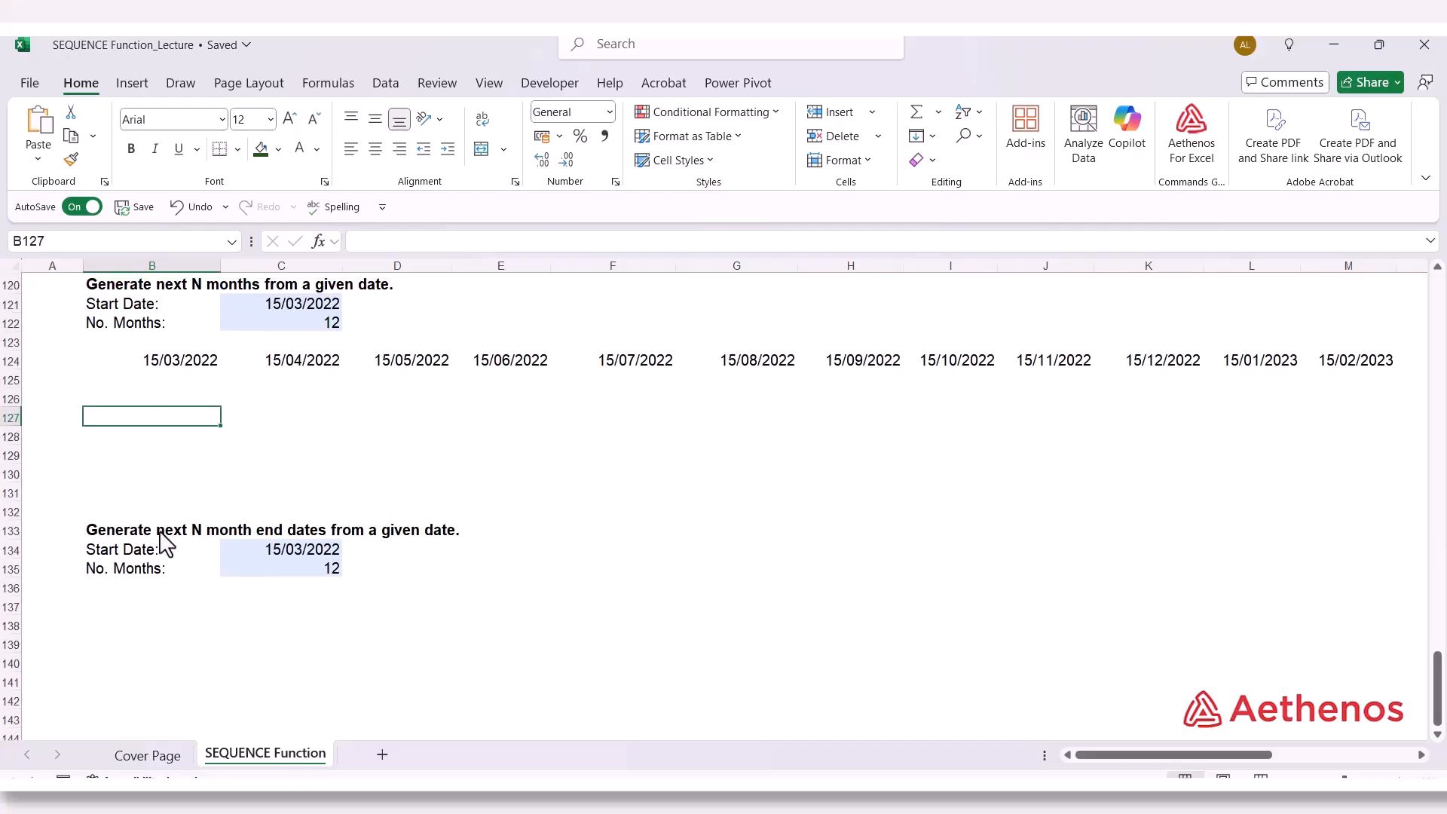
# Start an EOMONTH formula in B137 under the next N month end dates section, using C134 as the start date
pyautogui.click(163, 363)
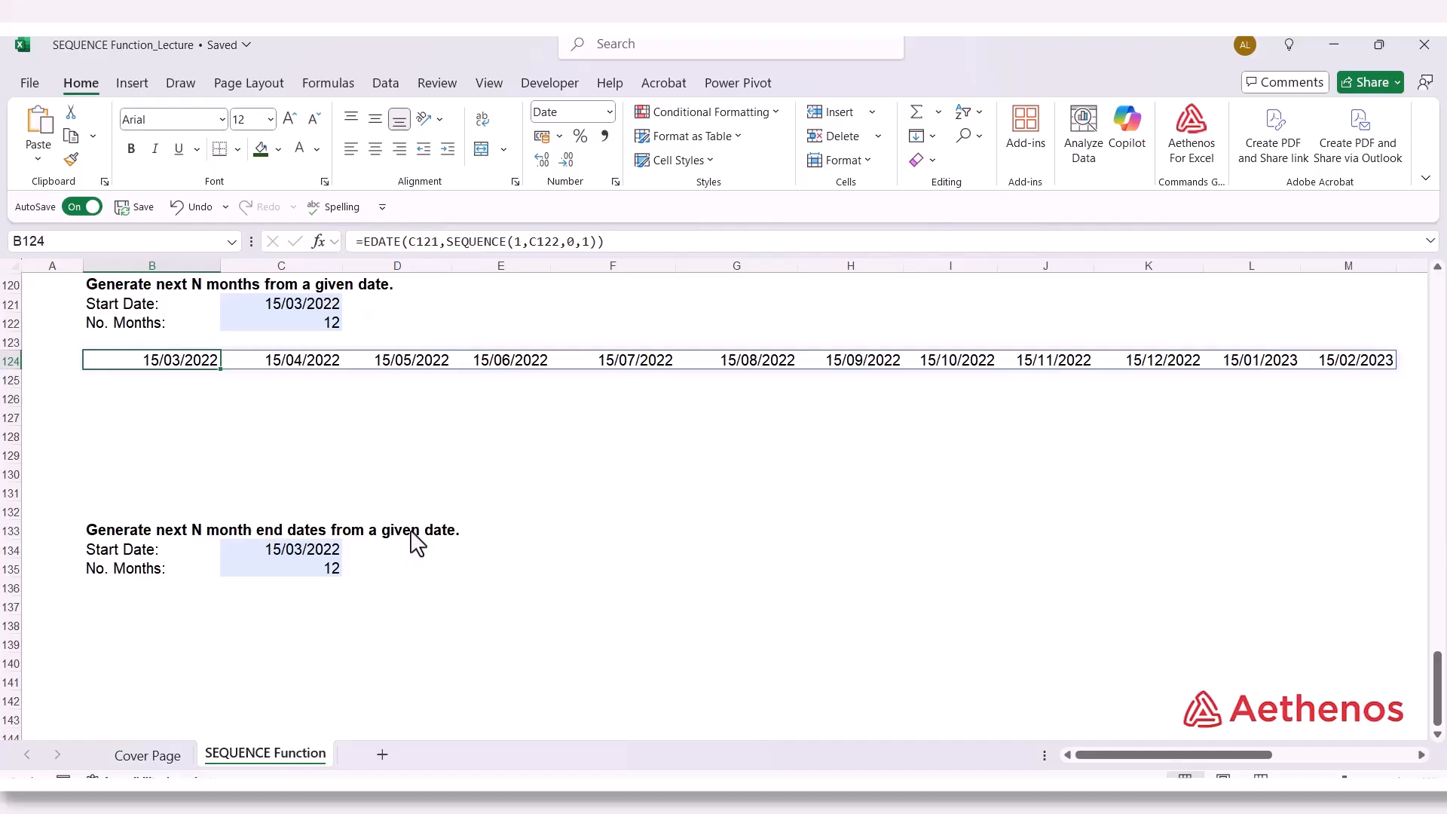
pyautogui.click(289, 554)
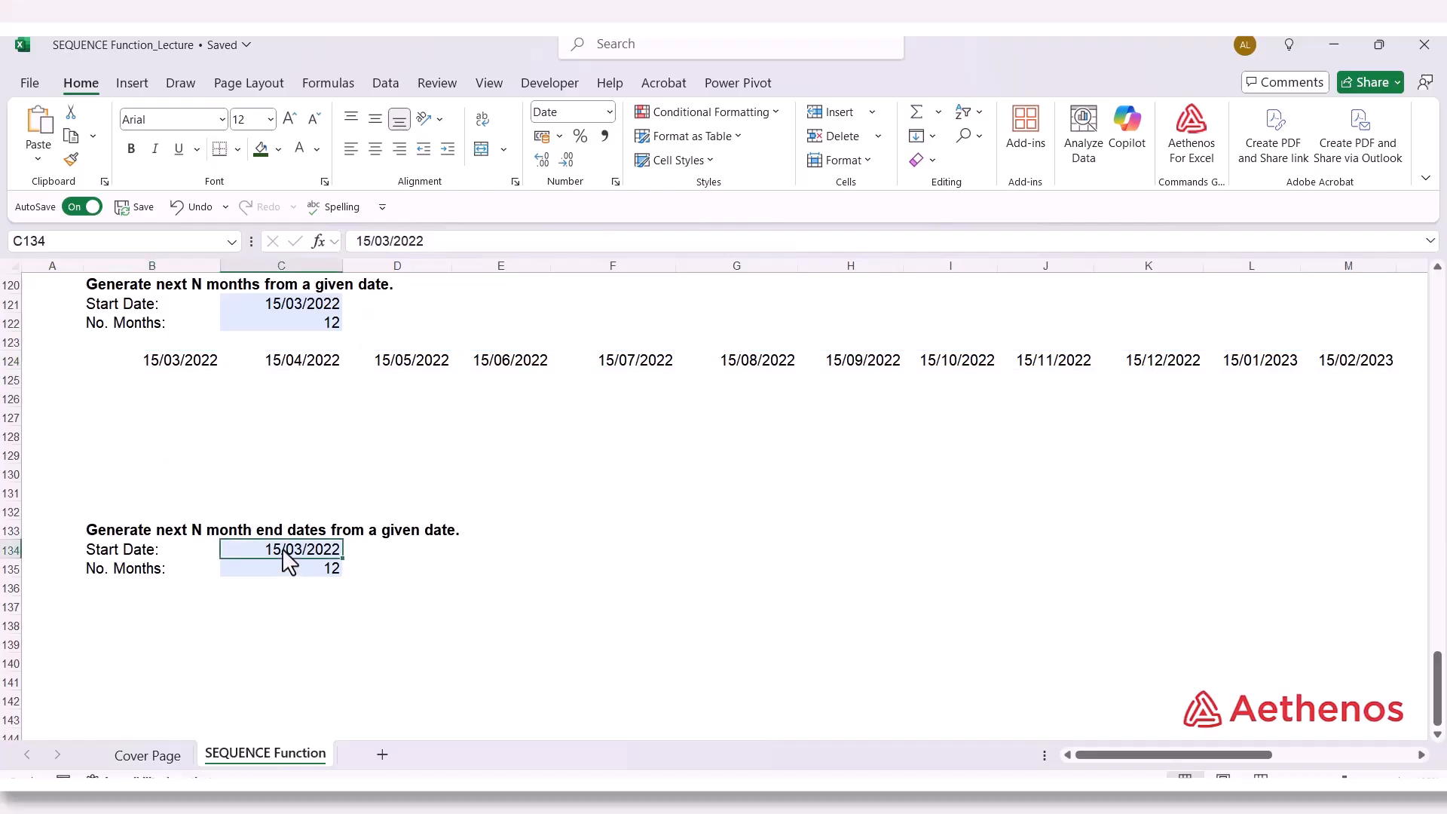
pyautogui.click(278, 570)
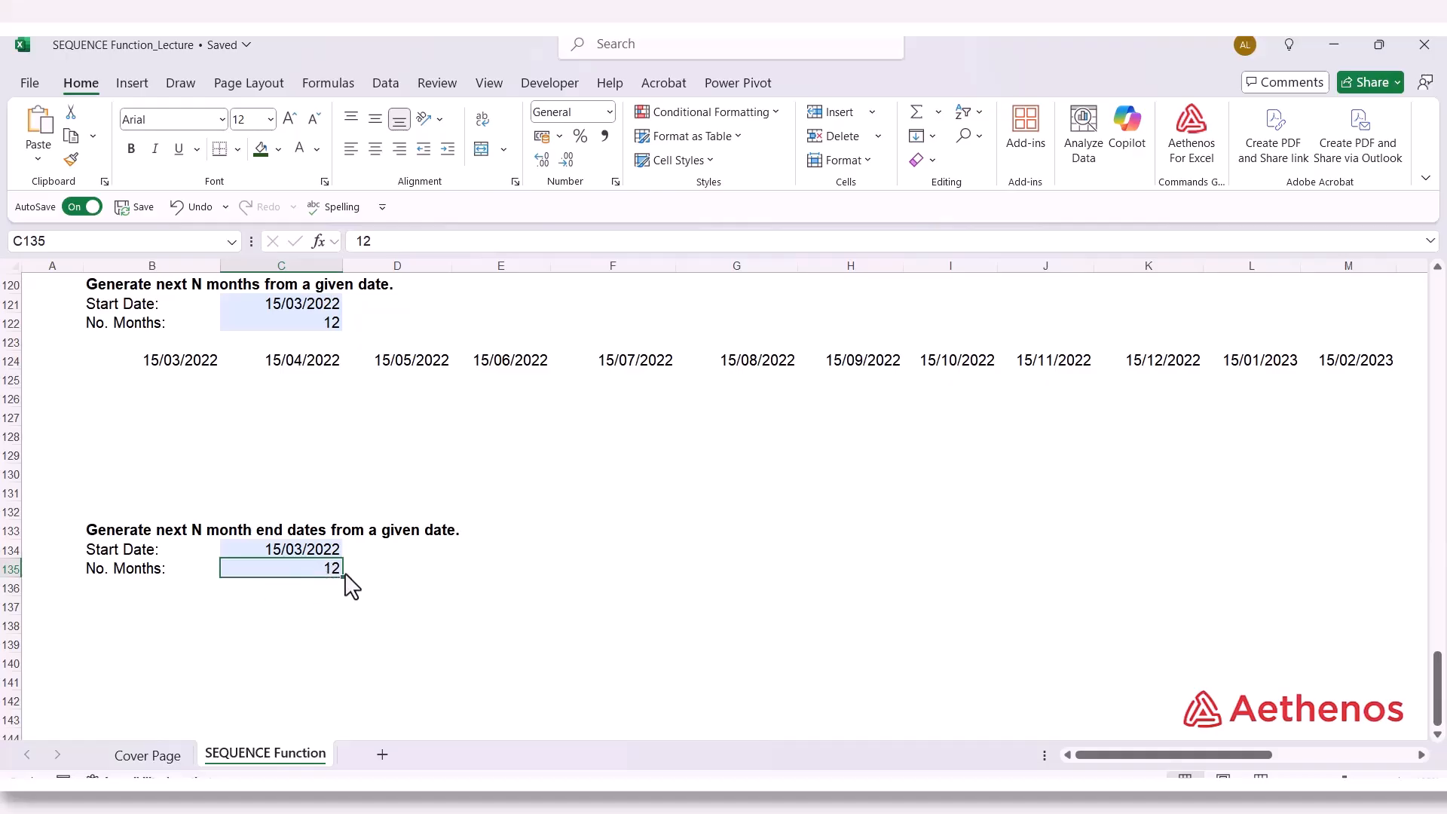
pyautogui.click(124, 612)
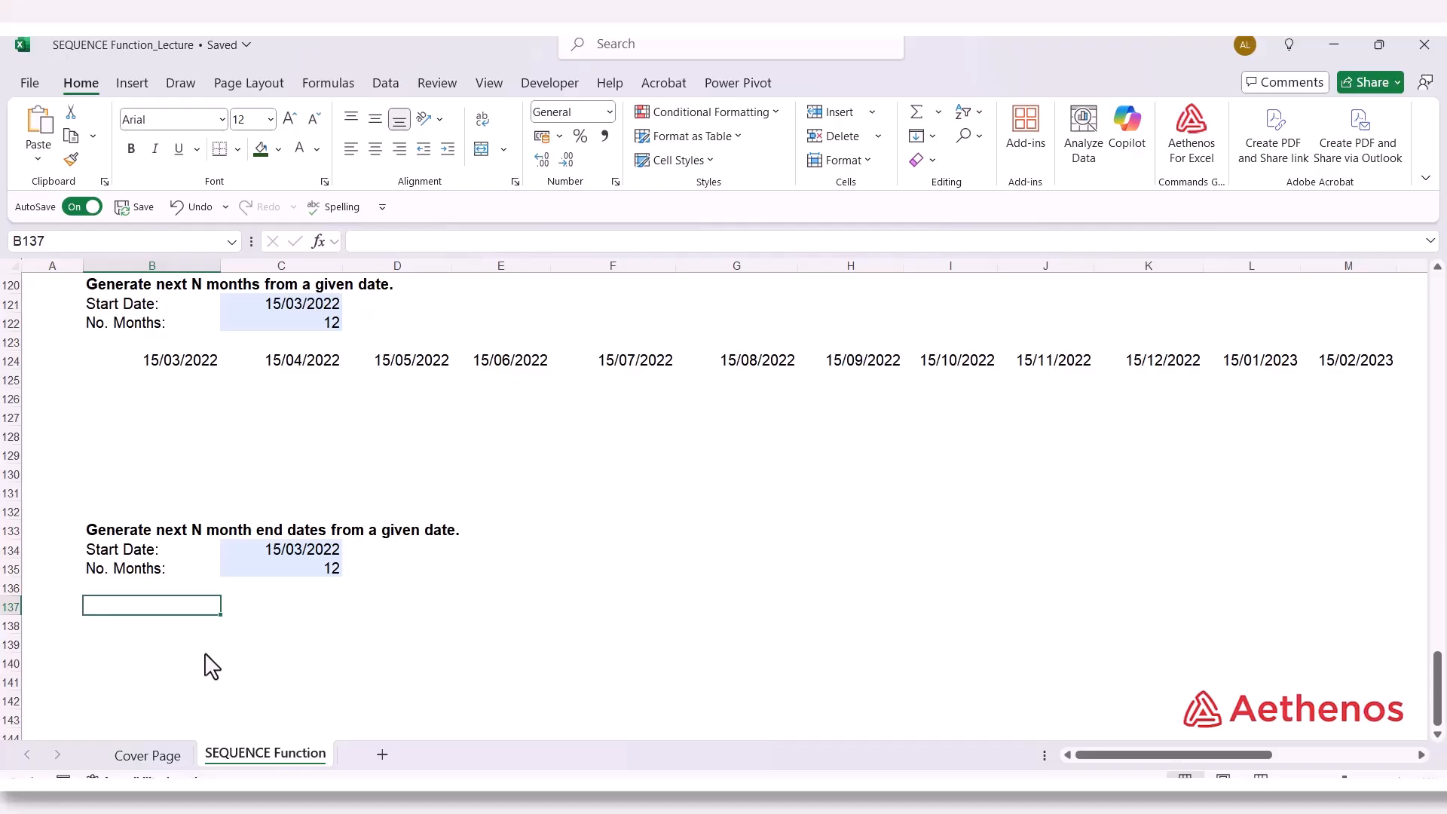
pyautogui.write('=')
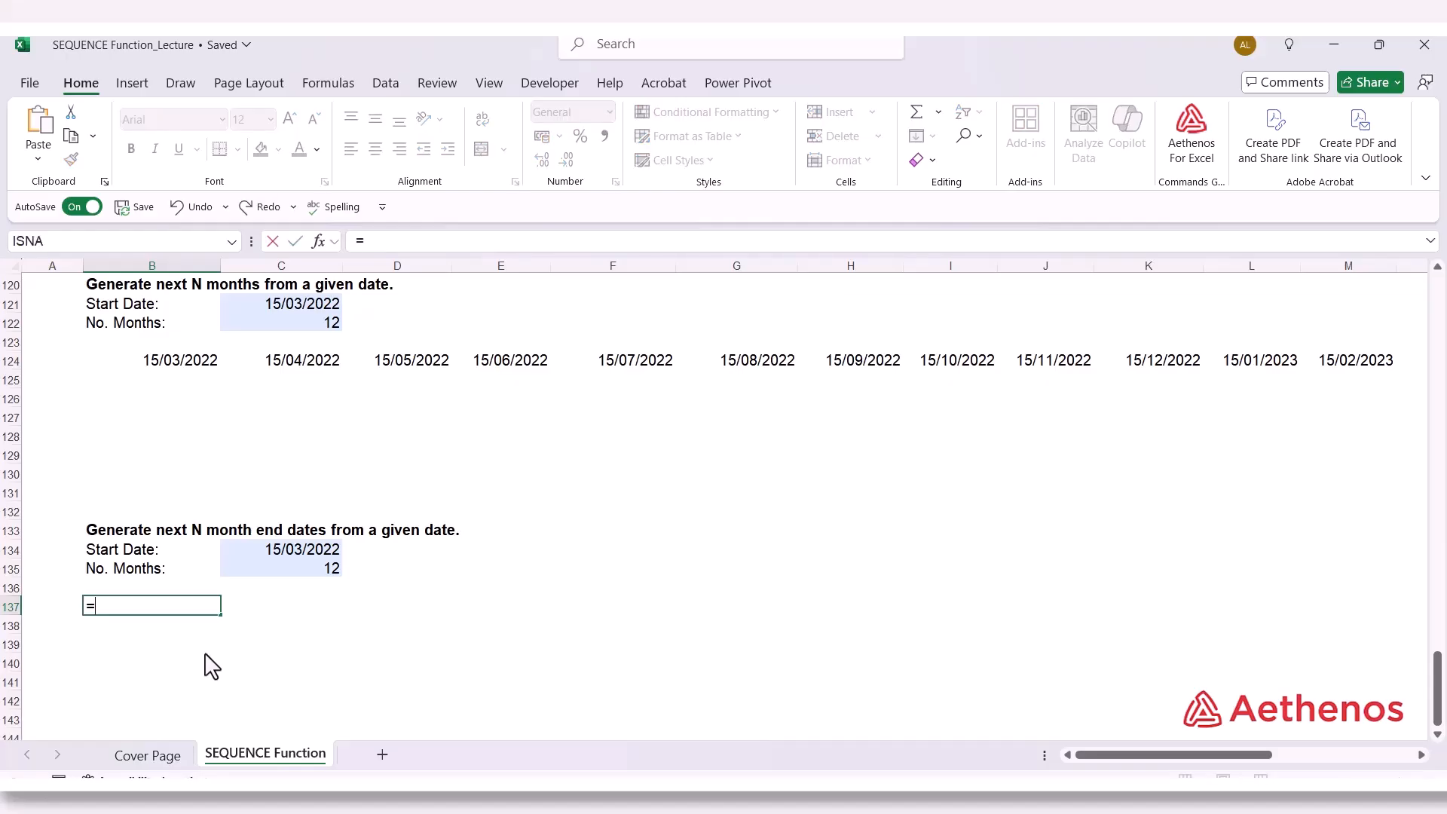
pyautogui.write('EOM')
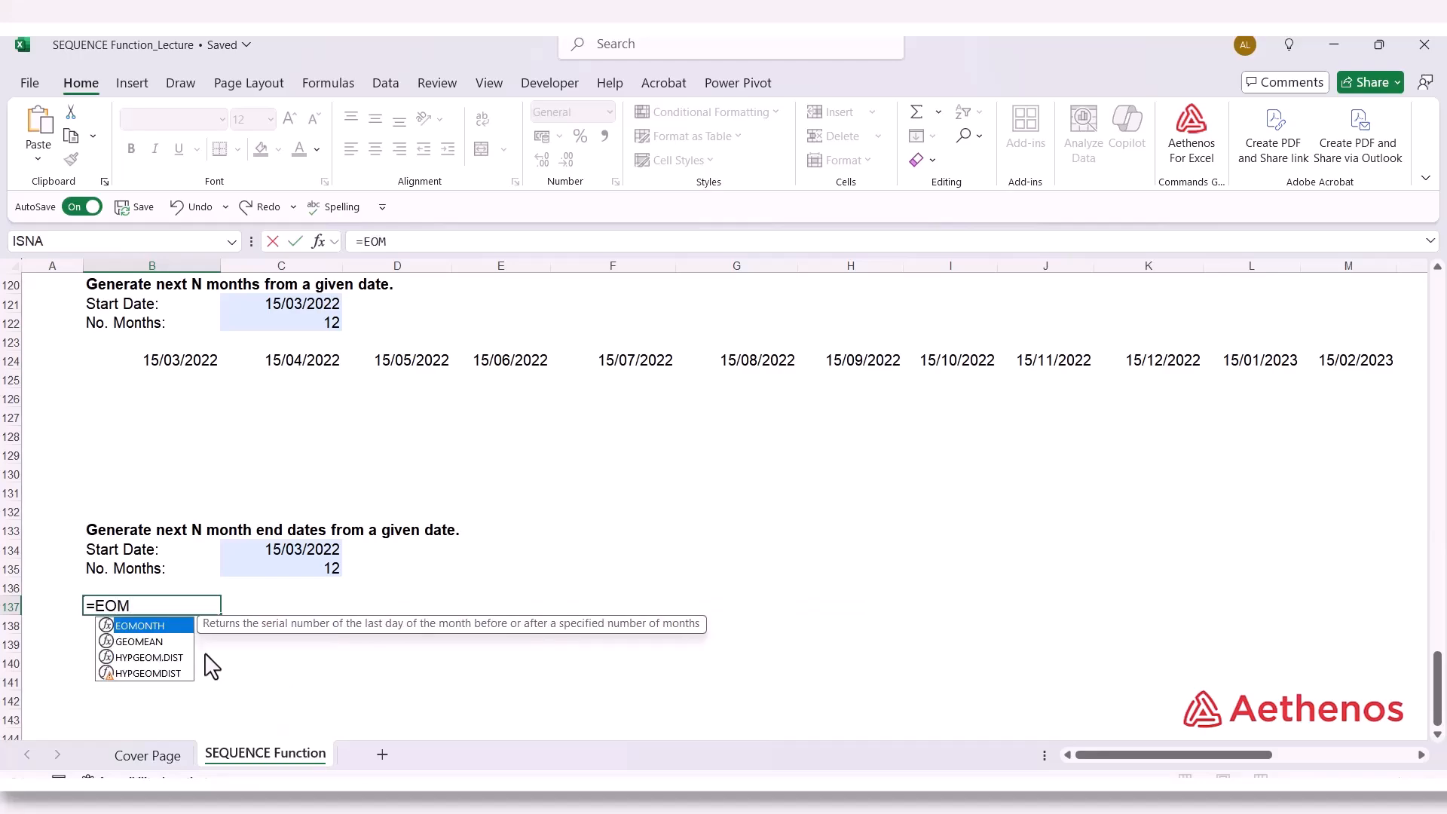
pyautogui.press('Tab')
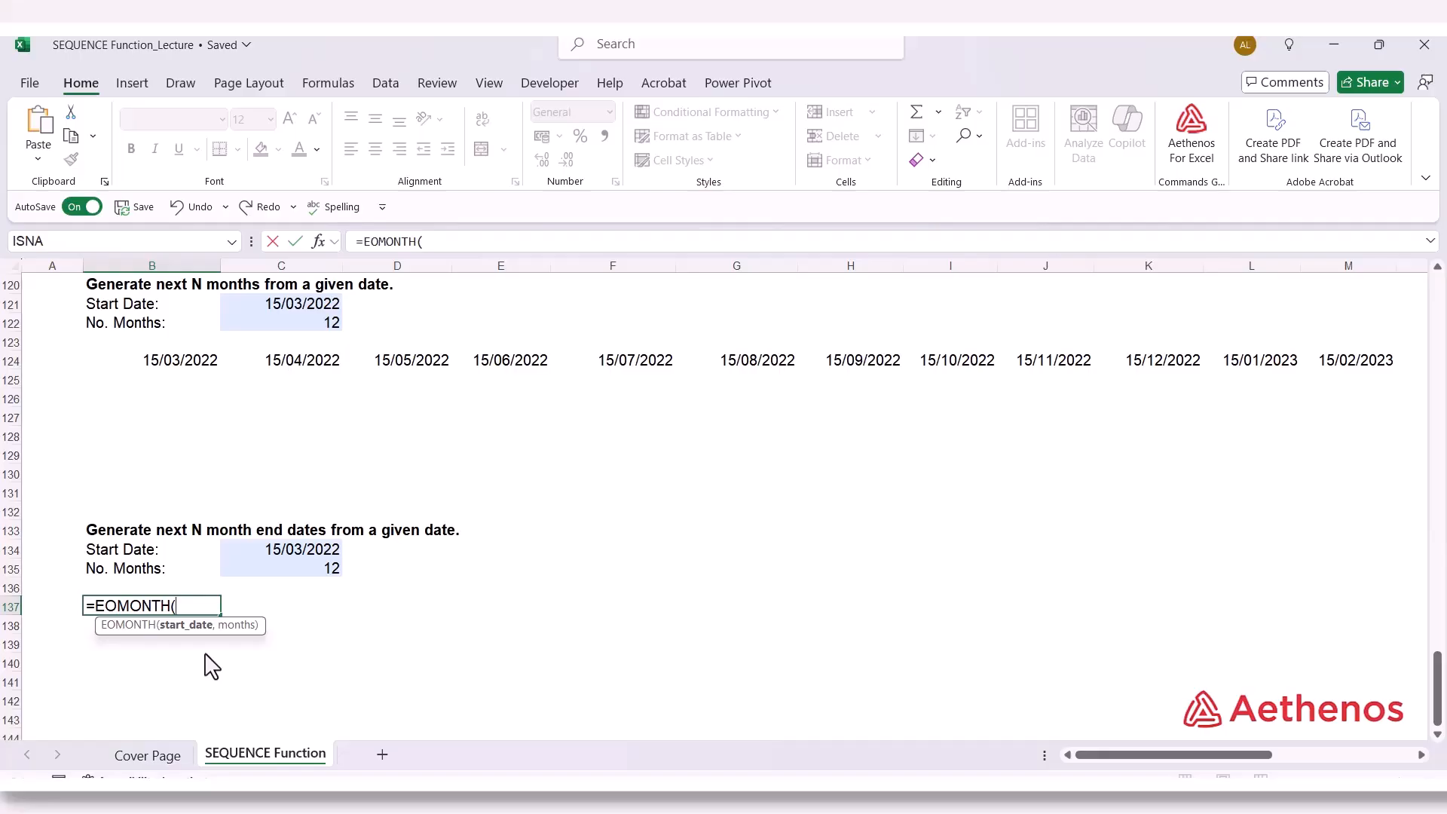
pyautogui.click(264, 558)
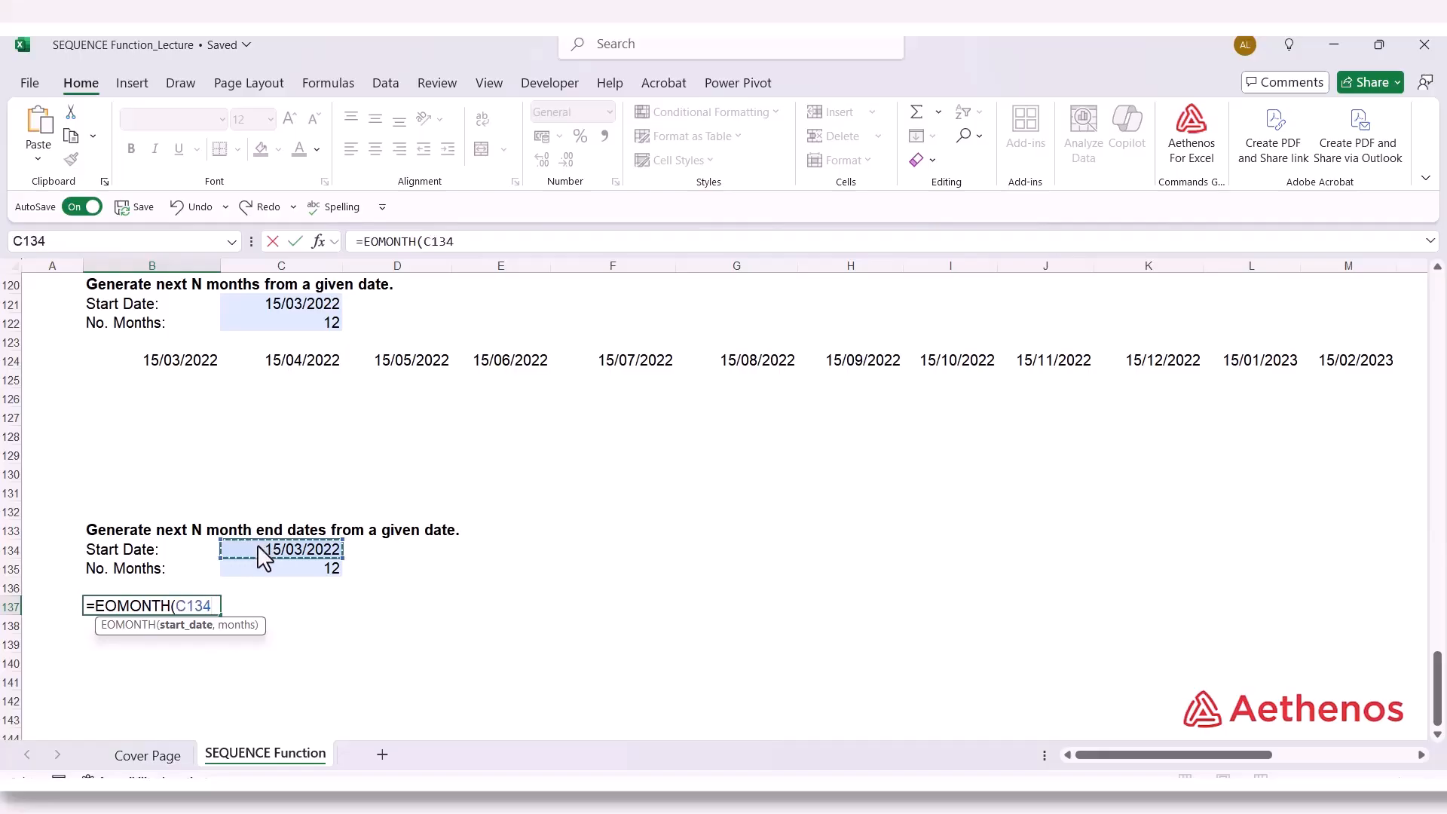
# Complete the B137 formula with SEQUENCE as the months argument so that it reads =EOMONTH(C134,SEQUENCE(1,C135,0,1))
pyautogui.write(',')
pyautogui.write('s')
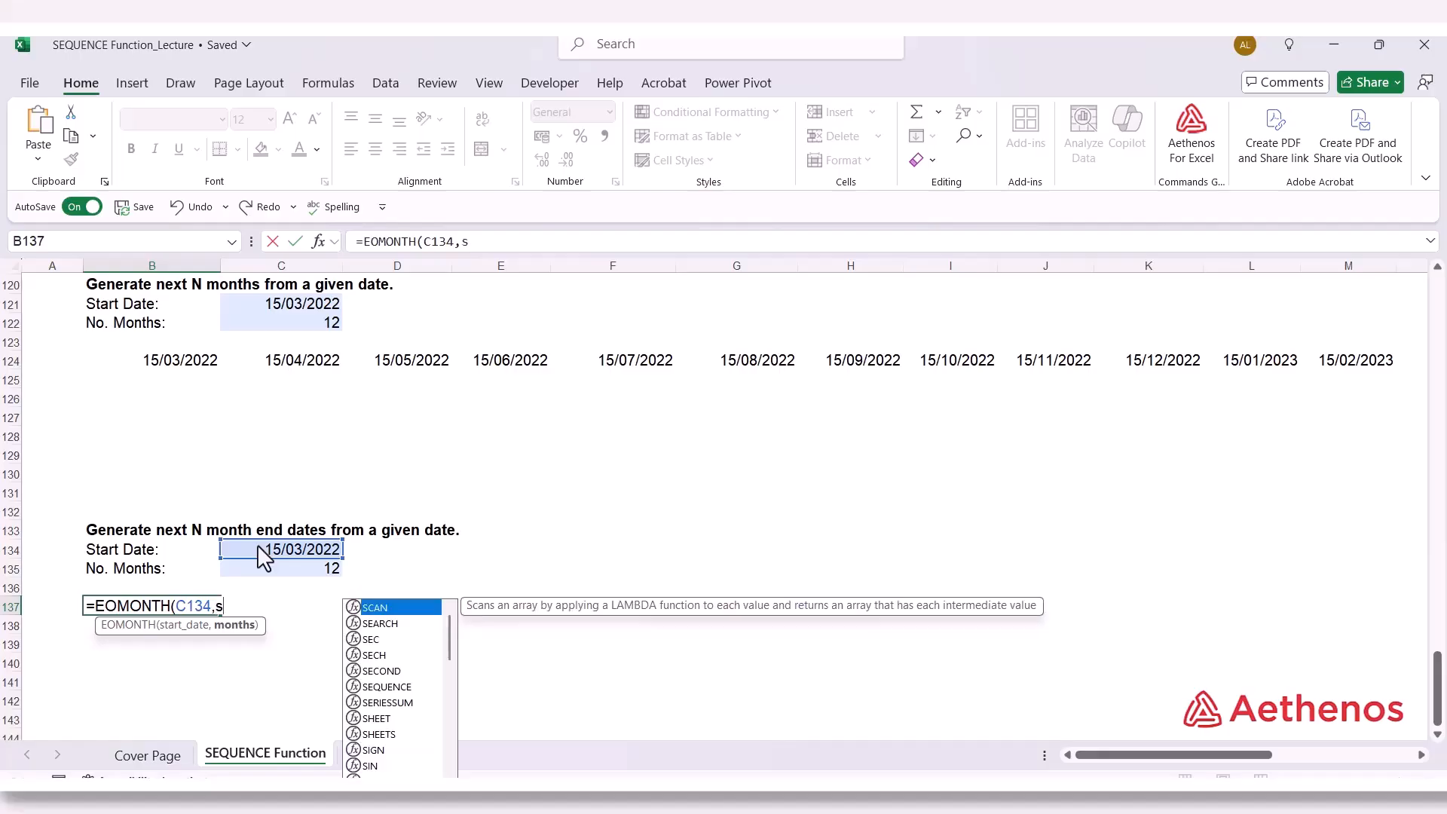
pyautogui.write('eq')
pyautogui.press('Tab')
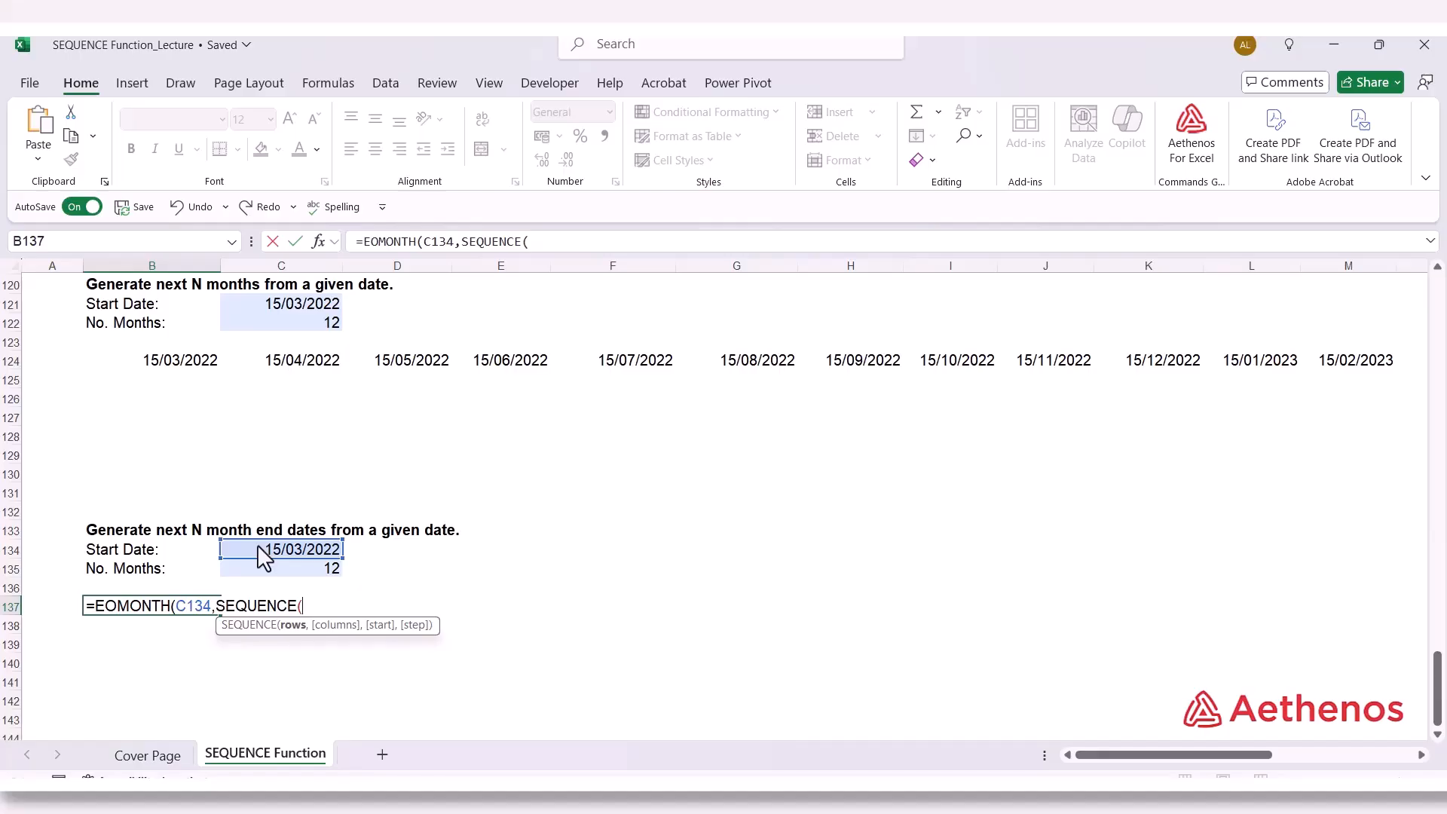
pyautogui.write('1,')
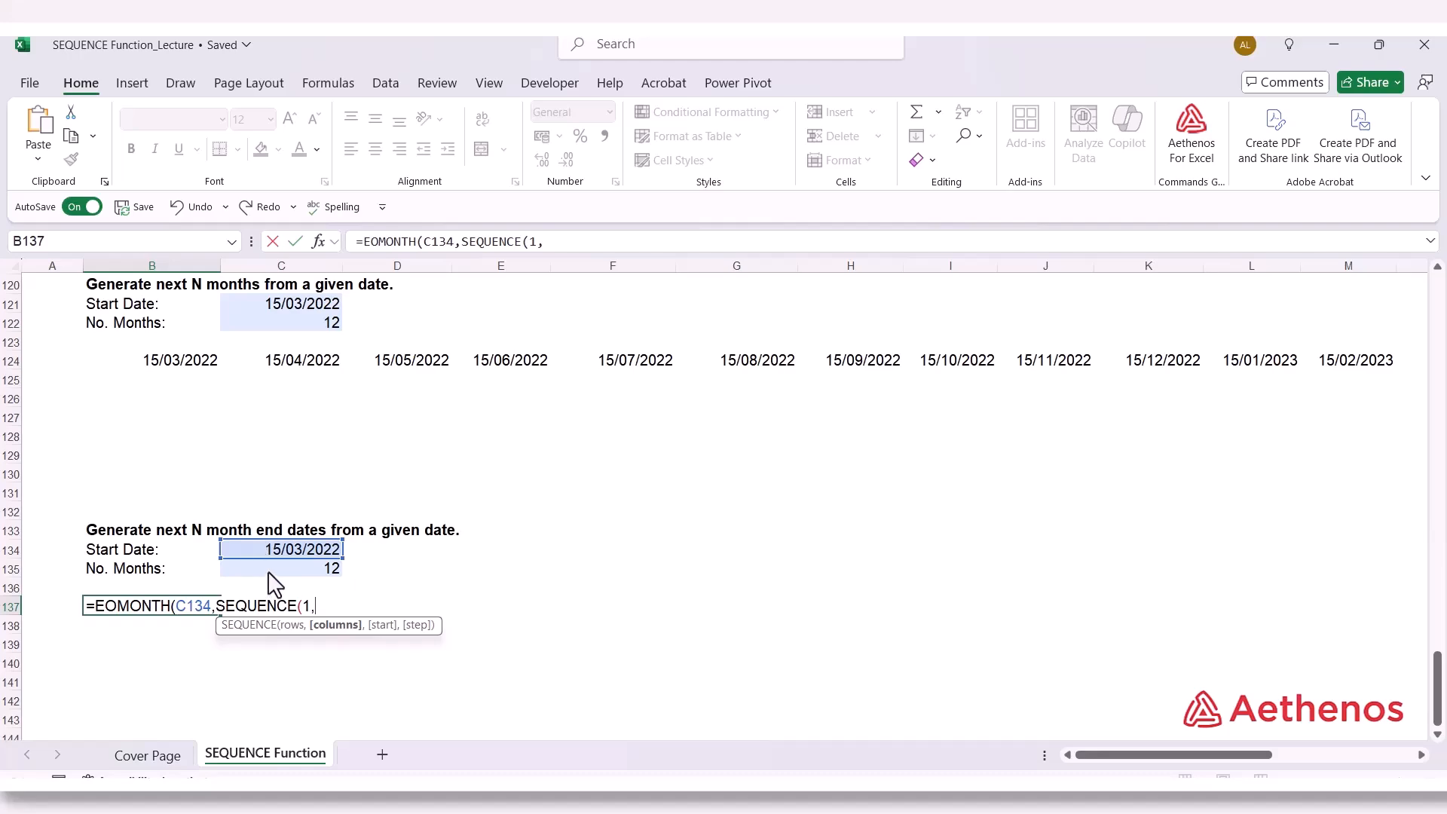
pyautogui.click(269, 575)
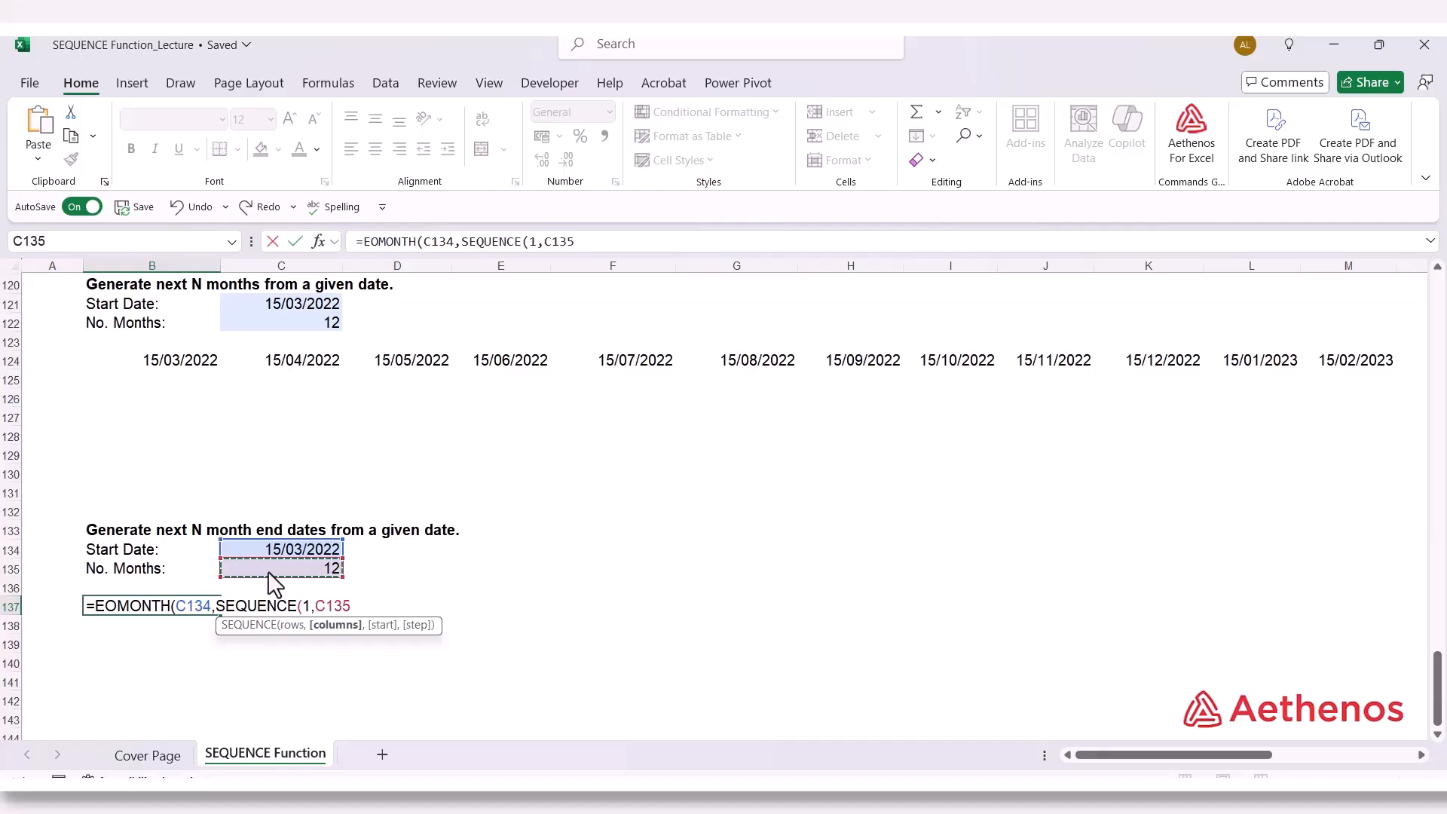
pyautogui.write(',')
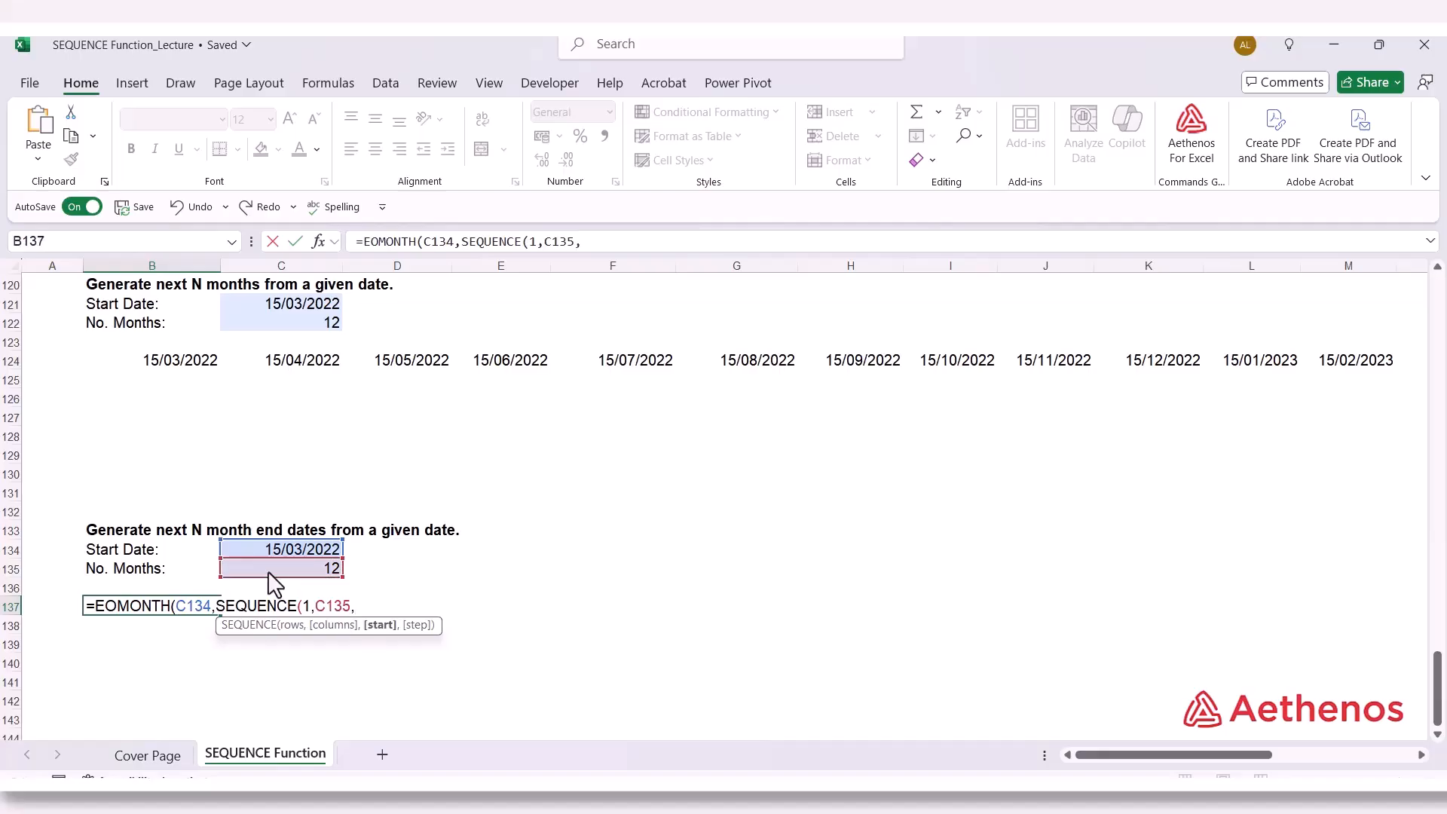
pyautogui.write('0,1))')
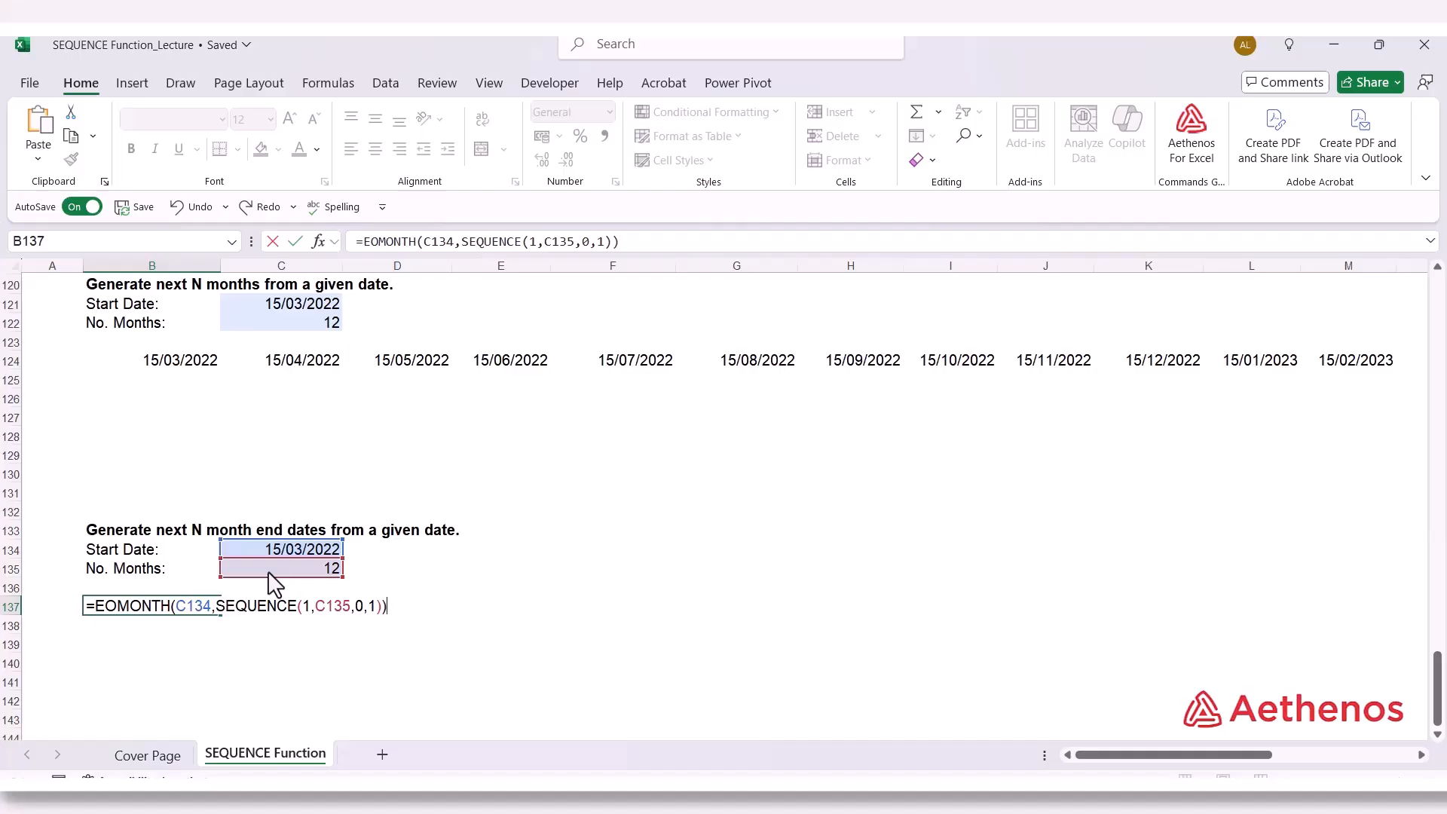
pyautogui.press('Return')
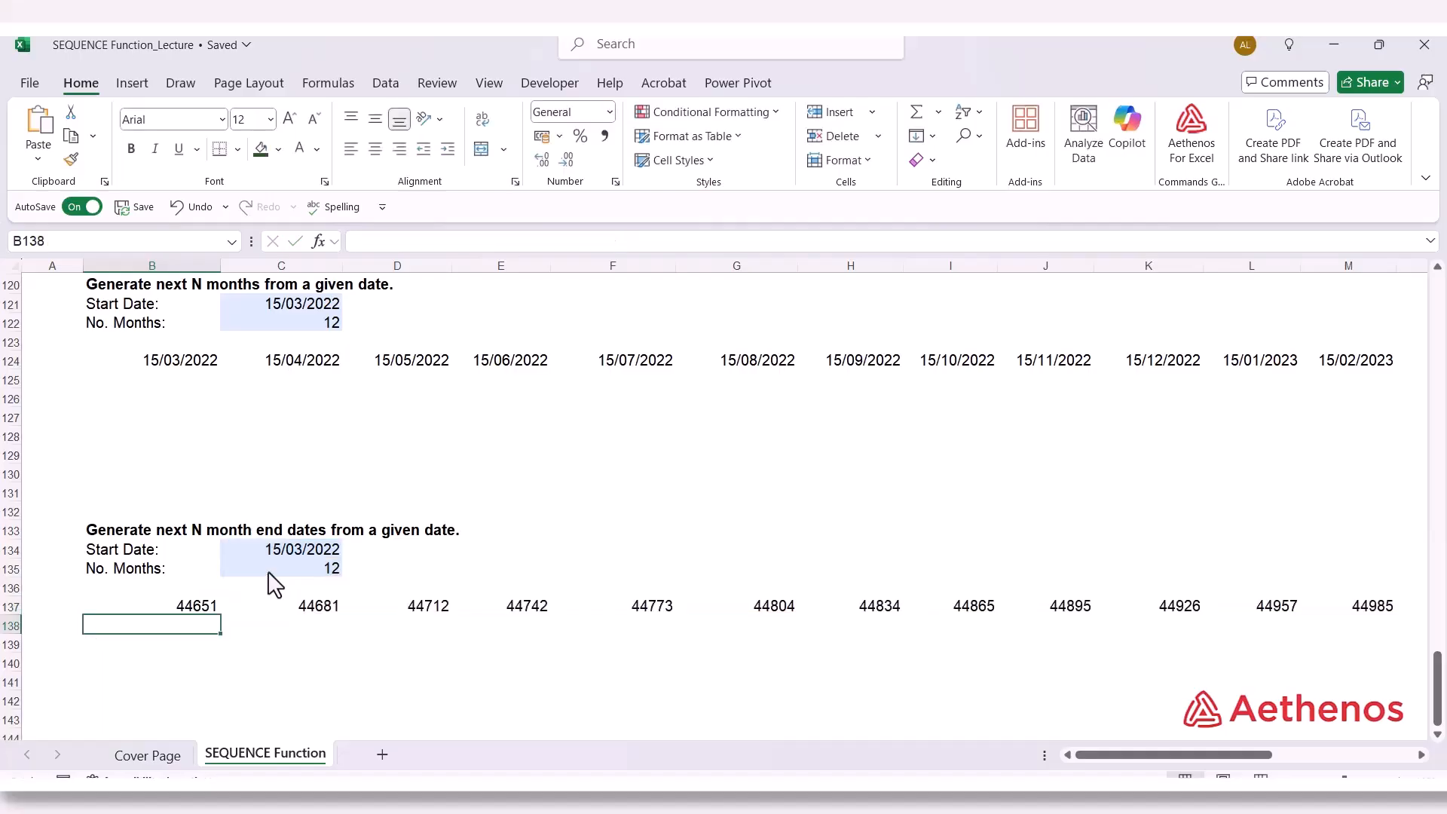
# Format the spilled results in B137:M137 as Short Date
pyautogui.moveTo(164, 607); pyautogui.dragTo(1407, 628)
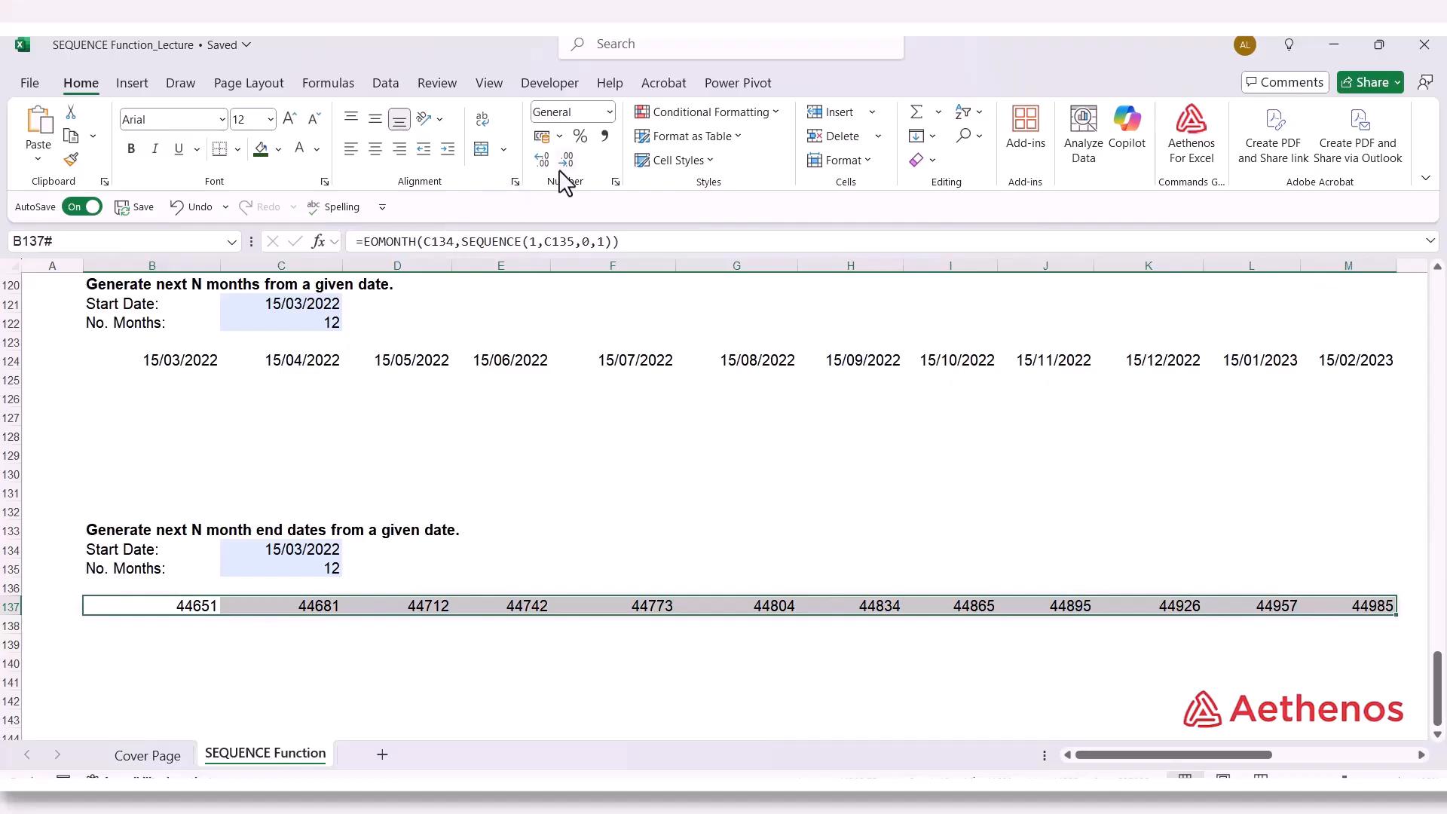
pyautogui.click(610, 111)
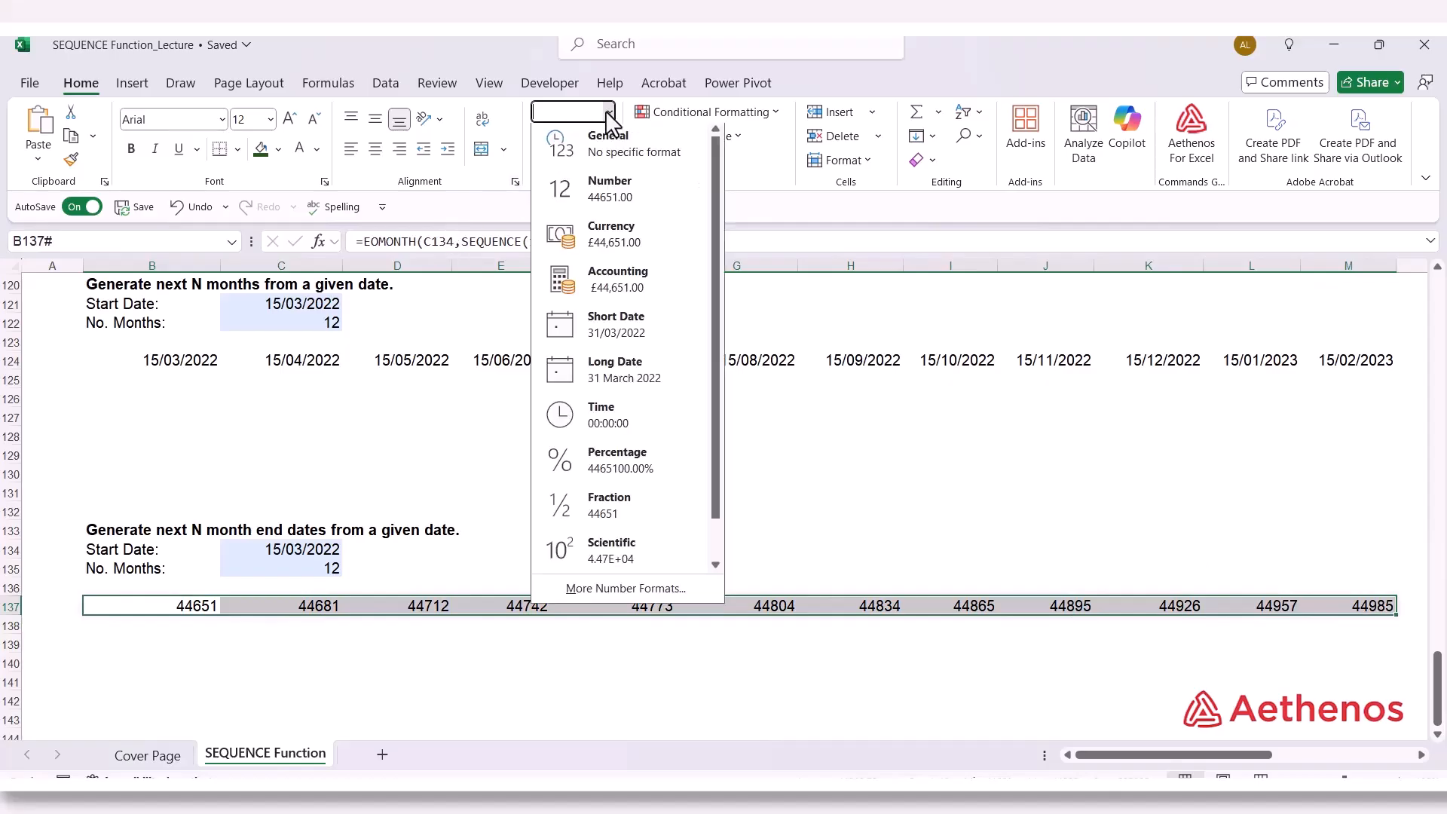
pyautogui.click(609, 332)
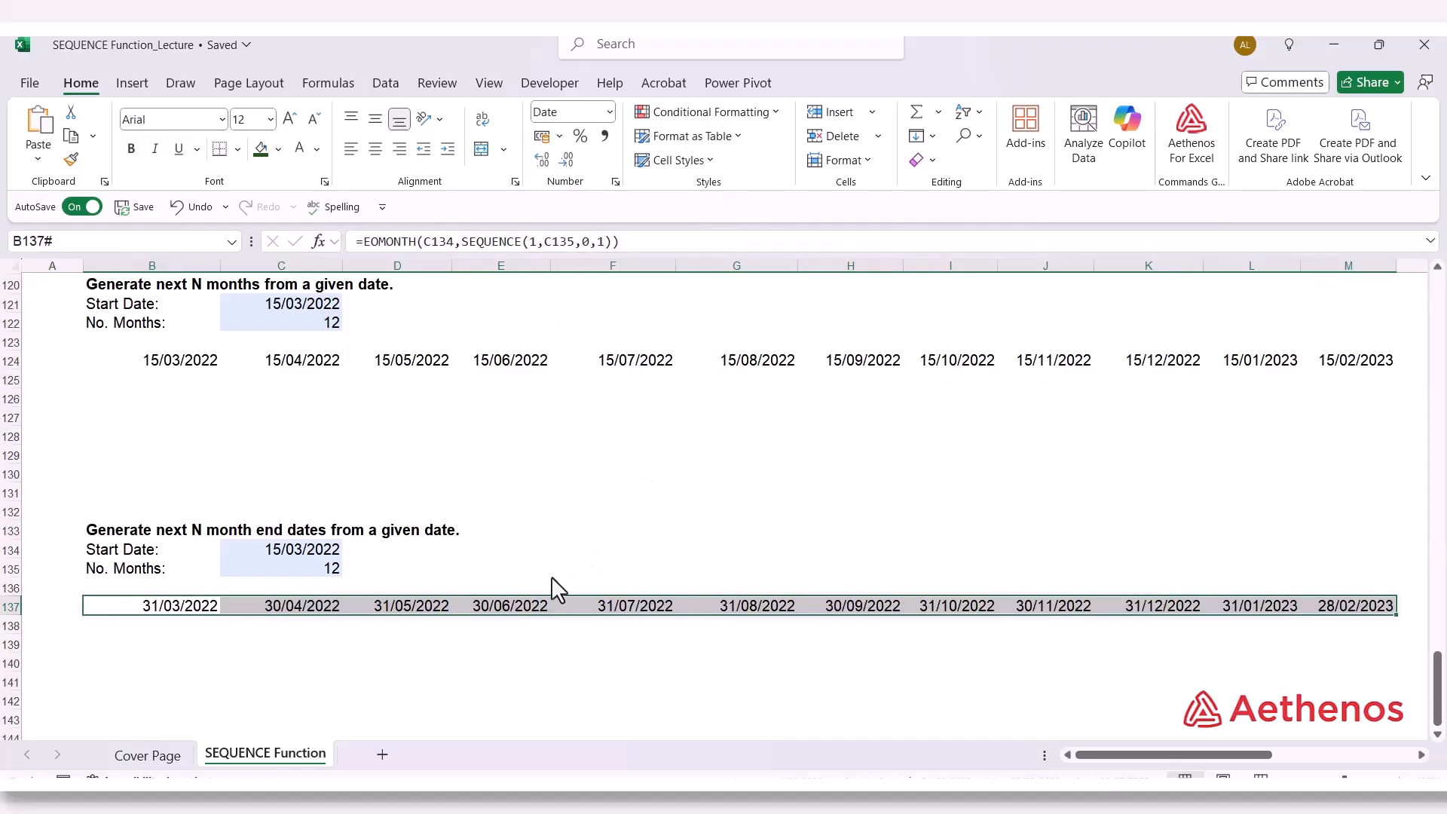
pyautogui.click(429, 645)
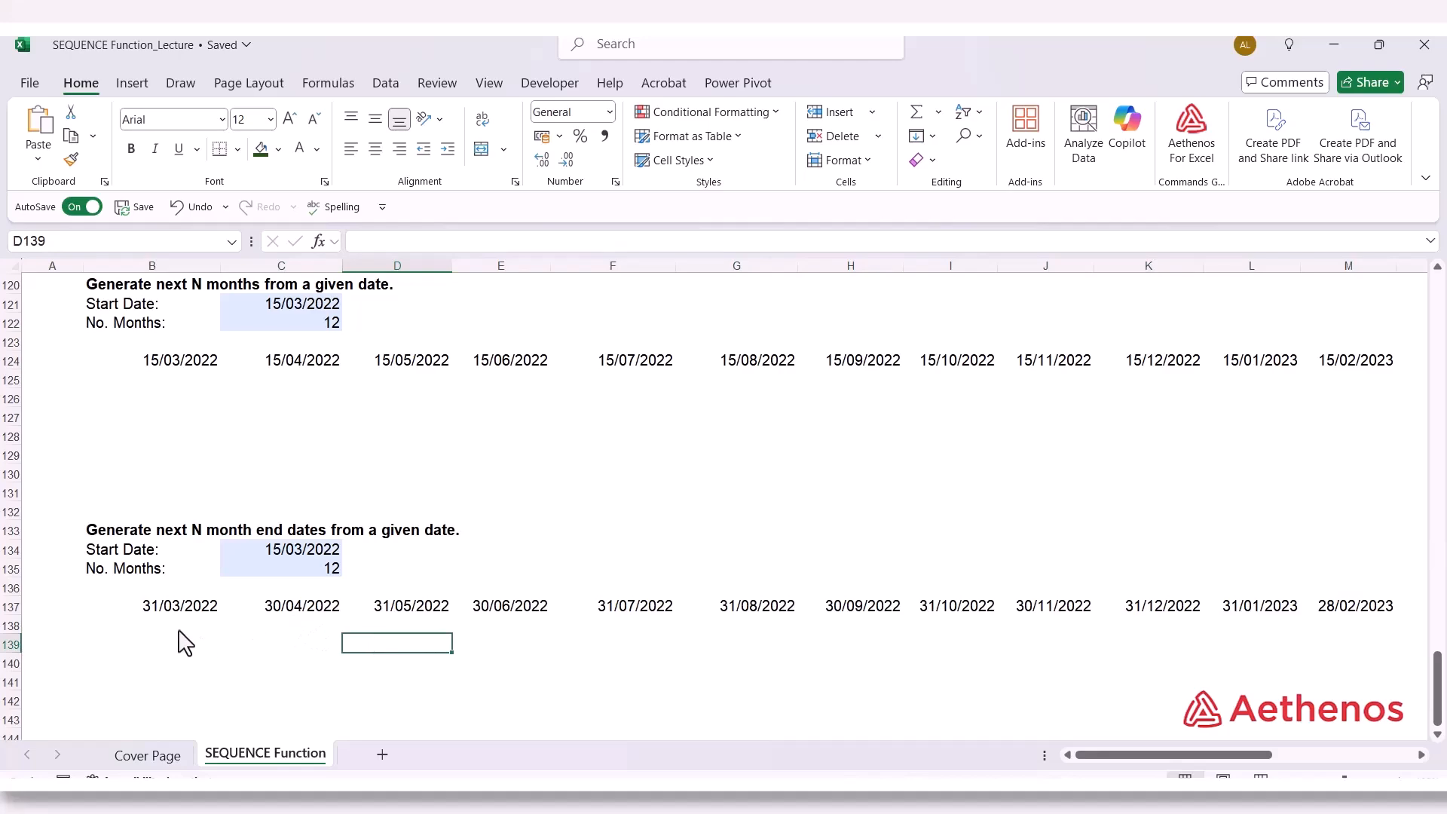
# Check the month-end dates across row 137 against the start date in C134 and the number of months in C135
pyautogui.click(188, 610)
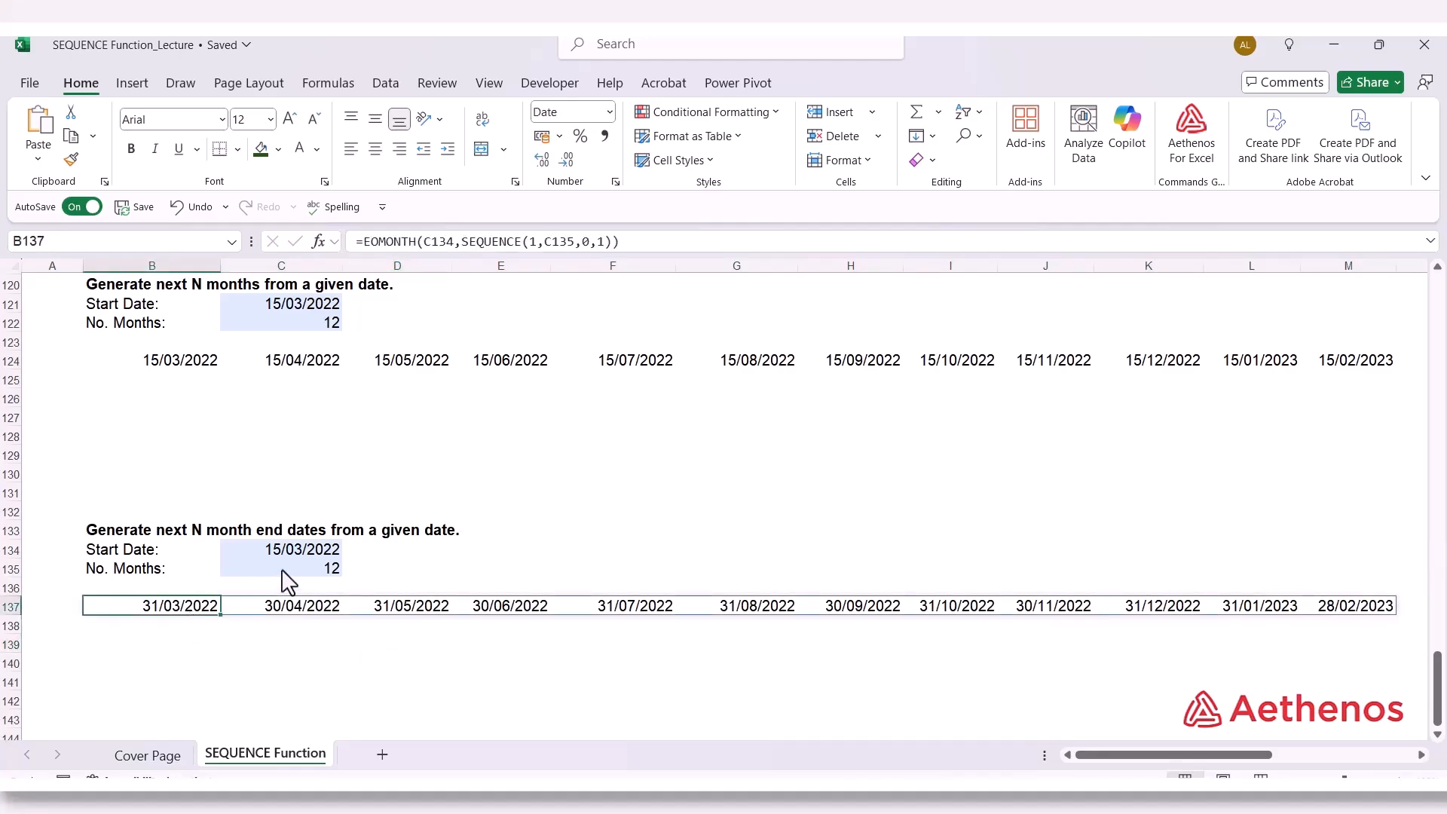
pyautogui.click(298, 549)
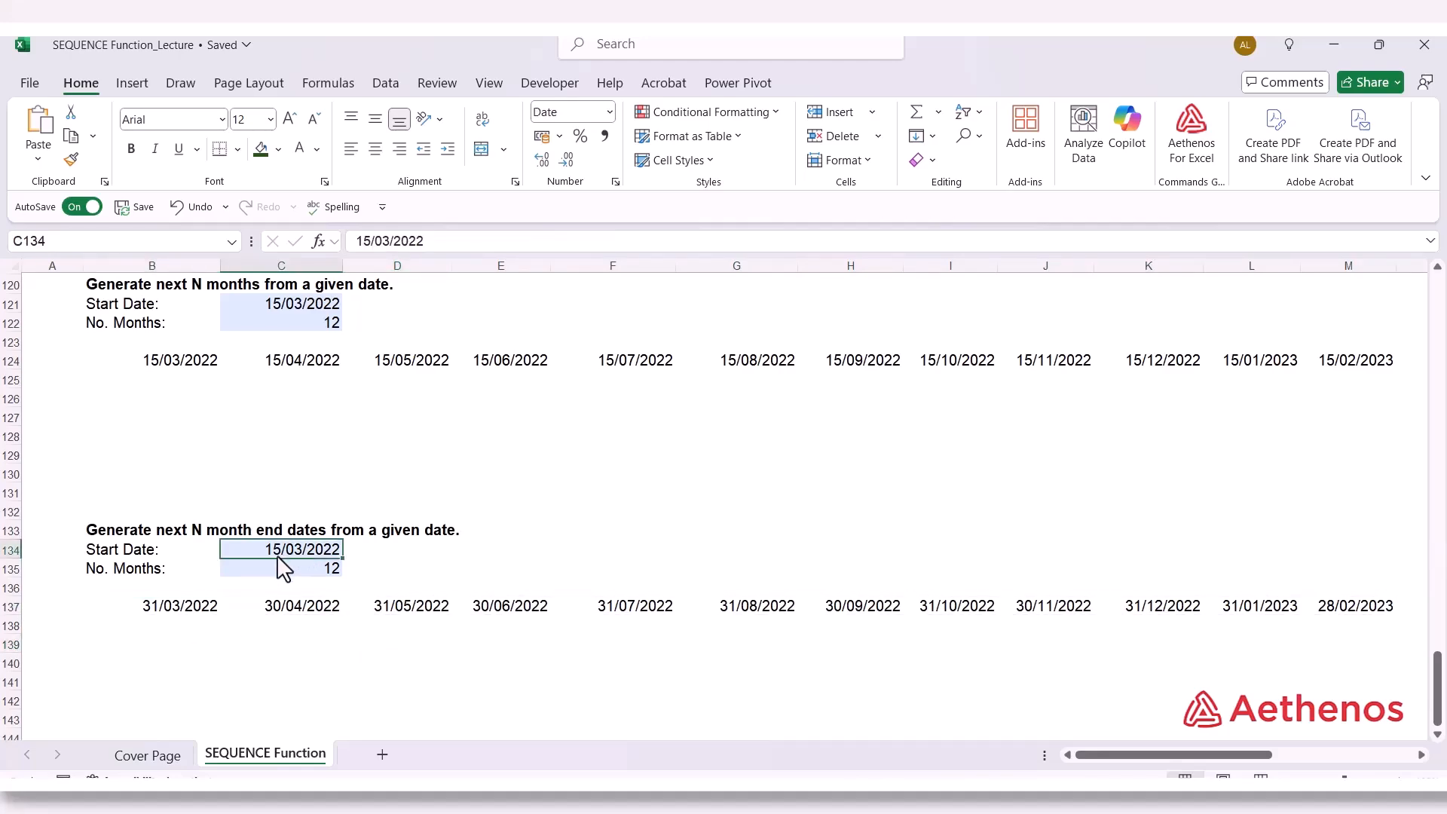
pyautogui.click(194, 612)
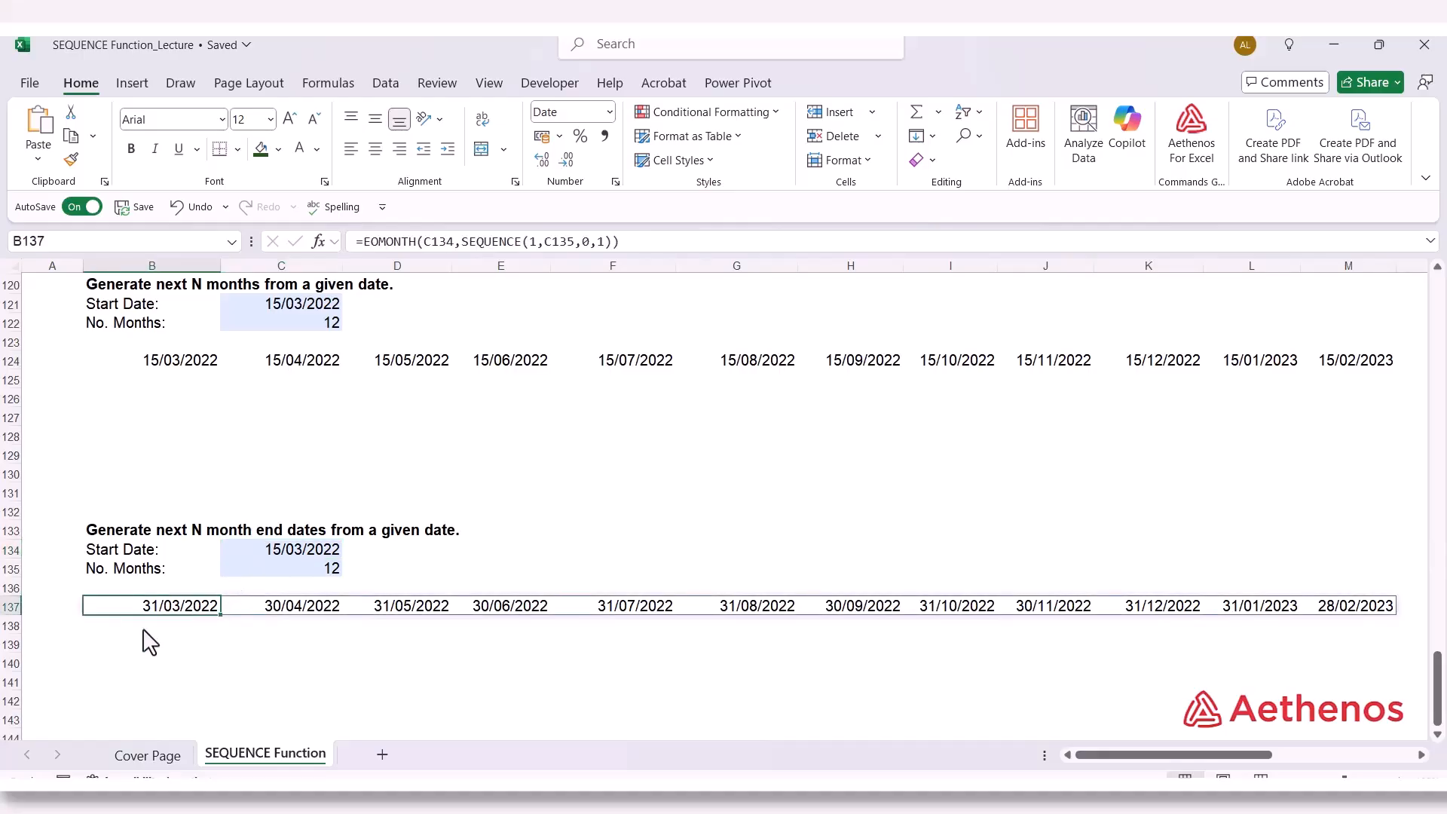
pyautogui.click(273, 610)
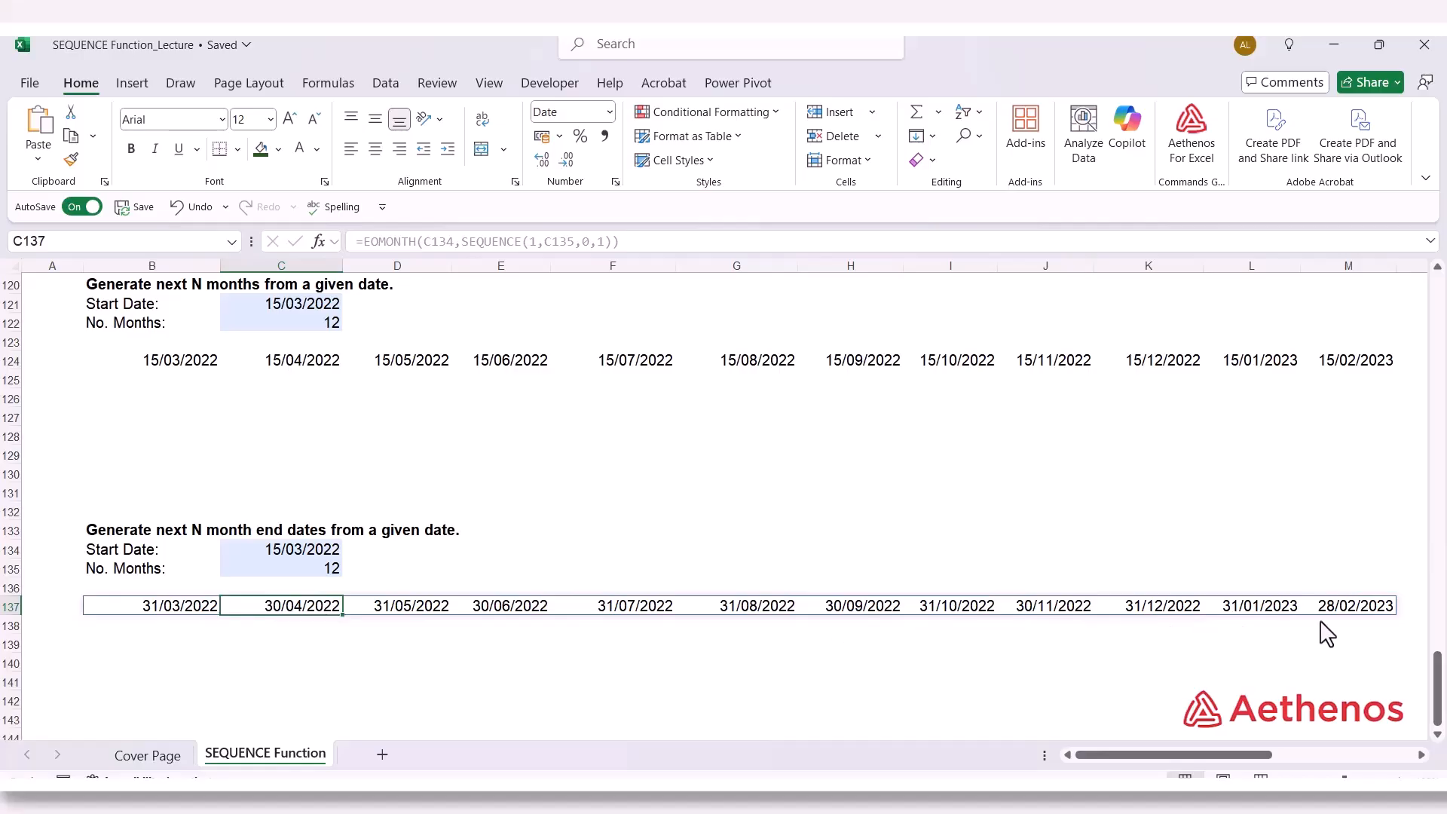
pyautogui.click(1370, 612)
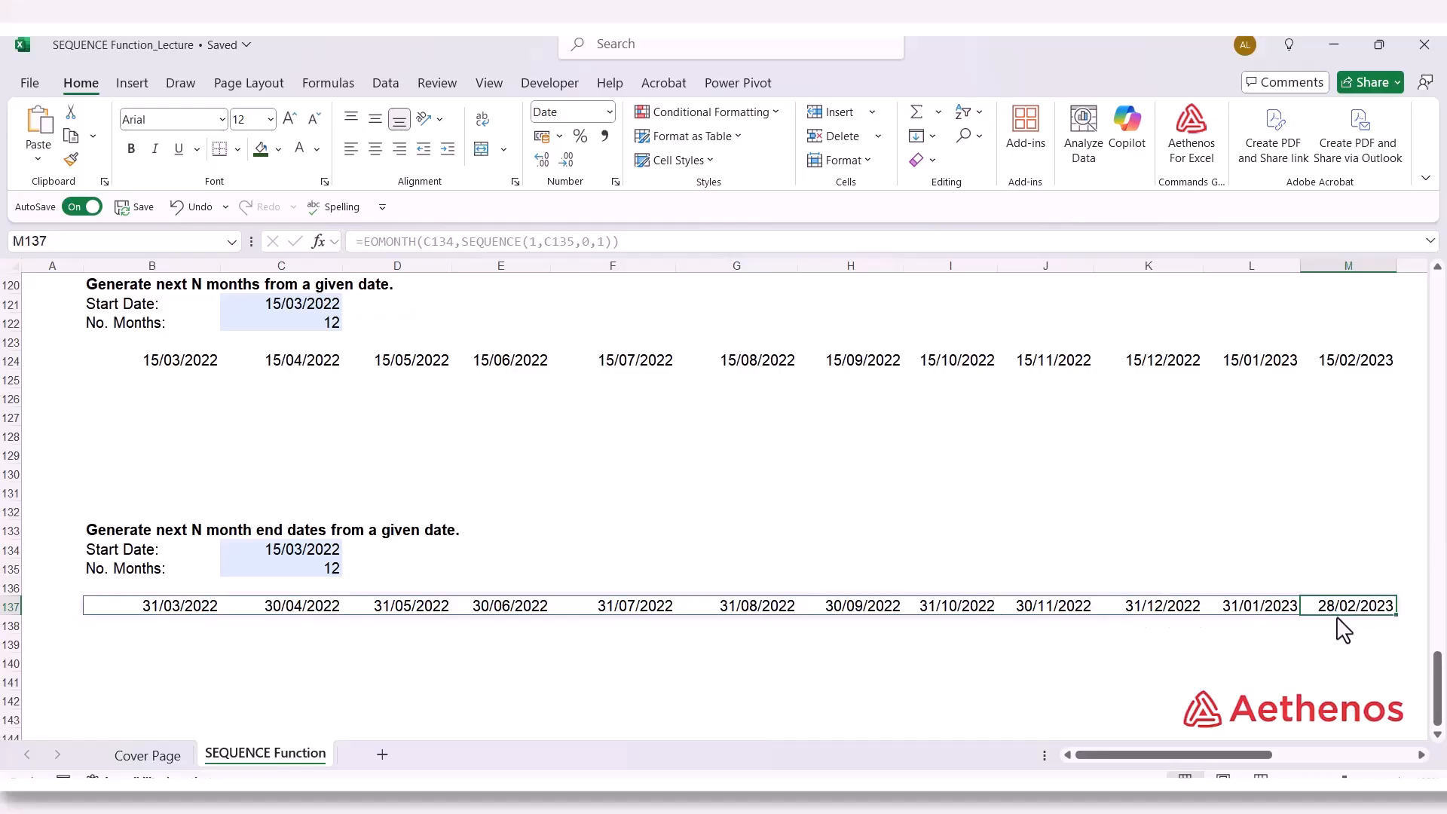
pyautogui.click(320, 571)
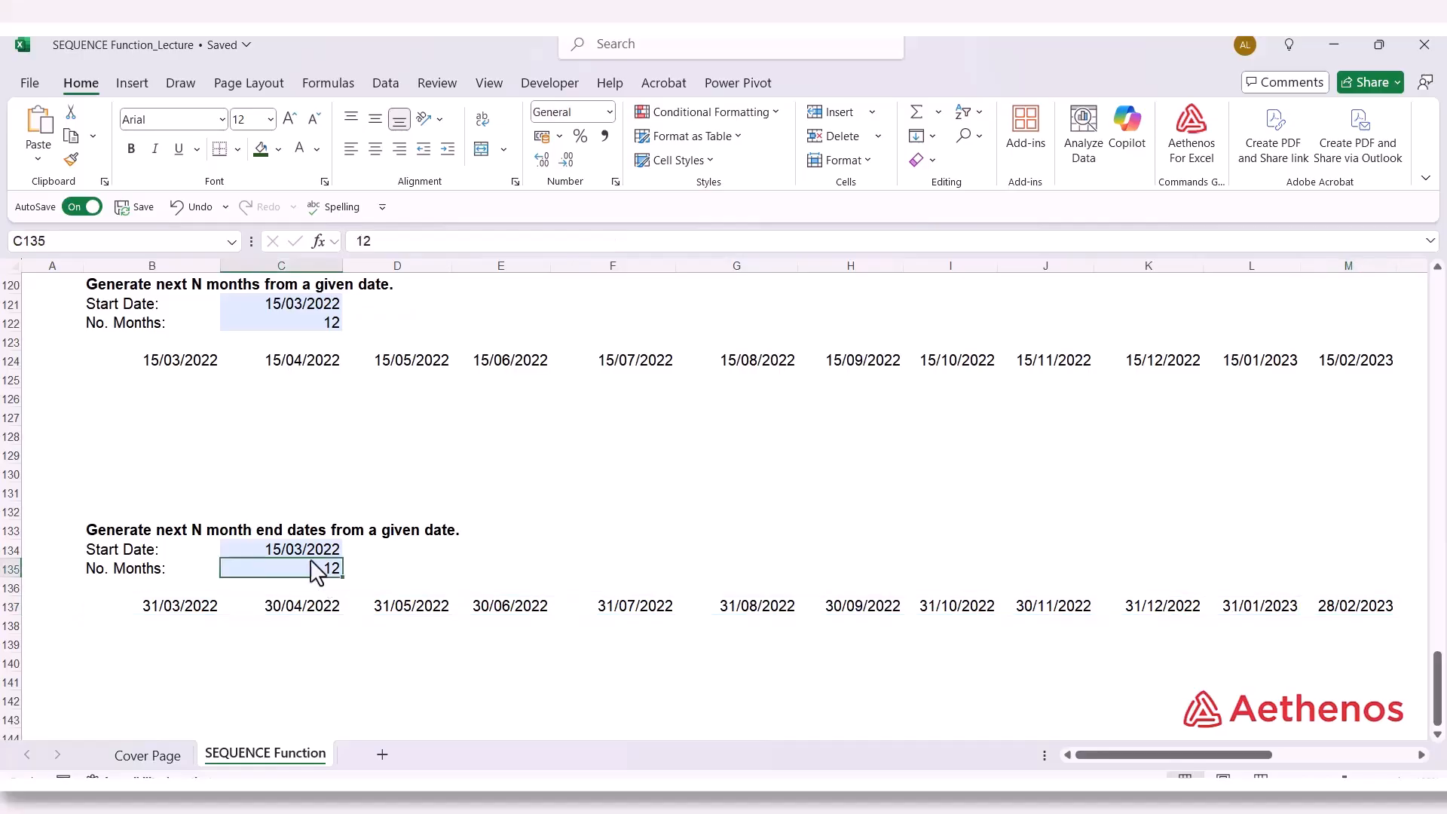
pyautogui.click(313, 554)
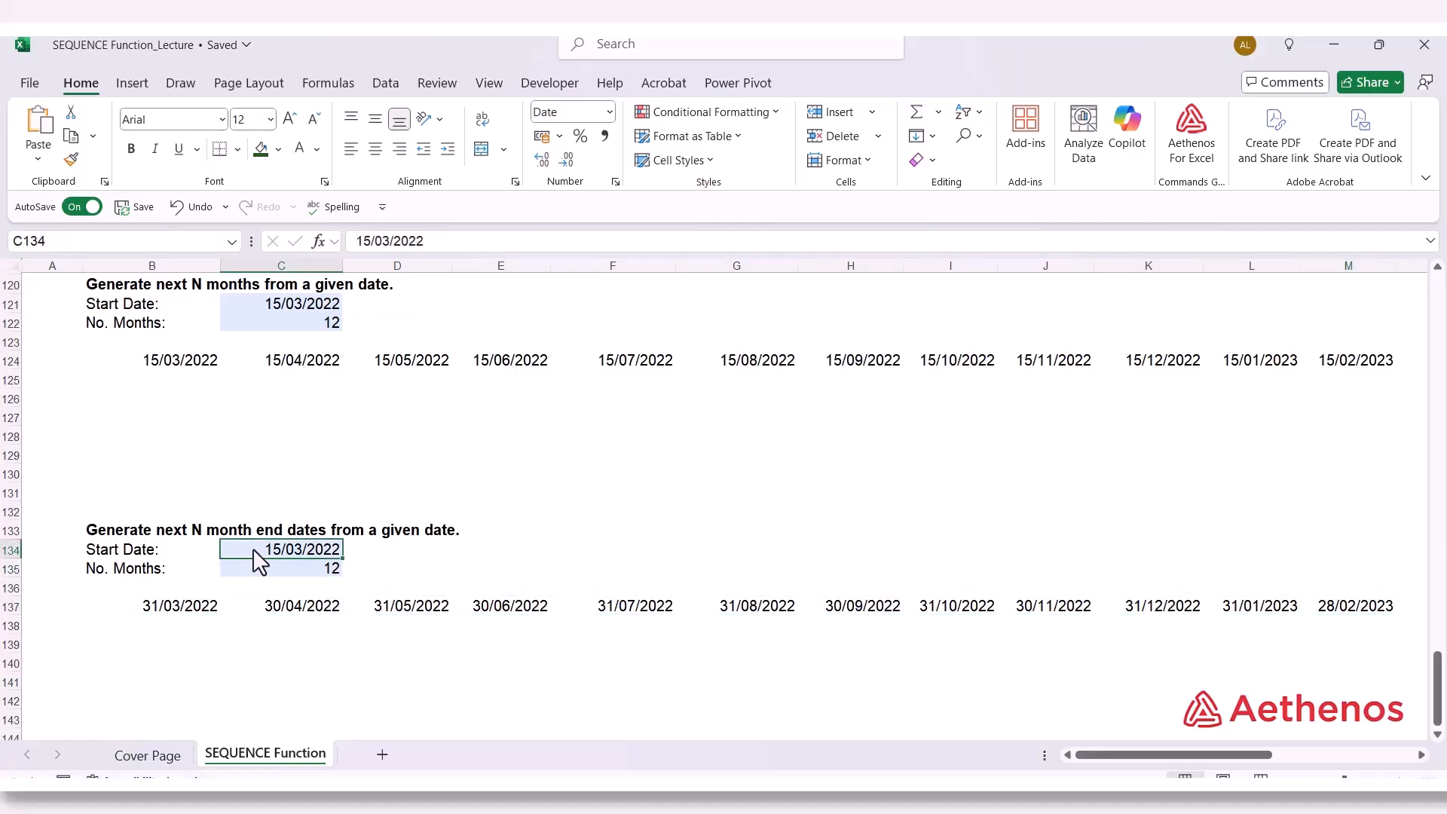
# Set the number of months in C135 to 24
pyautogui.scroll(-1, 255, 553)
pyautogui.click(255, 516)
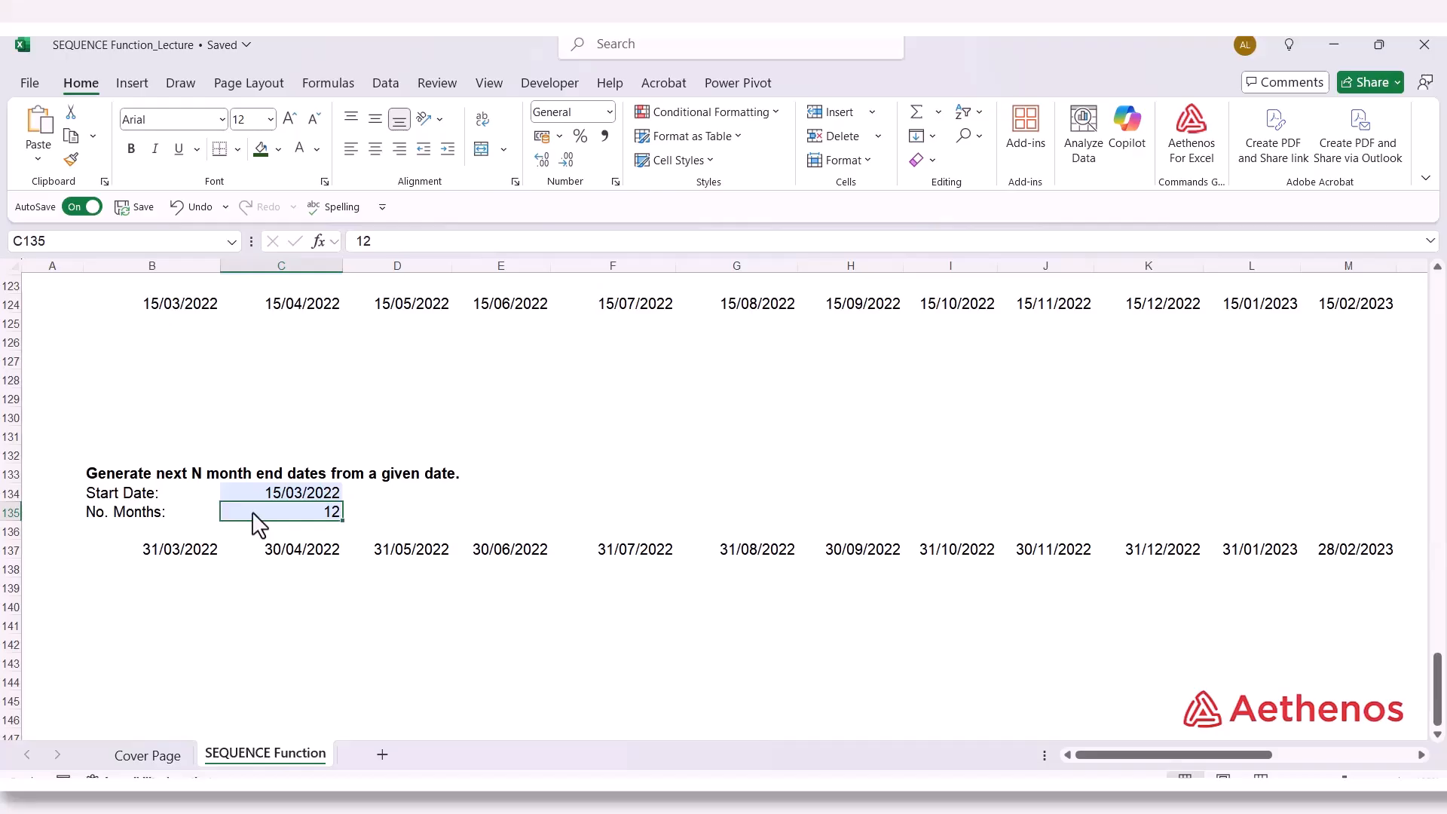
pyautogui.write('2')
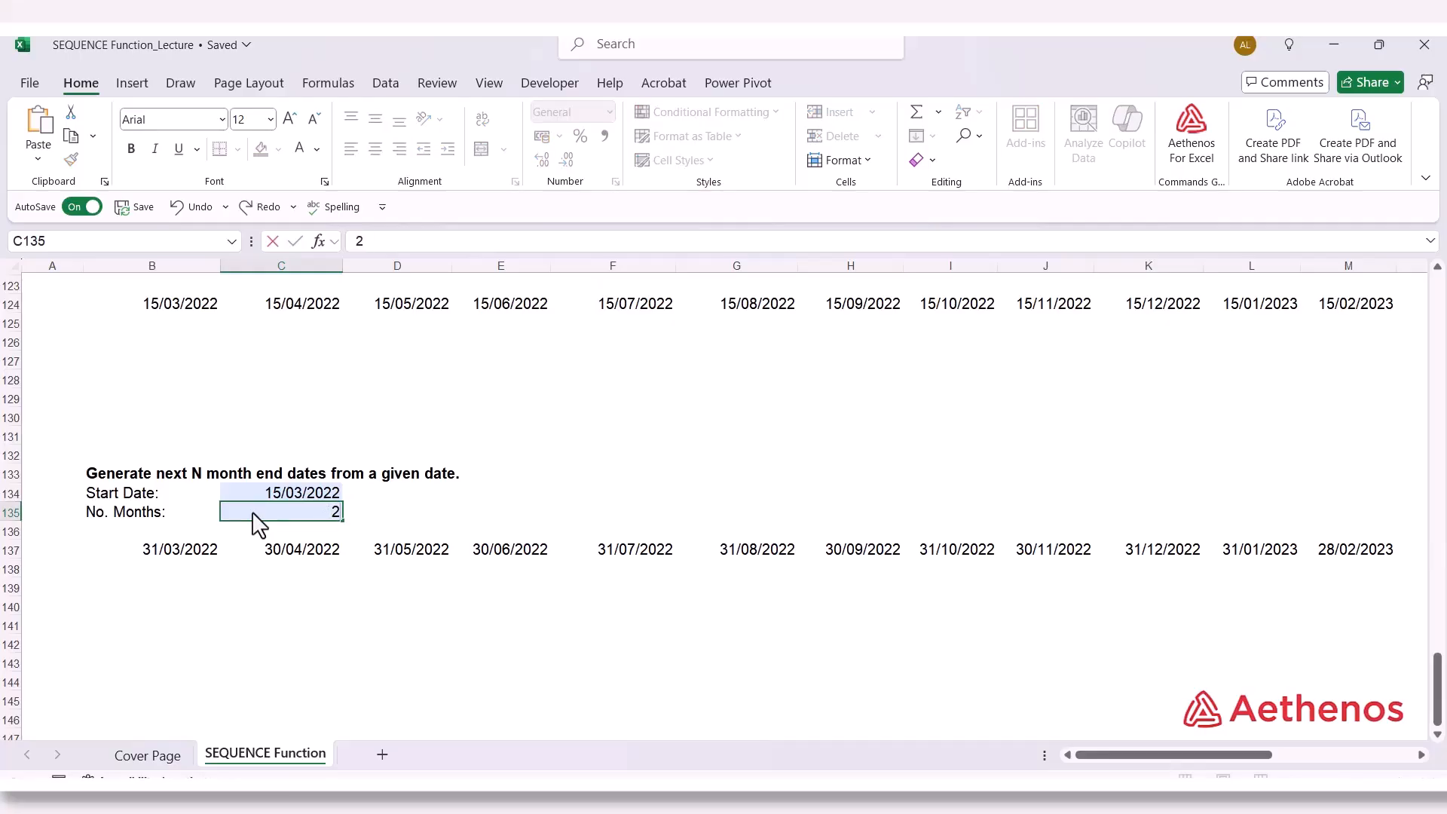
pyautogui.write('4')
pyautogui.press('Return')
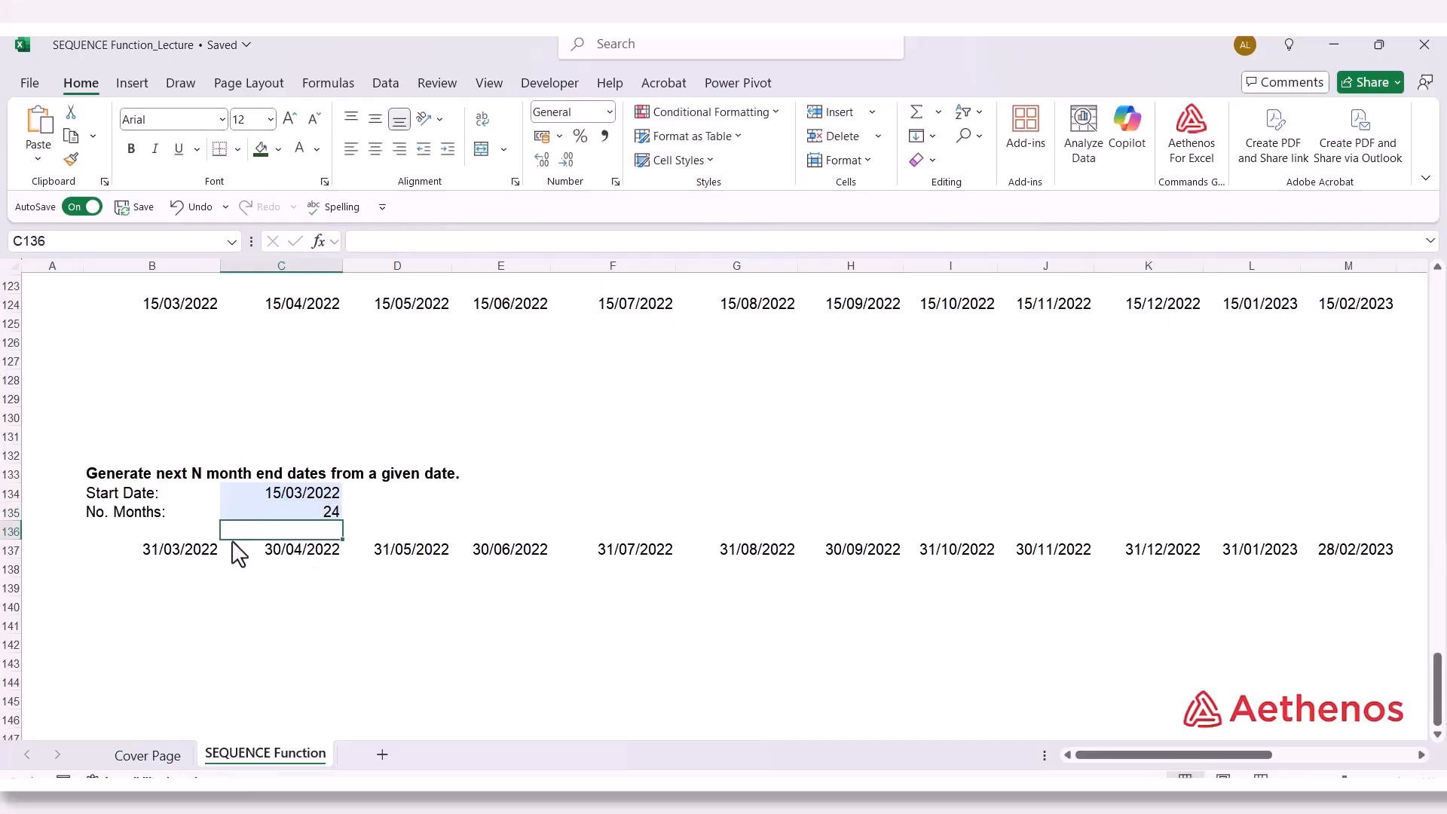
# Format the newly spilled month-end results in N137:Y137 as Short Date
pyautogui.moveTo(1093, 754); pyautogui.dragTo(1010, 755)
pyautogui.click(158, 558)
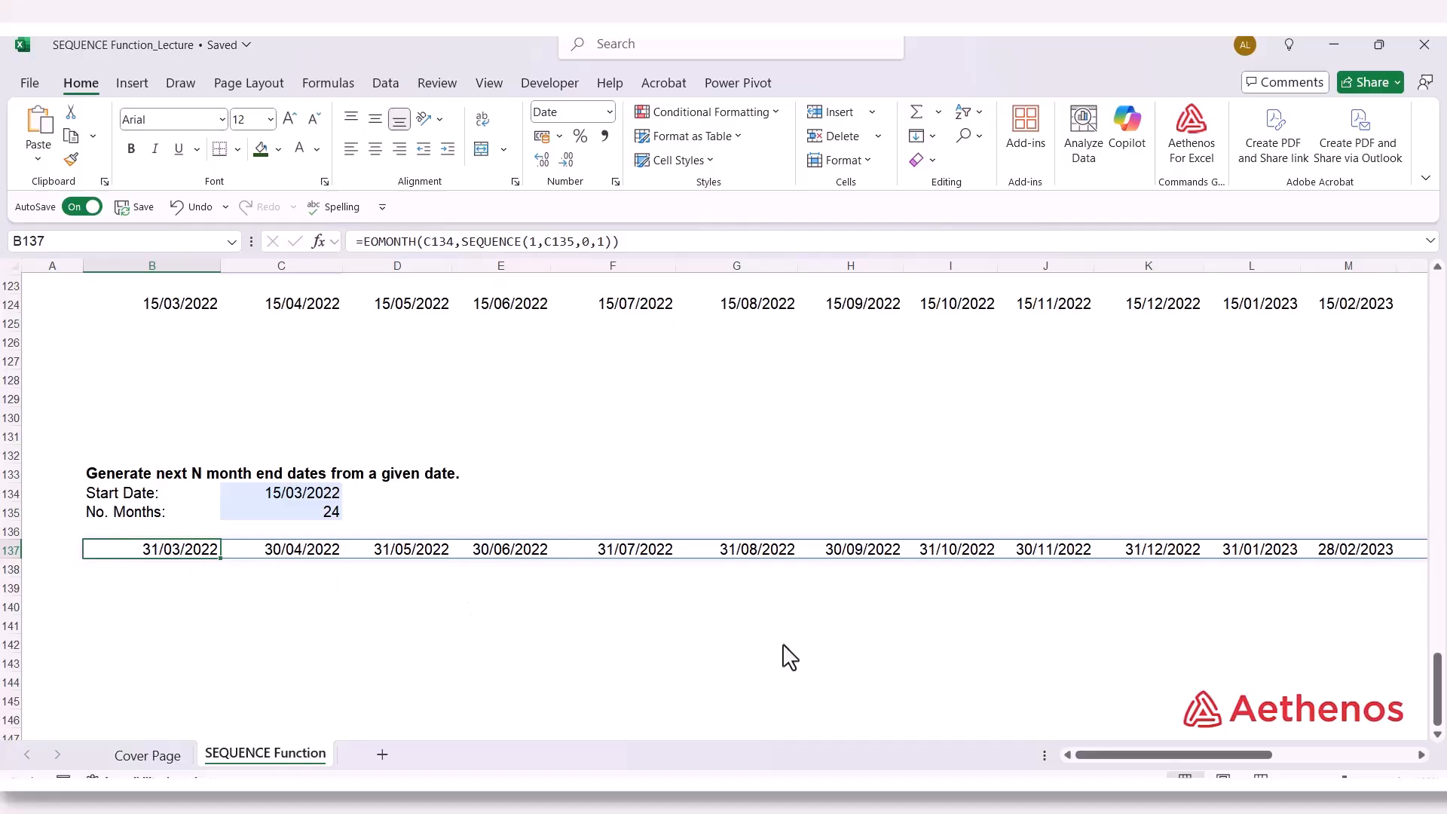
pyautogui.moveTo(1082, 756); pyautogui.dragTo(1119, 760)
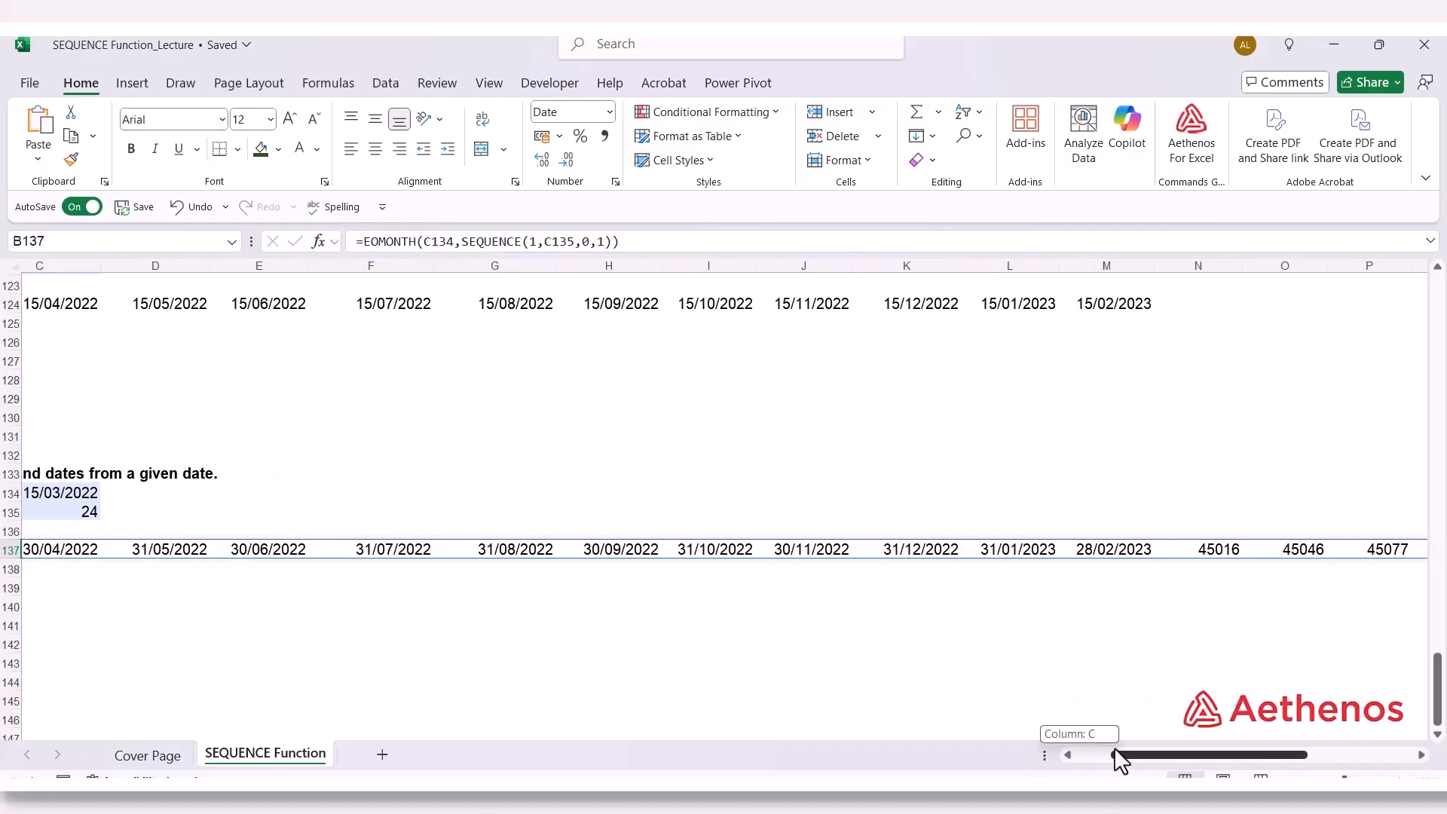
pyautogui.click(1104, 550)
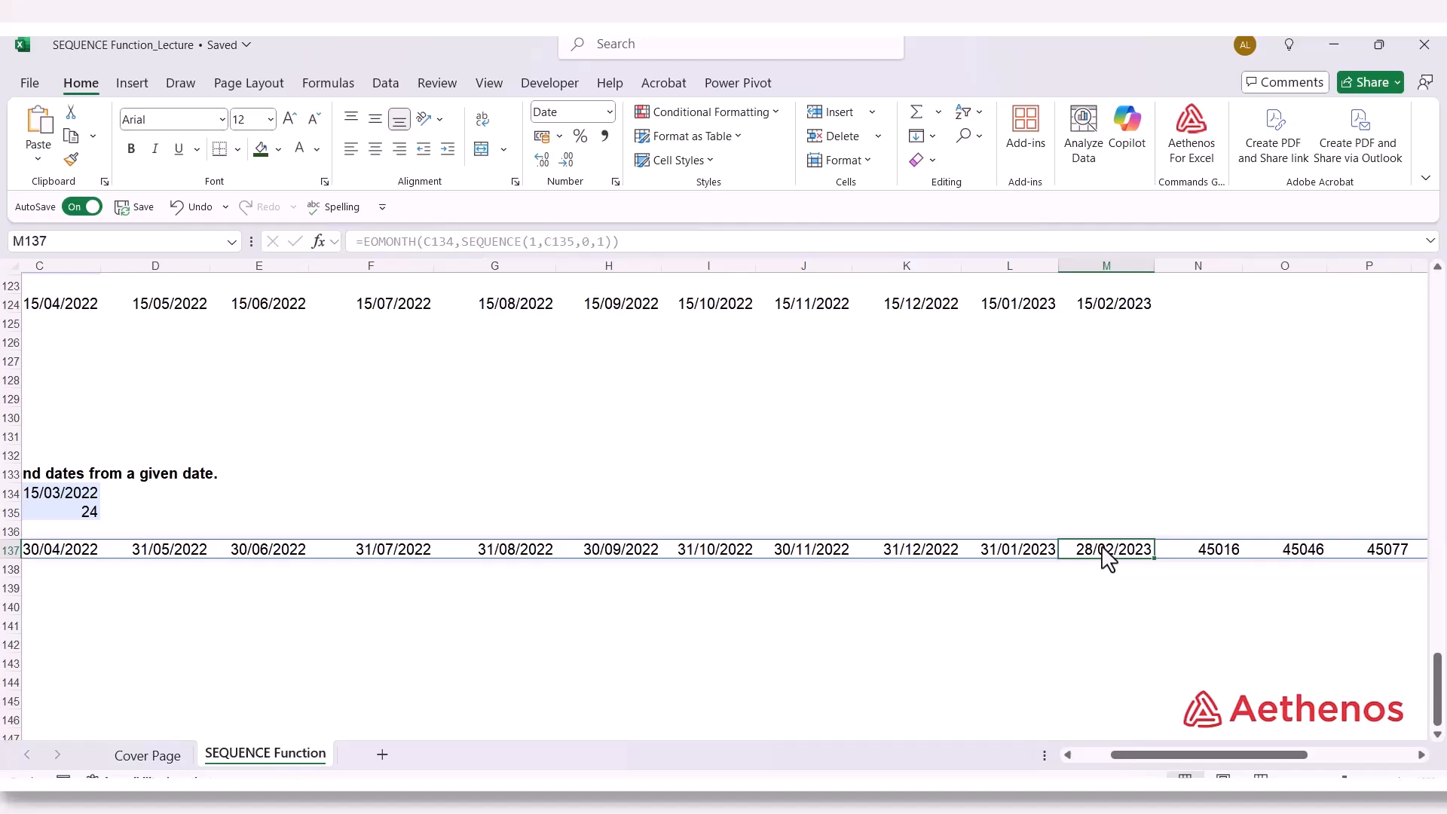
pyautogui.click(1421, 755)
pyautogui.click(1421, 756)
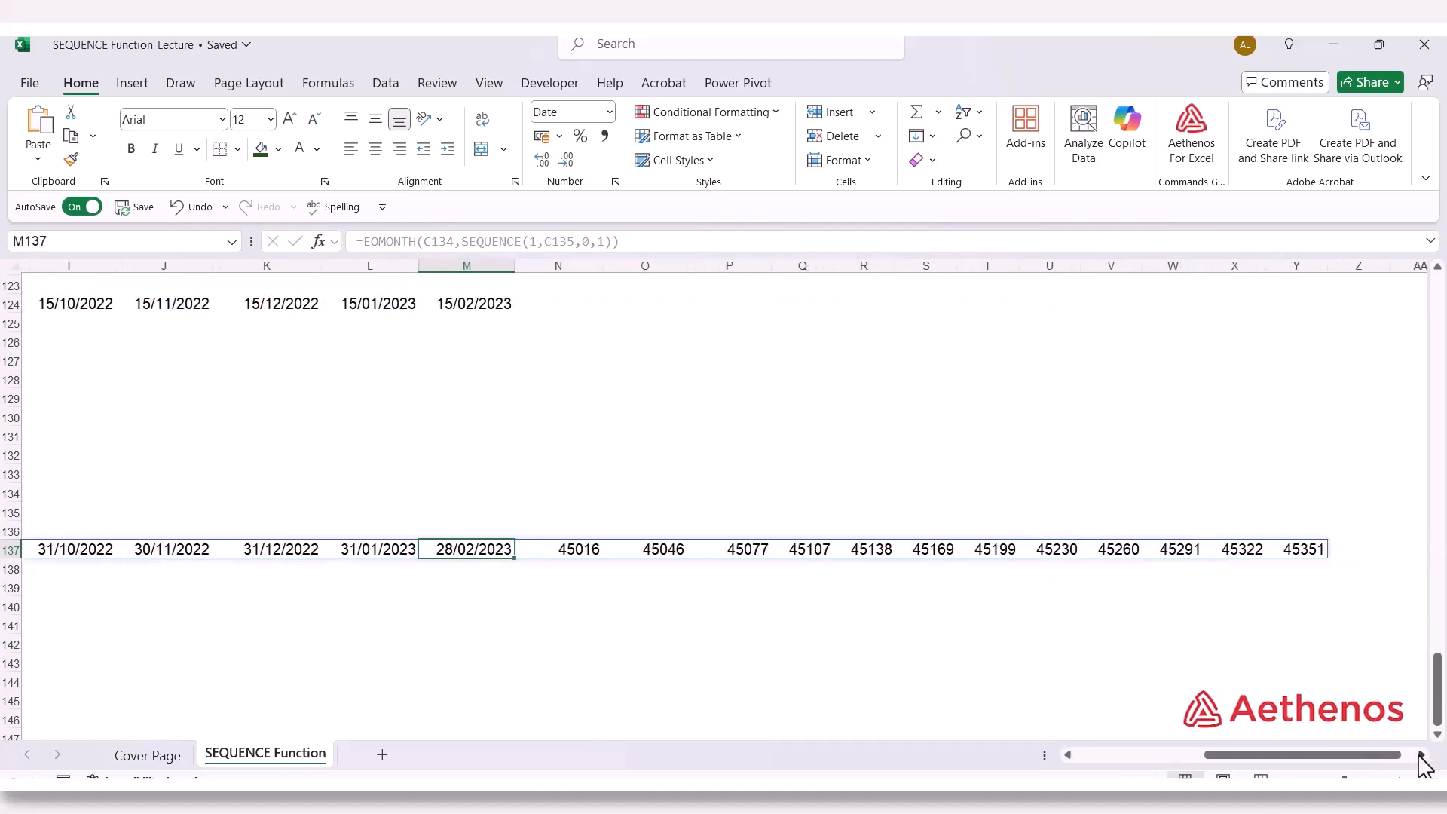
pyautogui.click(1421, 756)
pyautogui.click(571, 590)
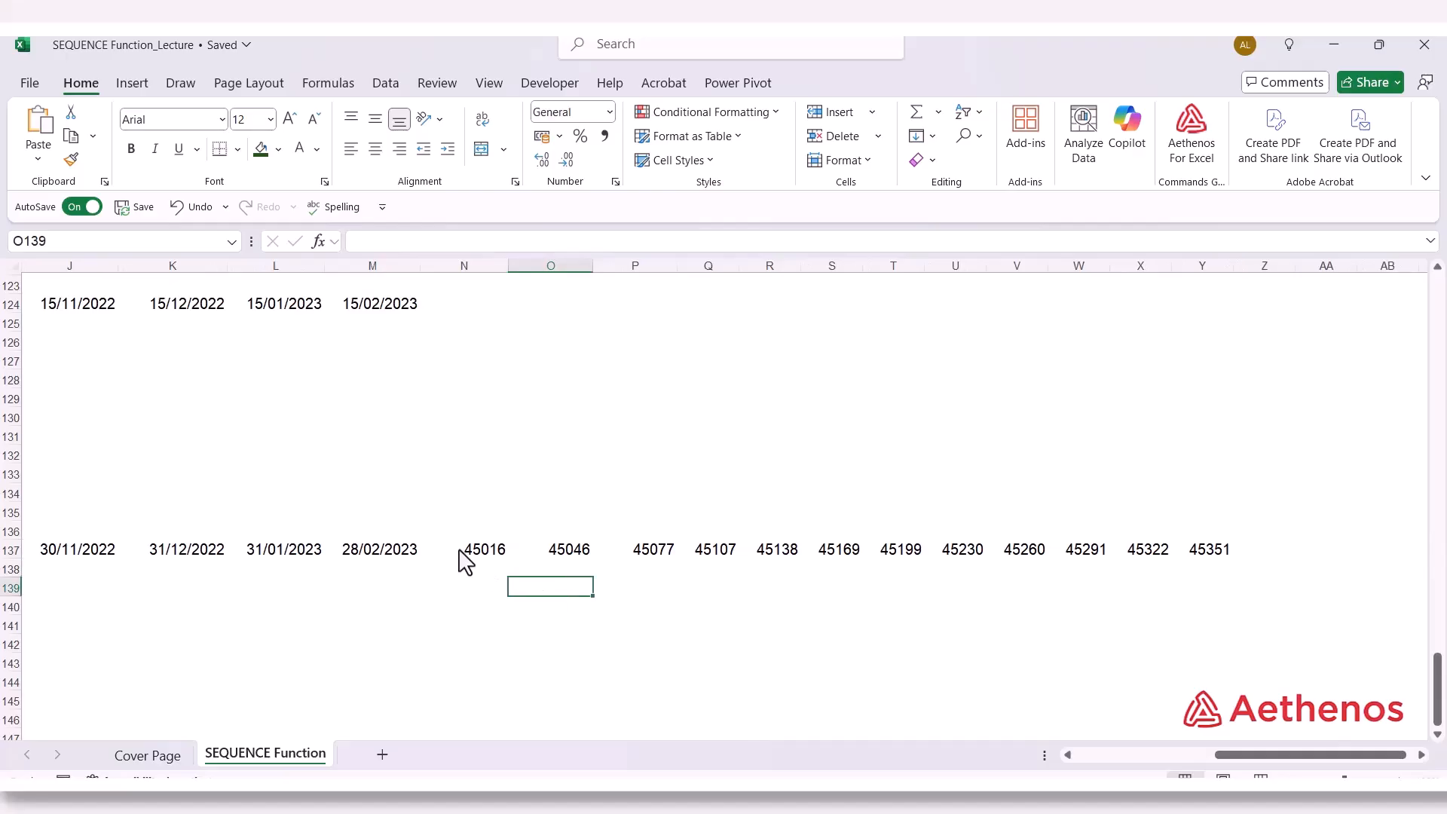
pyautogui.moveTo(457, 550); pyautogui.dragTo(1157, 550)
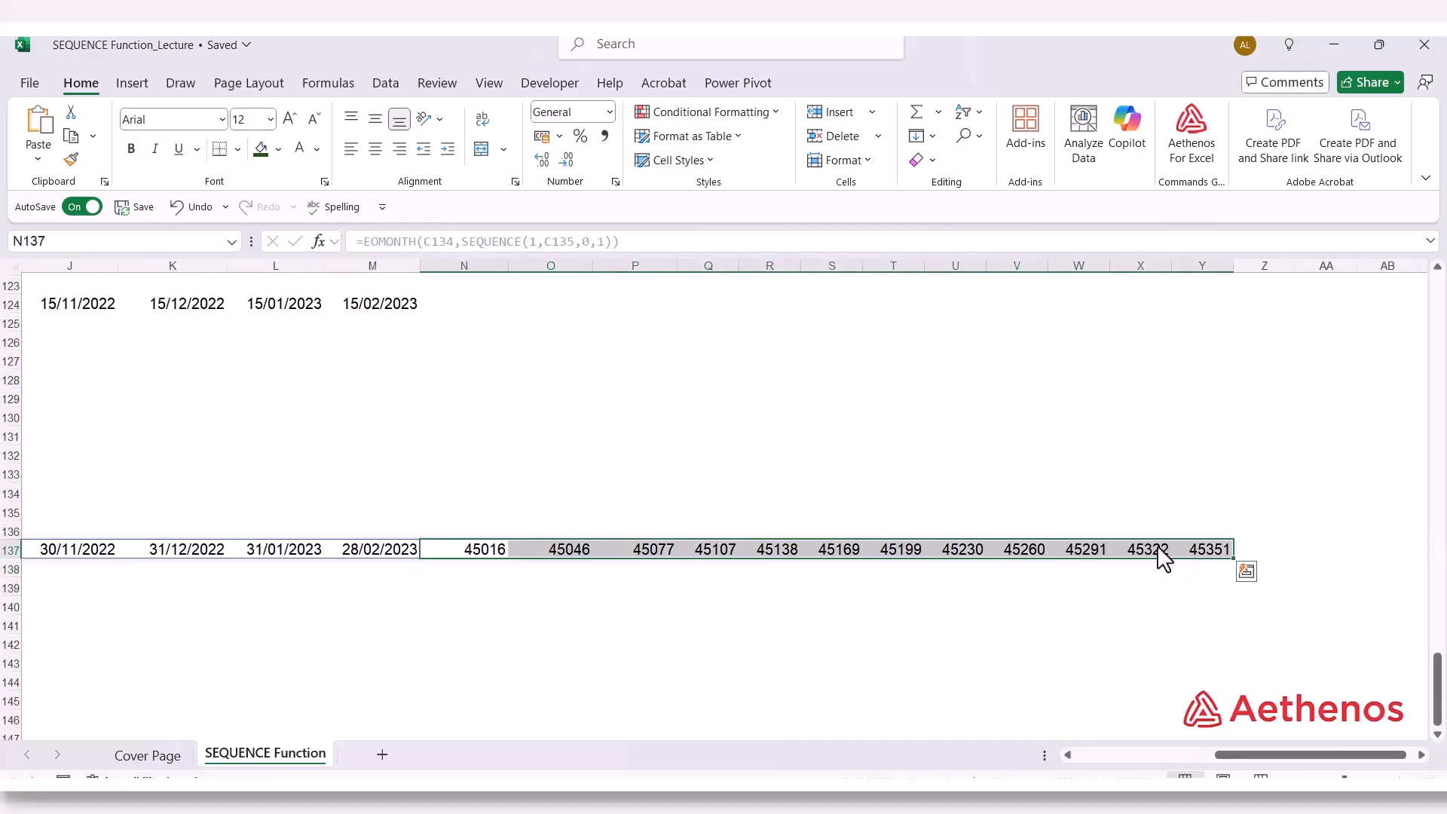
pyautogui.click(610, 113)
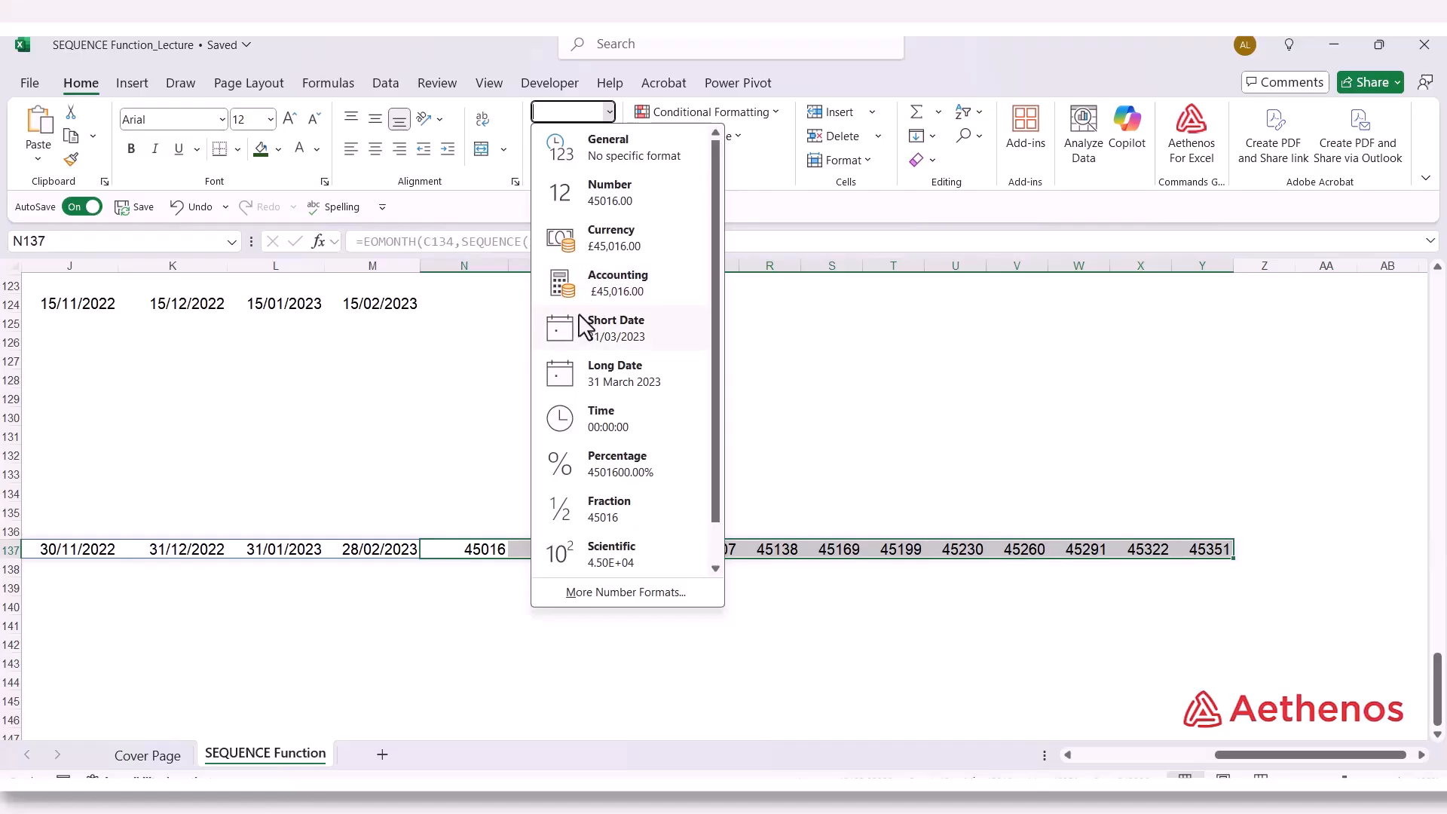
pyautogui.click(578, 341)
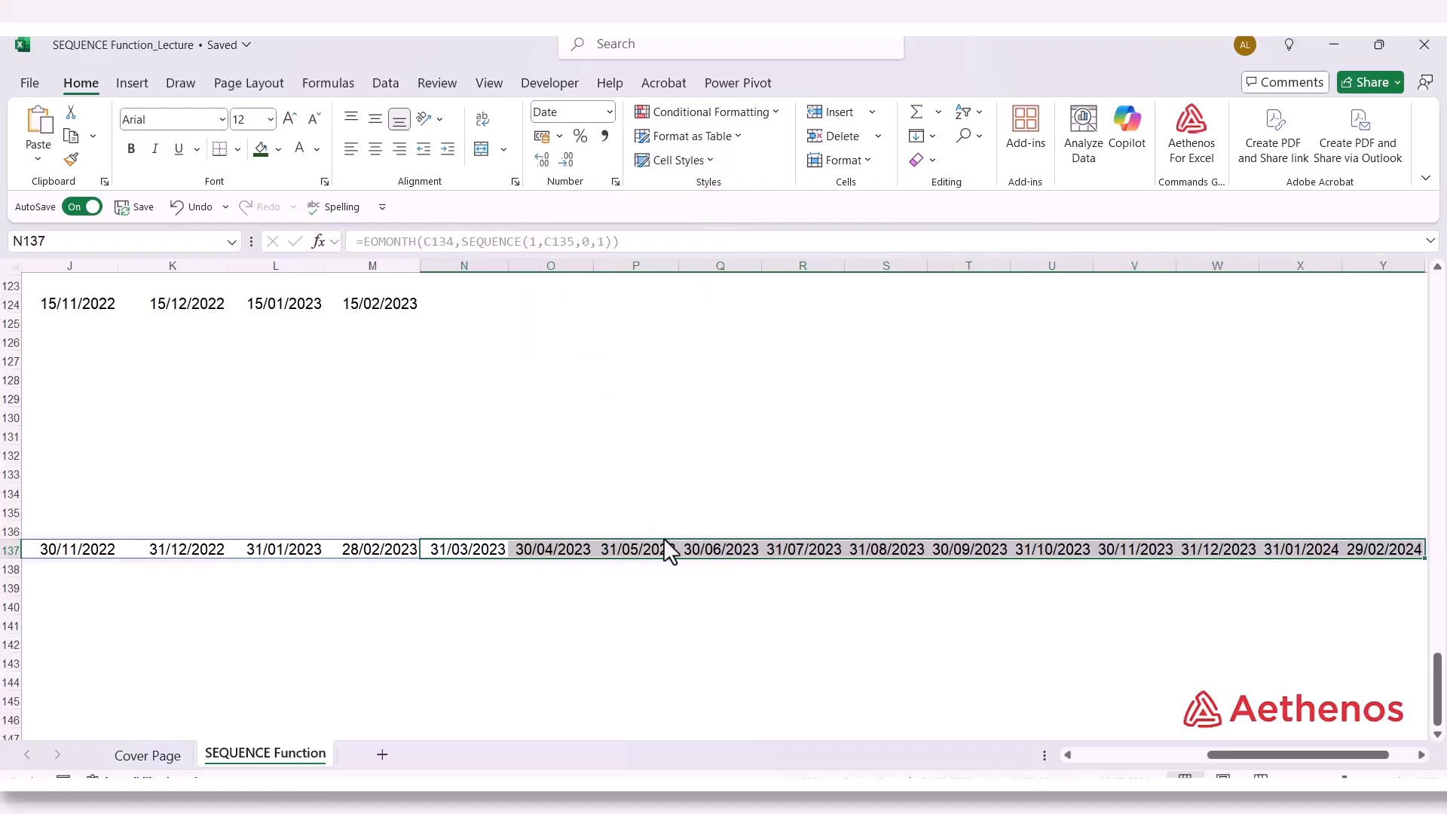
pyautogui.click(437, 588)
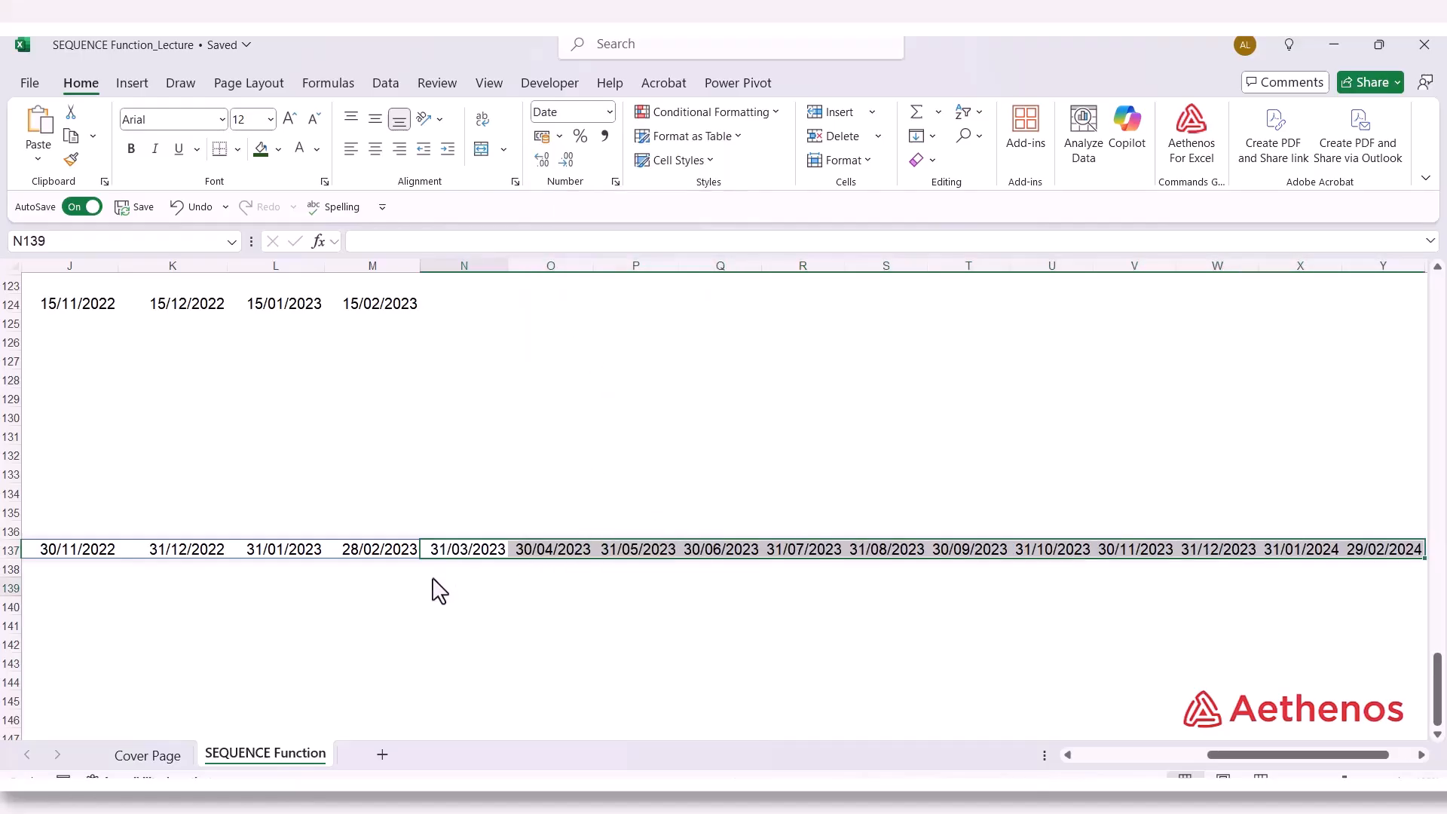
# Examine the extended month-end dates along row 137 and how the EOMONTH formula in B137 references C134 and C135
pyautogui.click(374, 560)
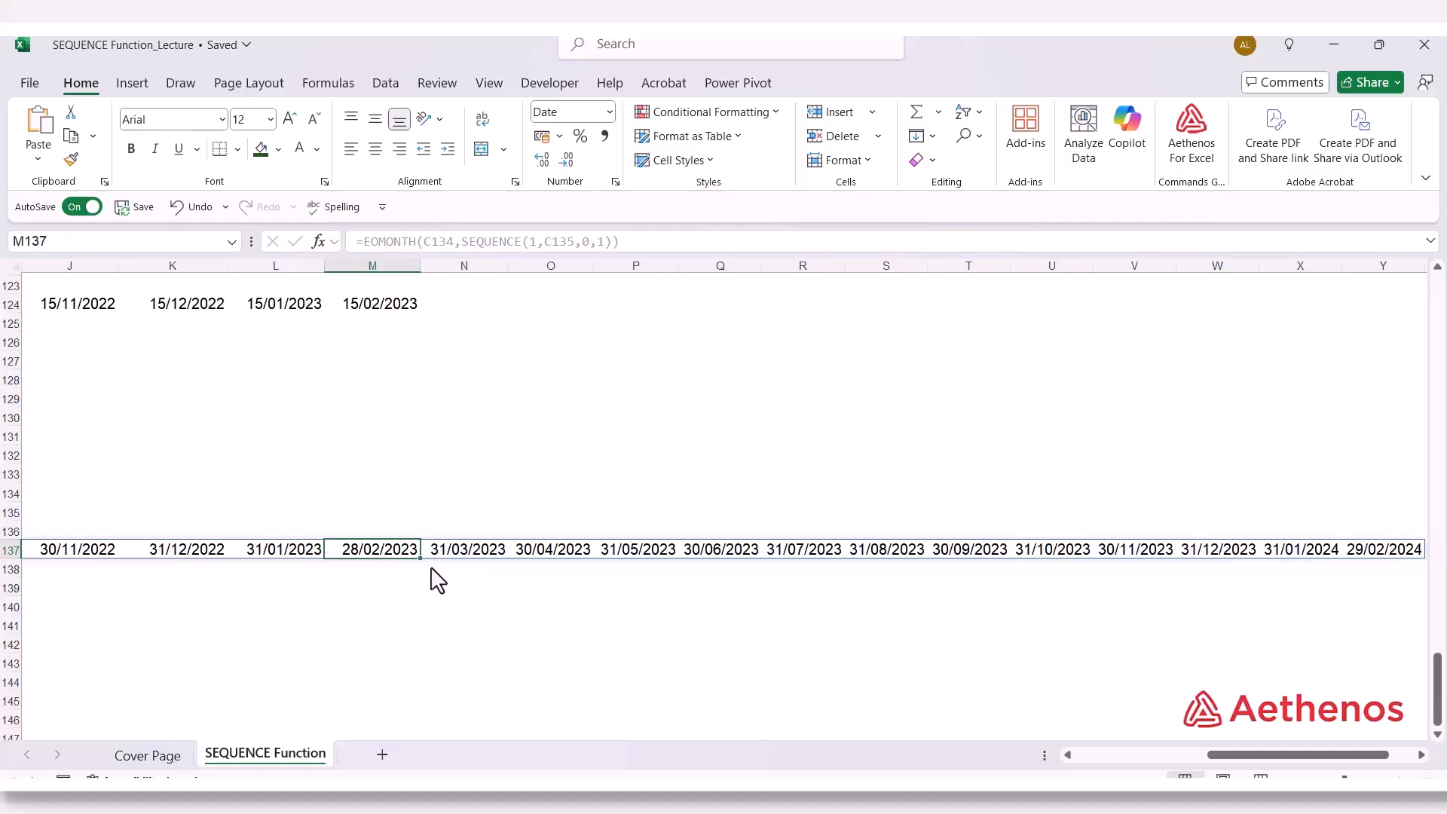
pyautogui.click(455, 555)
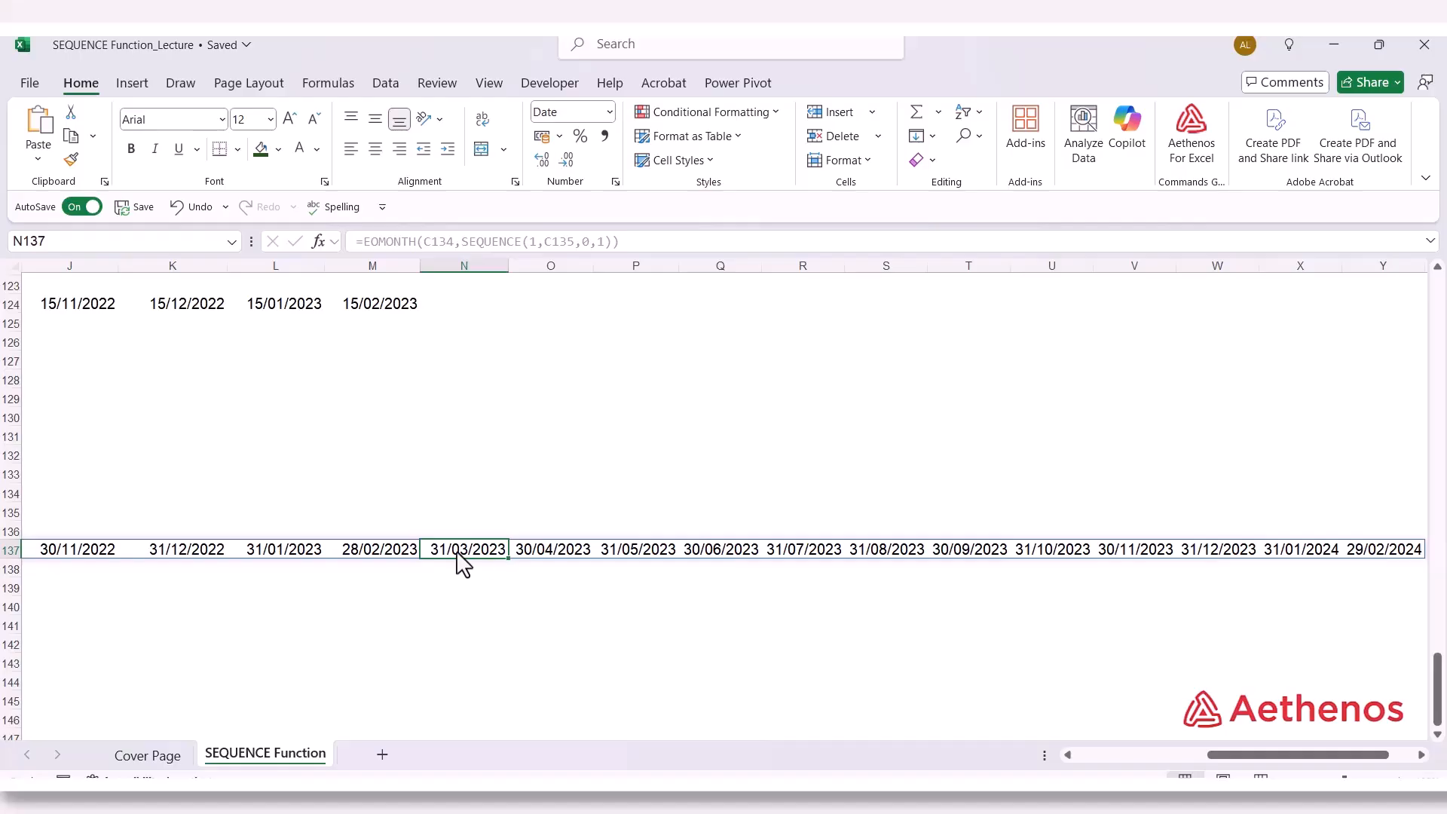
pyautogui.moveTo(1237, 753)
pyautogui.mouseDown()
pyautogui.moveTo(1142, 753)
pyautogui.moveTo(1237, 750)
pyautogui.mouseUp()
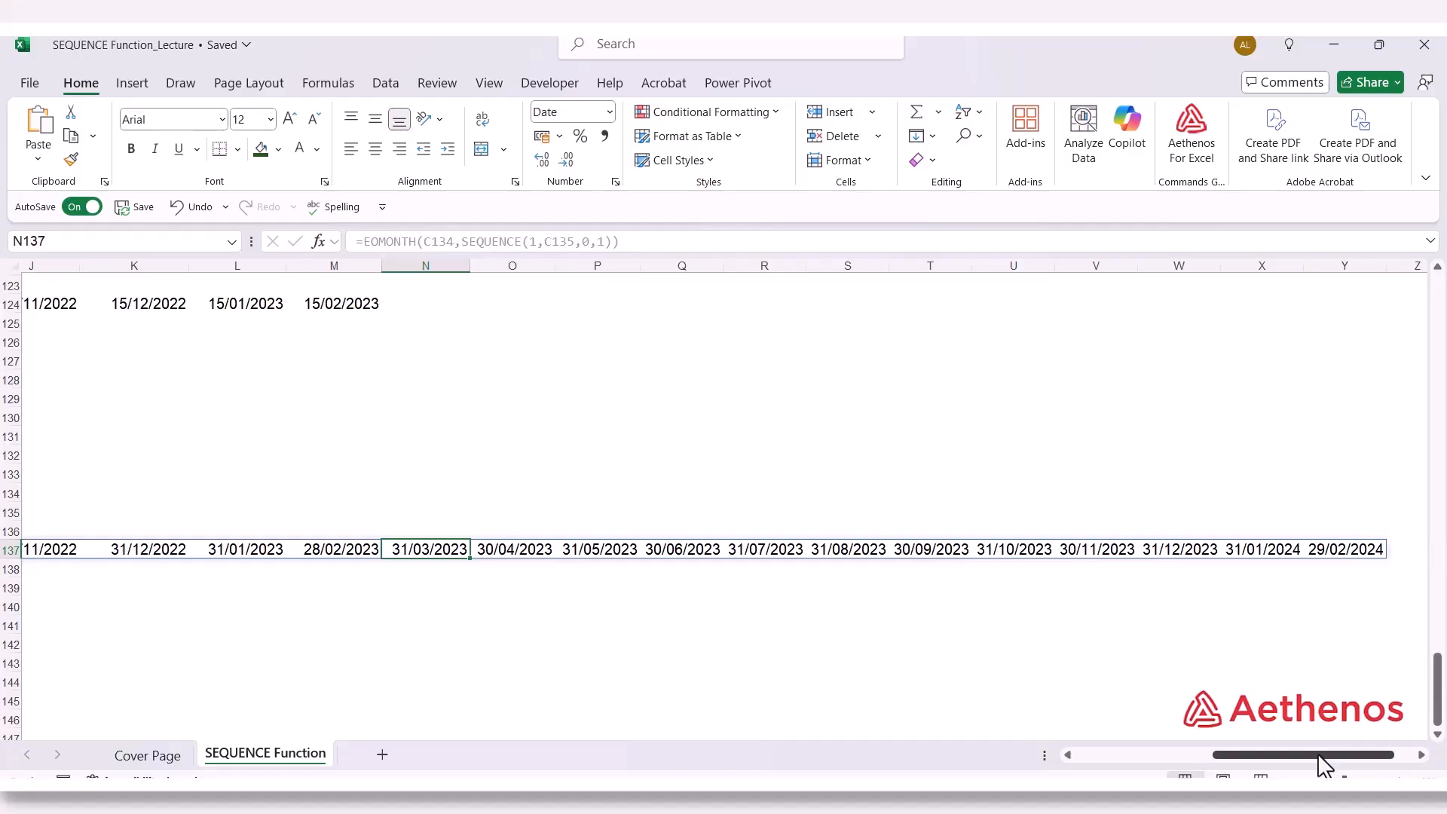
pyautogui.moveTo(1324, 765); pyautogui.dragTo(1111, 752)
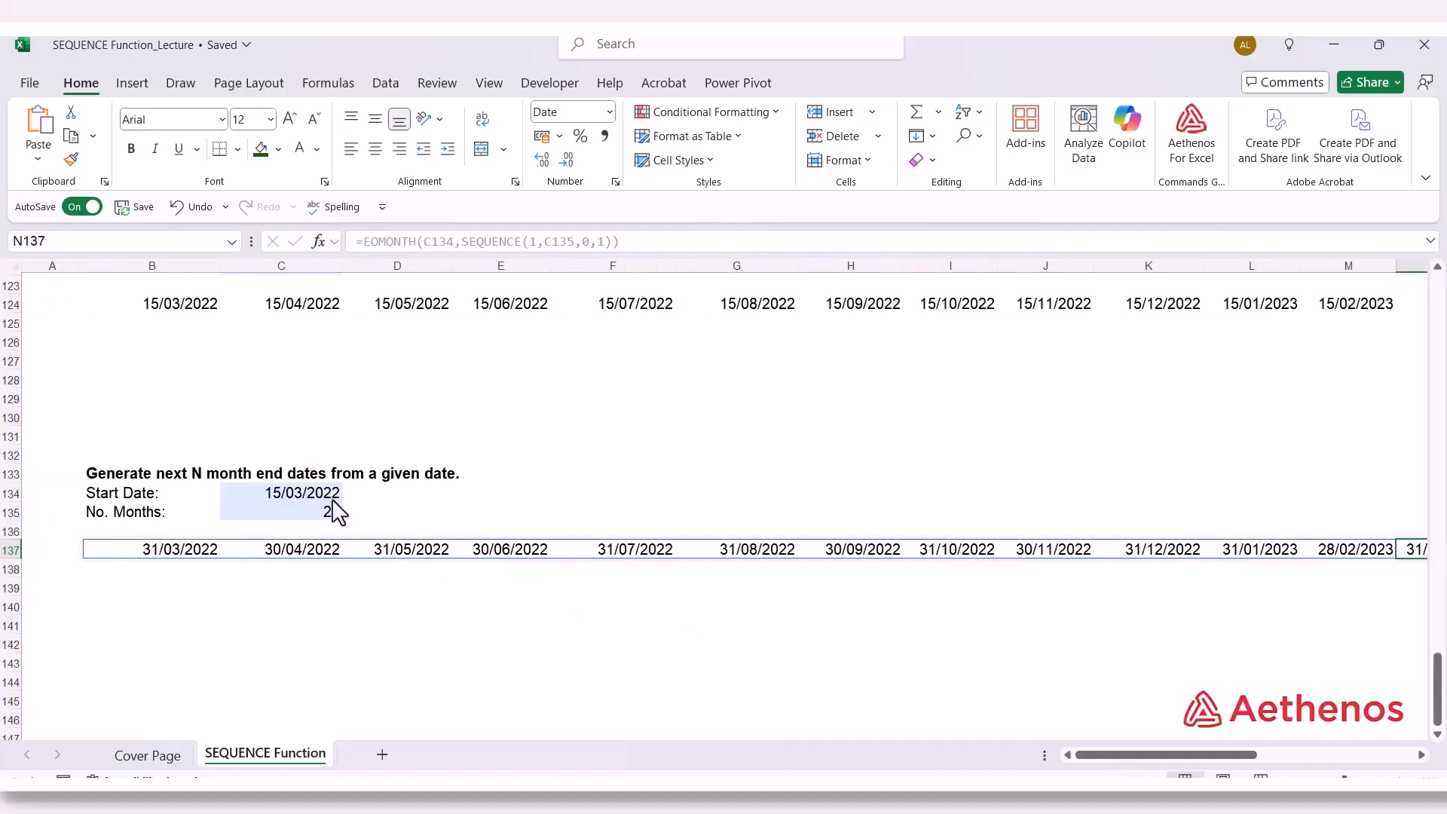
pyautogui.click(337, 519)
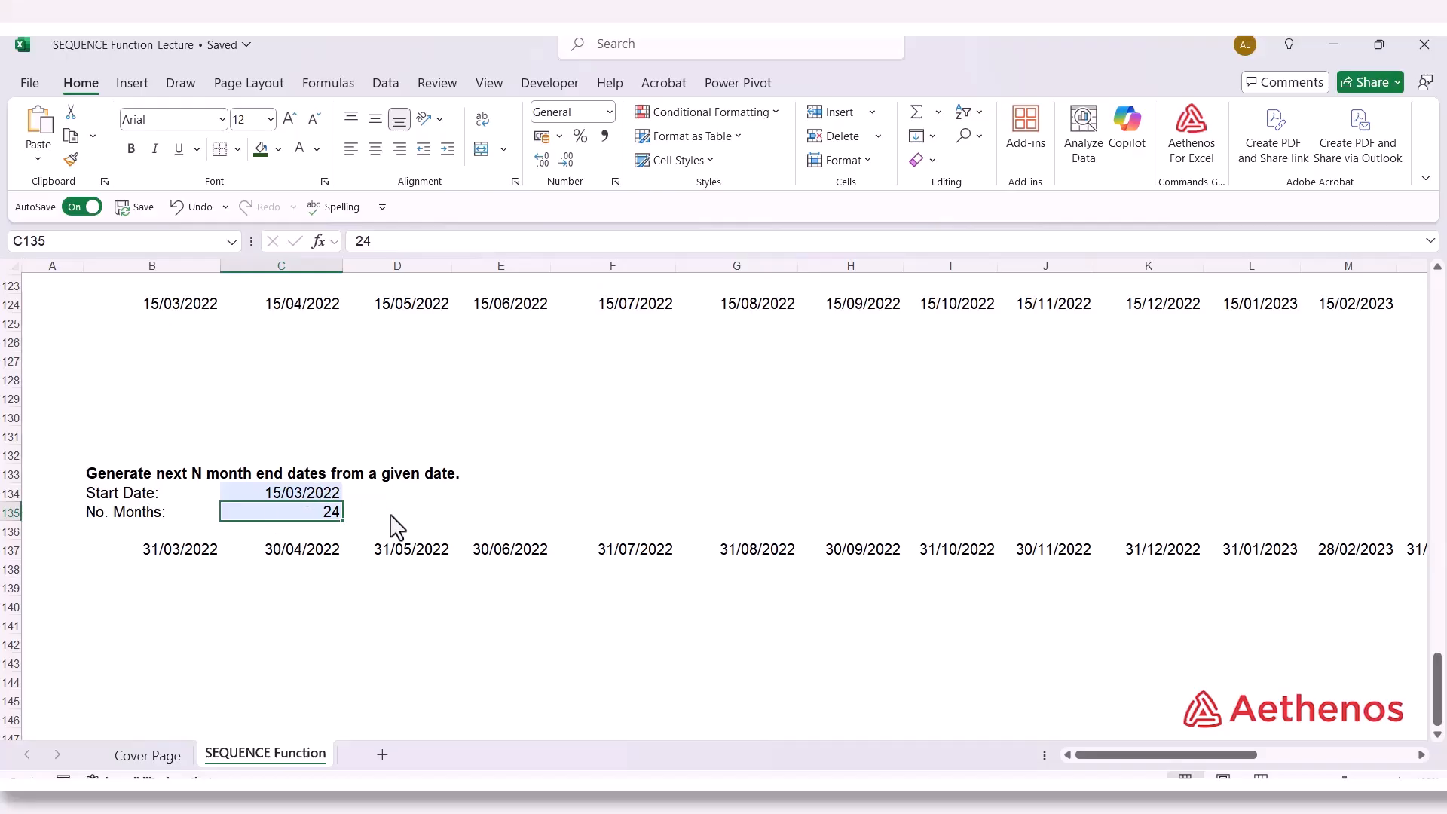
pyautogui.click(194, 556)
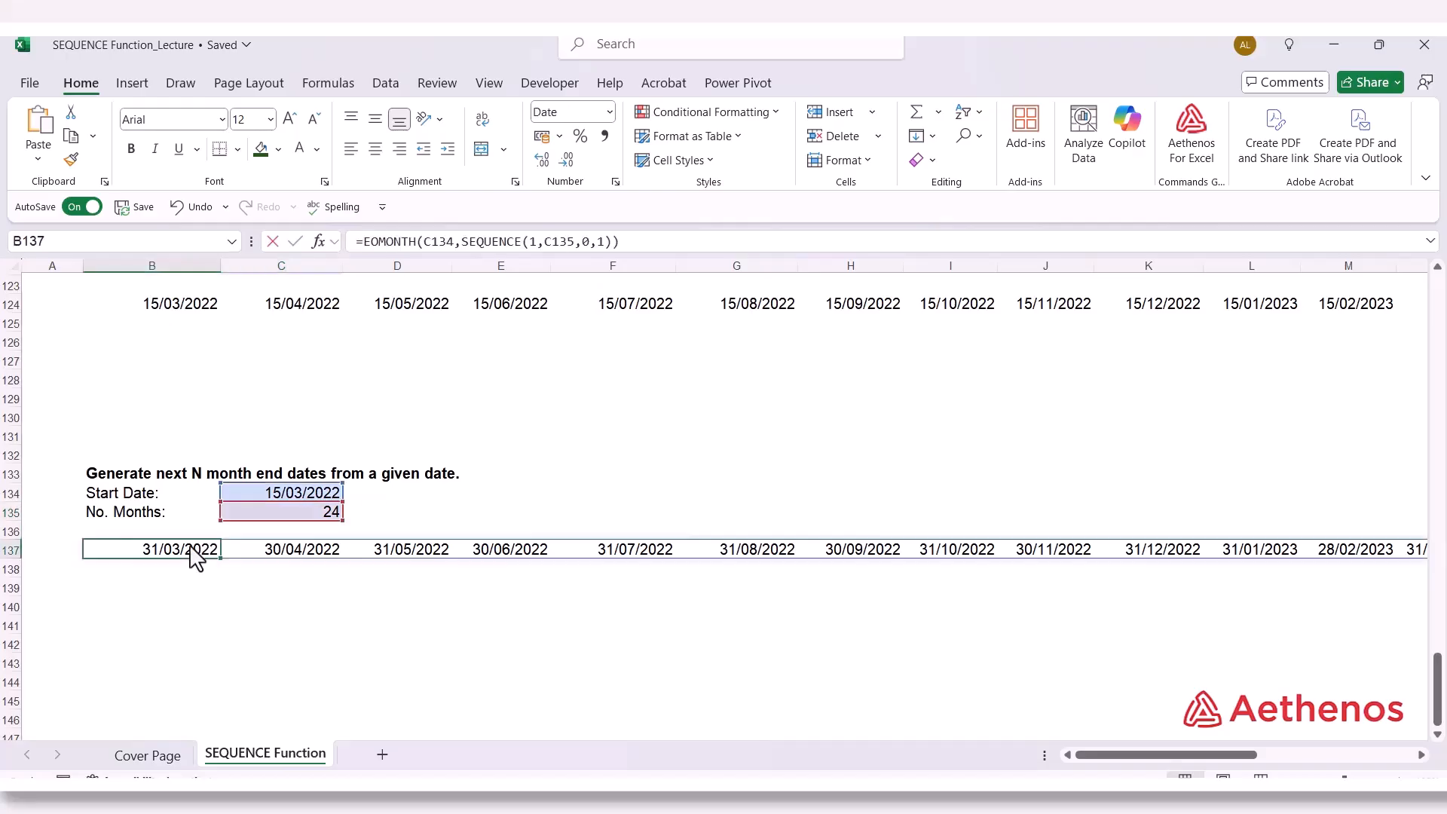
pyautogui.doubleClick(194, 555)
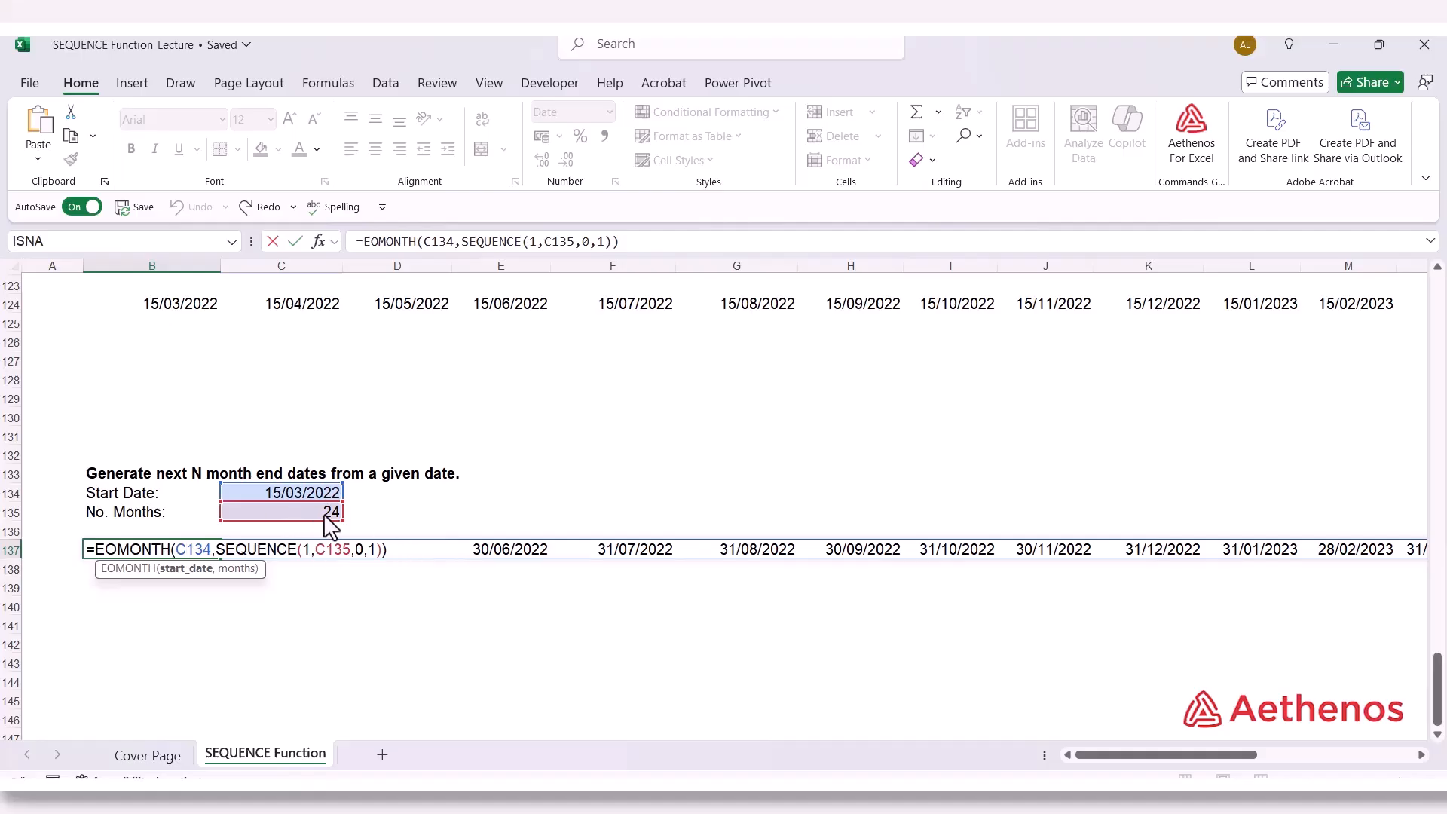
pyautogui.press('Escape')
pyautogui.click(352, 648)
pyautogui.scroll(2, 577, 383)
pyautogui.scroll(-2, 210, 425)
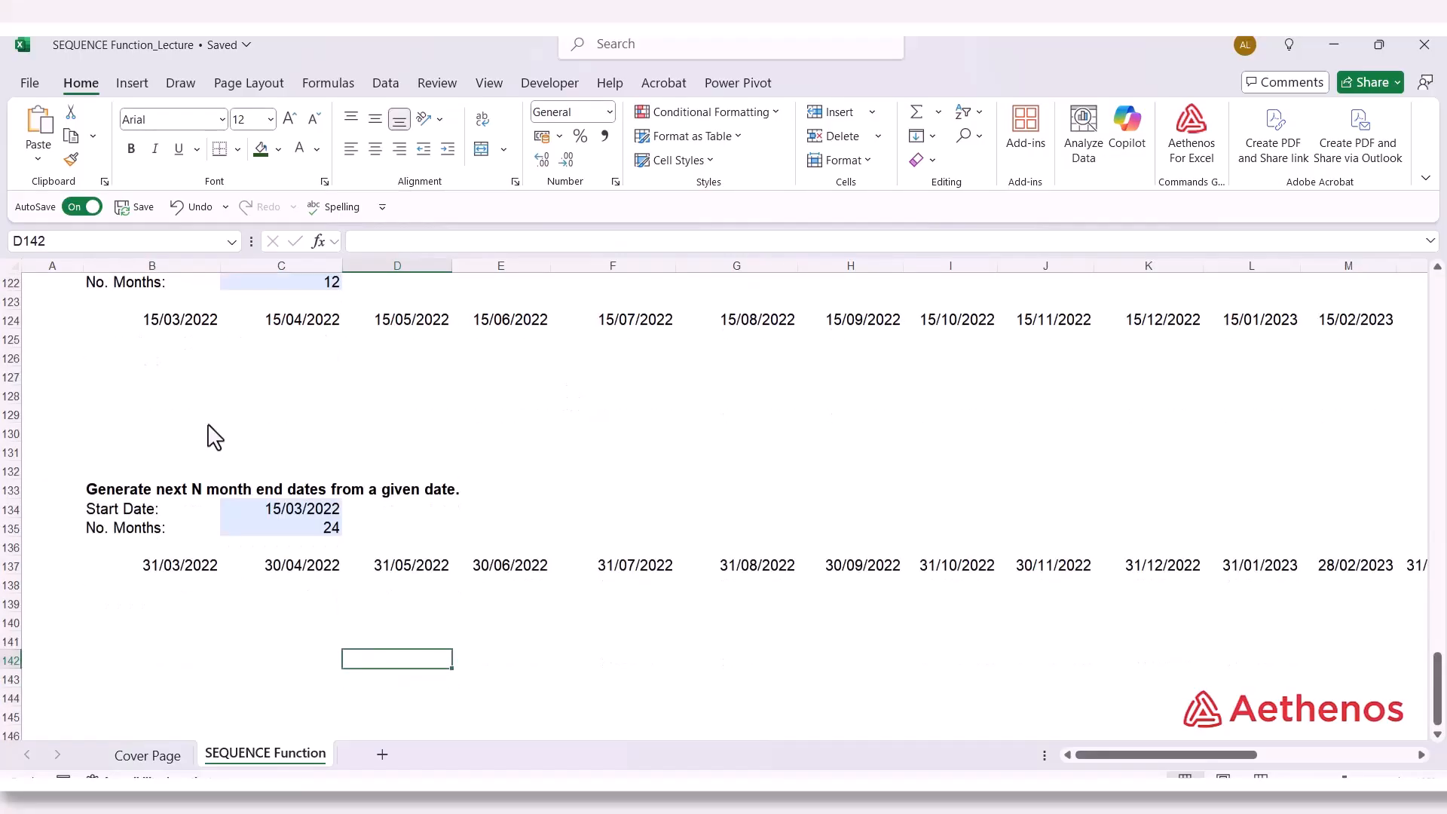
# Enter the formula =TEXT(B137,"mmm-yyyy") in B140 to convert the first month-end date into month-year text
pyautogui.scroll(-2, 213, 434)
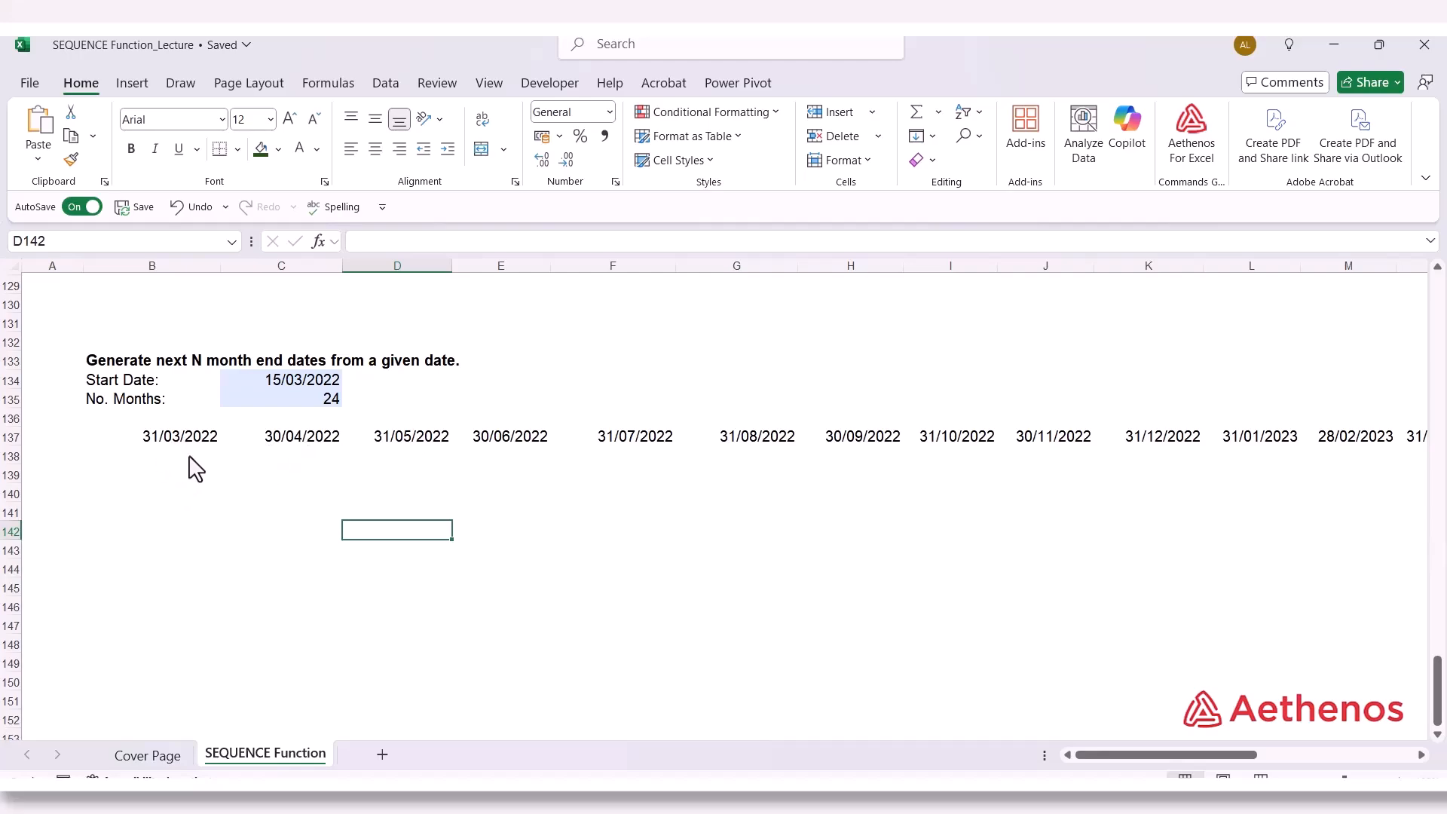
pyautogui.click(145, 493)
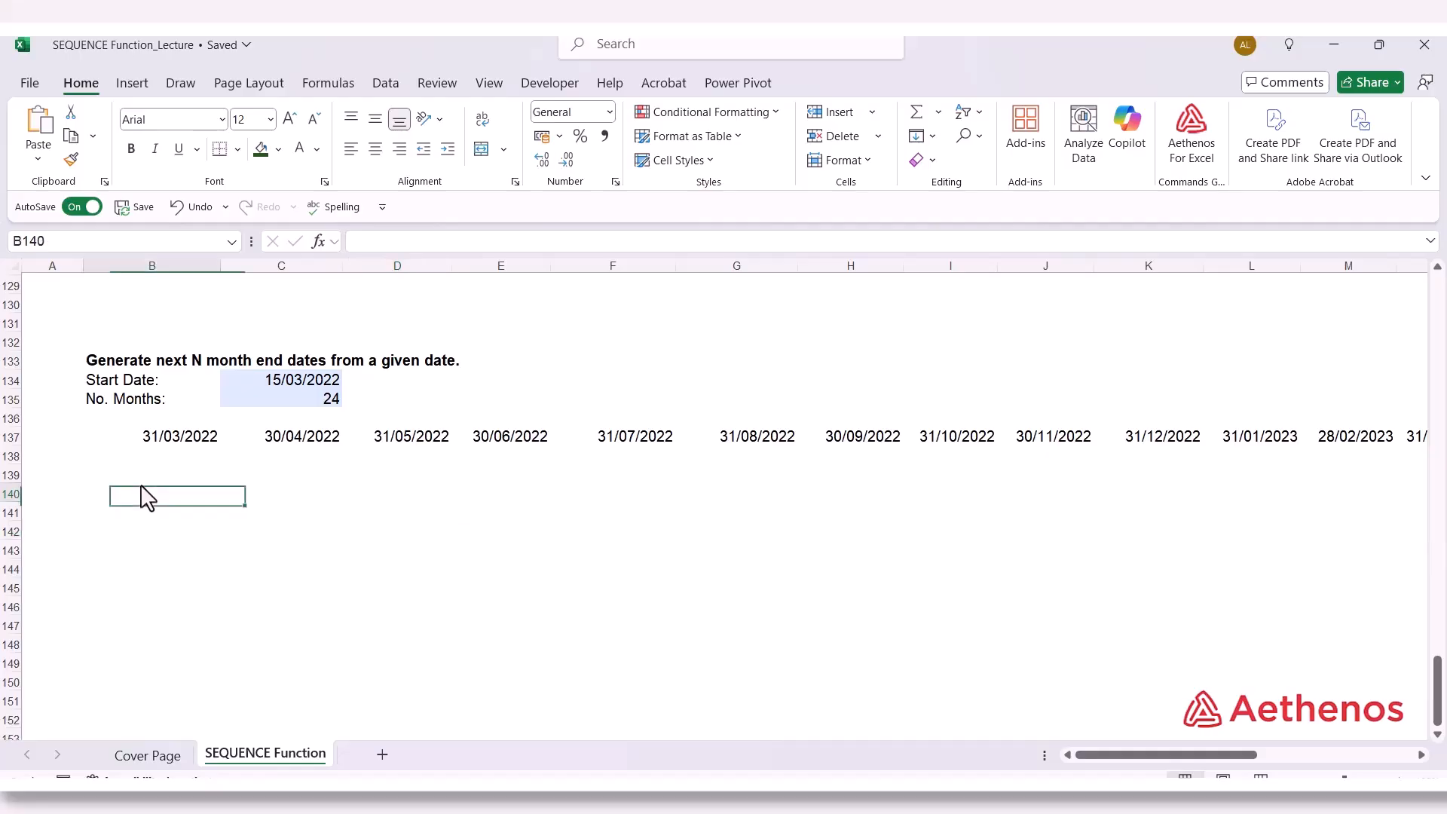
pyautogui.write('=')
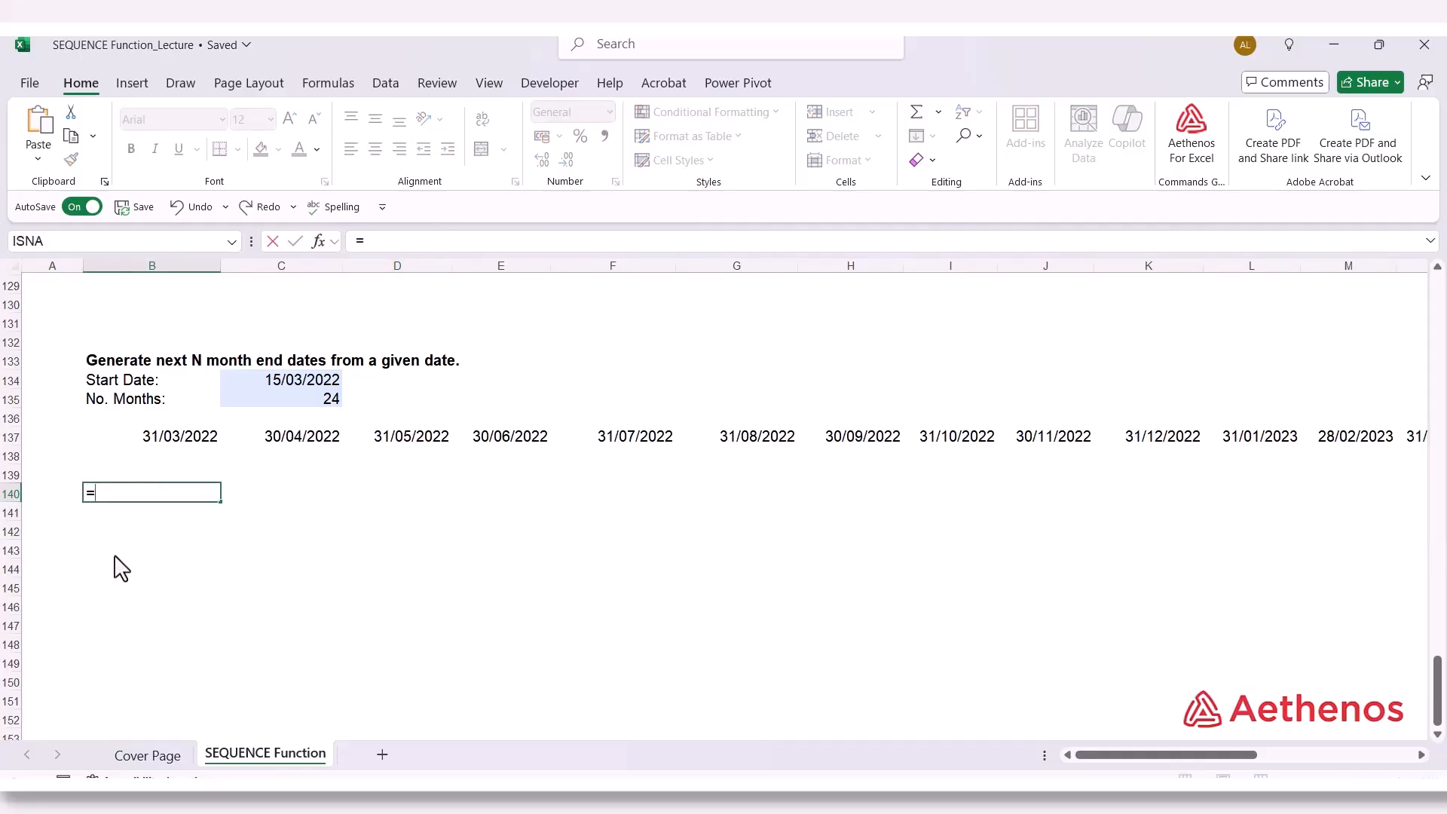
pyautogui.write('TEXT')
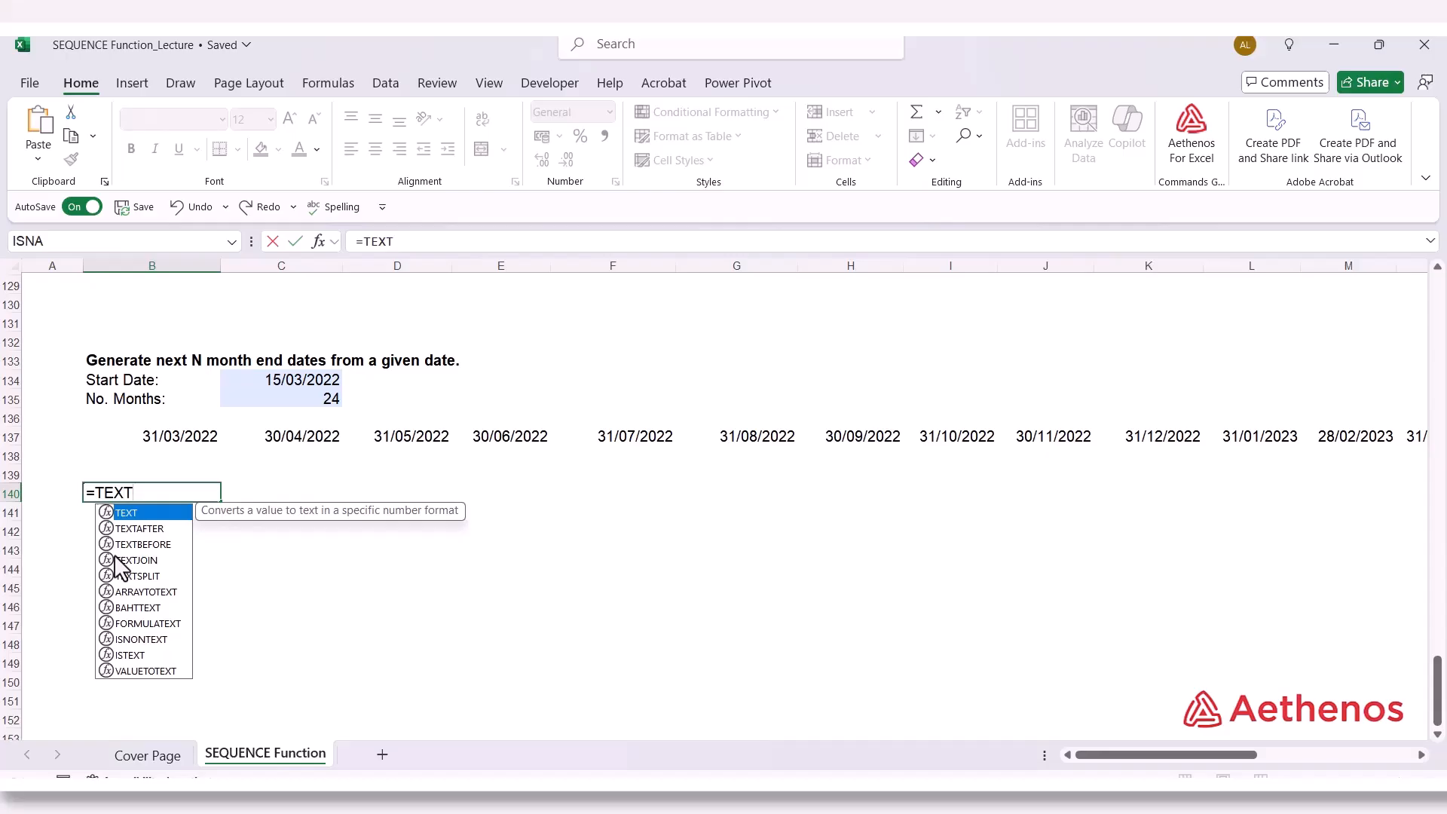
pyautogui.write('(')
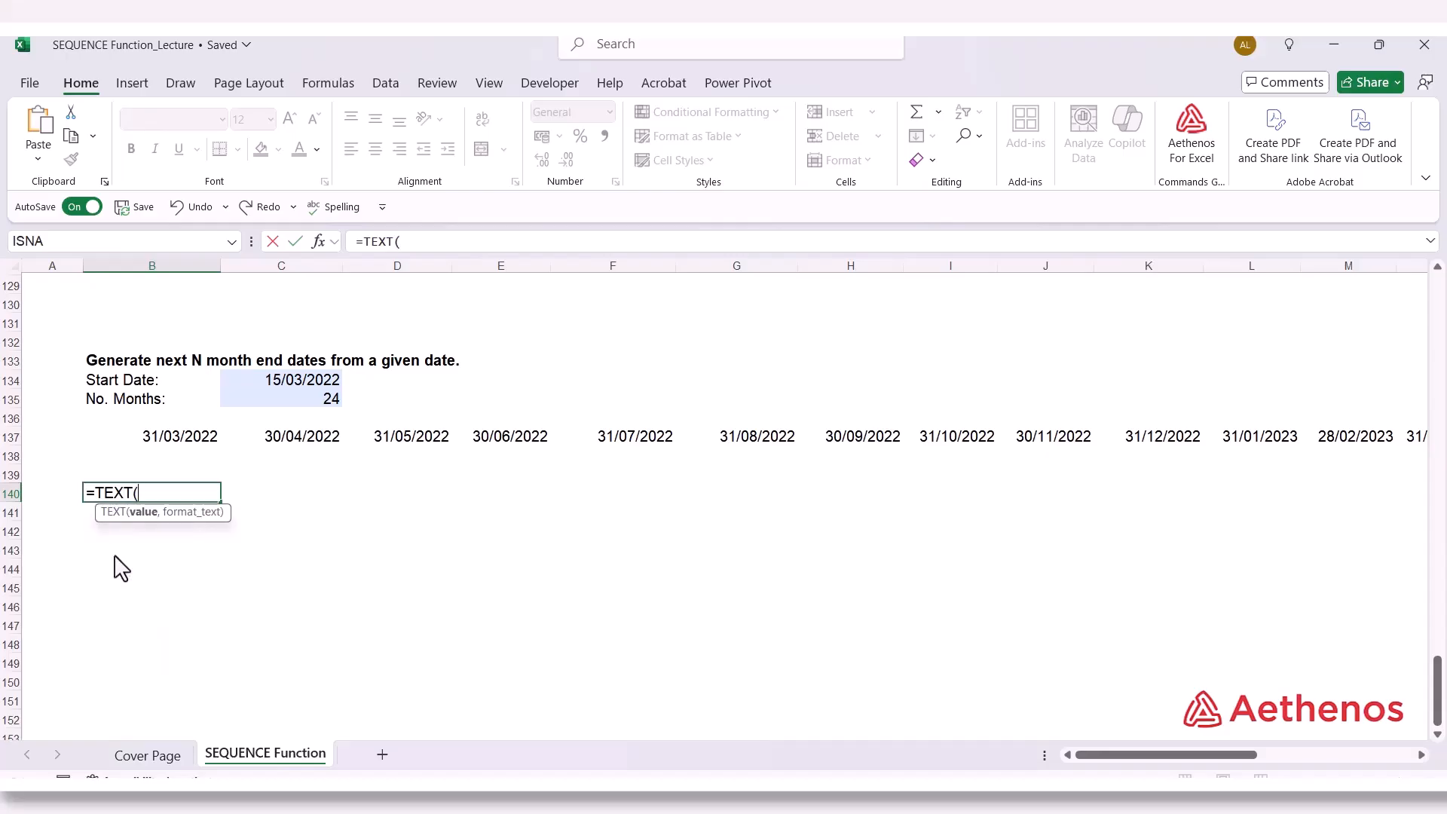
pyautogui.click(172, 443)
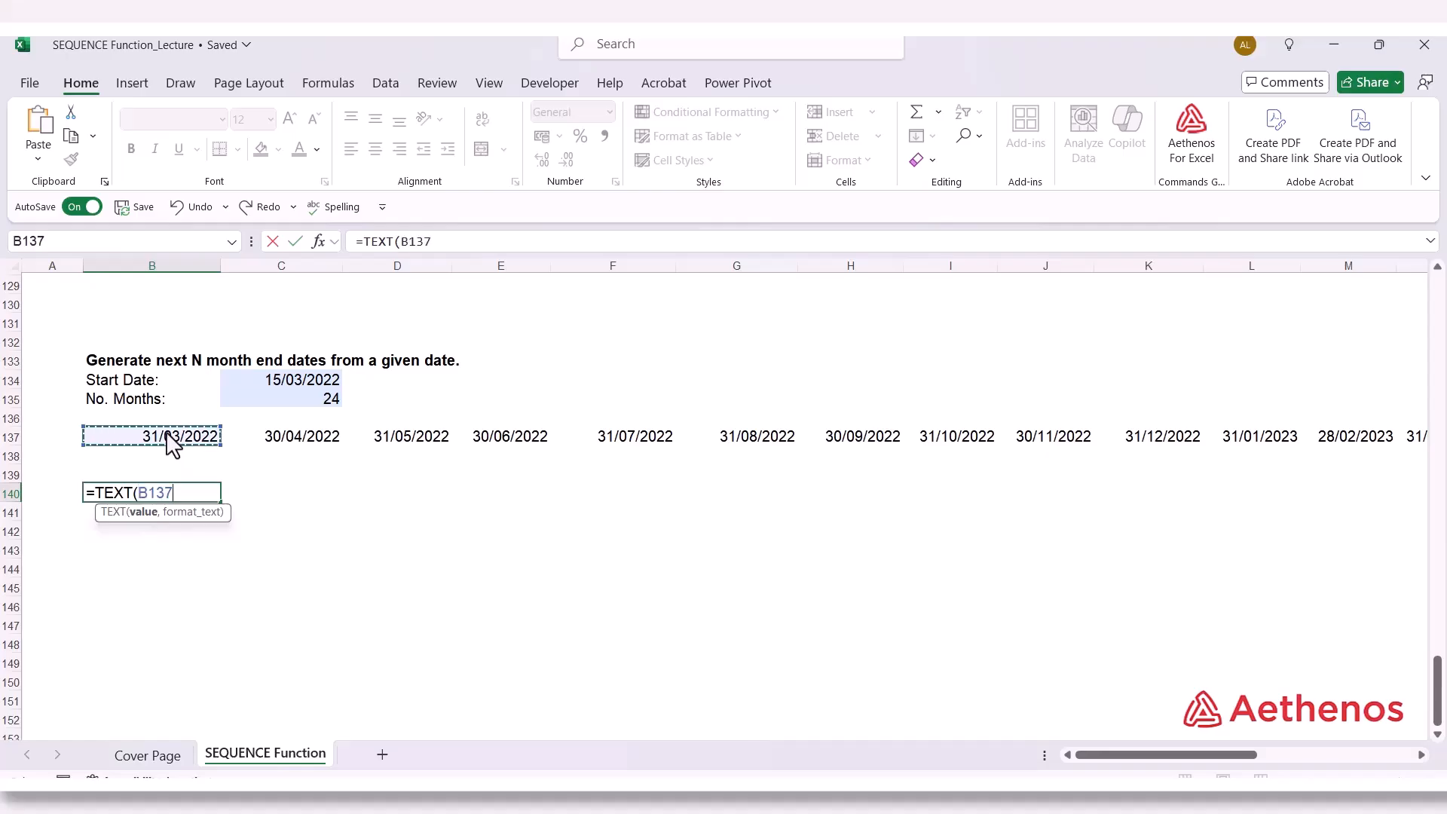
pyautogui.write(',')
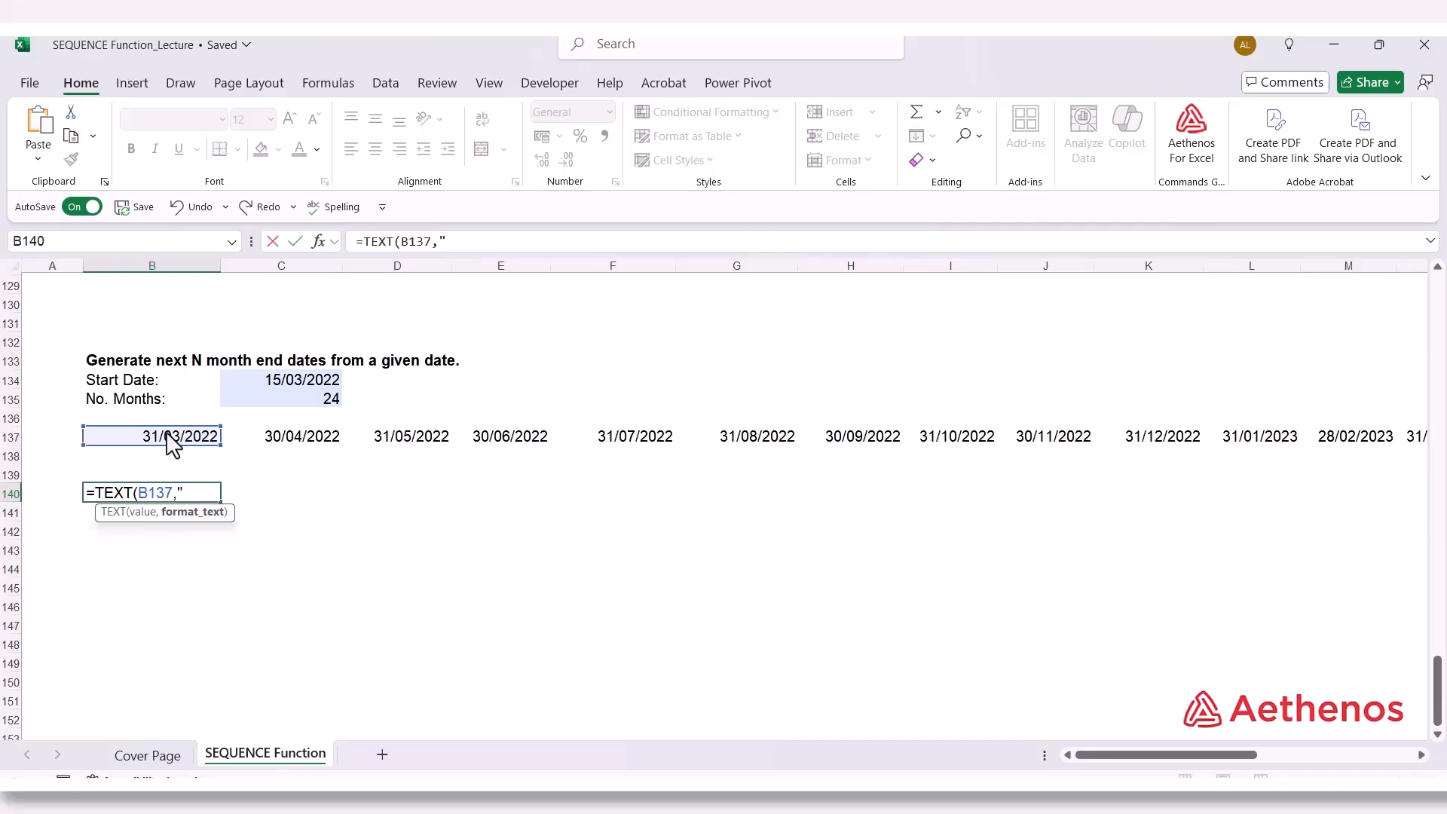
pyautogui.write('mmm-yyyy"')
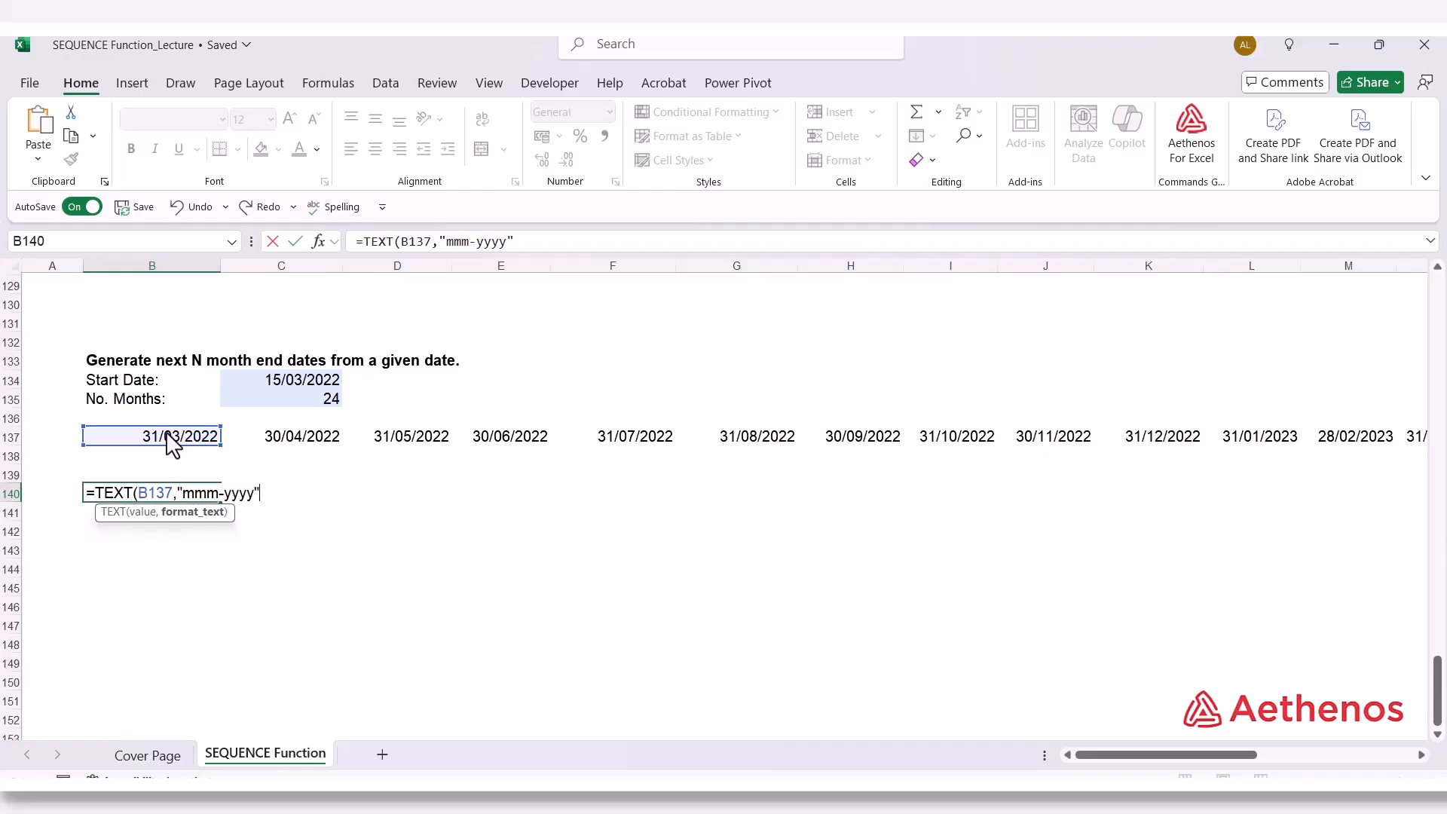
pyautogui.write(')')
pyautogui.press('Return')
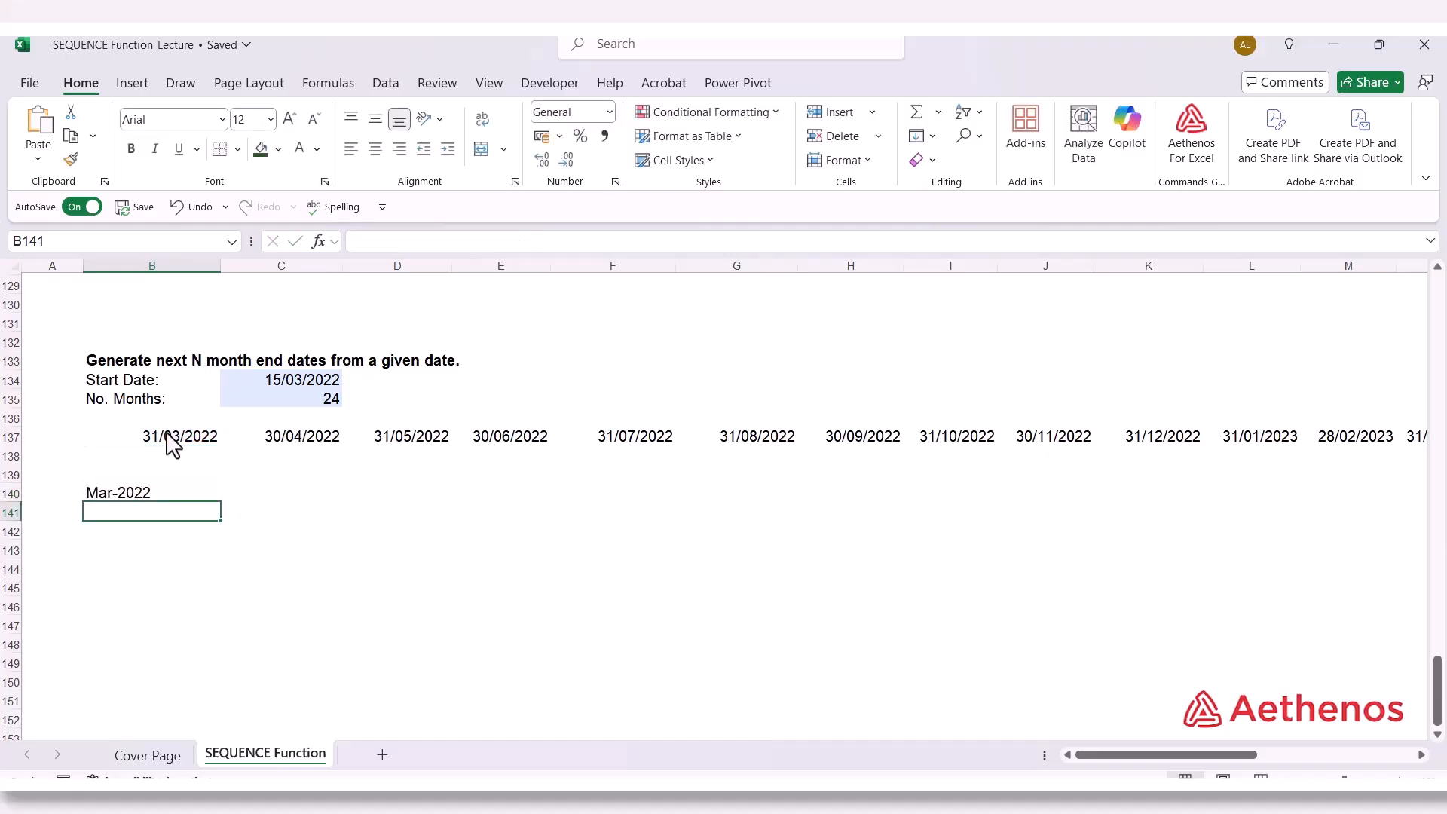
# Change the format text in the B140 TEXT formula to "mmmm-yyyy" for the full month name
pyautogui.click(129, 491)
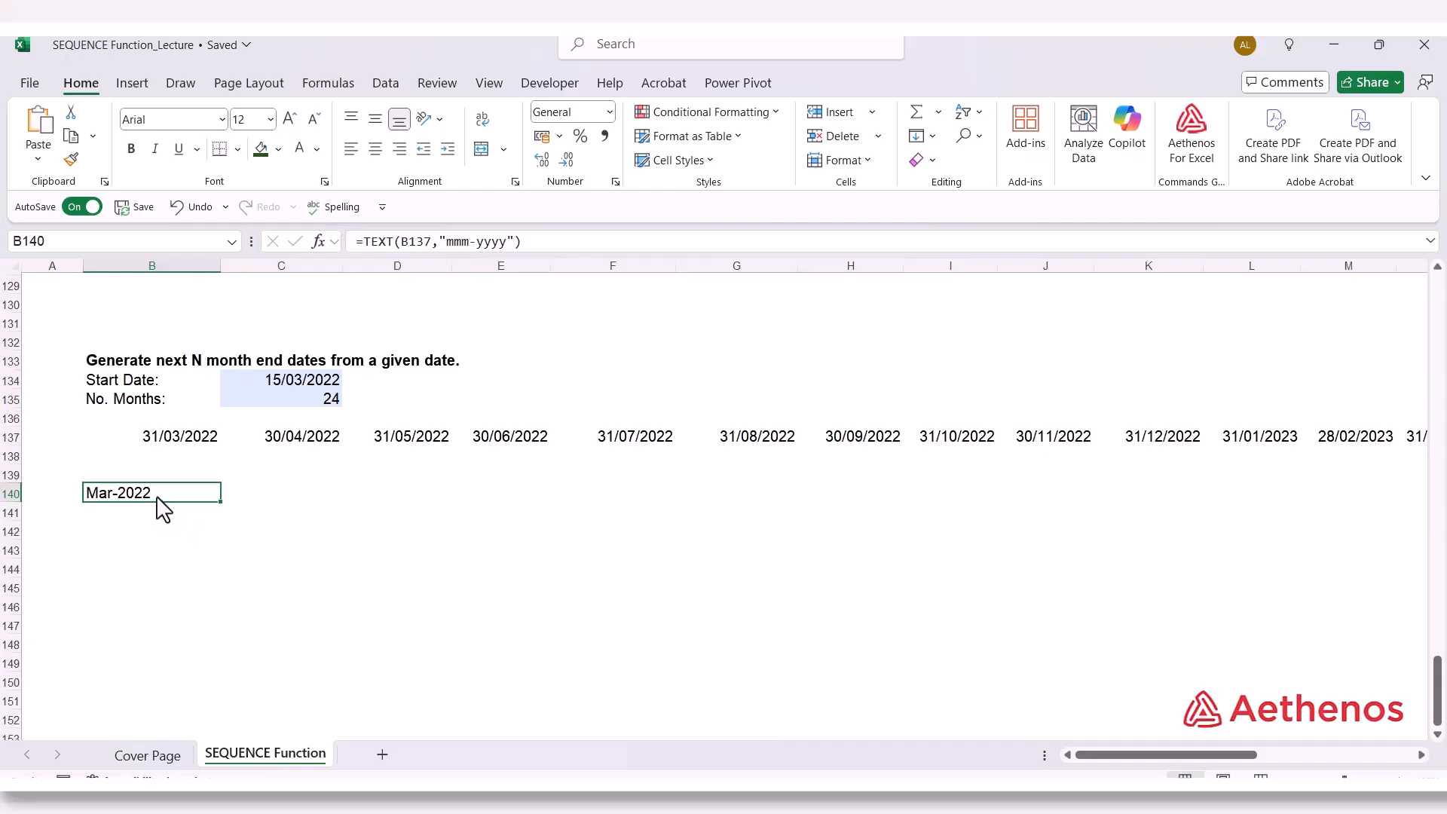
pyautogui.doubleClick(158, 497)
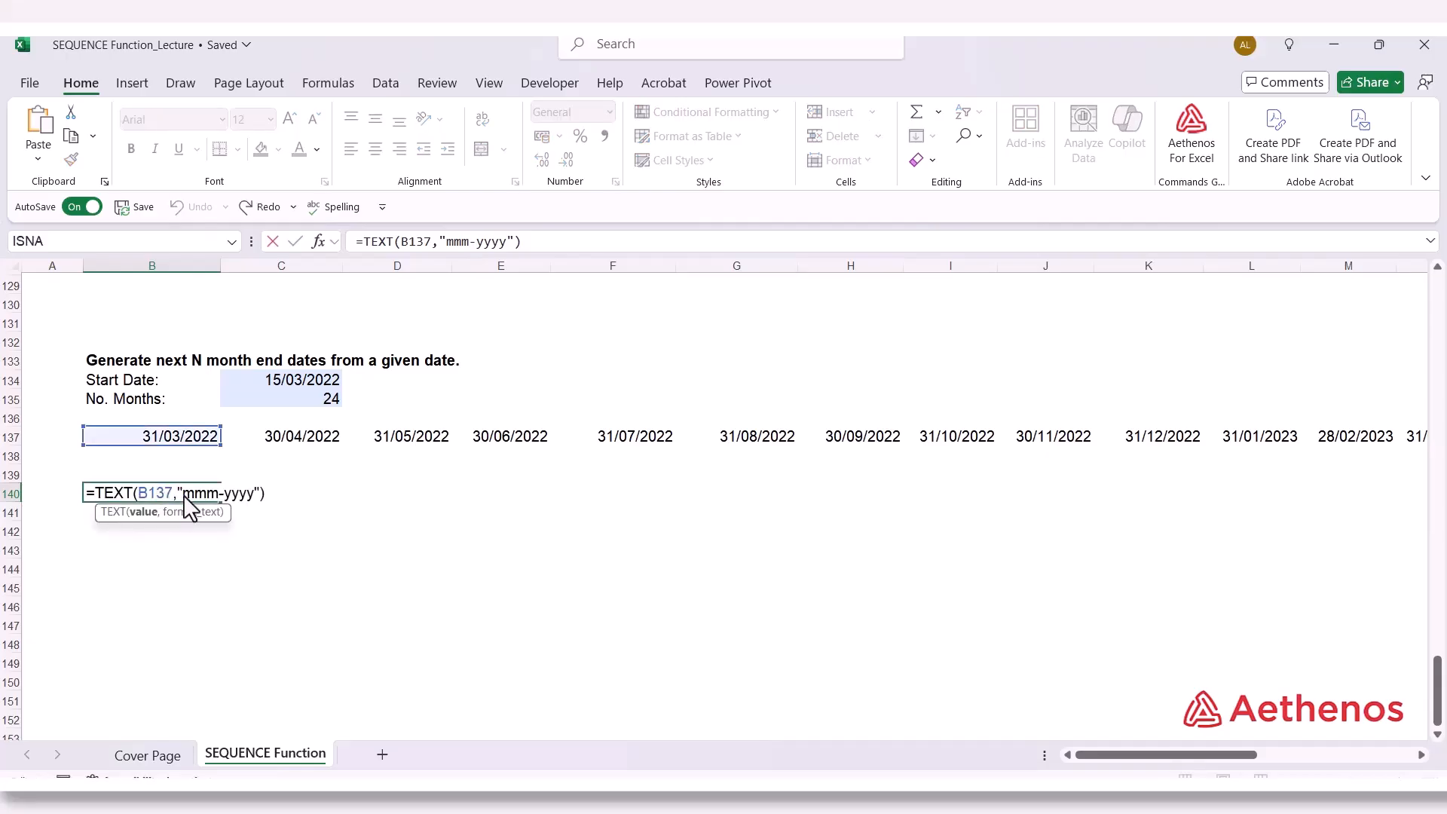
pyautogui.press('Escape')
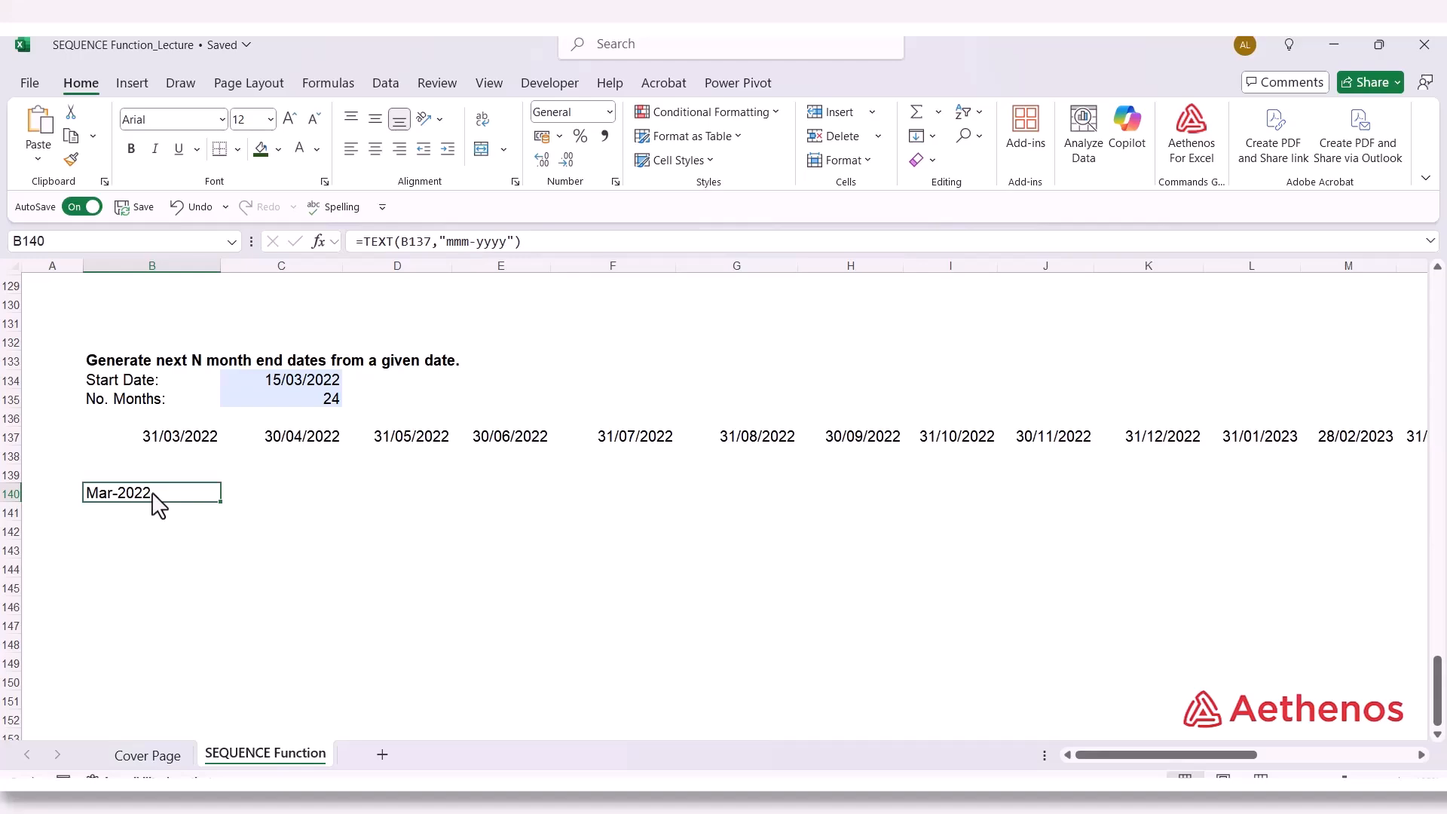
pyautogui.doubleClick(158, 501)
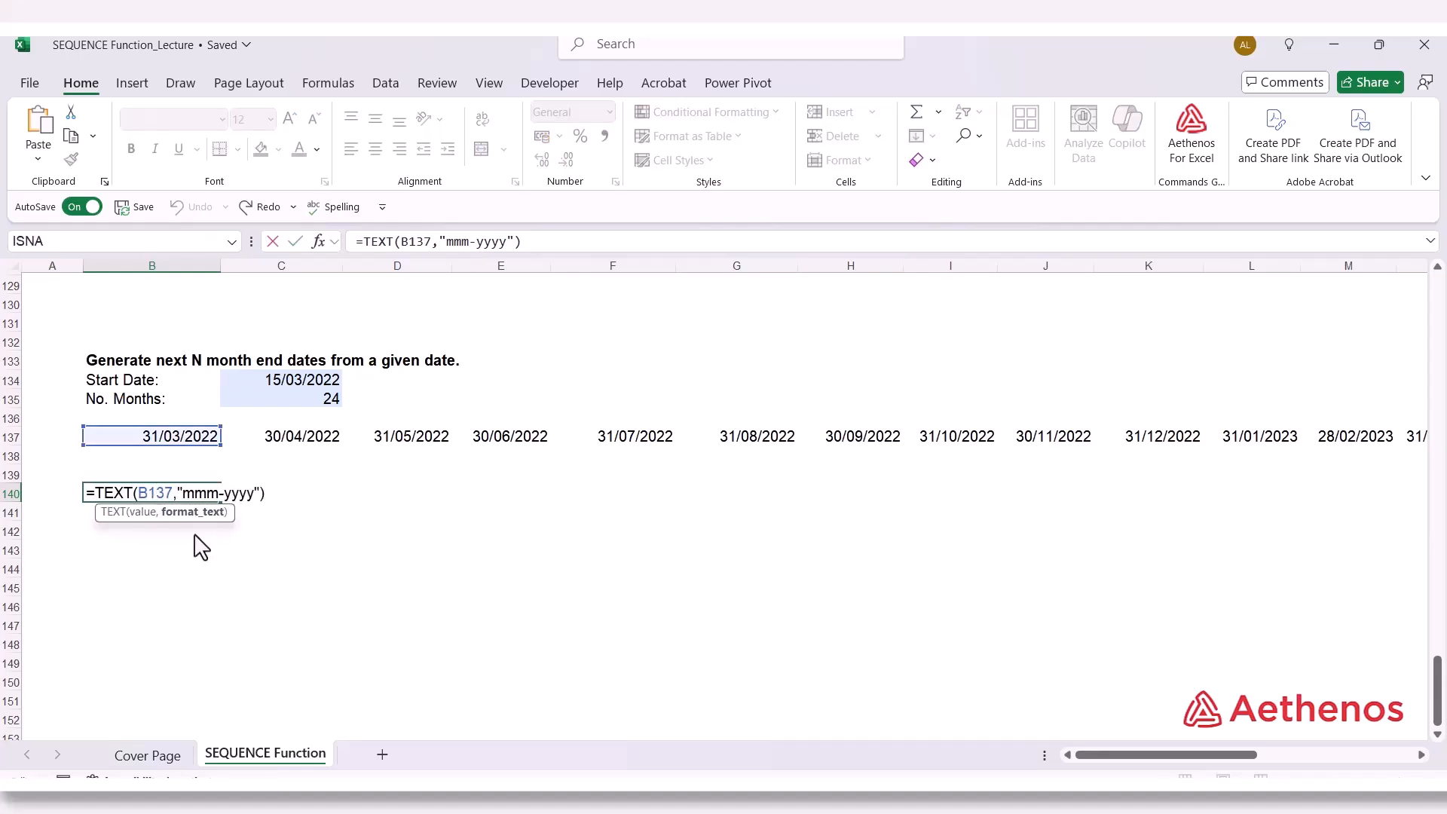
pyautogui.write('m')
pyautogui.press('Return')
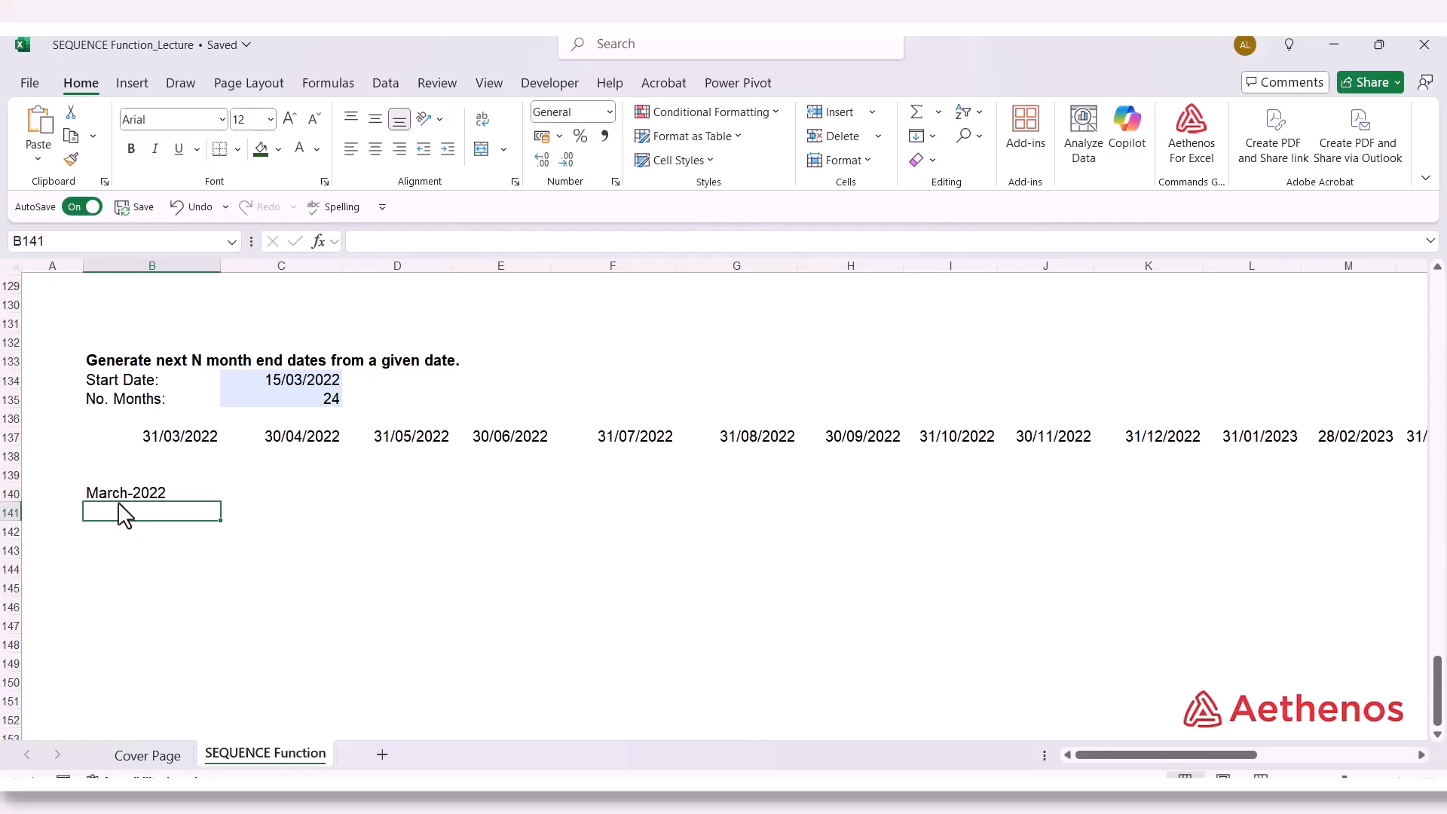
# Change the format text in the B140 TEXT formula to "mmmm-yy" for a two-digit year
pyautogui.click(155, 503)
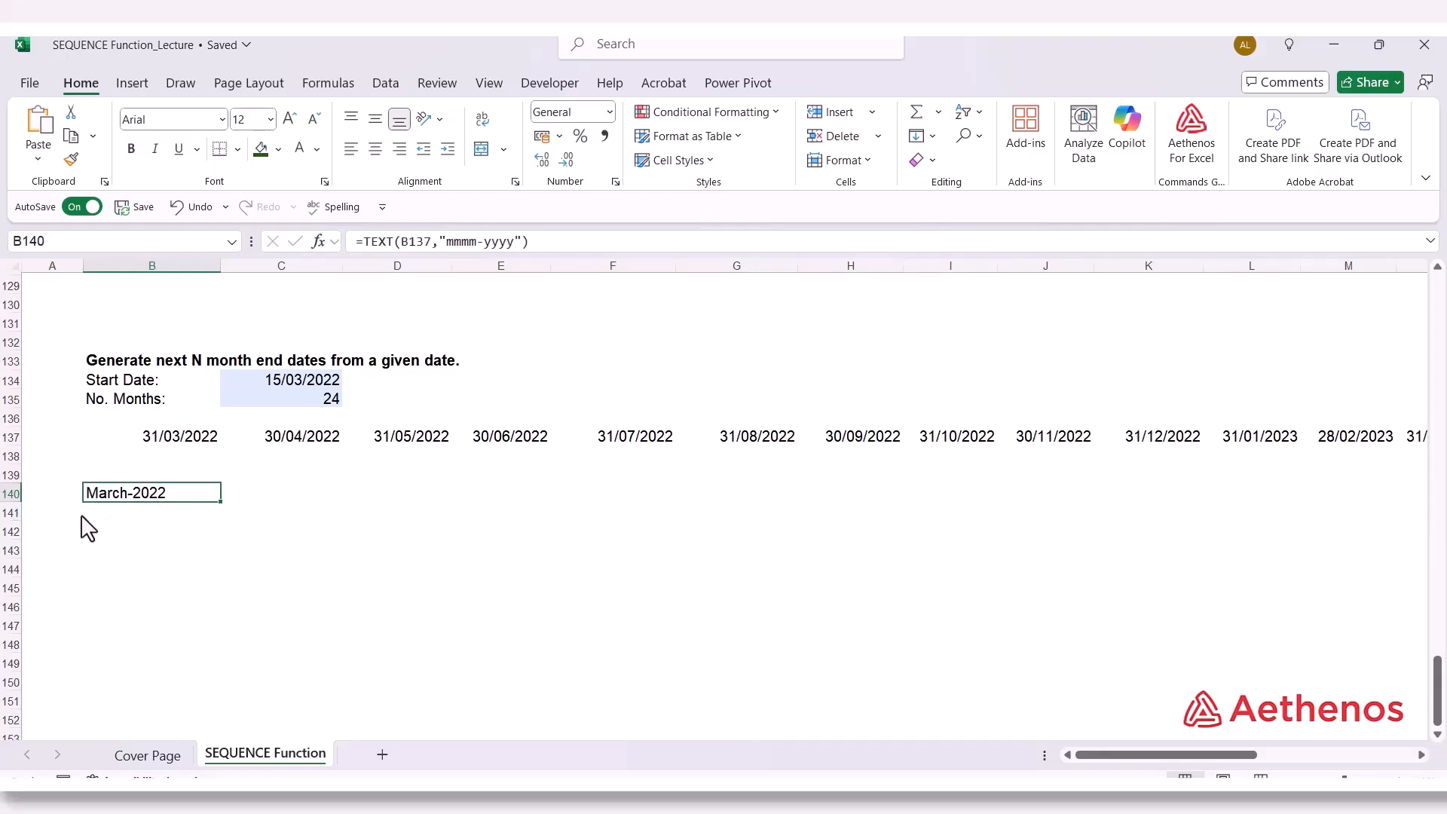
pyautogui.doubleClick(125, 496)
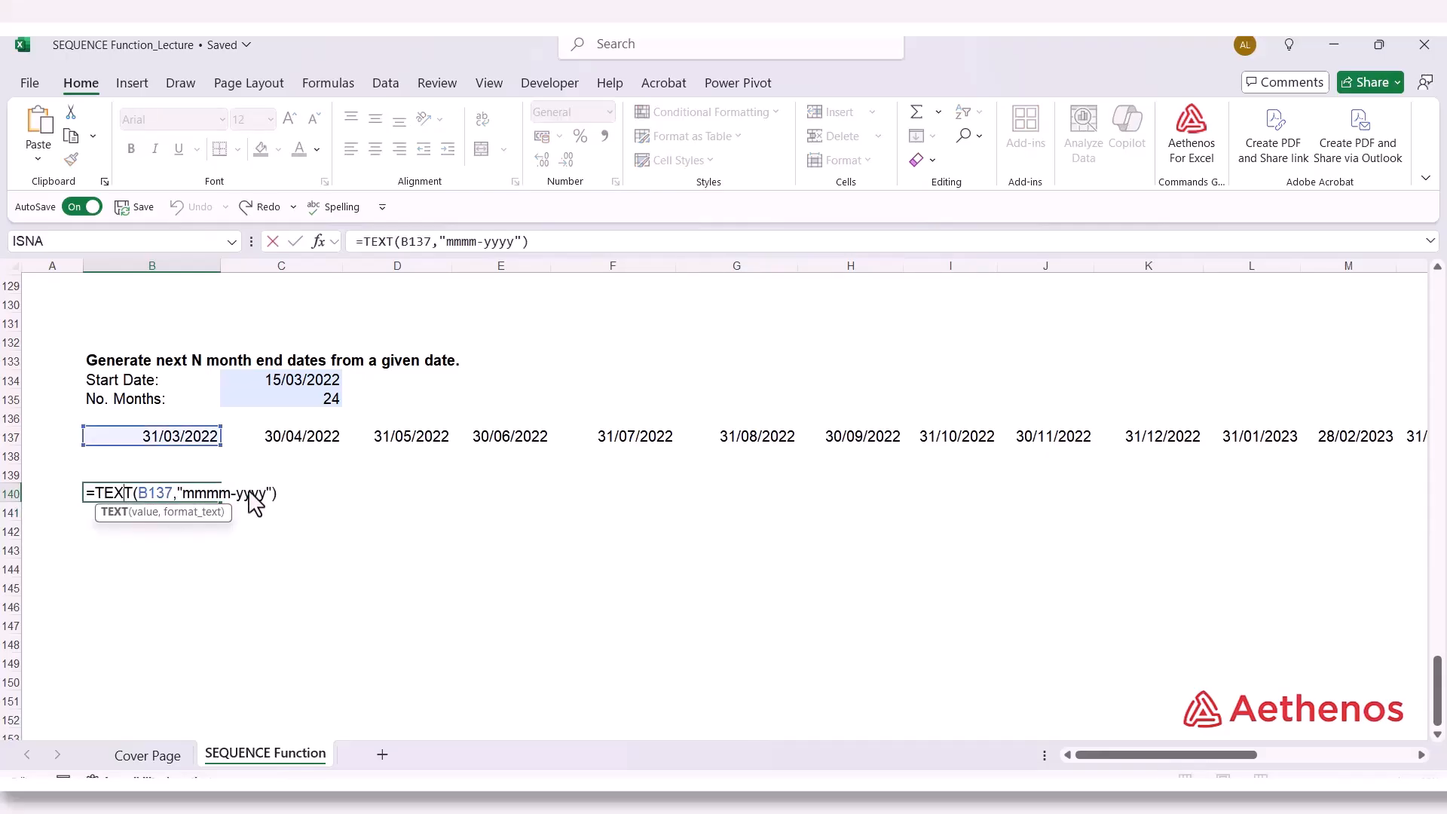
pyautogui.moveTo(254, 494); pyautogui.dragTo(265, 494)
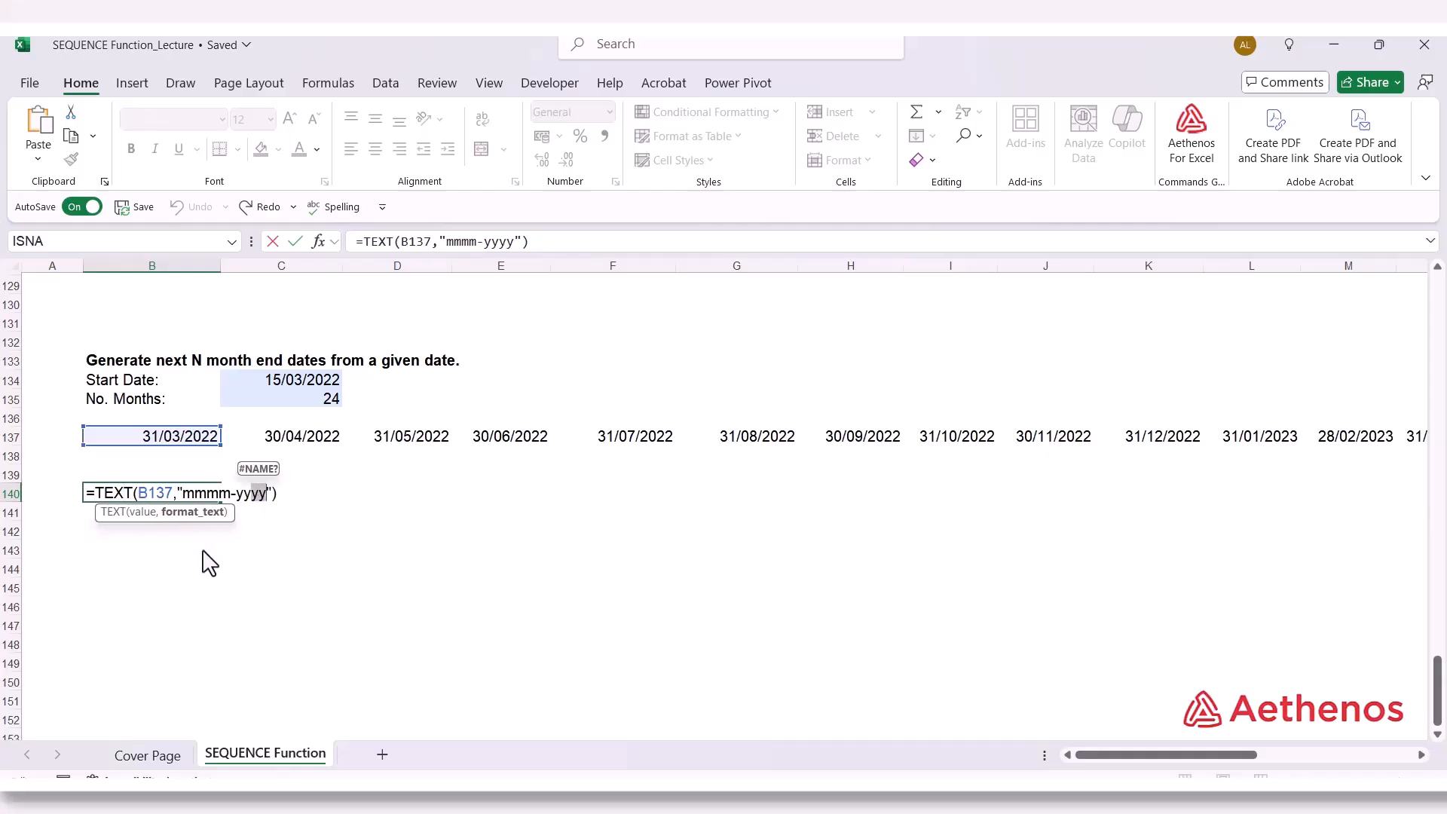
pyautogui.press('BackSpace')
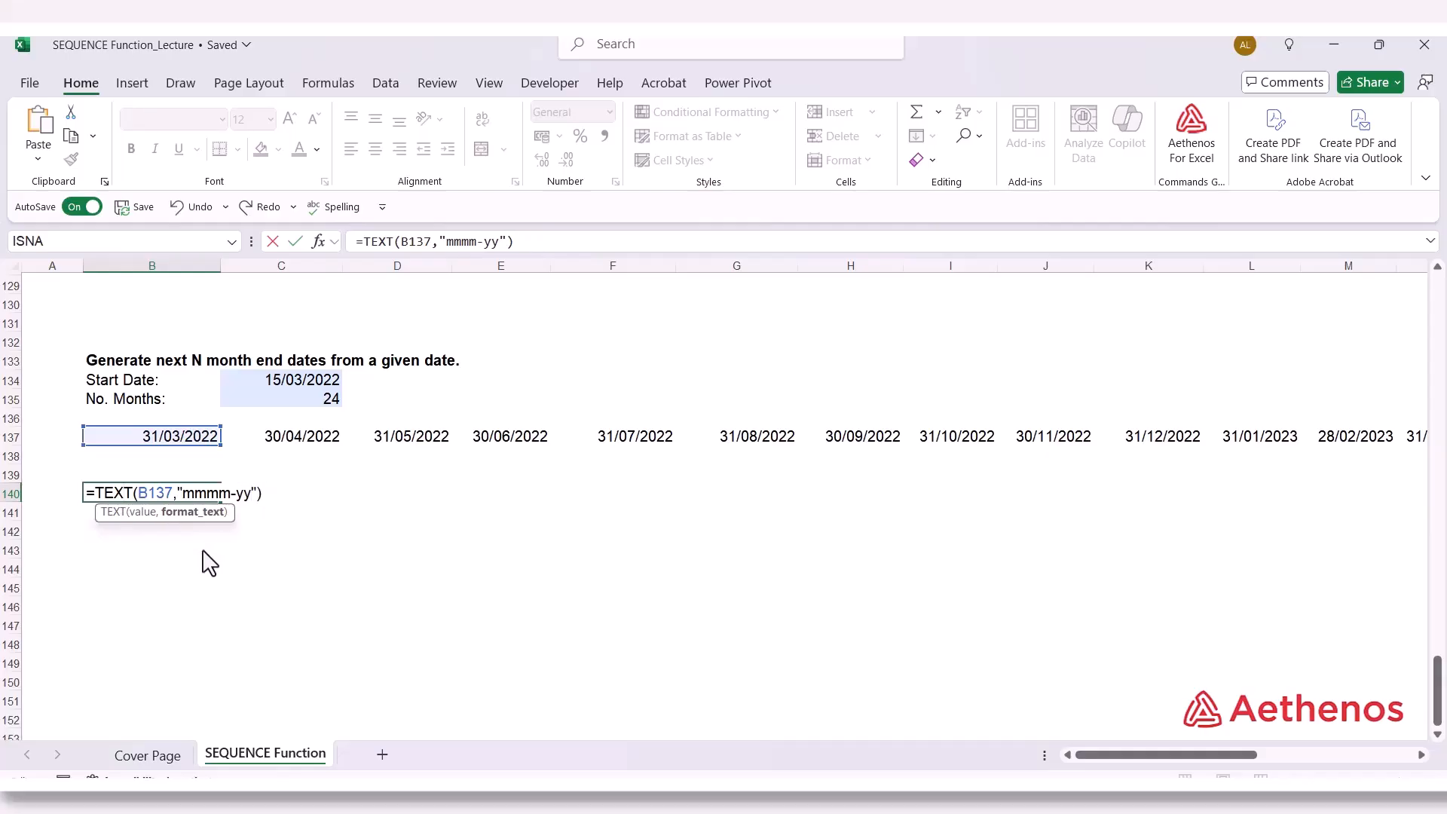
pyautogui.press('Return')
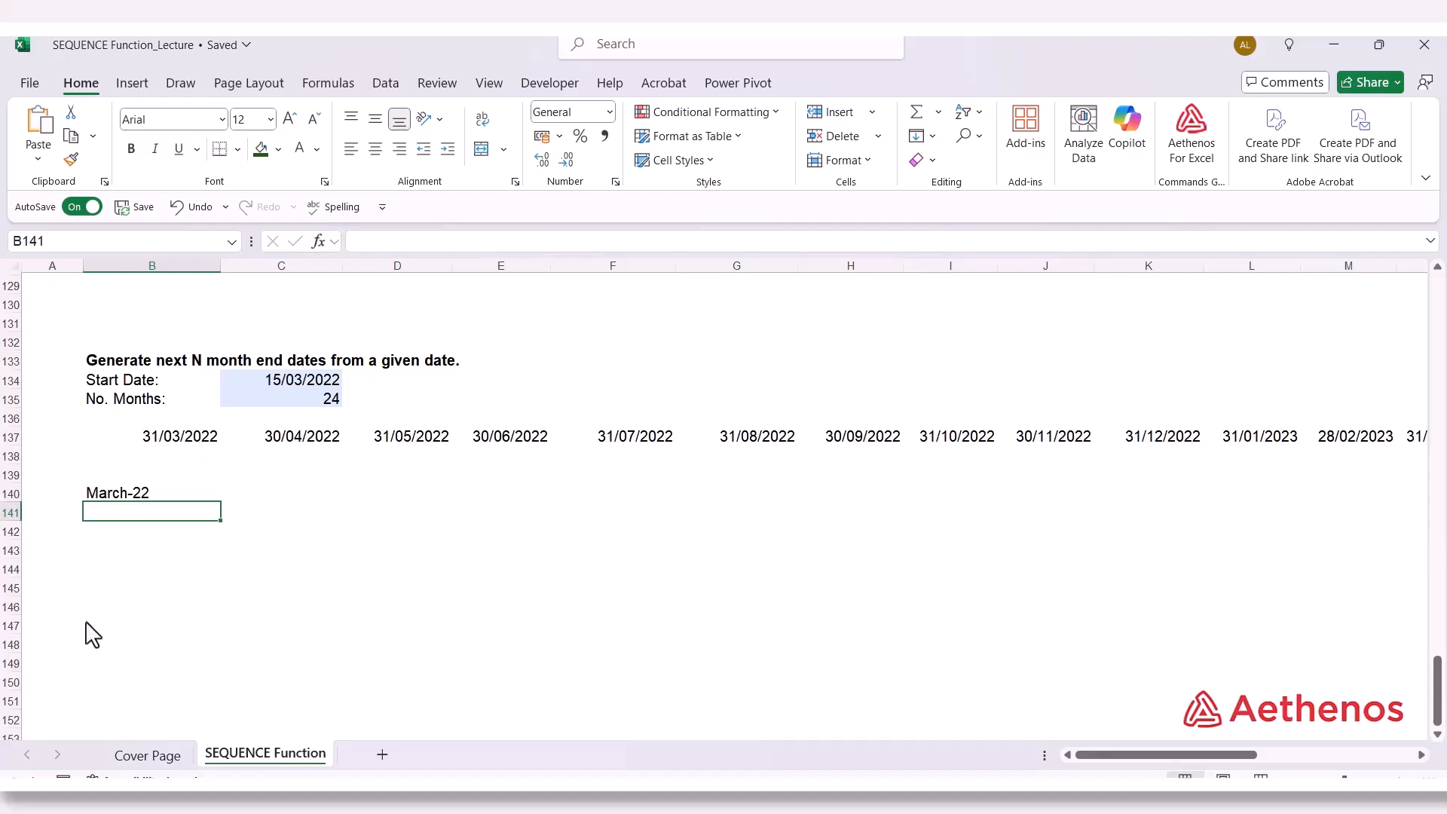
# Enter the formula =TEXT(B137#,"mmm-yyyy") in B141 to convert the whole spilled range of month-end dates into month-year text
pyautogui.write('=')
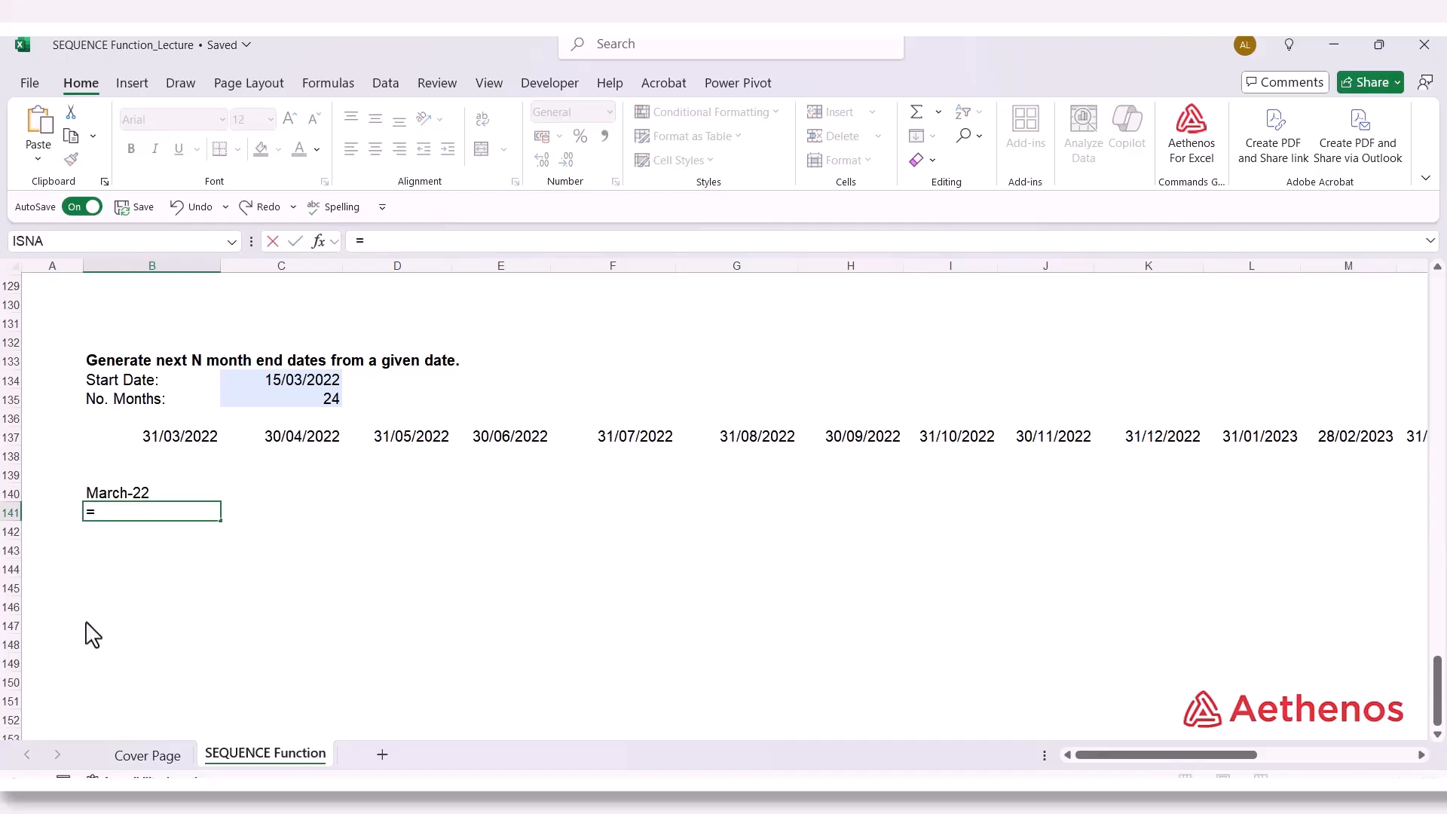
pyautogui.write('text')
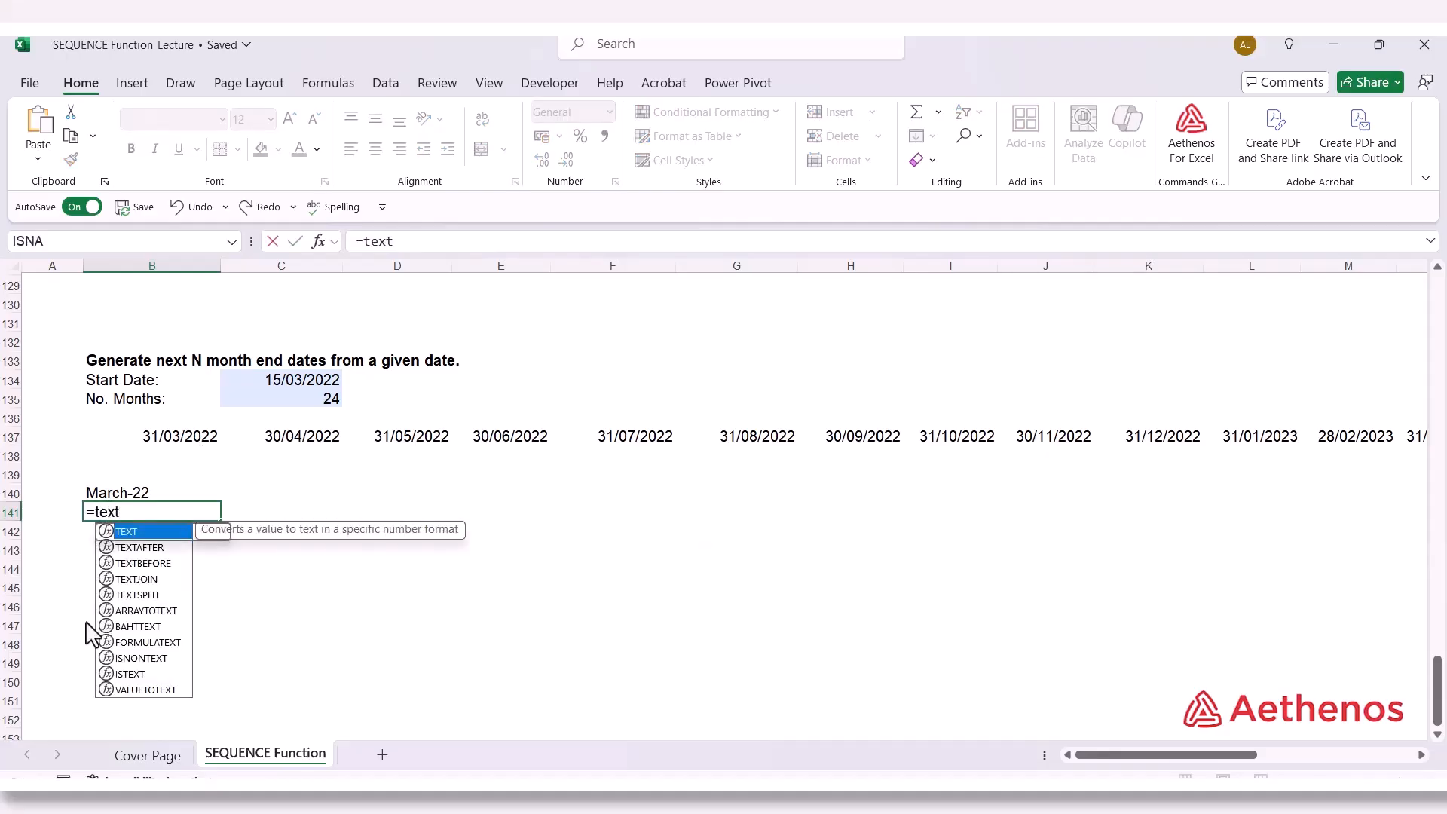
pyautogui.press('Tab')
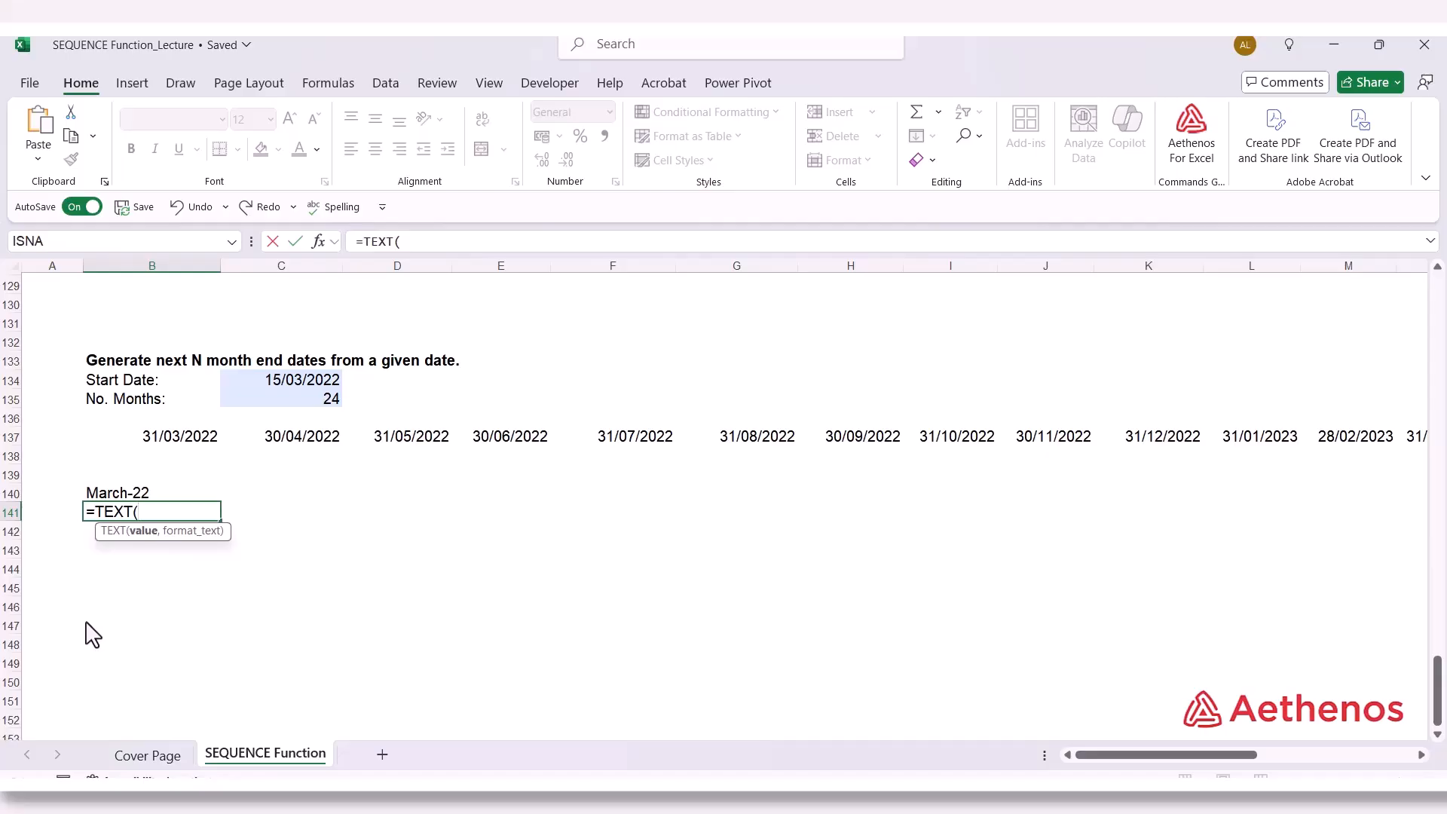
pyautogui.click(151, 446)
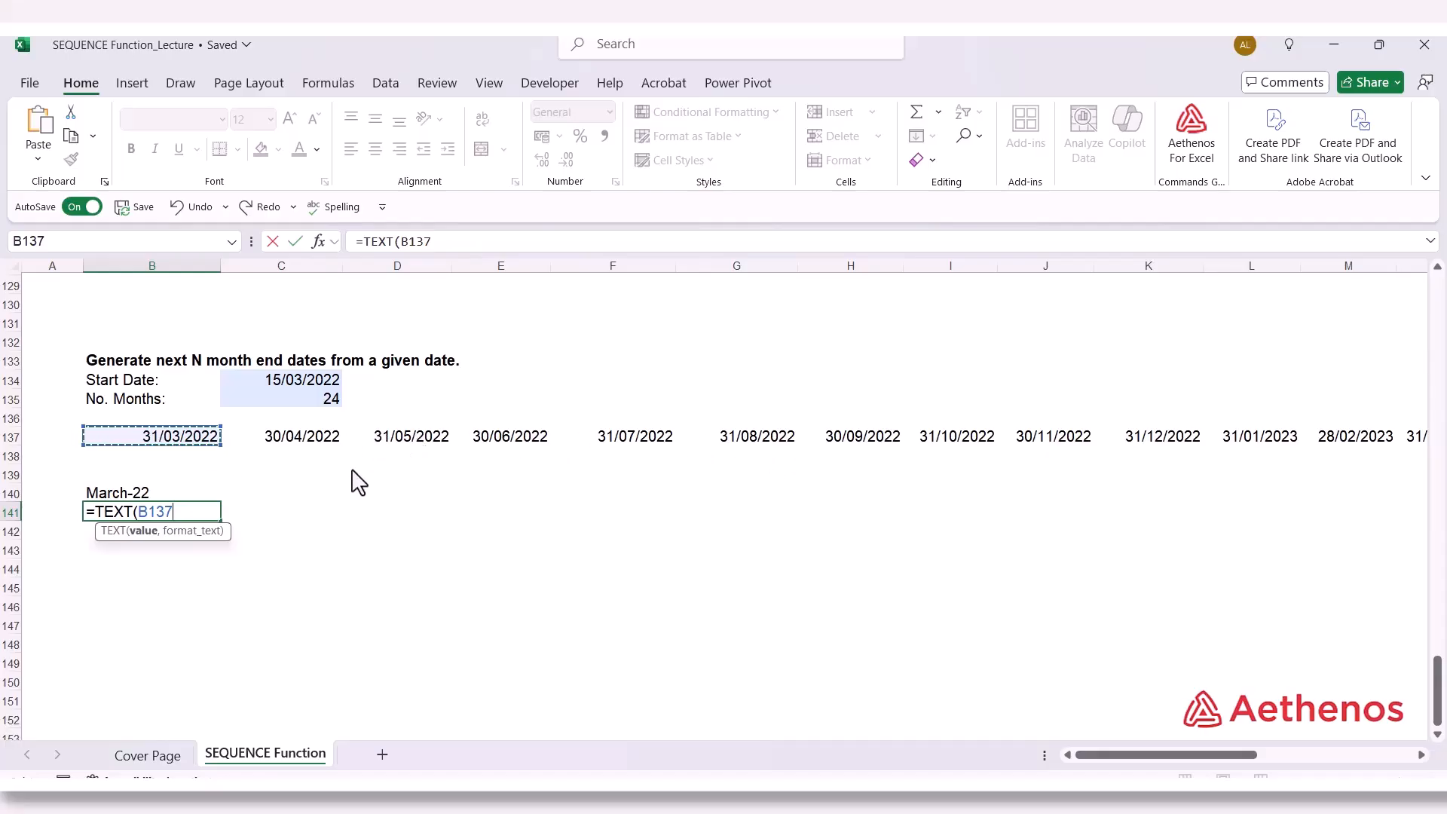
pyautogui.write('#')
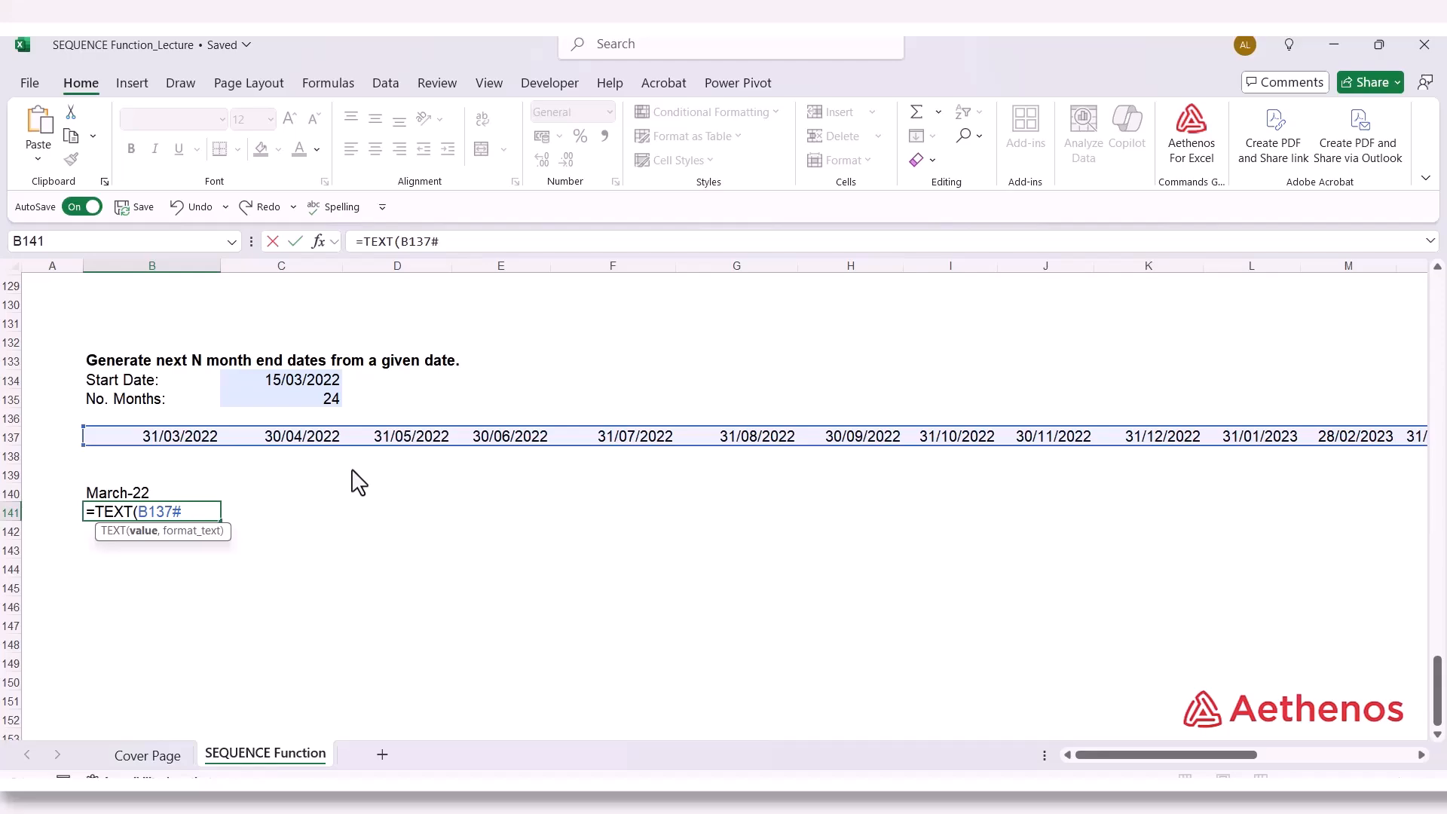
pyautogui.write(',')
pyautogui.write('"mmm-')
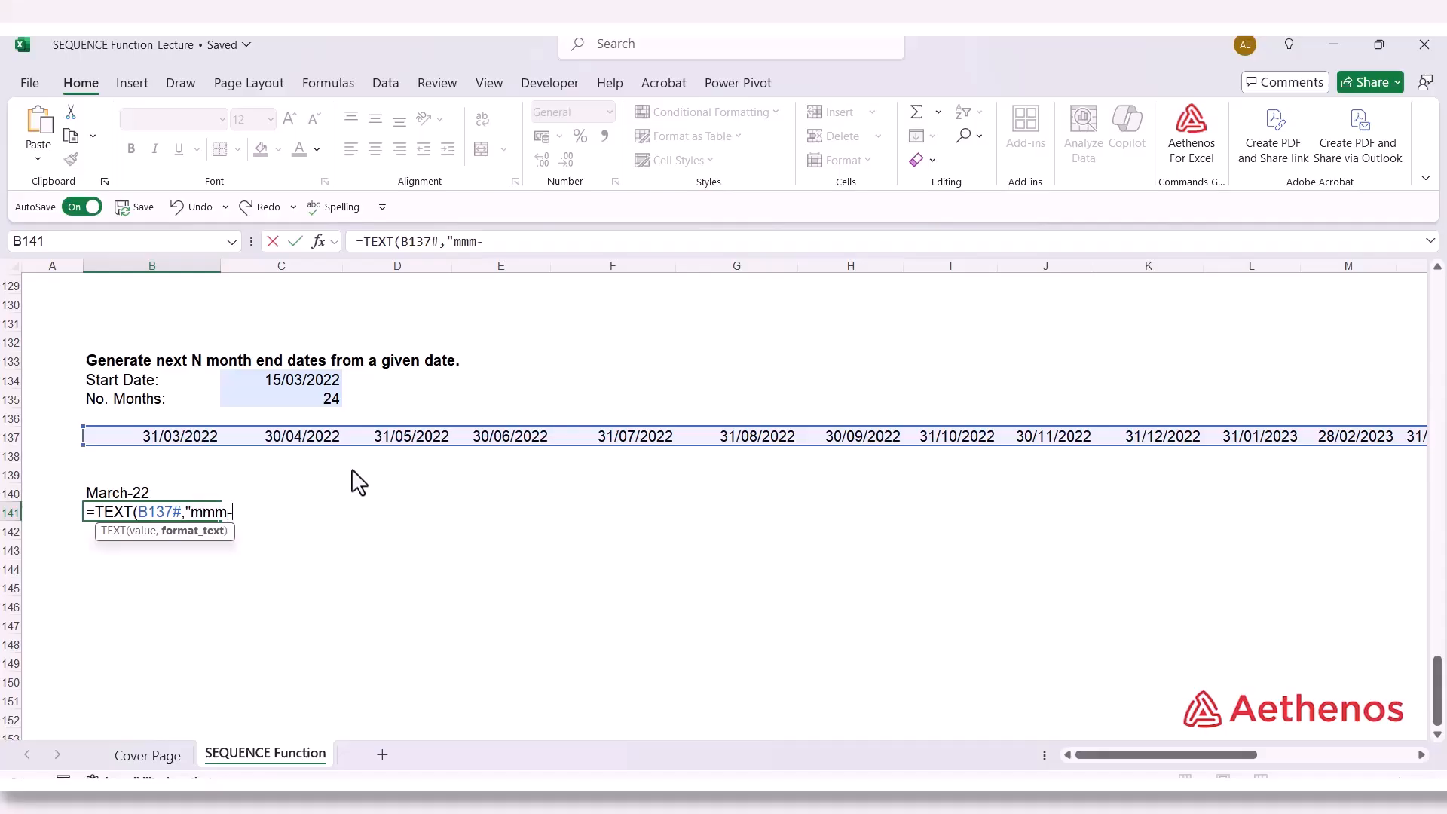
pyautogui.write('yyyy")')
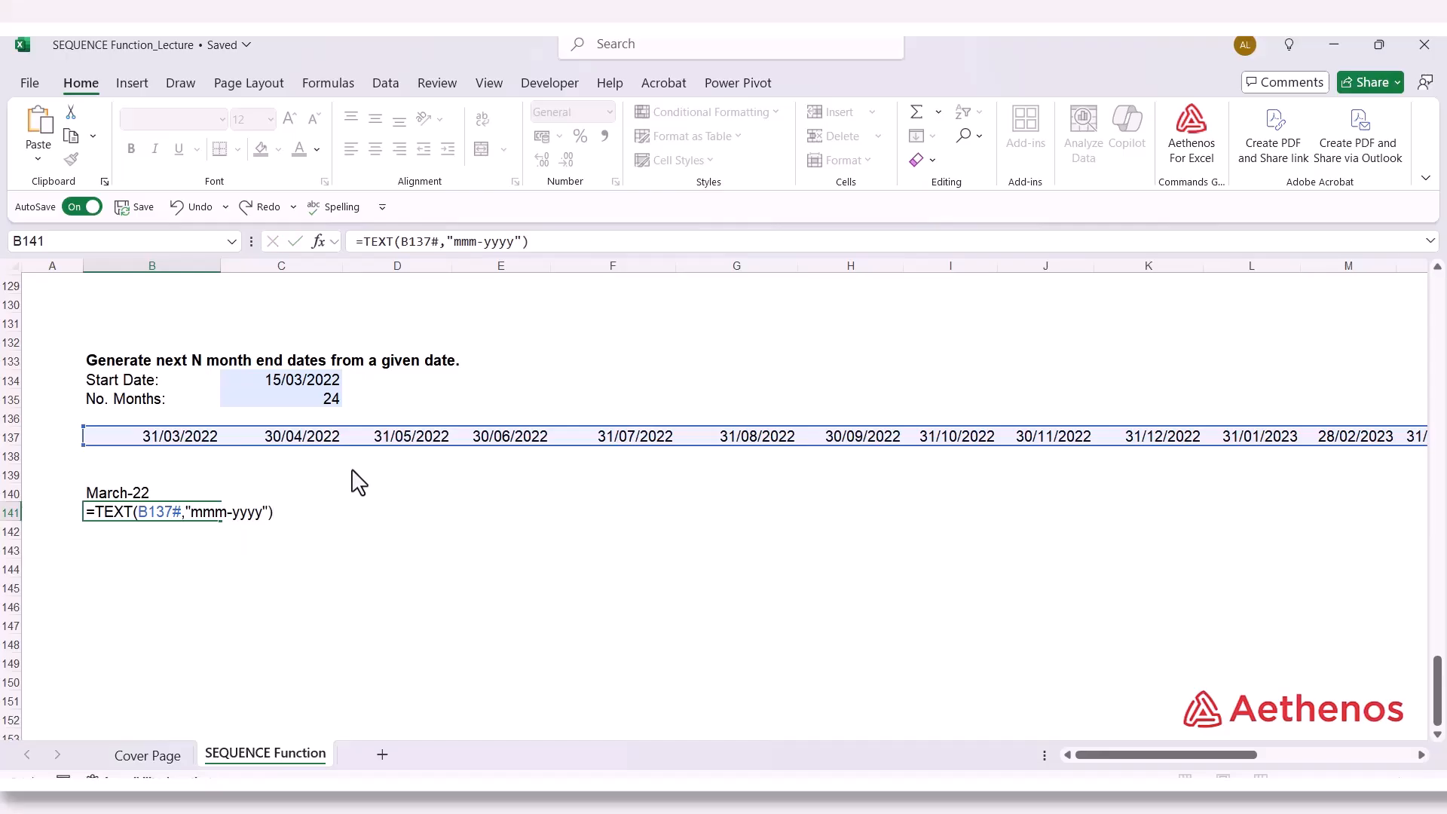
pyautogui.press('Return')
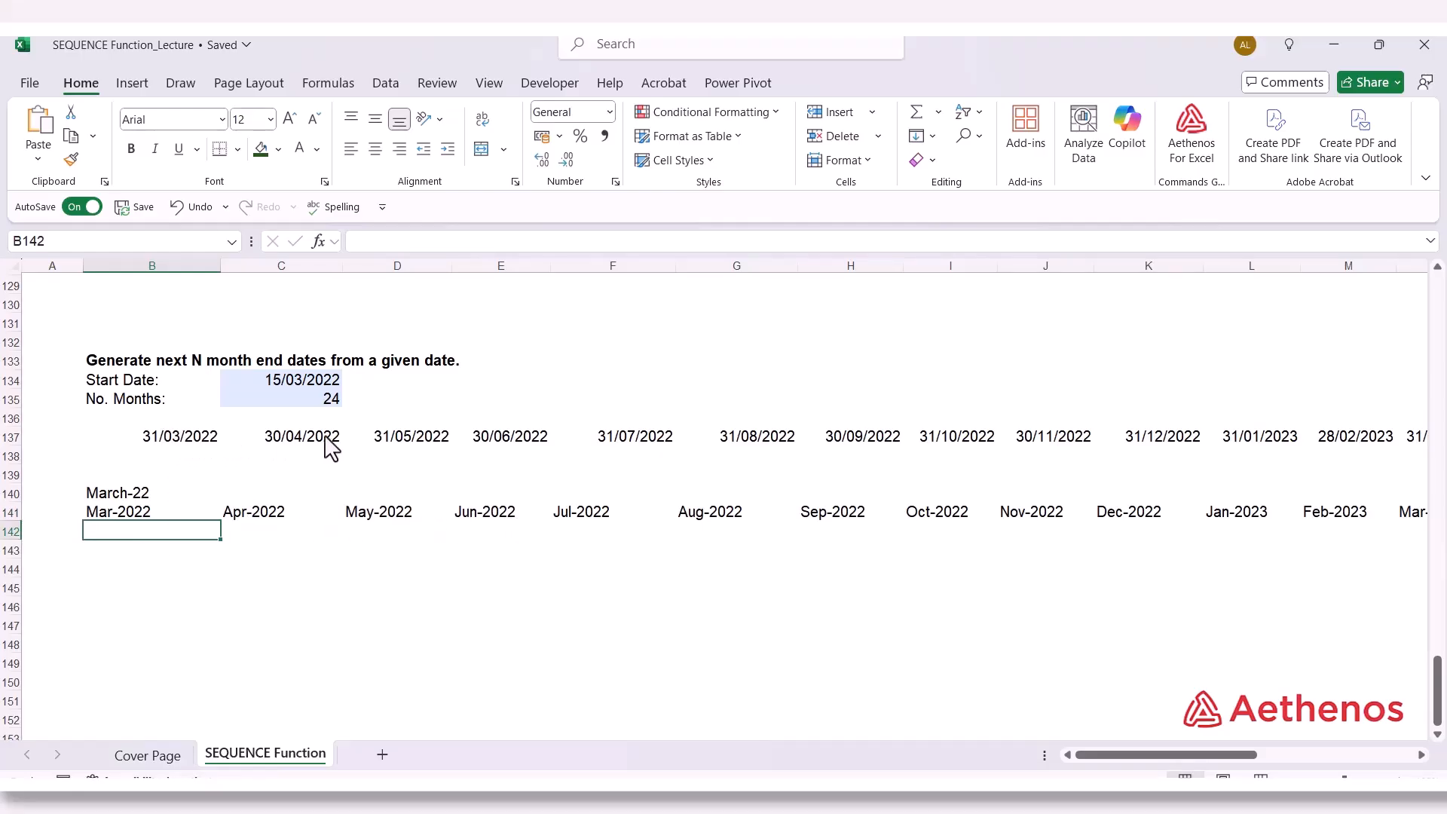
# Compare the month-end dates in row 137 with the month-year labels in row 141 and examine the formulas behind them
pyautogui.click(166, 441)
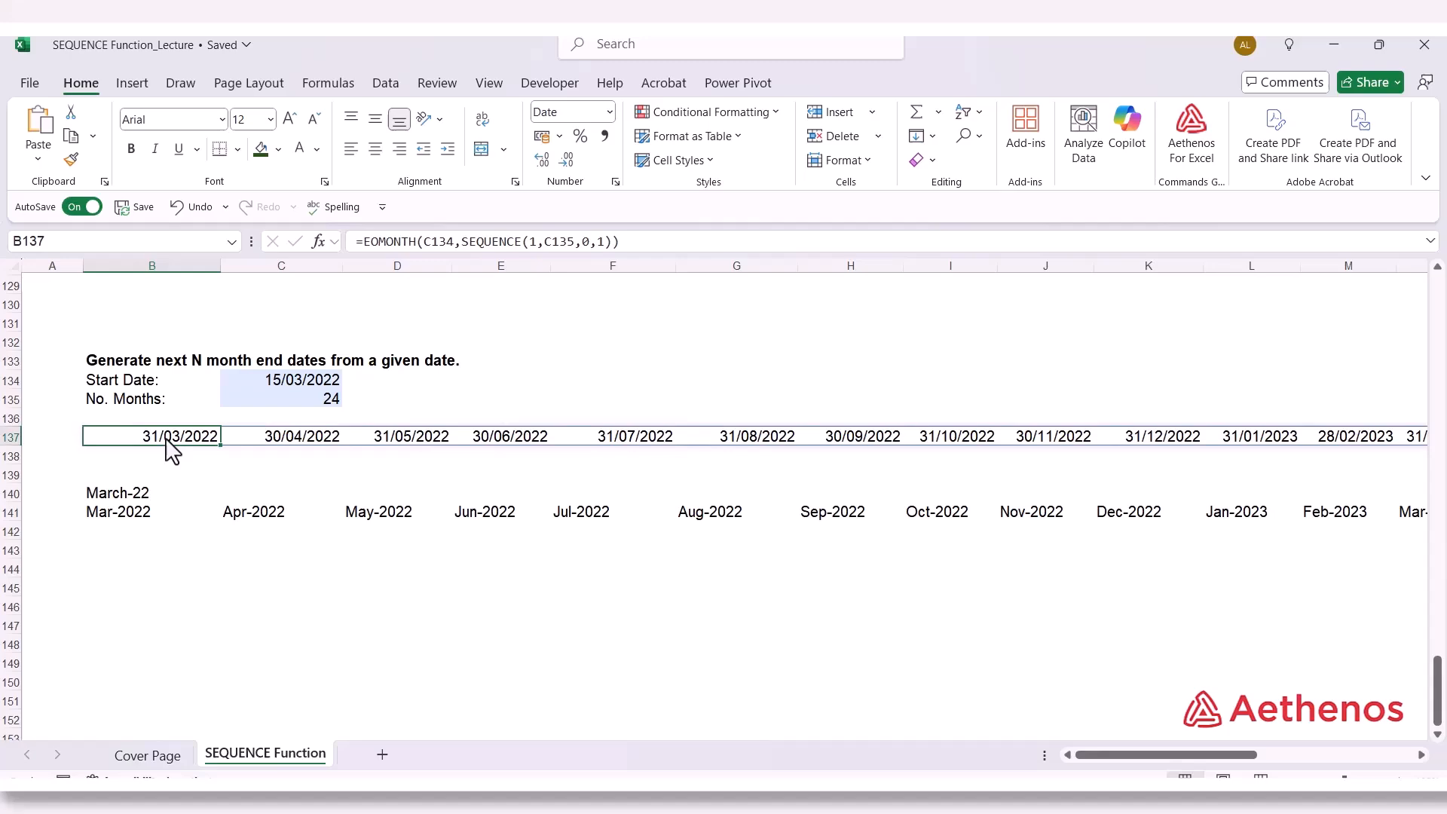
pyautogui.click(148, 514)
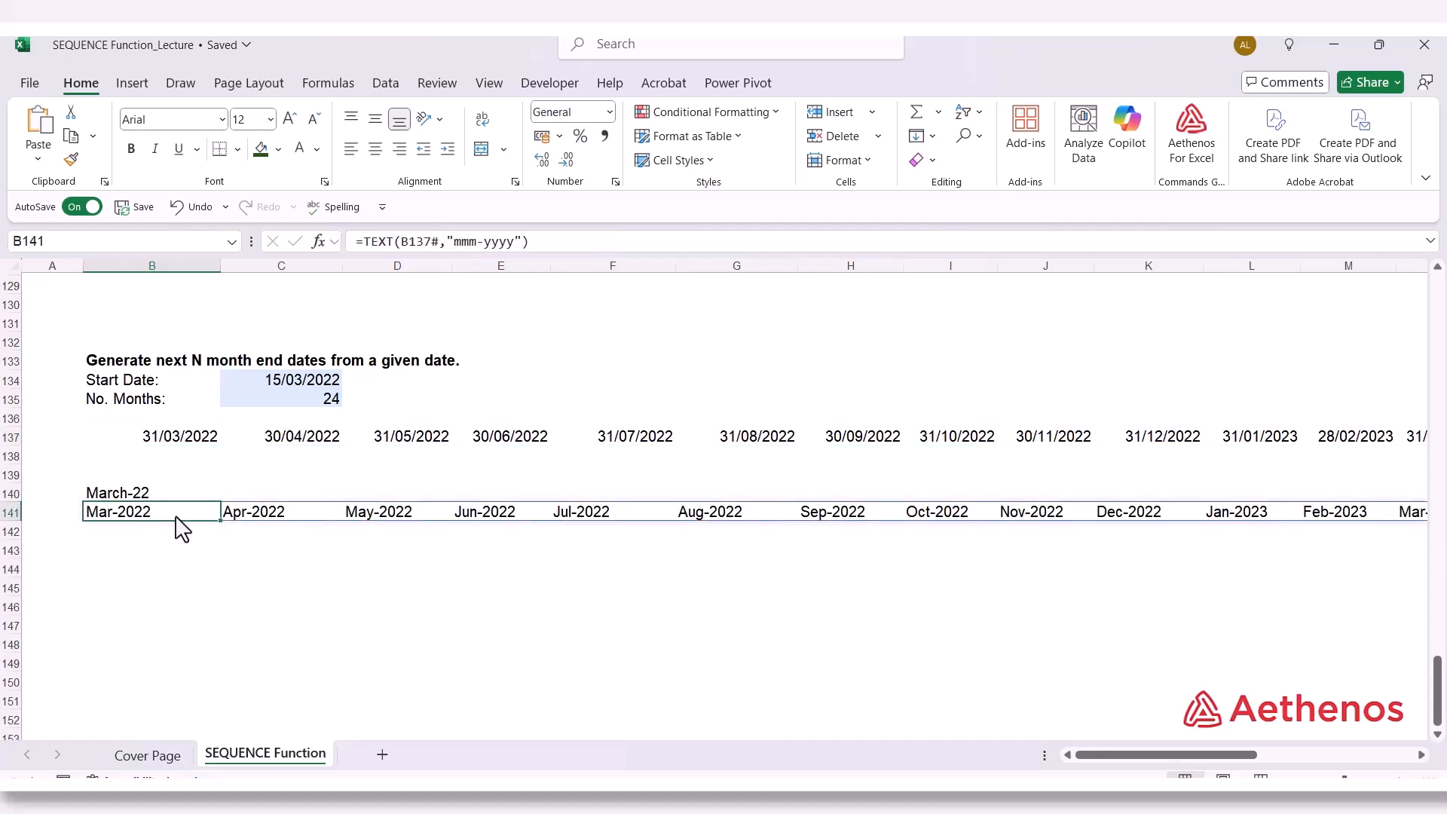
pyautogui.click(268, 445)
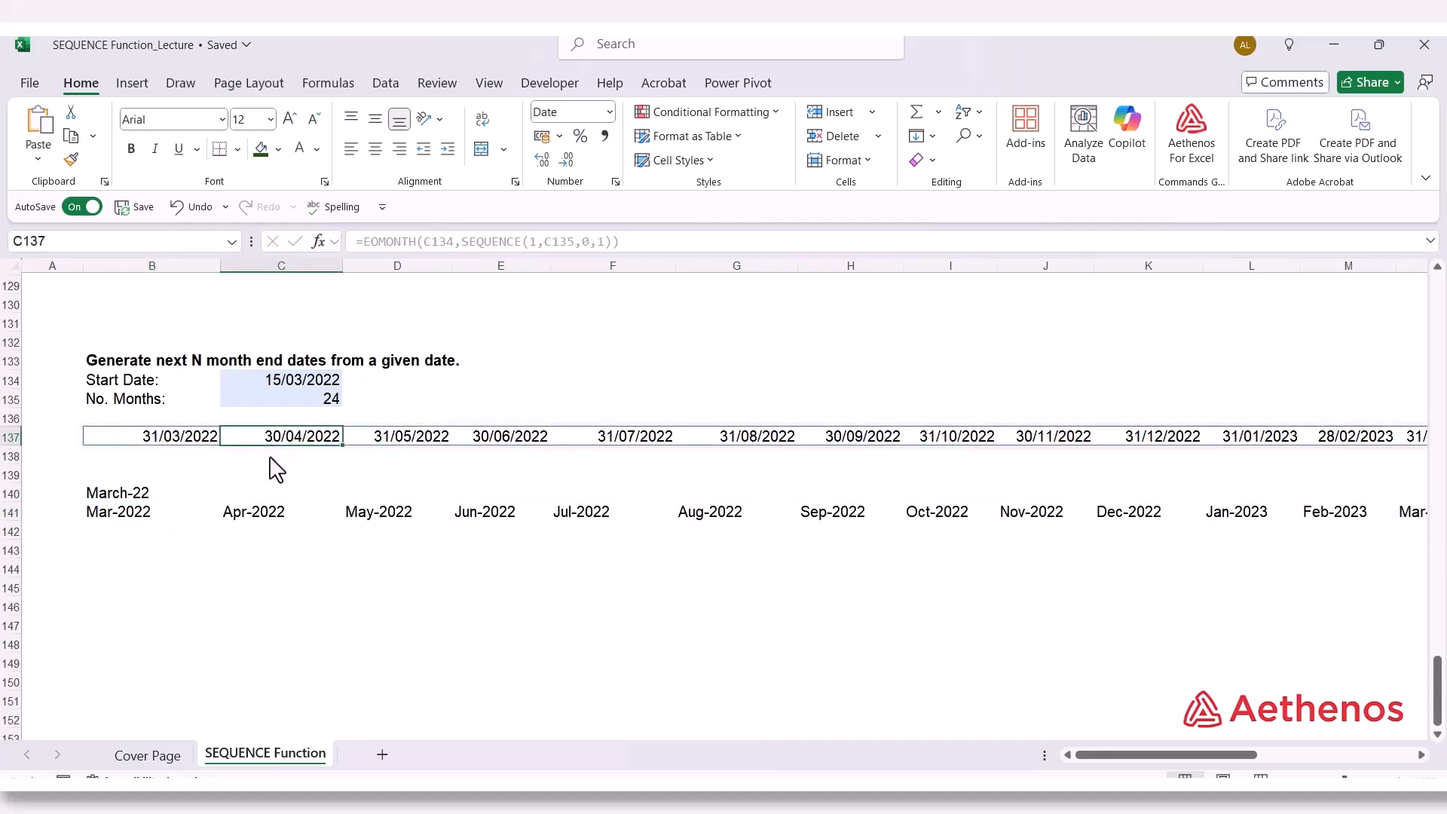
pyautogui.click(264, 518)
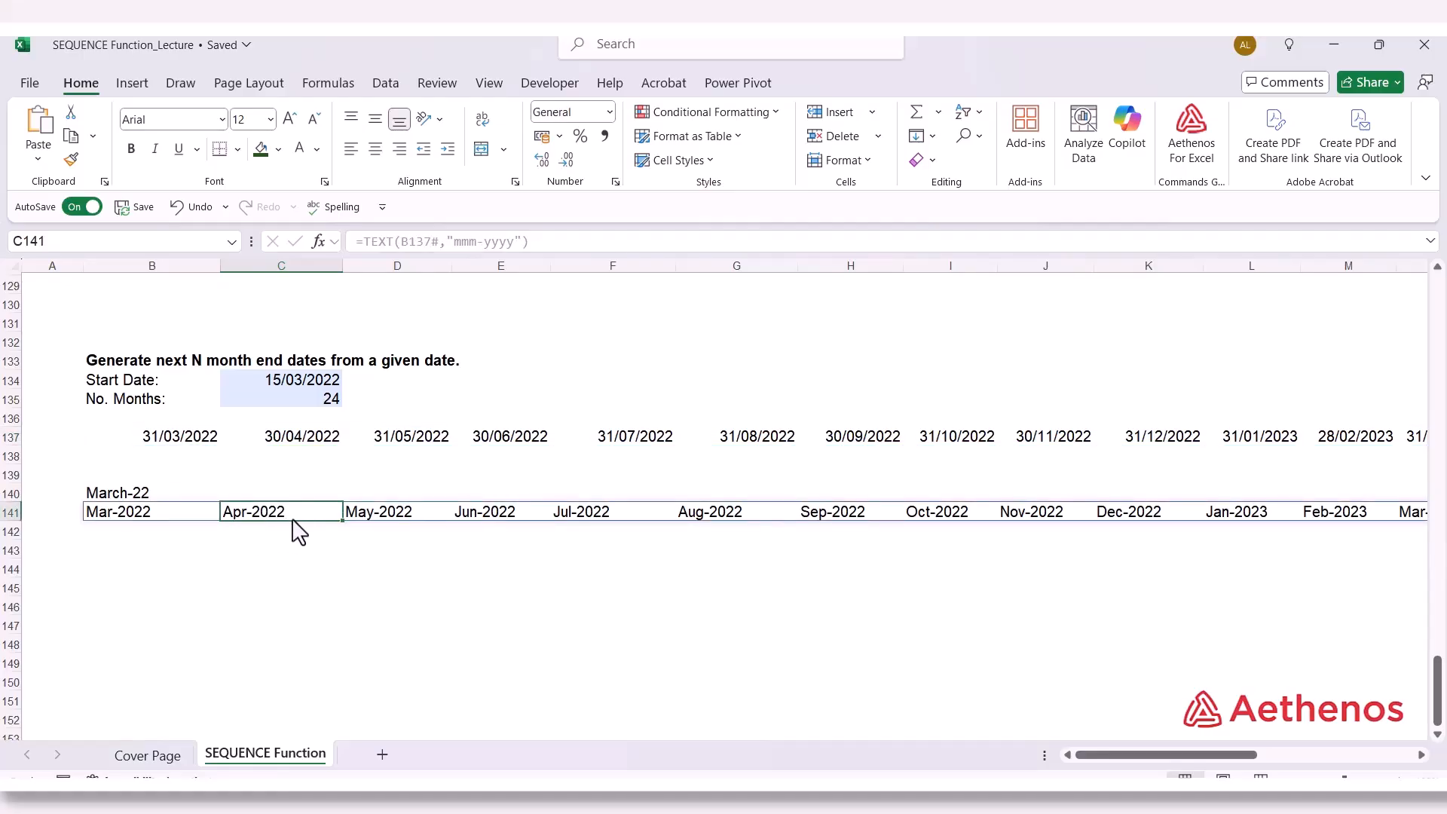
pyautogui.click(162, 445)
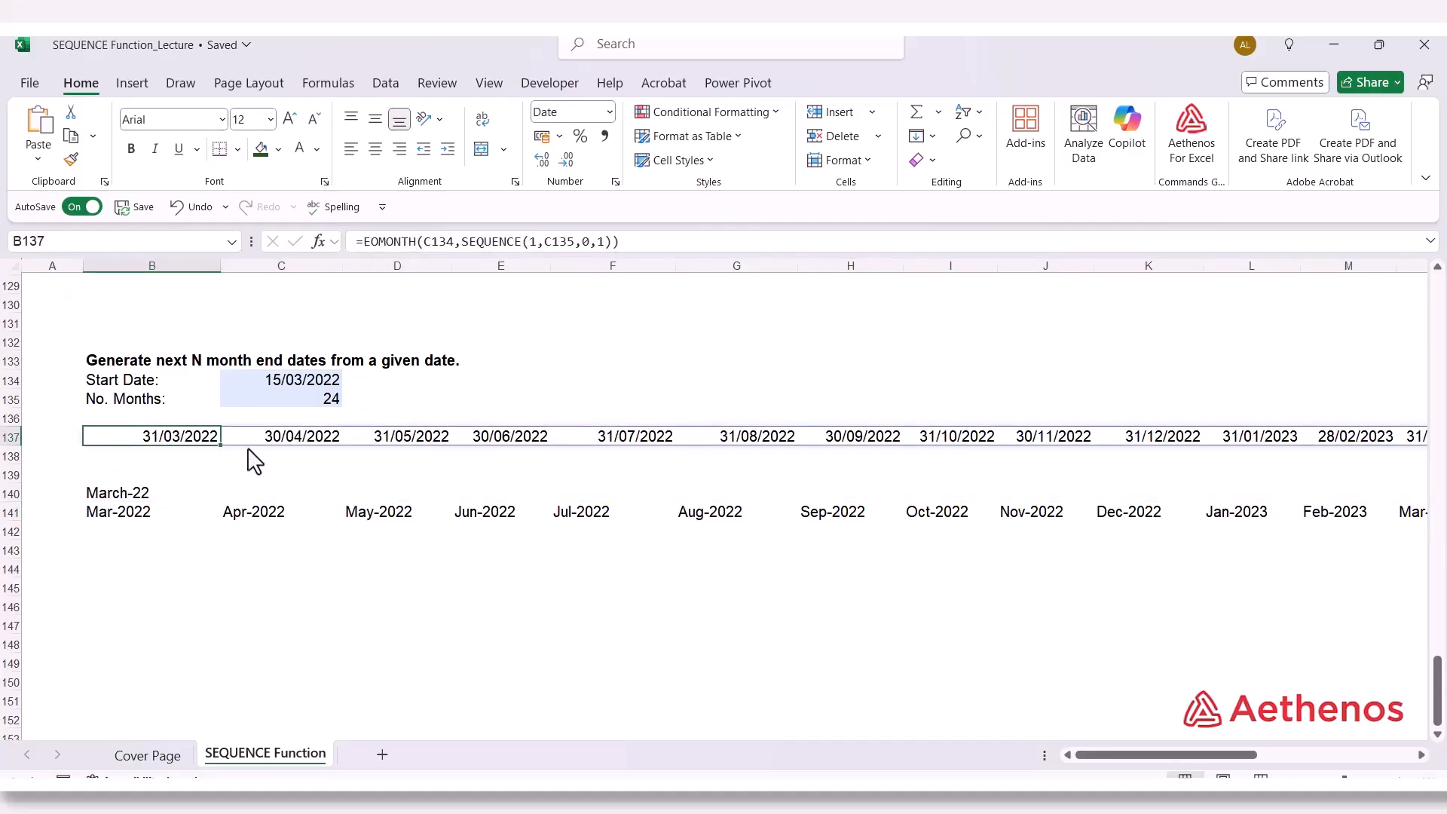
pyautogui.click(119, 499)
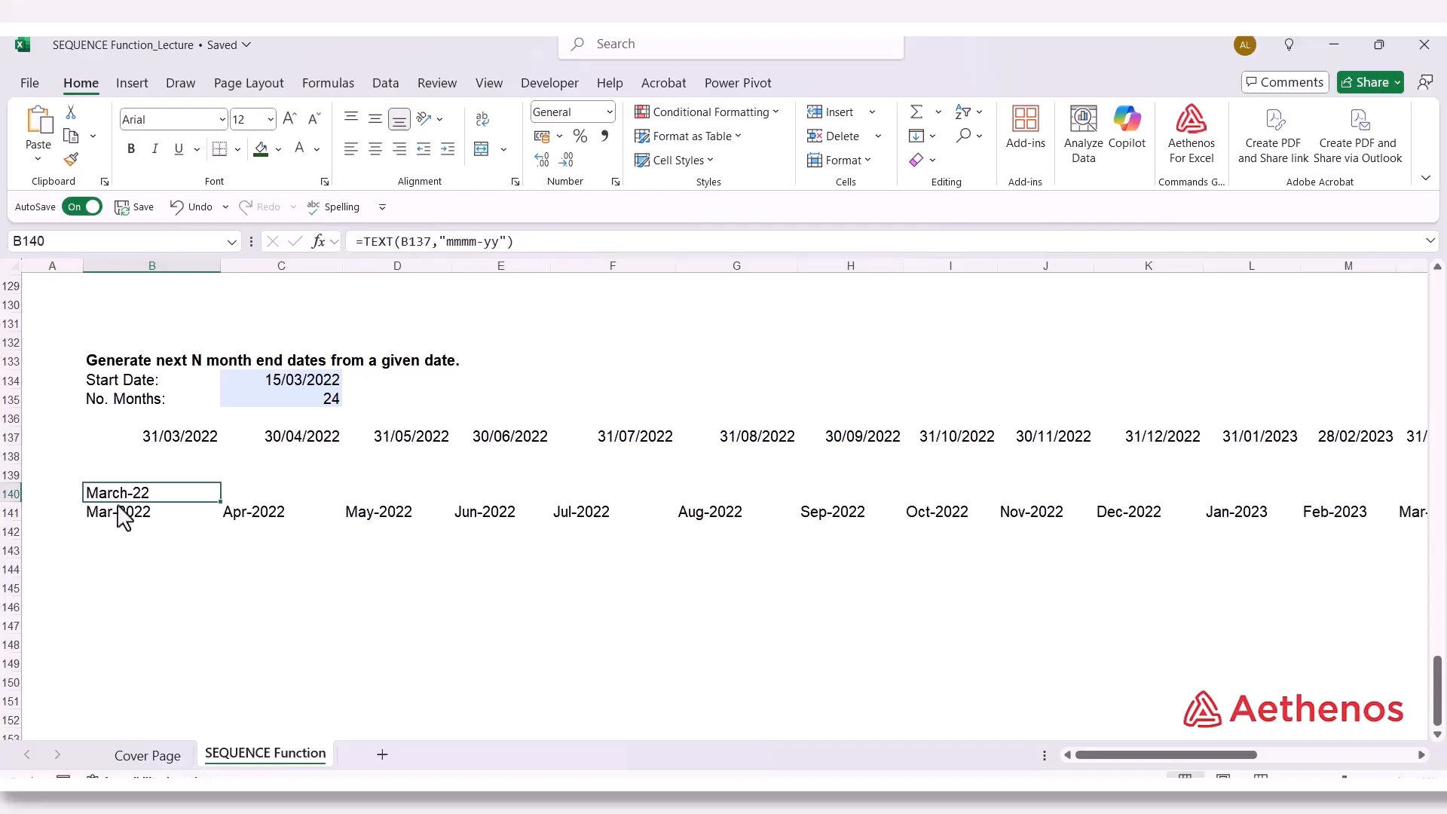
pyautogui.doubleClick(123, 520)
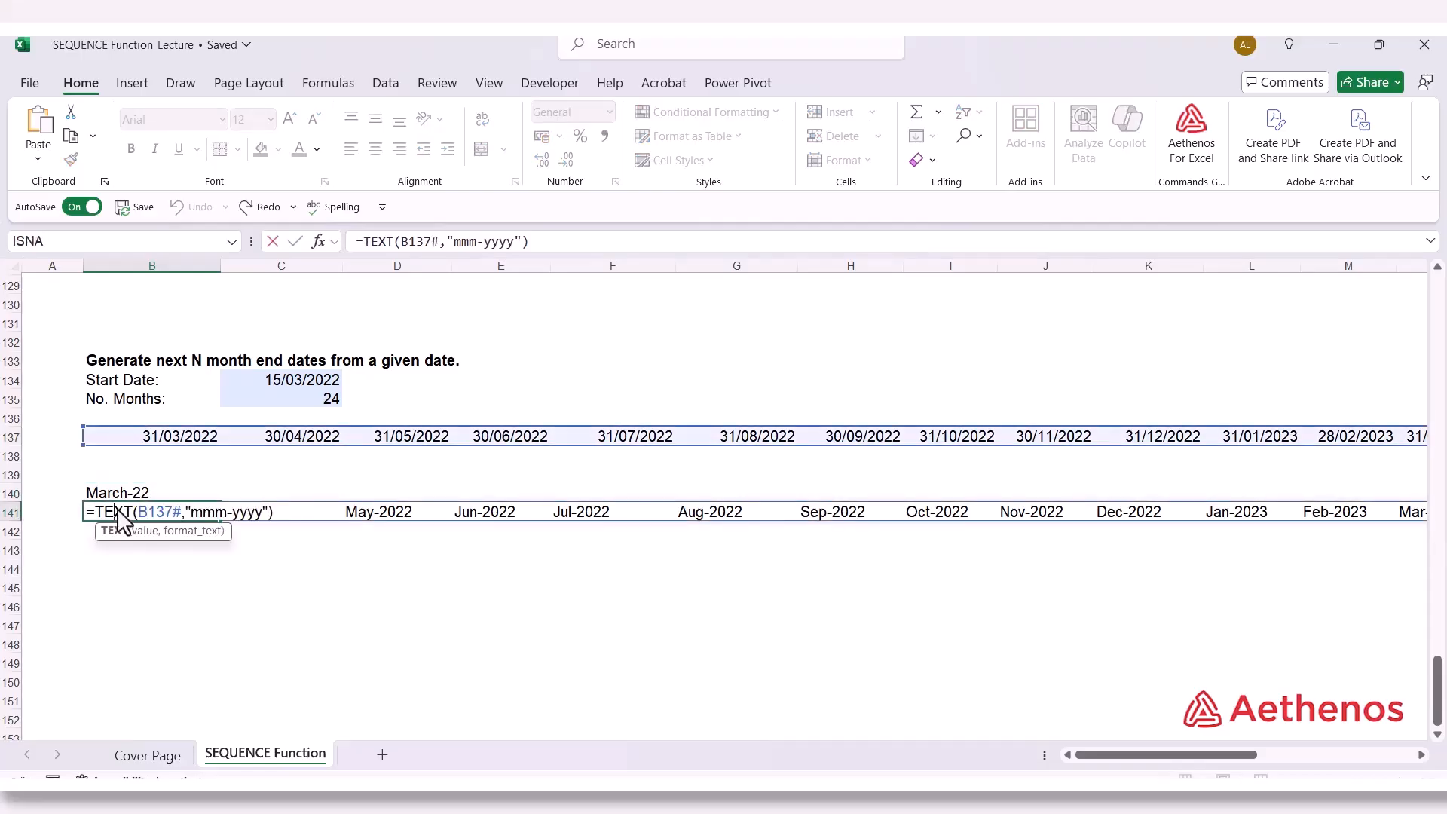
pyautogui.press('Escape')
# Copy the formula =EOMONTH(C134,SEQUENCE(1,C135,0,1)) from B137 into B142
pyautogui.click(168, 442)
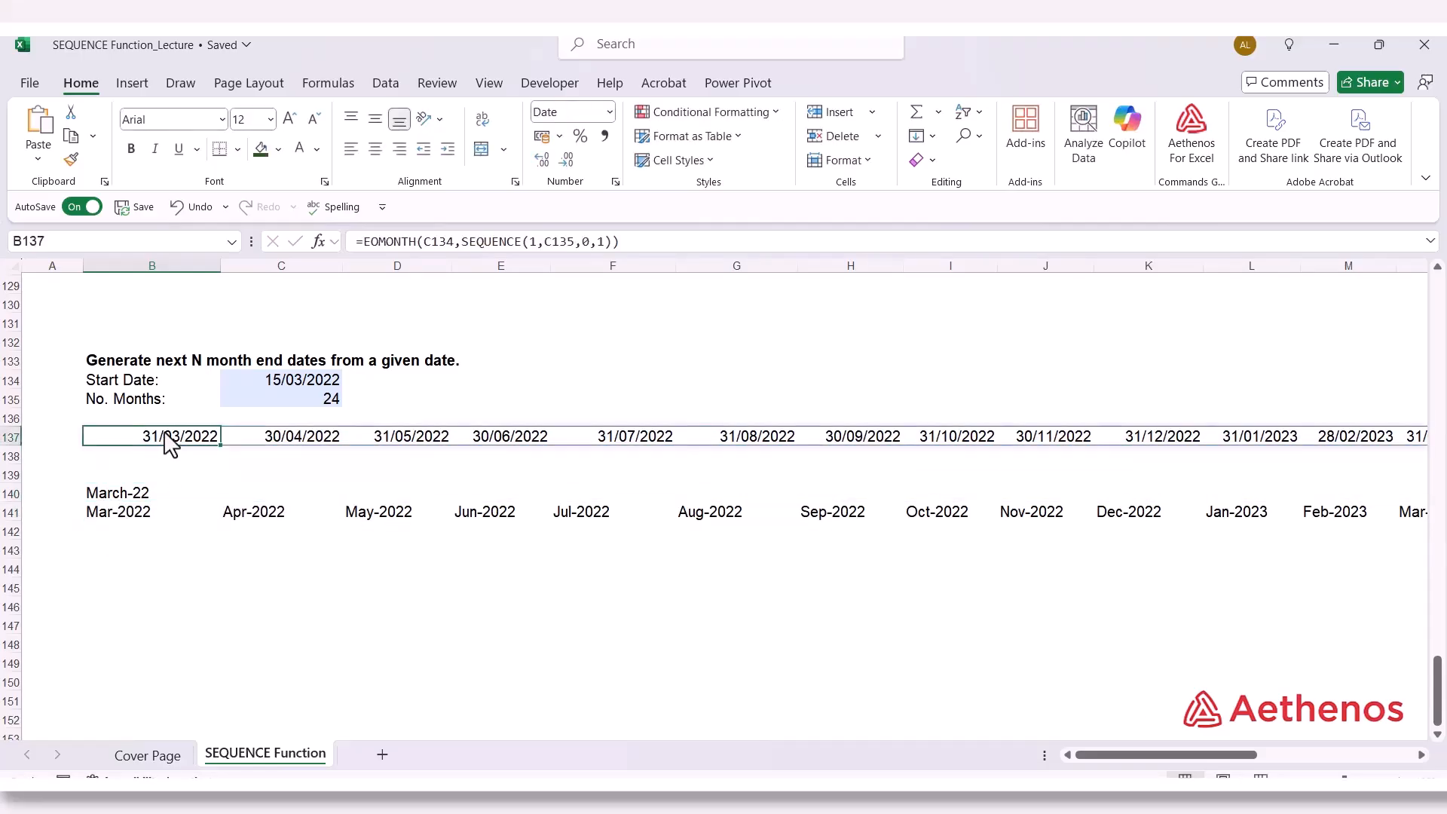
pyautogui.moveTo(360, 243); pyautogui.dragTo(652, 247)
pyautogui.hotkey('ctrl', 'c')
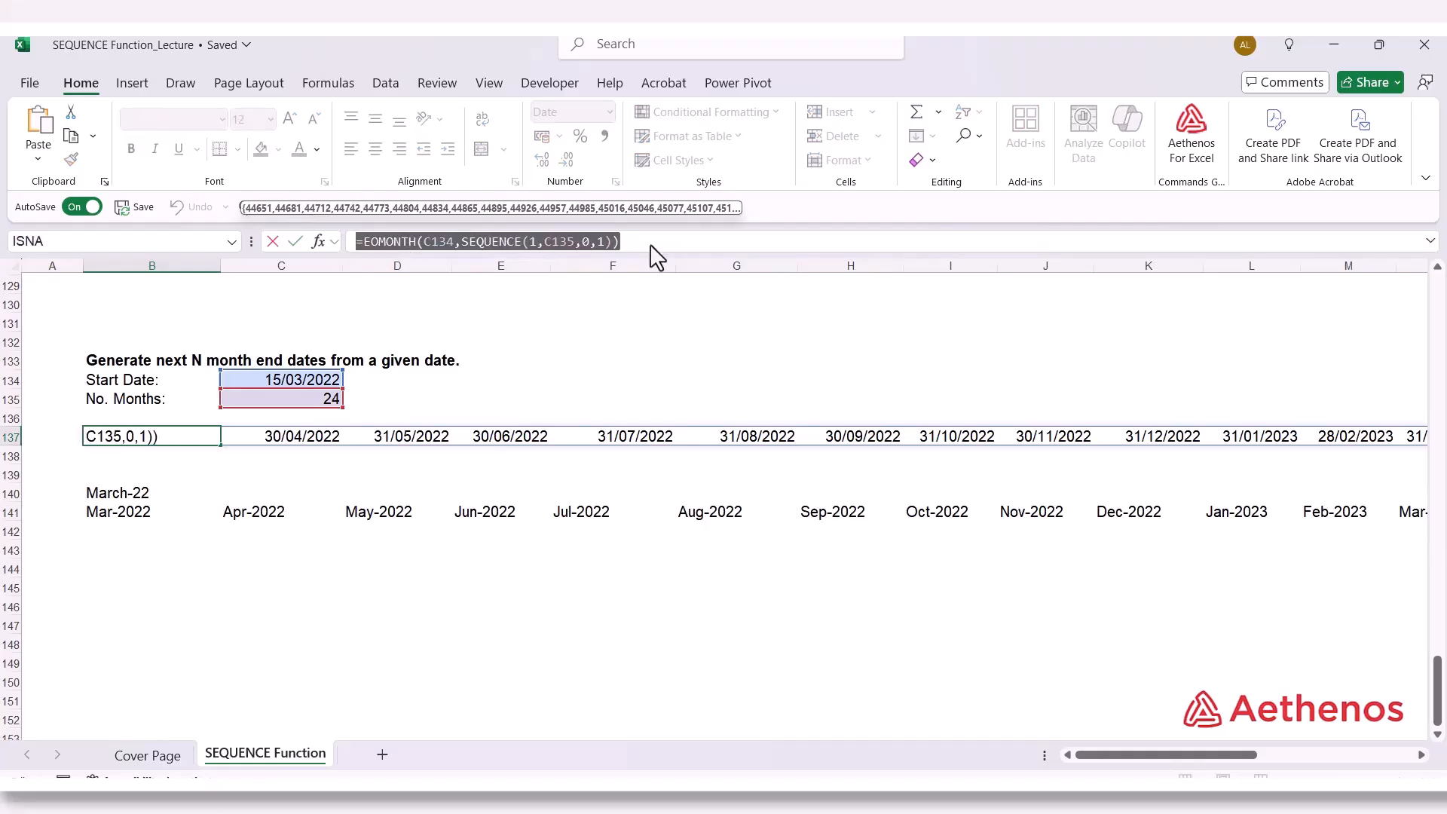
pyautogui.press('Escape')
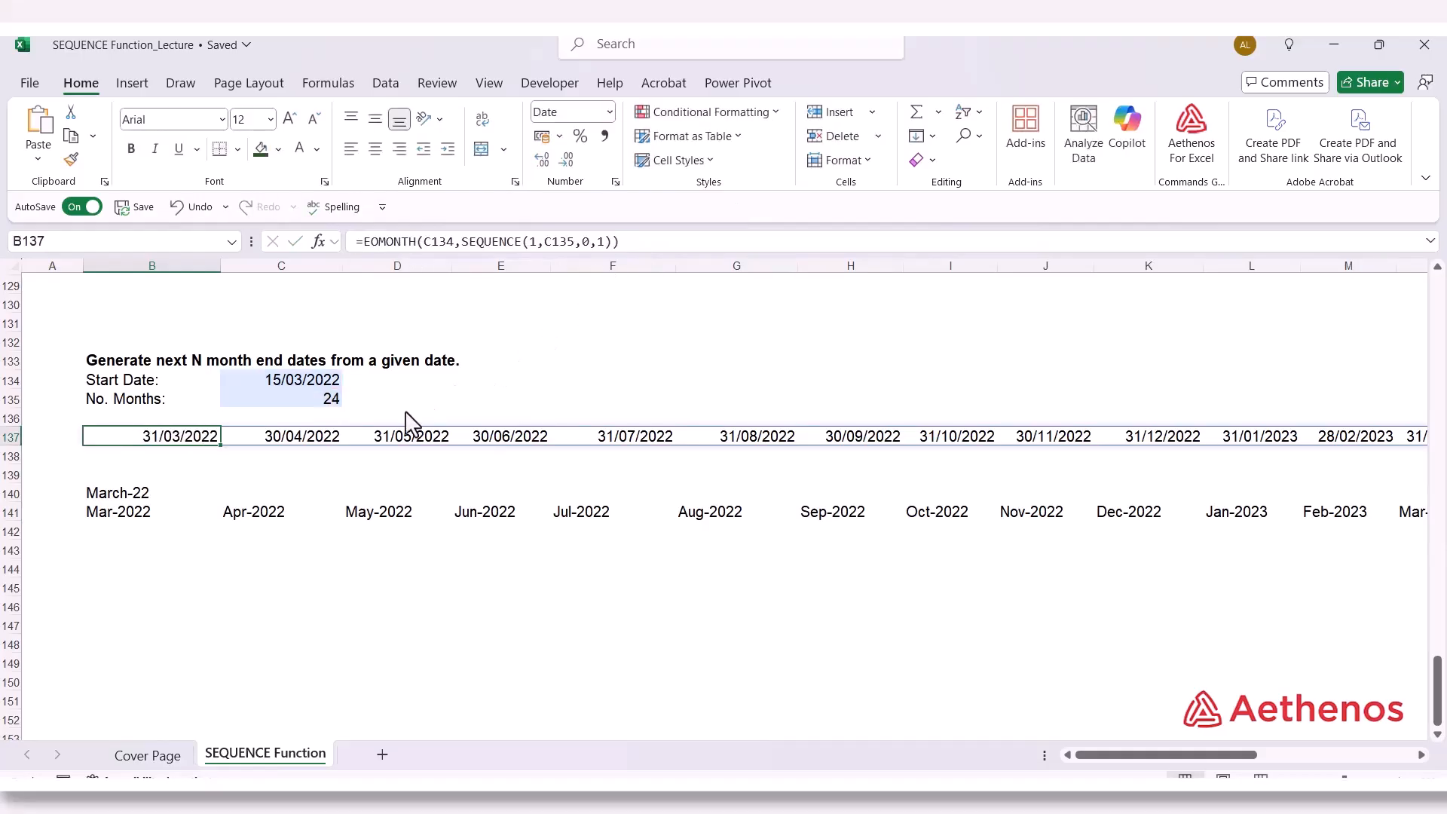
pyautogui.click(115, 534)
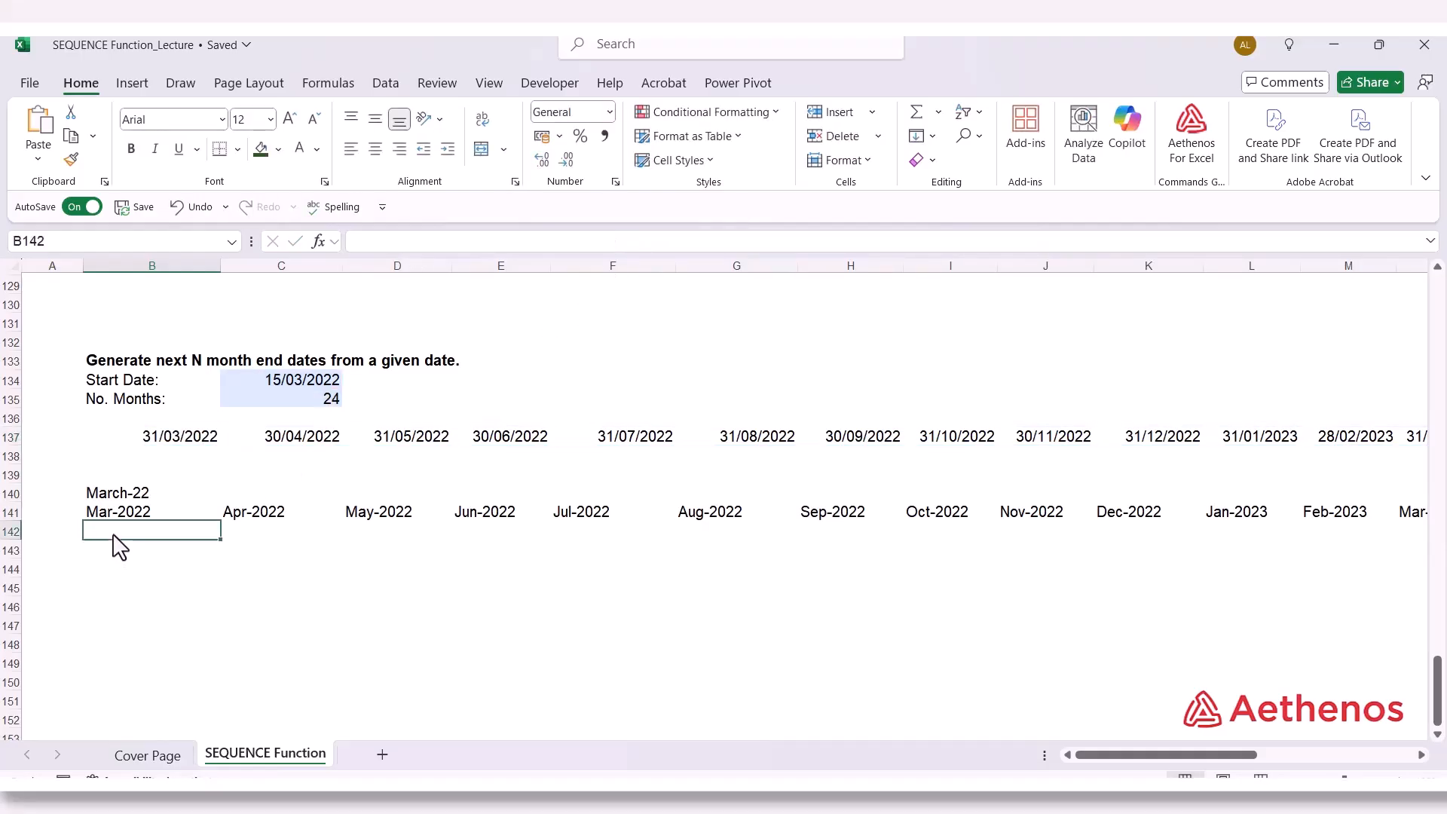
pyautogui.click(383, 242)
pyautogui.hotkey('ctrl', 'v')
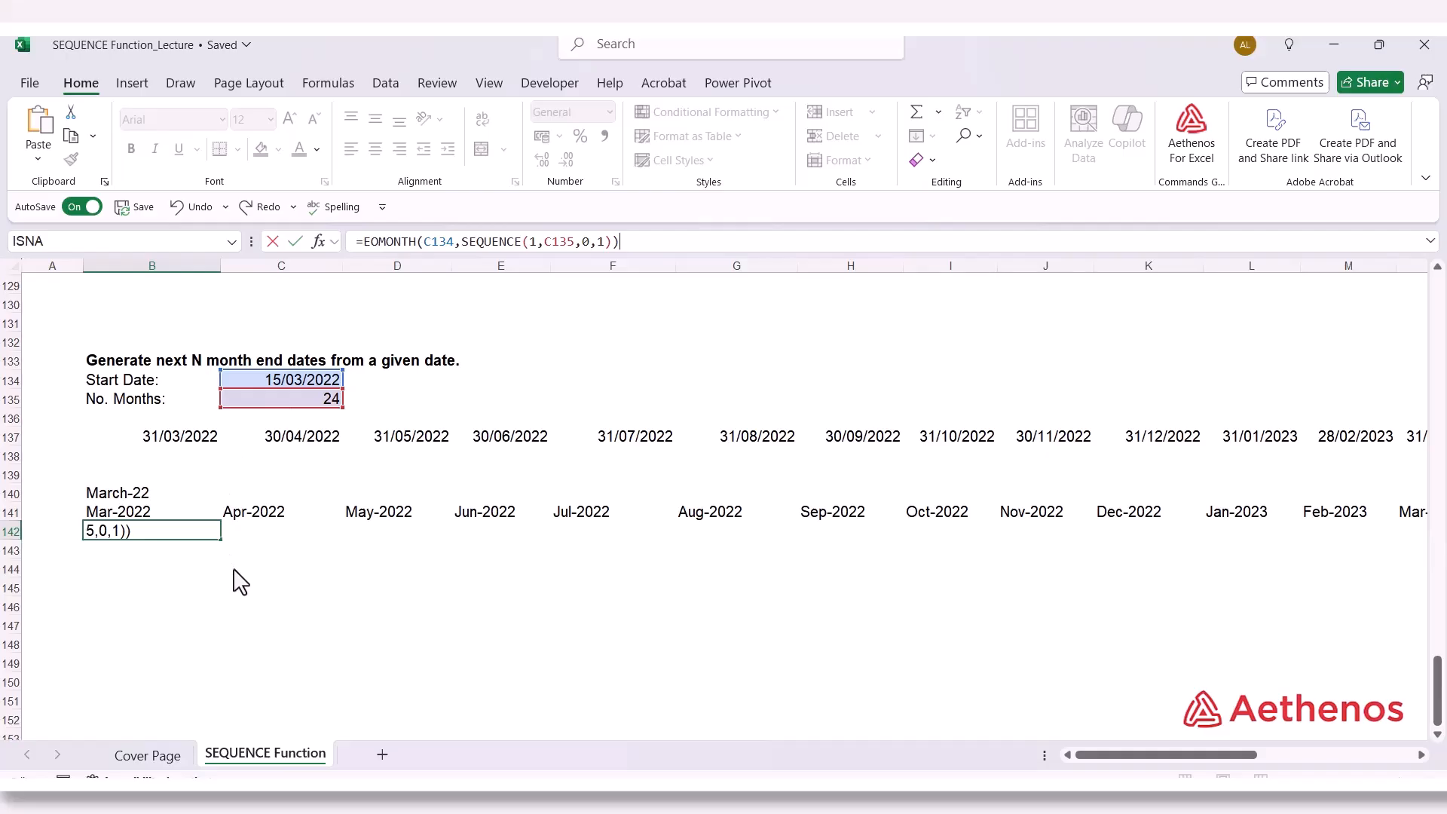
pyautogui.press('Return')
# Wrap the EOMONTH formula in B142 in a TEXT function with the format "mmm-yyyy", and review the B141 formula for comparison
pyautogui.click(139, 536)
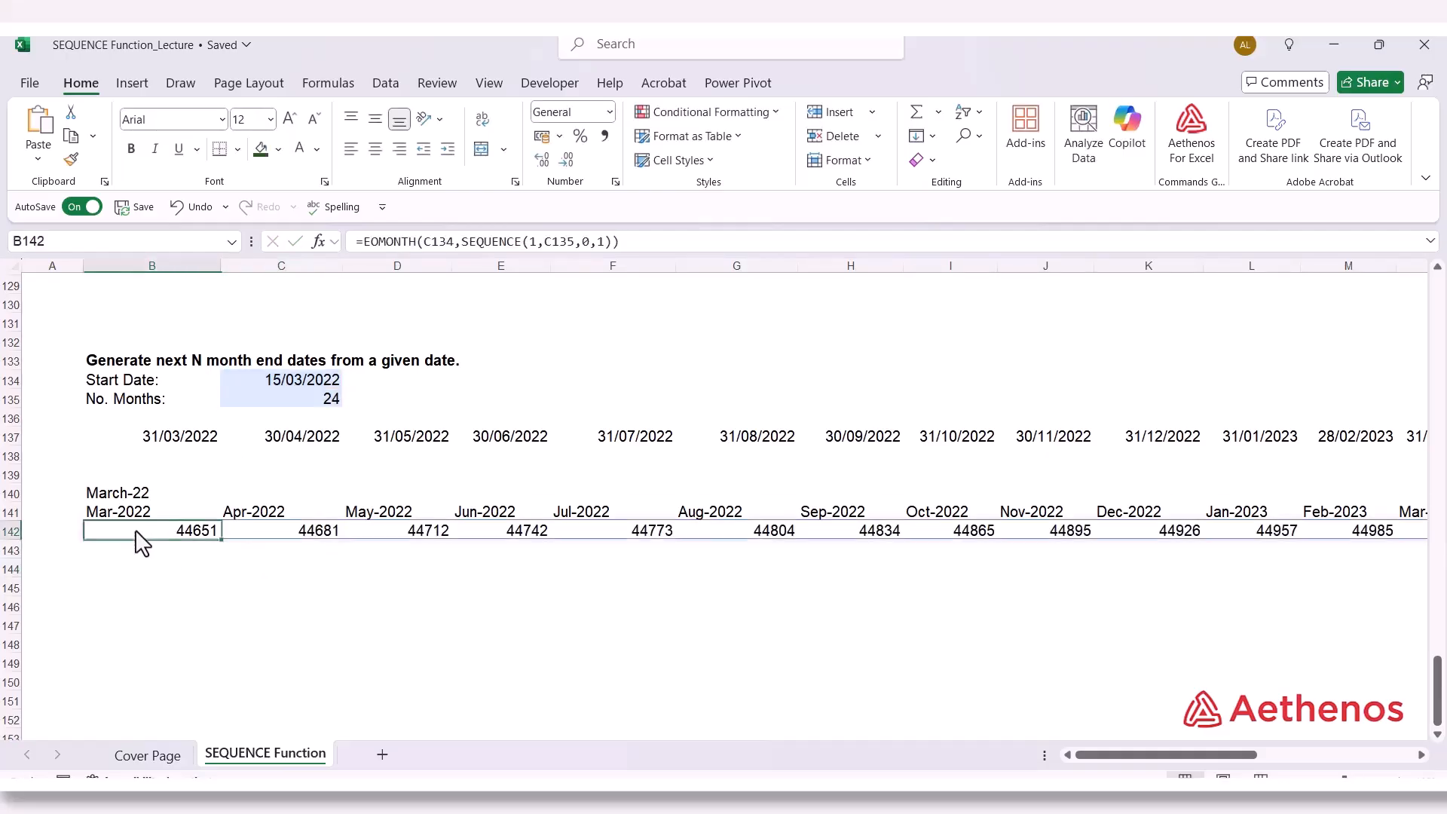
pyautogui.click(362, 241)
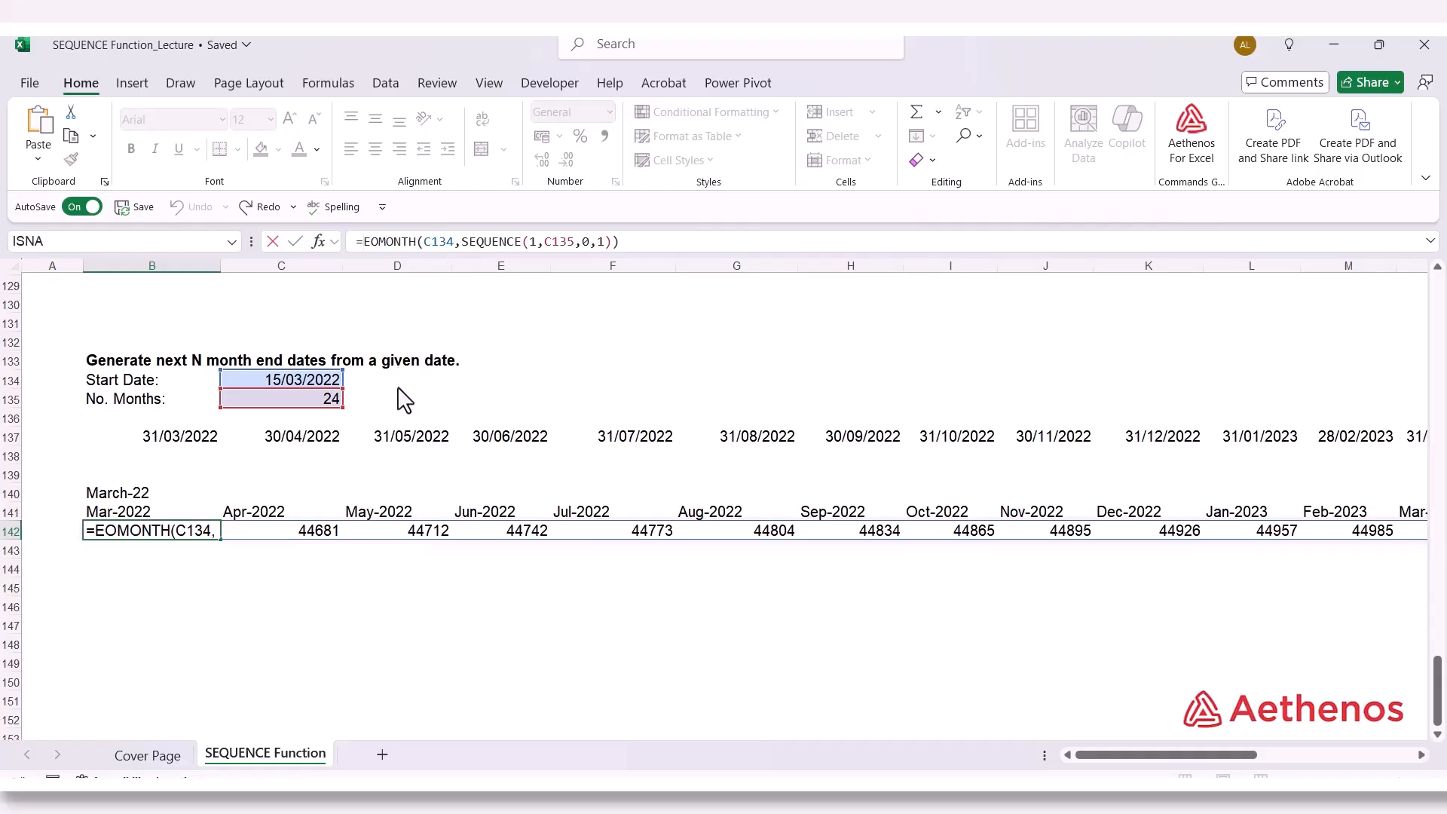
pyautogui.write('Text')
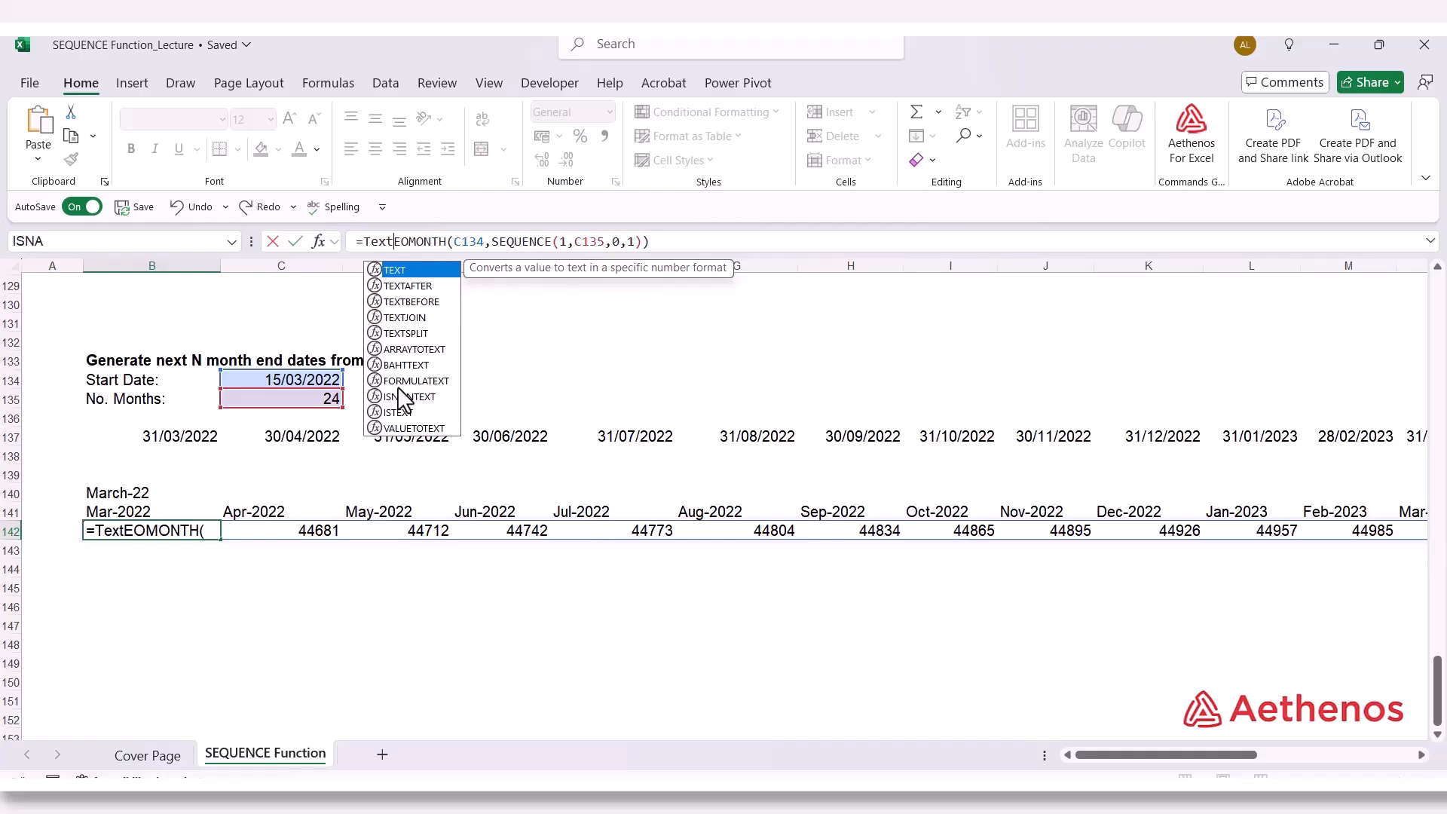
pyautogui.press('Tab')
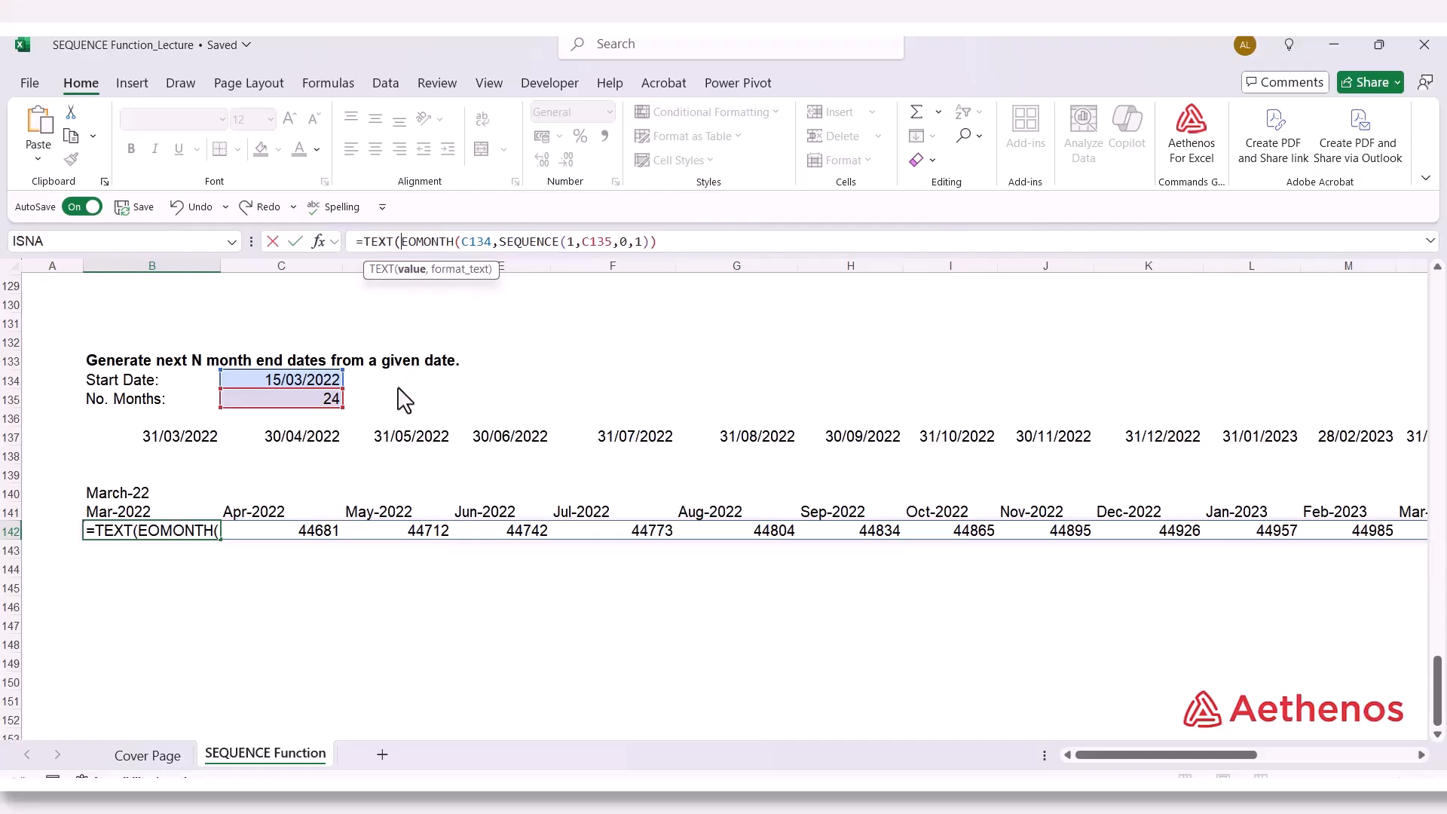
pyautogui.click(667, 241)
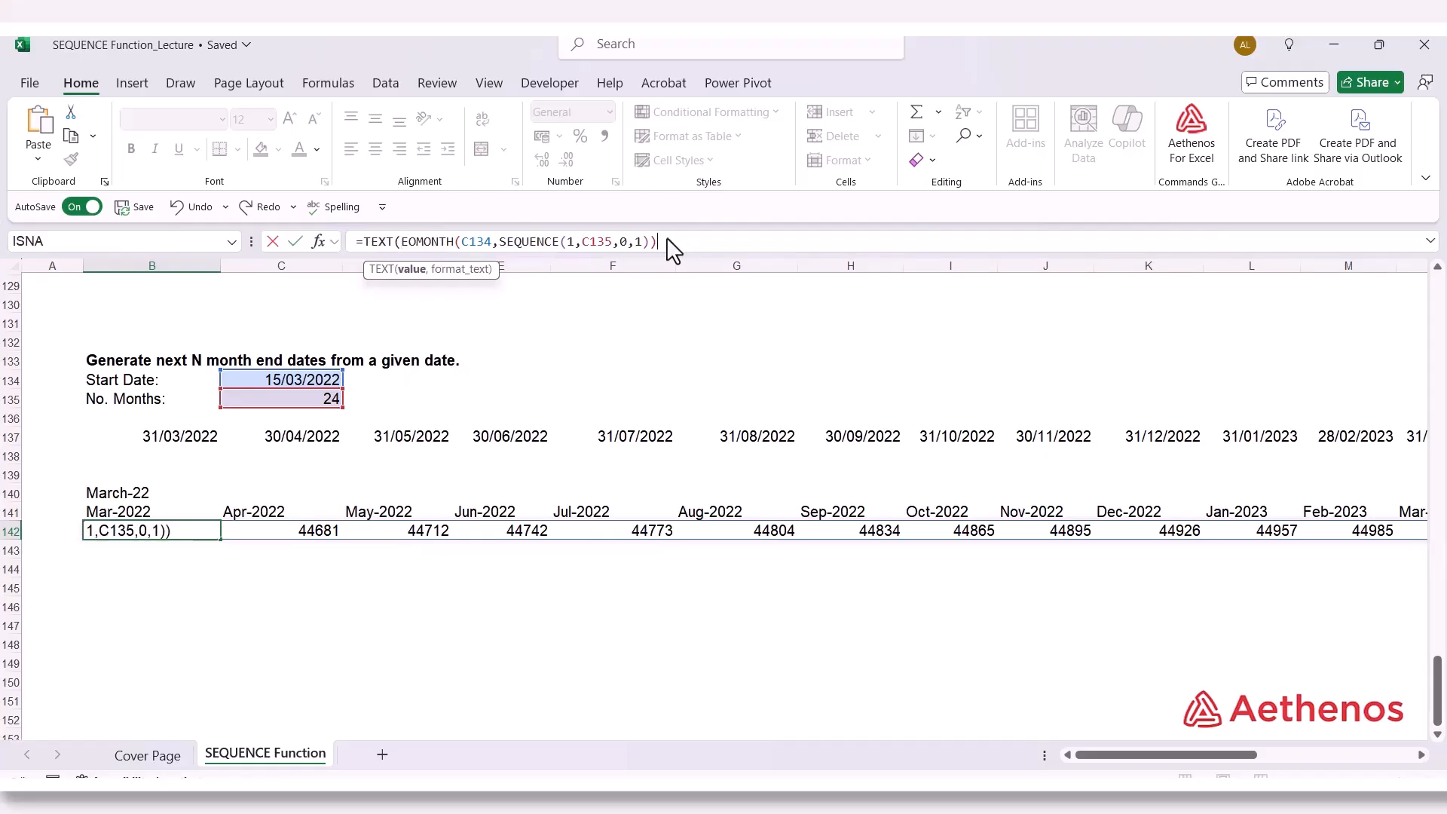
pyautogui.write(',')
pyautogui.write('"mmm-yyyy')
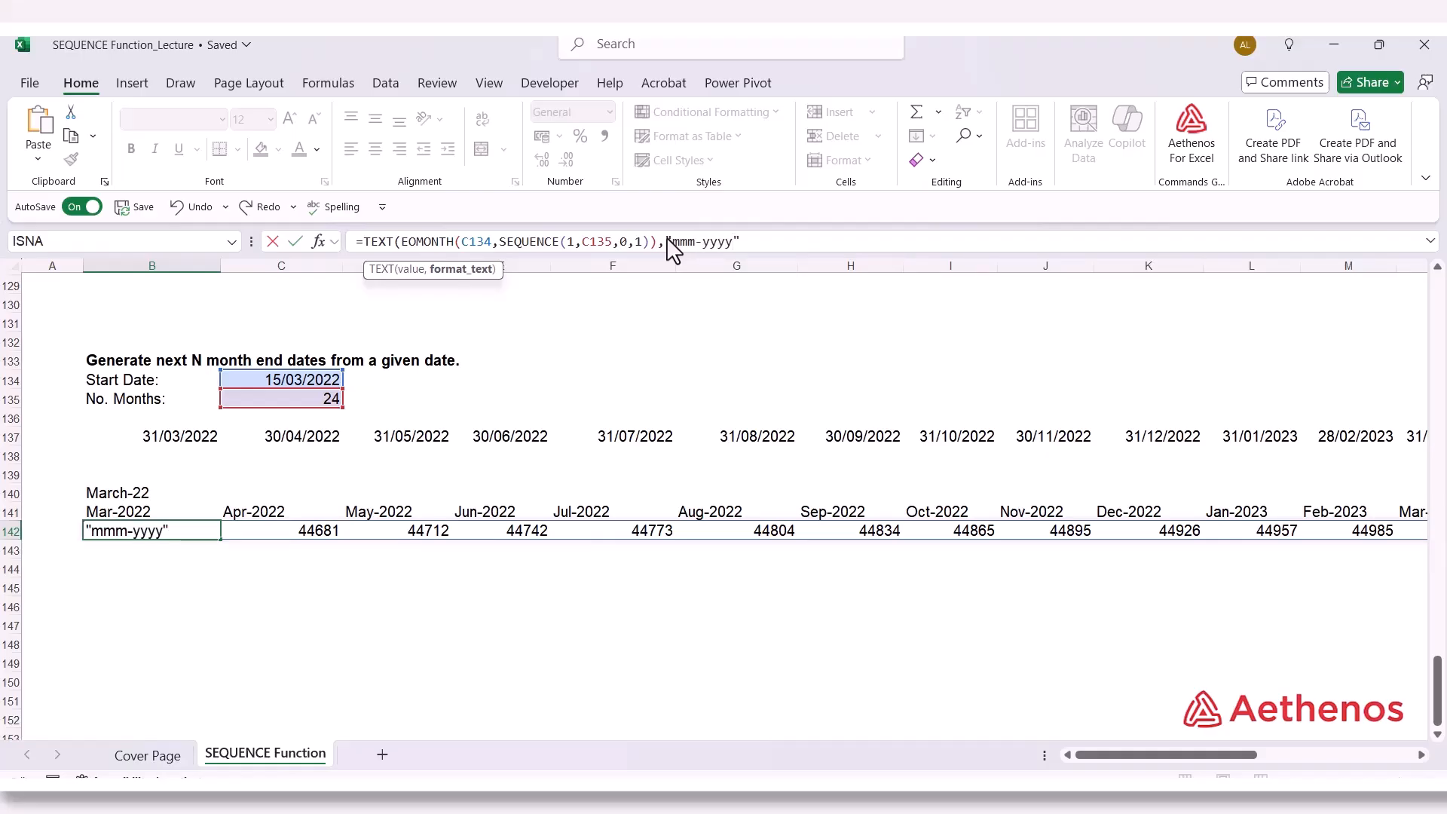
pyautogui.write('")')
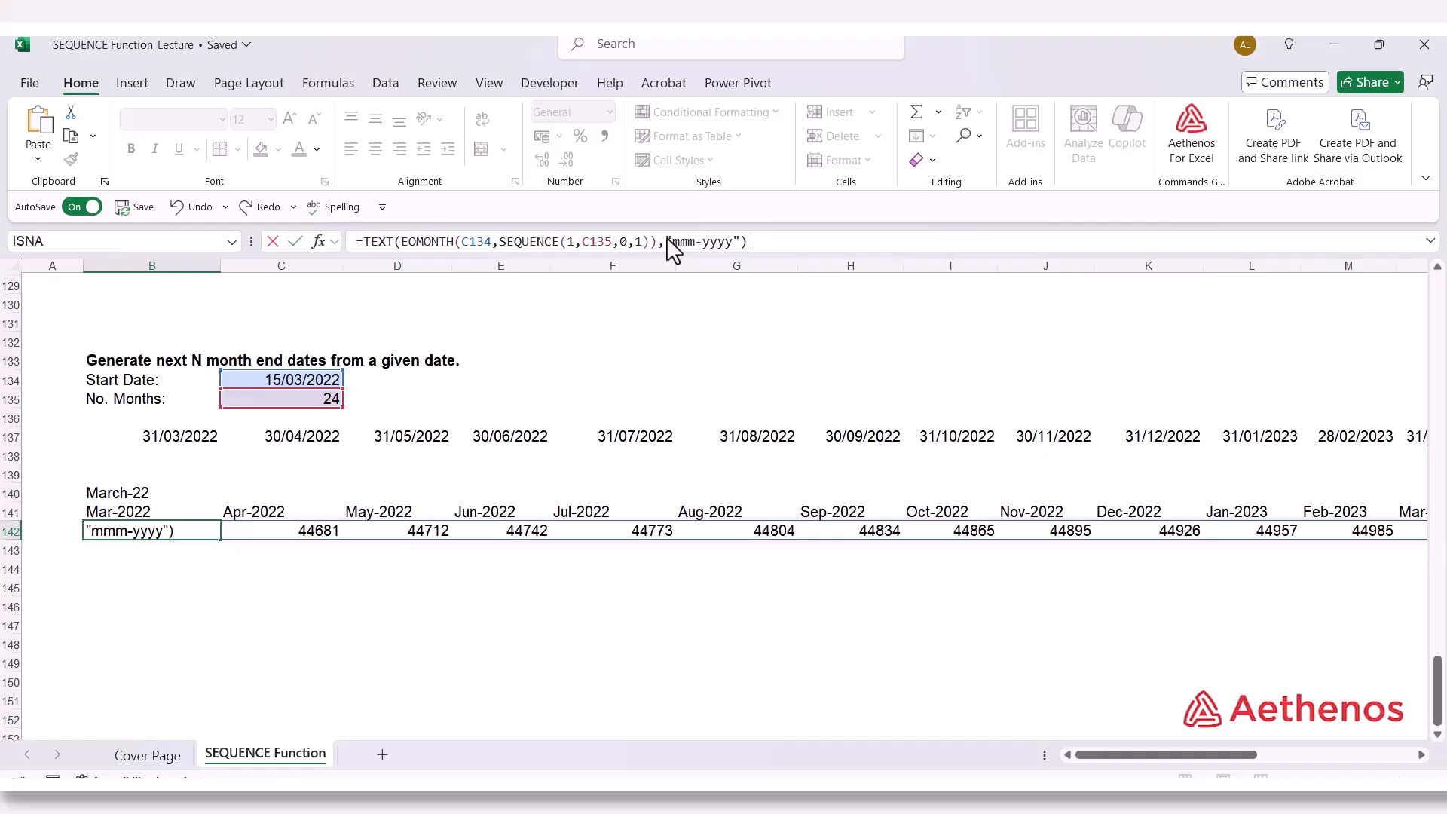
pyautogui.press('Return')
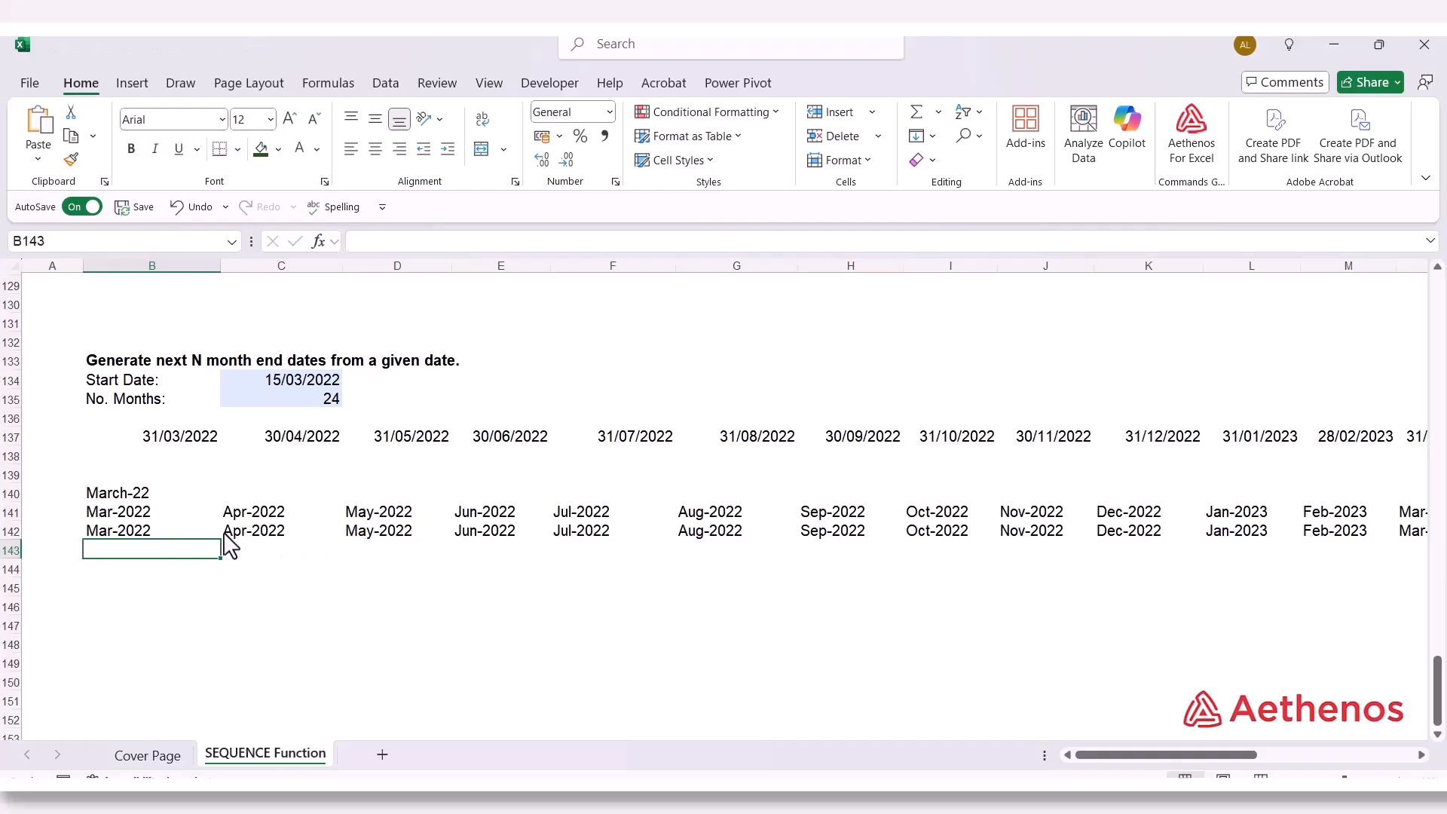
pyautogui.doubleClick(119, 515)
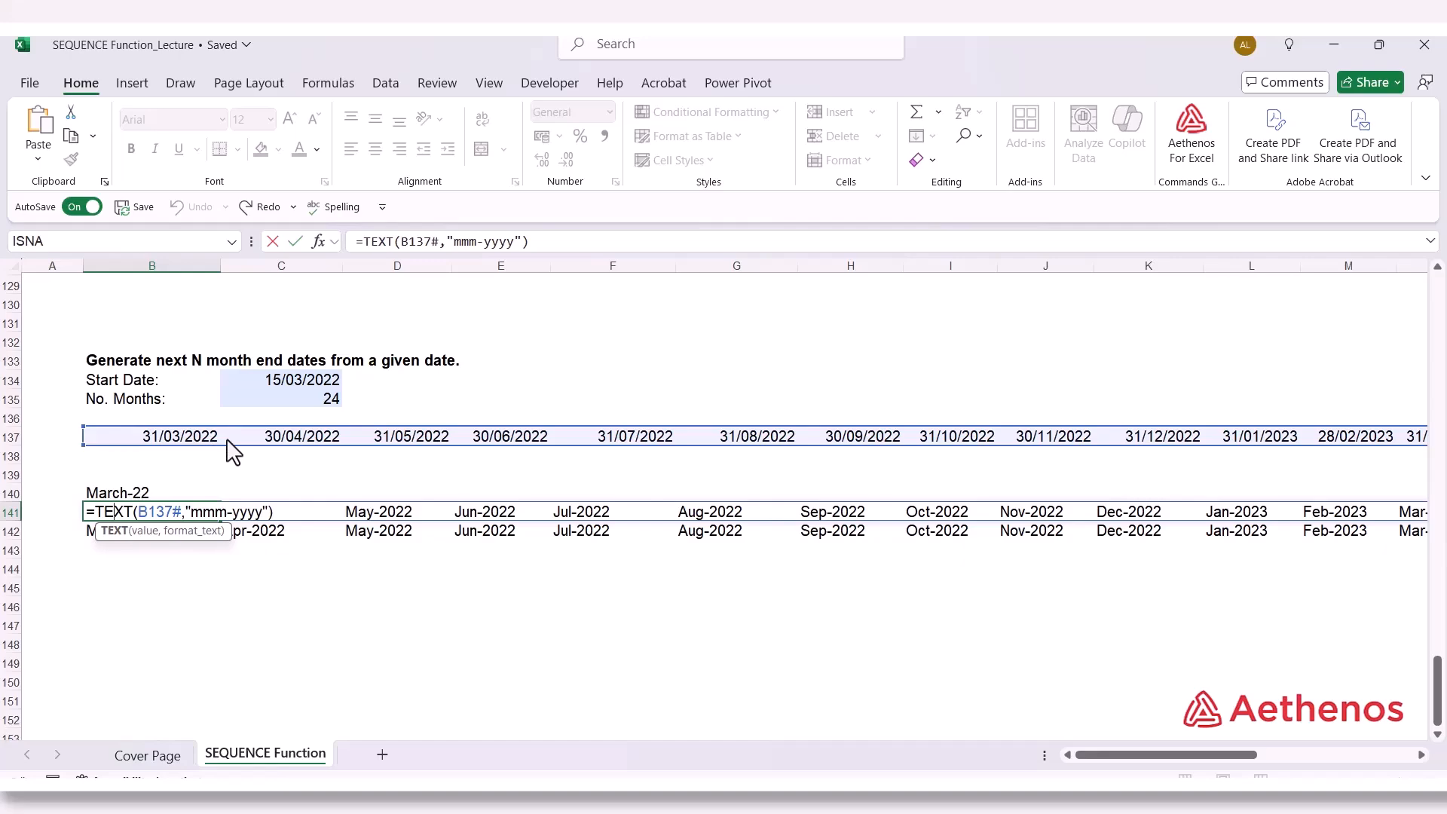
pyautogui.hotkey('ctrl', 'Return')
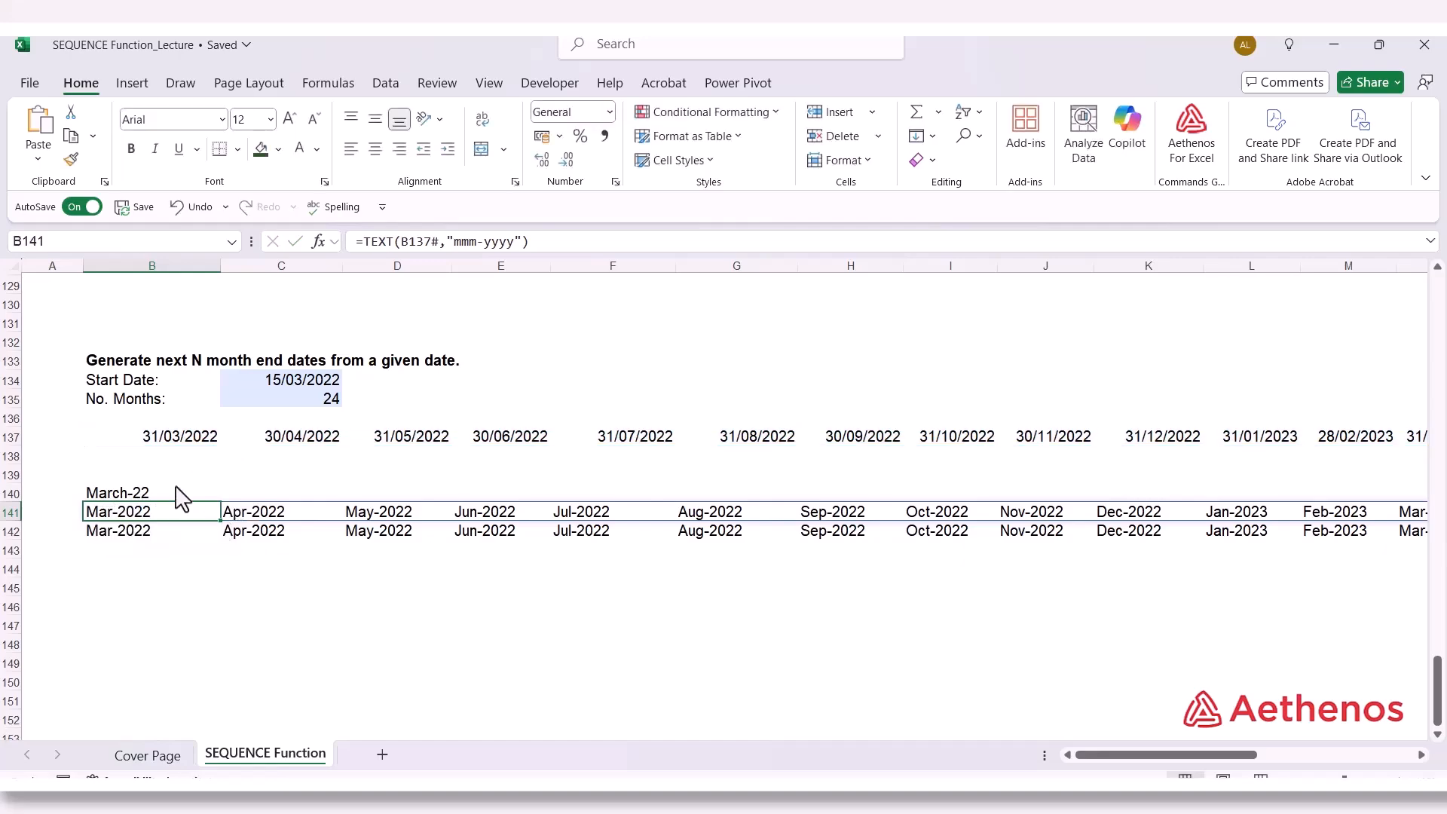
# Examine the TEXT formula in B142 that wraps EOMONTH and SEQUENCE, and leave it as it is
pyautogui.doubleClick(140, 531)
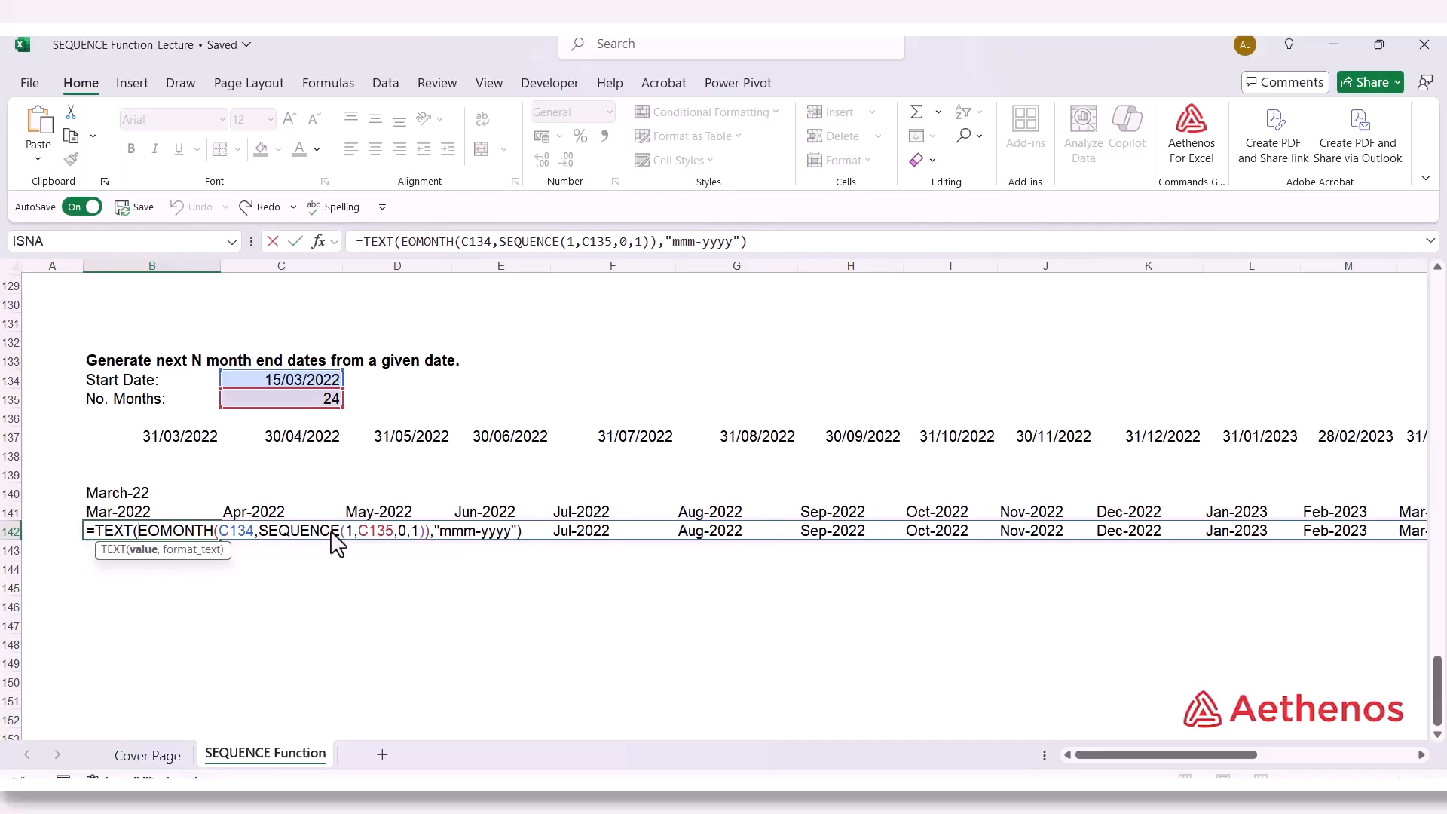
pyautogui.doubleClick(106, 531)
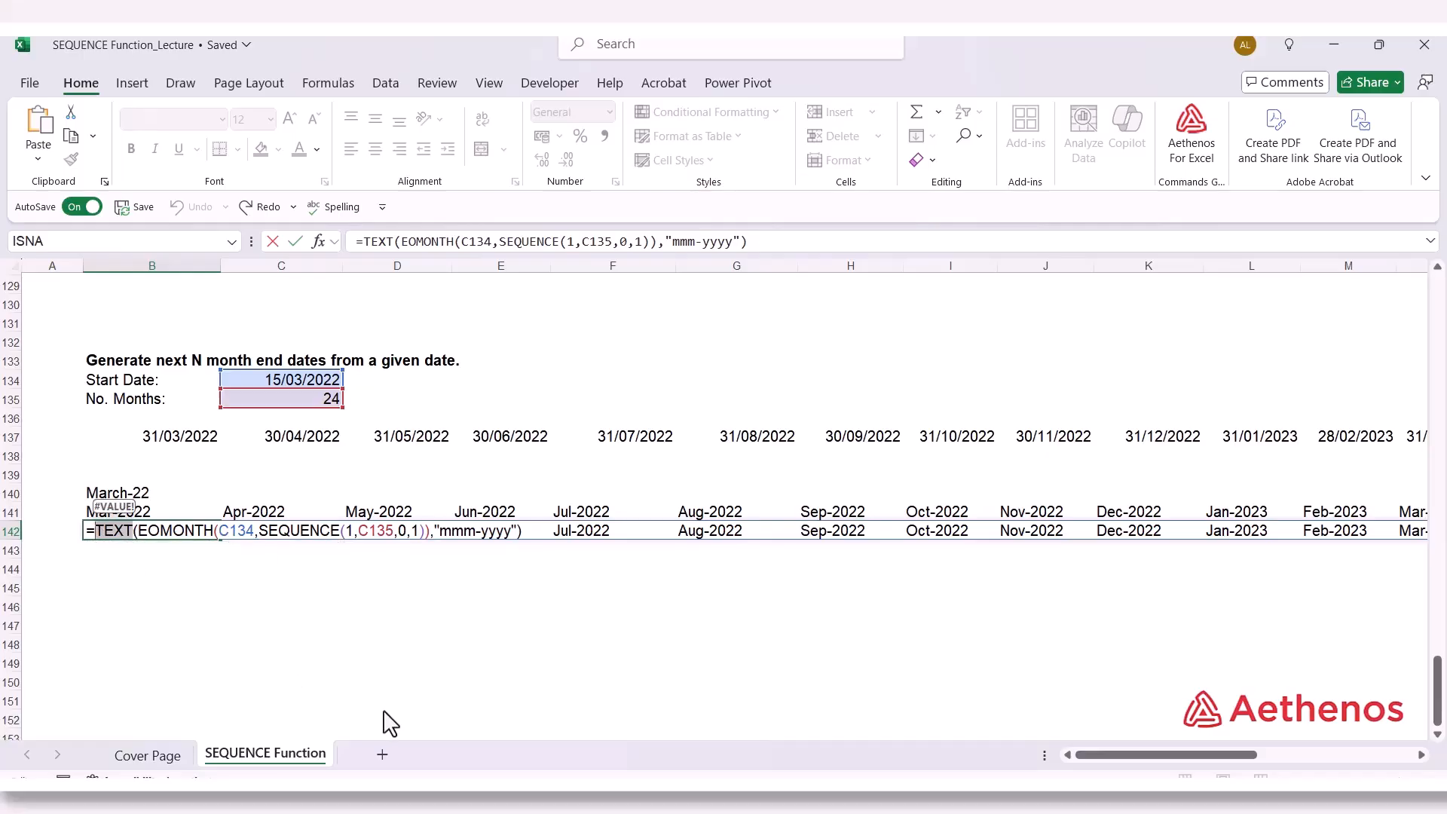
pyautogui.press('Escape')
pyautogui.click(291, 626)
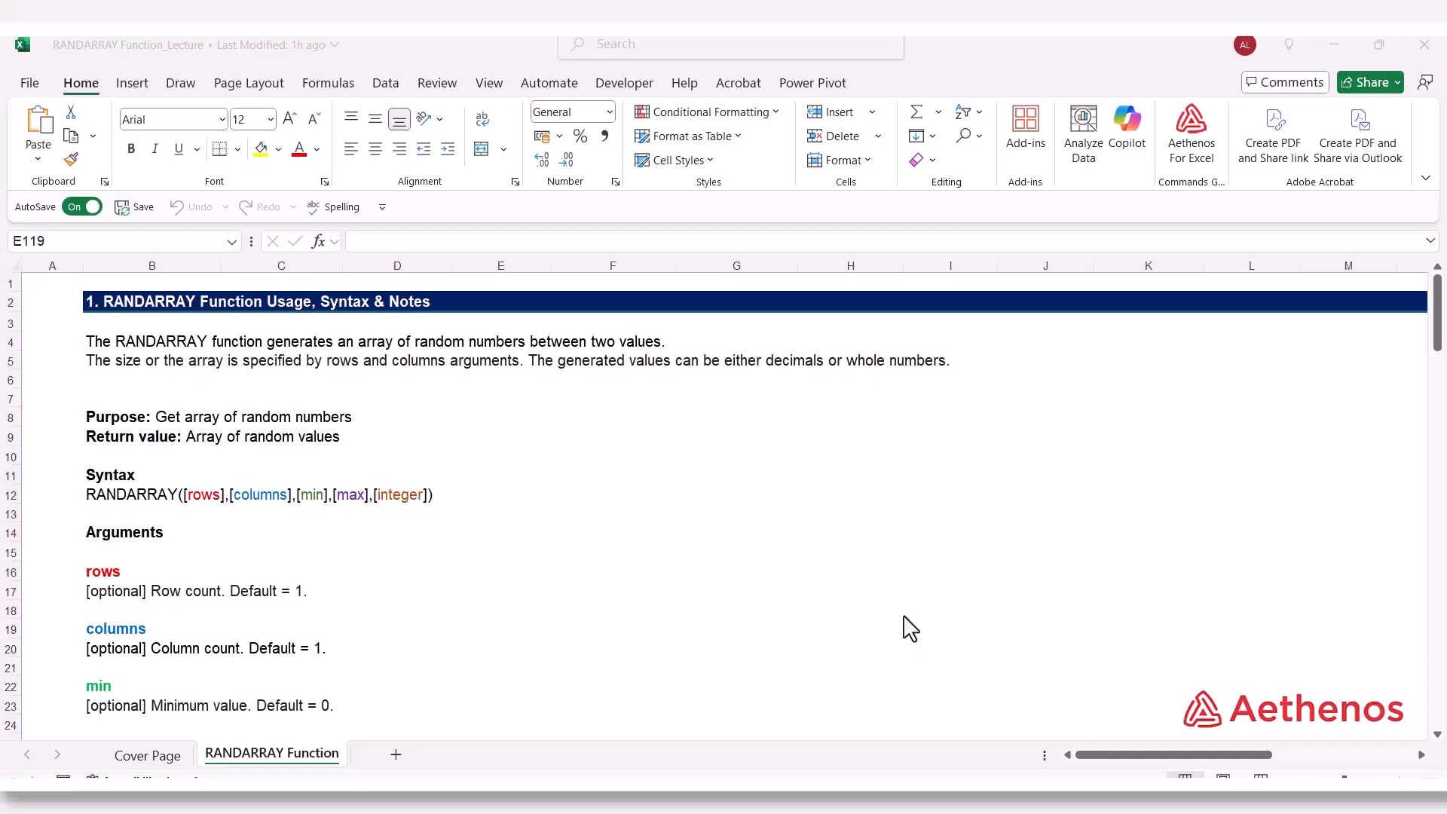
# Enter =RANDARRAY(8,5) in B47 of the RANDARRAY Function sheet to generate random values in 8 rows by 5 columns
pyautogui.scroll(-3, 809, 563)
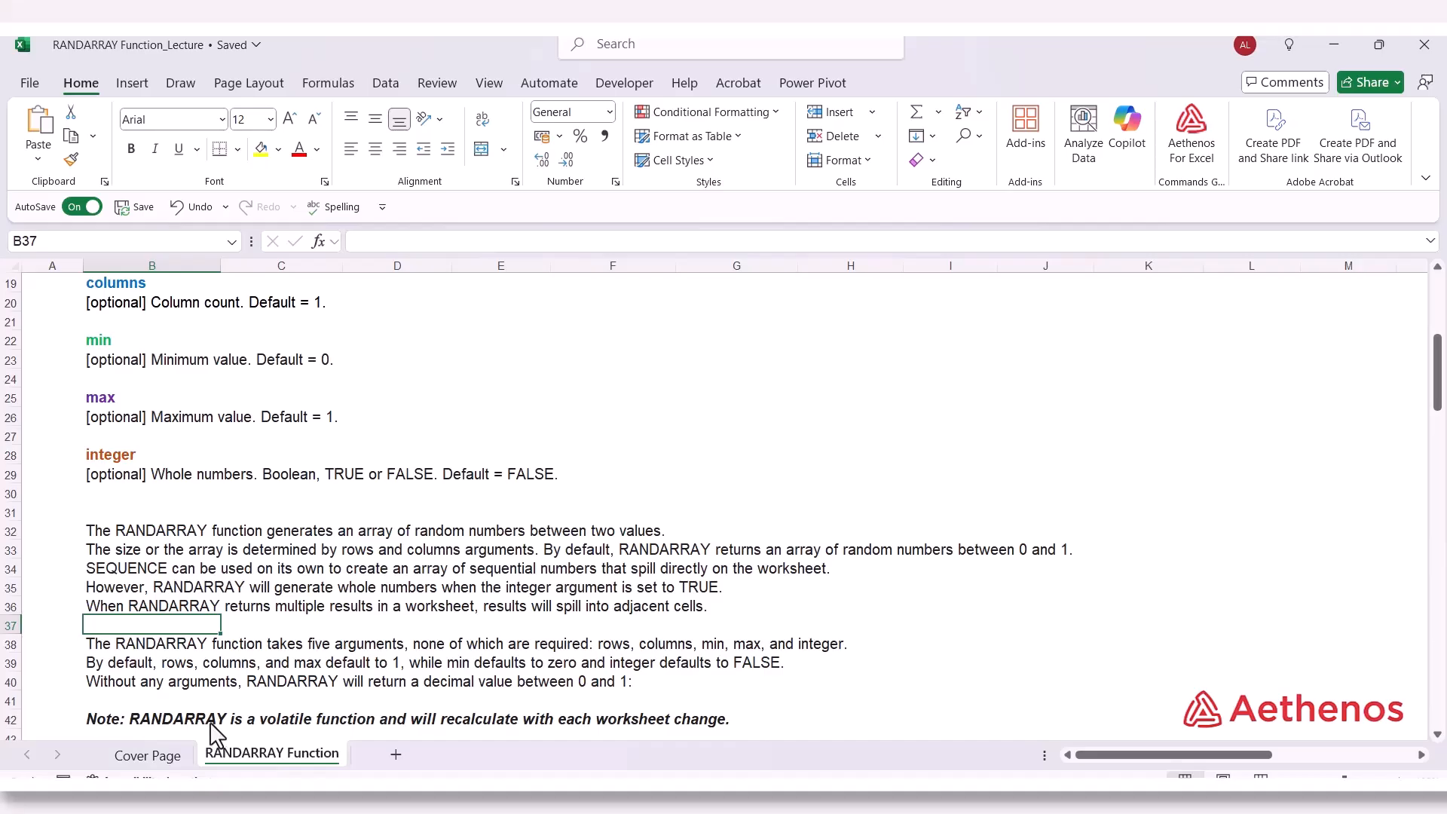
pyautogui.scroll(-6, 267, 726)
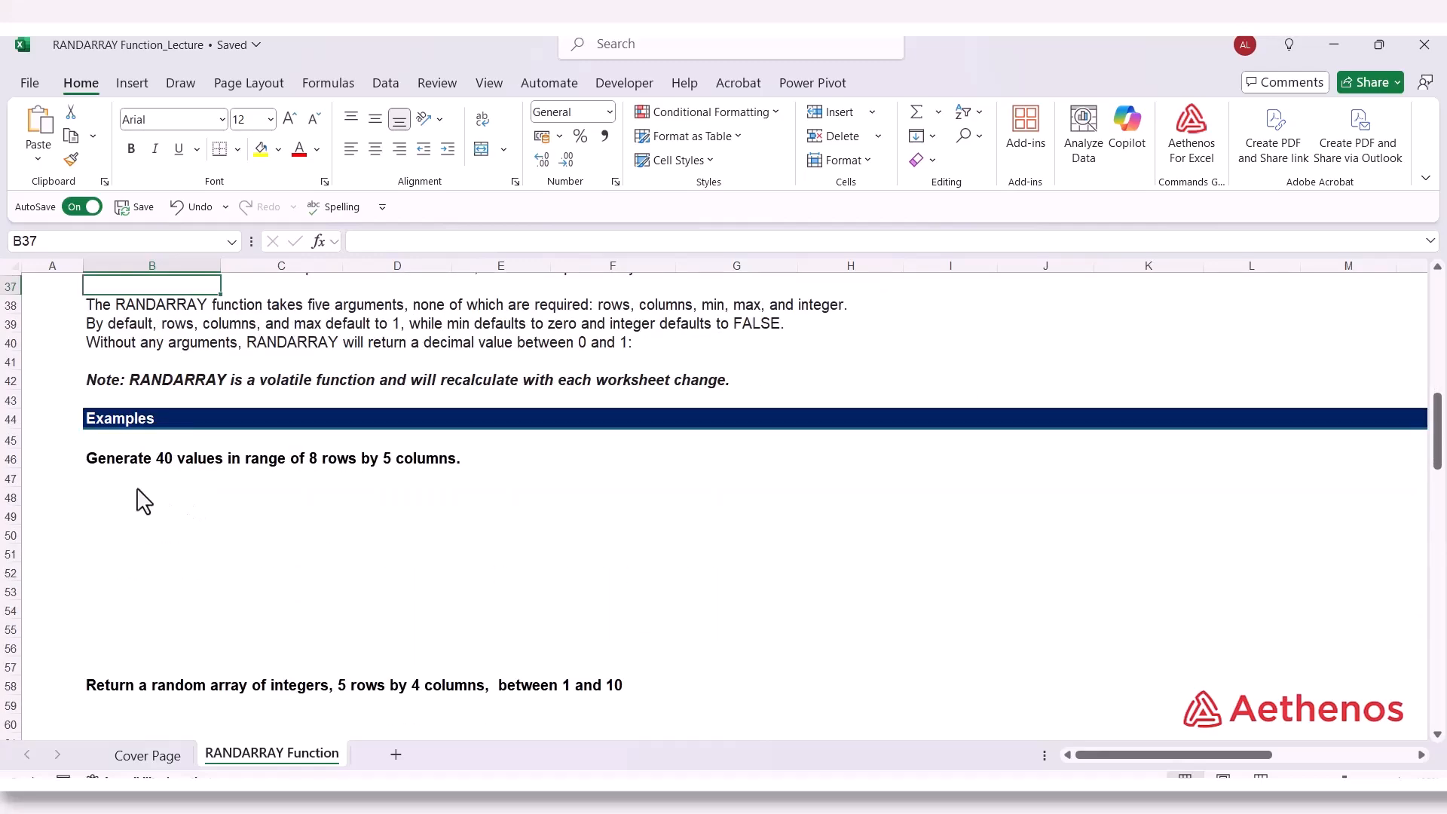
pyautogui.click(138, 481)
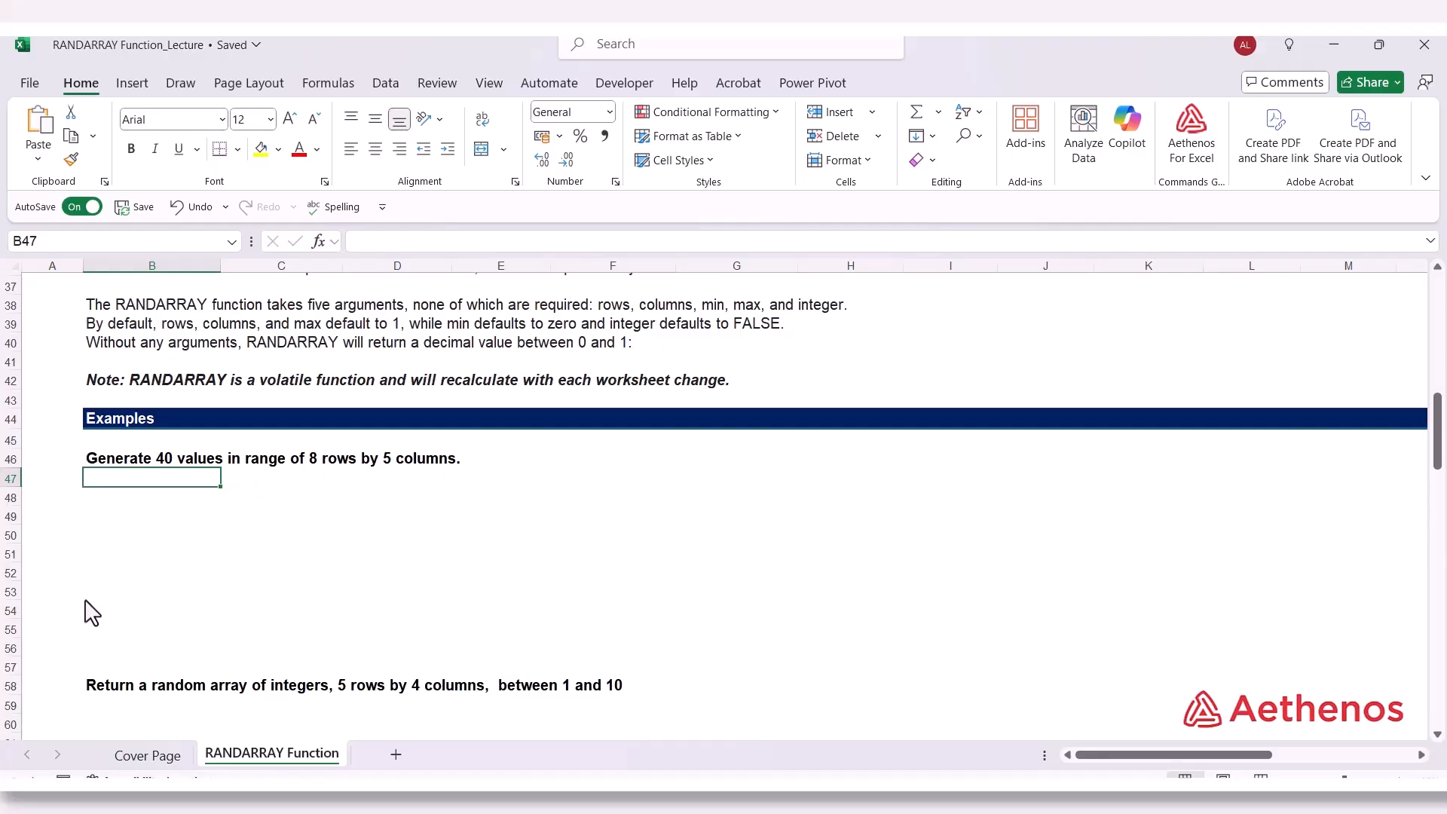
pyautogui.write('=')
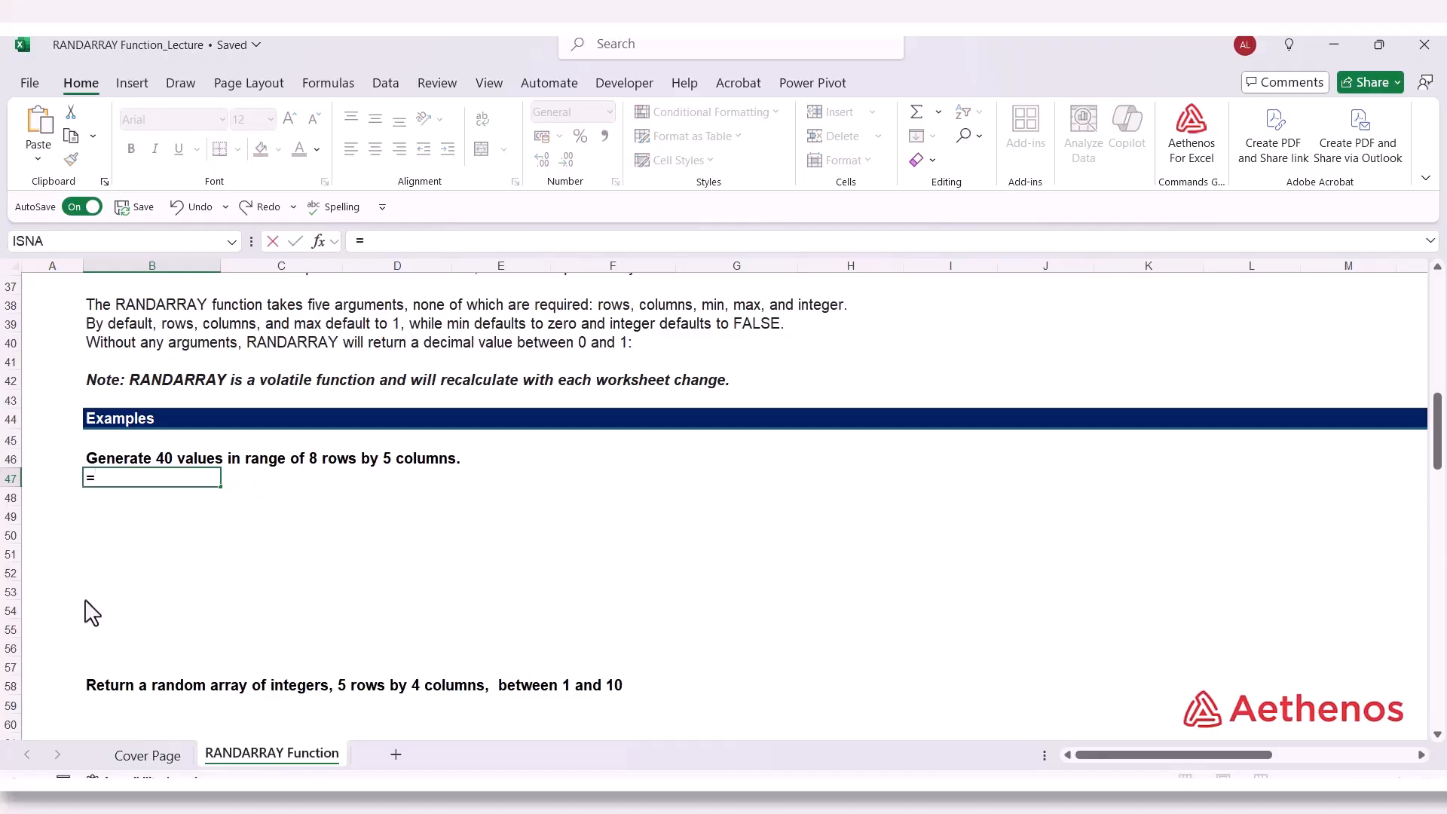
pyautogui.write('rand')
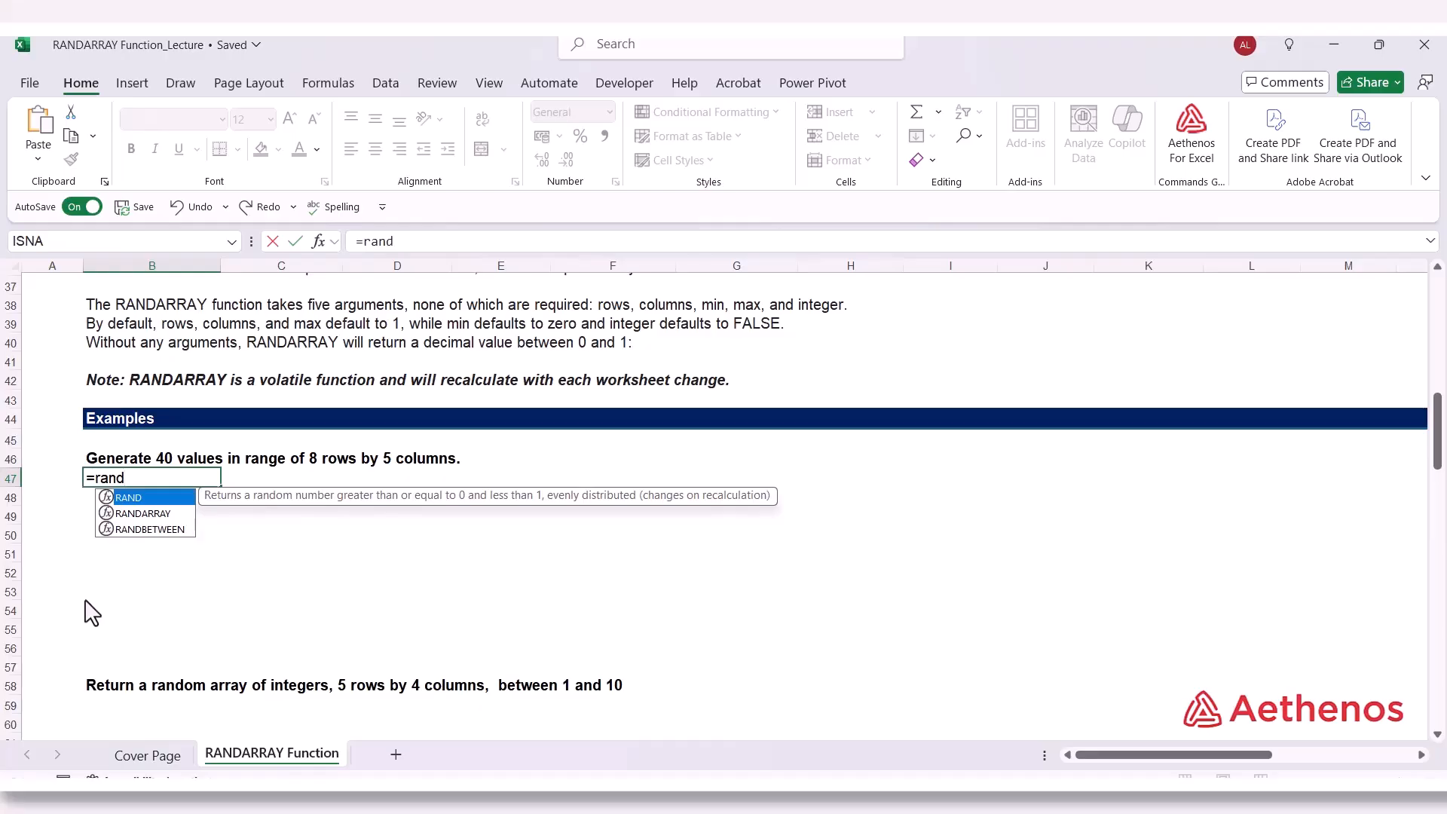
pyautogui.press('Down')
pyautogui.press('Tab')
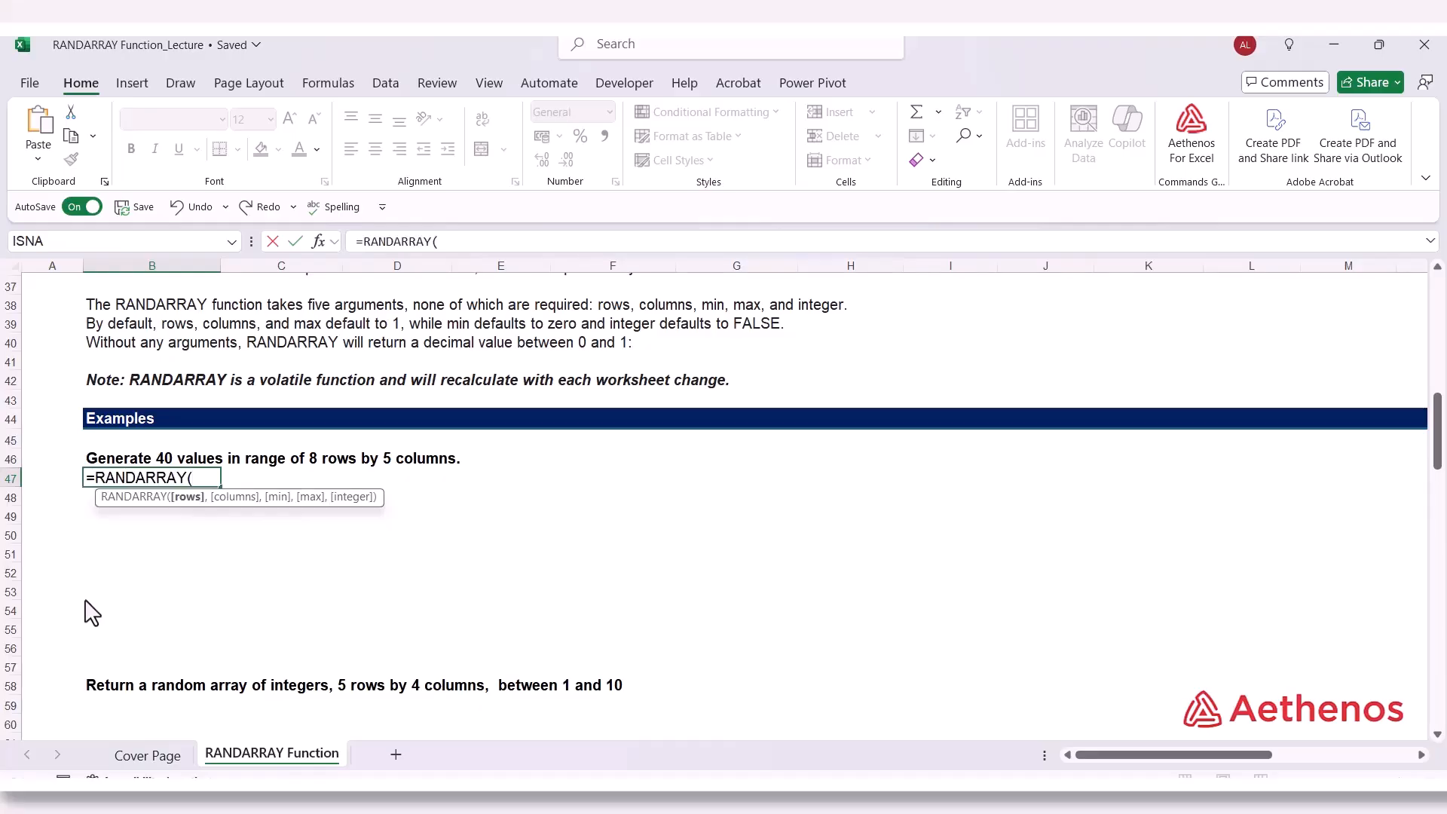
pyautogui.write('8,5')
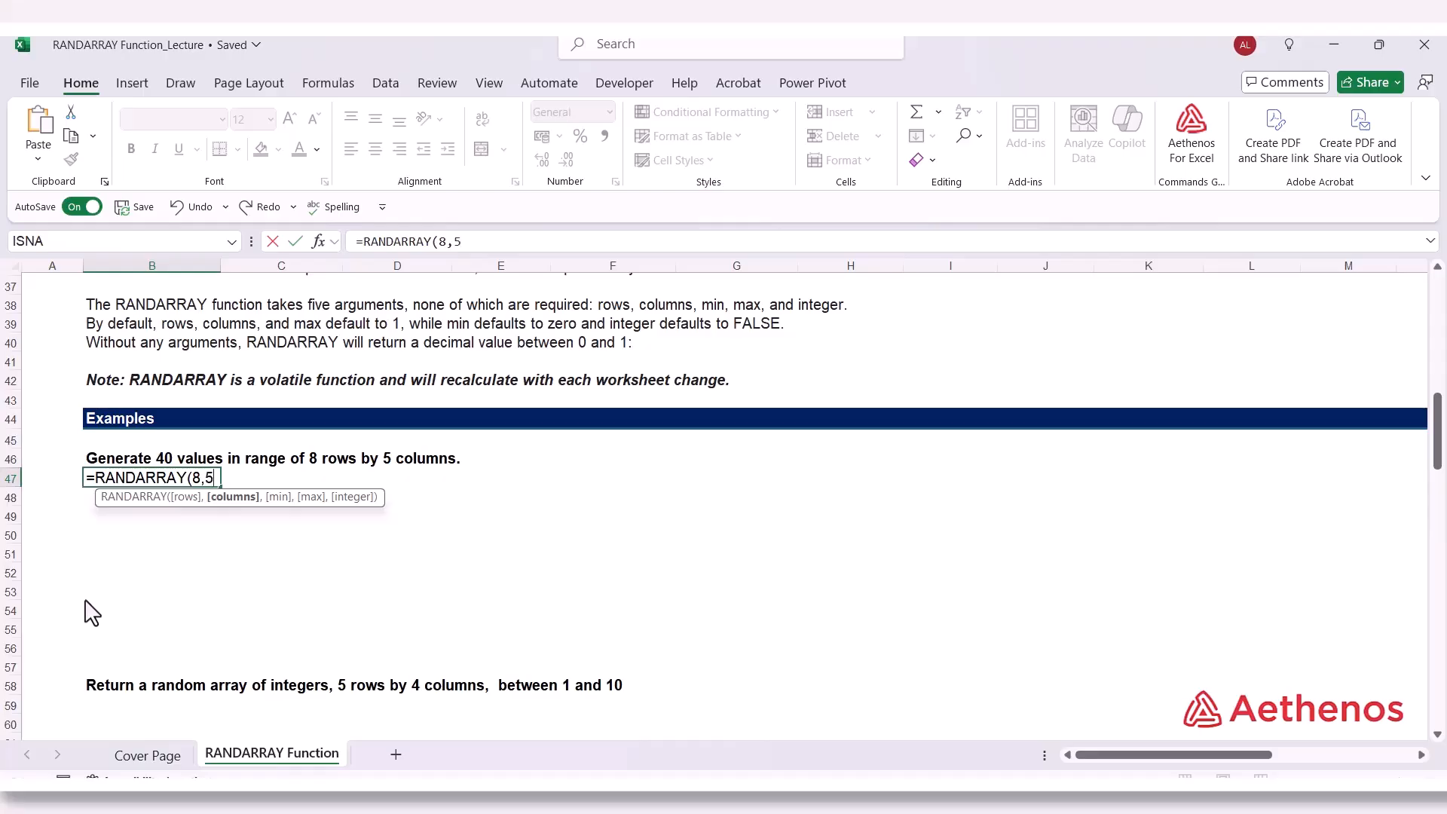
pyautogui.write(')')
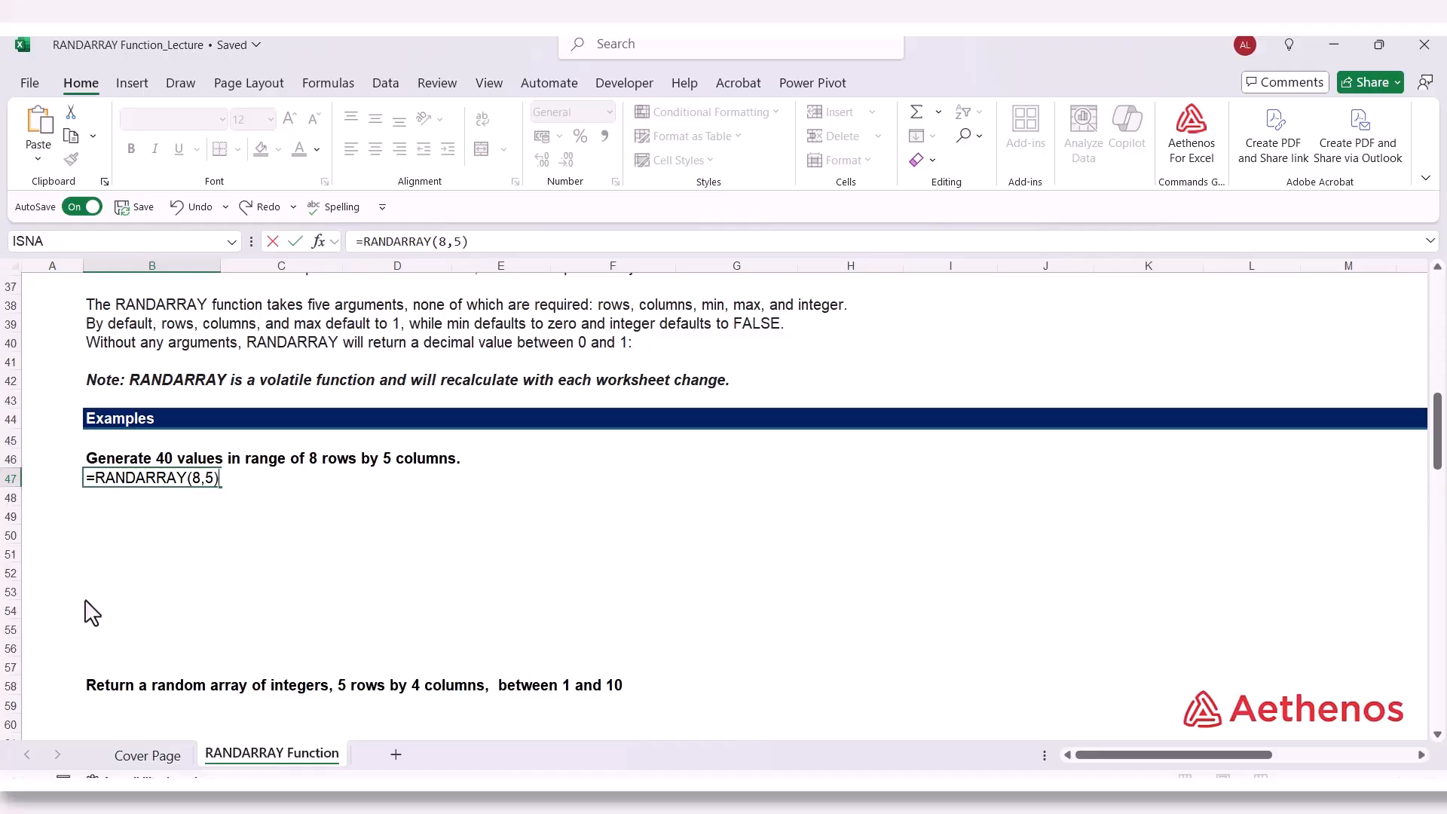
pyautogui.press('Return')
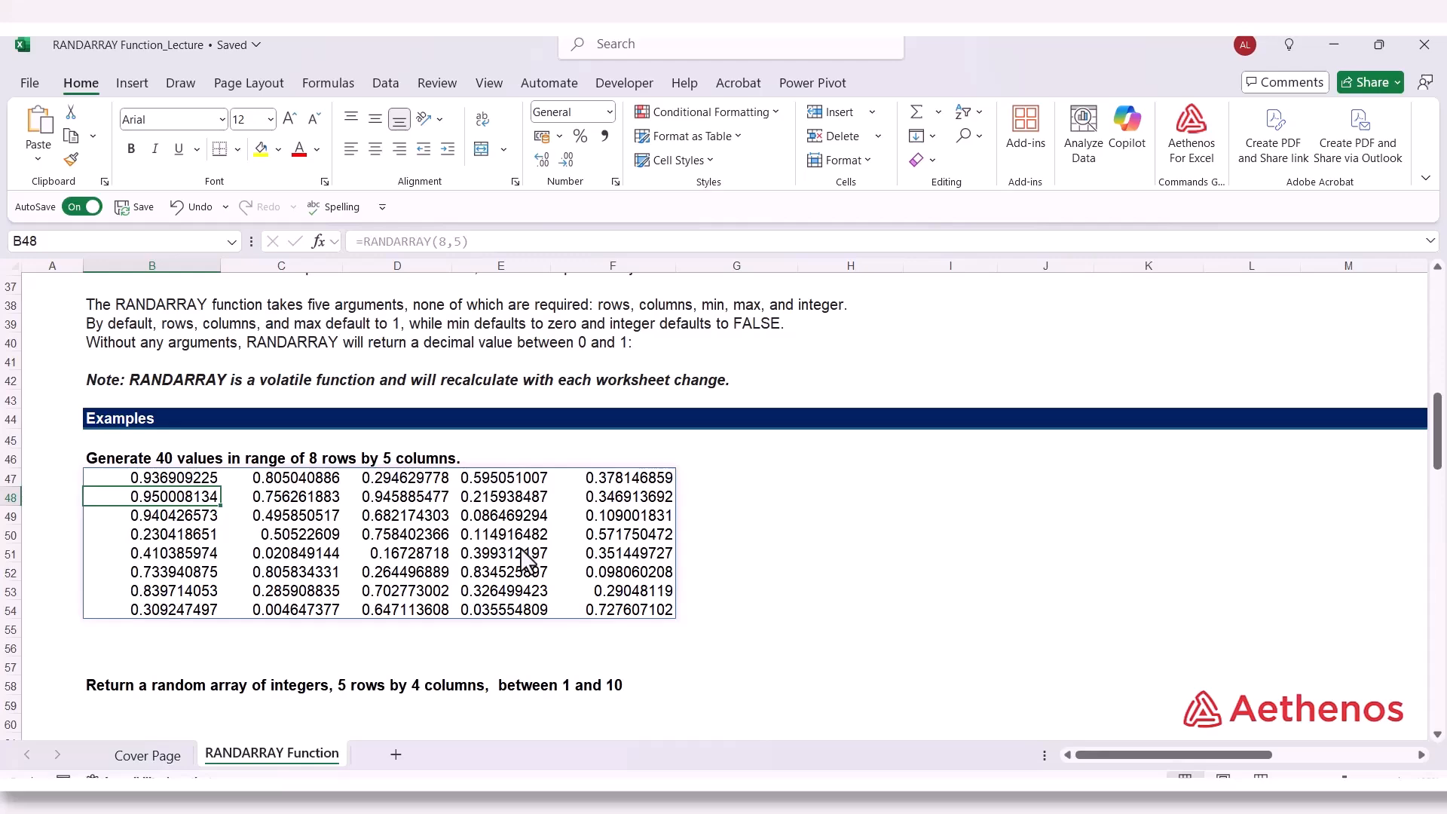
# Review the B47 formula and enter 1 in G56 to make the random array recalculate
pyautogui.click(152, 480)
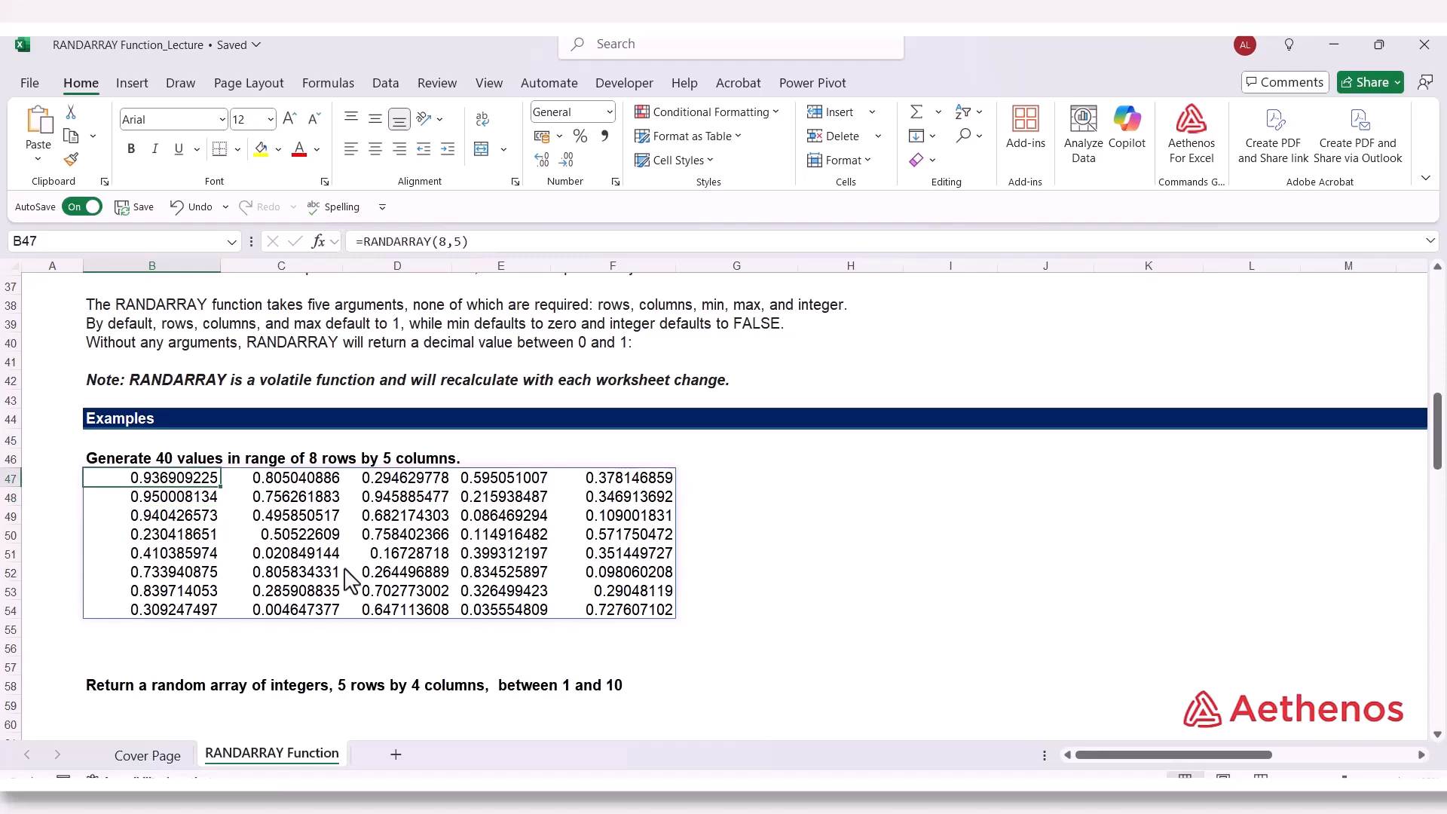
pyautogui.click(712, 650)
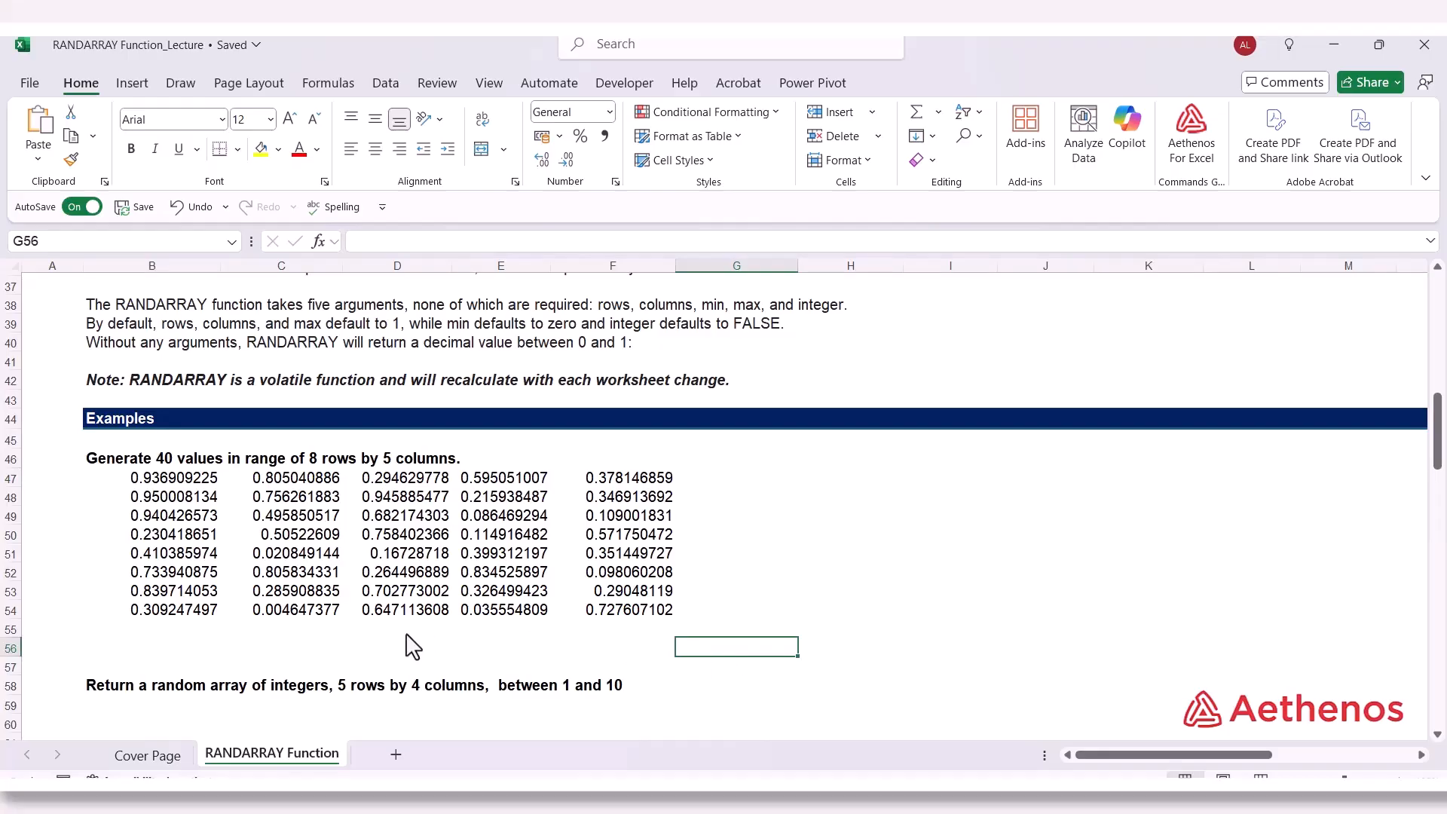
pyautogui.write('1')
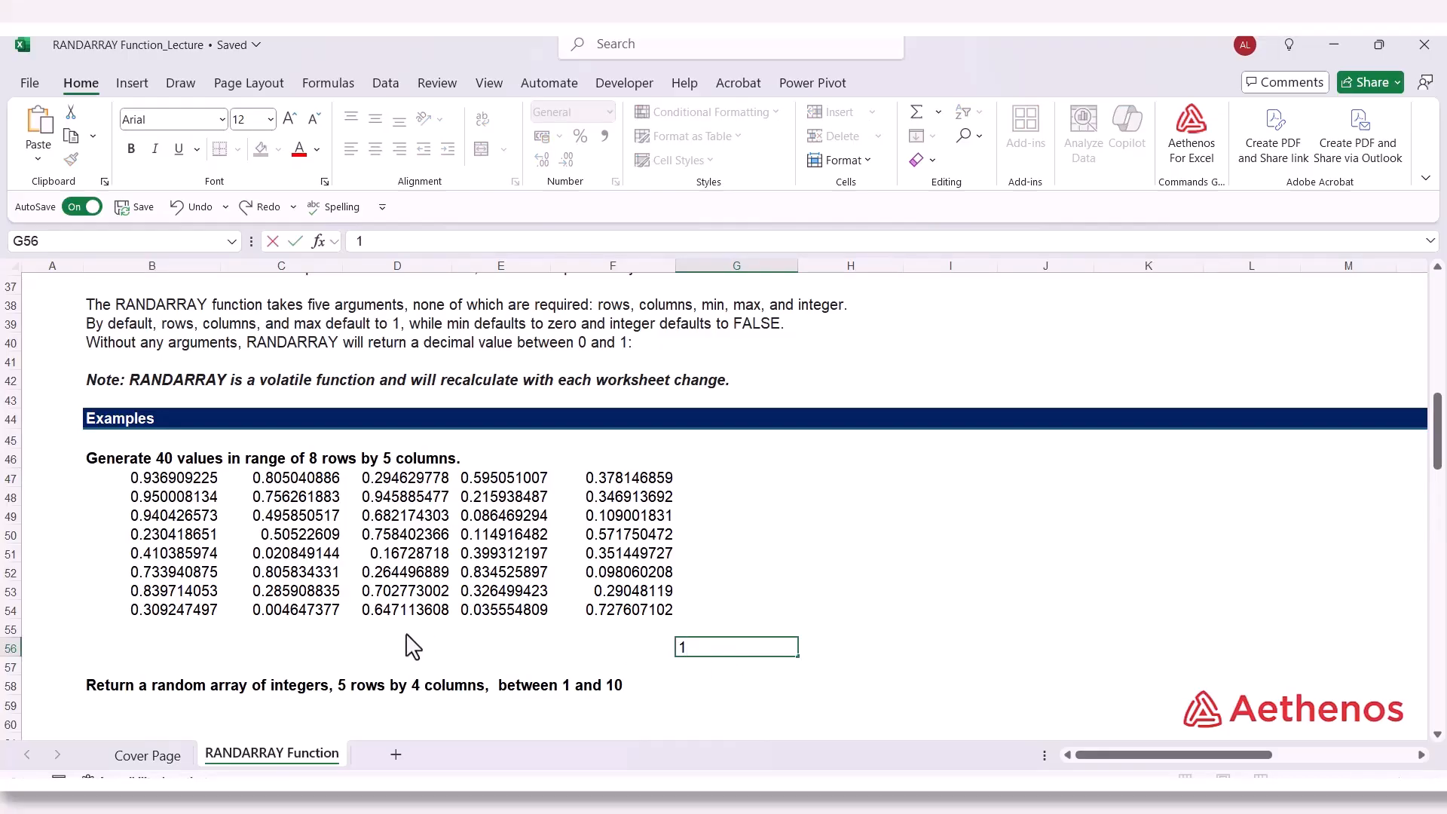
pyautogui.press('Return')
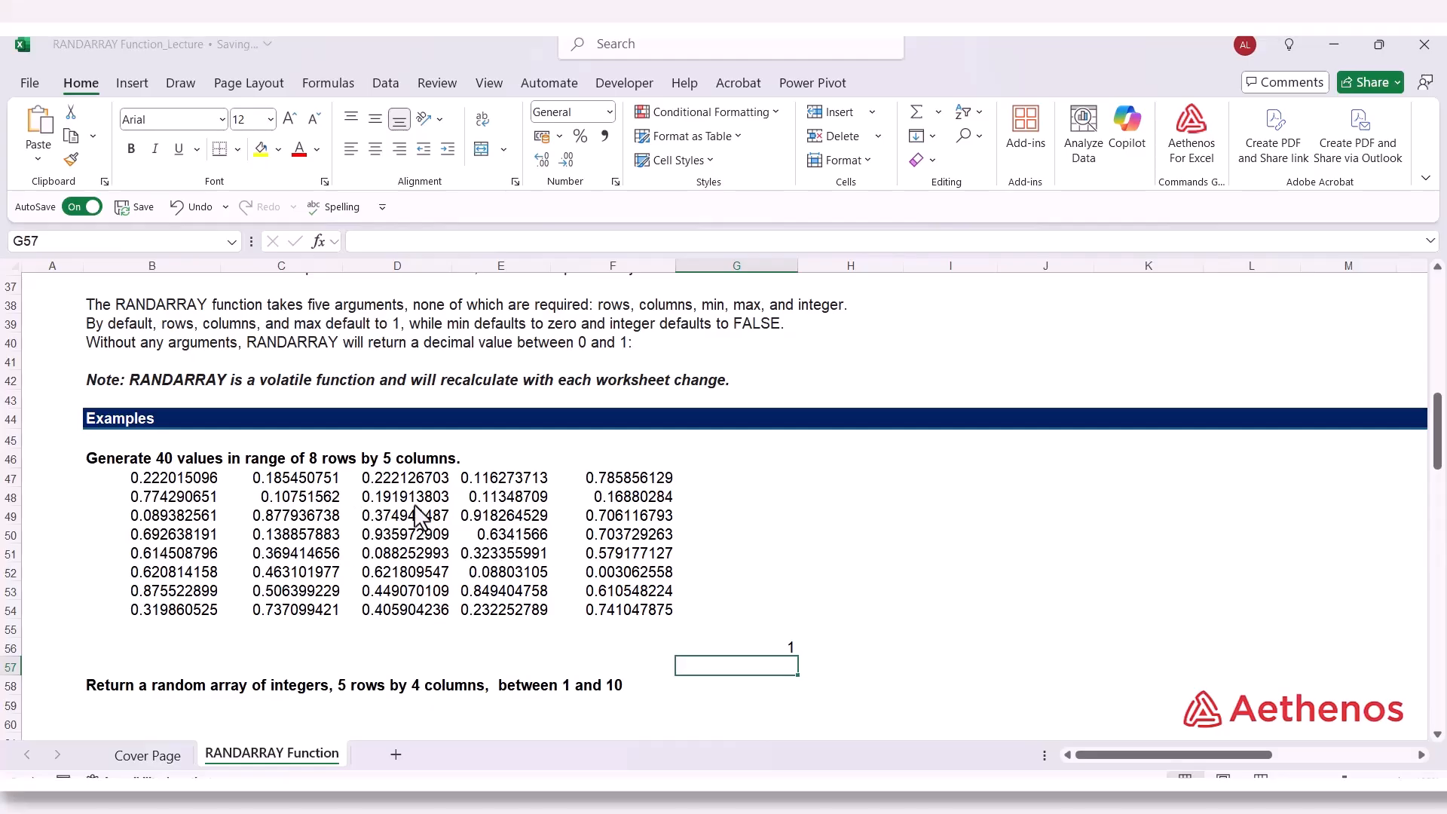
pyautogui.click(759, 623)
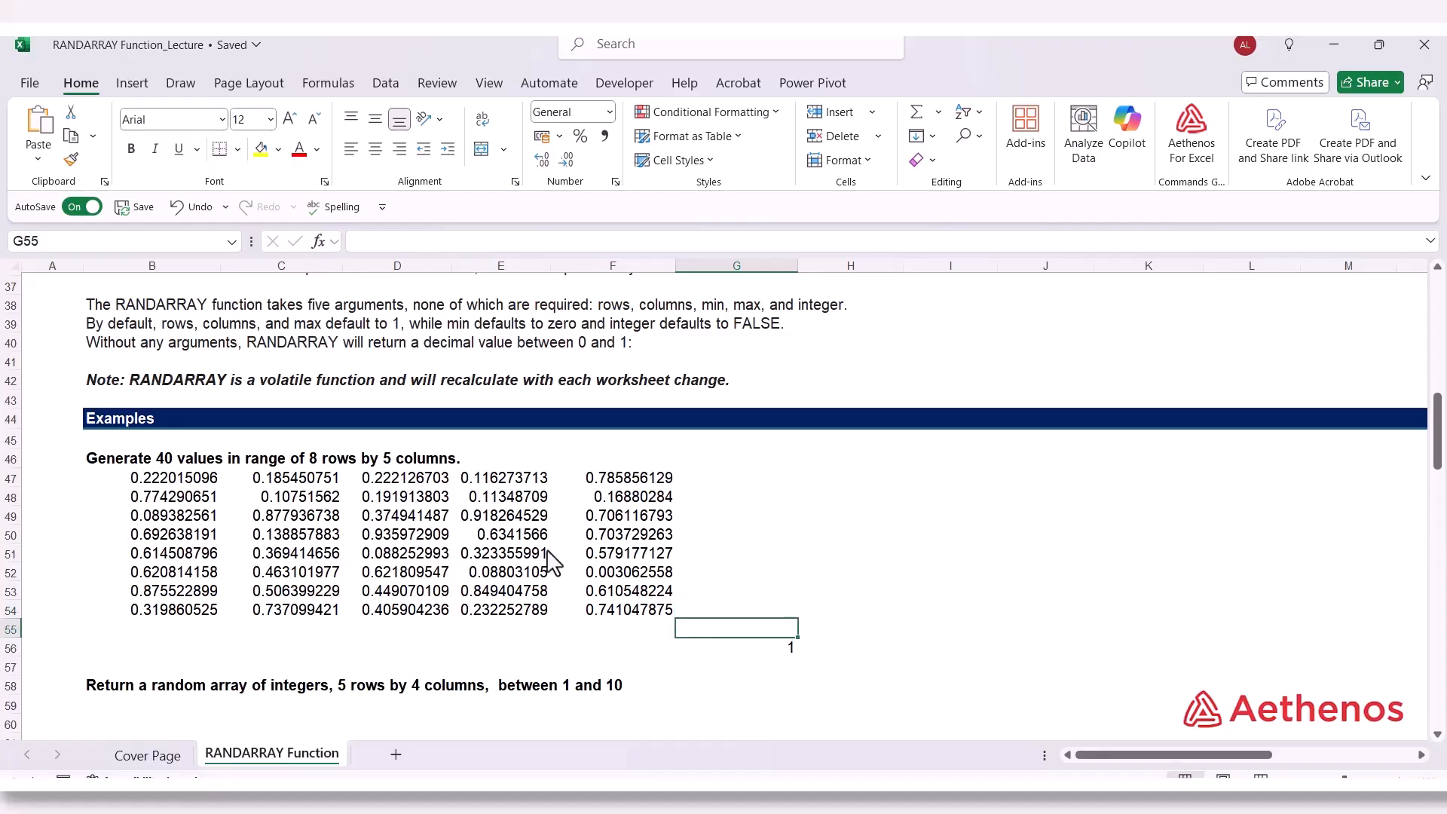
pyautogui.click(424, 536)
pyautogui.click(880, 540)
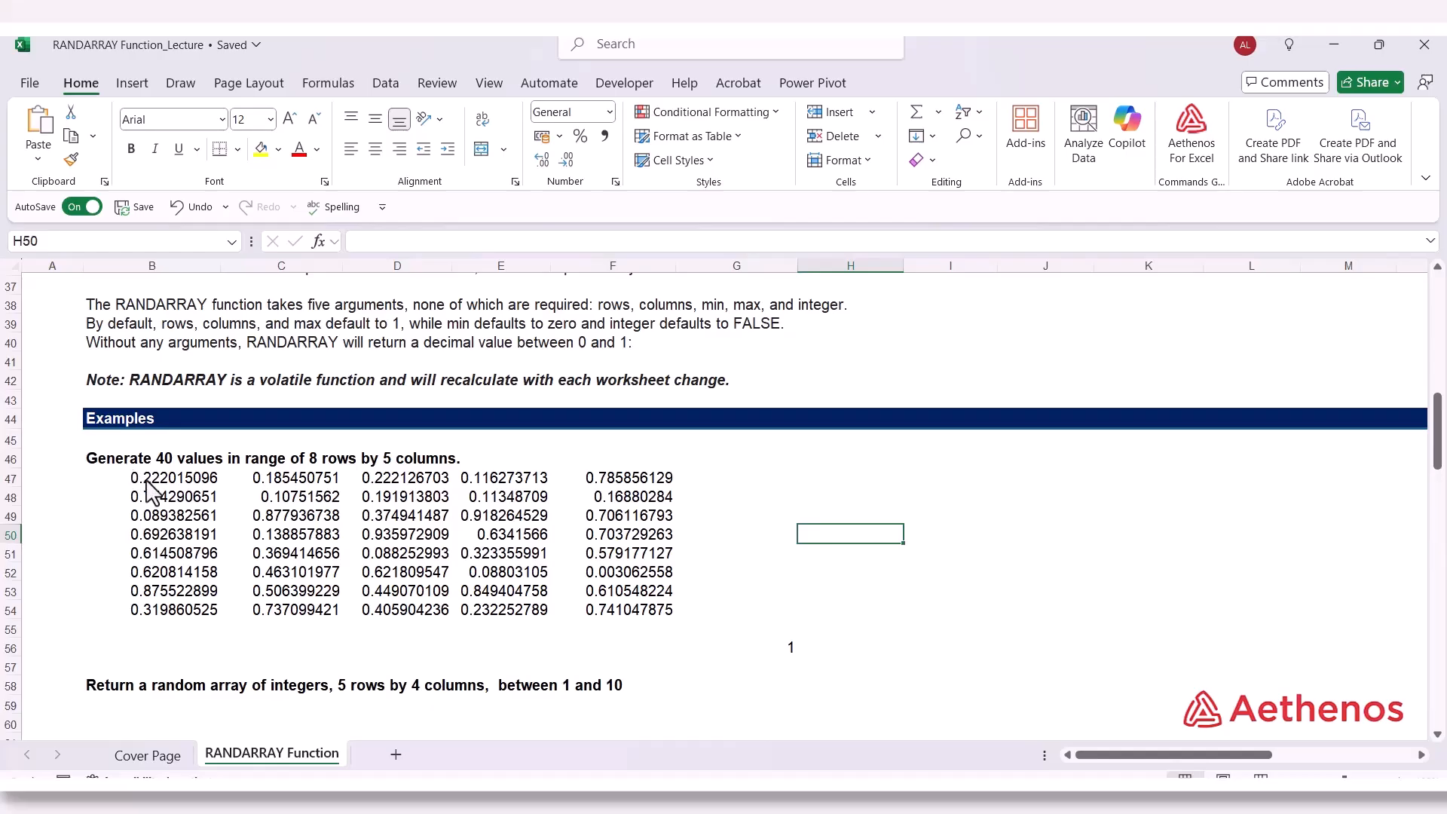
# Copy the random array in B47:F54 and paste it as values only starting at H47
pyautogui.click(147, 479)
pyautogui.moveTo(215, 482); pyautogui.dragTo(582, 608)
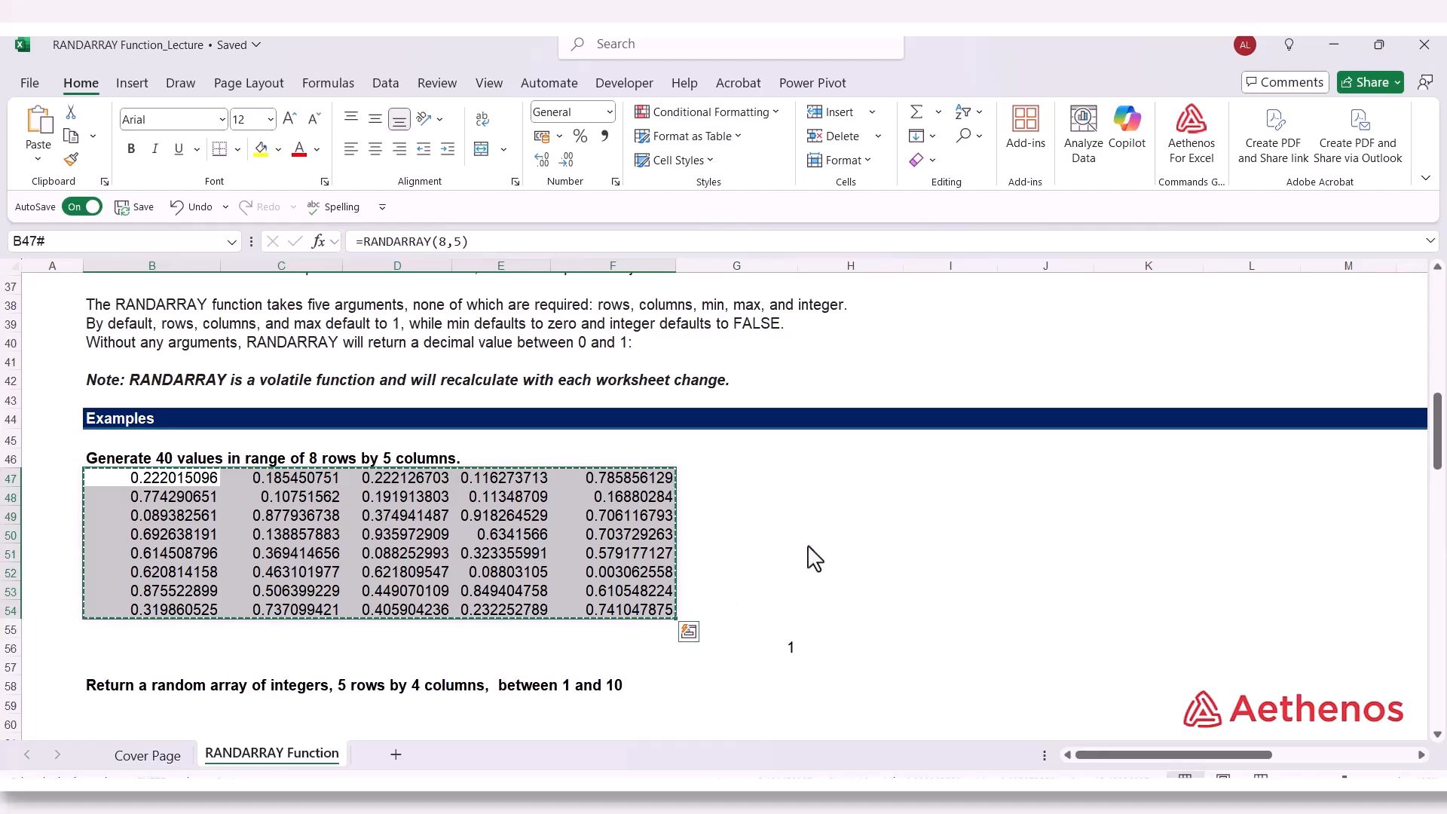
pyautogui.hotkey('ctrl', 'c')
pyautogui.click(844, 480)
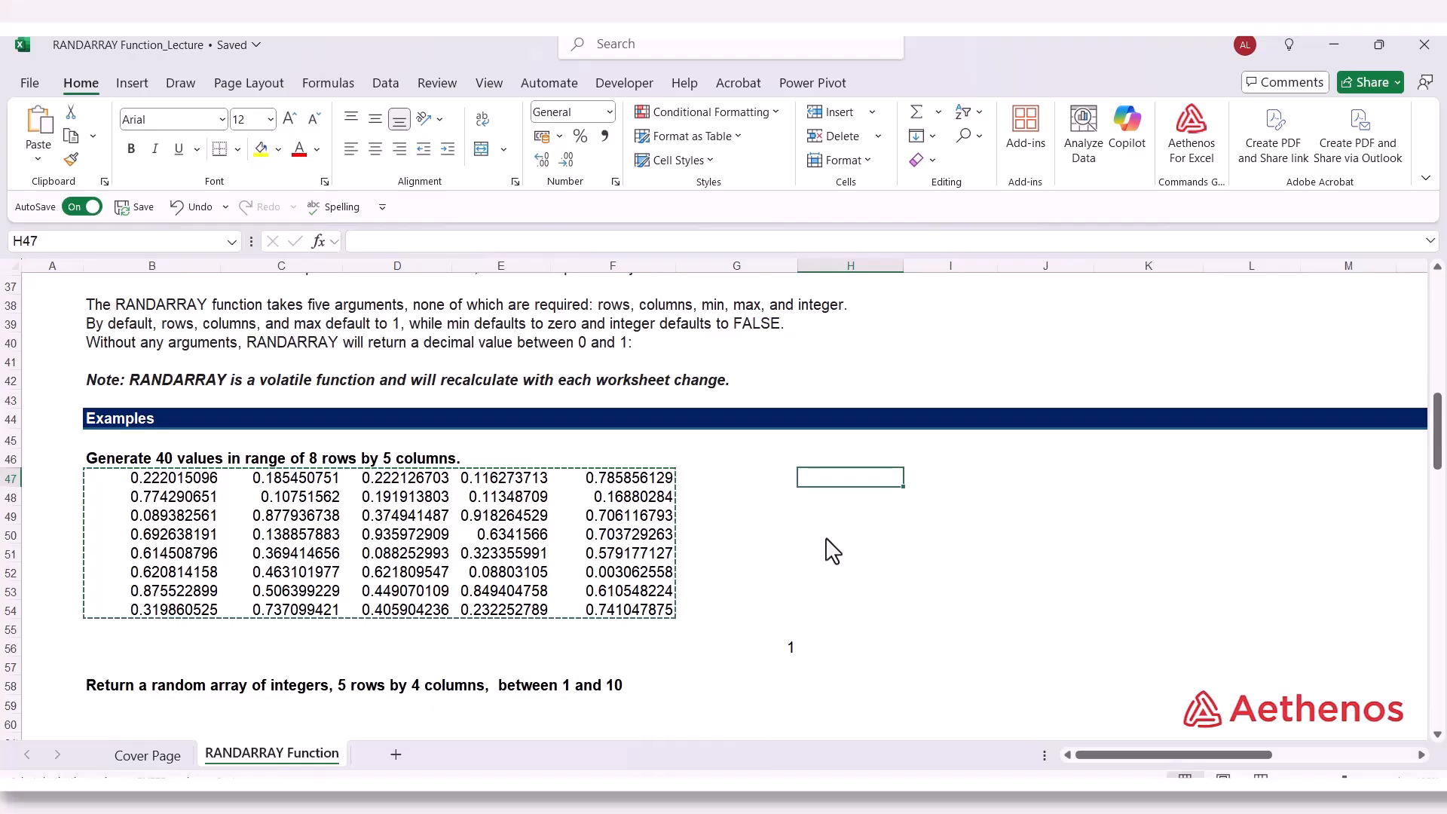
pyautogui.hotkey('ctrl', 'alt', 'v')
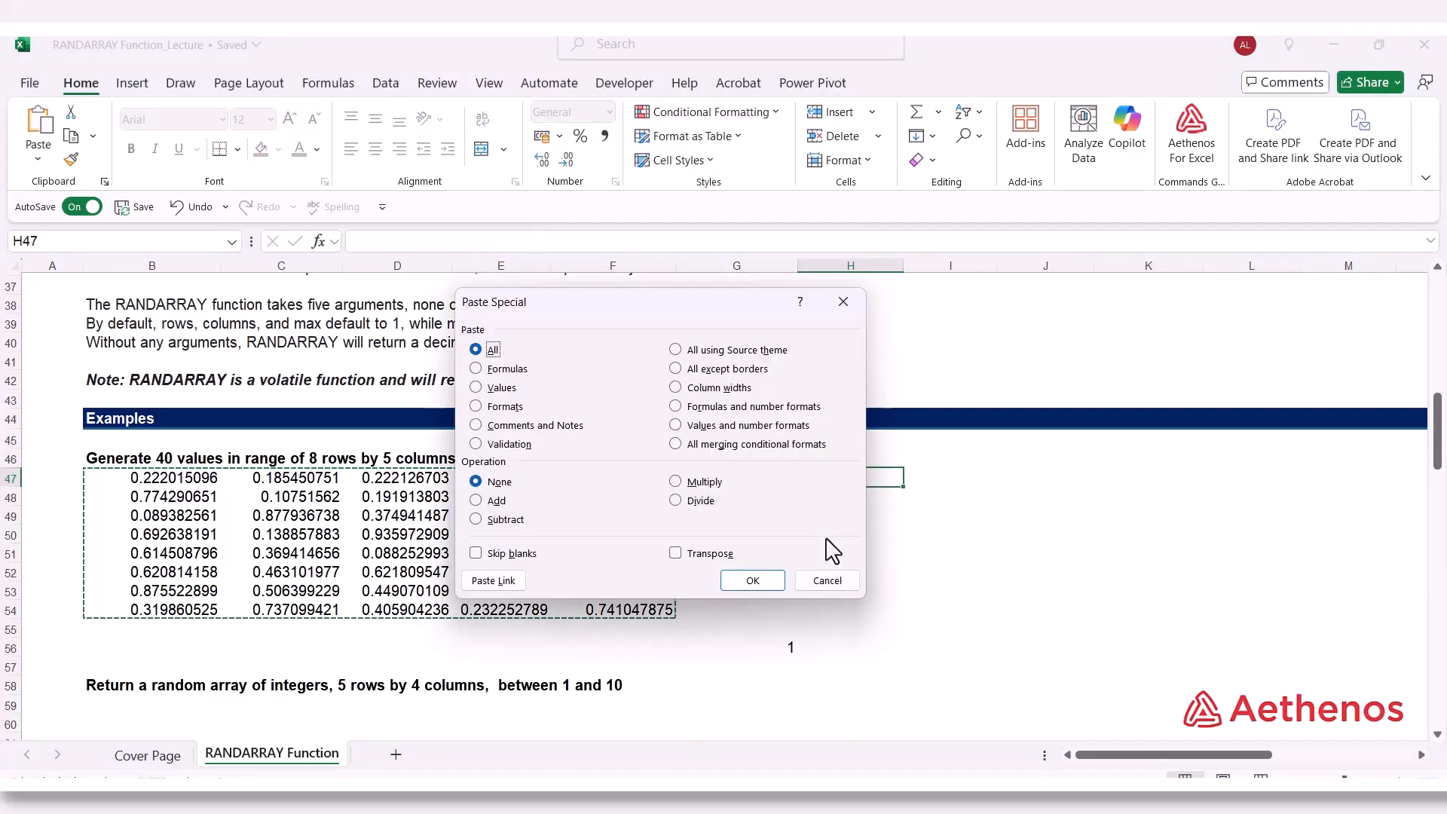
pyautogui.press('v')
pyautogui.press('Return')
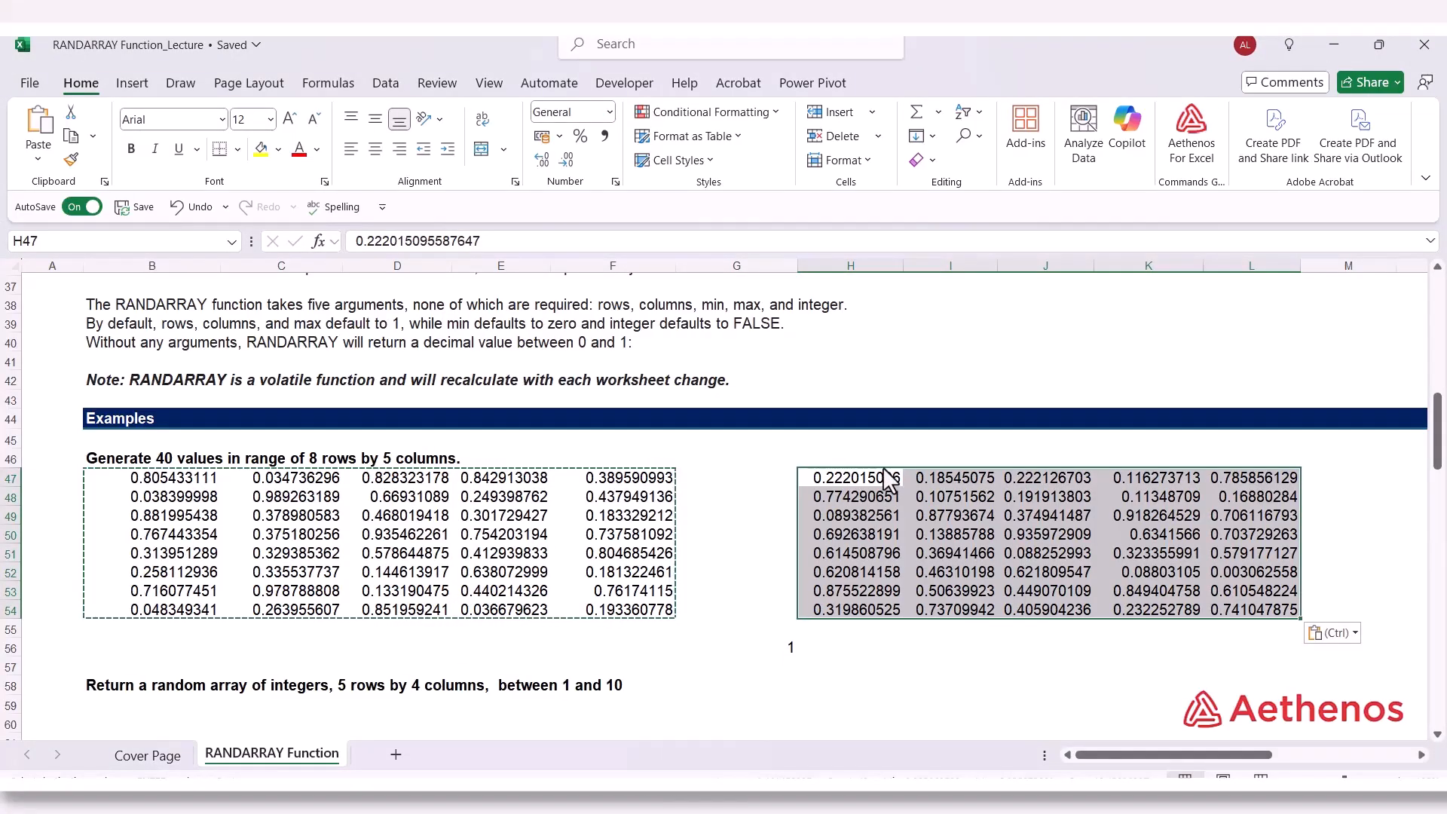
pyautogui.press('Escape')
# Inspect the pasted values in H47:L54 and compare them with the formula-driven random array
pyautogui.click(866, 482)
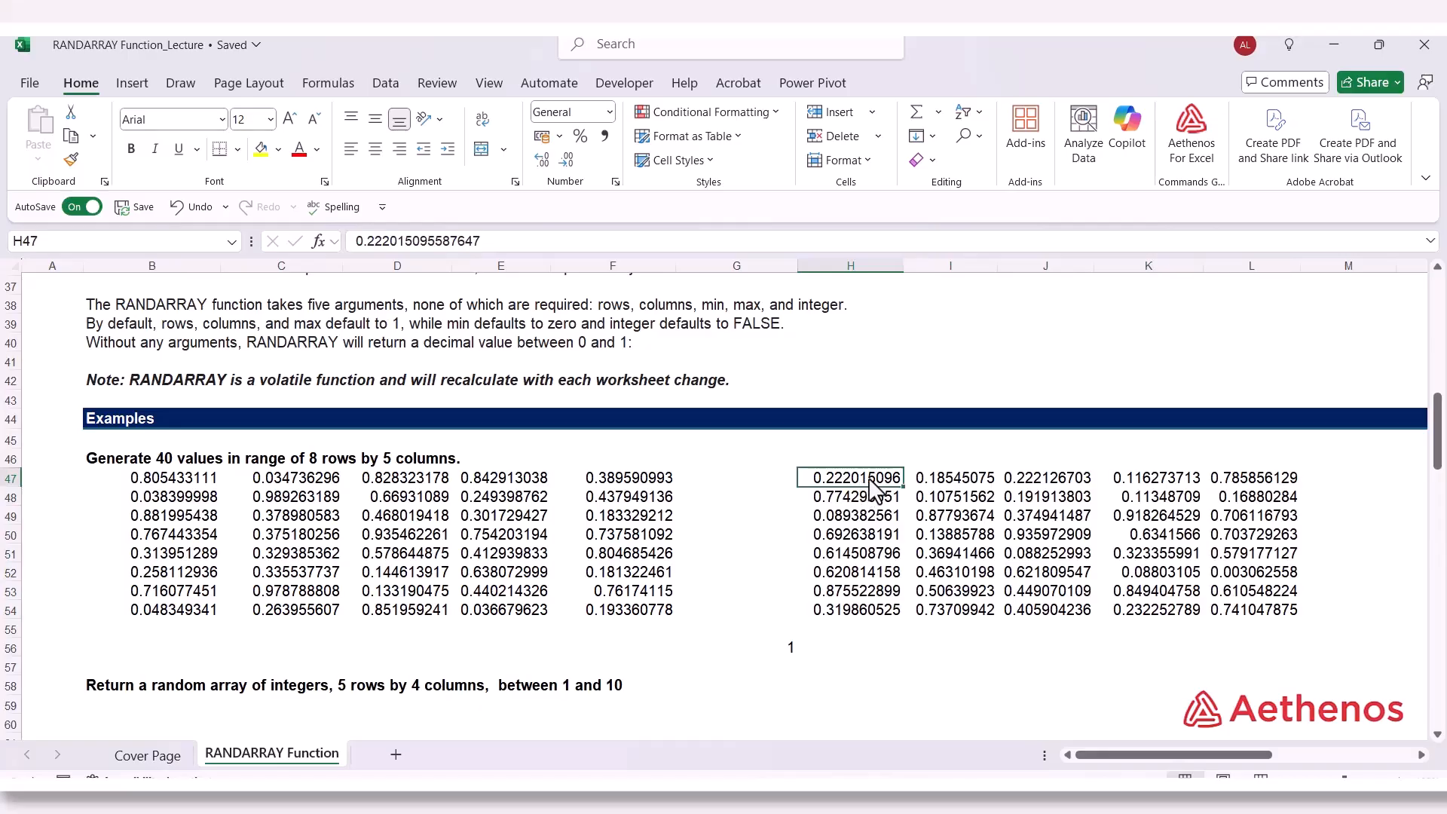
pyautogui.moveTo(871, 482); pyautogui.dragTo(1243, 615)
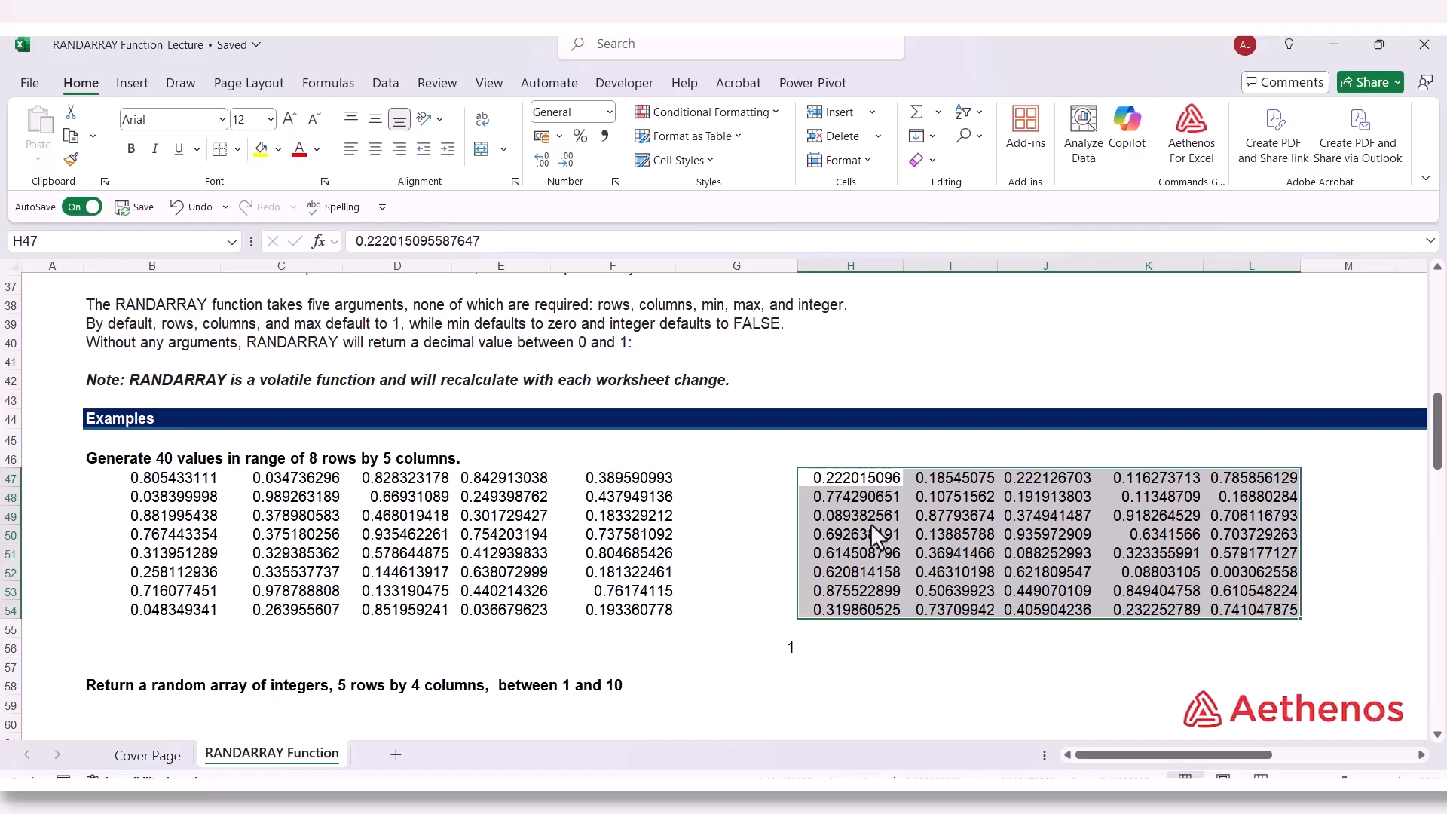
pyautogui.click(873, 499)
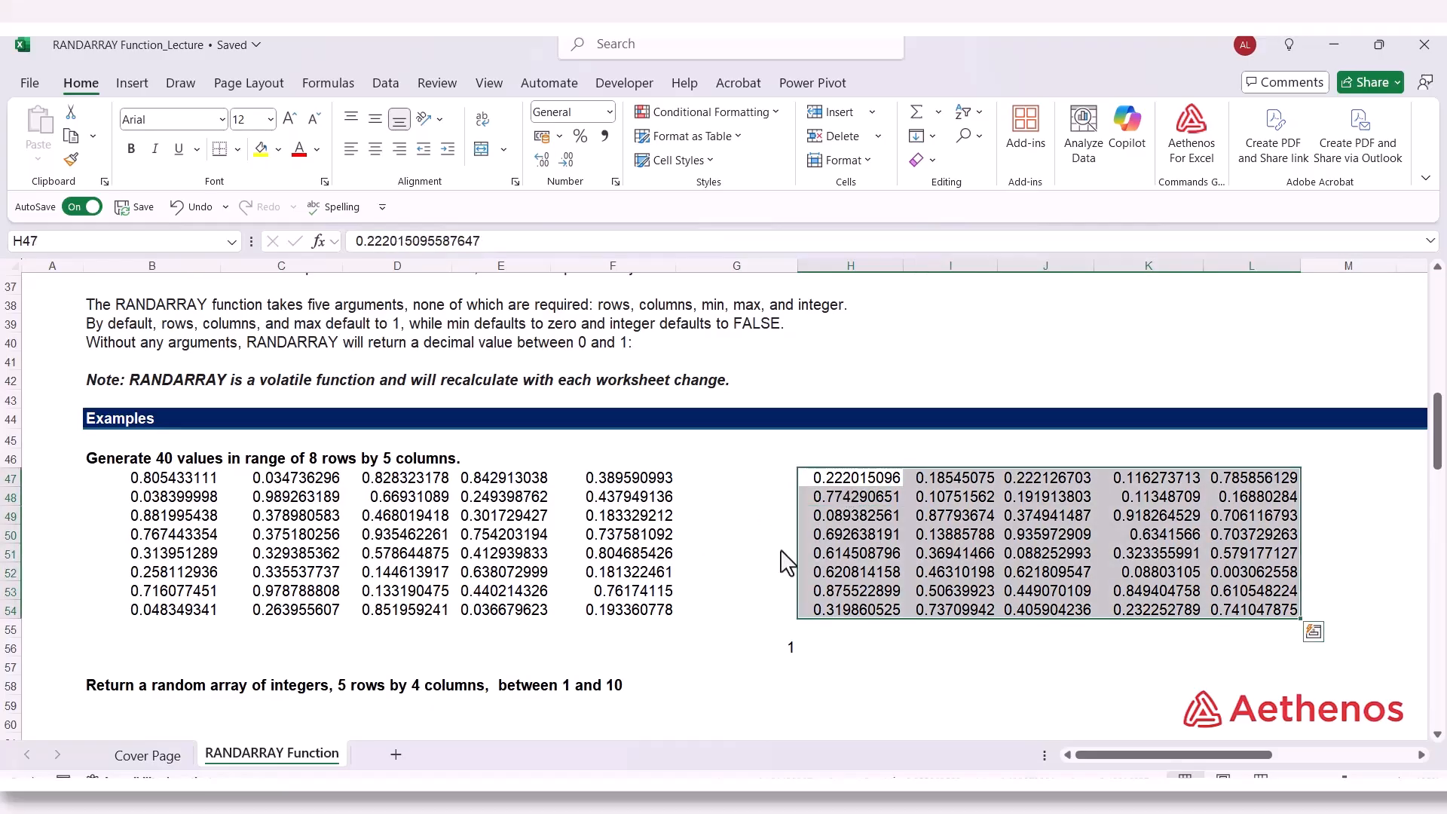
pyautogui.click(780, 552)
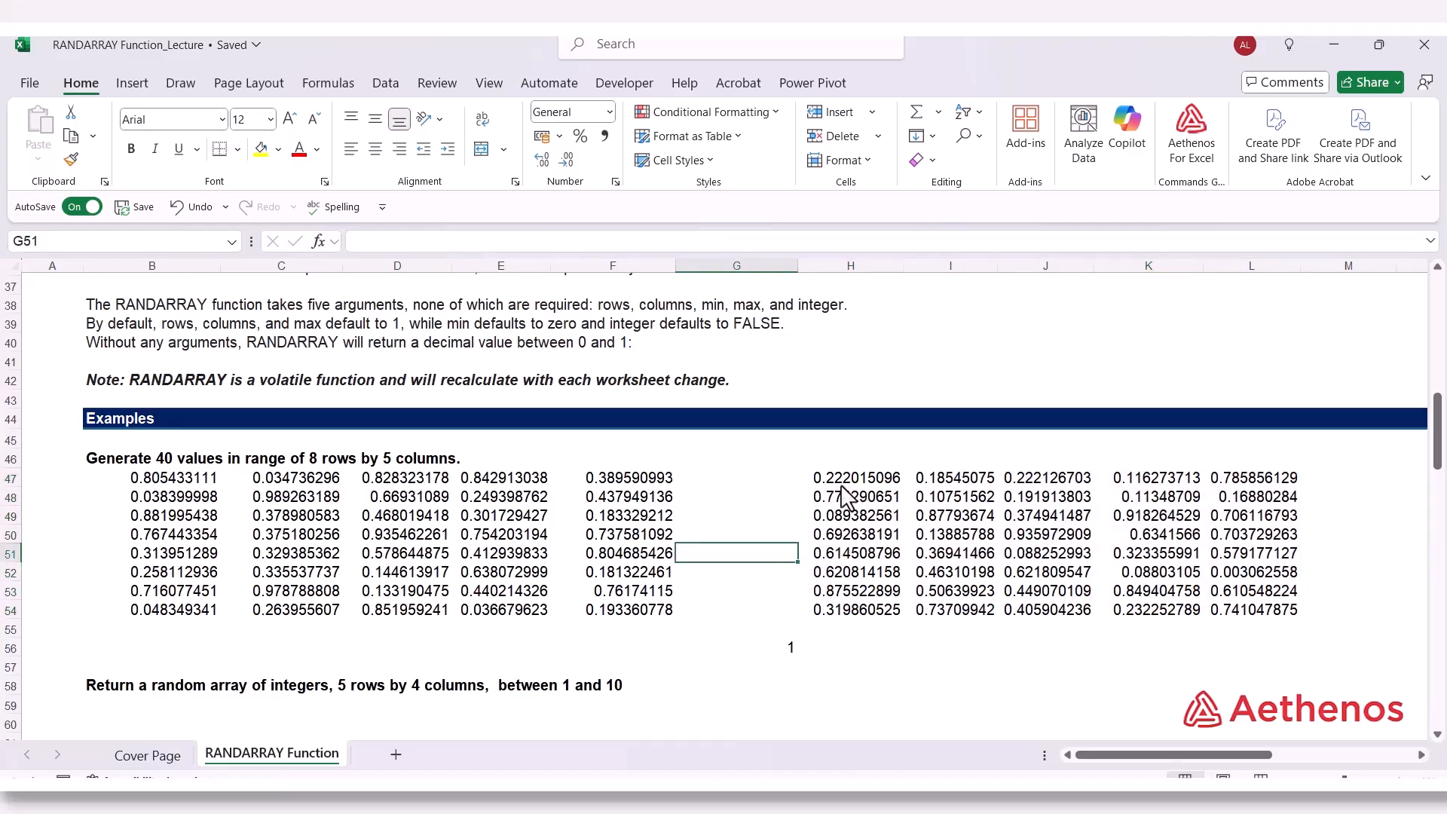
pyautogui.moveTo(841, 486); pyautogui.dragTo(1263, 608)
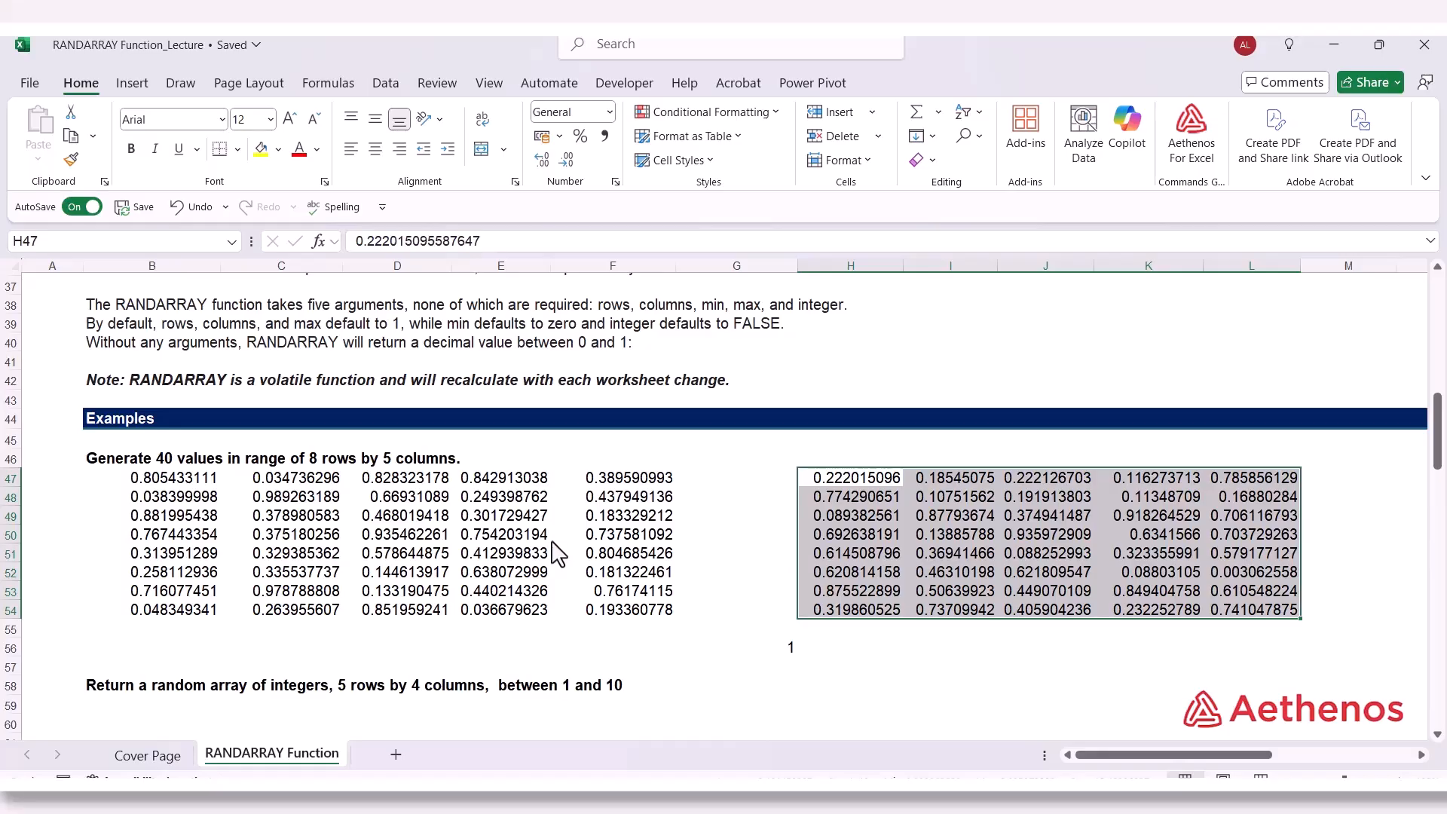
# Enter =RANDARRAY(5,4,1,10,TRUE) in B59 to return random integers between 1 and 10 in 5 rows by 4 columns
pyautogui.scroll(-4, 527, 554)
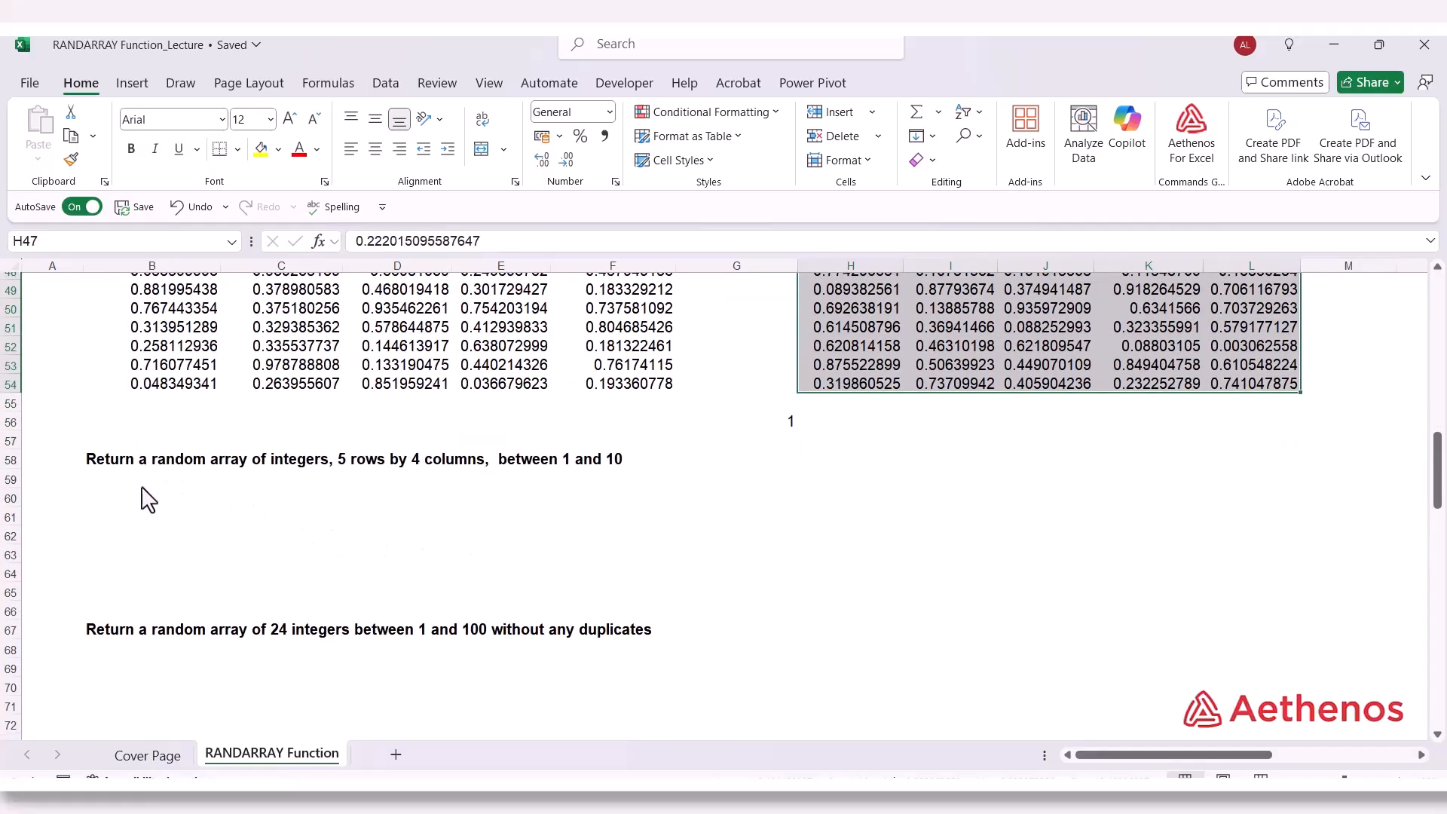
pyautogui.click(139, 479)
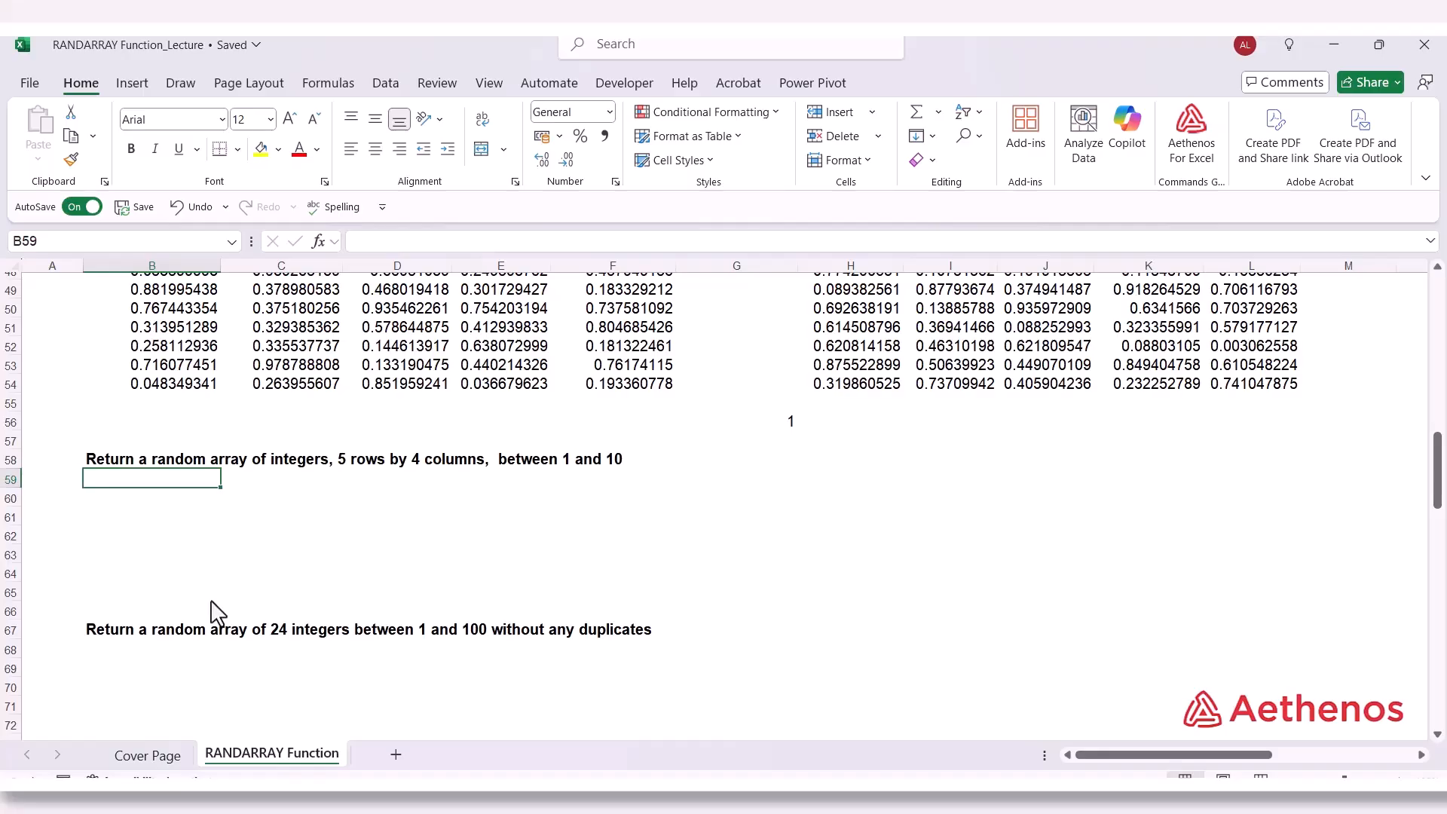
pyautogui.write('=rand')
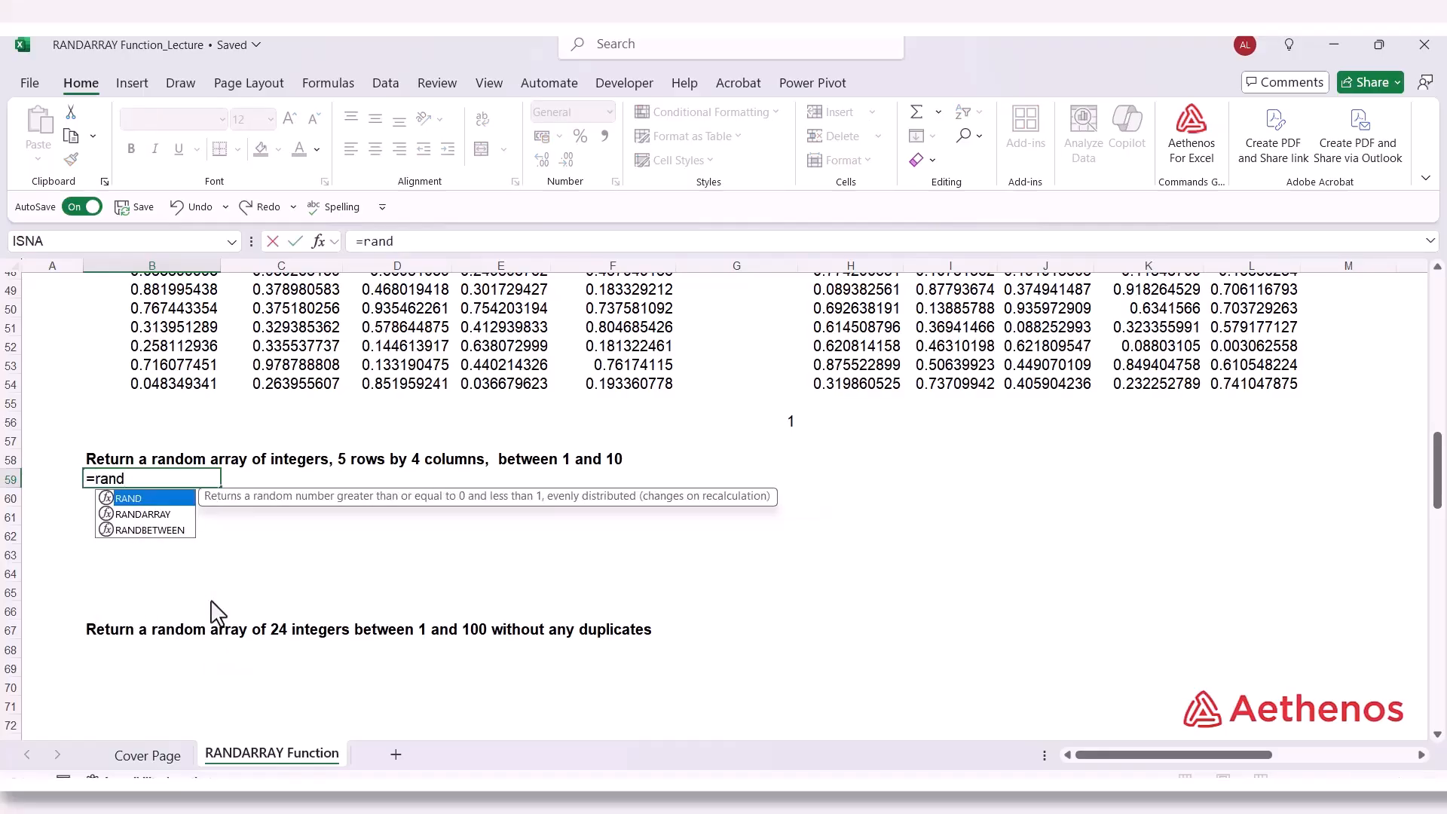
pyautogui.press('Down')
pyautogui.press('Tab')
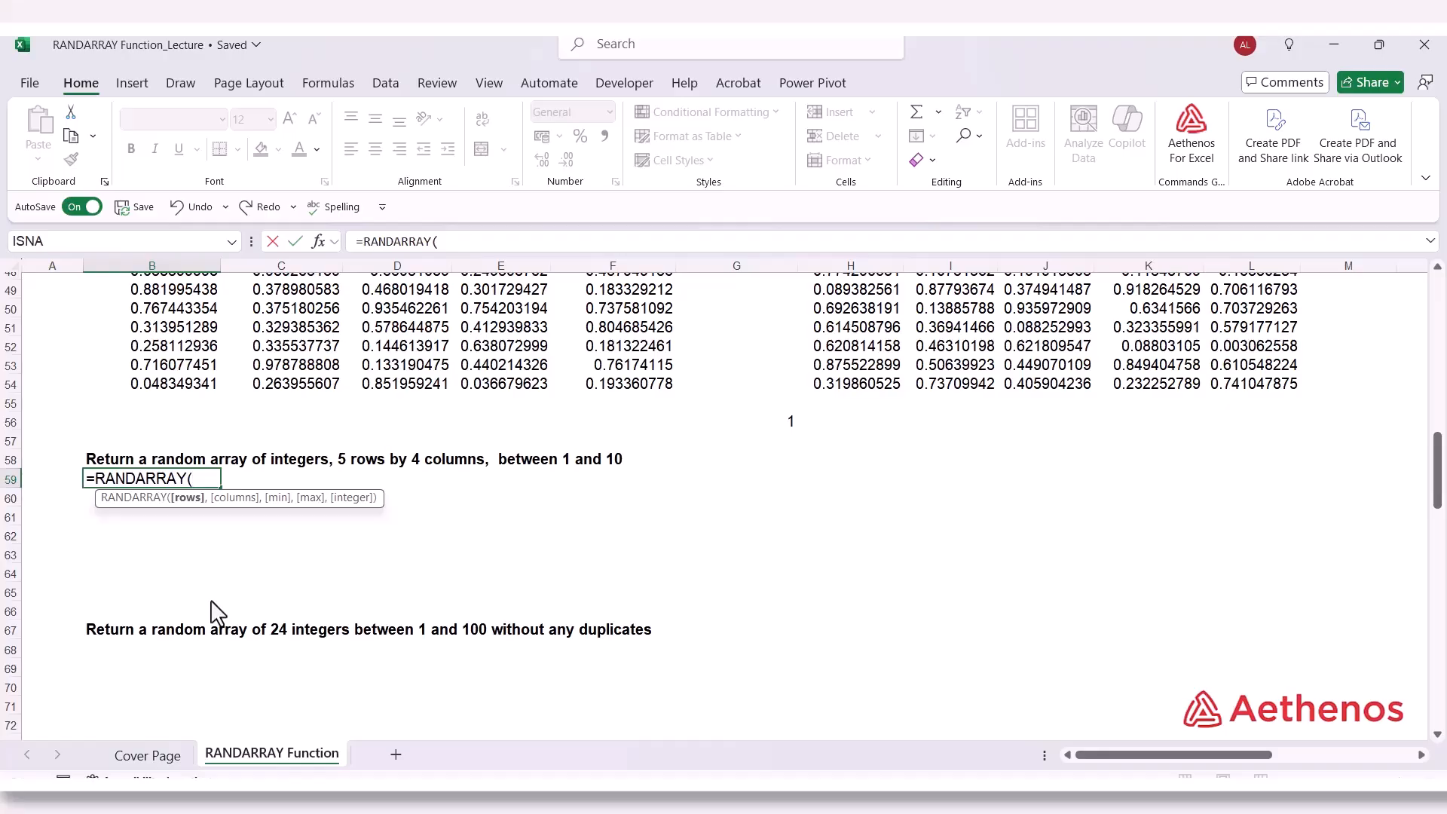
pyautogui.write('5,')
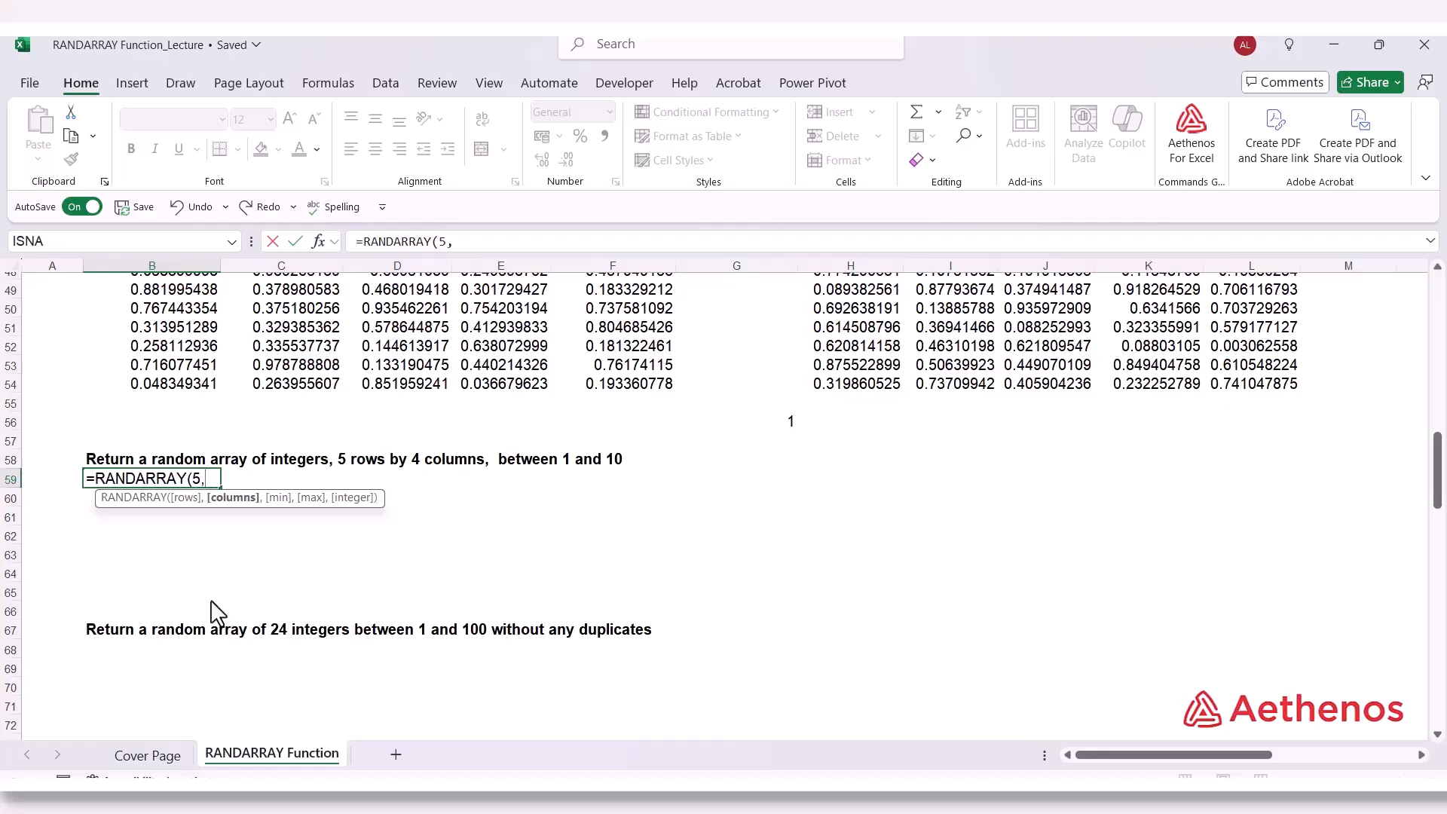
pyautogui.write('4,')
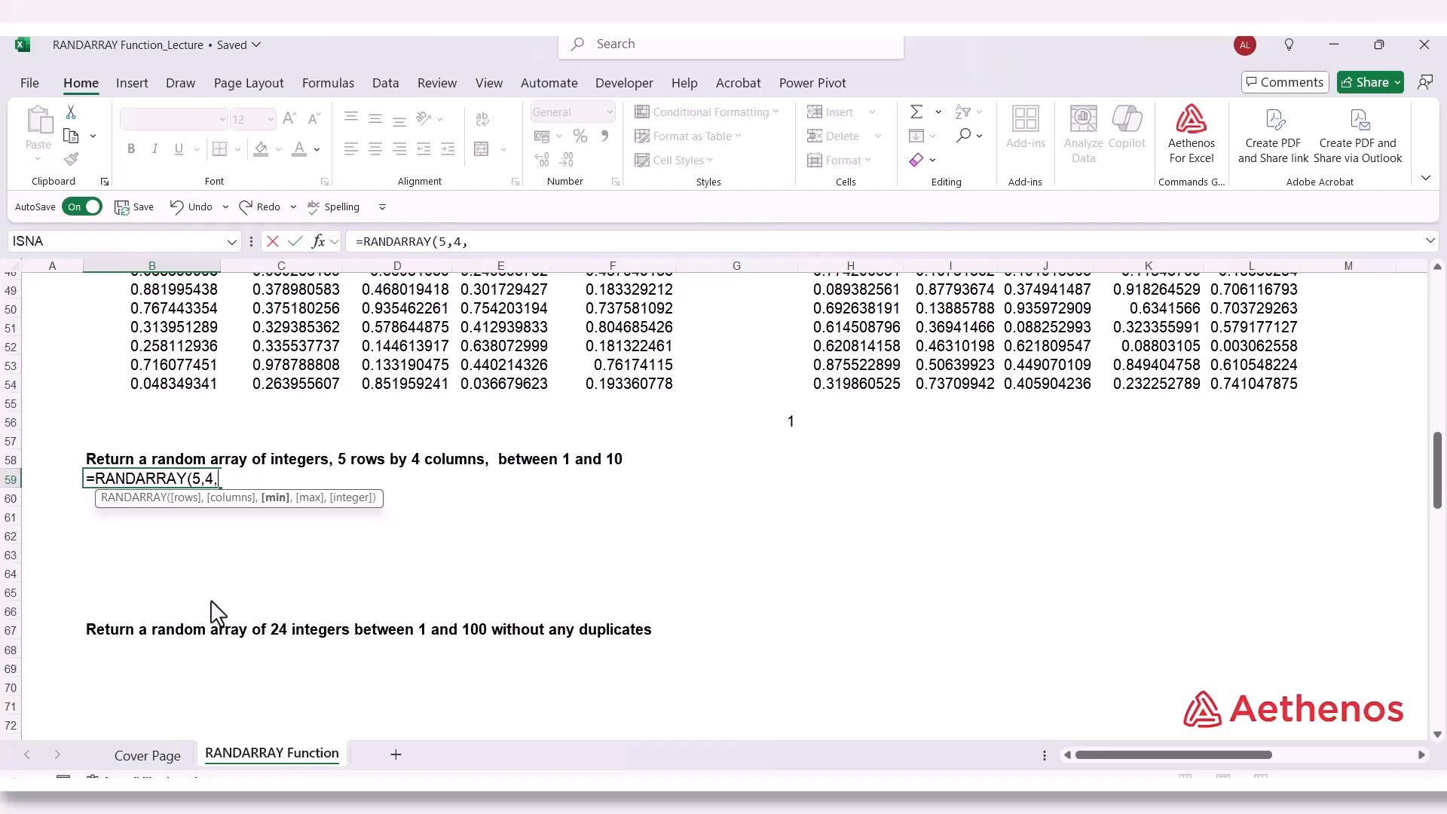
pyautogui.write('1,10,')
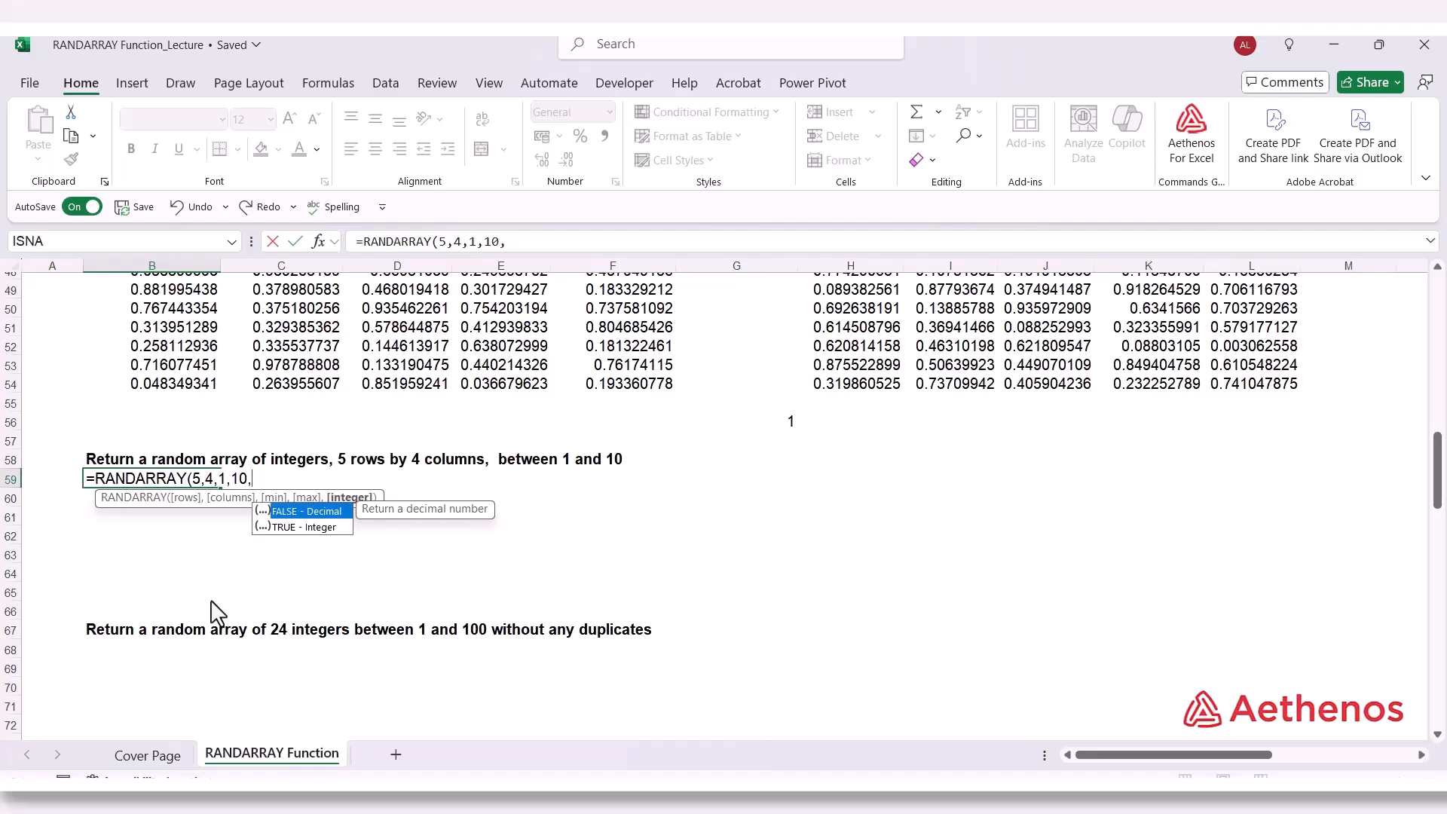
pyautogui.press('Down')
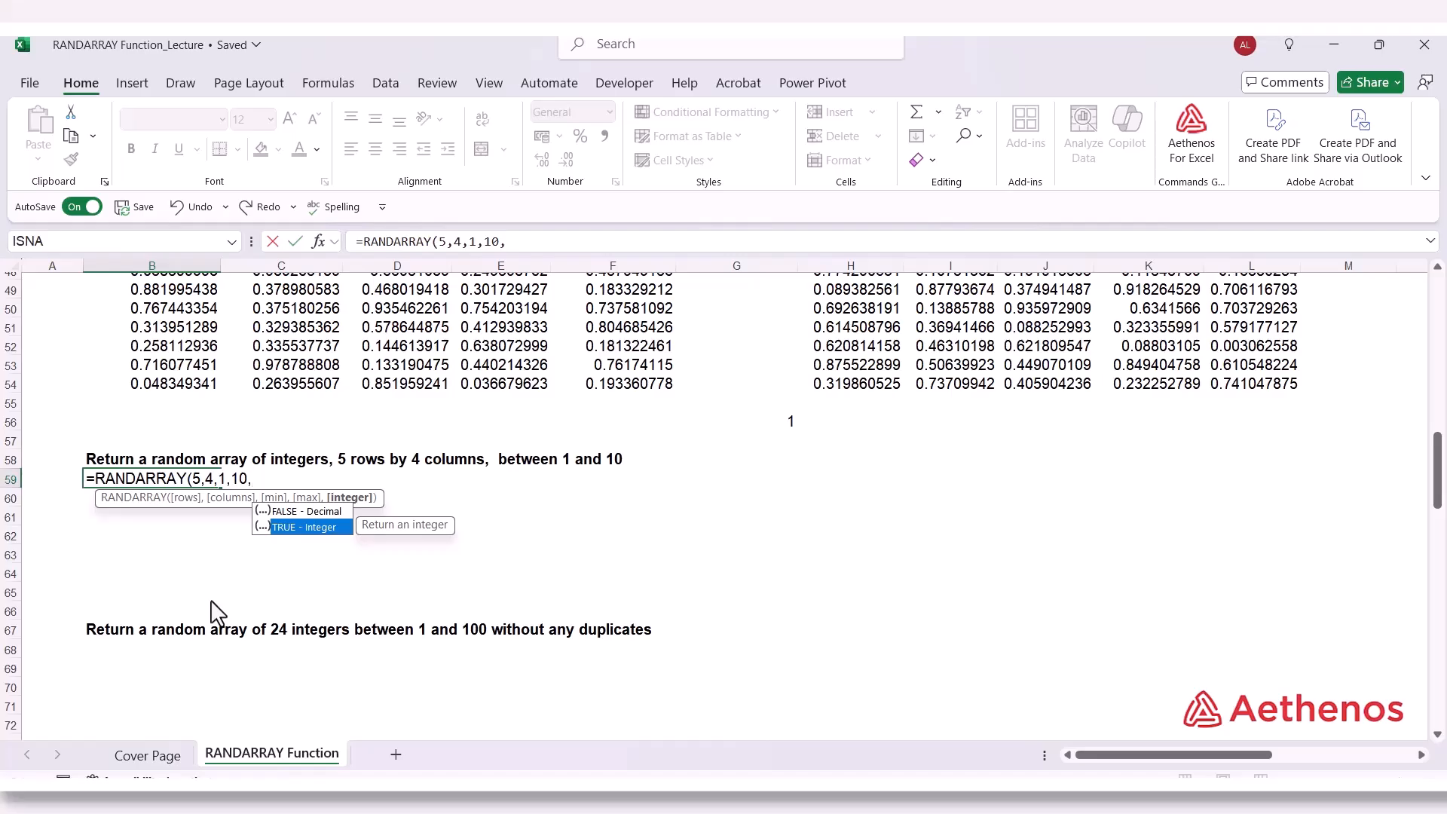
pyautogui.press('Tab')
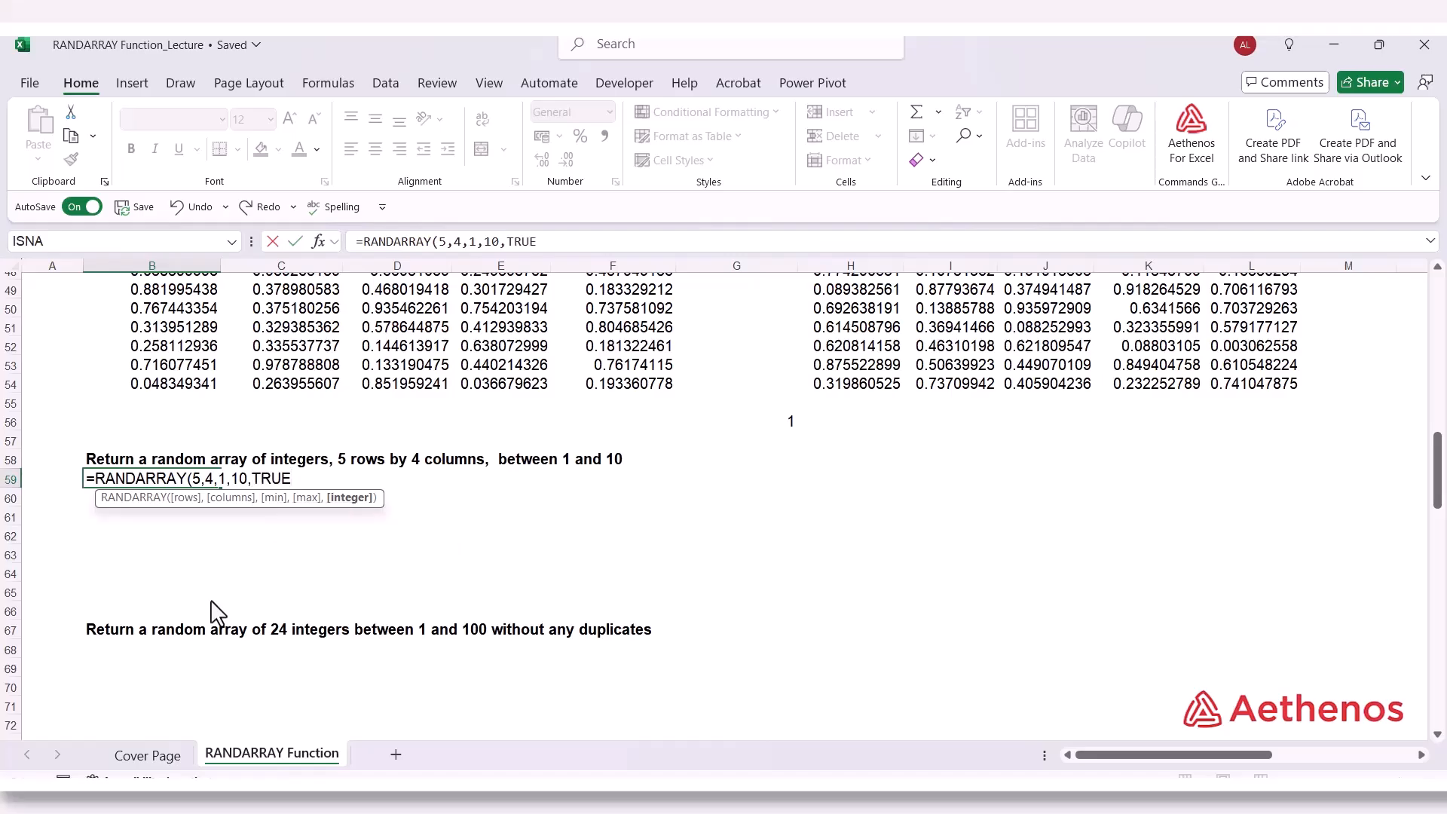
pyautogui.write(')')
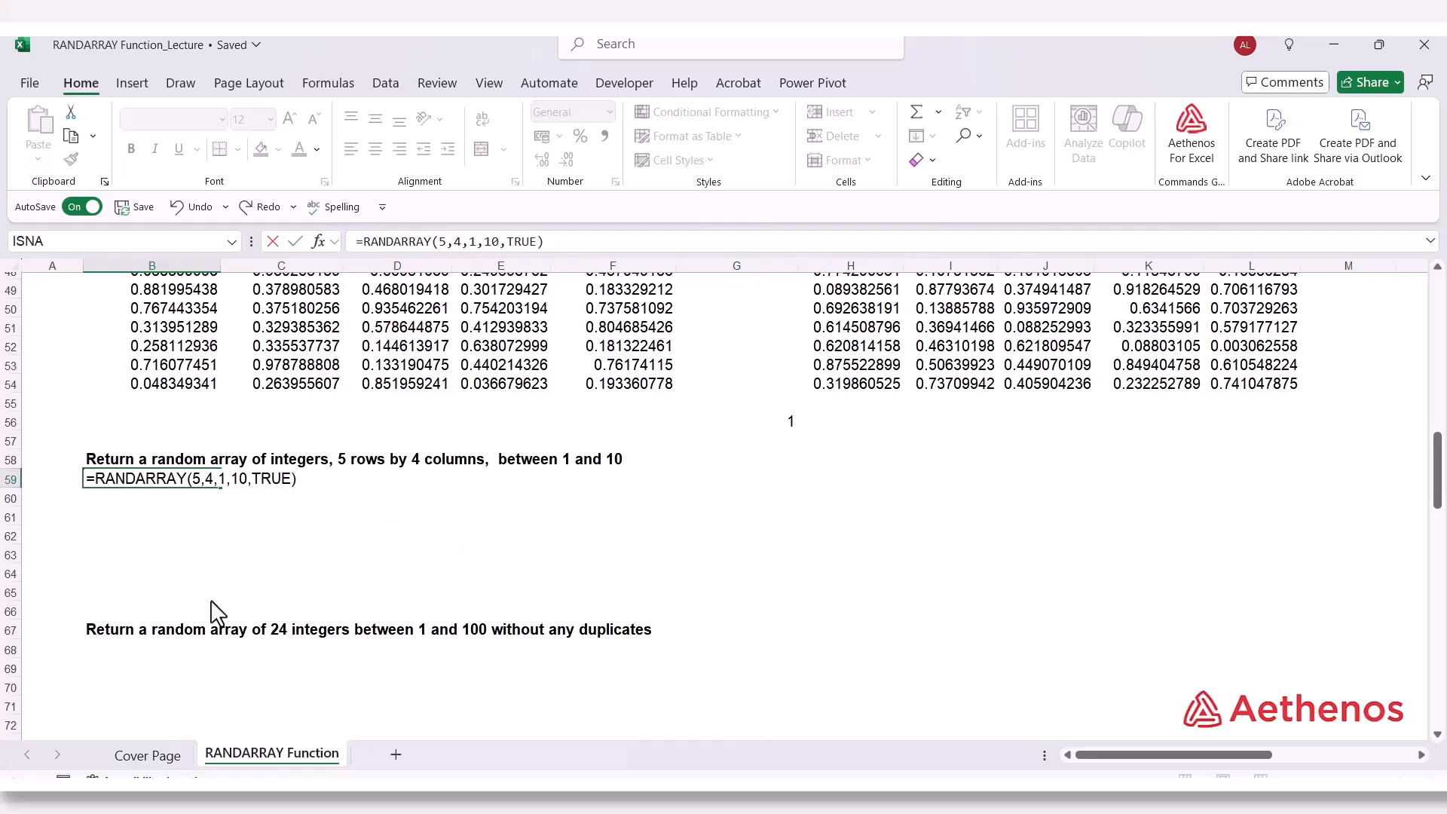
pyautogui.press('Return')
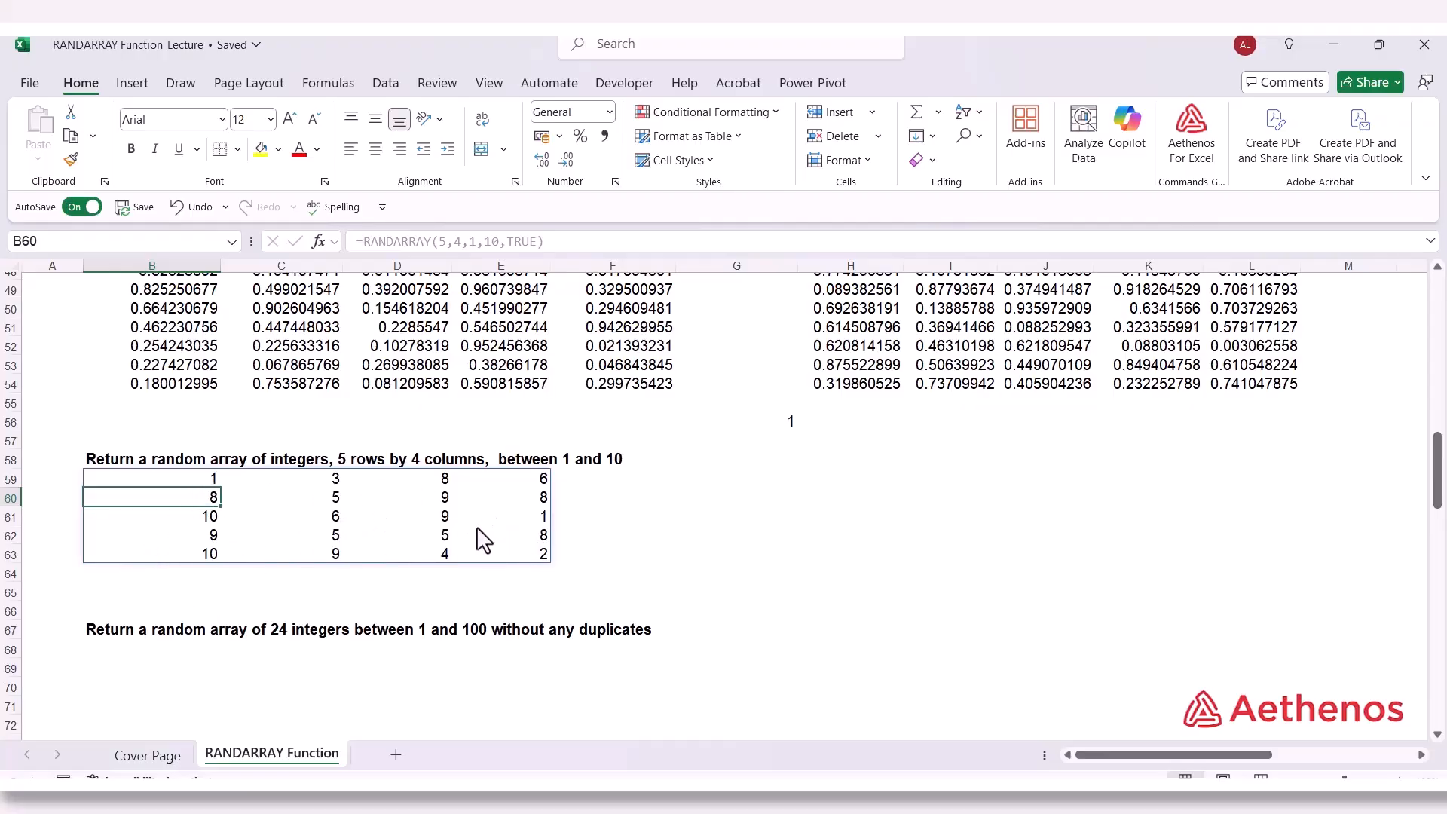
# Enter =RANDARRAY(24,1,1,100,TRUE) in B68 to return a column of 24 random integers between 1 and 100
pyautogui.scroll(-2, 391, 597)
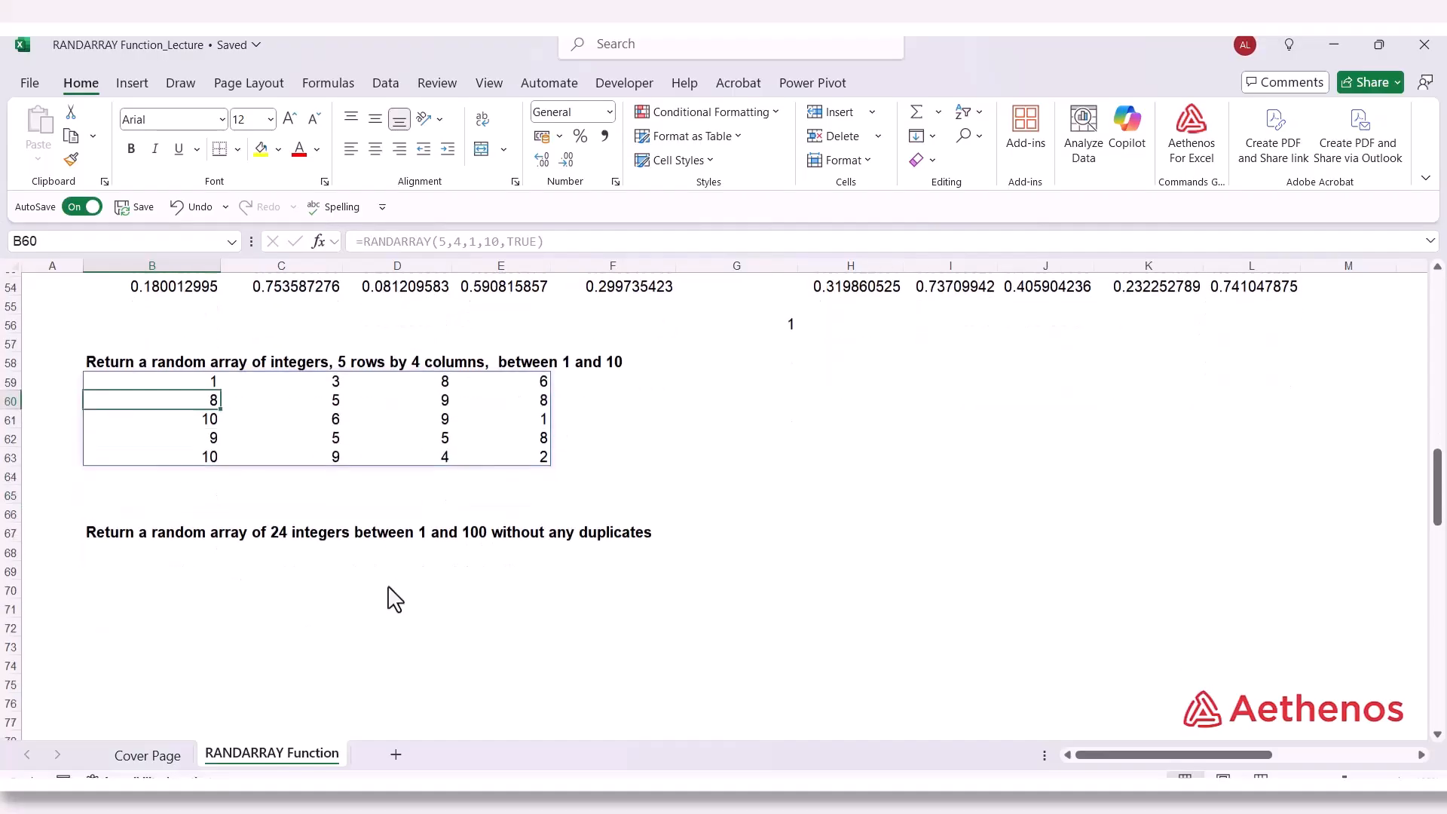
pyautogui.click(144, 537)
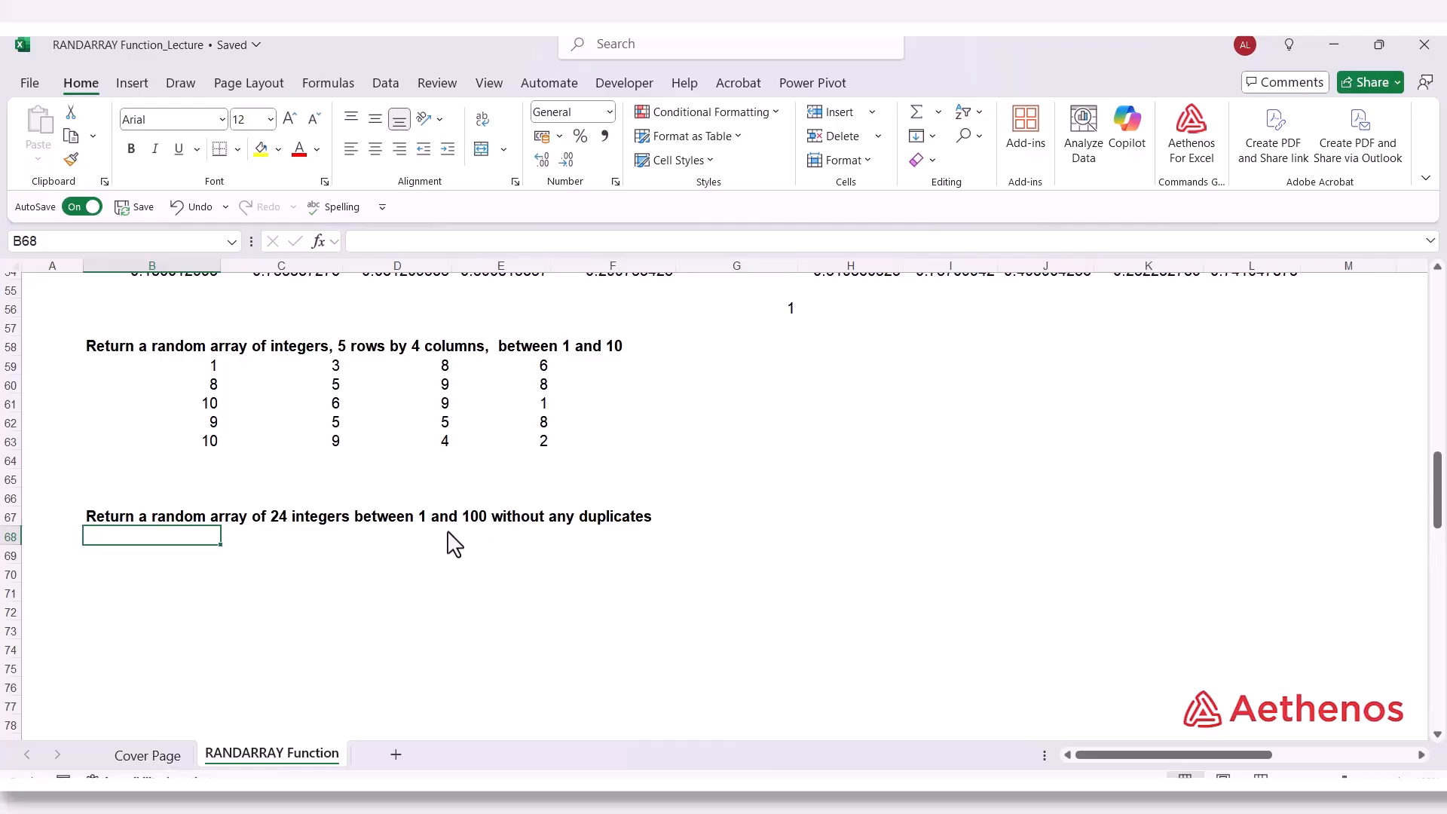
pyautogui.write('=rand')
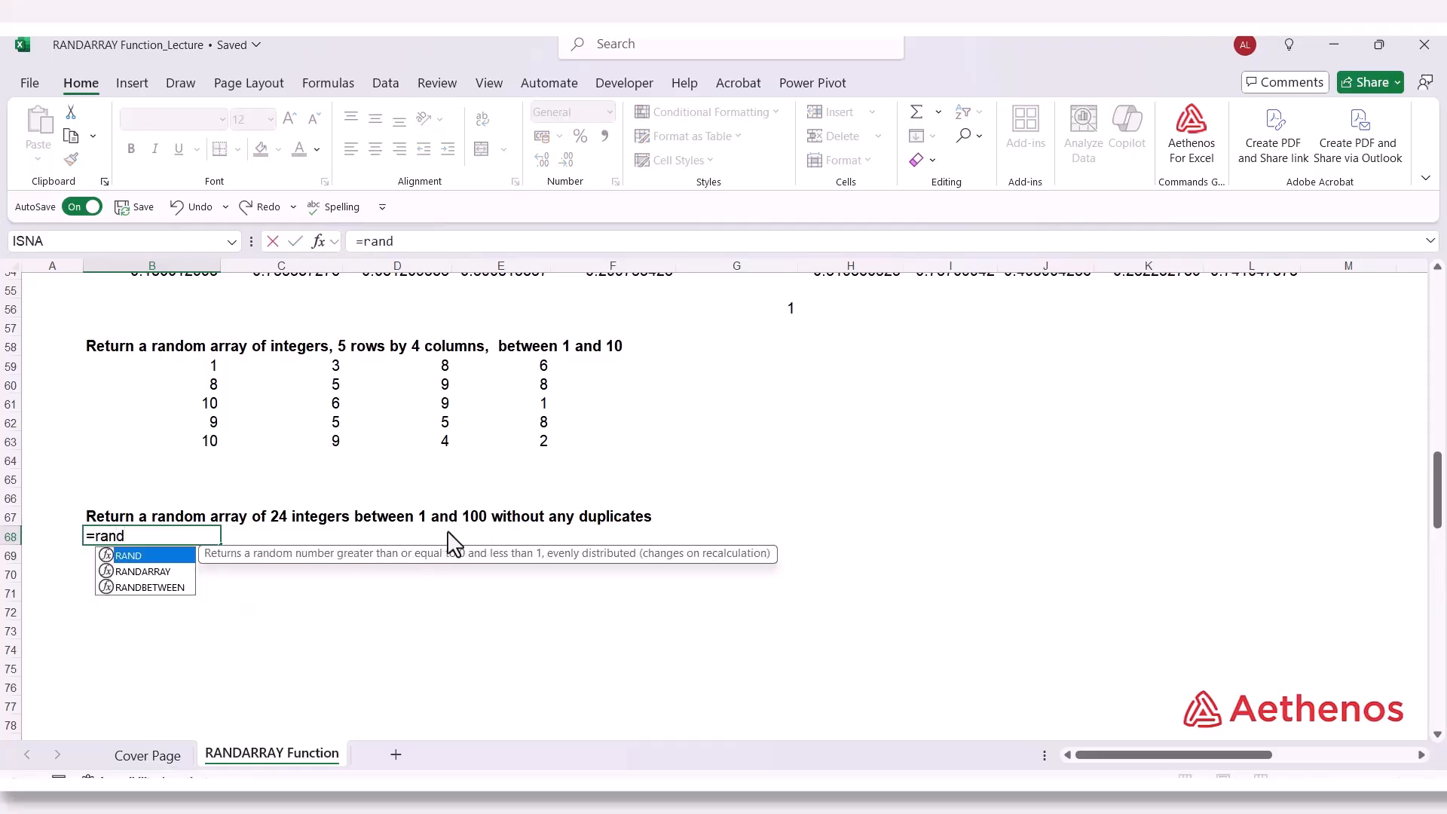
pyautogui.press('Down')
pyautogui.press('Tab')
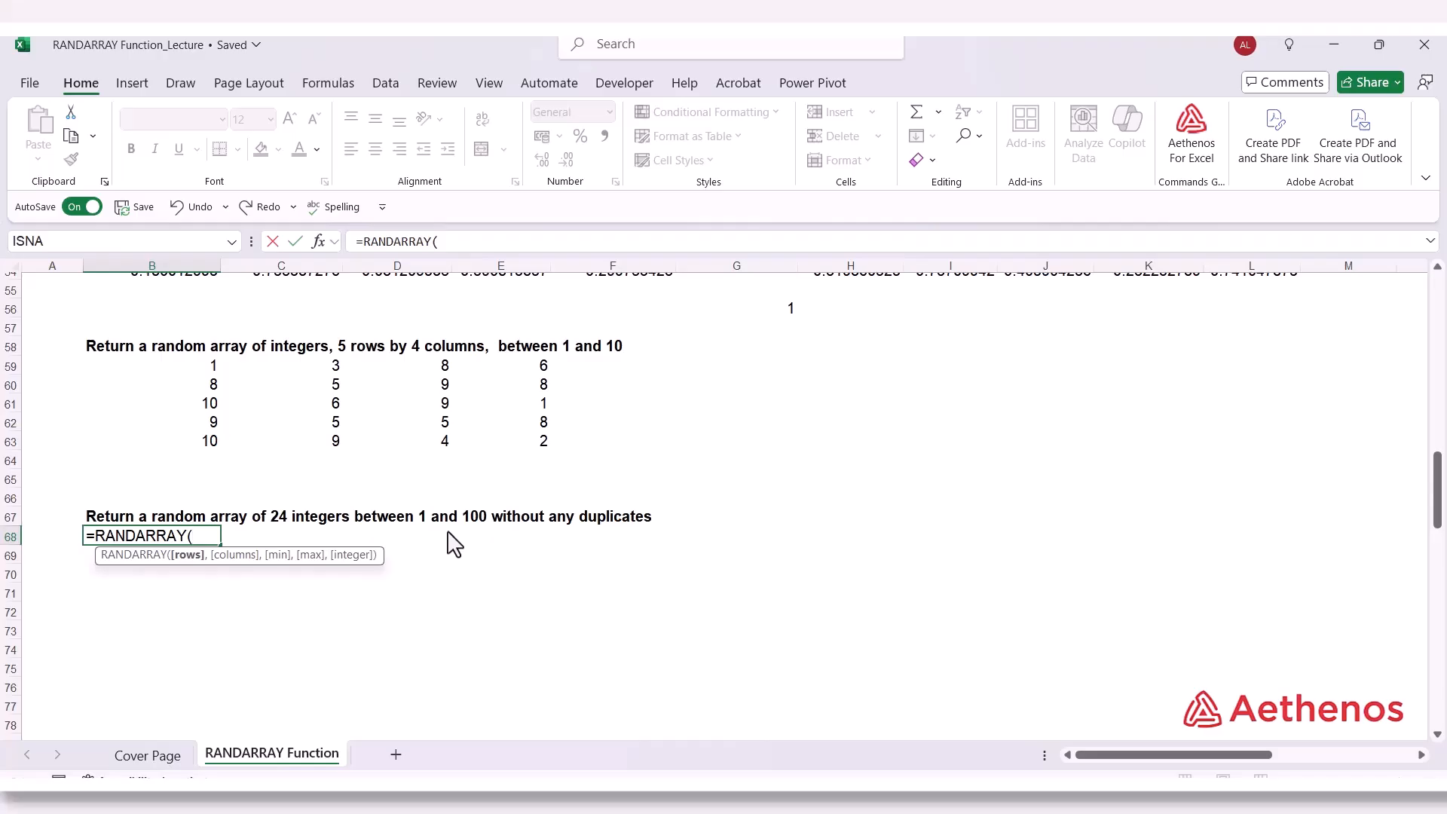
pyautogui.write('24,1')
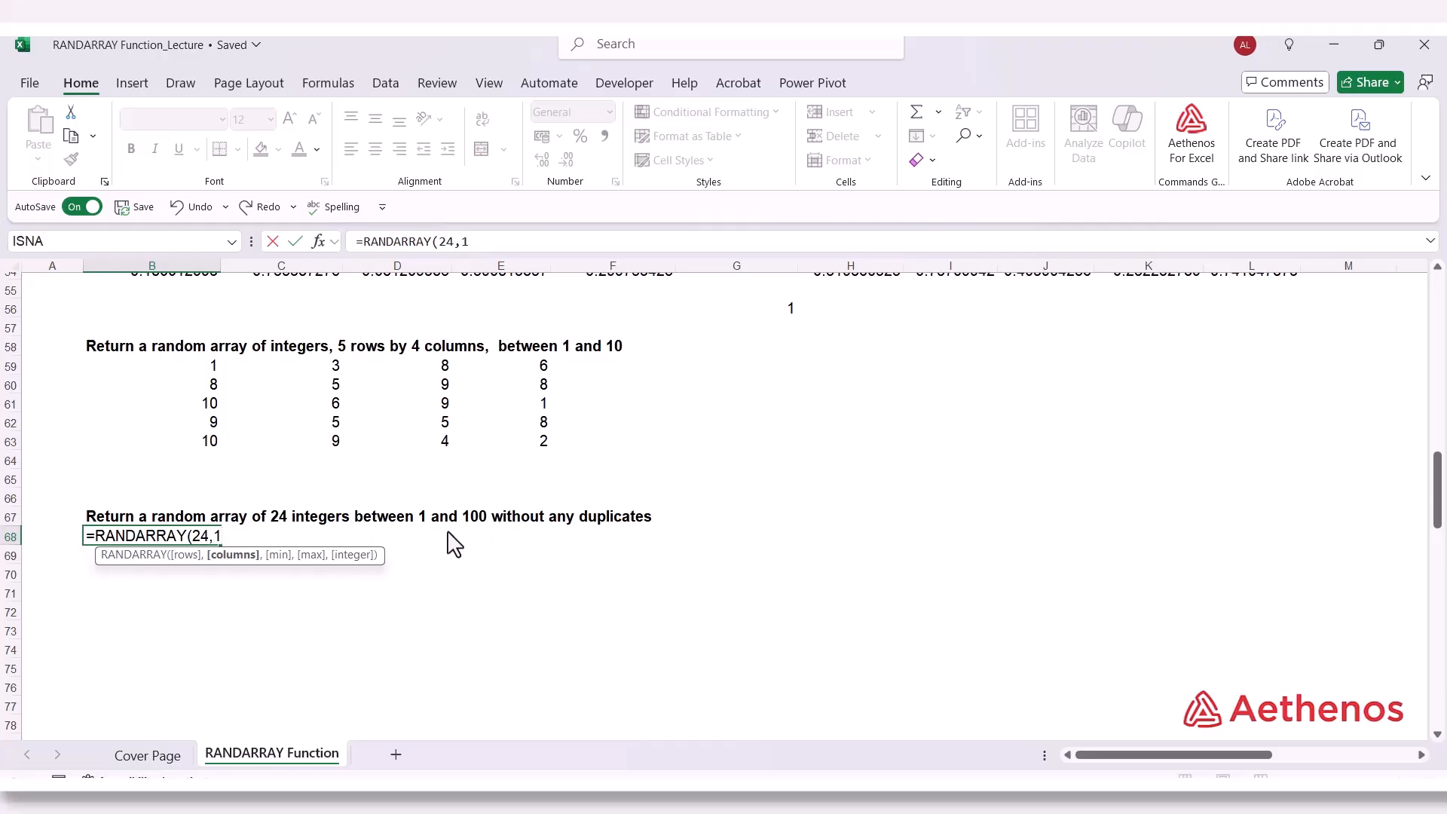
pyautogui.write(',')
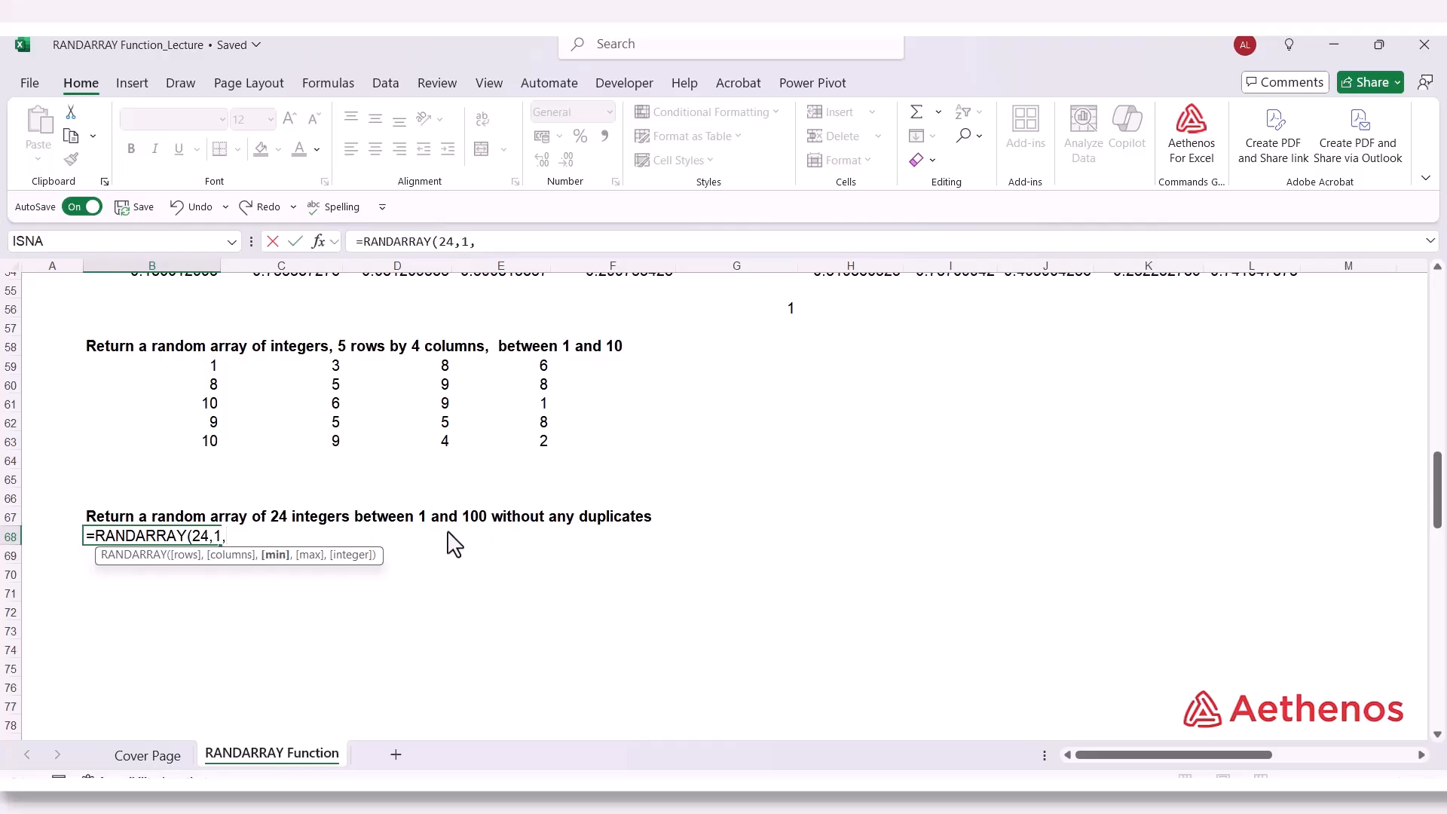
pyautogui.write('1,100,')
pyautogui.press('Down')
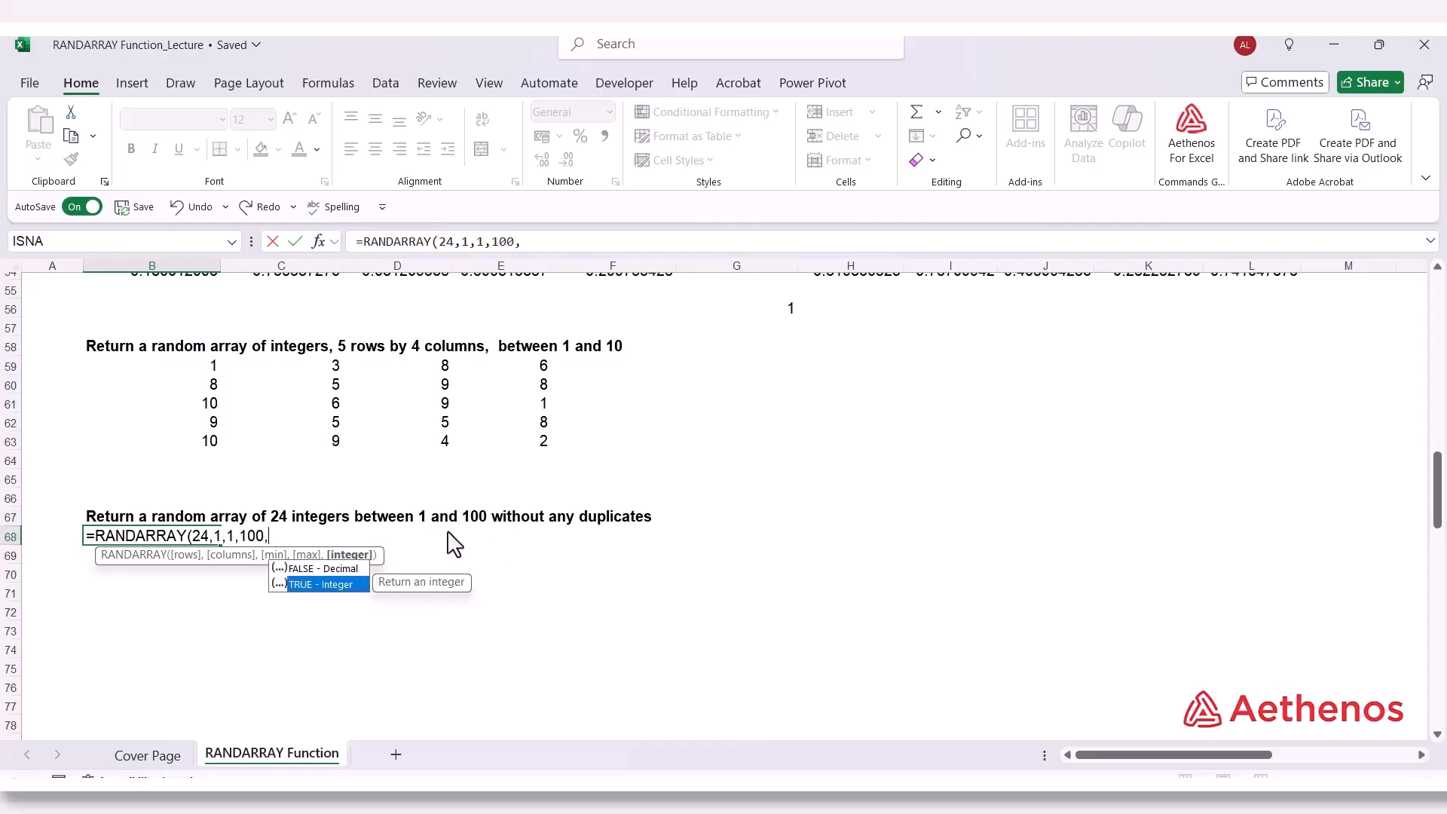
pyautogui.press('Tab')
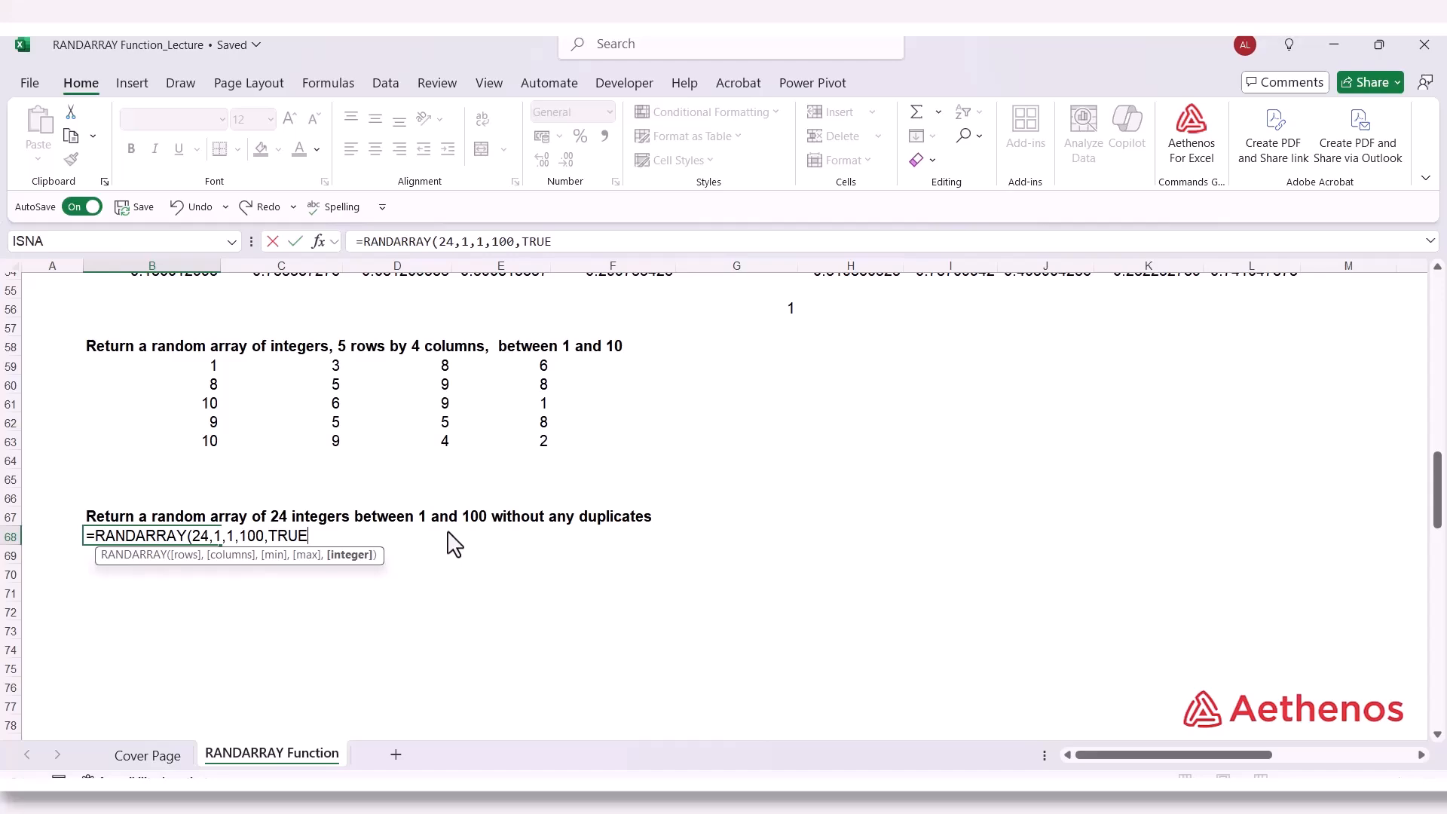
pyautogui.write(')')
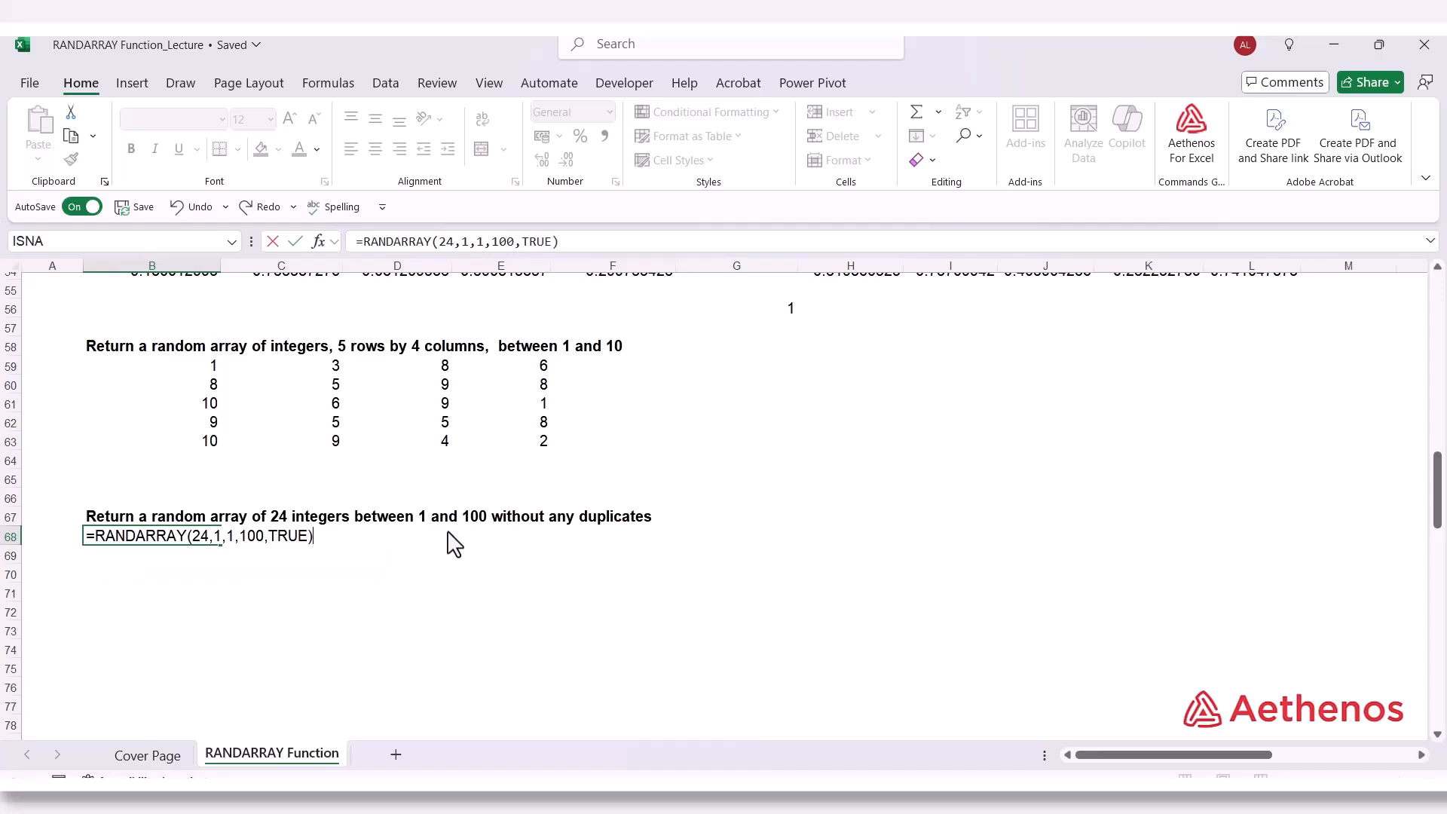
pyautogui.press('Return')
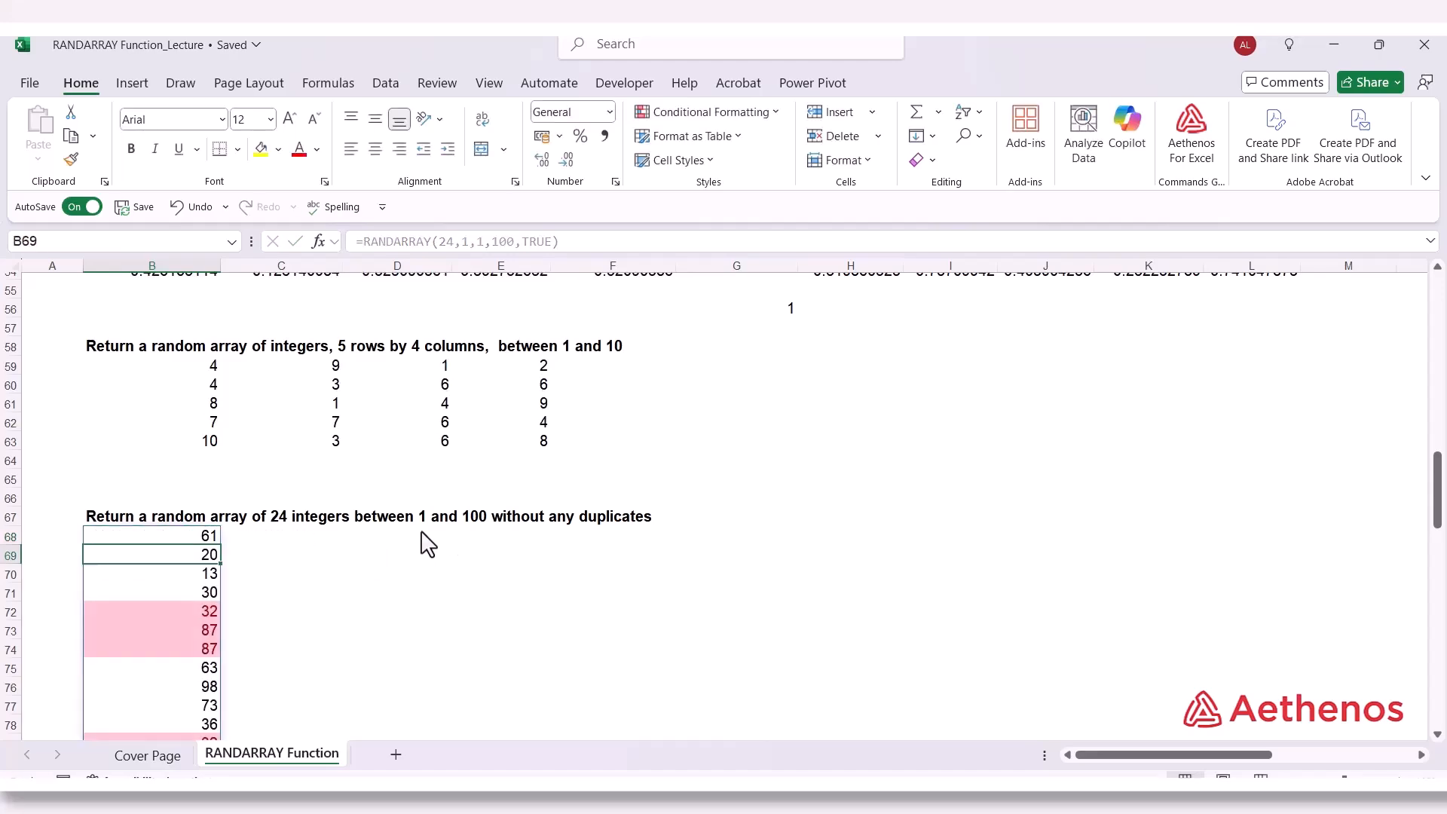
# Examine the random integers in B68:B91 for repeated values, comparing the cells highlighted as duplicates
pyautogui.scroll(-2, 468, 526)
pyautogui.scroll(-2, 468, 532)
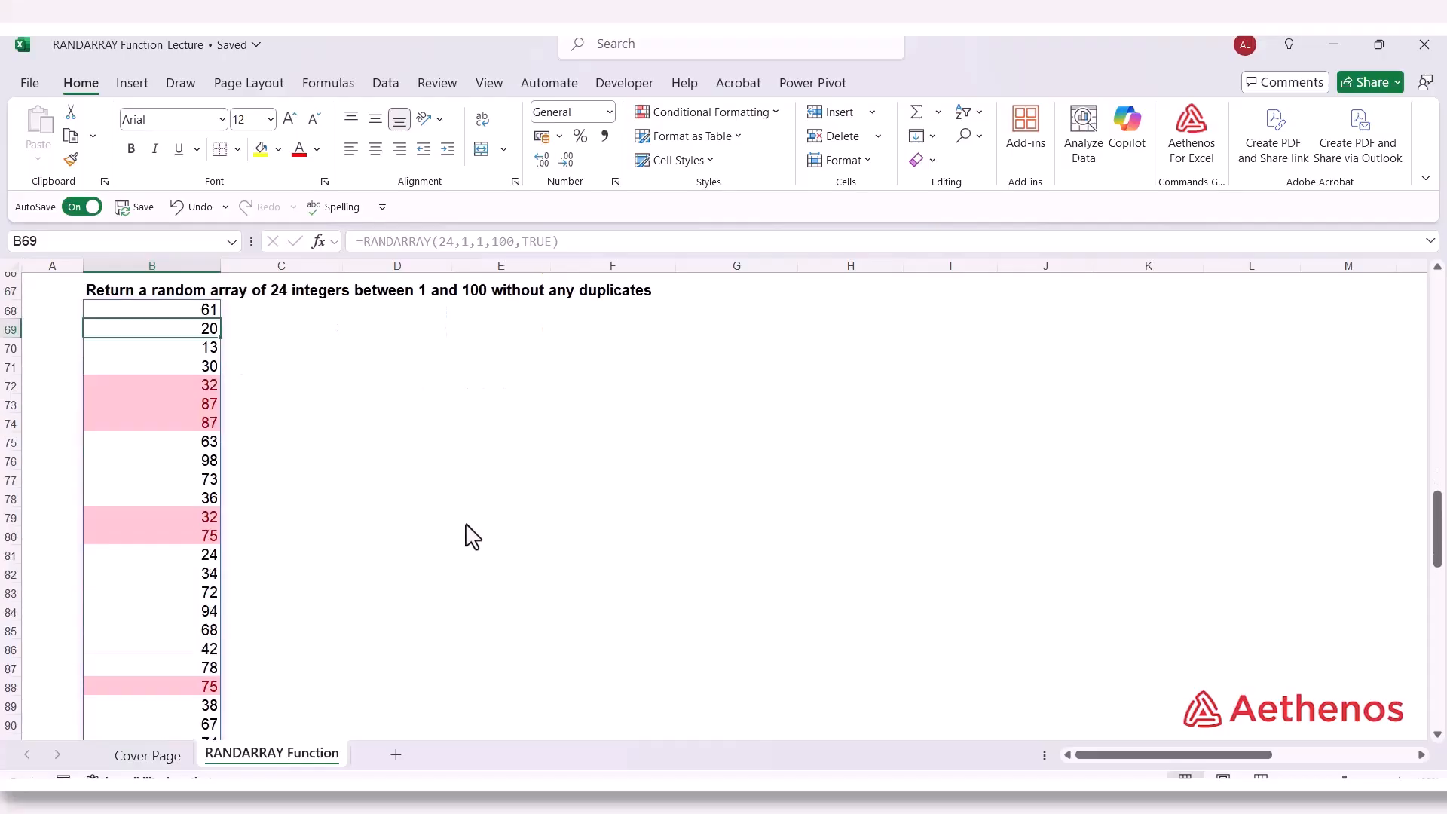
pyautogui.click(349, 407)
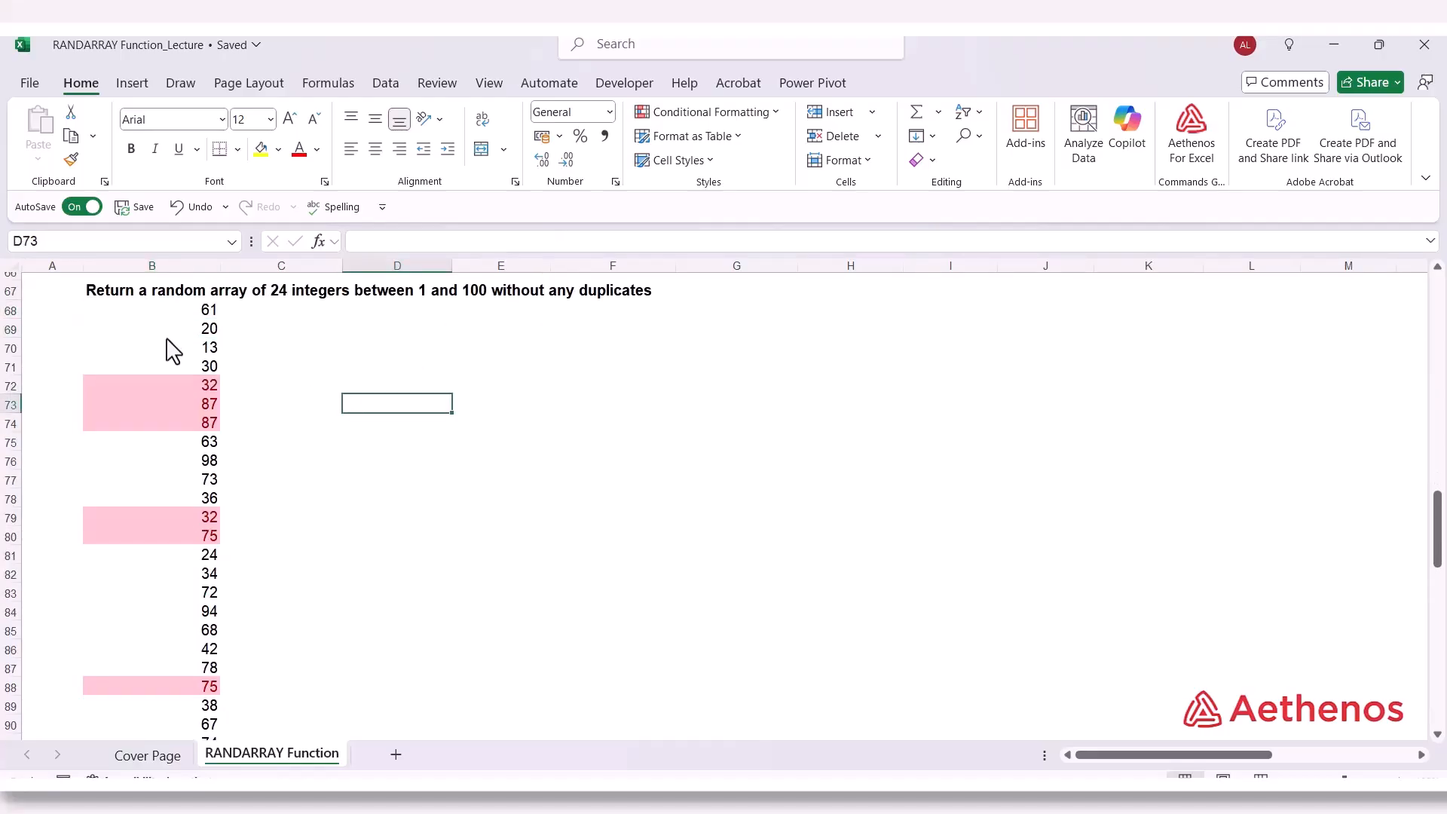
pyautogui.click(169, 313)
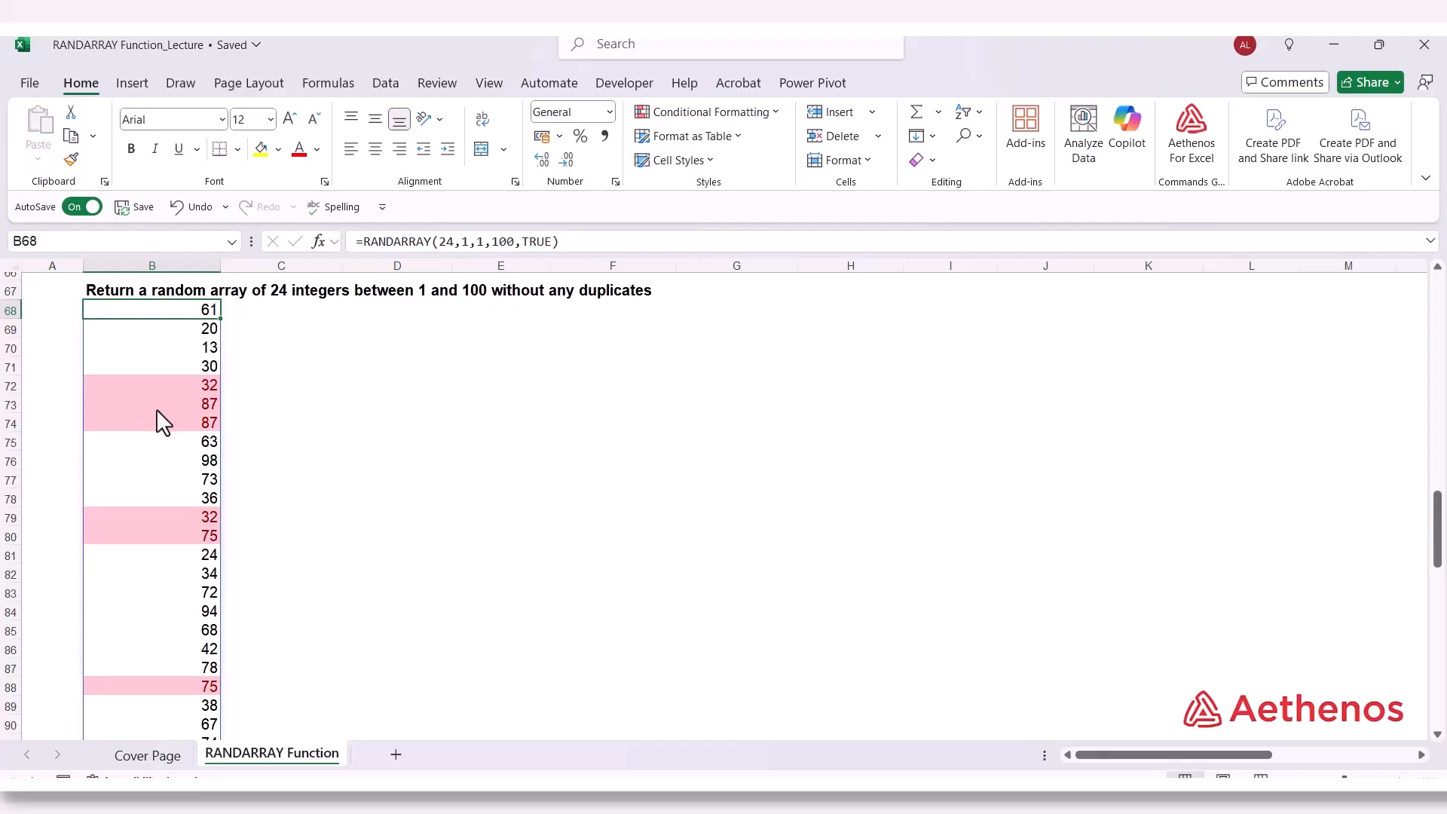
pyautogui.scroll(-2, 156, 408)
pyautogui.scroll(2, 156, 409)
pyautogui.click(202, 394)
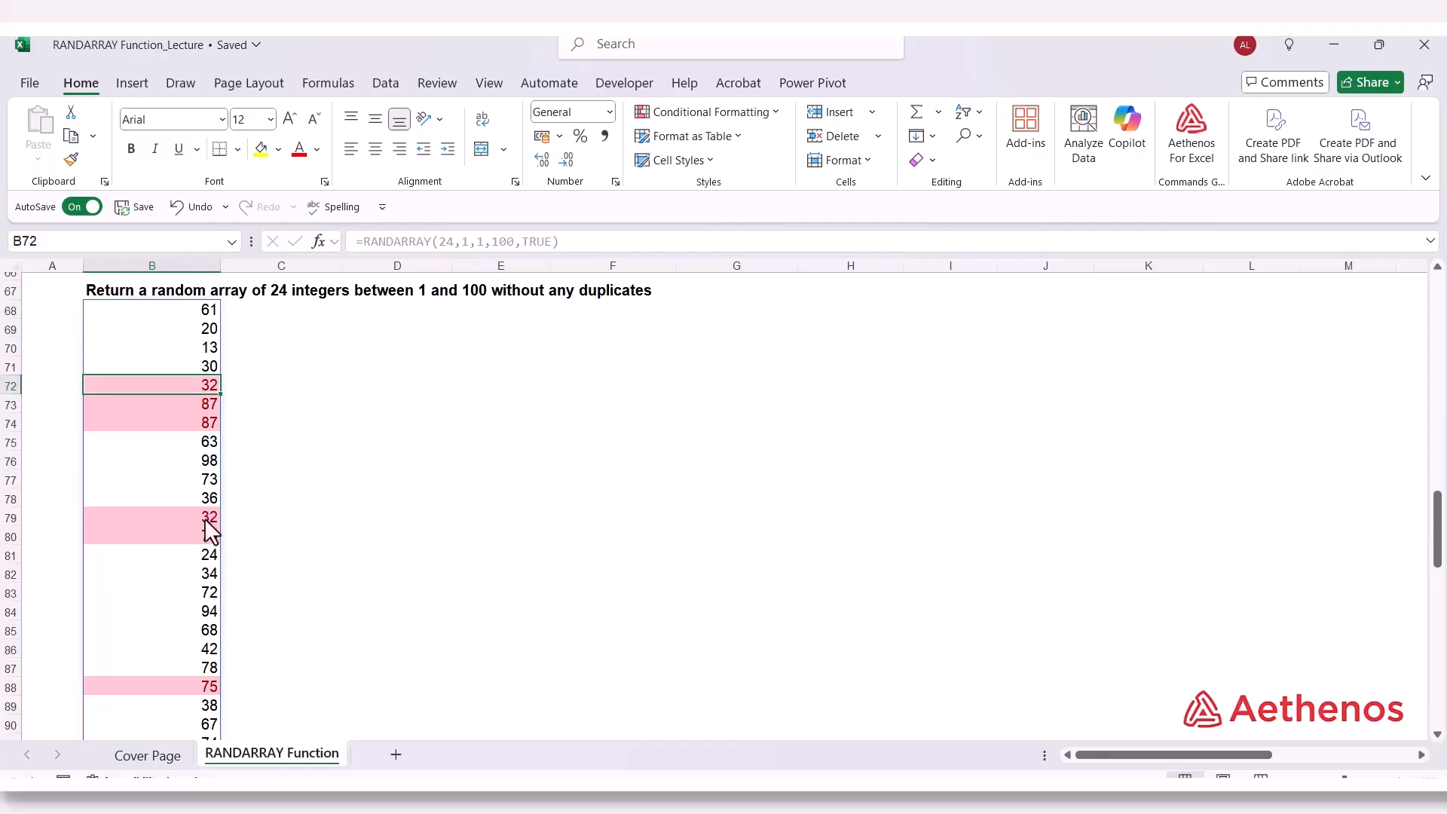
pyautogui.click(207, 522)
pyautogui.click(177, 412)
pyautogui.click(178, 426)
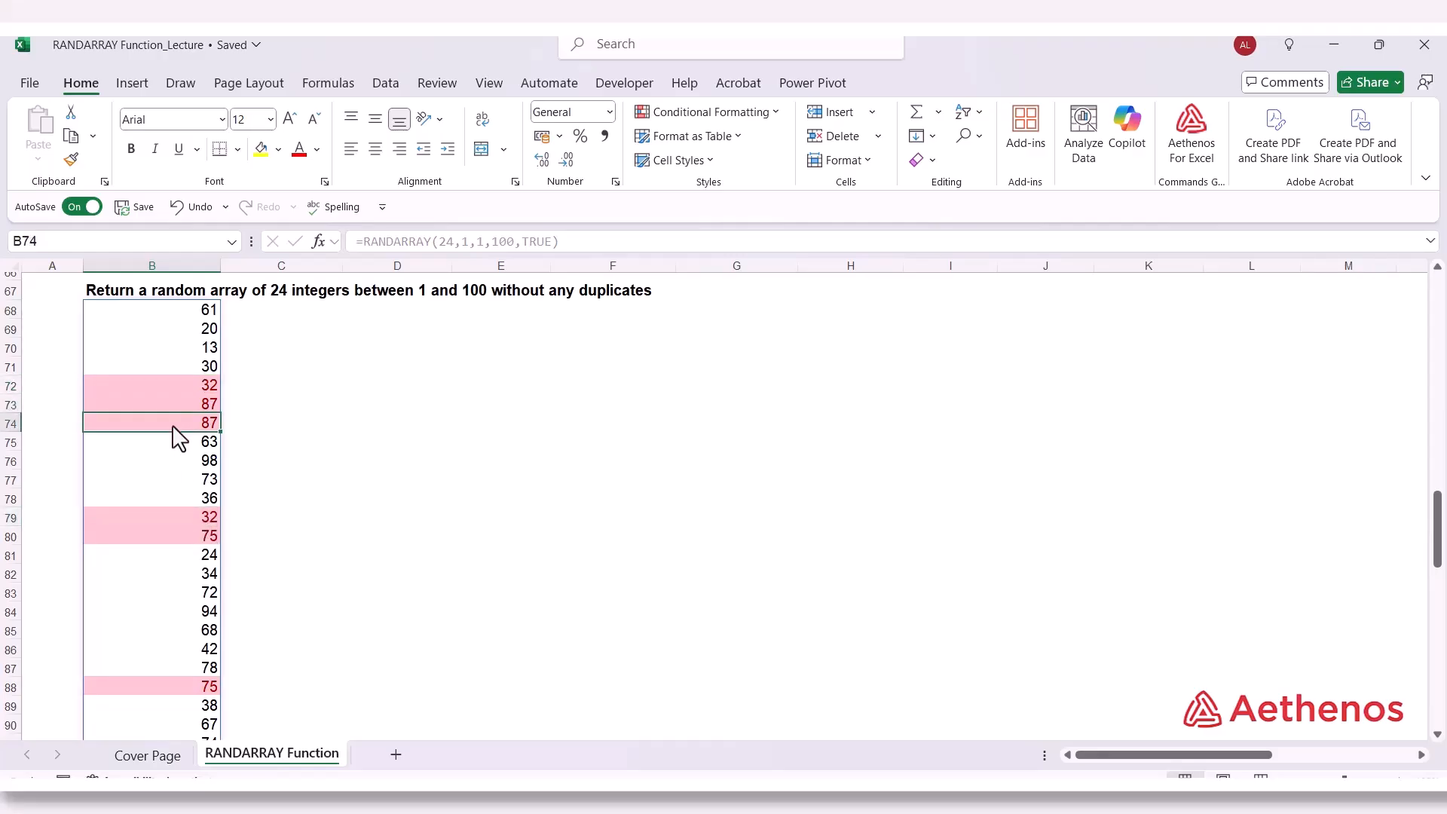
pyautogui.click(188, 536)
pyautogui.scroll(-2, 189, 536)
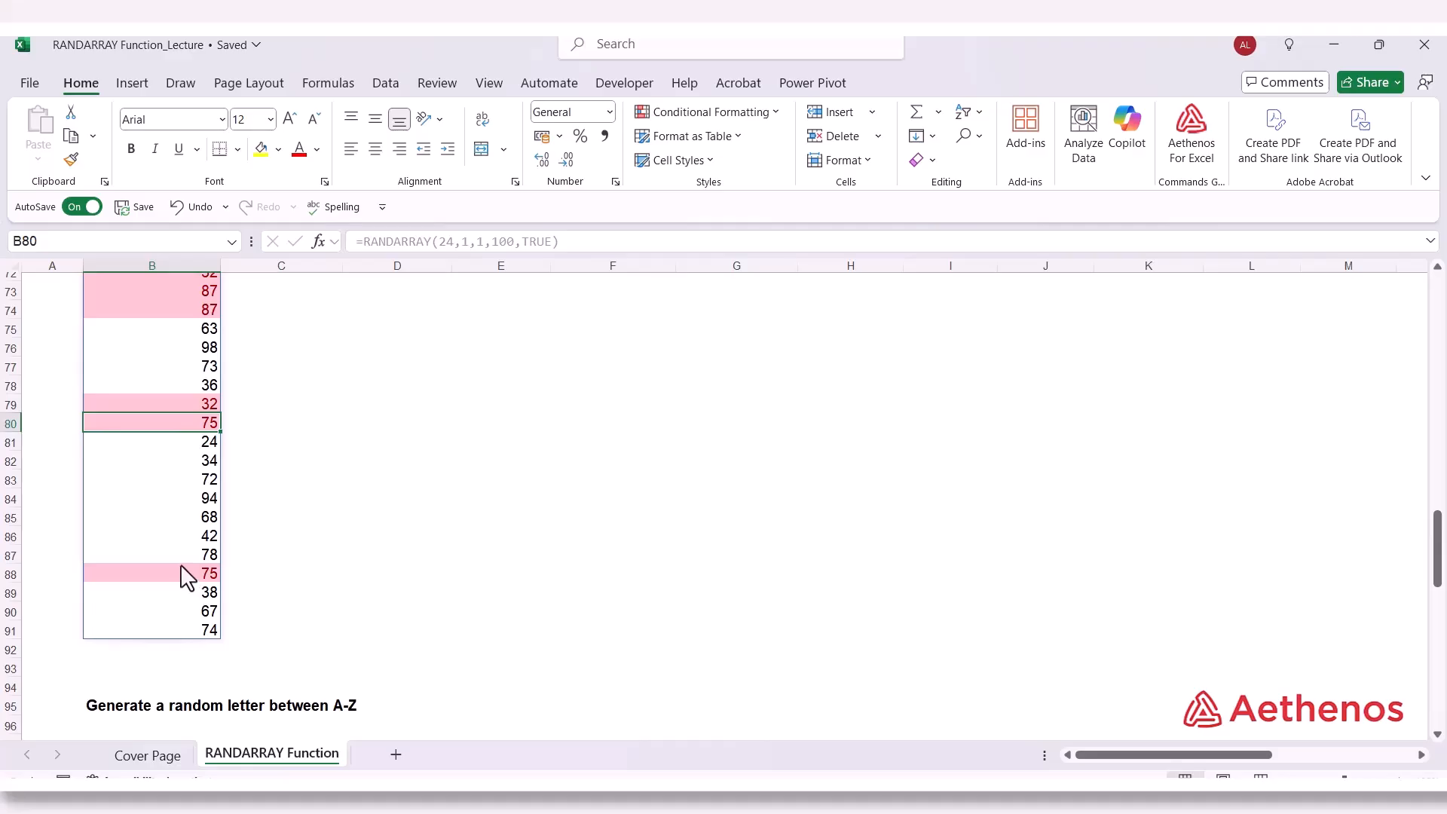
pyautogui.click(189, 572)
pyautogui.scroll(2, 450, 599)
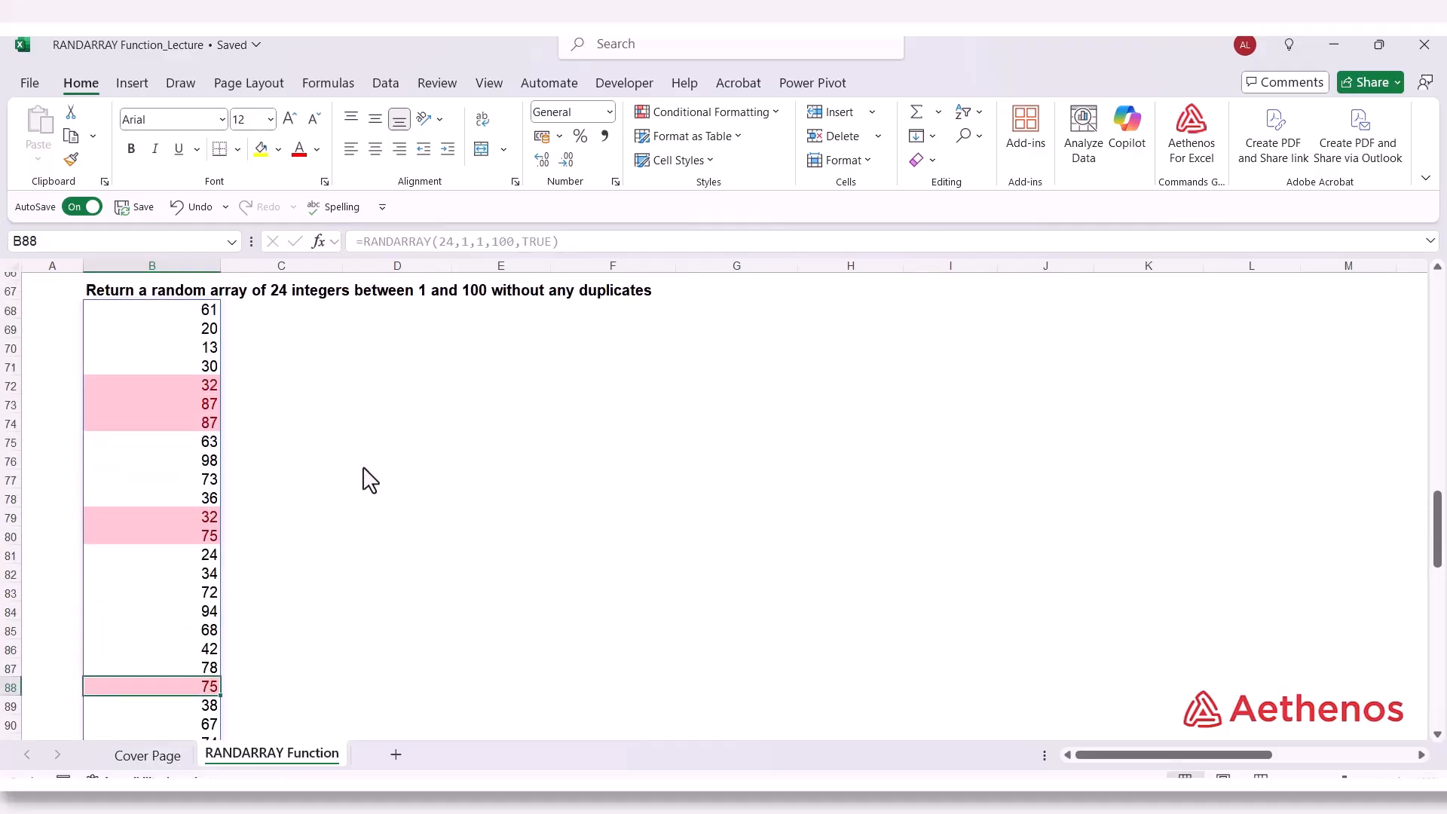
pyautogui.scroll(1, 365, 481)
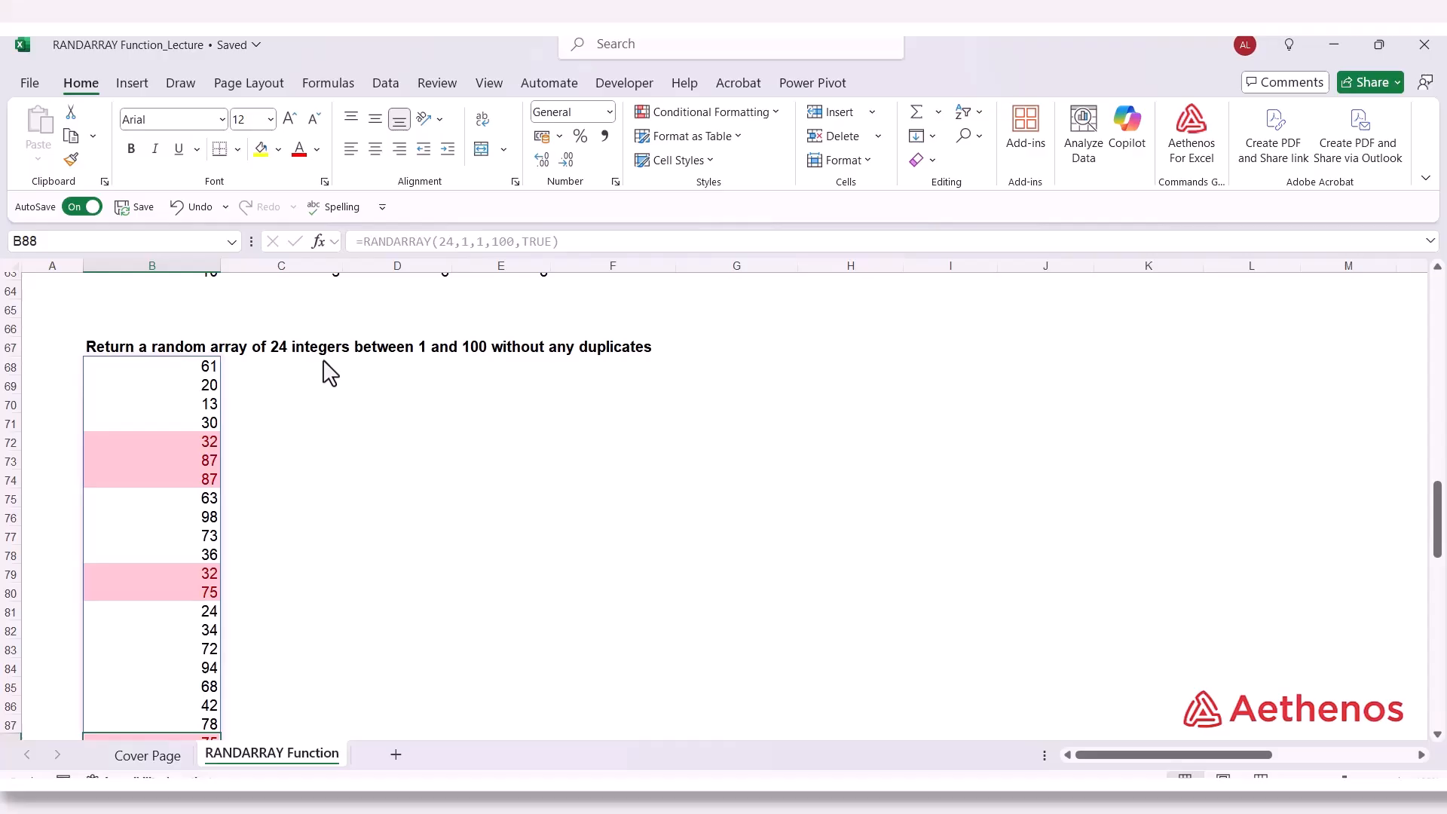
# Copy the RANDARRAY formula text from B68 and paste it into C68
pyautogui.click(338, 406)
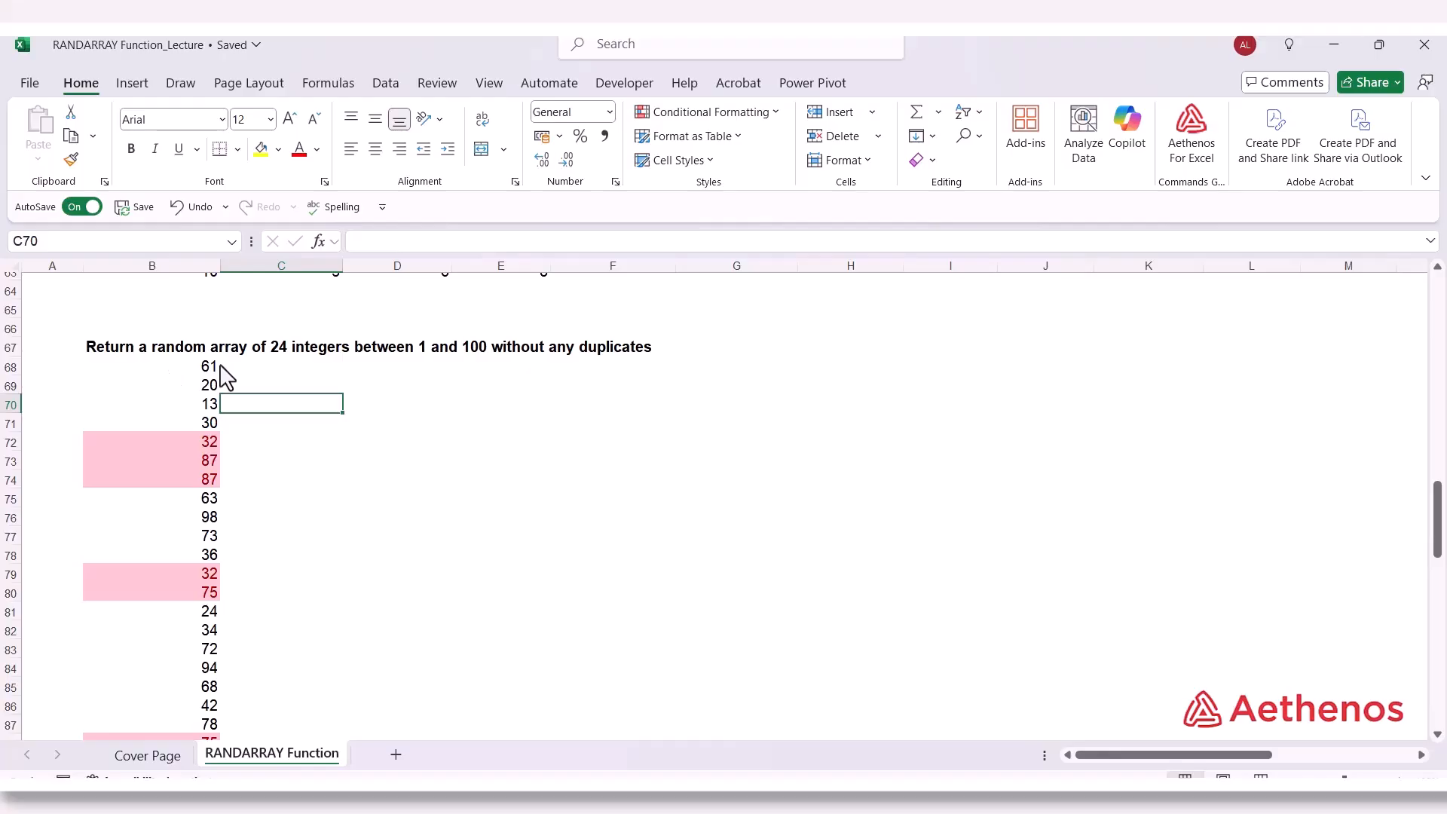
pyautogui.click(256, 367)
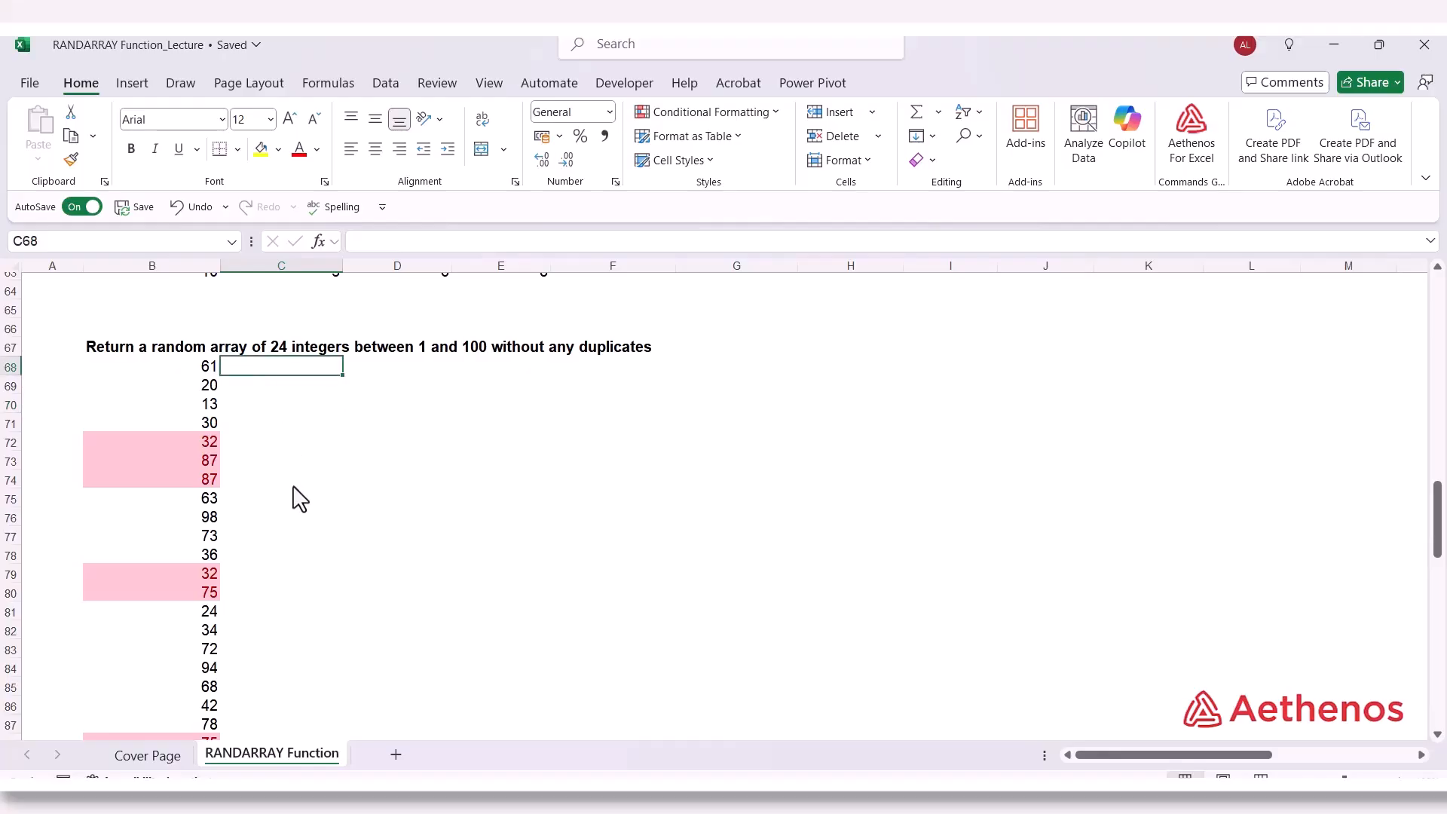
pyautogui.click(170, 371)
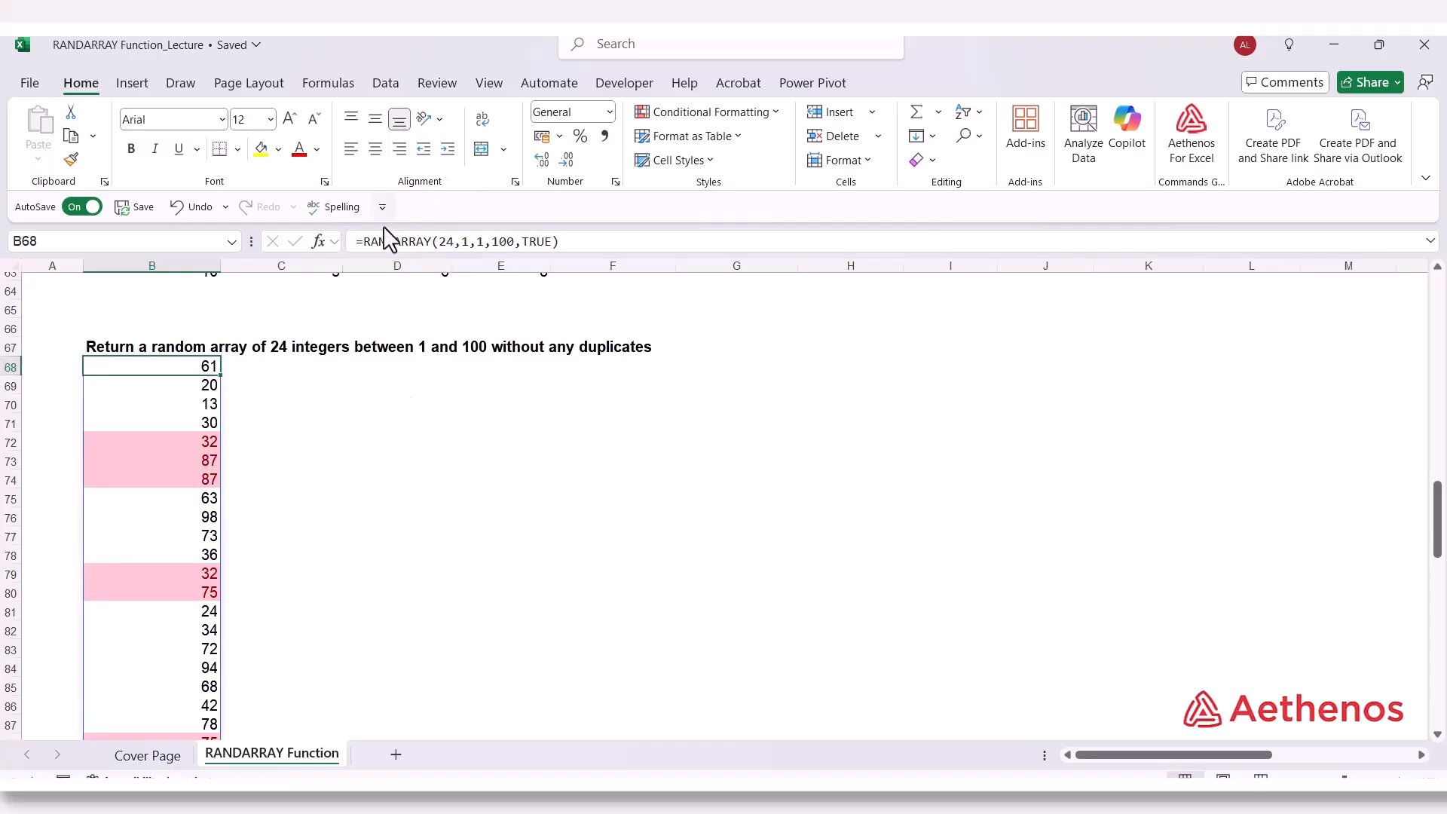
pyautogui.moveTo(354, 241); pyautogui.dragTo(601, 256)
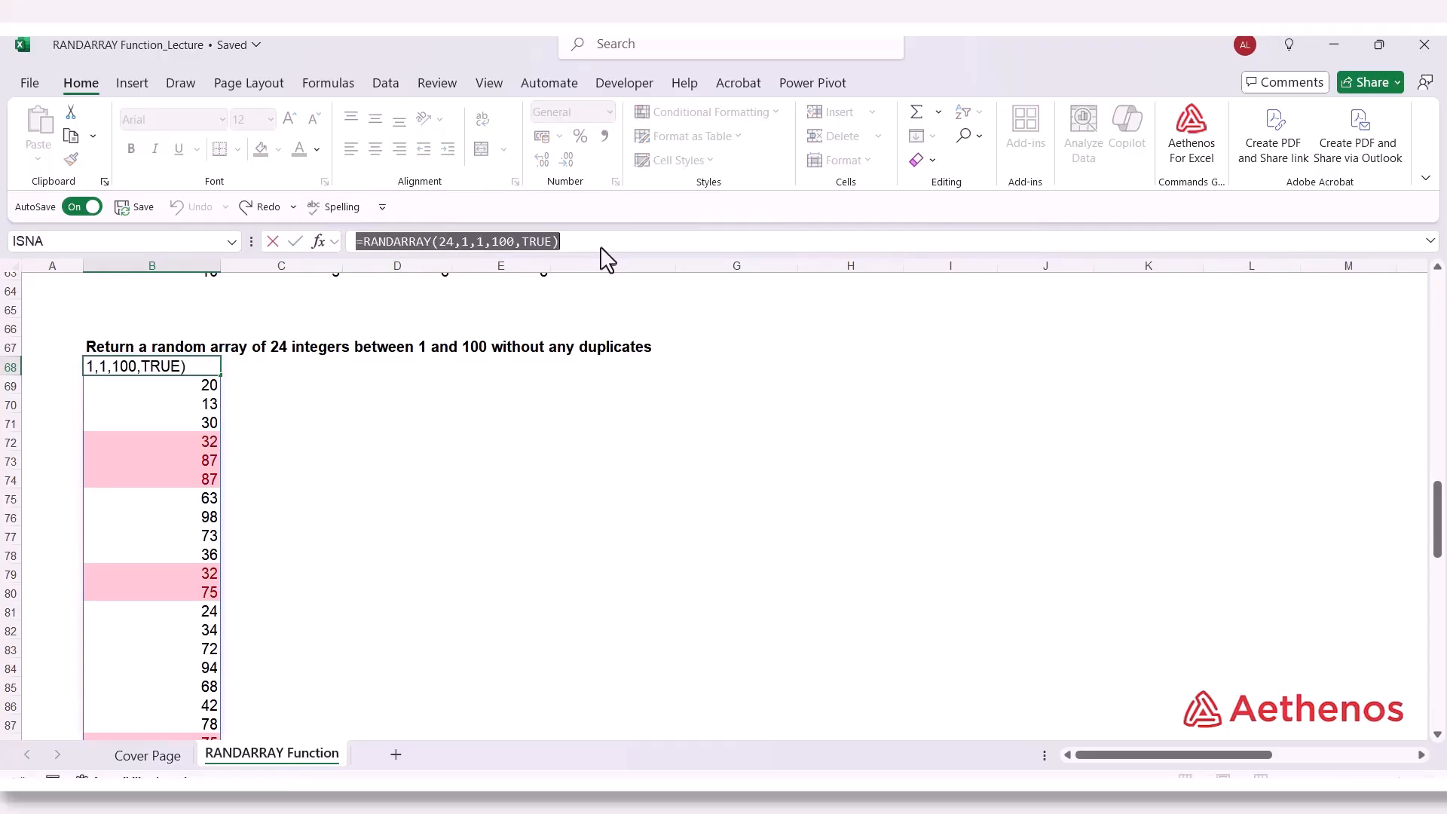
pyautogui.hotkey('ctrl', 'c')
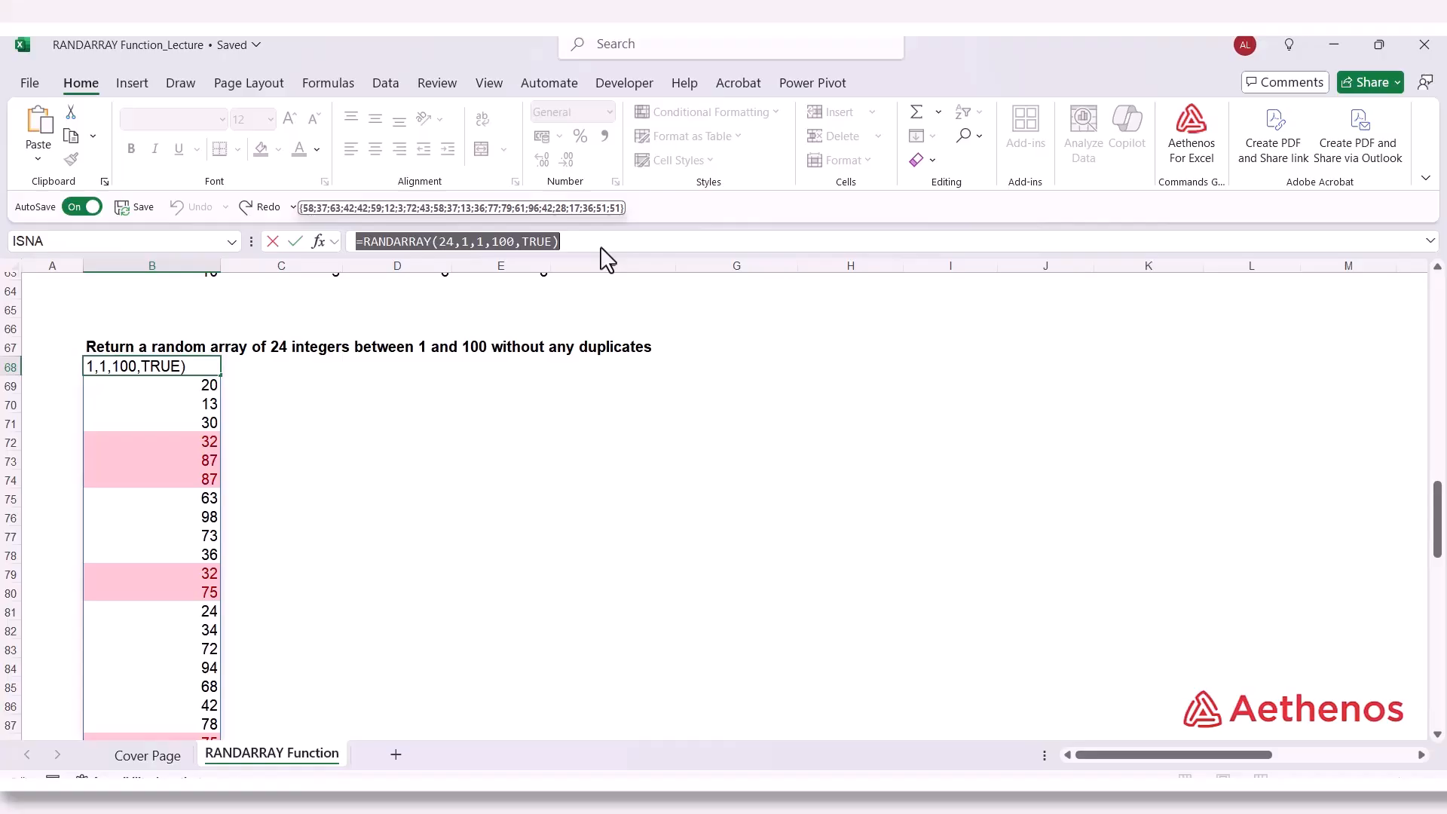
pyautogui.press('Escape')
pyautogui.click(282, 369)
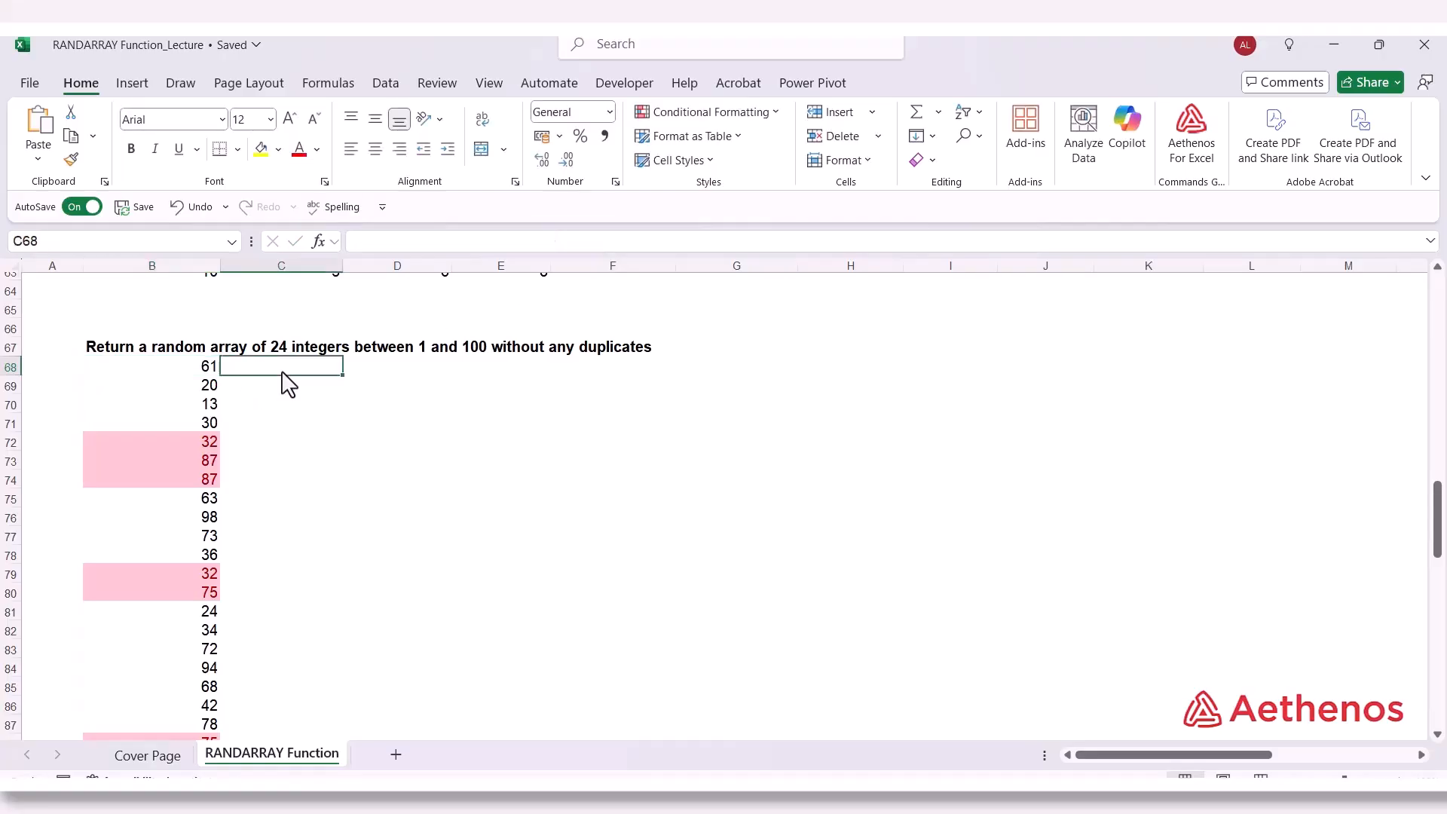
pyautogui.click(382, 245)
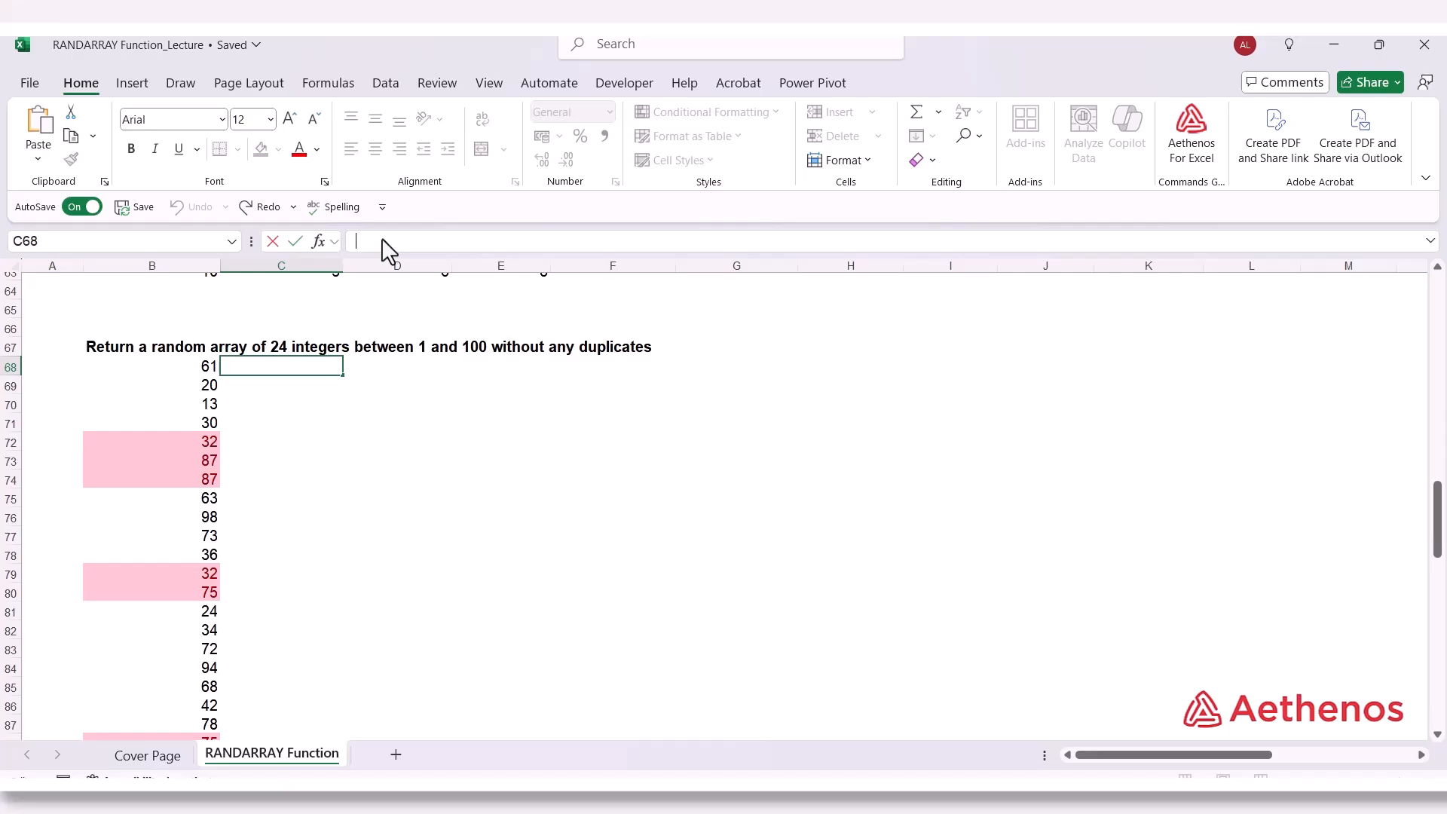
pyautogui.hotkey('ctrl', 'v')
# Wrap the formula in C68 in UNIQUE so it reads =UNIQUE(RANDARRAY(24,1,1,100,TRUE))
pyautogui.click(364, 241)
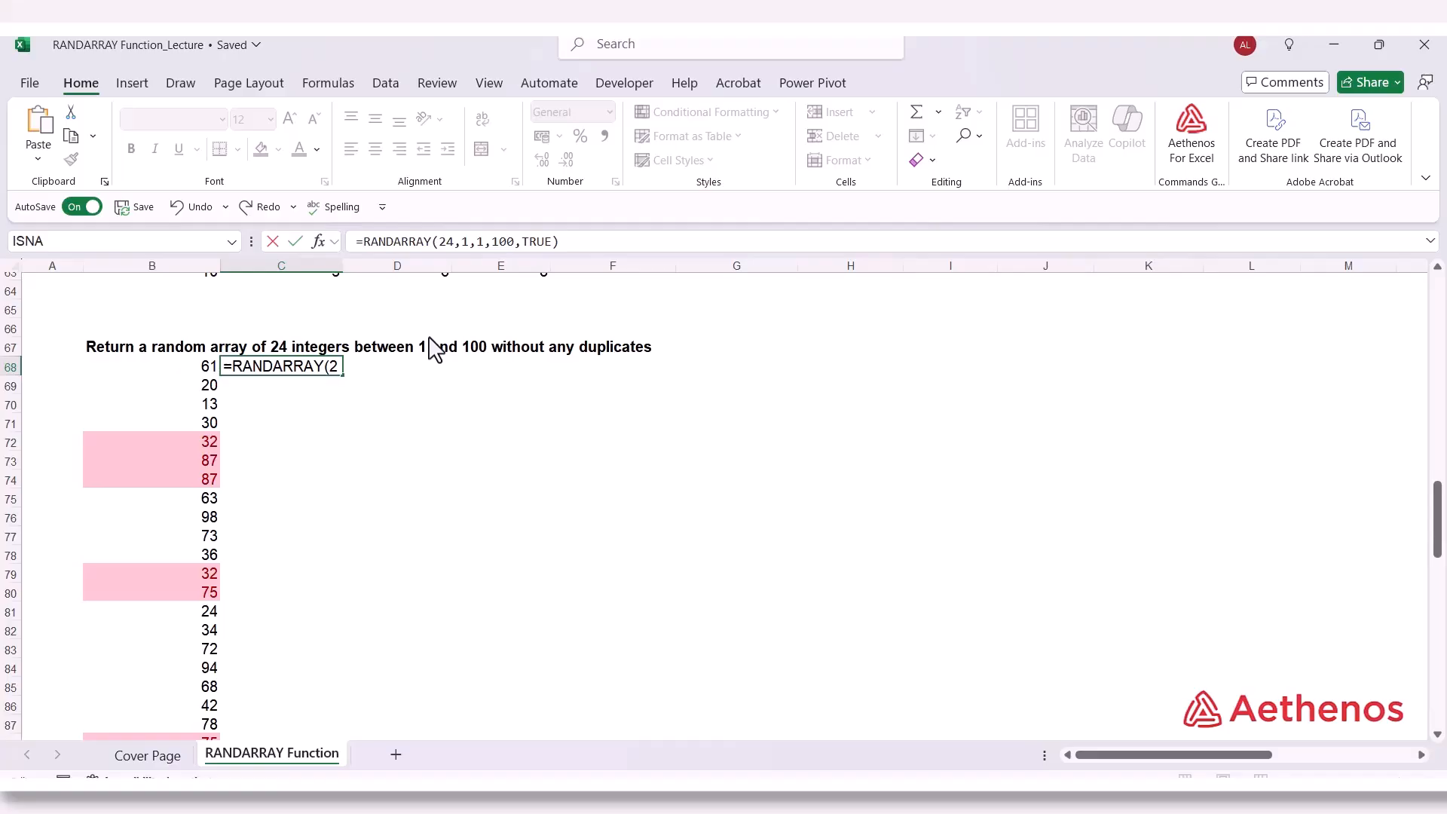
pyautogui.write('UNI')
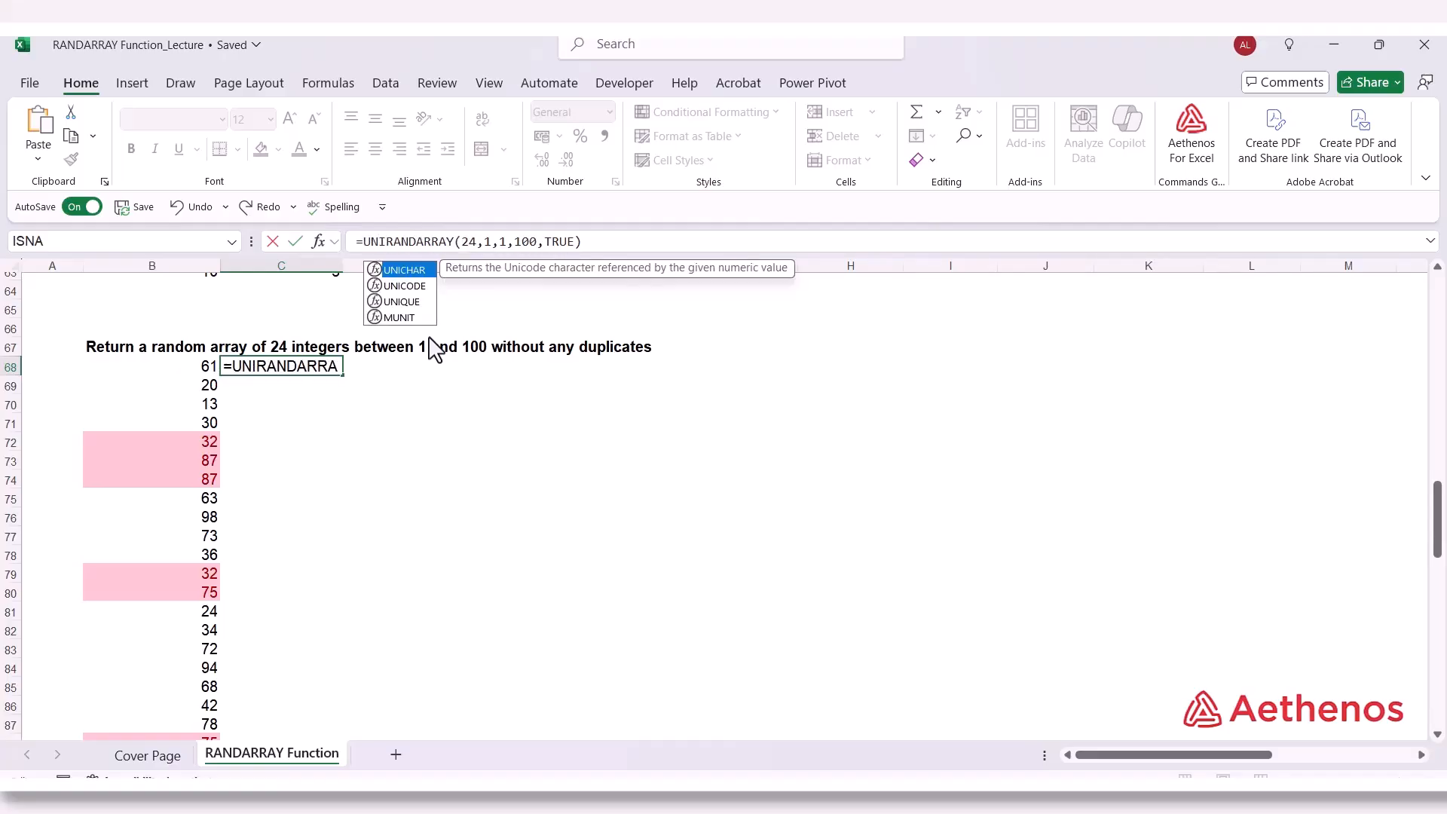
pyautogui.write('Q')
pyautogui.press('Tab')
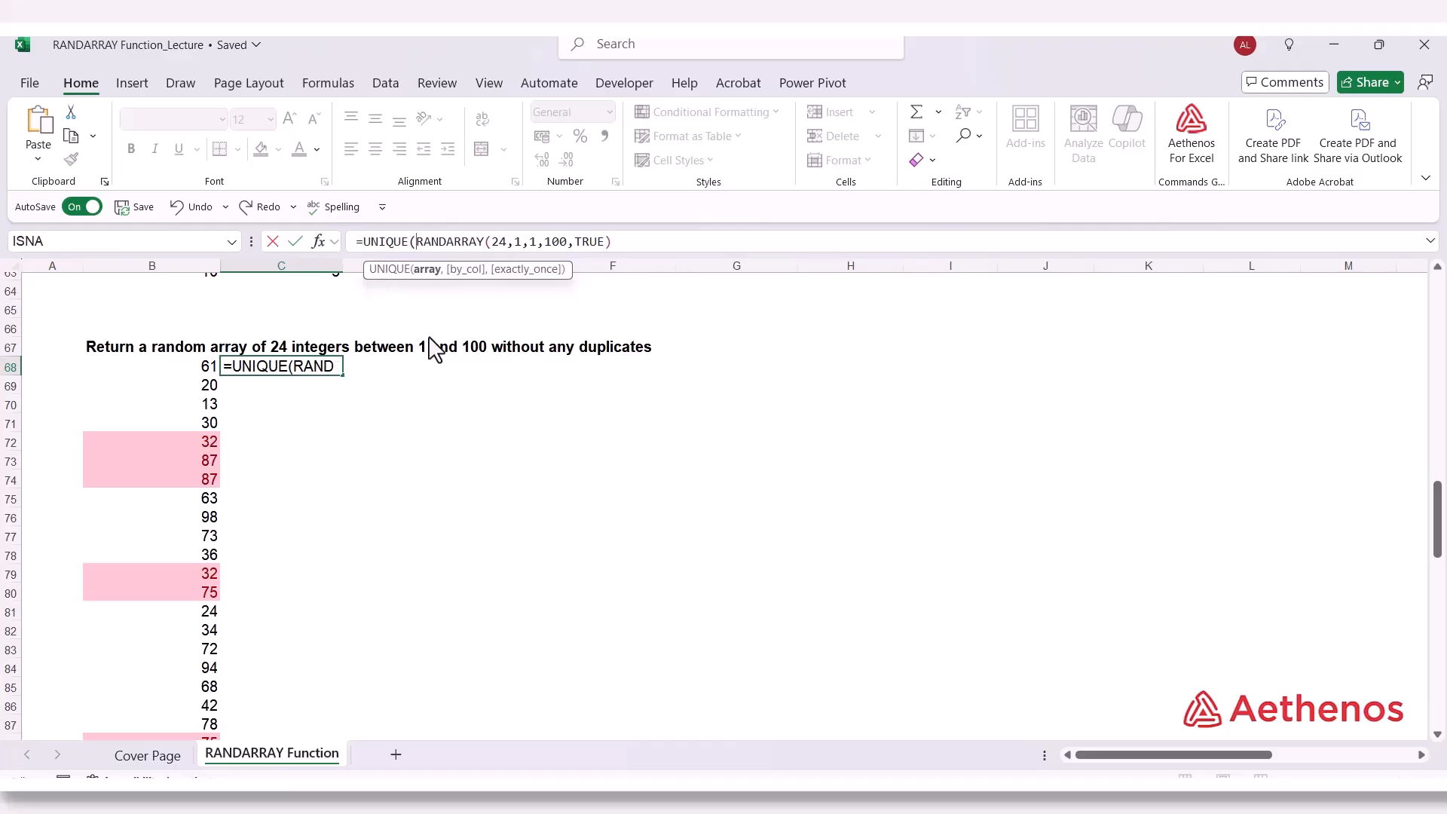
pyautogui.click(618, 240)
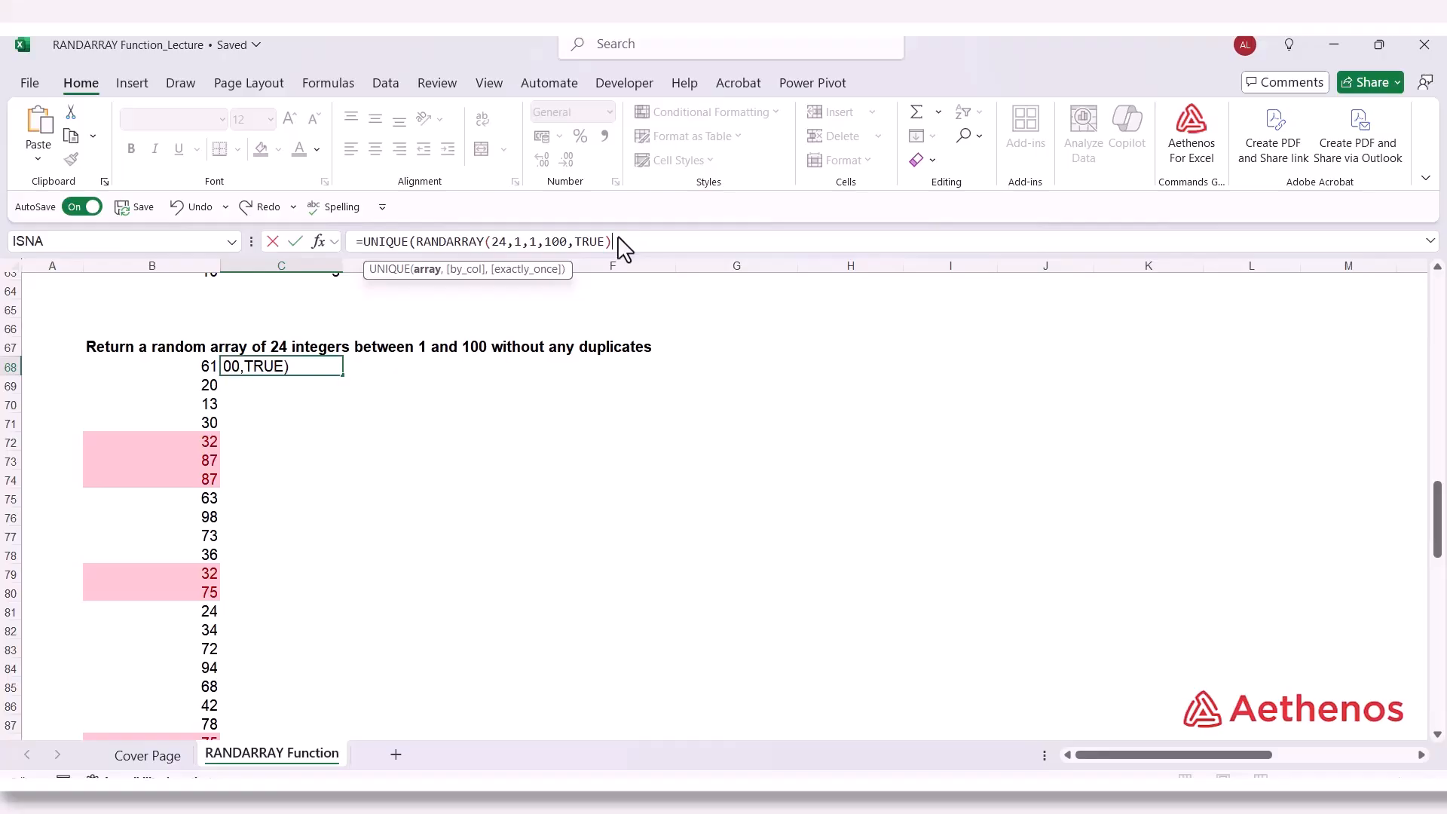
pyautogui.write(')')
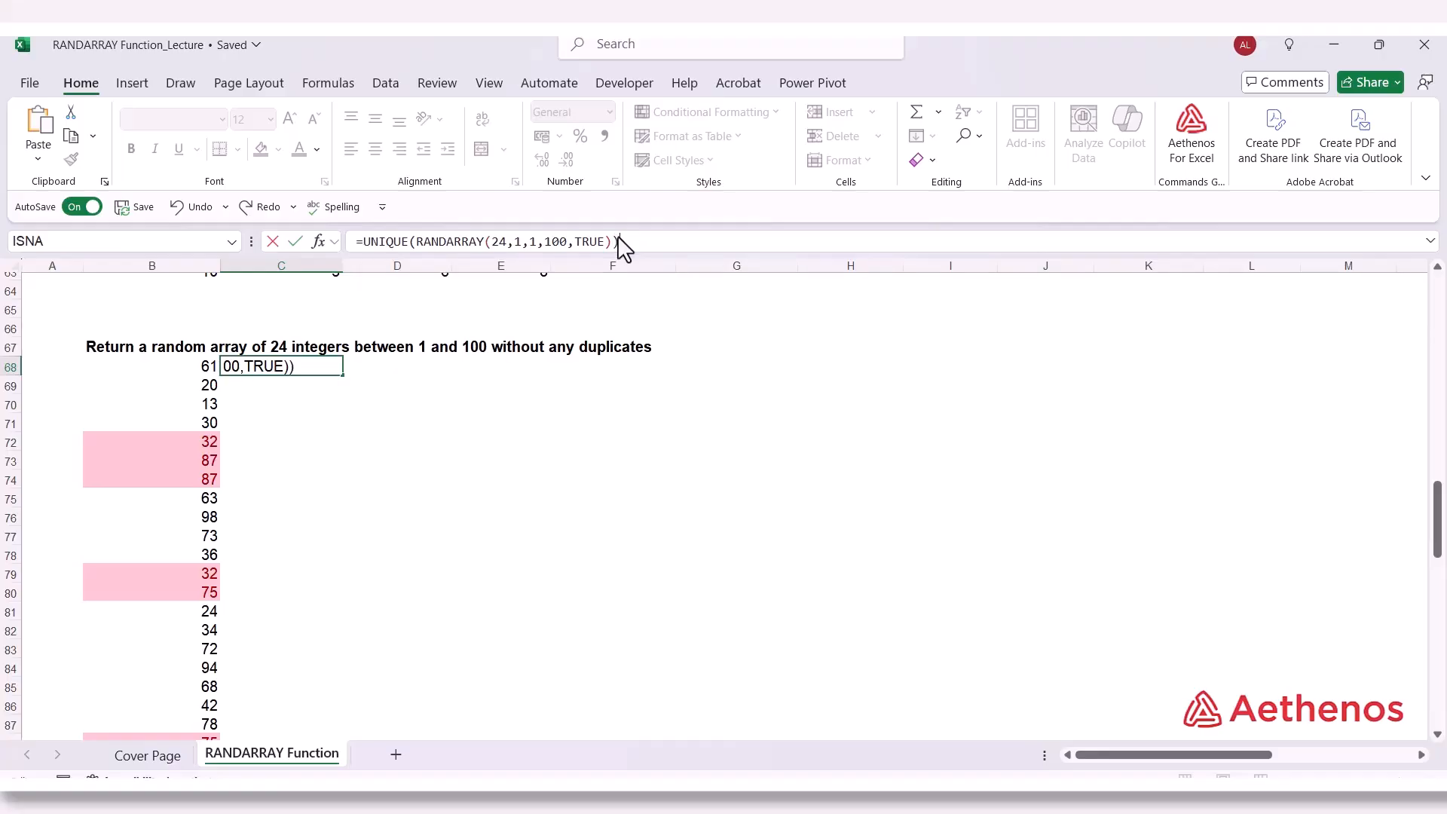
pyautogui.press('Return')
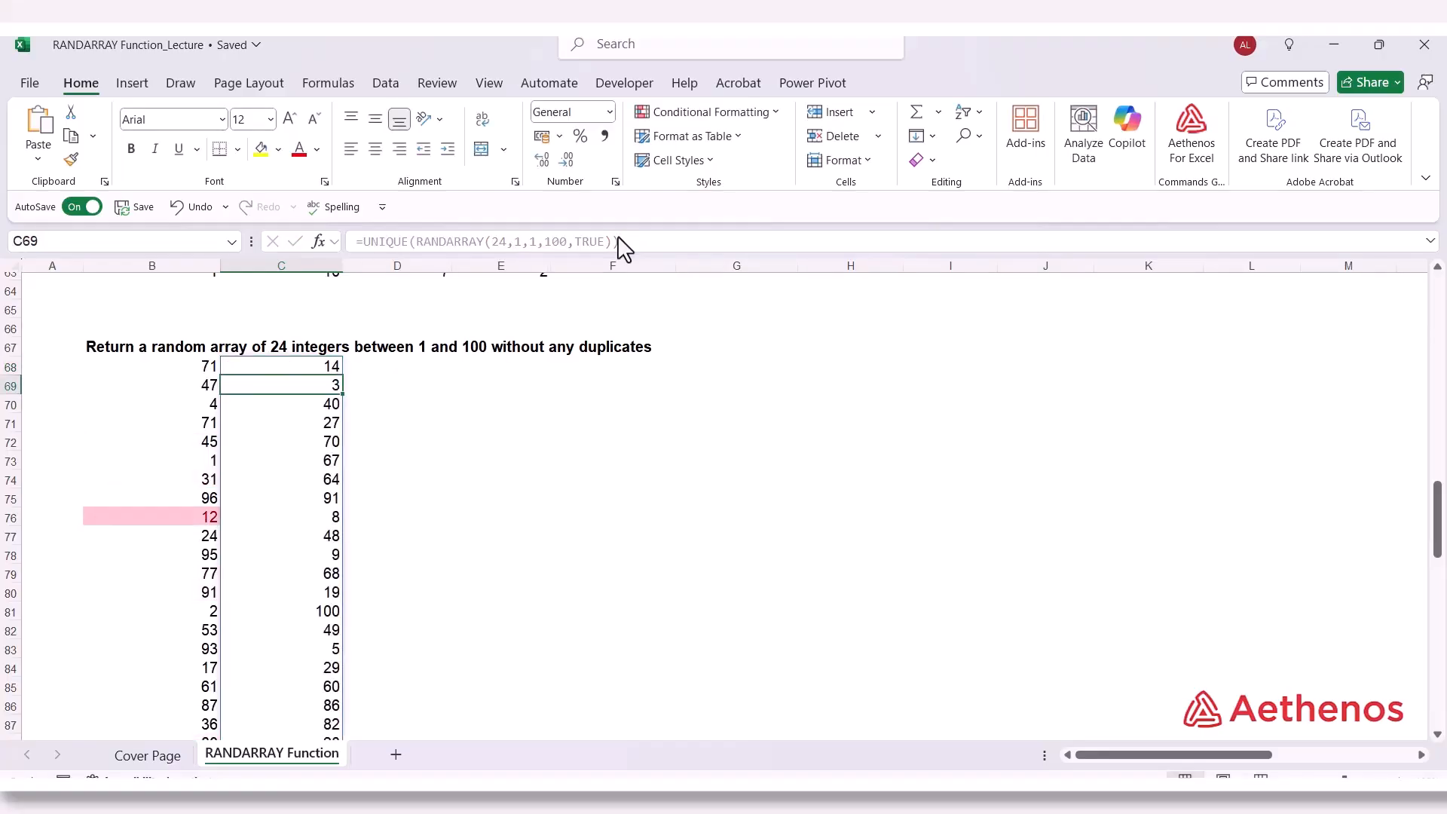
# Number the rows beside the random lists by entering 1 and 2 in A68:A69 and filling the series to 24 in A91
pyautogui.scroll(-2, 486, 437)
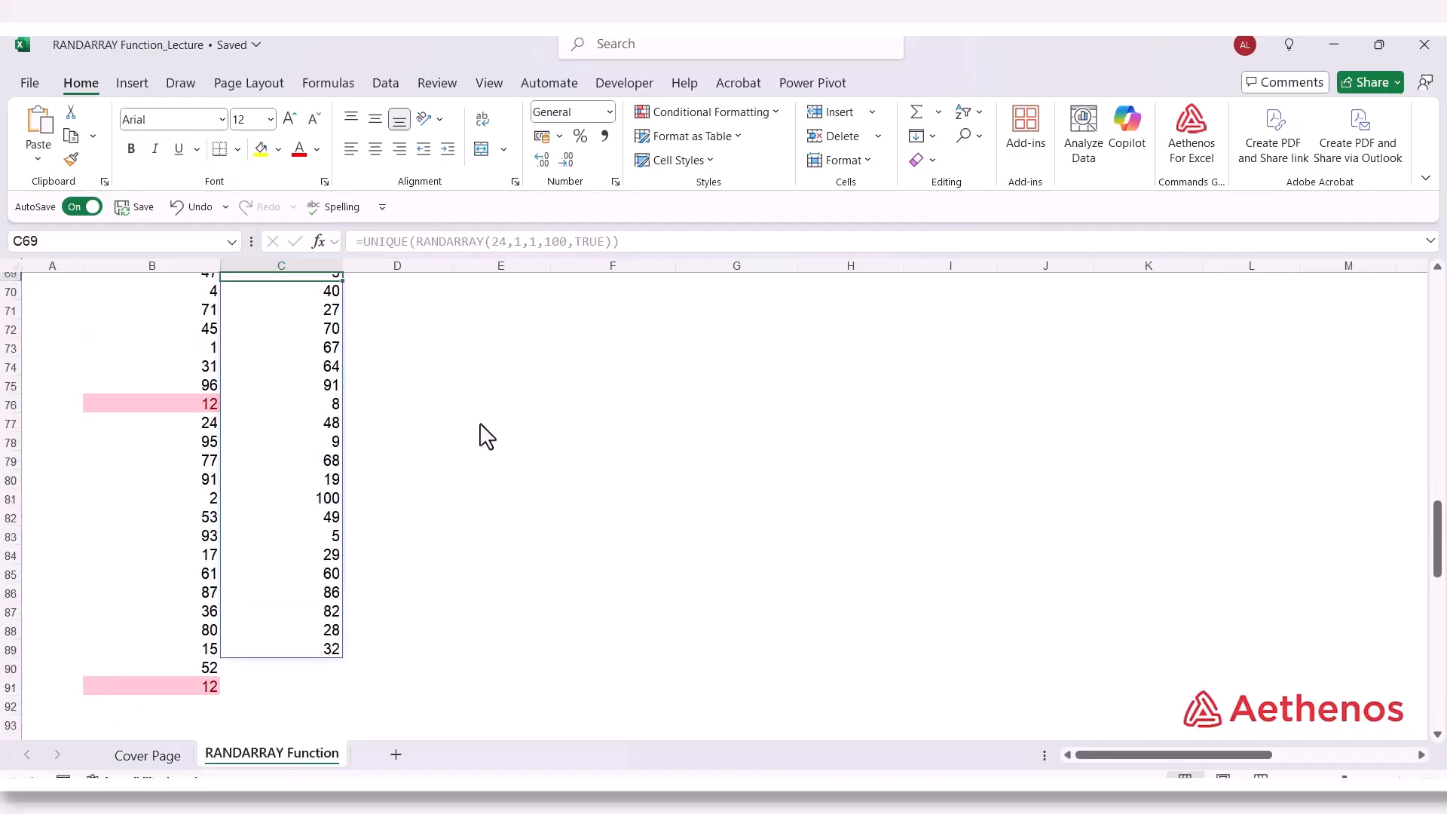
pyautogui.scroll(1, 475, 432)
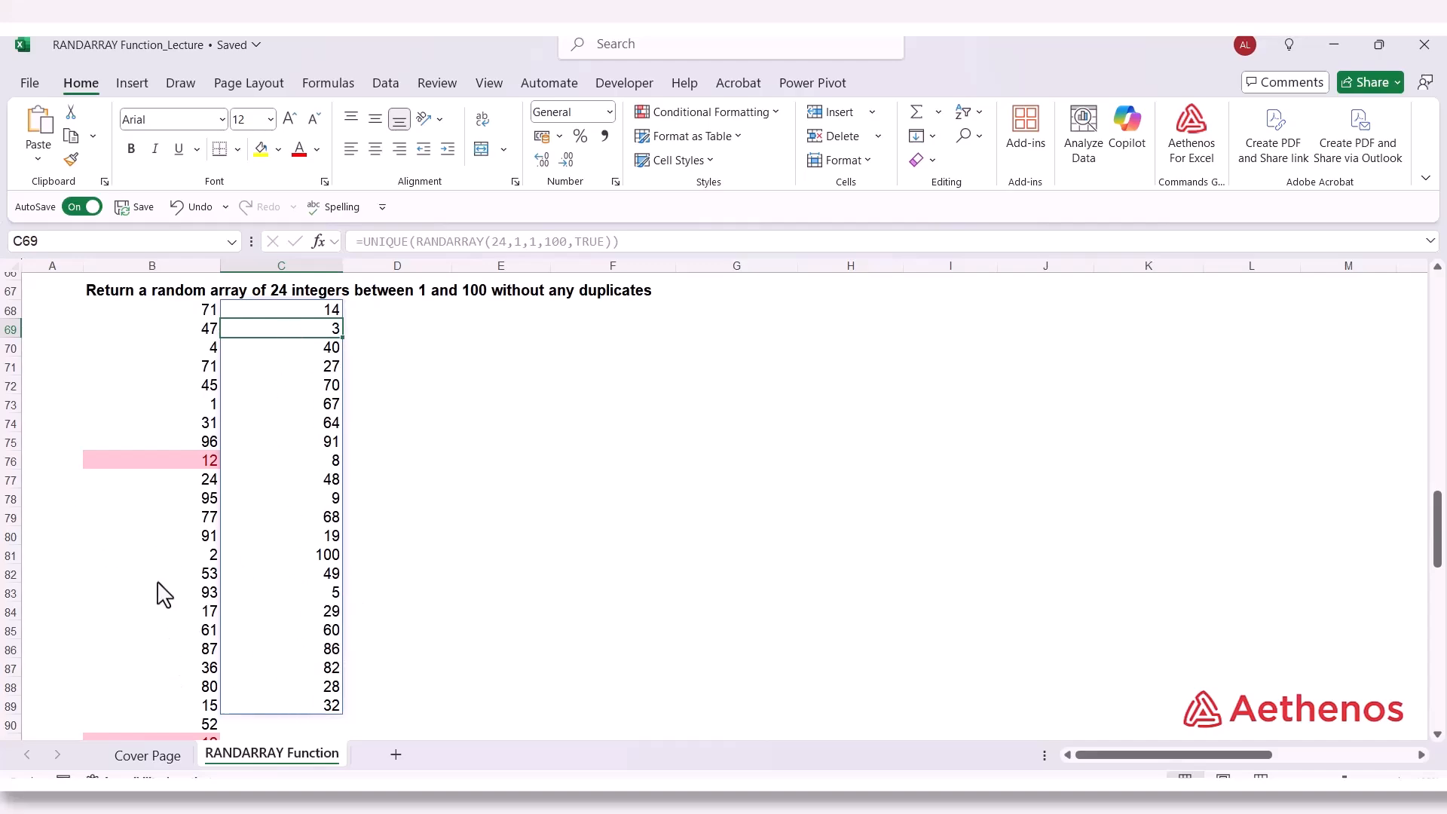
pyautogui.click(69, 312)
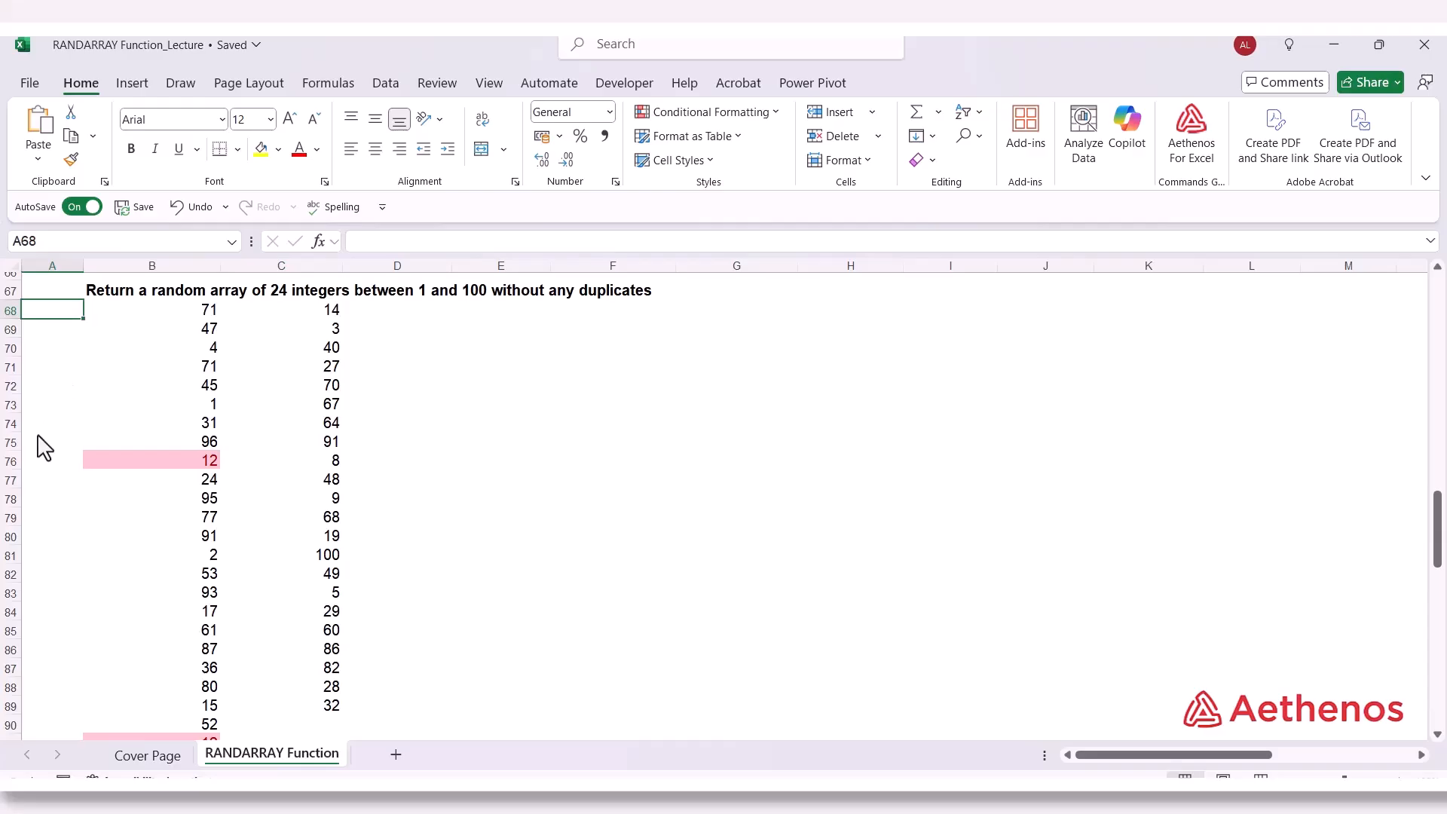
pyautogui.write('1')
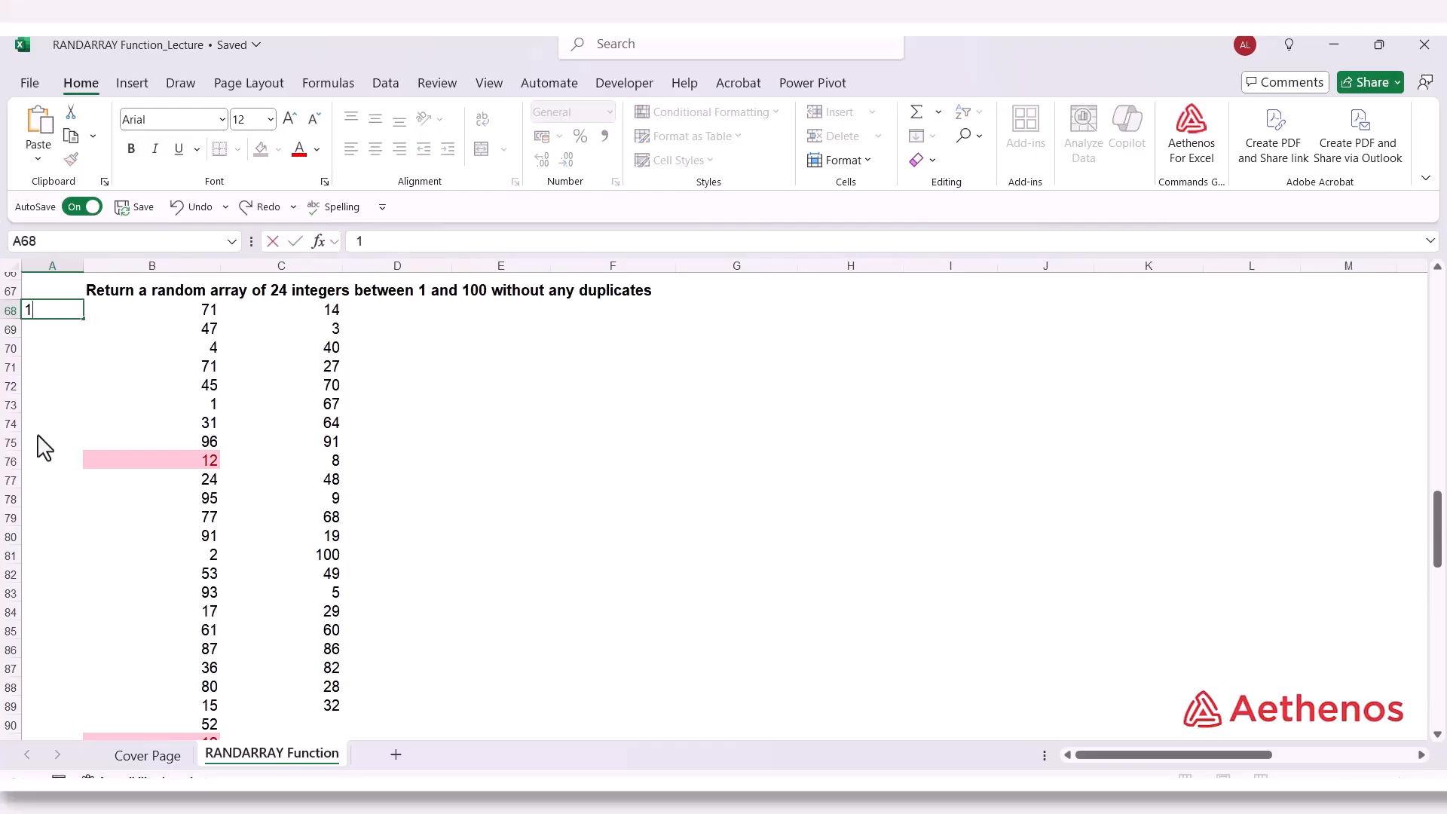
pyautogui.press('Return')
pyautogui.write('25')
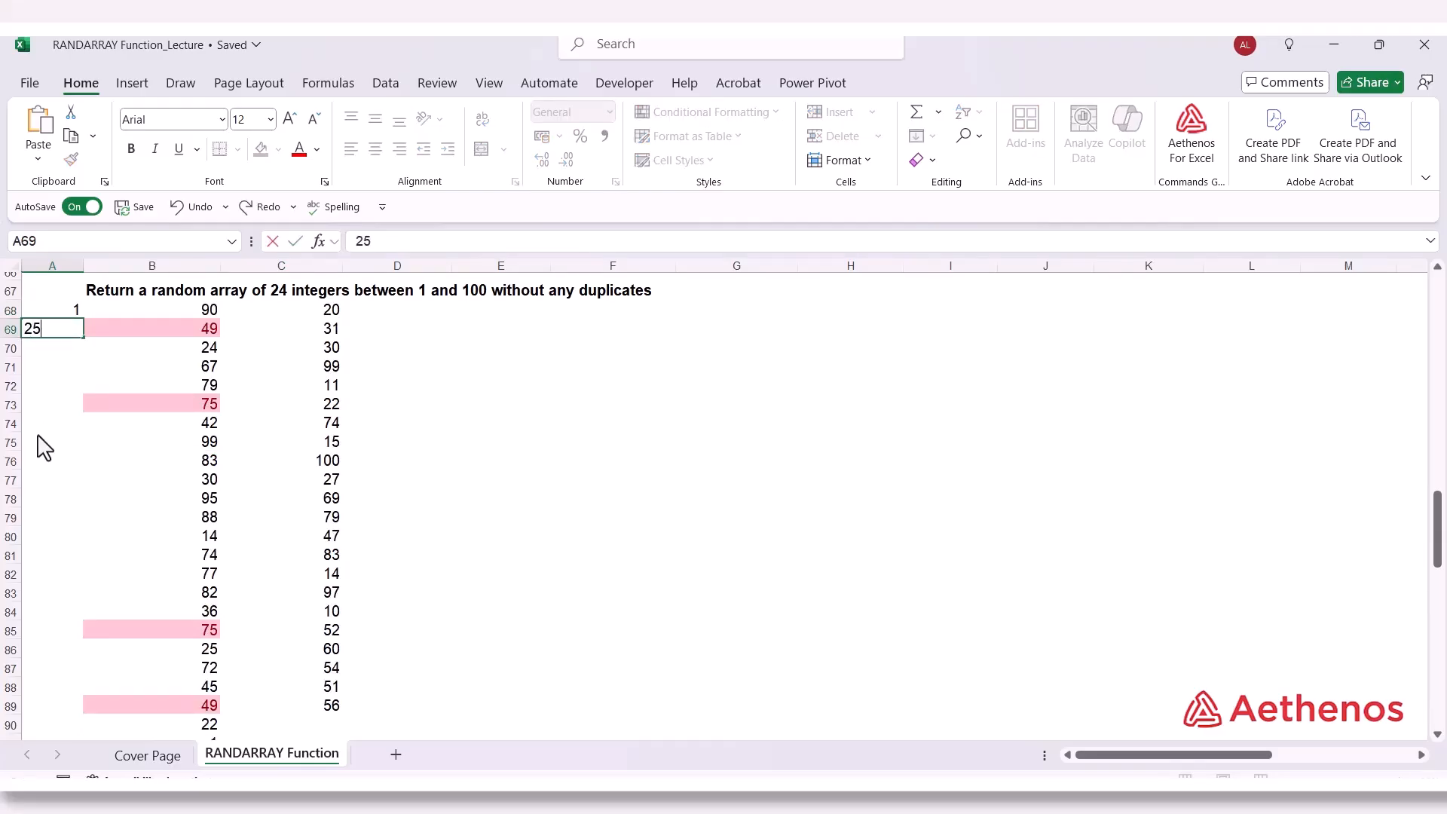
pyautogui.press('Return')
pyautogui.click(55, 309)
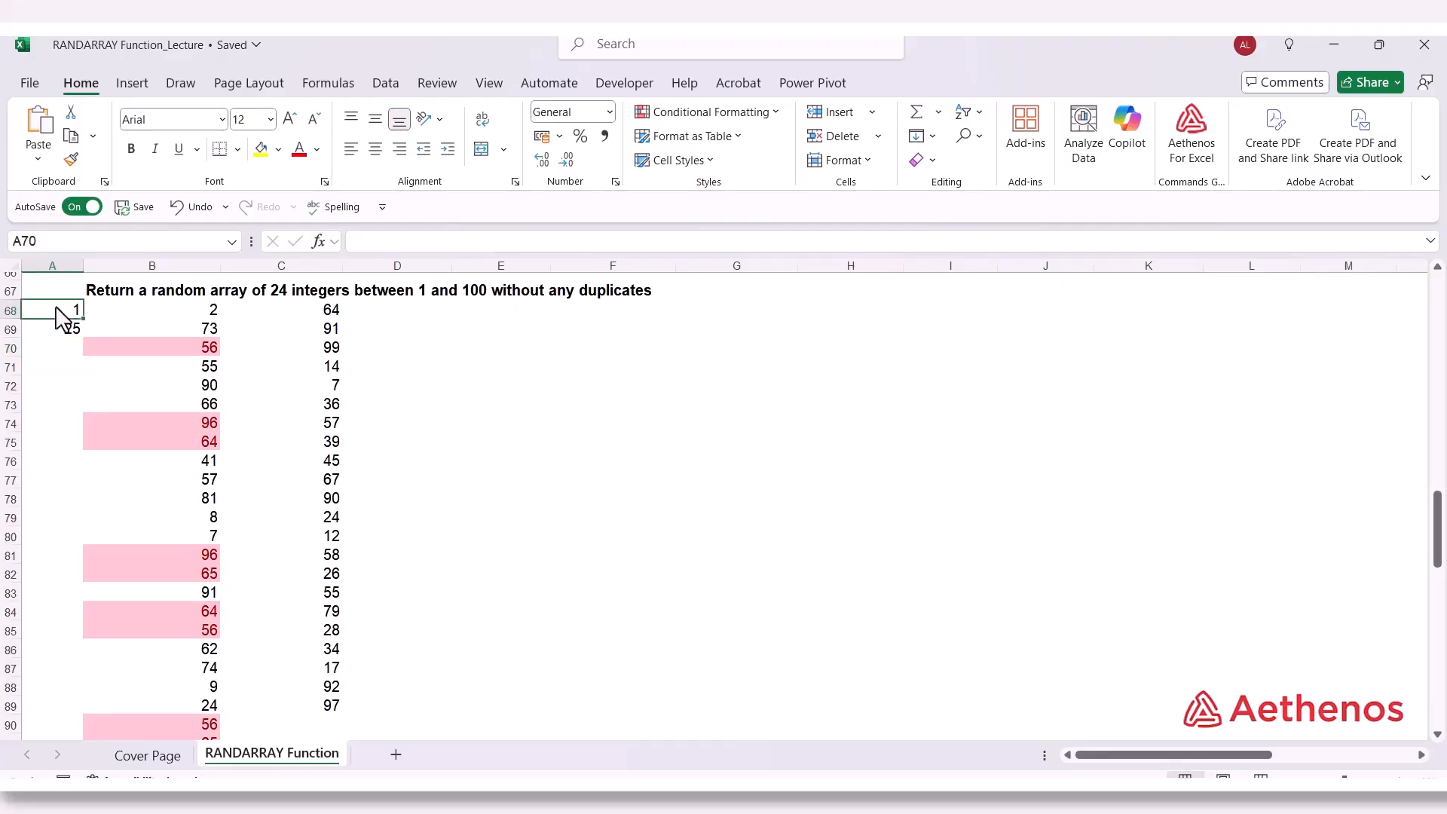
pyautogui.click(57, 329)
pyautogui.write('2')
pyautogui.press('Return')
pyautogui.click(59, 313)
pyautogui.moveTo(61, 321); pyautogui.dragTo(79, 640)
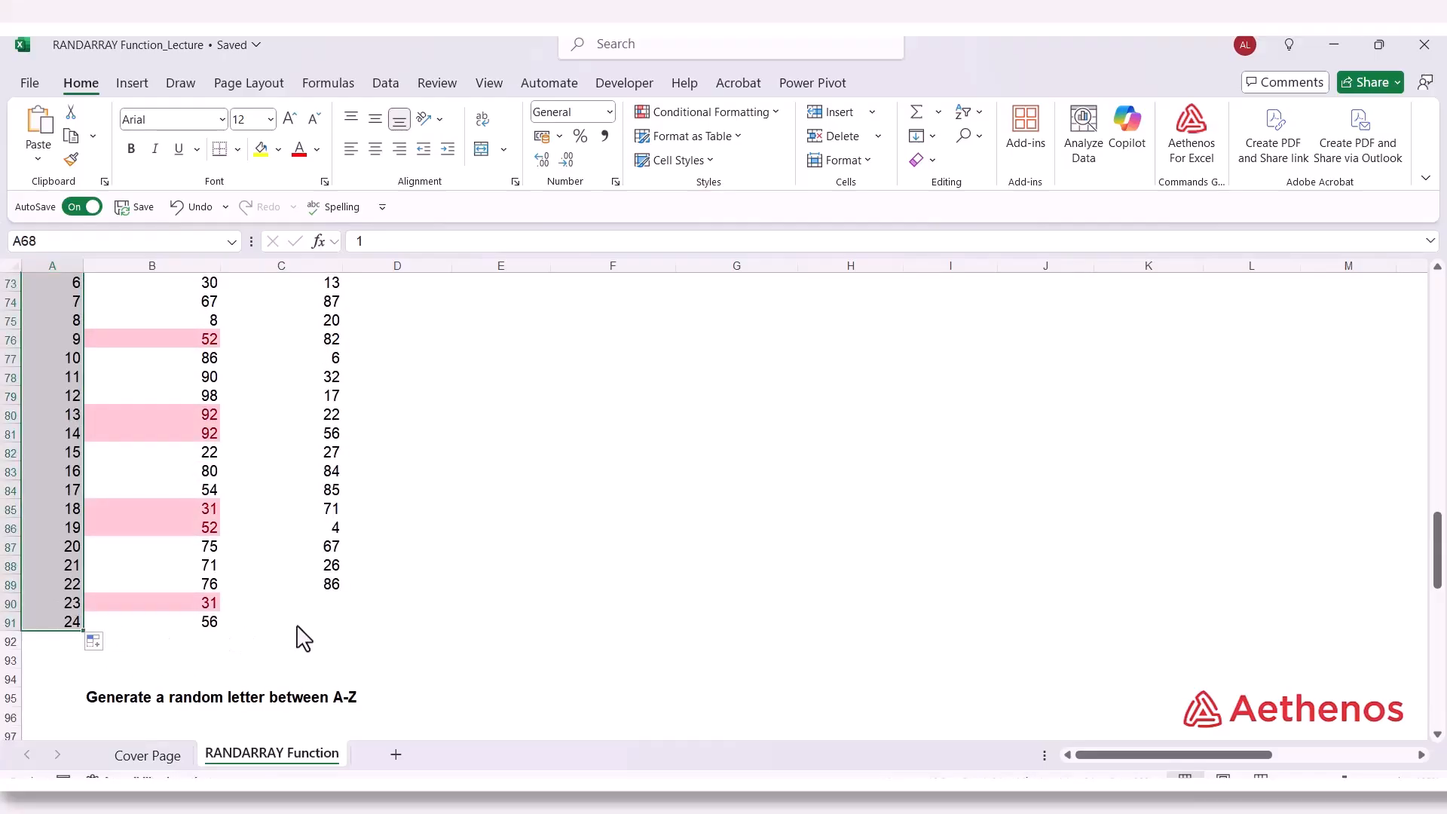
# Compare the length of the UNIQUE list in column C with the row numbers in column A and the cells through C91
pyautogui.click(333, 586)
pyautogui.scroll(3, 343, 643)
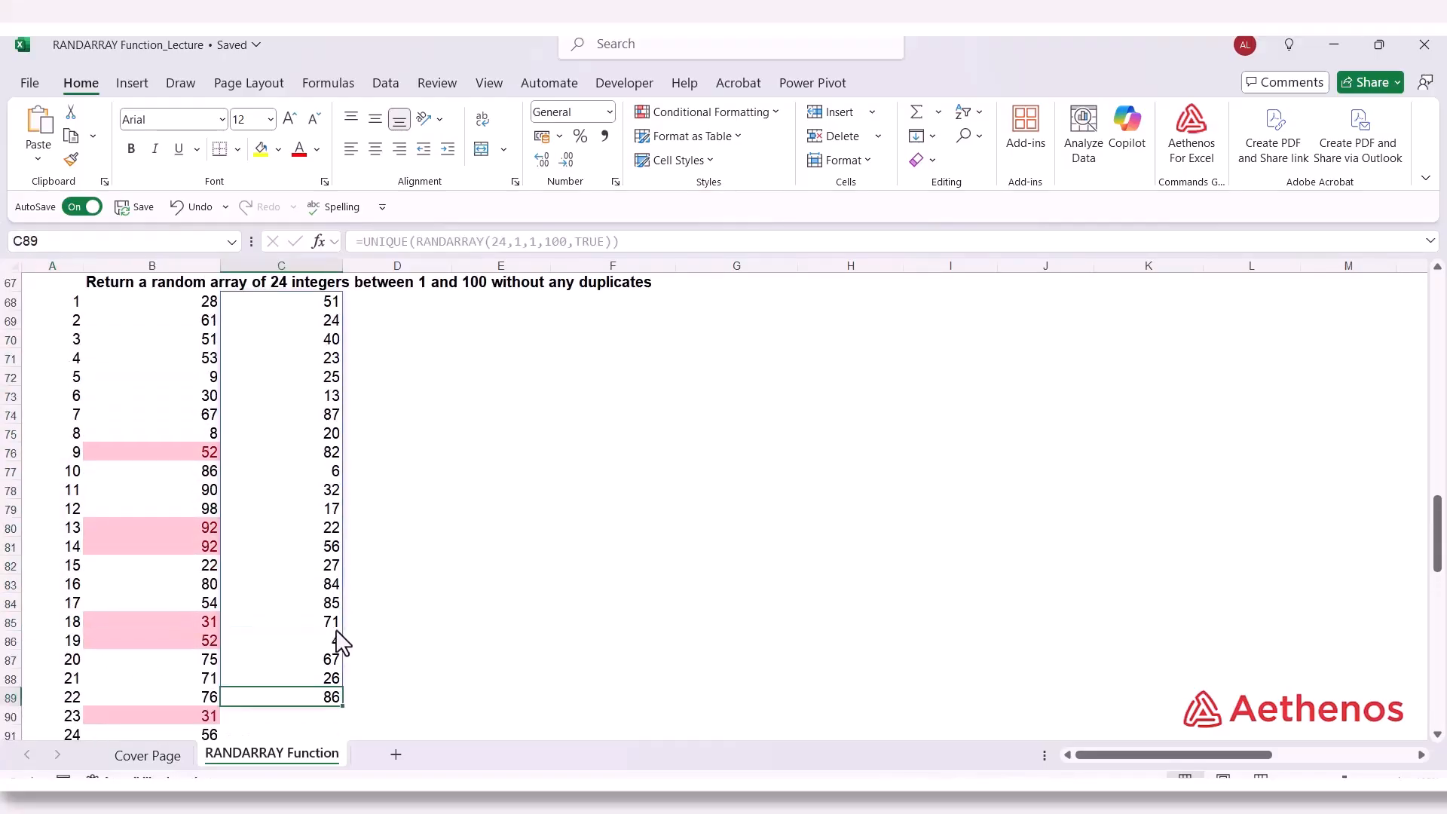
pyautogui.scroll(-3, 280, 390)
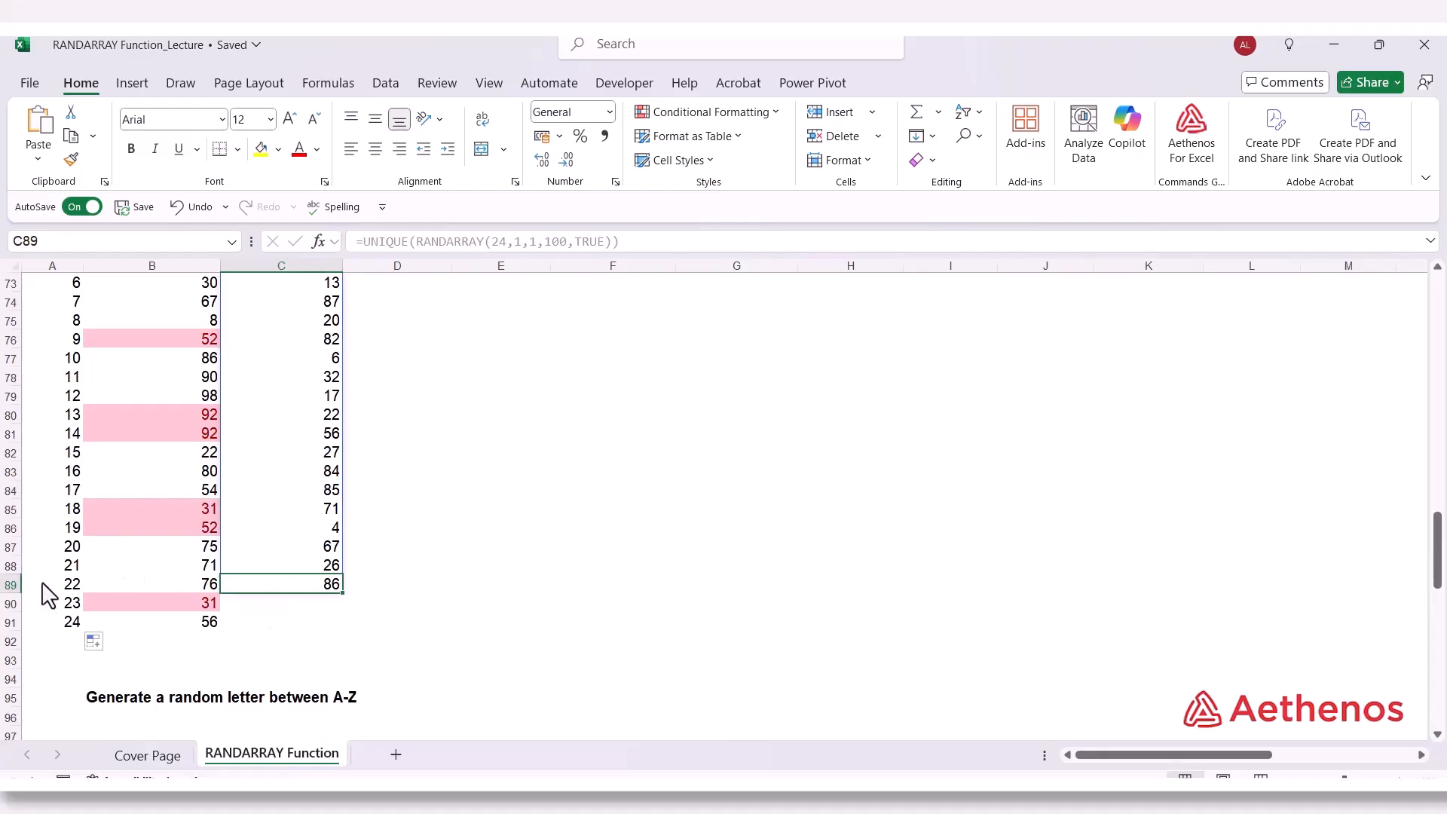
pyautogui.click(75, 589)
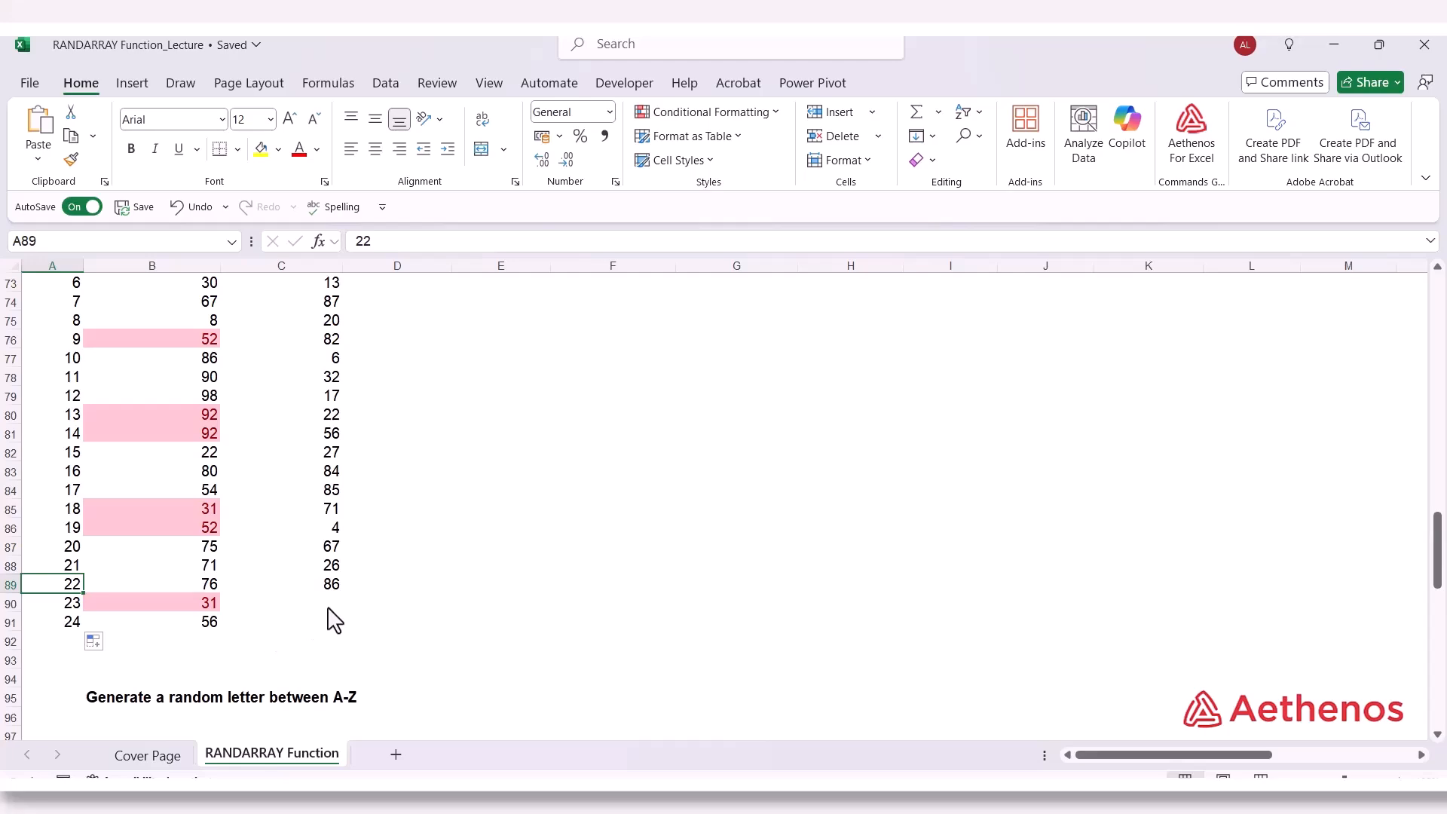
pyautogui.scroll(2, 333, 621)
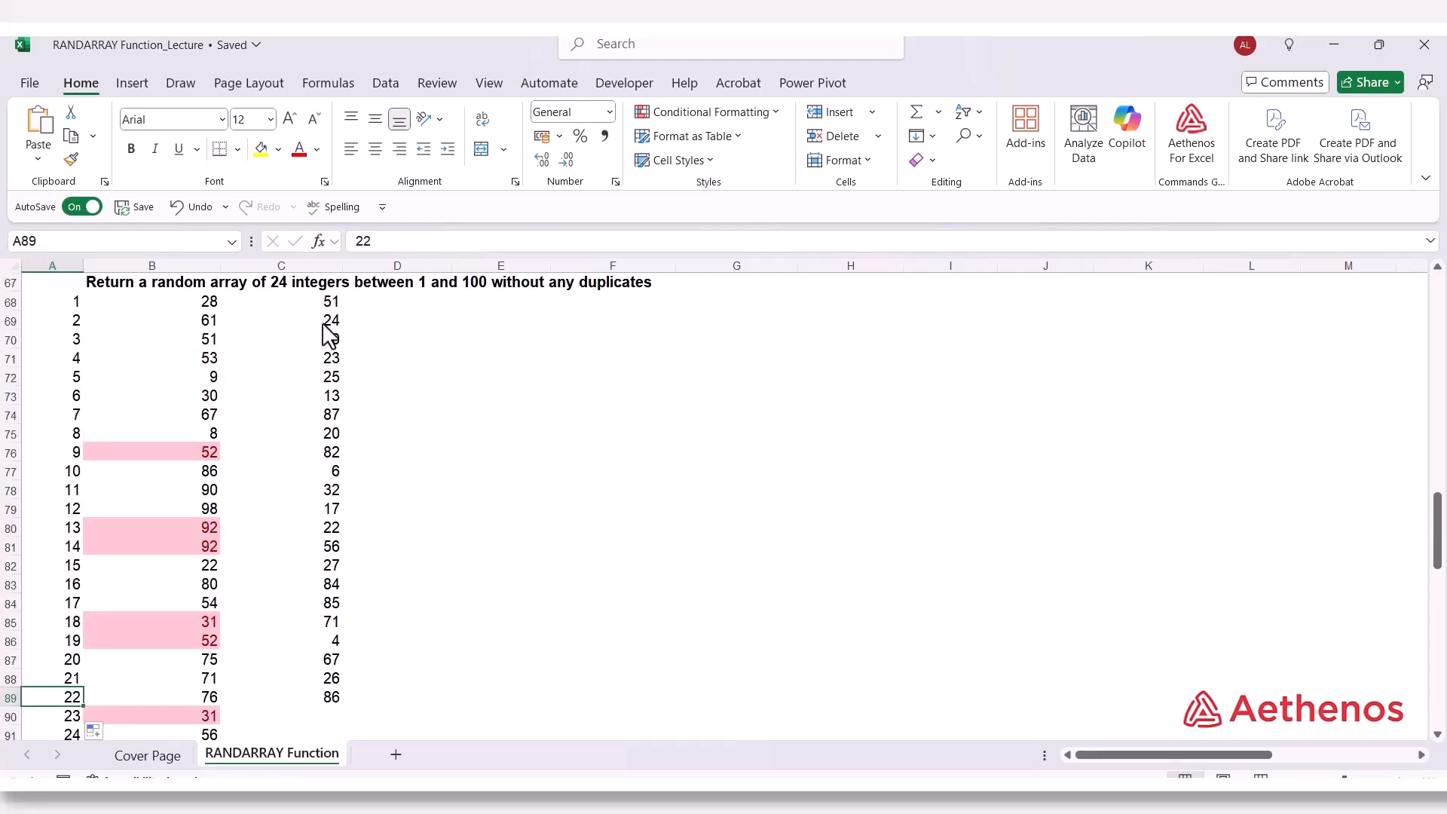
pyautogui.scroll(-2, 336, 430)
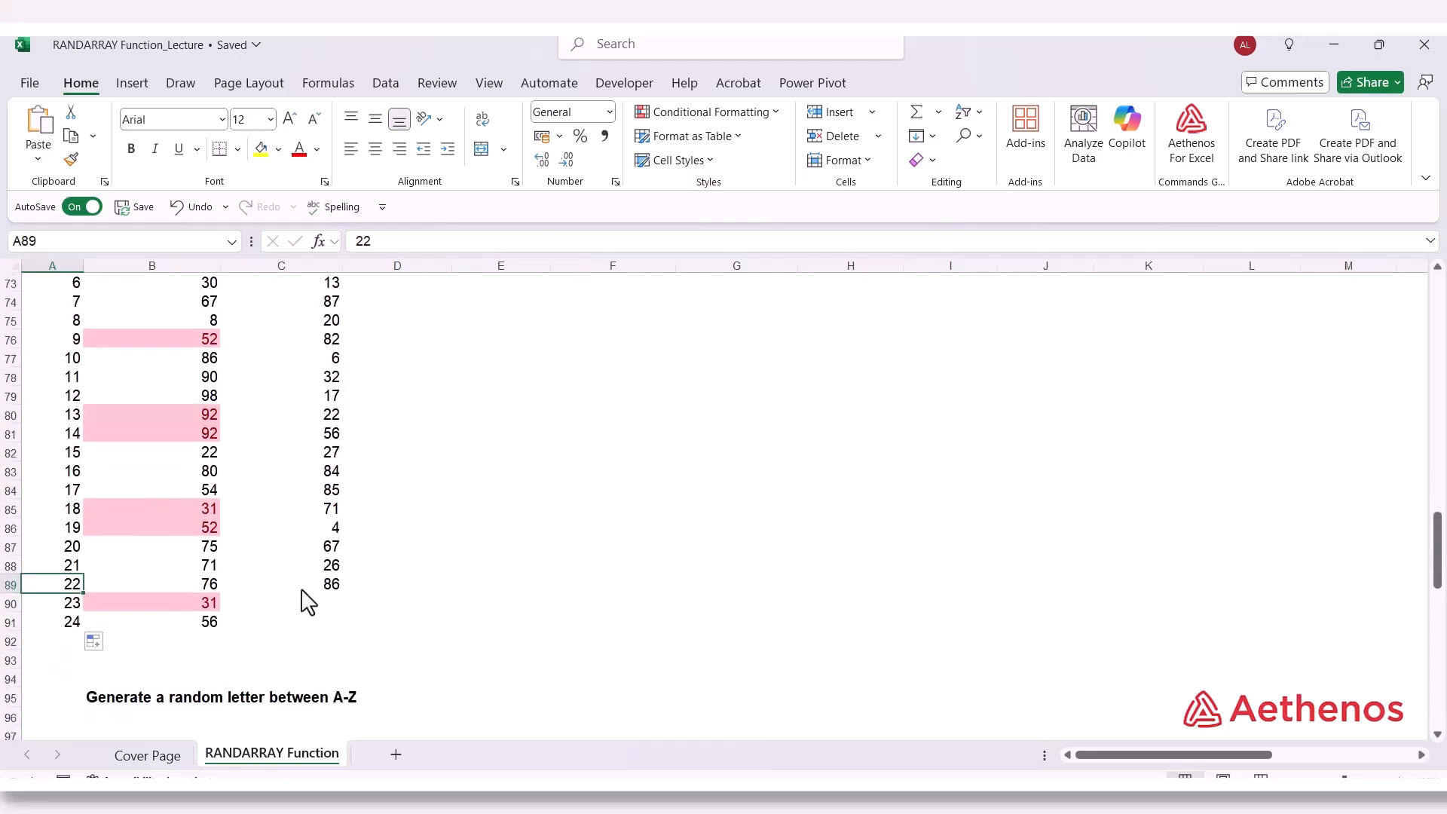
pyautogui.click(328, 584)
pyautogui.scroll(2, 309, 366)
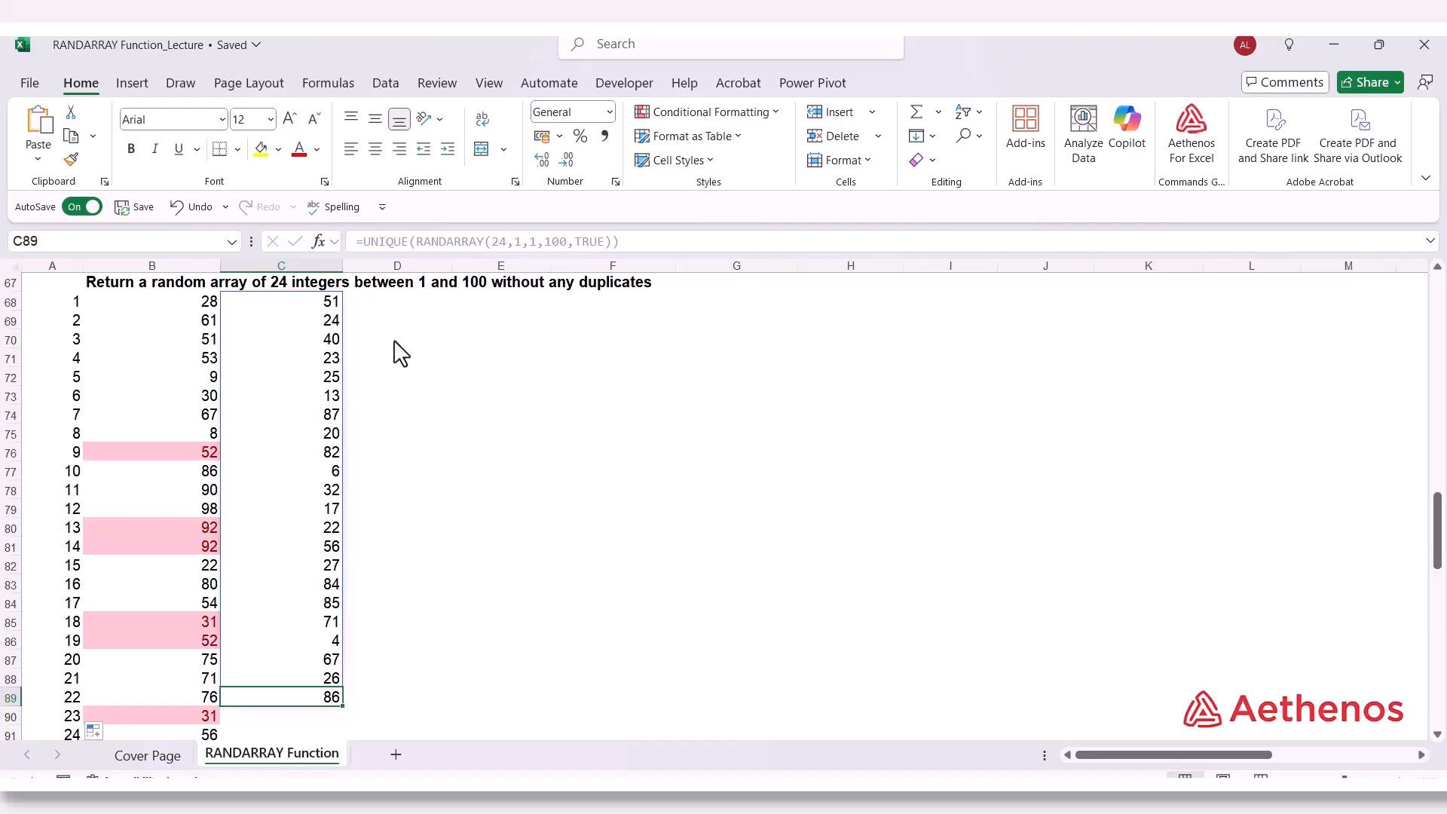
pyautogui.scroll(1, 400, 353)
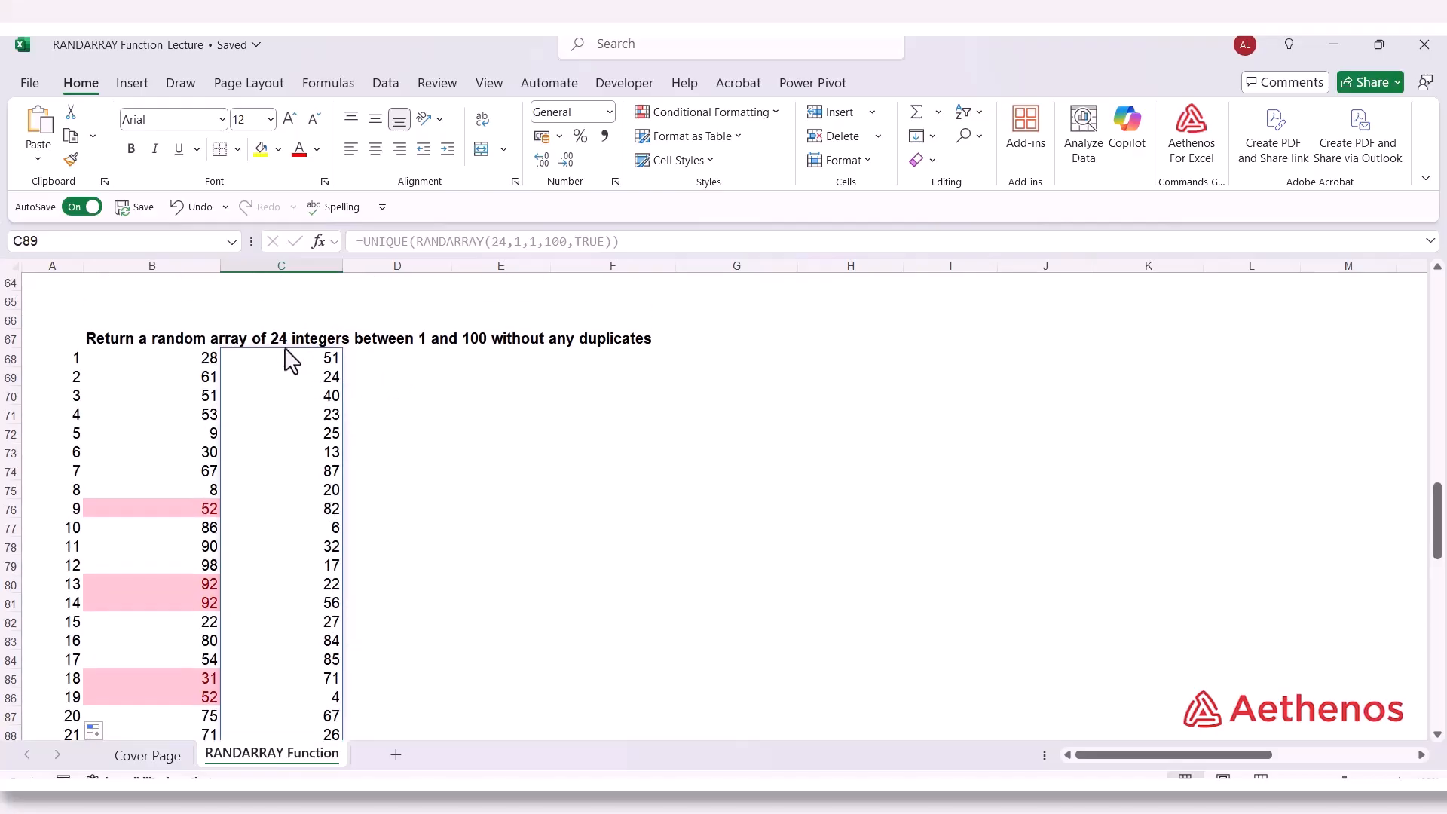
pyautogui.scroll(-2, 309, 392)
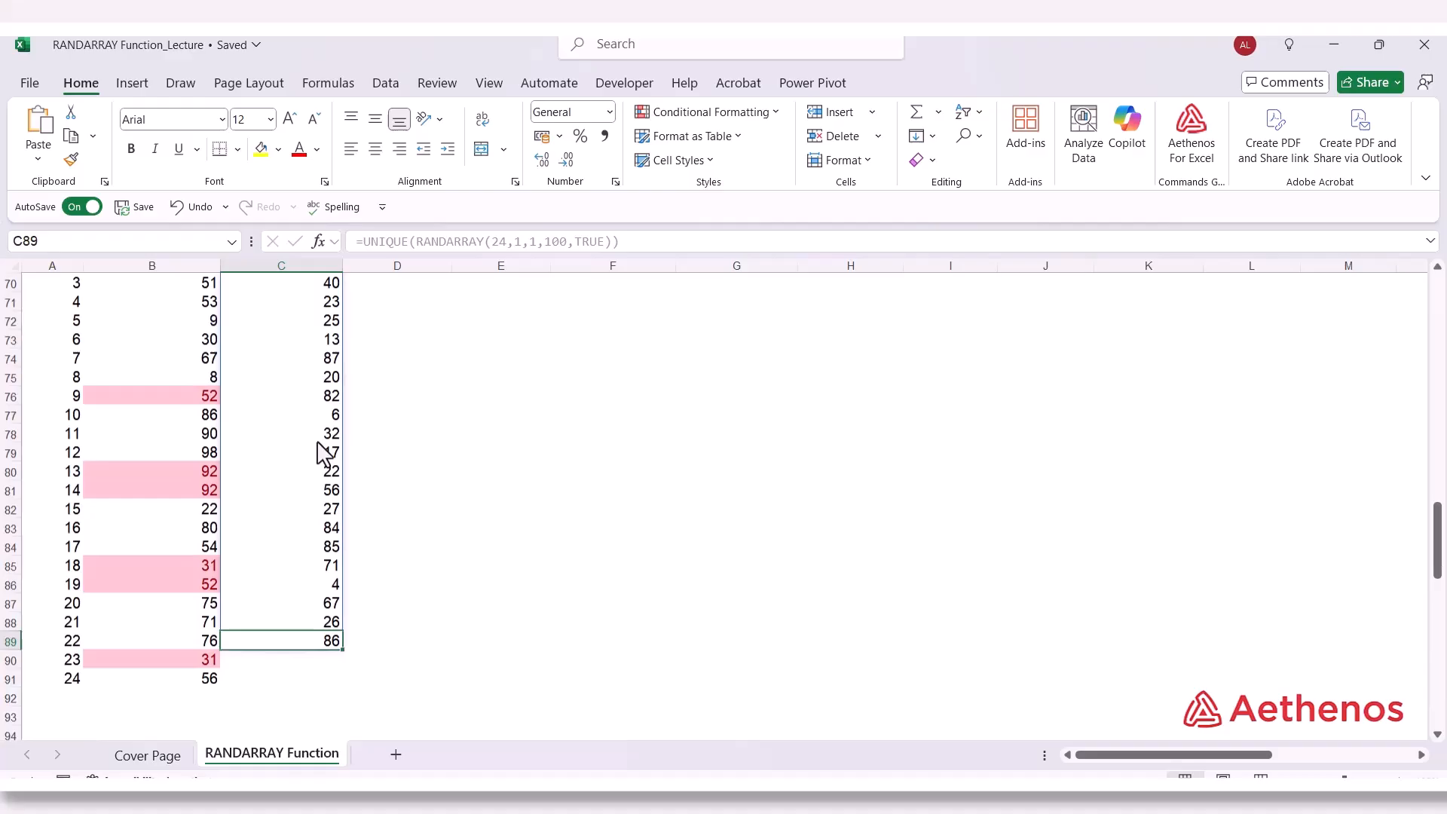
pyautogui.click(306, 666)
pyautogui.click(296, 677)
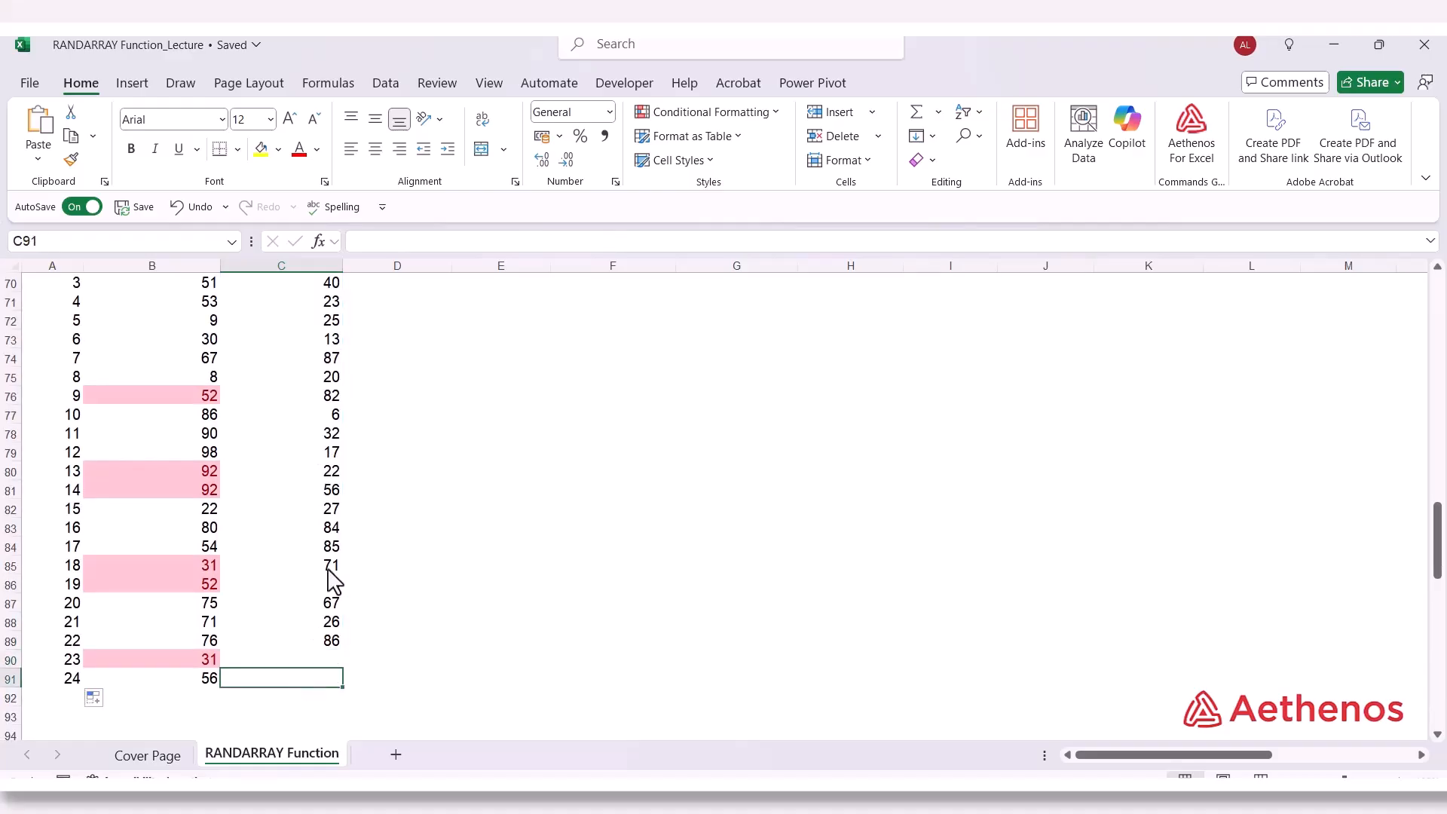
# Change the rows argument in C68 to 26, giving =UNIQUE(RANDARRAY(26,1,1,100,TRUE))
pyautogui.scroll(3, 322, 498)
pyautogui.click(320, 416)
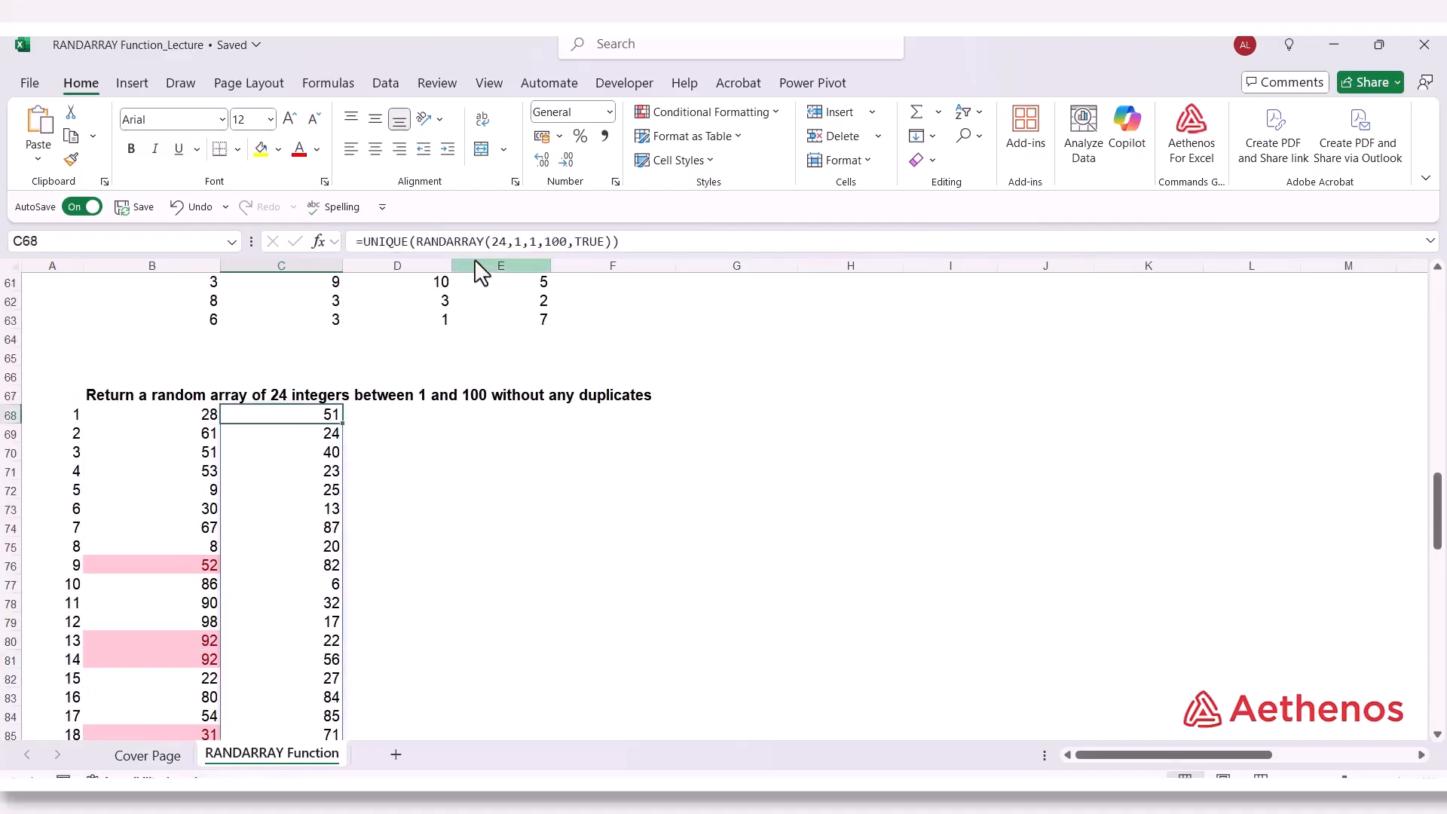
pyautogui.doubleClick(499, 242)
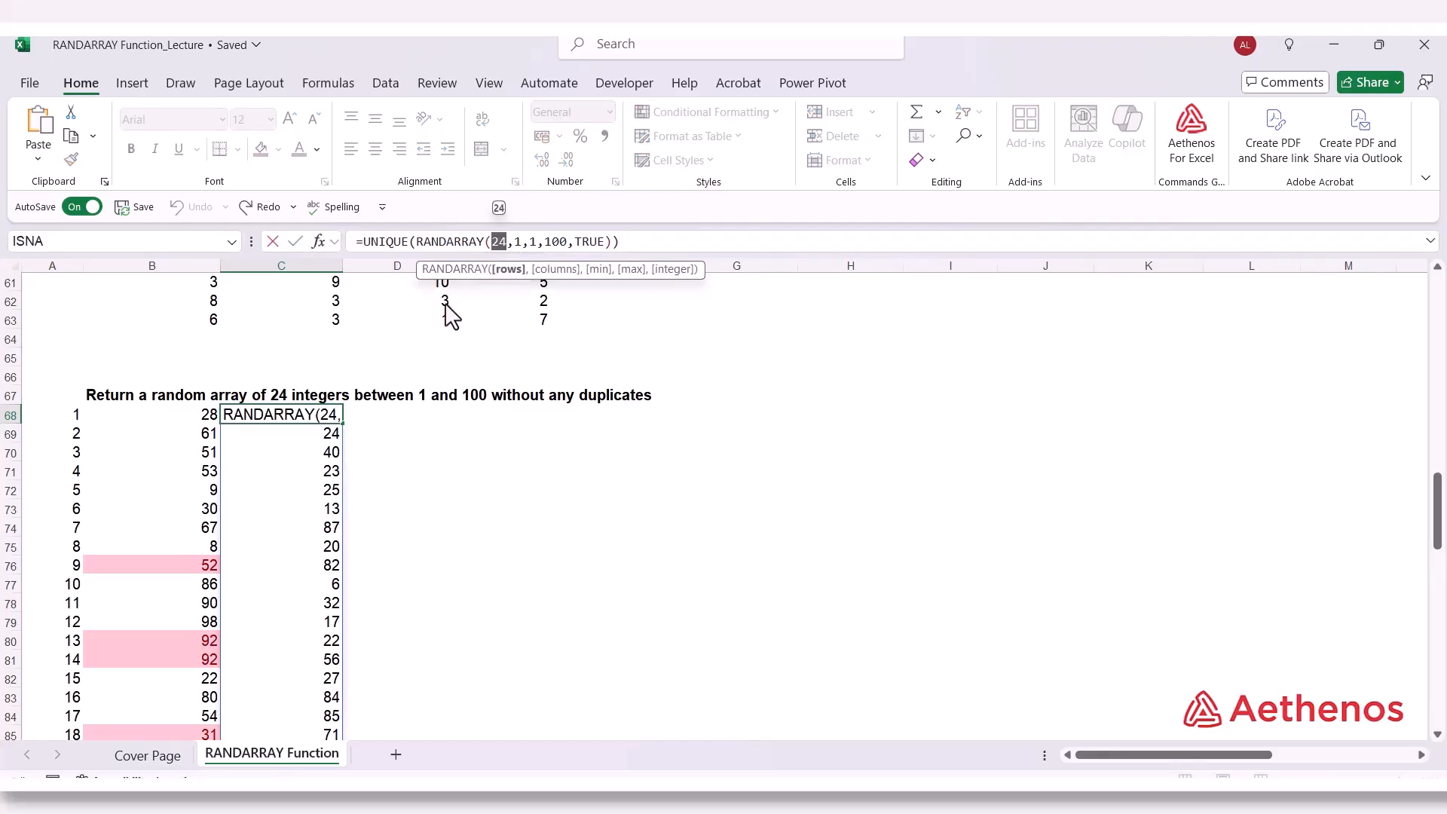
pyautogui.write('26')
pyautogui.press('Return')
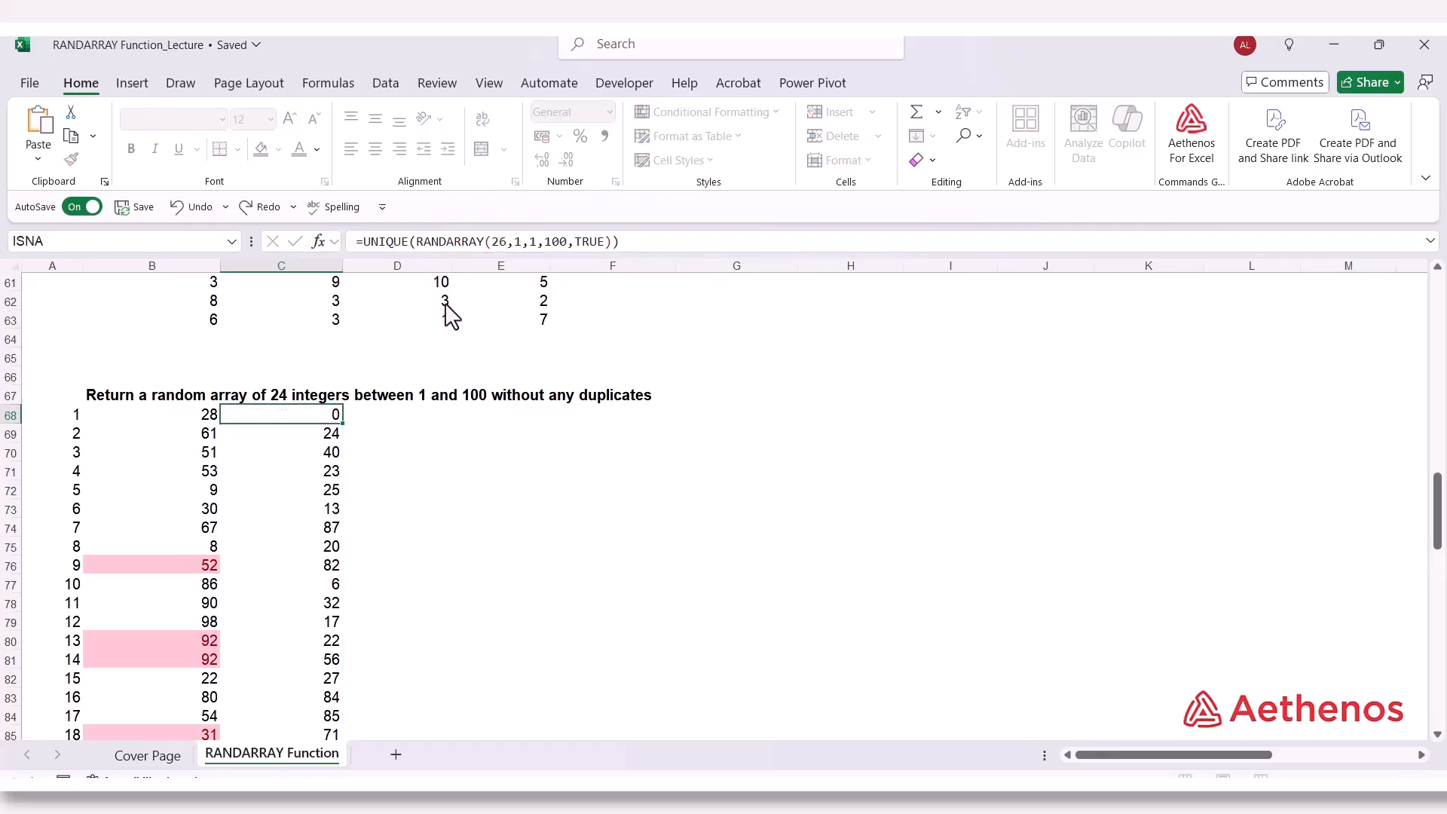
pyautogui.click(294, 414)
# Insert five blank rows at rows 92 to 96, above the "Generate a random letter between A-Z" section
pyautogui.scroll(-1, 294, 381)
pyautogui.scroll(-3, 313, 582)
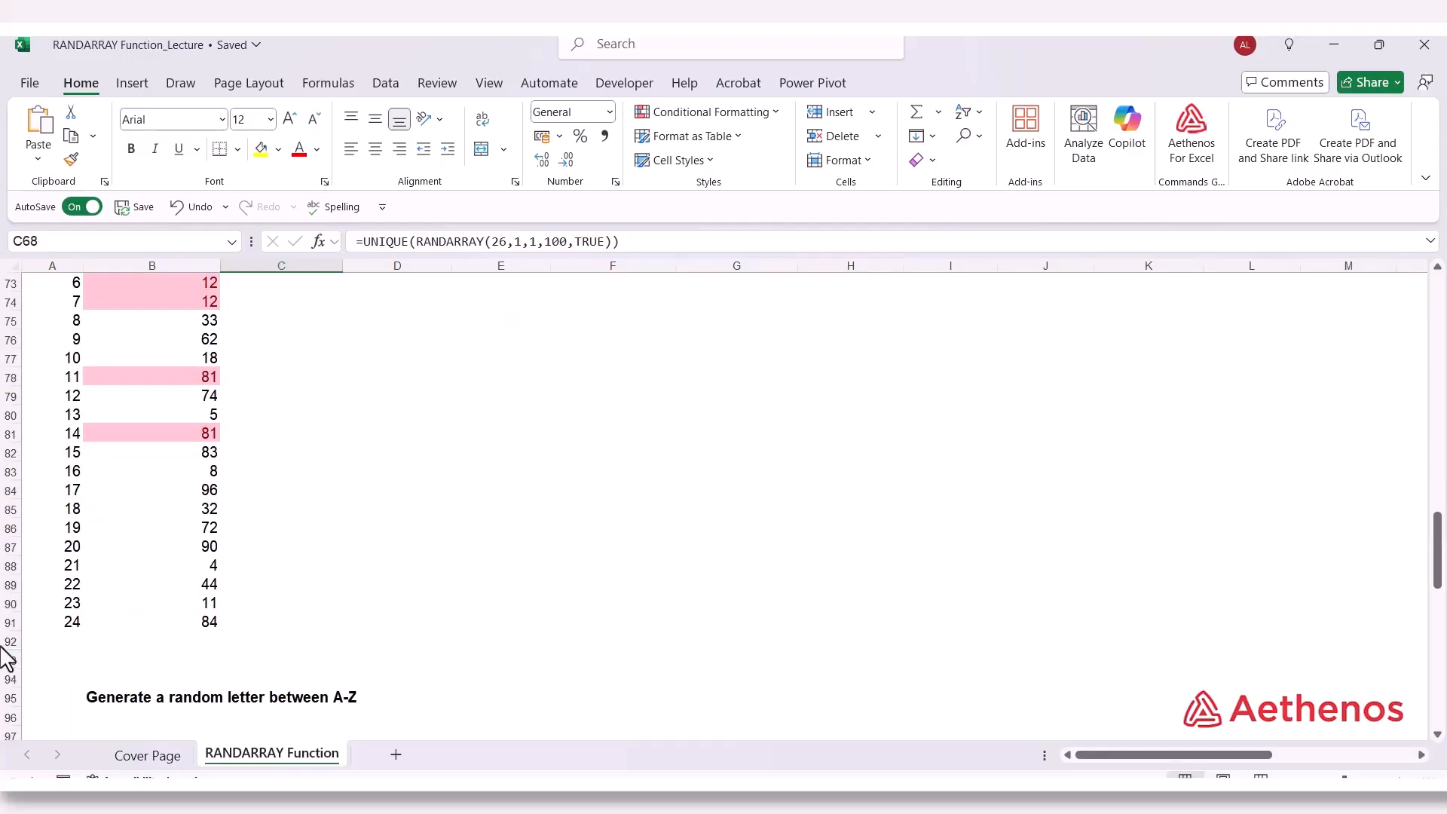
pyautogui.moveTo(11, 655); pyautogui.dragTo(6, 724)
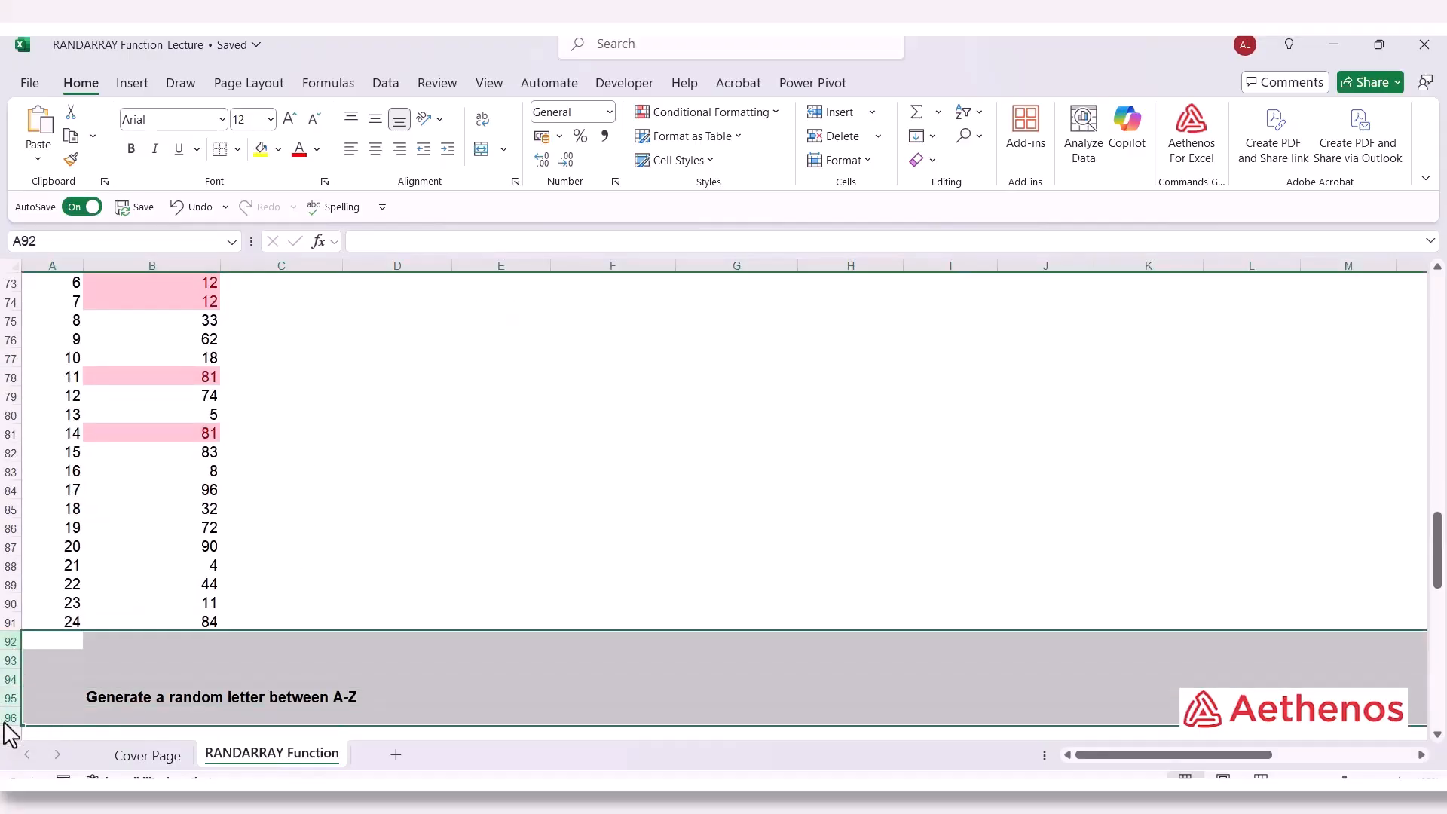
pyautogui.rightClick(7, 723)
pyautogui.click(57, 539)
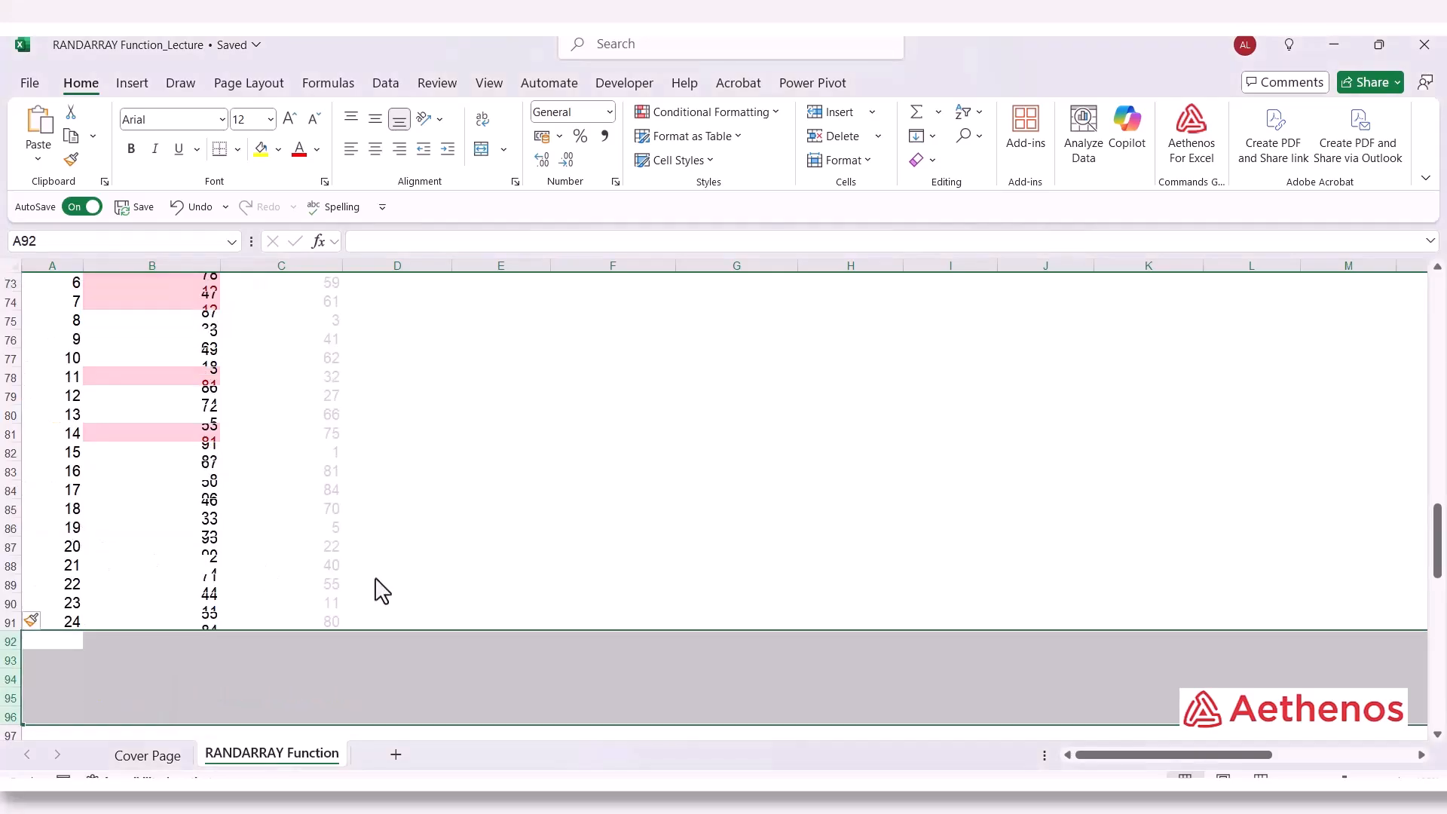
# Highlight duplicate values in the UNIQUE list C68:C91 with Light Red Fill with Dark Red Text
pyautogui.scroll(4, 381, 595)
pyautogui.scroll(-2, 303, 437)
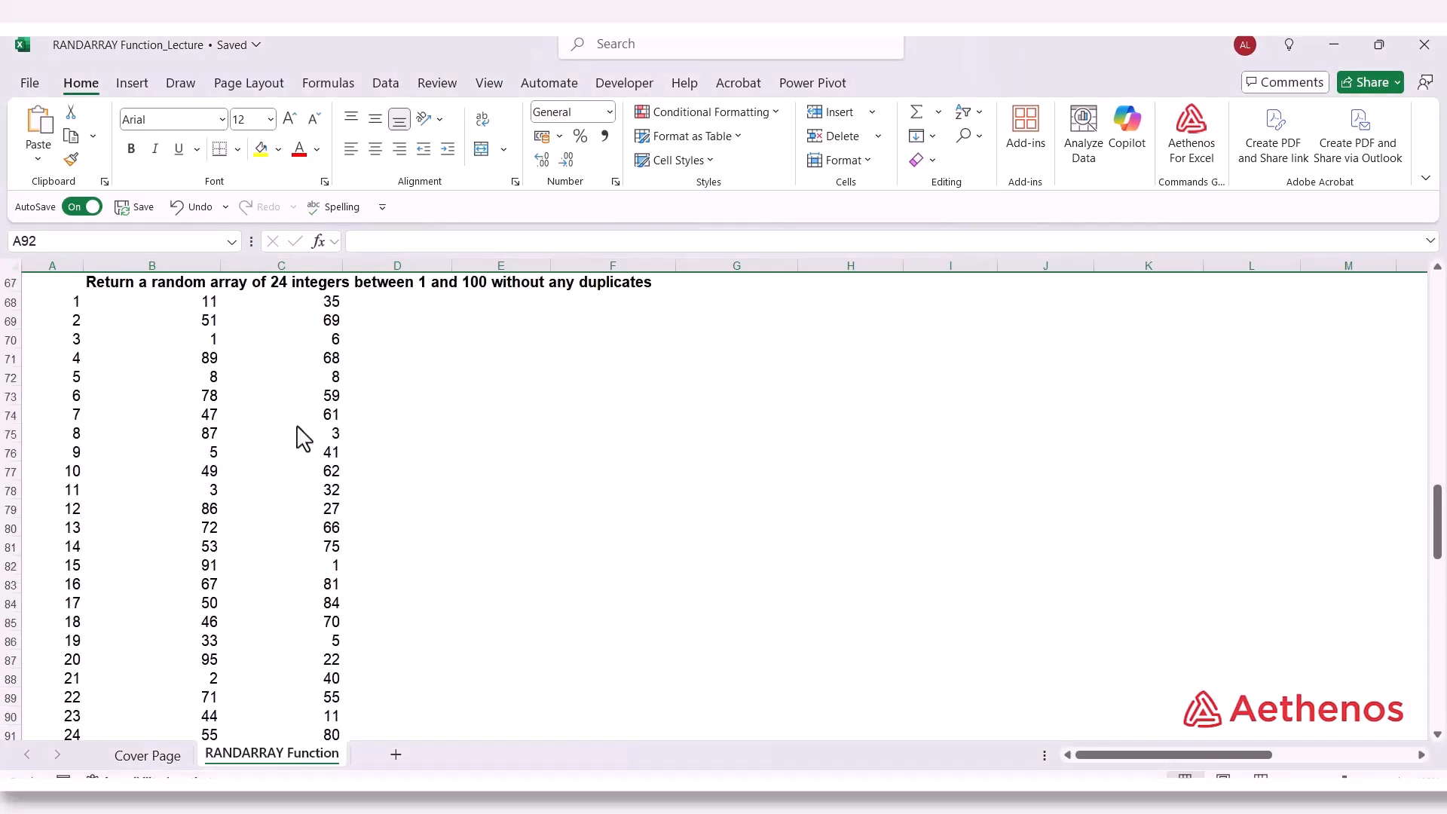
pyautogui.scroll(-1, 323, 375)
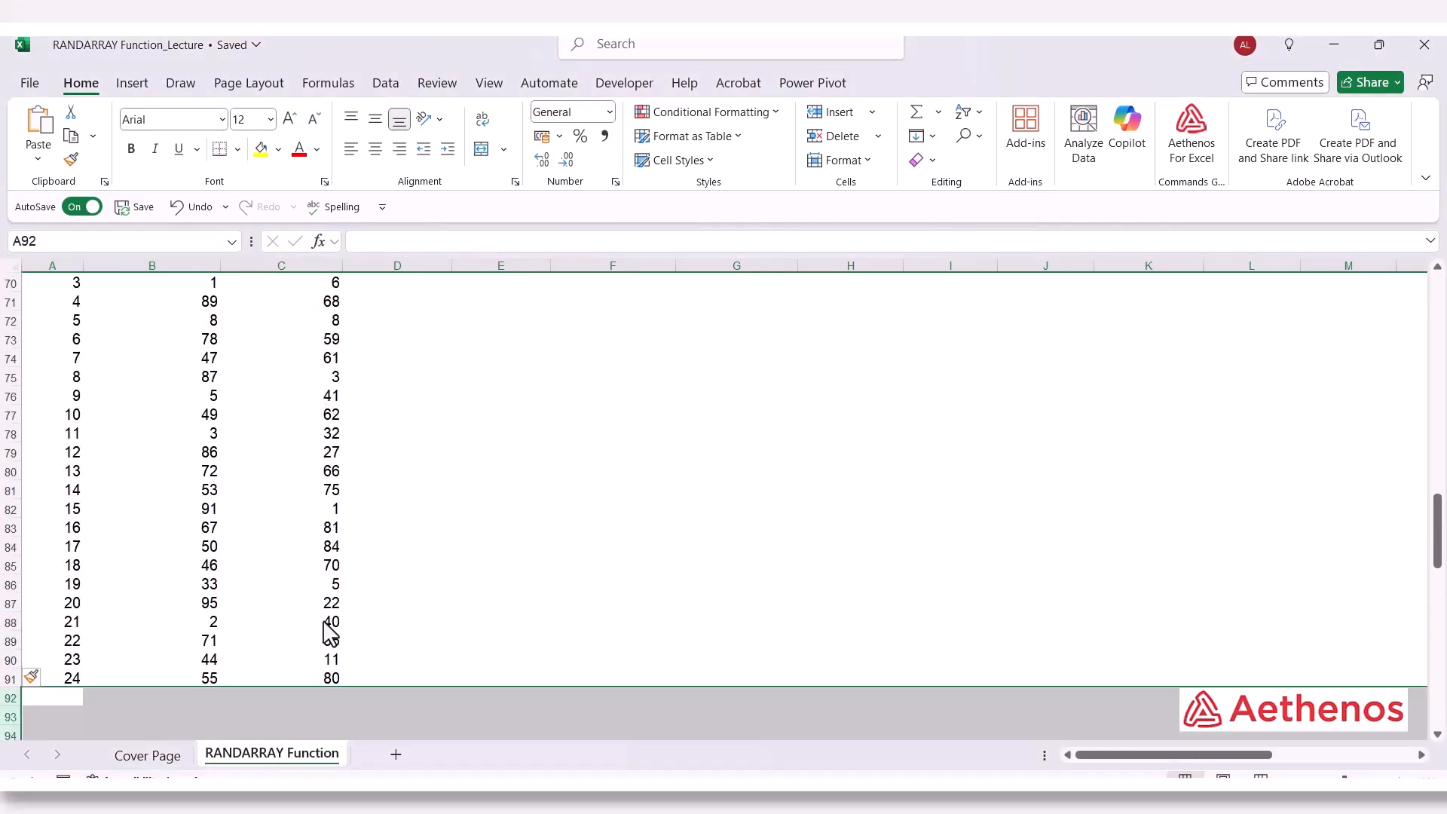
pyautogui.click(286, 667)
pyautogui.click(295, 681)
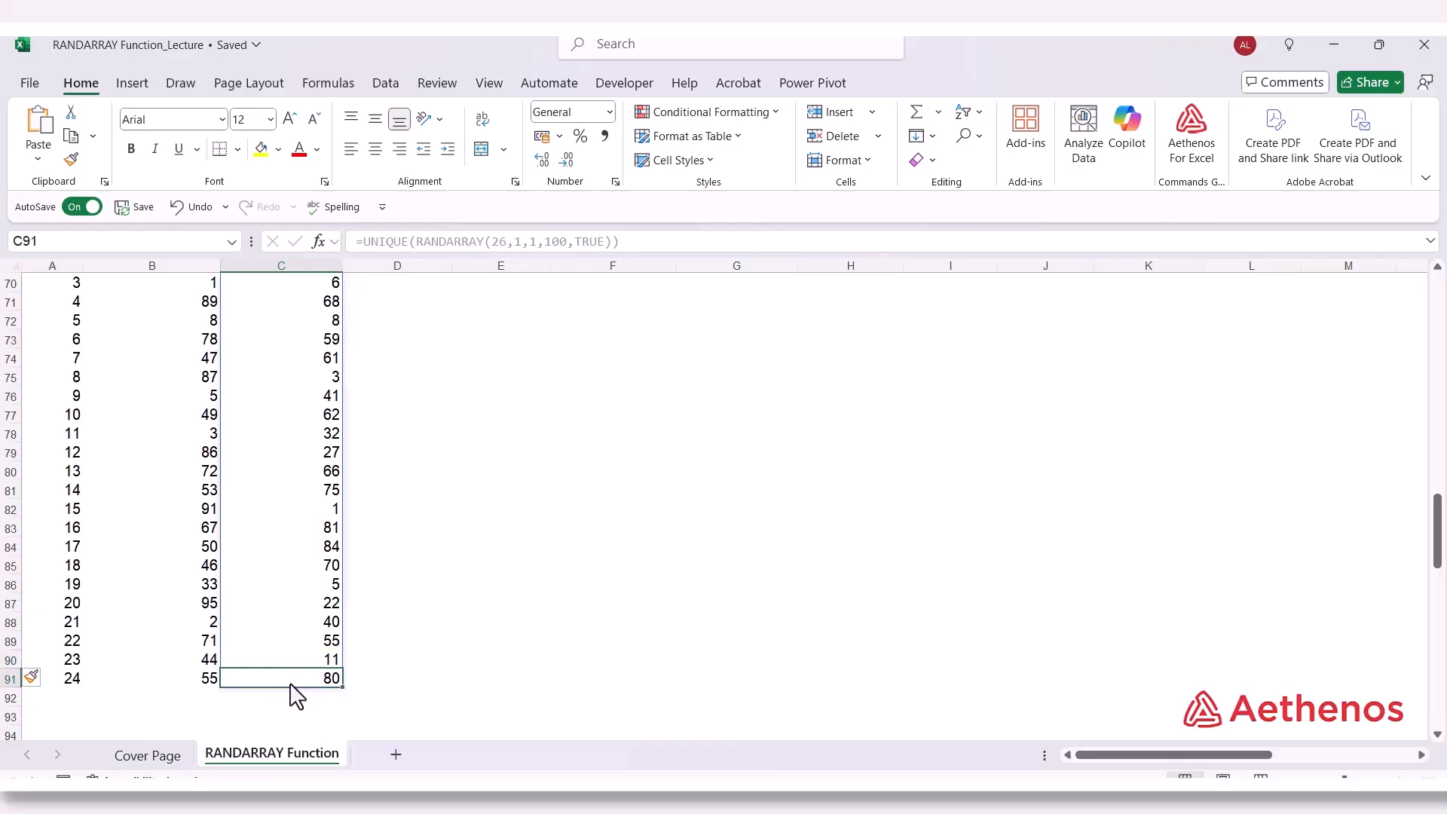
pyautogui.scroll(1, 279, 424)
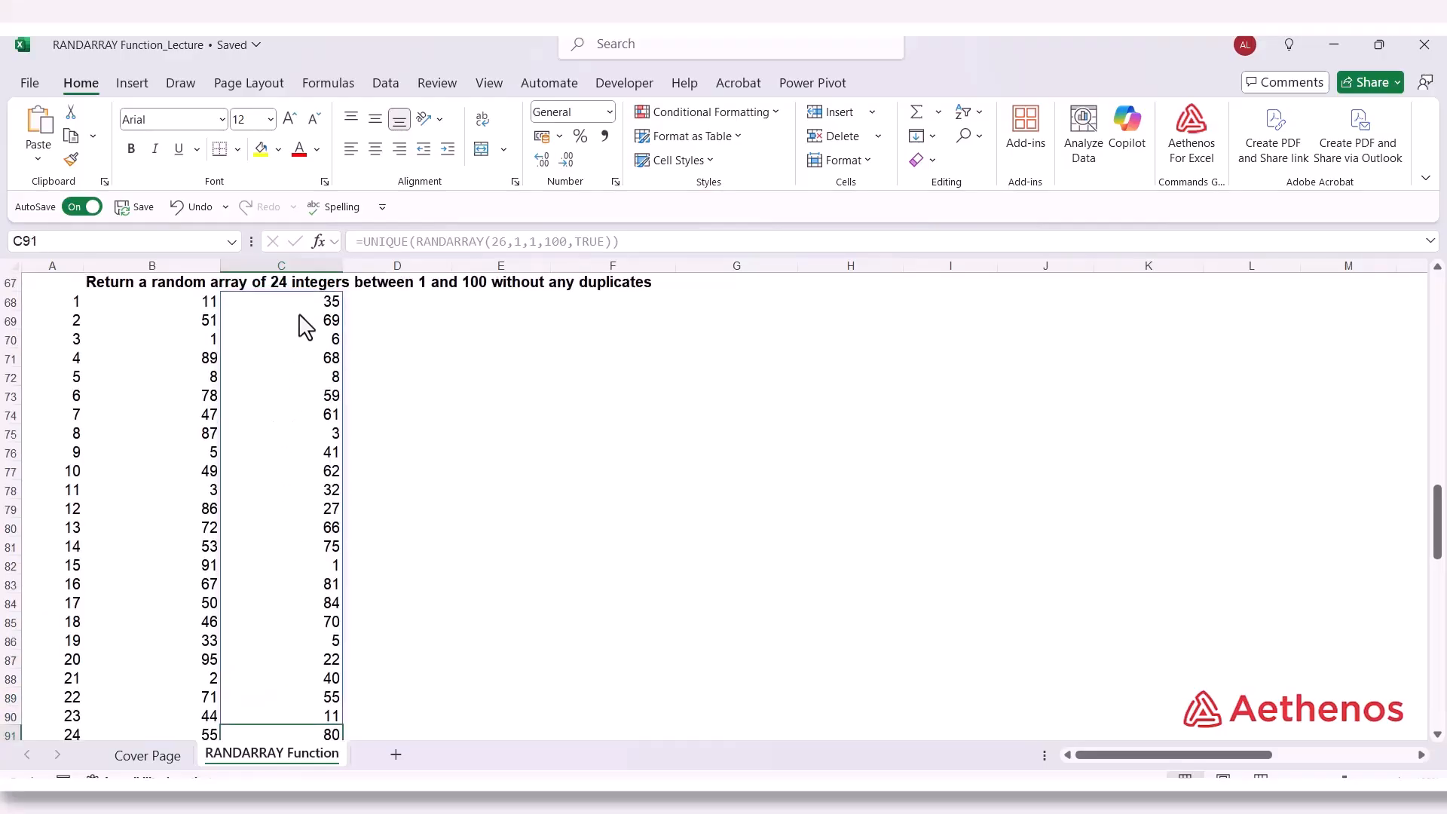
pyautogui.moveTo(309, 302); pyautogui.dragTo(326, 695)
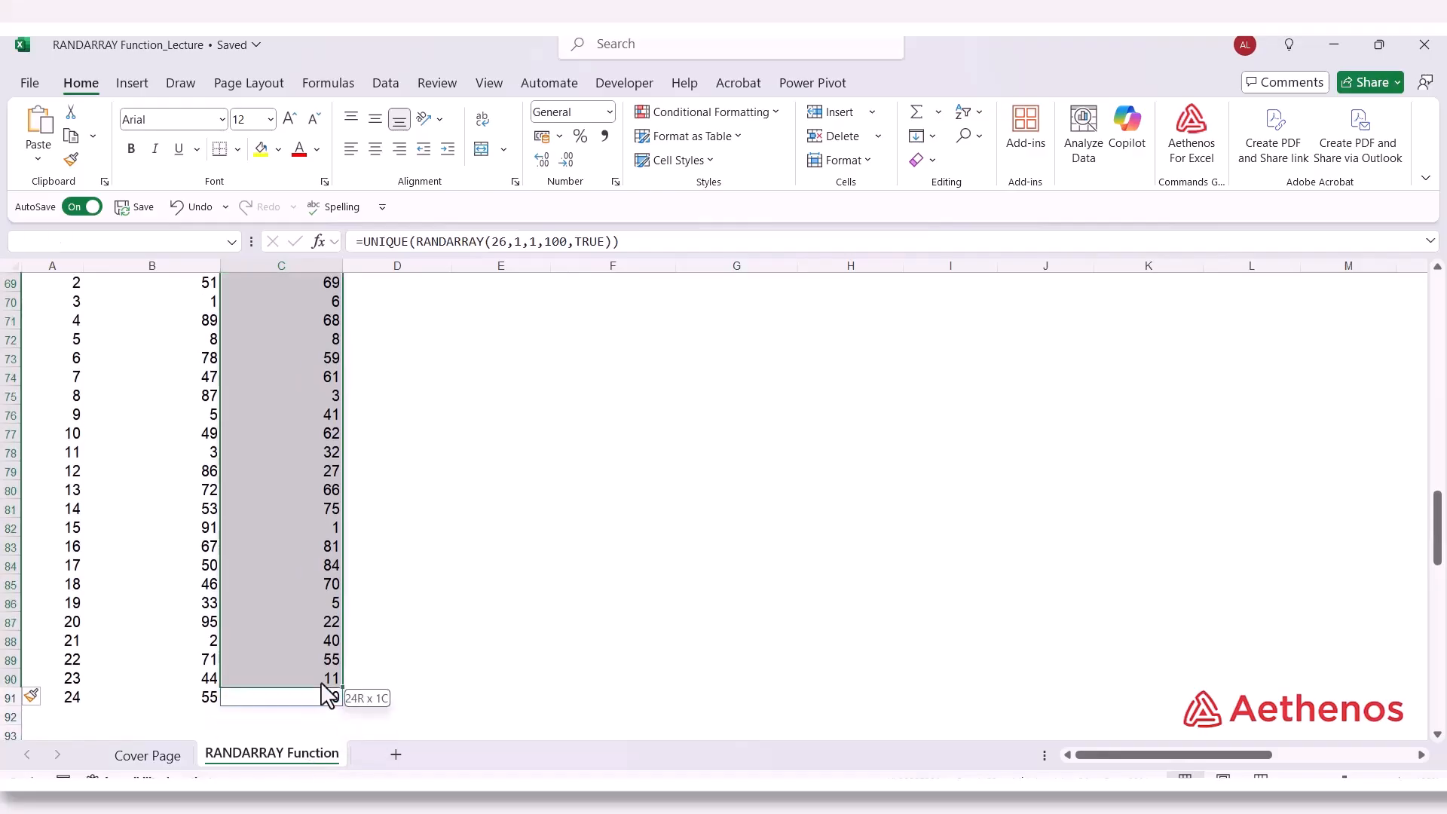
pyautogui.scroll(3, 420, 372)
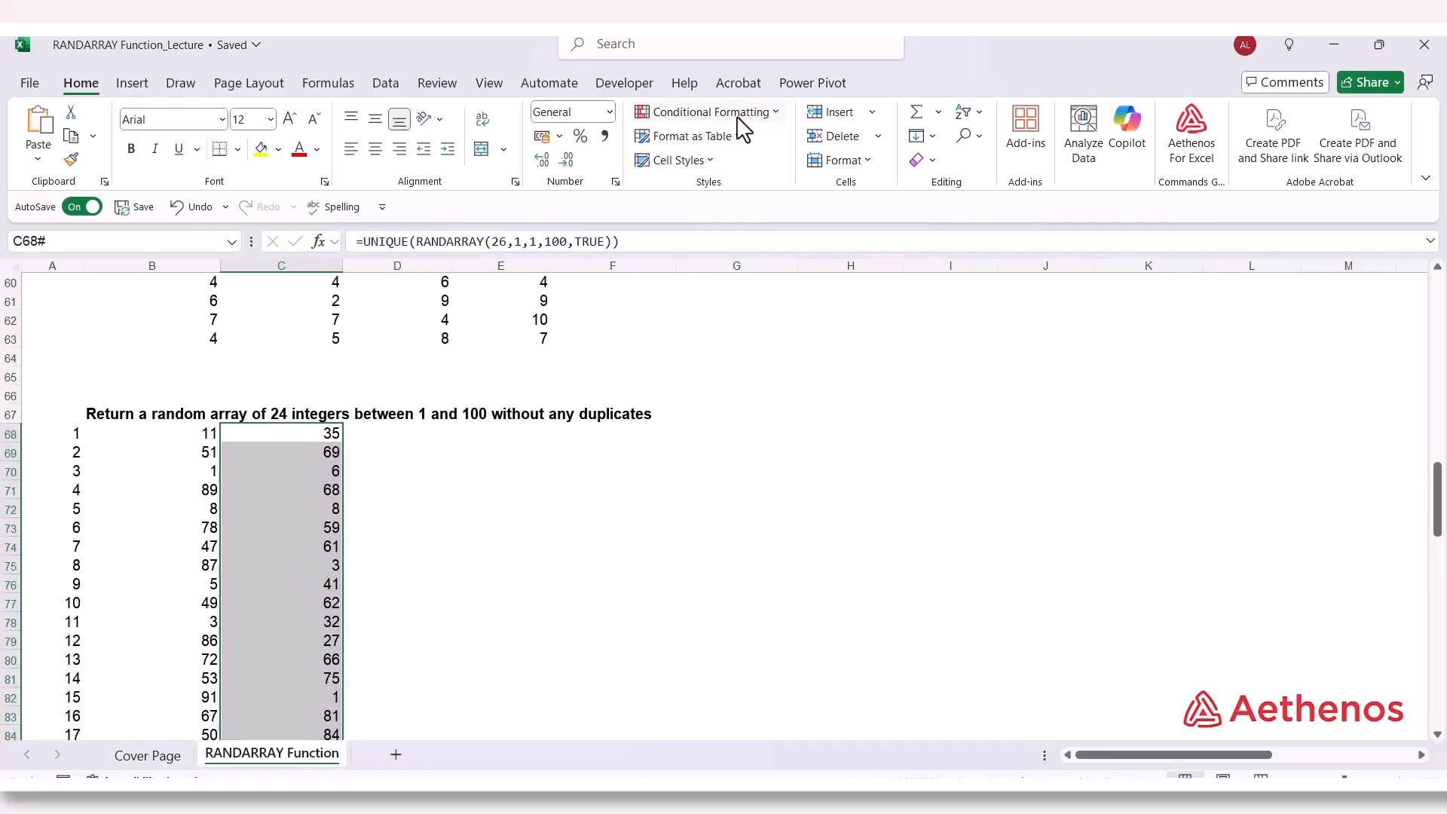
pyautogui.click(778, 115)
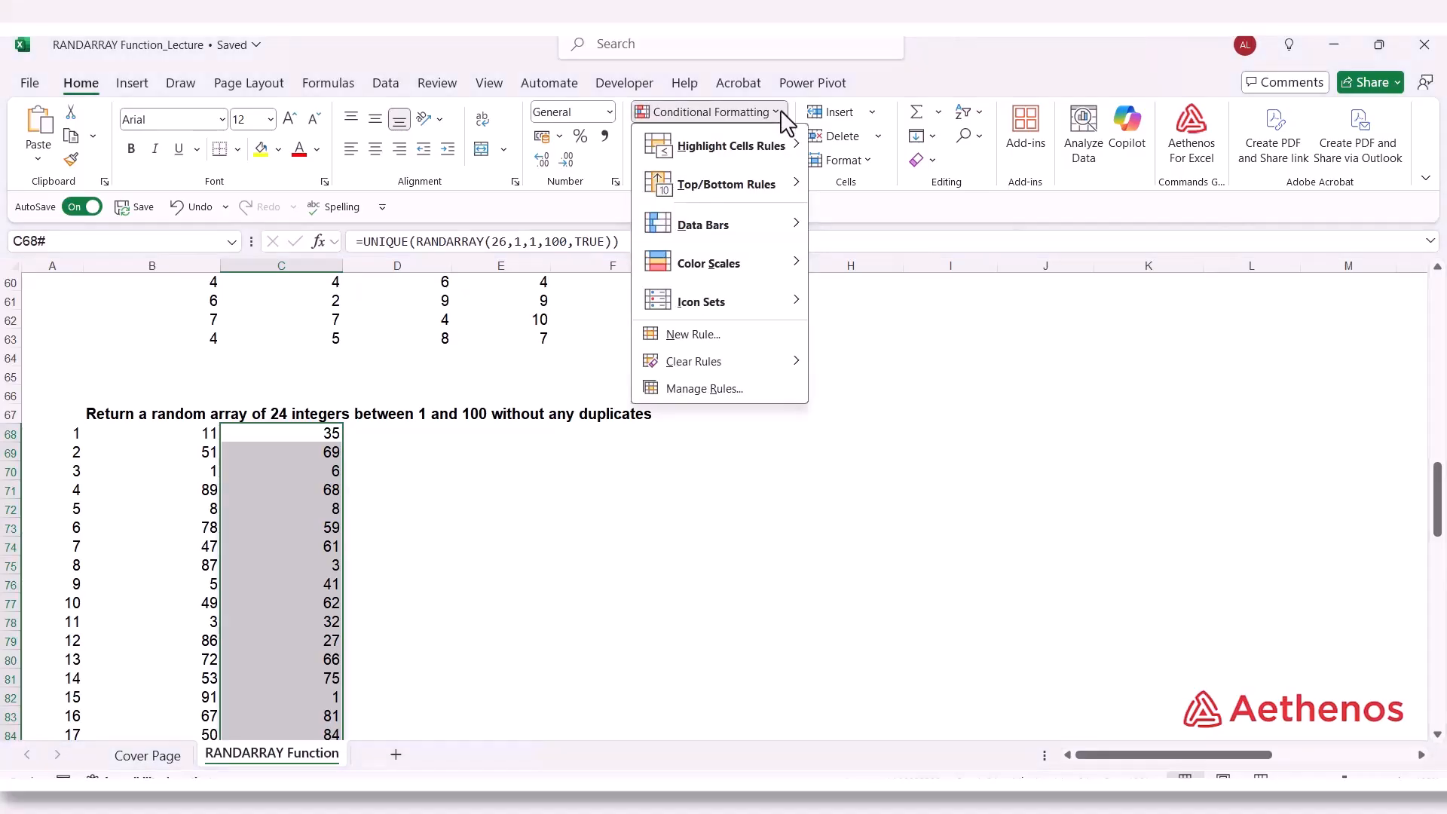
pyautogui.moveTo(776, 160)
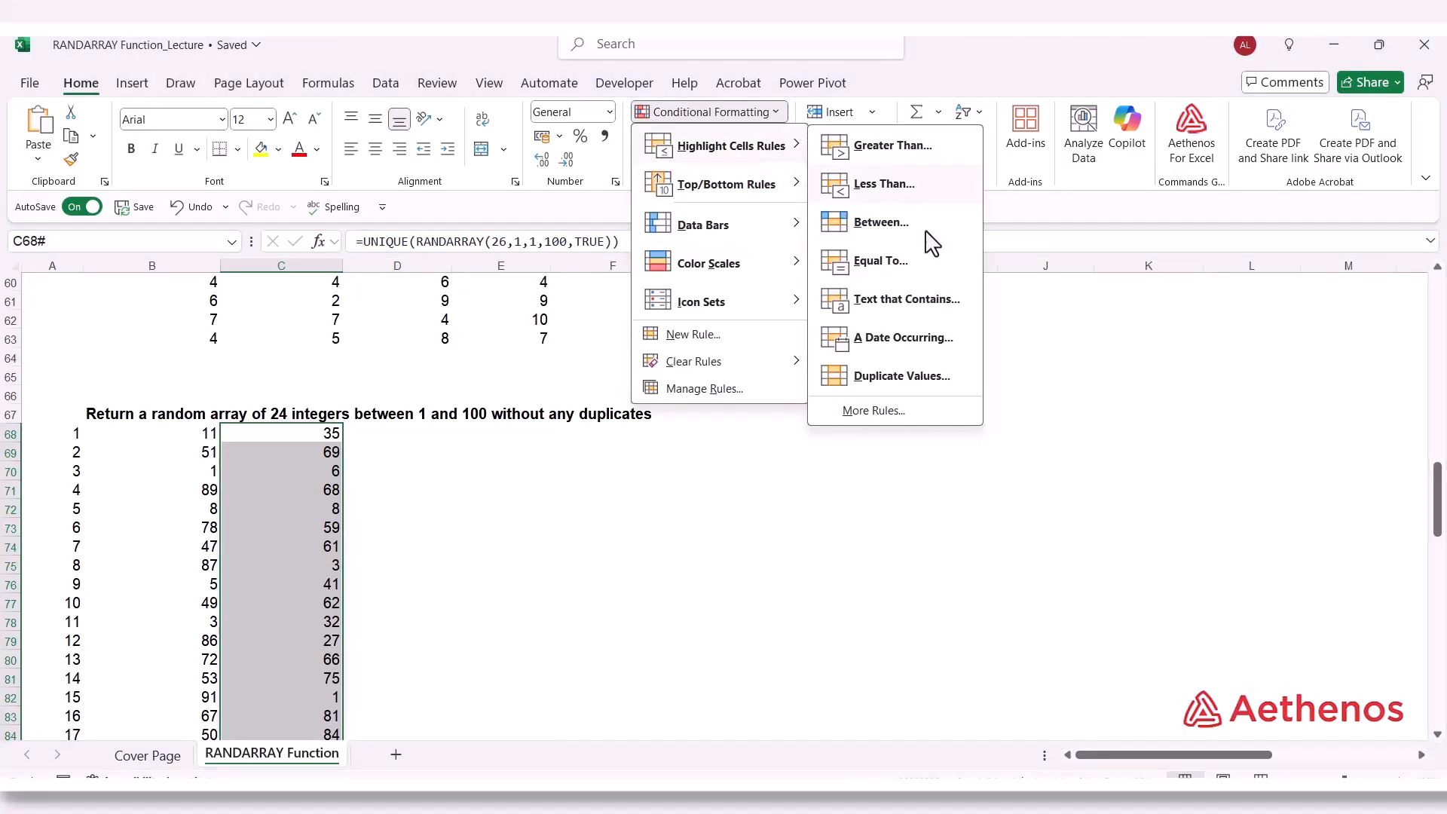
pyautogui.click(903, 377)
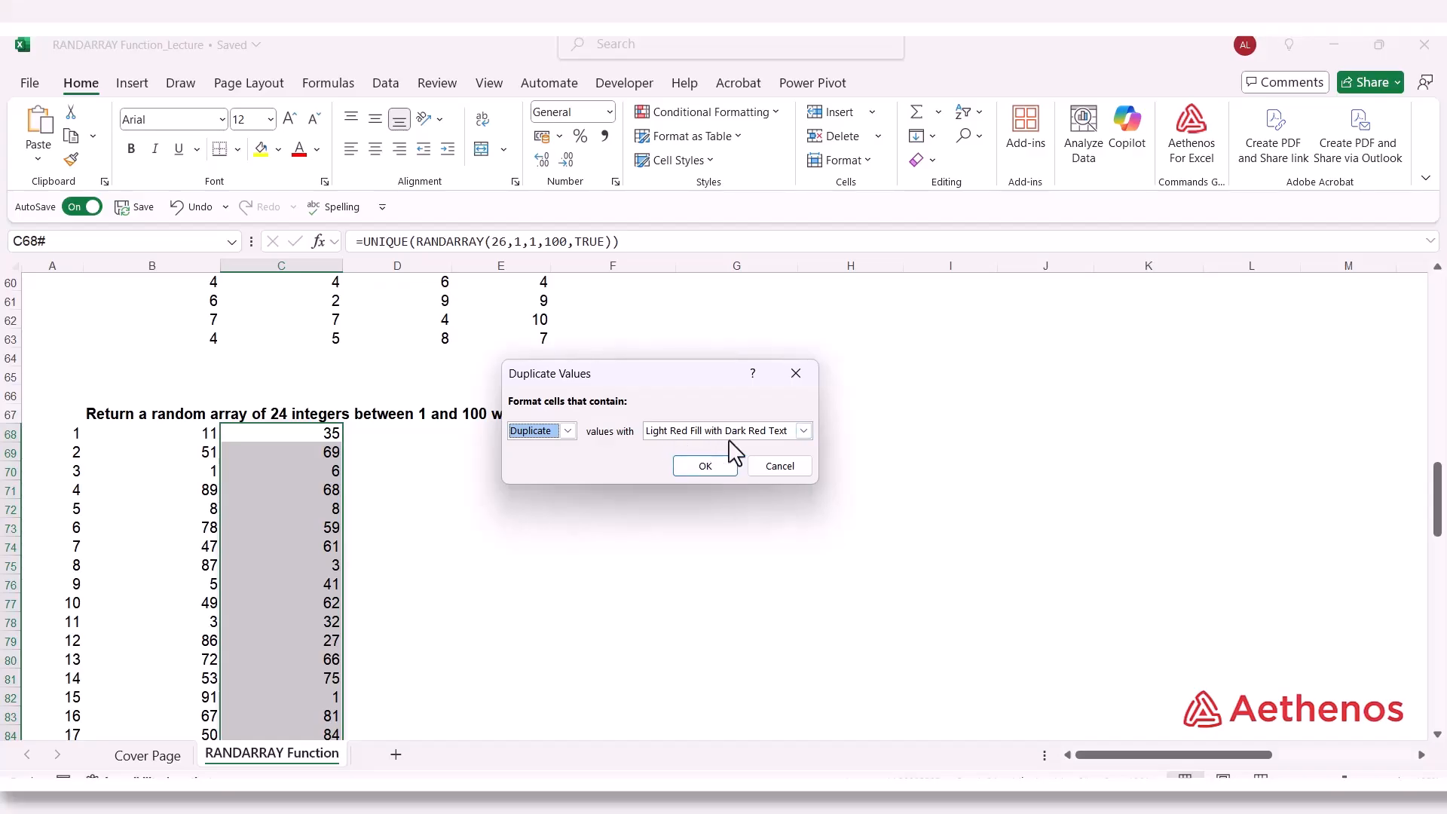
pyautogui.click(692, 469)
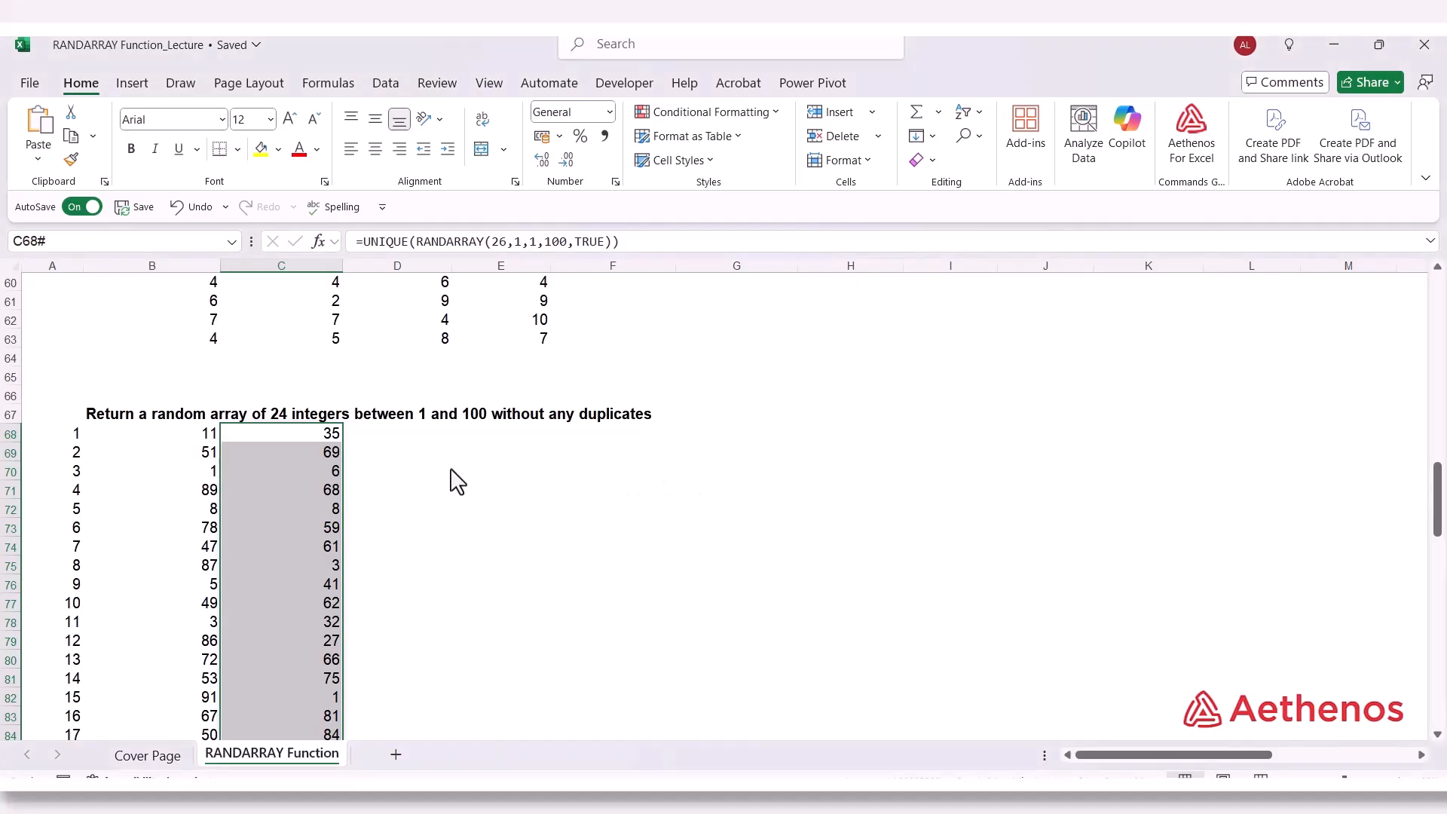
# Check column C's UNIQUE list for highlighted duplicates and compare it with the plain RANDARRAY list and its formula in B68
pyautogui.scroll(-3, 455, 478)
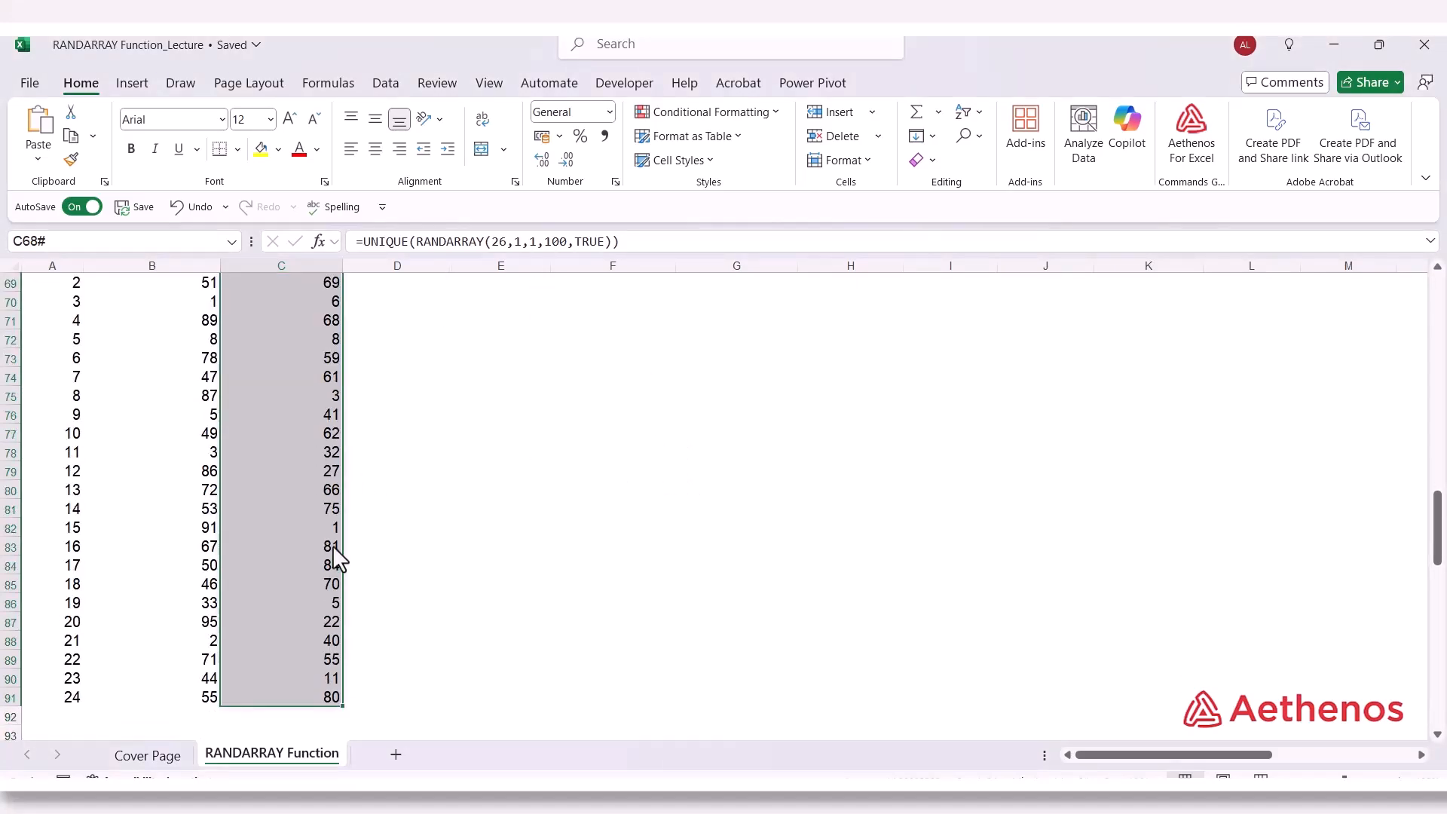
pyautogui.scroll(-2, 388, 645)
pyautogui.scroll(4, 260, 600)
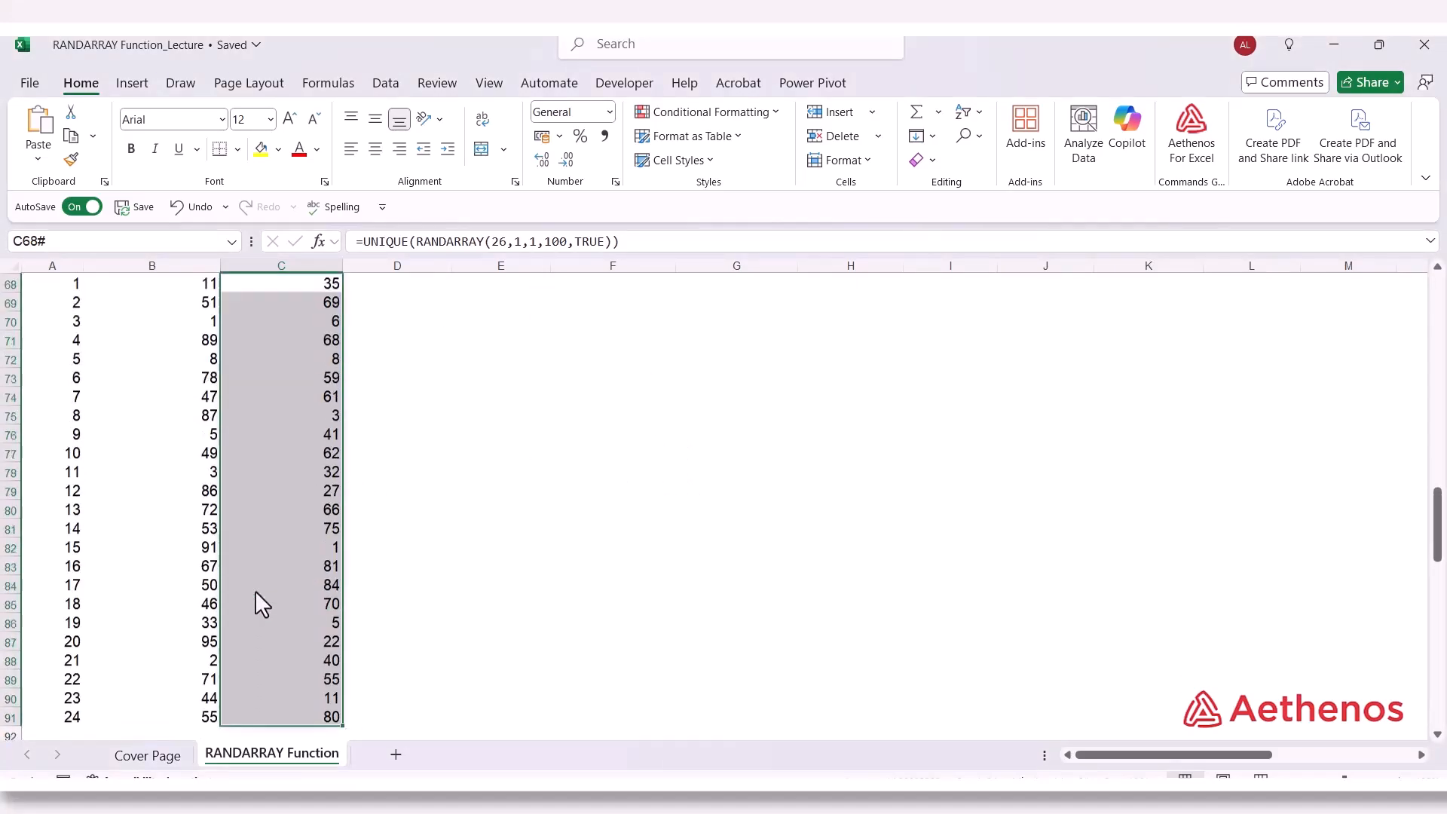
pyautogui.scroll(-1, 273, 382)
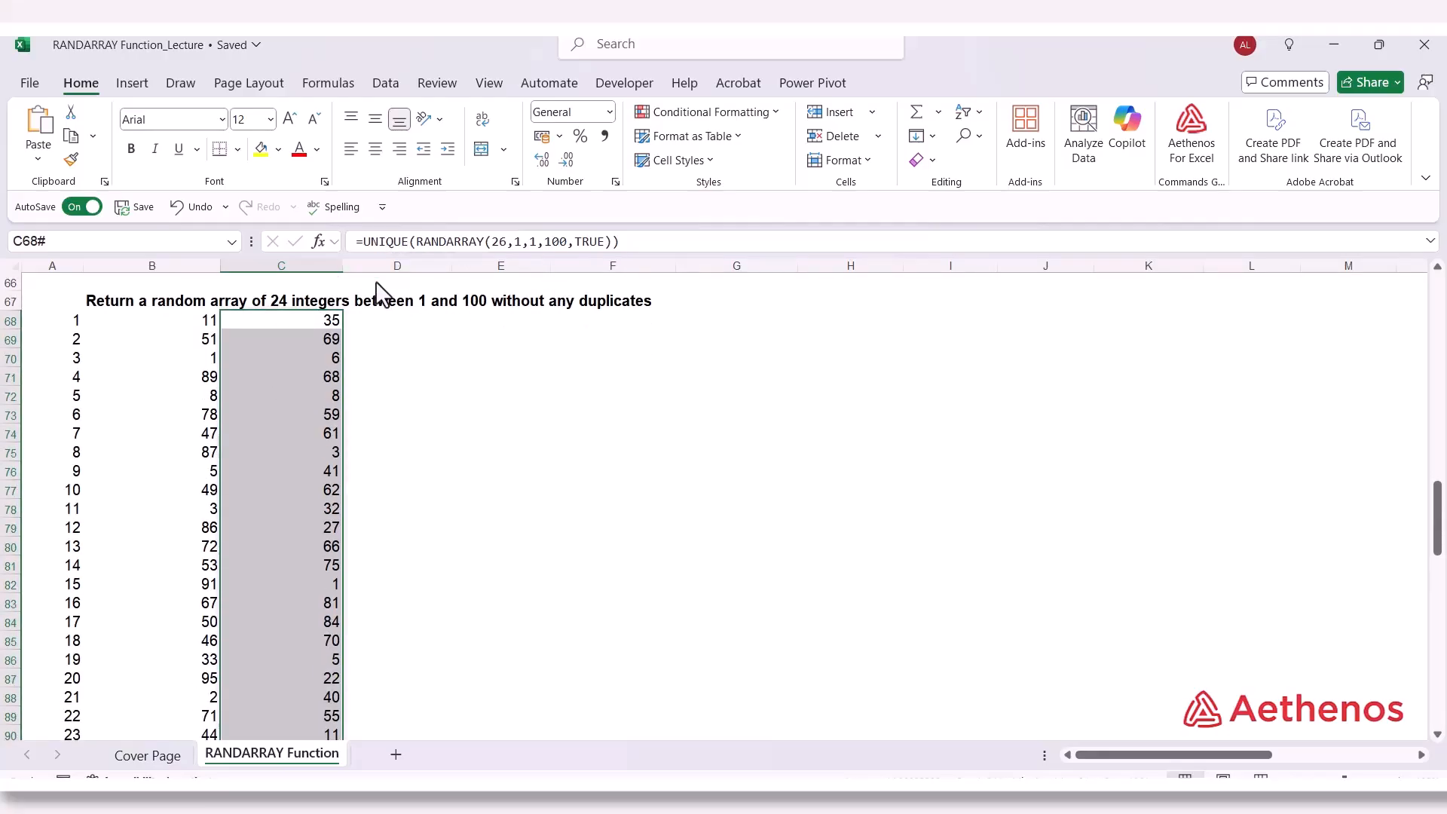
pyautogui.click(181, 324)
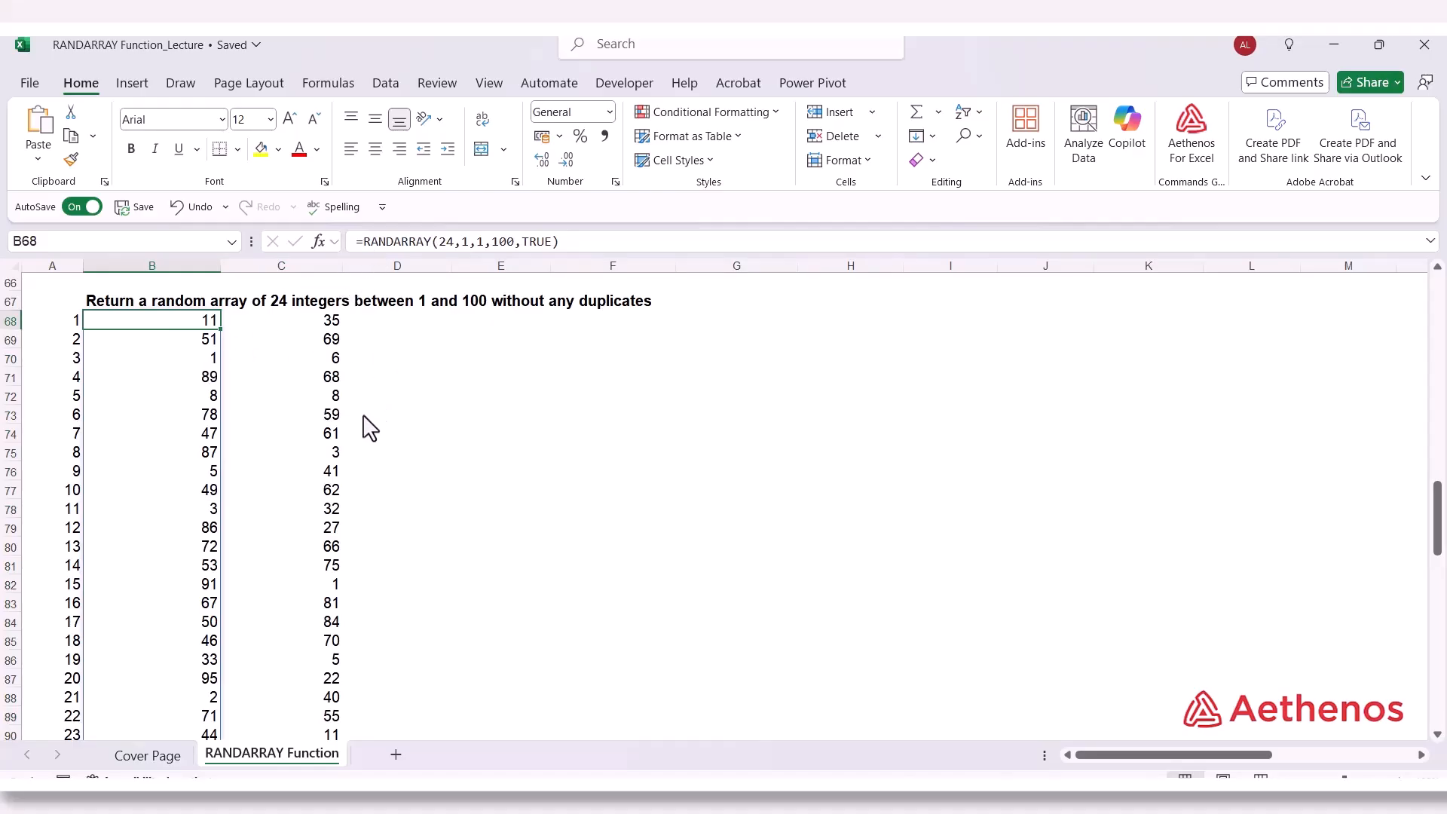
pyautogui.scroll(-1, 370, 424)
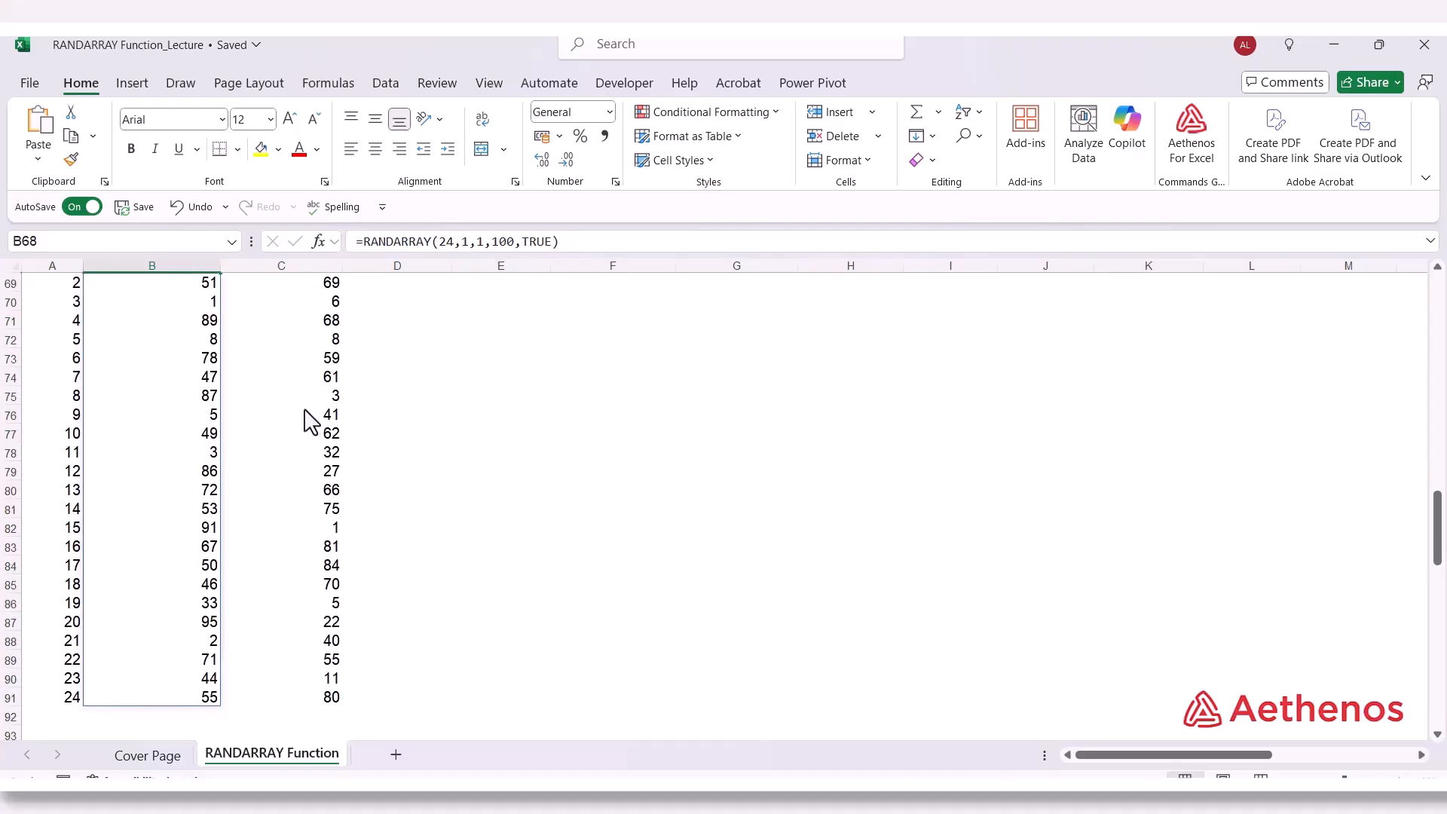
pyautogui.scroll(1, 248, 399)
pyautogui.scroll(-1, 175, 452)
pyautogui.scroll(2, 174, 388)
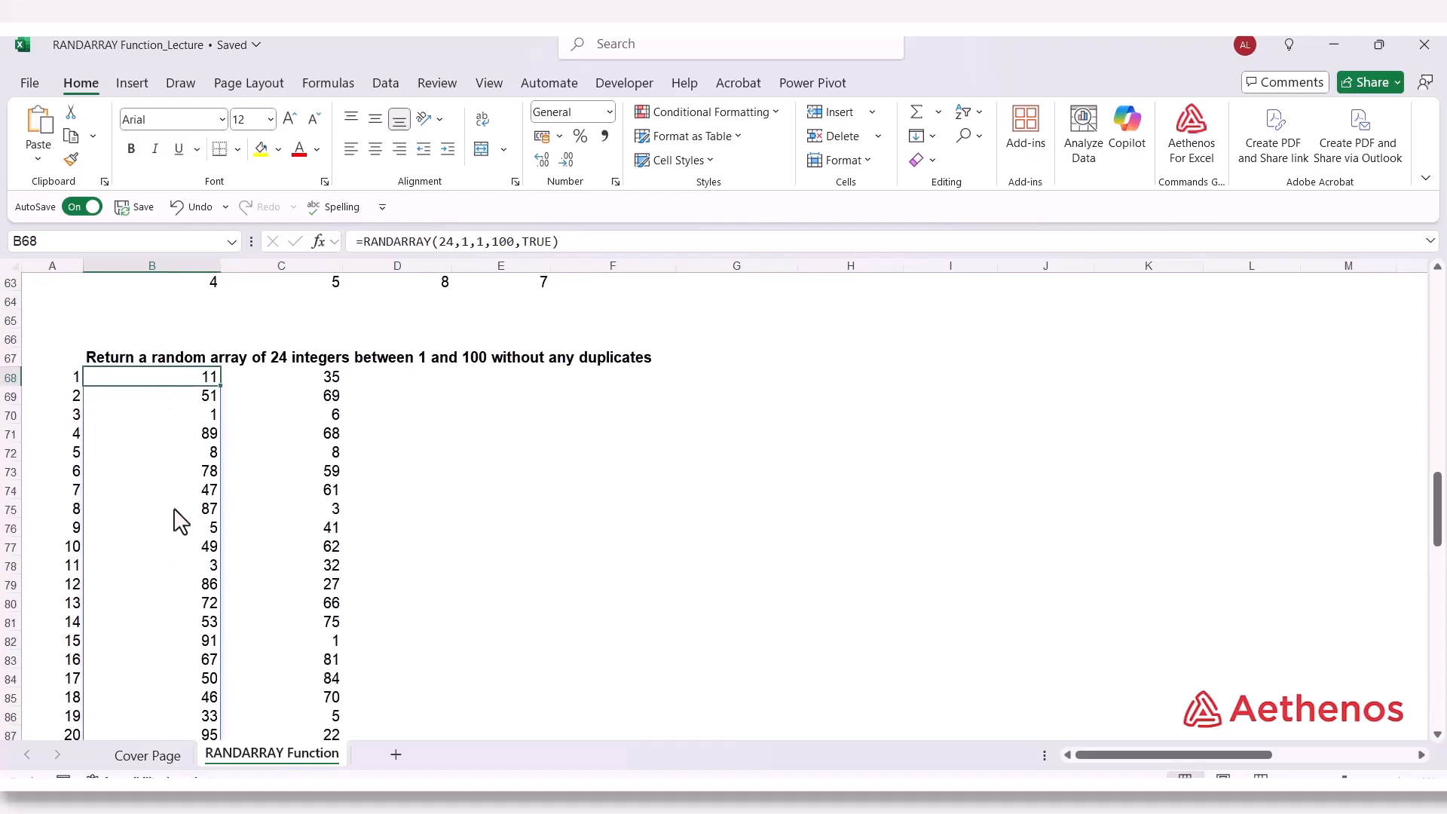
pyautogui.scroll(-1, 173, 520)
pyautogui.scroll(-2, 167, 520)
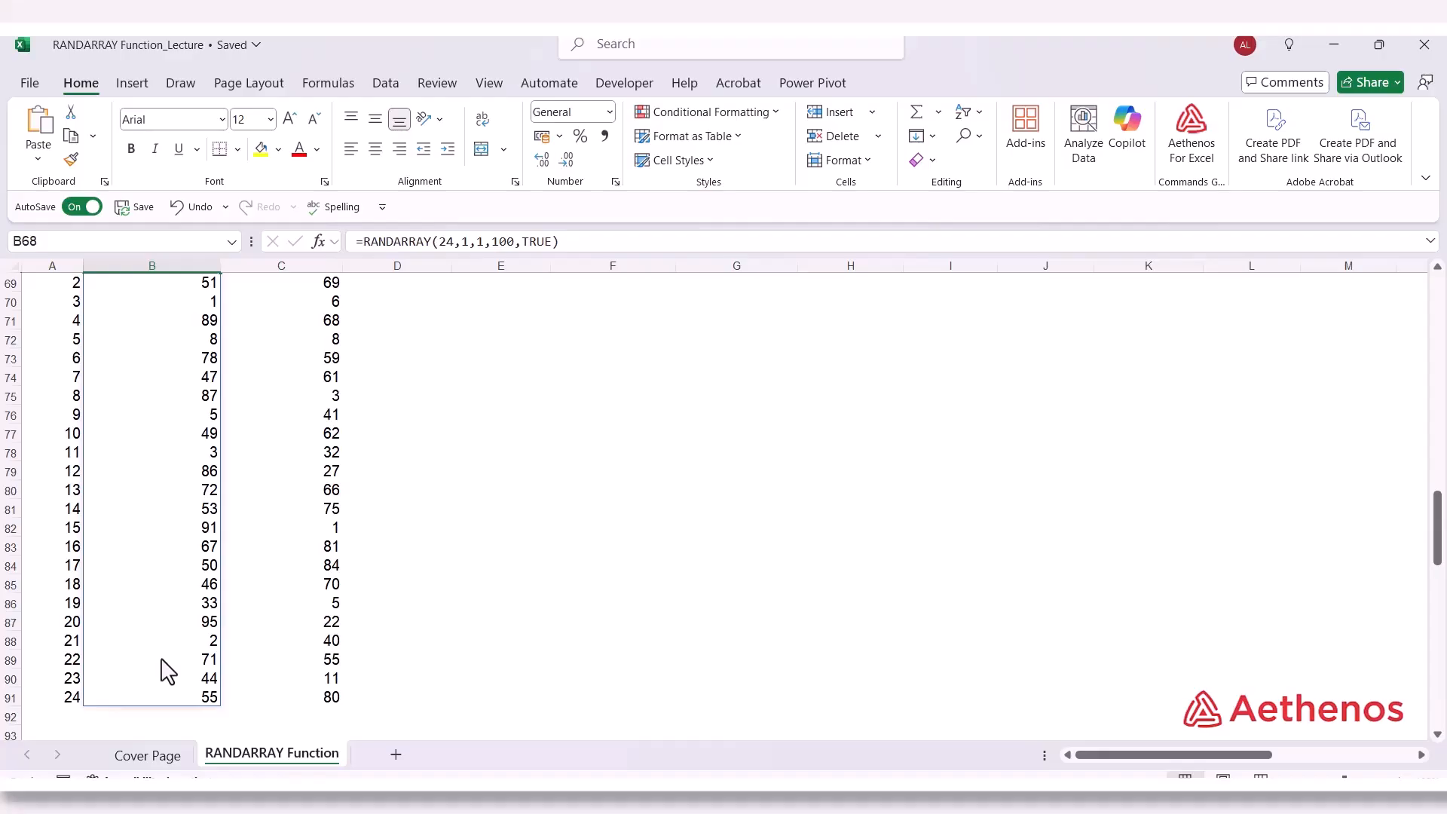
pyautogui.scroll(2, 167, 671)
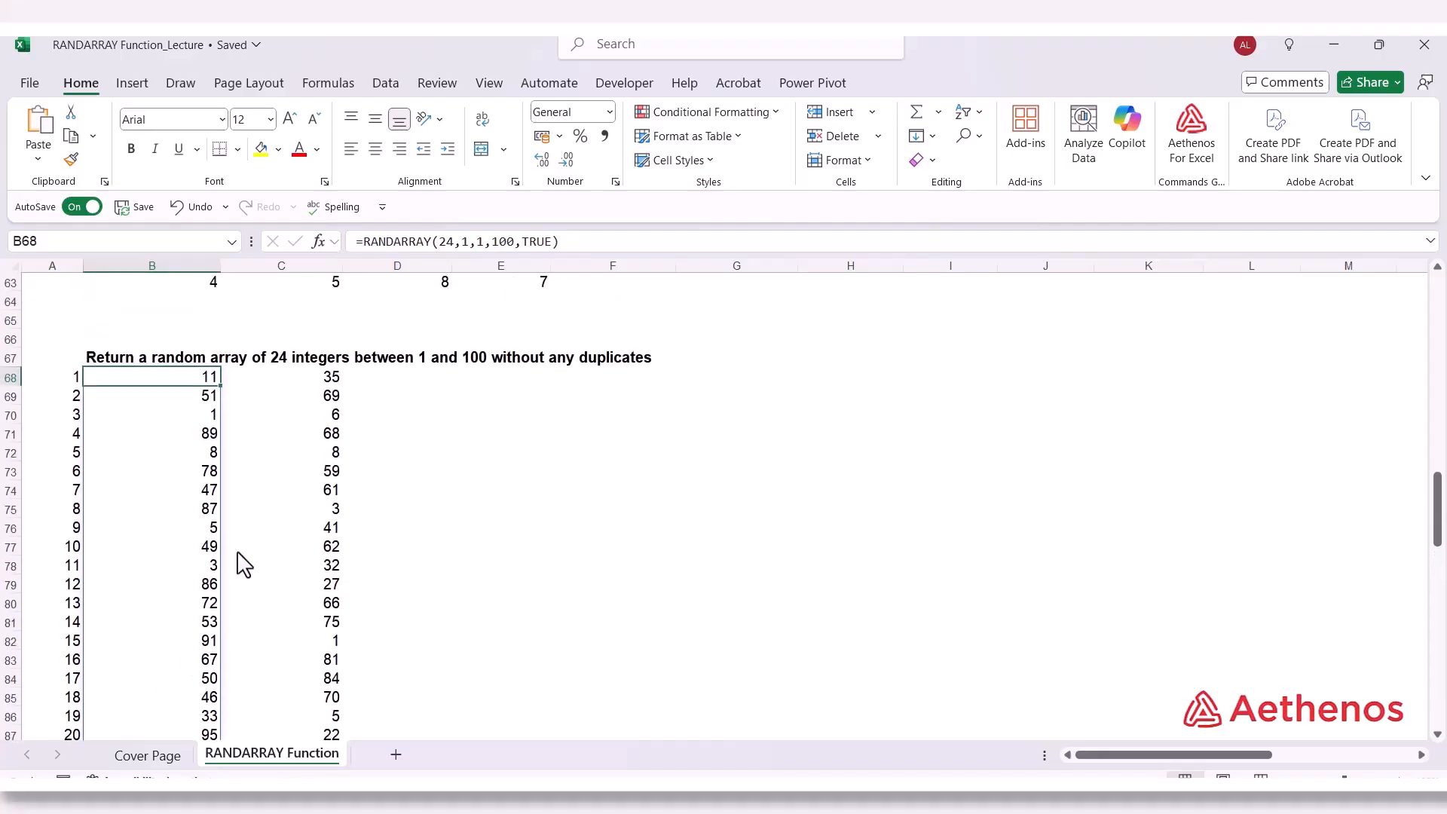
# Examine the rows argument inside the UNIQUE and RANDARRAY formula in C68, leaving the formula as it is
pyautogui.click(260, 381)
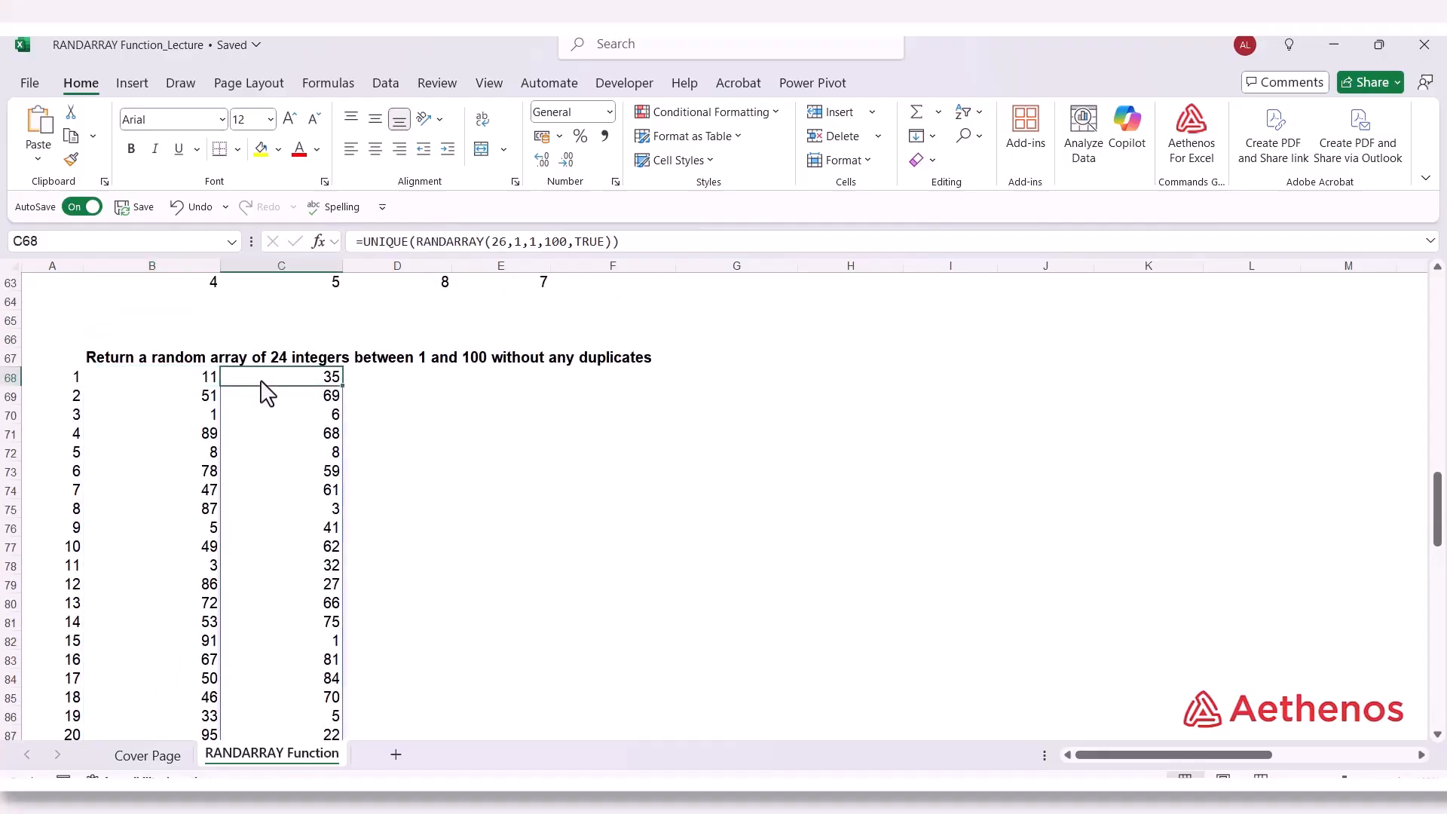
pyautogui.doubleClick(497, 243)
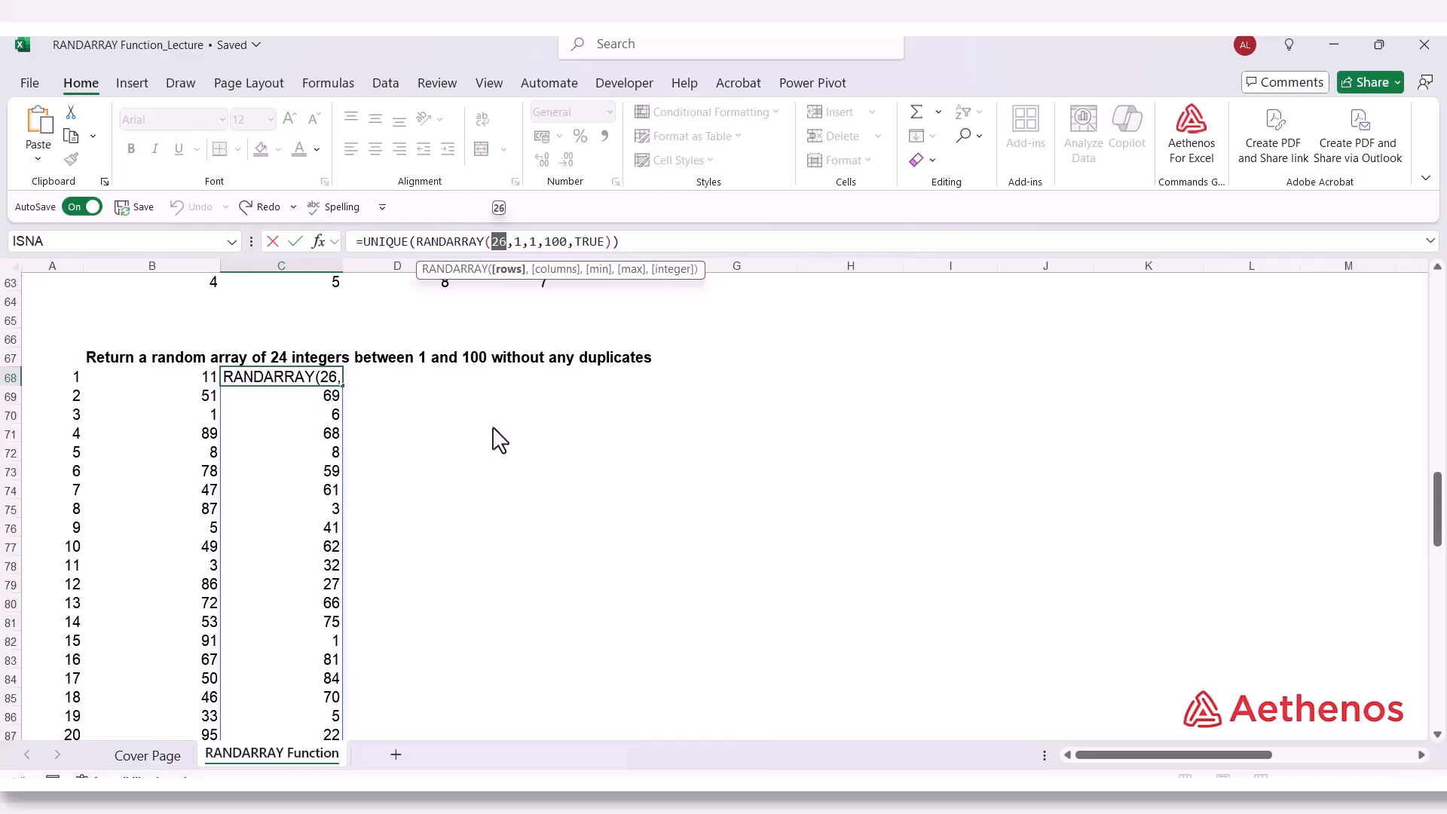
pyautogui.press('Escape')
# Enter the character code 65 in G100, on the row of the "Generate a random letter between A-Z" heading
pyautogui.scroll(-3, 435, 448)
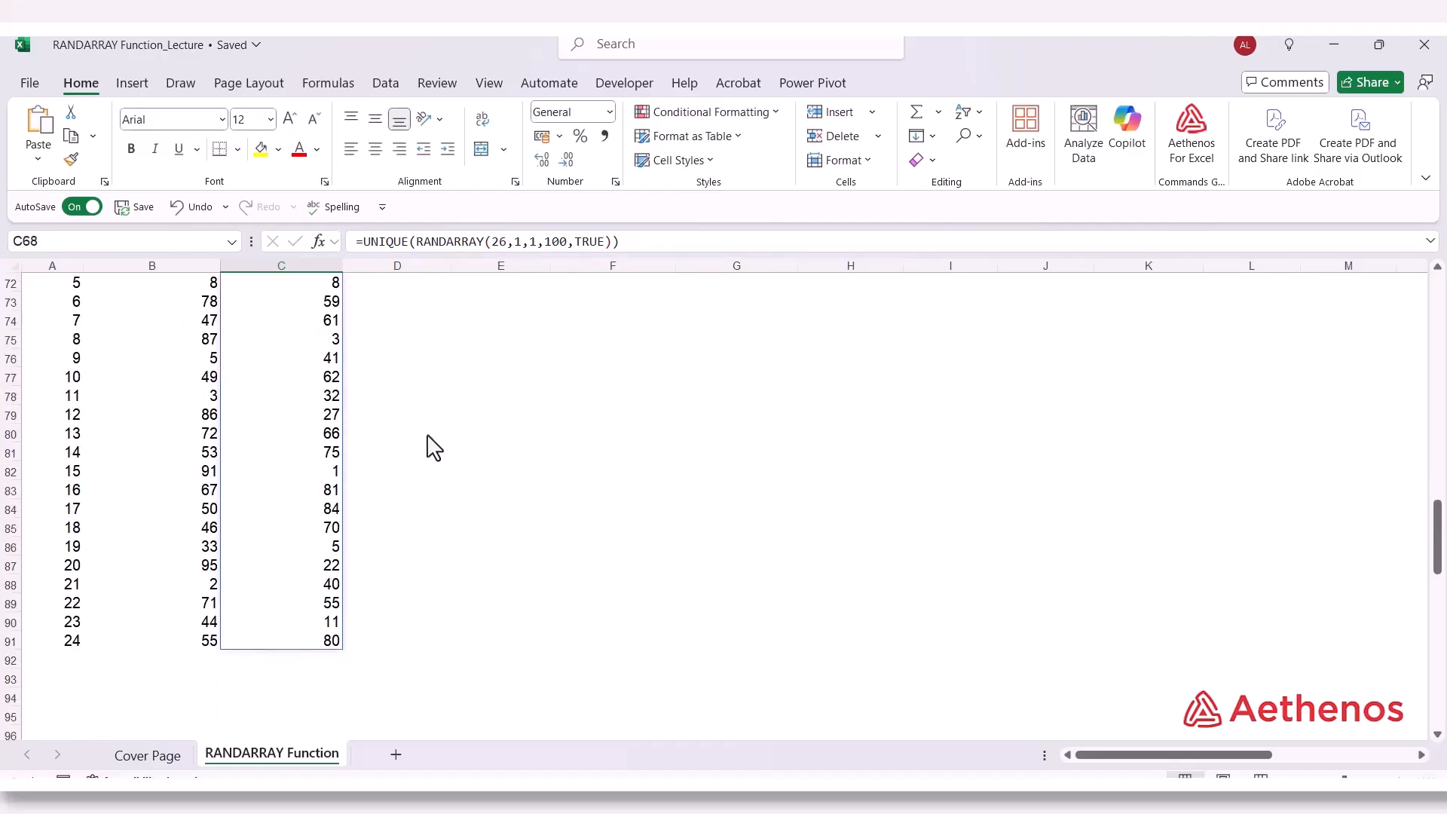
pyautogui.scroll(-8, 435, 448)
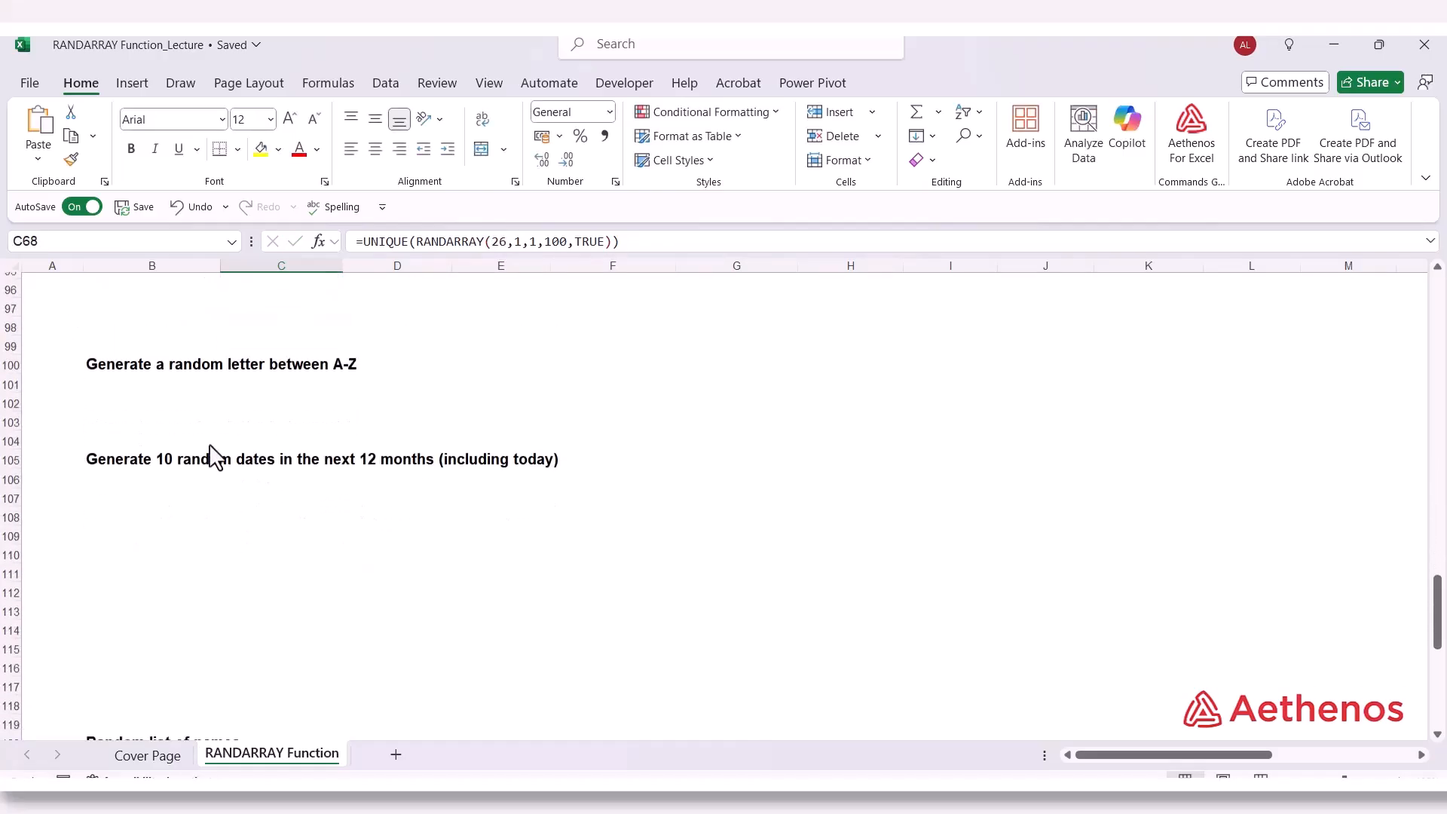
pyautogui.scroll(1, 106, 394)
pyautogui.click(114, 419)
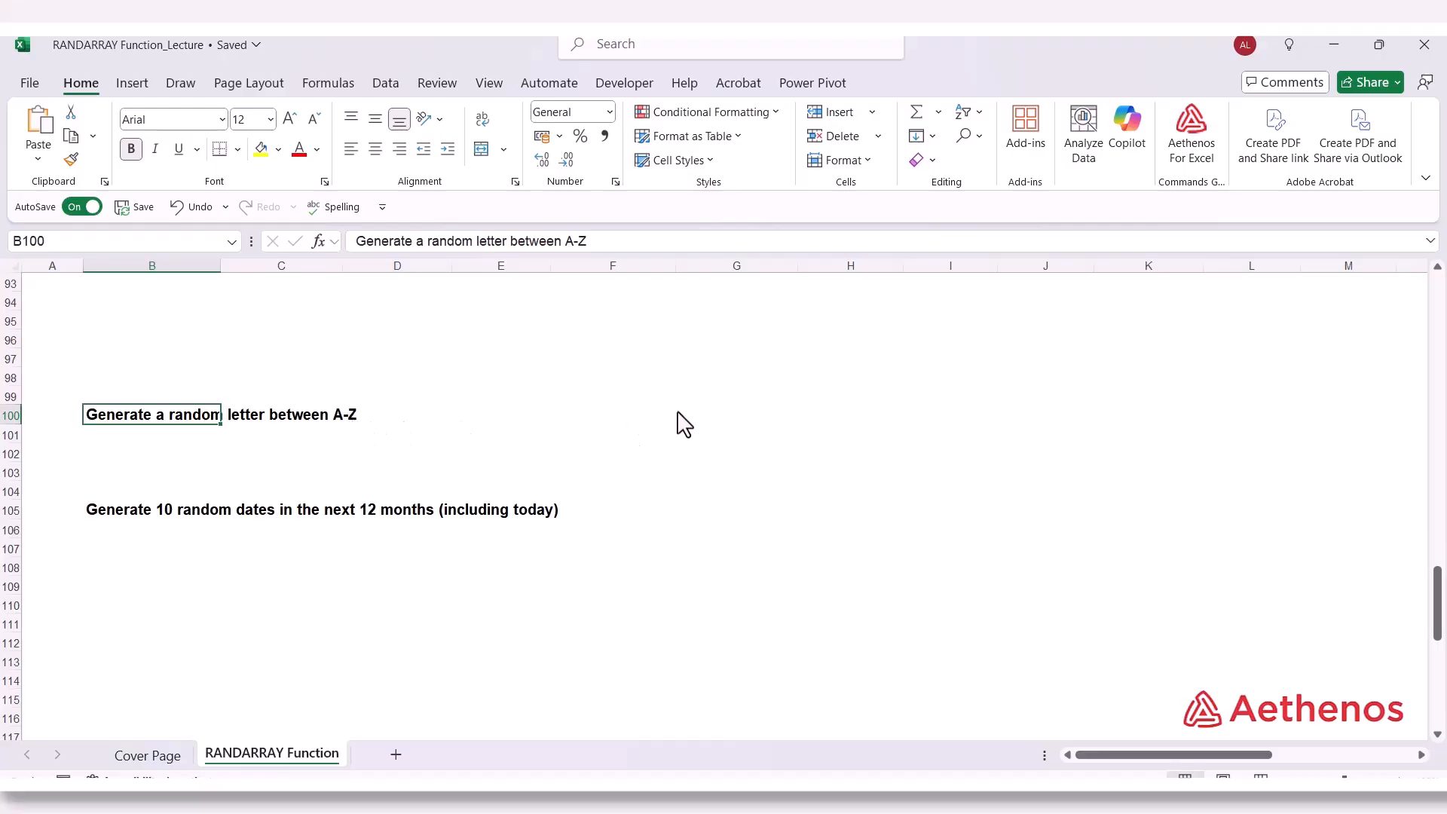
pyautogui.click(784, 426)
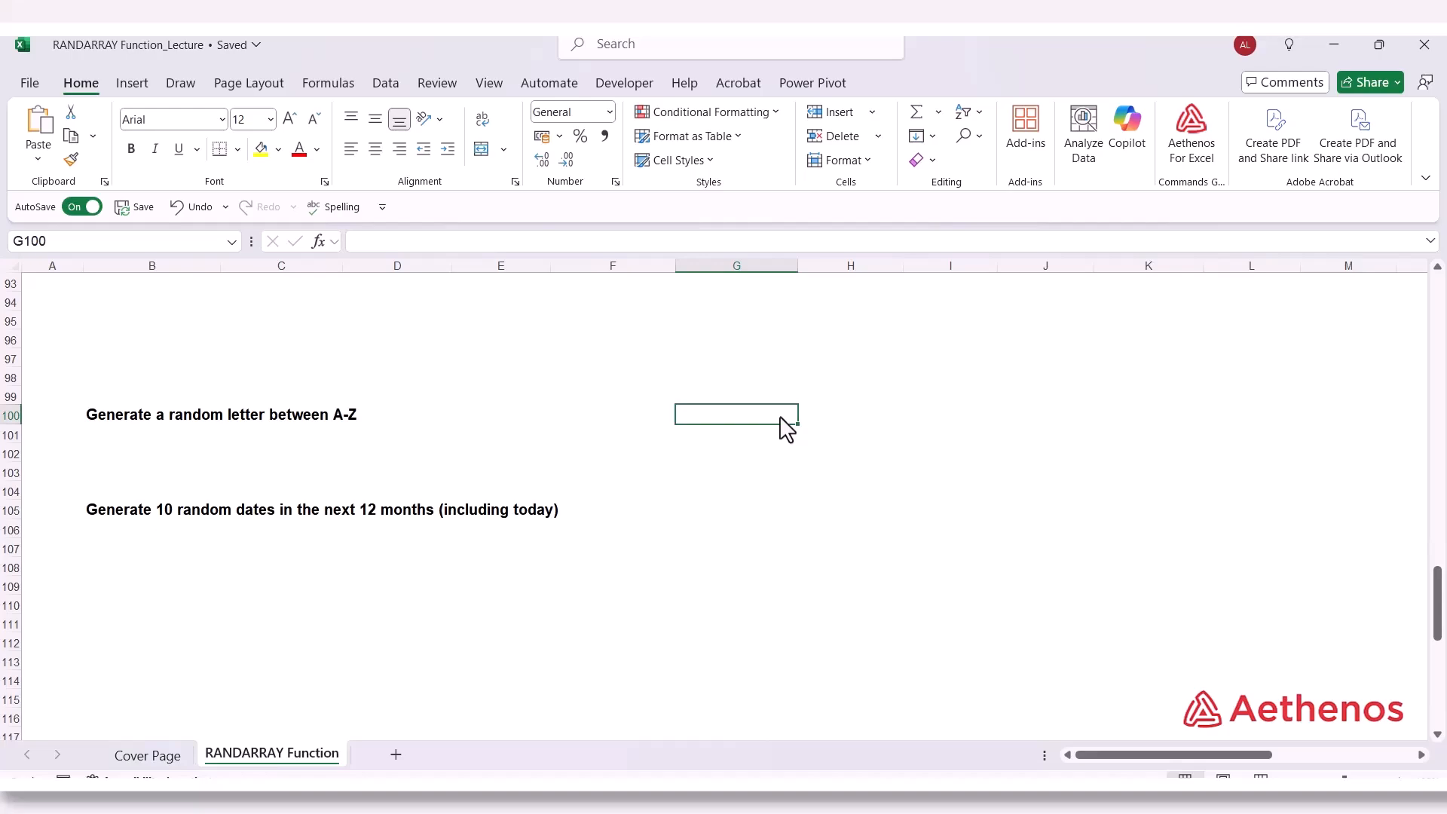
pyautogui.write('65')
pyautogui.press('Tab')
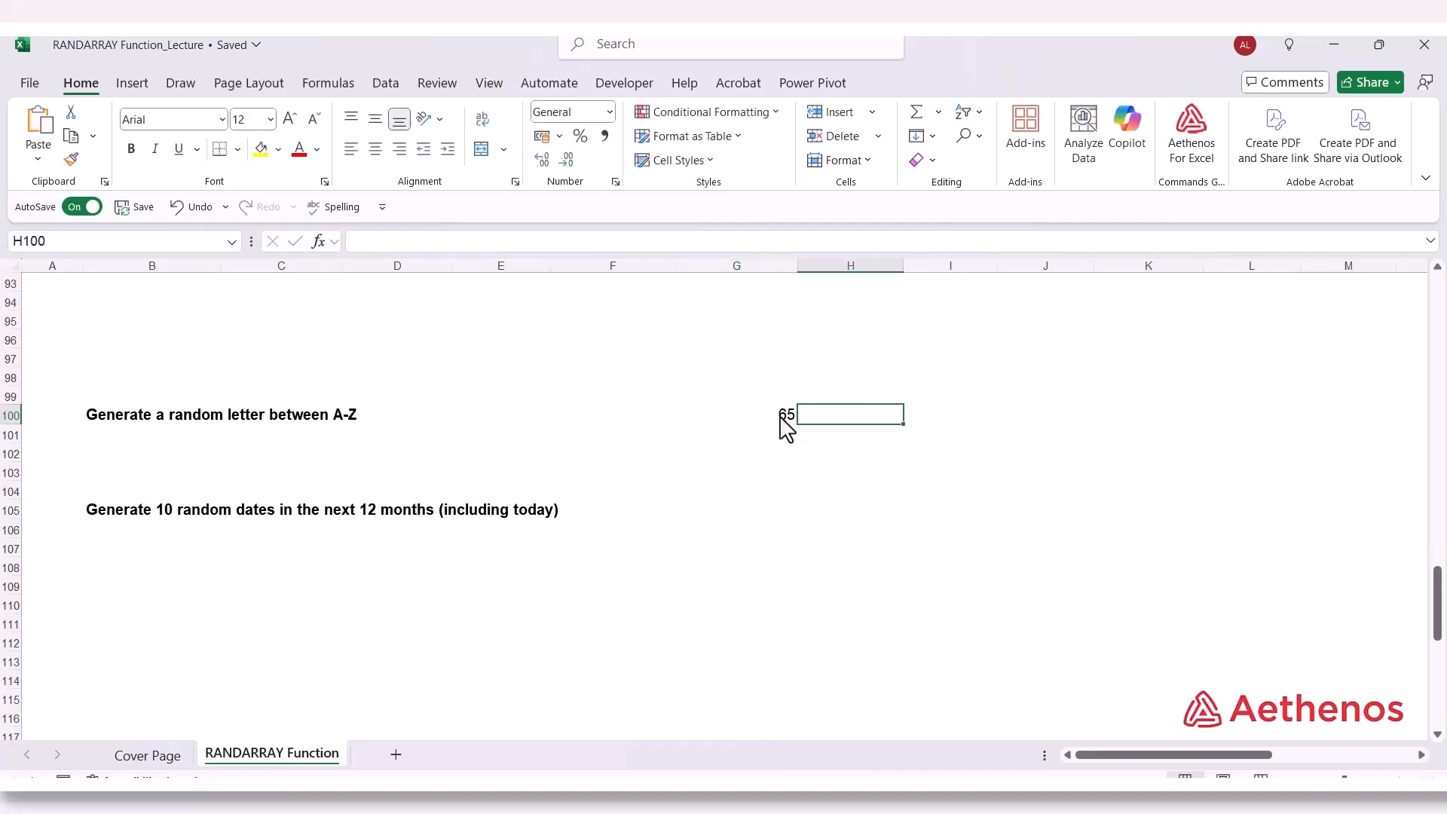
# Convert the code in G100 to its character by entering =CHAR(G100) in H100
pyautogui.write('=char')
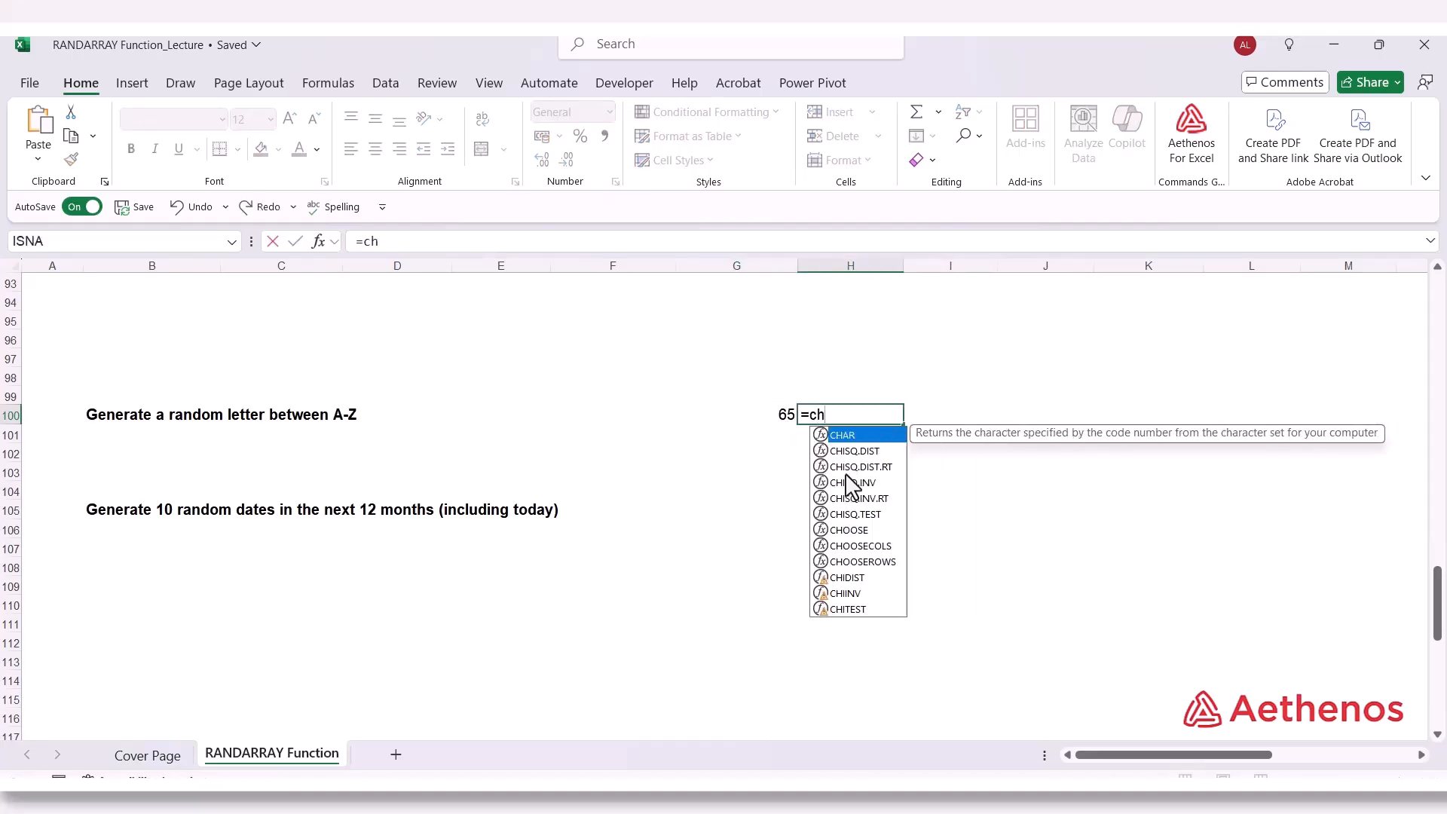
pyautogui.press('Tab')
pyautogui.click(785, 424)
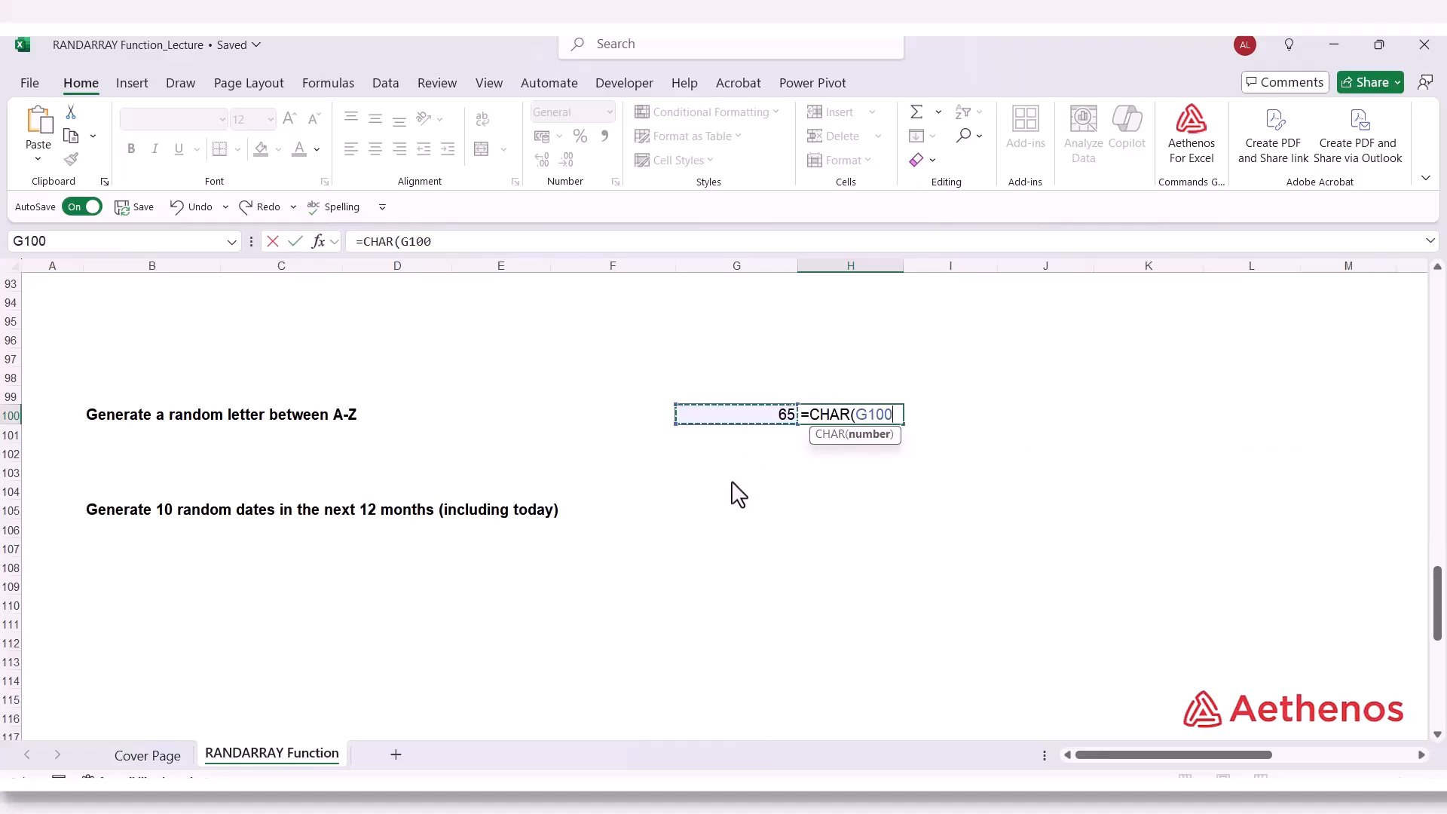
pyautogui.write(')')
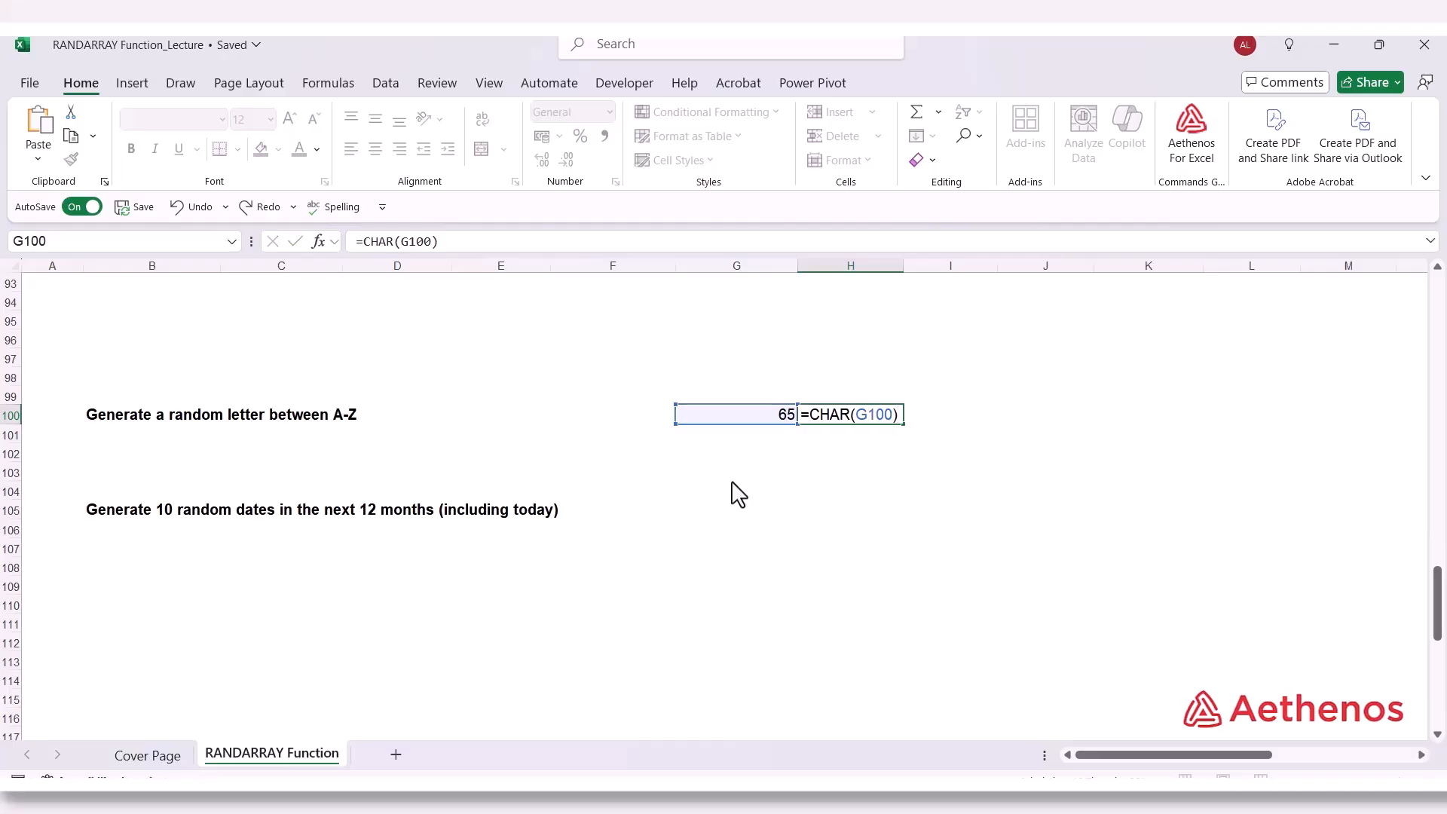
pyautogui.press('Return')
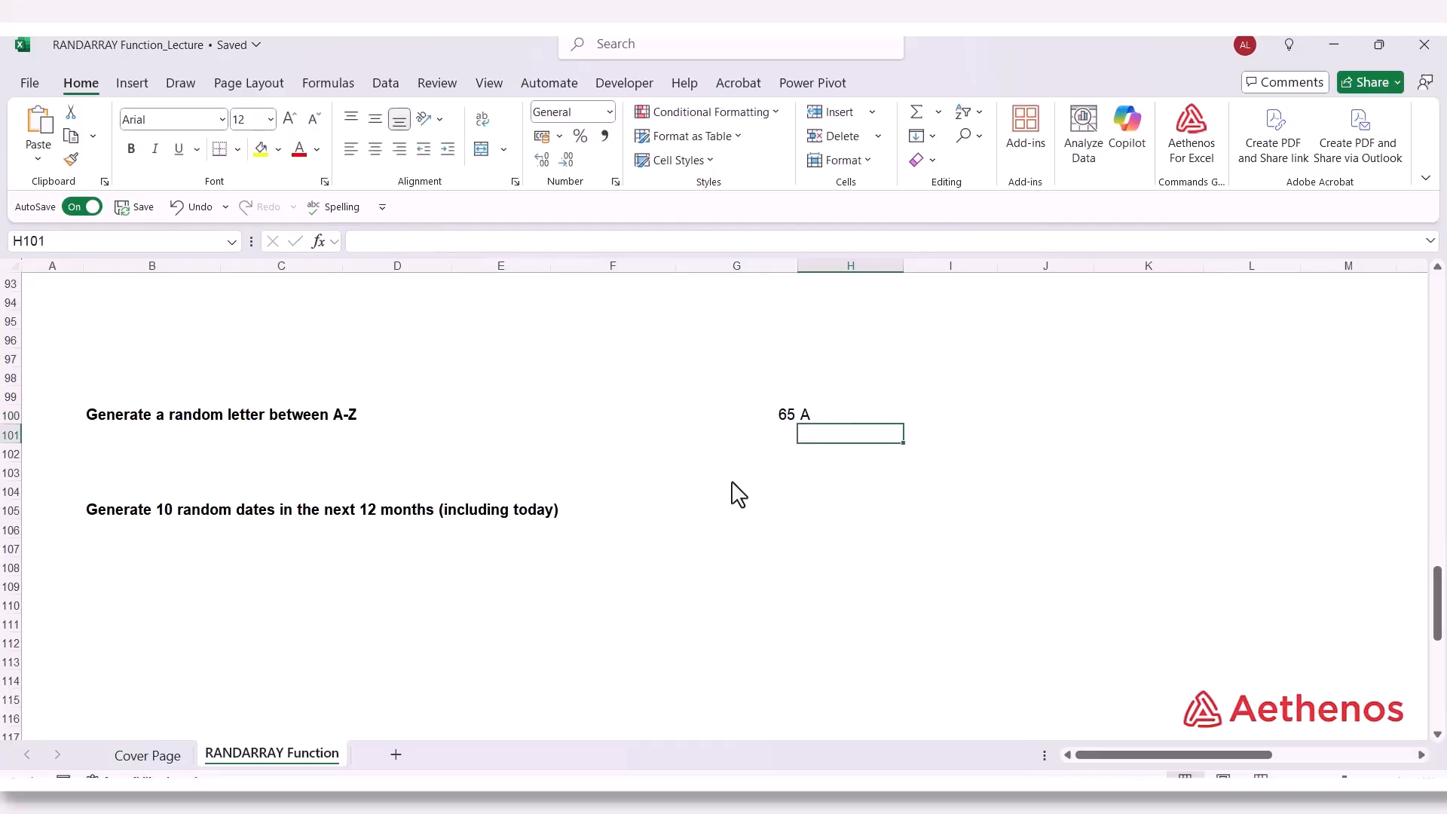
# Enter 66 in G101 and extend the code series from G100:G101 down to 90 in G125
pyautogui.click(783, 416)
pyautogui.click(780, 441)
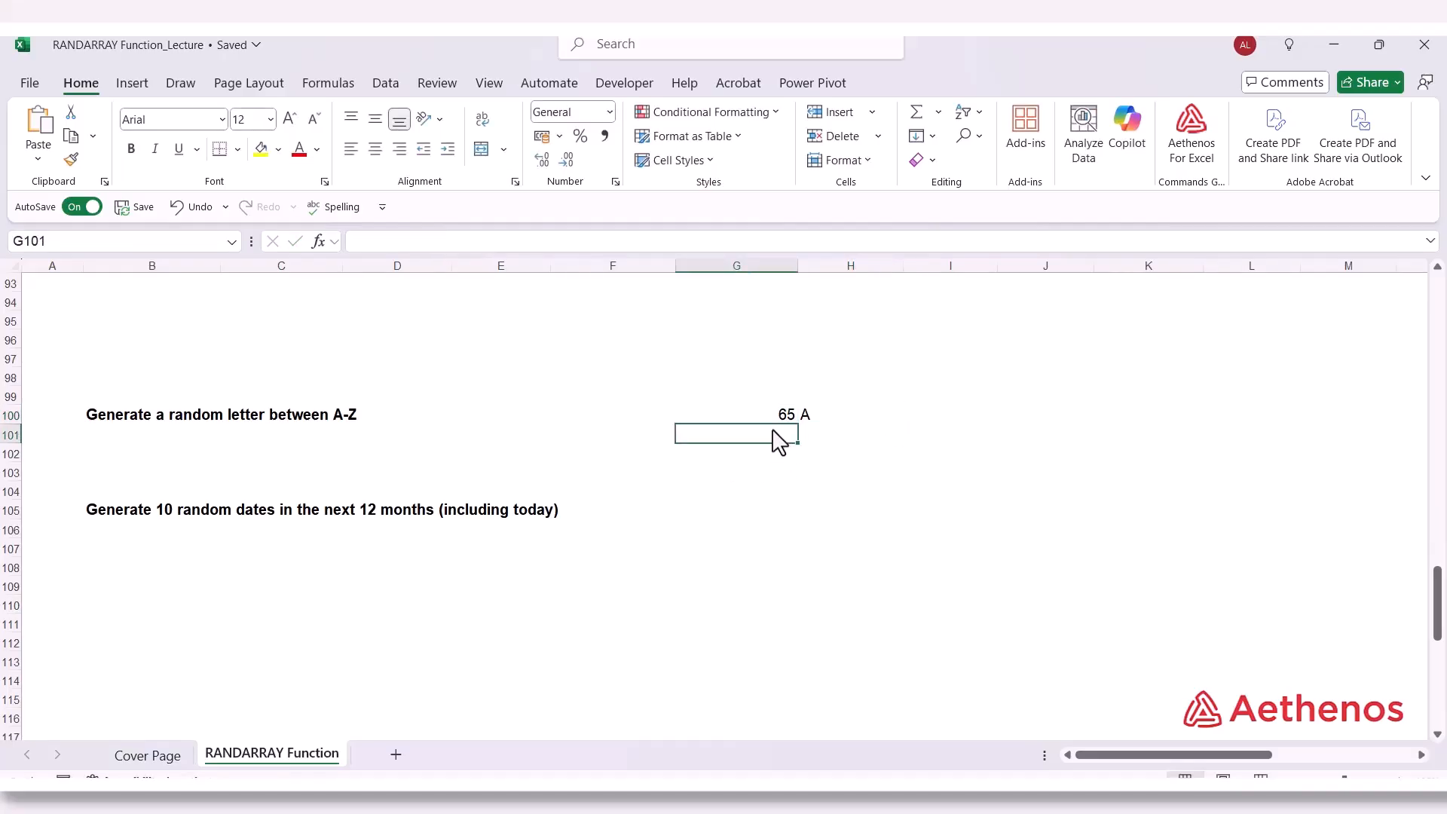
pyautogui.write('66')
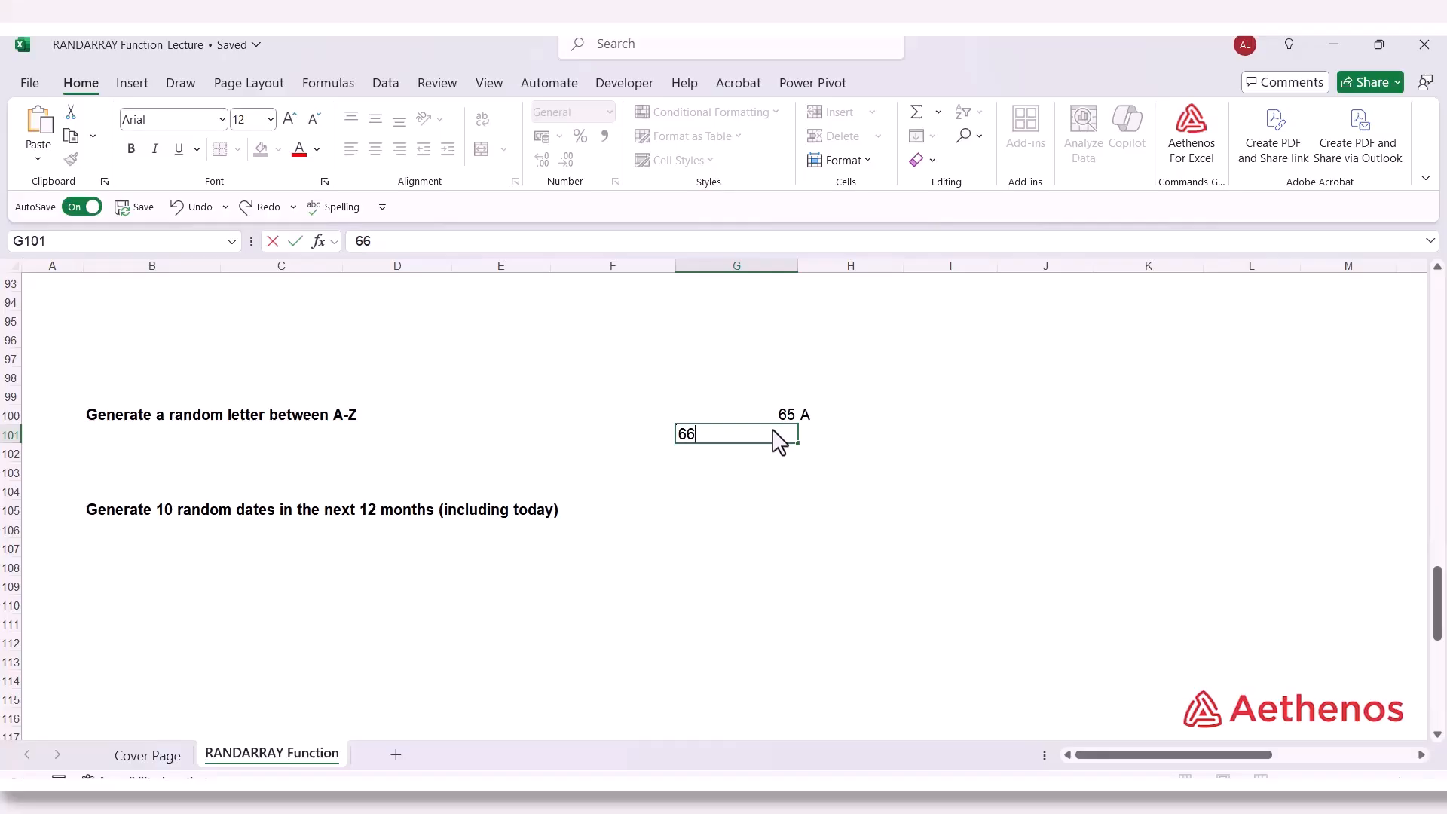
pyautogui.press('Return')
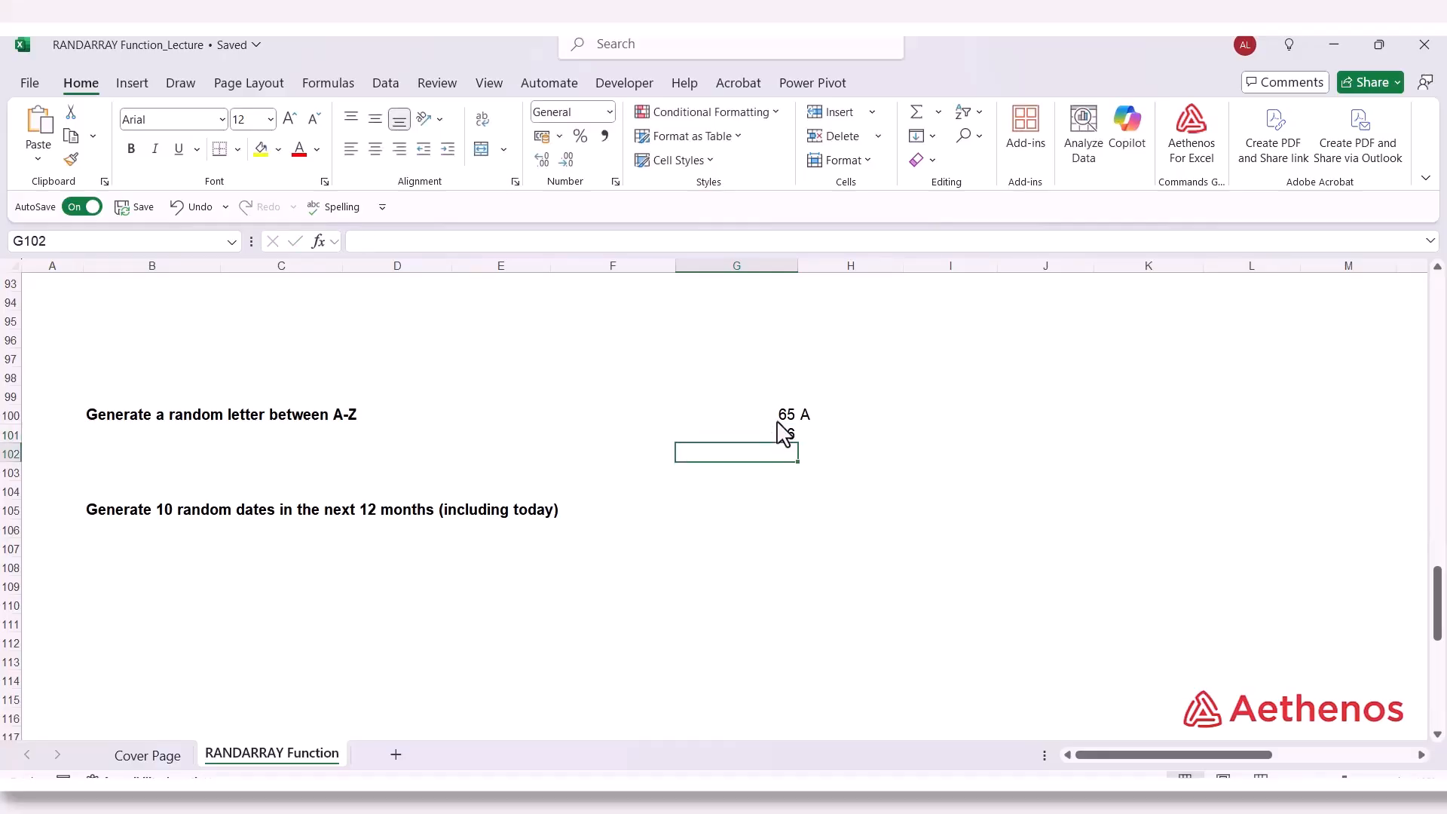
pyautogui.click(779, 420)
pyautogui.moveTo(778, 418); pyautogui.dragTo(781, 671)
# Fill the CHAR formula from H100 down to H125 beside the character codes
pyautogui.scroll(4, 784, 640)
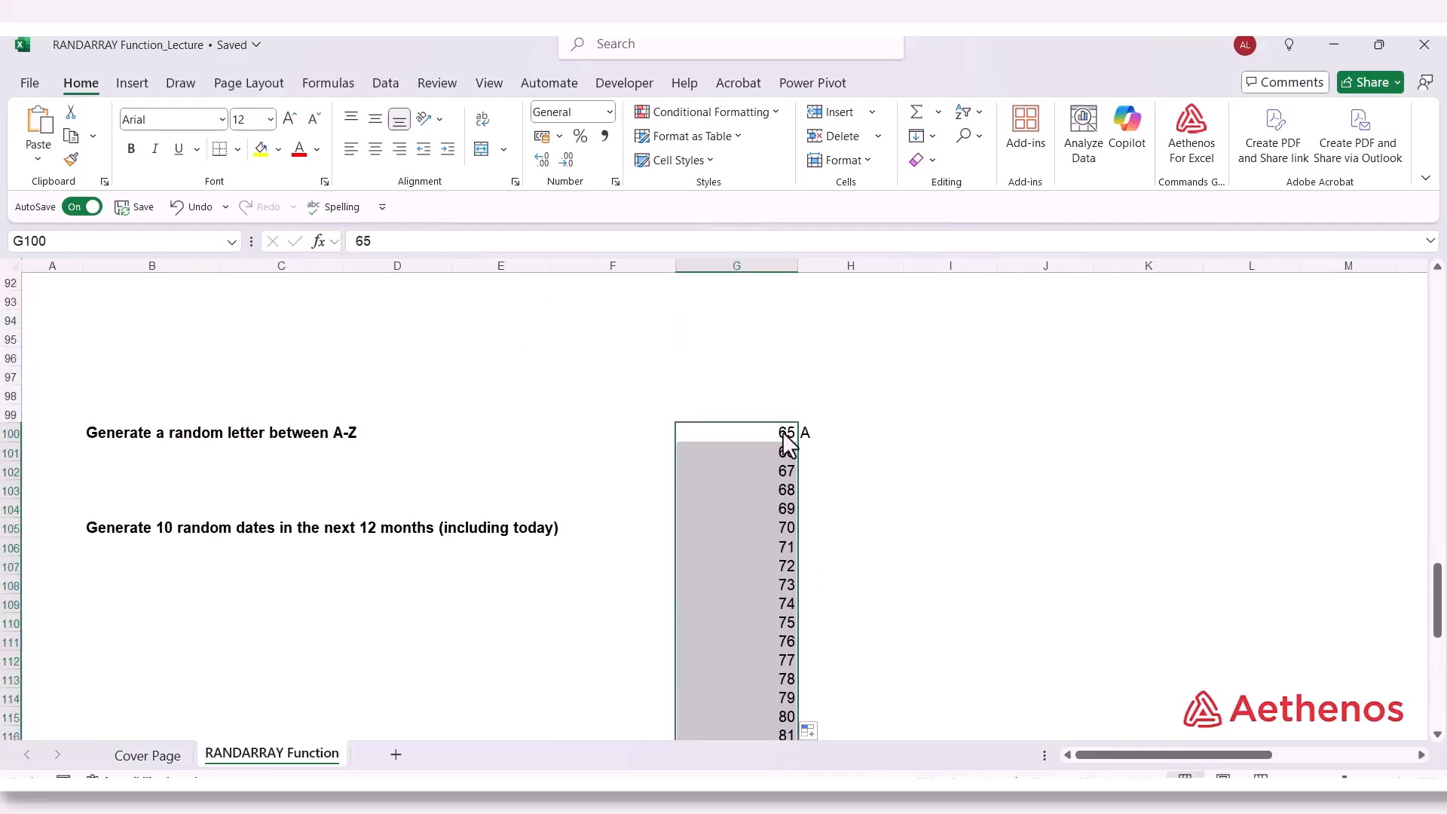
pyautogui.click(821, 433)
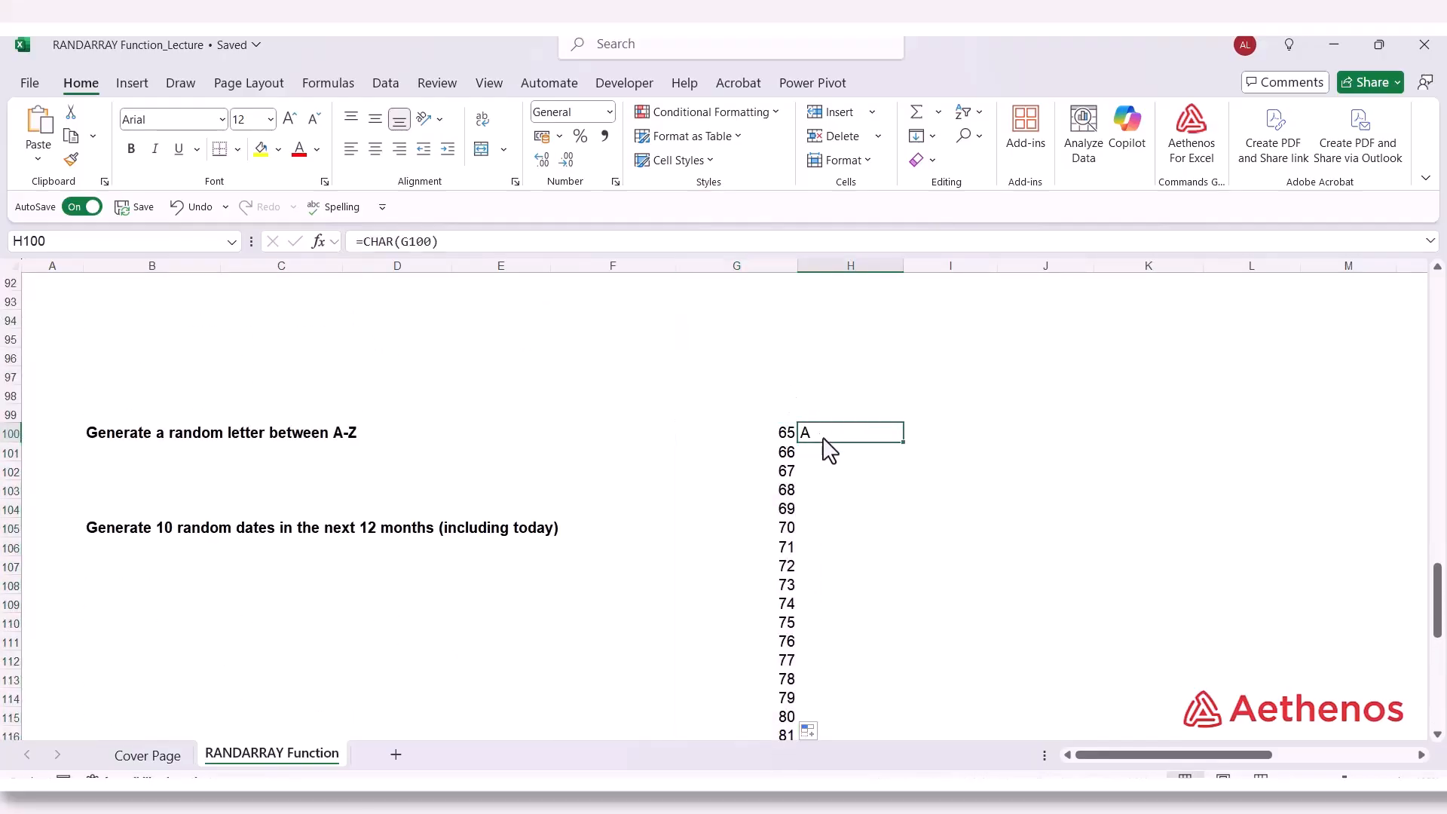
pyautogui.doubleClick(904, 443)
pyautogui.scroll(-4, 889, 474)
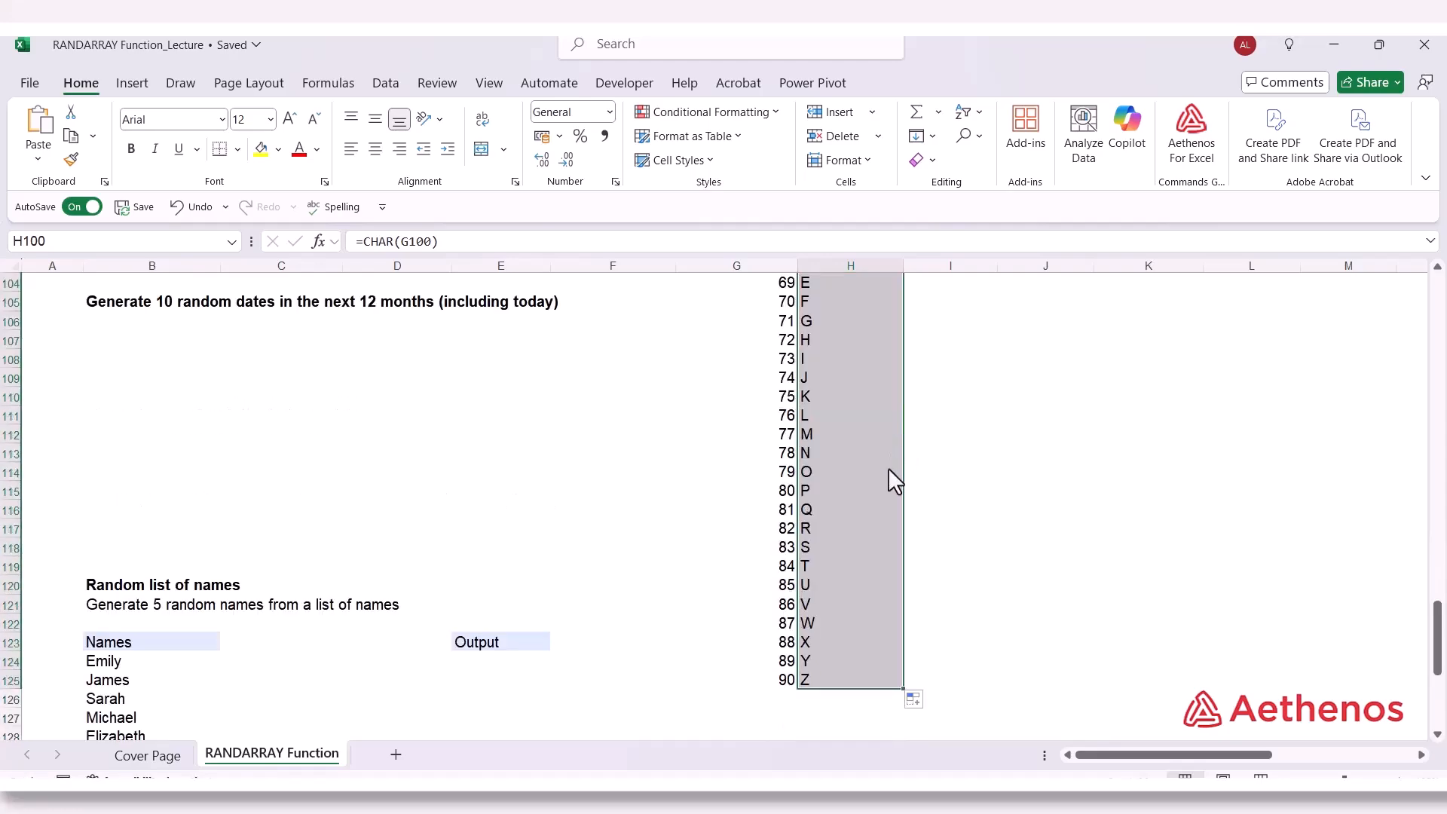
# Compare the first and last character codes with their letters in G100:H125, and inspect the CHAR formula in H100
pyautogui.scroll(-1, 893, 479)
pyautogui.click(785, 624)
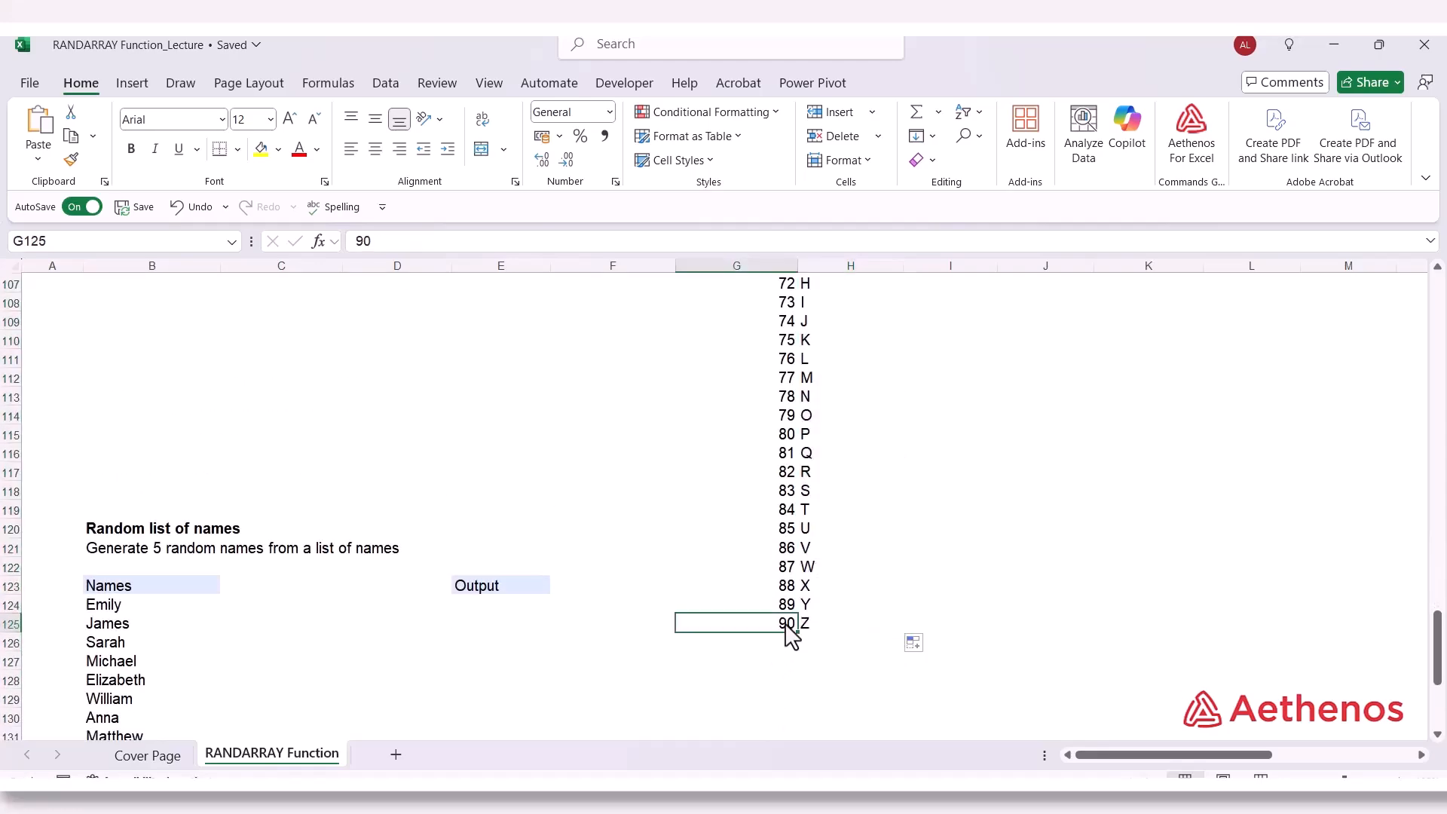
pyautogui.scroll(3, 882, 631)
pyautogui.click(785, 323)
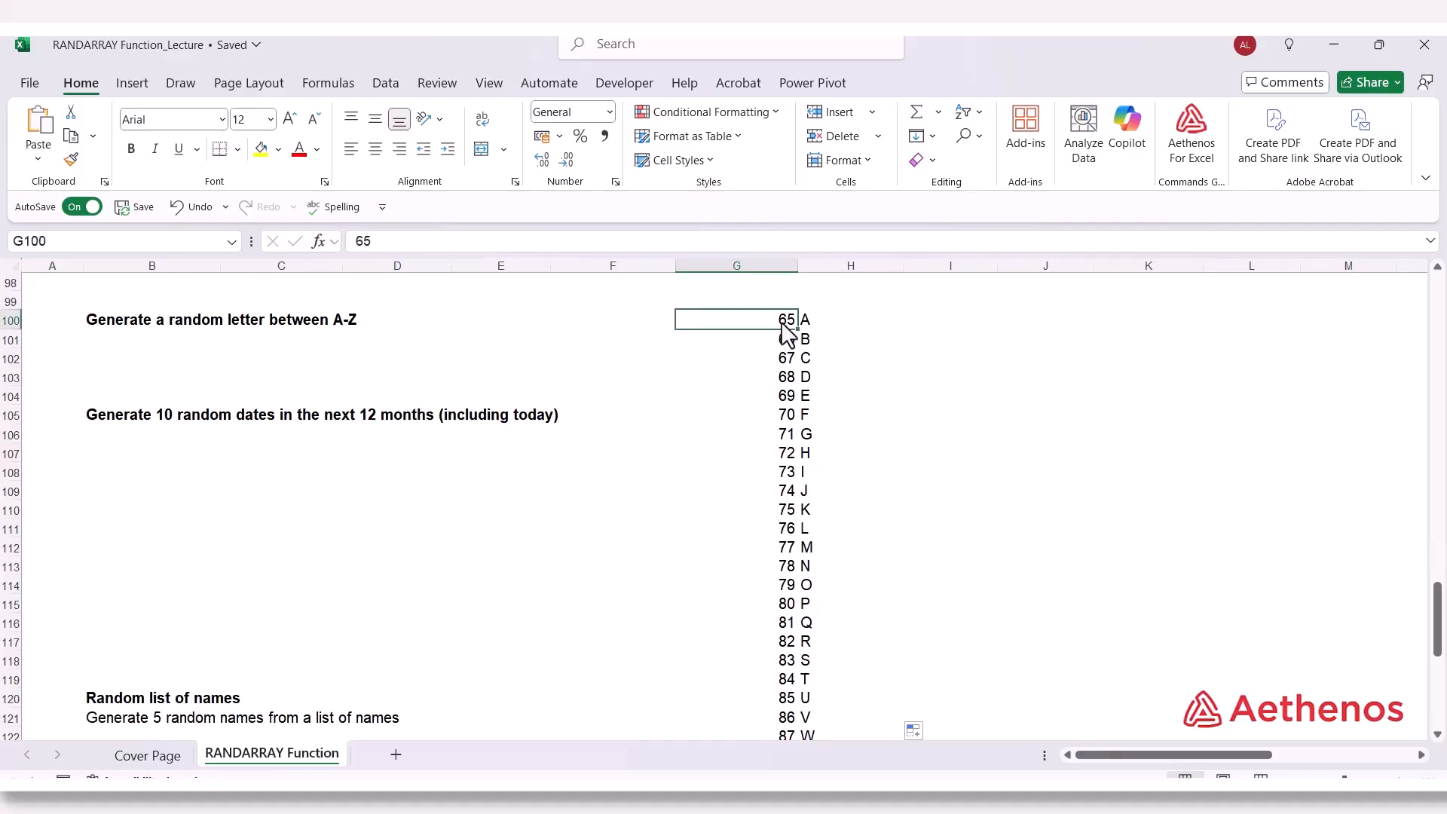
pyautogui.scroll(-2, 799, 603)
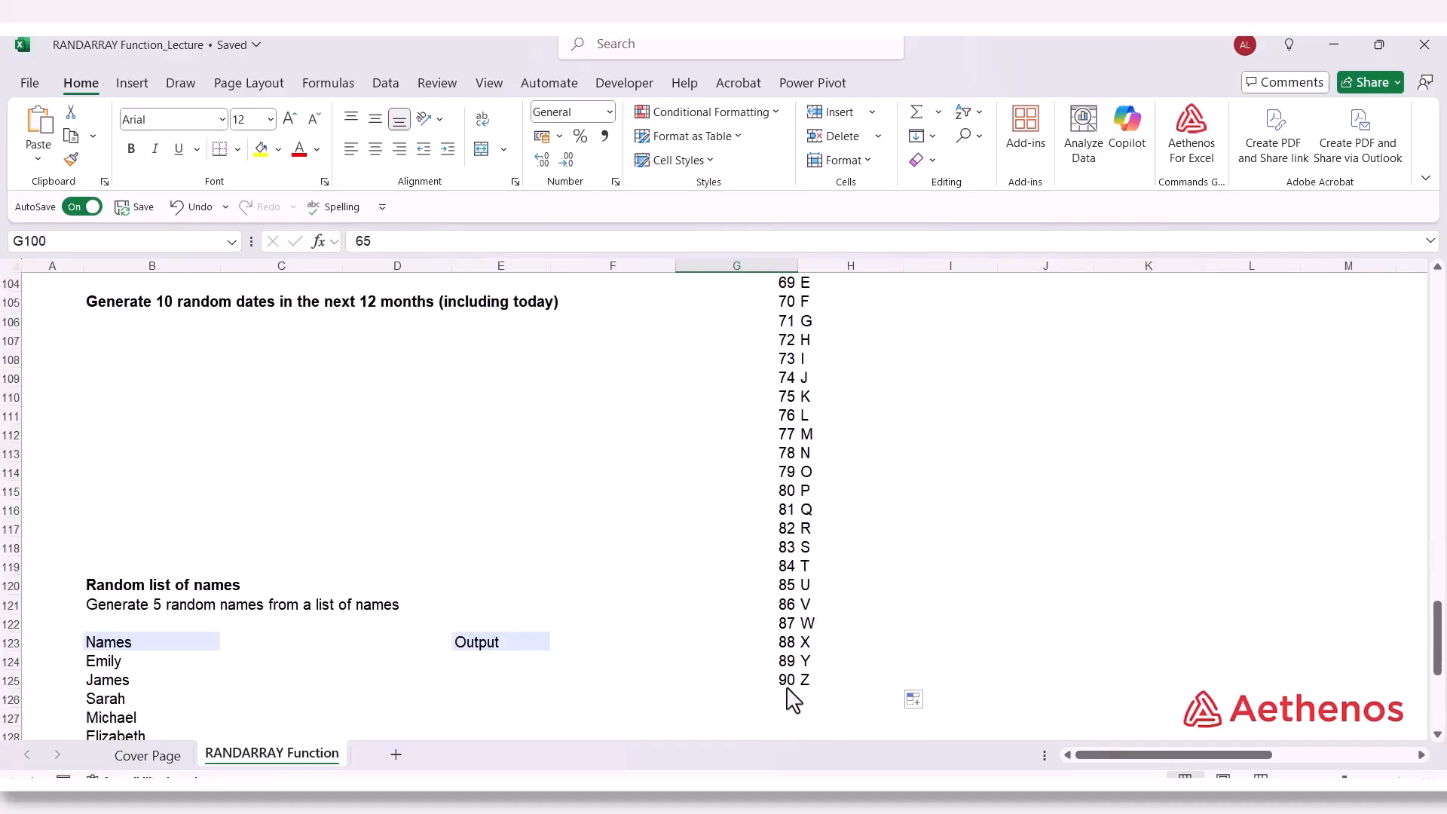
pyautogui.click(787, 681)
pyautogui.click(833, 687)
pyautogui.scroll(4, 831, 682)
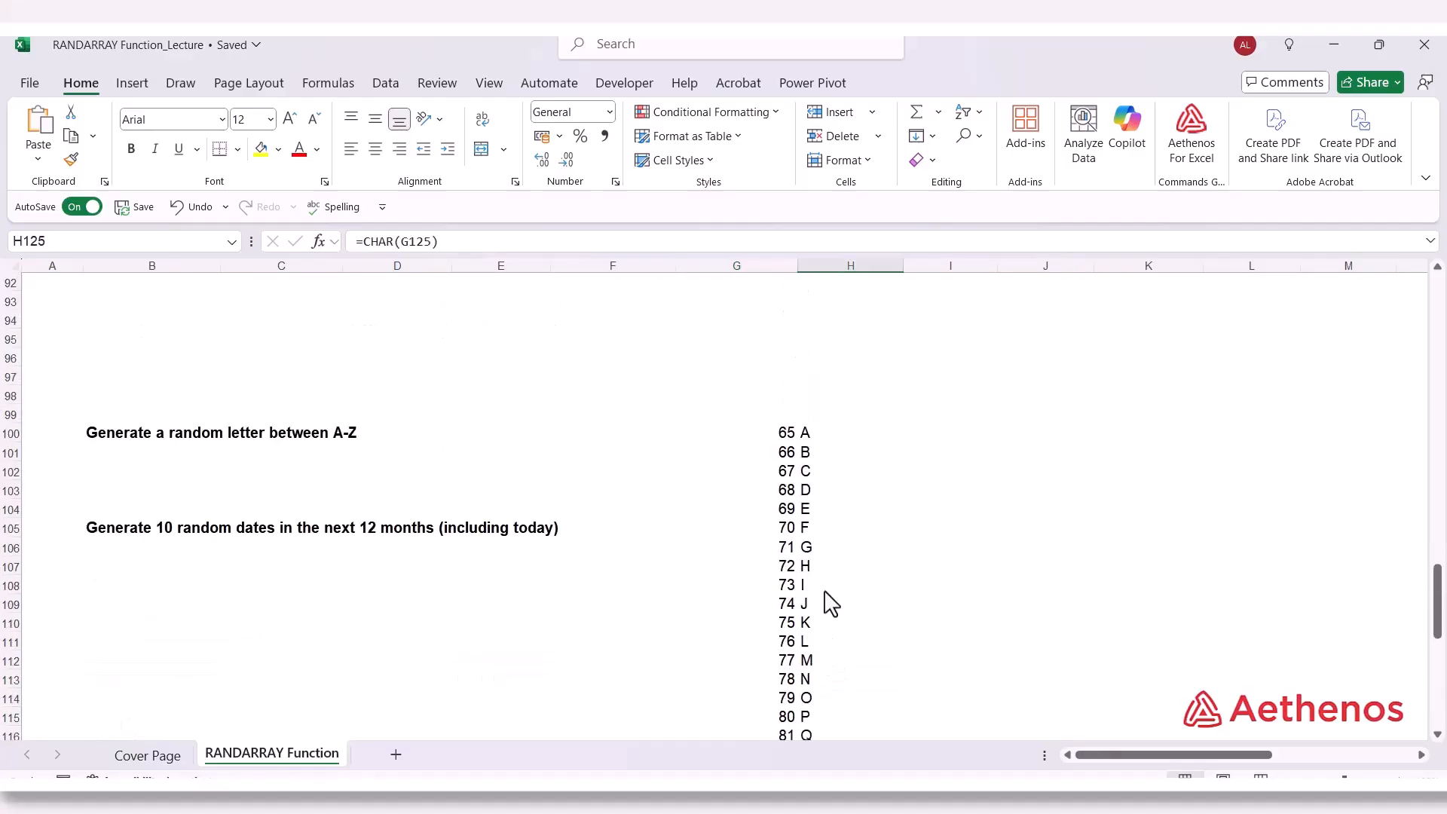
pyautogui.click(824, 437)
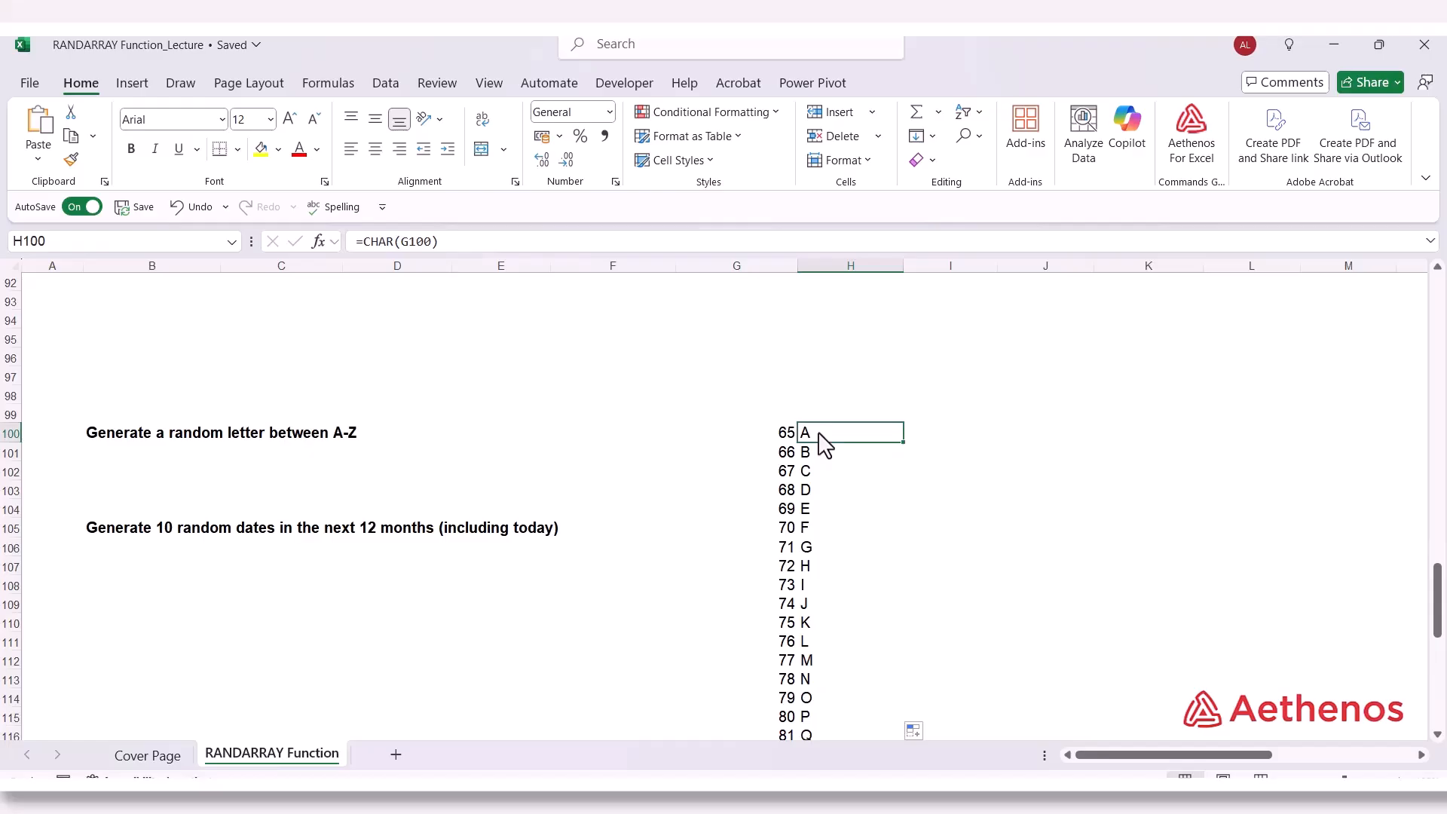
pyautogui.scroll(-4, 847, 581)
pyautogui.click(818, 679)
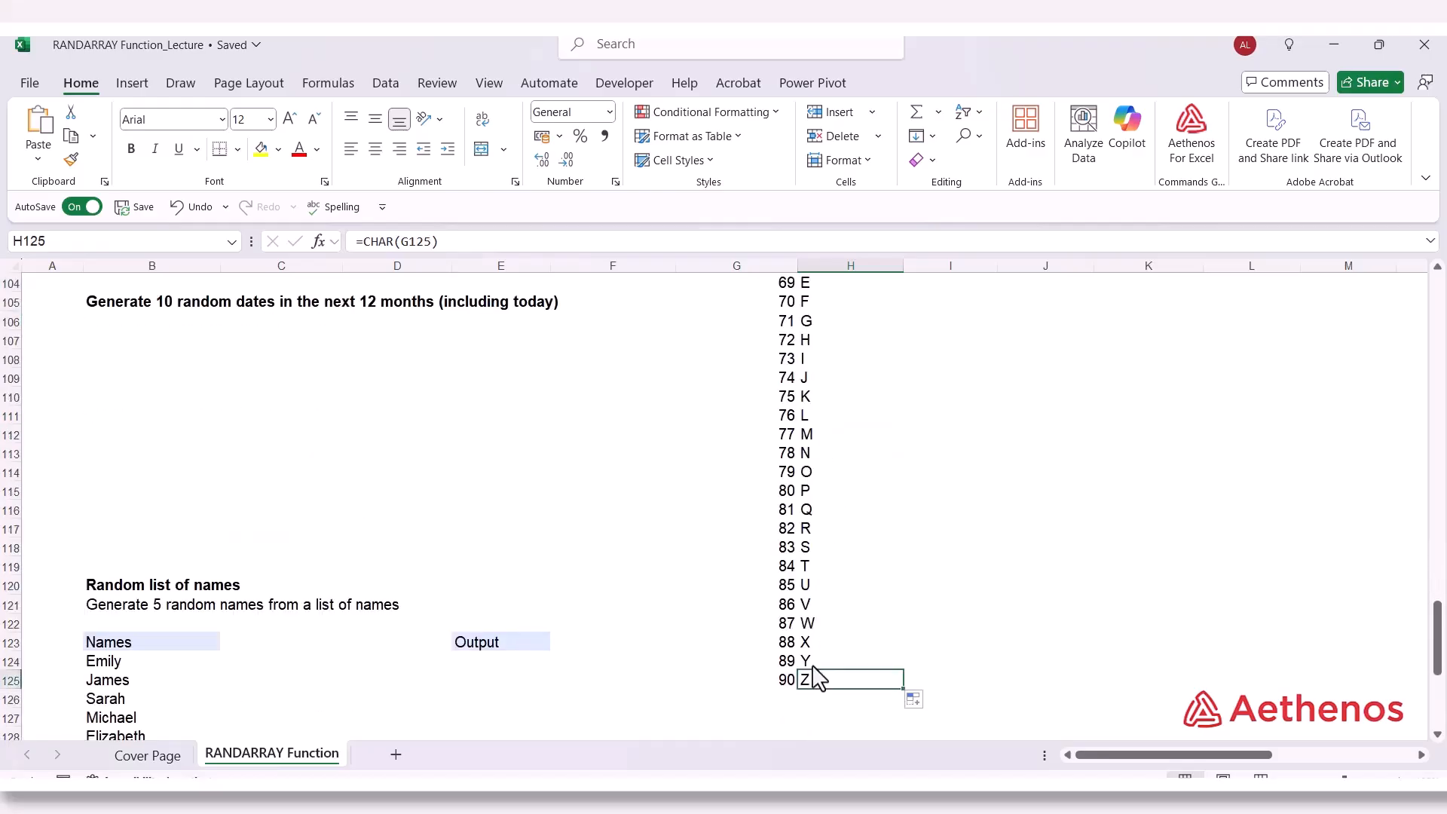
pyautogui.scroll(3, 818, 678)
pyautogui.doubleClick(820, 382)
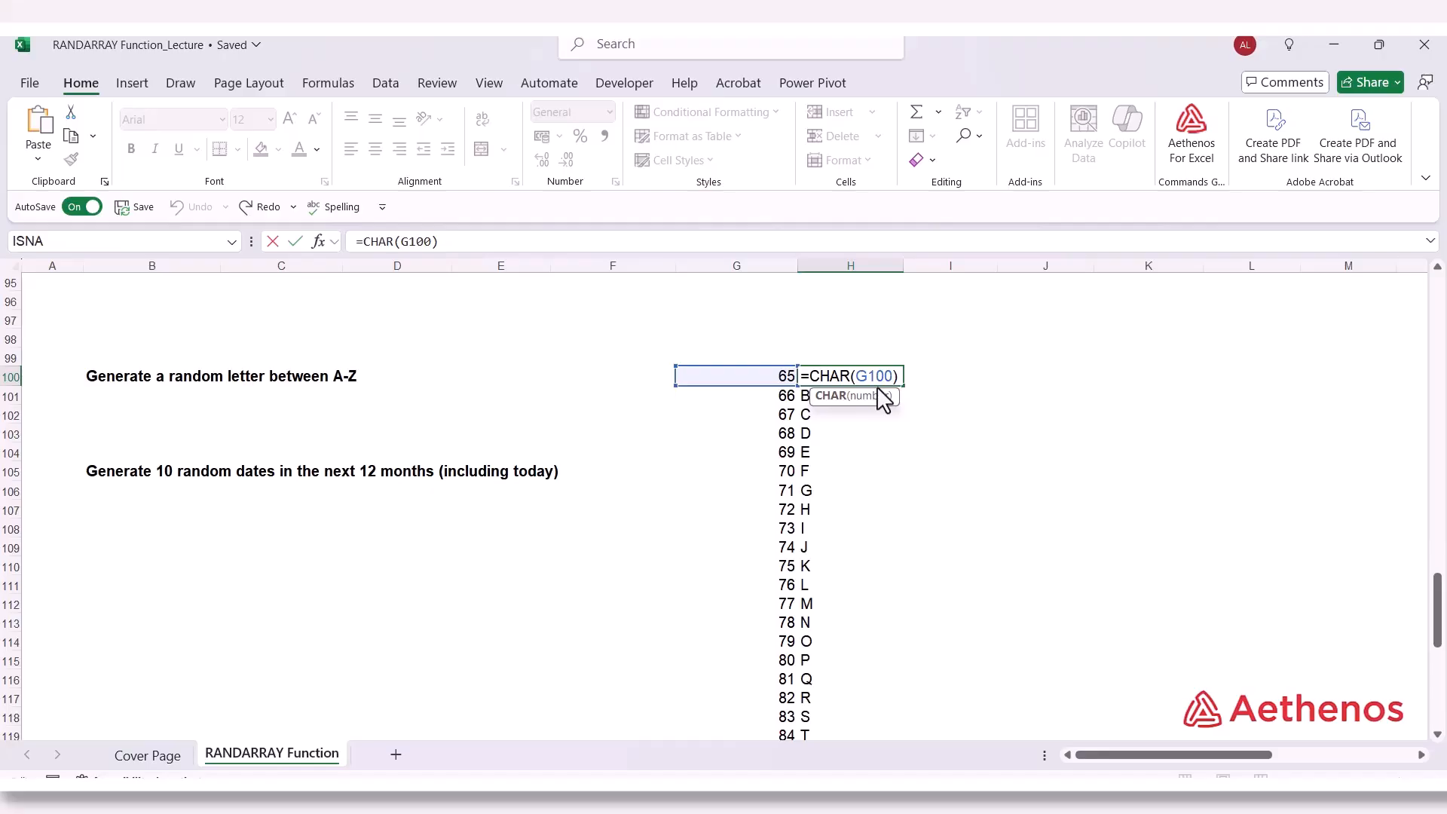
pyautogui.press('Escape')
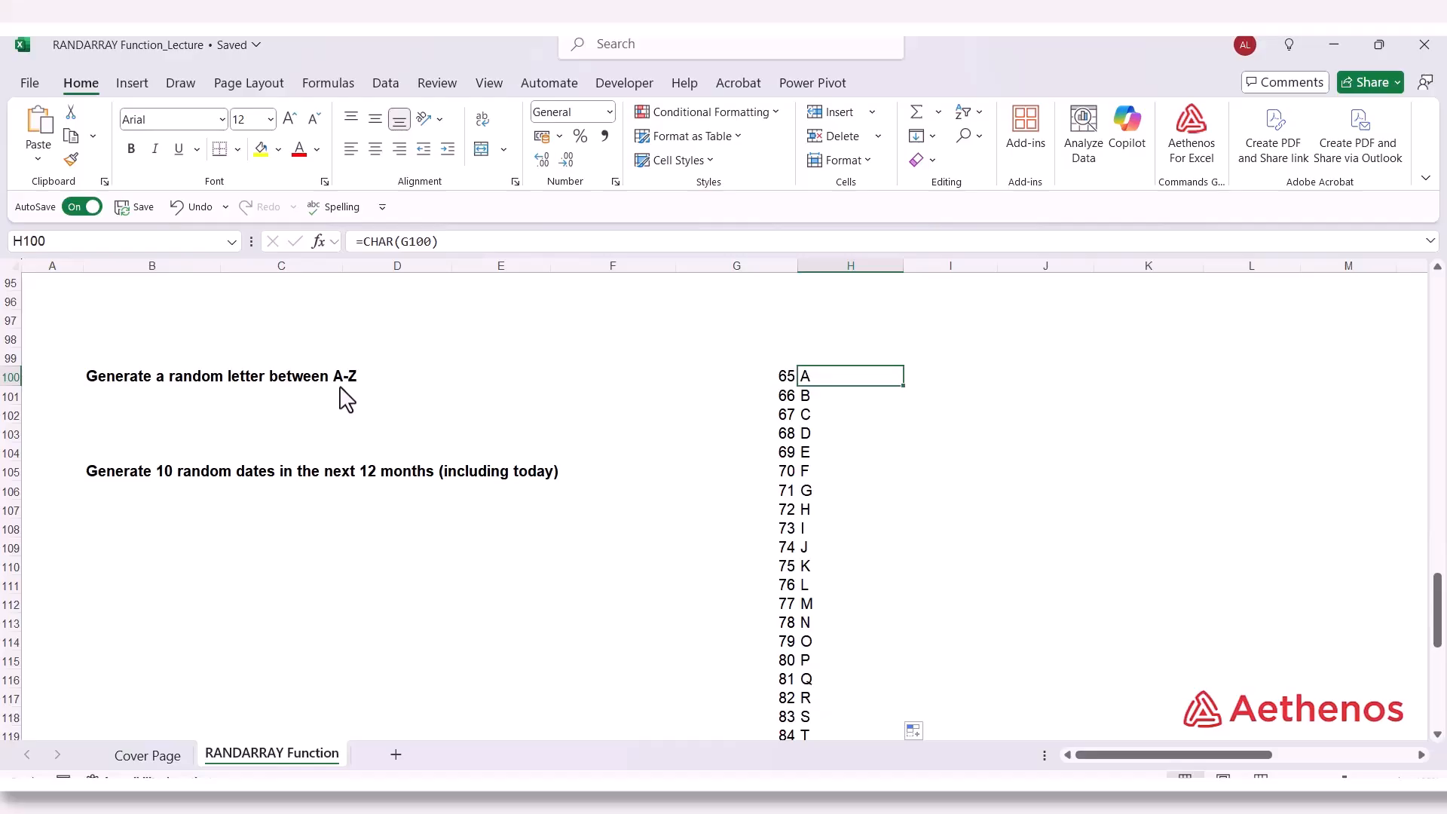
# Generate a random letter in B102 by entering =CHAR(RANDARRAY(1,1,65,90,TRUE))
pyautogui.click(141, 416)
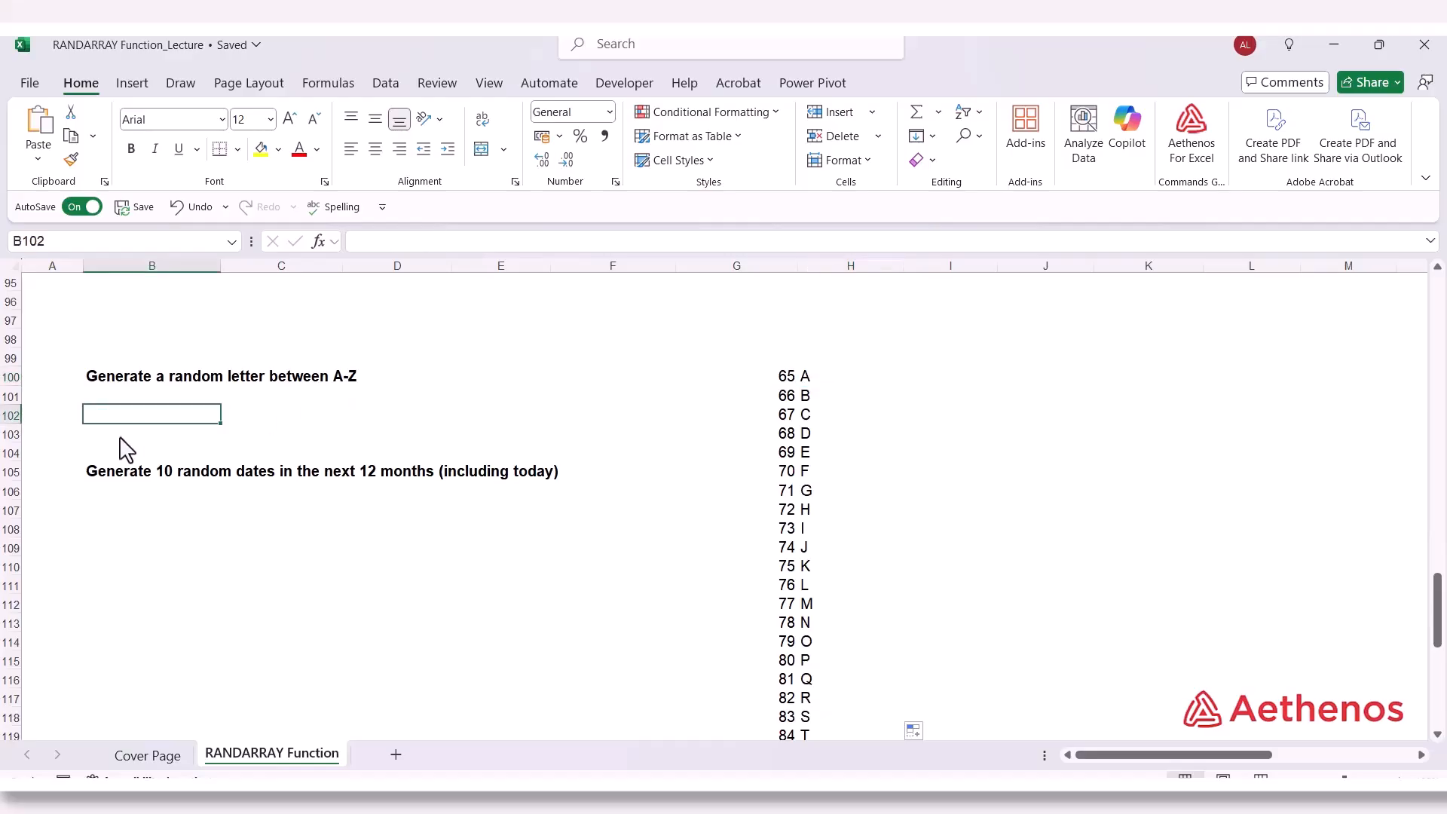
pyautogui.write('=')
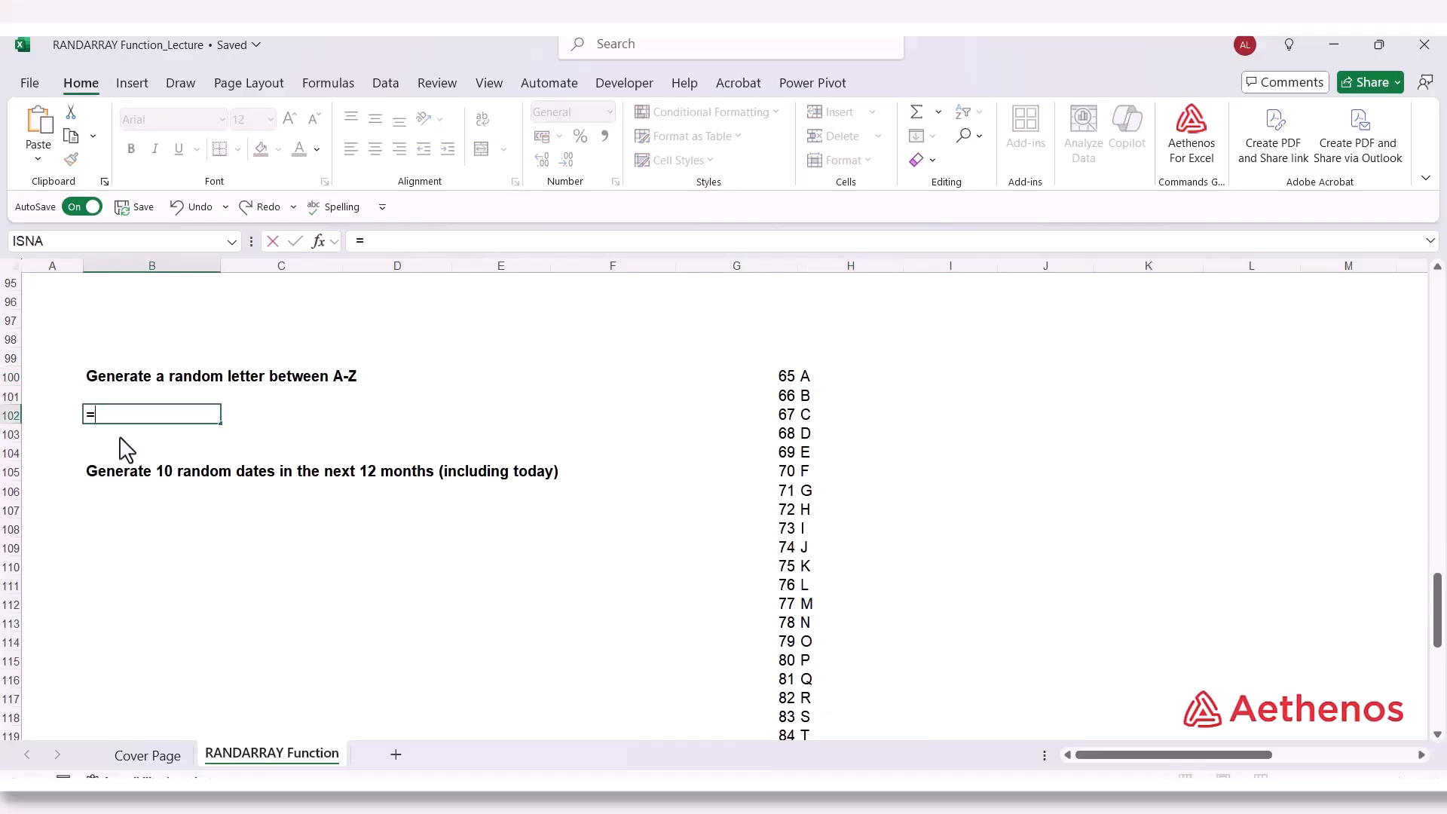
pyautogui.write('CHAR')
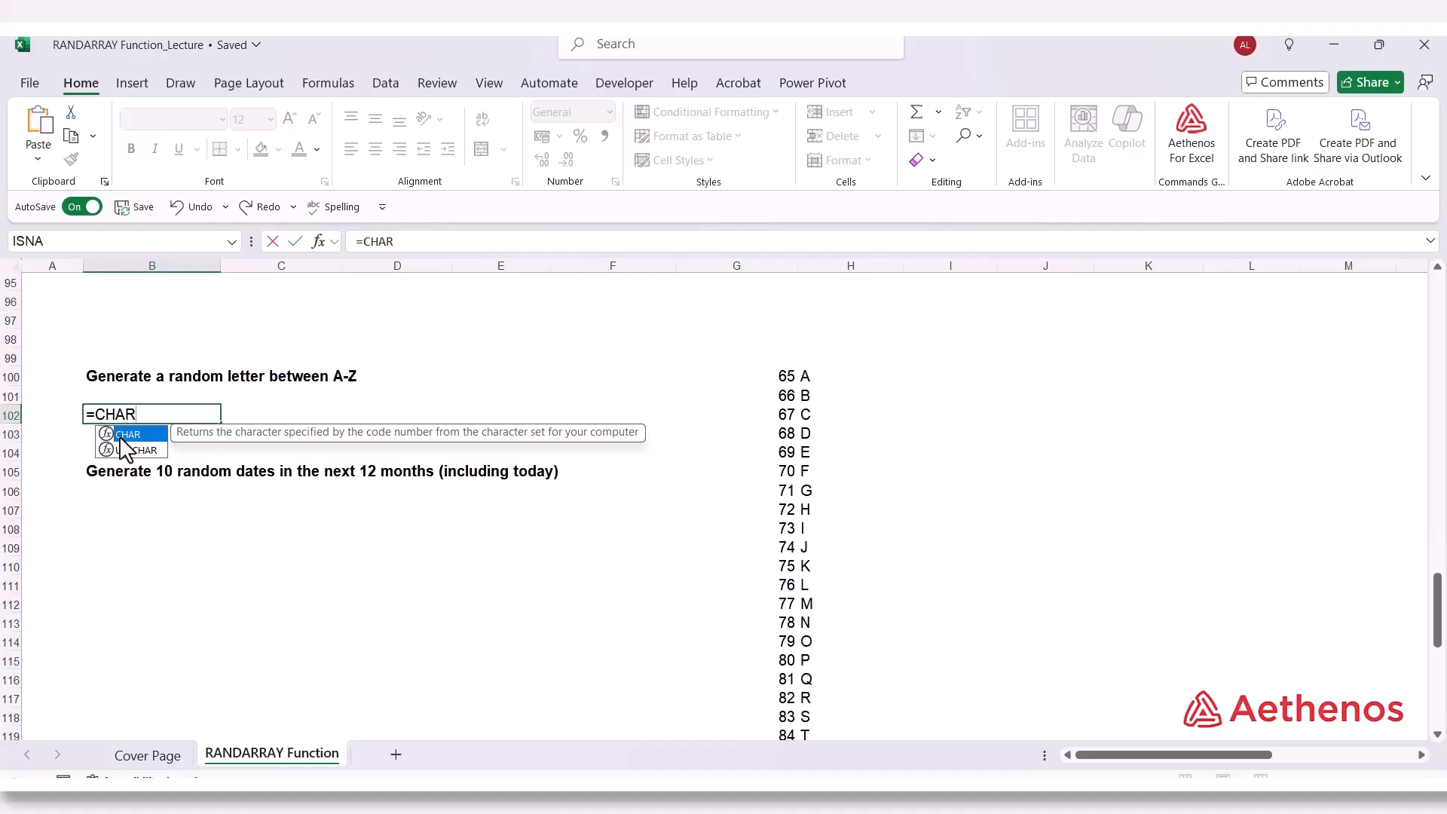
pyautogui.write('(')
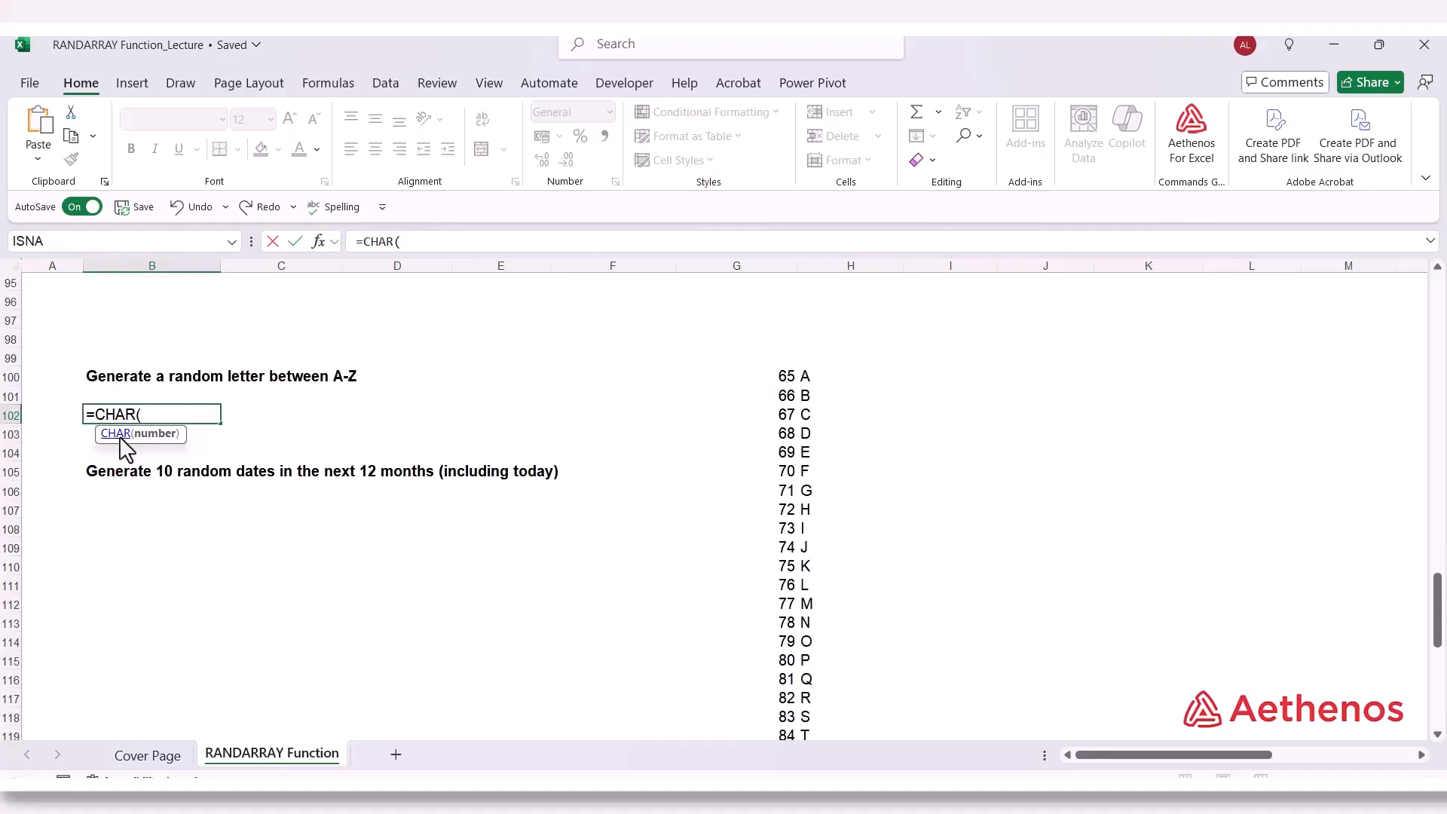
pyautogui.write('Ran')
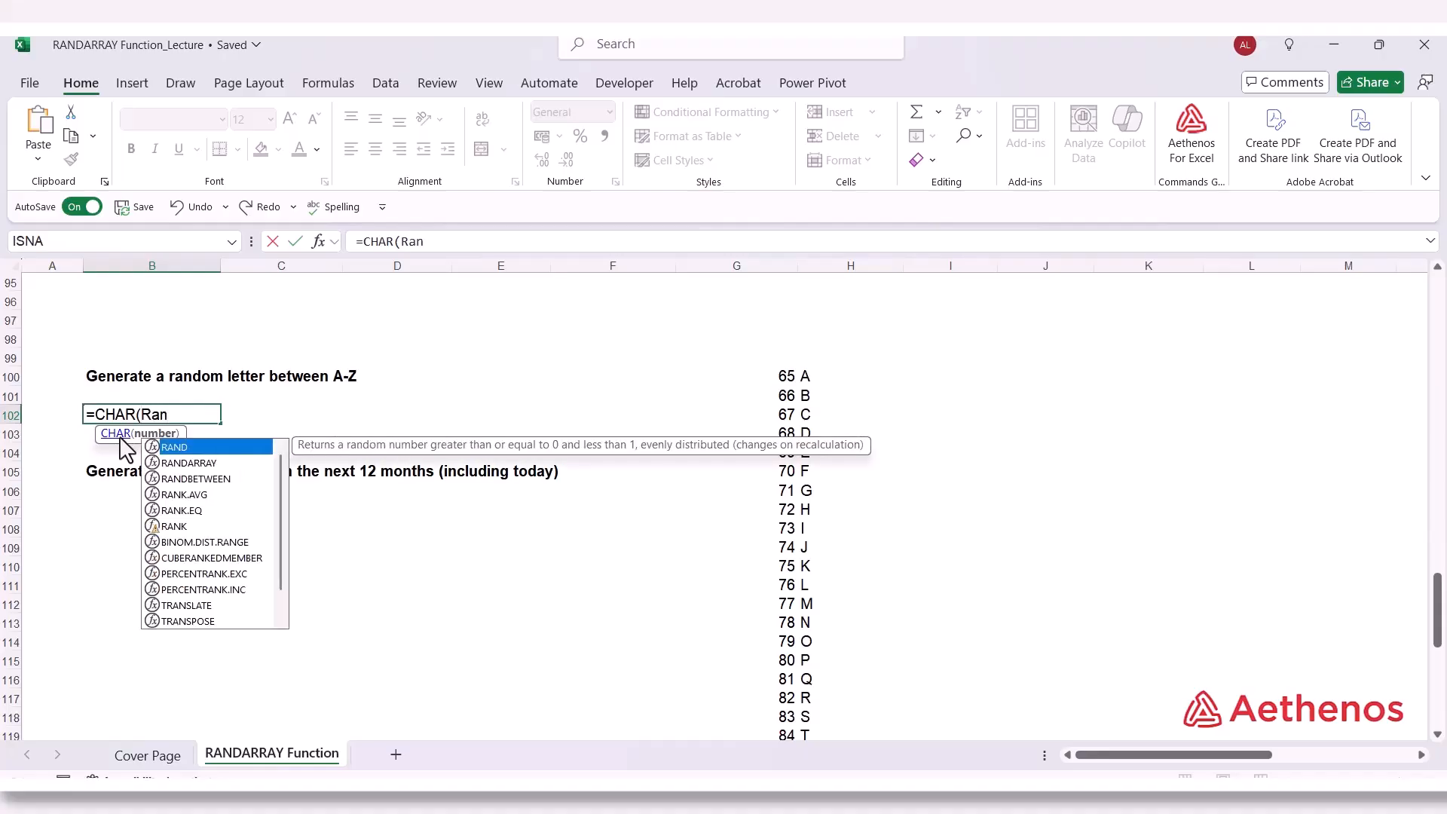
pyautogui.write('d')
pyautogui.press('Down')
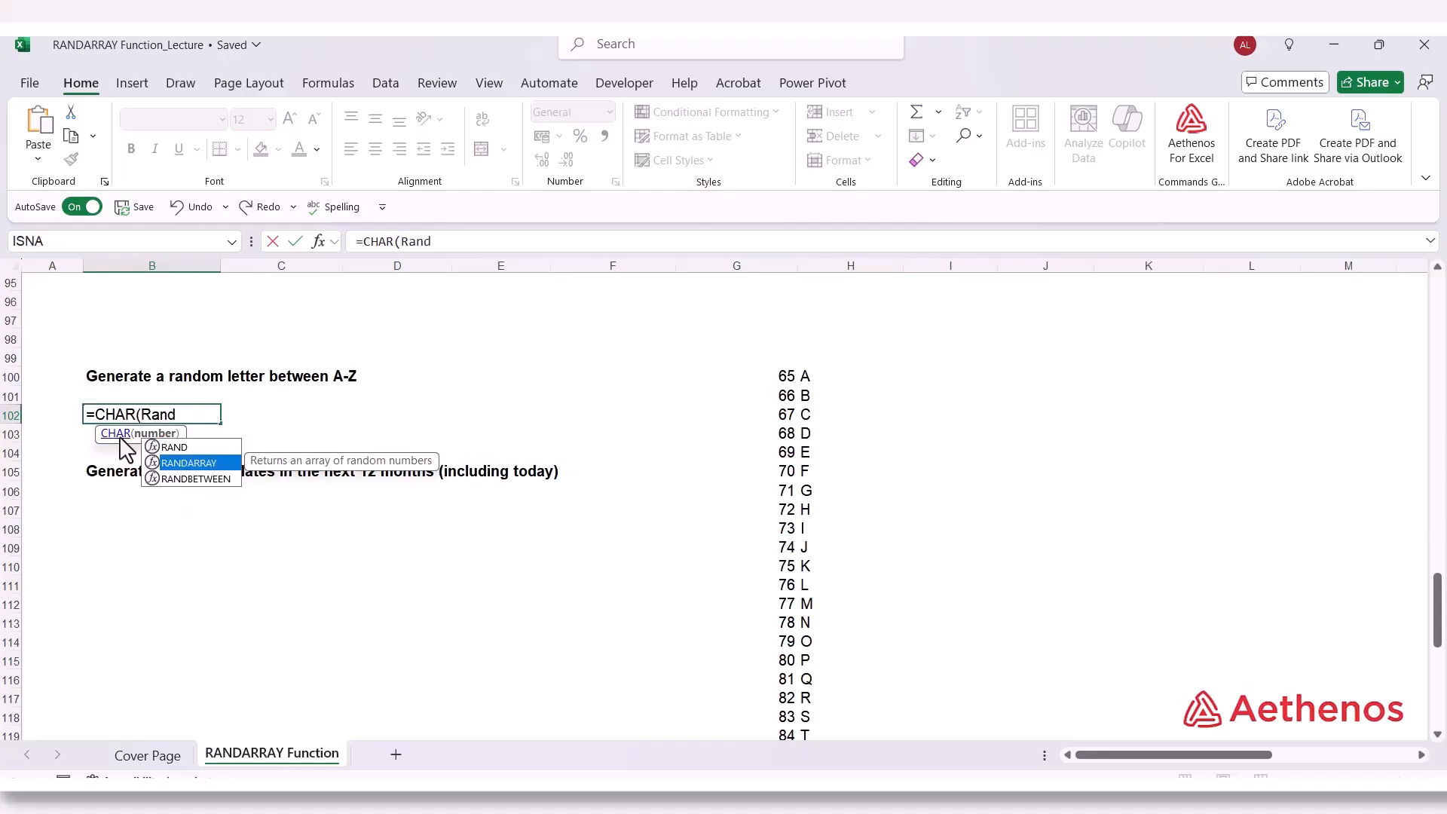
pyautogui.press('Tab')
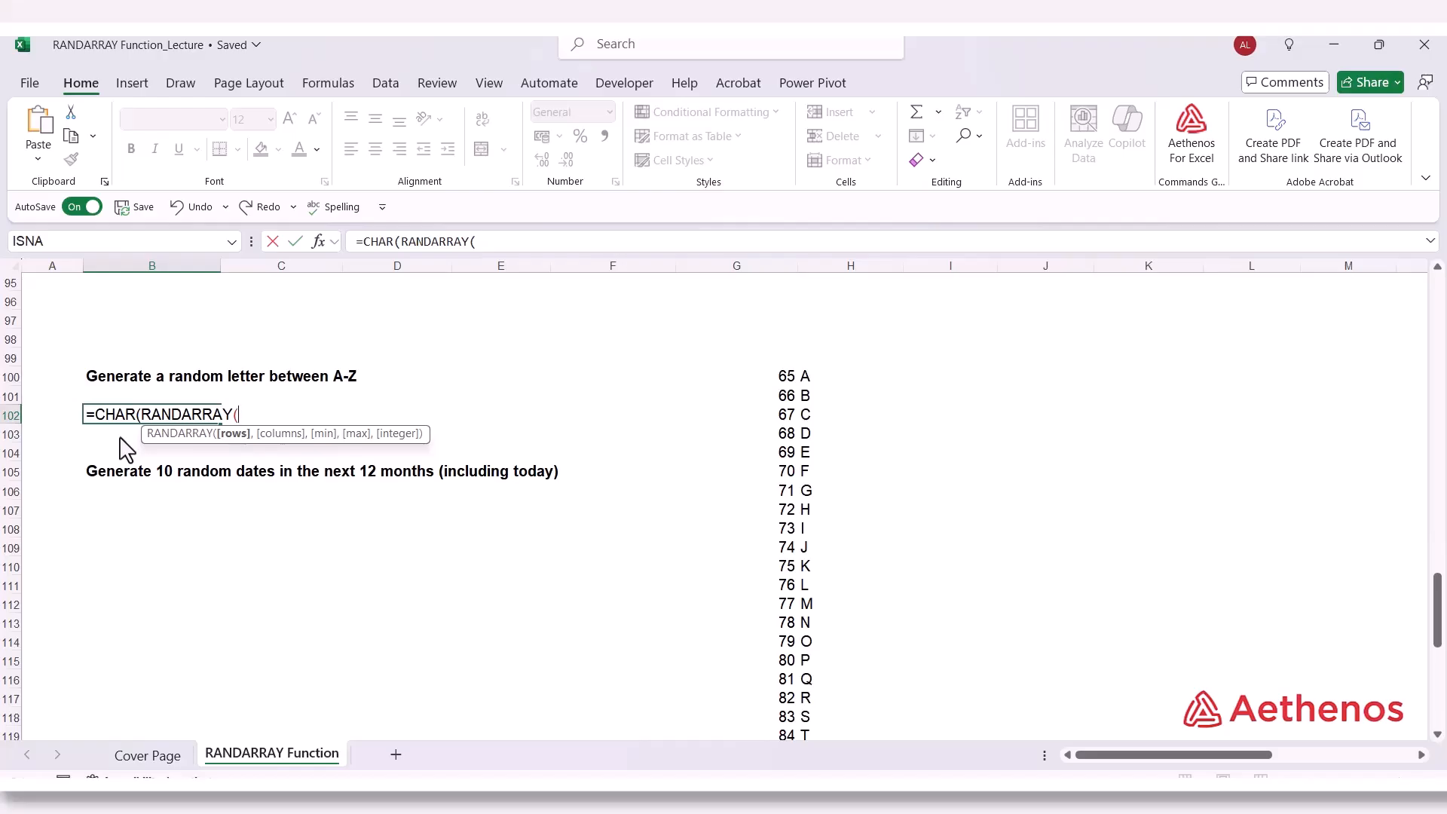
pyautogui.write(',')
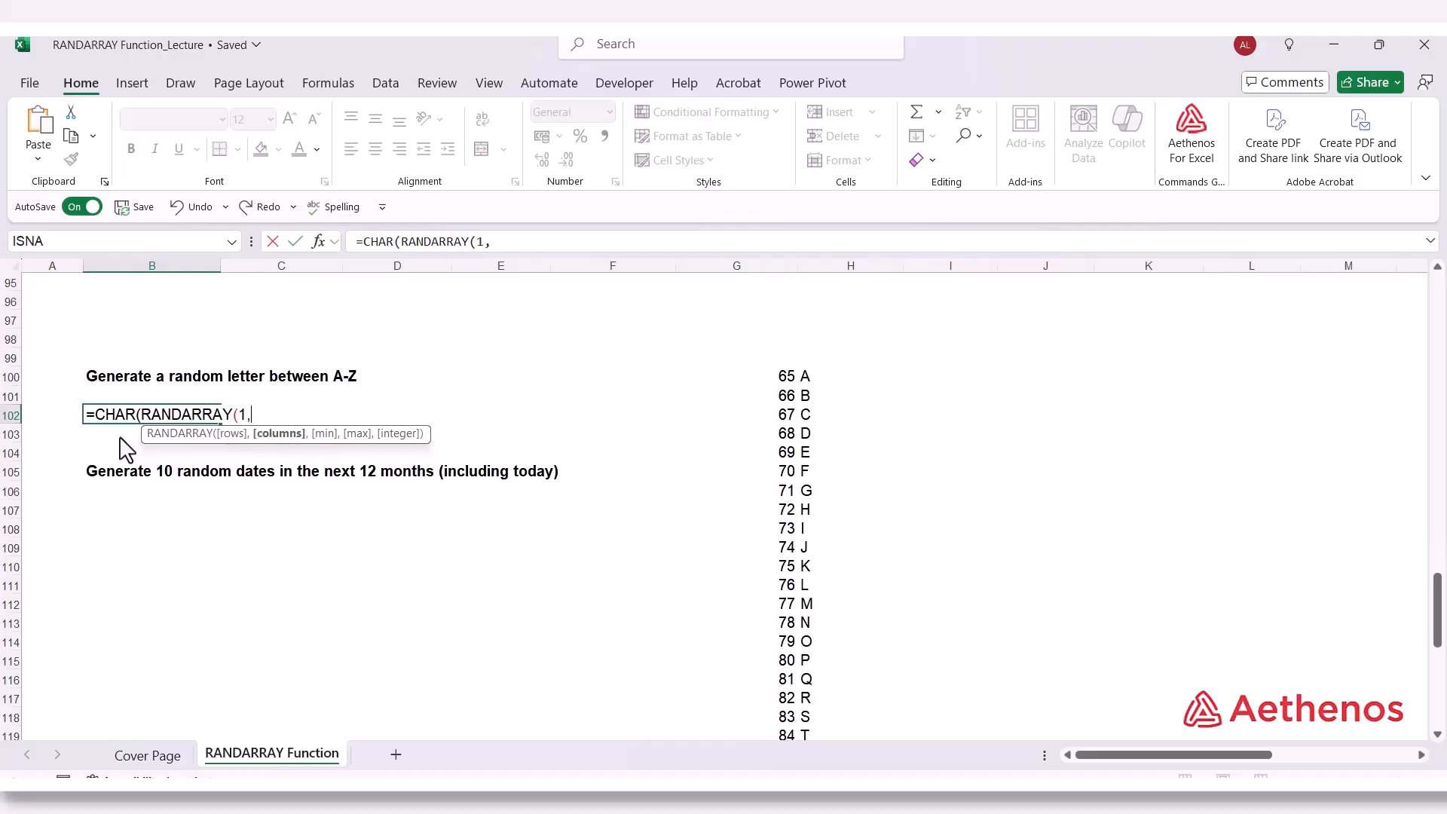
pyautogui.write('1,')
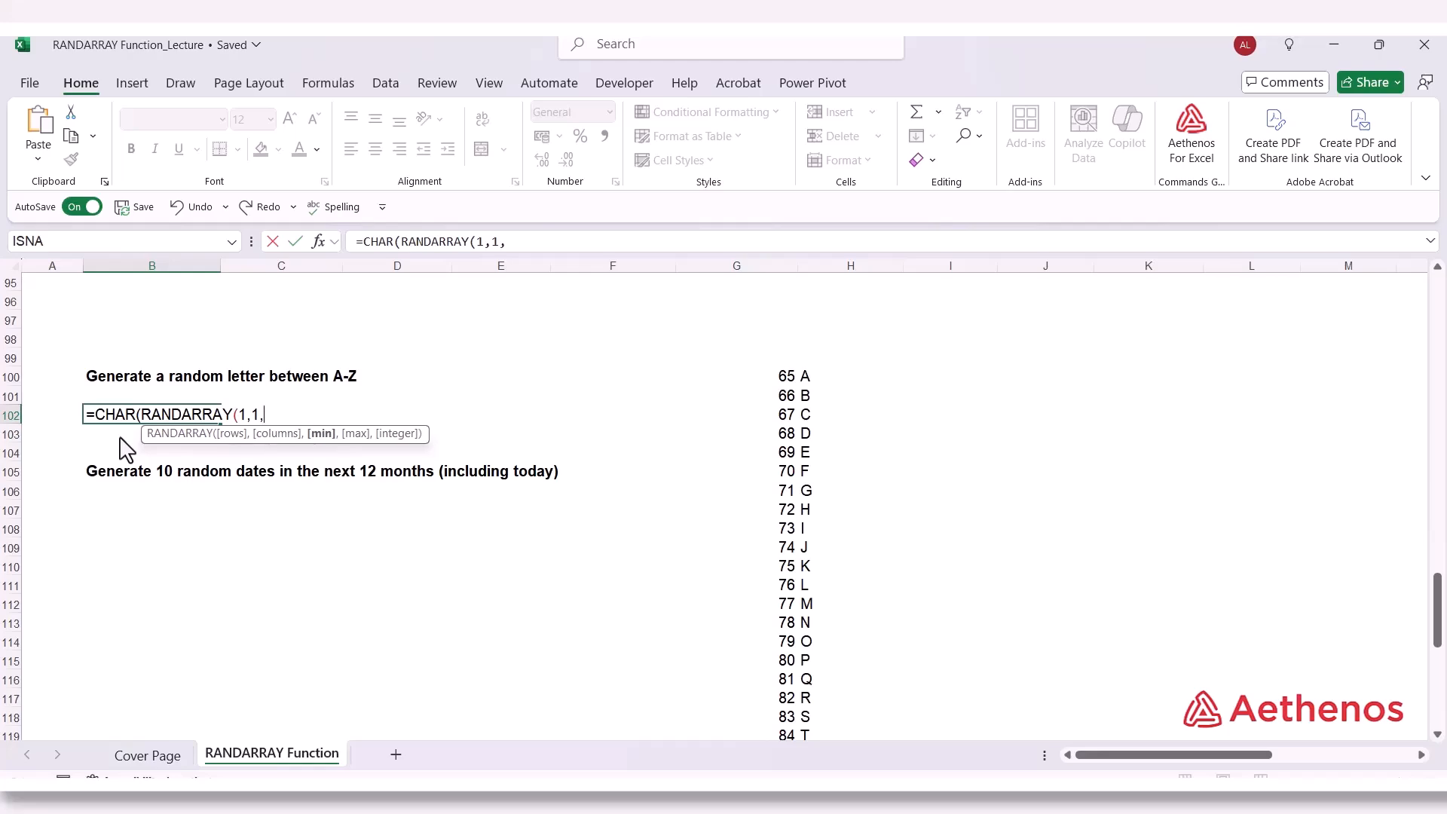
pyautogui.write('65,90')
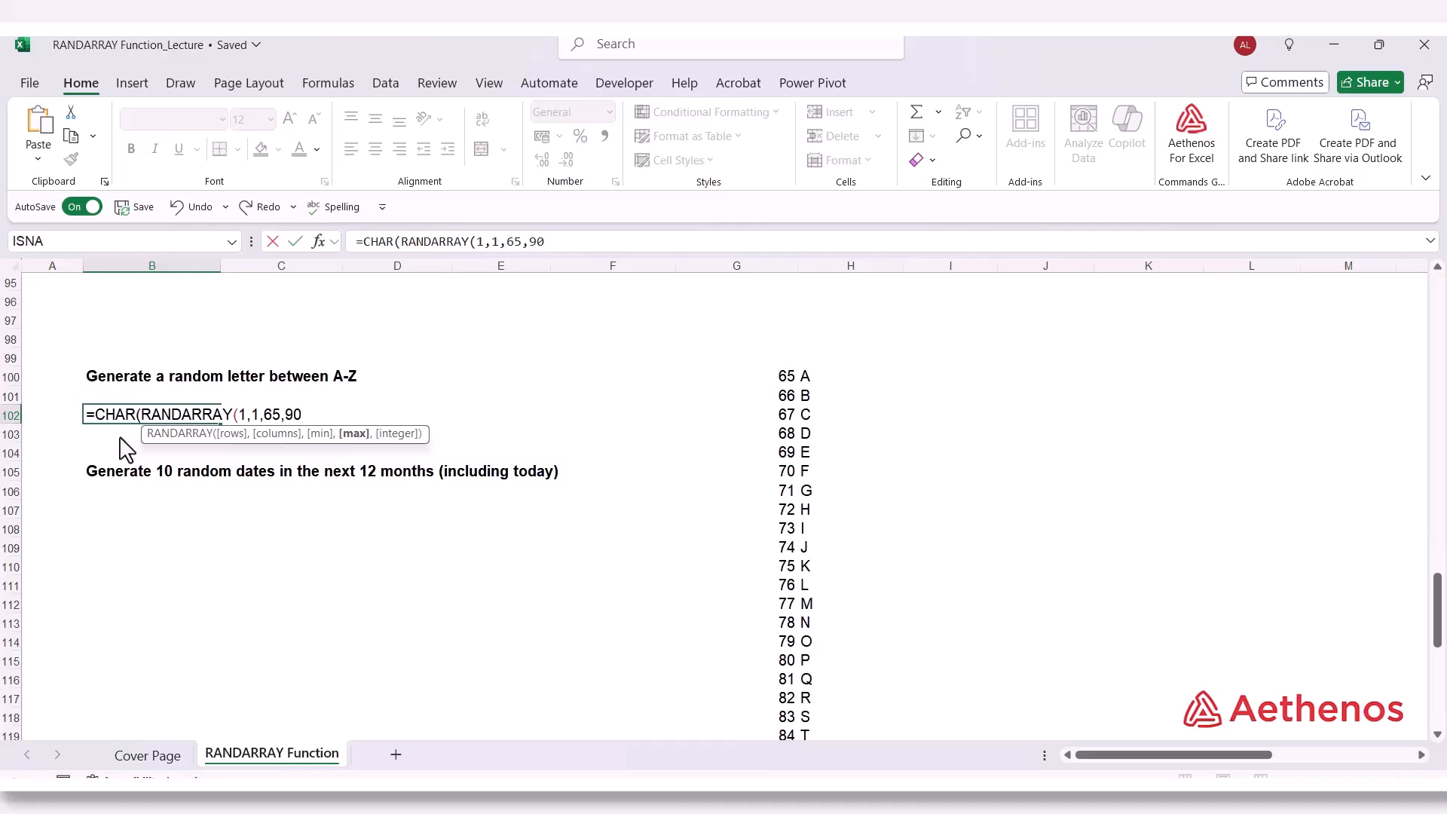
pyautogui.write(',')
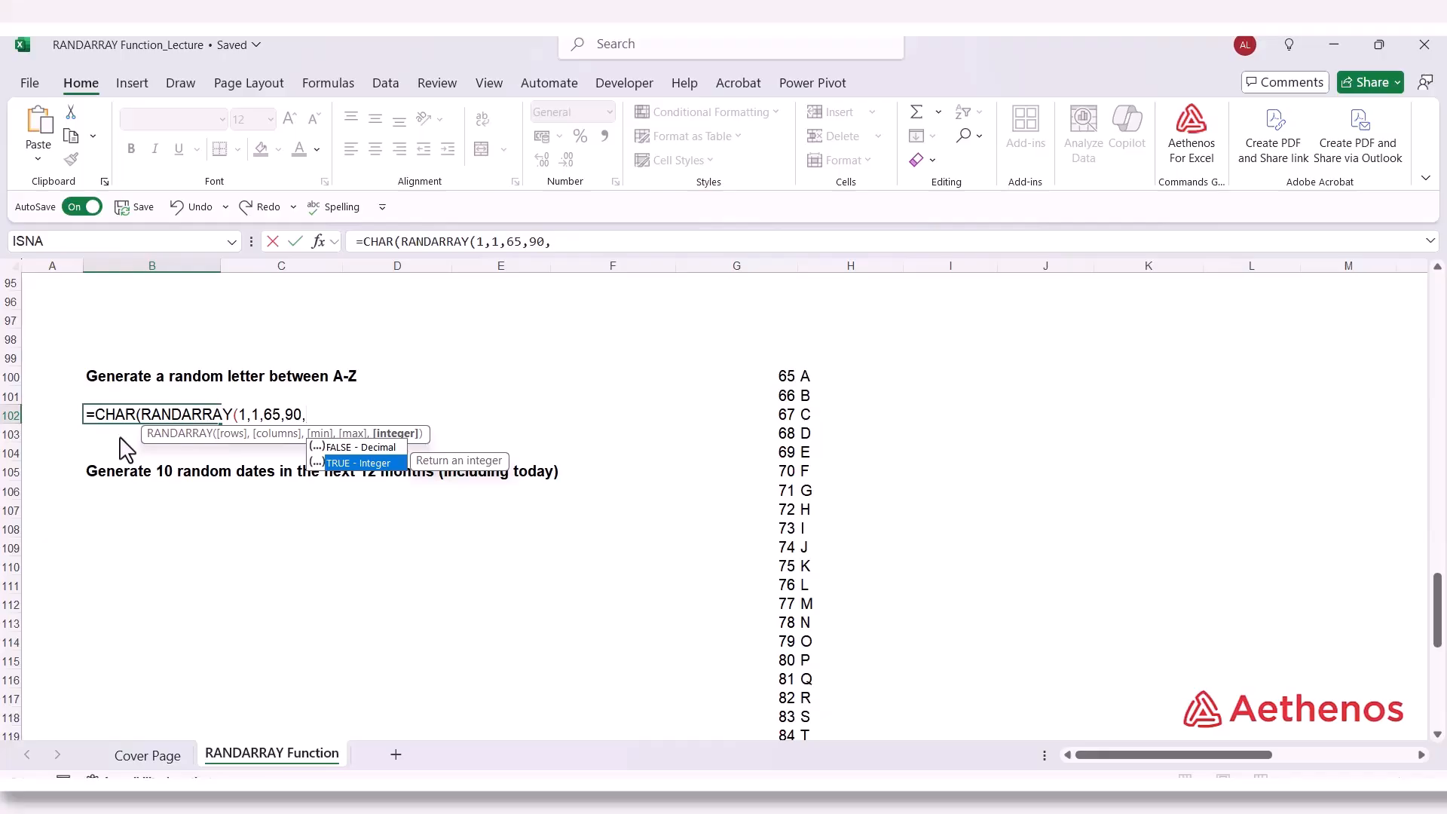
pyautogui.press('Tab')
pyautogui.write(')')
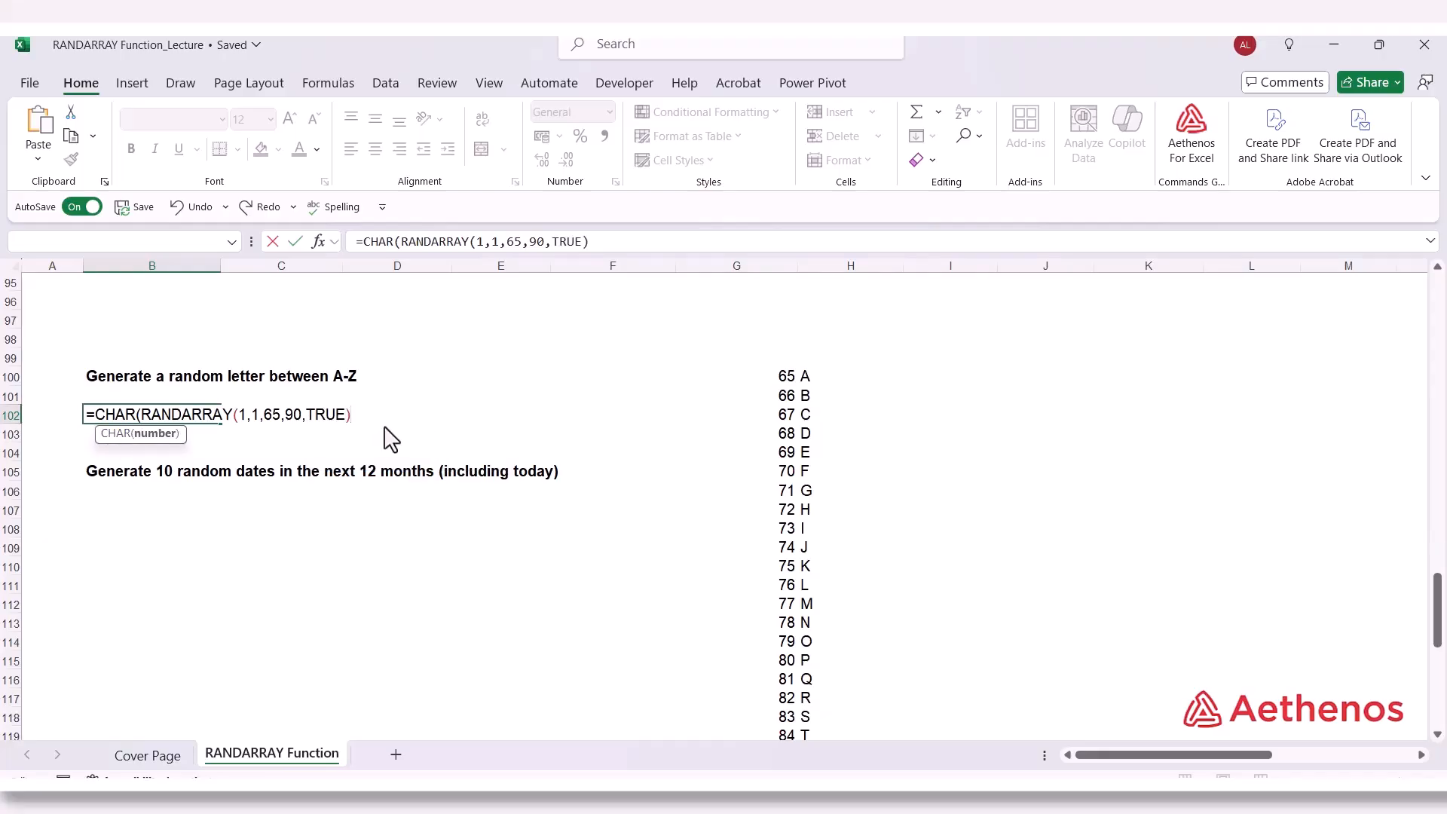
pyautogui.write(')')
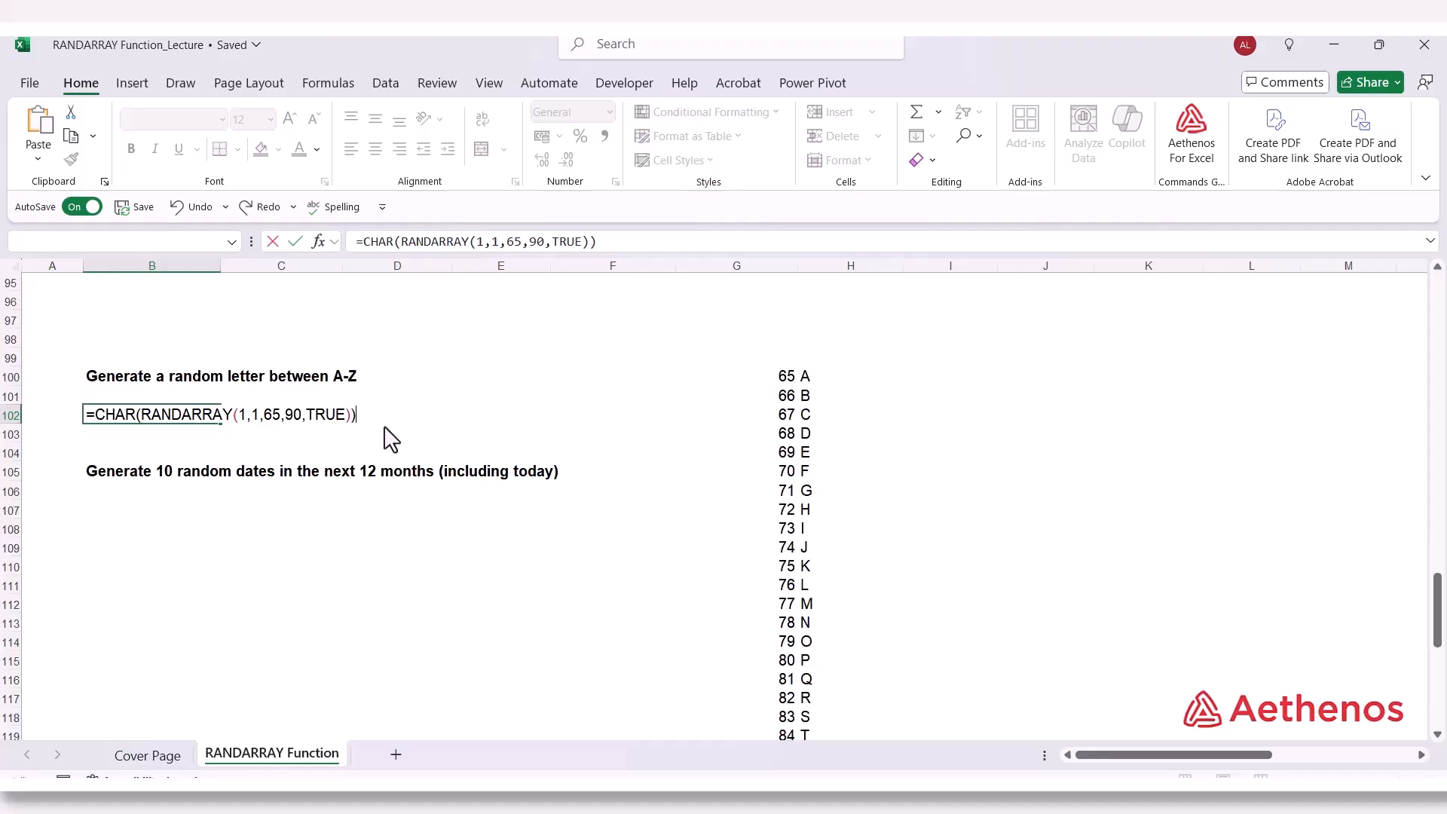
pyautogui.press('Return')
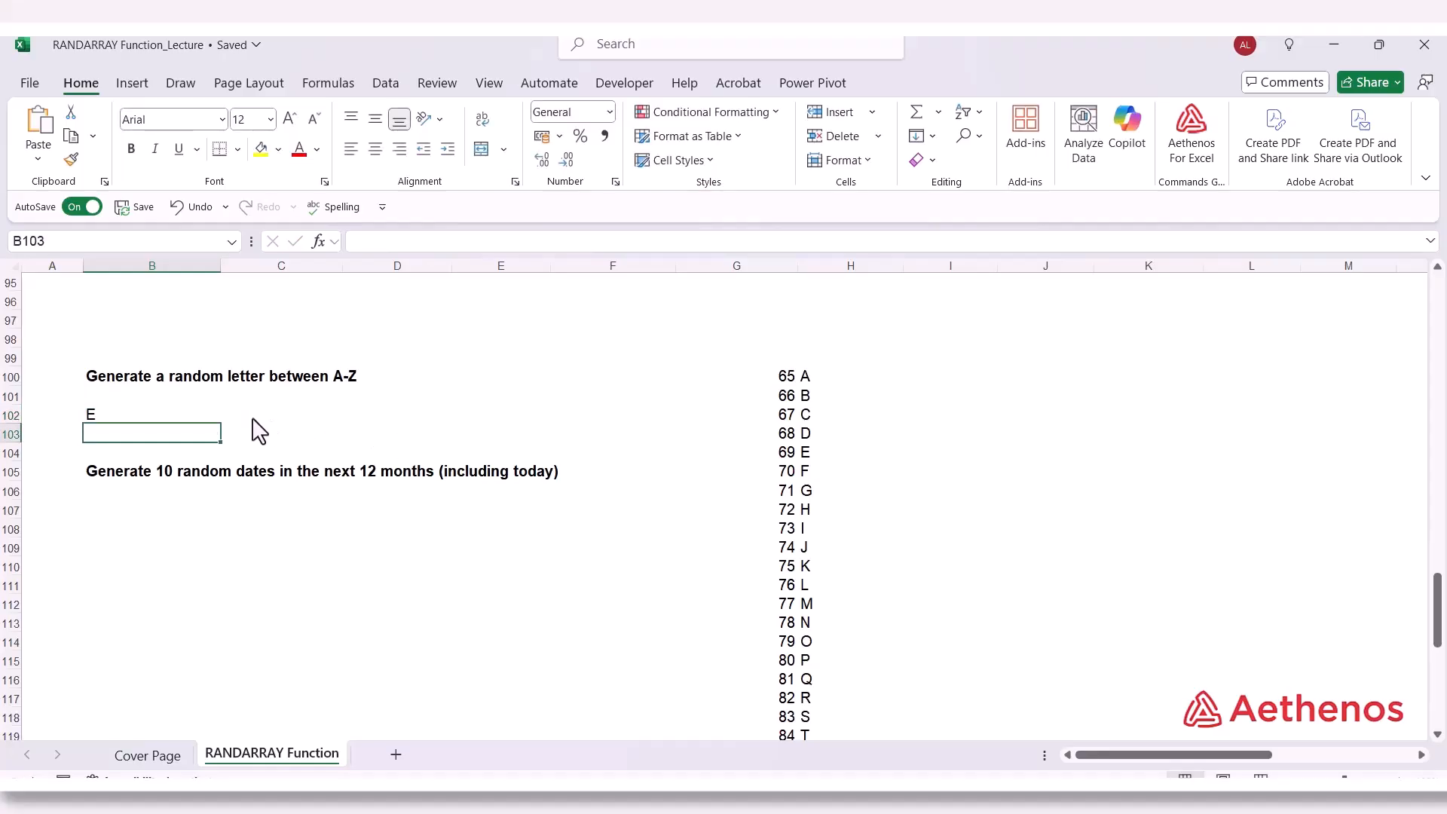
# Enter 1 in D102 to force a recalculation of the random letter in B102
pyautogui.click(143, 417)
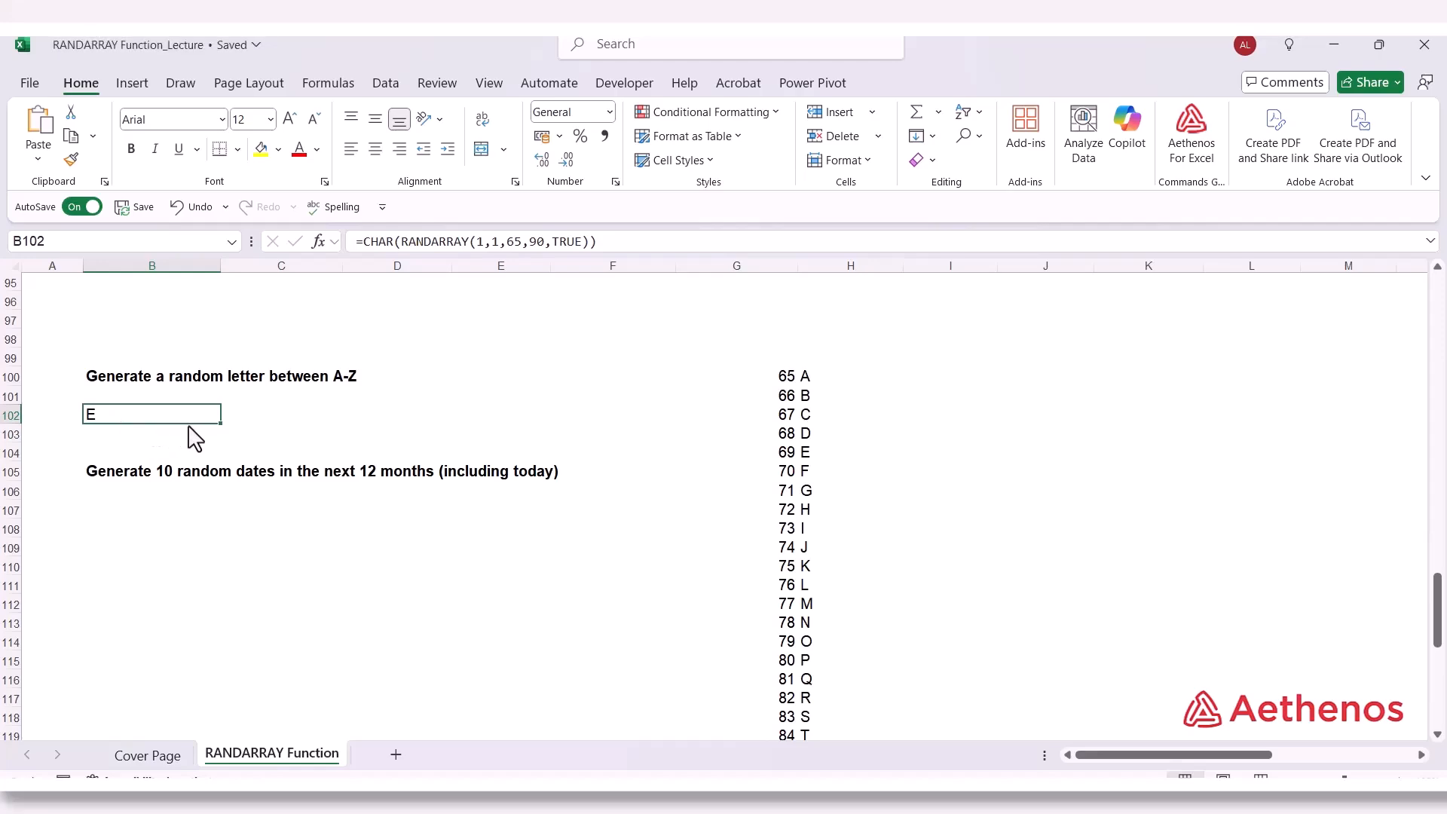
pyautogui.click(357, 418)
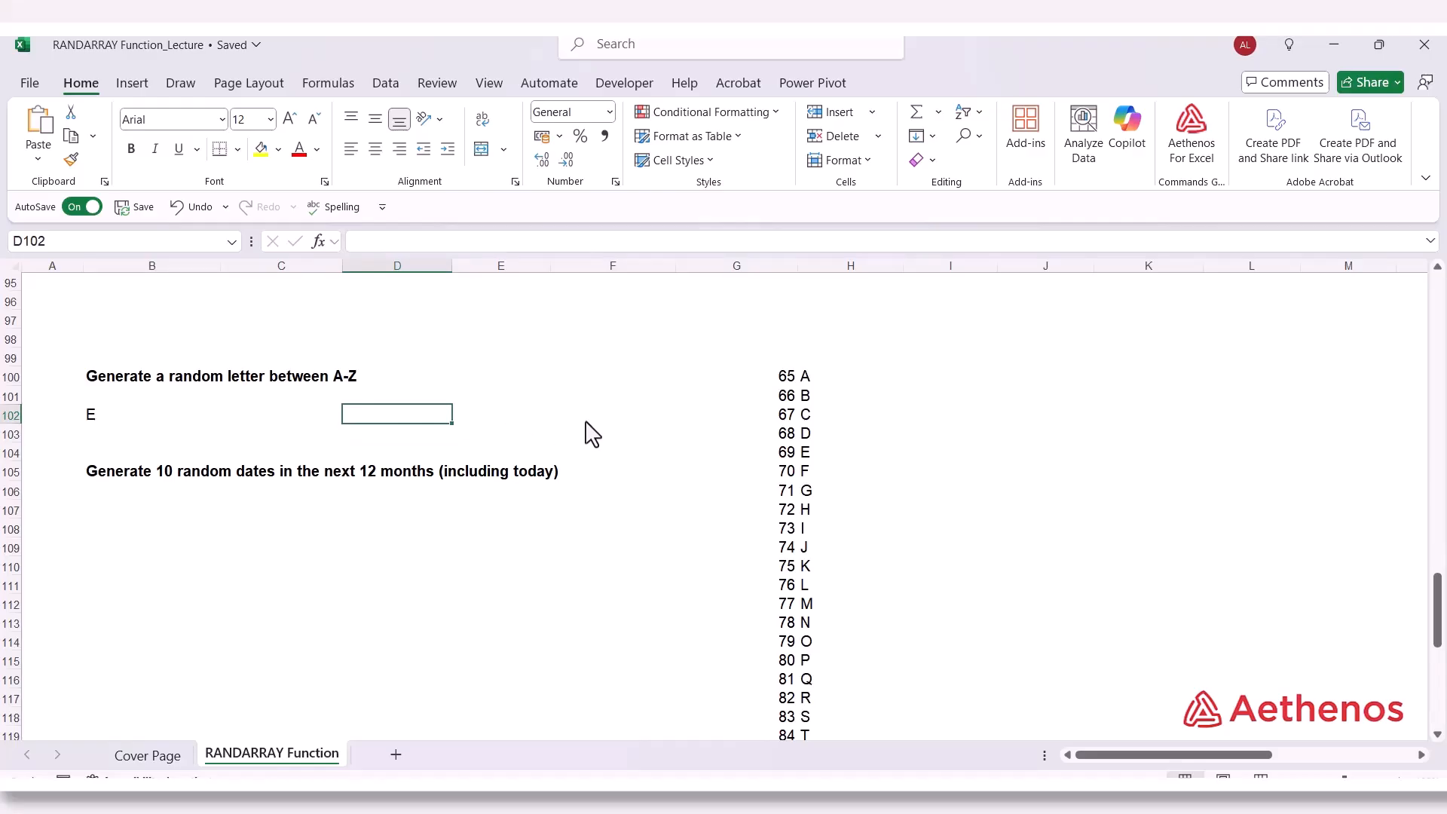
pyautogui.write('1')
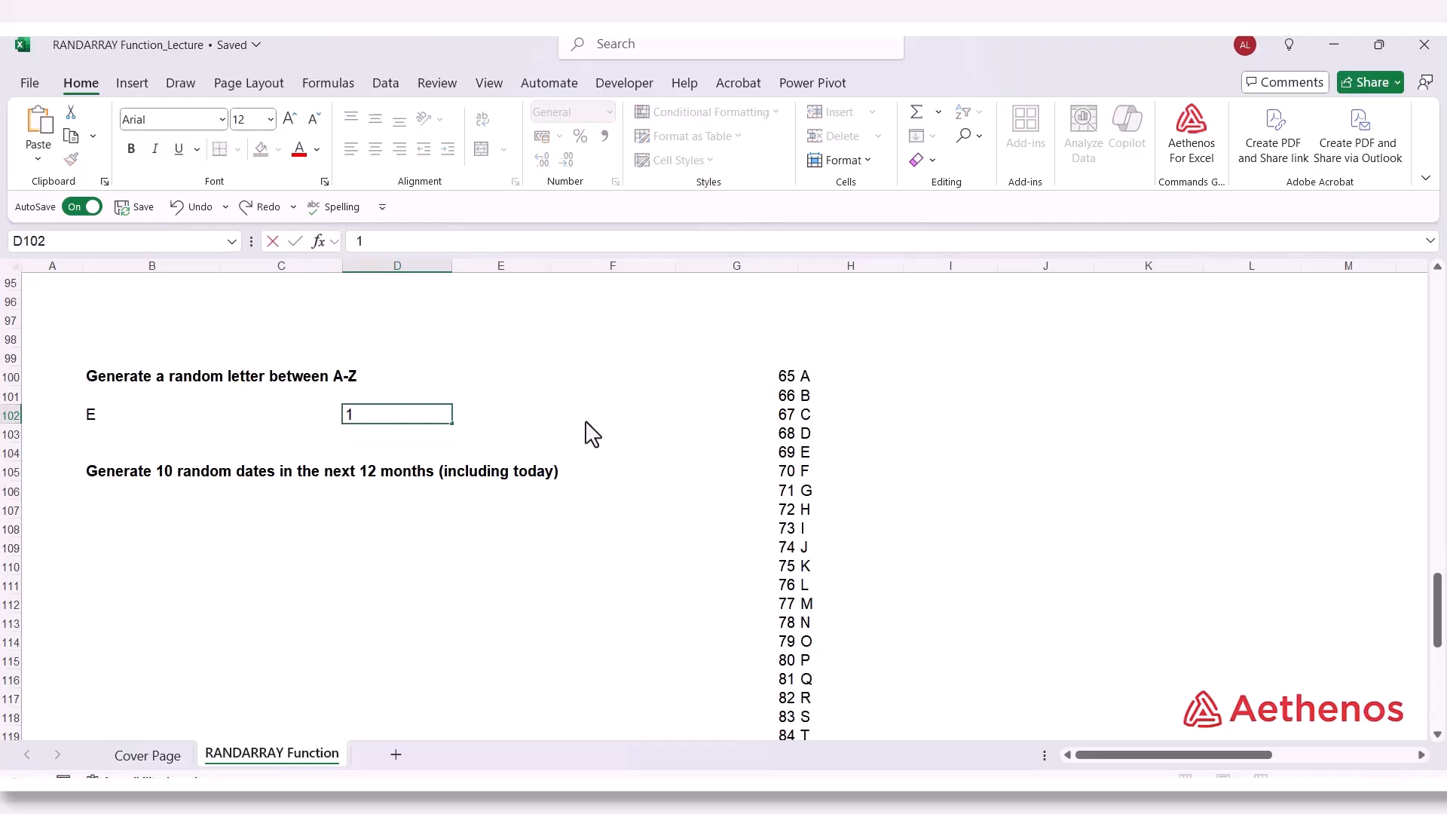
pyautogui.press('Return')
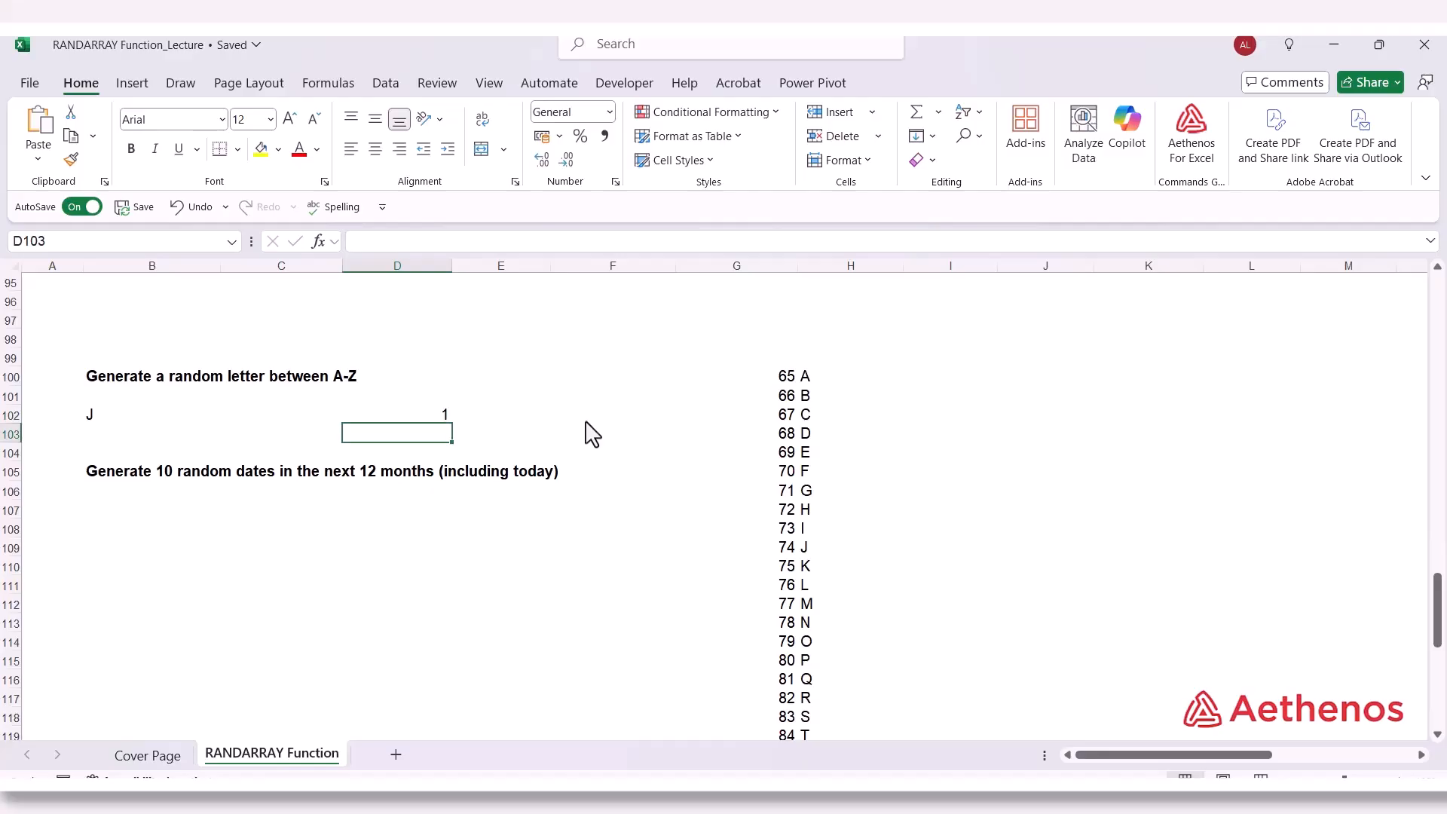
pyautogui.click(110, 415)
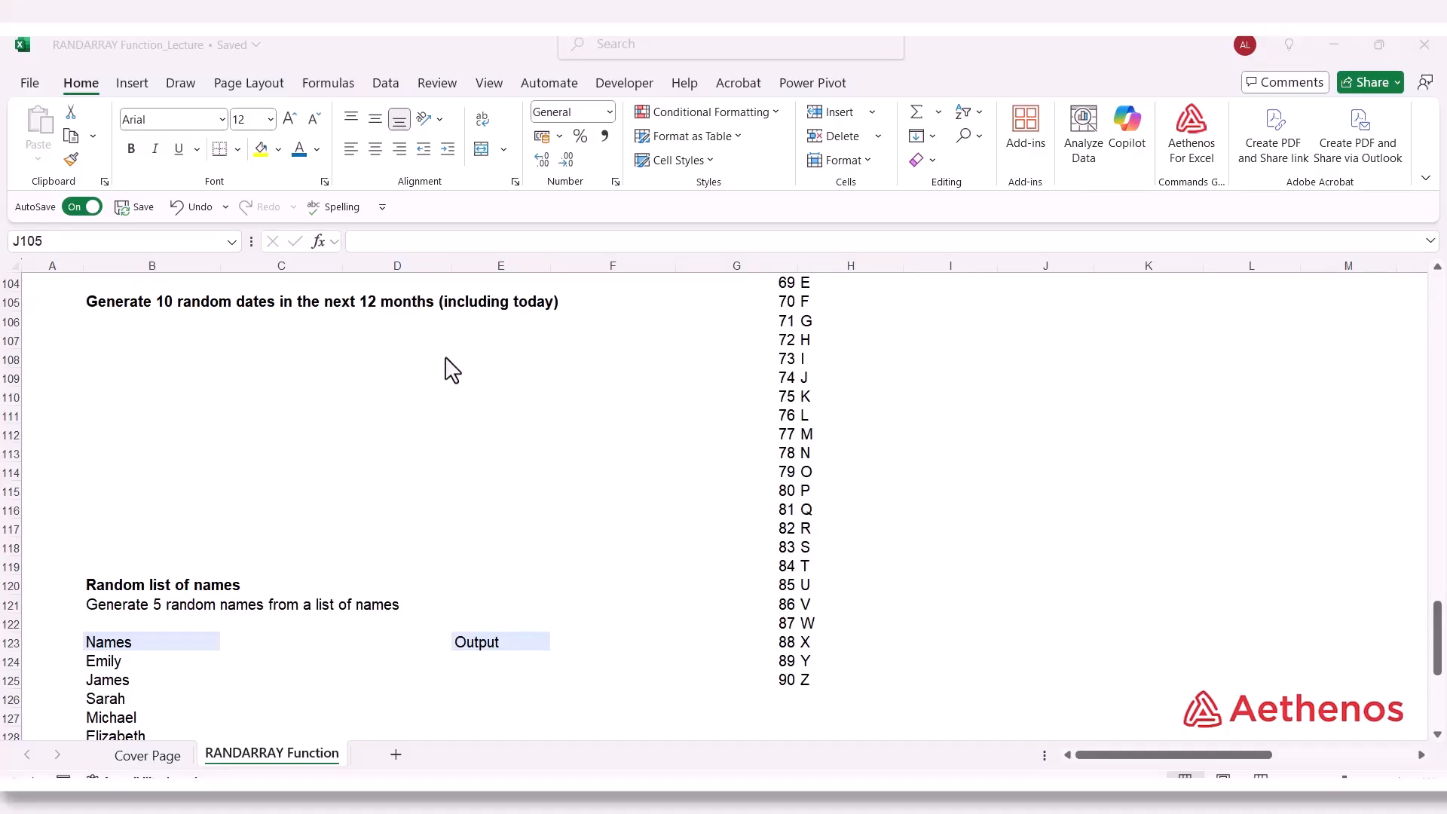
# Generate 10 random date serial numbers from D107 down by entering =RANDARRAY(10,1,"1/1/2024","30/04/2024",TRUE)
pyautogui.click(400, 340)
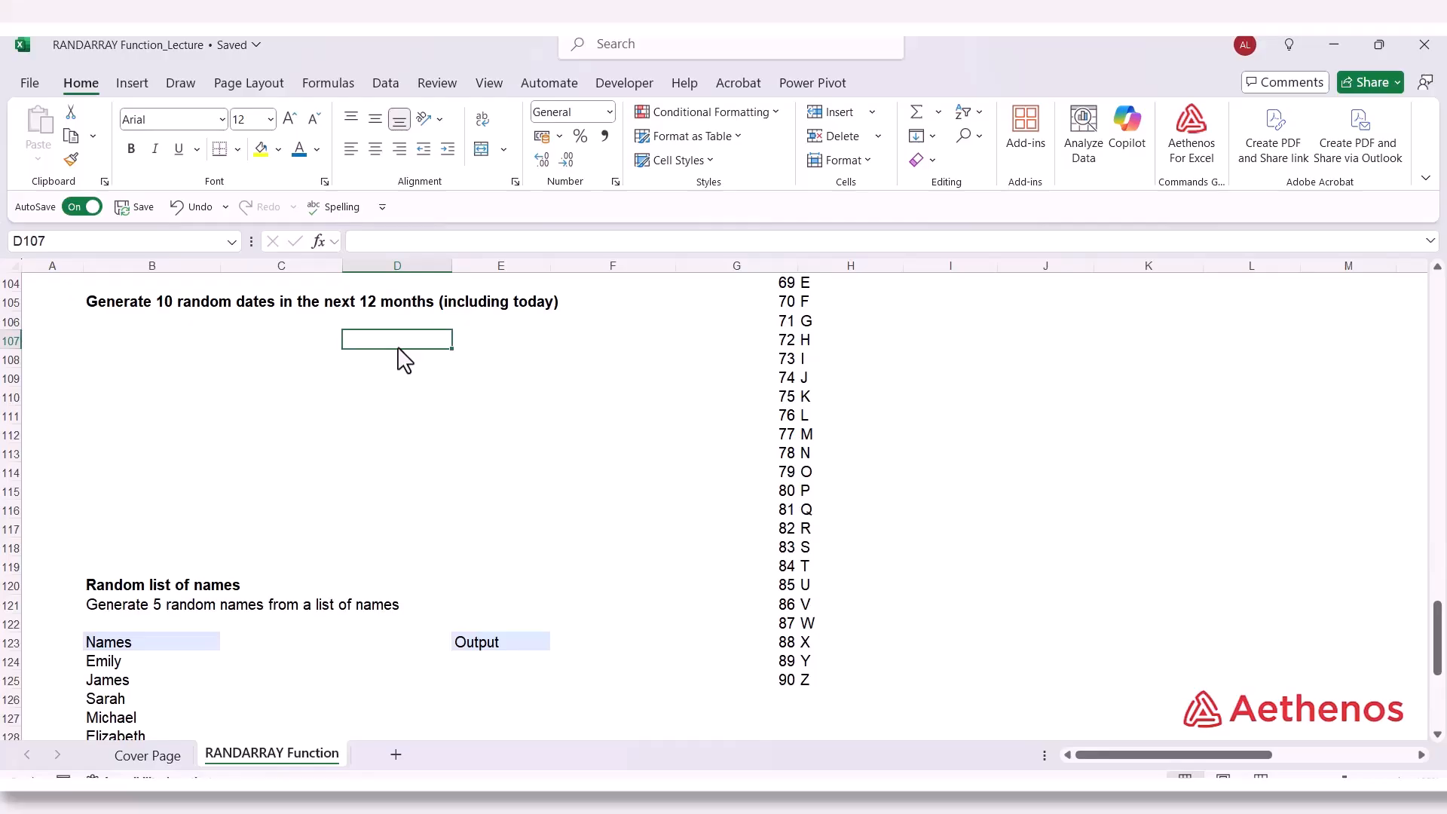
pyautogui.write('=rand')
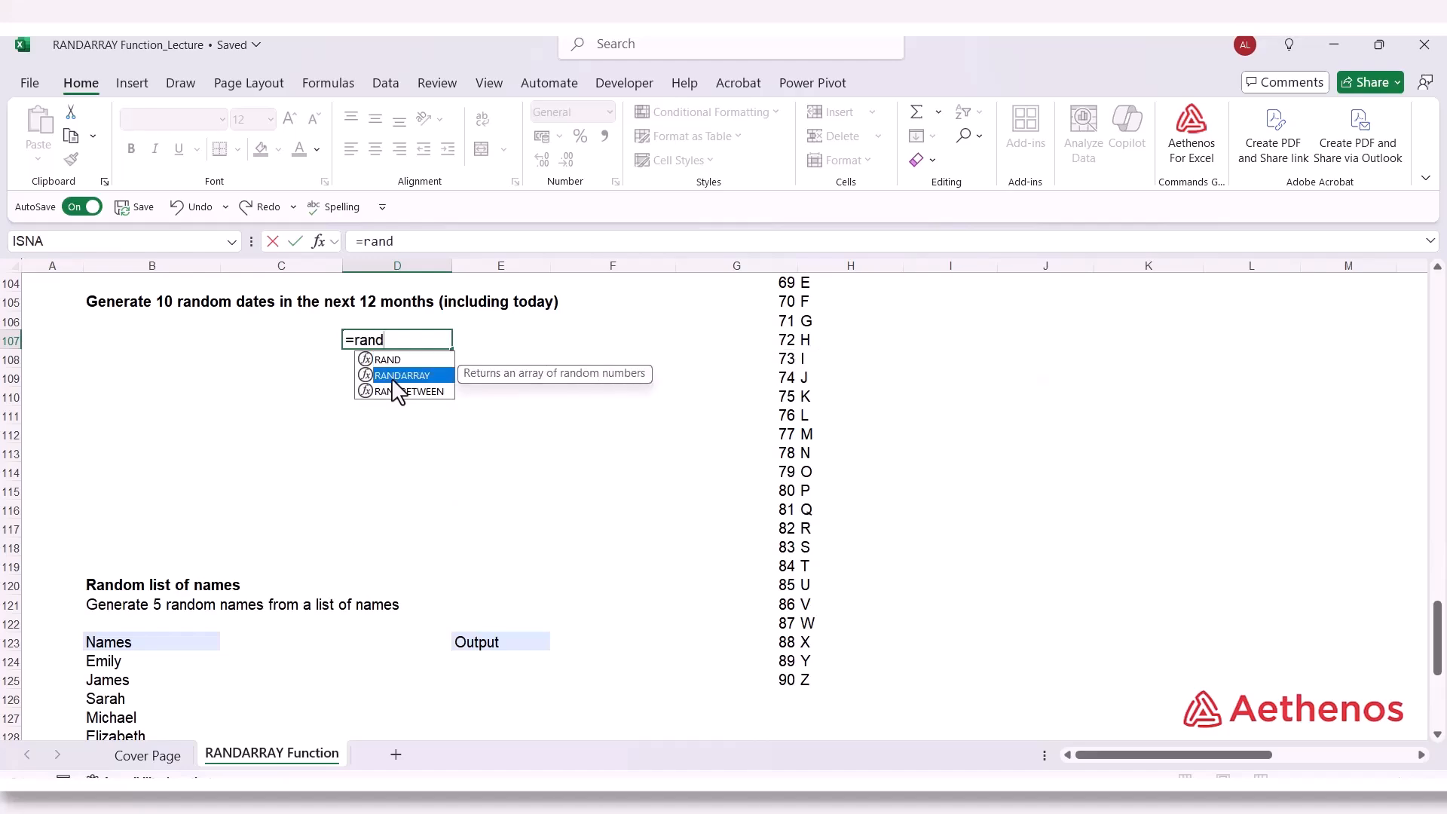
pyautogui.doubleClick(392, 376)
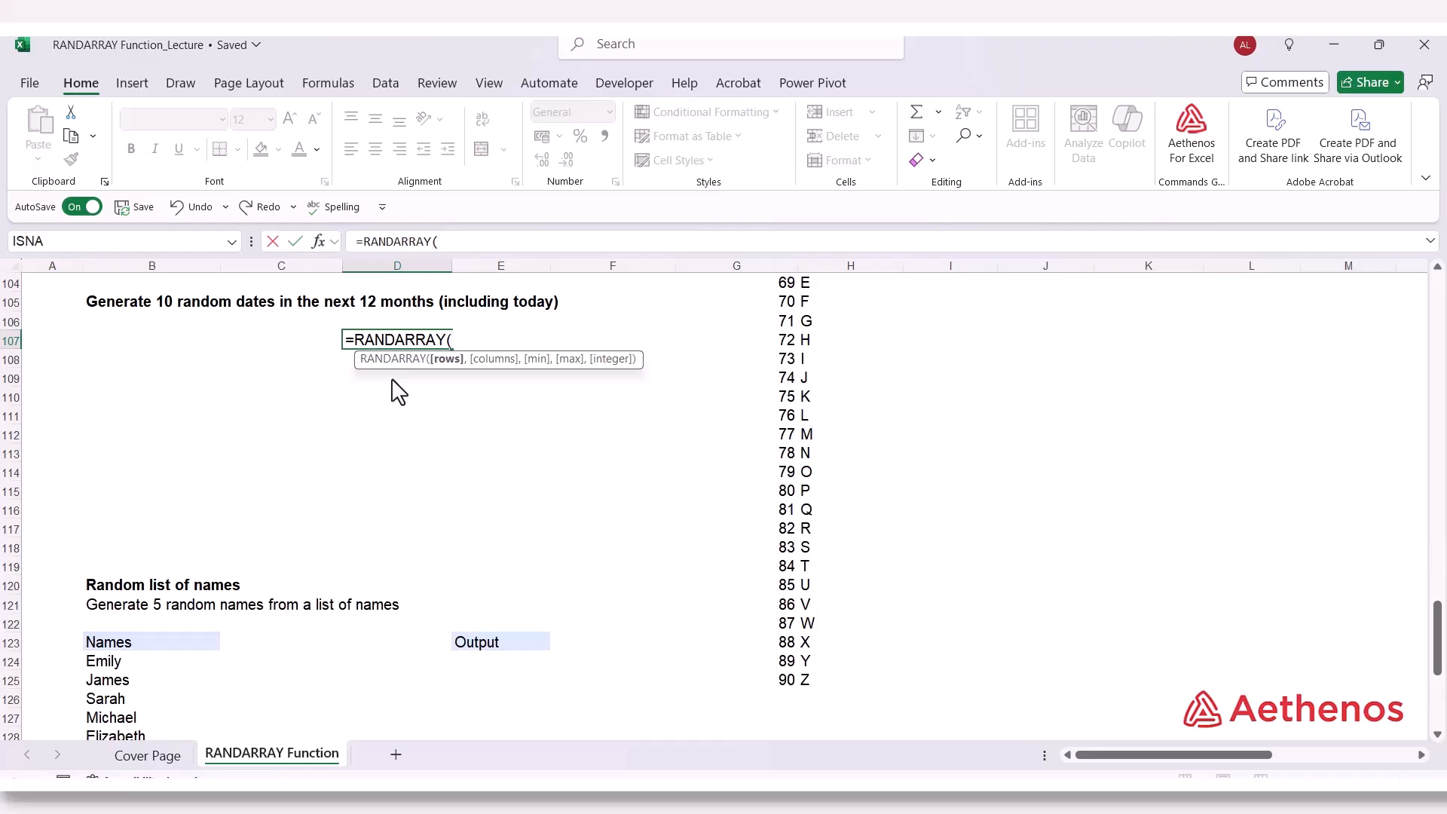
pyautogui.write('10,')
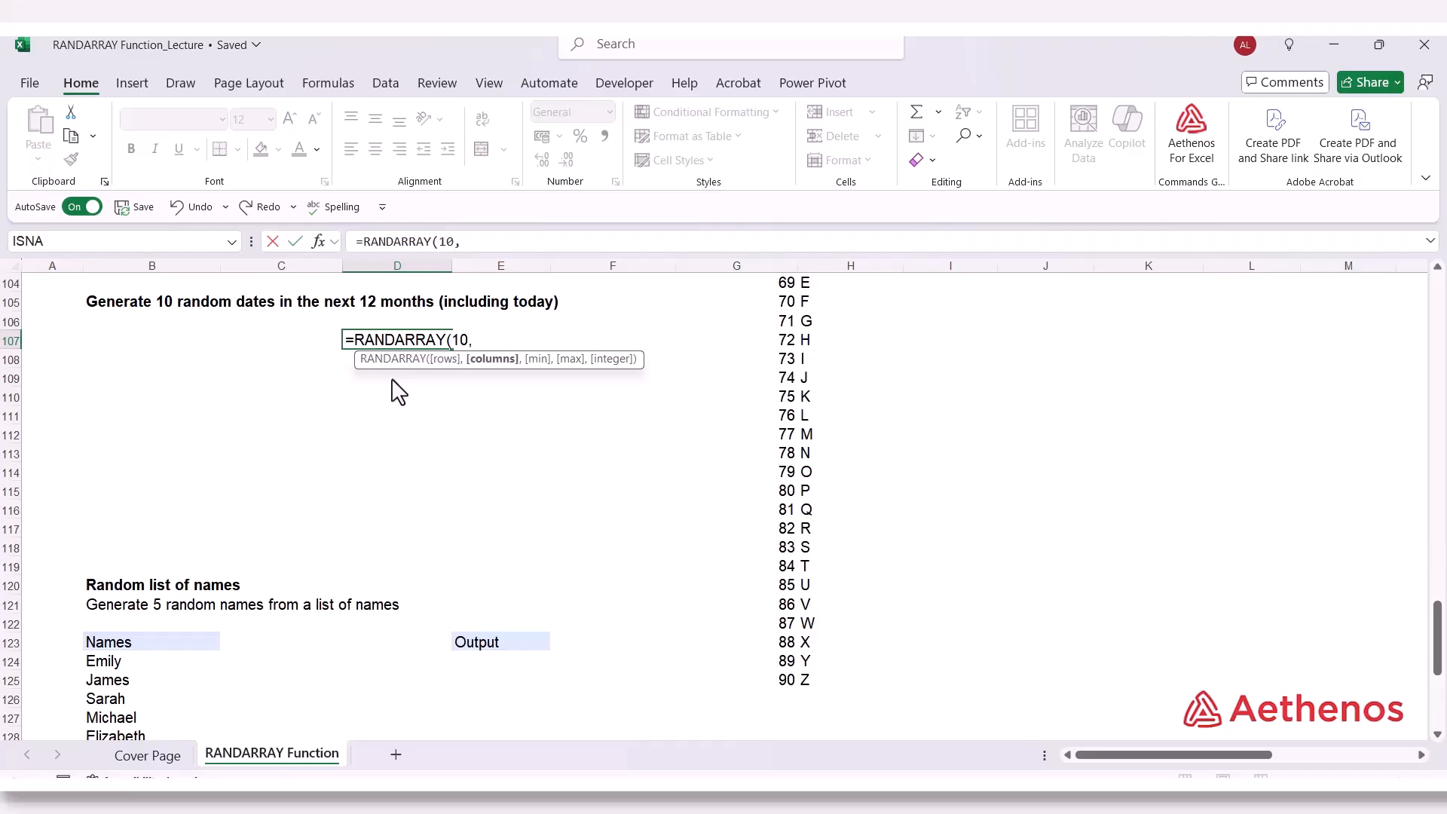
pyautogui.write('1,')
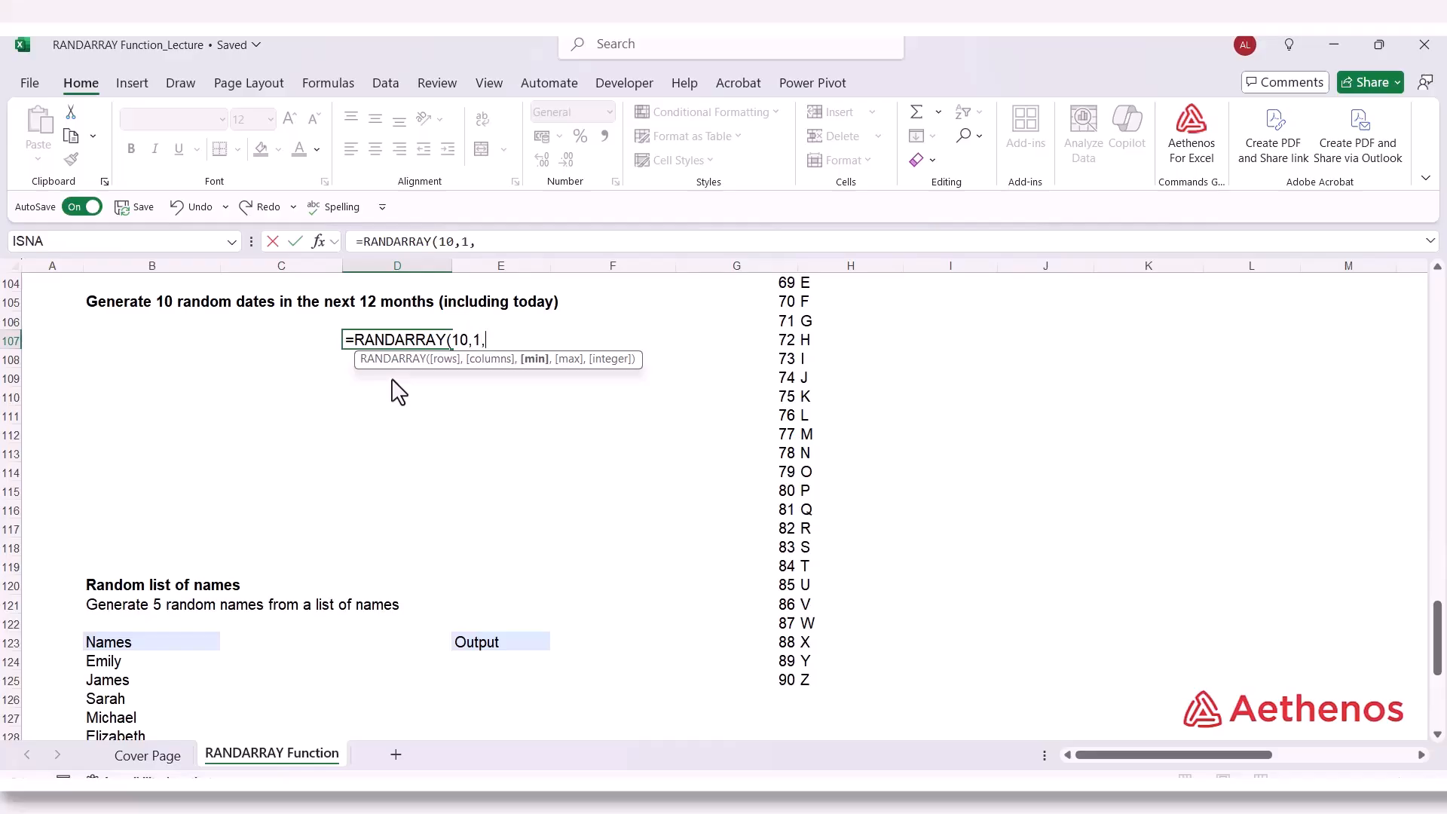
pyautogui.write('"1/1/2024","')
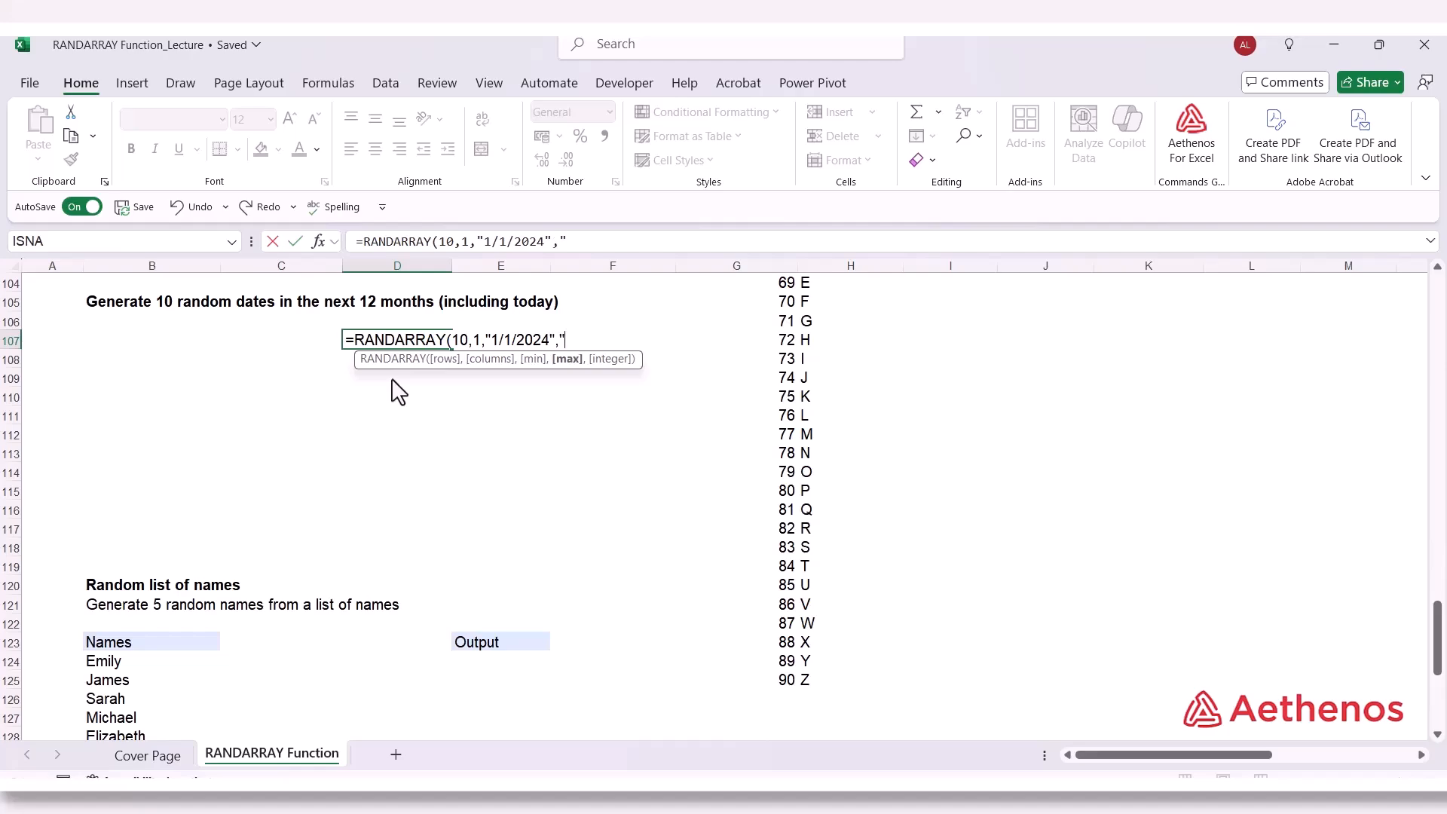
pyautogui.write('30/04/2024')
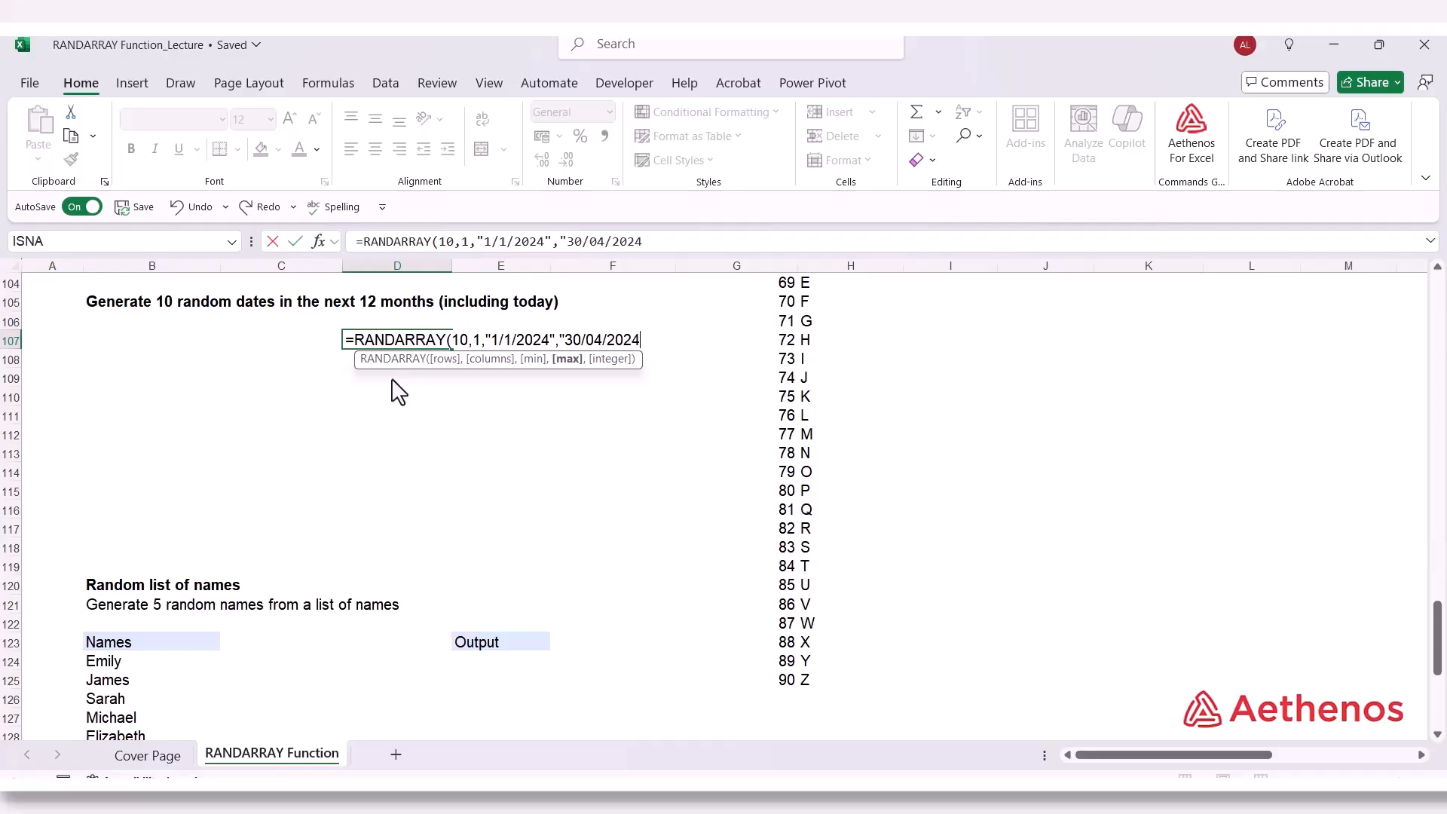
pyautogui.write('",')
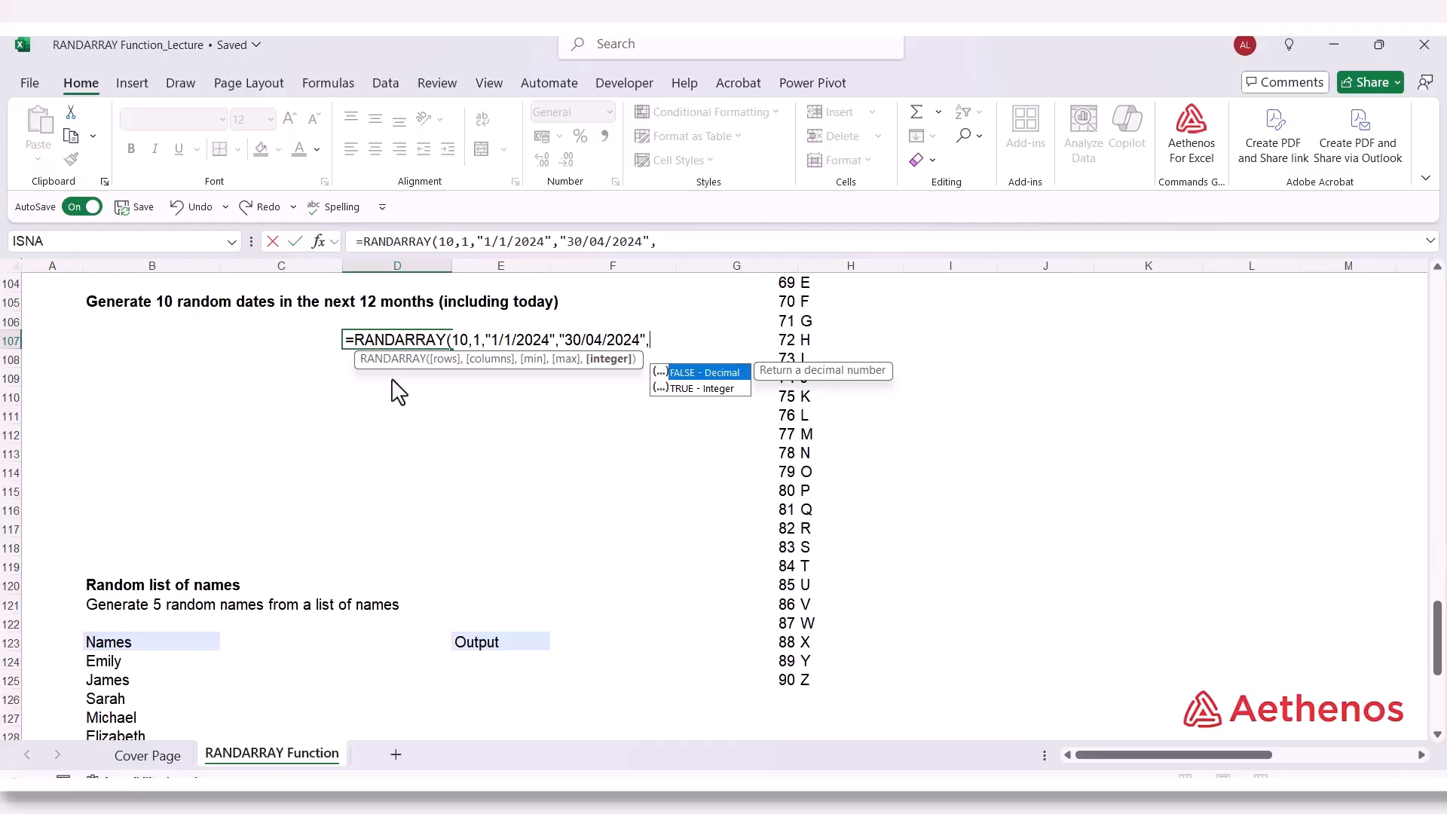
pyautogui.press('Down')
pyautogui.press('Tab')
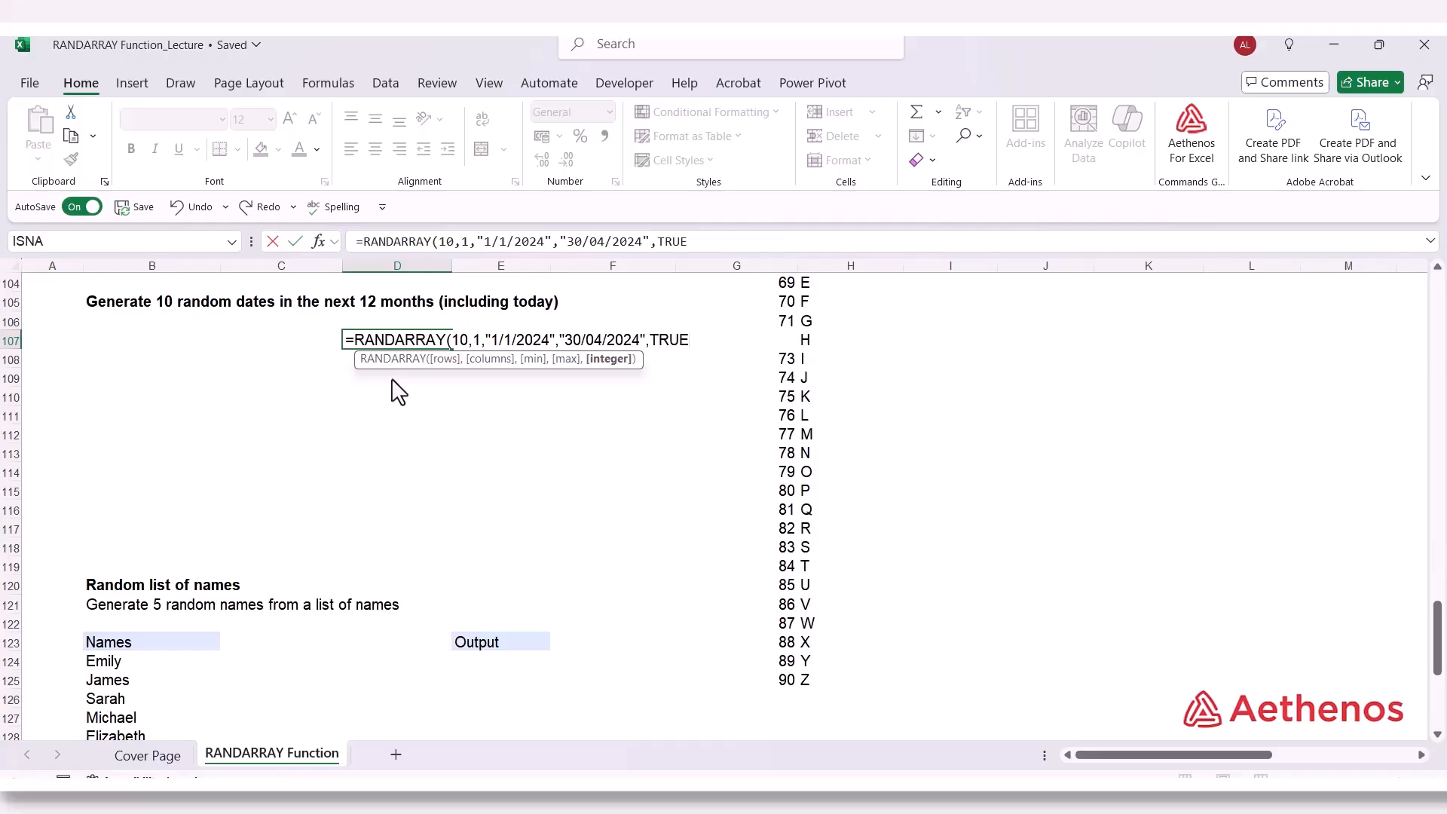
pyautogui.write(')')
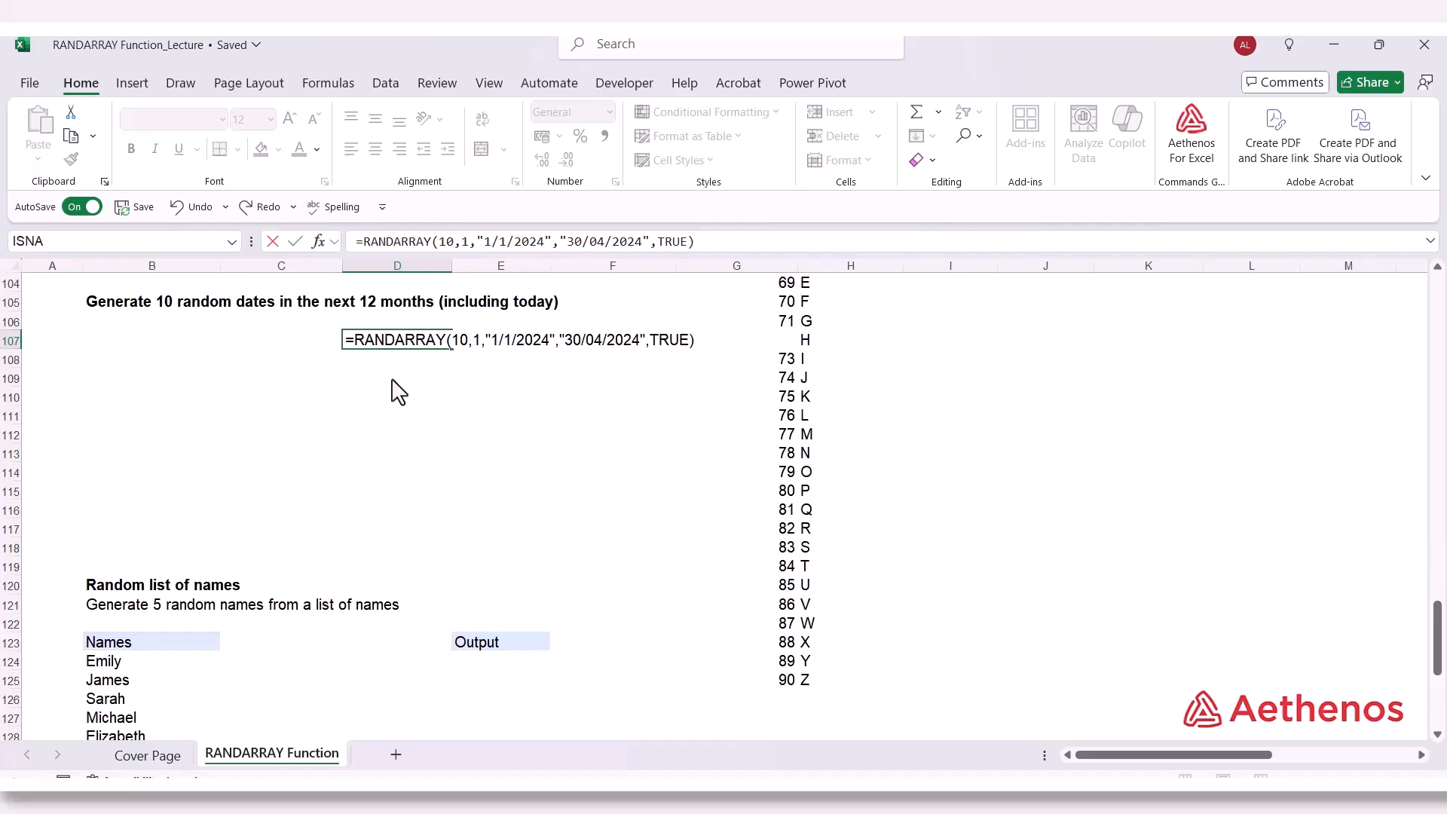
pyautogui.press('Return')
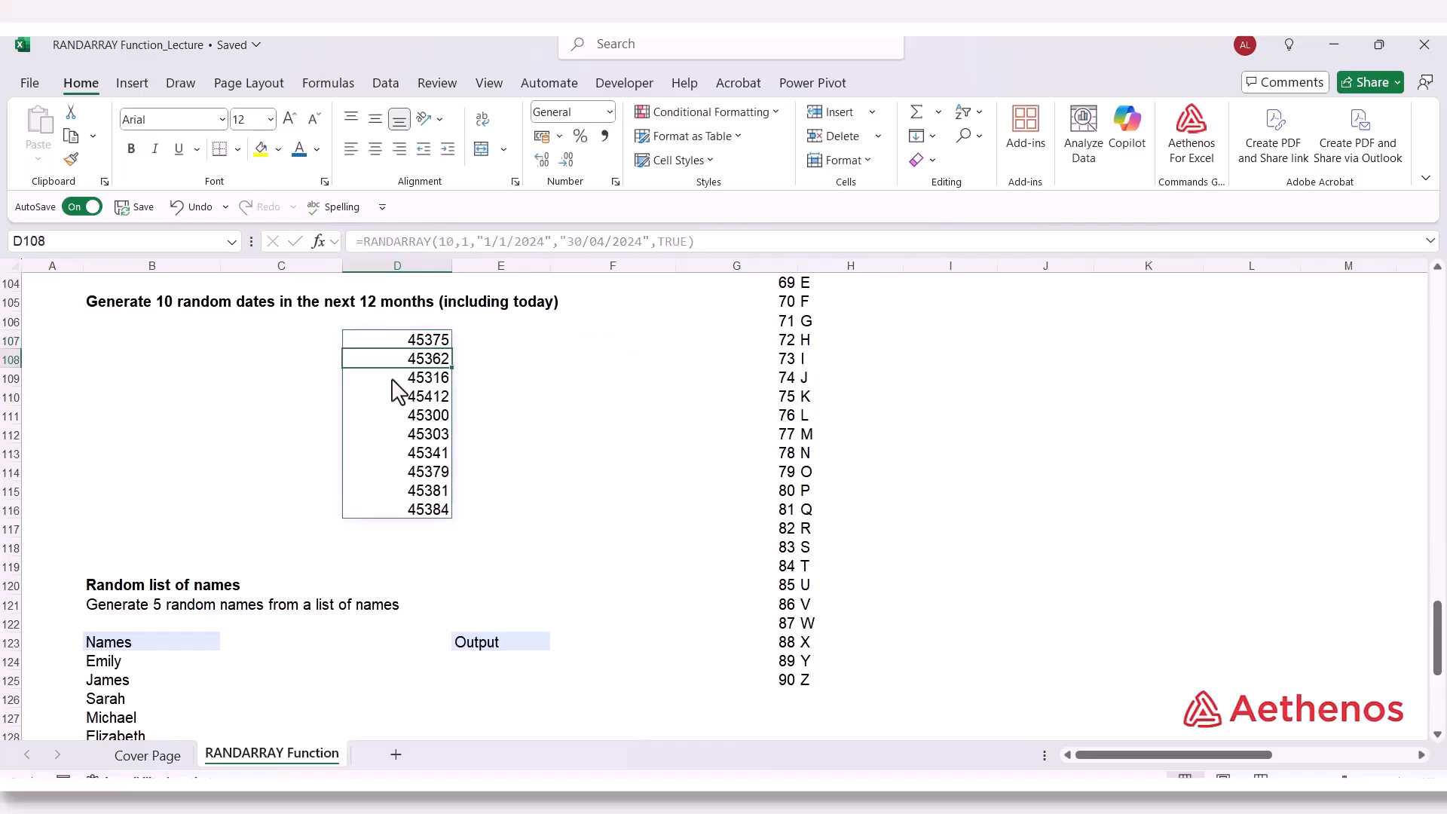
# Format the random serial numbers in D107:D116 as Short Date
pyautogui.moveTo(399, 339); pyautogui.dragTo(394, 527)
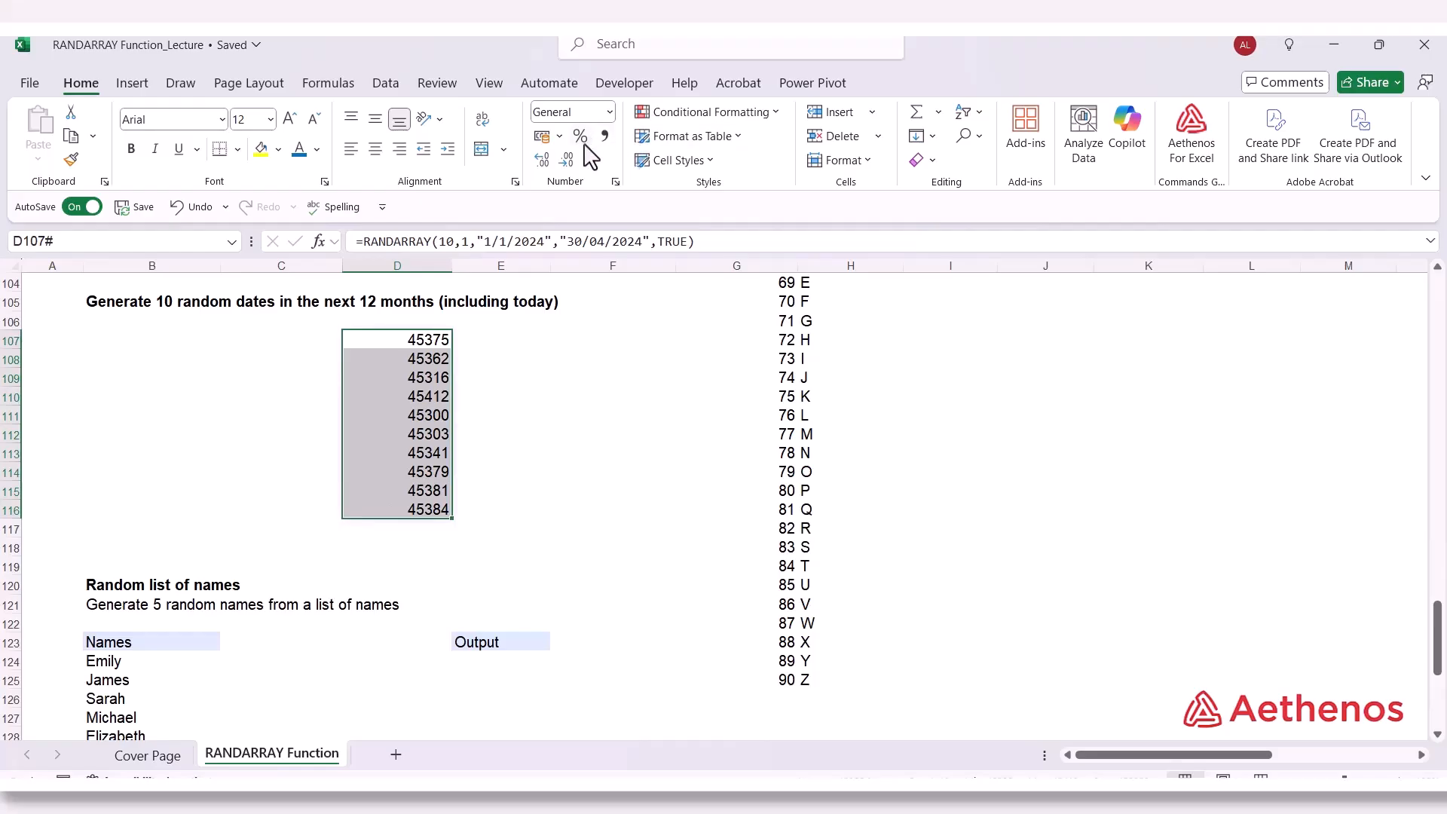
pyautogui.click(609, 112)
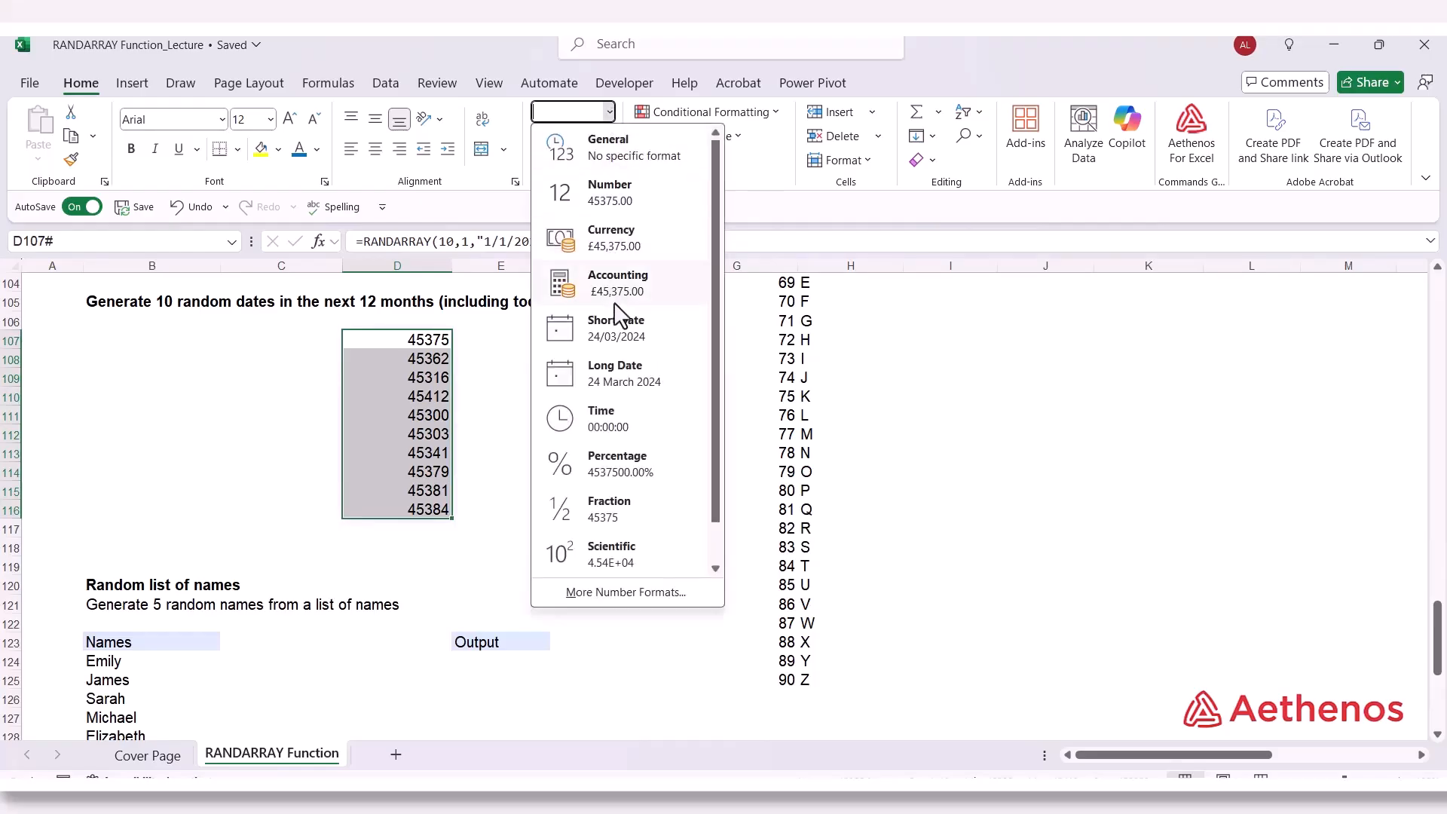
pyautogui.click(612, 337)
pyautogui.click(596, 360)
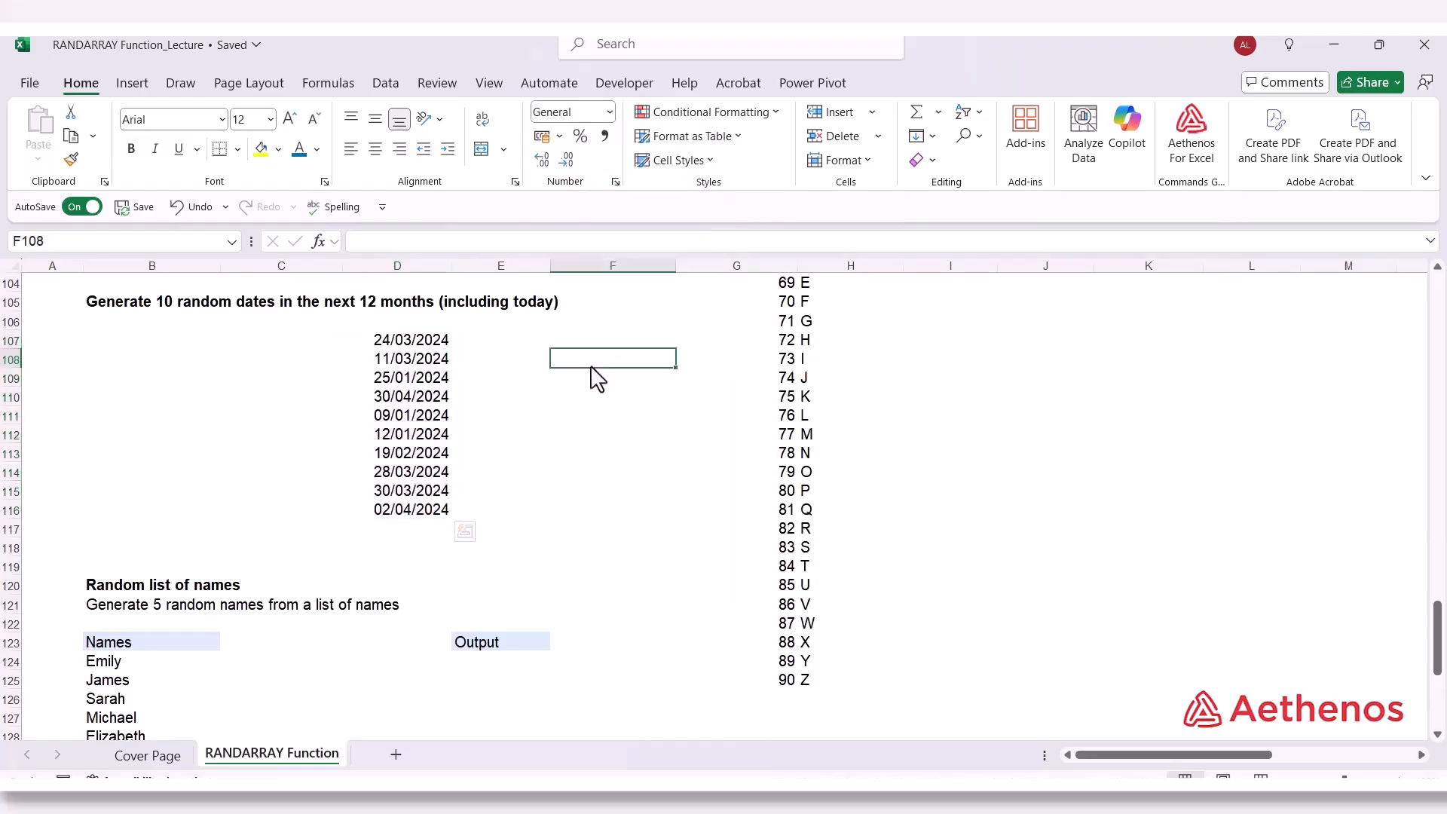
# Inspect the RANDARRAY formula in D107 and compare its start and end dates with the generated dates
pyautogui.click(432, 340)
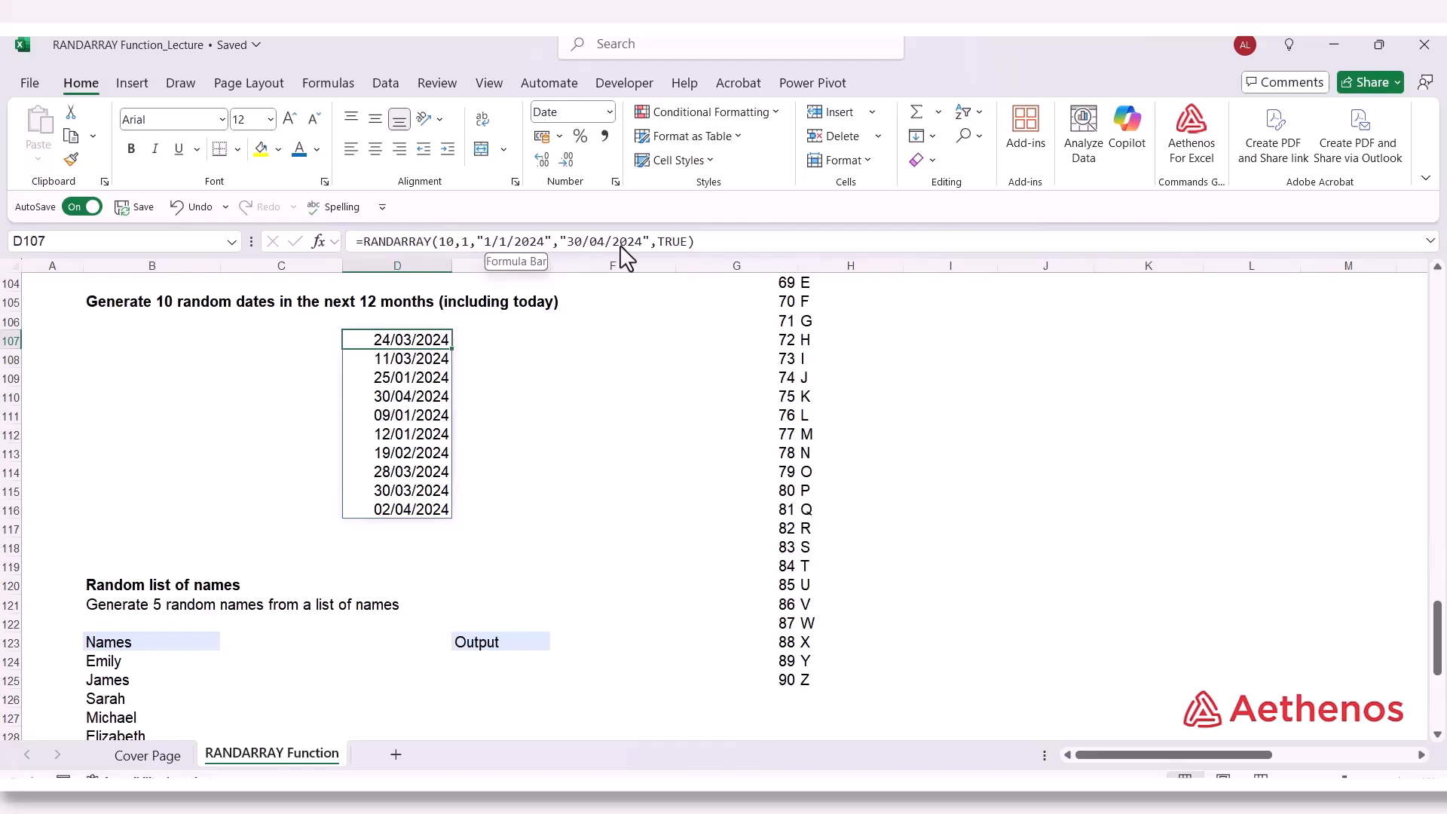
pyautogui.click(475, 440)
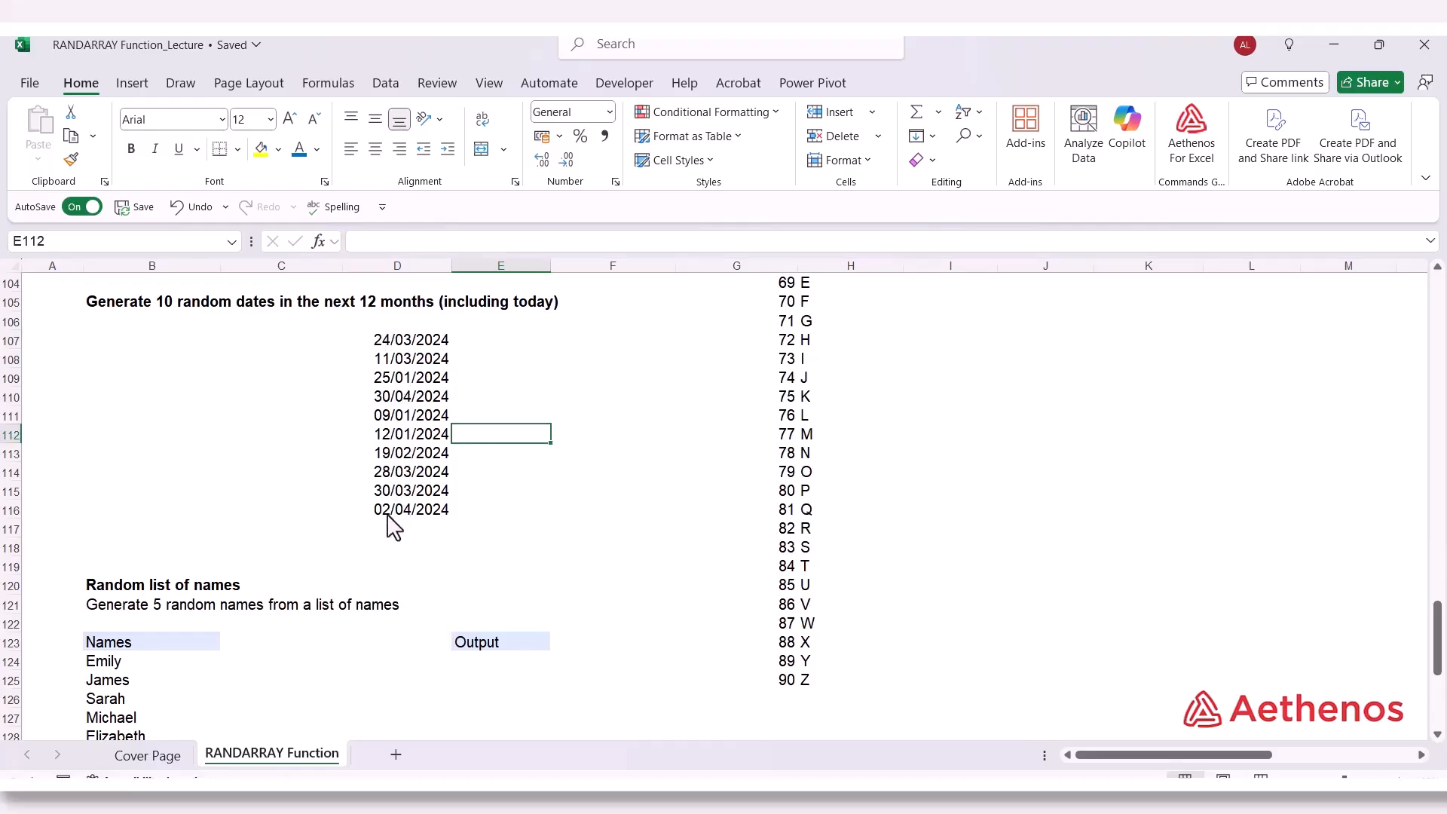
pyautogui.click(397, 340)
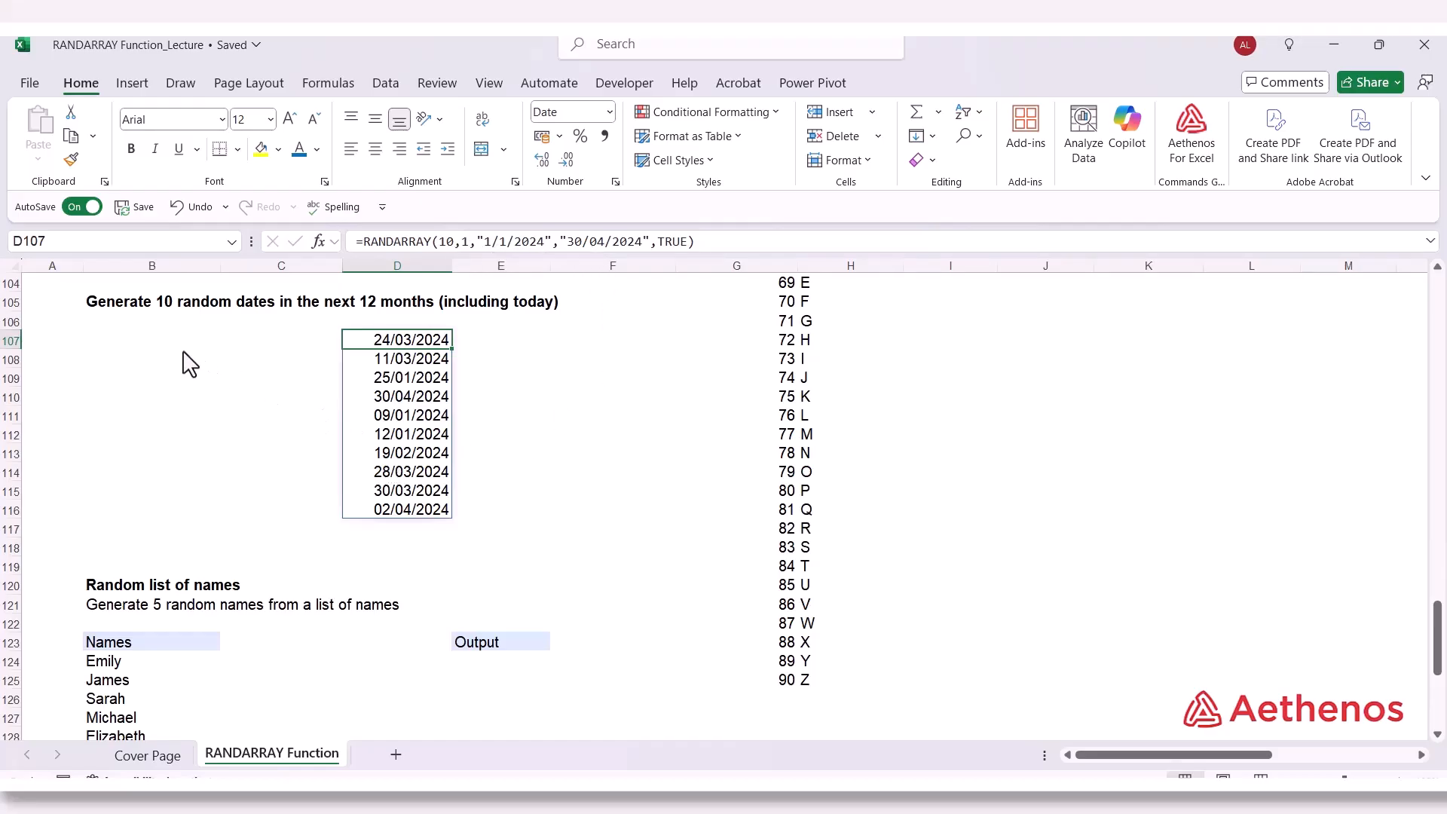
# Start a RANDARRAY formula in B107 with 10 rows, 1 column and TODAY() as the minimum
pyautogui.click(127, 346)
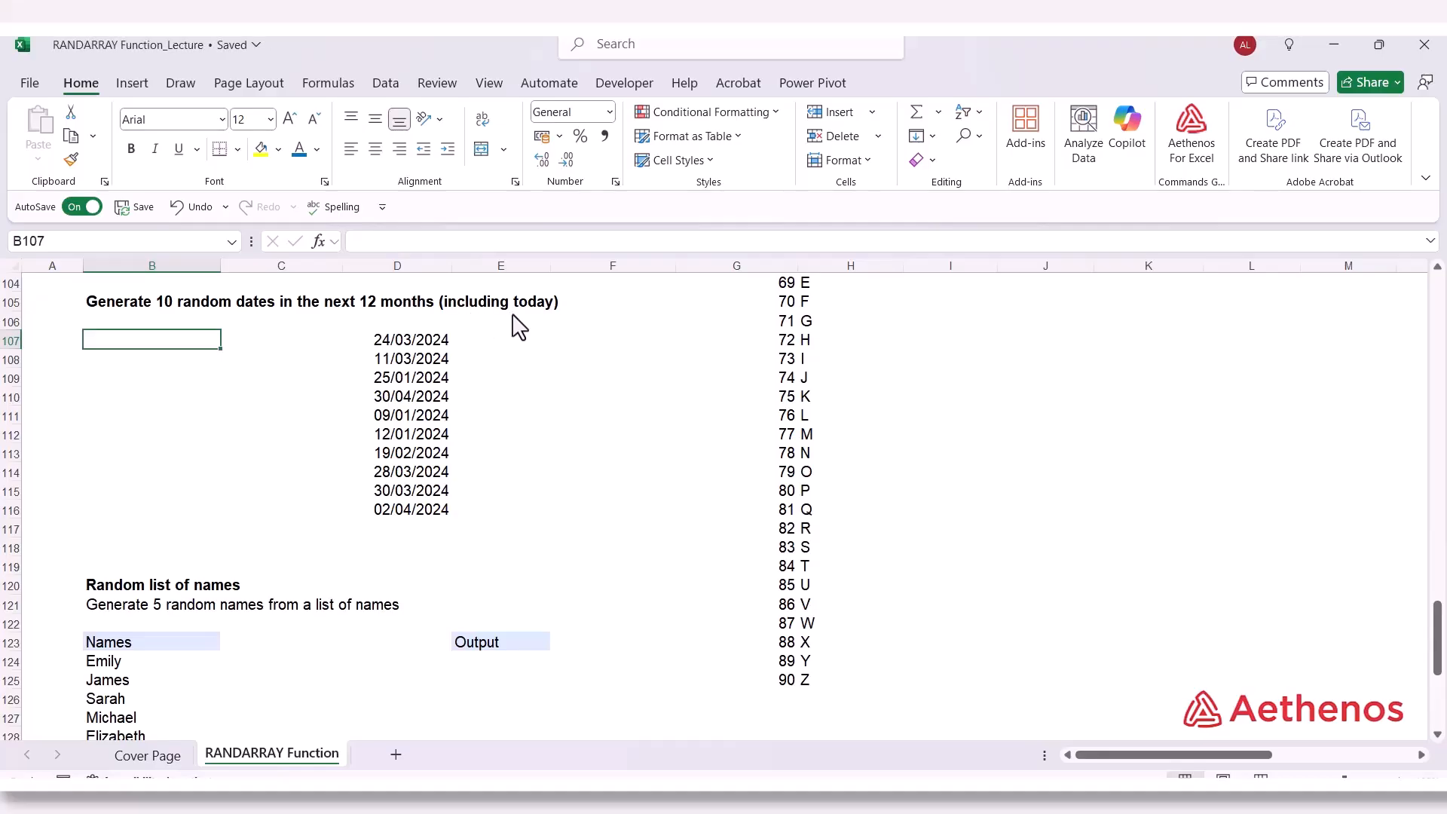
pyautogui.write('=')
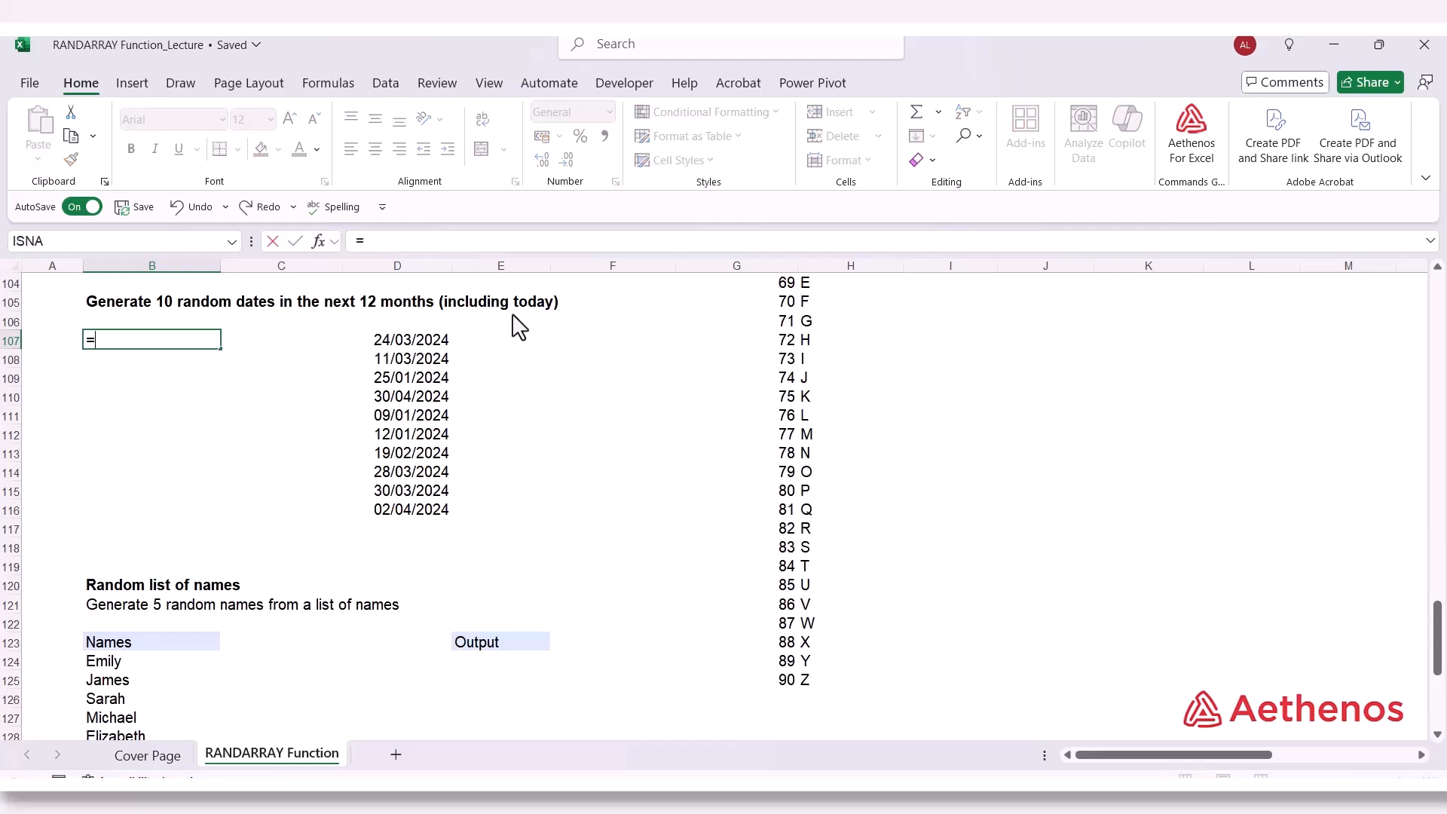
pyautogui.write('rand')
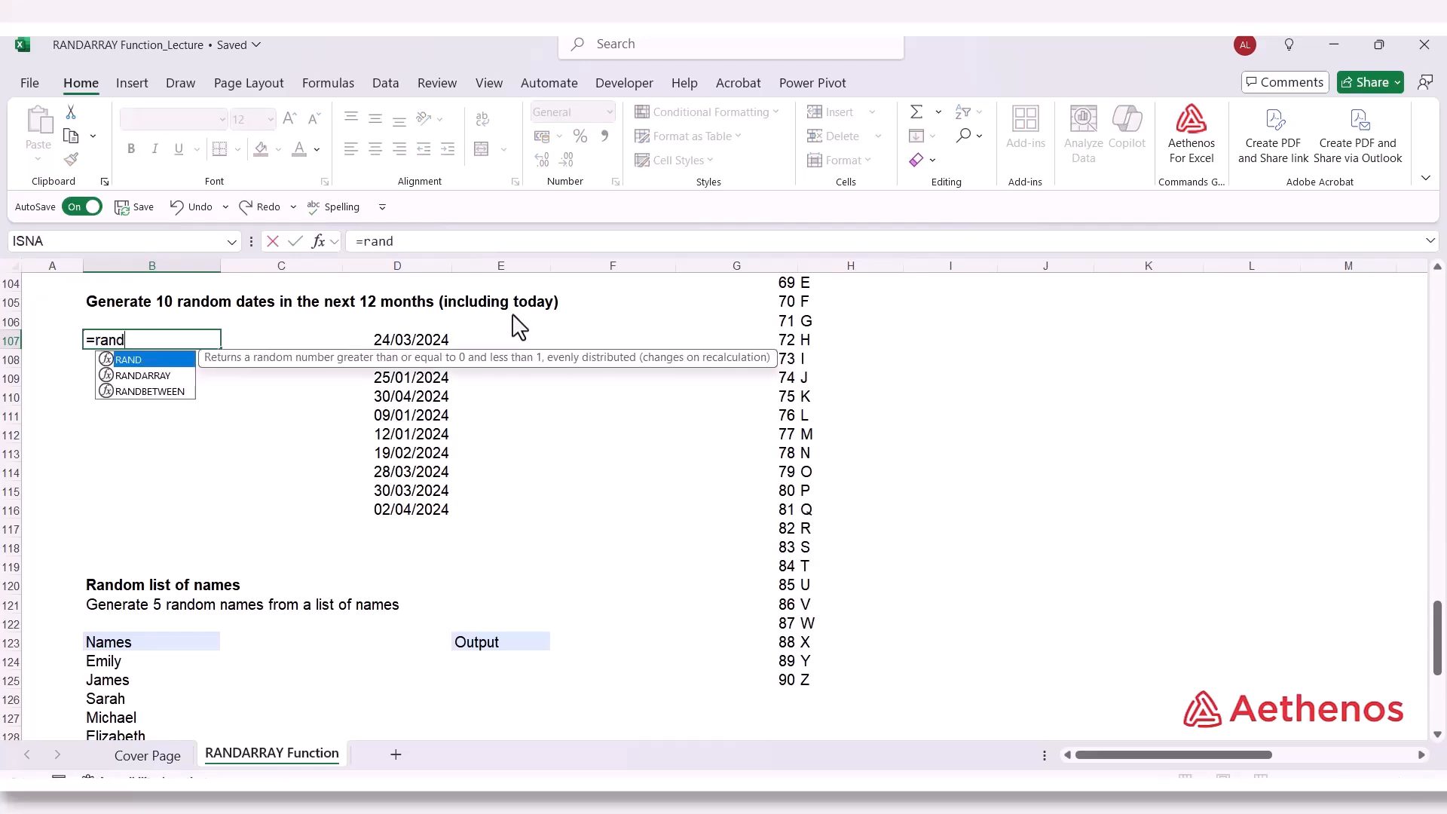
pyautogui.press('Down')
pyautogui.press('Tab')
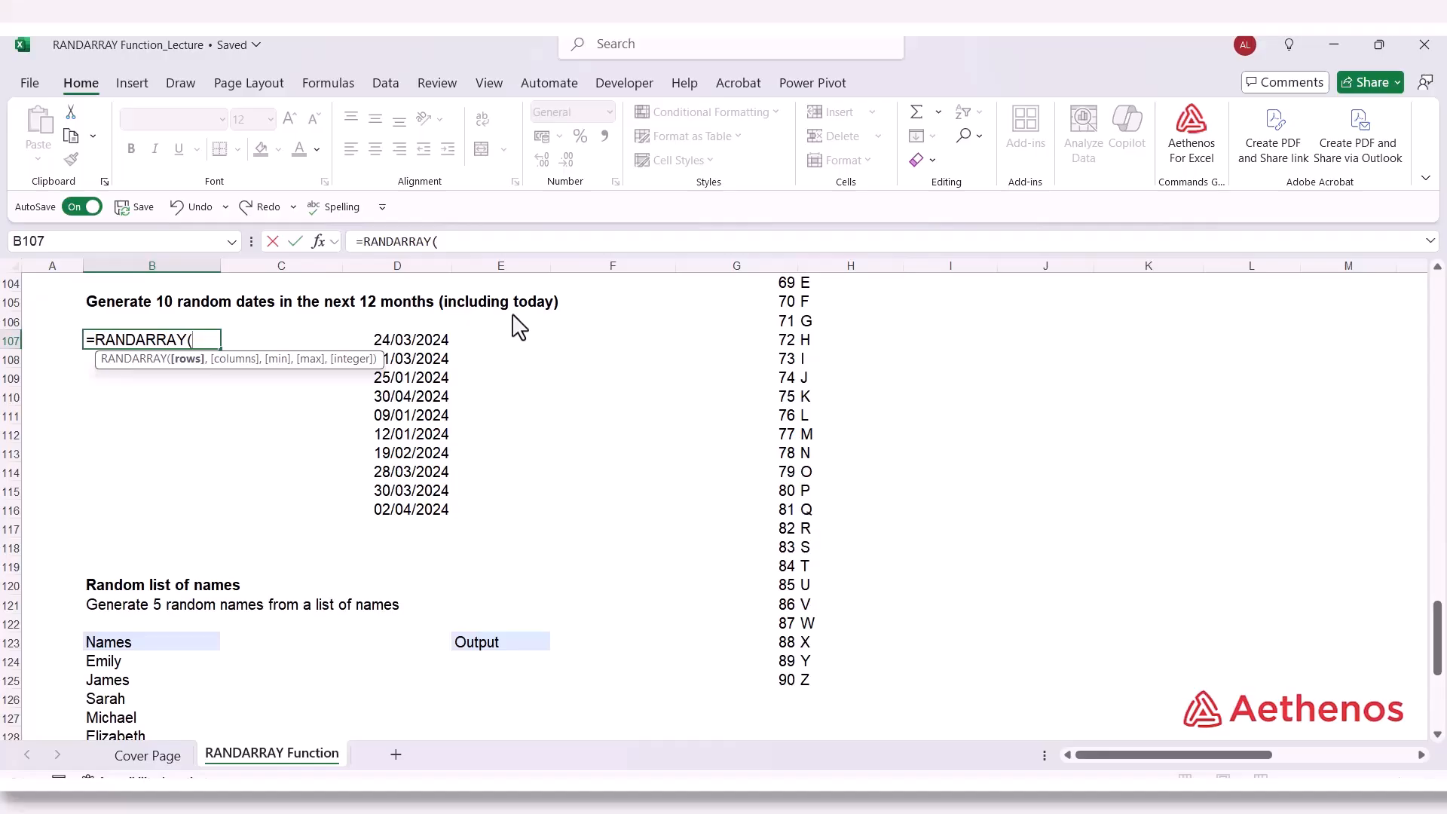
pyautogui.write('10,')
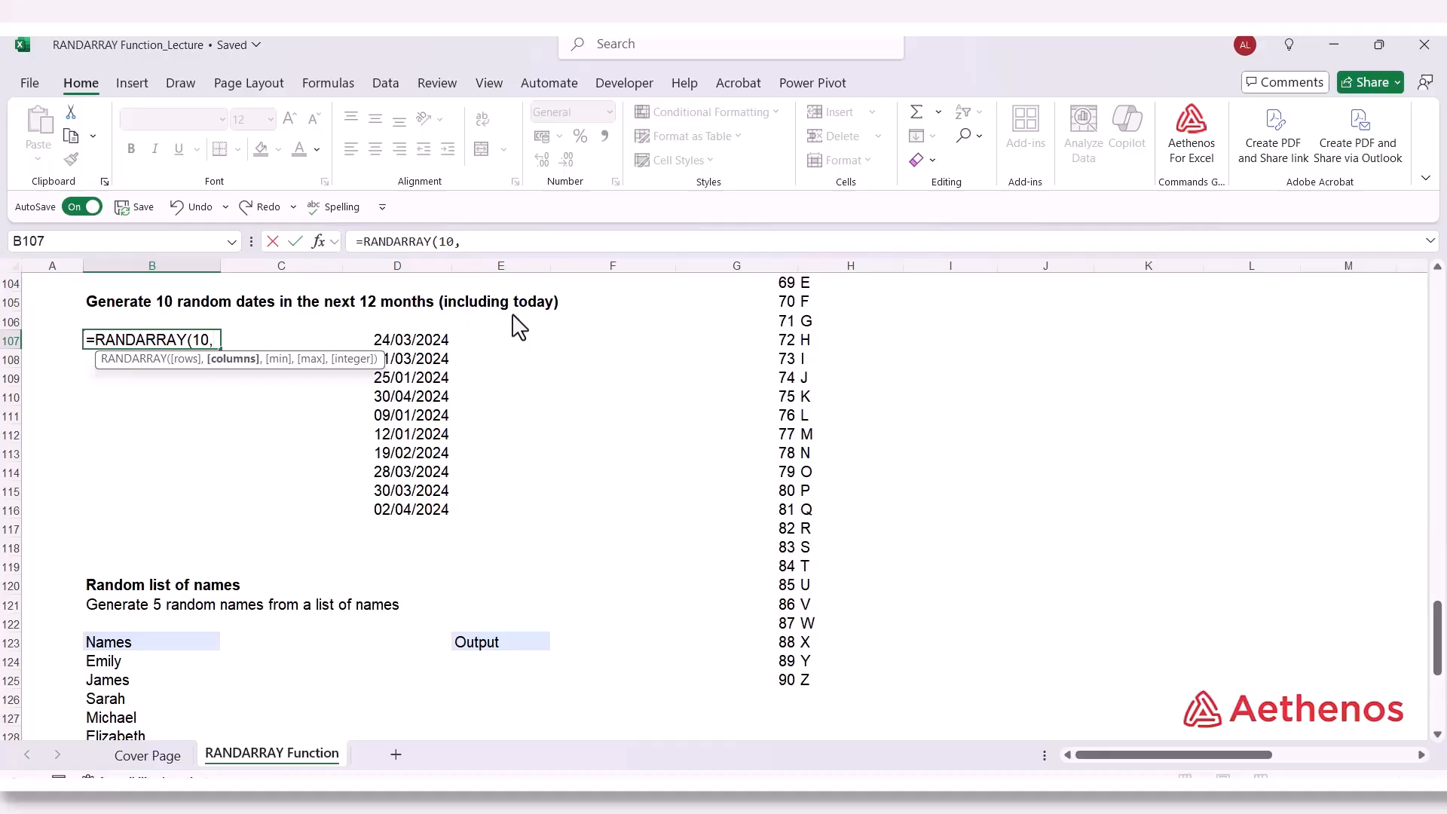
pyautogui.write('1,')
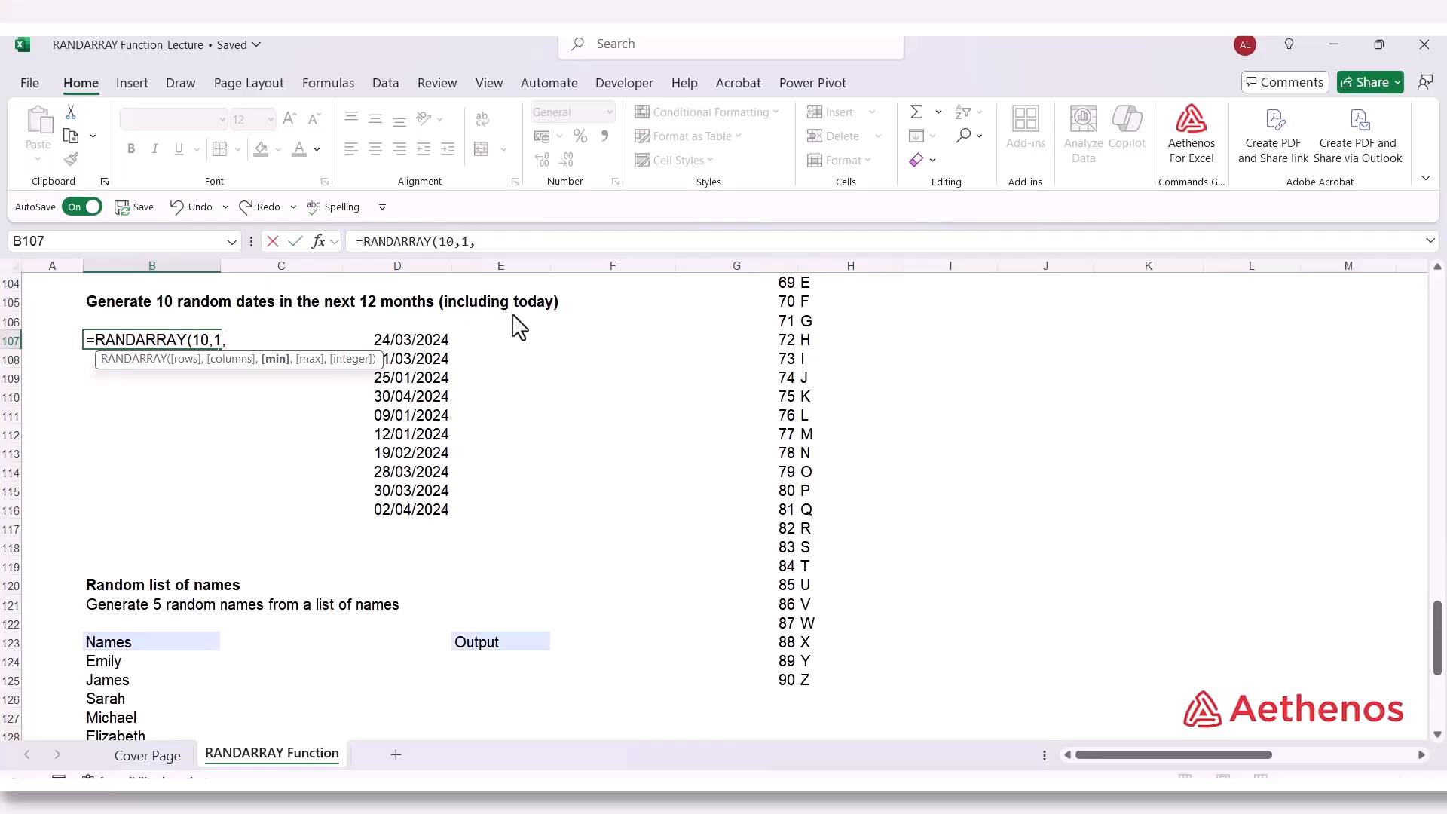
pyautogui.write('t')
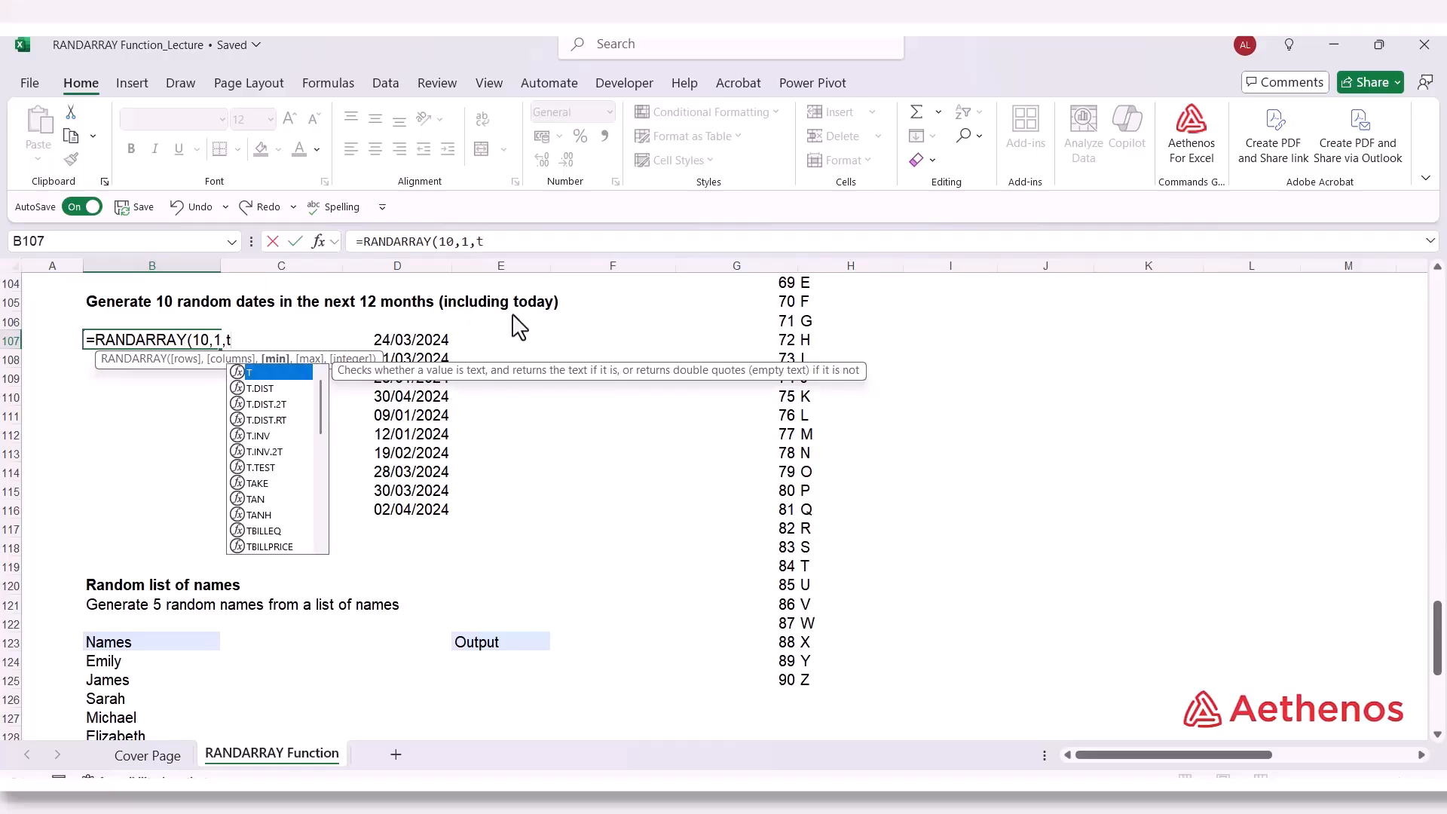
pyautogui.write('od')
pyautogui.press('Tab')
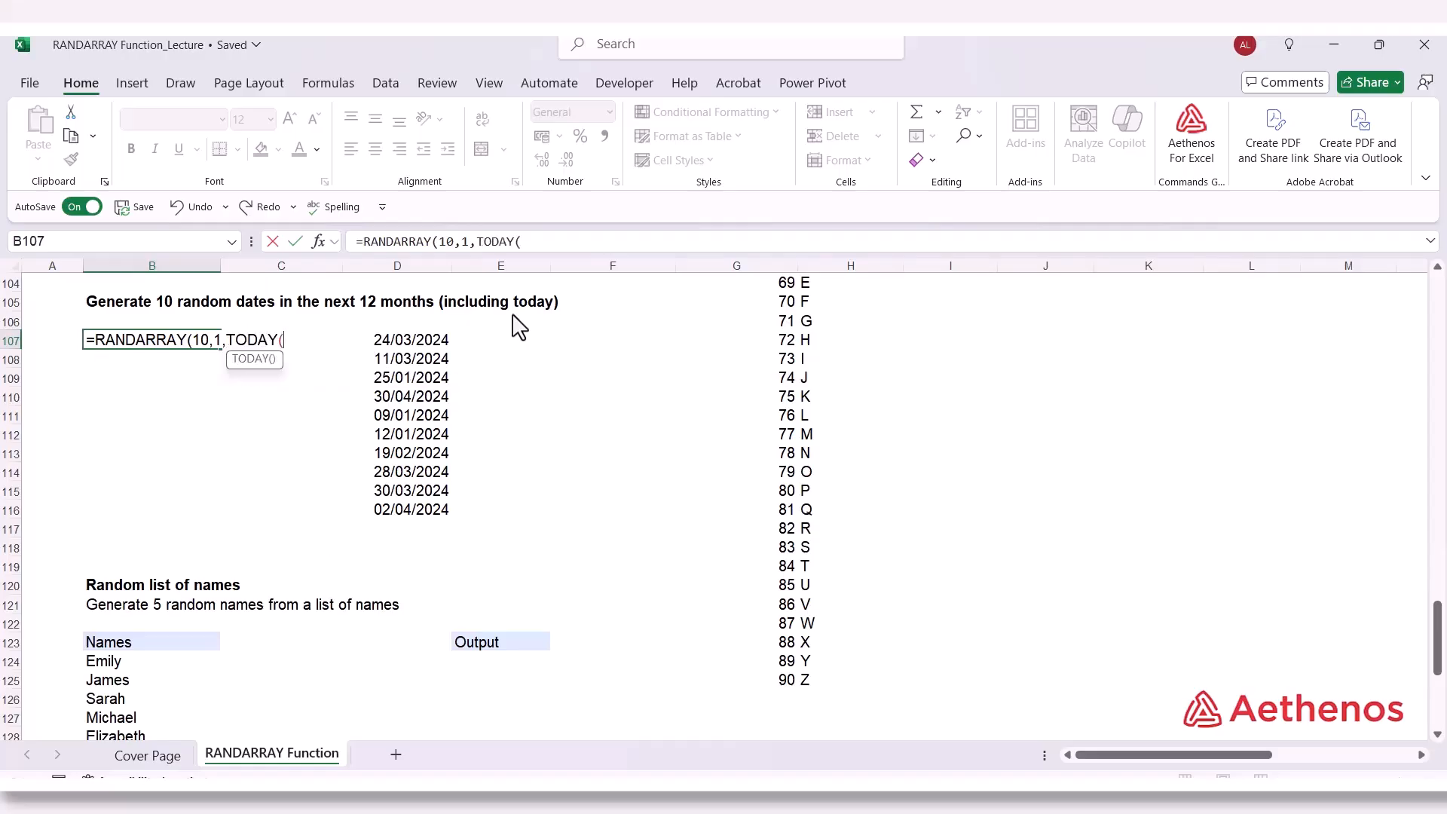
pyautogui.write(')')
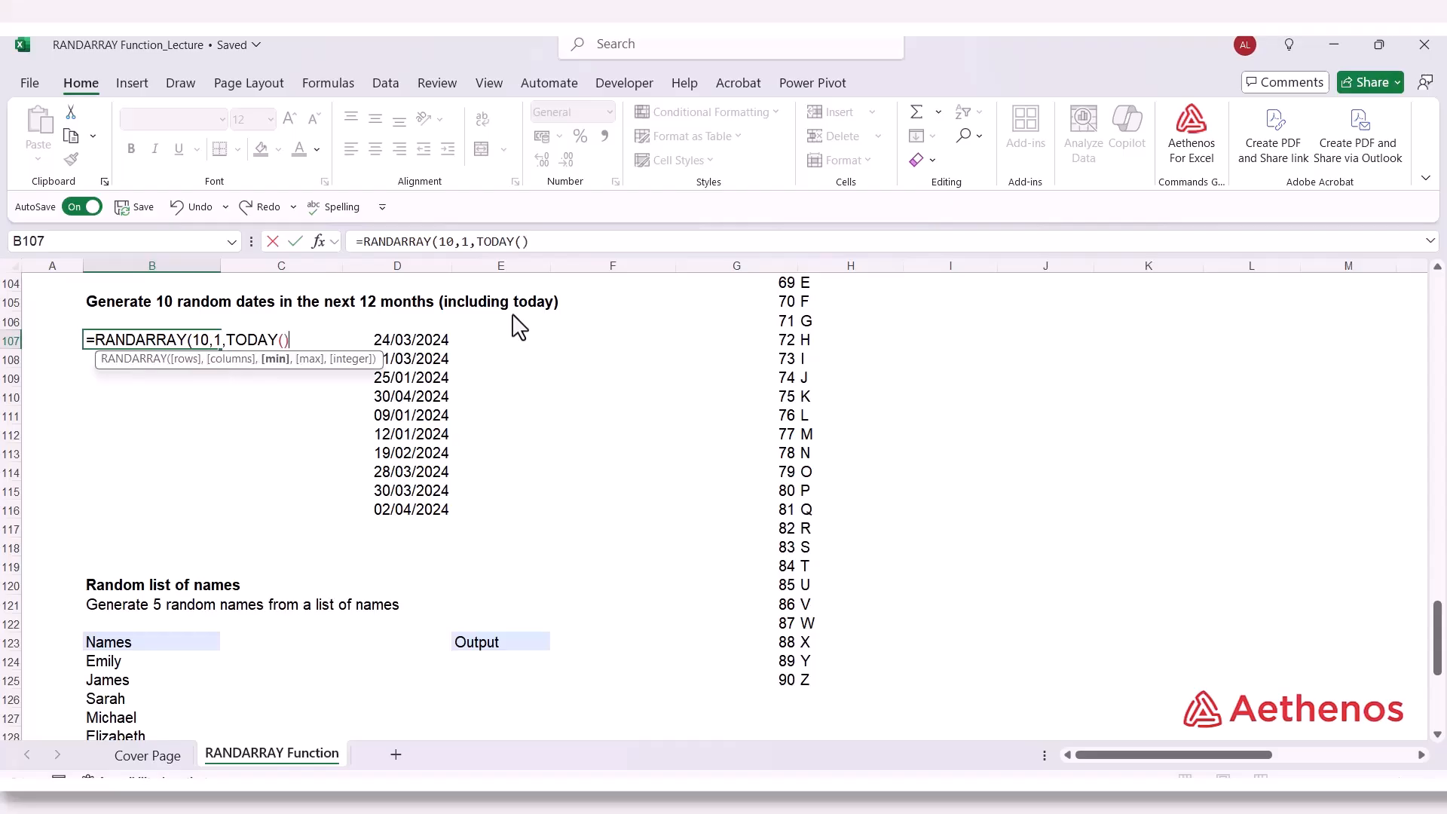
# Complete the B107 formula with EDATE(TODAY(),12) as the maximum and TRUE for integers
pyautogui.write(',')
pyautogui.write('E')
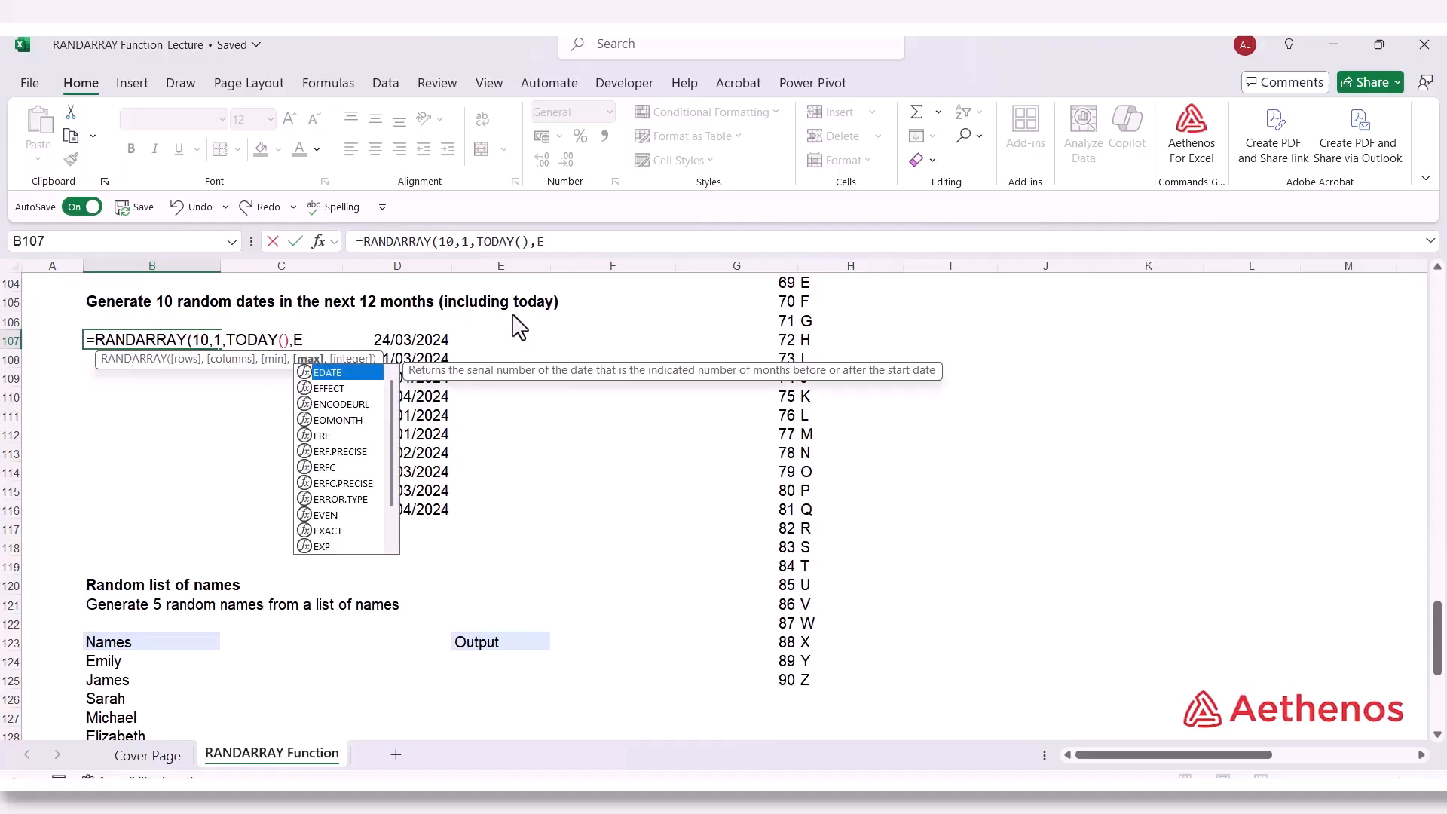
pyautogui.press('Tab')
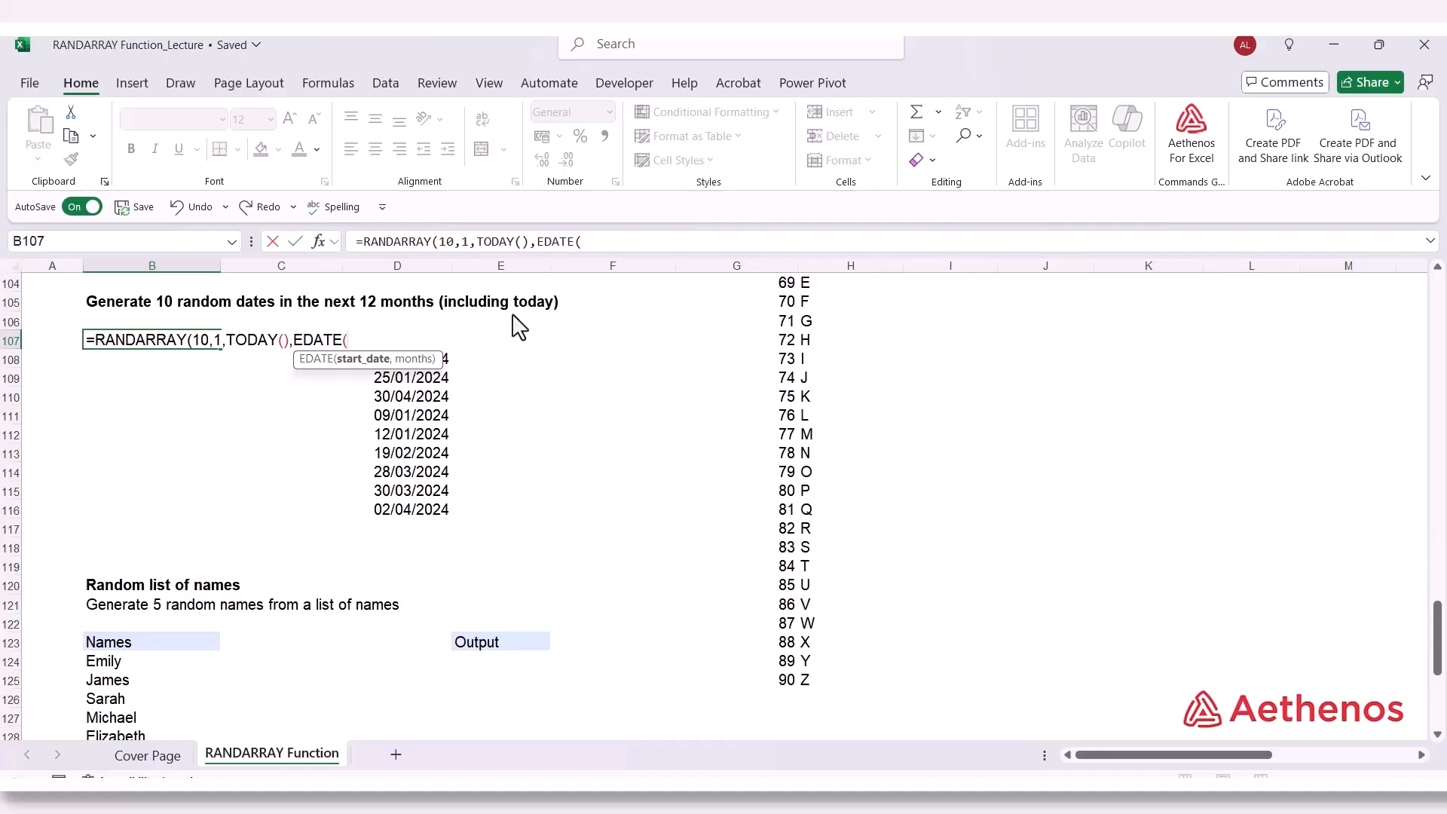
pyautogui.write('t')
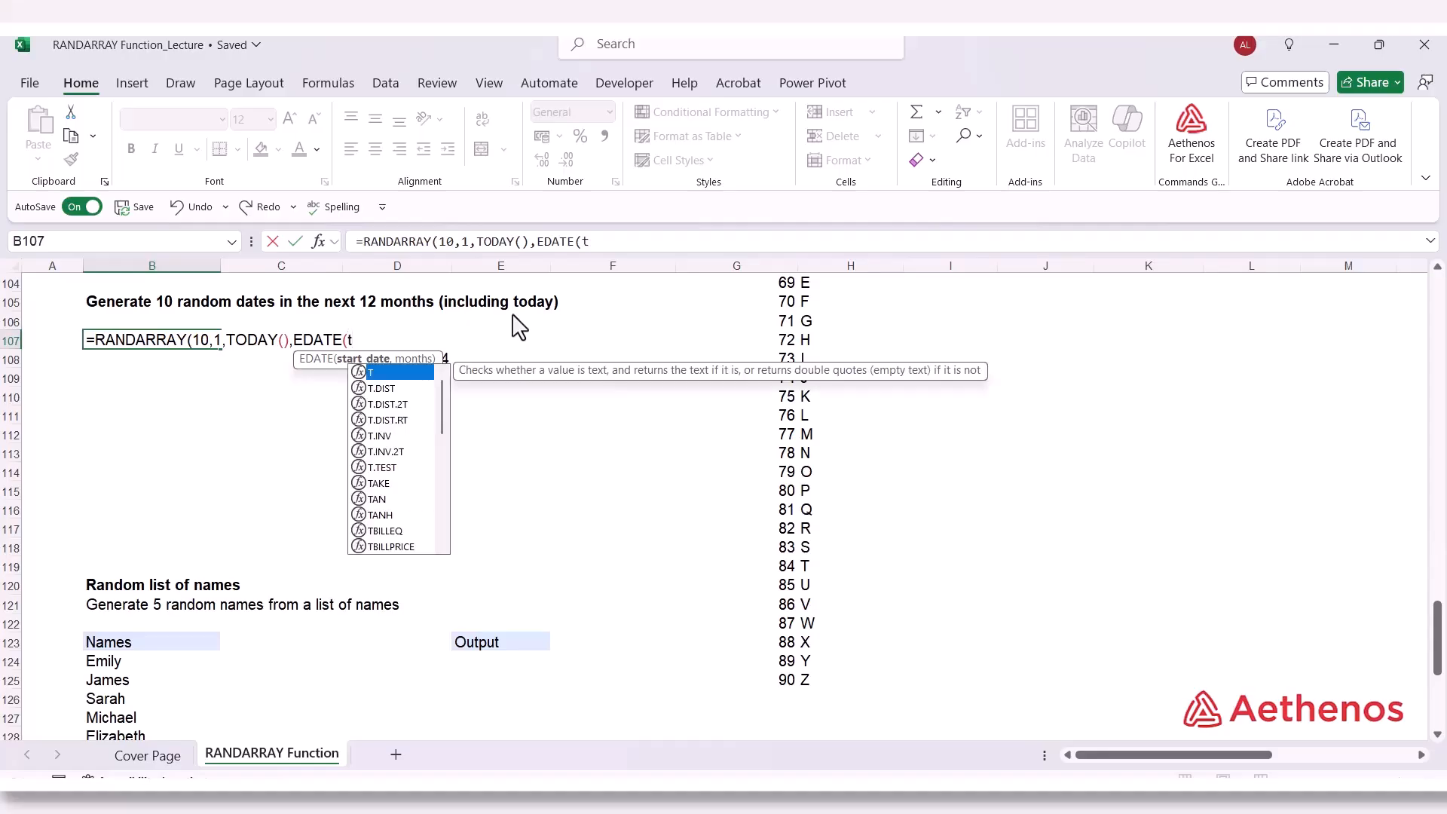
pyautogui.write('oda')
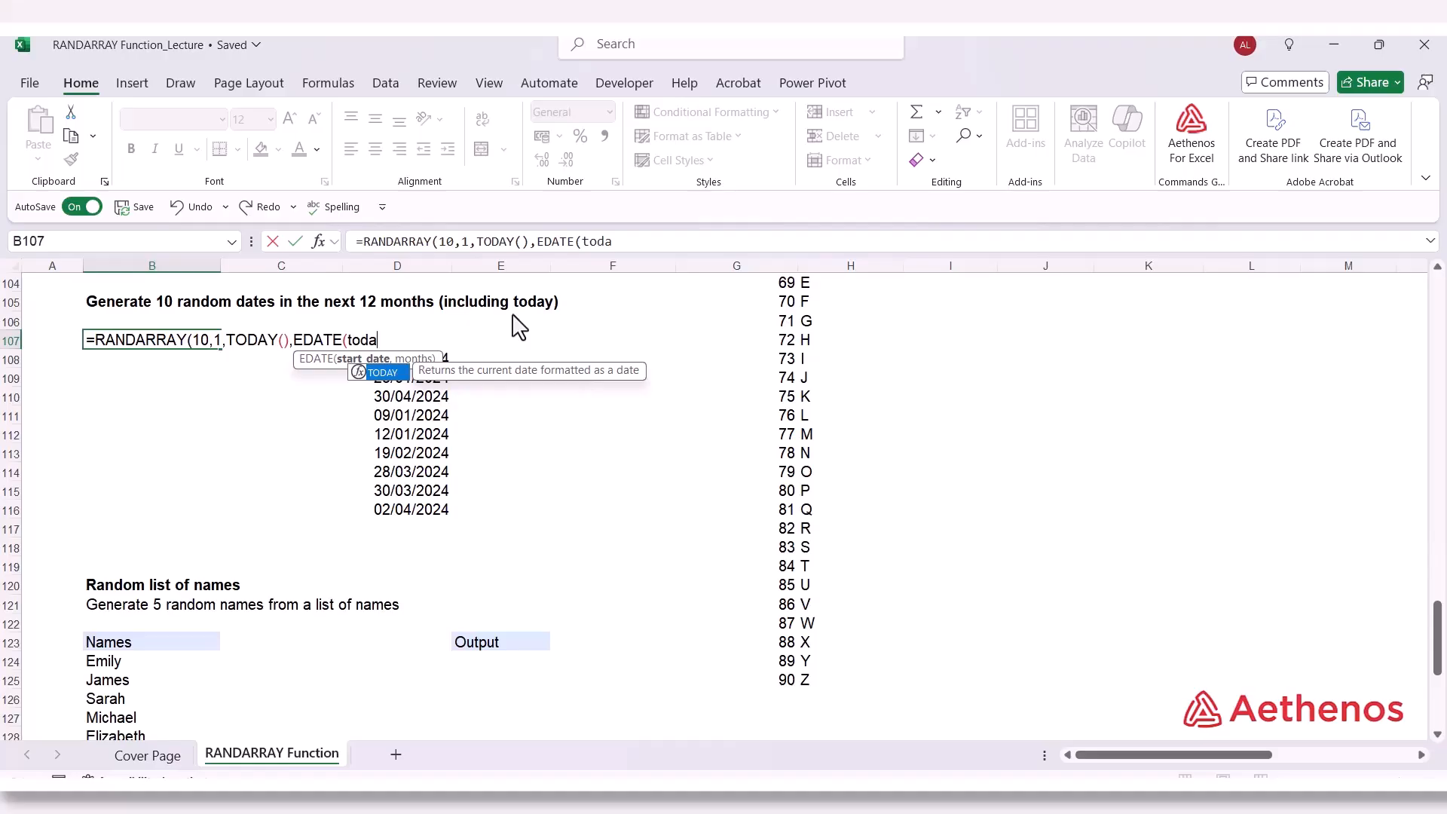
pyautogui.press('Tab')
pyautogui.write(')')
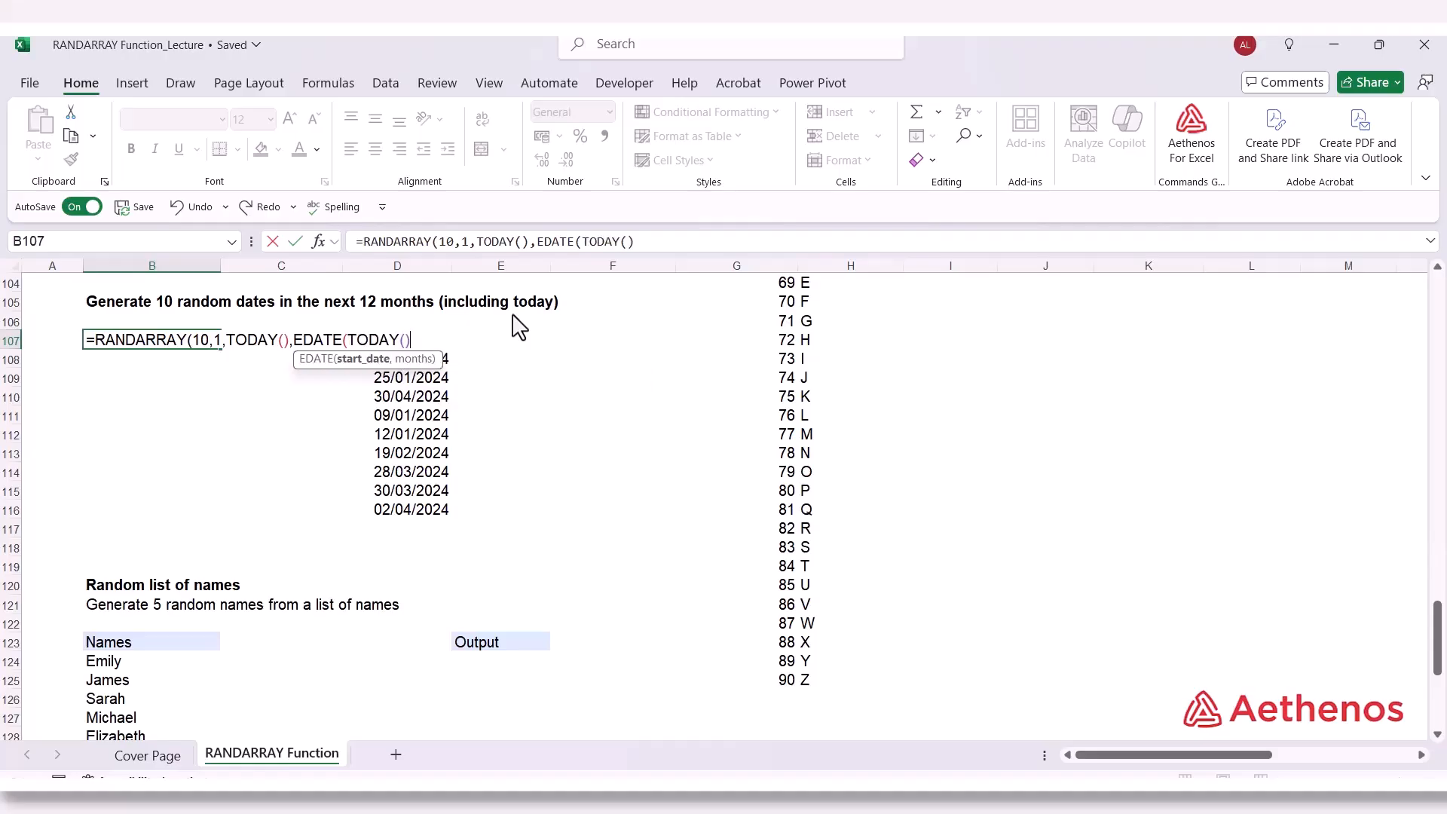
pyautogui.write(',12),')
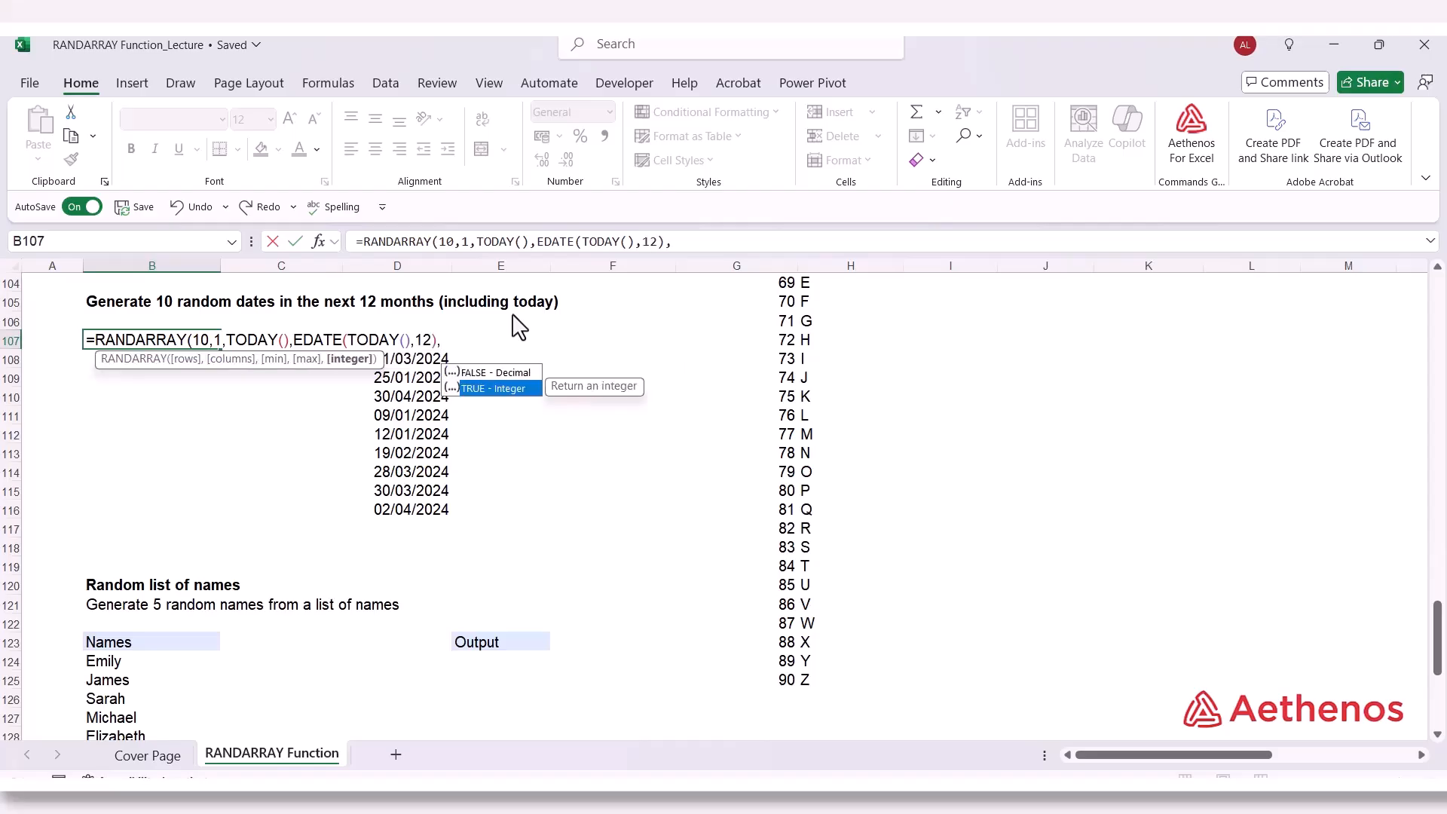
pyautogui.press('Tab')
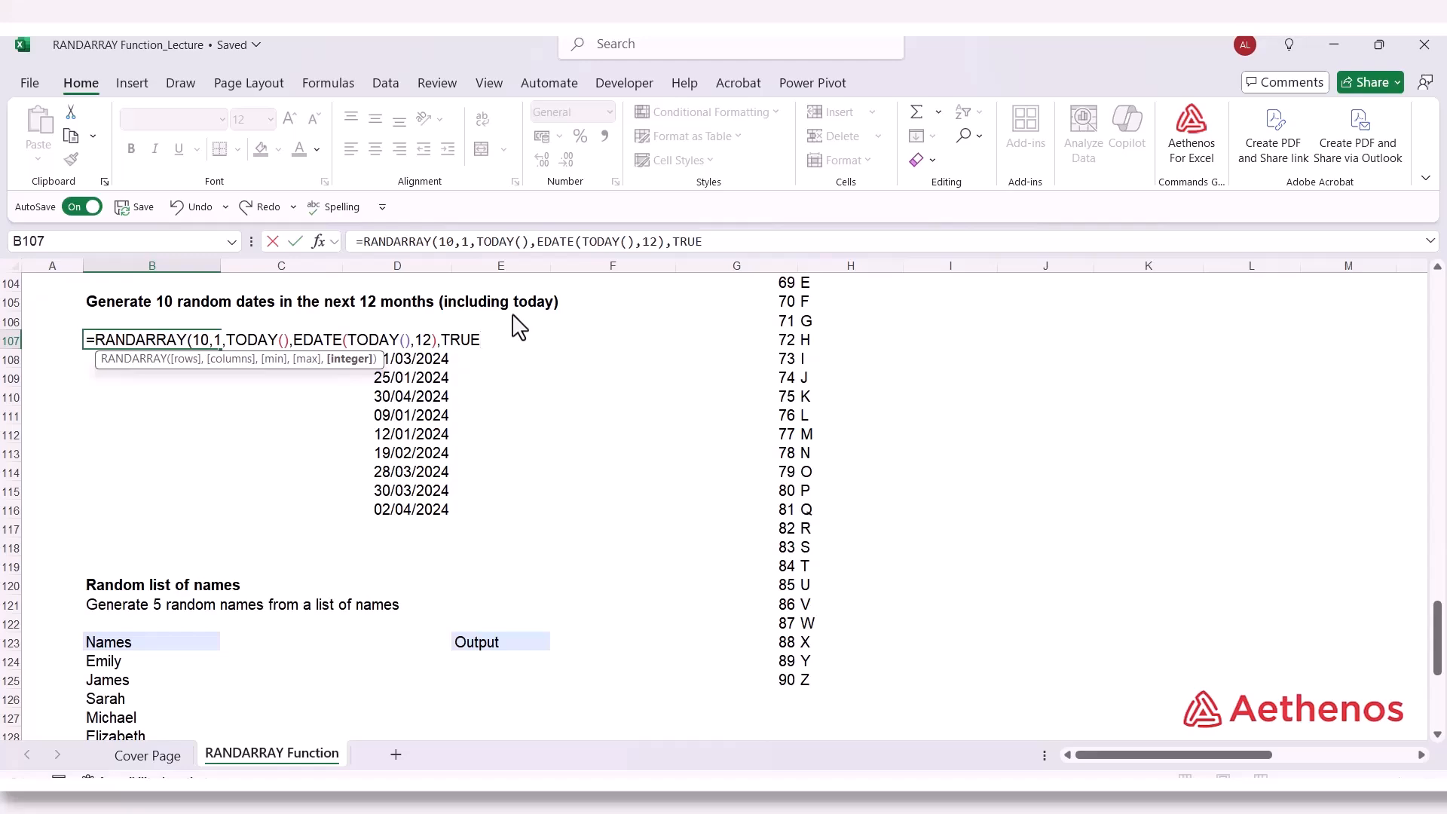
pyautogui.write(')')
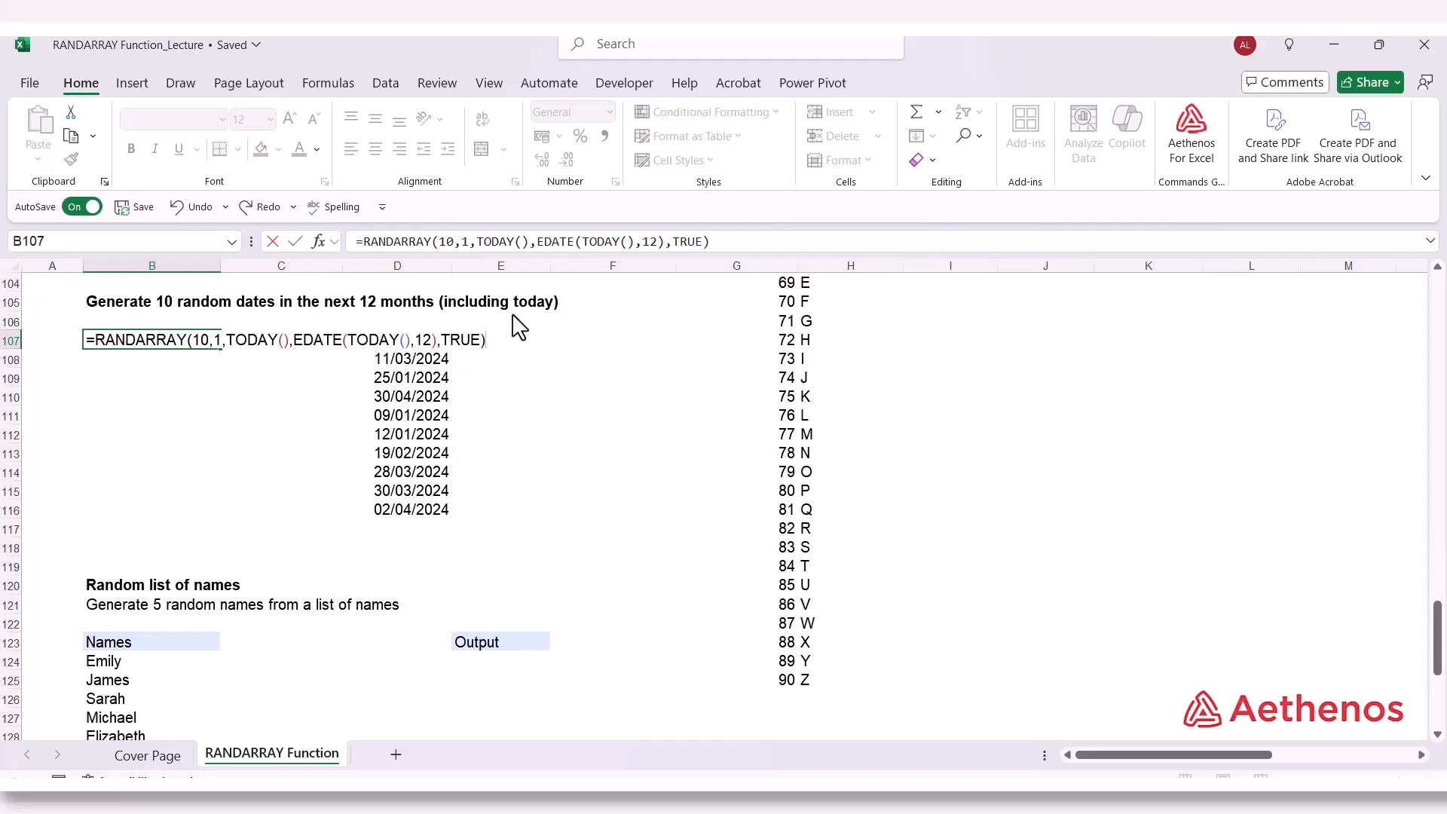
pyautogui.press('Return')
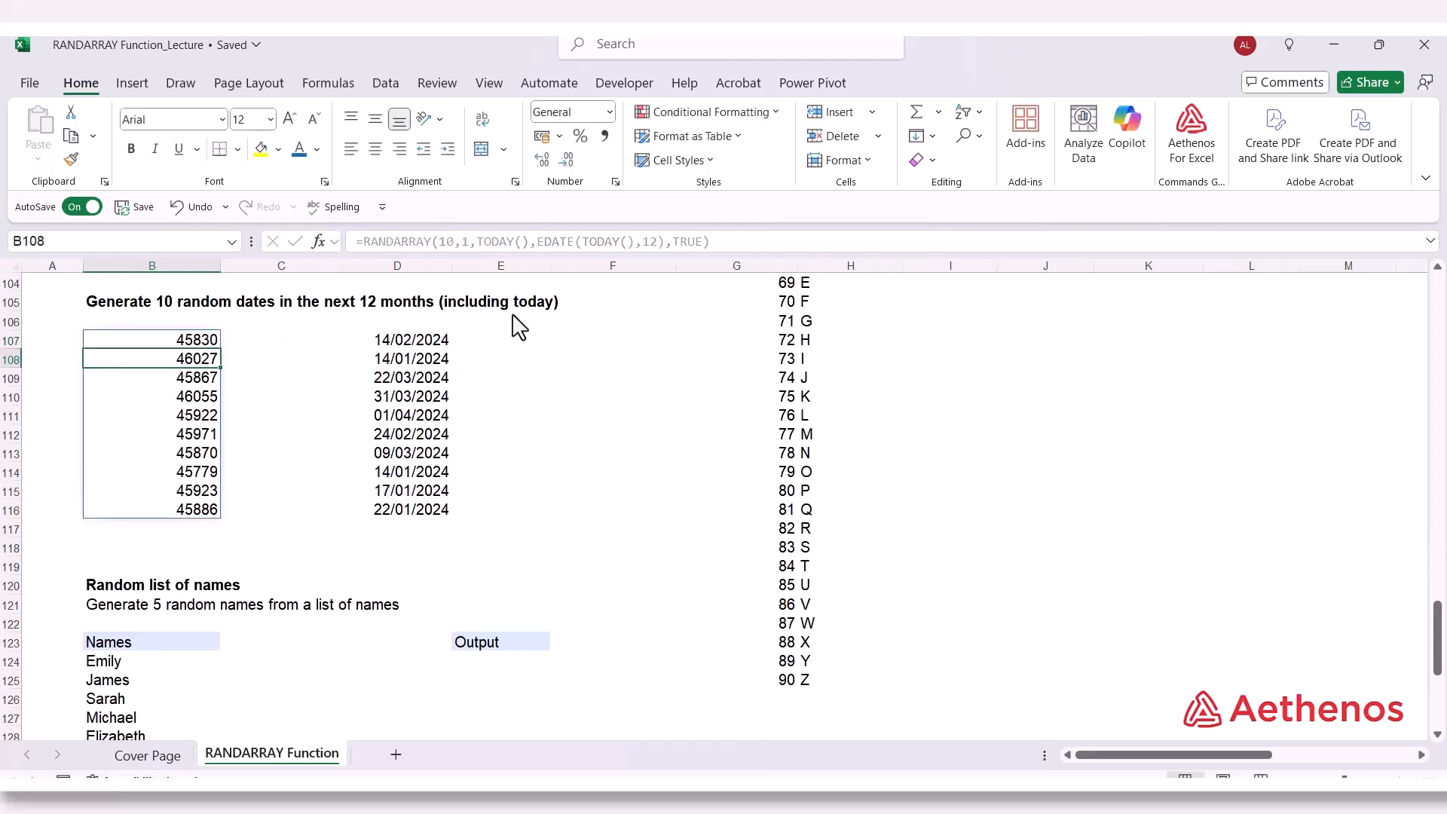
# Format the random serial numbers in B107:B116 as Short Date
pyautogui.moveTo(135, 343); pyautogui.dragTo(132, 502)
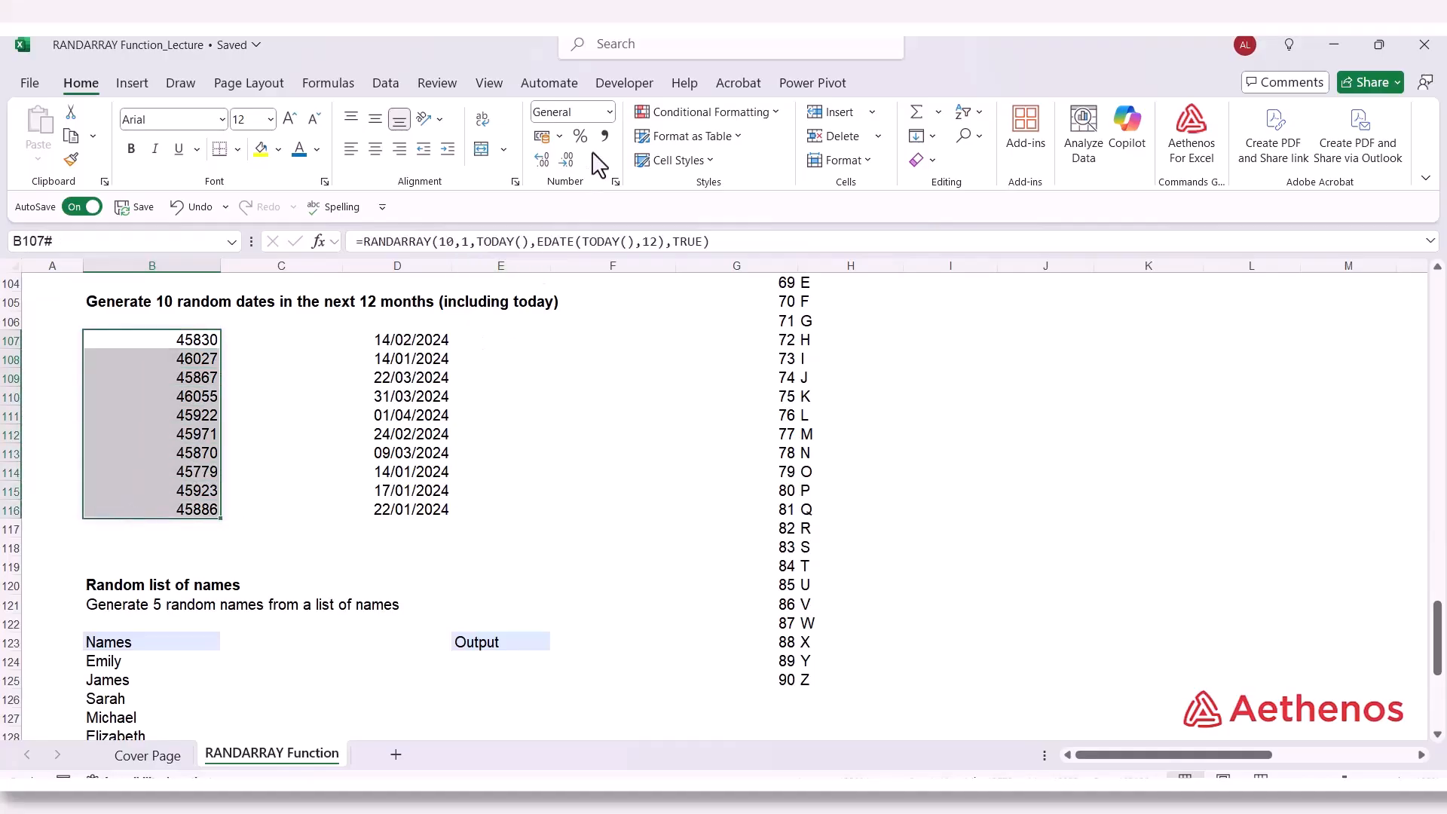
pyautogui.click(611, 112)
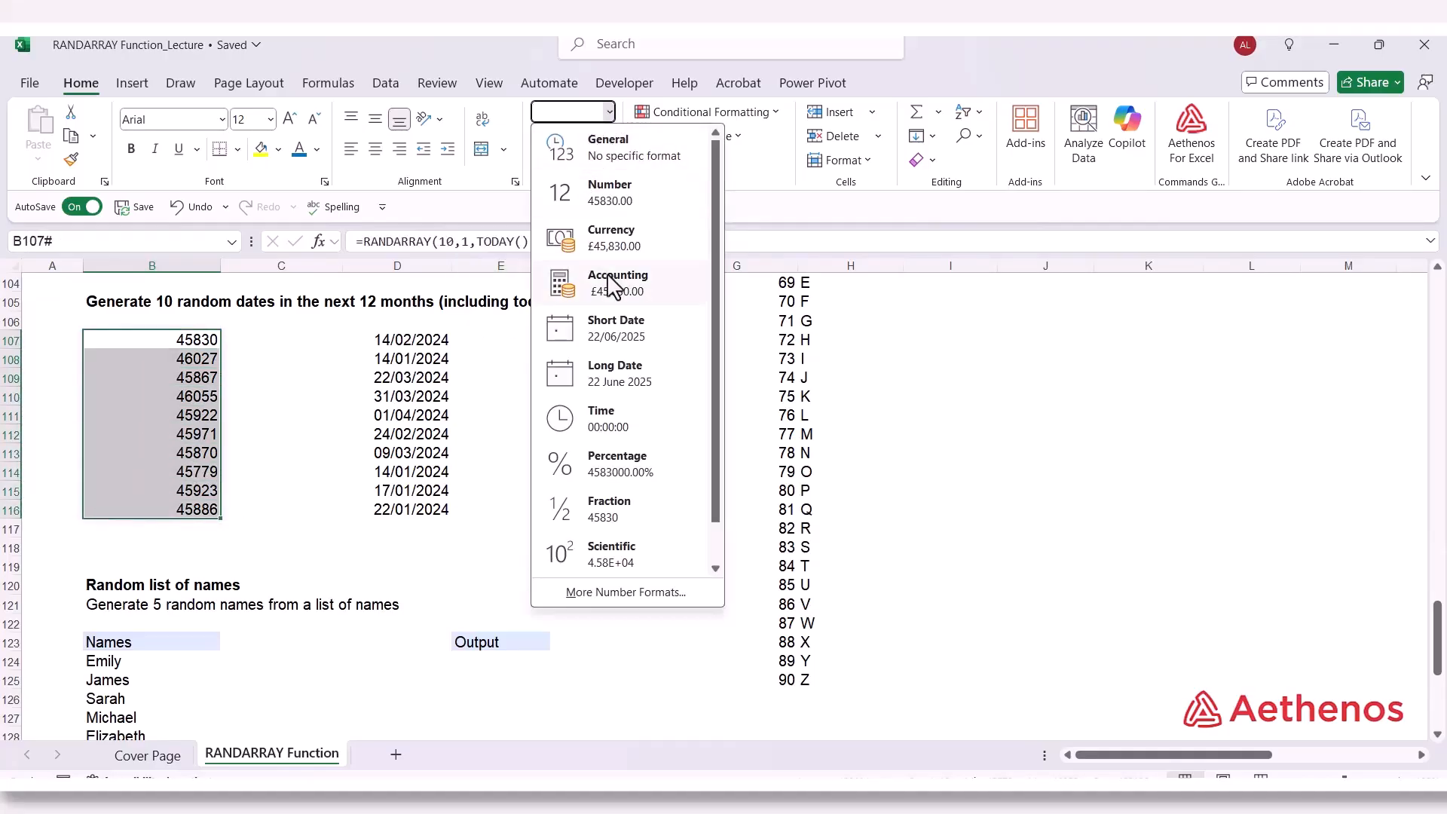
pyautogui.click(599, 328)
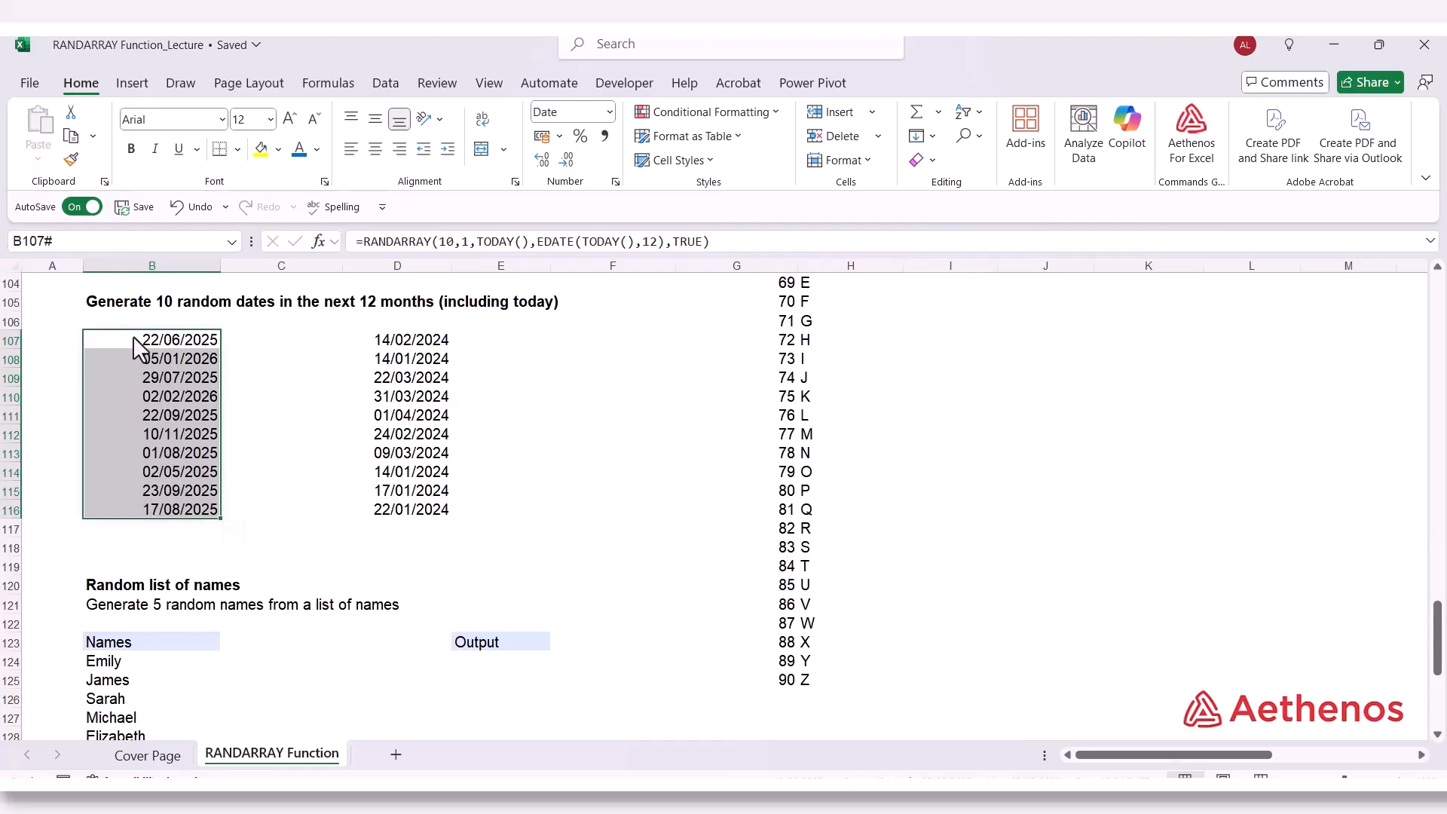
pyautogui.click(303, 532)
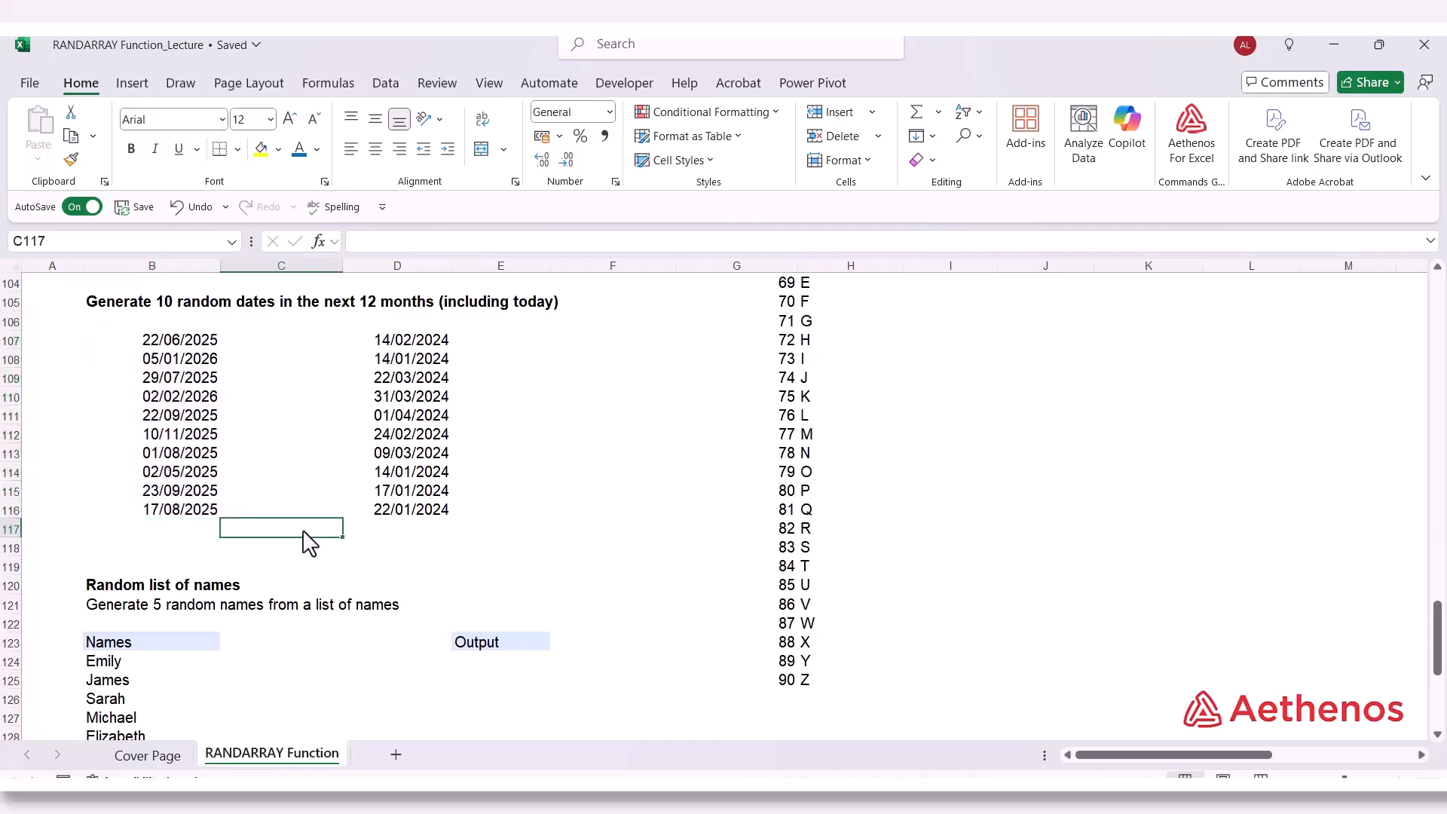
# Review the source list of names in B124:B143 for the random names example
pyautogui.scroll(-4, 305, 531)
pyautogui.scroll(-1, 306, 542)
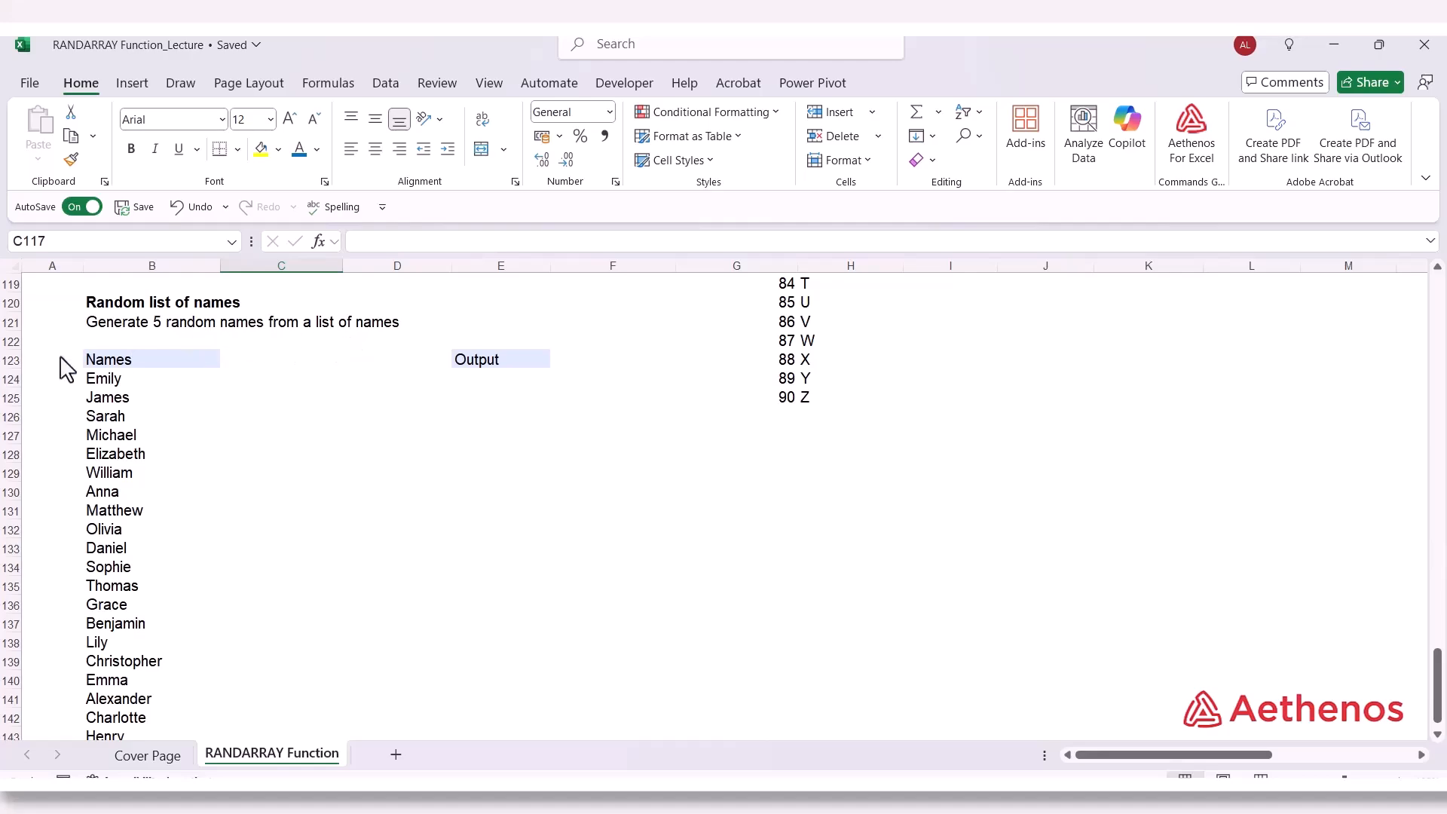
pyautogui.moveTo(114, 388); pyautogui.dragTo(120, 690)
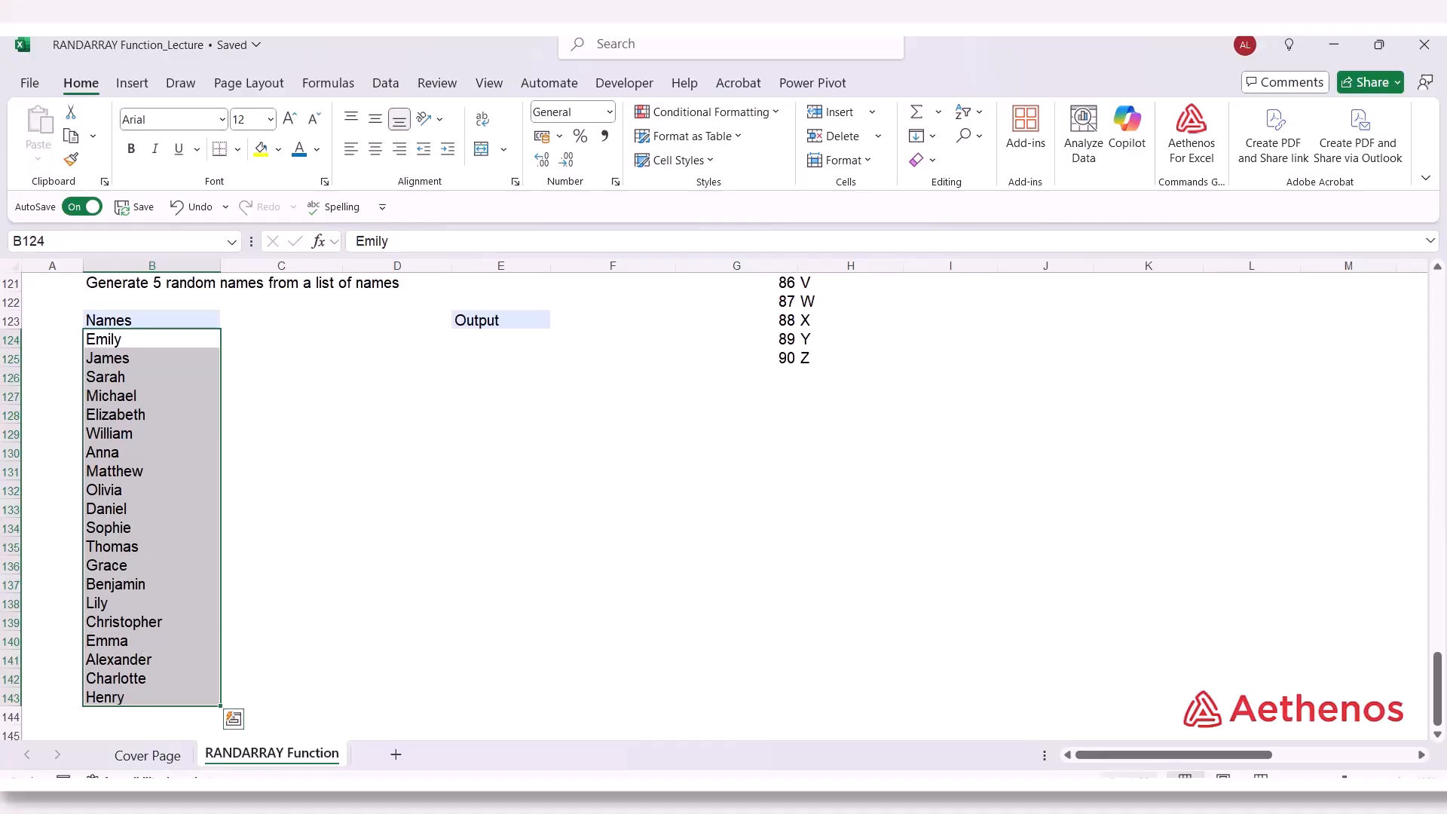
pyautogui.scroll(4, 410, 509)
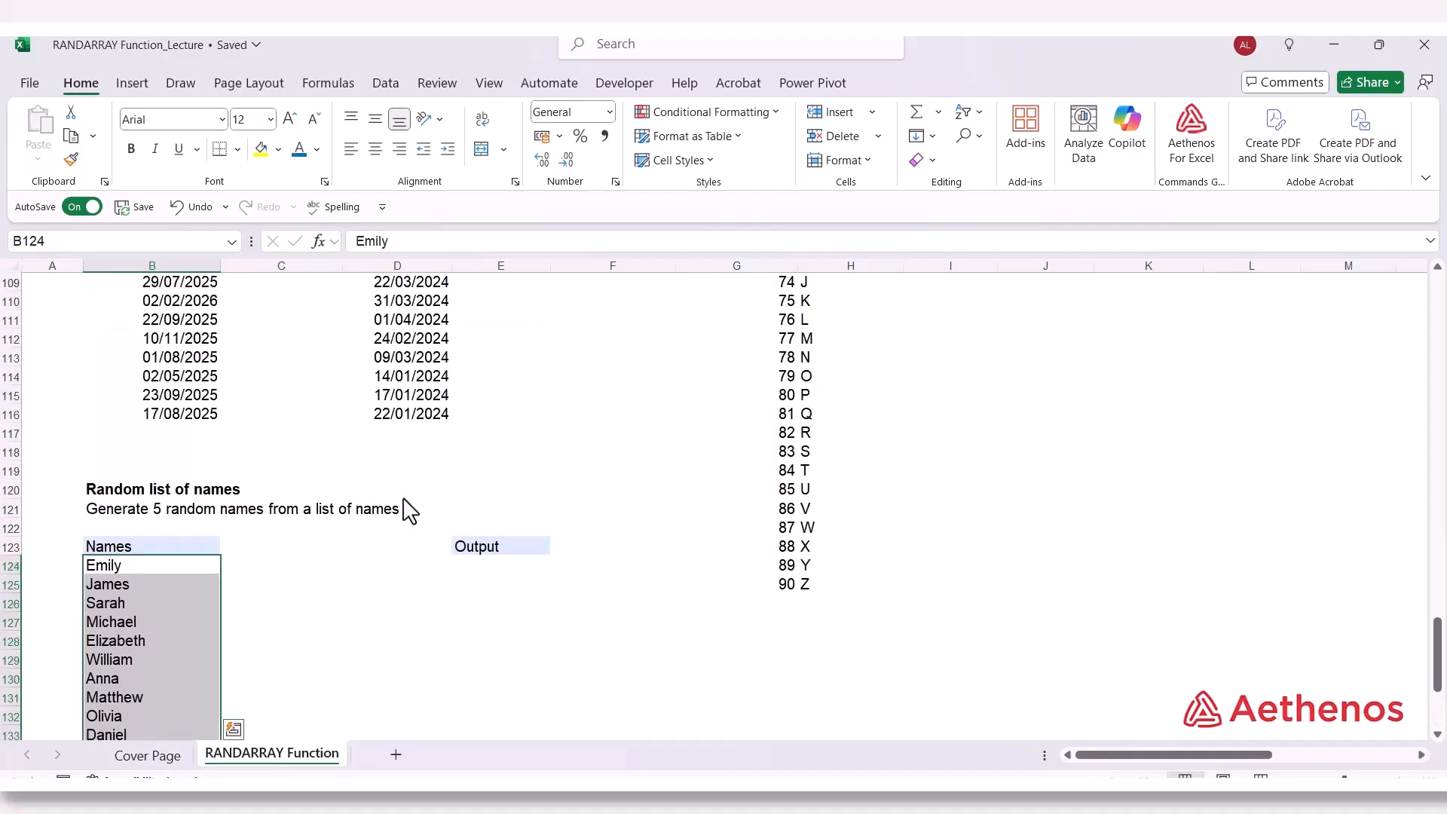
pyautogui.click(197, 564)
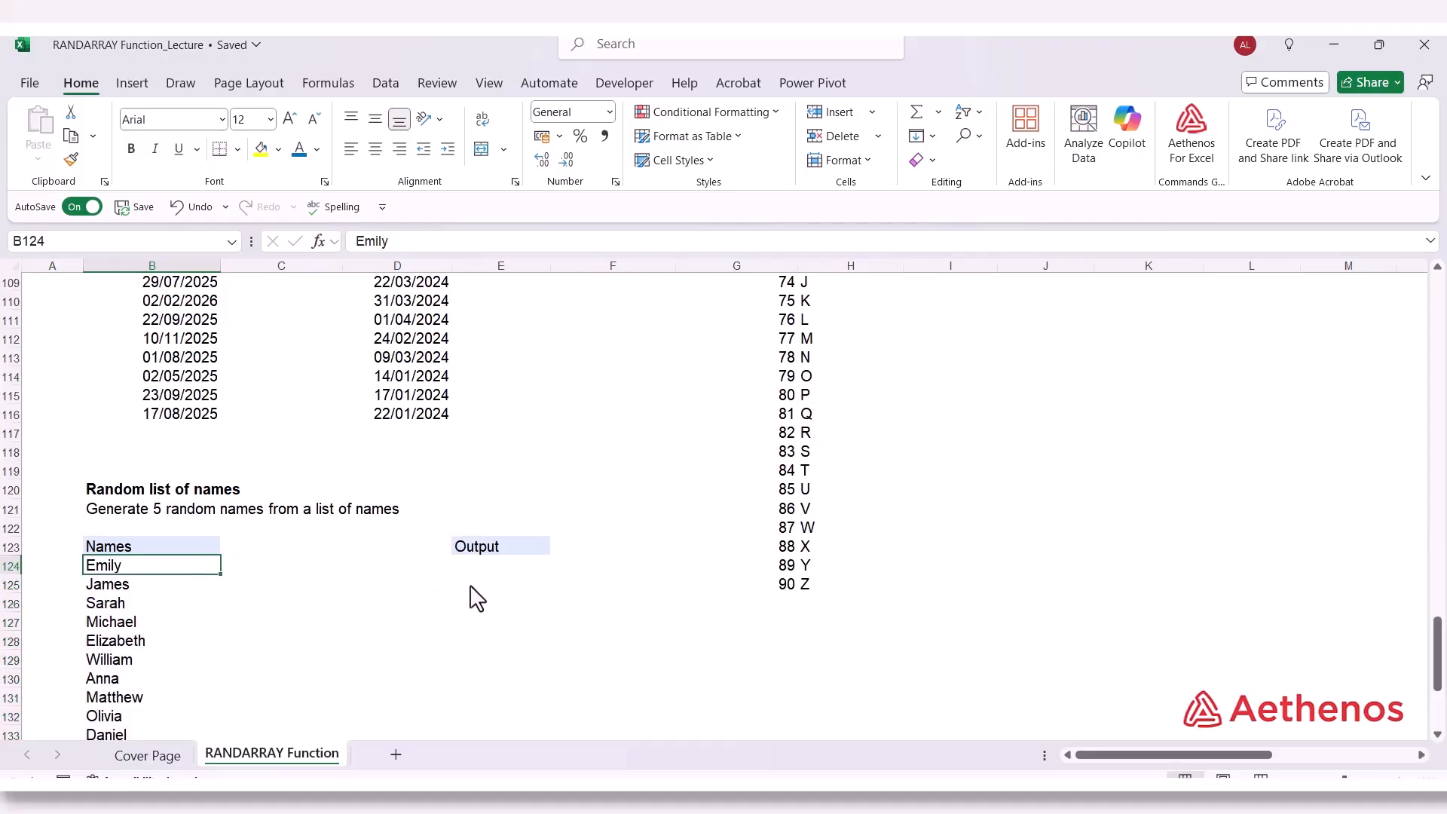
# Start an INDEX formula in E124 under Output with the names in B124:B143 as the array
pyautogui.click(479, 567)
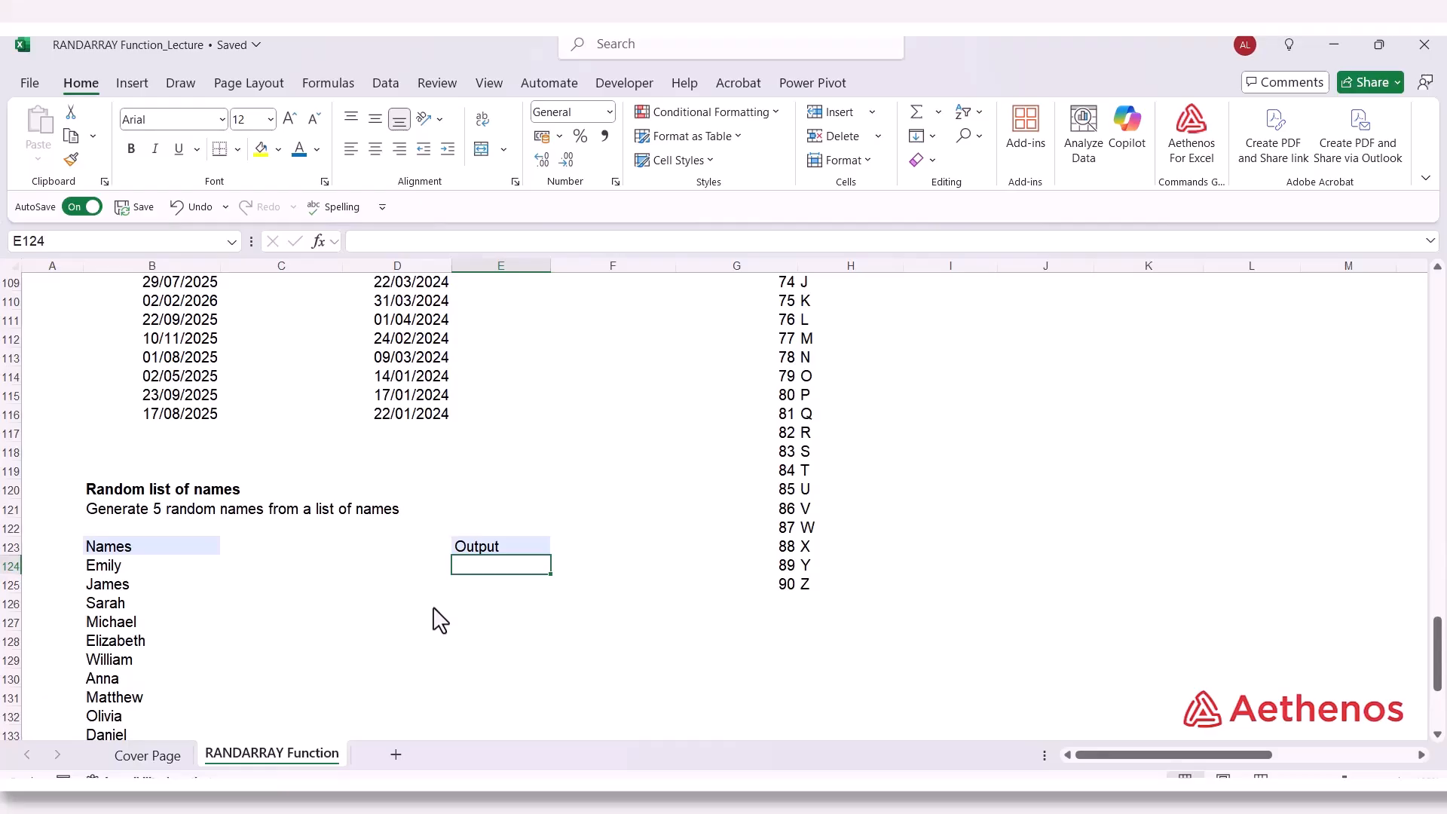
pyautogui.write('=')
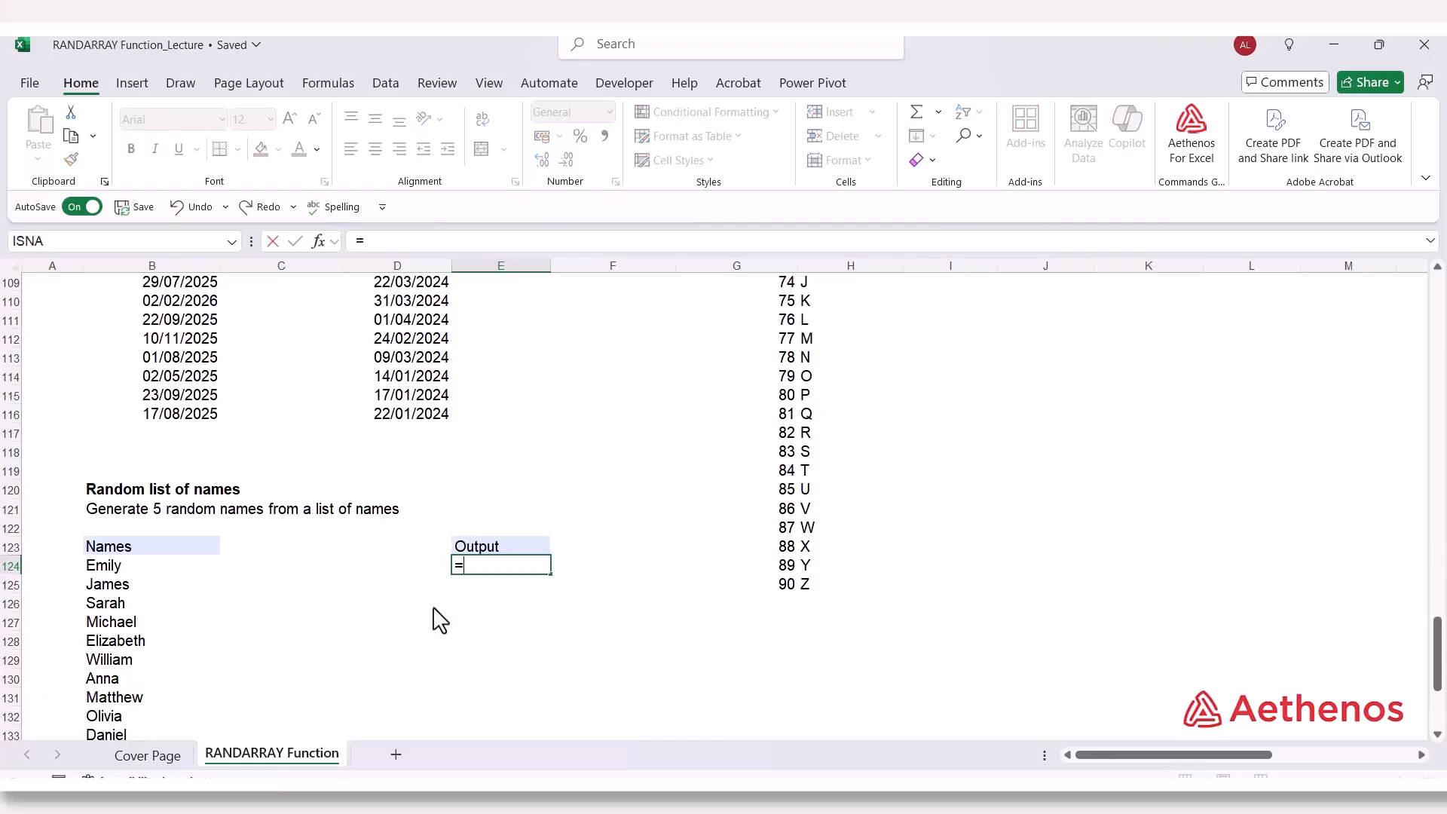
pyautogui.write('inde')
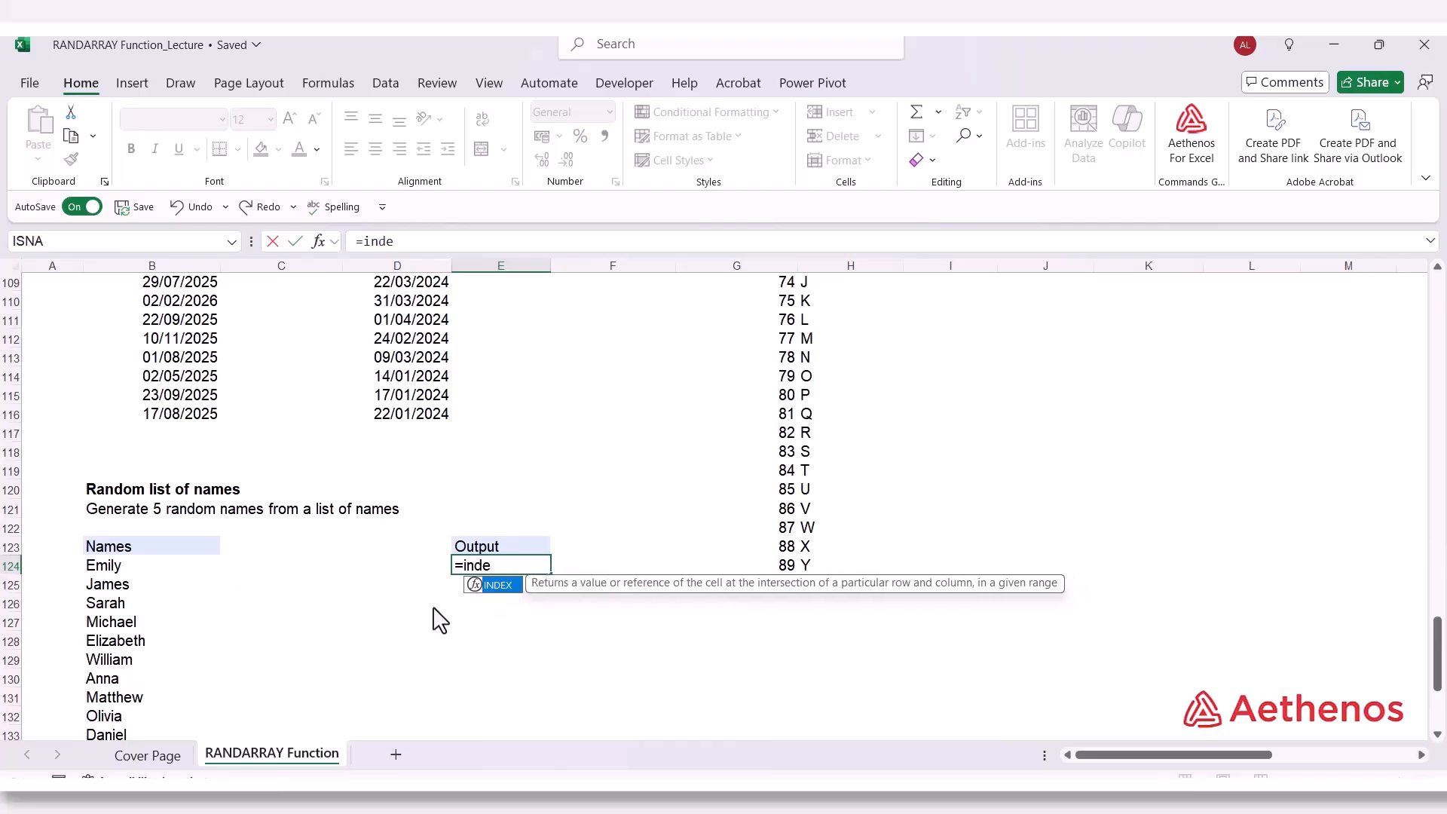
pyautogui.press('Tab')
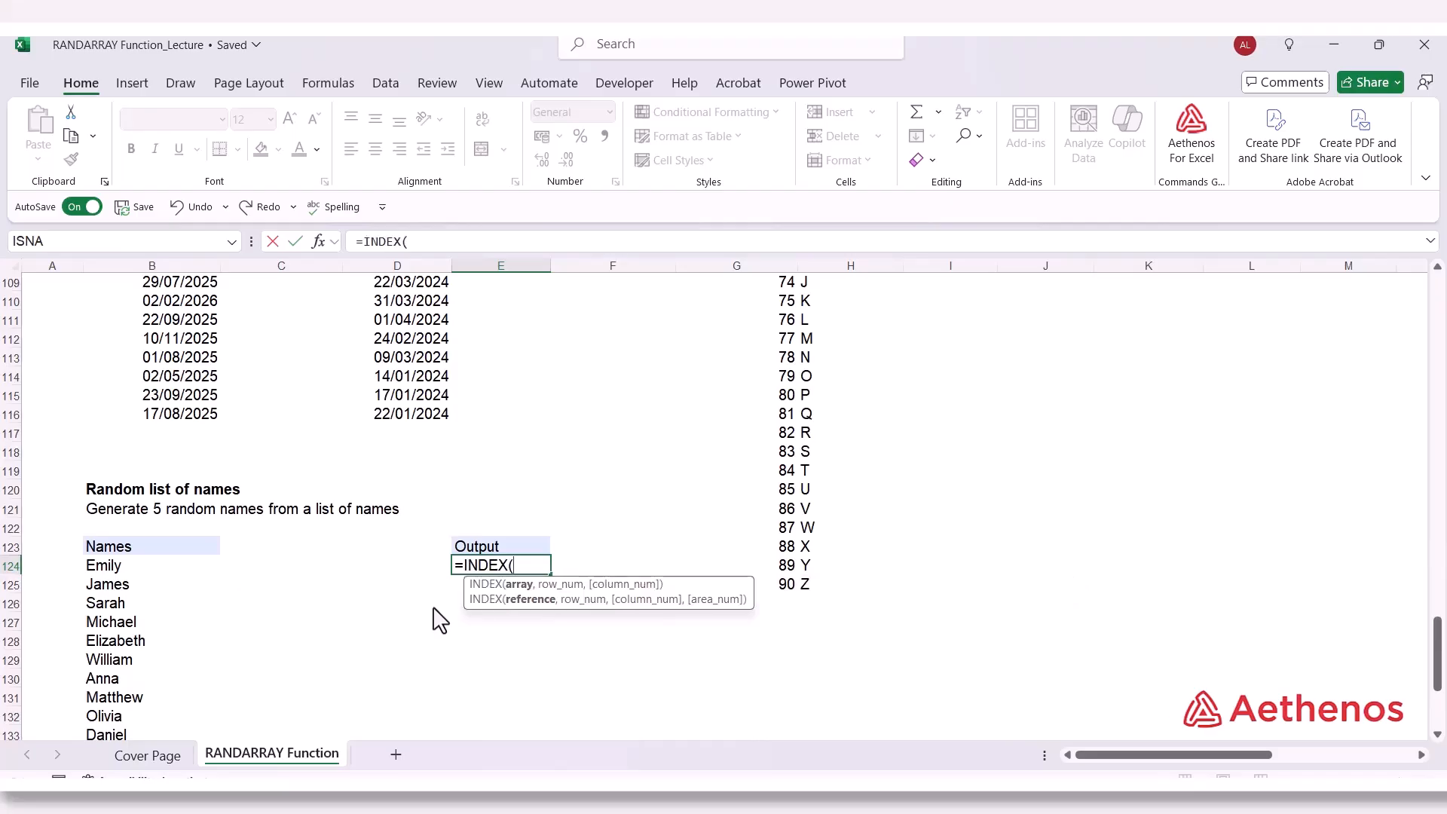
pyautogui.scroll(-3, 158, 554)
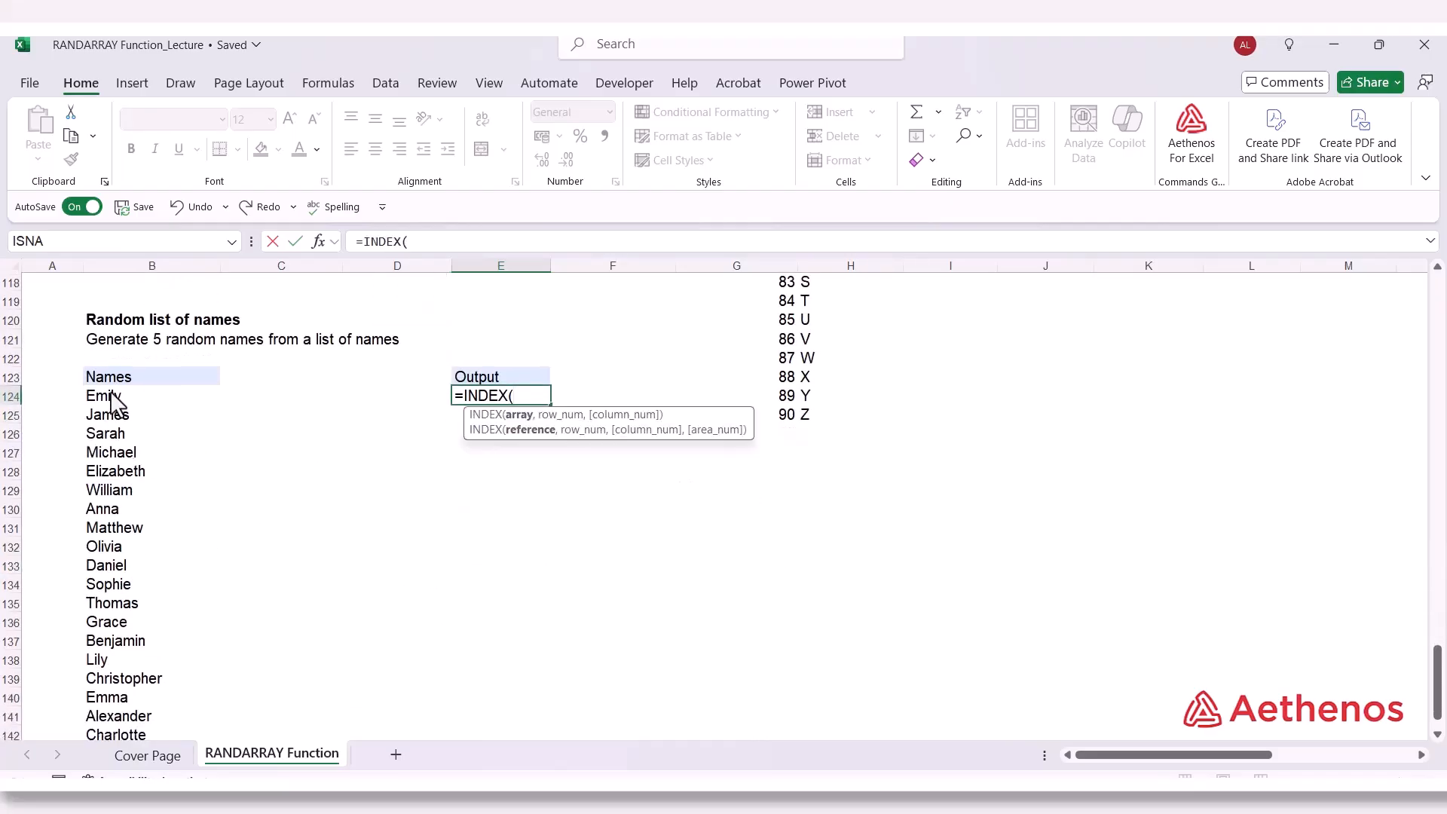
pyautogui.moveTo(117, 400); pyautogui.dragTo(200, 717)
pyautogui.scroll(3, 301, 725)
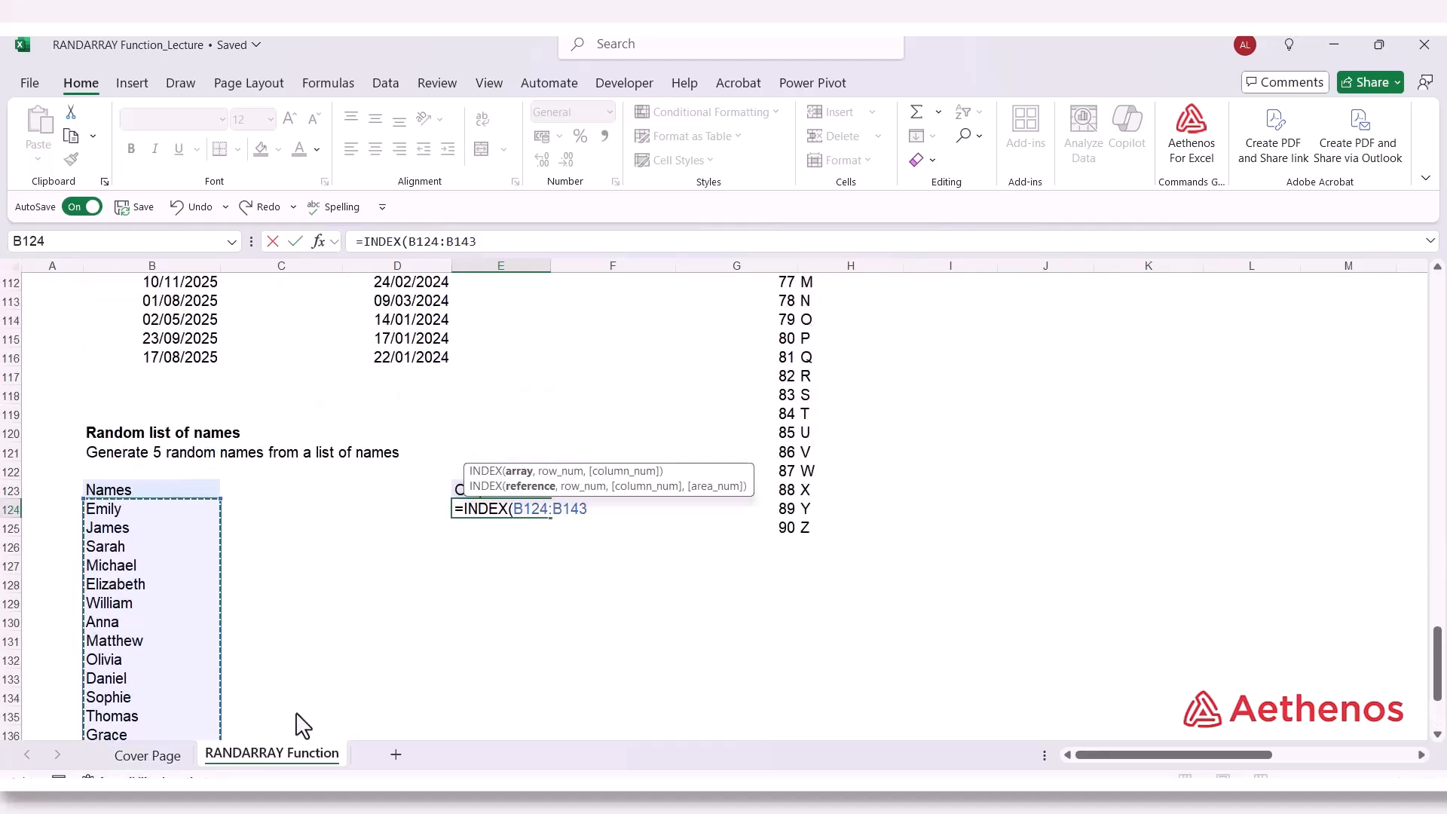
pyautogui.write(',')
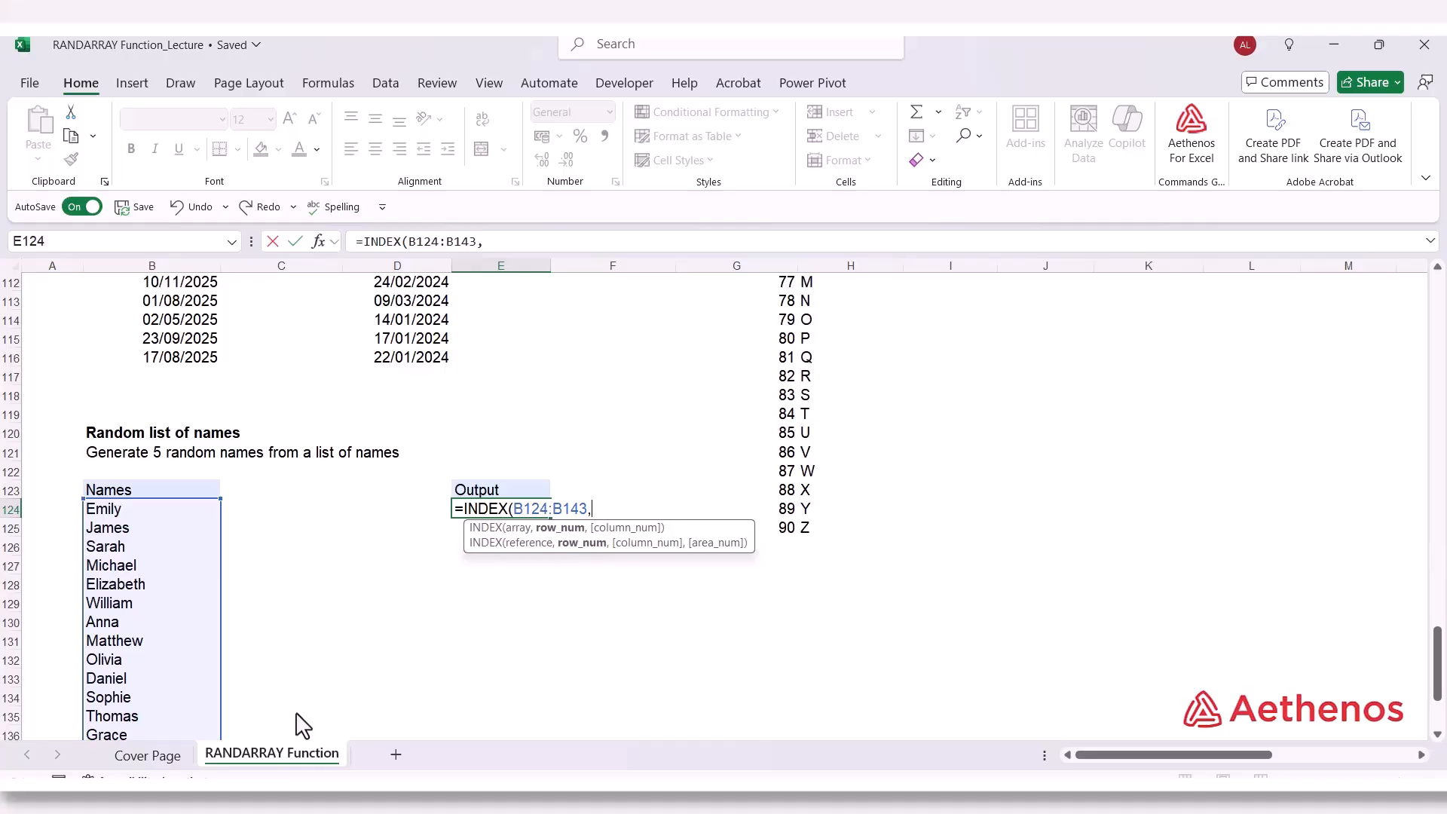
# Complete the E124 formula with RANDARRAY(5,1,1,20,TRUE) as the INDEX row number
pyautogui.write('ran')
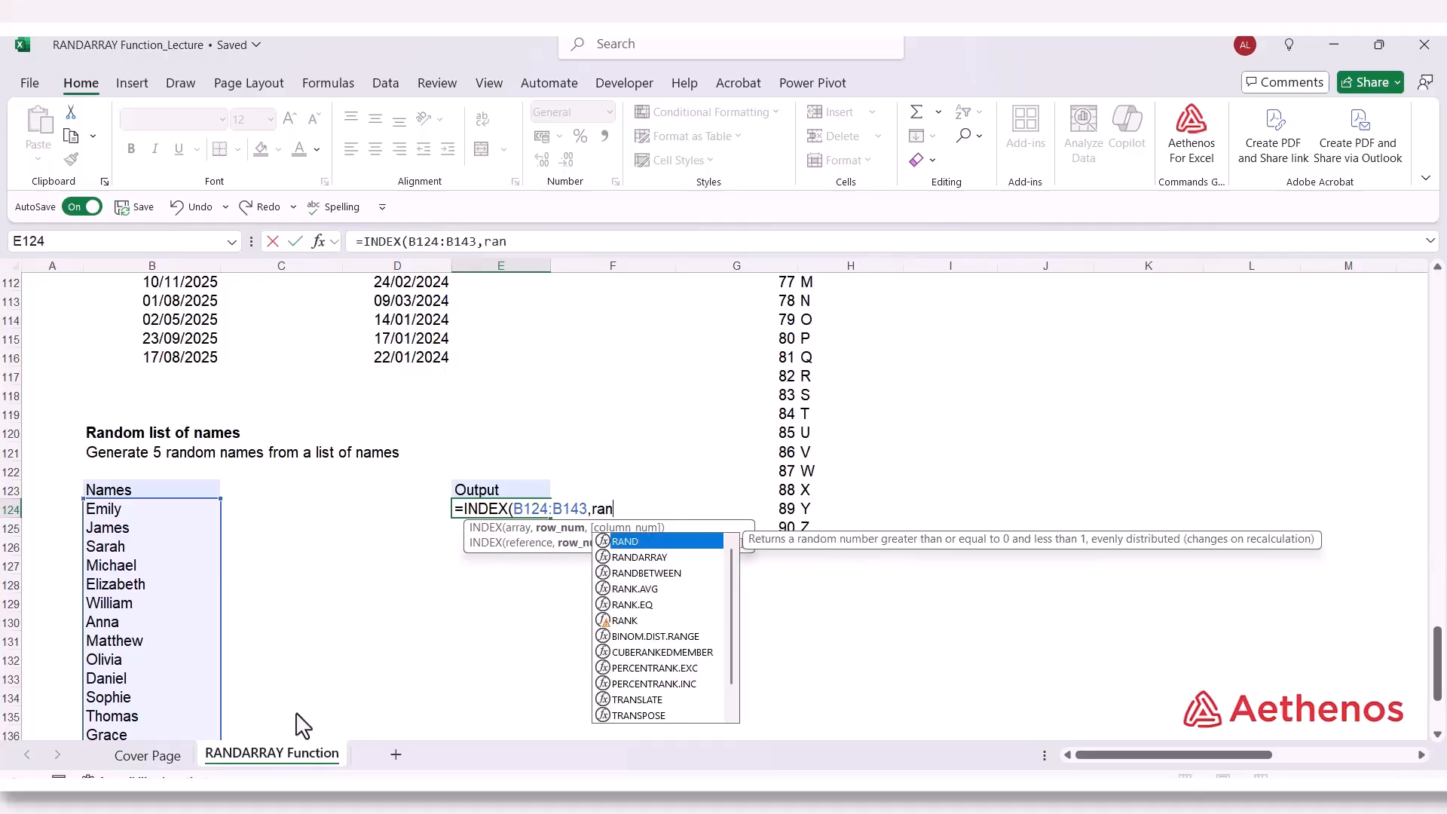
pyautogui.press('Down')
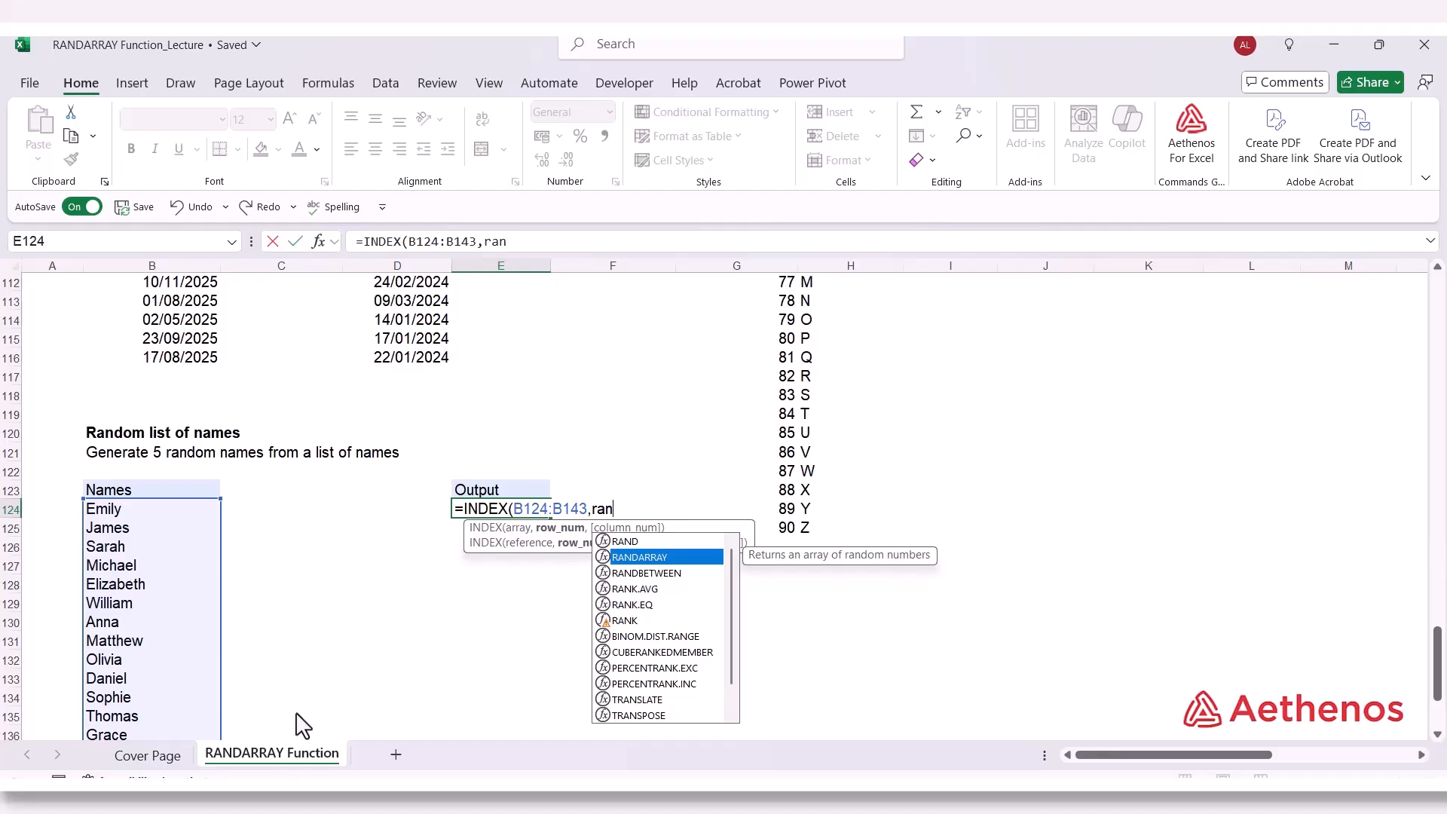
pyautogui.press('Tab')
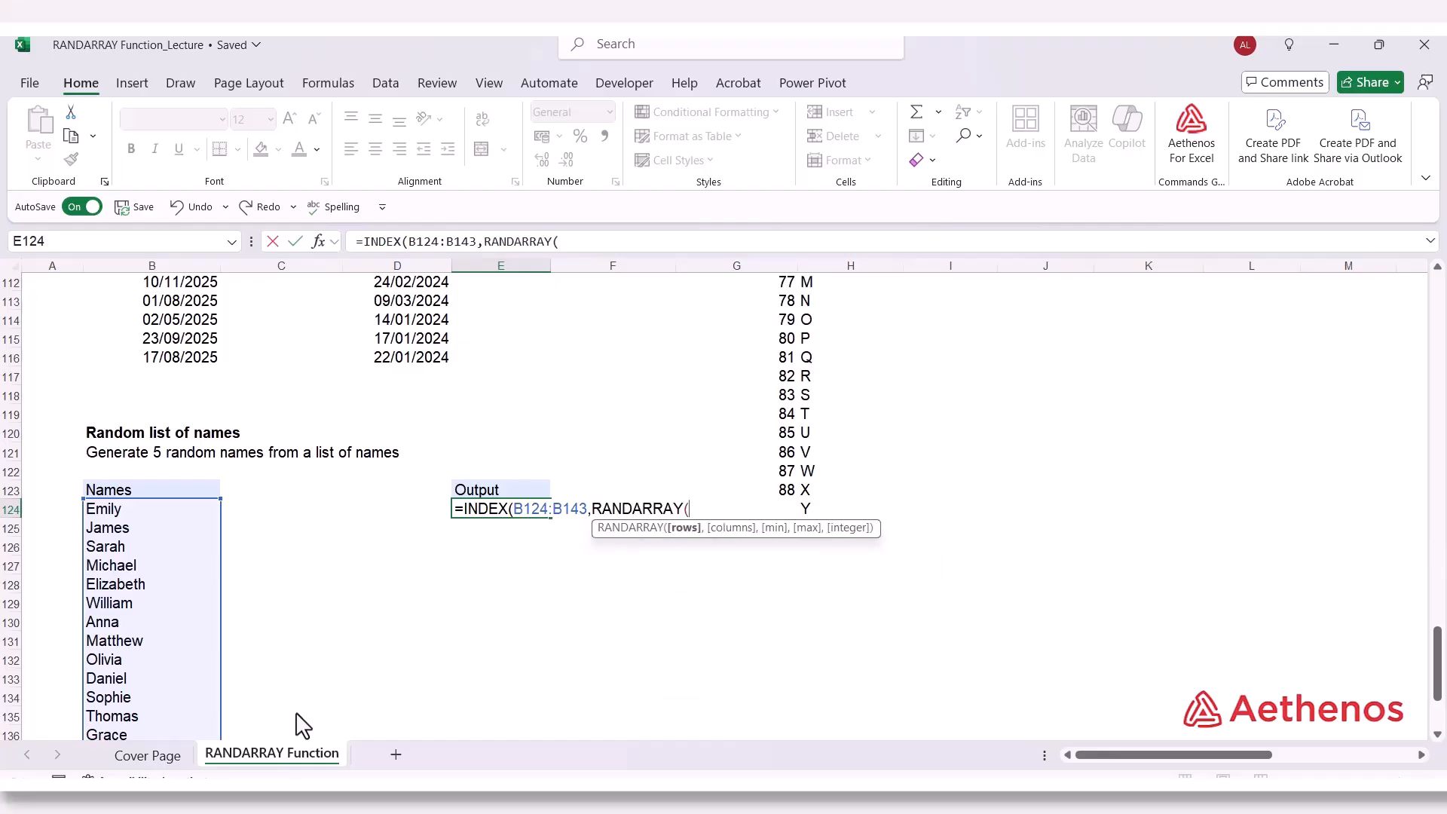
pyautogui.write('5,1,')
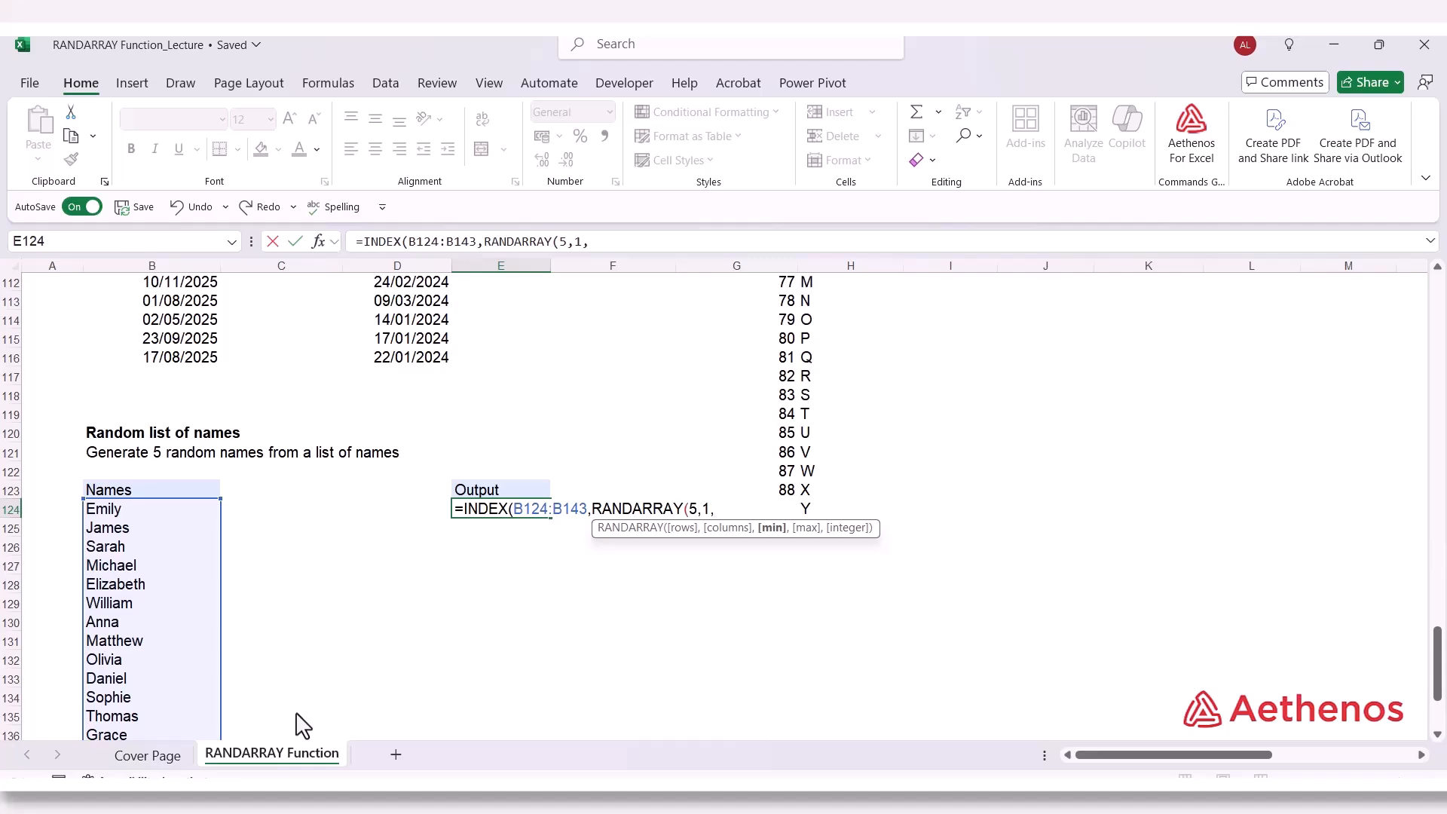
pyautogui.write('1,20,')
pyautogui.press('Down')
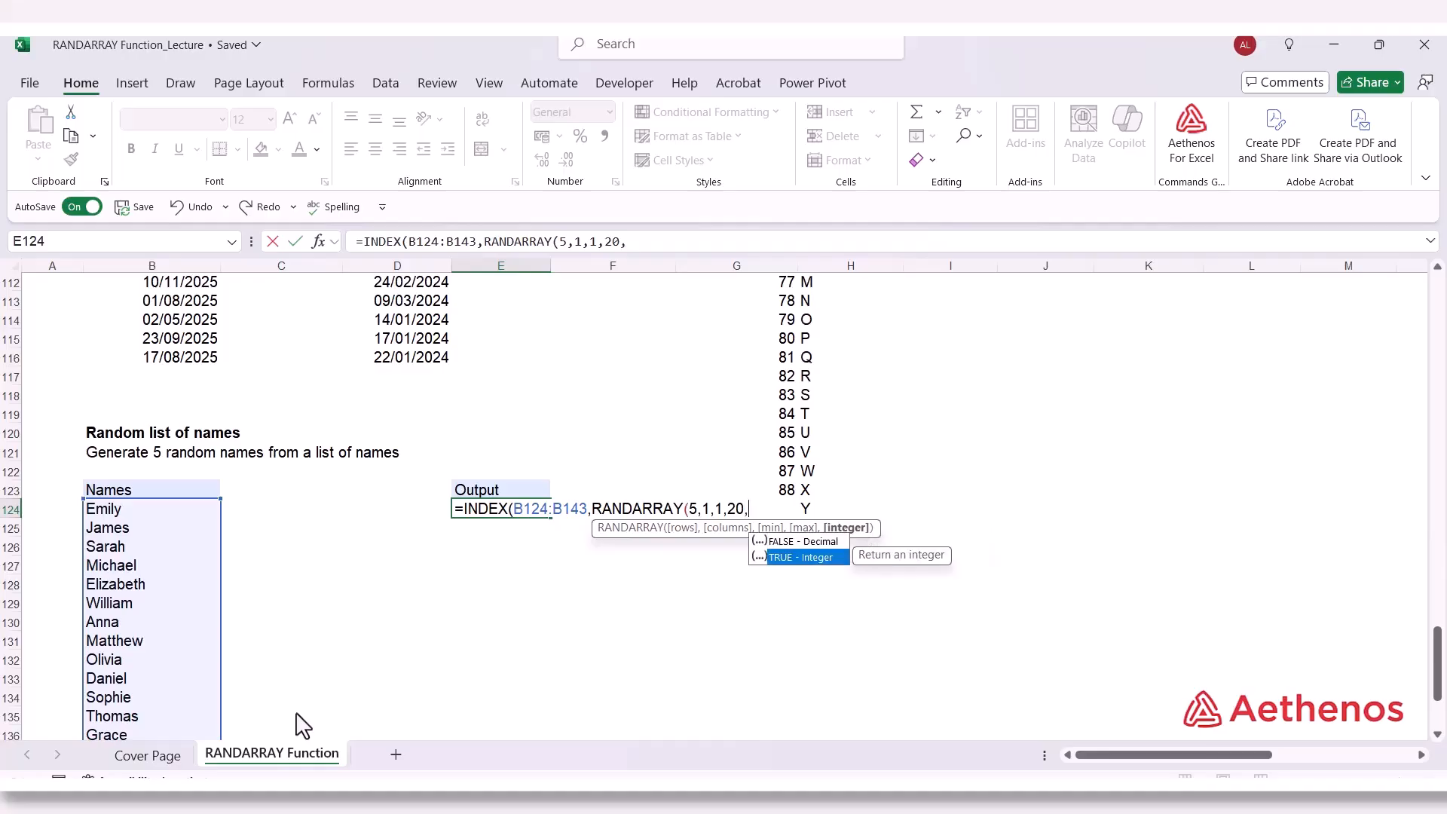
pyautogui.press('Tab')
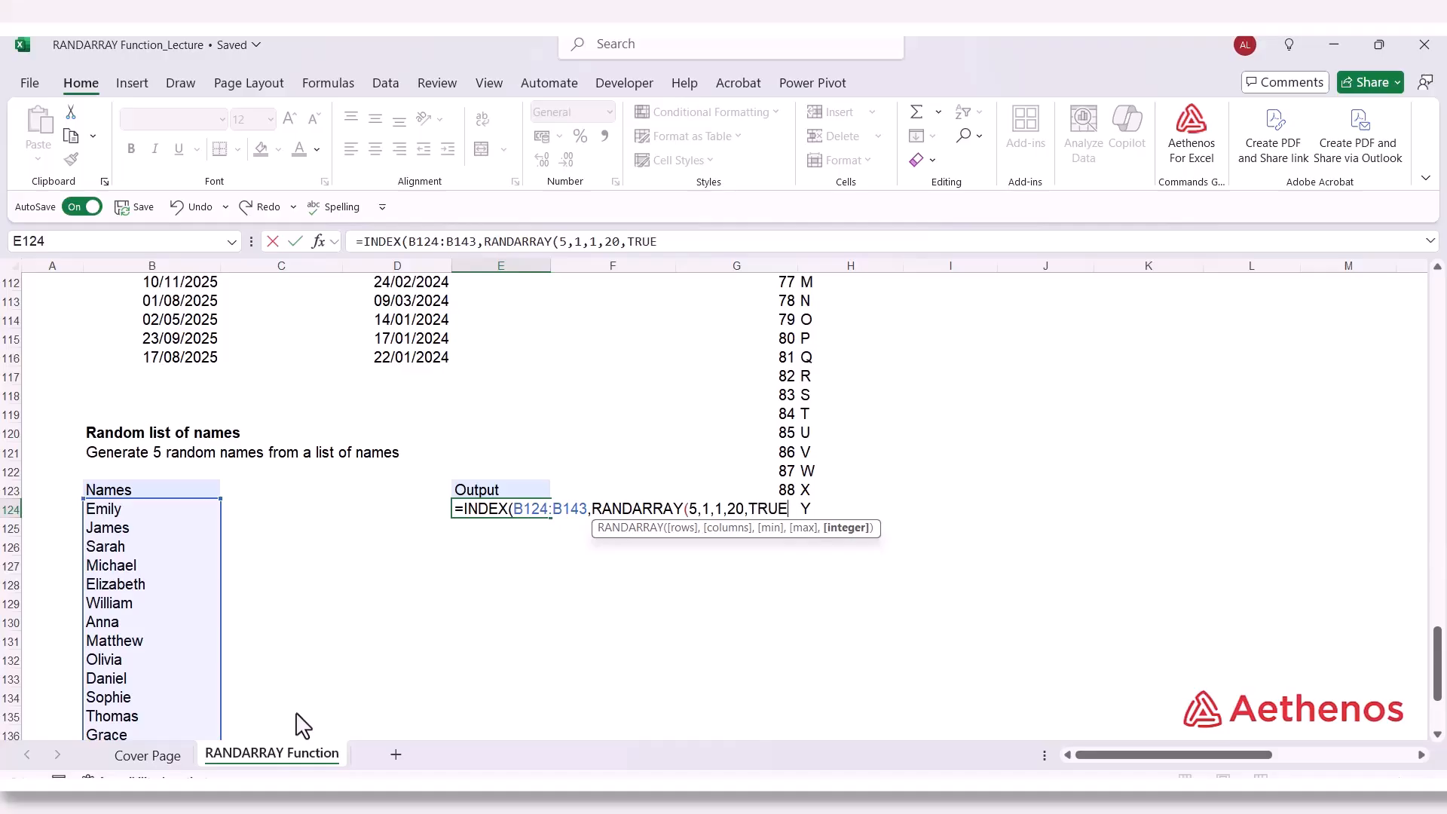
pyautogui.write(')')
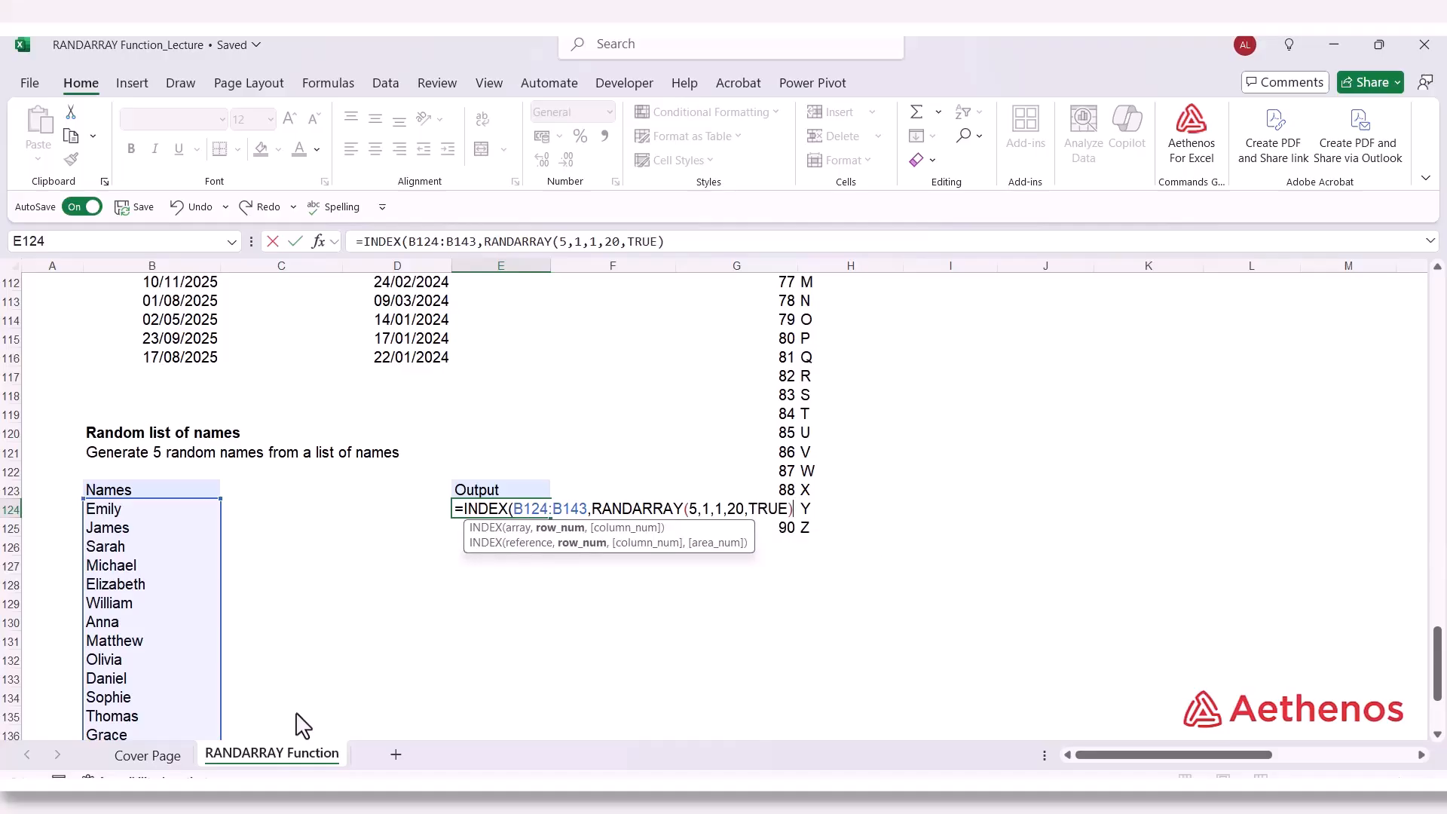
pyautogui.write(')')
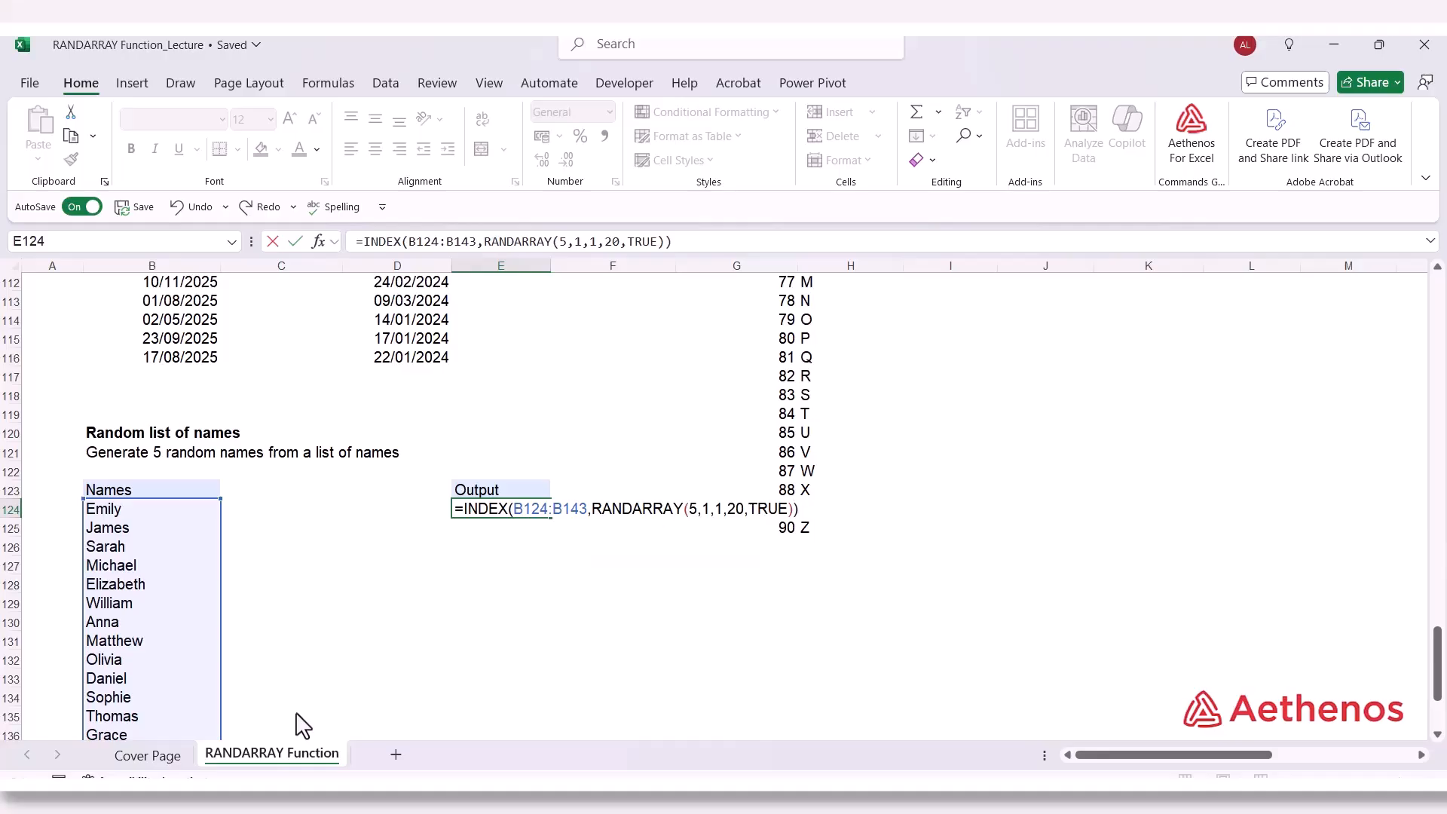
pyautogui.press('Return')
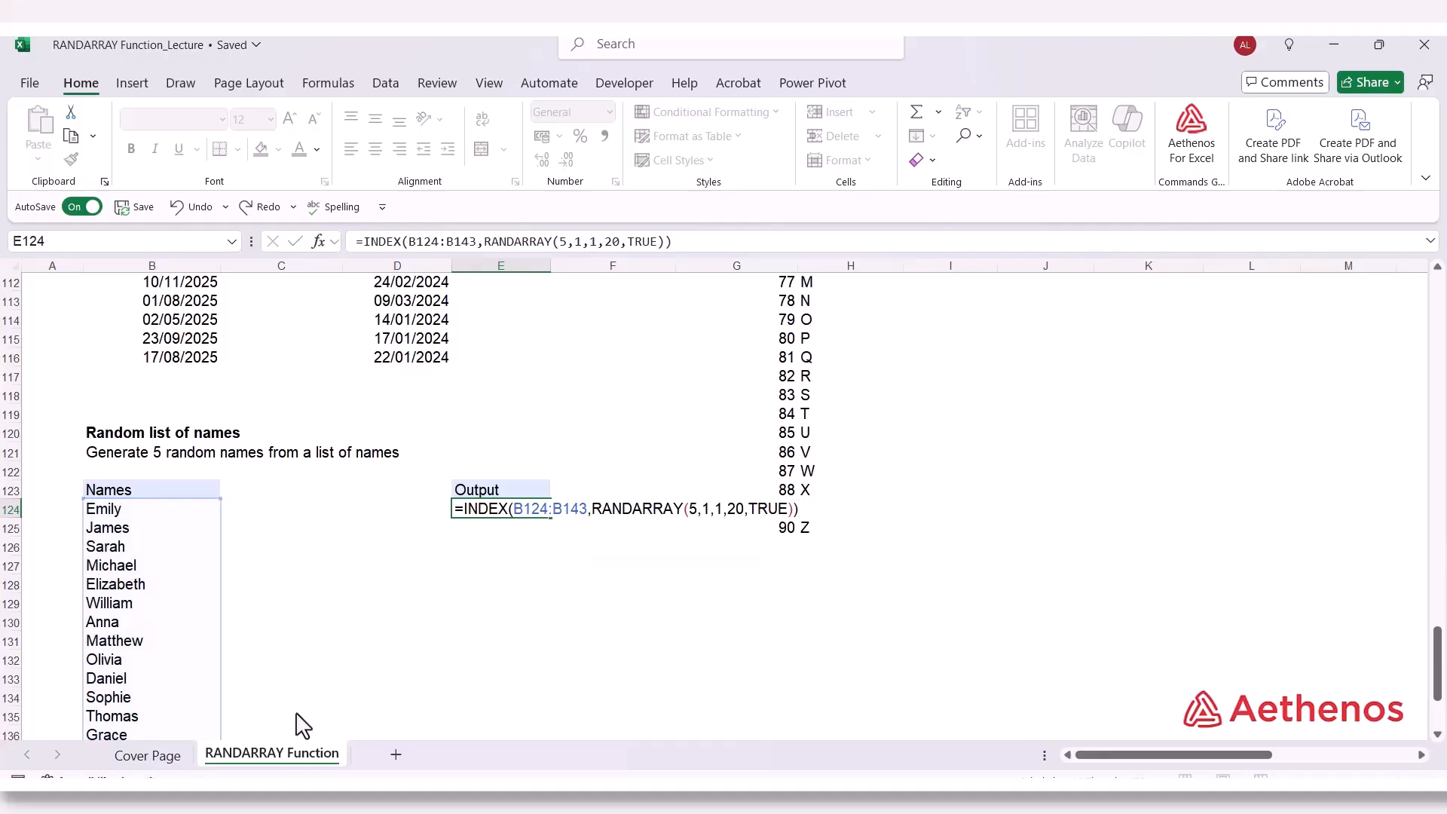
# Inspect the INDEX and RANDARRAY formula in E124 alongside the random names in the Output column
pyautogui.scroll(-1, 302, 726)
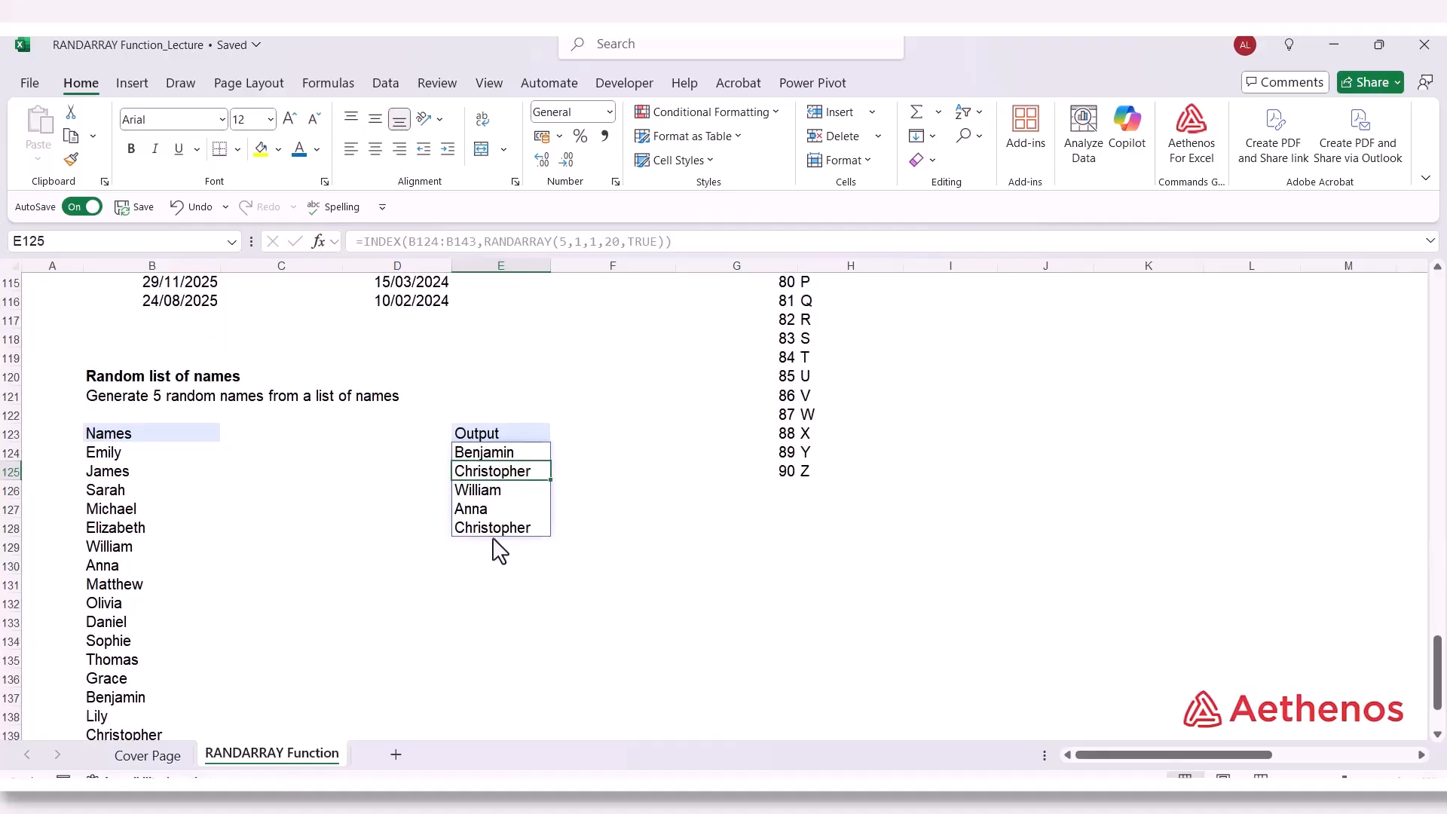
pyautogui.doubleClick(491, 454)
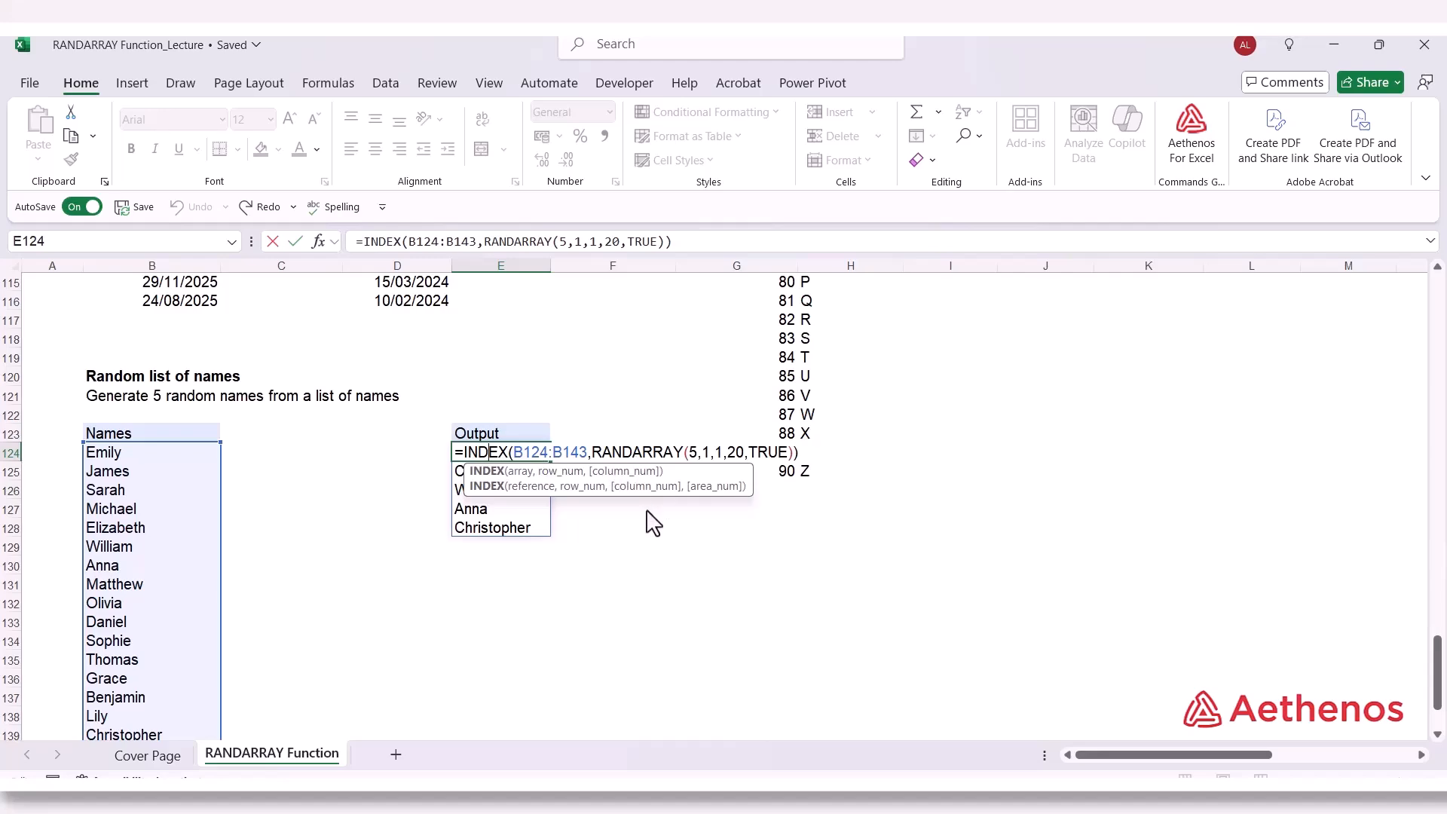
pyautogui.click(625, 595)
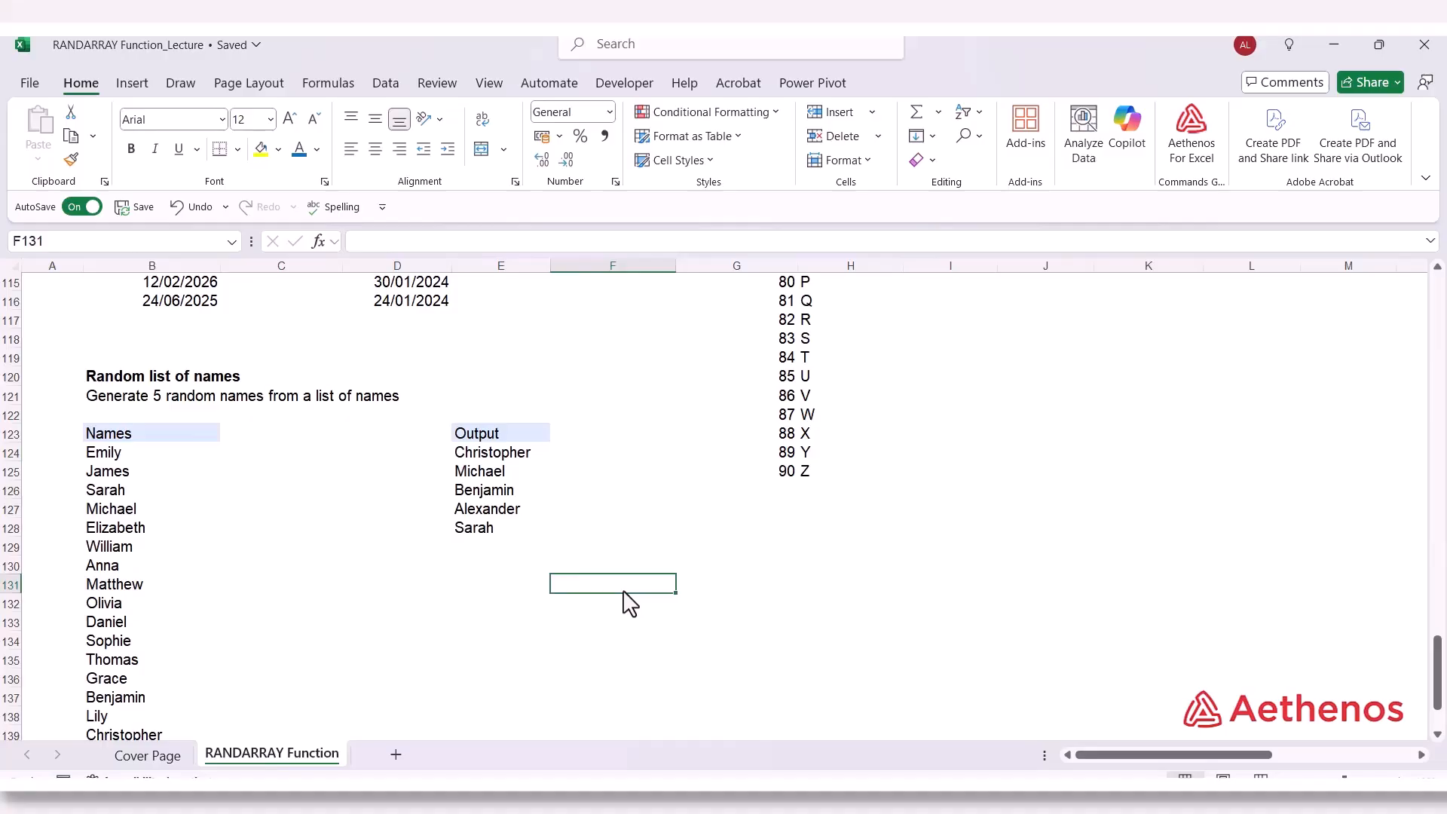